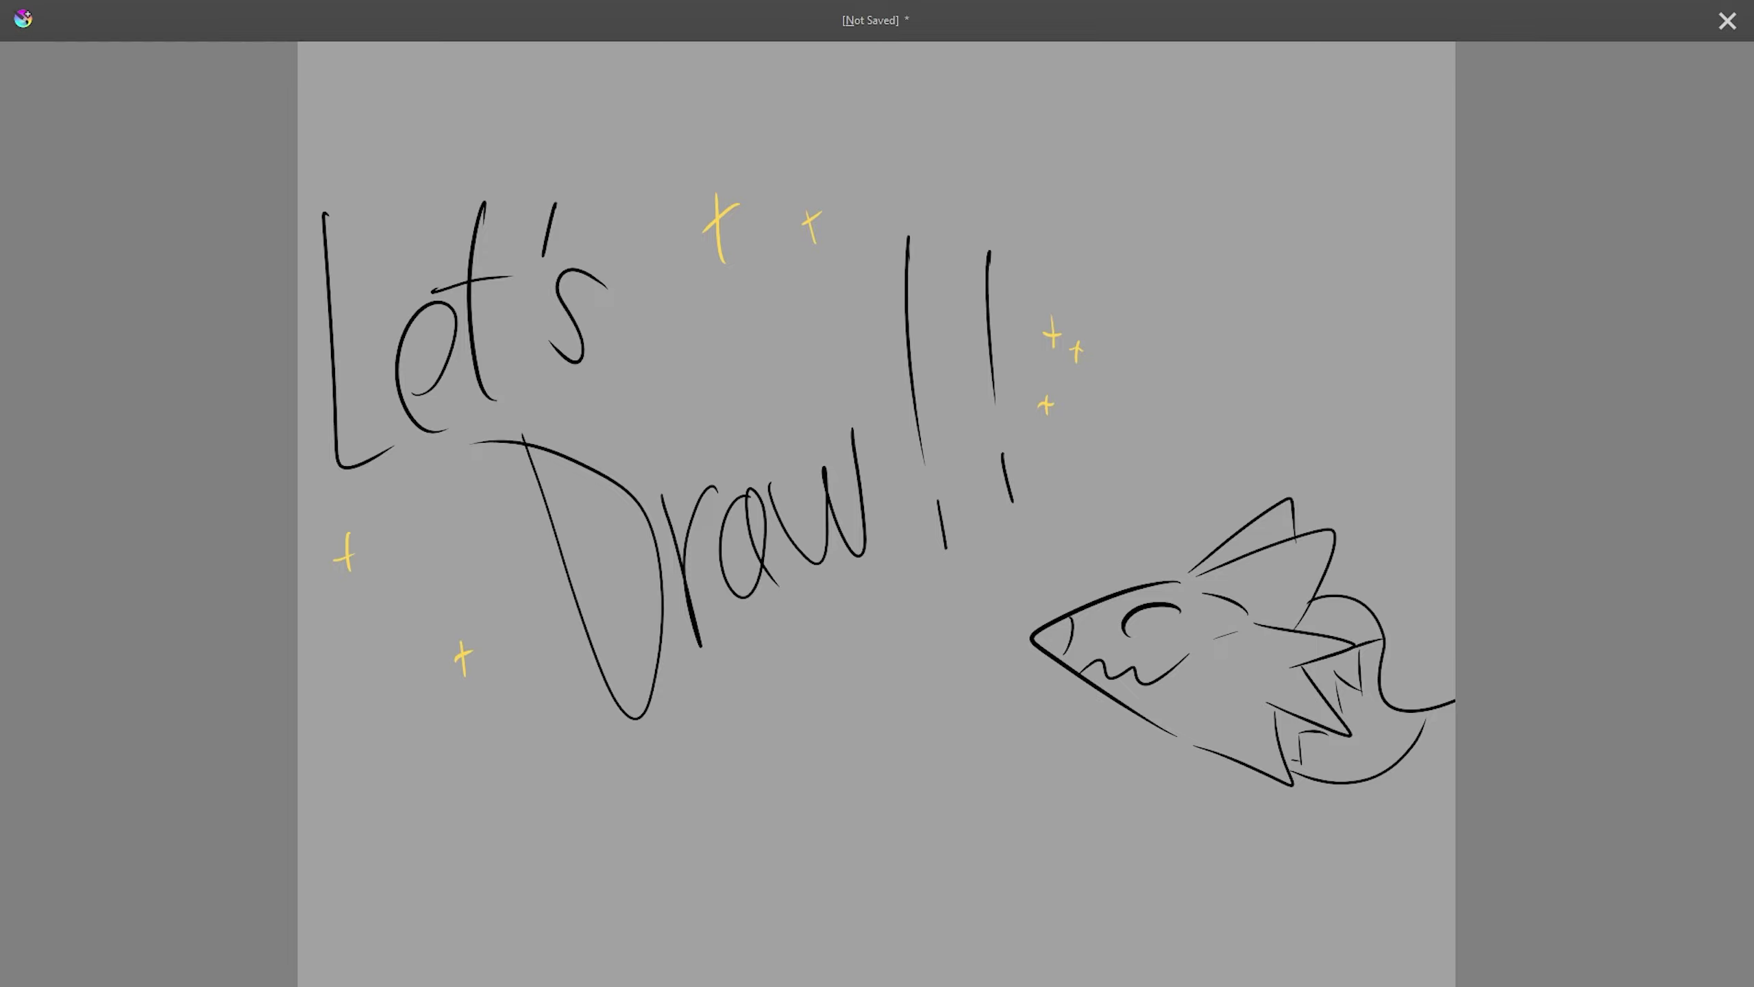
- Try arrow, loop and zigzag test strokes below 'Draw', undoing each one
drag(769, 698, 810, 720)
drag(792, 649, 784, 834)
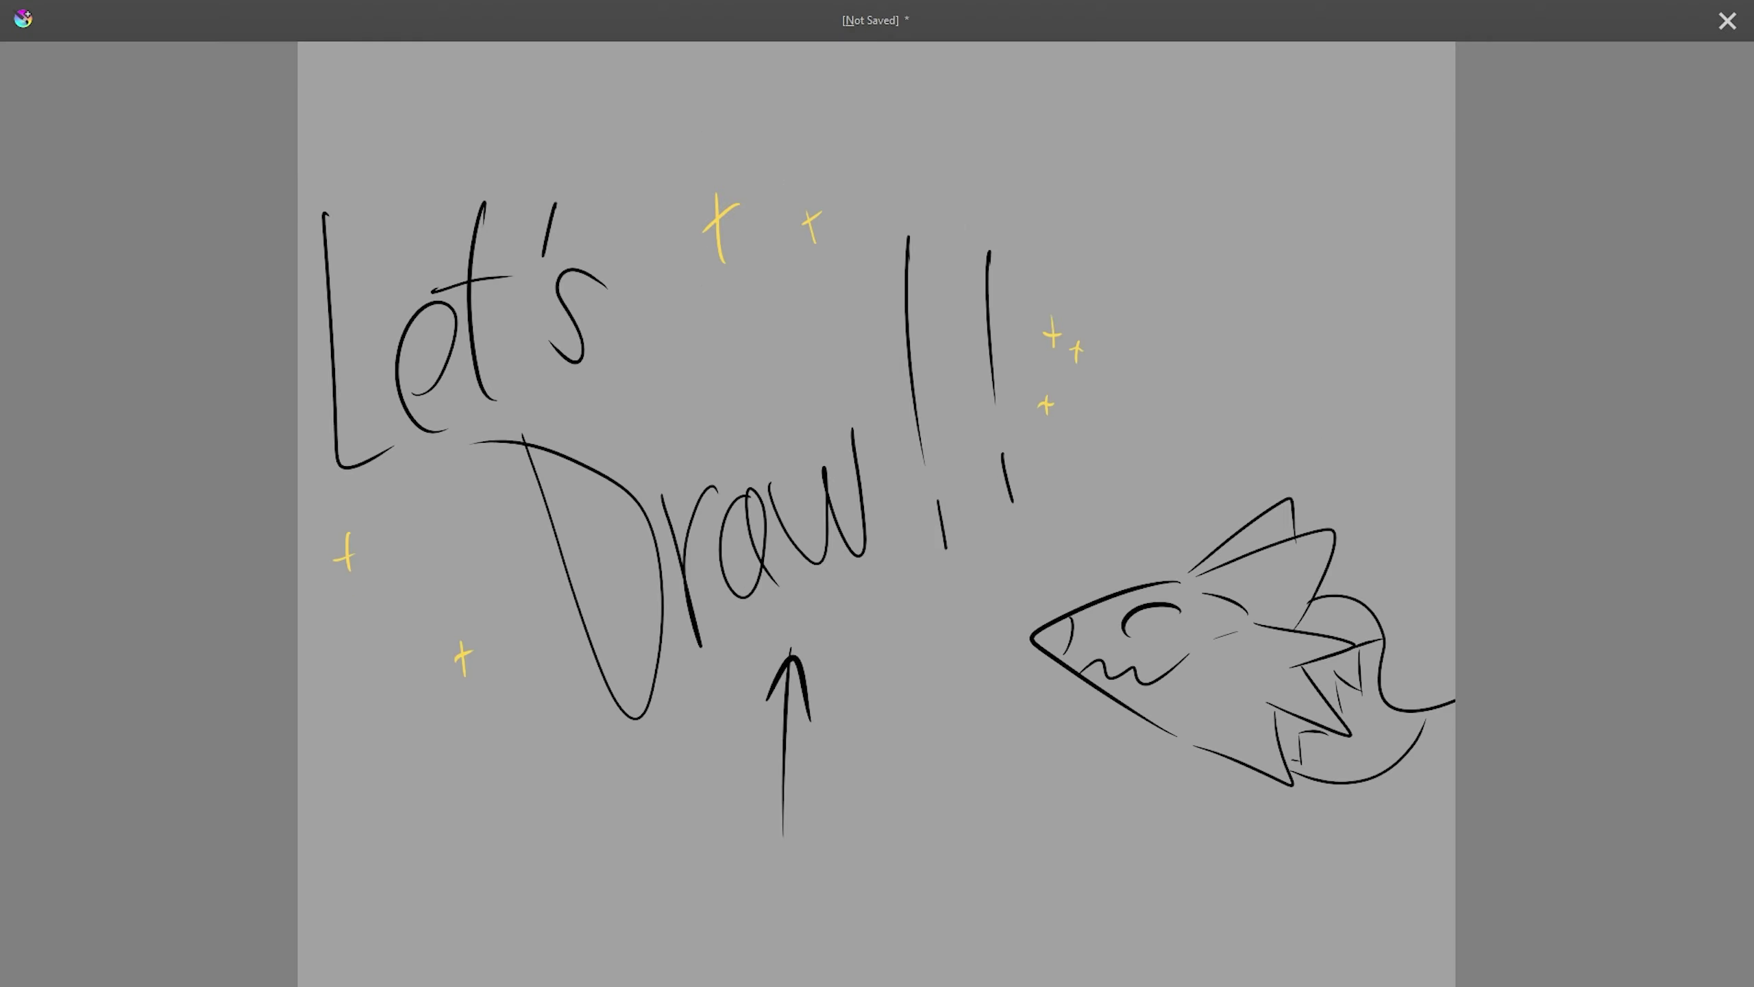
key(ctrl+z)
key(ctrl+z)
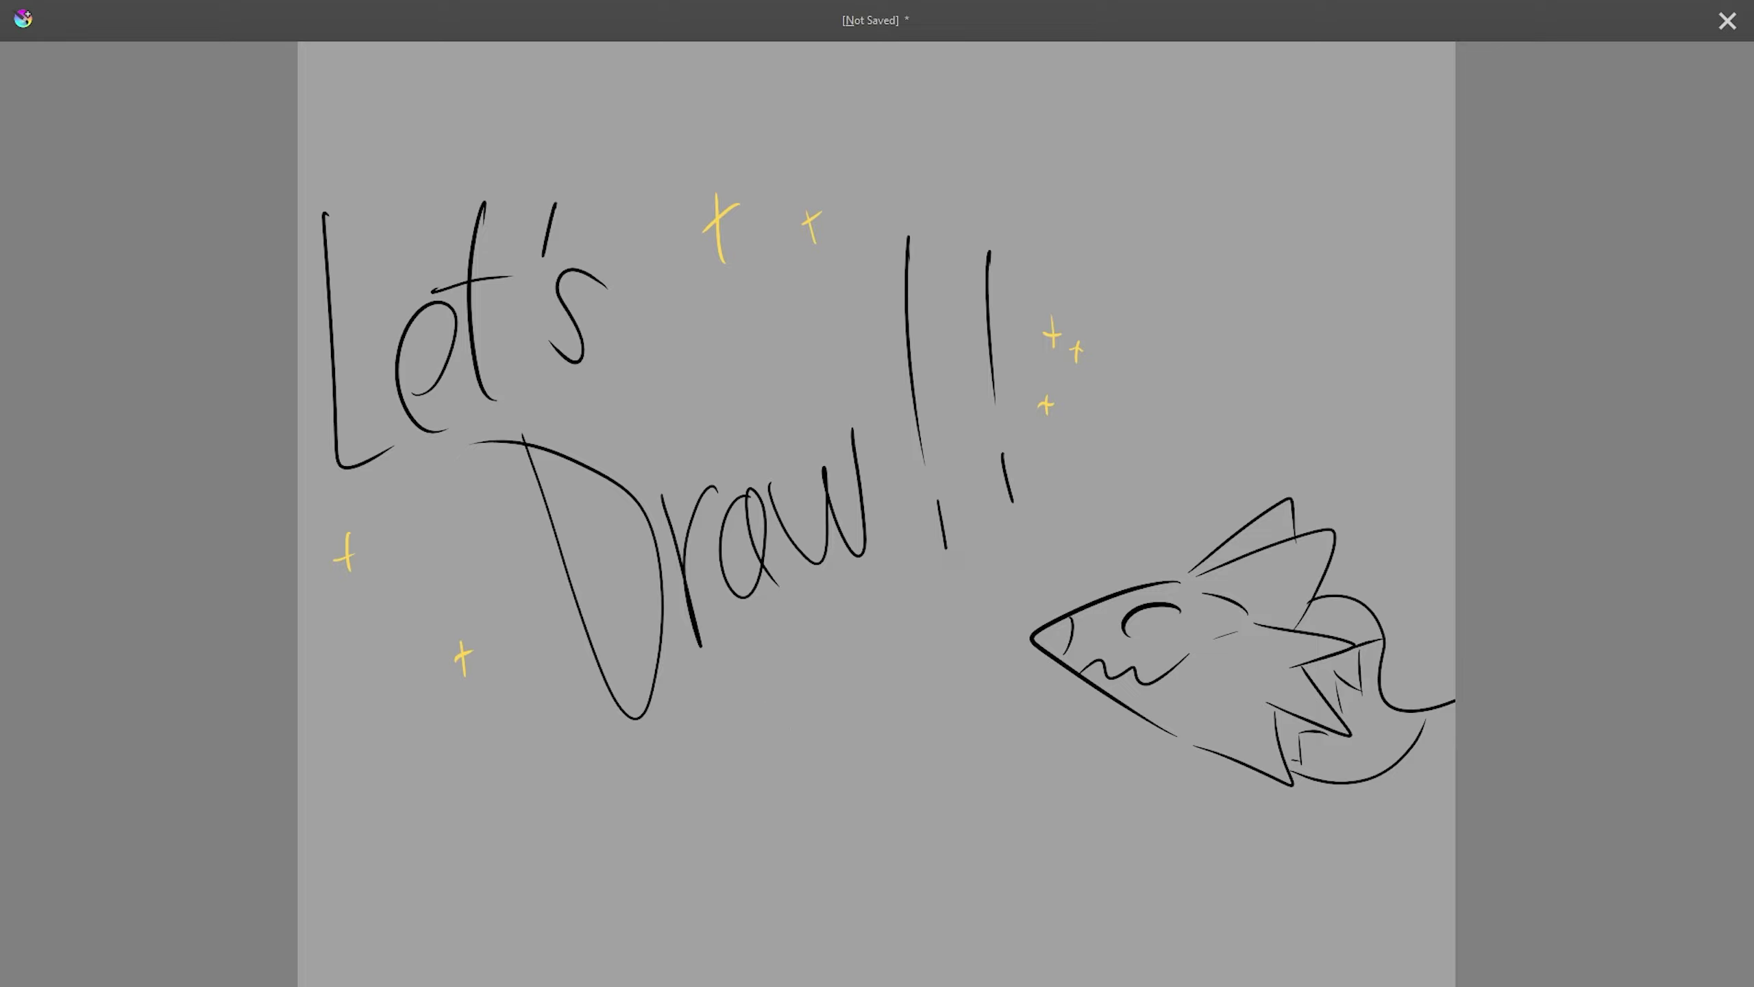
mouse_move(760, 801)
mouse_down()
mouse_move(794, 864)
mouse_move(801, 950)
mouse_up()
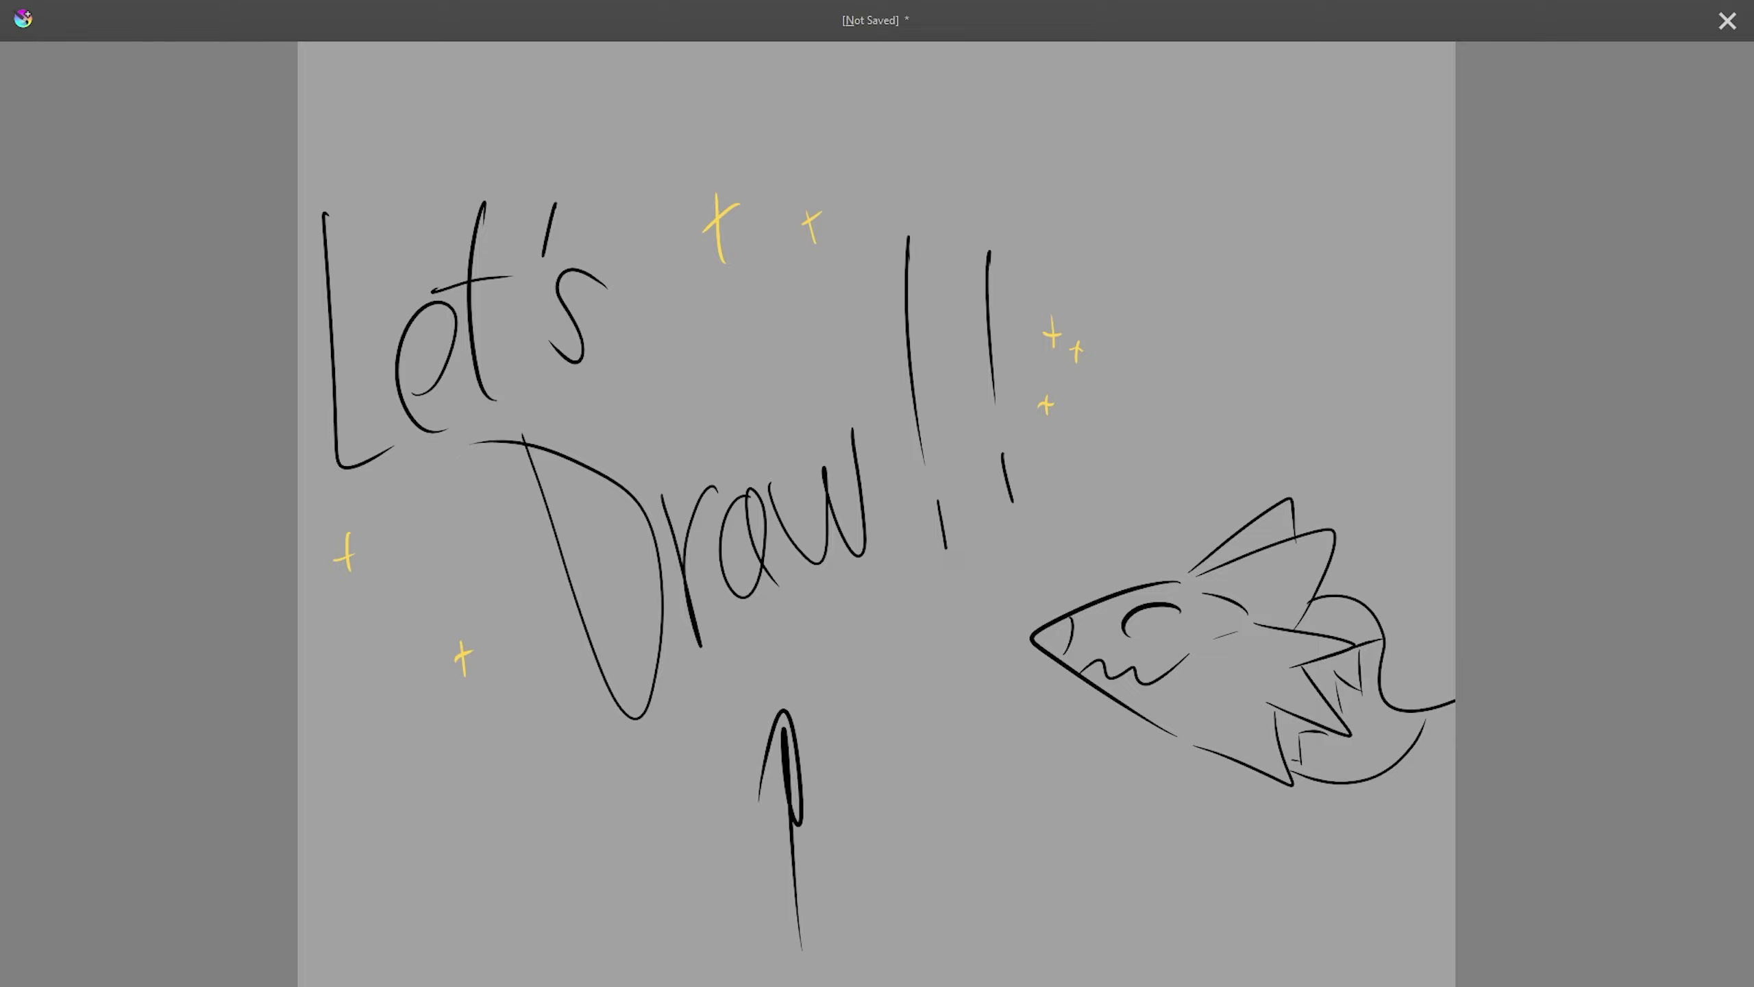
key(ctrl+z)
mouse_move(747, 829)
mouse_down()
mouse_move(782, 808)
mouse_move(787, 899)
mouse_up()
key(ctrl+z)
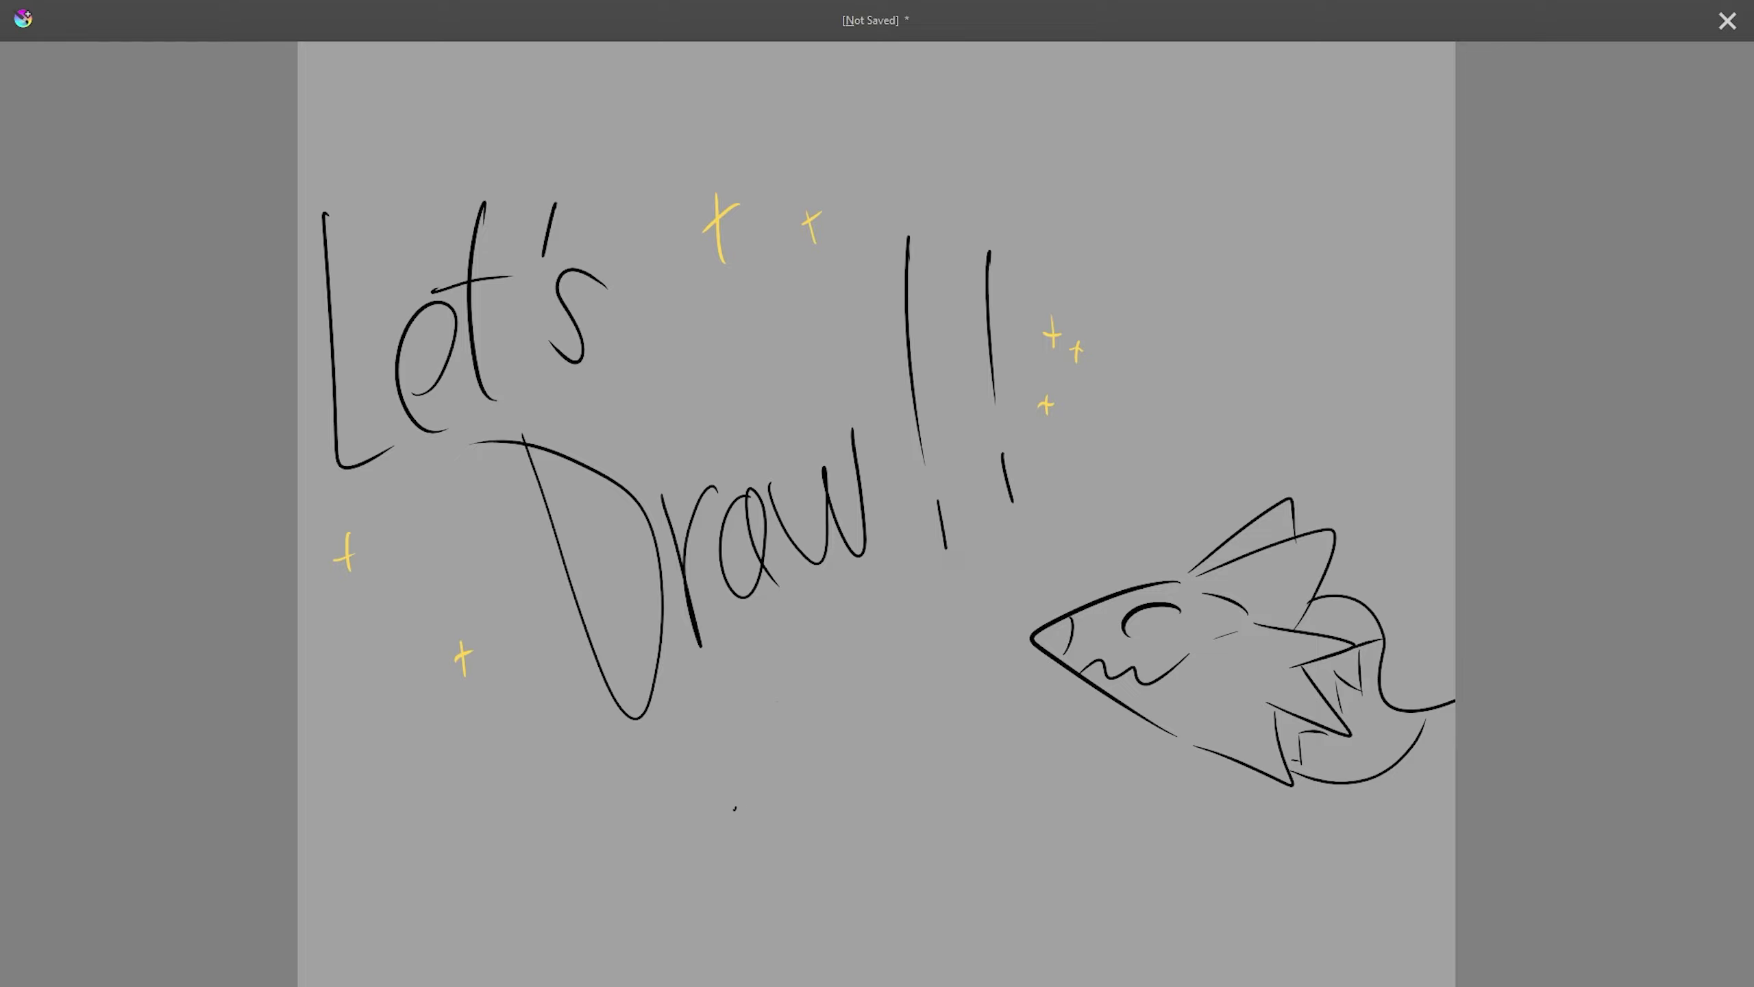
- Try another loop and small test strokes below 'Draw', undo them, then redo once
drag(734, 808, 789, 956)
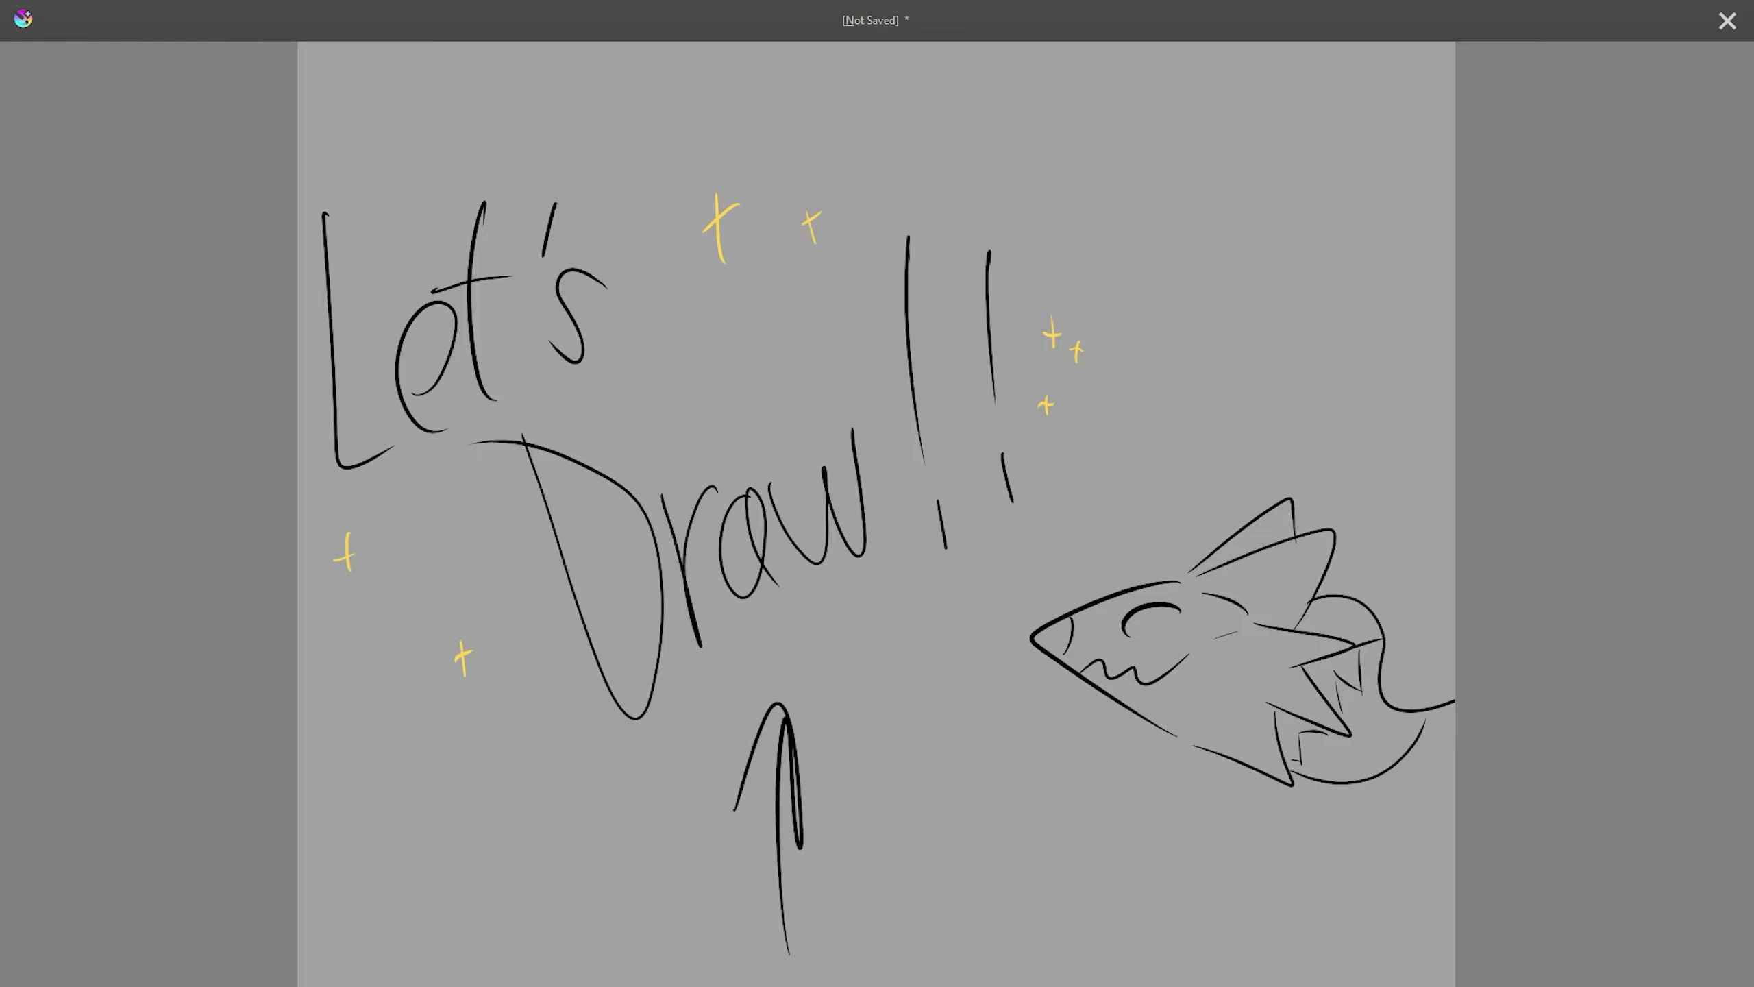
key(ctrl+z)
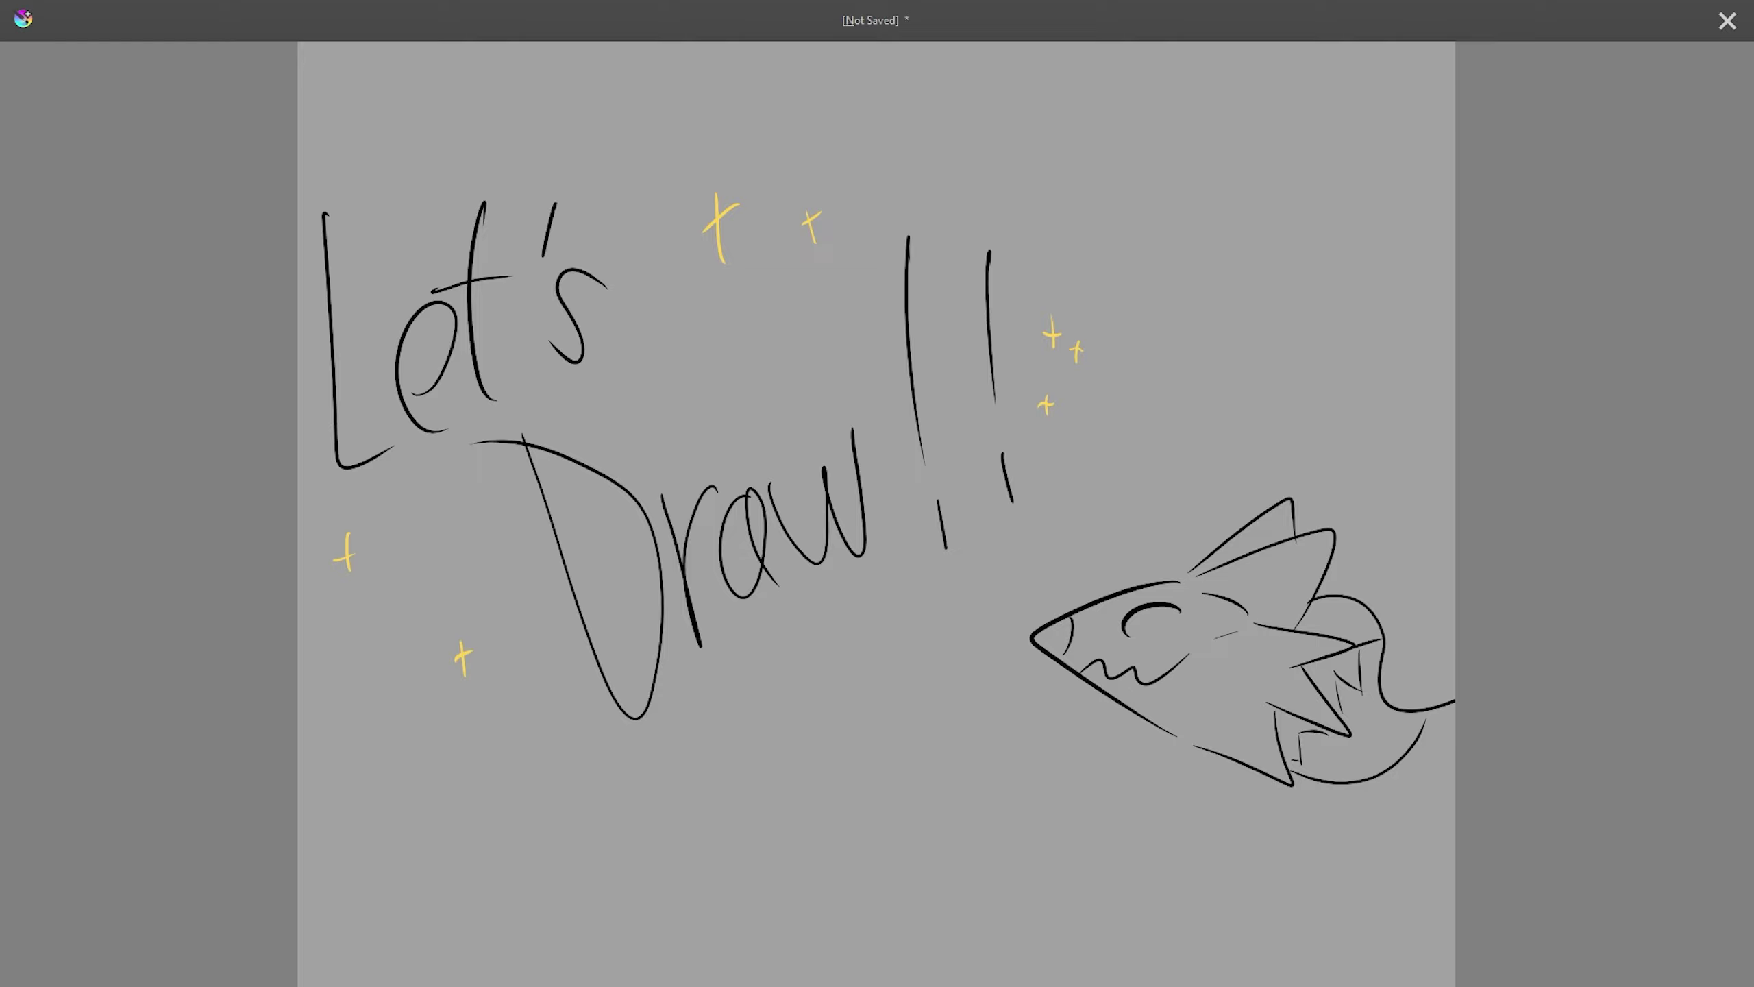
mouse_move(807, 657)
mouse_down()
mouse_move(803, 790)
mouse_move(834, 784)
mouse_up()
drag(806, 858, 832, 874)
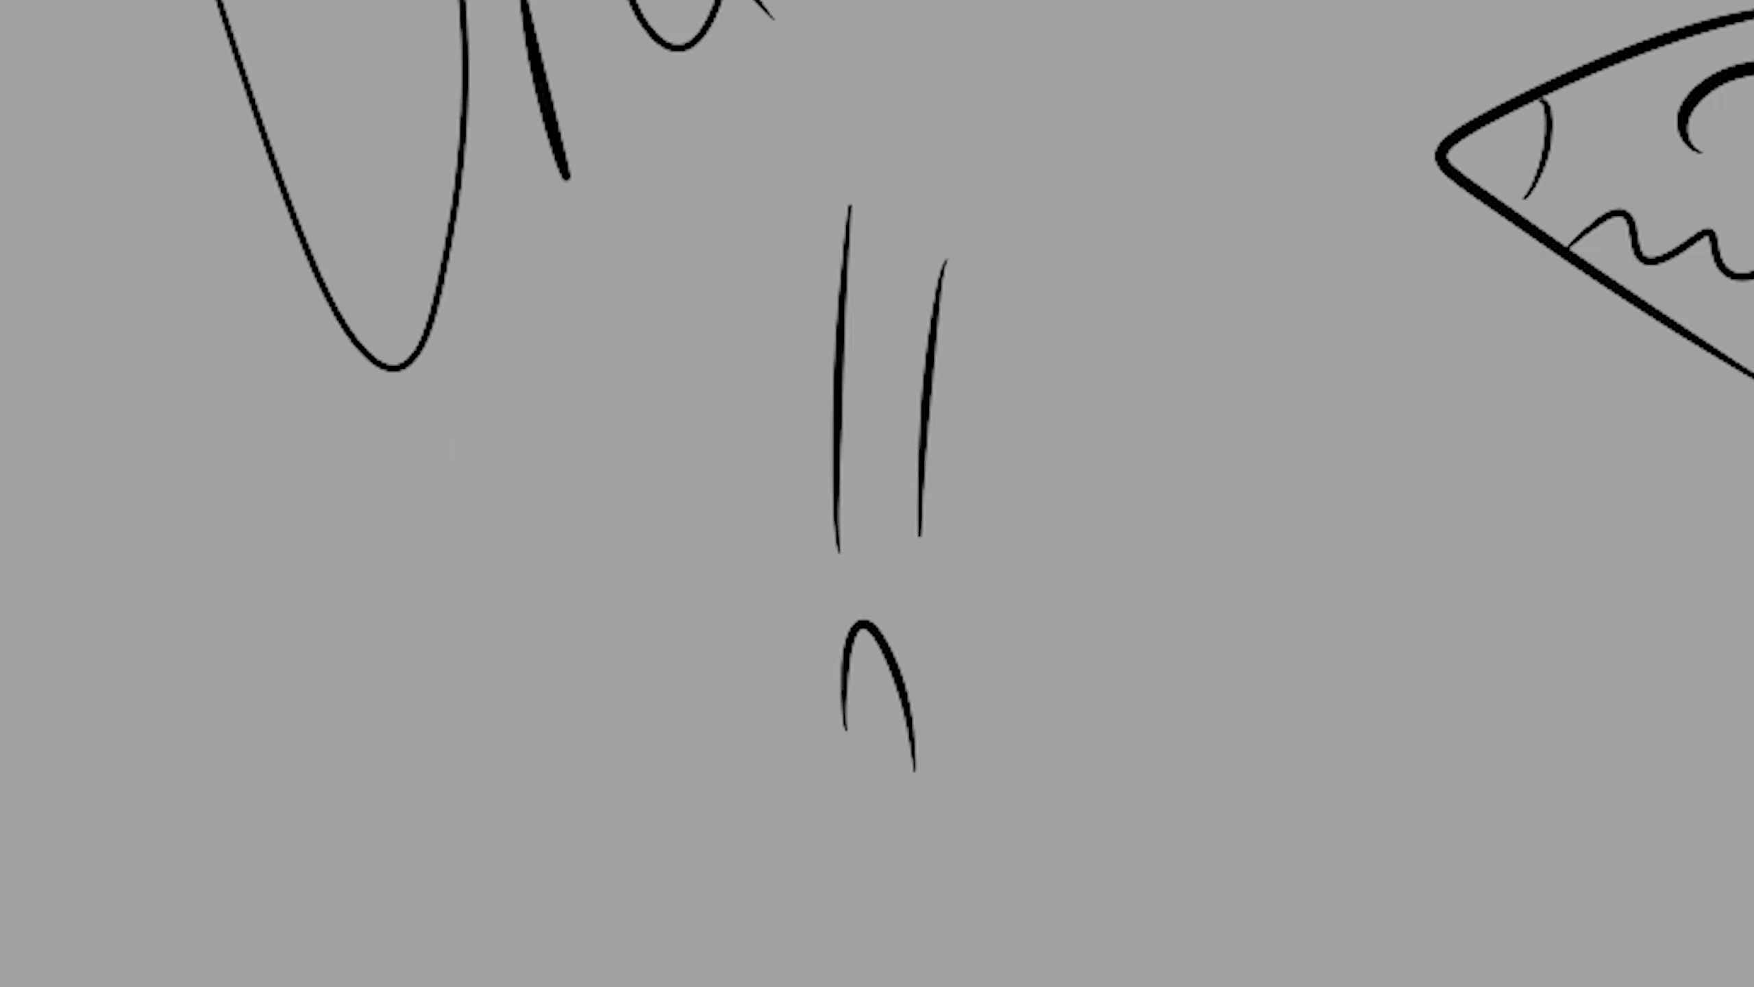
key(ctrl+z)
key(ctrl+z)
key(ctrl+z)
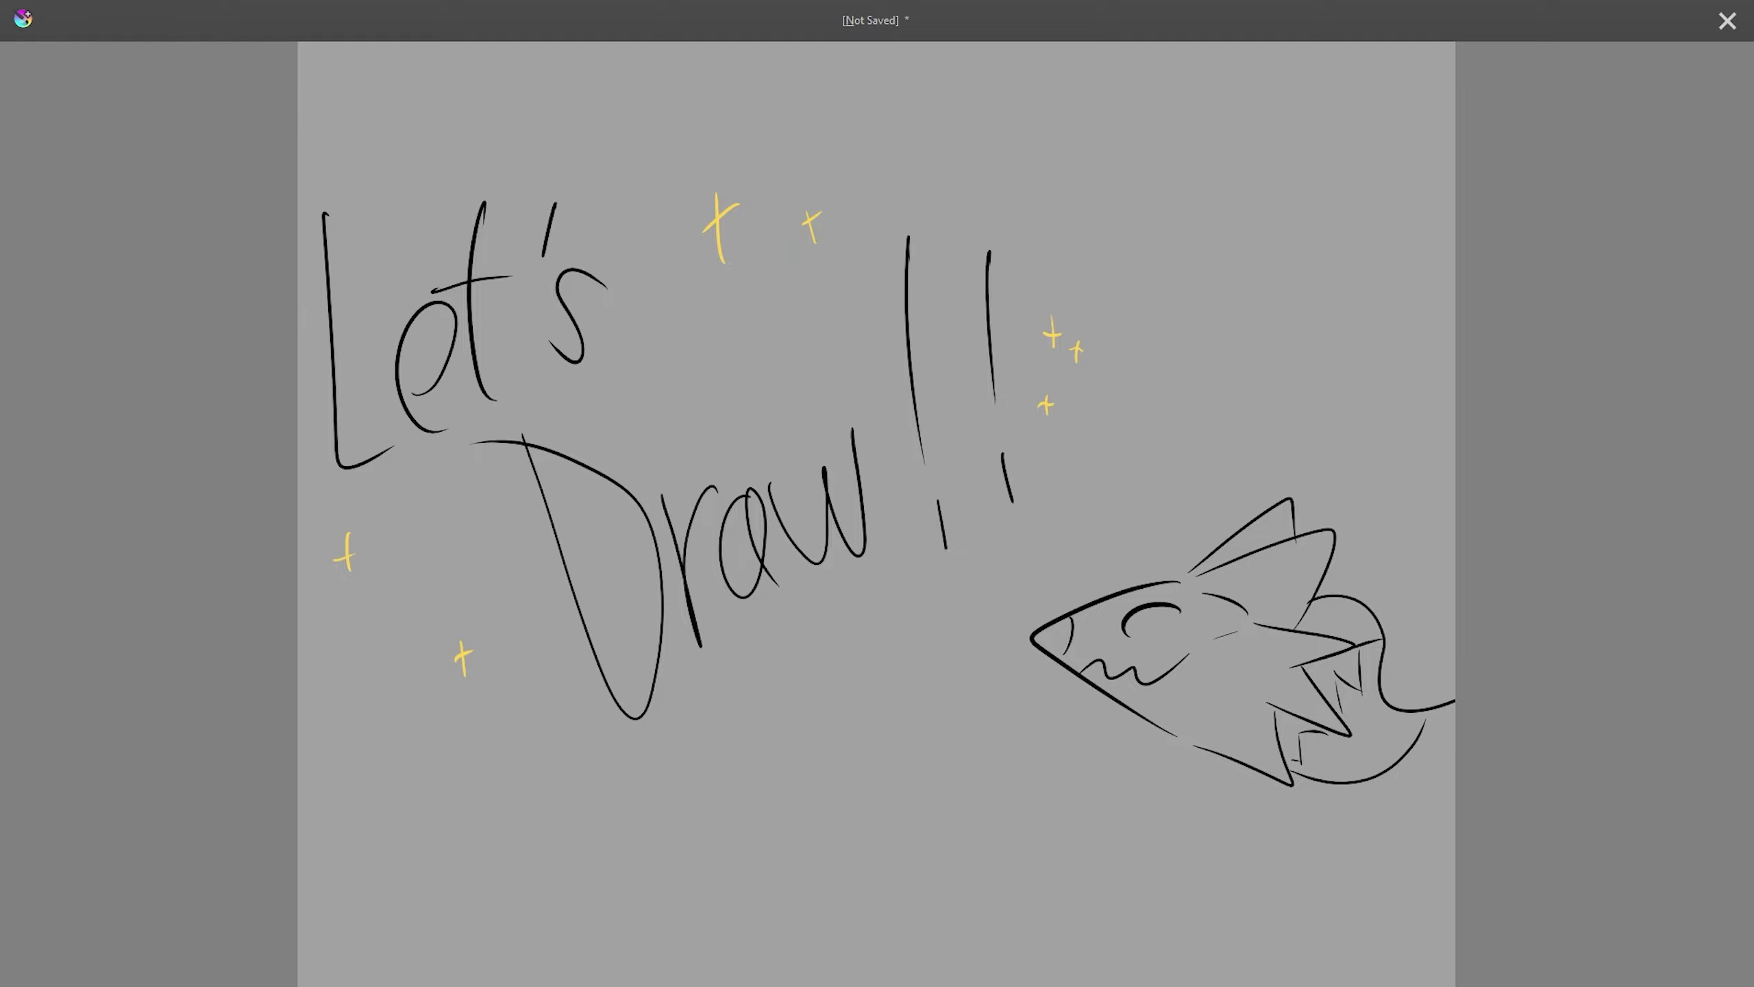
key(ctrl+shift+z)
key(ctrl+shift+z)
key(ctrl+shift+z)
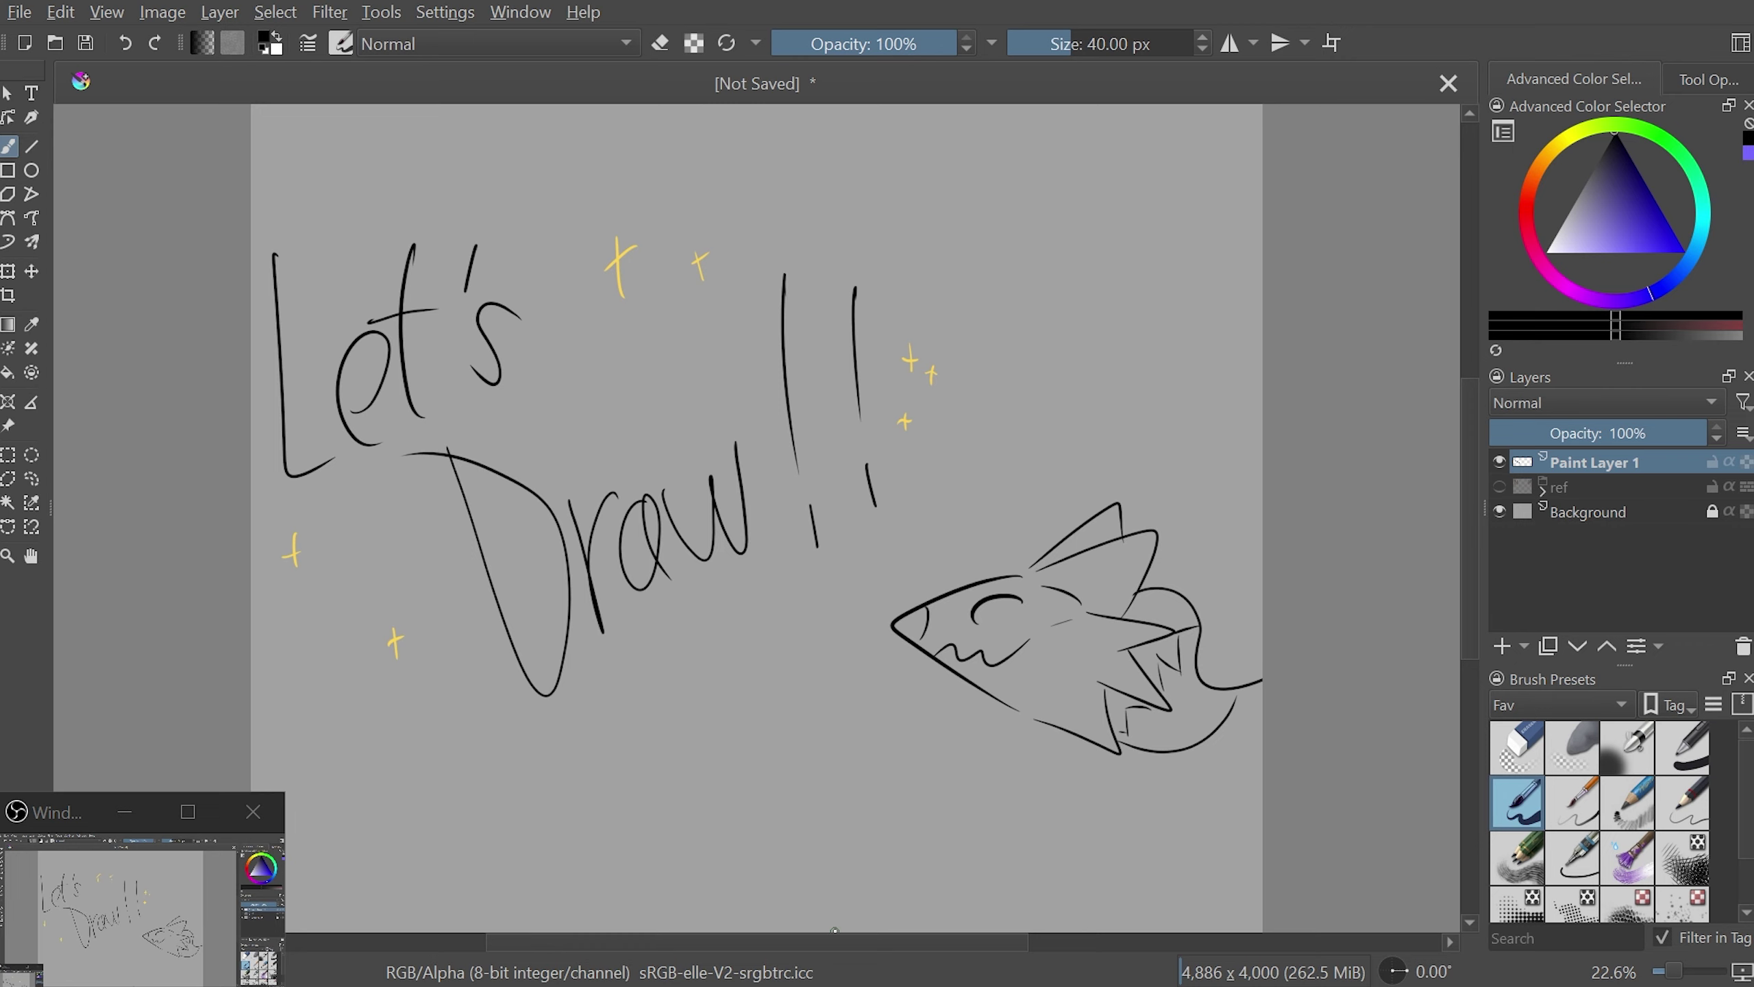
- Switch to canvas-only mode with Tab, hiding menus, toolbars and panels
key(Tab)
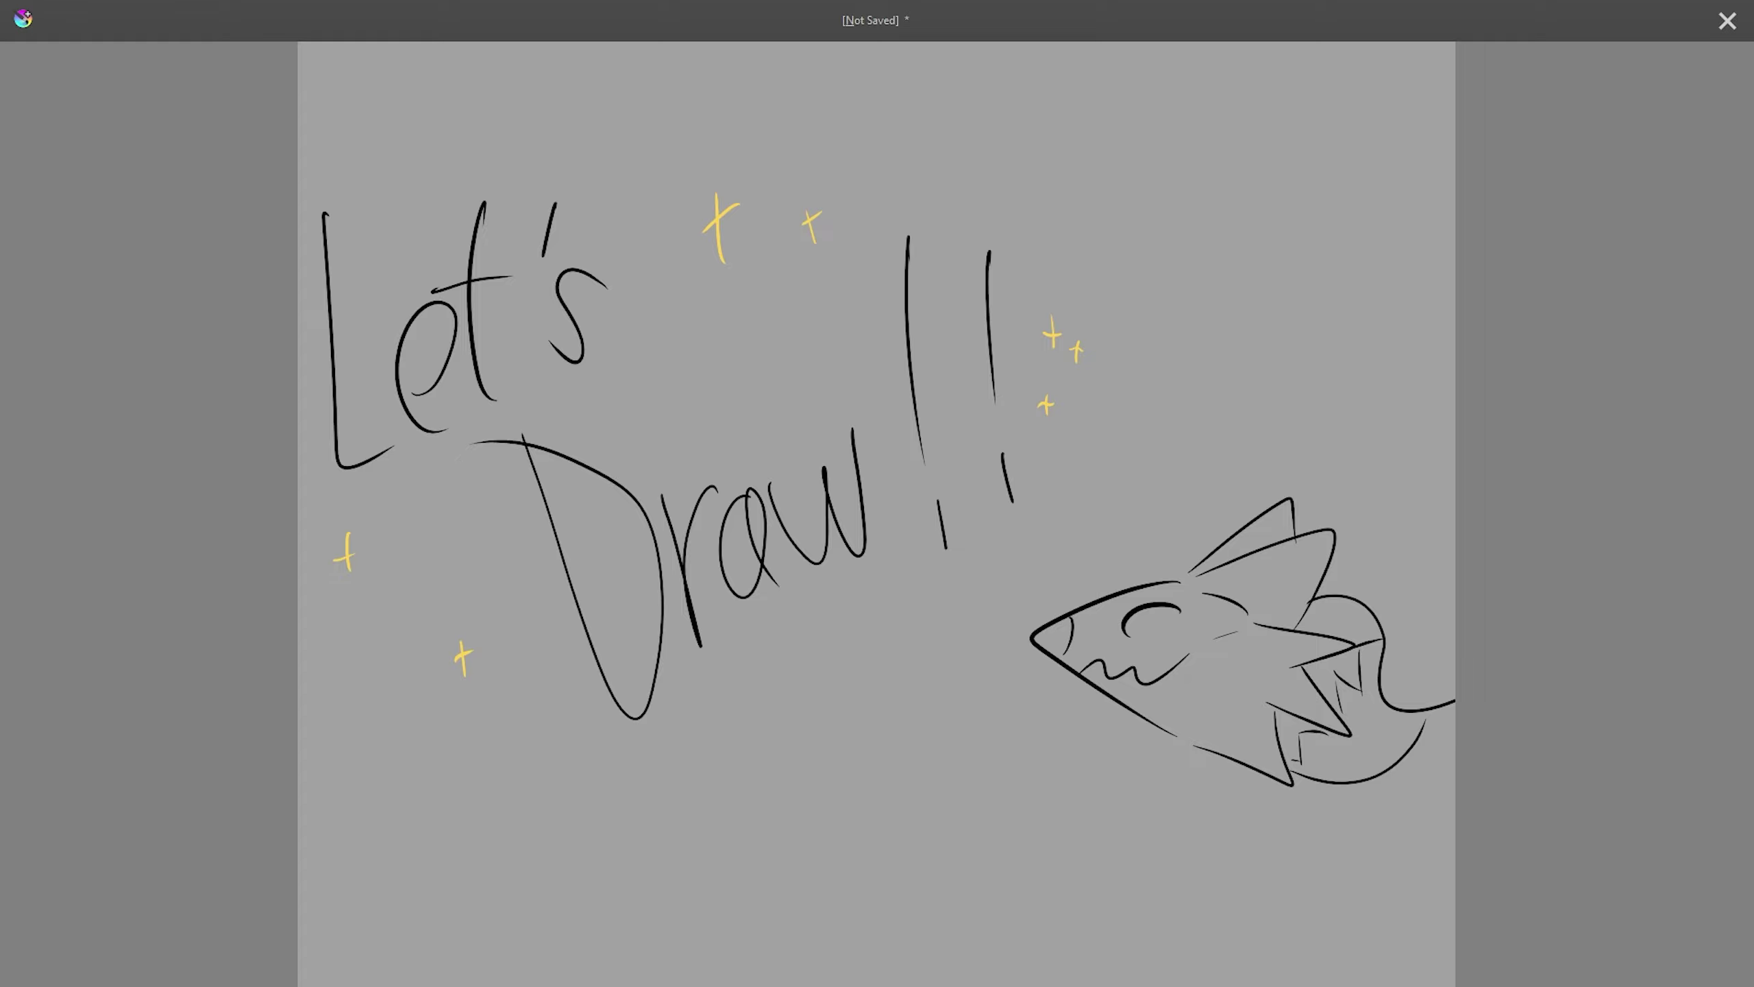
- Draw and undo loop and wave test strokes at the upper right, with the full interface restored
mouse_move(1297, 185)
mouse_down()
mouse_move(1245, 173)
mouse_move(1278, 411)
mouse_move(1305, 394)
mouse_up()
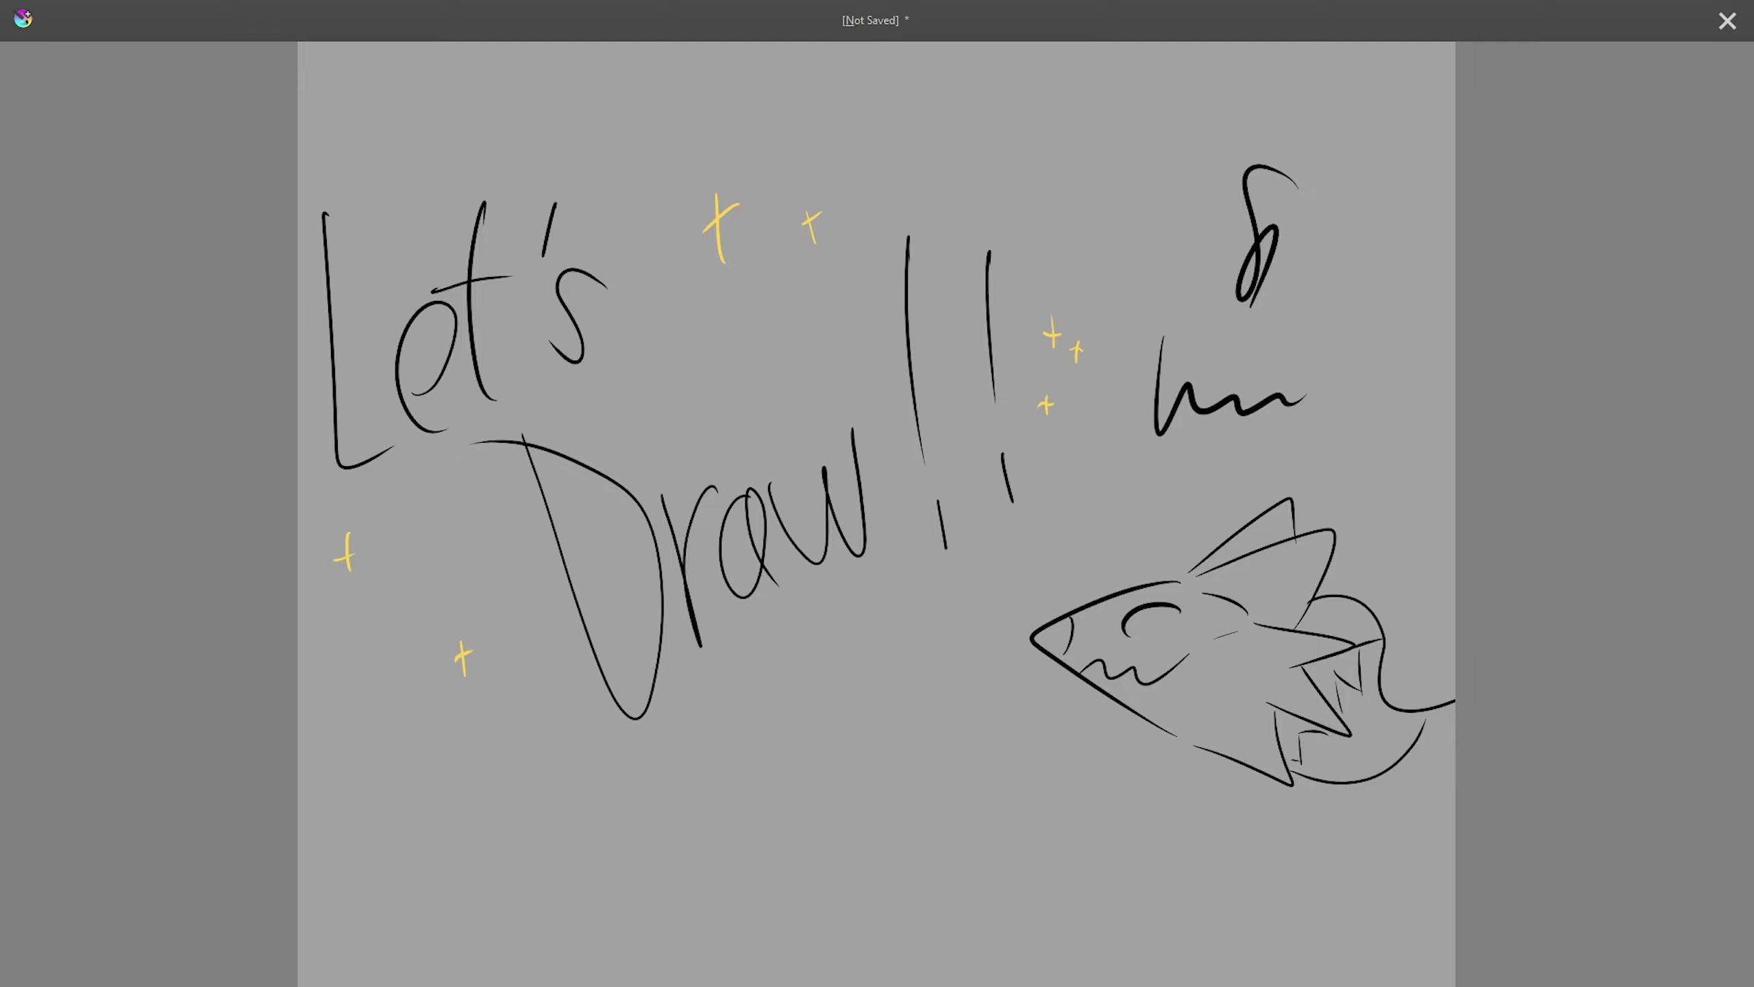
key(ctrl+z)
key(ctrl+z)
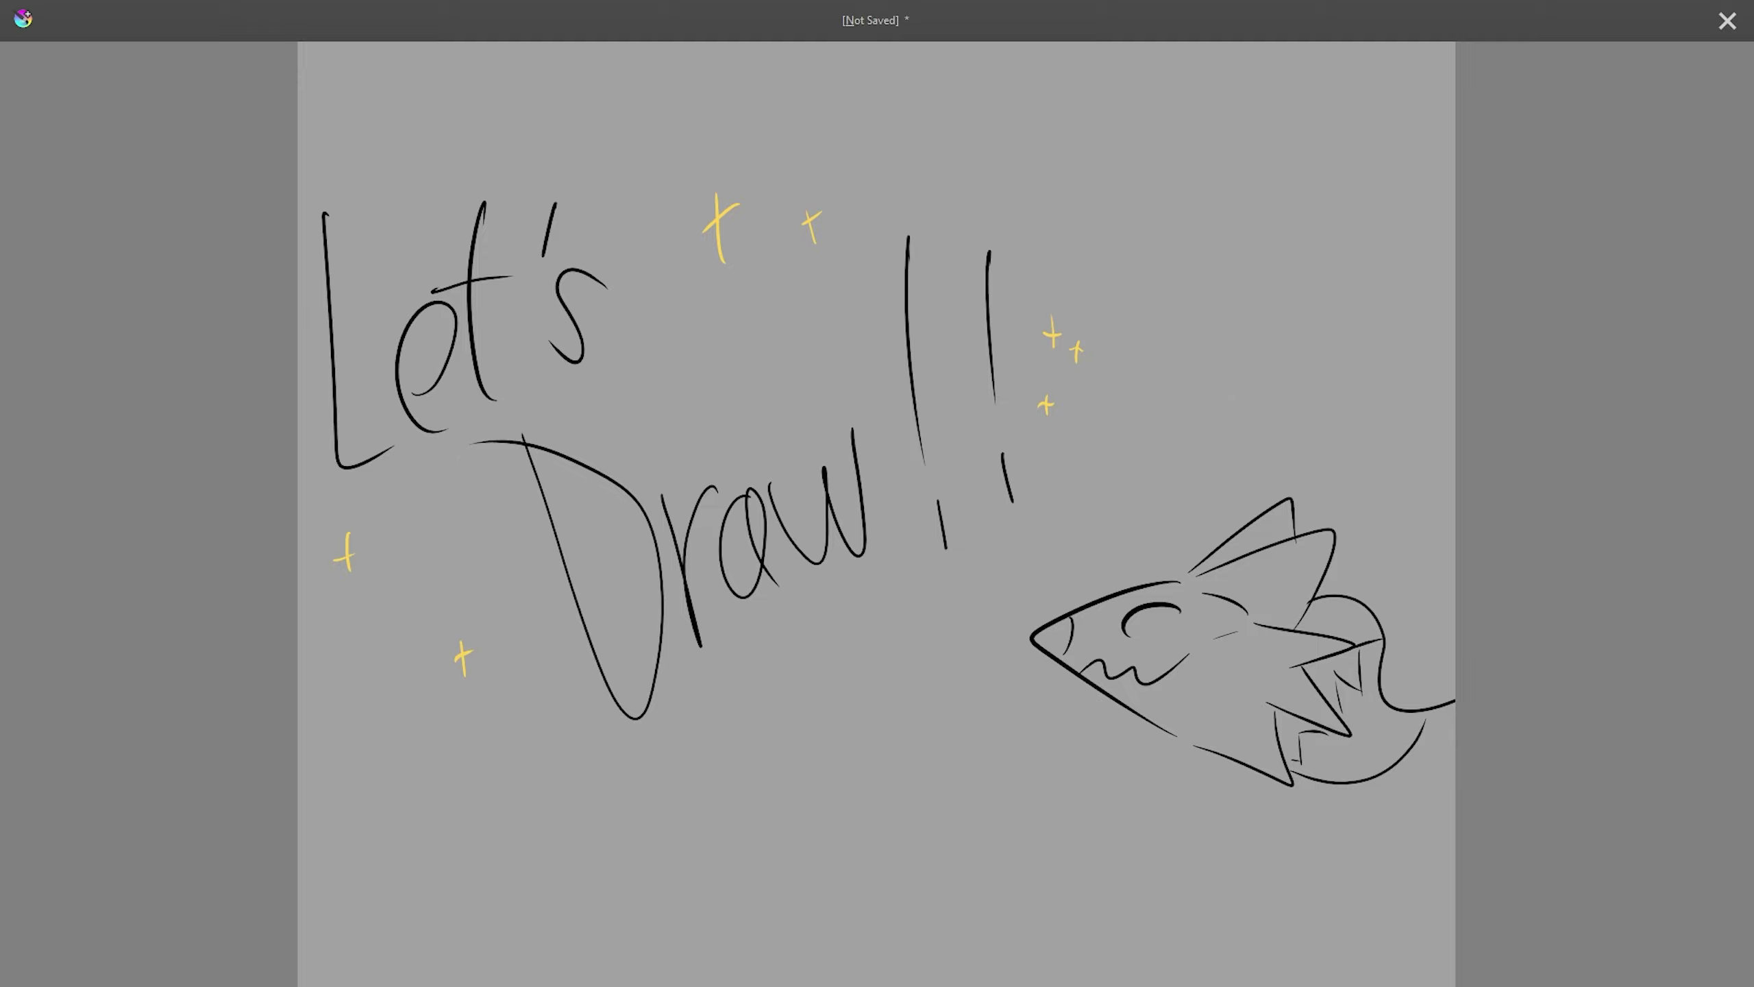
key(Tab)
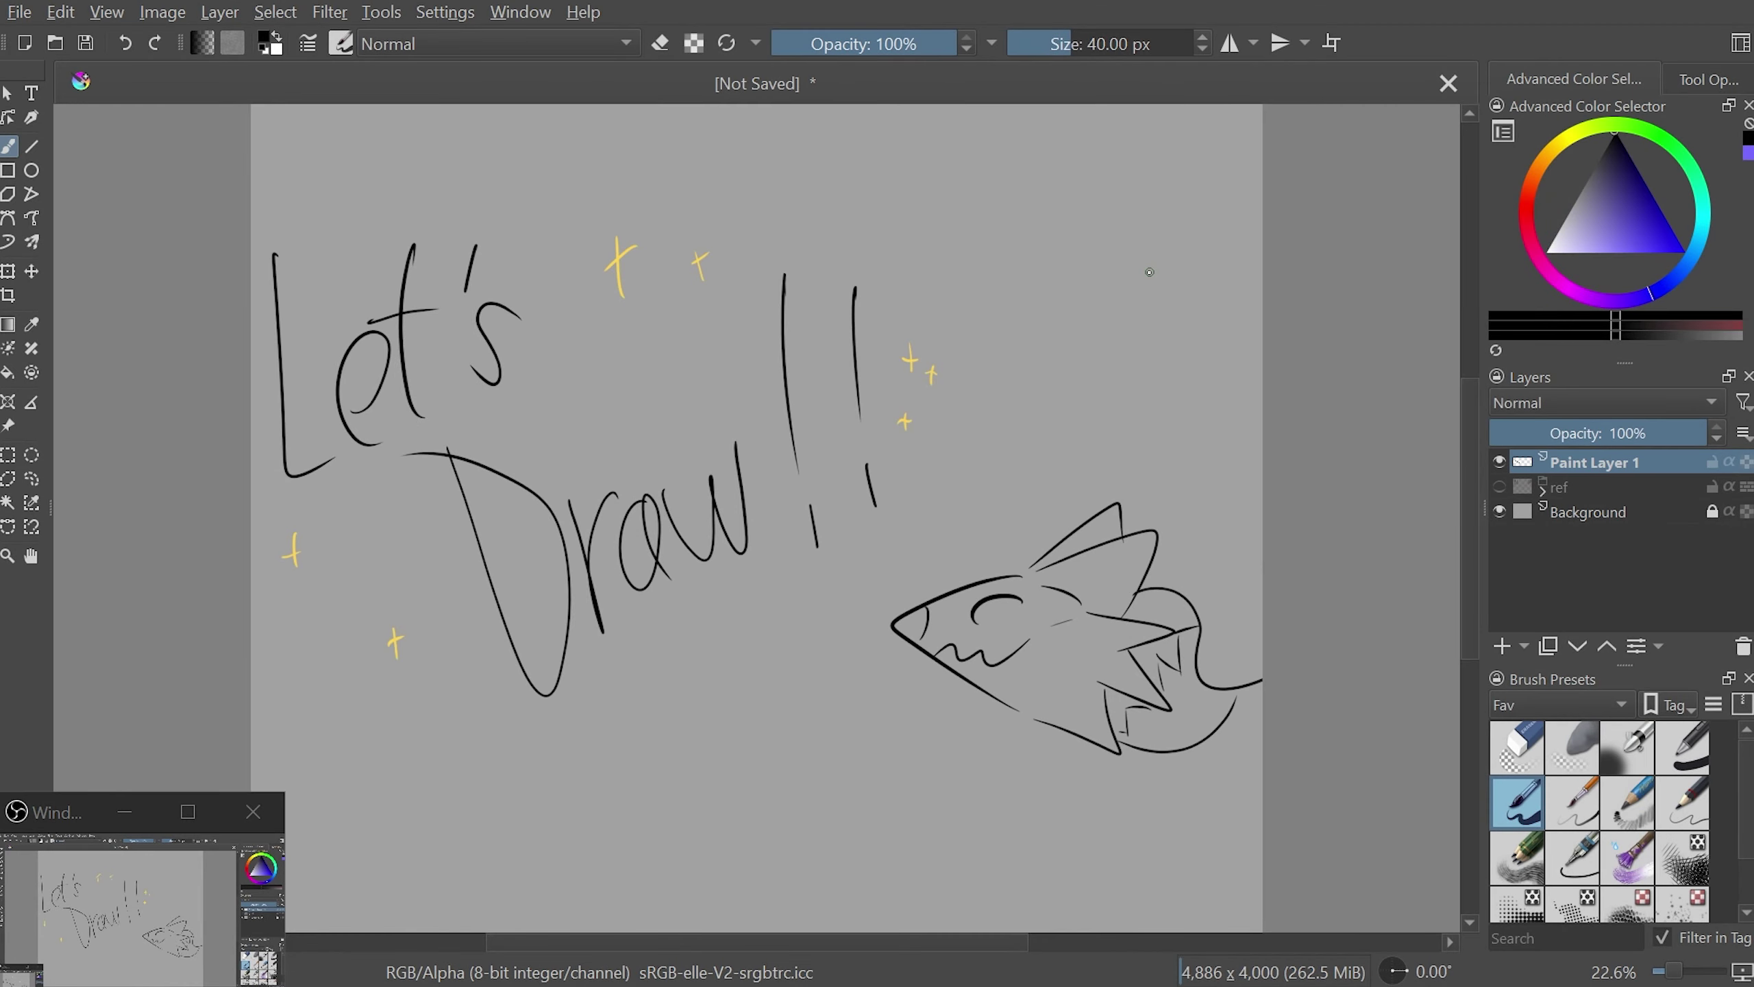
drag(1010, 330, 1167, 359)
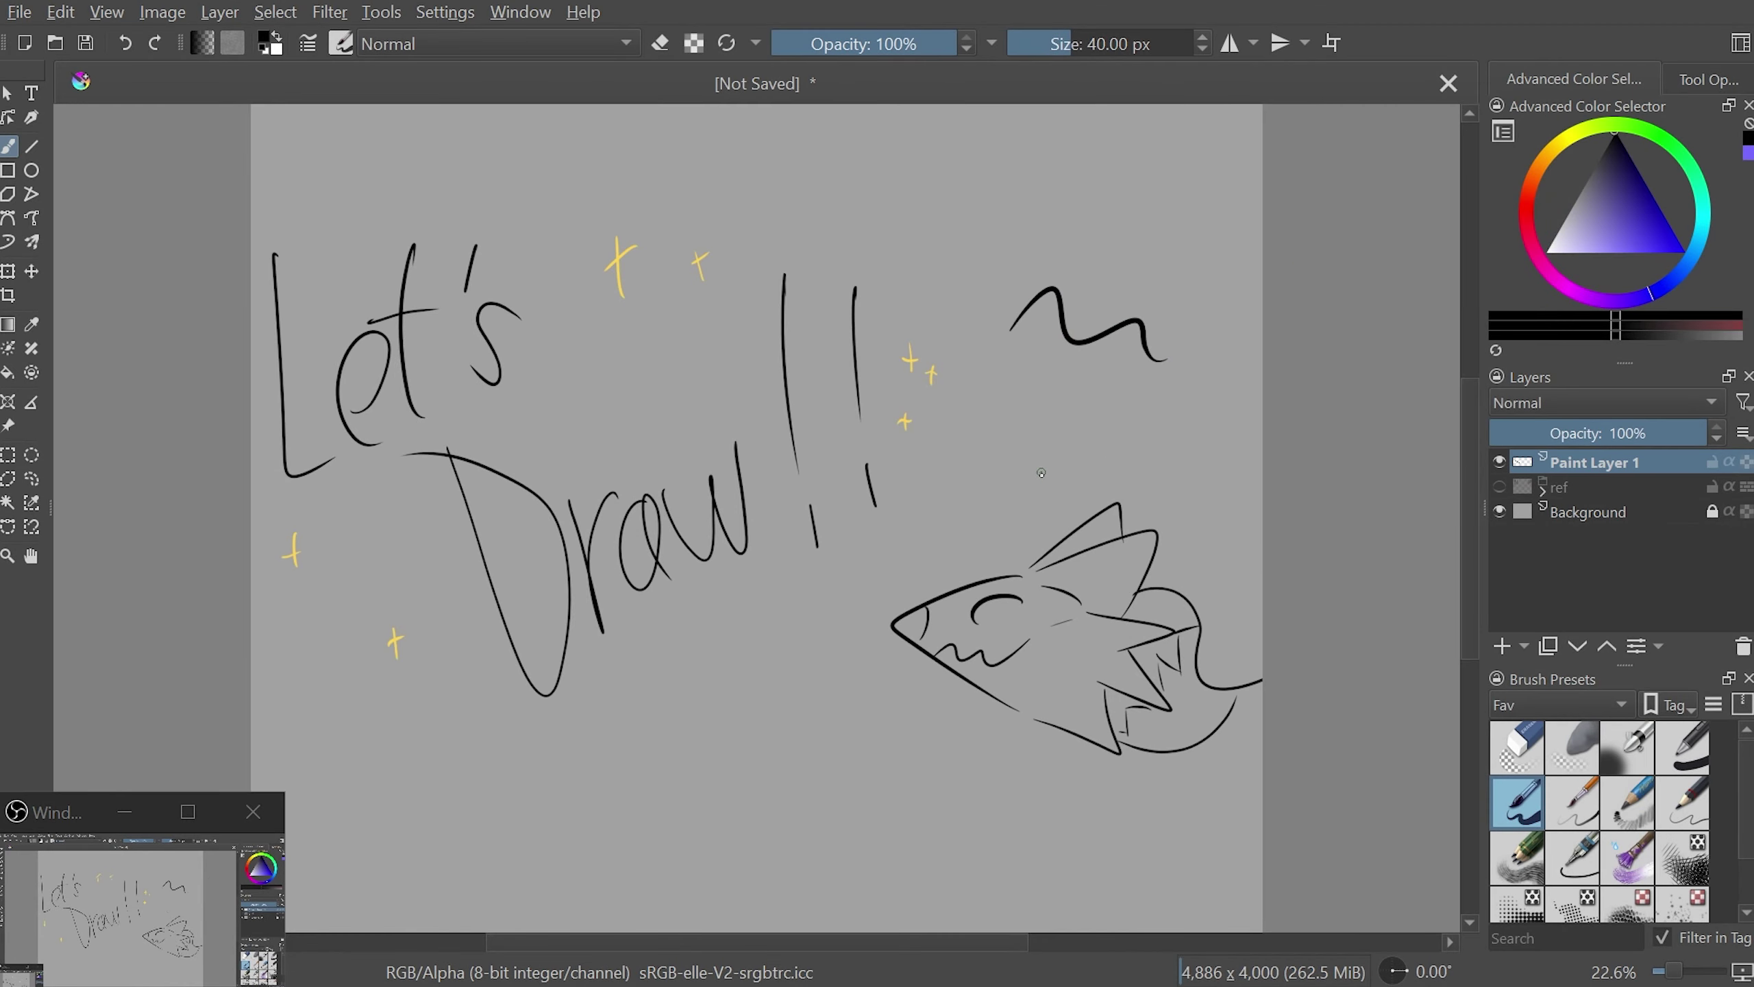
key(ctrl+z)
mouse_move(1002, 449)
mouse_down()
mouse_move(1036, 463)
mouse_move(1084, 343)
mouse_move(1180, 252)
mouse_up()
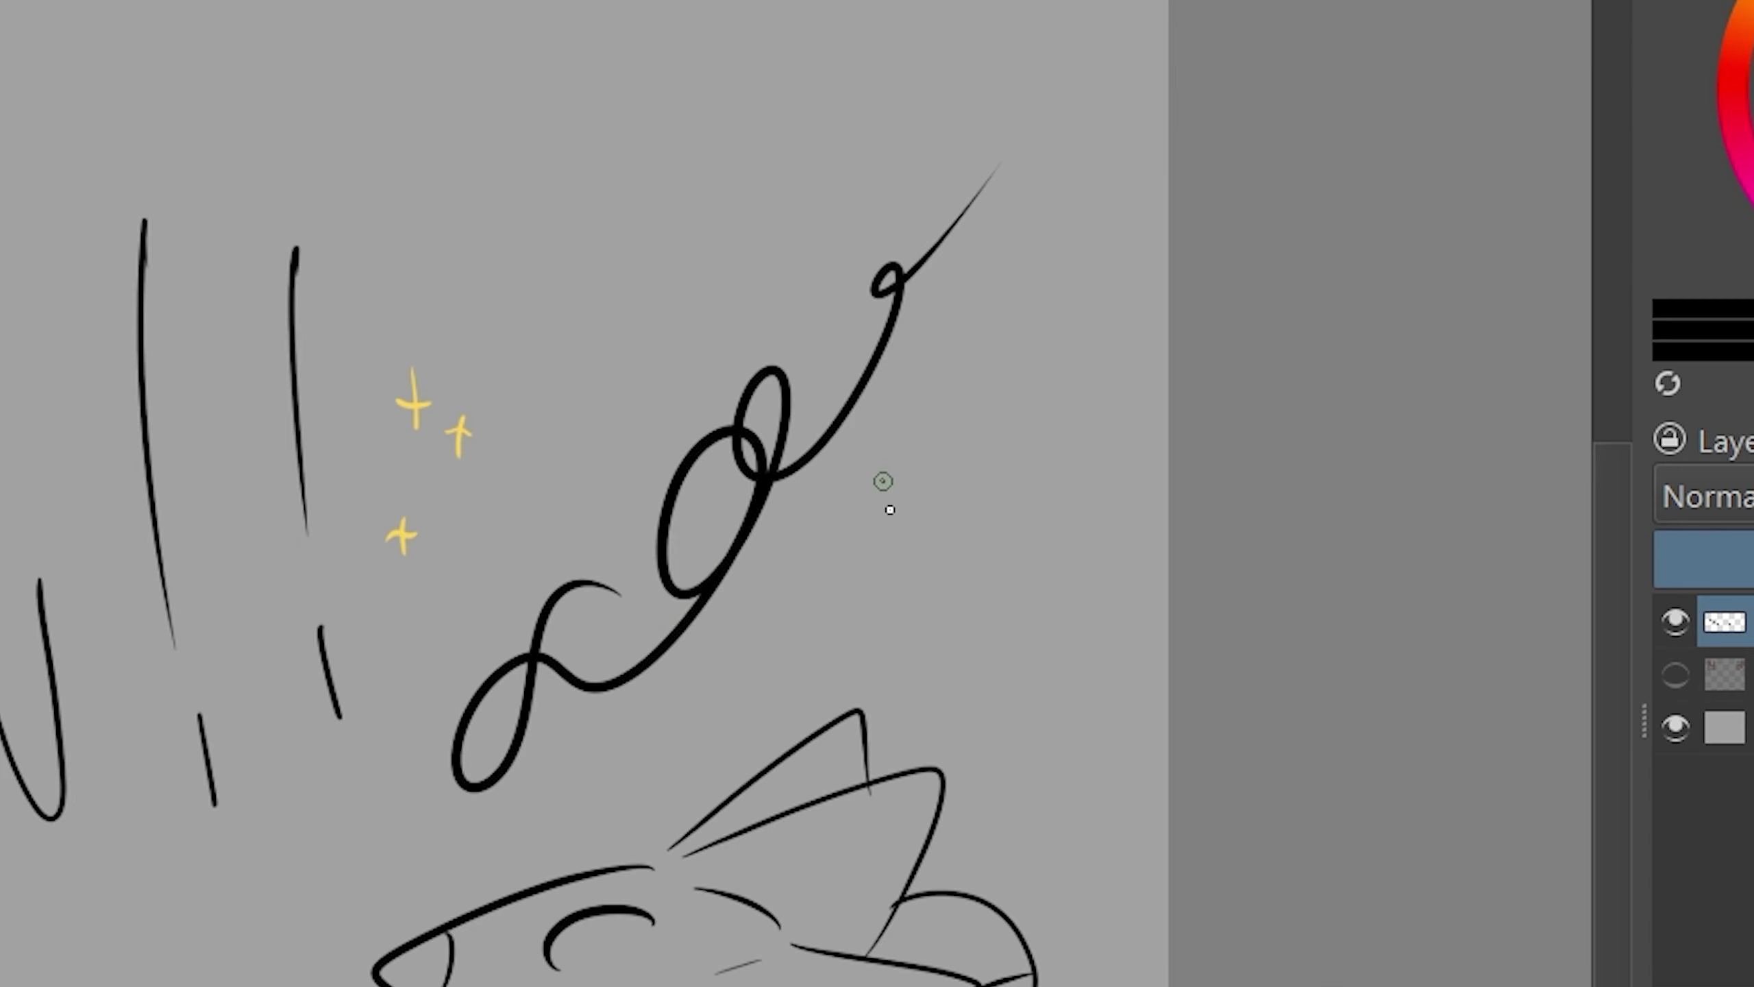
key(ctrl+z)
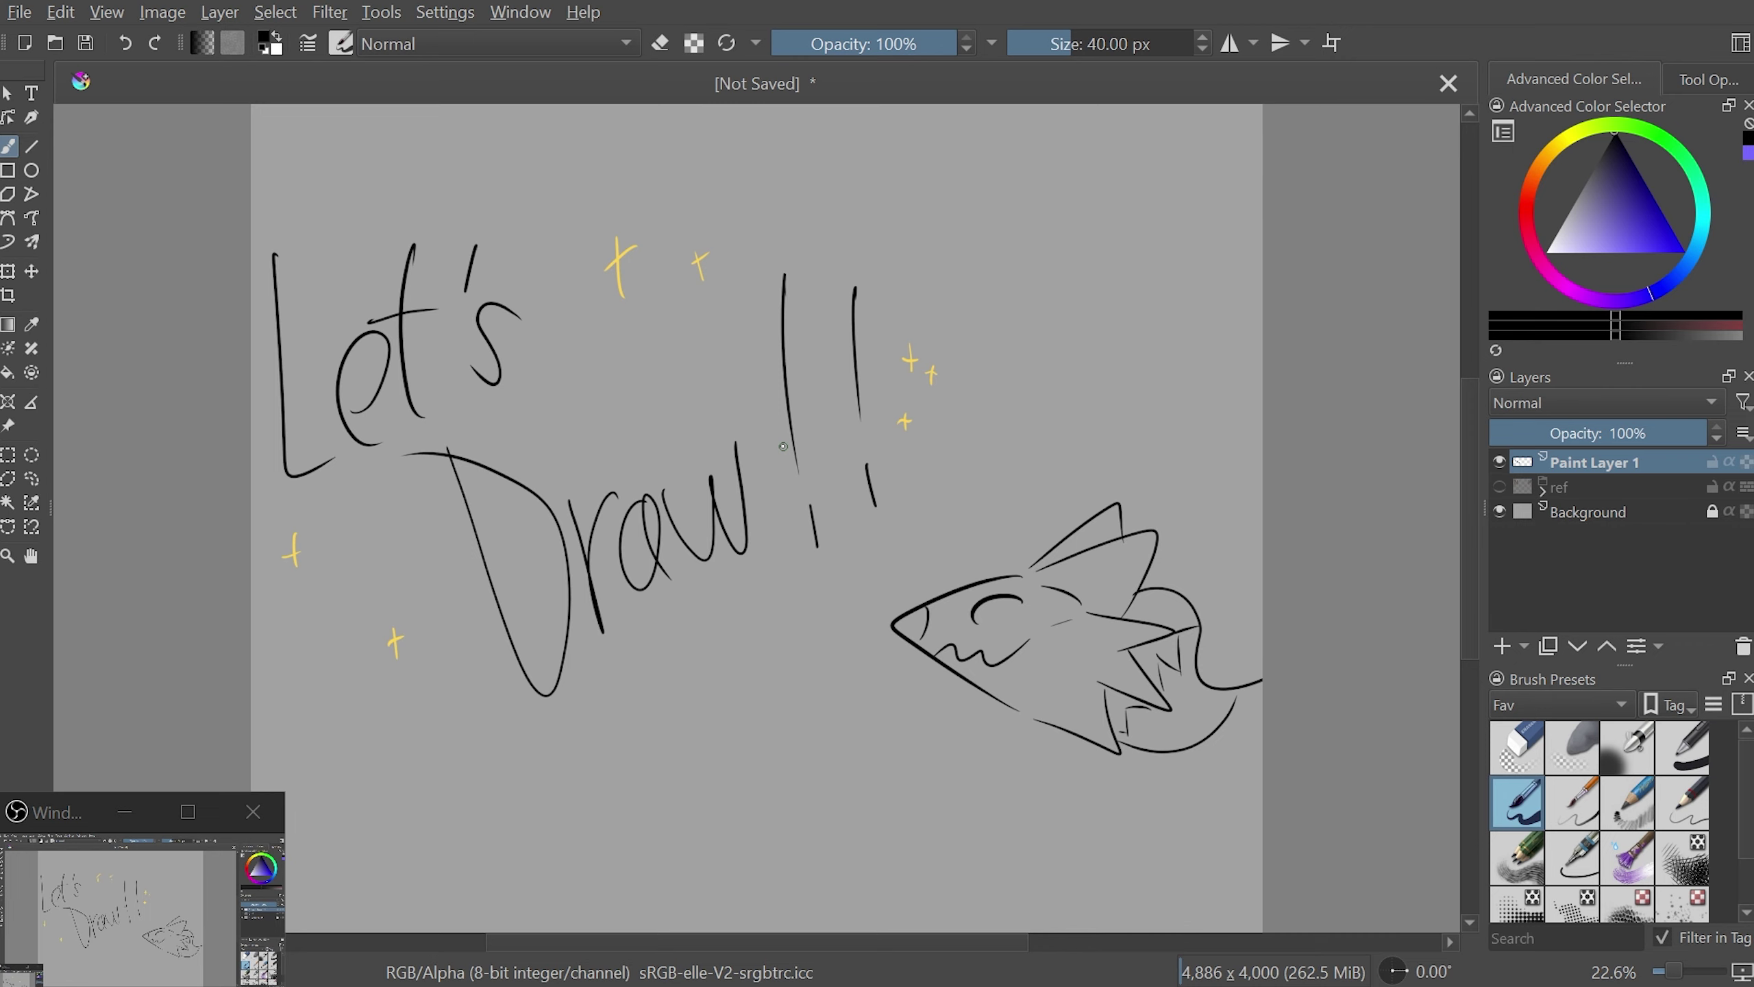
- Test and undo a short stroke in canvas-only mode and a wavy stroke right of the '!!'
key(Tab)
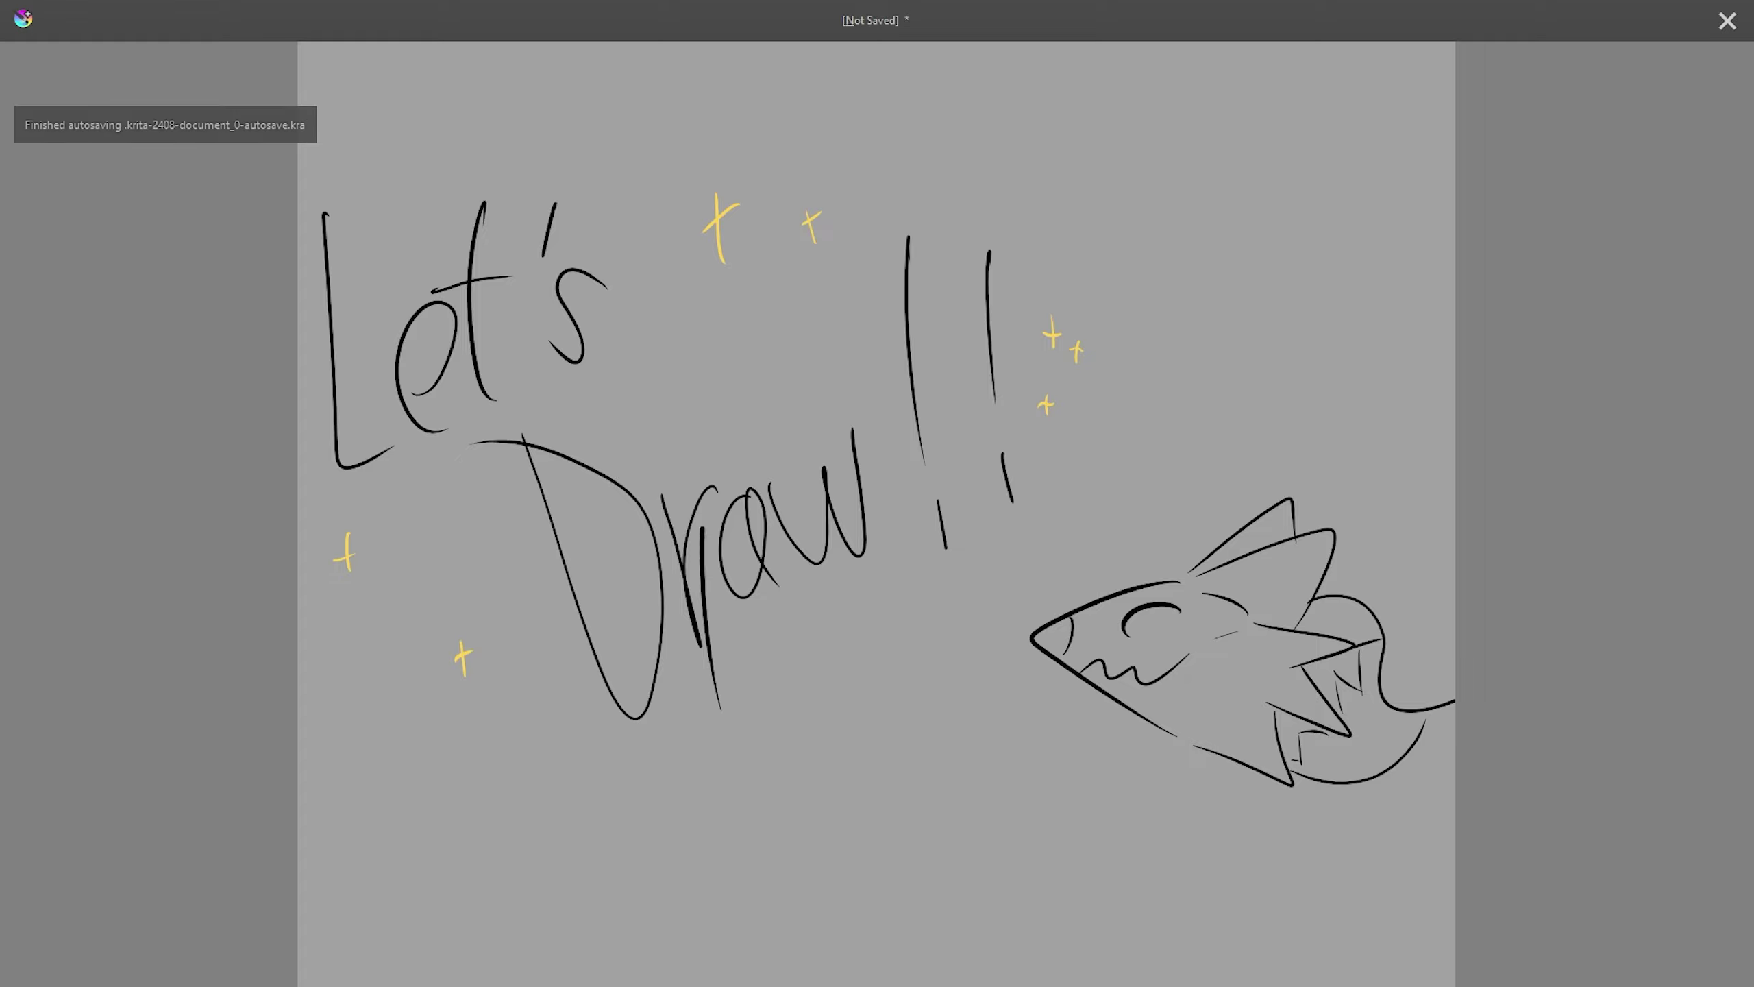
drag(820, 735, 848, 742)
key(ctrl+z)
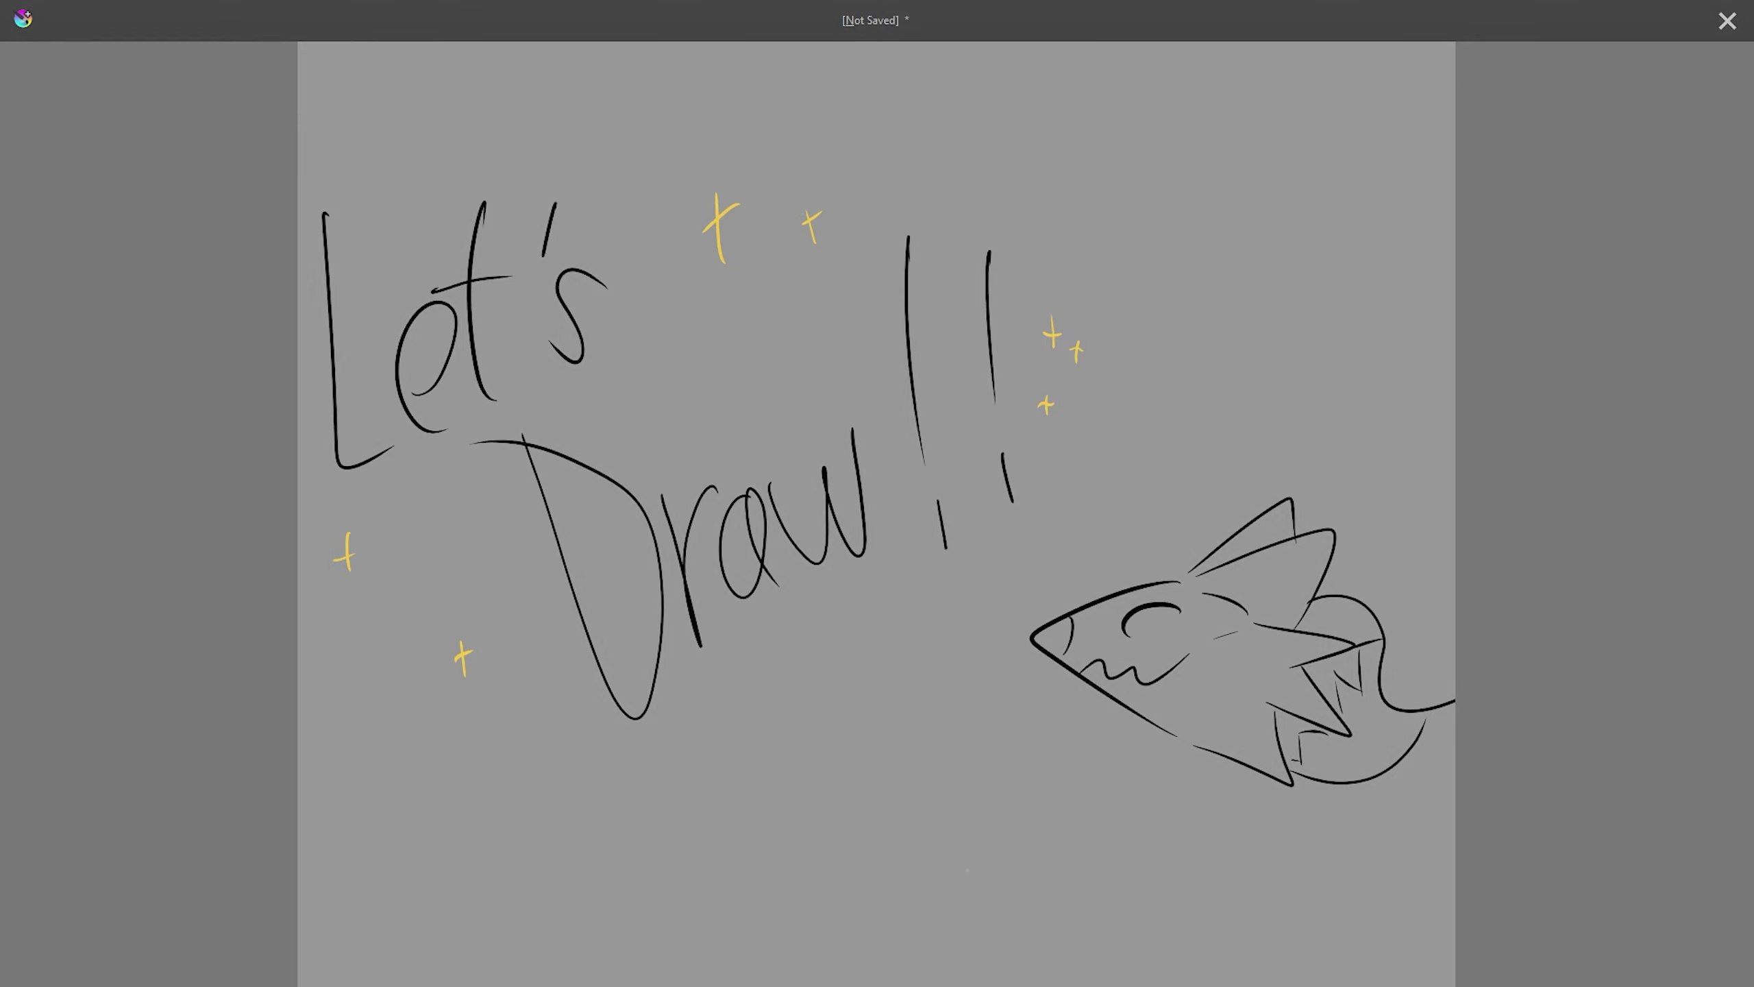
key(Tab)
drag(989, 382, 1154, 356)
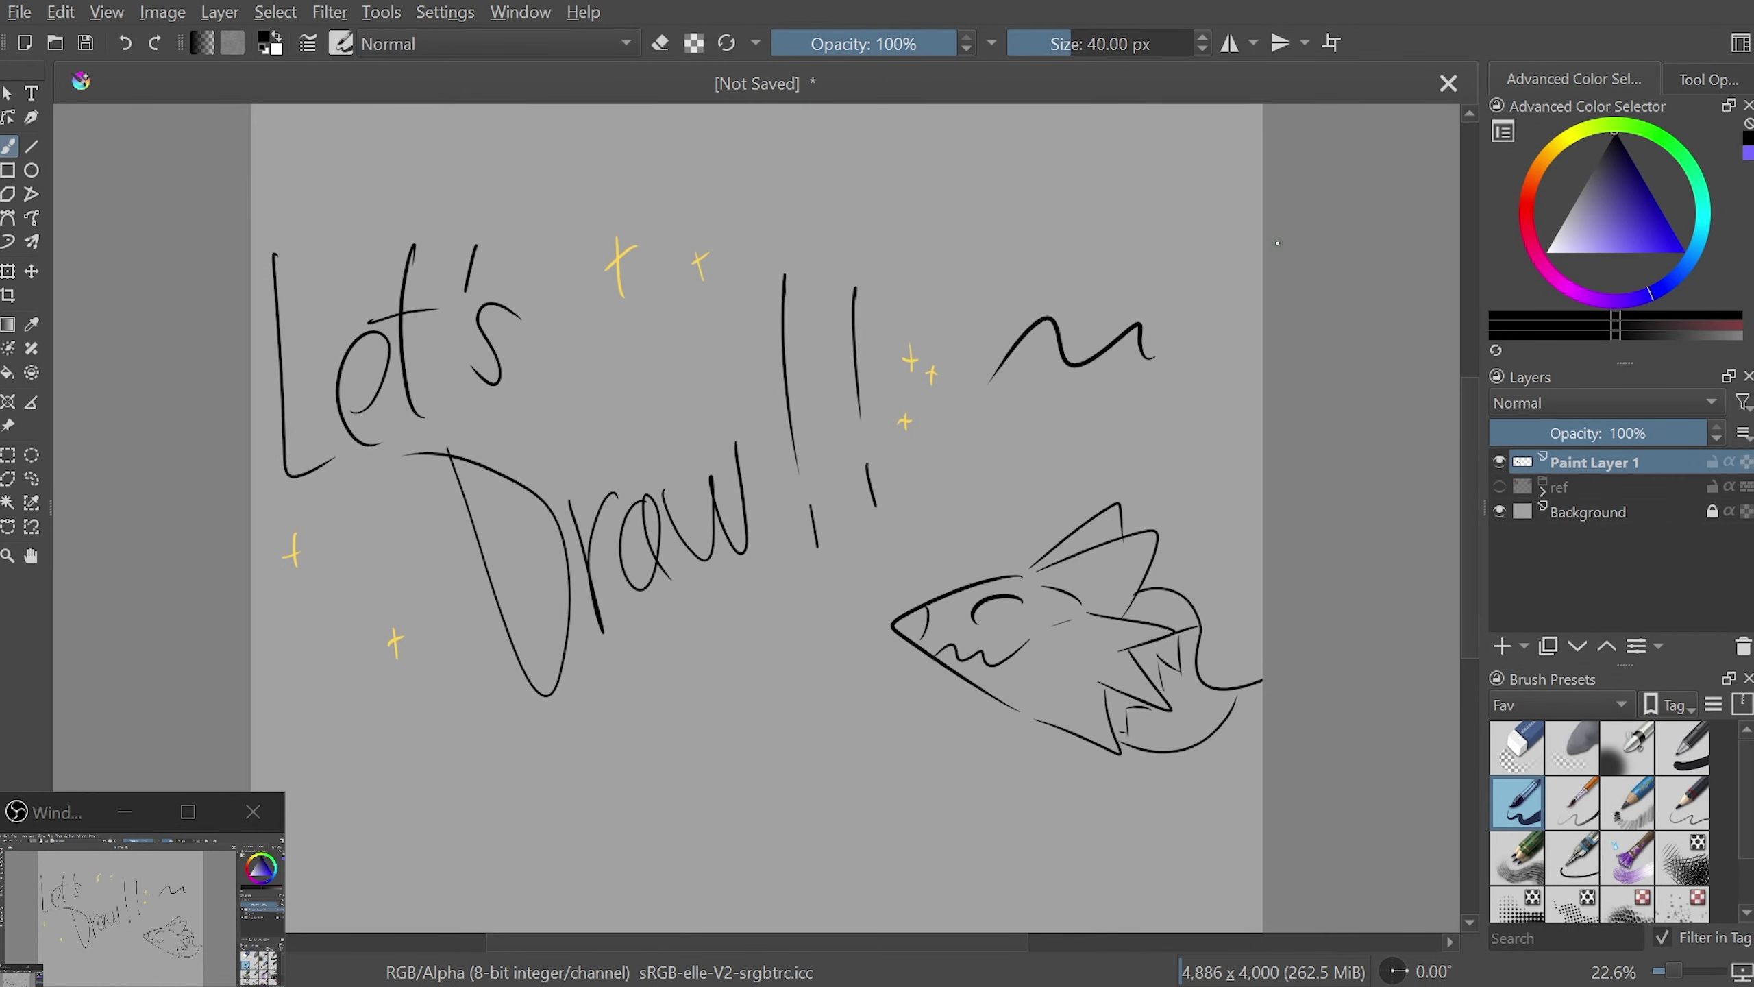
key(ctrl+z)
- Draw a long stroke right of the '!!', mirror and rotate the view, then reset rotation and fit the page
drag(986, 677, 1059, 259)
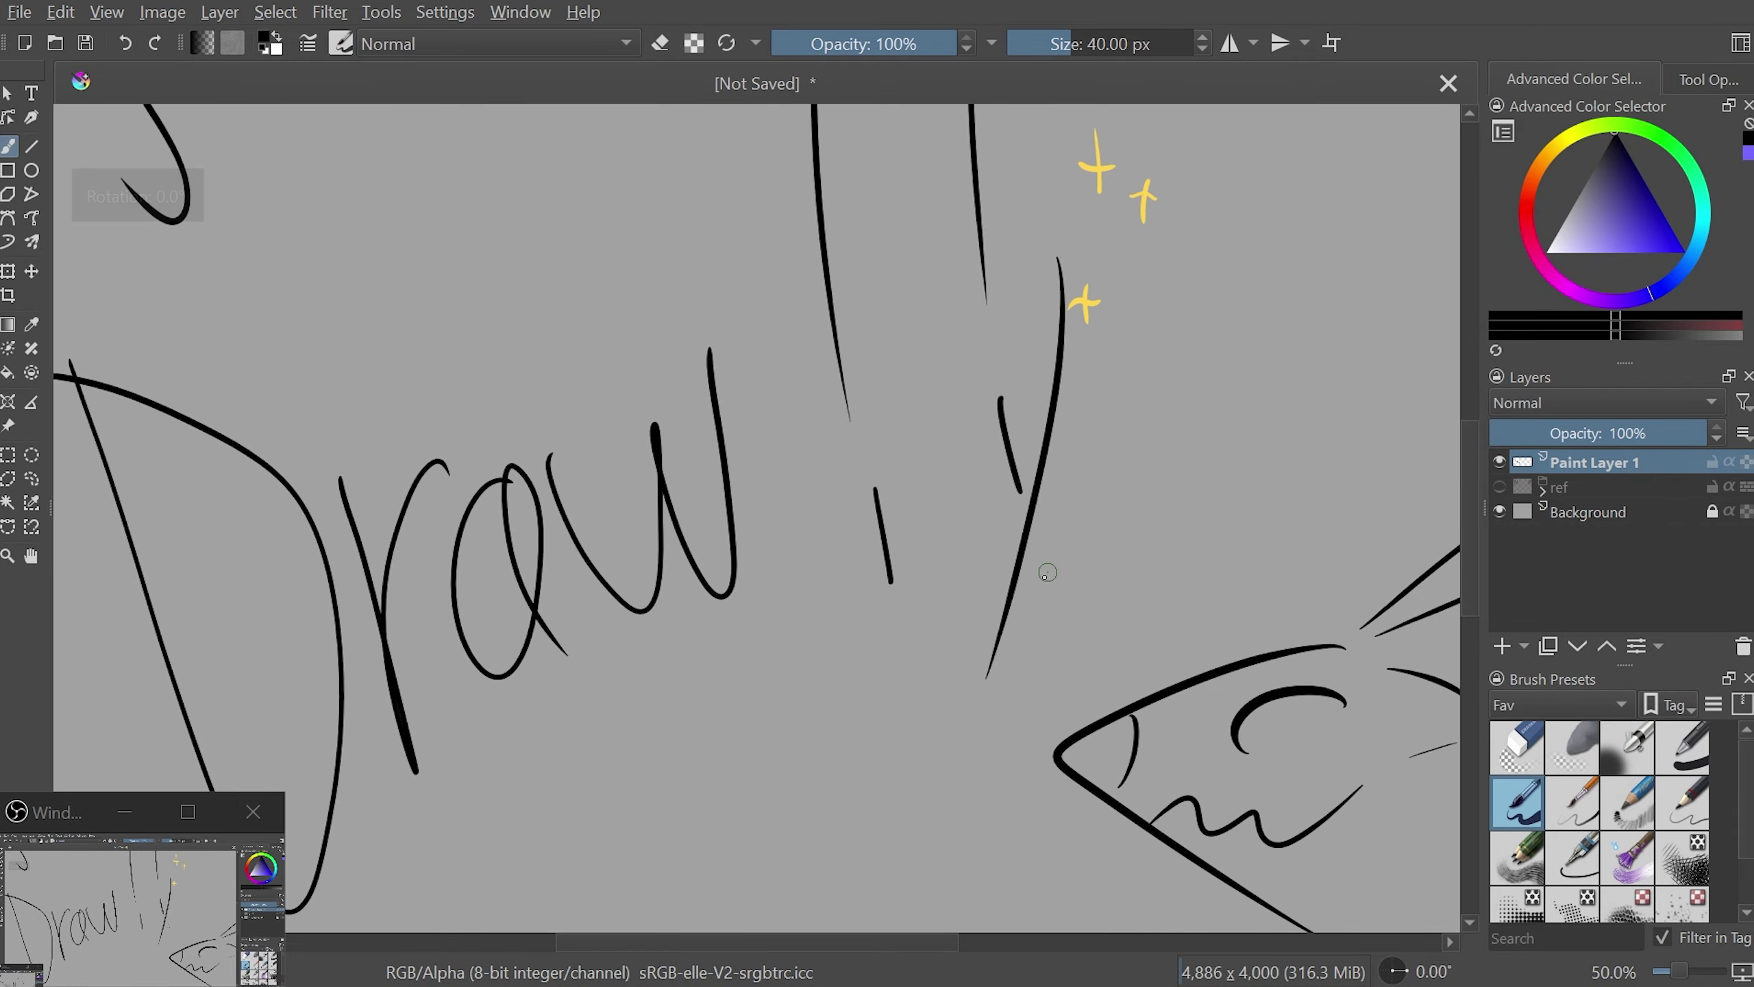
key(m)
key(m)
mouse_move(1002, 651)
mouse_down()
mouse_move(884, 315)
mouse_move(912, 450)
mouse_move(1005, 576)
mouse_up()
key(5)
key(2)
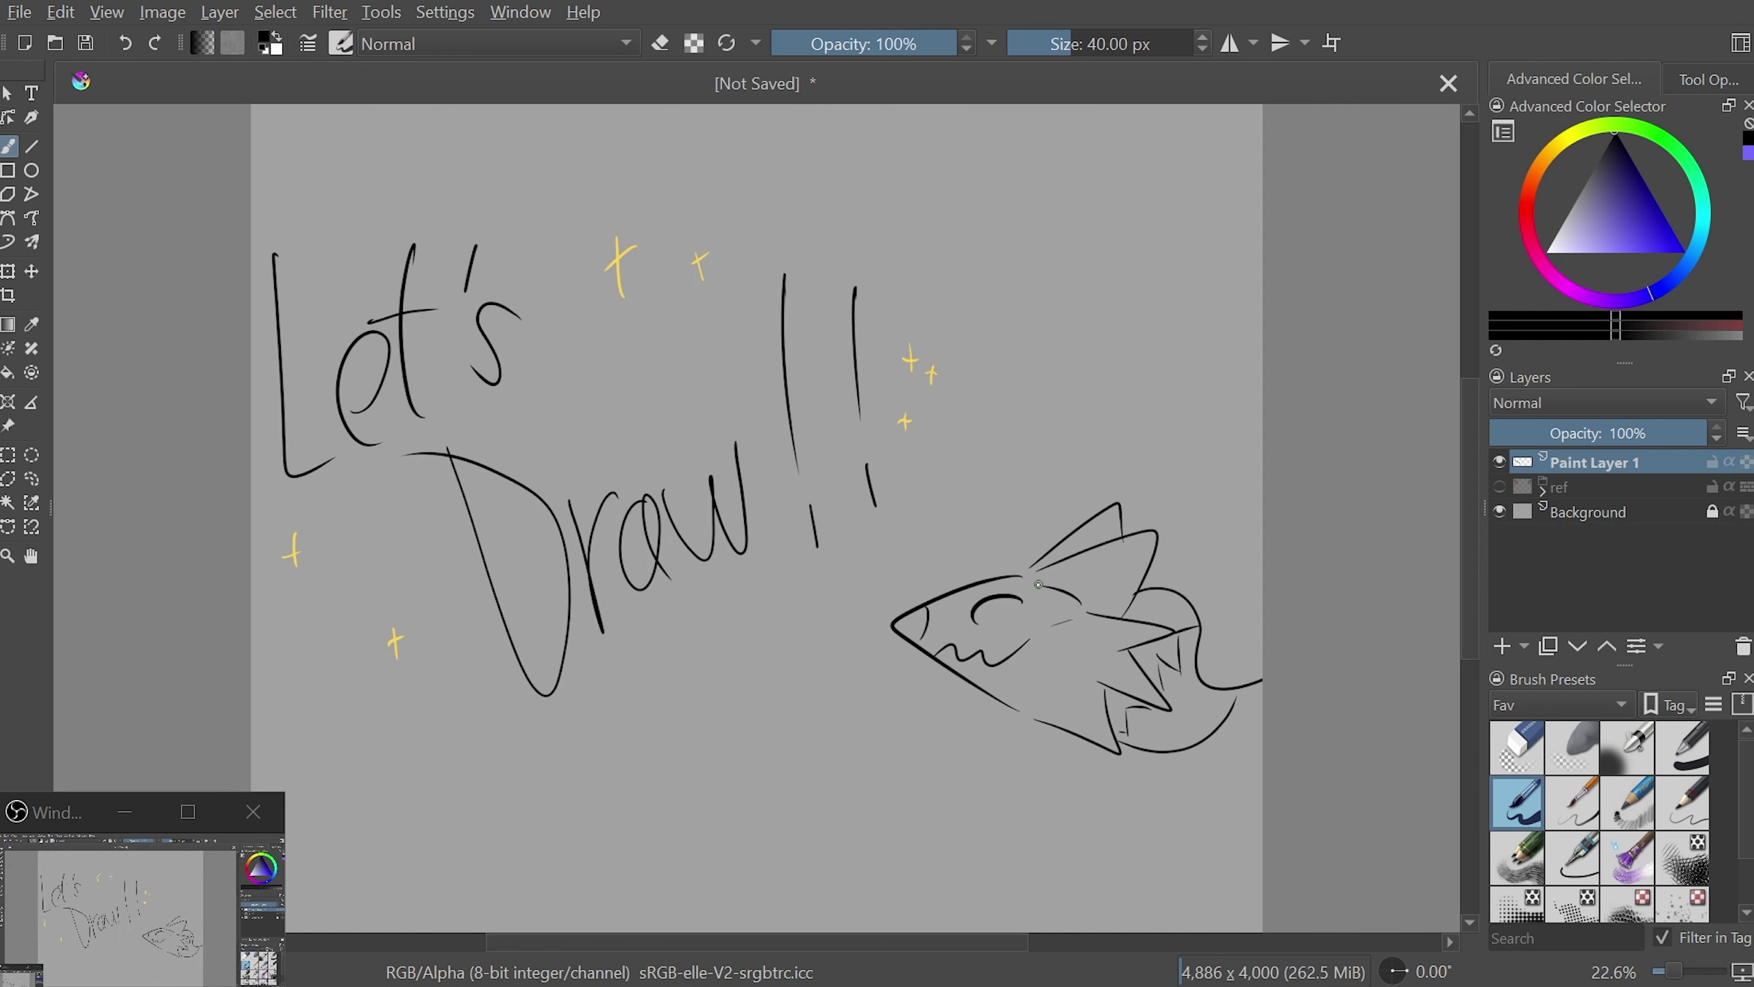
- Switch back to canvas-only mode to show just the grey page
key(Tab)
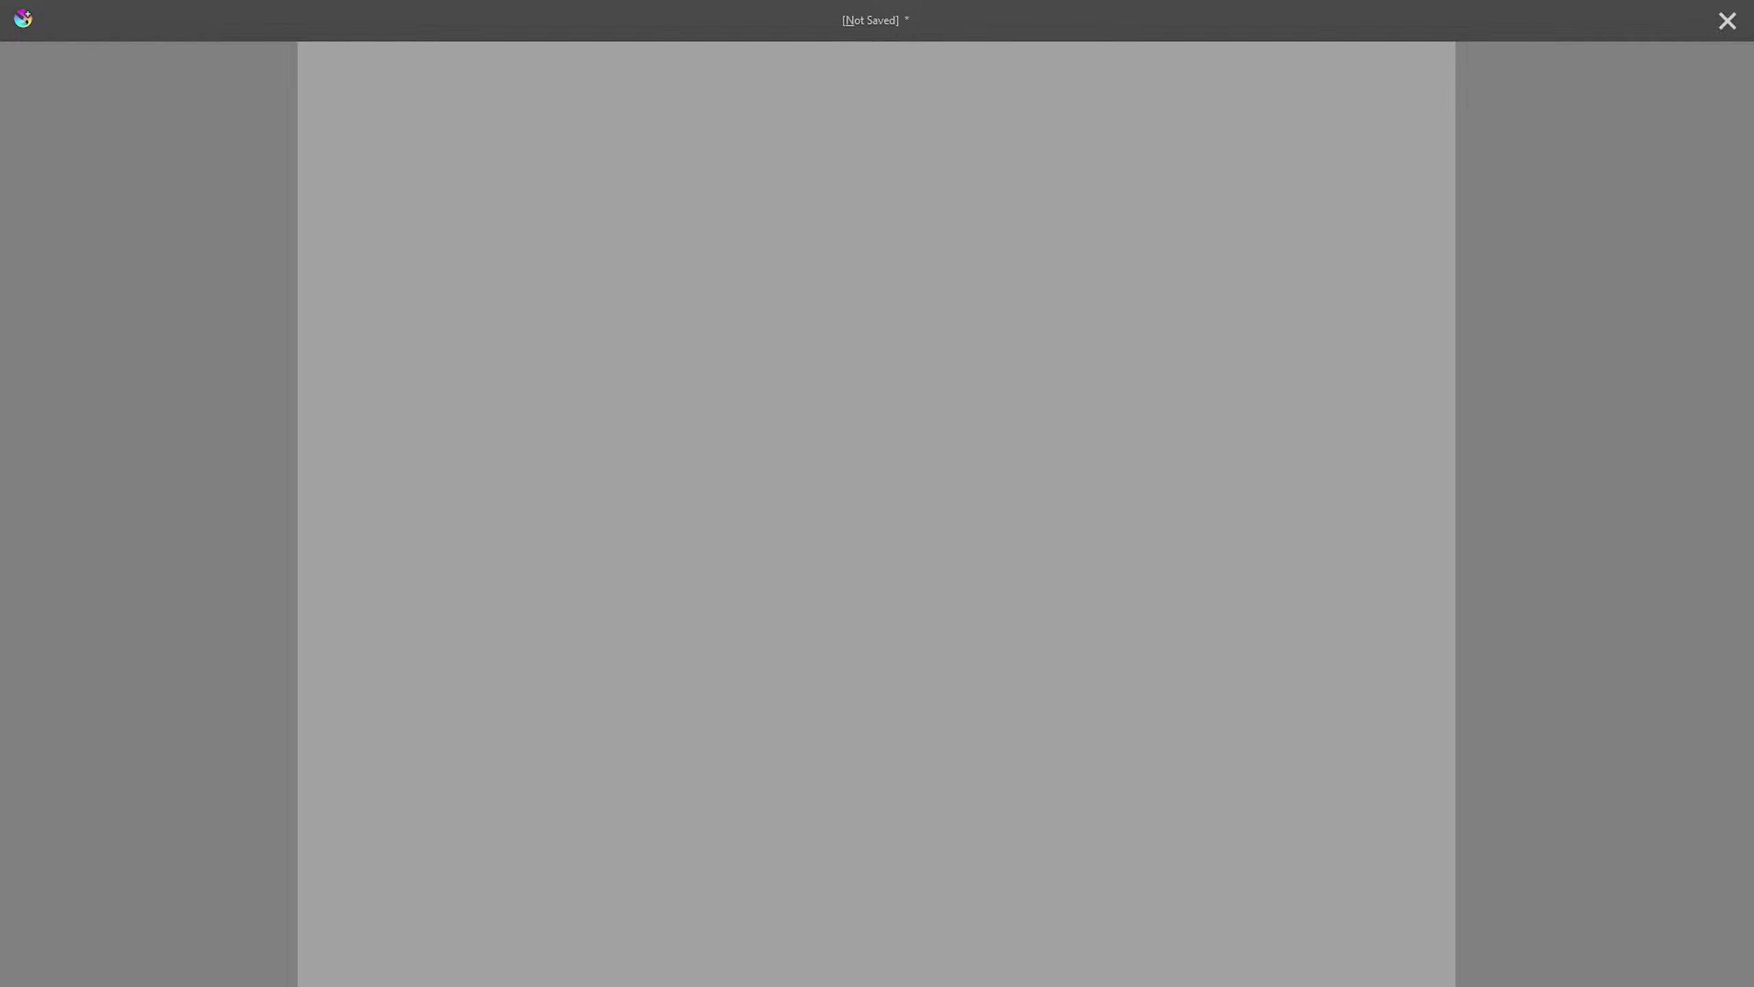
- Sketch vertical and diagonal test strokes, then undo them for a blank canvas
drag(758, 313, 759, 515)
drag(874, 315, 822, 554)
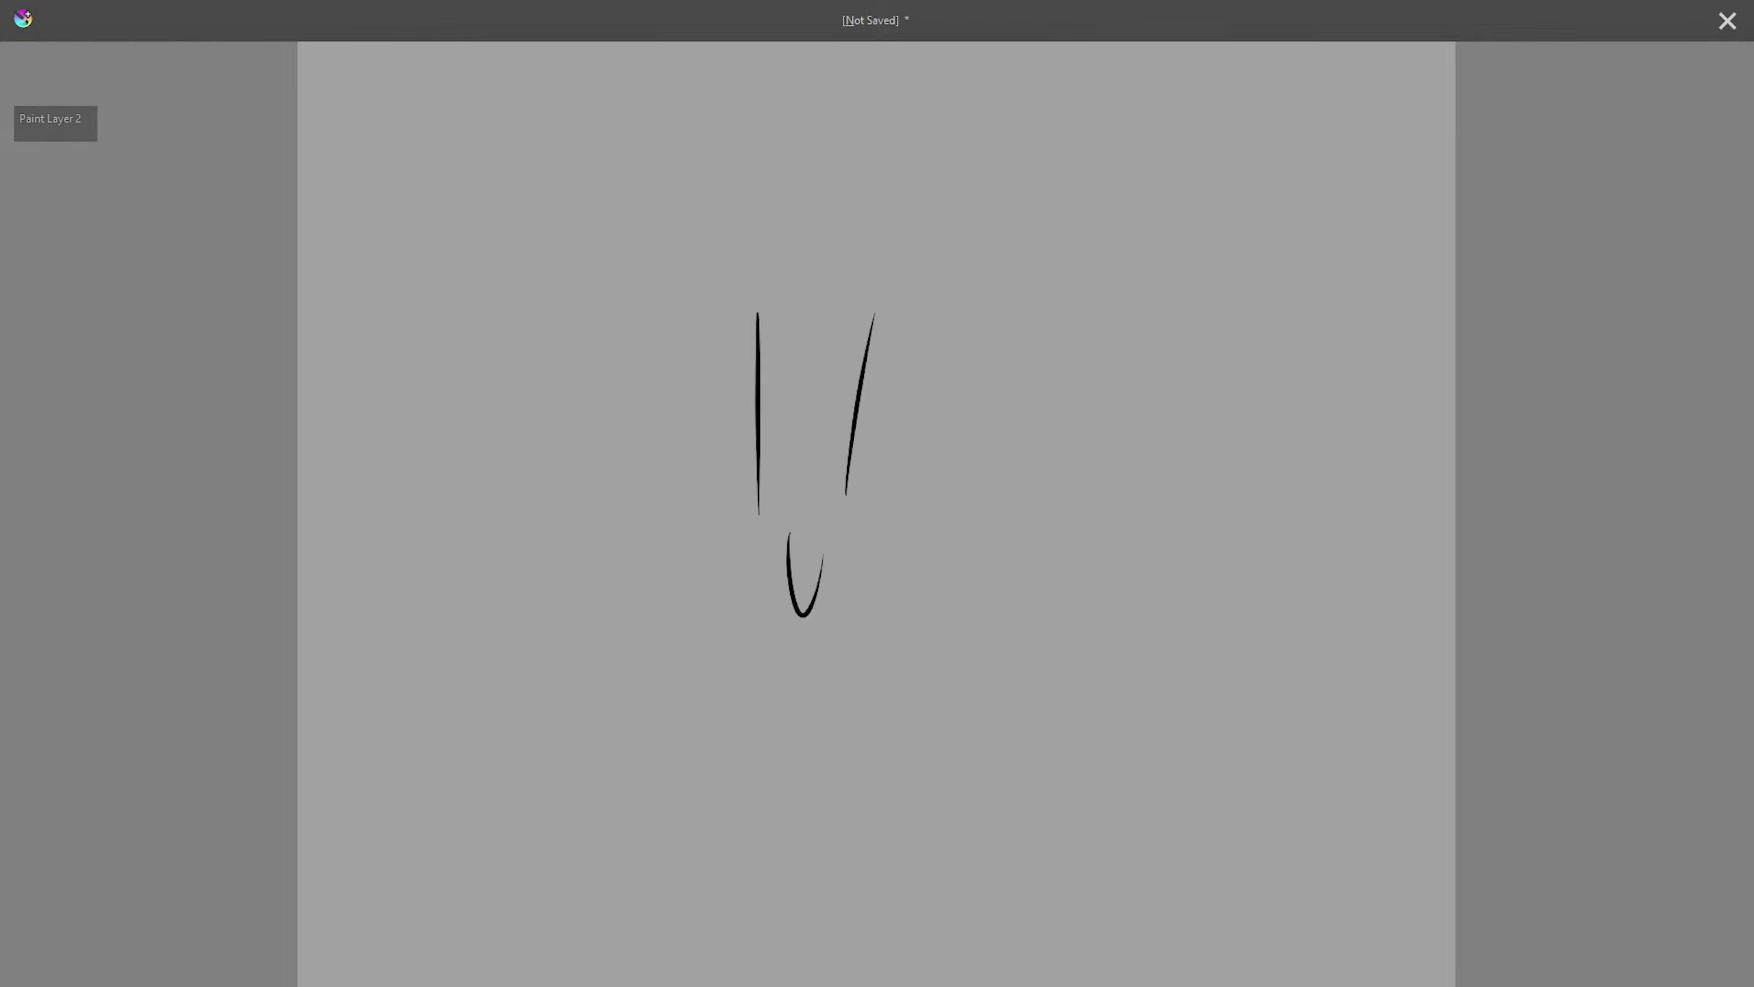
drag(991, 261, 894, 338)
drag(1072, 304, 959, 394)
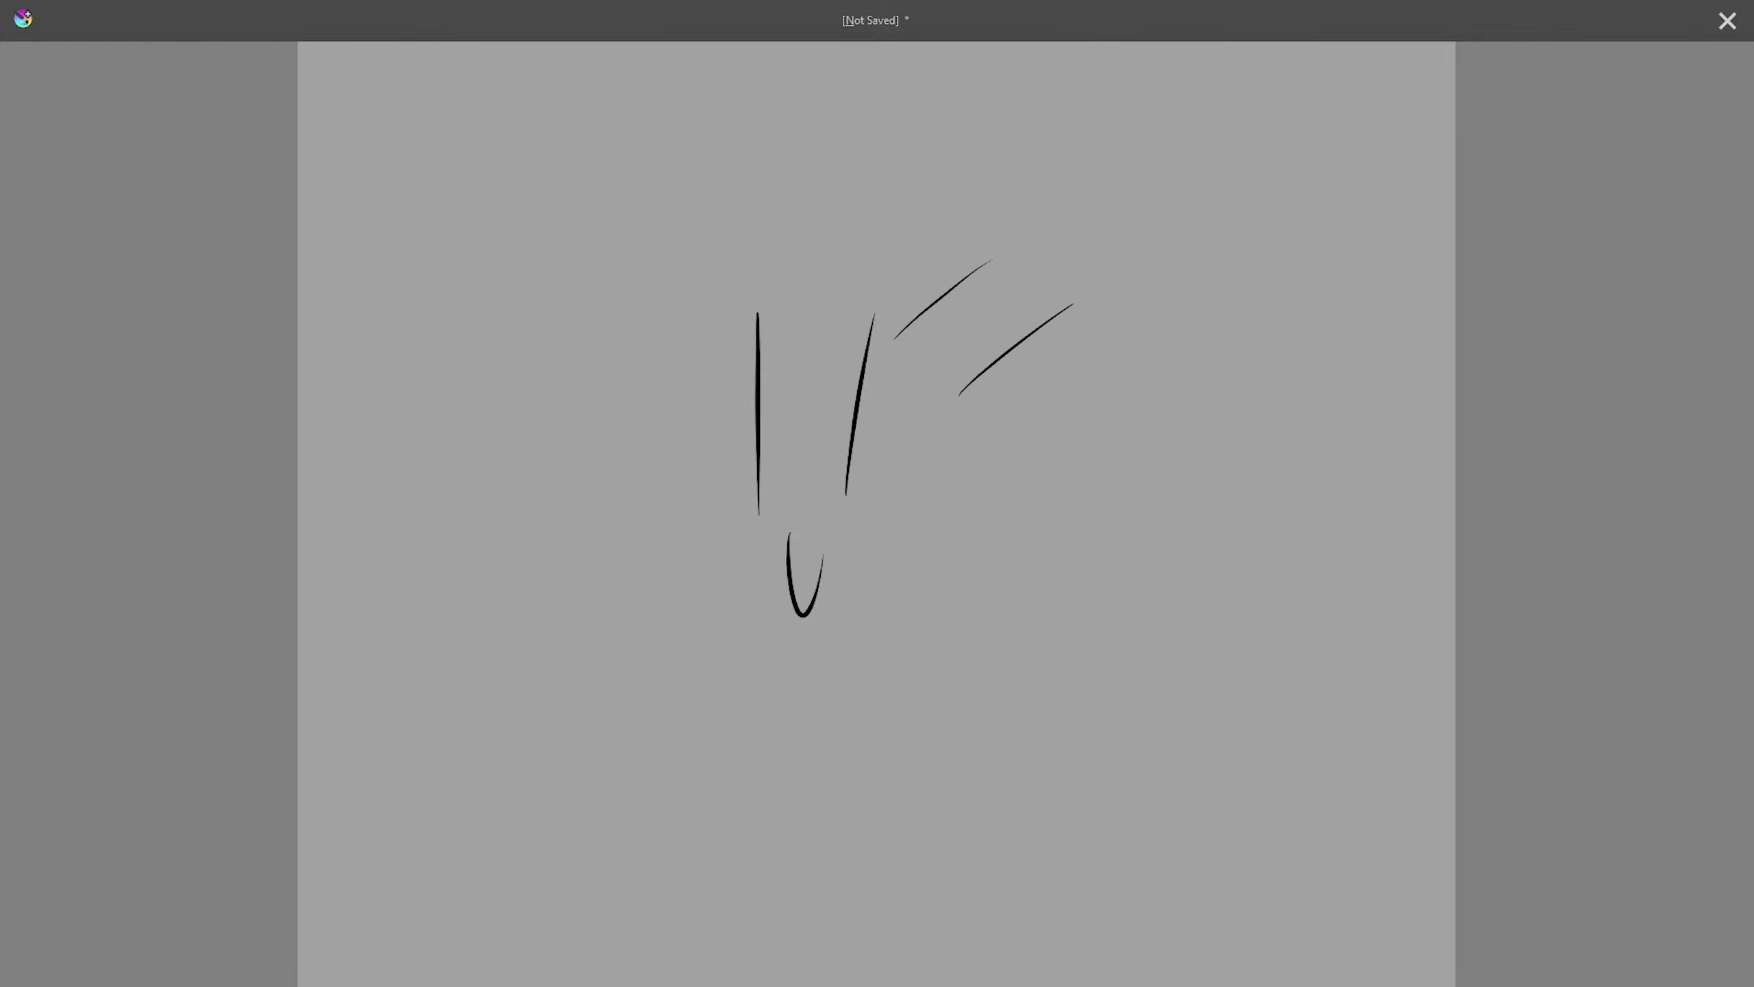
key(ctrl+z)
key(ctrl+z)
key(ctrl+z)
key(ctrl+z)
key(ctrl+z)
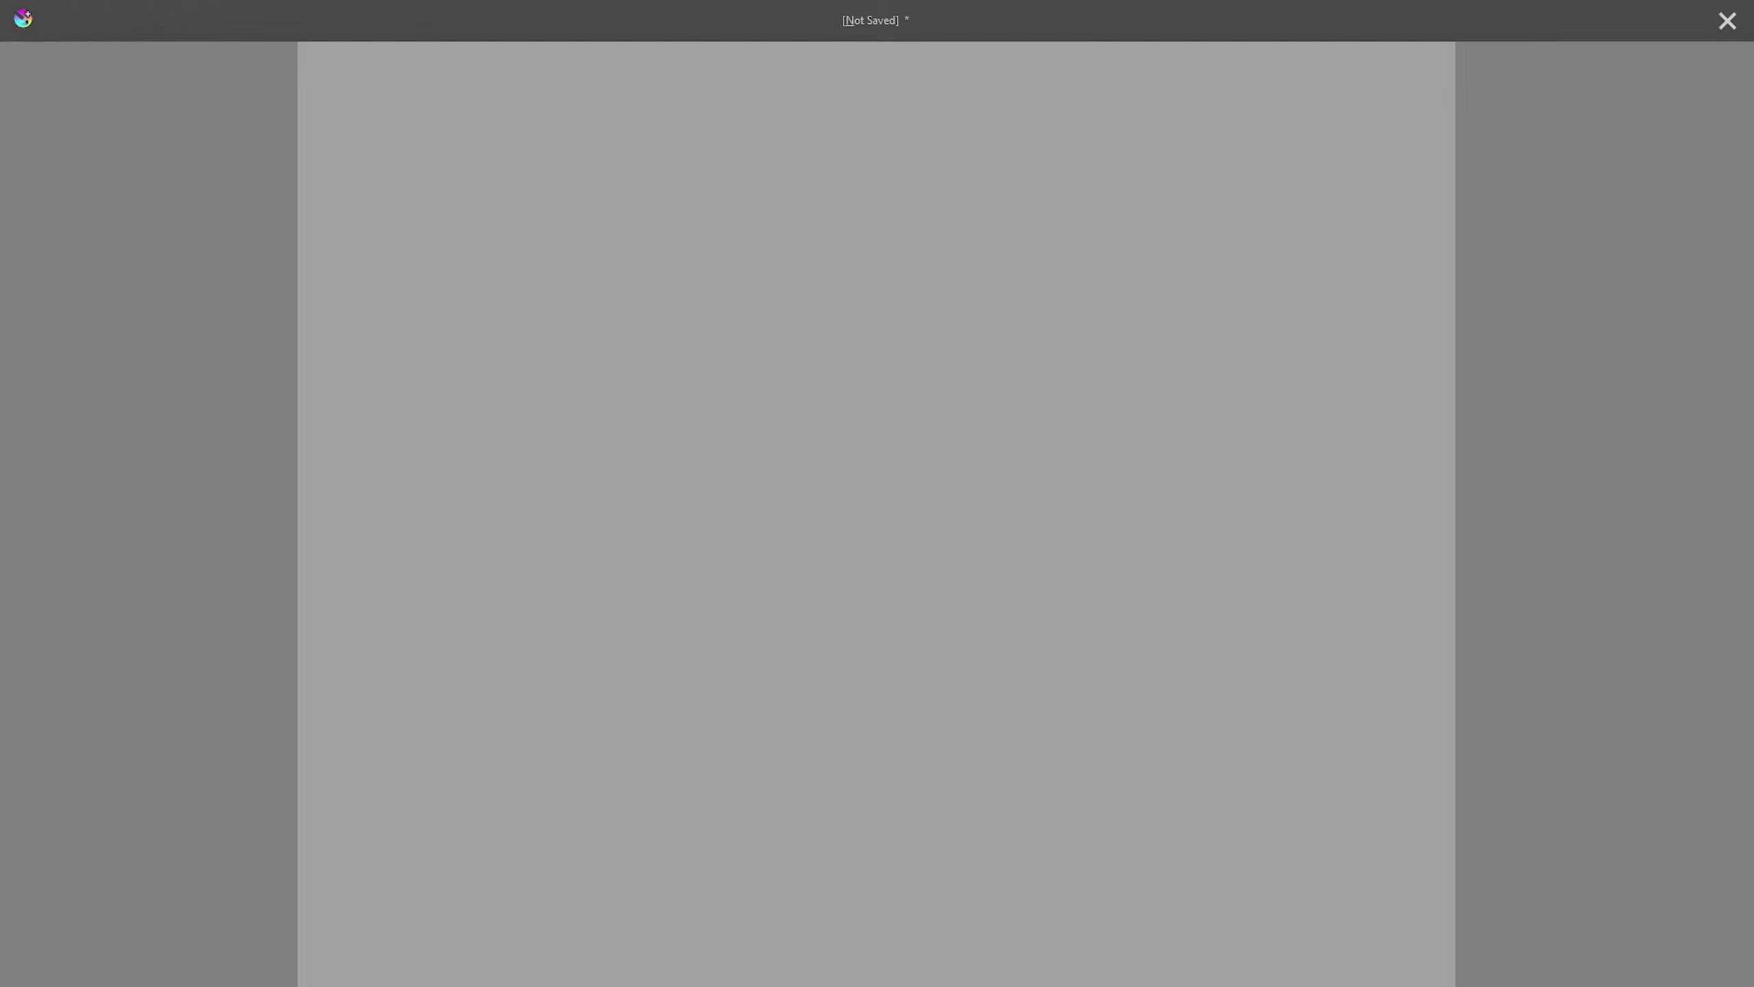
- Handwrite the word 'Spoot' with extra letters, then undo the whole word
drag(653, 250, 510, 544)
drag(702, 406, 677, 511)
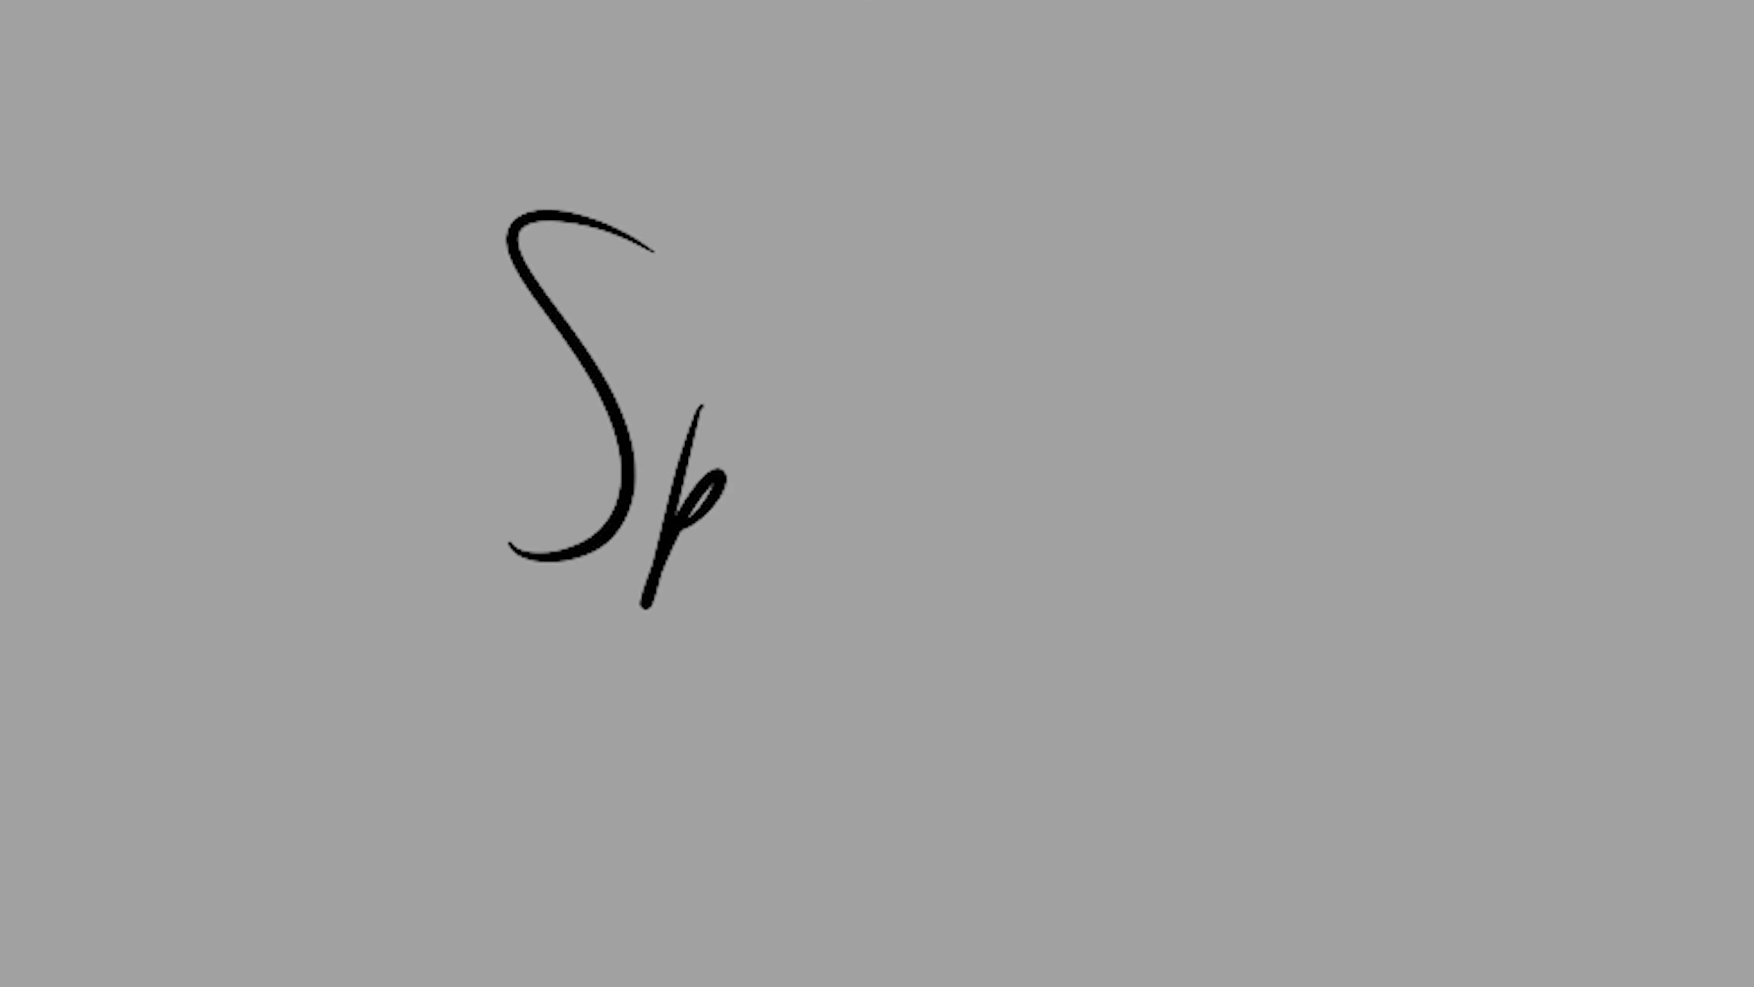
mouse_move(805, 485)
mouse_down()
mouse_move(781, 501)
mouse_move(822, 518)
mouse_up()
drag(939, 375, 873, 613)
mouse_move(848, 479)
mouse_down()
mouse_move(933, 504)
mouse_move(956, 532)
mouse_up()
drag(1034, 457, 974, 539)
mouse_move(1053, 575)
mouse_down()
mouse_move(1085, 575)
mouse_move(1056, 680)
mouse_up()
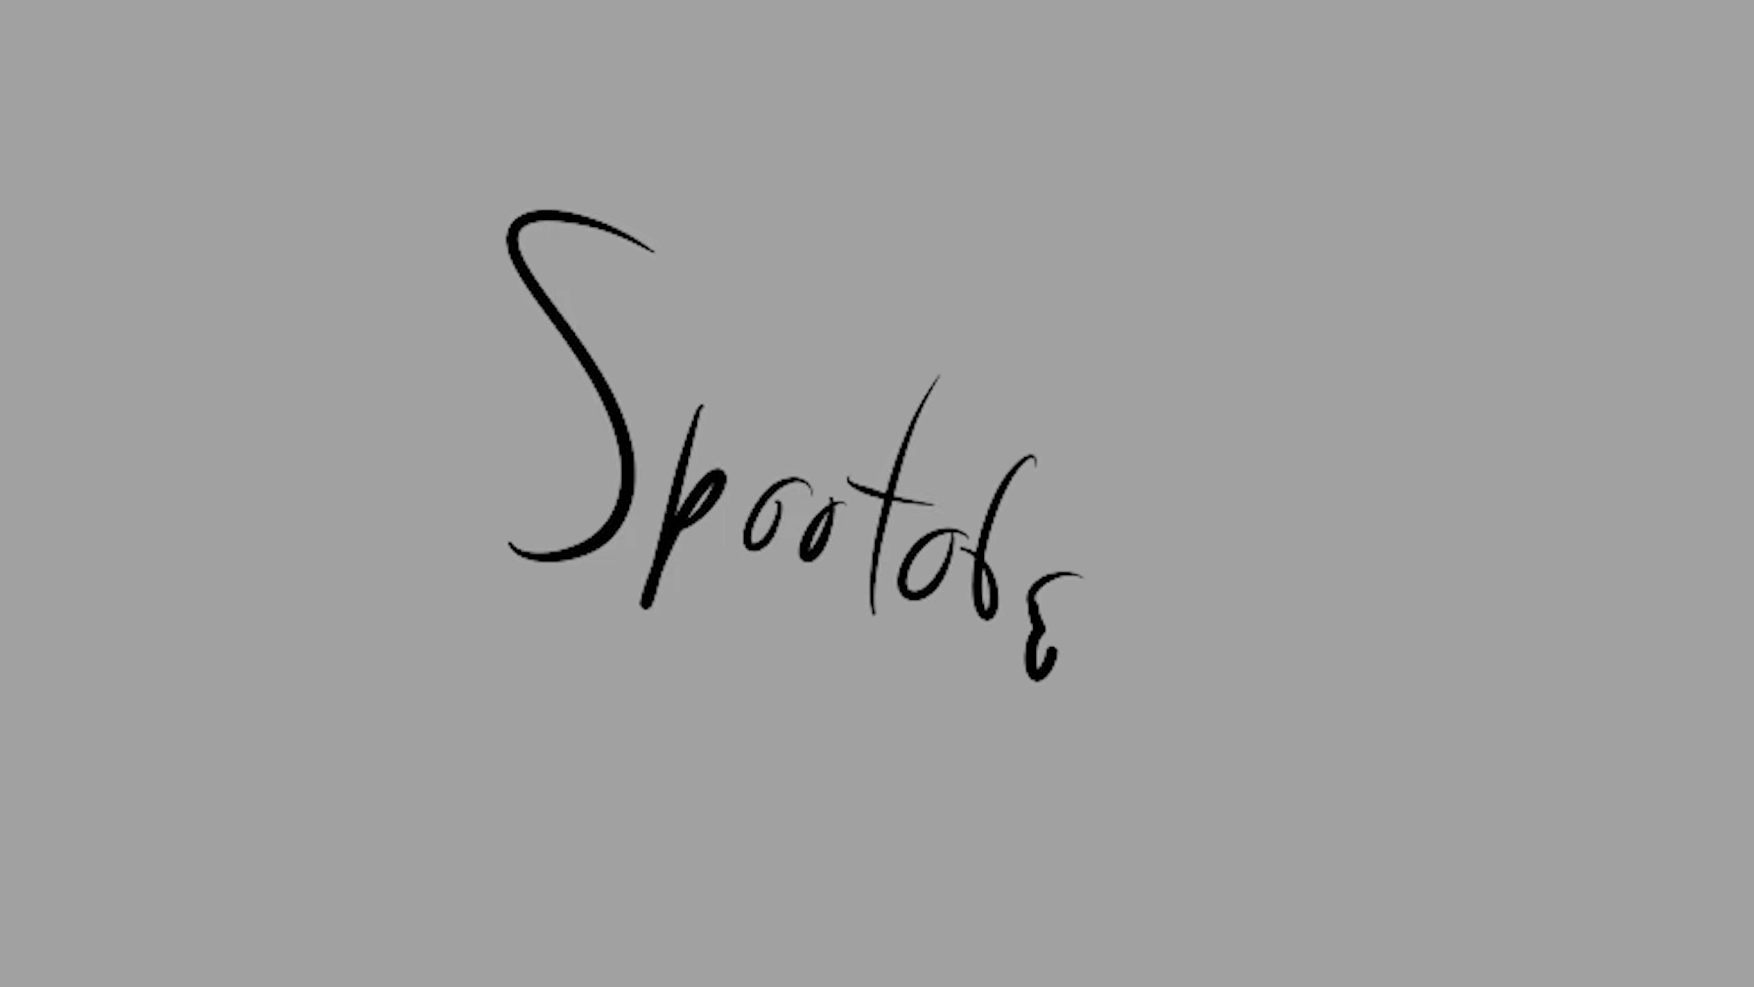
key(ctrl+z)
key(ctrl+z)
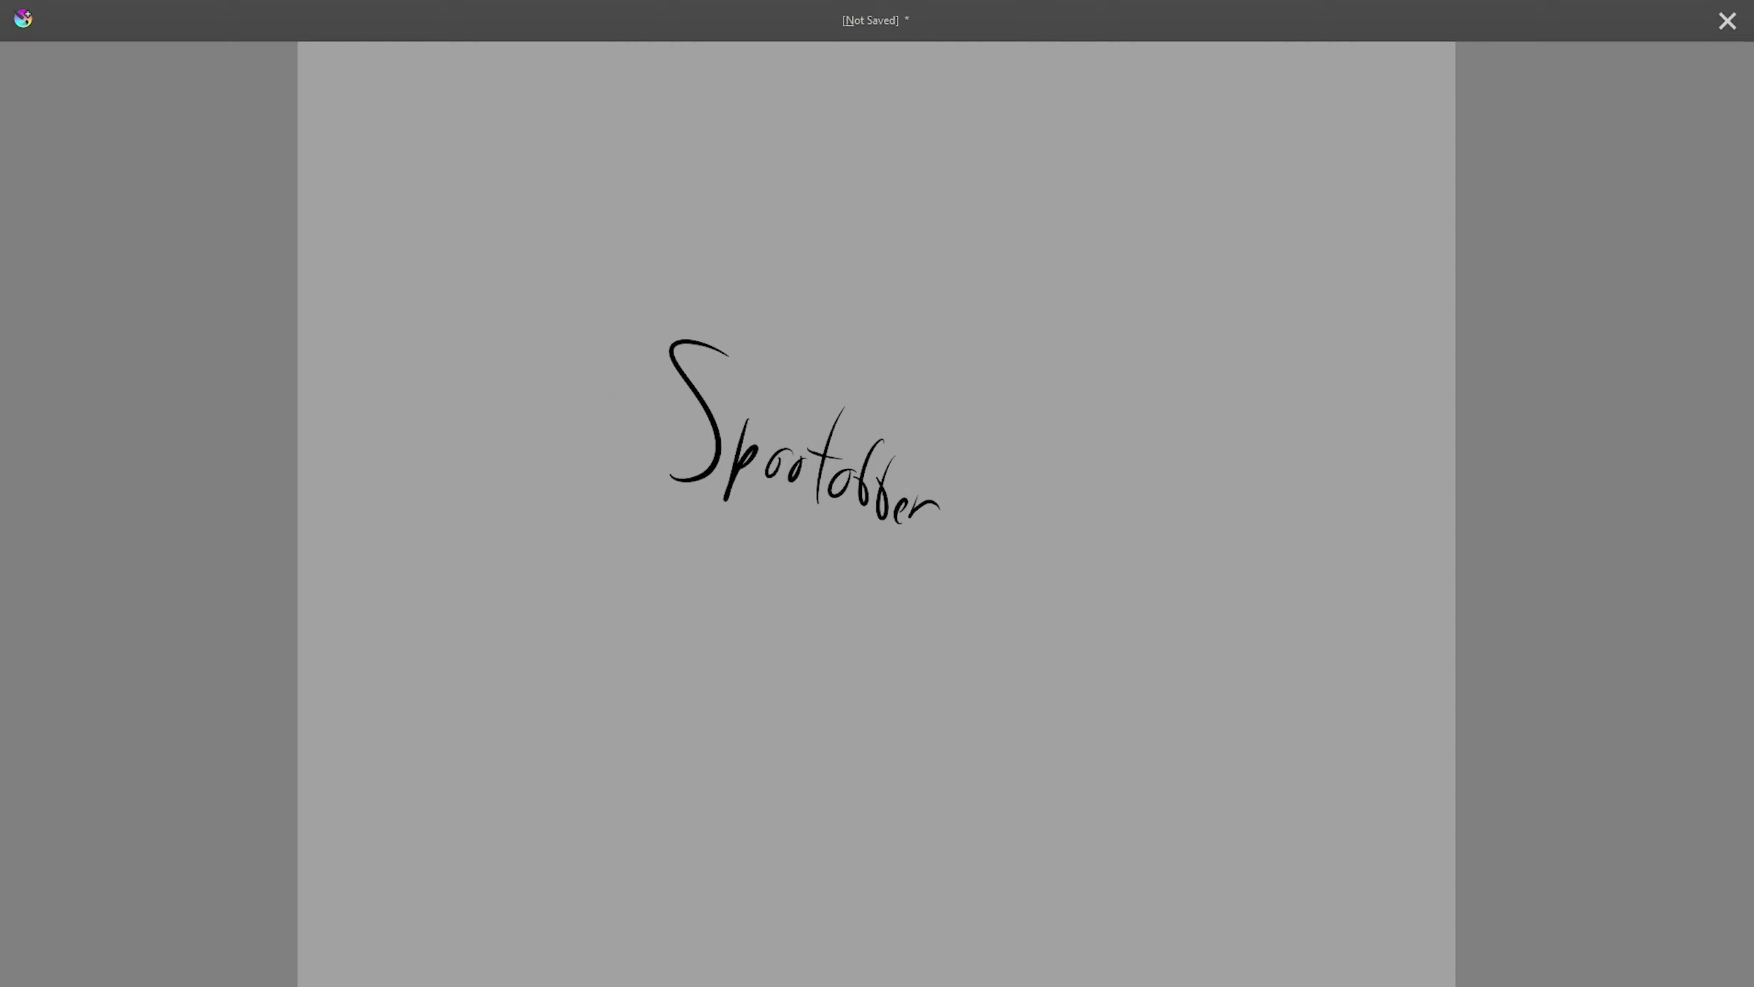
key(ctrl+z)
key(ctrl+z)
key(ctrl+z)
key(ctrl+z)
key(ctrl+z)
key(ctrl+z)
key(ctrl+z)
key(ctrl+z)
key(ctrl+z)
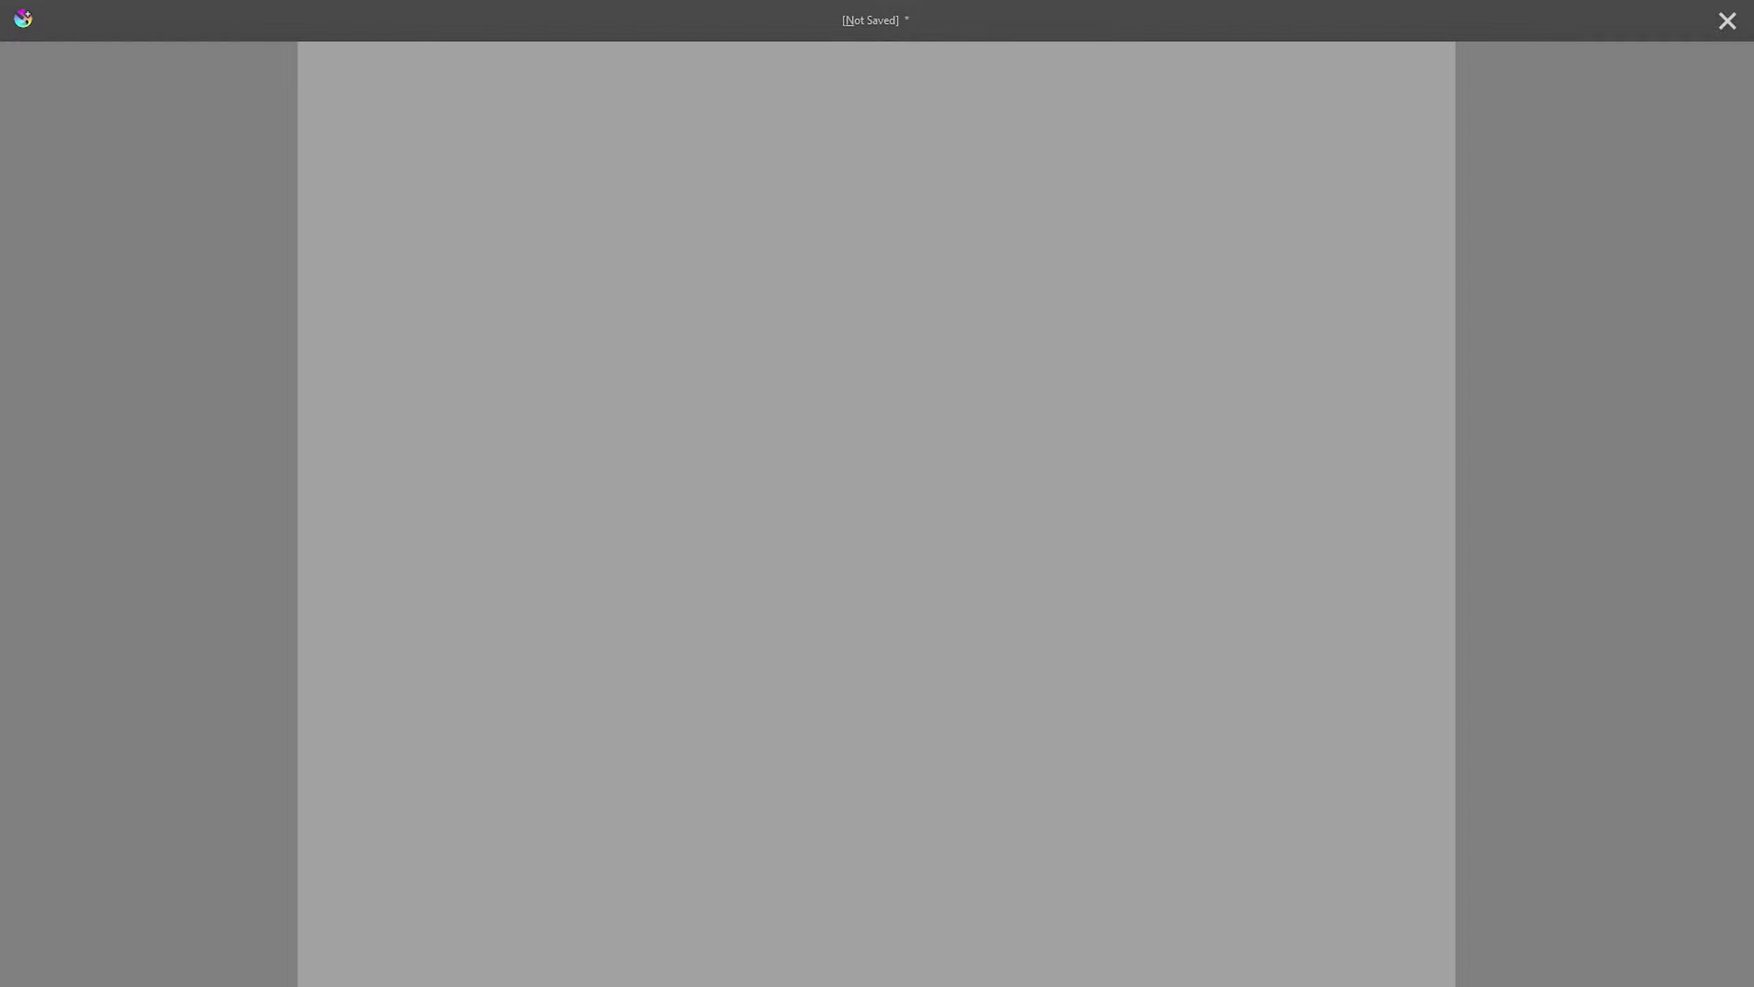
- Handwrite AI "art" in the middle of the canvas, with quotation marks around art
drag(611, 521, 691, 539)
drag(633, 453, 706, 464)
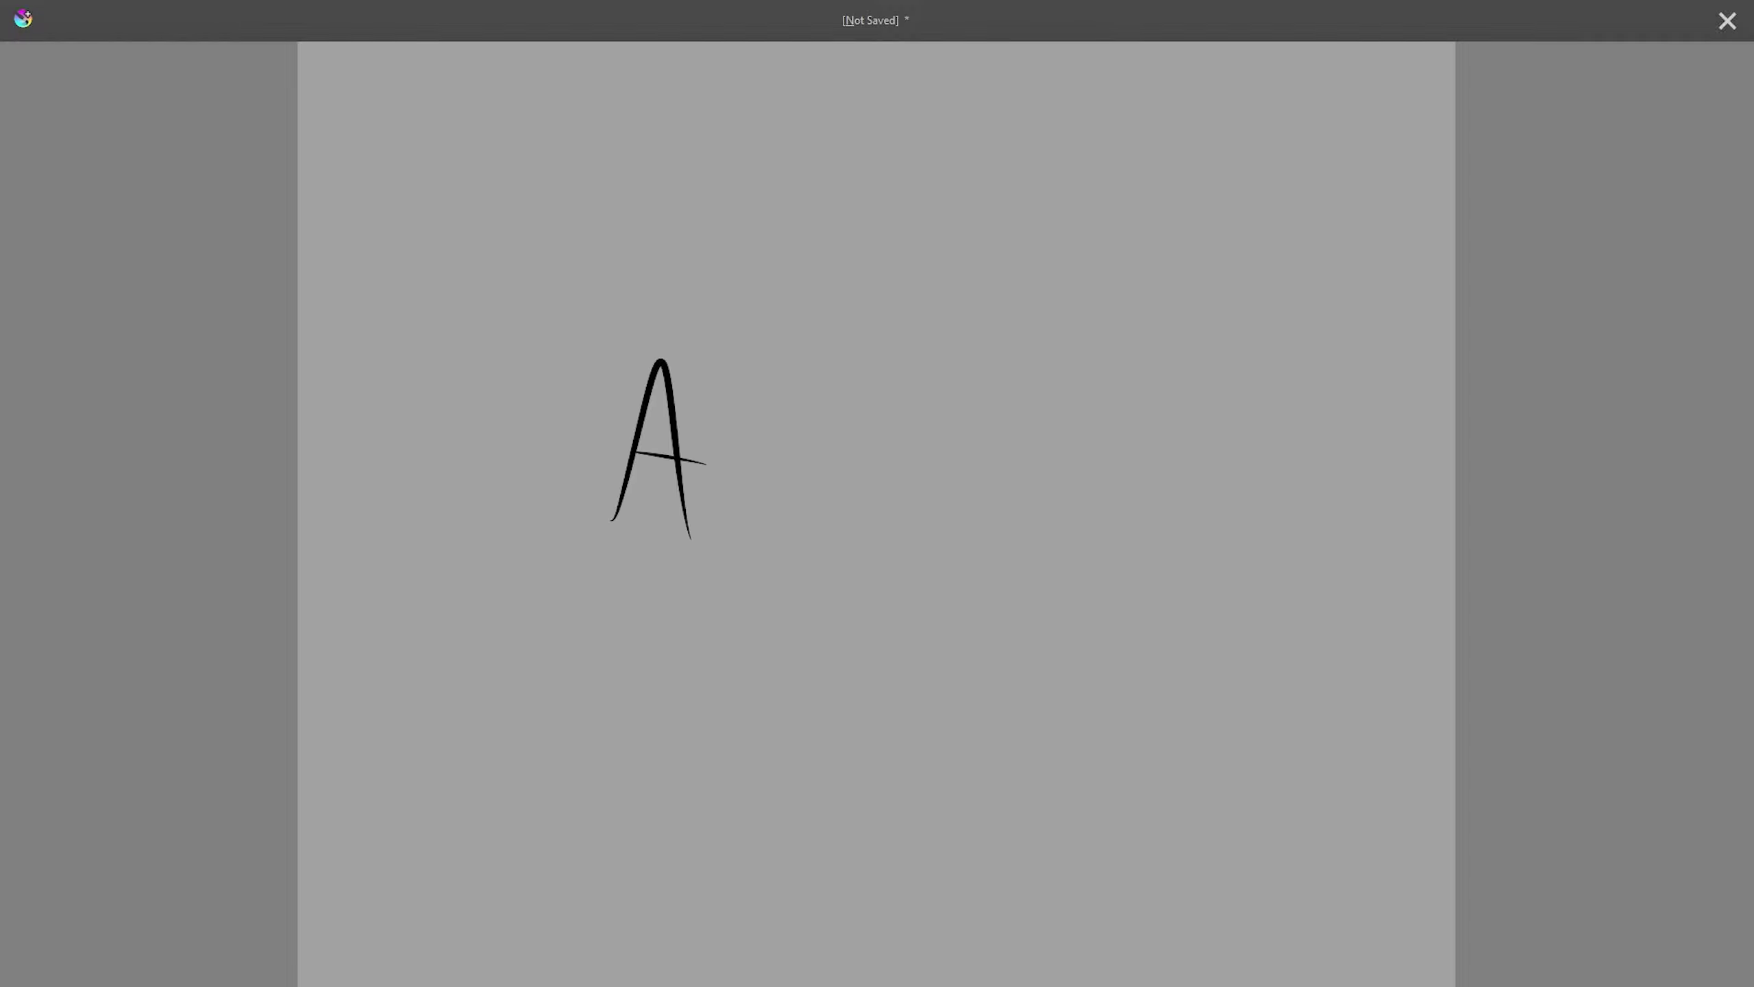
drag(722, 372, 723, 533)
mouse_move(821, 458)
mouse_down()
mouse_move(837, 521)
mouse_move(879, 467)
mouse_move(902, 512)
mouse_move(927, 472)
mouse_up()
mouse_move(966, 368)
mouse_down()
mouse_move(966, 439)
mouse_move(942, 430)
mouse_up()
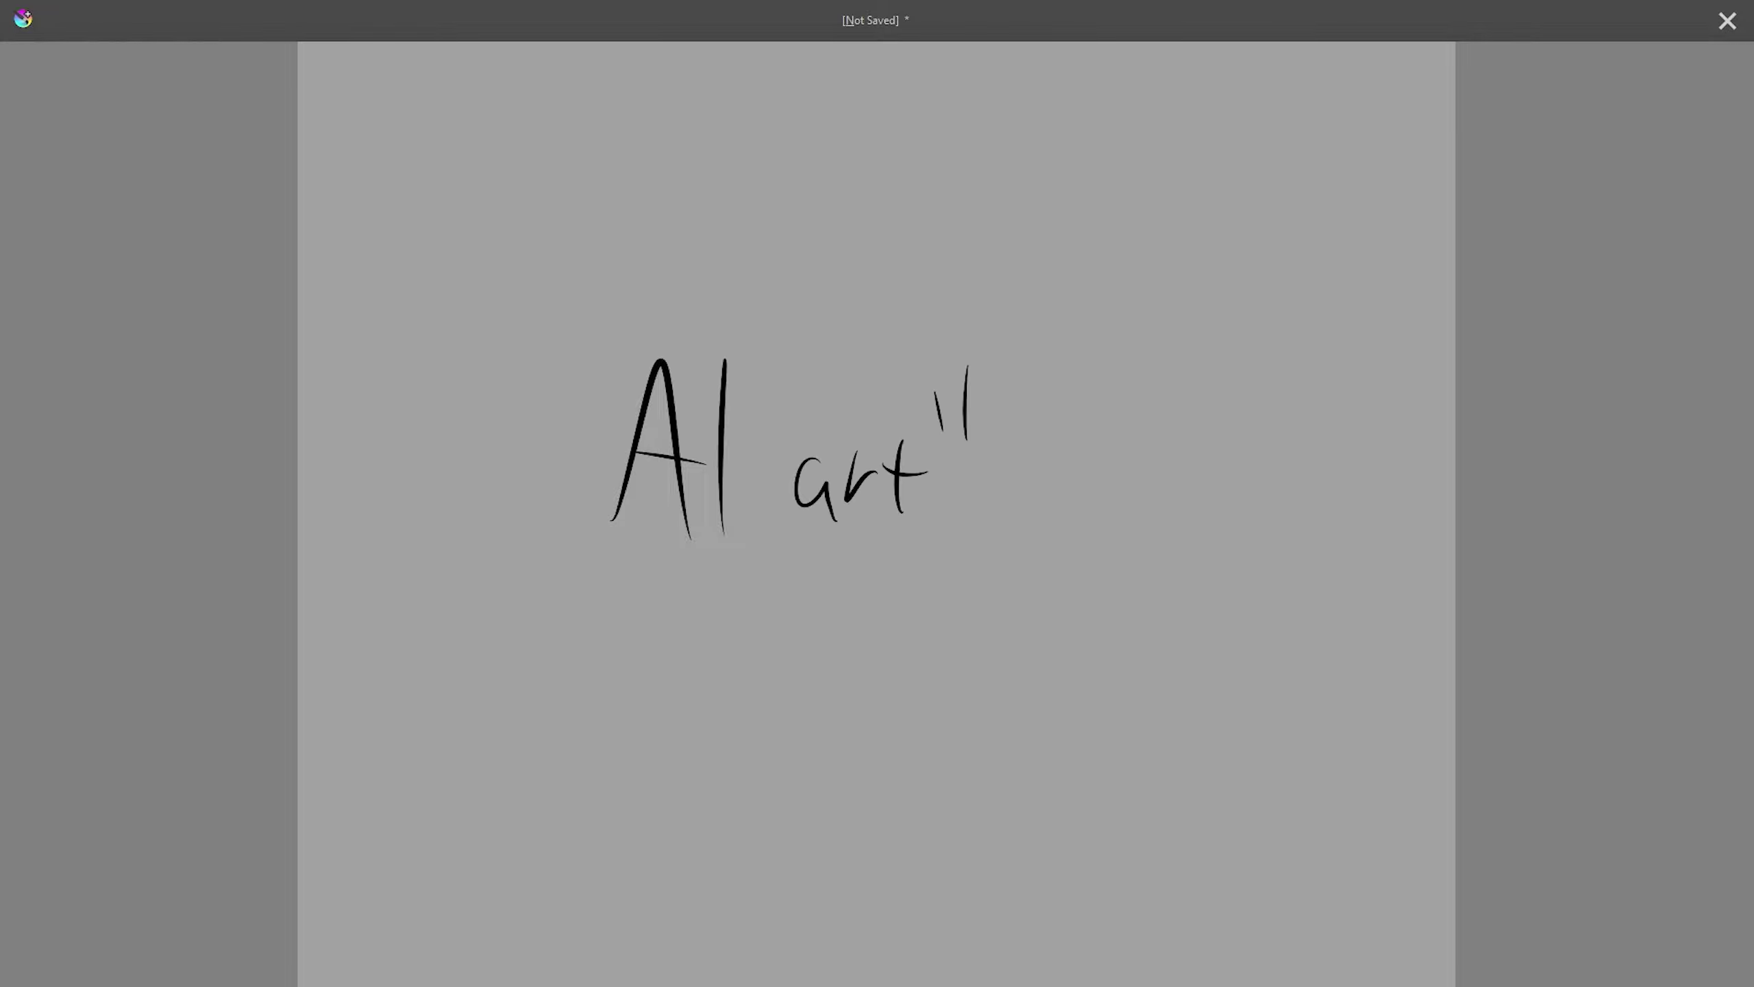
drag(808, 399, 785, 428)
drag(805, 359, 773, 401)
- Undo the quotation-mark strokes of the handwritten AI "art" text
key(ctrl+z)
key(ctrl+z)
key(ctrl+z)
key(ctrl+z)
key(ctrl+z)
key(ctrl+z)
key(ctrl+z)
key(ctrl+z)
key(ctrl+z)
key(ctrl+z)
key(ctrl+z)
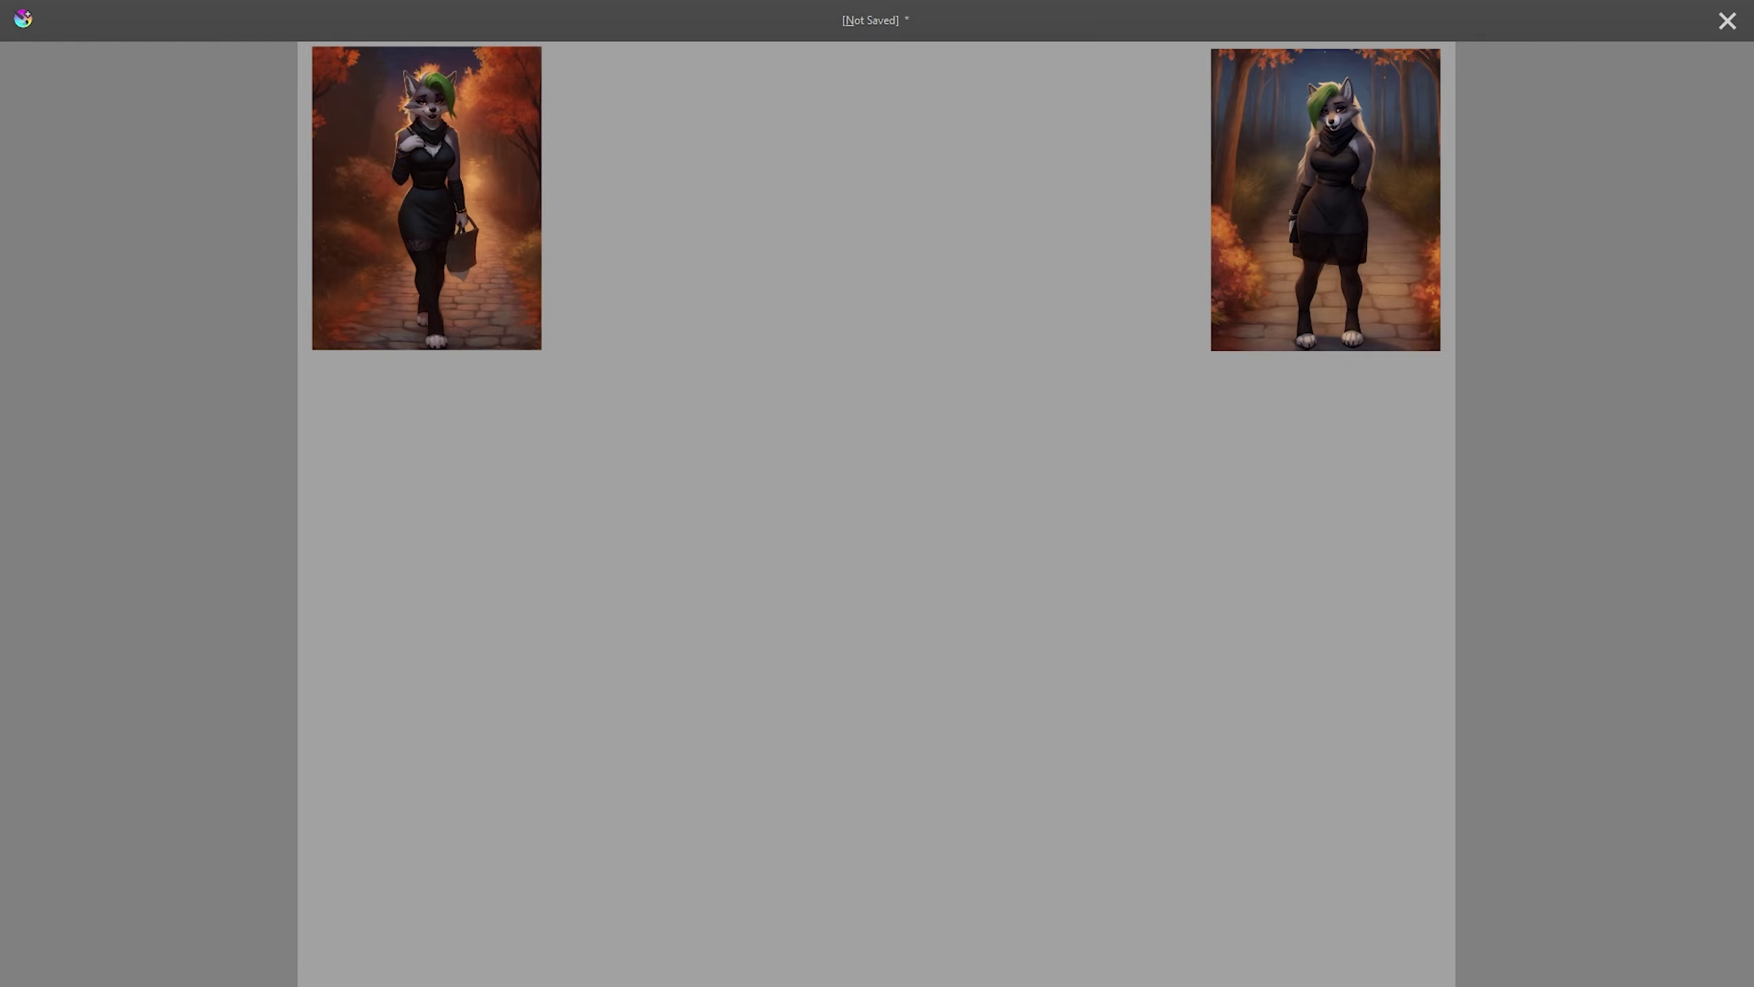
key(Tab)
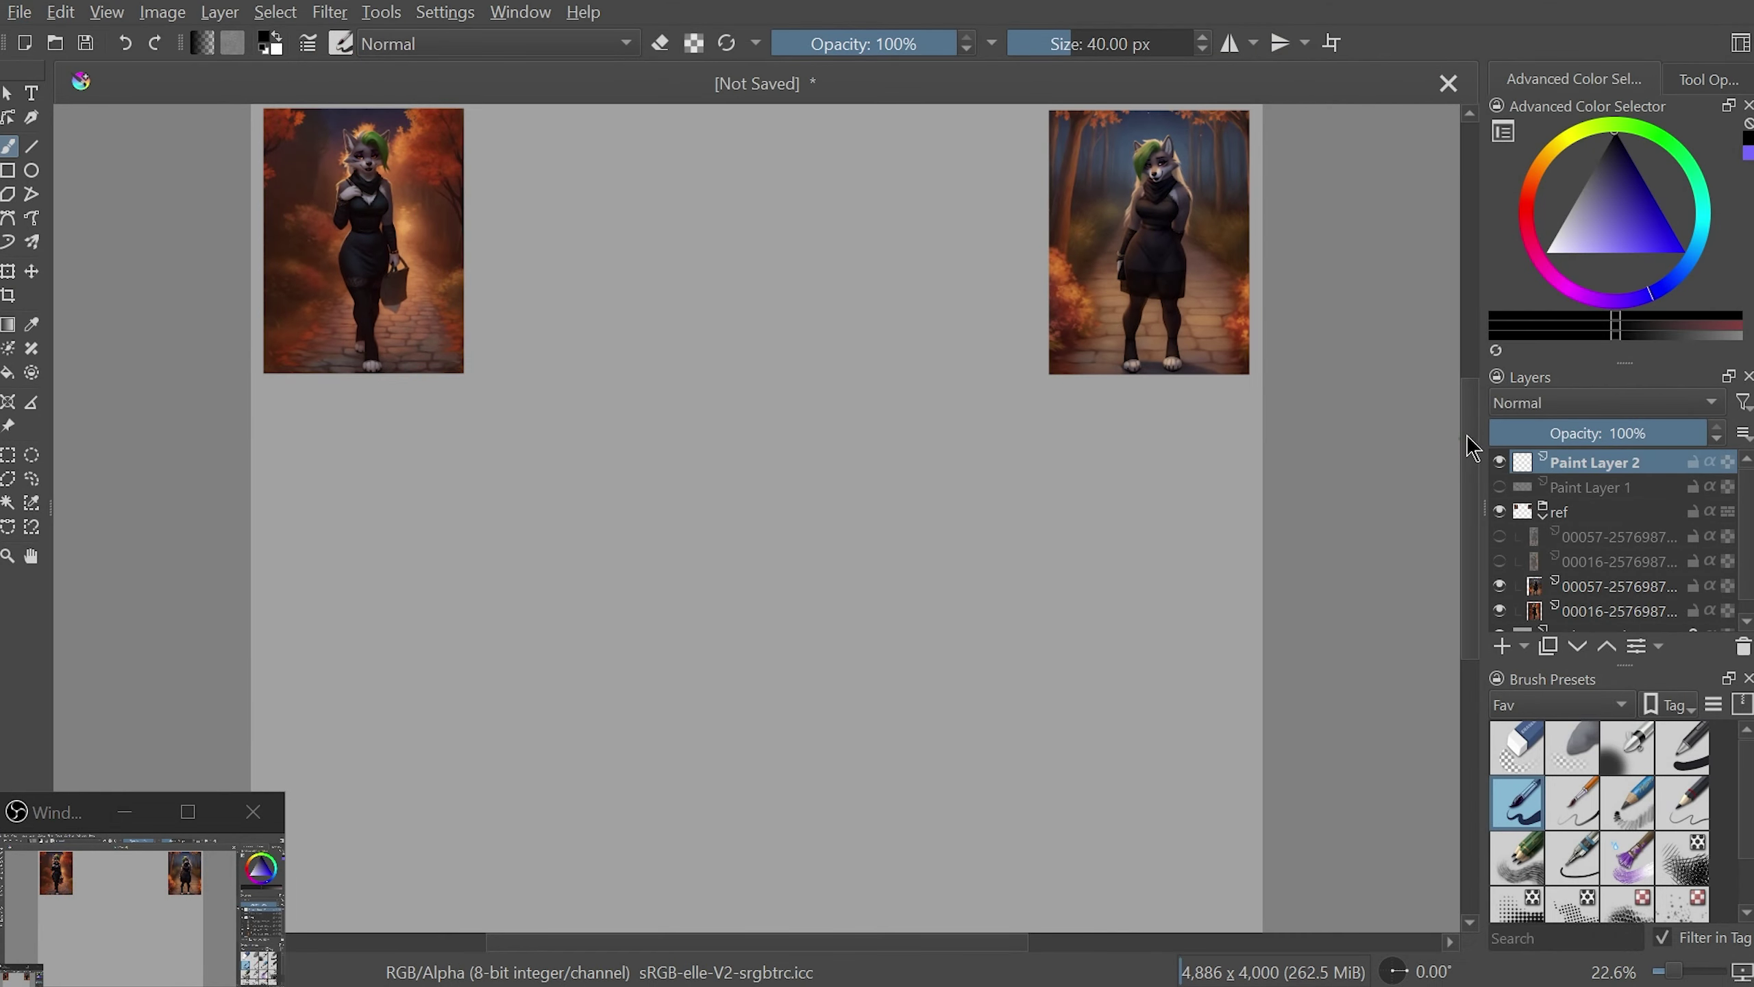
key(plus)
key(plus)
key(plus)
mouse_move(804, 941)
mouse_down()
mouse_move(922, 939)
mouse_move(794, 939)
mouse_up()
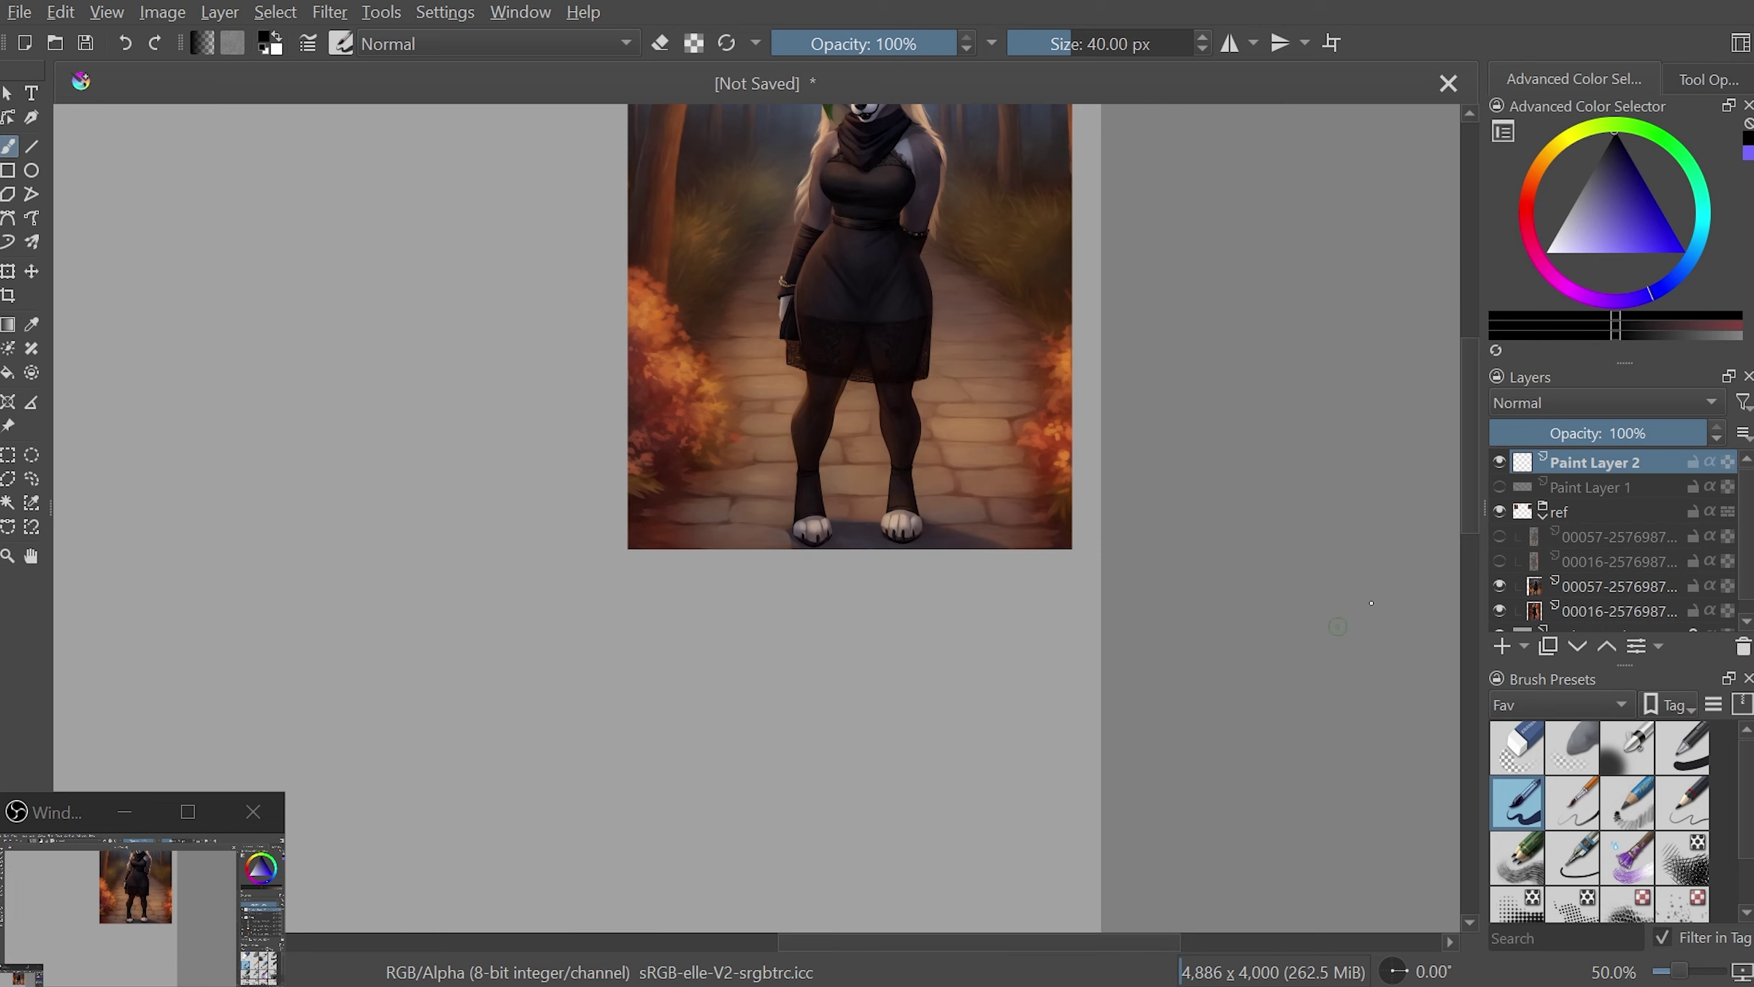
scroll(1472, 521, up, 2)
key(plus)
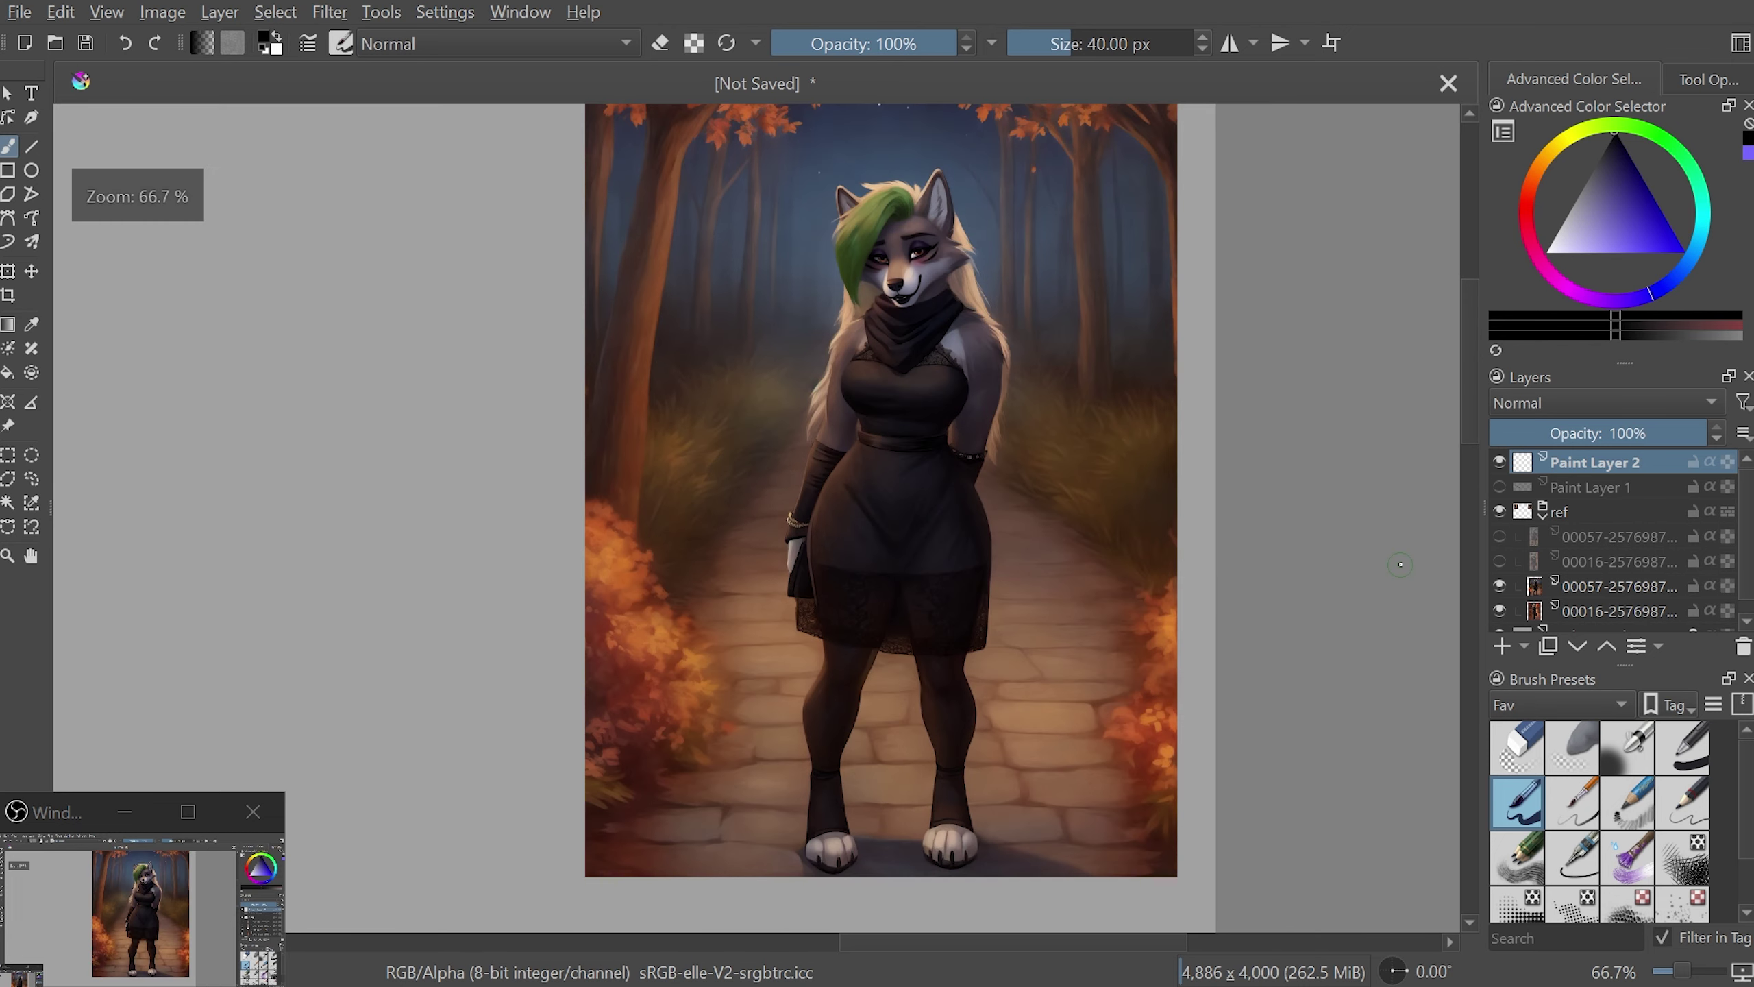
scroll(1478, 487, up, 1)
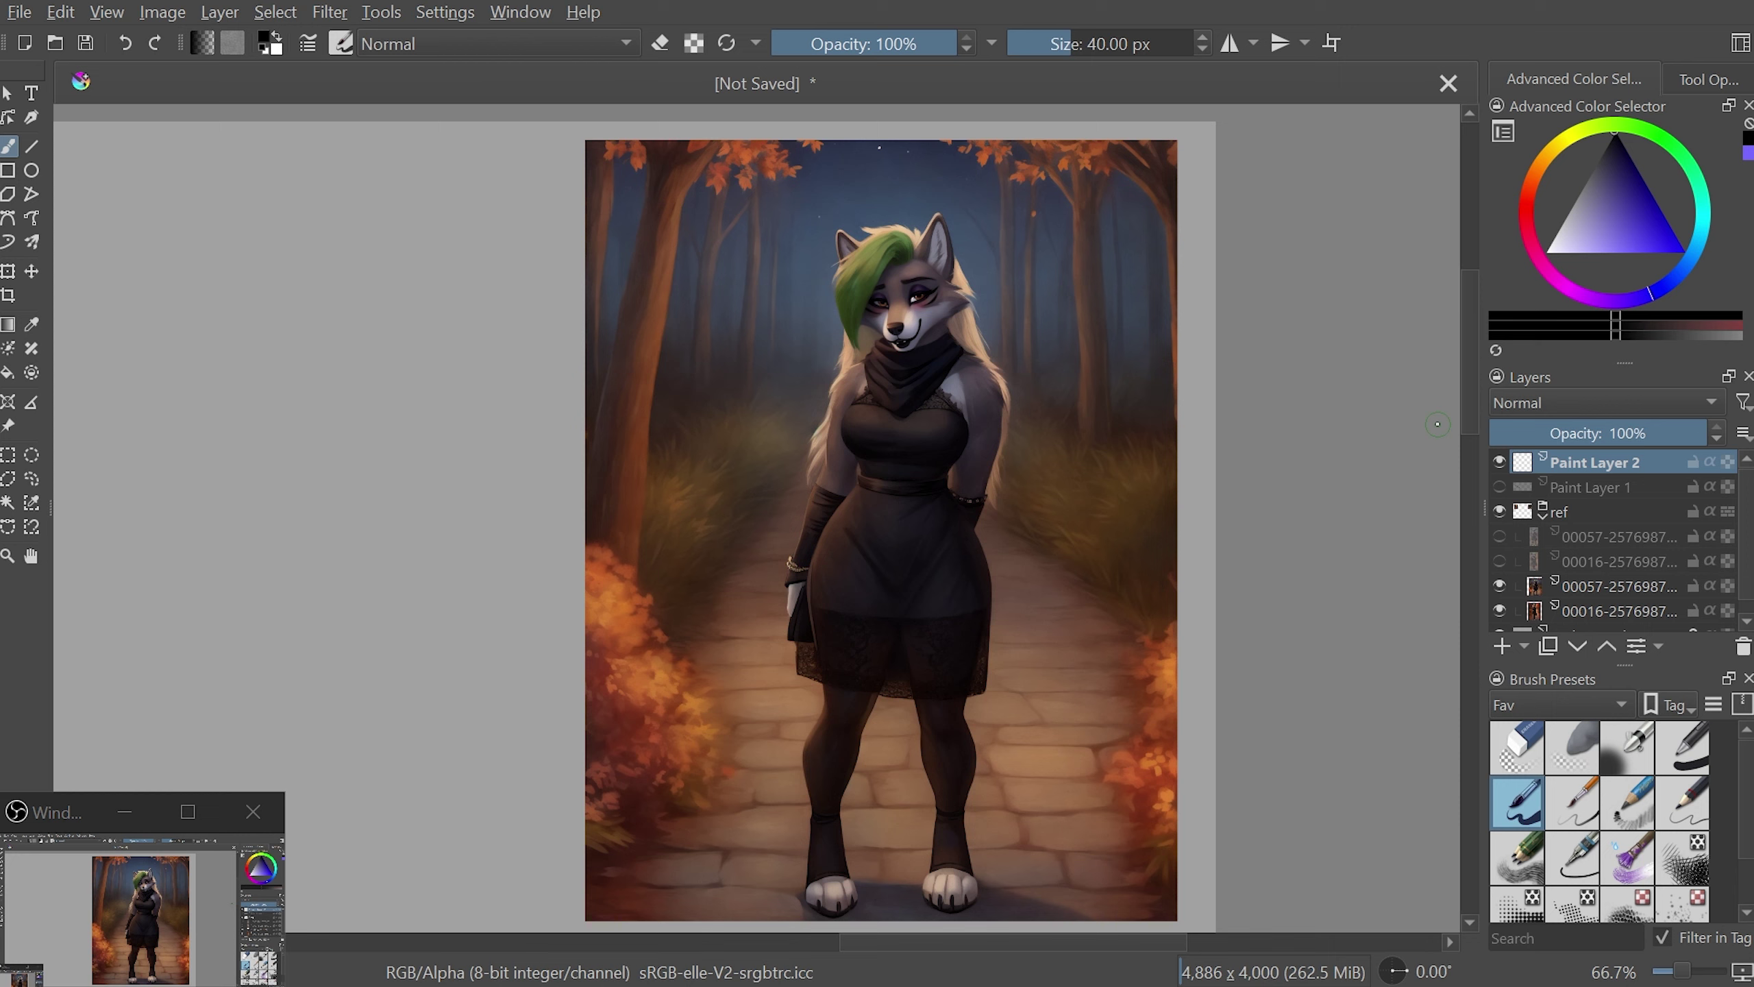
drag(1644, 235, 1545, 251)
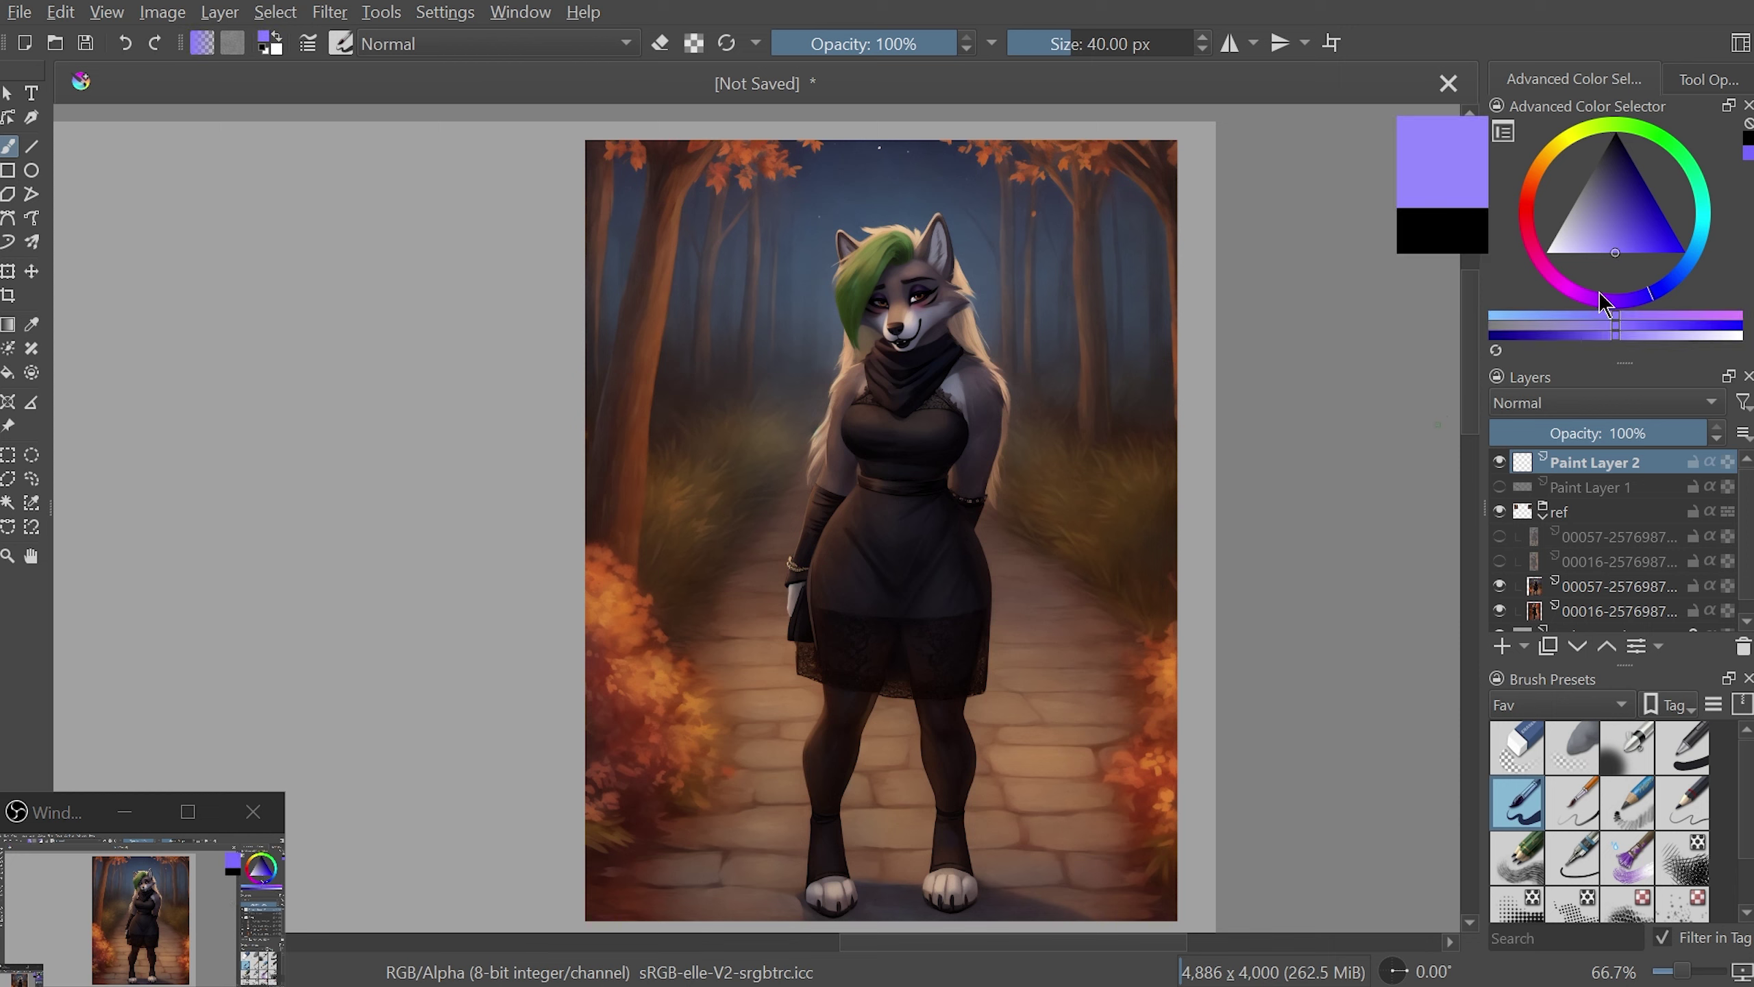
mouse_move(851, 841)
mouse_down()
mouse_move(895, 837)
mouse_move(884, 792)
mouse_up()
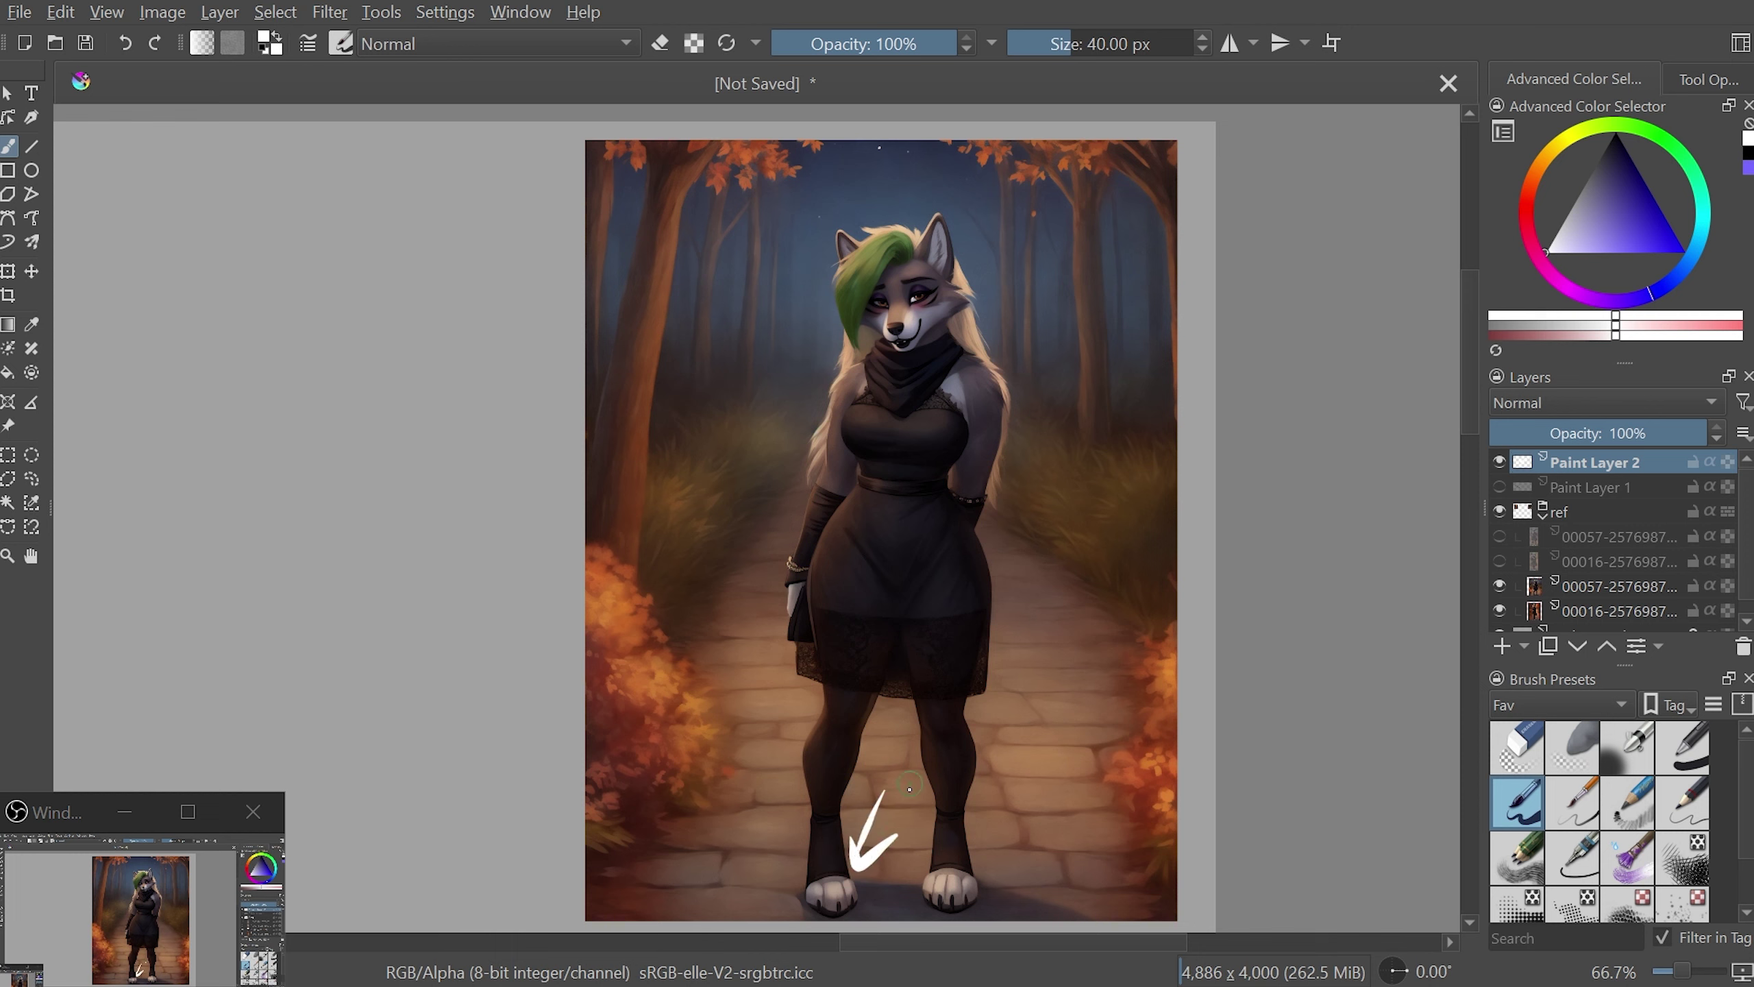
drag(955, 856, 968, 773)
key(ctrl+z)
key(ctrl+z)
key(ctrl+z)
key(d)
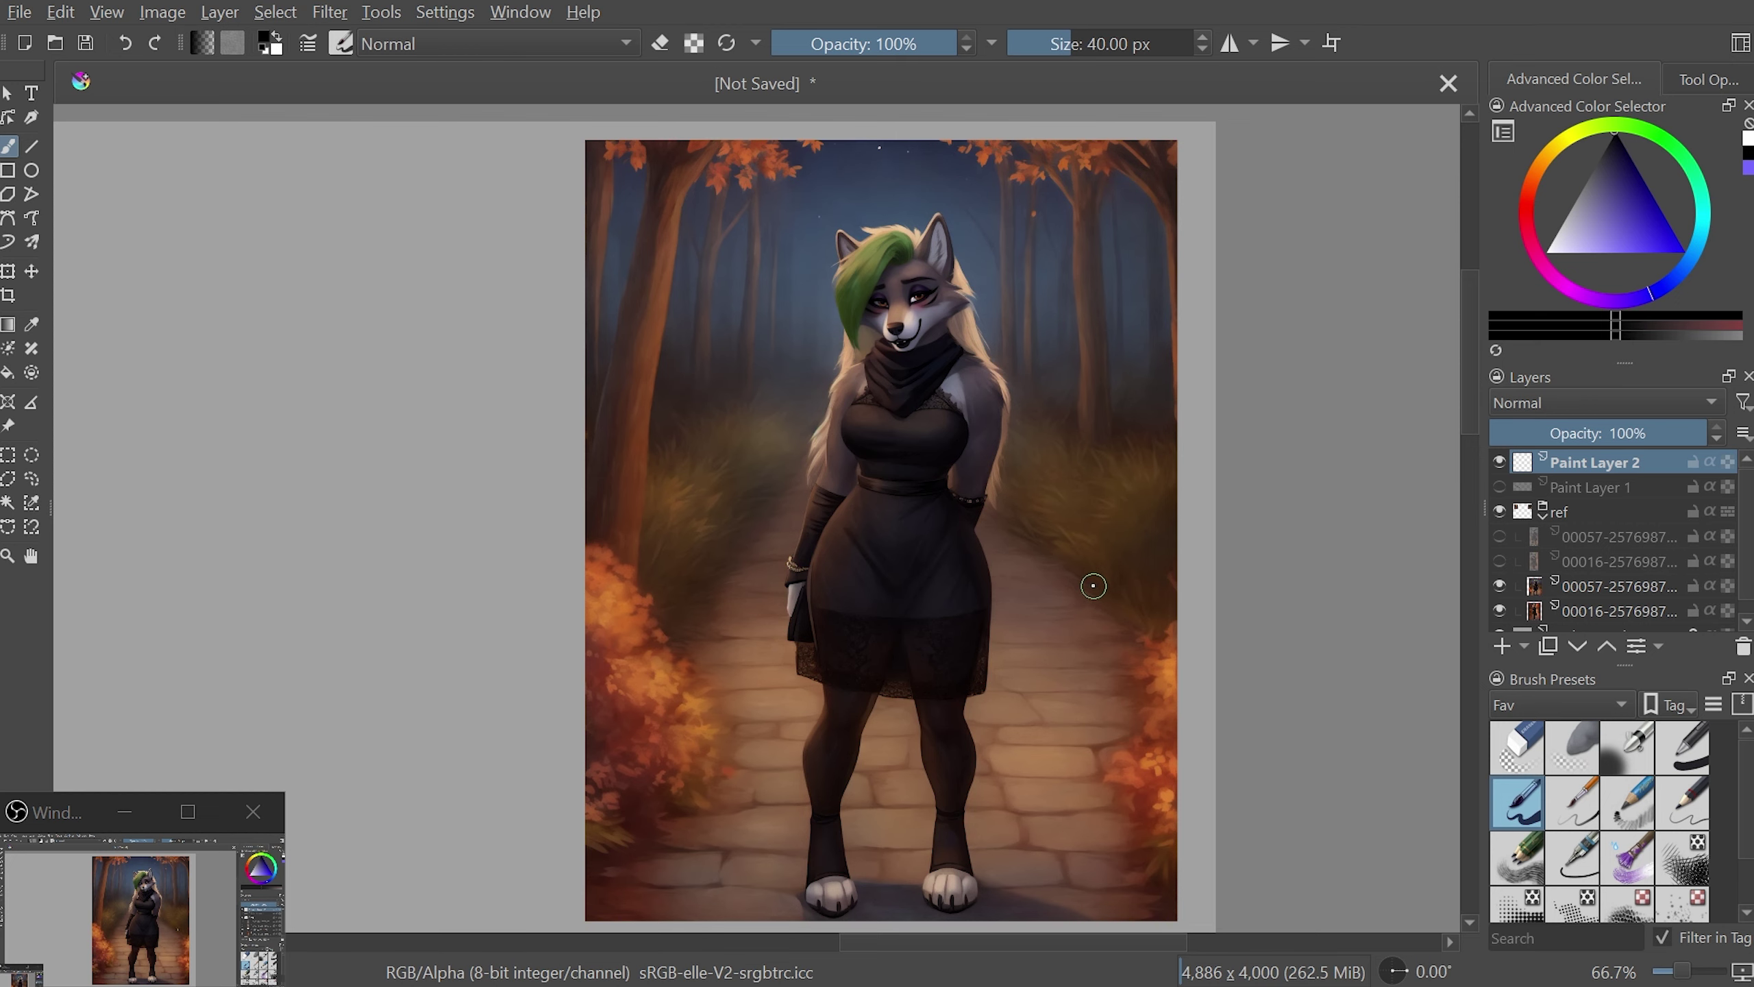
scroll(1098, 566, down, 4)
key(Tab)
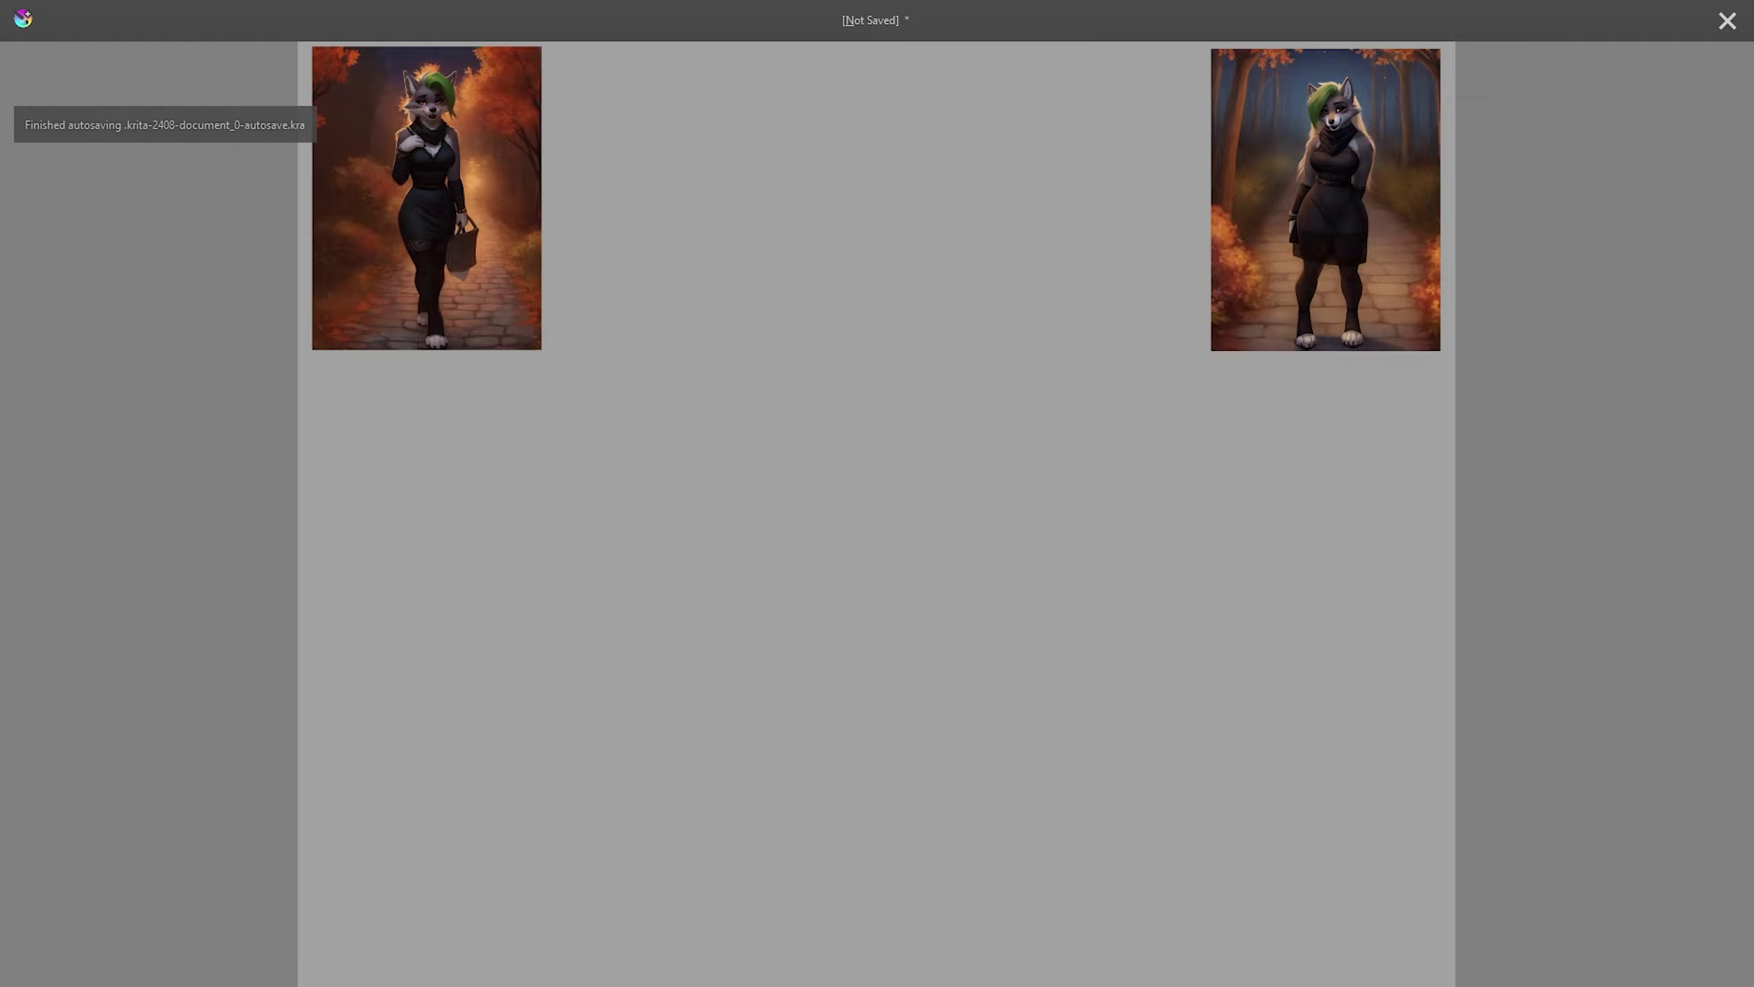
key(Delete)
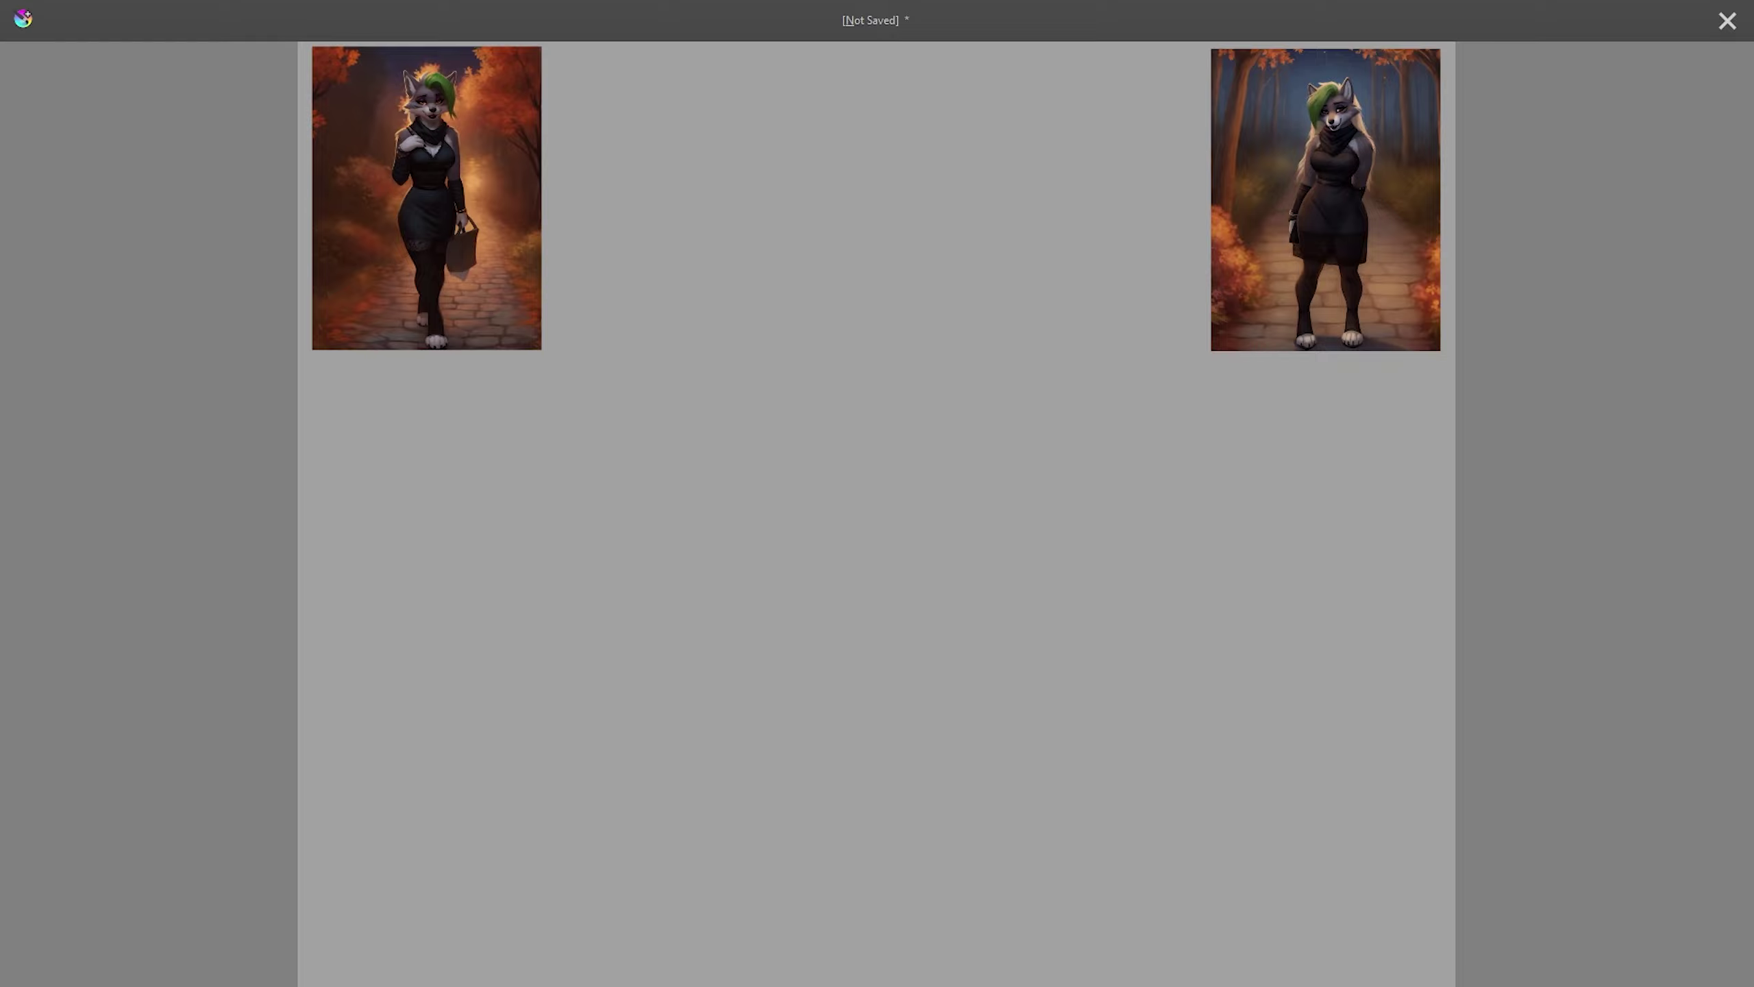
key(Insert)
- Doodle two lines and a w shape, then undo them
drag(827, 263, 826, 453)
mouse_move(933, 269)
mouse_down()
mouse_move(915, 460)
mouse_move(958, 520)
mouse_up()
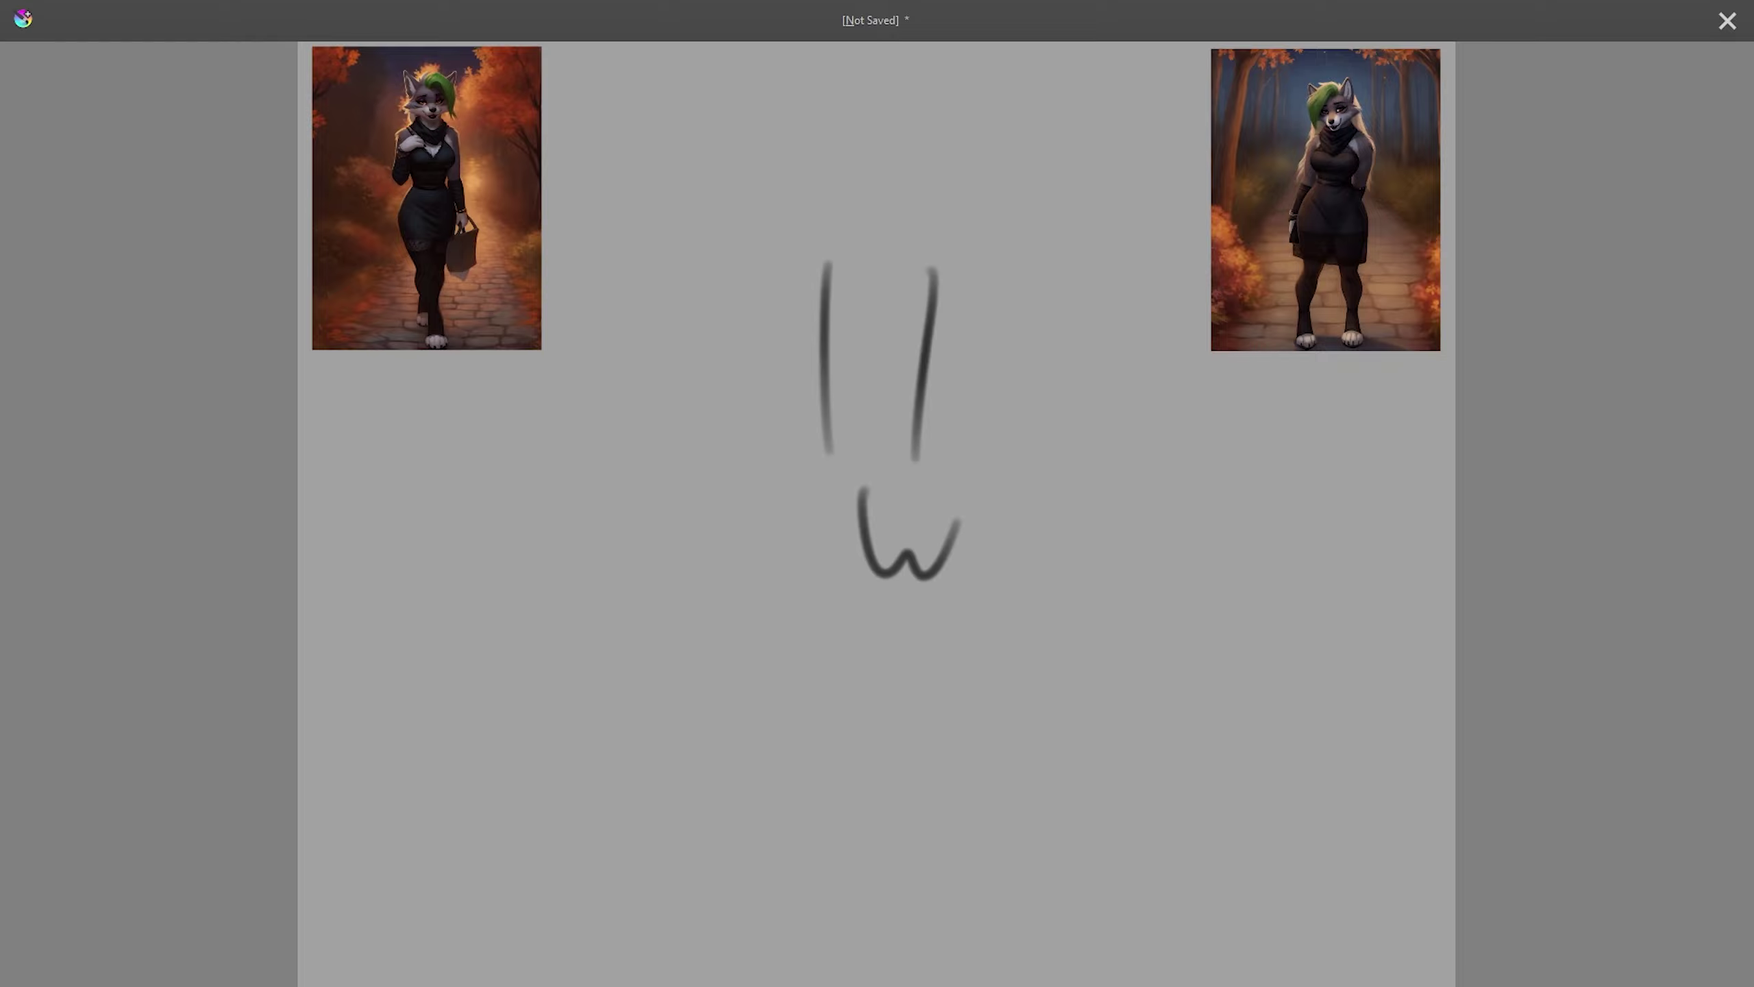
key(ctrl+z)
key(ctrl+z)
key(ctrl+z)
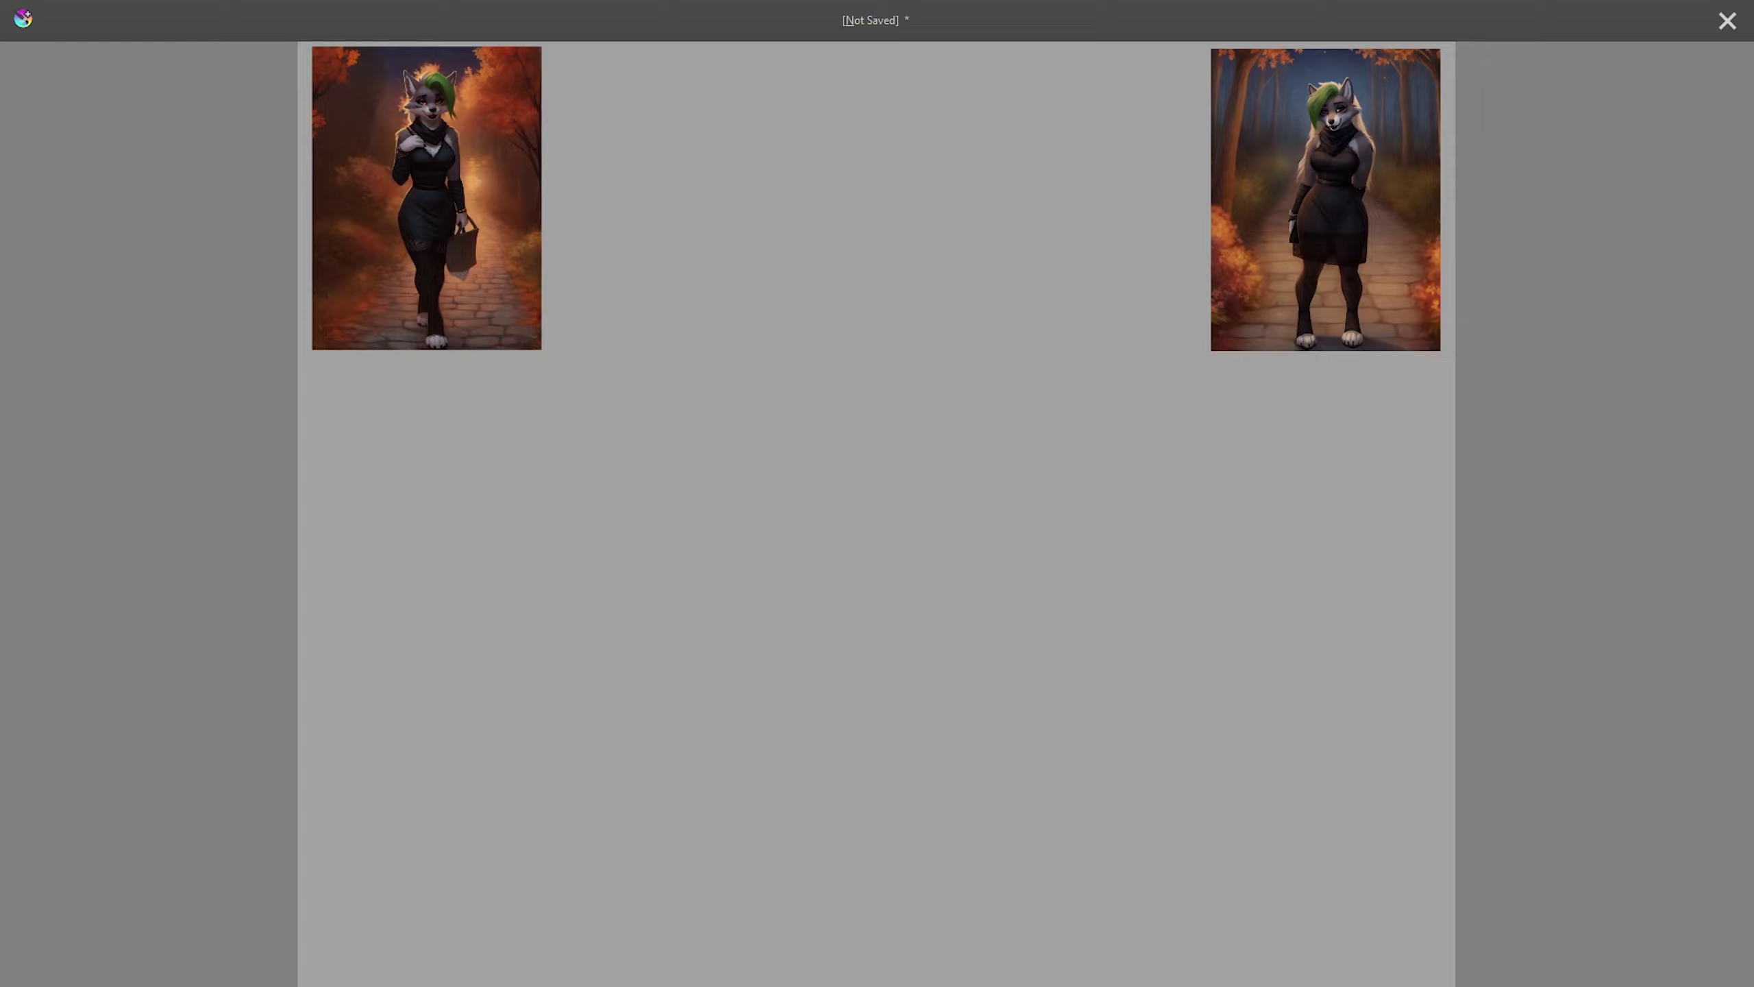
- Handwrite 'At' and following letters below the left image, then undo the extra letters
drag(641, 515, 687, 533)
drag(636, 470, 707, 492)
mouse_move(723, 427)
mouse_down()
mouse_move(739, 529)
mouse_move(749, 475)
mouse_up()
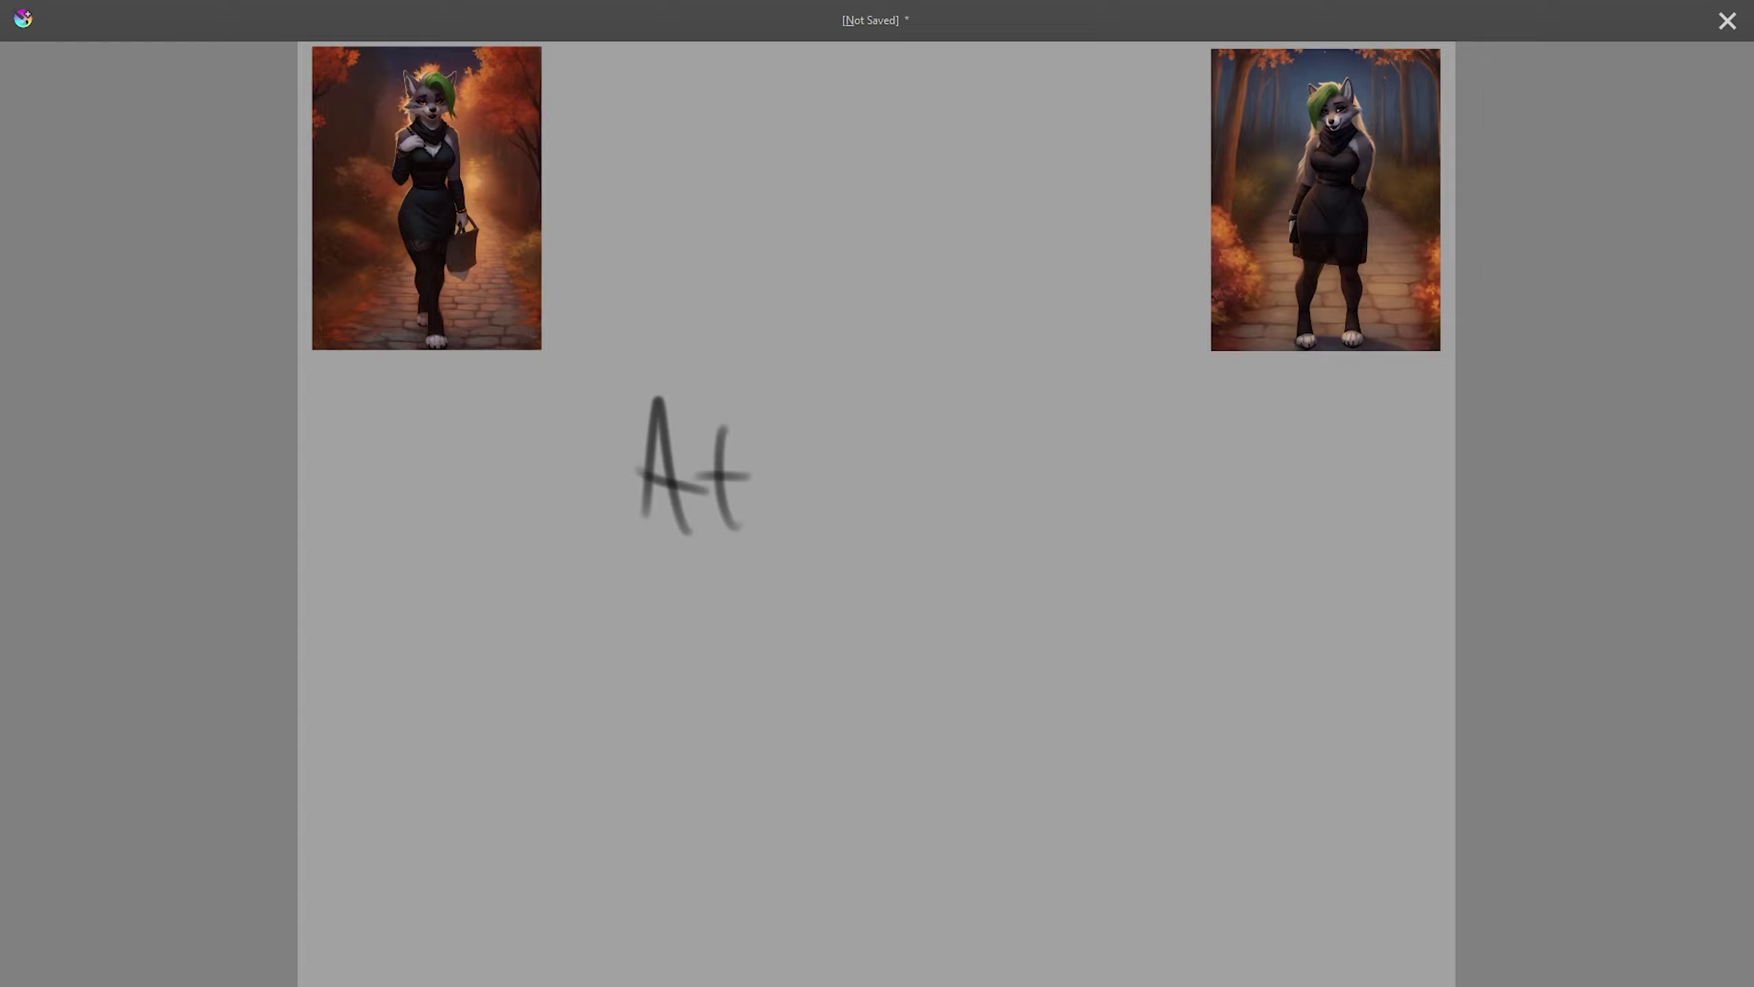
drag(861, 467, 889, 536)
drag(922, 477, 926, 542)
drag(917, 443, 918, 539)
drag(970, 432, 1014, 540)
key(ctrl+z)
key(ctrl+z)
key(ctrl+z)
key(ctrl+z)
key(ctrl+z)
key(ctrl+z)
key(ctrl+z)
key(ctrl+z)
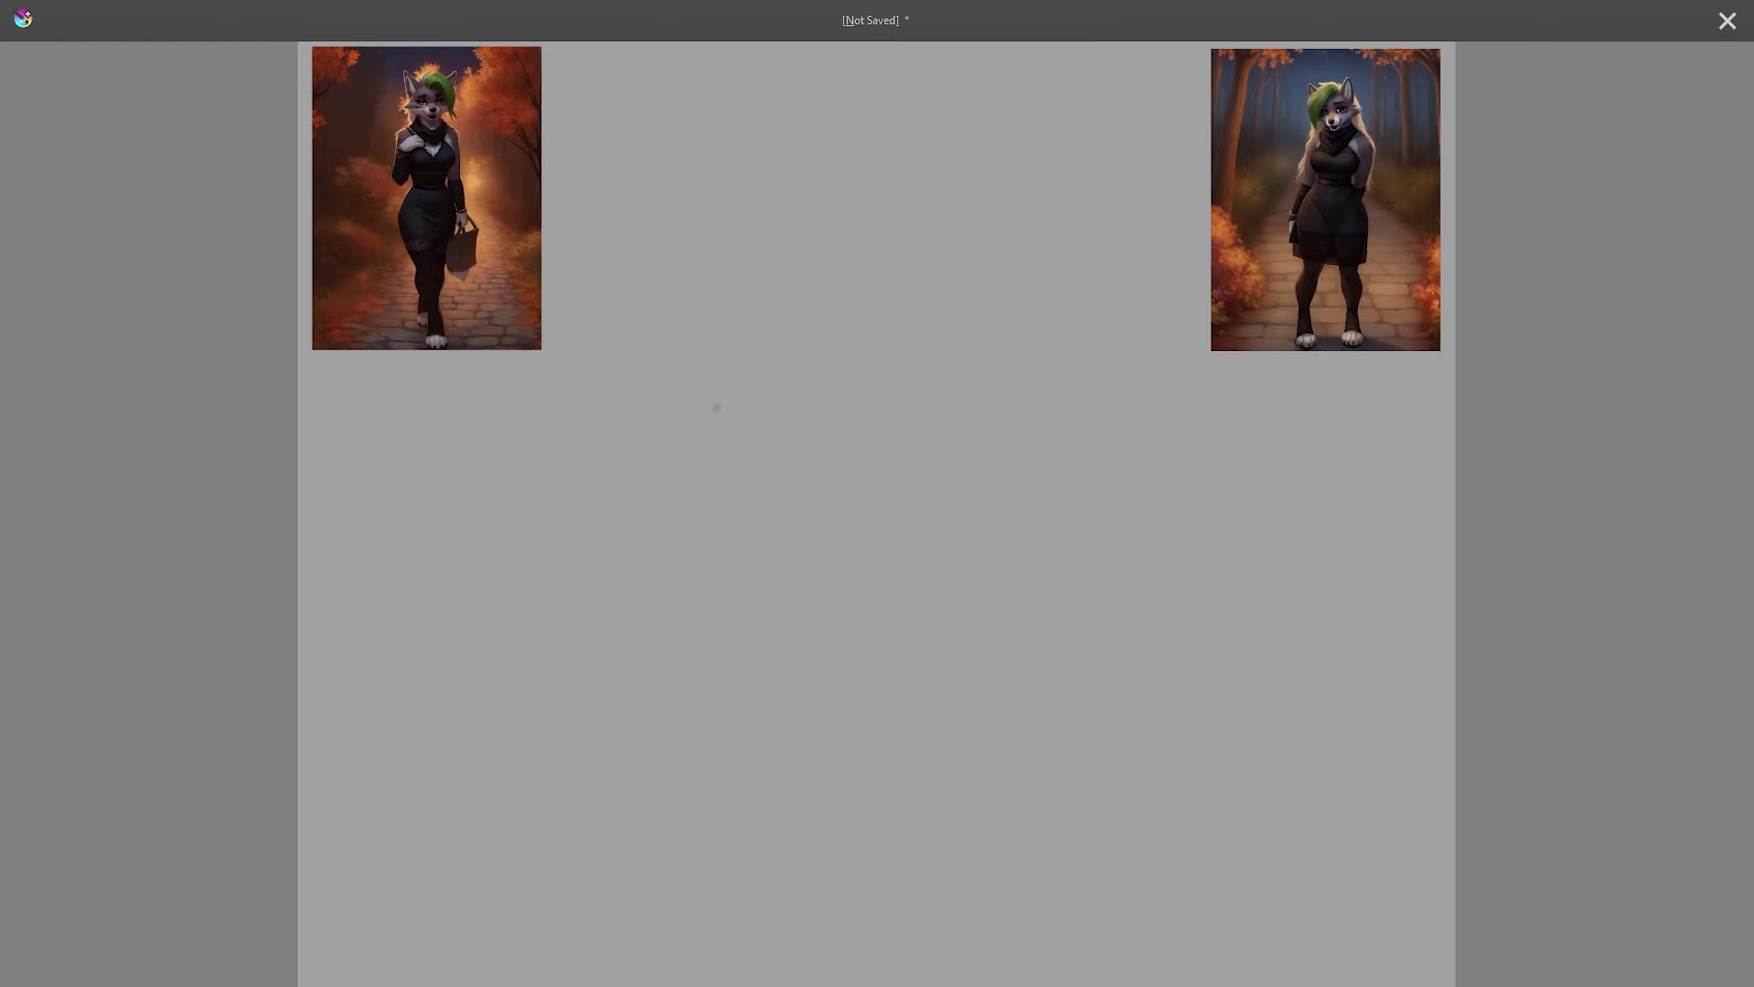
- Handwrite 'Inju' on the canvas and undo the stray extra stroke
mouse_move(716, 407)
mouse_down()
mouse_move(711, 546)
mouse_move(753, 430)
mouse_up()
mouse_move(683, 499)
mouse_down()
mouse_move(742, 512)
mouse_move(771, 492)
mouse_move(800, 545)
mouse_up()
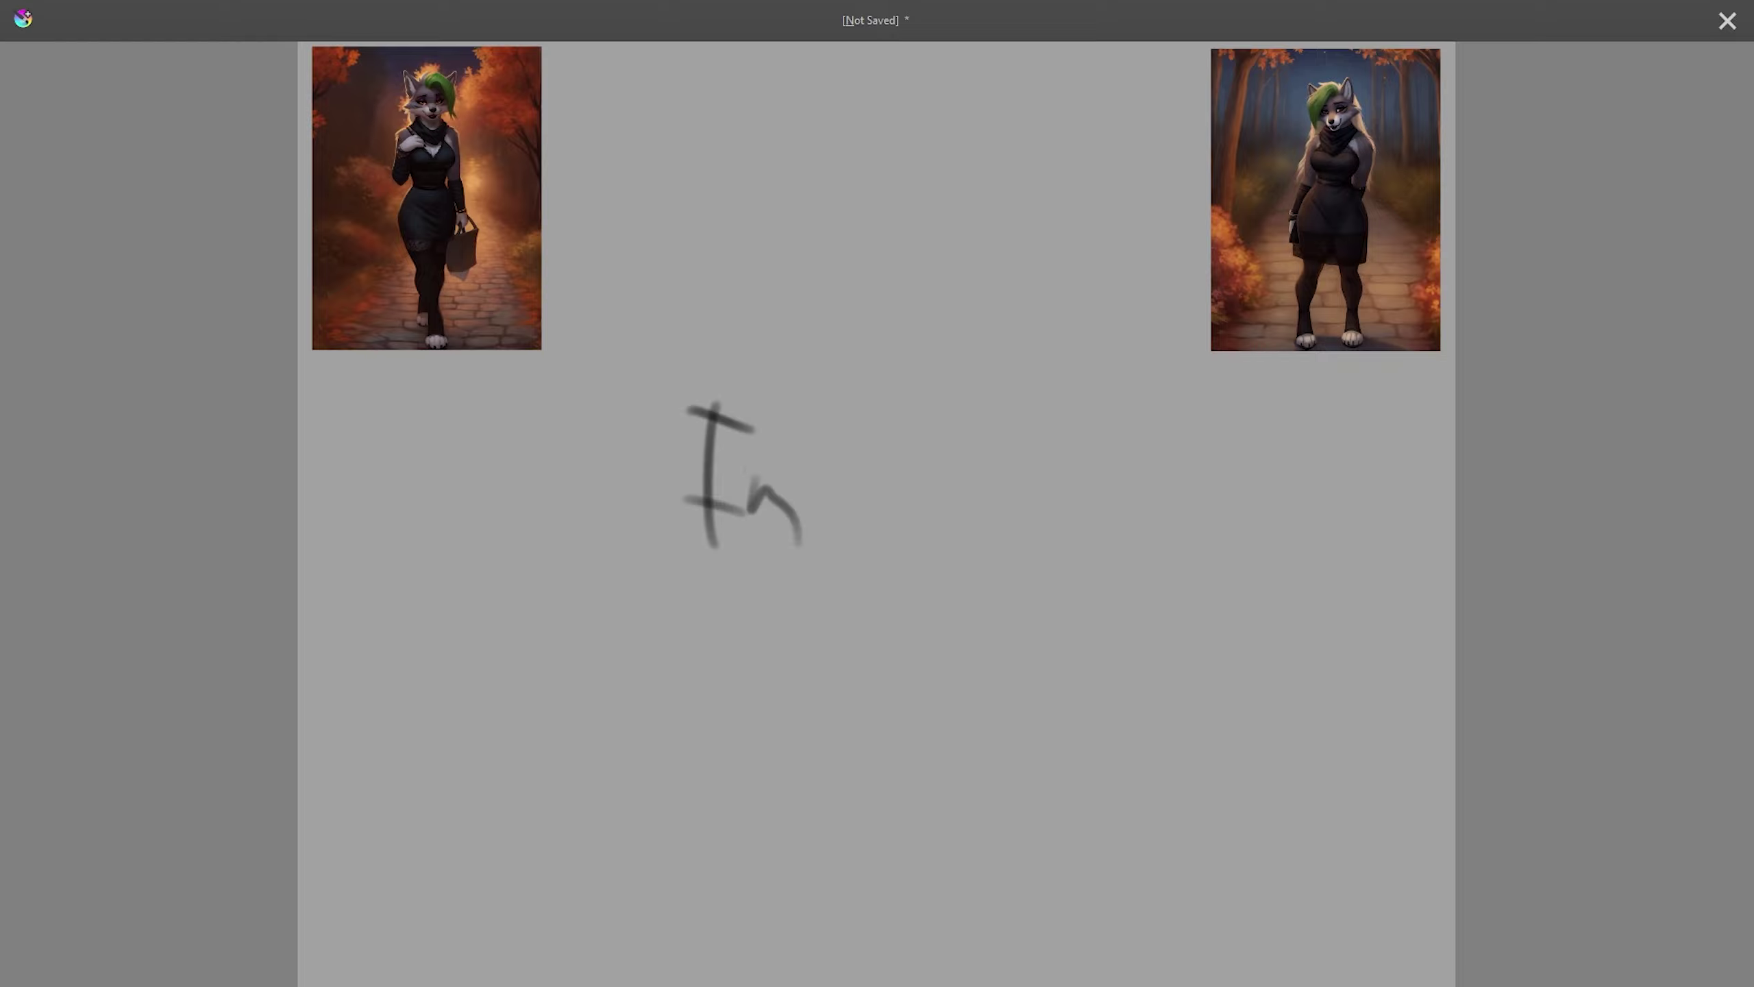
drag(770, 433, 748, 471)
drag(875, 478, 841, 529)
drag(883, 440, 884, 463)
drag(908, 477, 927, 519)
drag(933, 478, 960, 509)
key(ctrl+z)
key(ctrl+z)
key(ctrl+z)
key(ctrl+z)
key(ctrl+z)
key(ctrl+z)
key(ctrl+z)
key(ctrl+z)
key(ctrl+z)
key(ctrl+z)
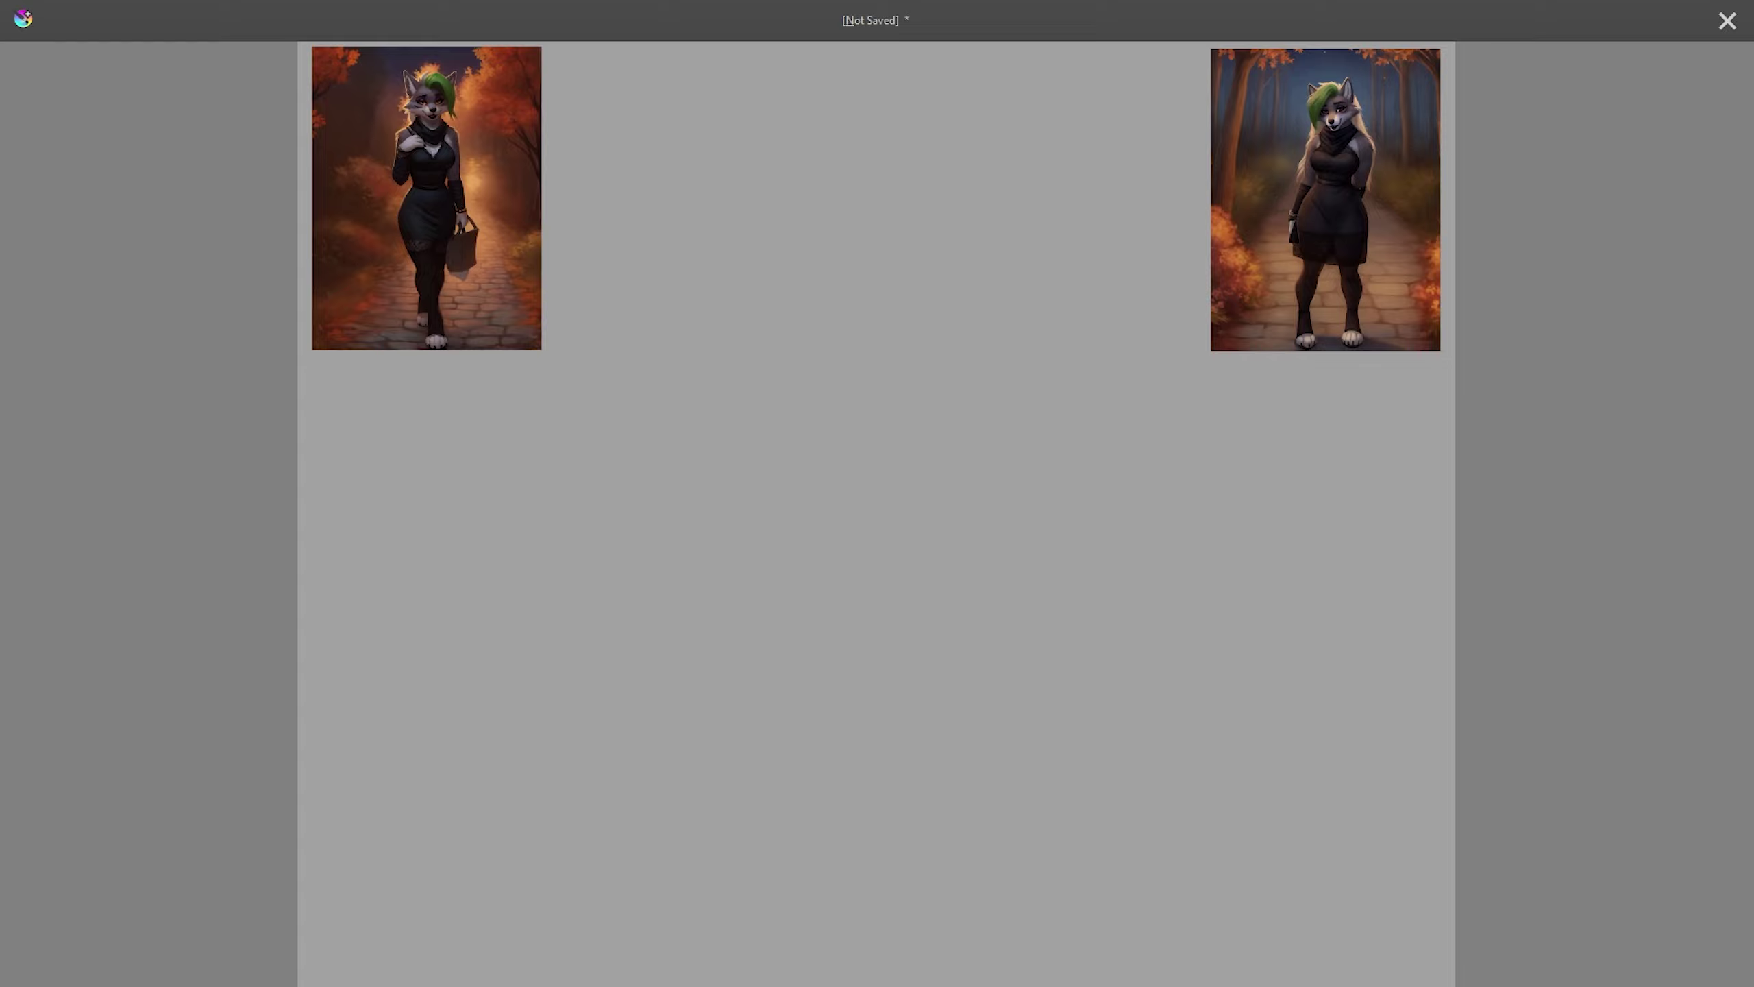
- Sketch a simple circle face with two ears, then undo it back to a blank canvas
mouse_move(881, 341)
mouse_down()
mouse_move(868, 458)
mouse_move(857, 321)
mouse_move(846, 398)
mouse_move(875, 389)
mouse_move(877, 422)
mouse_up()
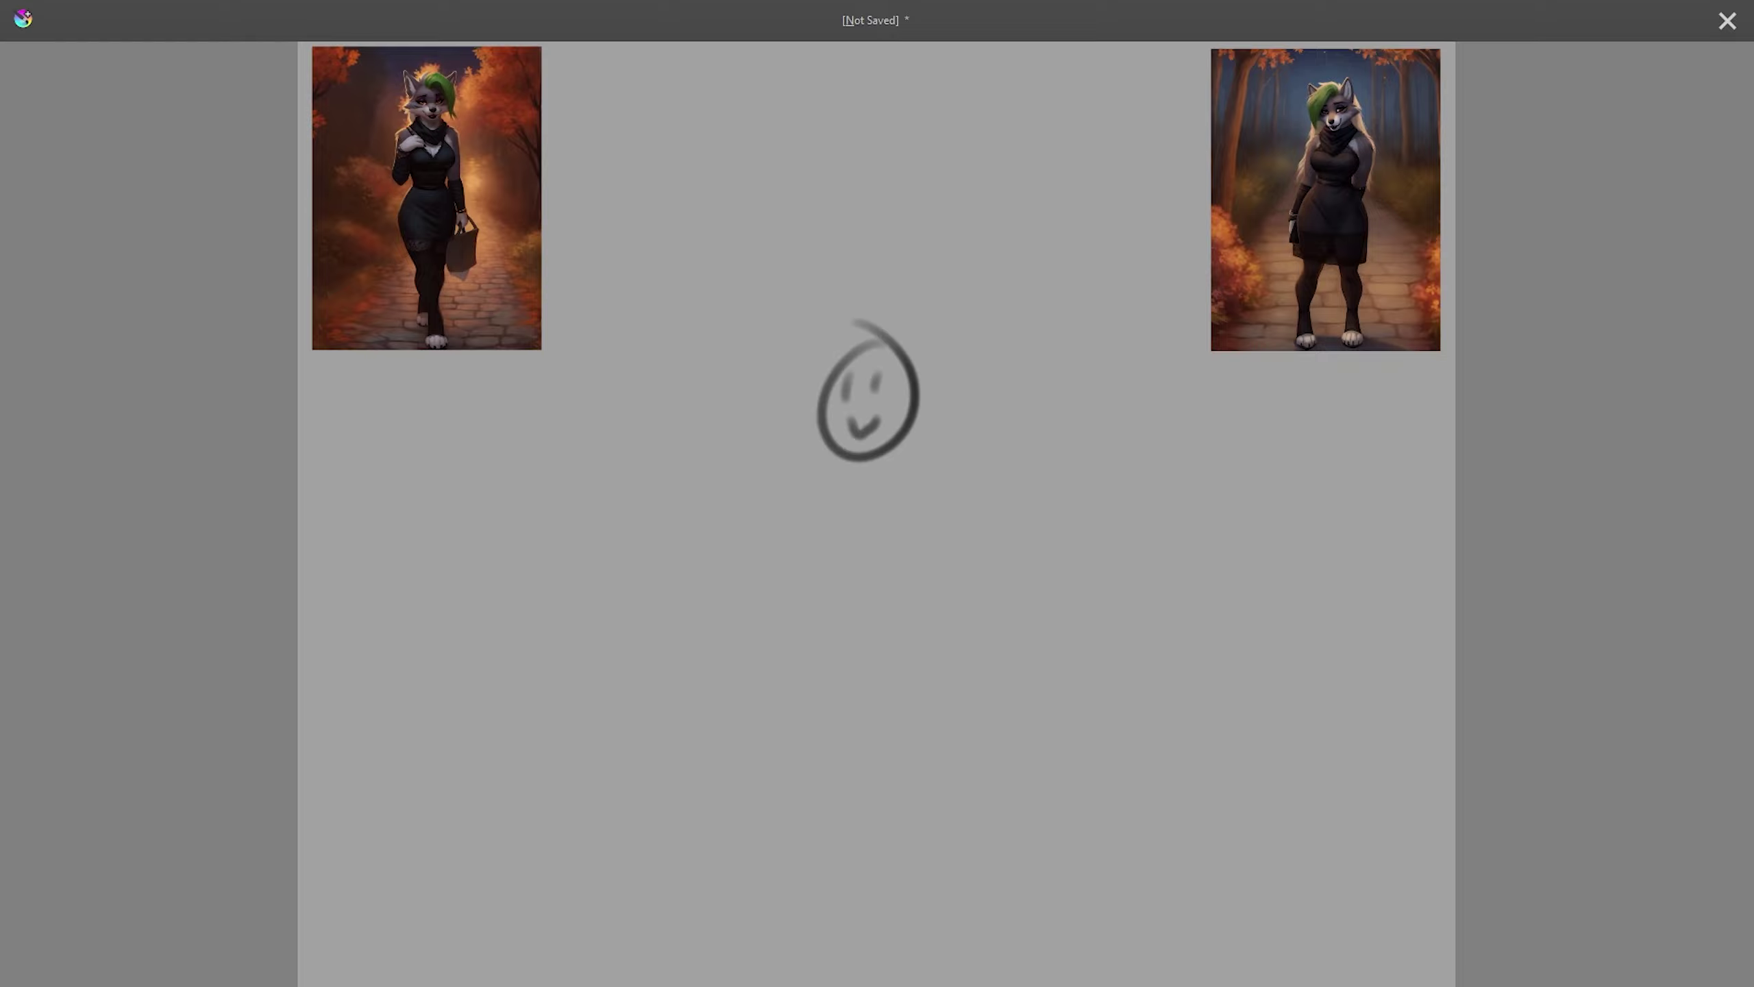
drag(901, 338, 951, 368)
drag(836, 369, 821, 320)
key(ctrl+z)
key(ctrl+z)
key(ctrl+z)
key(ctrl+z)
key(ctrl+z)
key(ctrl+z)
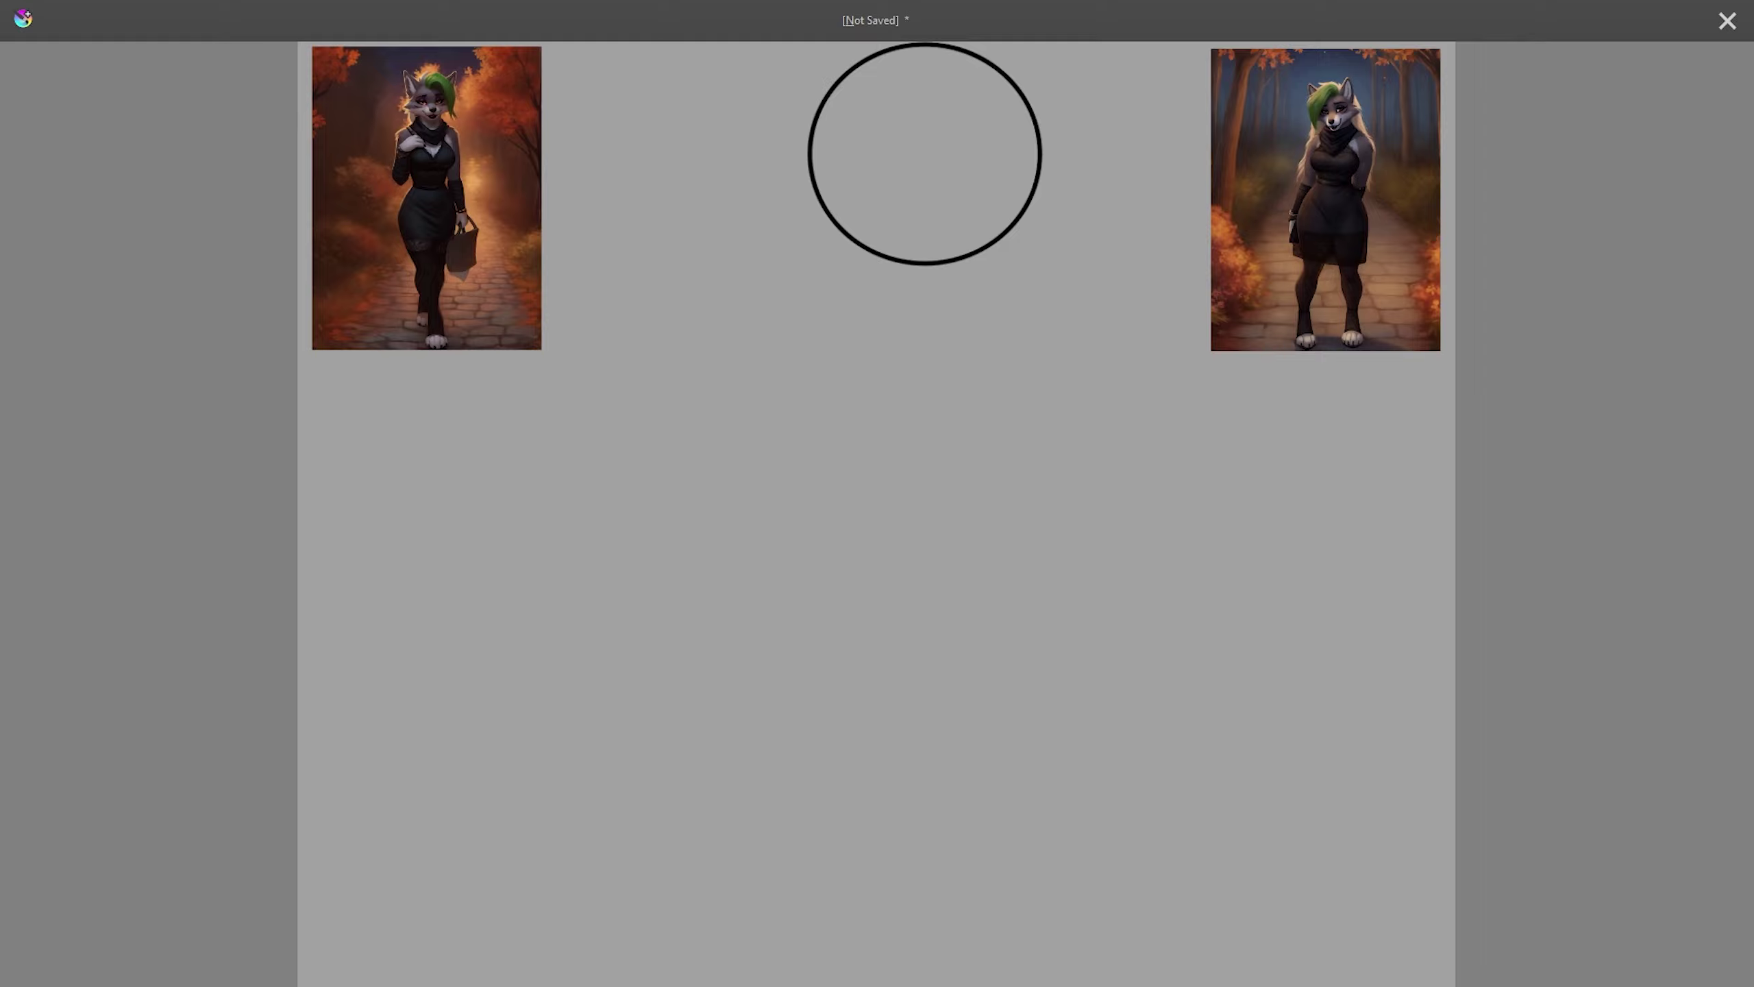
- Shrink the brush, duplicate and merge the circles layer, and move the circle column higher
key(bracketleft)
key(bracketleft)
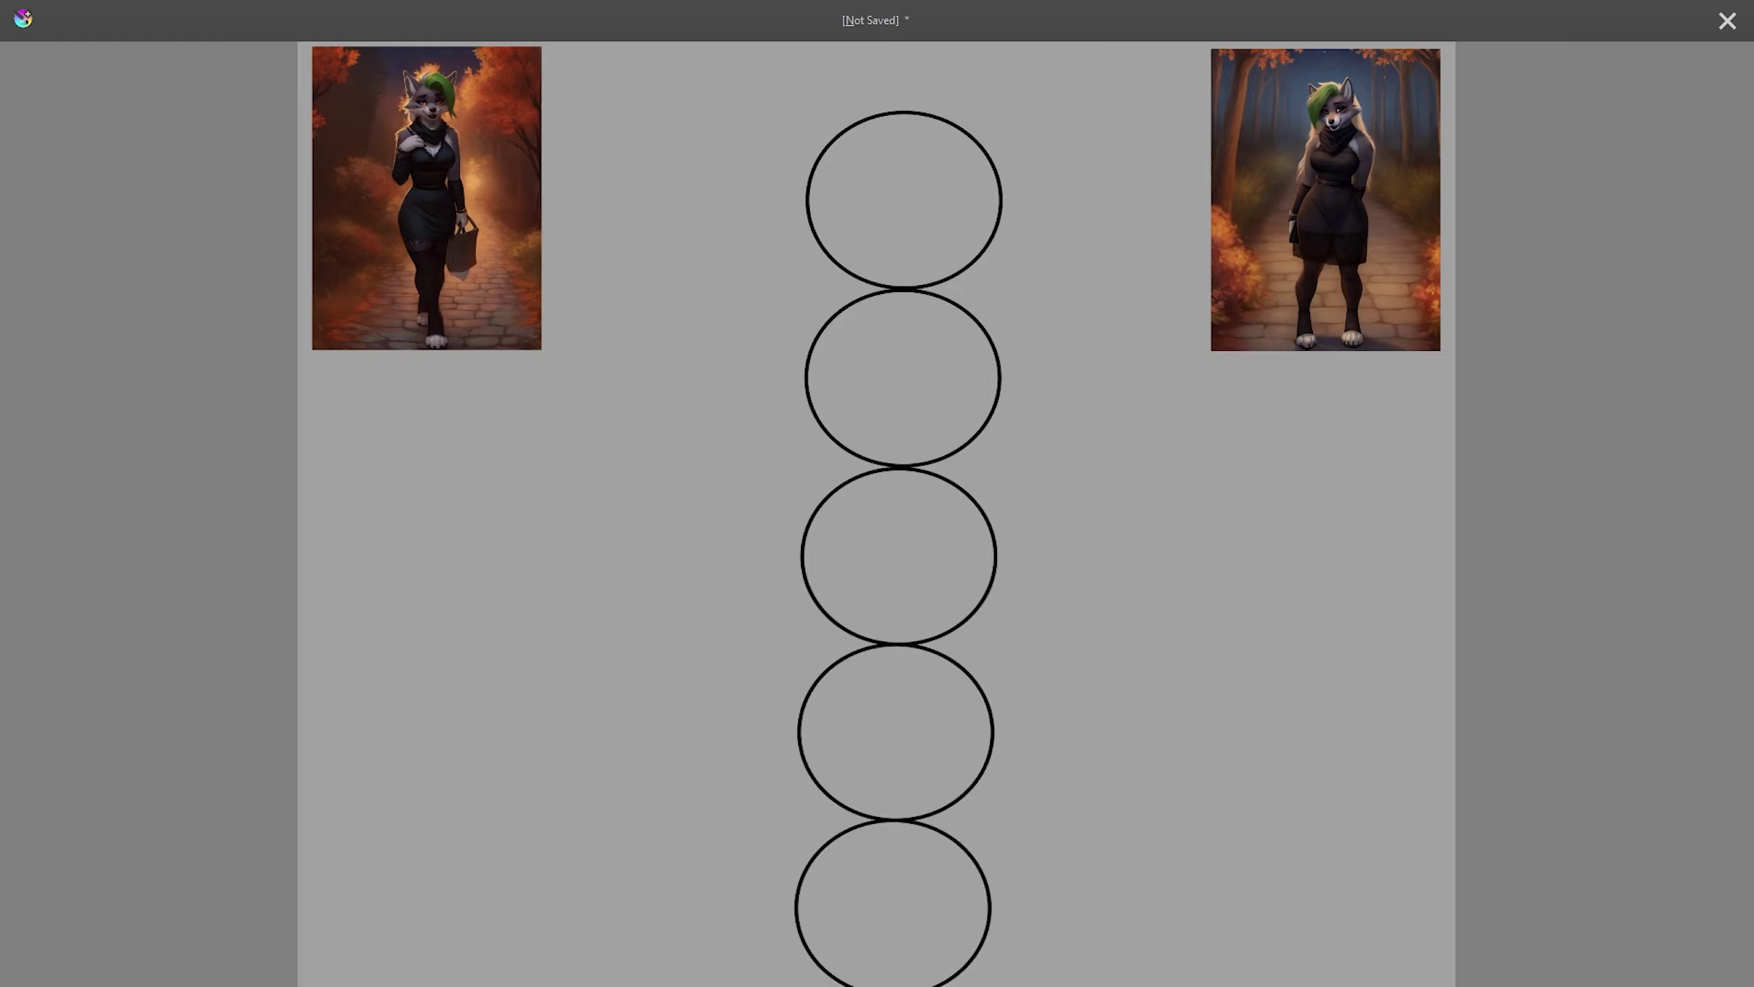
key(ctrl+j)
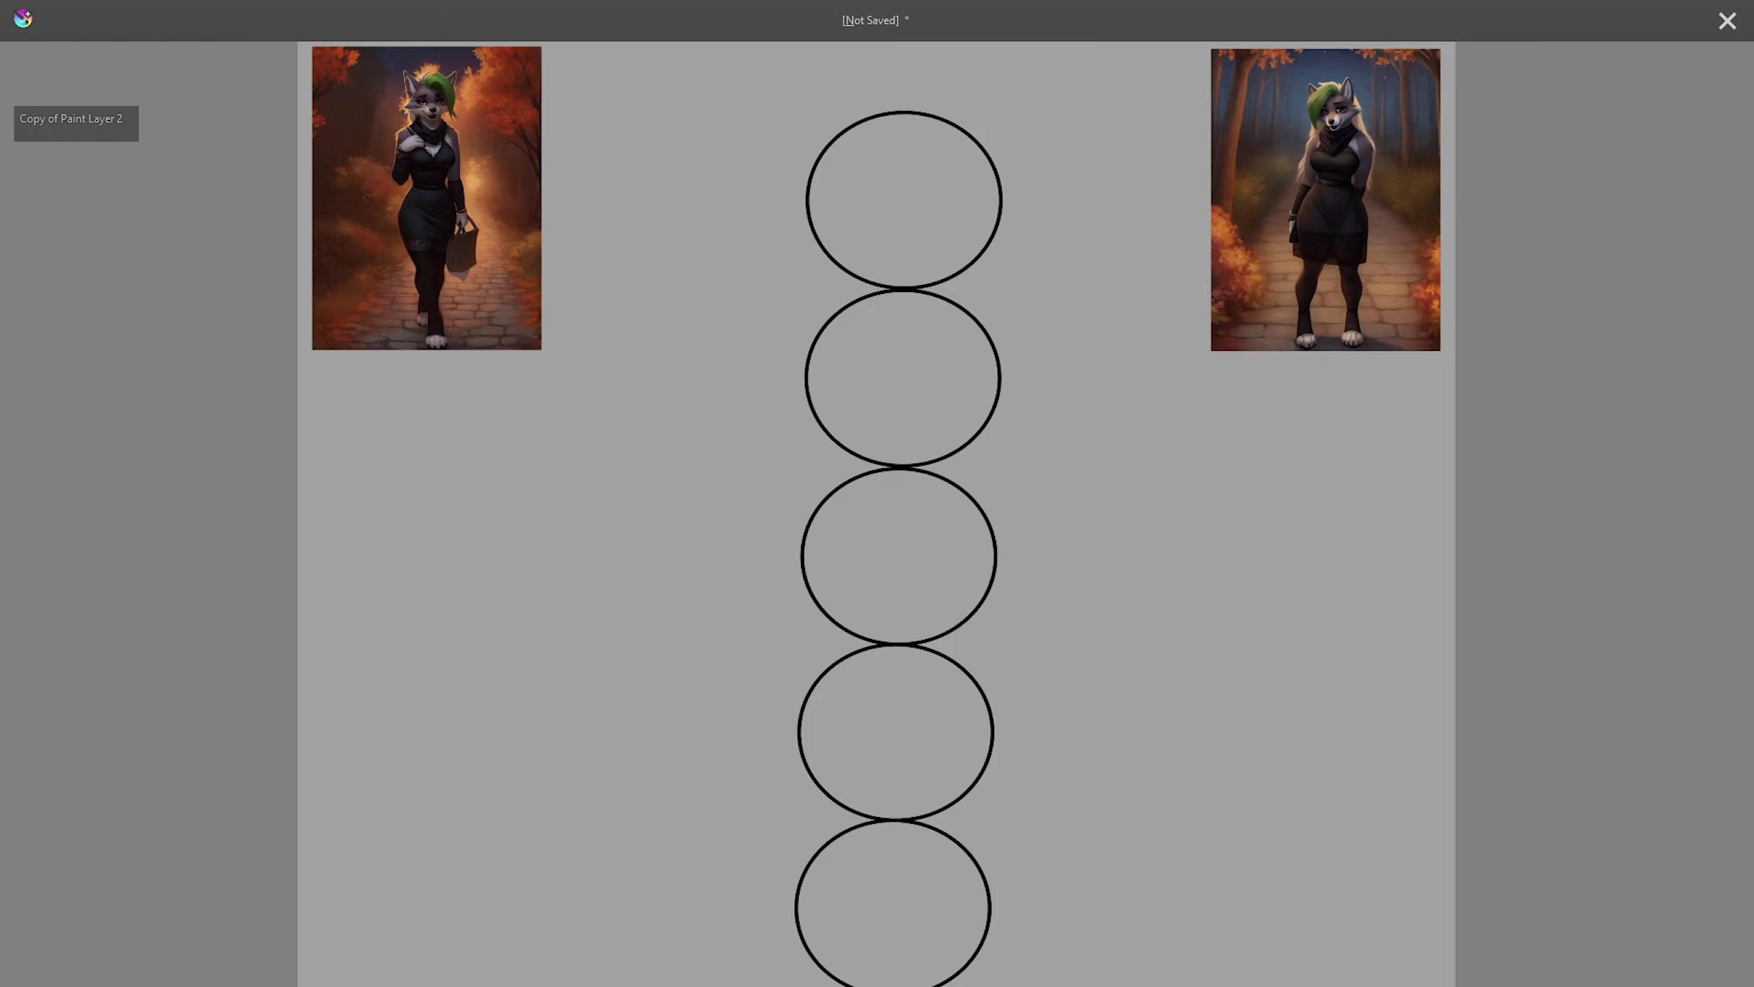
key(Page_Down)
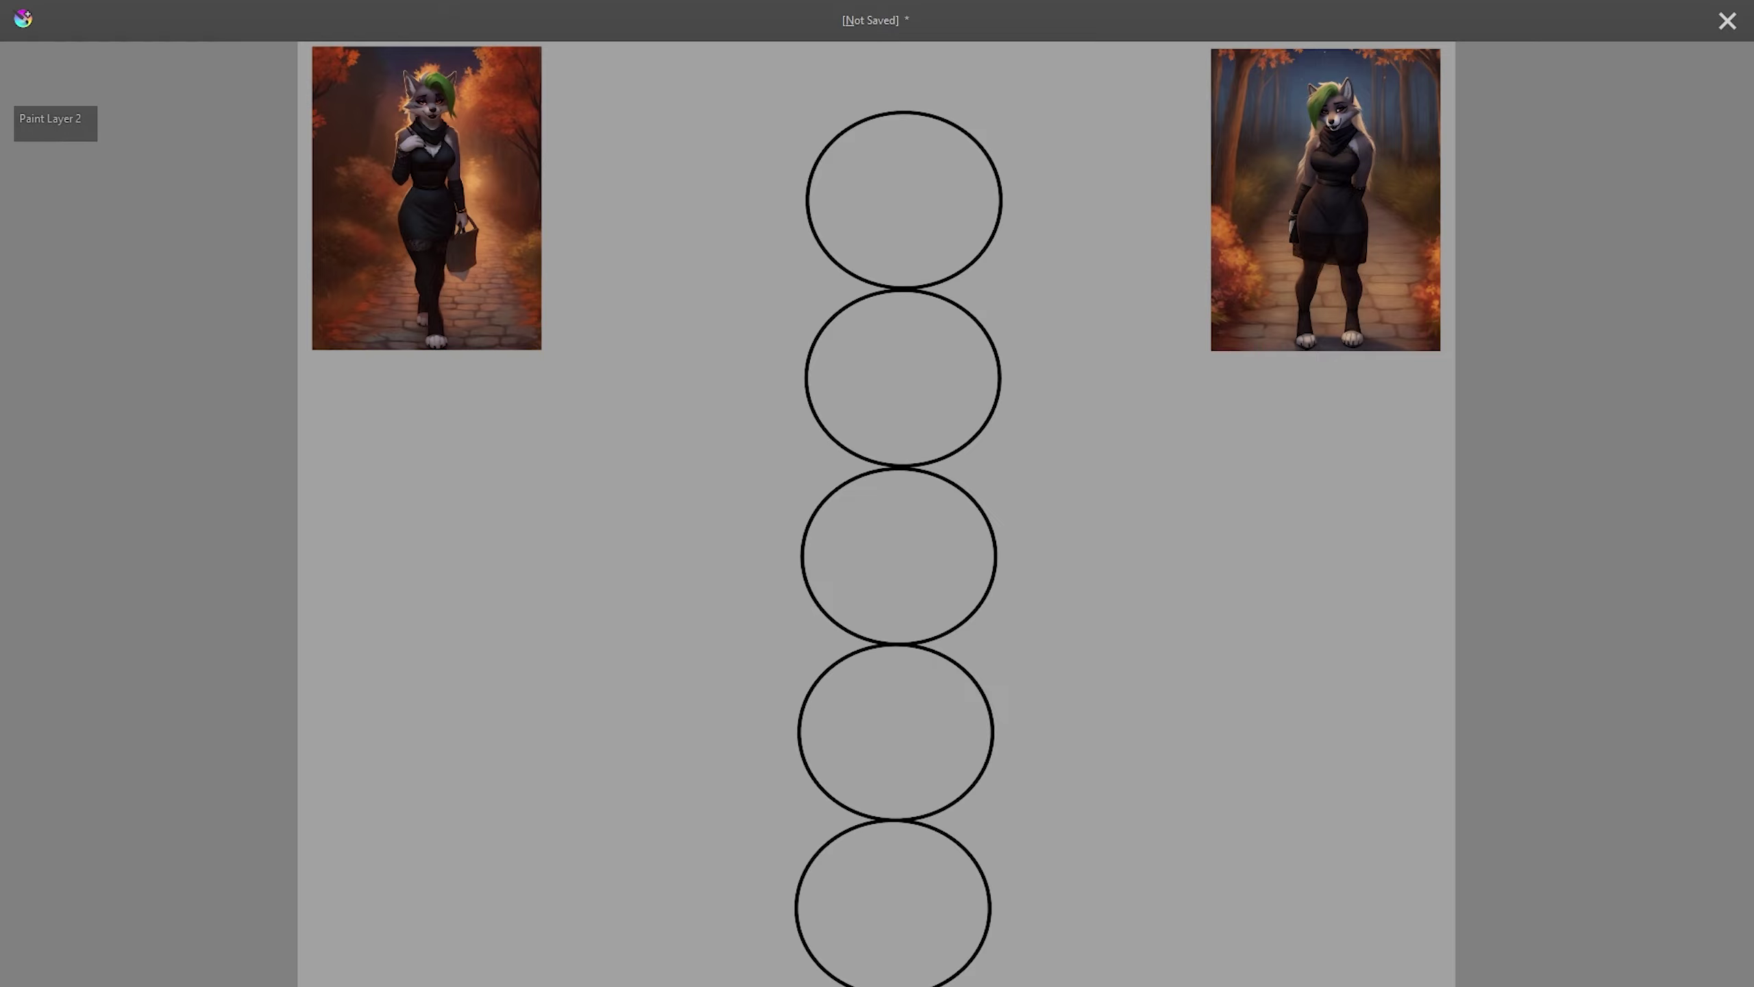
drag(897, 553, 901, 514)
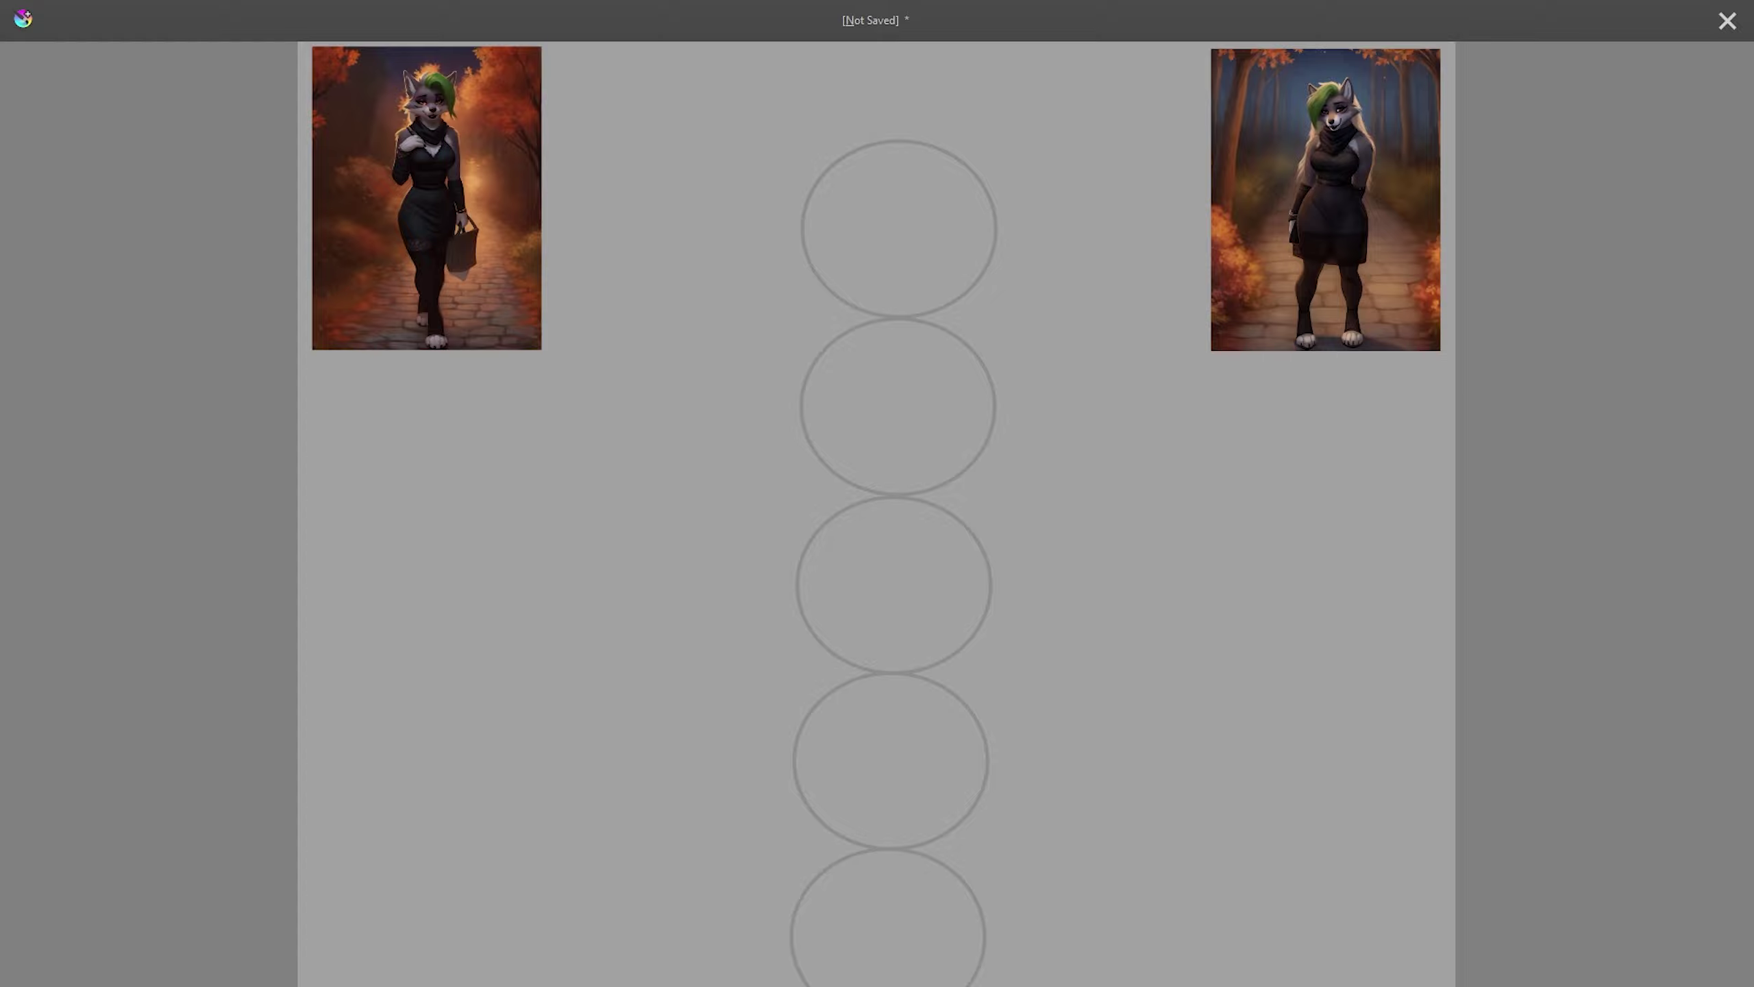
- Toggle the interface and check the mirrored view, then move the enlarged right wolf photo higher
key(Tab)
key(m)
key(m)
key(m)
key(m)
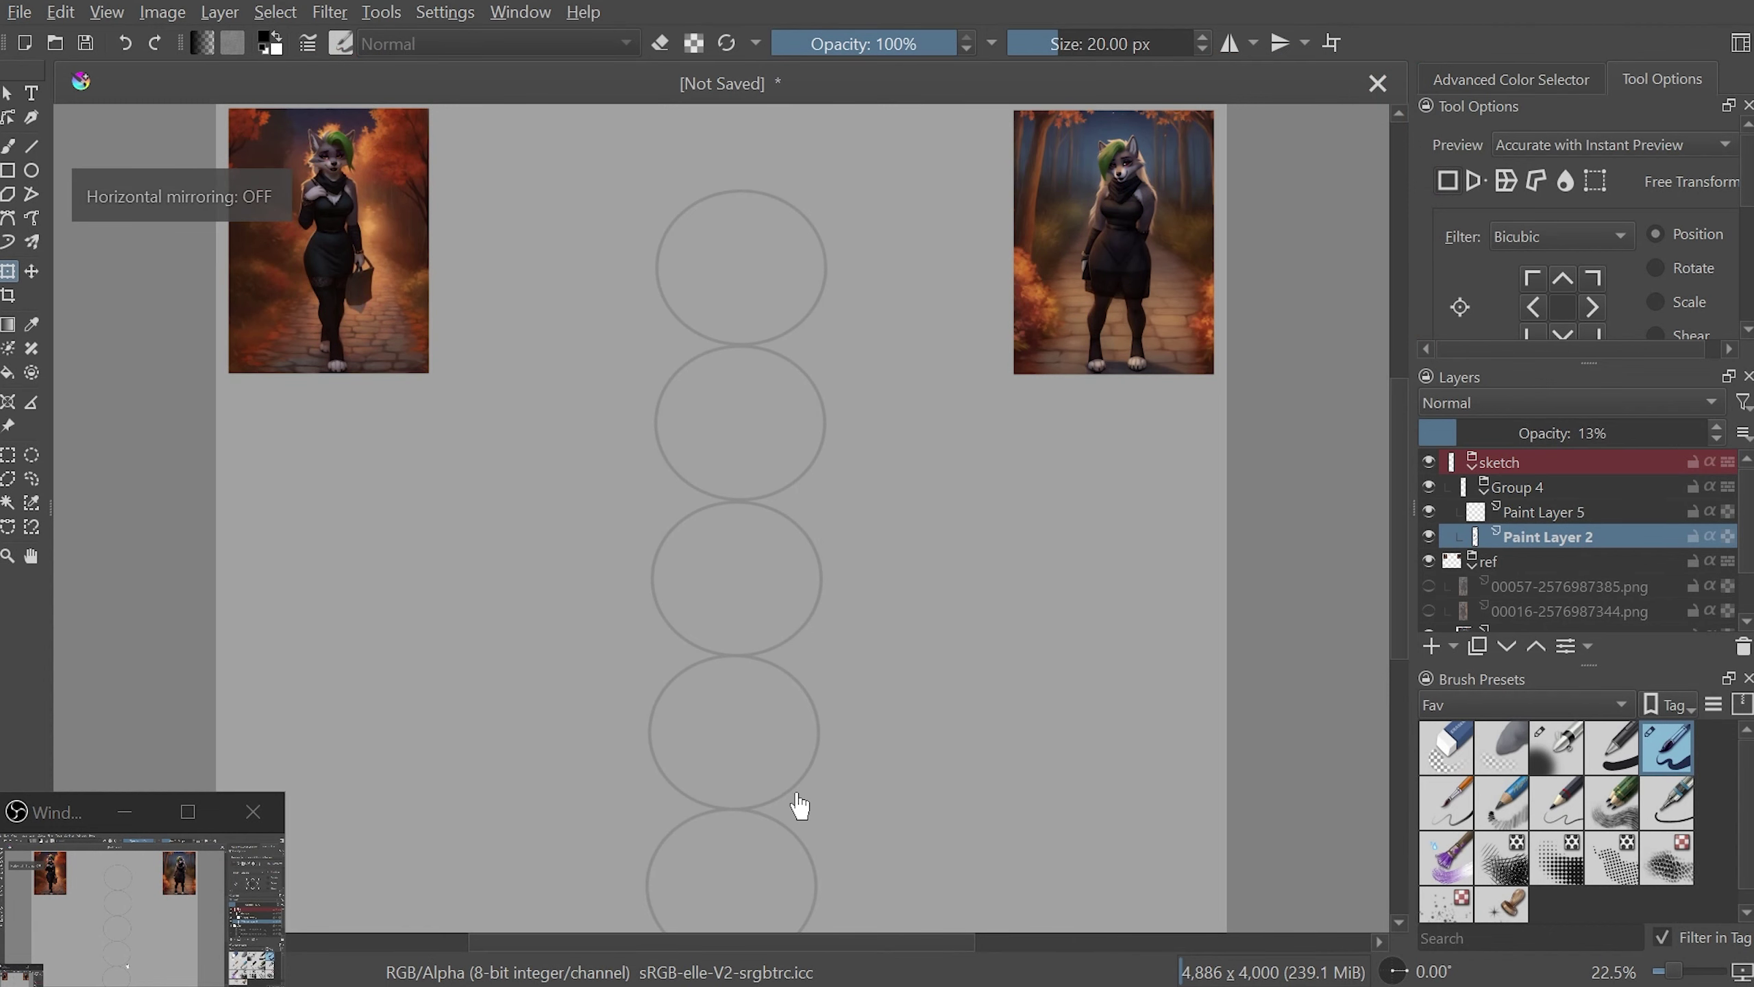
key(m)
key(m)
key(m)
key(m)
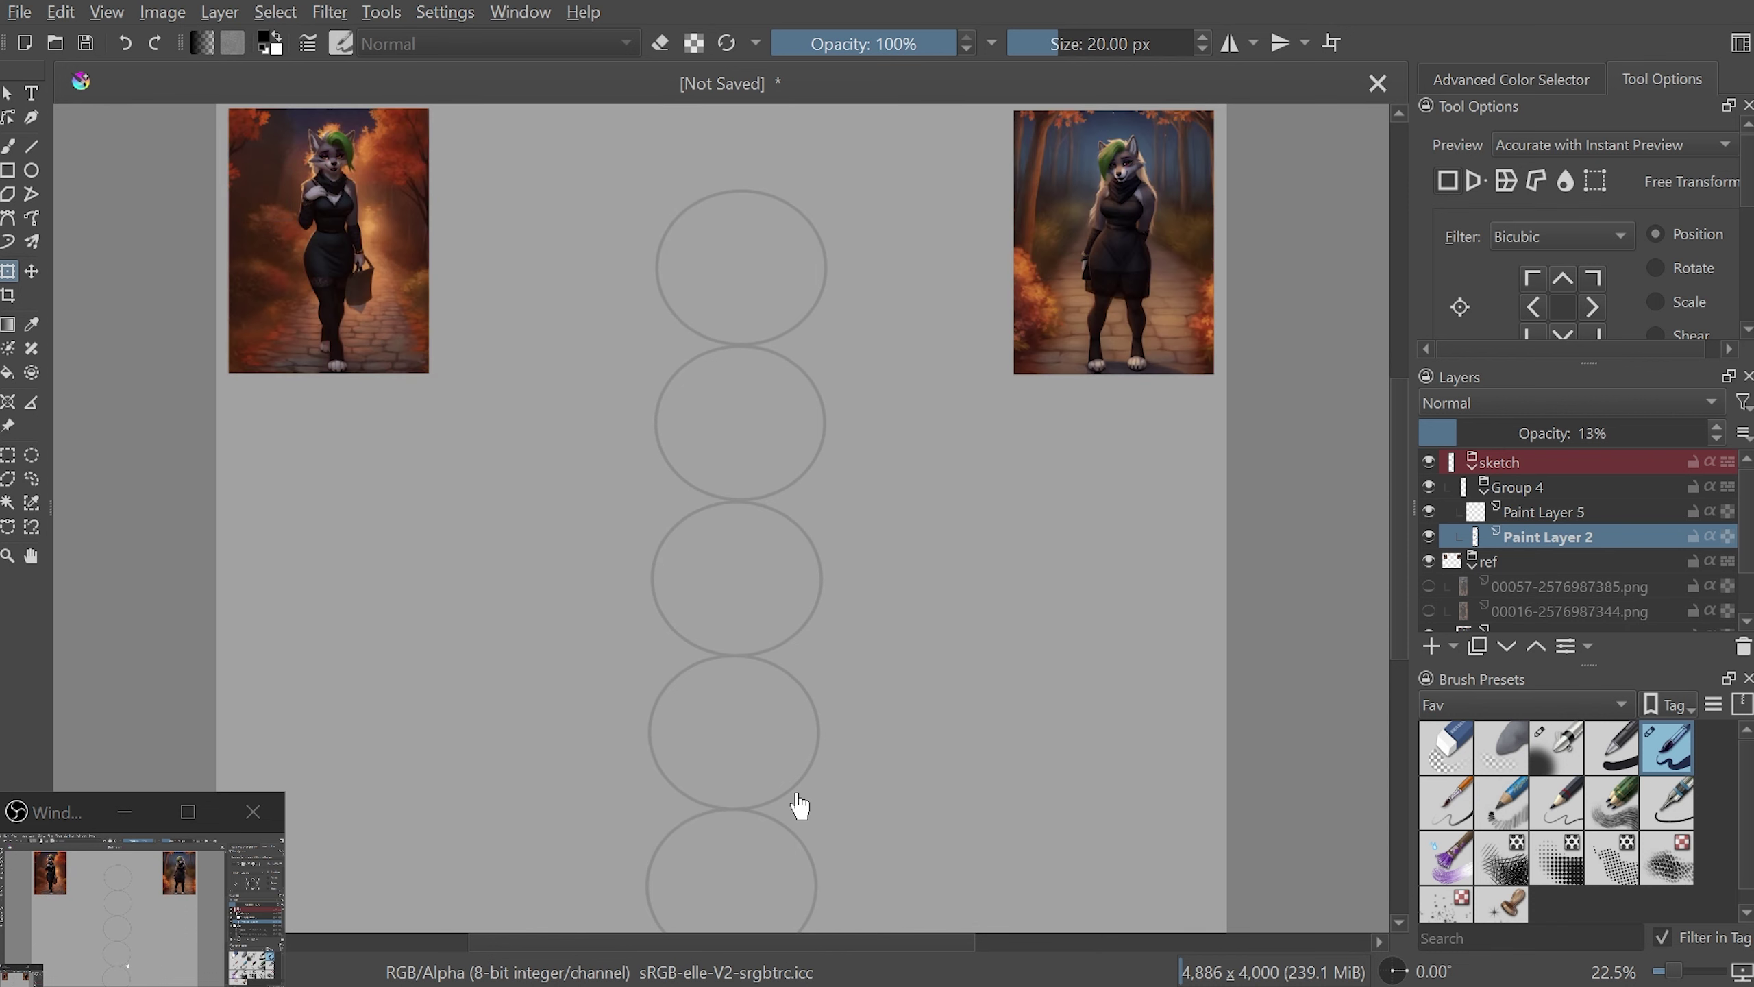
key(m)
key(m)
key(m)
key(m)
key(Tab)
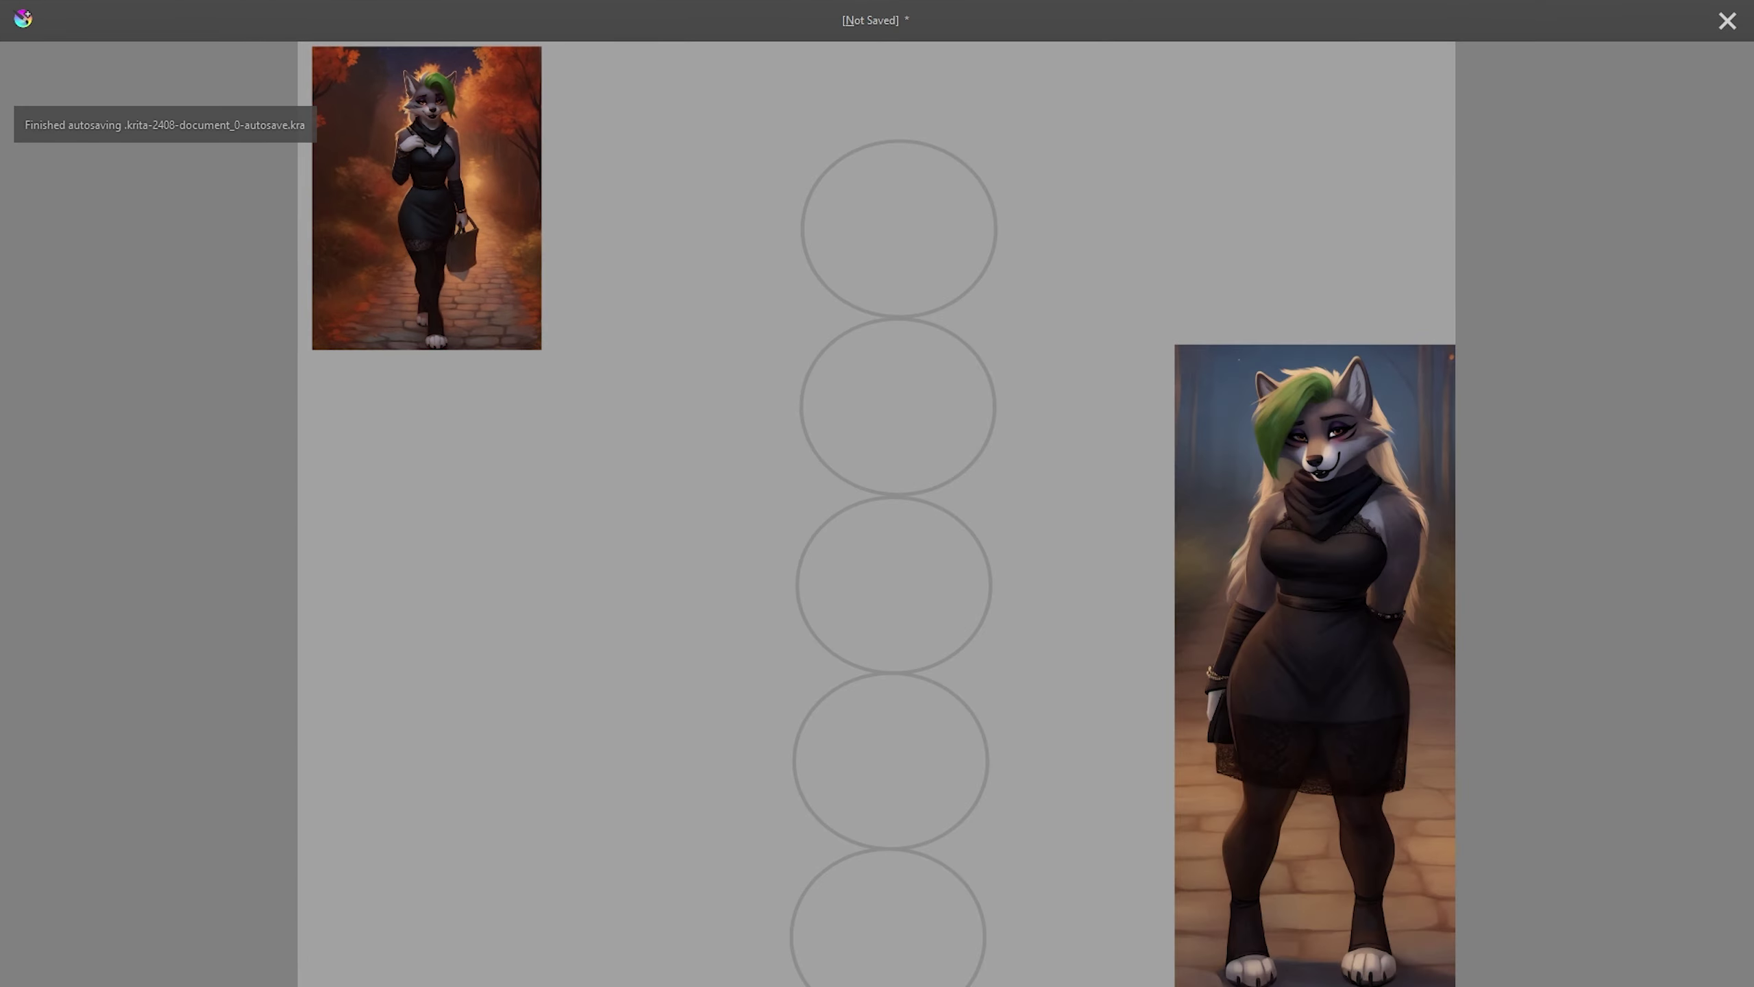
drag(1315, 623, 1310, 408)
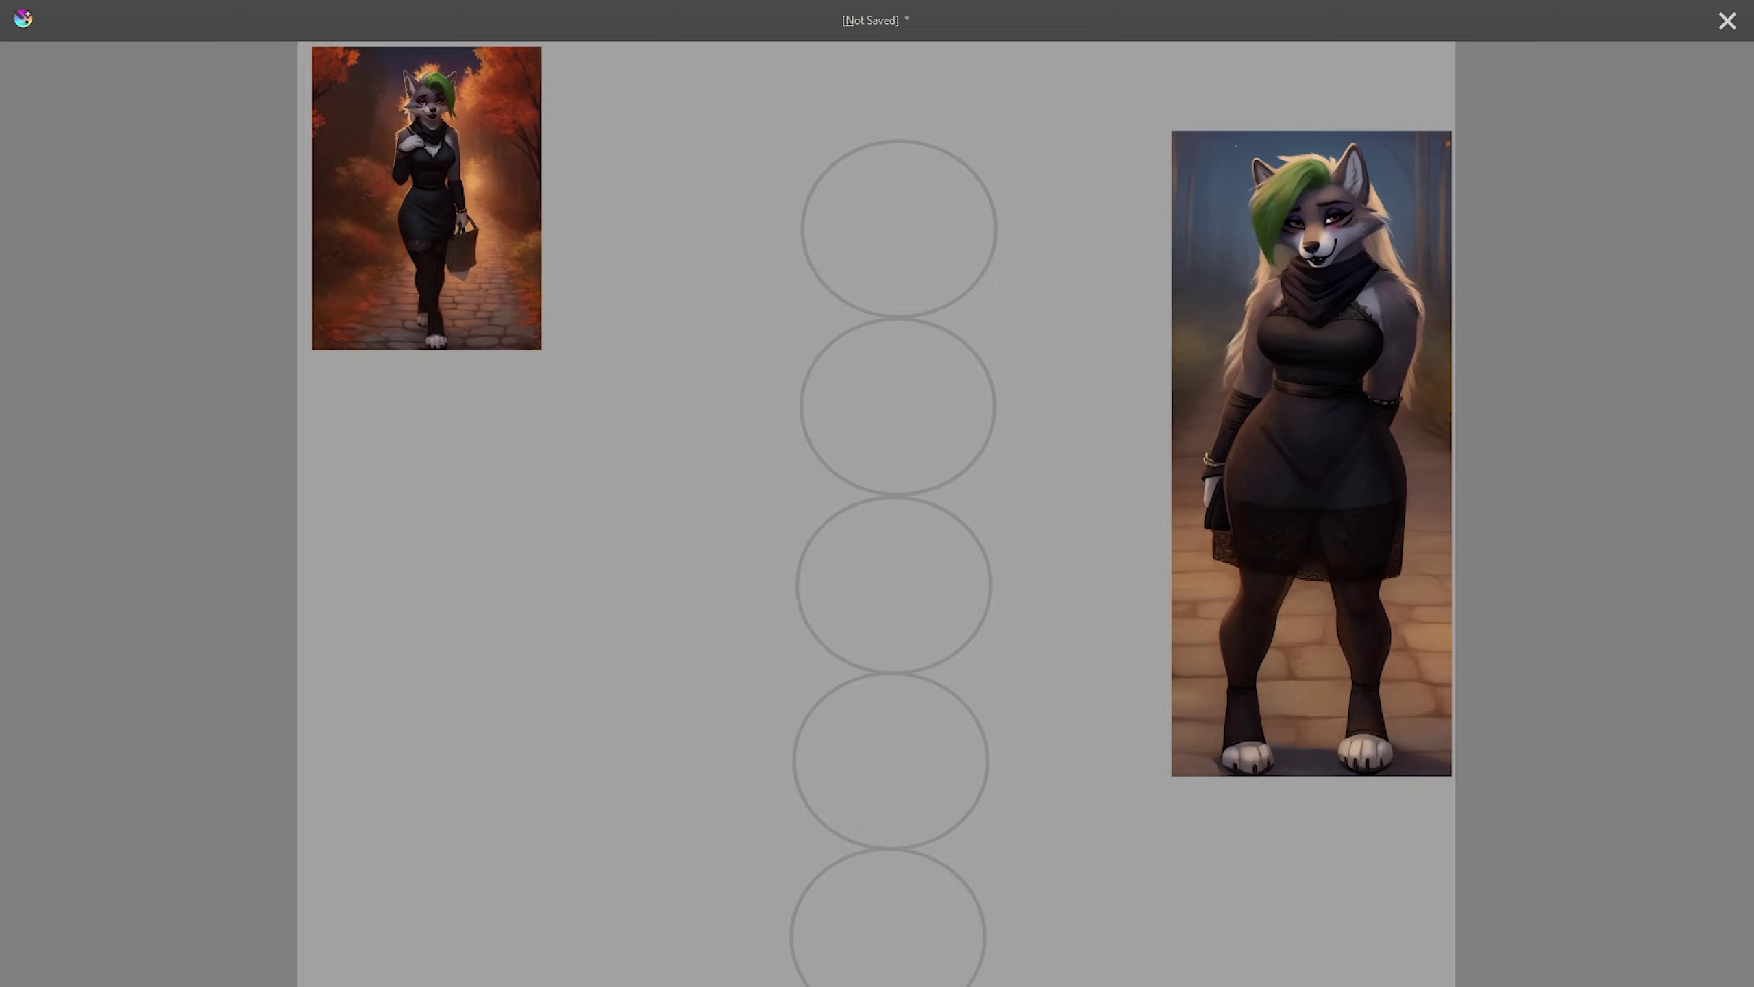
- Sketch diagonal strokes through the third circle, then undo them
drag(1000, 543, 854, 659)
mouse_move(994, 529)
mouse_down()
mouse_move(904, 614)
mouse_move(916, 587)
mouse_move(881, 651)
mouse_up()
key(ctrl+z)
key(ctrl+z)
key(ctrl+z)
key(ctrl+z)
key(ctrl+z)
drag(1023, 547, 893, 655)
drag(992, 571, 882, 678)
drag(1021, 549, 904, 665)
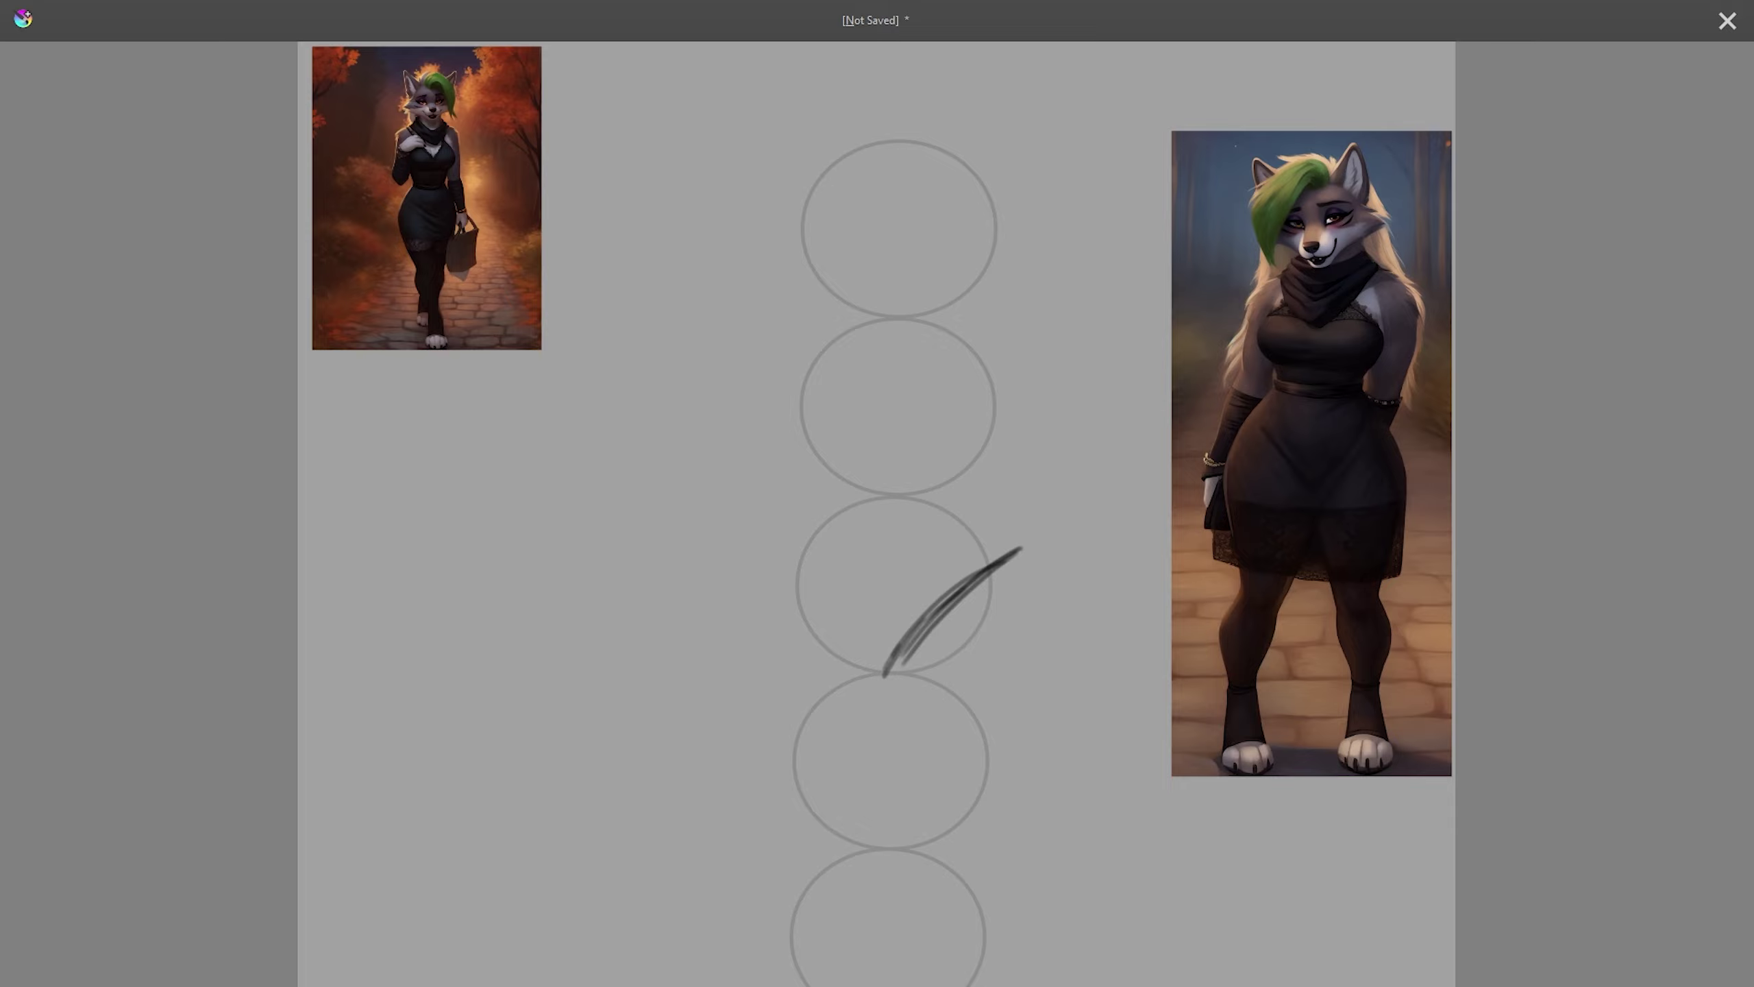
key(ctrl+z)
key(ctrl+z)
key(ctrl+z)
key(ctrl+z)
- Draw a horizontal line across the third circle's top with short angled strokes down from each end
drag(820, 523, 983, 525)
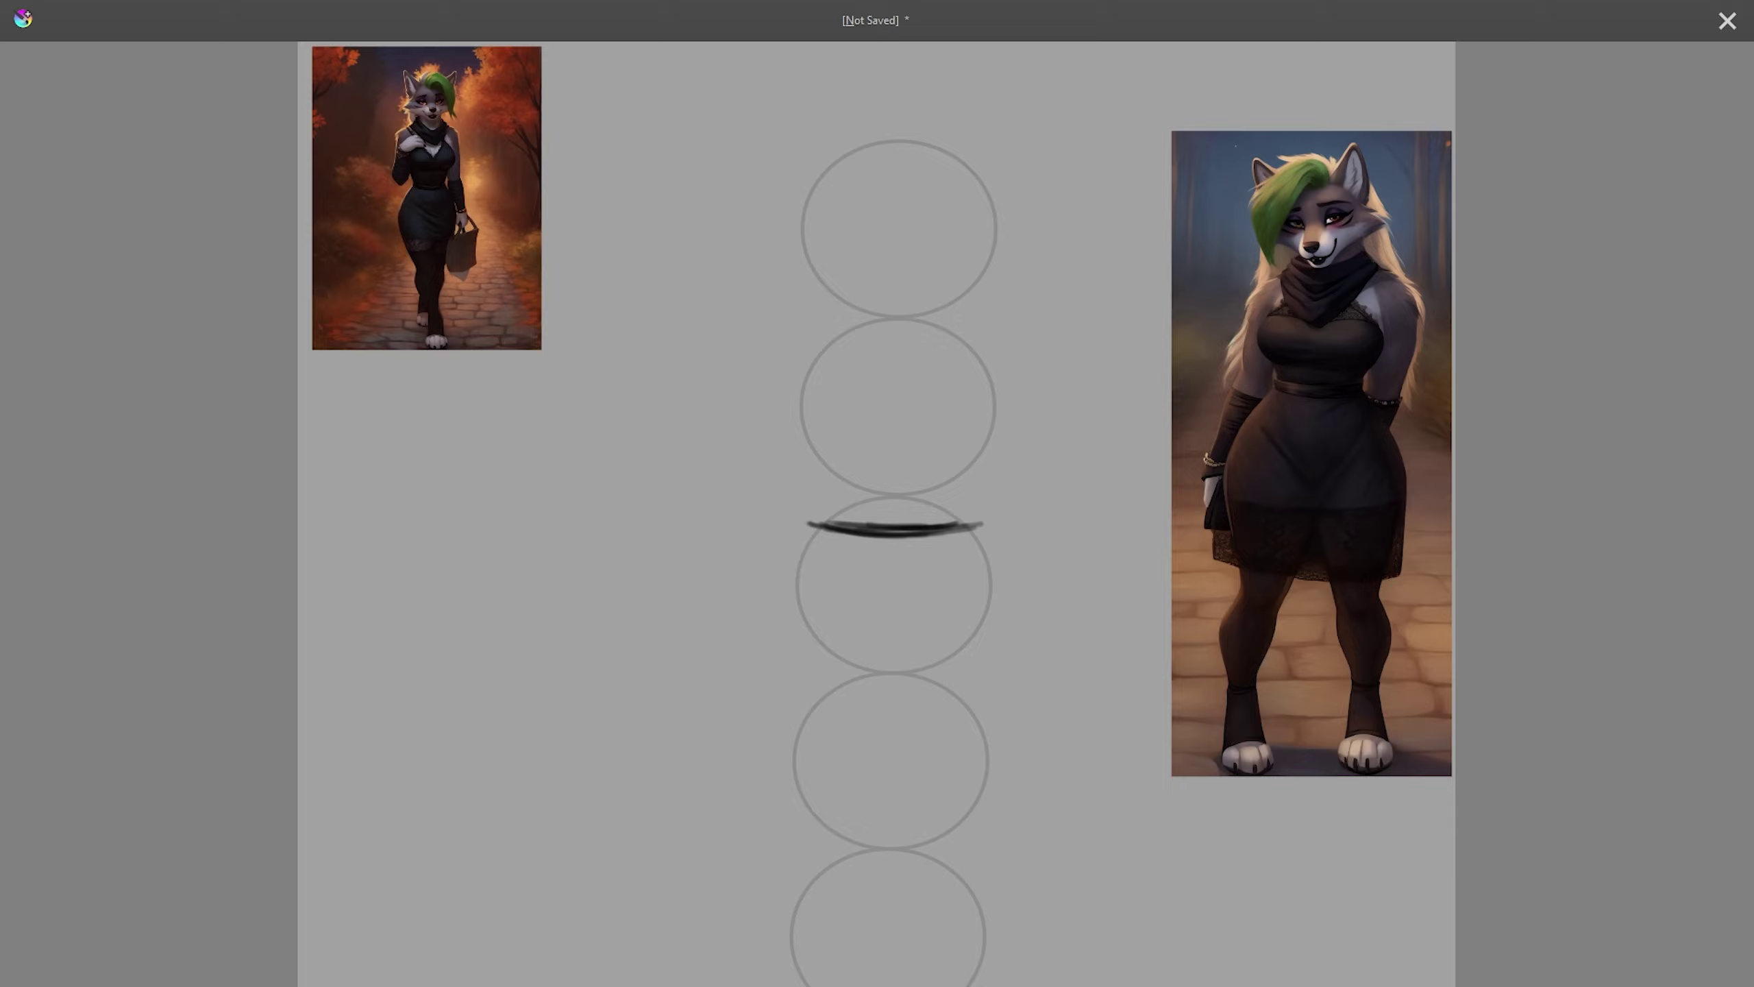
drag(990, 522, 908, 608)
key(ctrl+z)
key(ctrl+z)
drag(807, 523, 785, 566)
drag(982, 519, 1007, 568)
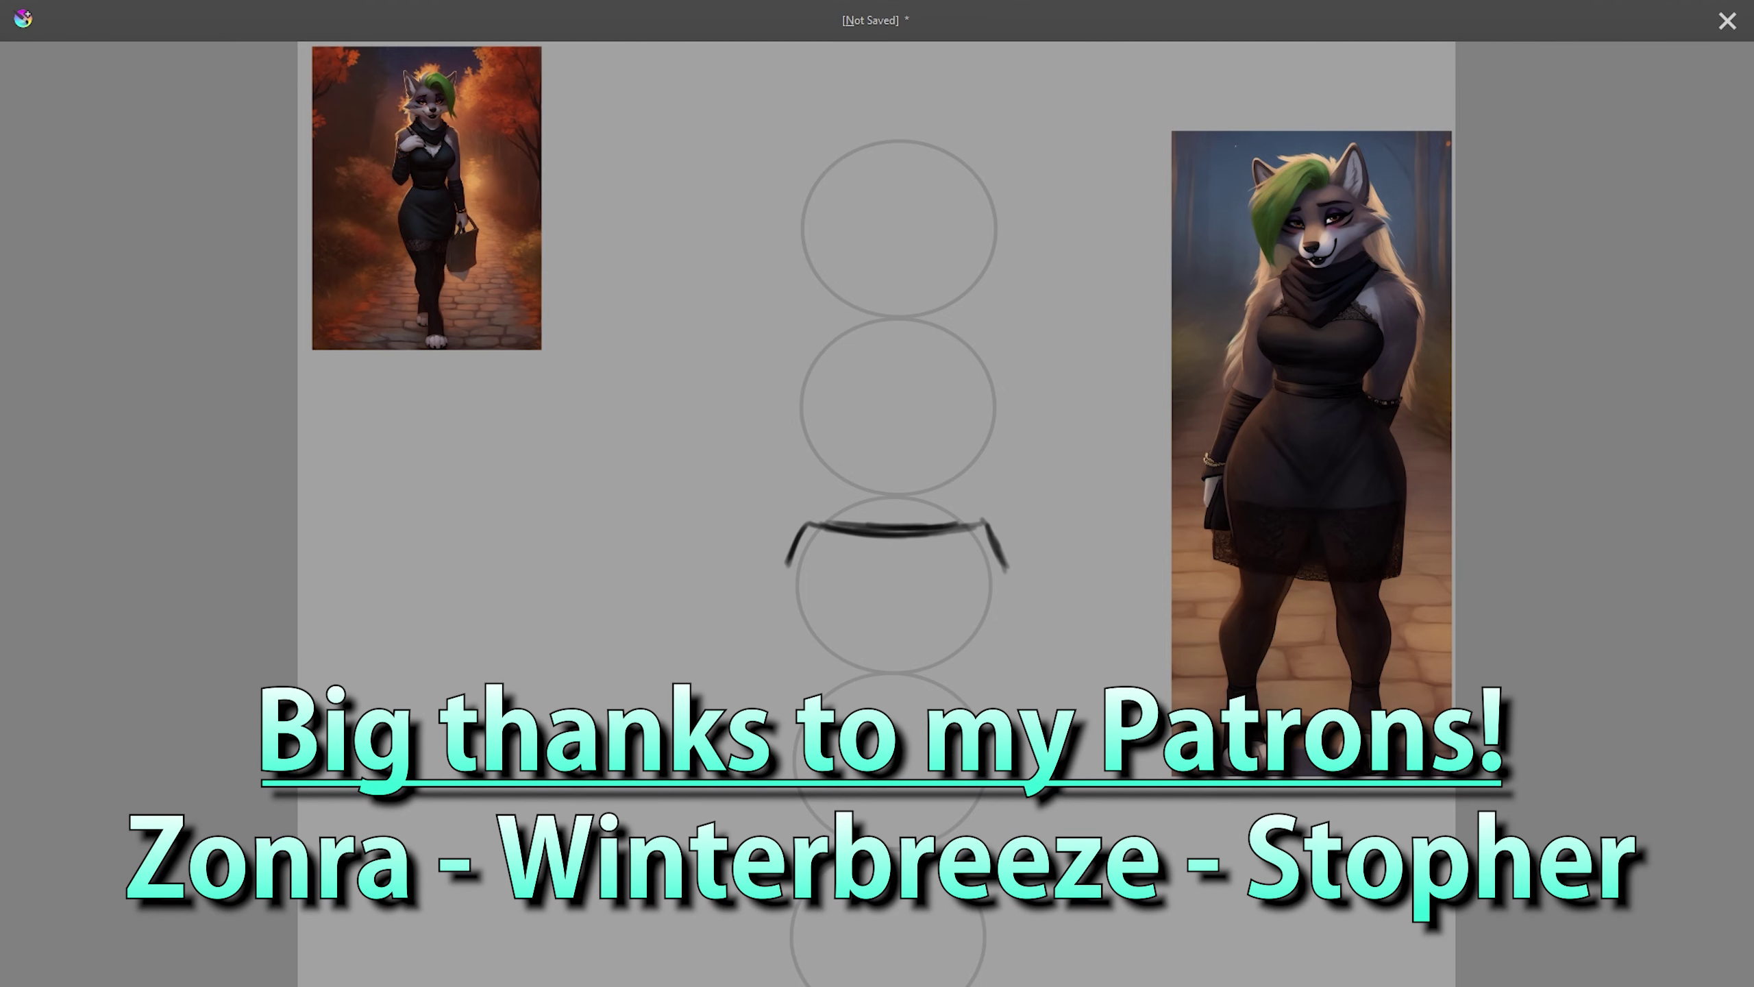
- Sketch a large oval with tufts on top and toe strokes at the bottom
drag(683, 380, 574, 650)
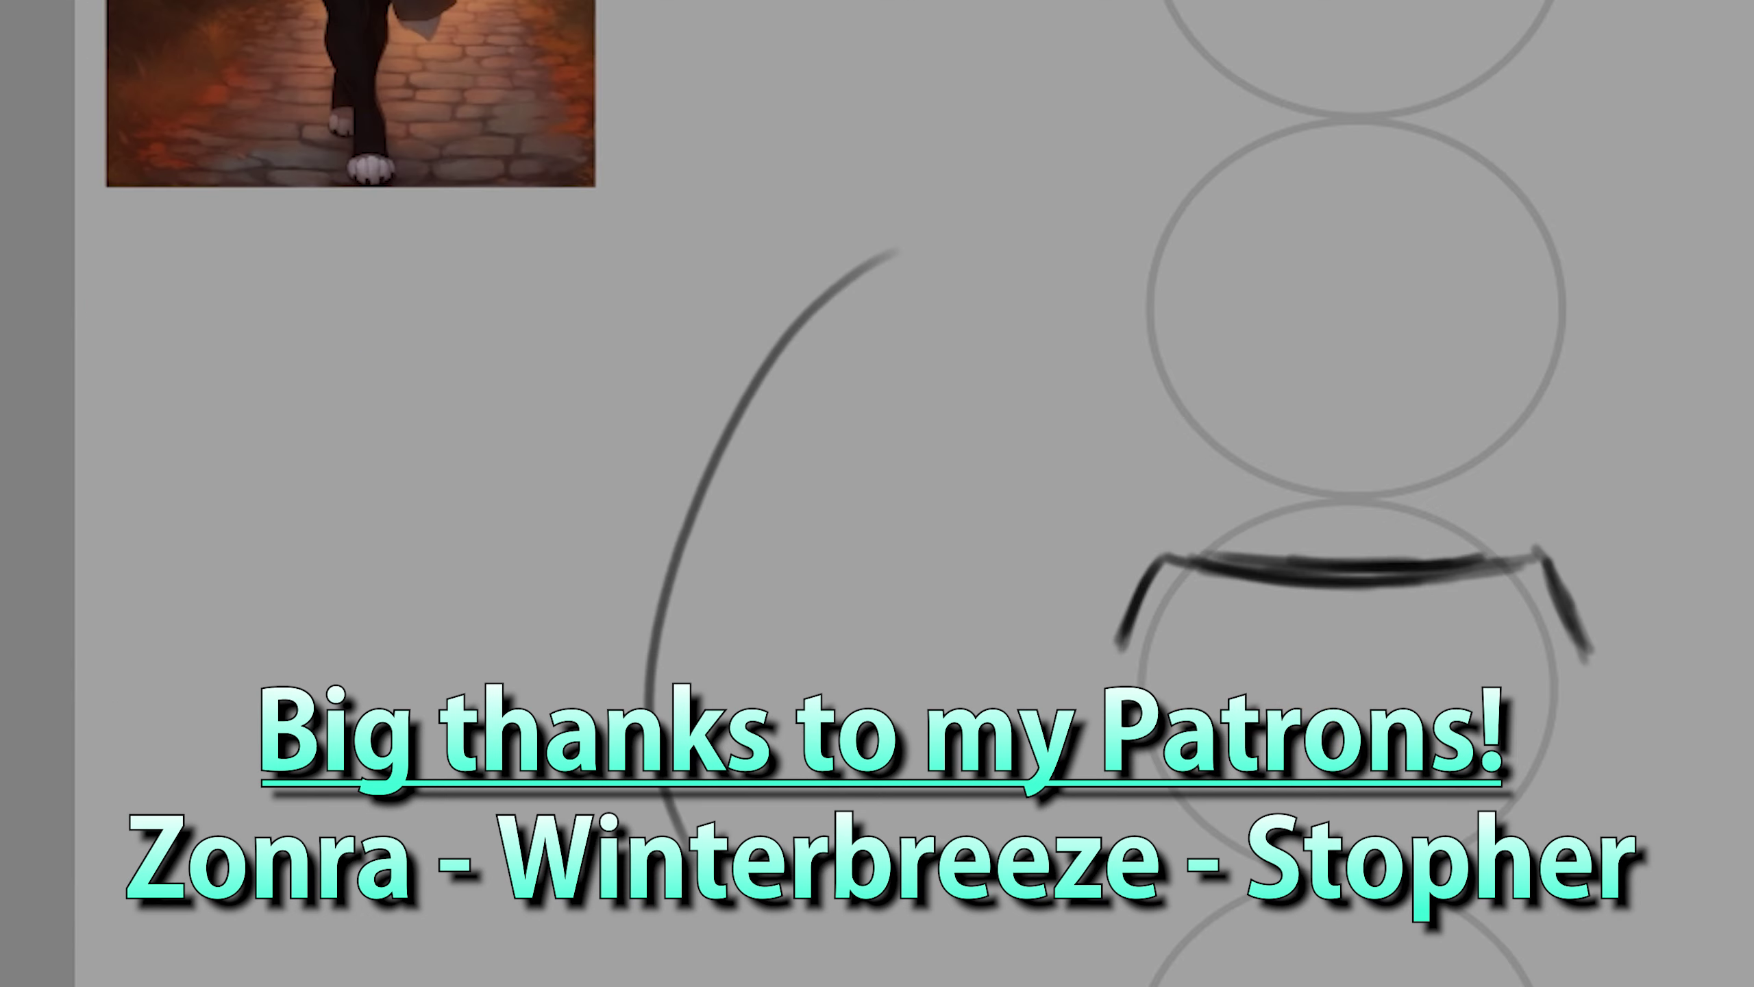
drag(975, 250, 914, 750)
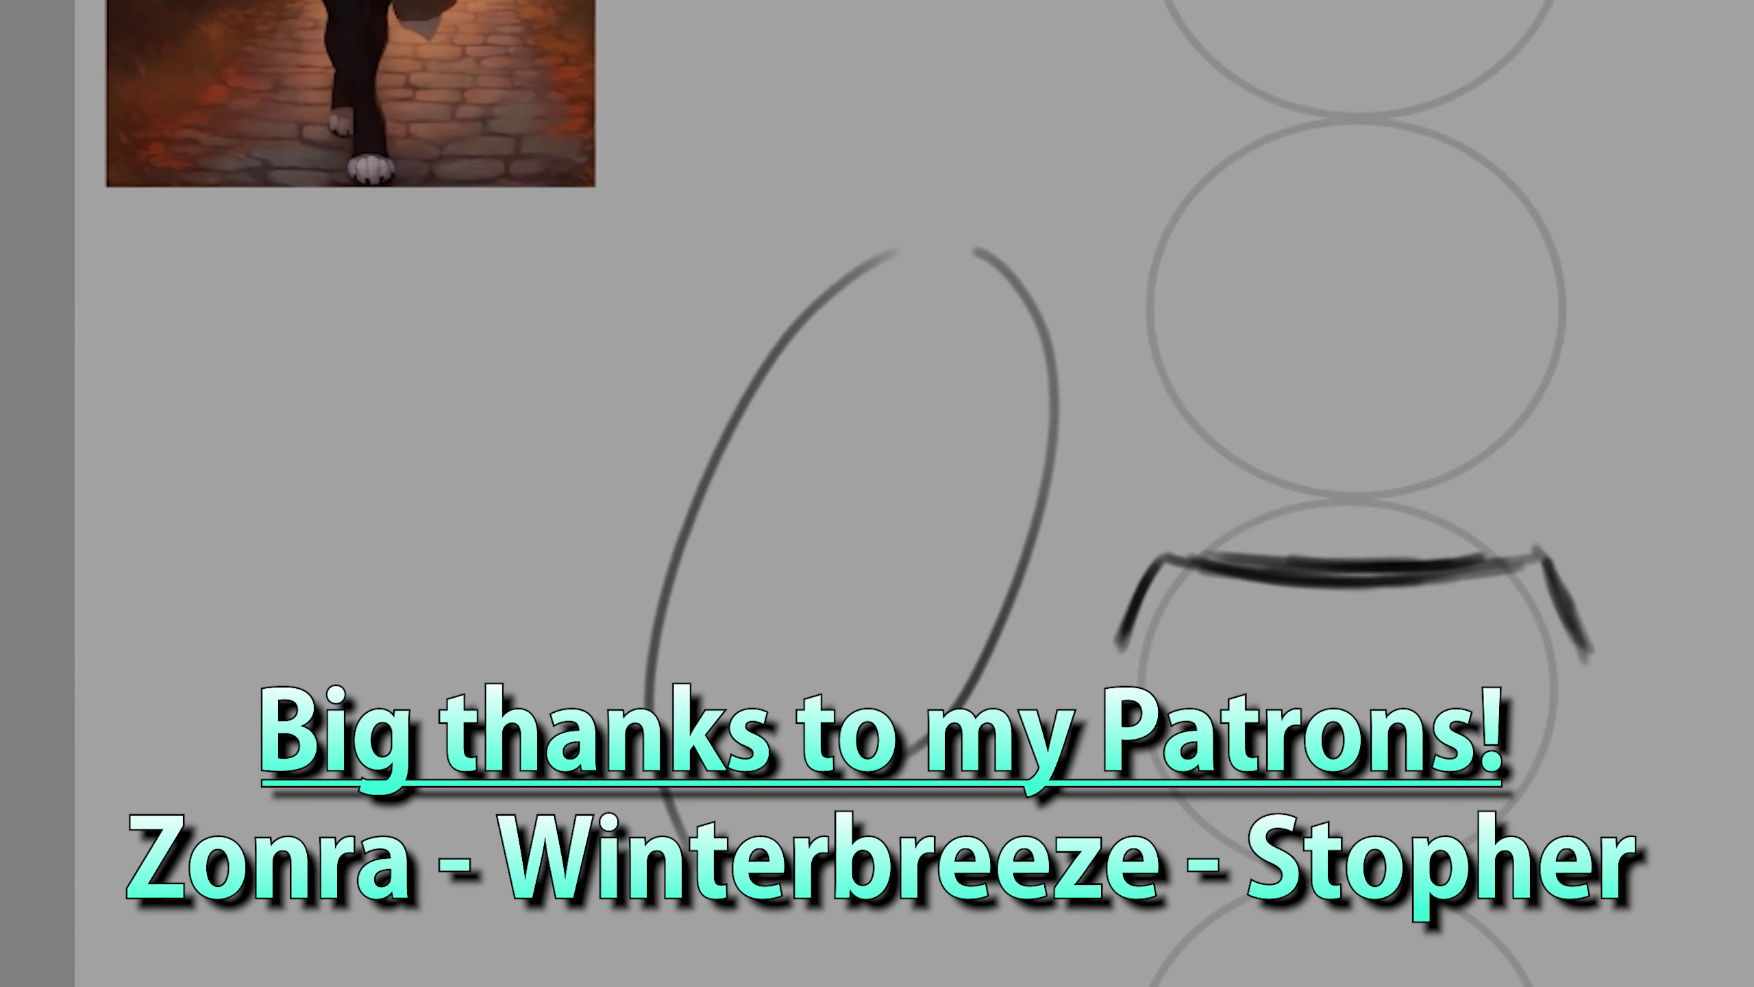
drag(904, 230, 985, 235)
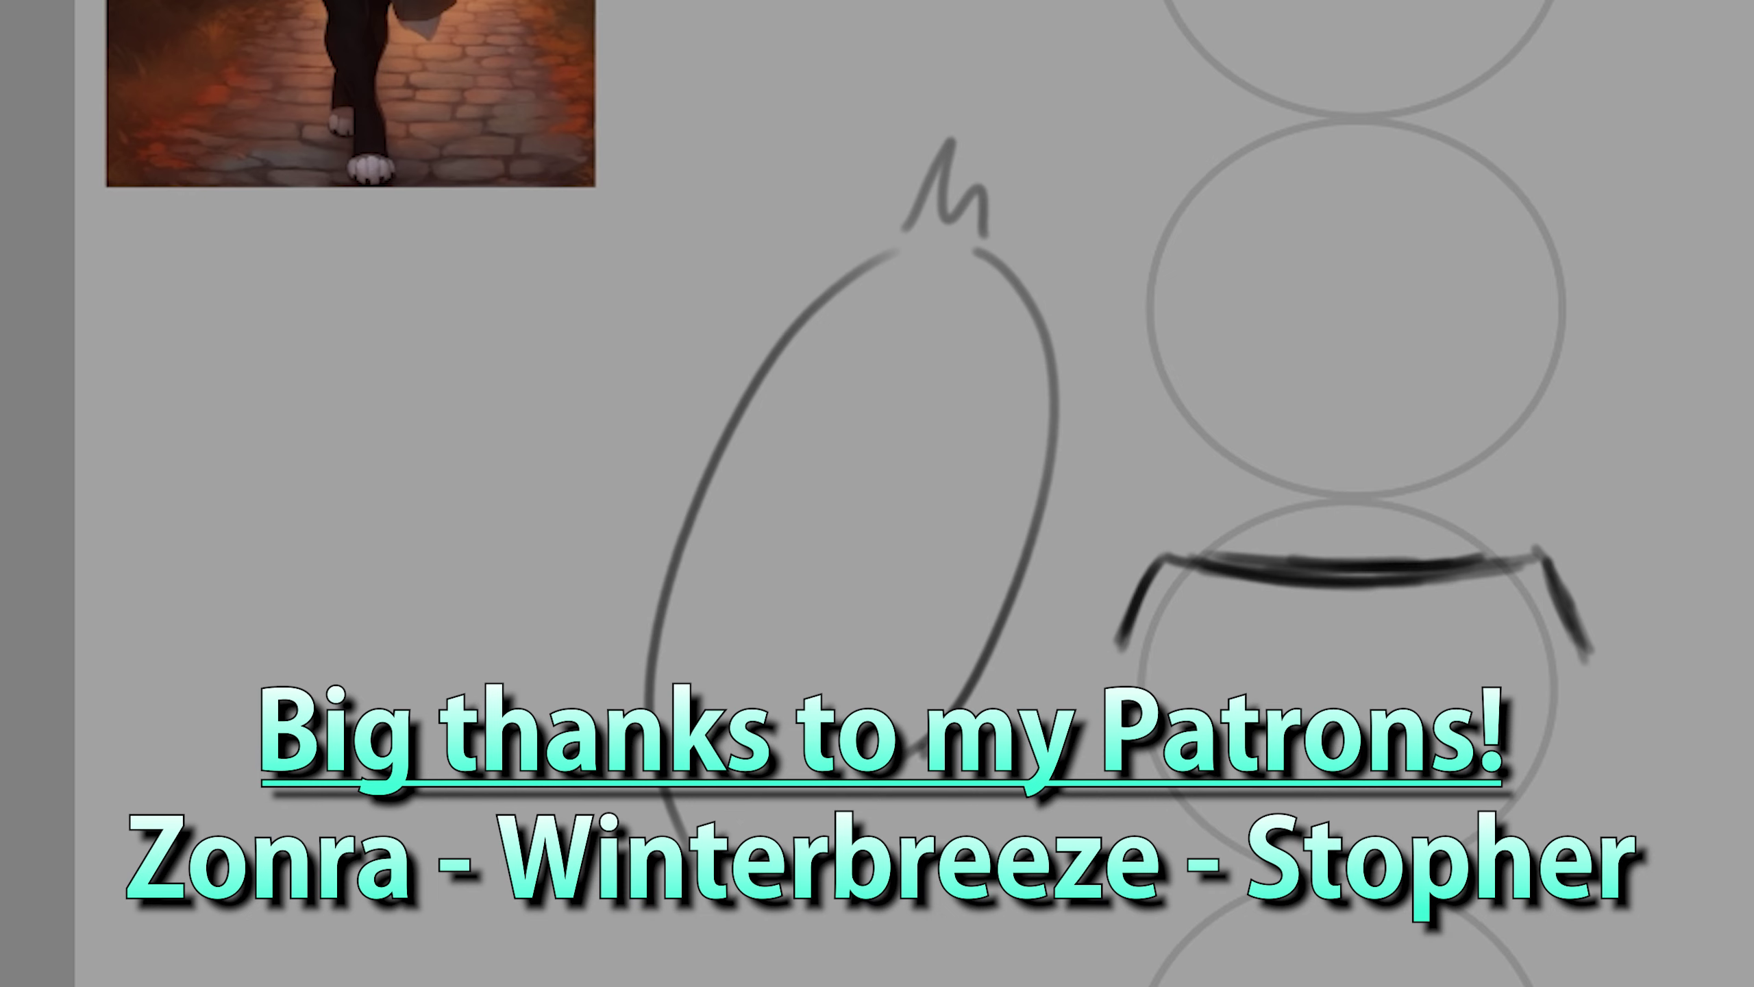
mouse_move(885, 757)
mouse_down()
mouse_move(794, 875)
mouse_move(694, 881)
mouse_up()
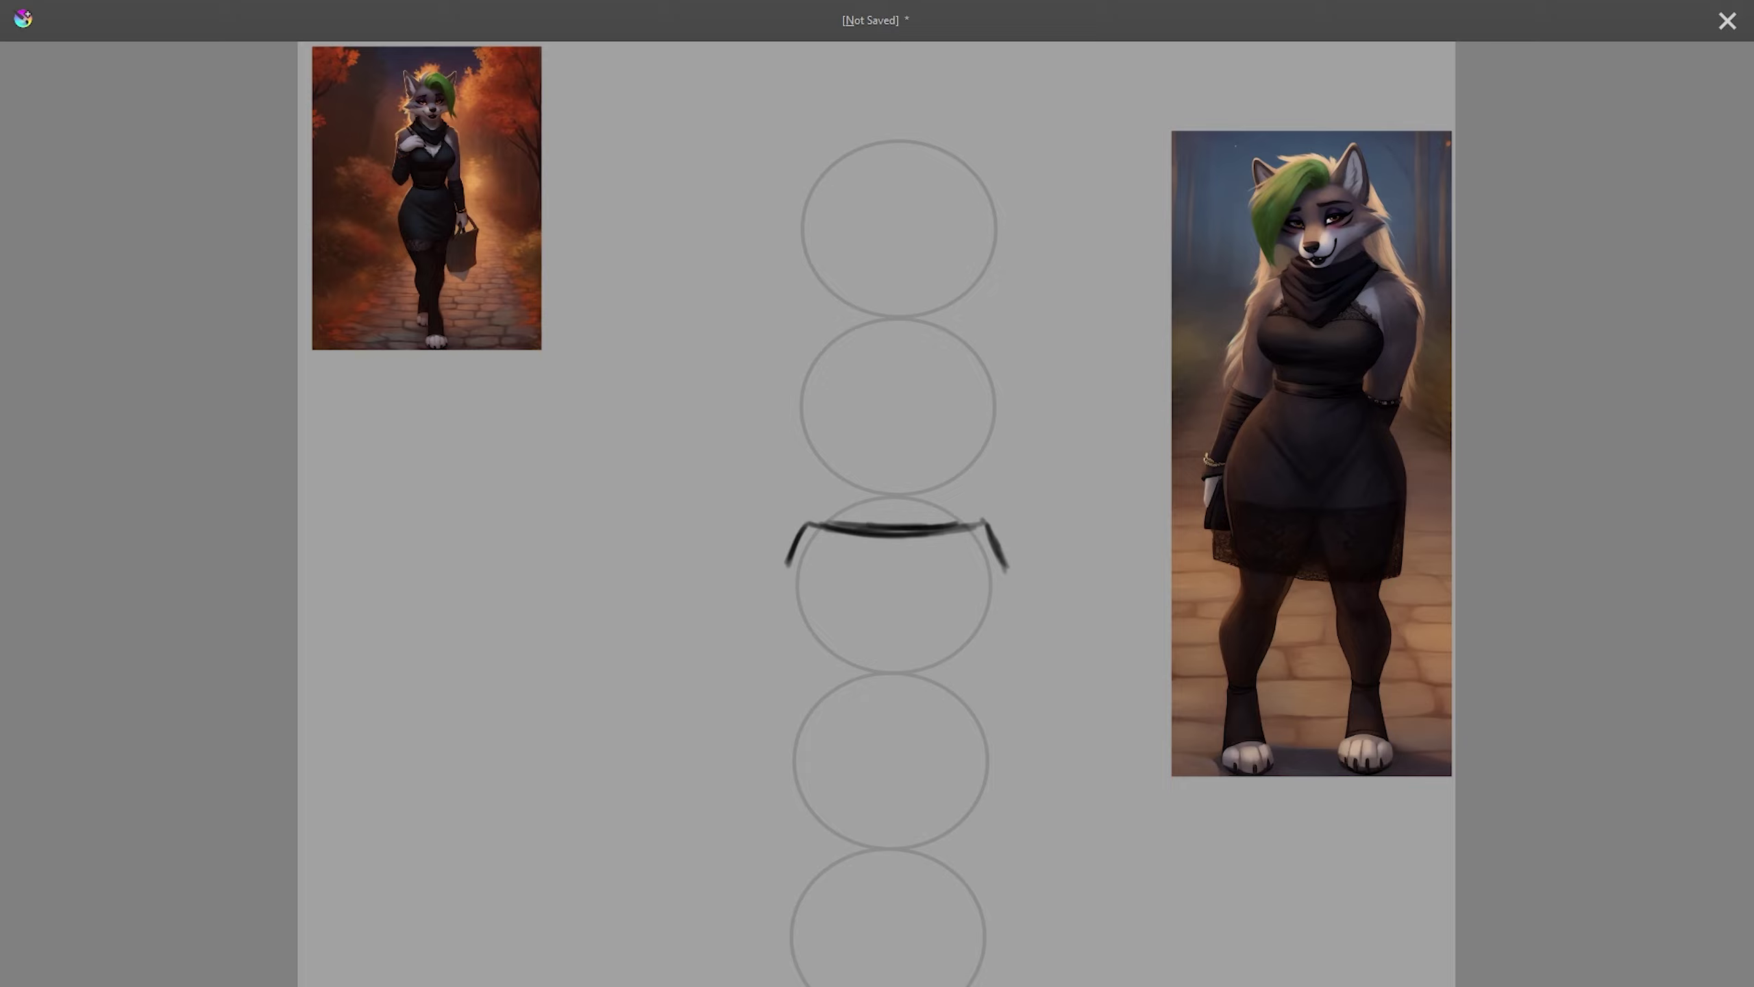
- Draw two arcs left of the circles and a wavy stroke, then undo the wave and the third-circle curve
drag(556, 682, 765, 385)
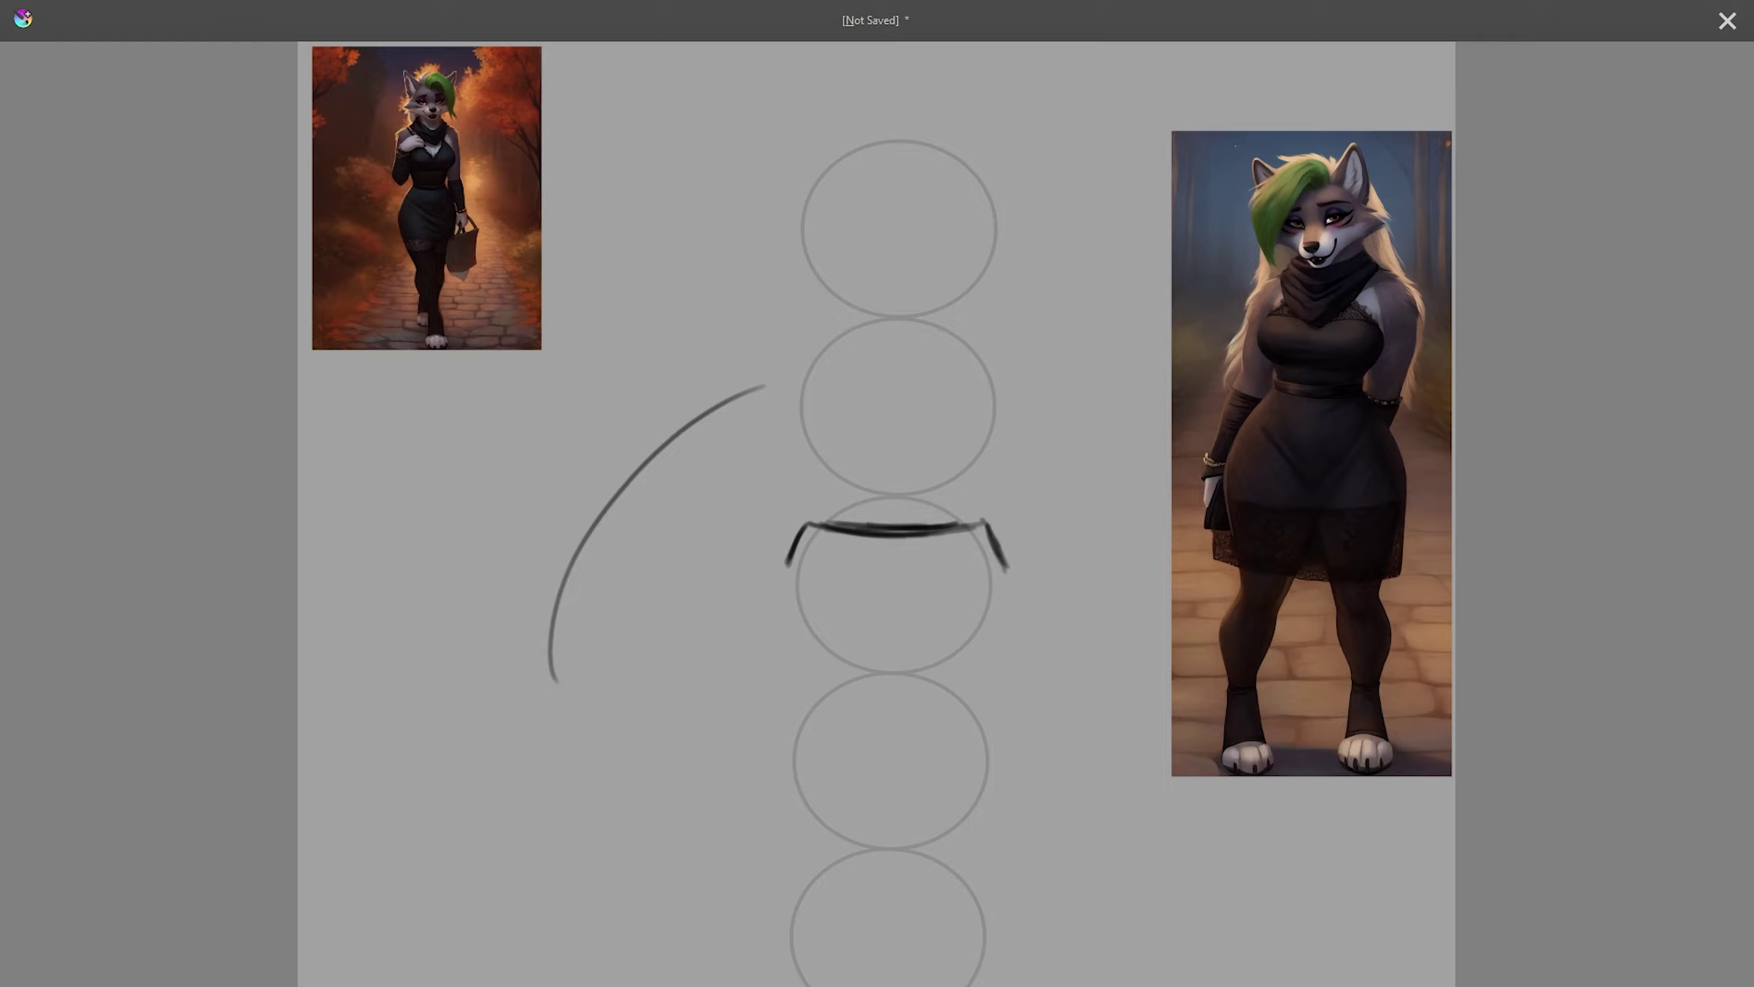
drag(780, 385, 720, 626)
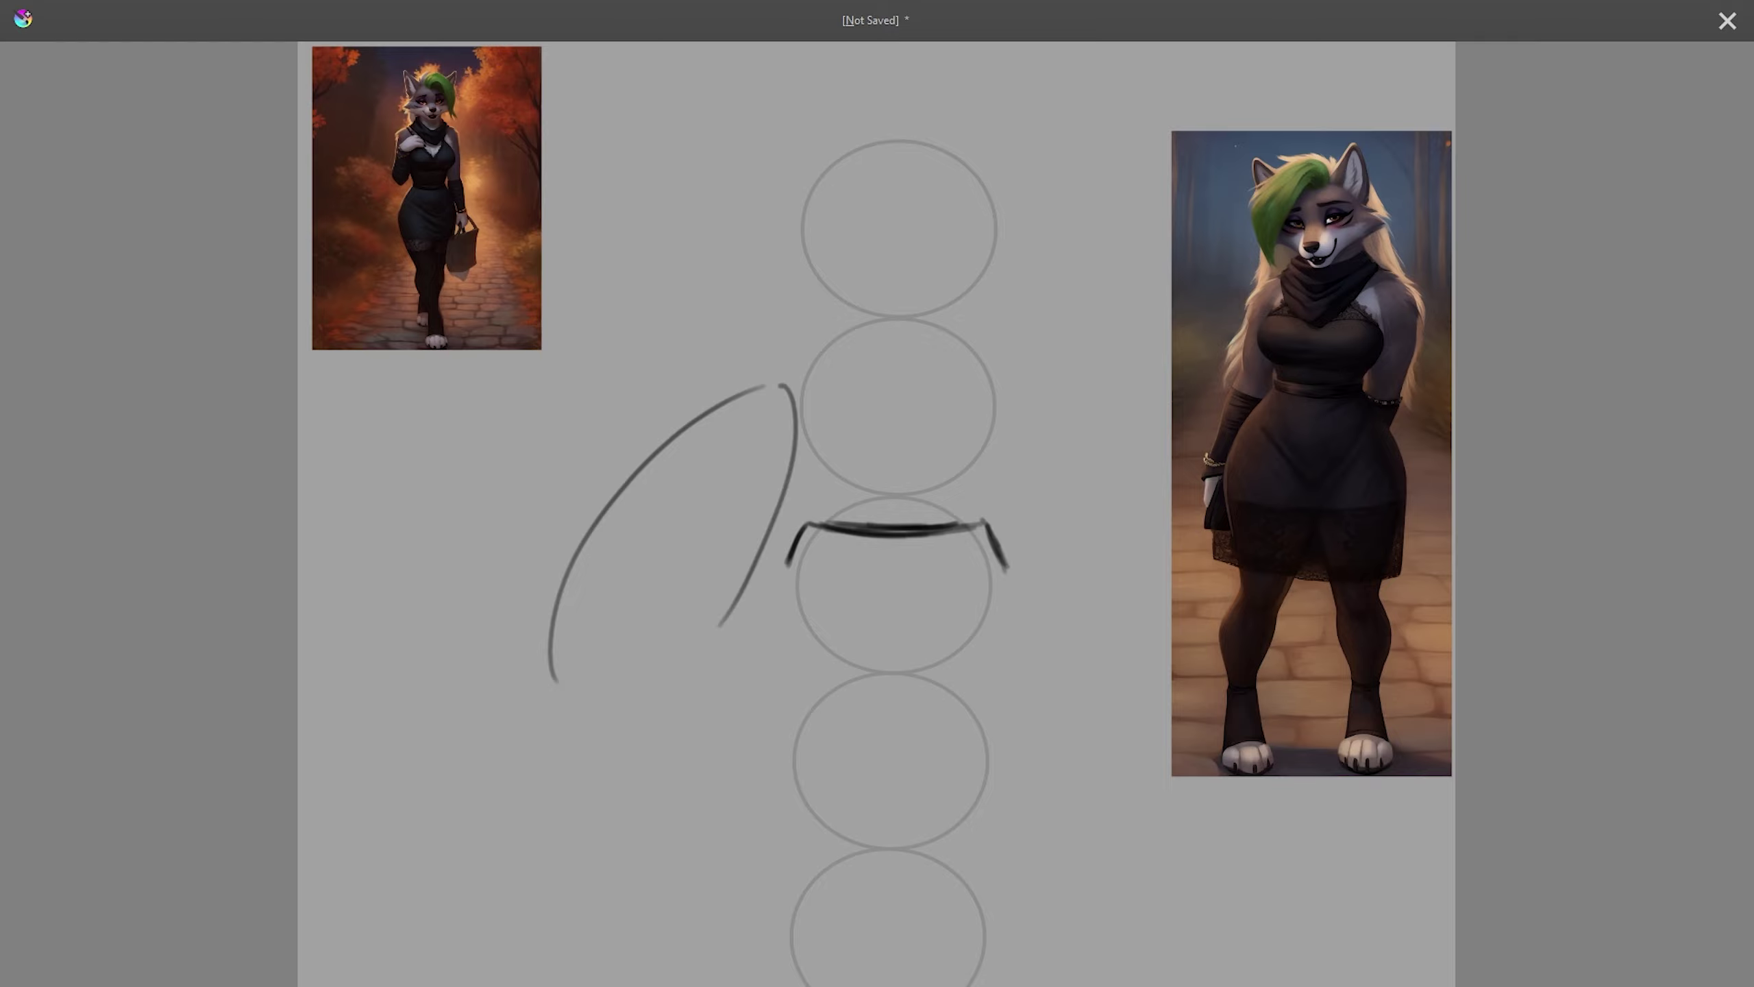
mouse_move(573, 726)
mouse_down()
mouse_move(642, 733)
mouse_move(707, 684)
mouse_up()
key(ctrl+z)
key(ctrl+z)
key(ctrl+z)
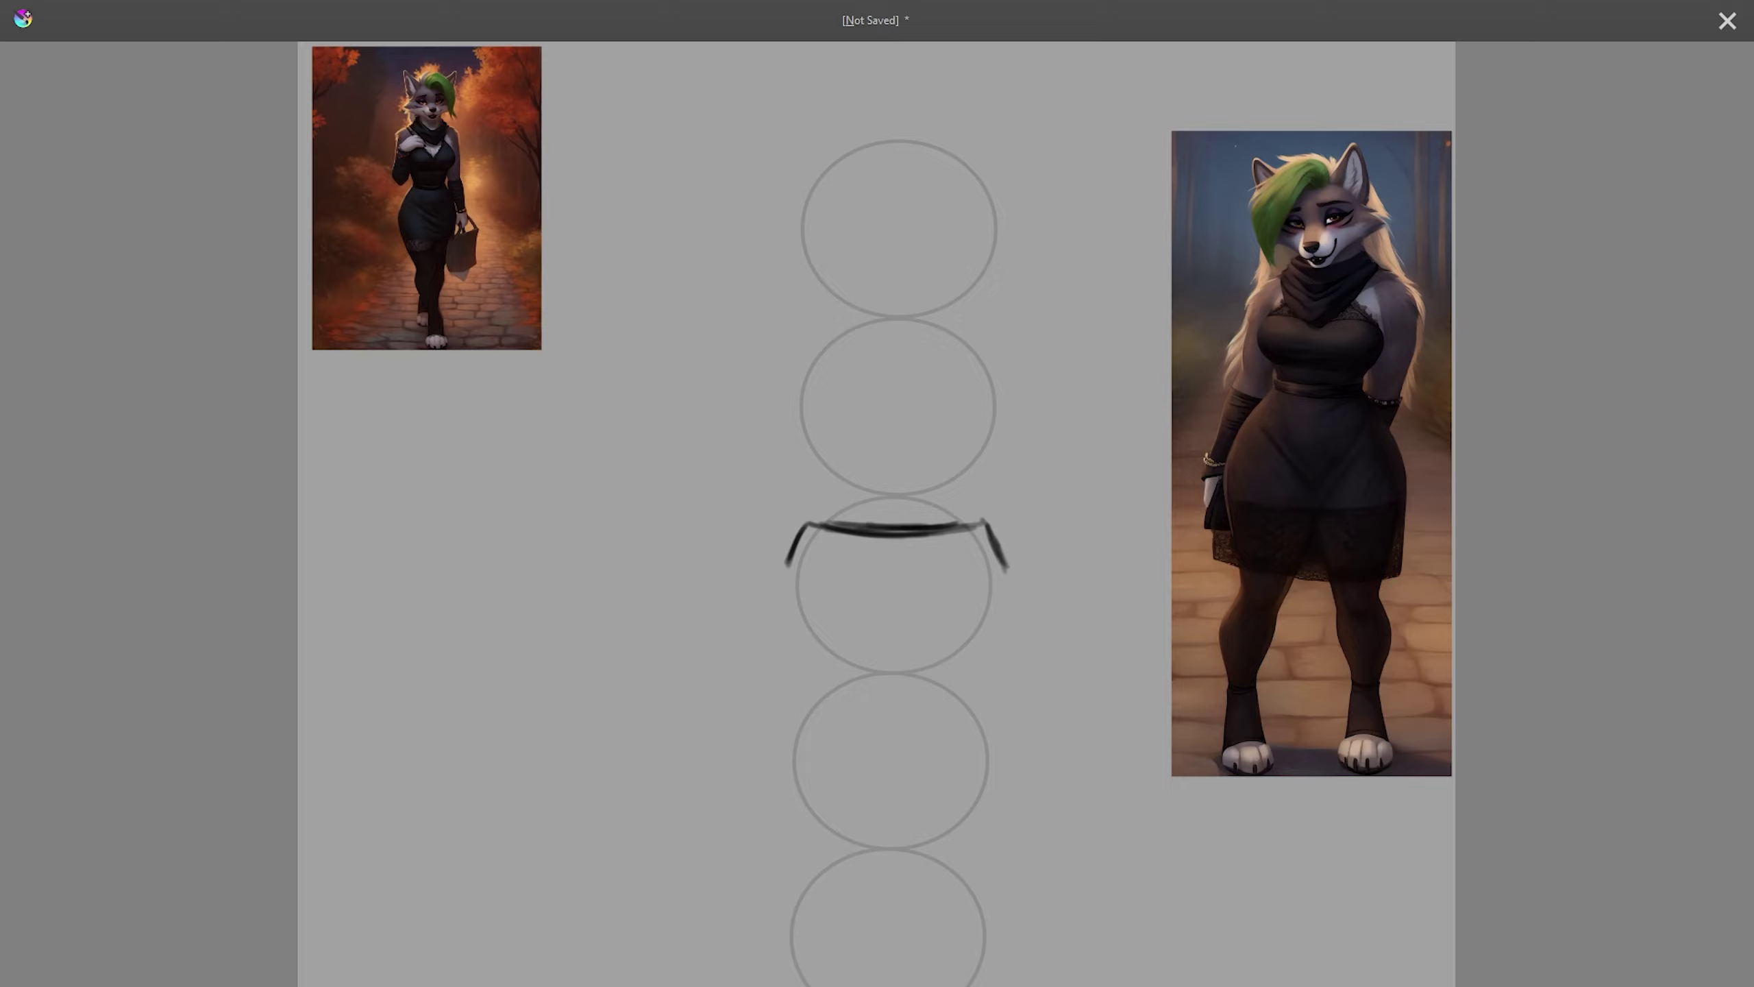
key(ctrl+z)
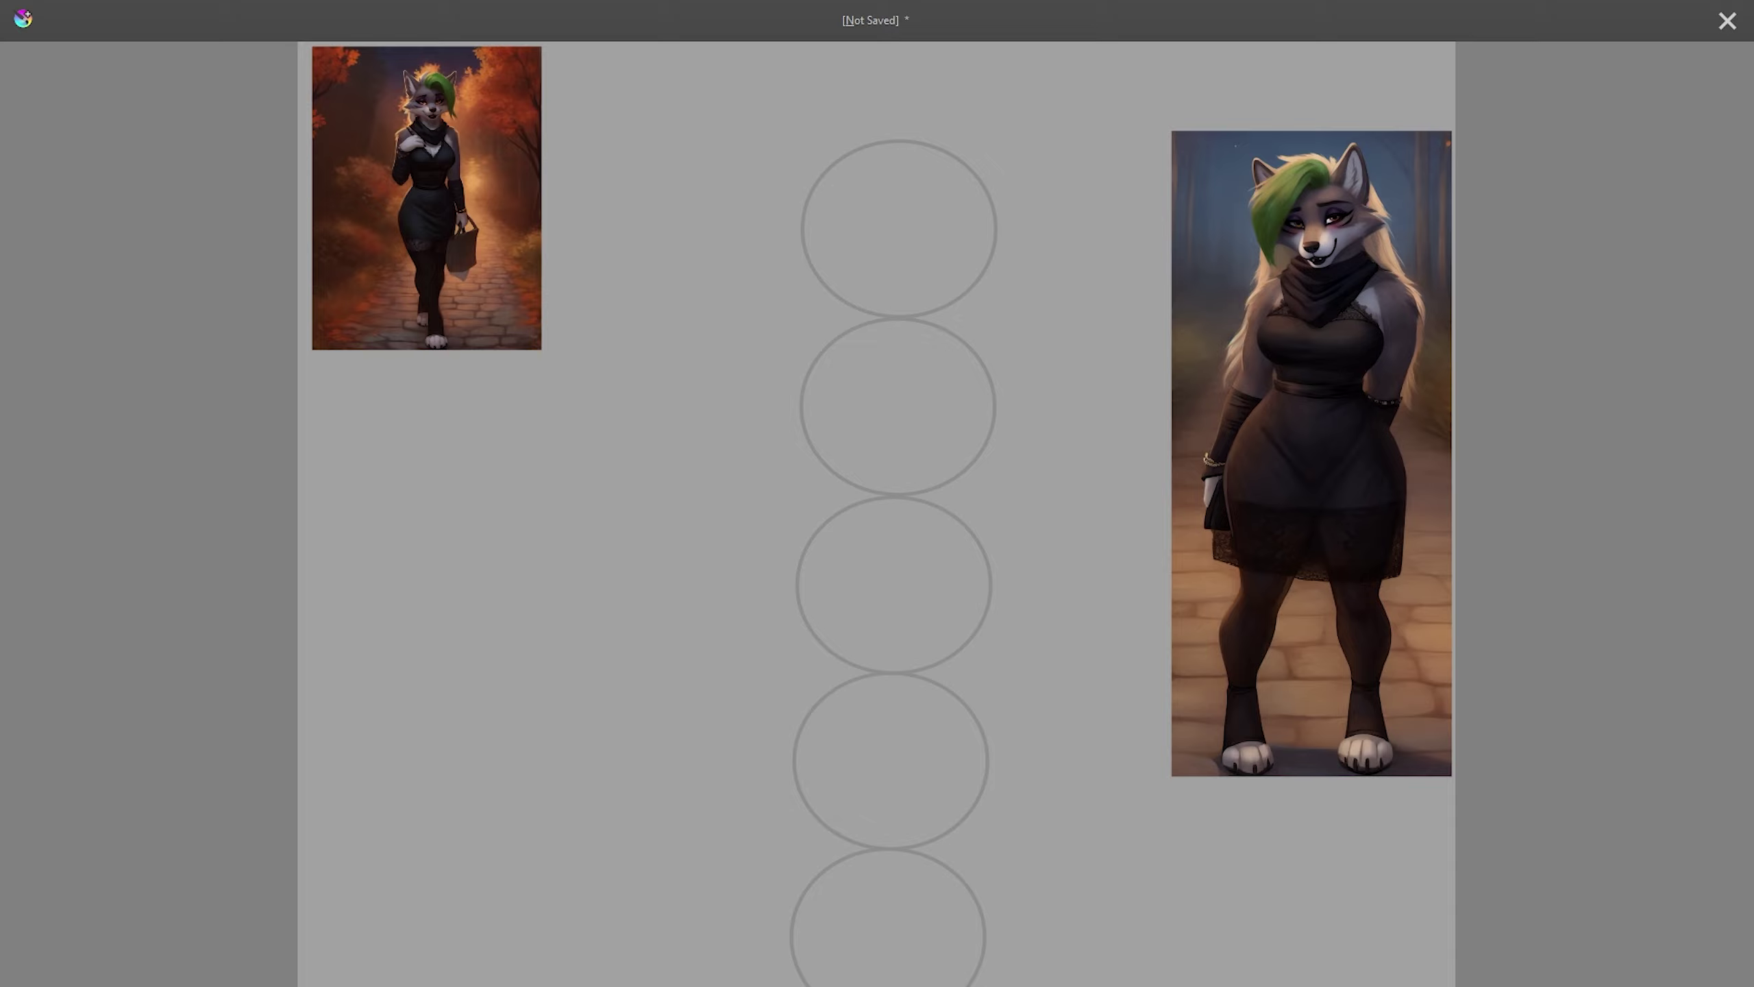
- Sketch a trial V with side arcs over the third circle, then delete those strokes
mouse_move(840, 509)
mouse_down()
mouse_move(902, 674)
mouse_move(958, 590)
mouse_up()
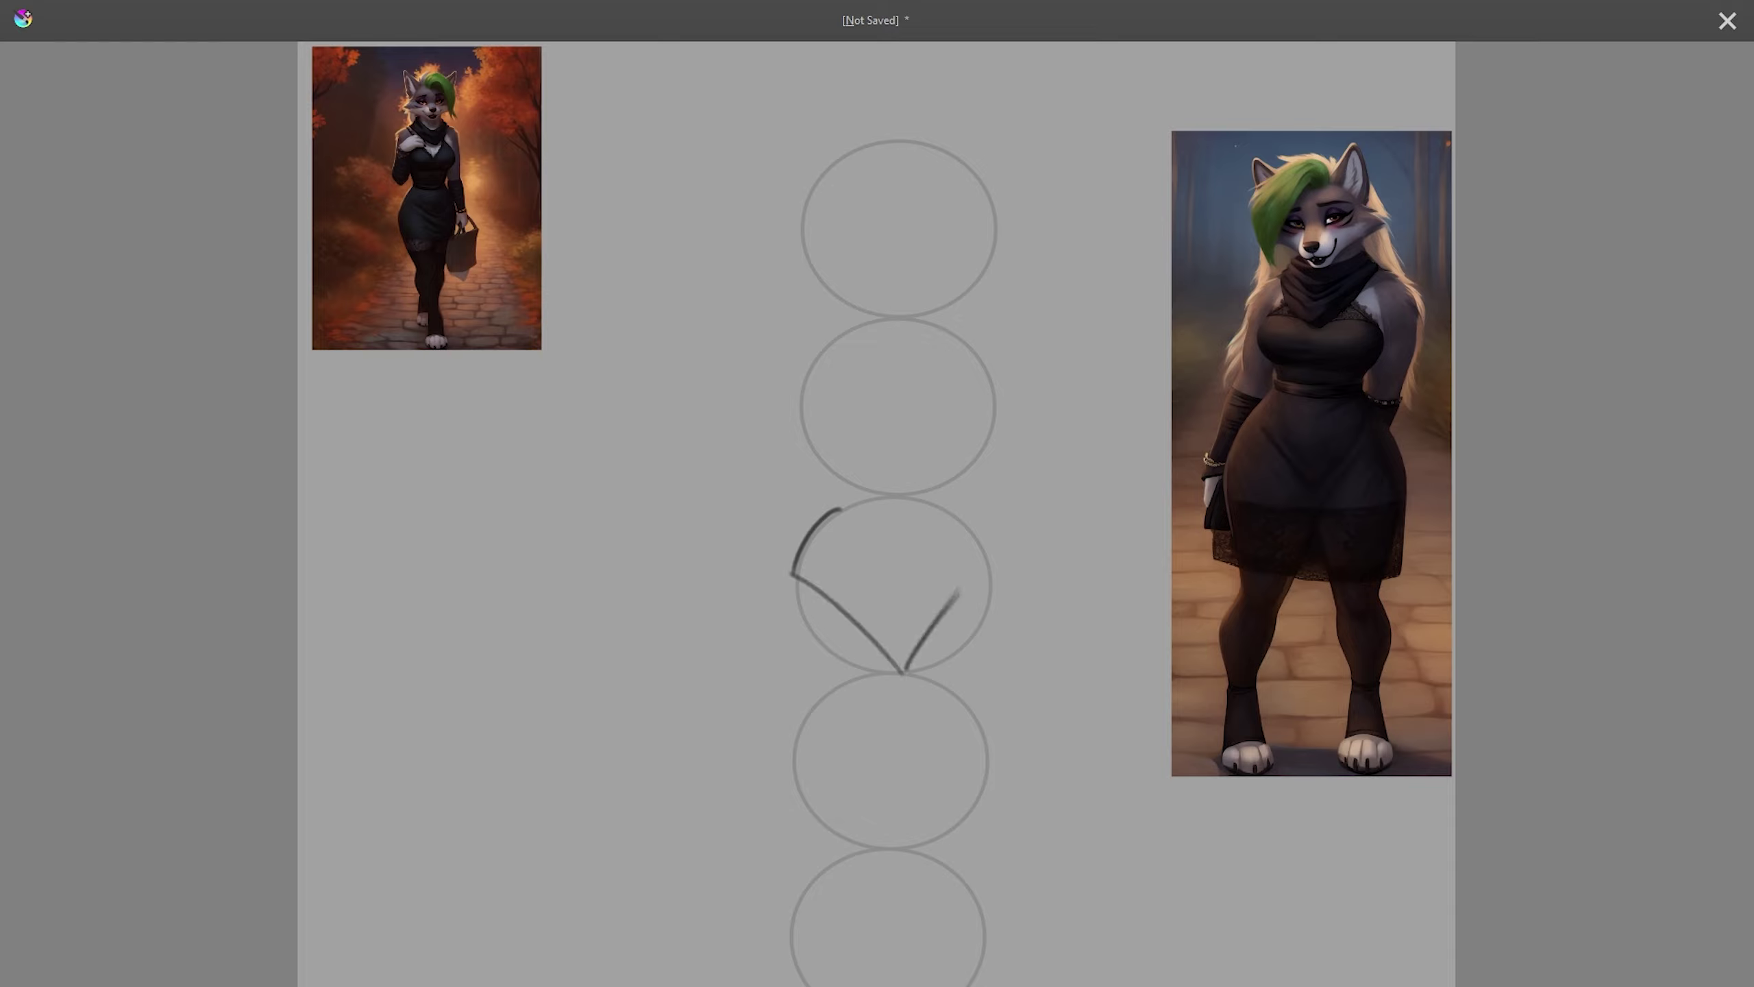
drag(908, 663, 997, 560)
drag(997, 558, 957, 507)
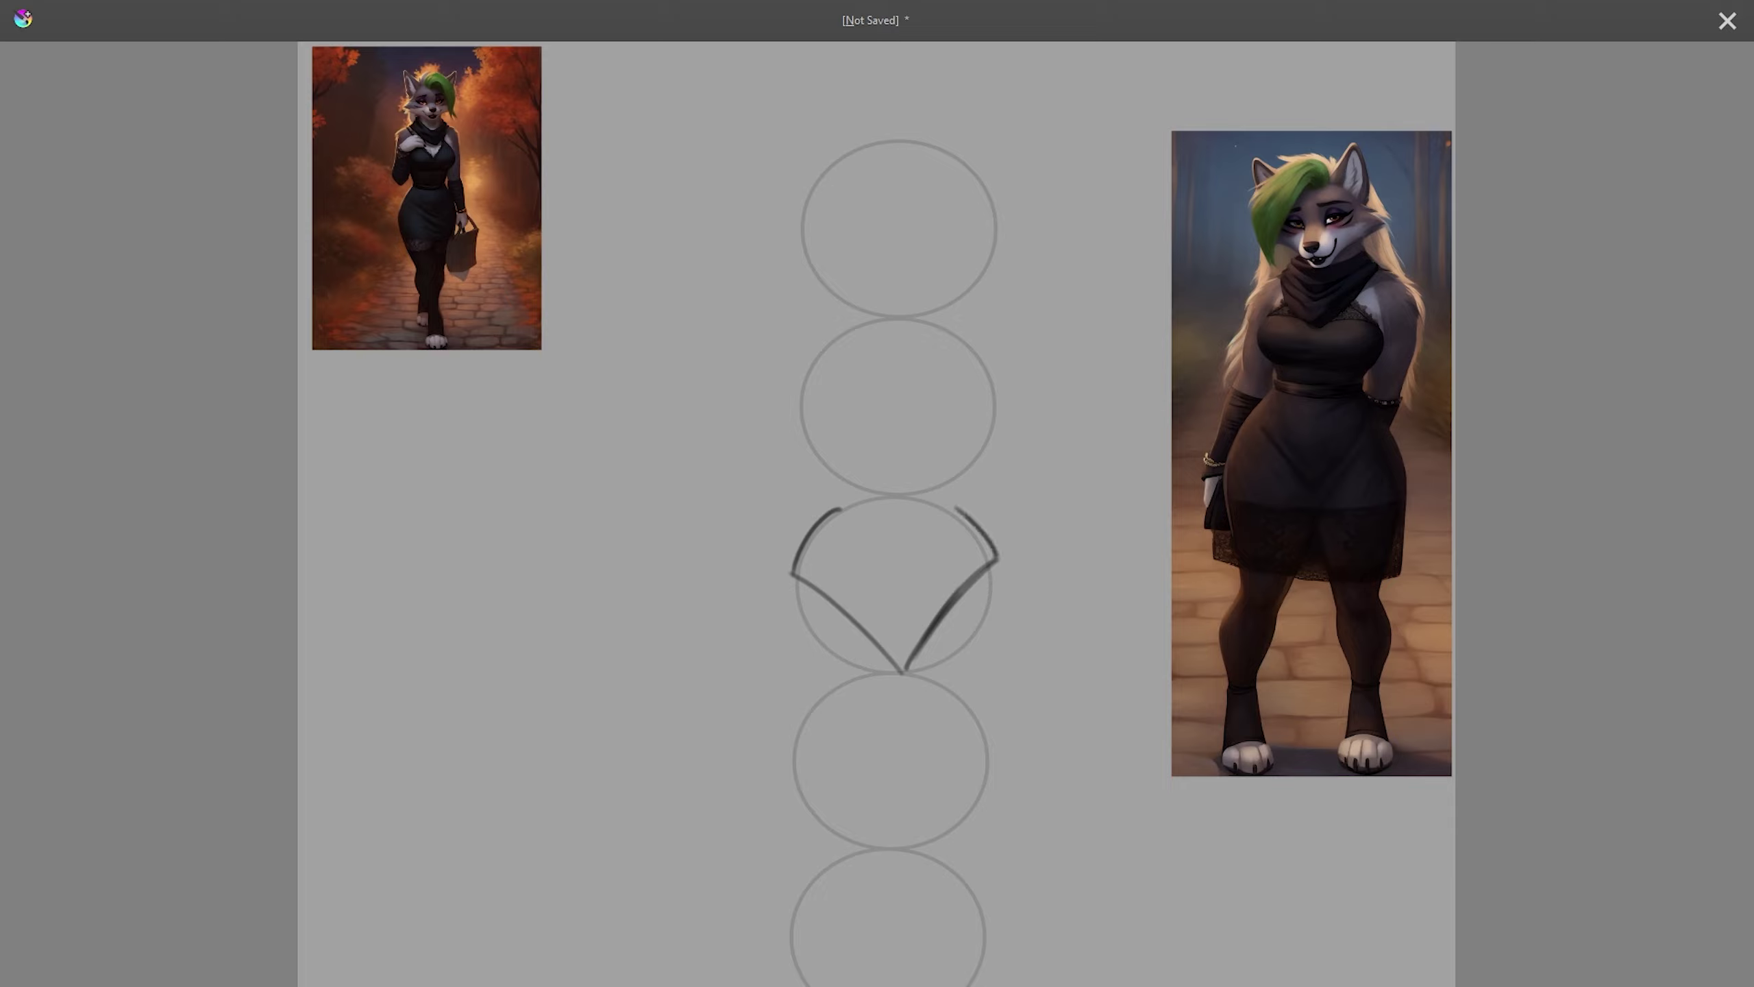
drag(793, 550, 841, 505)
key(Delete)
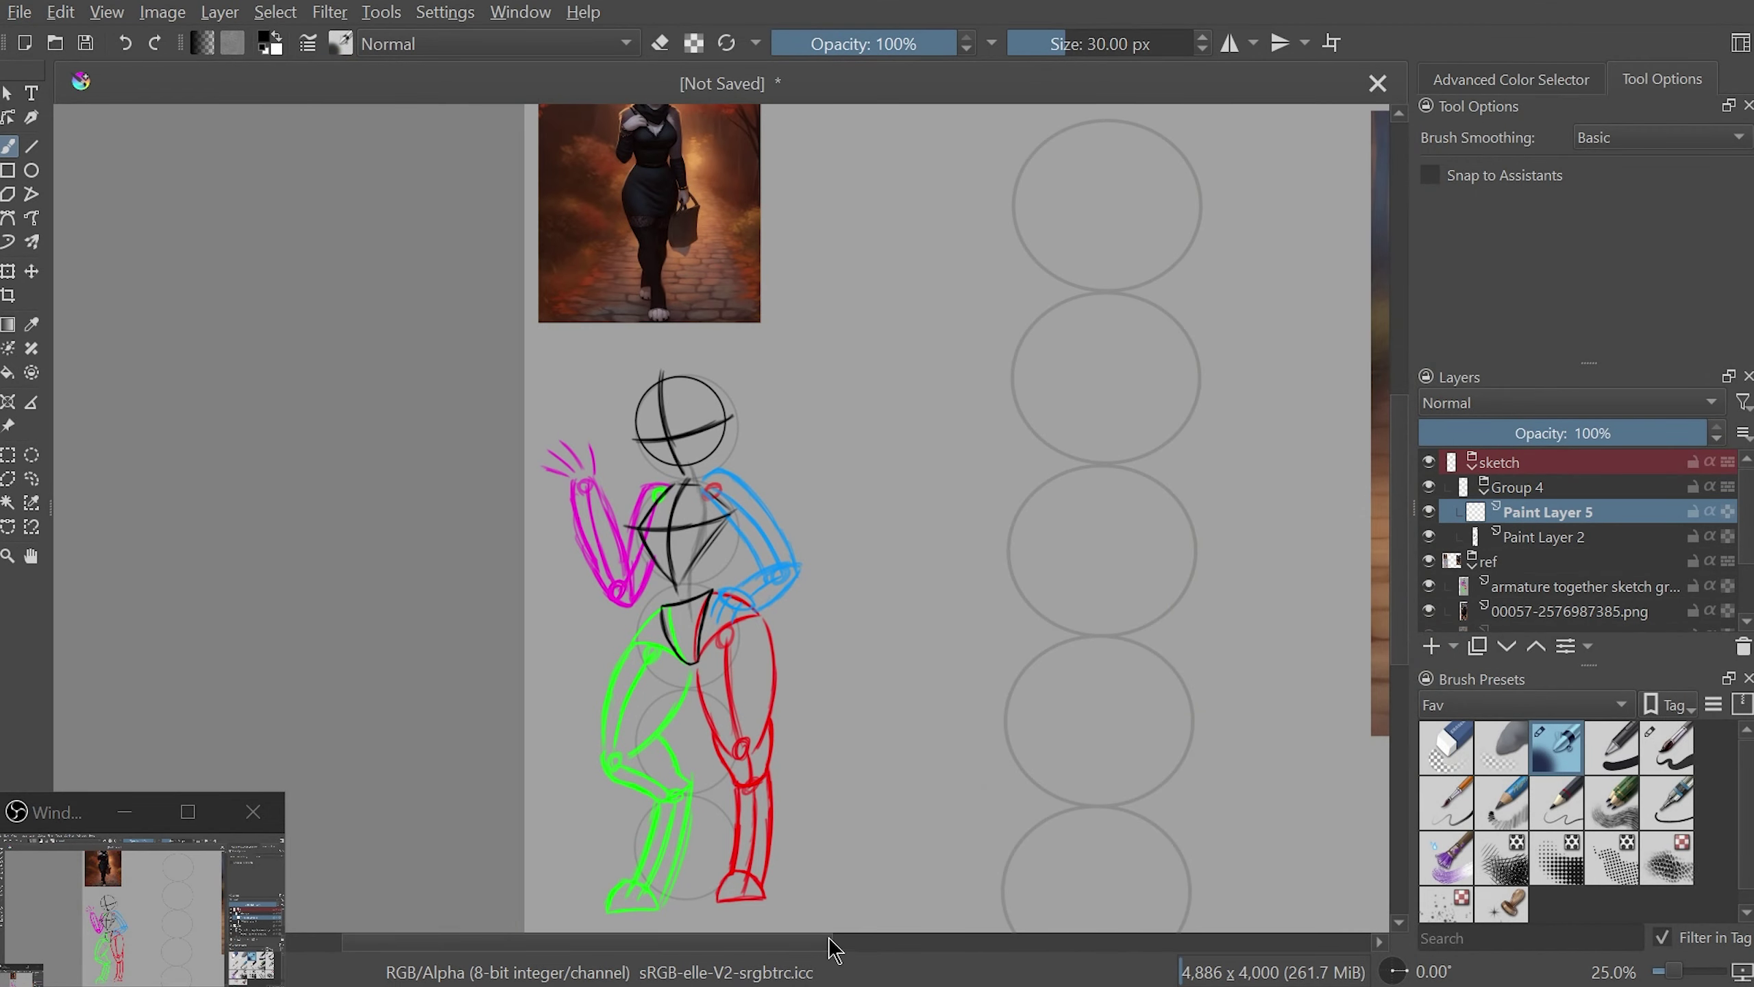
key(plus)
key(plus)
key(plus)
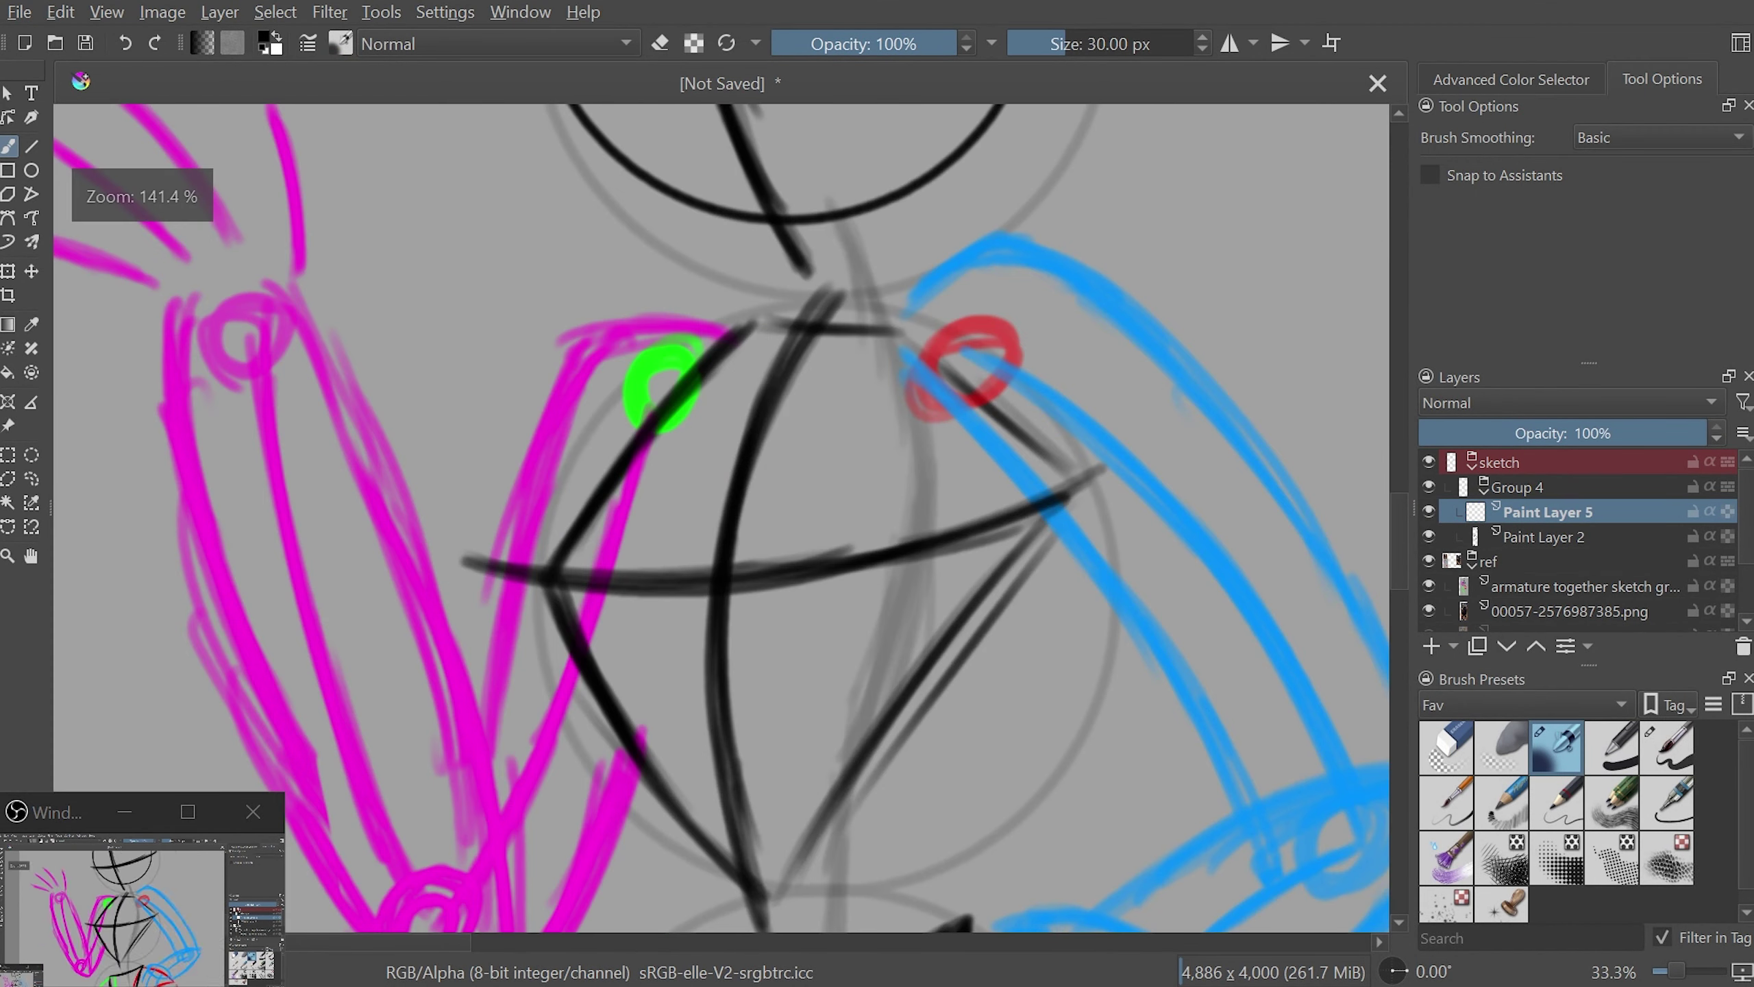
scroll(1307, 531, down, 10)
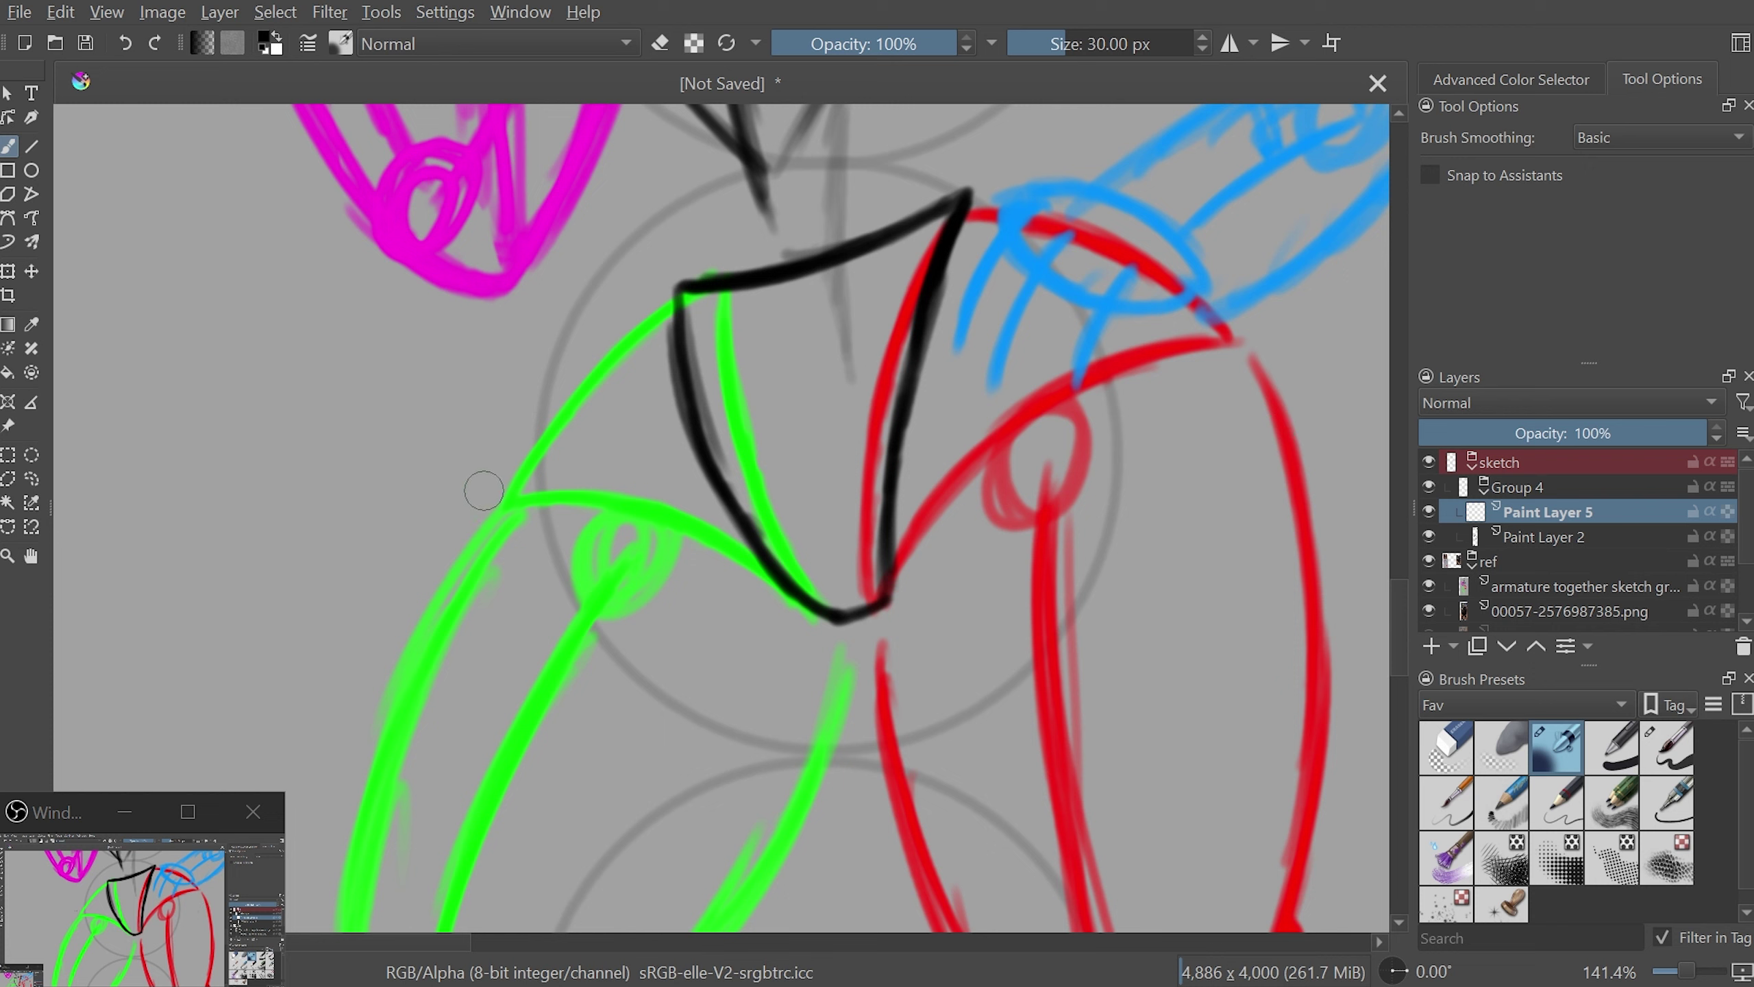
drag(510, 473, 474, 501)
key(ctrl+z)
key(minus)
key(minus)
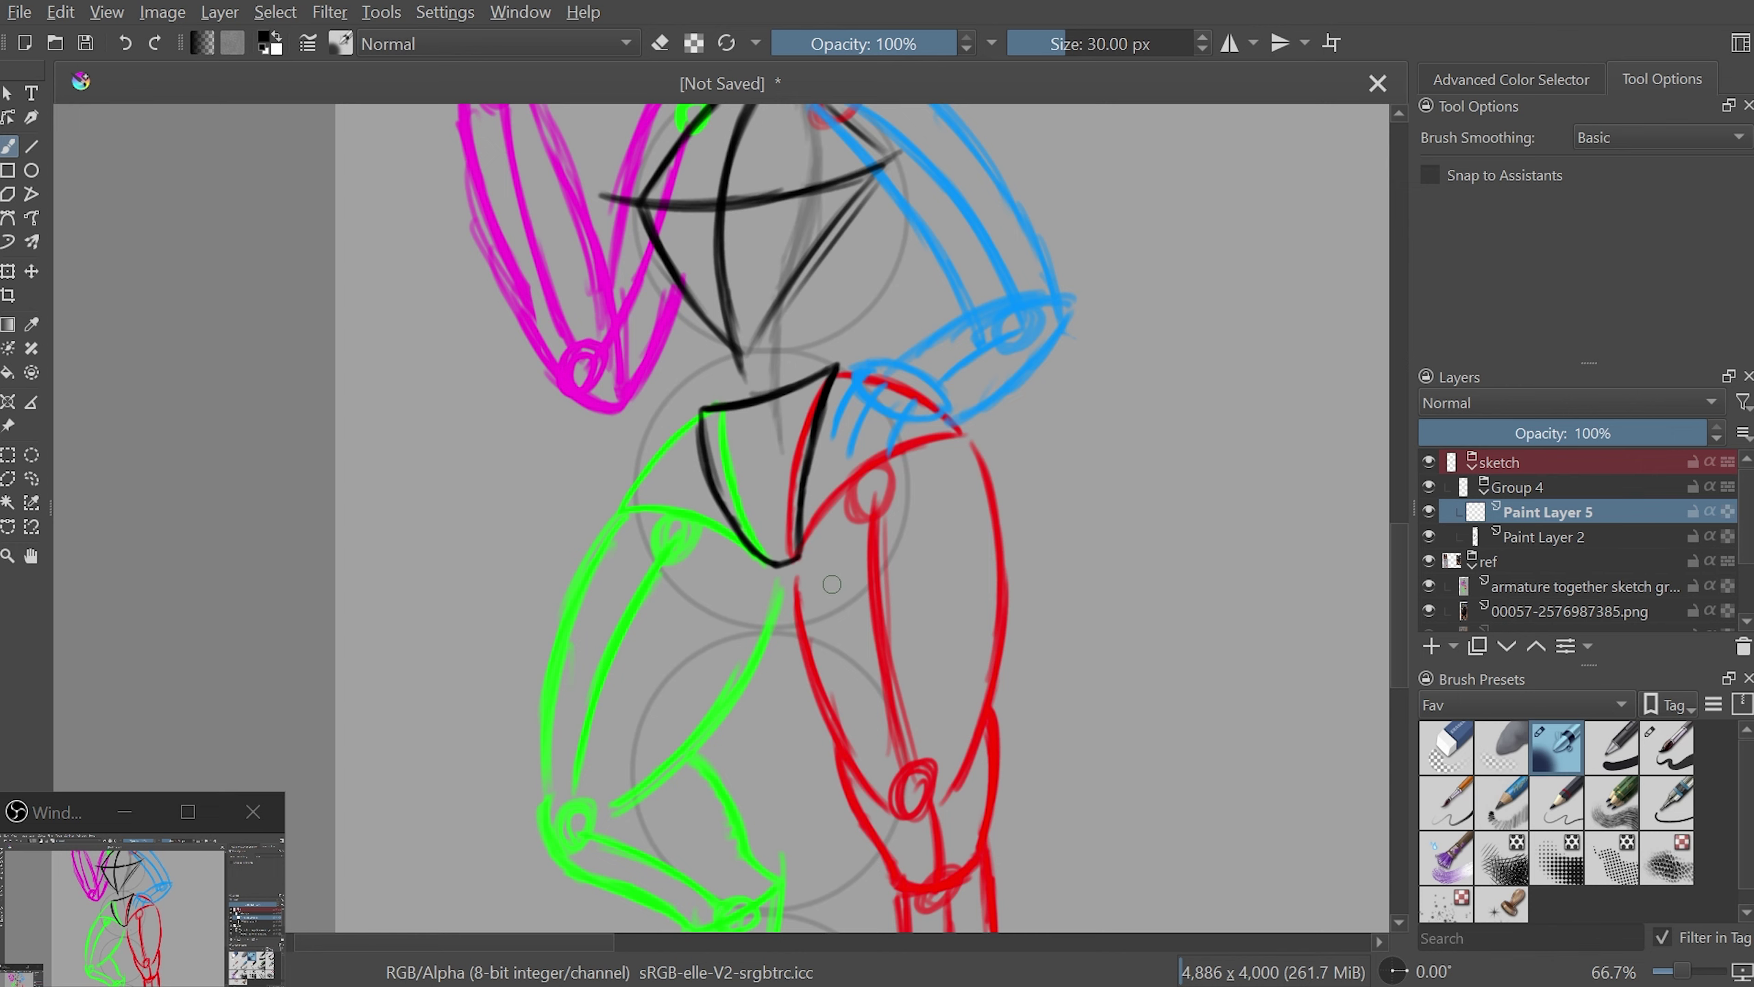
click(713, 942)
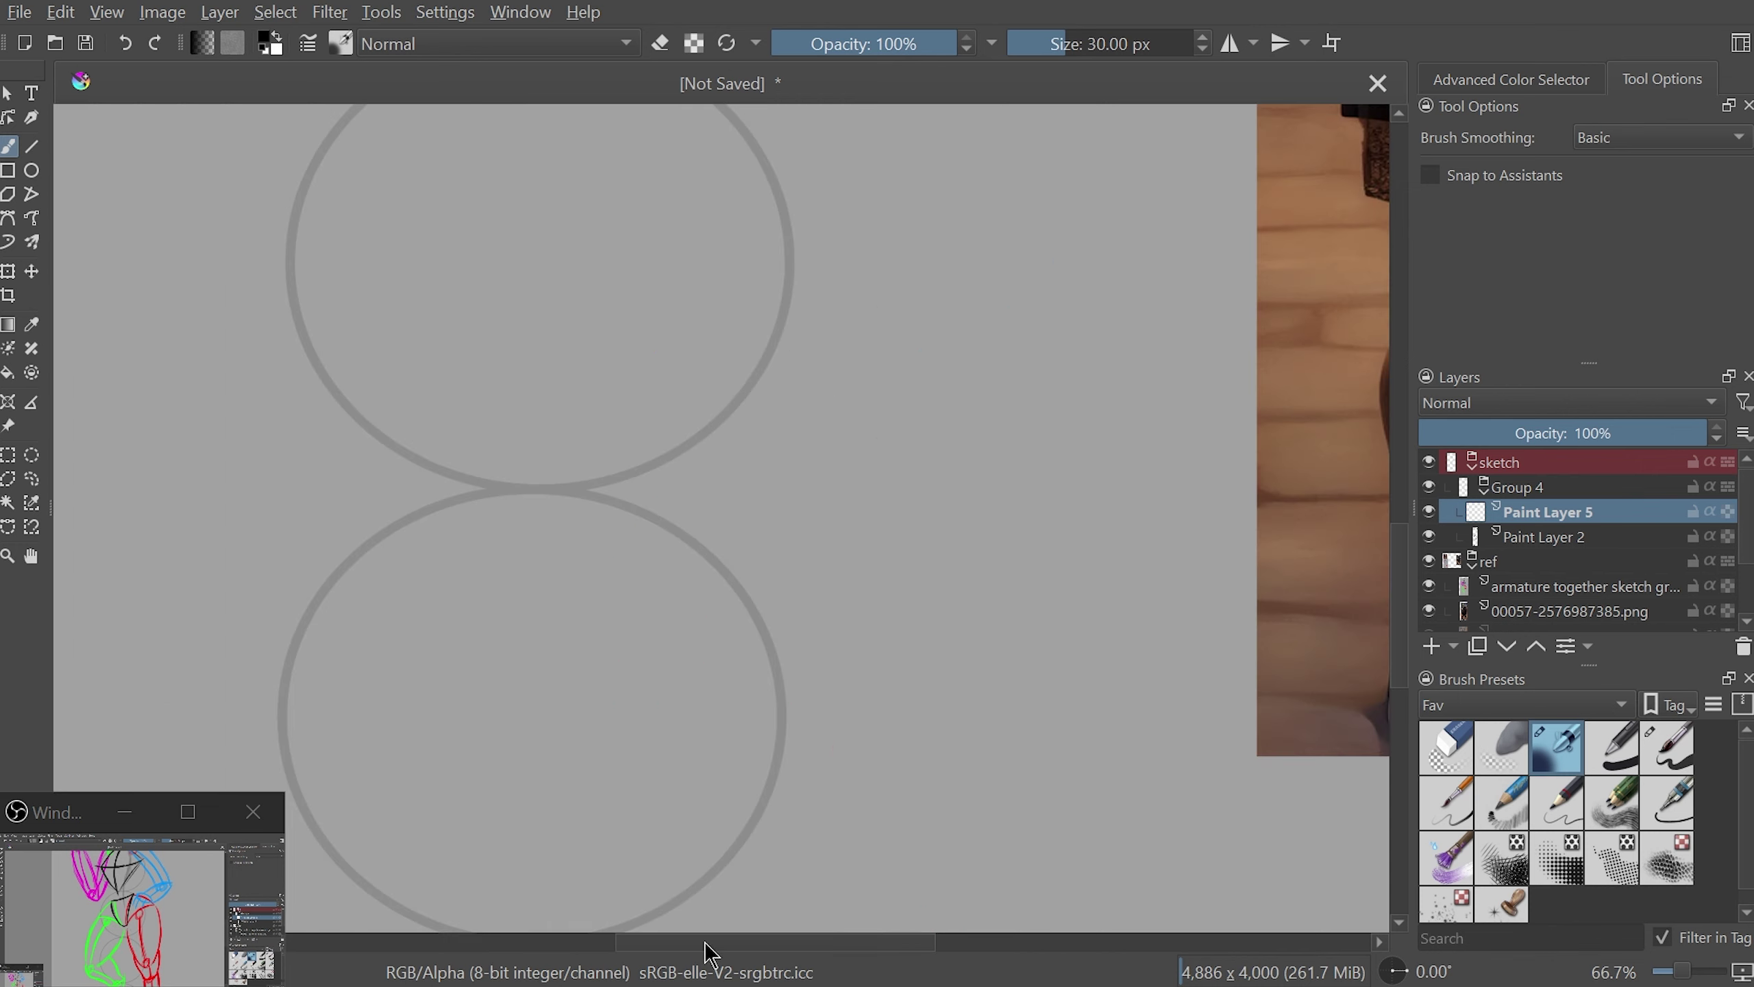
scroll(715, 525, down, 5)
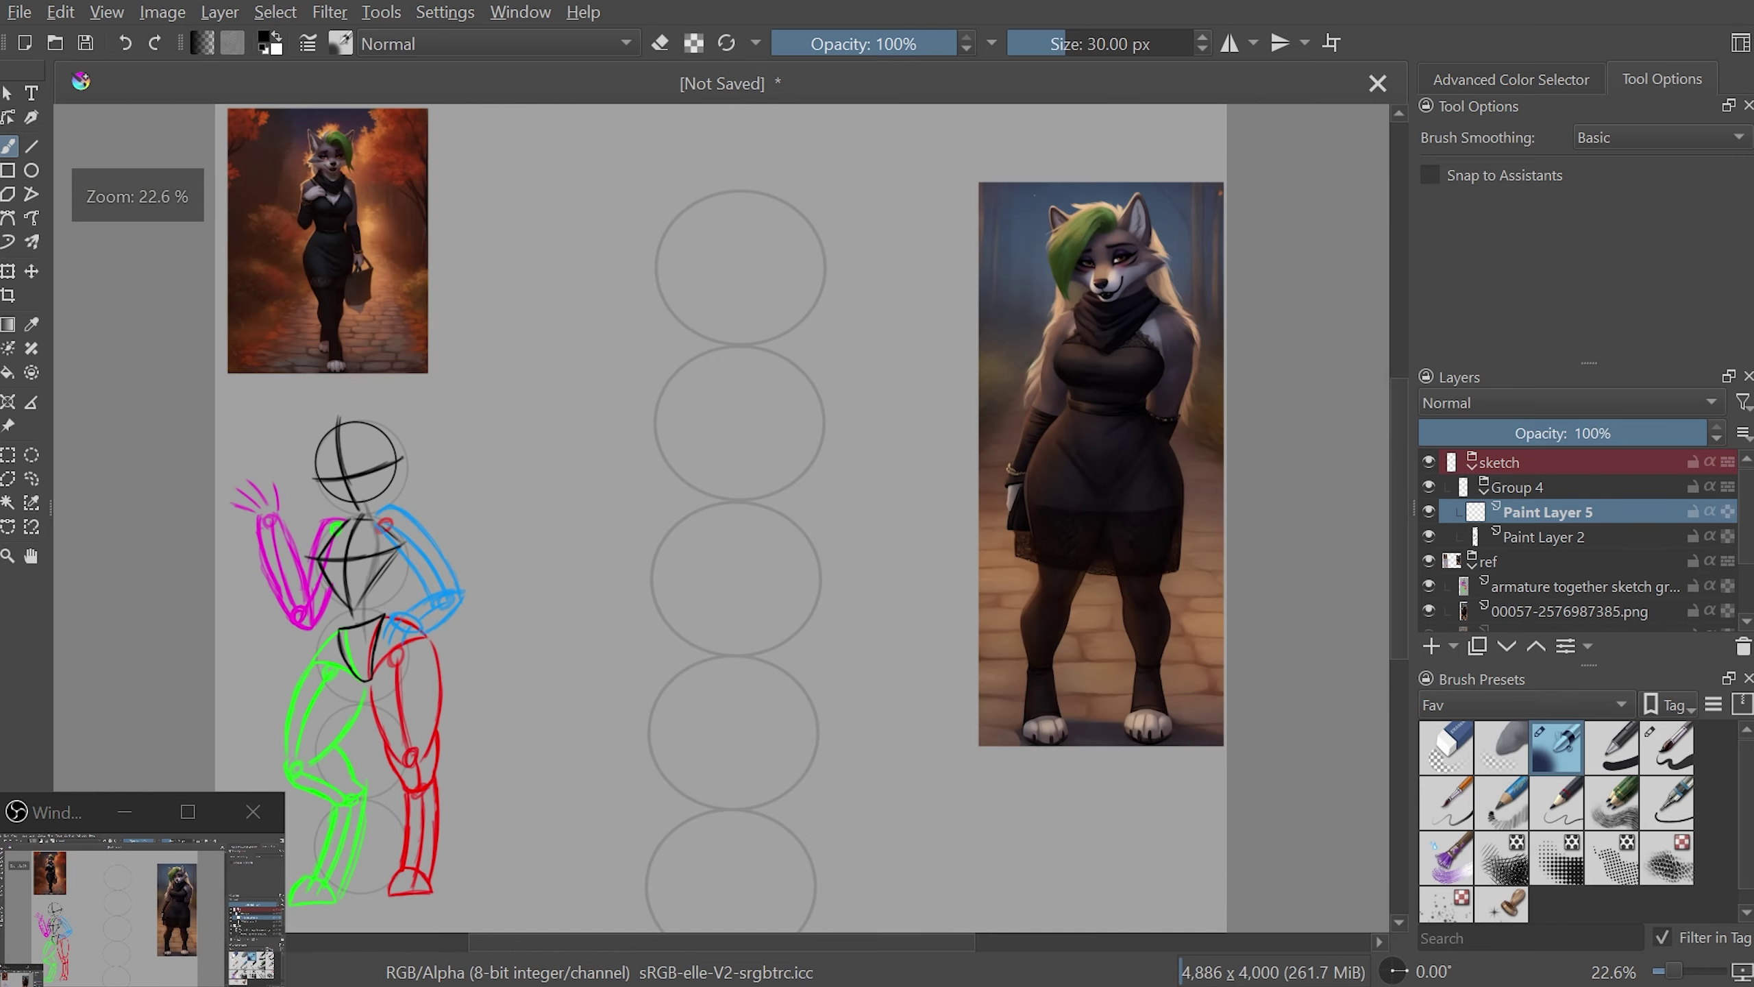
key(Tab)
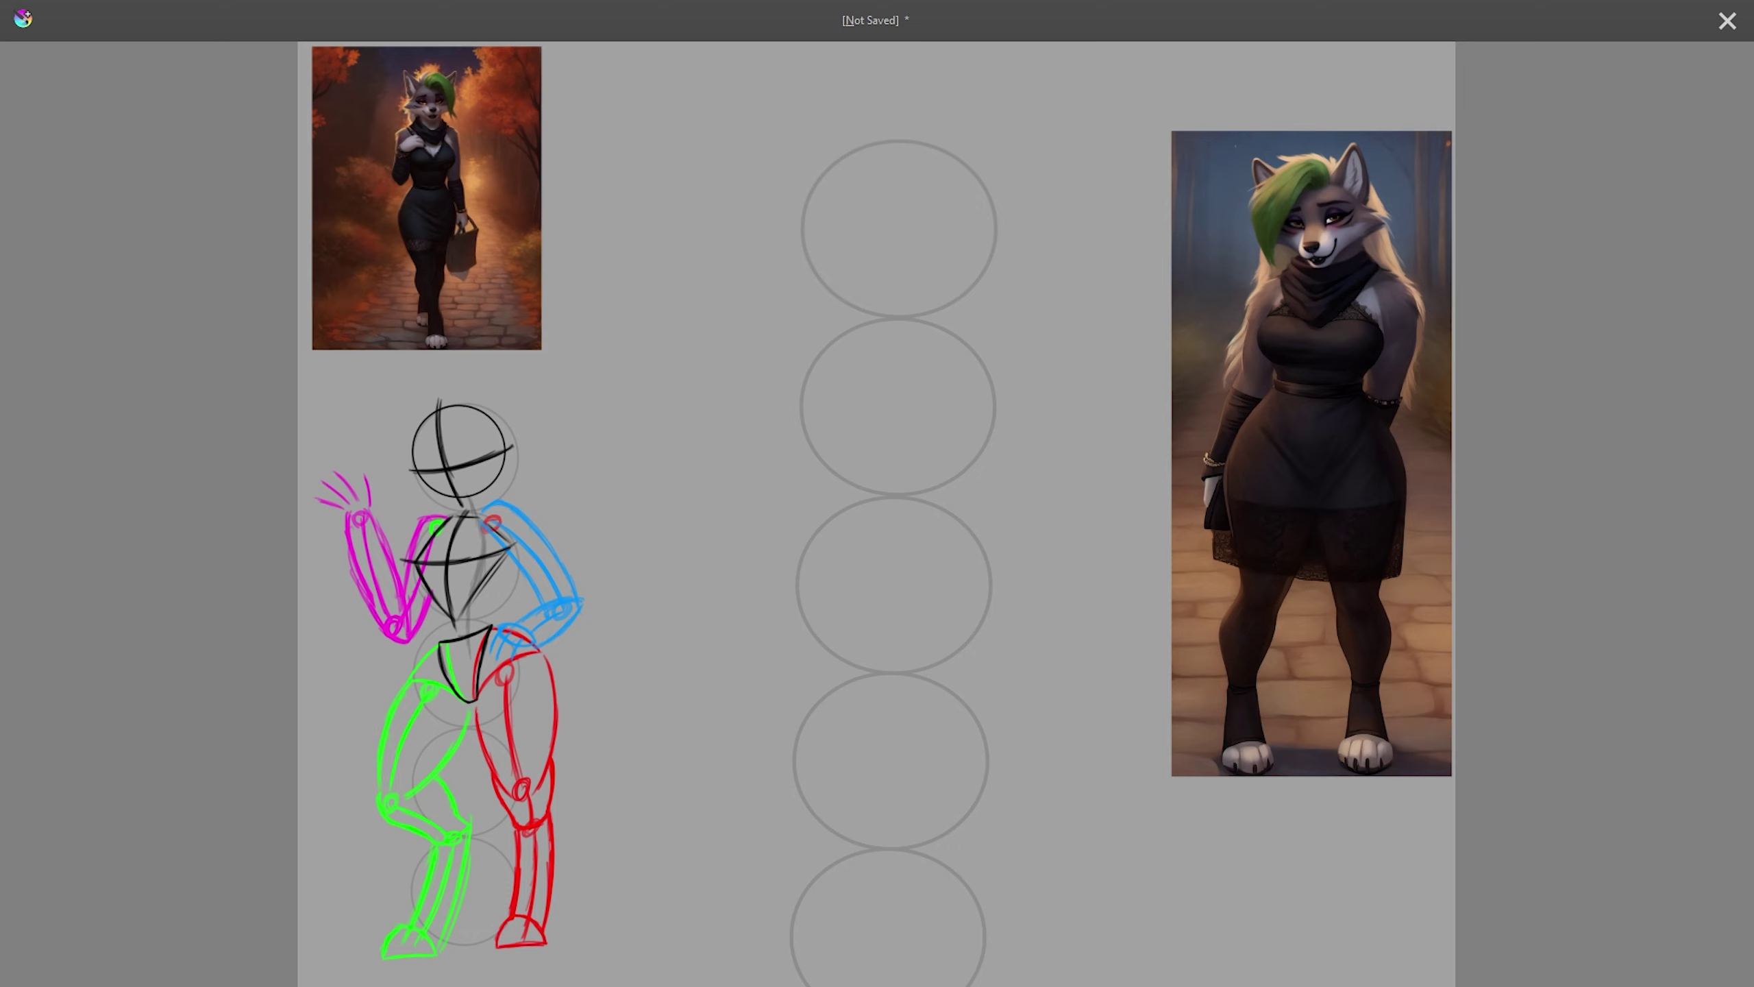
- Draw left and right torso contour lines beside the lower circles, redoing them until they sit right
drag(829, 579, 775, 751)
drag(957, 568, 998, 768)
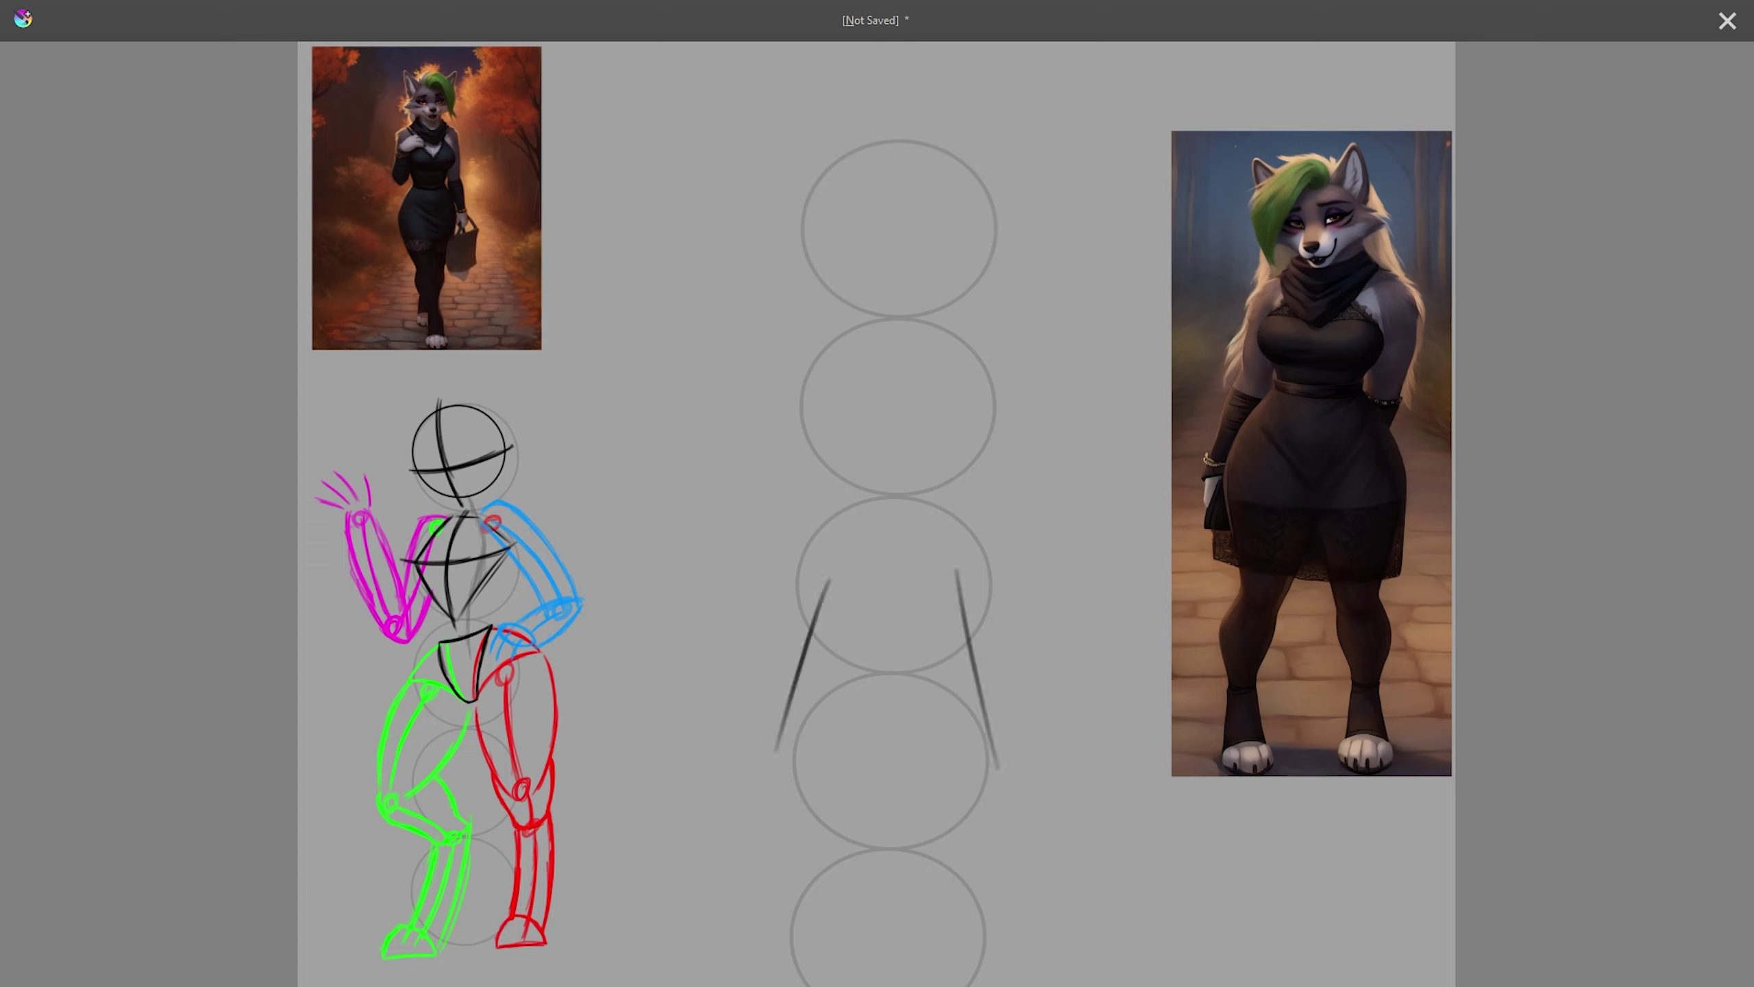
key(ctrl+z)
key(ctrl+z)
drag(956, 568, 1013, 759)
key(ctrl+z)
drag(953, 533, 1005, 736)
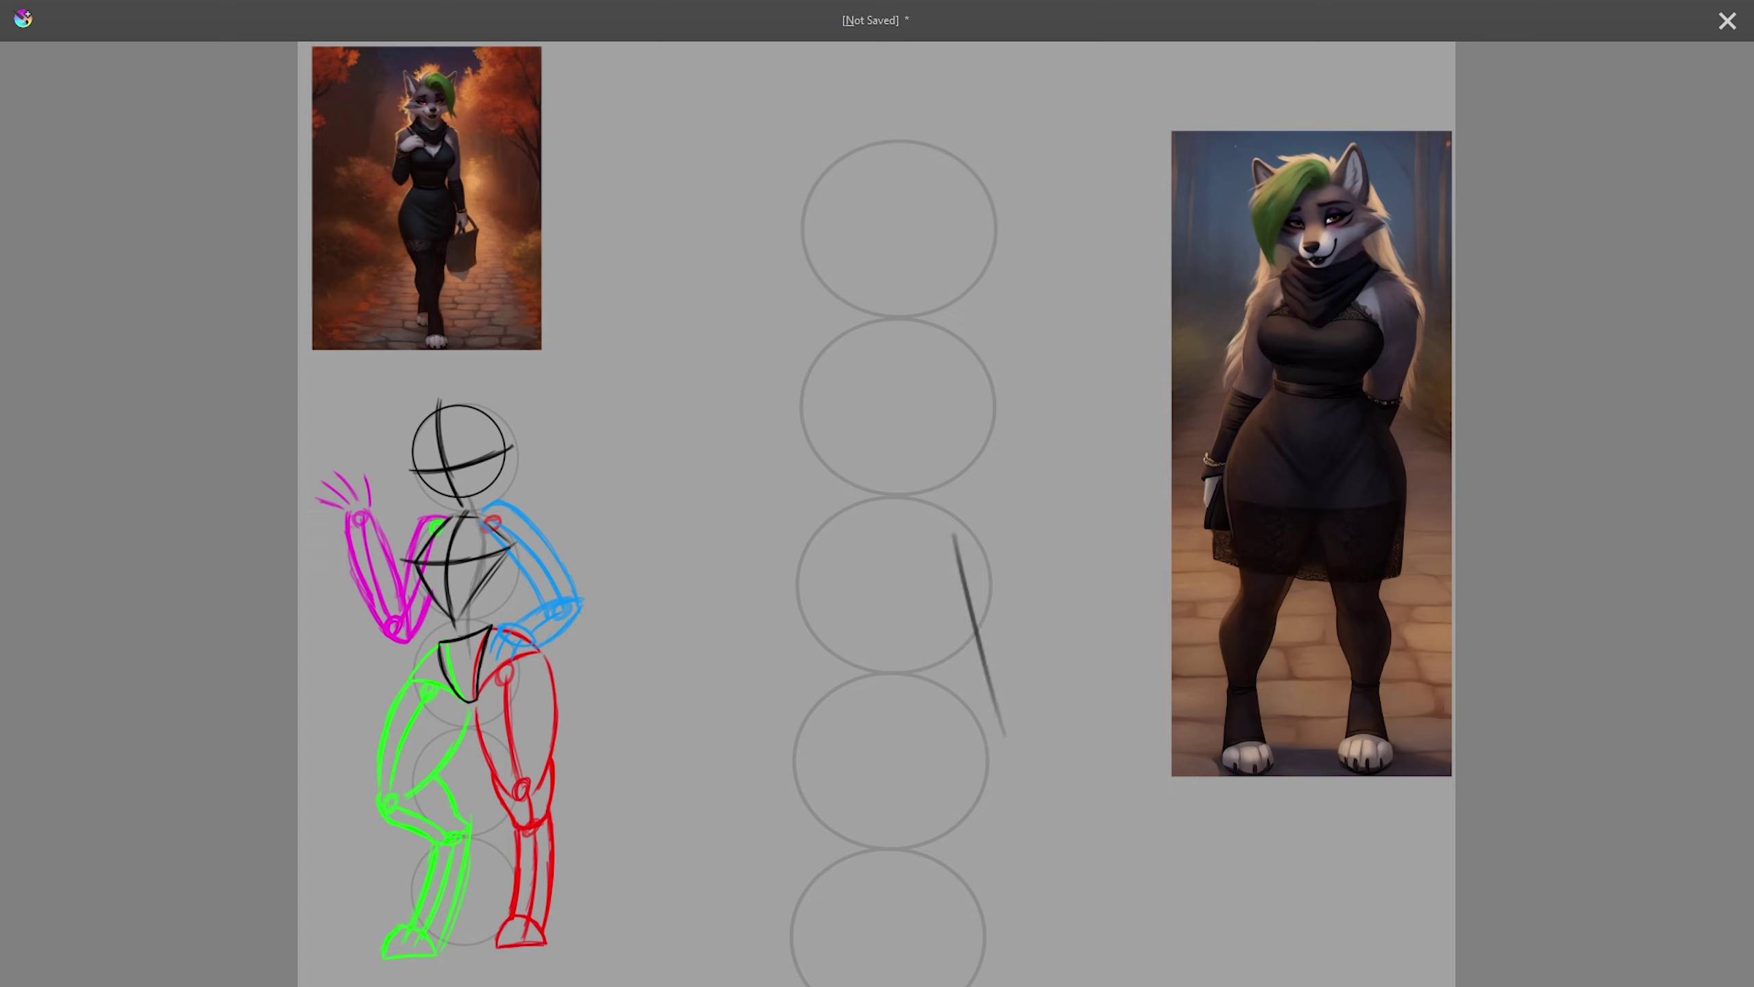
drag(835, 561, 777, 766)
key(ctrl+z)
drag(839, 544, 788, 724)
- Extend both contours past the fourth circle and add the lower leg lines
drag(998, 750, 969, 848)
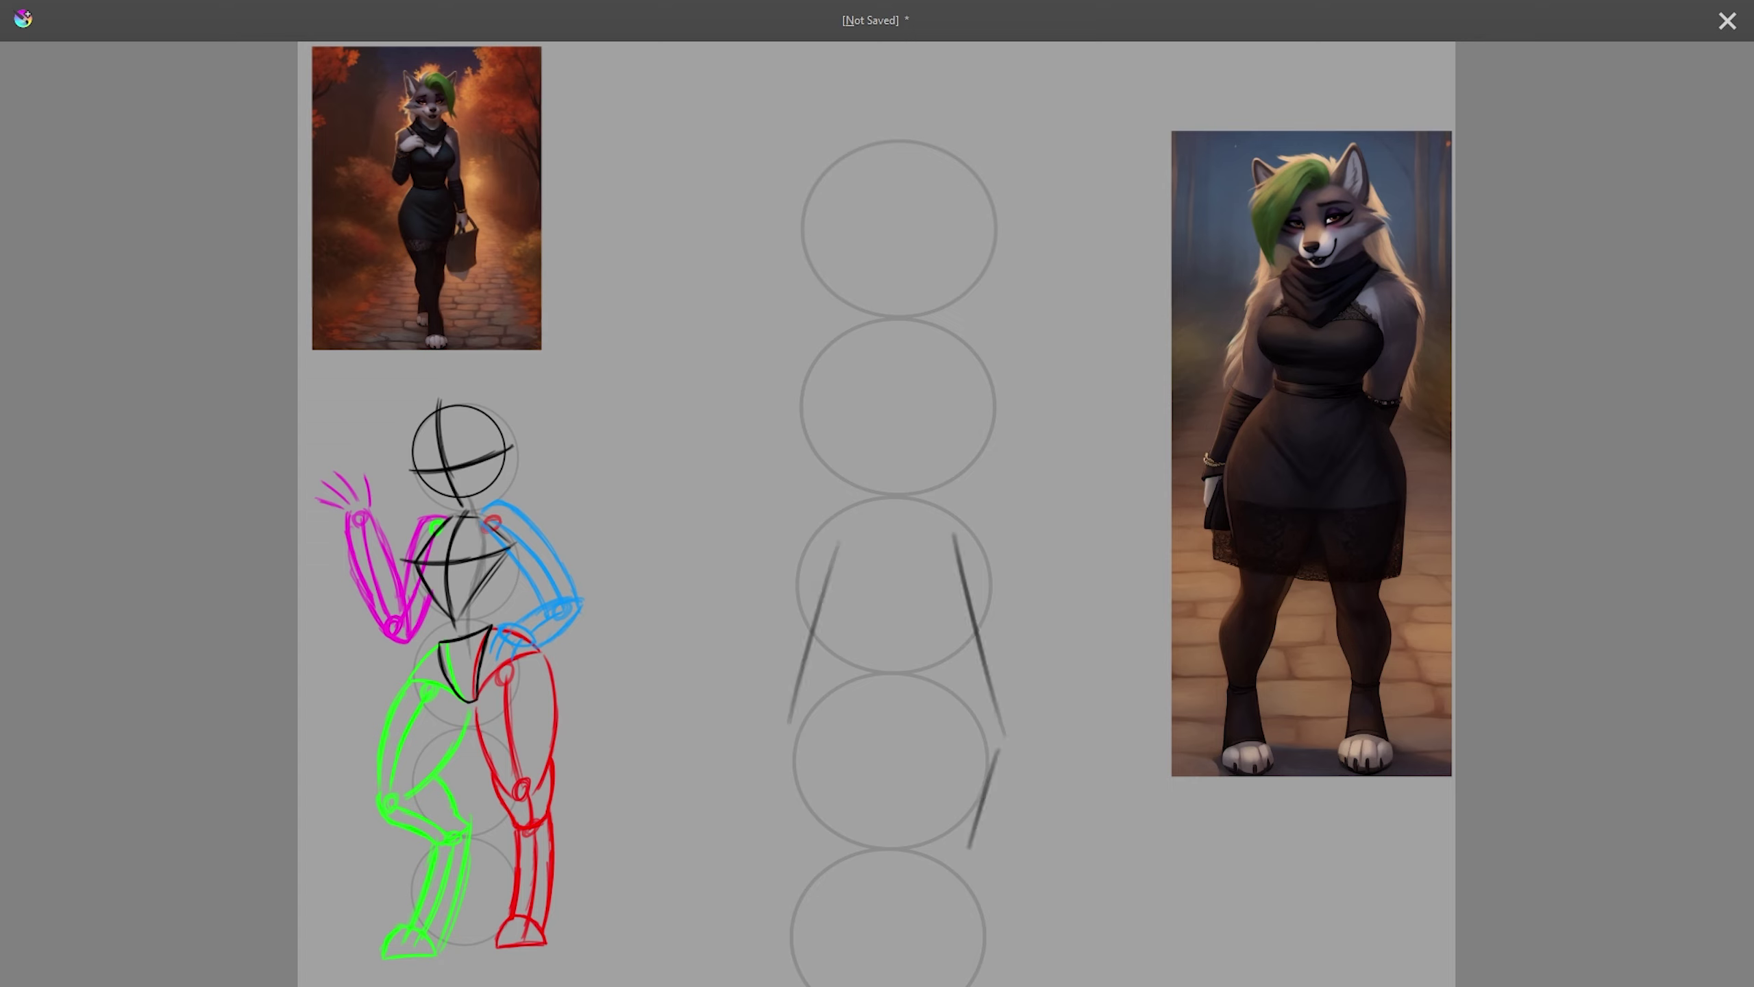
drag(799, 734, 838, 836)
drag(963, 867, 979, 941)
drag(845, 861, 803, 949)
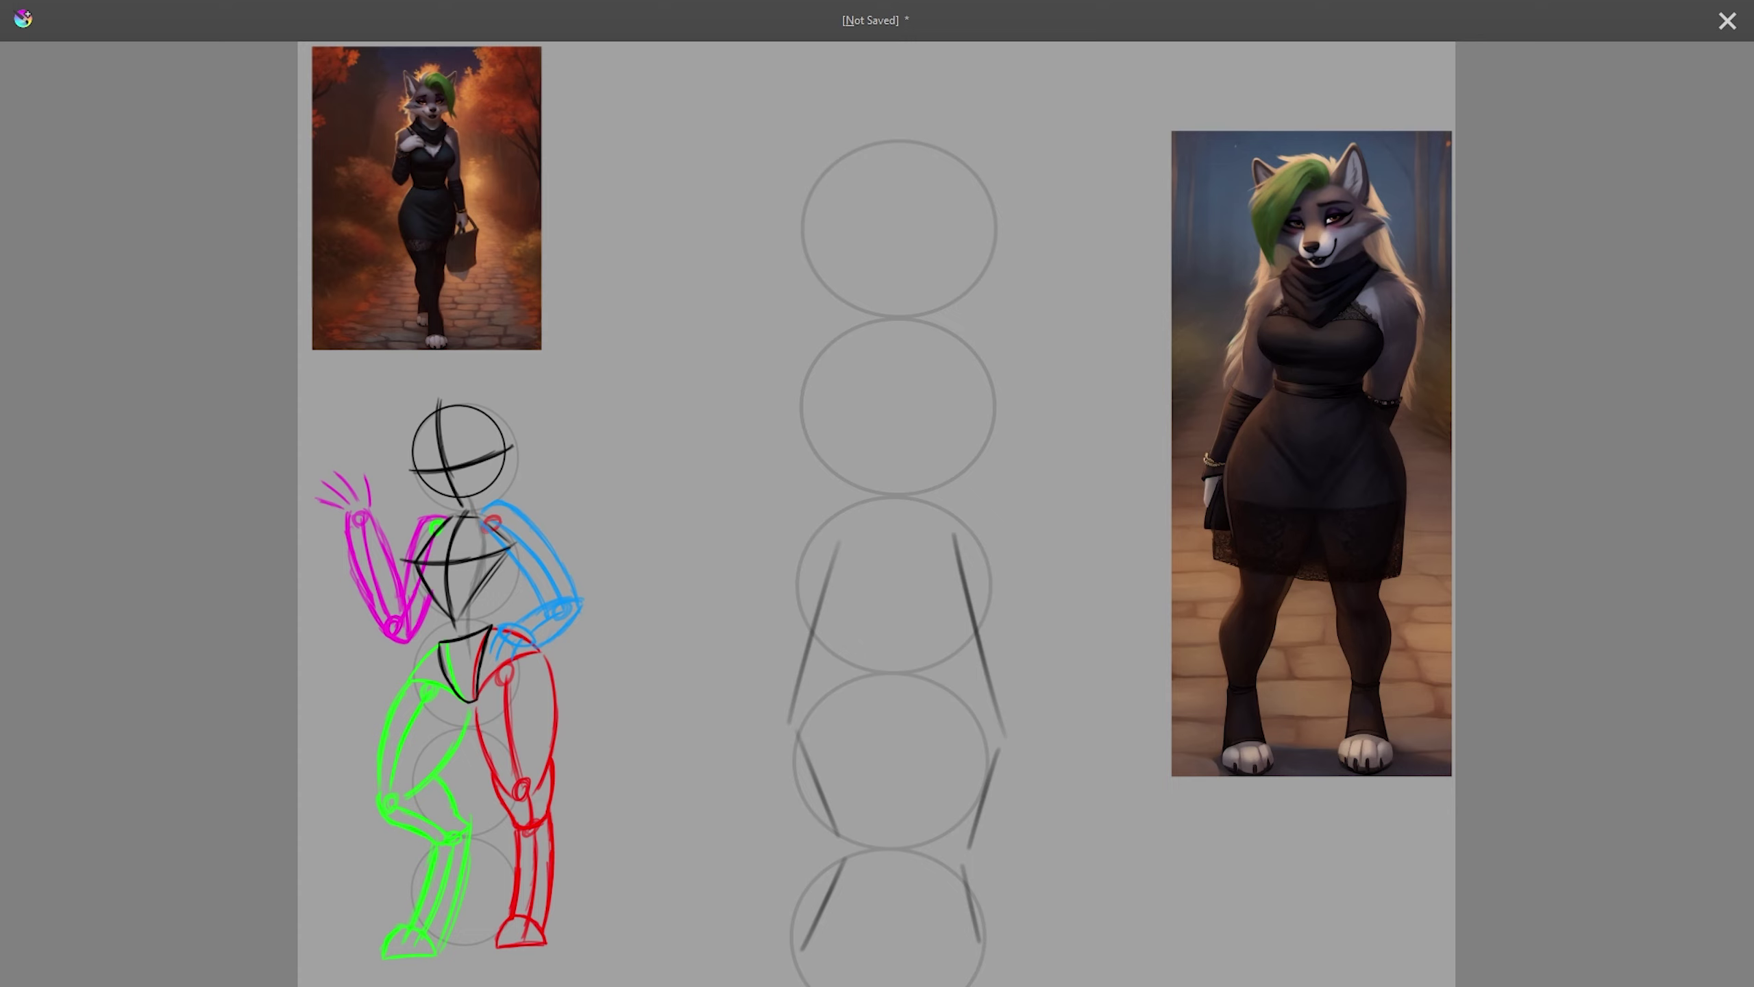
key(ctrl+shift+z)
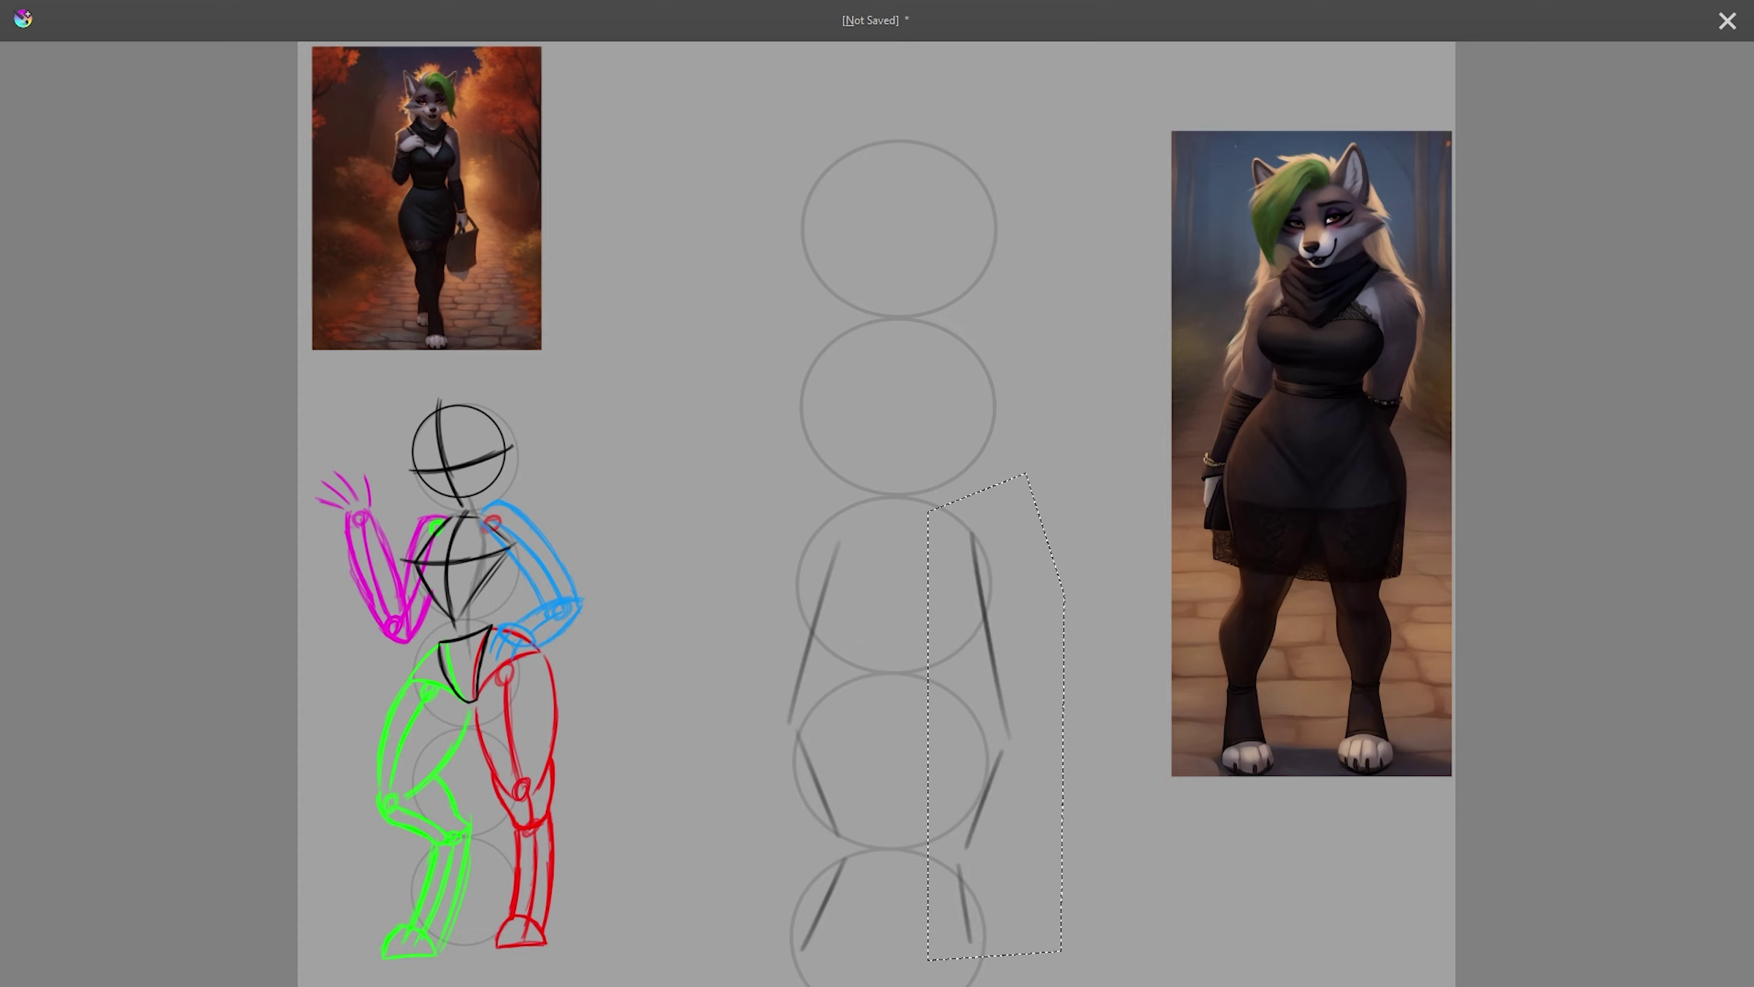
- Move the left contour strokes outward, mark the knee joints, and add a new paint layer
drag(864, 483, 708, 884)
mouse_move(814, 746)
mouse_down()
mouse_move(794, 746)
mouse_move(804, 691)
mouse_up()
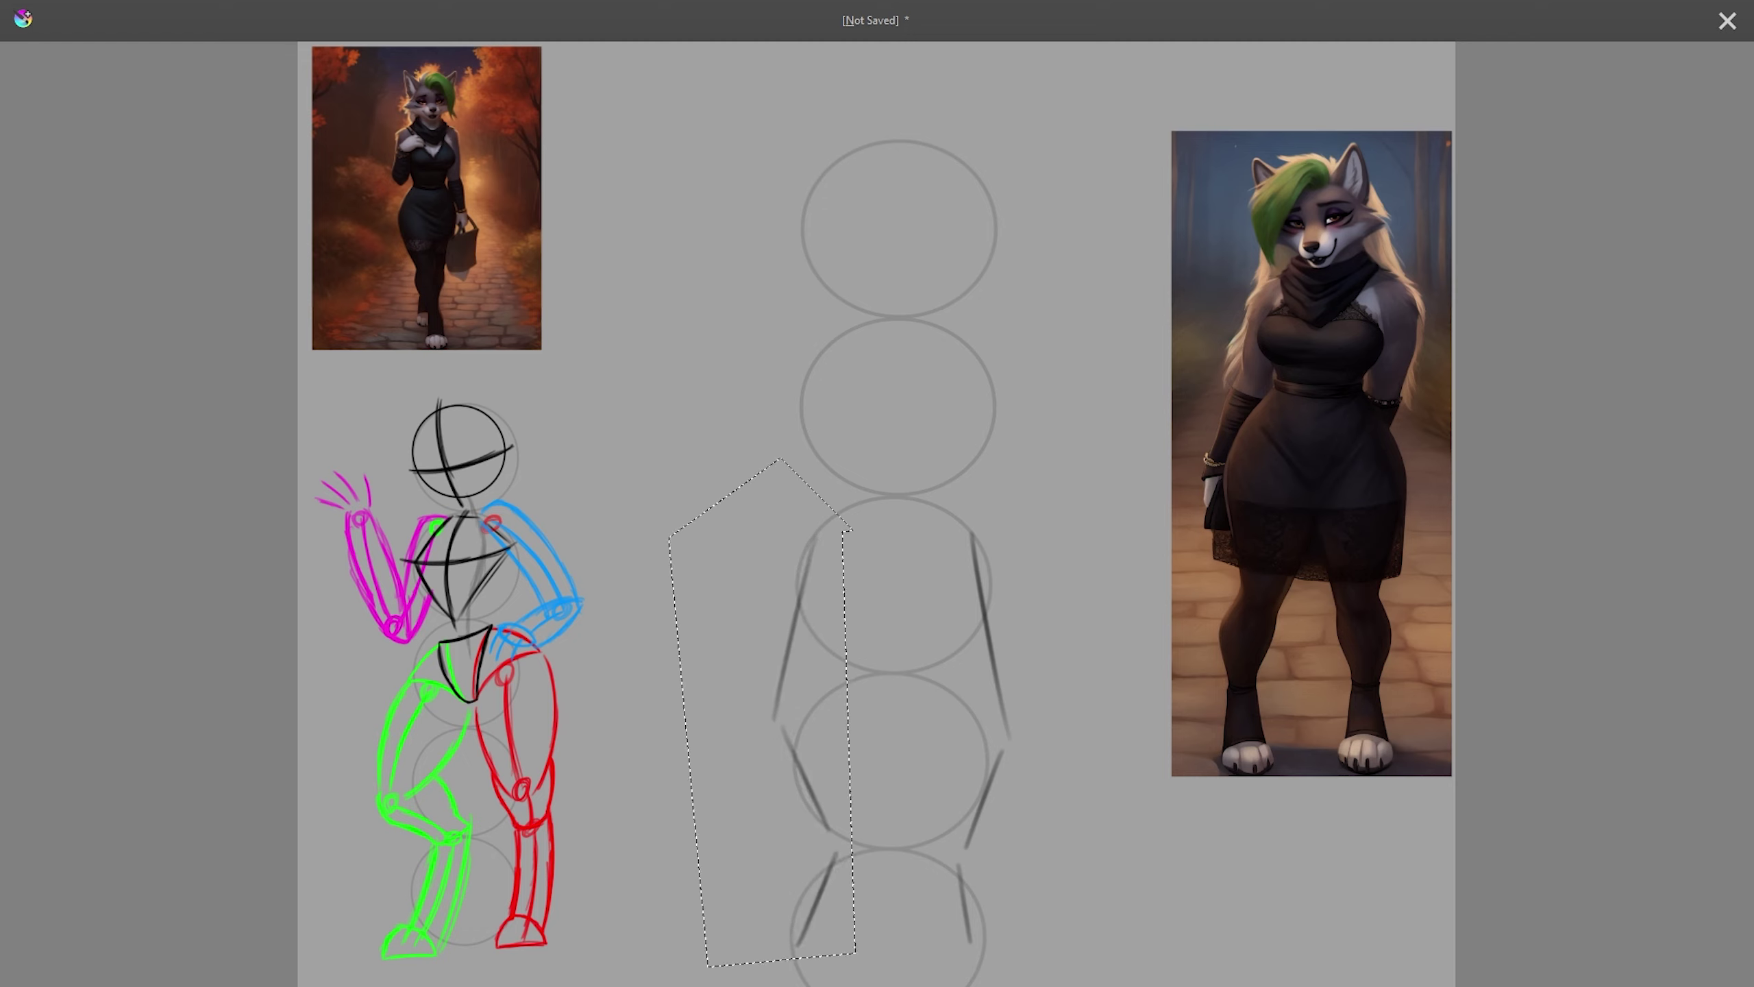
key(ctrl+shift+a)
drag(777, 718, 772, 727)
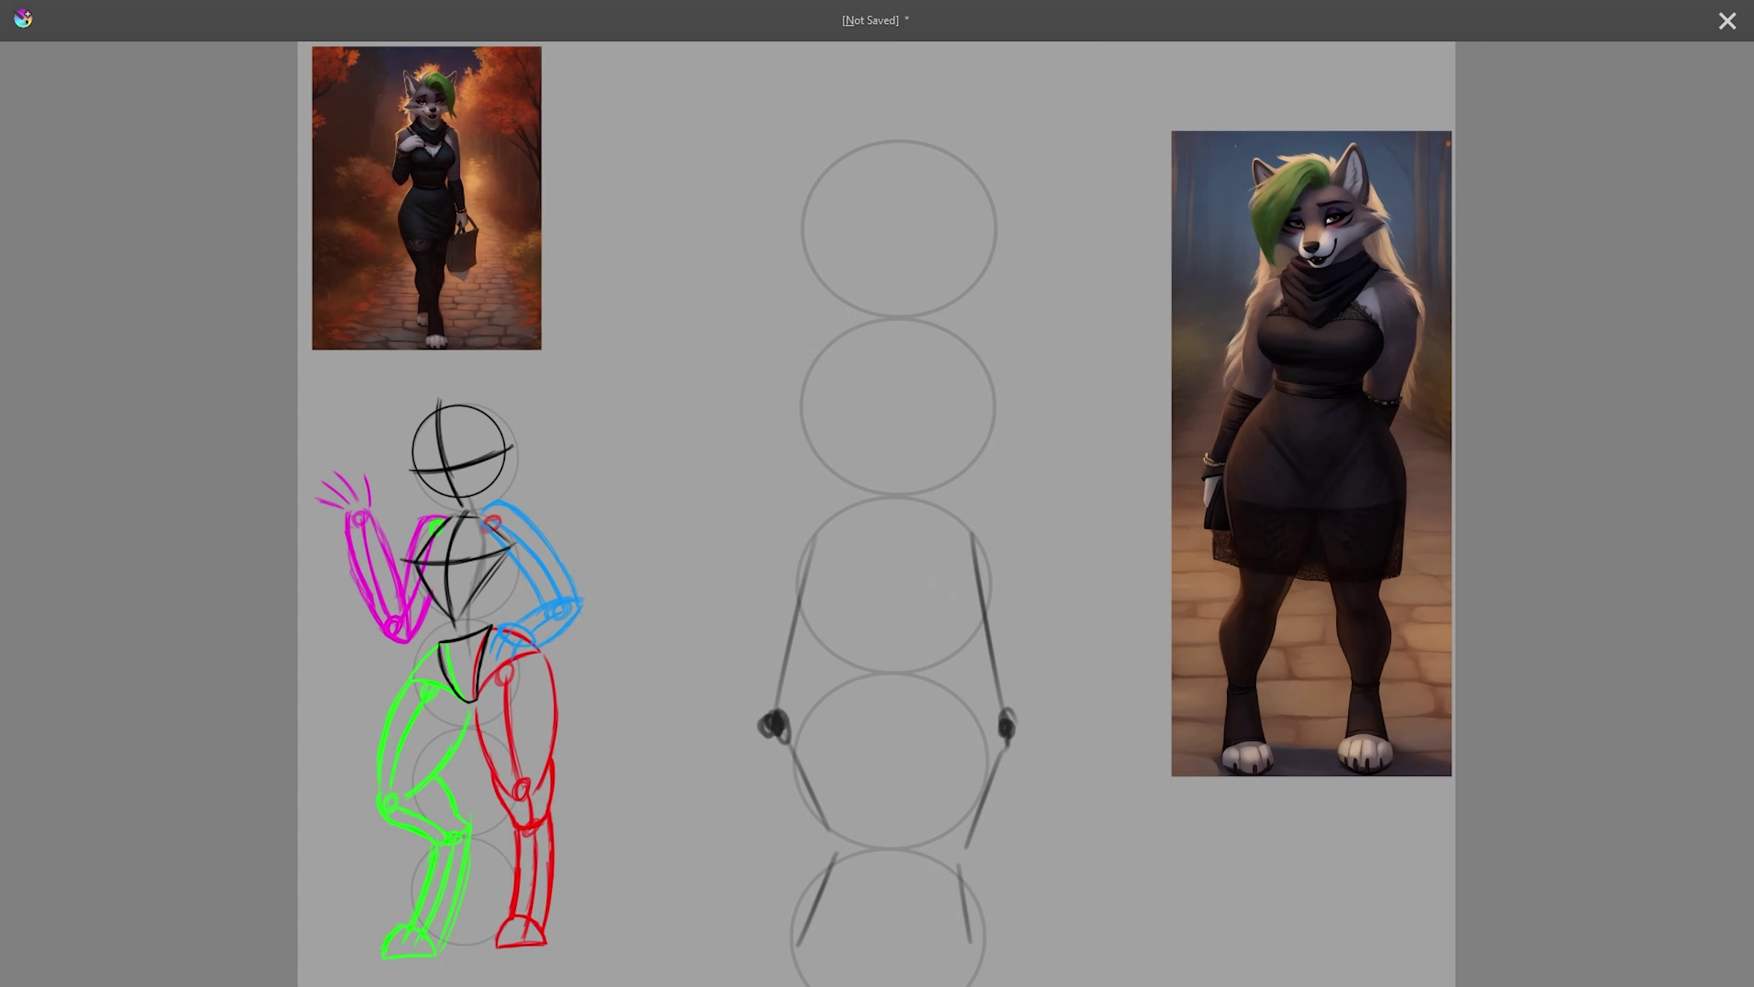
key(ctrl+shift+n)
- Mark both shoulder joints and draw the left upper arm and forearm
drag(812, 330, 813, 340)
drag(977, 326, 984, 338)
drag(812, 347, 791, 495)
mouse_move(805, 387)
mouse_down()
mouse_move(795, 500)
mouse_move(753, 577)
mouse_up()
drag(784, 506, 750, 594)
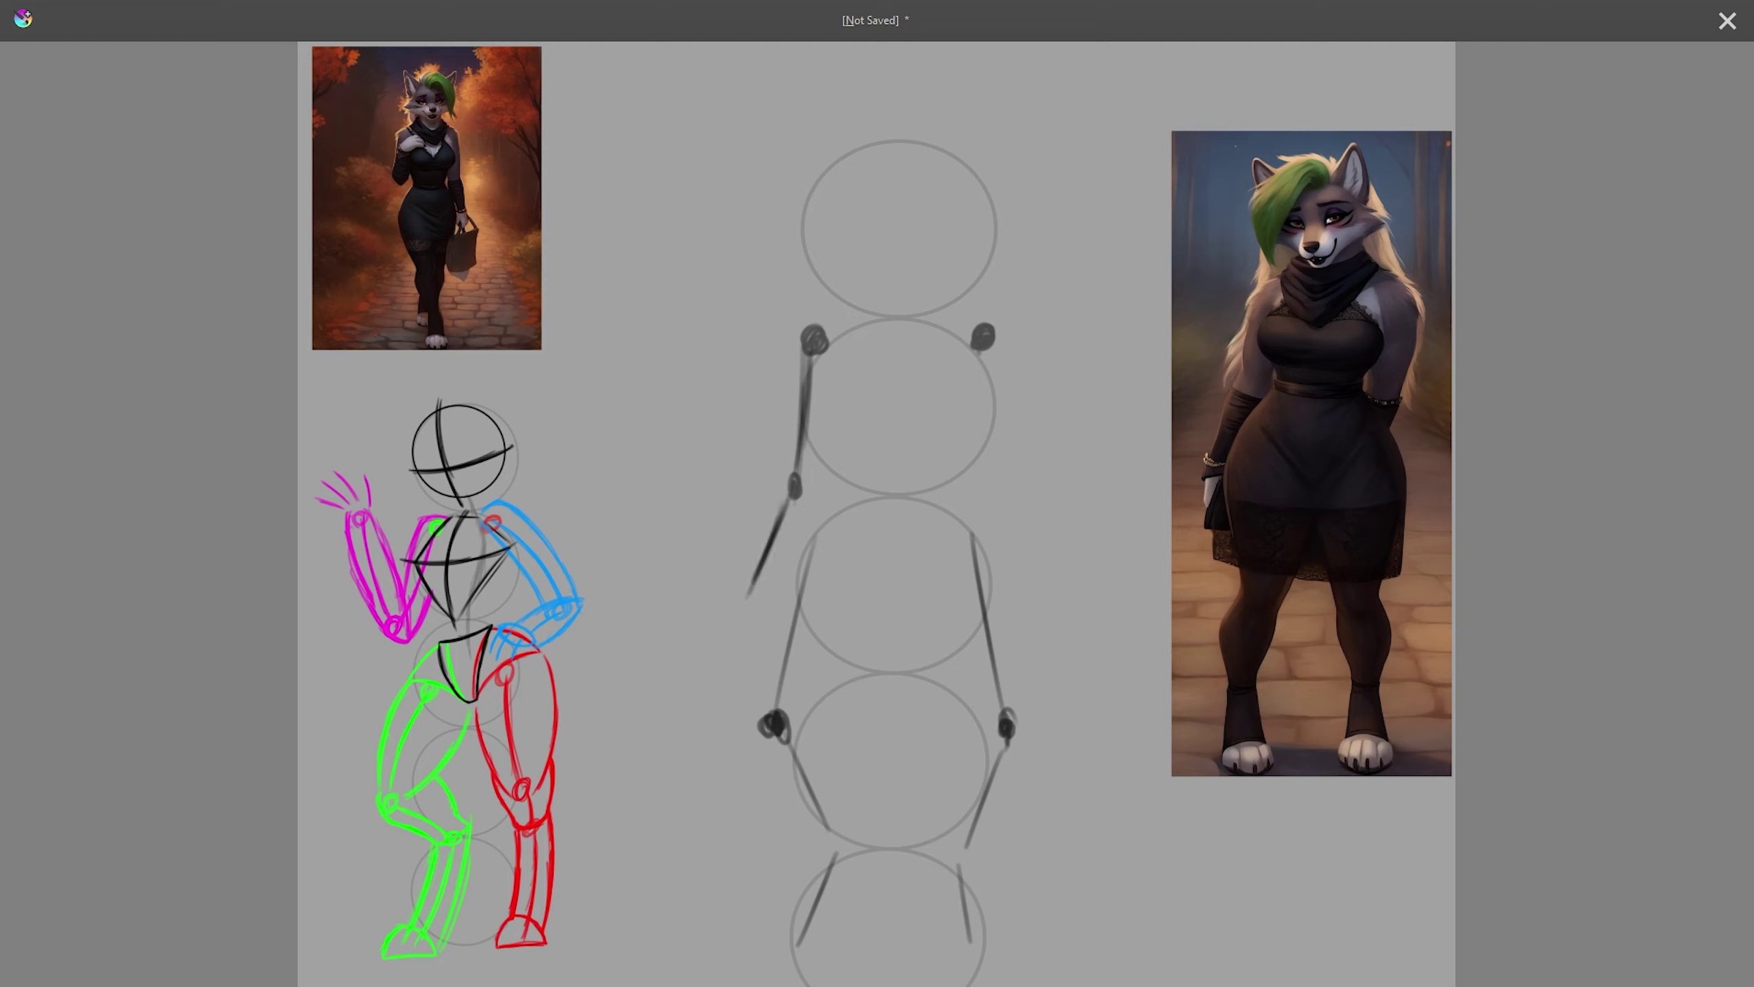
drag(787, 498, 728, 627)
- Draw the right arm with an elbow joint and move the knees down to lengthen the thighs
drag(986, 345, 1002, 484)
drag(999, 483, 1002, 495)
drag(999, 498, 989, 585)
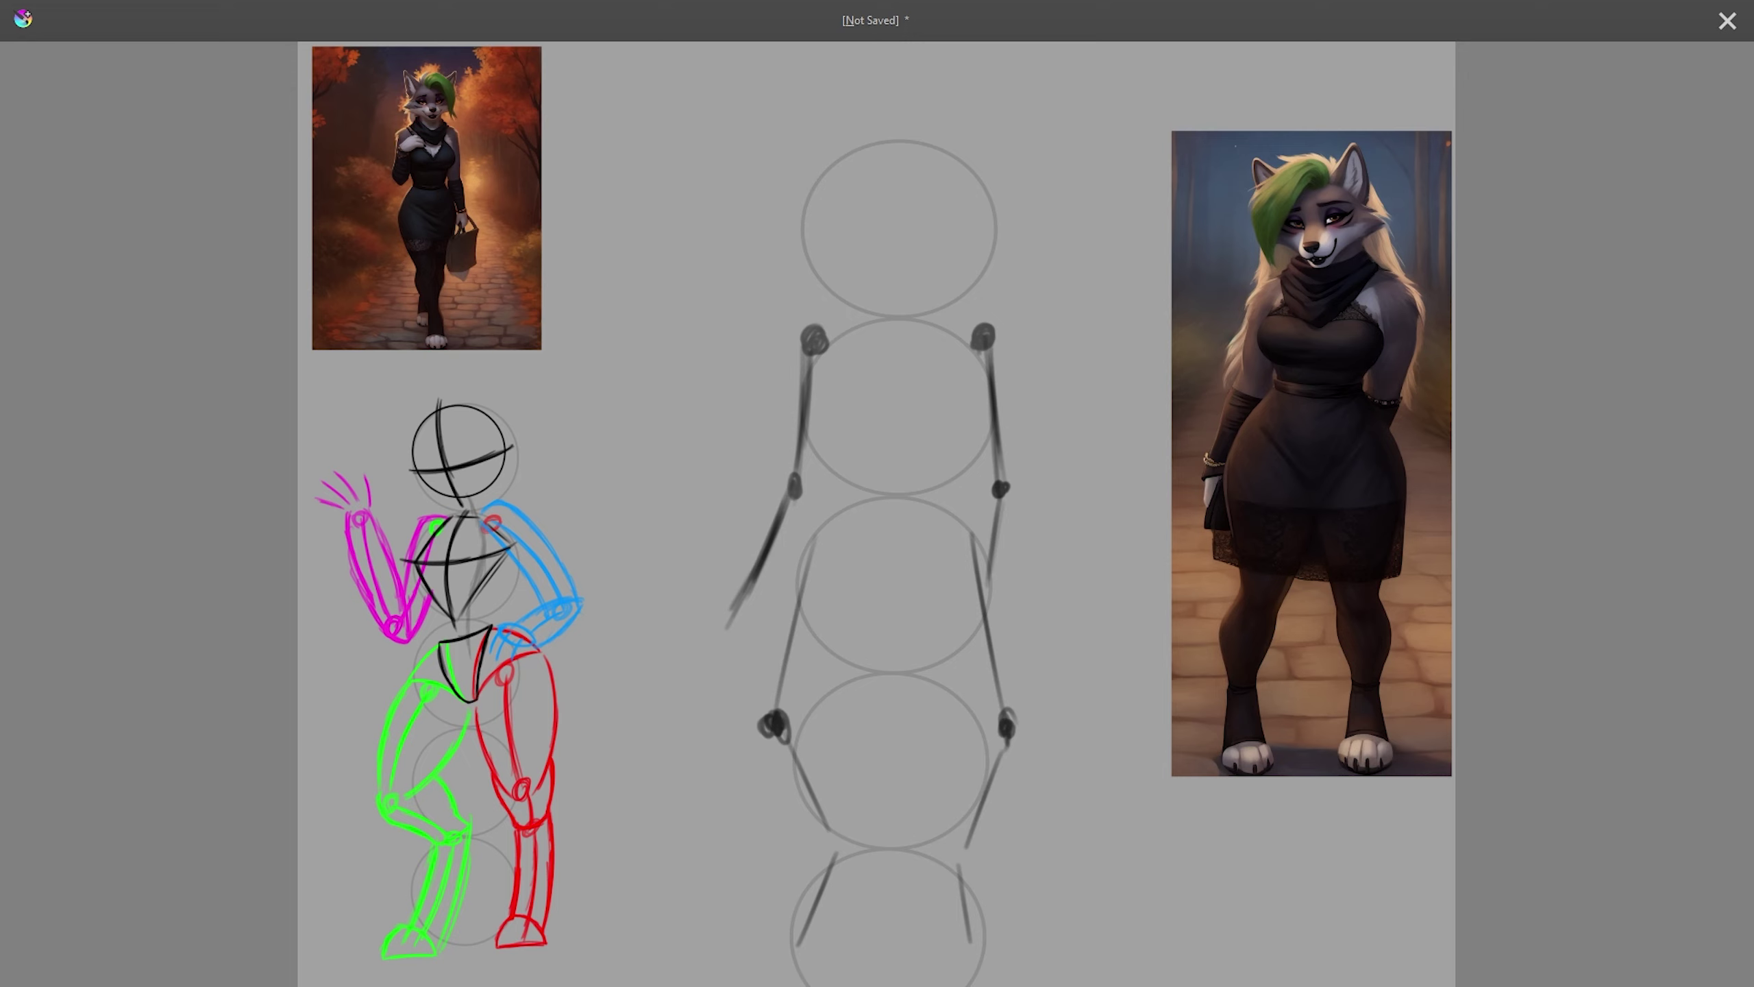
drag(890, 724, 890, 750)
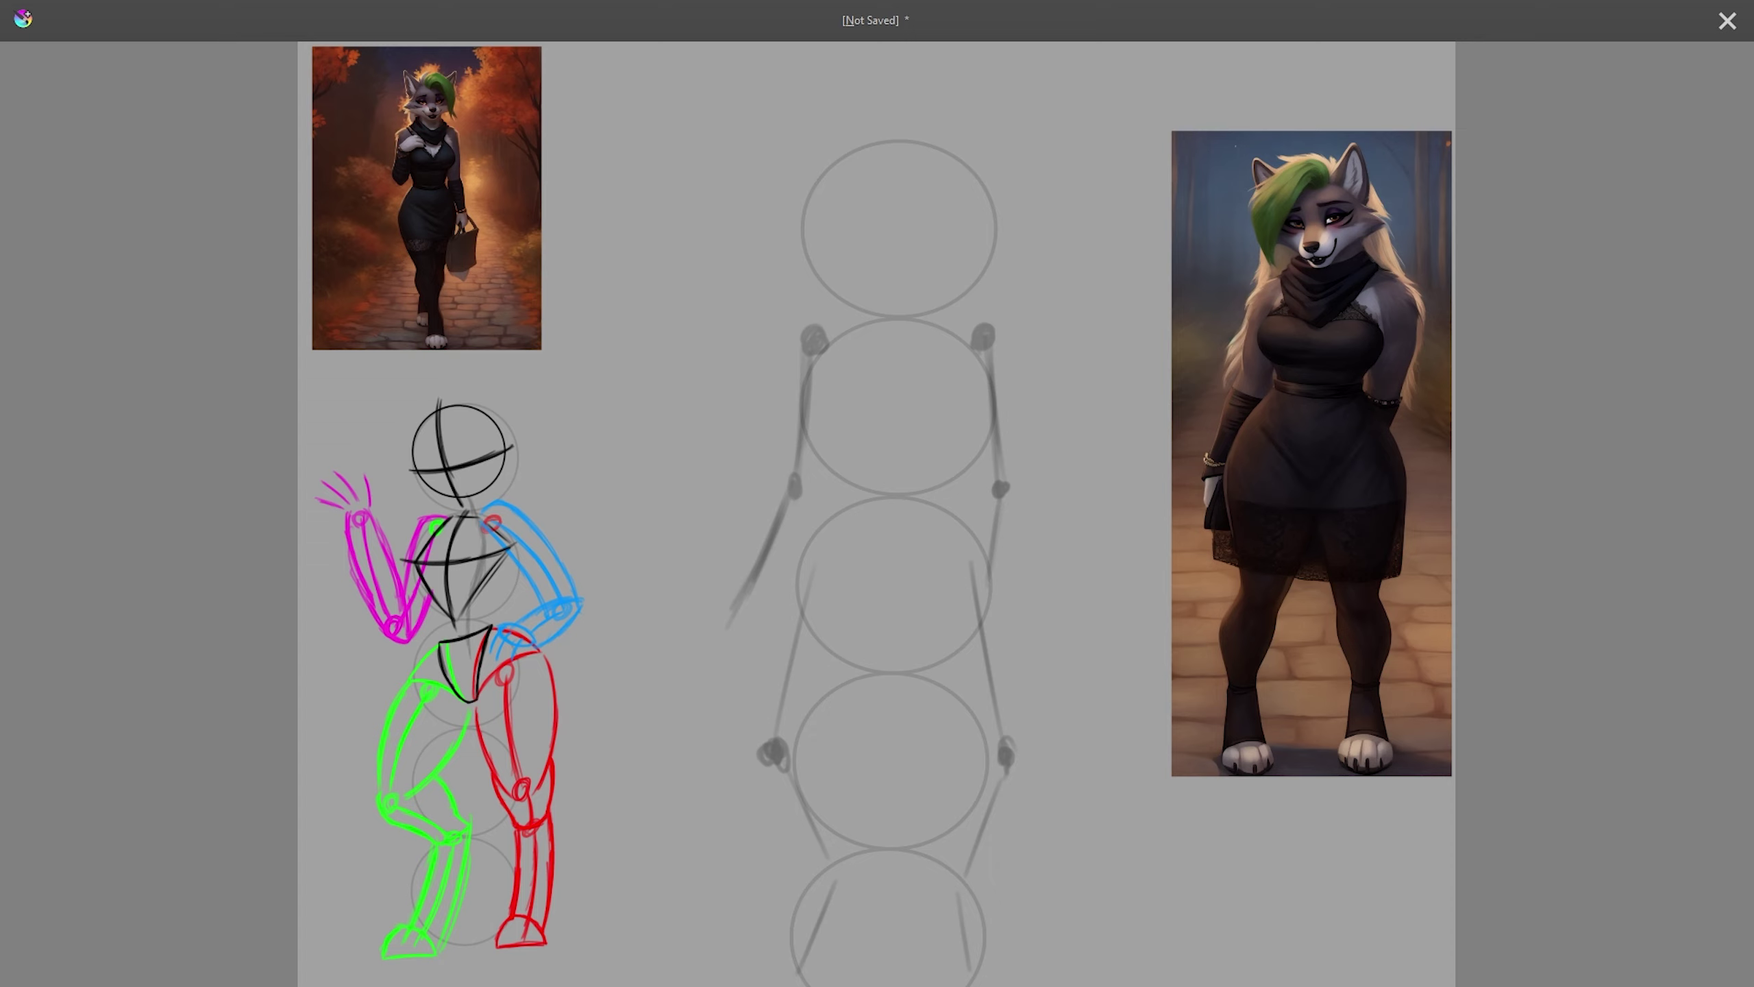
- On new paint layers, sketch the pelvis wedge as a V closed into a triangle
key(Insert)
mouse_move(956, 525)
mouse_down()
mouse_move(893, 622)
mouse_move(835, 517)
mouse_up()
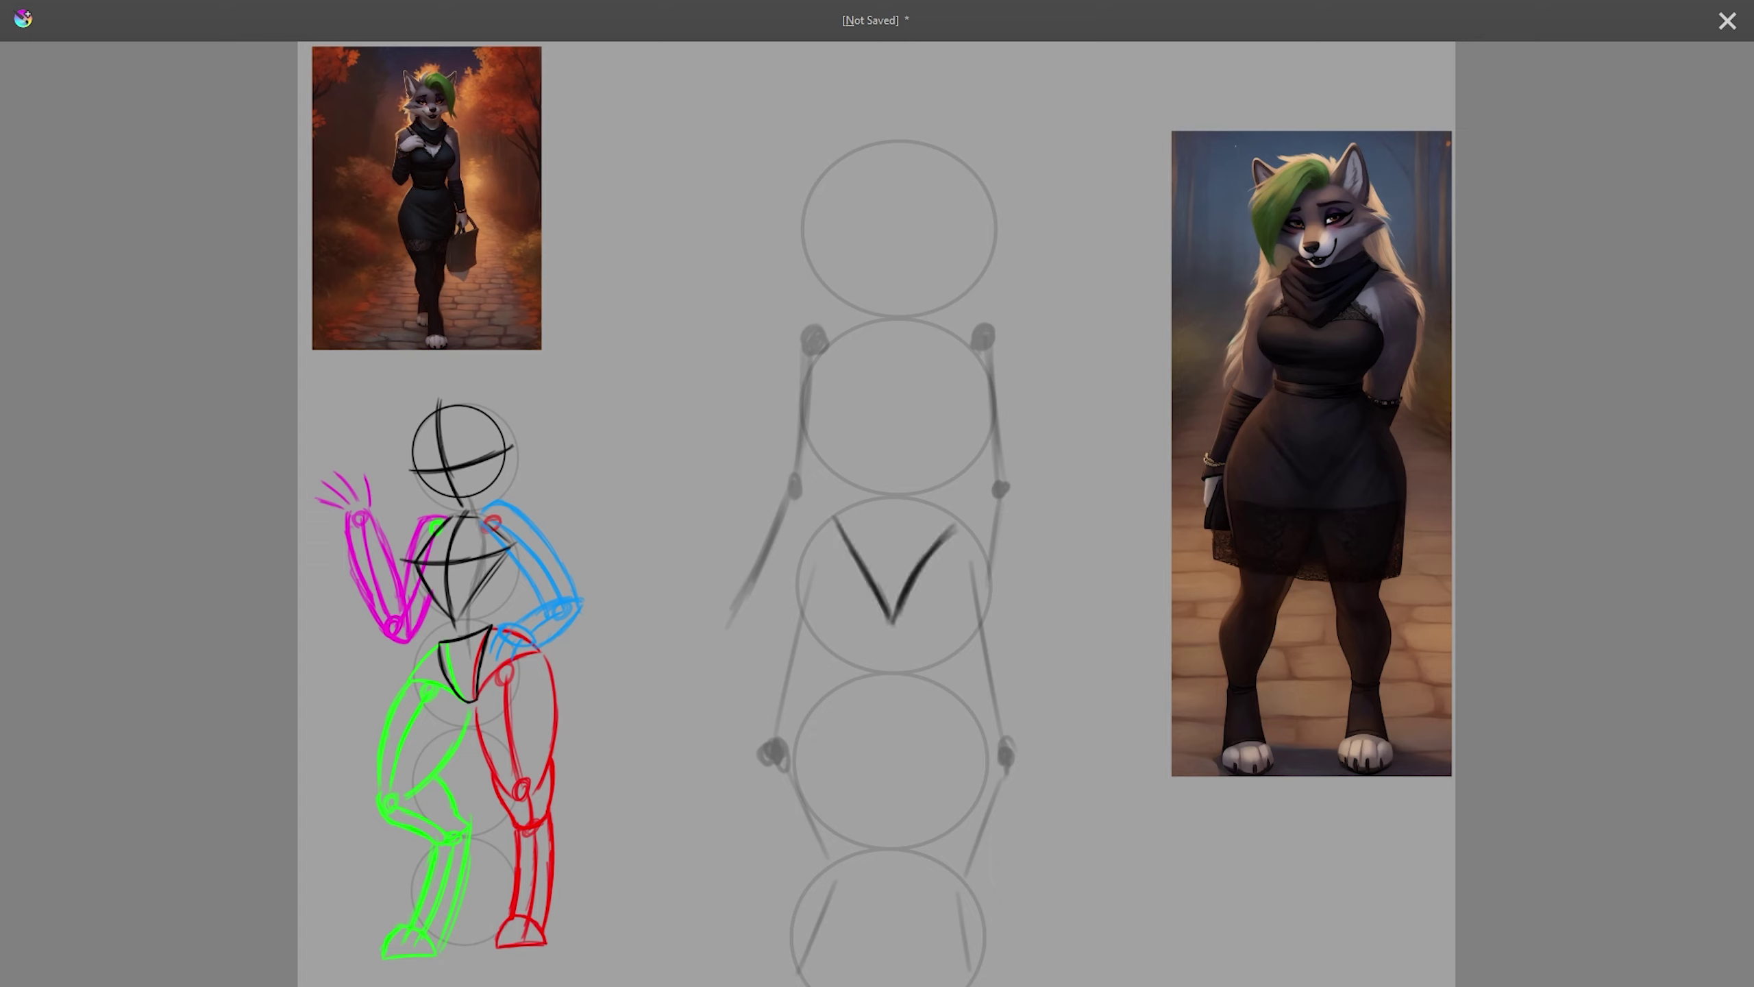
drag(835, 517, 952, 524)
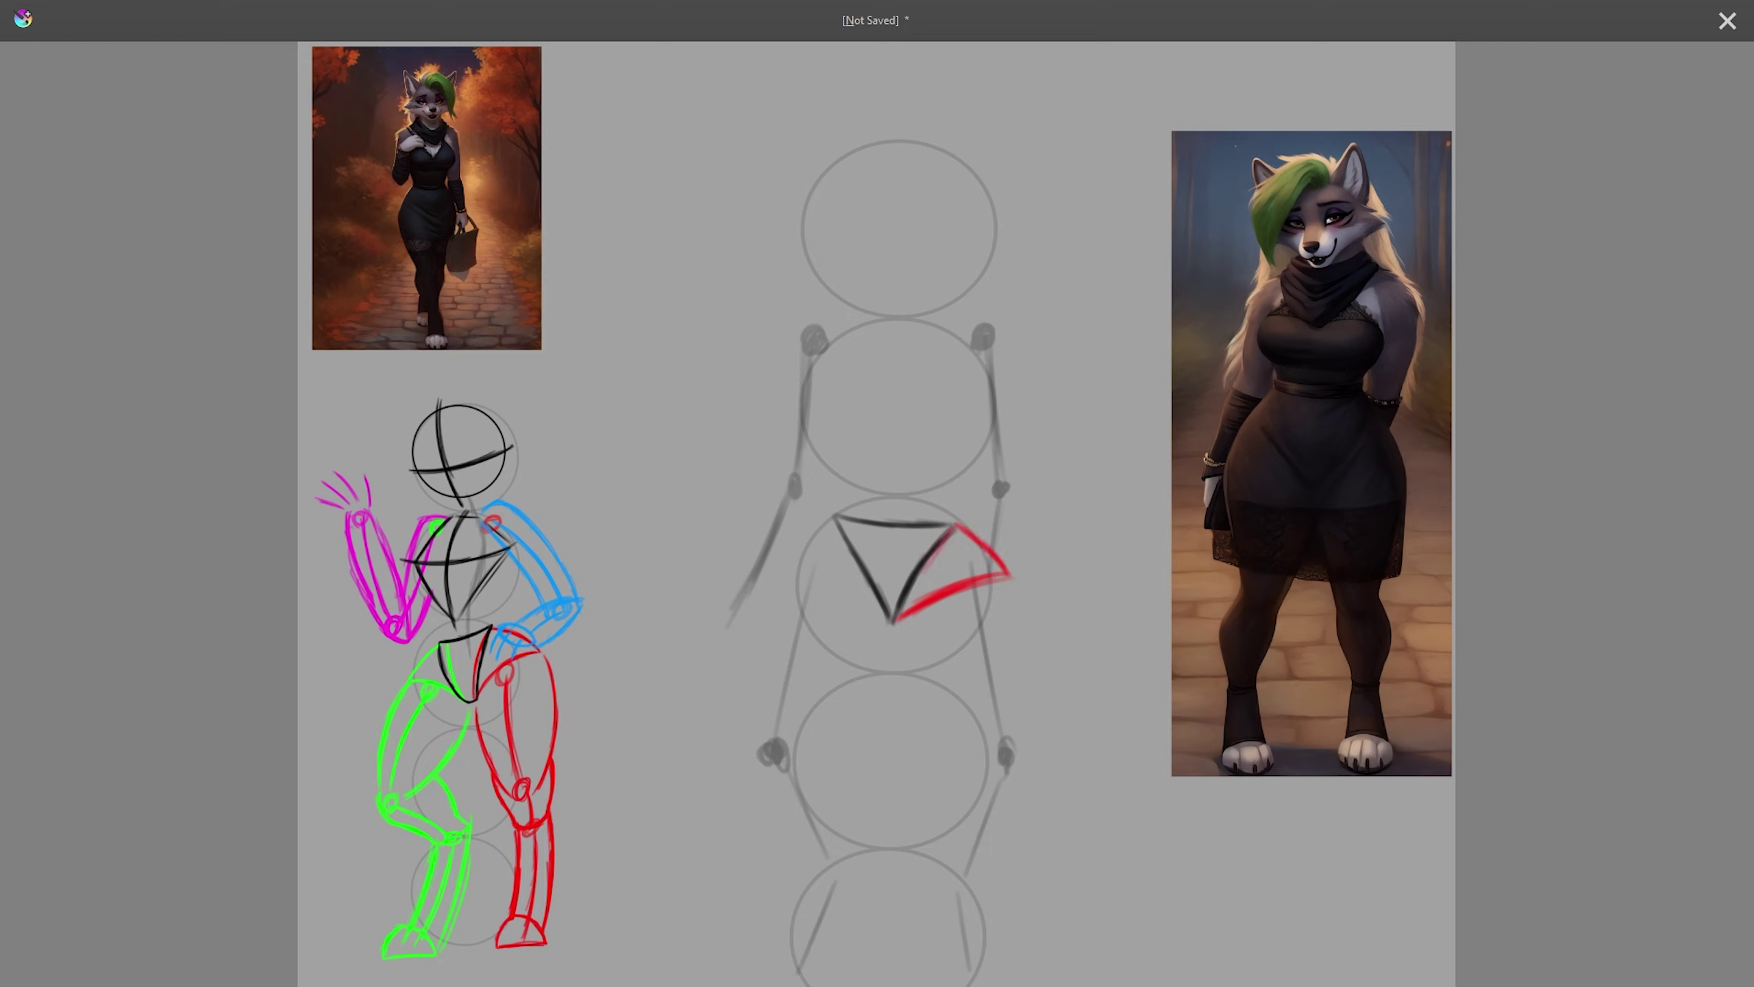
key(Insert)
drag(834, 516, 801, 566)
key(Insert)
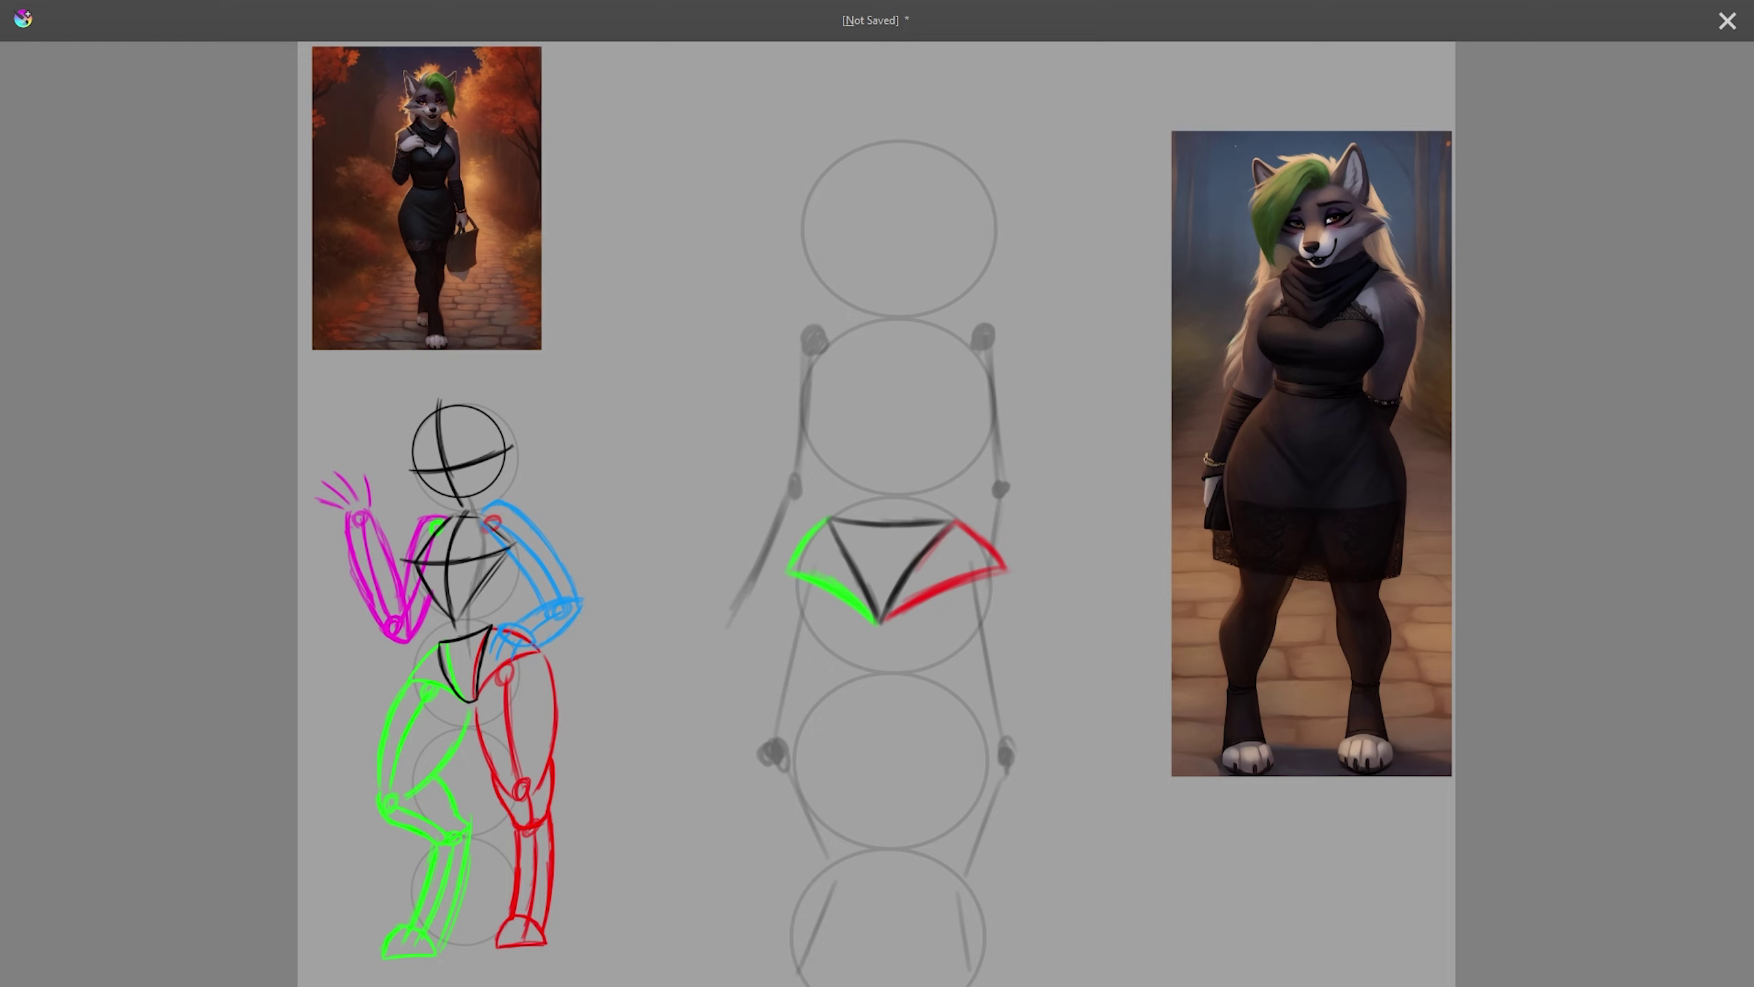
key(Insert)
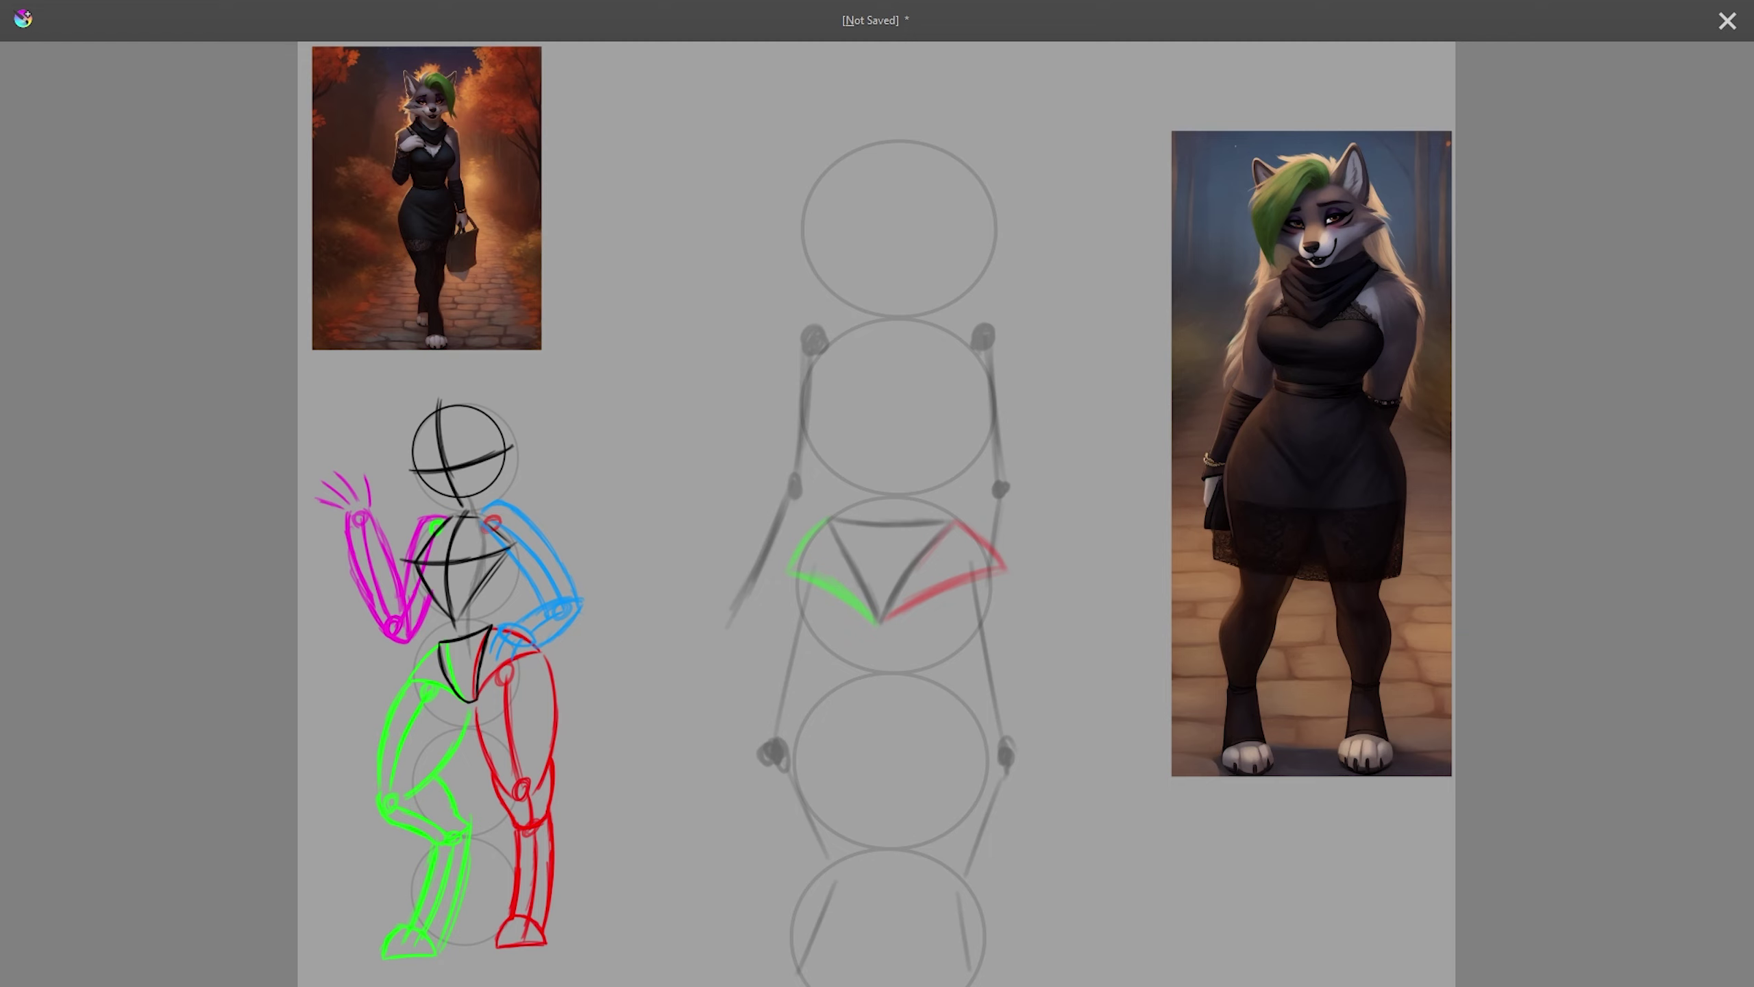
- Trace the pelvis wedge boldly in black, with green left arcs and red right side
drag(844, 517, 889, 609)
mouse_move(950, 516)
mouse_down()
mouse_move(994, 572)
mouse_move(893, 598)
mouse_up()
mouse_move(846, 513)
mouse_down()
mouse_move(798, 568)
mouse_move(881, 607)
mouse_up()
drag(843, 514, 882, 608)
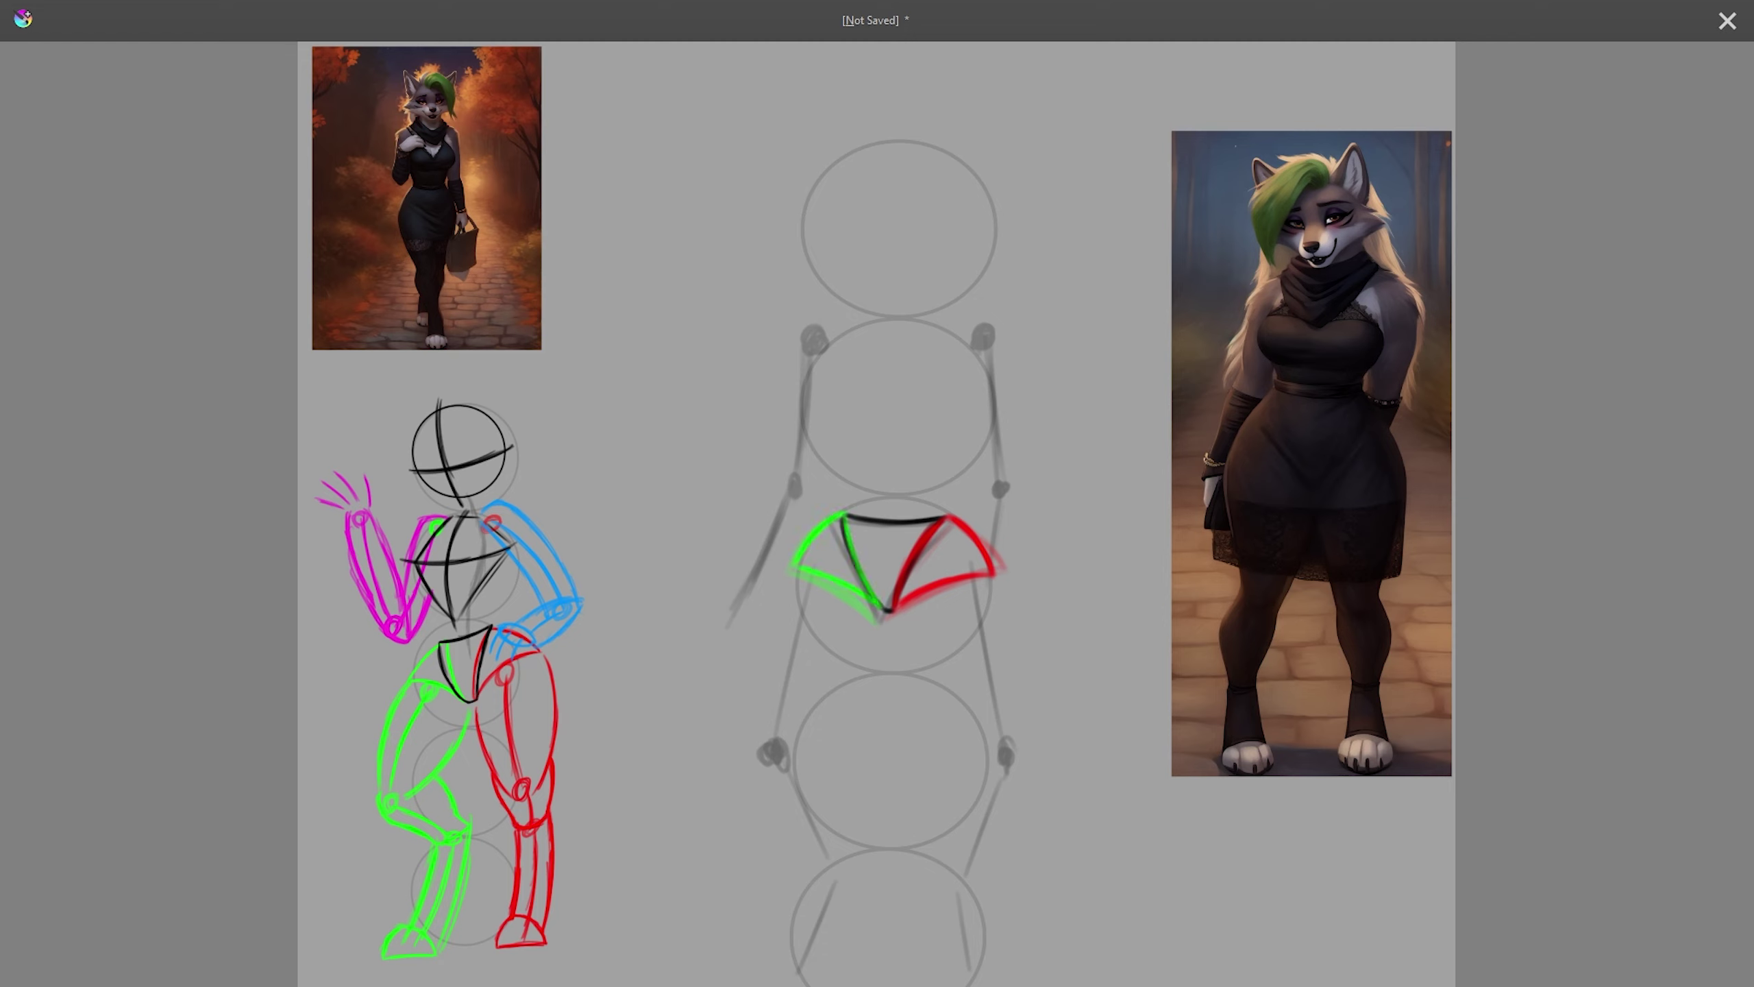
key(ctrl+e)
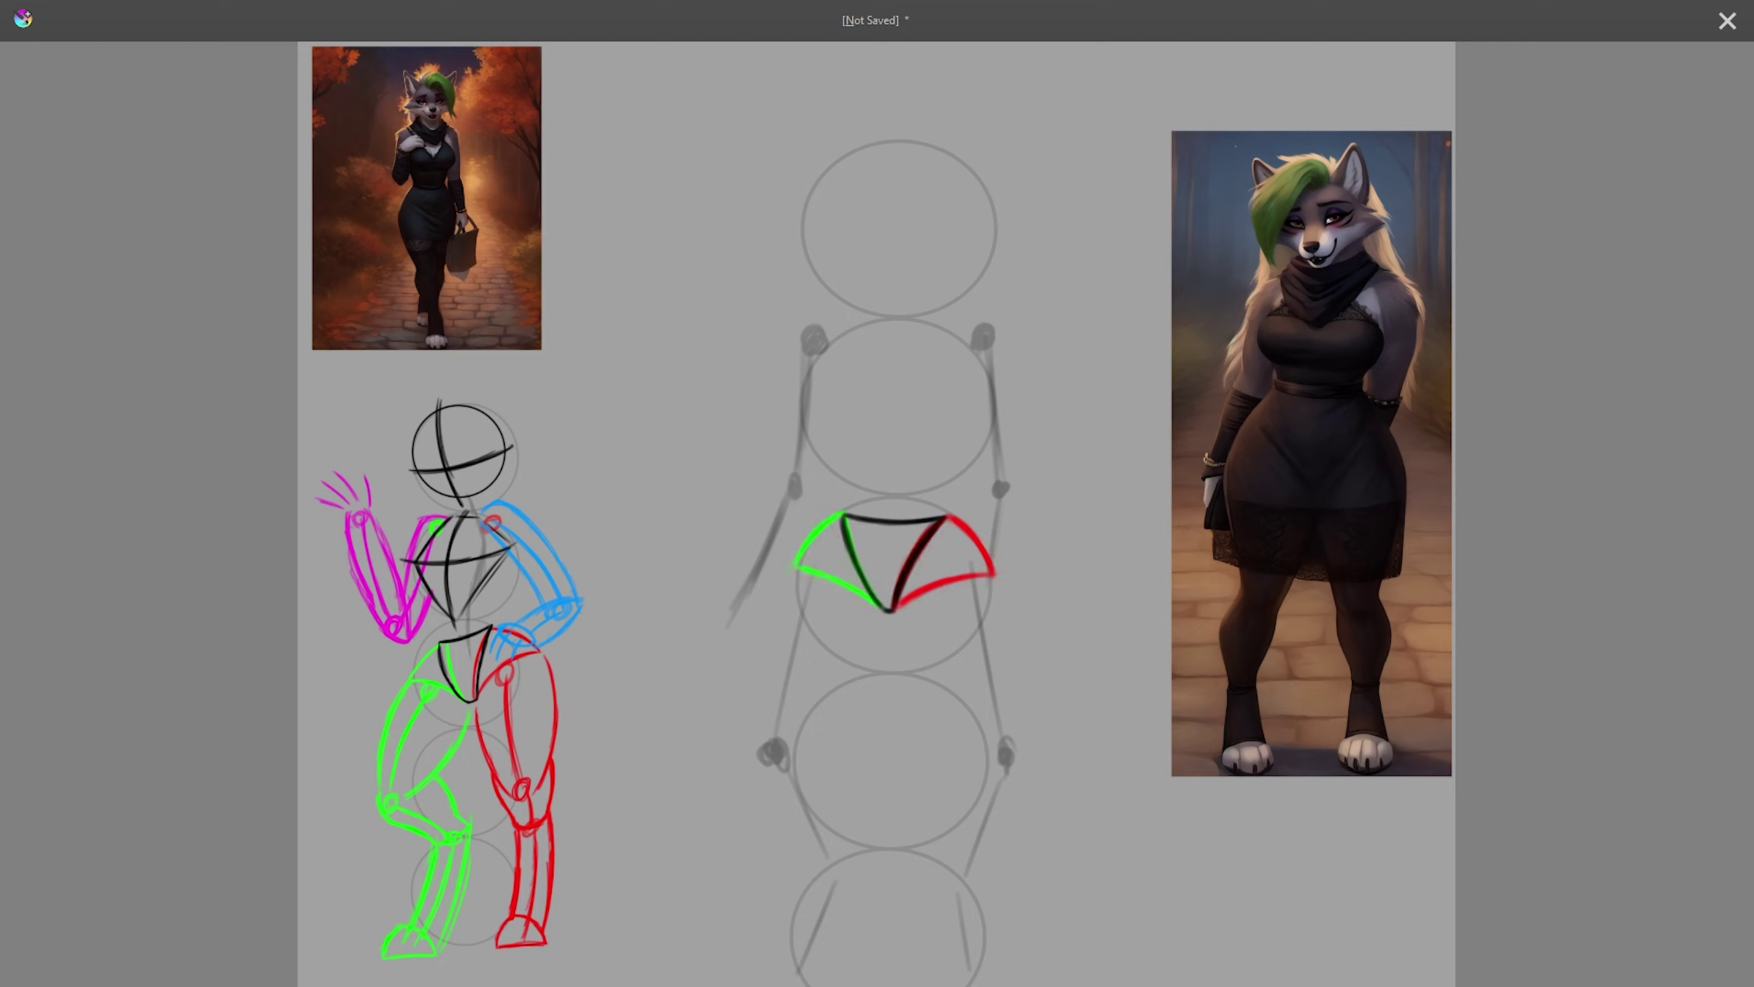
key(ctrl+z)
drag(994, 572, 894, 610)
drag(797, 568, 888, 611)
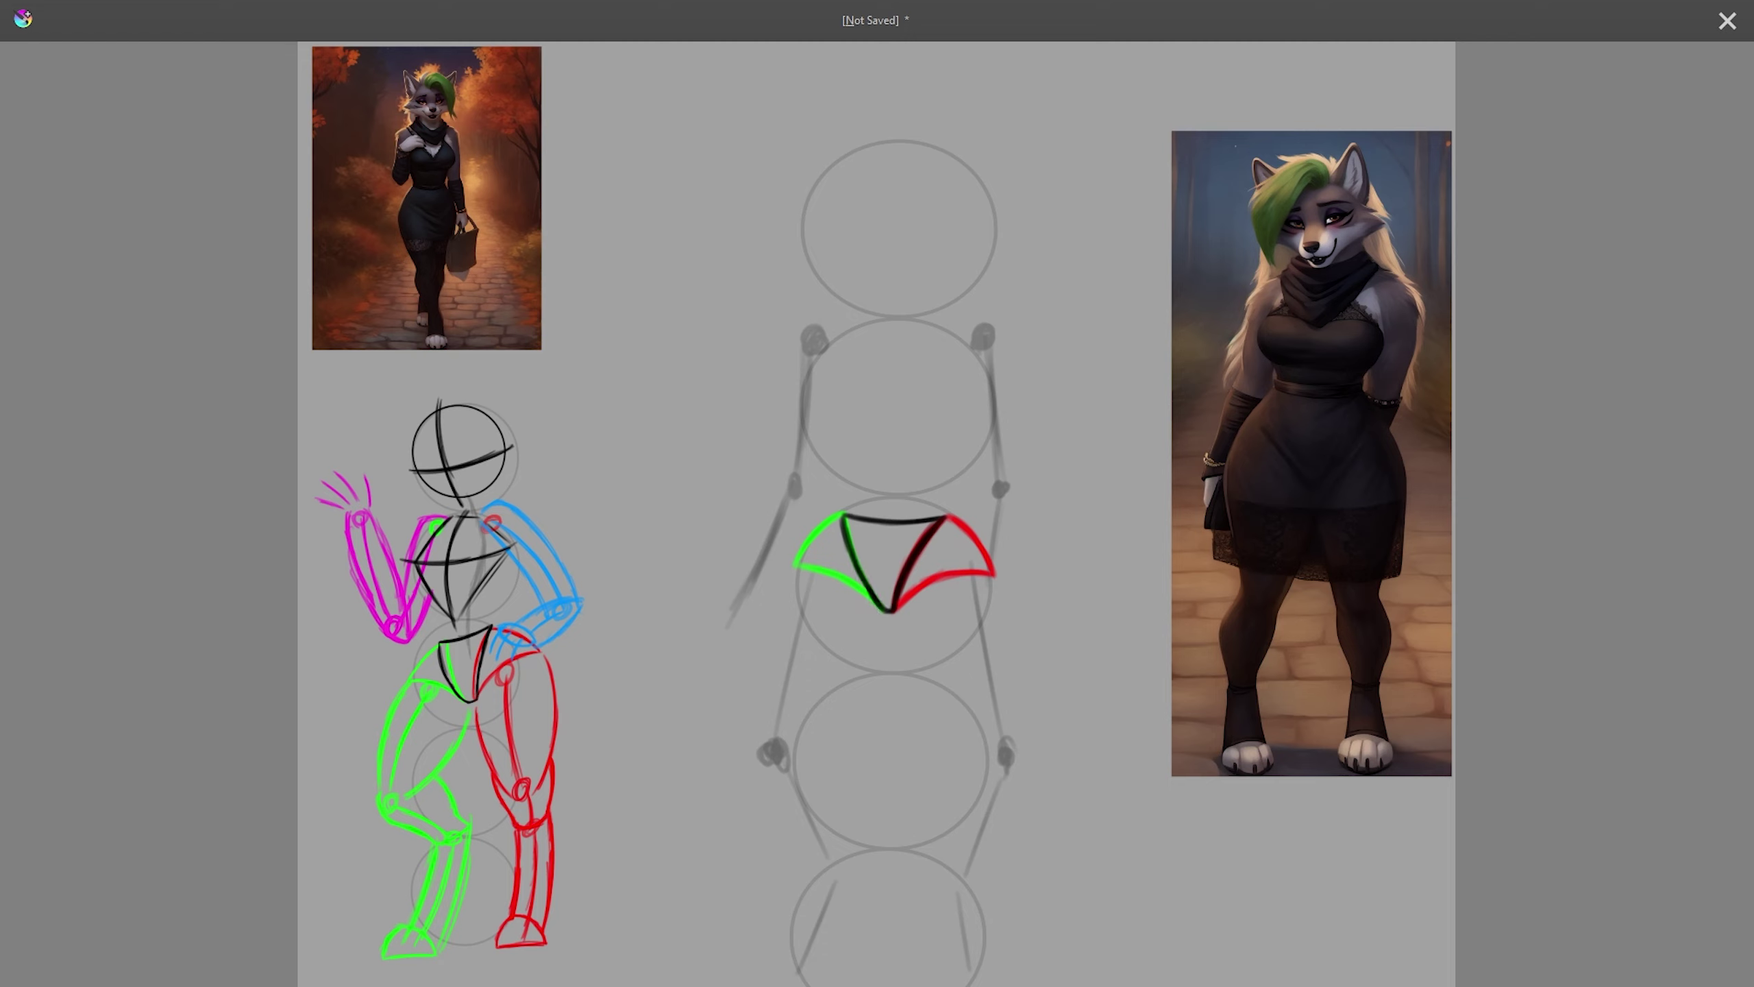
- Widen the pelvis wedge by pulling its corners out, then undo the thigh stroke and grey guides
mouse_move(994, 572)
mouse_down()
mouse_move(1088, 566)
mouse_move(1014, 565)
mouse_up()
mouse_move(794, 568)
mouse_down()
mouse_move(777, 584)
mouse_move(838, 515)
mouse_up()
drag(1014, 568, 1007, 577)
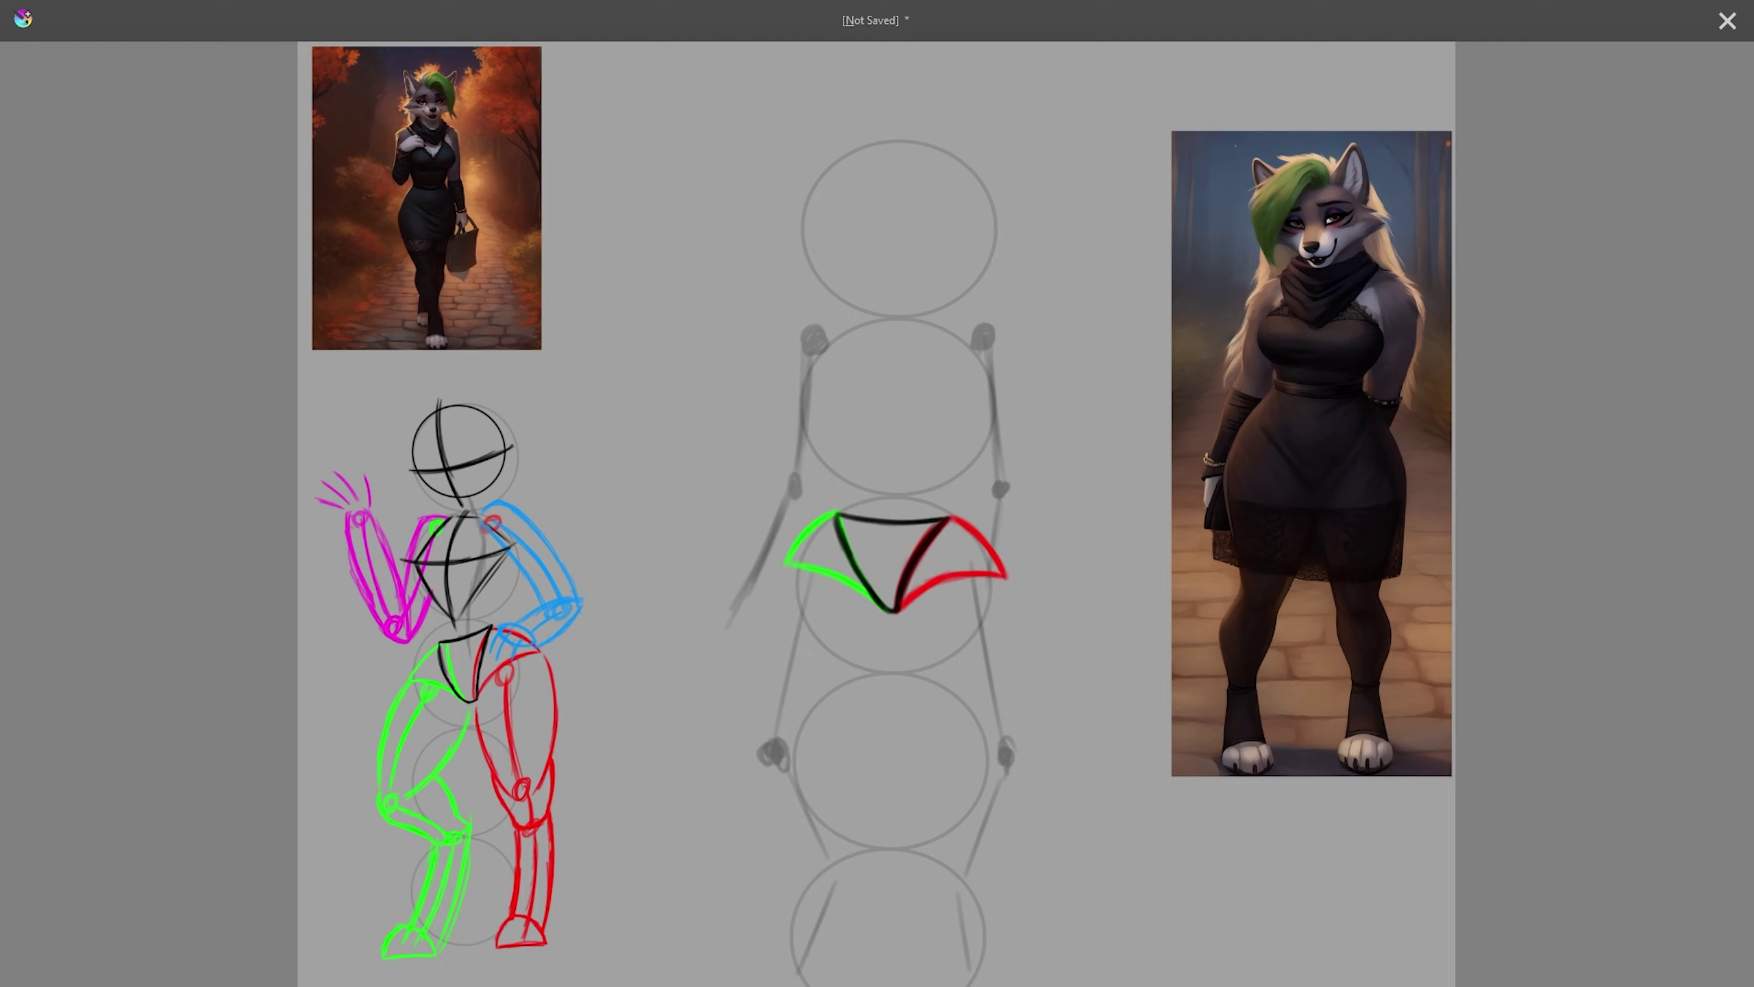
mouse_move(790, 565)
mouse_down()
mouse_move(750, 729)
mouse_move(880, 612)
mouse_up()
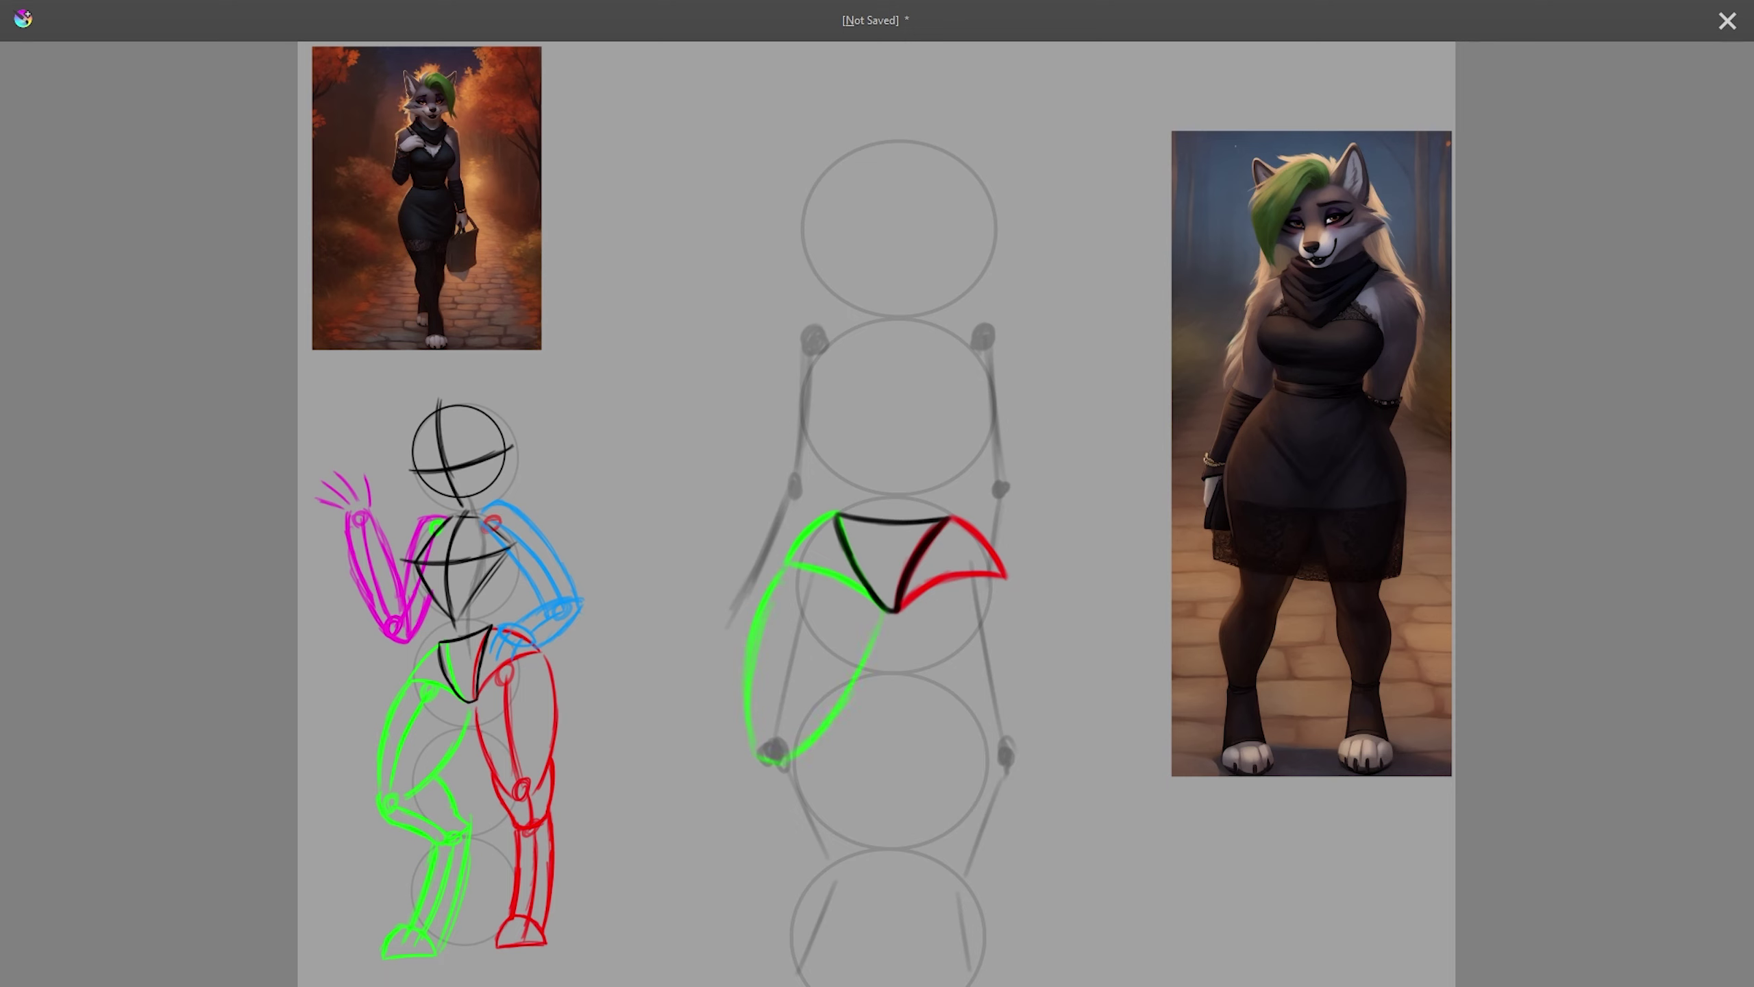
key(ctrl+z)
key(ctrl+z)
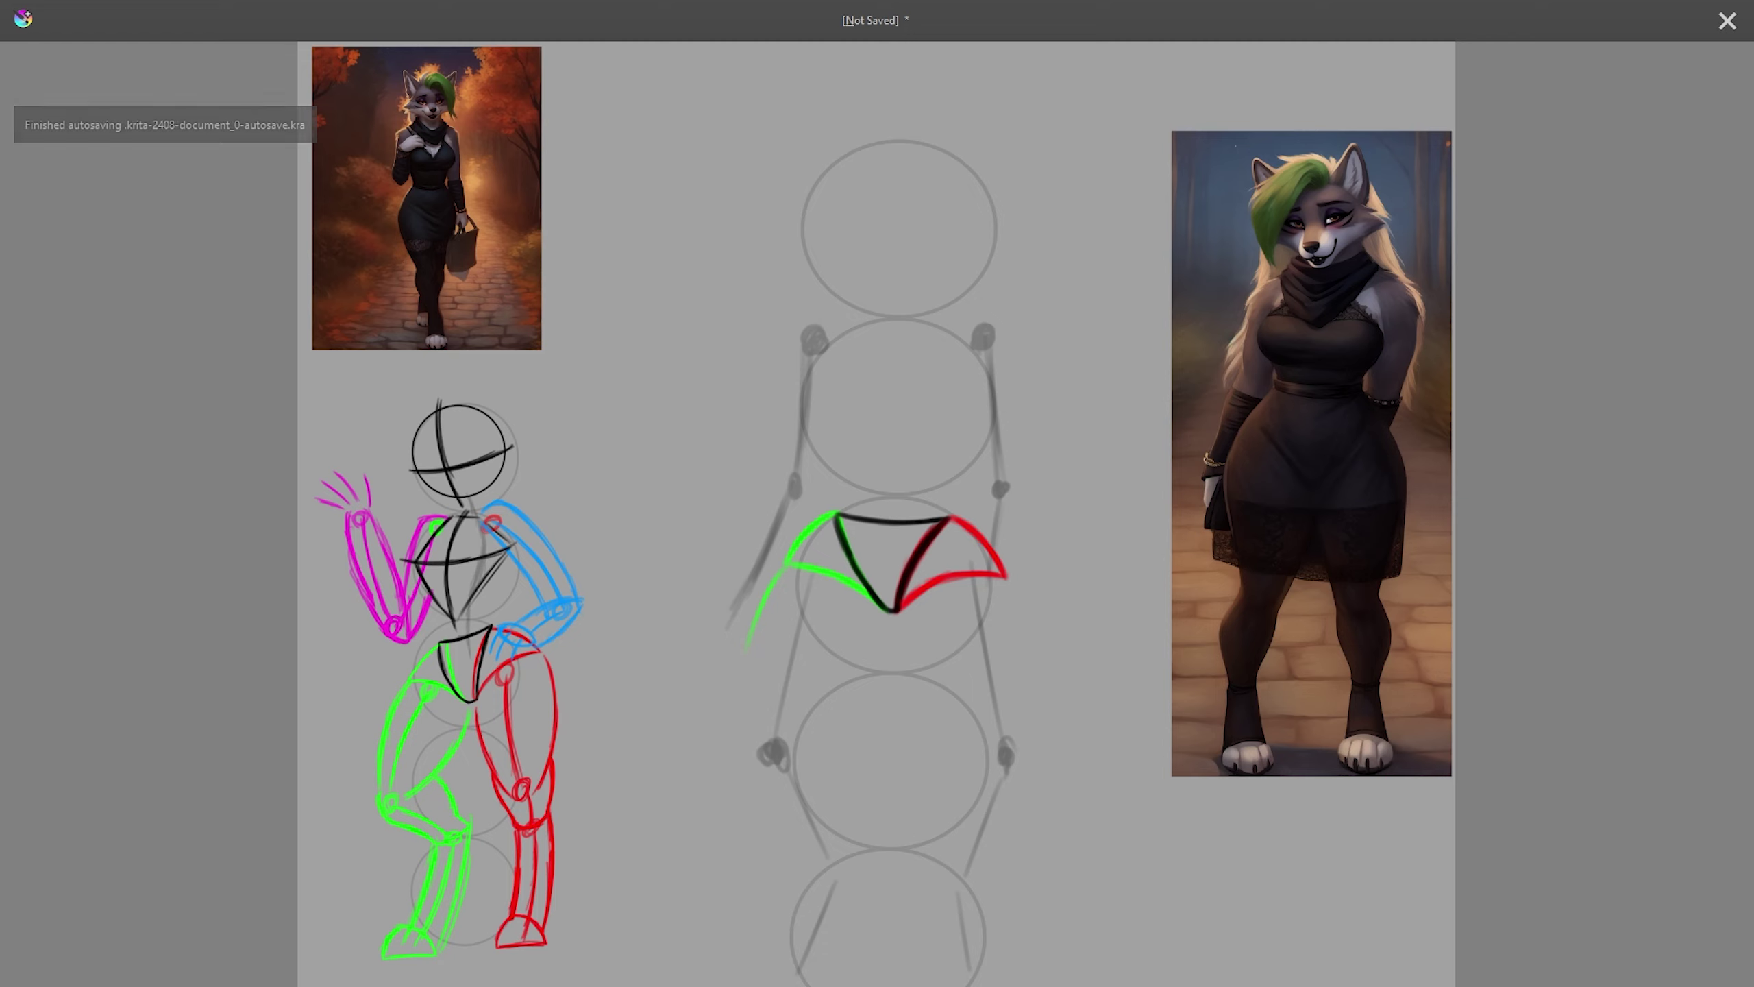
key(ctrl+z)
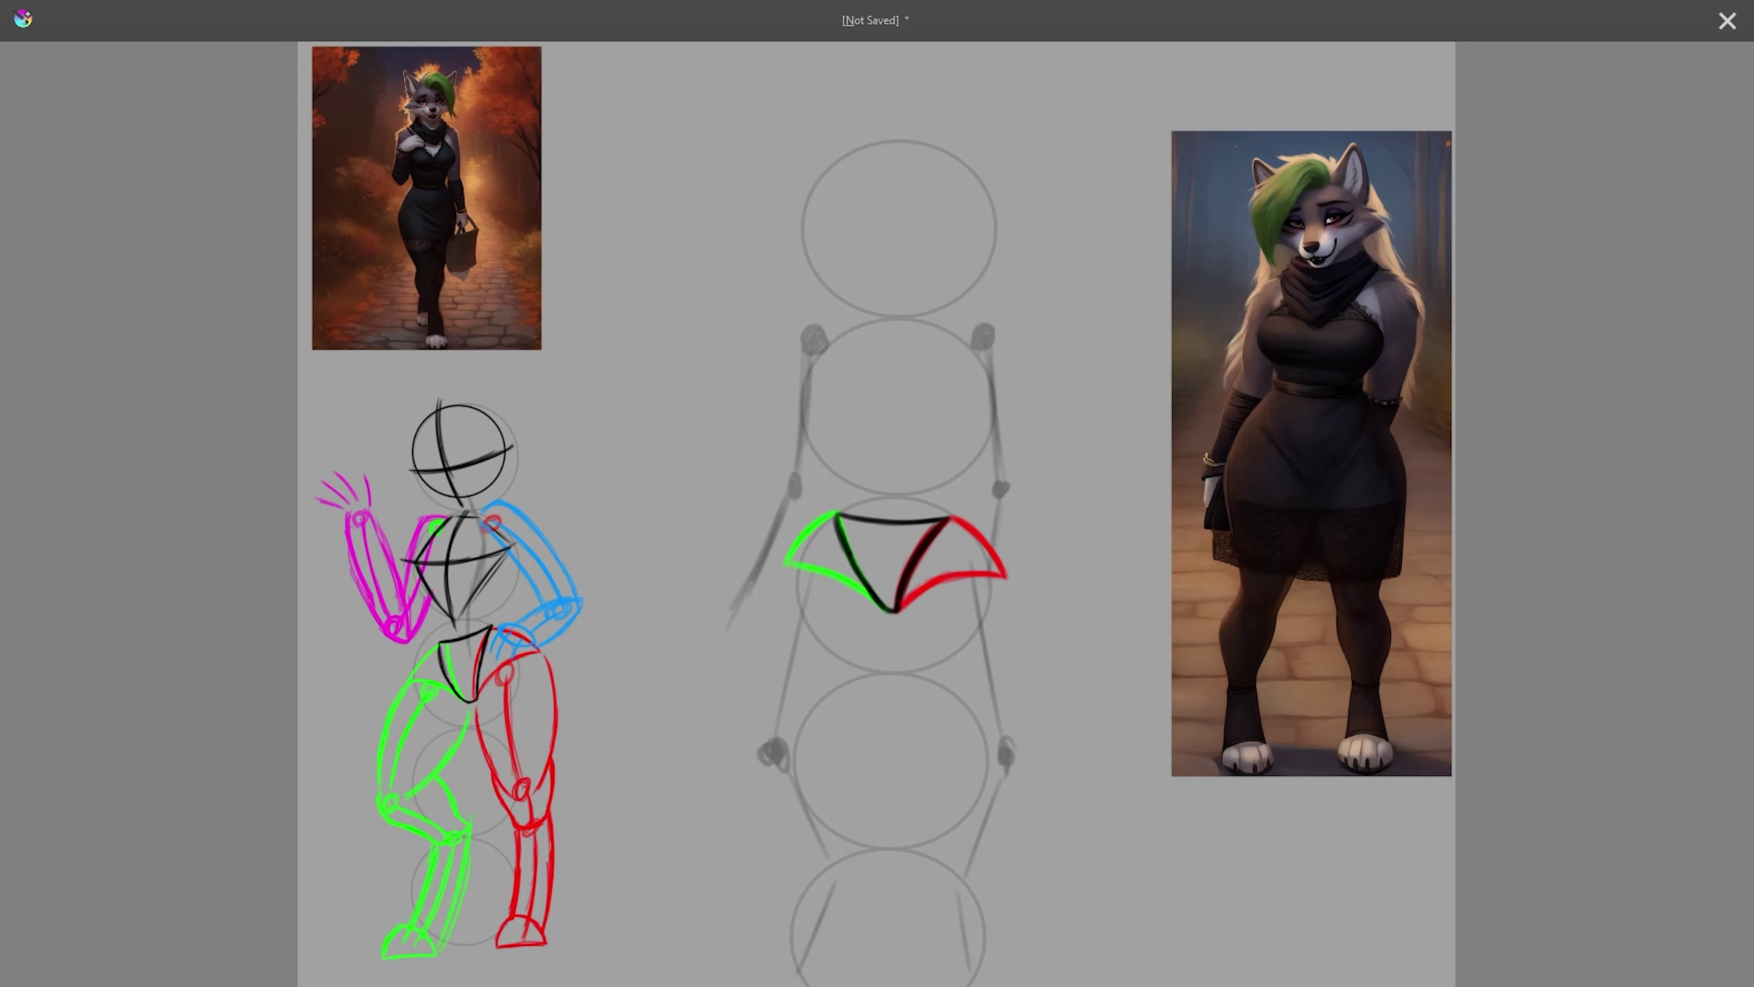
key(ctrl+z)
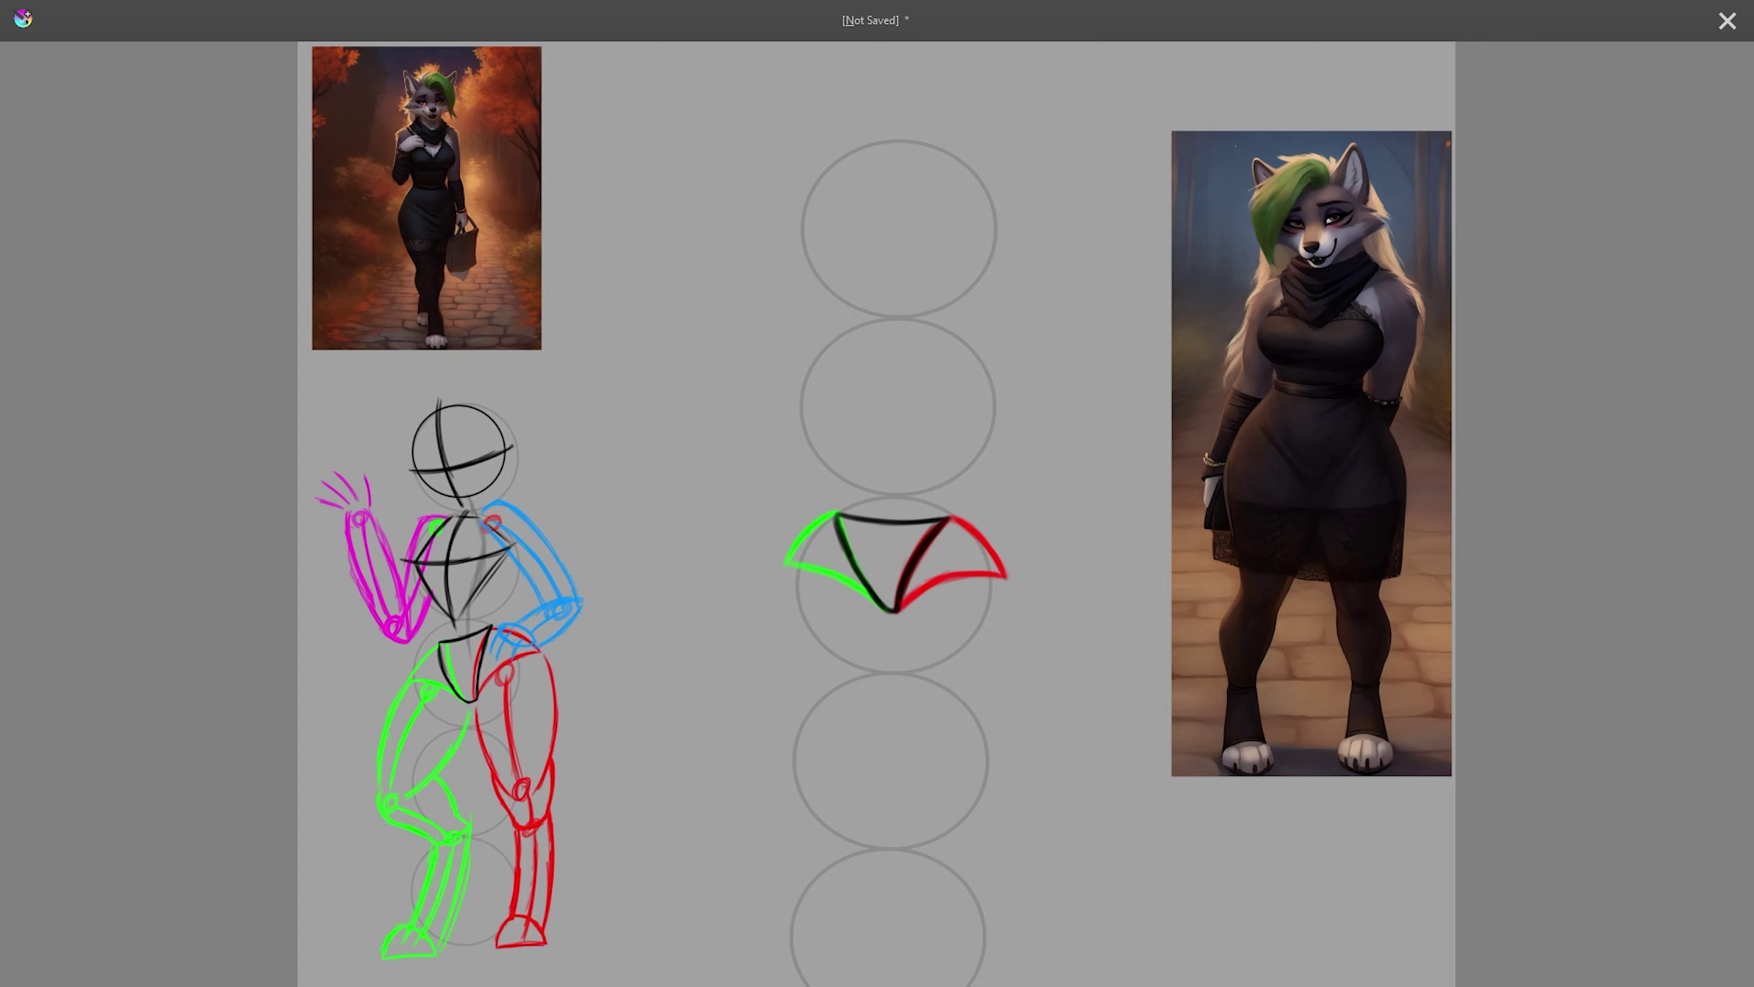
- Try green thigh lines below the pelvis, then remove them and clear the third-circle pelvis sketch
drag(787, 568, 777, 718)
drag(891, 618, 846, 724)
drag(769, 570, 760, 715)
key(ctrl+z)
key(ctrl+shift+z)
key(ctrl+z)
key(Delete)
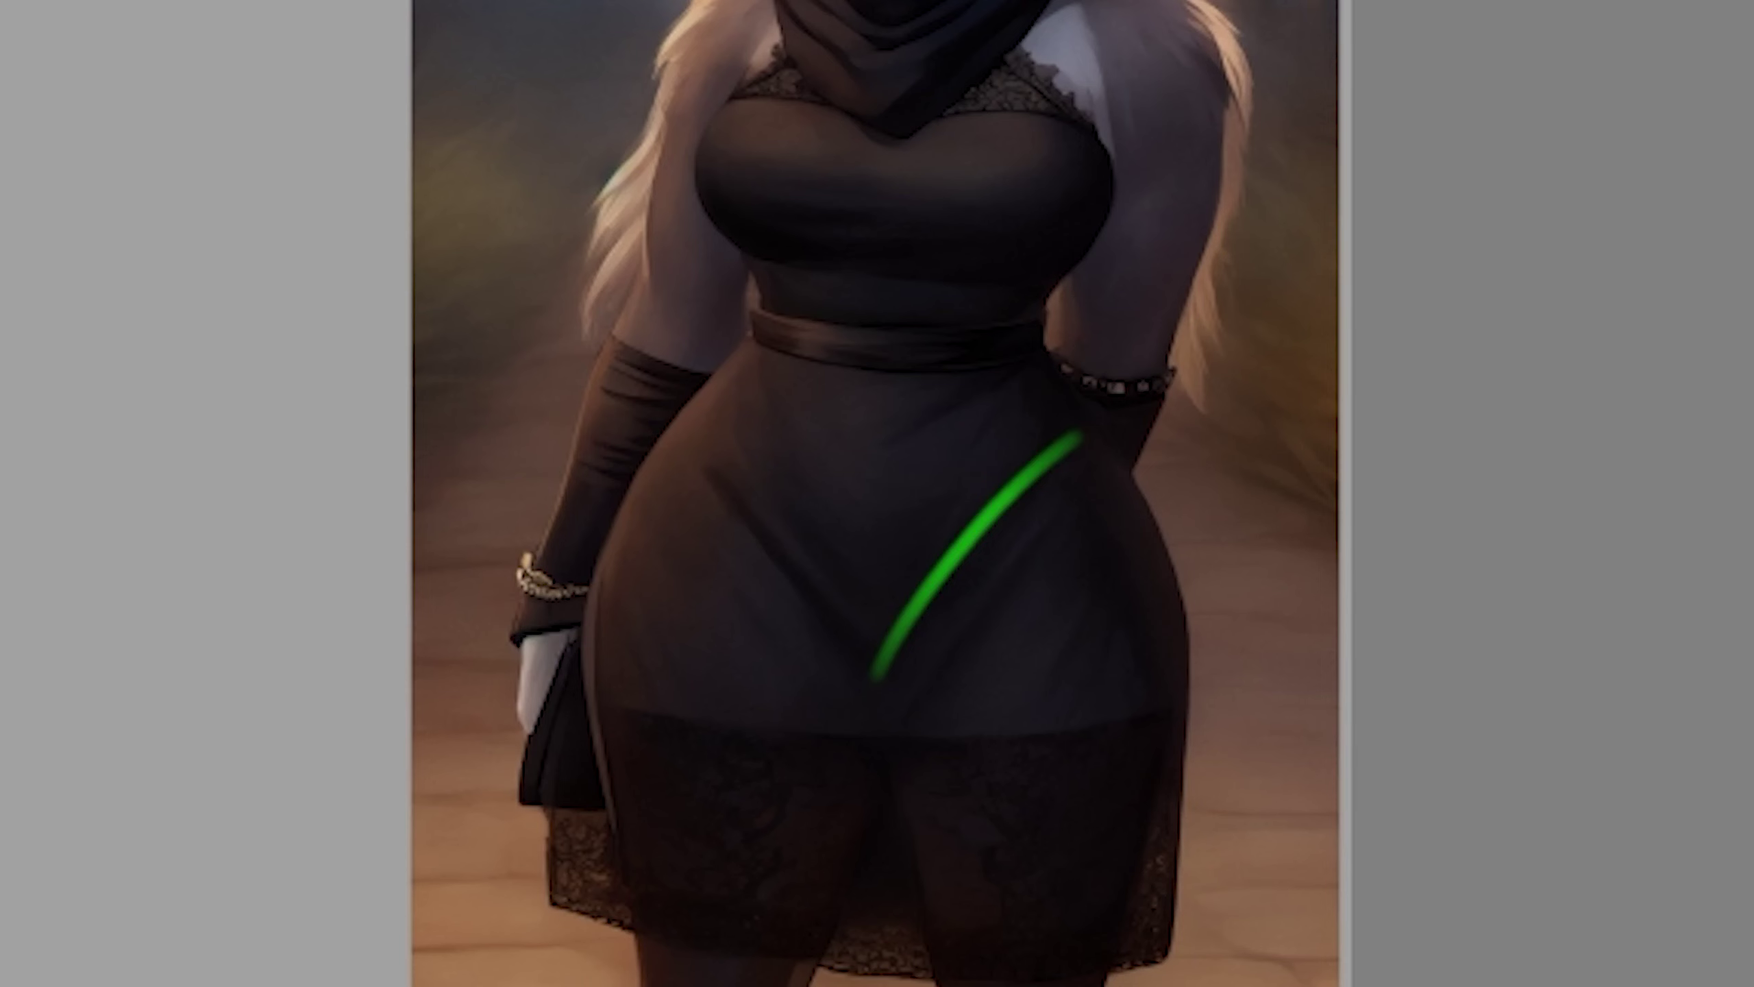
- On Paint Layer 14, outline the reference figure's hips as a green pelvis diamond
drag(714, 417, 851, 625)
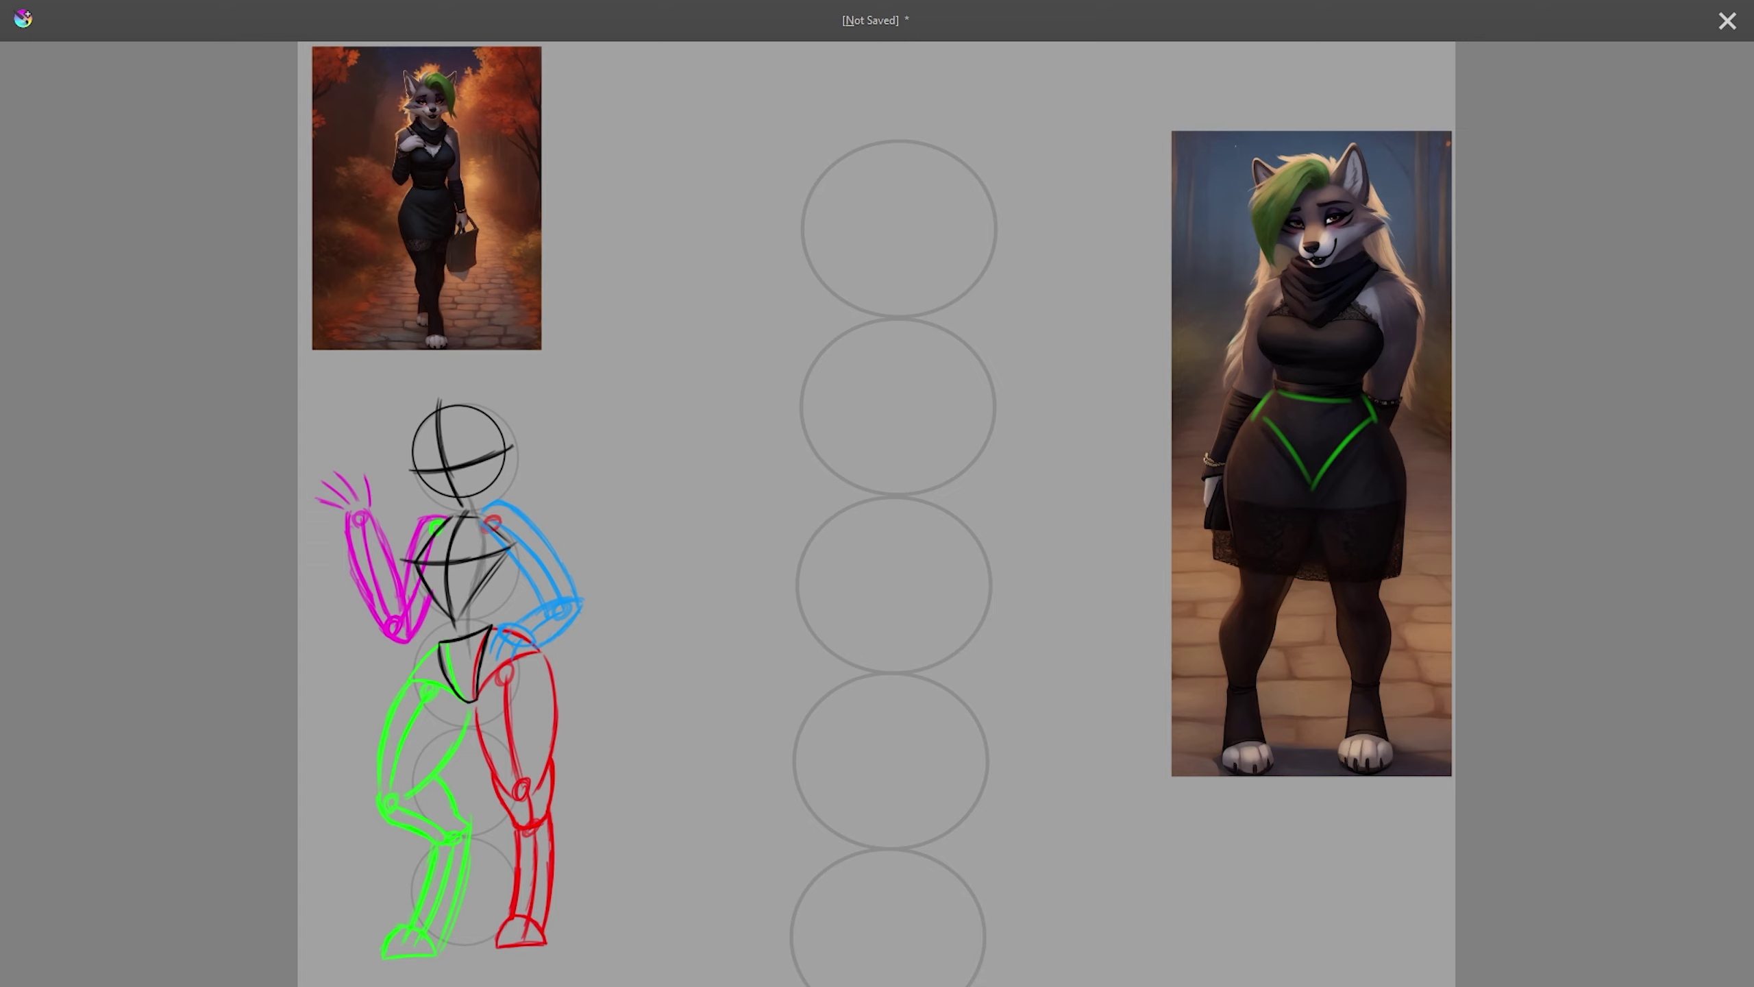
key(shift+Delete)
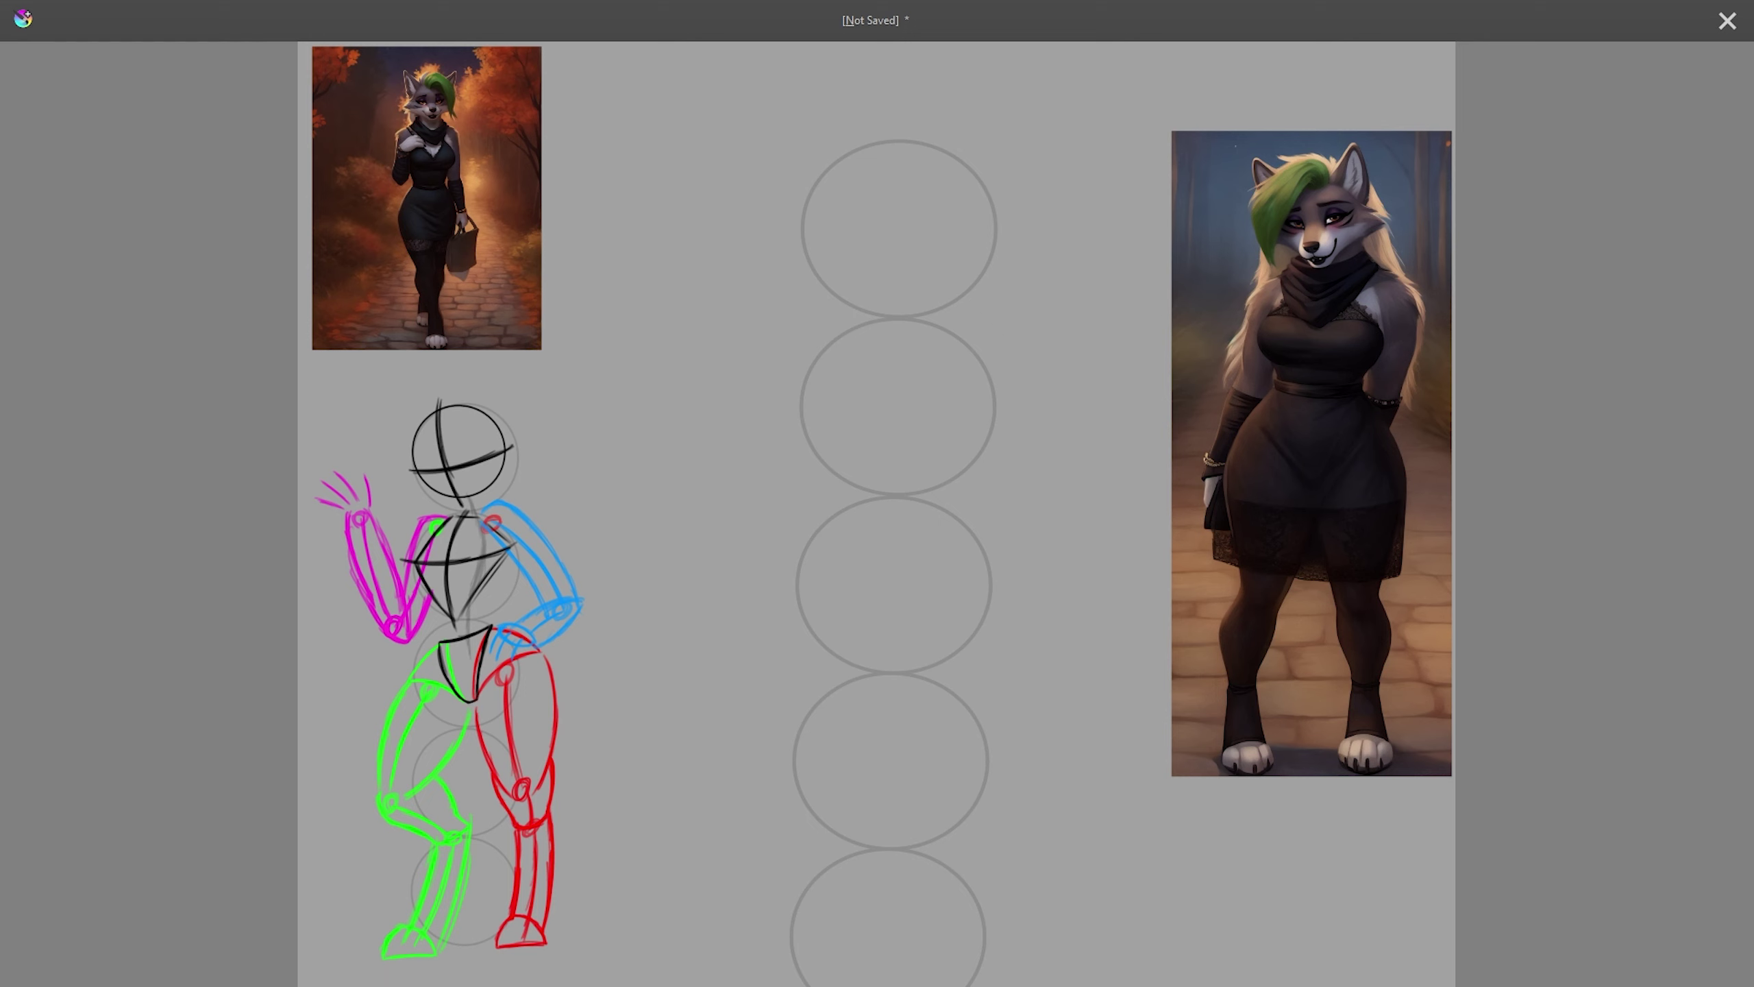
key(Insert)
drag(1378, 408, 1316, 496)
drag(1250, 408, 1319, 495)
drag(1359, 389, 1378, 411)
mouse_move(1273, 387)
mouse_down()
mouse_move(1253, 410)
mouse_move(1359, 391)
mouse_up()
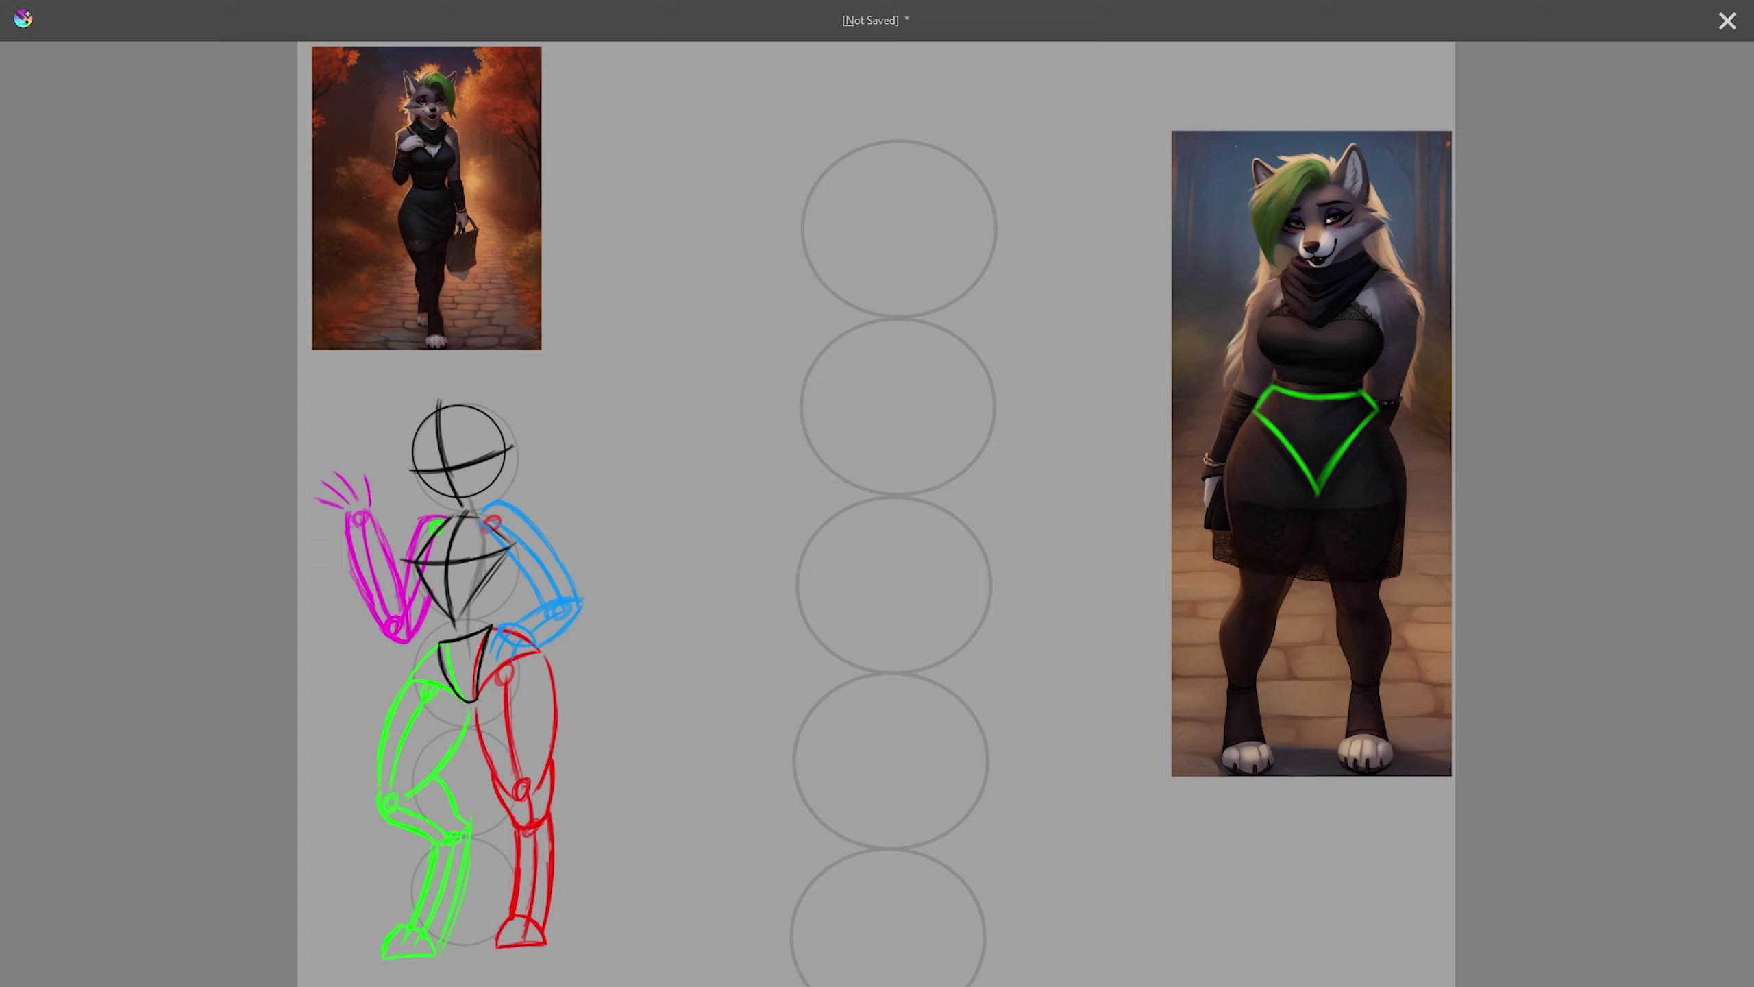
- Draw a dark V-shaped pelvis wedge with a top edge in the third circle, erasing stray strokes
drag(971, 534, 886, 629)
drag(925, 570, 886, 666)
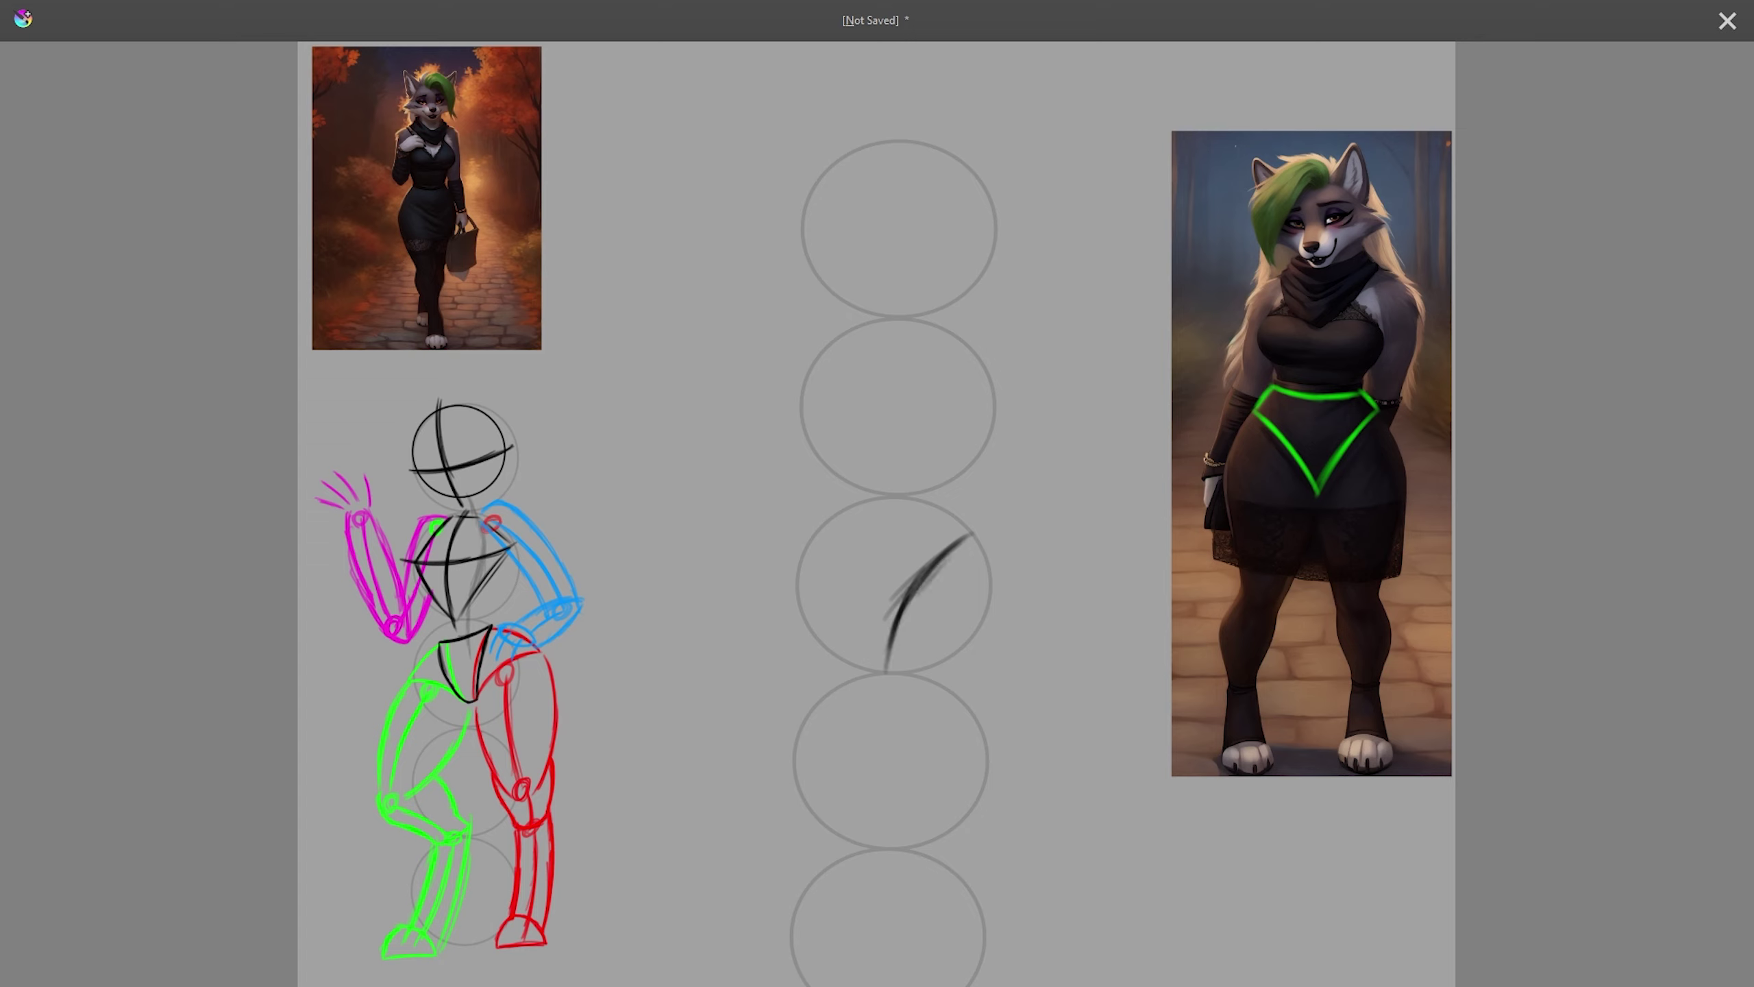
key(ctrl+z)
key(ctrl+z)
key(ctrl+z)
key(ctrl+z)
key(ctrl+z)
key(ctrl+z)
key(ctrl+z)
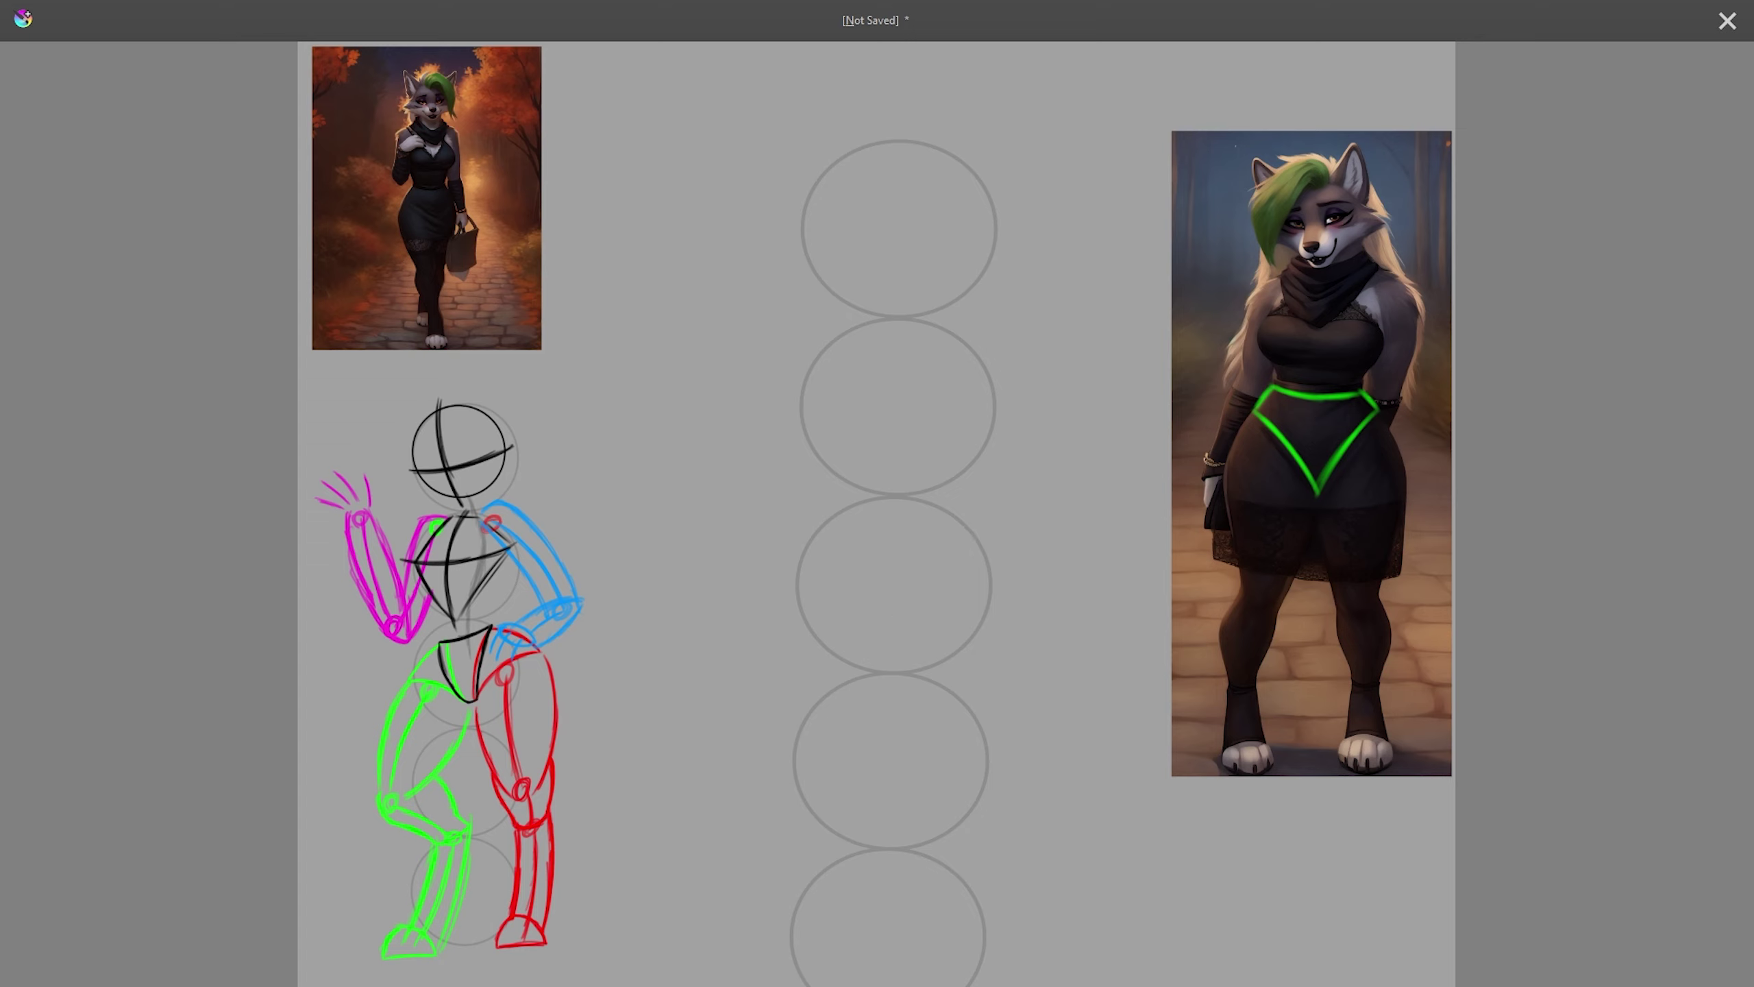
mouse_move(991, 529)
mouse_down()
mouse_move(889, 664)
mouse_move(801, 527)
mouse_up()
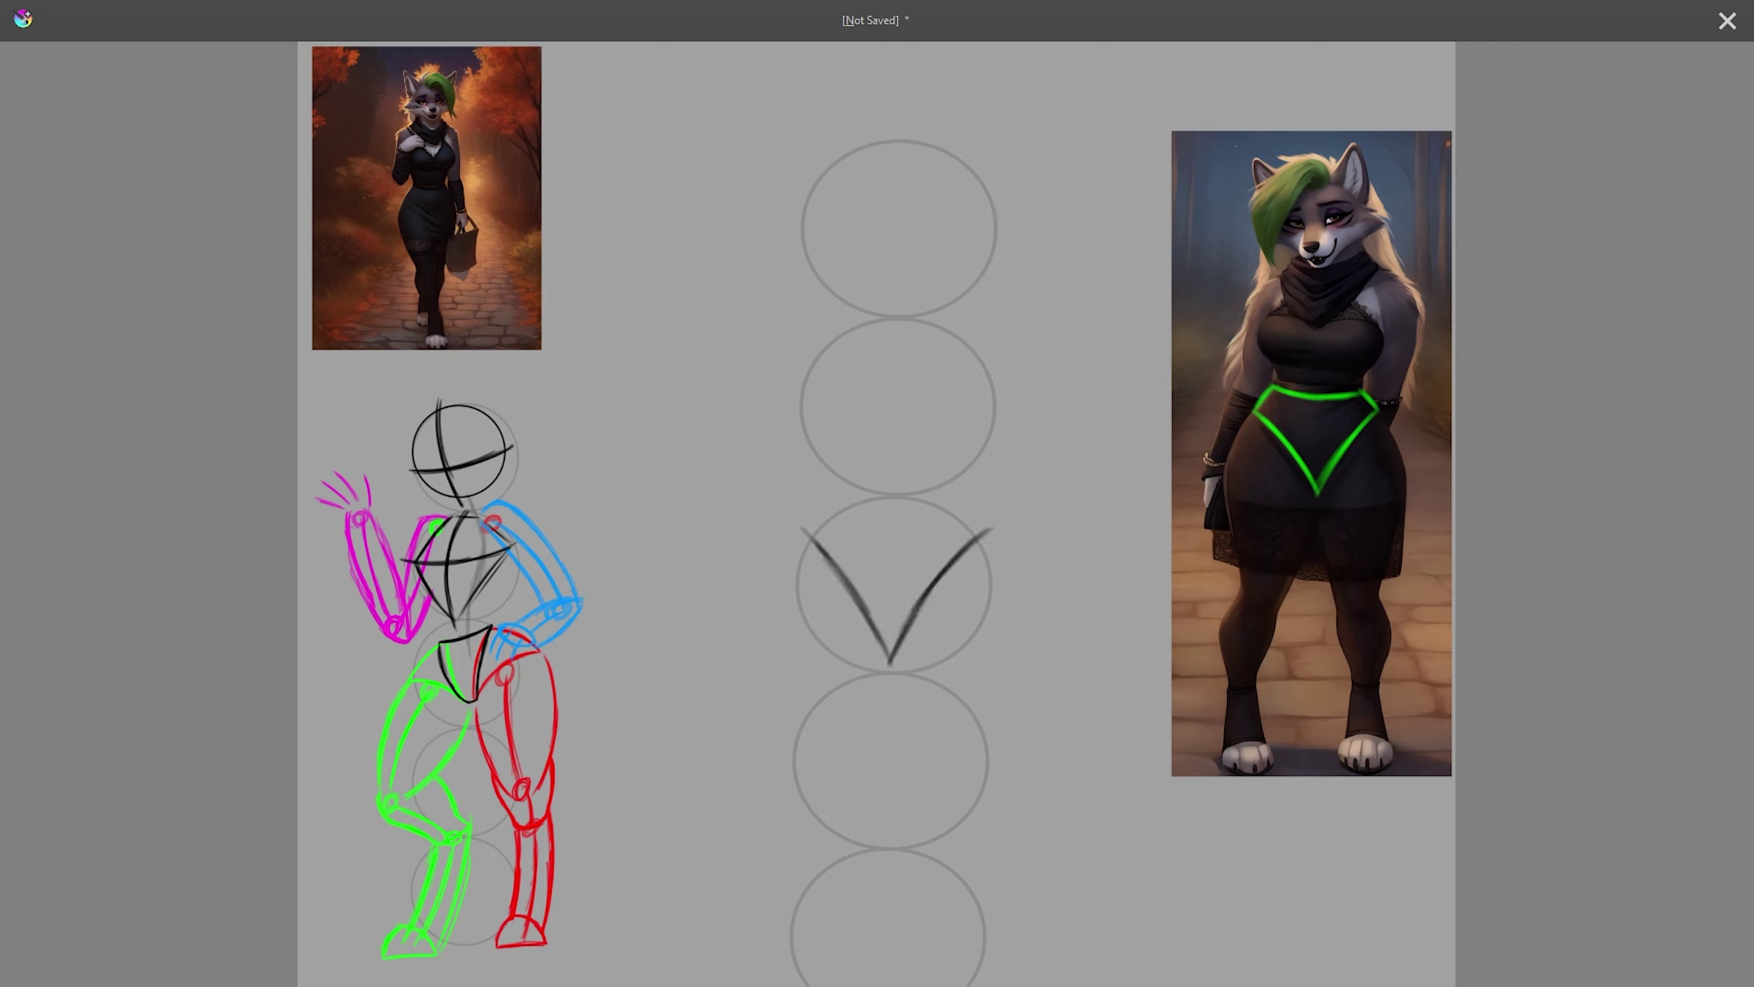
mouse_move(954, 494)
mouse_down()
mouse_move(824, 484)
mouse_move(794, 523)
mouse_move(992, 527)
mouse_up()
drag(890, 495, 894, 514)
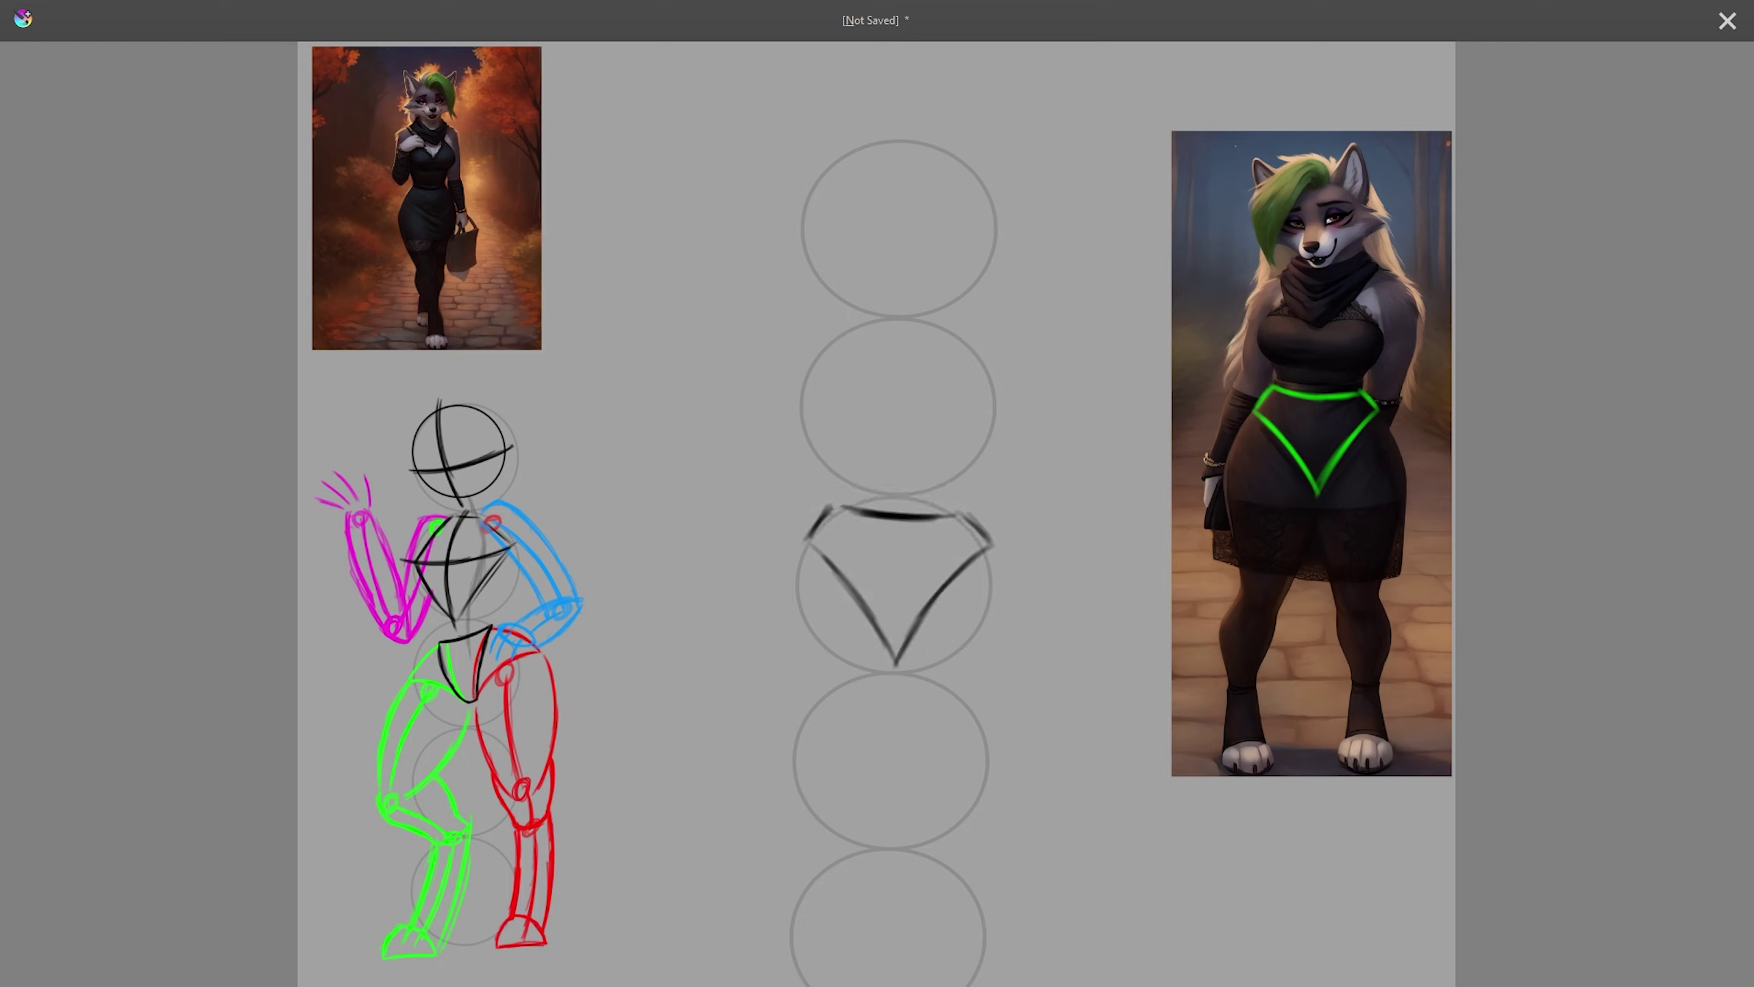
drag(831, 507, 805, 545)
mouse_move(959, 513)
mouse_down()
mouse_move(990, 545)
mouse_move(839, 515)
mouse_up()
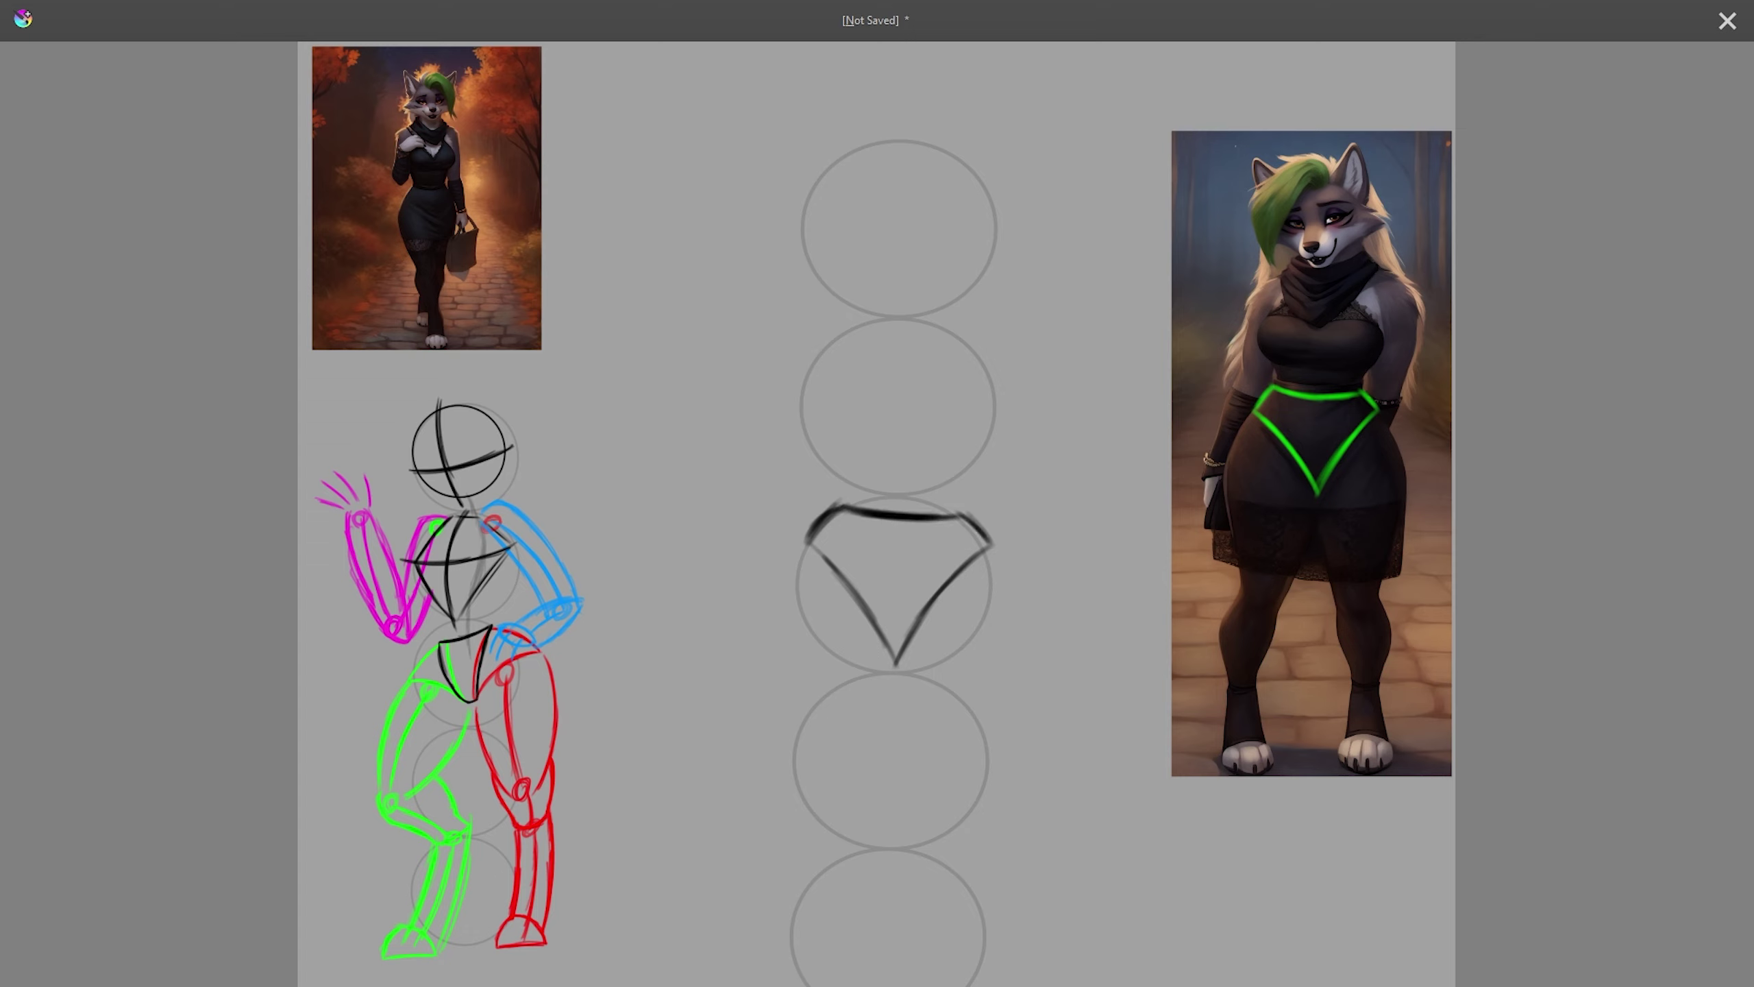
- Darken the pelvis wedge's V-shaped lower edges
drag(990, 544, 896, 662)
drag(893, 658, 810, 545)
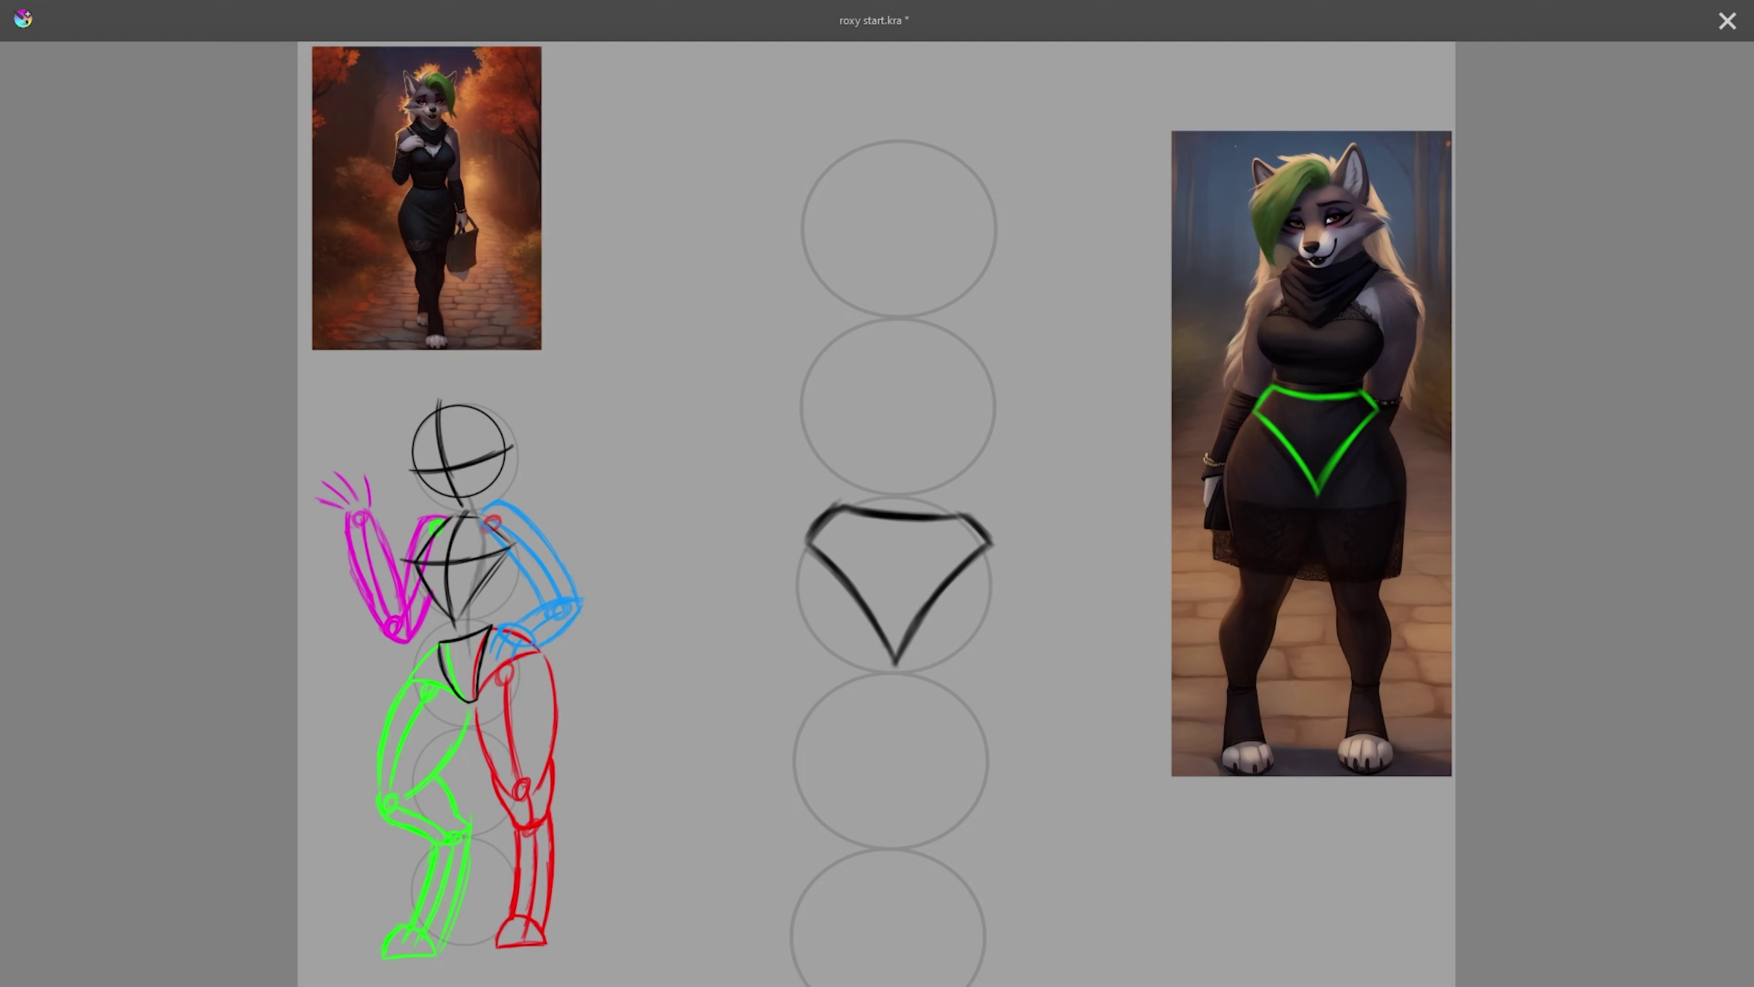
- On Paint Layer 16, circle the reference figure's knees, ankles and feet in green
key(Insert)
drag(1266, 580, 1351, 584)
drag(1241, 676, 1239, 677)
drag(1367, 676, 1369, 738)
drag(1243, 743, 1247, 745)
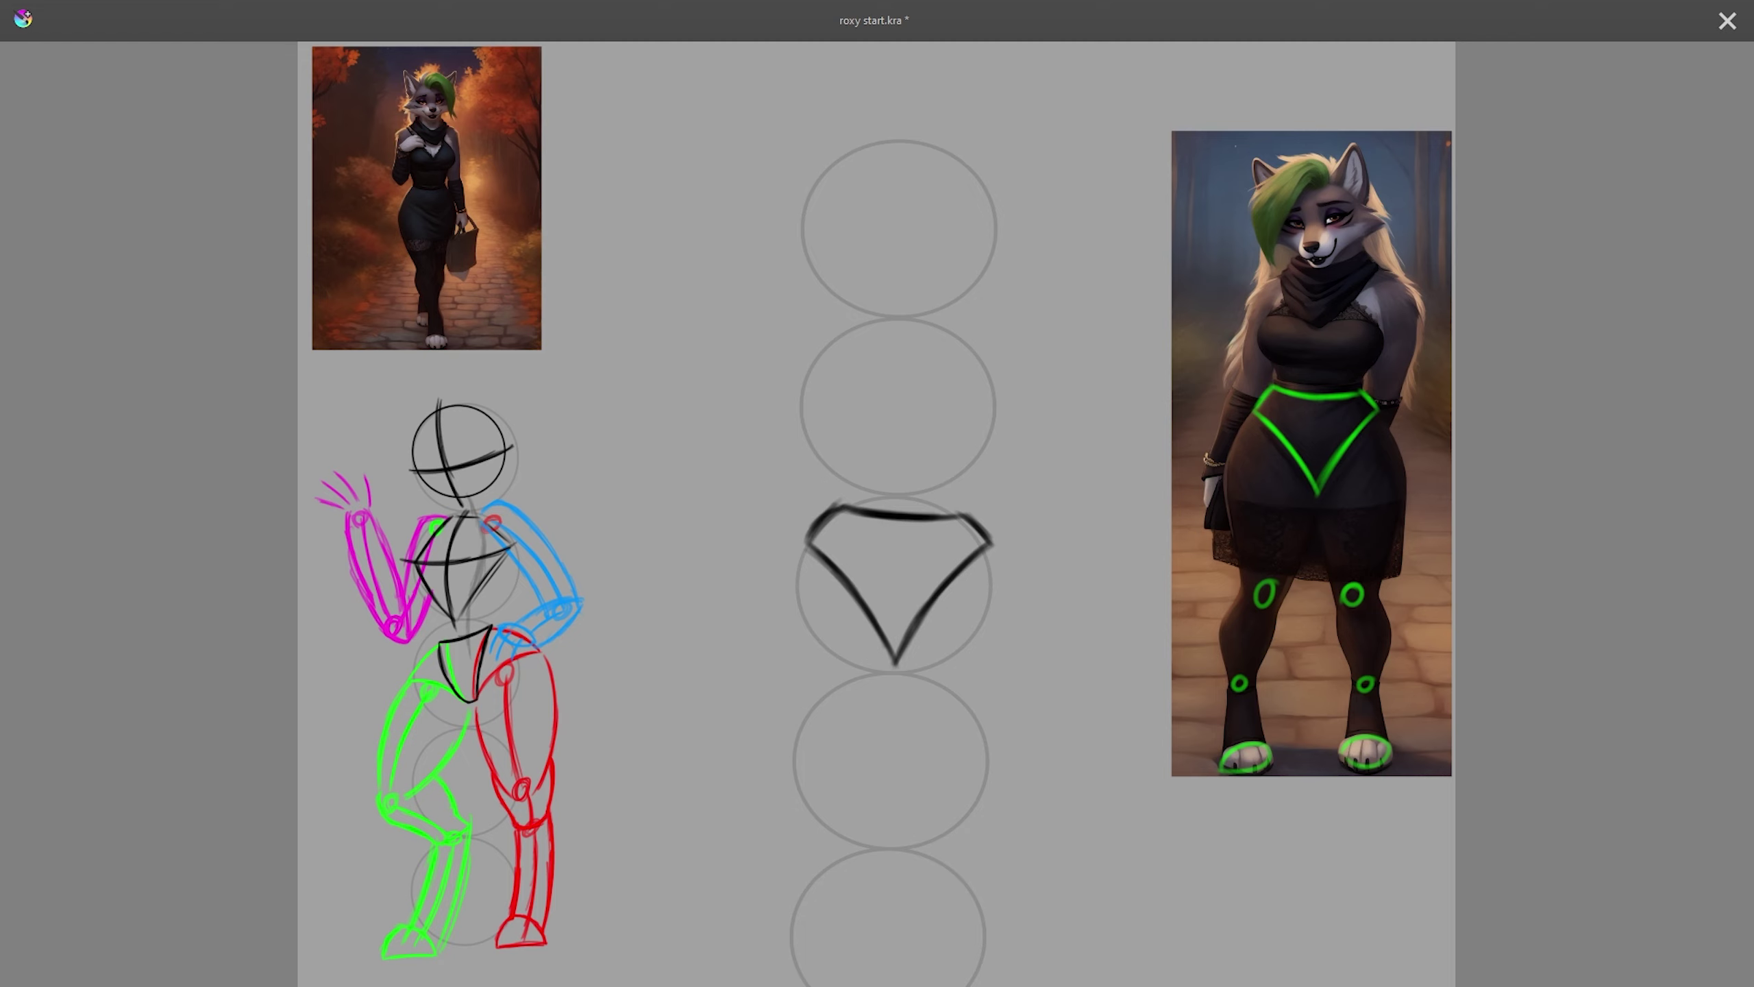
- Trace the reference figure's thighs, the left in red and the right in cyan
key(Insert)
drag(1255, 413, 1249, 577)
drag(1315, 487, 1285, 579)
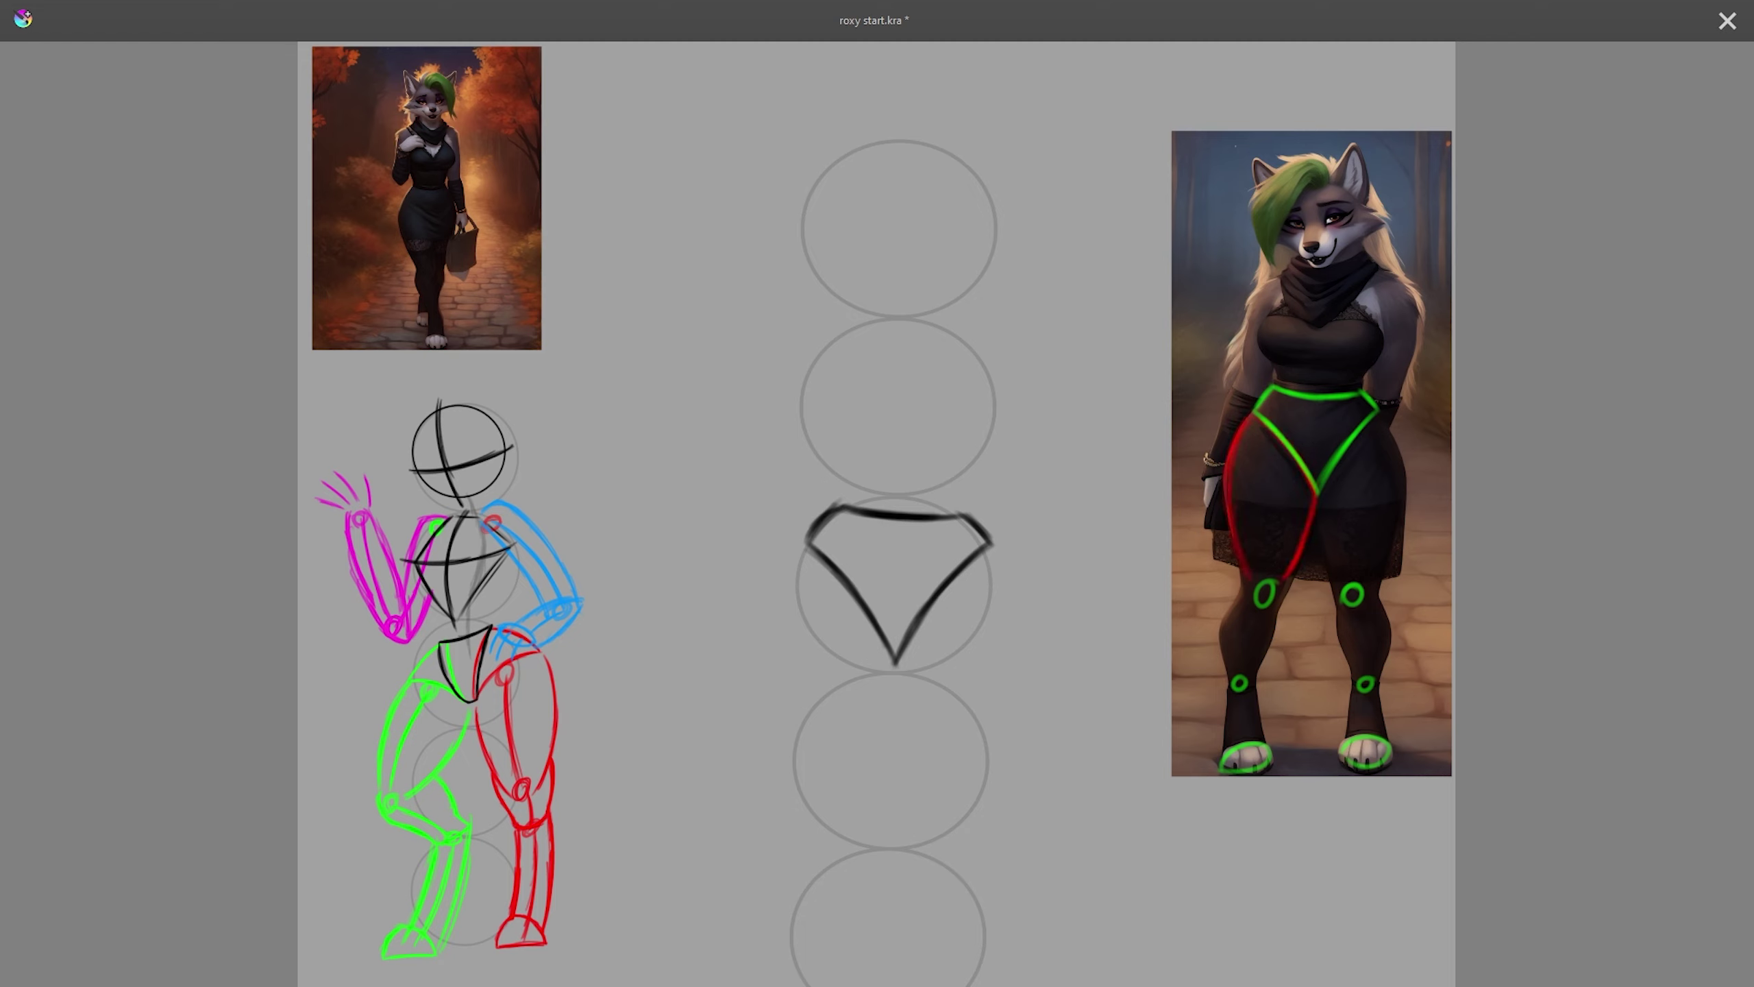
drag(1379, 409, 1373, 587)
mouse_move(1315, 494)
mouse_down()
mouse_move(1338, 591)
mouse_move(1248, 678)
mouse_up()
- Trace both calves, shins and ankles in red and cyan, then strengthen the thigh lines
drag(1254, 607, 1222, 676)
drag(1373, 600, 1358, 684)
mouse_move(1389, 599)
mouse_down()
mouse_move(1369, 735)
mouse_move(1348, 741)
mouse_up()
drag(1378, 681, 1387, 743)
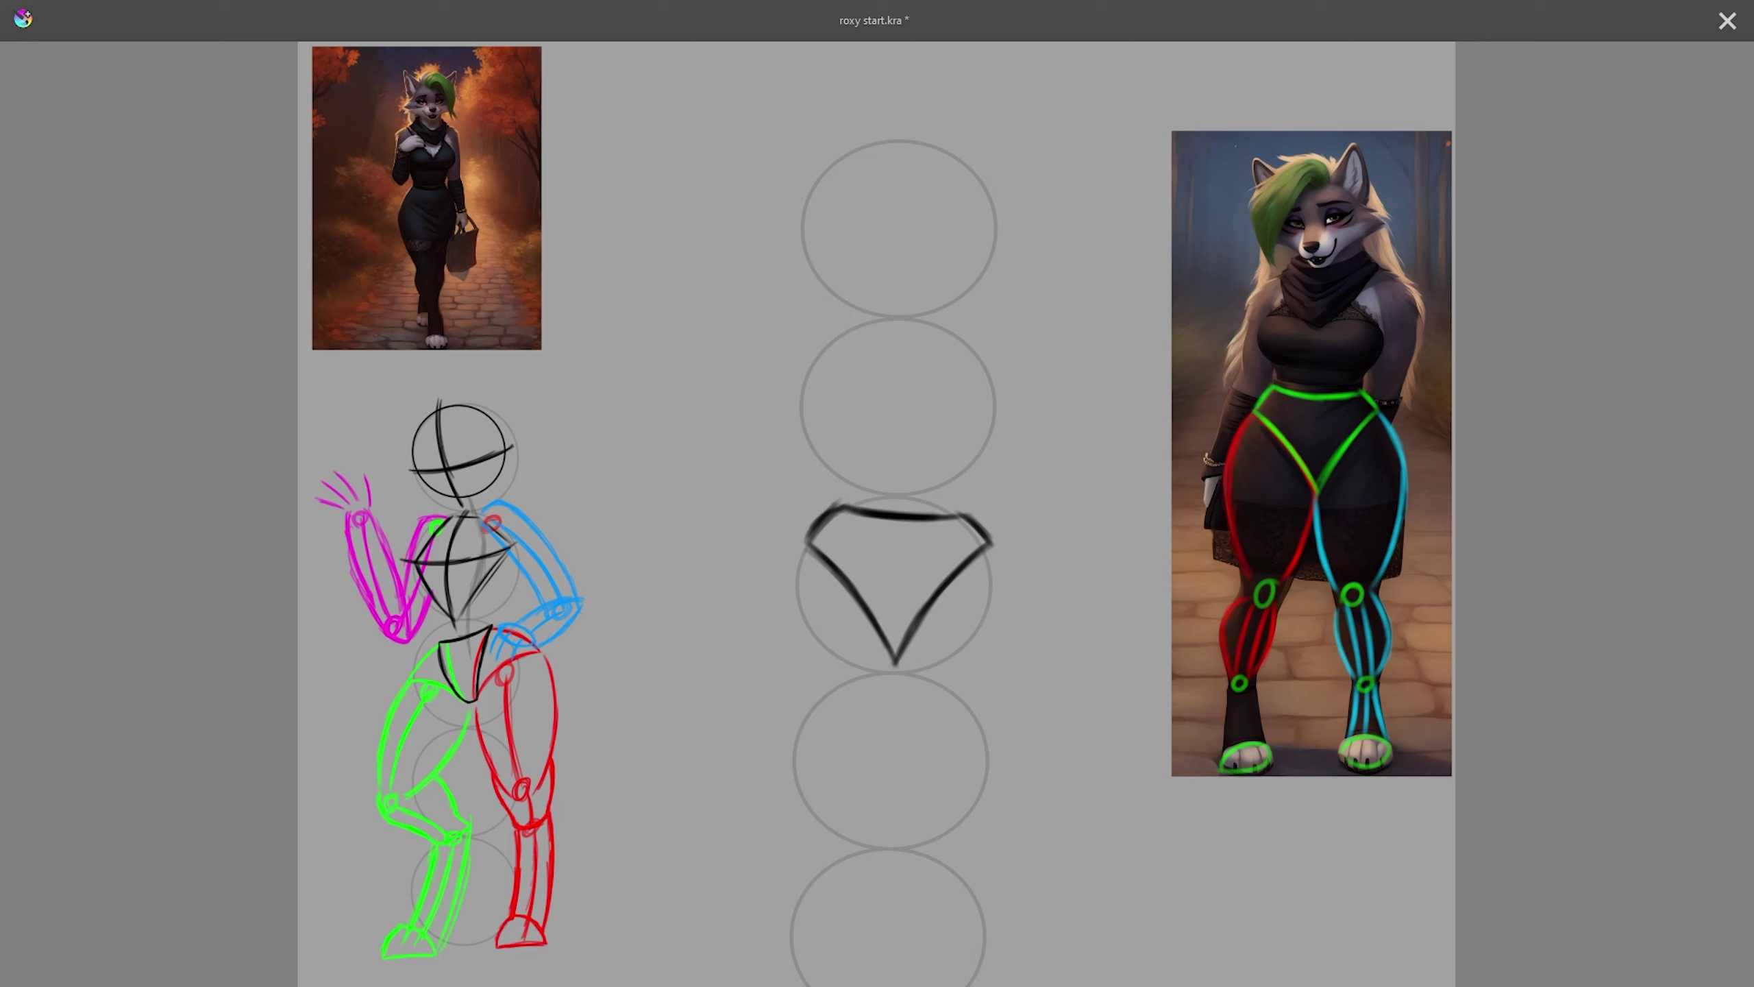
drag(1240, 684, 1250, 742)
drag(1228, 687, 1225, 753)
drag(1275, 442, 1269, 573)
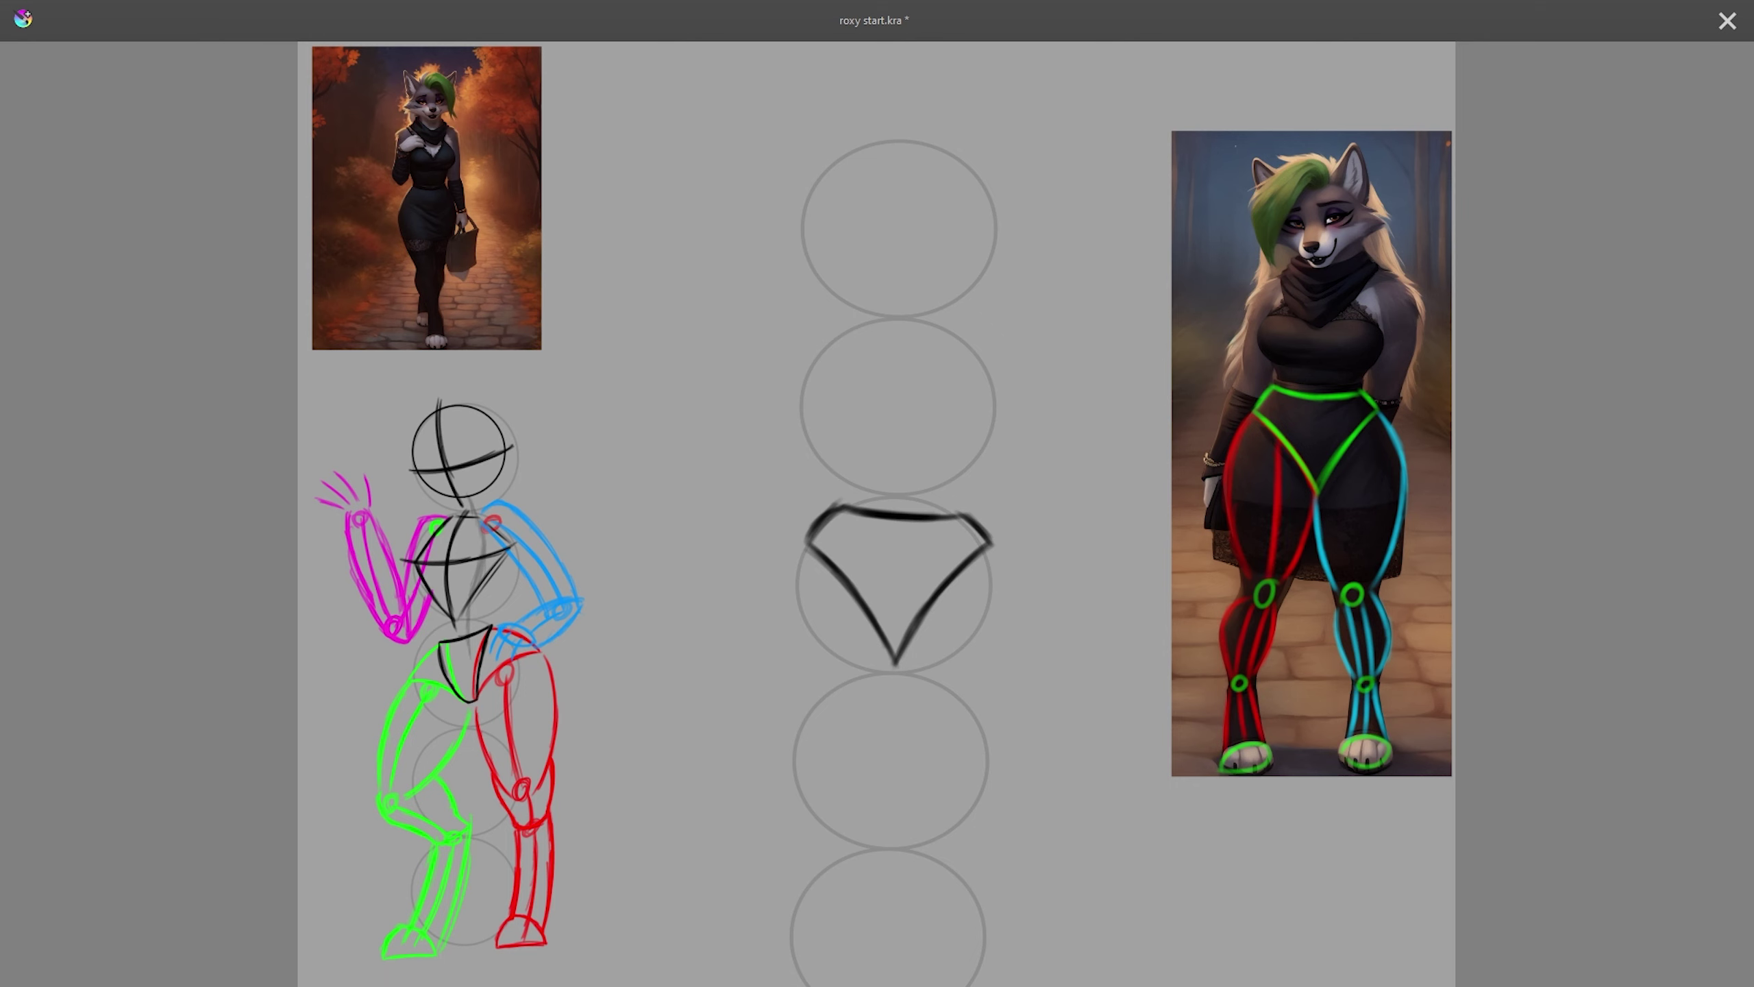
drag(1350, 442, 1352, 584)
key(ctrl+h)
key(ctrl+h)
- Restore the full workspace and zoom in on the armature figure's torso
key(Tab)
drag(903, 942, 745, 942)
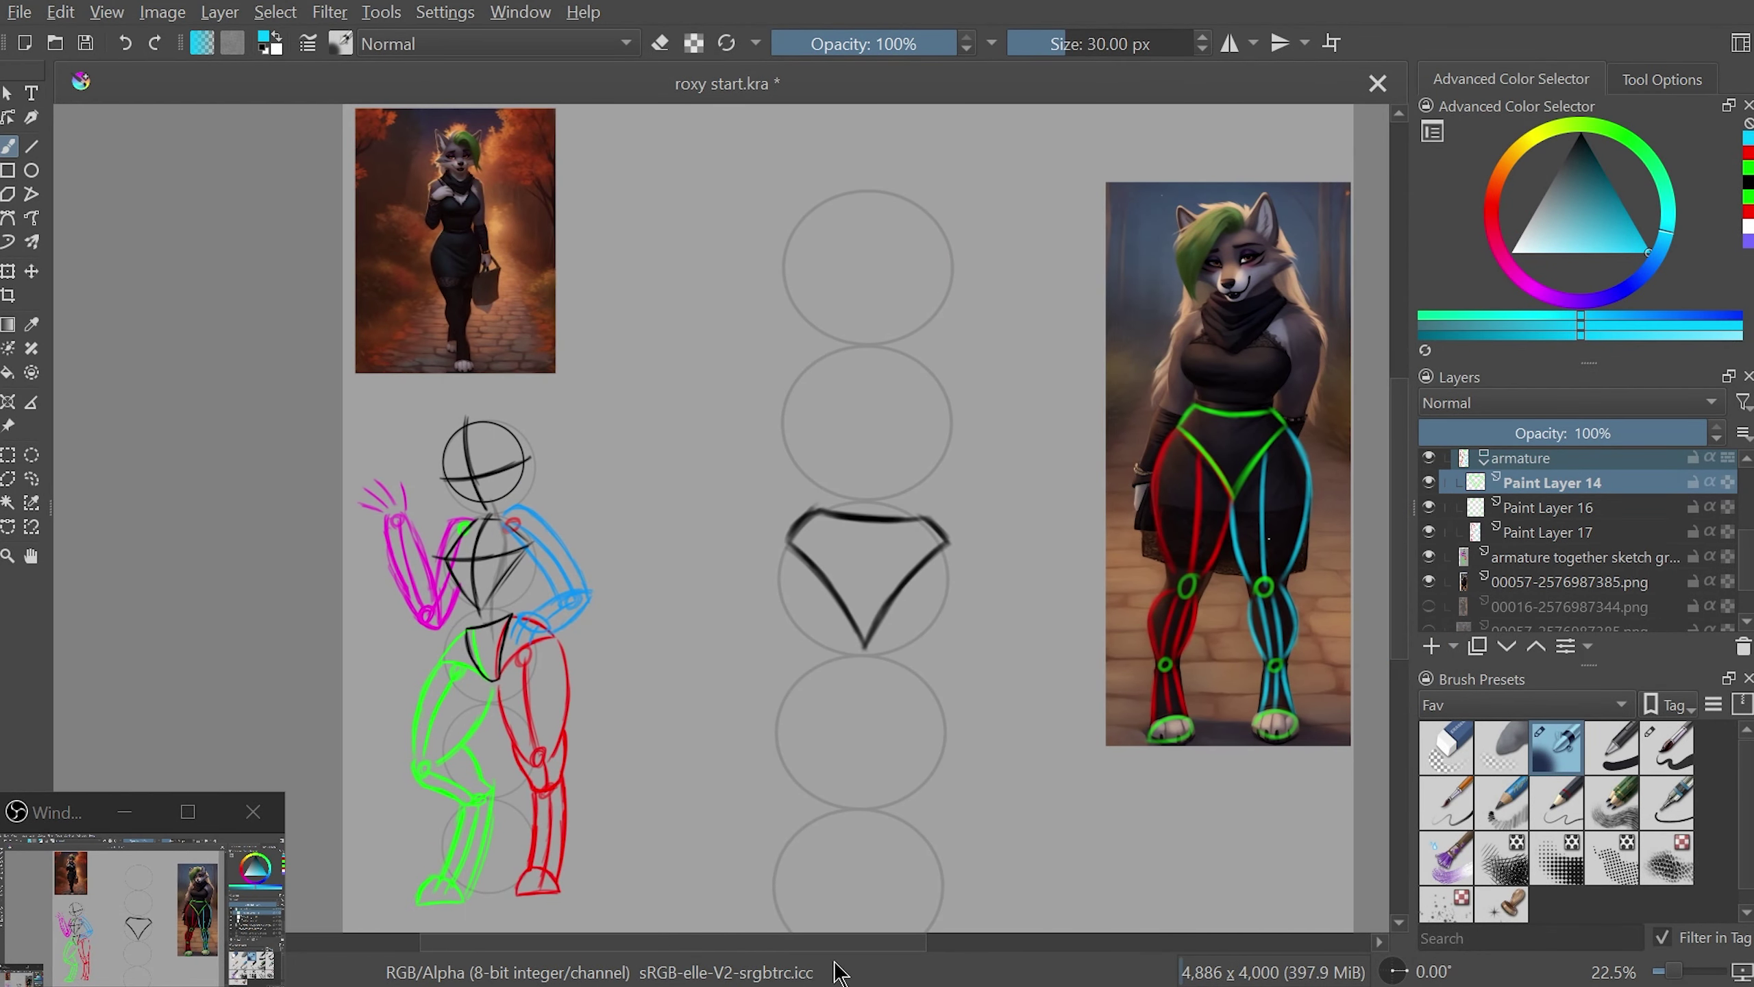
scroll(1036, 484, down, 1)
key(plus)
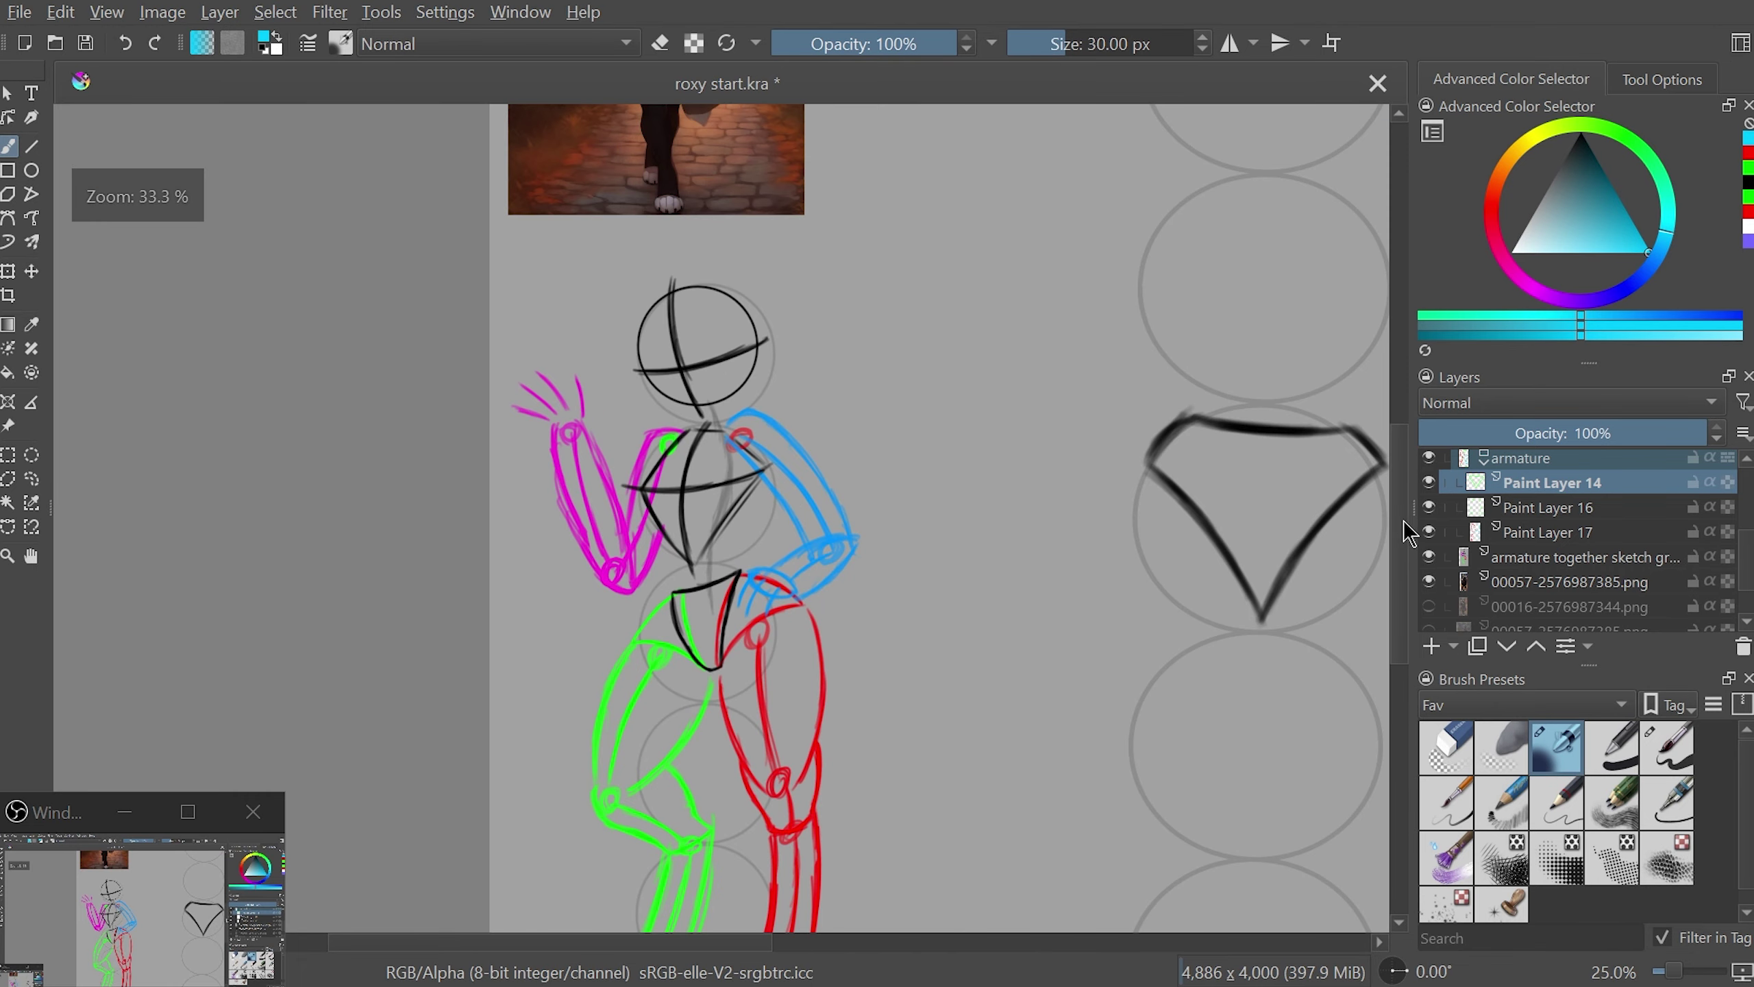
key(plus)
key(plus)
scroll(1409, 601, down, 3)
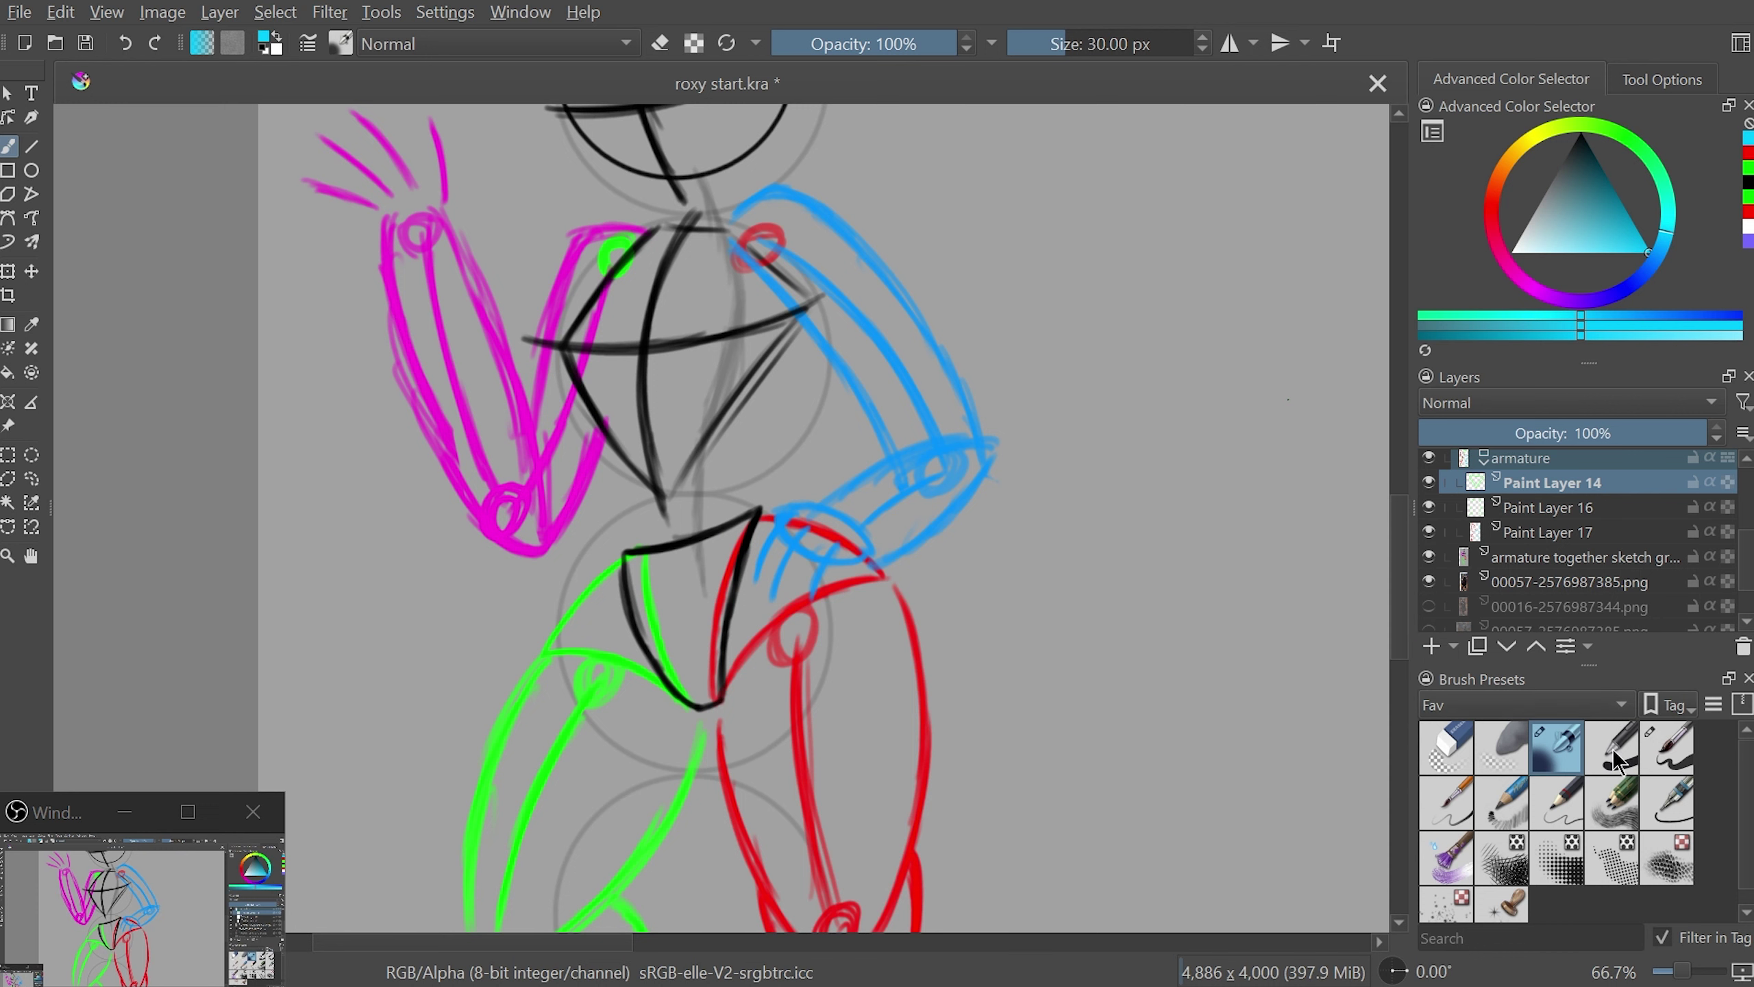
- Paint magenta-violet strokes over the pelvis, rotating the canvas to check them
click(1550, 304)
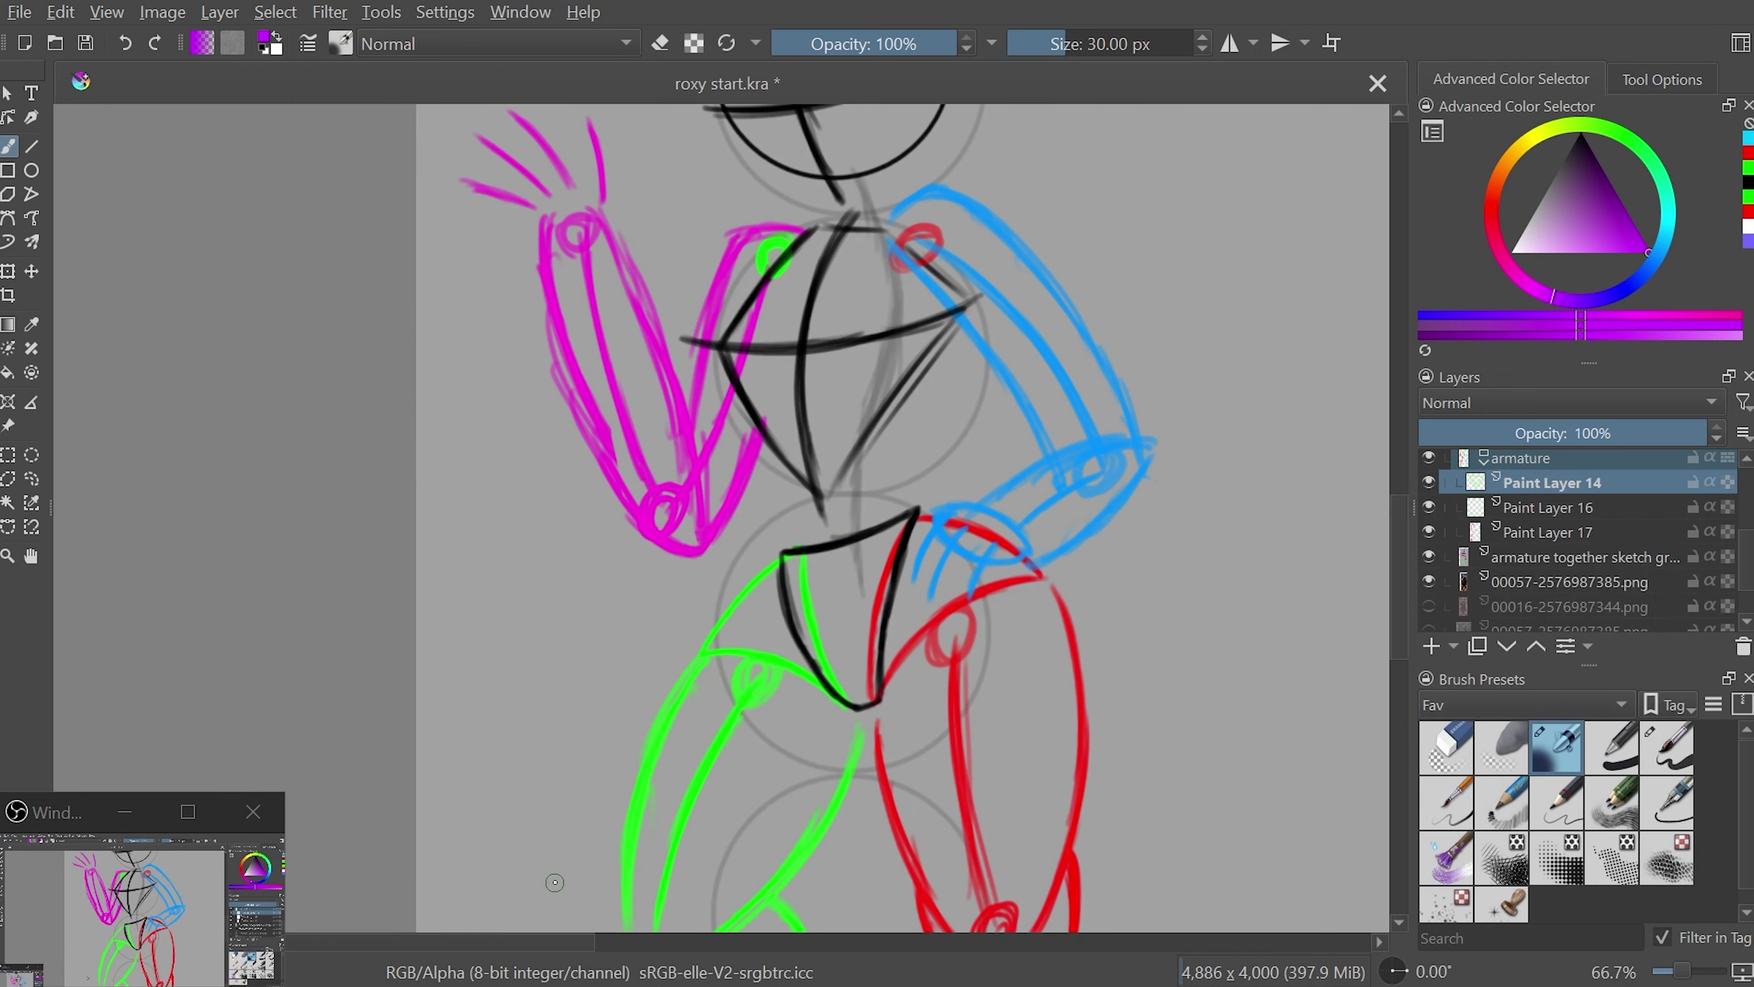
drag(1206, 697, 1189, 619)
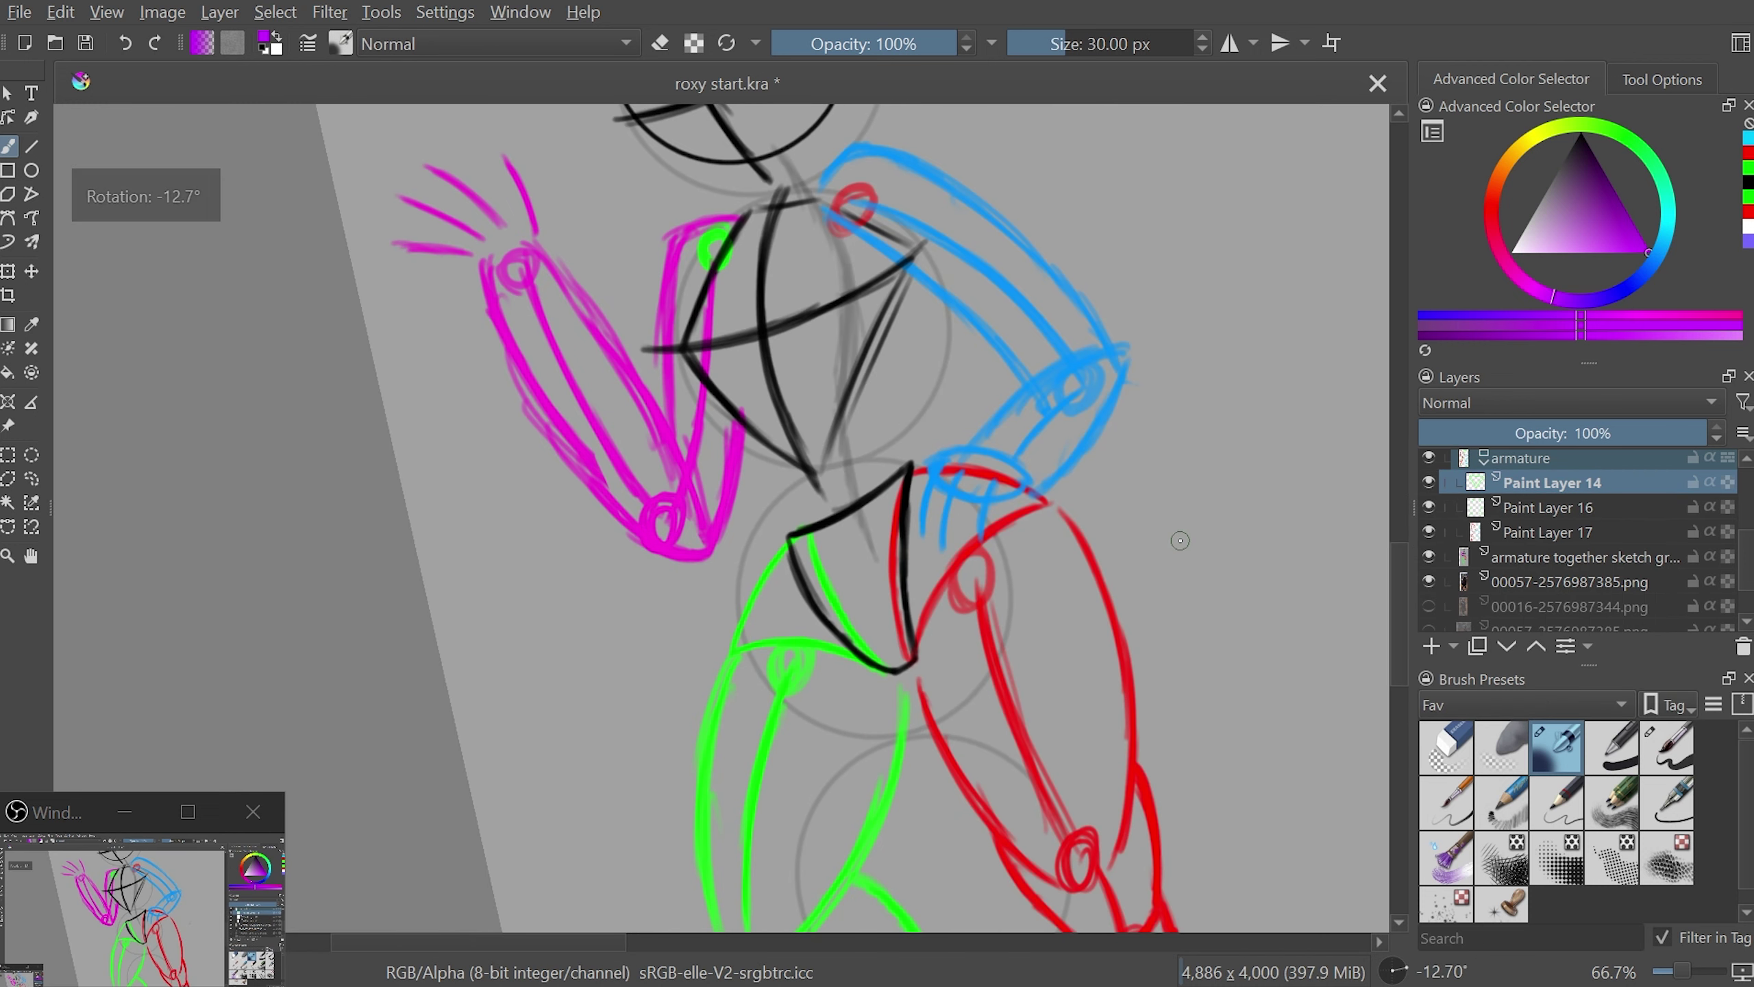
drag(1036, 494, 891, 636)
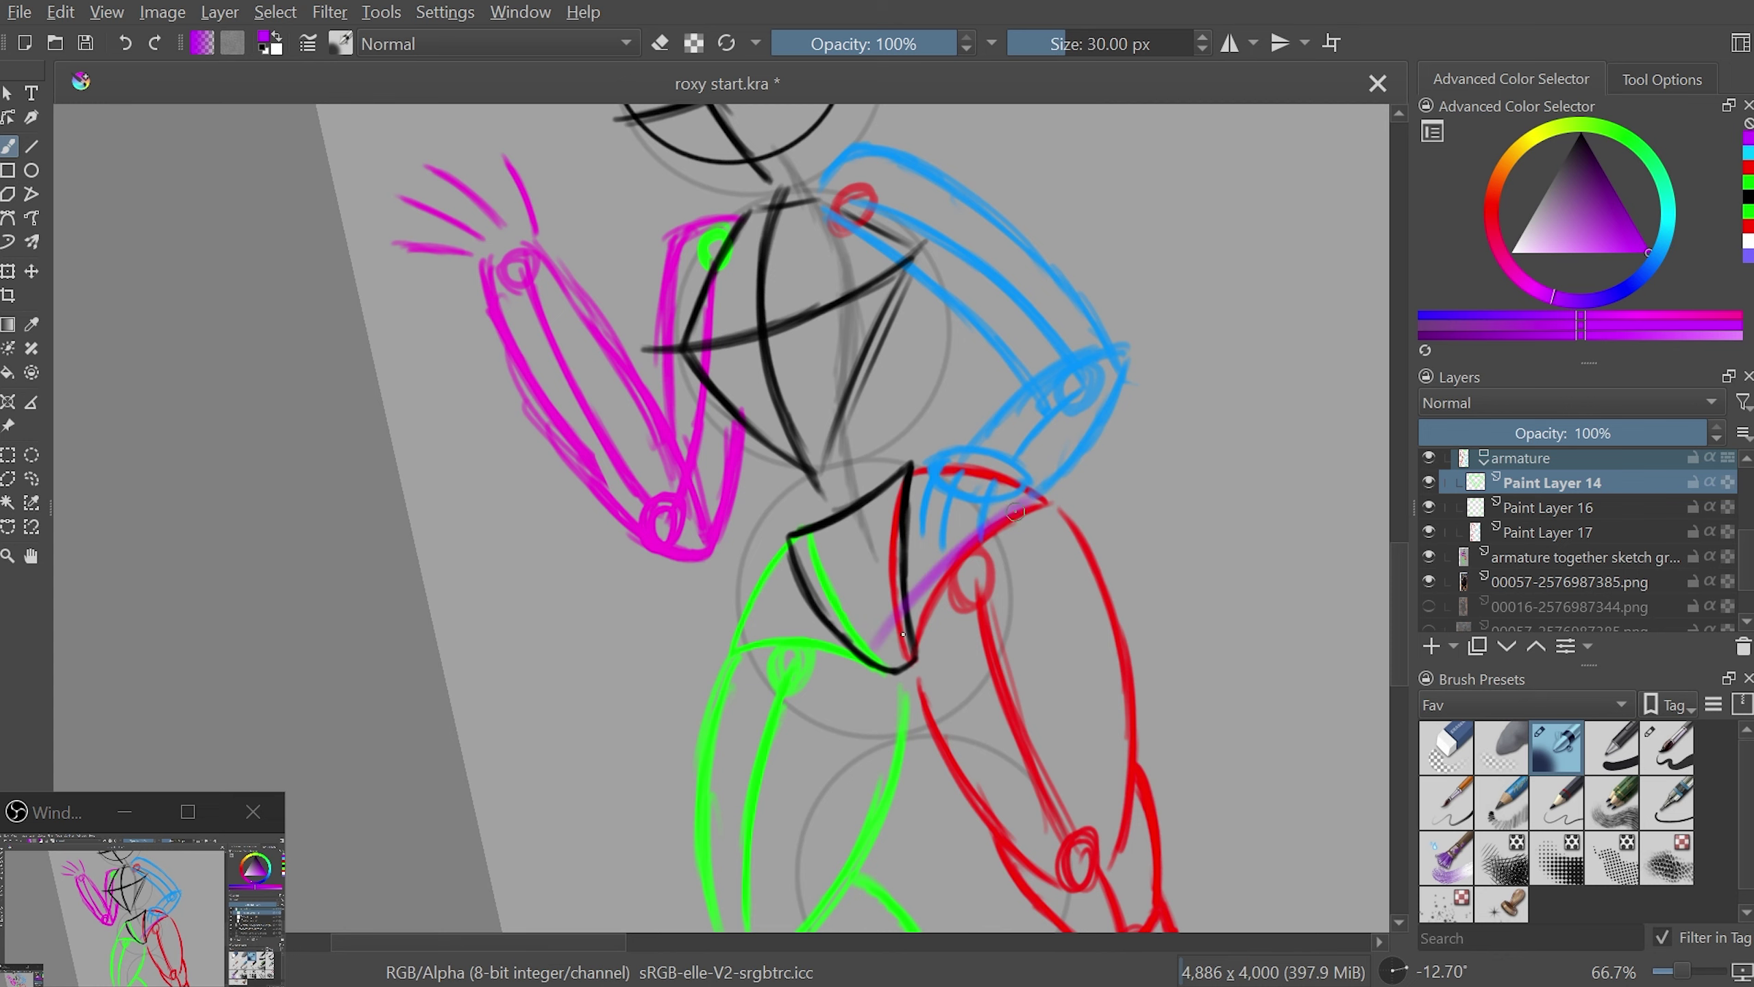
drag(1042, 488, 1021, 513)
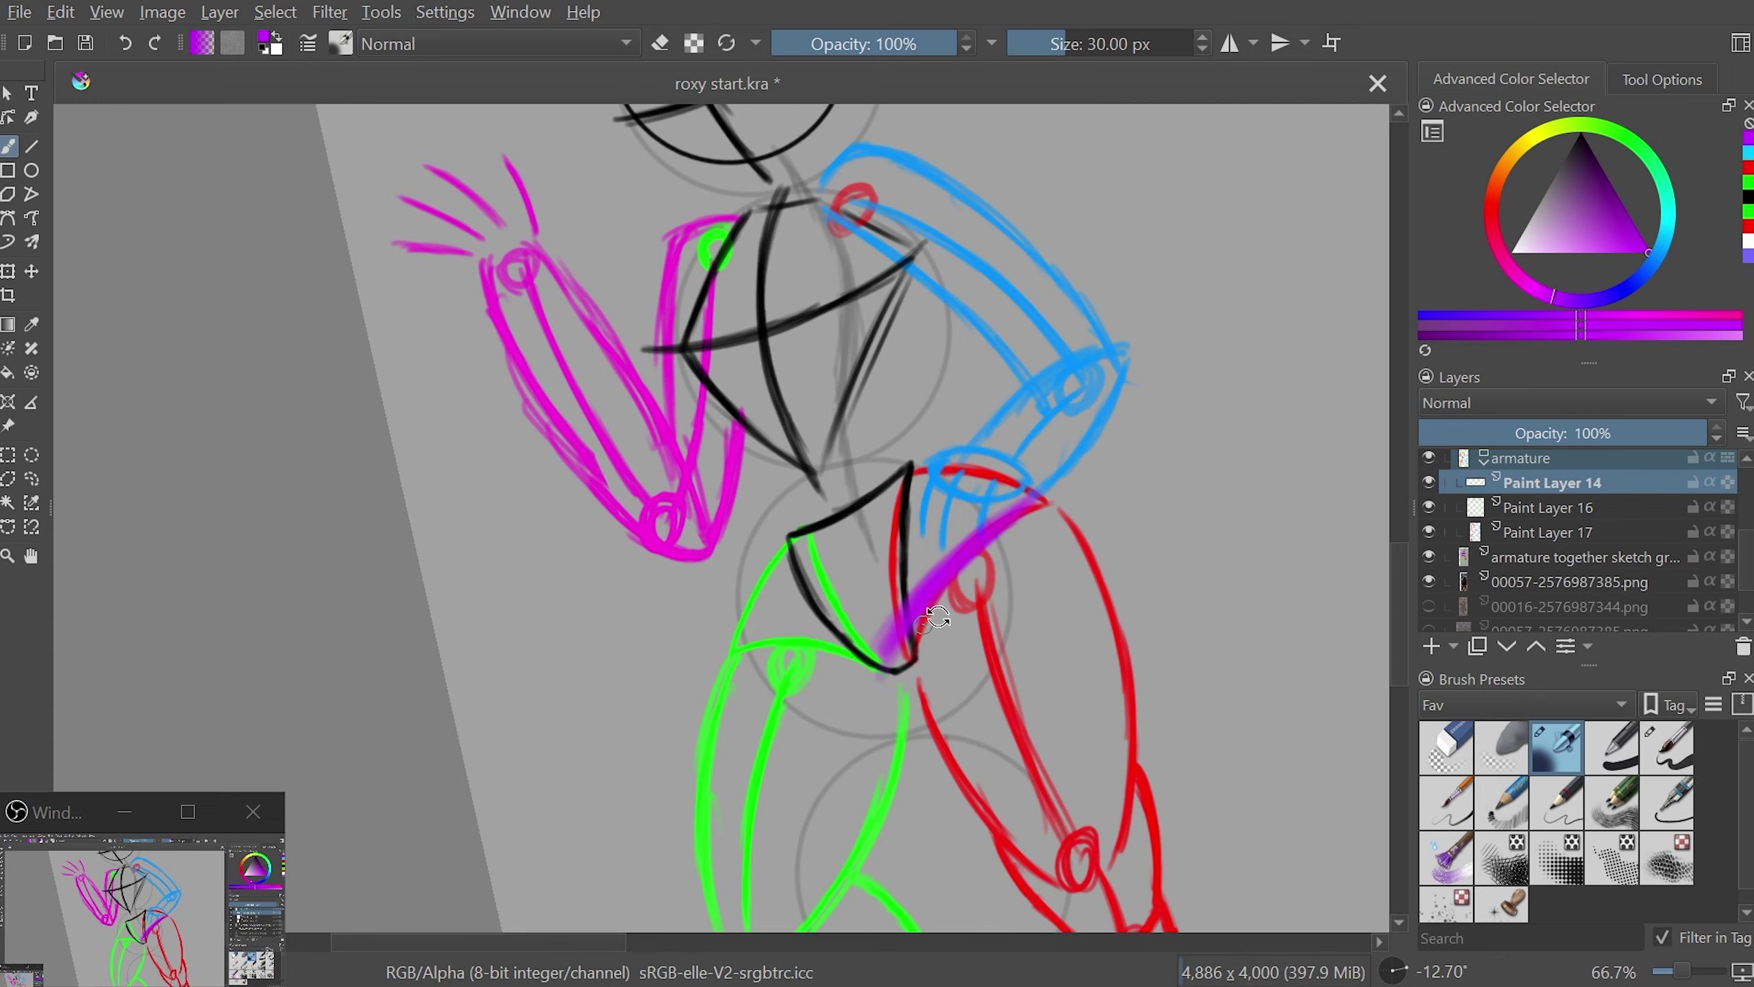
mouse_move(889, 660)
mouse_down()
mouse_move(828, 556)
mouse_move(1168, 398)
mouse_move(951, 684)
mouse_move(797, 587)
mouse_up()
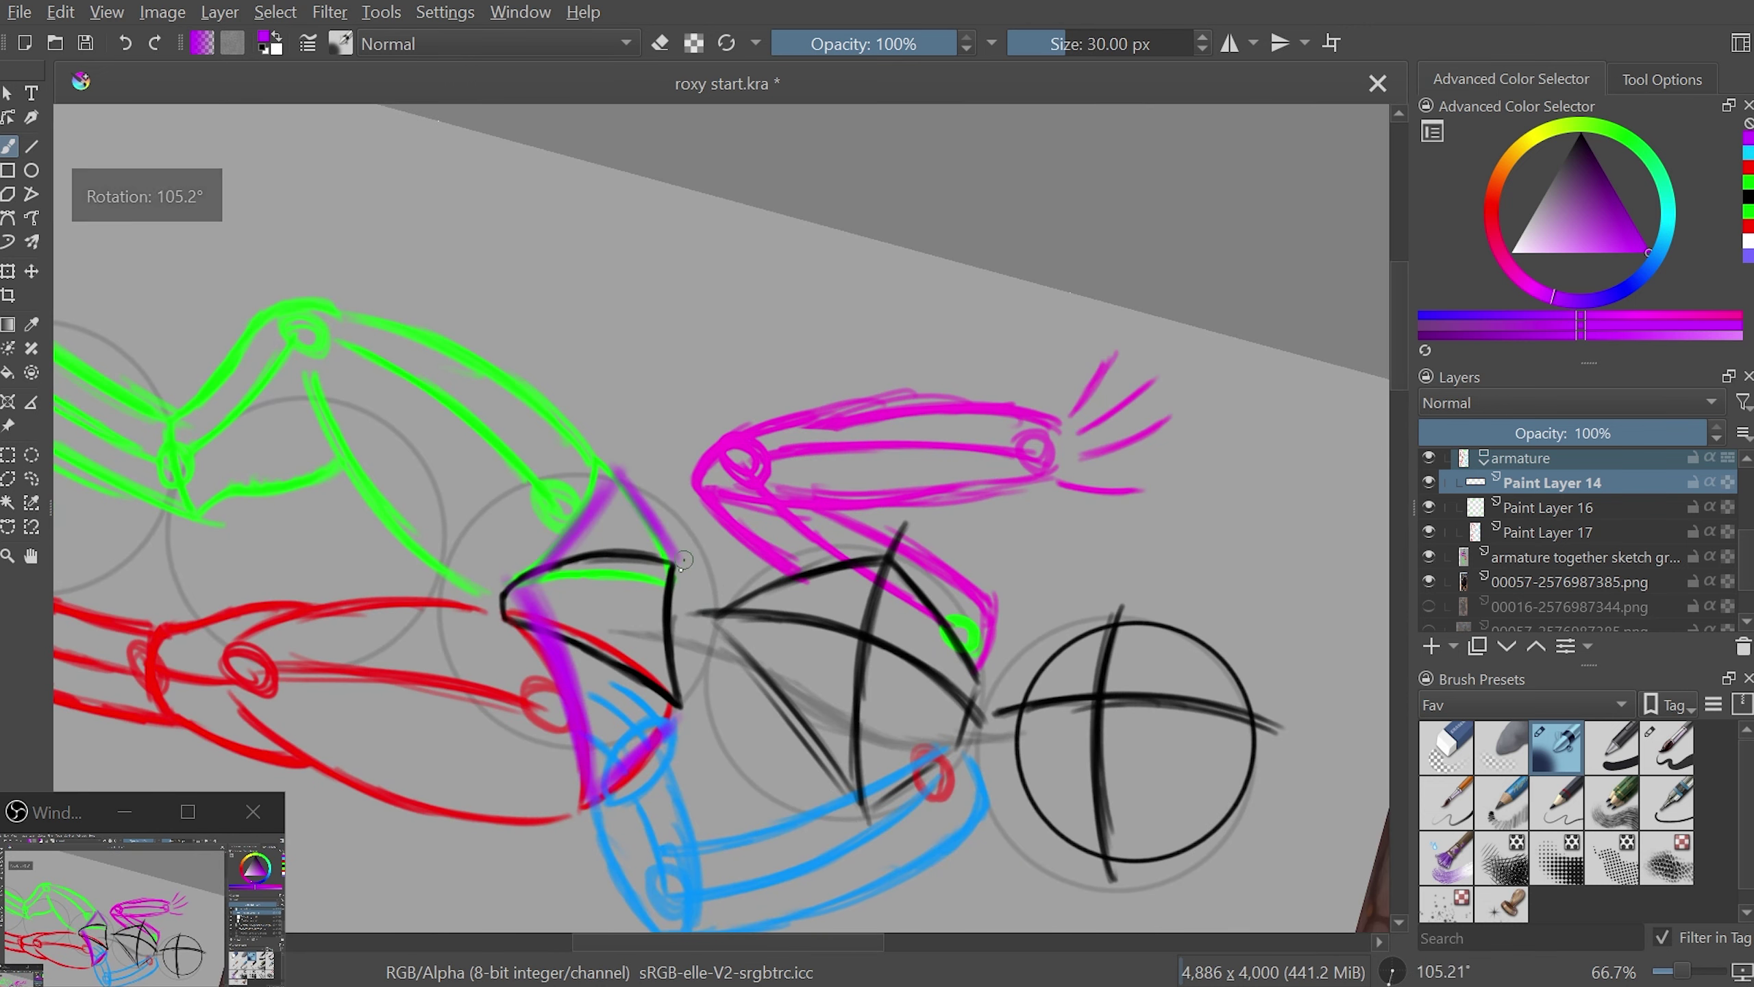
drag(673, 560, 667, 711)
drag(753, 646, 849, 487)
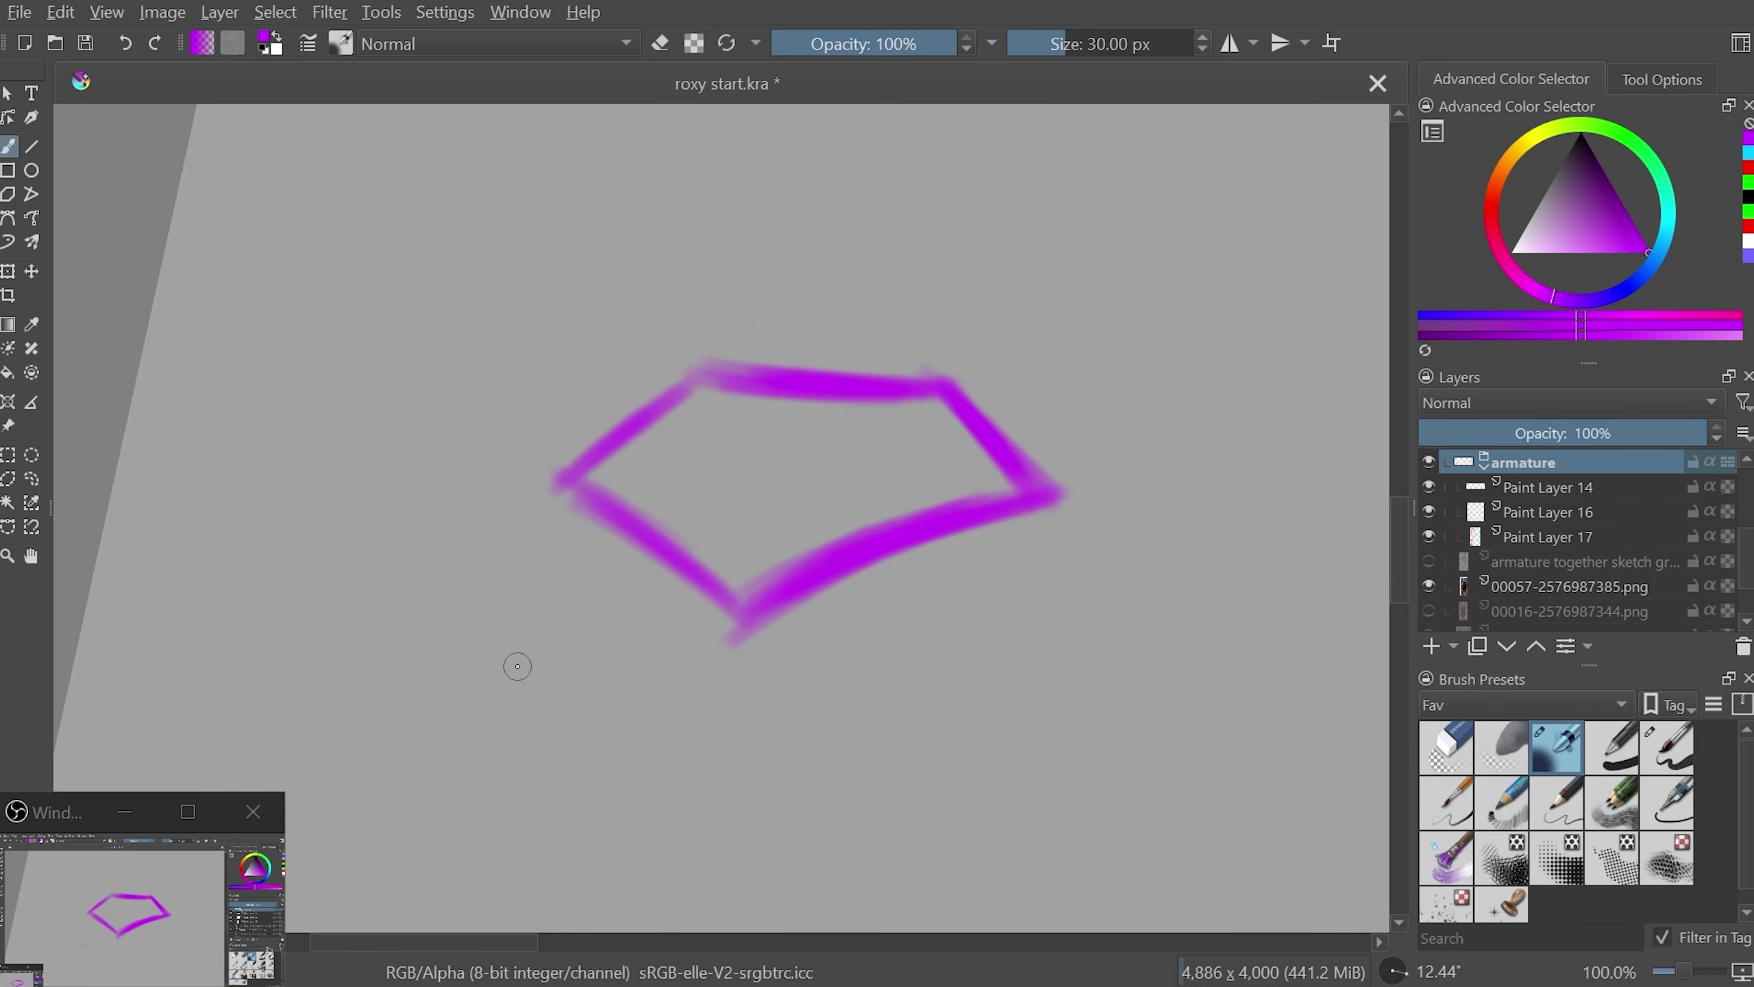
drag(1426, 561, 1426, 585)
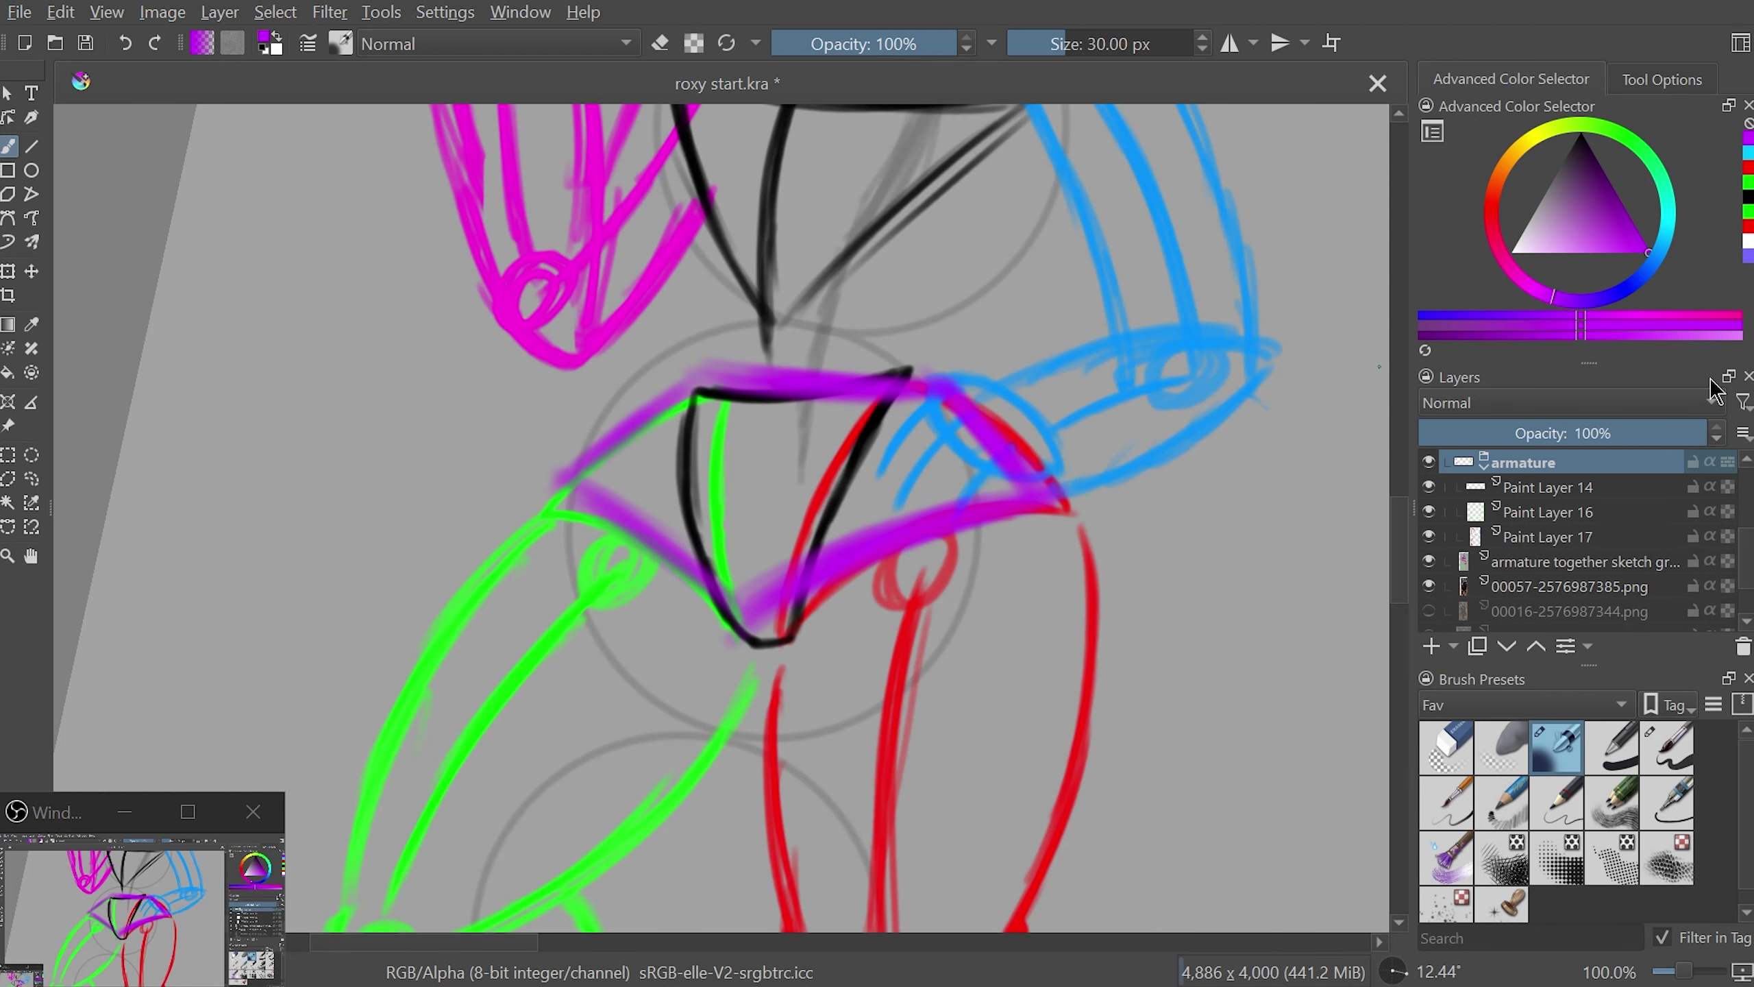
- Erase all the purple strokes from the pelvis, leaving the black wedge
drag(918, 379, 711, 387)
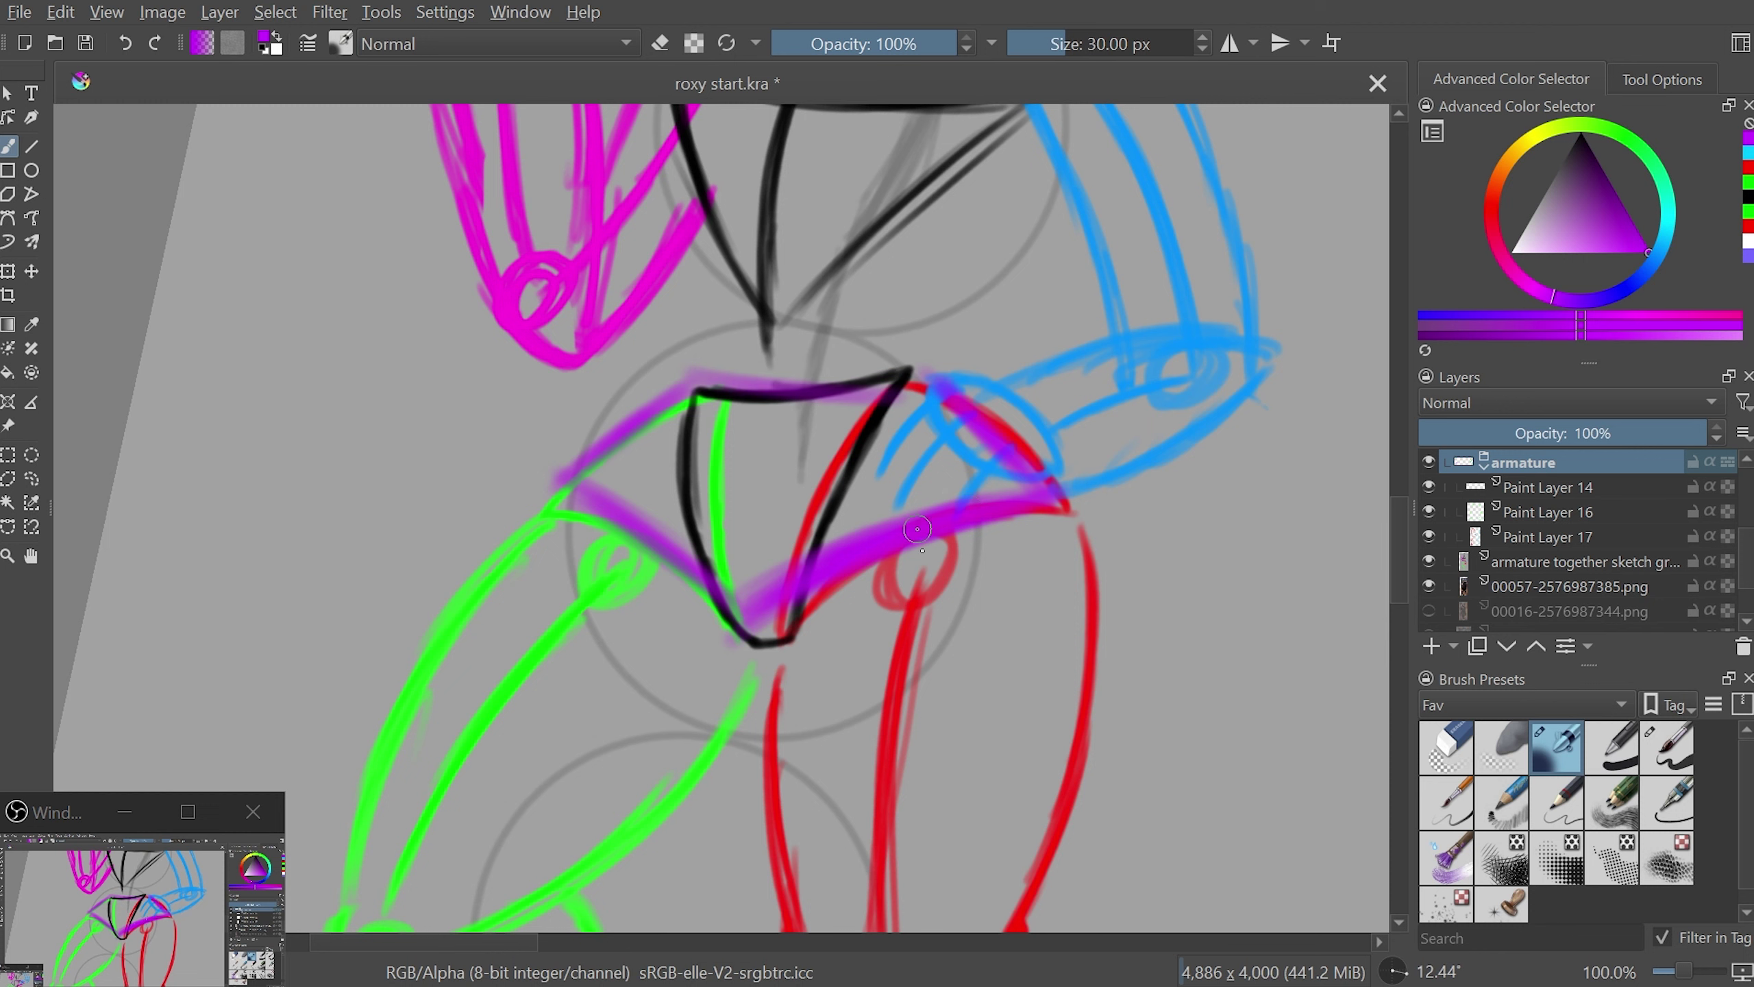
mouse_move(904, 377)
mouse_down()
mouse_move(691, 391)
mouse_move(1057, 497)
mouse_up()
mouse_move(691, 397)
mouse_down()
mouse_move(559, 476)
mouse_move(691, 567)
mouse_up()
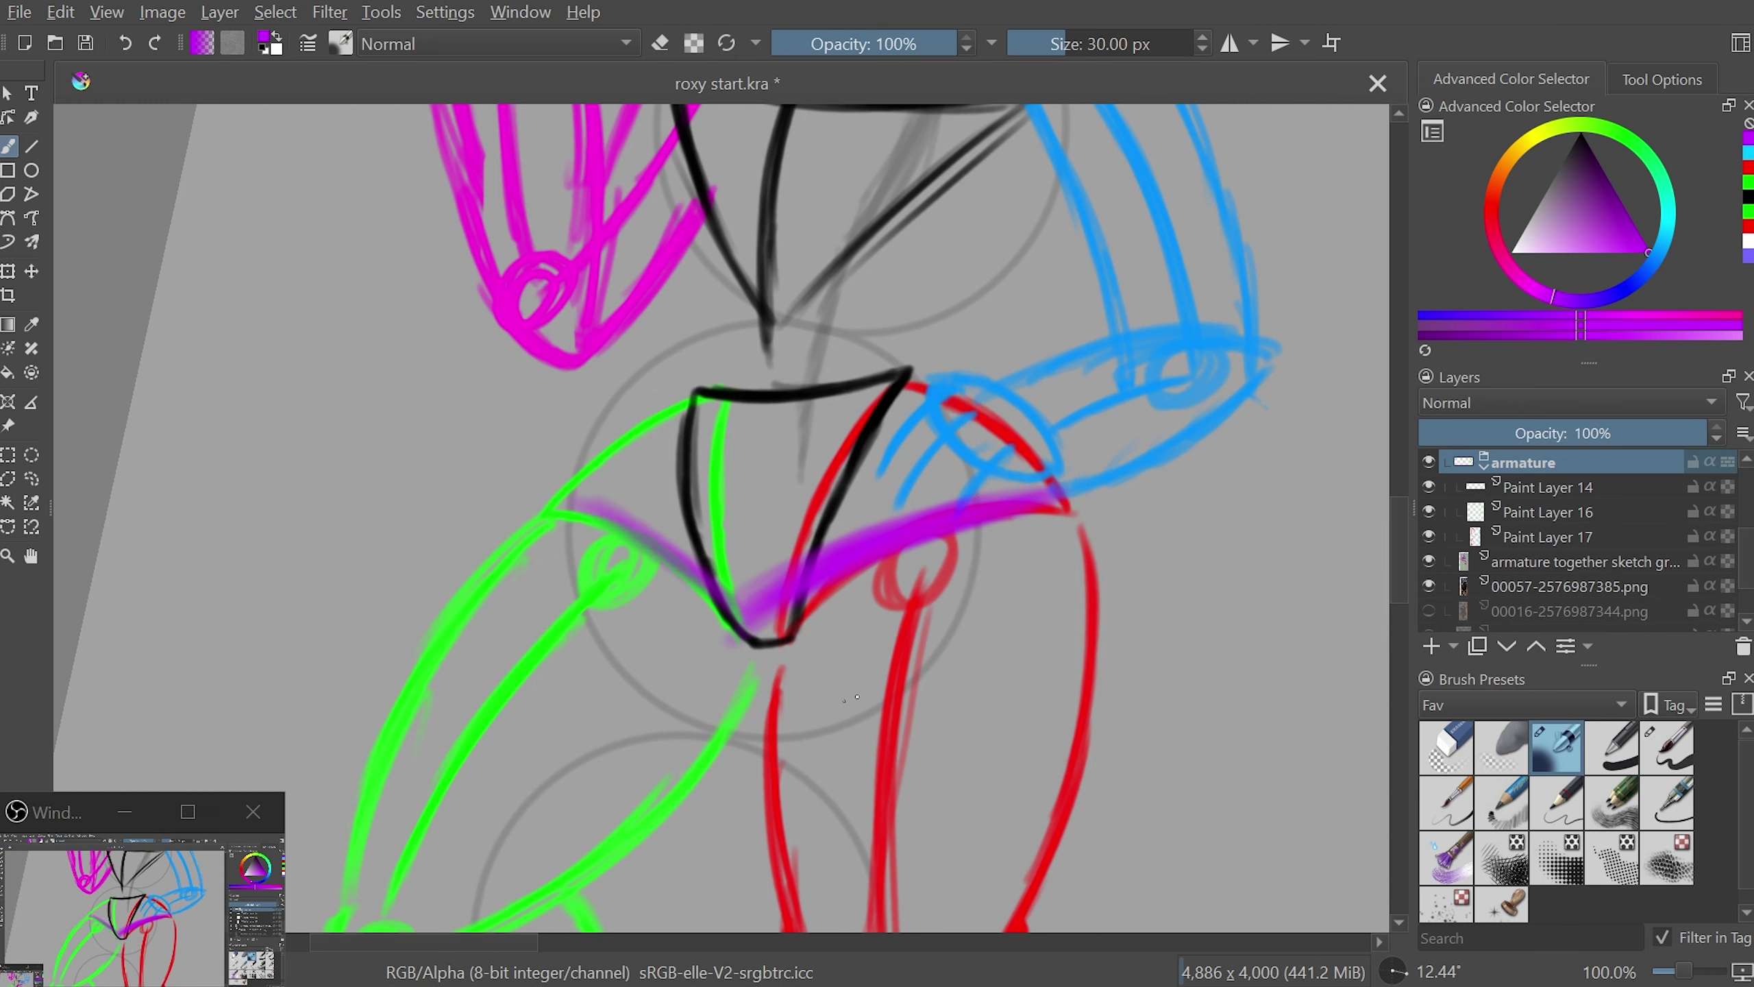
mouse_move(574, 498)
mouse_down()
mouse_move(753, 625)
mouse_move(1070, 566)
mouse_up()
drag(746, 601, 1063, 511)
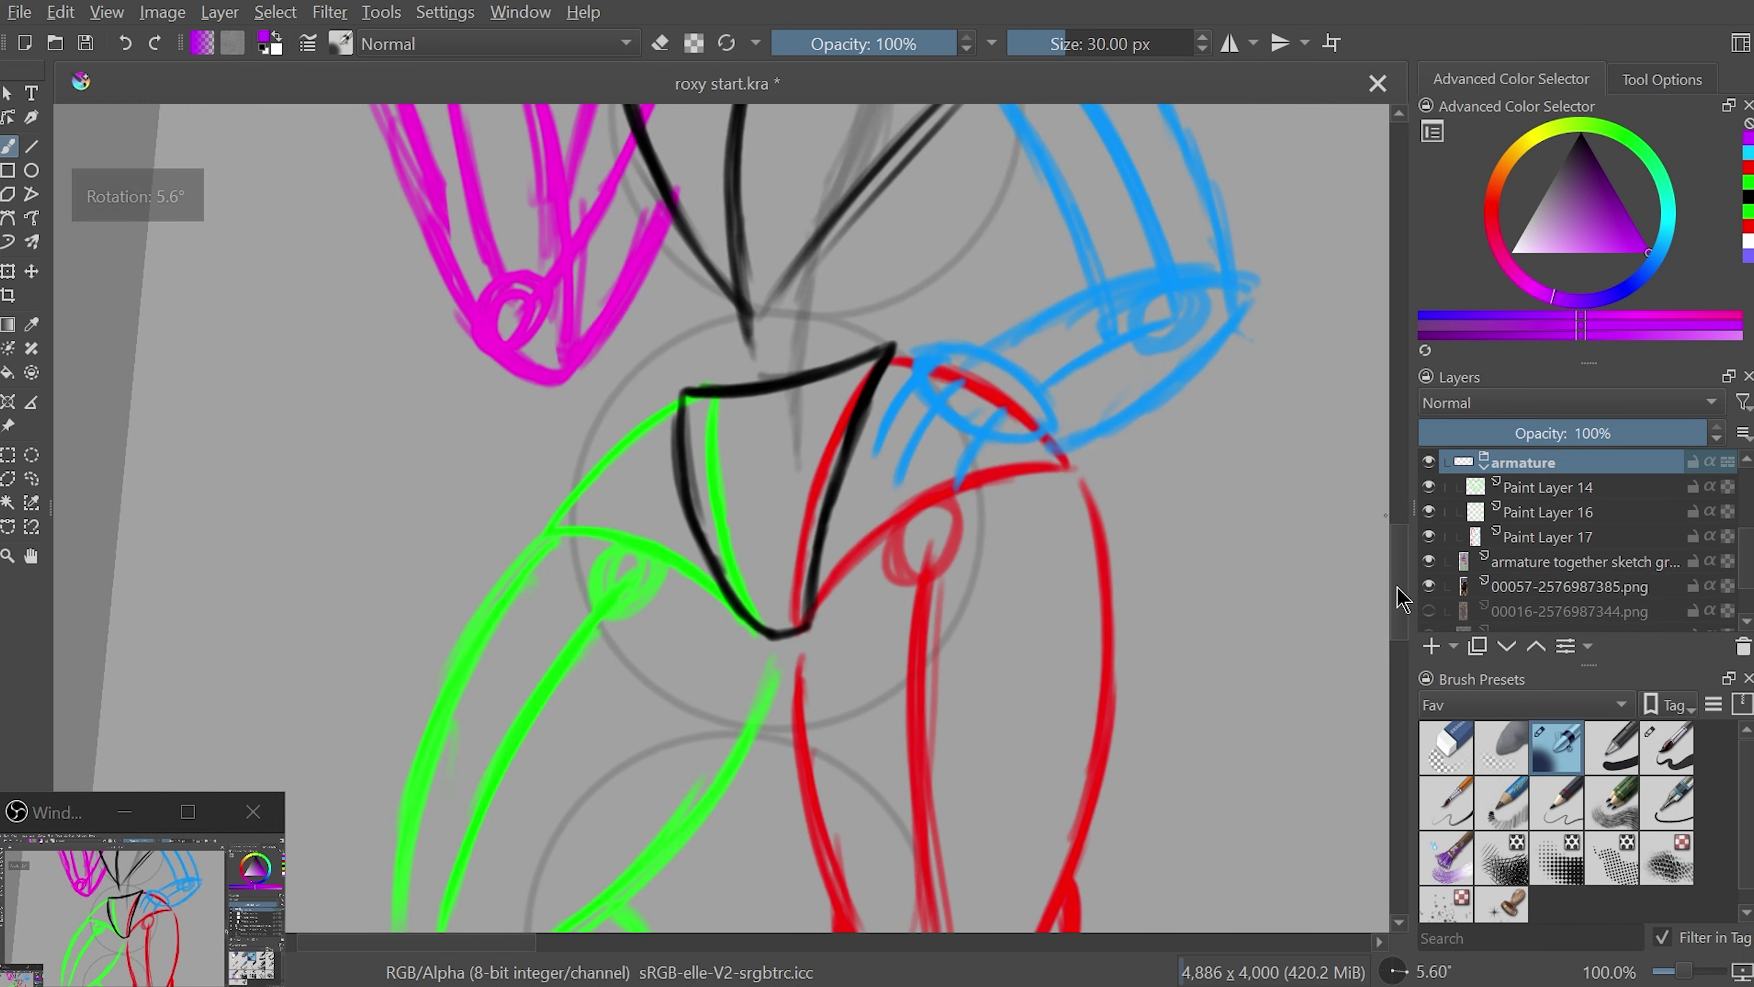
- Frame the whole armature figure upright, with rotation reset to 0° and zoom at 50%
scroll(1402, 598, up, 3)
scroll(1402, 598, up, 2)
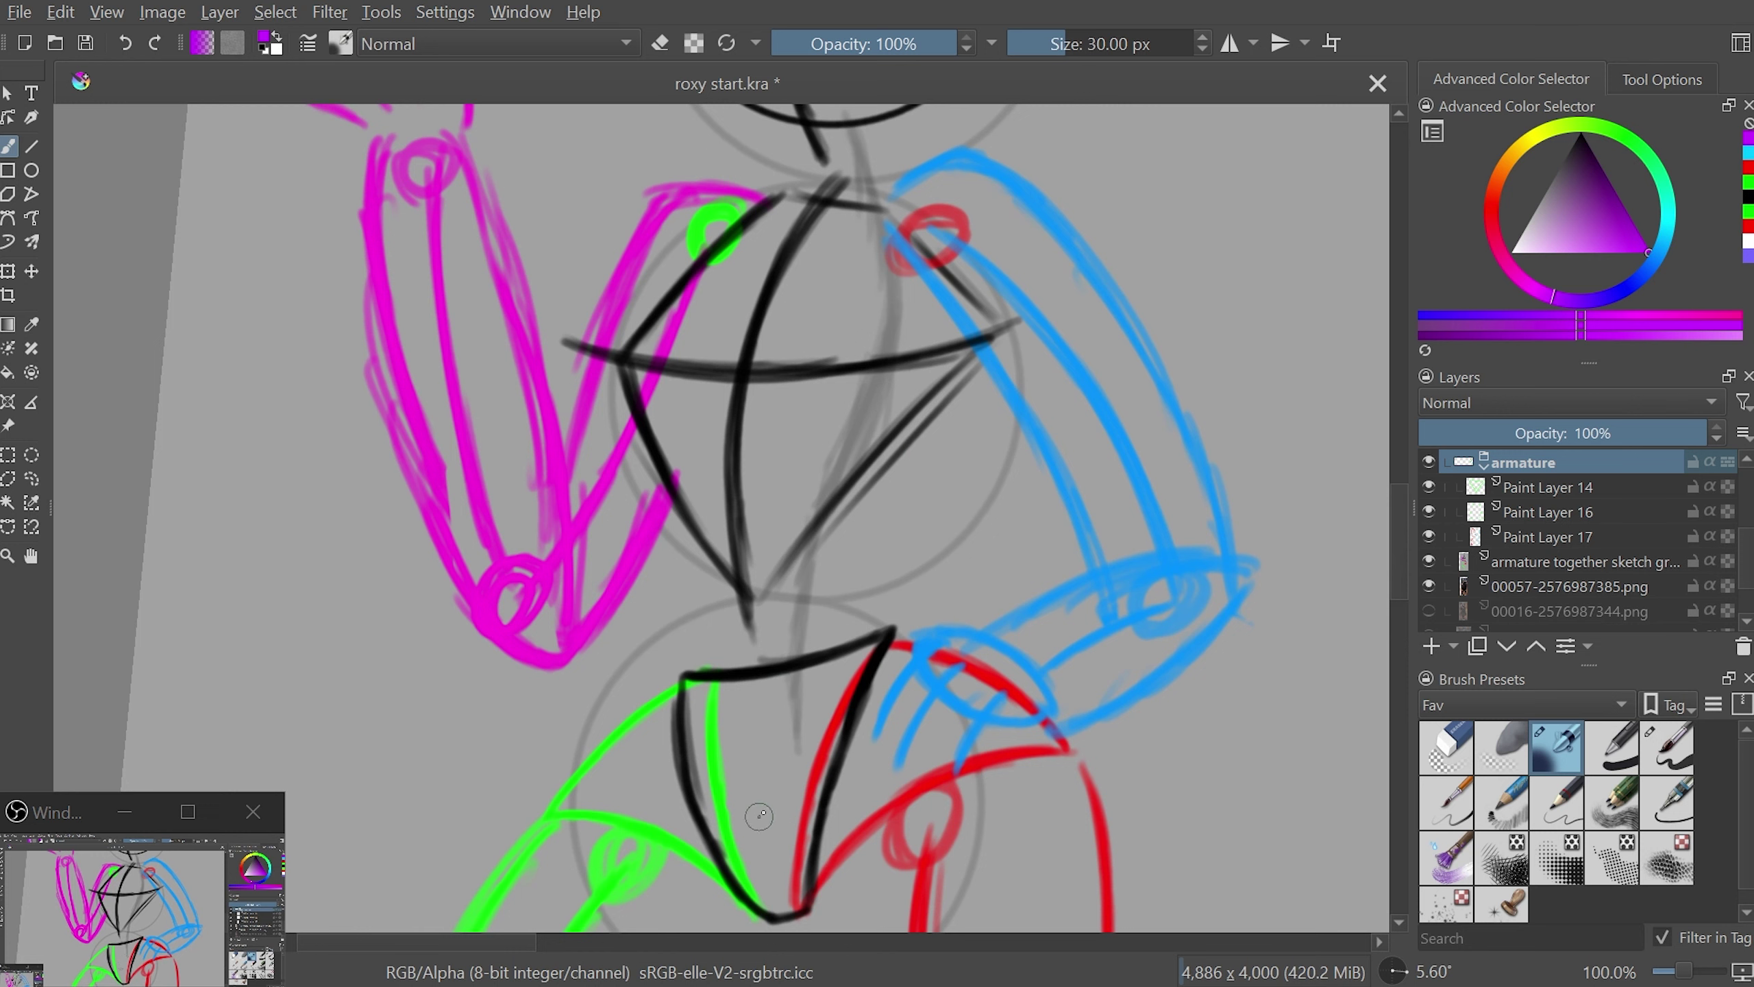
scroll(1408, 518, up, 3)
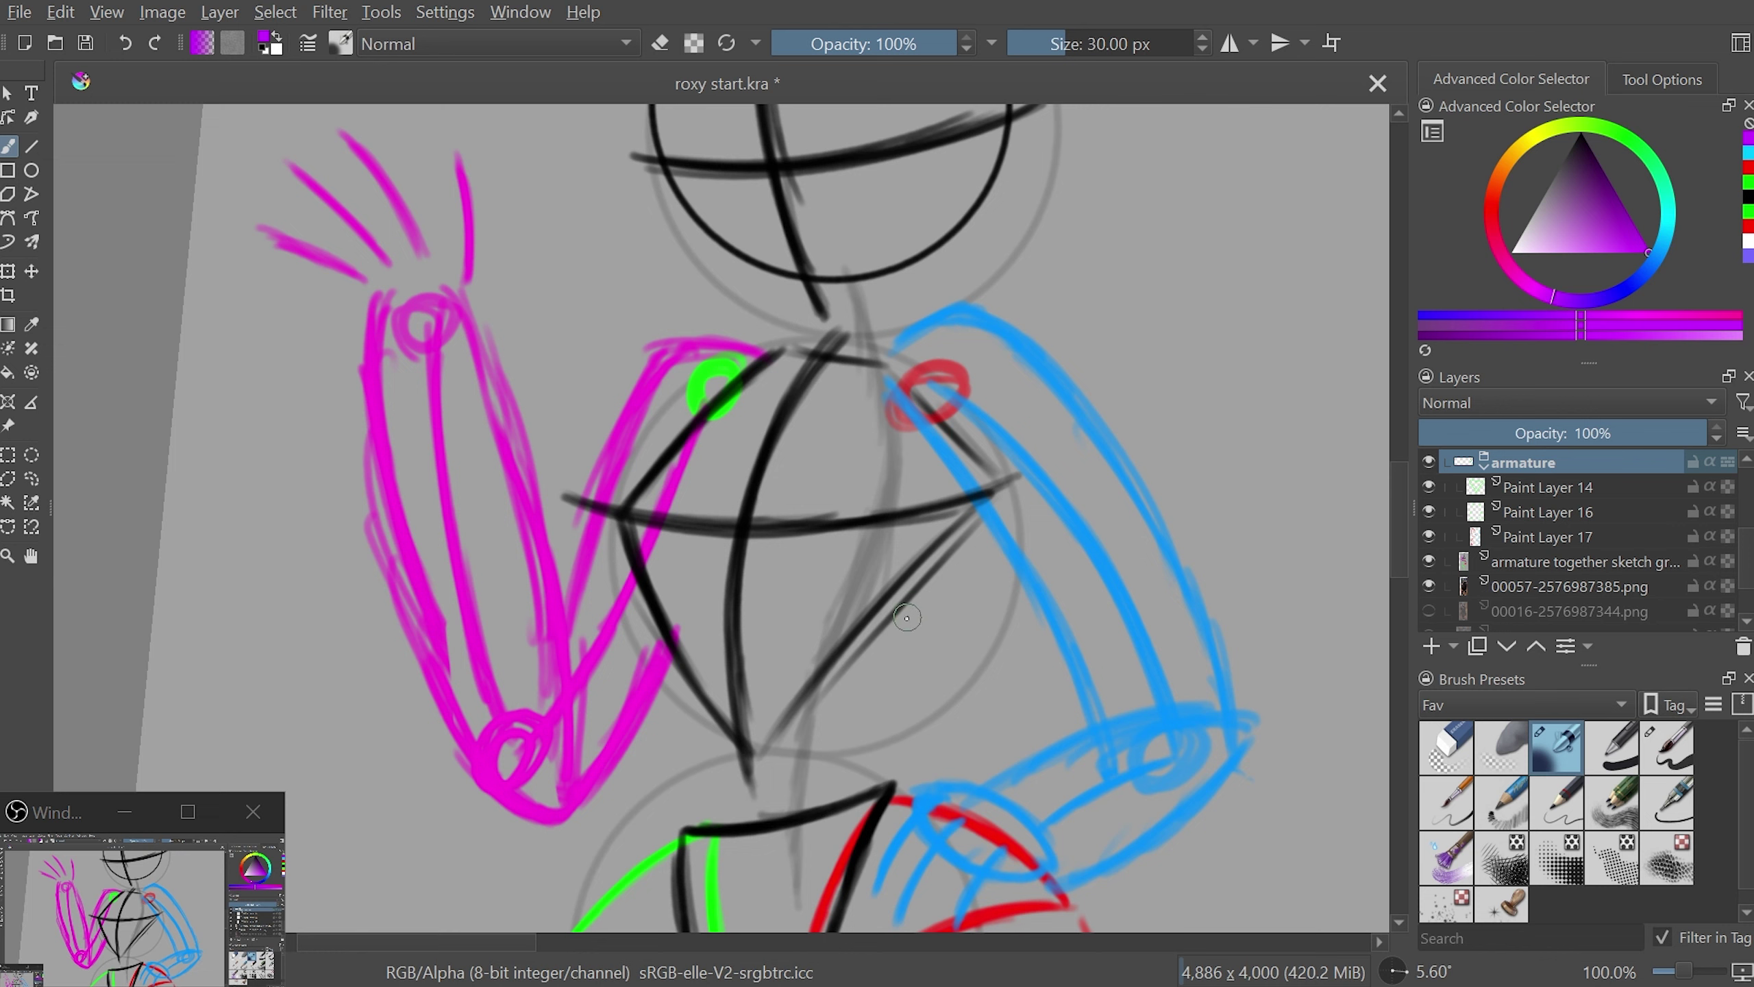
key(minus)
key(minus)
key(5)
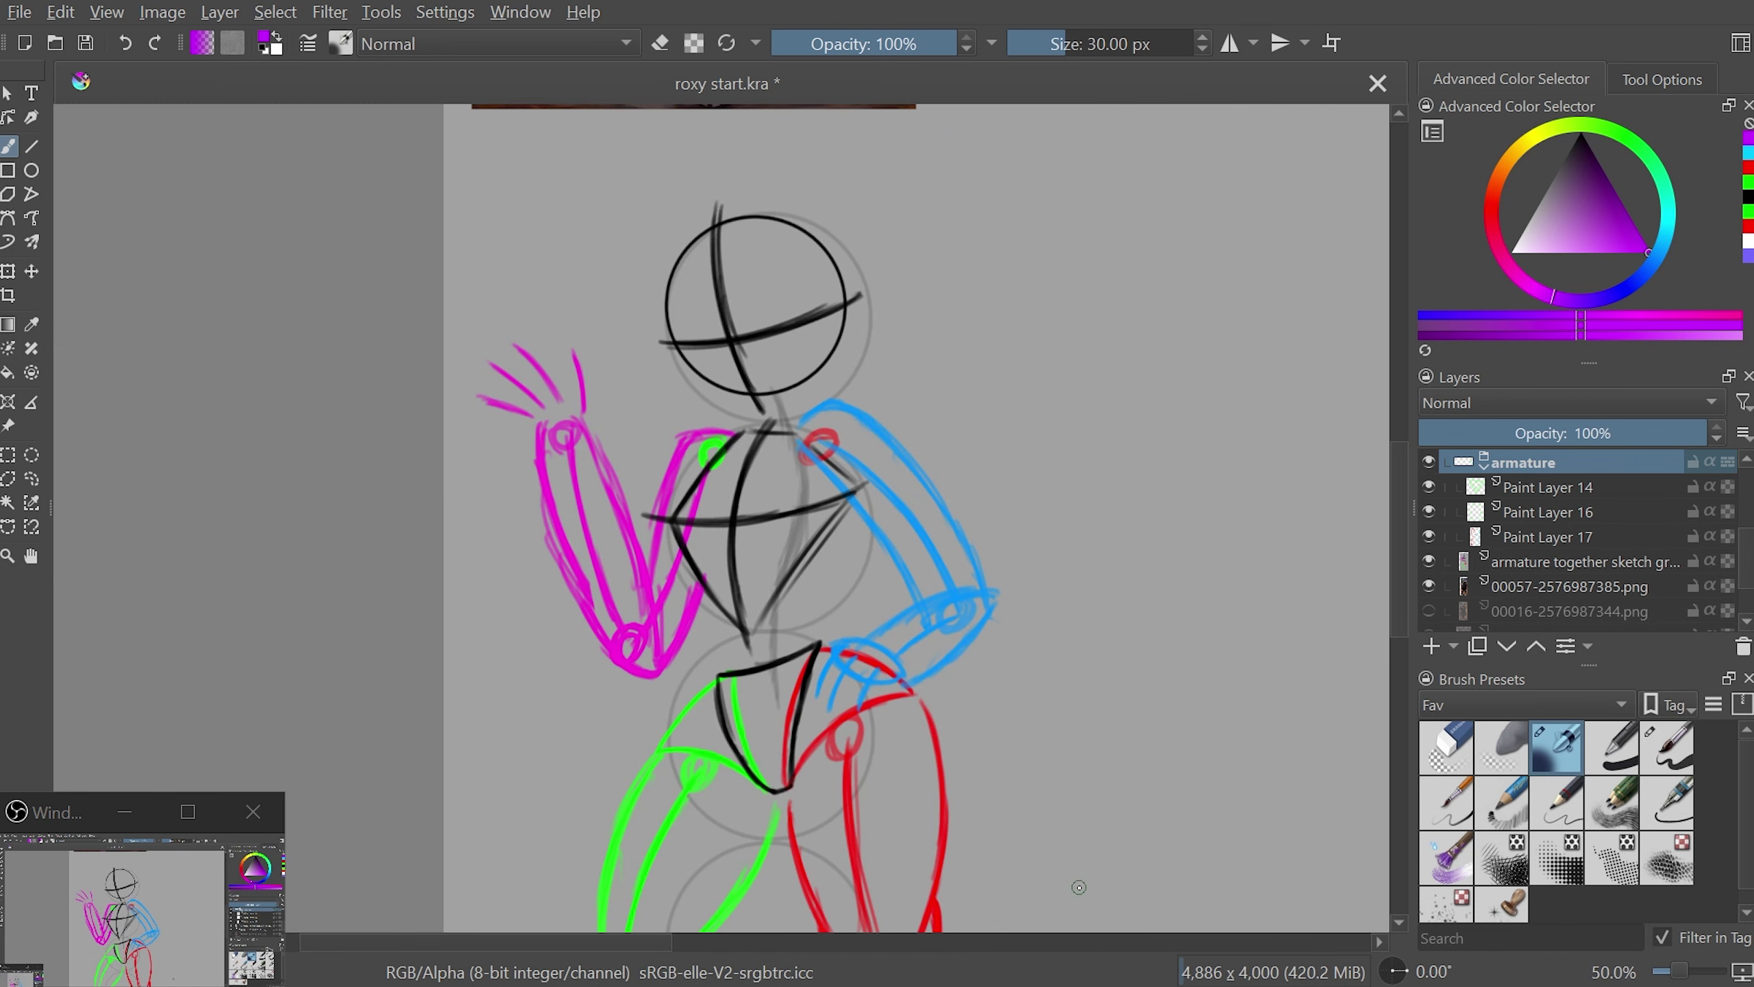
- Pan right to the leg reference and pick green as the painting colour
click(887, 942)
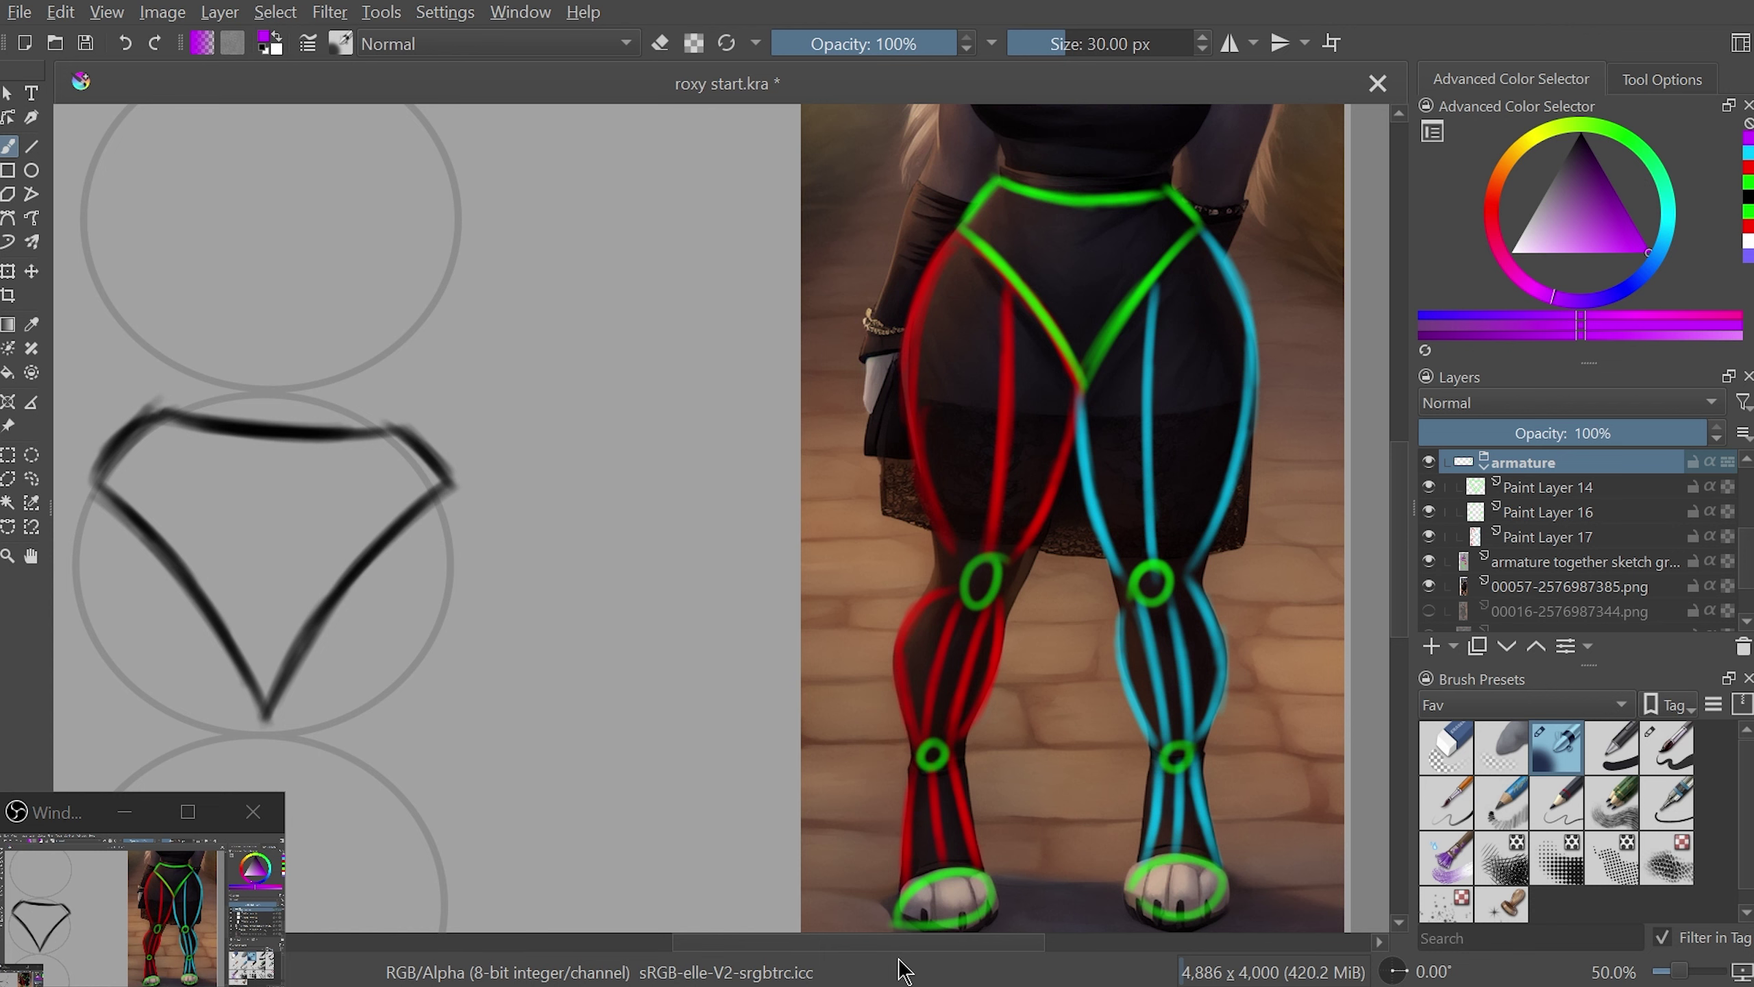
drag(893, 942, 959, 944)
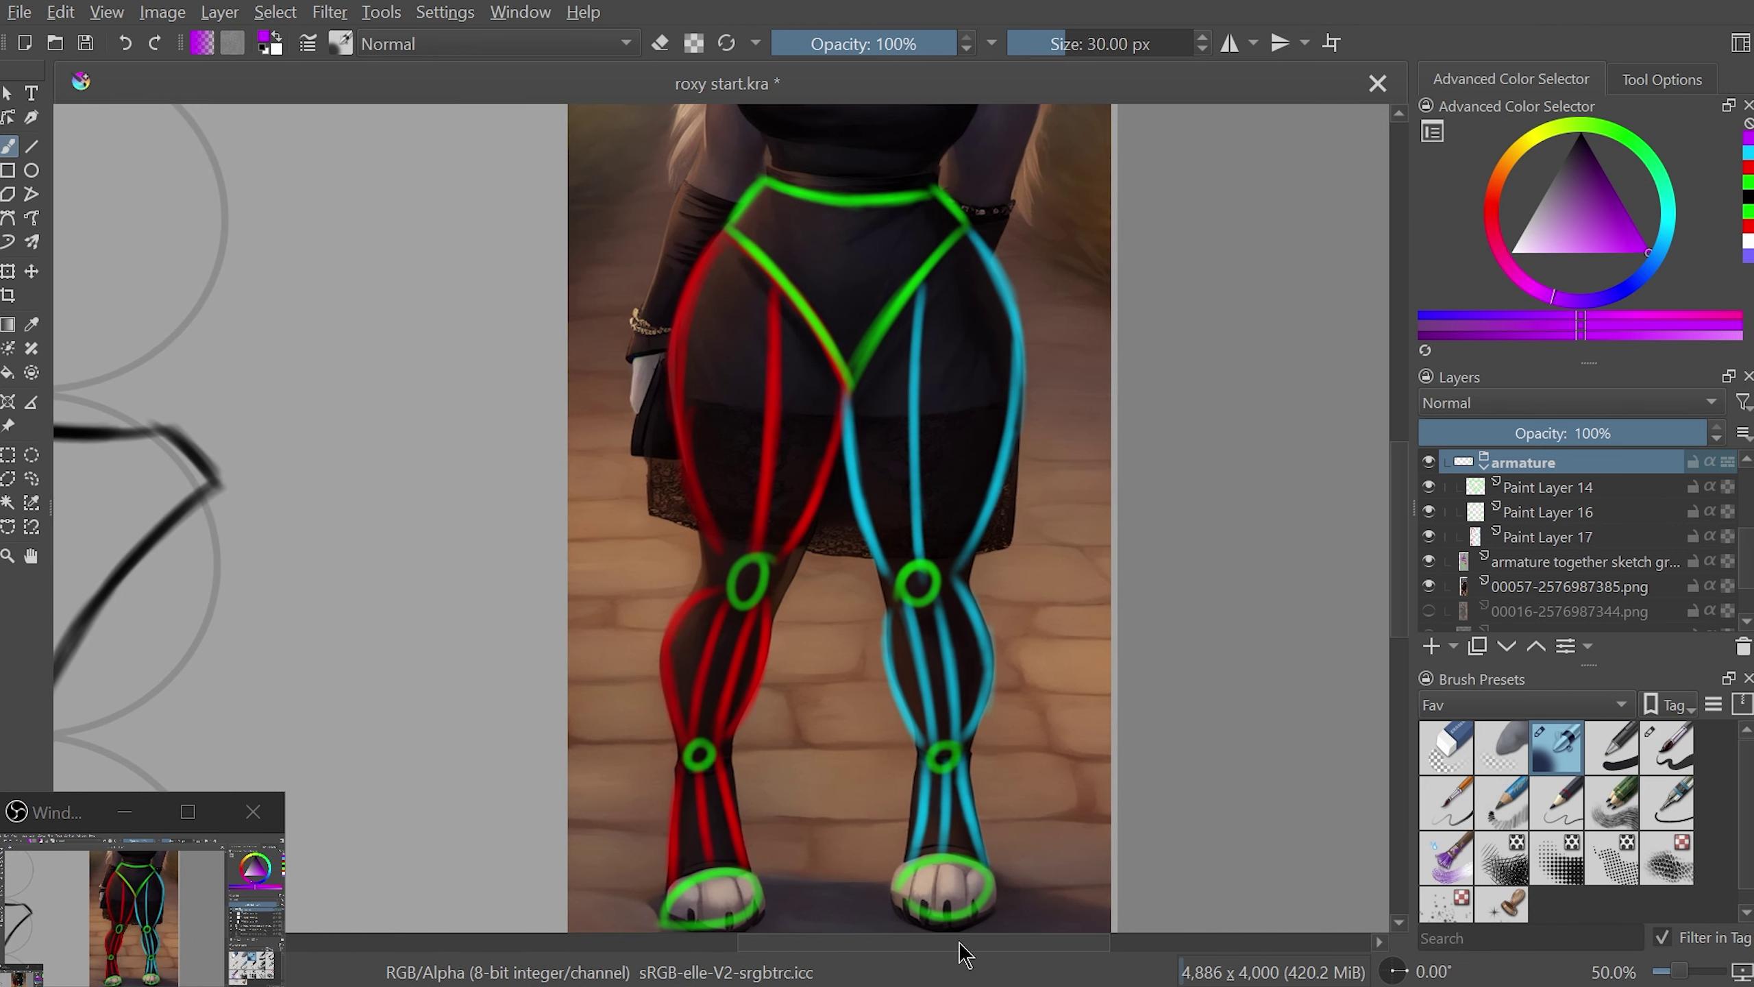
click(1747, 185)
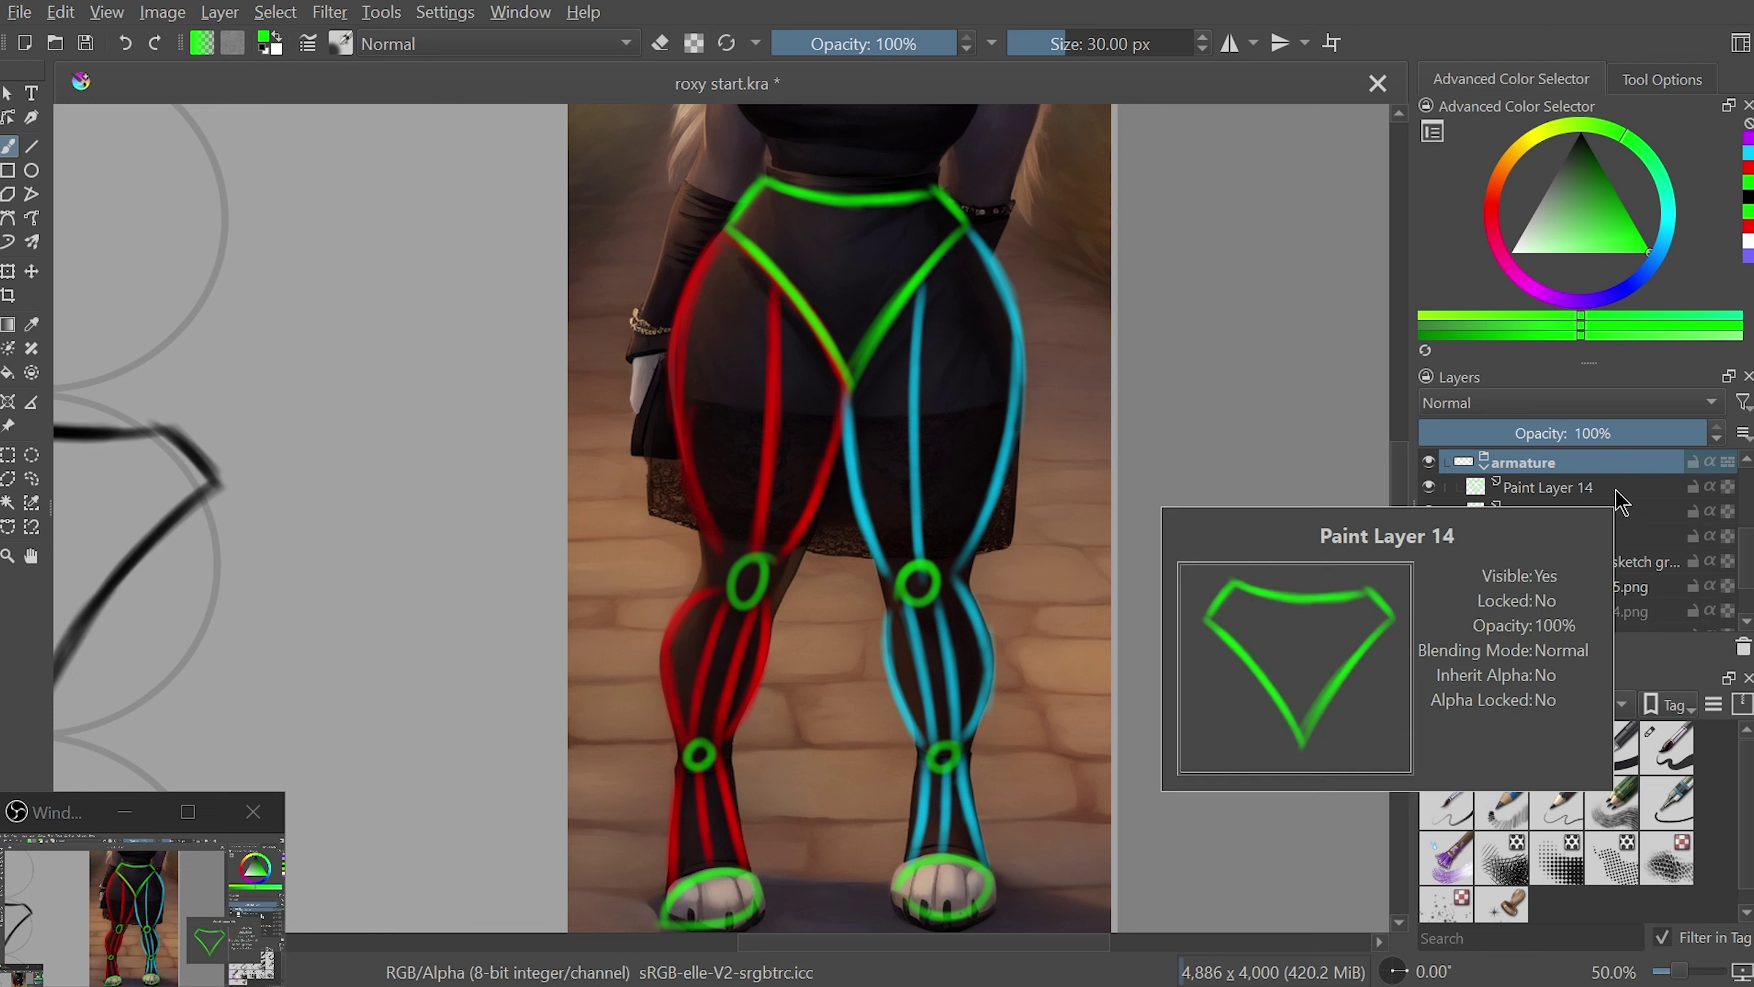
- Make Paint Layer 14 active and zoom in on the reference figure
click(1553, 488)
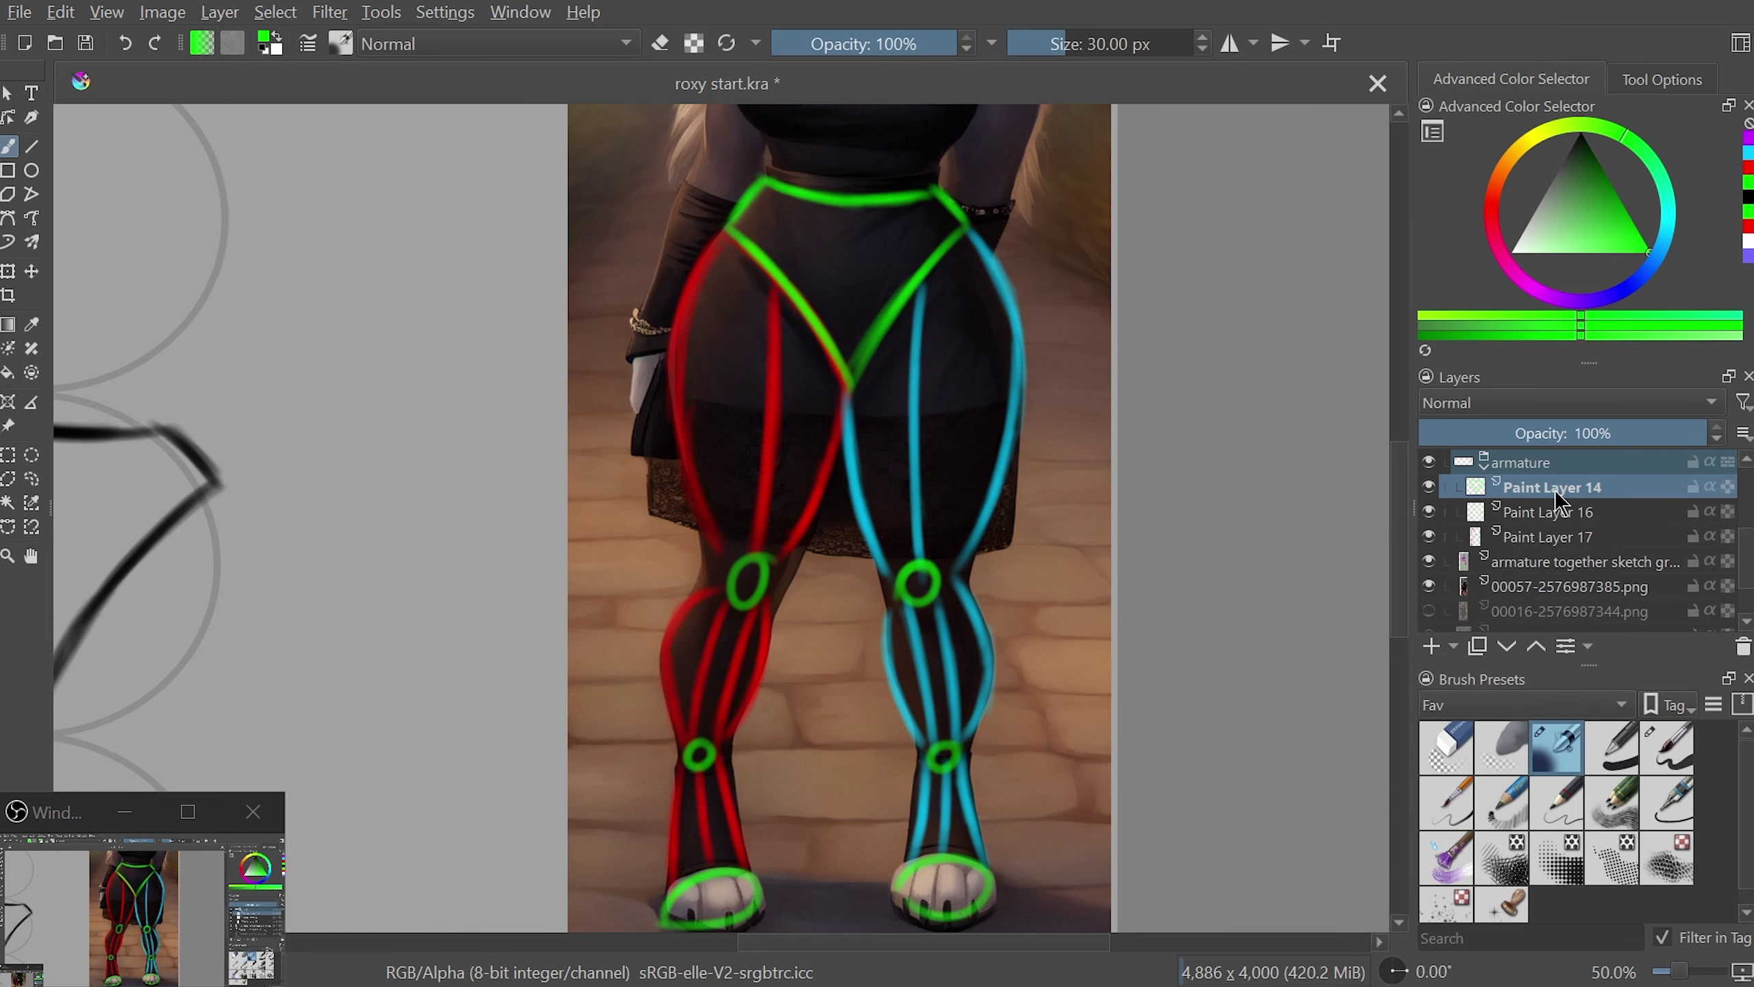
scroll(1401, 622, up, 5)
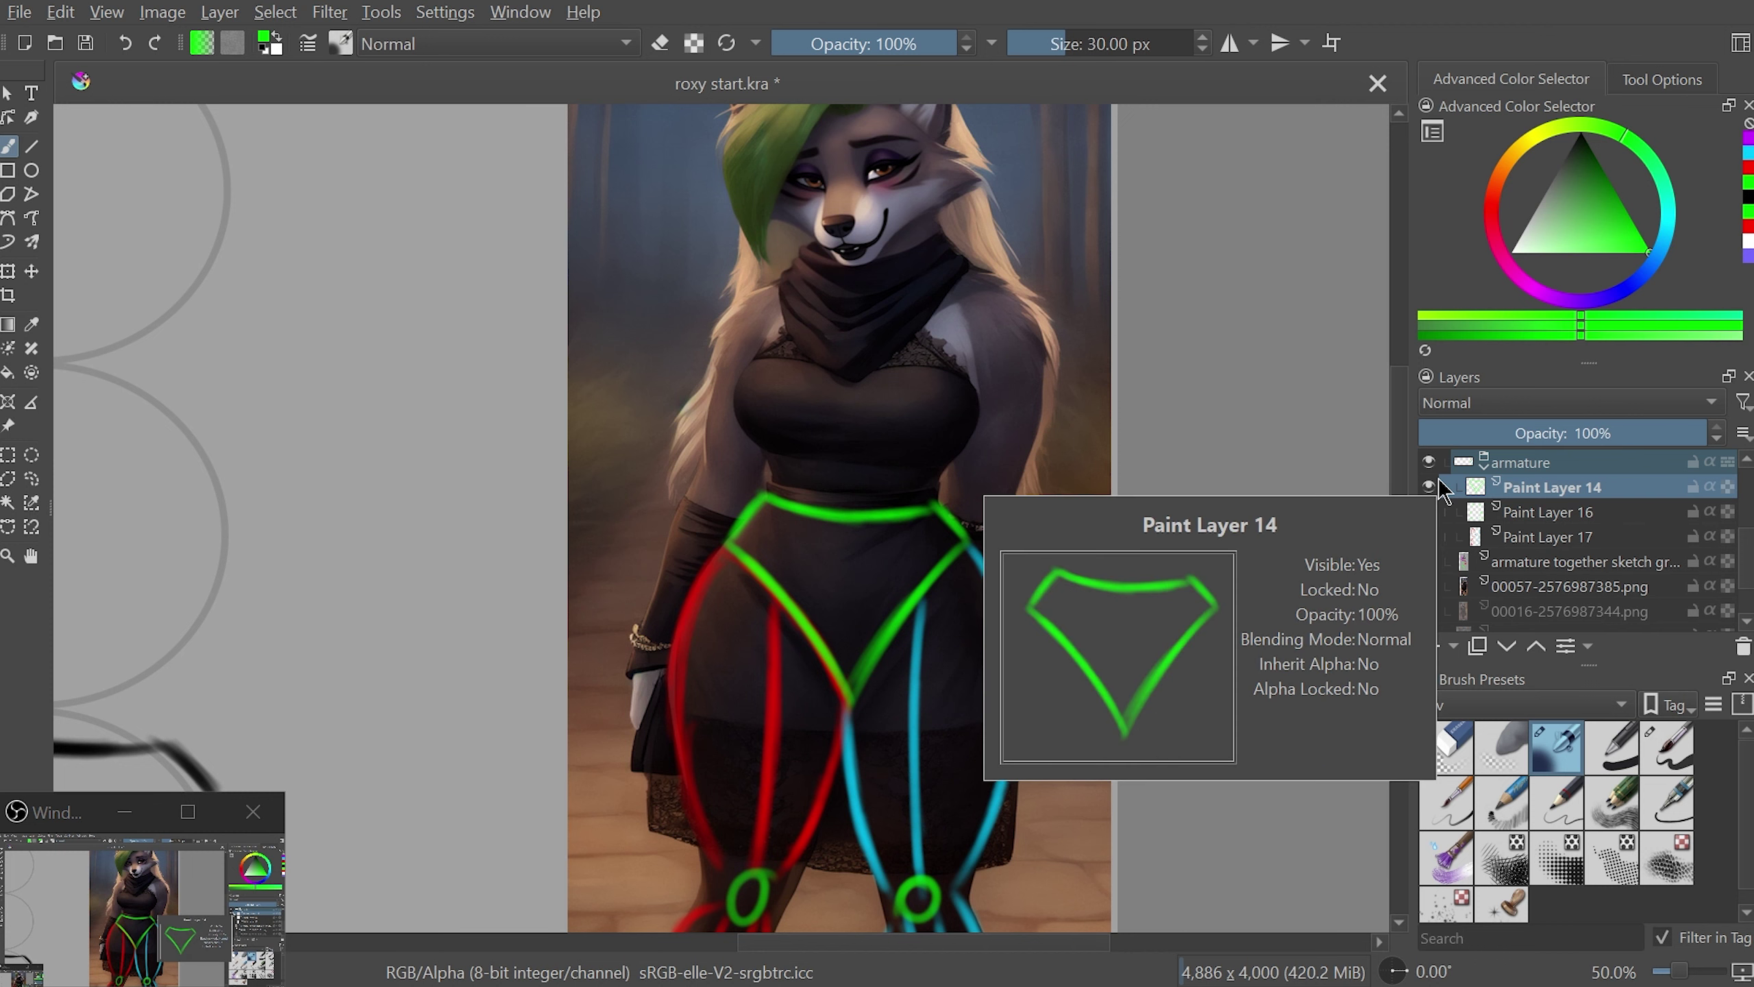
key(plus)
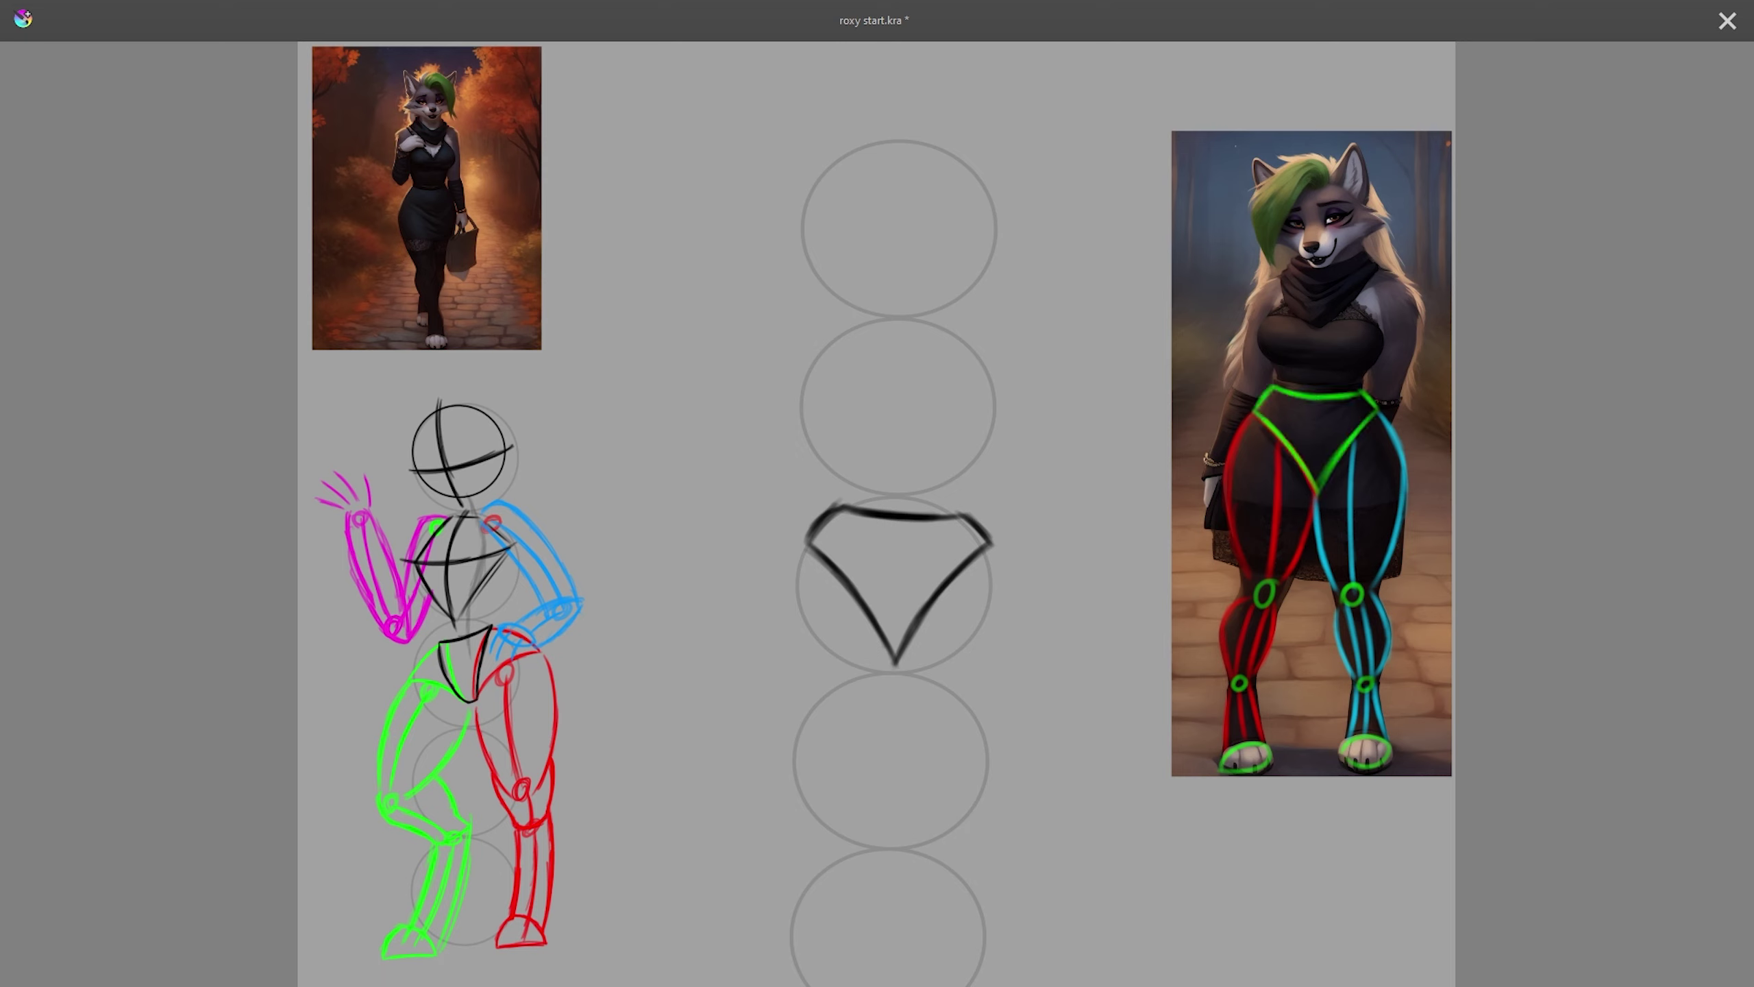
key(Insert)
drag(1378, 312, 1313, 387)
key(ctrl+z)
key(ctrl+z)
key(ctrl+z)
key(ctrl+z)
key(ctrl+z)
key(ctrl+z)
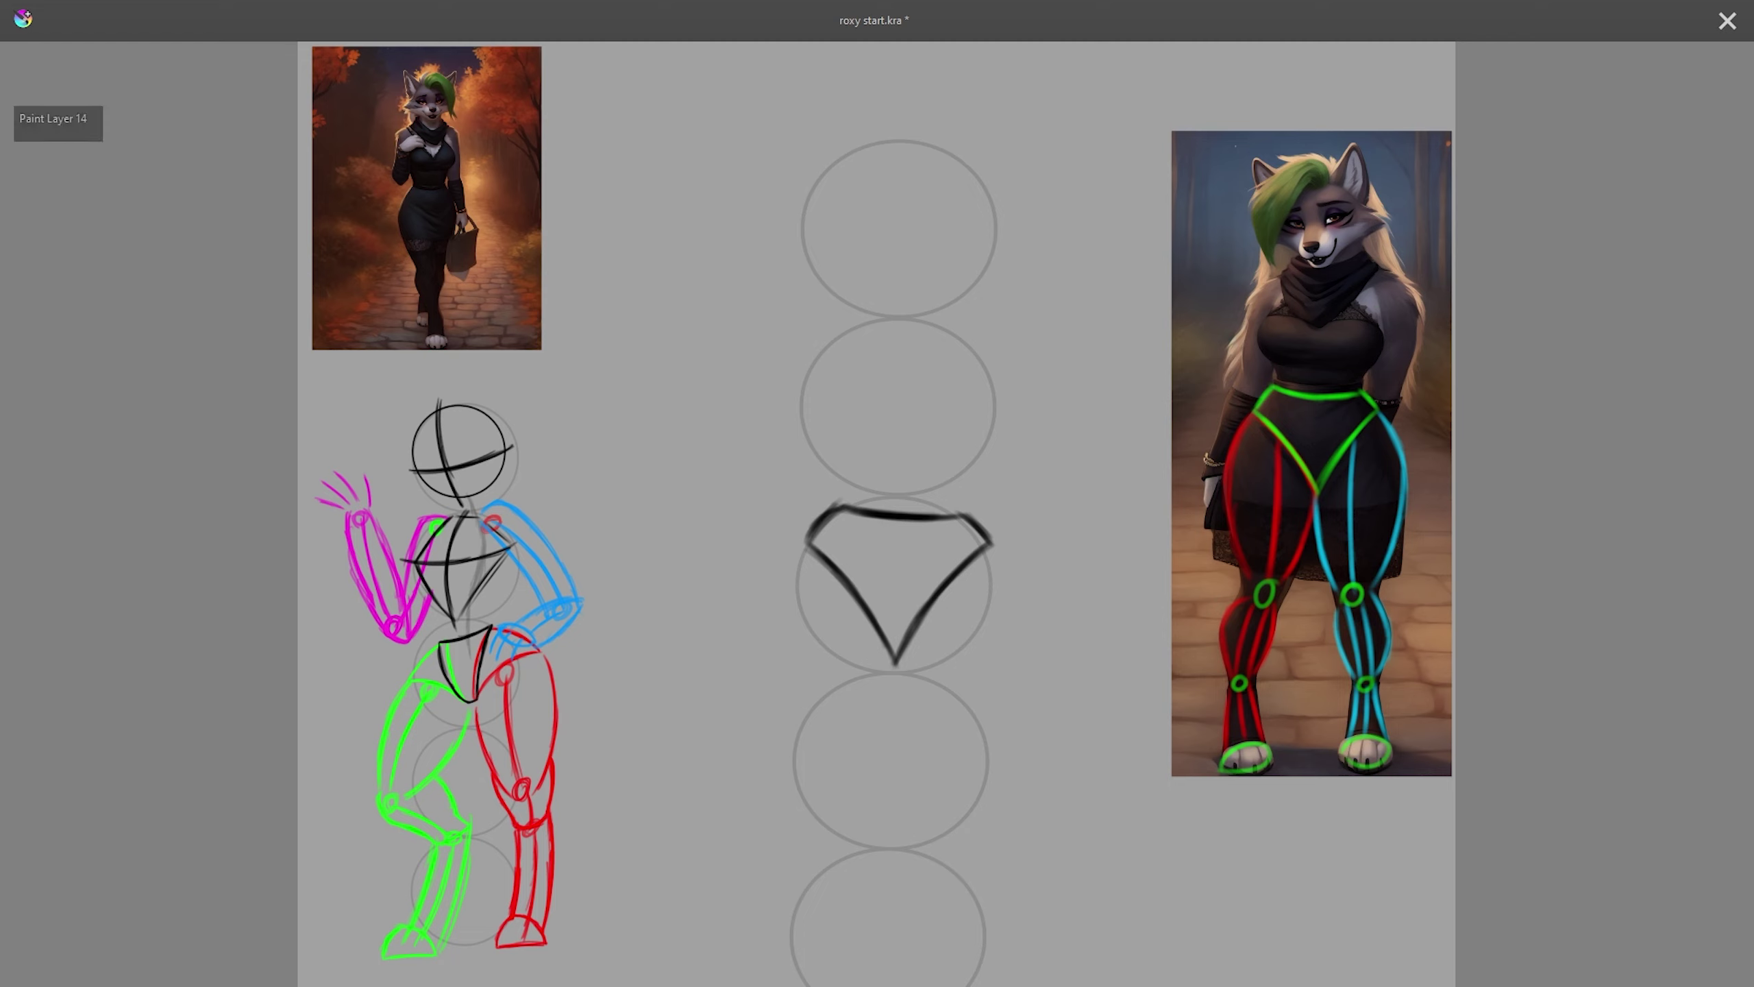
key(ctrl+shift+z)
key(ctrl+z)
key(ctrl+shift+z)
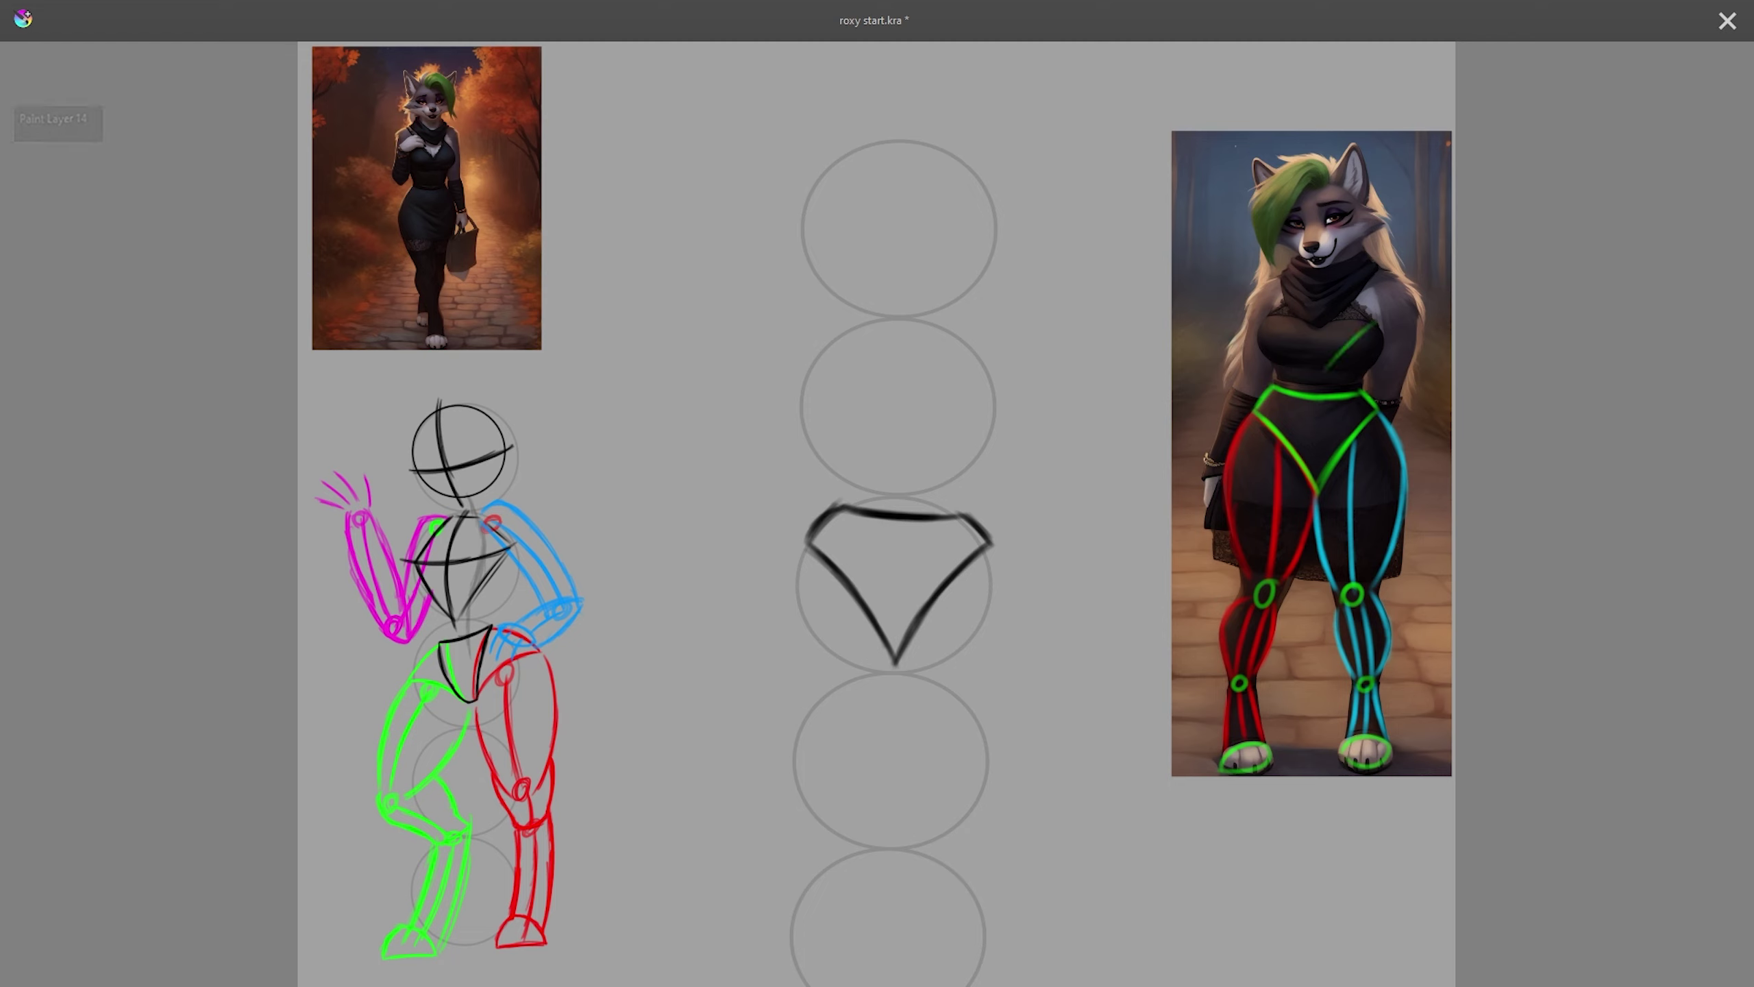
key(ctrl+shift+z)
key(ctrl+shift+z)
key(ctrl+shift+z)
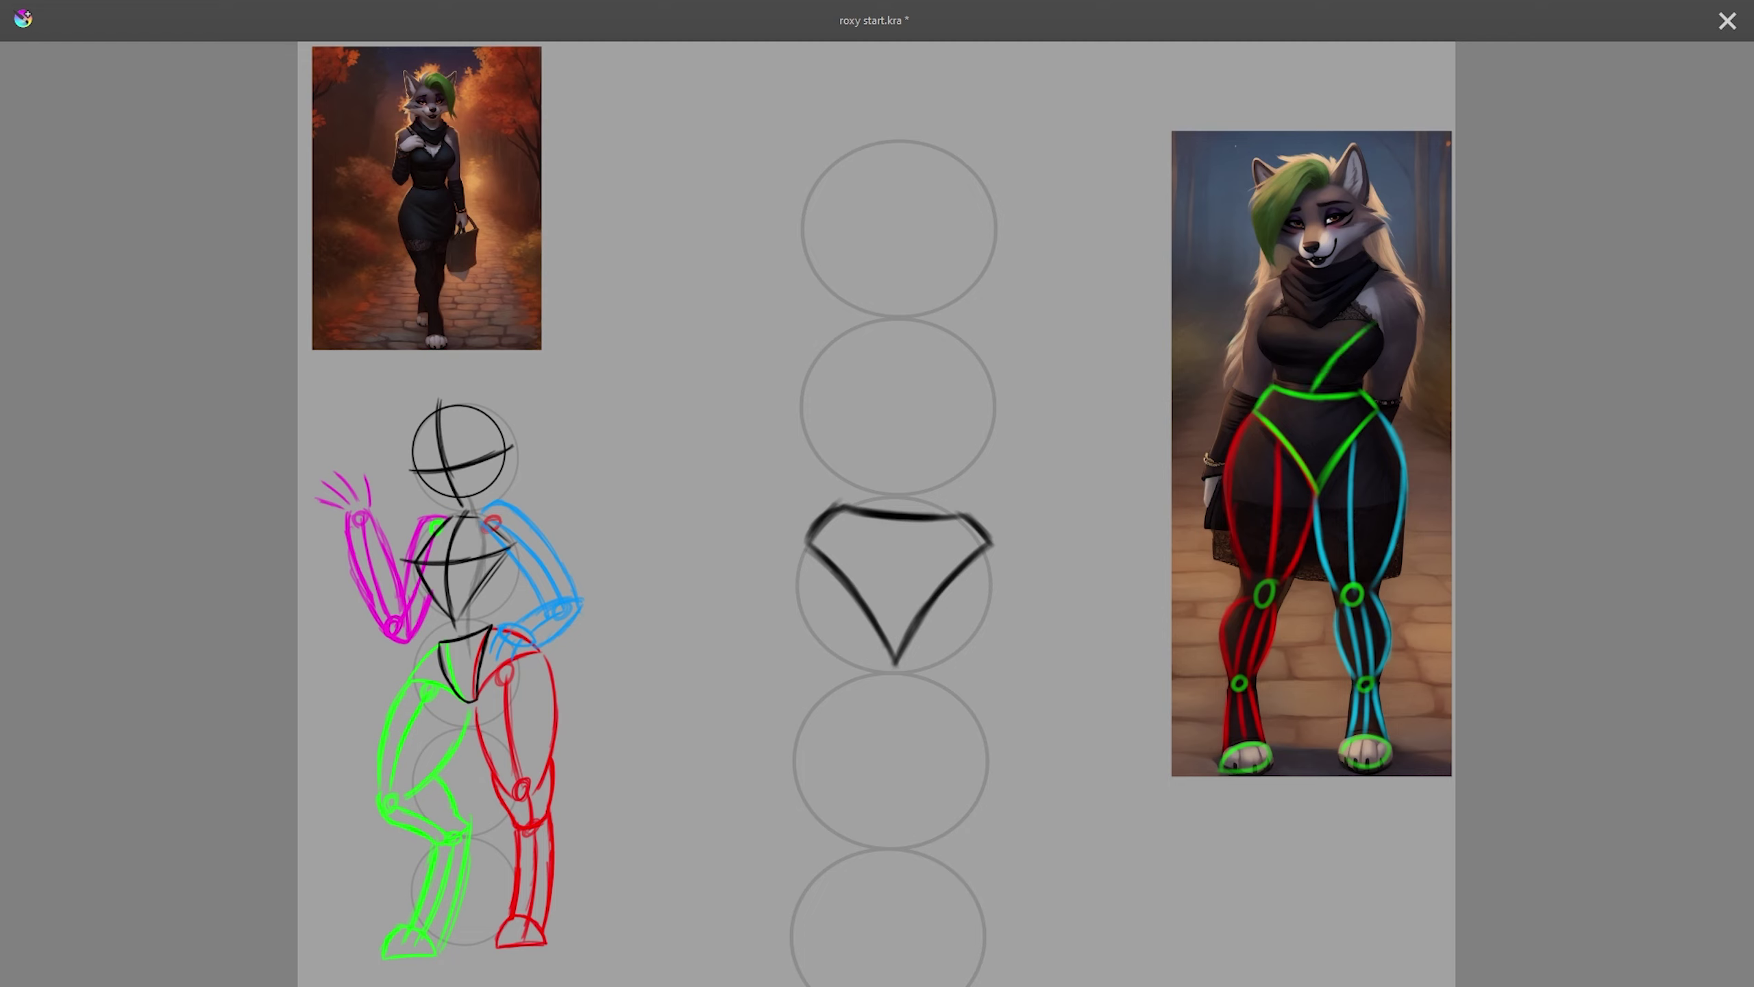
key(ctrl+shift+z)
key(ctrl+shift+z)
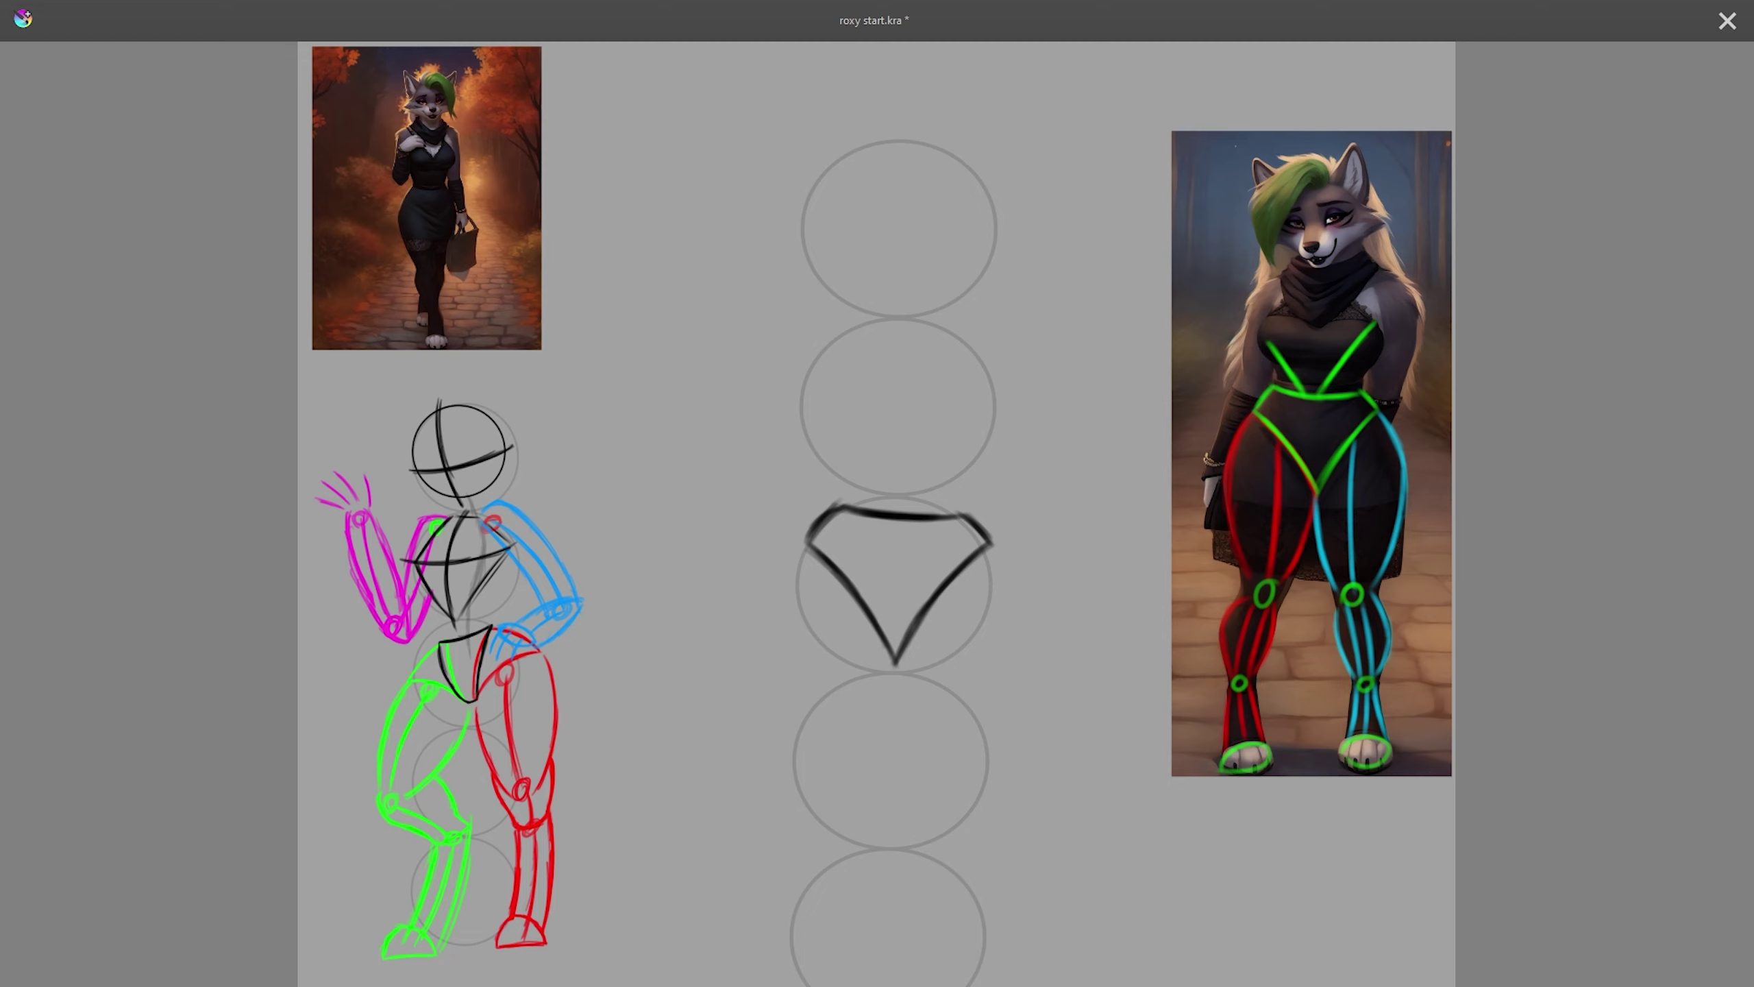
key(ctrl+z)
key(ctrl+z)
key(ctrl+z)
key(ctrl+z)
key(ctrl+z)
key(ctrl+z)
key(ctrl+z)
key(ctrl+z)
key(ctrl+z)
key(Insert)
- Draw a green ring over the wolf reference's chest
mouse_move(1260, 322)
mouse_down()
mouse_move(1269, 362)
mouse_move(1365, 373)
mouse_move(1385, 339)
mouse_move(1368, 322)
mouse_up()
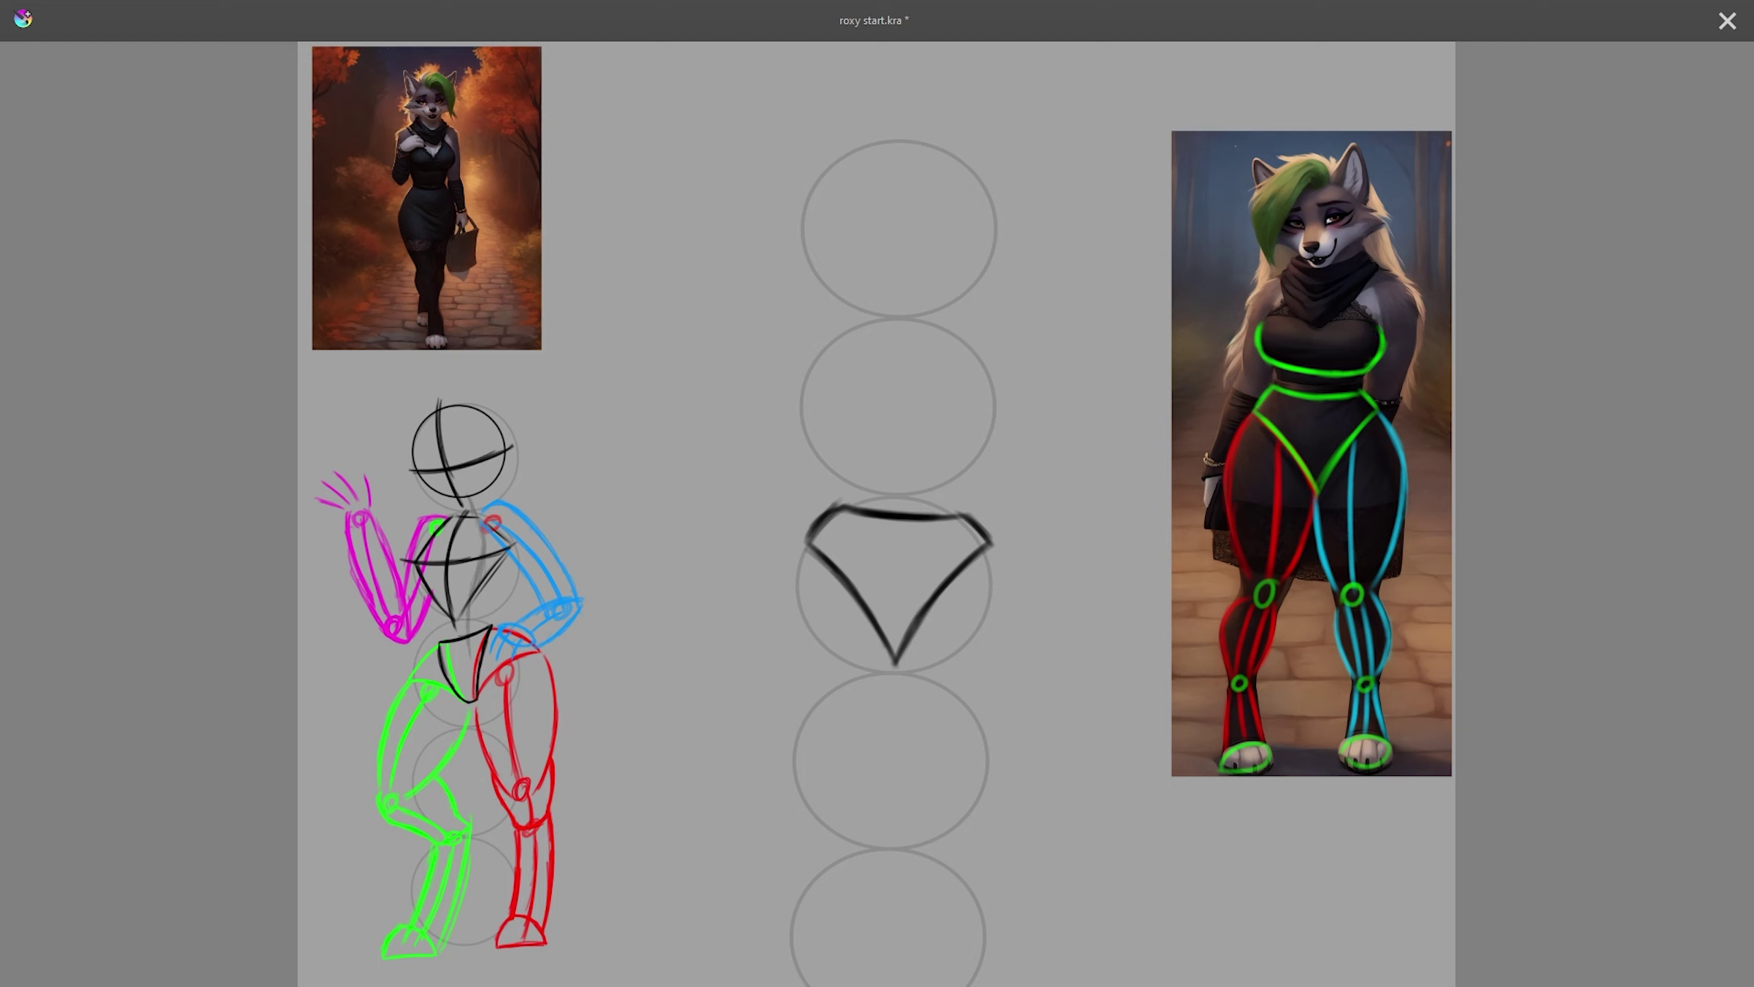
mouse_move(1379, 336)
mouse_down()
mouse_move(1340, 290)
mouse_move(1303, 292)
mouse_move(1262, 324)
mouse_up()
drag(1378, 330, 1292, 315)
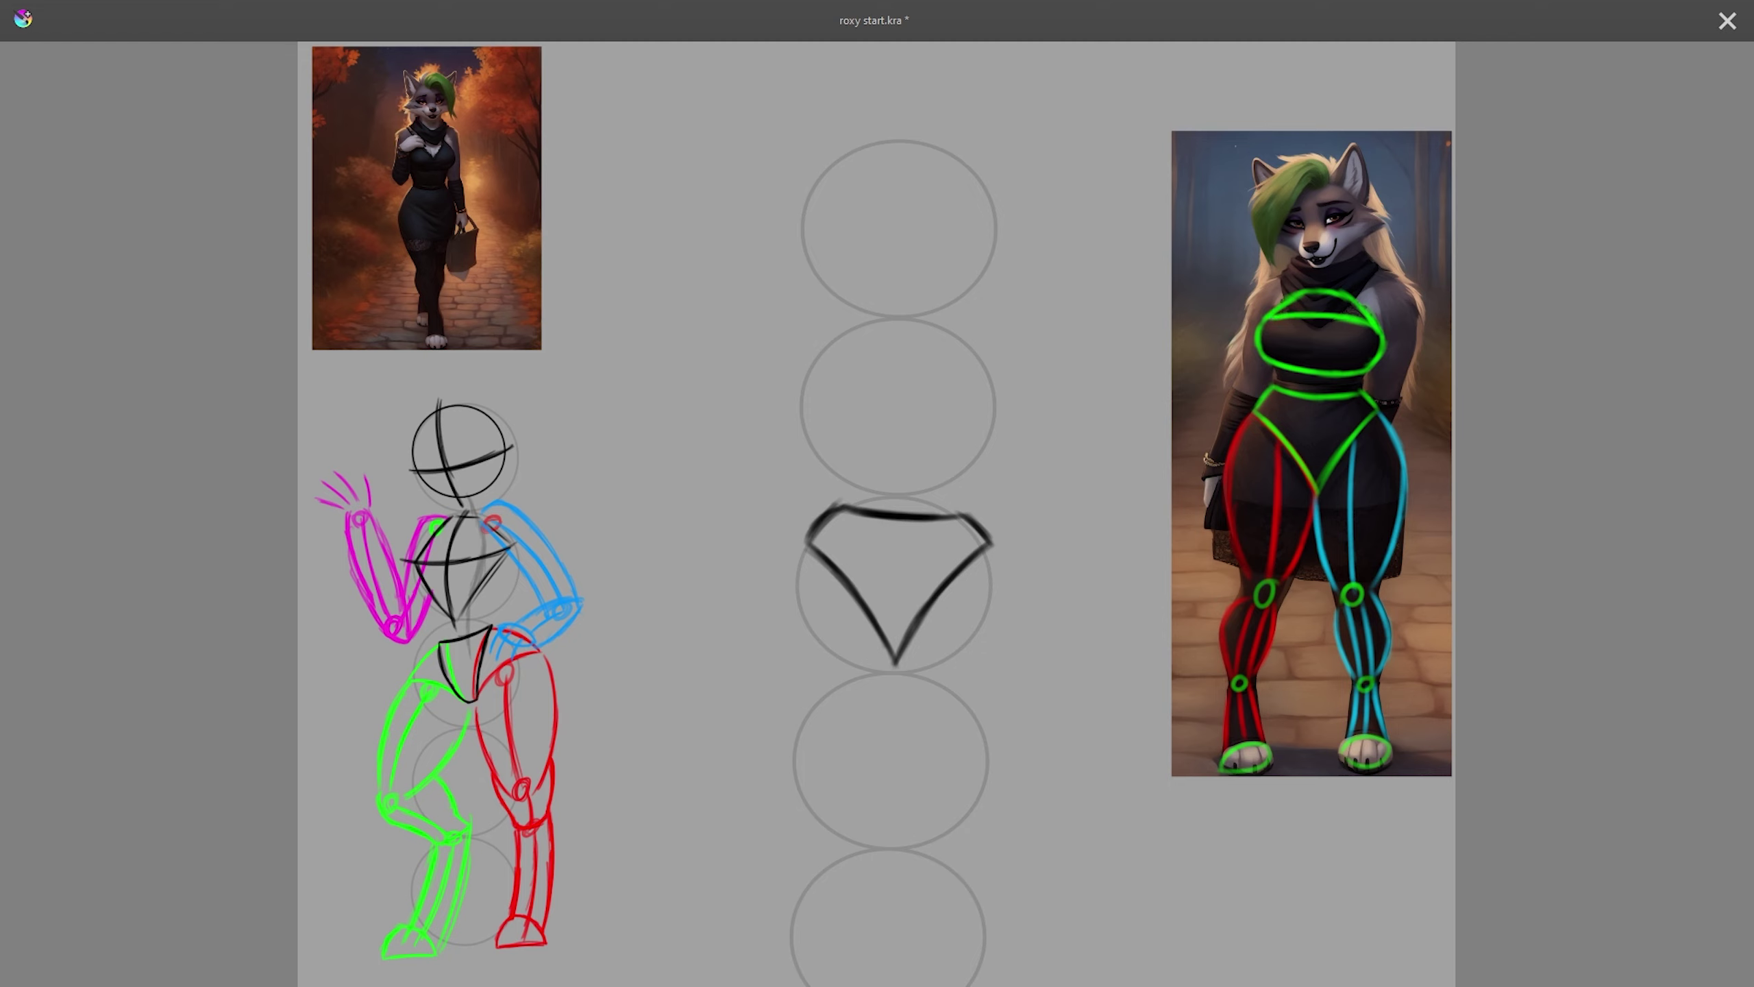
- On a new layer, draw red lines along both shoulders of the reference
key(Insert)
drag(1399, 277, 1412, 293)
drag(1251, 302, 1281, 275)
drag(1358, 299, 1375, 270)
- Draw and undo red arrows below the reference and beside the red leg
drag(1247, 840, 1312, 902)
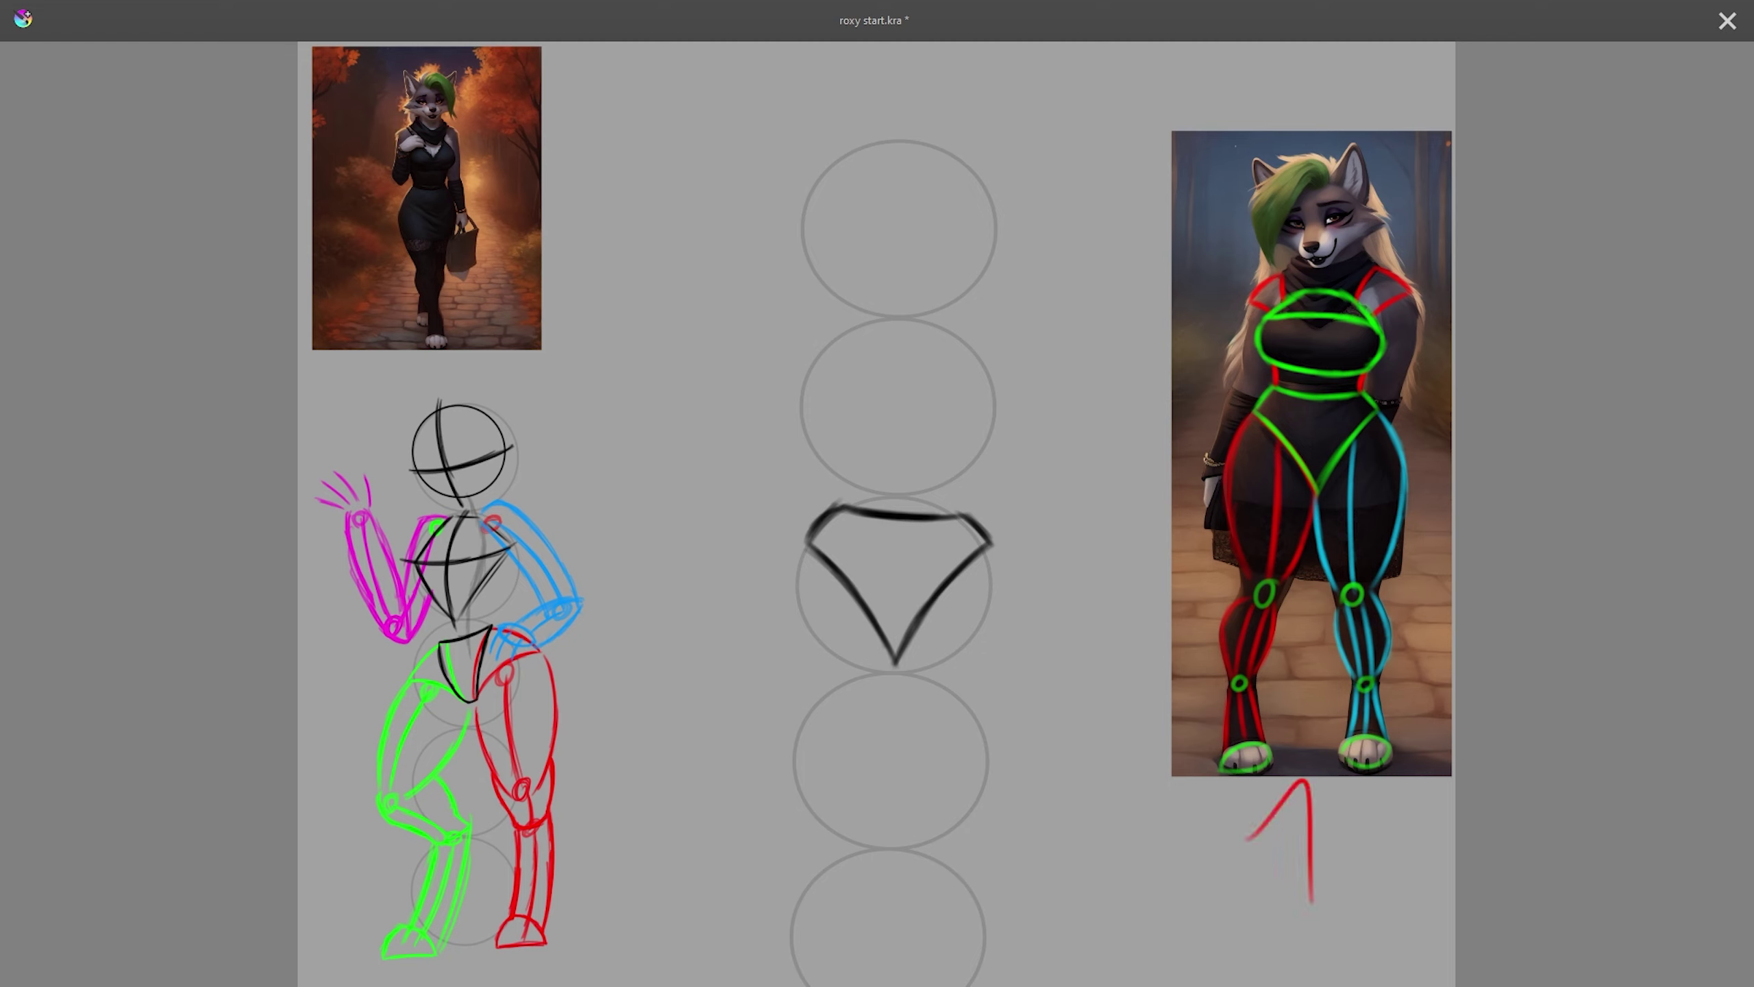
drag(1302, 784, 1246, 957)
key(ctrl+z)
key(ctrl+z)
mouse_move(630, 665)
mouse_down()
mouse_move(566, 717)
mouse_move(682, 784)
mouse_up()
drag(571, 719, 737, 693)
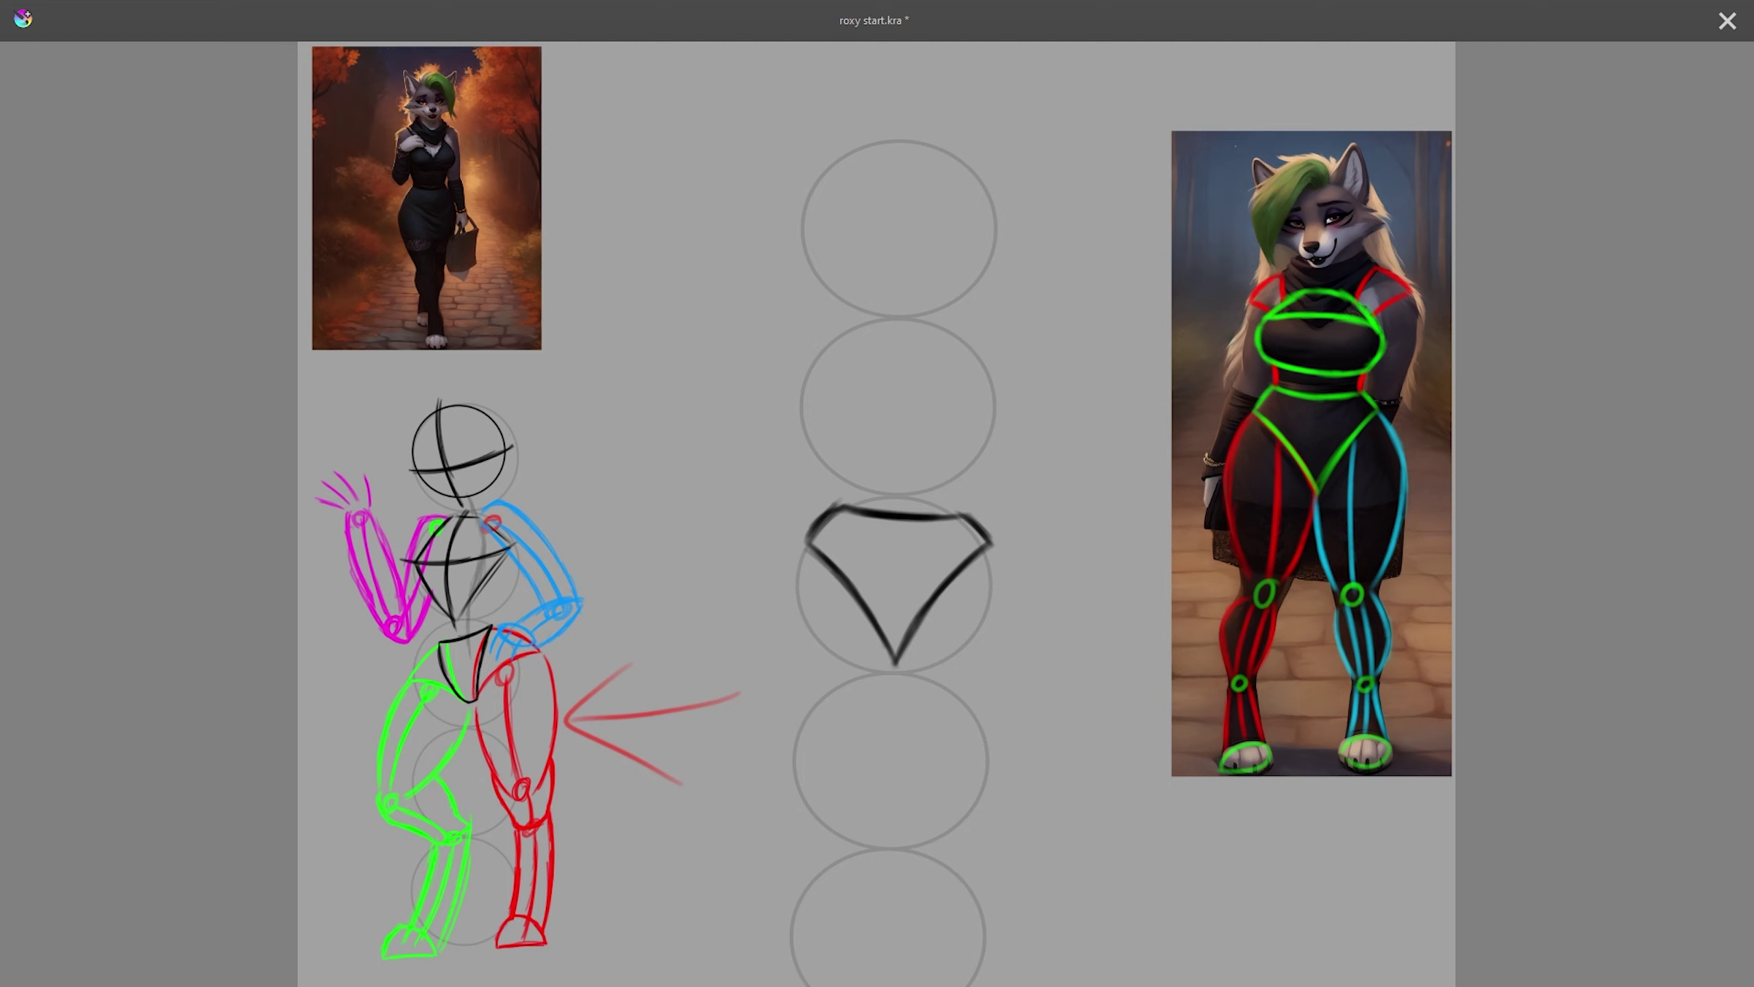
key(ctrl+z)
key(ctrl+z)
key(ctrl+z)
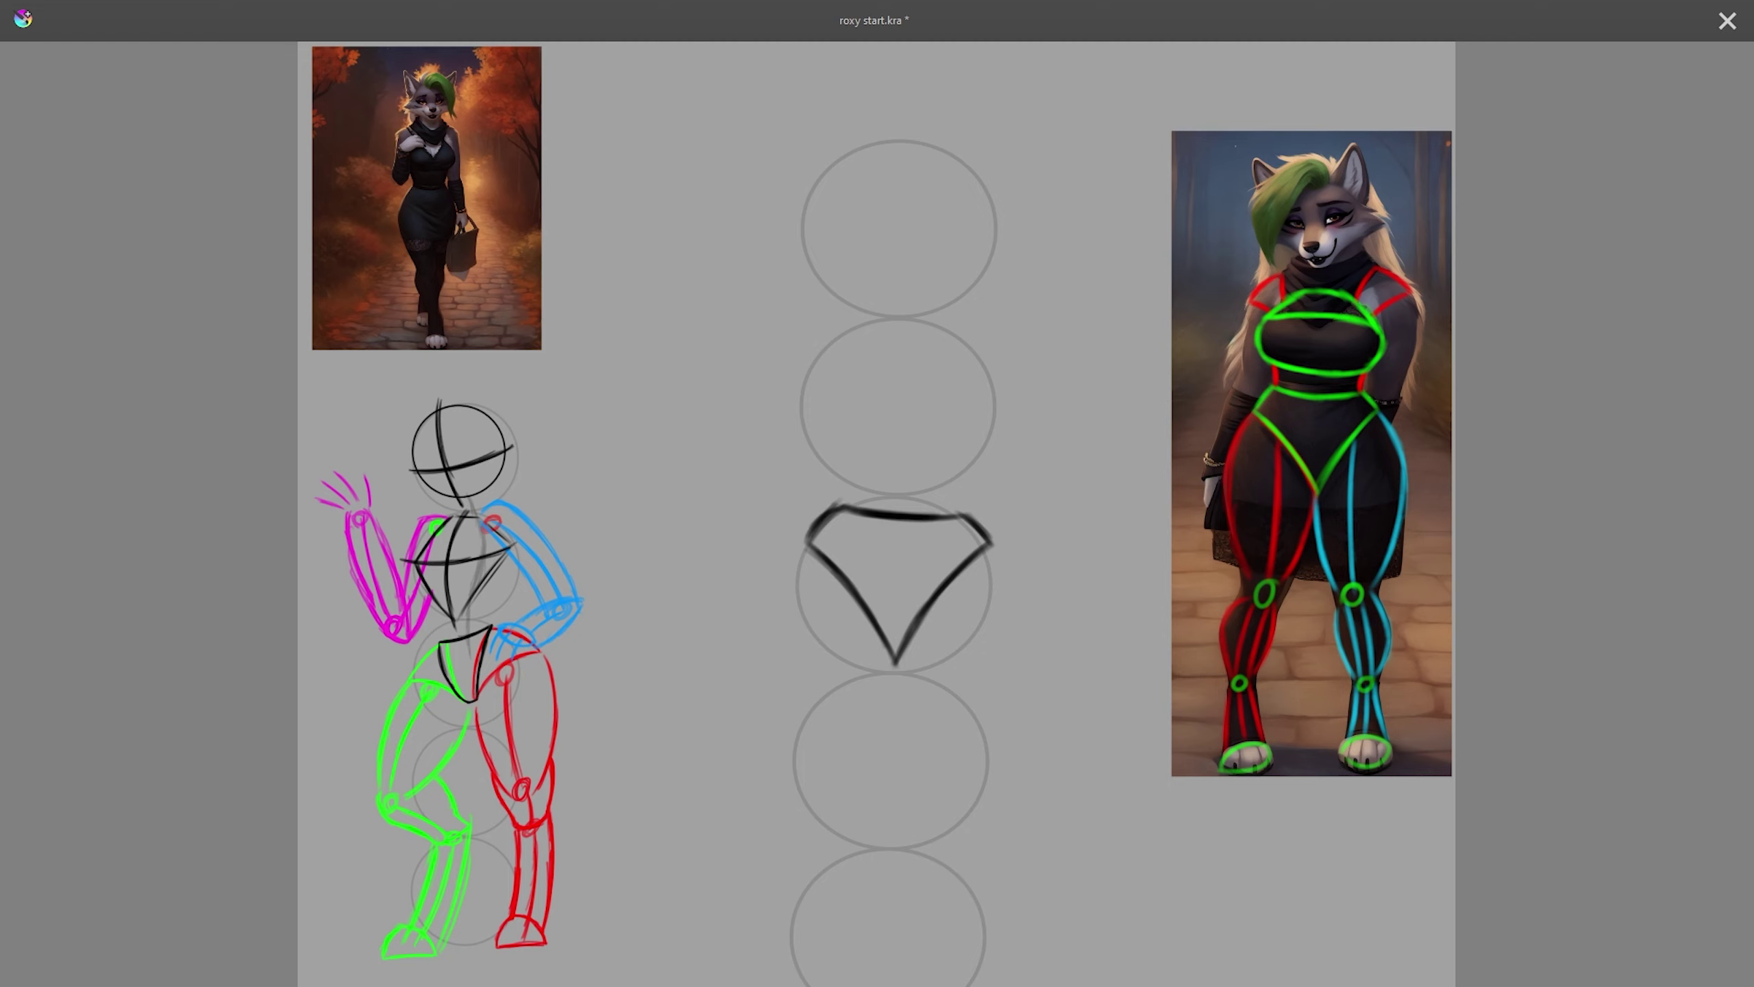
- Draw an arrow toward the reference, then delete it with the black wedge
drag(1077, 559, 1118, 649)
drag(1171, 514, 1025, 767)
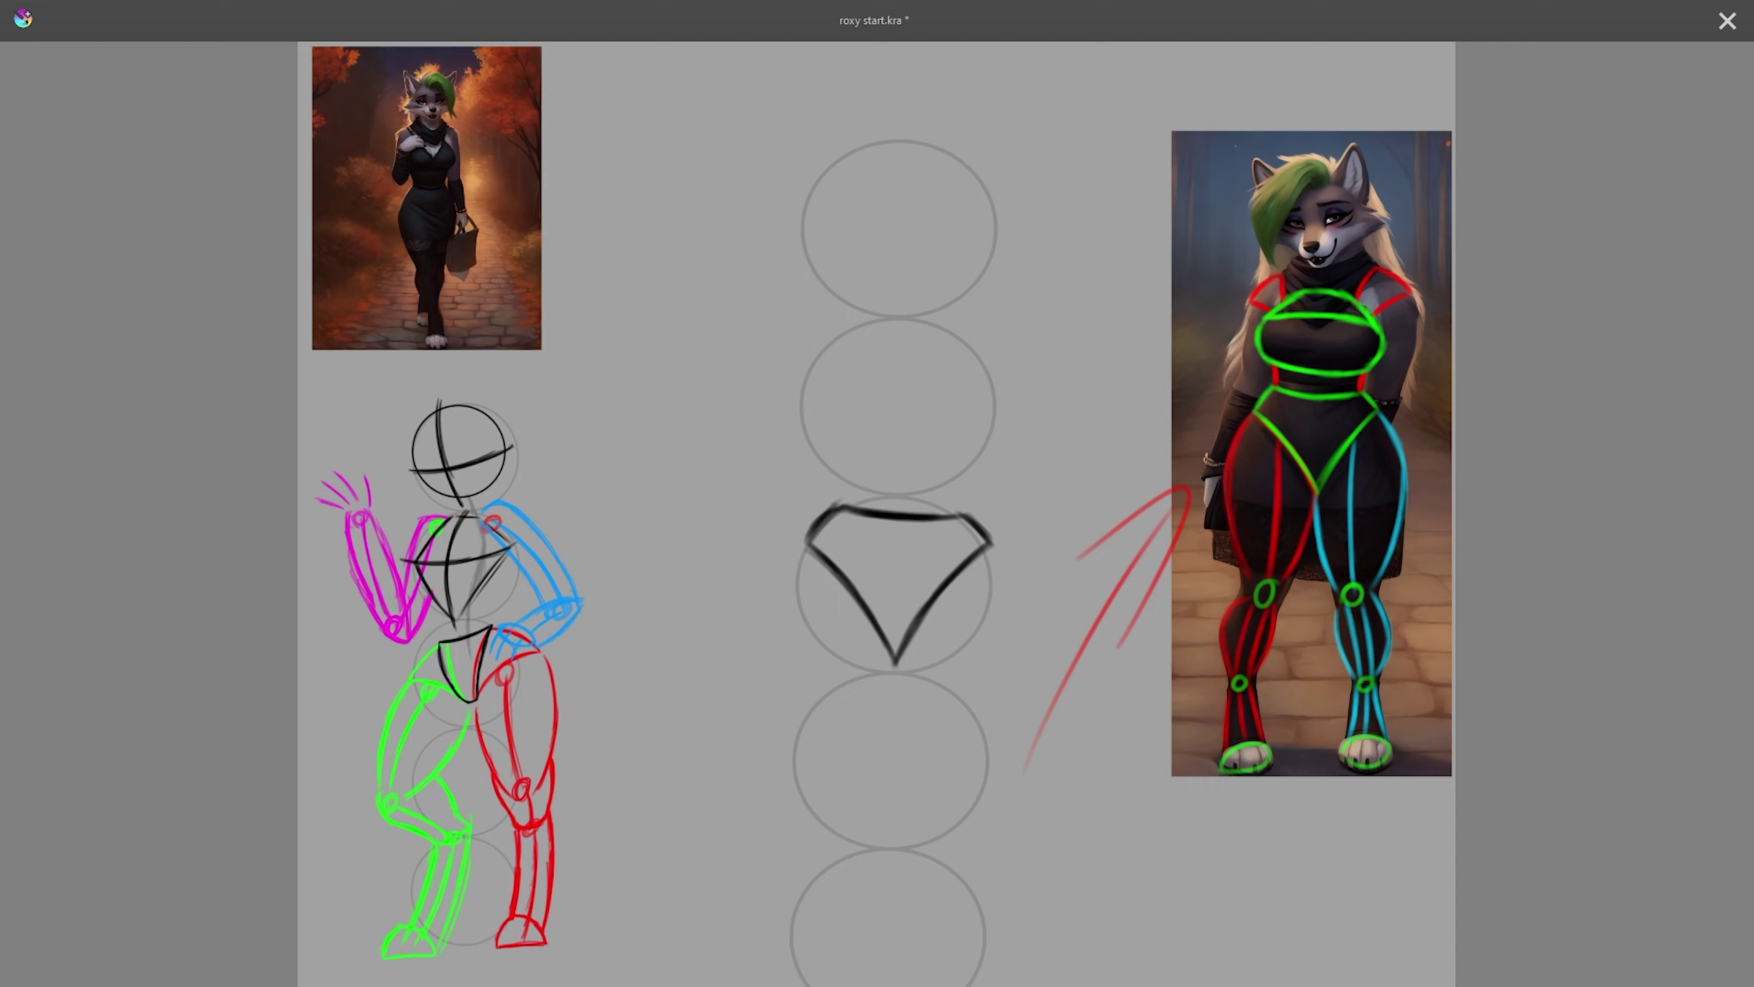
key(Delete)
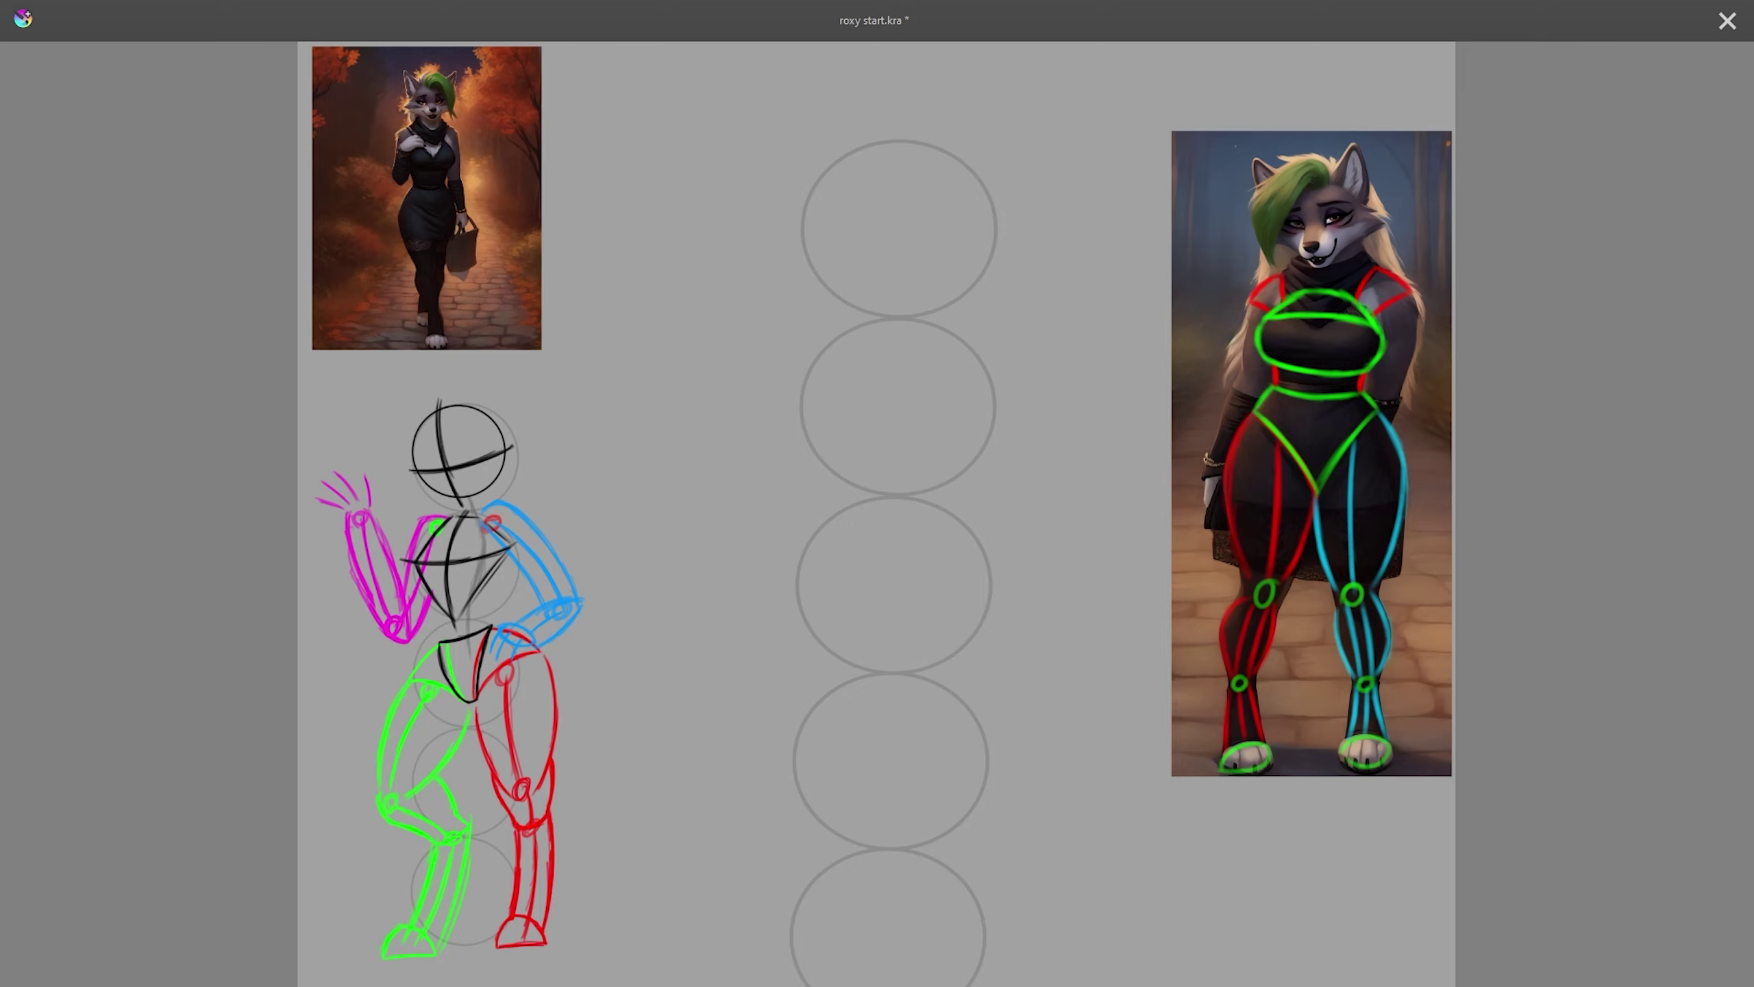
- Draw a firm black V-shaped pelvis triangle in the third circle
drag(943, 512, 911, 621)
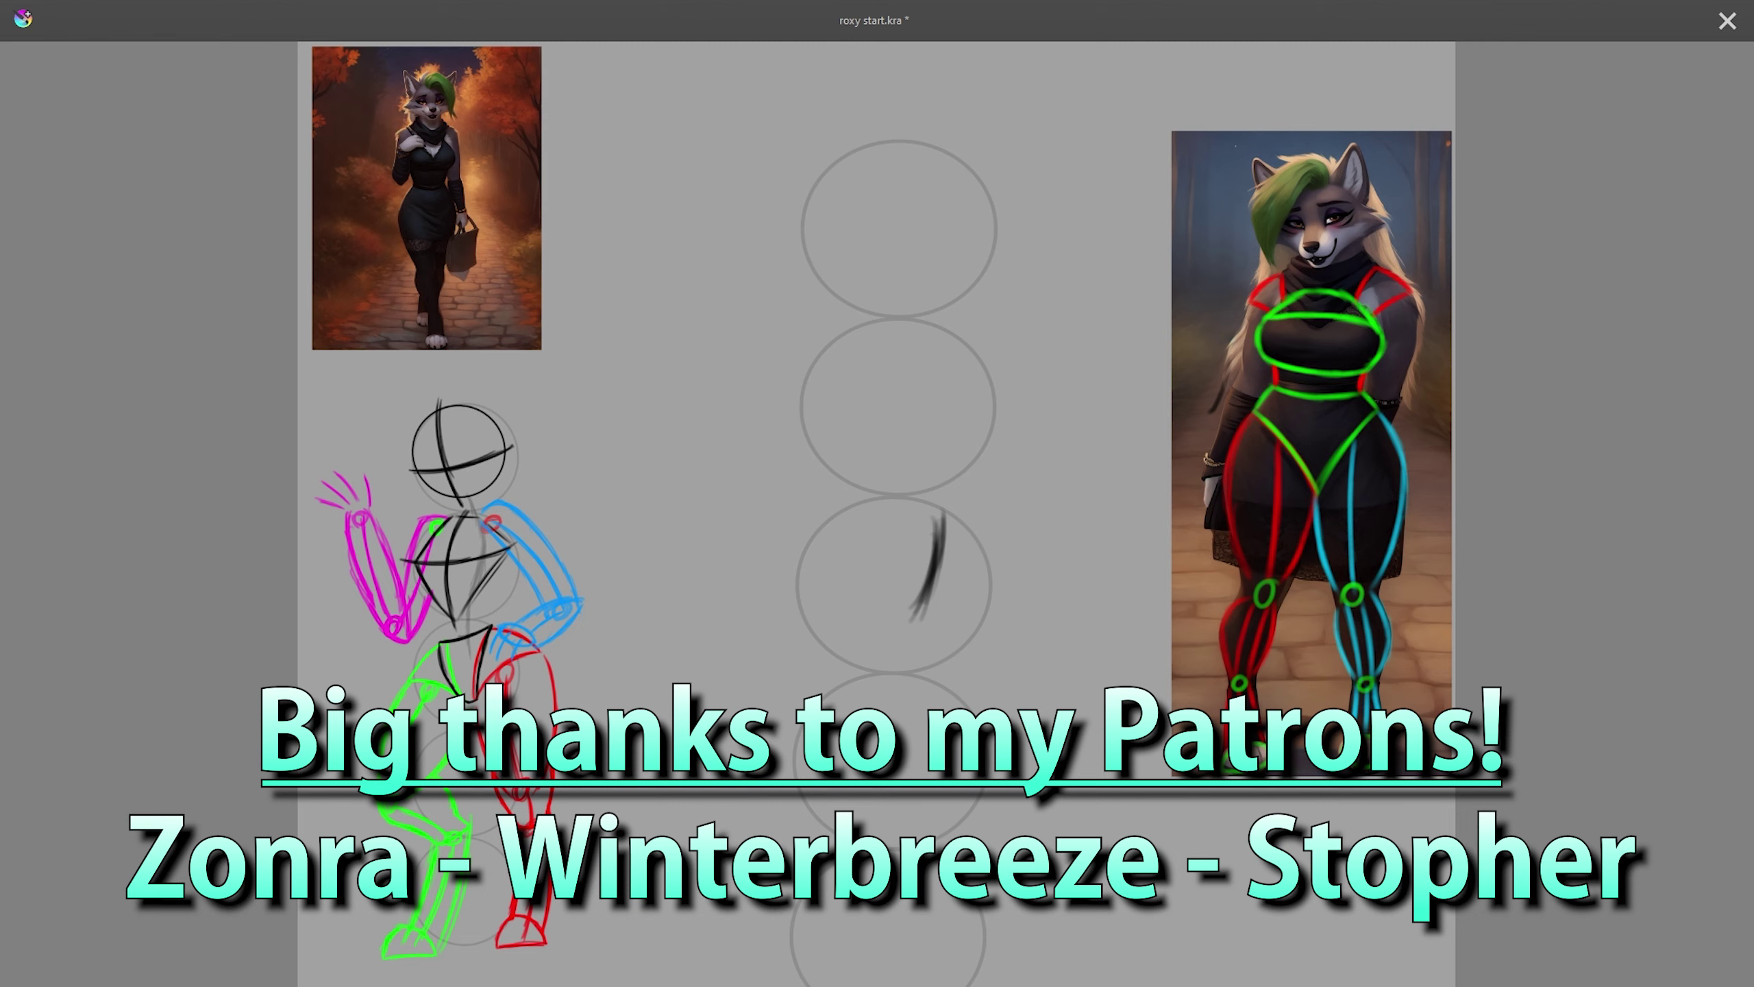
mouse_move(855, 506)
mouse_down()
mouse_move(942, 512)
mouse_move(891, 608)
mouse_up()
mouse_move(864, 542)
mouse_down()
mouse_move(893, 619)
mouse_move(917, 599)
mouse_up()
drag(851, 506, 950, 512)
drag(947, 515, 896, 618)
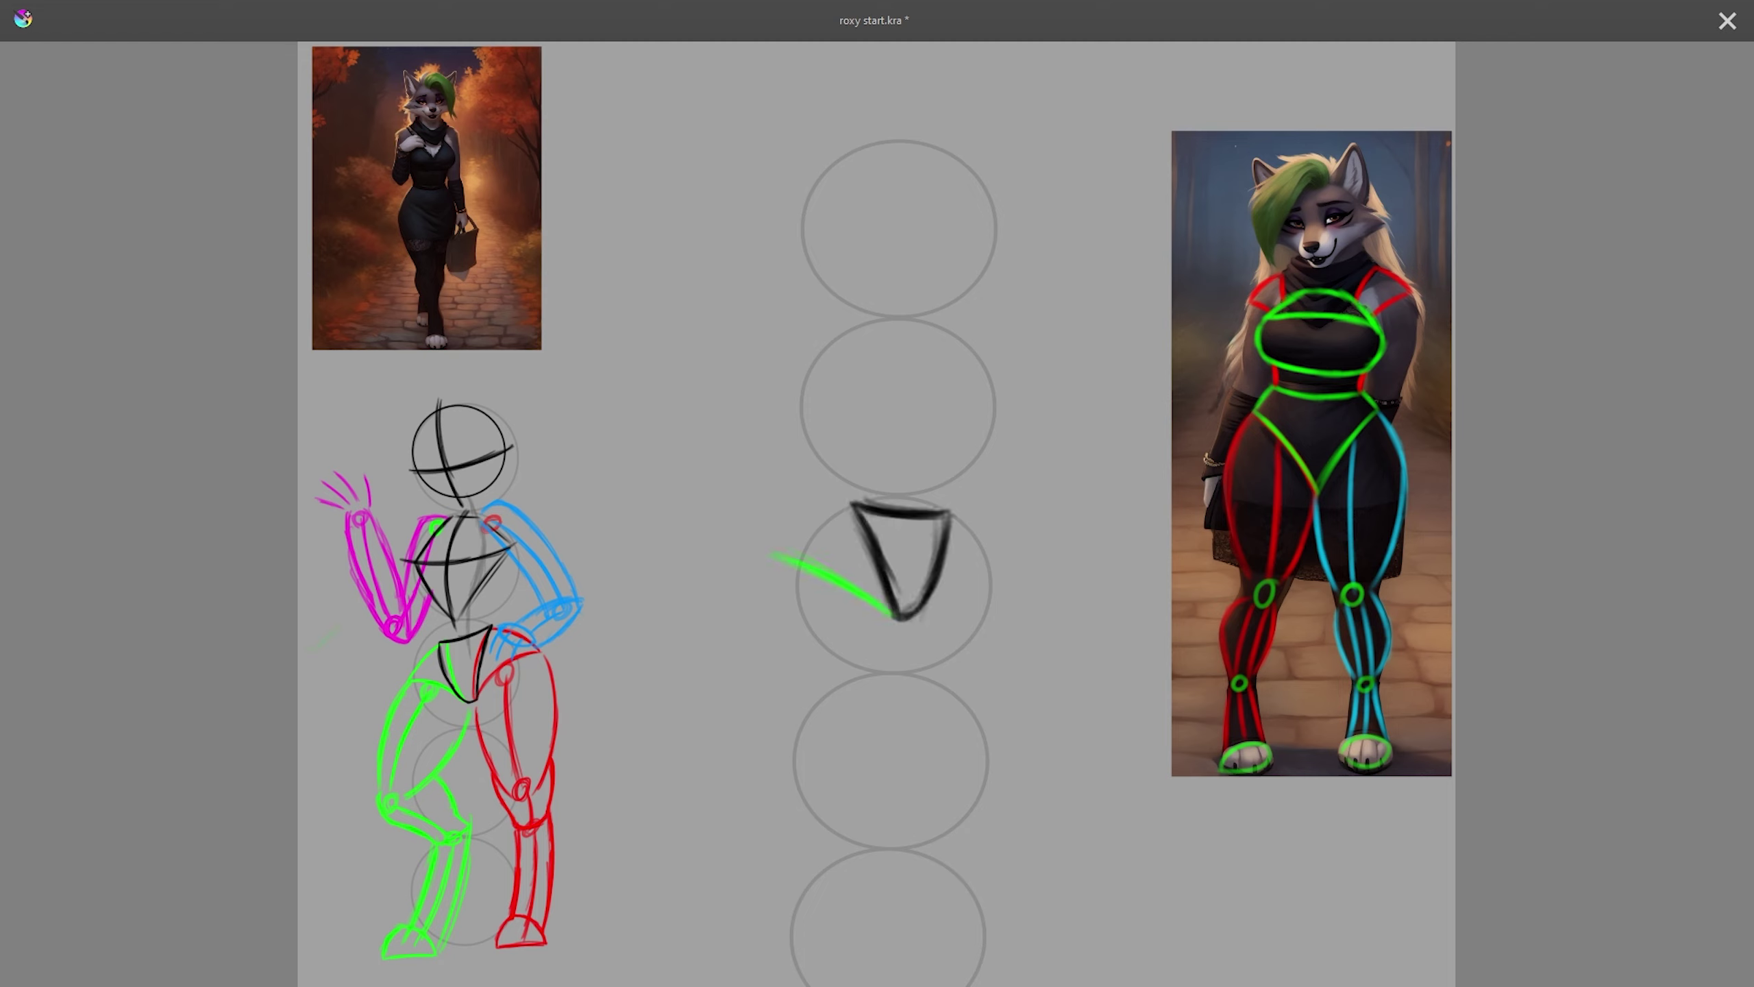
- Add the green left hip wedge and begin the red right hip edge
drag(851, 507, 775, 540)
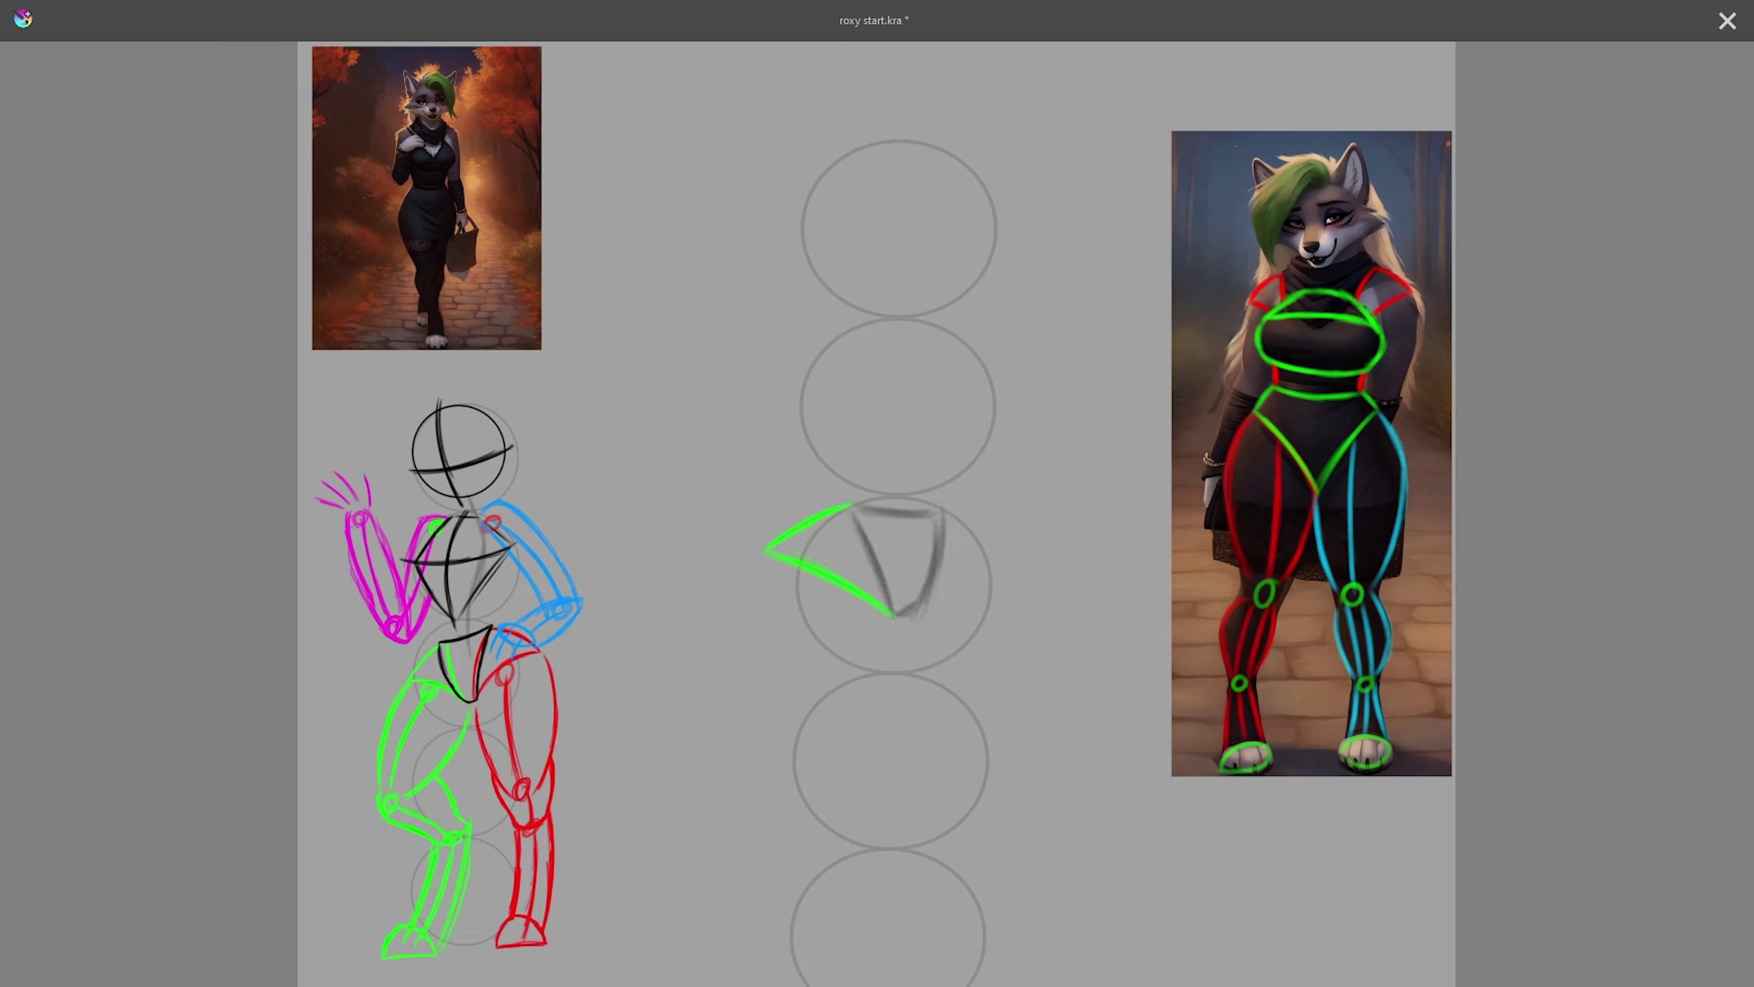
drag(853, 511, 892, 609)
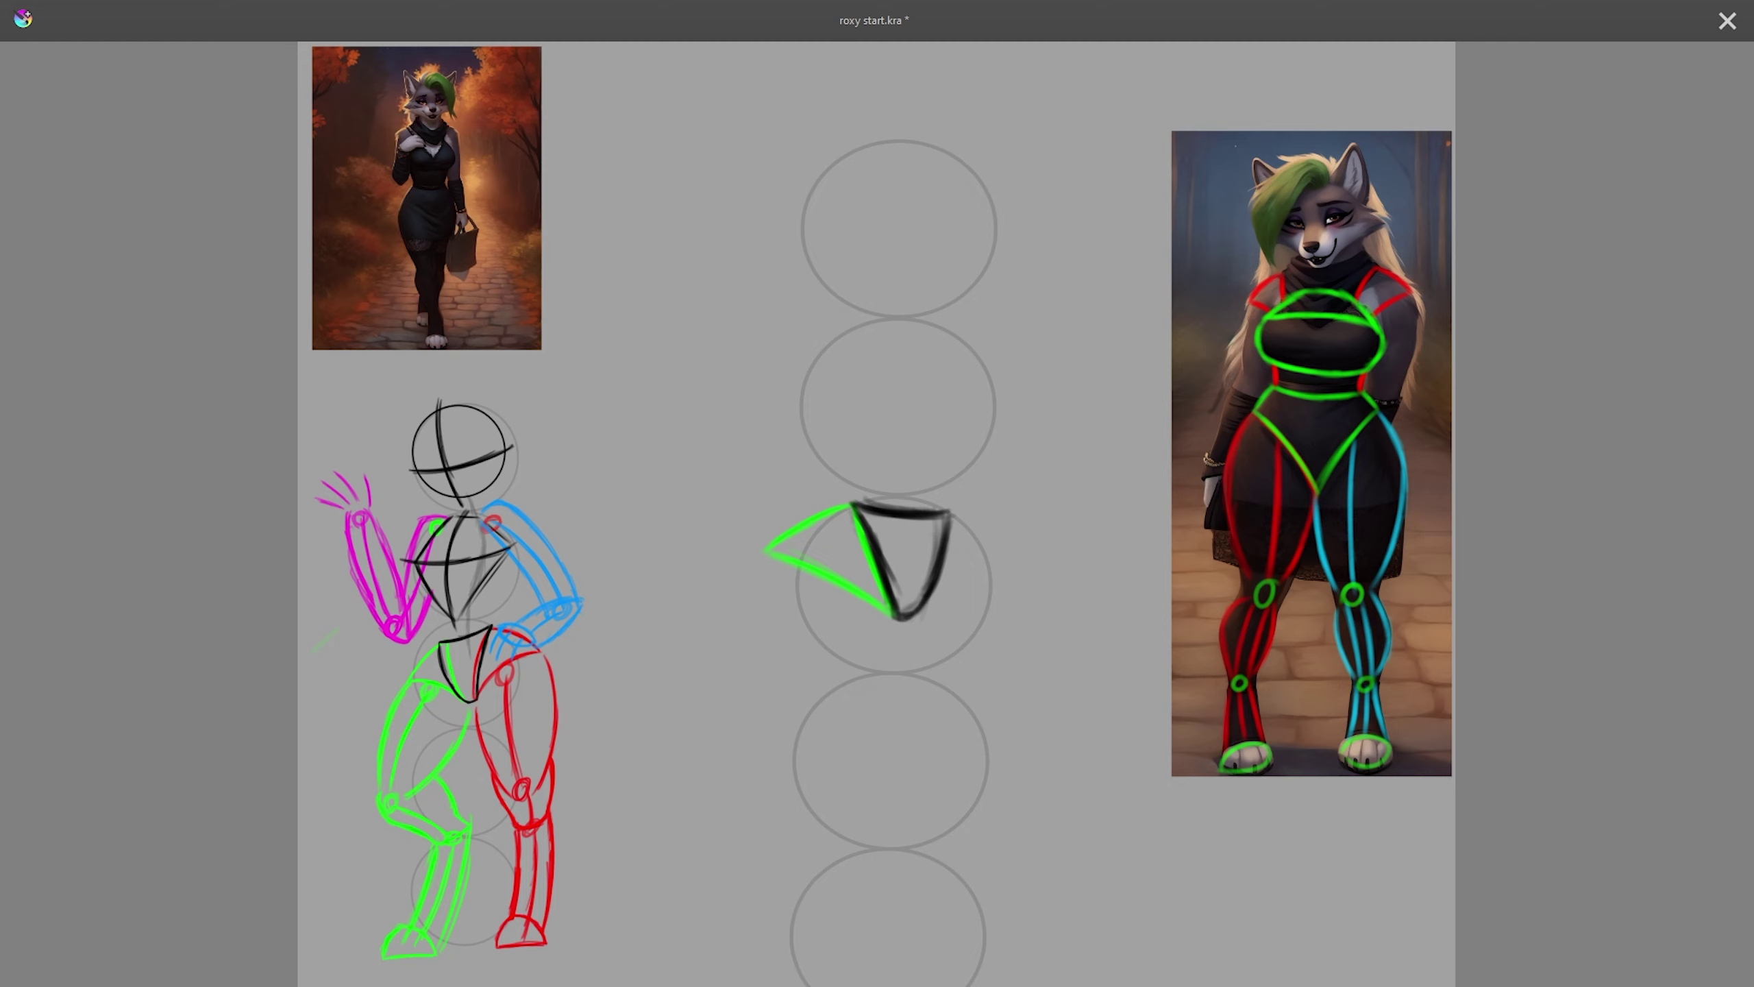
mouse_move(953, 514)
mouse_down()
mouse_move(1010, 564)
mouse_move(922, 611)
mouse_up()
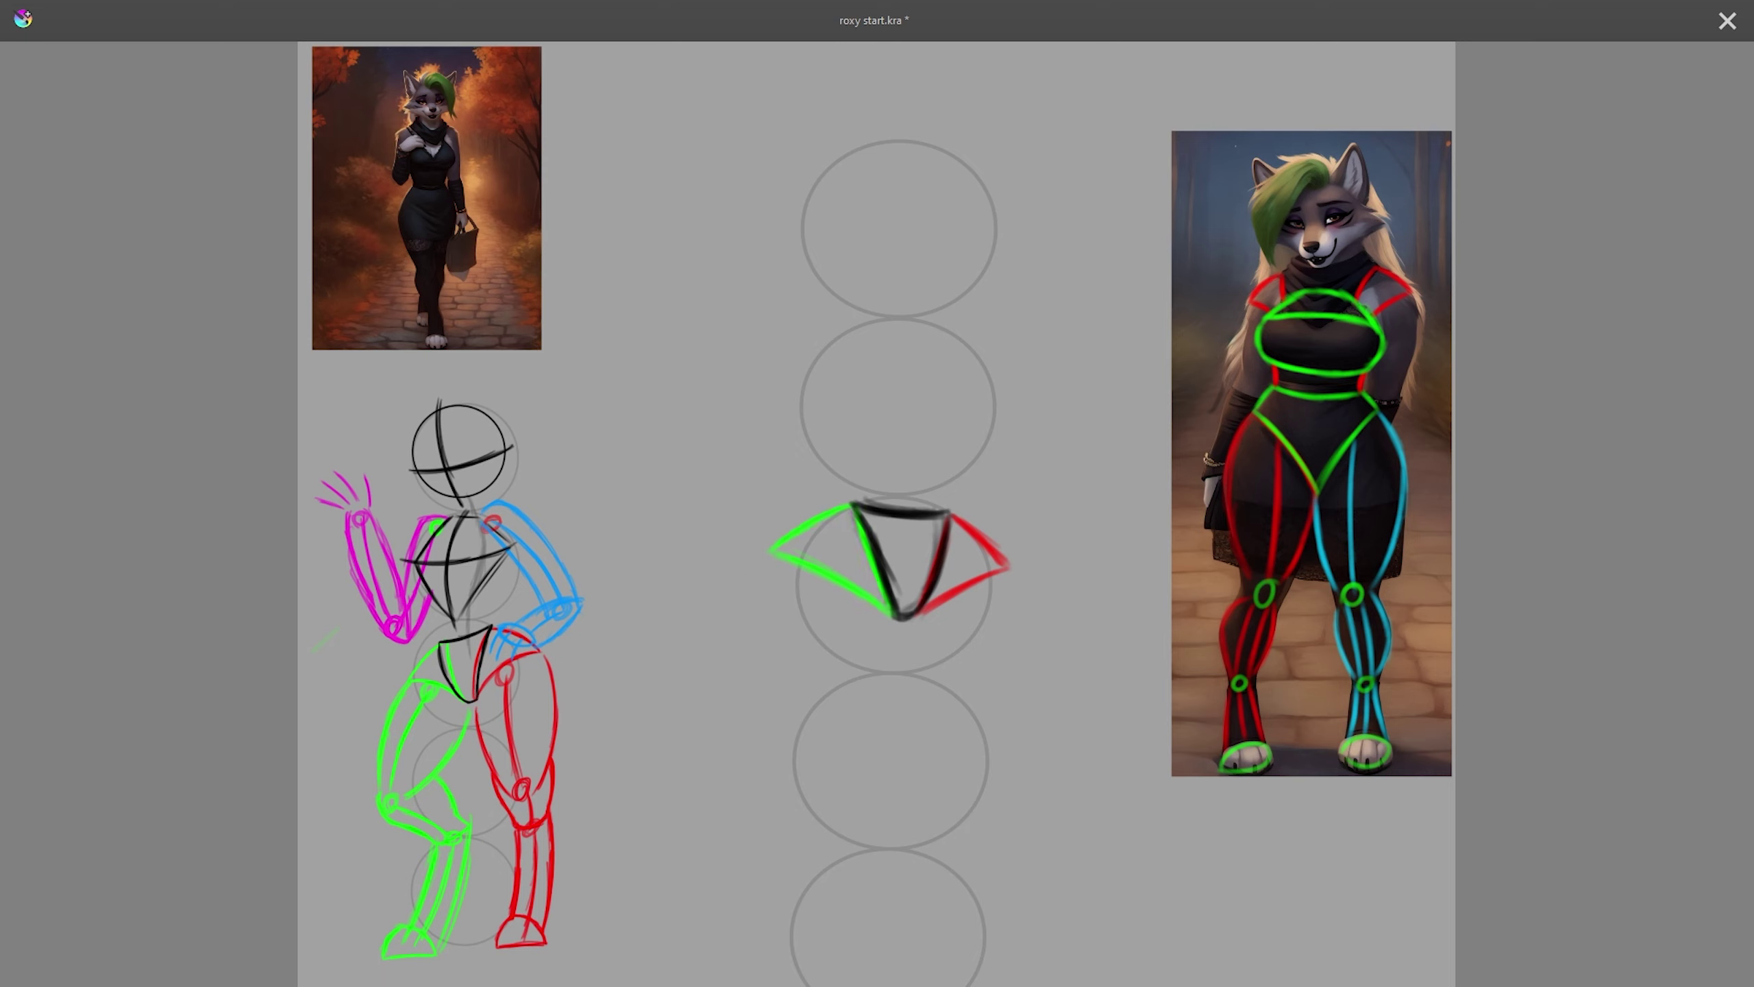
- Retrace the left hip edge, undo the stray stroke, and deselect the green hip wedge
mouse_move(853, 510)
mouse_down()
mouse_move(868, 558)
mouse_move(808, 536)
mouse_up()
key(ctrl+z)
drag(840, 488, 753, 544)
key(ctrl+shift+a)
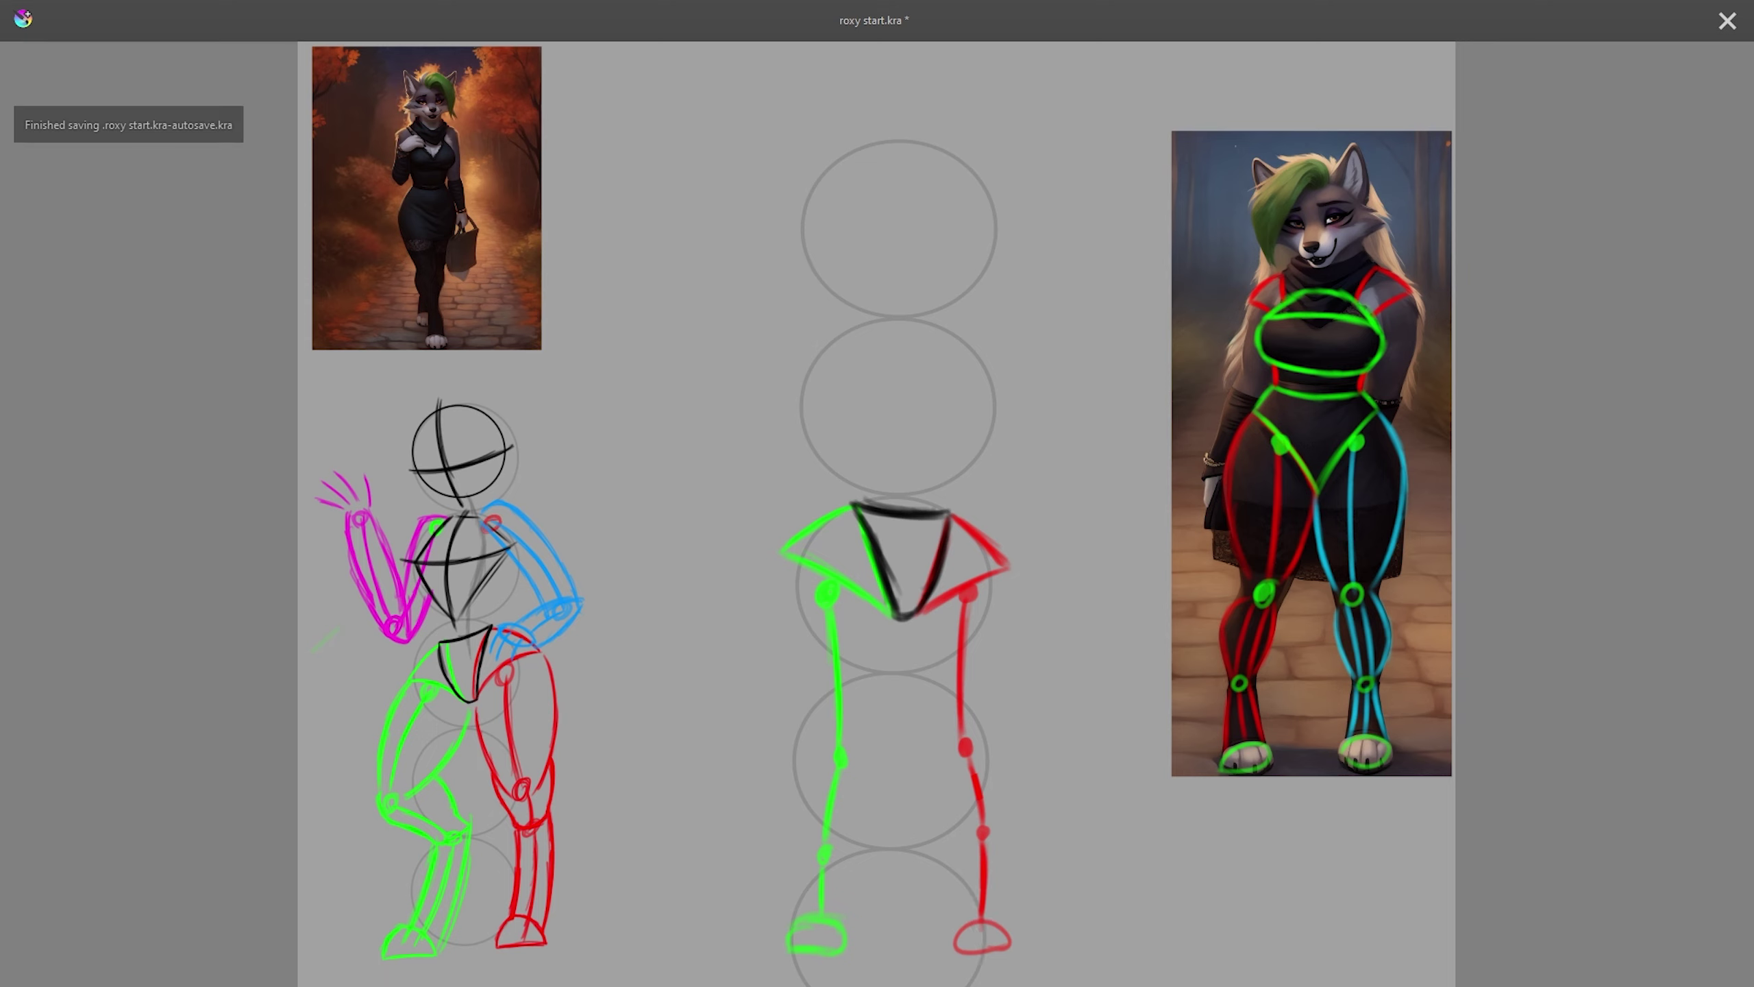
- Sketch trial outlines of the legs and left shin, then undo them
drag(1010, 568, 986, 746)
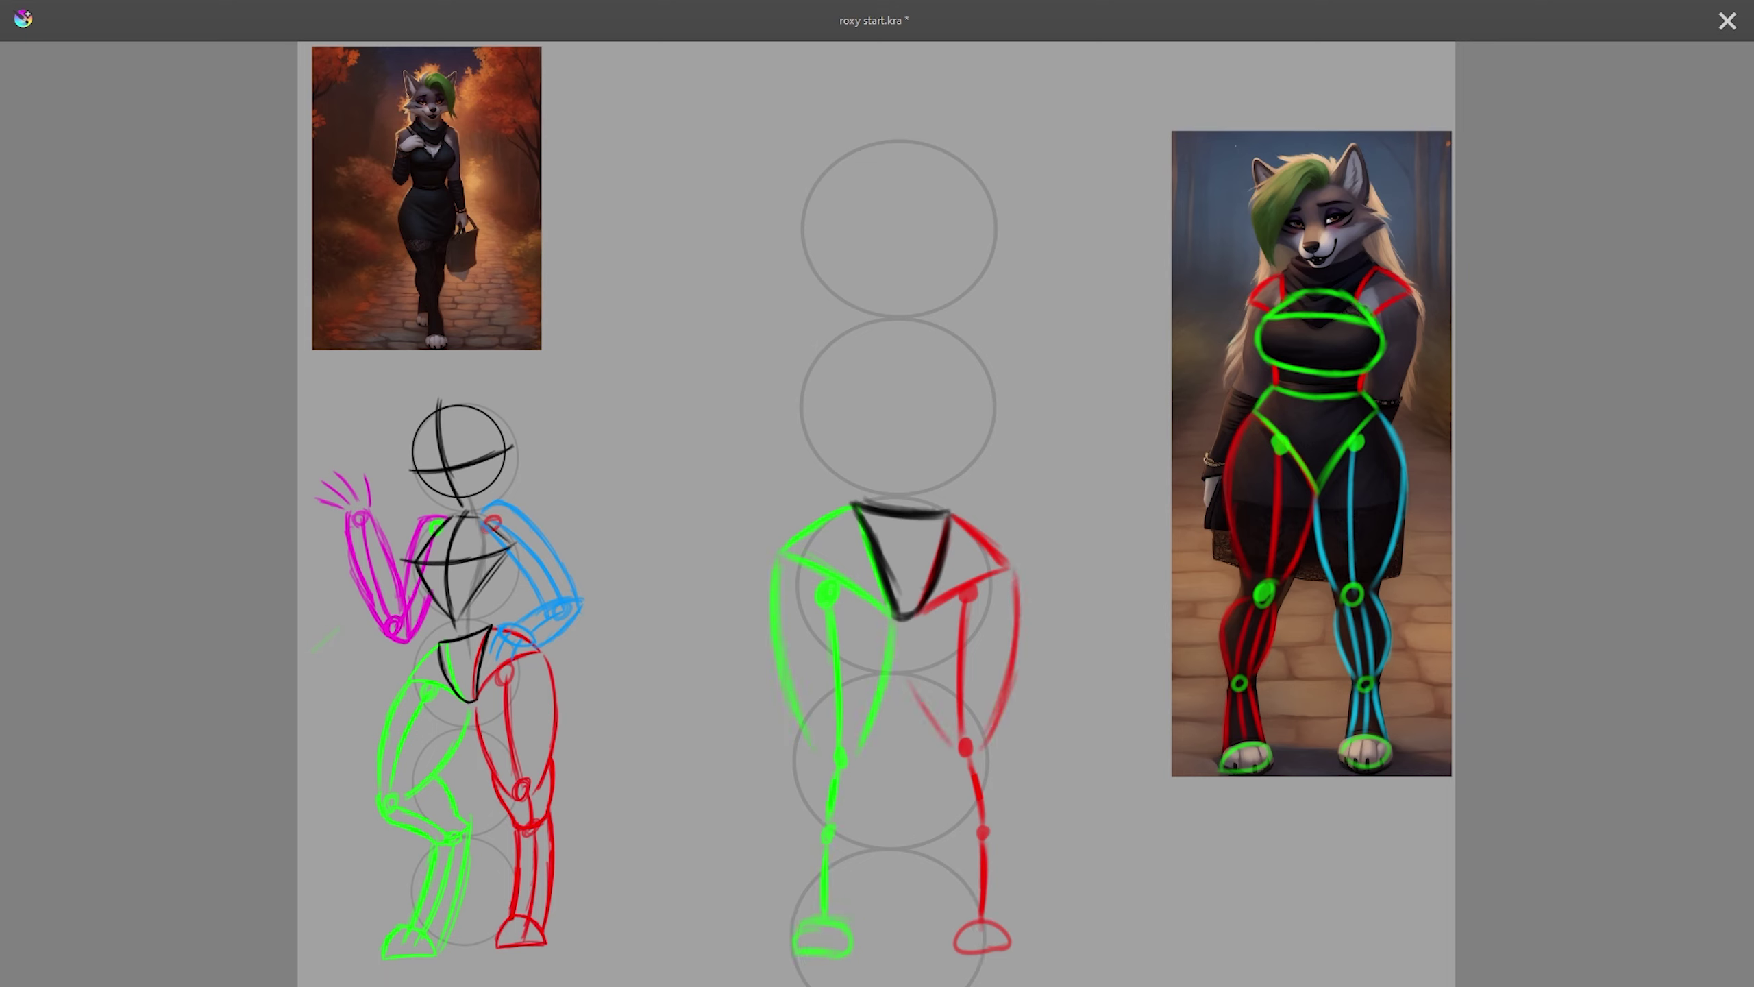
drag(896, 644, 943, 736)
mouse_move(799, 748)
mouse_down()
mouse_move(822, 825)
mouse_move(806, 917)
mouse_up()
drag(840, 837, 844, 918)
key(ctrl+z)
key(ctrl+z)
key(ctrl+z)
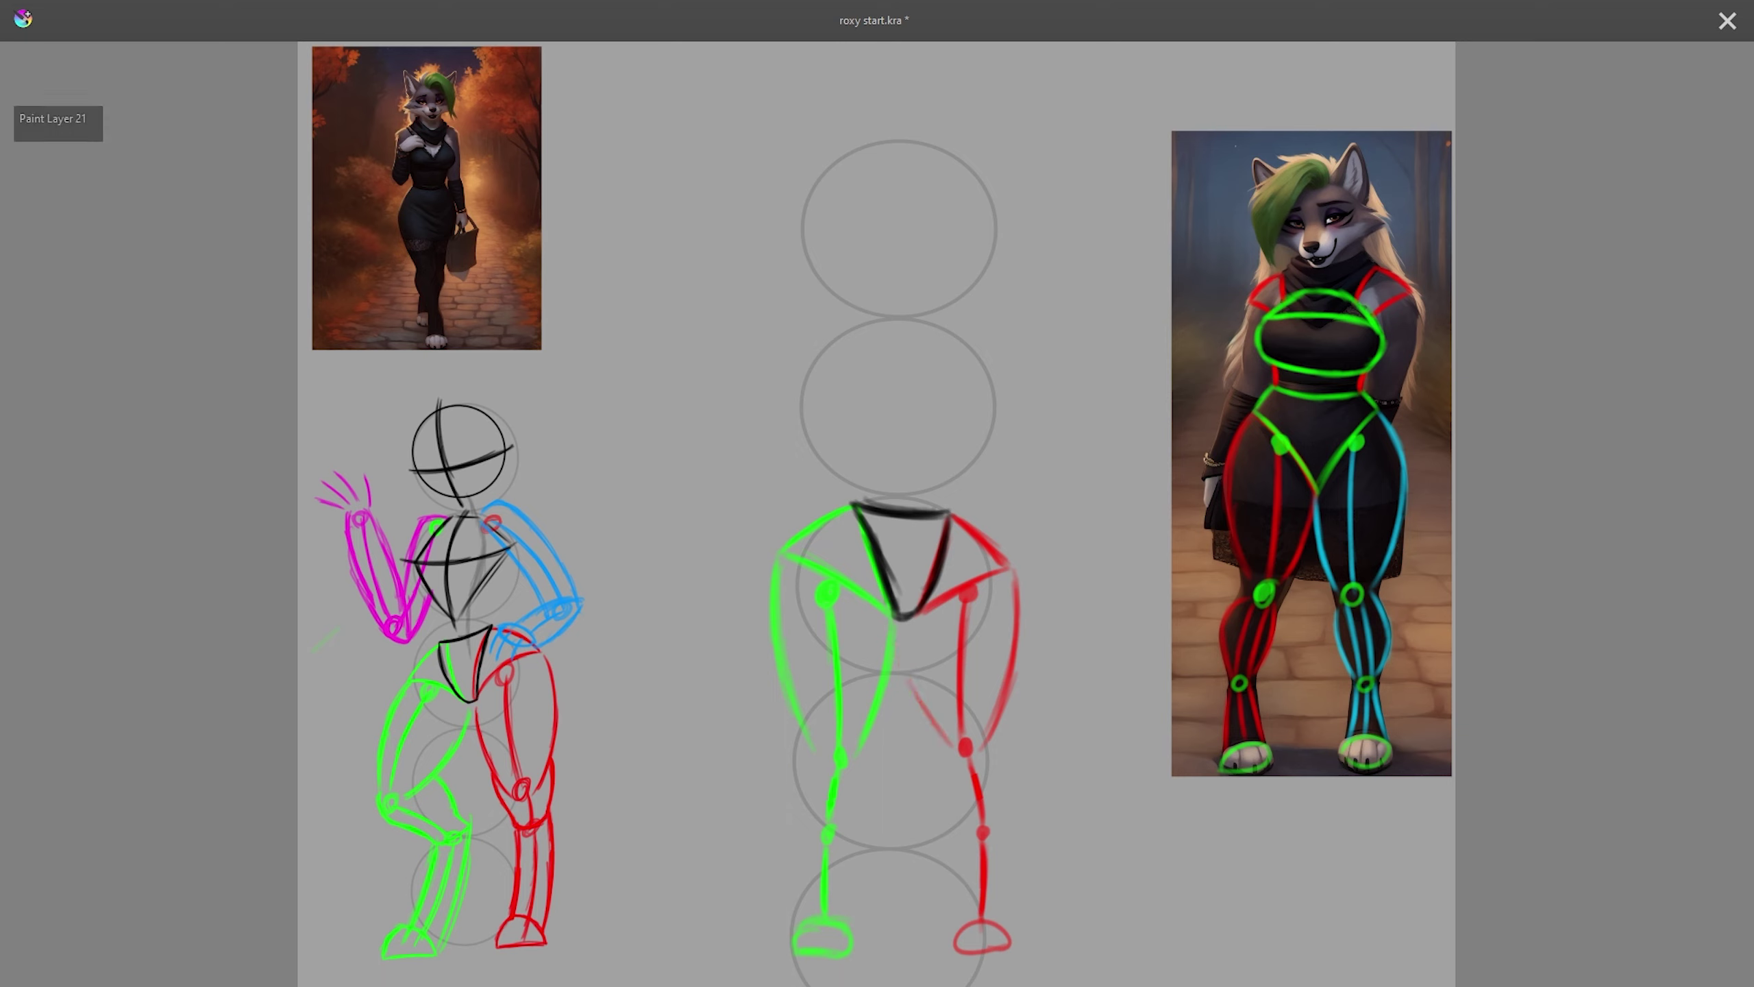
key(ctrl+z)
key(ctrl+z)
- Draw curved green and red outer and inner thigh contours, undoing misplaced strokes
mouse_move(777, 563)
mouse_down()
mouse_move(794, 746)
mouse_move(902, 626)
mouse_up()
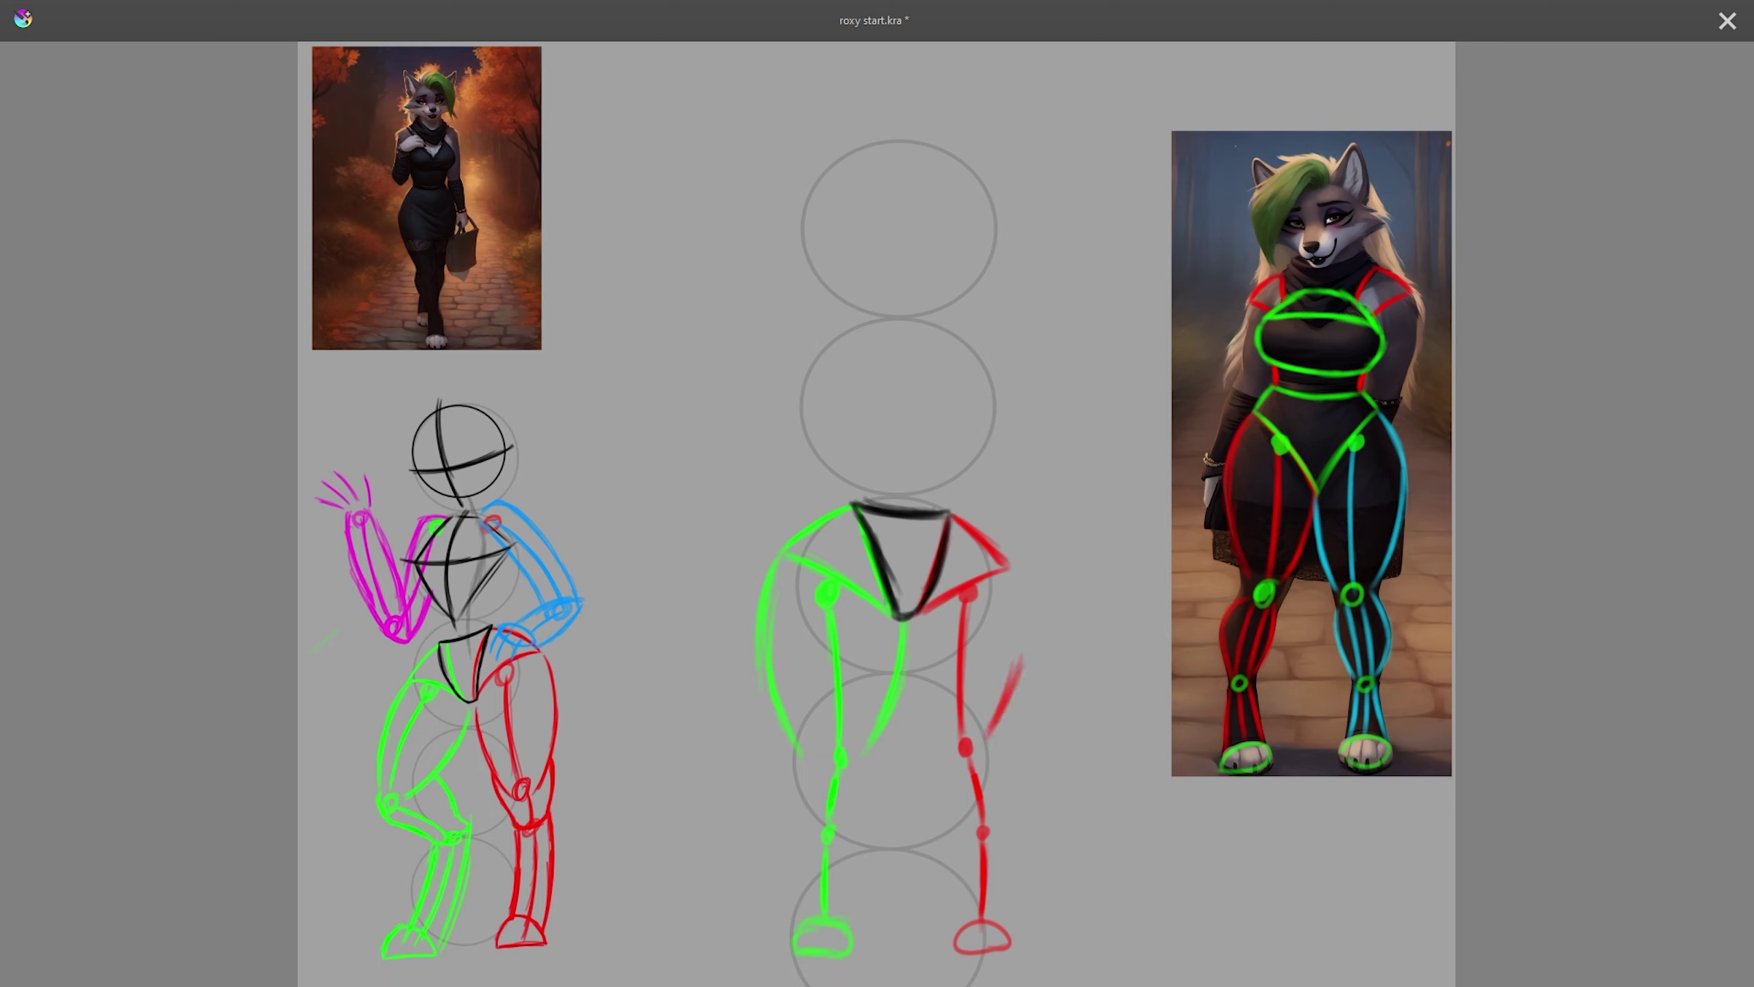
drag(988, 740, 1019, 579)
drag(989, 742, 1021, 577)
drag(902, 626, 932, 760)
drag(1087, 563, 1081, 644)
key(ctrl+z)
key(ctrl+z)
key(ctrl+z)
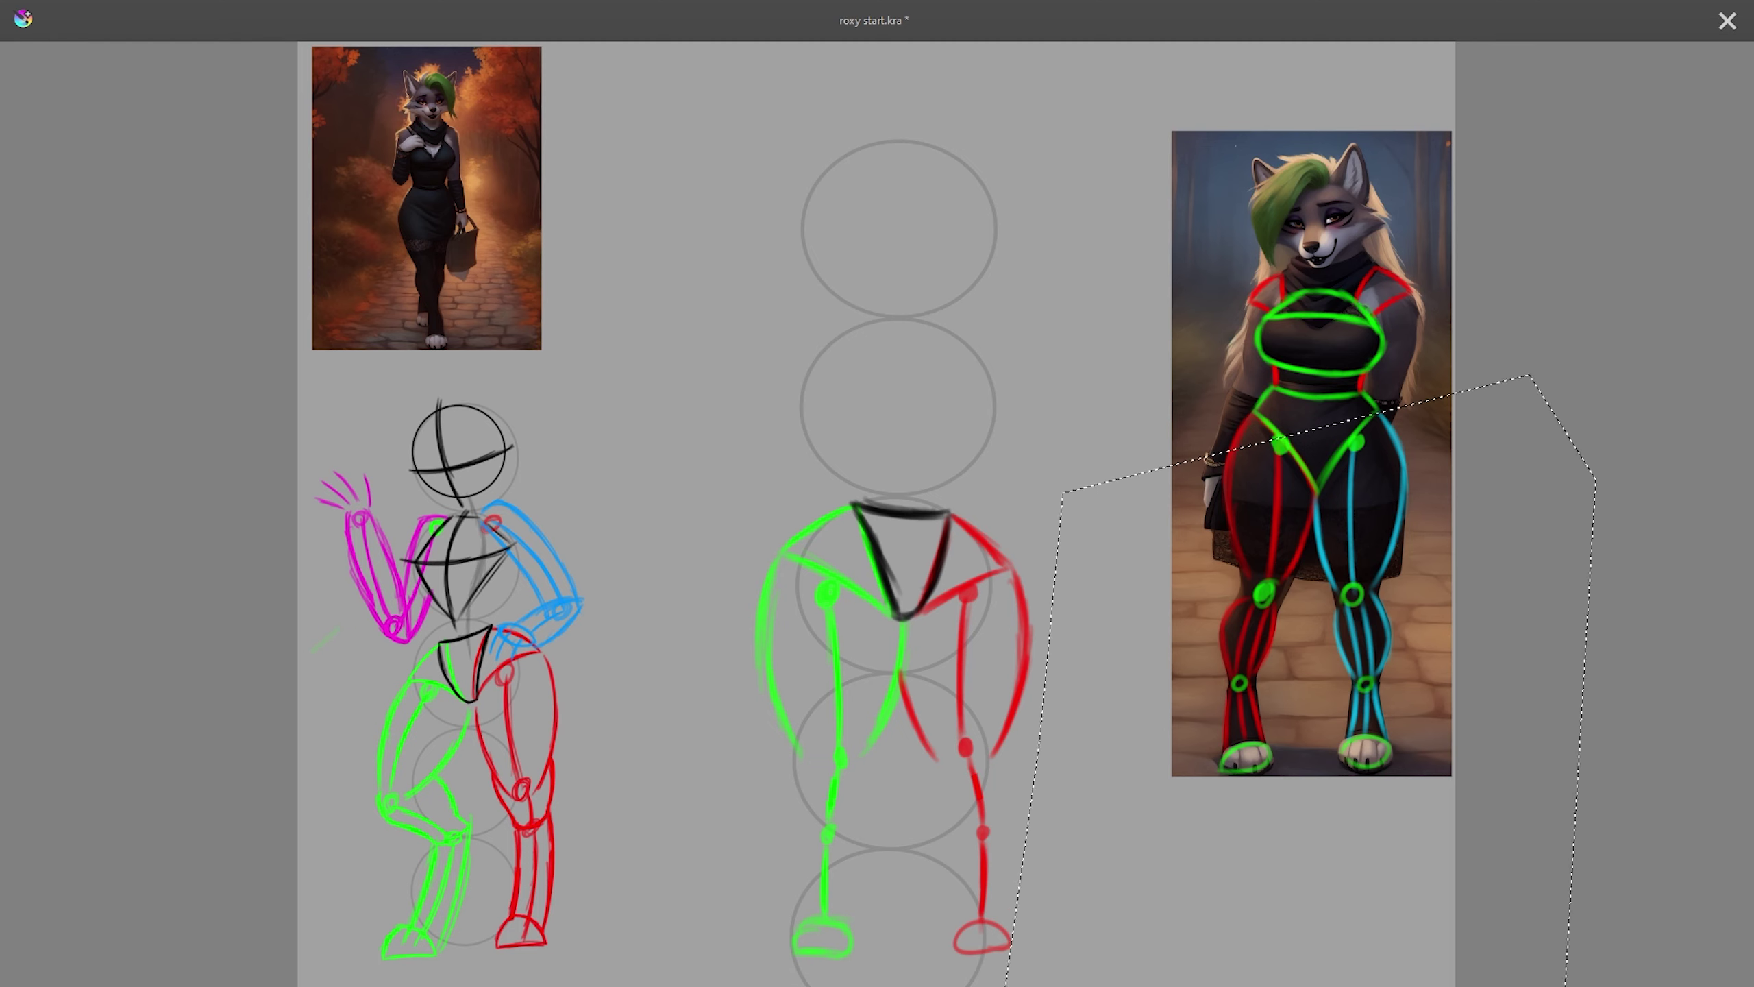
key(ctrl+z)
key(ctrl+z)
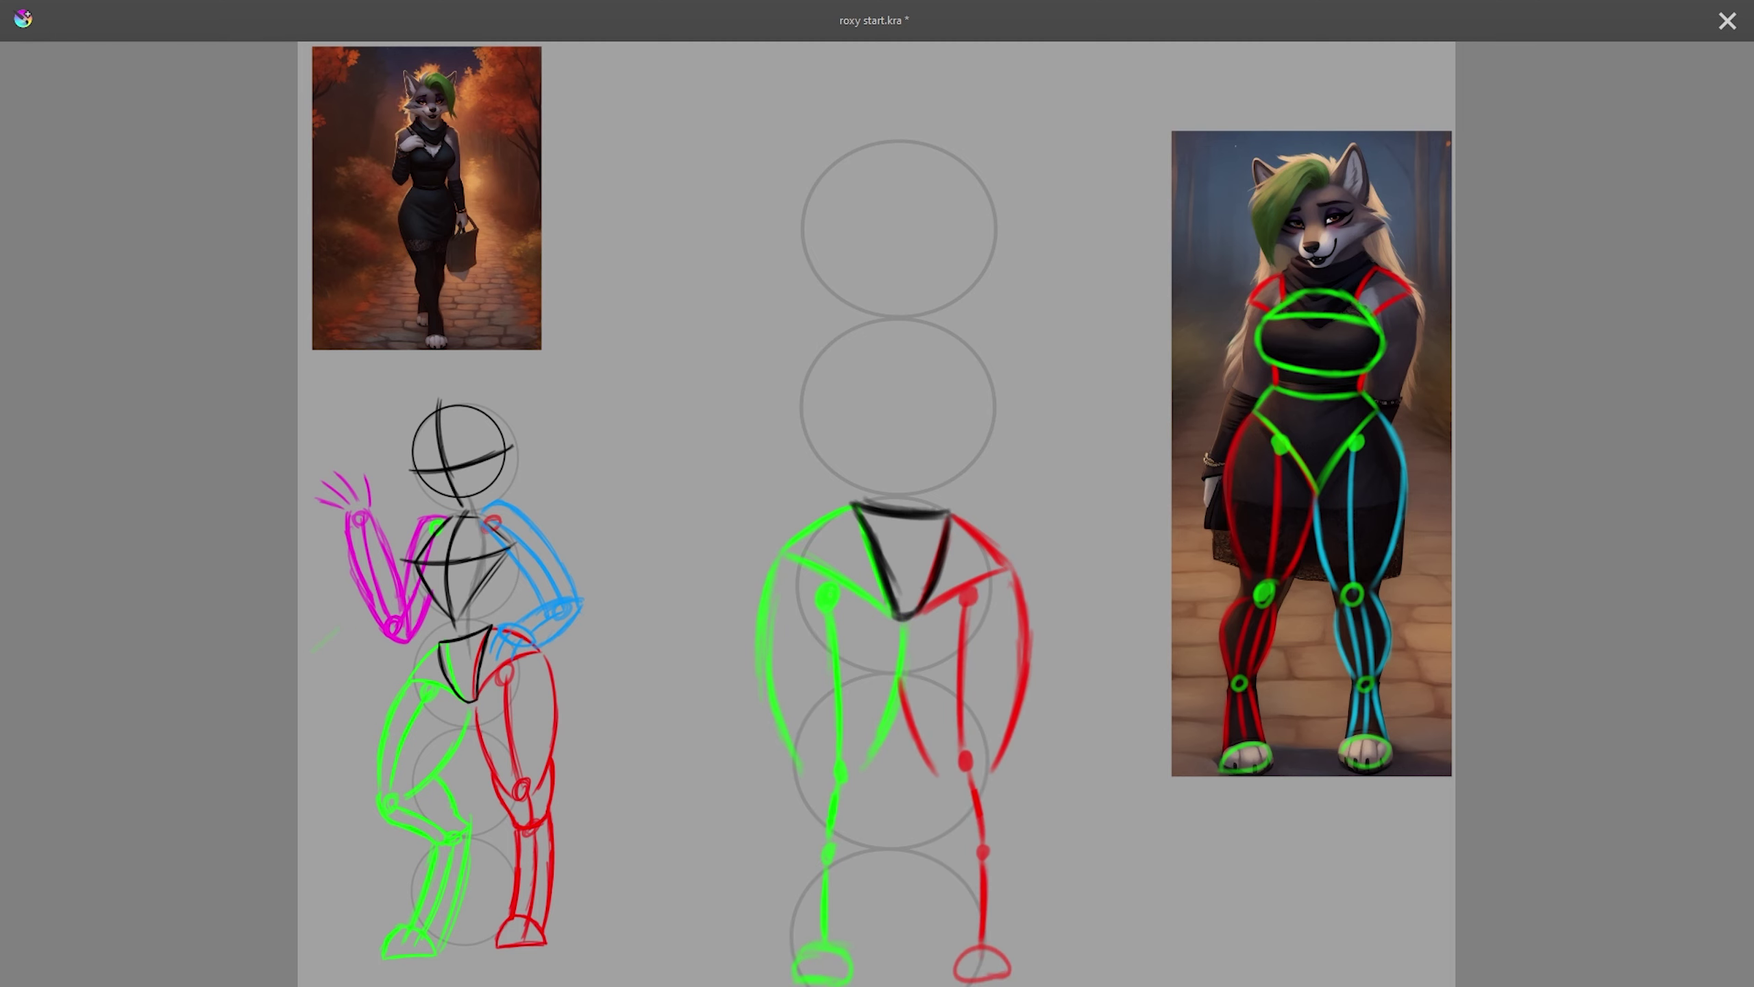
key(m)
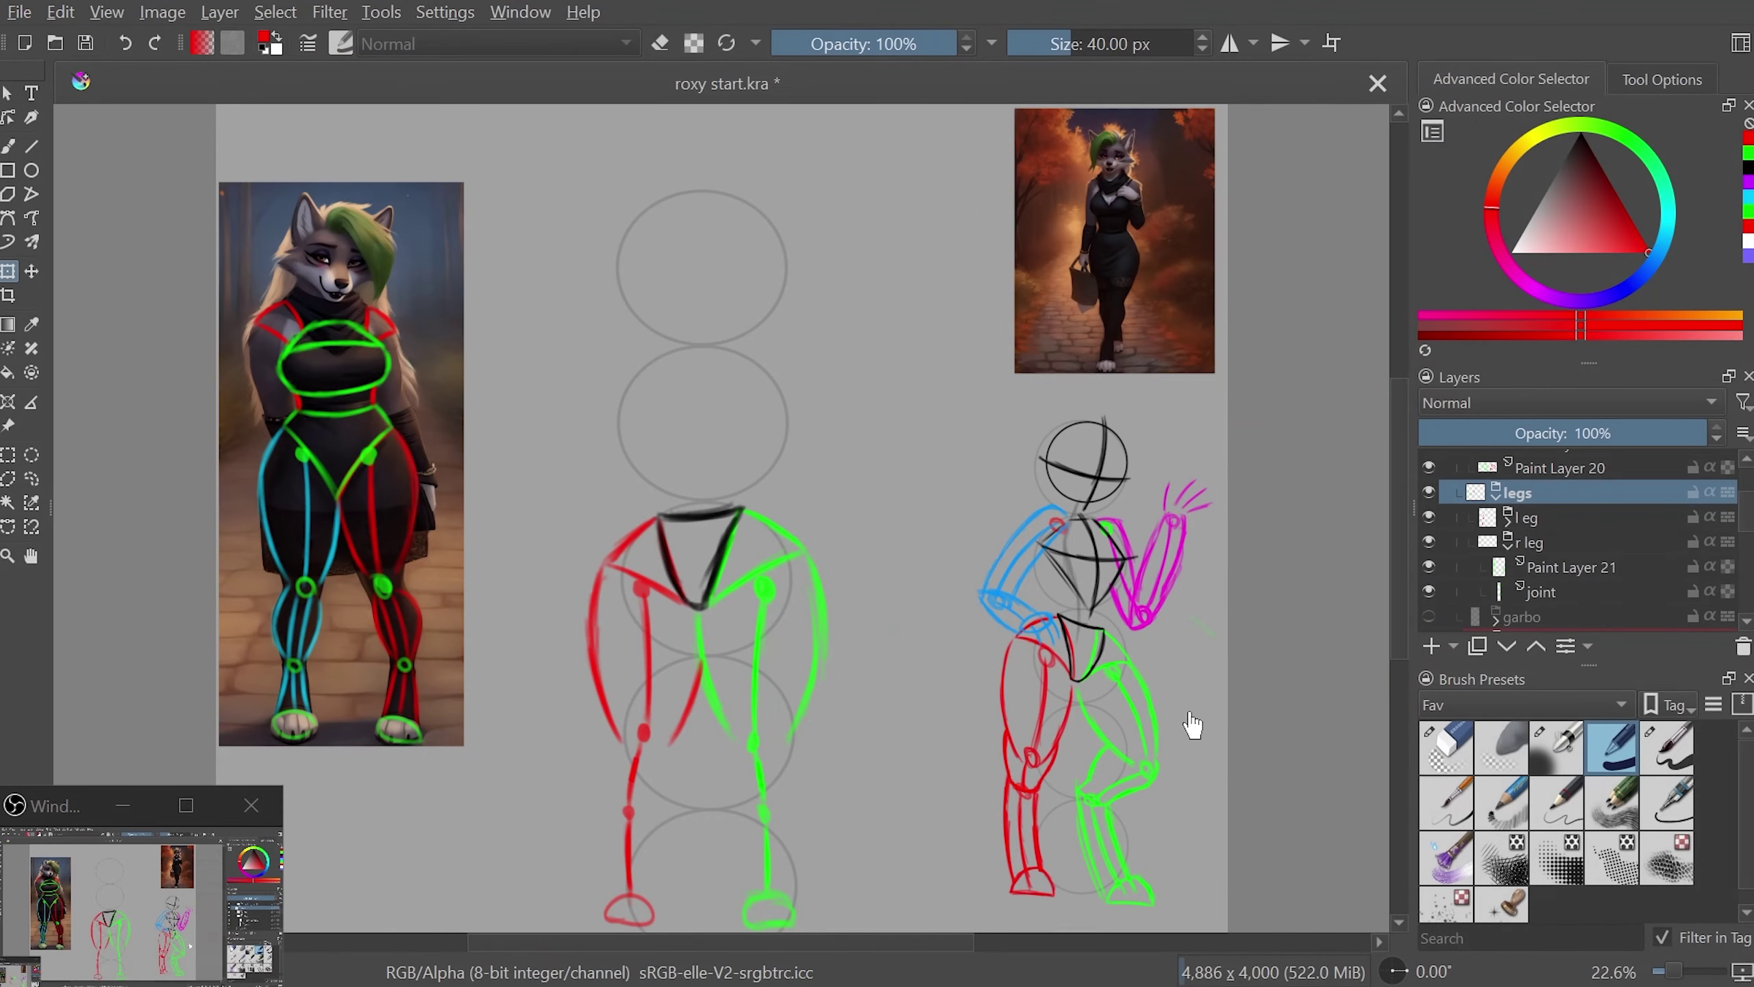
key(m)
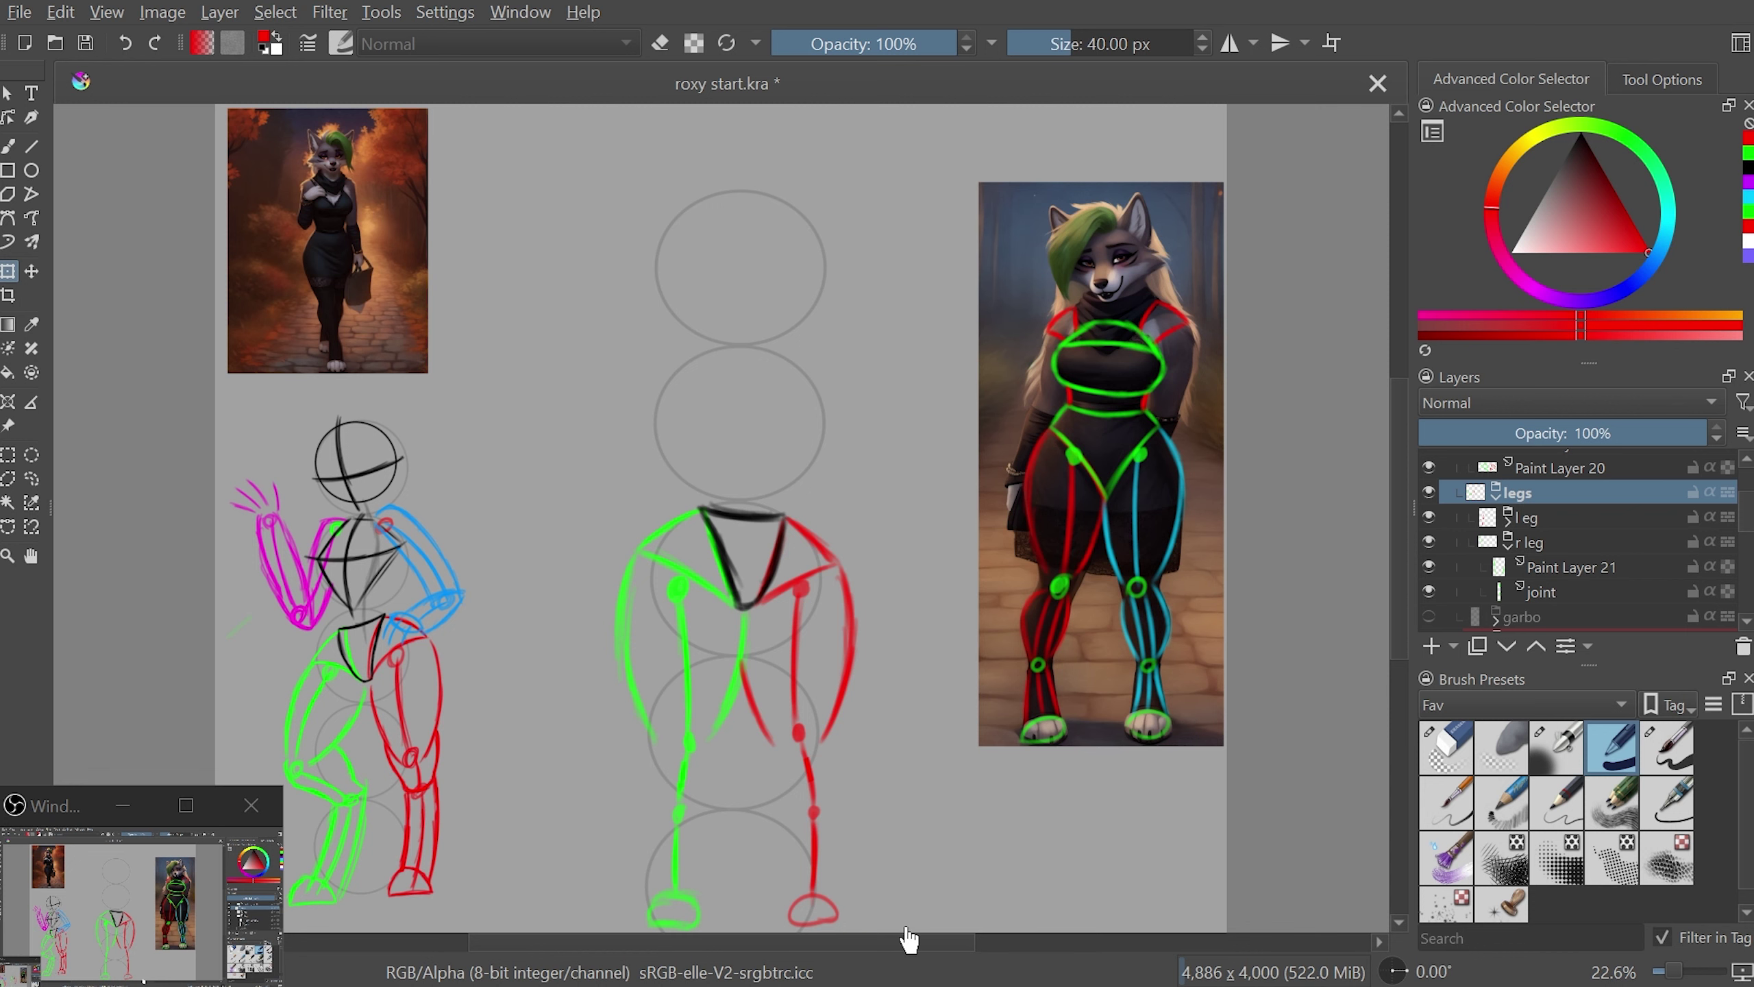
key(m)
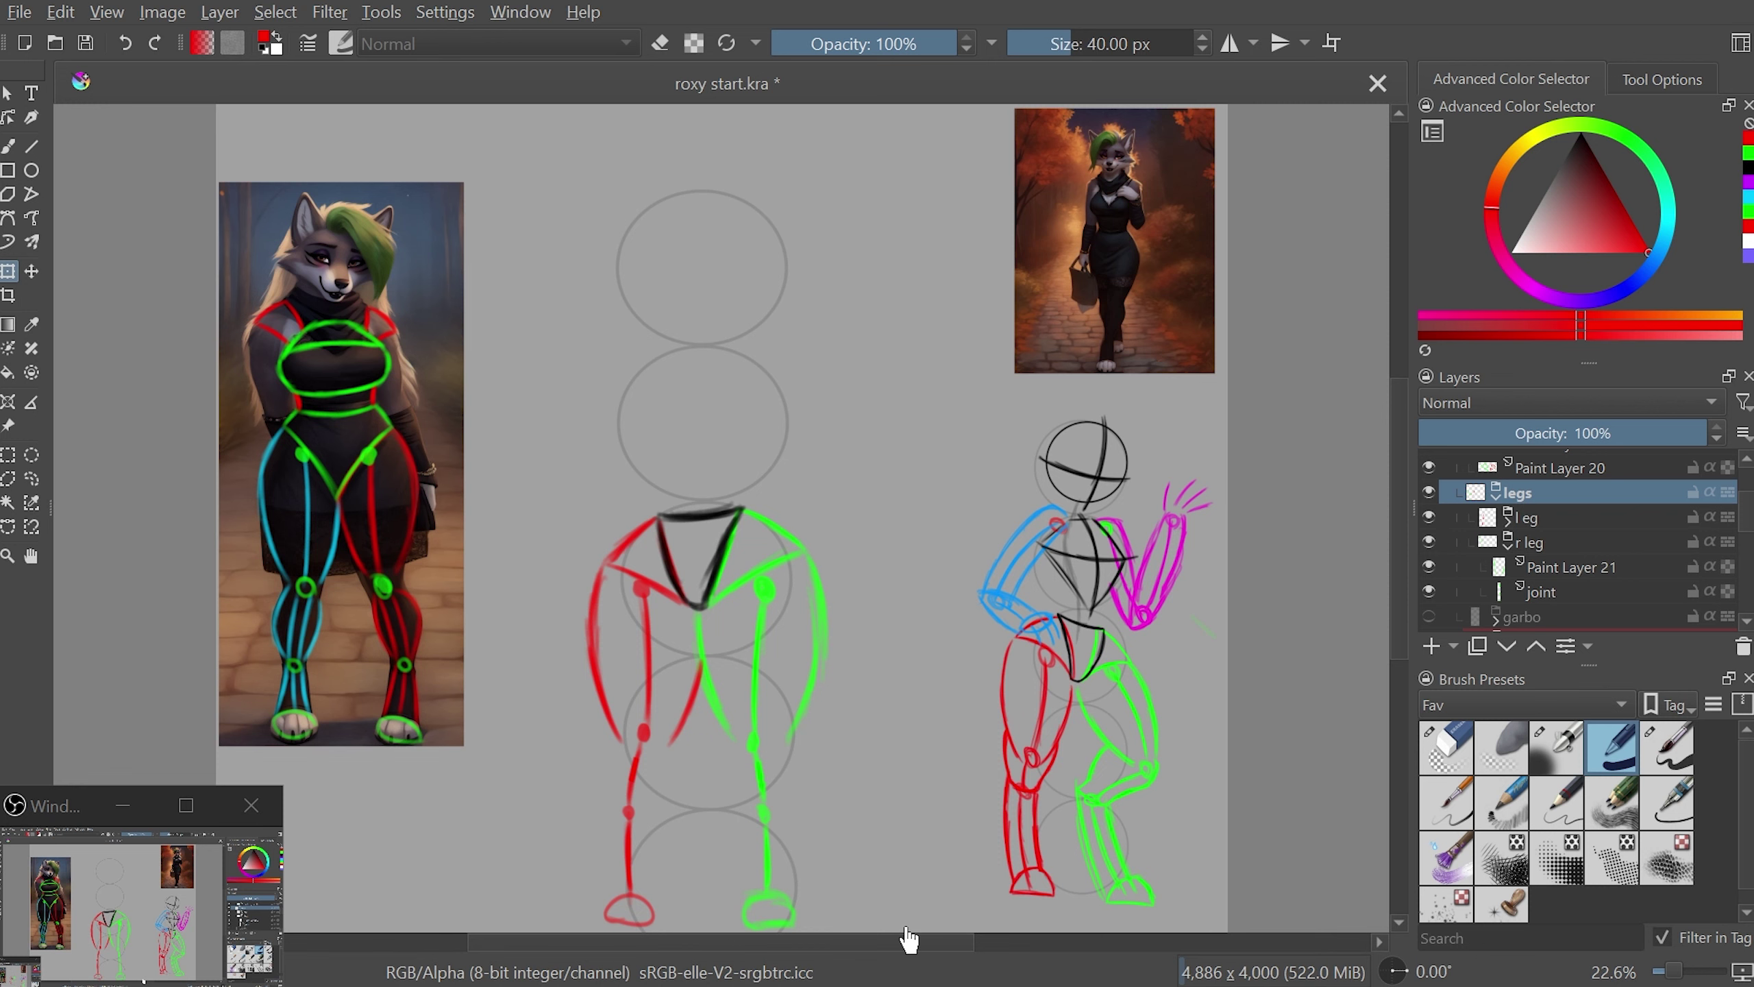
key(m)
key(m)
key(m)
key(m)
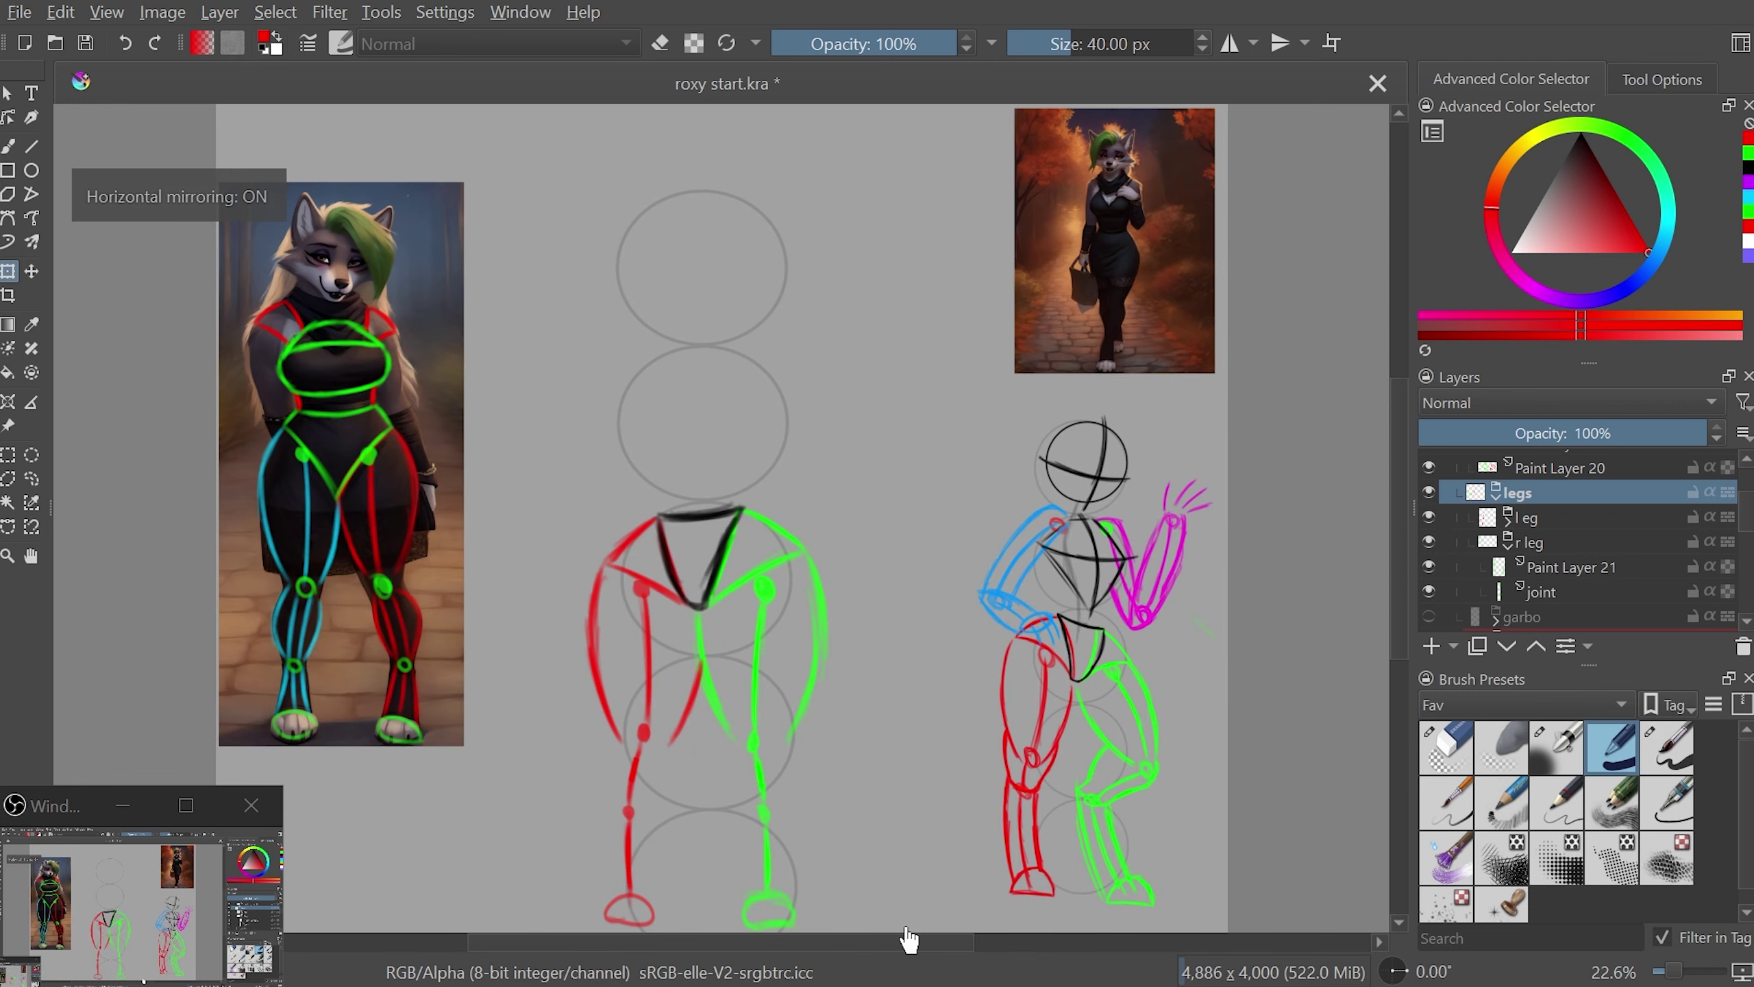
key(m)
key(m)
key(m)
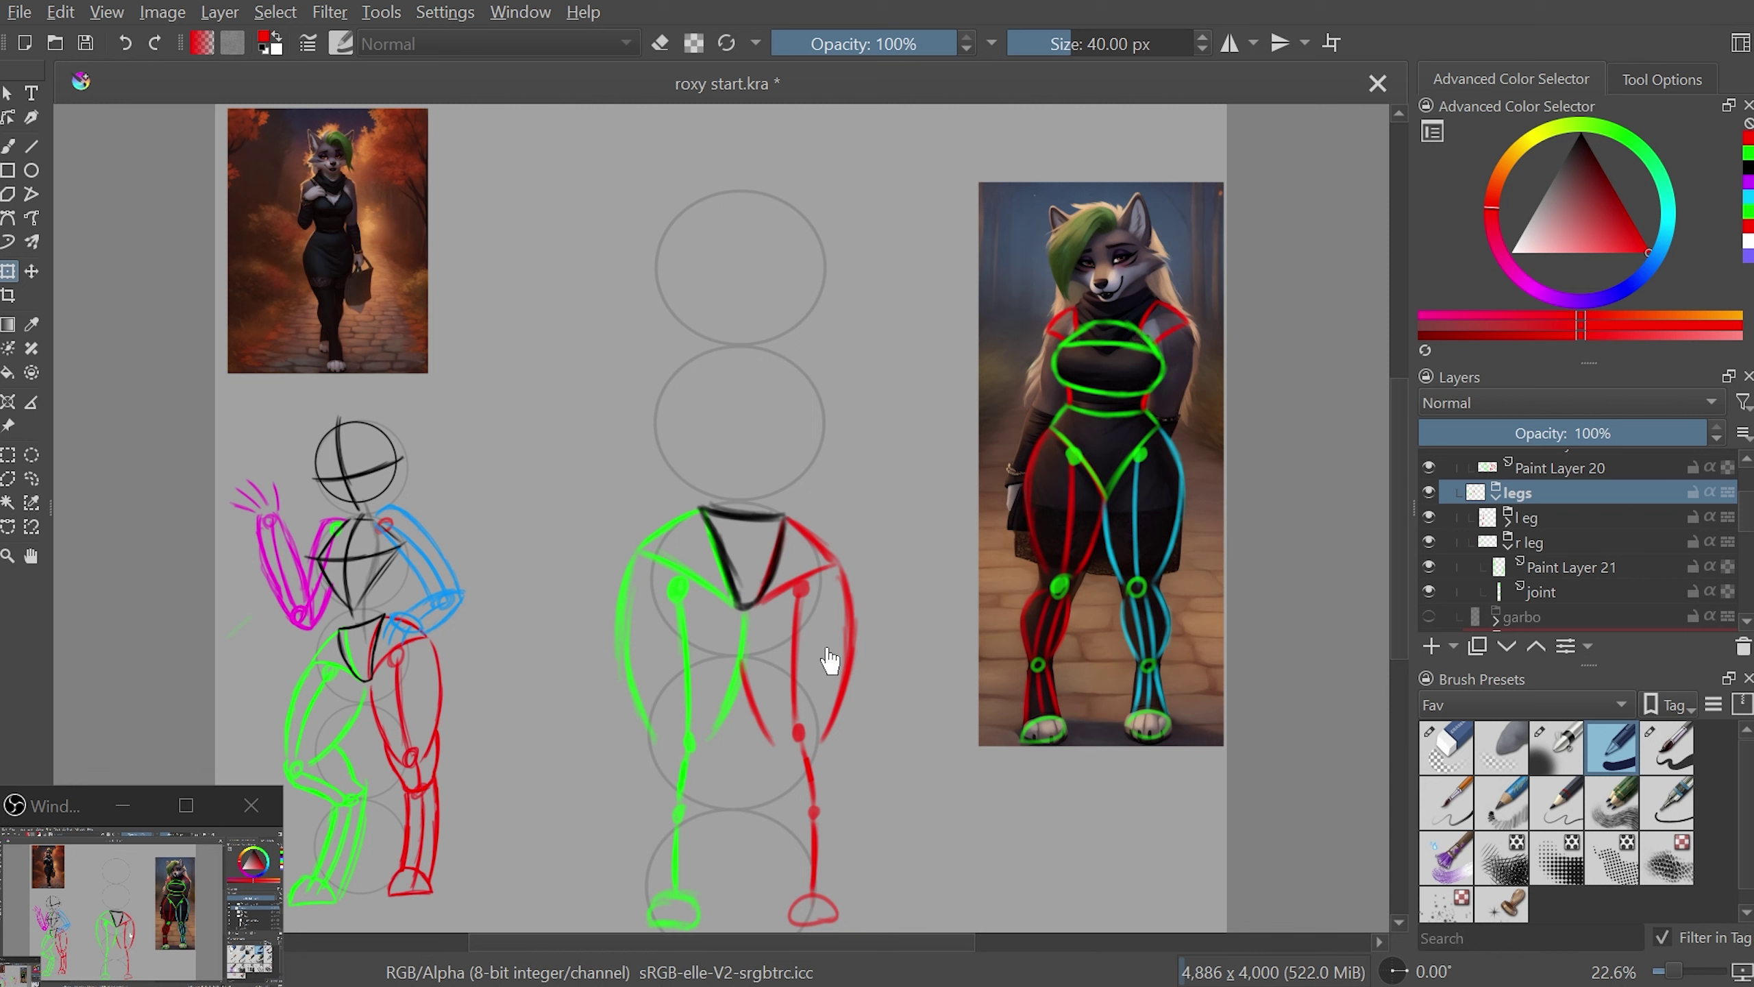
- On the joint layer, erase part of the green left shin and straighten the view
key(ctrl+t)
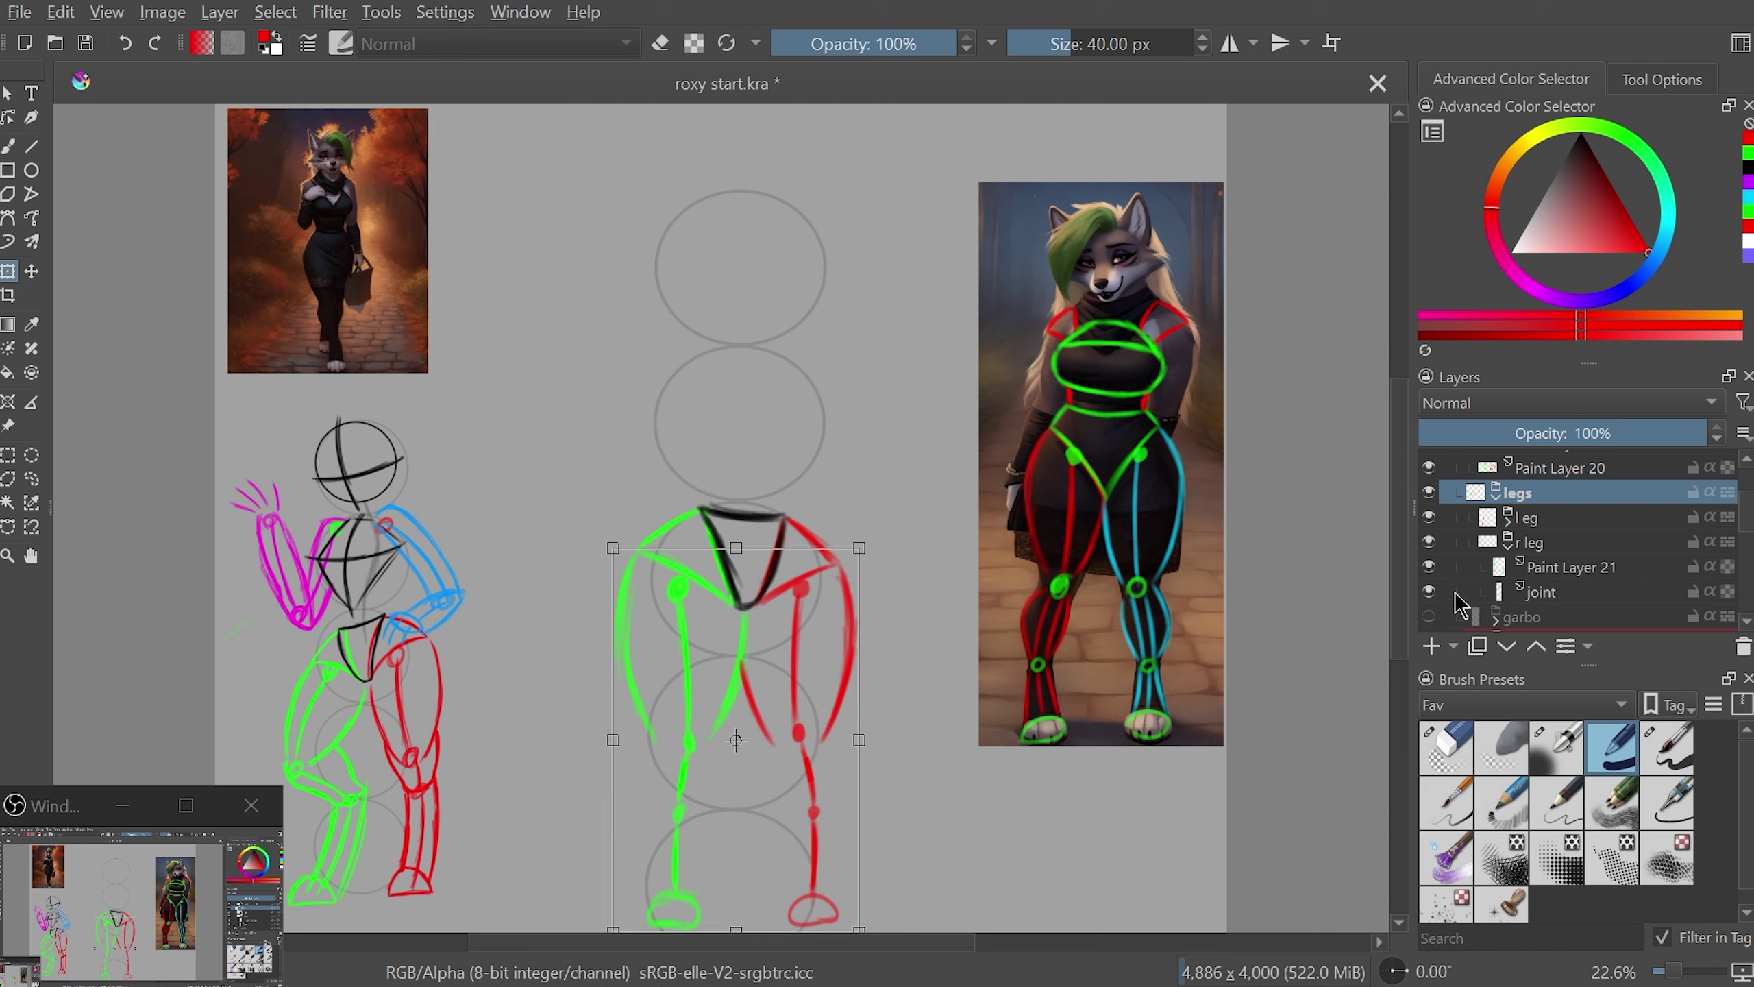
key(Return)
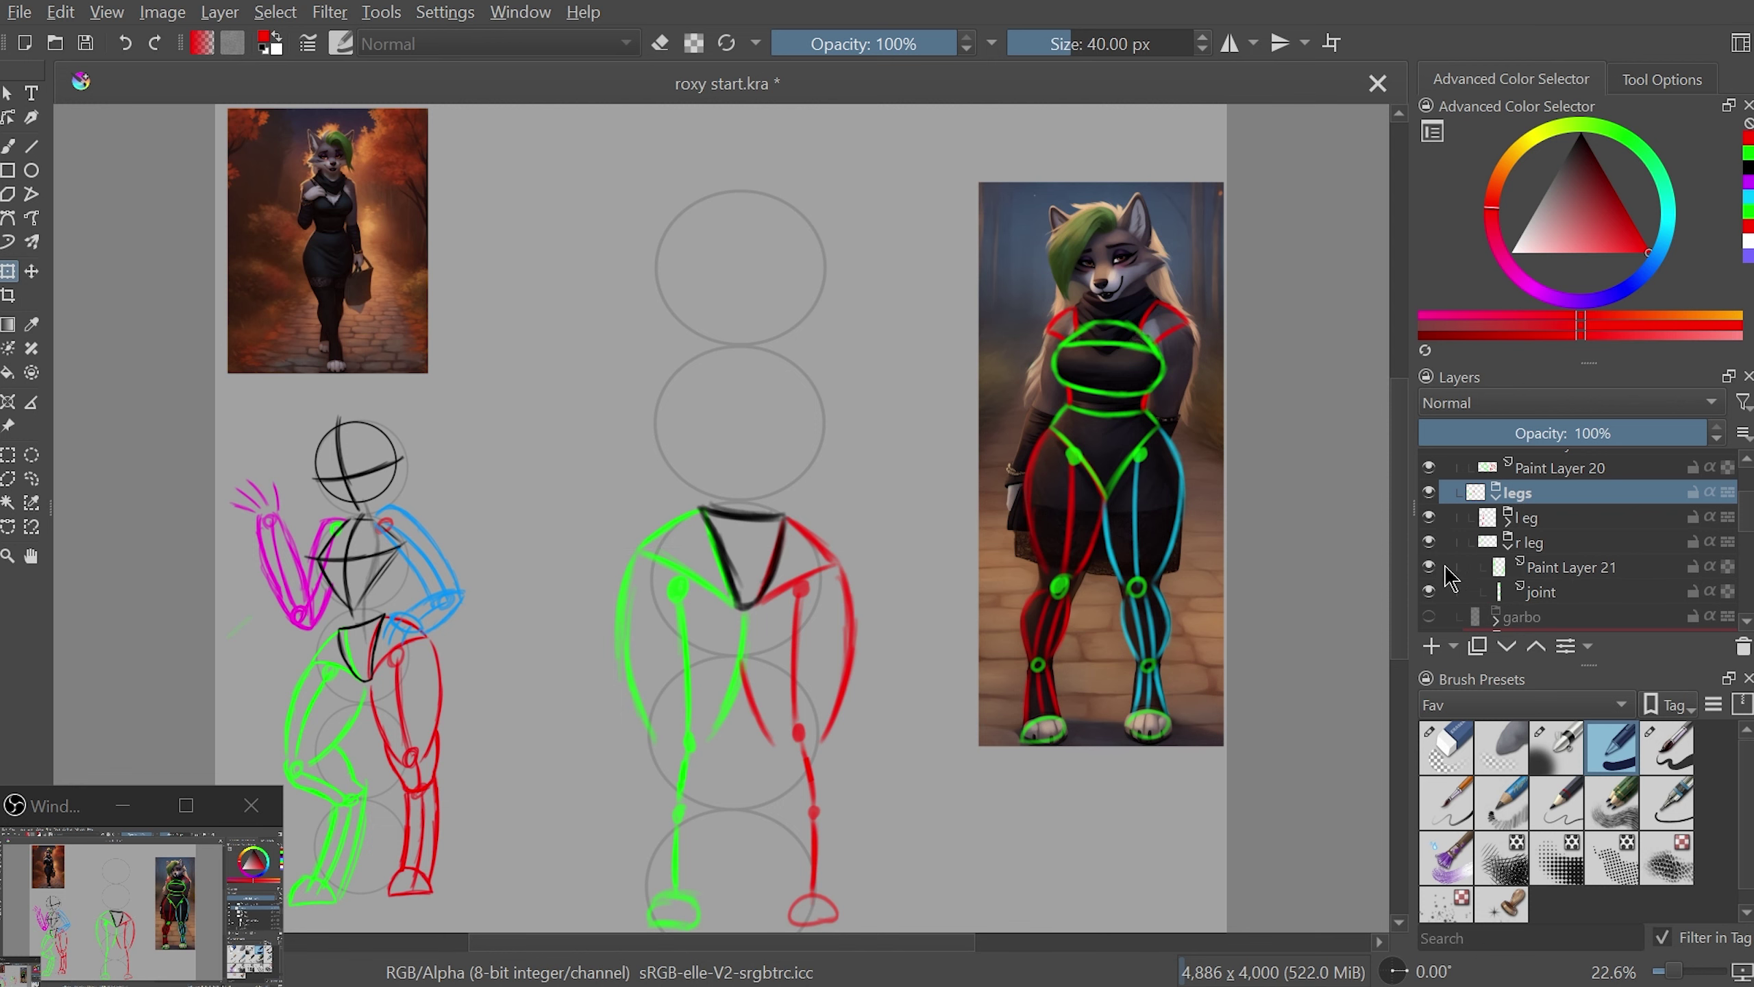
click(1439, 591)
scroll(1402, 611, up, 2)
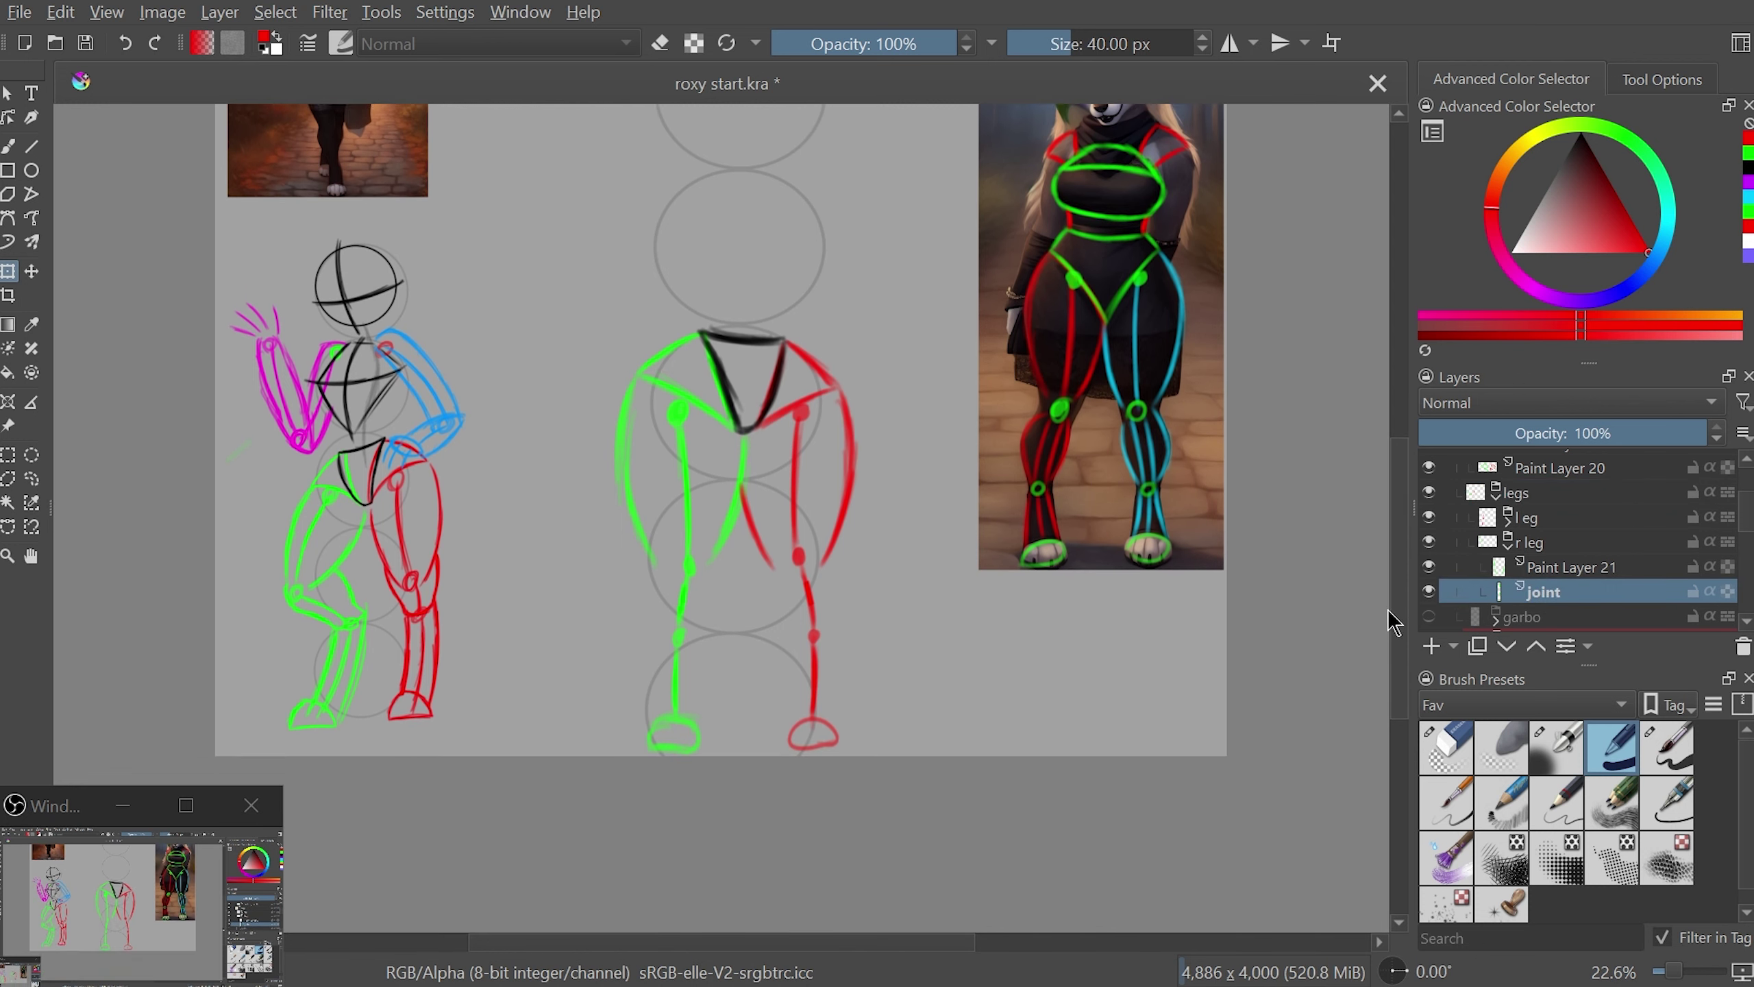
key(plus)
key(plus)
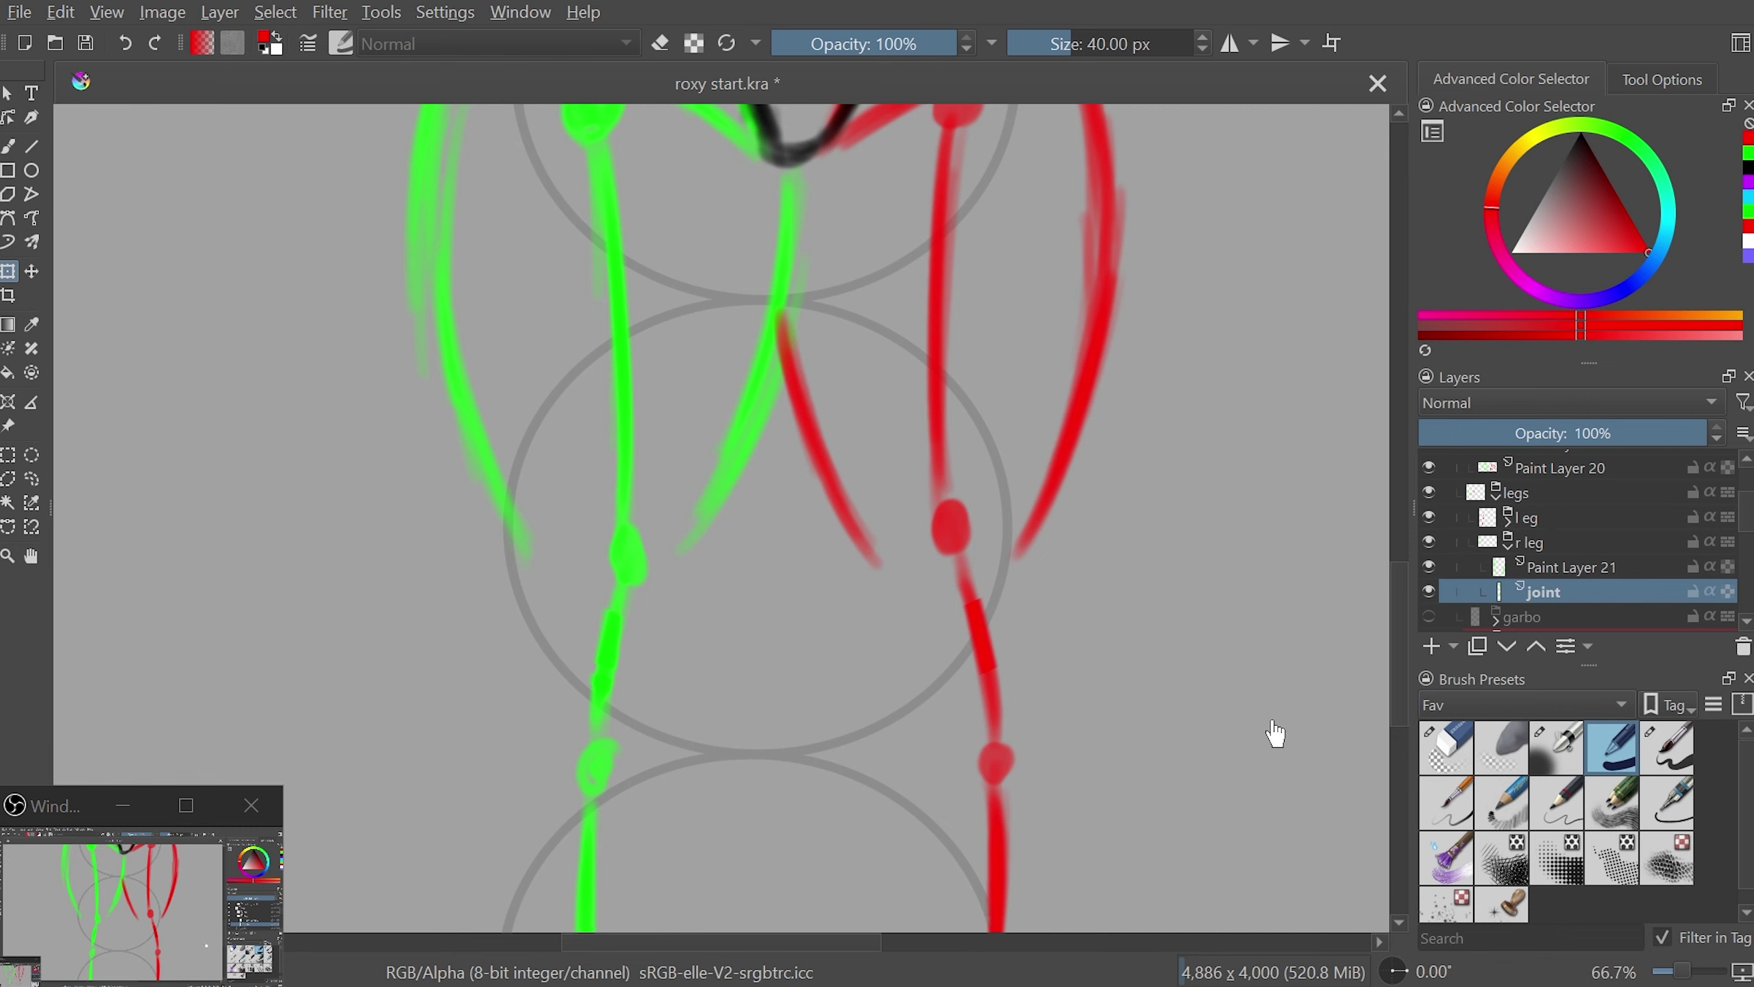
scroll(918, 932, left, 4)
click(1466, 743)
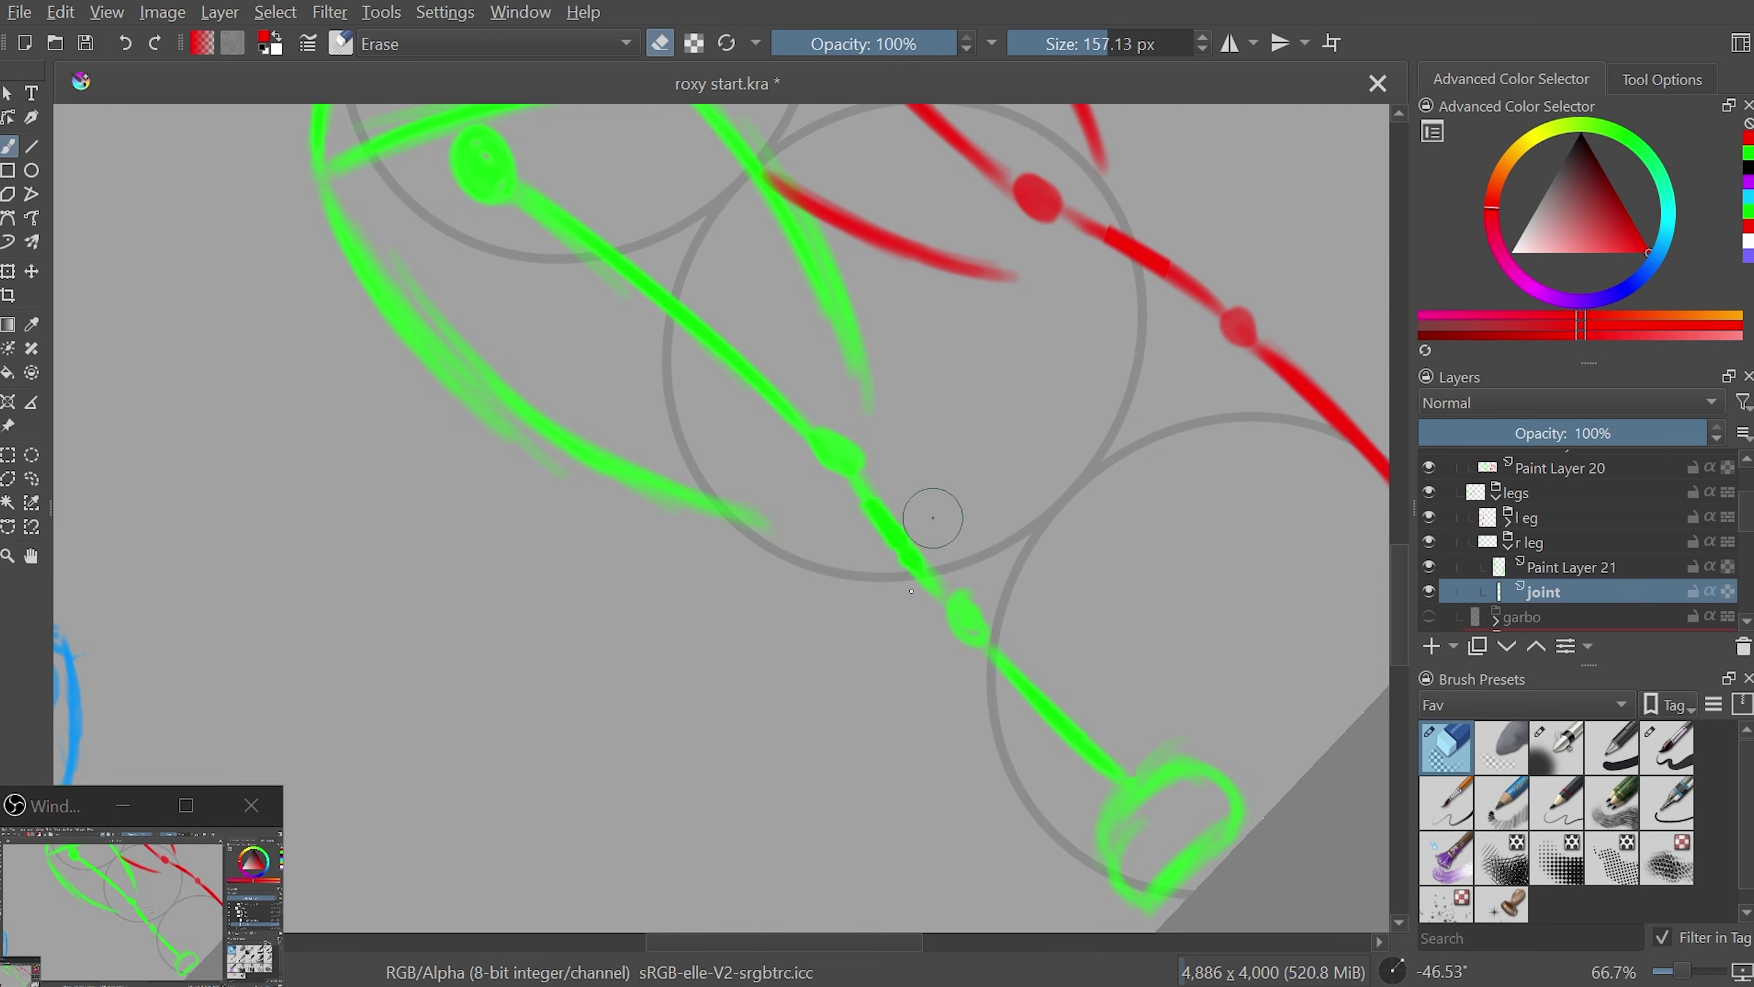
drag(943, 563, 863, 487)
drag(1248, 423, 1159, 576)
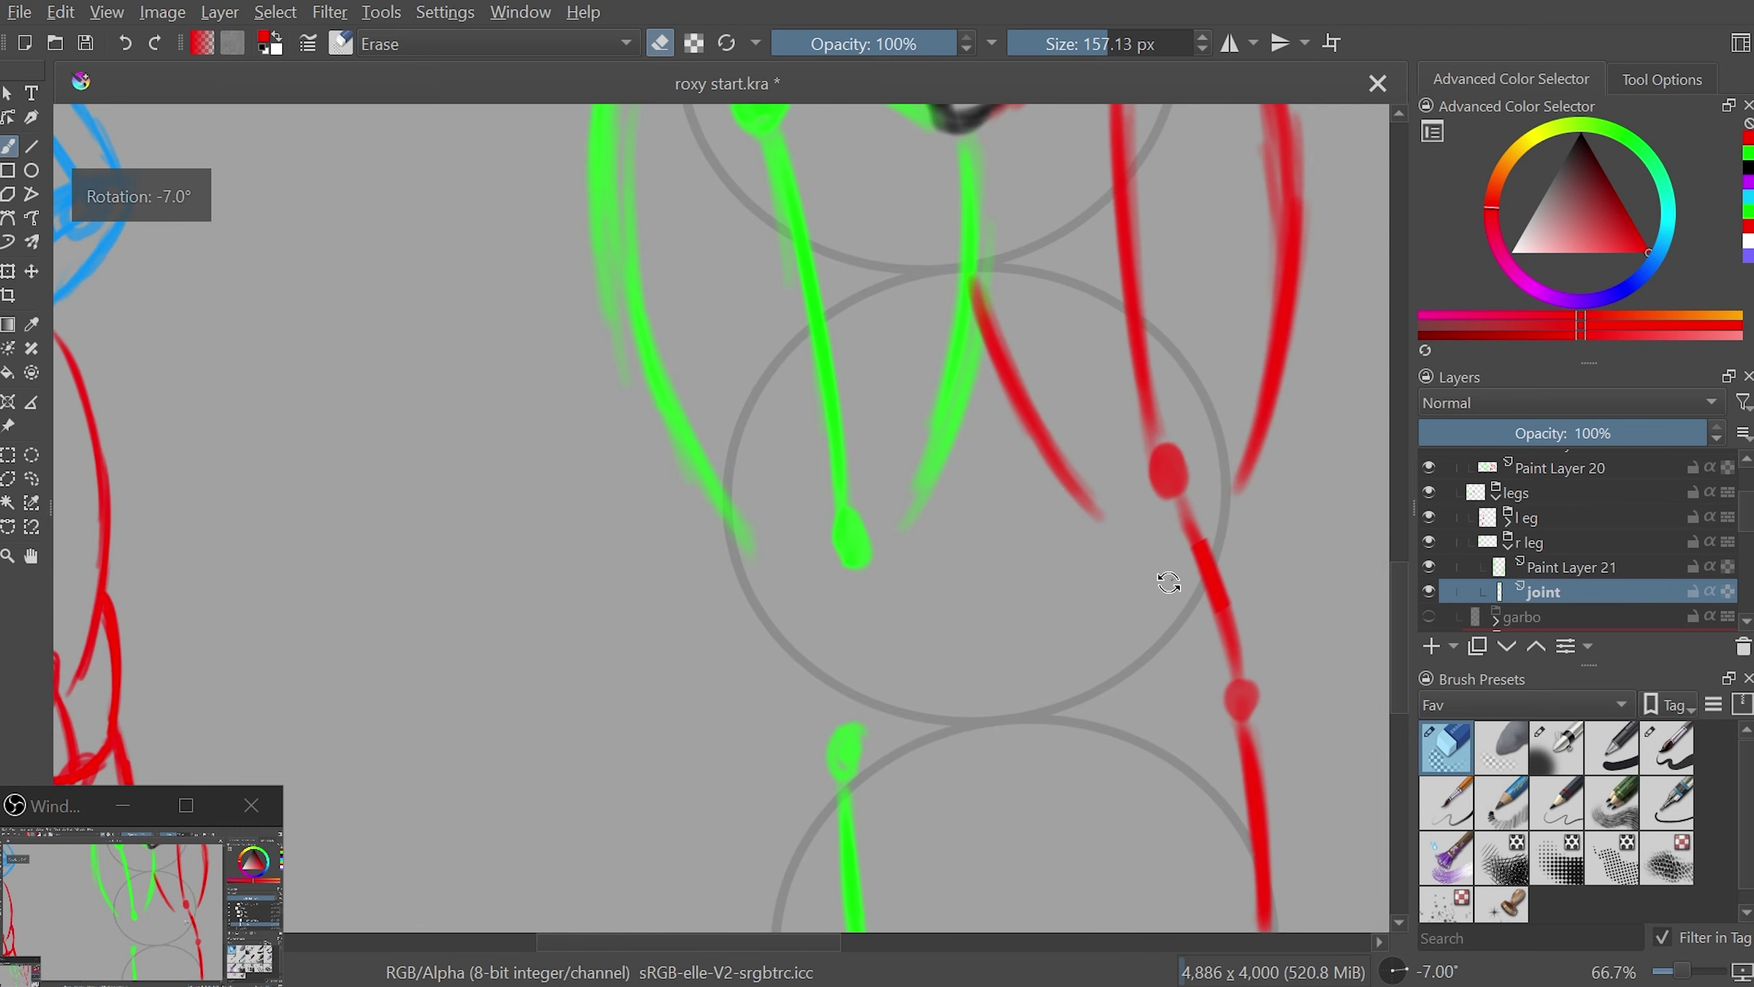
key(minus)
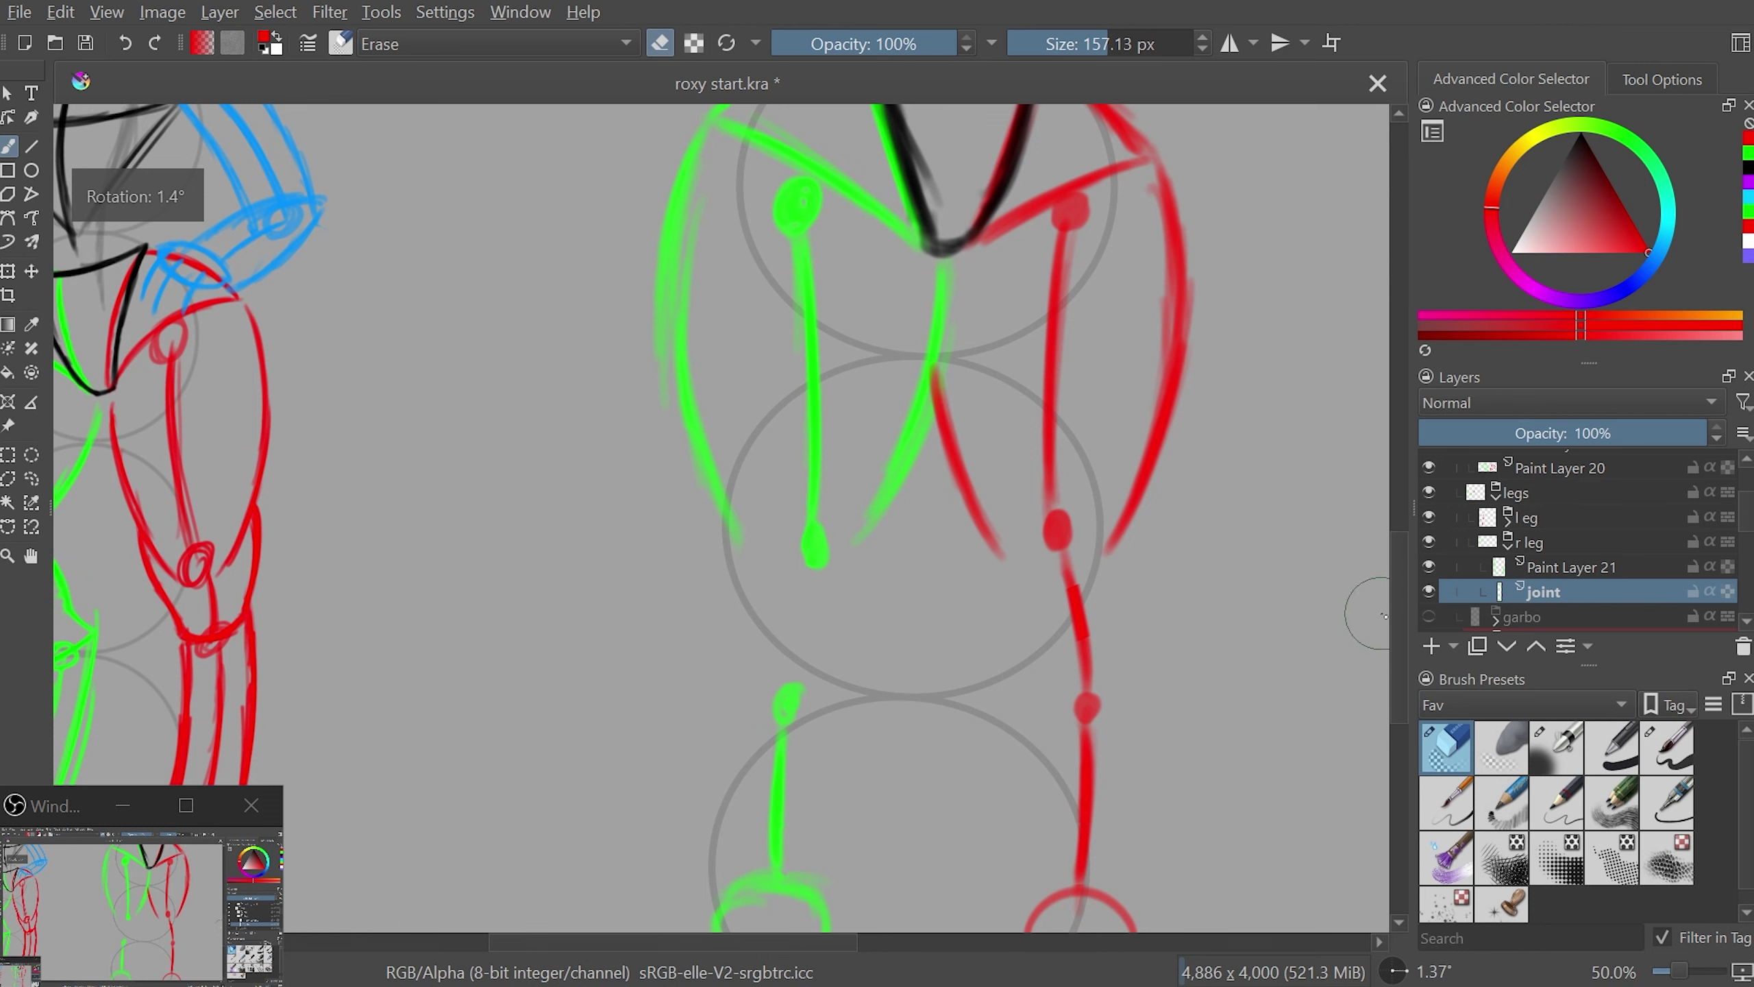
drag(1151, 666, 1146, 484)
- Select the green left foot with a polygonal selection and shift it left
click(9, 481)
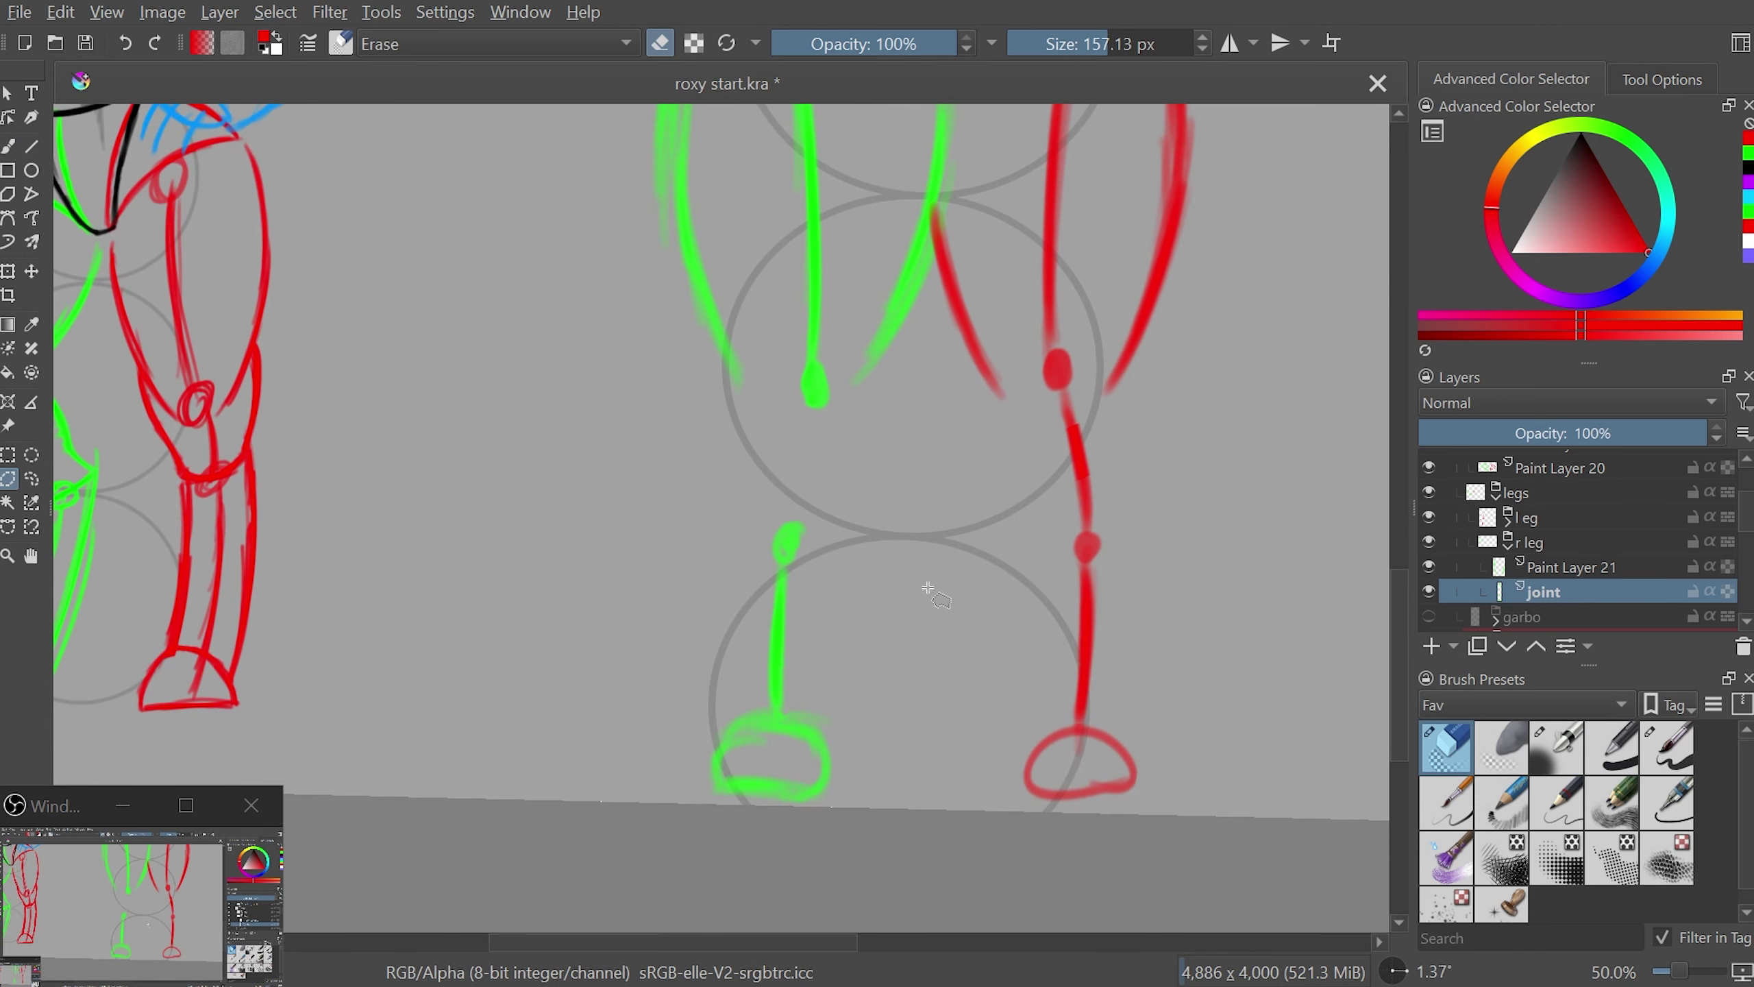
click(839, 511)
click(874, 812)
click(647, 839)
click(691, 550)
click(763, 472)
double_click(853, 472)
click(8, 271)
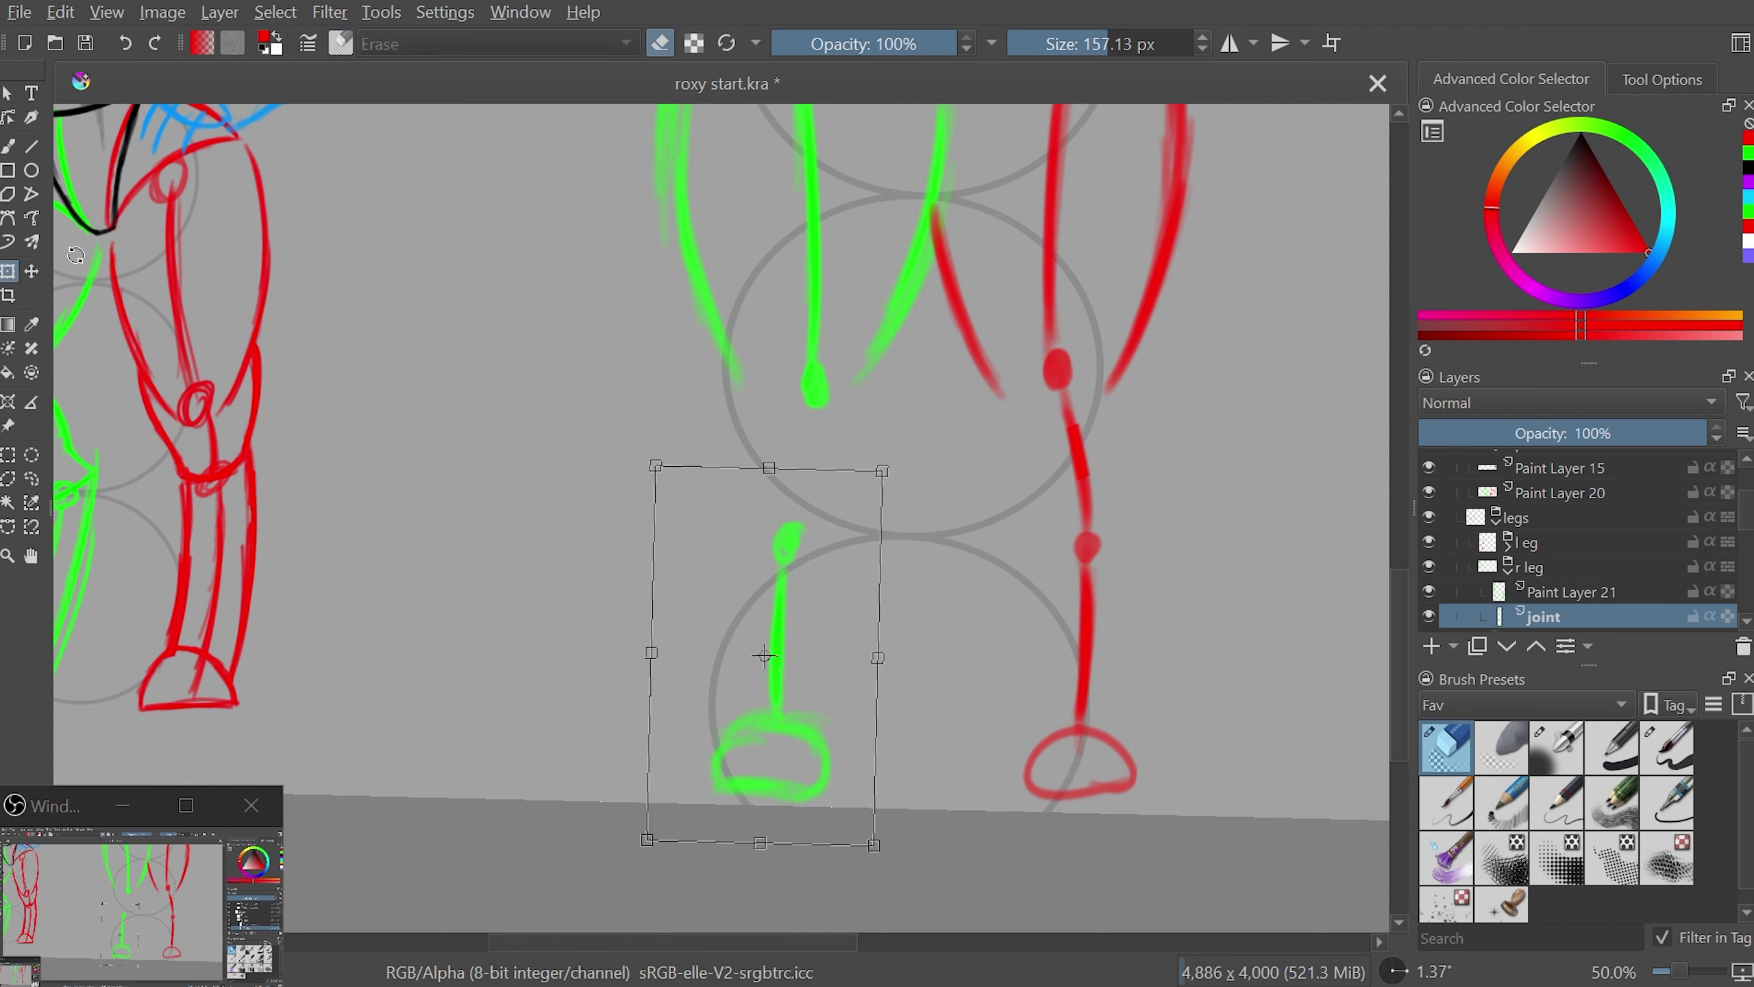
drag(842, 764, 818, 756)
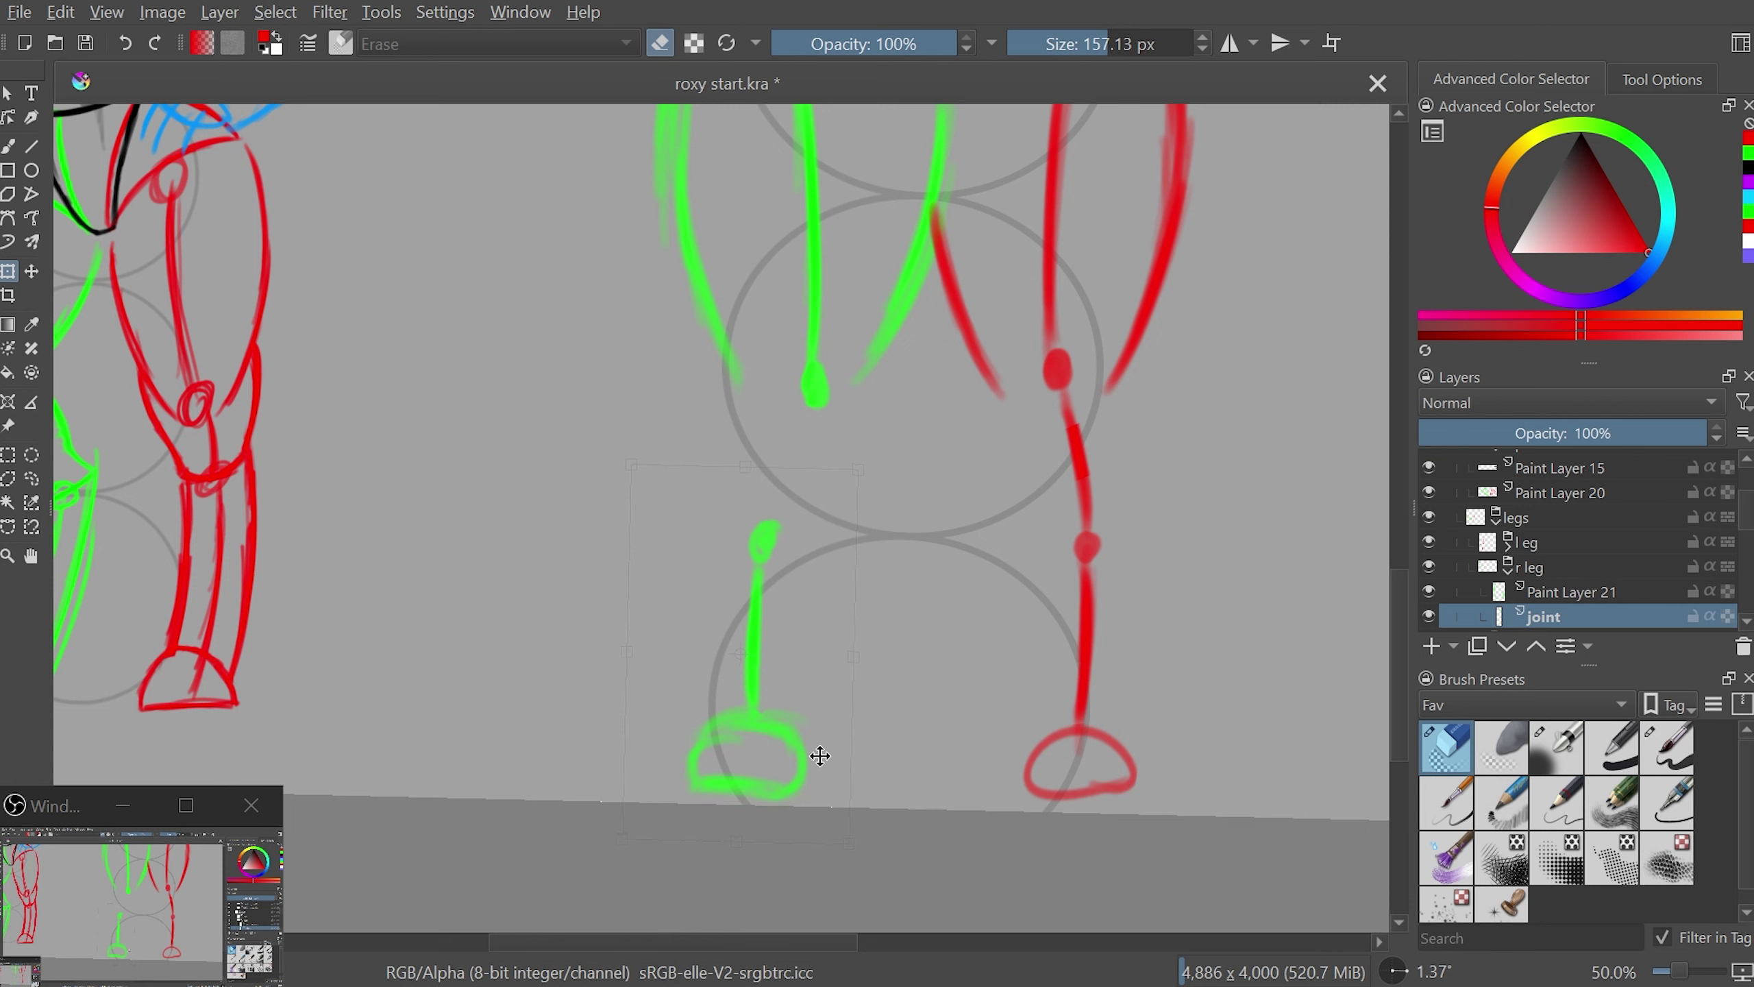
key(Return)
click(31, 478)
key(ctrl+shift+a)
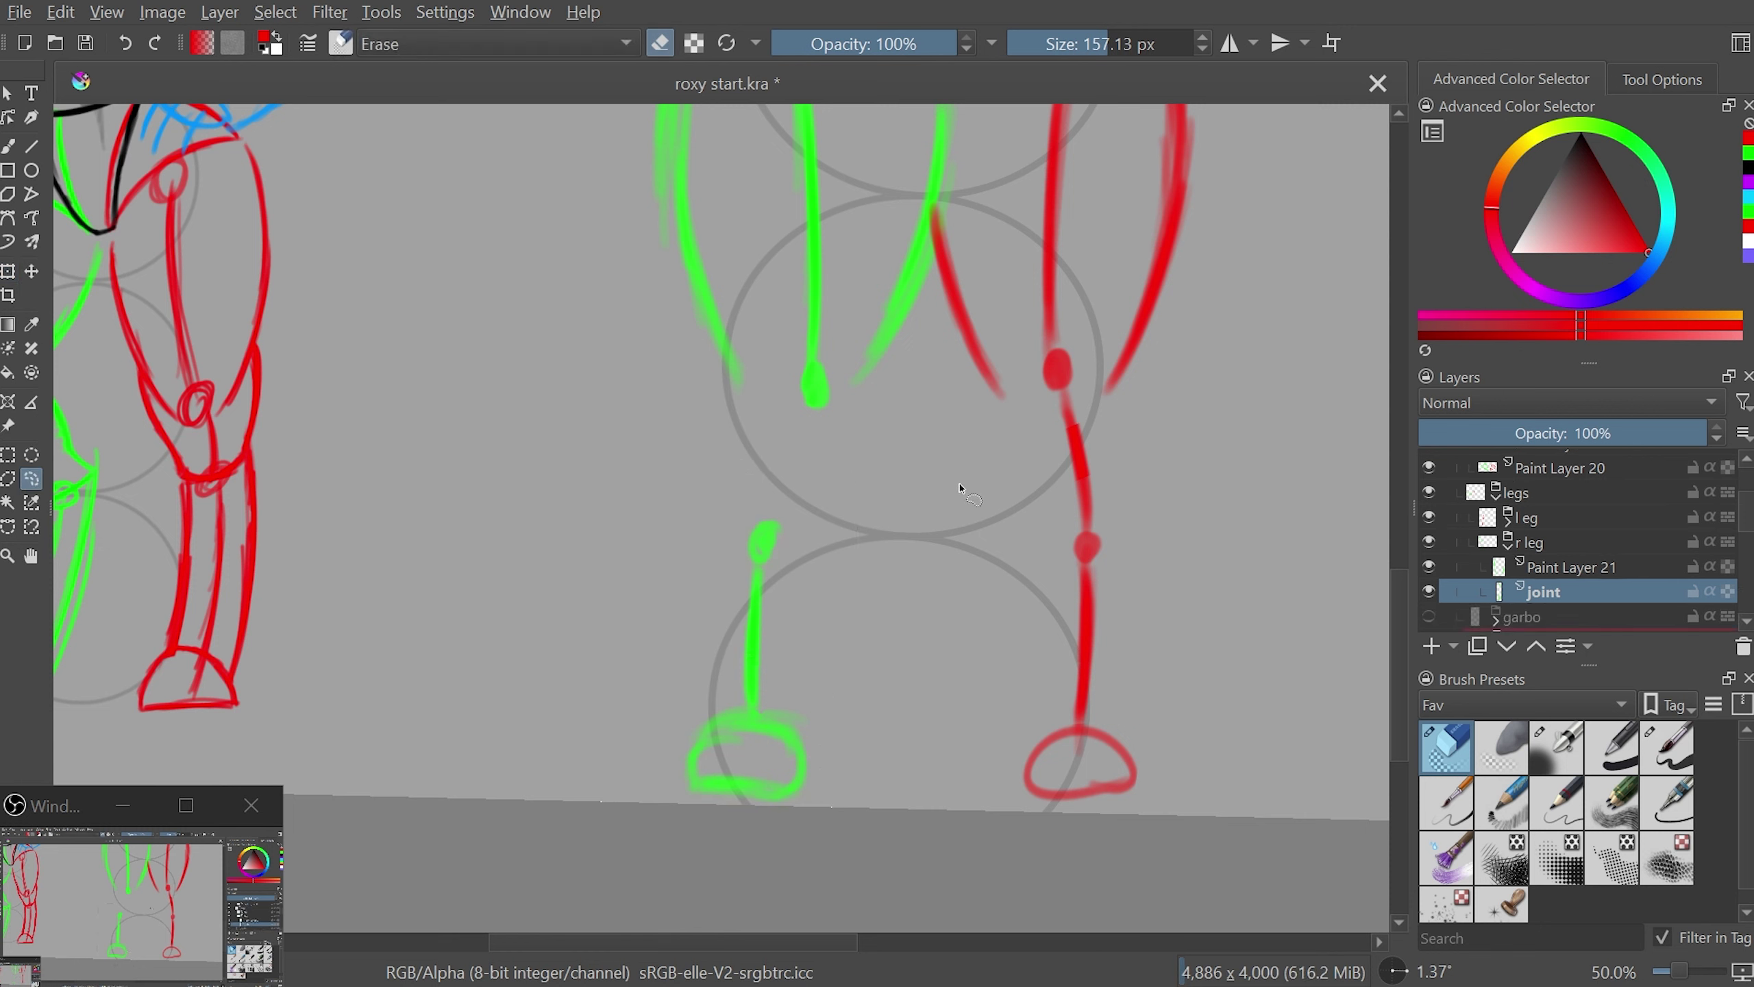
- Draw a straight green shin from knee to ankle with a thin inking brush
key(b)
click(1562, 750)
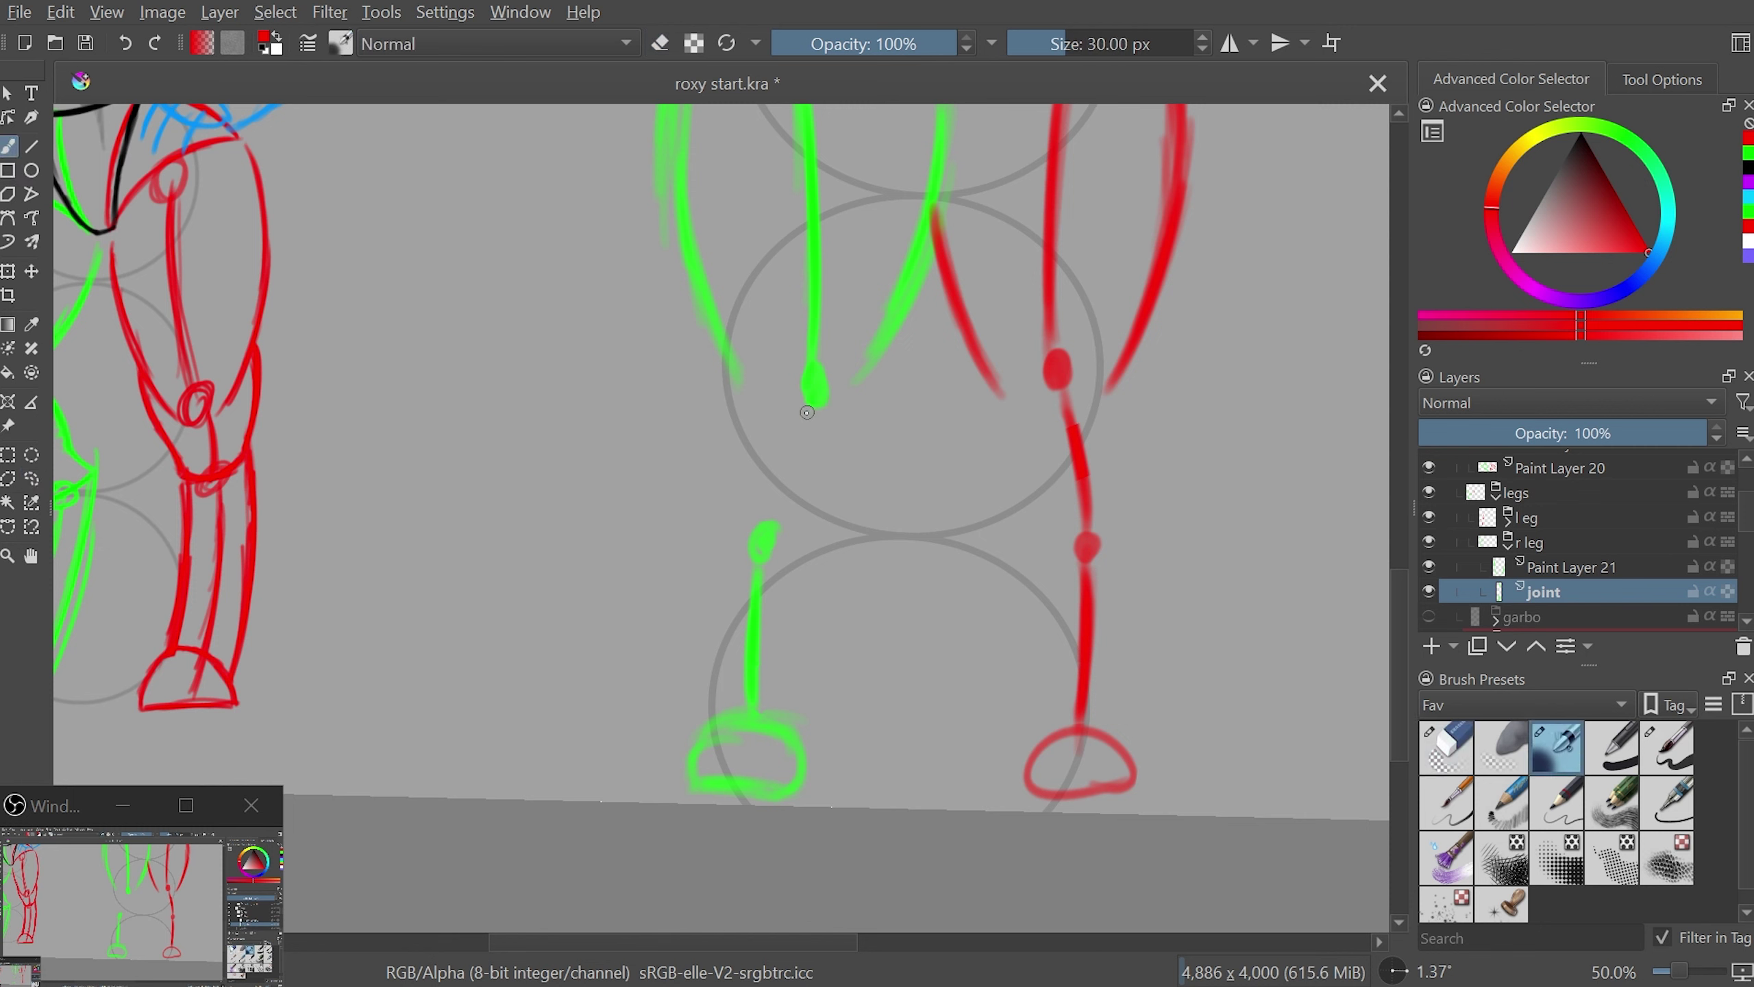
drag(803, 408, 771, 474)
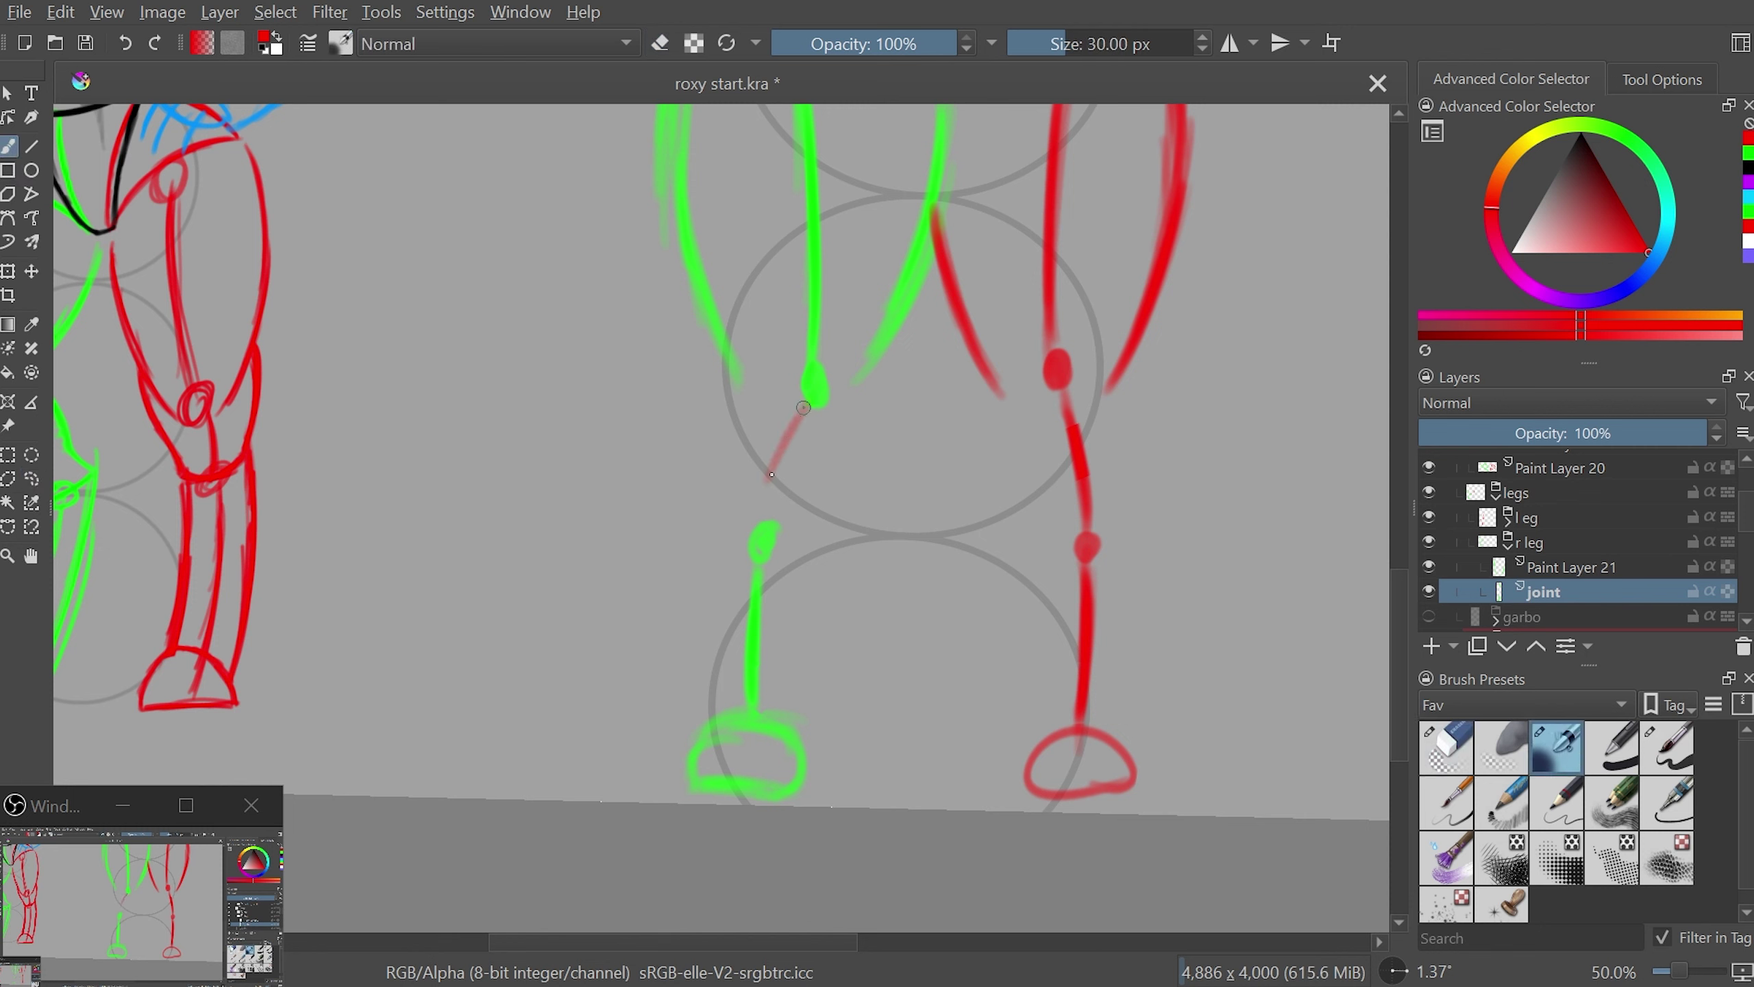
click(1747, 156)
drag(805, 409, 763, 508)
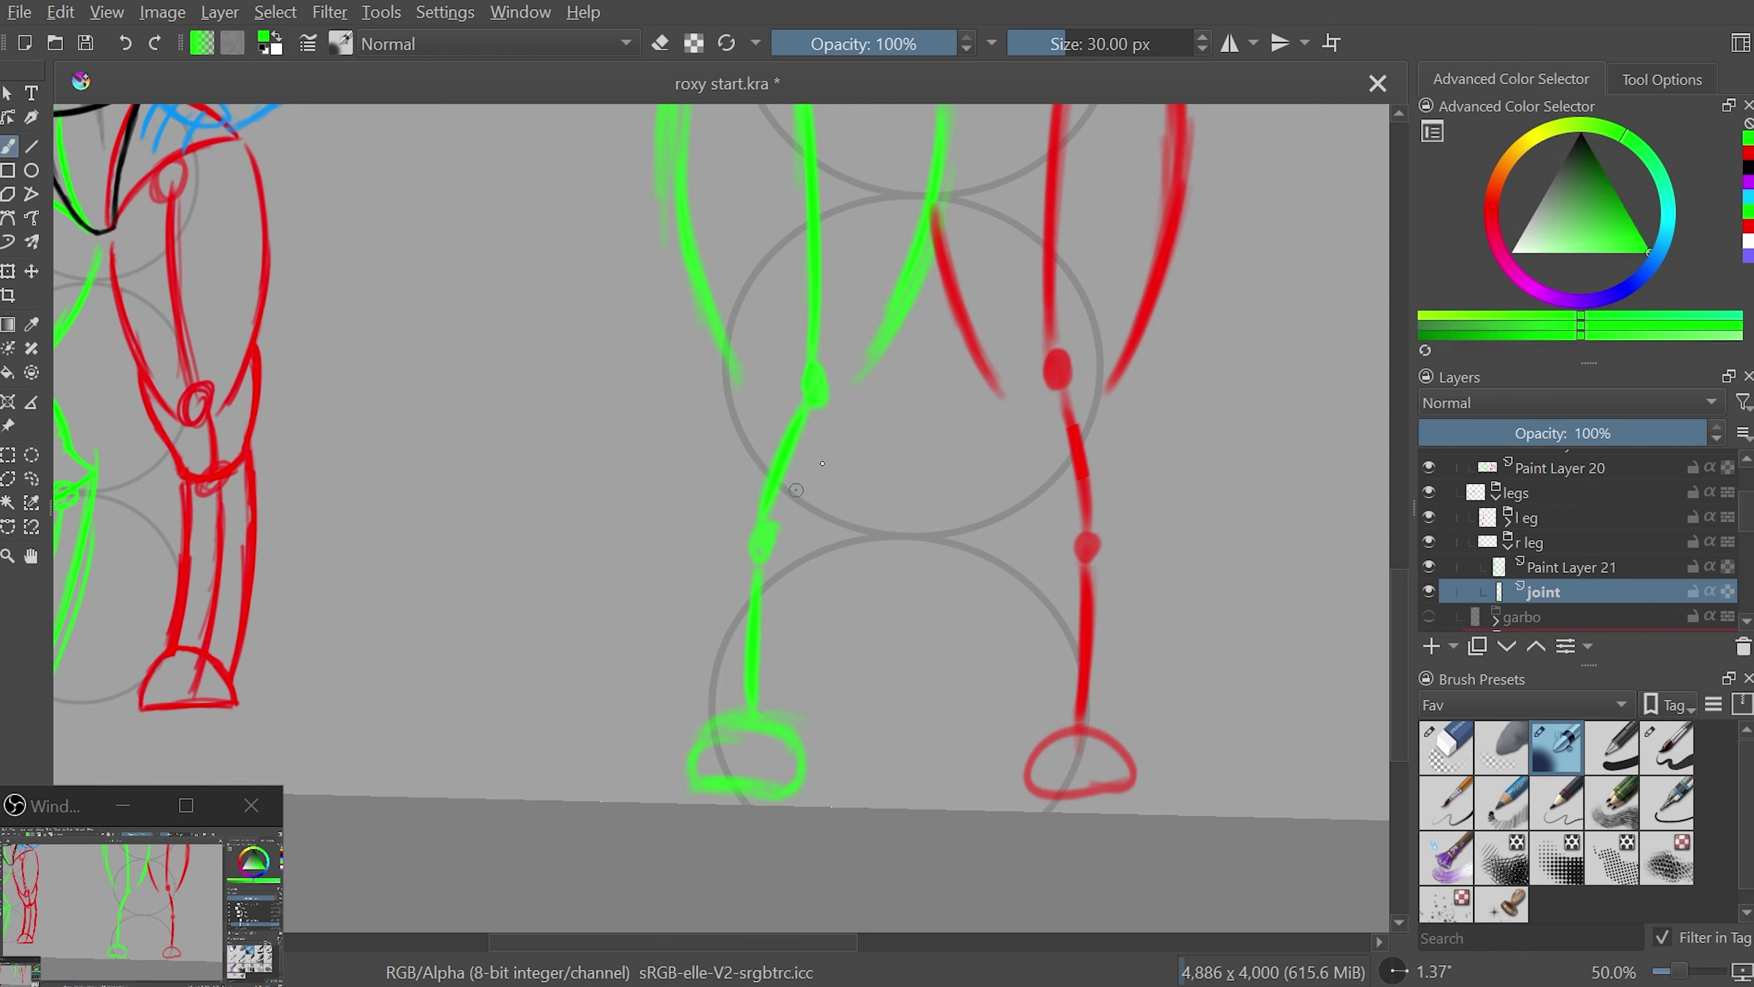
- Zoom out and mirror the view on and off to check the sketch
key(5)
key(2)
scroll(1180, 893, up, 2)
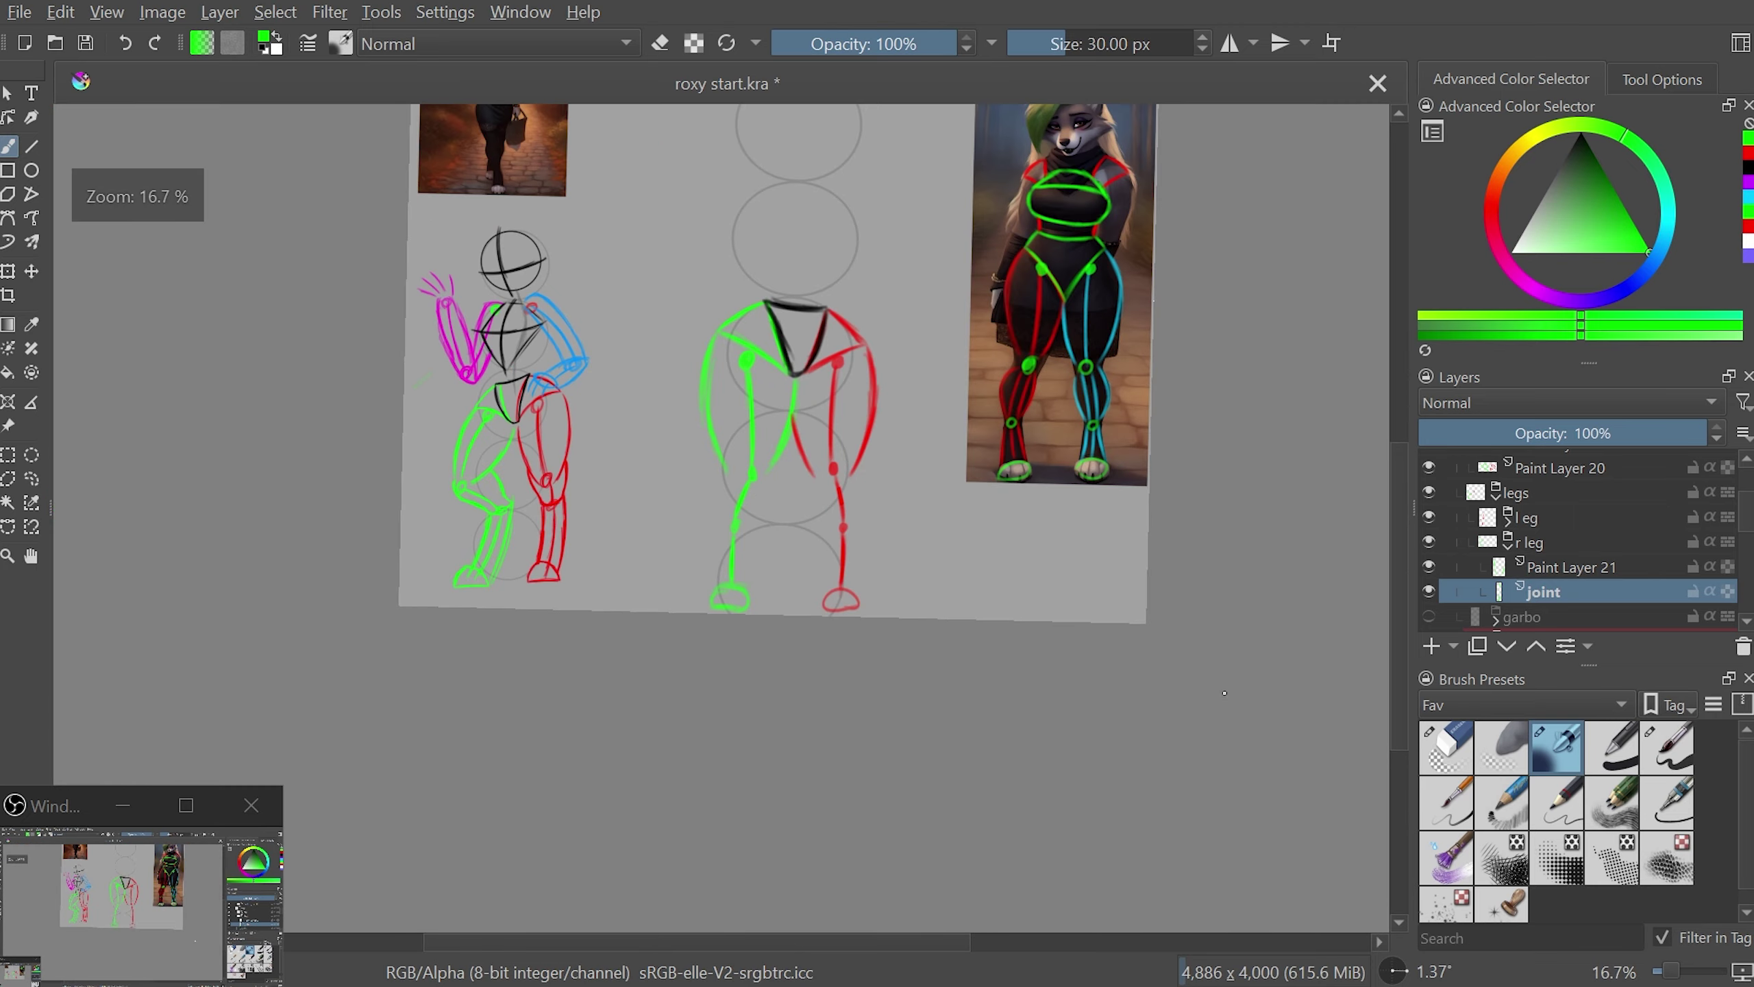
scroll(1180, 893, up, 2)
key(m)
key(m)
key(m)
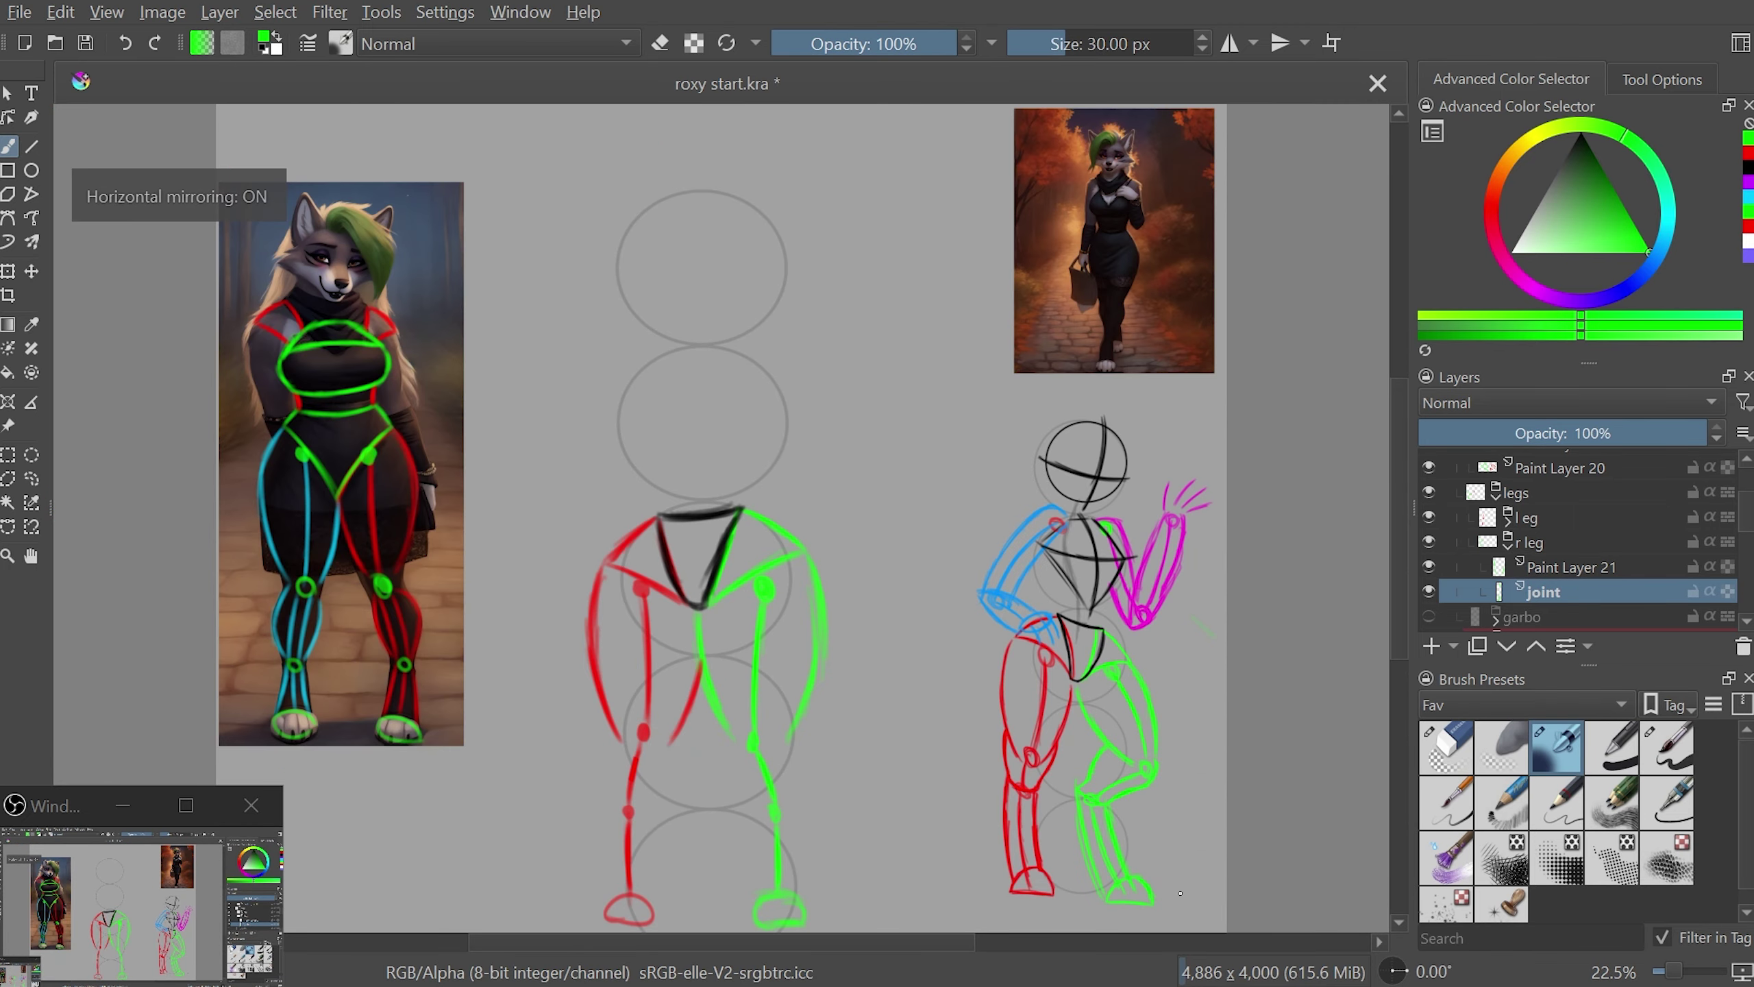
key(m)
key(m)
key(m)
- Switch Krita to canvas-only mode so the sketches fill the screen
key(Tab)
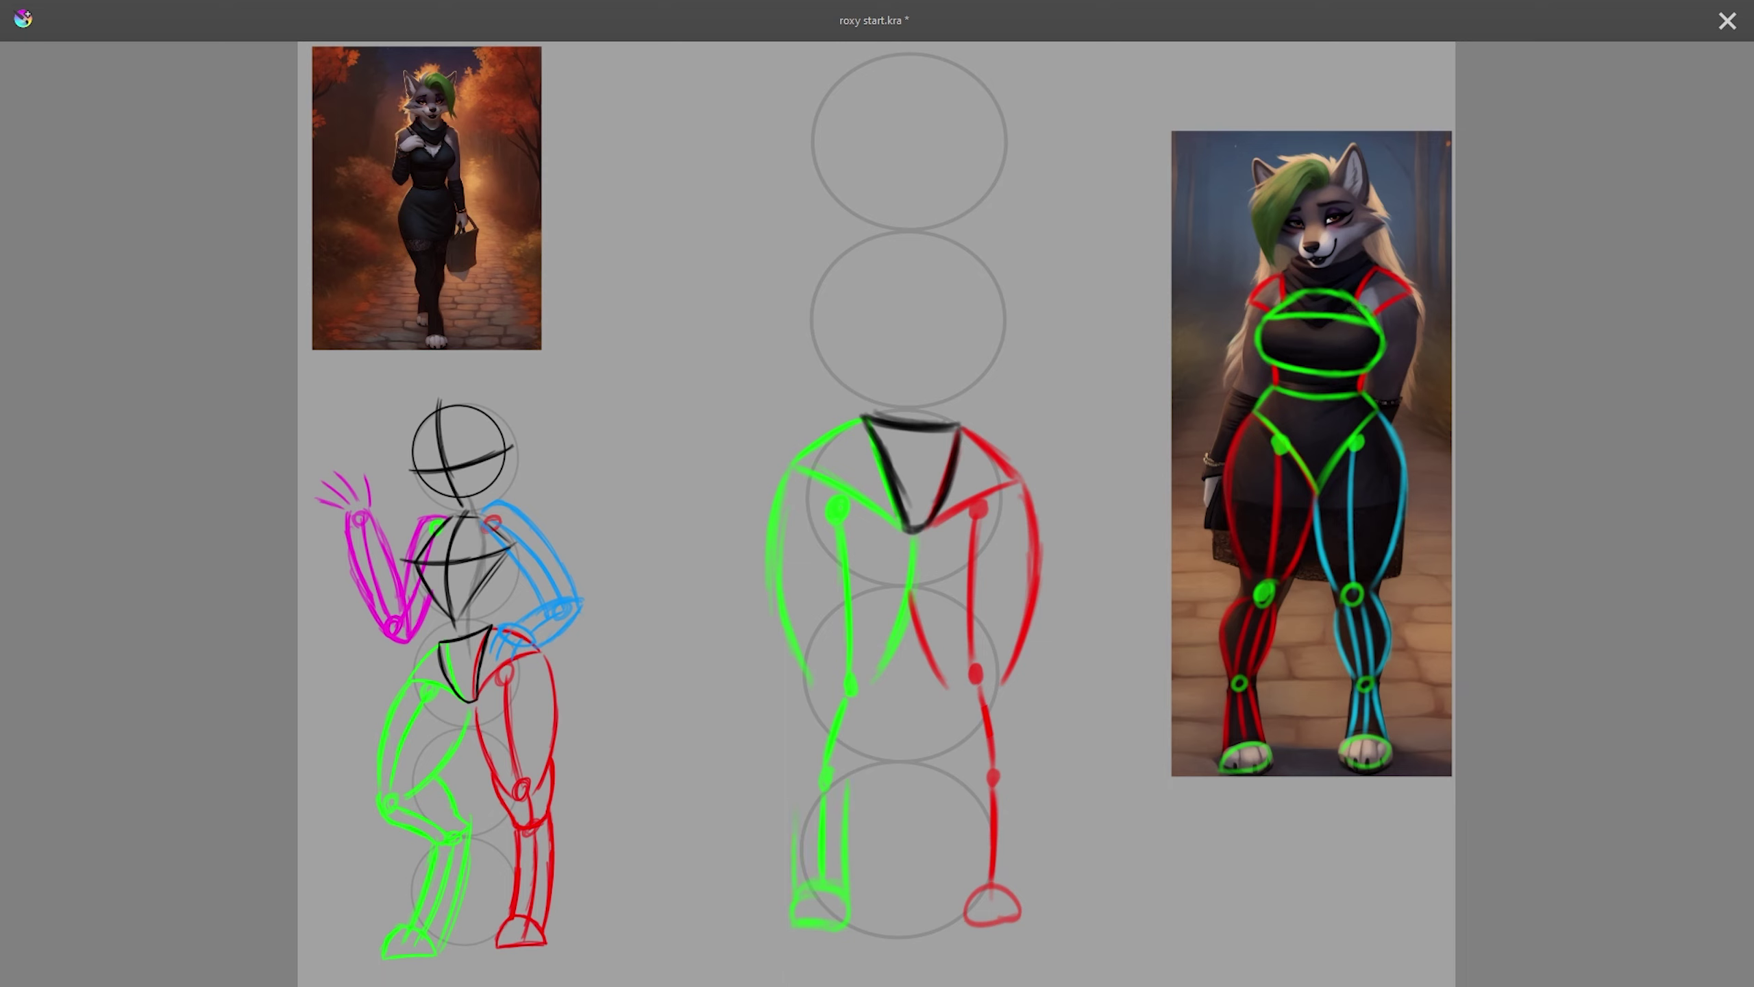
- Redraw the green lower leg and foot, and reshape the red foot
drag(847, 792, 857, 918)
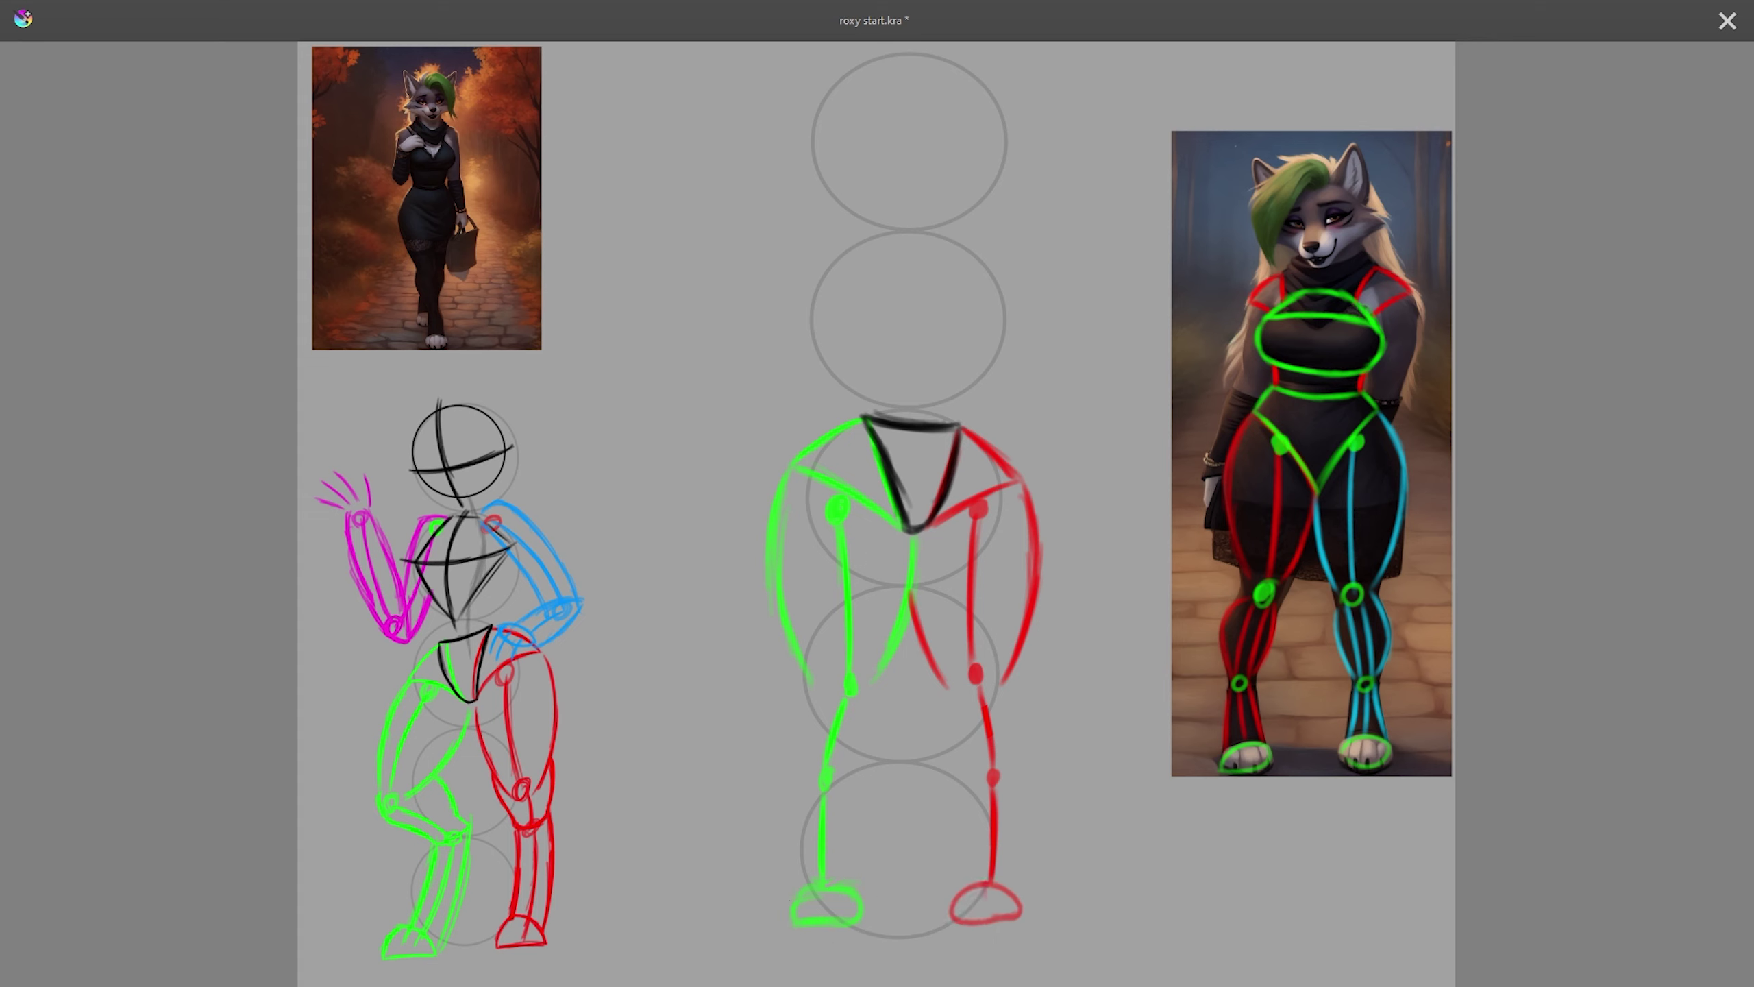
drag(946, 883, 938, 920)
key(ctrl+shift+a)
- Add green outer thigh, inner thigh, lower-leg and knee contour strokes
drag(807, 681, 789, 778)
mouse_move(880, 684)
mouse_down()
mouse_move(787, 850)
mouse_move(792, 880)
mouse_up()
mouse_move(844, 798)
mouse_down()
mouse_move(844, 850)
mouse_move(801, 883)
mouse_up()
drag(874, 680, 867, 743)
drag(791, 702, 794, 785)
drag(881, 685, 847, 783)
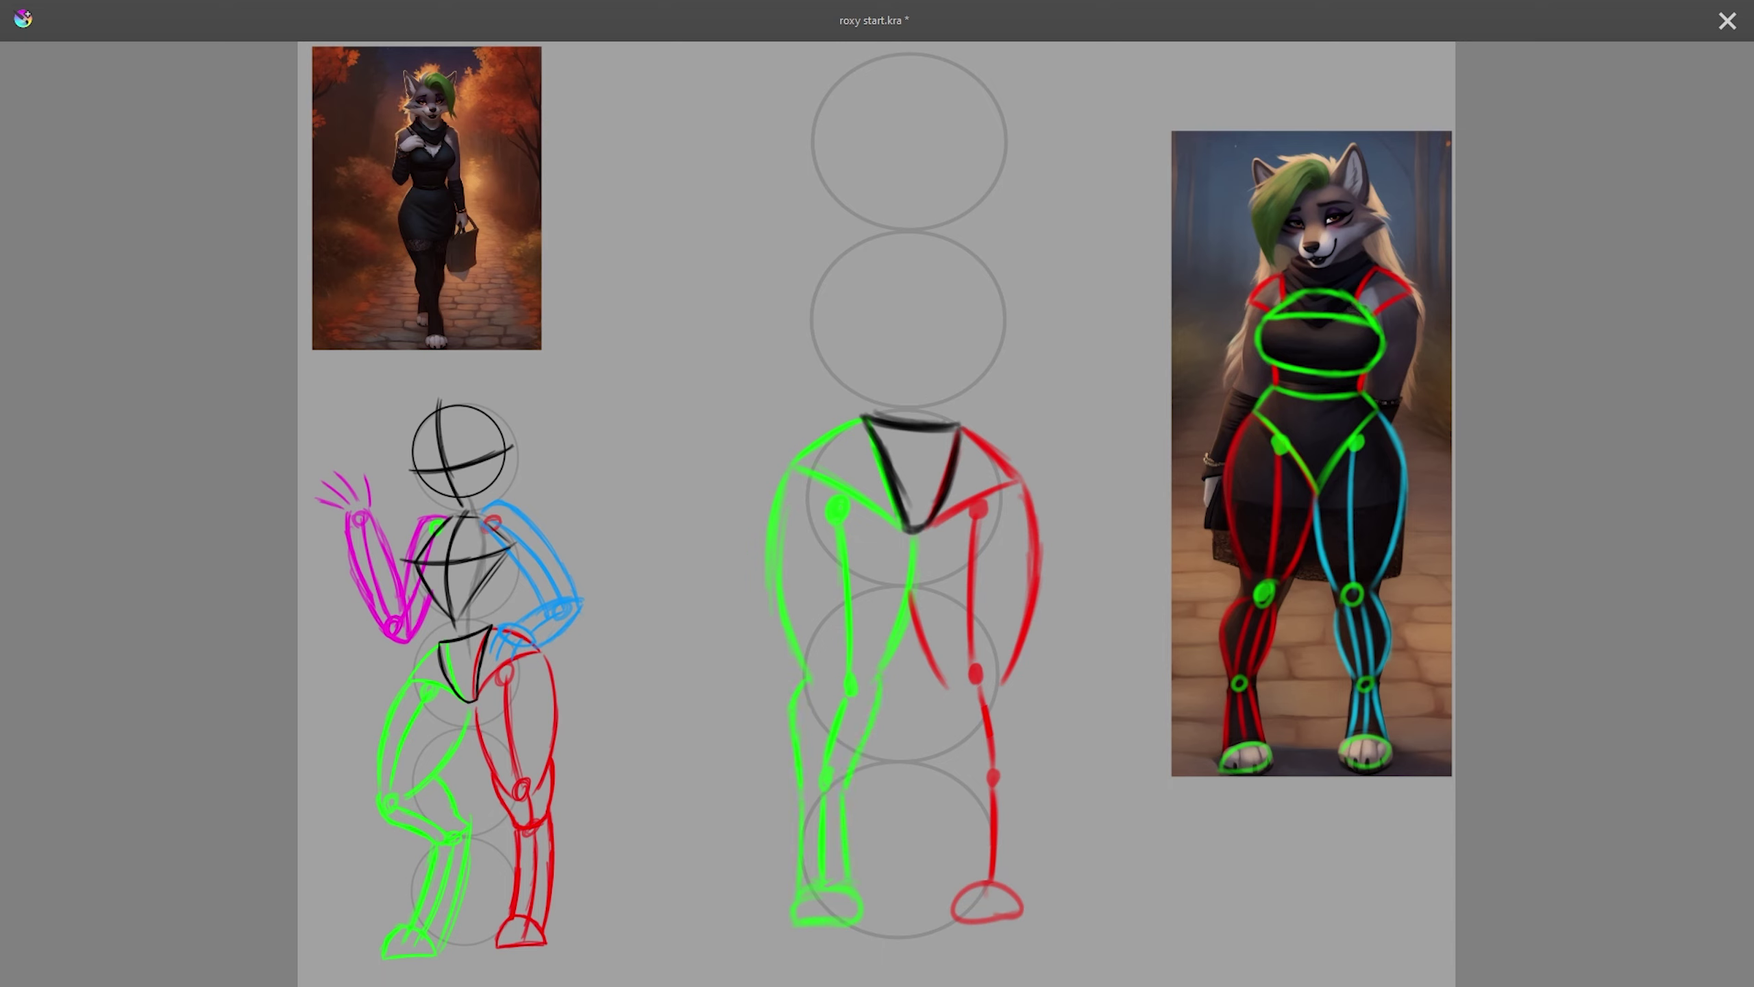
drag(805, 680, 795, 784)
key(ctrl+z)
key(ctrl+z)
key(ctrl+z)
key(ctrl+z)
key(ctrl+z)
key(ctrl+z)
drag(828, 688, 793, 740)
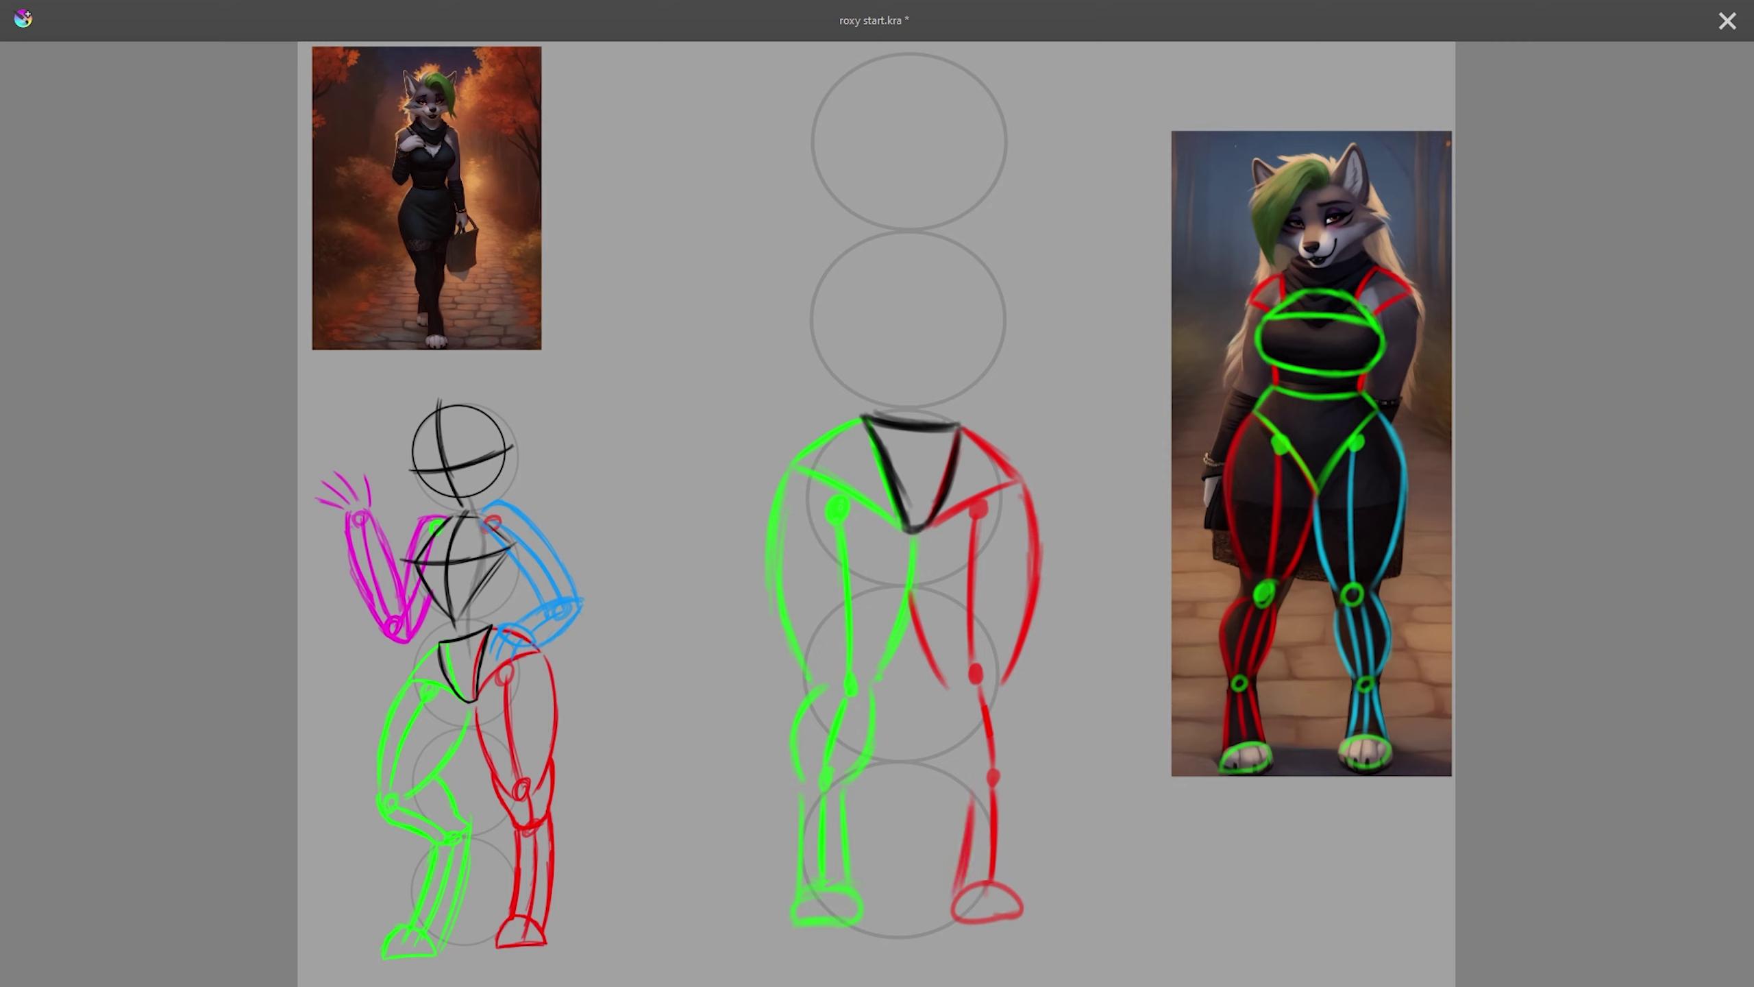
- Sketch red strokes along the back of the lower leg and both sides of the knee
drag(975, 797, 960, 891)
drag(1020, 786, 1014, 897)
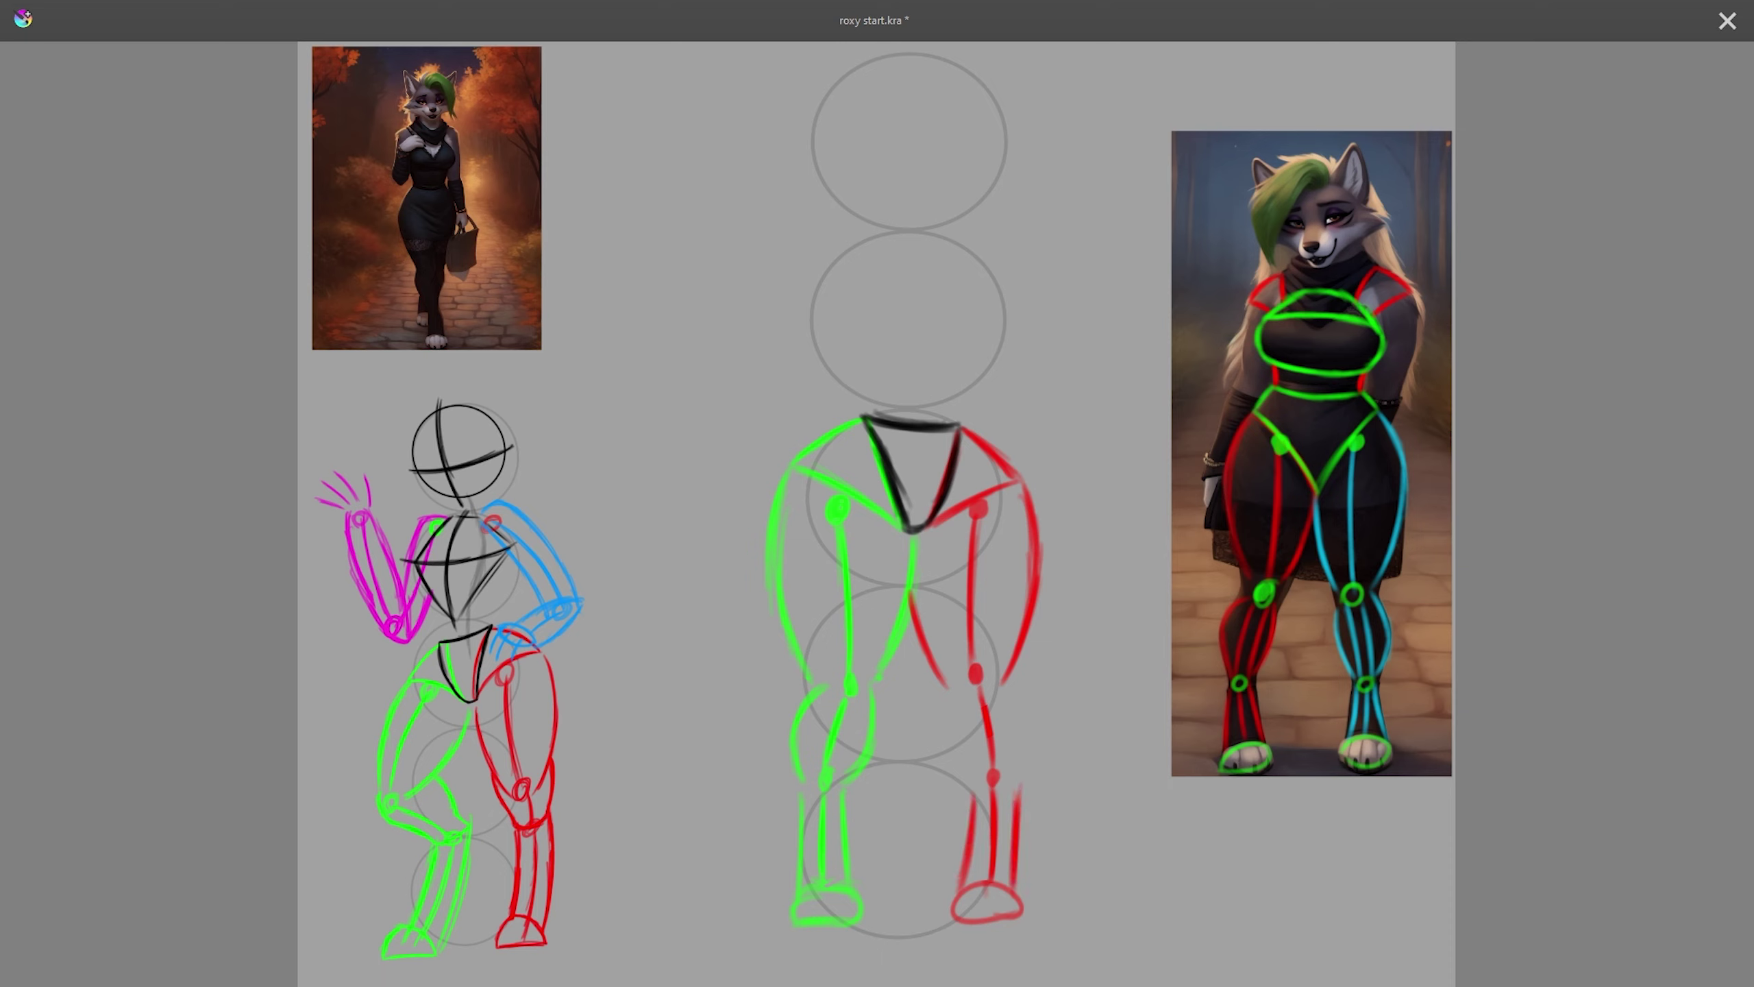
drag(1029, 715, 1024, 786)
drag(950, 700, 968, 777)
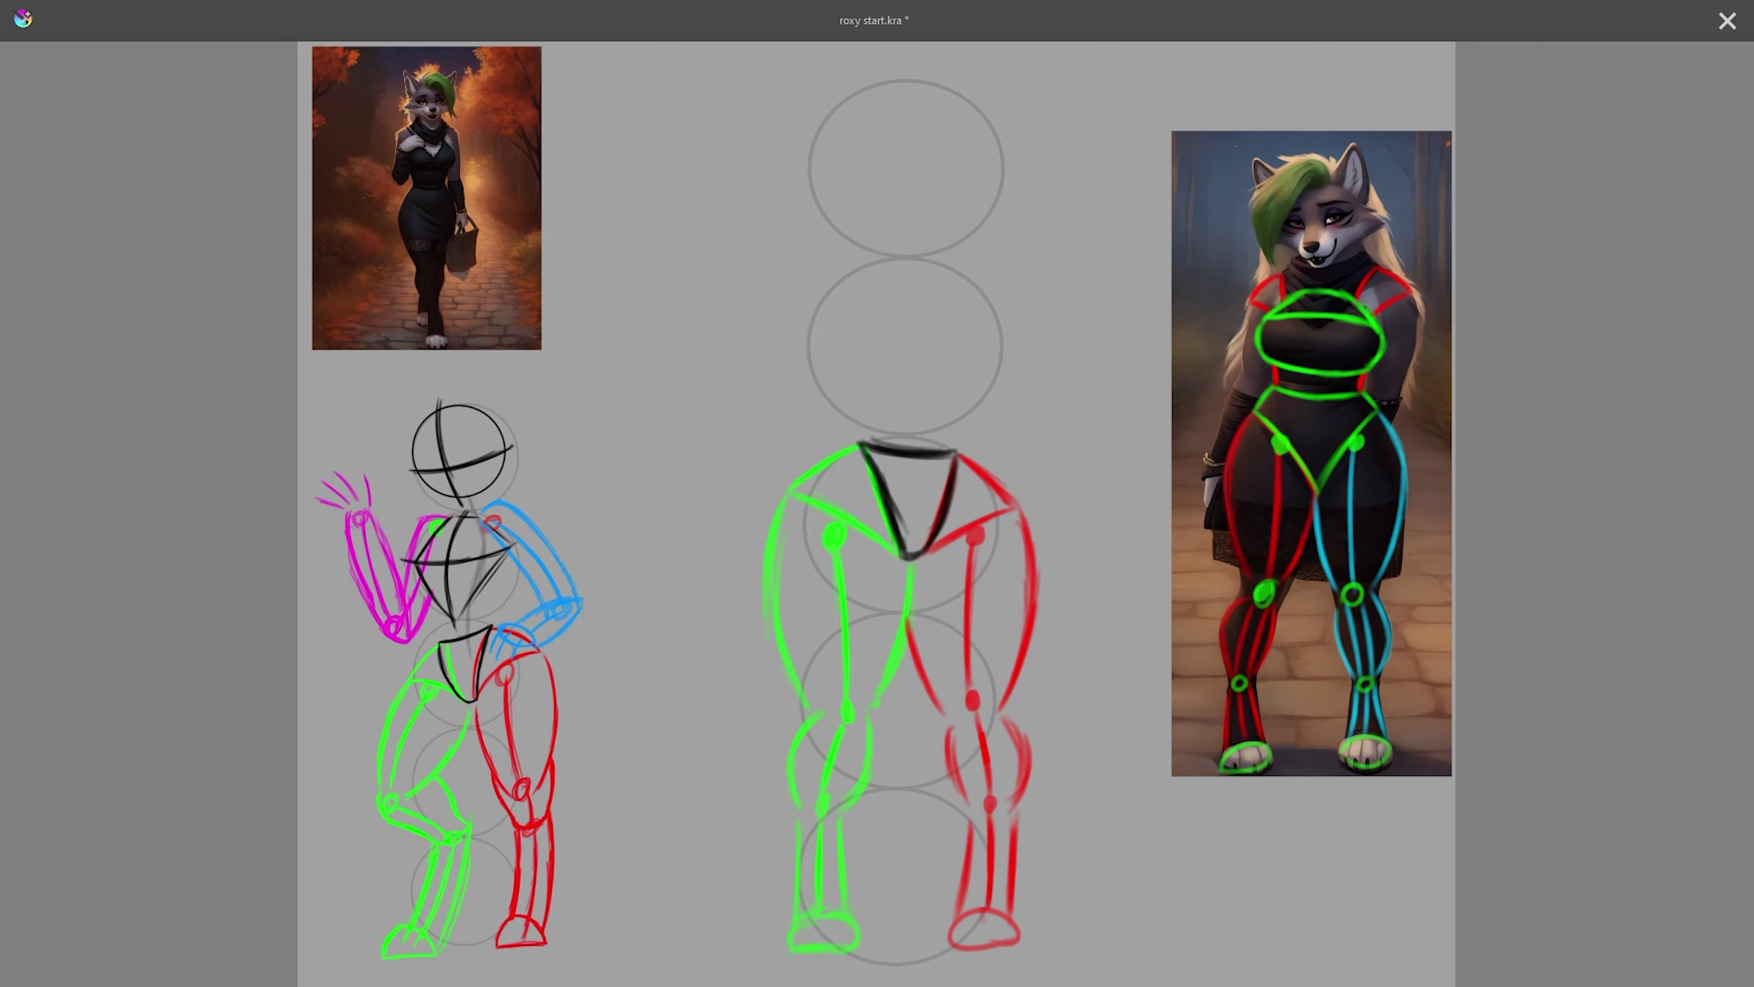
- Undo the last edit and drop the selection around the centre figure's legs
key(ctrl+z)
key(ctrl+shift+a)
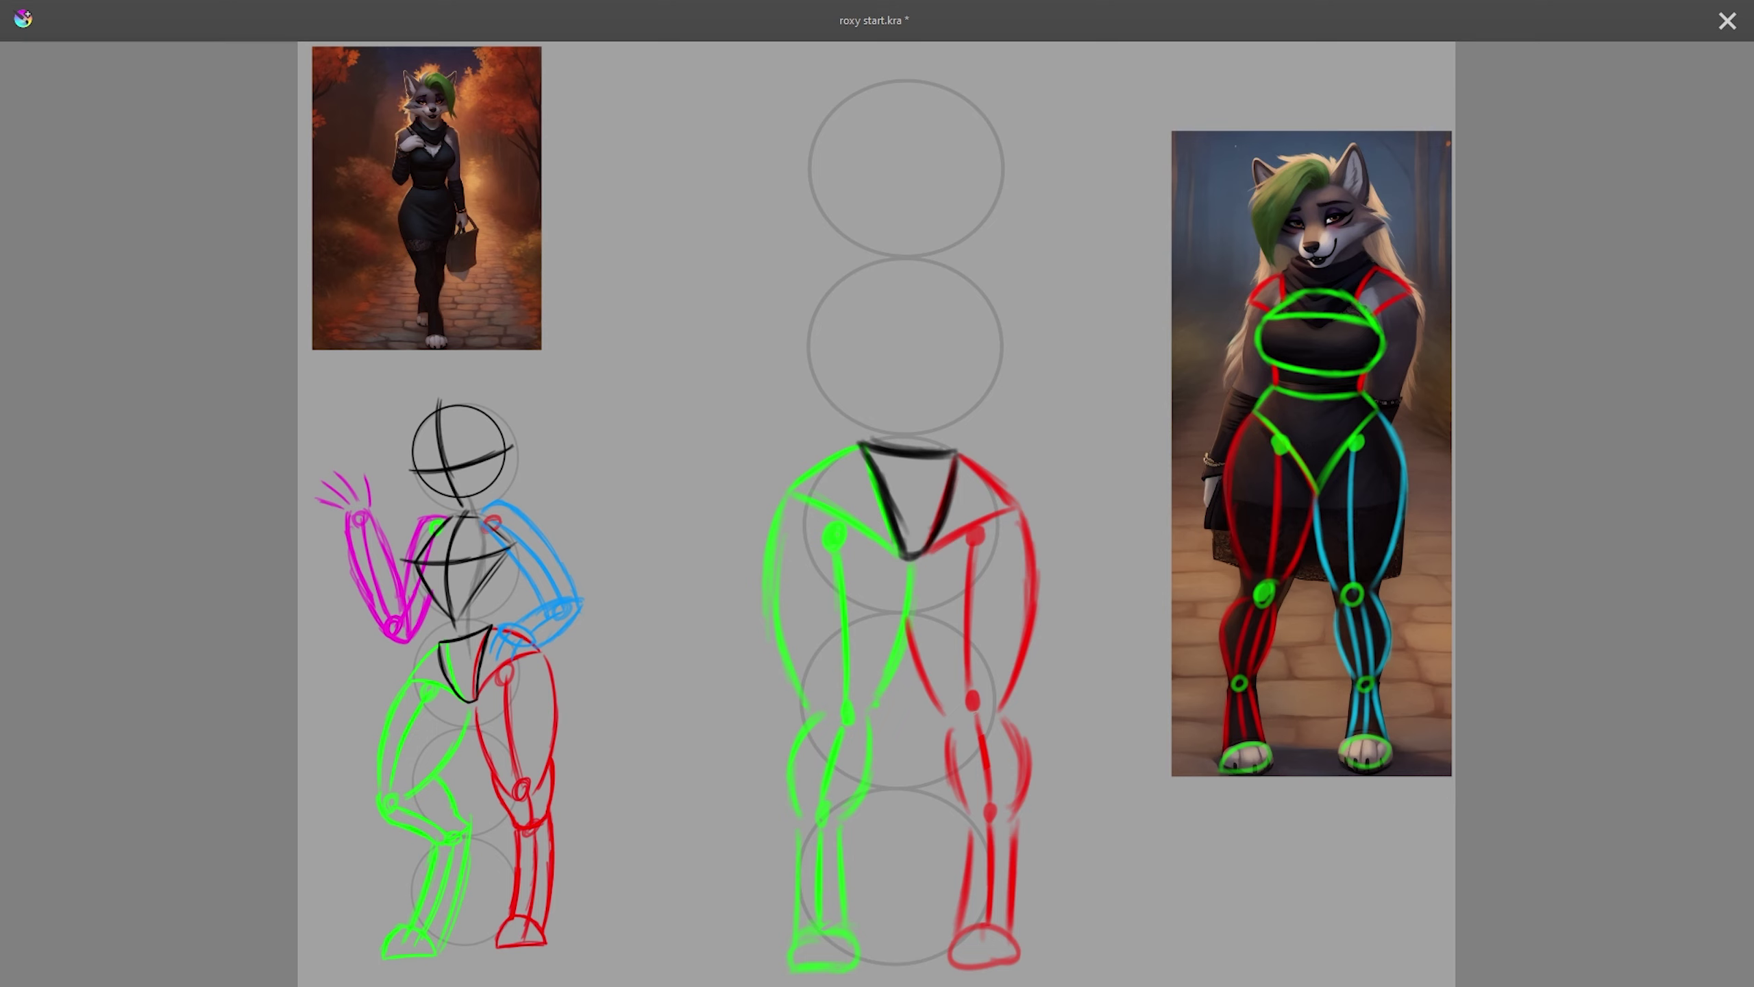
- Draw the black V-shaped lower edge of the ribcage, redoing misplaced strokes
mouse_move(914, 432)
mouse_down()
mouse_move(929, 261)
mouse_move(997, 325)
mouse_move(911, 432)
mouse_up()
key(ctrl+z)
key(Delete)
drag(813, 323, 901, 425)
drag(994, 346, 910, 424)
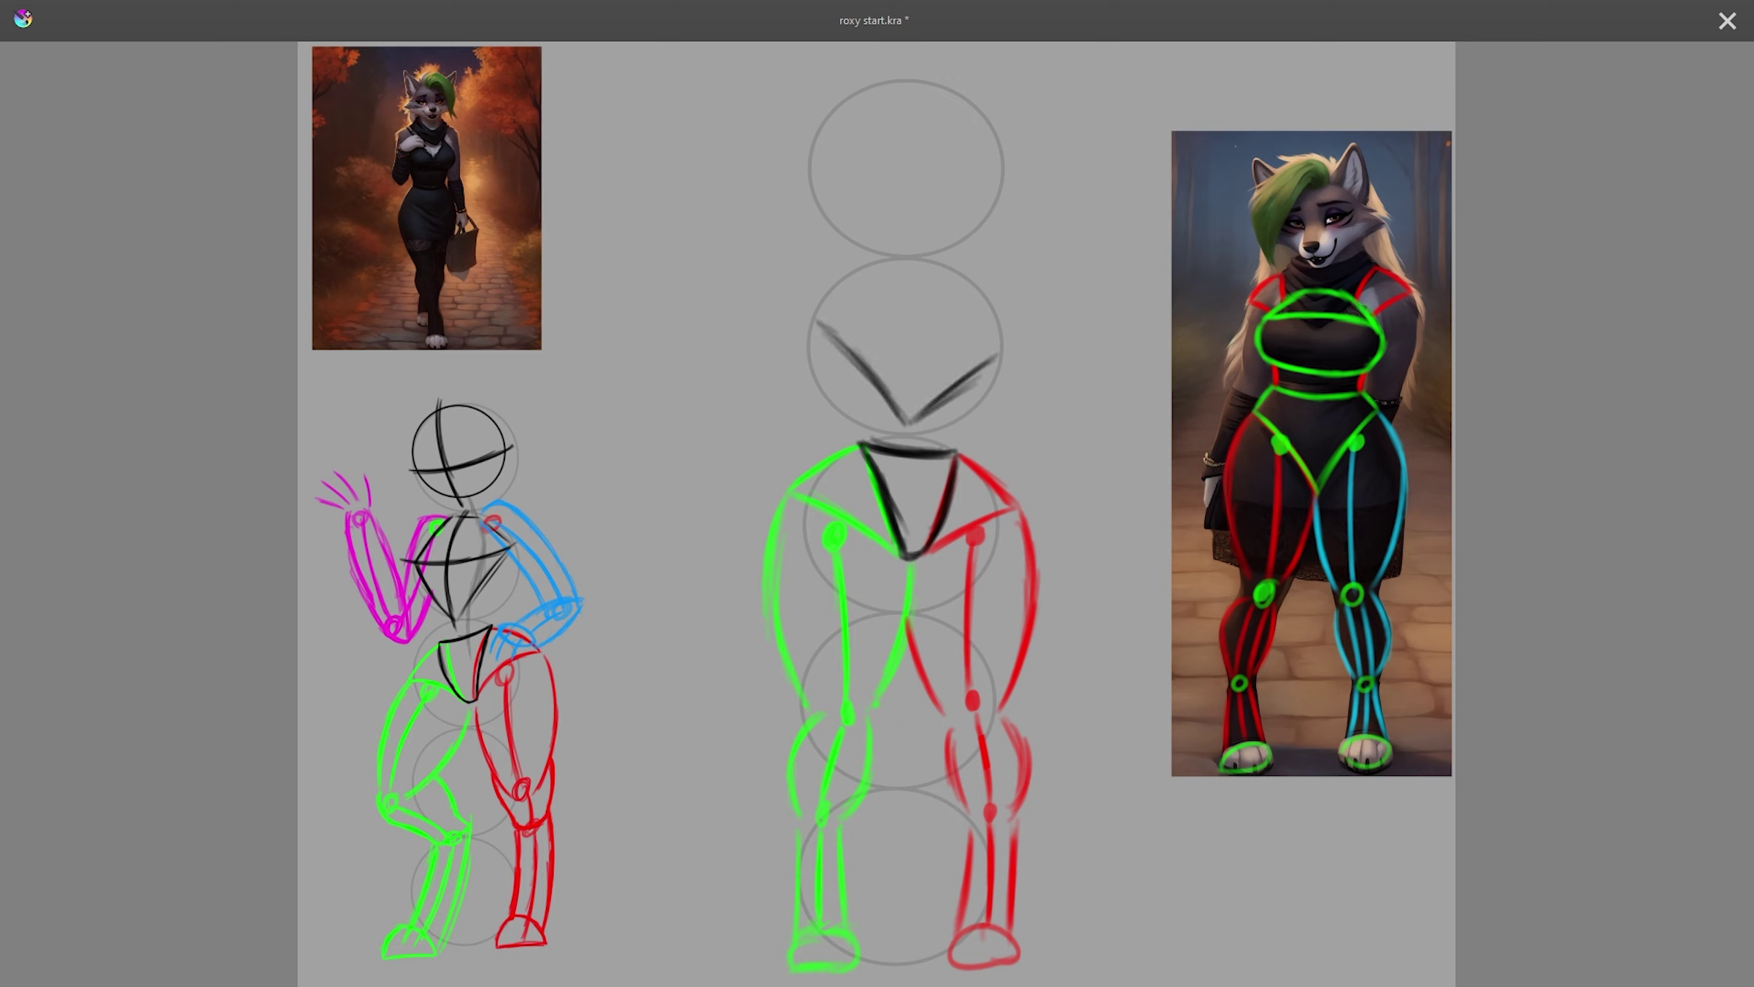
key(ctrl+z)
mouse_move(995, 346)
mouse_down()
mouse_move(910, 427)
mouse_move(938, 395)
mouse_up()
- Outline the ribcage's top and left edge, undoing the unwanted attempts
mouse_move(942, 265)
mouse_down()
mouse_move(881, 264)
mouse_move(813, 324)
mouse_move(998, 338)
mouse_up()
key(ctrl+z)
drag(813, 323, 901, 424)
key(ctrl+z)
mouse_move(872, 266)
mouse_down()
mouse_move(887, 423)
mouse_move(822, 339)
mouse_move(901, 427)
mouse_up()
key(ctrl+z)
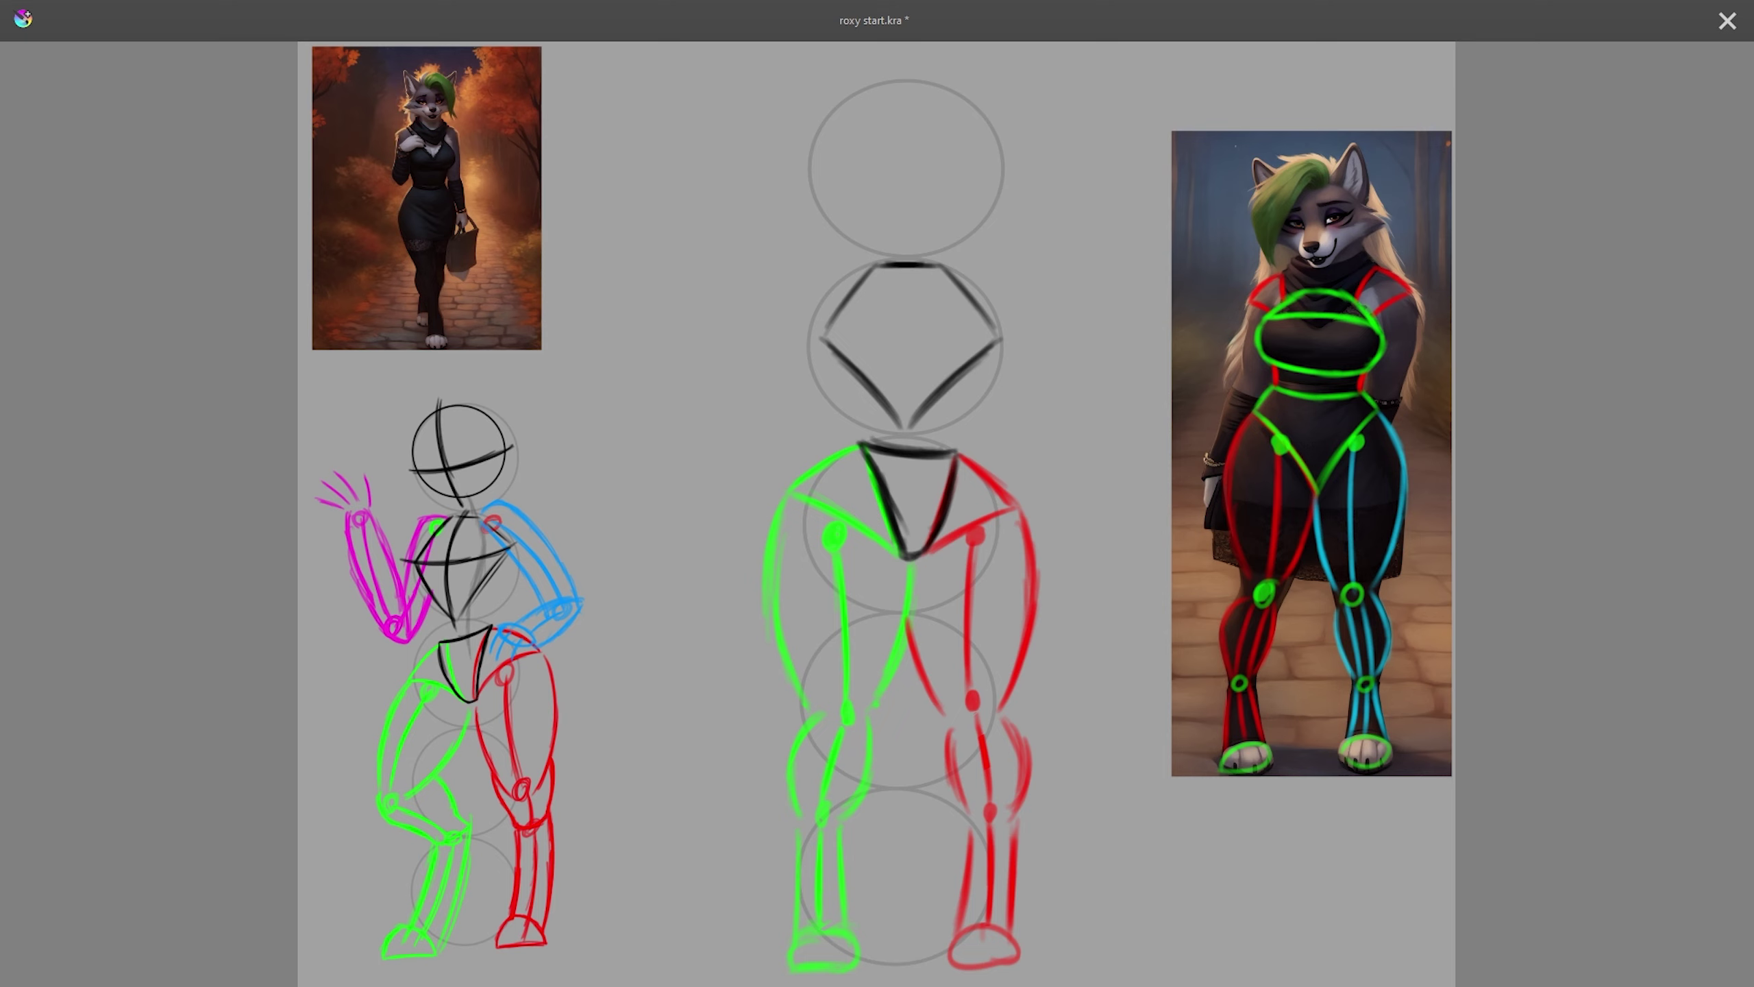
key(ctrl+z)
key(ctrl+z)
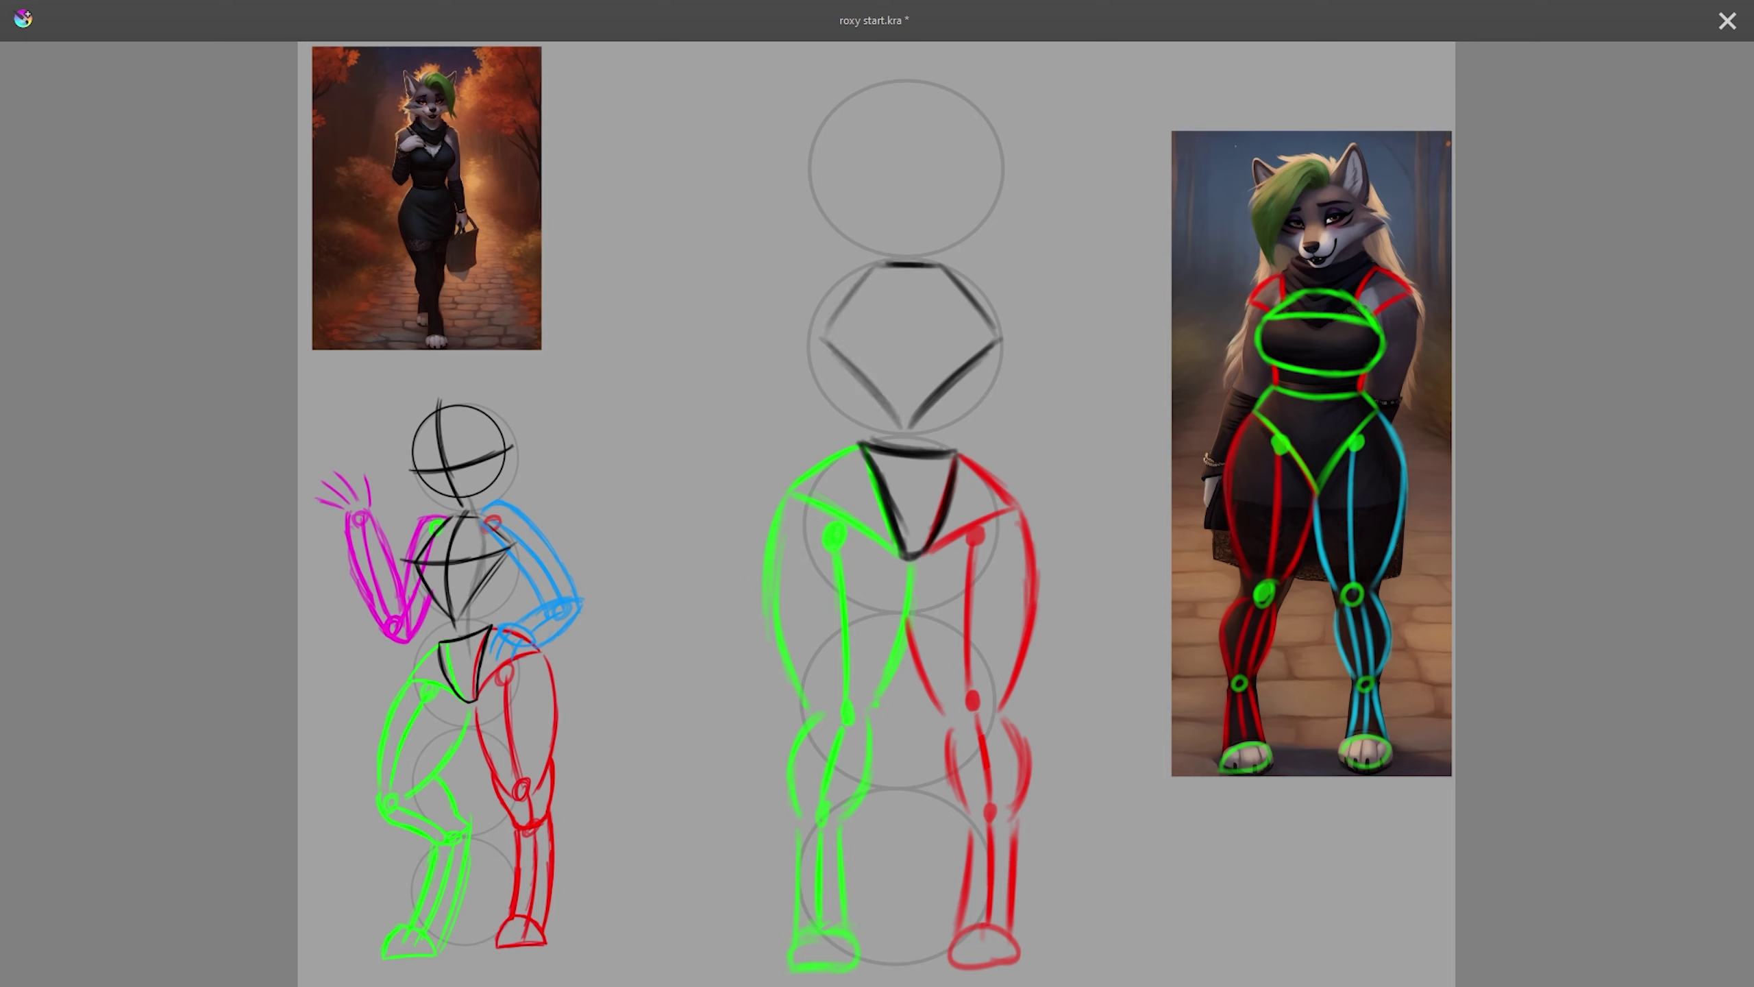
- On Paint Layer 24, darken the ribcage's left diagonal edges, then return to Paint Layer 23
key(Insert)
mouse_move(839, 352)
mouse_down()
mouse_move(906, 427)
mouse_move(856, 368)
mouse_up()
drag(886, 263, 823, 337)
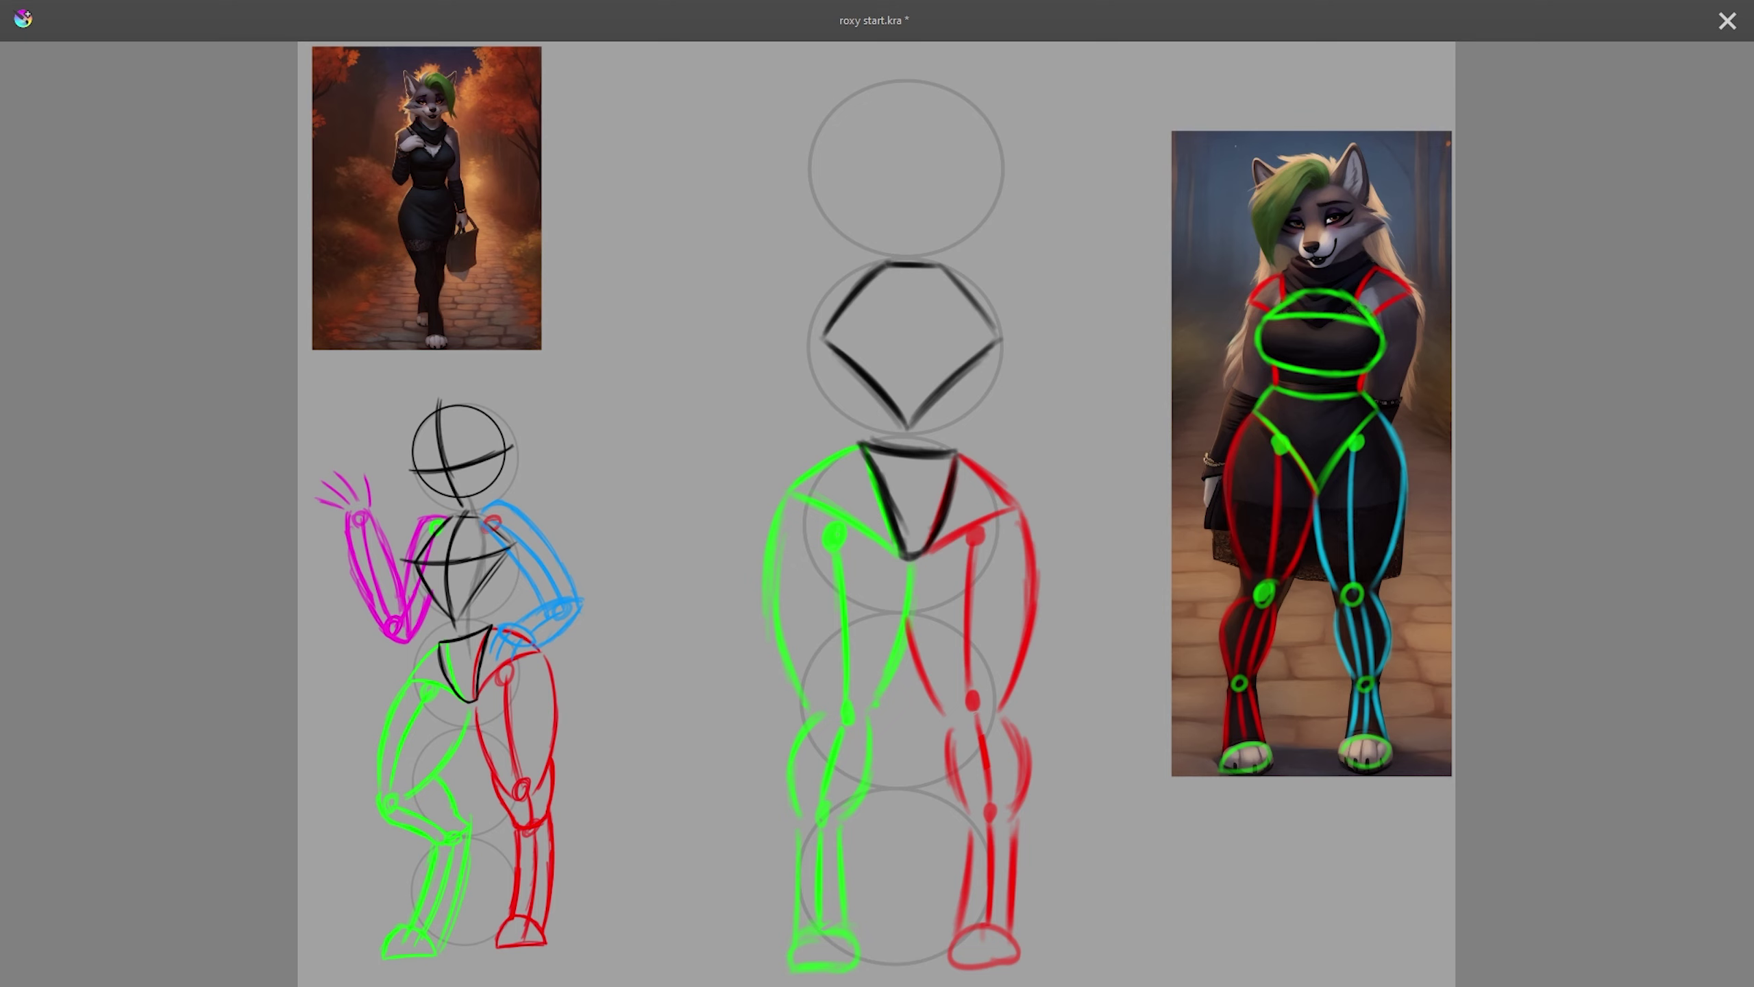
key(Insert)
- Try a chest-to-torso line and a direction arrow beside the chest, then undo them
mouse_move(857, 413)
mouse_down()
mouse_move(843, 447)
mouse_move(832, 353)
mouse_move(856, 435)
mouse_up()
key(ctrl+z)
key(ctrl+z)
key(ctrl+z)
key(ctrl+z)
key(ctrl+z)
key(ctrl+z)
drag(913, 270, 903, 393)
key(ctrl+z)
mouse_move(958, 407)
mouse_down()
mouse_move(1027, 387)
mouse_move(981, 386)
mouse_move(1019, 418)
mouse_move(963, 378)
mouse_move(1060, 387)
mouse_up()
key(ctrl+z)
key(ctrl+z)
key(ctrl+z)
drag(1020, 468, 991, 379)
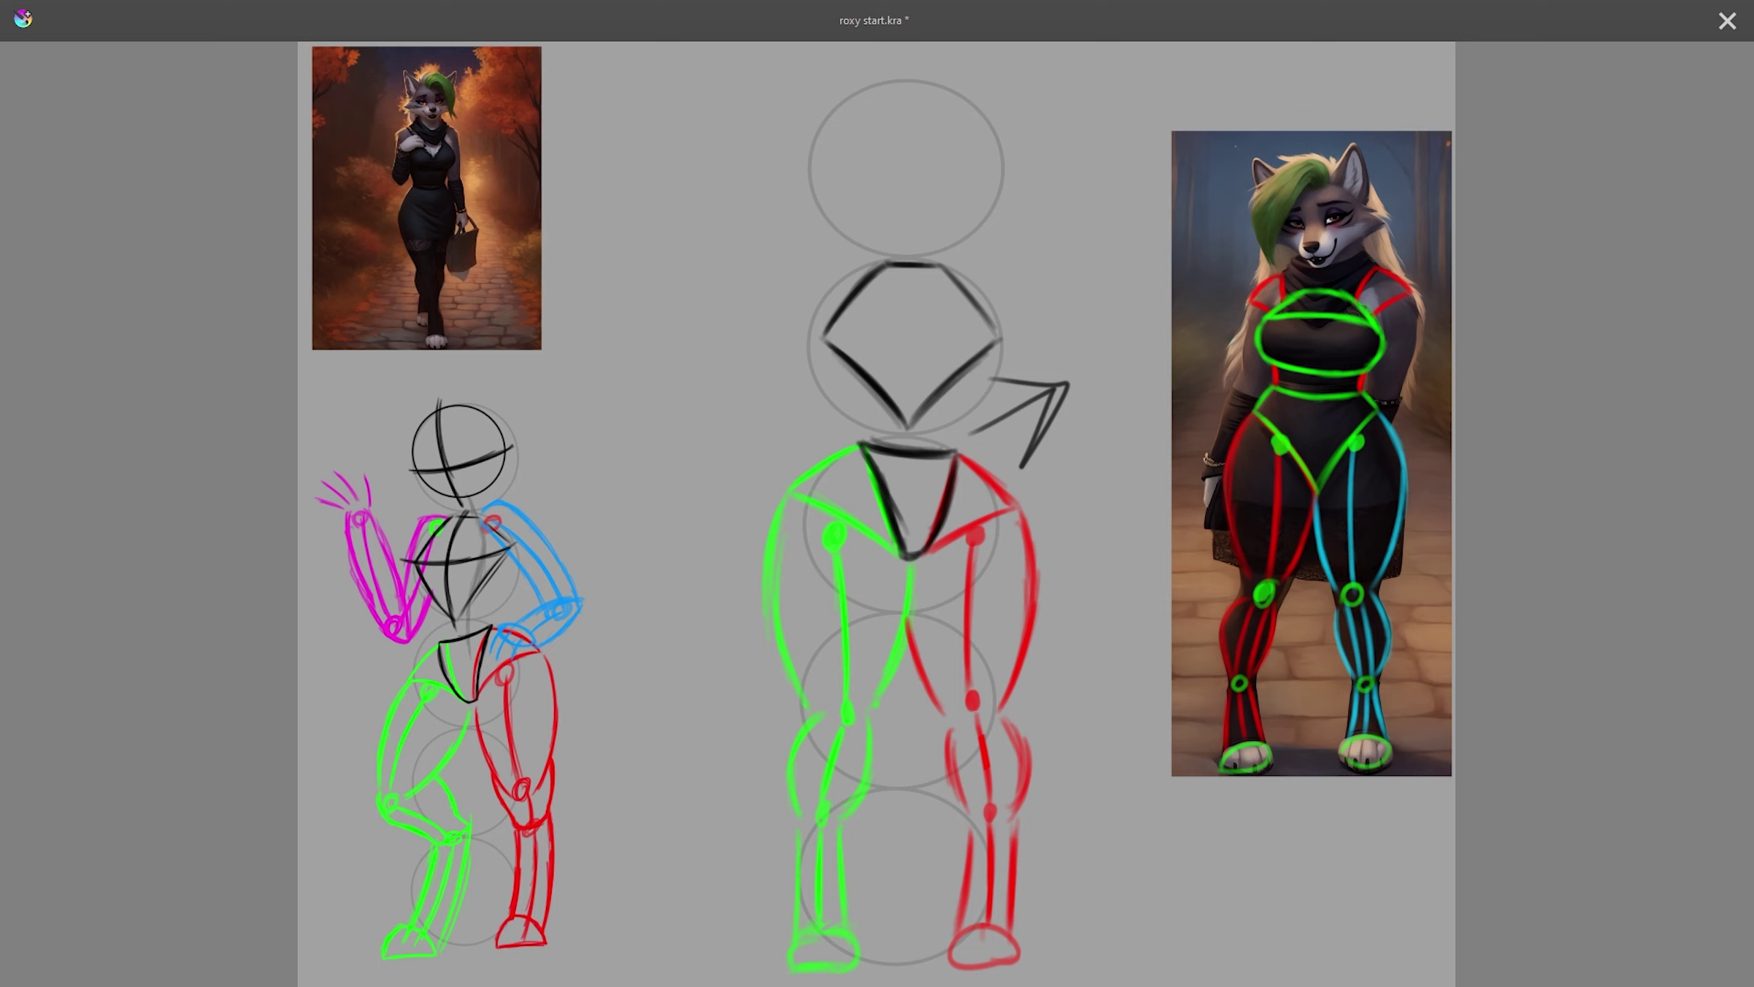
key(ctrl+z)
key(ctrl+z)
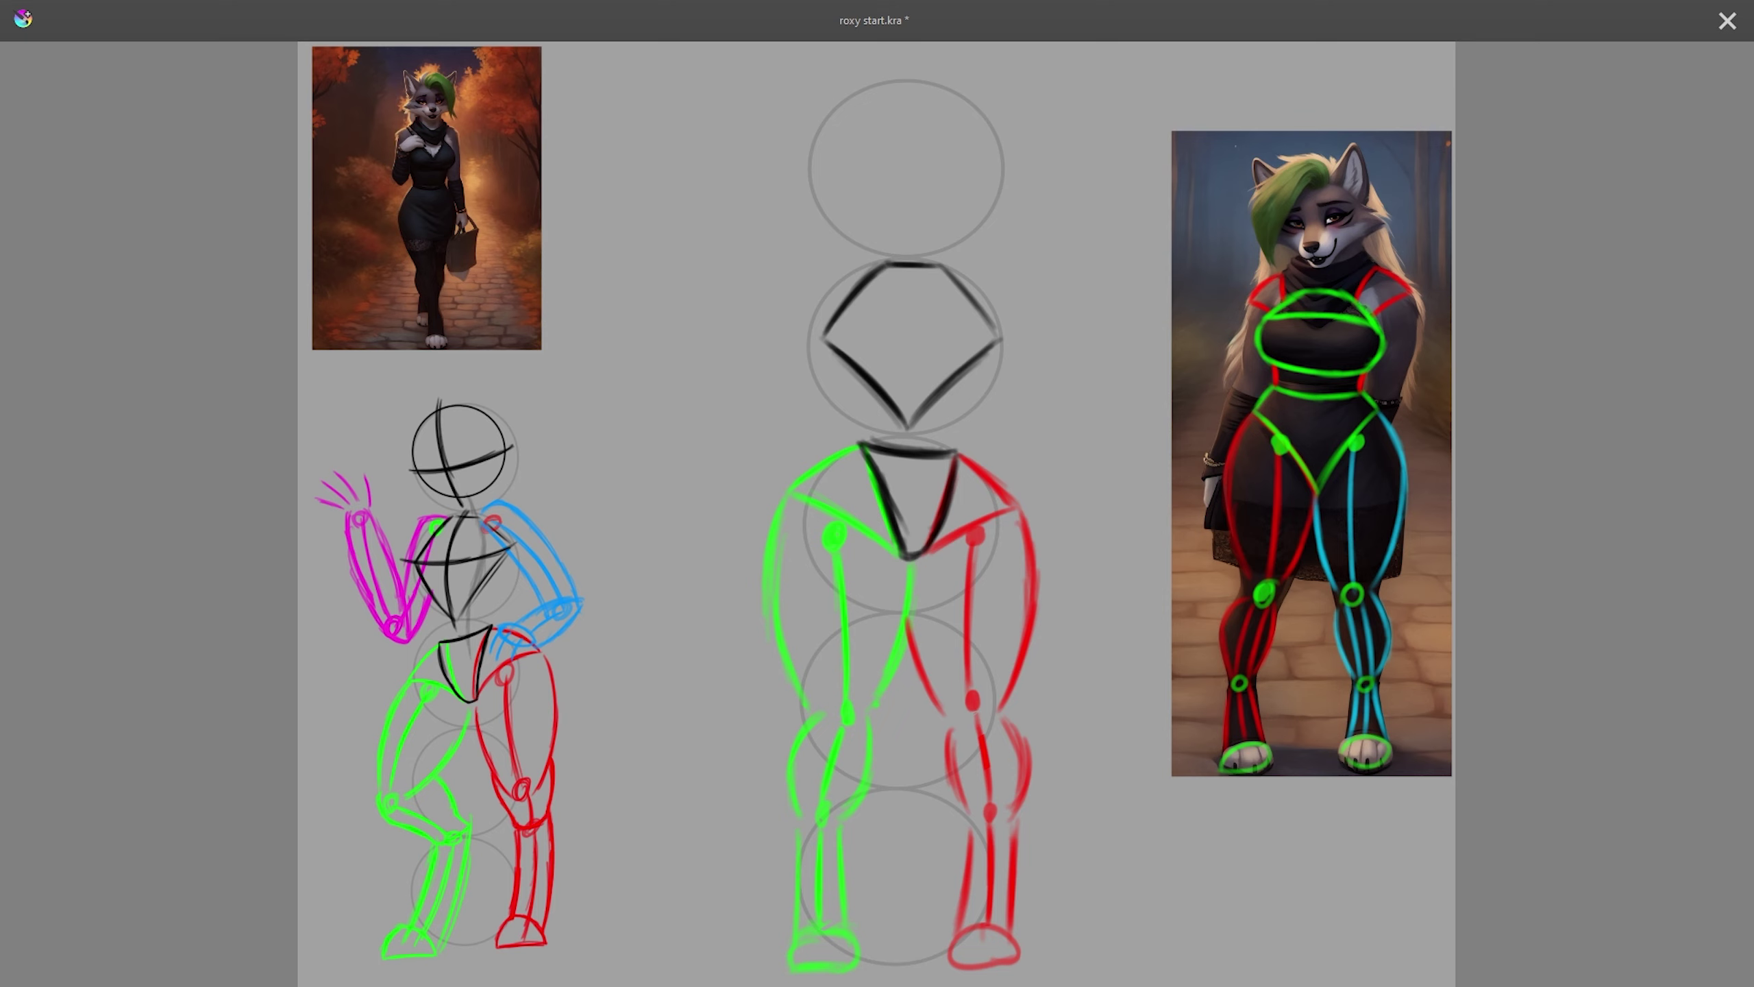
- Draw a vertical centre line and a horizontal crossline through the chest diamond
drag(926, 337, 913, 421)
mouse_move(923, 286)
mouse_down()
mouse_move(908, 436)
mouse_move(913, 390)
mouse_up()
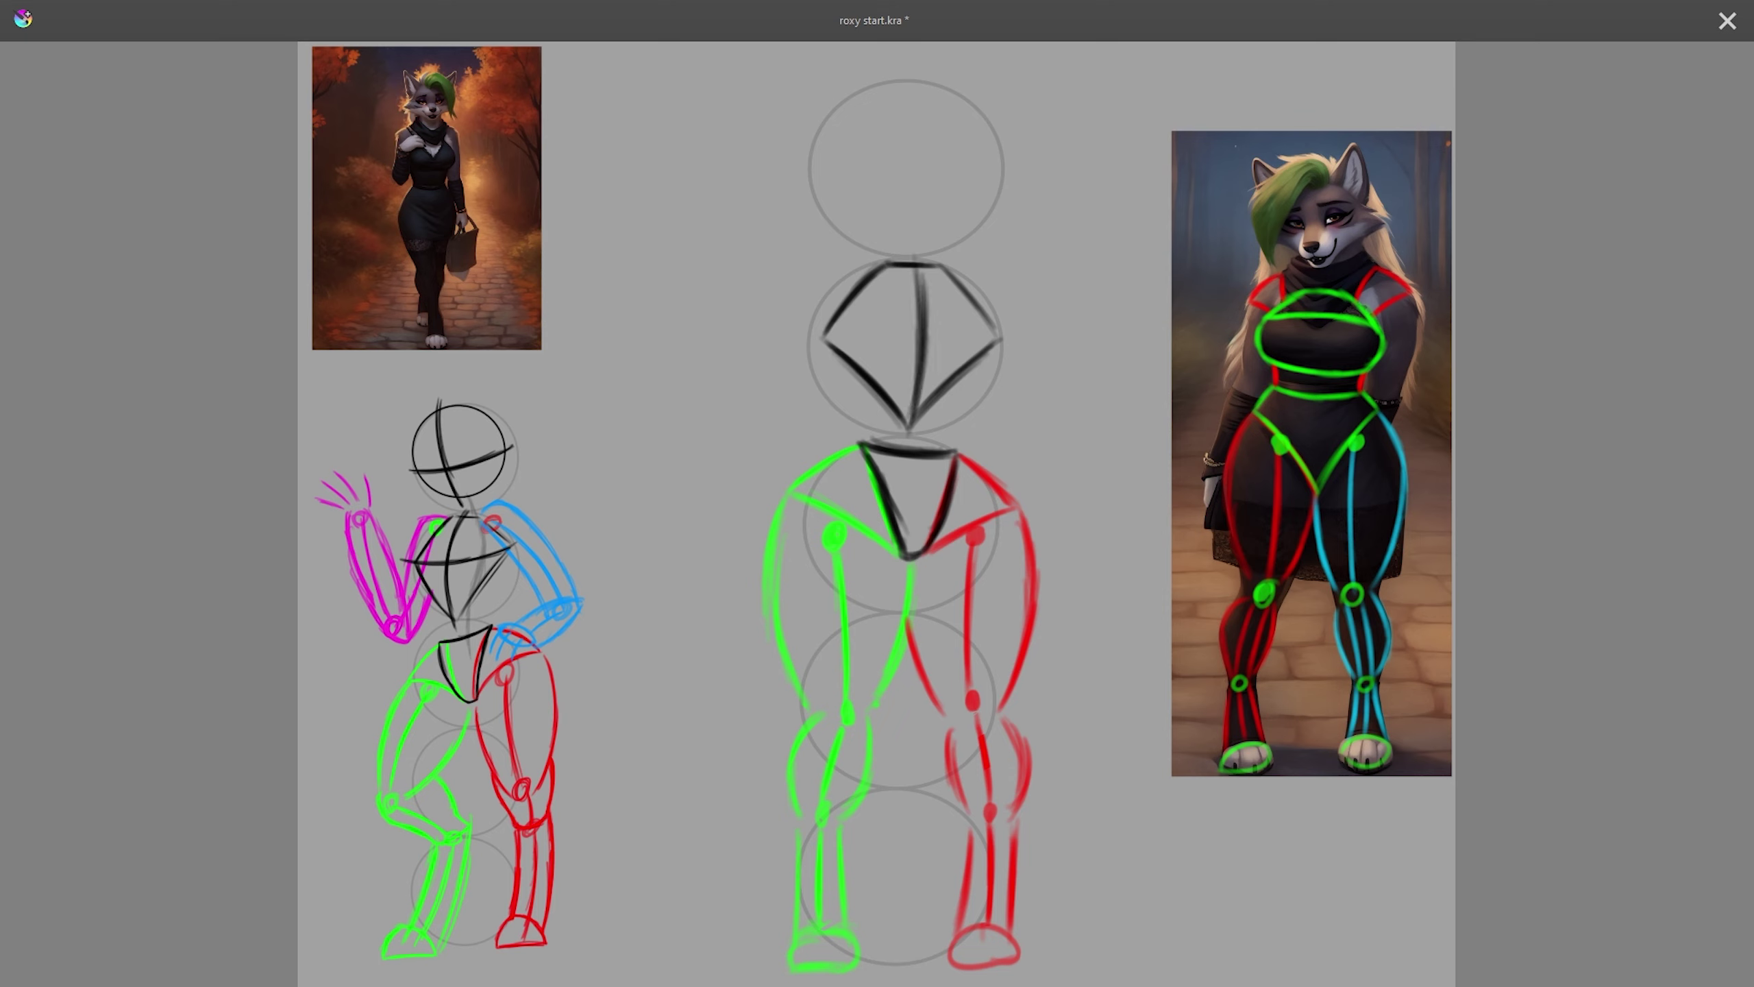
drag(823, 342, 1017, 335)
mouse_move(816, 342)
mouse_down()
mouse_move(1018, 332)
mouse_move(979, 333)
mouse_up()
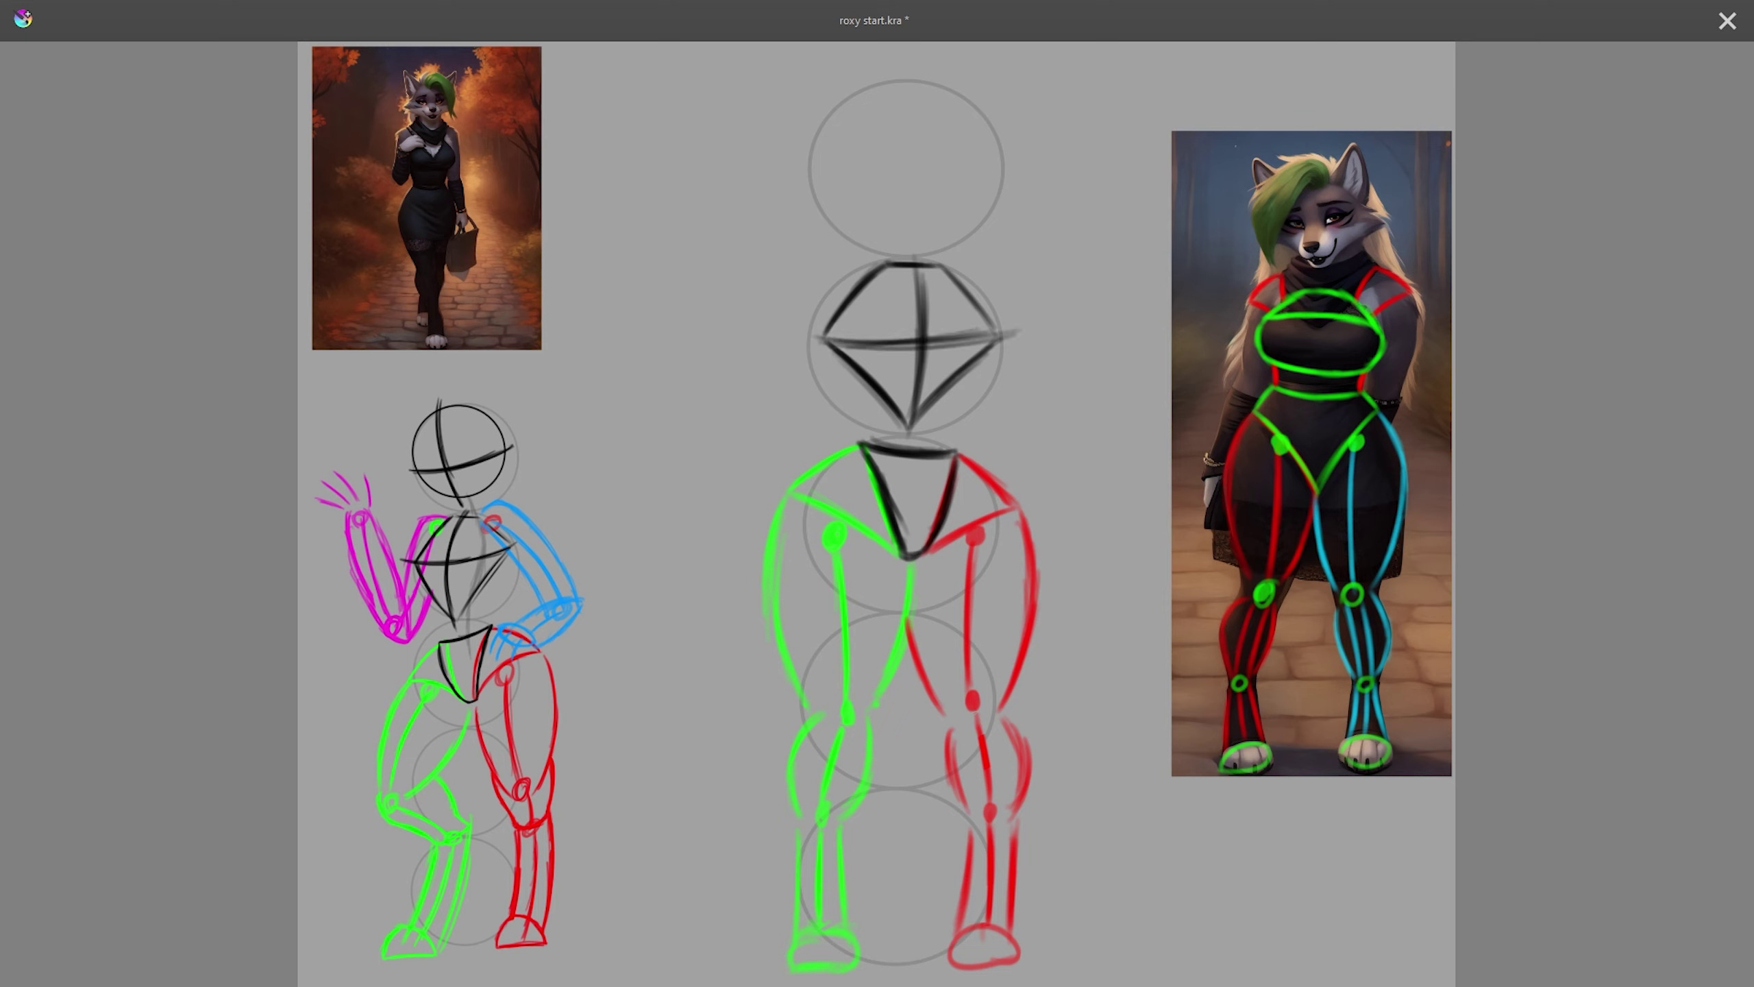
key(ctrl+z)
key(ctrl+z)
key(ctrl+z)
key(ctrl+z)
key(ctrl+z)
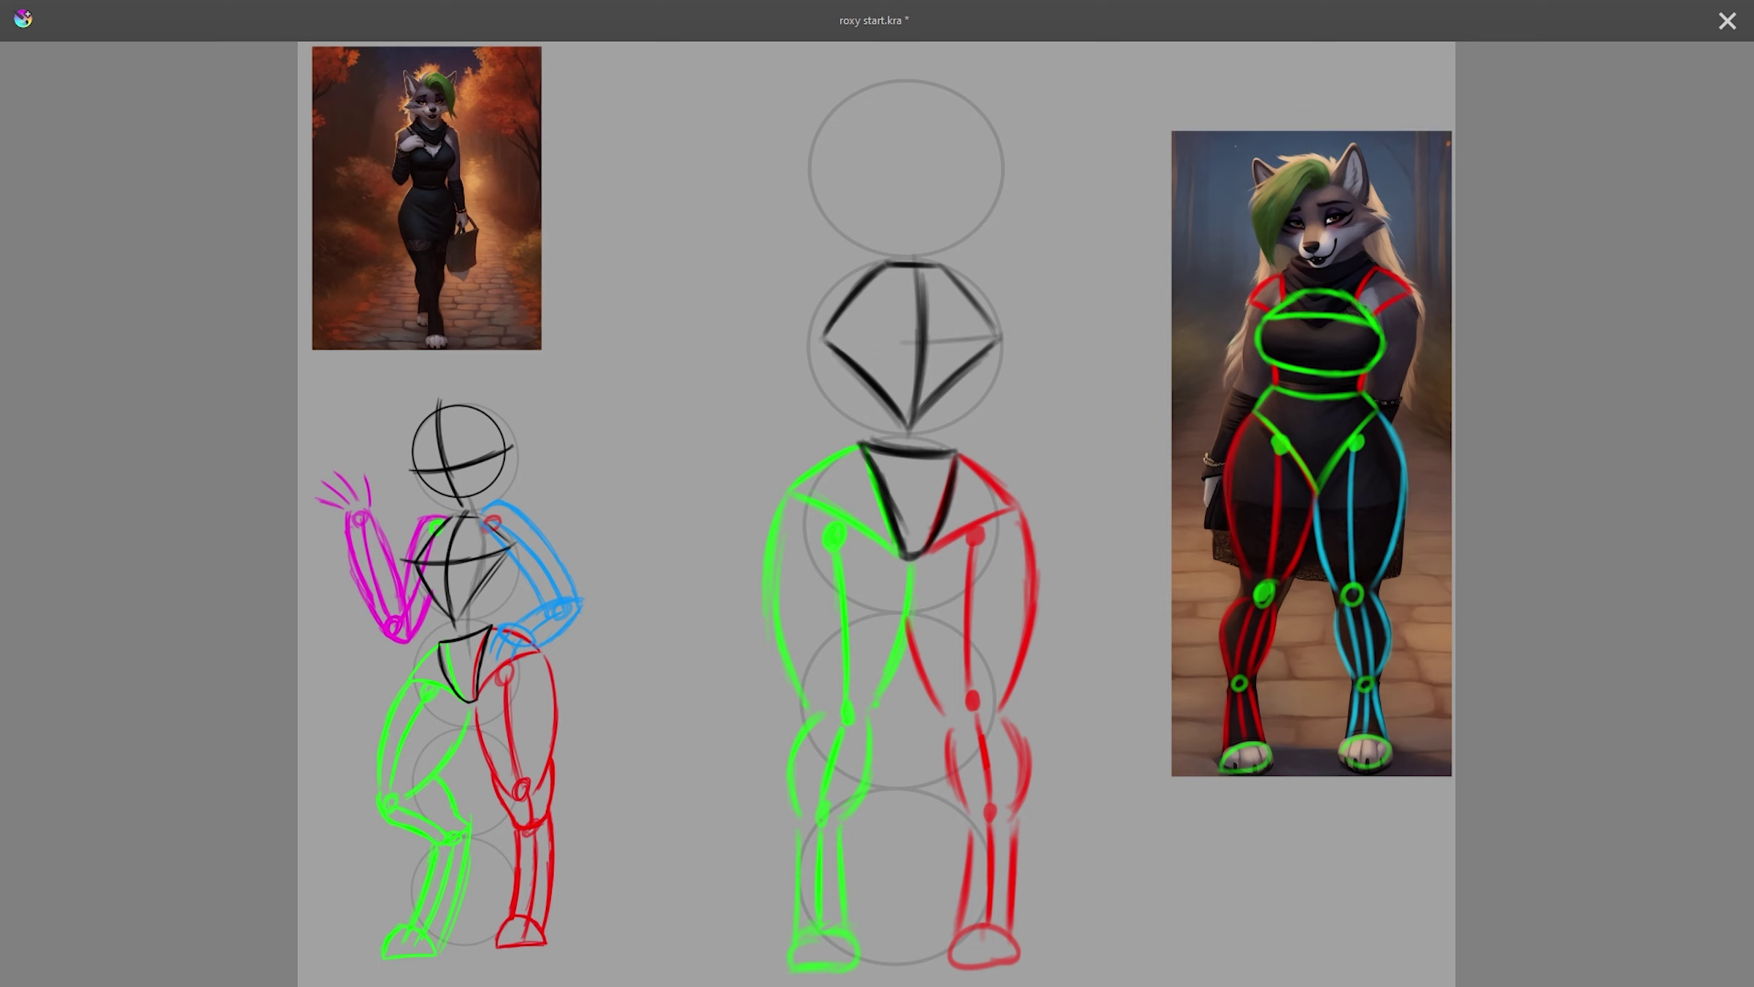
drag(857, 340, 968, 349)
mouse_move(833, 324)
mouse_down()
mouse_move(997, 337)
mouse_move(975, 334)
mouse_up()
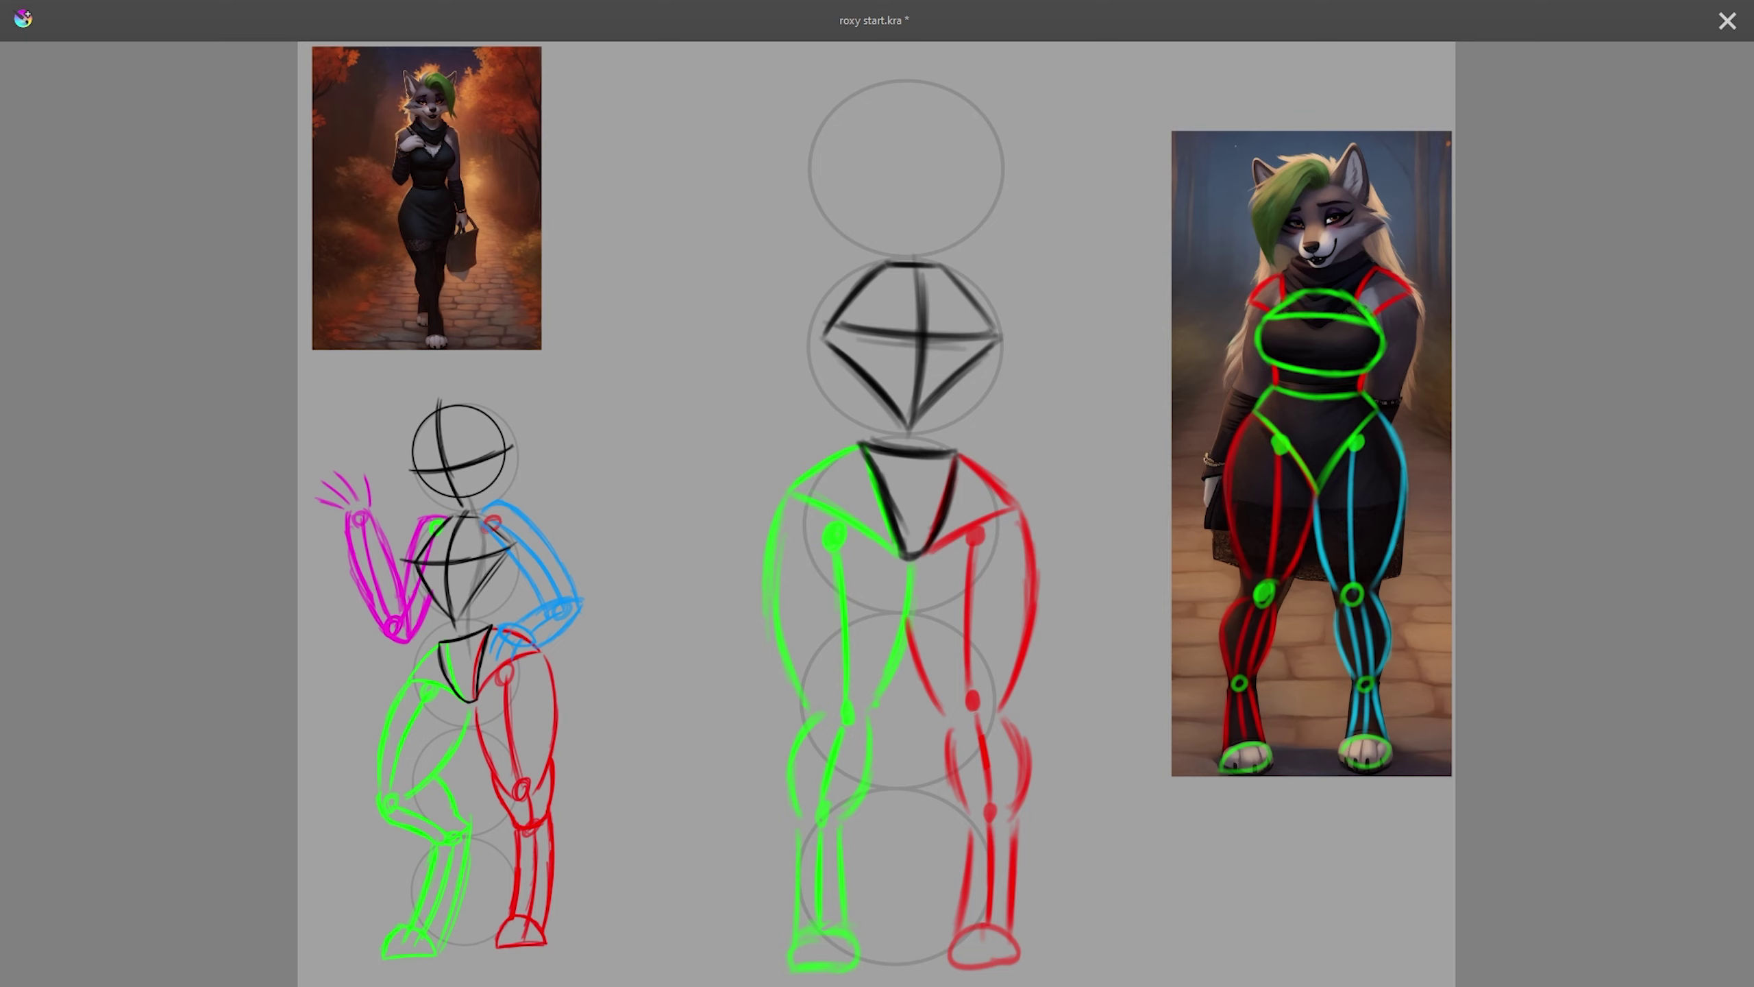
- Erase and redraw the diamond's lower-left edge to close the shape
mouse_move(878, 399)
mouse_down()
mouse_move(906, 428)
mouse_move(822, 331)
mouse_up()
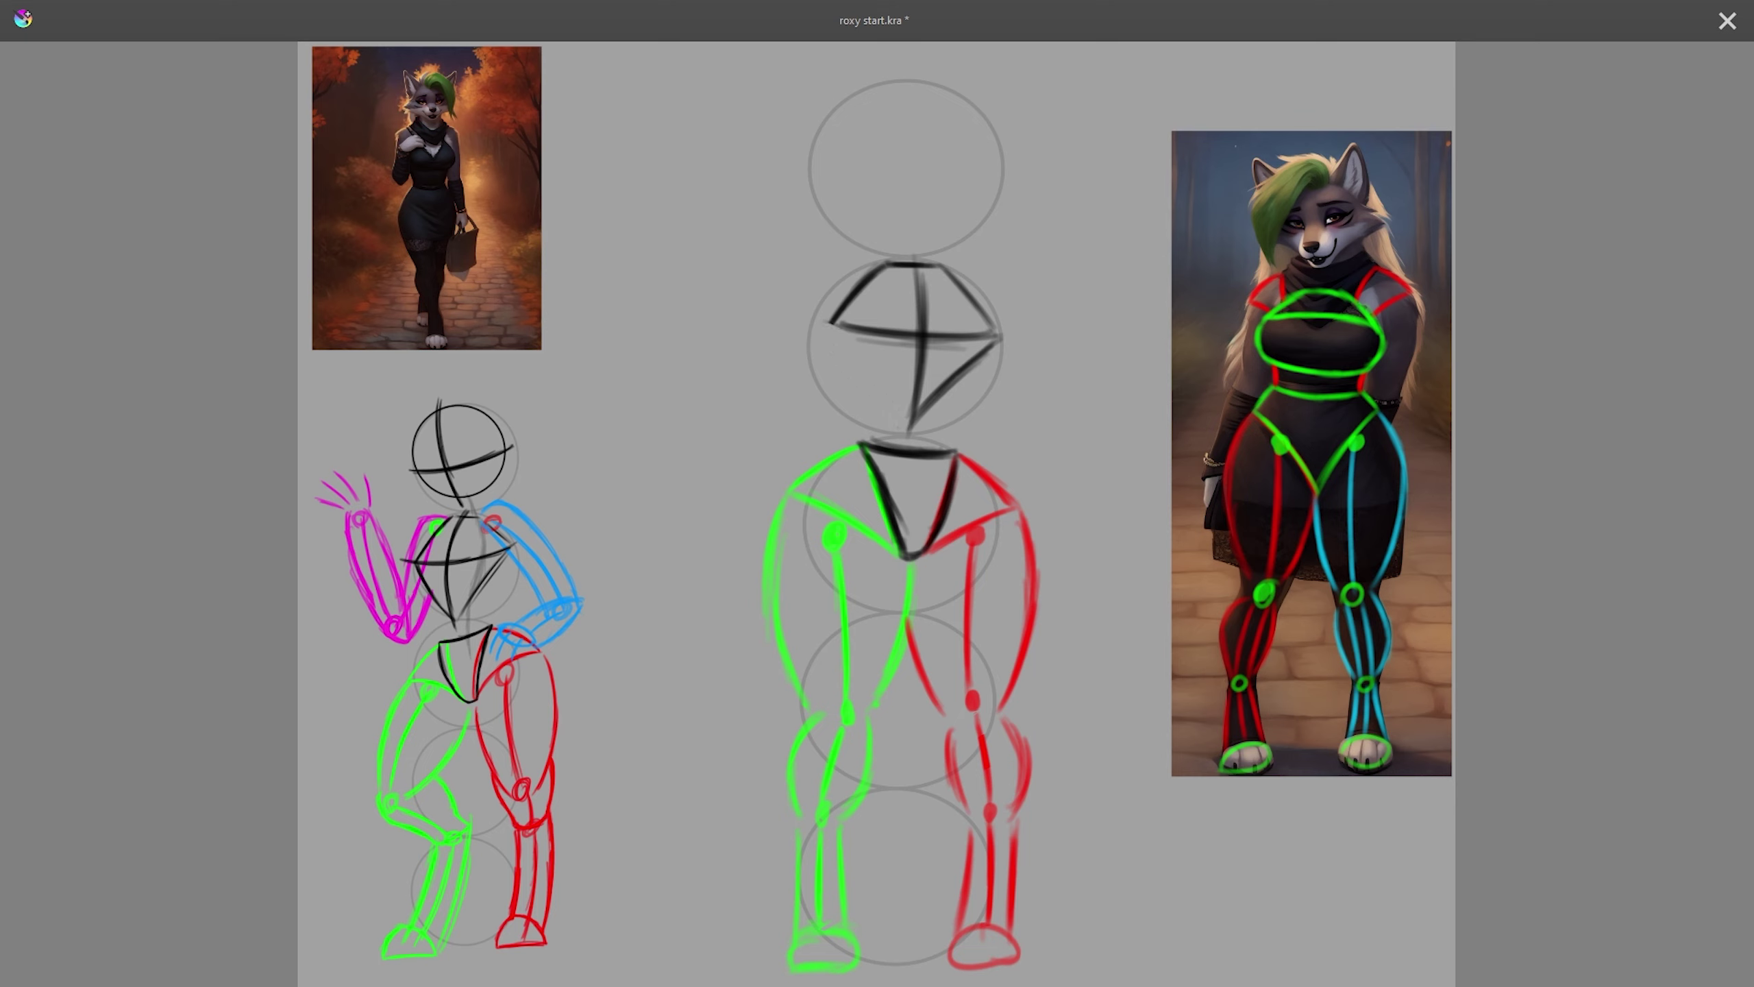
drag(835, 324, 907, 431)
key(Insert)
- Duplicate the ribcage sketch layer and invert its lines to white
key(ctrl+j)
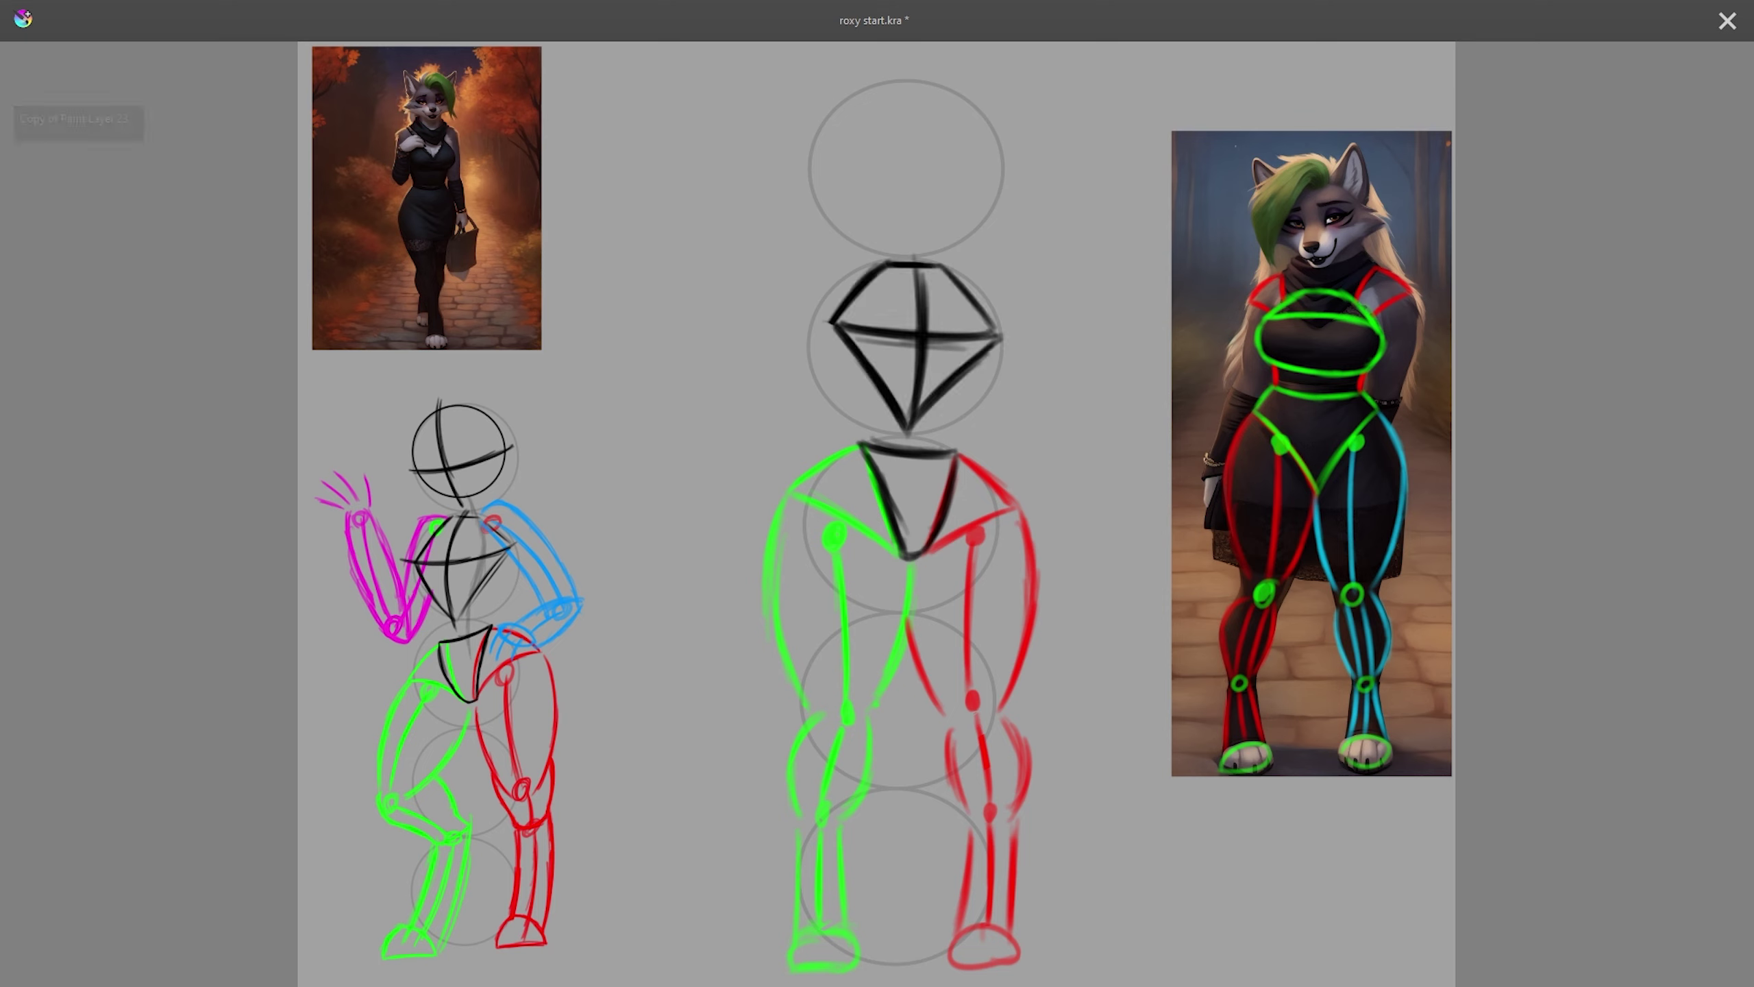
key(ctrl+i)
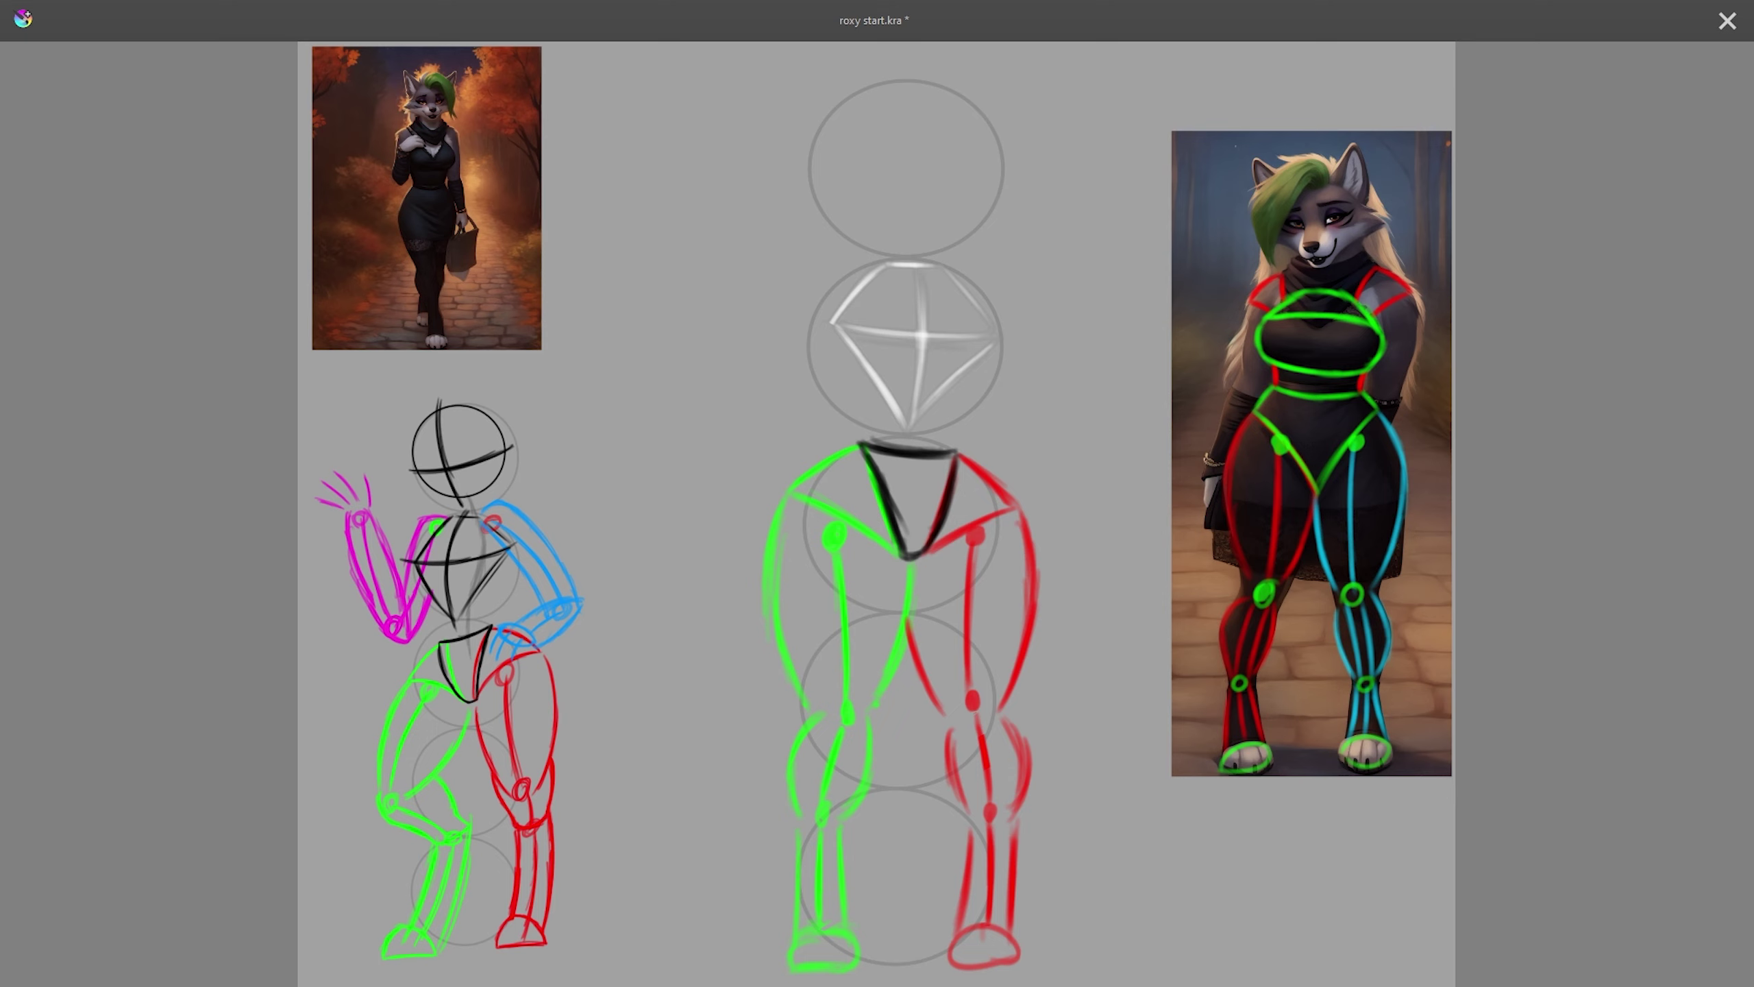
key(ctrl+i)
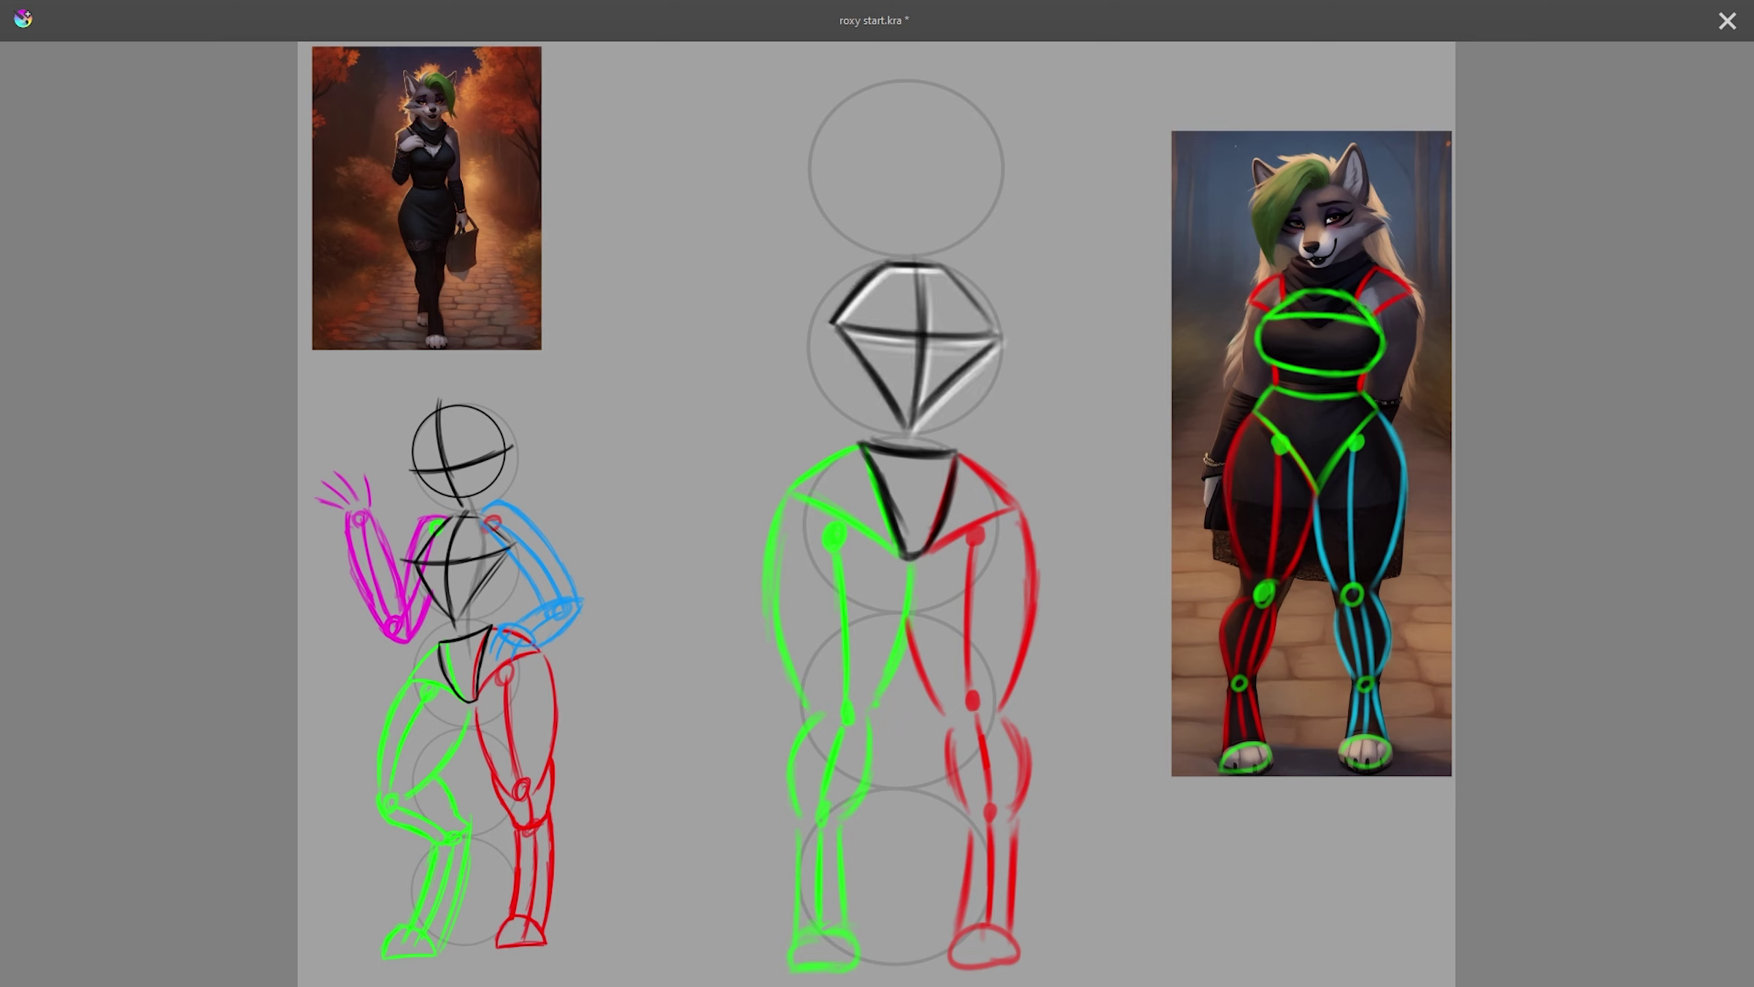
- Move and scale the white diamond copy to fit the right-hand reference's chest
drag(915, 345, 1326, 363)
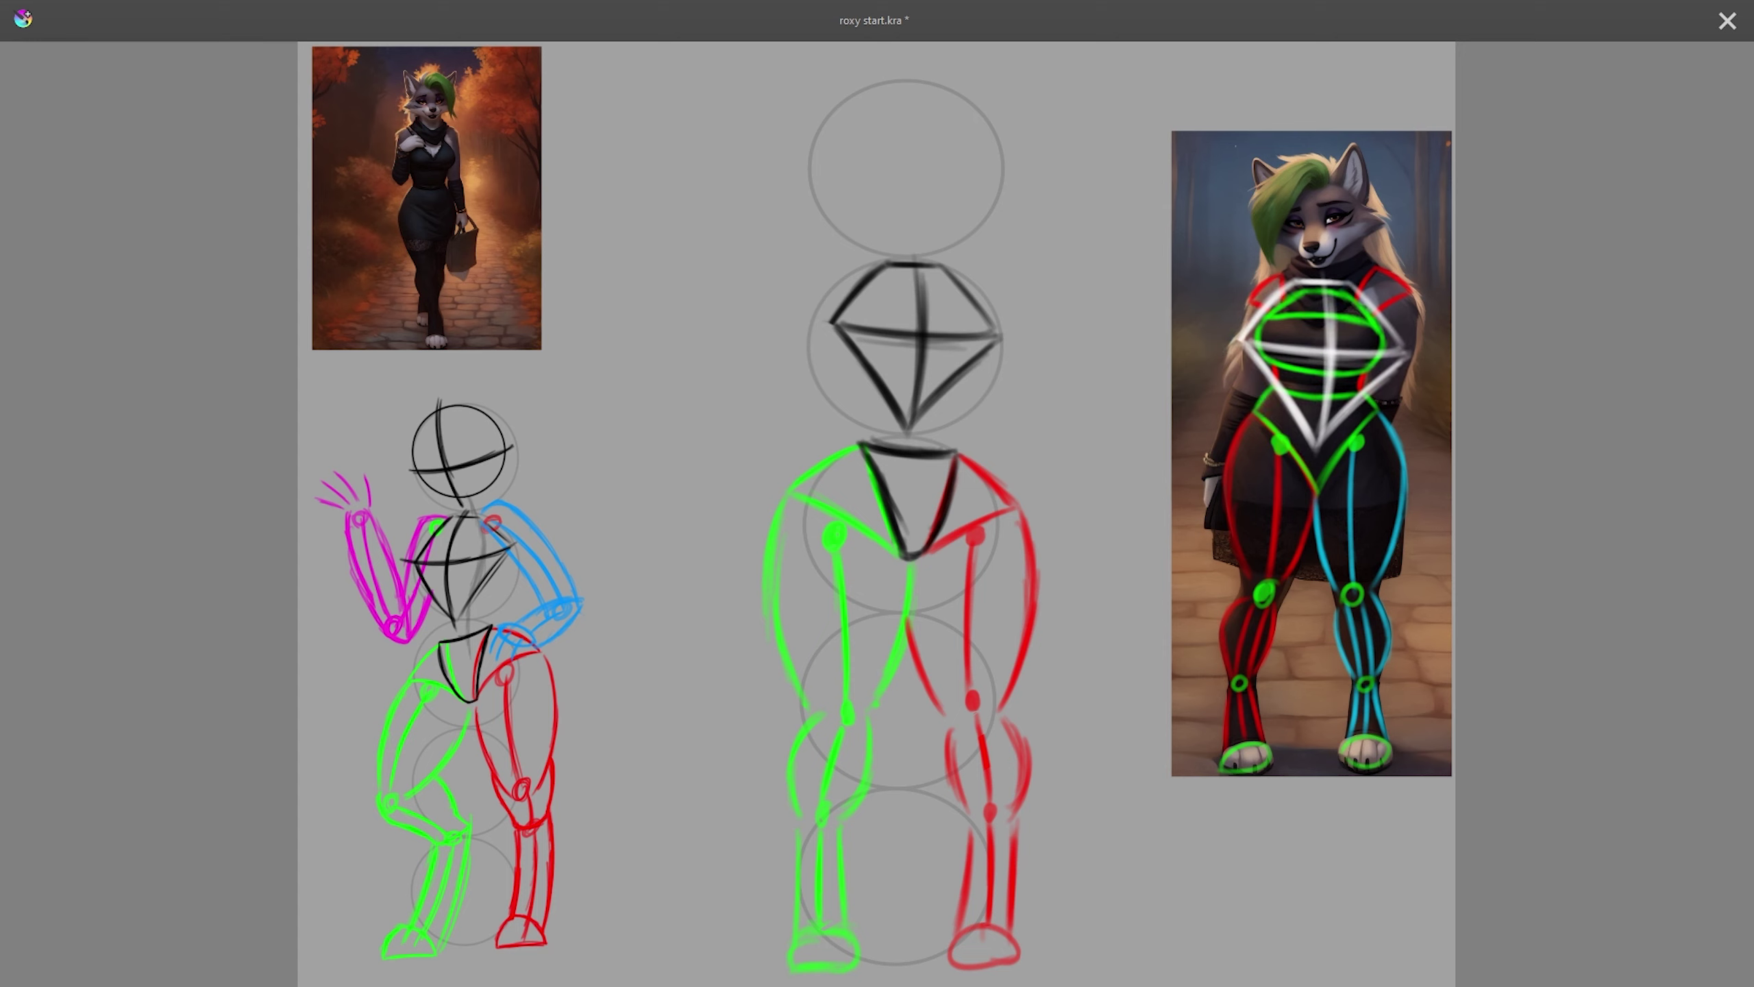
drag(1408, 456, 1332, 384)
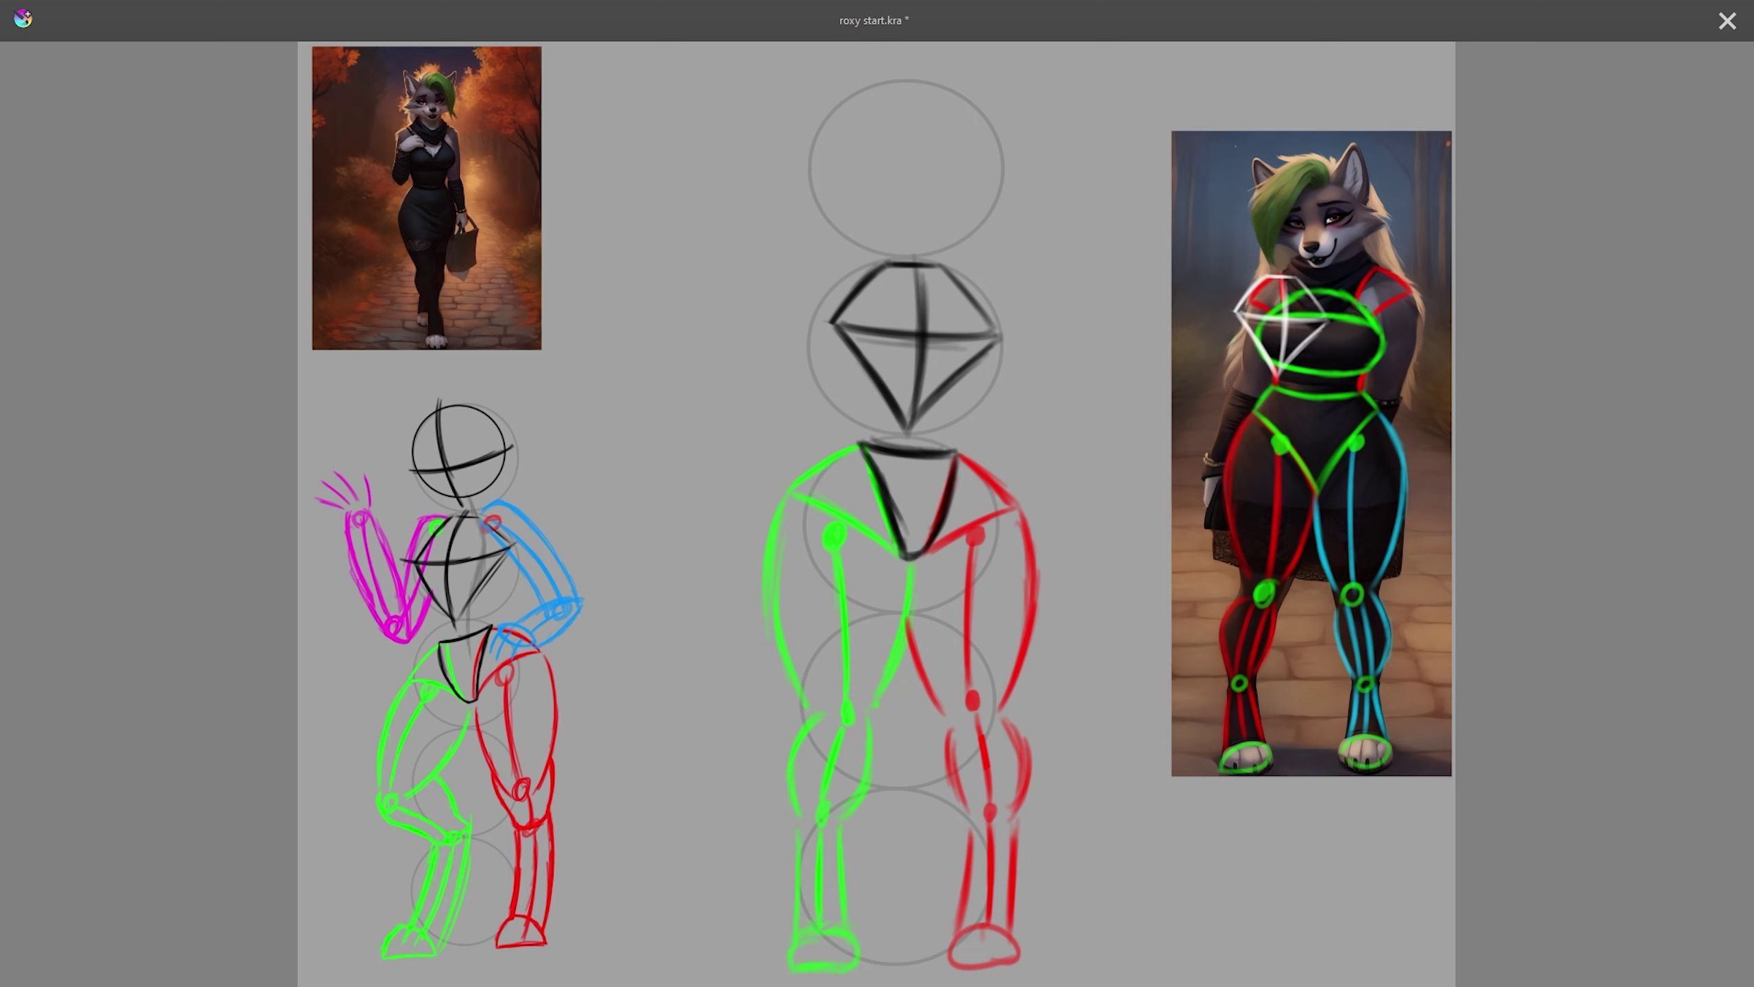
drag(1282, 324, 1319, 335)
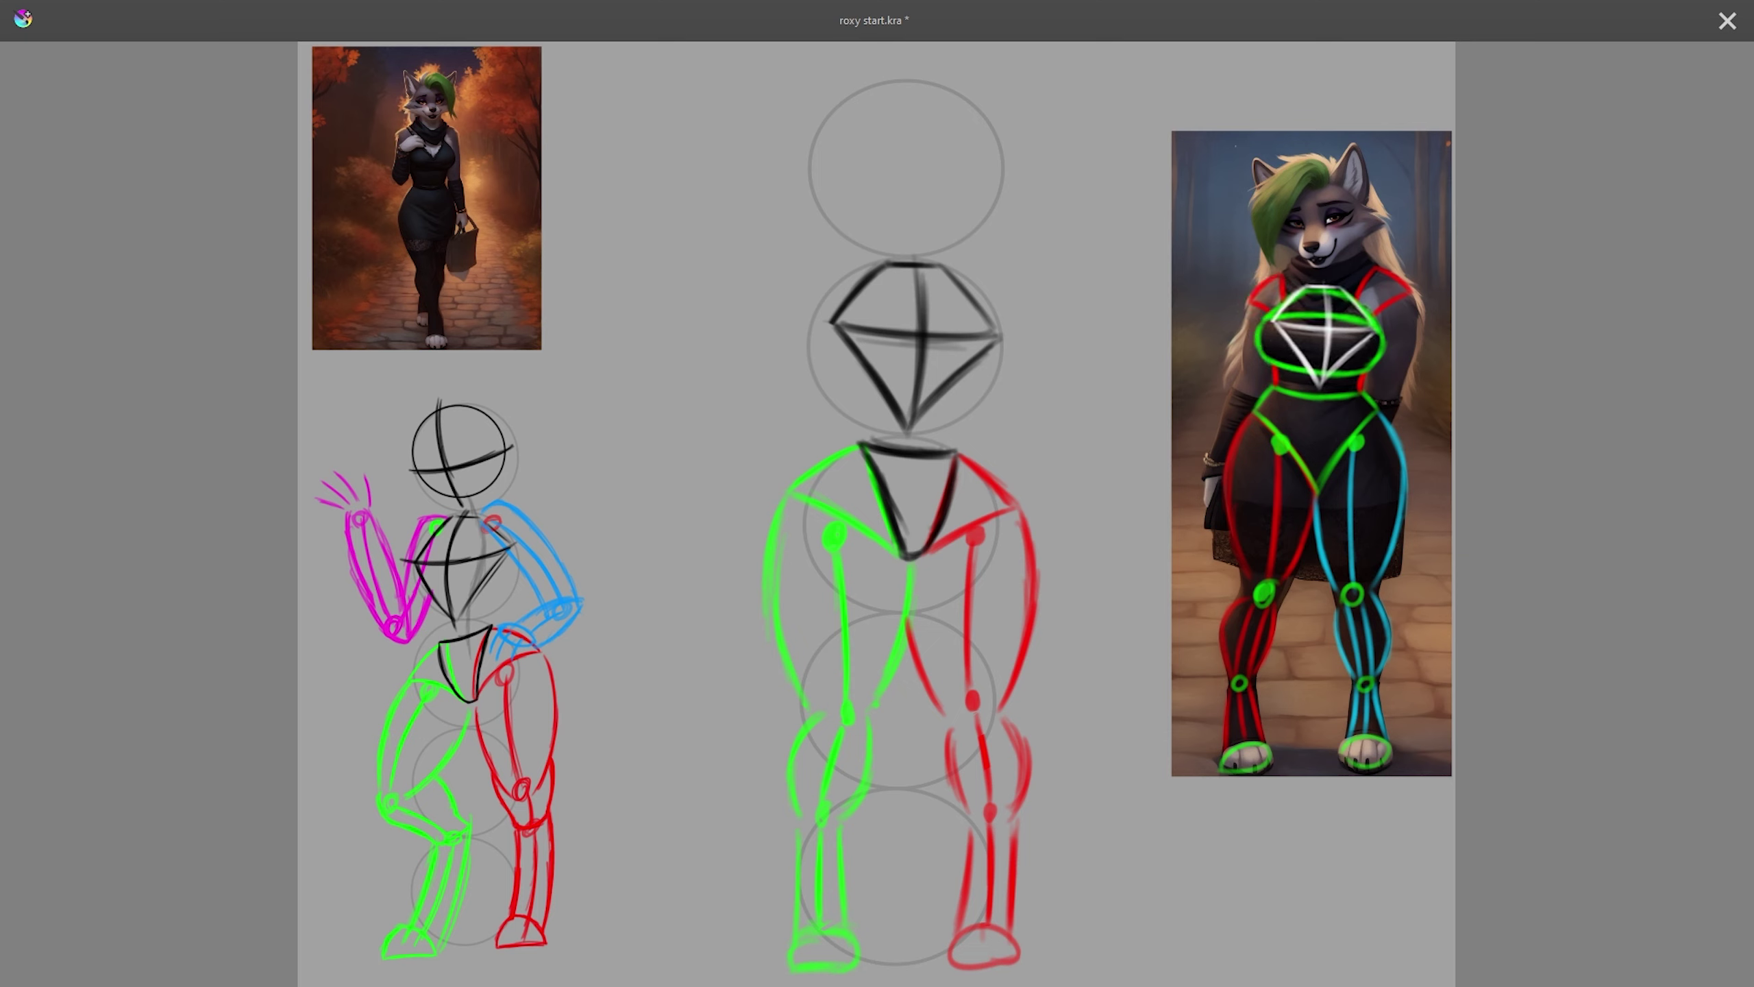
drag(1378, 287, 1328, 272)
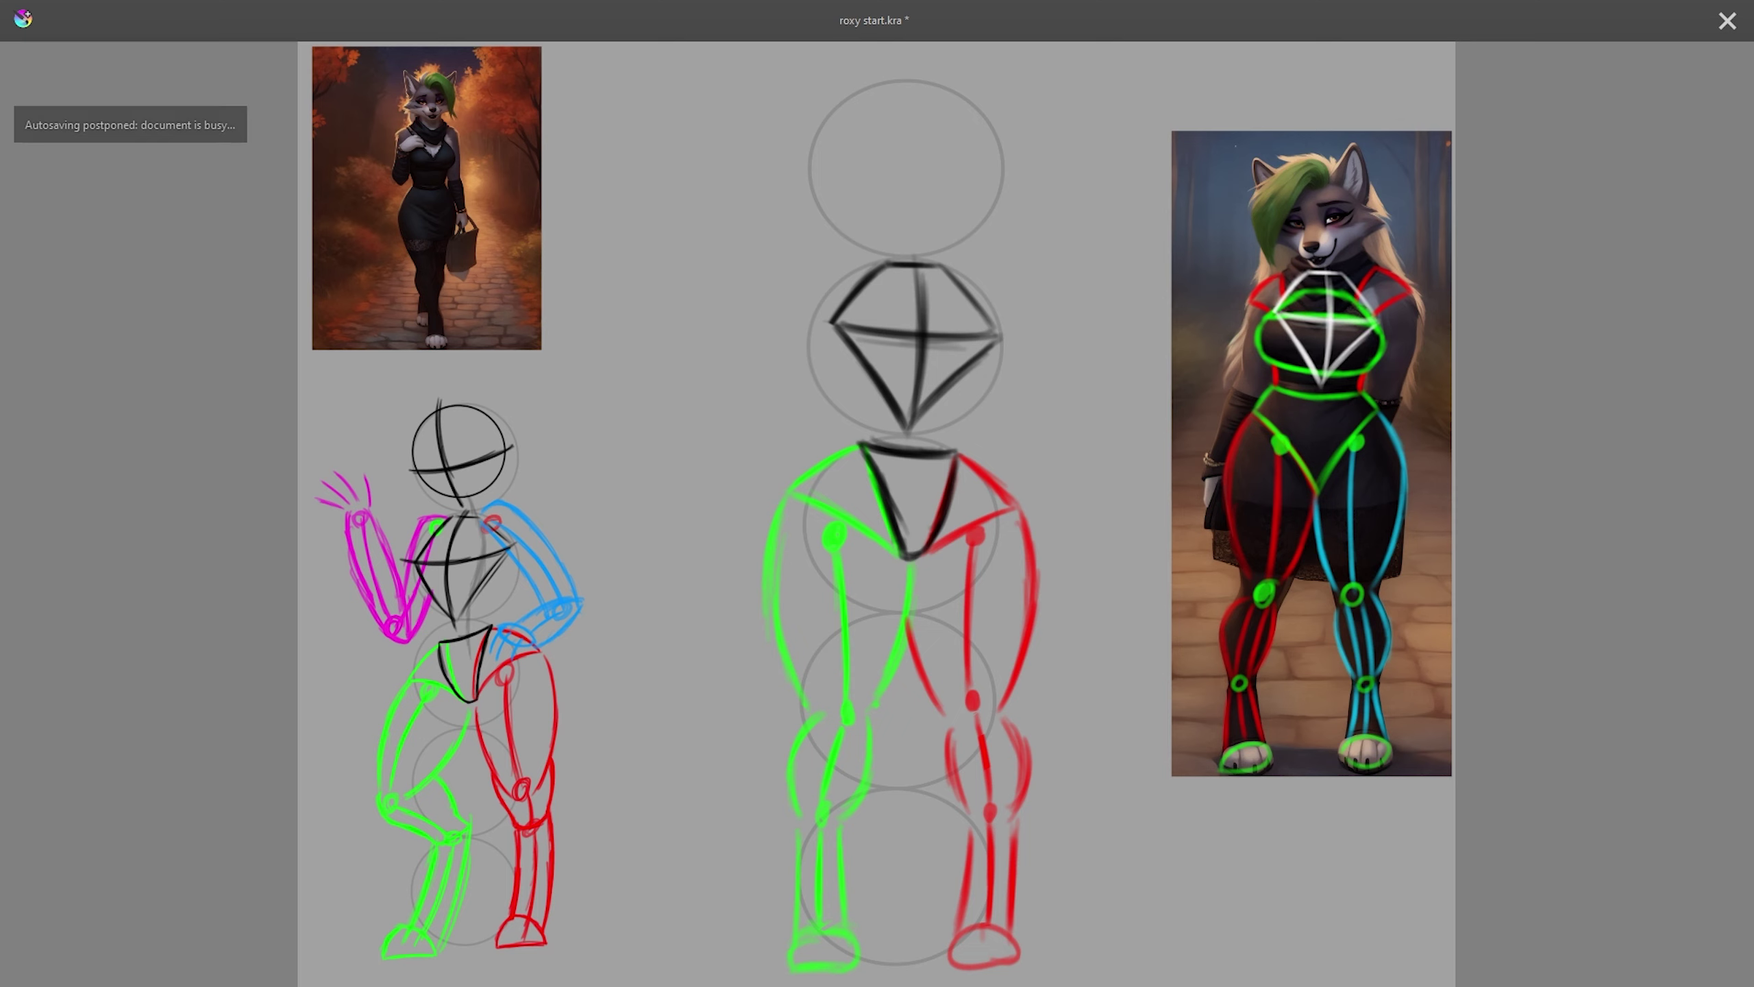
mouse_move(1321, 325)
mouse_down()
mouse_move(1285, 319)
mouse_move(1319, 331)
mouse_up()
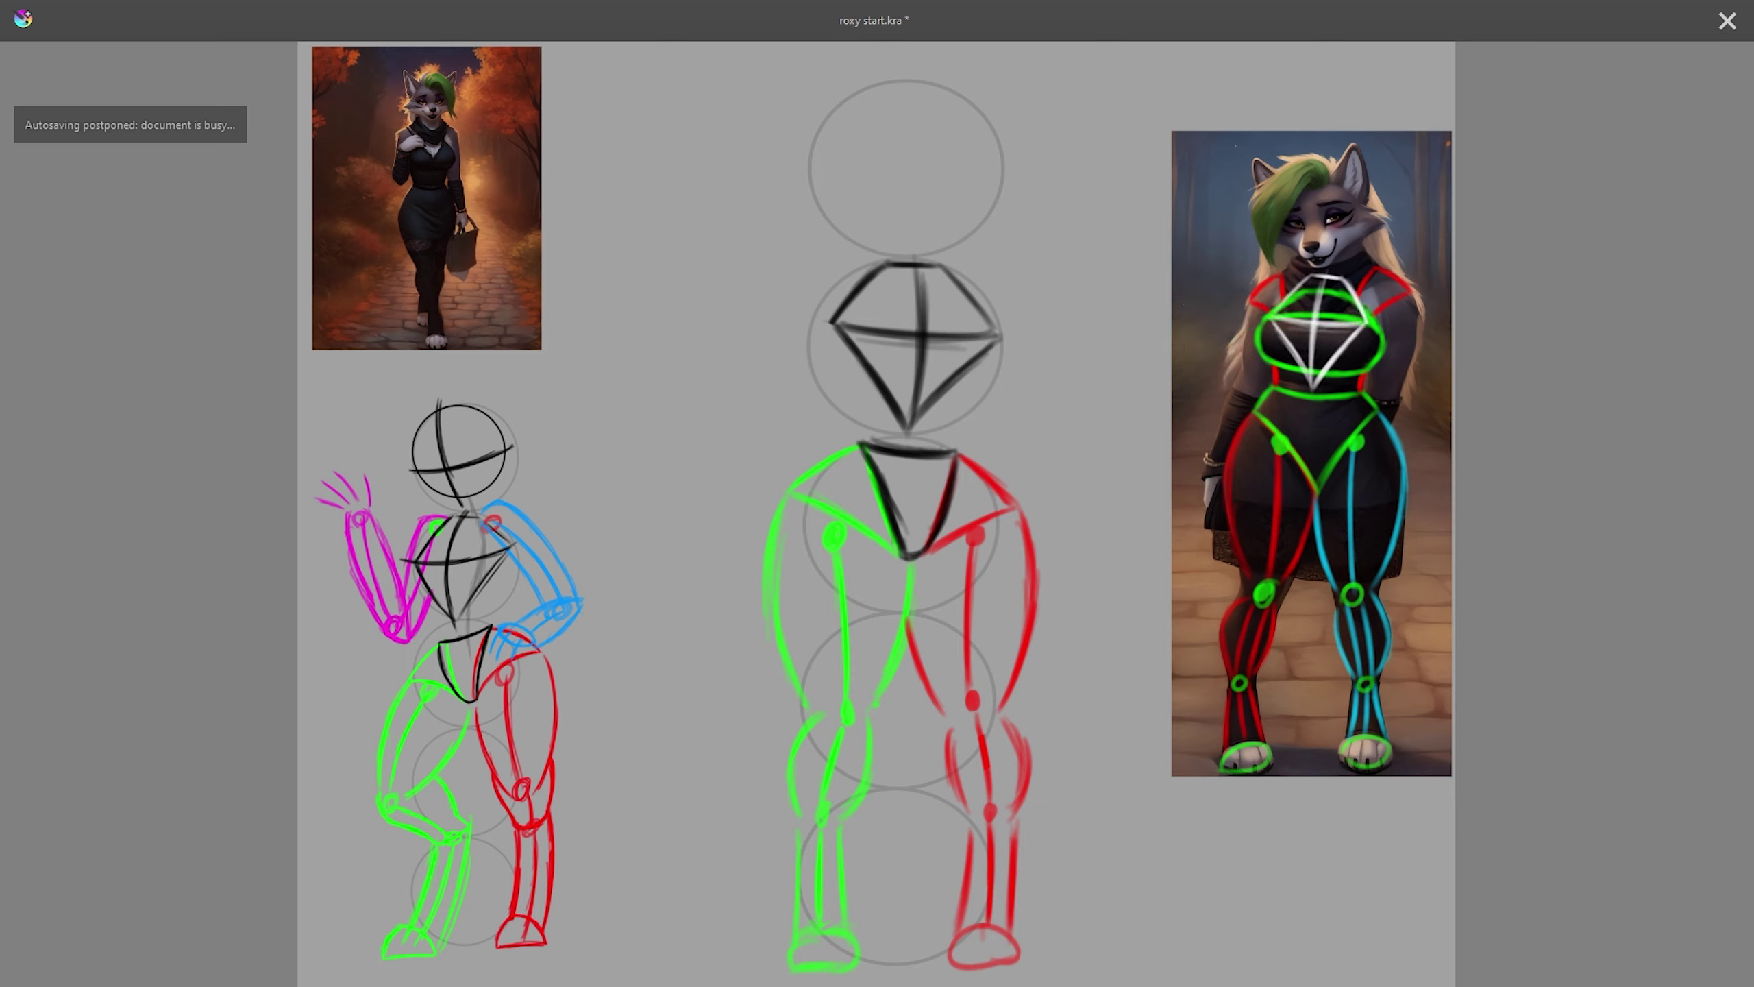
drag(1319, 332, 1322, 337)
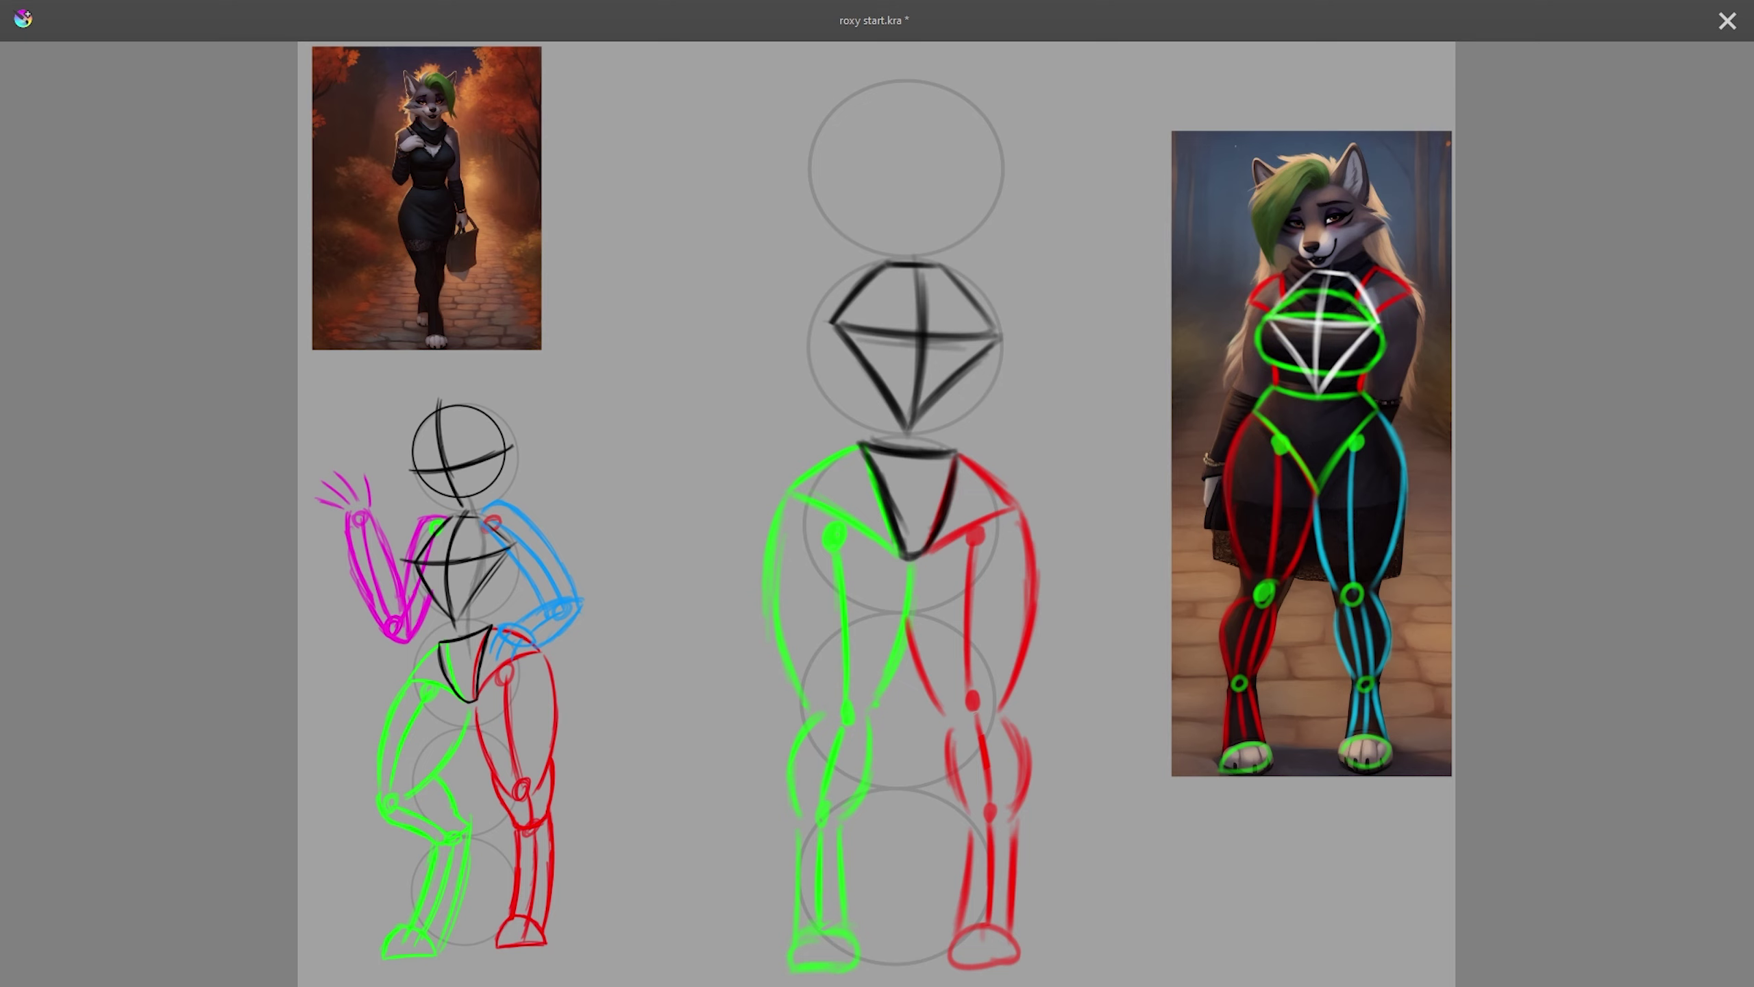
- Delete the diamond overlay from the right-hand reference and fit the whole page in view
key(Delete)
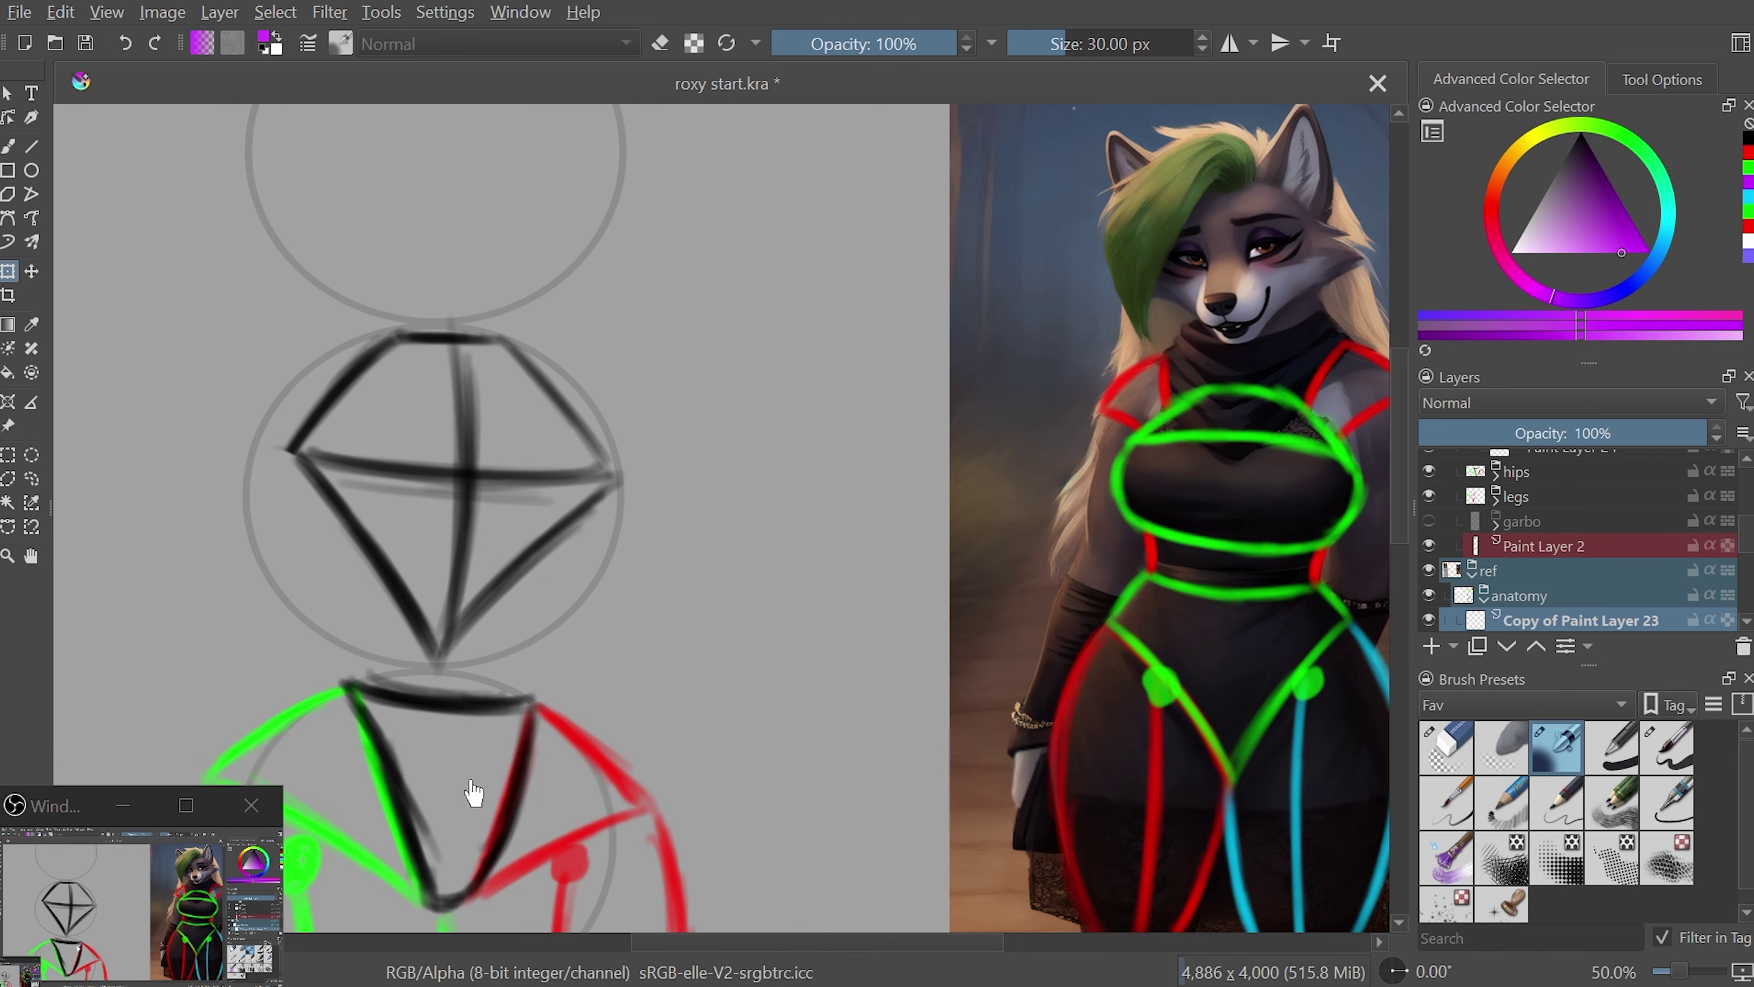
scroll(1056, 535, down, 3)
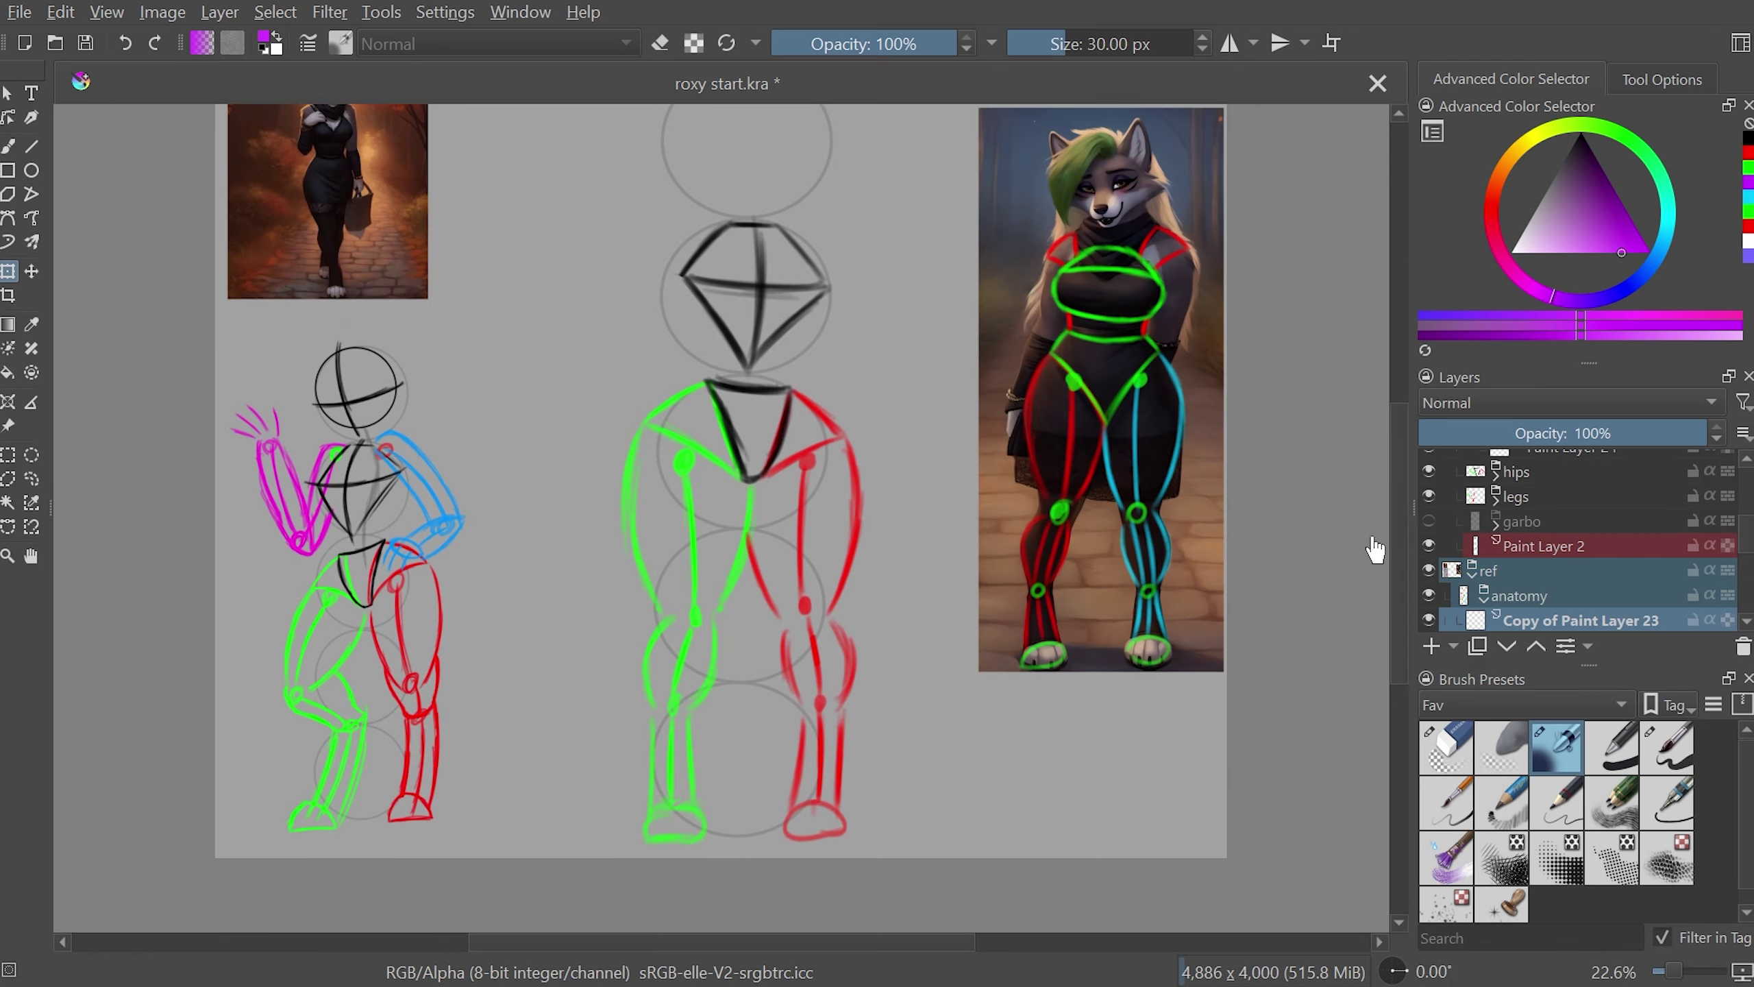
key(2)
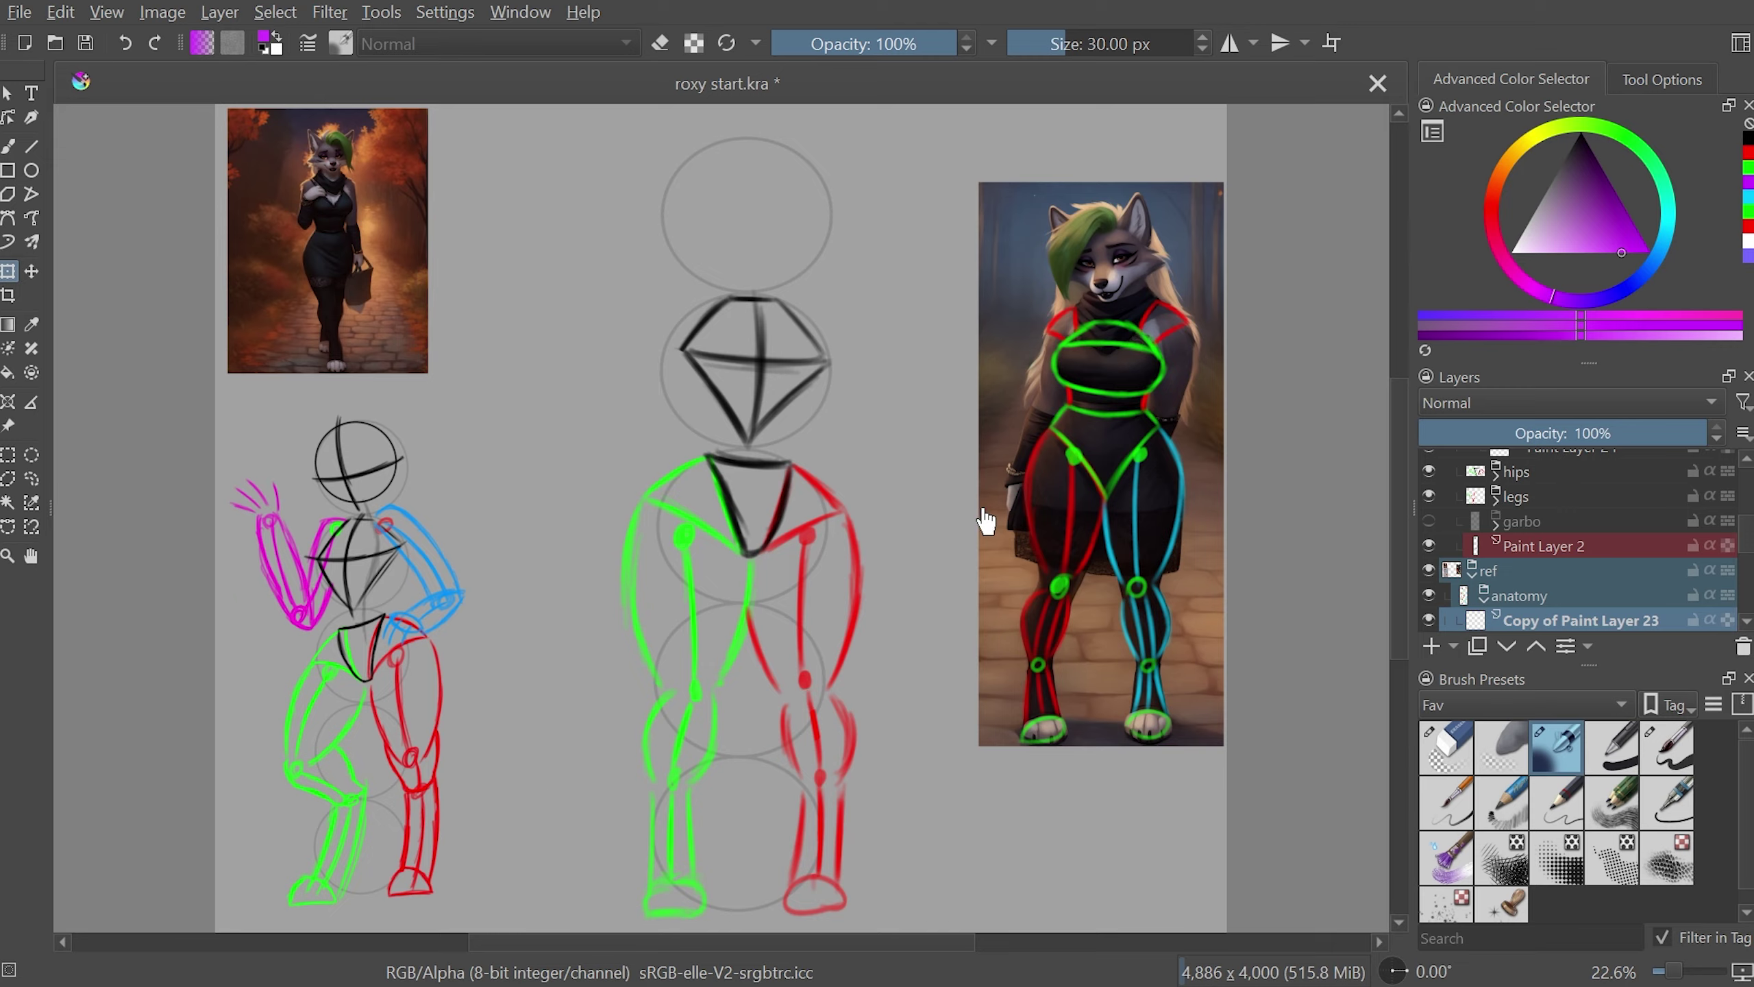
- Rotate and mirror the view to check the drawing, reset to Fit Page, and undo the white chest lines
drag(994, 712, 867, 617)
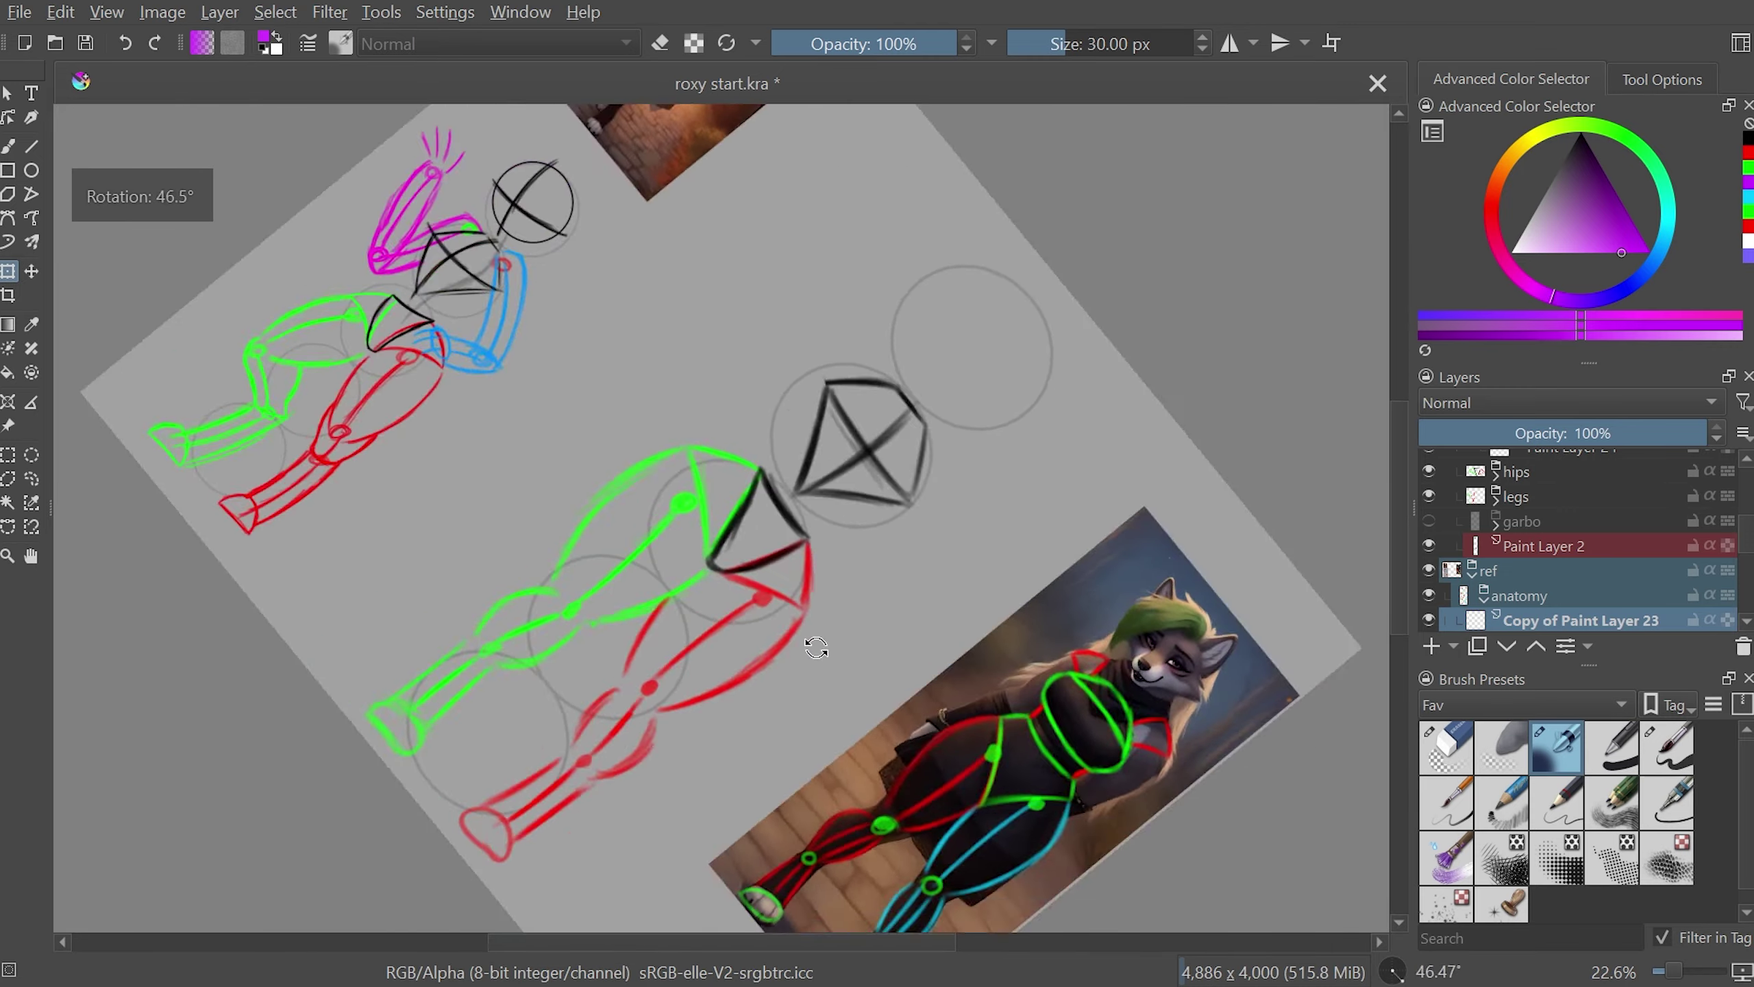
key(m)
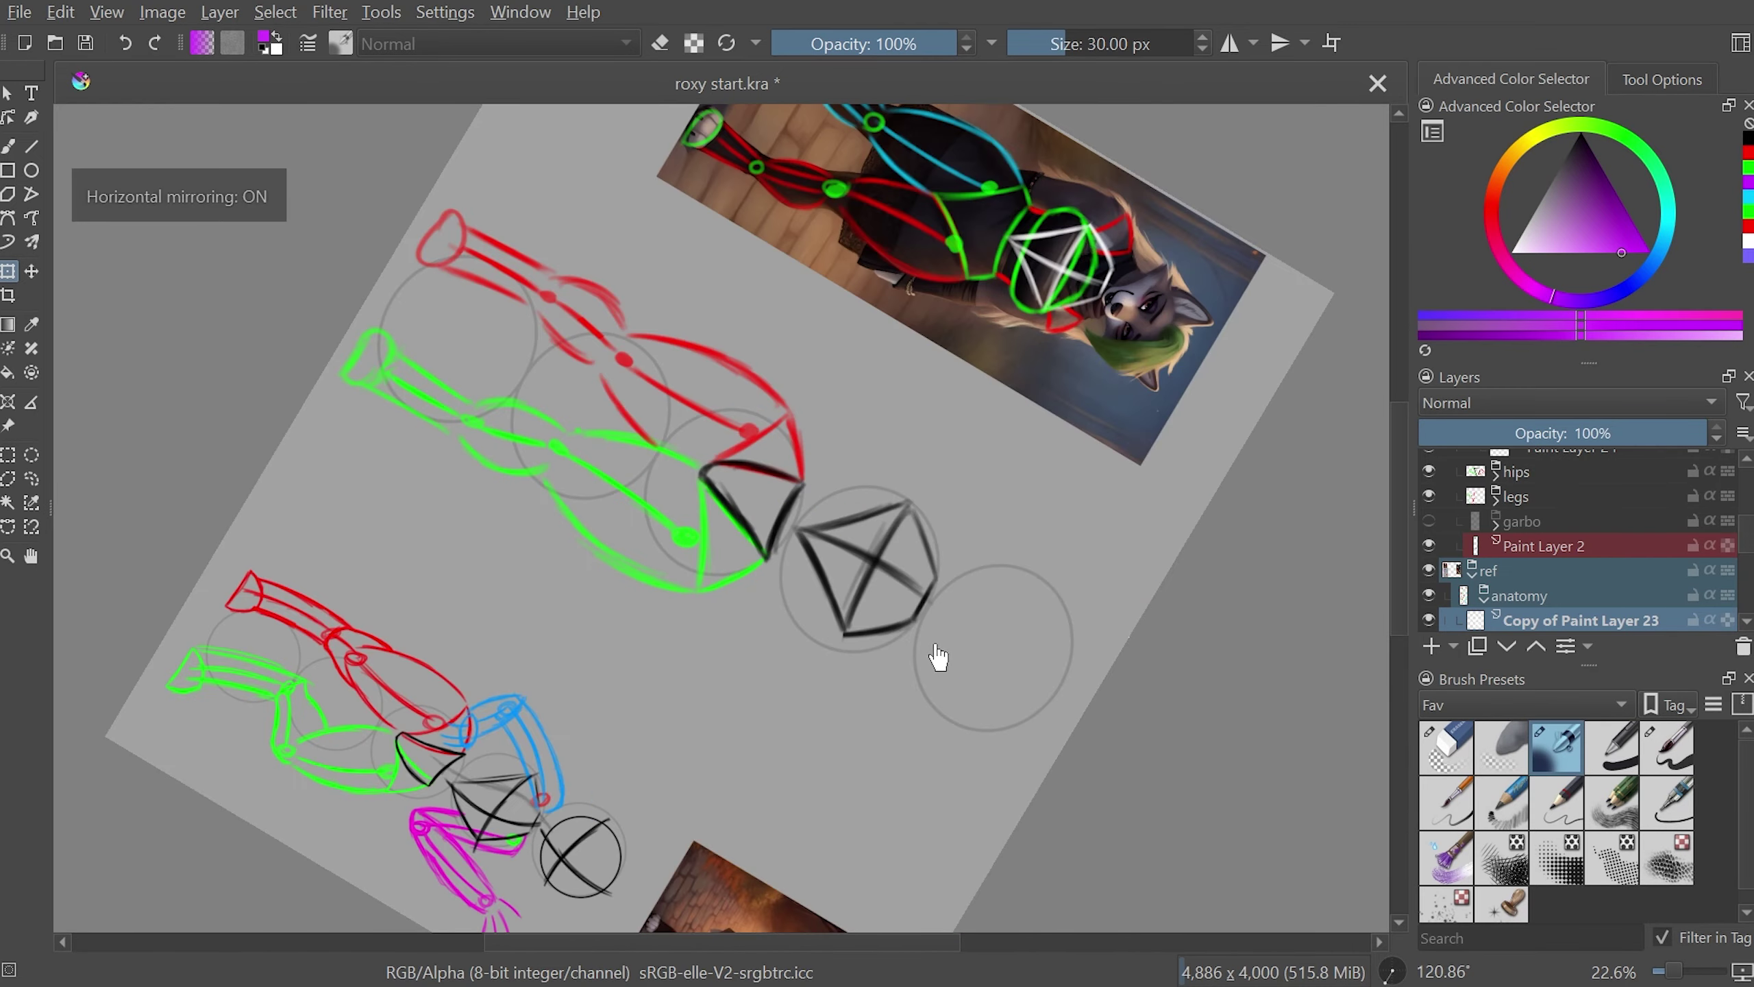
key(m)
key(2)
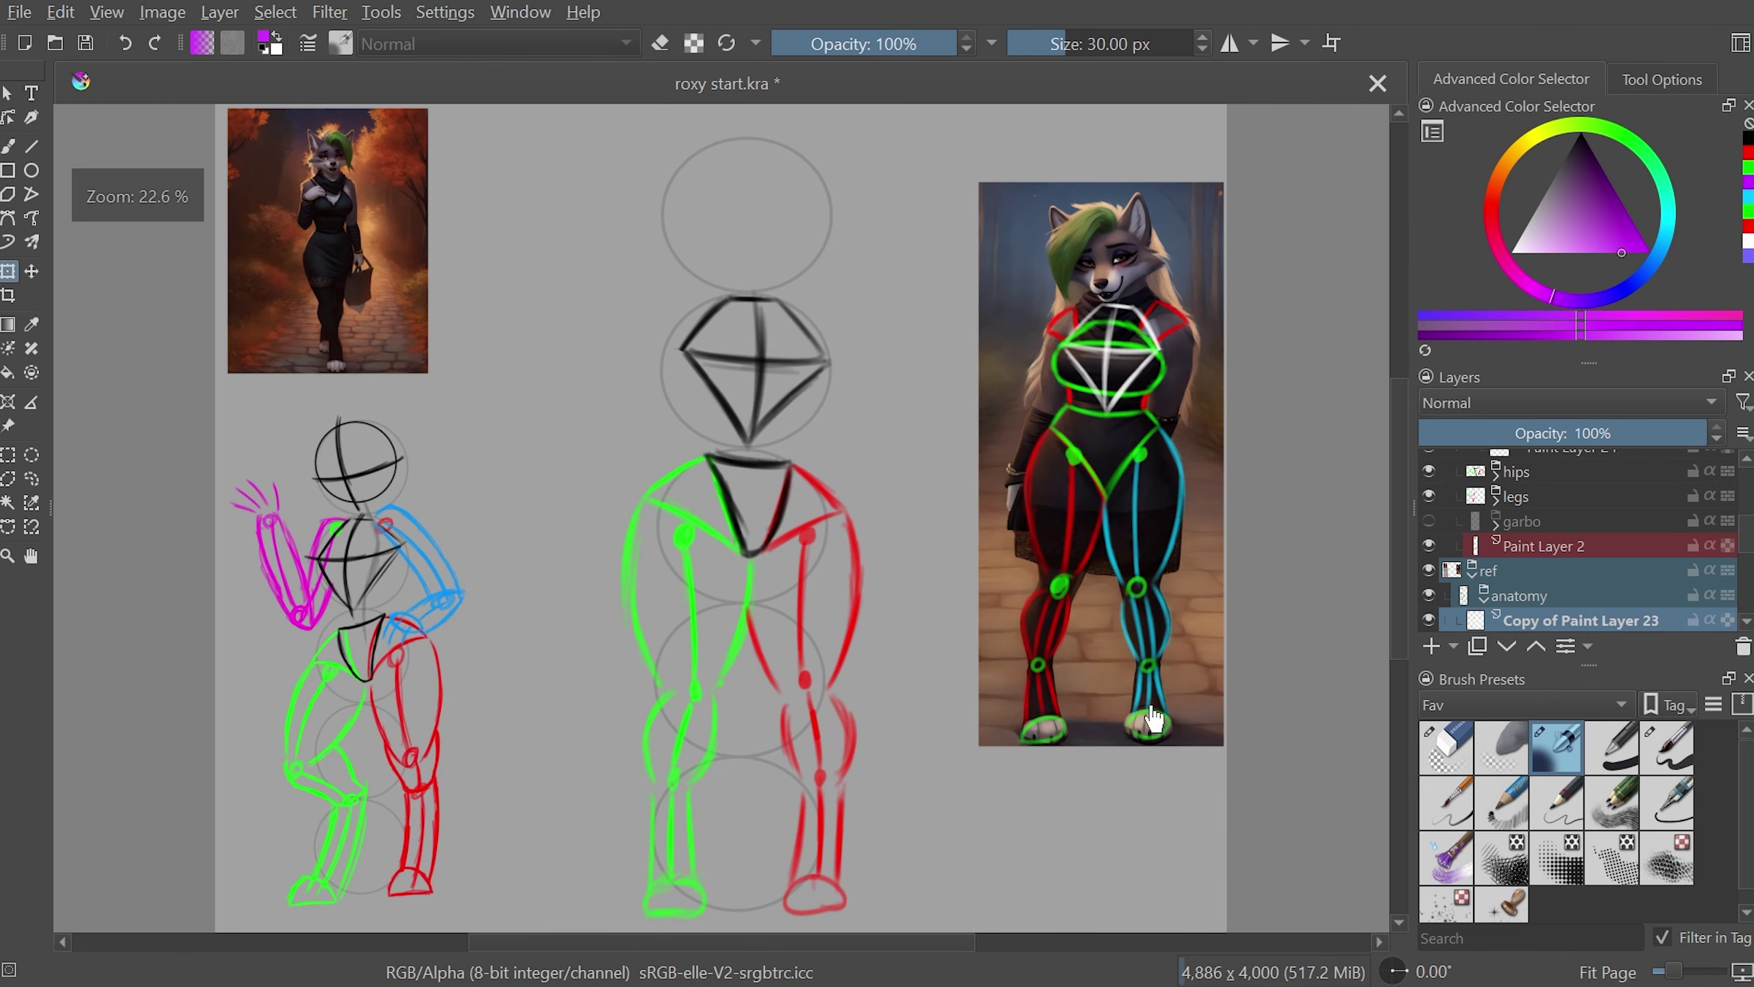
key(ctrl+z)
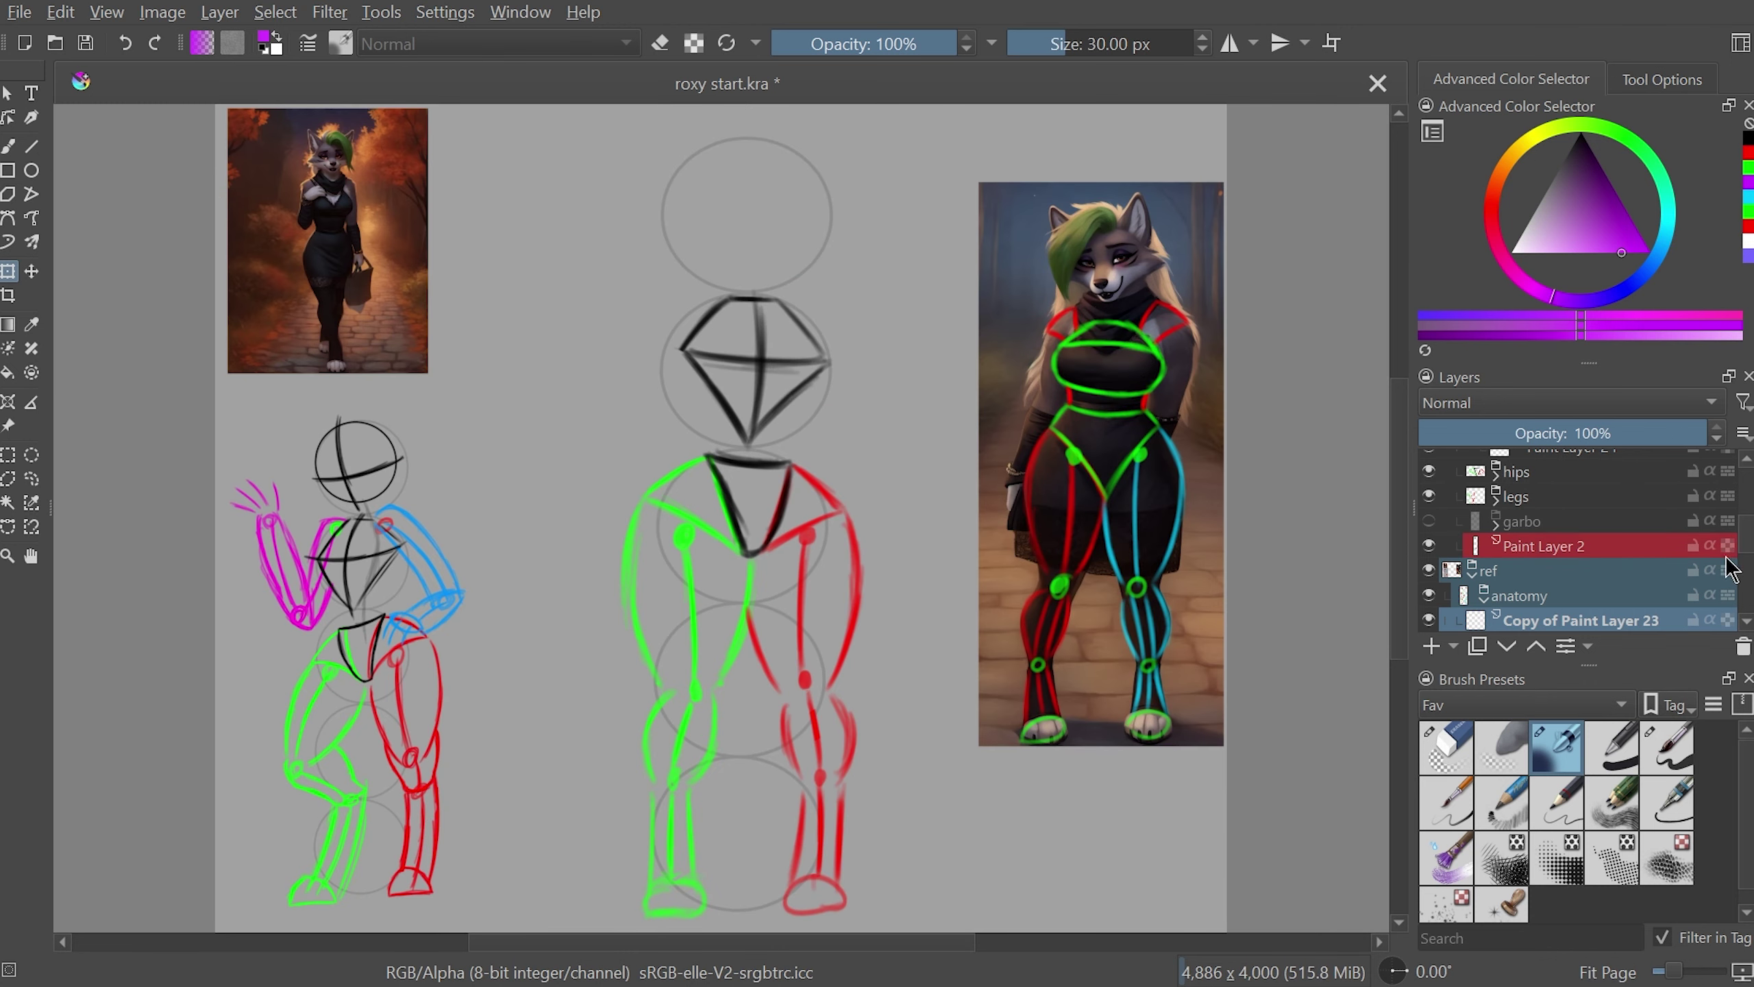
key(Page_Up)
key(Page_Up)
key(Page_Up)
key(Page_Up)
key(Page_Up)
key(Page_Up)
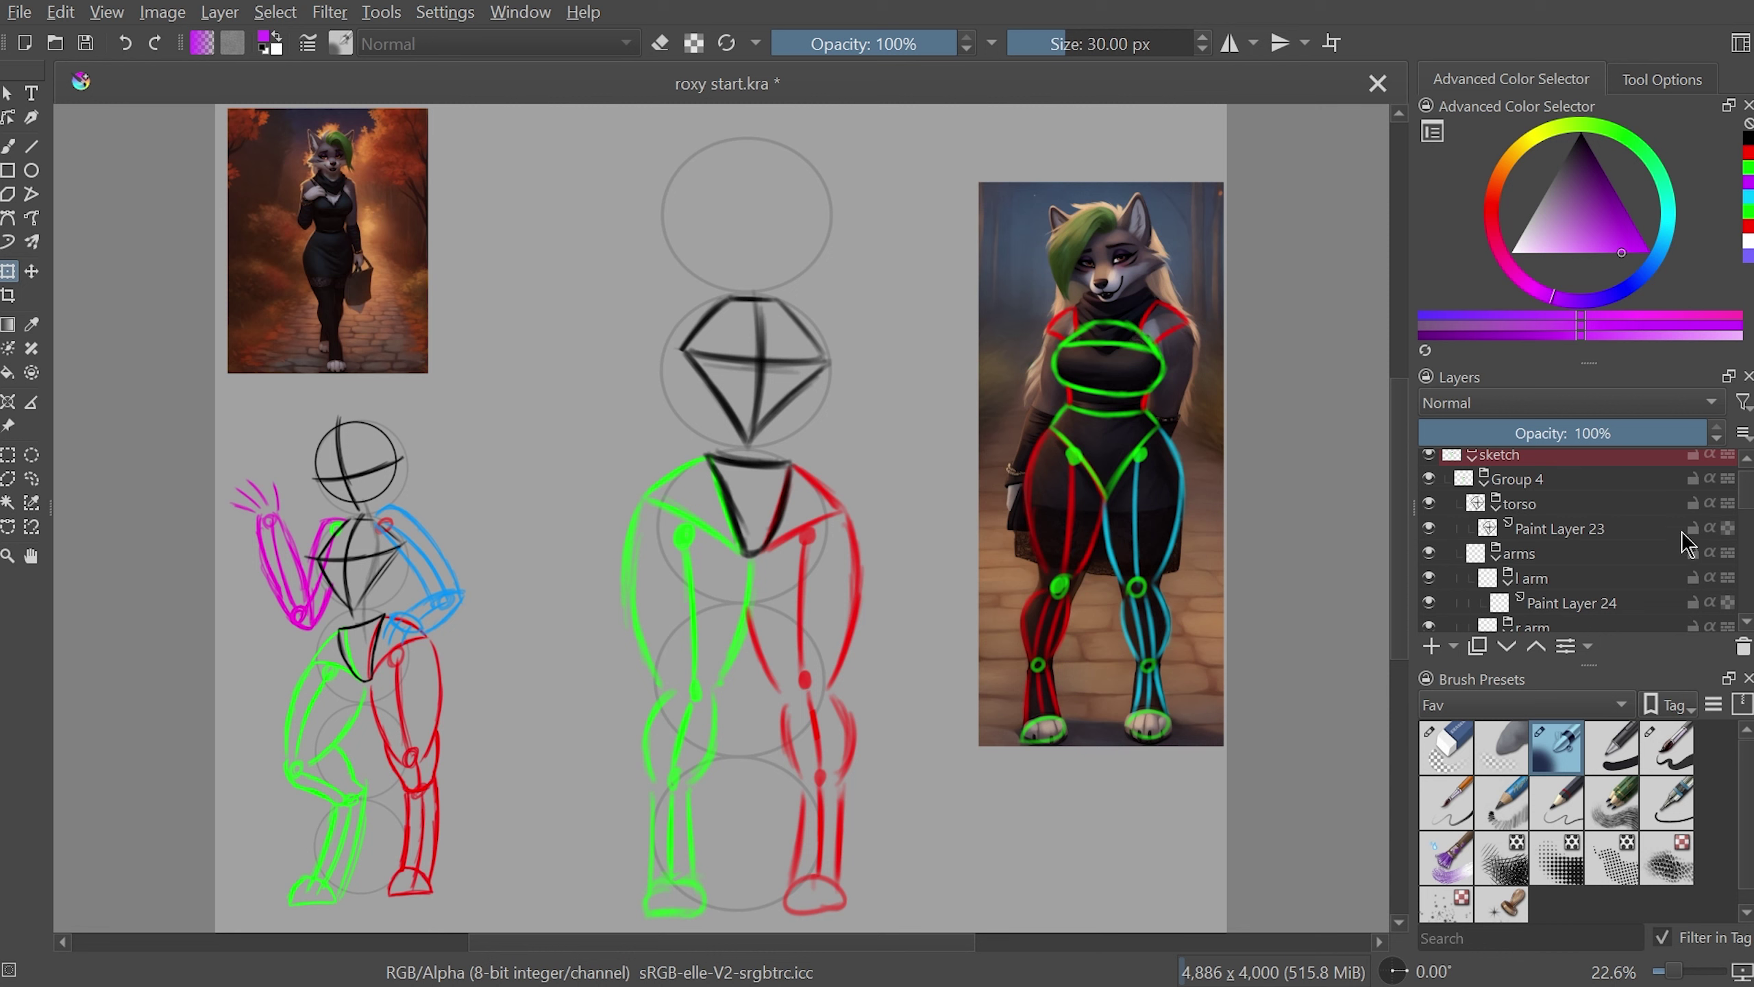
- Select Paint Layer 24 under the r arm group and zoom in on the reference's chest
click(1615, 603)
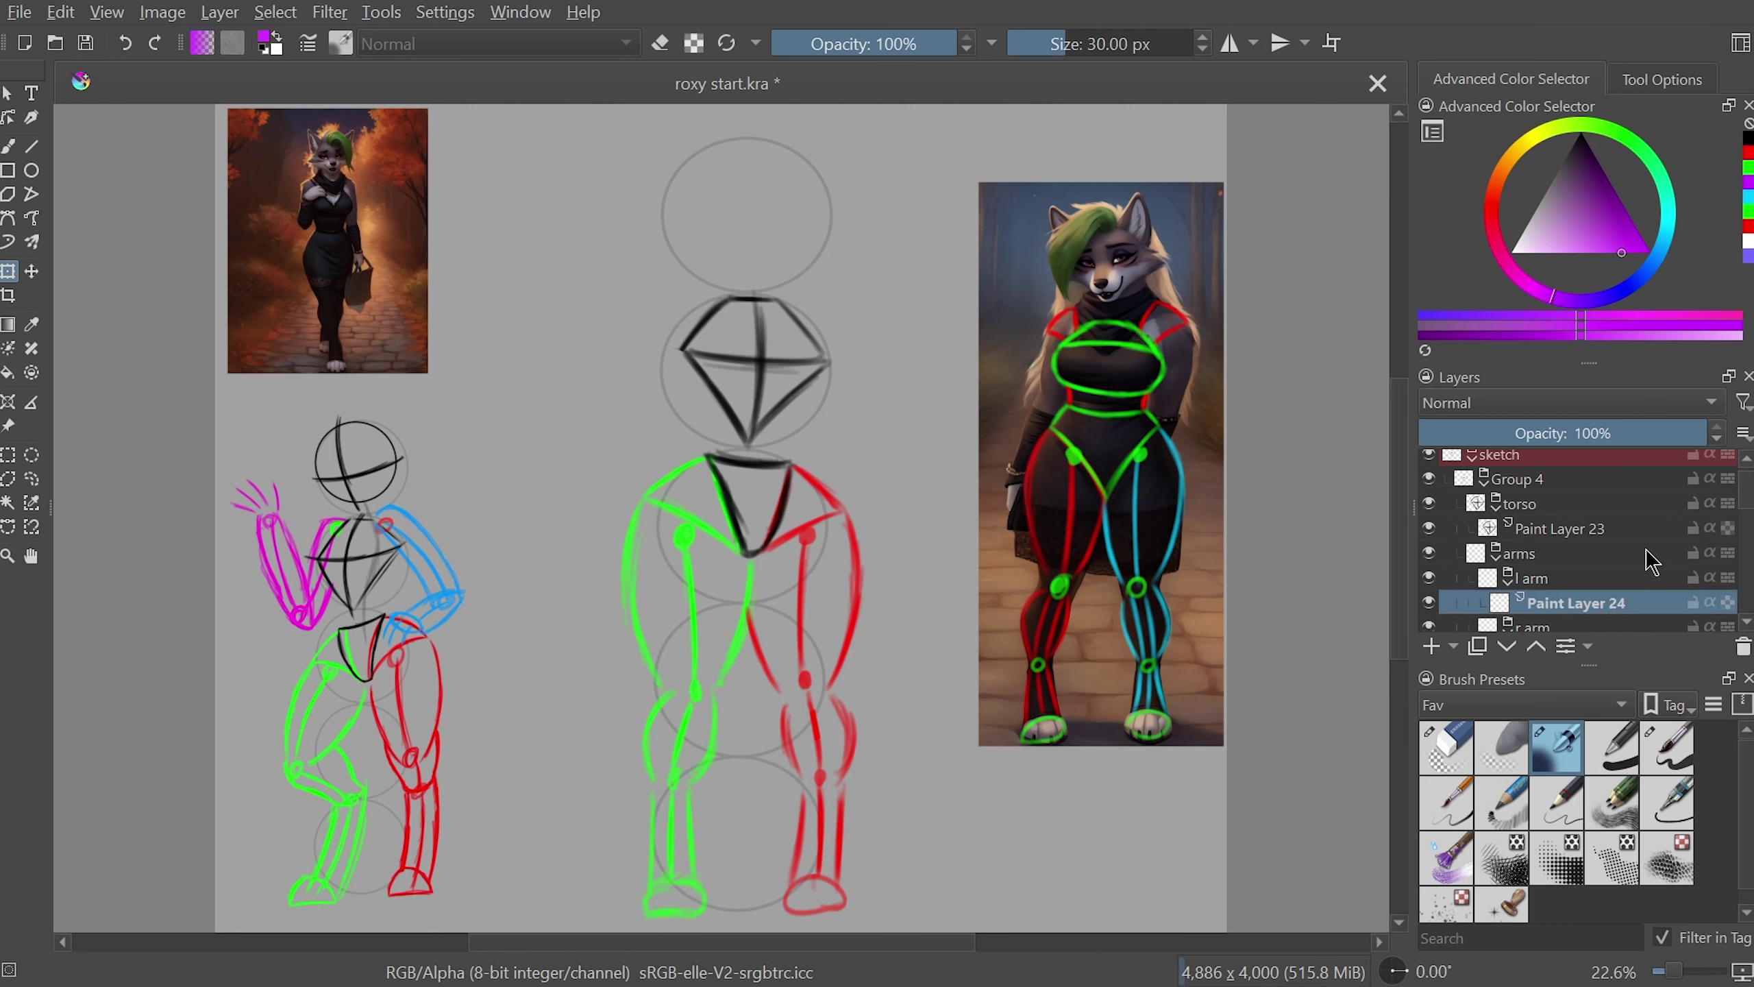
scroll(1726, 546, down, 3)
click(1595, 544)
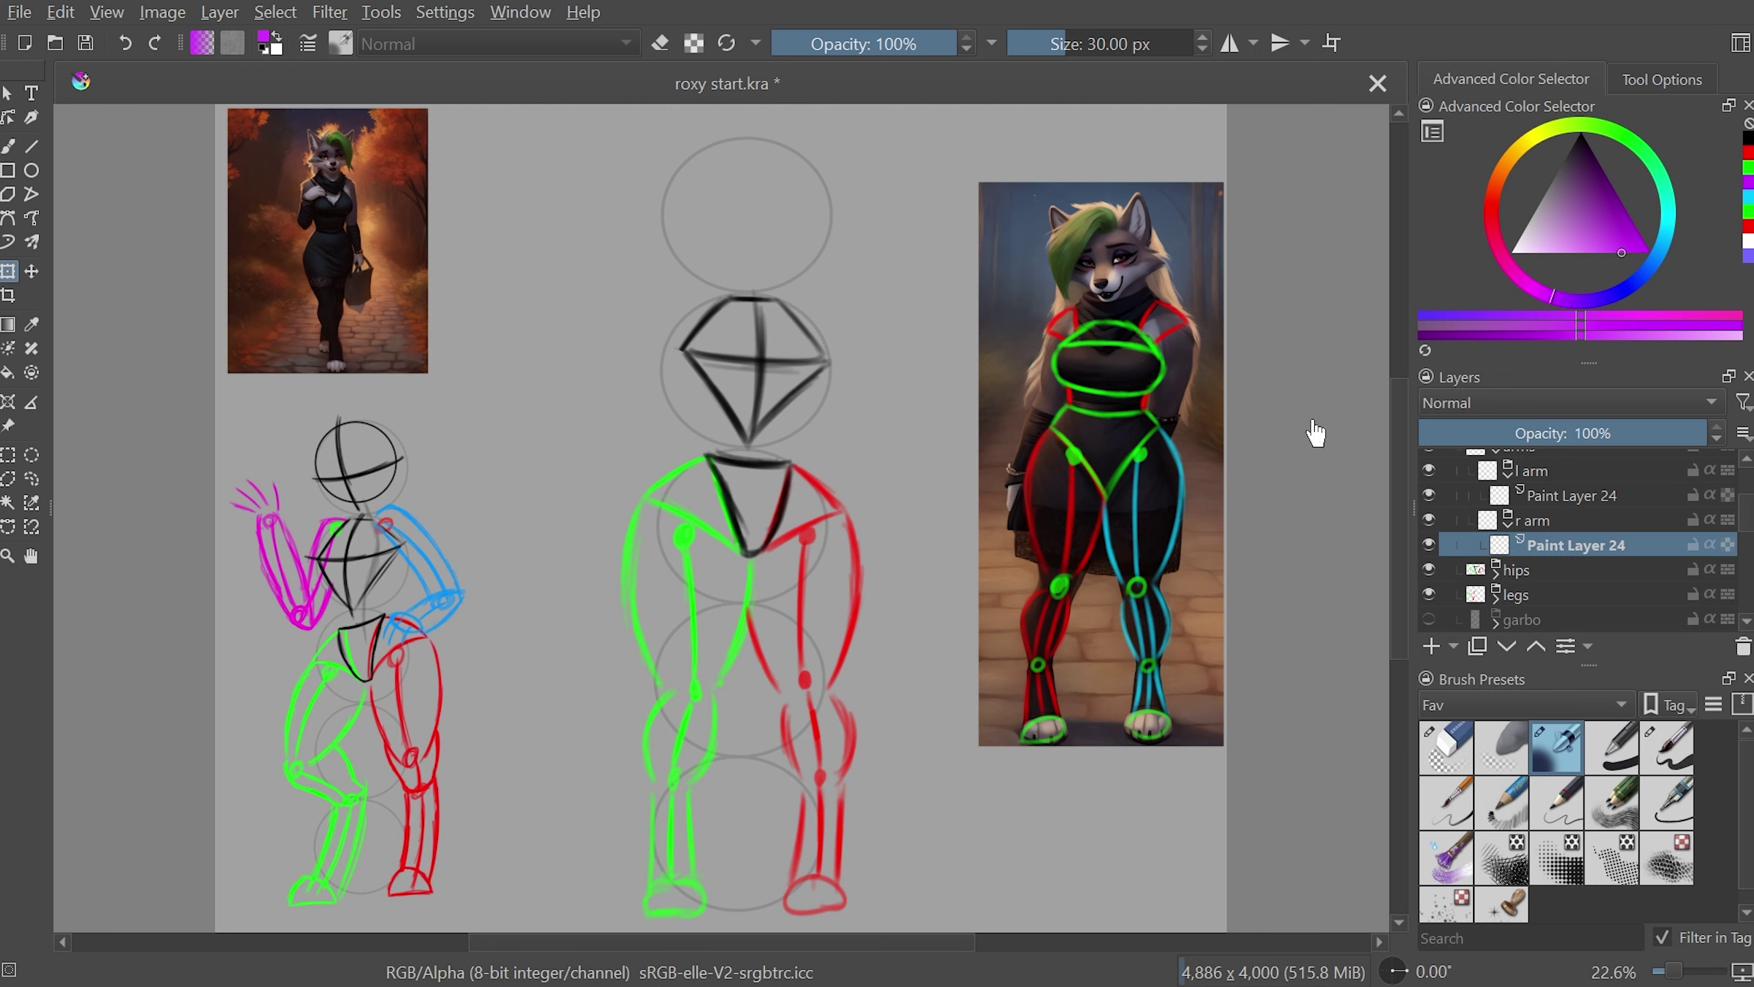
key(plus)
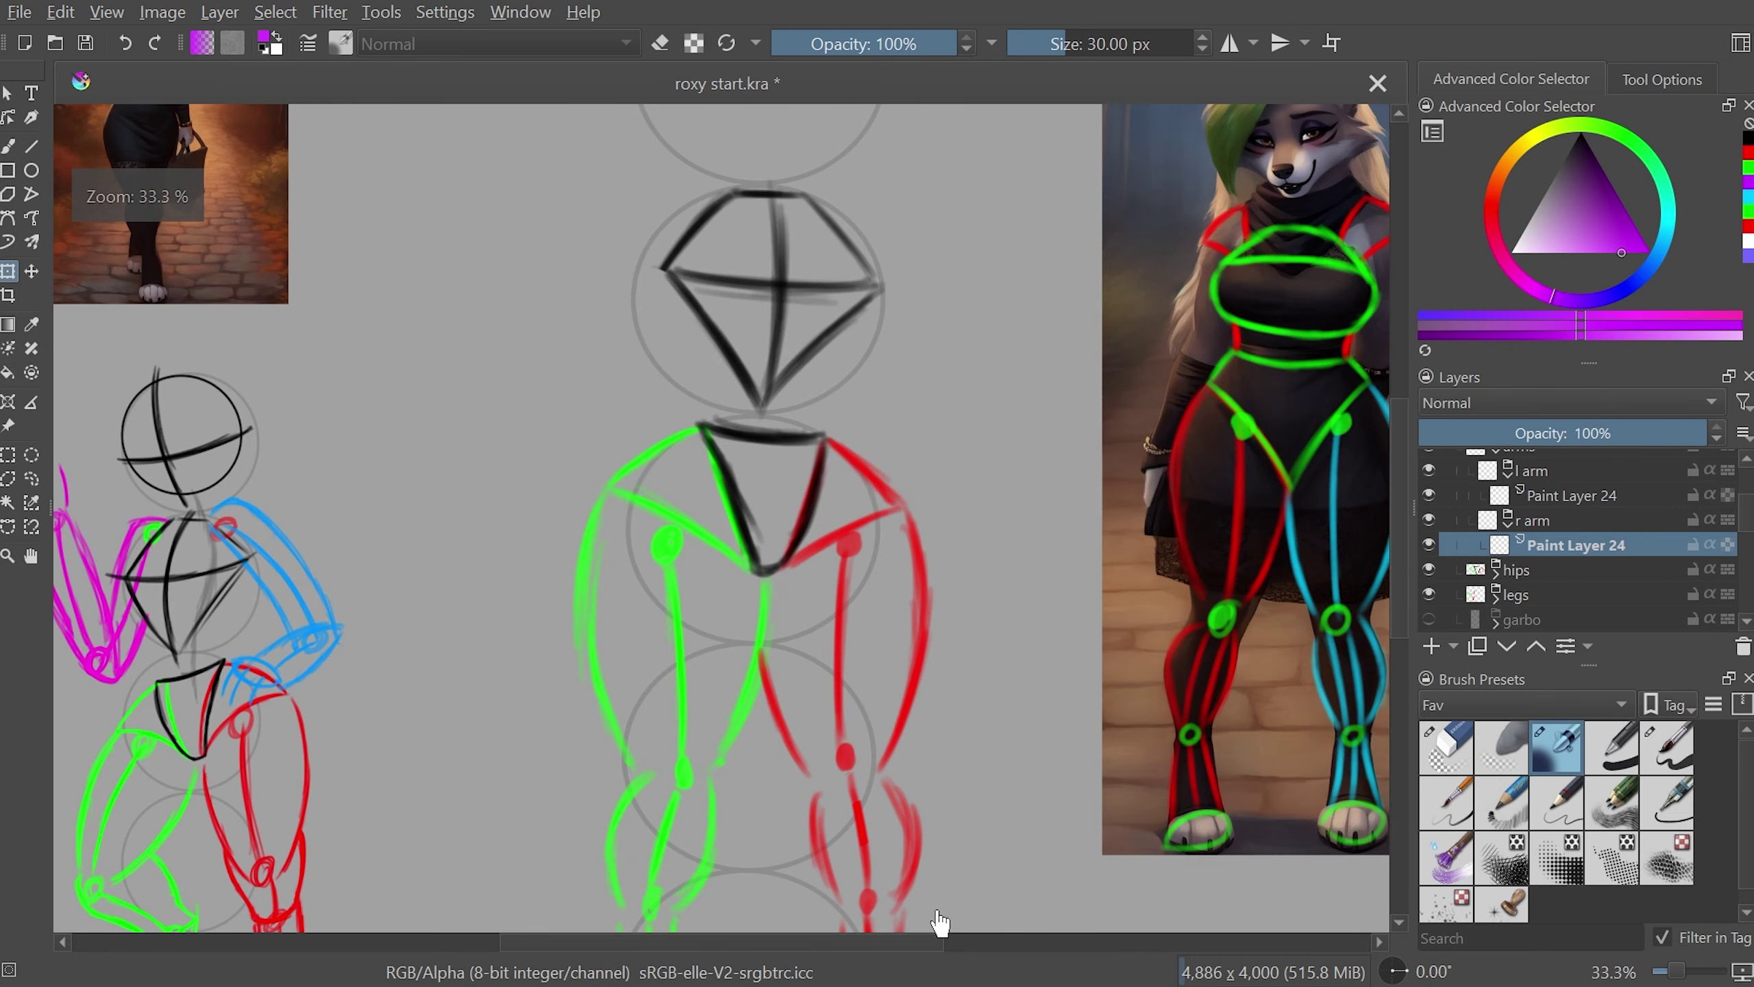
key(plus)
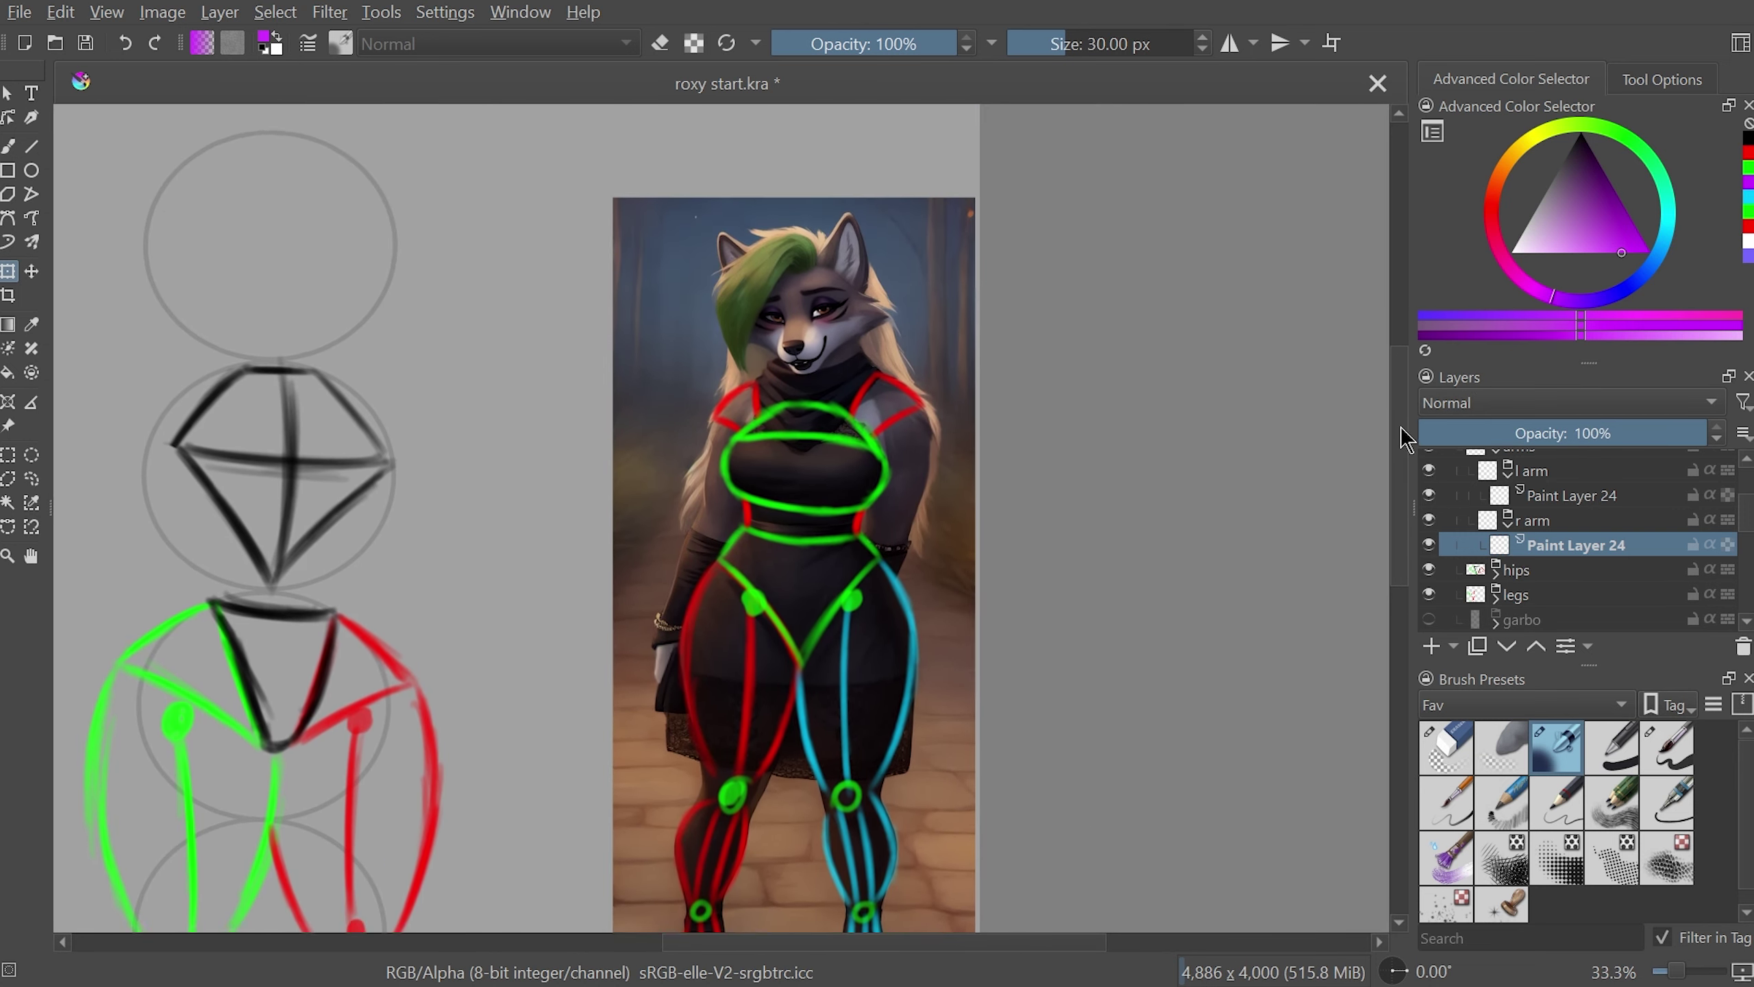
key(plus)
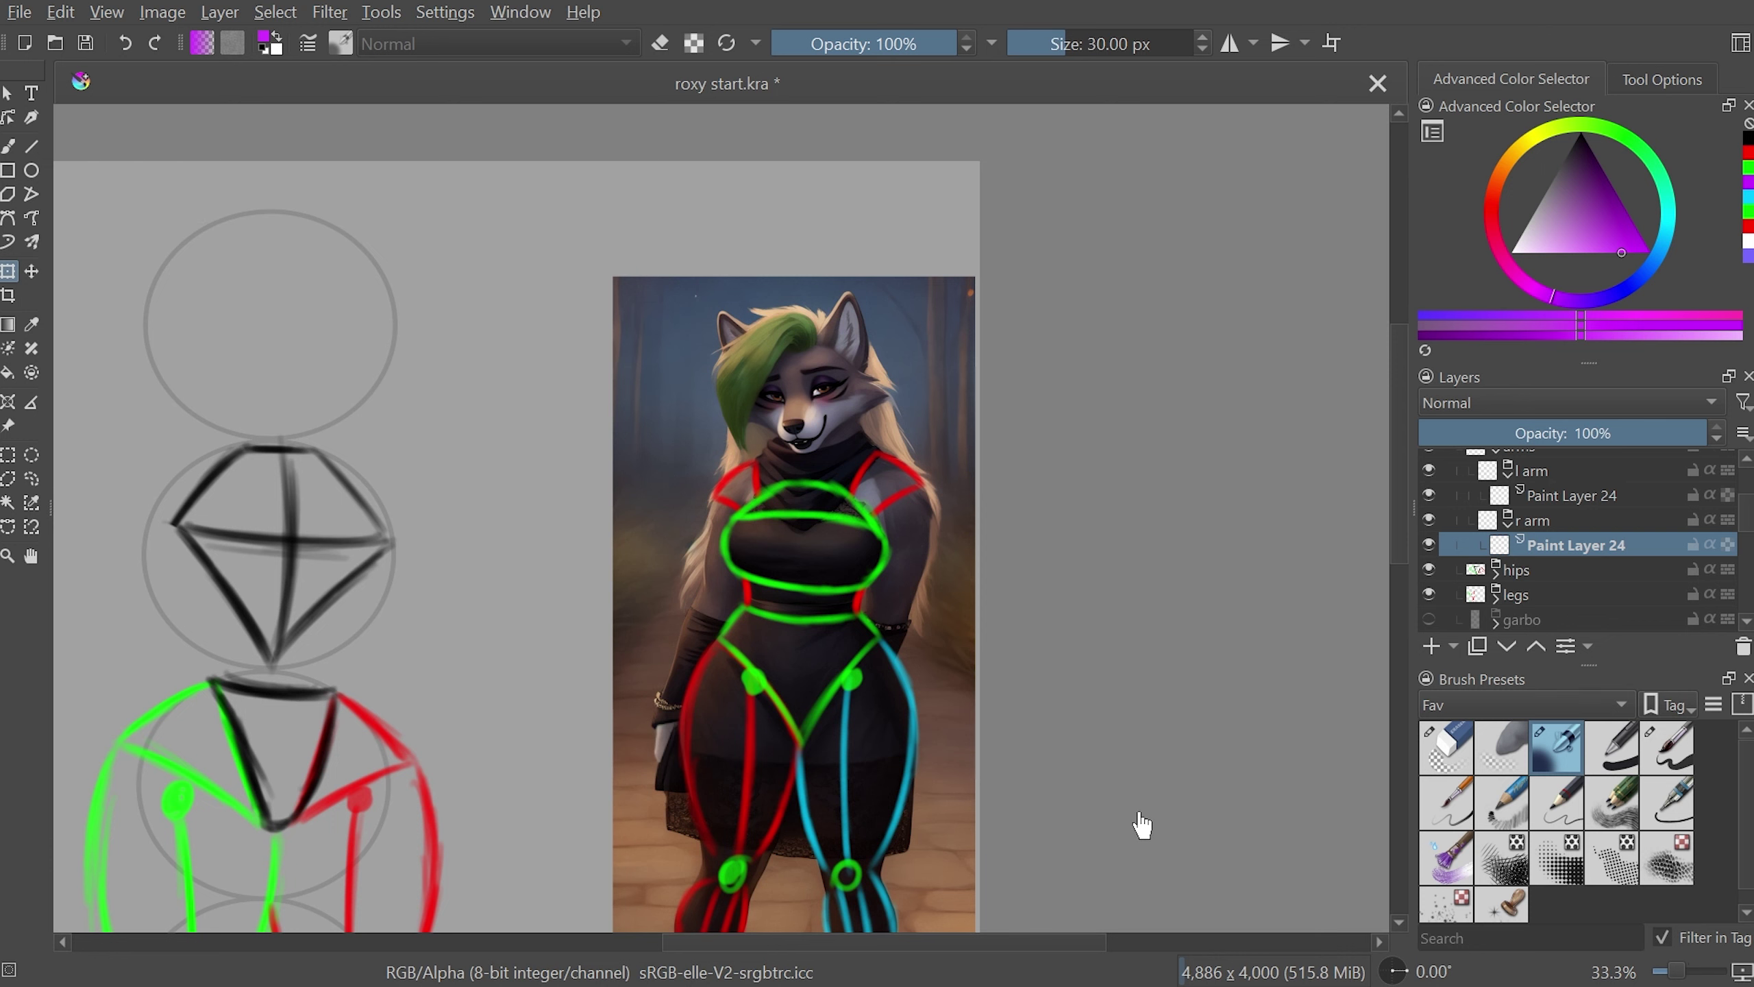
key(plus)
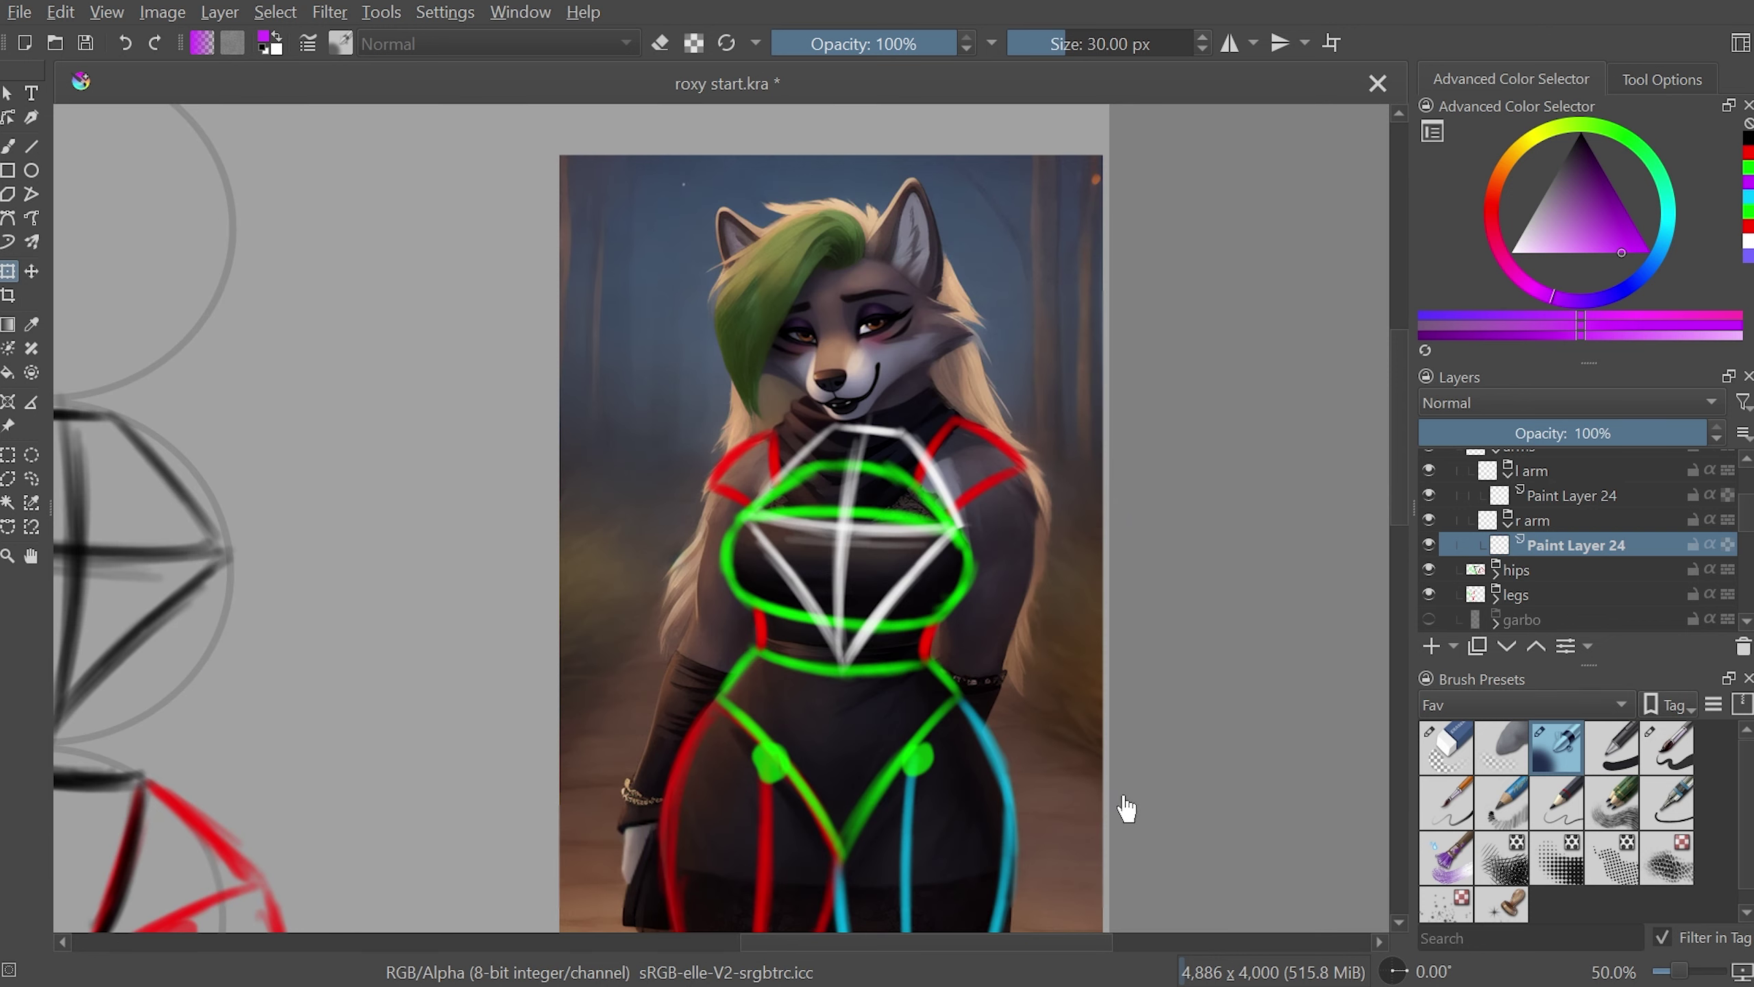
key(plus)
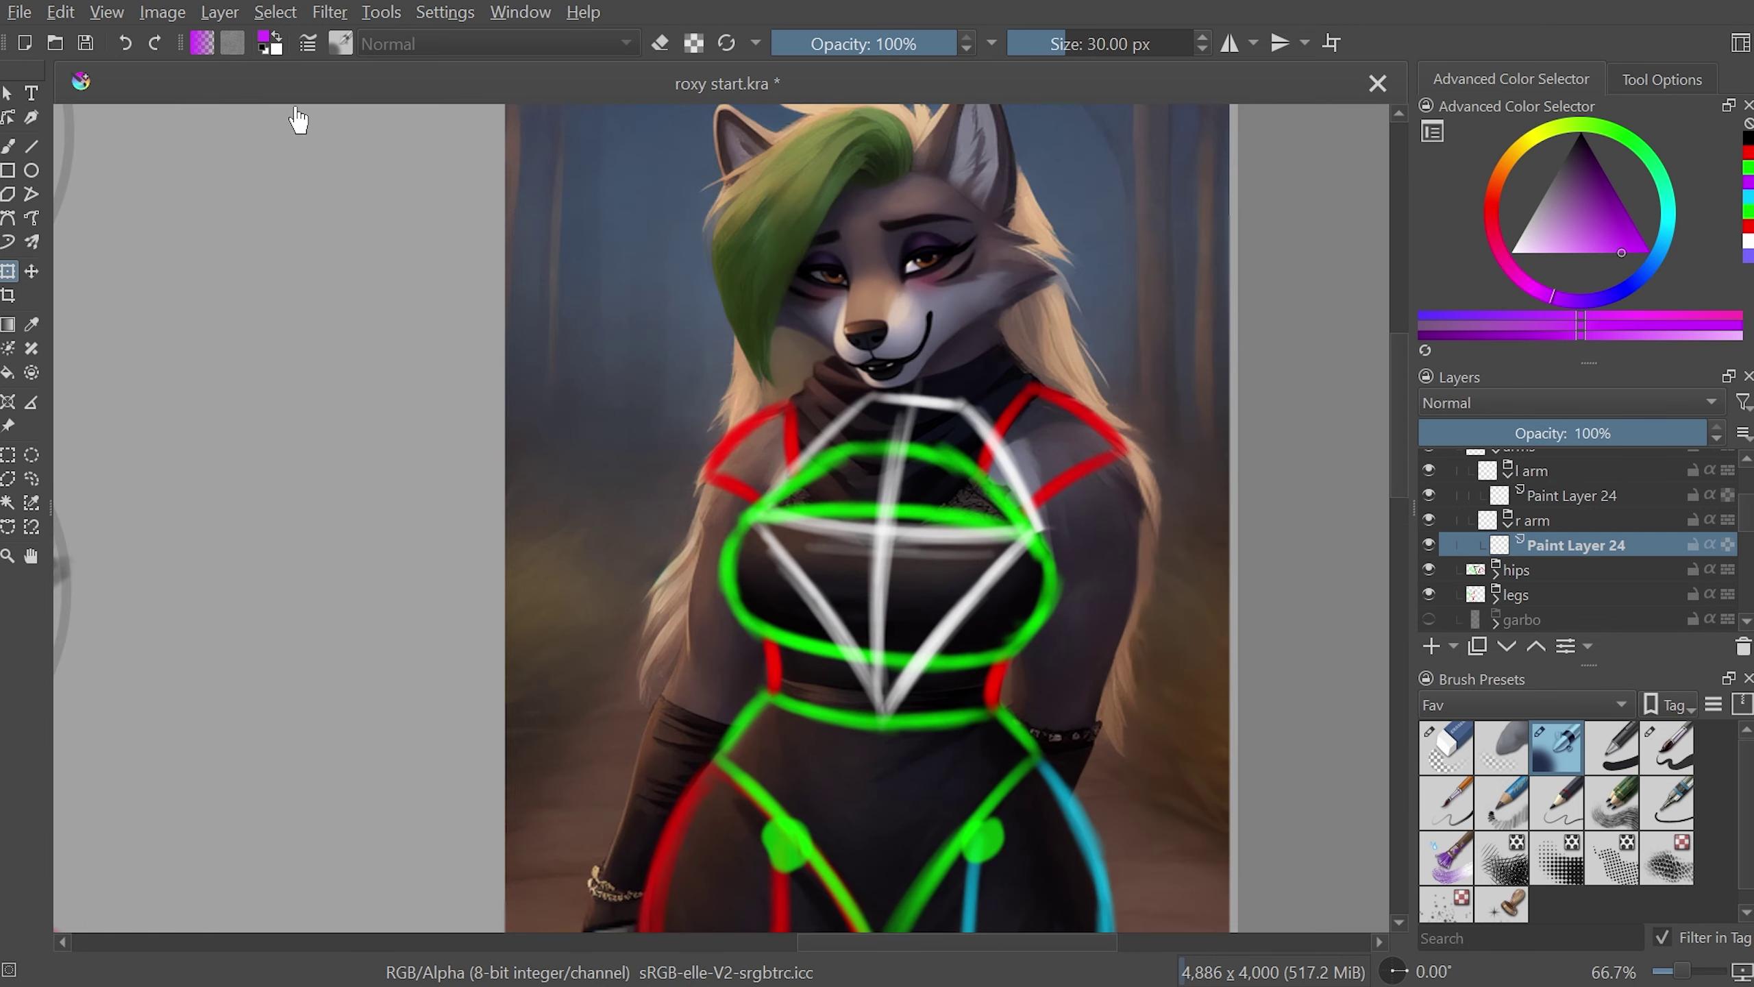
- Clear the white chest lines from the reference and reframe the view on the sketch's head and chest
click(155, 43)
scroll(1049, 705, down, 3)
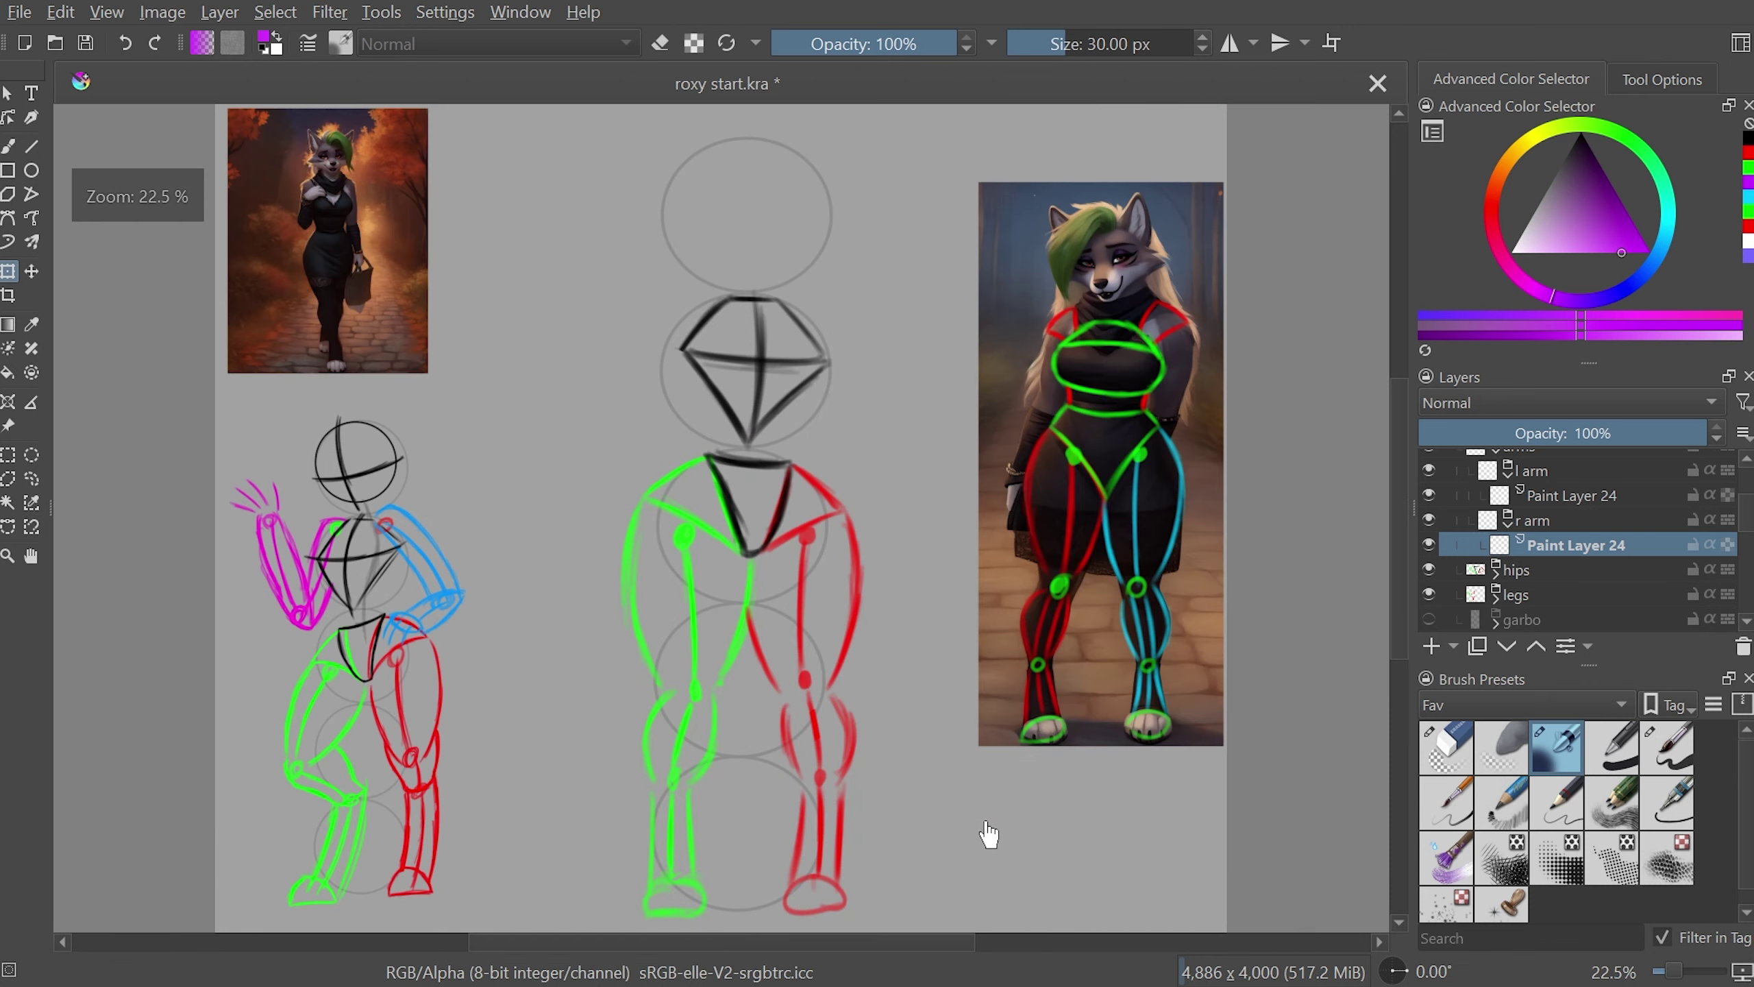
scroll(986, 833, up, 3)
key(minus)
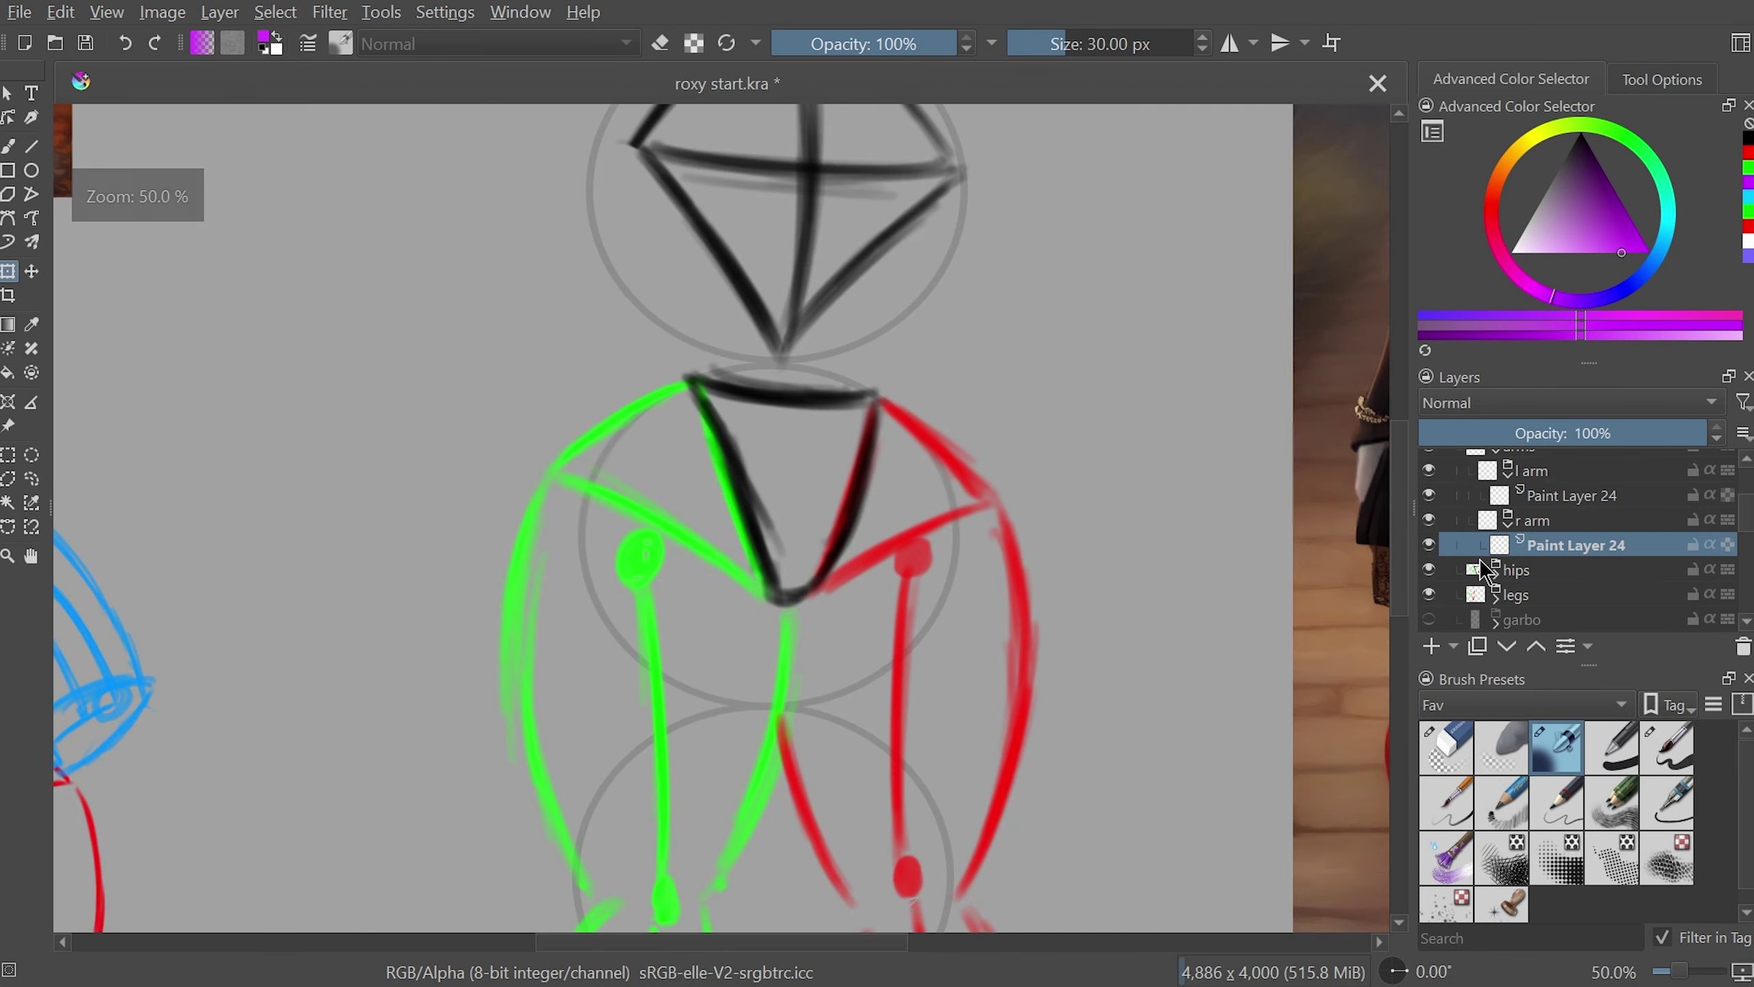
scroll(718, 518, up, 5)
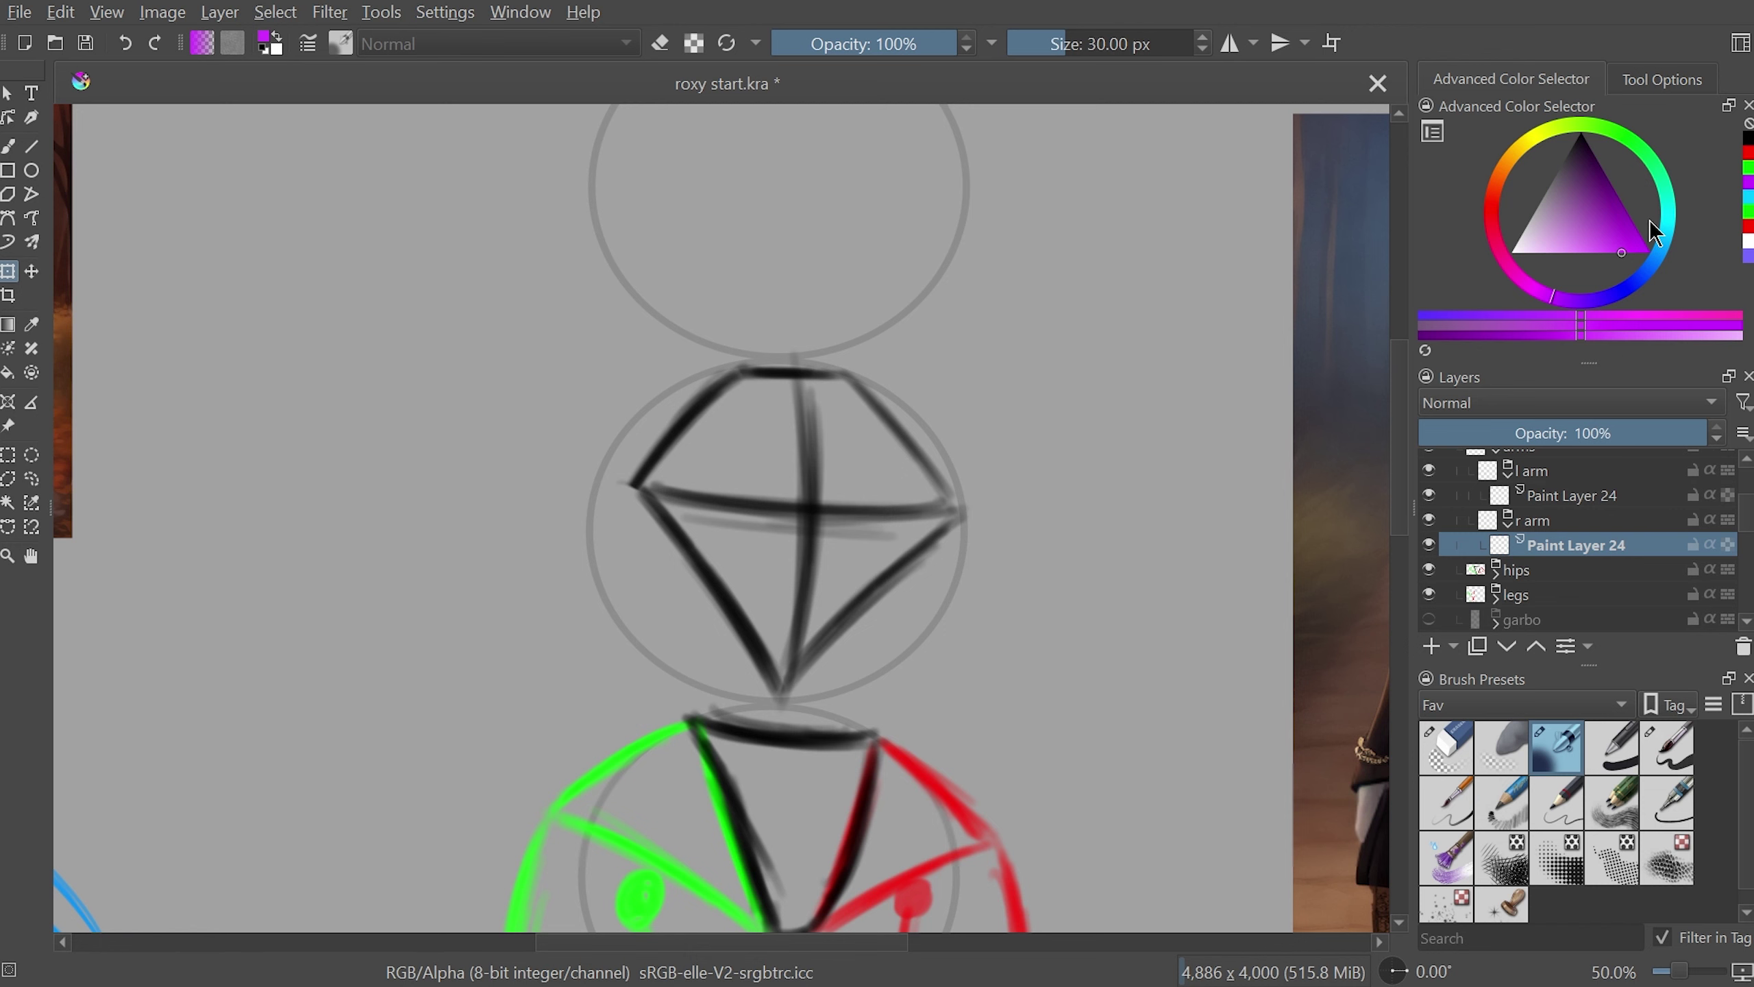
key(minus)
key(minus)
key(plus)
key(plus)
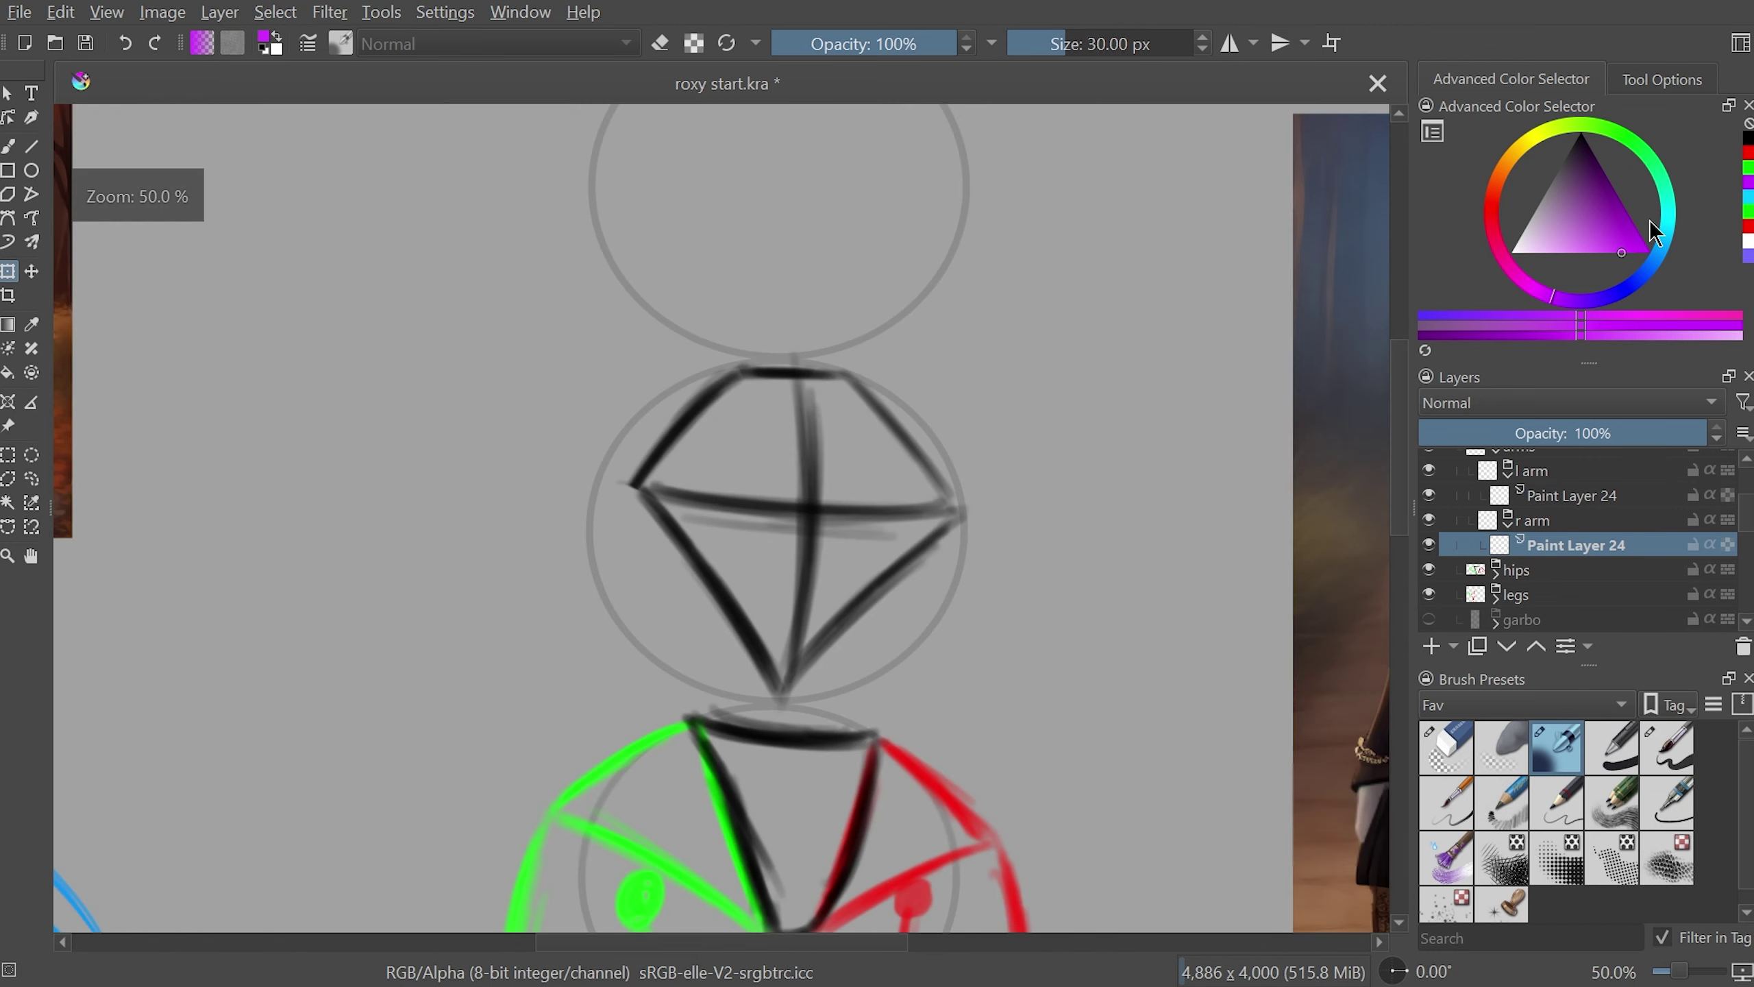
scroll(1404, 456, up, 3)
- Dab a purple shoulder dot on the sketch with the soft airbrush
key(b)
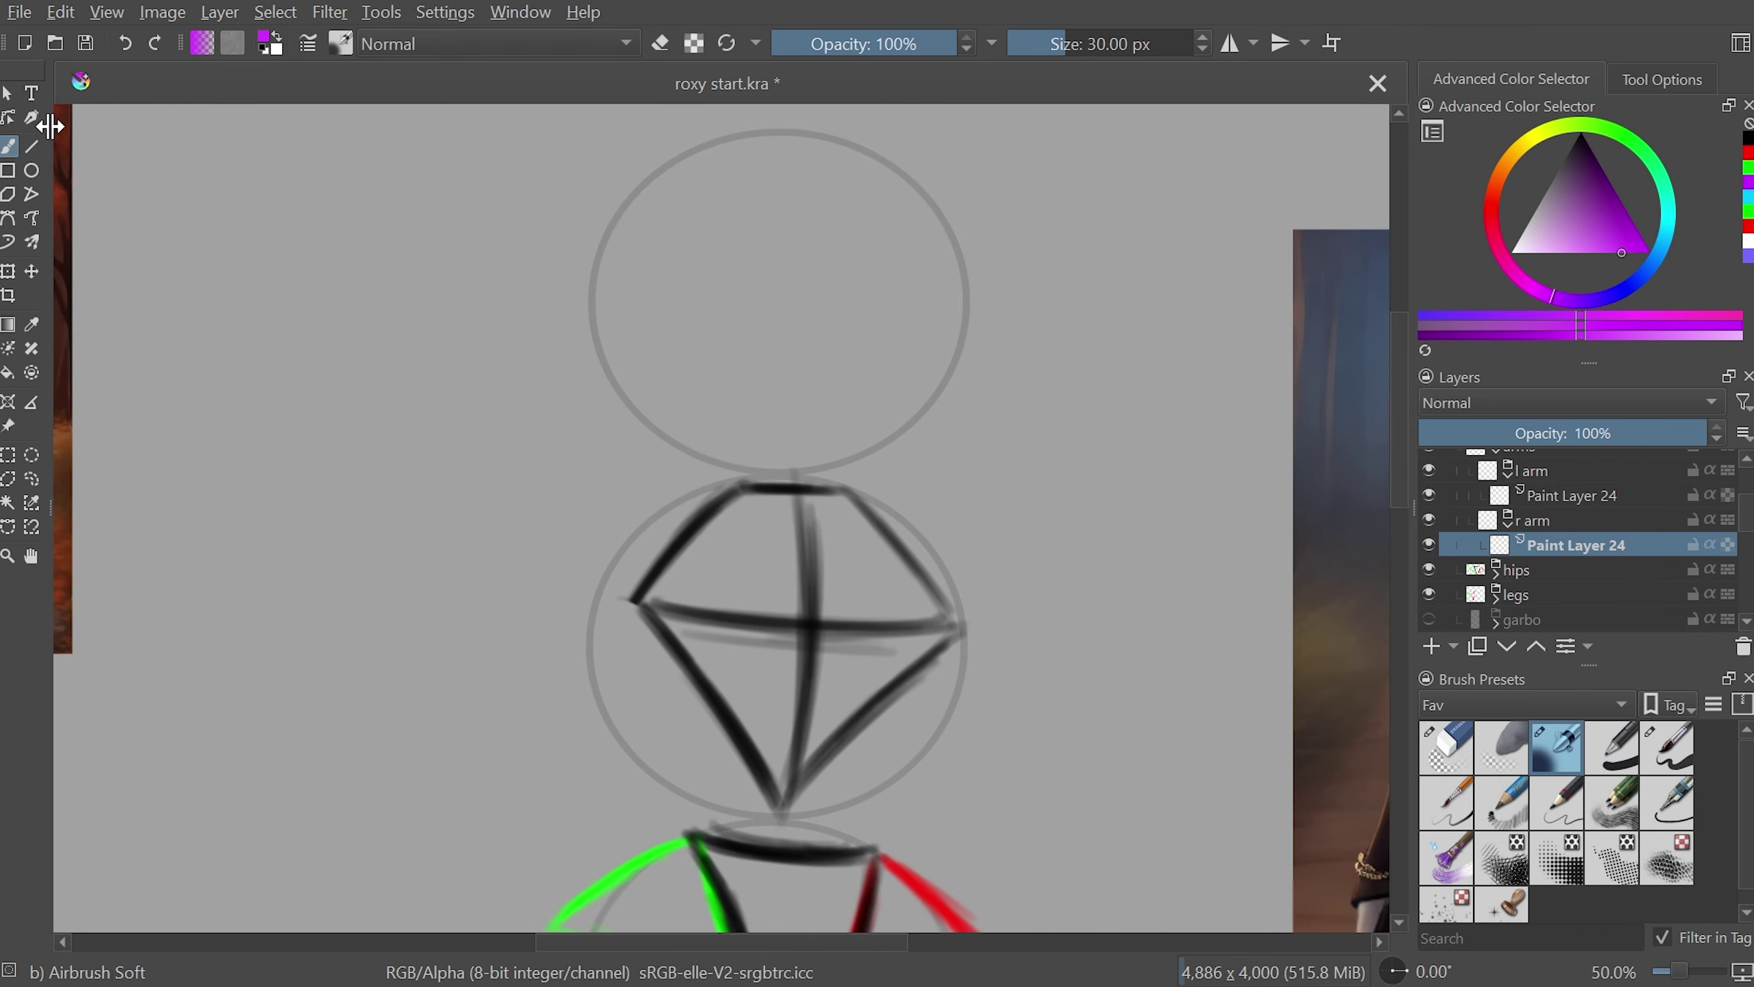
click(667, 513)
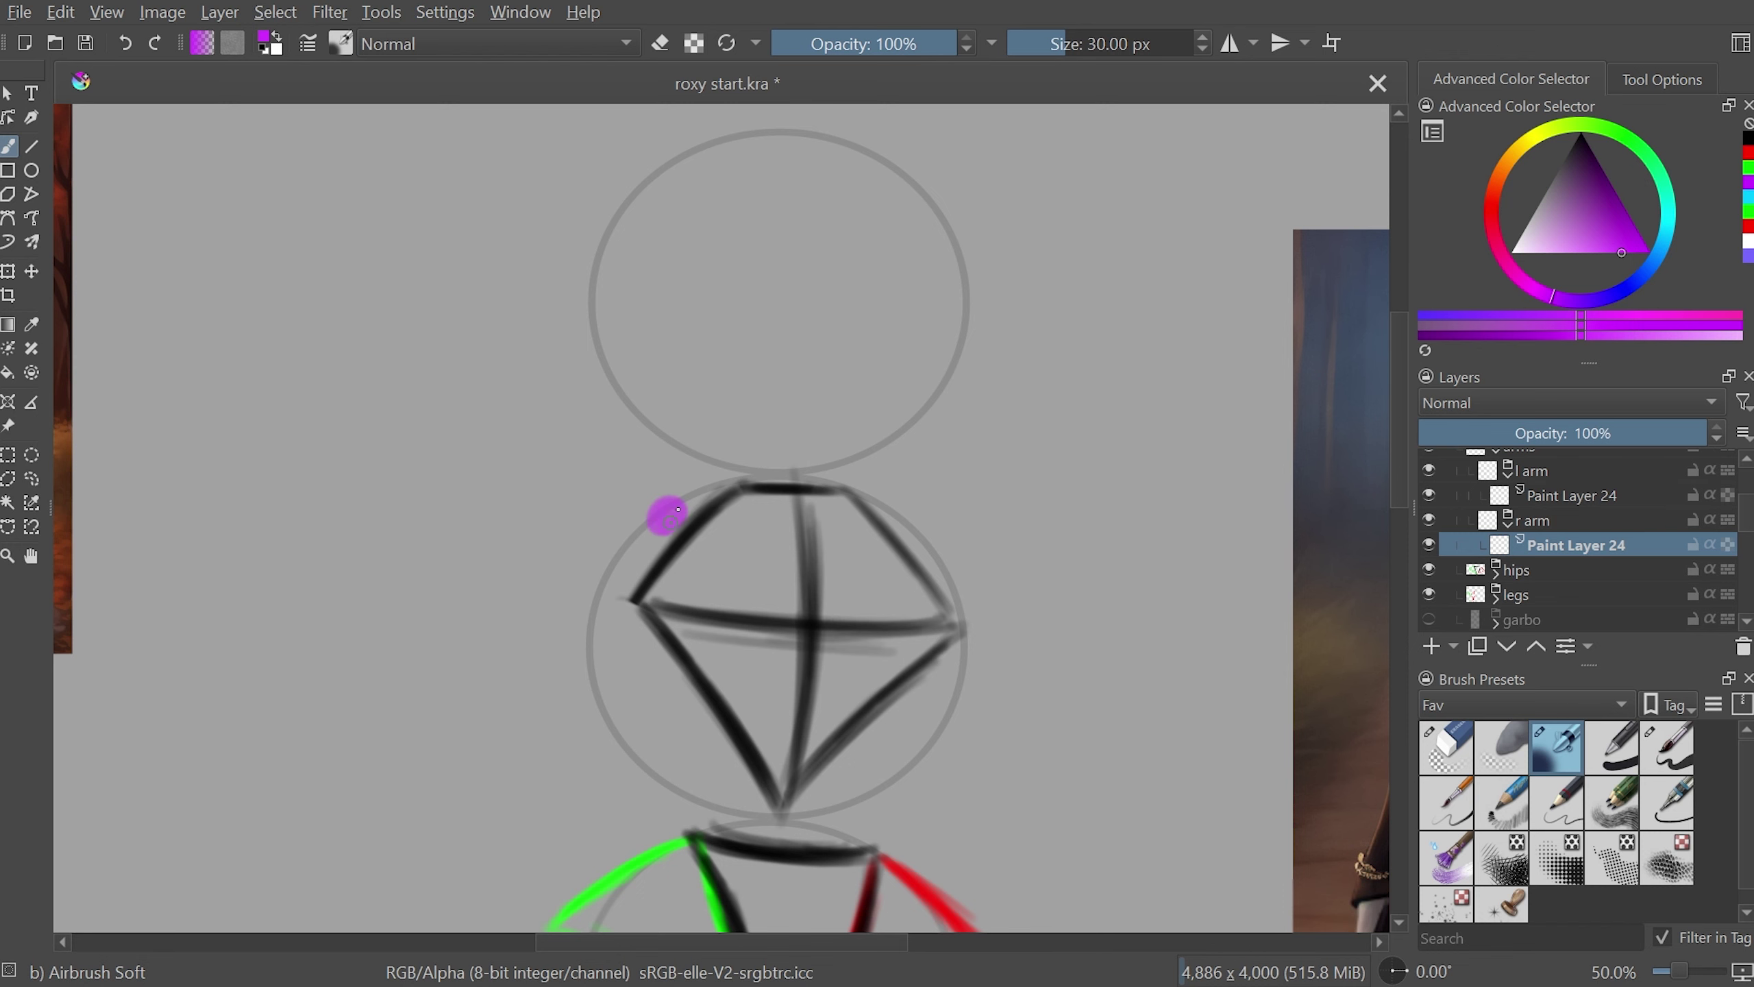
key(minus)
key(minus)
key(plus)
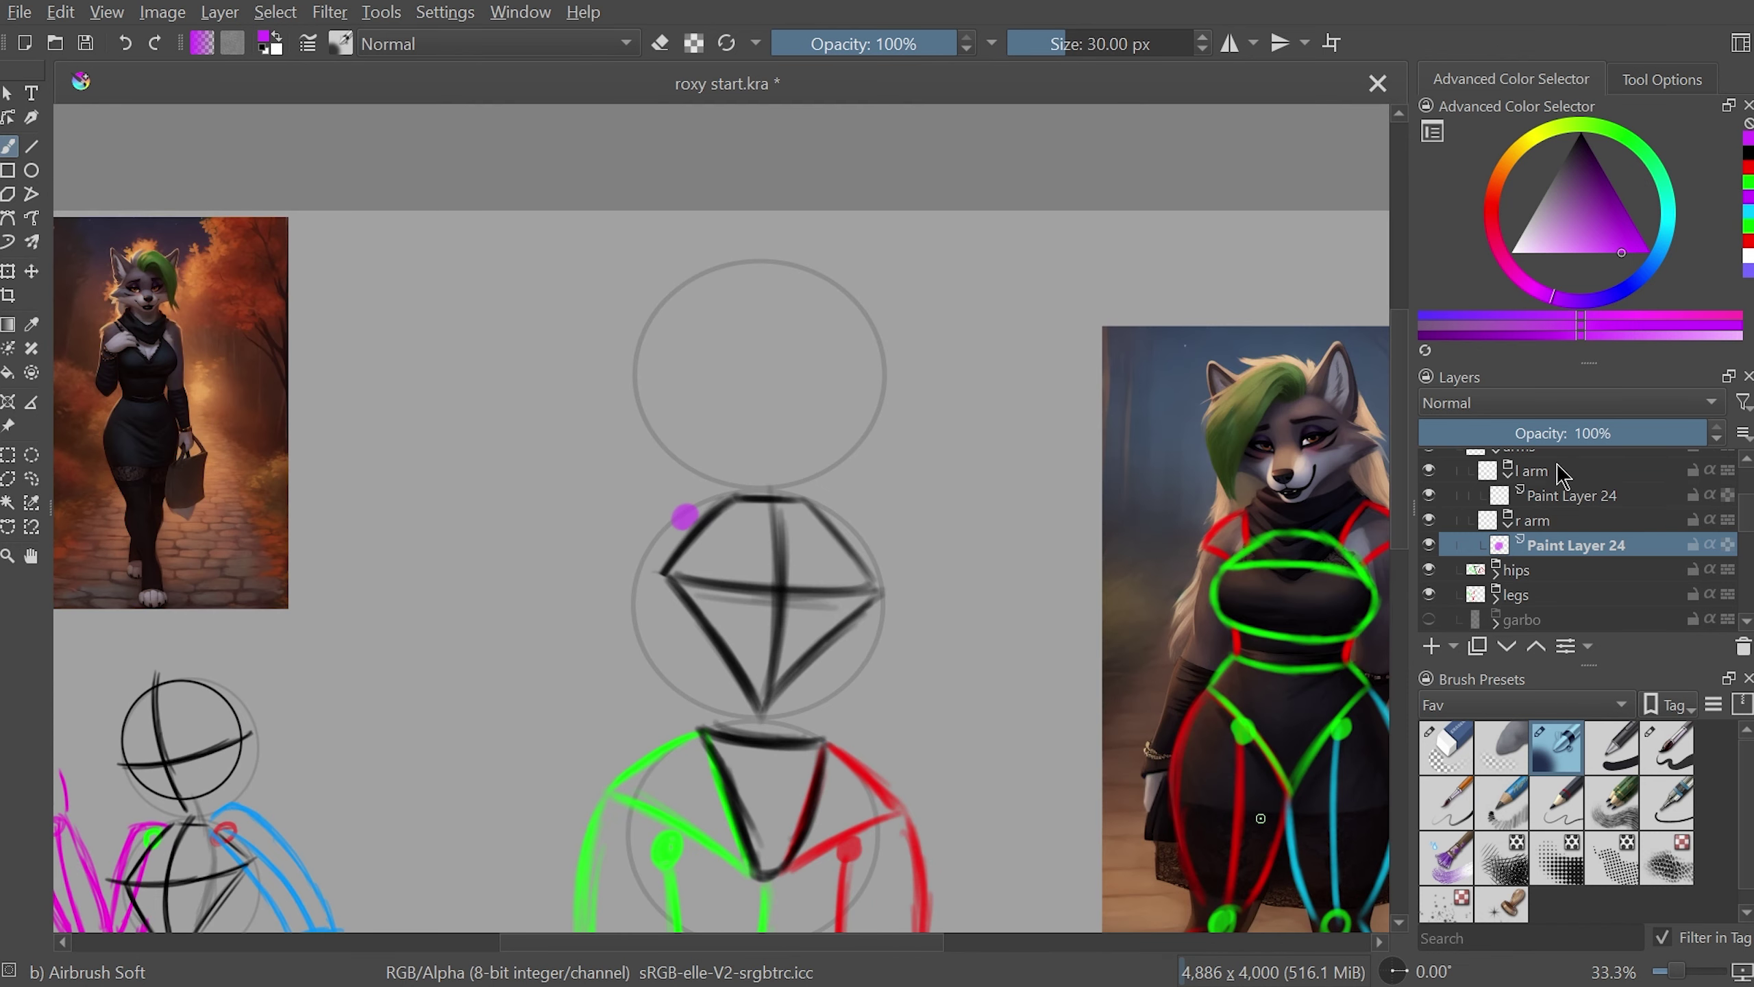
- On the l arm layer, dab a cyan dot at the left shoulder, then return to purple and the r arm layer
click(1571, 495)
click(1749, 212)
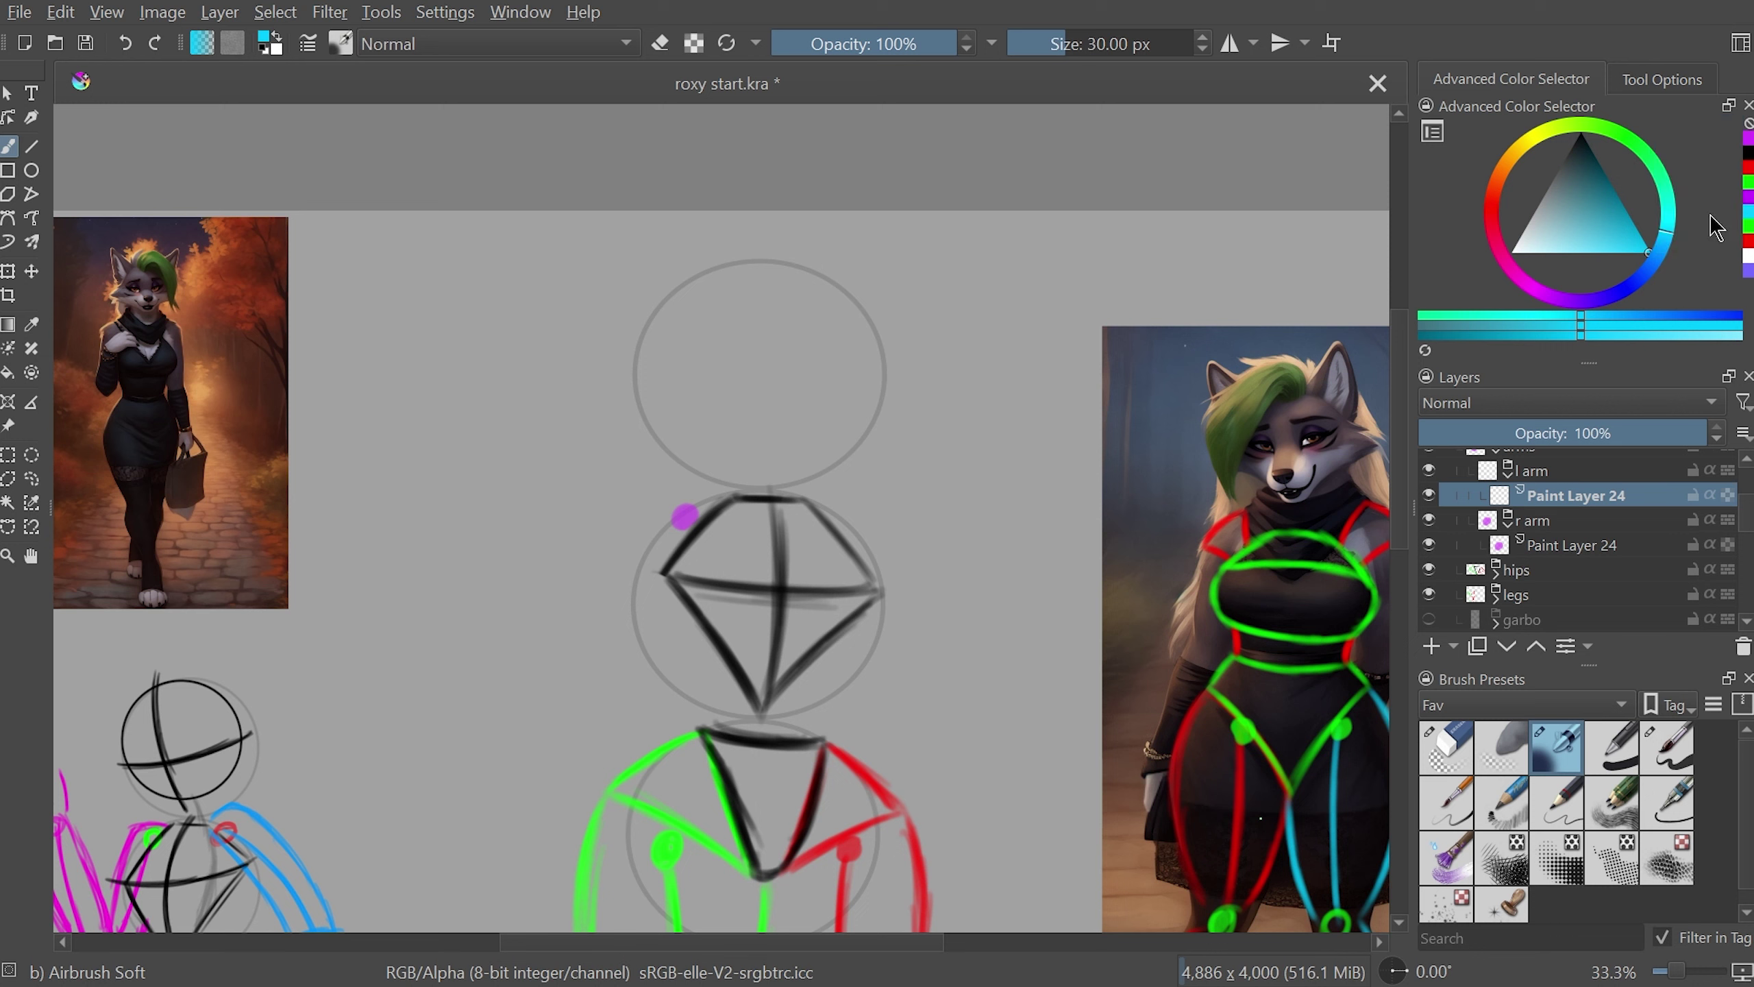
click(843, 521)
click(1749, 152)
click(1606, 547)
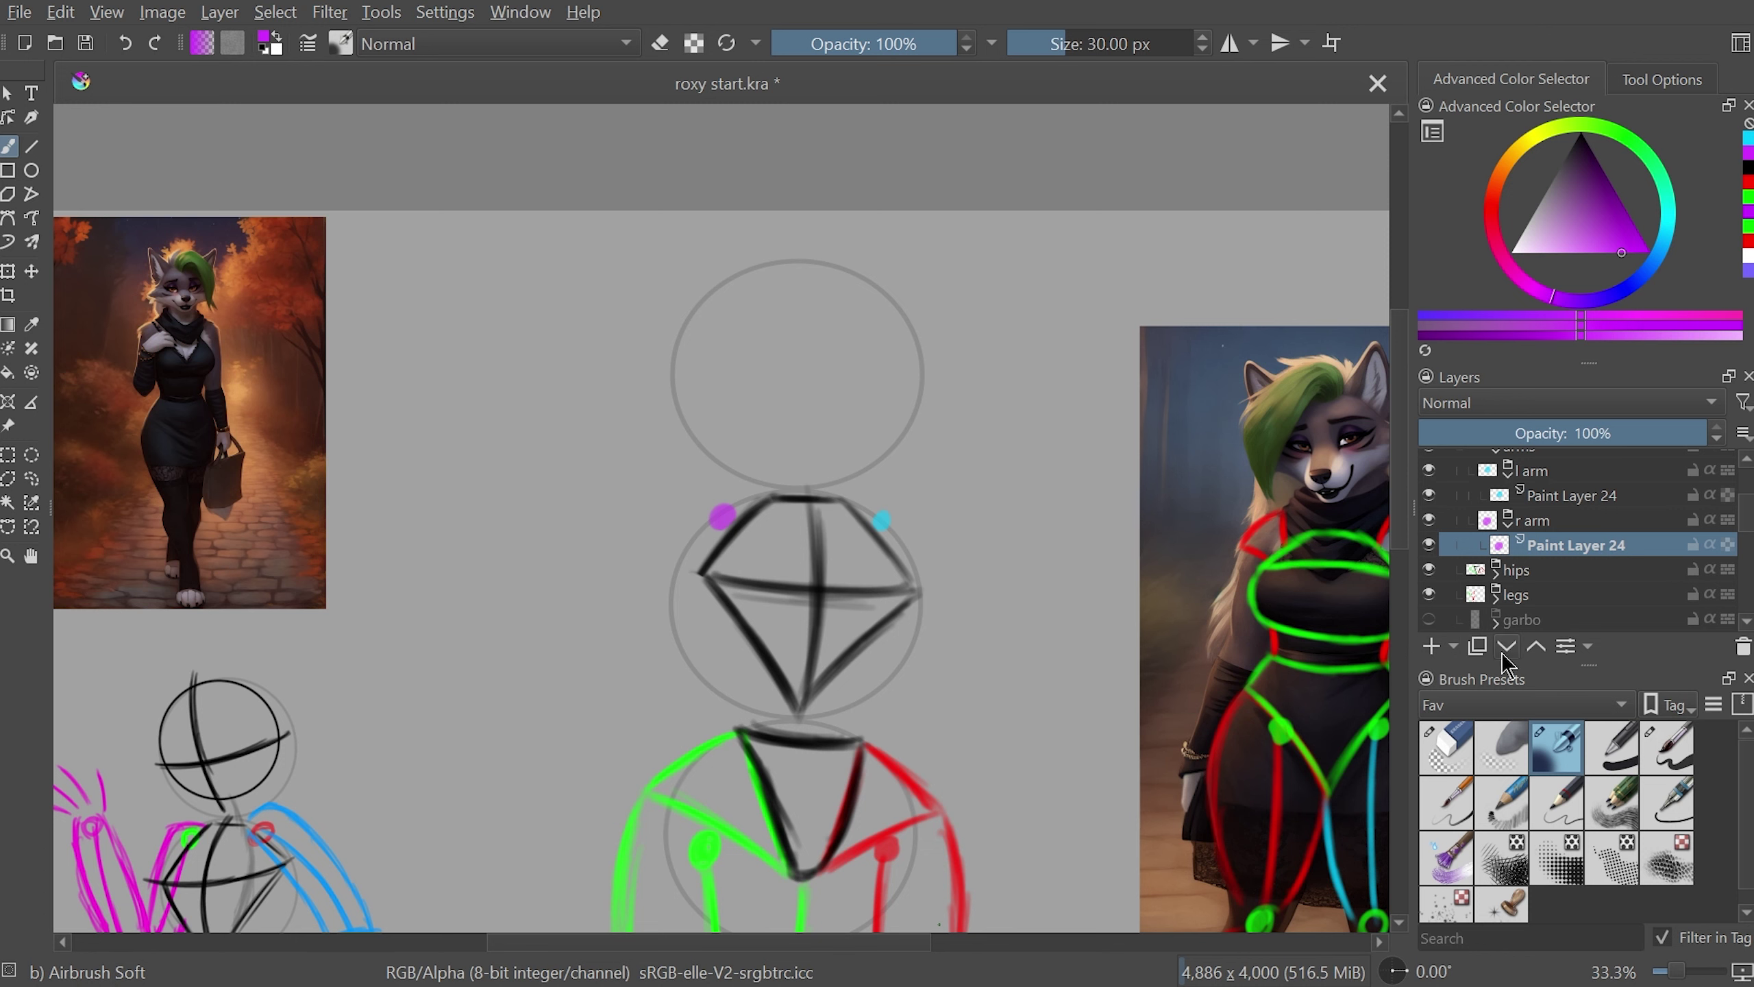
- Add purple dots at the elbow and lower down the arm
scroll(863, 963, right, 3)
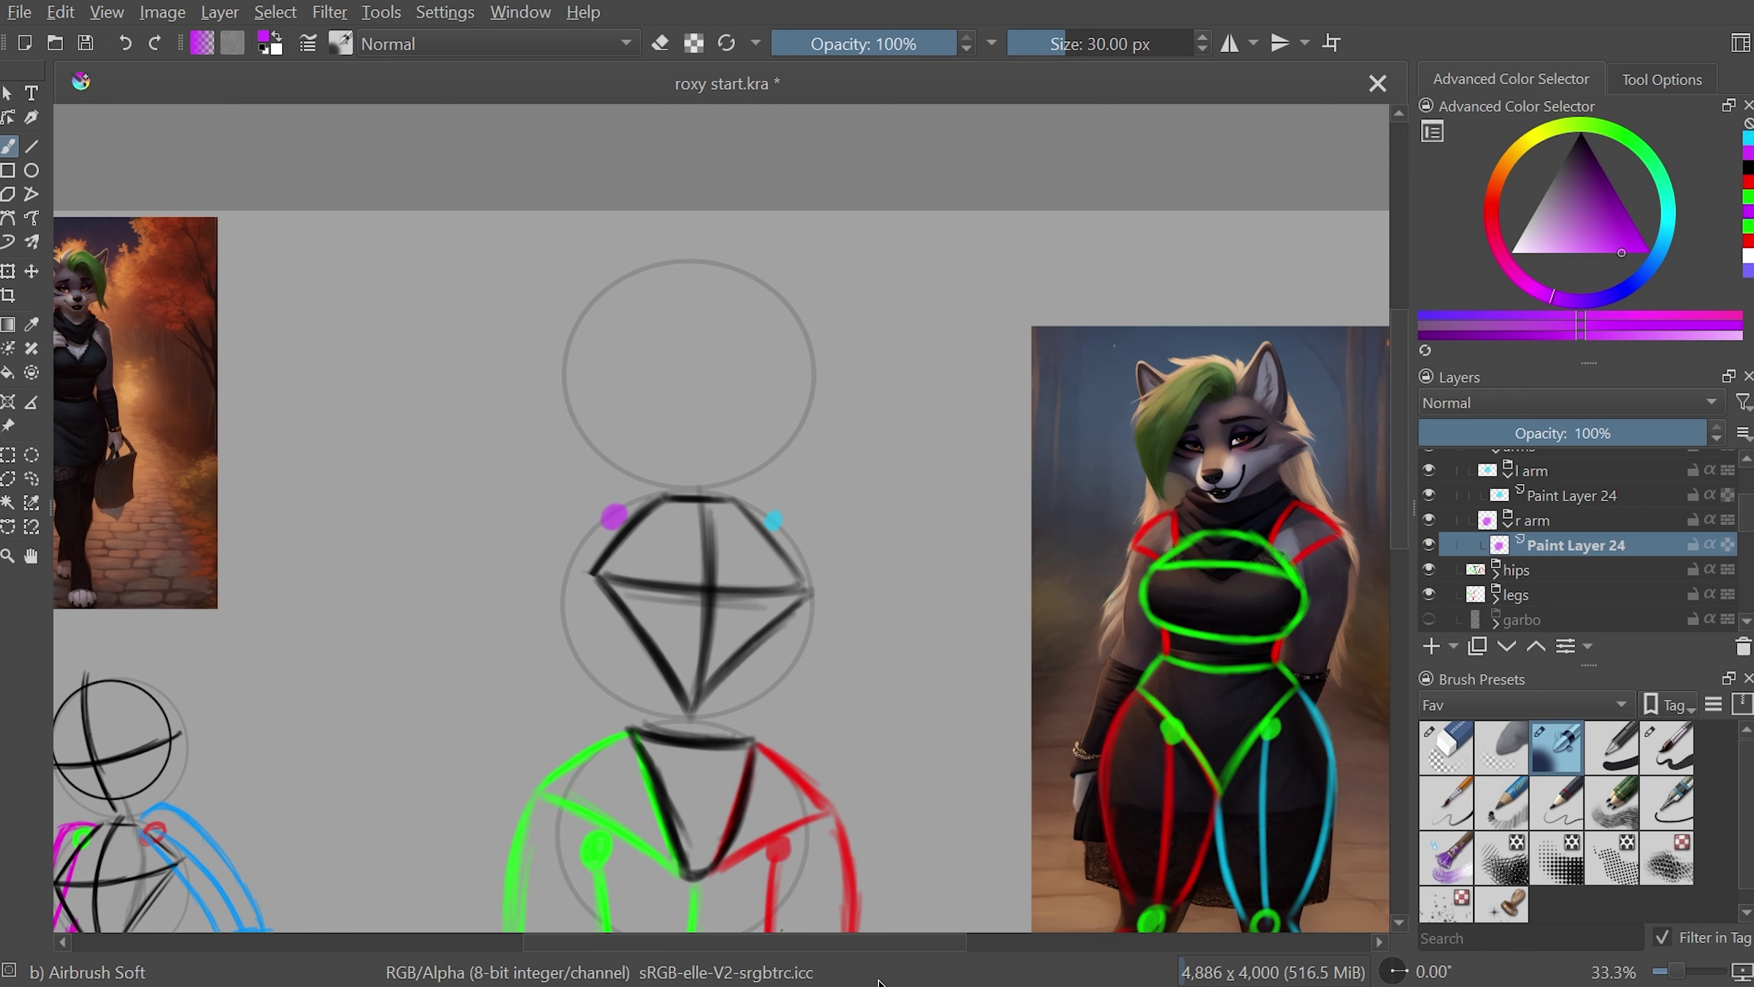
scroll(1402, 580, down, 5)
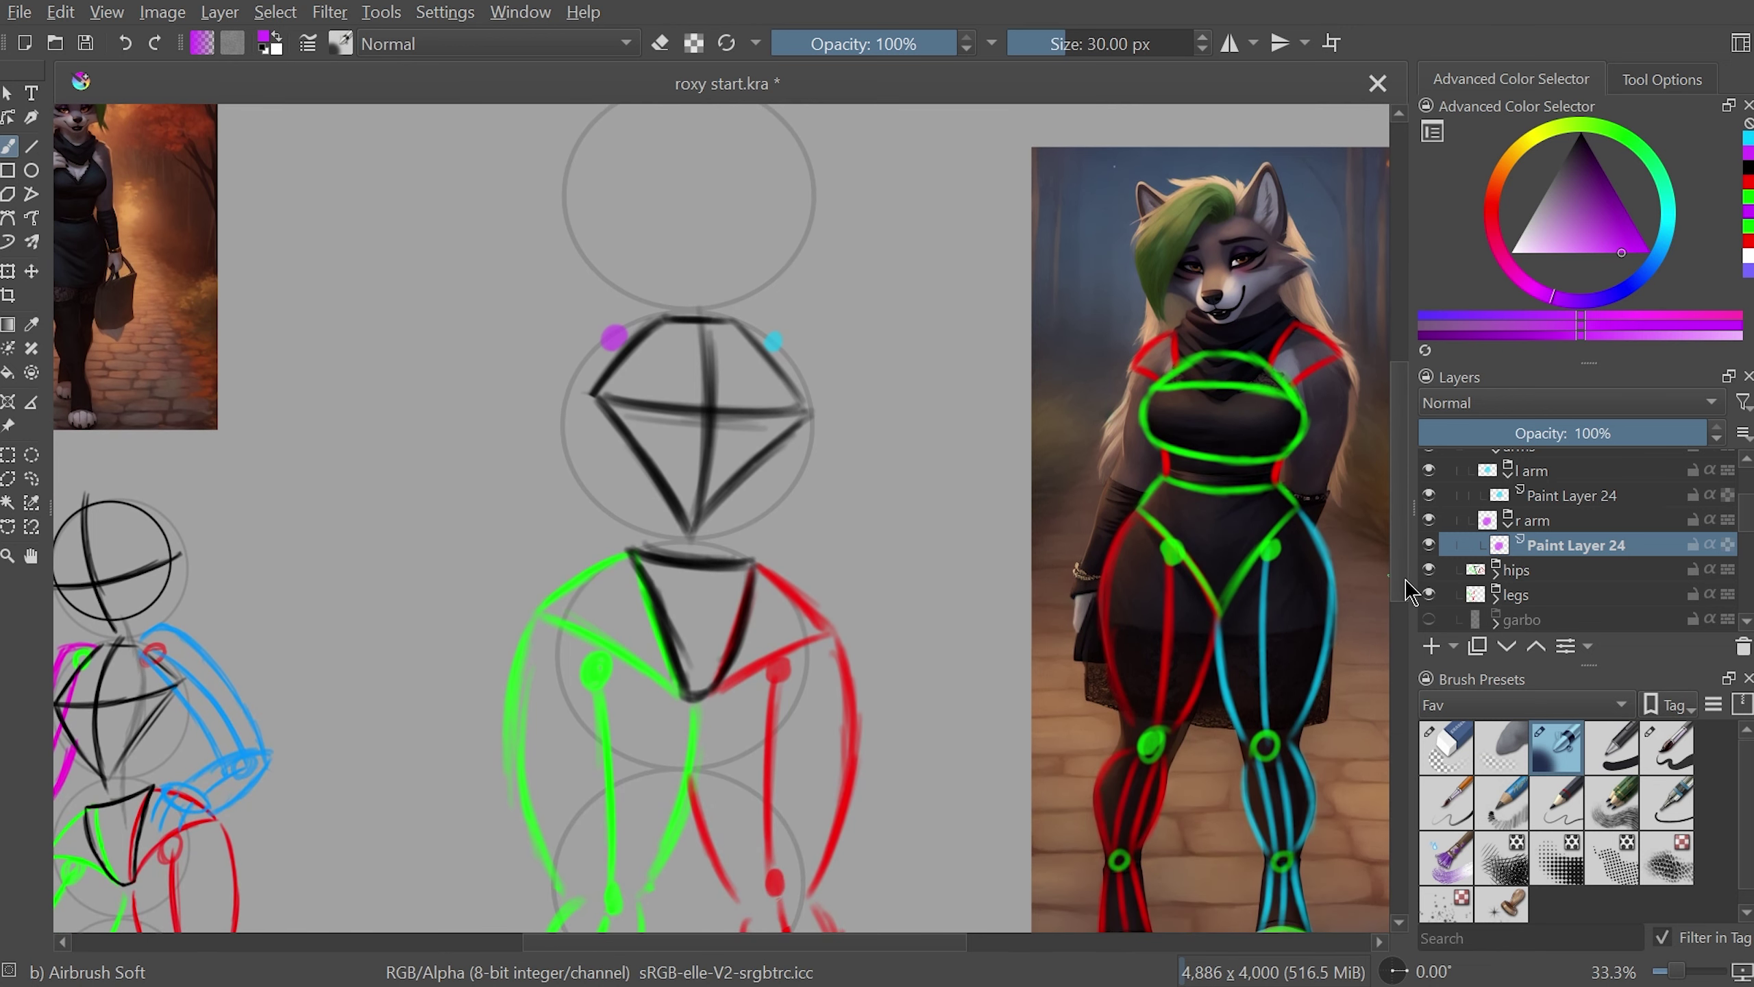
click(569, 542)
key(2)
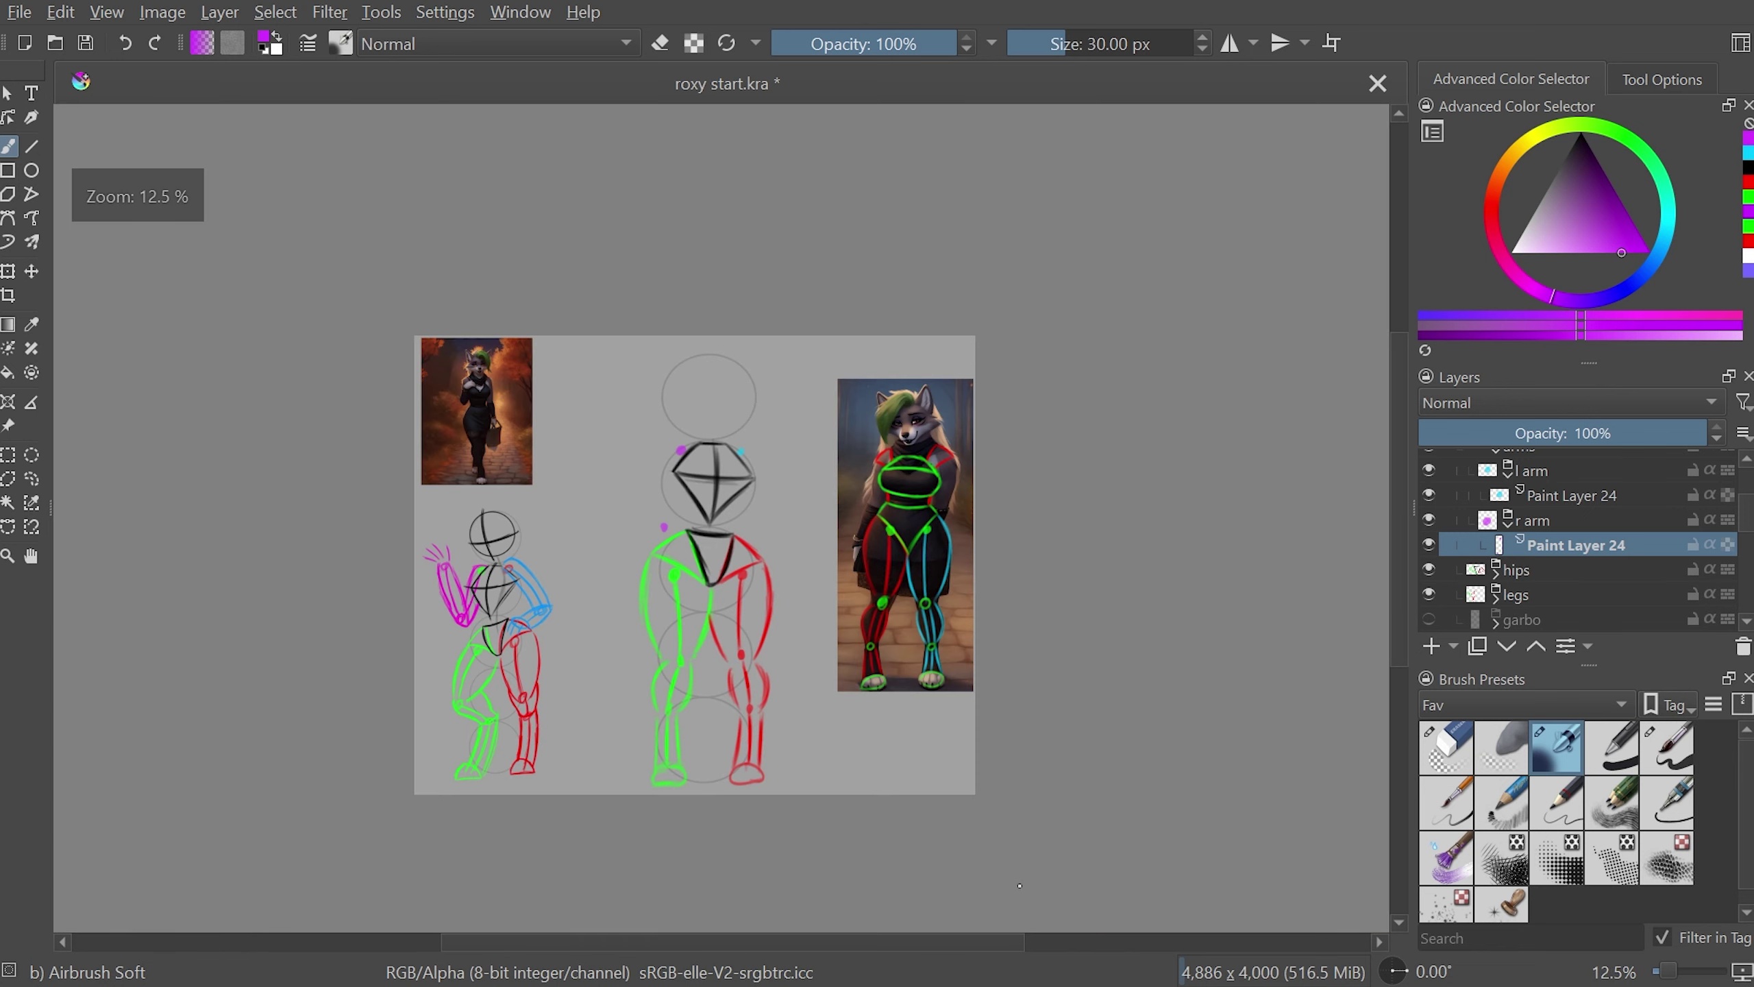
key(plus)
key(plus)
key(plus)
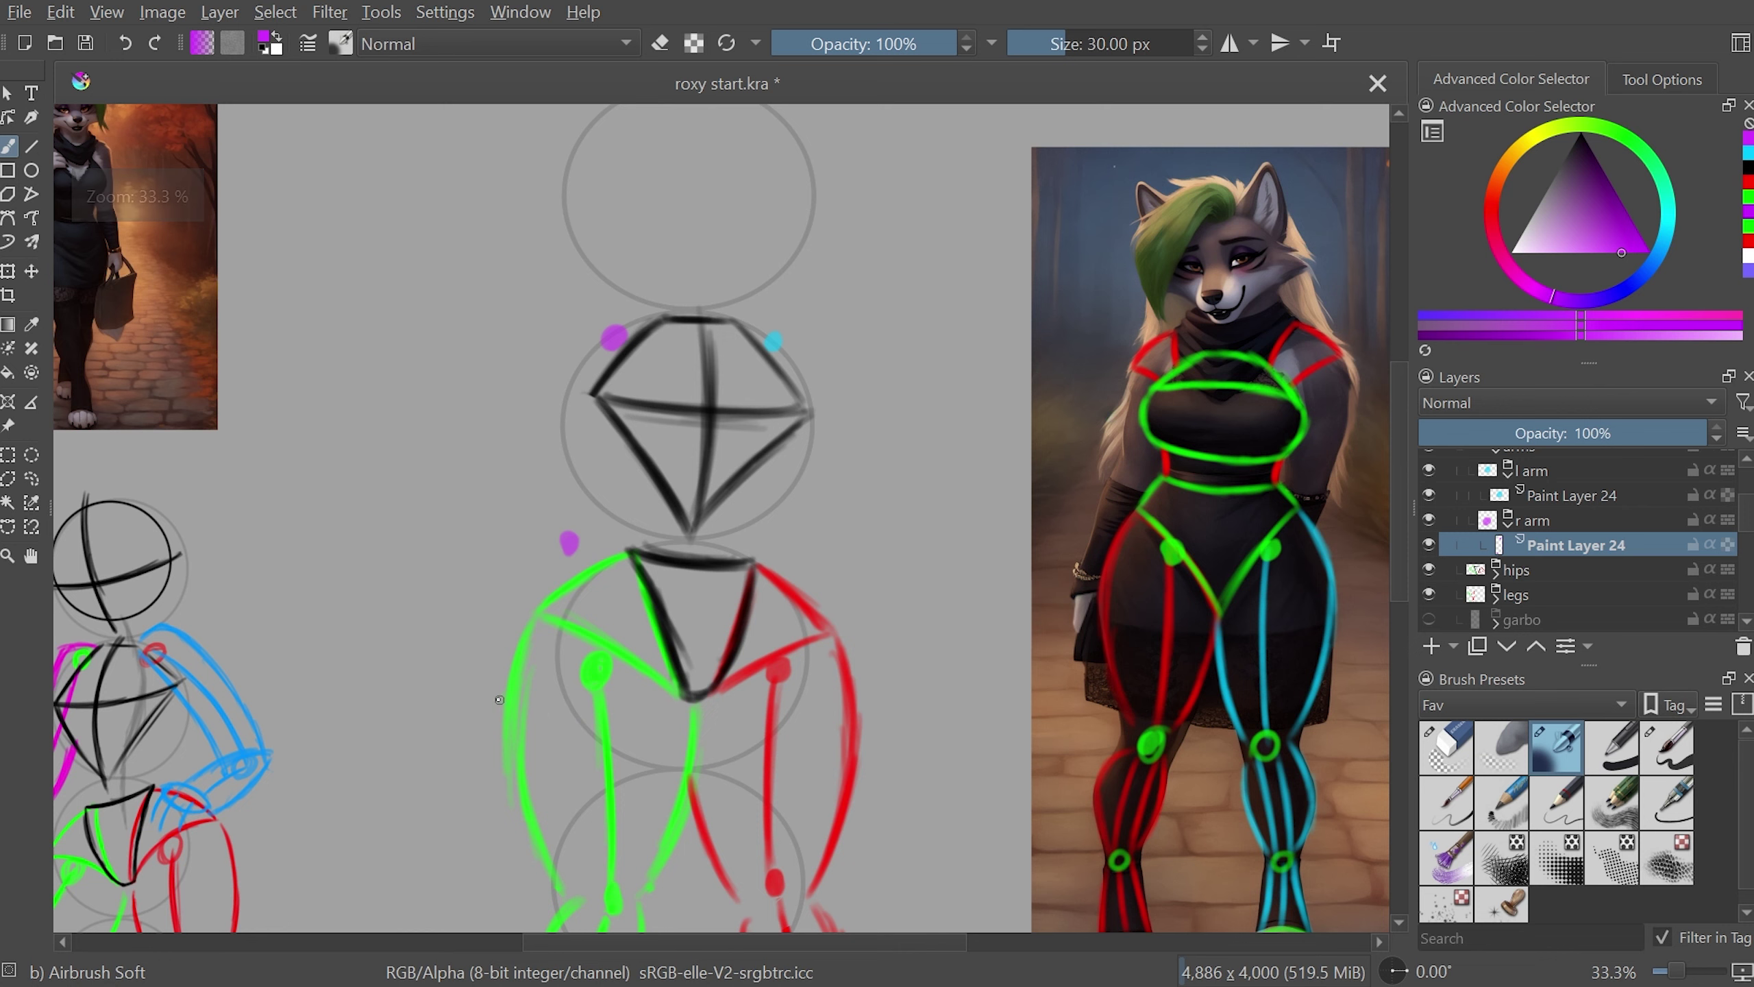
click(487, 709)
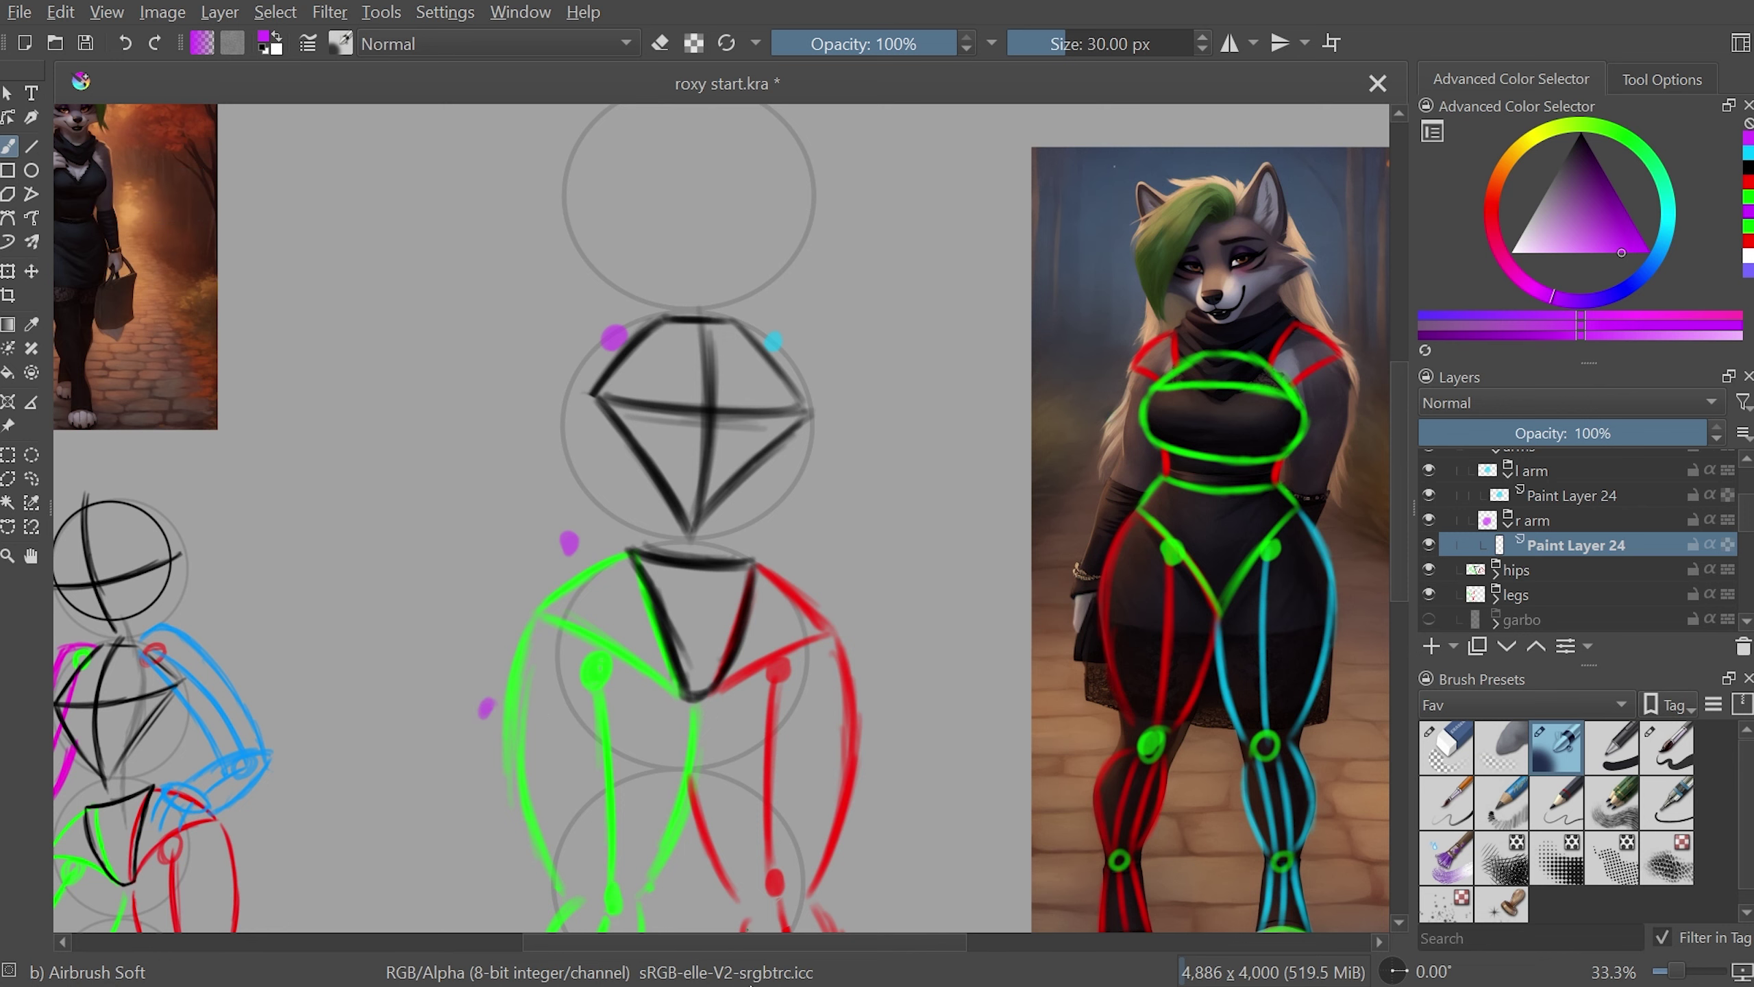
key(2)
key(plus)
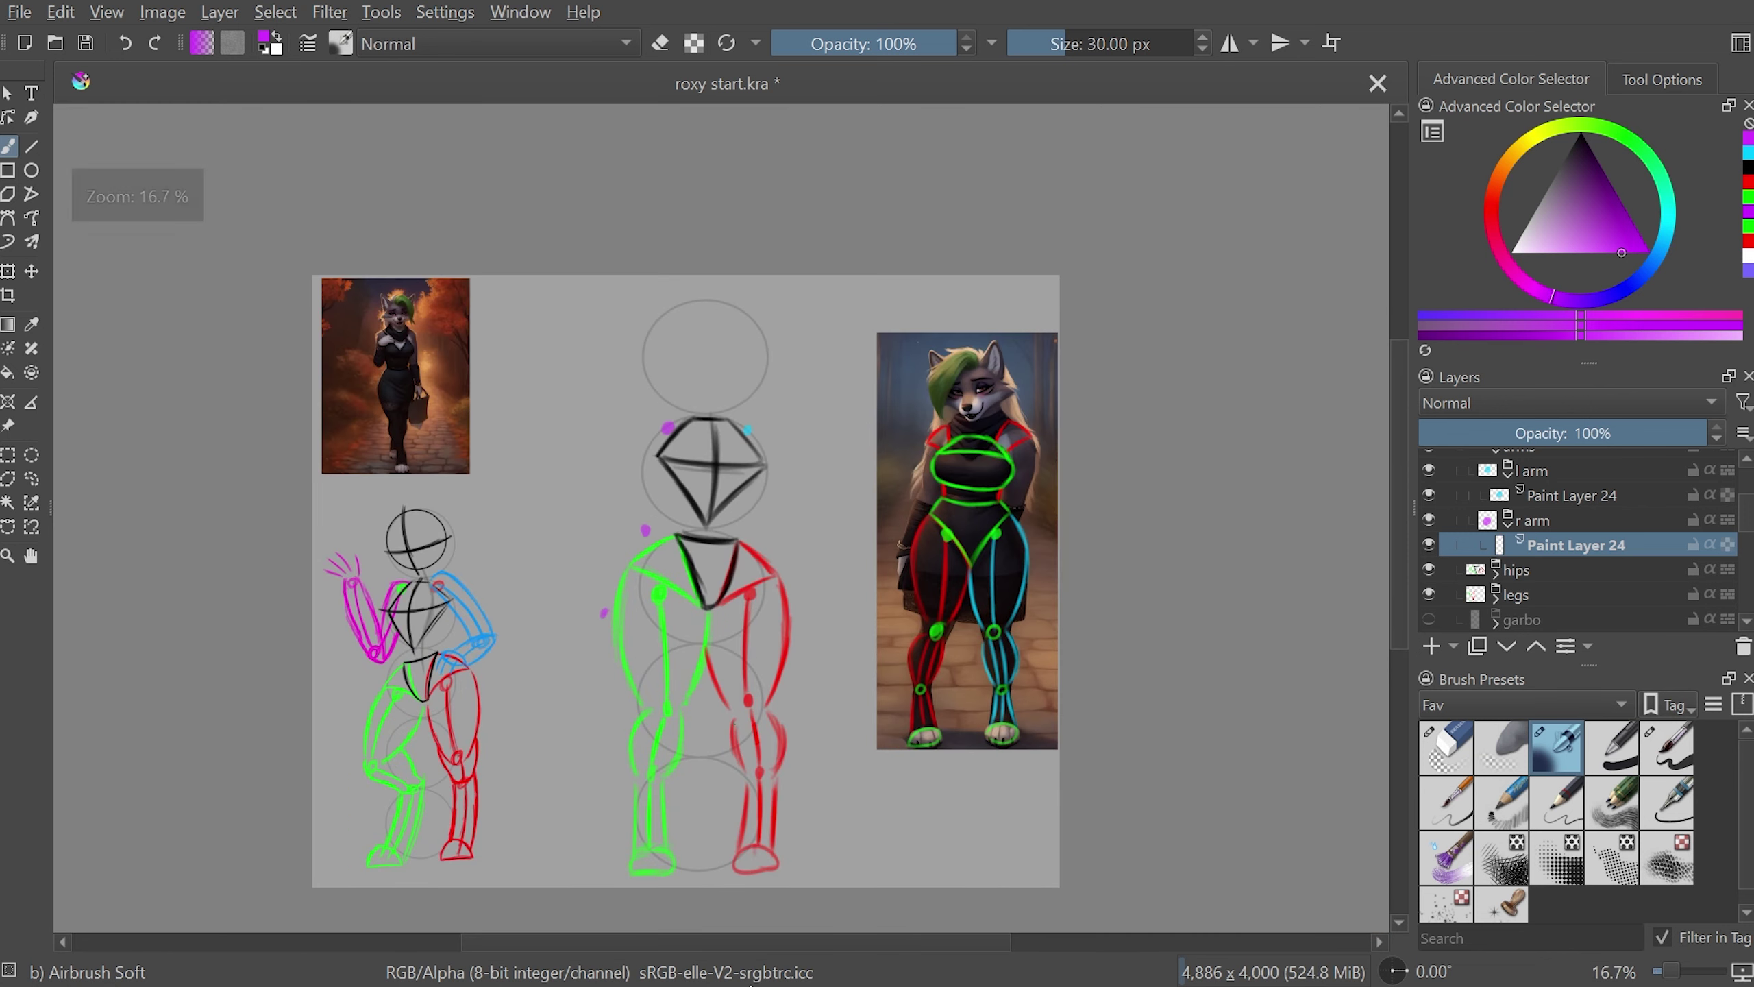
key(plus)
key(plus)
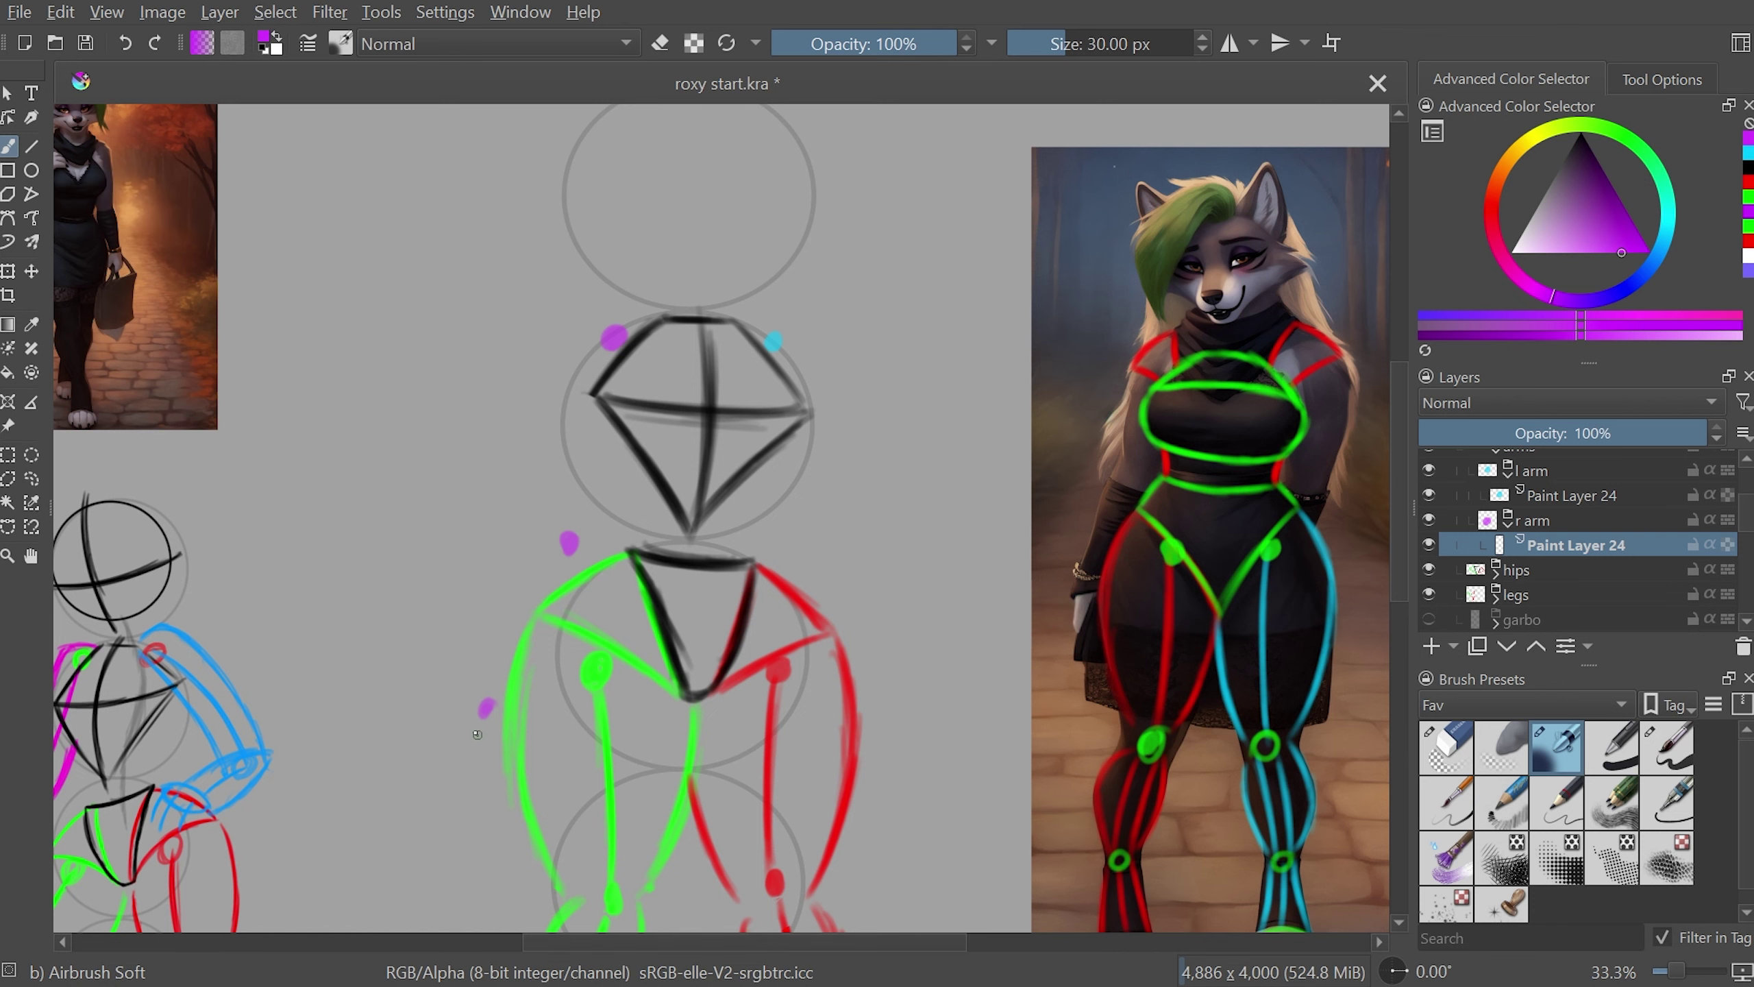
- Paint a purple mark lower along the arm, undo the last marks, and restore one dot
drag(476, 734, 462, 814)
key(minus)
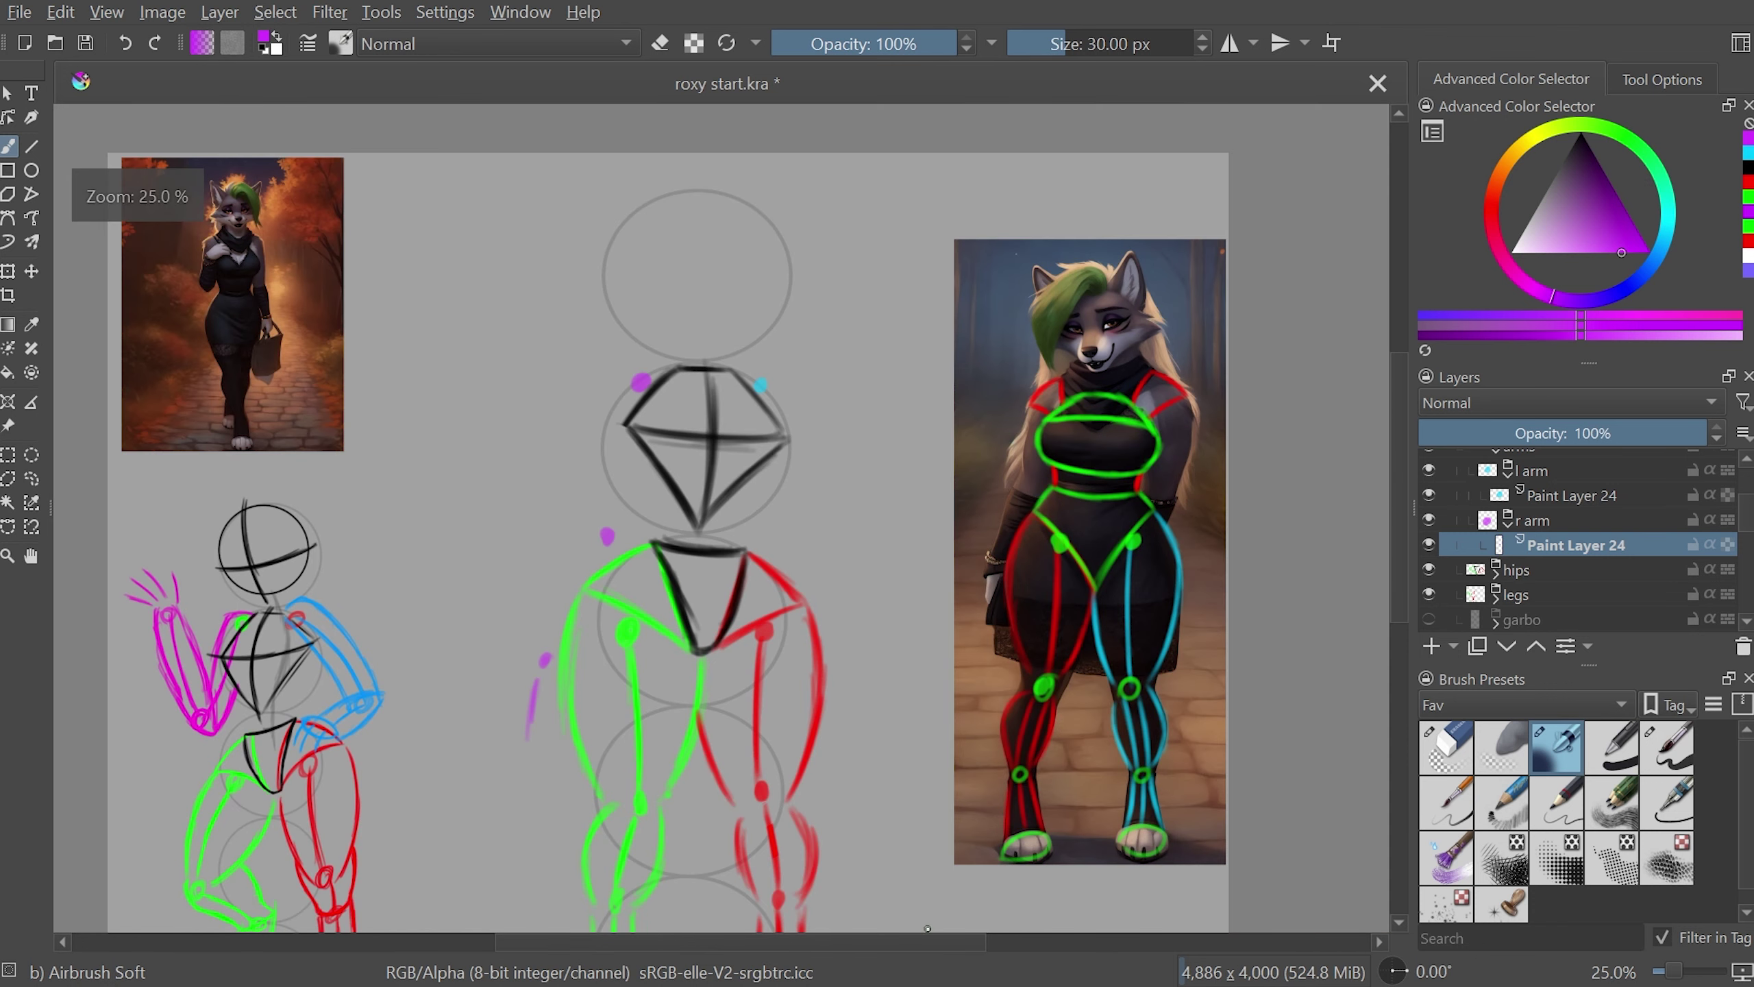
key(ctrl+z)
key(ctrl+z)
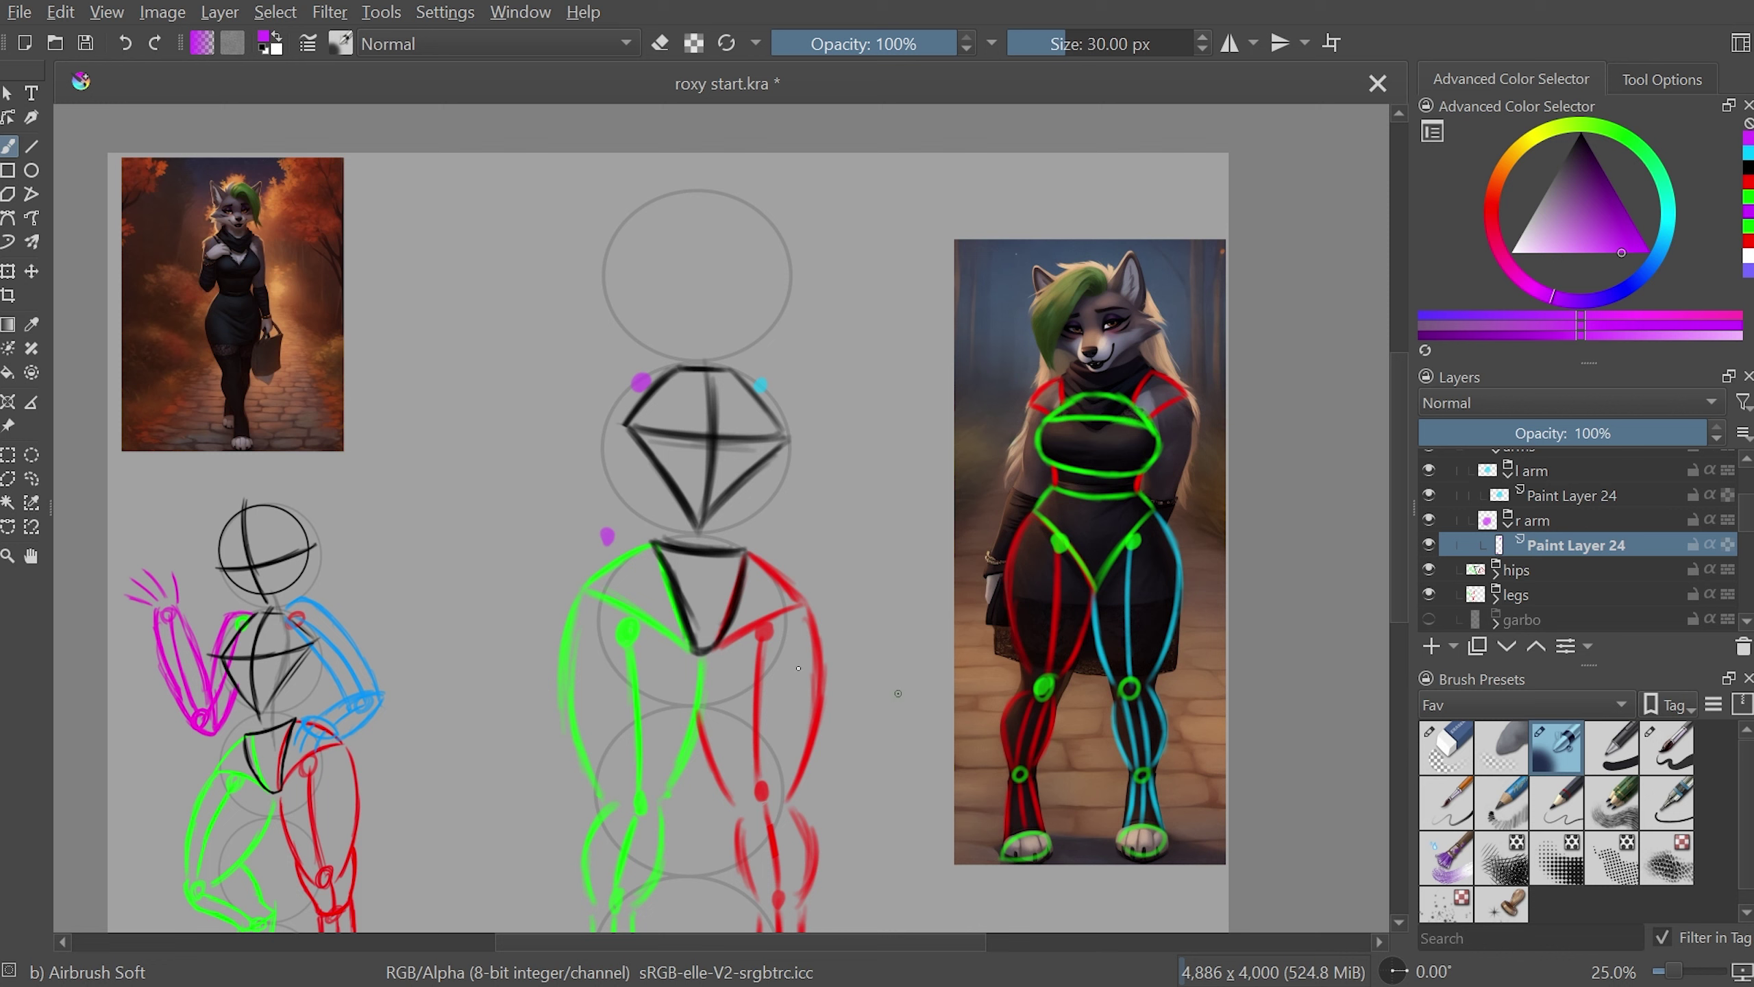
key(ctrl+shift+z)
key(plus)
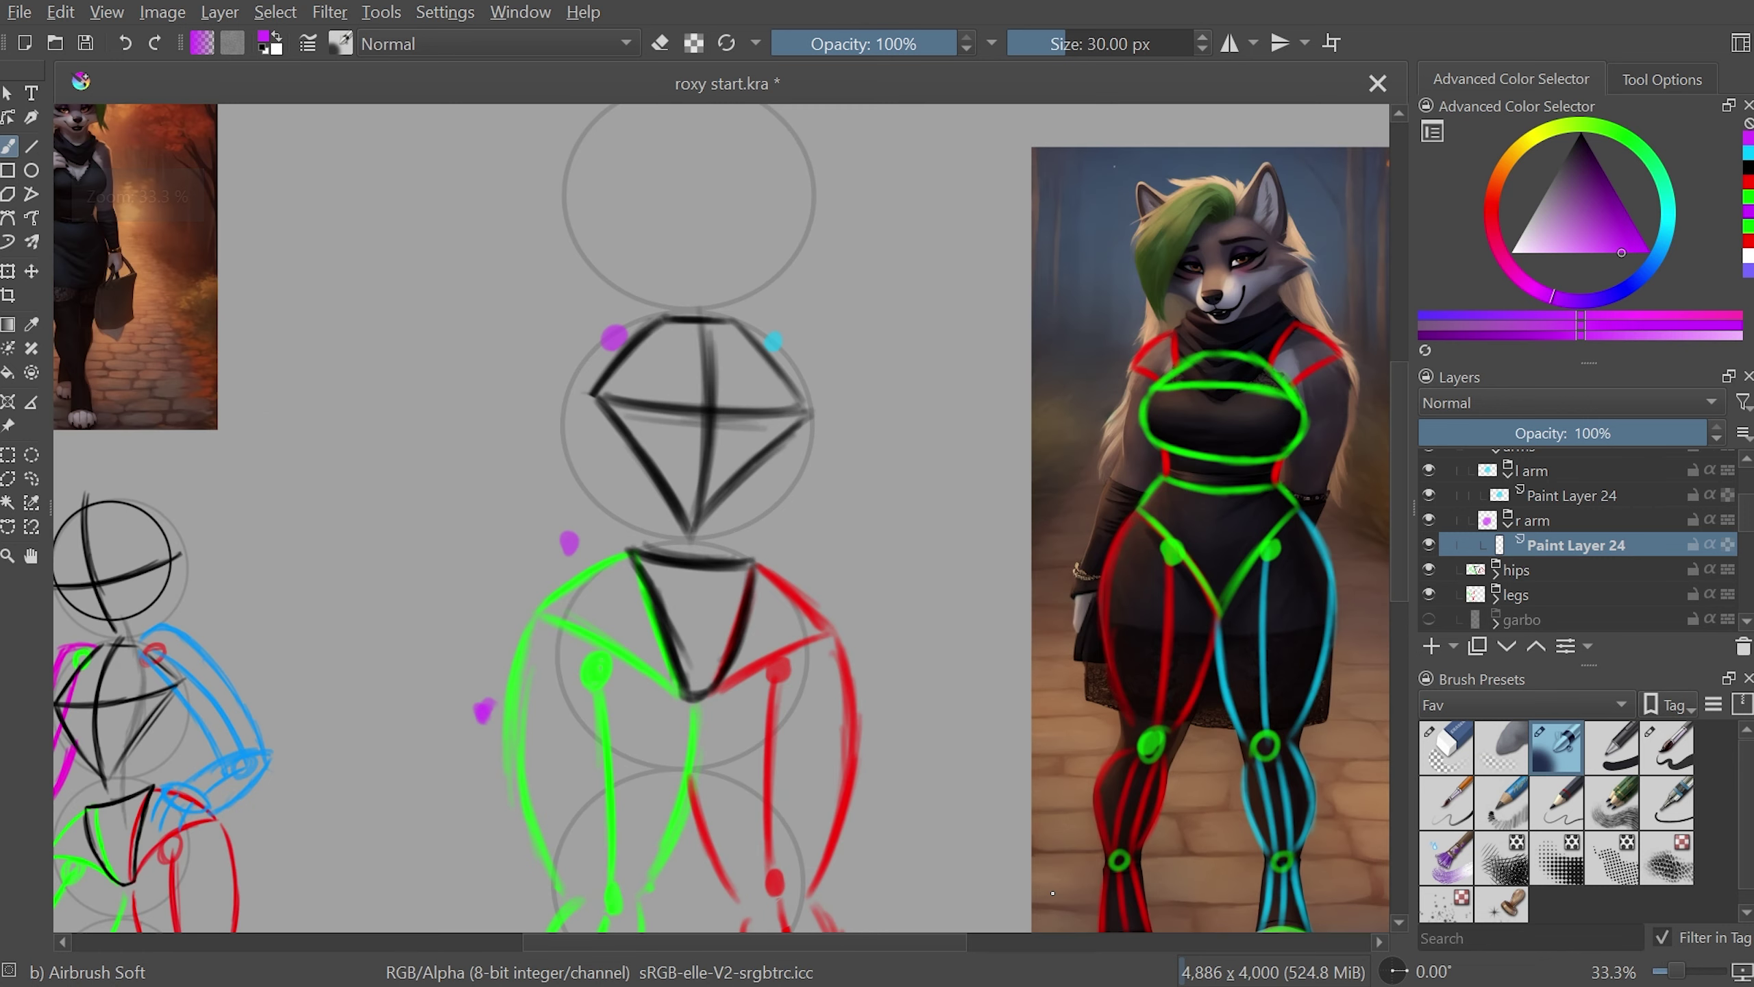
click(1594, 496)
- Pick cyan as the painting colour and zoom until the whole page fits in view
ctrl+click(775, 341)
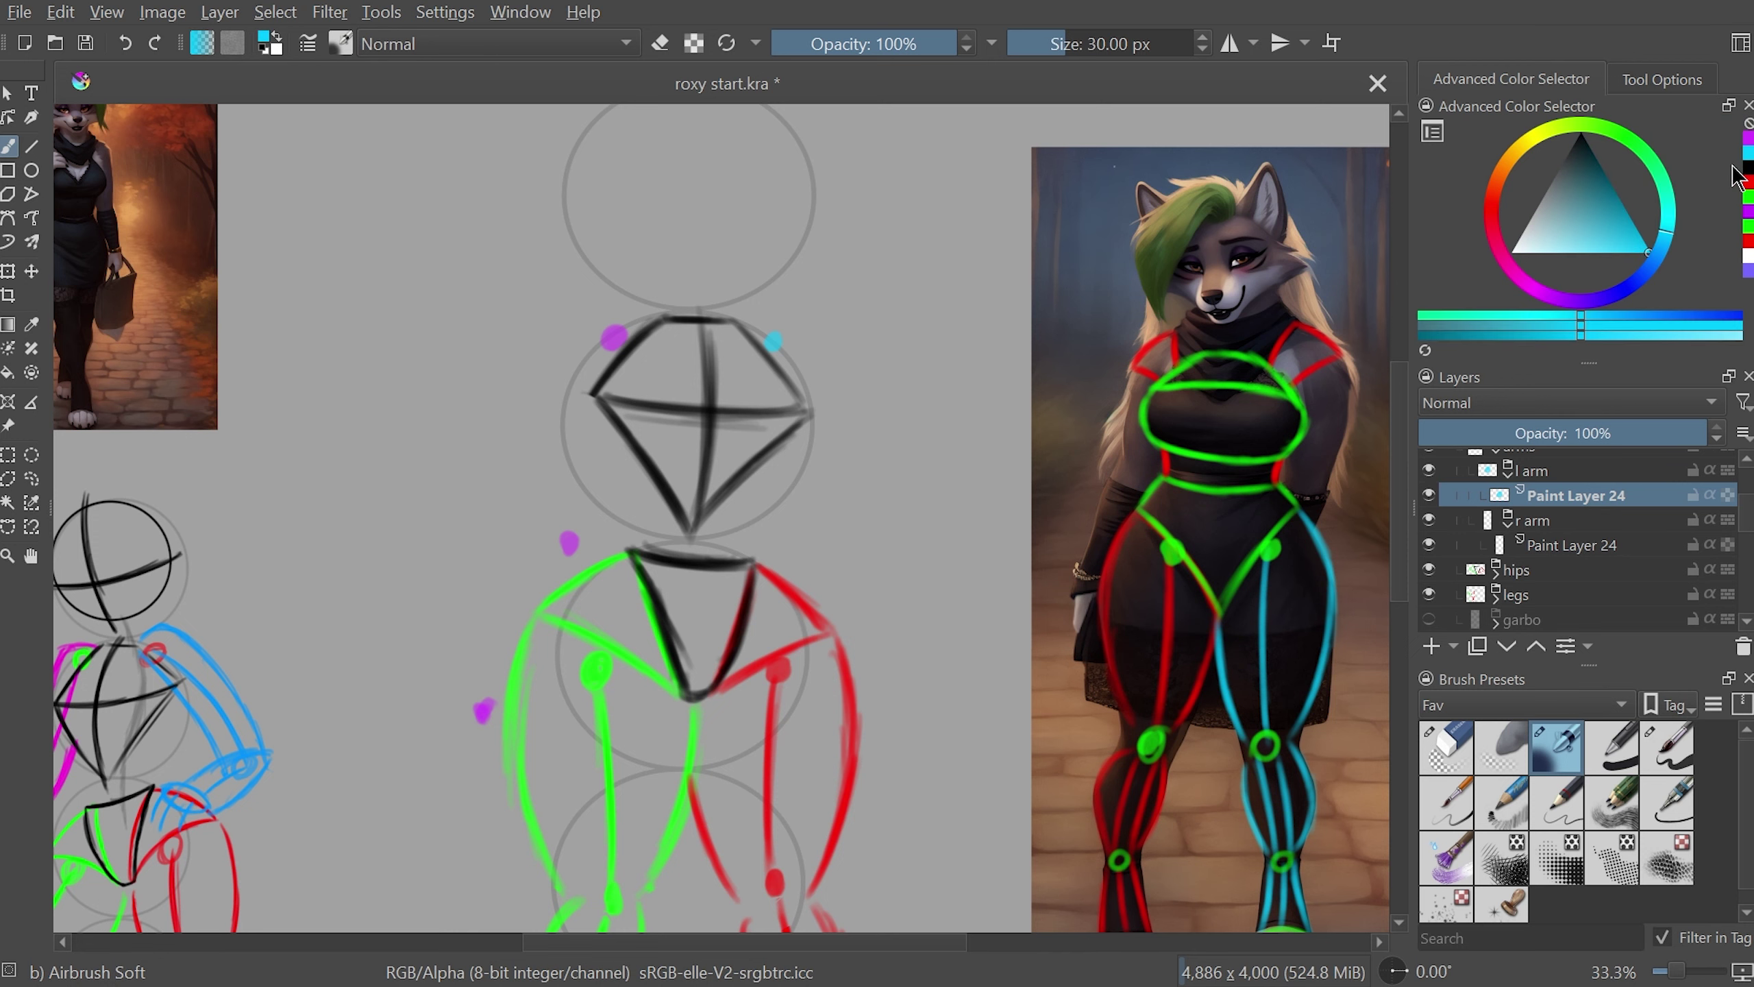
key(plus)
key(minus)
key(minus)
key(minus)
key(plus)
key(plus)
key(minus)
key(minus)
key(plus)
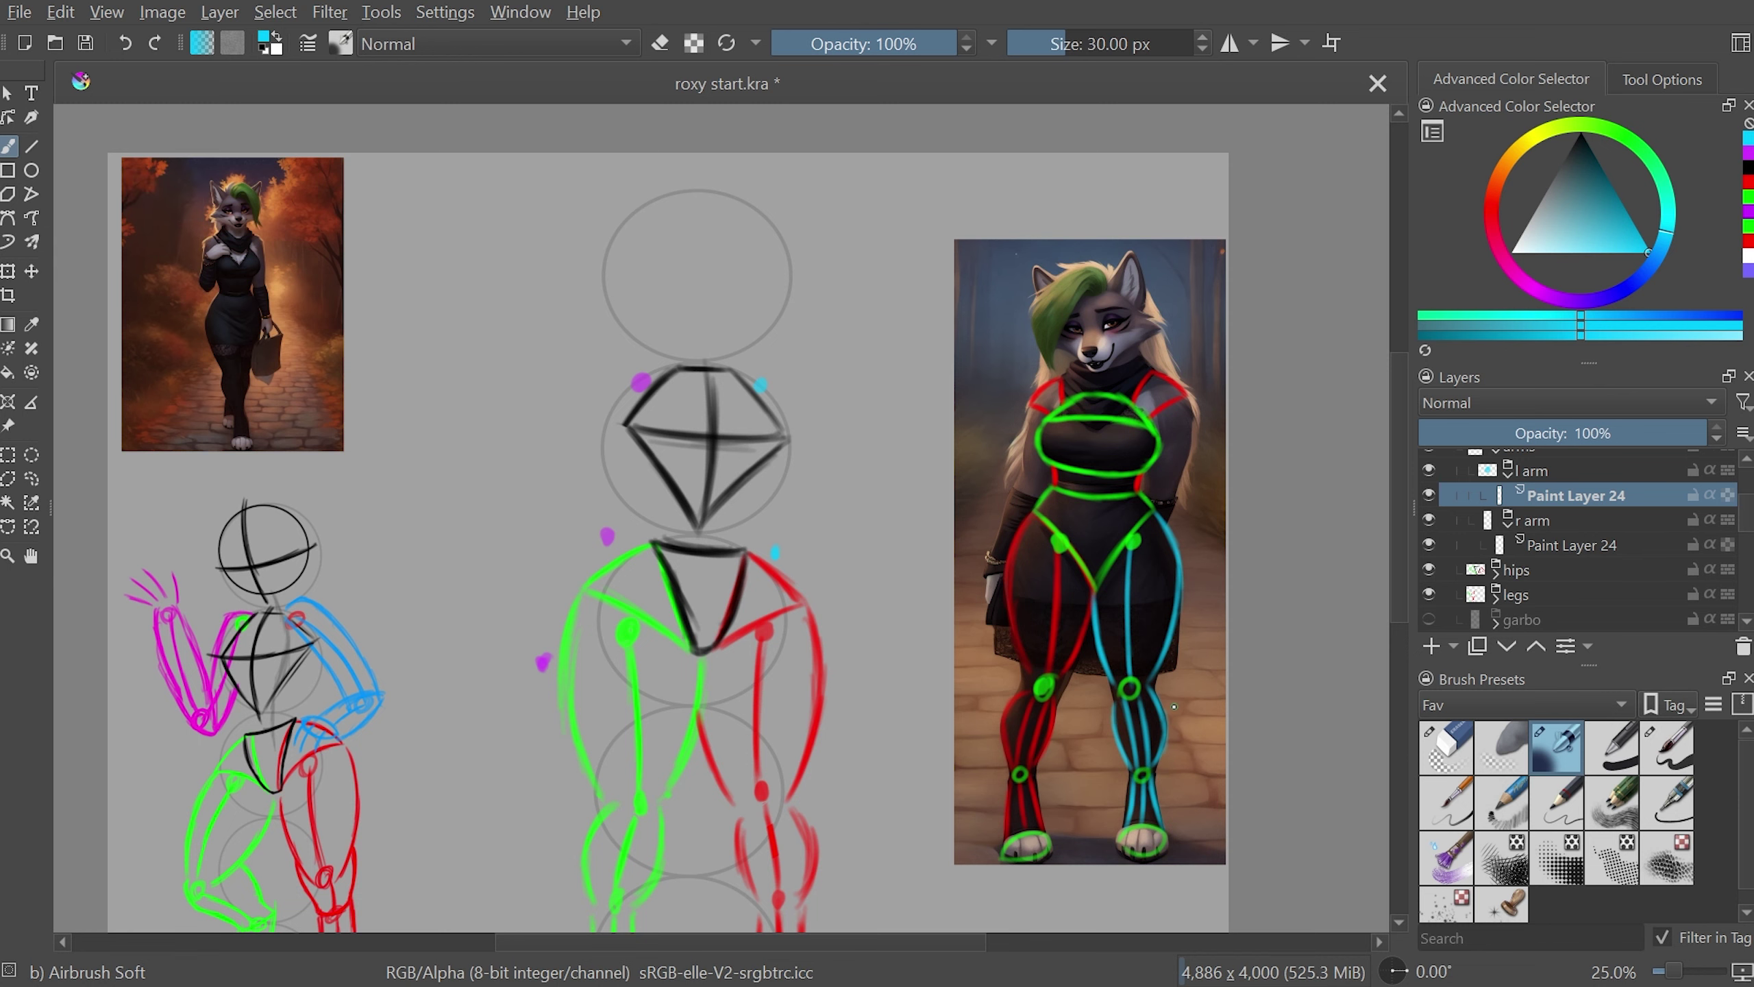
key(minus)
key(minus)
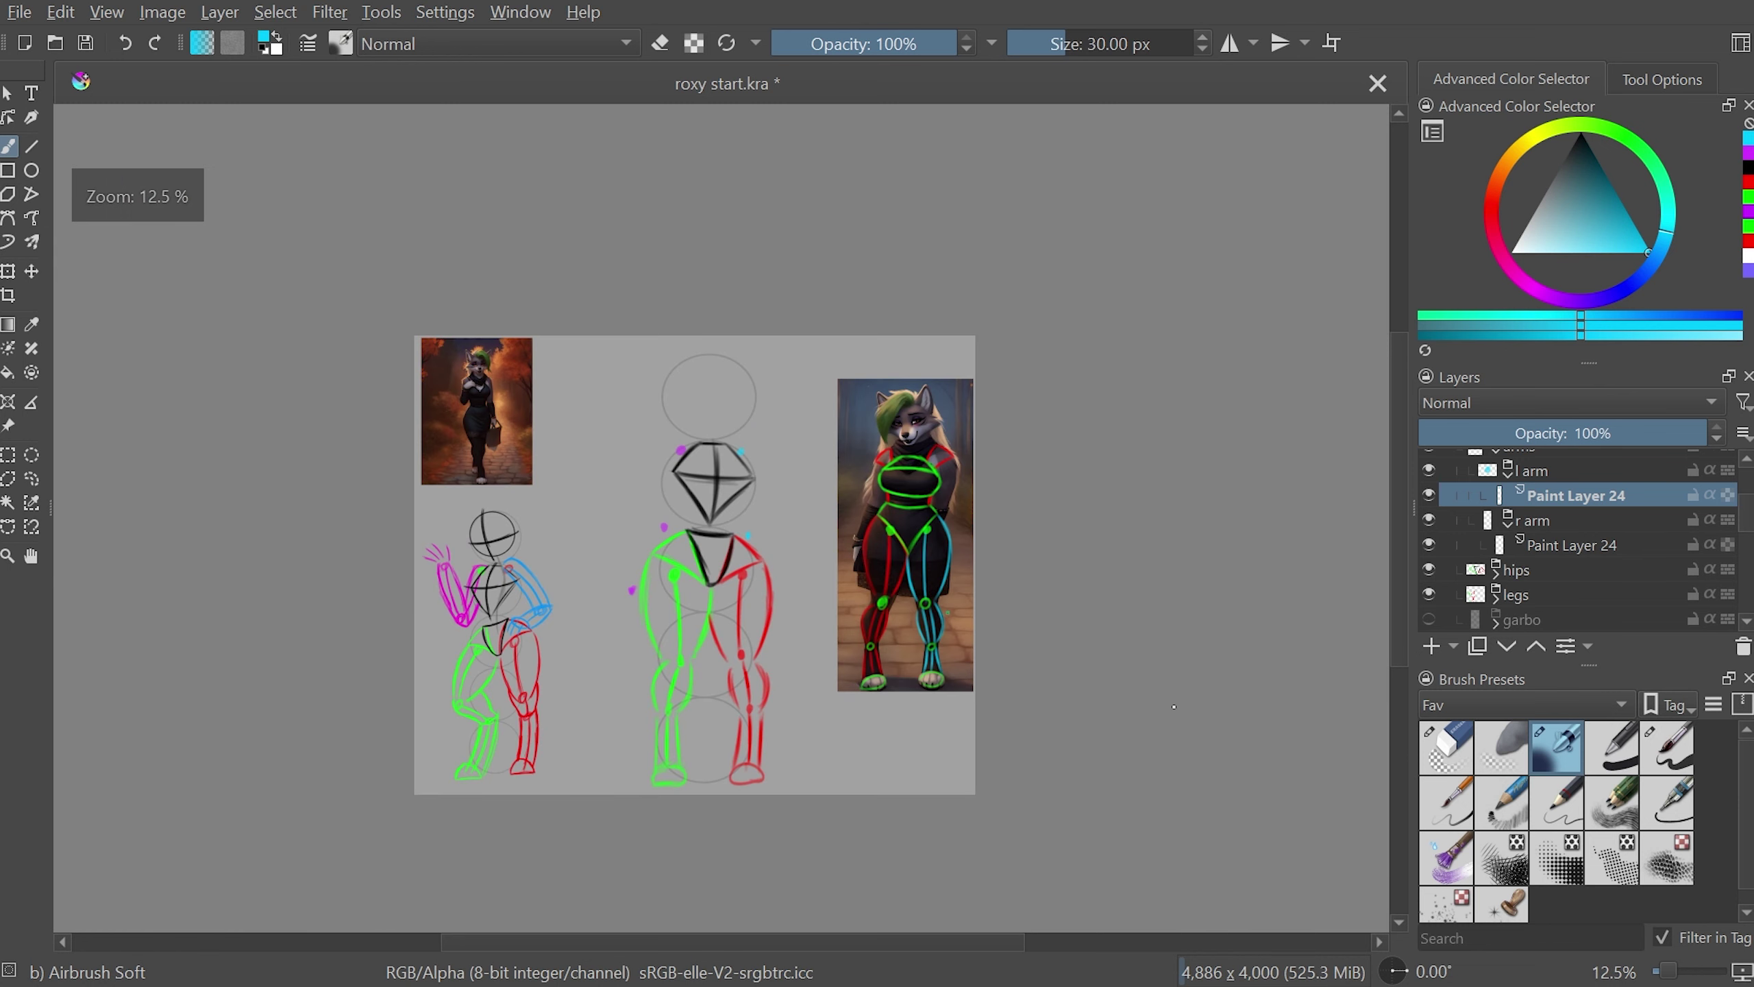
key(plus)
key(2)
- Select Paint Layer 24 under r arm, pick purple, and add Paint Layer 25 above it
click(1571, 545)
click(1745, 153)
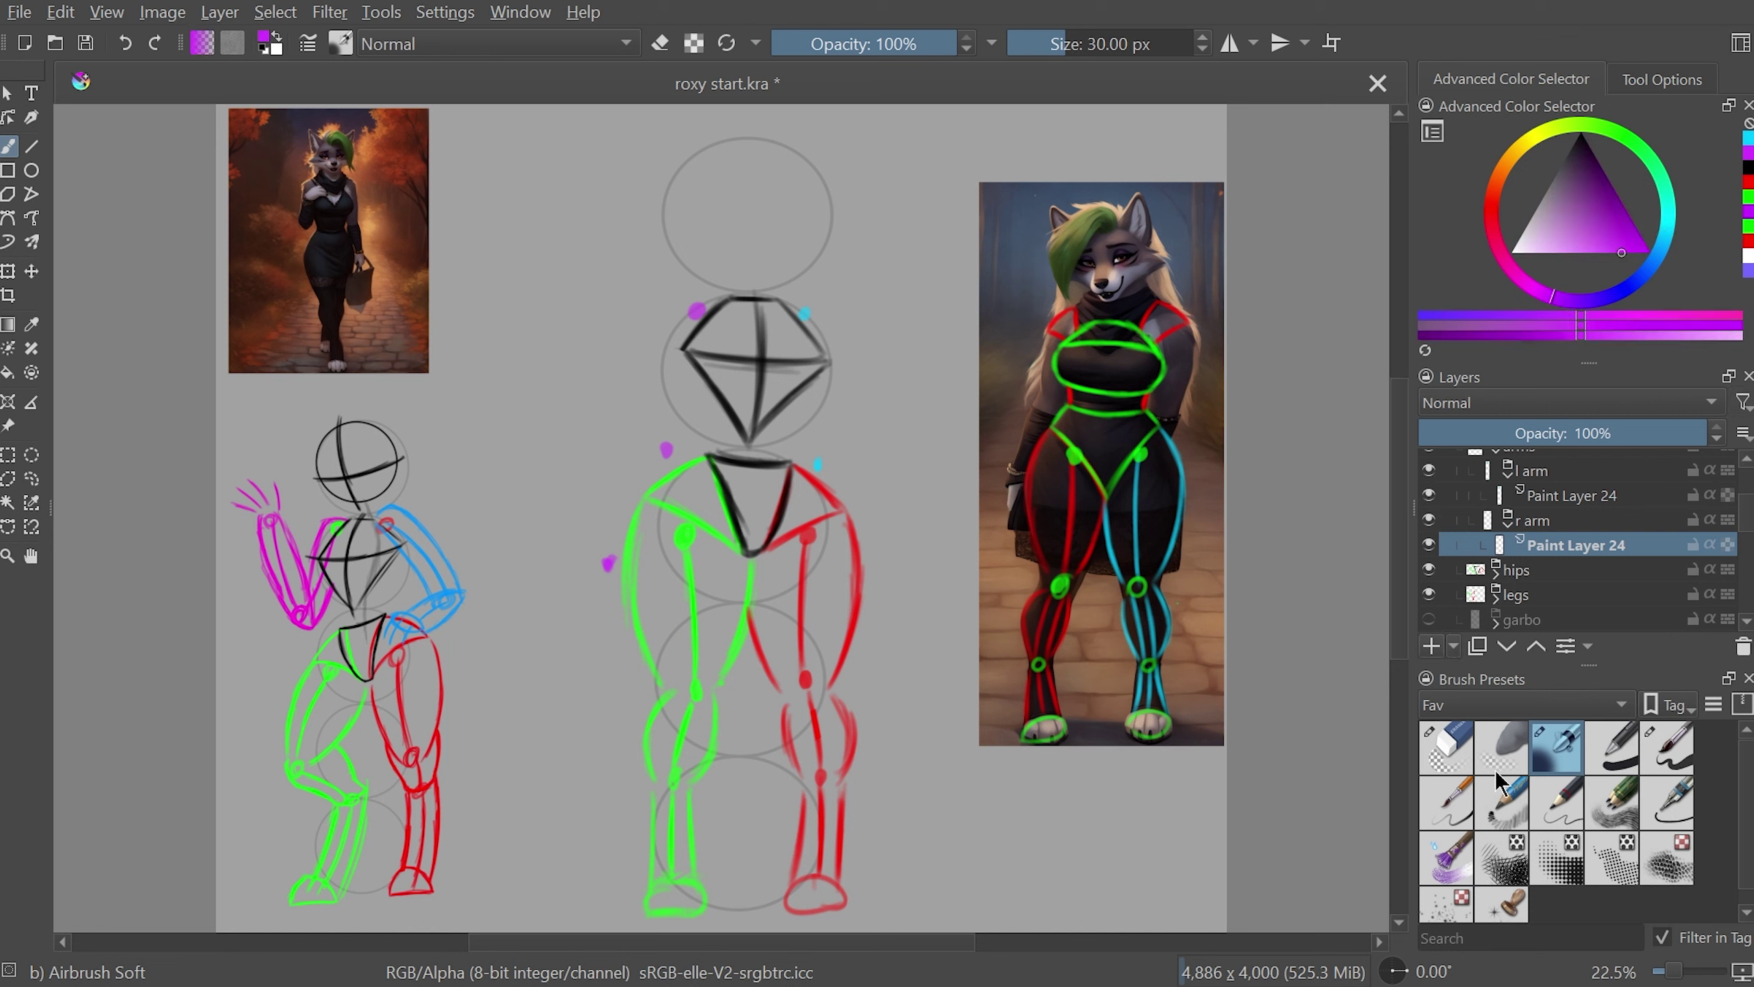
click(1431, 646)
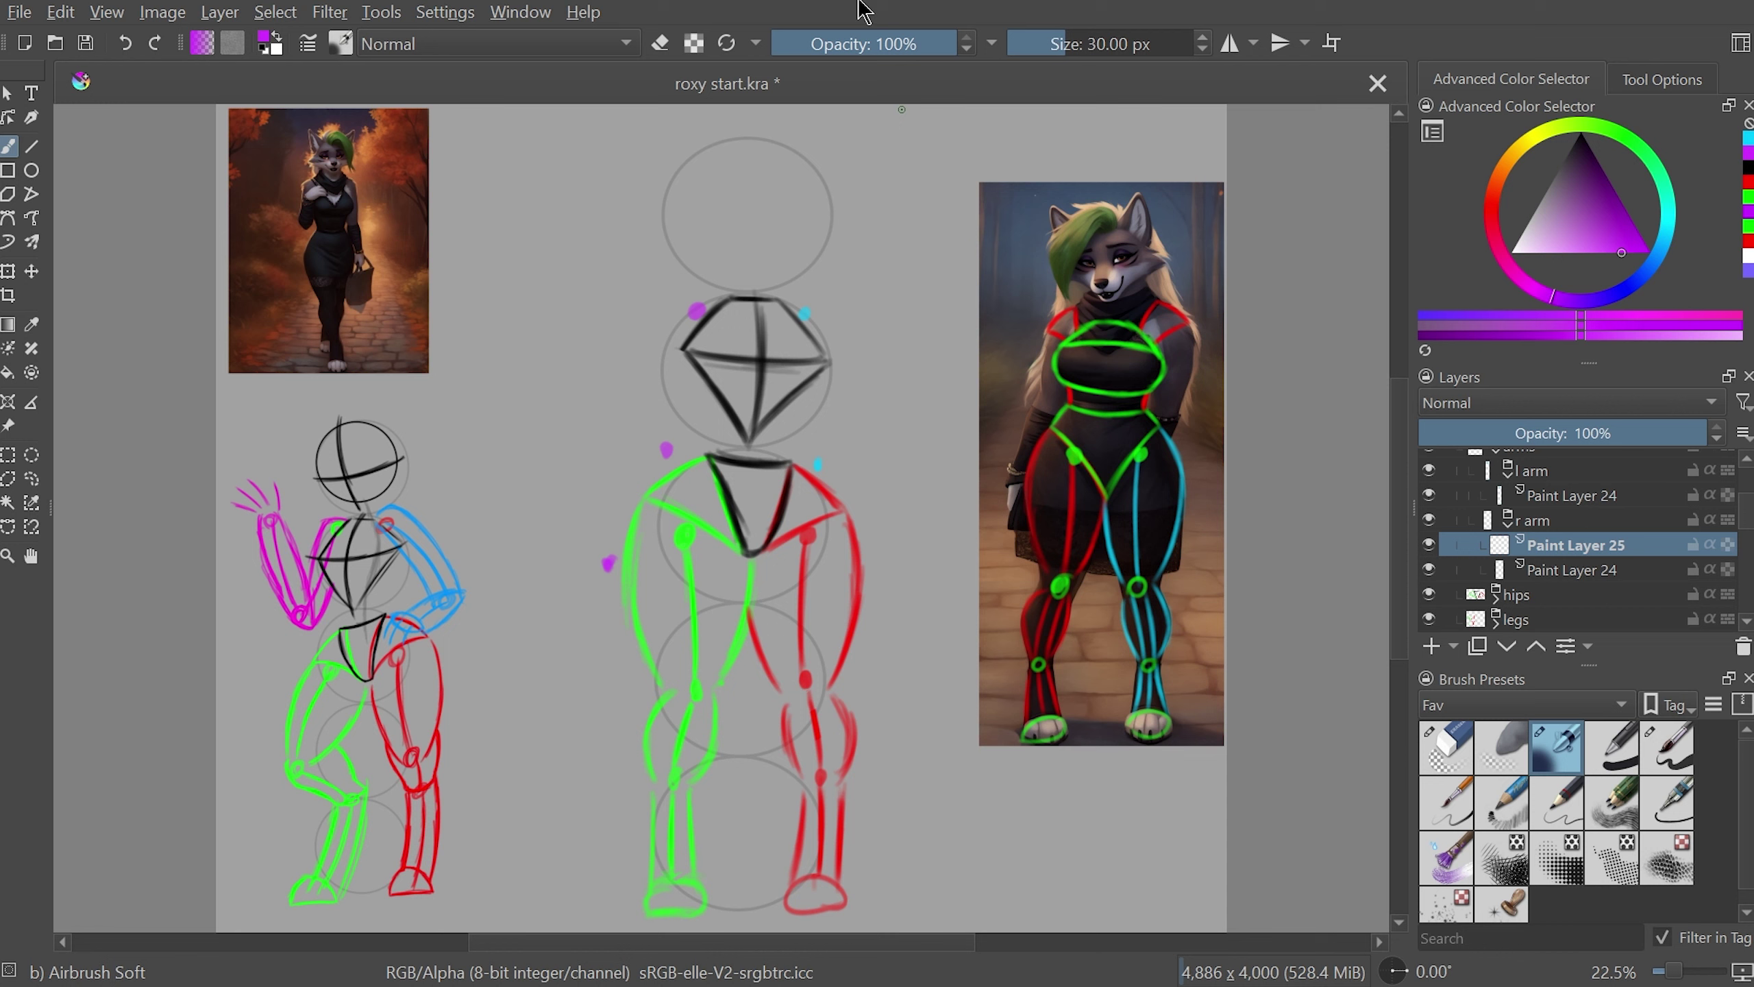
- Zoom and pan in close on the middle figure's torso
scroll(1401, 457, down, 1)
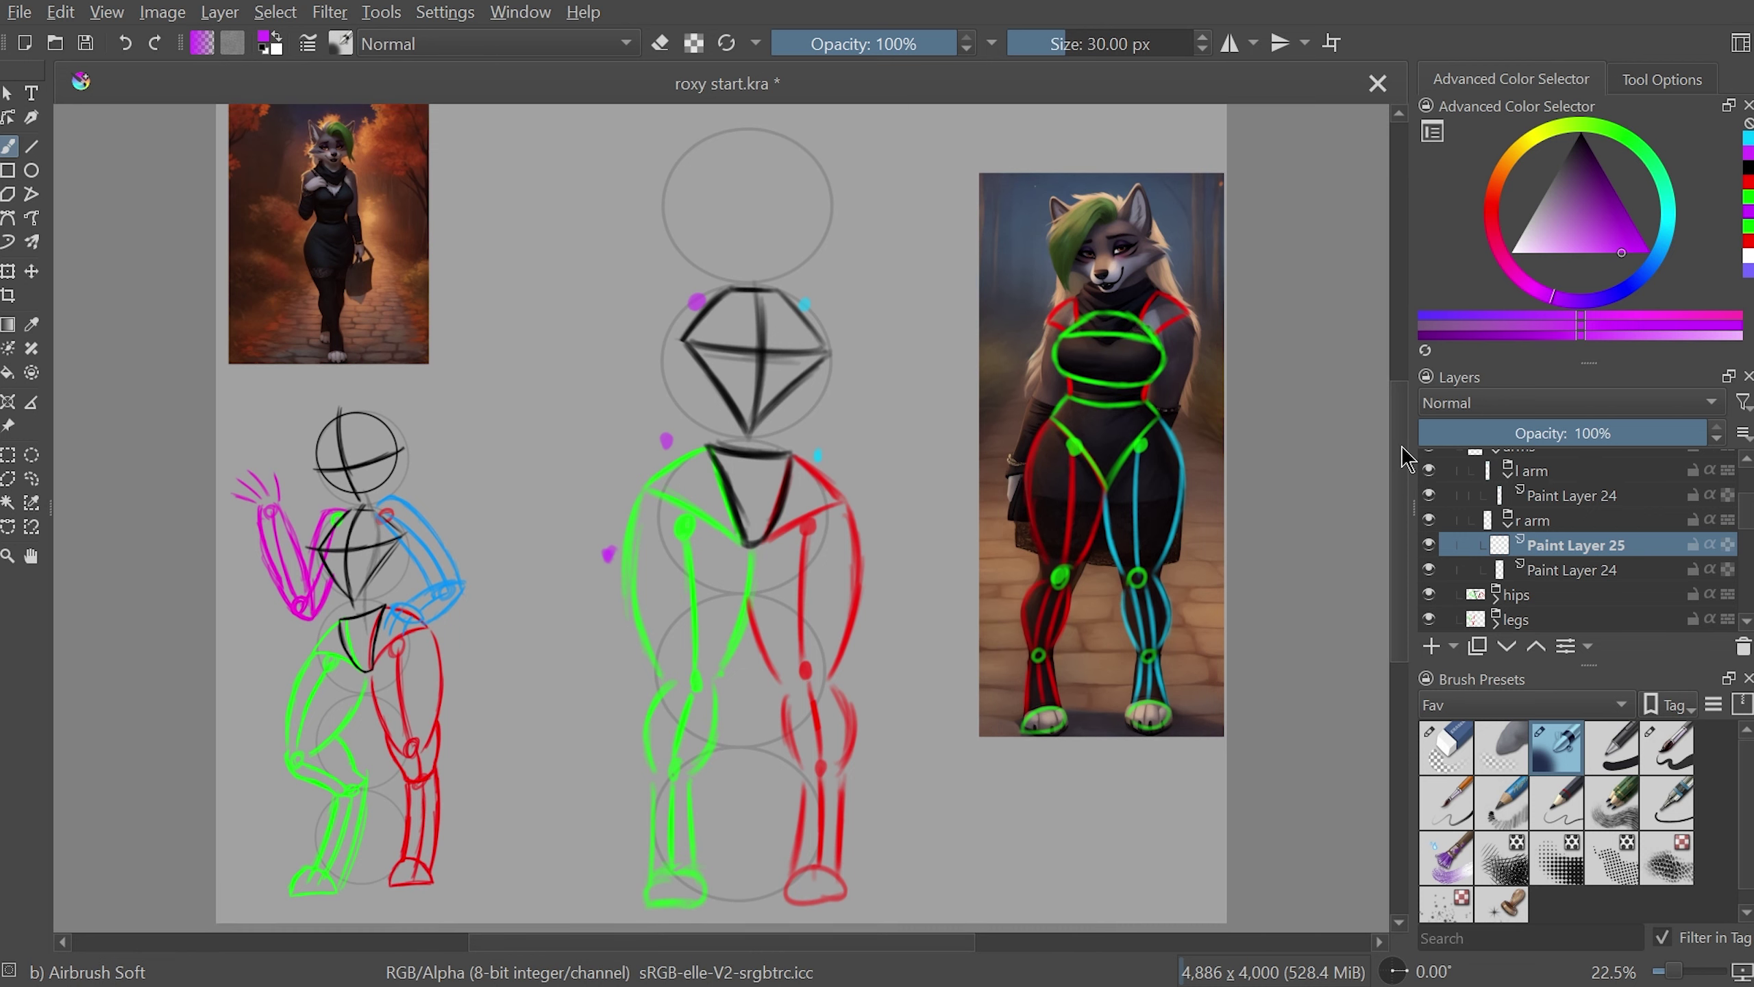
key(plus)
key(plus)
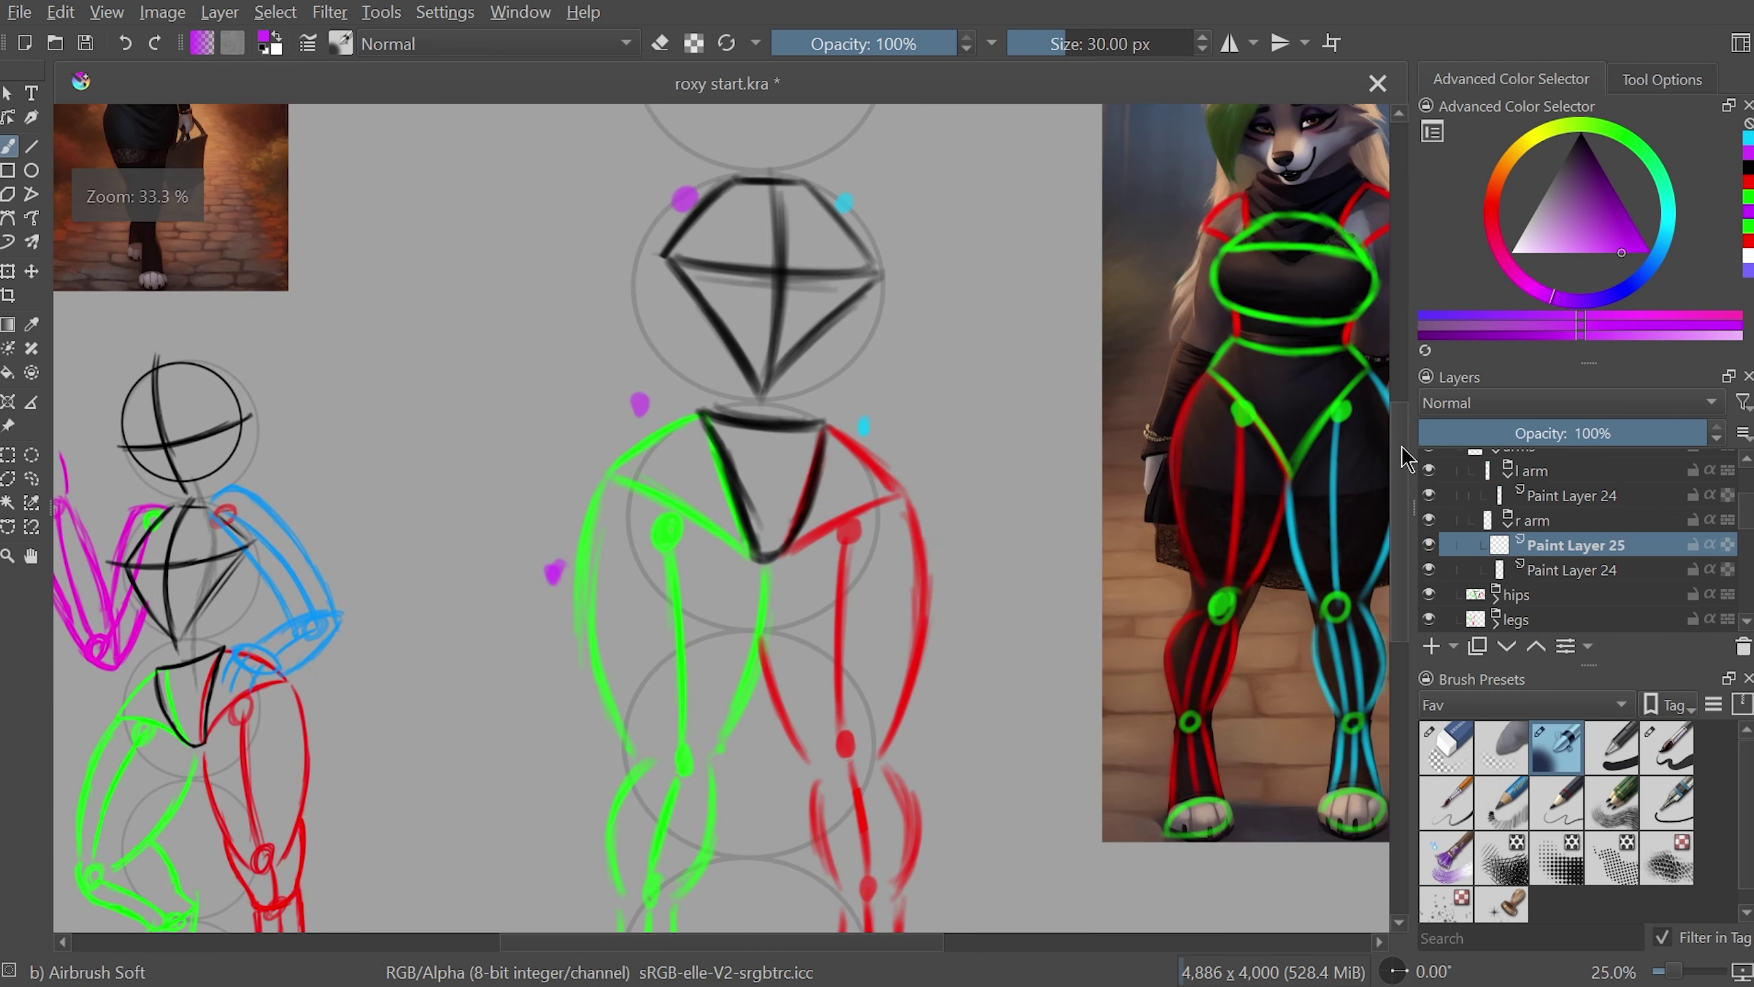
scroll(1402, 529, up, 2)
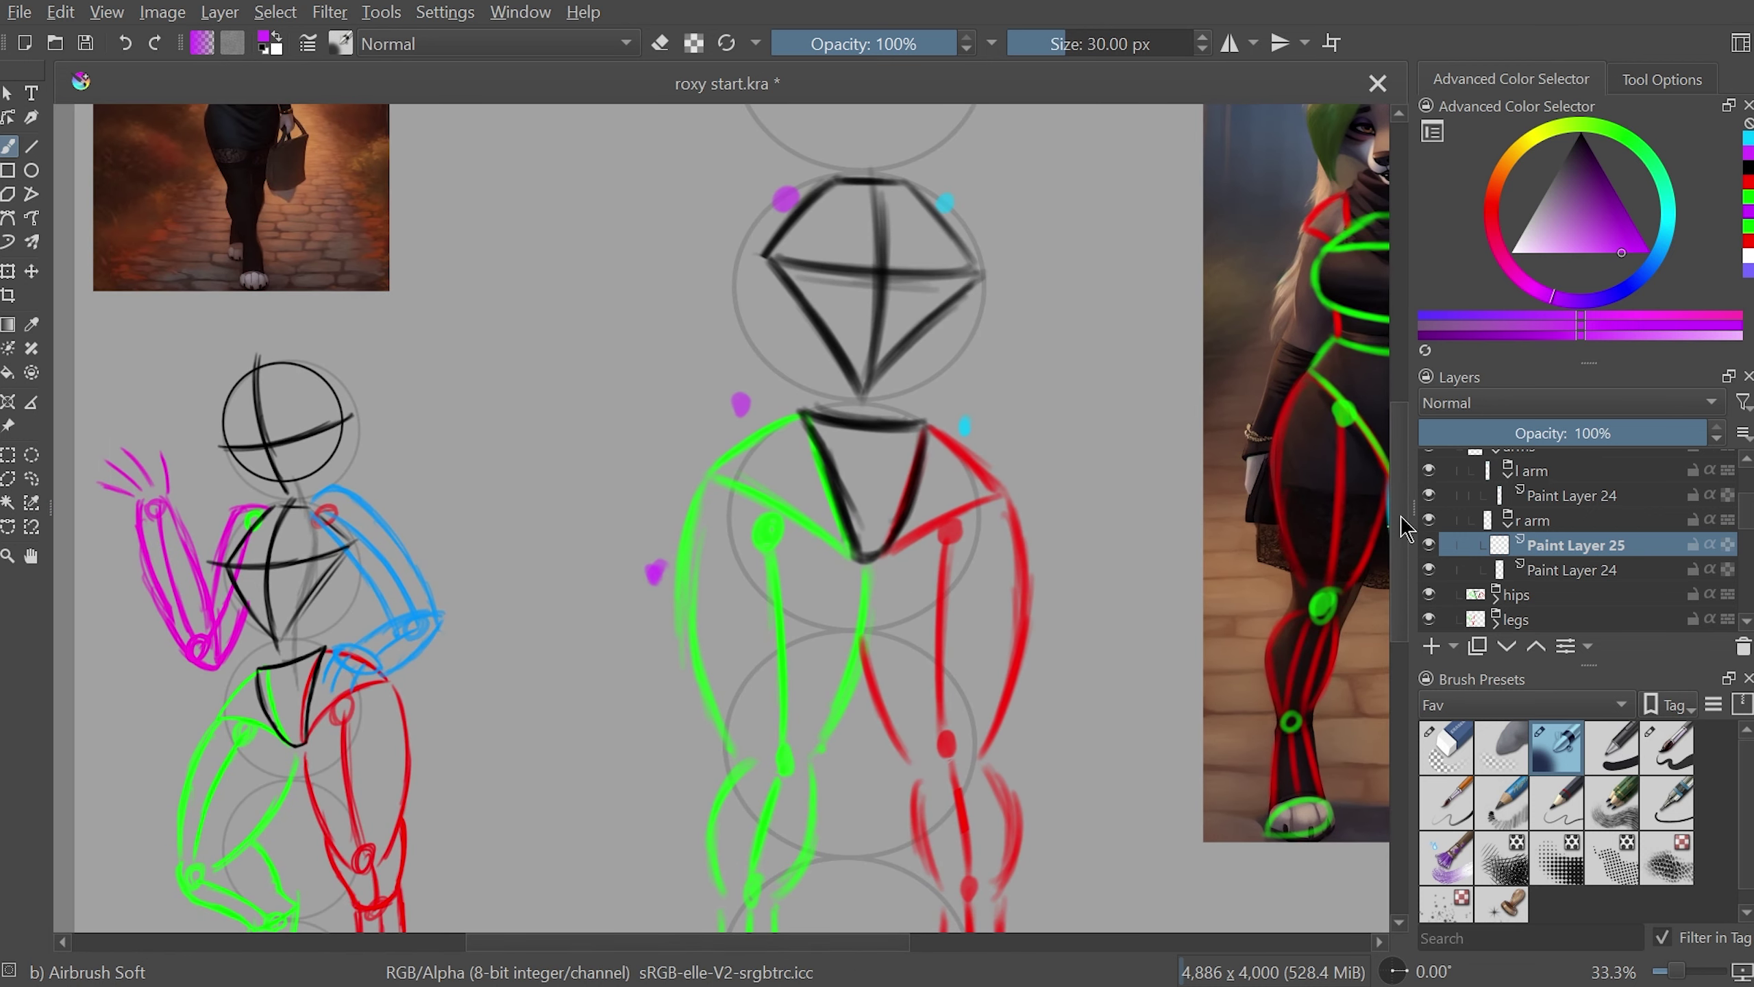
scroll(1402, 529, up, 2)
scroll(1405, 529, left, 5)
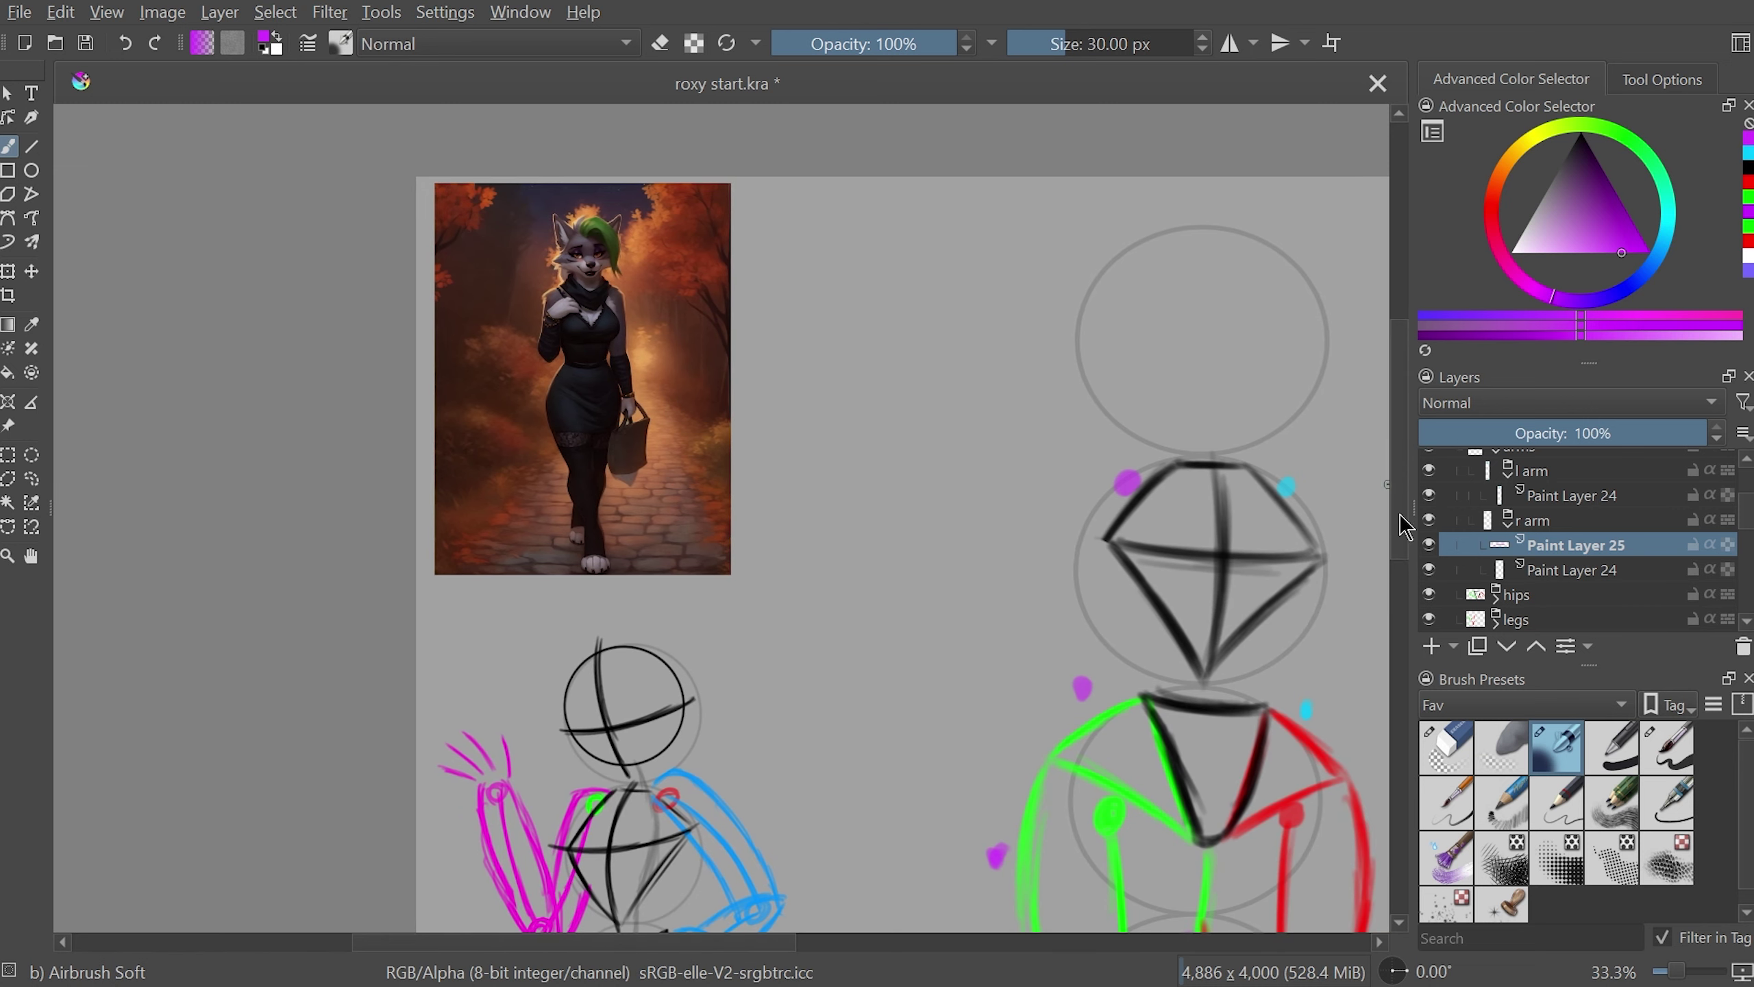
scroll(1393, 575, down, 2)
scroll(1392, 576, down, 1)
key(plus)
key(plus)
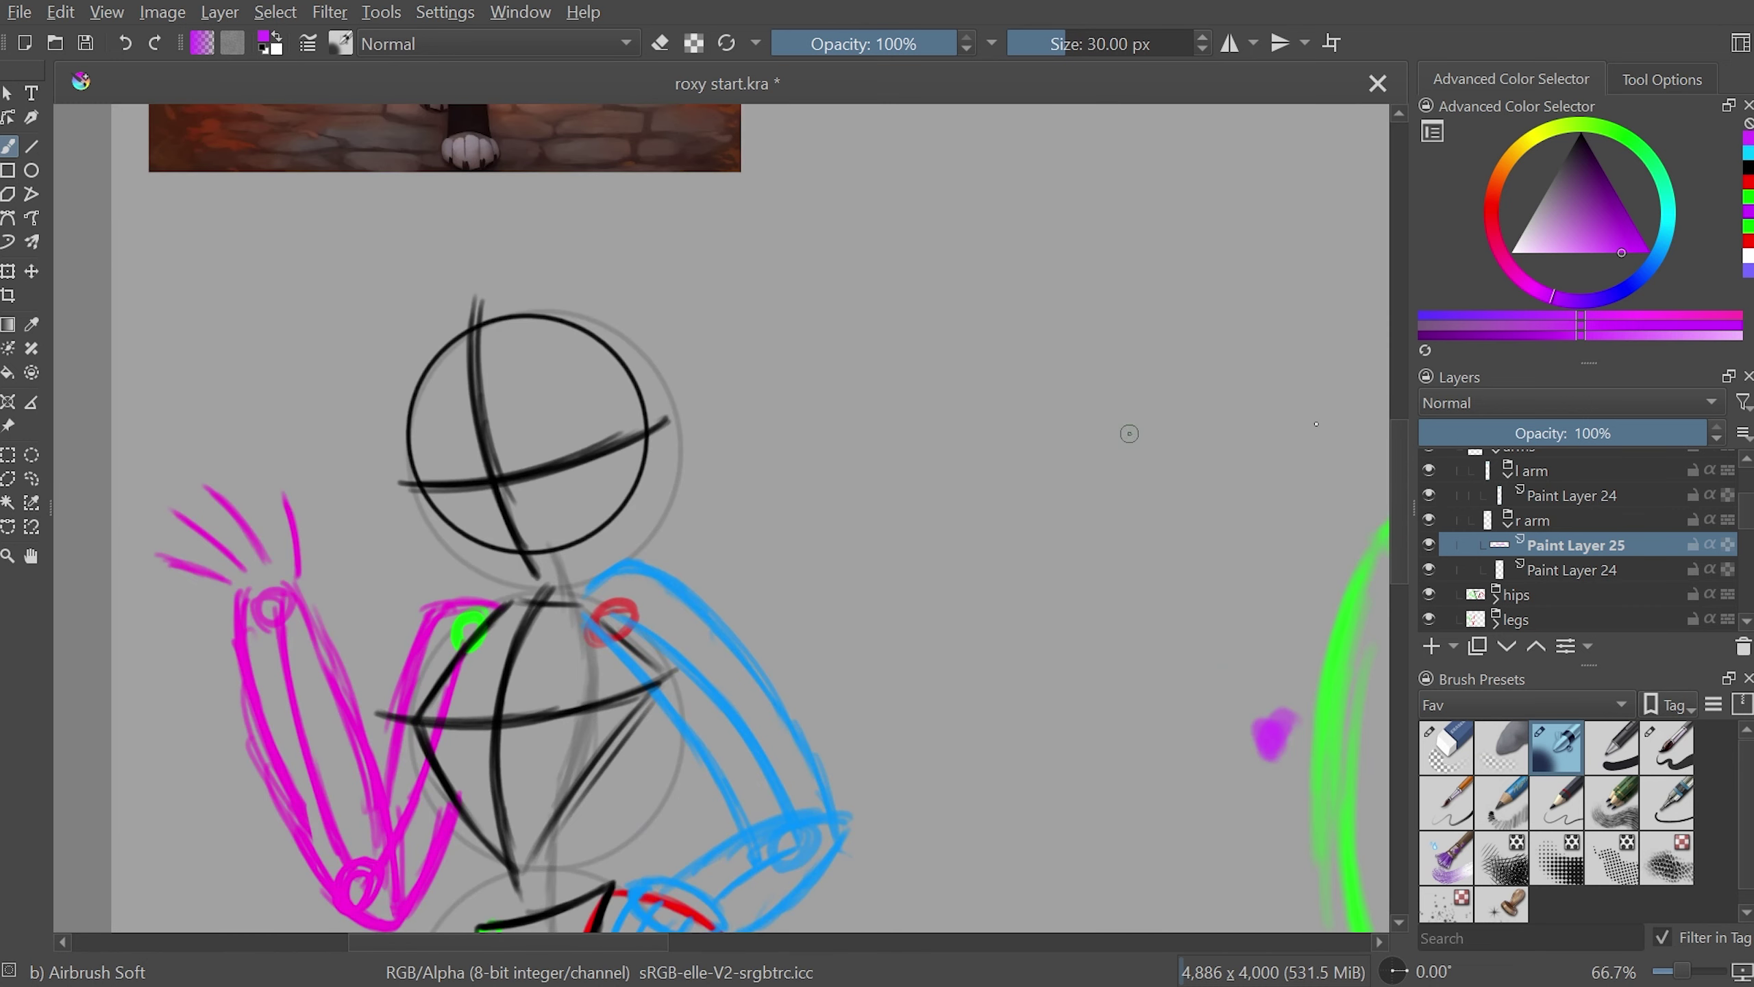
scroll(1392, 525, down, 3)
scroll(1393, 524, up, 6)
scroll(1393, 525, down, 5)
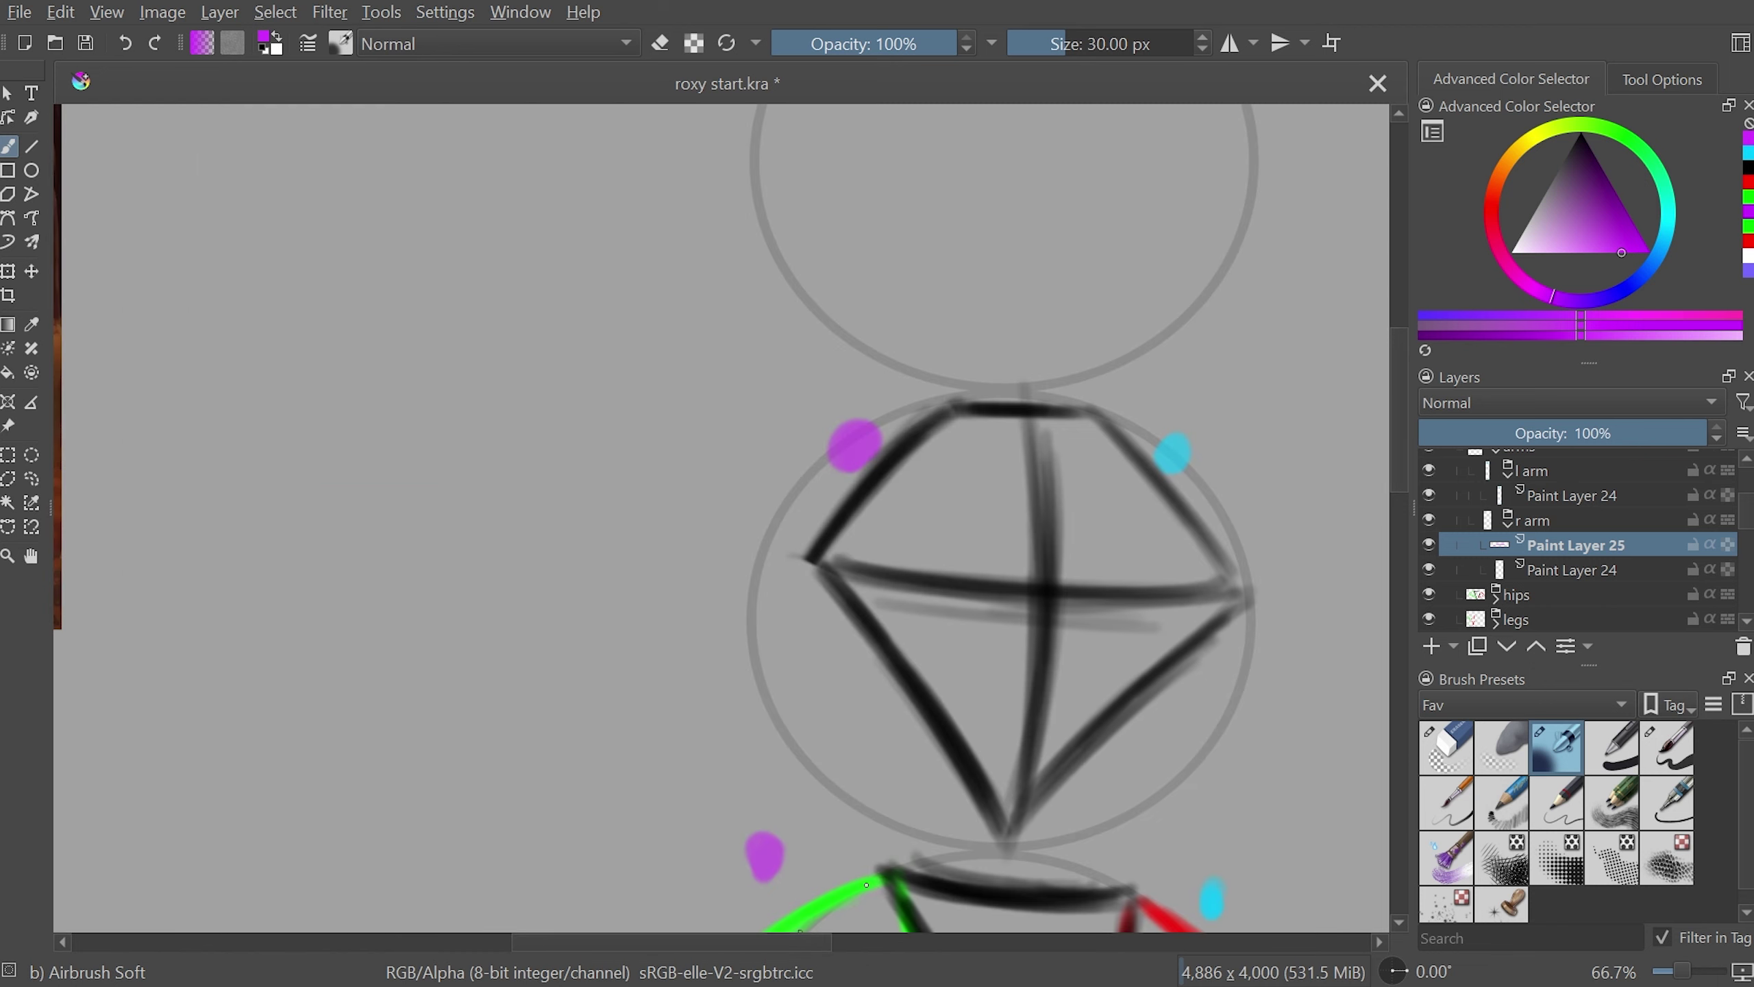
mouse_move(1105, 428)
mouse_down()
mouse_move(959, 341)
mouse_move(739, 301)
mouse_up()
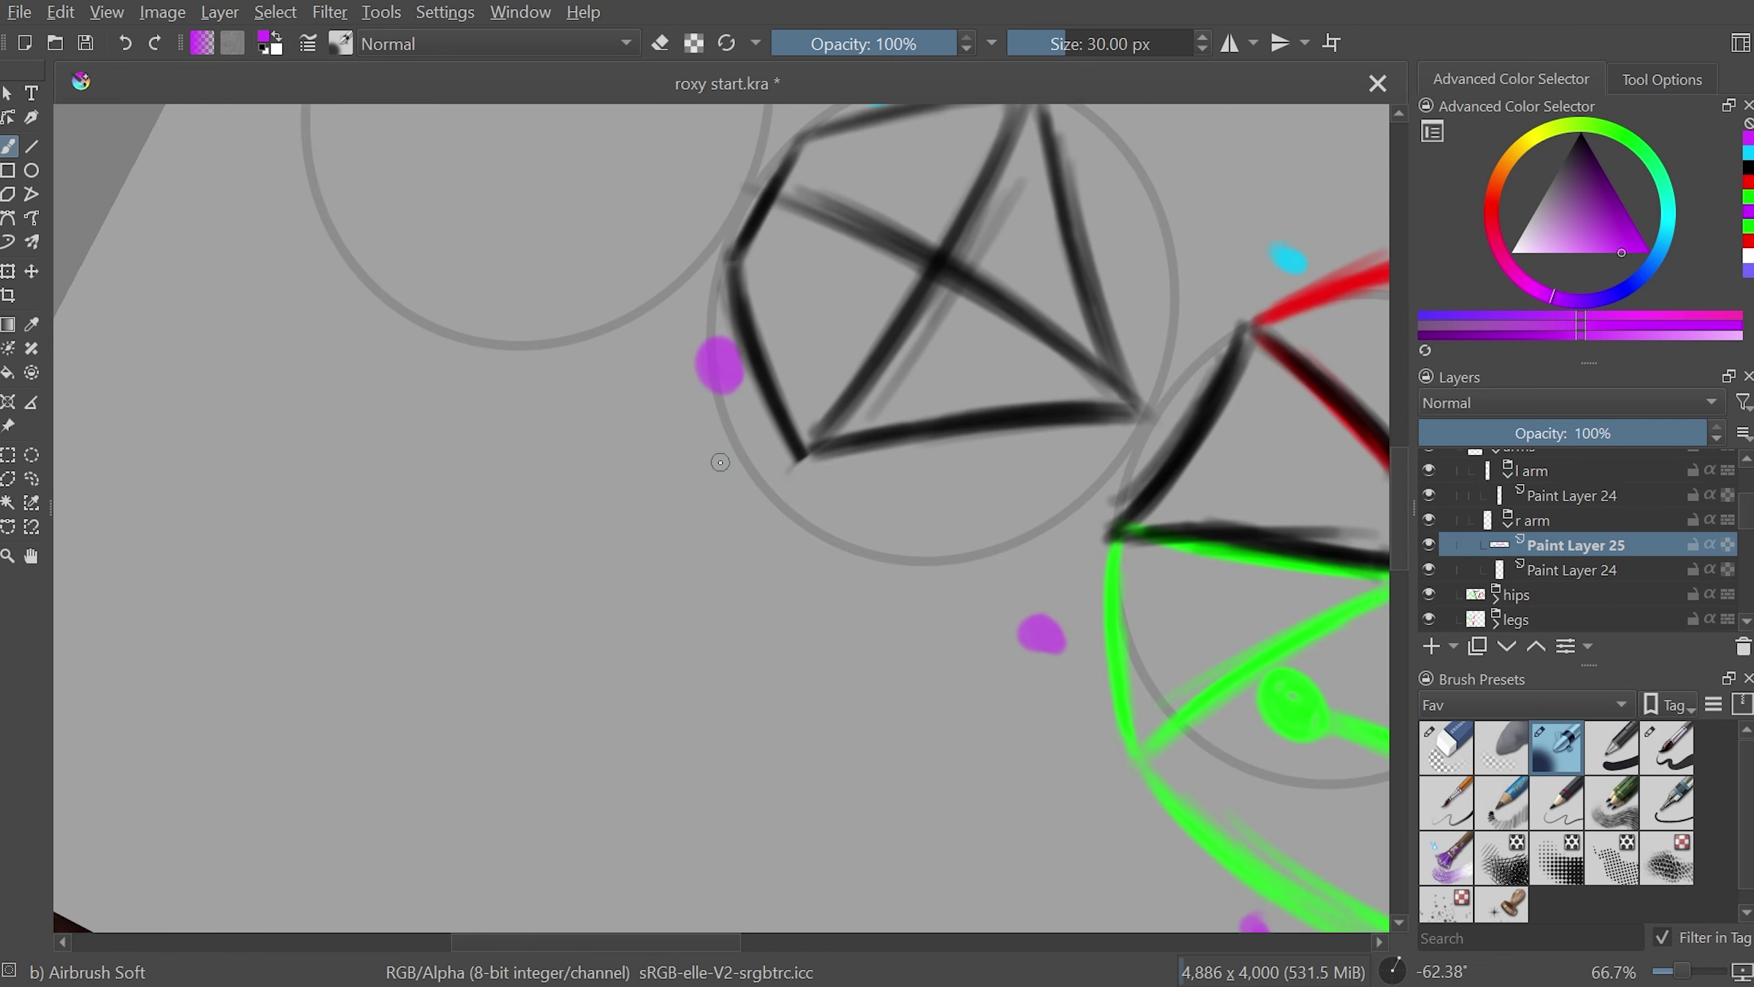
- Sketch trial purple strokes beside and below the shoulder, then undo them
mouse_move(720, 285)
mouse_down()
mouse_move(652, 408)
mouse_move(1081, 451)
mouse_up()
drag(1245, 359, 1173, 574)
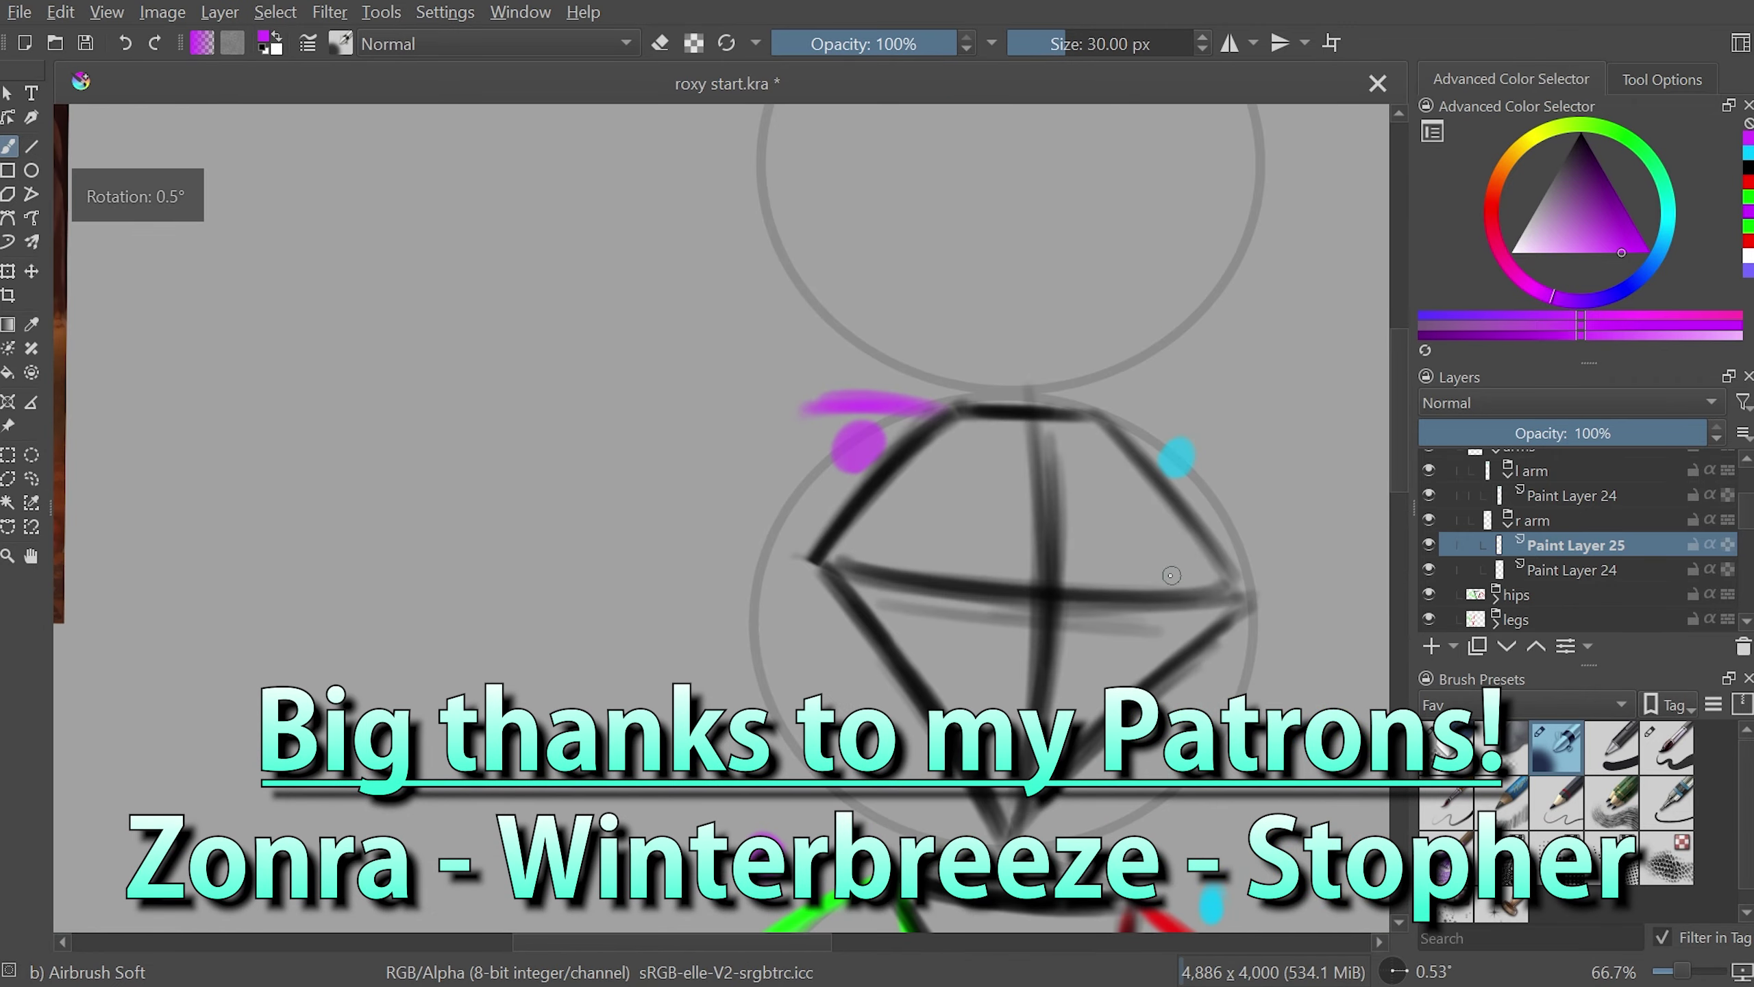
scroll(1174, 573, down, 1)
mouse_move(616, 453)
mouse_down()
mouse_move(535, 719)
mouse_move(1108, 521)
mouse_move(573, 615)
mouse_move(605, 492)
mouse_move(1113, 605)
mouse_up()
key(ctrl+z)
key(ctrl+z)
key(ctrl+z)
- Move to the original purple arm layer and check the pose in a fit-page mirrored view
key(Page_Down)
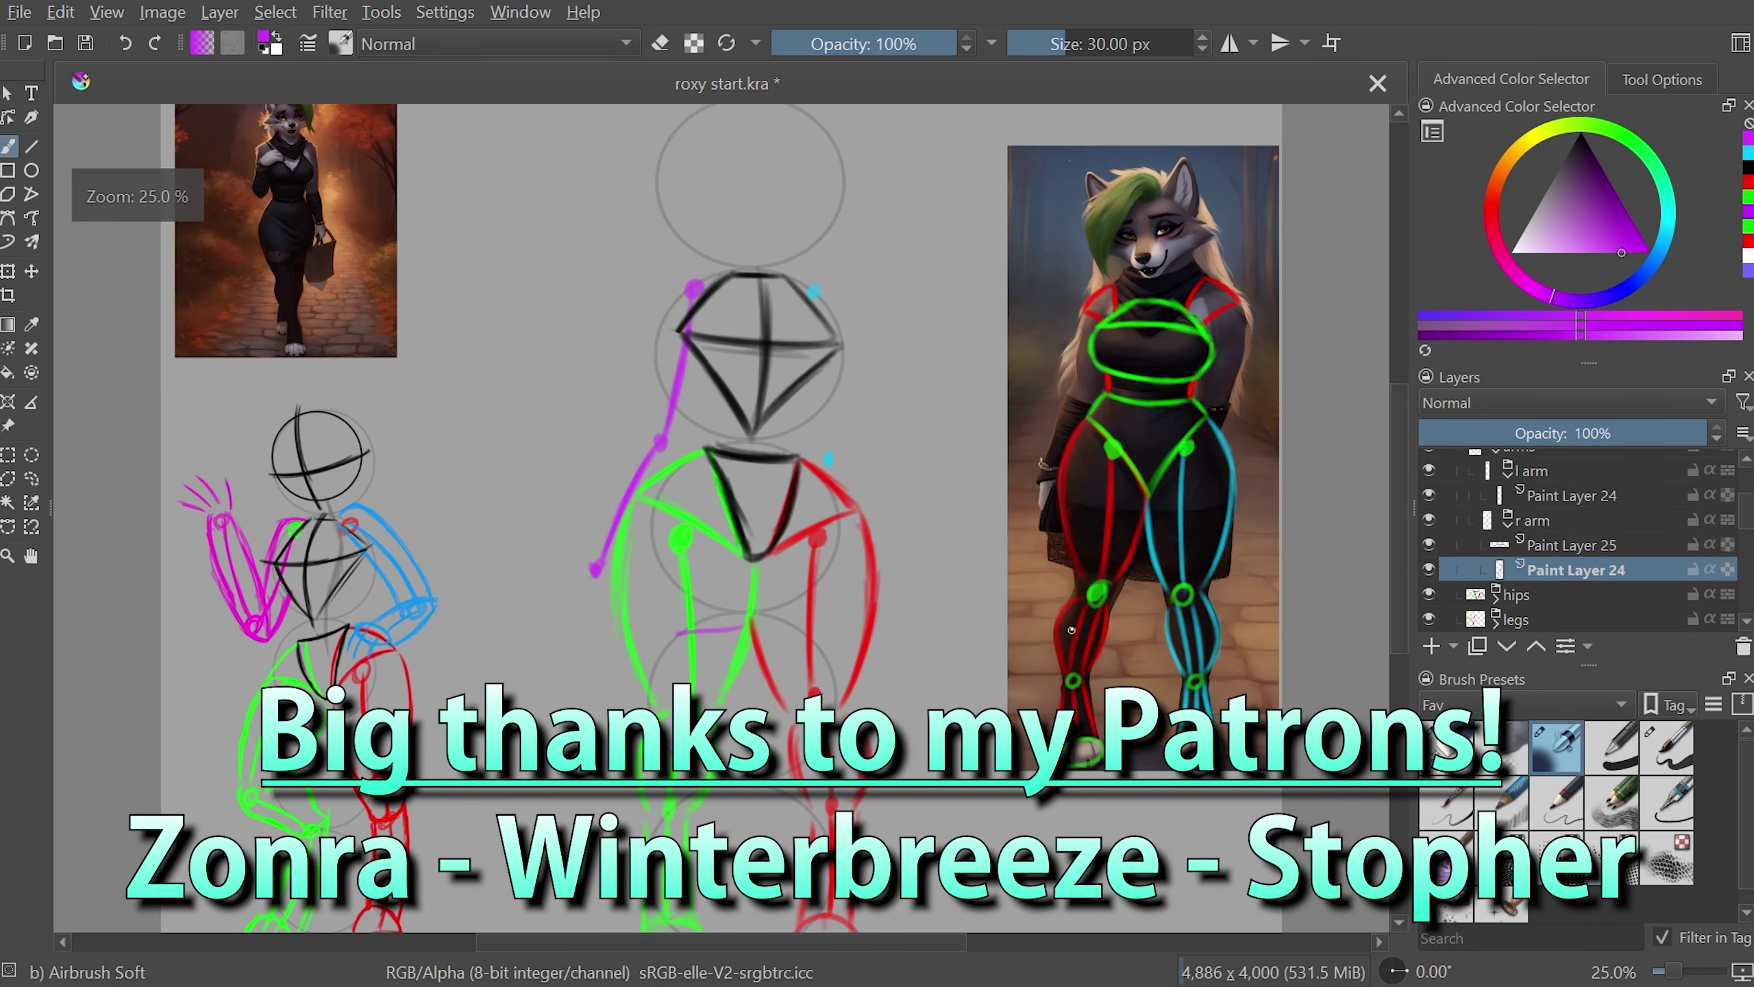
key(2)
key(m)
key(ctrl+t)
key(m)
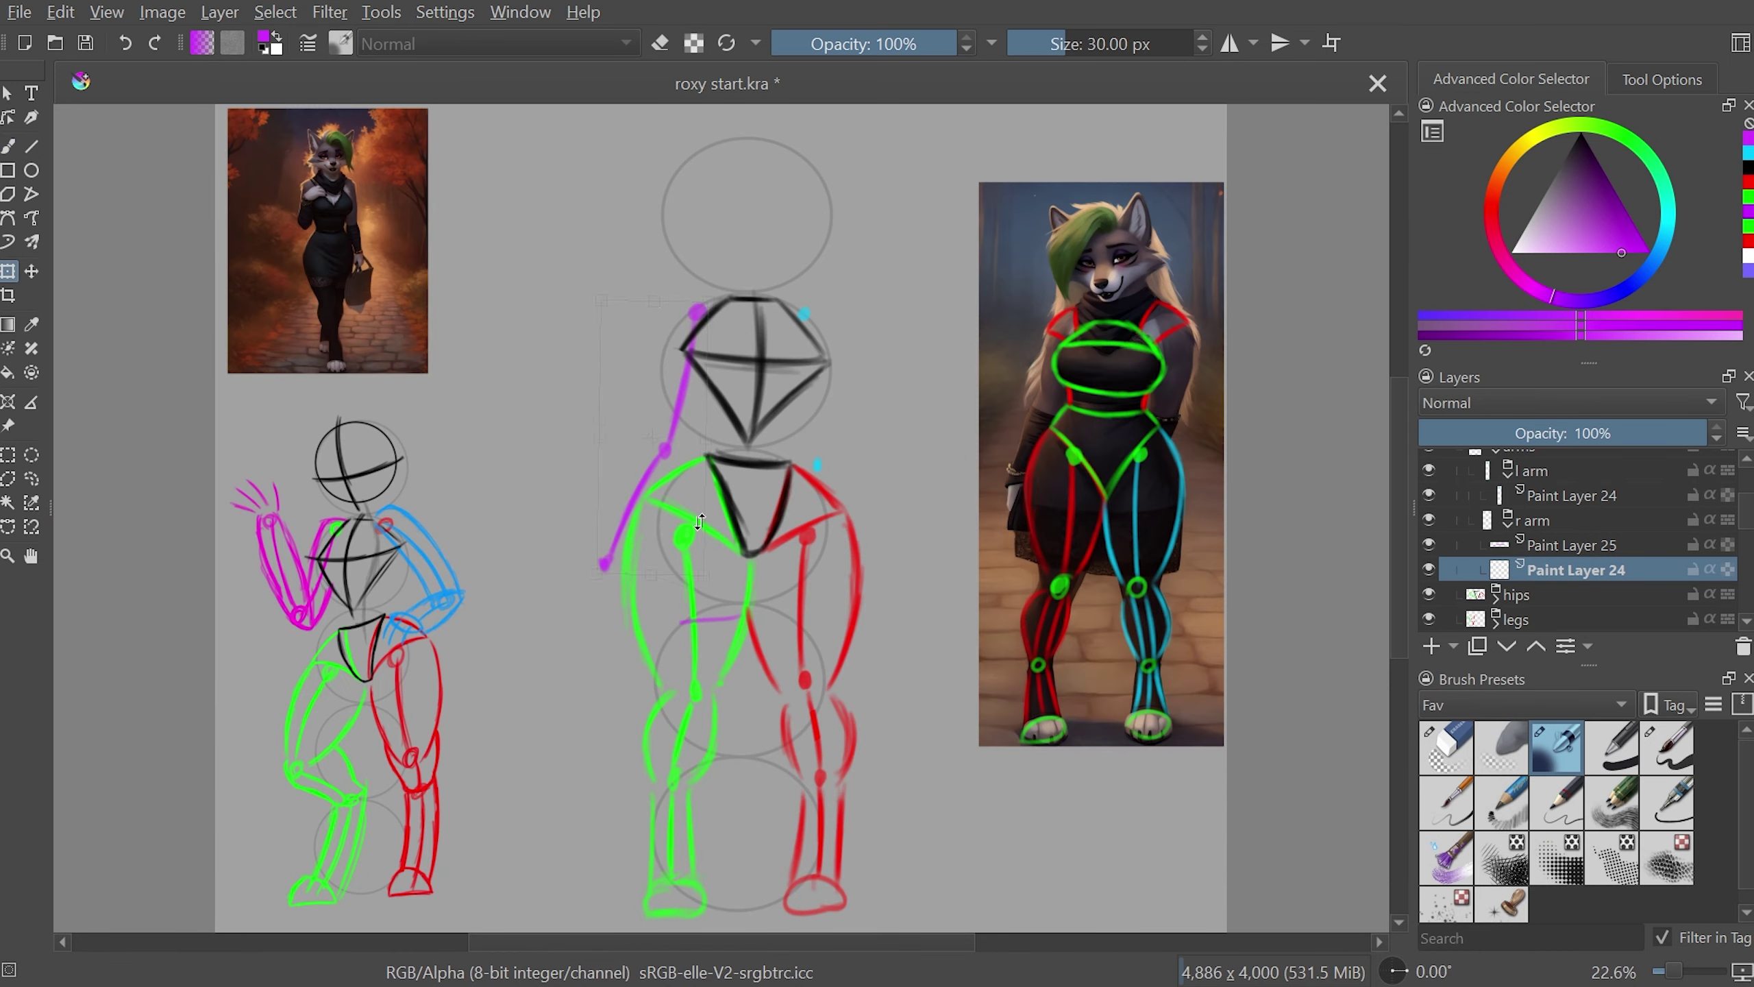
- Draw the cyan far arm down the right side on the l arm layer, then return to the purple arm layer
click(1571, 495)
drag(912, 333, 912, 549)
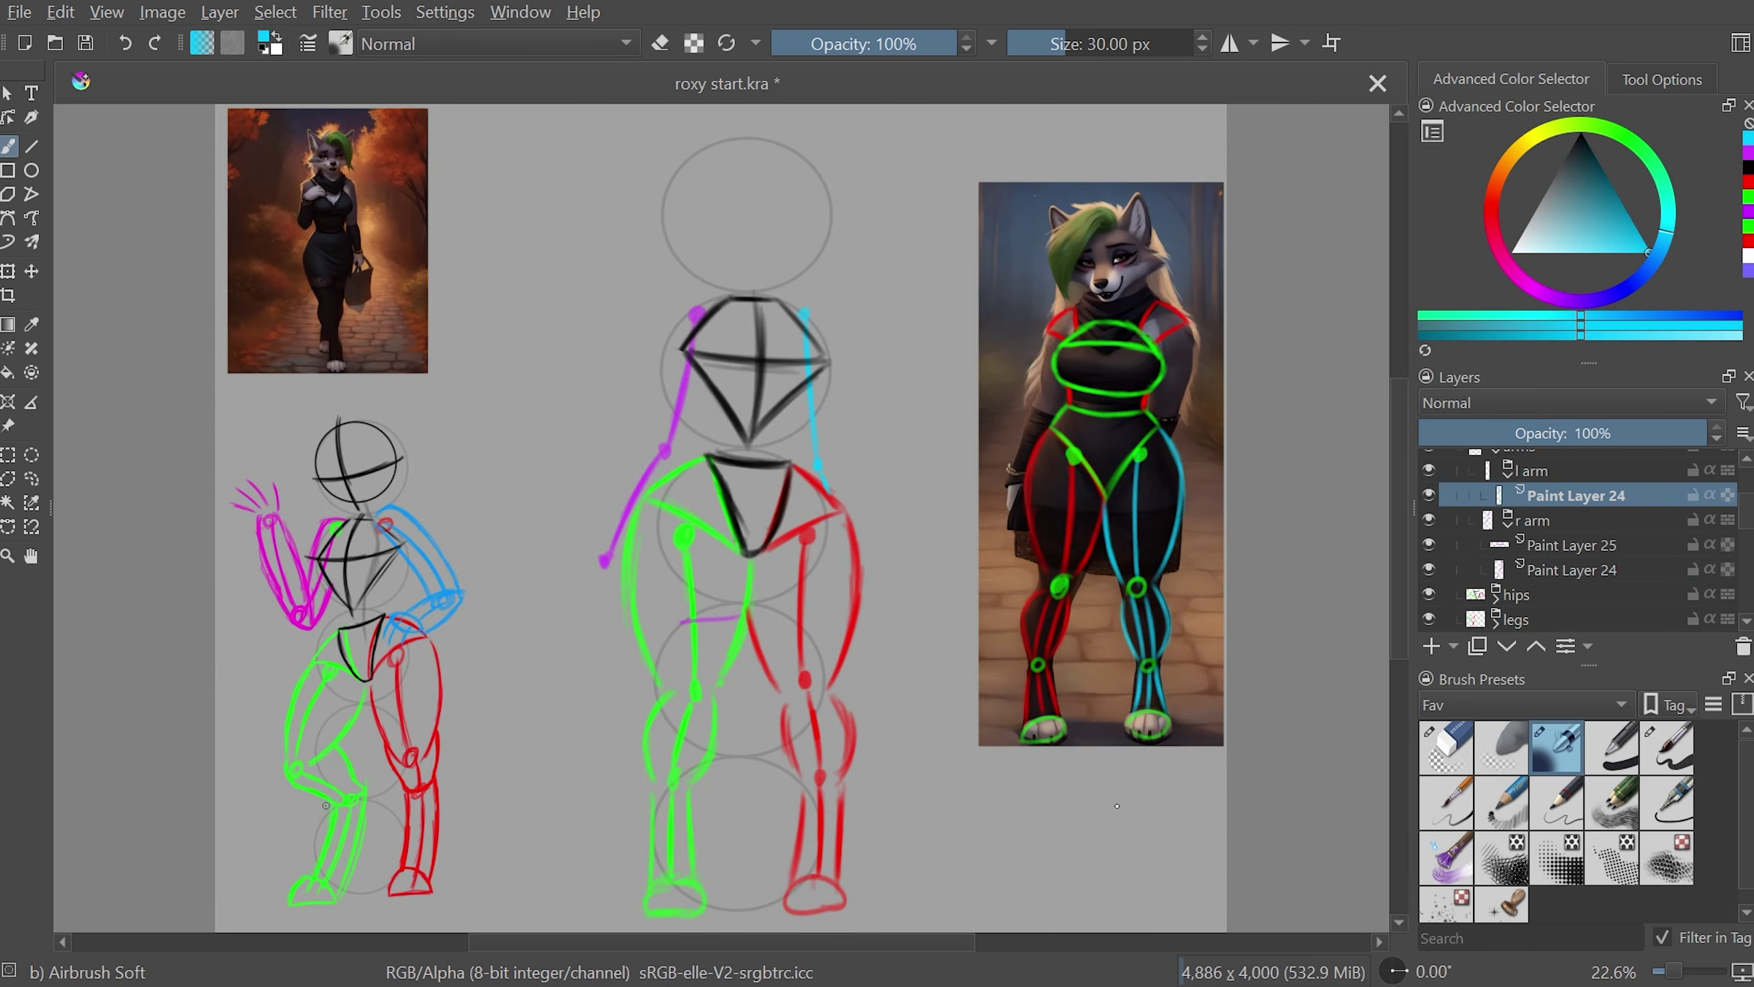
click(1571, 544)
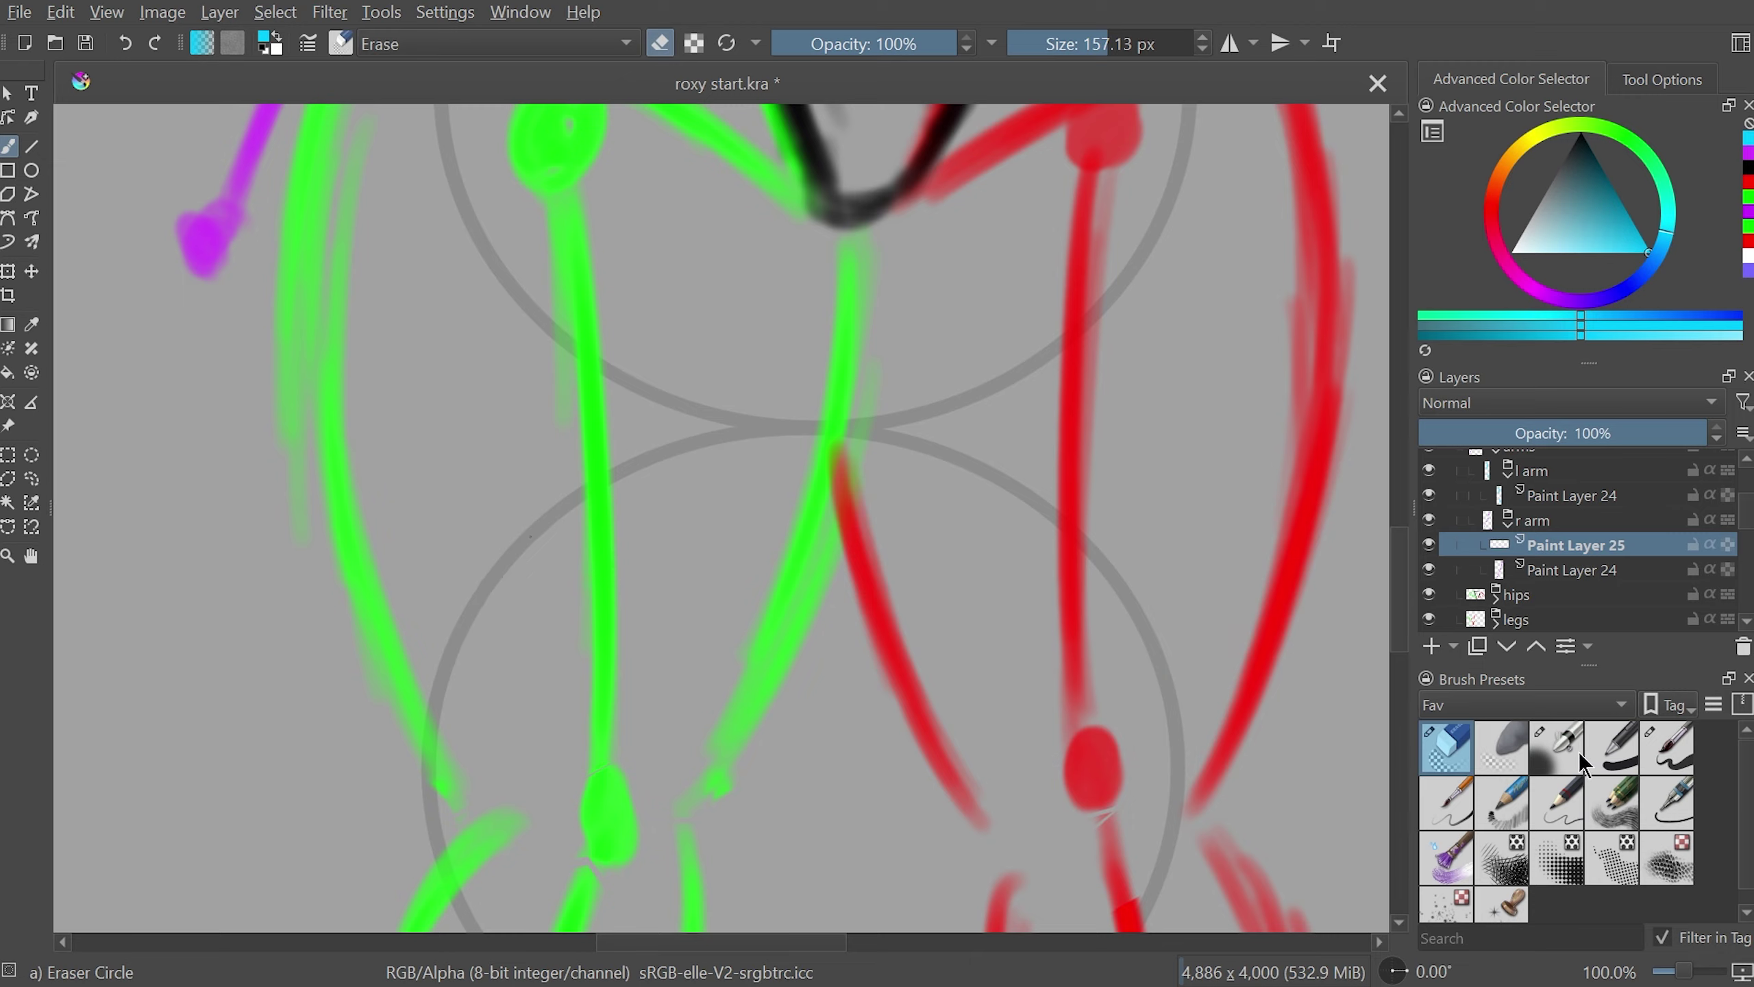
scroll(1575, 539, up, 2)
- Select the torso's paint layer and set the painting colour to orange
scroll(1574, 540, up, 2)
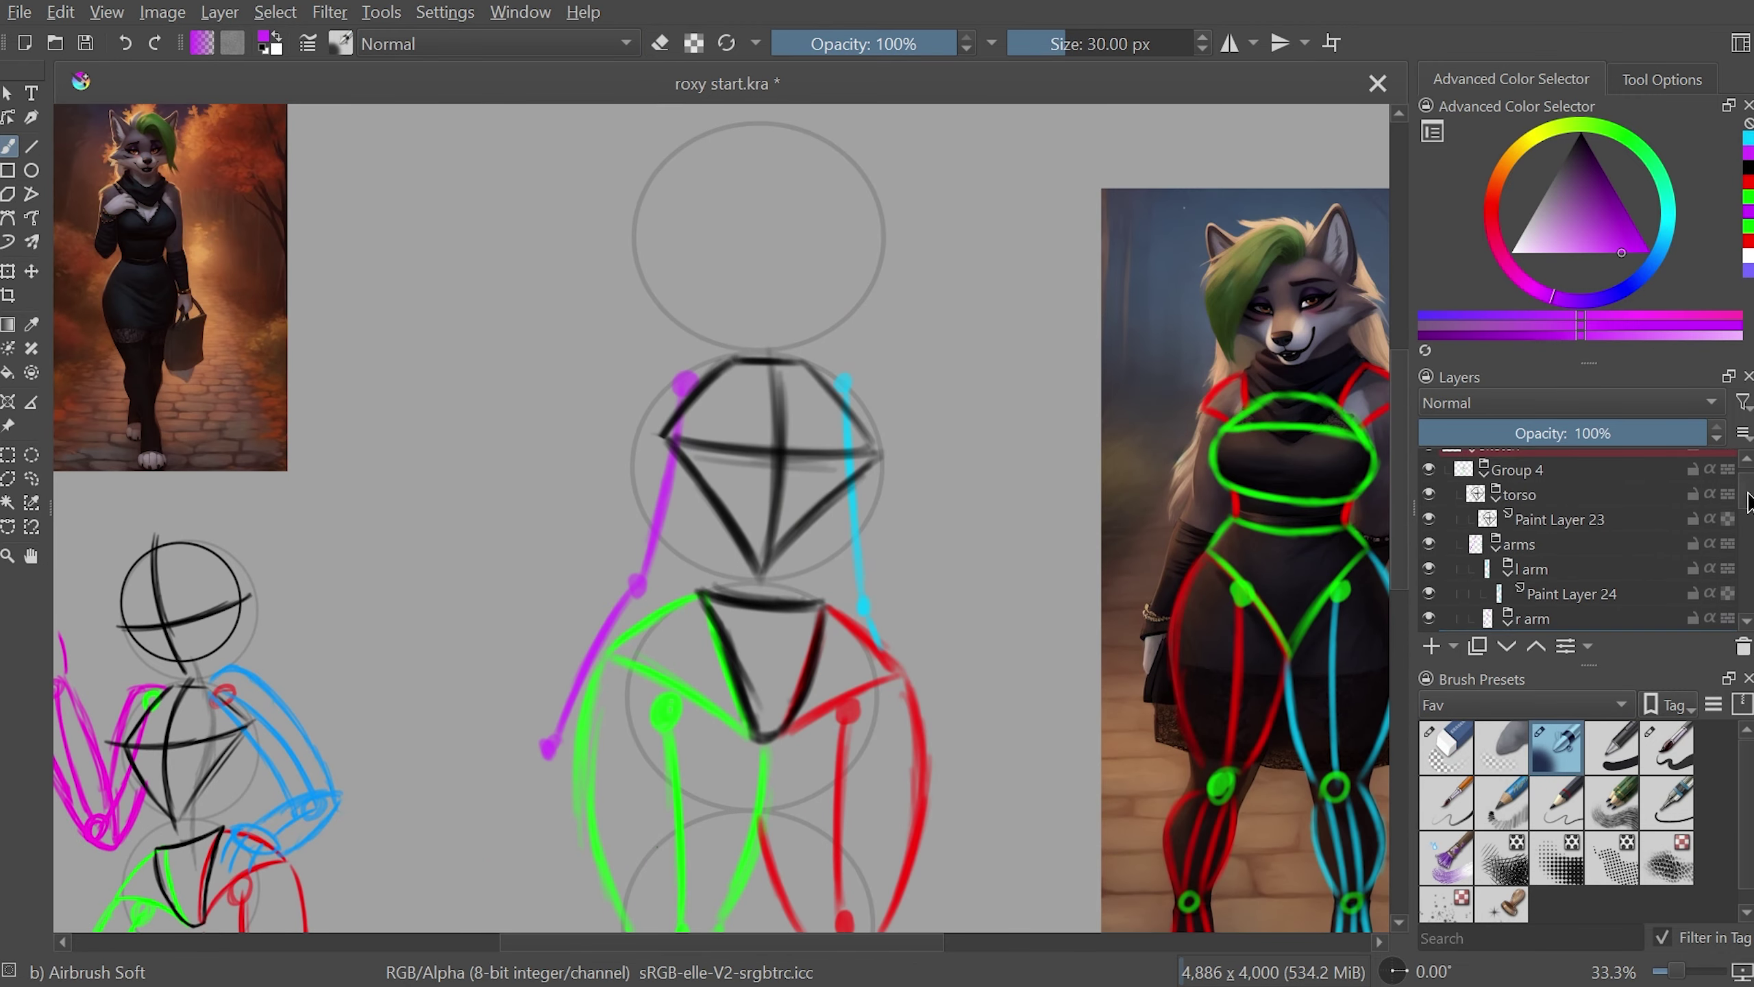
click(1576, 522)
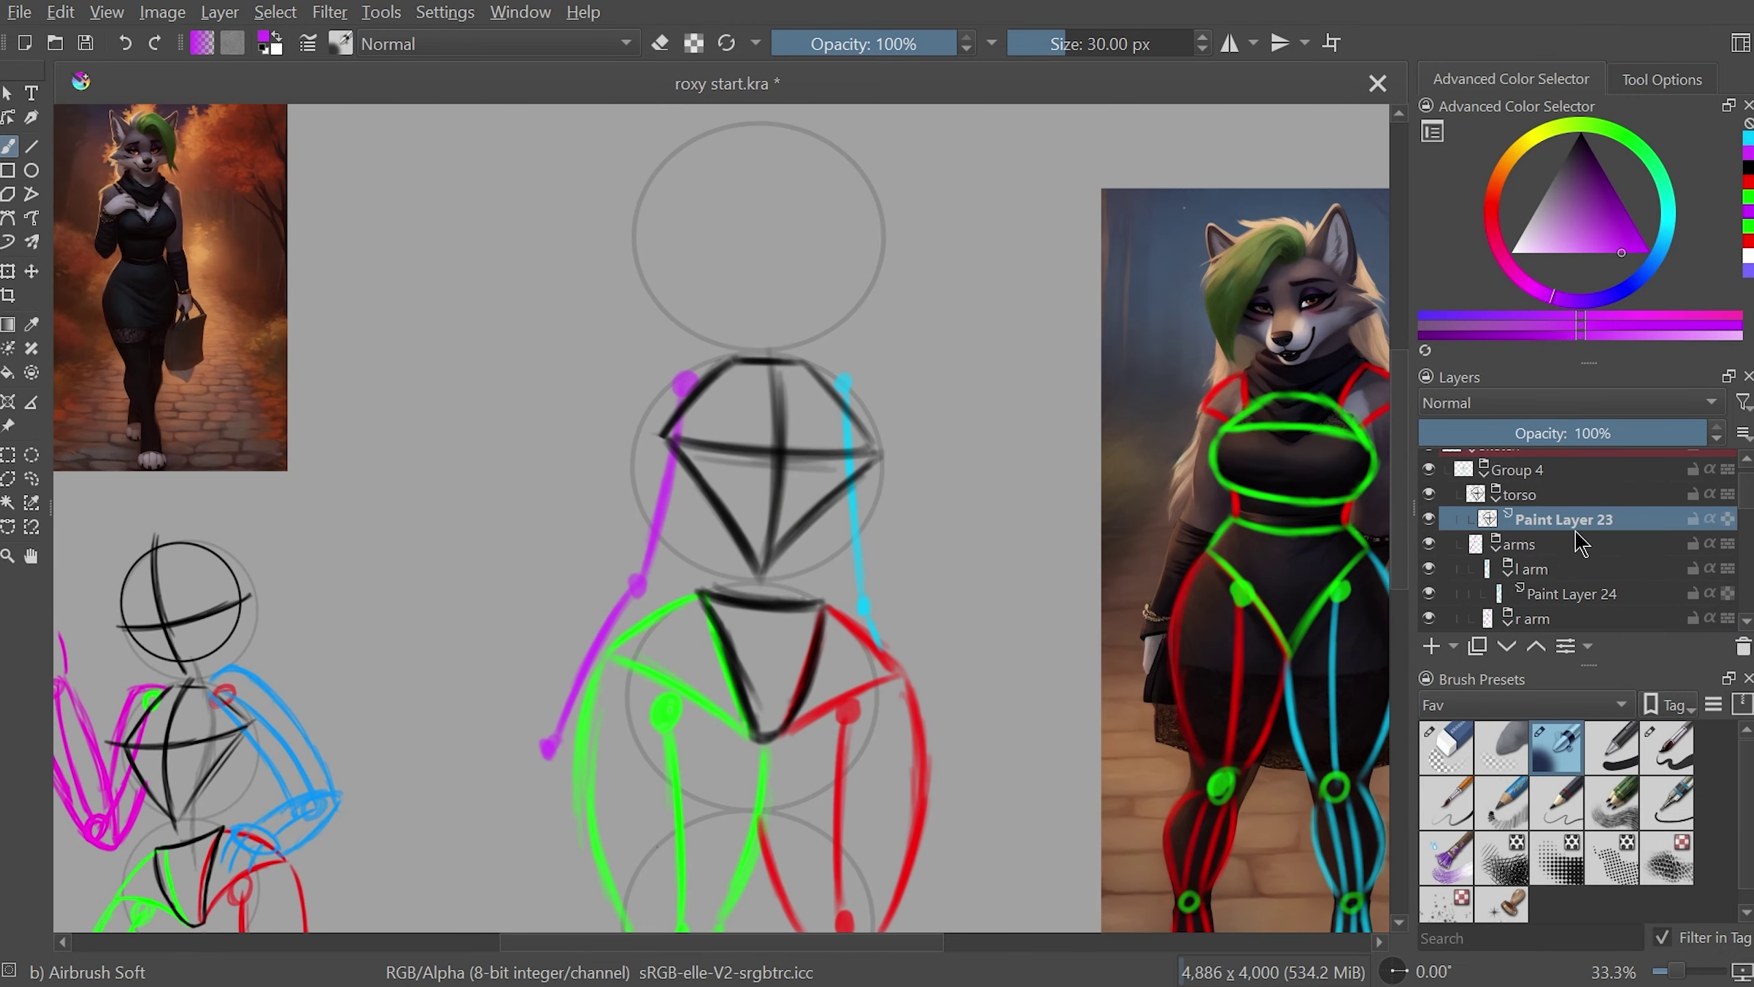
key(d)
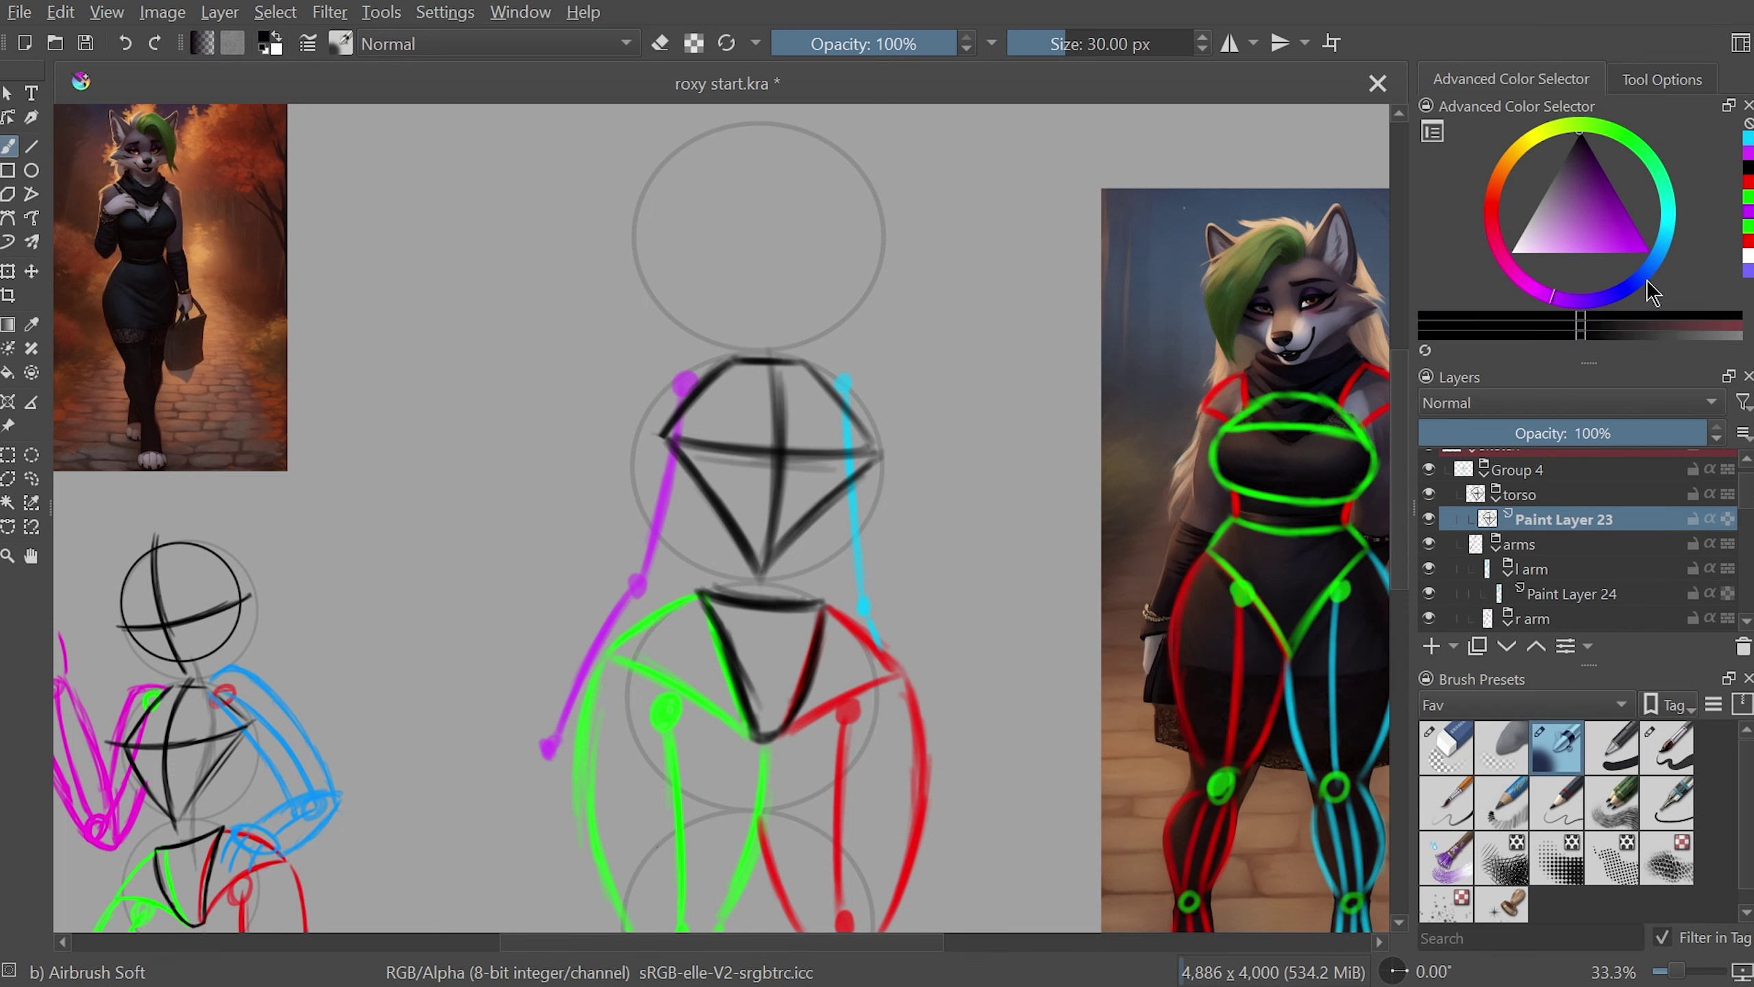
click(1504, 173)
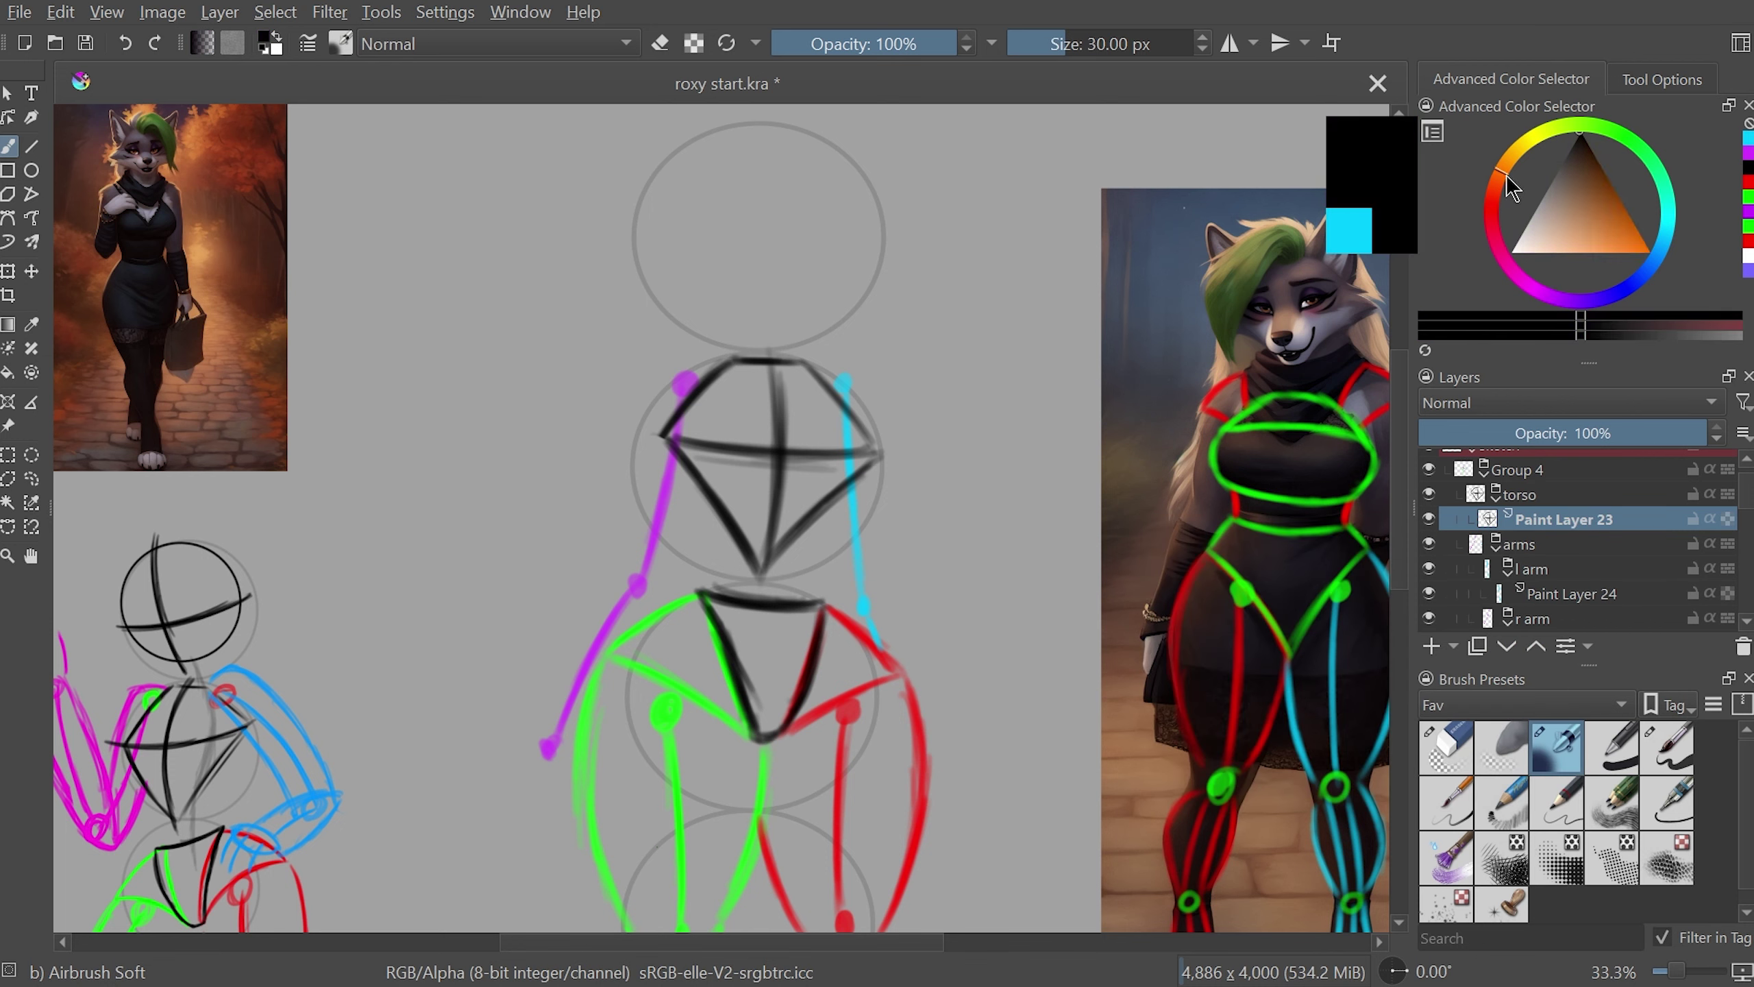
drag(1626, 231, 1749, 356)
- In a zoomed, mirrored view, draw an orange stroke along the upper chest
key(ctrl+plus)
key(ctrl+plus)
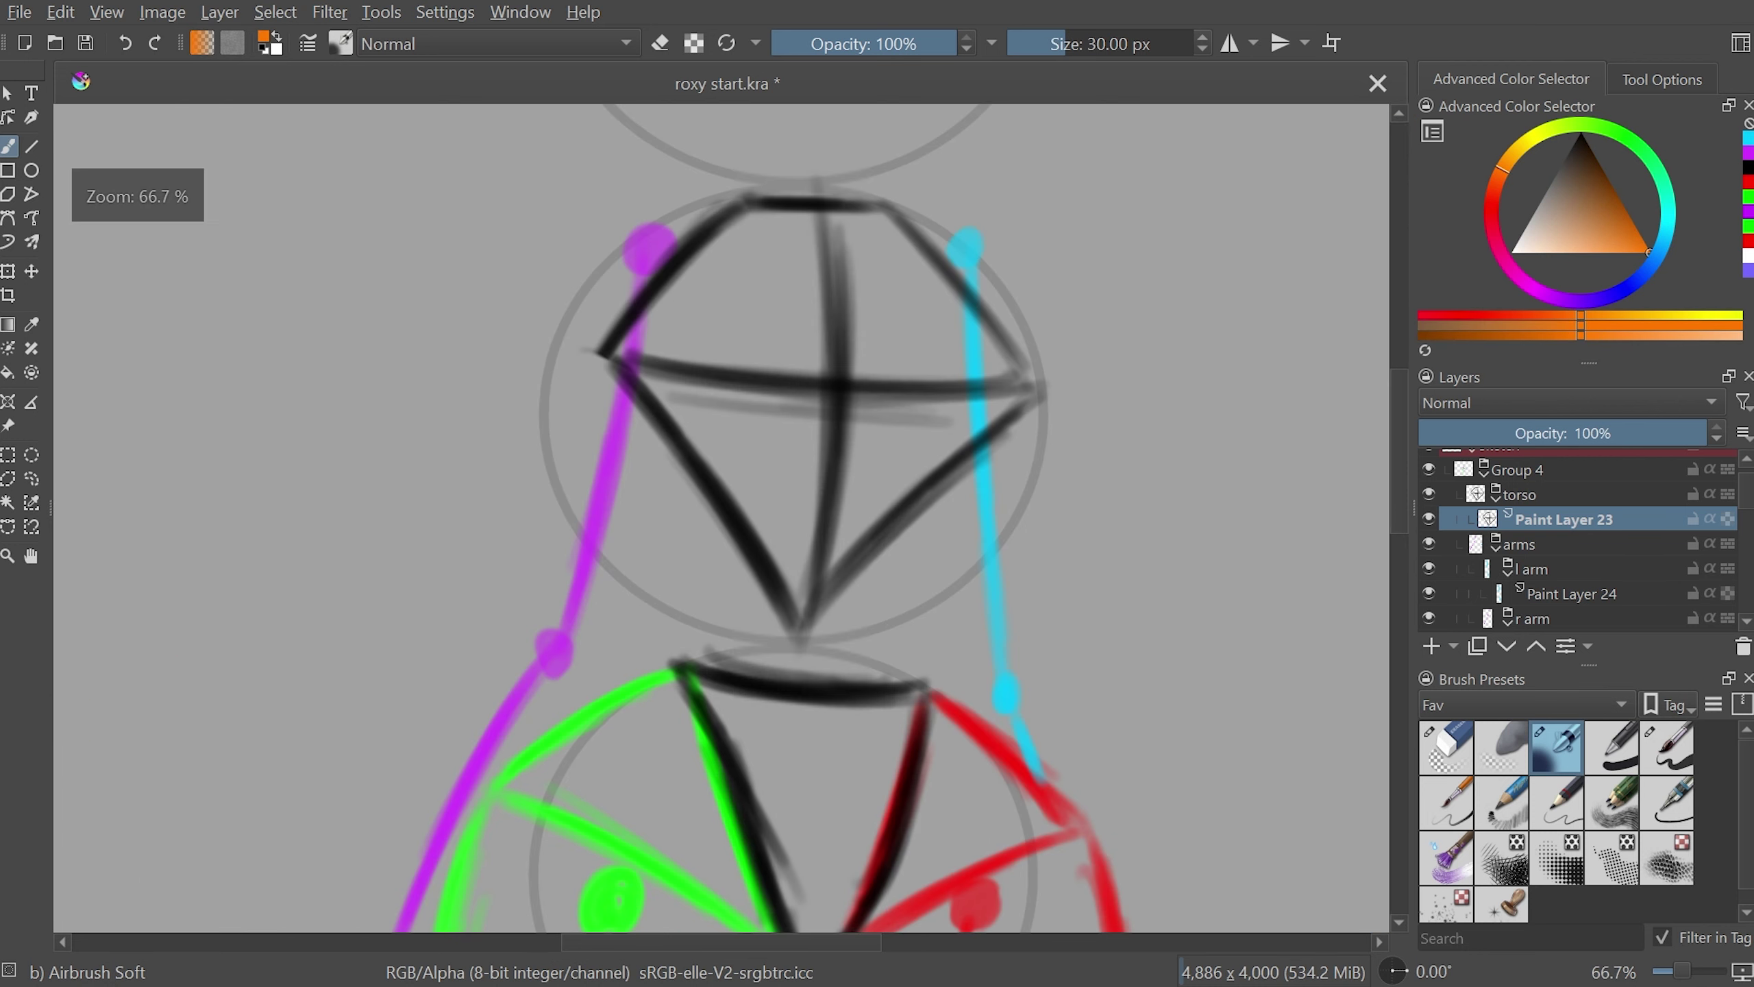
key(ctrl+minus)
scroll(1405, 484, up, 3)
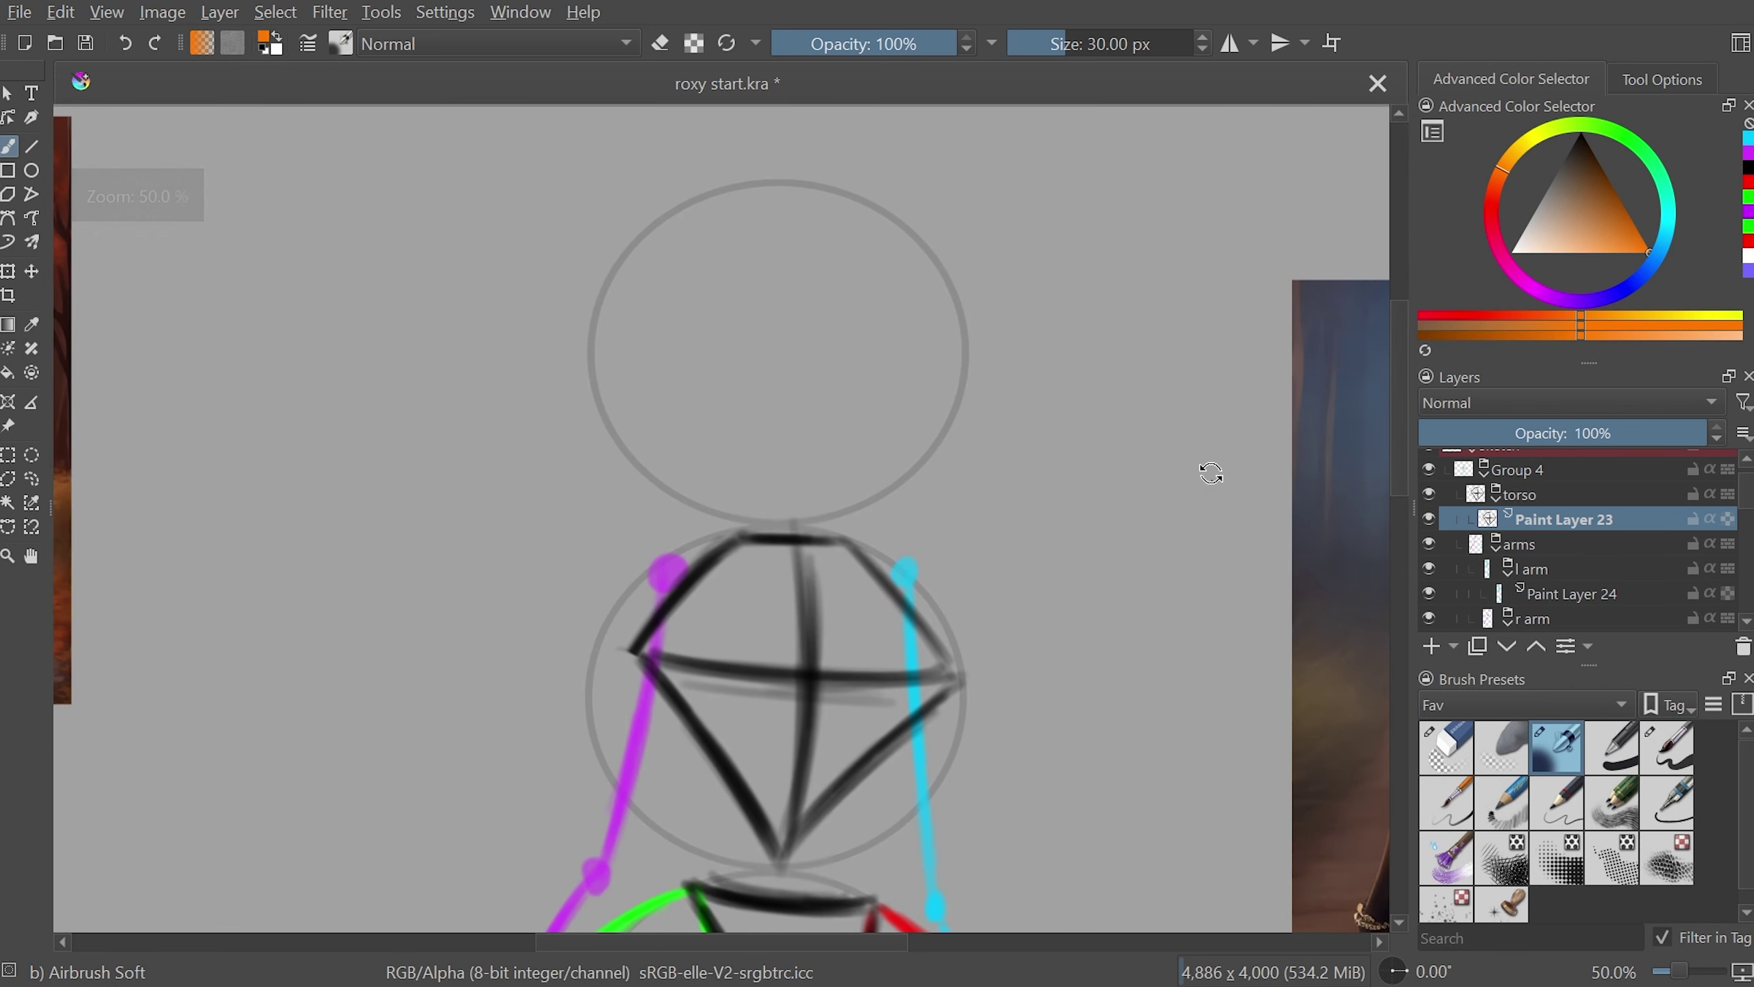
drag(1206, 470, 922, 424)
key(5)
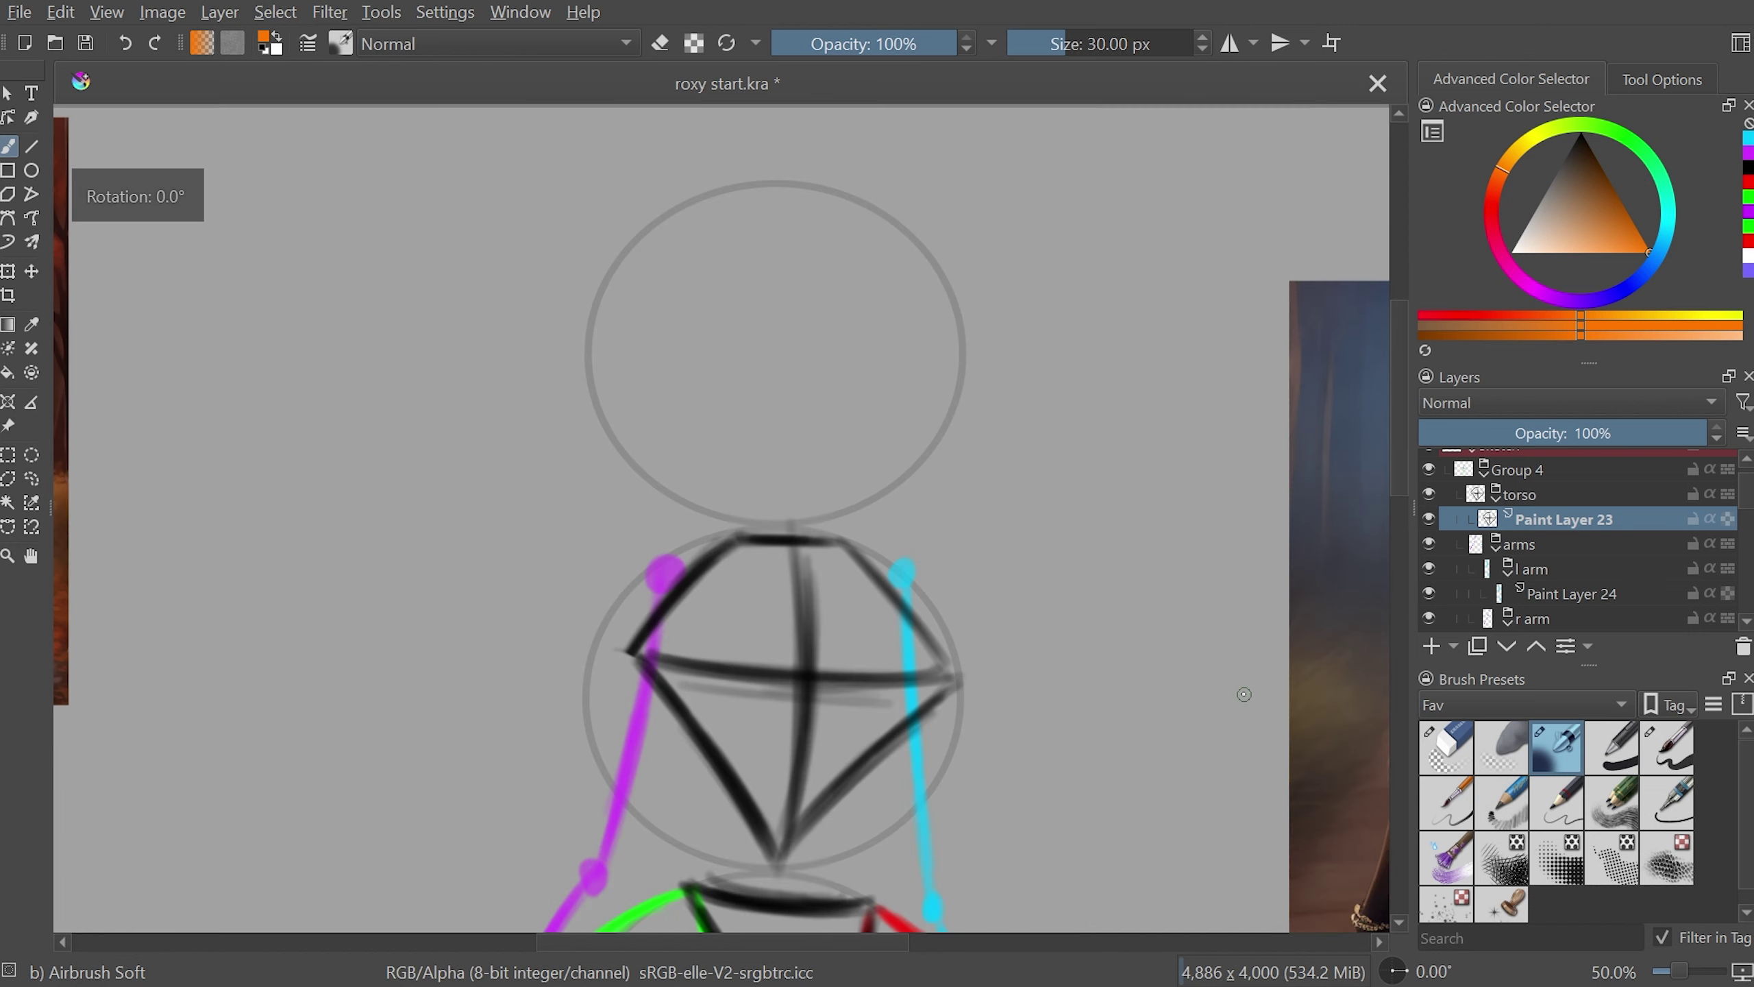
key(ctrl+minus)
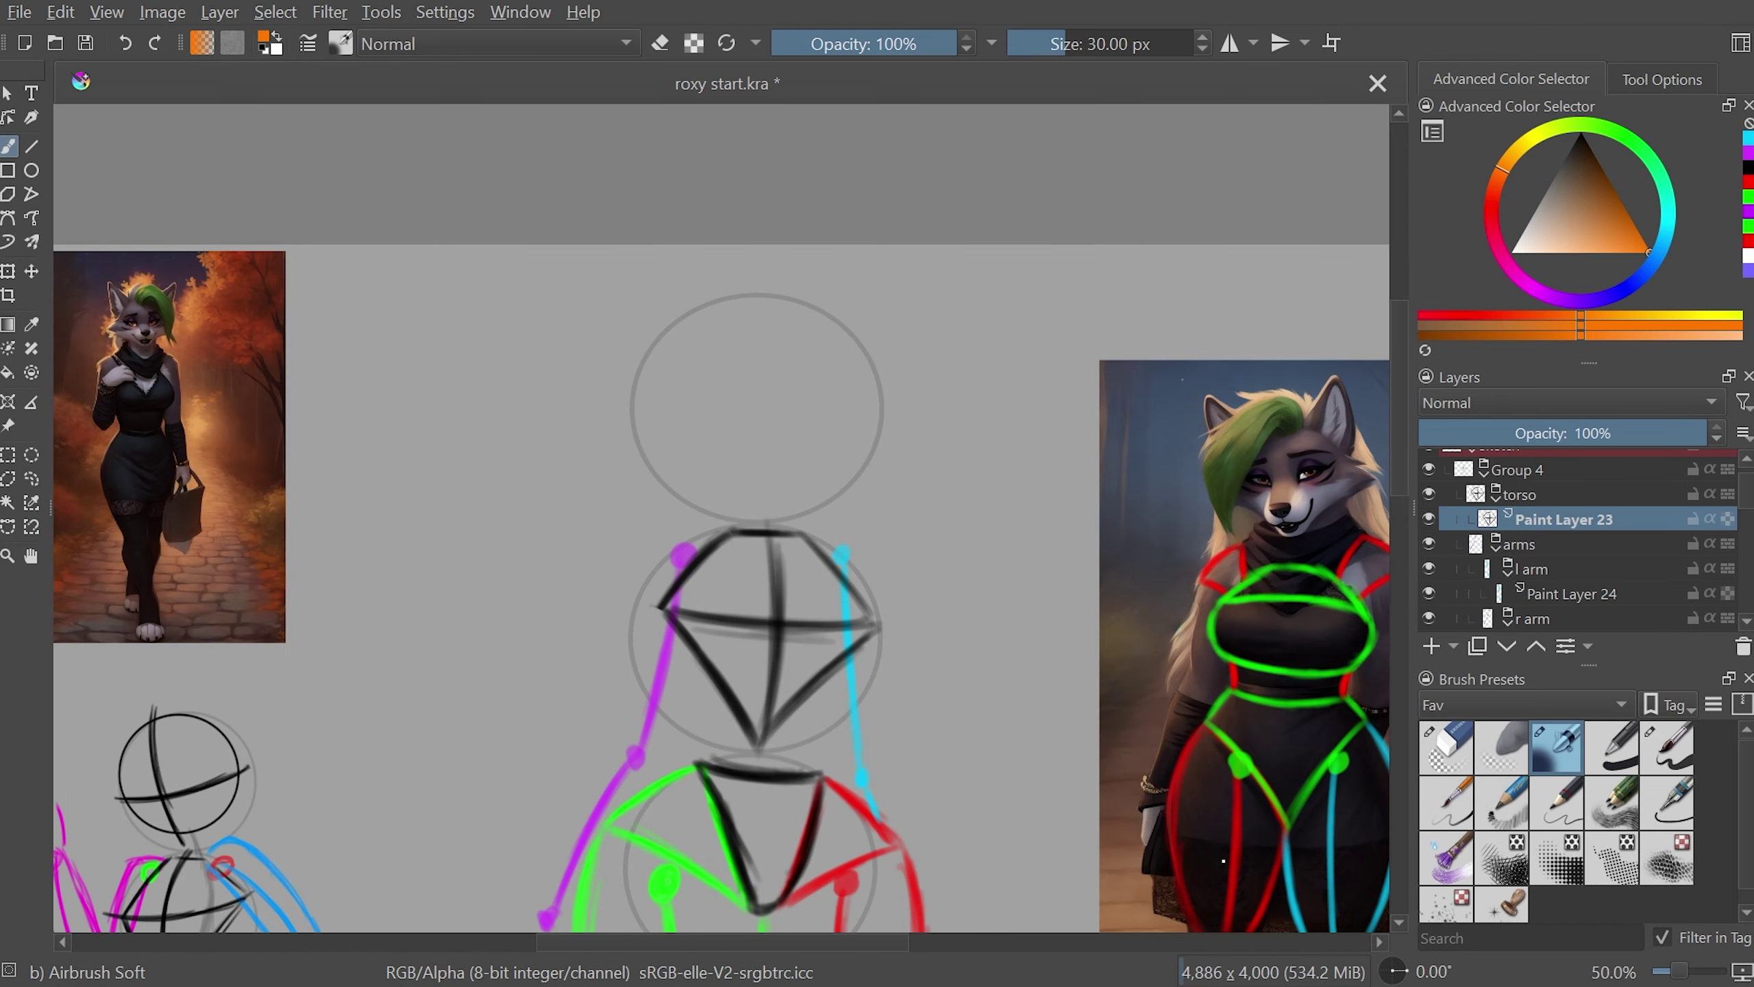
key(ctrl+plus)
key(m)
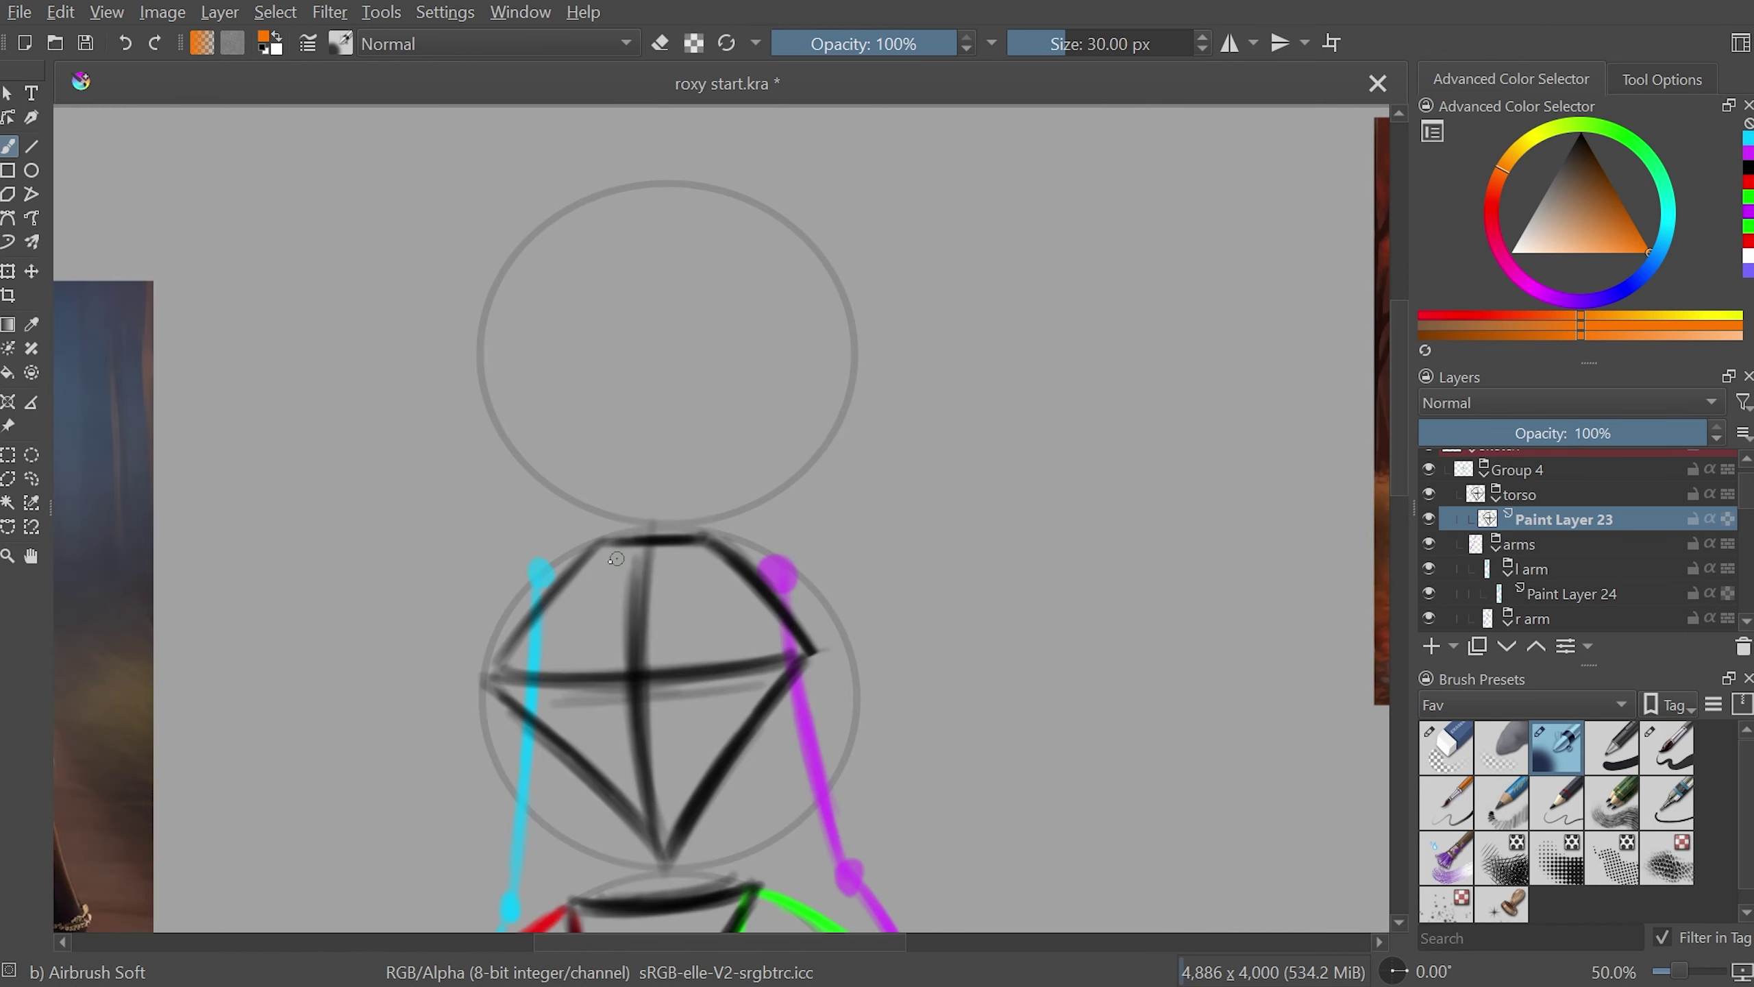
drag(585, 551, 555, 588)
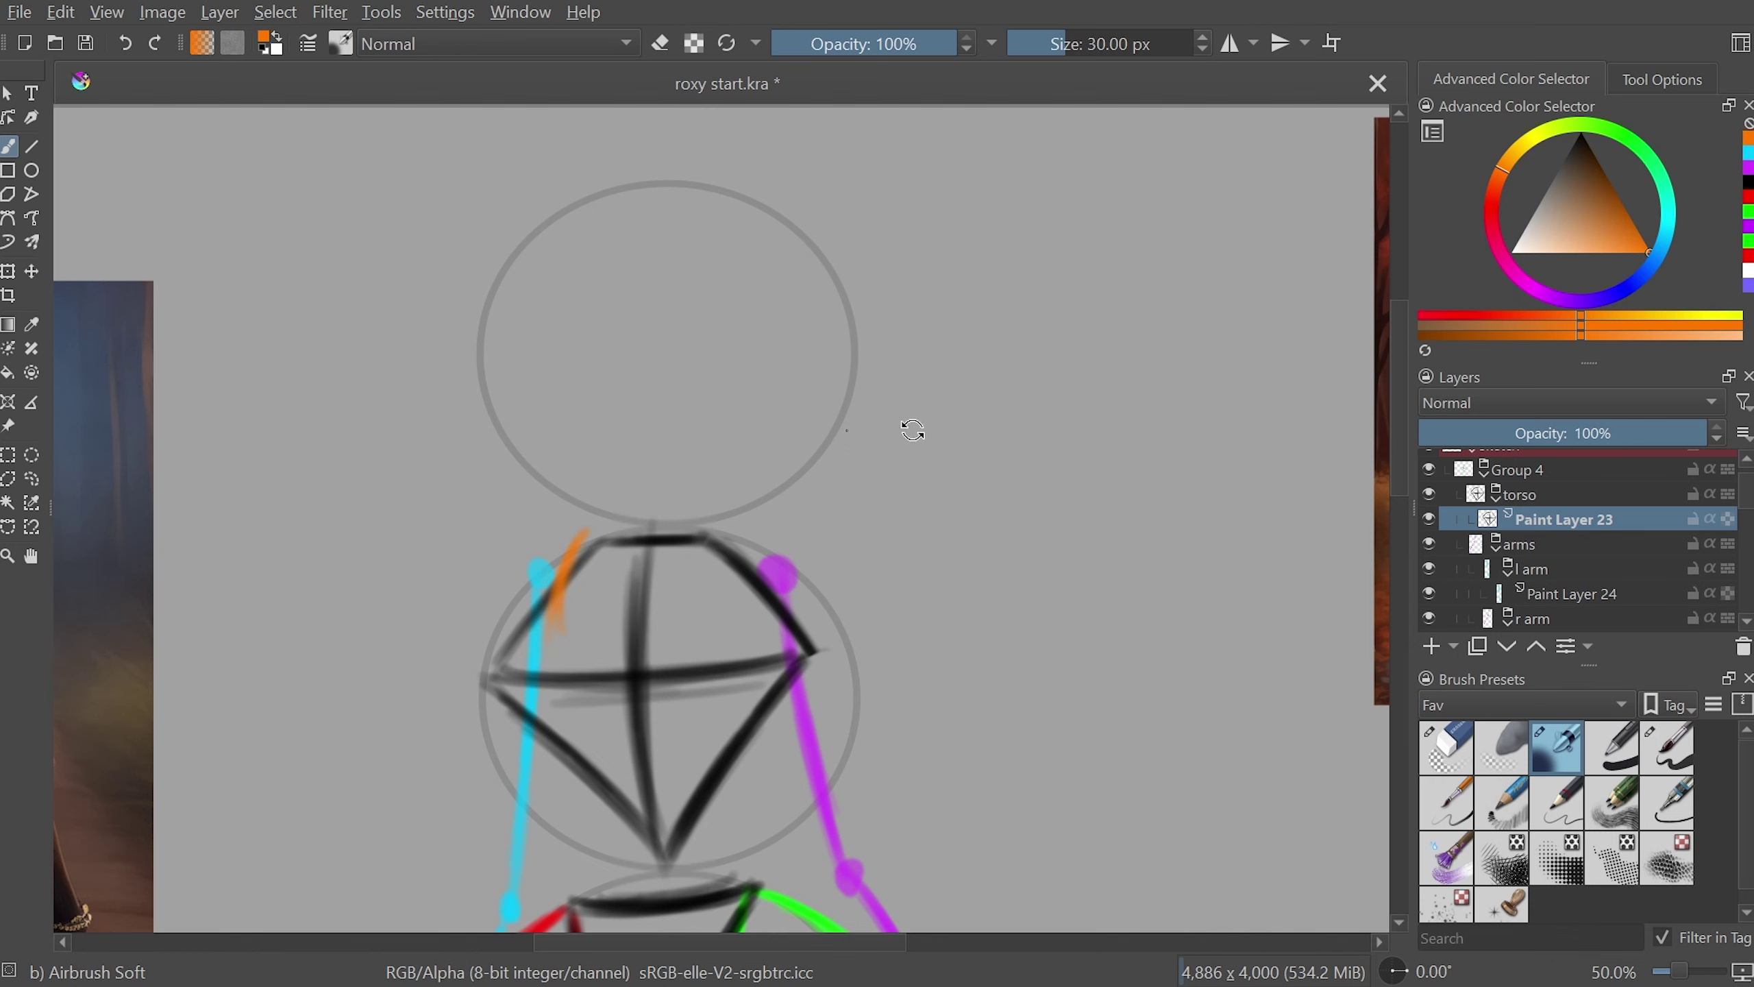
- Rotate the view around the torso to inspect the orange chest line
mouse_move(908, 423)
mouse_down()
mouse_move(626, 382)
mouse_move(576, 410)
mouse_move(650, 376)
mouse_up()
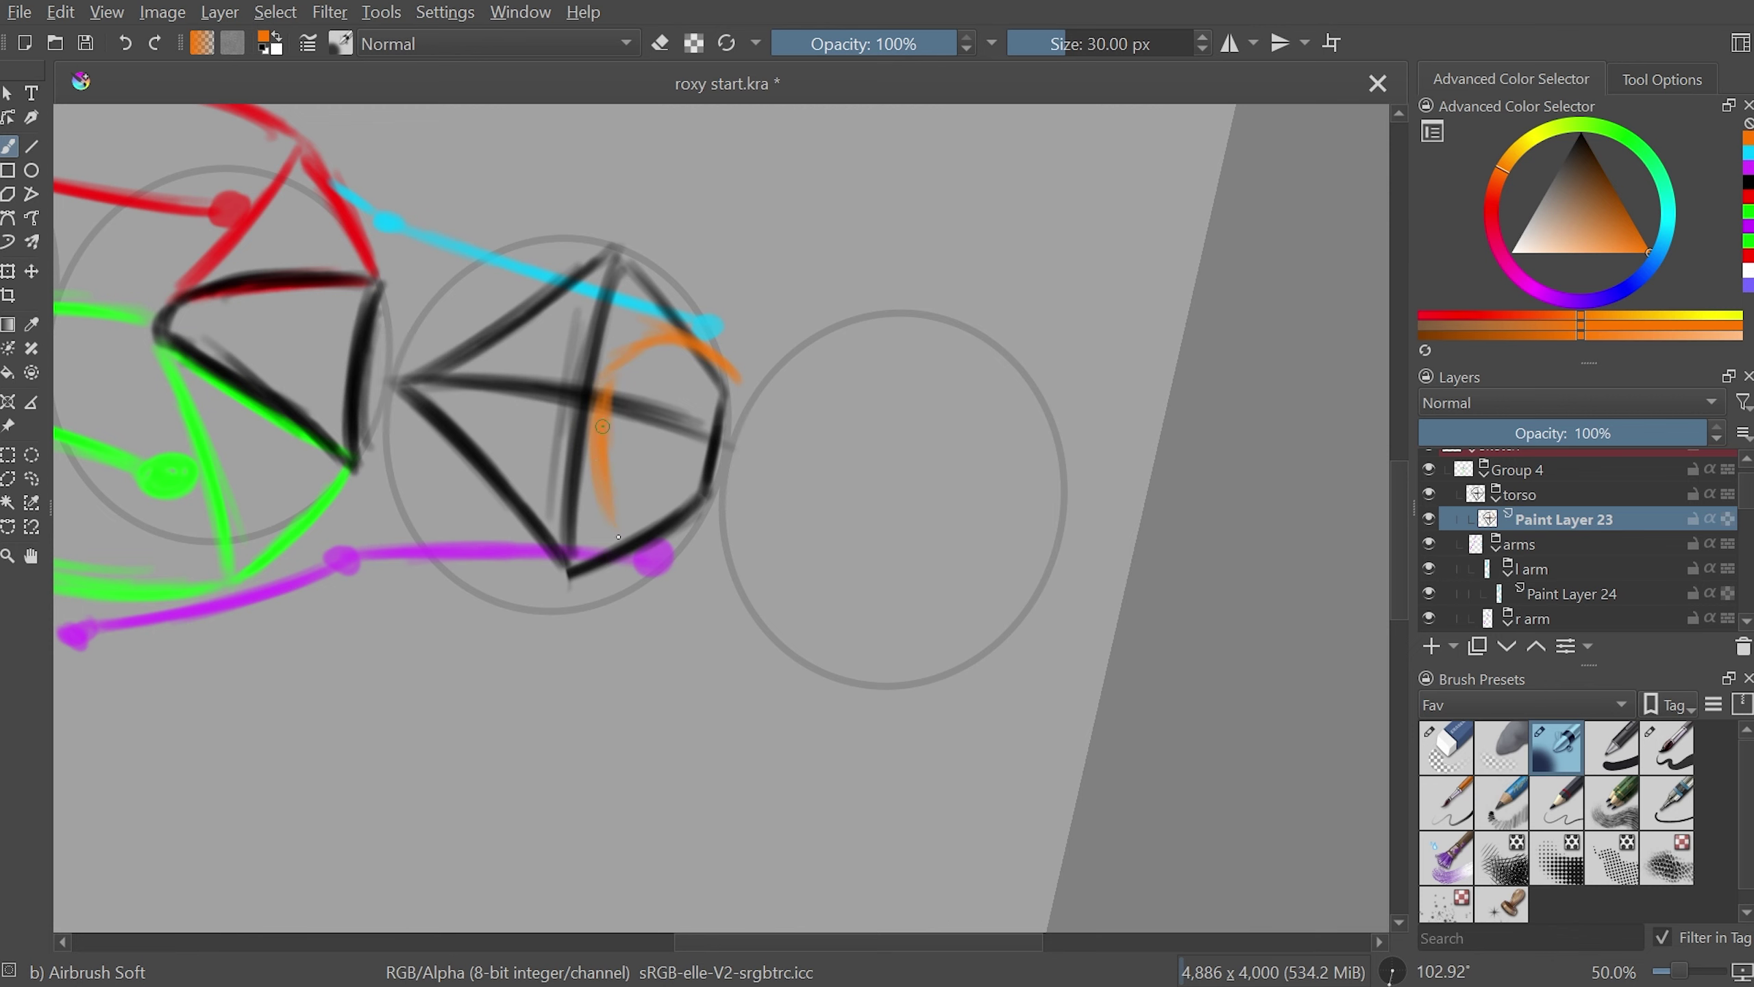
drag(959, 257, 840, 392)
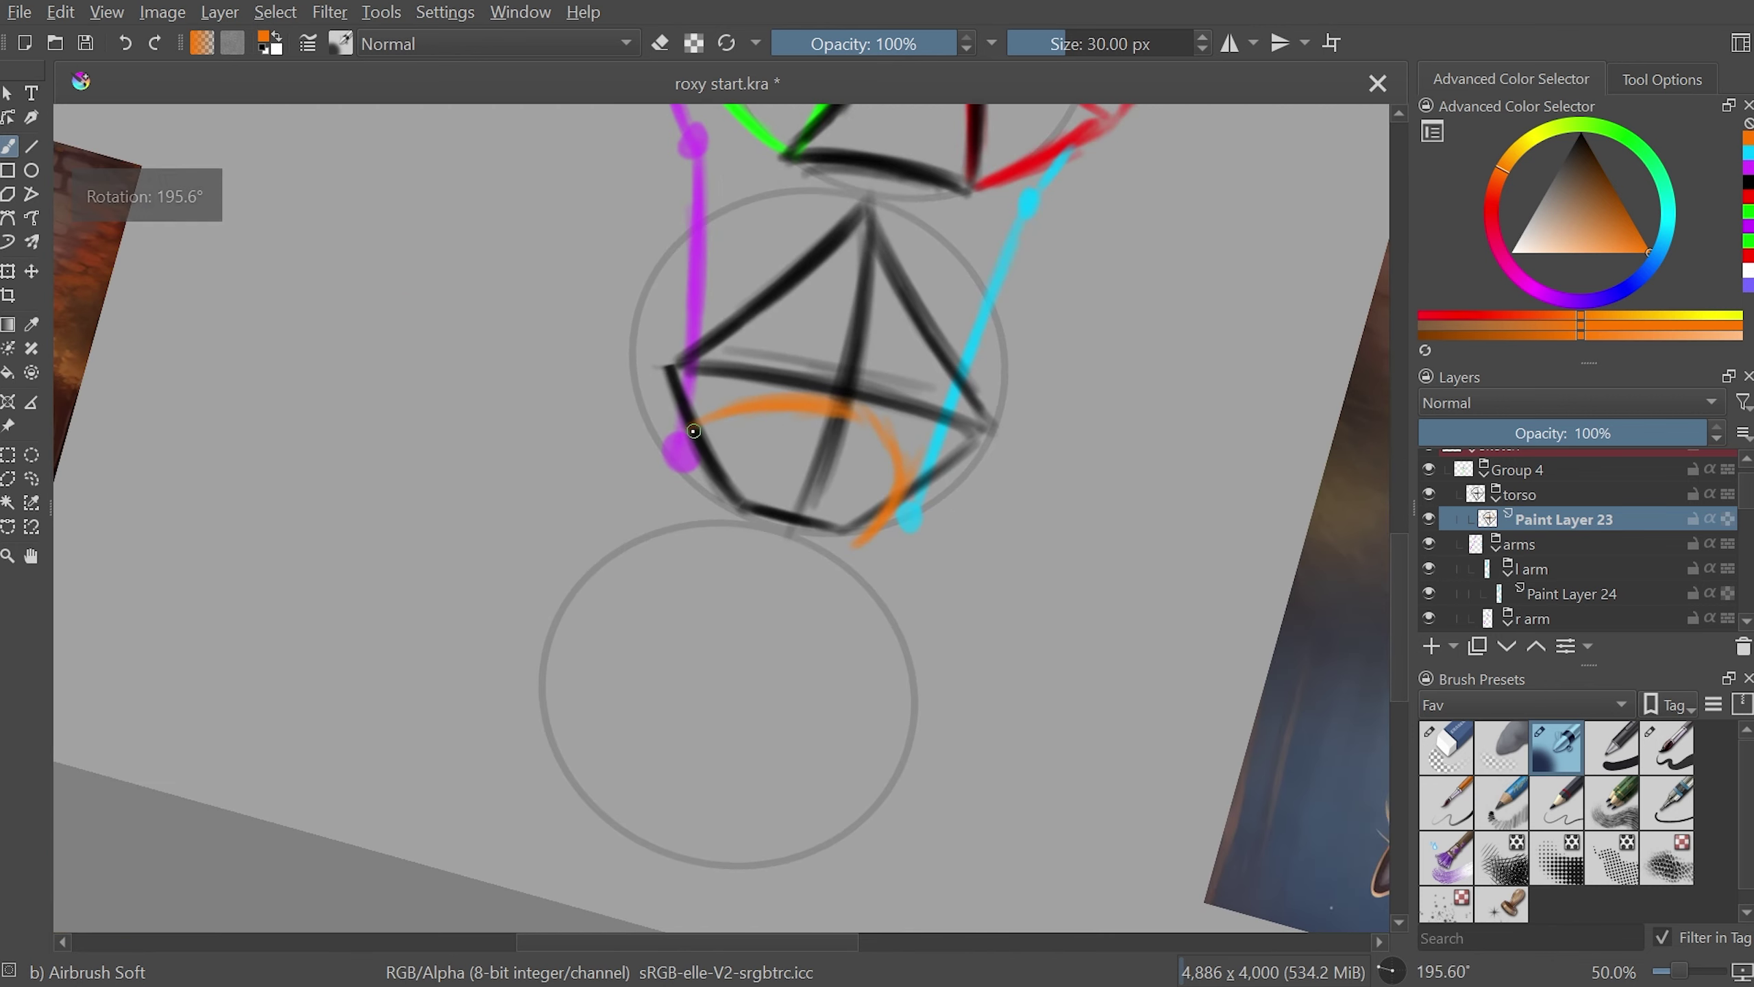
mouse_move(693, 431)
mouse_down()
mouse_move(1006, 401)
mouse_move(829, 889)
mouse_up()
scroll(1062, 420, up, 1)
scroll(830, 254, down, 3)
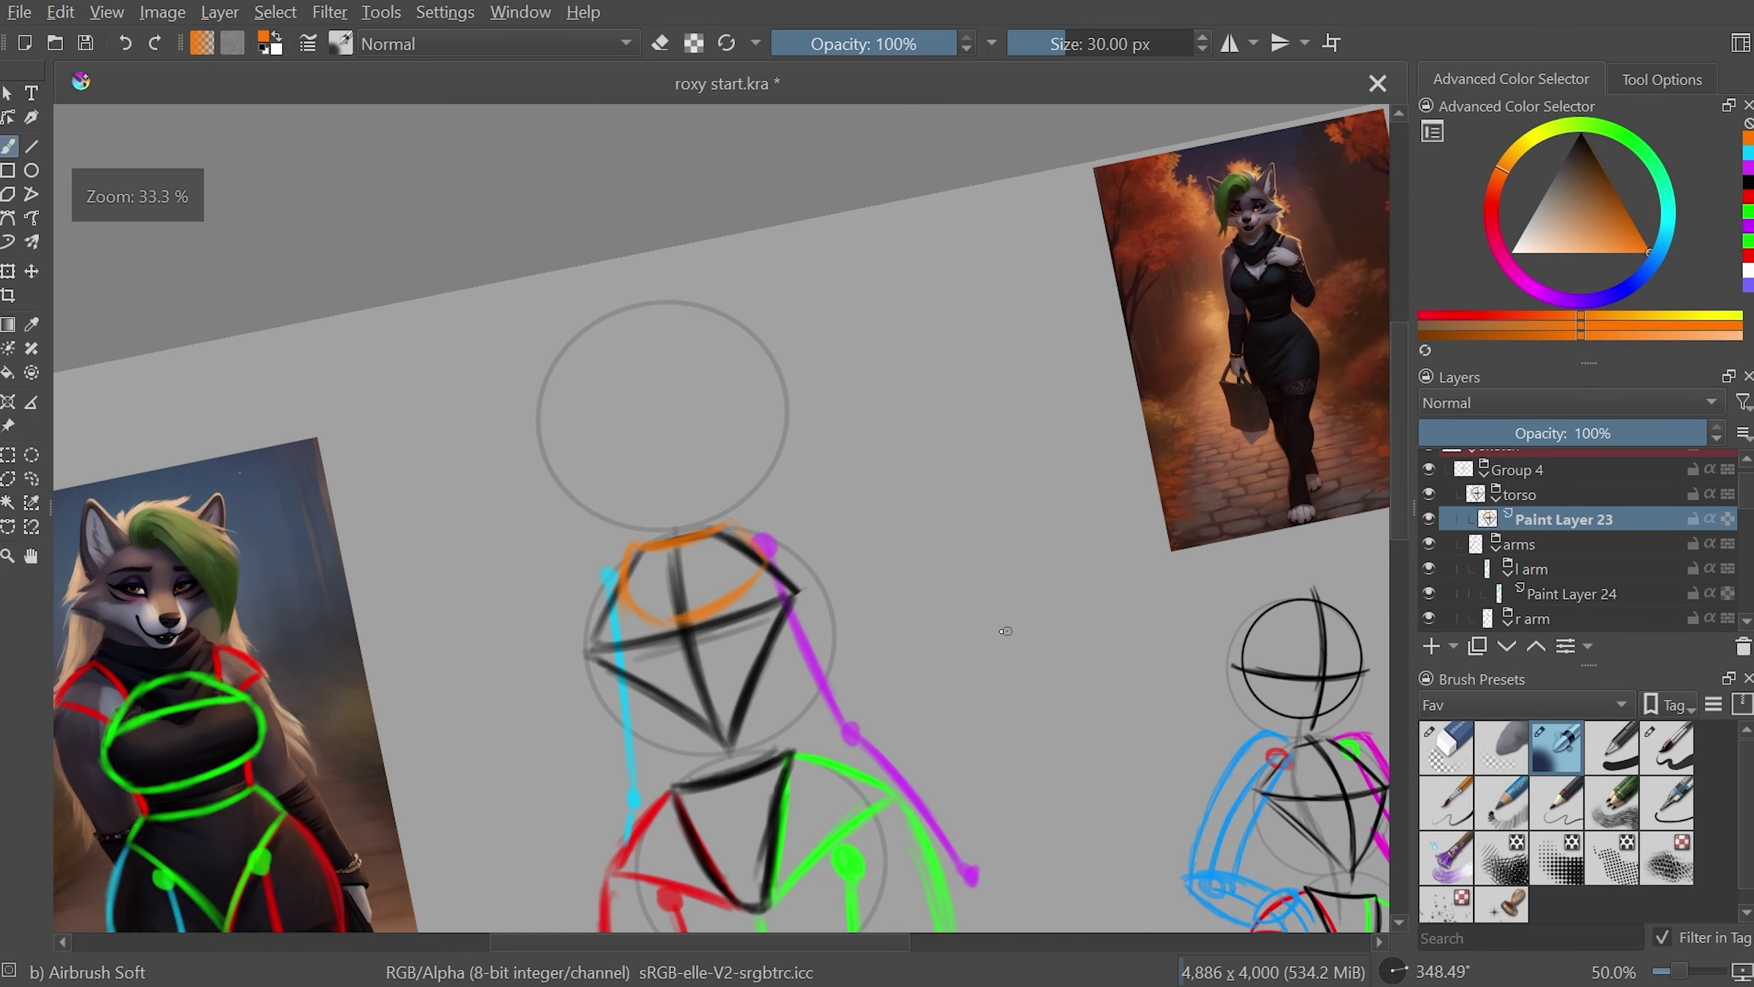
scroll(1005, 631, up, 2)
scroll(912, 736, down, 1)
scroll(941, 817, down, 1)
- Return to an upright, unmirrored full page and toggle the torso sketch off and on to compare
key(5)
key(2)
key(m)
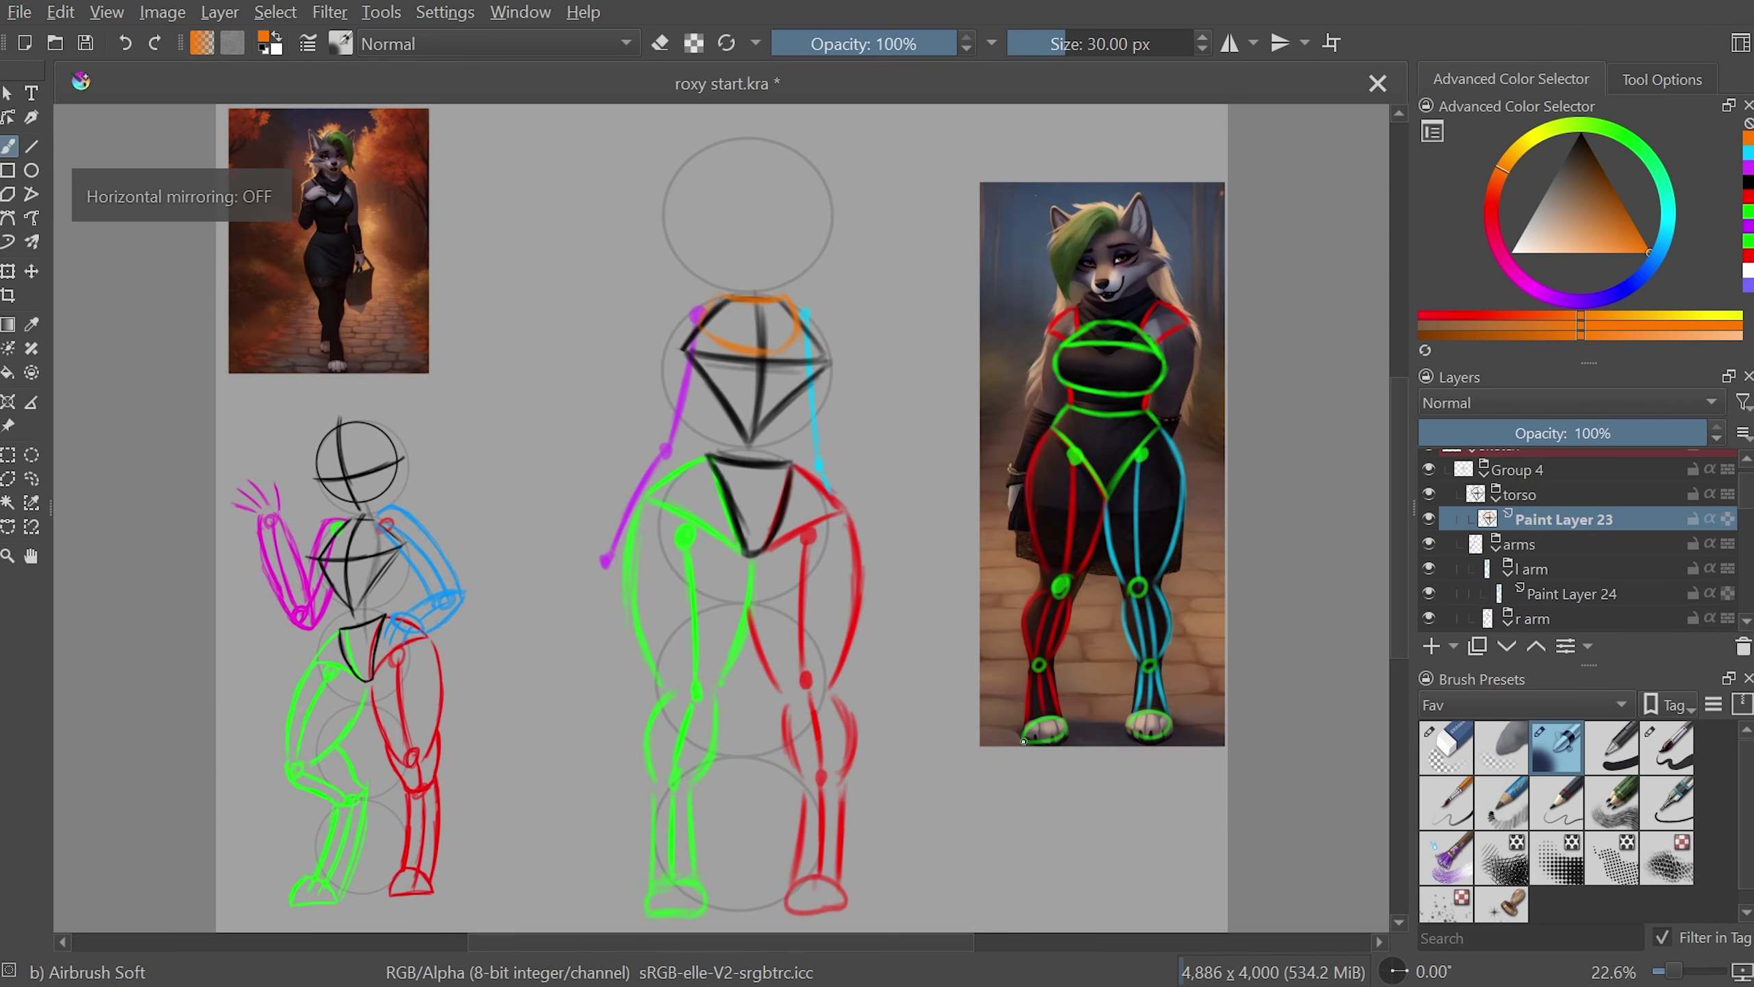
scroll(722, 518, up, 3)
key(Delete)
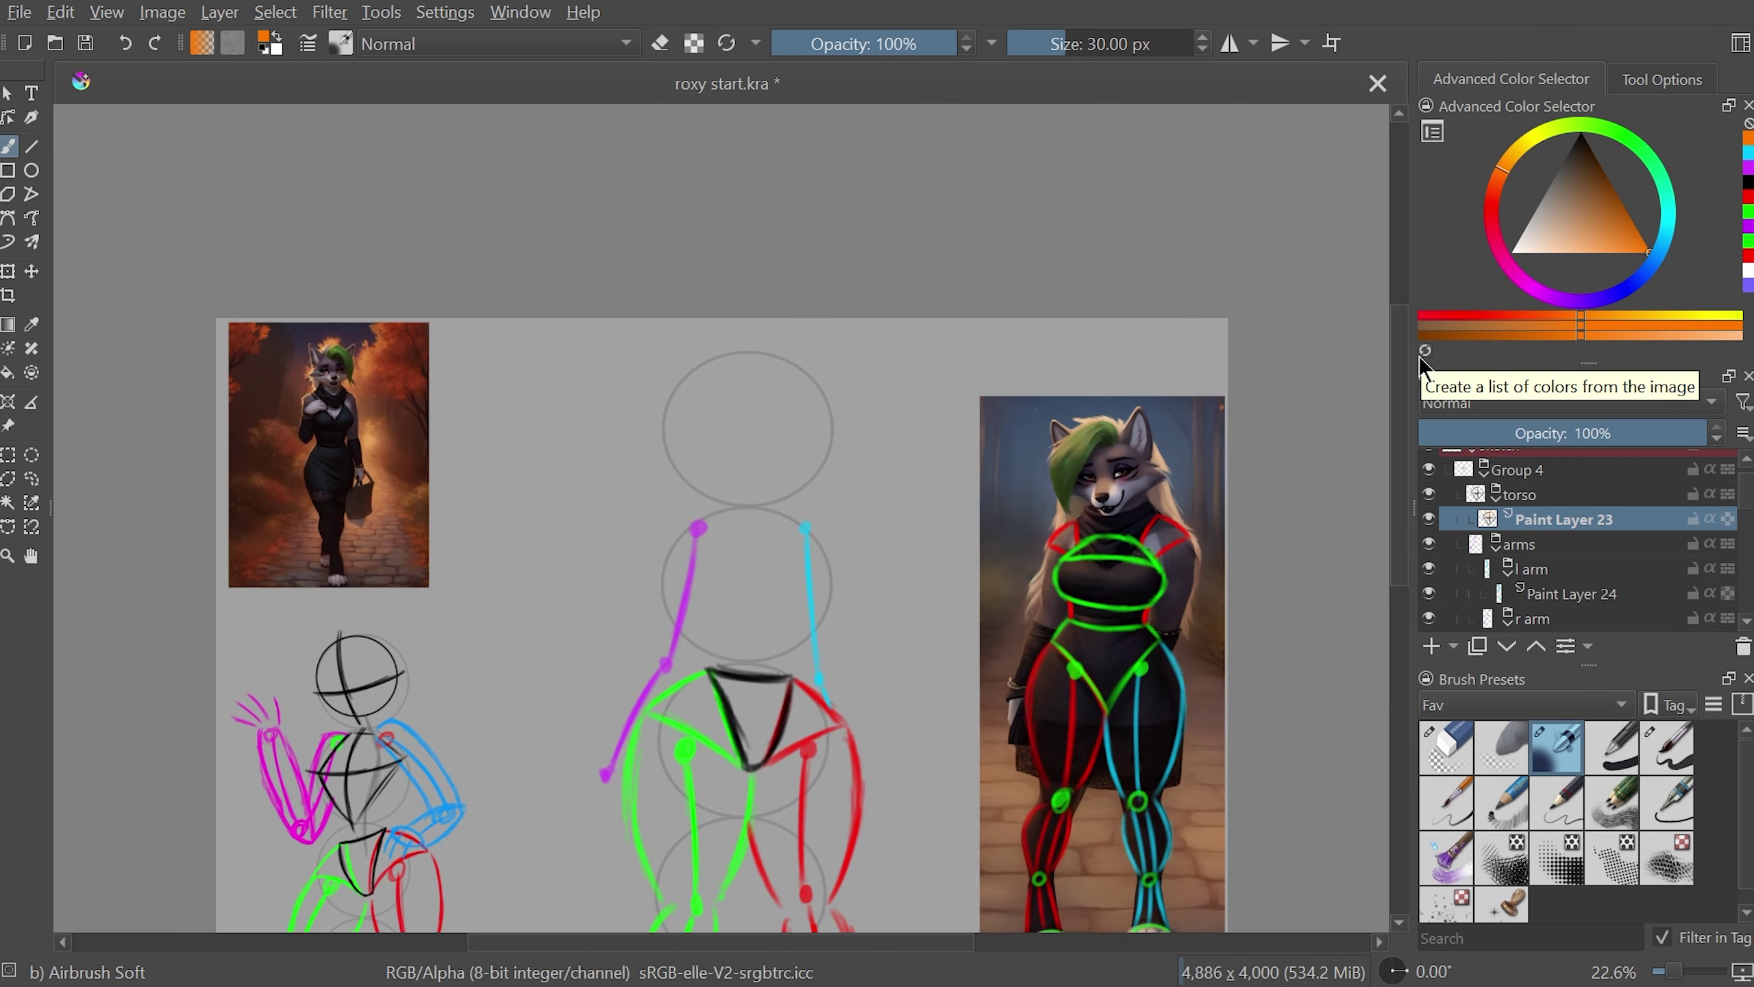
key(ctrl+z)
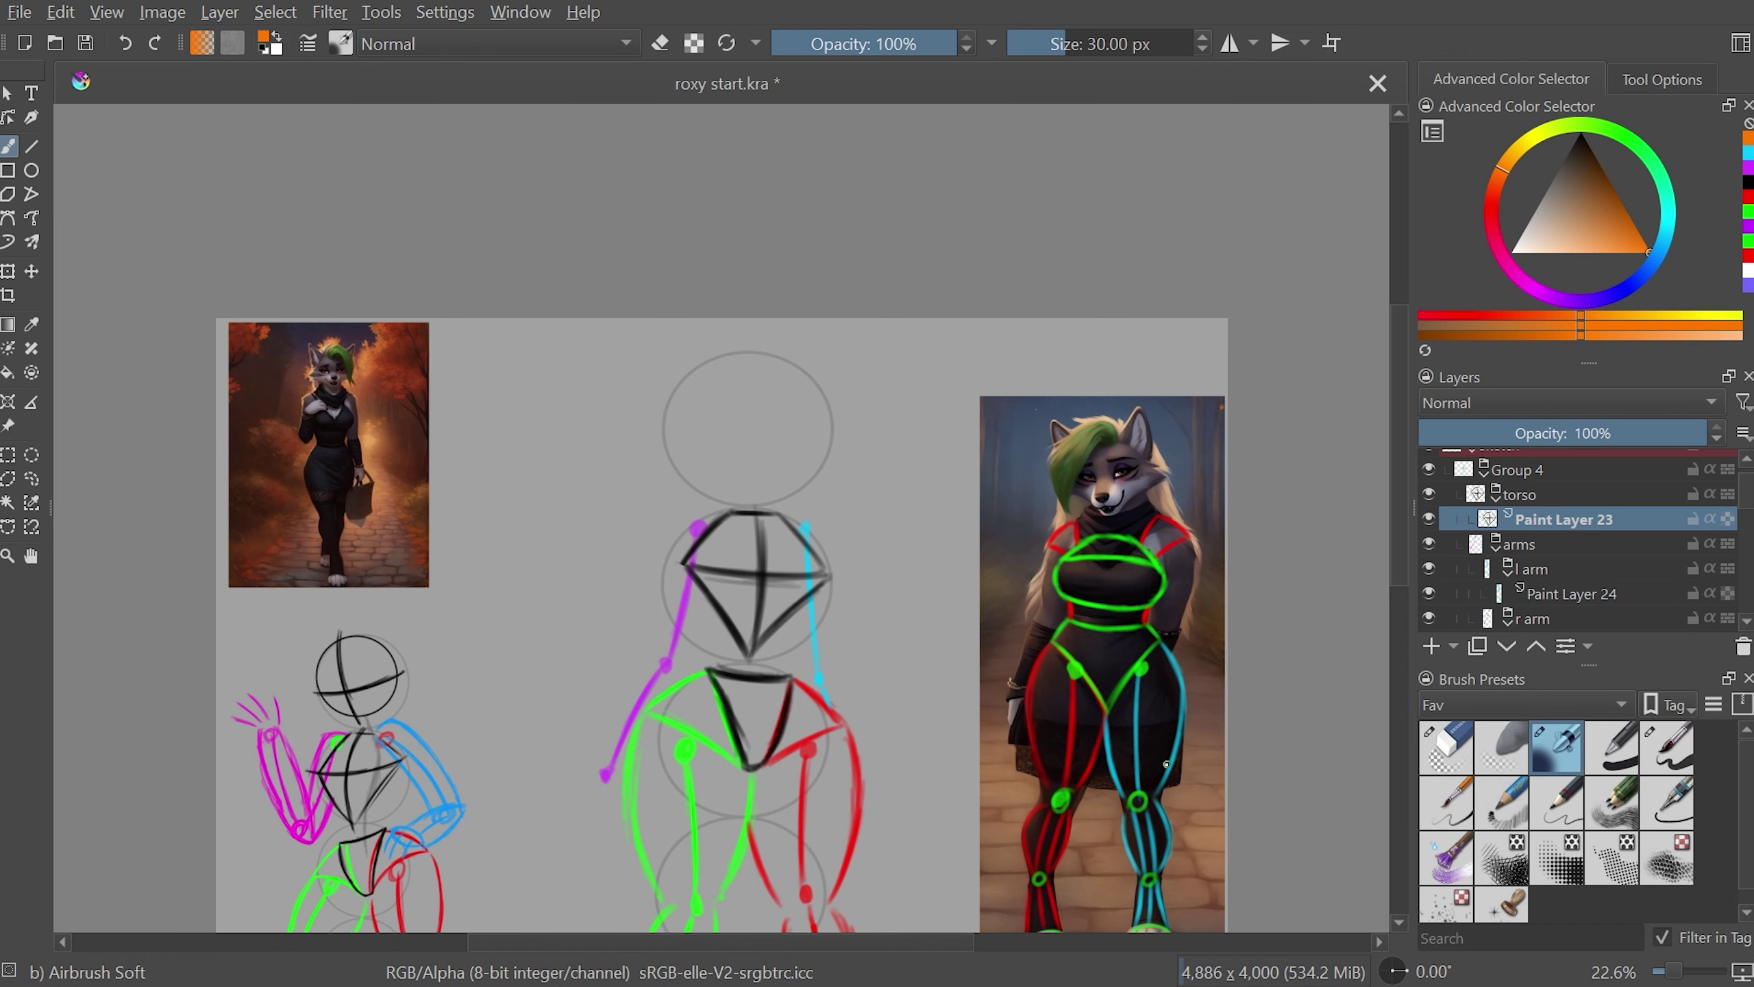
- Add a new paint layer and draw orange strokes across the chest
click(1431, 647)
scroll(995, 520, up, 3)
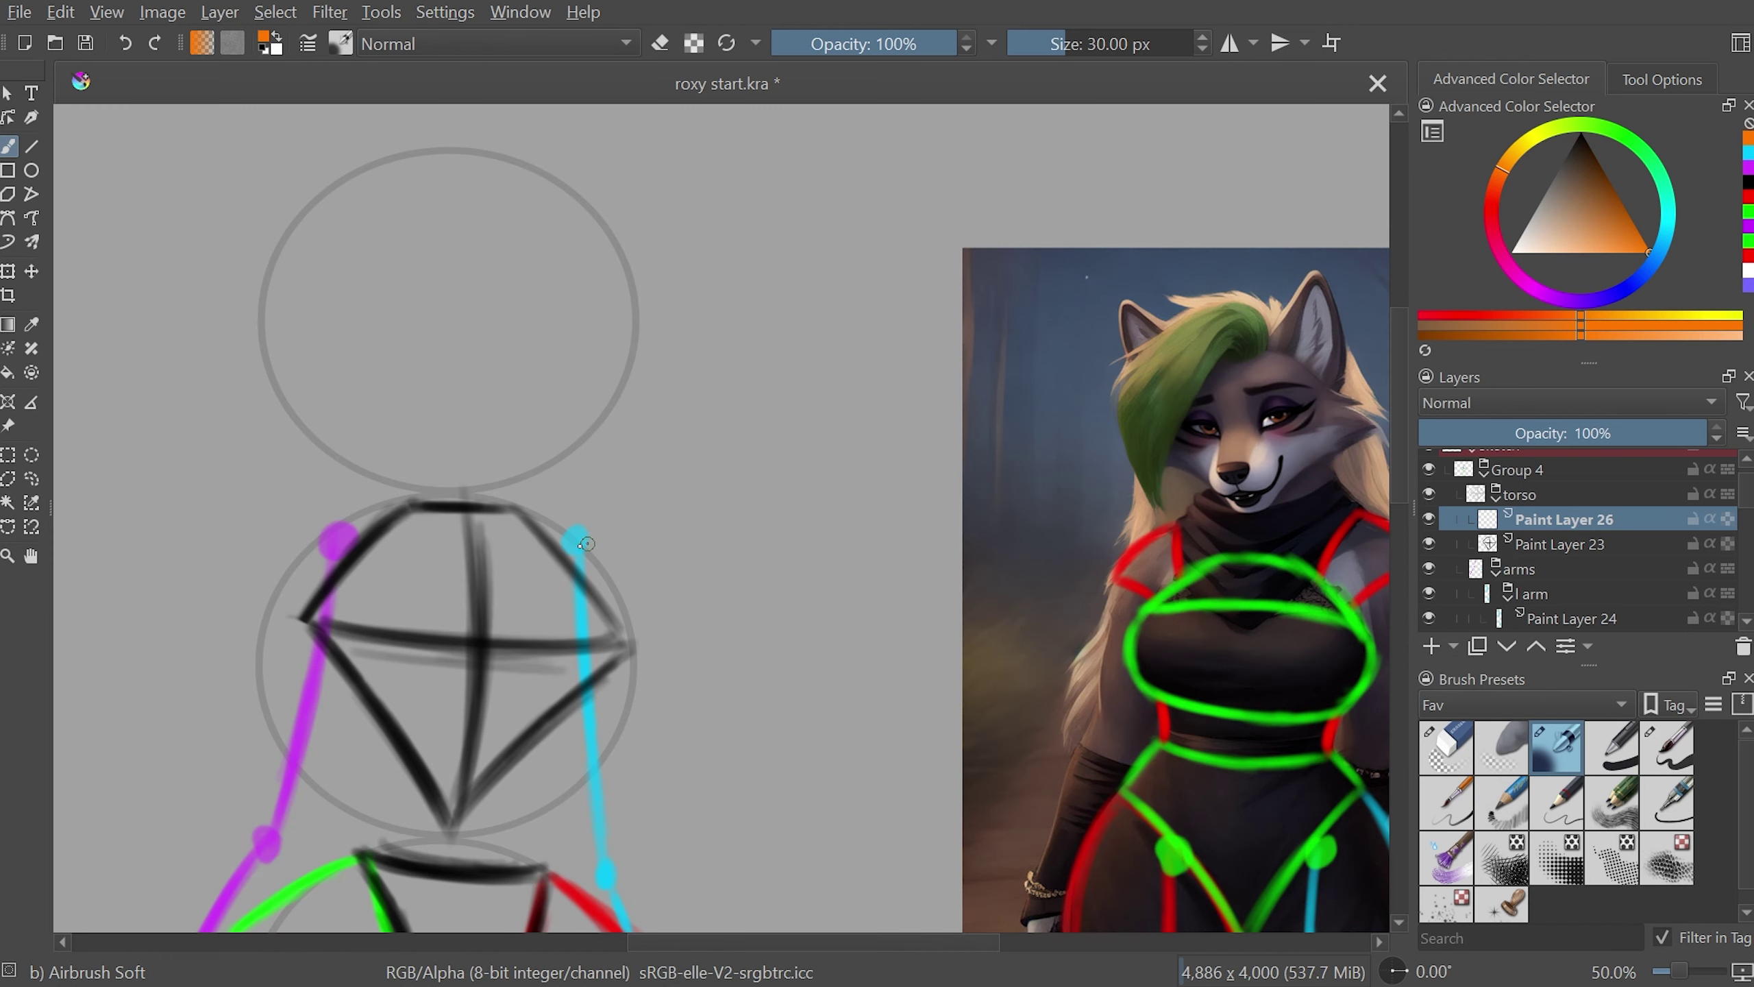
drag(584, 543, 473, 697)
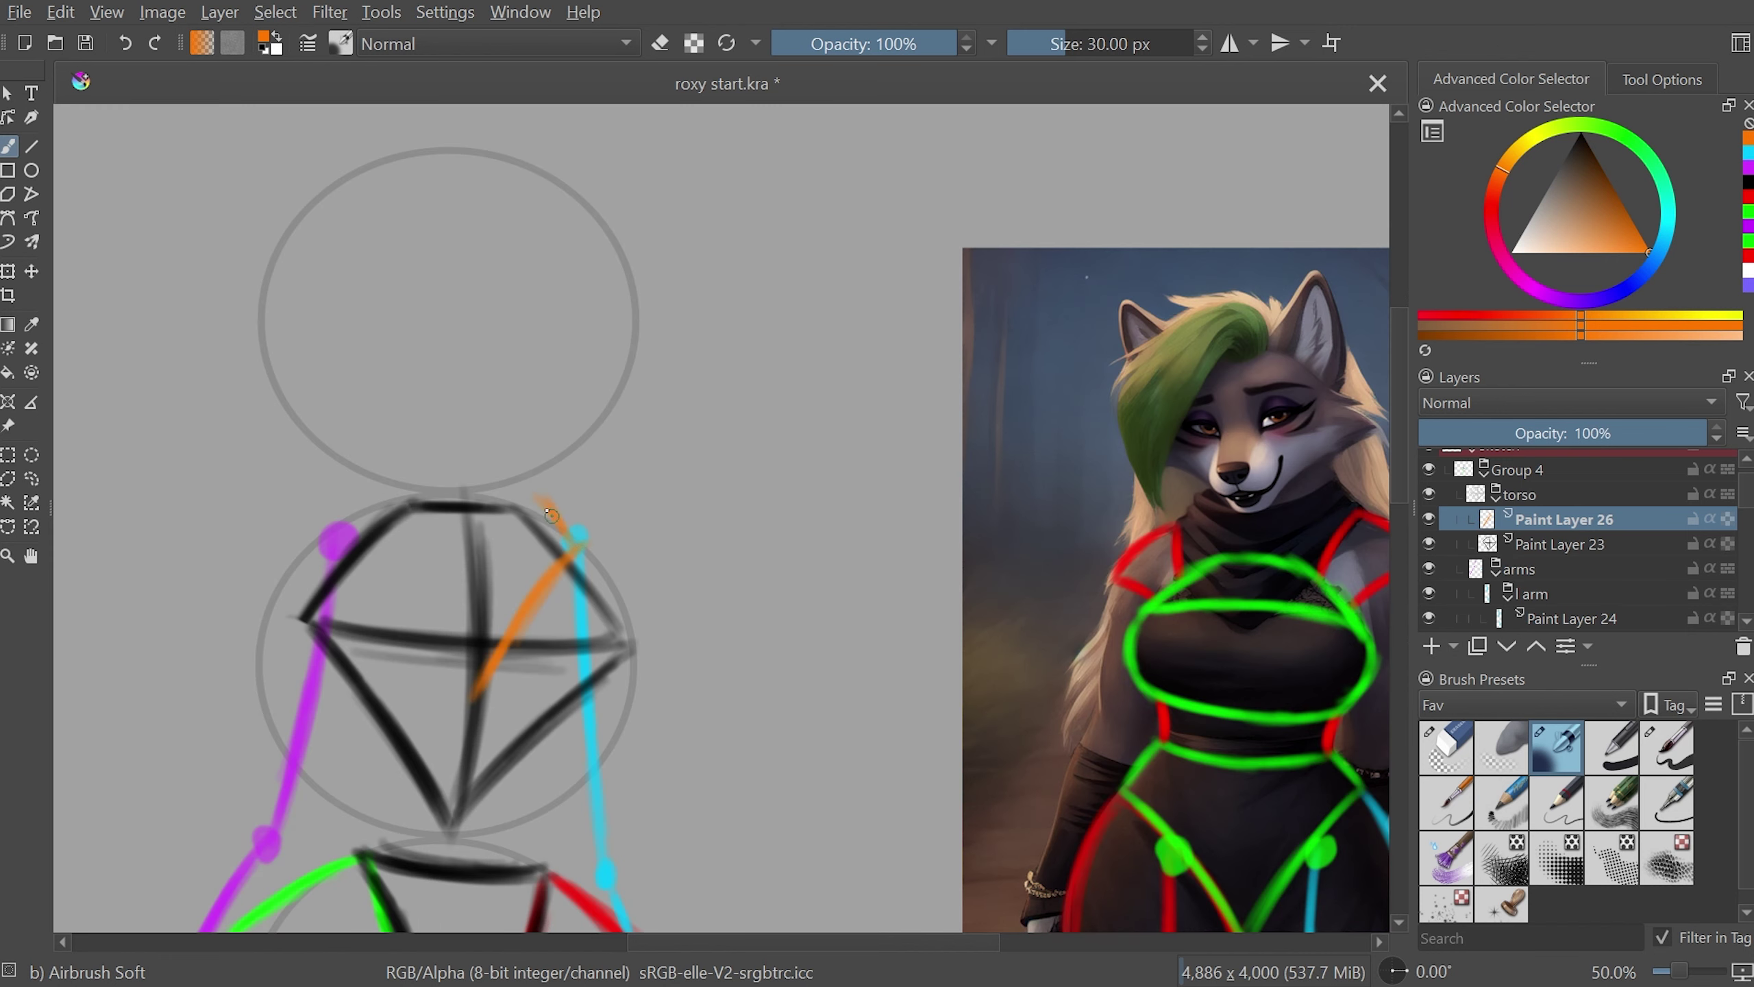
drag(861, 536, 1017, 577)
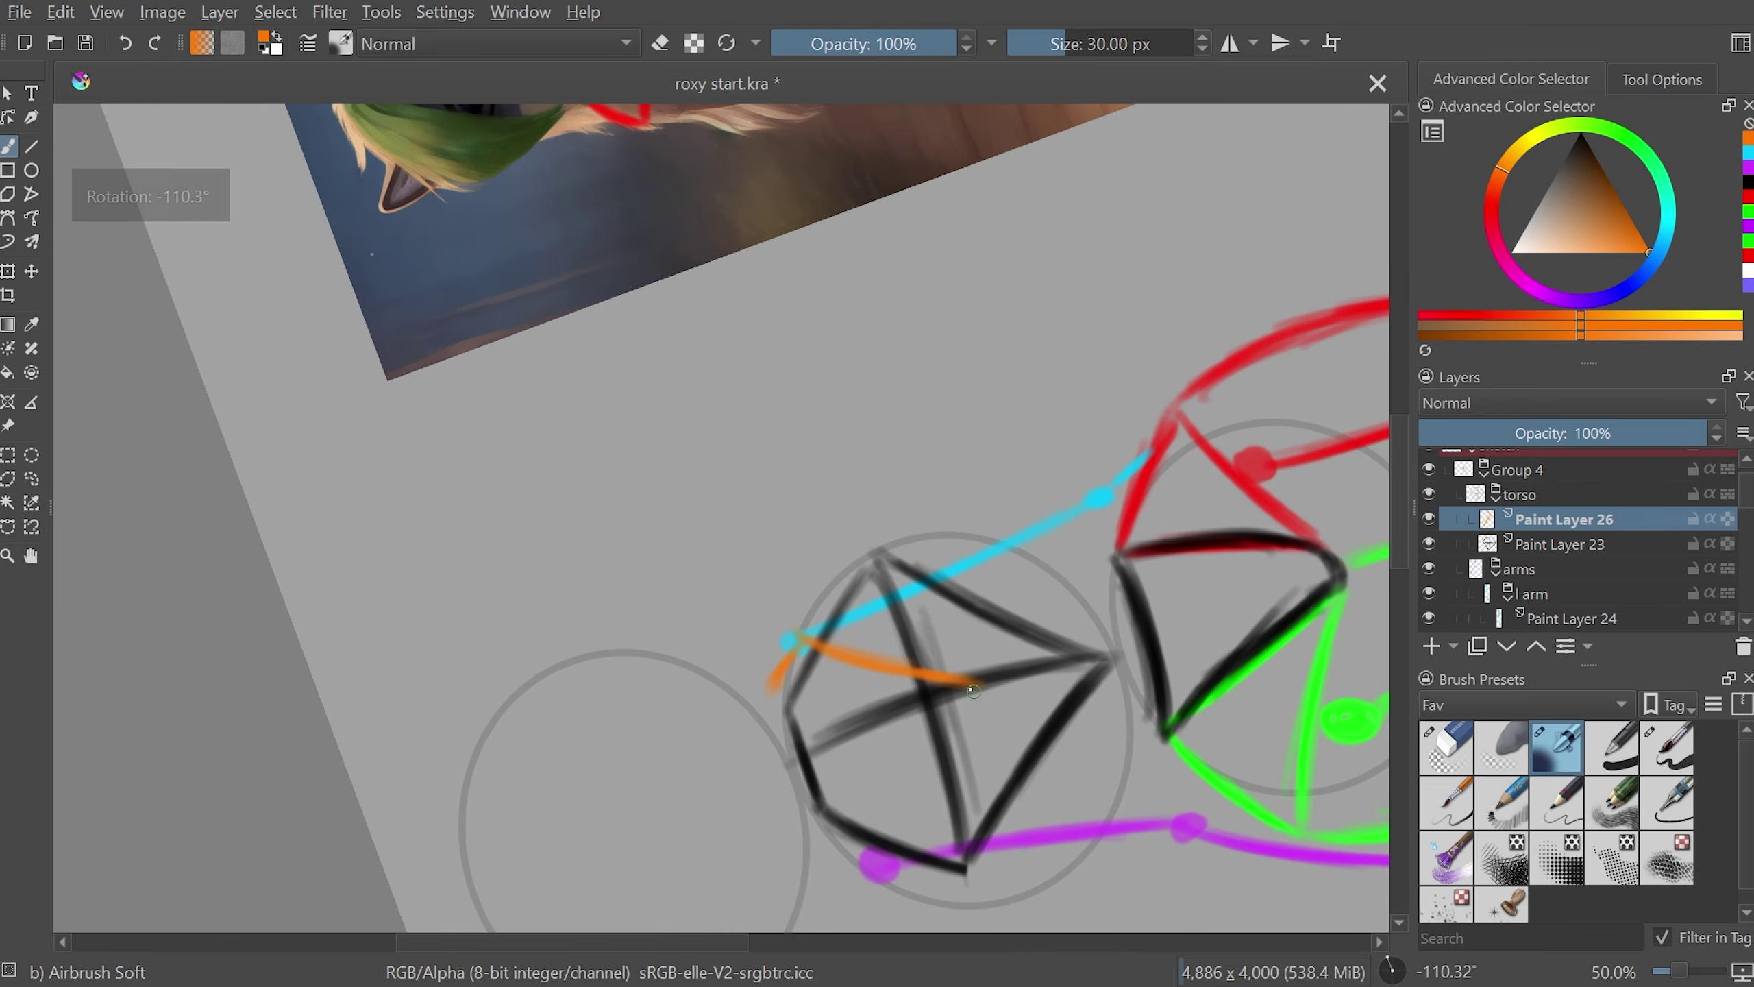
drag(984, 687, 939, 802)
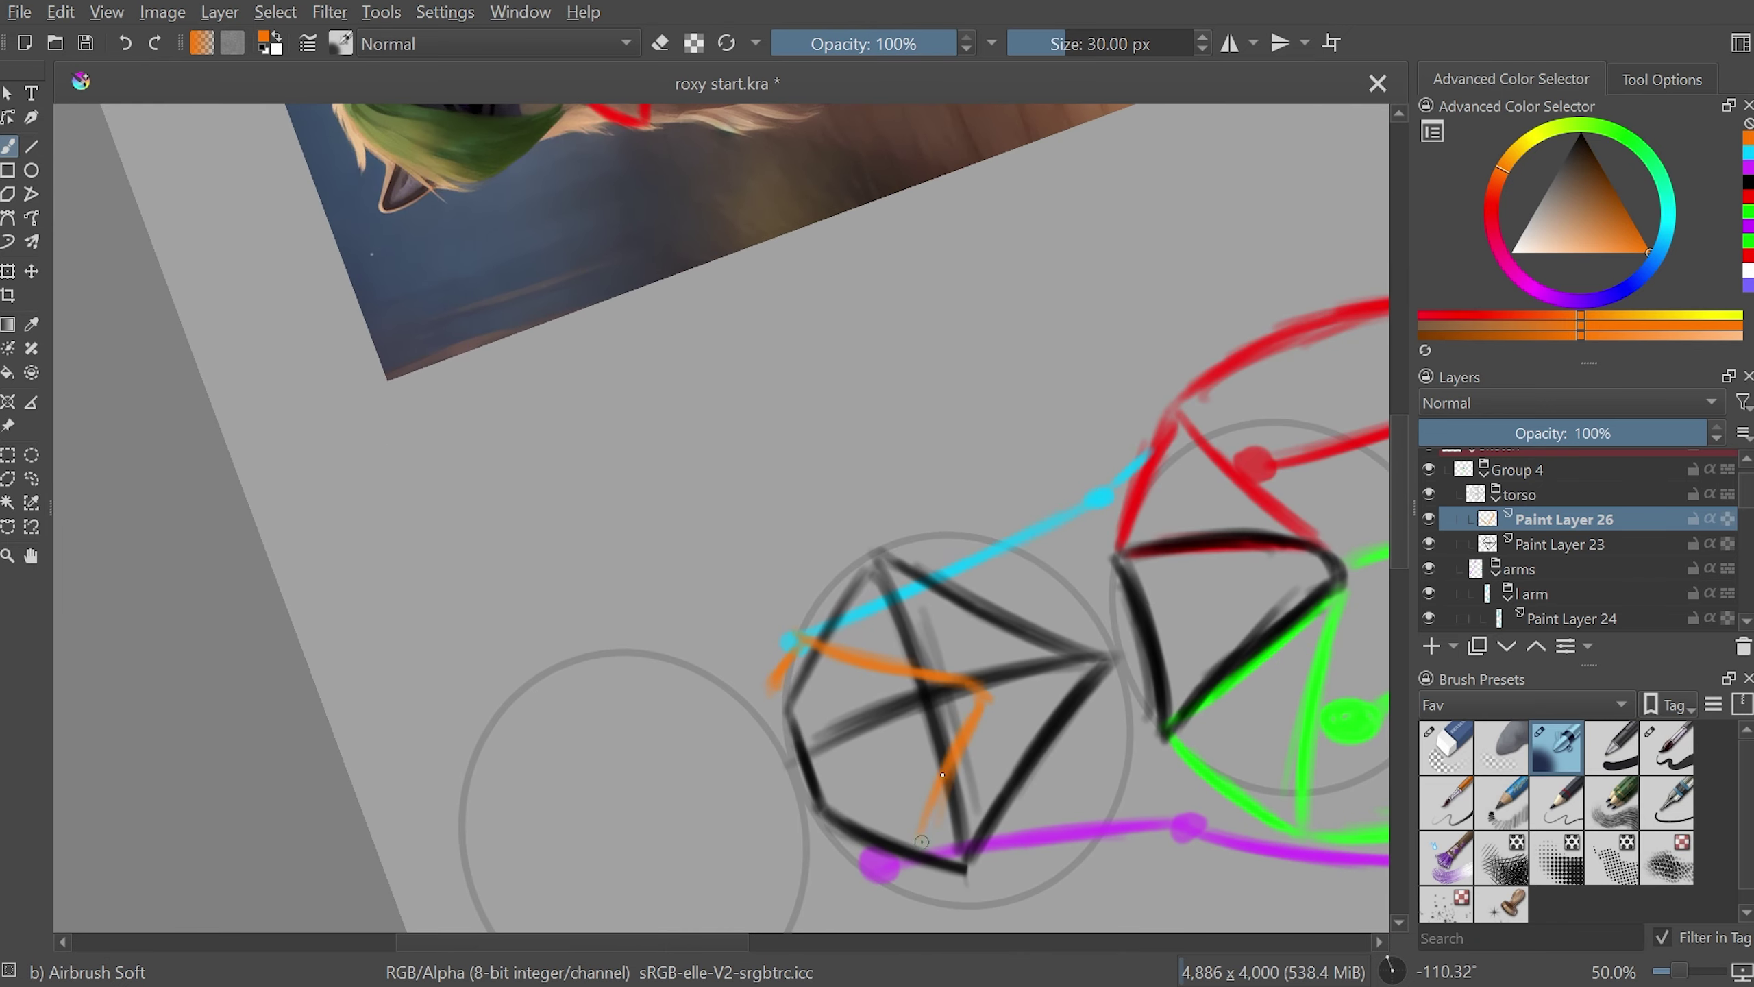
drag(1111, 607, 897, 541)
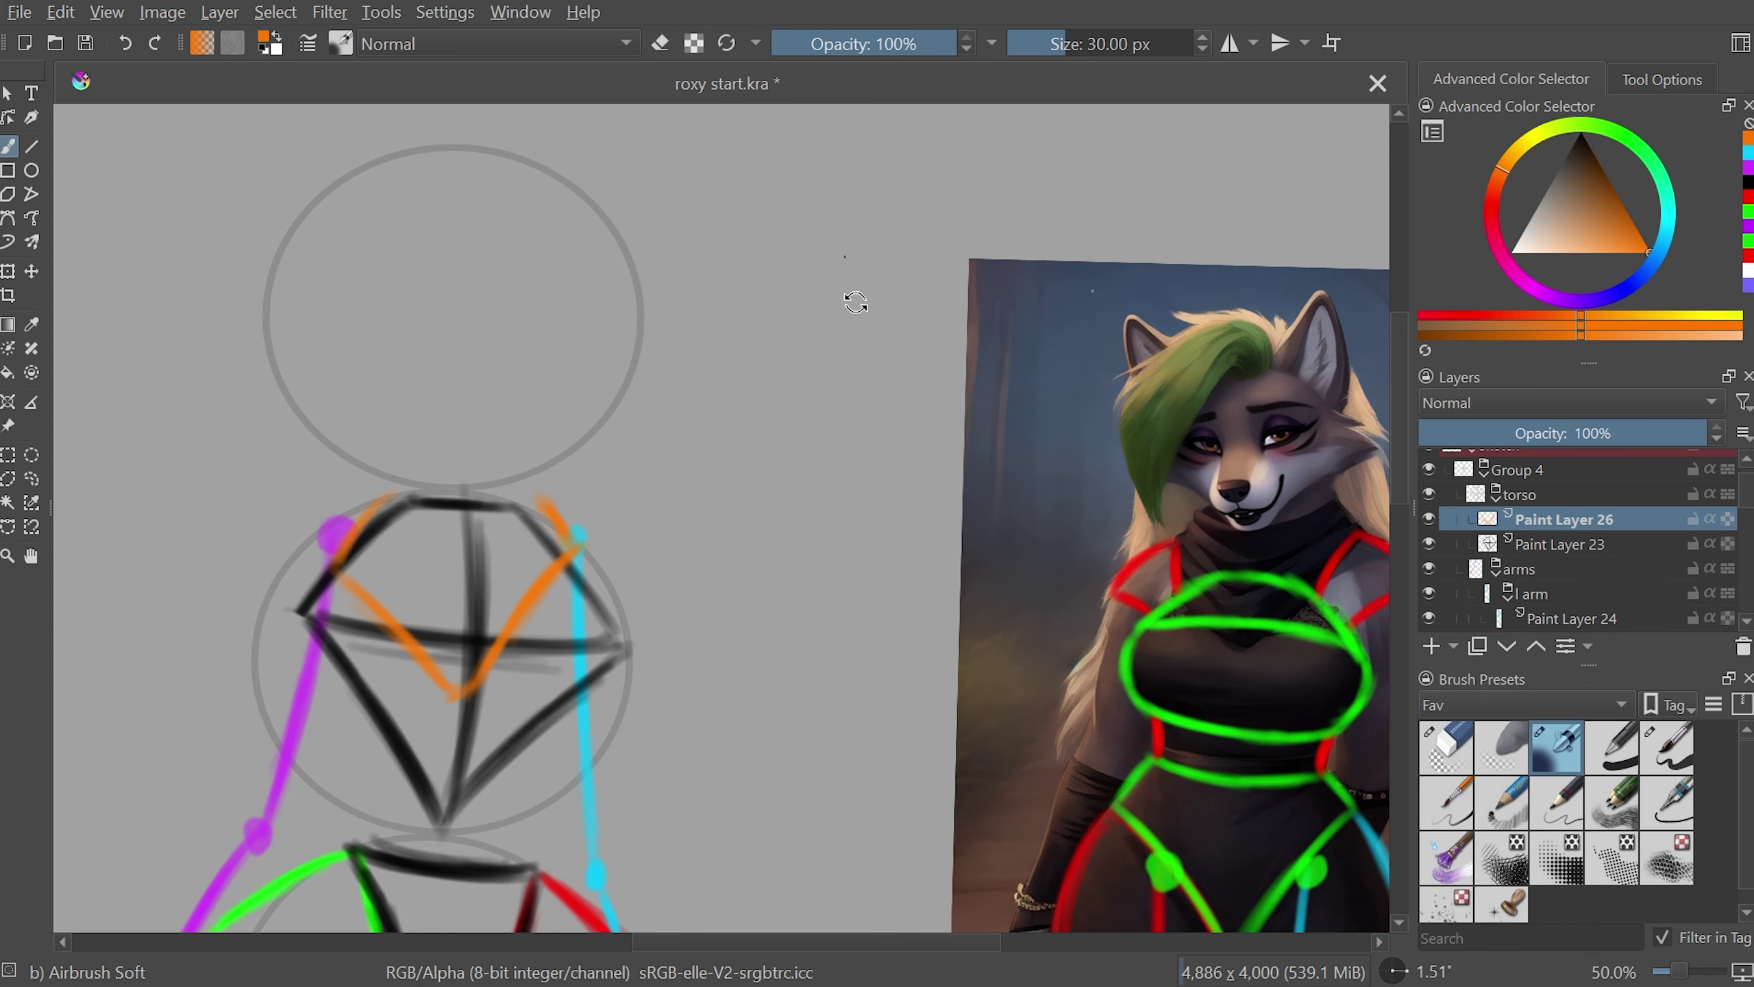
drag(856, 296, 874, 354)
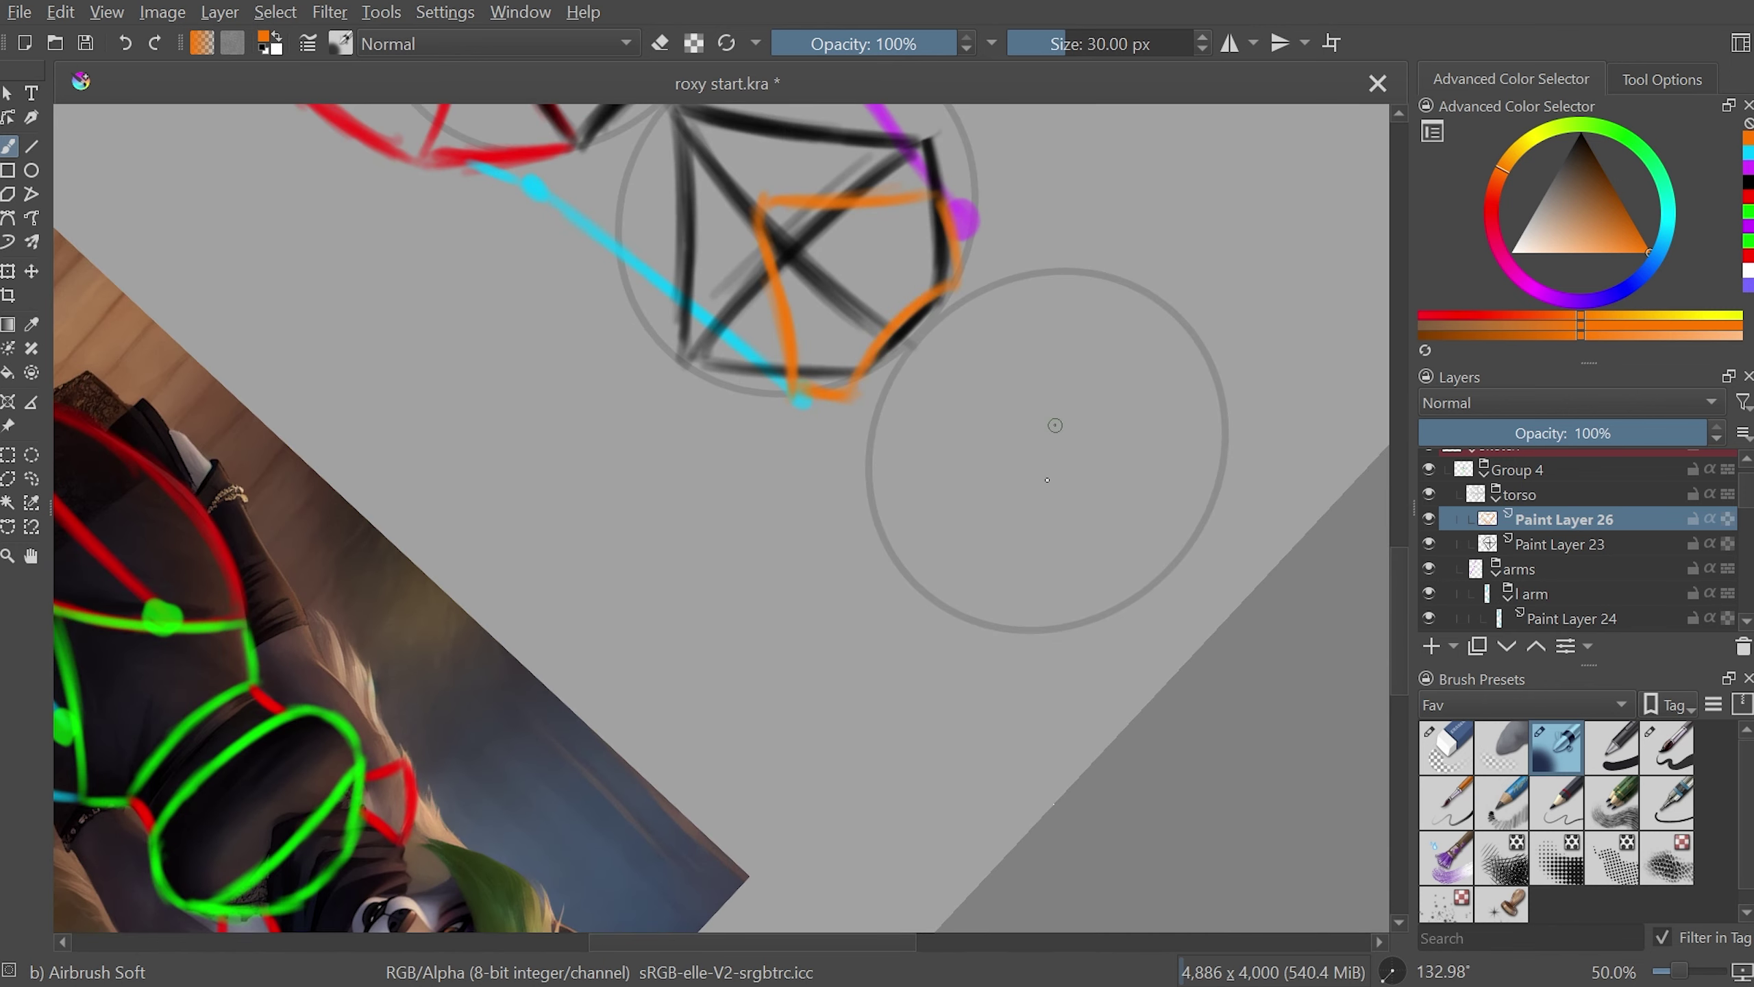
- Check proportions in a flipped full-page view and erase the right orange chest stroke
key(2)
key(m)
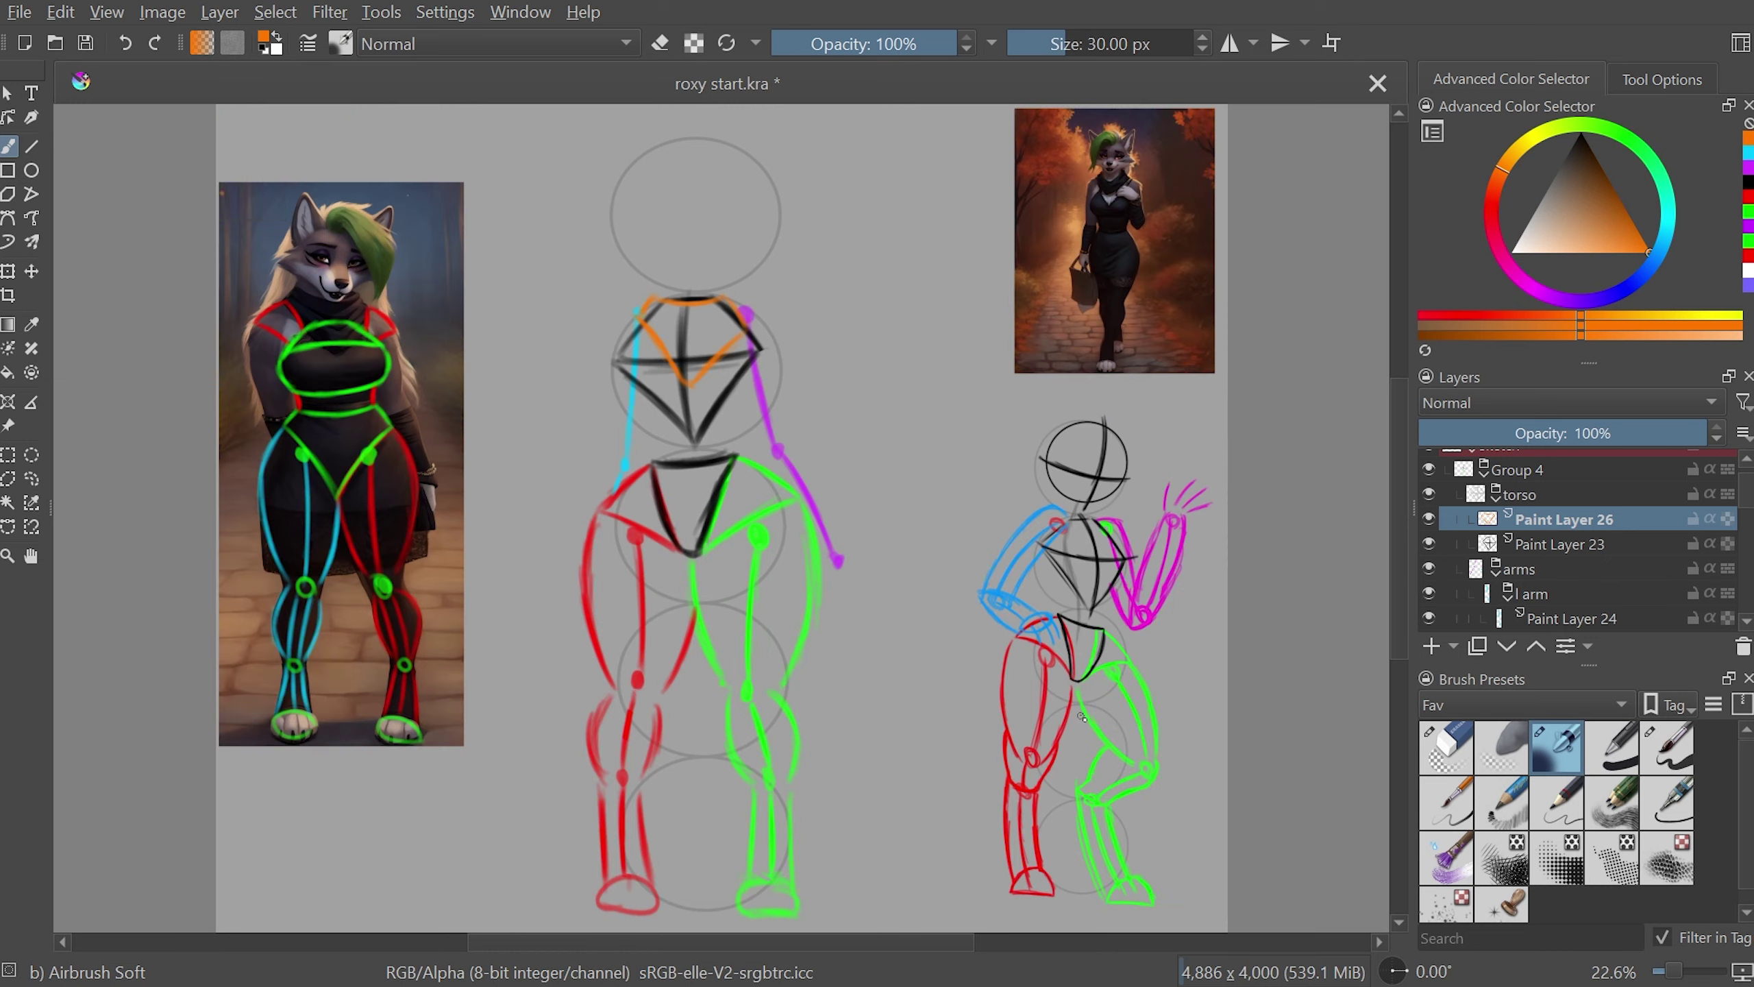
key(m)
scroll(711, 263, up, 4)
key(e)
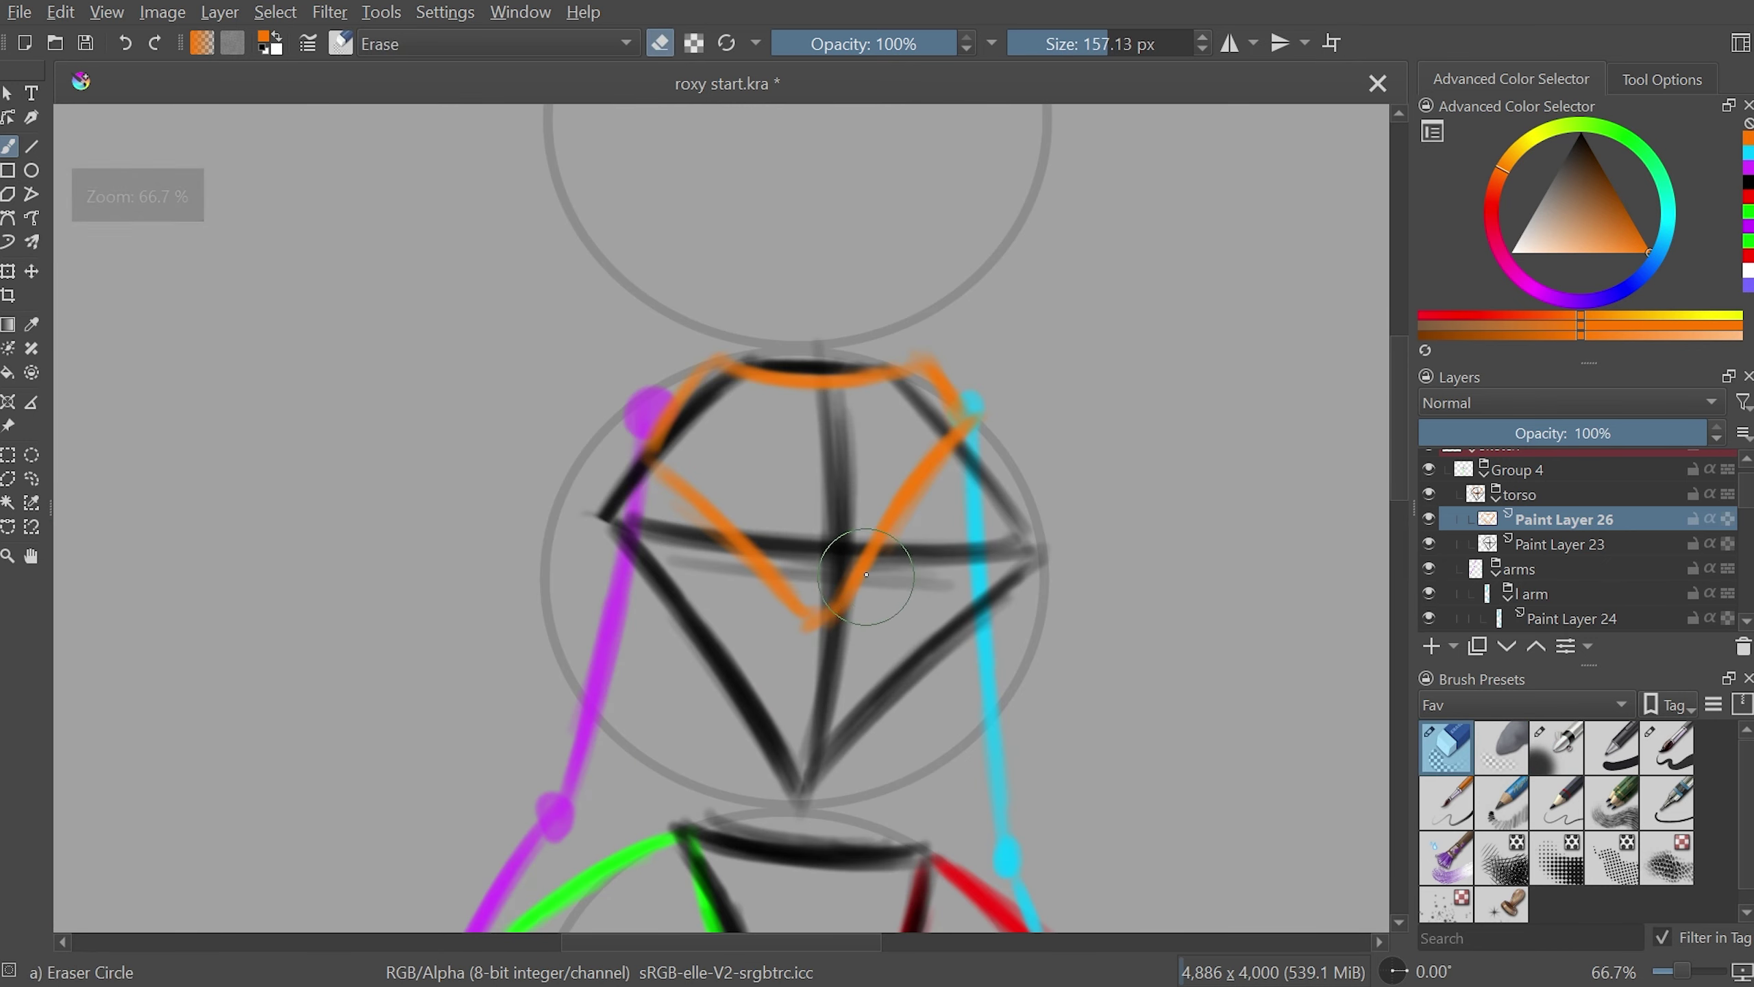
mouse_move(874, 542)
mouse_down()
mouse_move(940, 450)
mouse_move(952, 462)
mouse_move(981, 428)
mouse_up()
key(e)
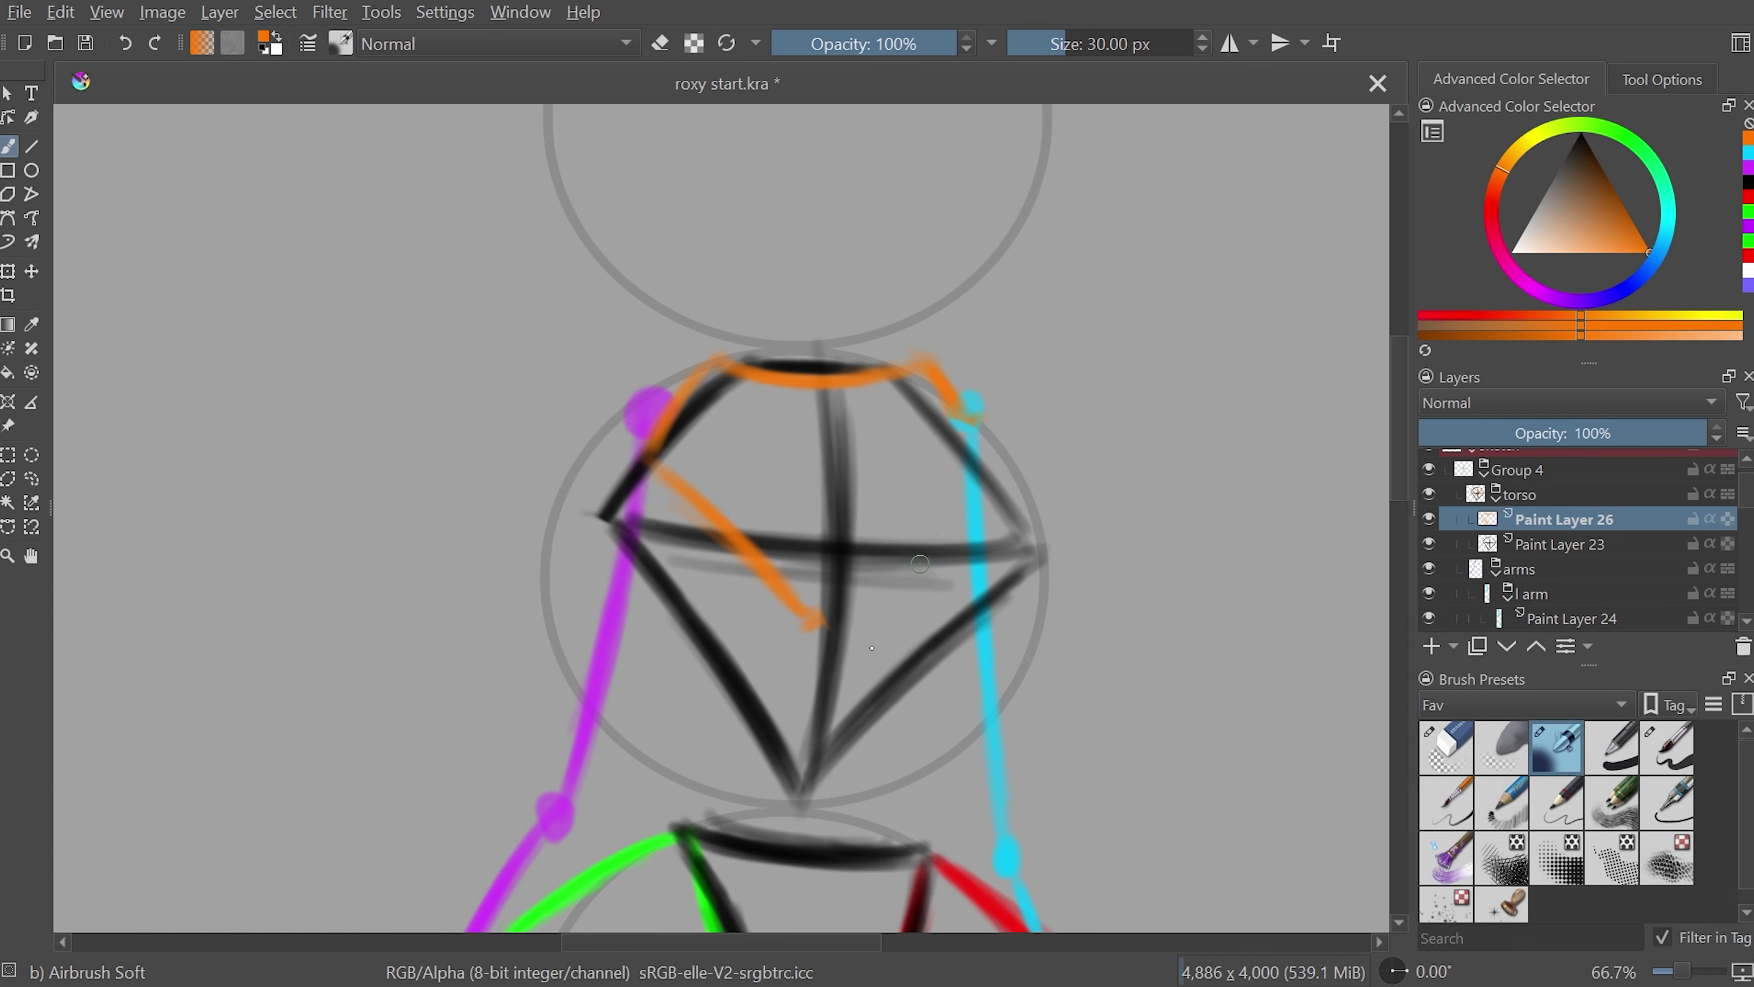
- Stretch the orange chest shape slightly upward with Transform, then collapse the torso group
scroll(919, 563, down, 2)
key(m)
key(m)
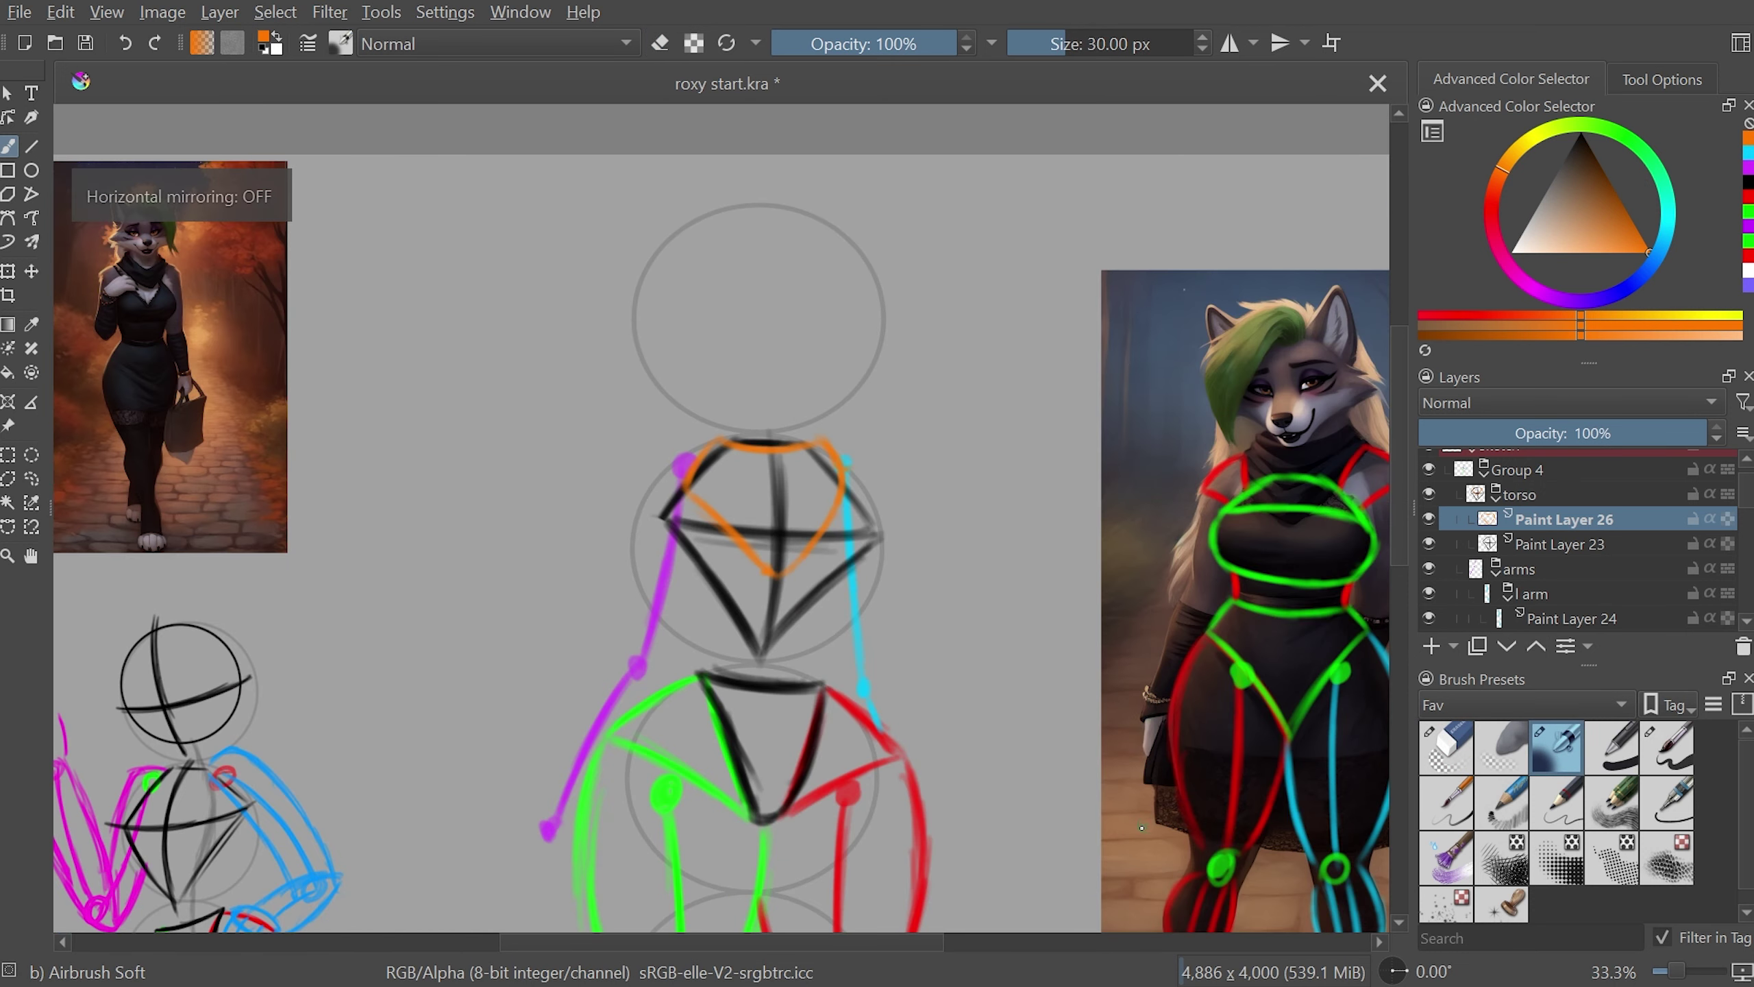
key(m)
key(m)
key(ctrl+t)
drag(768, 432, 767, 422)
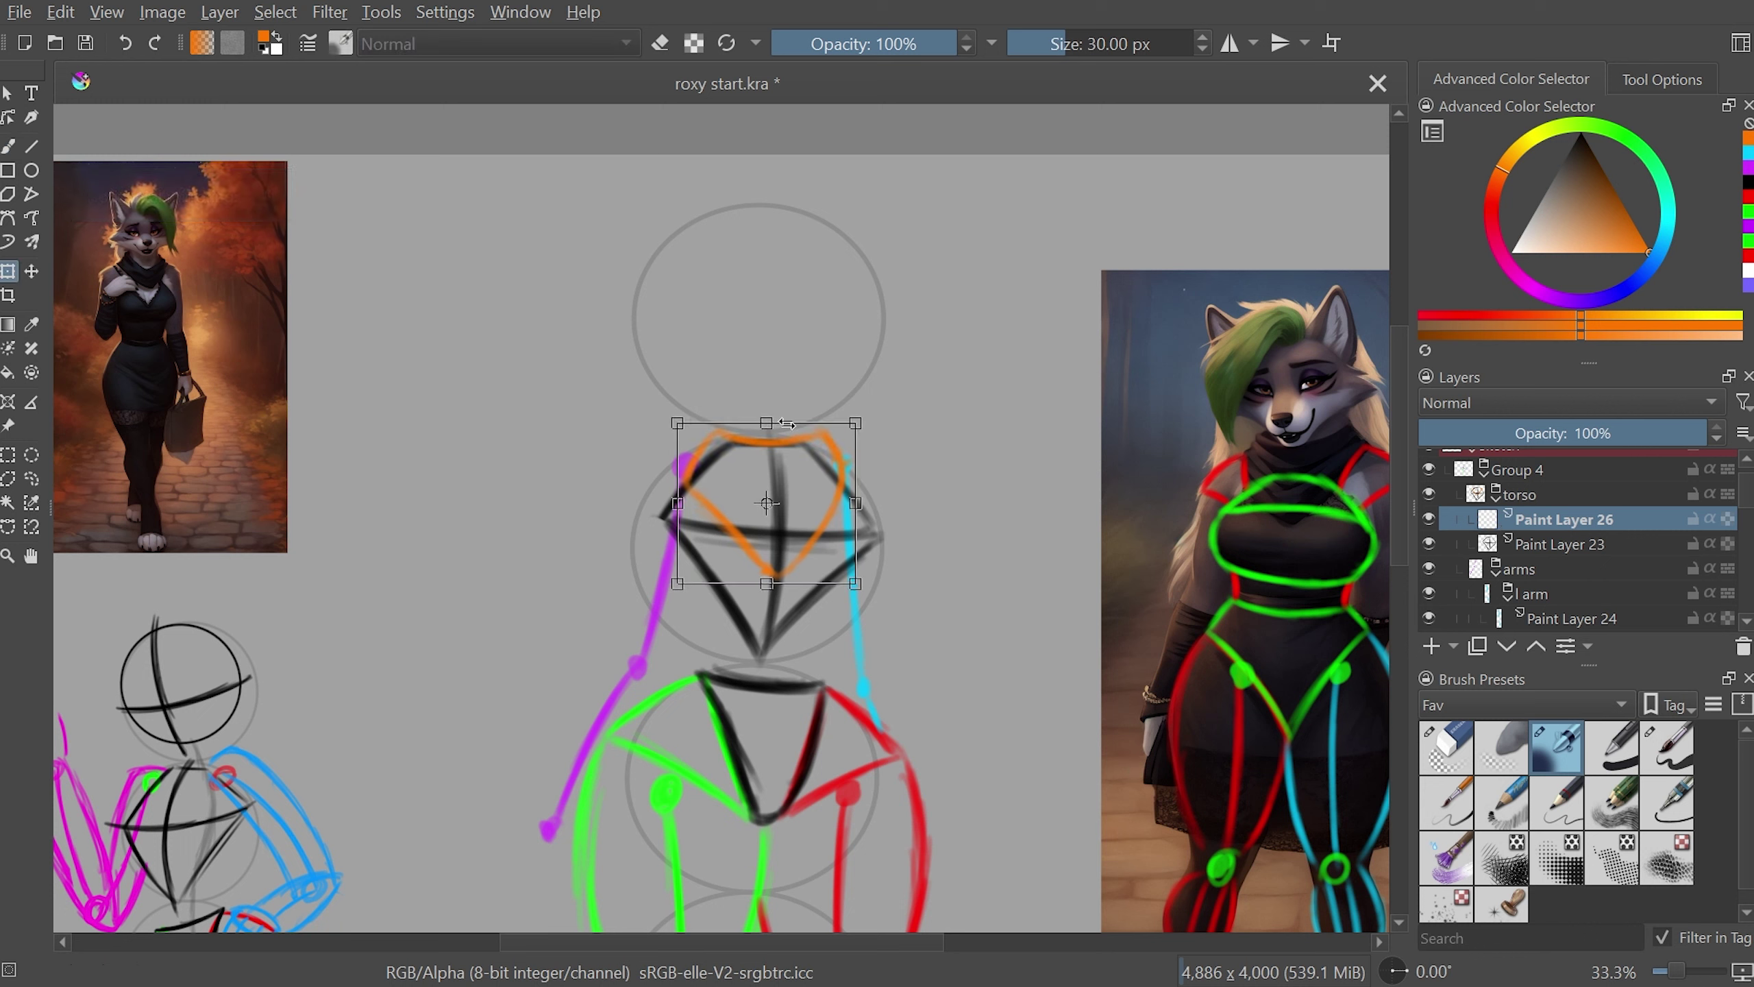
key(Return)
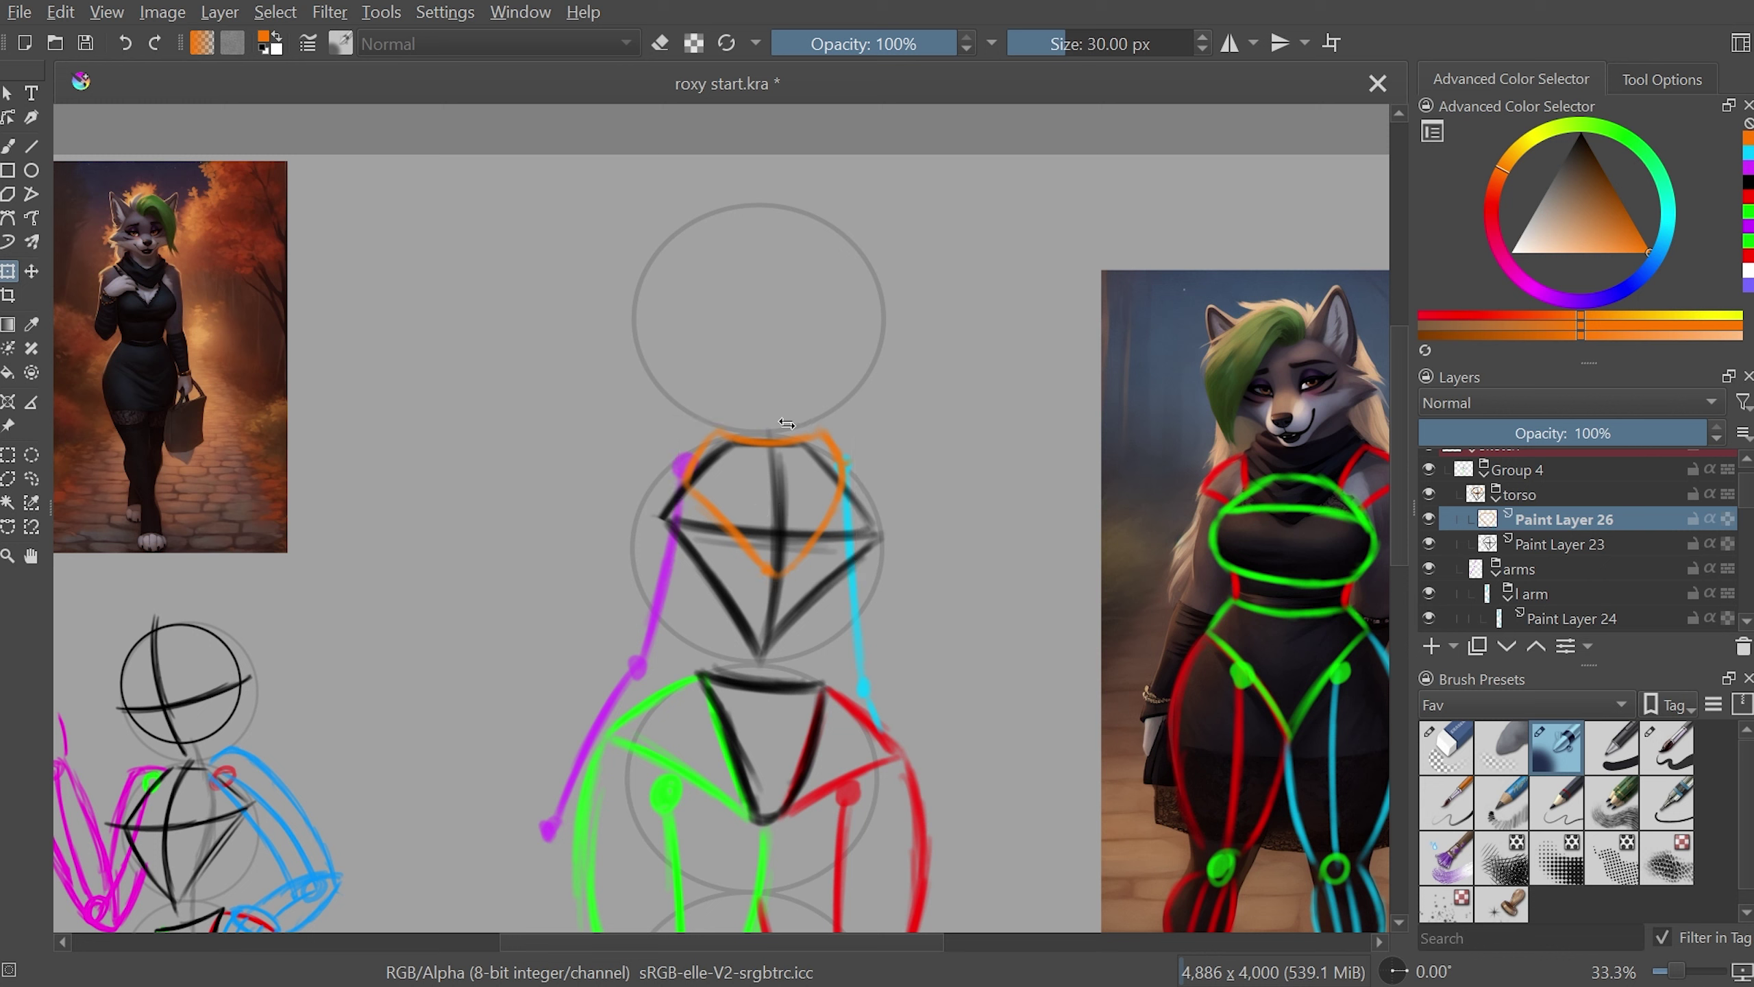
click(1502, 497)
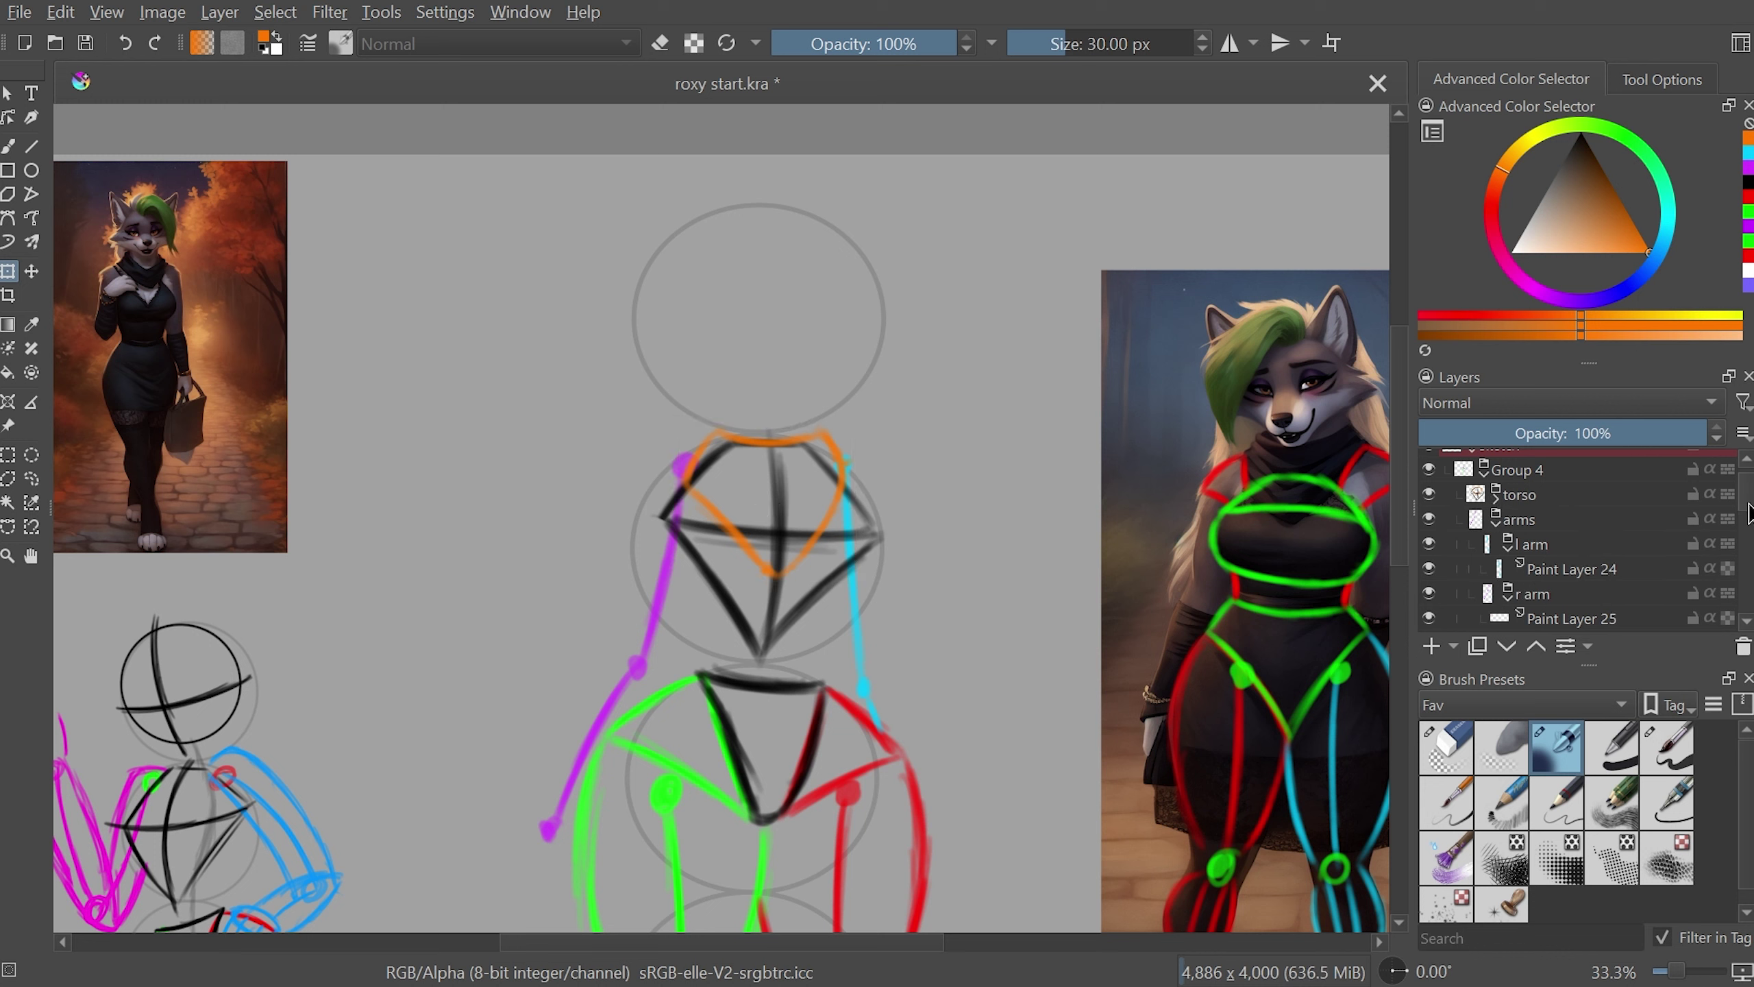
- Paint purple volume onto the central figure's arm on Paint Layer 25
scroll(1747, 525, down, 3)
click(1574, 538)
click(1750, 168)
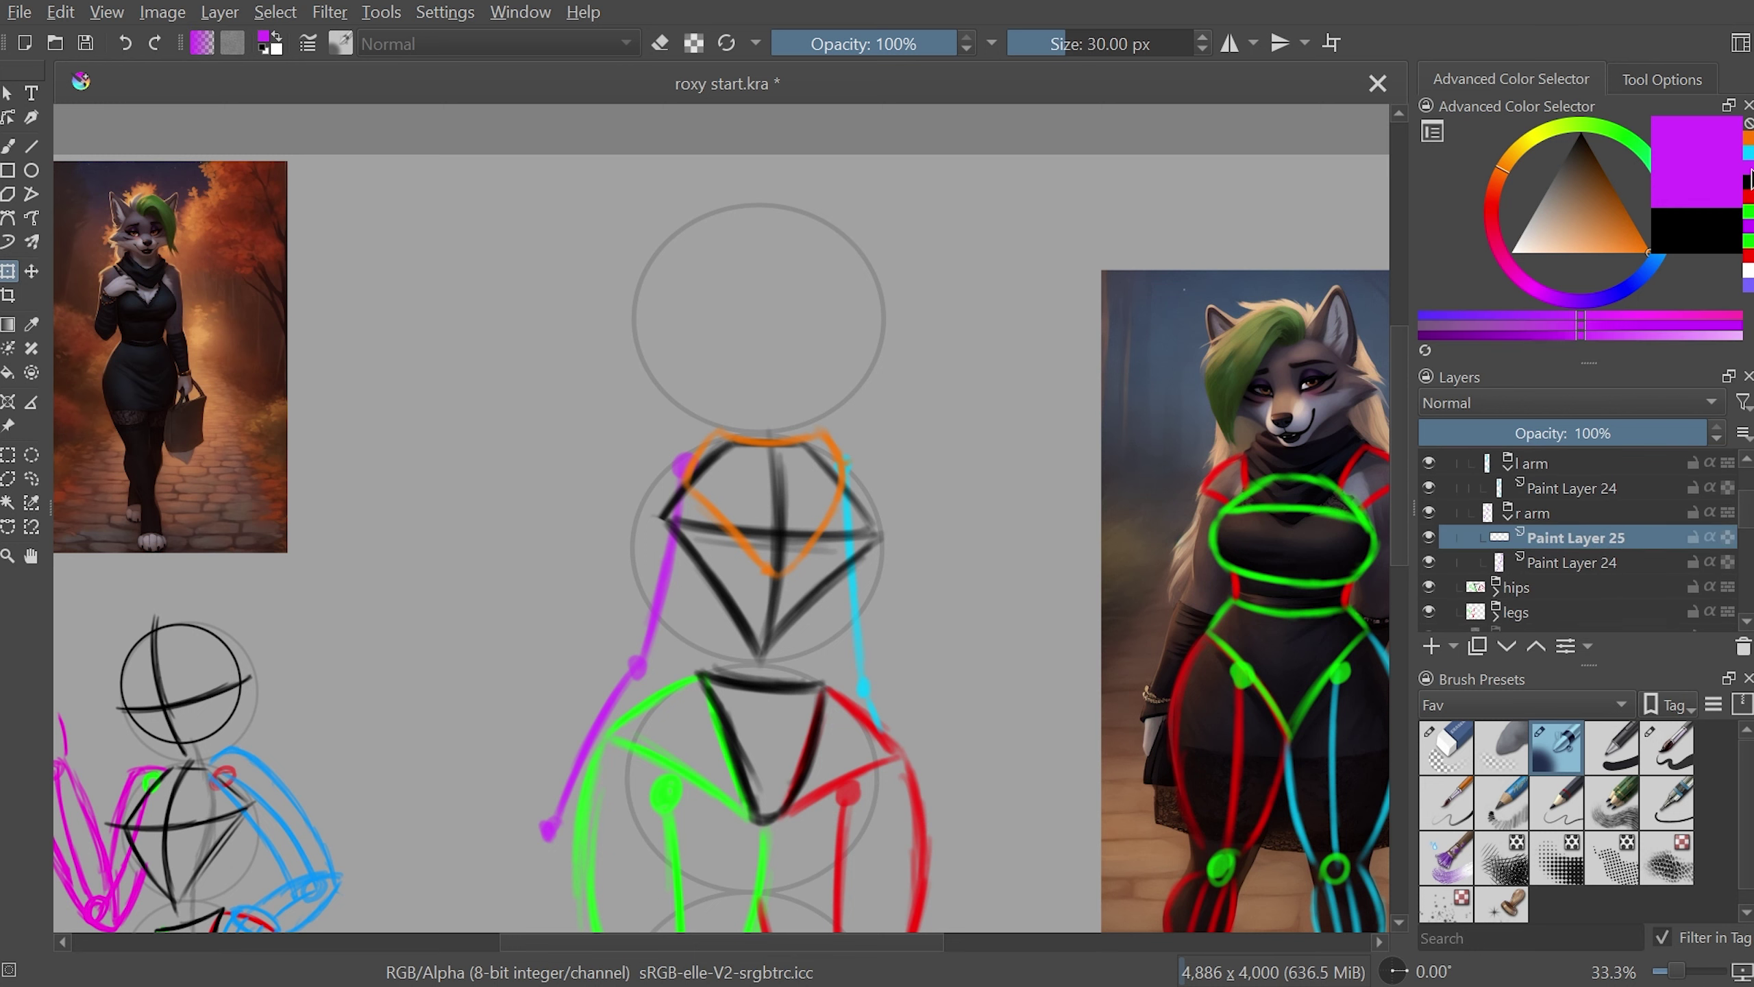
drag(909, 941, 960, 919)
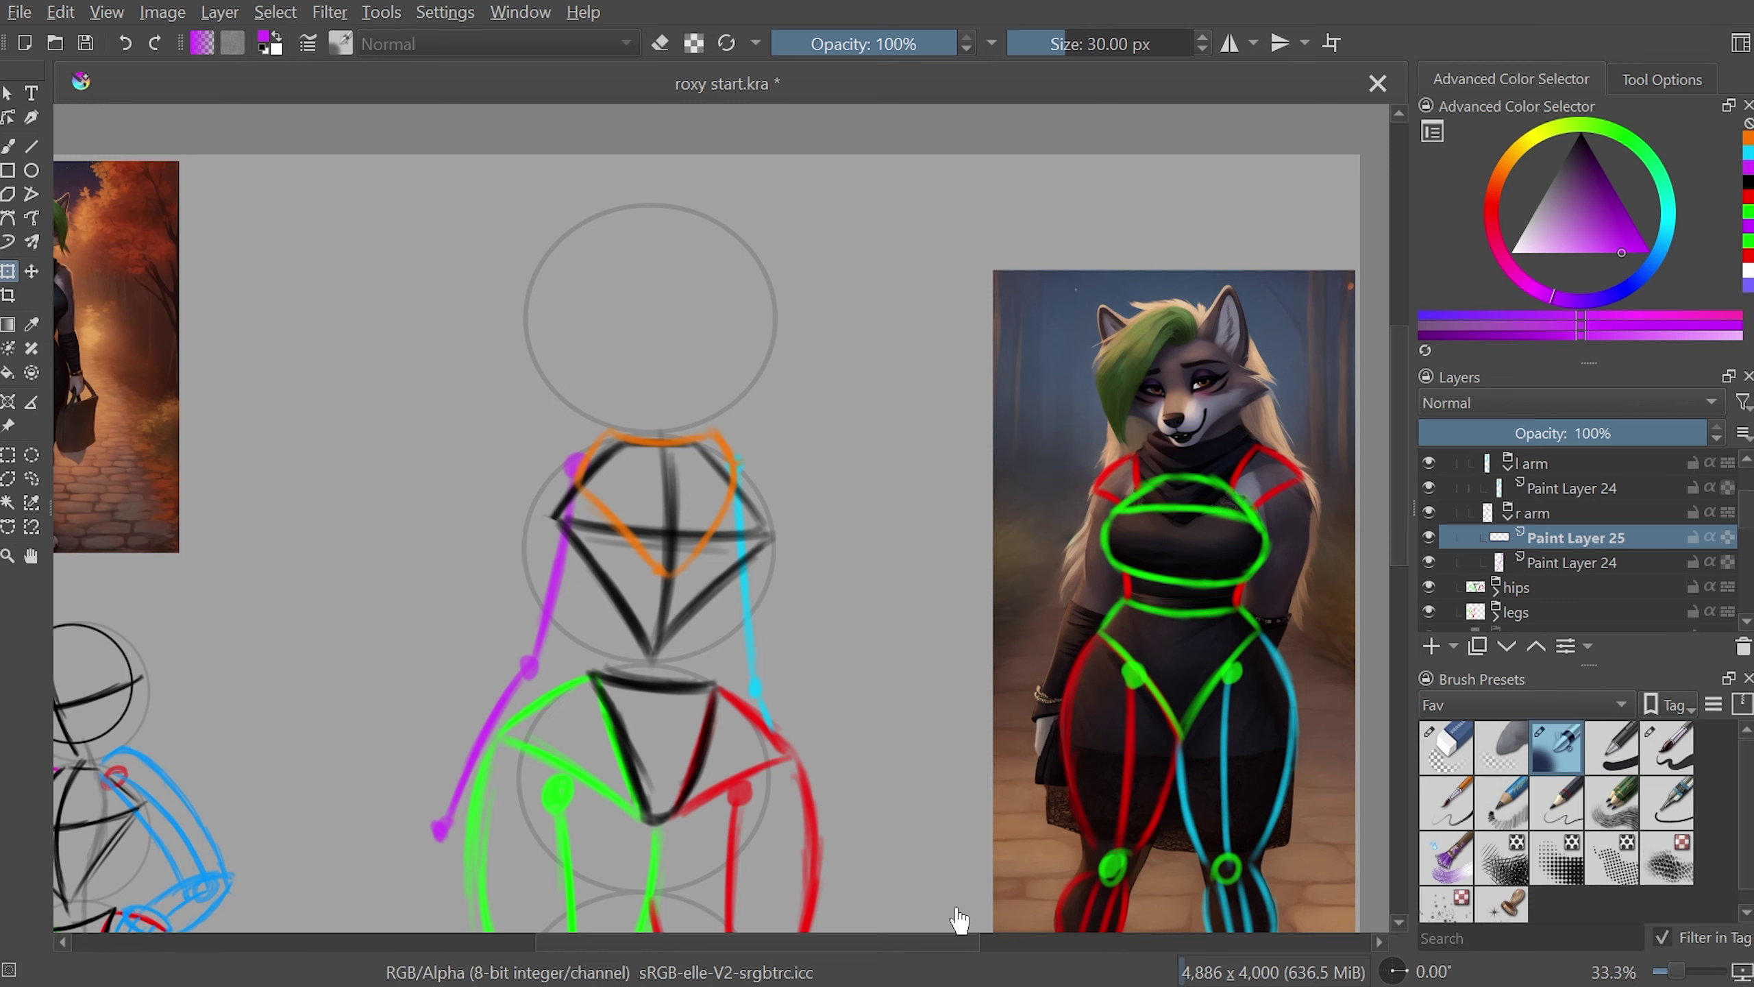
key(plus)
drag(959, 918, 1128, 933)
key(b)
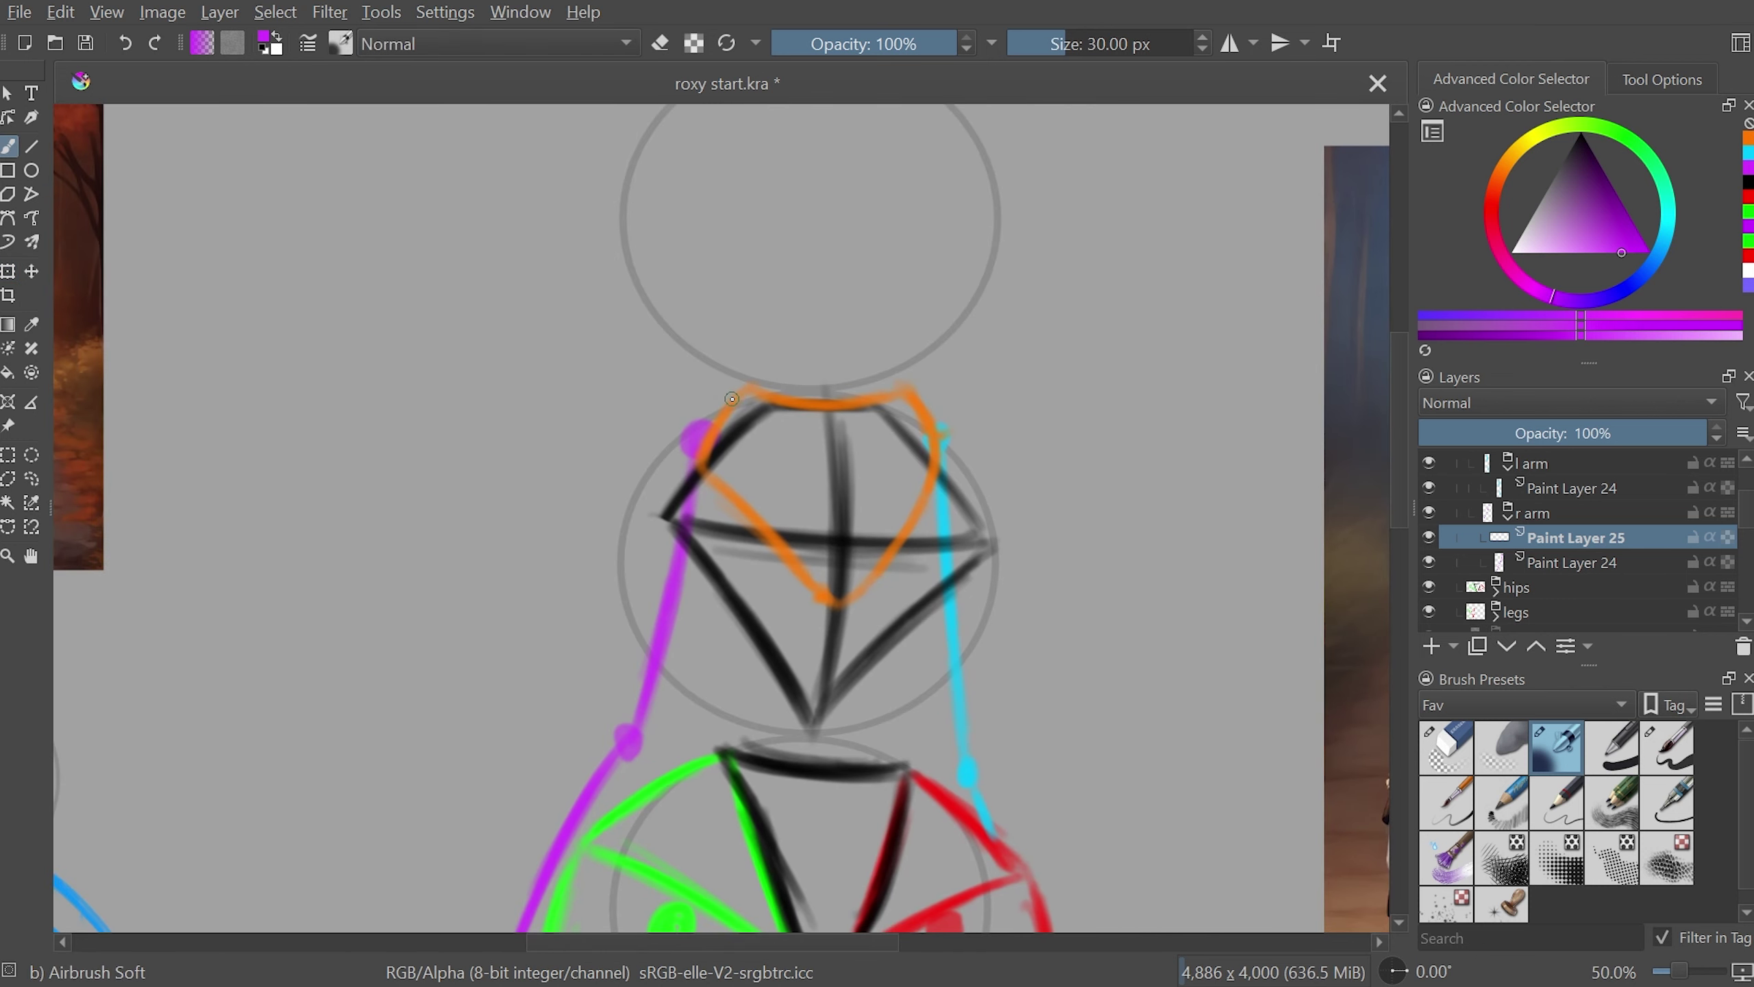
mouse_move(694, 128)
mouse_down()
mouse_move(1081, 367)
mouse_move(557, 702)
mouse_move(1145, 814)
mouse_up()
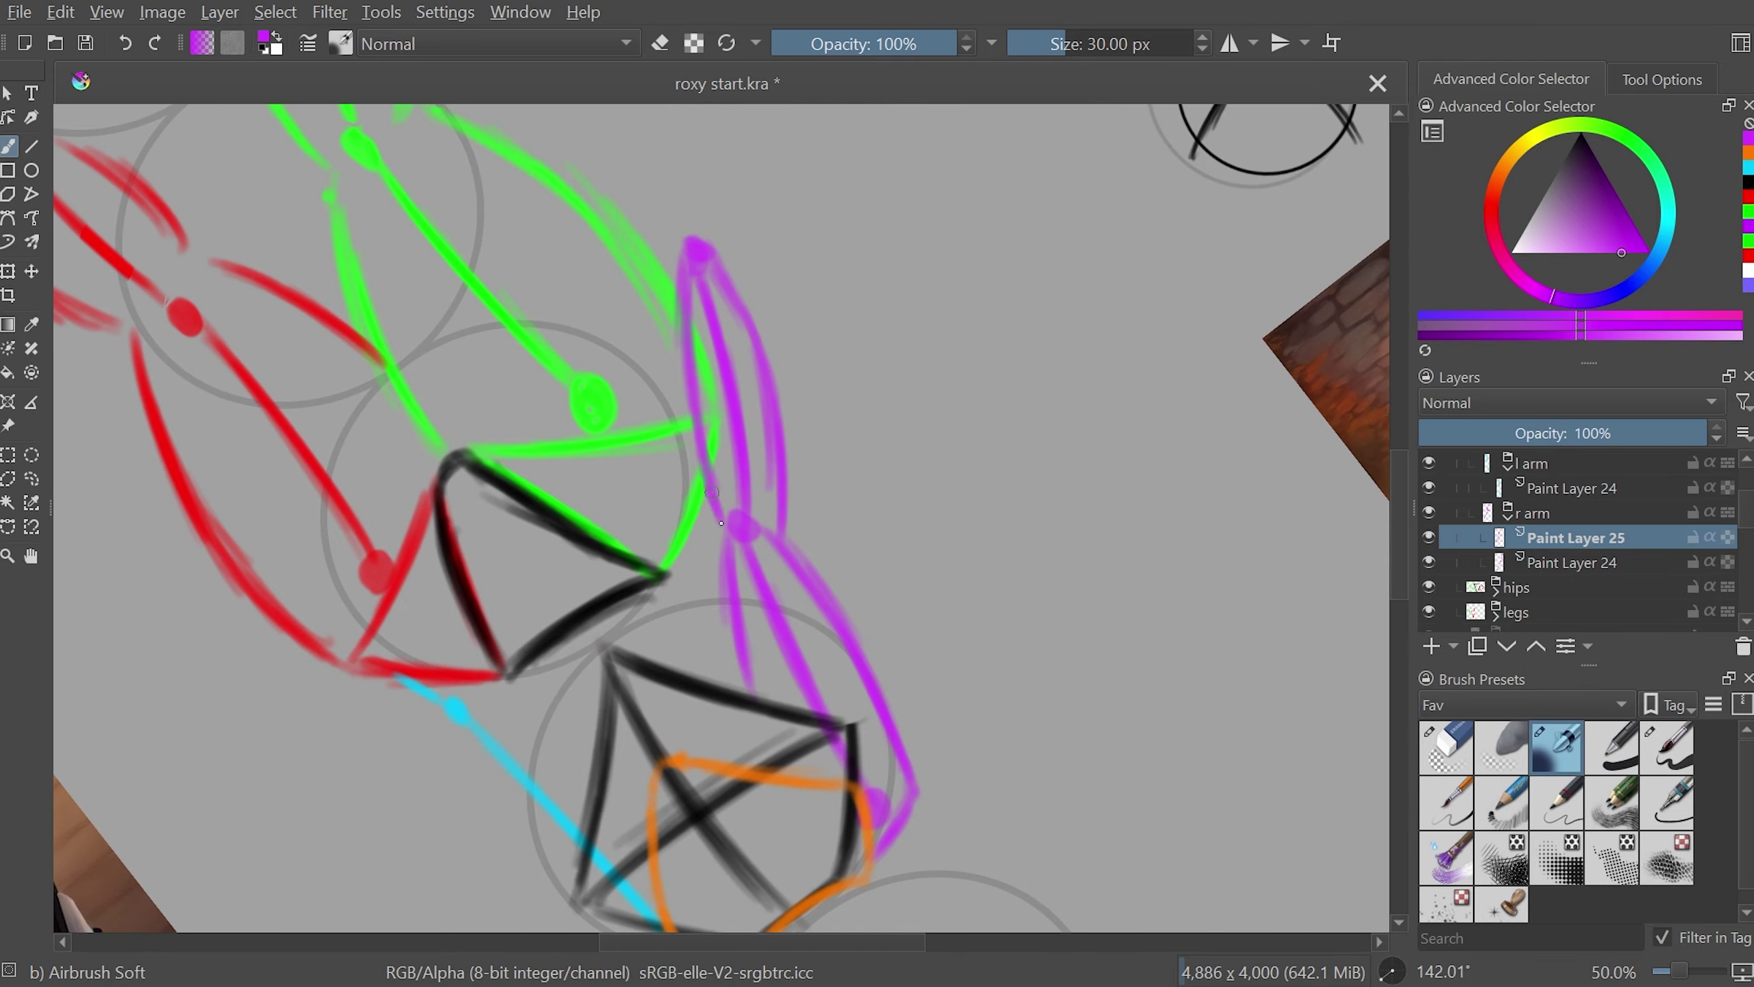
key(5)
key(minus)
key(minus)
- Move the arms group beneath the legs in the Layers docker
drag(1519, 456, 1519, 546)
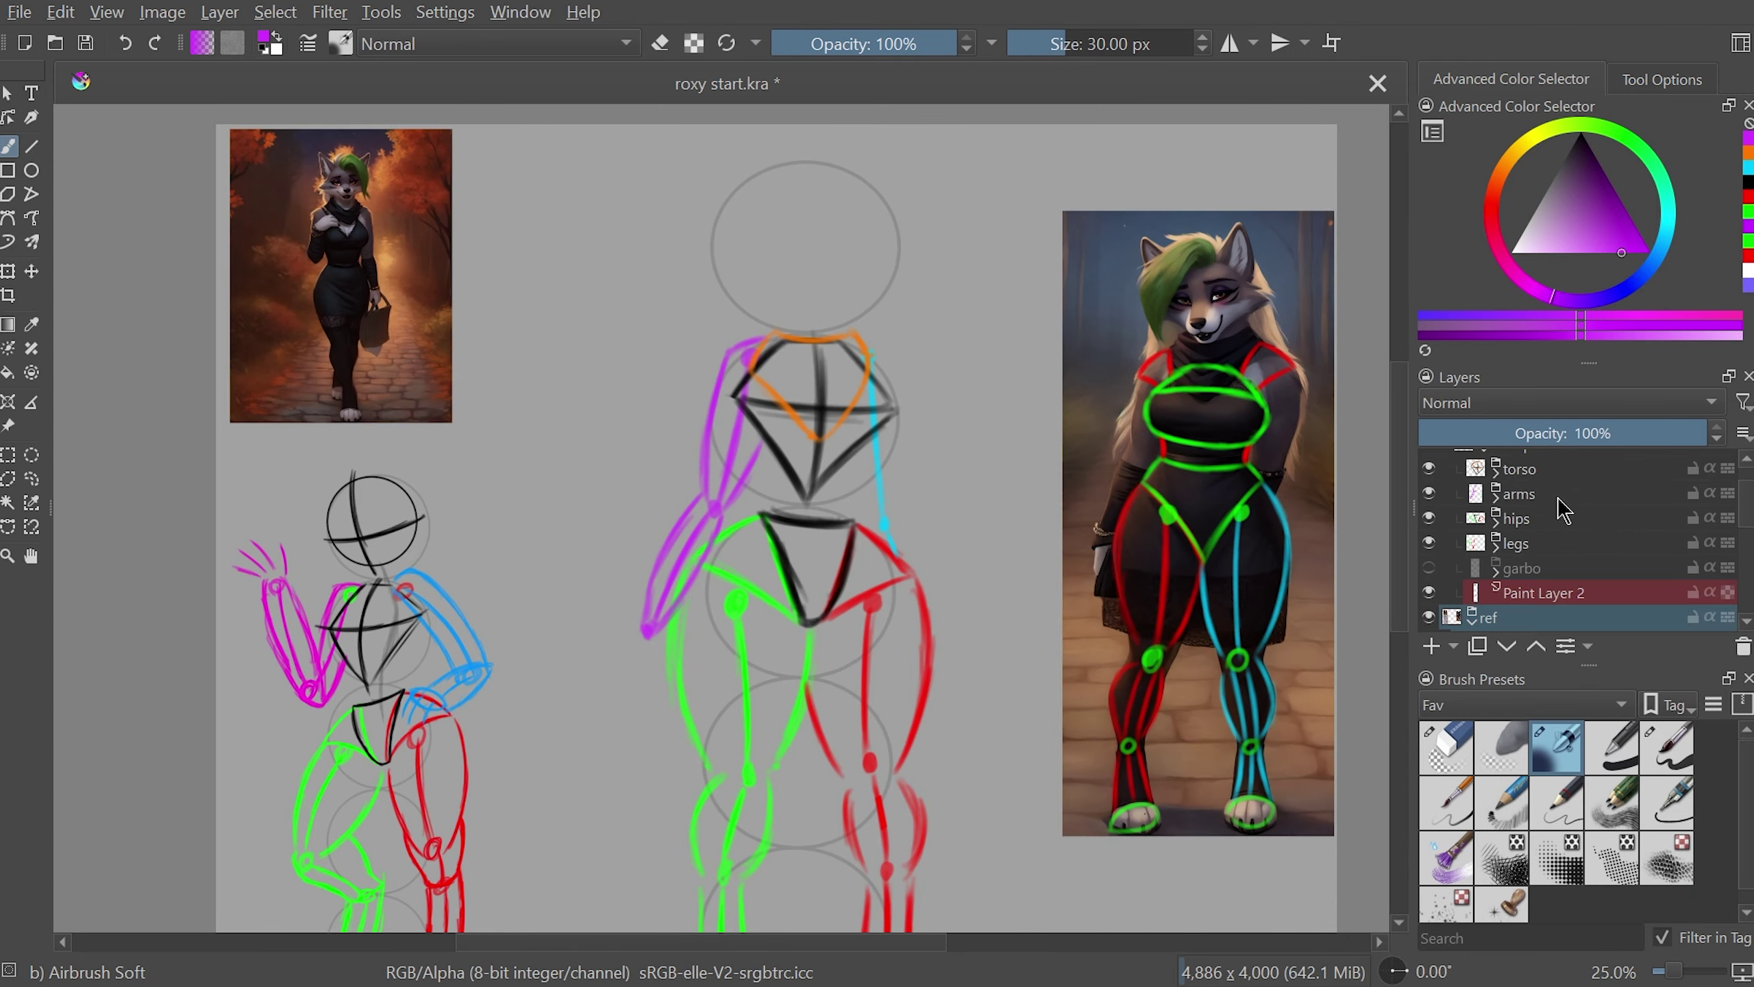
scroll(1127, 916, down, 1)
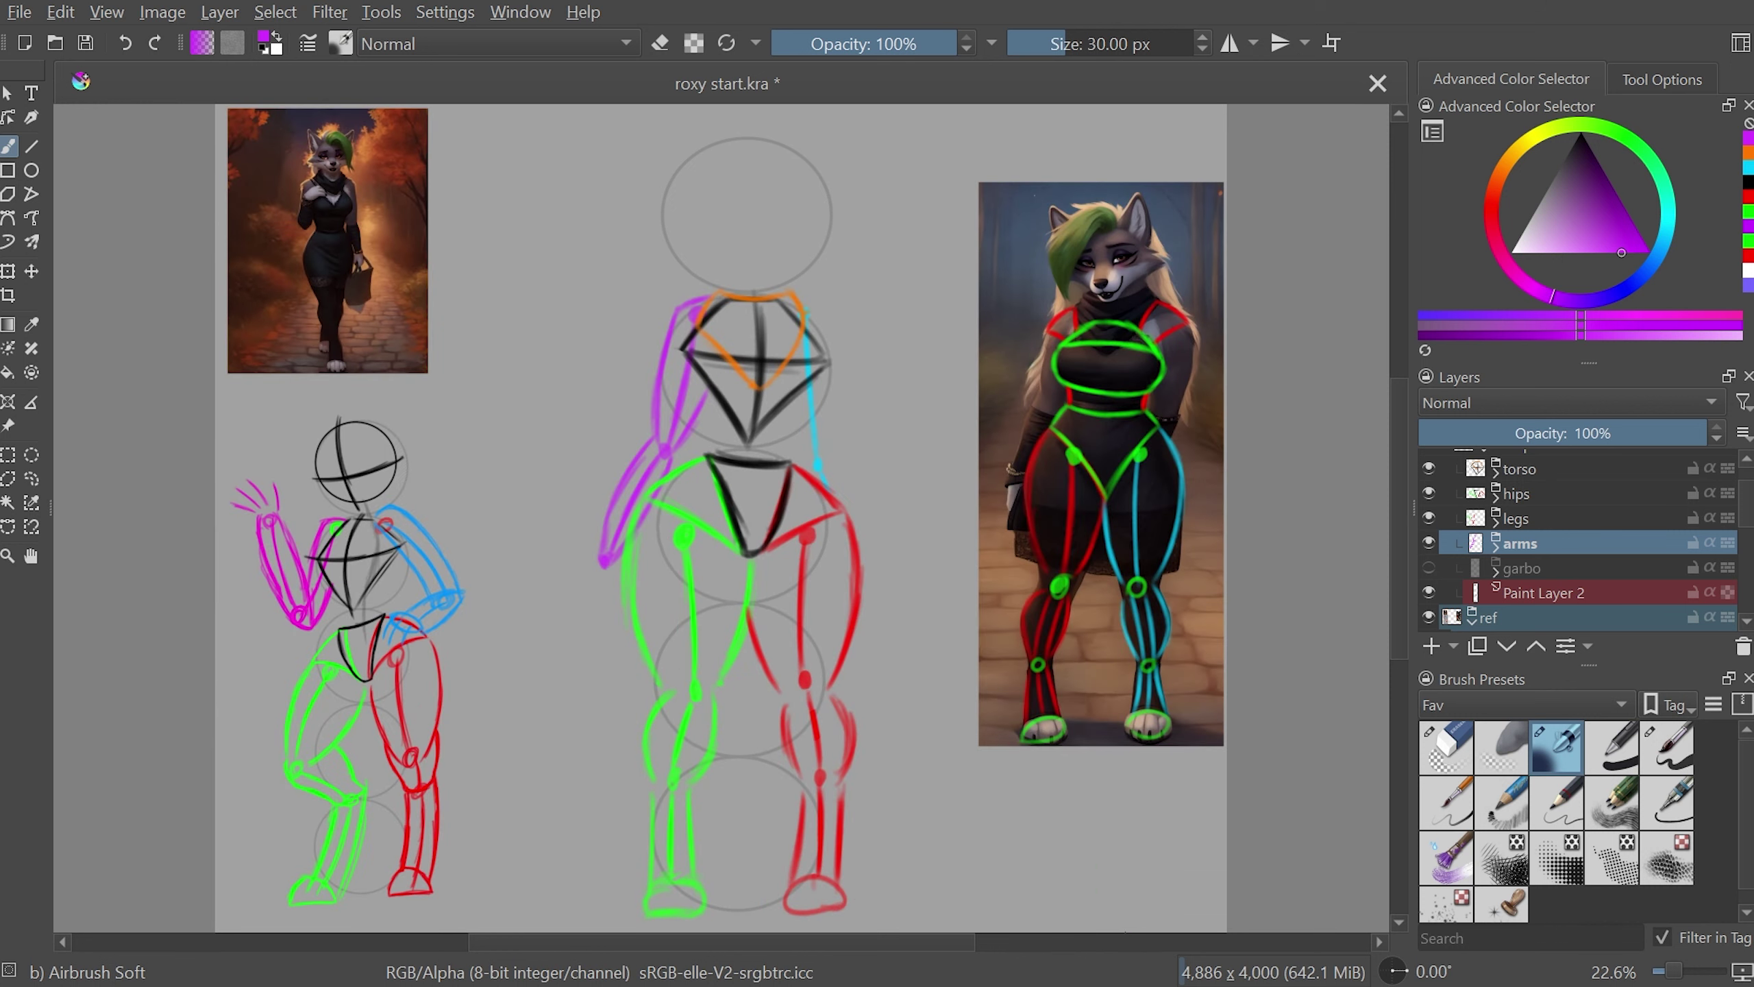
key(plus)
key(plus)
scroll(1361, 511, up, 2)
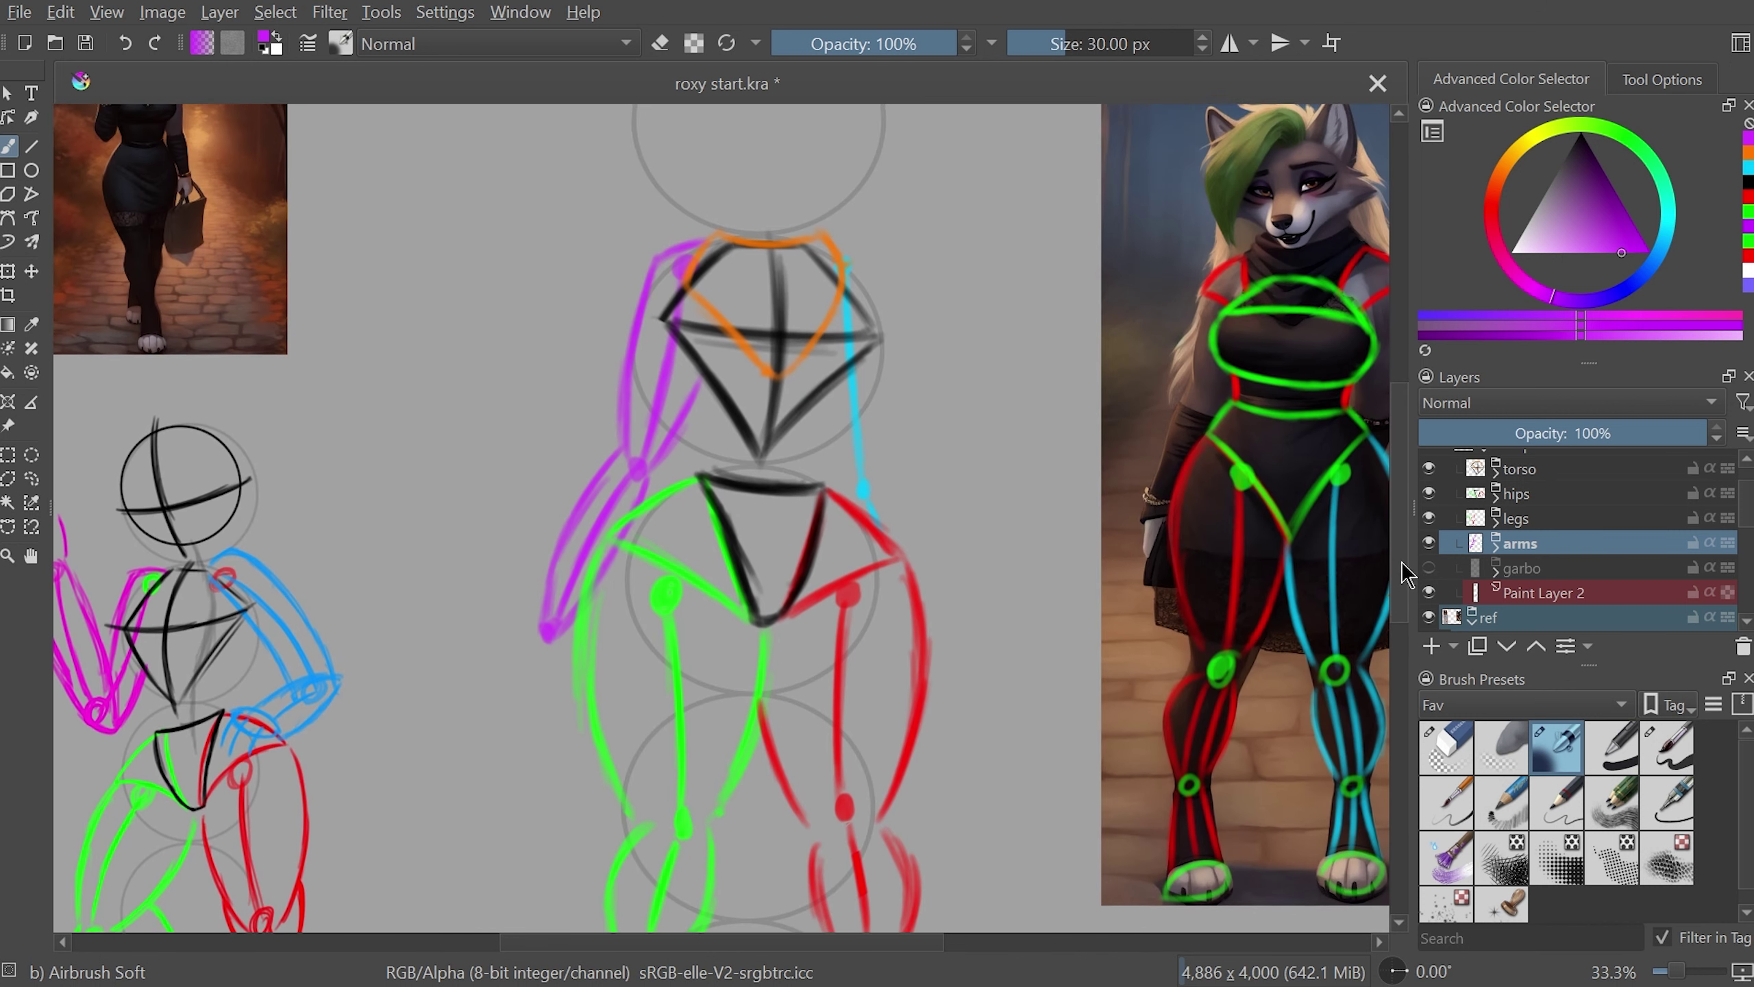
scroll(1334, 469, up, 2)
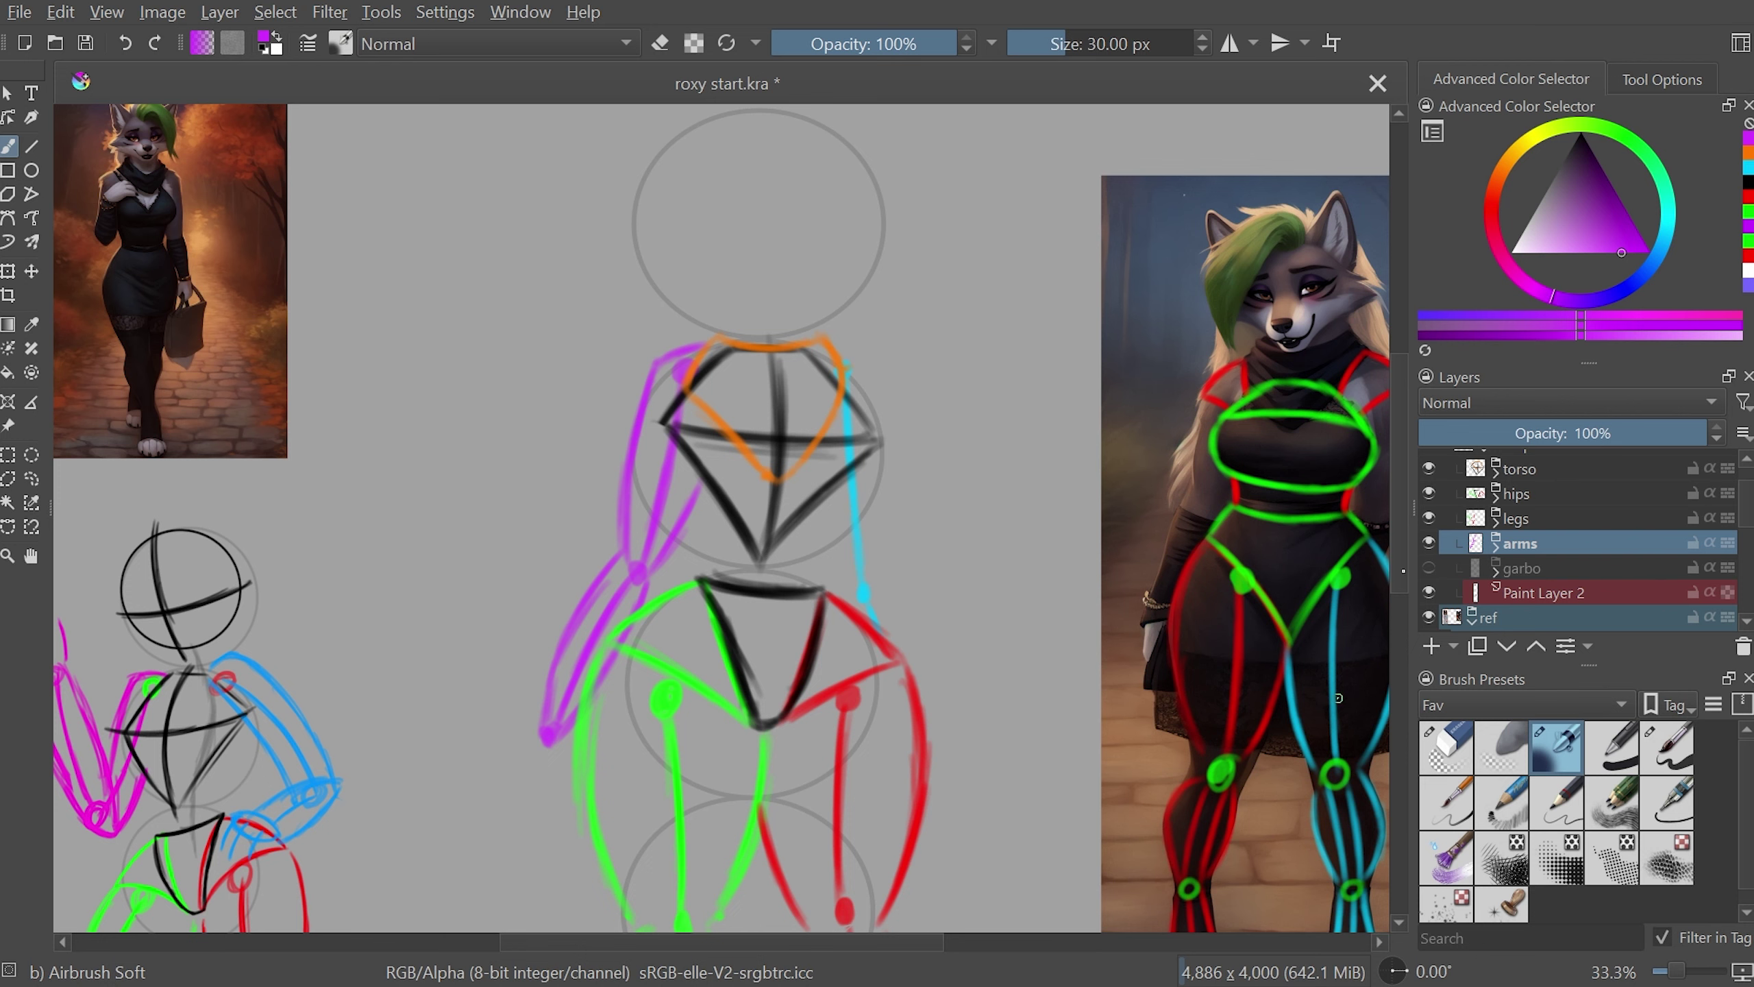
scroll(1375, 553, down, 3)
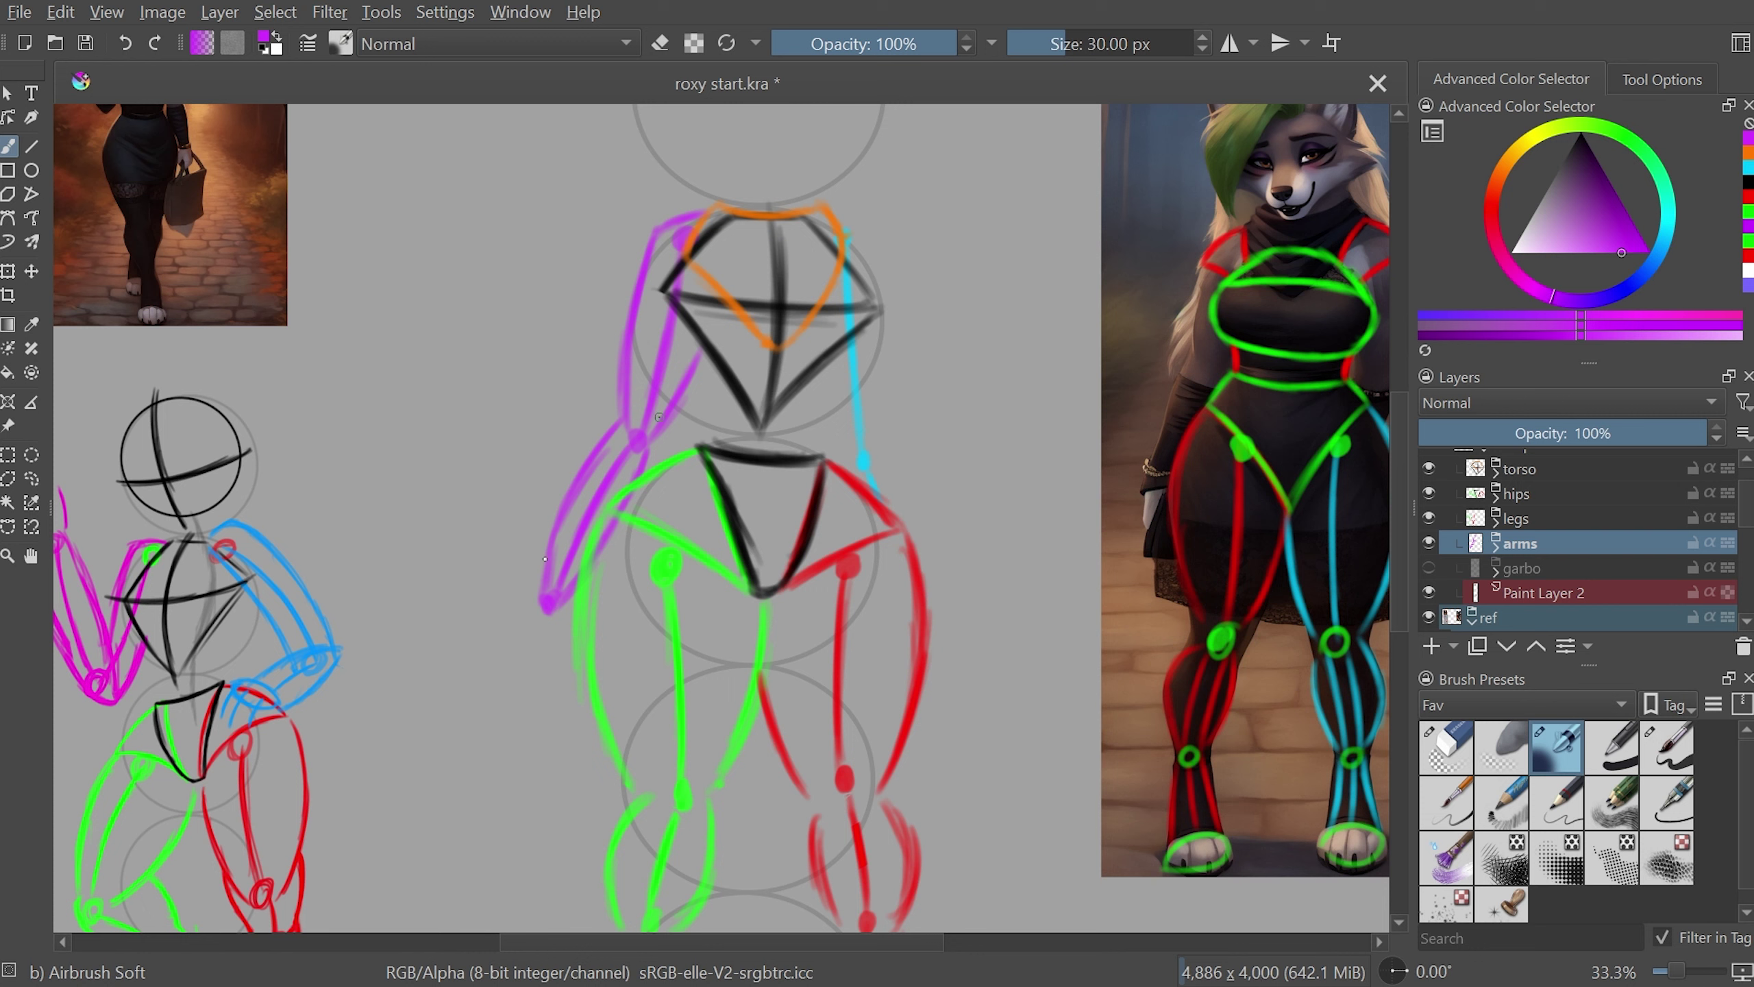
- Expand the arms group and add a purple stroke to the arm on Paint Layer 25
click(1496, 544)
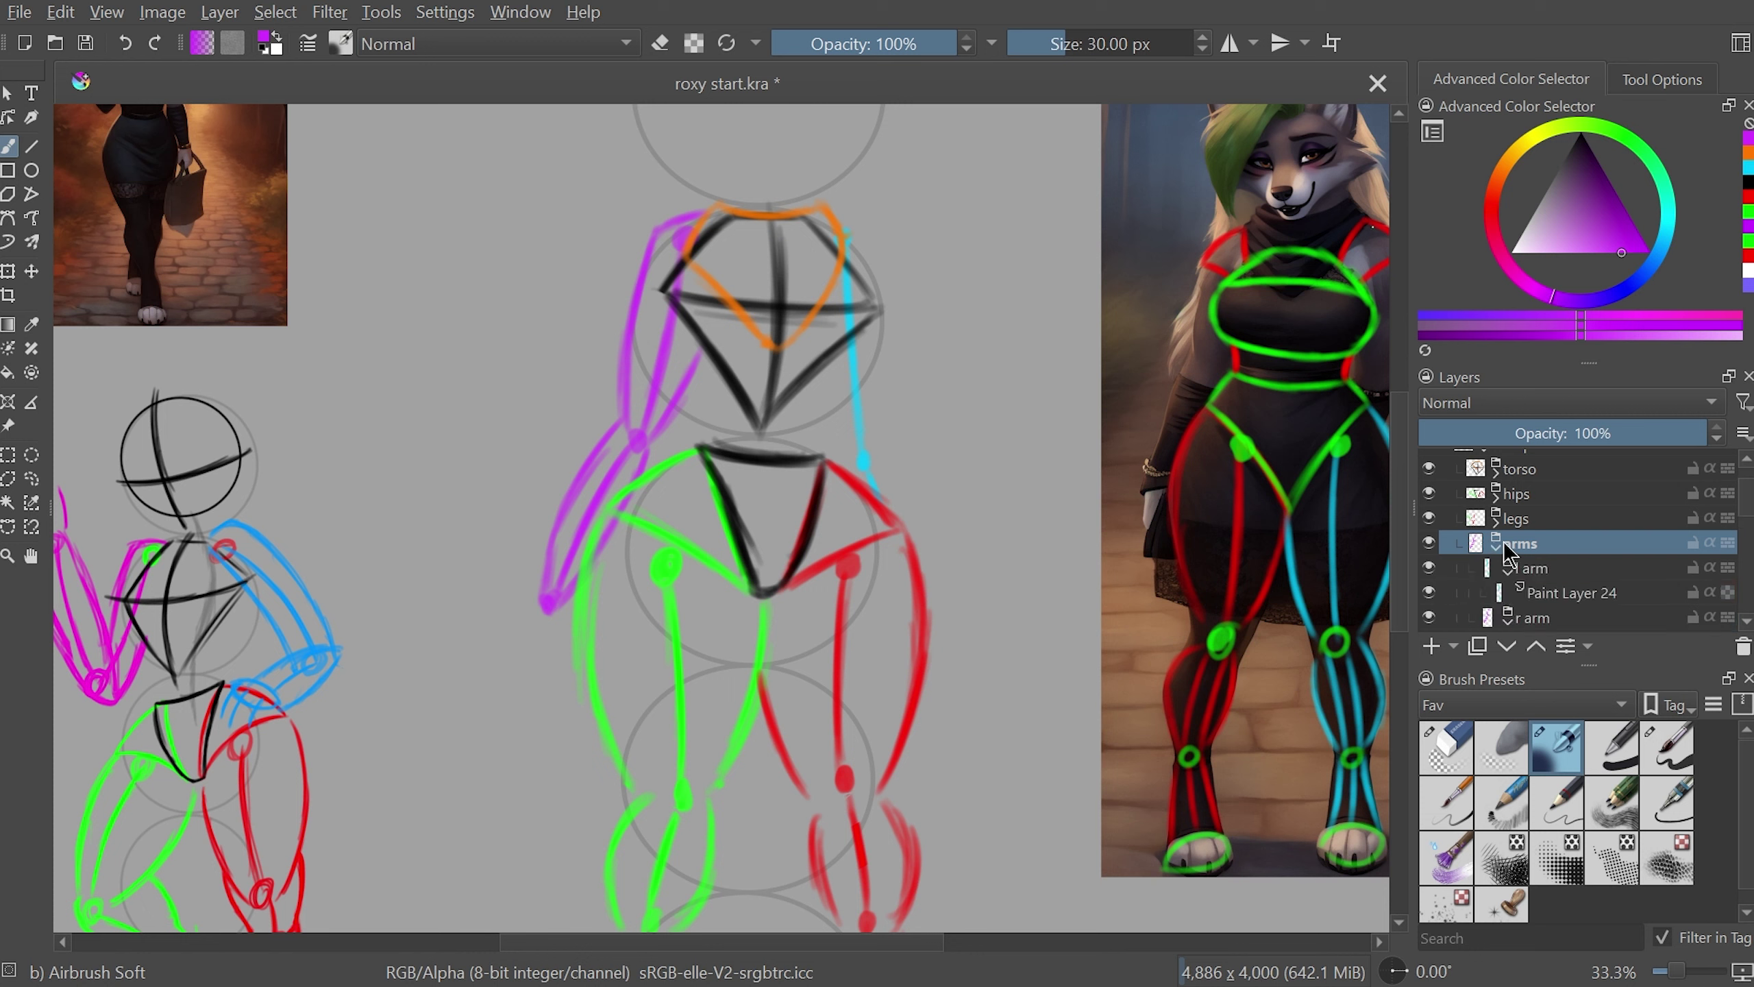
drag(1749, 510, 1748, 528)
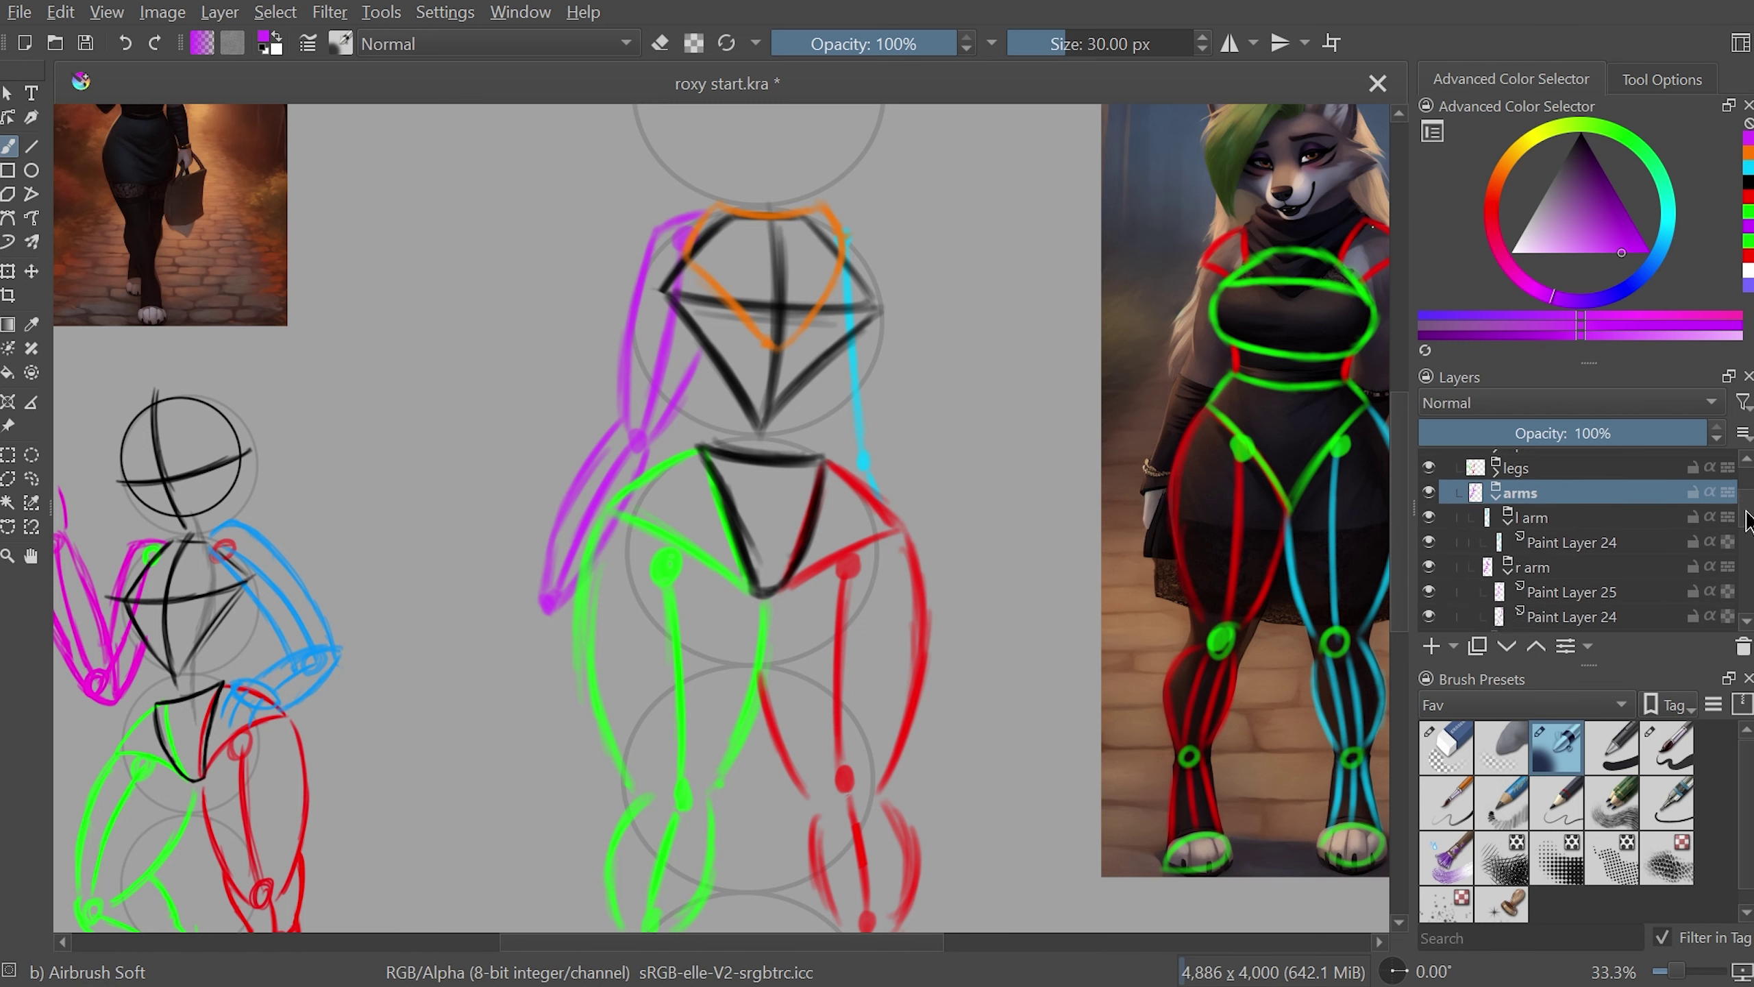
click(1469, 557)
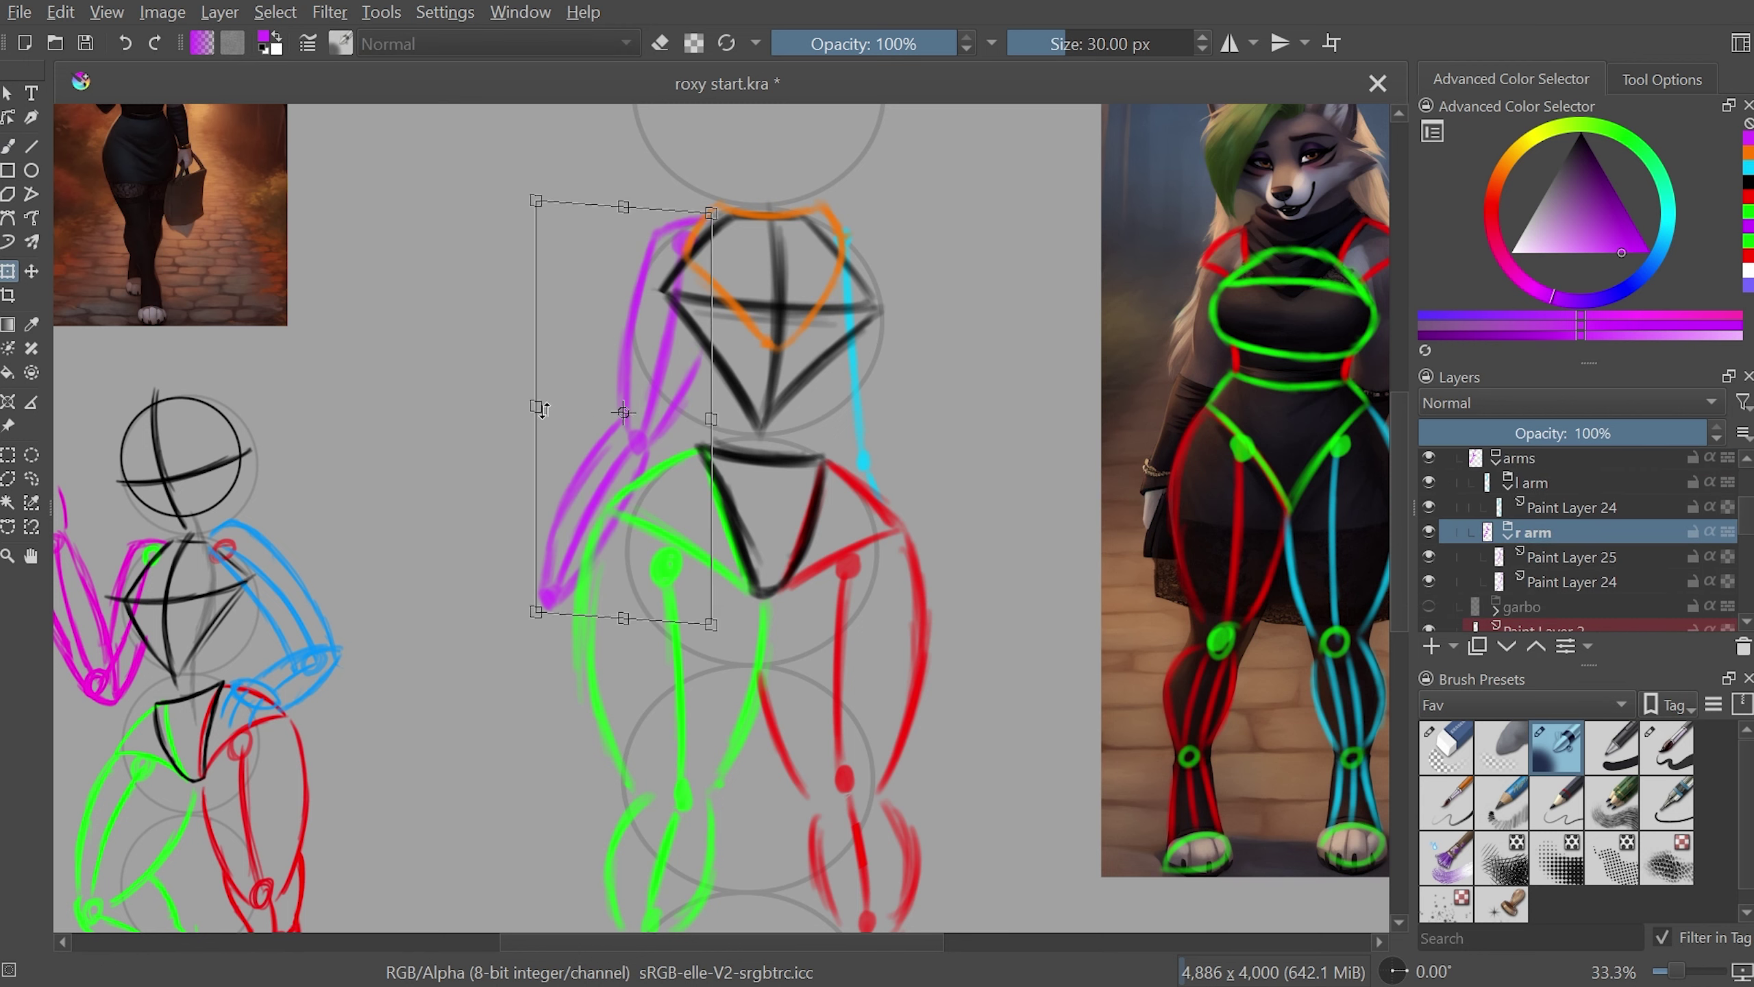
key(e)
key(ctrl+plus)
key(e)
key(ctrl+minus)
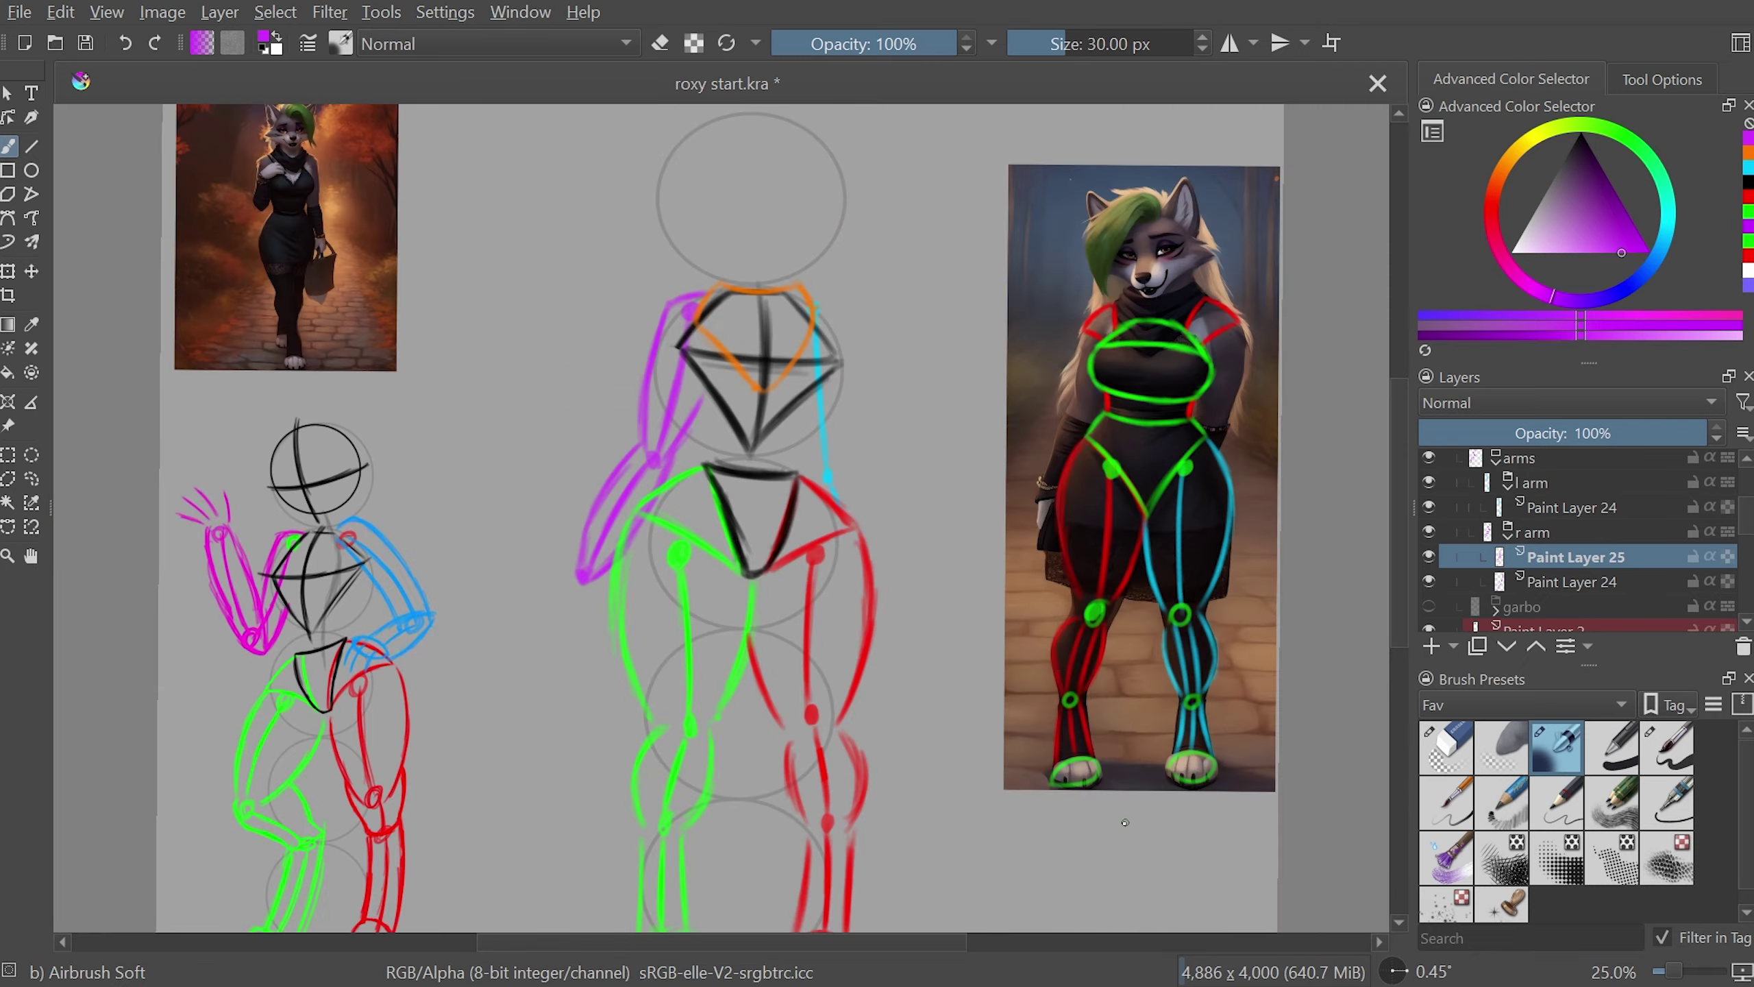
key(ctrl+plus)
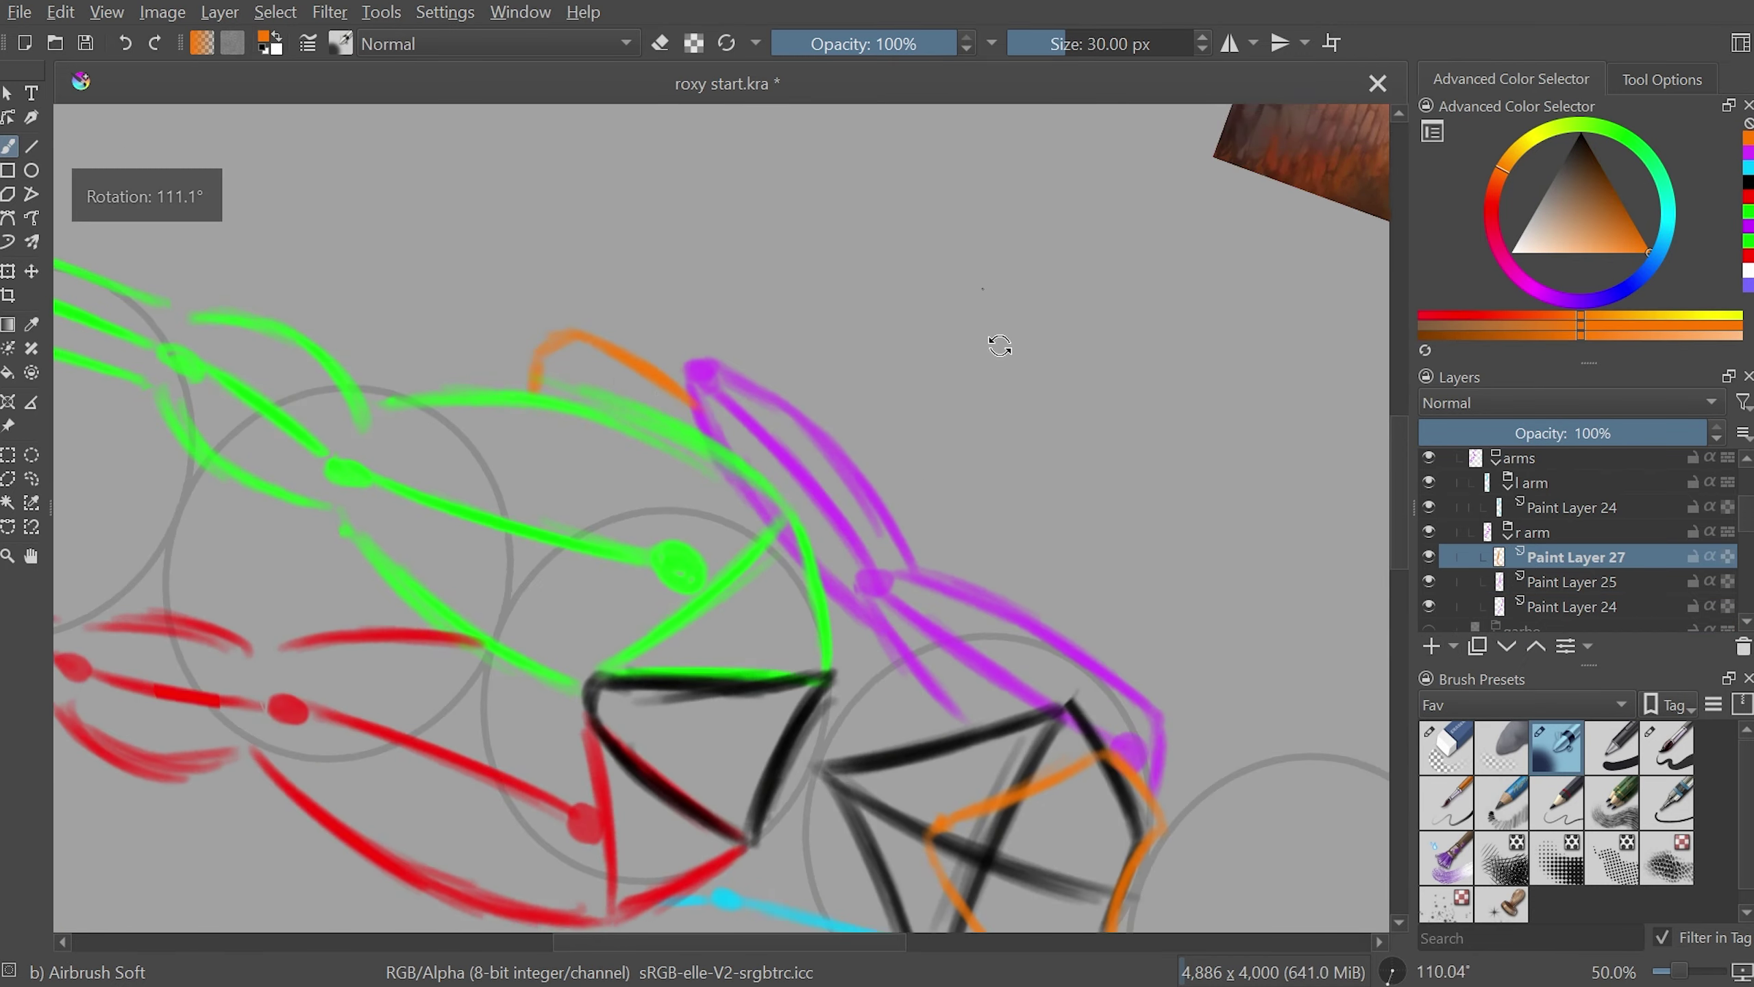
drag(998, 345, 649, 669)
key(5)
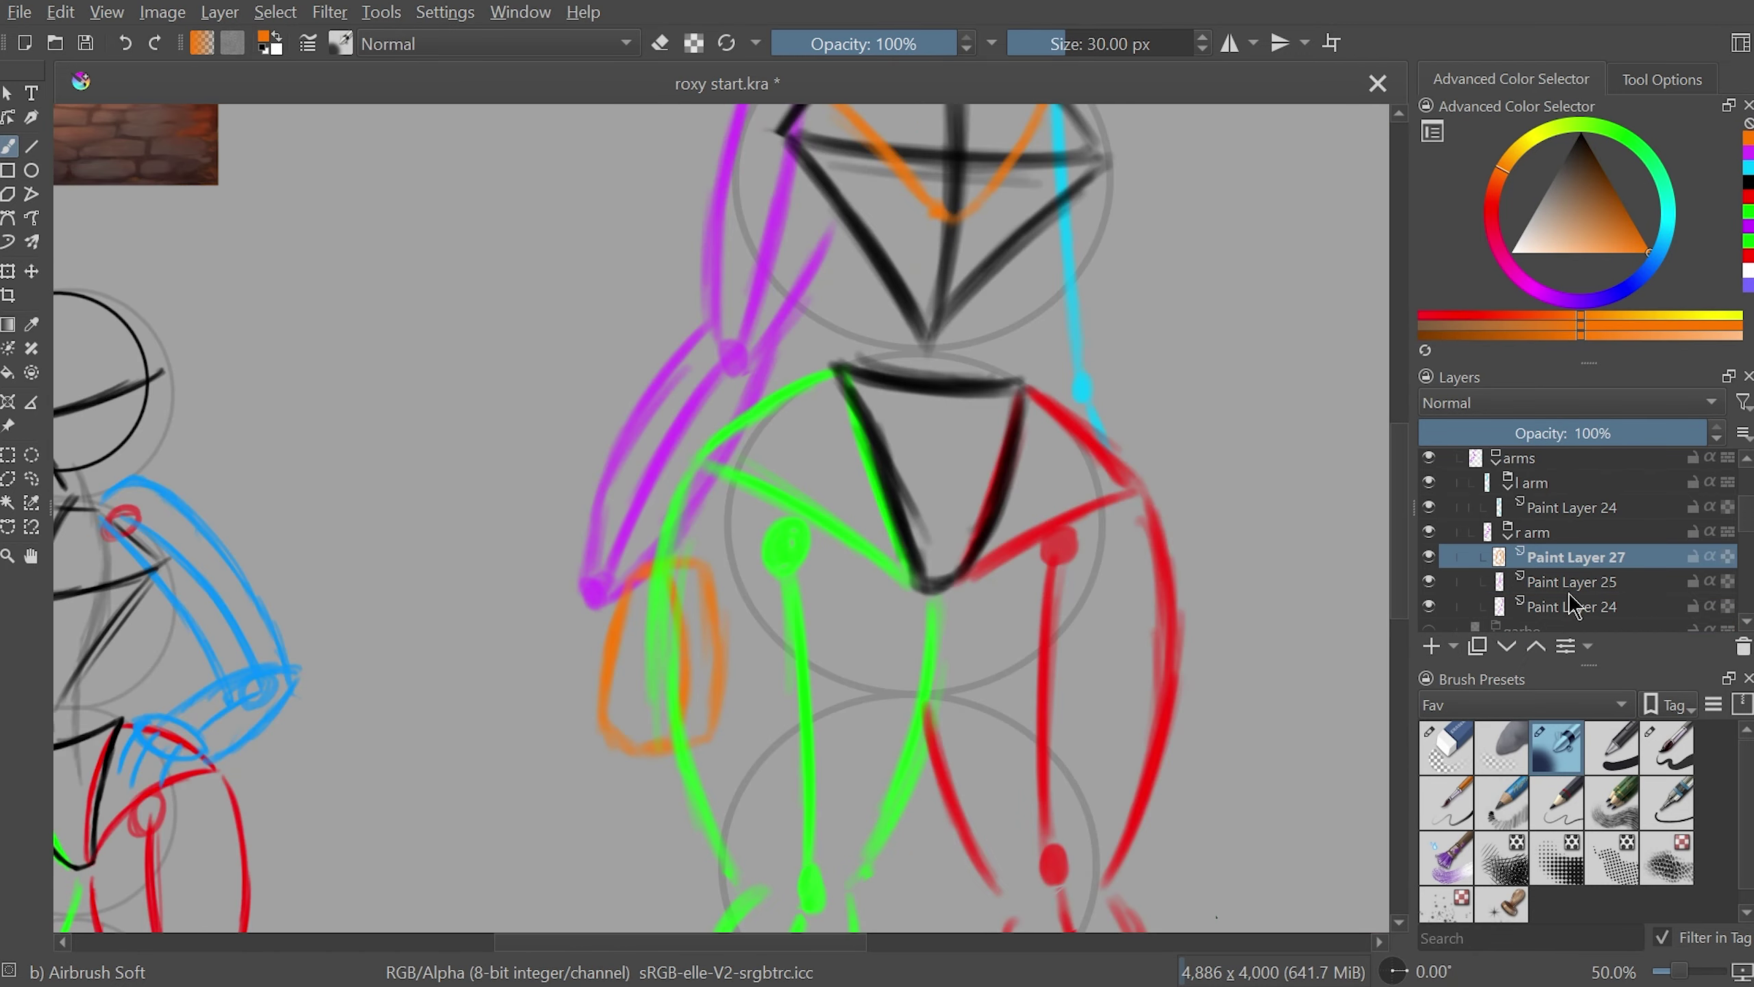
key(Insert)
ctrl+click(591, 594)
drag(591, 587, 573, 681)
- Outline the purple arm with a polygonal selection, checking the pose in mirrored view
key(ctrl+minus)
key(2)
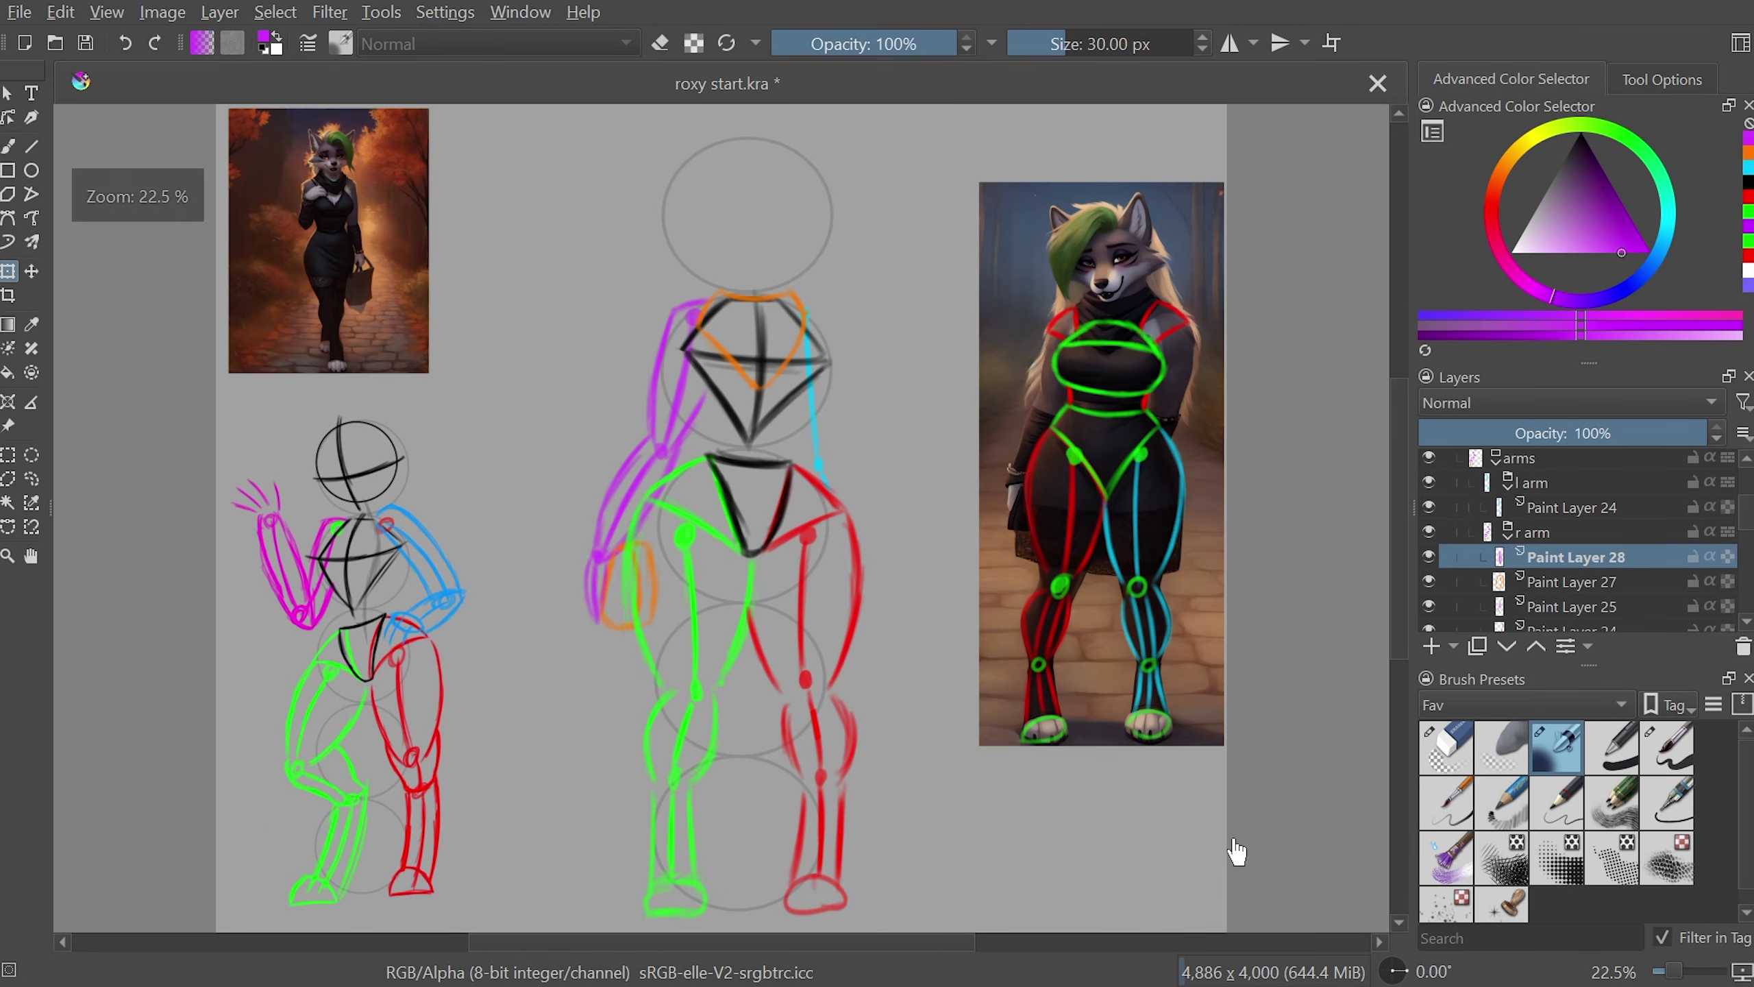
key(Page_Up)
key(ctrl+t)
key(m)
key(m)
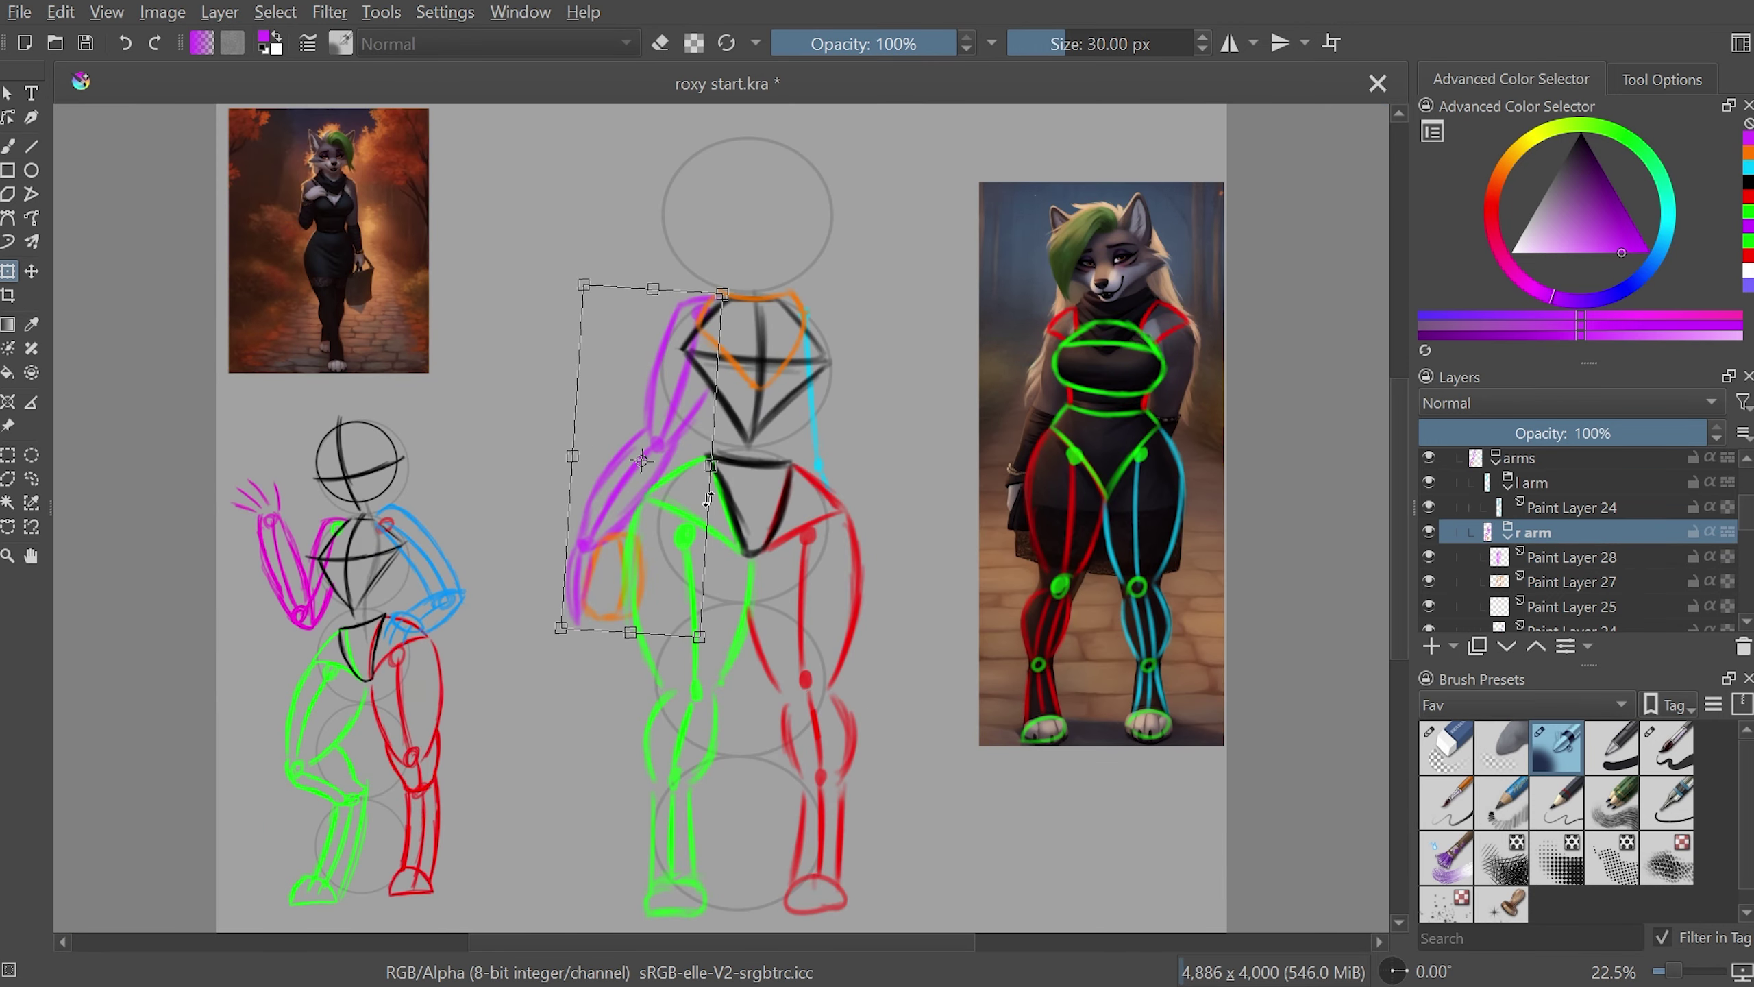
key(m)
key(m)
key(ctrl+plus)
key(ctrl+plus)
click(629, 316)
double_click(652, 391)
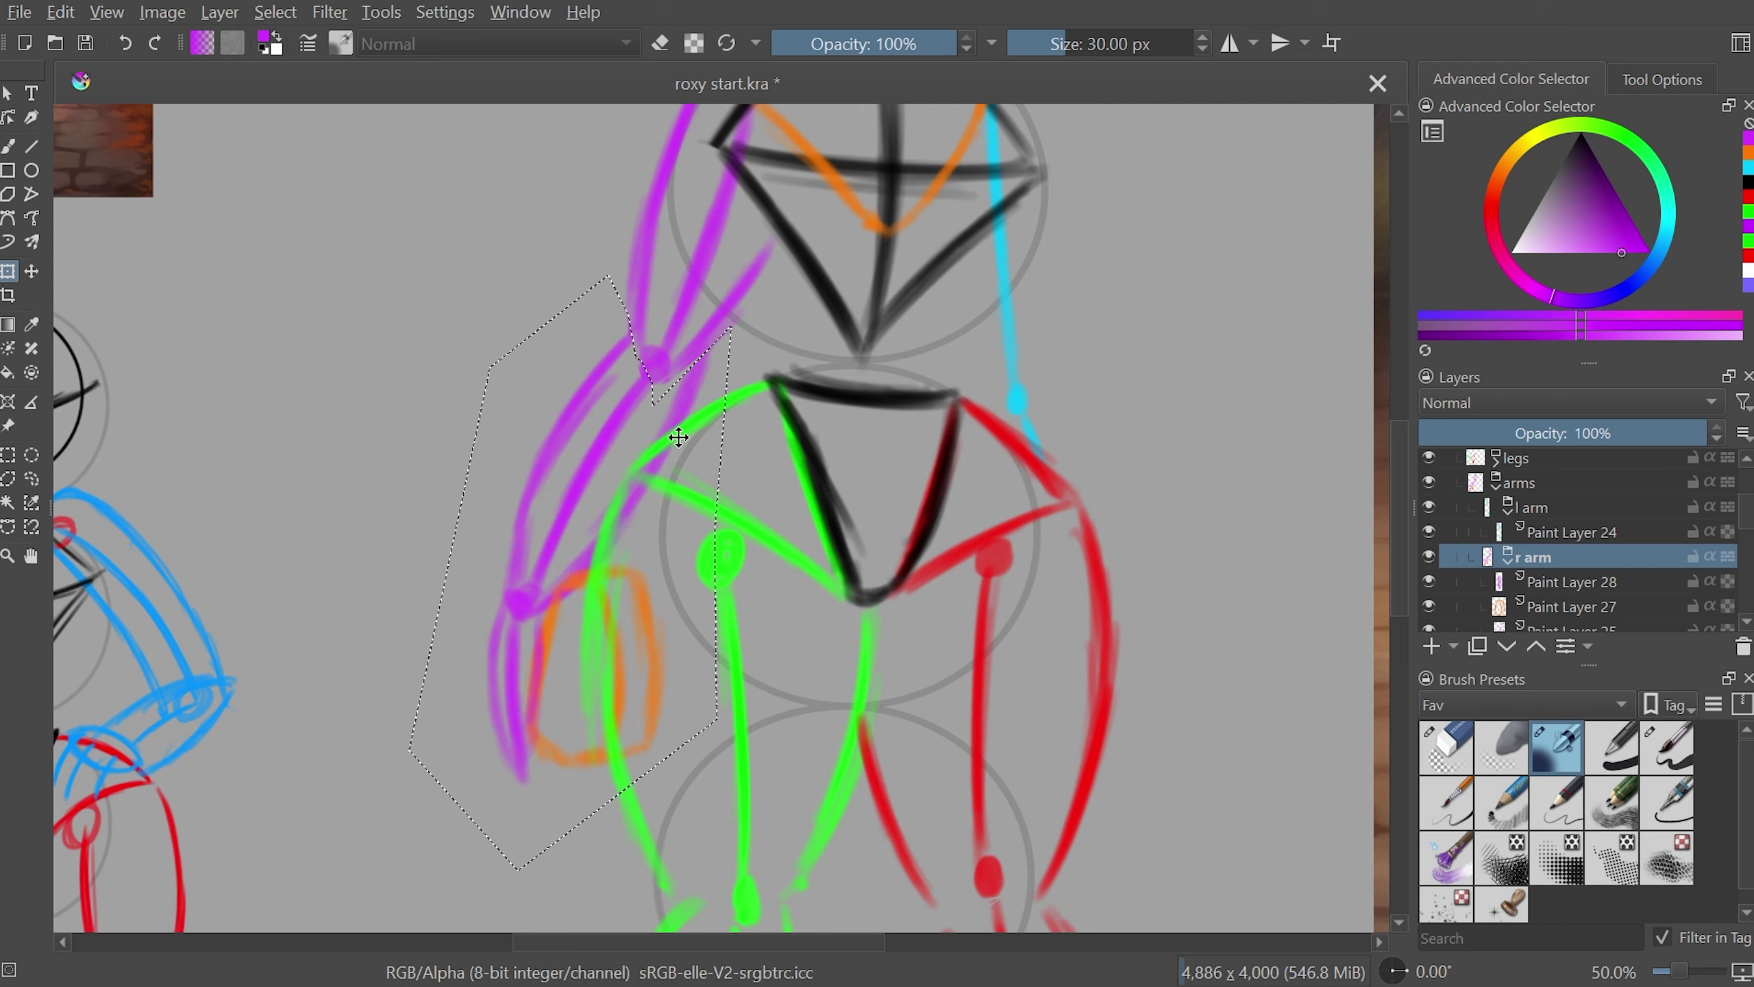
key(2)
key(m)
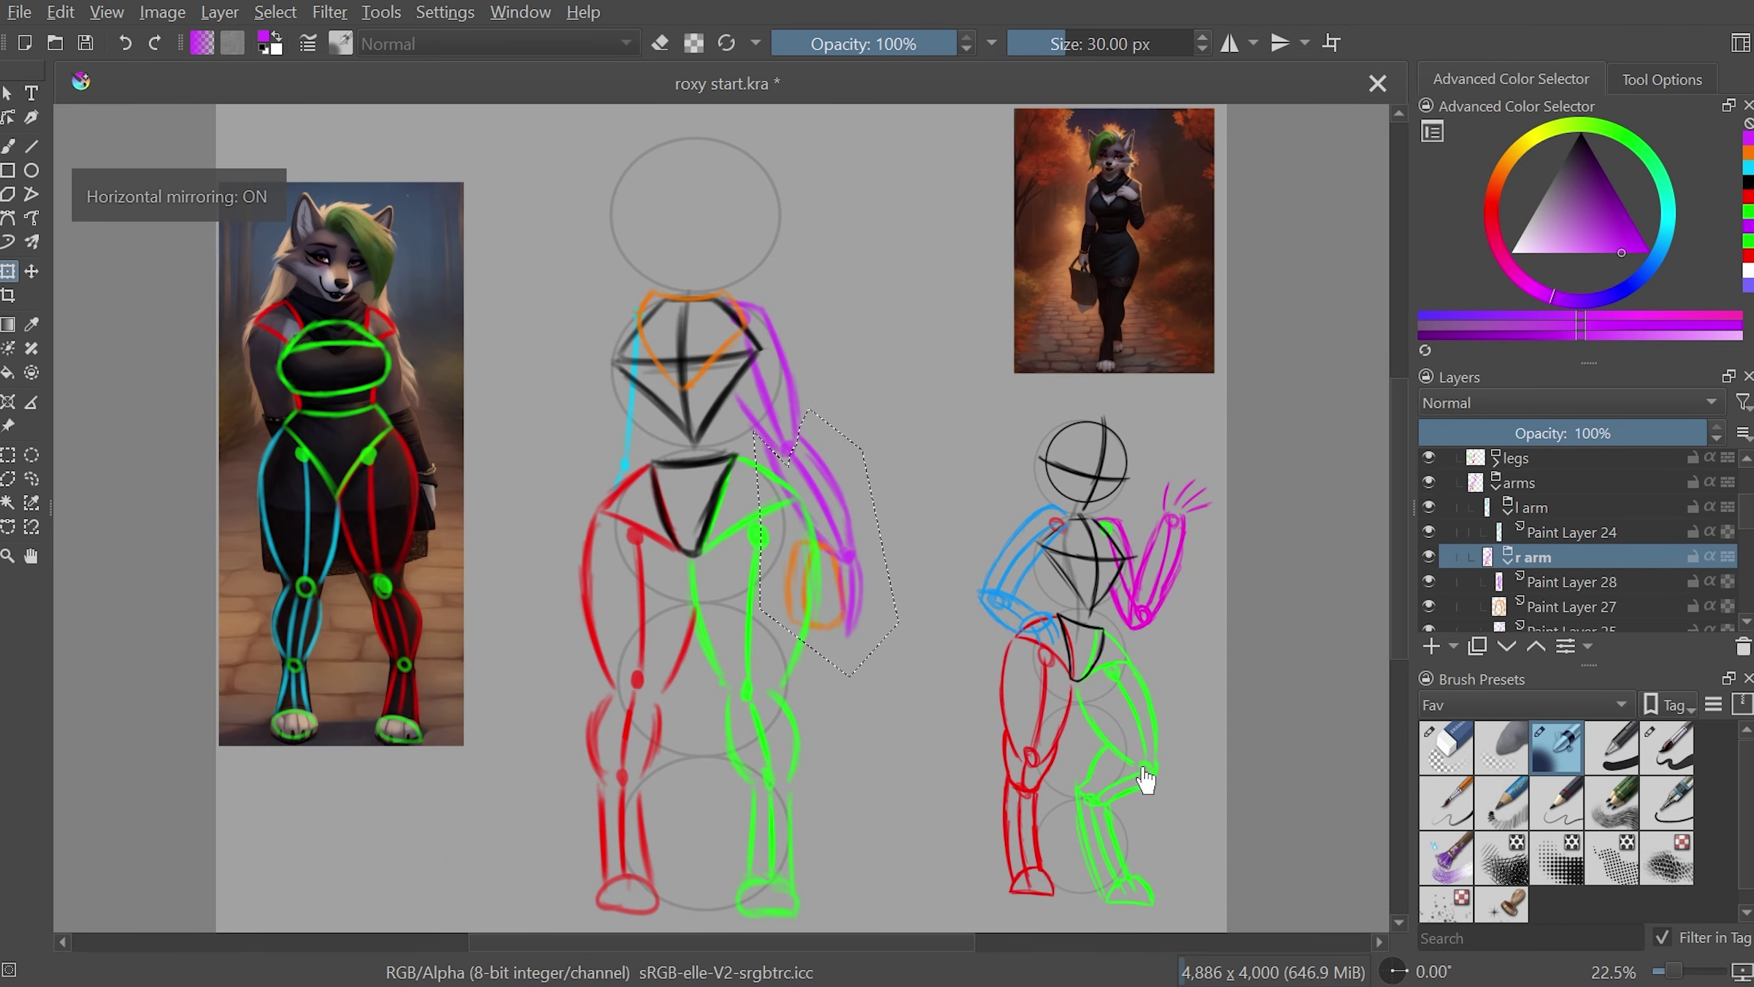
key(m)
- Switch to freehand selection and clear the selection around the arm
click(31, 478)
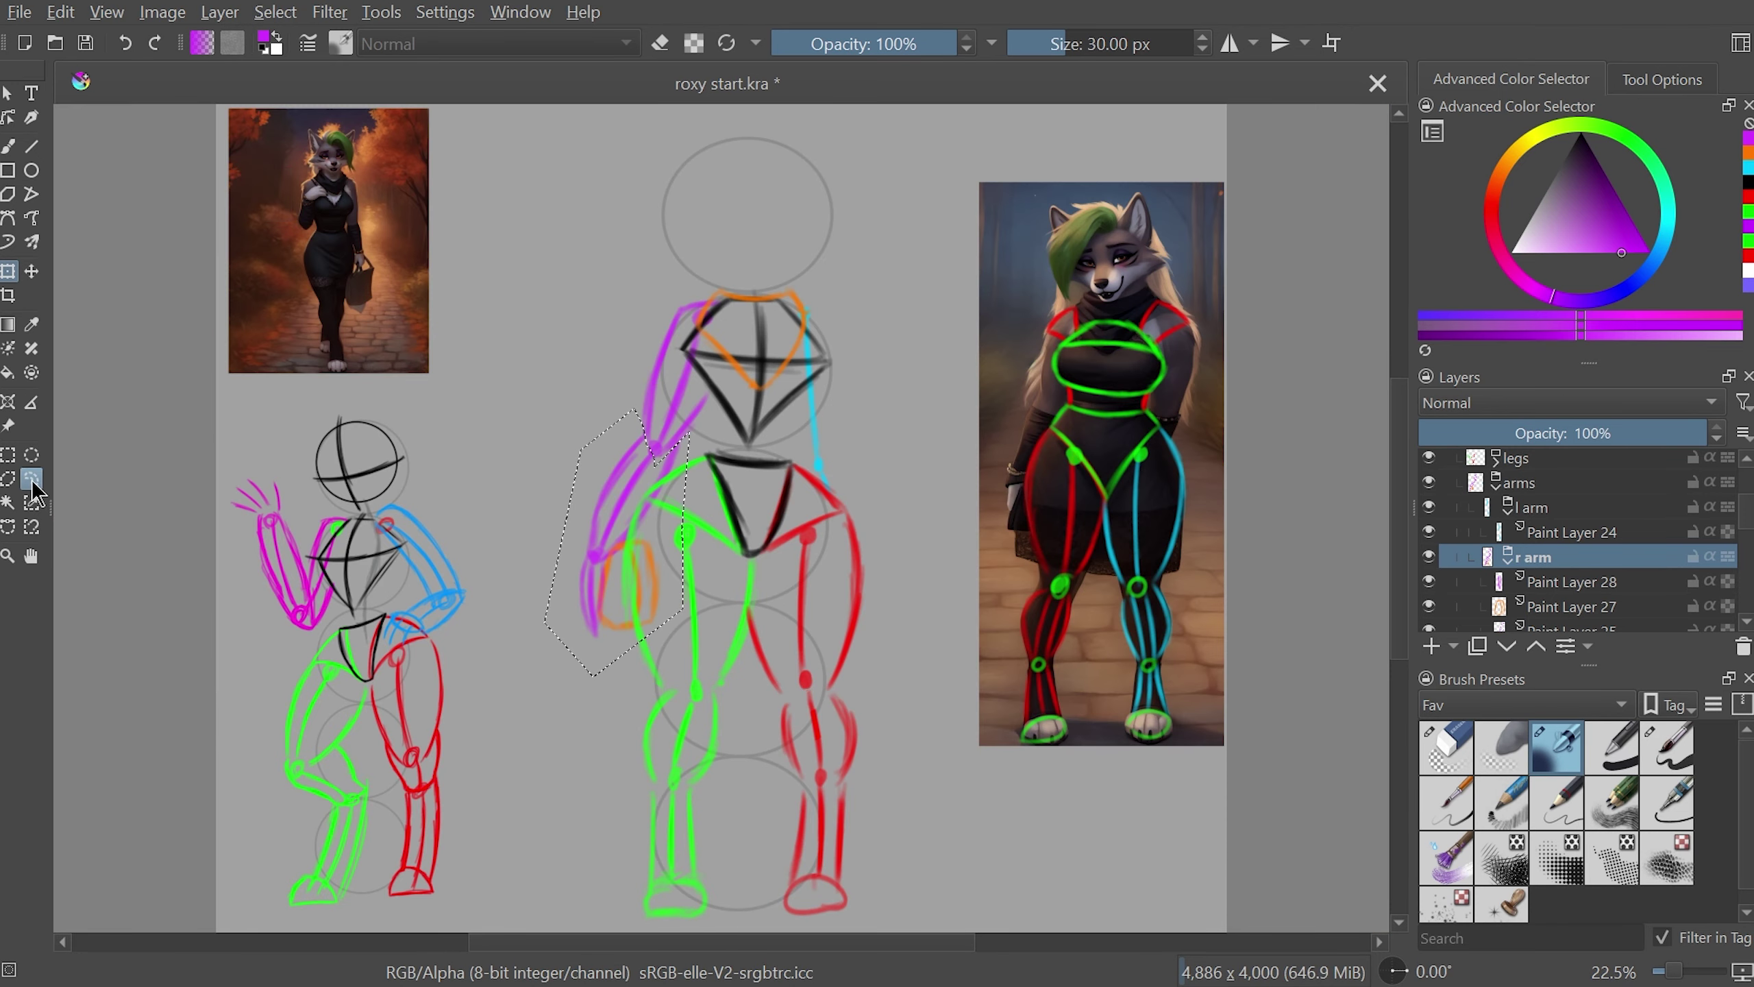
click(841, 567)
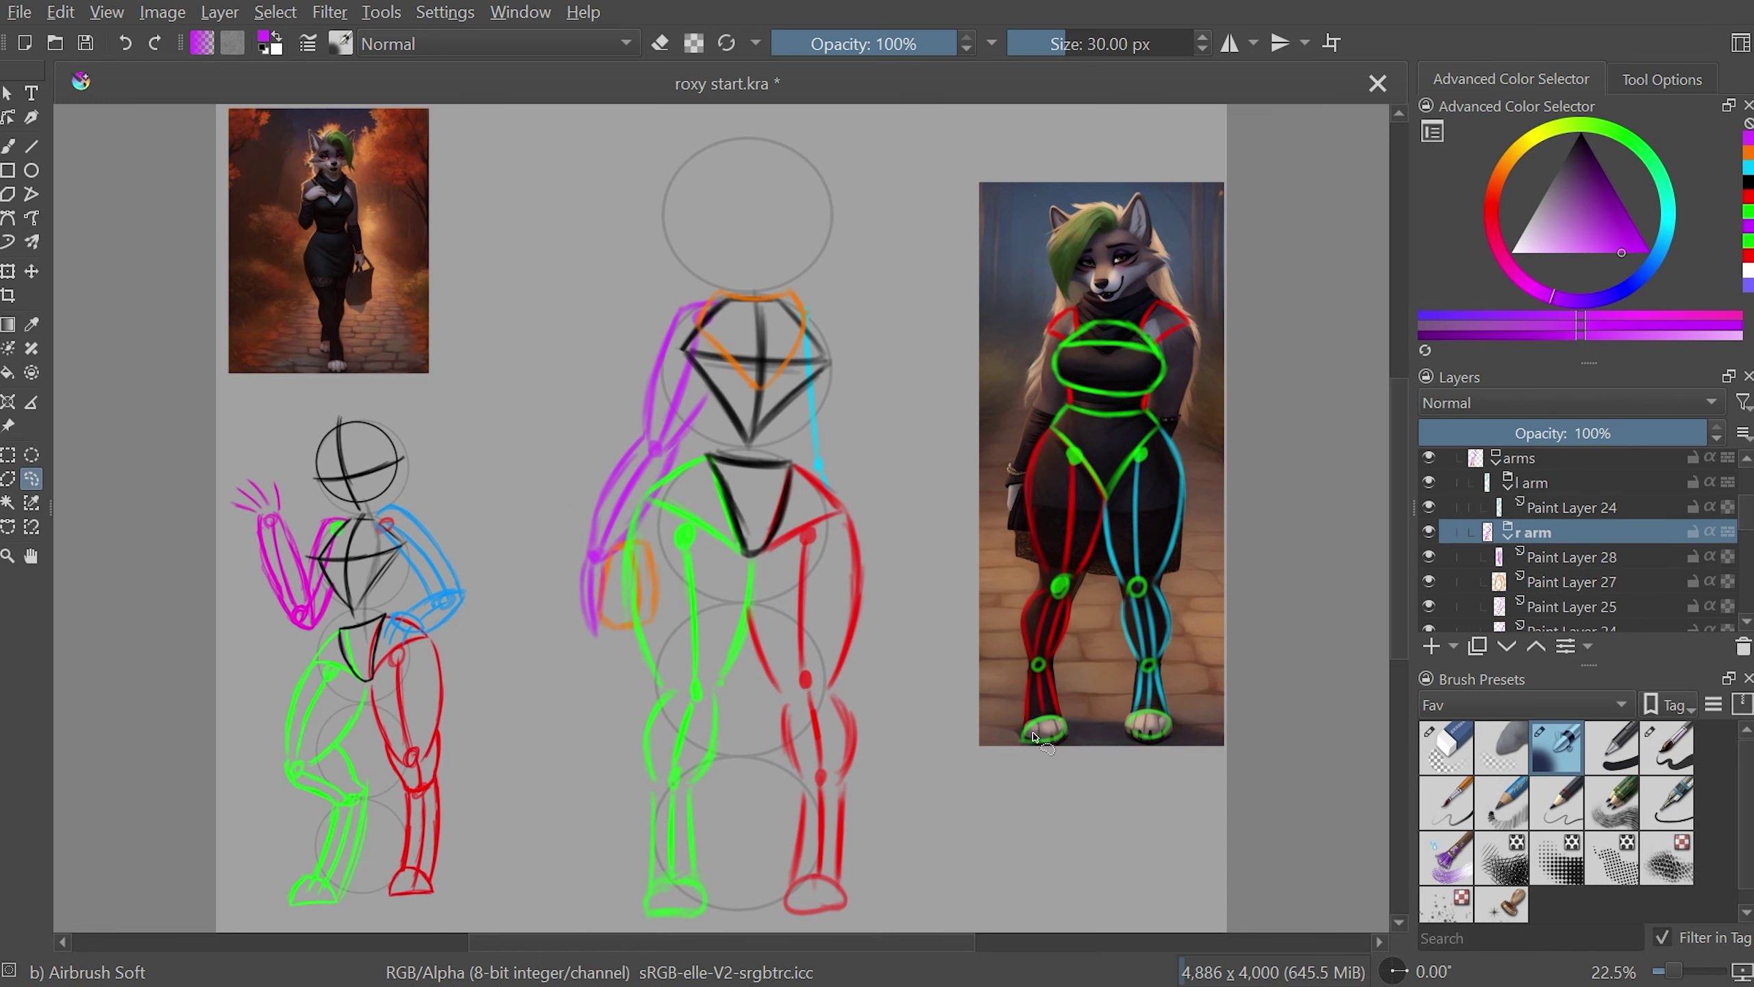
key(2)
key(m)
key(m)
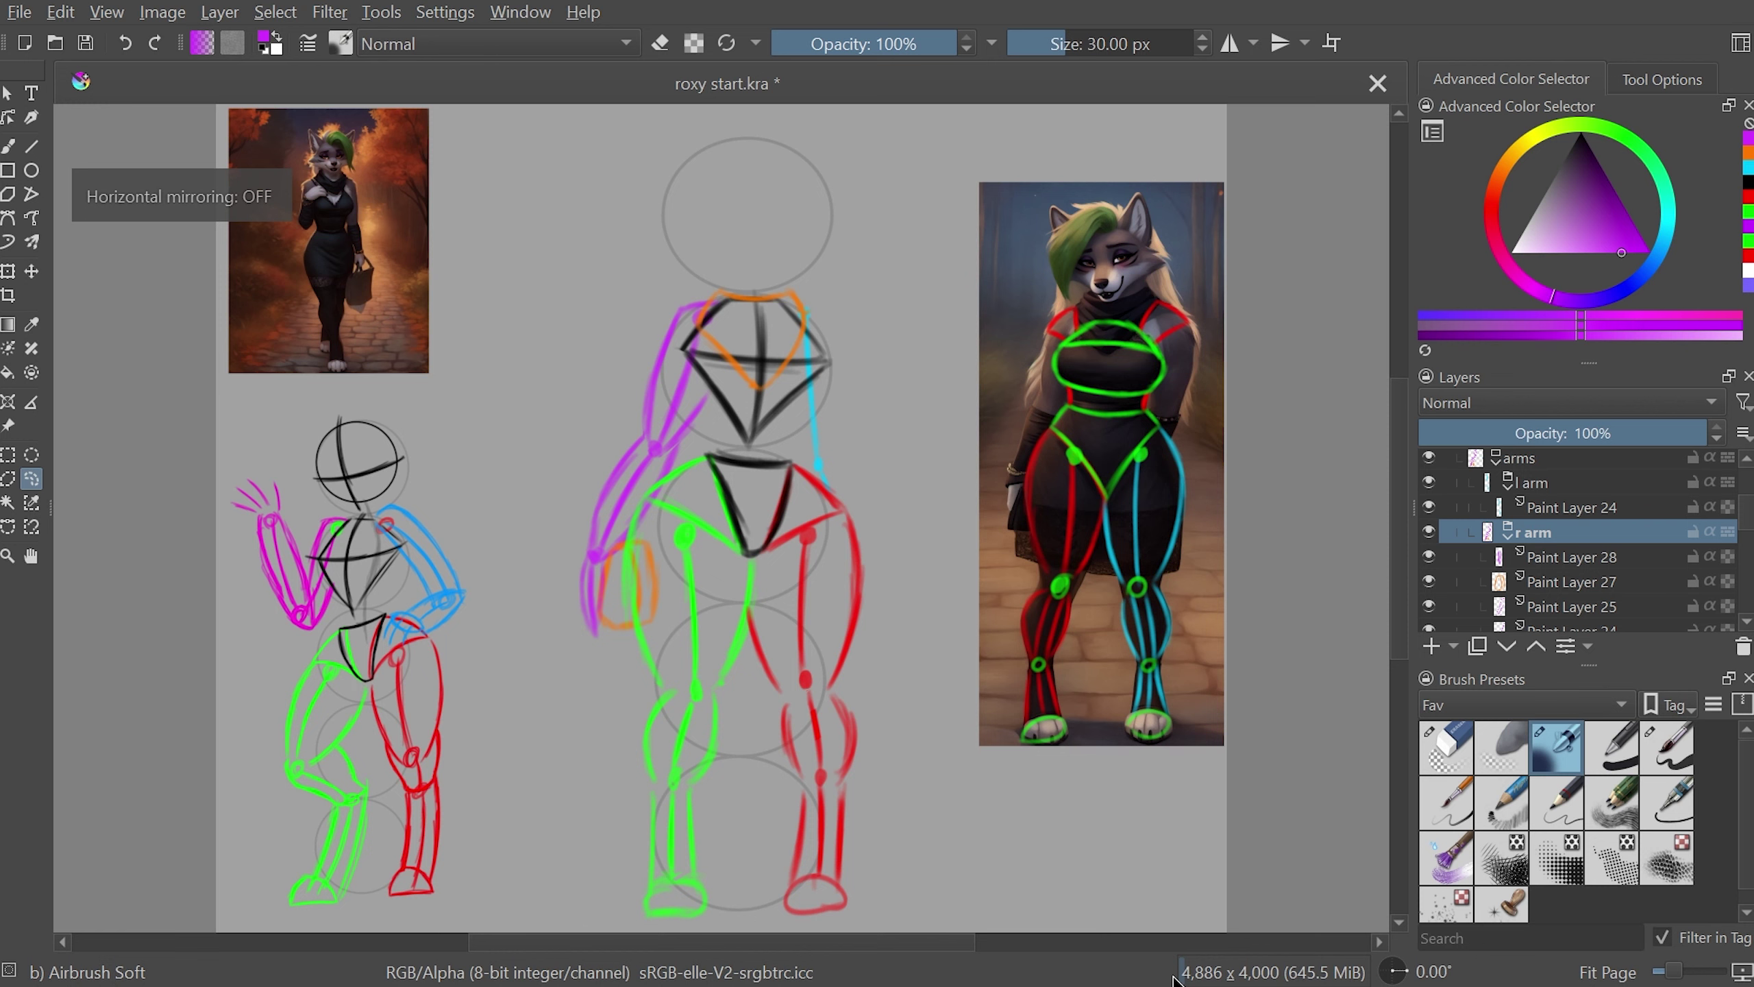
key(m)
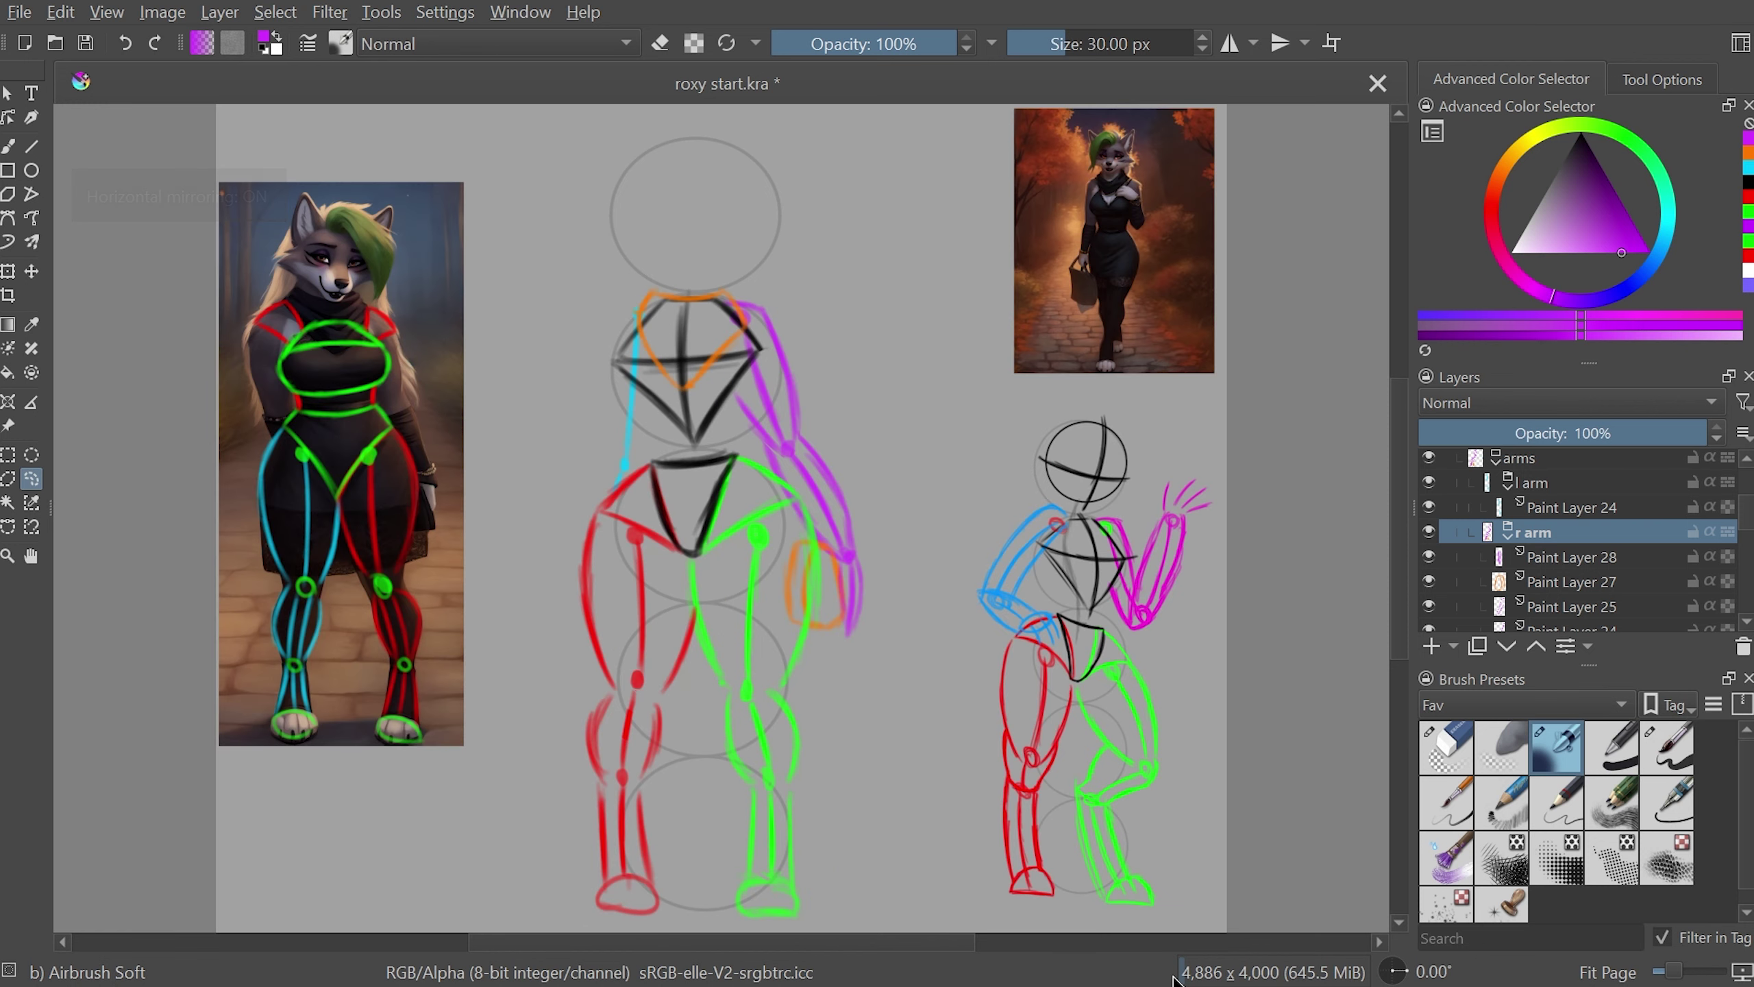
key(m)
- Transform the purple arm a few pixels left and apply it
key(ctrl+t)
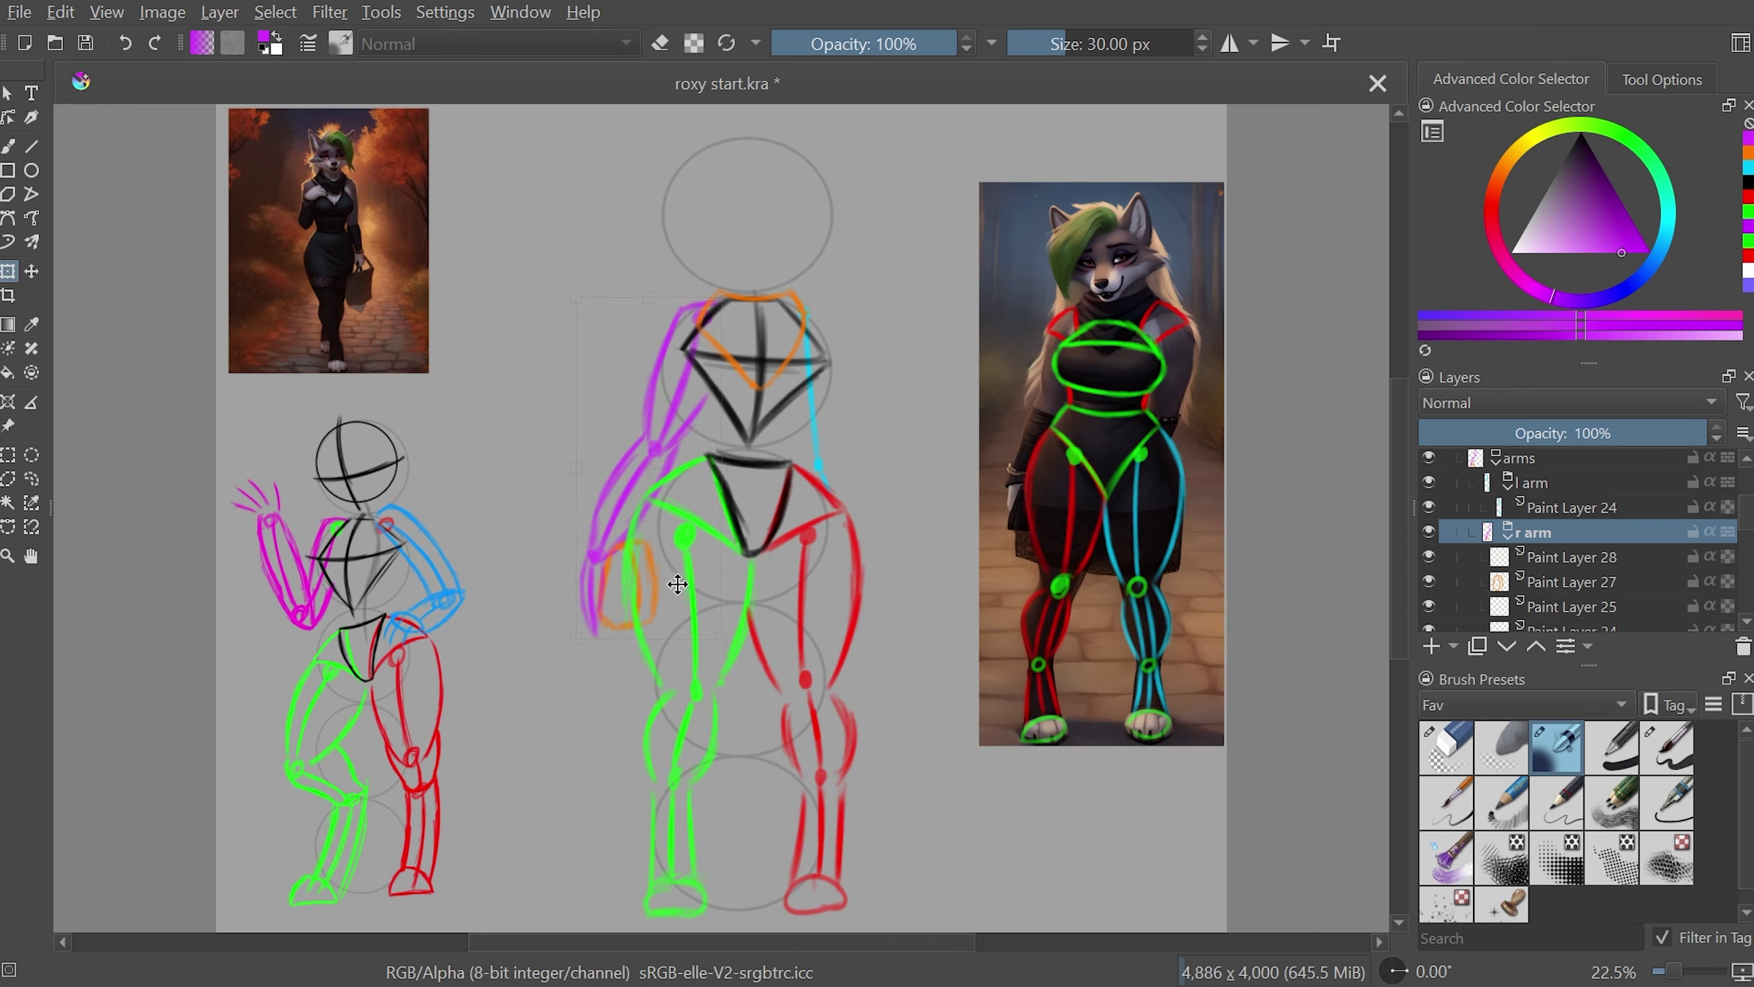
drag(680, 582, 667, 588)
key(m)
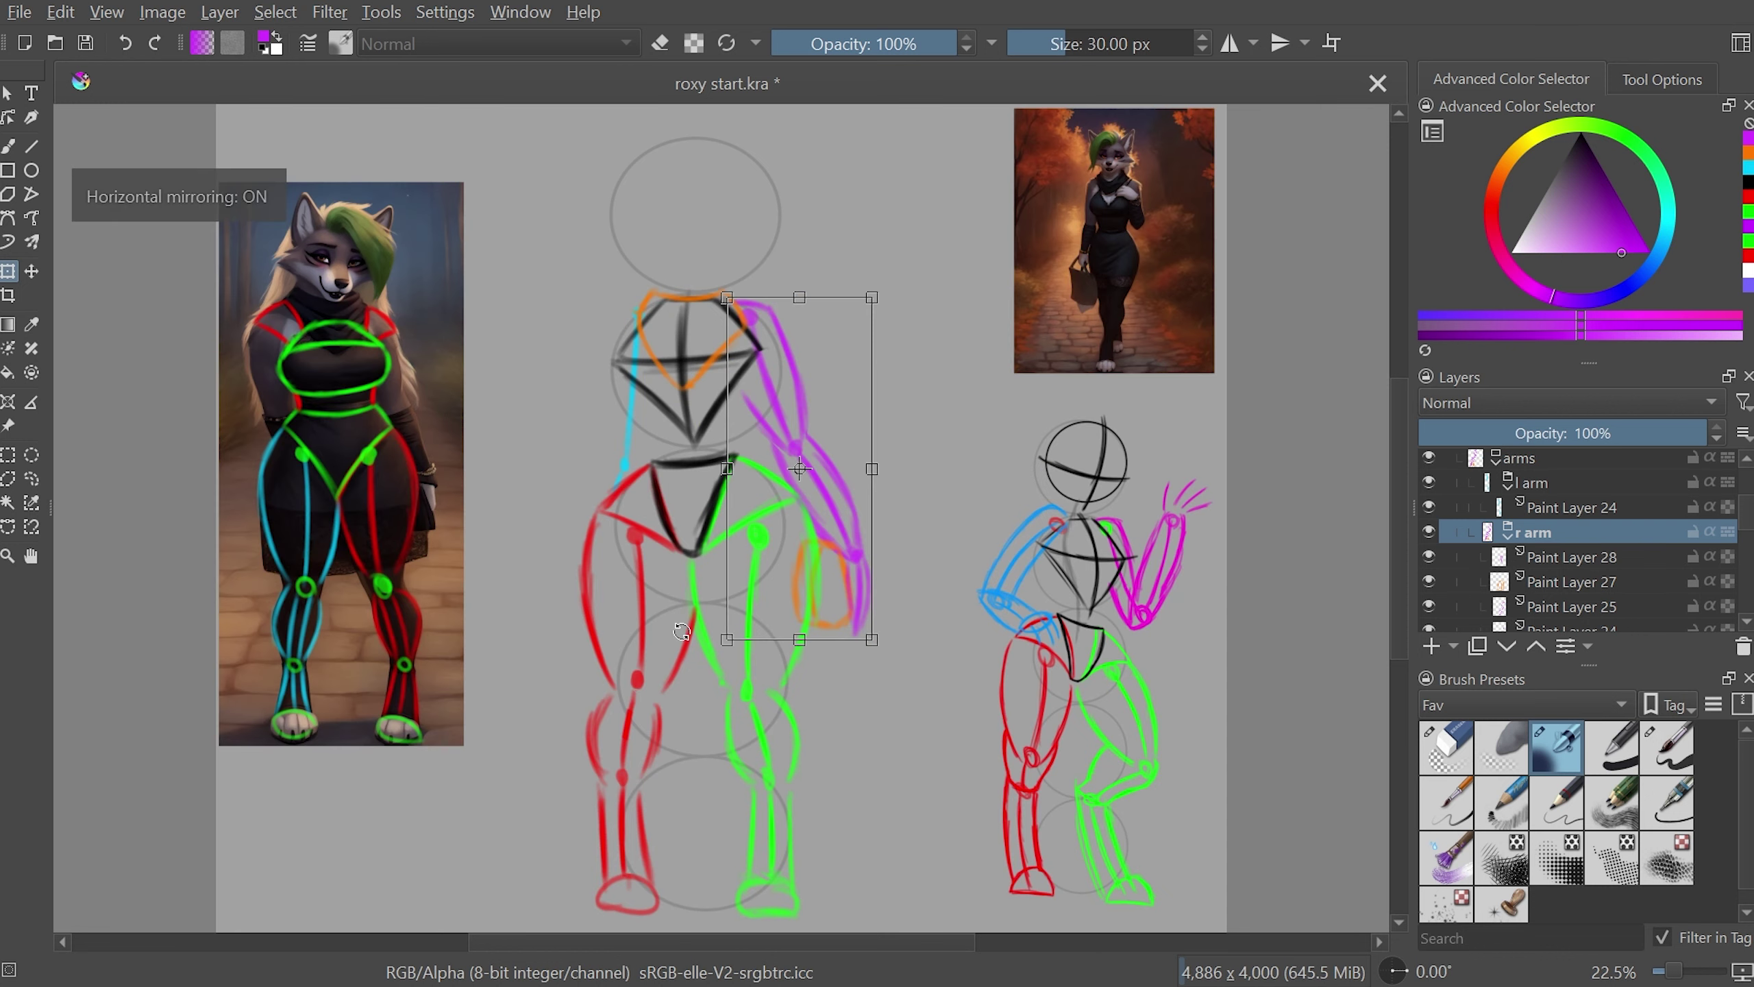
key(m)
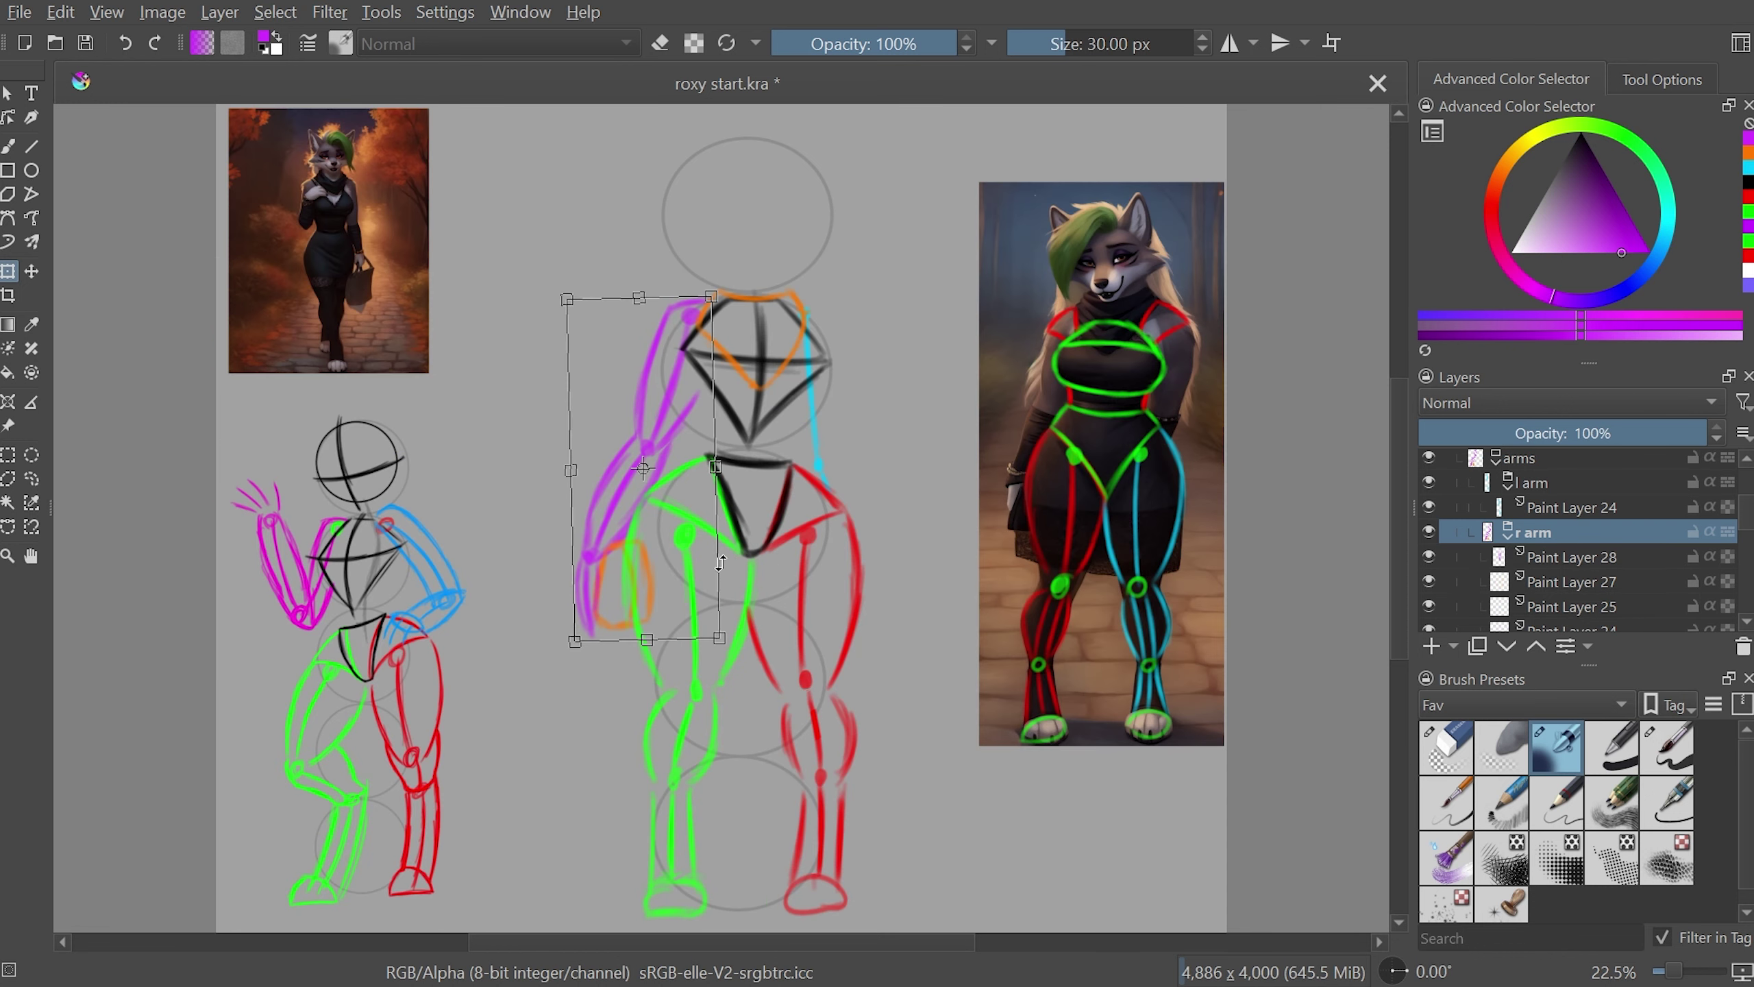
drag(693, 573, 690, 575)
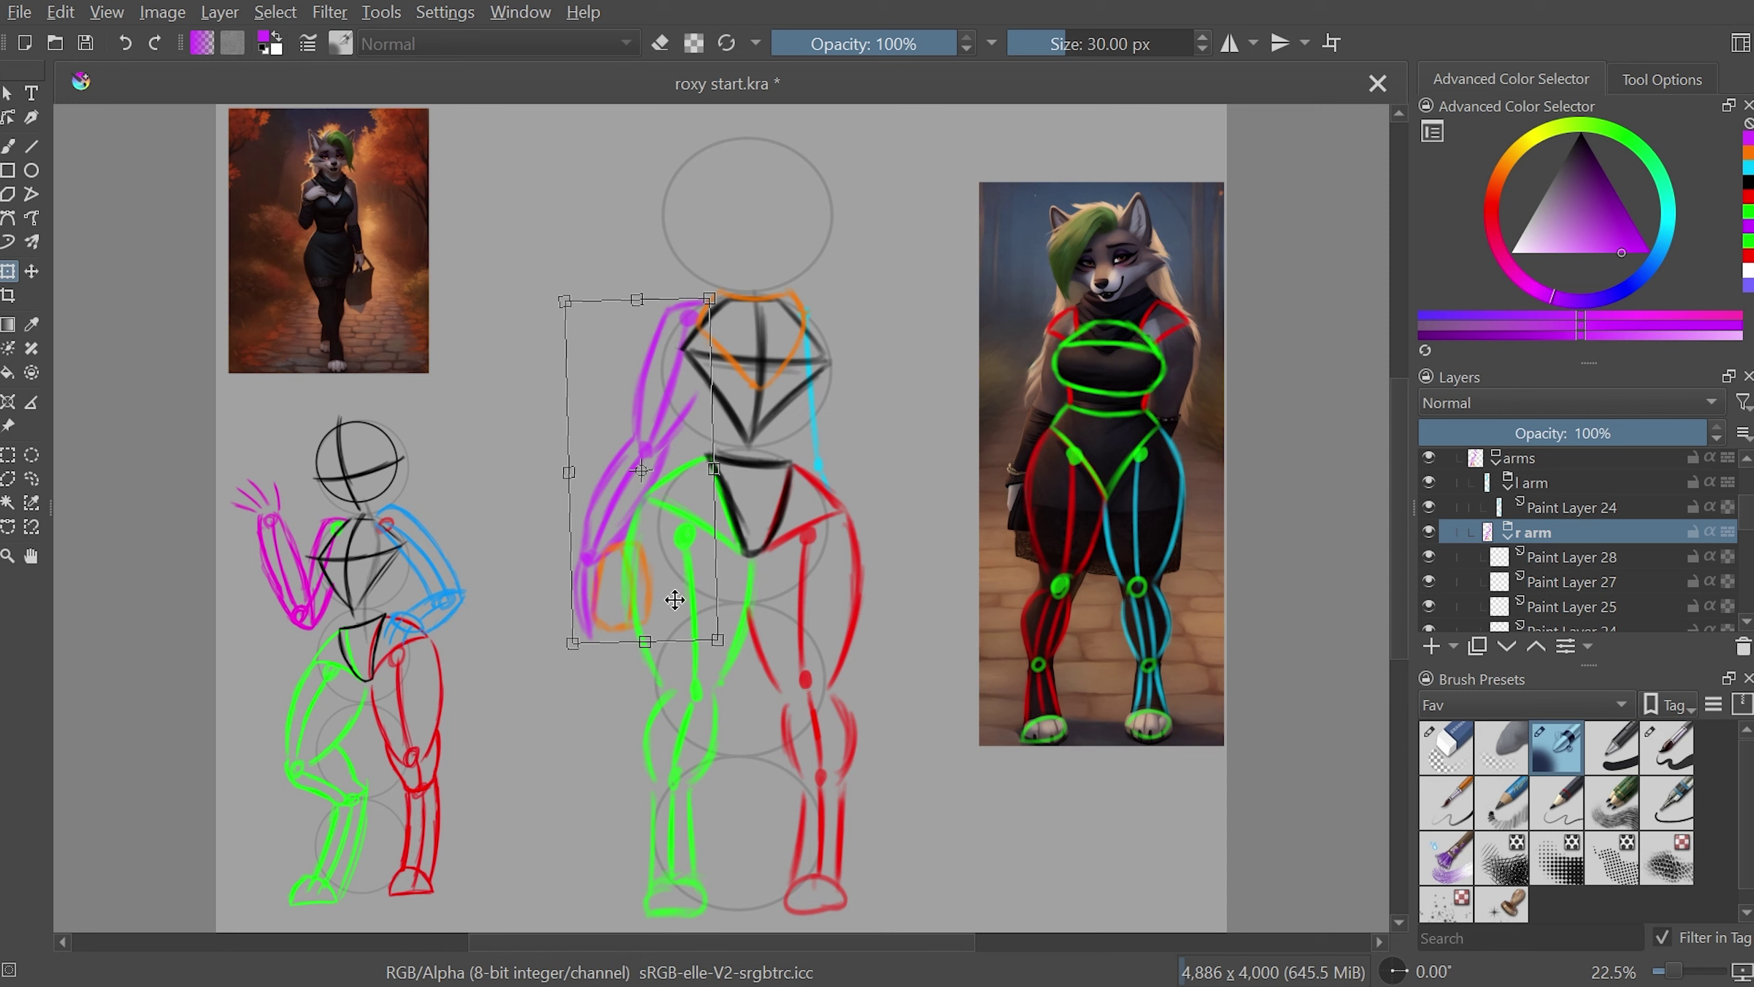
key(Return)
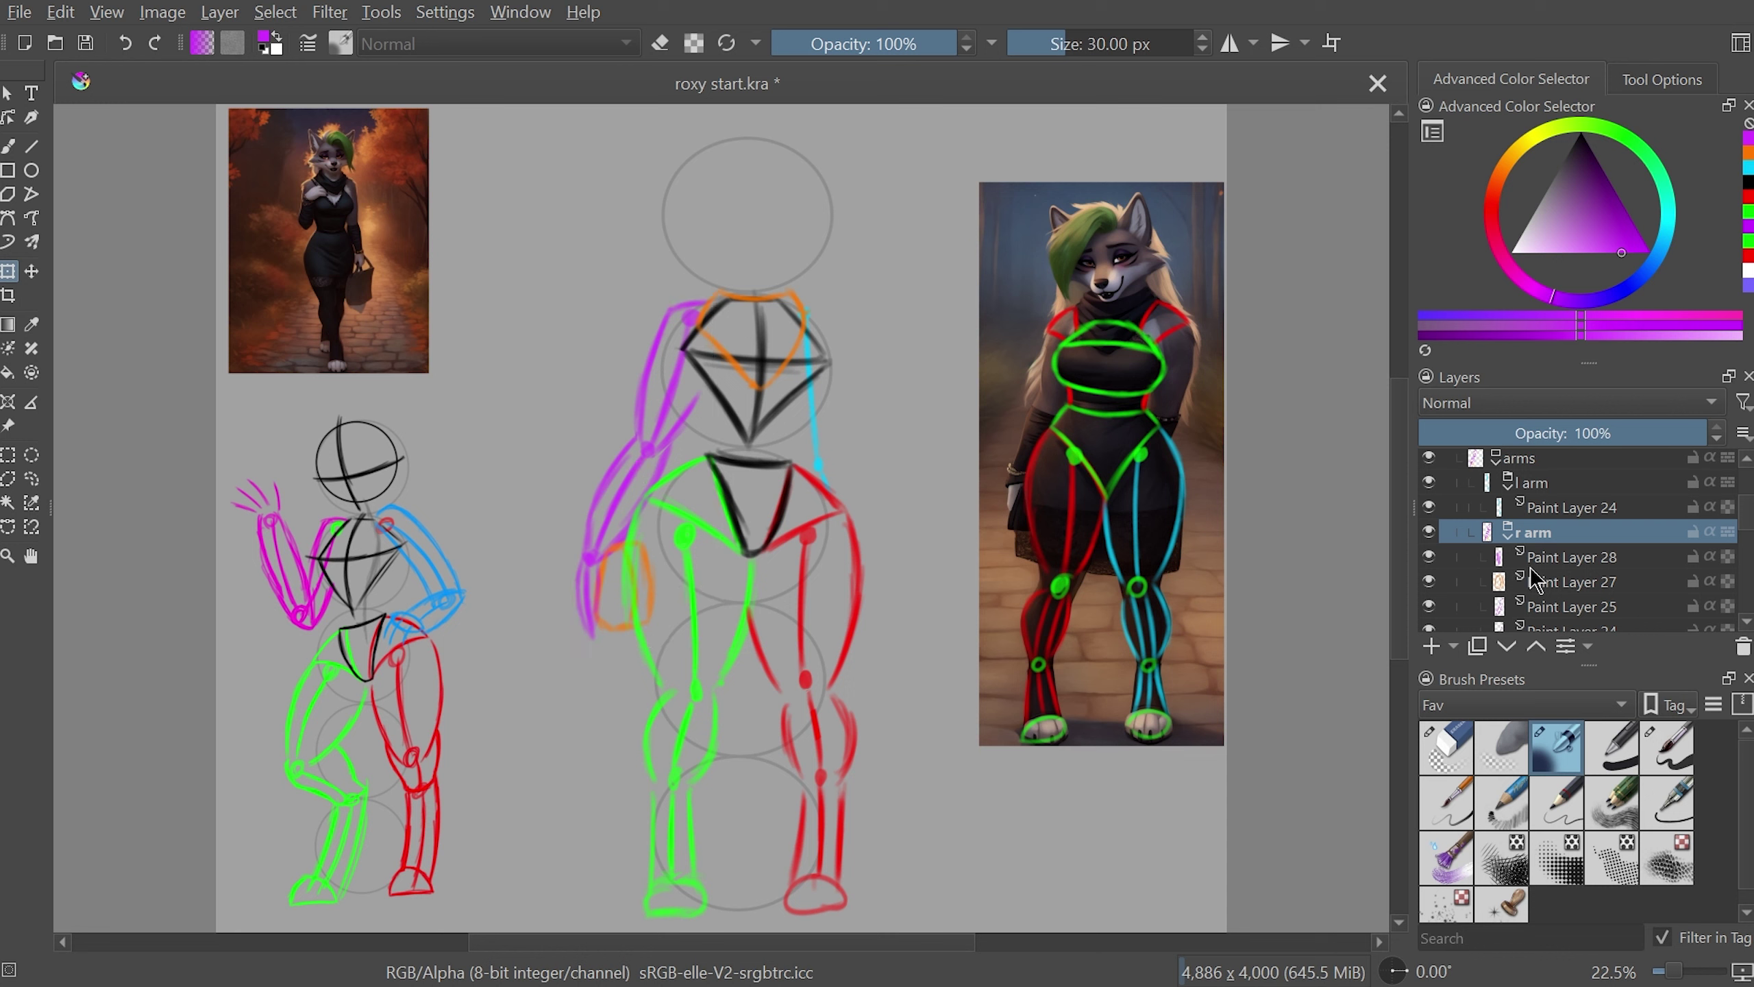
- Tilt the orange hand shape slightly on its layer and apply the transform
click(1563, 584)
click(9, 271)
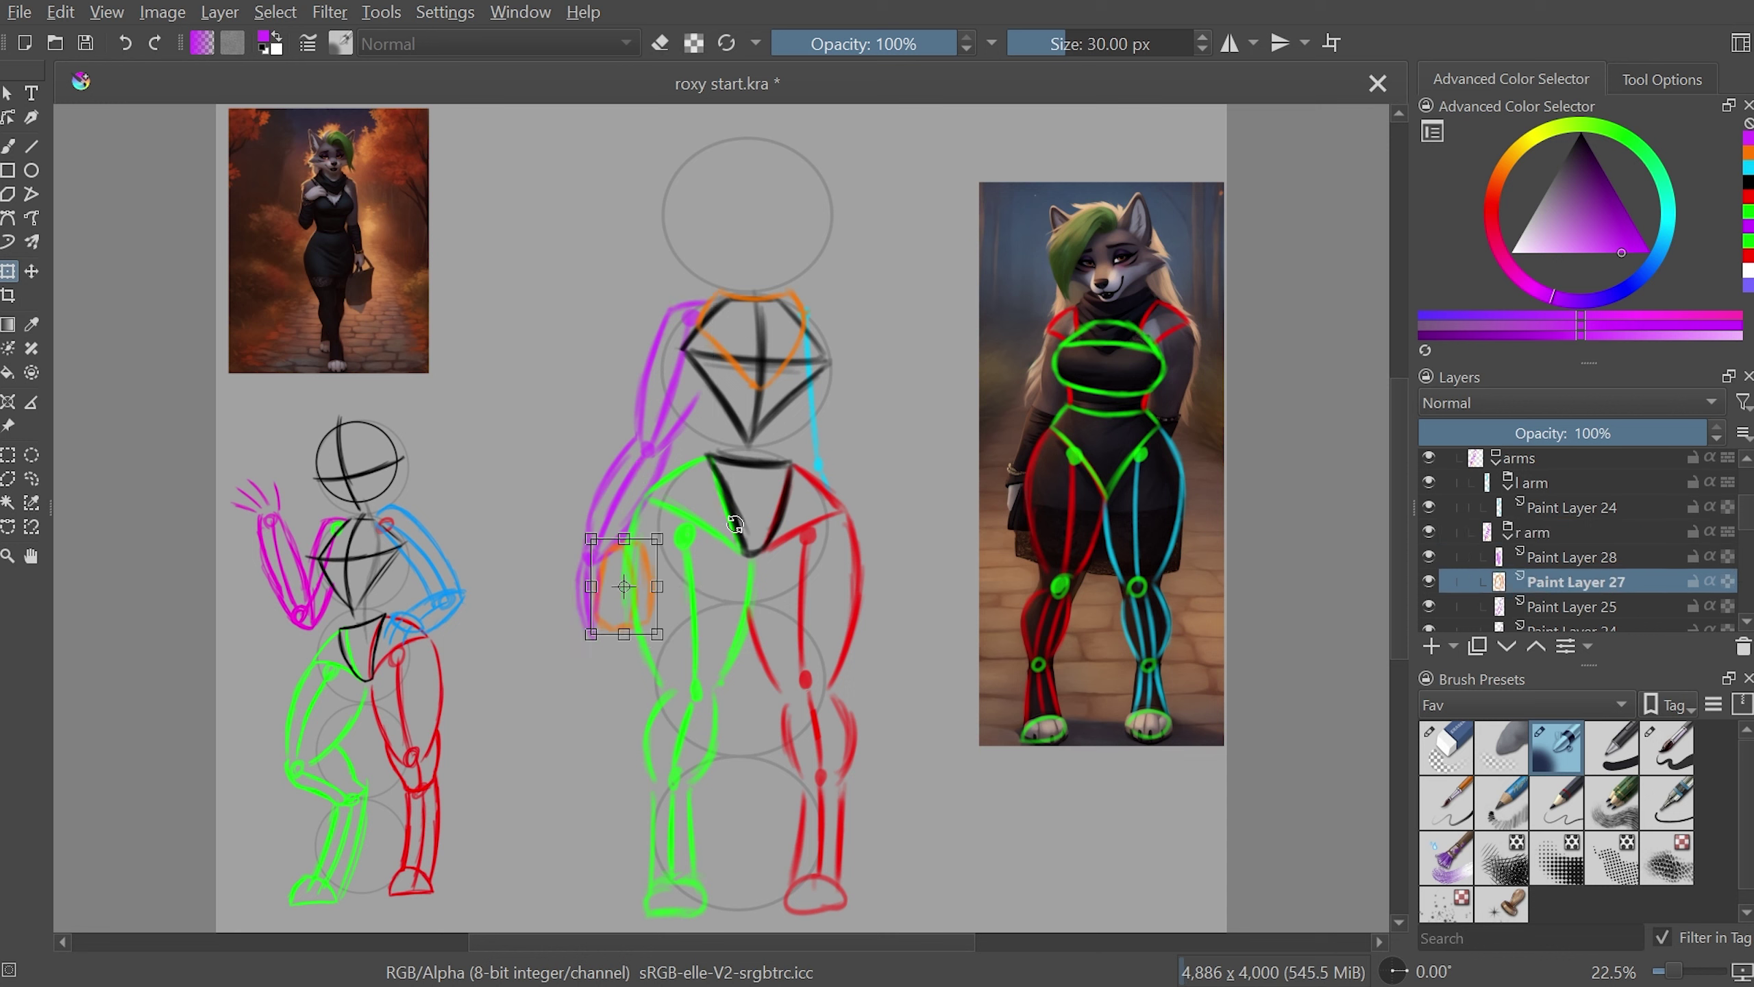
drag(639, 560, 645, 562)
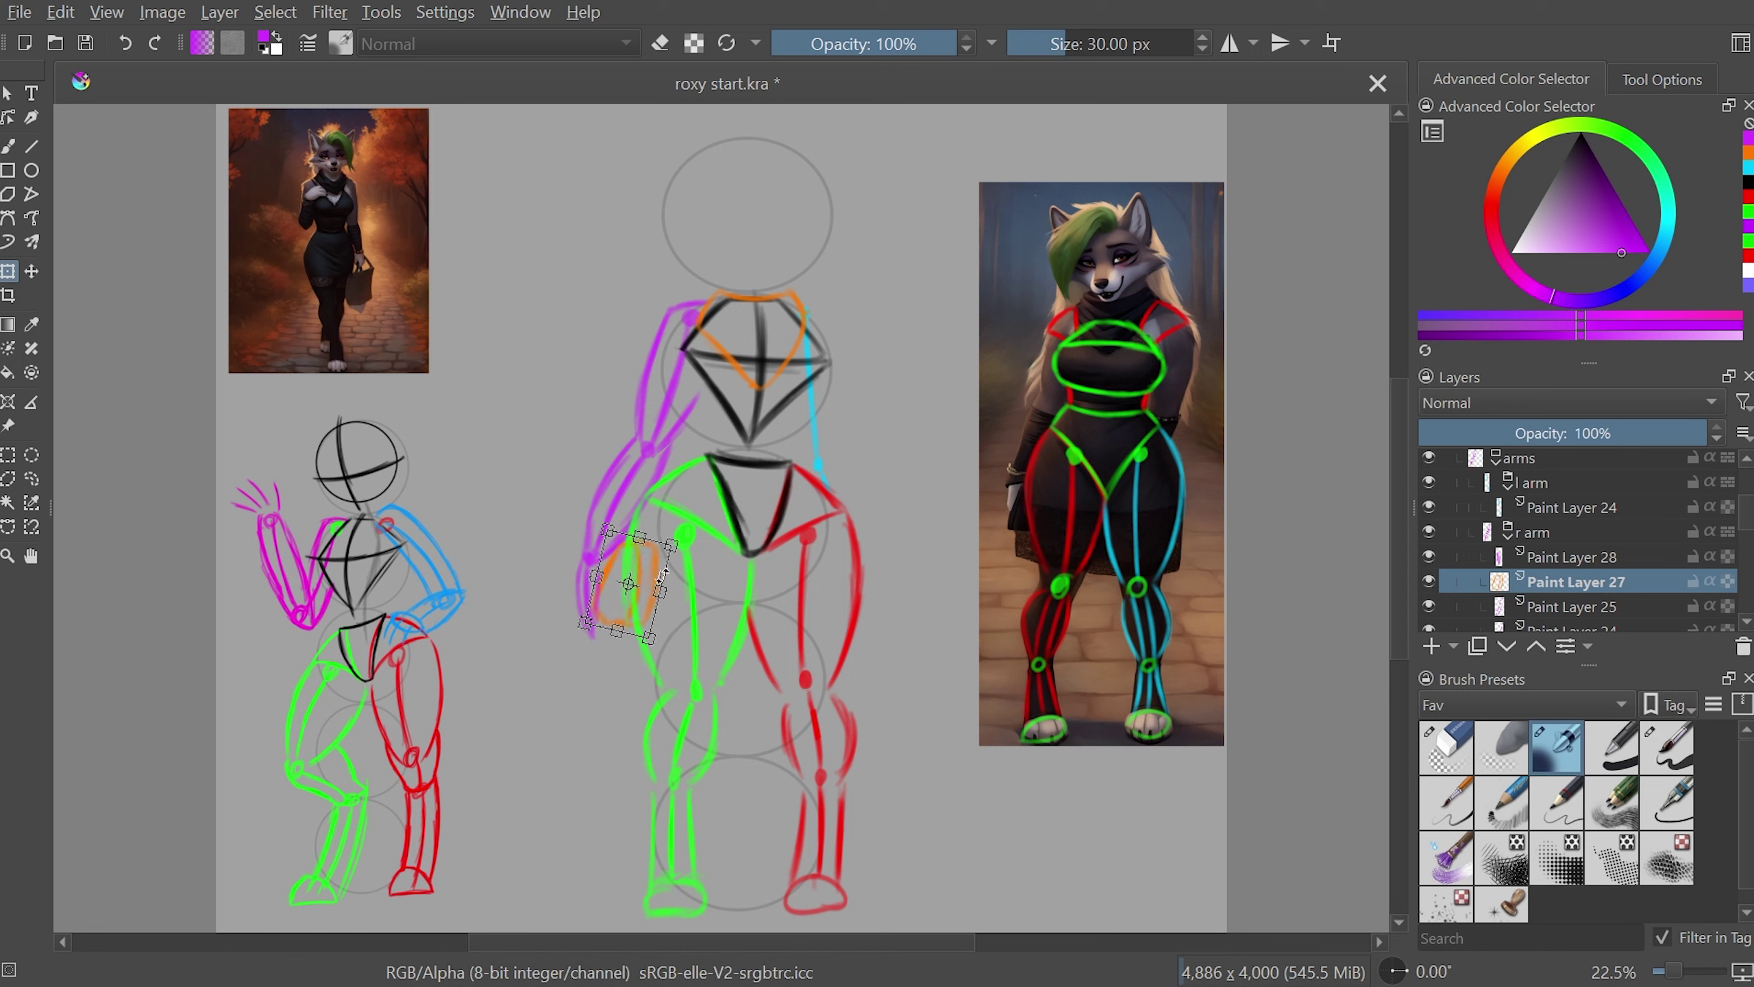
key(Return)
- Inspect the wolf reference at full size, then return to the page view
drag(794, 941, 927, 905)
key(1)
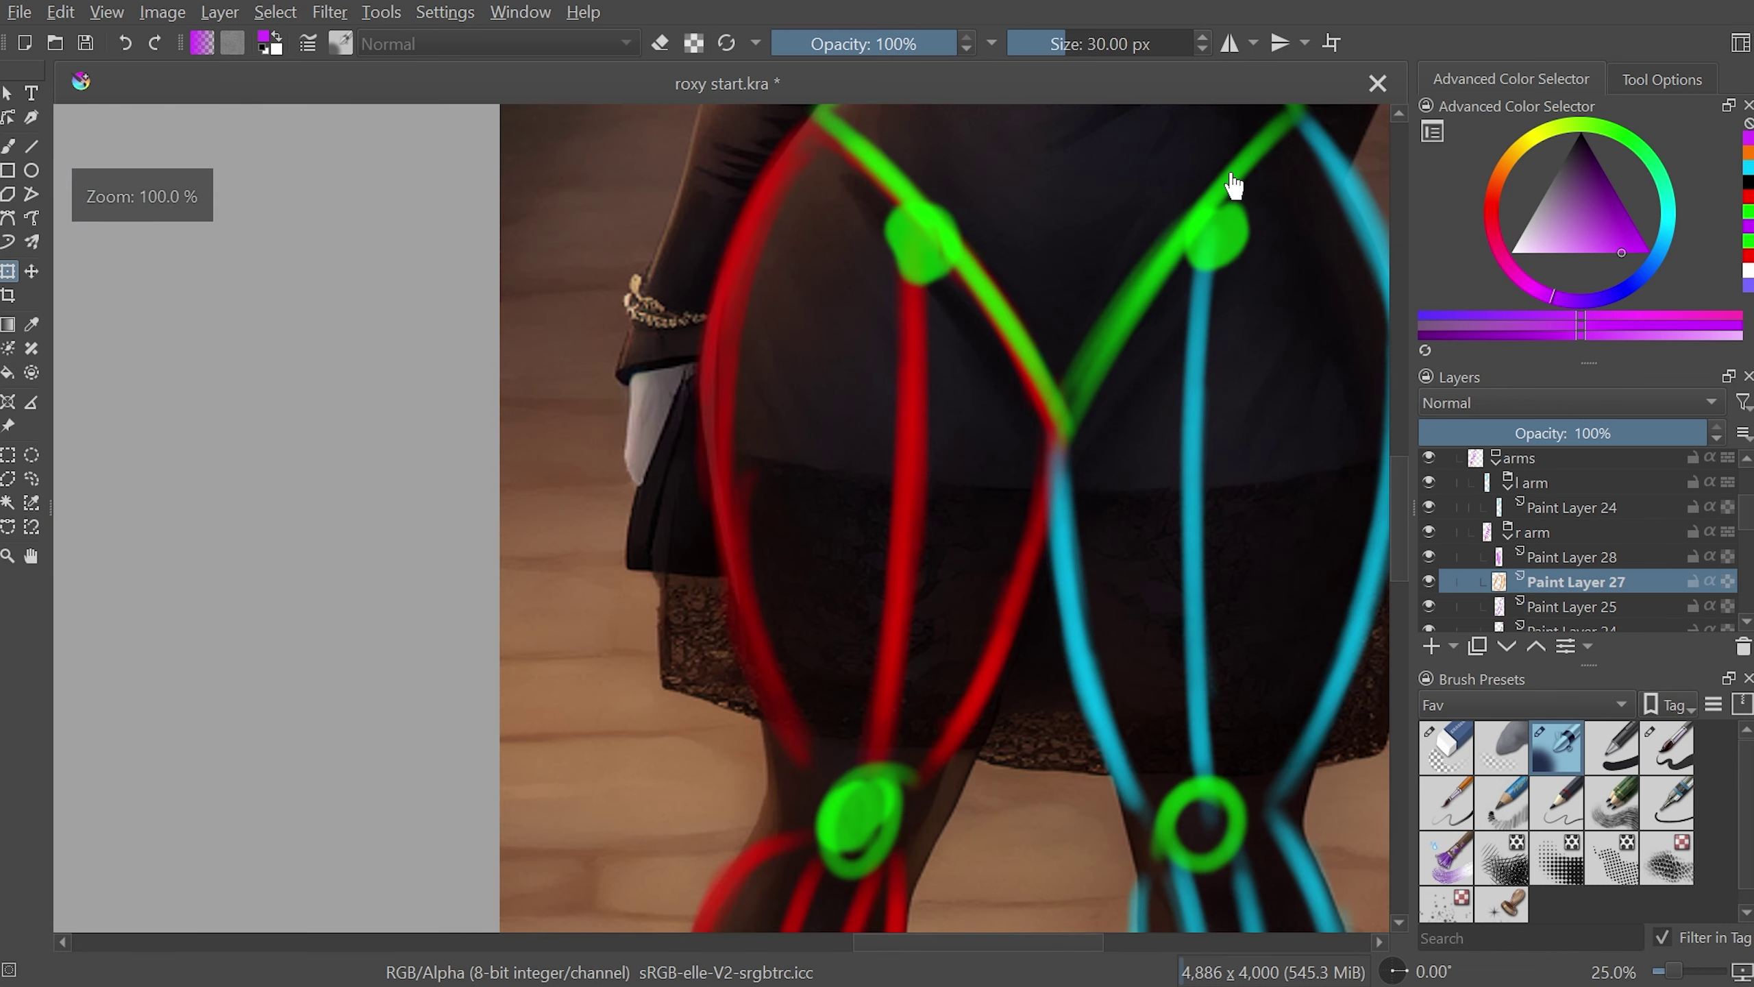
scroll(1395, 523, up, 3)
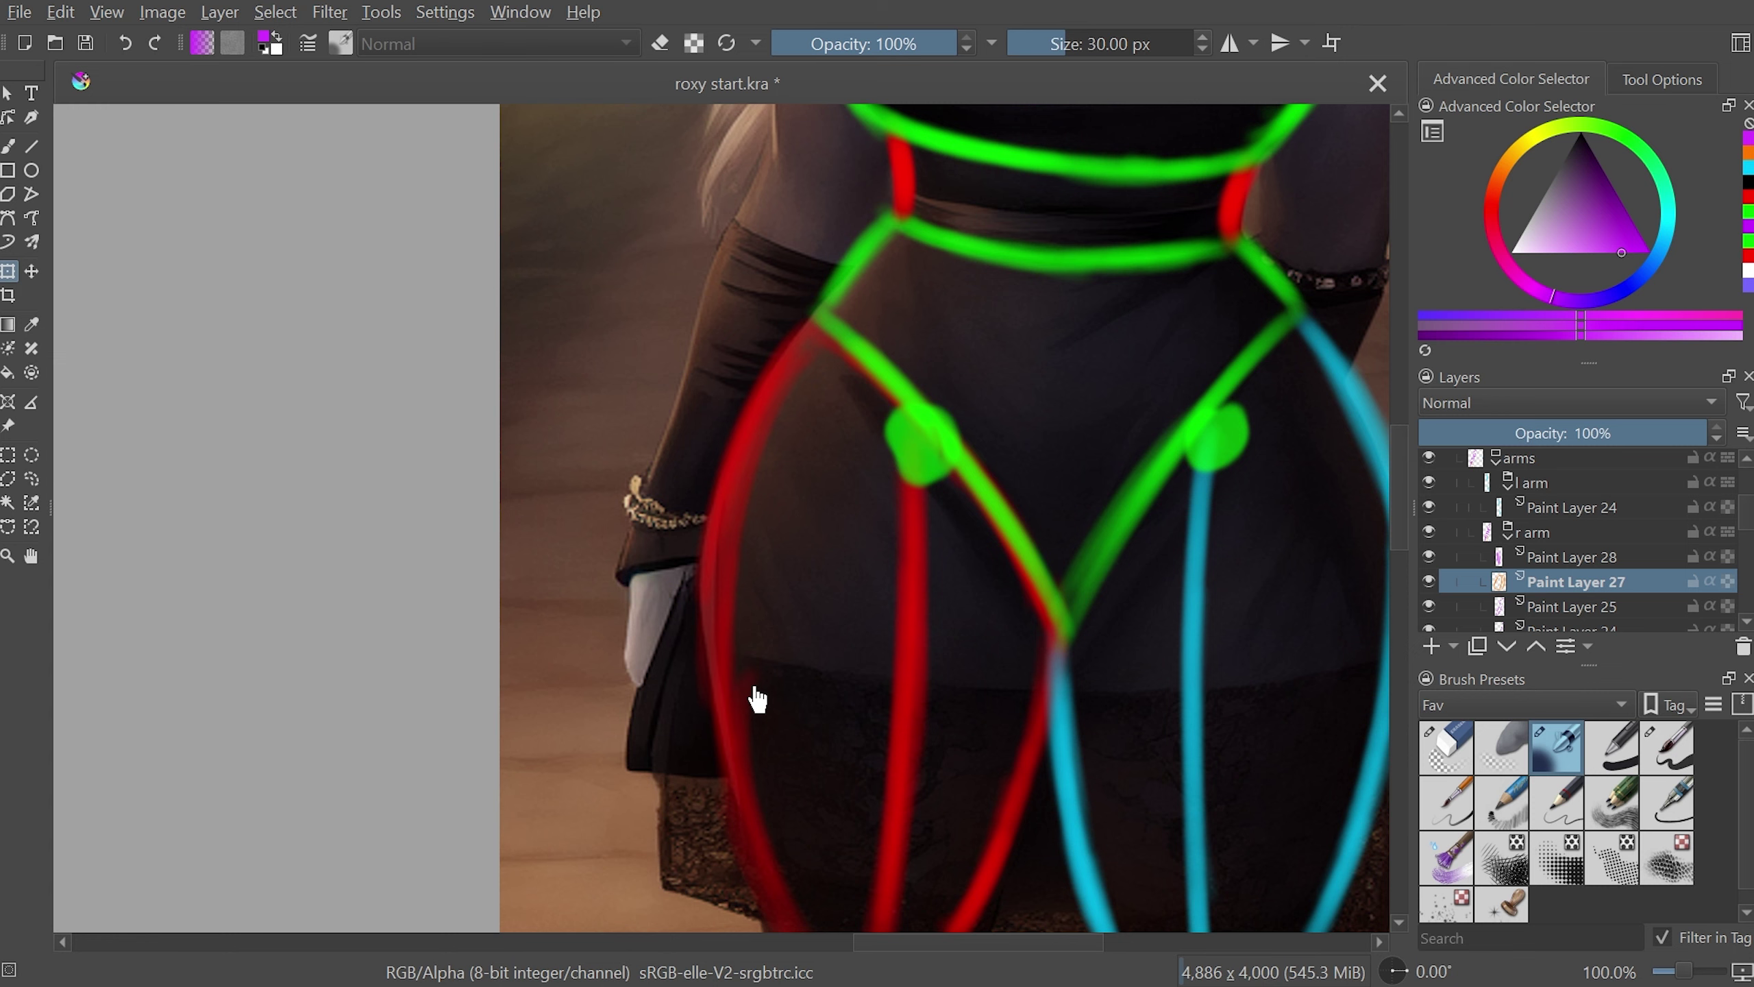
key(2)
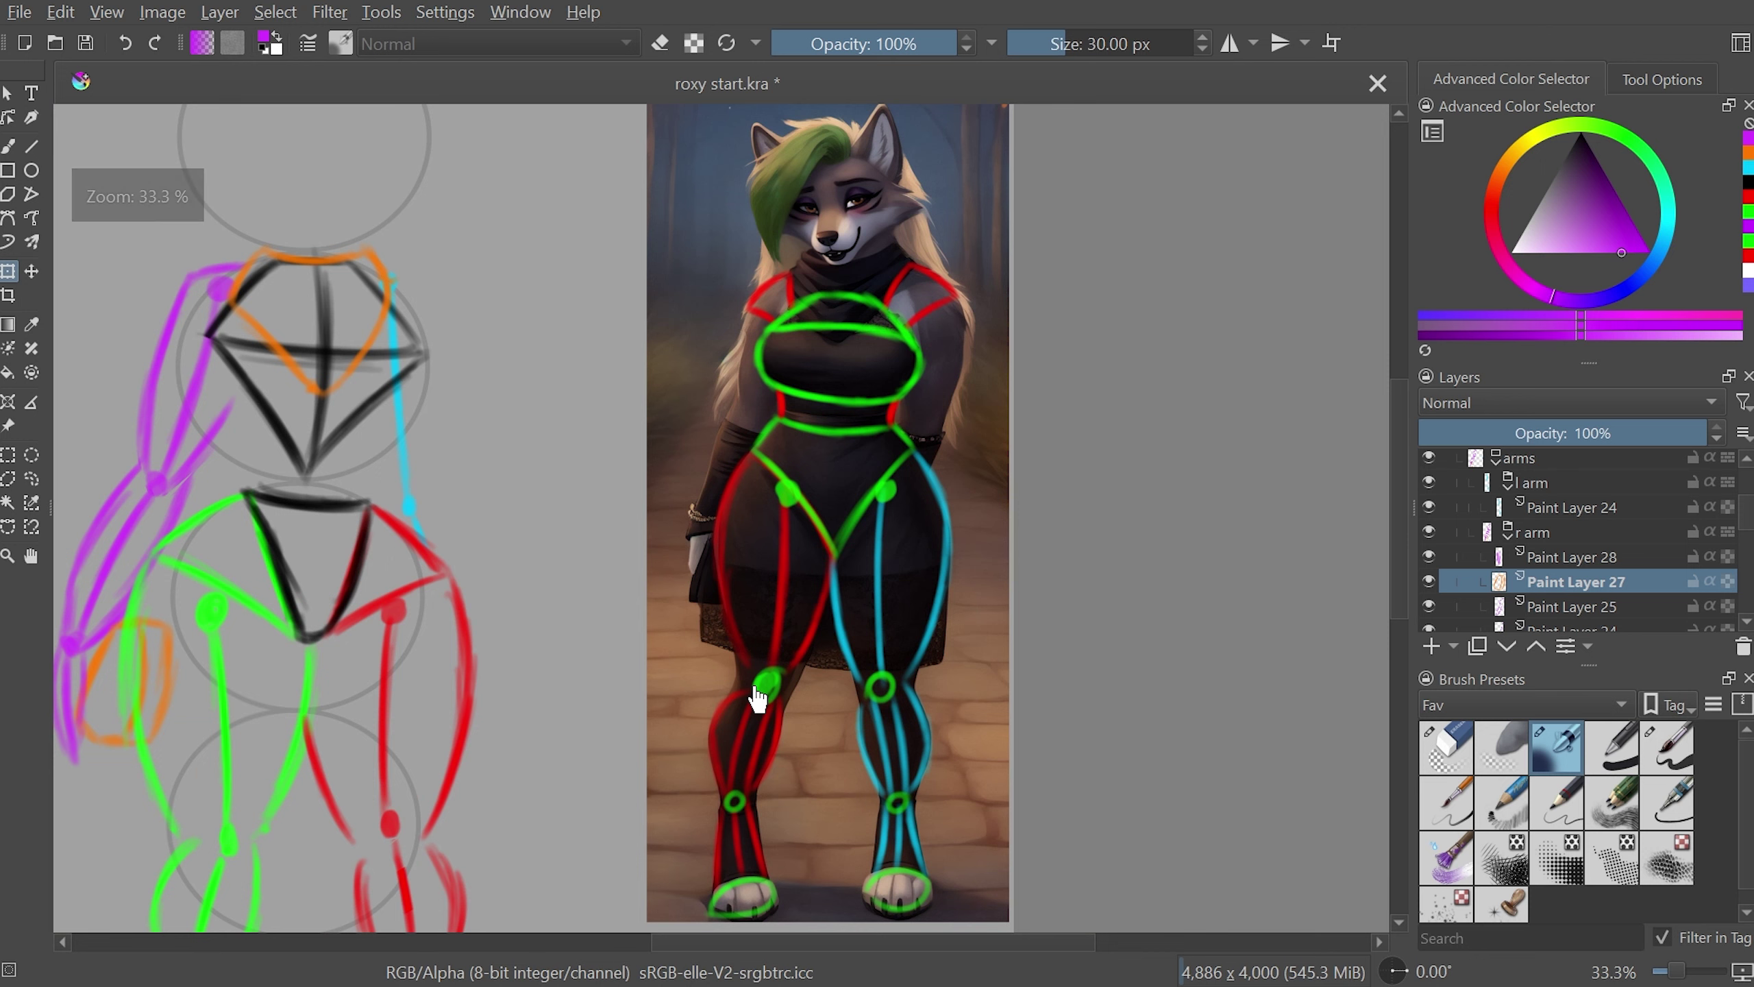
scroll(757, 700, up, 3)
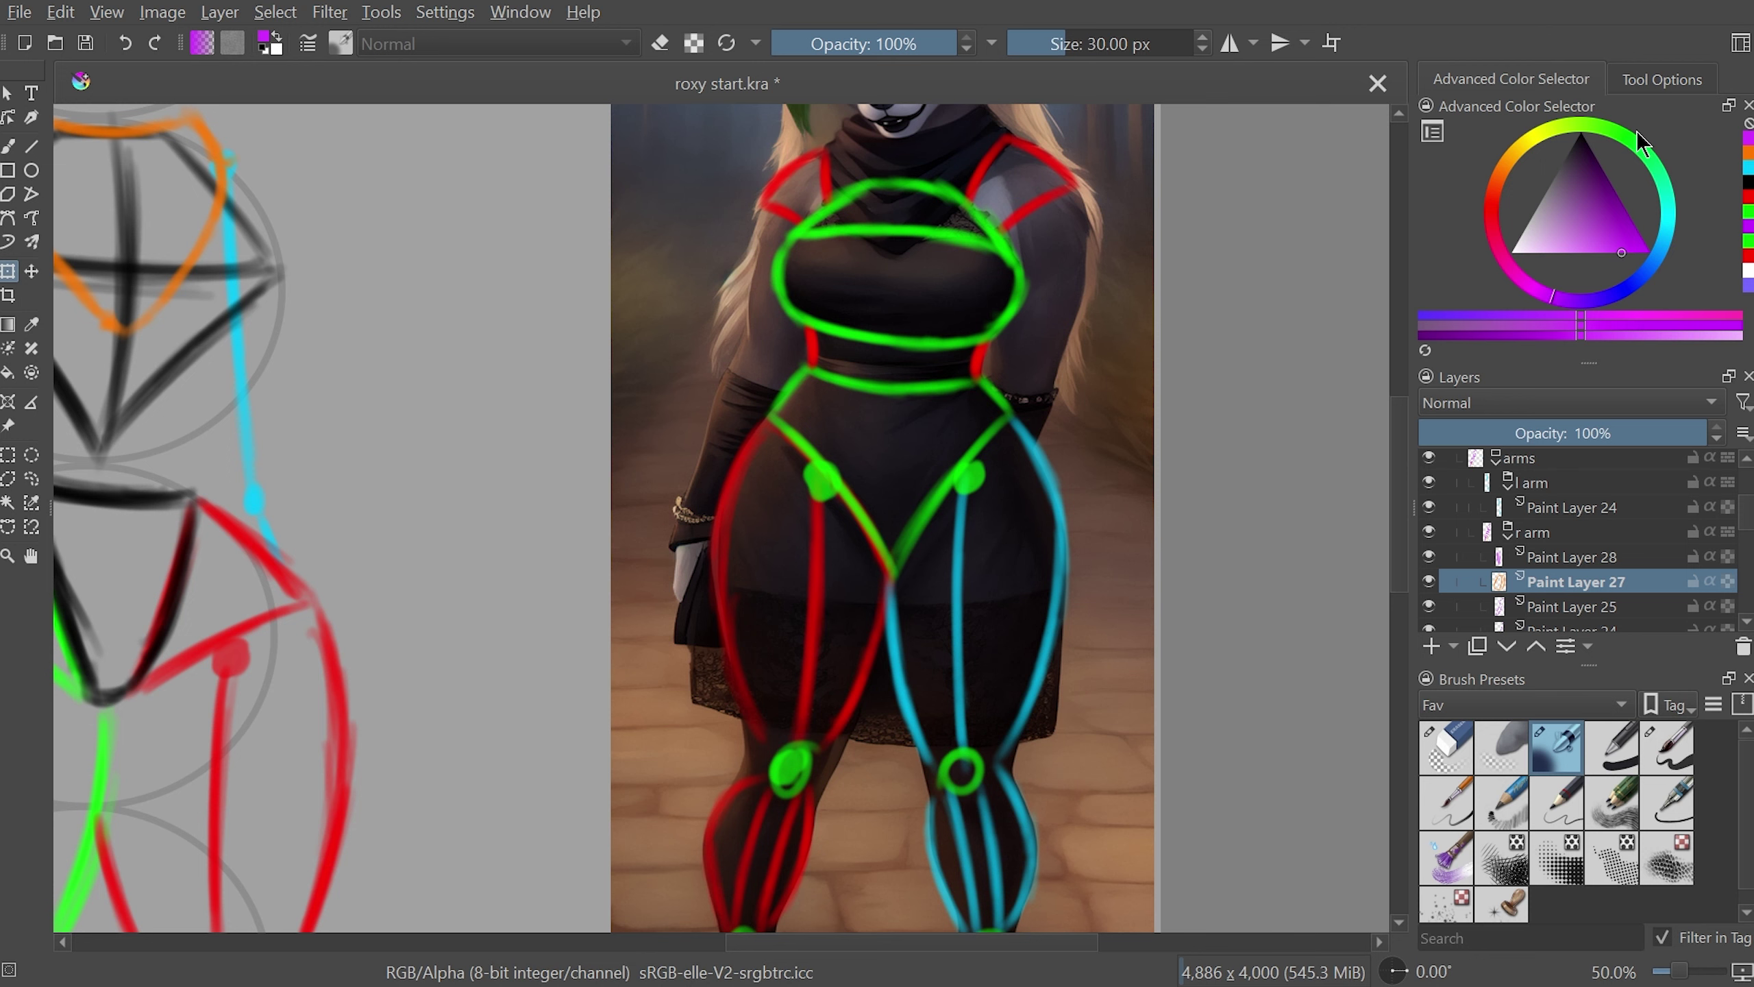
drag(1402, 477, 1401, 439)
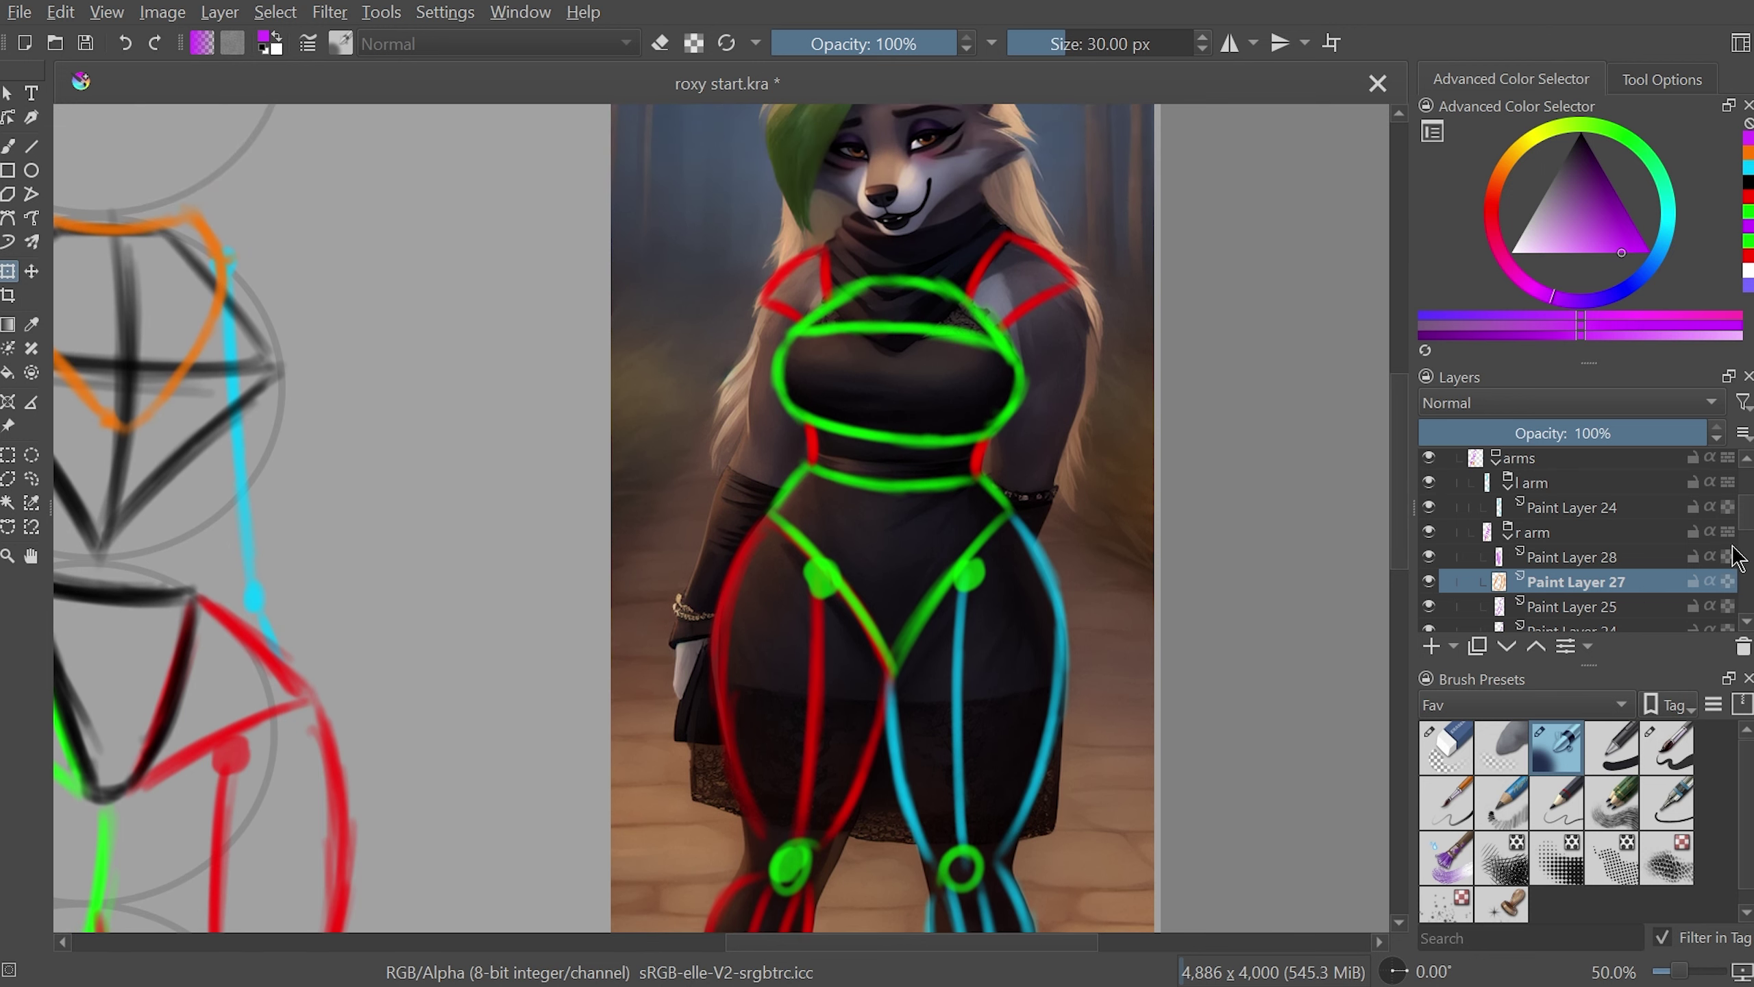
scroll(1589, 553, down, 5)
scroll(1588, 553, down, 5)
scroll(1588, 539, down, 3)
- Airbrush a white line along the reference's arm on Copy of Paint Layer 23
click(1630, 532)
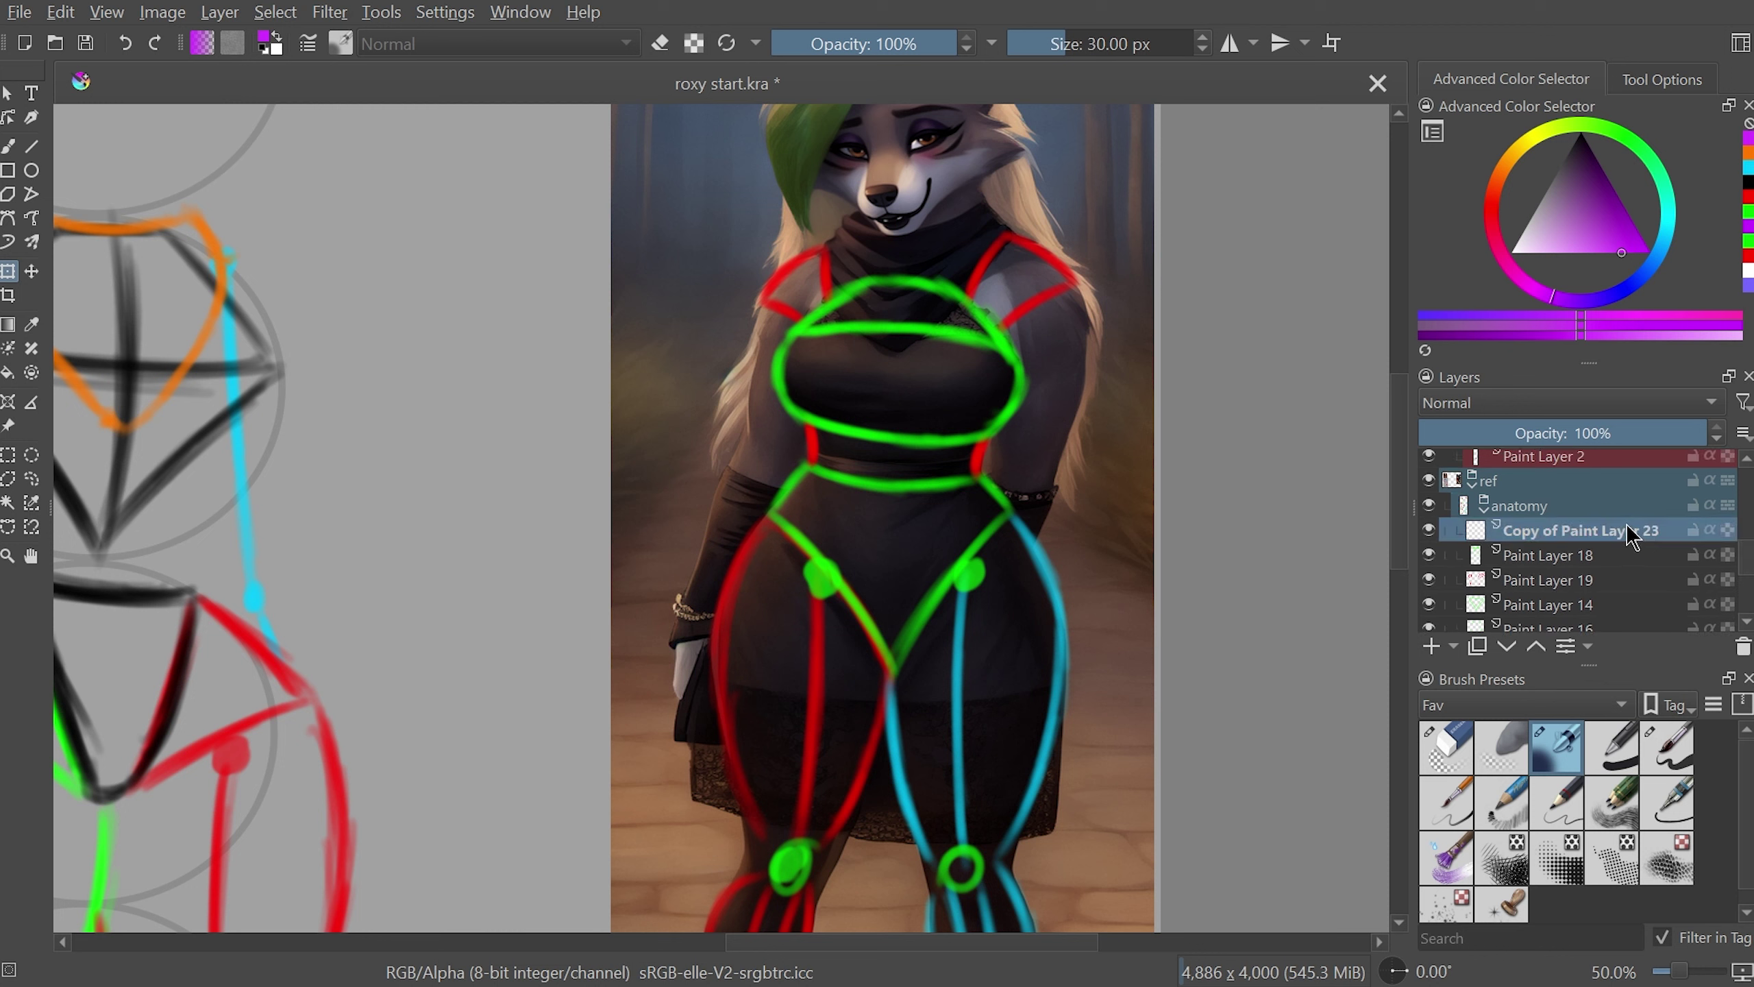
key(b)
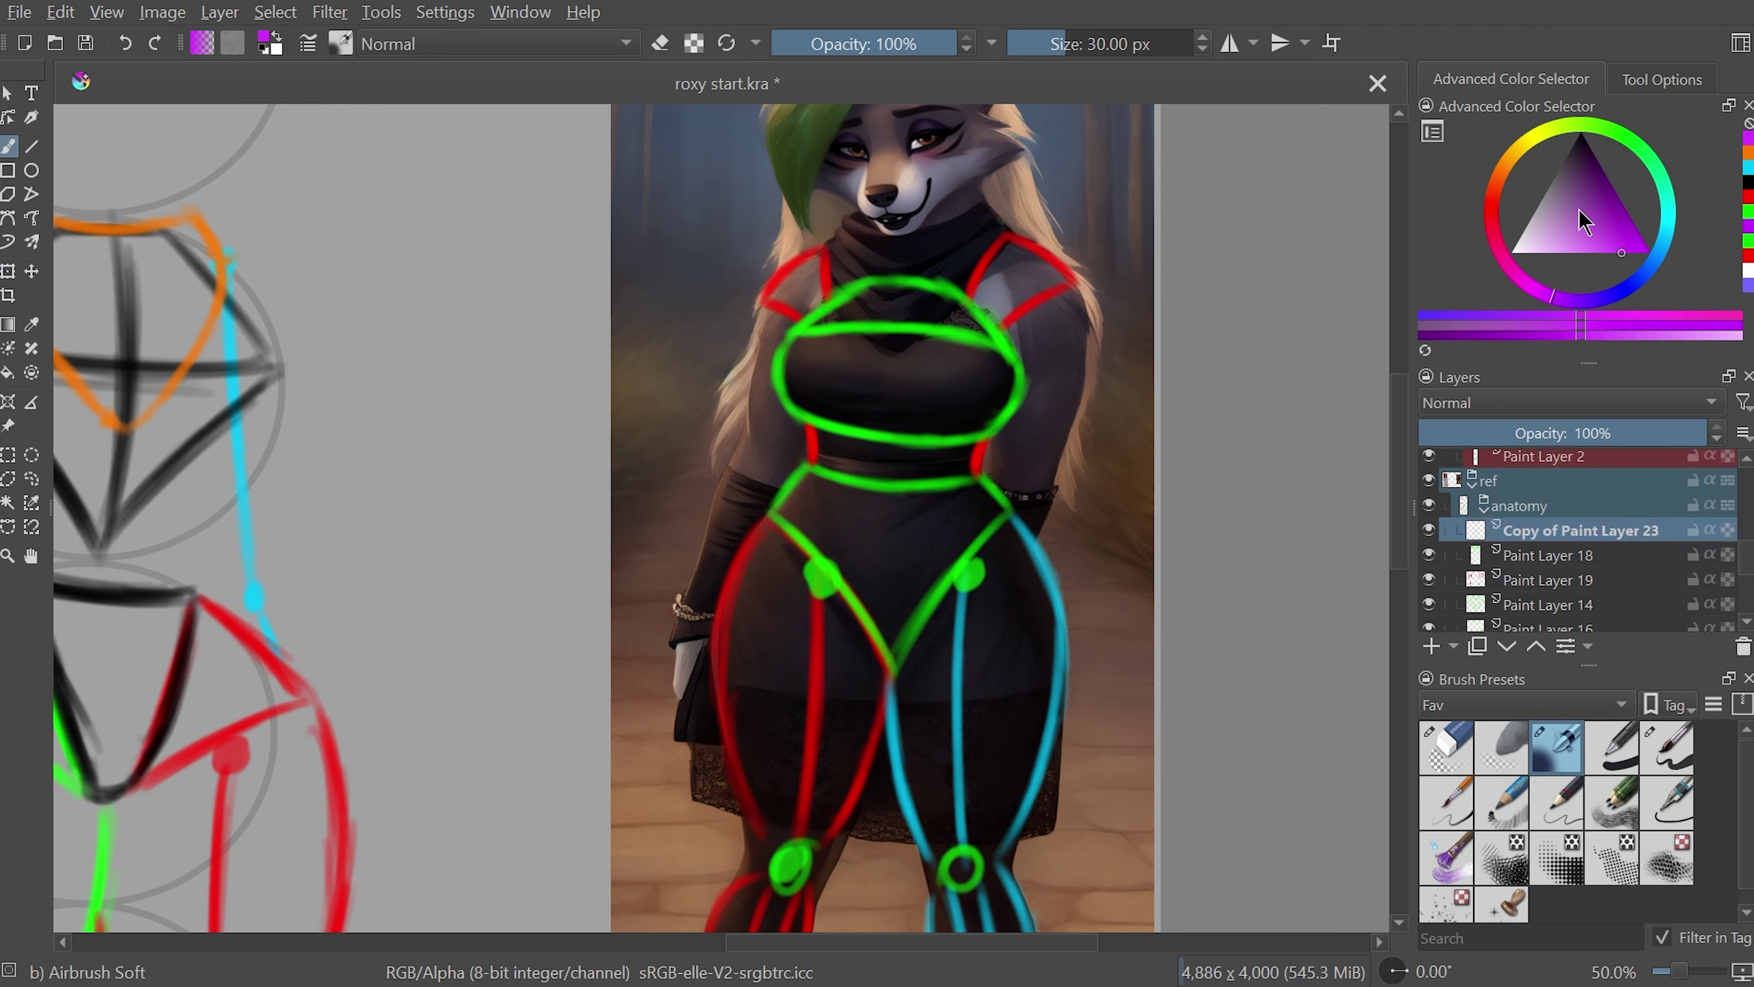
key(d)
mouse_move(708, 640)
mouse_down()
mouse_move(660, 749)
mouse_move(732, 751)
mouse_move(709, 642)
mouse_move(722, 742)
mouse_up()
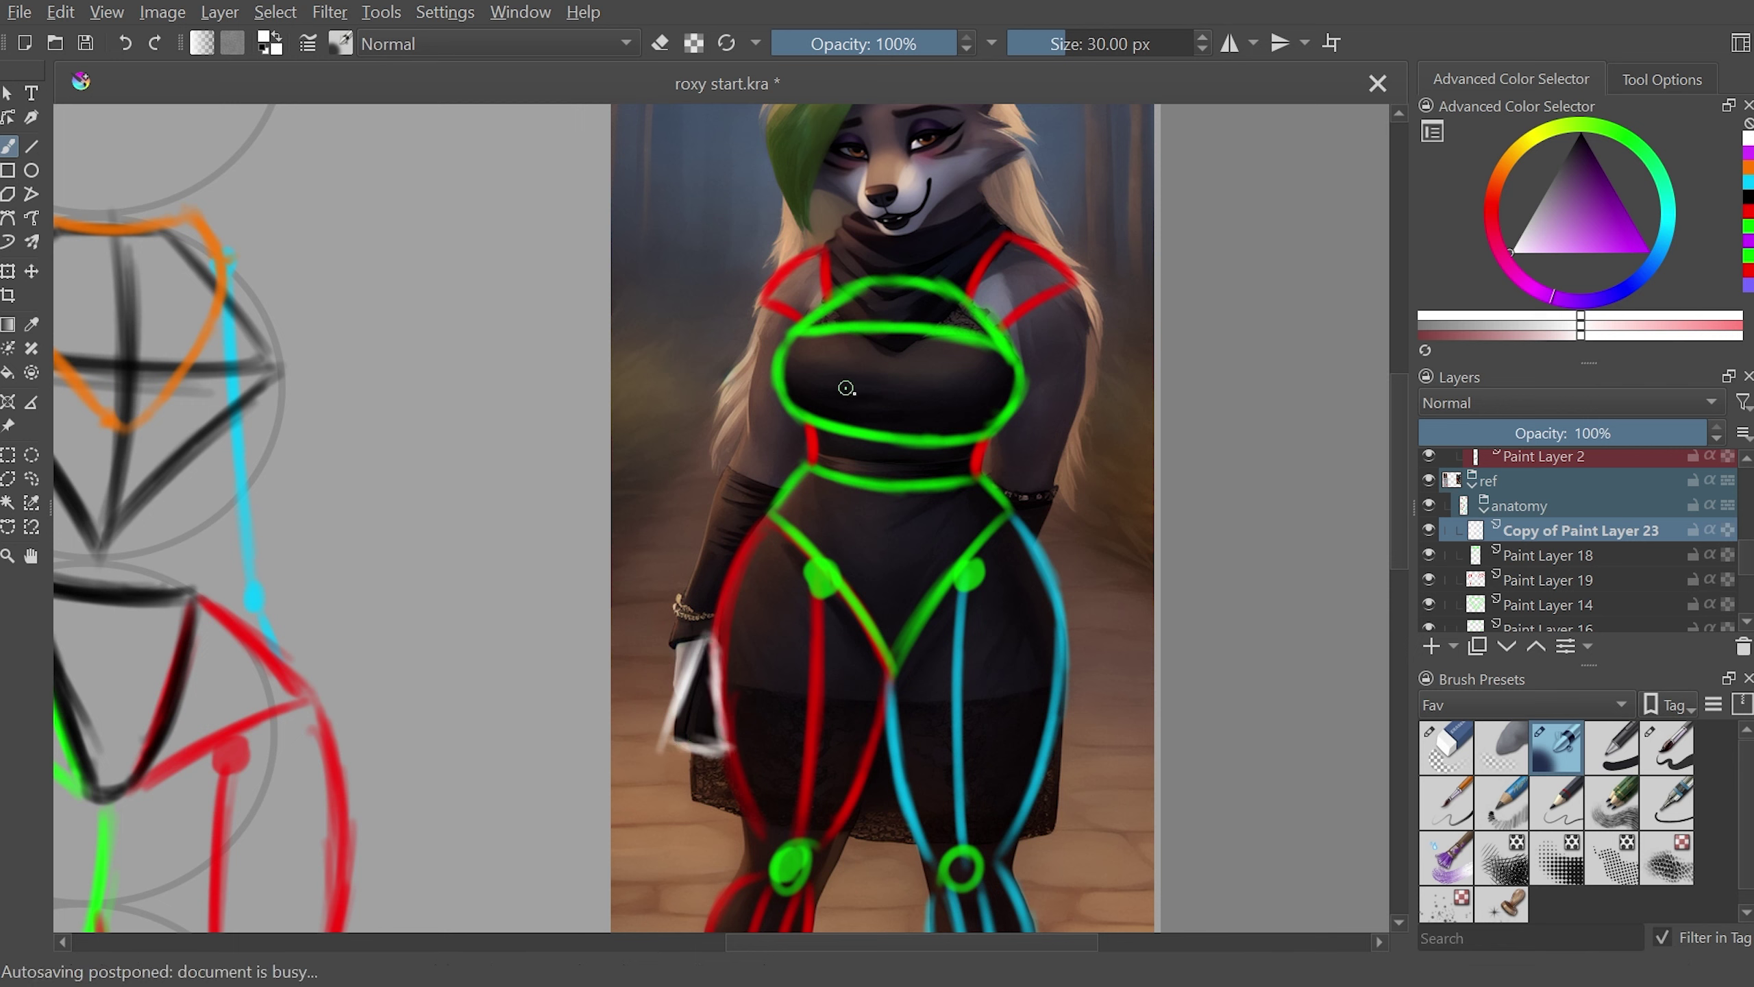
- Draw a white stroke over the strap, then undo the white strokes four times
mouse_move(820, 237)
mouse_down()
mouse_move(834, 300)
mouse_move(710, 636)
mouse_up()
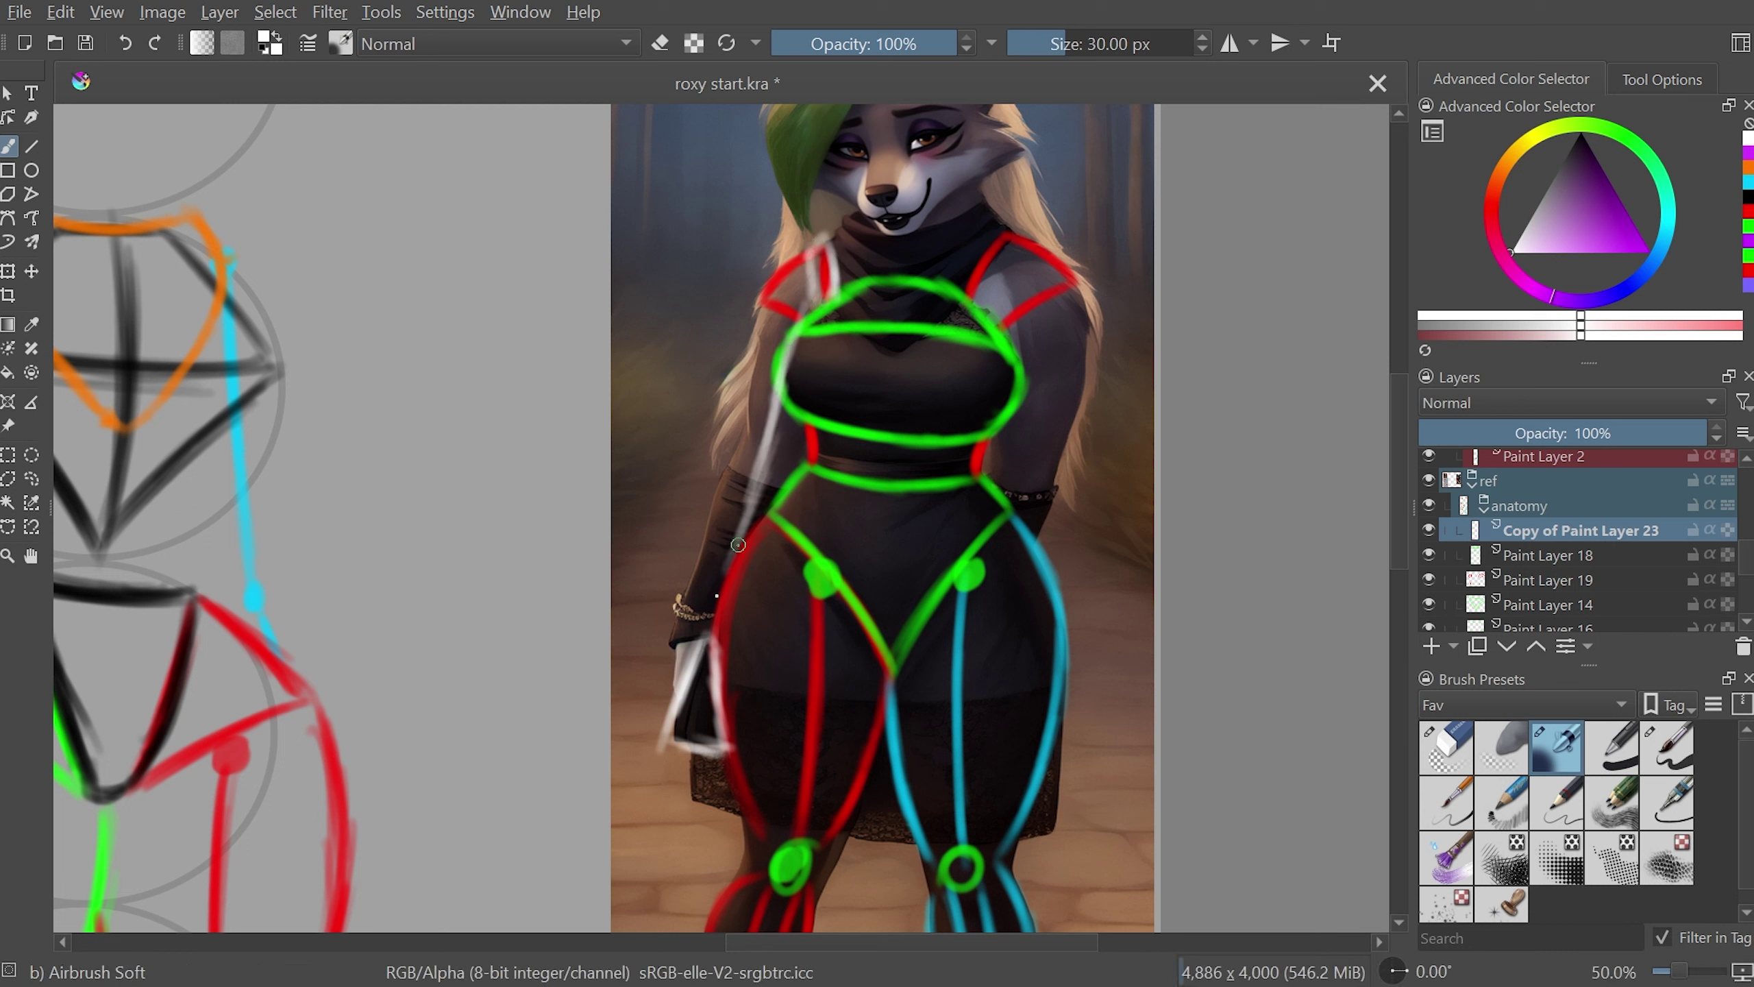
key(ctrl+z)
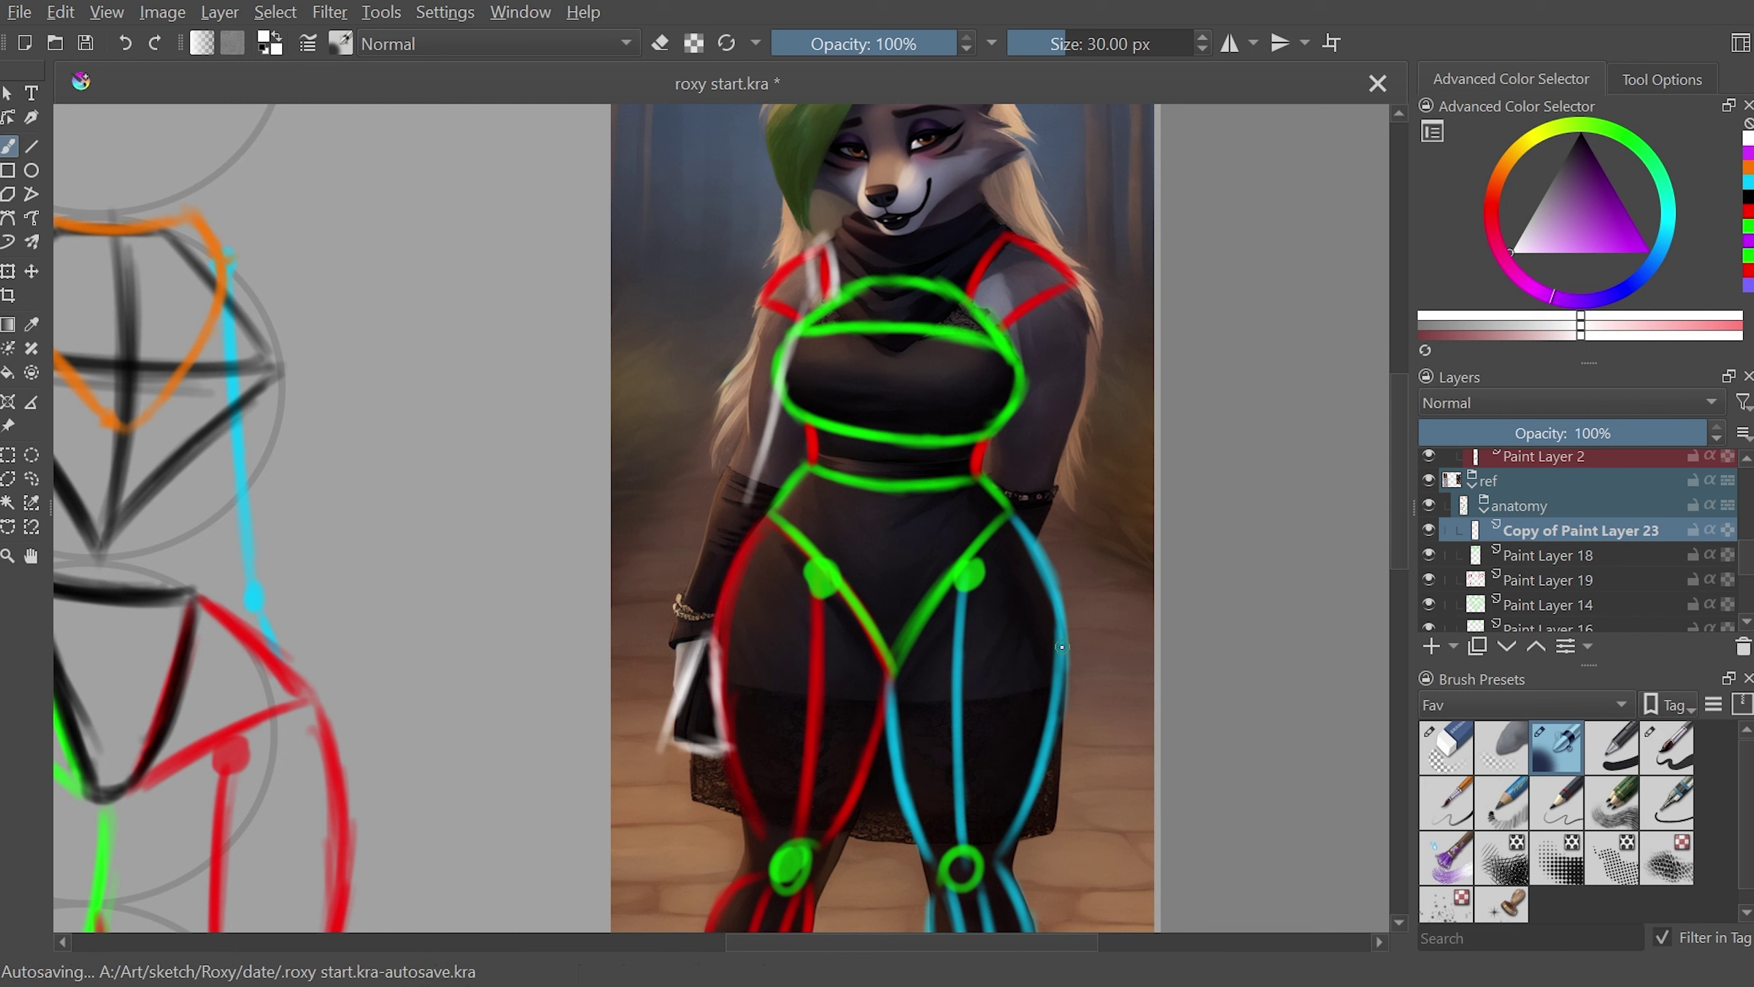
key(ctrl+z)
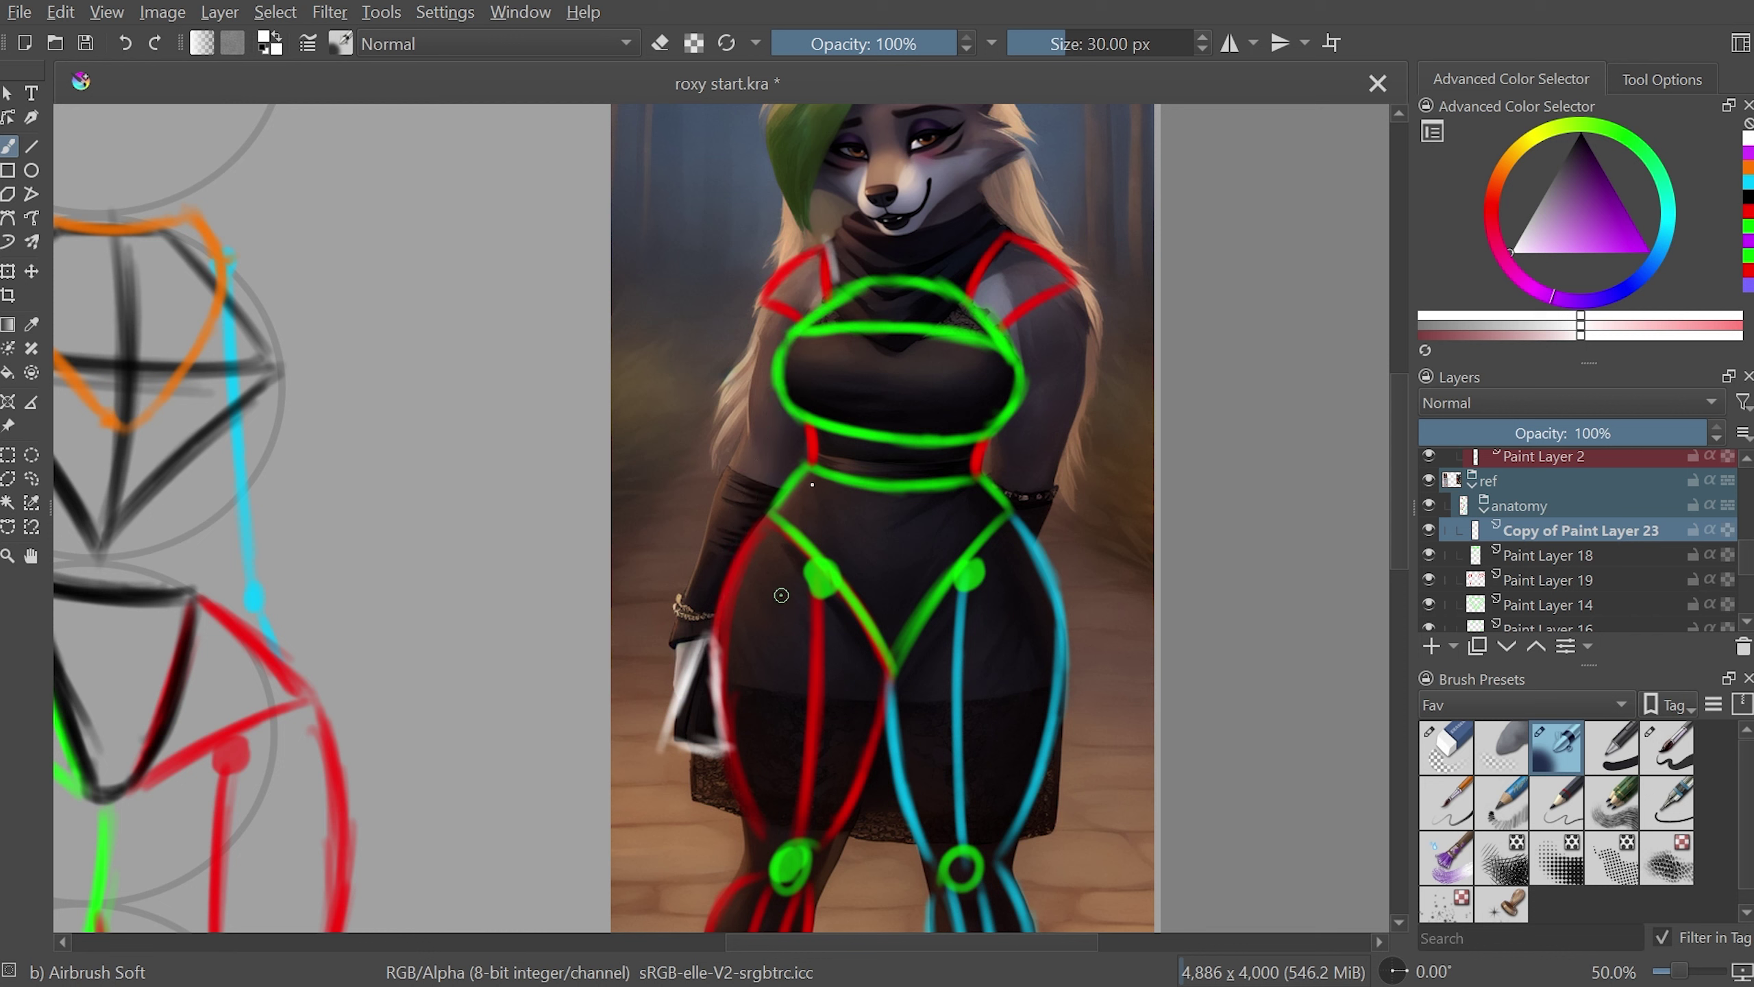
key(ctrl+z)
key(ctrl+z)
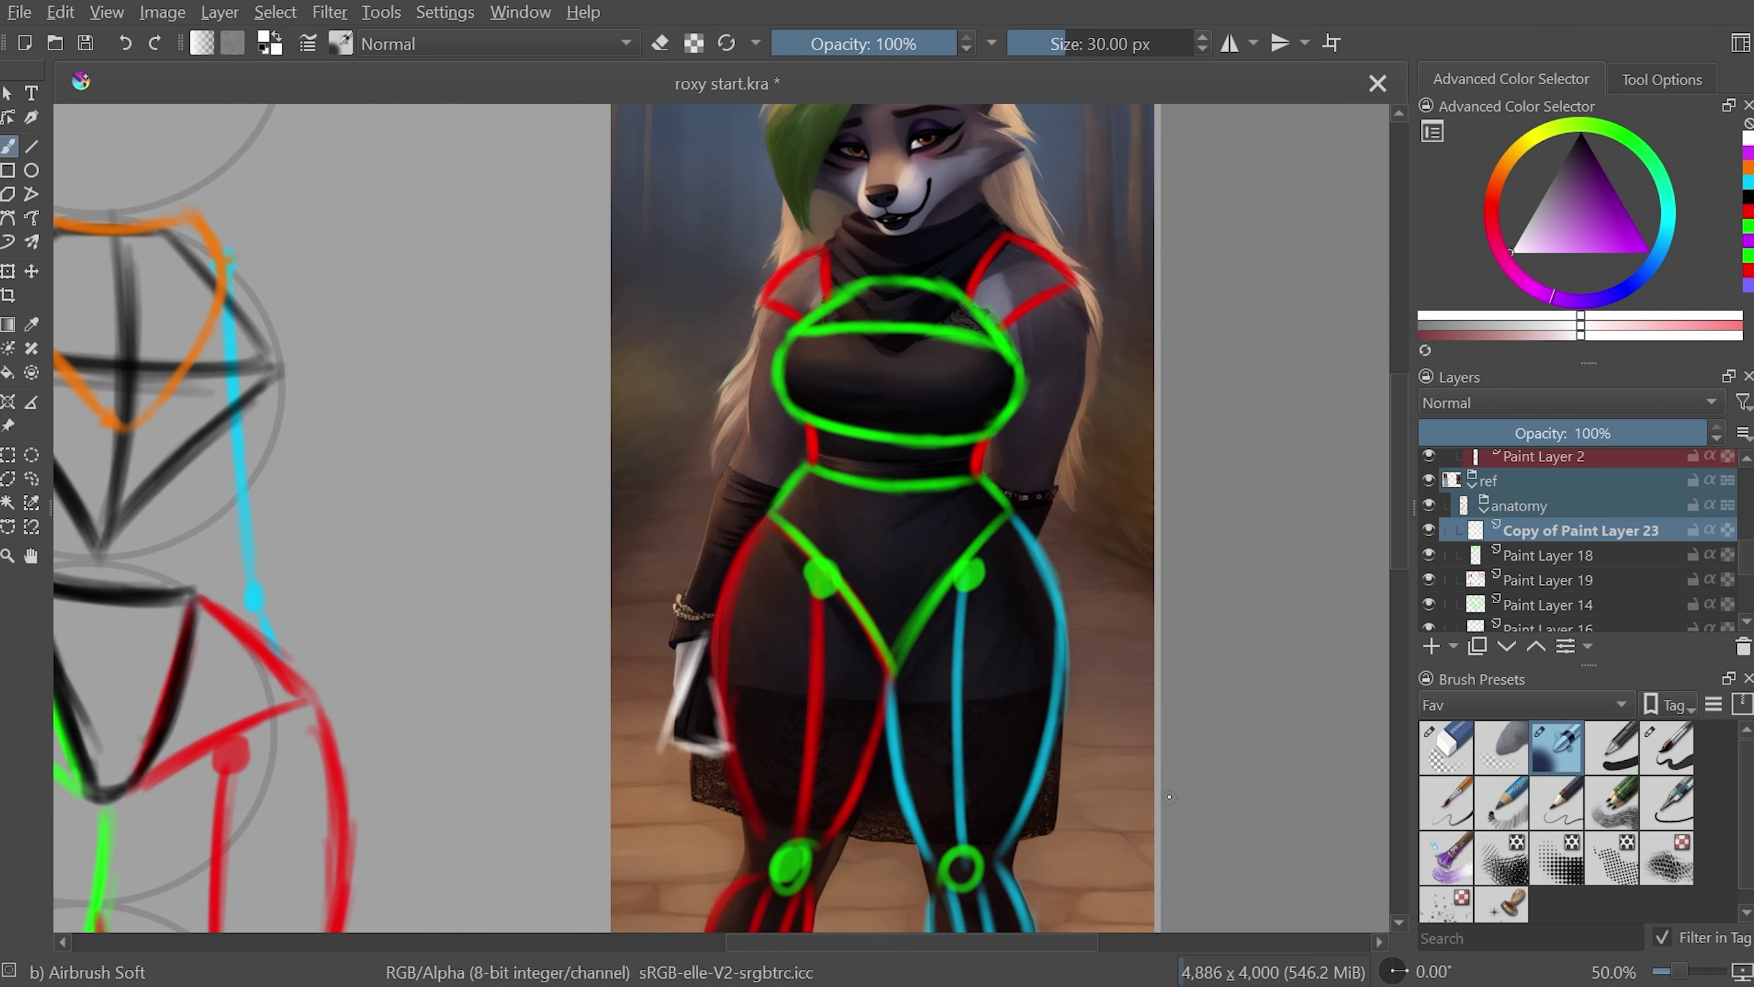
key(ctrl+z)
key(minus)
key(minus)
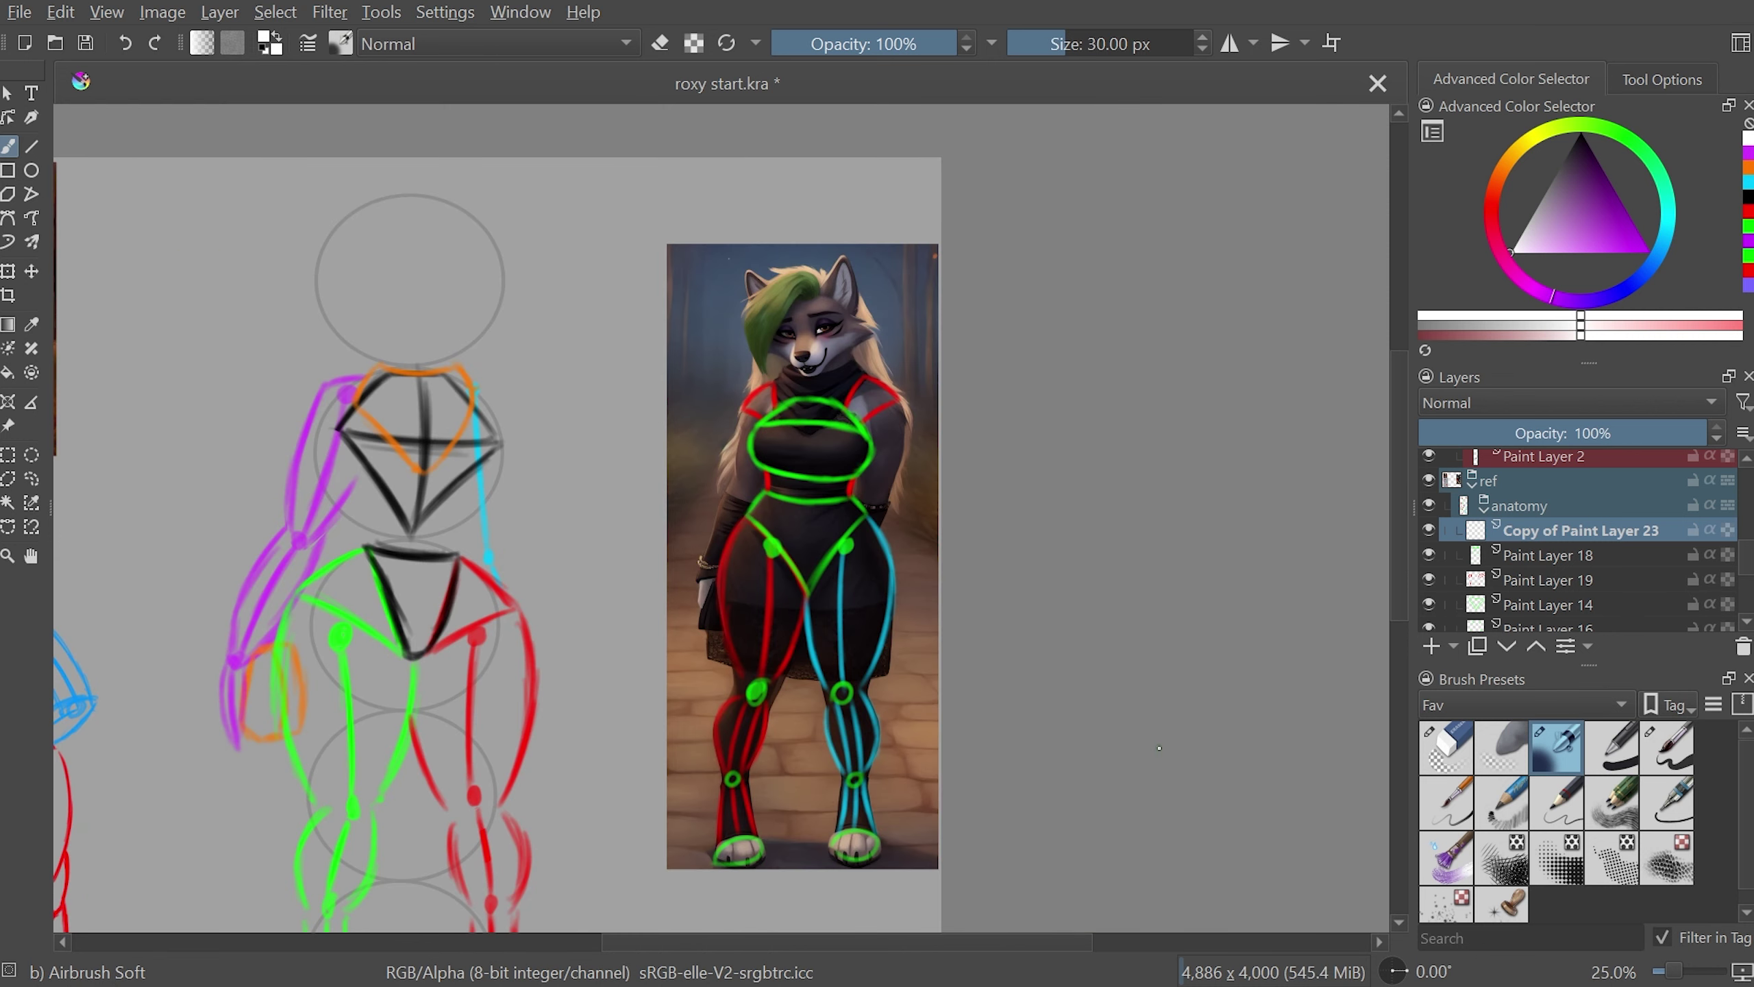
- Zoom and pan in on the middle figure's torso for the cyan far arm
key(plus)
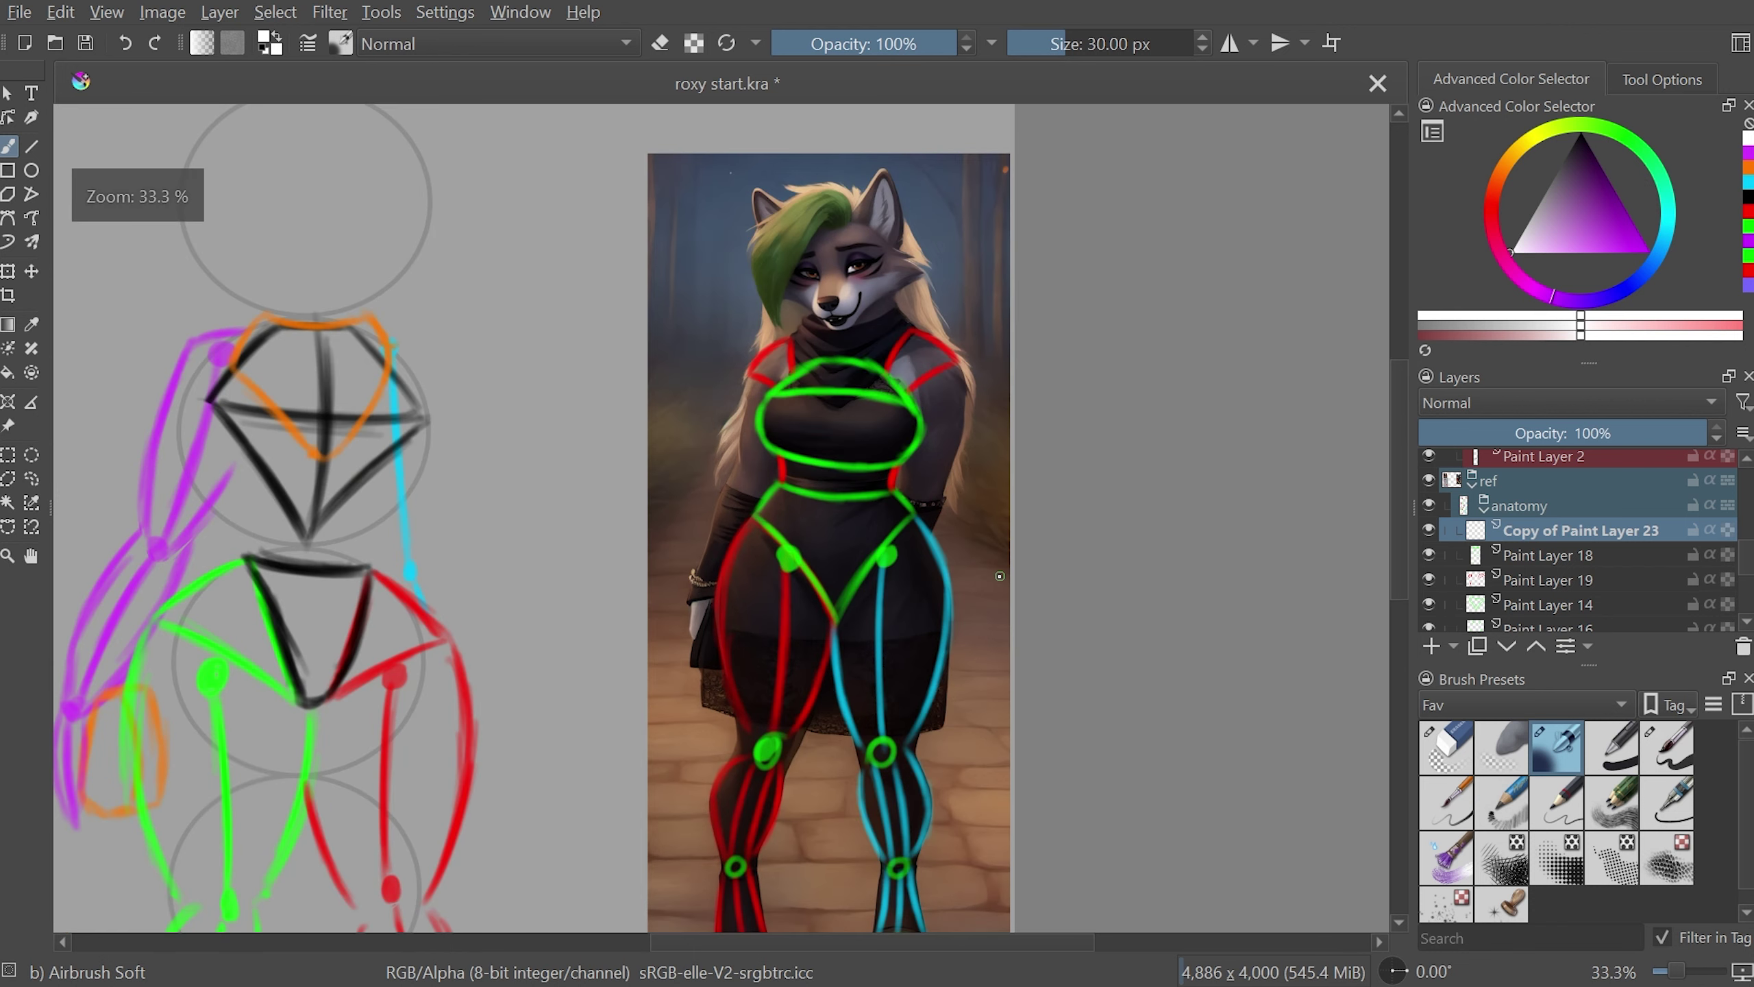
scroll(1400, 584, down, 1)
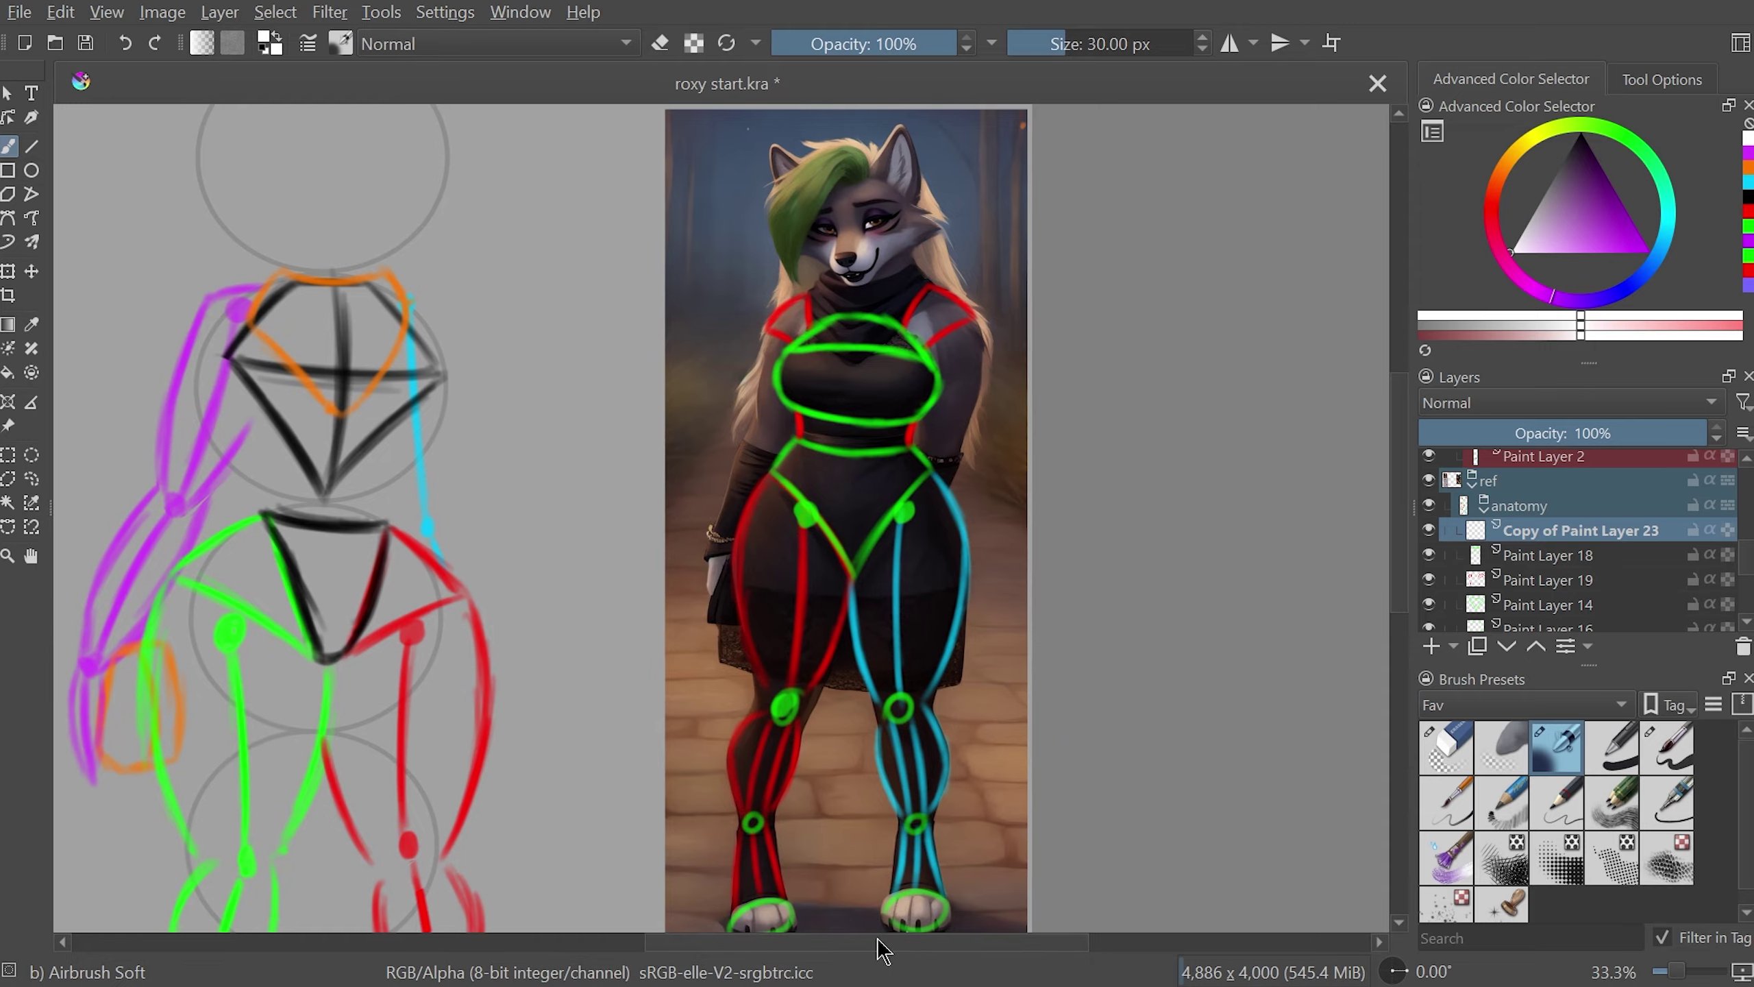
drag(913, 941, 783, 973)
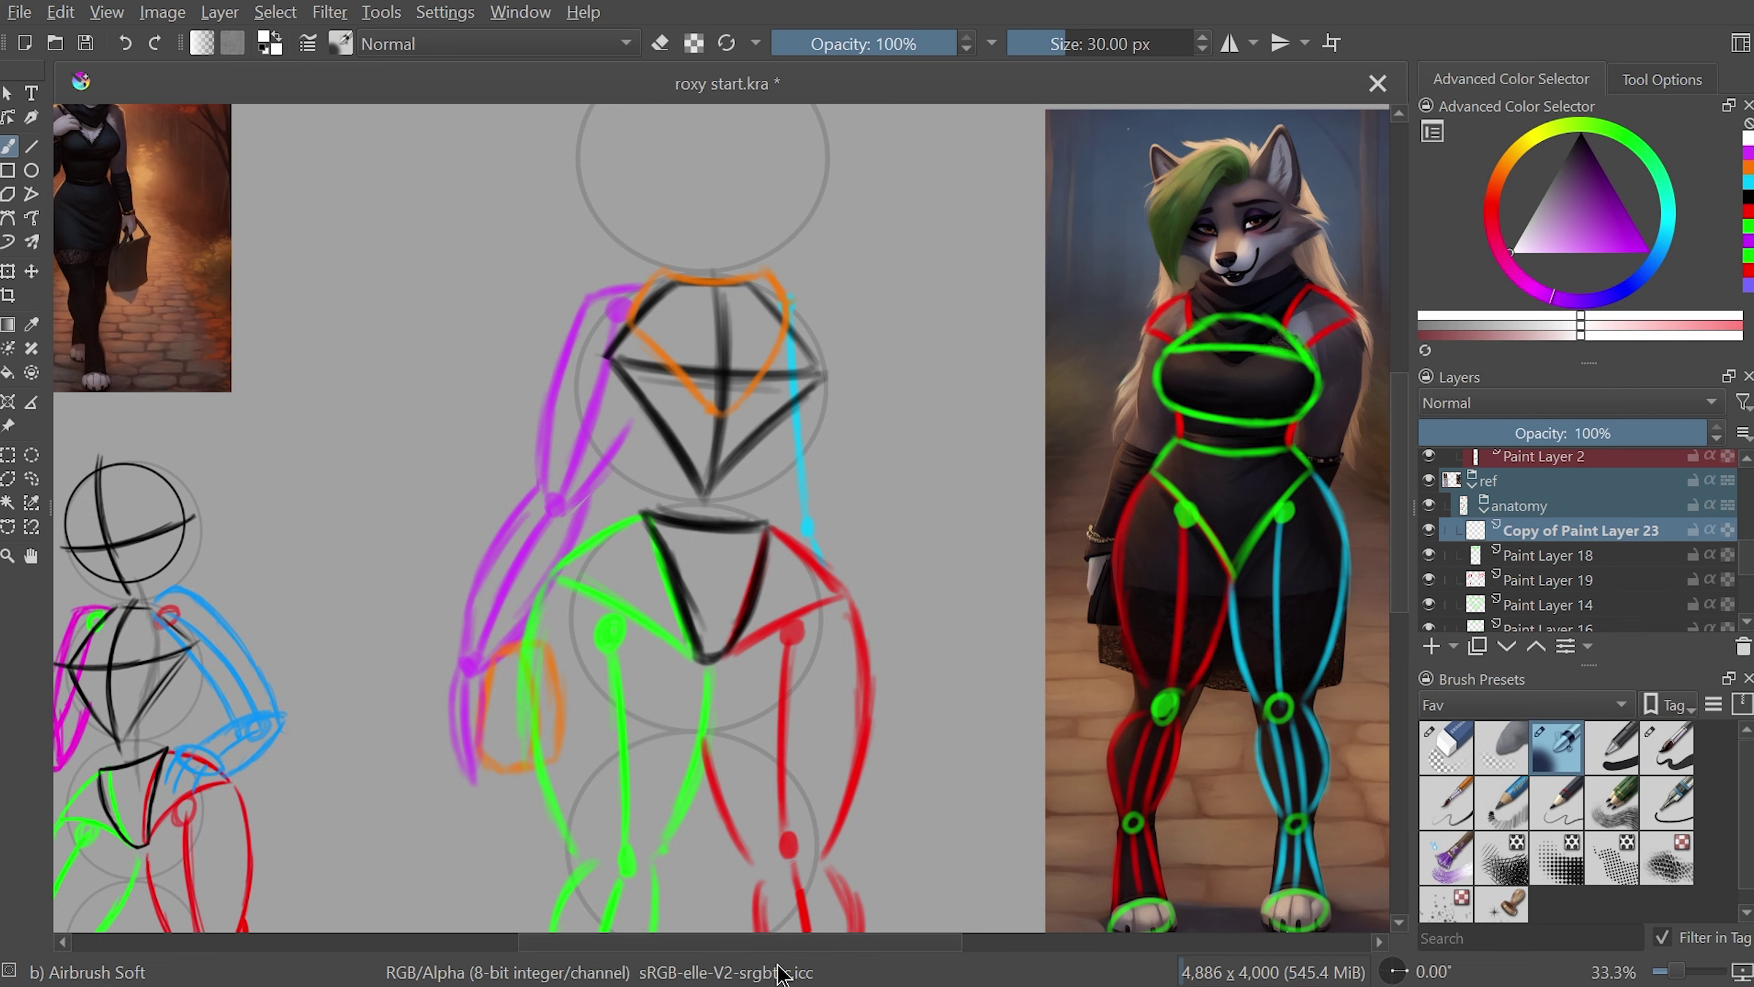
scroll(1043, 703, down, 2)
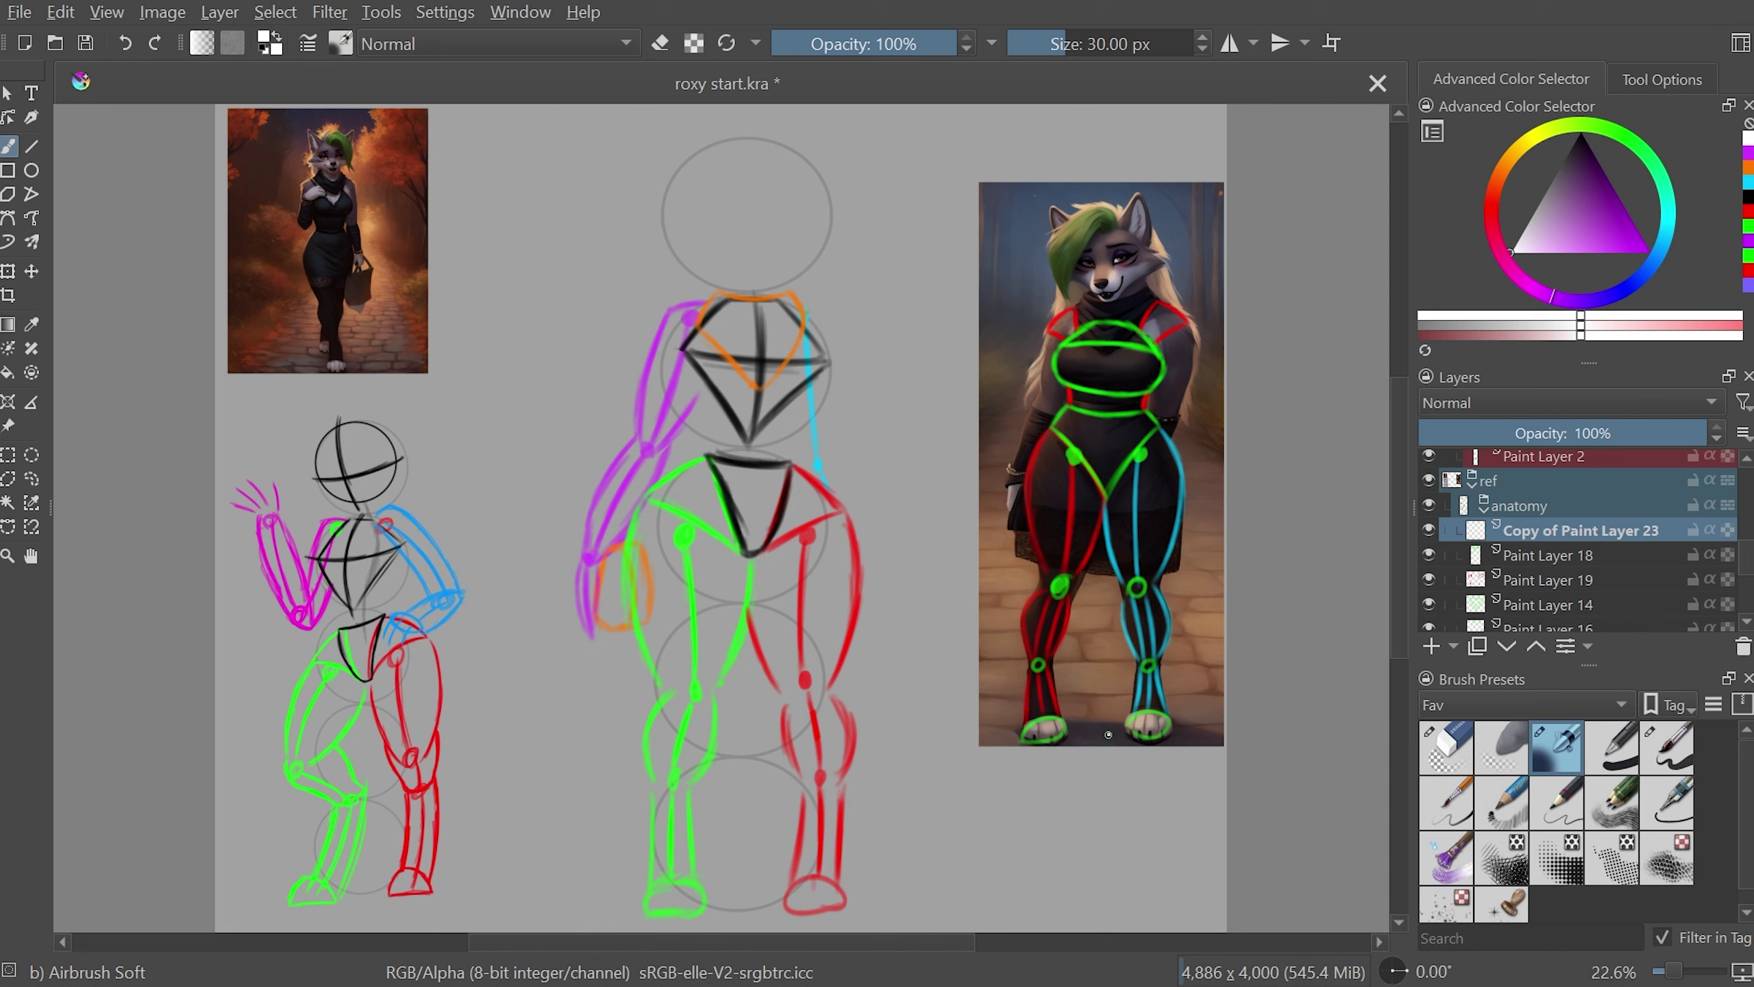
key(plus)
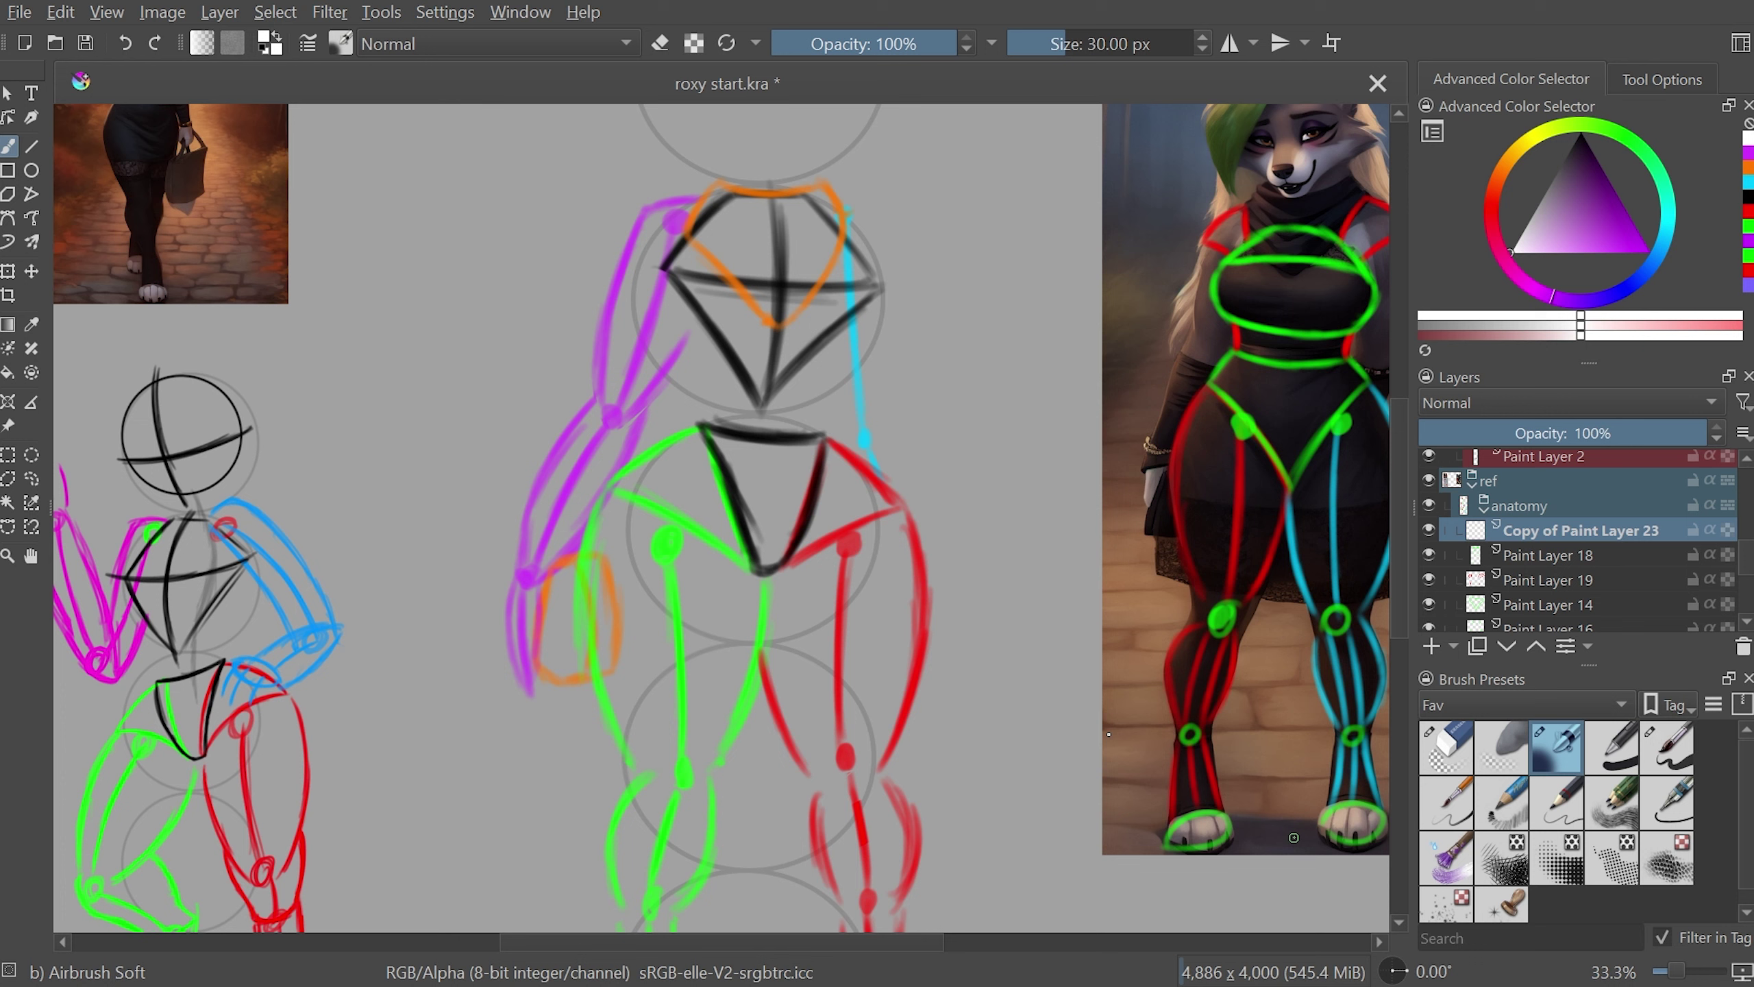
- Collapse the anatomy group and select the l arm layer
click(1483, 511)
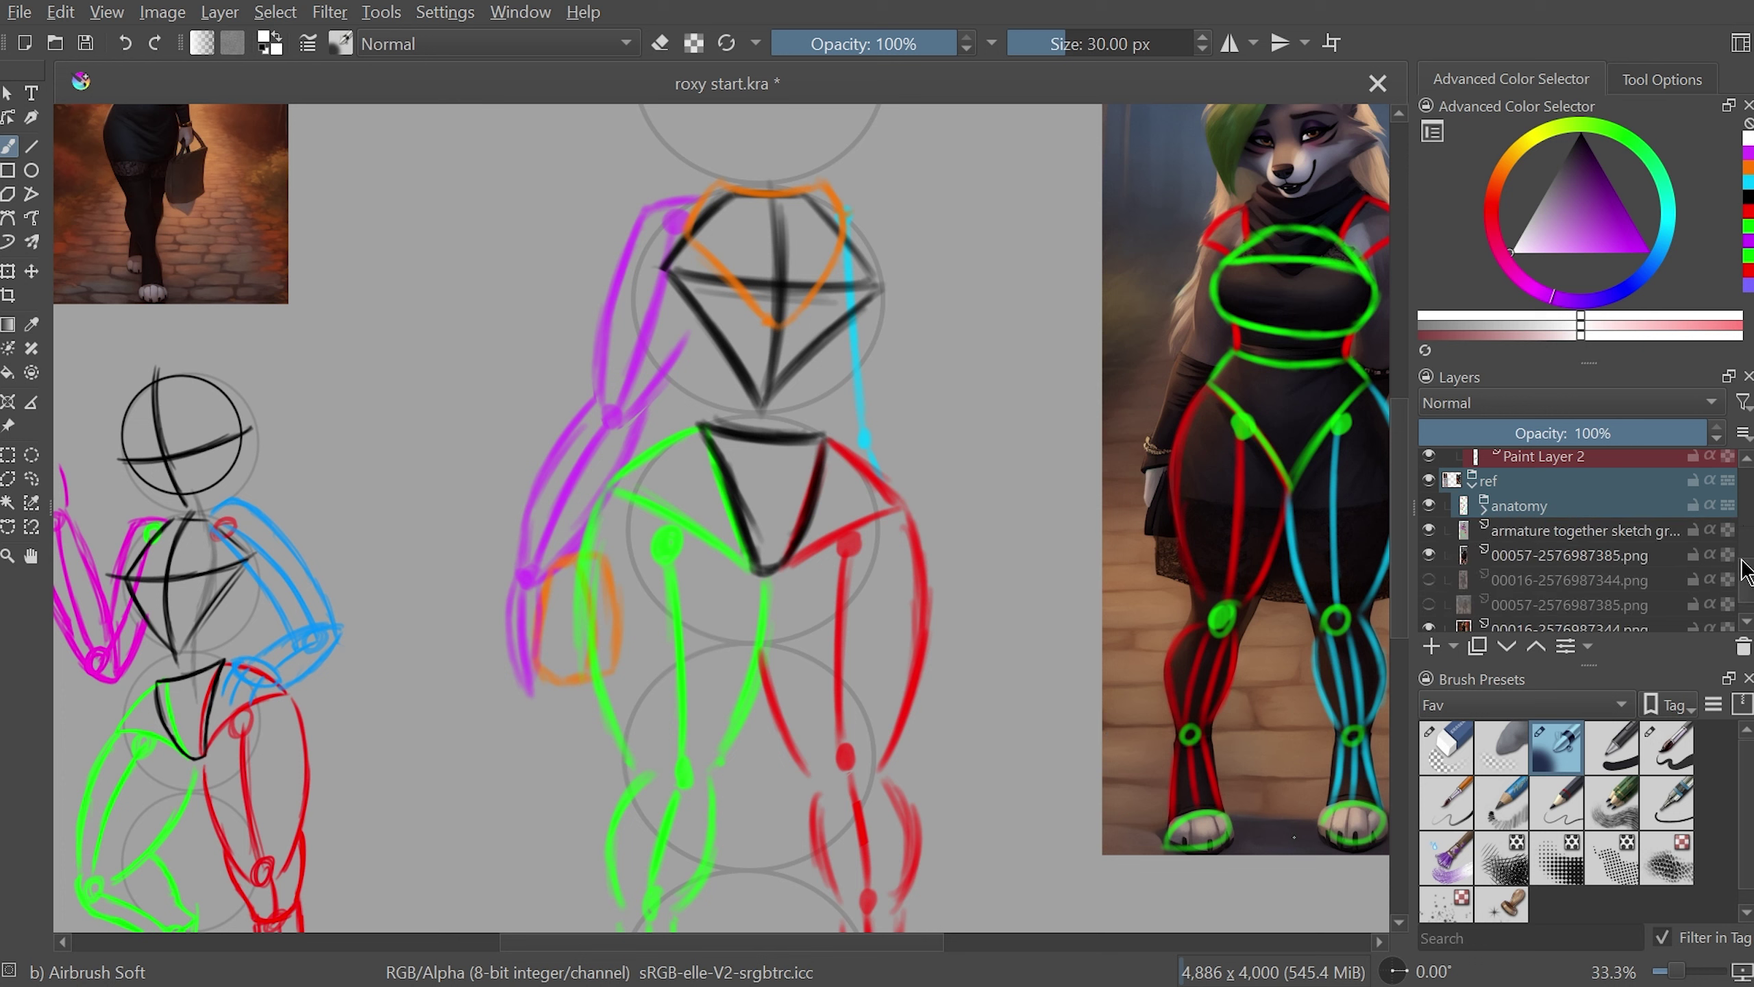
scroll(1743, 560, up, 1)
scroll(1745, 559, up, 1)
click(1540, 527)
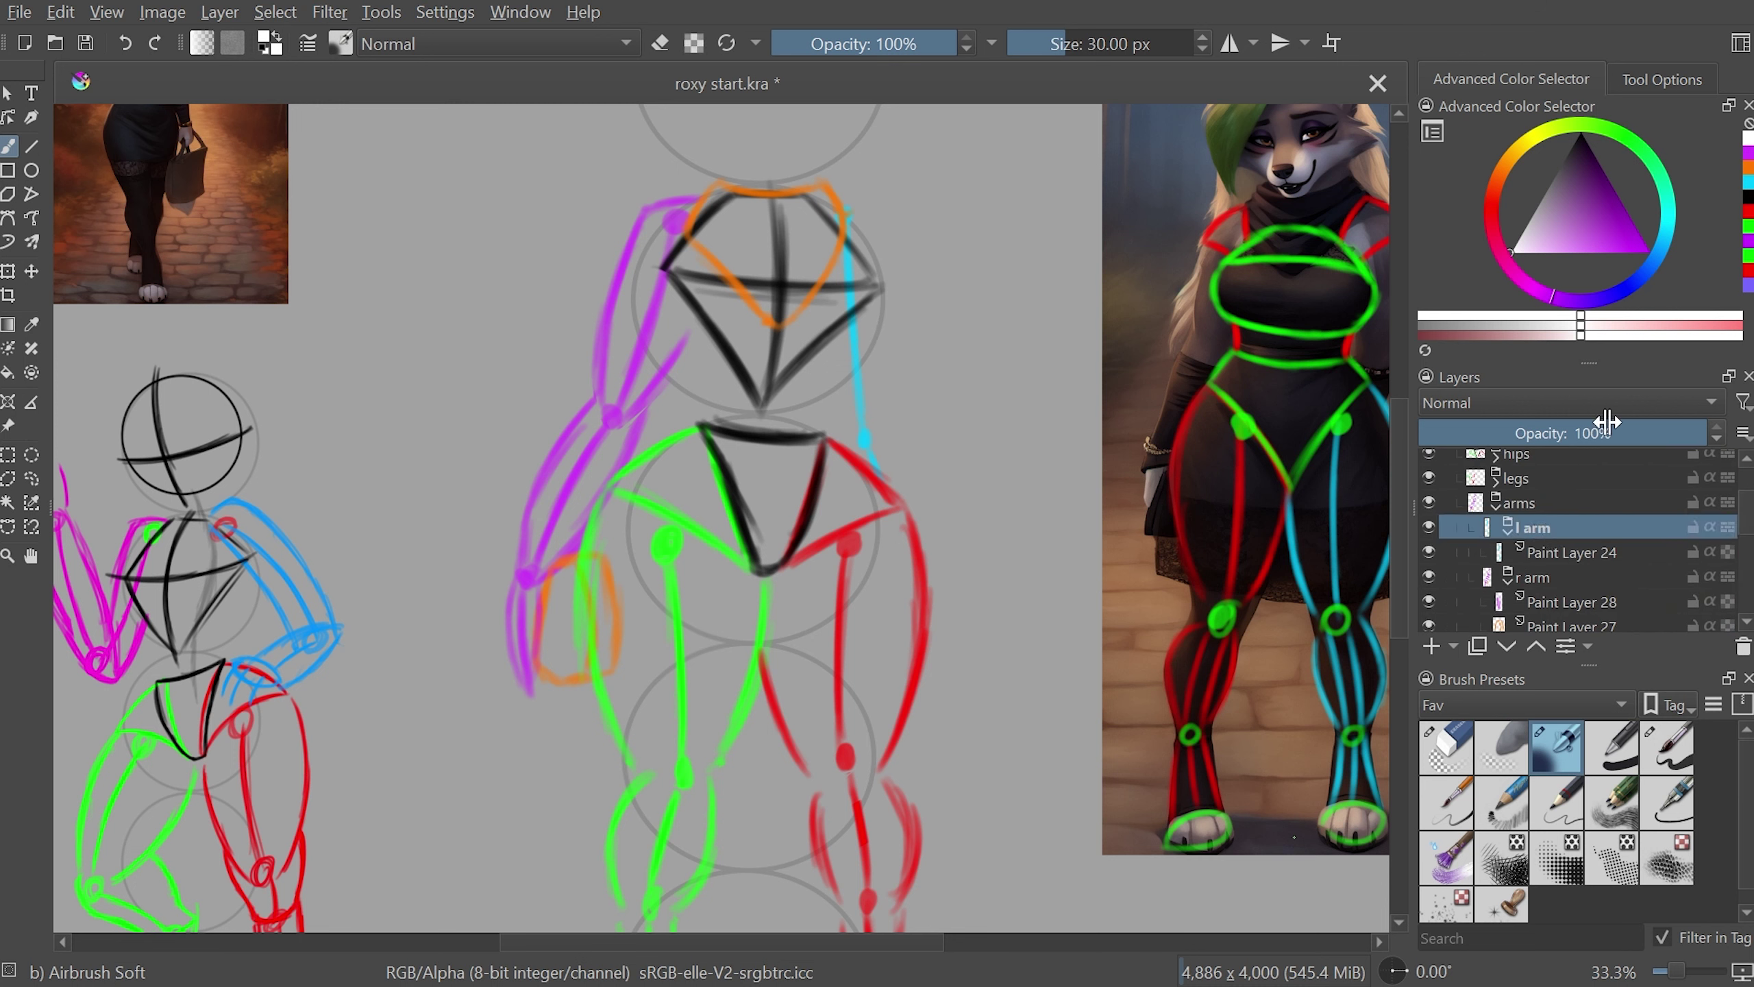
key(ctrl+t)
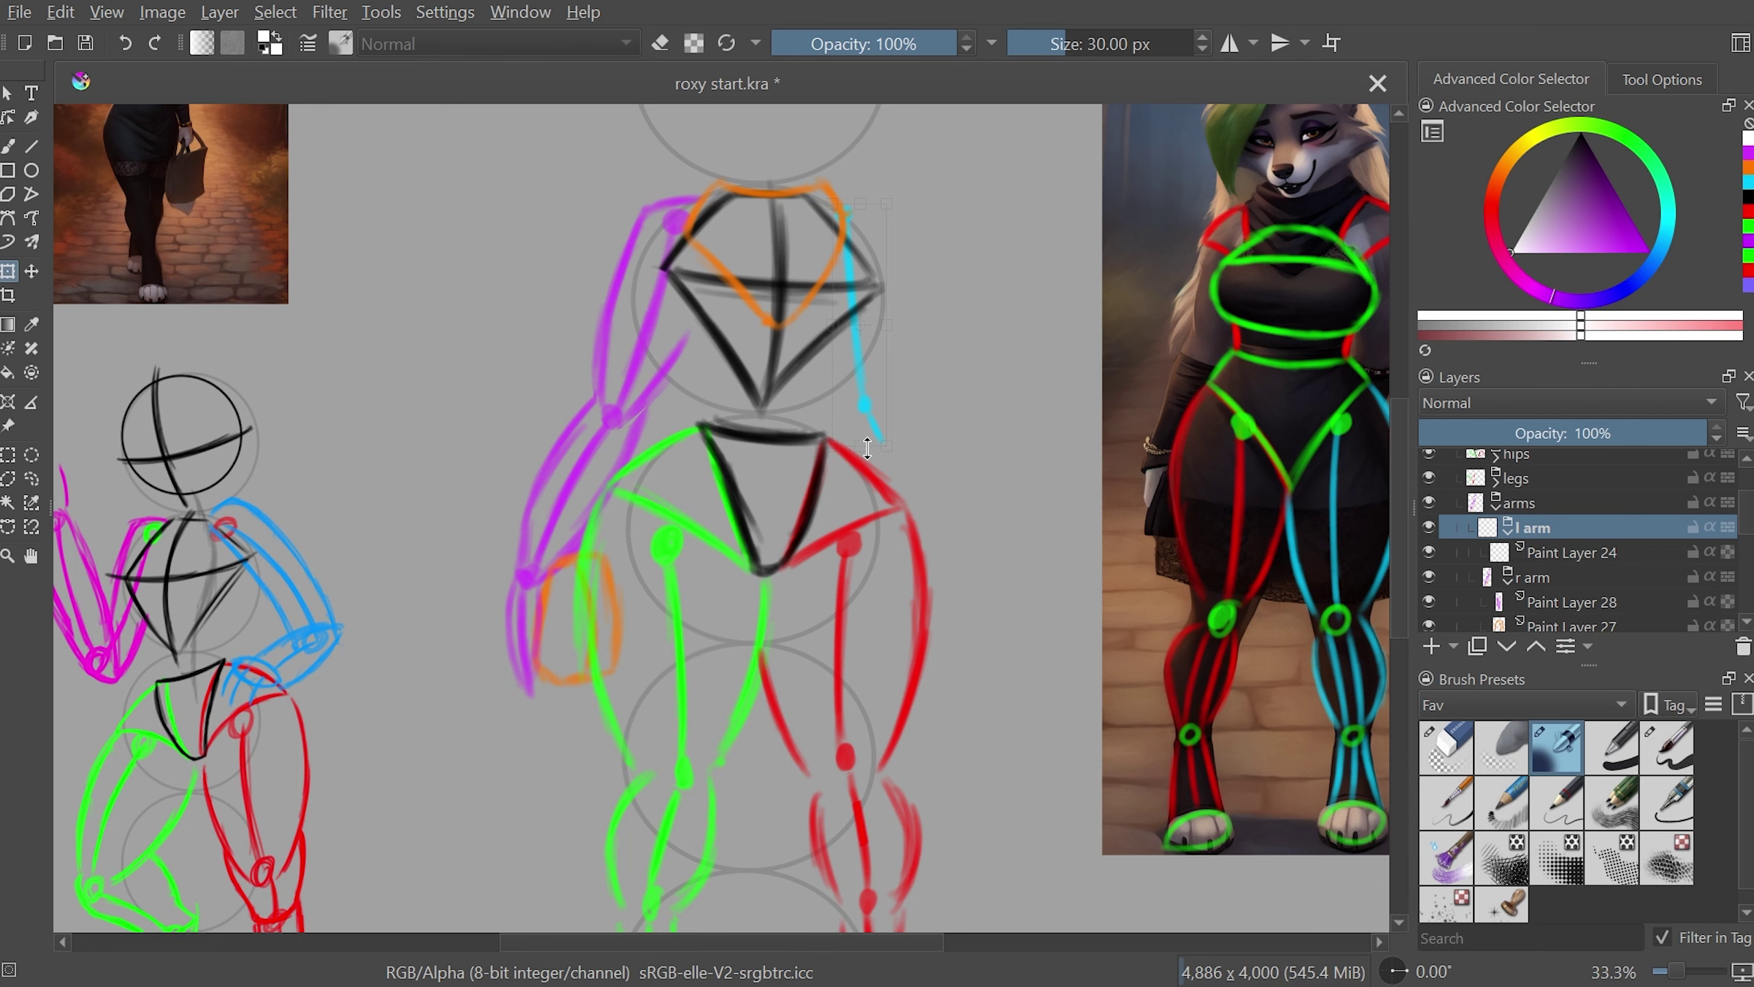
key(Return)
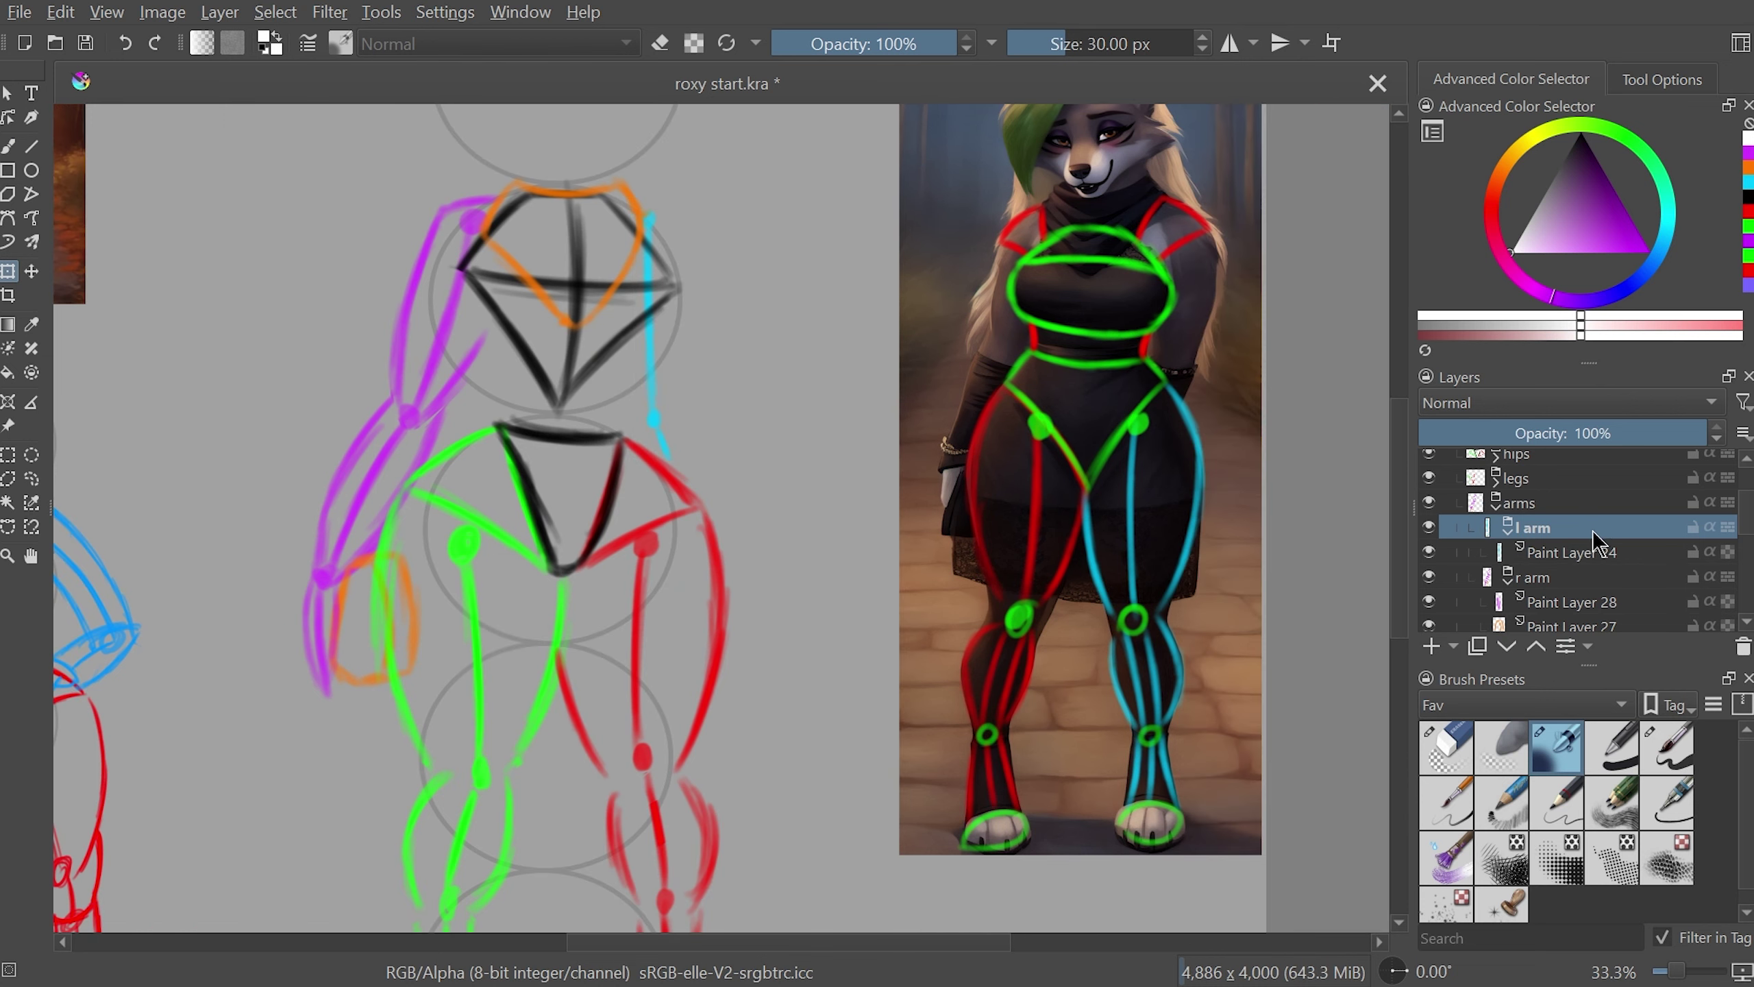
- Paint the cyan far arm beside the torso on Paint Layer 24
click(1650, 551)
click(1747, 181)
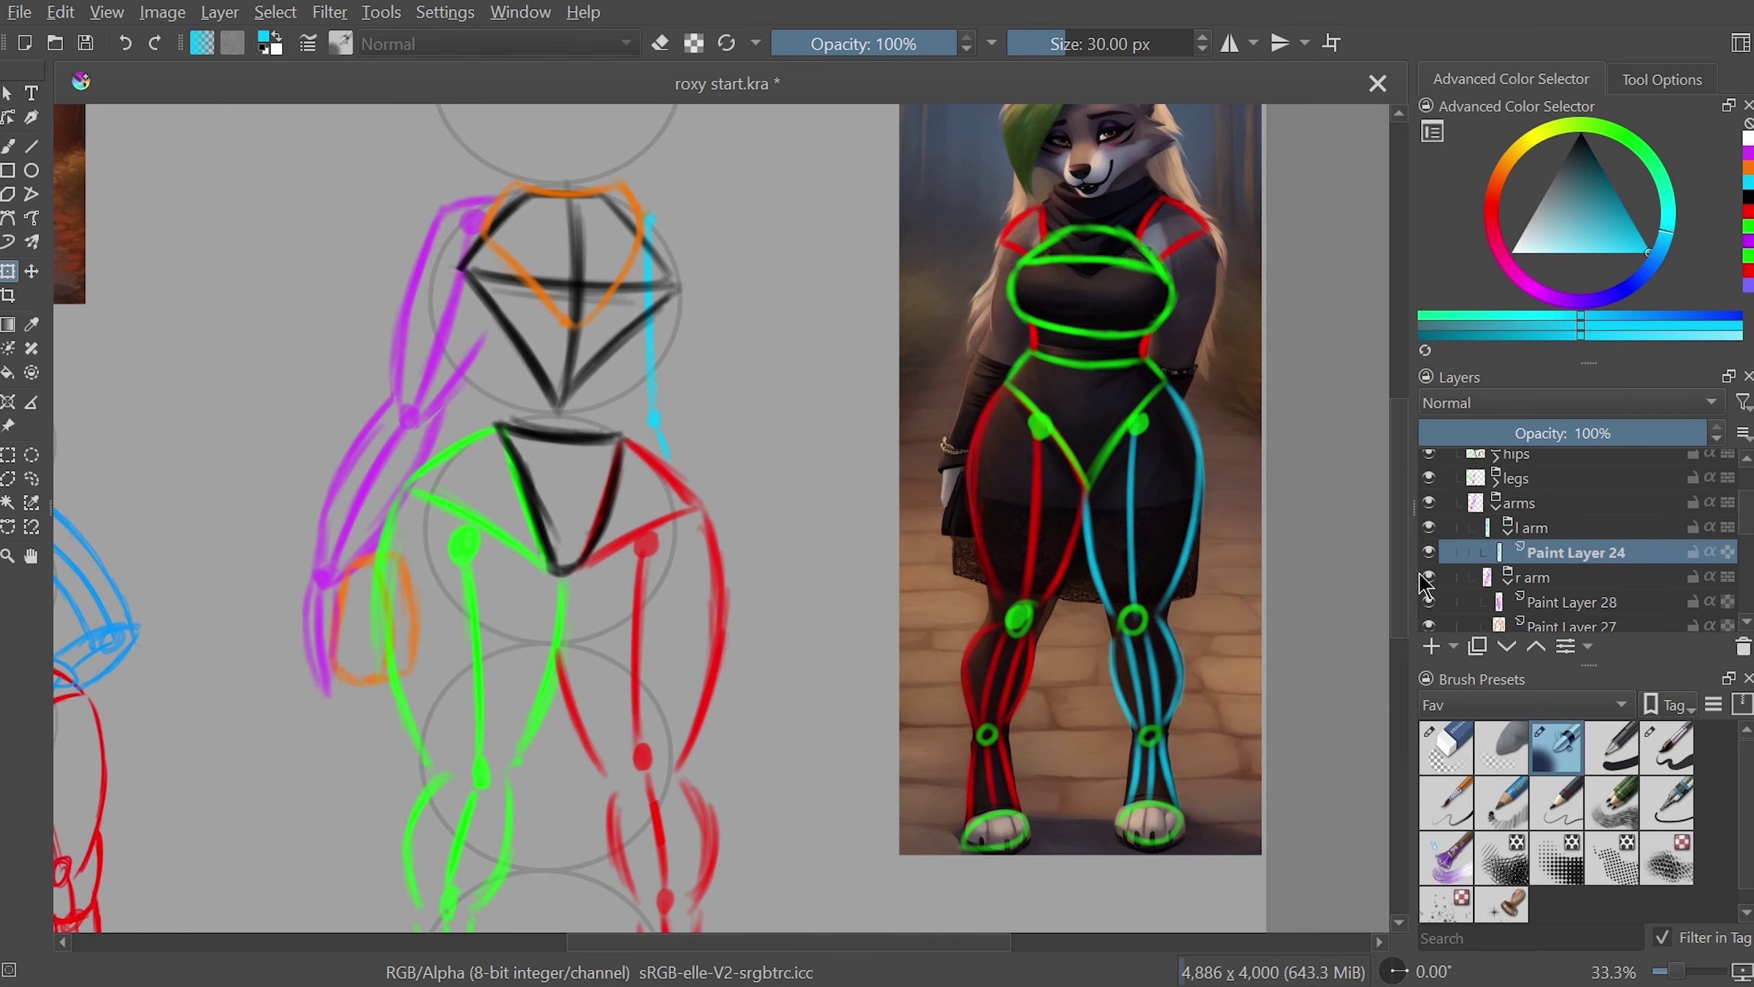
key(plus)
mouse_move(1195, 439)
mouse_down()
mouse_move(1195, 773)
mouse_move(875, 534)
mouse_move(742, 705)
mouse_move(1379, 538)
mouse_up()
key(b)
drag(688, 560, 1050, 663)
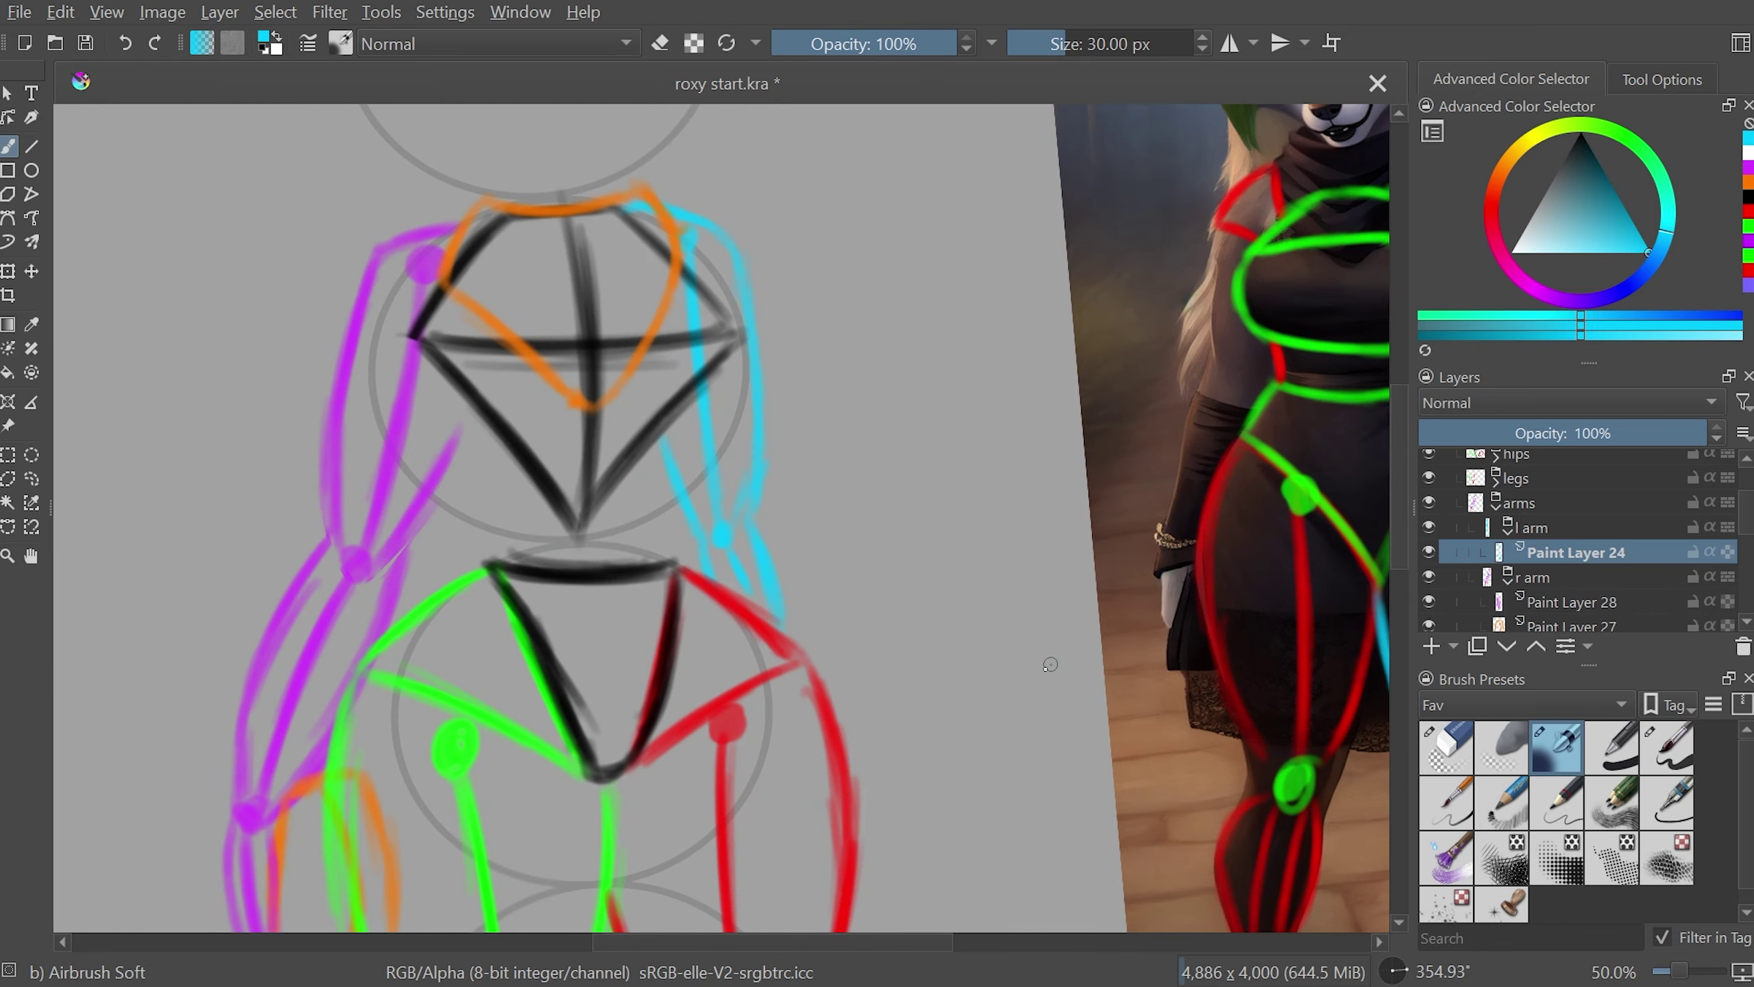
key(minus)
key(minus)
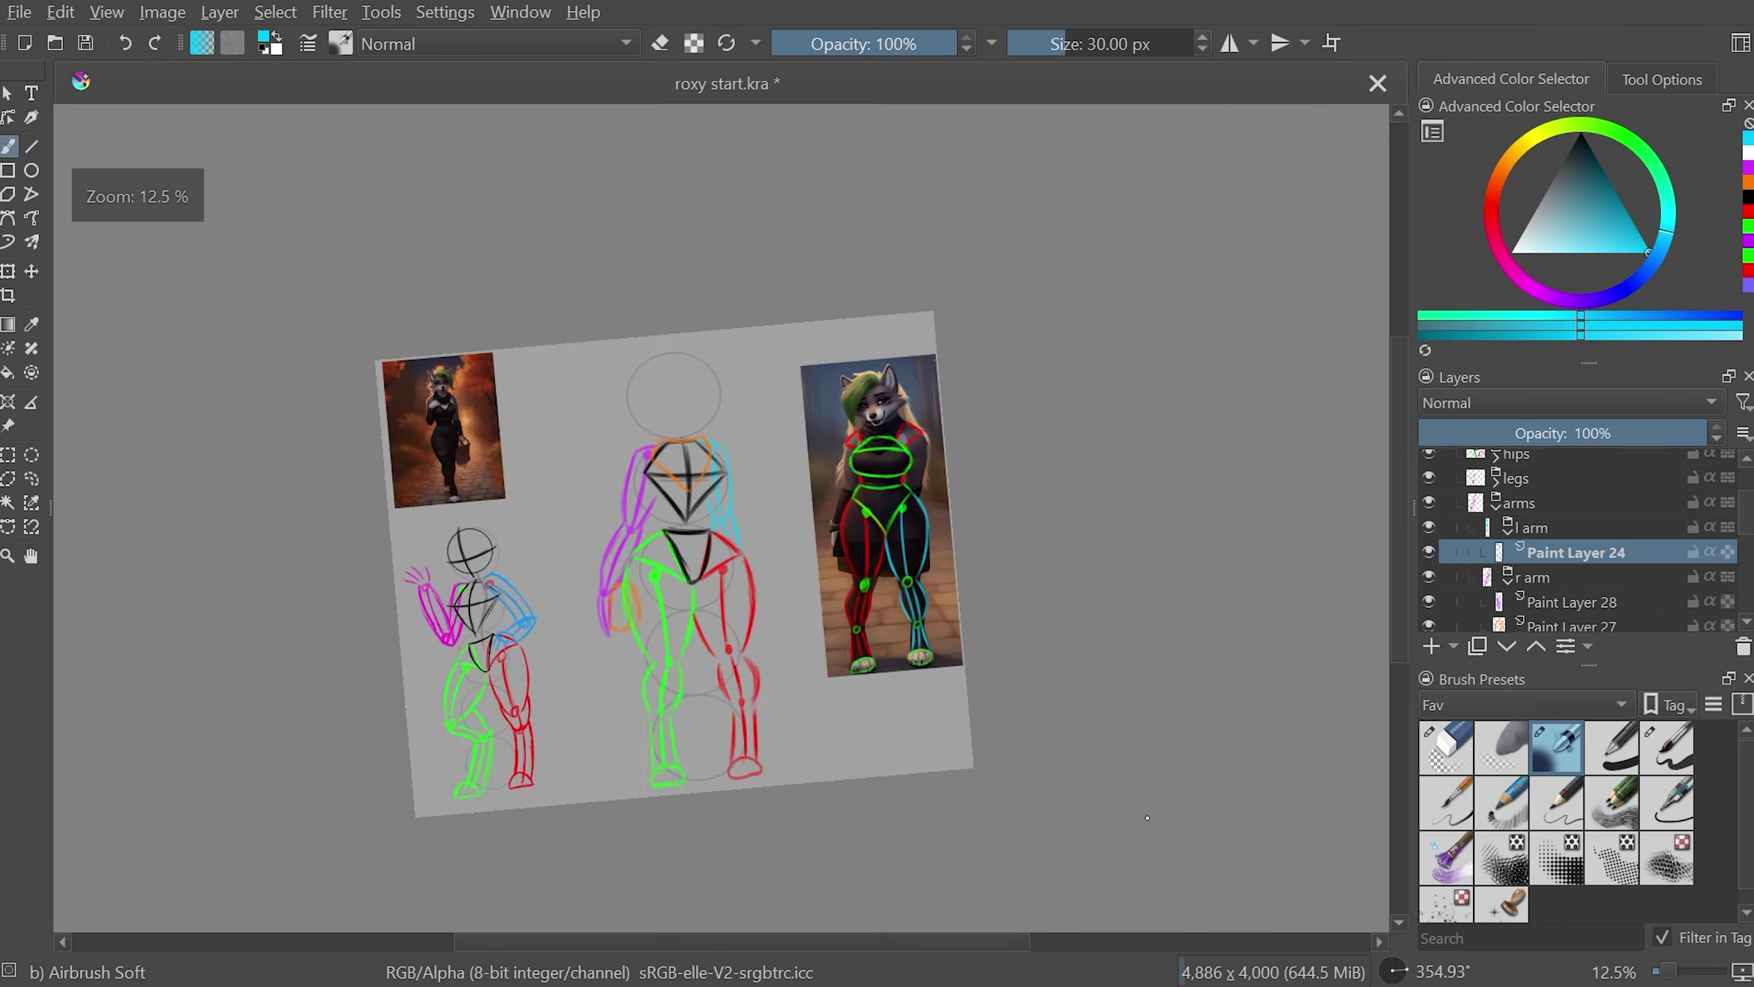
key(plus)
key(5)
key(m)
key(m)
- Move the cyan arm up beside the chest and rotate it slightly clockwise
key(ctrl+t)
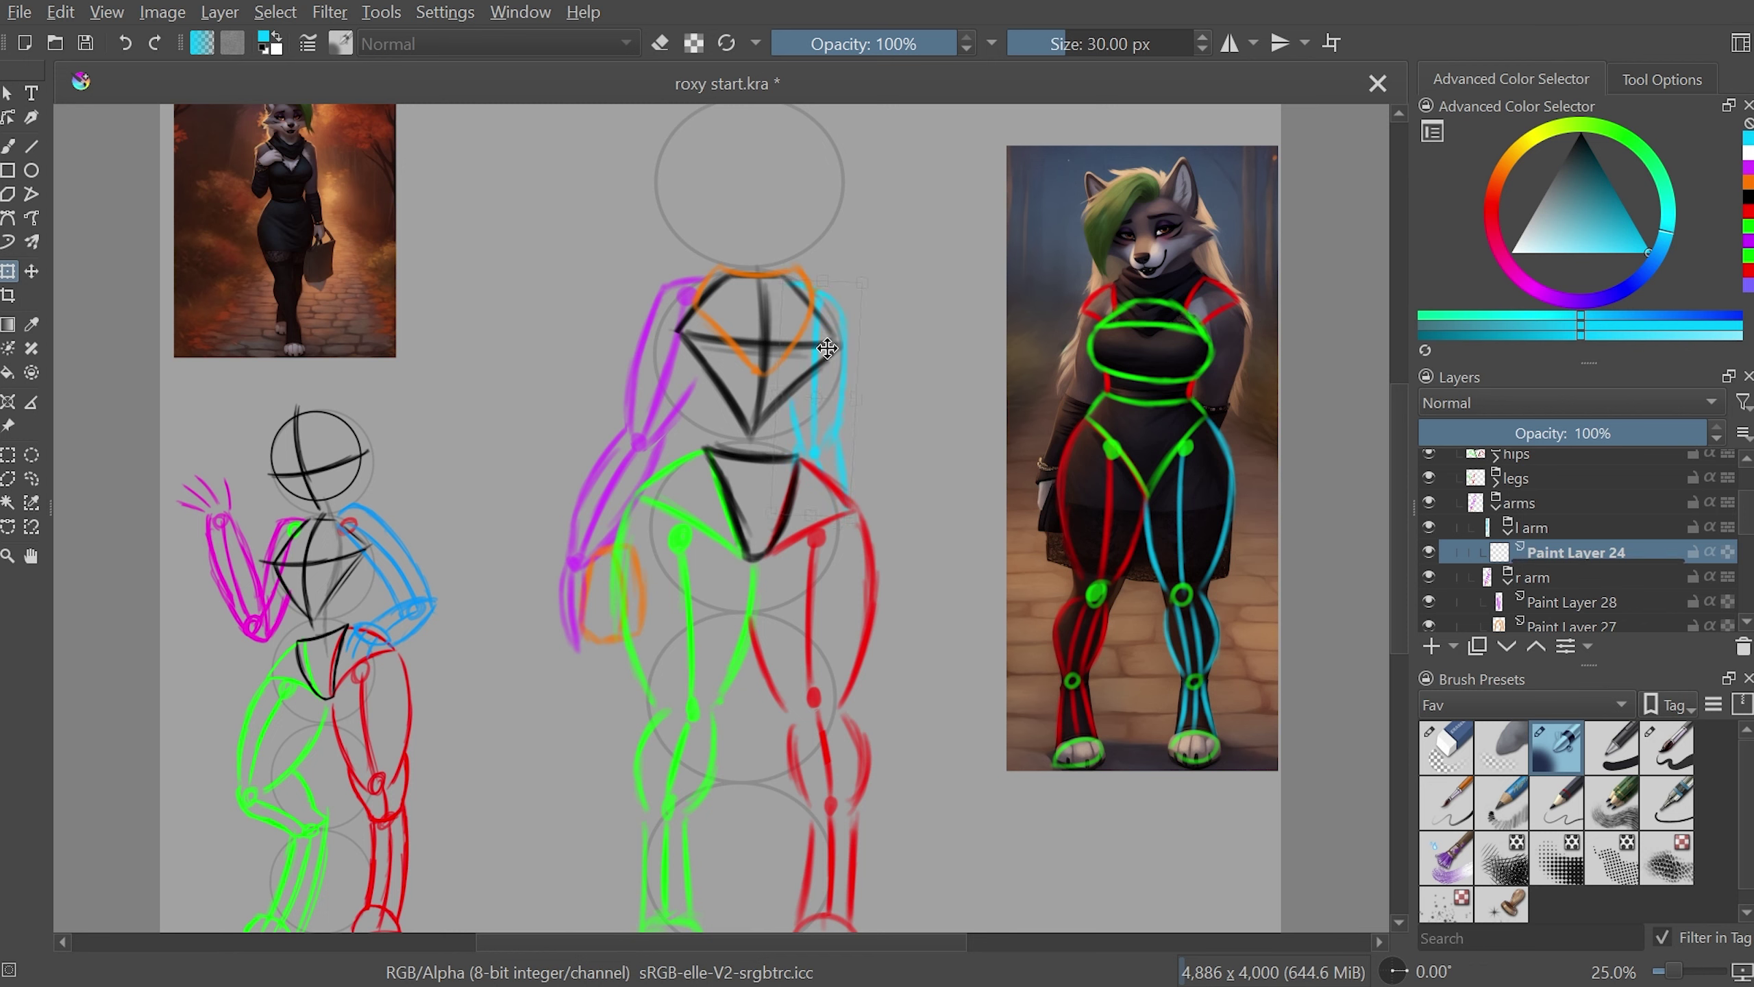
key(m)
key(m)
drag(827, 349, 859, 311)
drag(1026, 202, 969, 265)
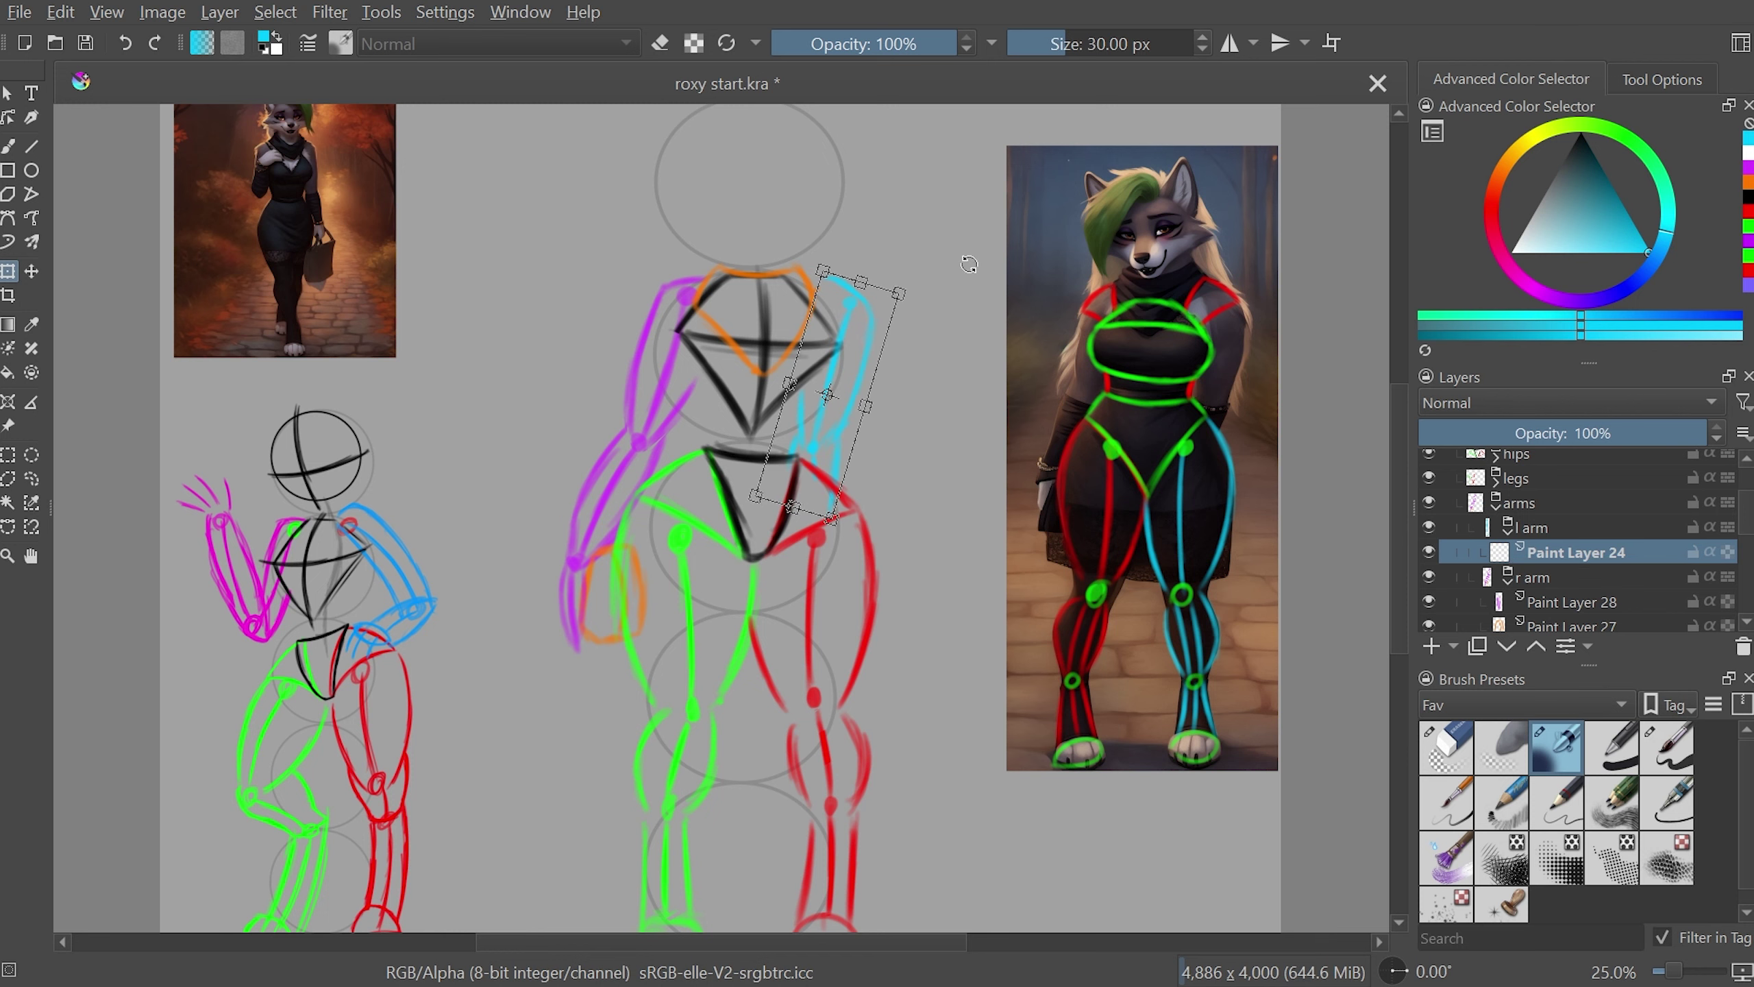
key(Return)
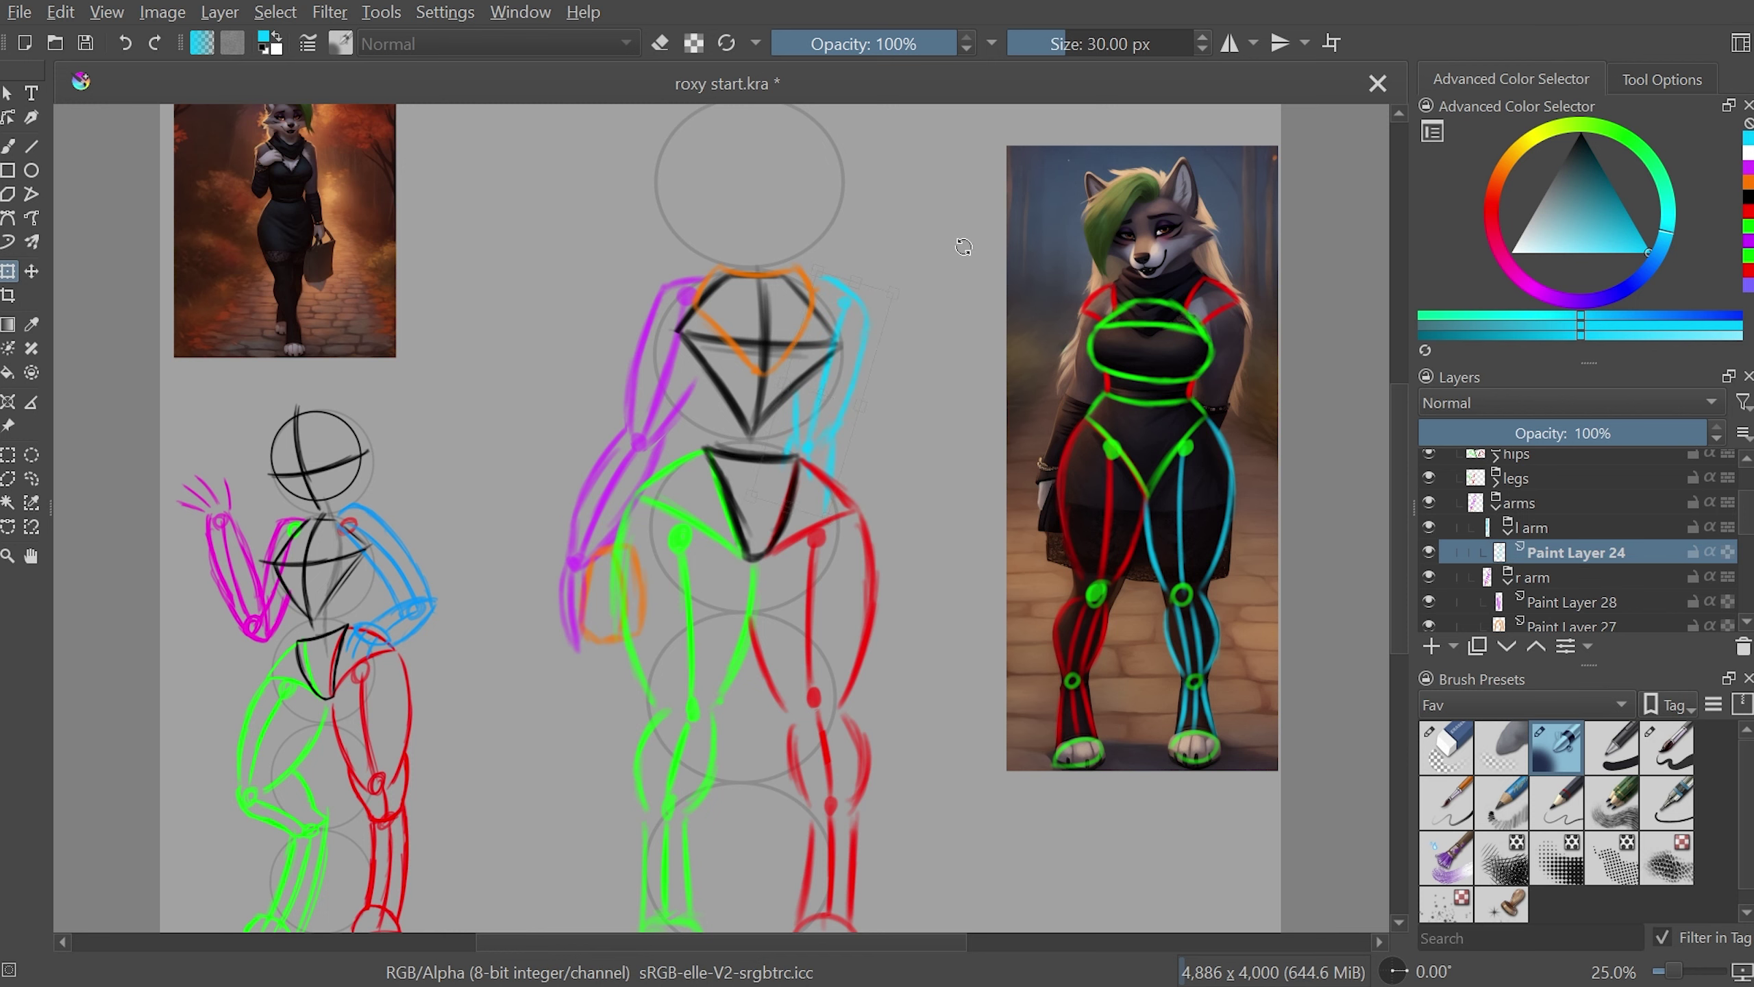
key(m)
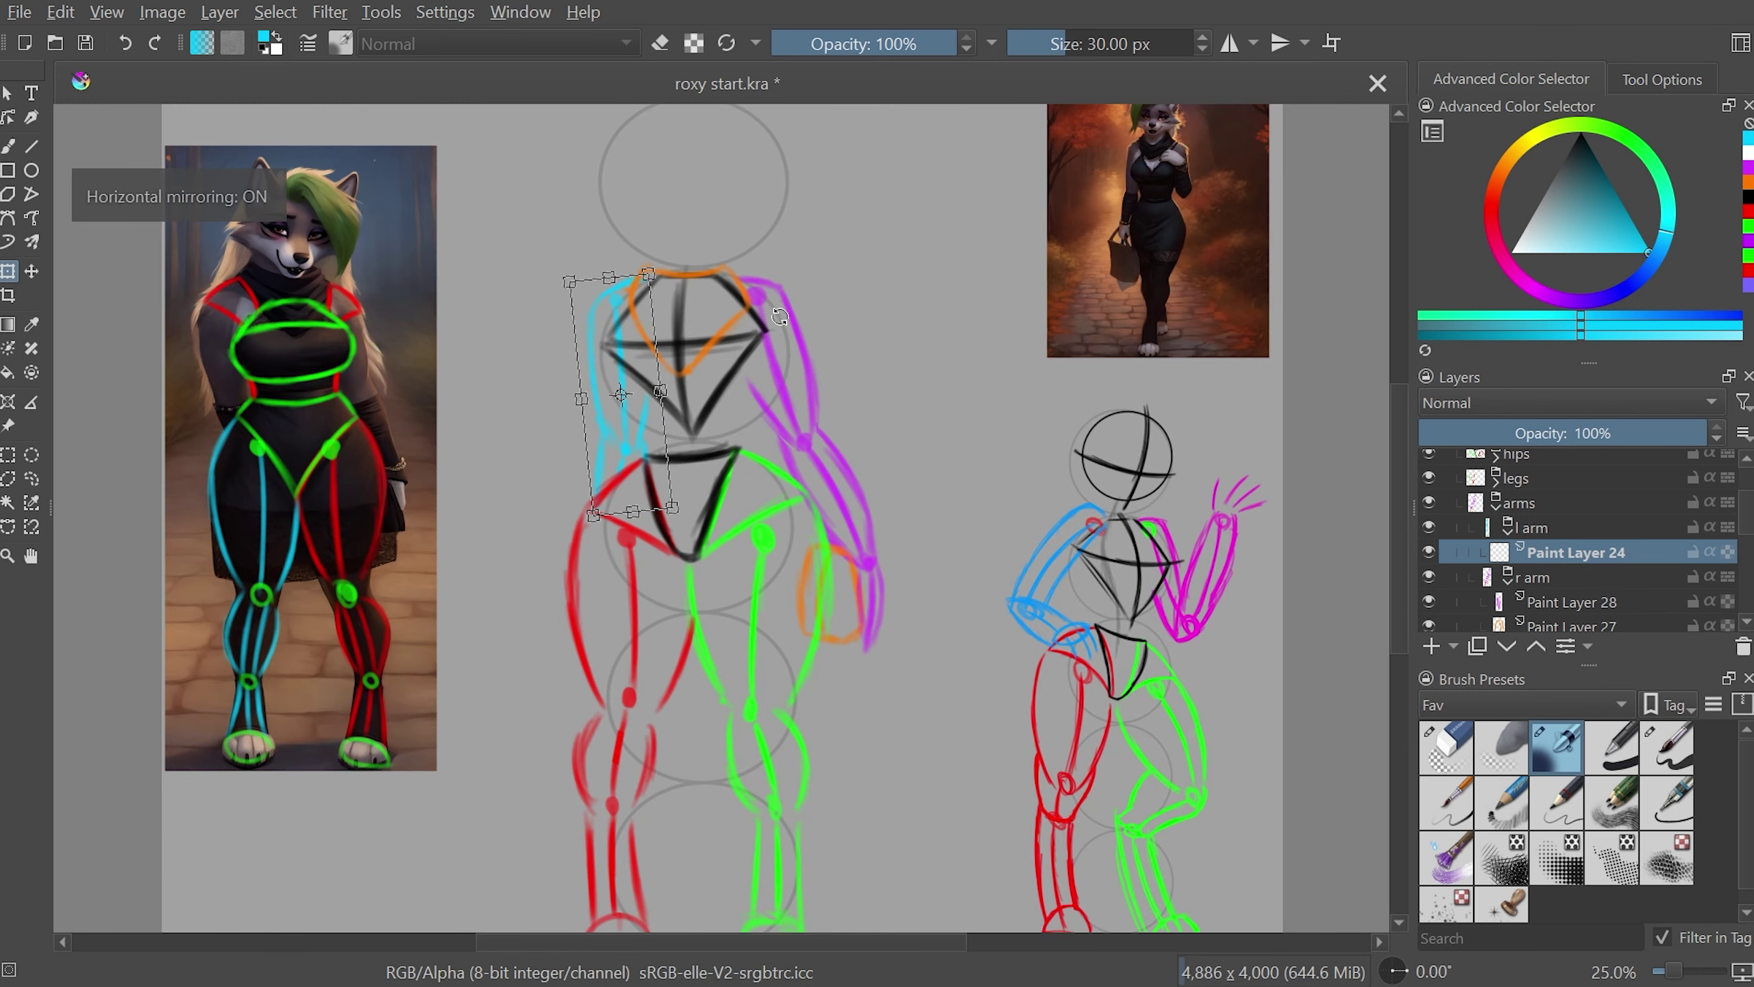
key(m)
scroll(1190, 839, down, 1)
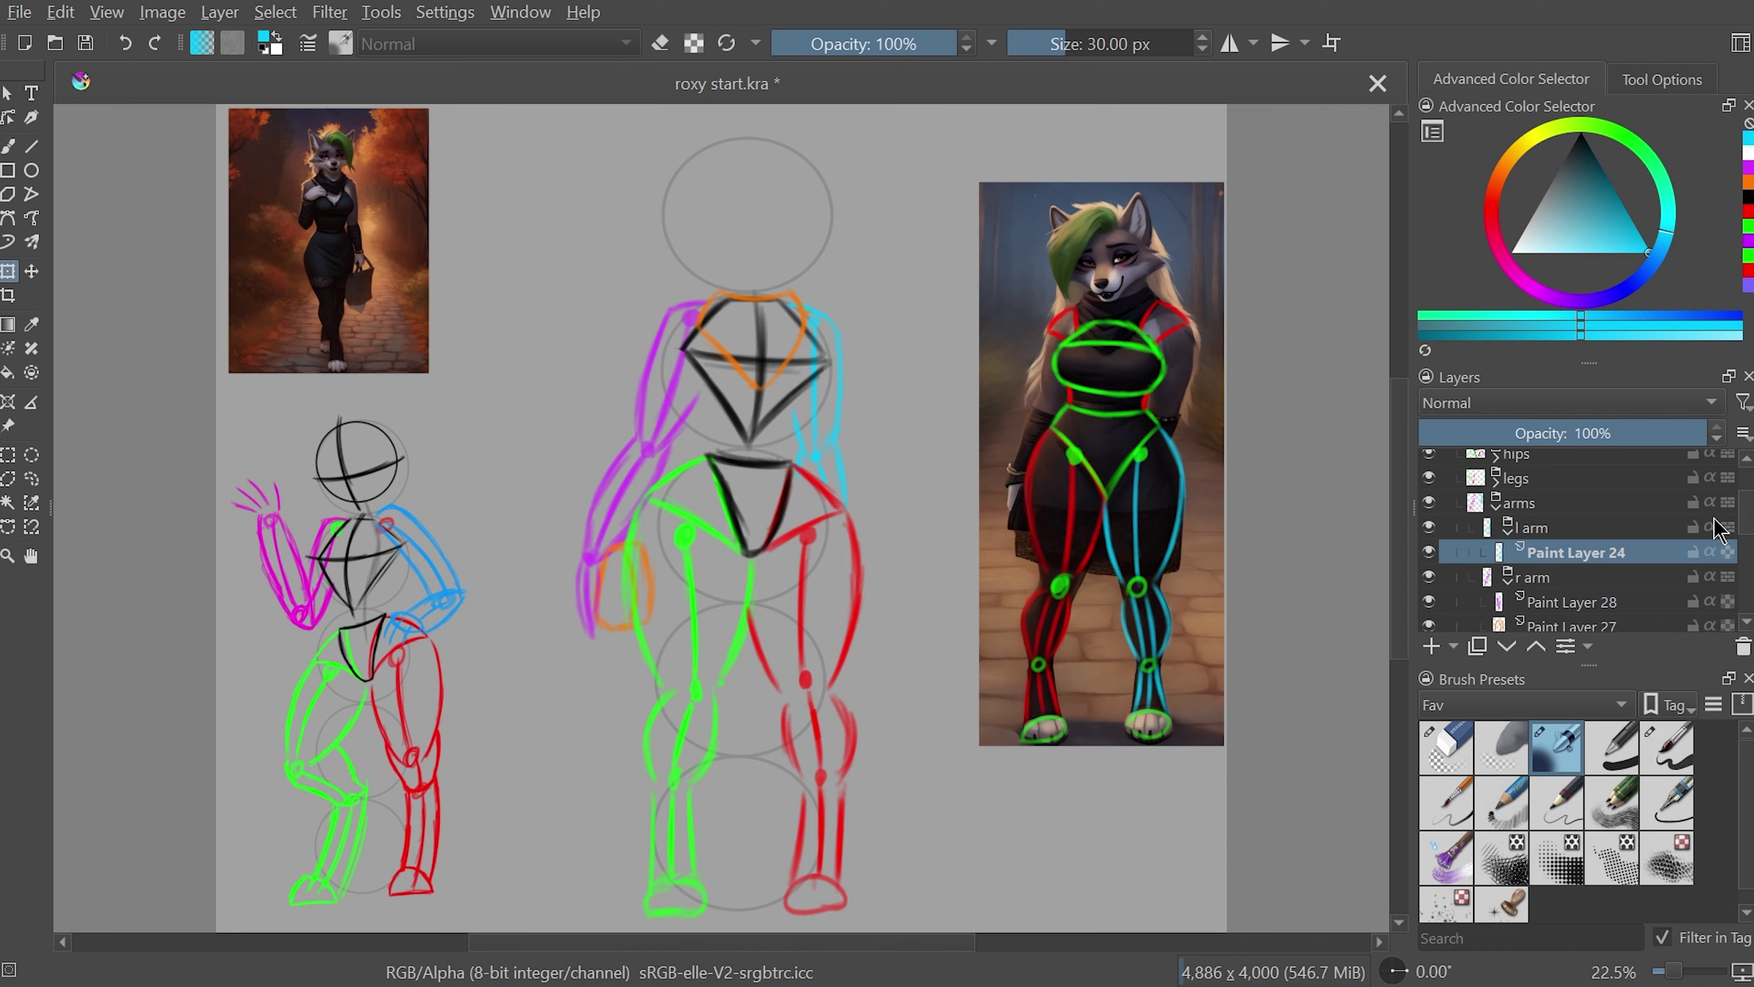
mouse_move(1712, 527)
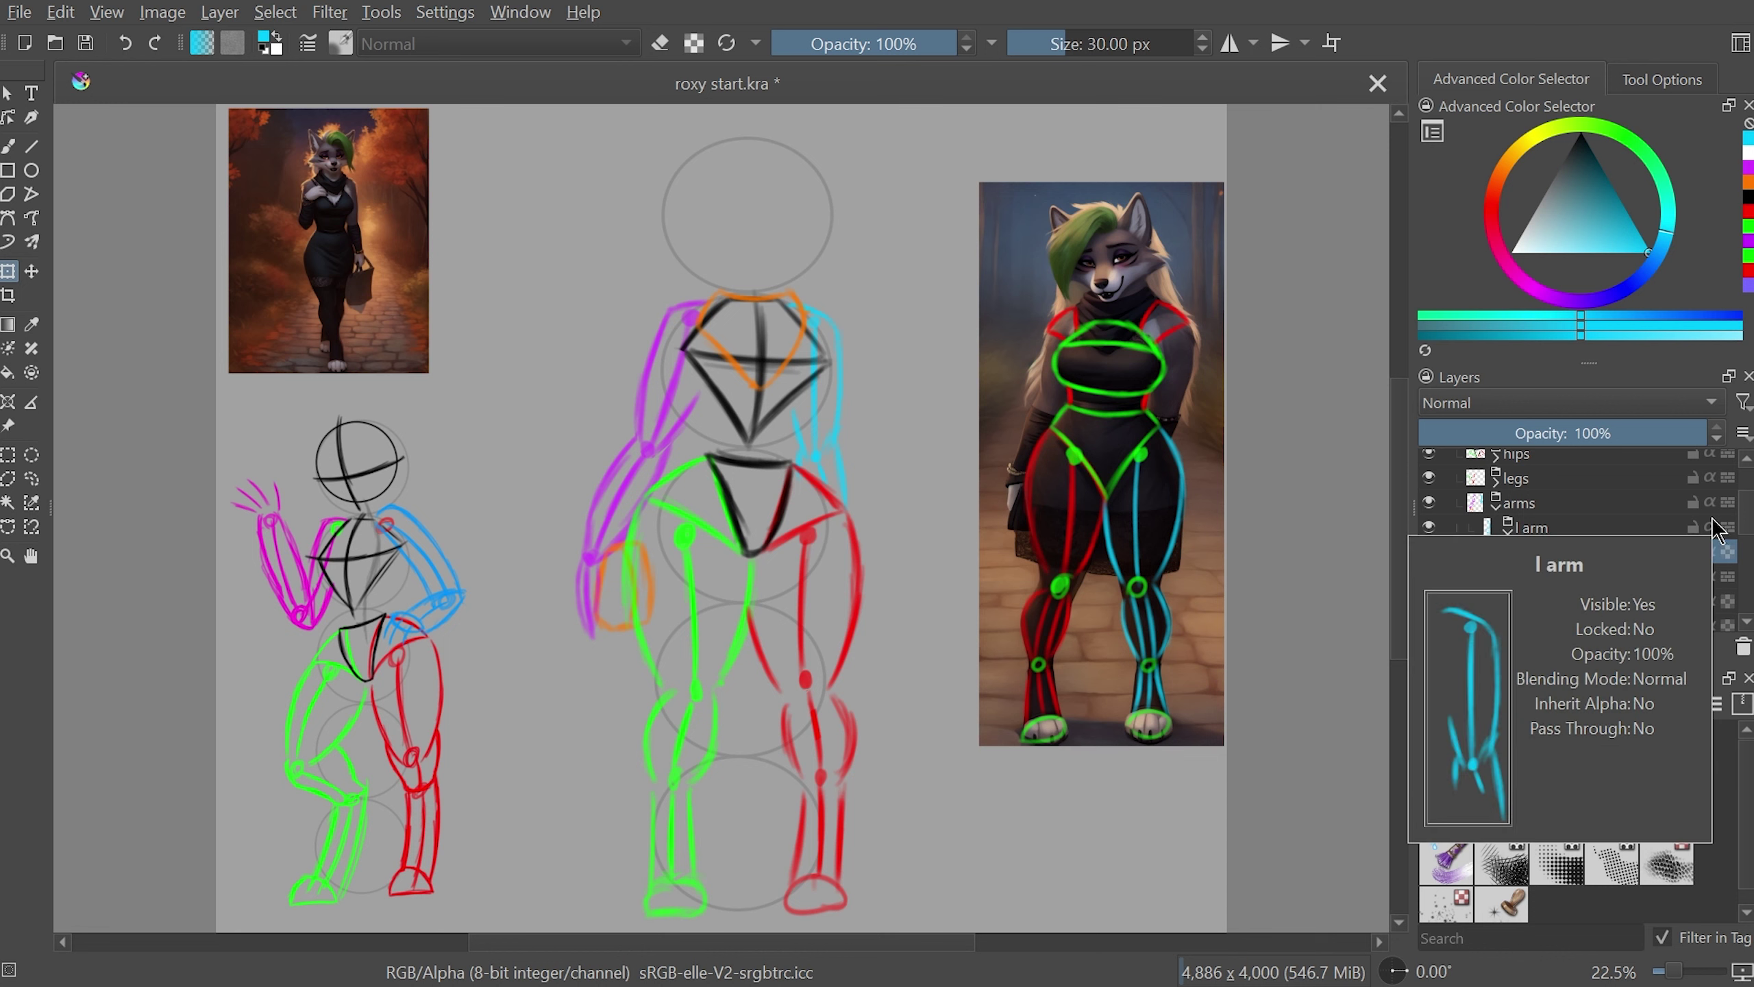
scroll(1609, 536, up, 2)
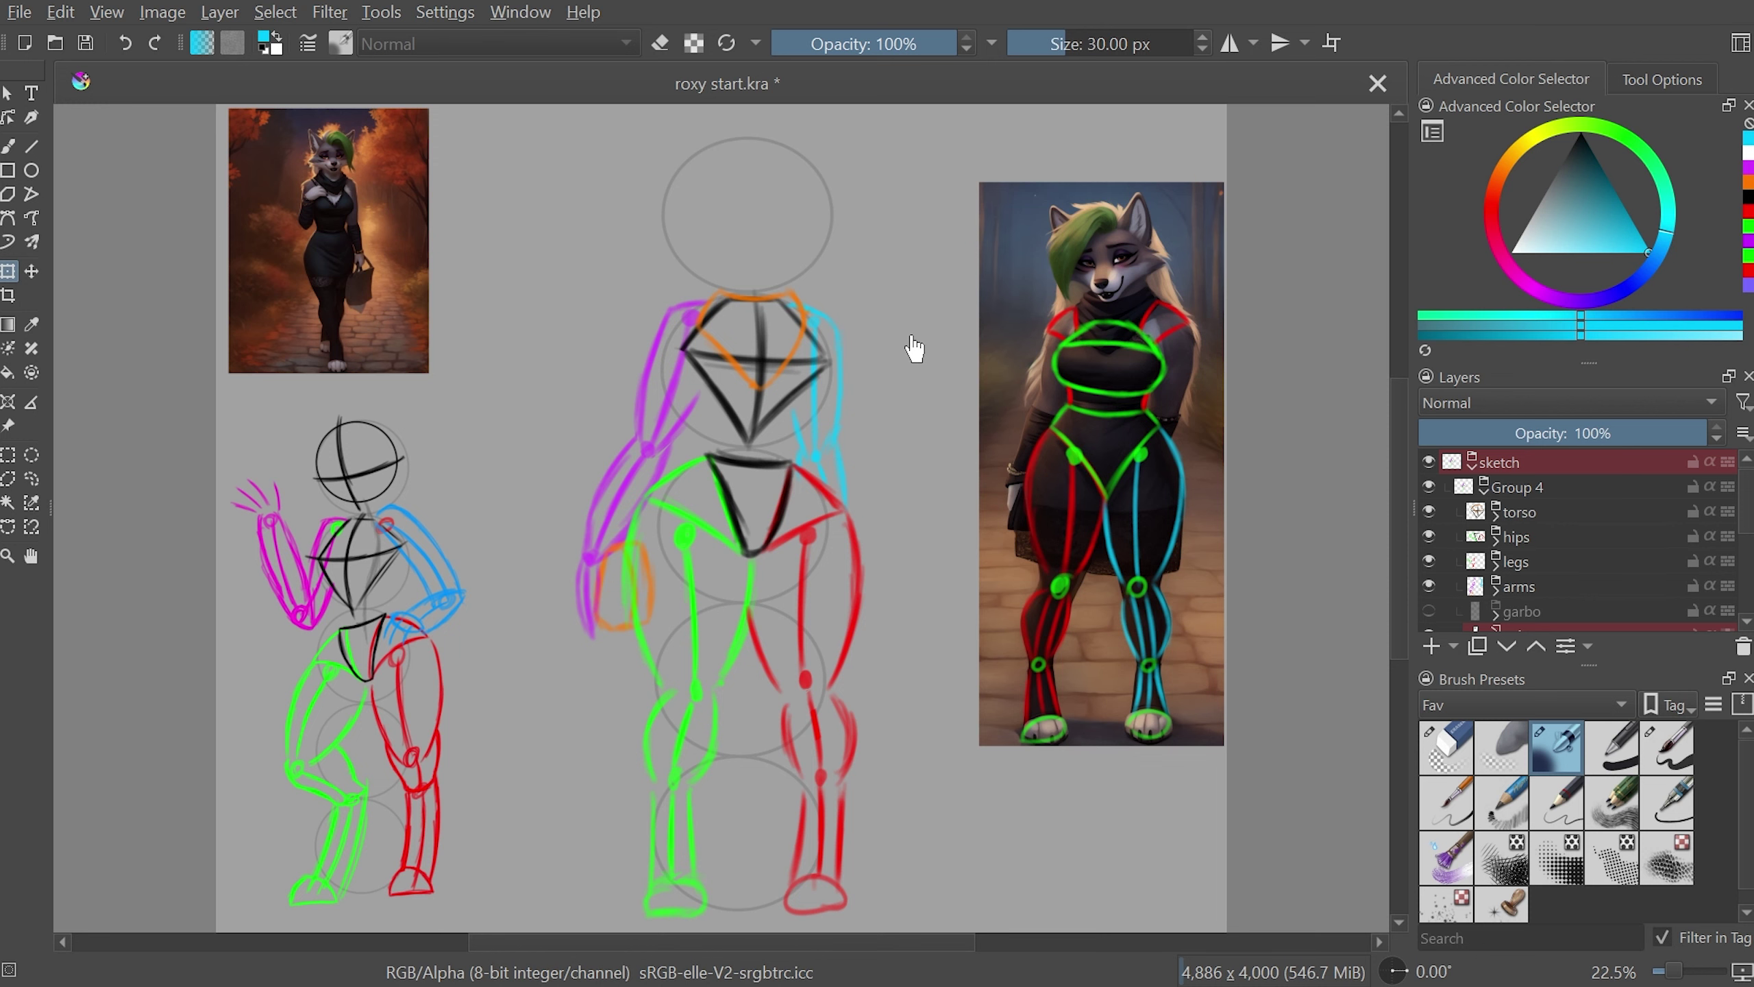
scroll(760, 943, right, 3)
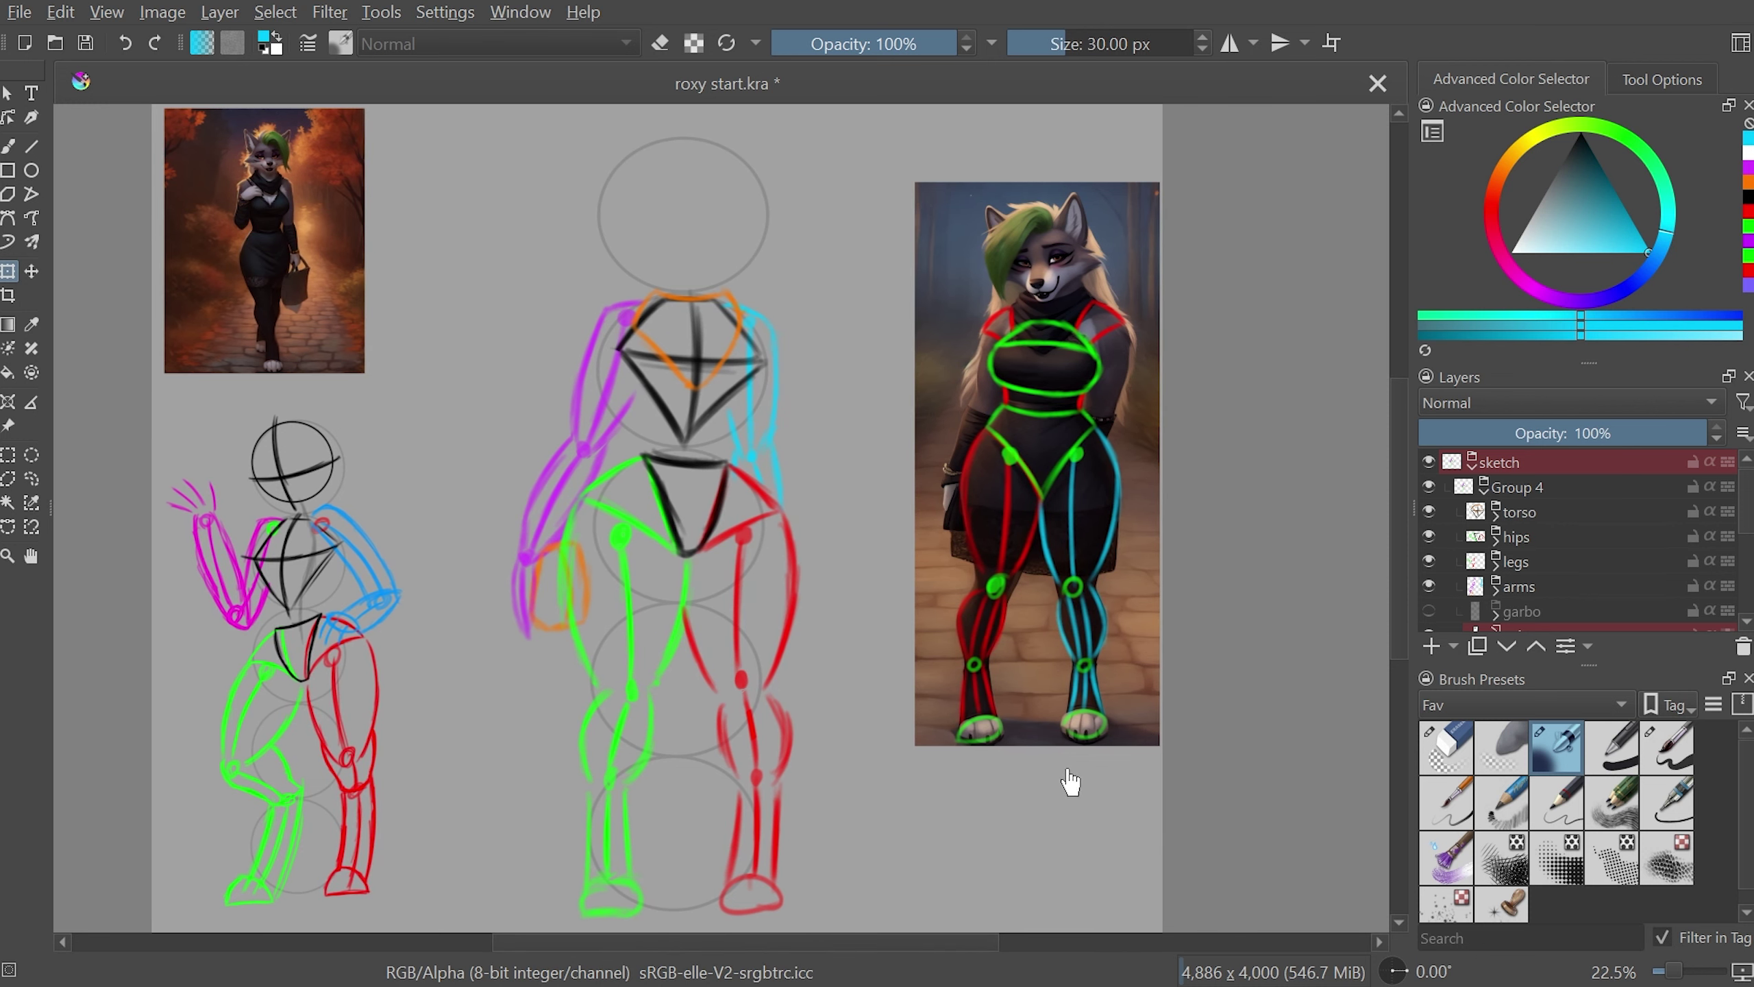
scroll(1411, 537, up, 4)
scroll(1411, 538, up, 4)
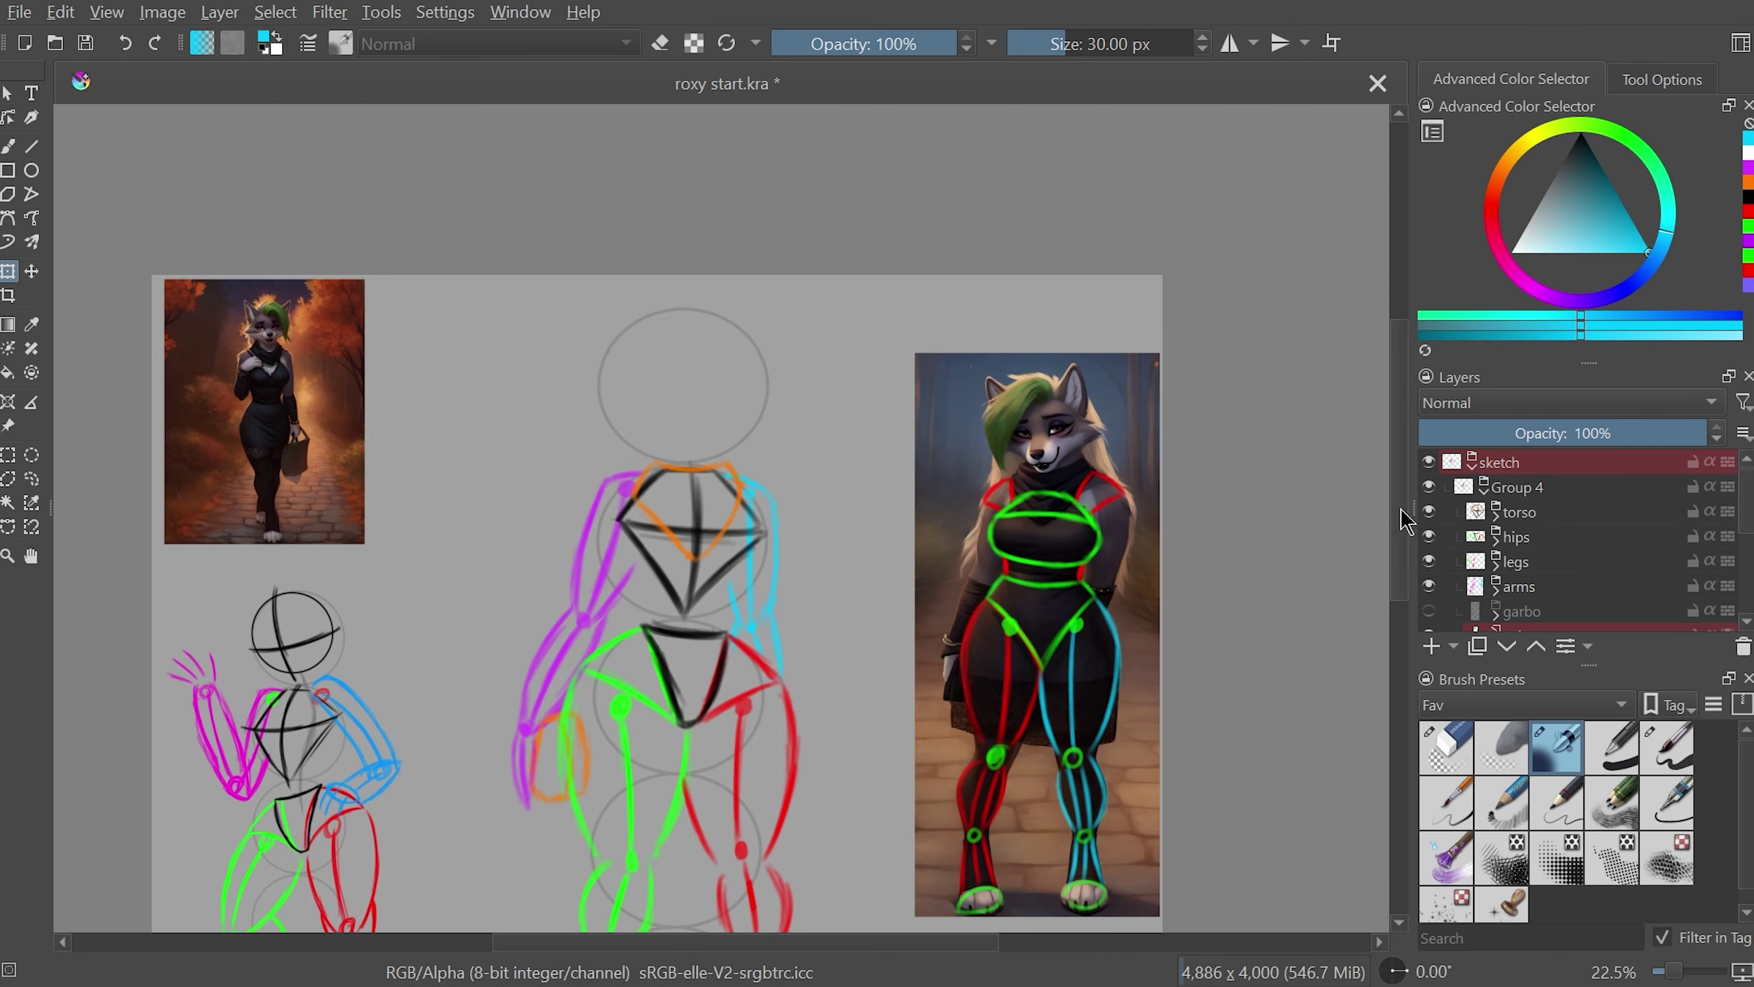
scroll(1408, 604, down, 5)
scroll(1405, 637, down, 2)
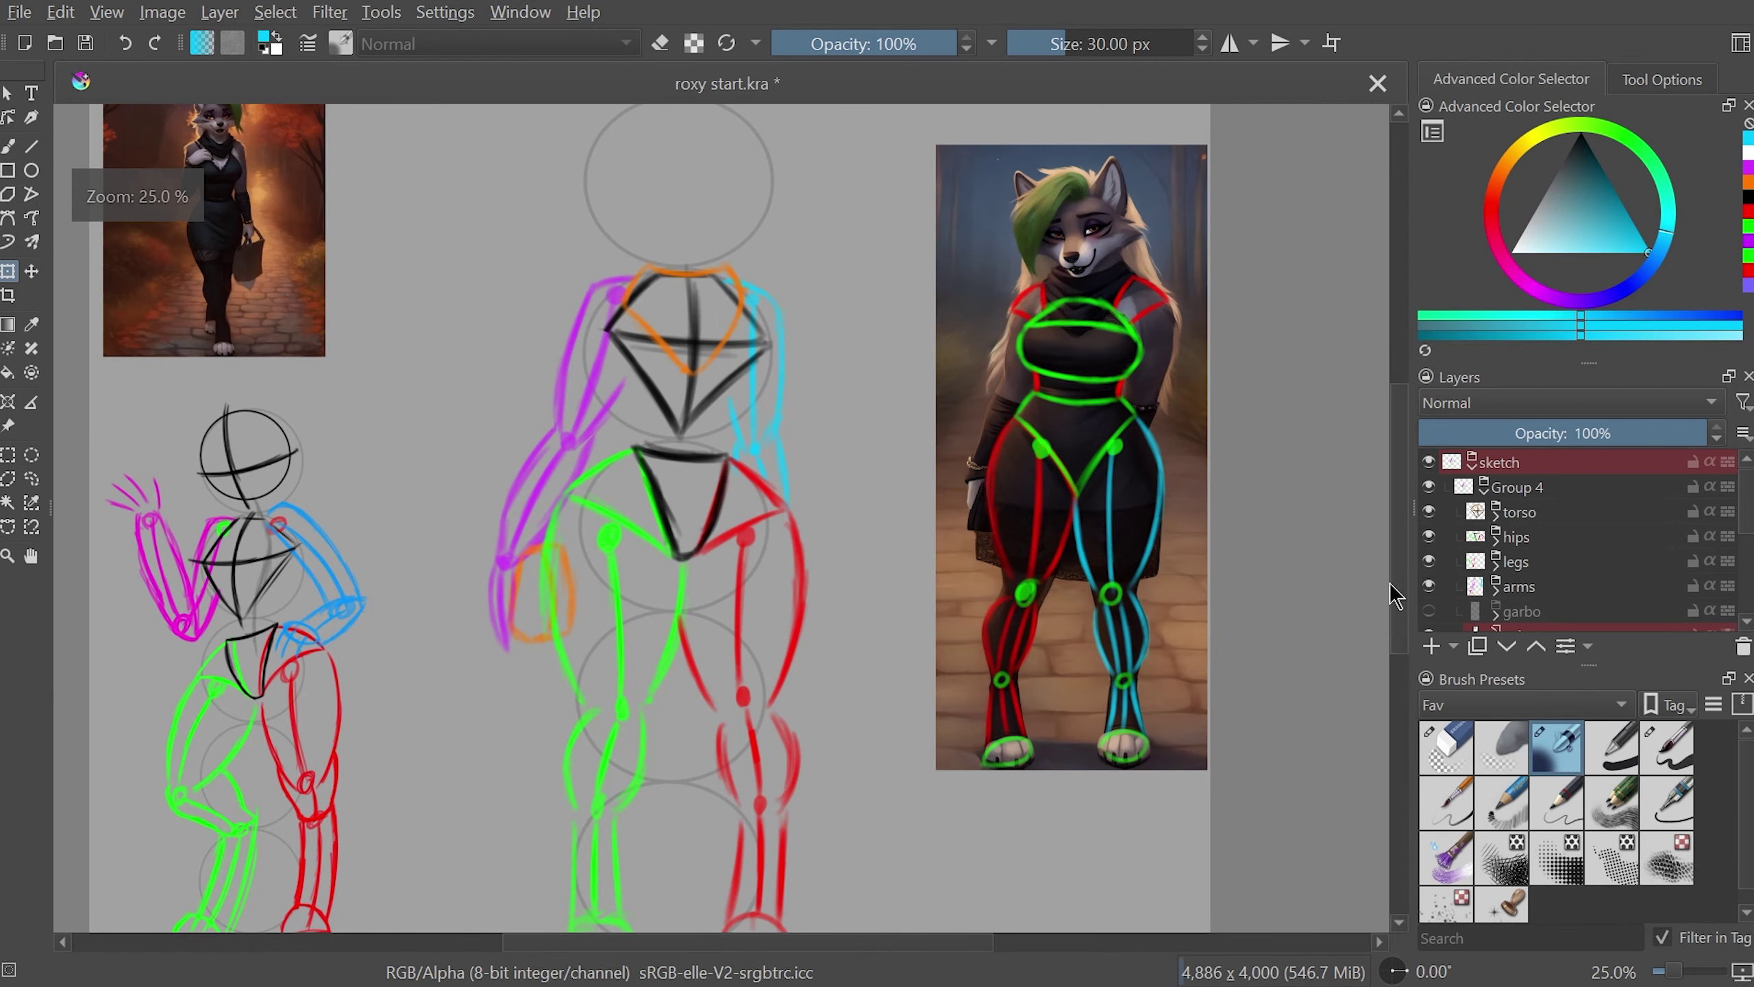
mouse_move(1428, 491)
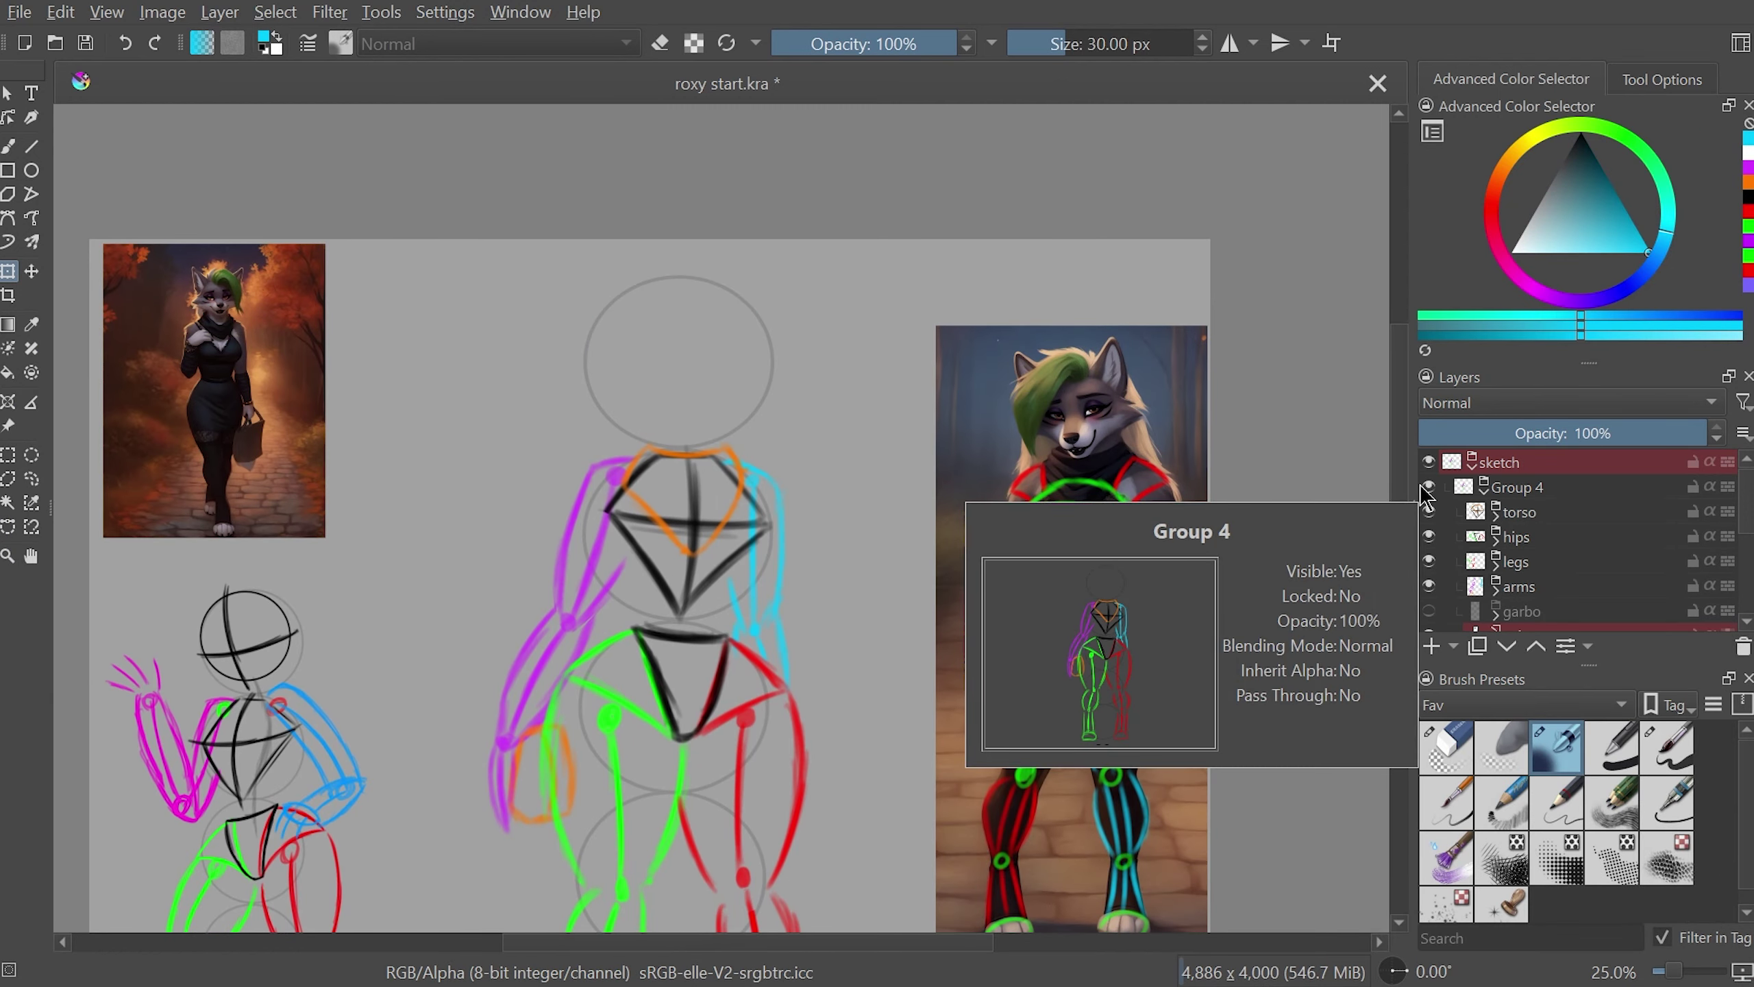
drag(987, 942, 1133, 947)
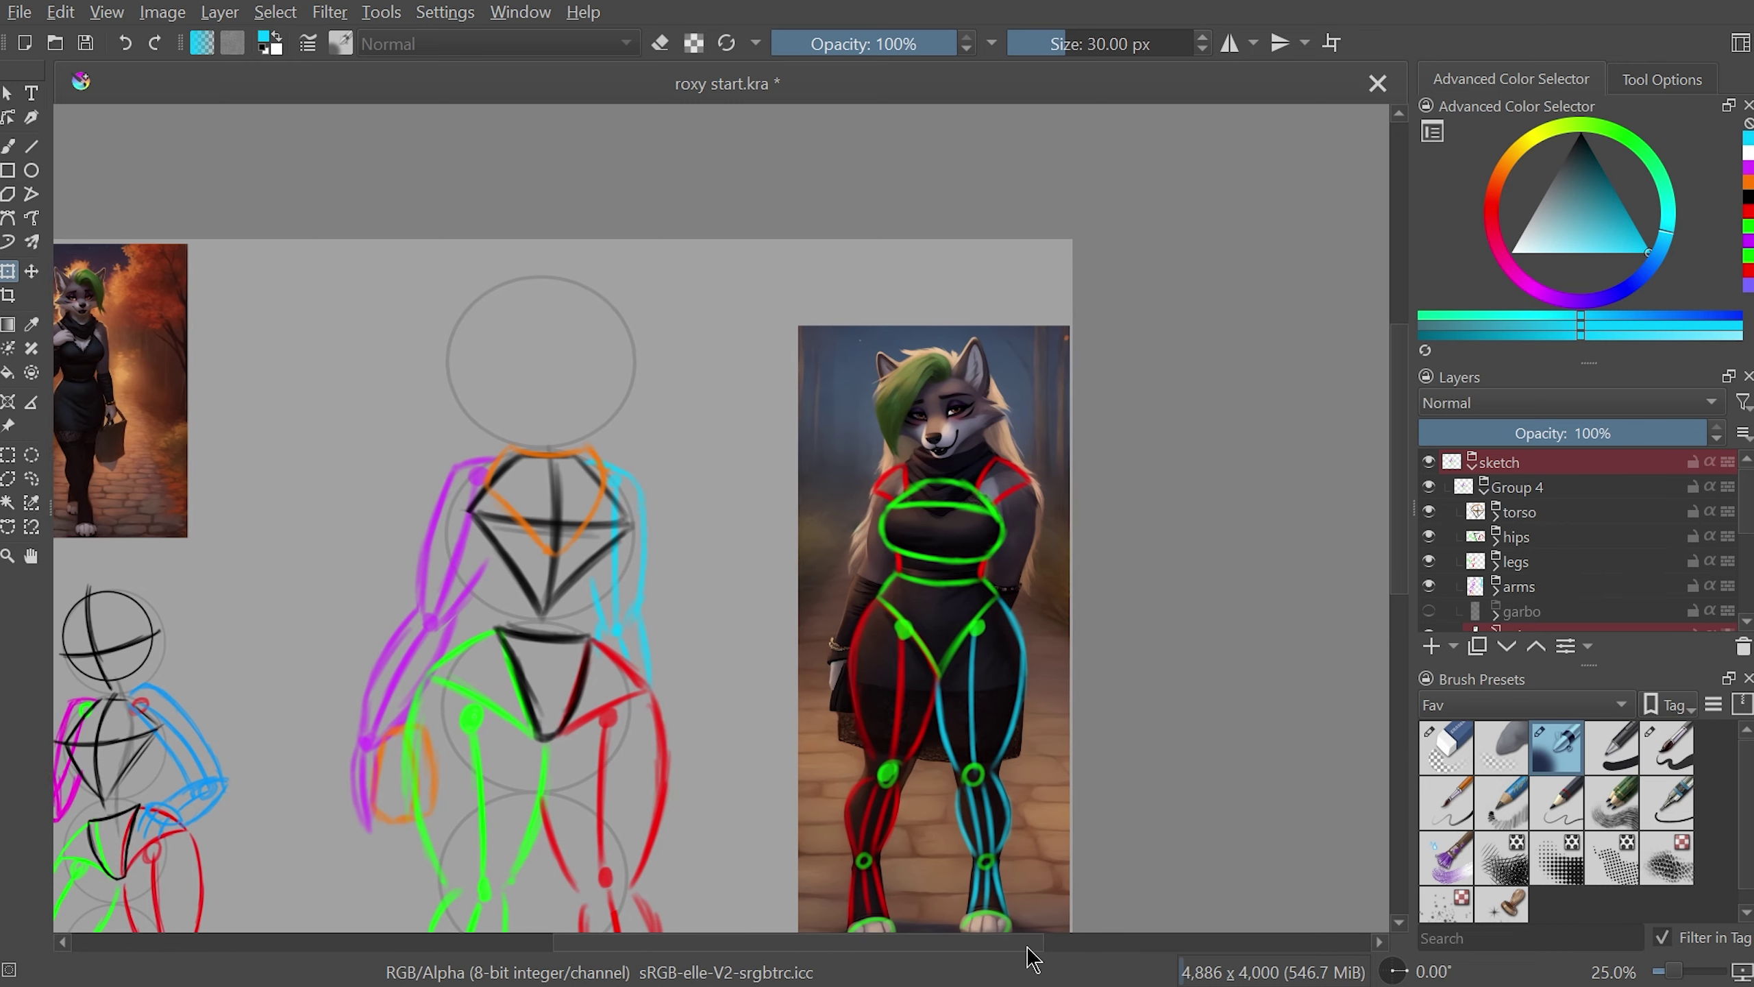
key(plus)
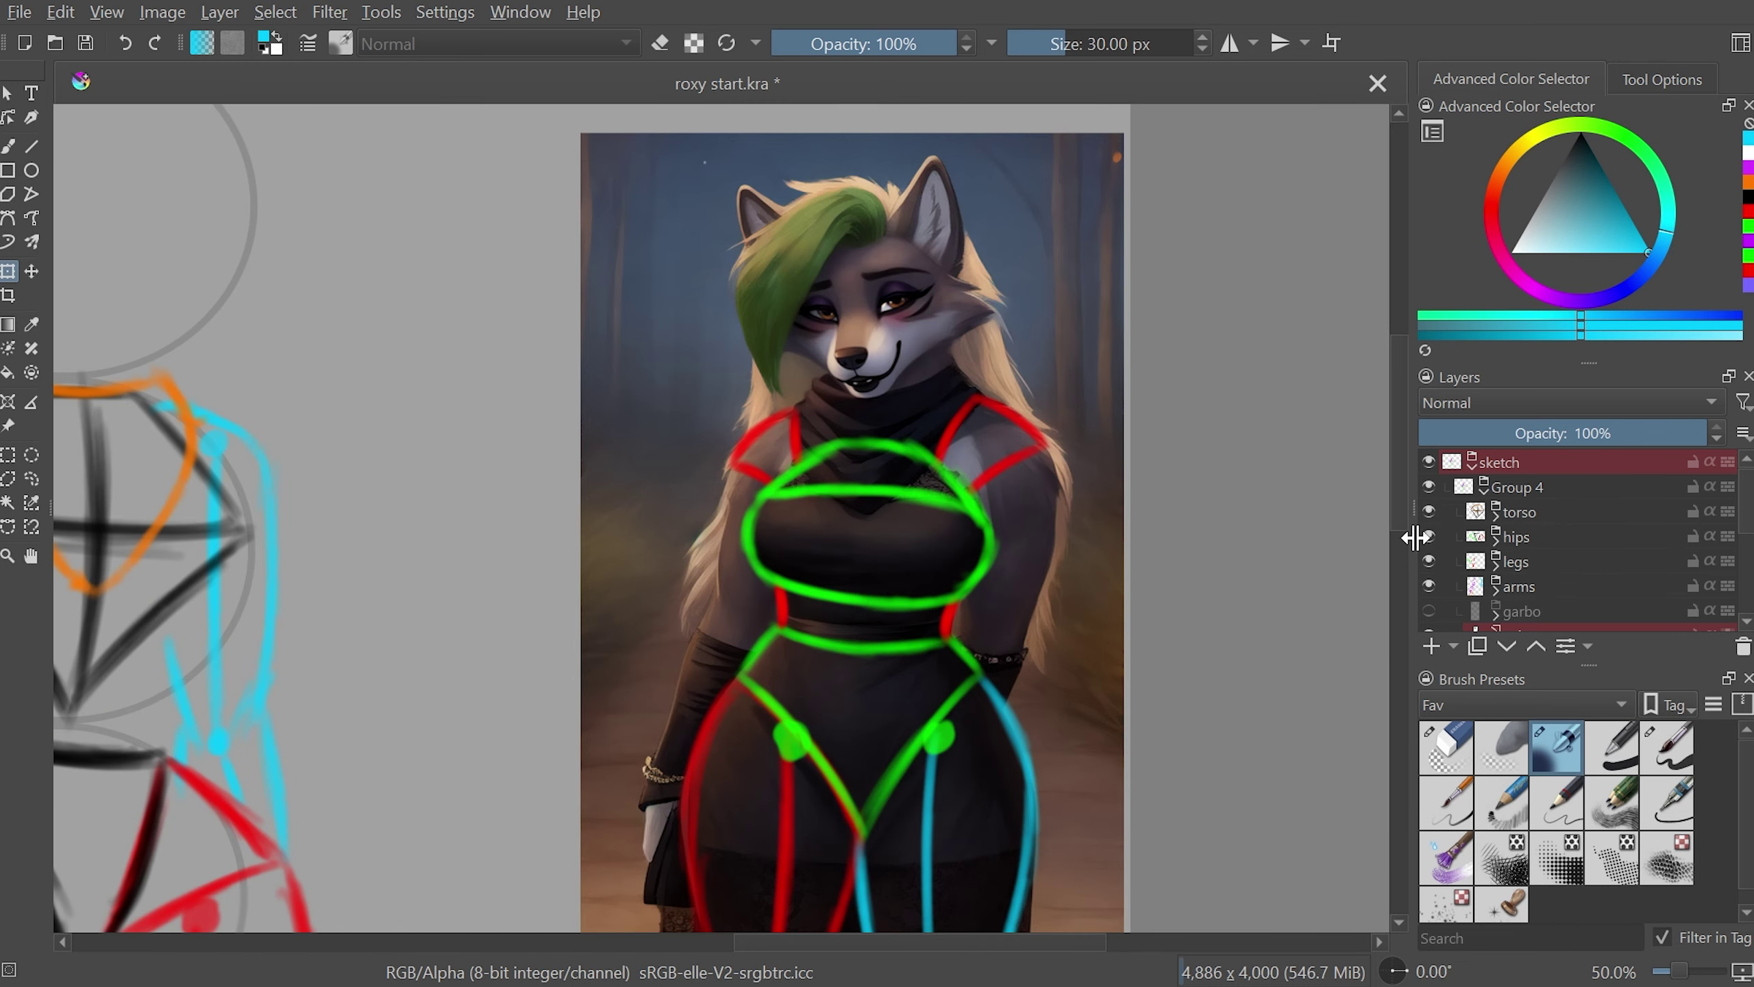
scroll(1402, 483, up, 3)
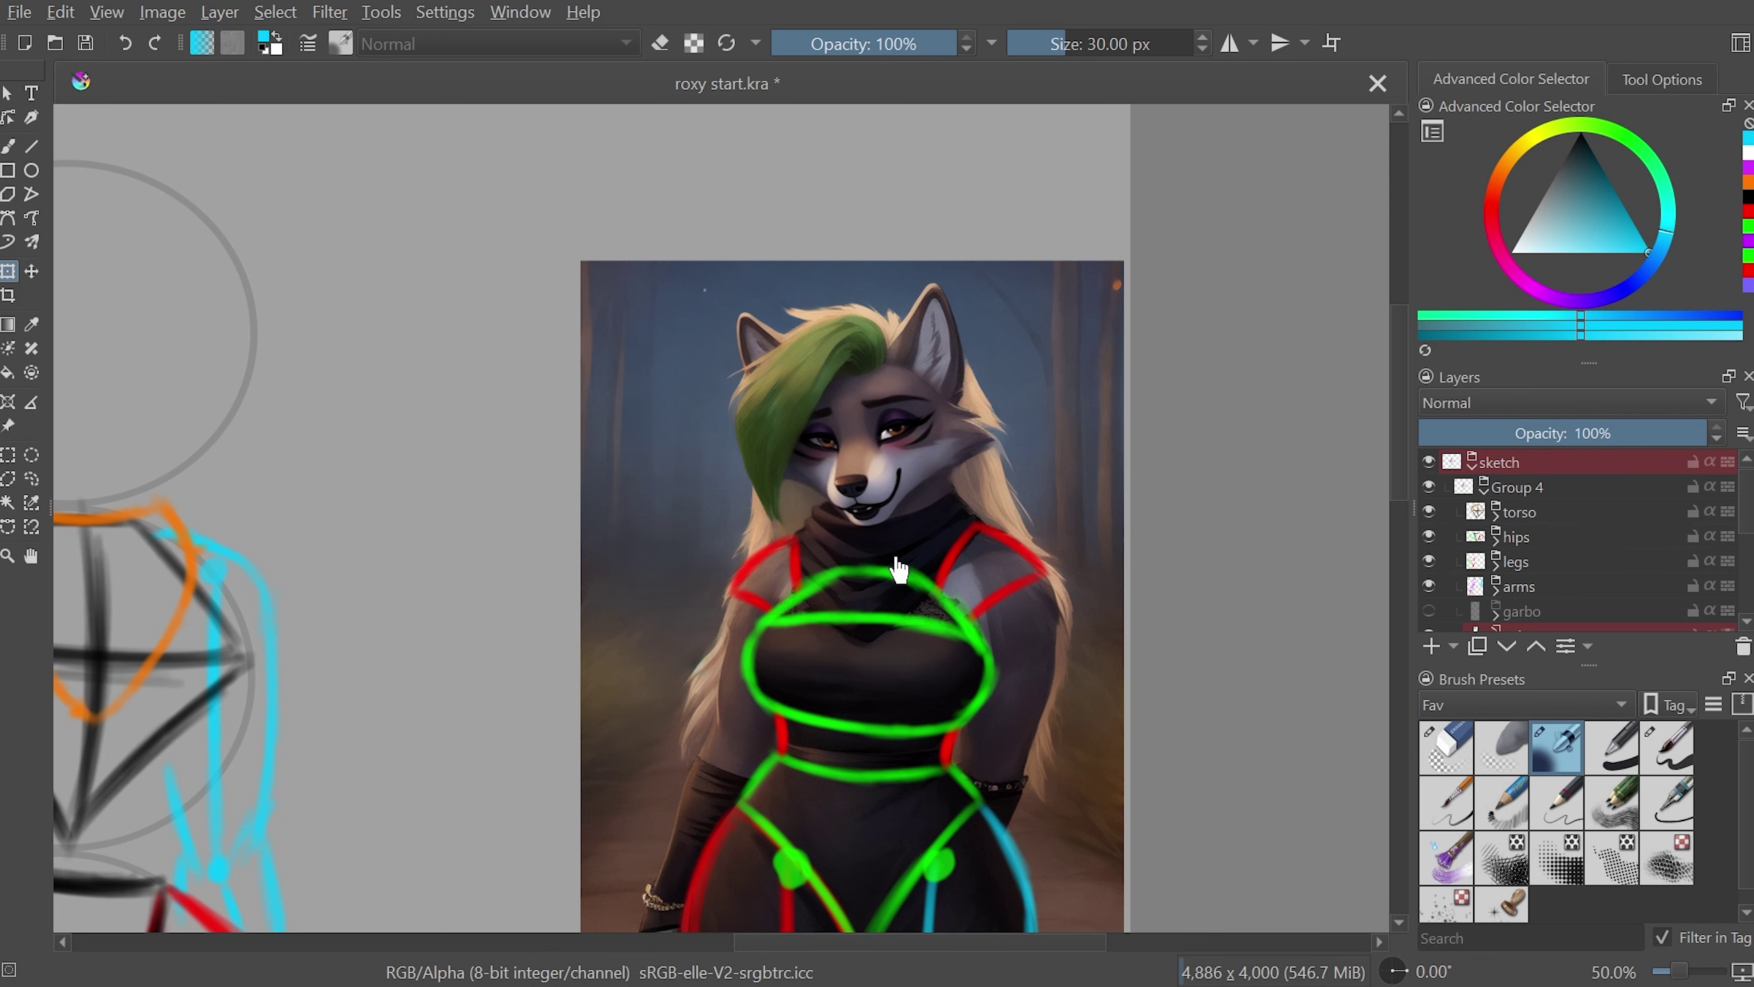
scroll(851, 853, left, 5)
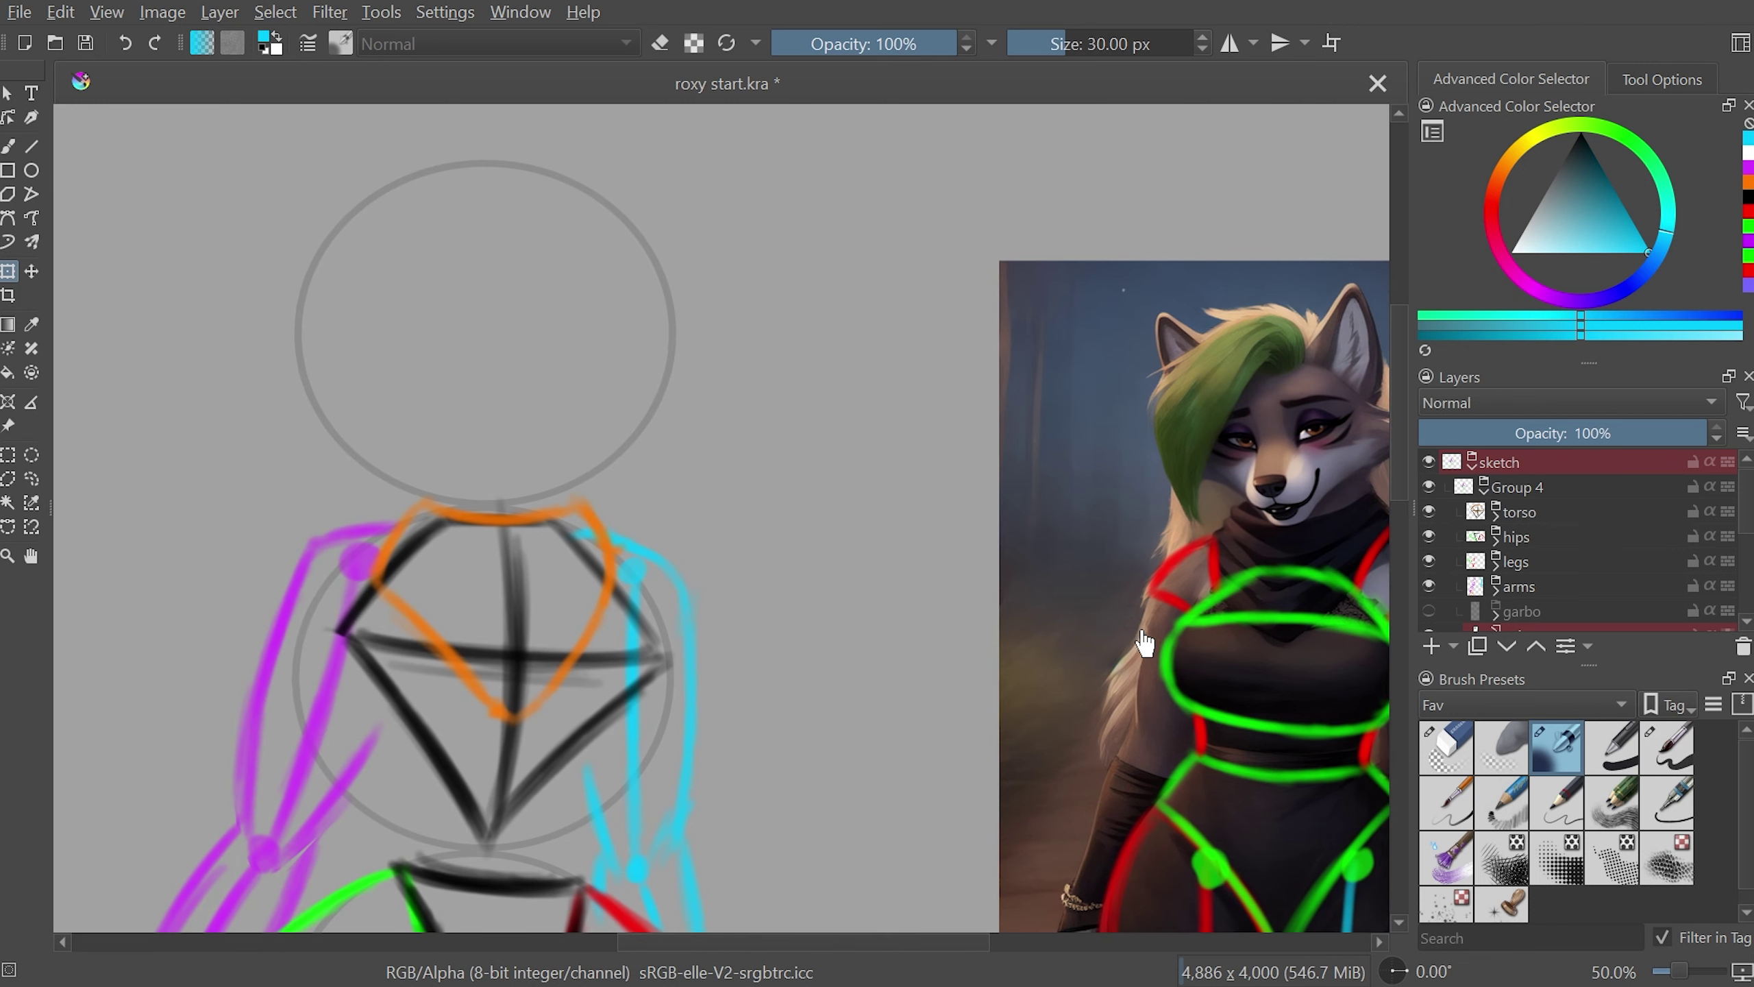
key(2)
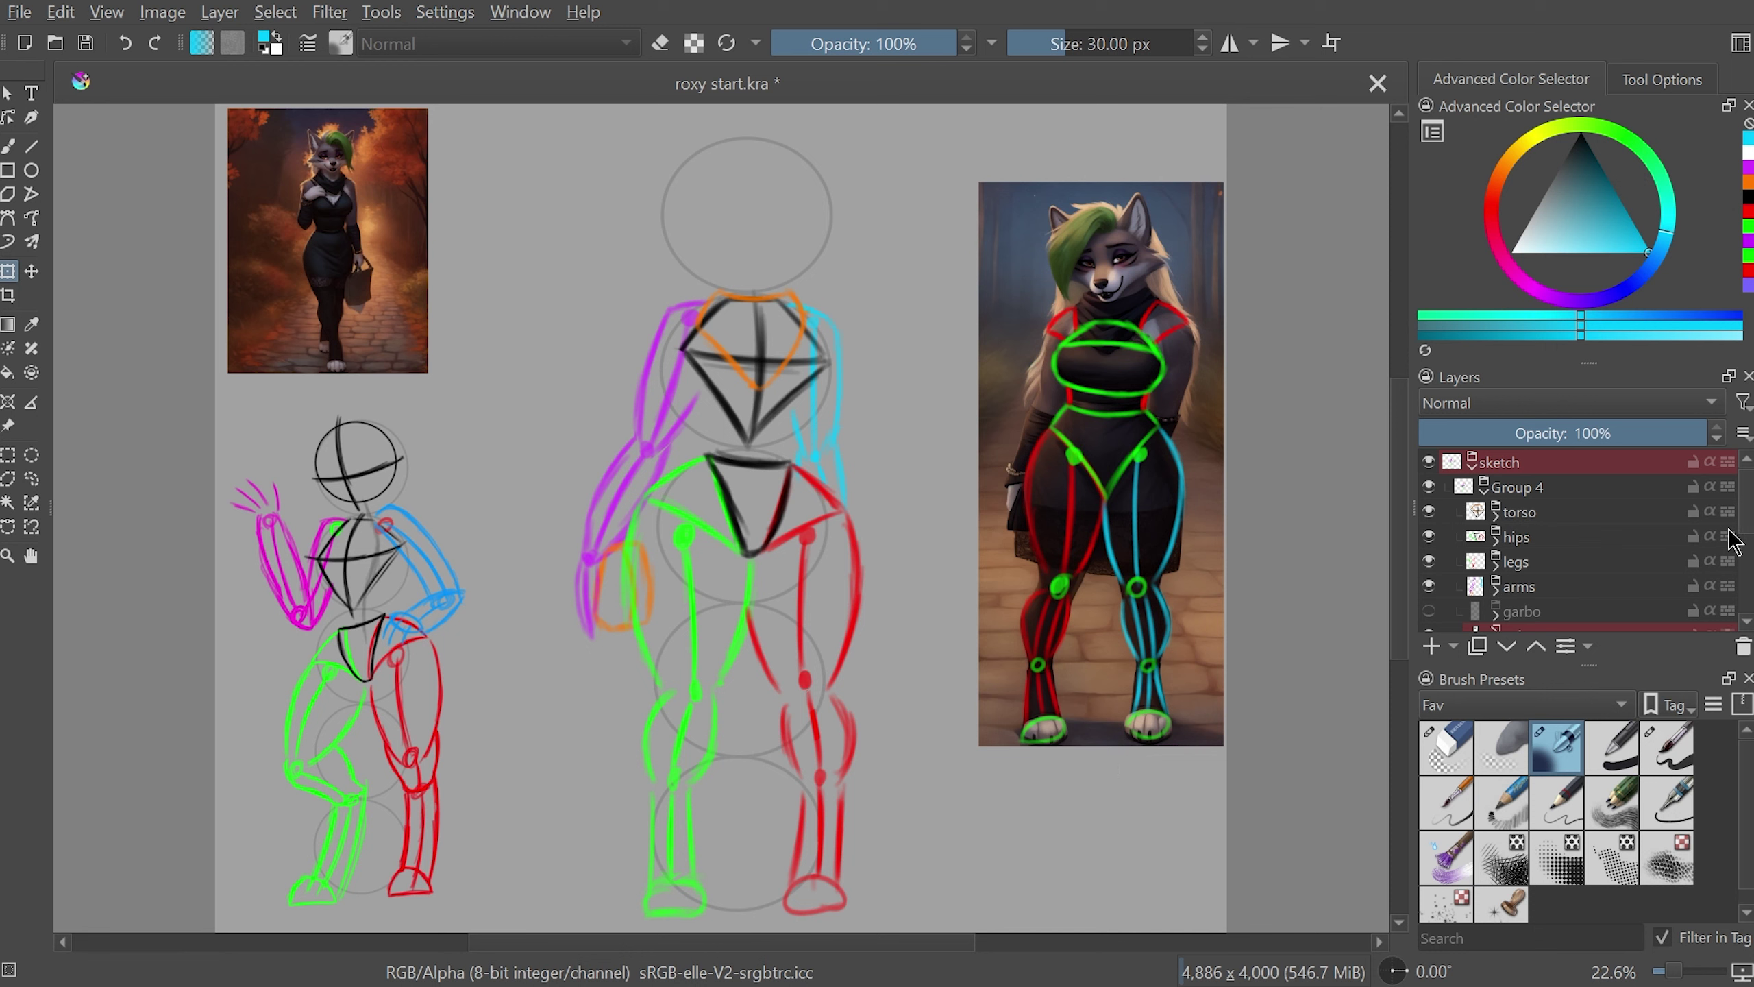
- Scale down just empress.png and move it to the page's lower-left corner
scroll(1554, 539, down, 3)
click(1551, 496)
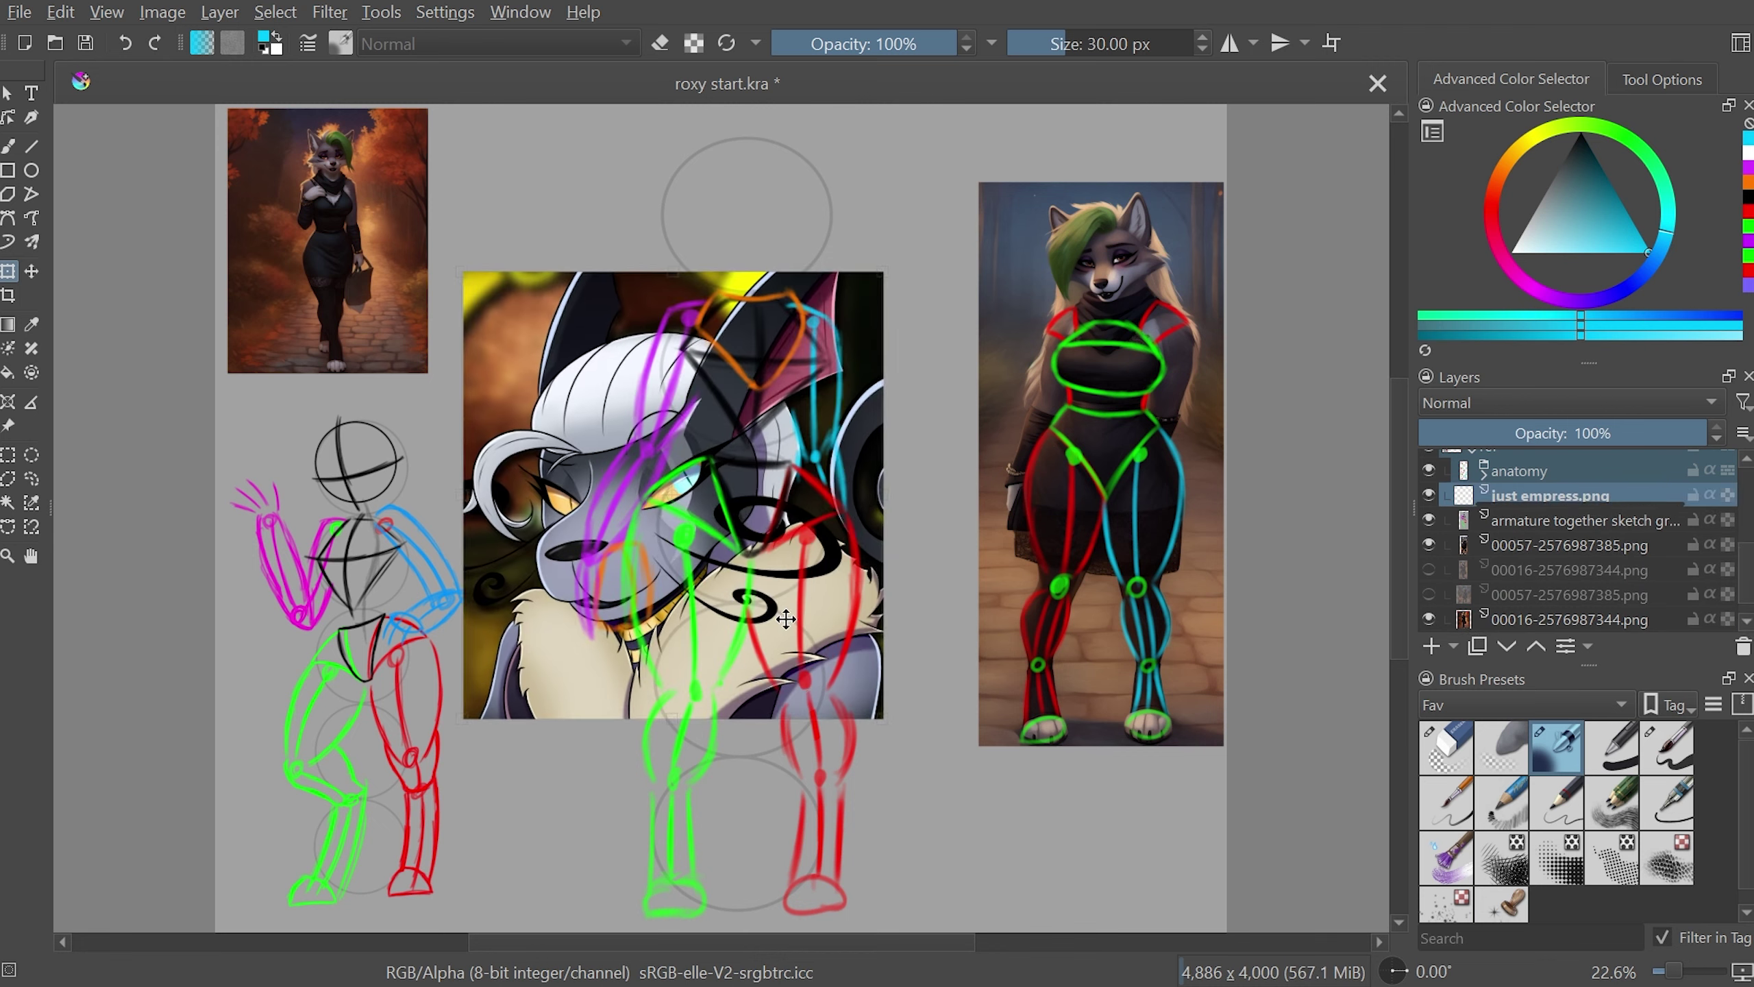
drag(812, 273, 636, 459)
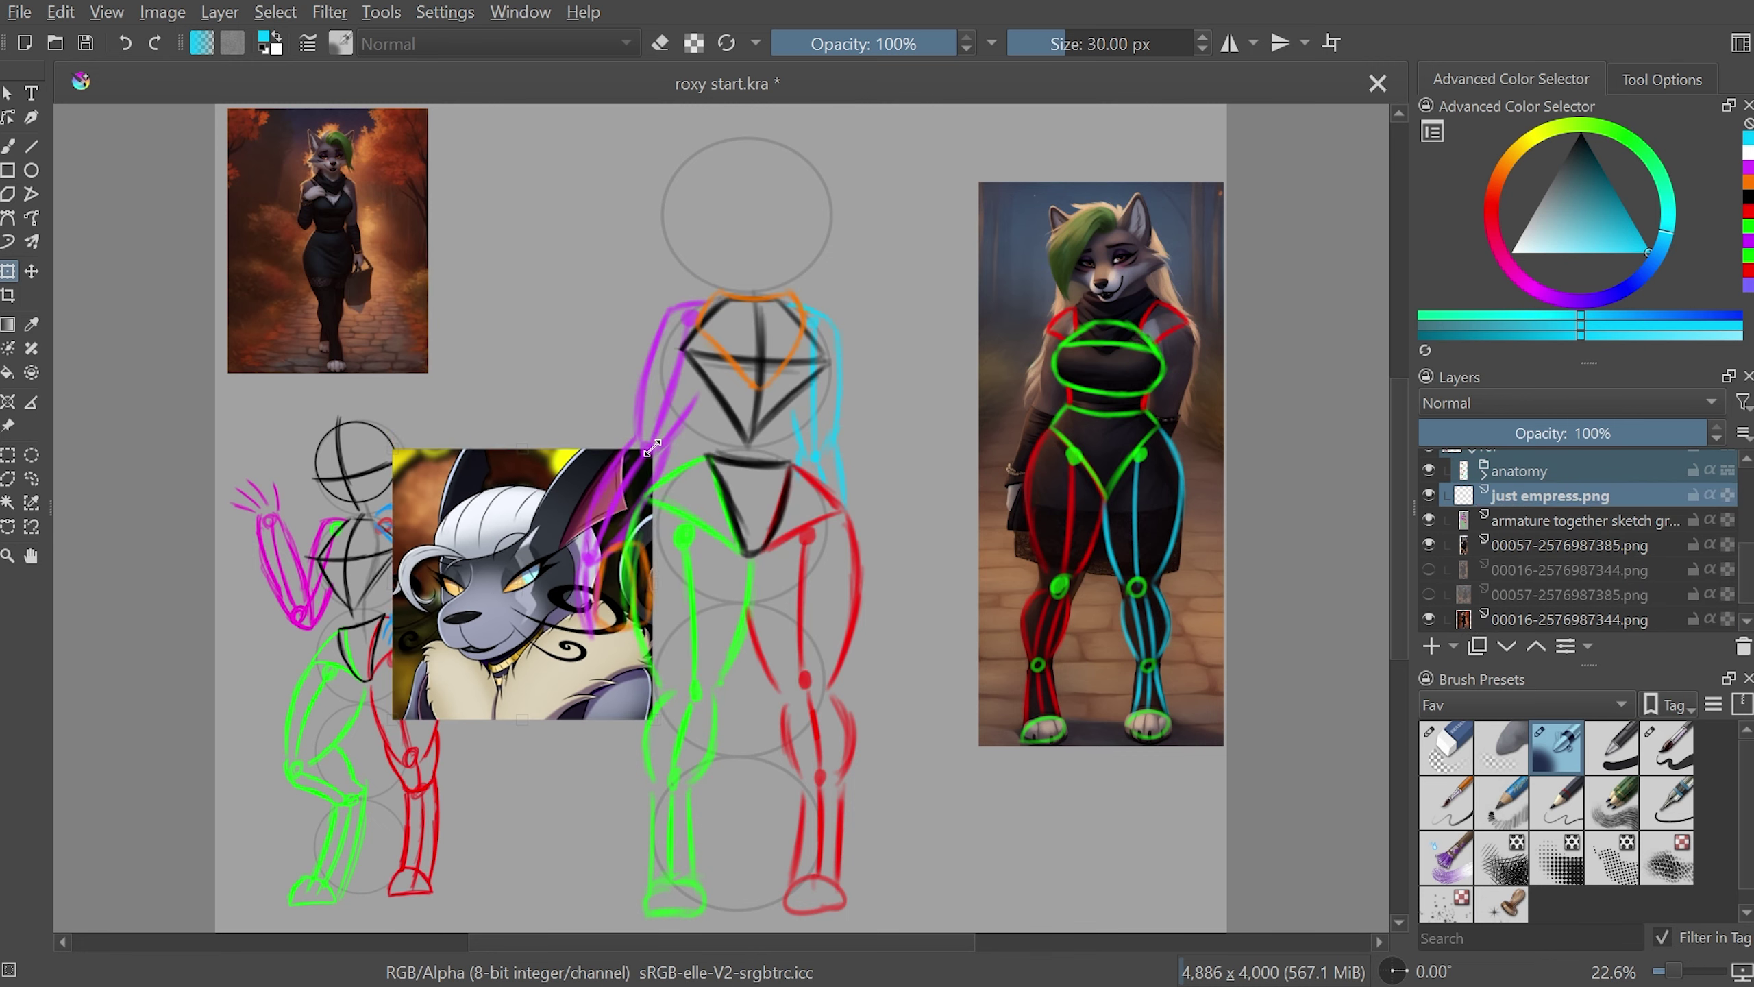
drag(574, 517, 419, 739)
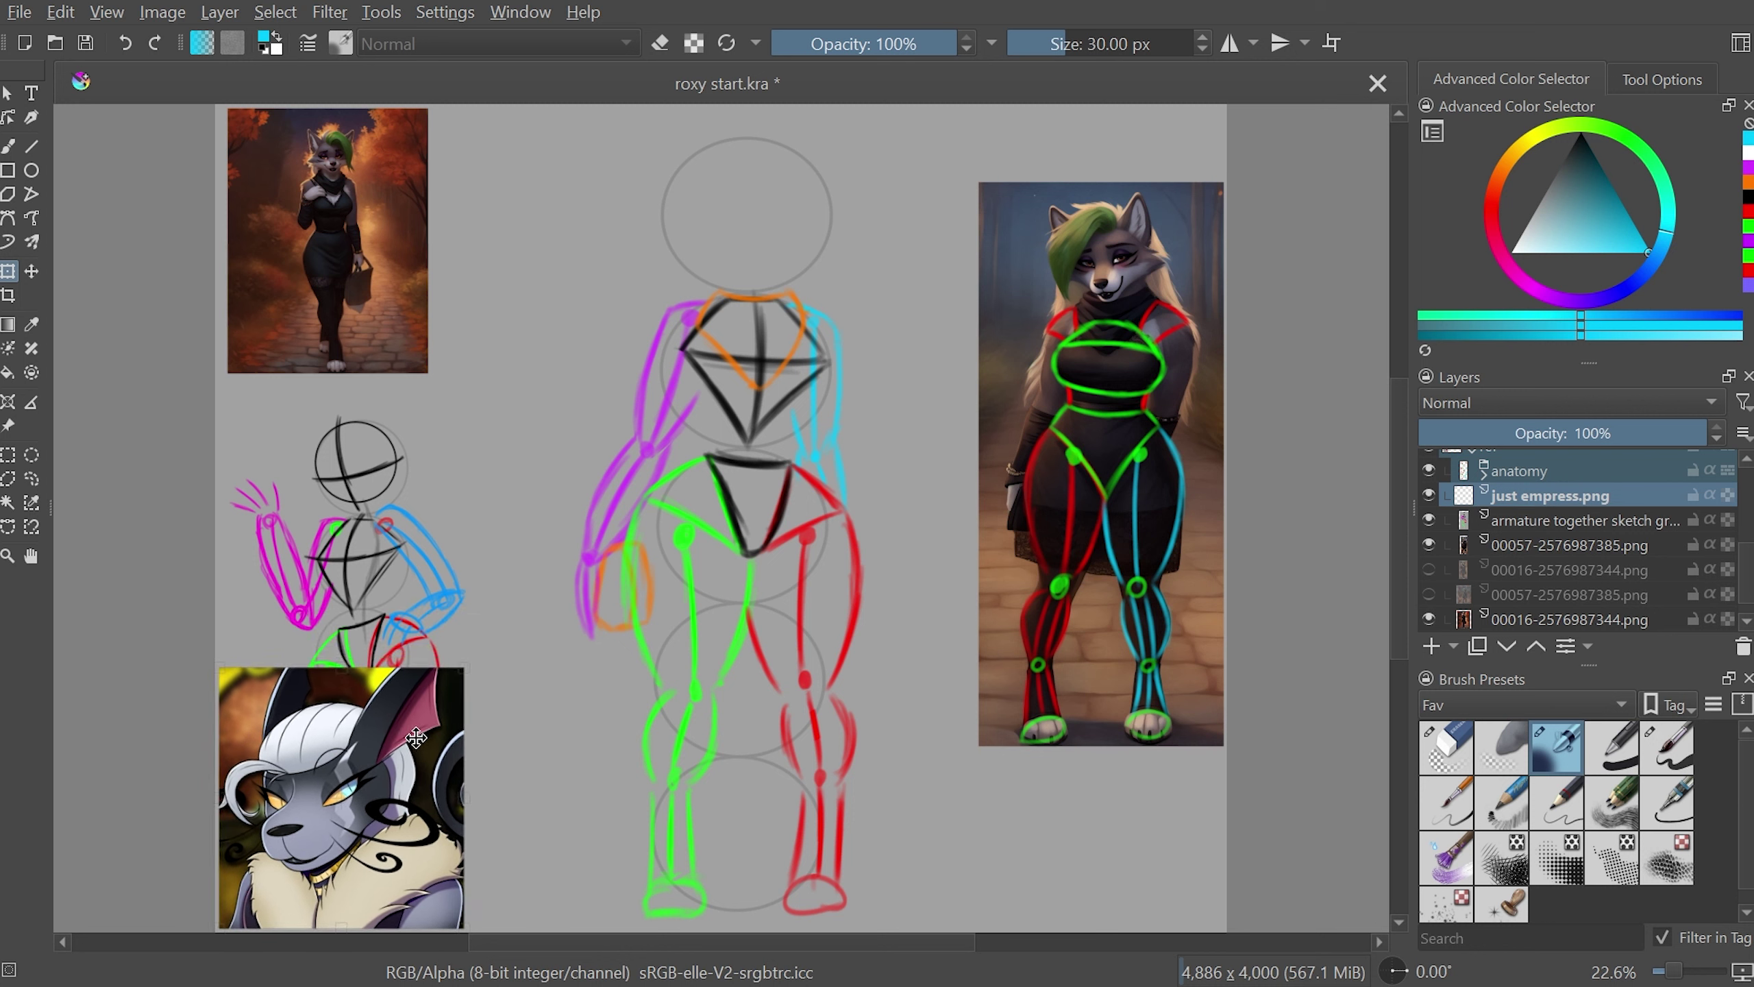
key(Return)
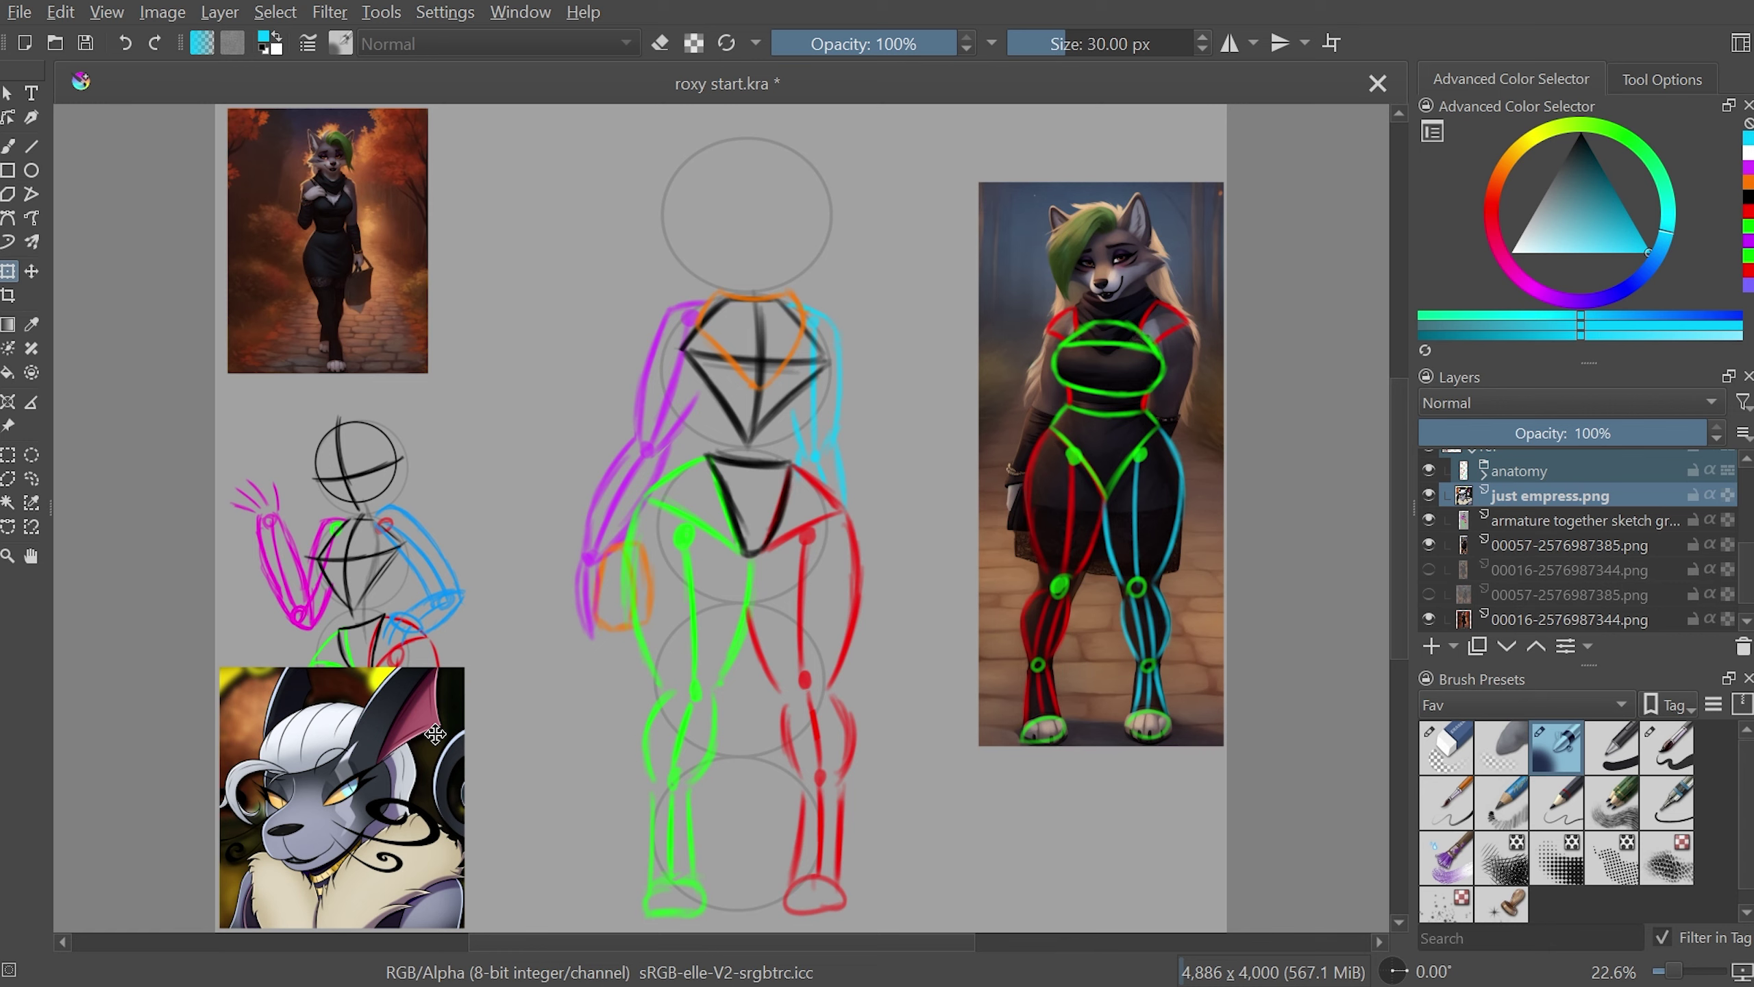
- Zoom to full size and scroll to inspect the repositioned head reference
scroll(975, 834, left, 5)
key(1)
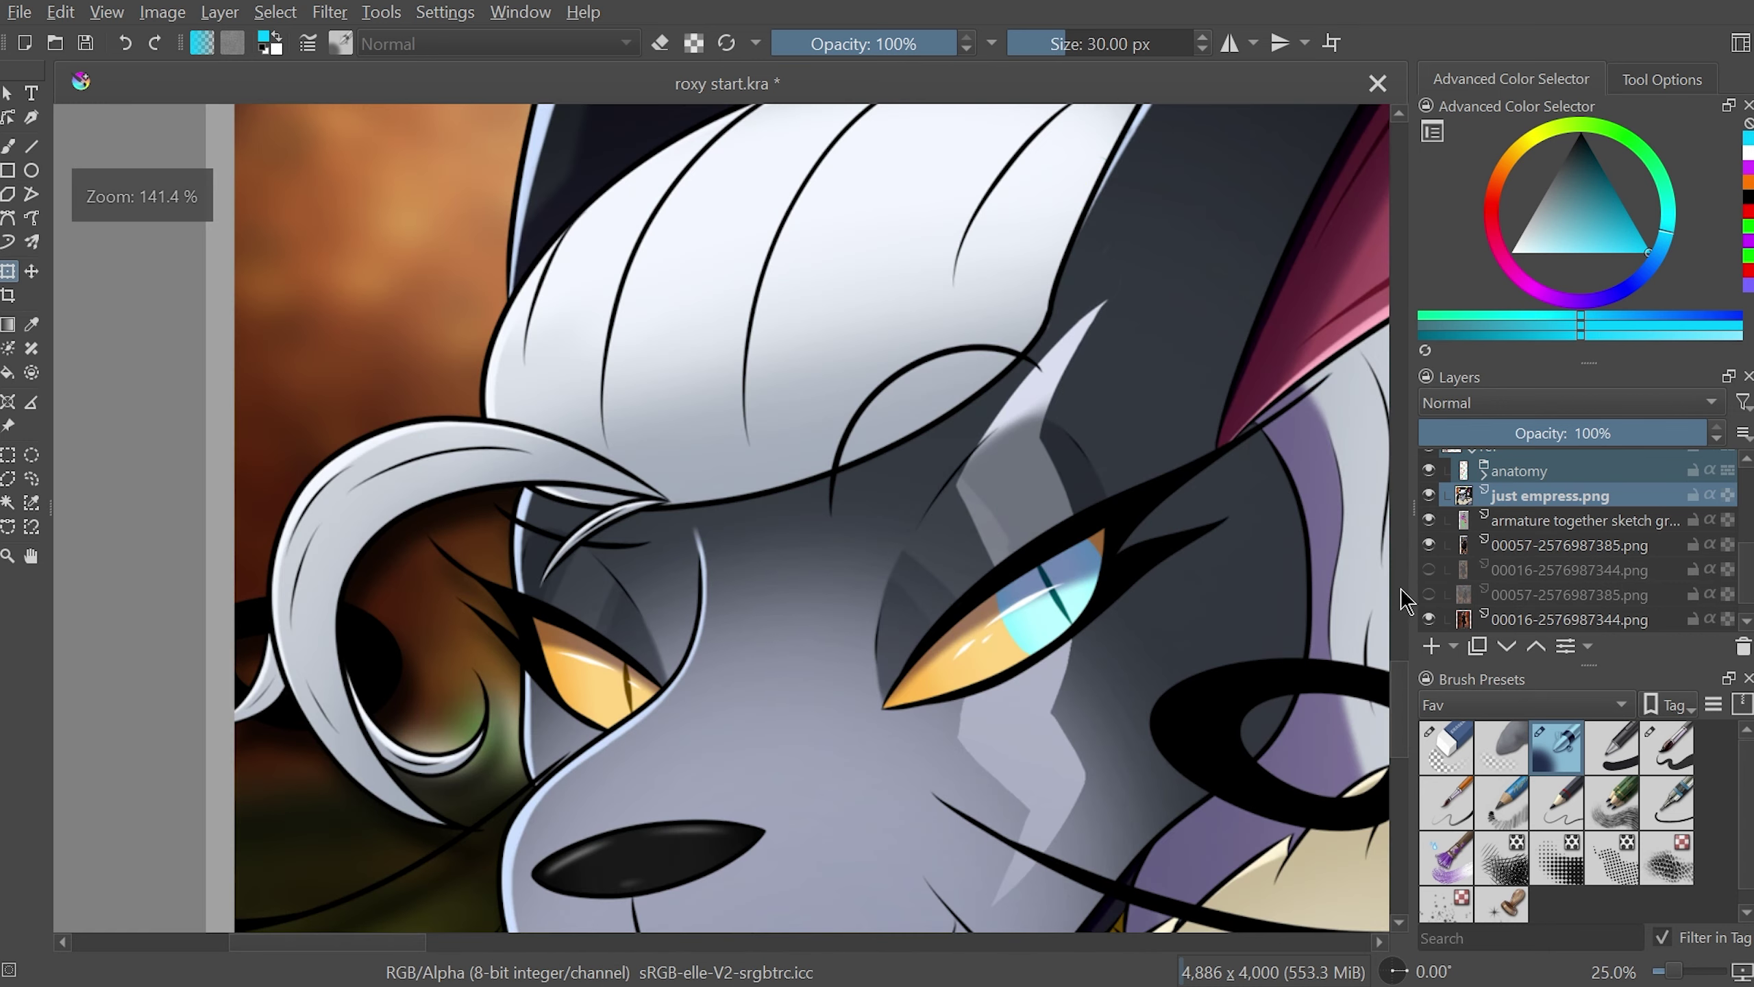
scroll(1398, 567, down, 1)
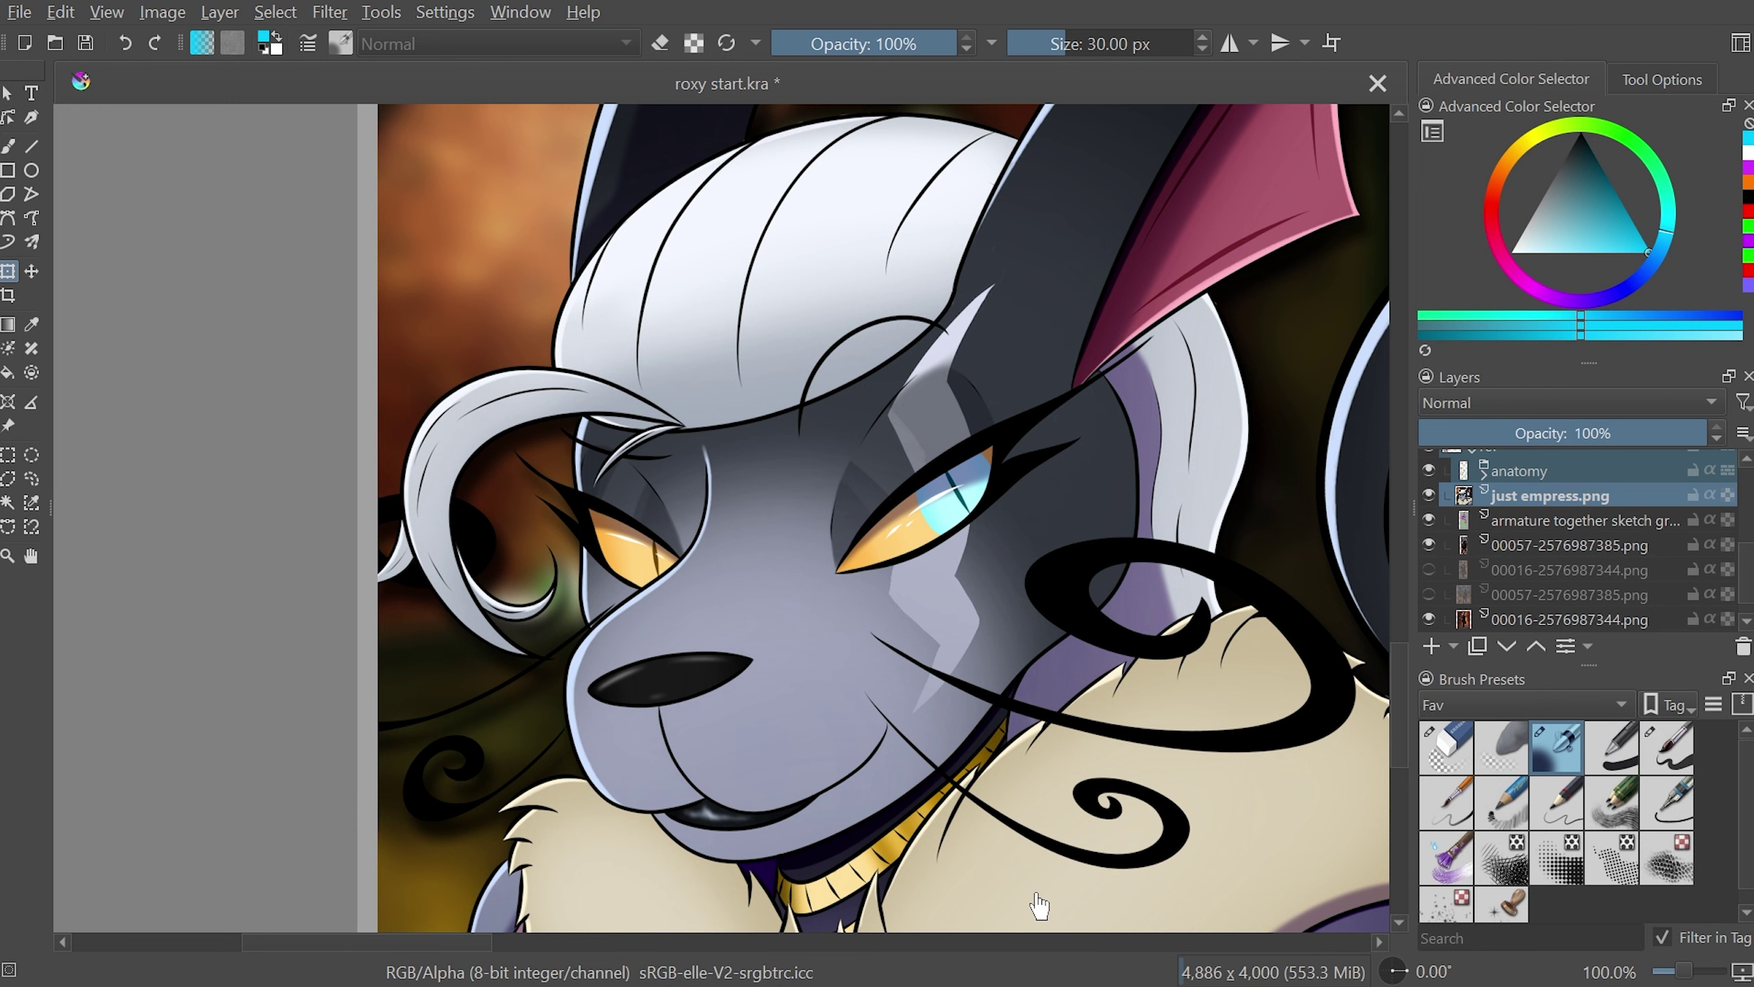
scroll(882, 580, down, 3)
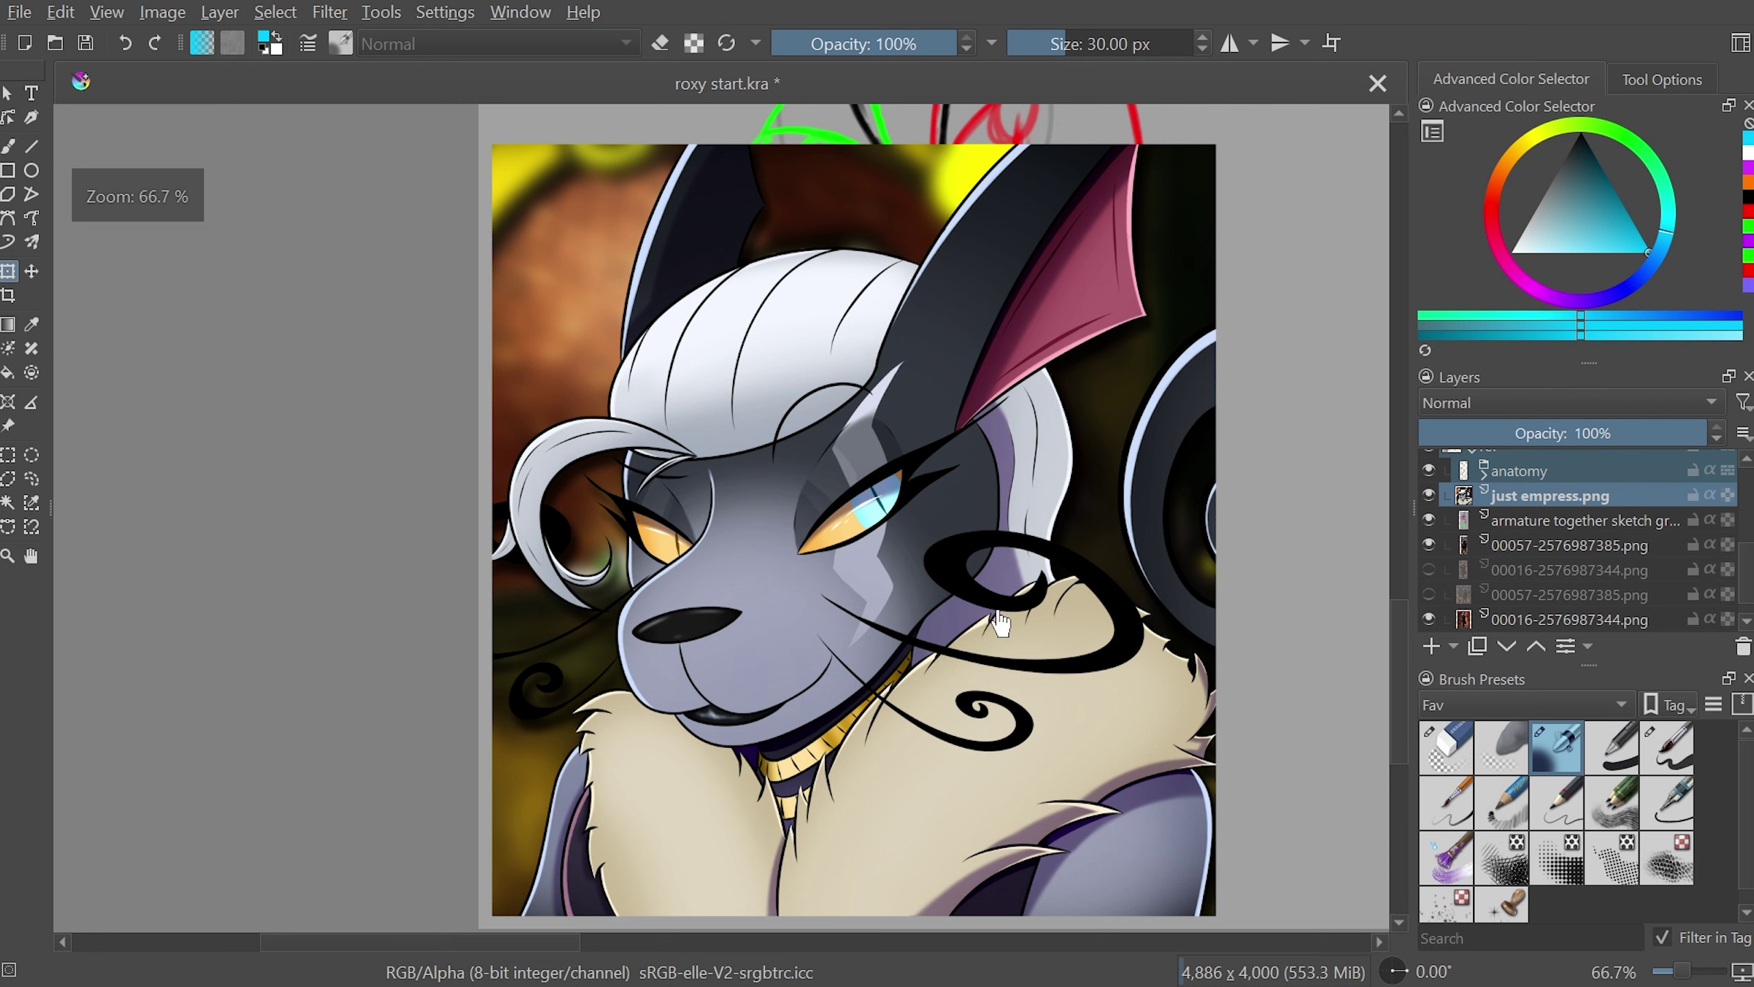
scroll(947, 626, down, 2)
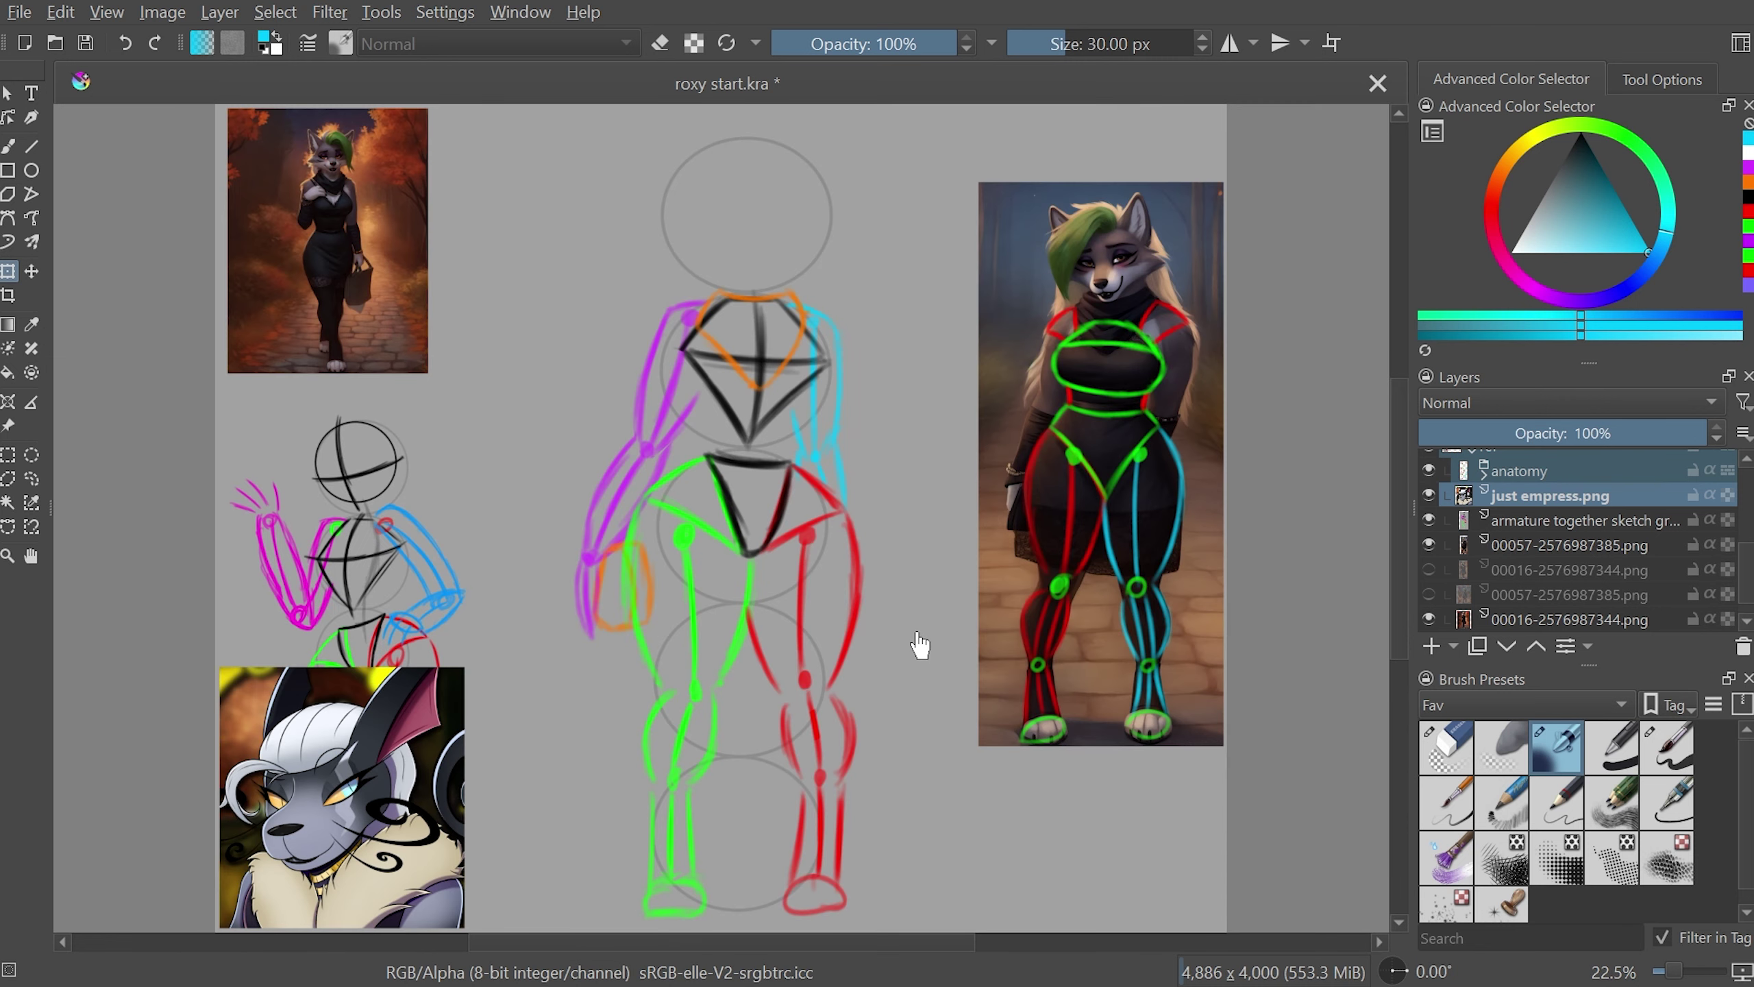
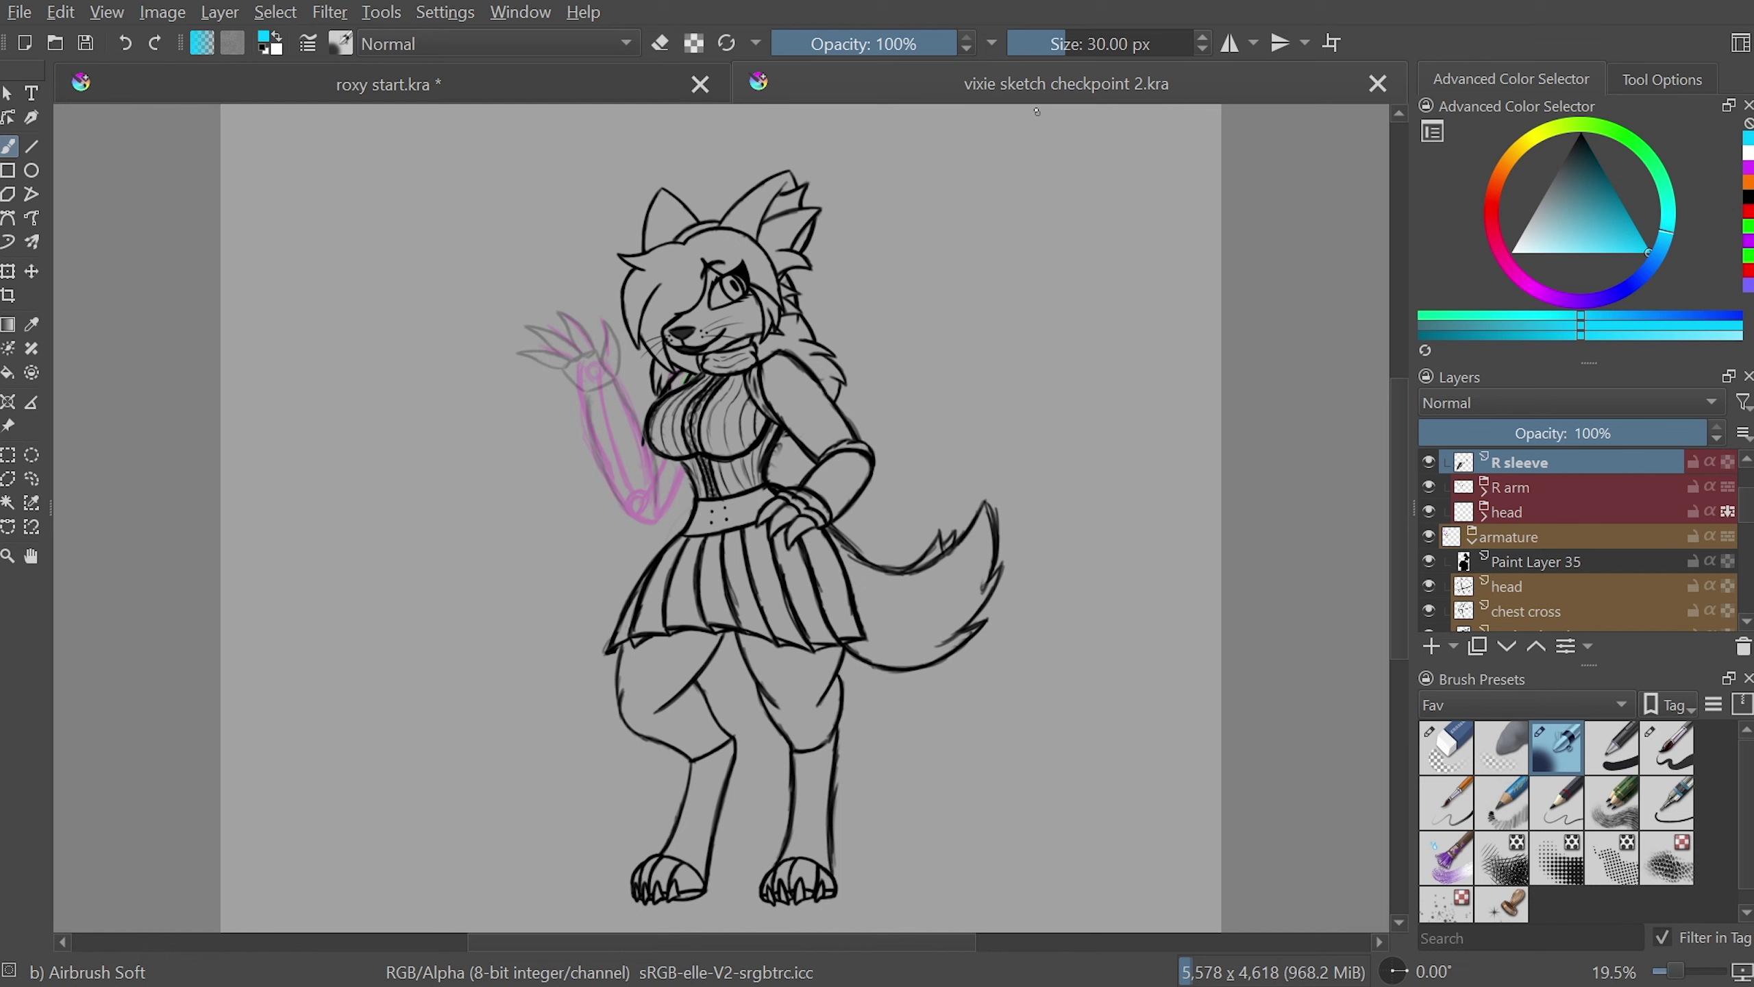
- Make the coloured leg armature layer and the head group's hair layers visible
scroll(1733, 525, down, 2)
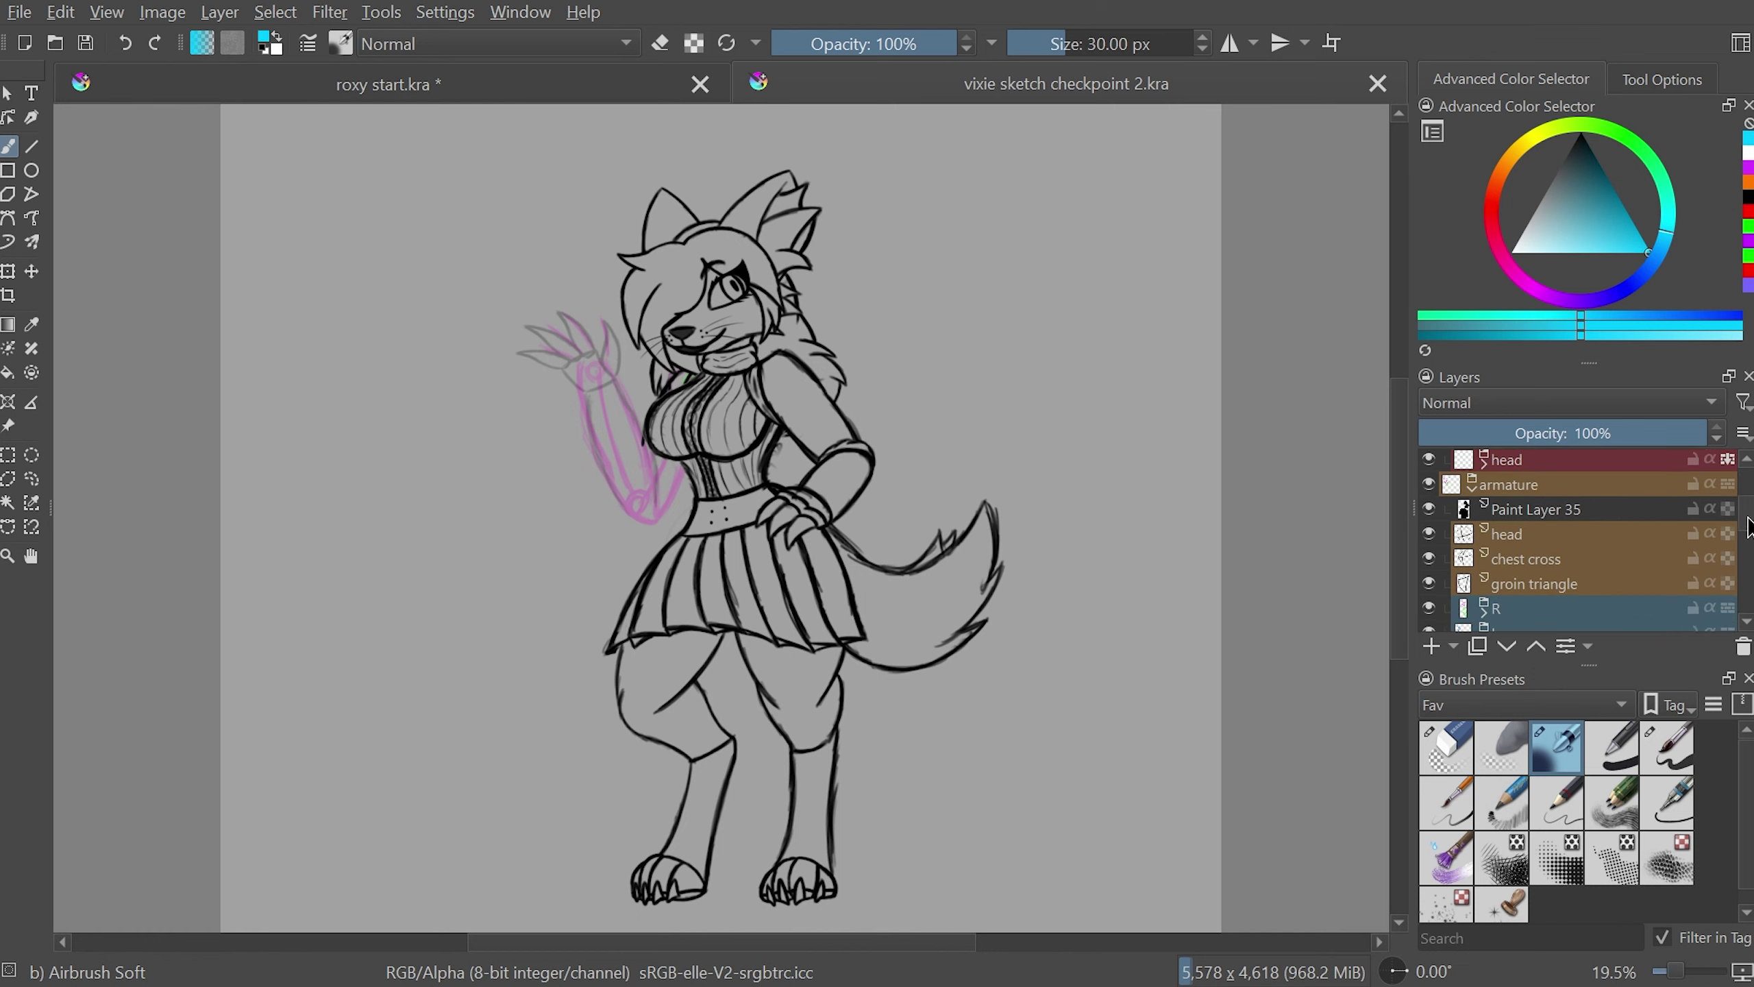
scroll(1740, 536, down, 2)
scroll(1748, 544, down, 1)
scroll(1748, 544, down, 1)
scroll(1748, 548, down, 1)
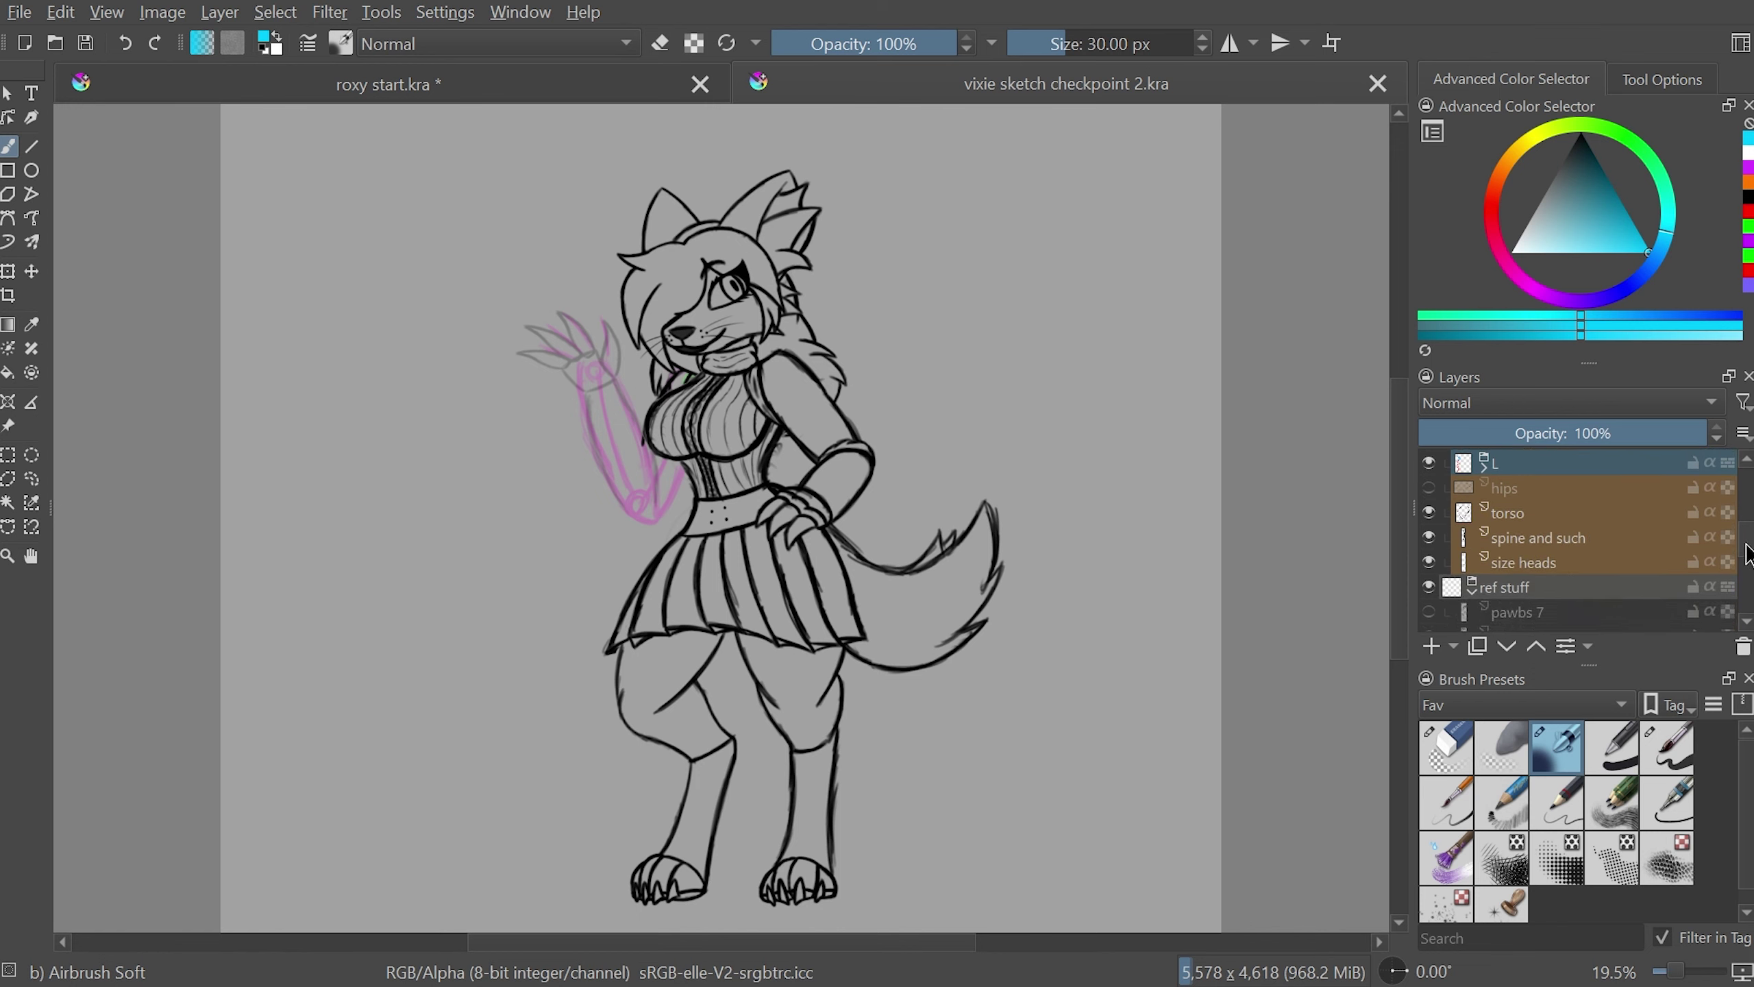
scroll(1748, 551, down, 1)
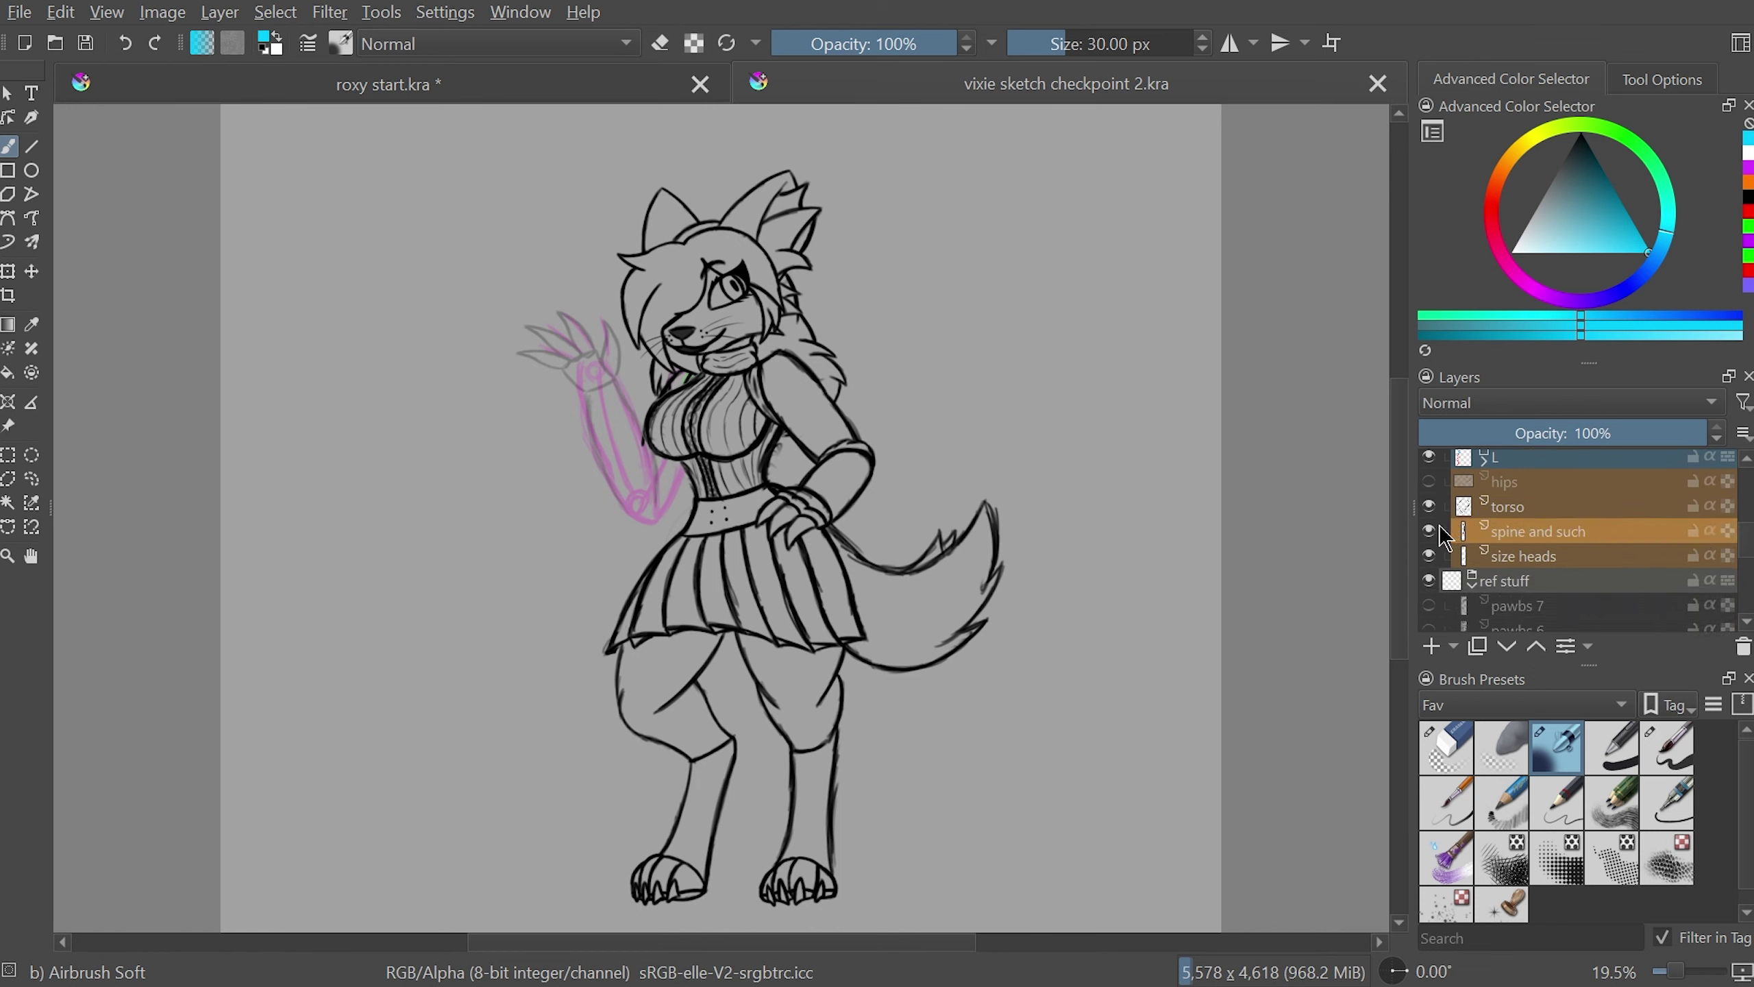
scroll(1747, 529, up, 5)
scroll(1671, 529, up, 1)
scroll(1595, 532, up, 1)
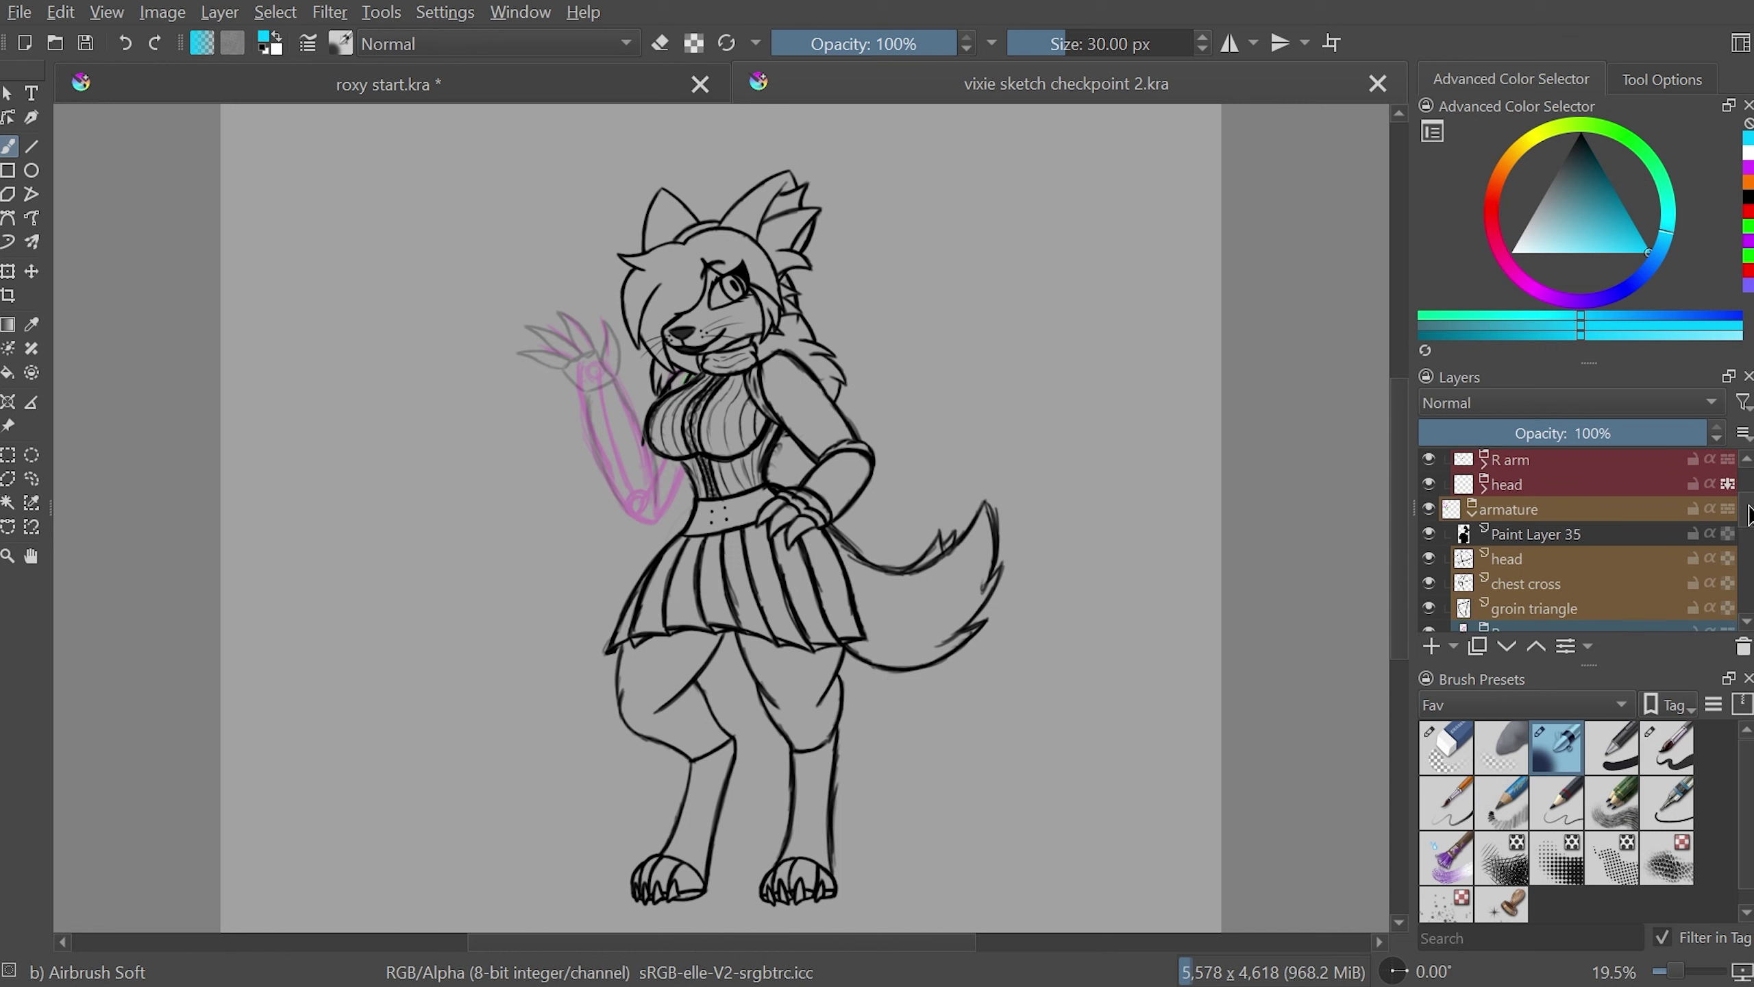
scroll(1518, 533, up, 1)
click(1428, 520)
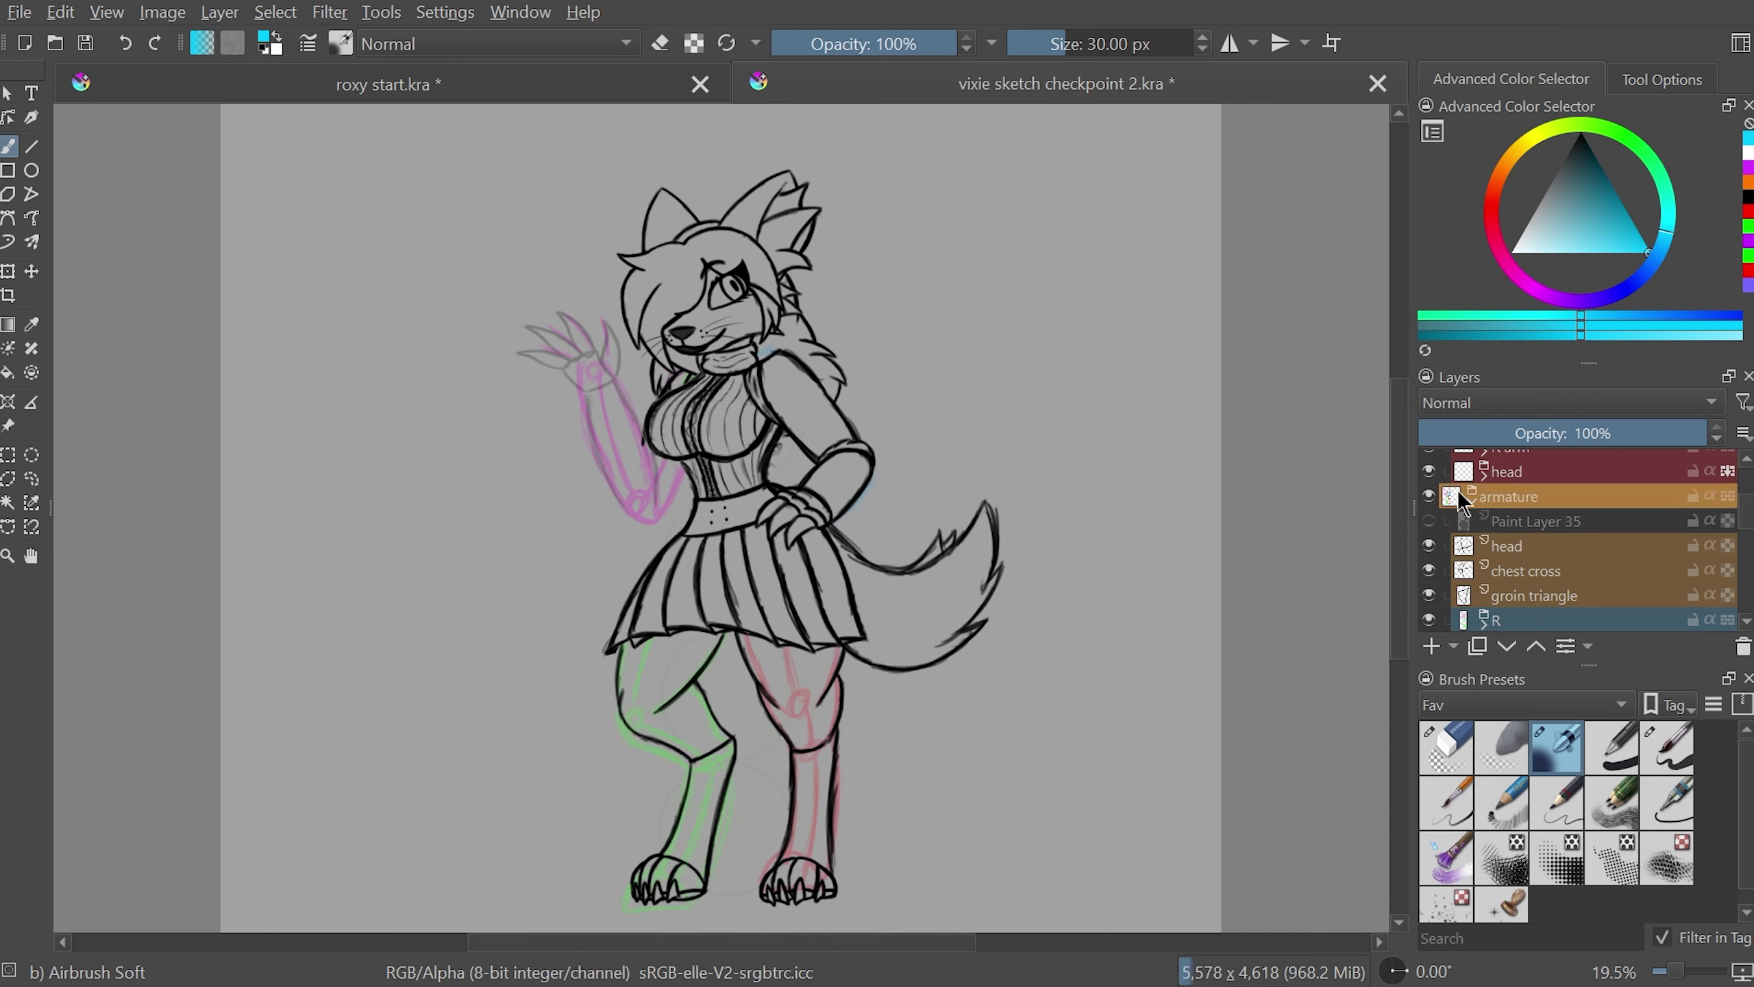
click(1483, 476)
text(hair back 2)
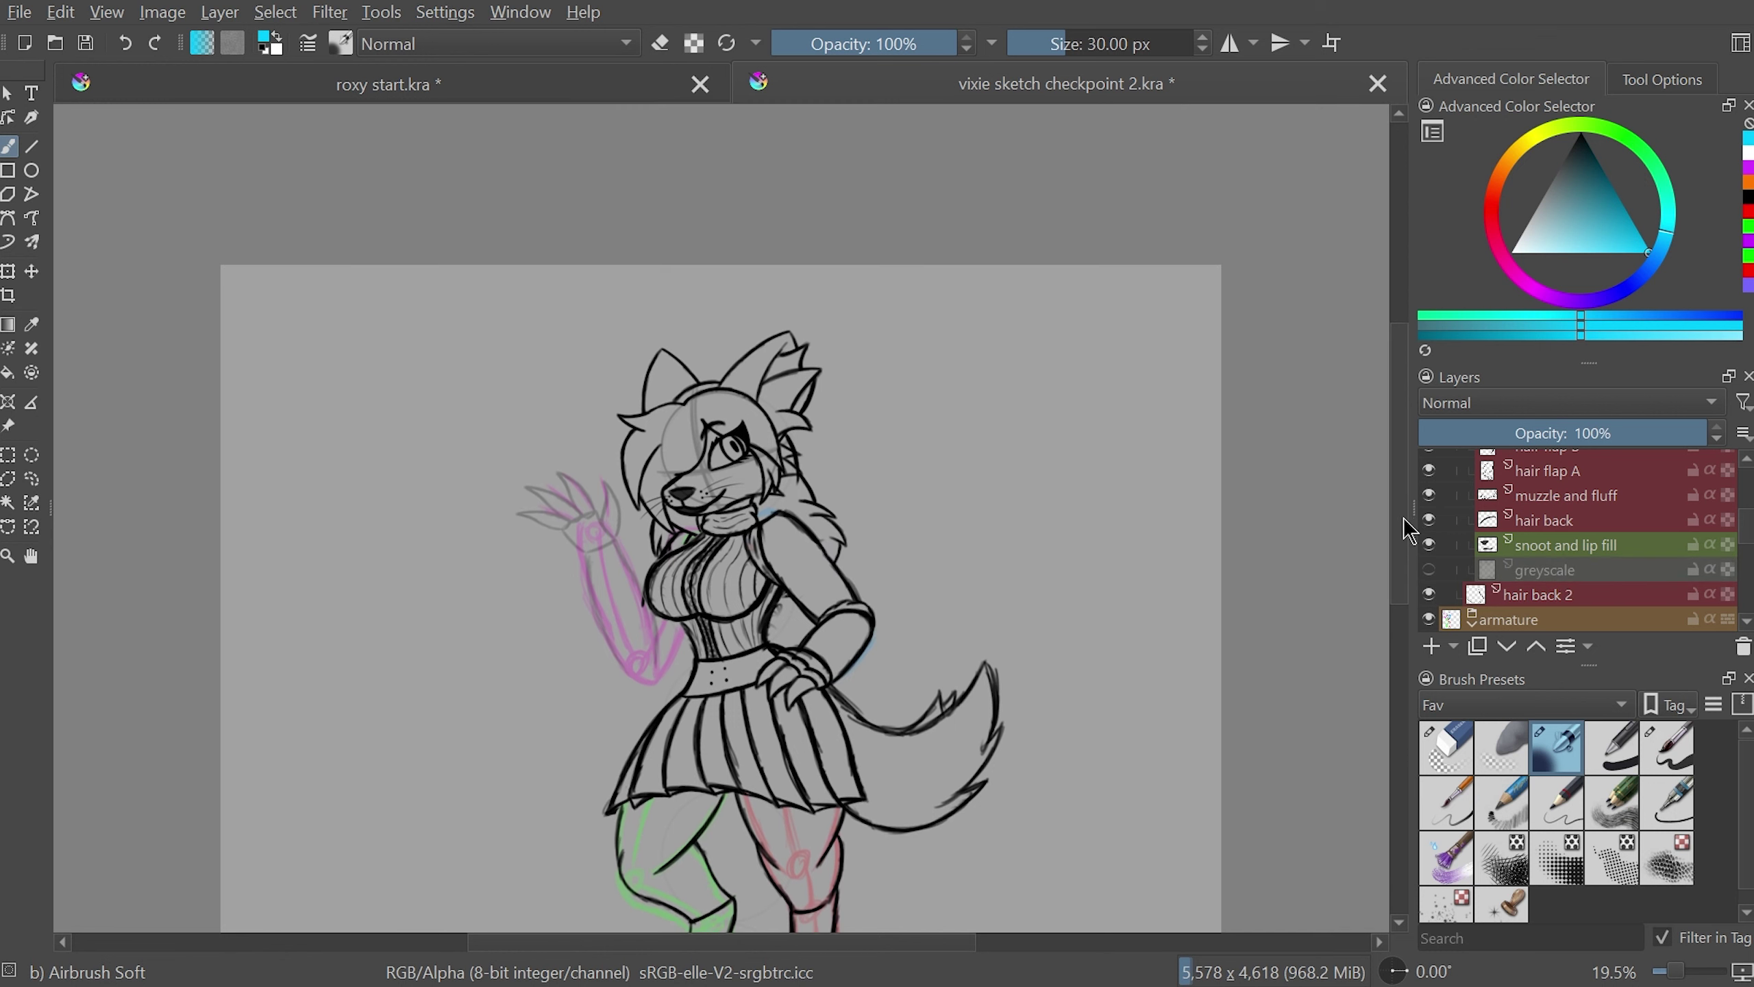
- Zoom back out from the character's head to view the whole figure
scroll(725, 298, up, 4)
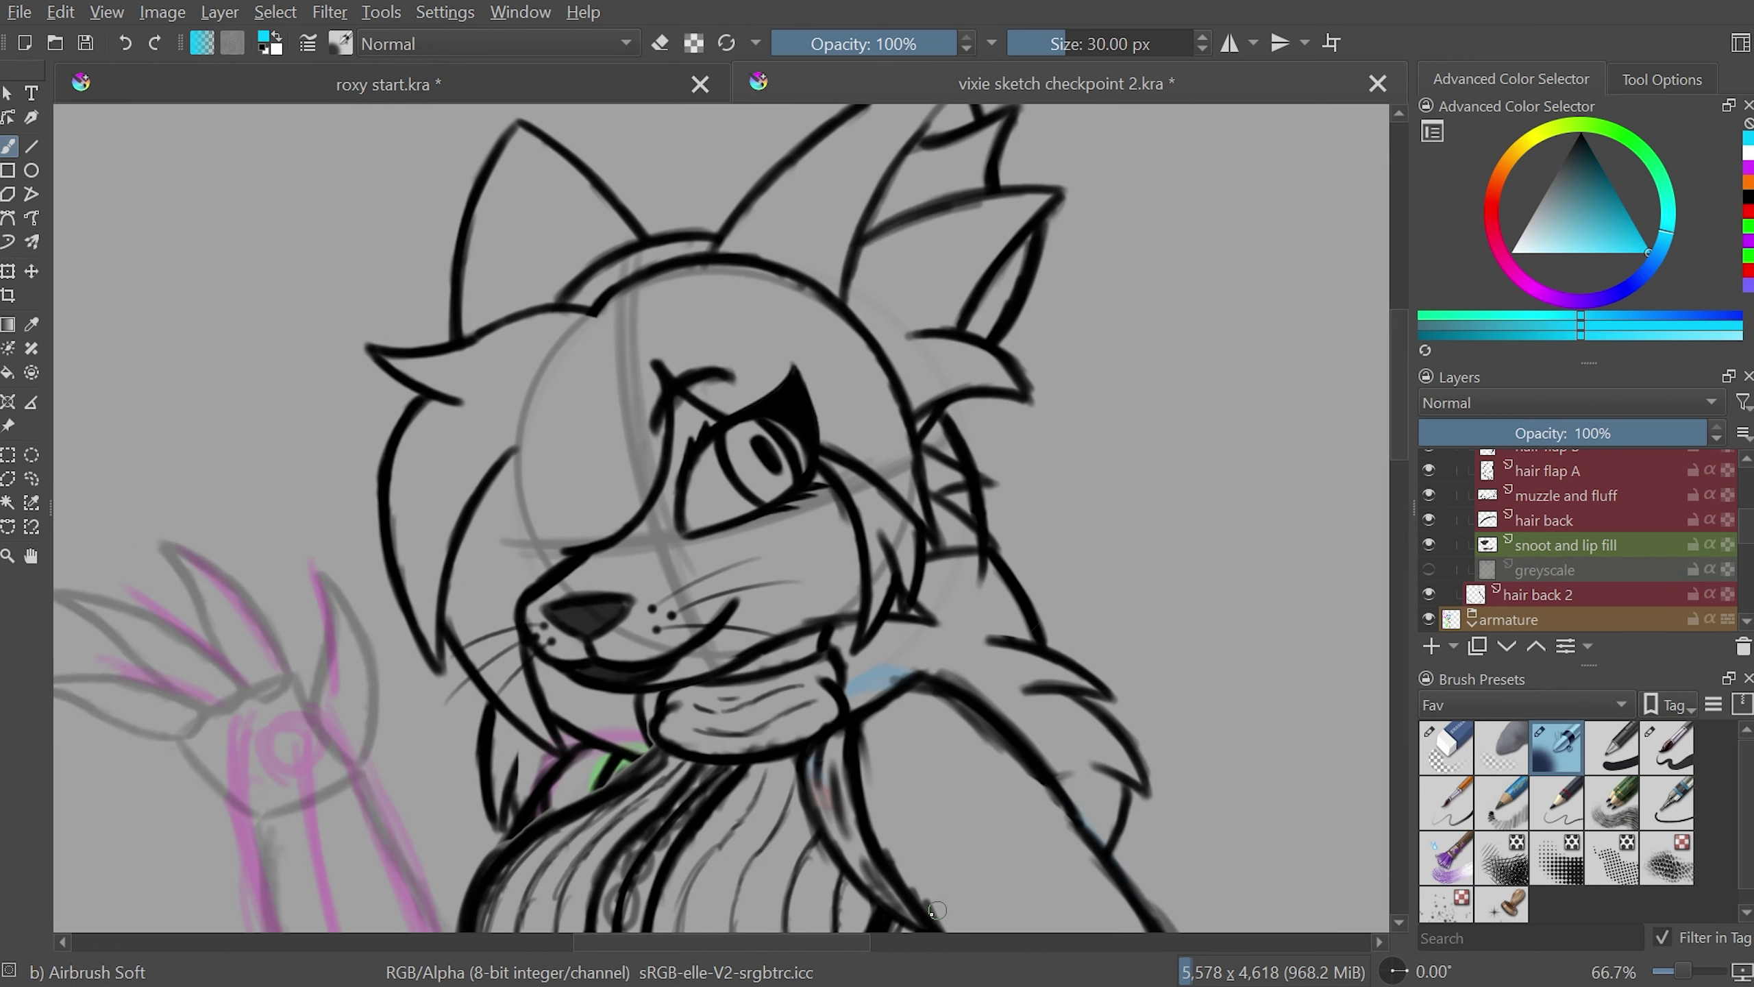
drag(919, 504, 1034, 511)
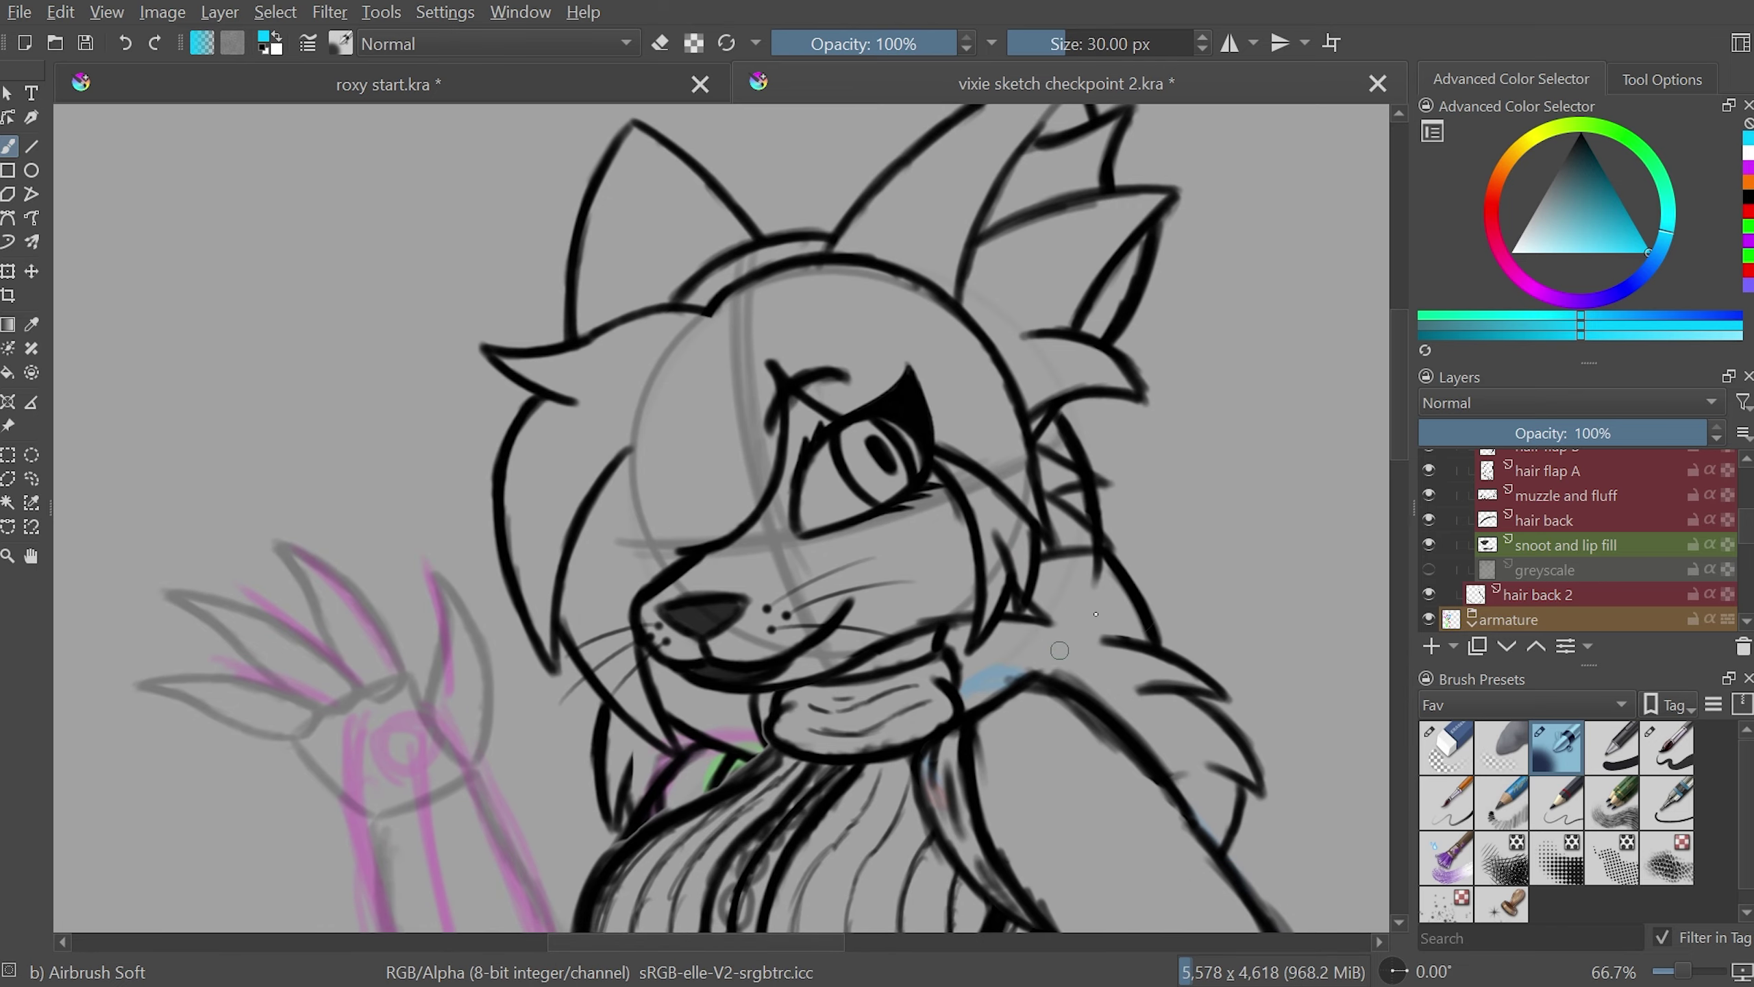
key(minus)
key(minus)
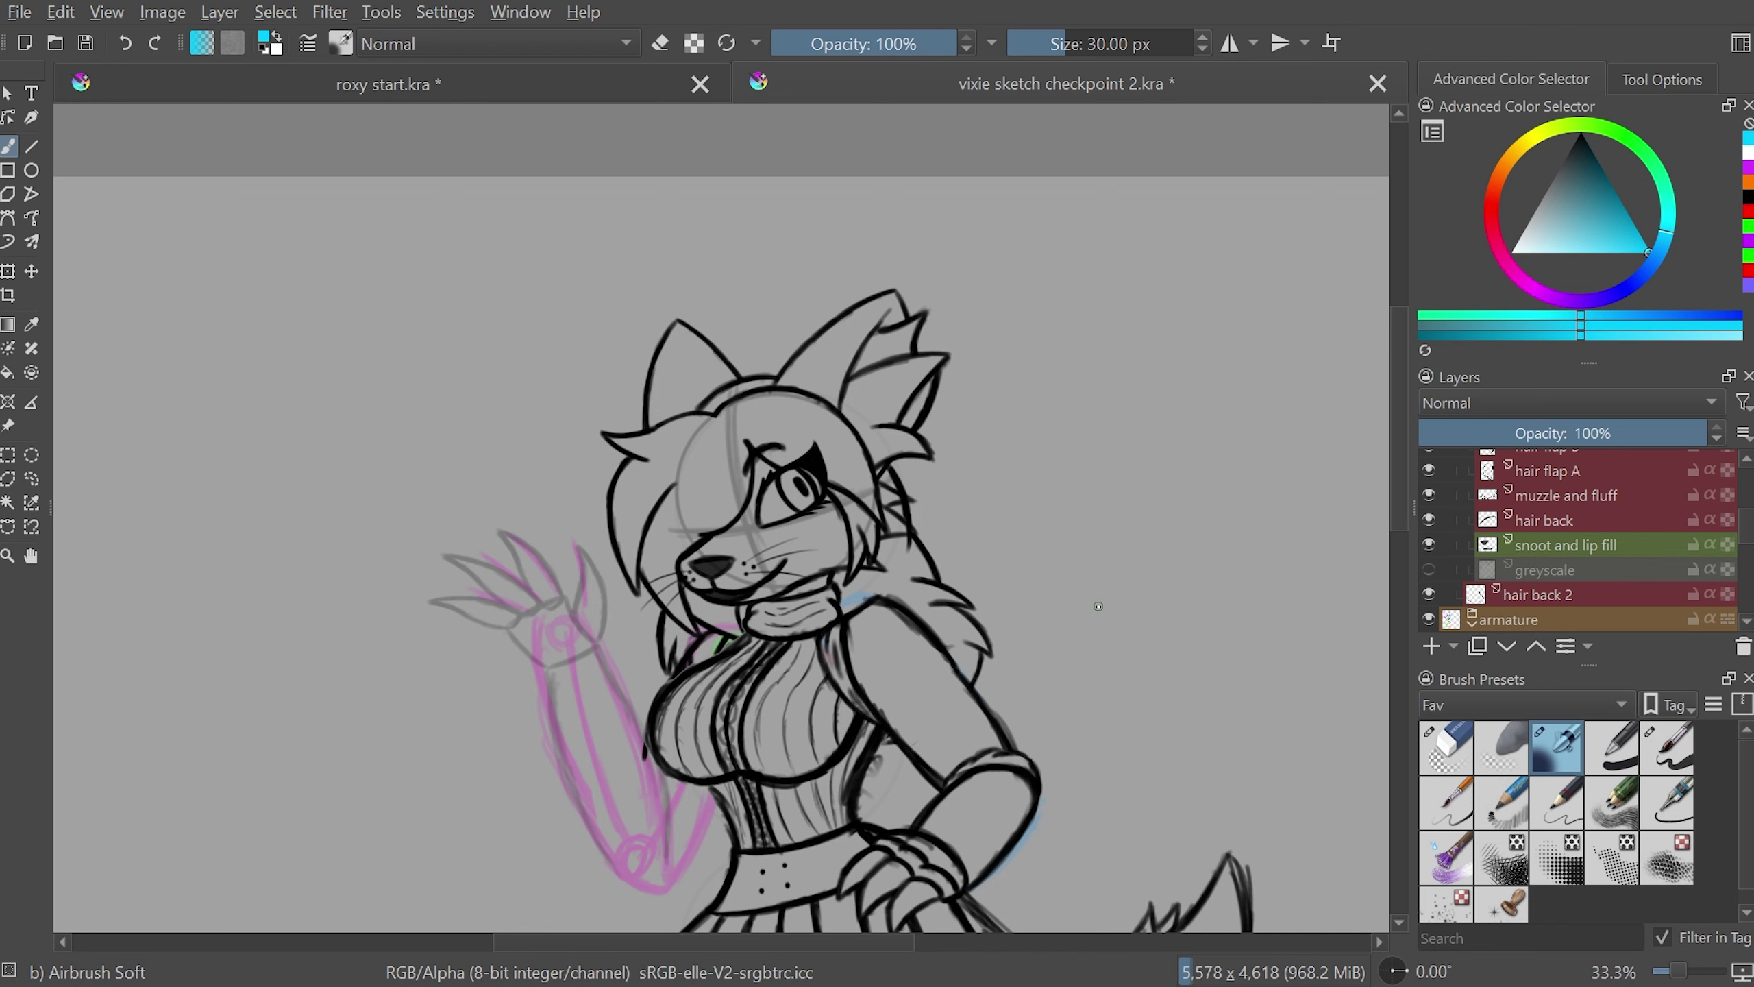
key(minus)
key(minus)
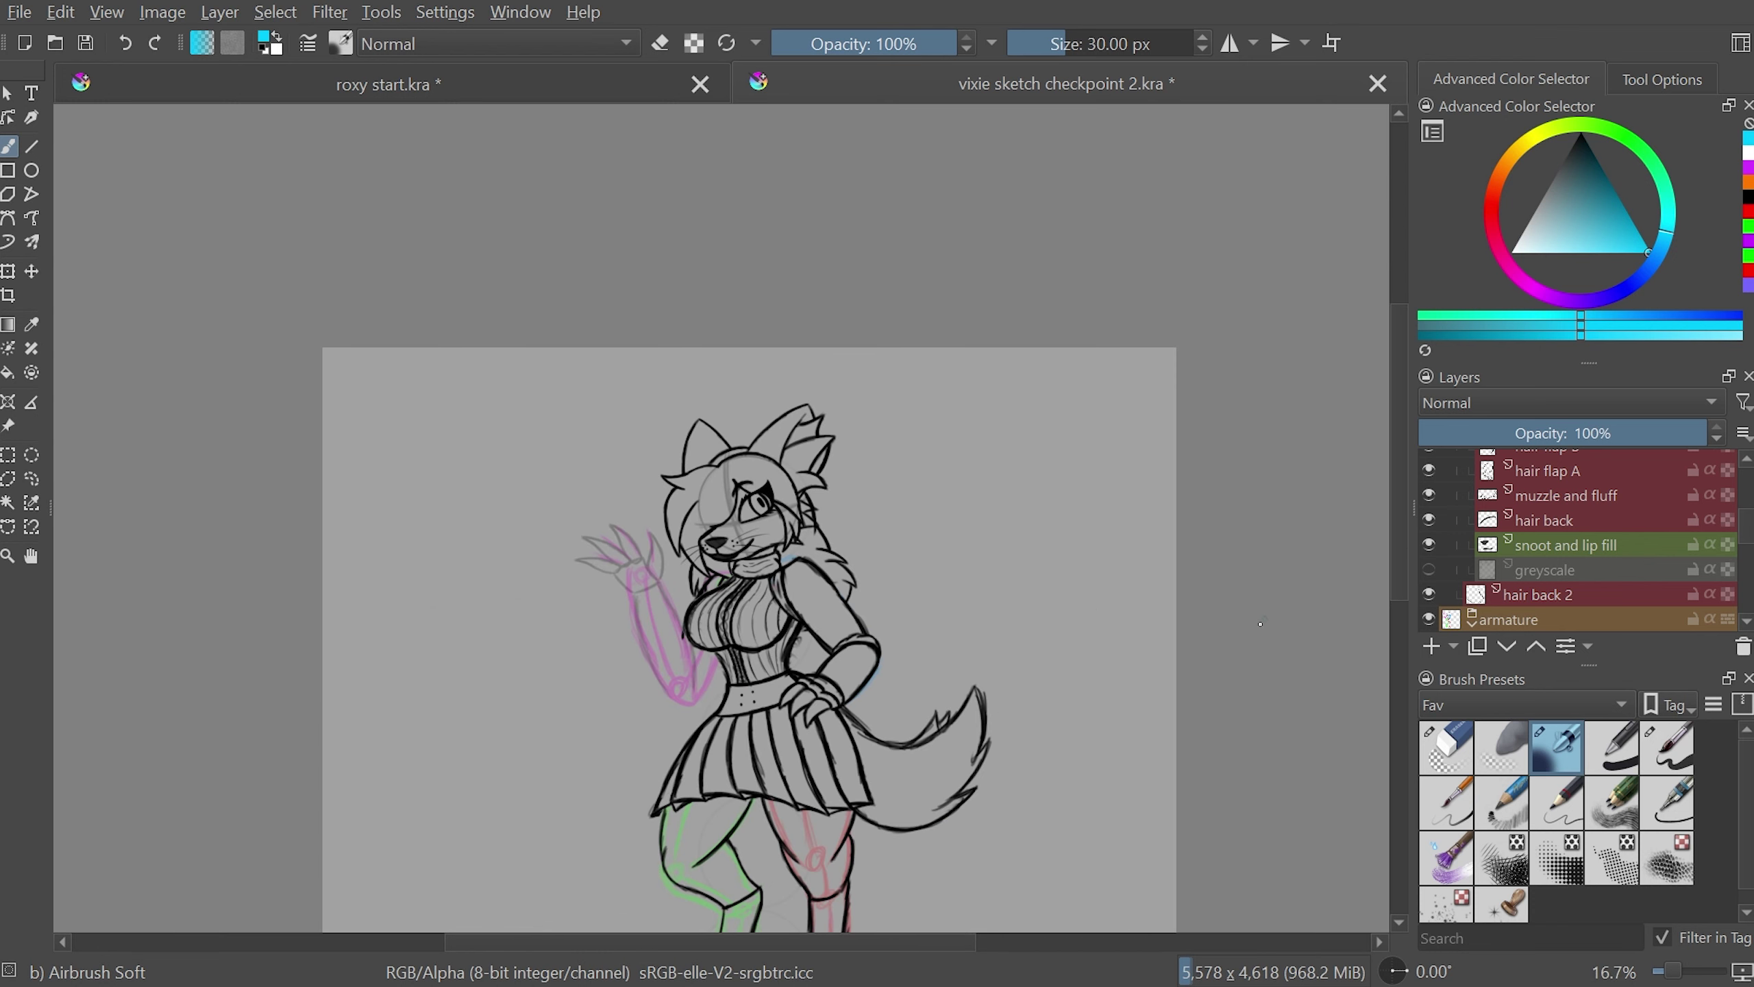
scroll(1260, 624, up, 1)
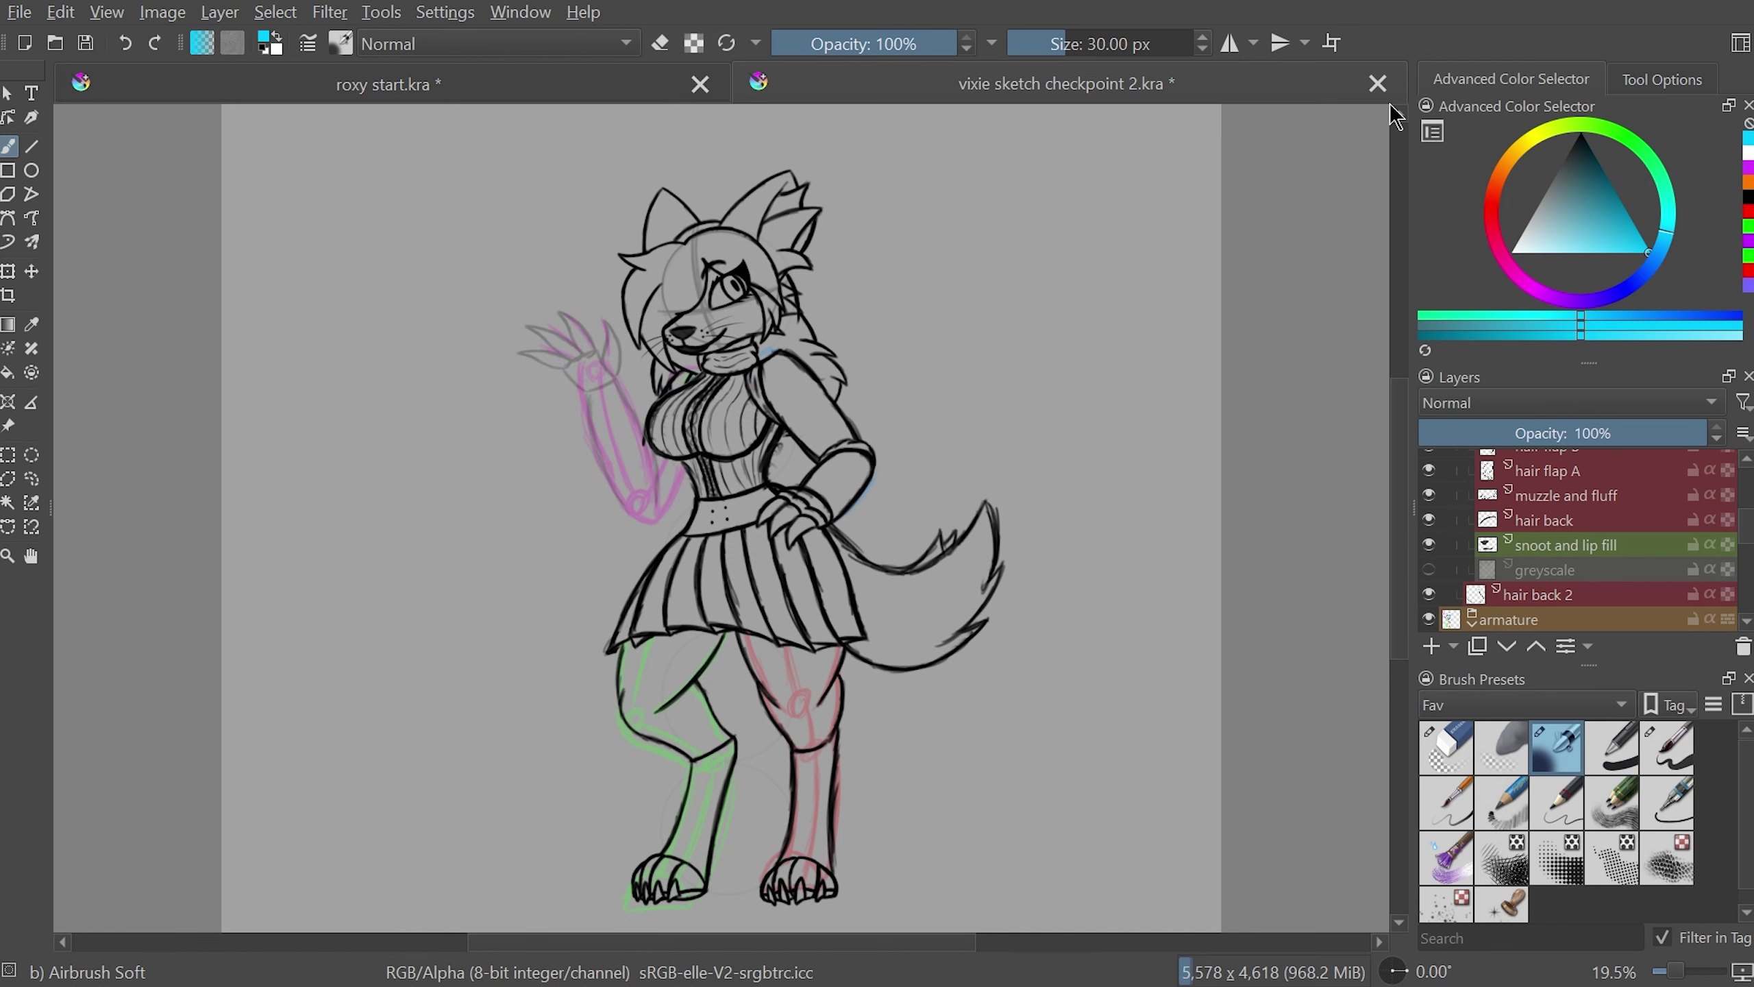
- Close the vixie sketch checkpoint 2 document, discarding its changes
click(1377, 83)
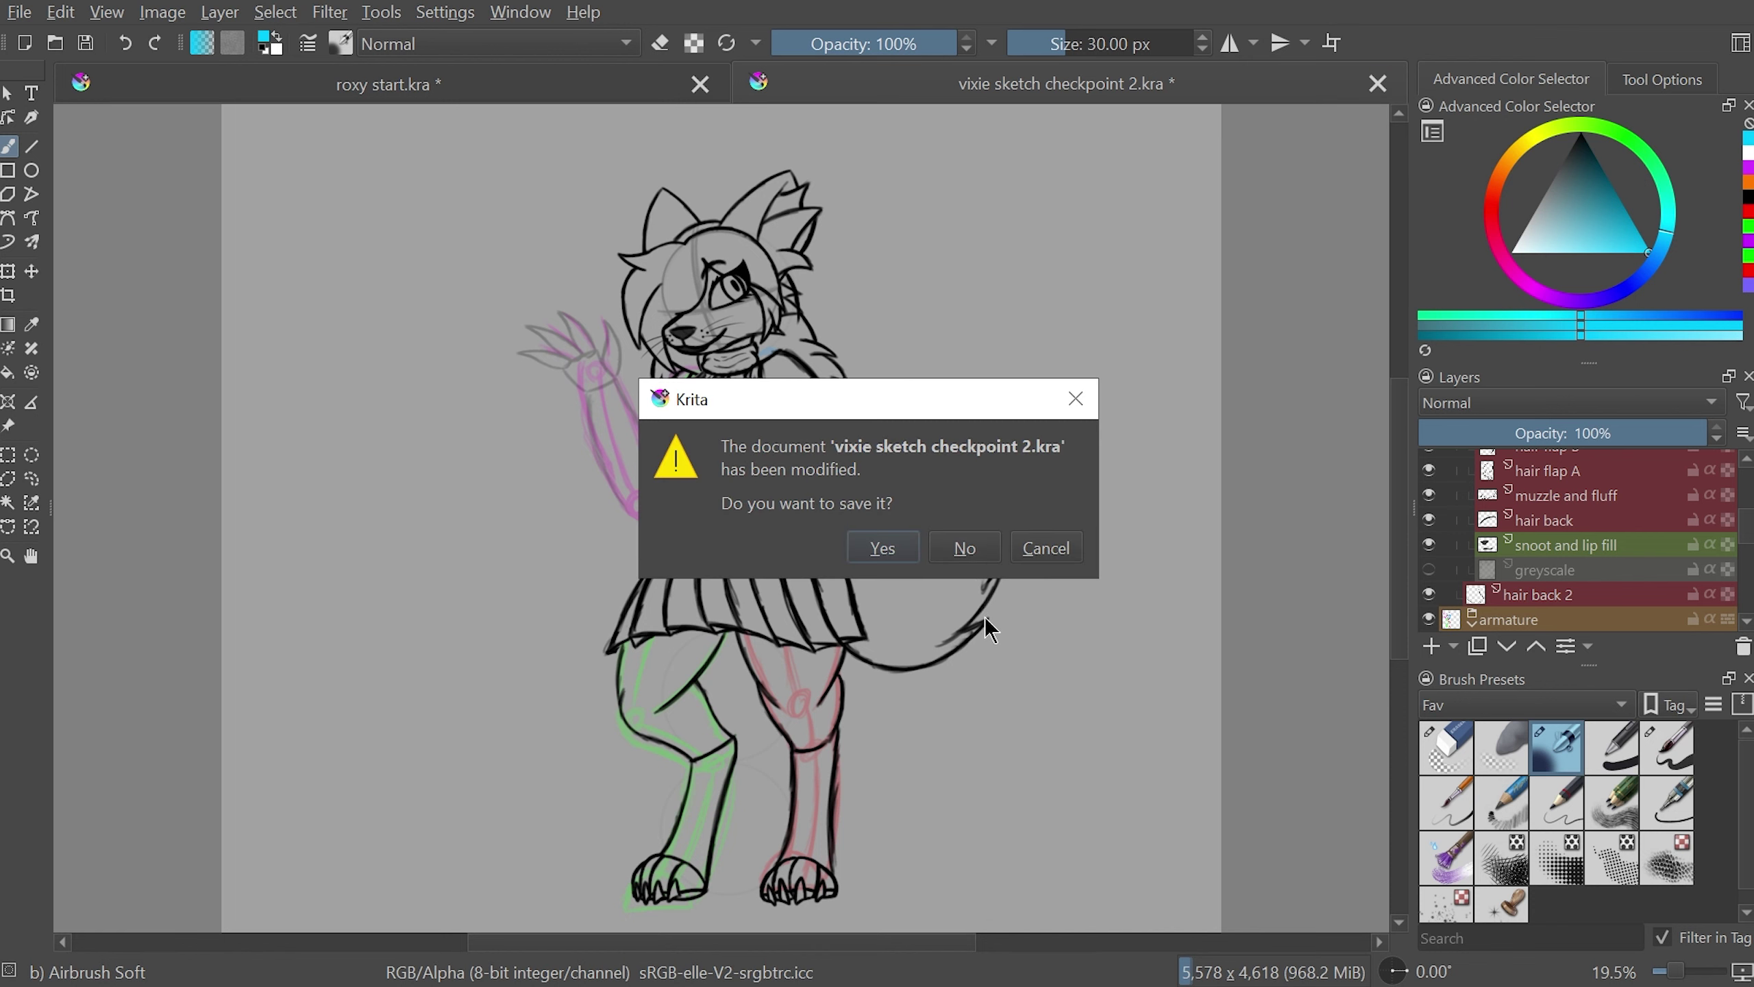
click(973, 551)
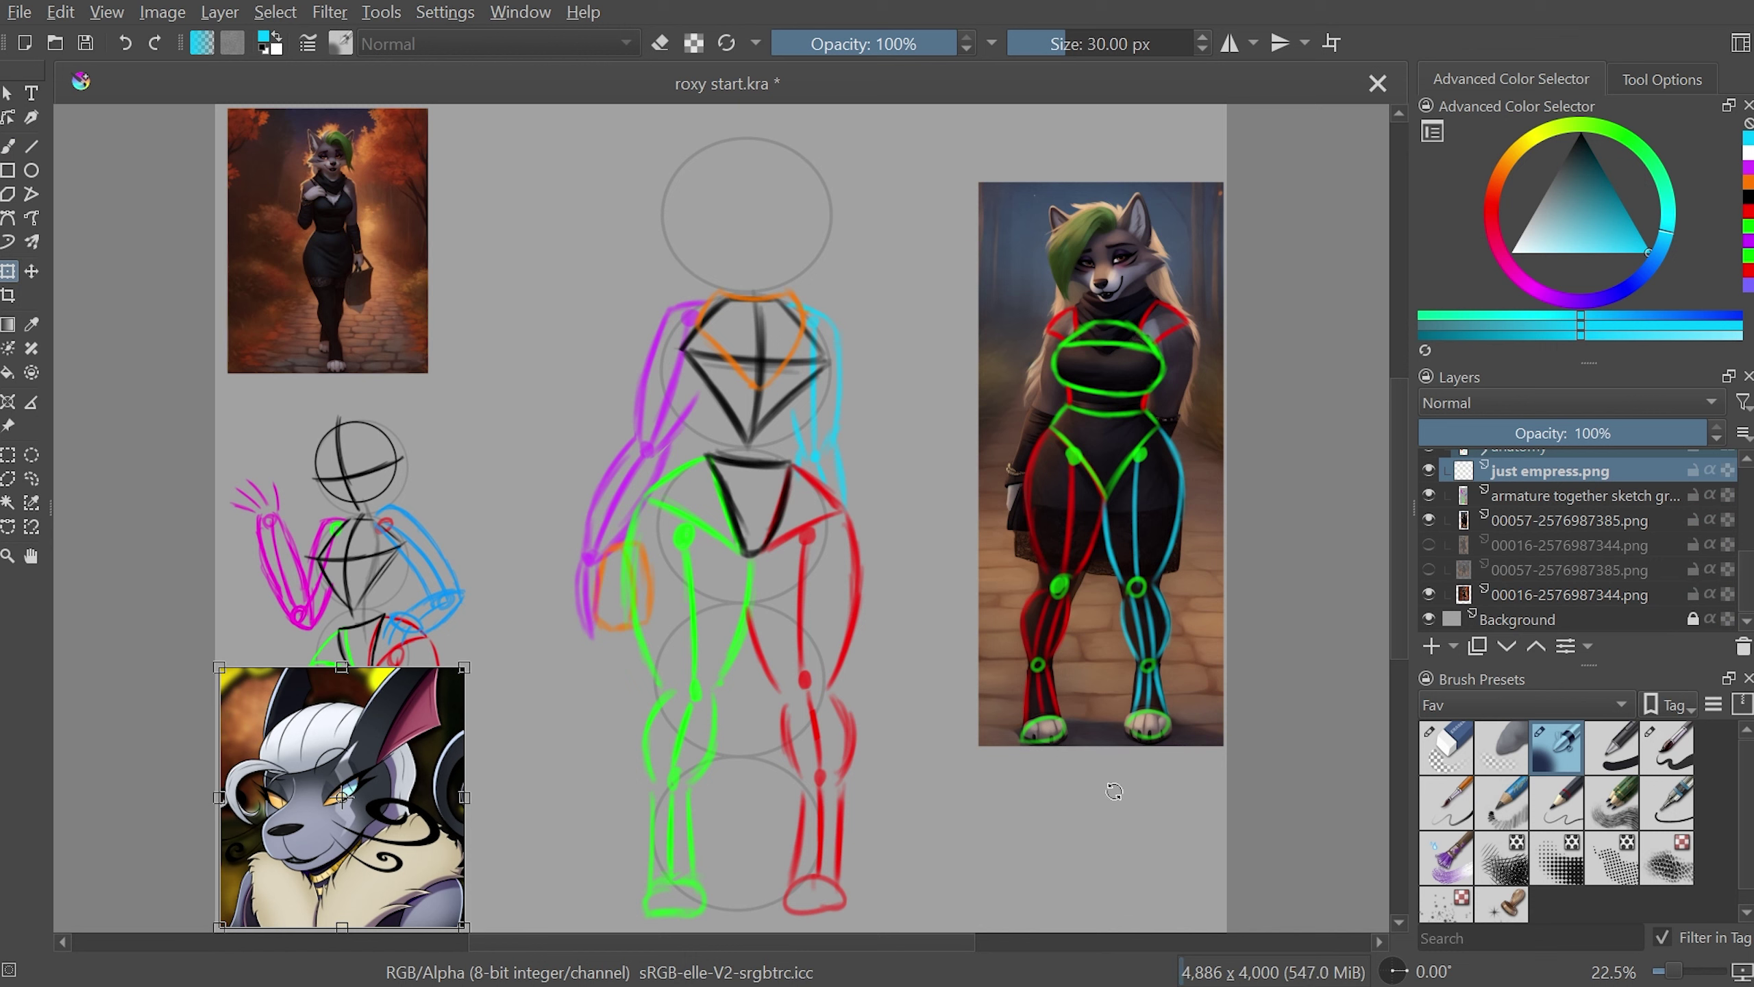
scroll(1751, 574, up, 1)
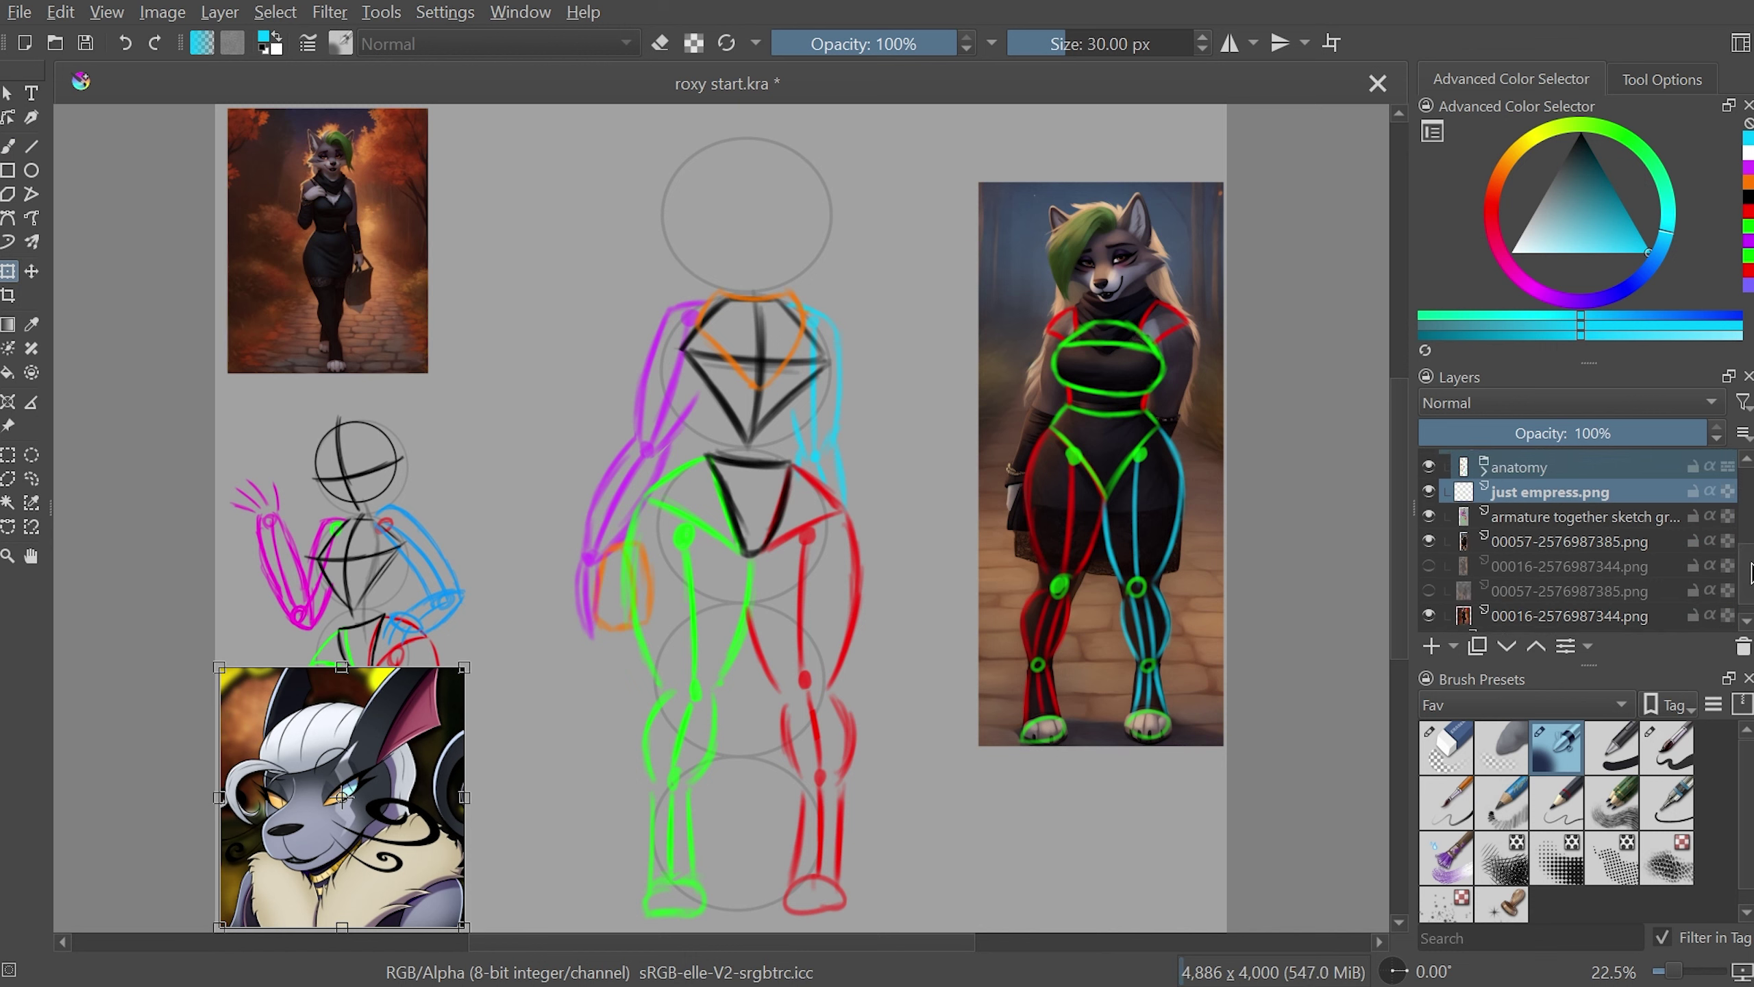
- Select Paint Layer 29 and switch to the Ellipse tool
scroll(1751, 573, down, 5)
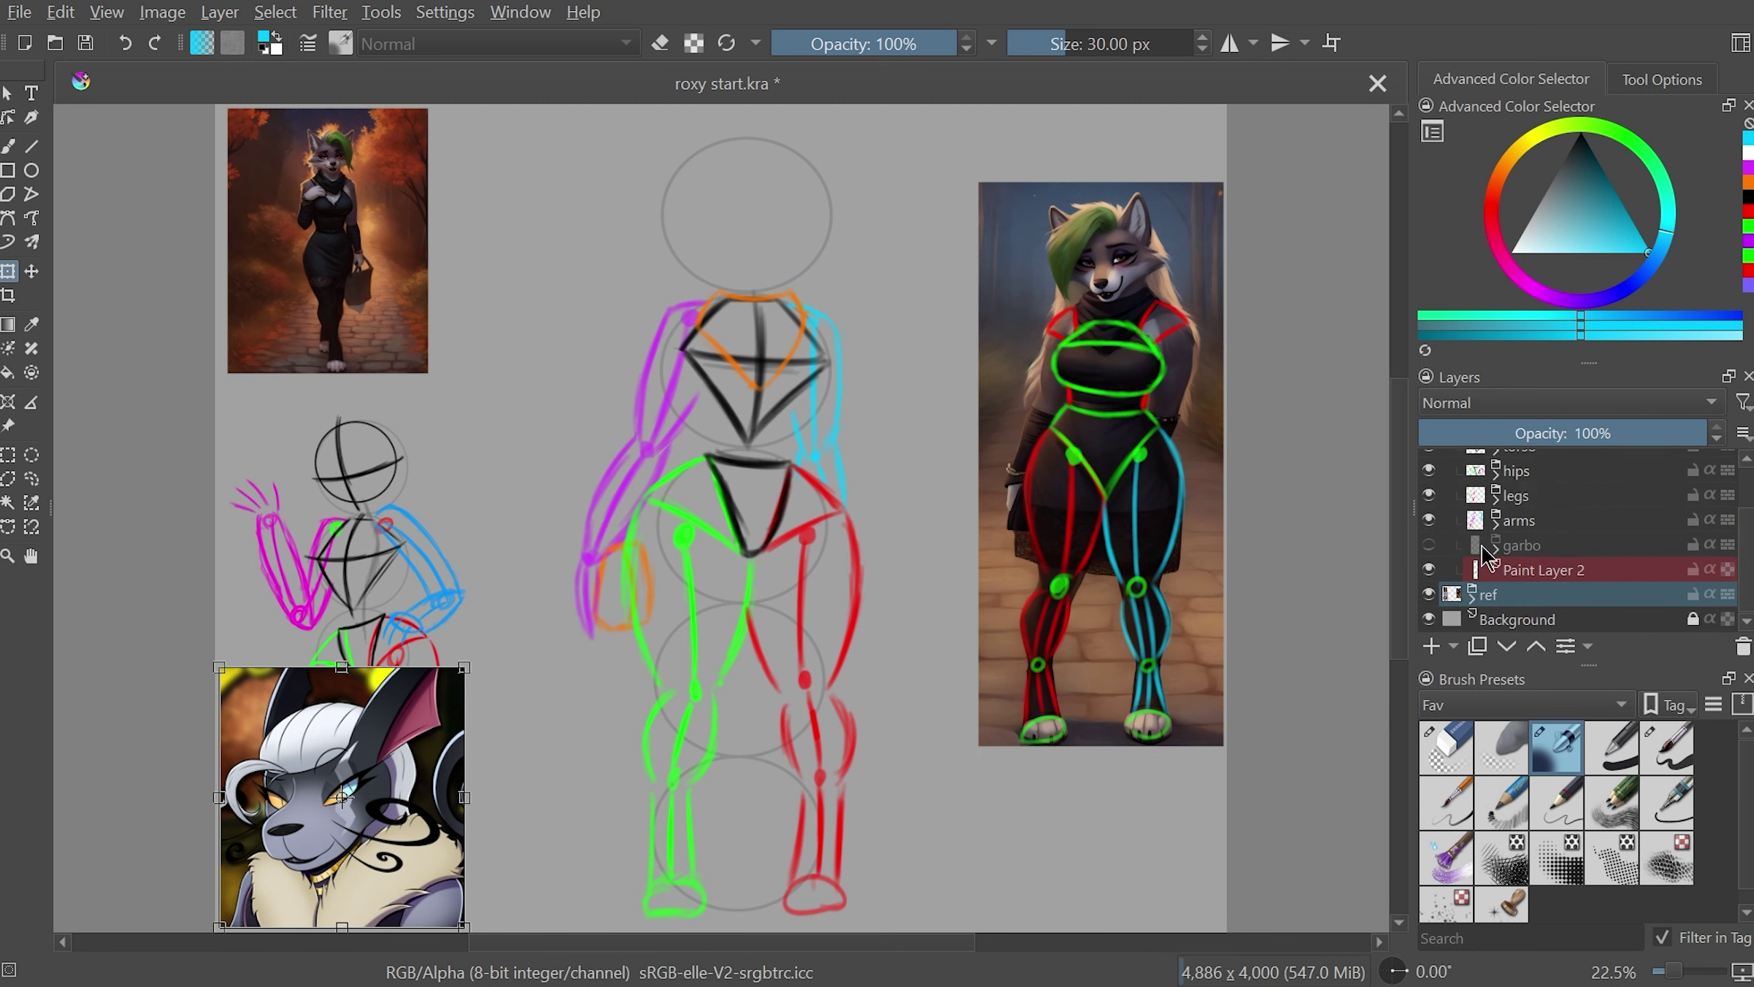
key(ctrl+z)
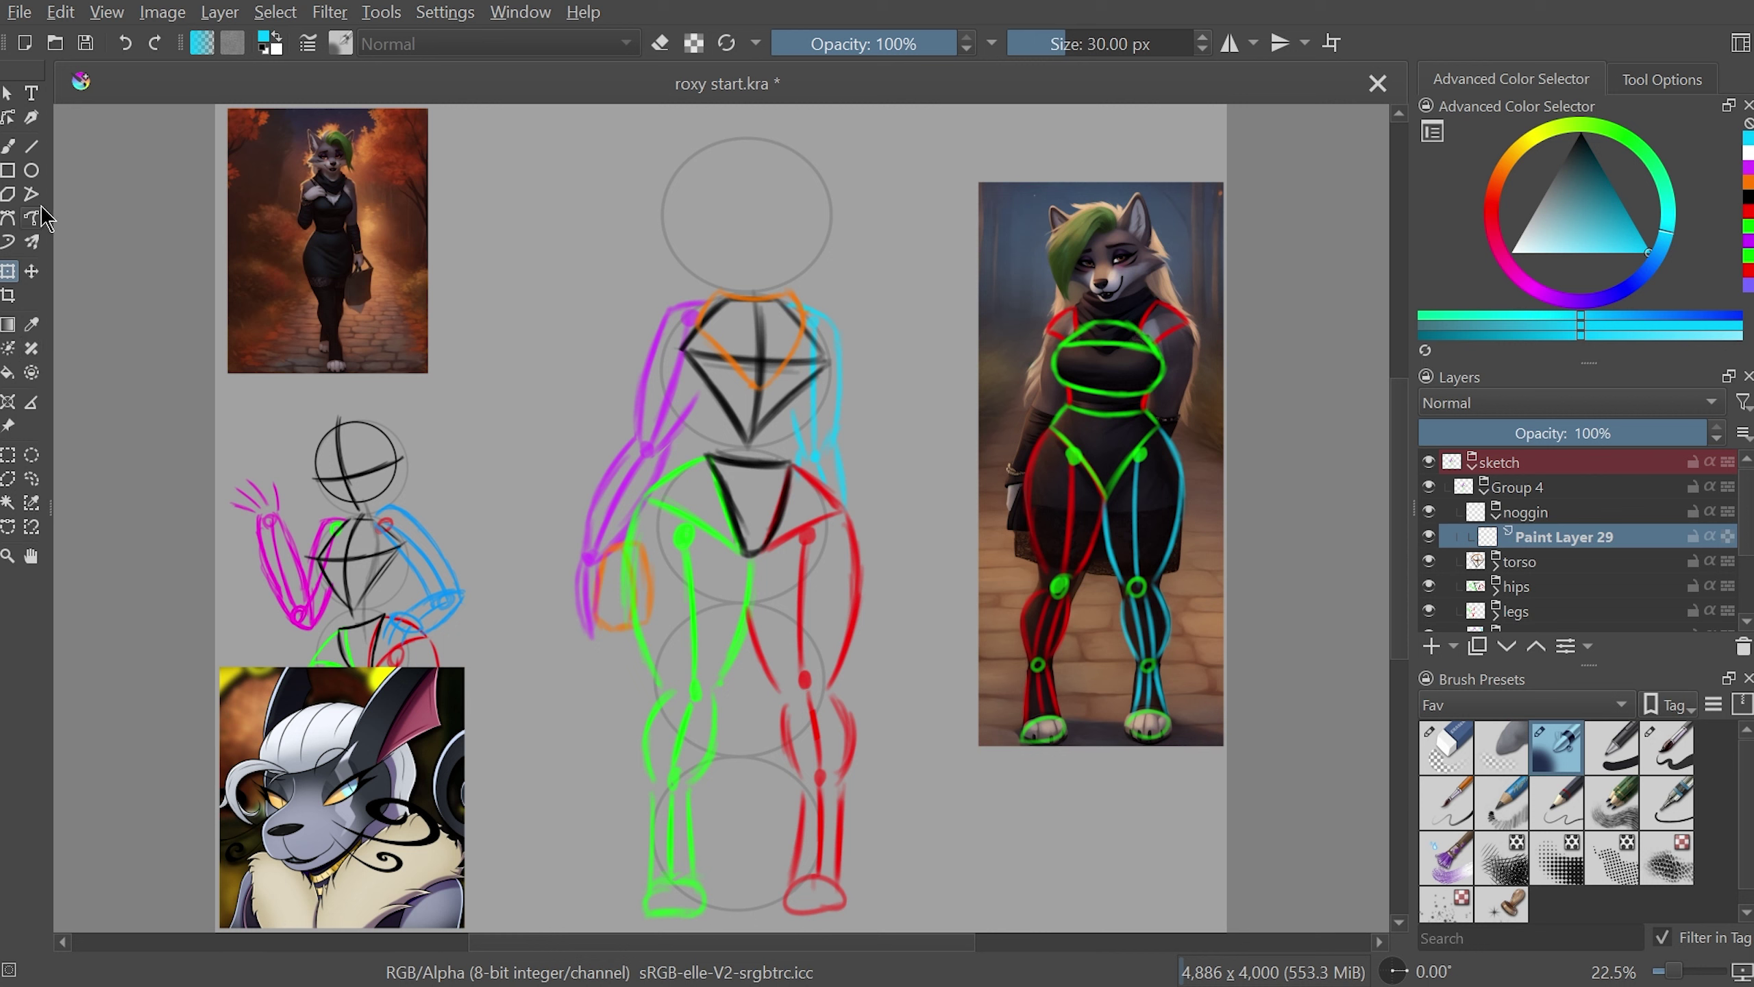
click(31, 170)
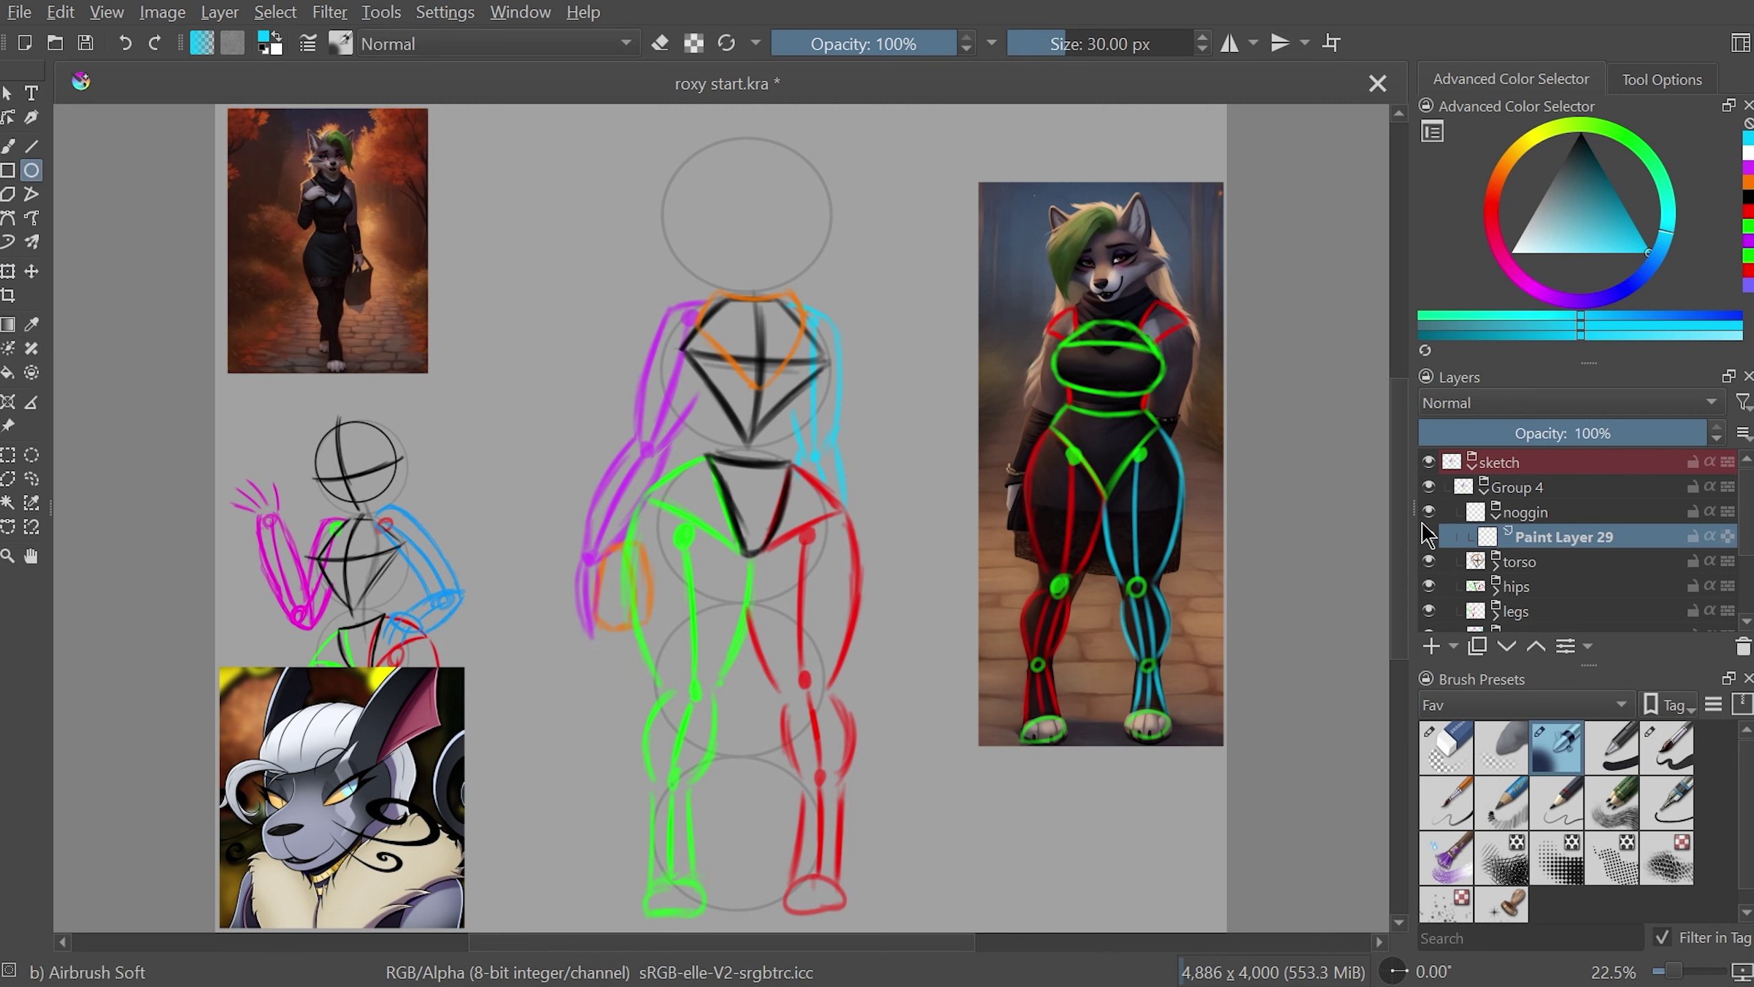
- Reset colours to black and white, transform the head circle, and zoom in on it
scroll(759, 484, up, 1)
key(d)
key(ctrl+t)
key(minus)
key(minus)
key(plus)
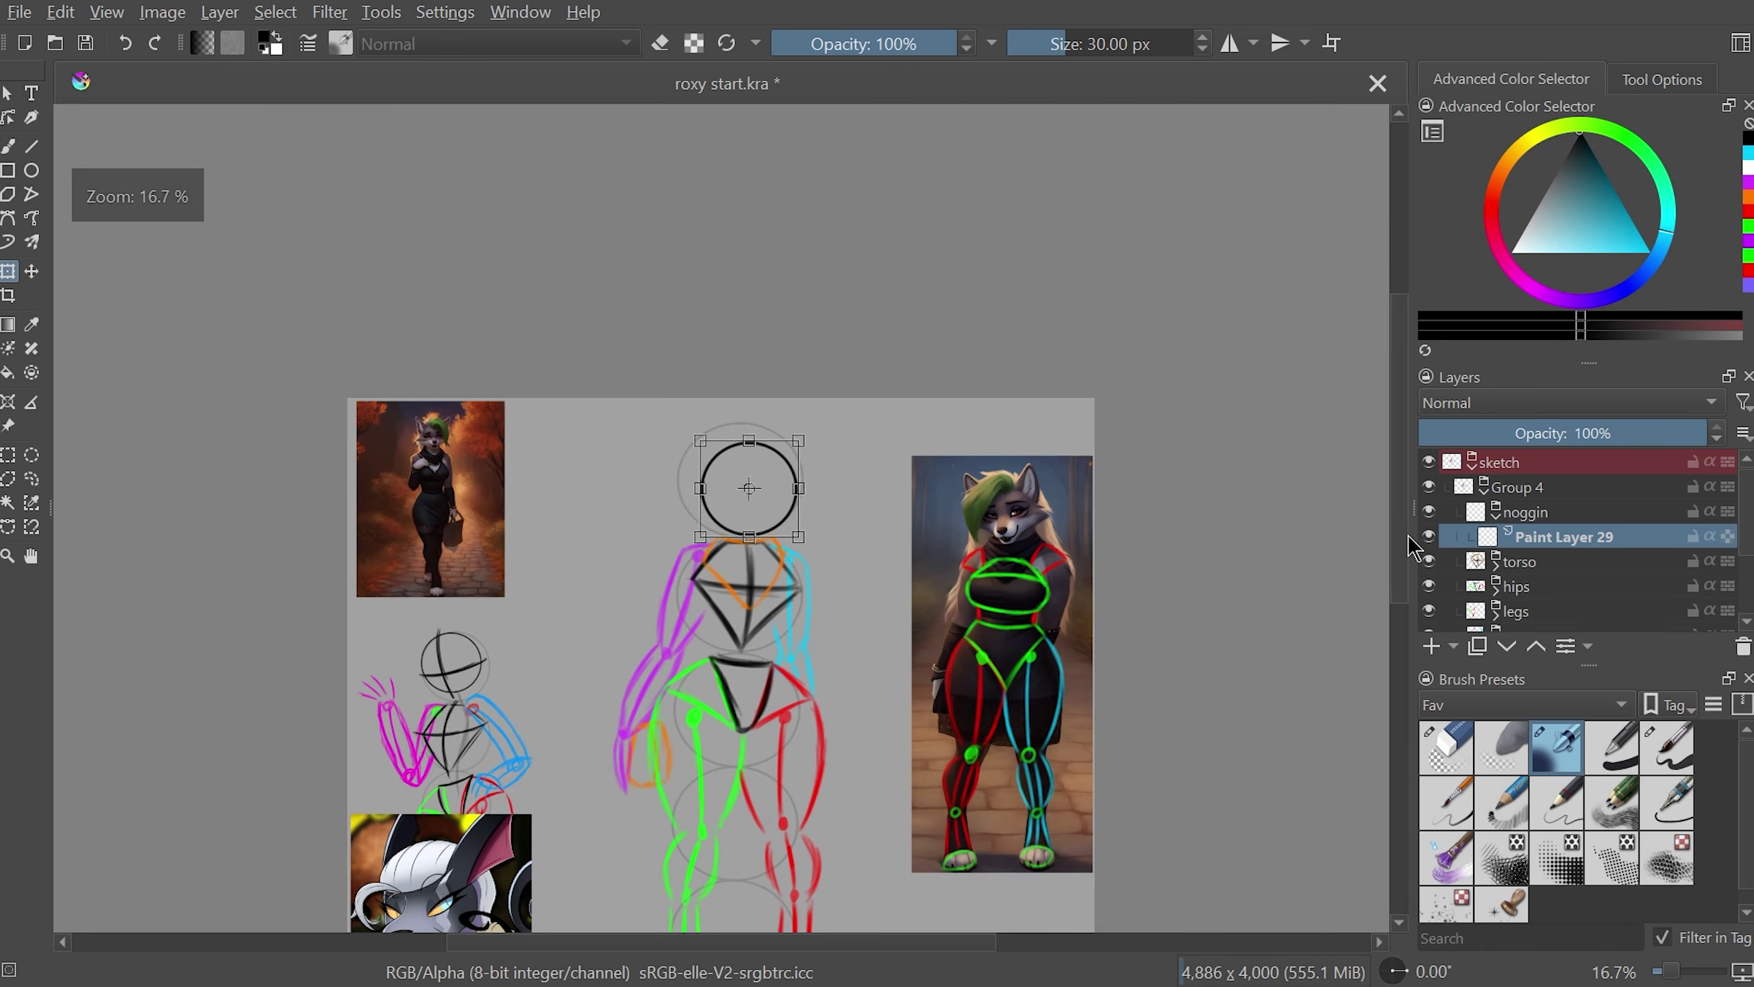
scroll(1401, 553, down, 1)
key(plus)
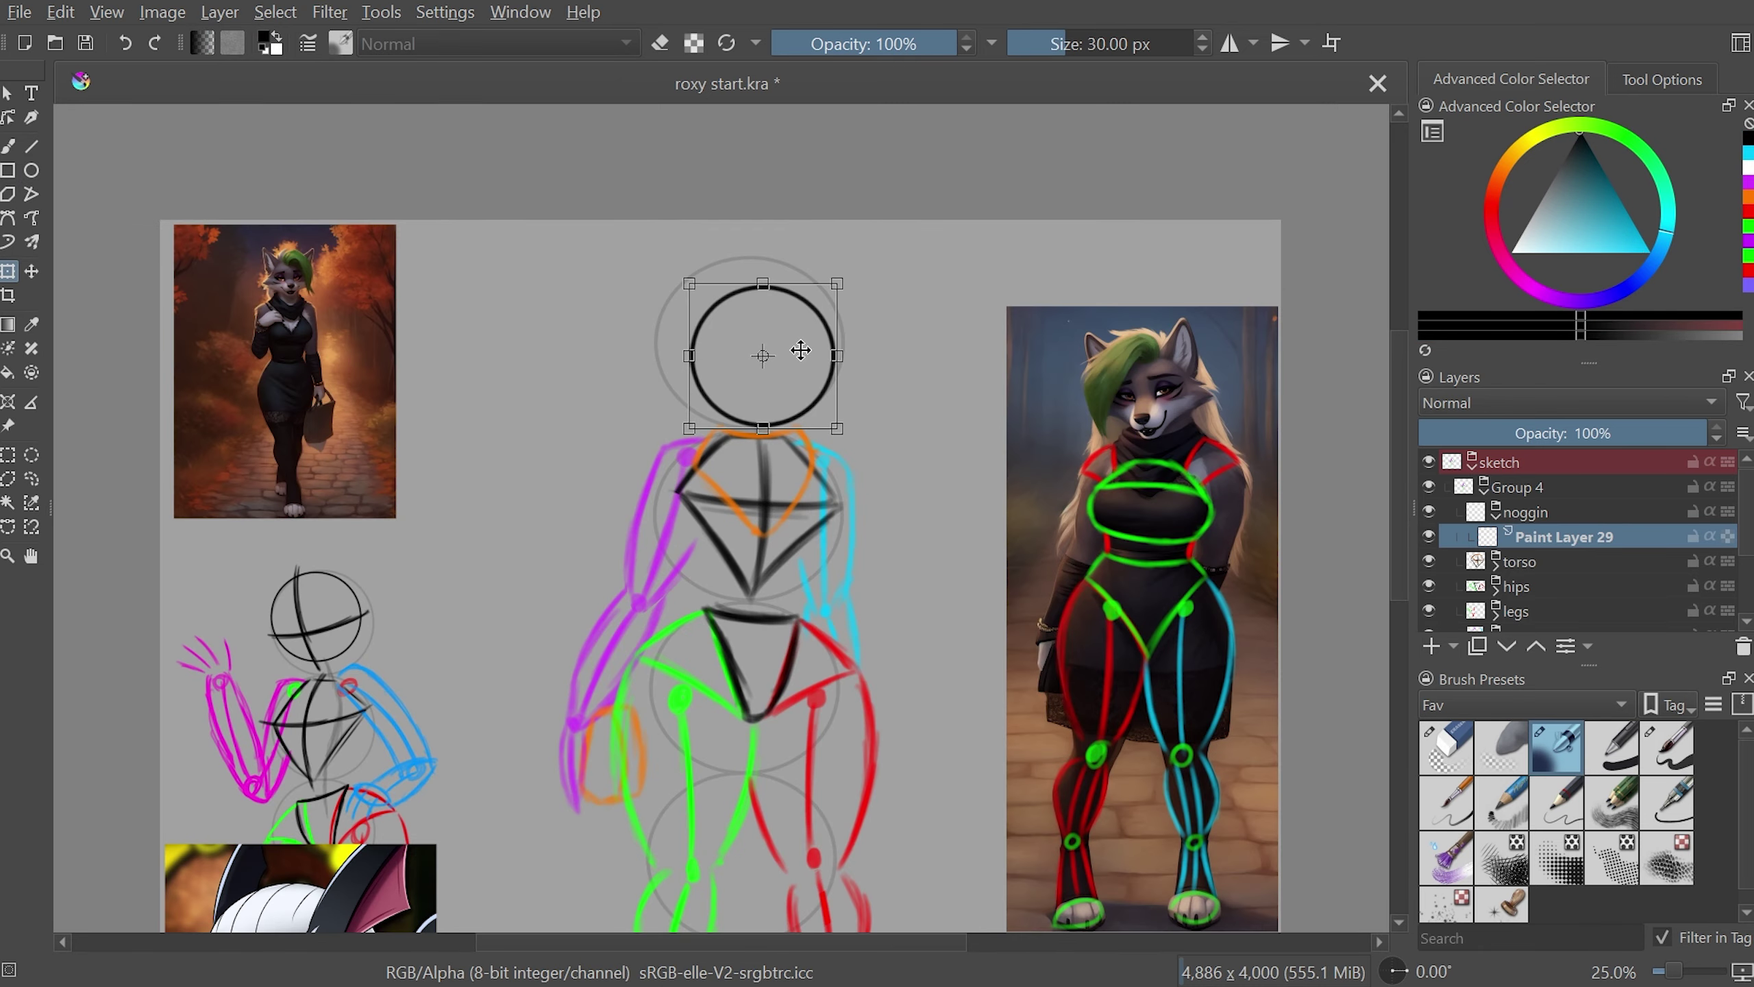
key(b)
scroll(896, 339, up, 3)
- Sketch trial crossing strokes in the head circle, then undo them
drag(621, 304, 538, 656)
key(m)
drag(690, 228, 691, 580)
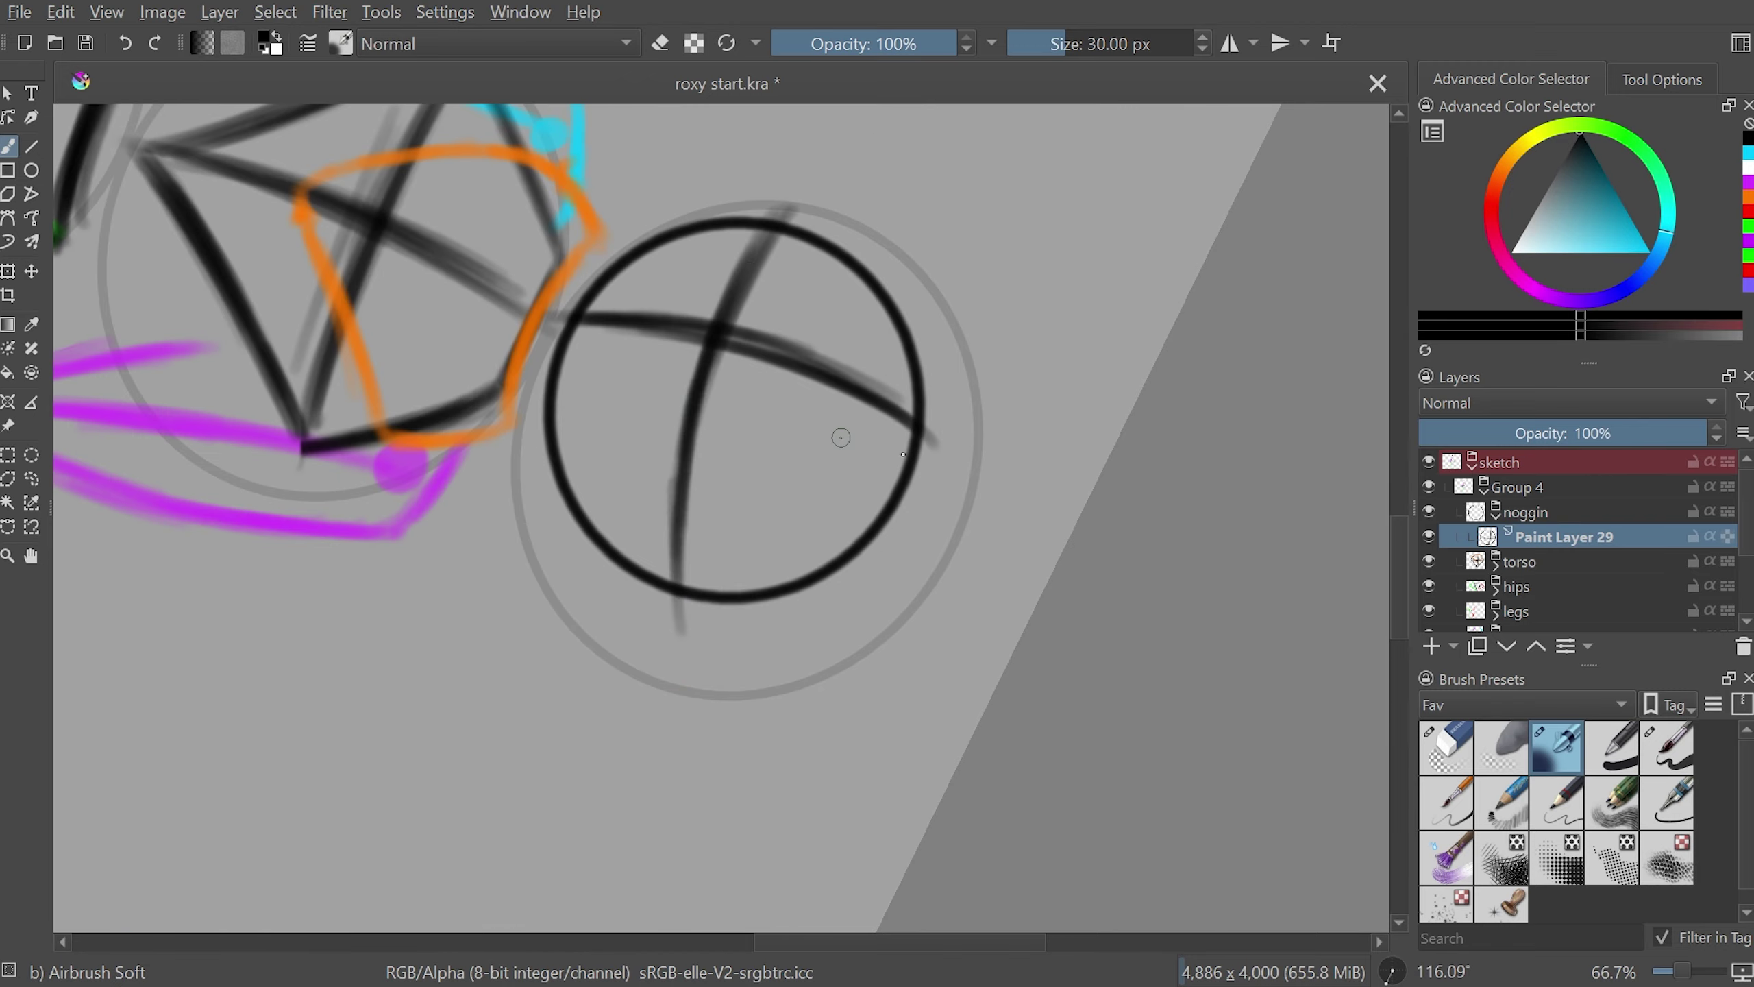
key(5)
drag(1065, 735, 821, 339)
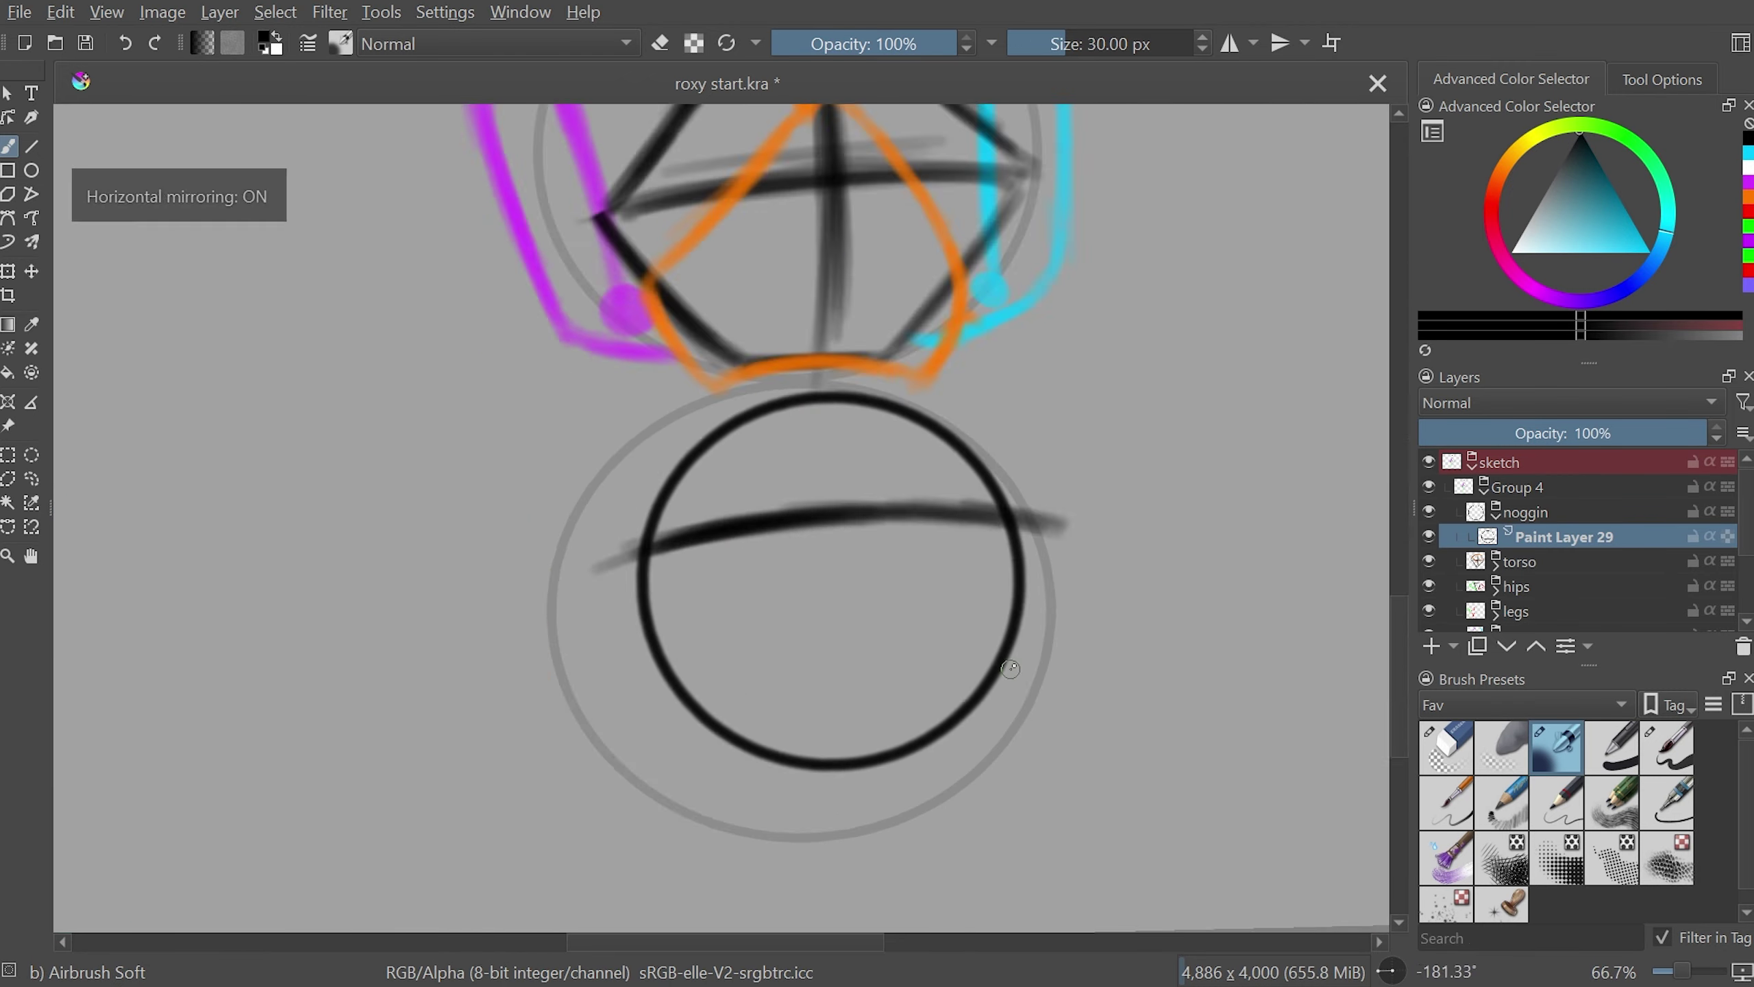
key(m)
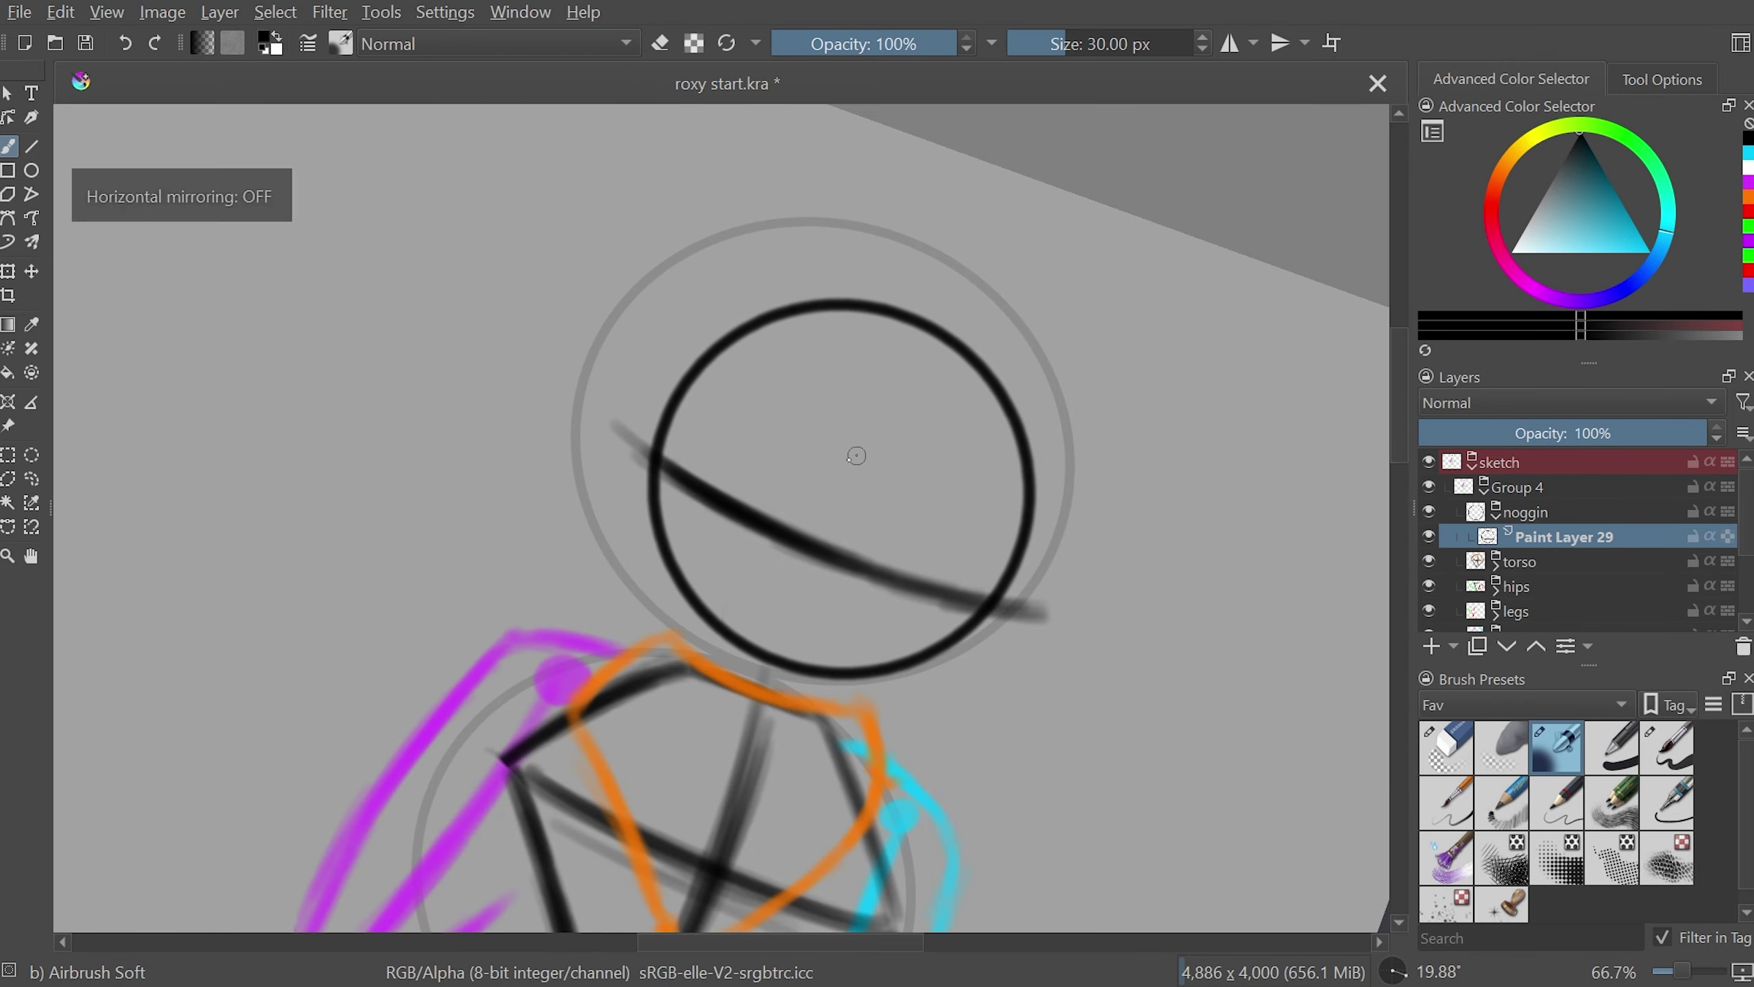
key(5)
key(ctrl+z)
key(ctrl+z)
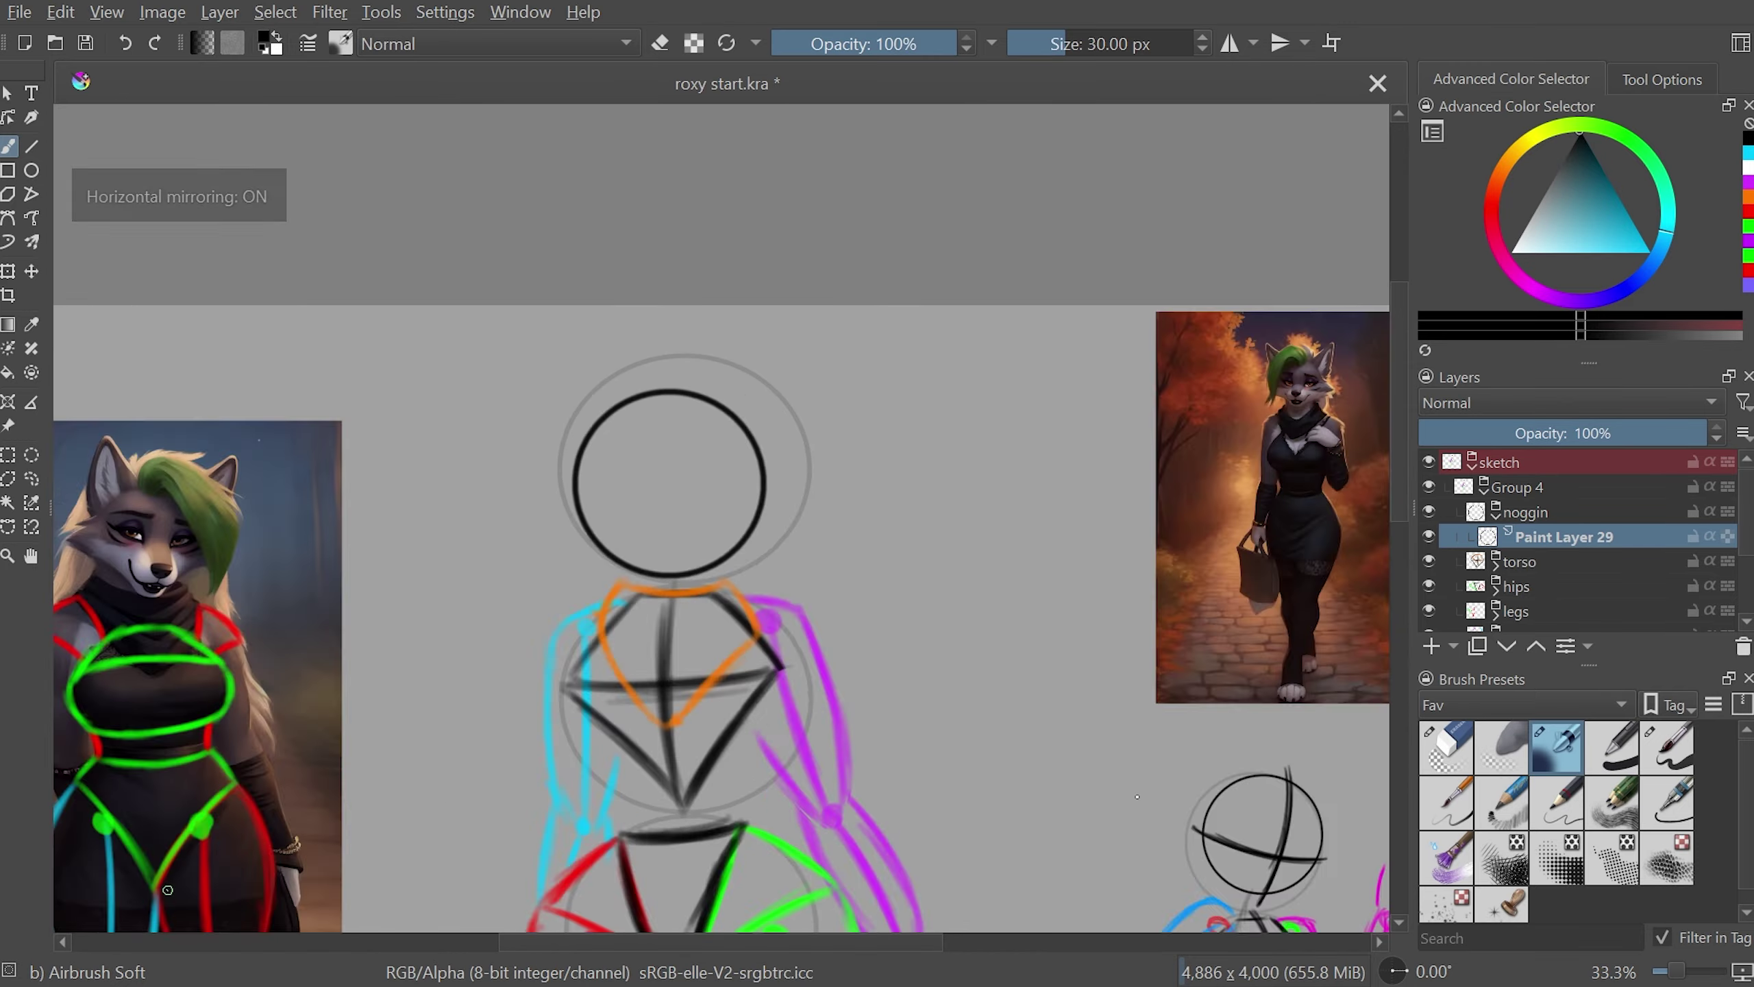
- Draw a vertical centre line and a horizontal guide line through the head
mouse_move(691, 702)
mouse_down()
mouse_move(856, 460)
mouse_move(1053, 664)
mouse_up()
key(5)
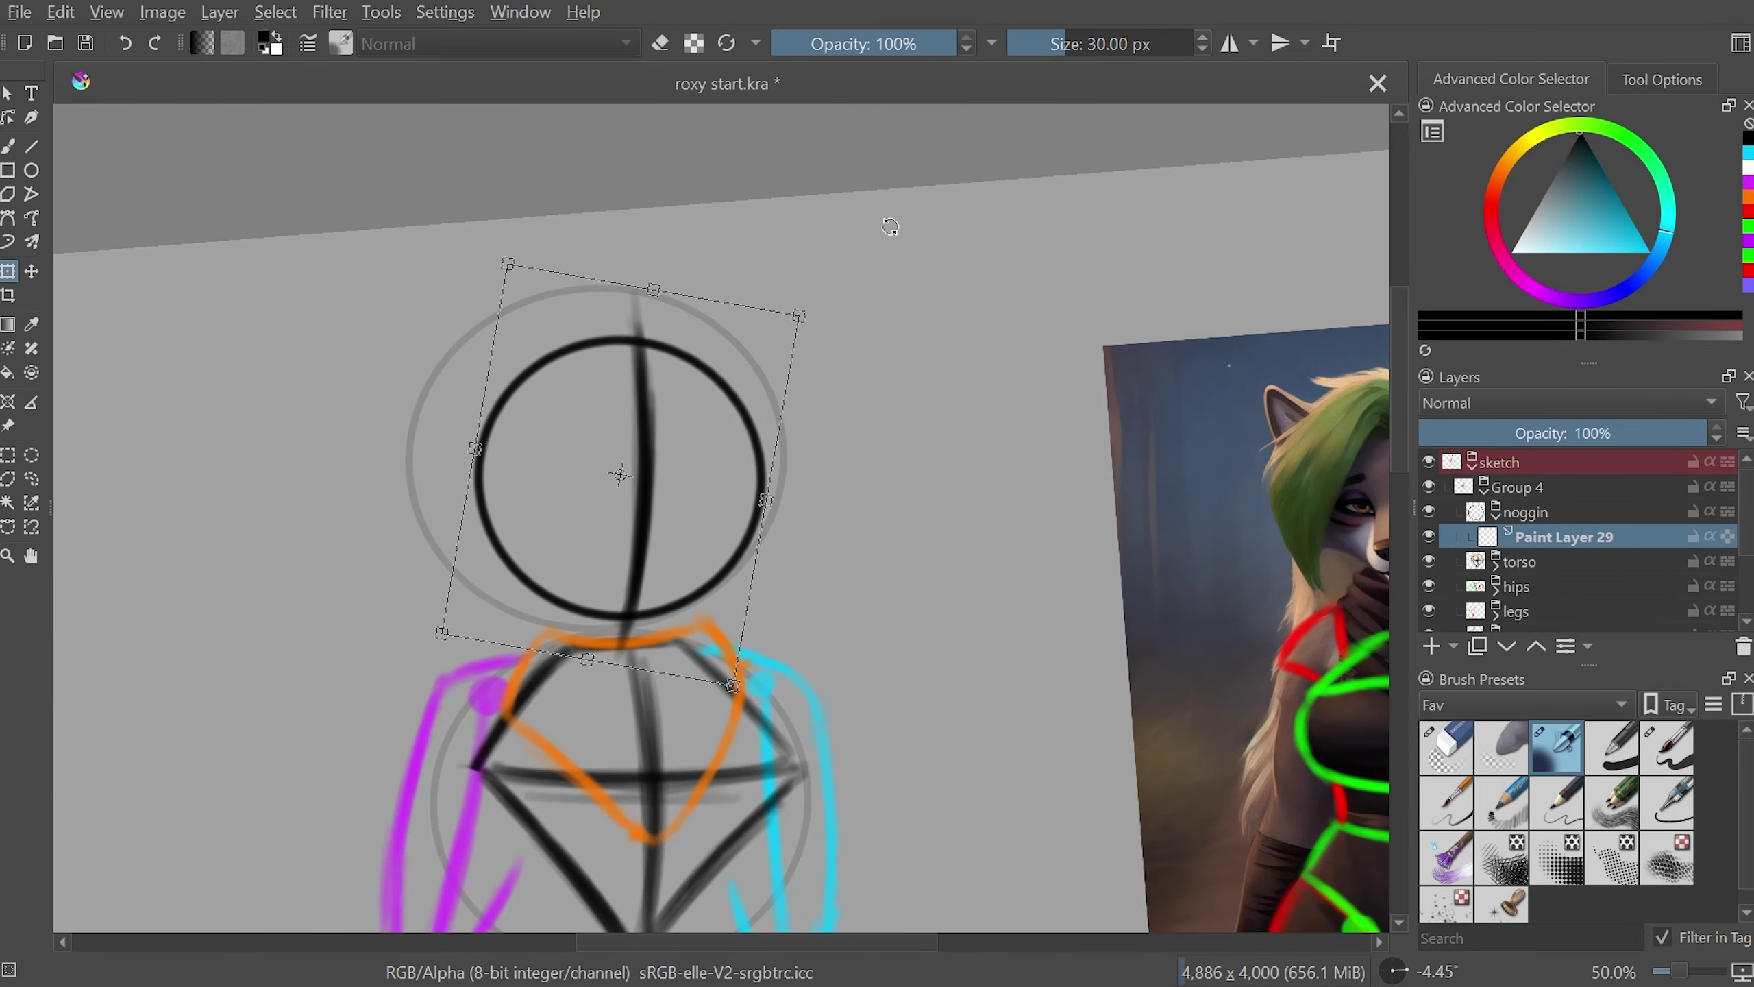
drag(548, 333, 978, 344)
key(m)
key(5)
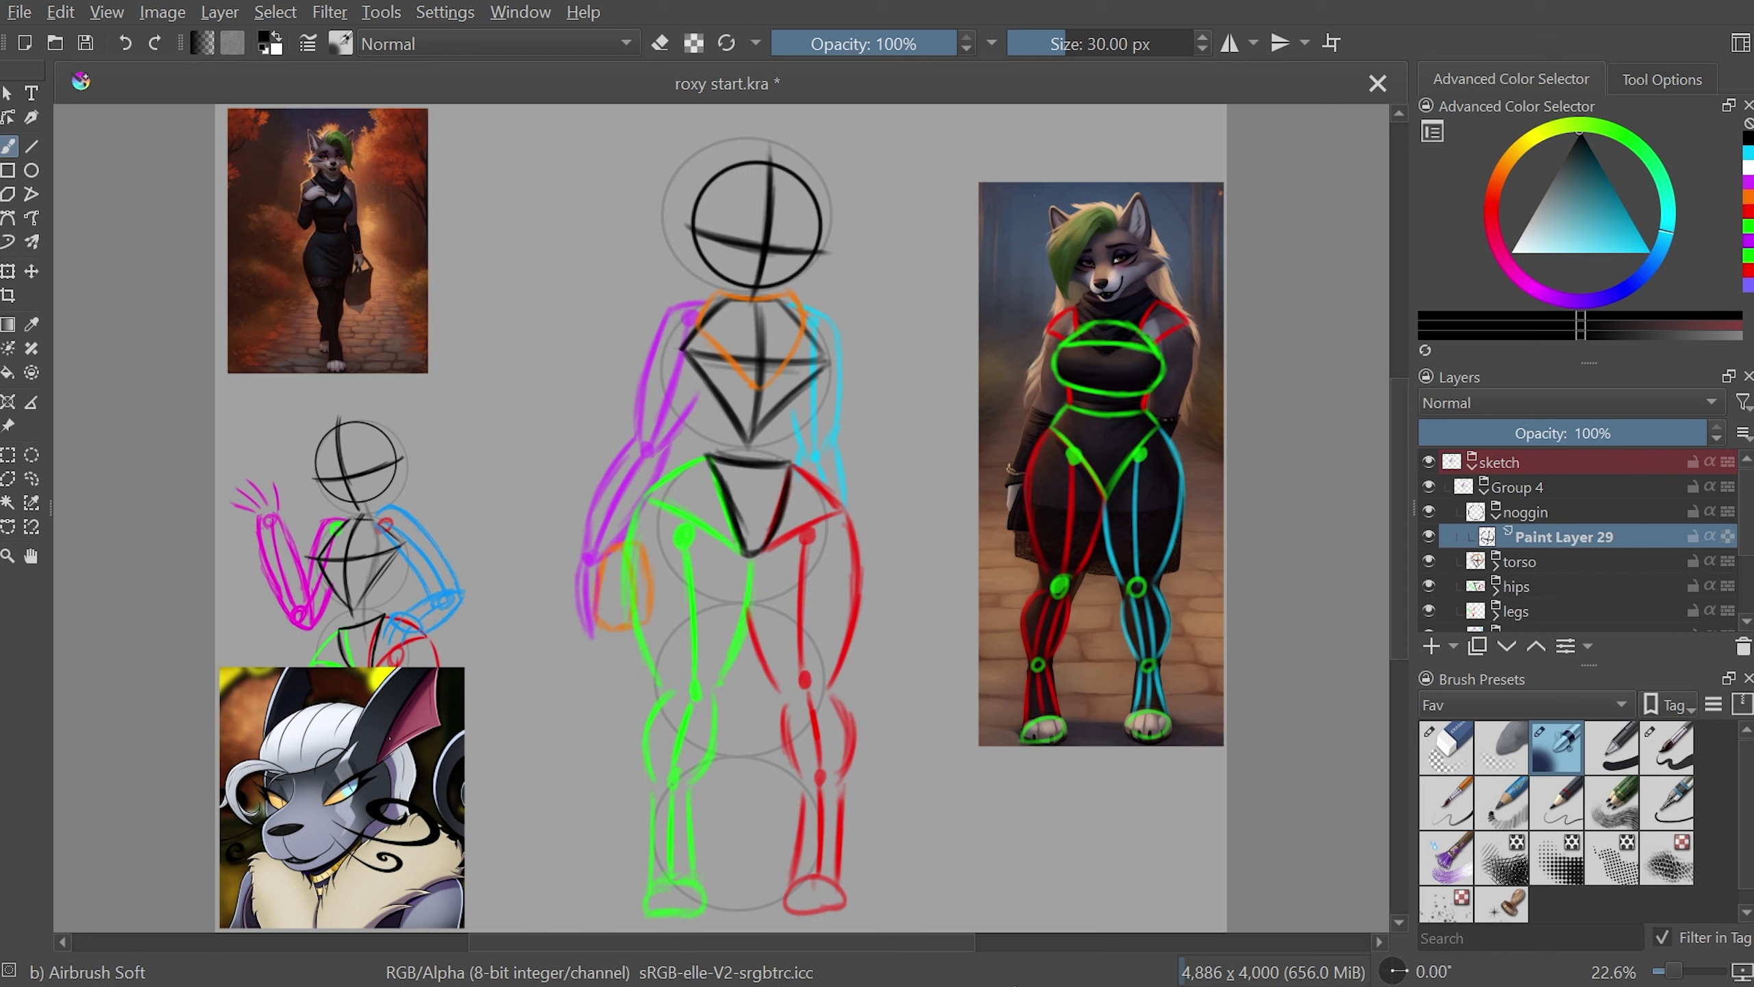
- Collapse the noggin group in the Layers docker
click(1495, 515)
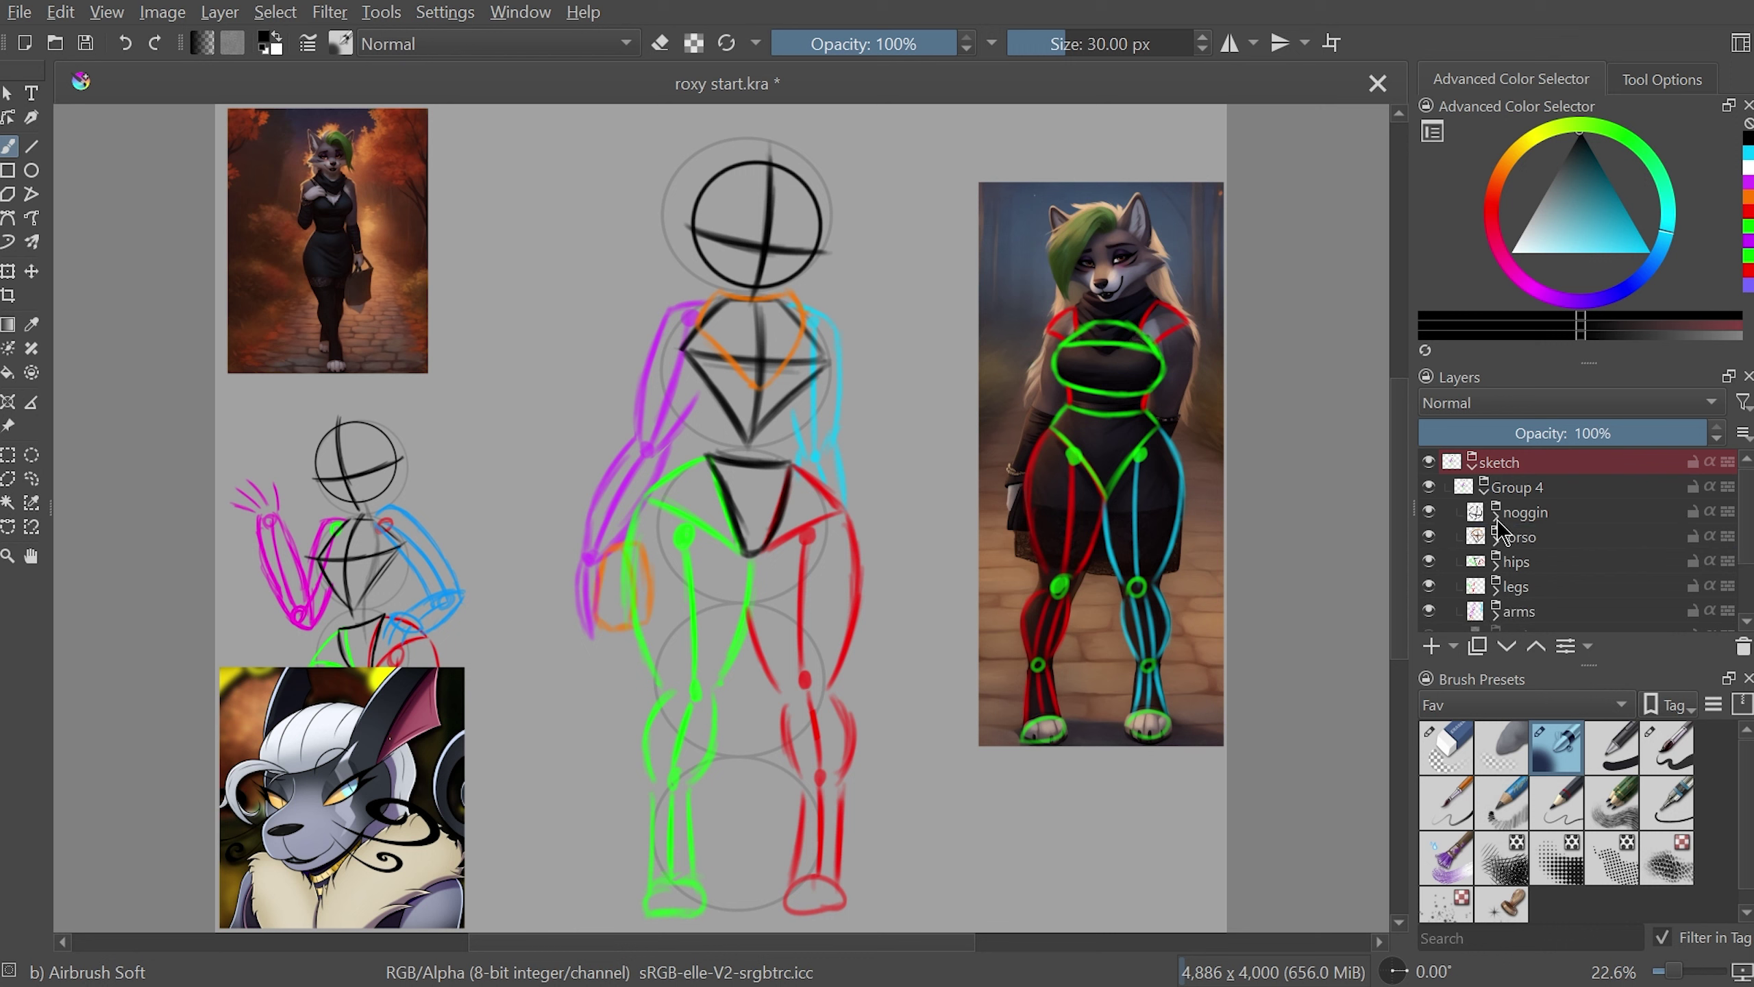
scroll(1746, 543, down, 1)
scroll(1746, 543, down, 1)
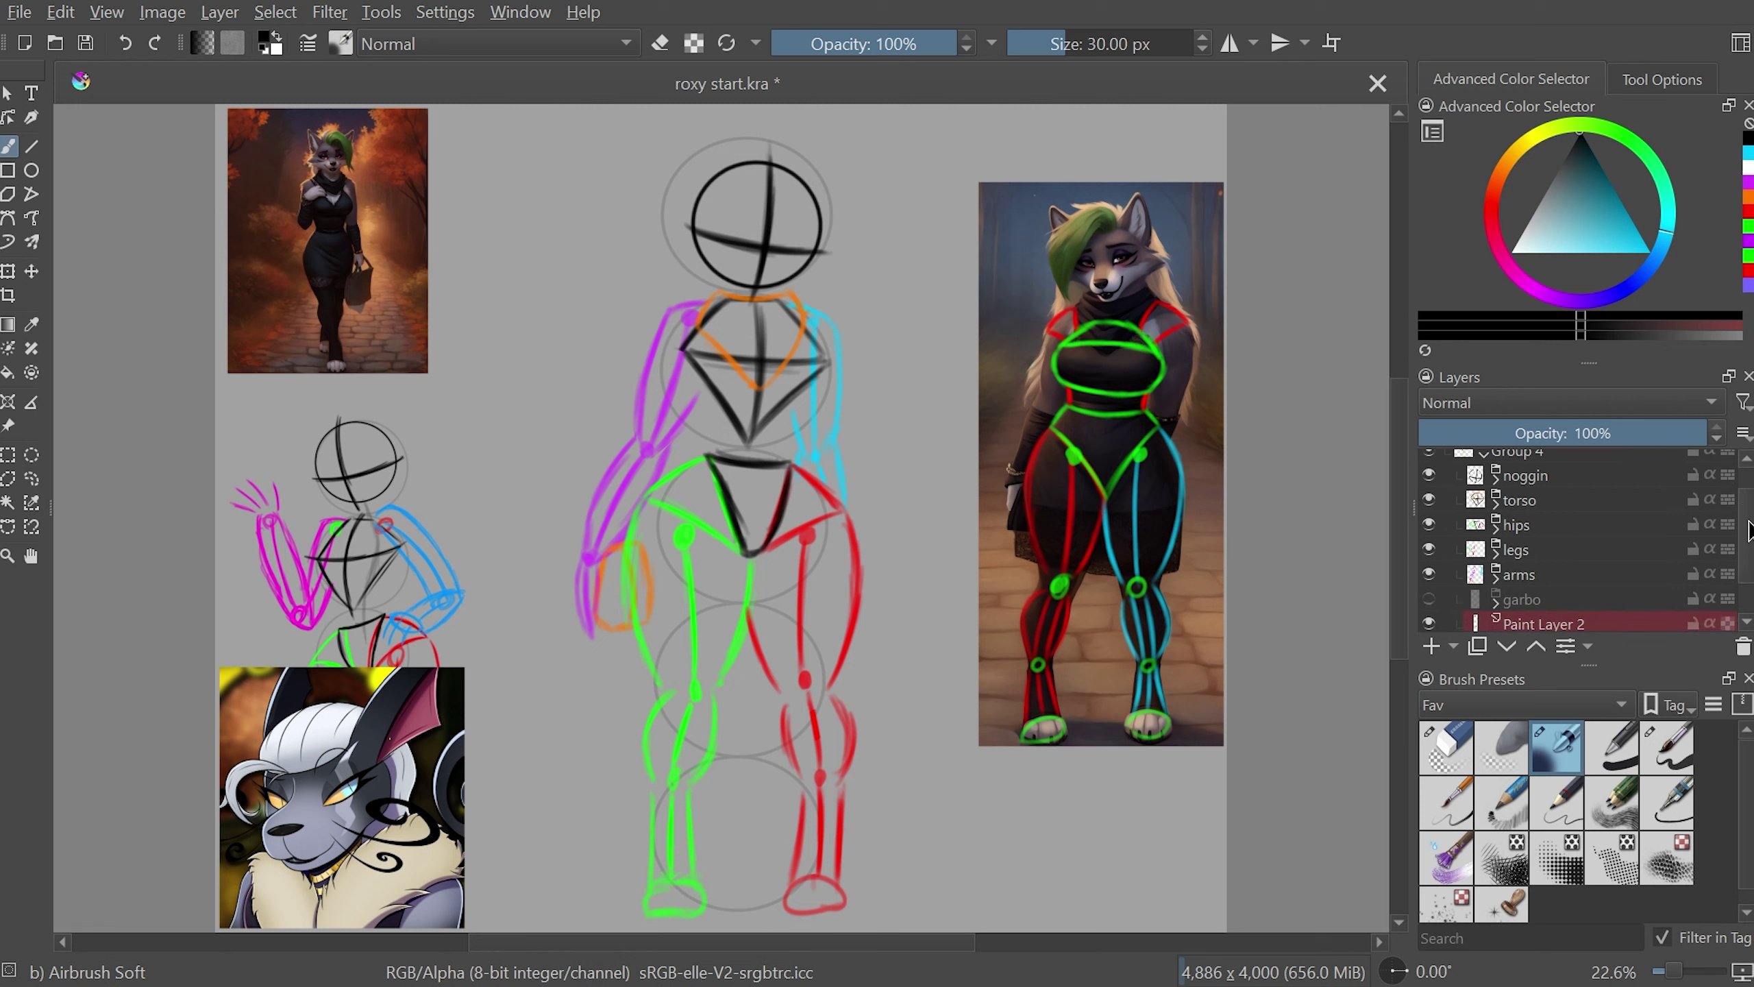
scroll(1746, 542, down, 2)
- Expand the ref group and hide the 00016-2576987344.png autumn reference layer
click(1428, 594)
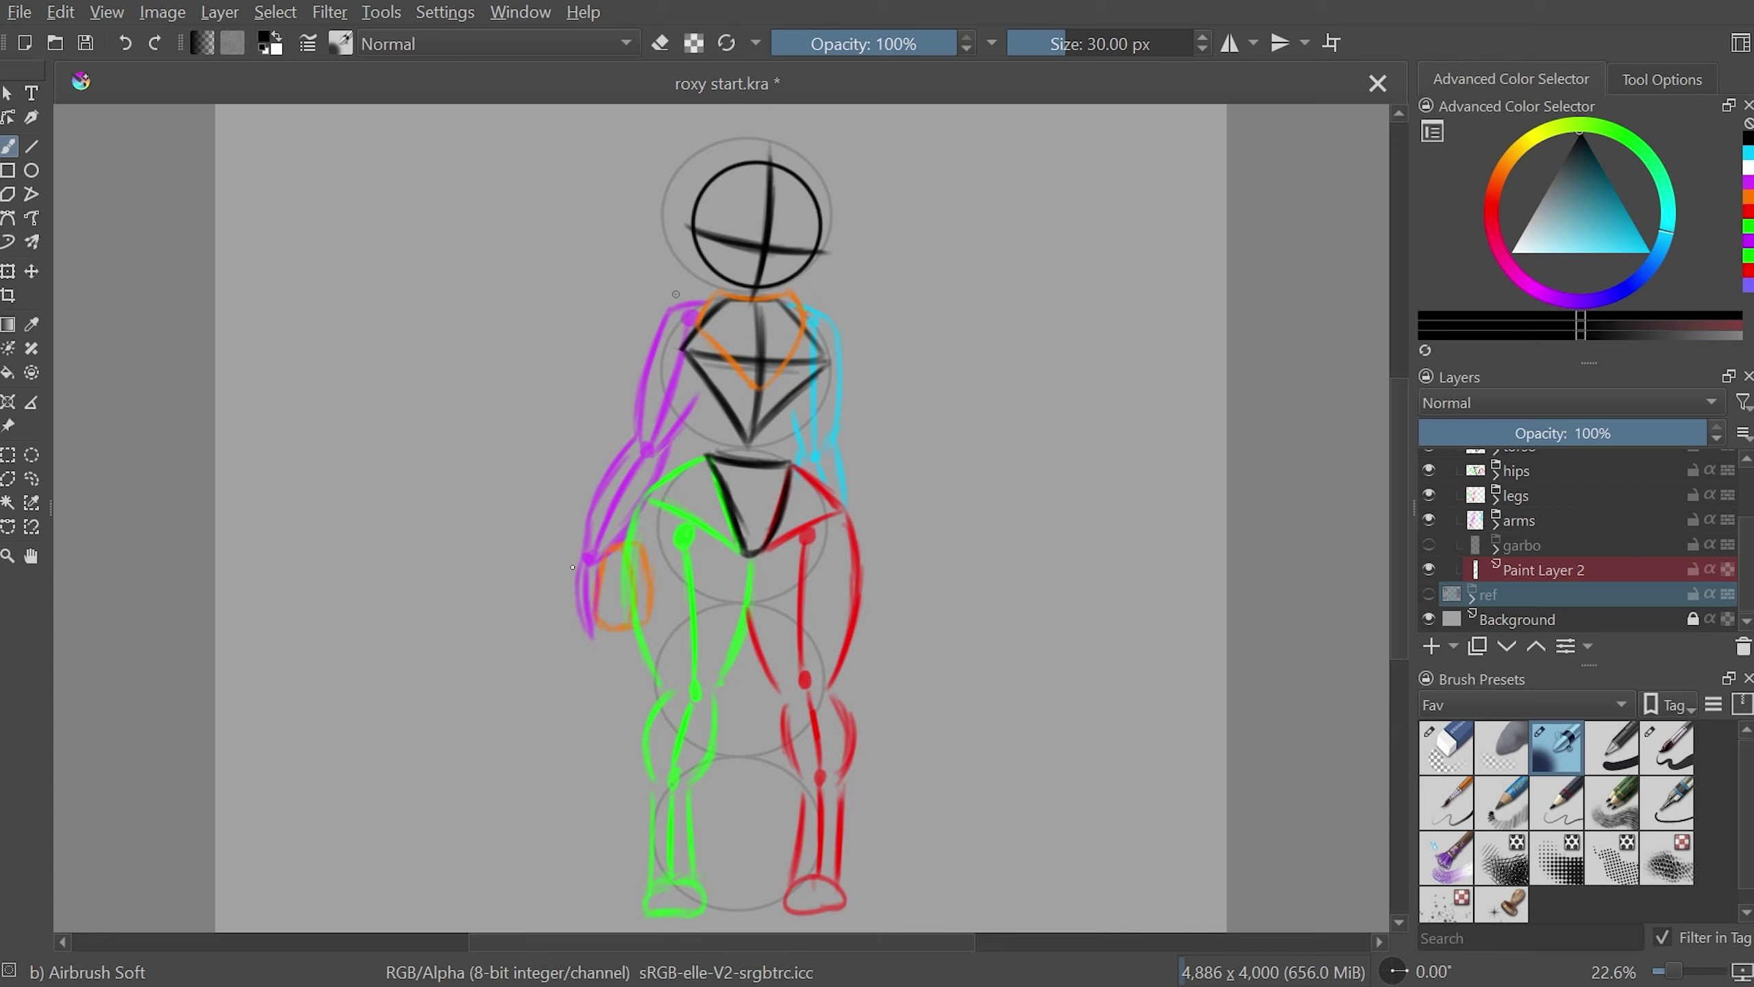
click(1428, 593)
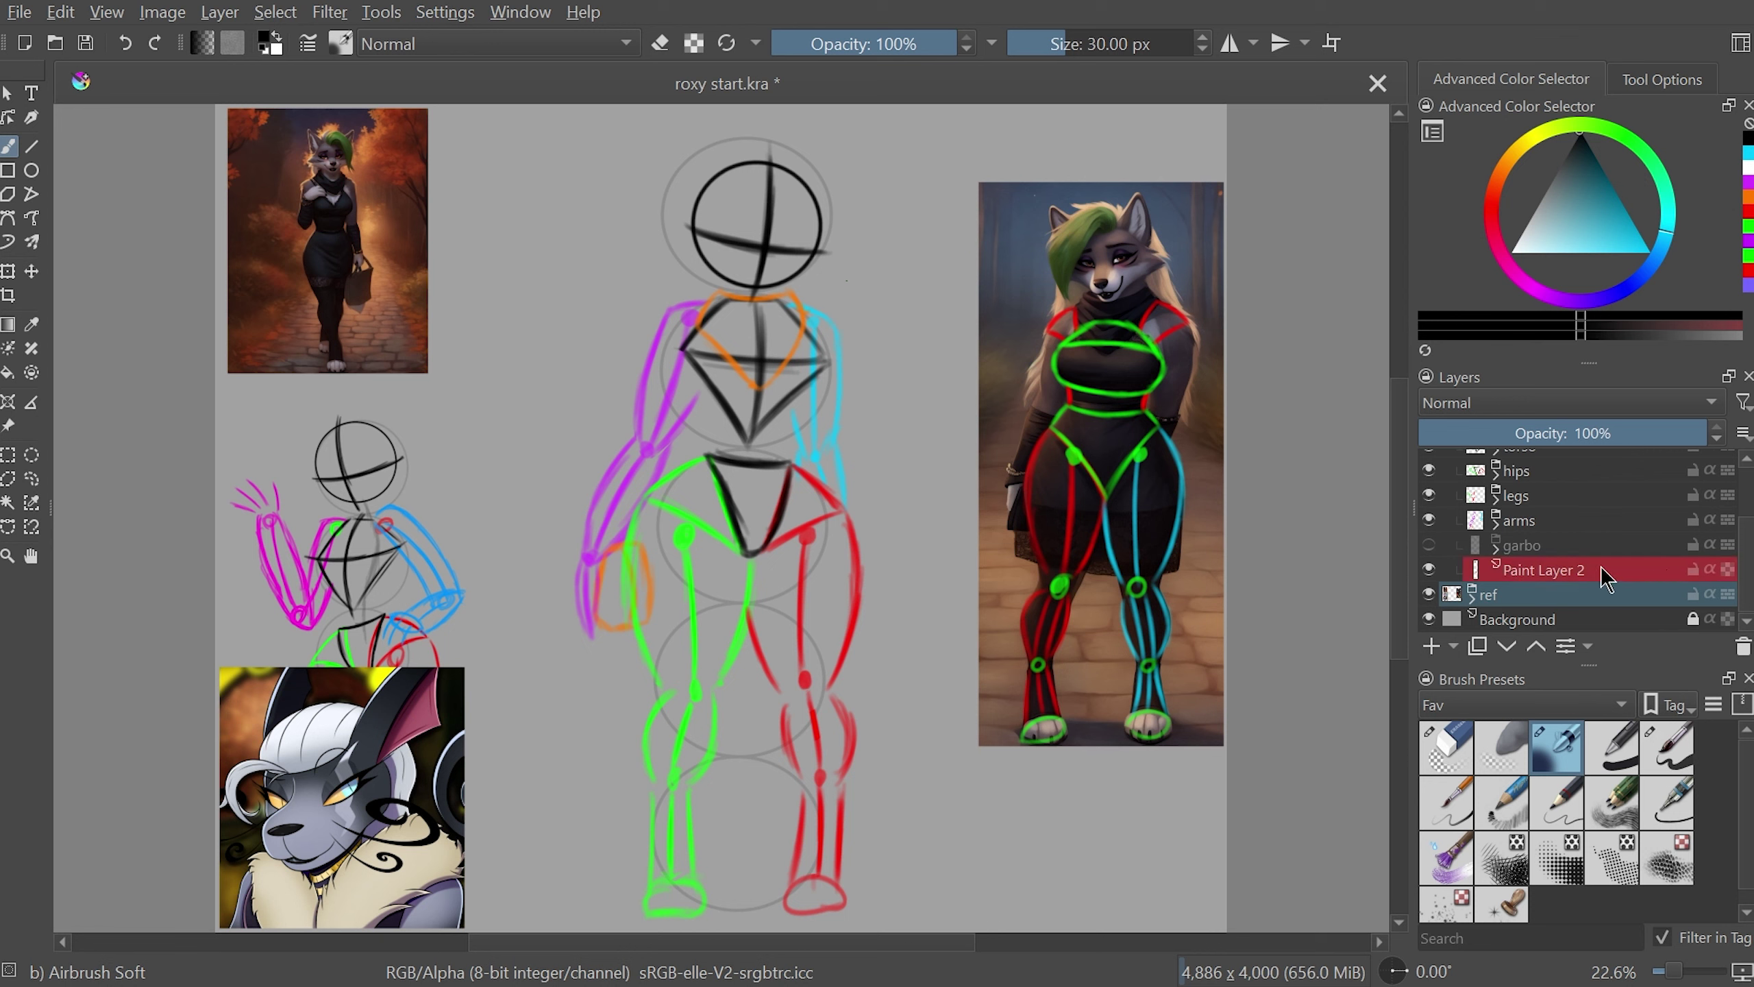
click(1472, 594)
scroll(1462, 608, down, 1)
scroll(1463, 608, down, 1)
scroll(1462, 607, down, 1)
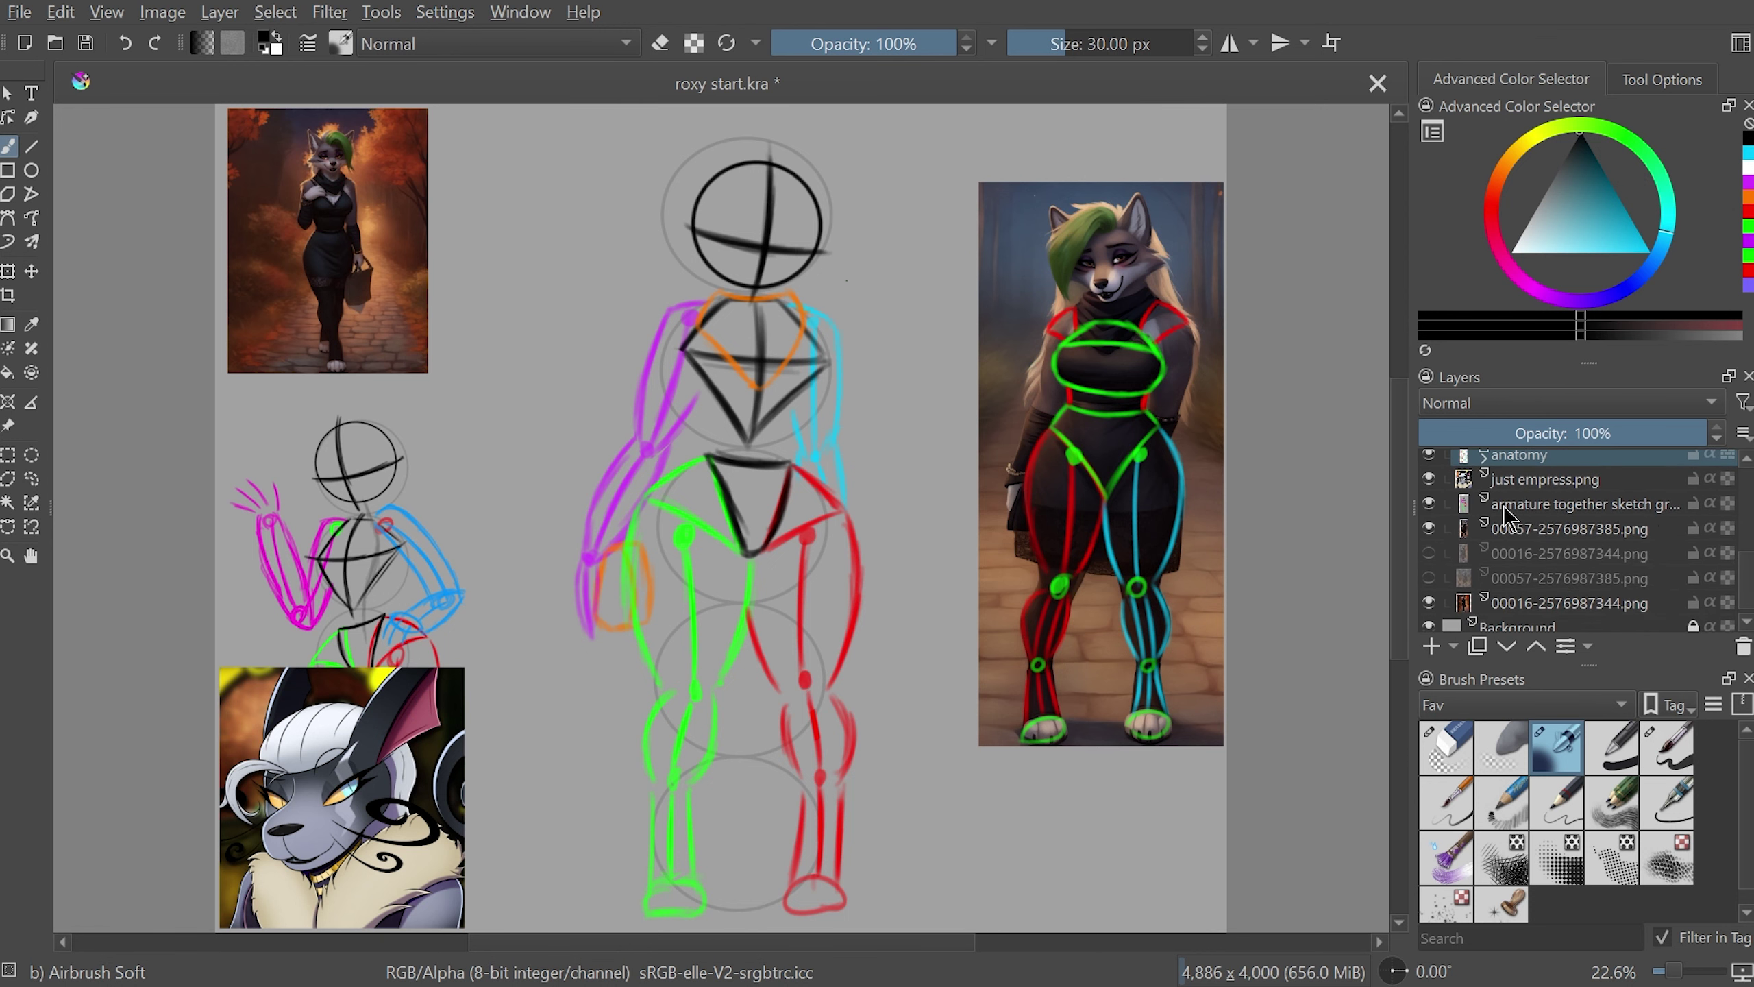
click(1429, 603)
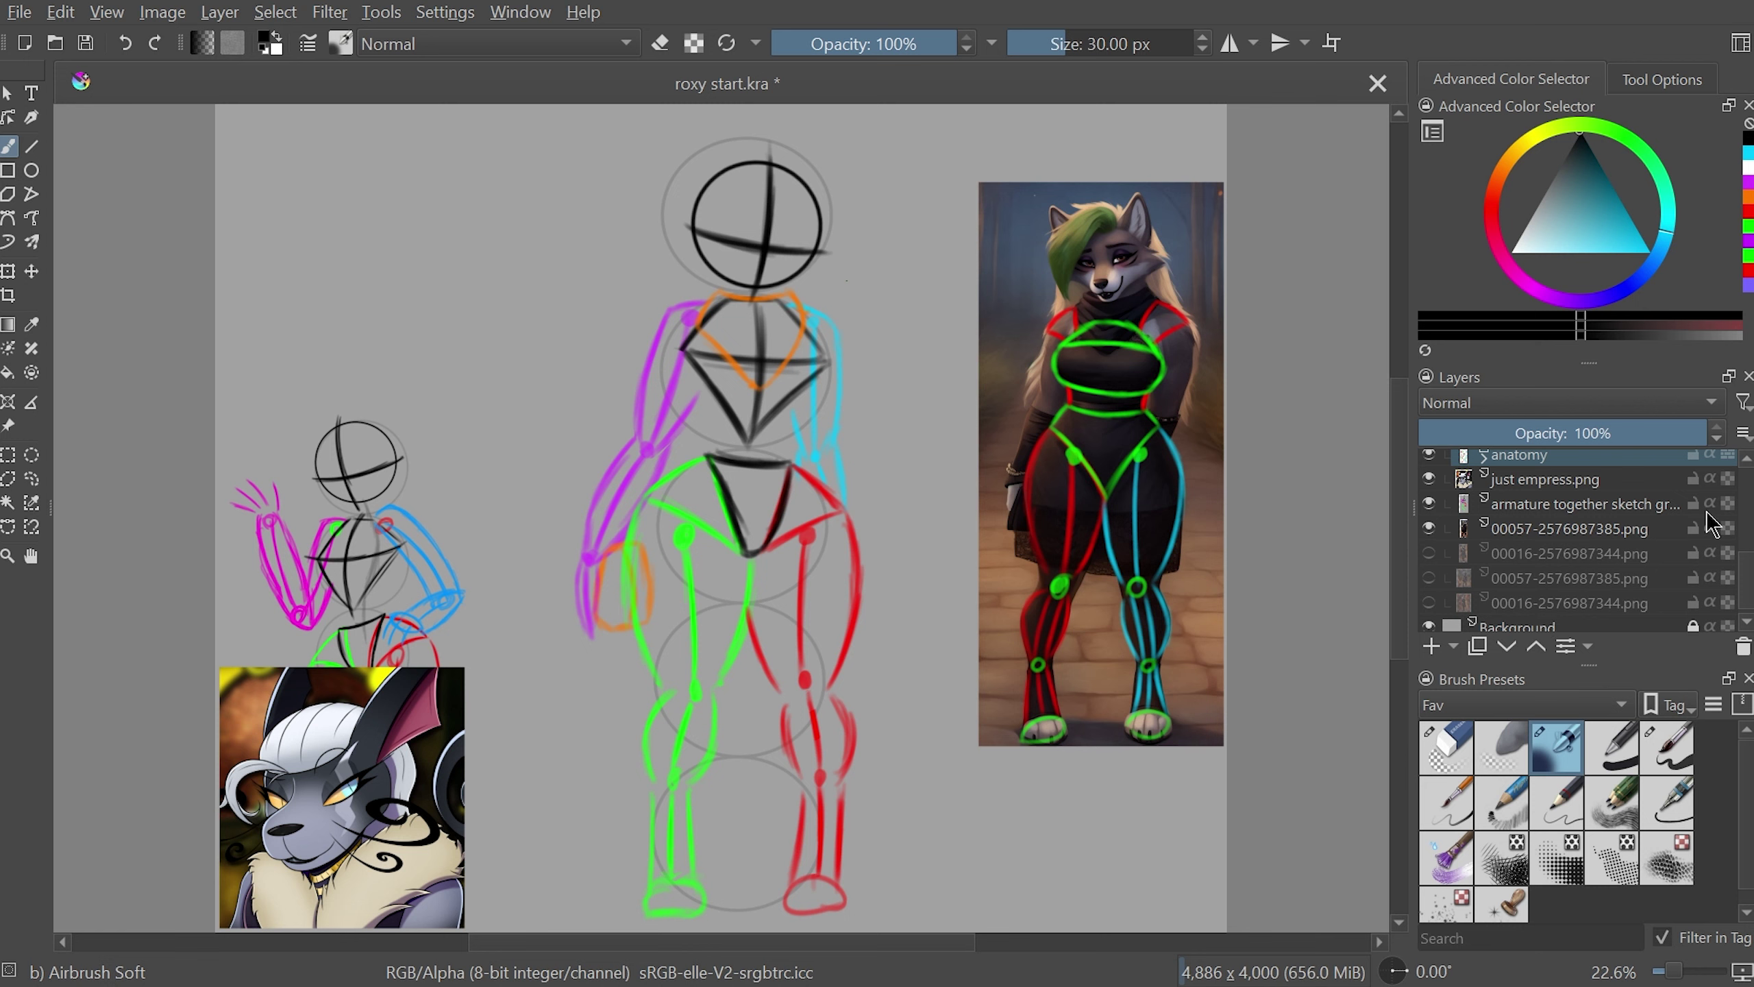
- Move the 'just empress.png' reference from bottom left to above the small armature
click(1554, 479)
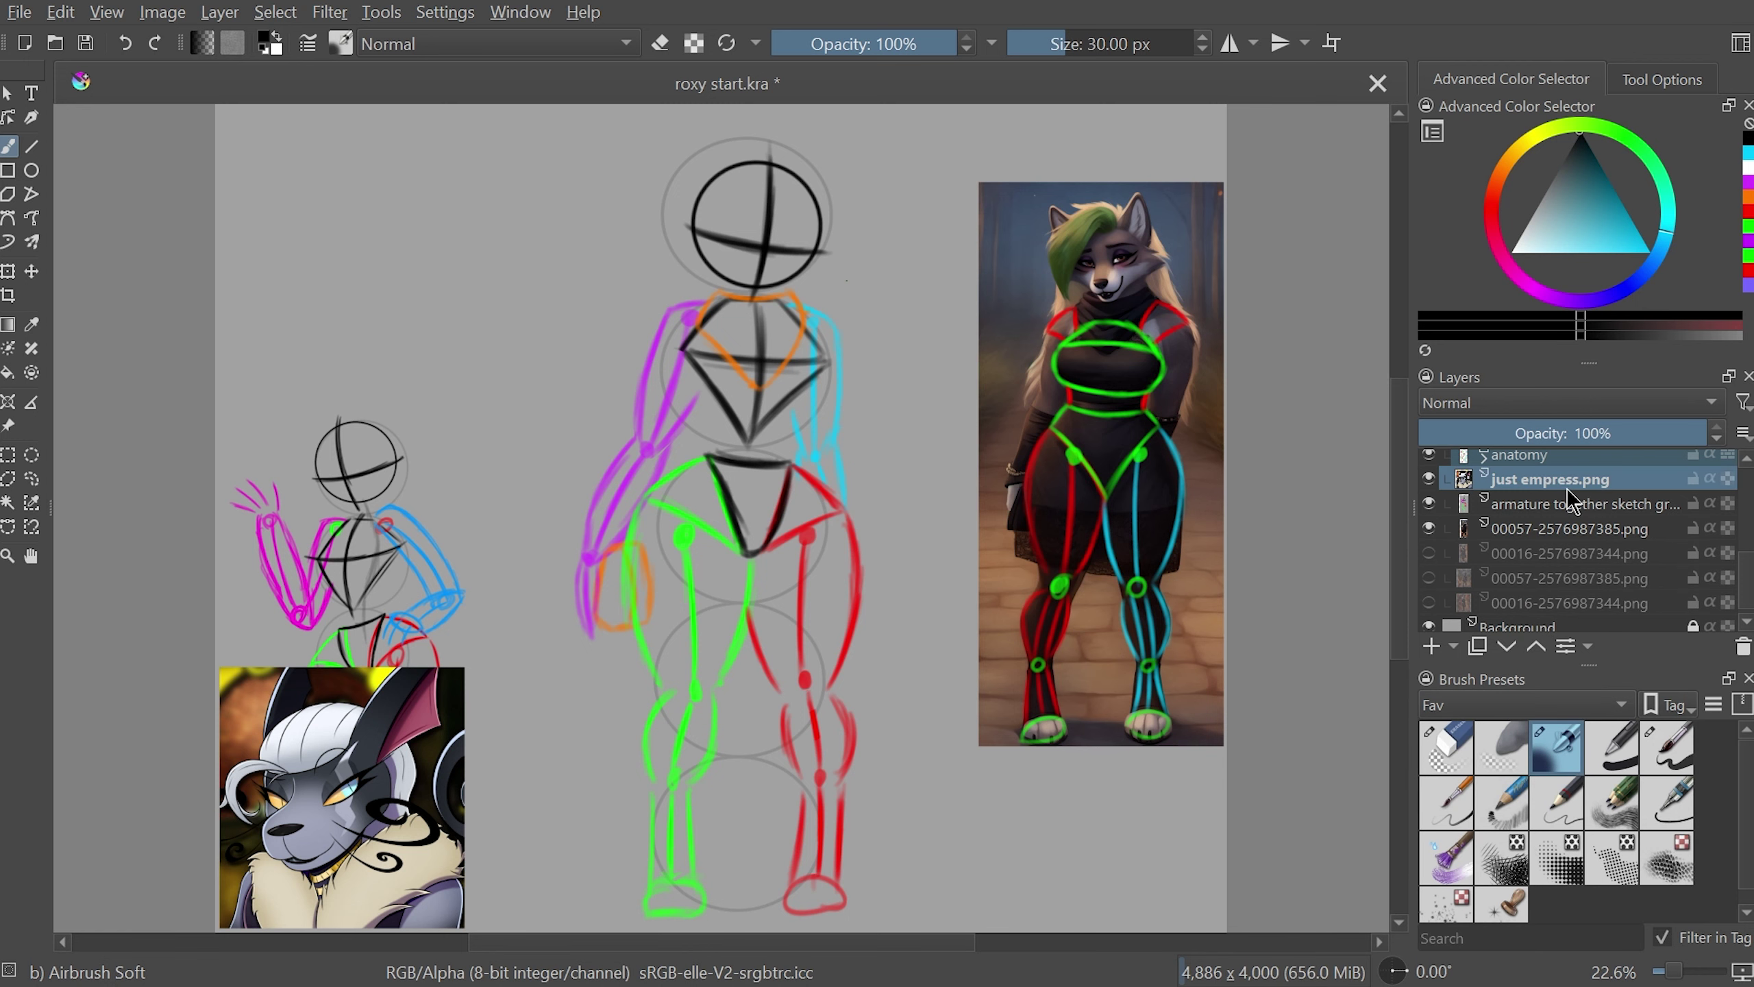
key(ctrl+t)
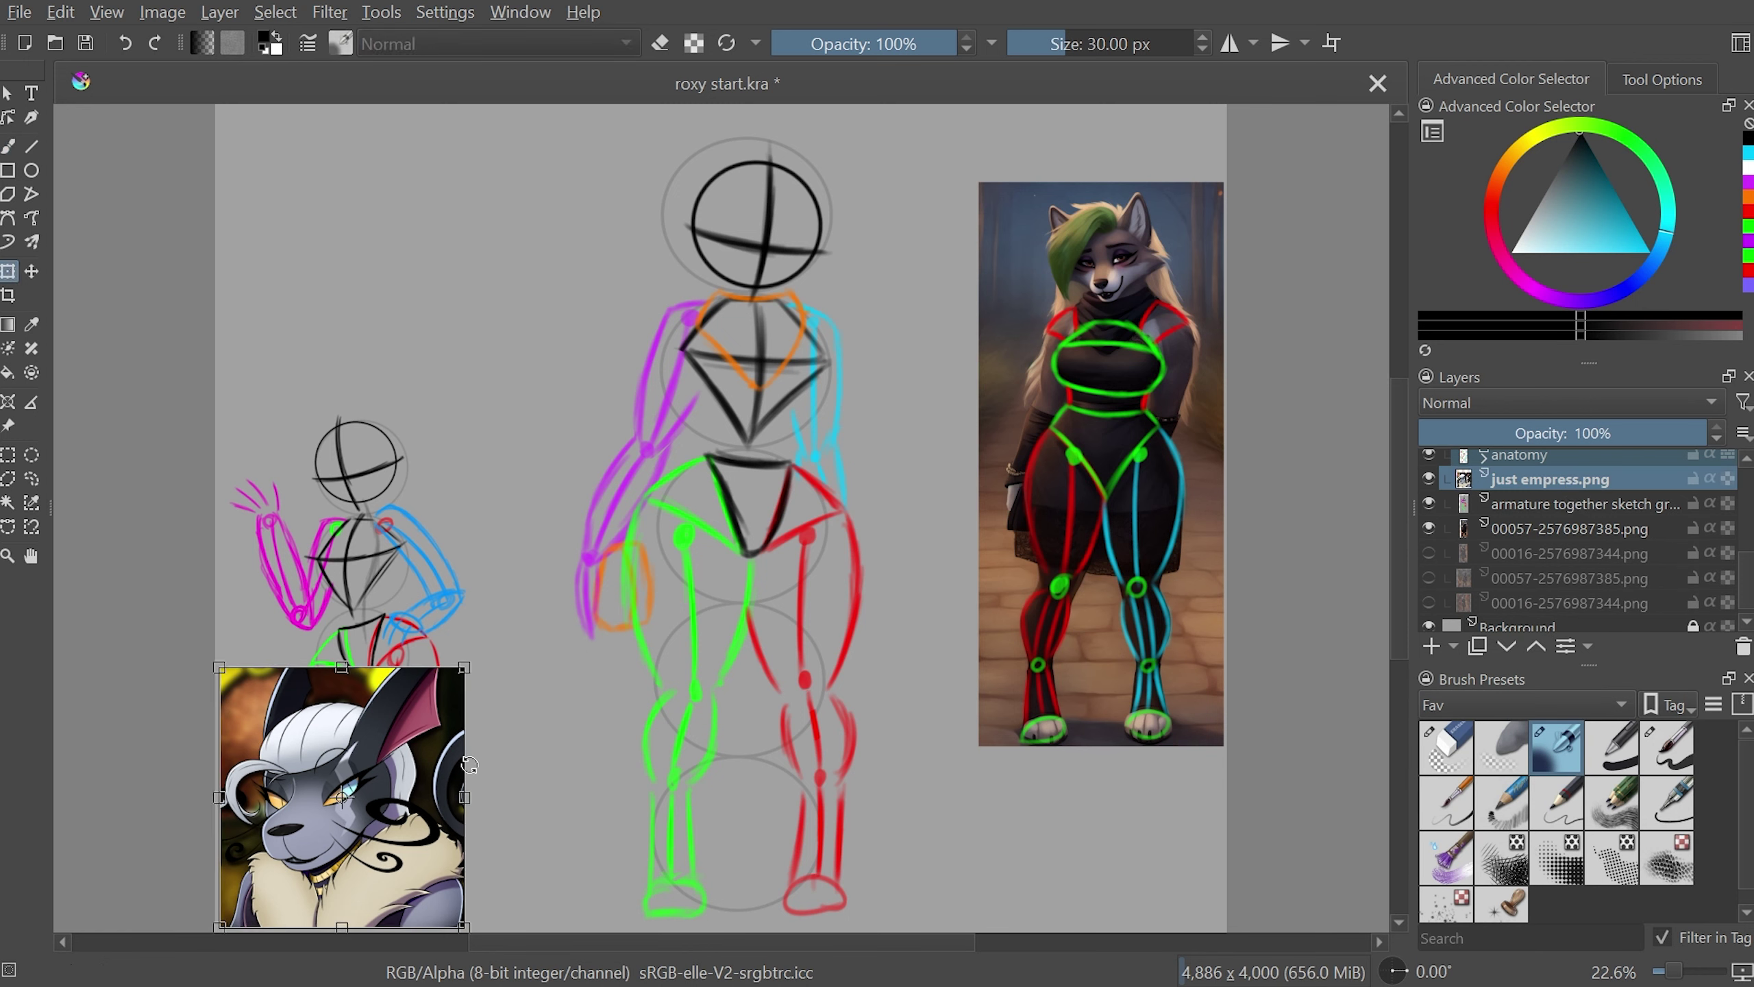
mouse_move(420, 761)
mouse_down()
mouse_move(1098, 691)
mouse_move(425, 187)
mouse_move(419, 211)
mouse_up()
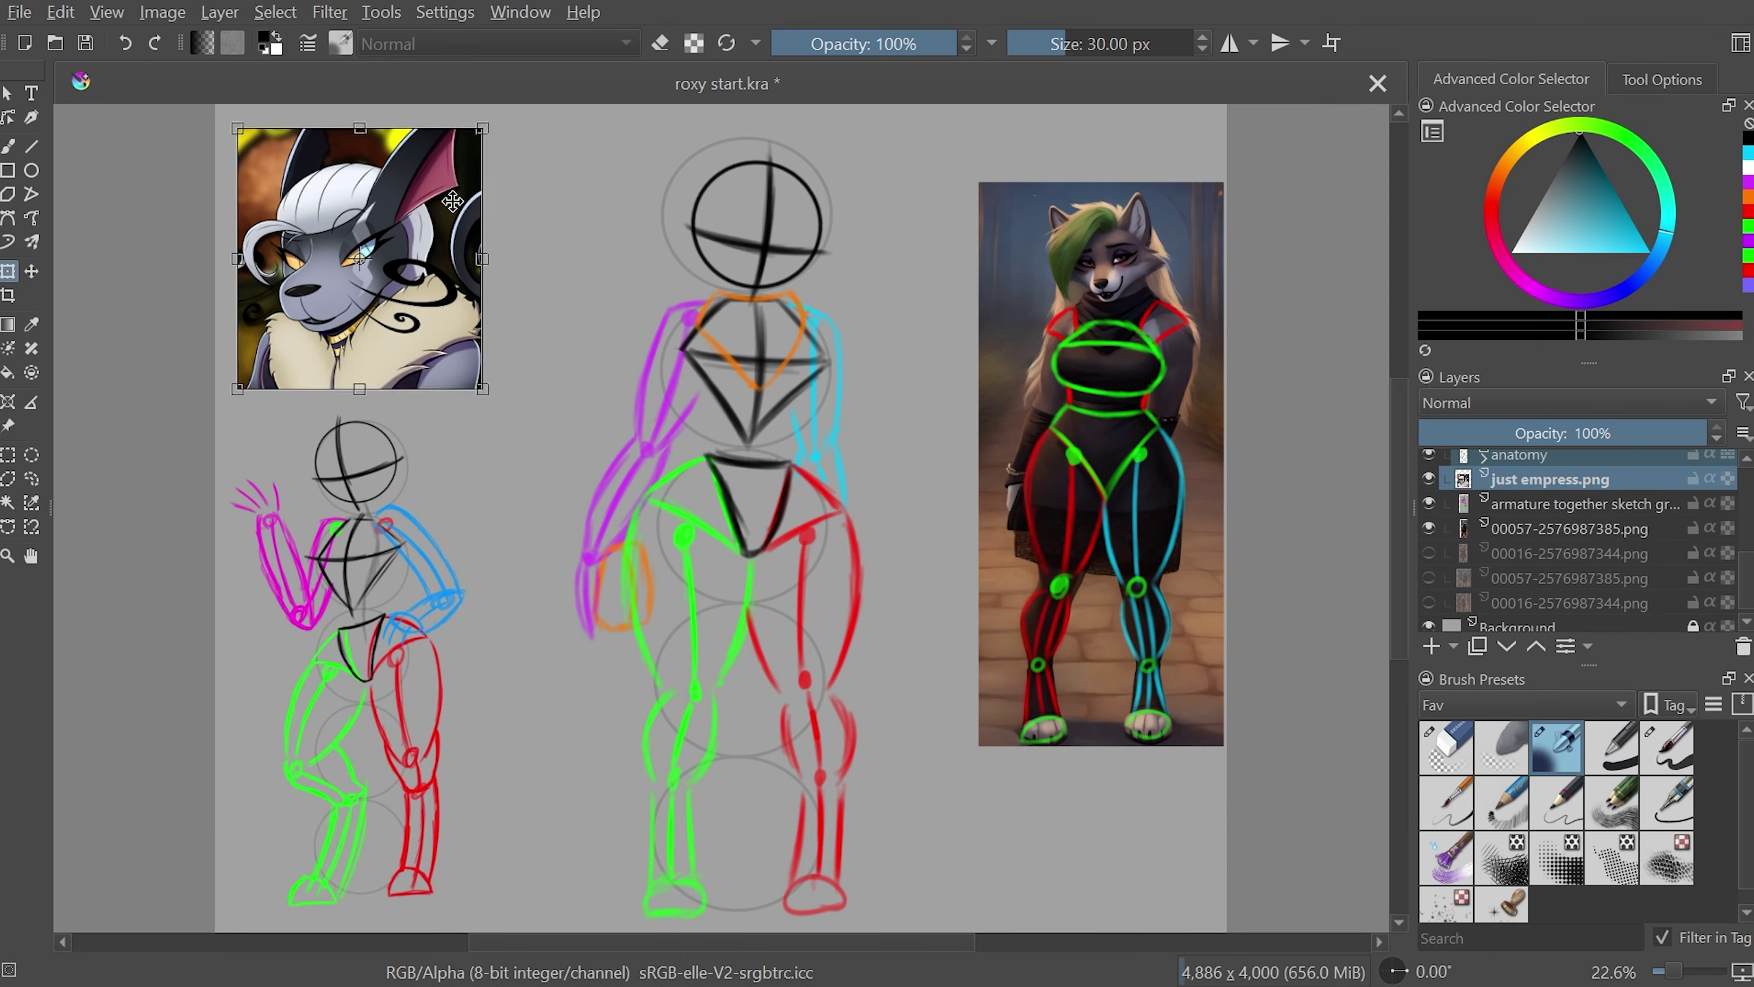
key(Return)
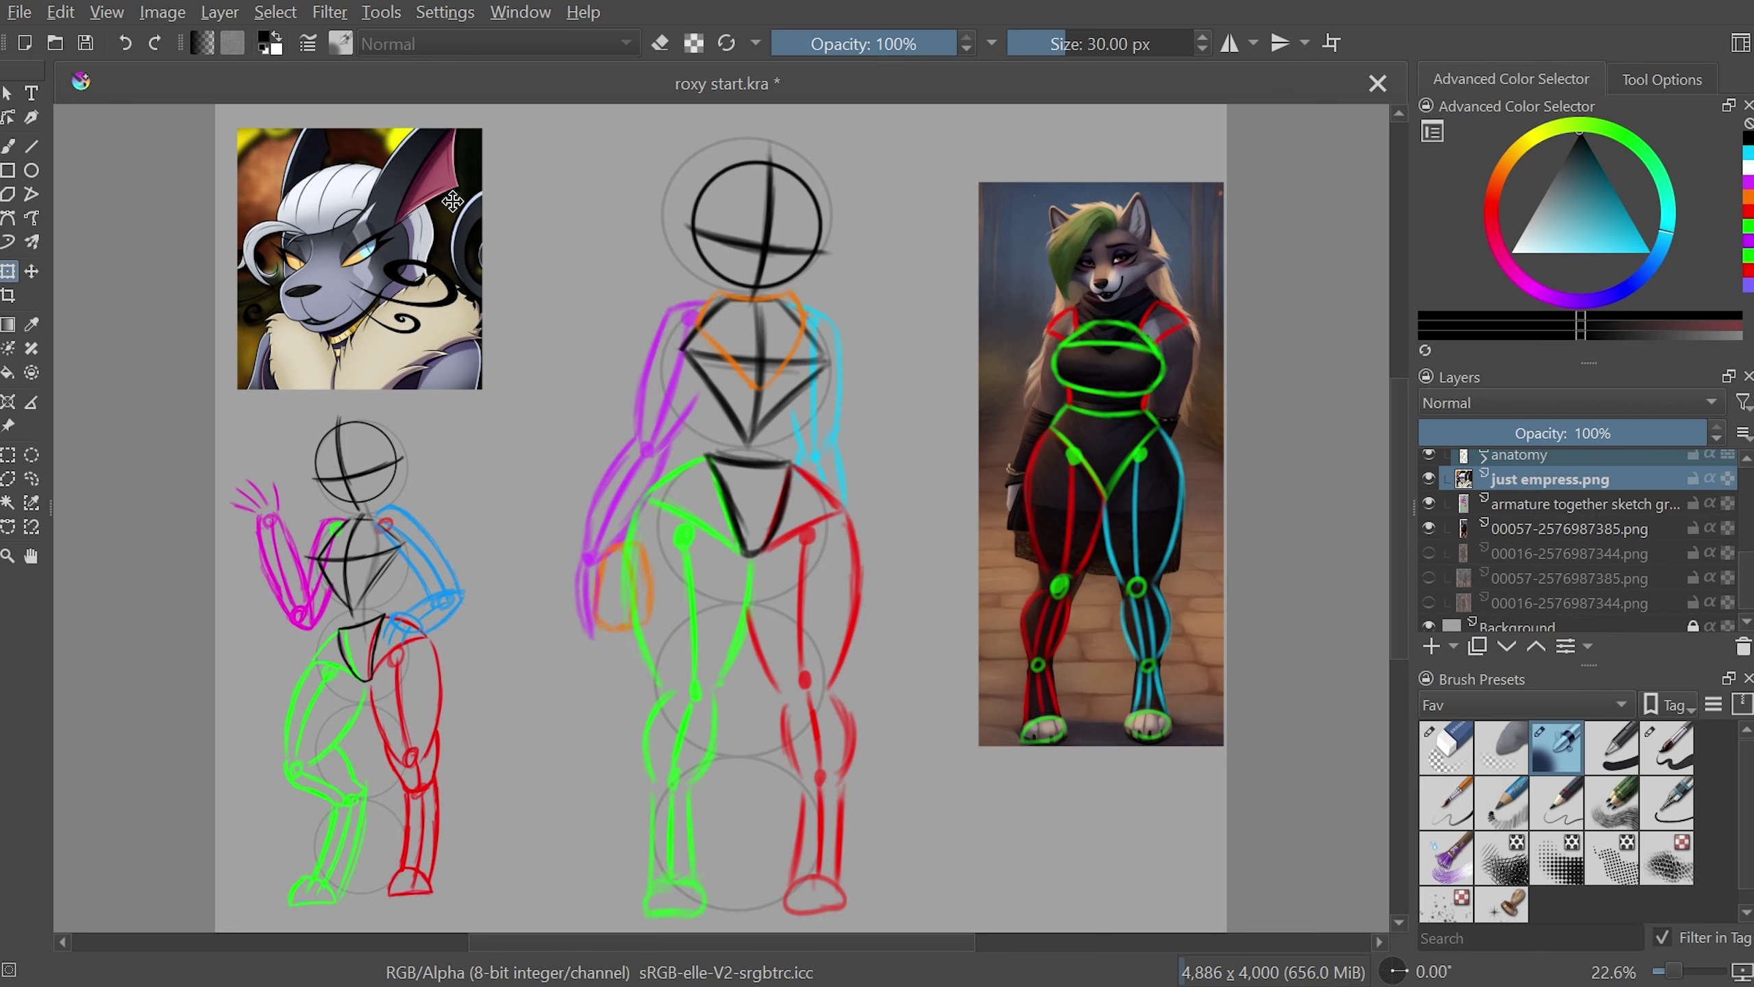
key(m)
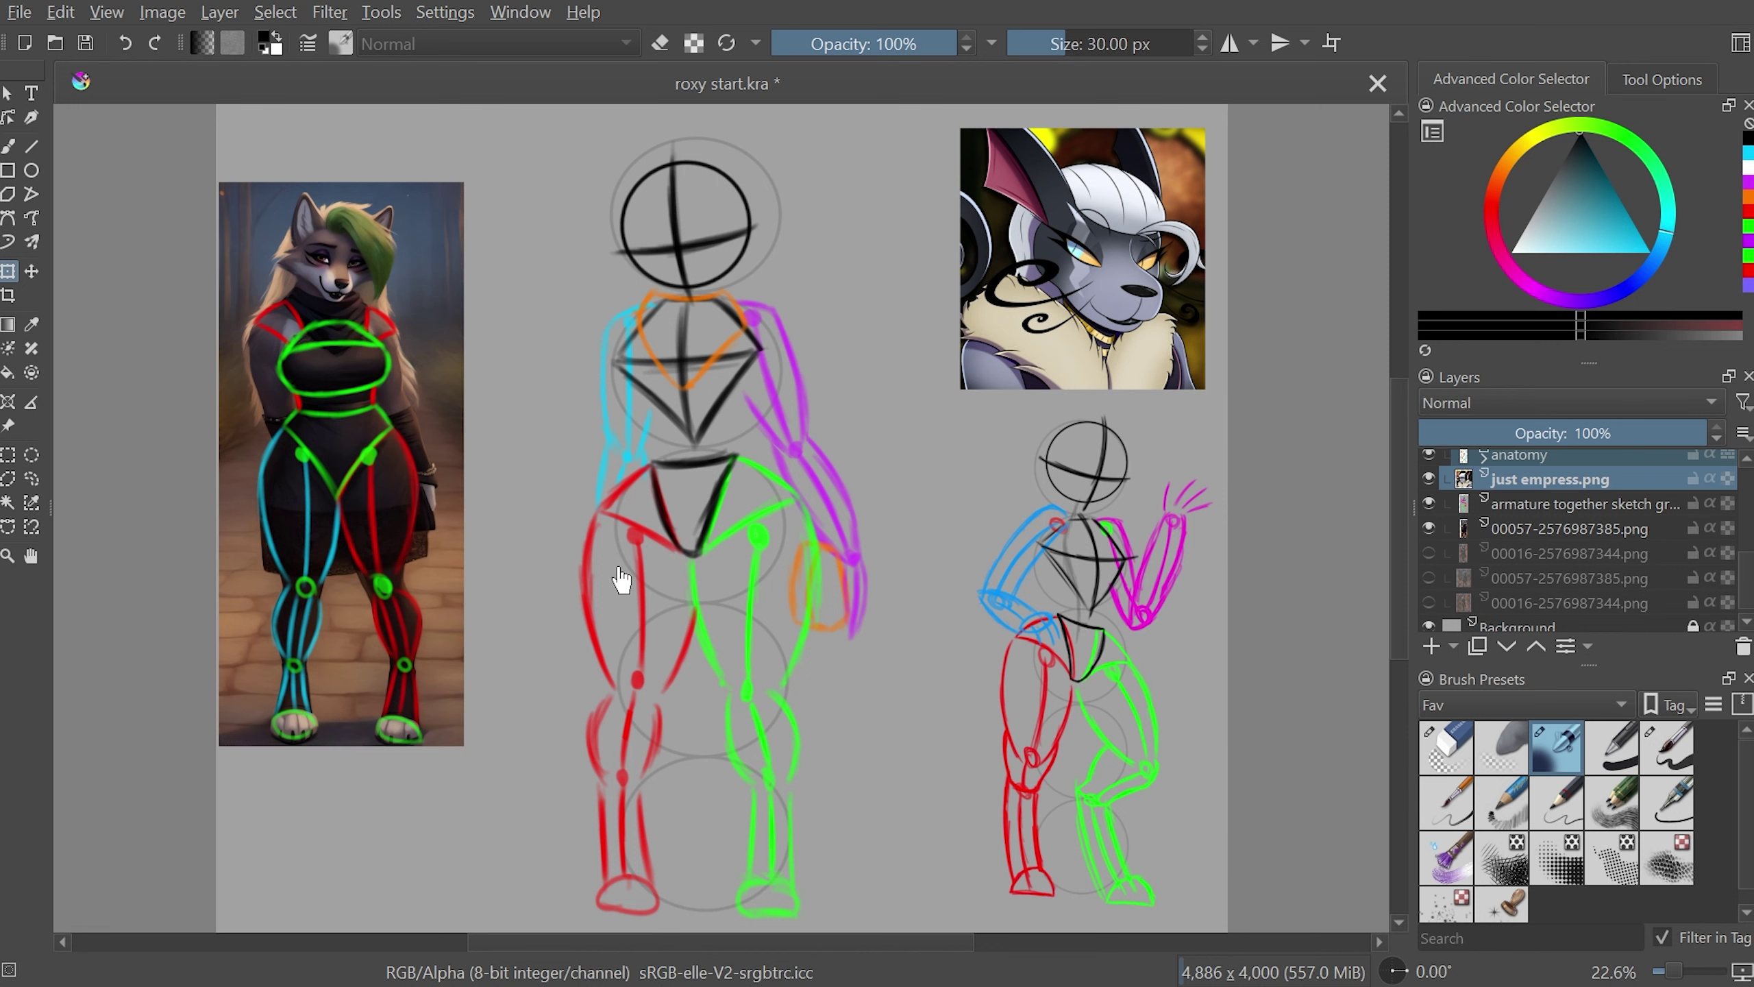
key(m)
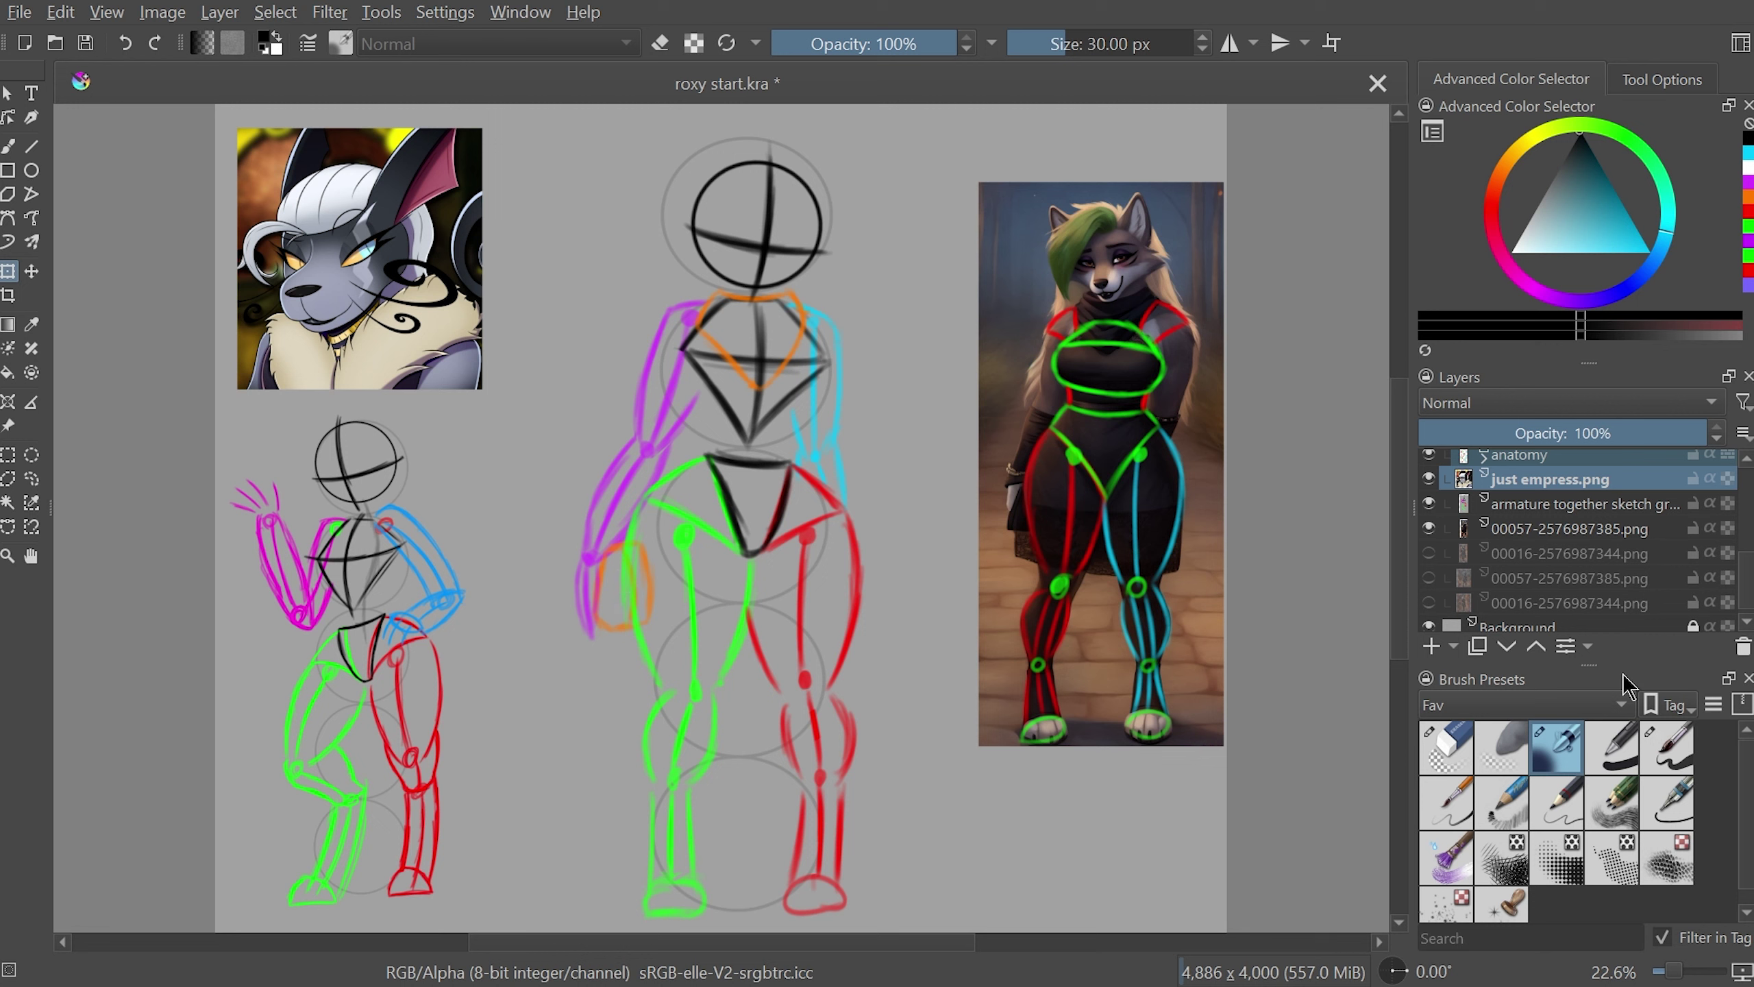
click(9, 146)
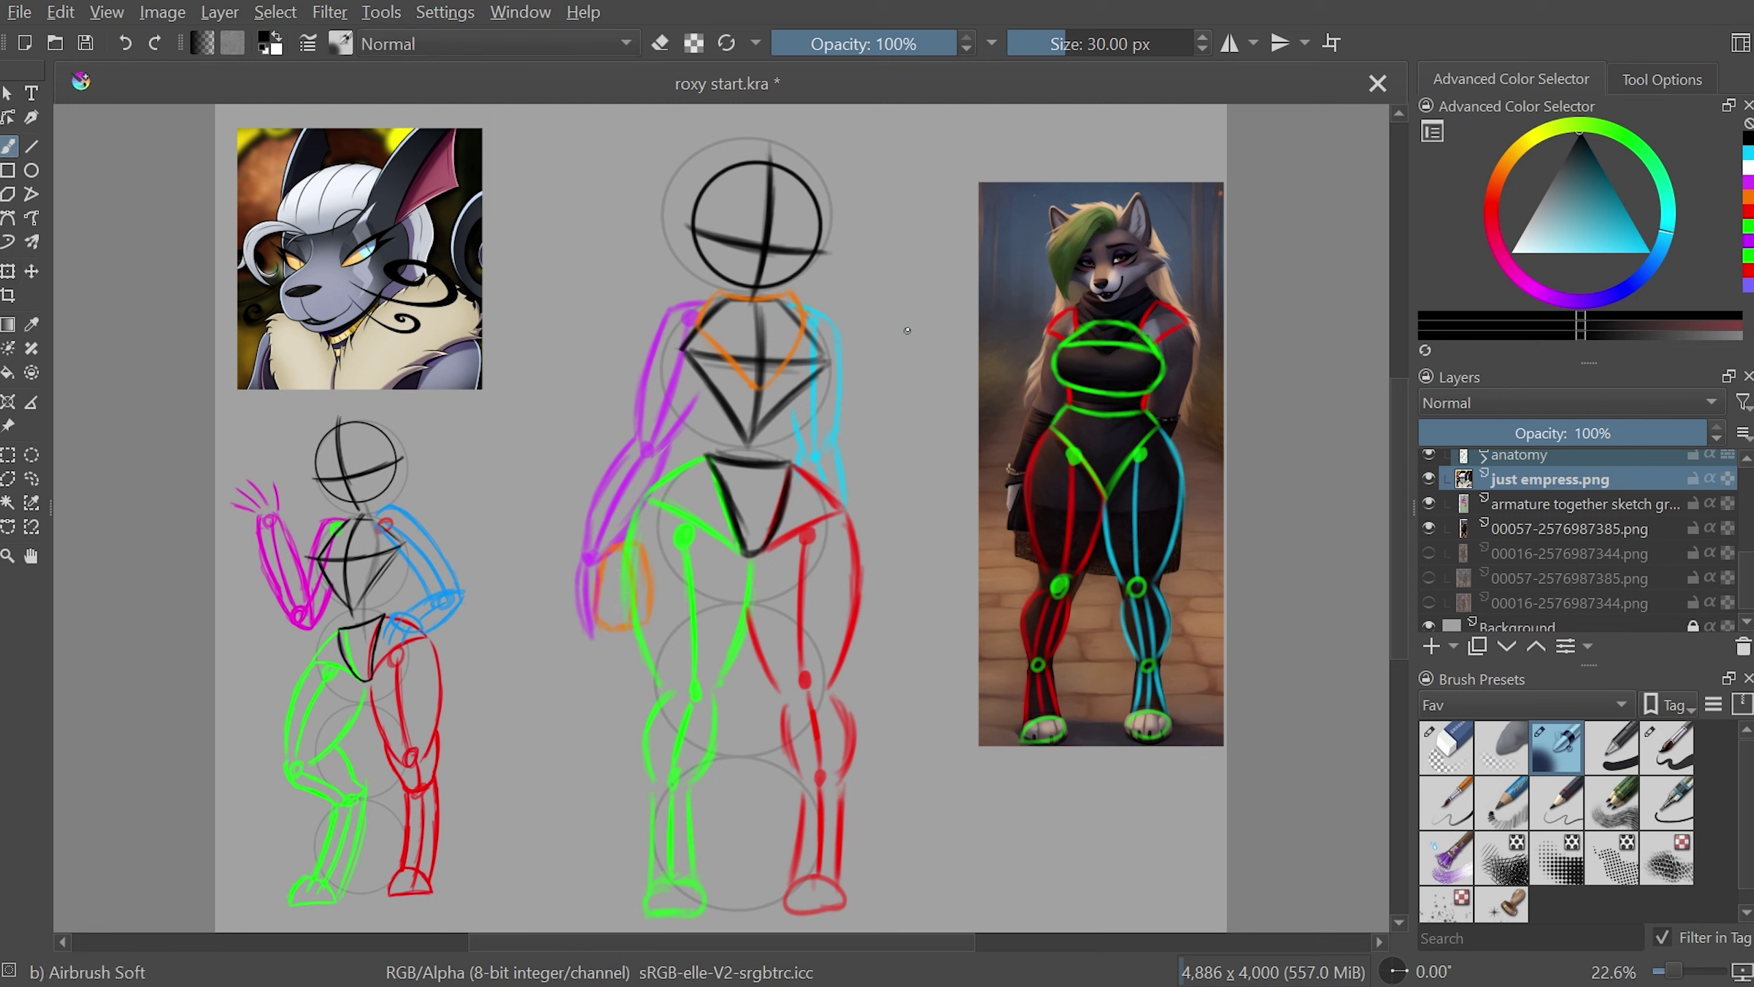
- Draw an arrow from the large armature toward the wolf reference, undoing stray strokes
drag(880, 298, 865, 377)
key(ctrl+z)
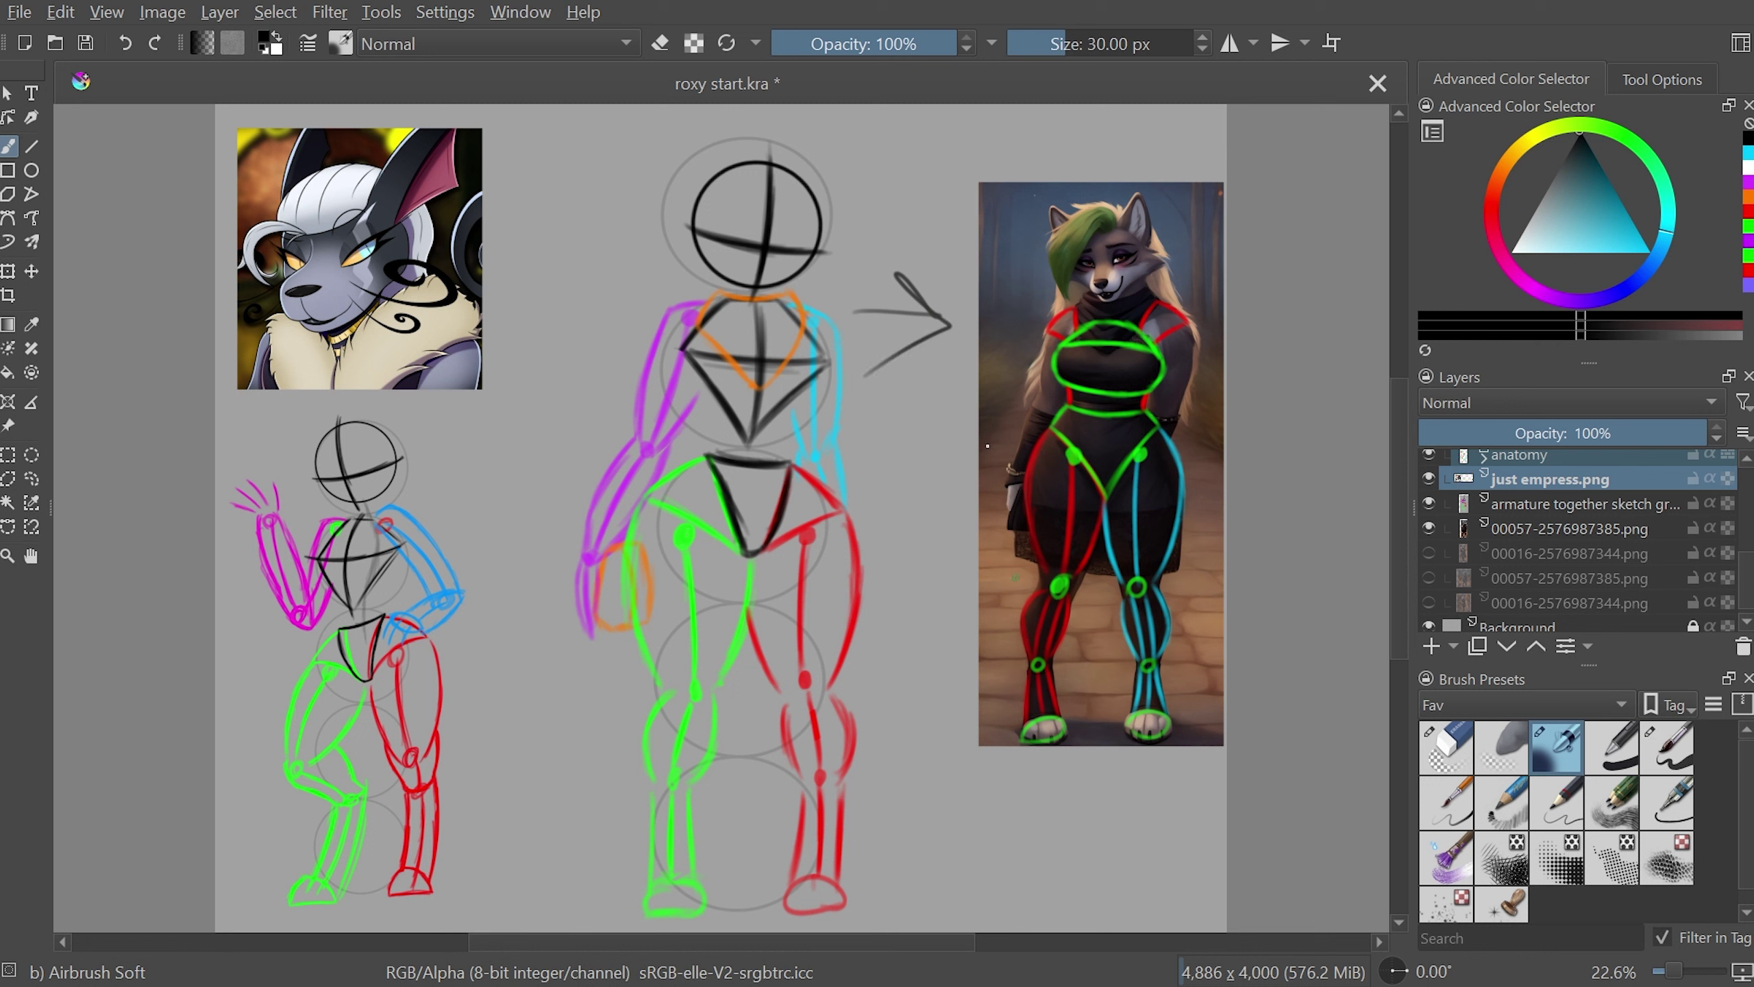
mouse_move(614, 303)
mouse_down()
mouse_move(529, 331)
mouse_move(579, 360)
mouse_up()
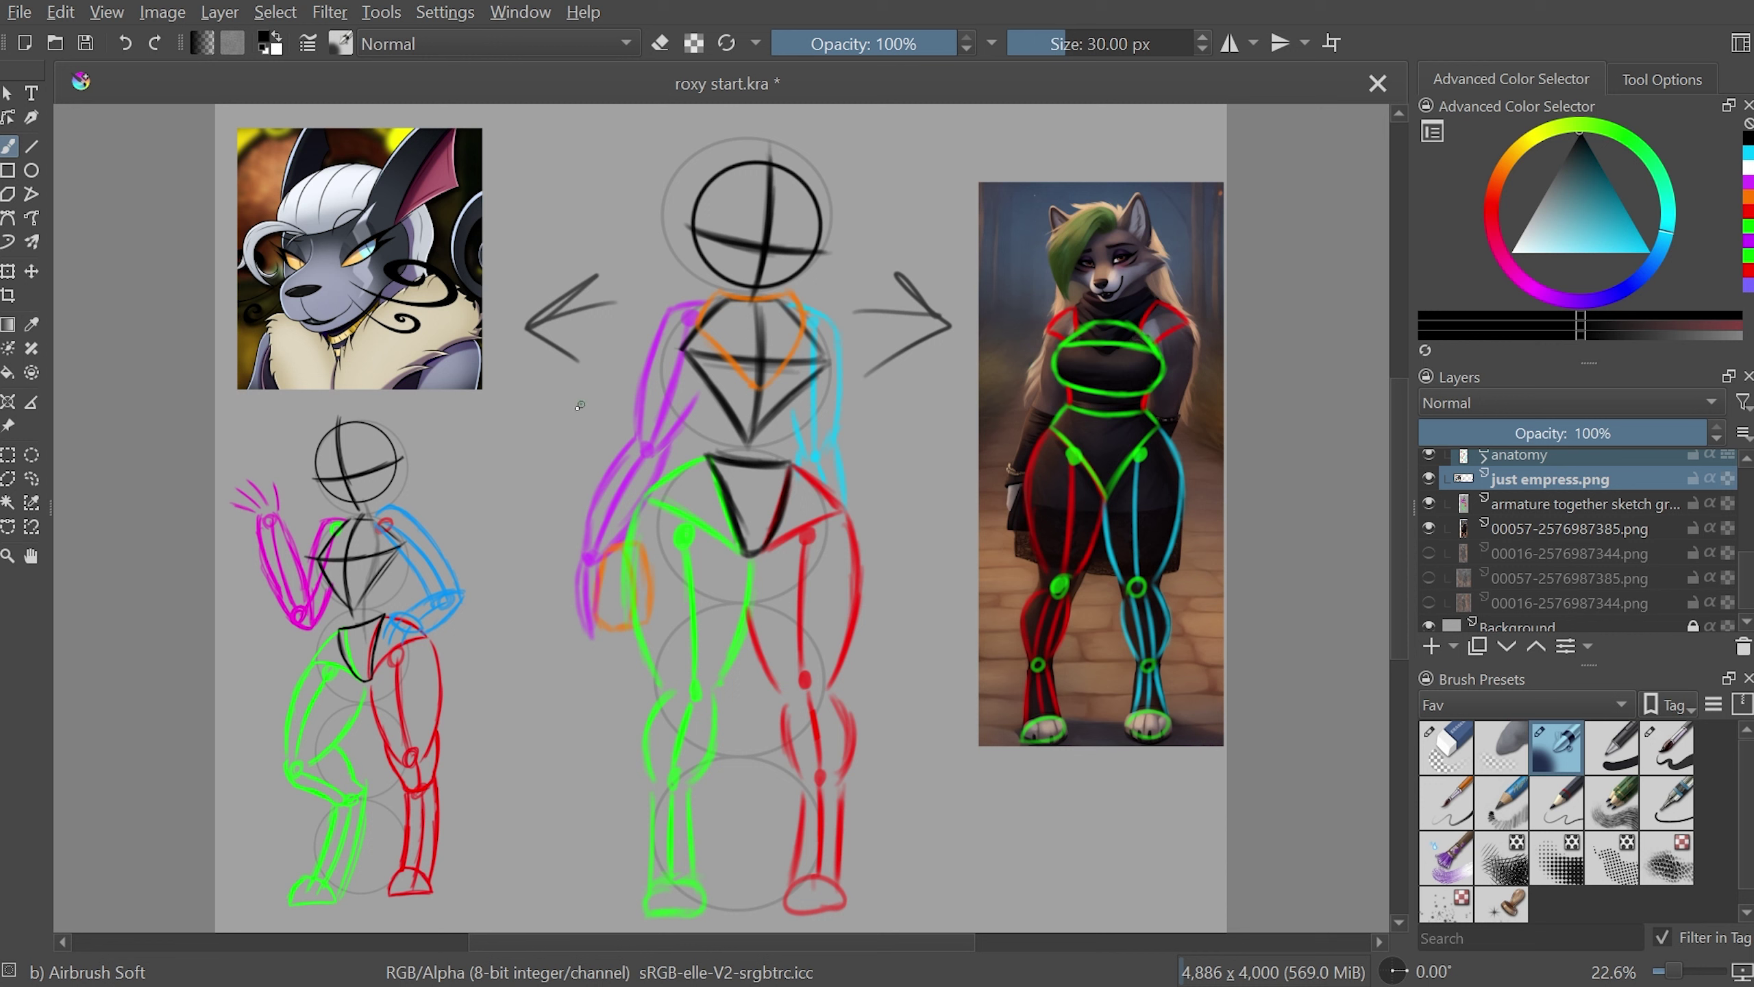
mouse_move(612, 388)
mouse_down()
mouse_move(589, 368)
mouse_move(573, 436)
mouse_up()
key(ctrl+z)
key(ctrl+z)
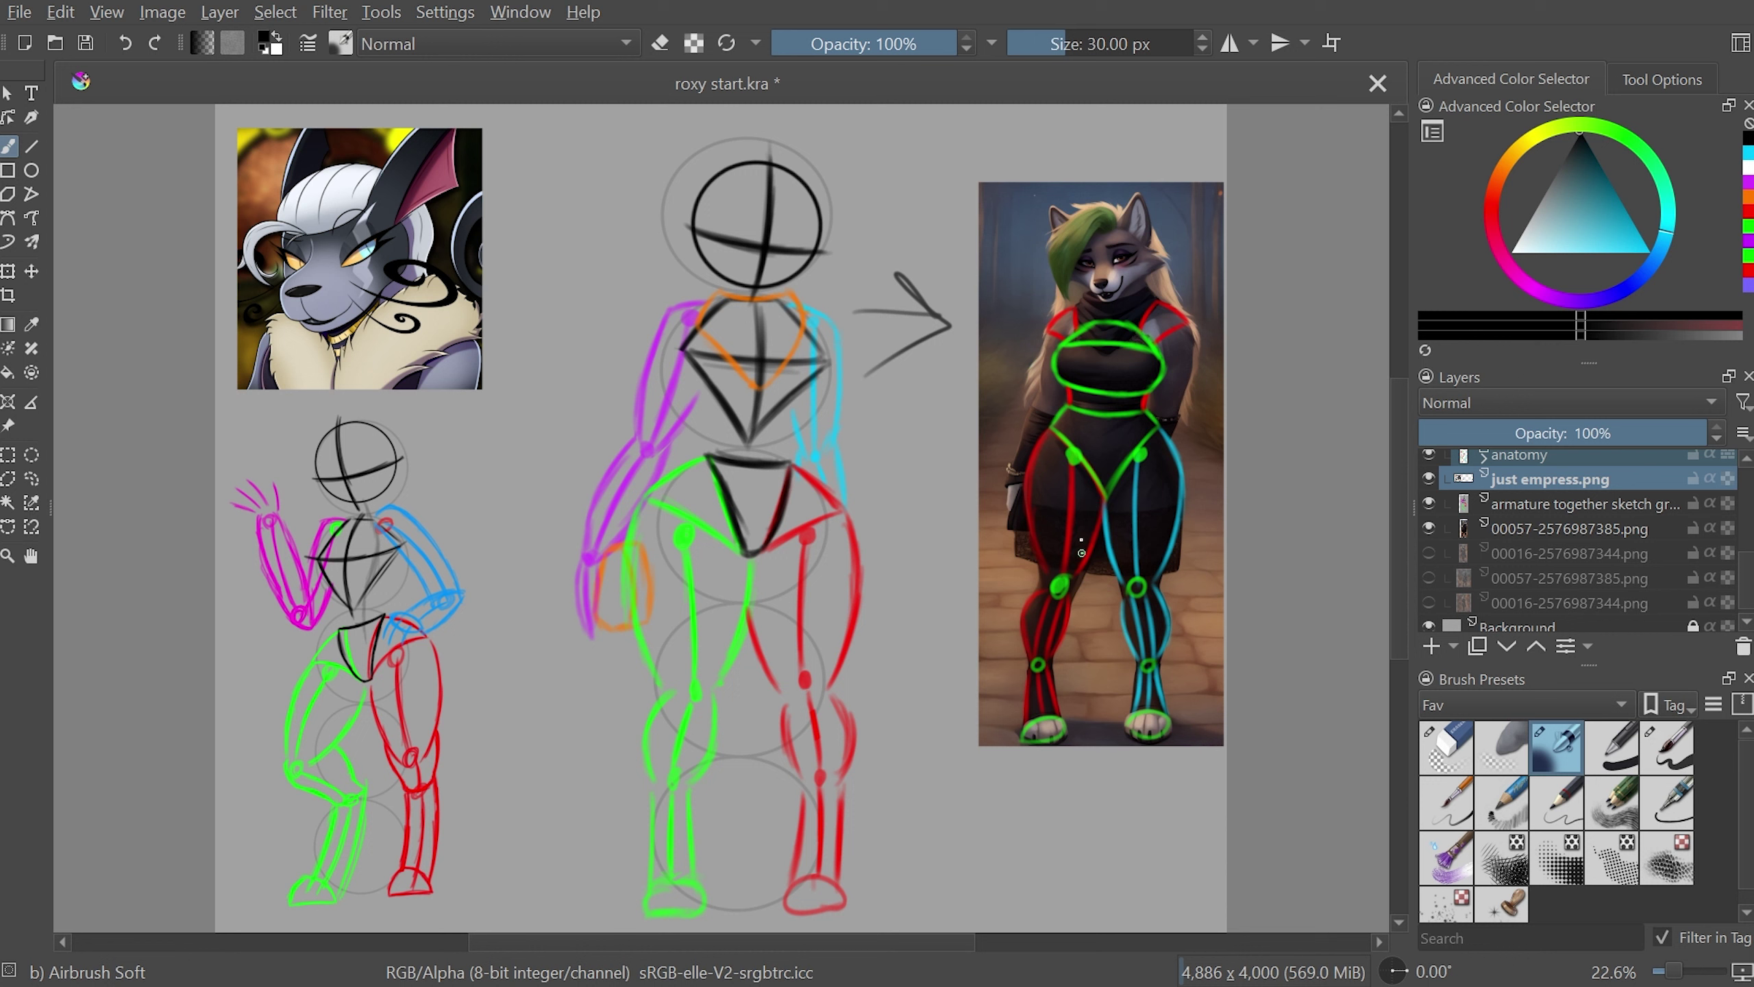
key(ctrl+z)
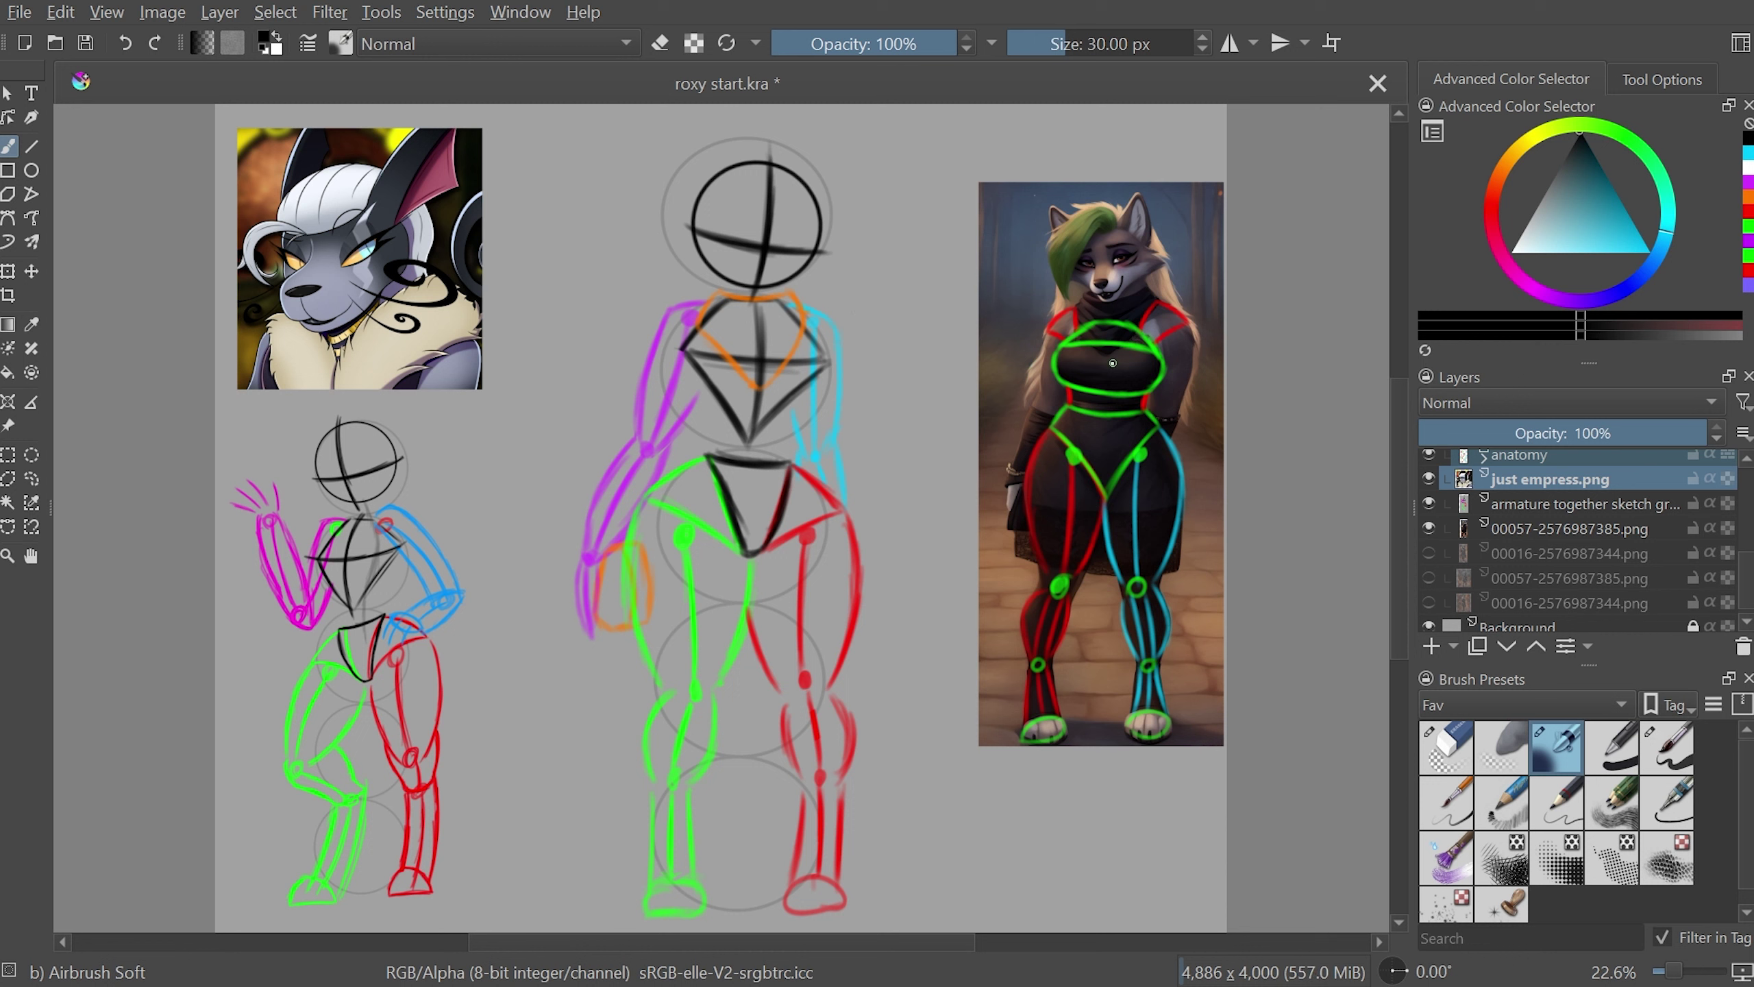
- Collapse the ref group, expand noggin, and select its paint layer
scroll(1550, 566, up, 2)
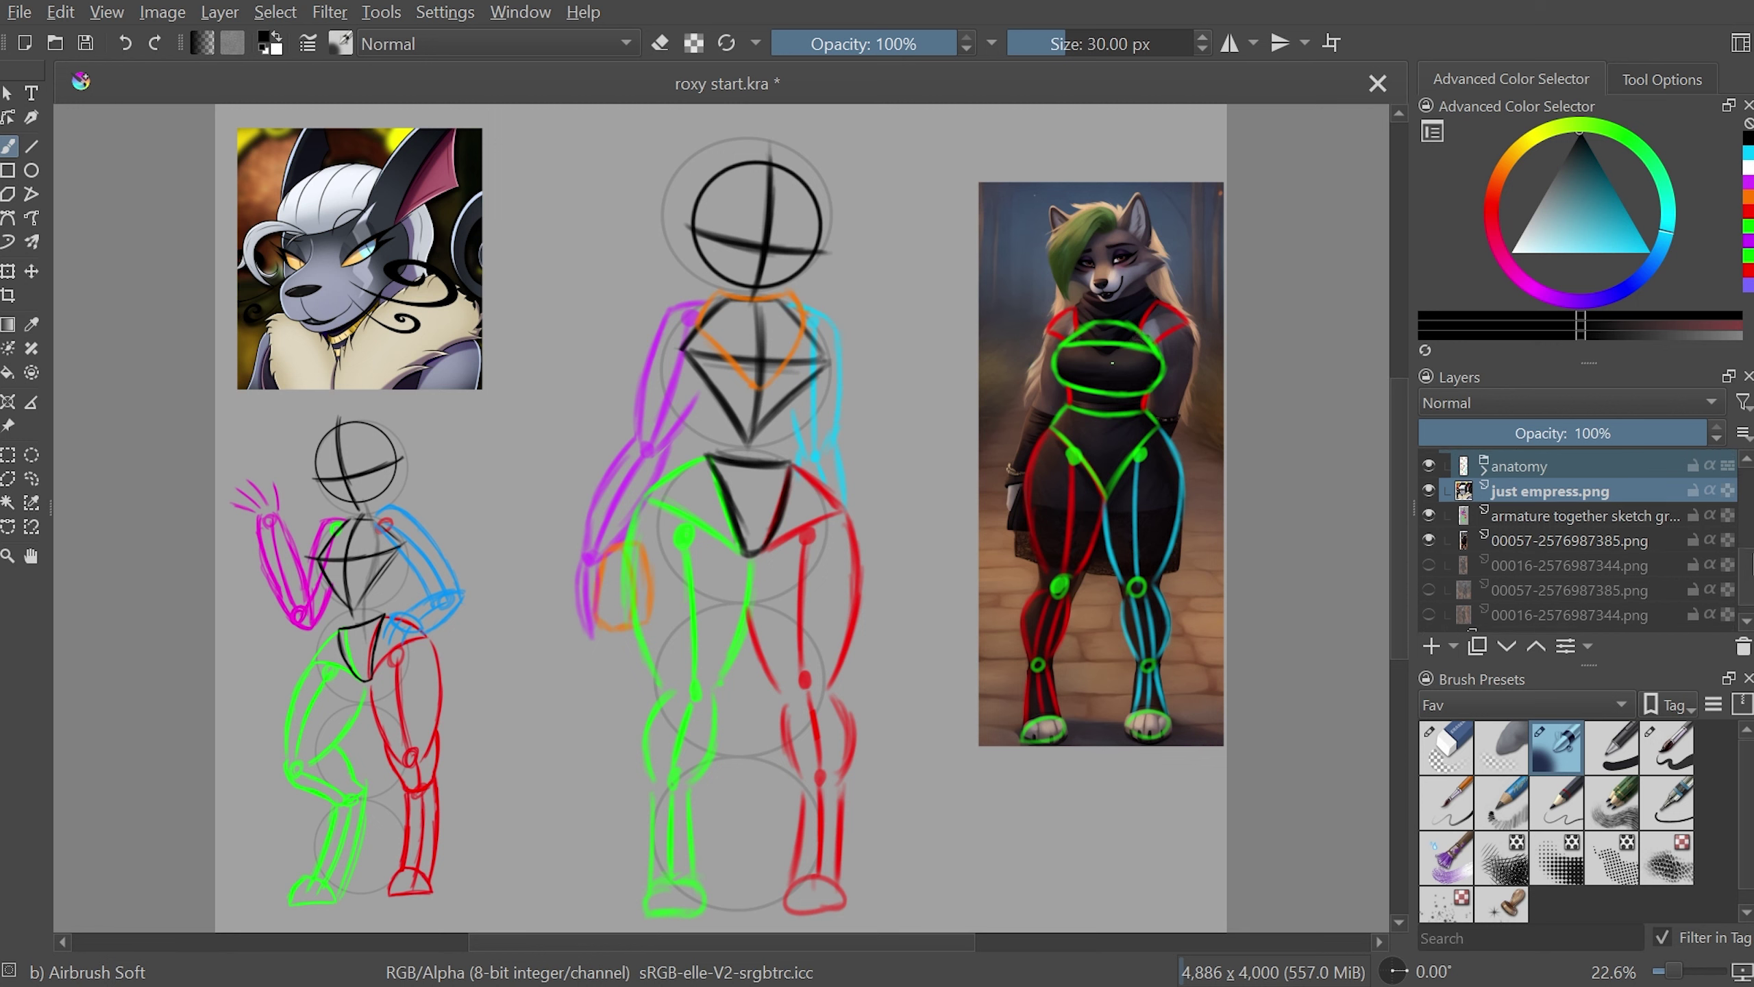
scroll(1550, 567, up, 3)
click(1472, 550)
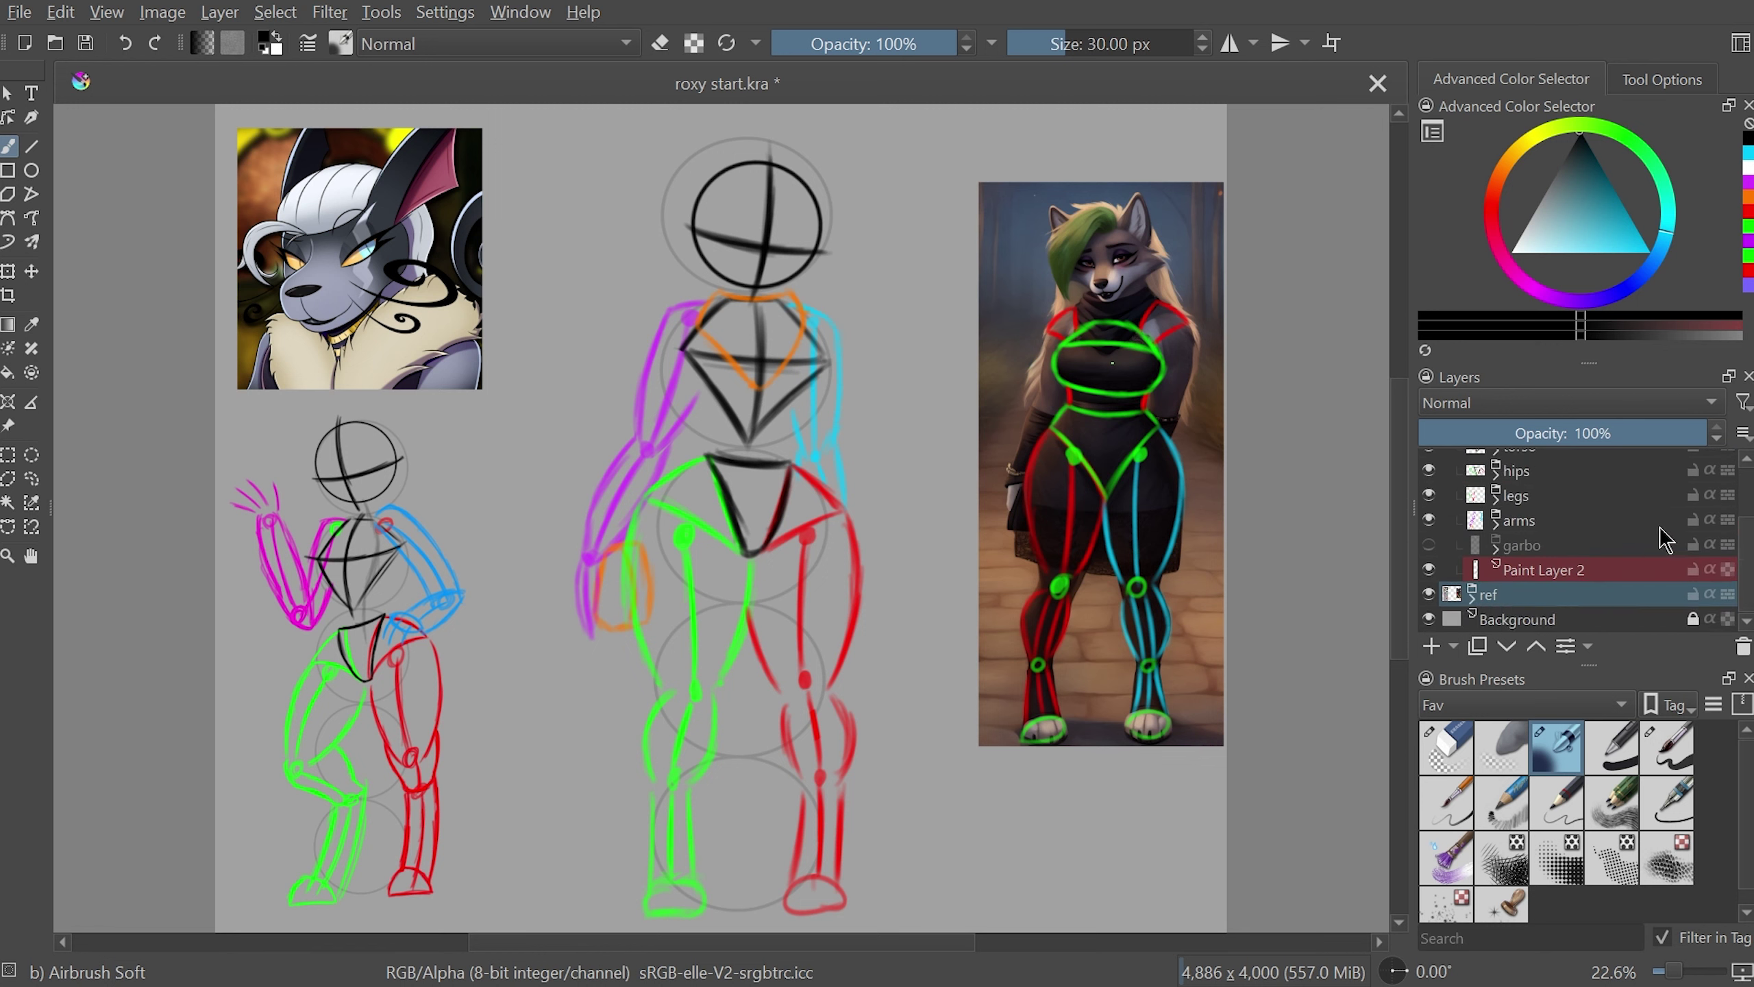
scroll(1749, 546, up, 2)
scroll(1749, 546, up, 3)
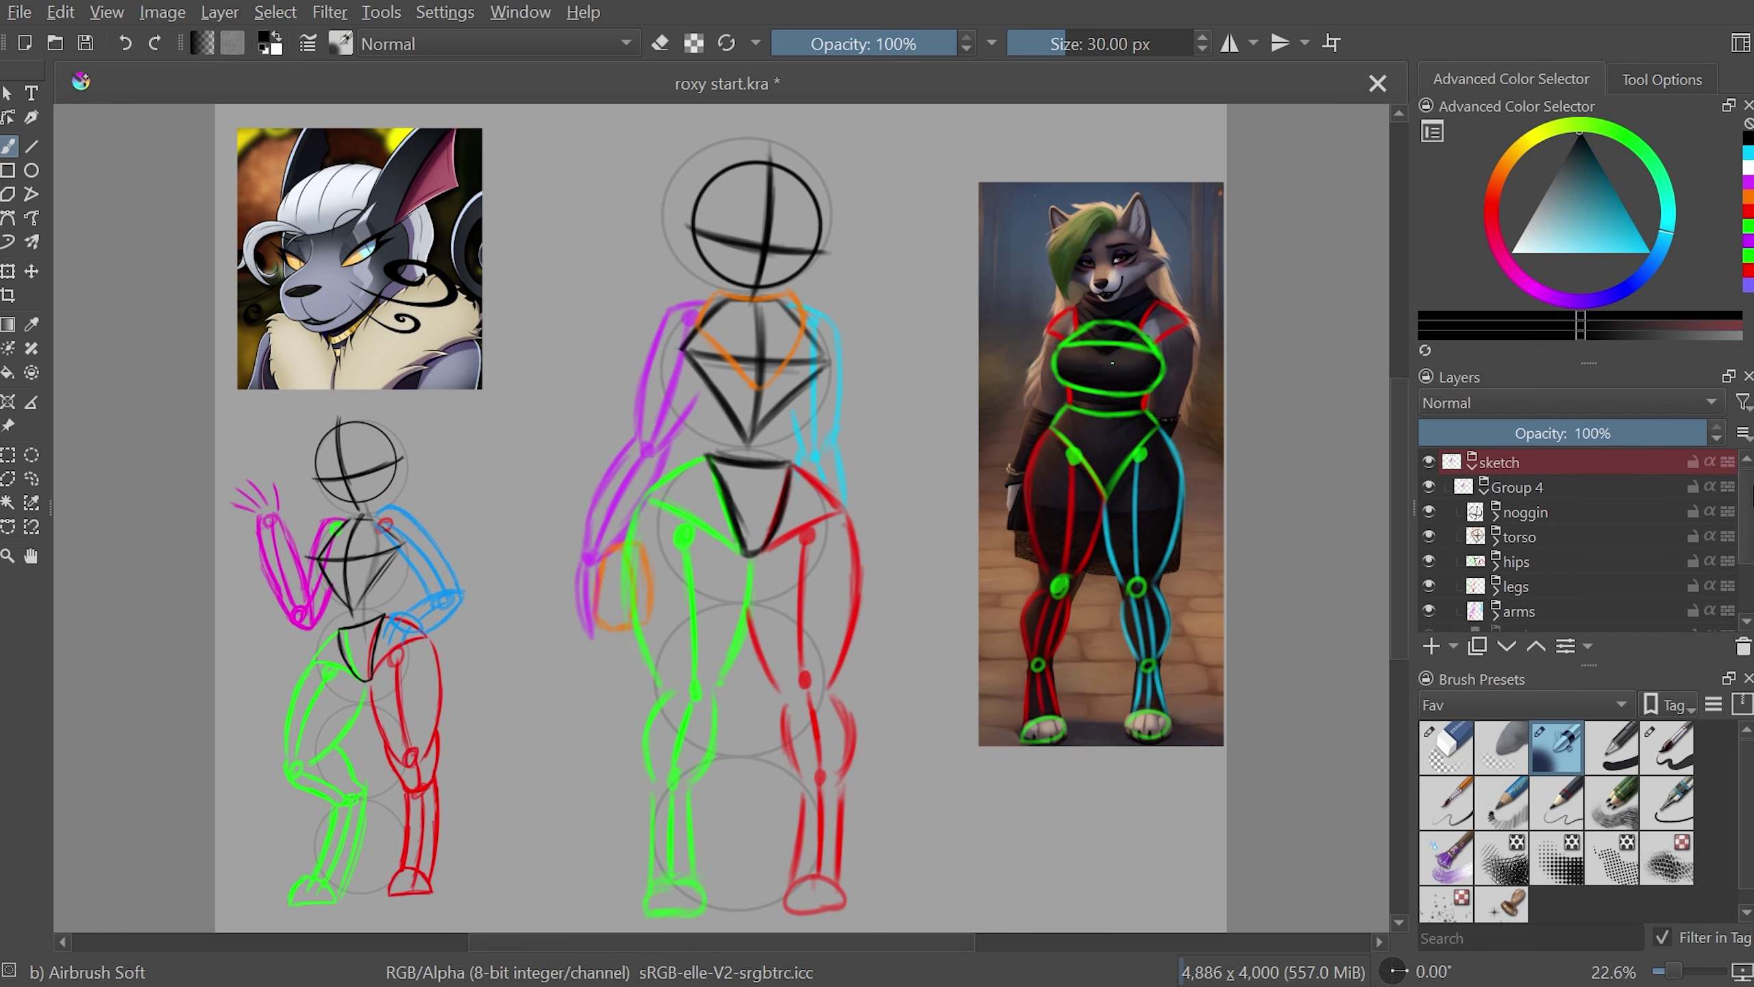
click(1495, 516)
click(1598, 538)
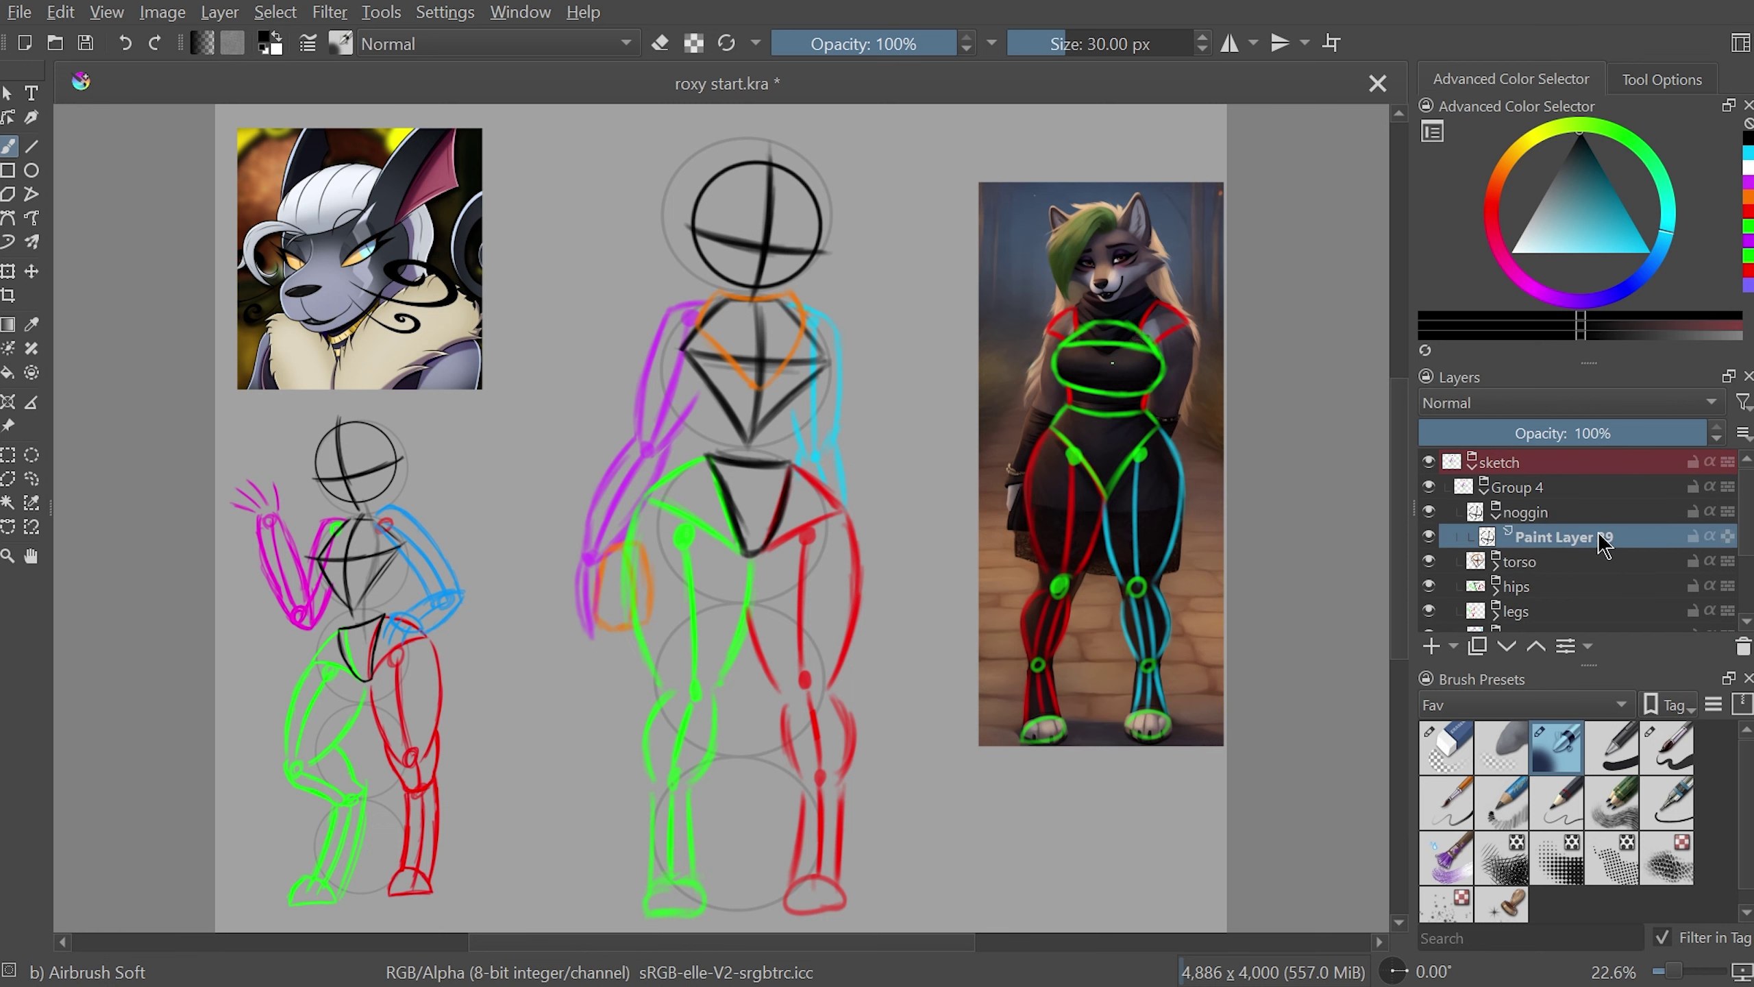
key(m)
key(m)
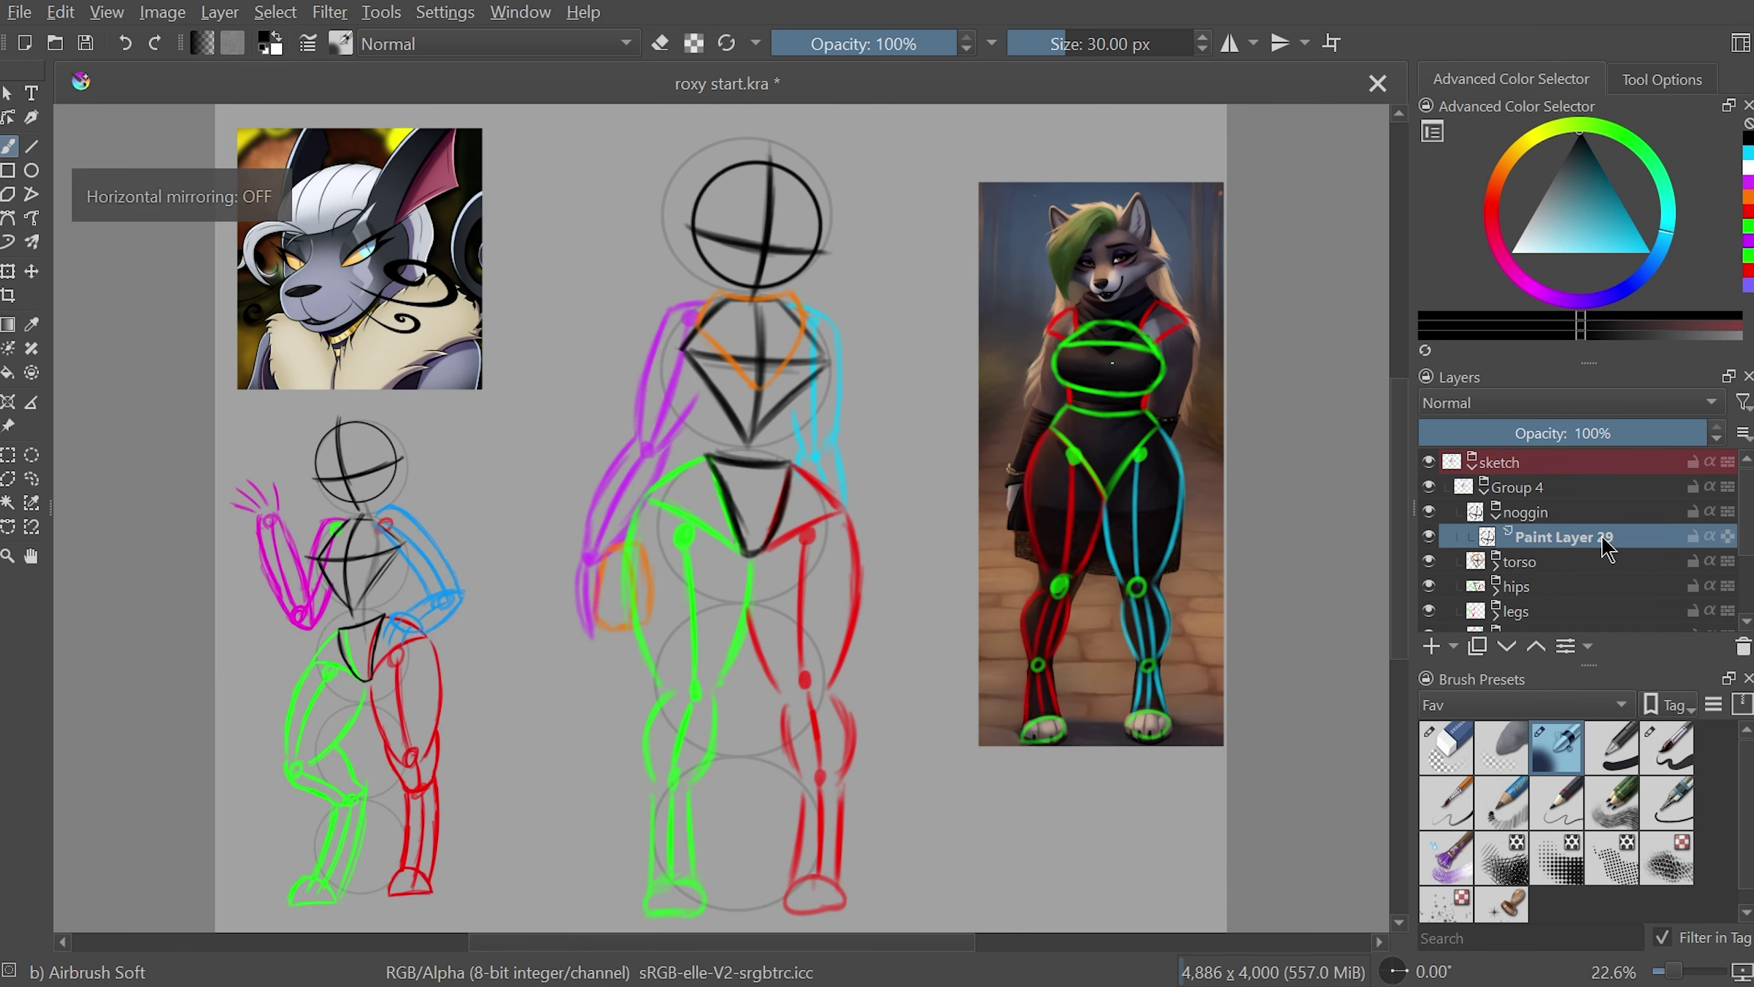
key(m)
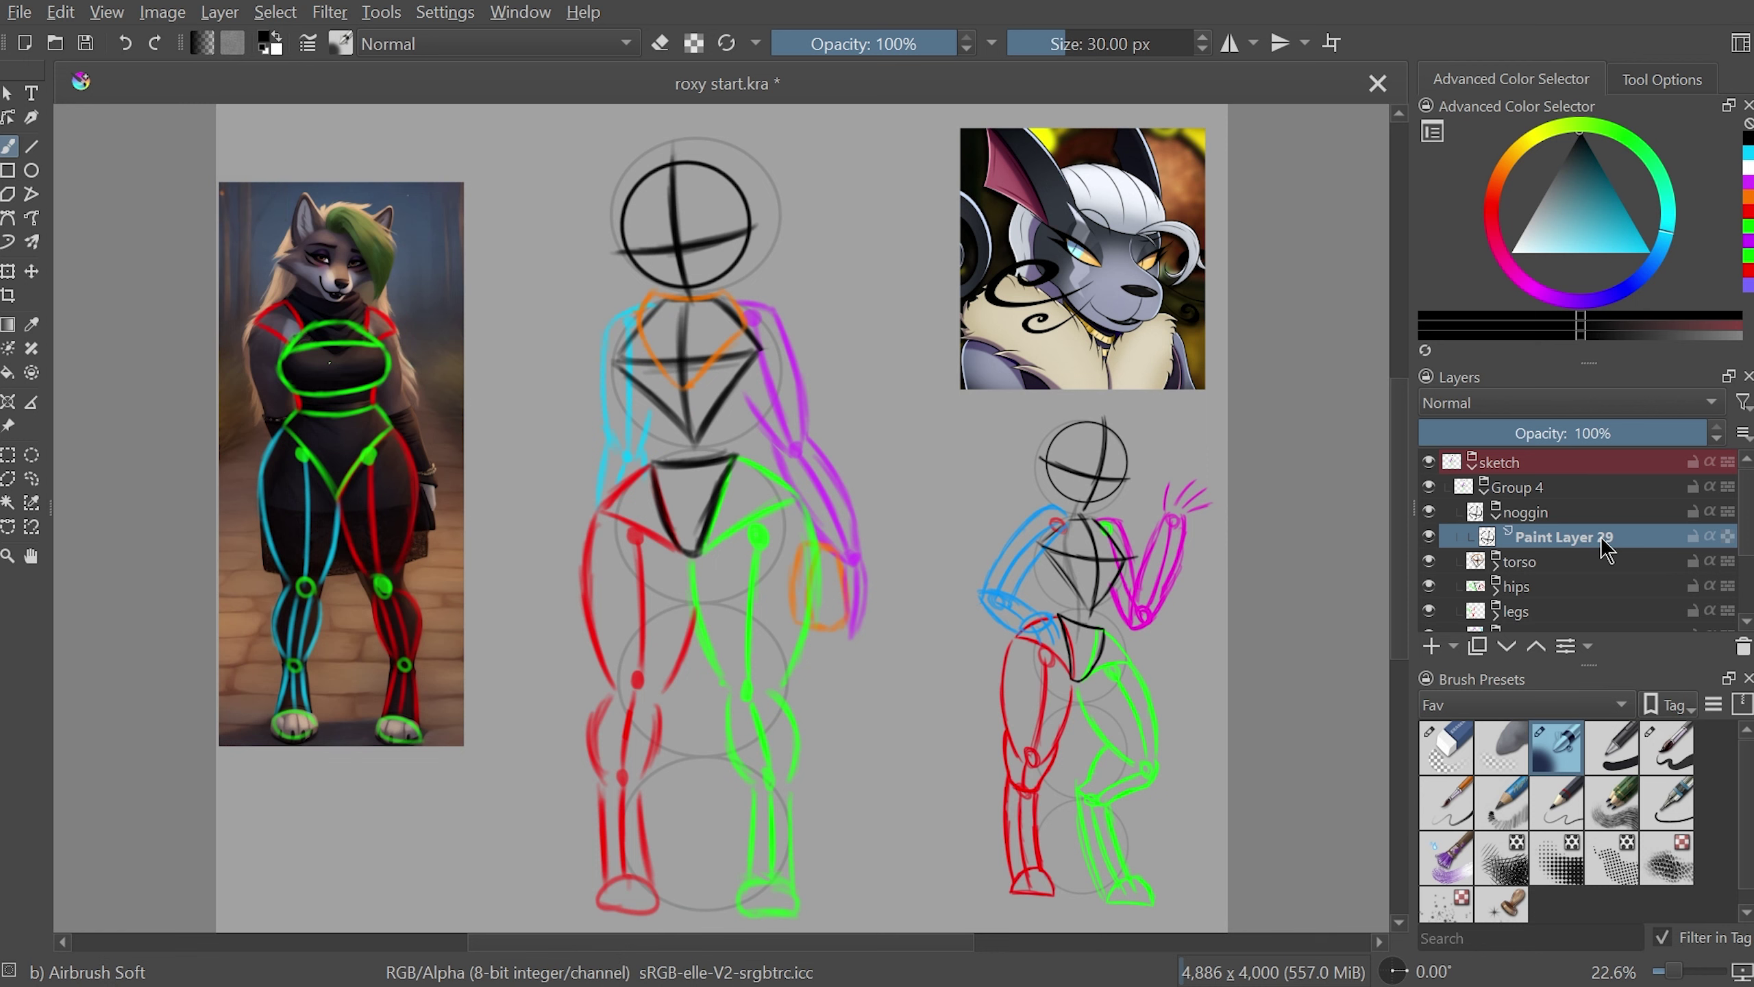
key(m)
key(m)
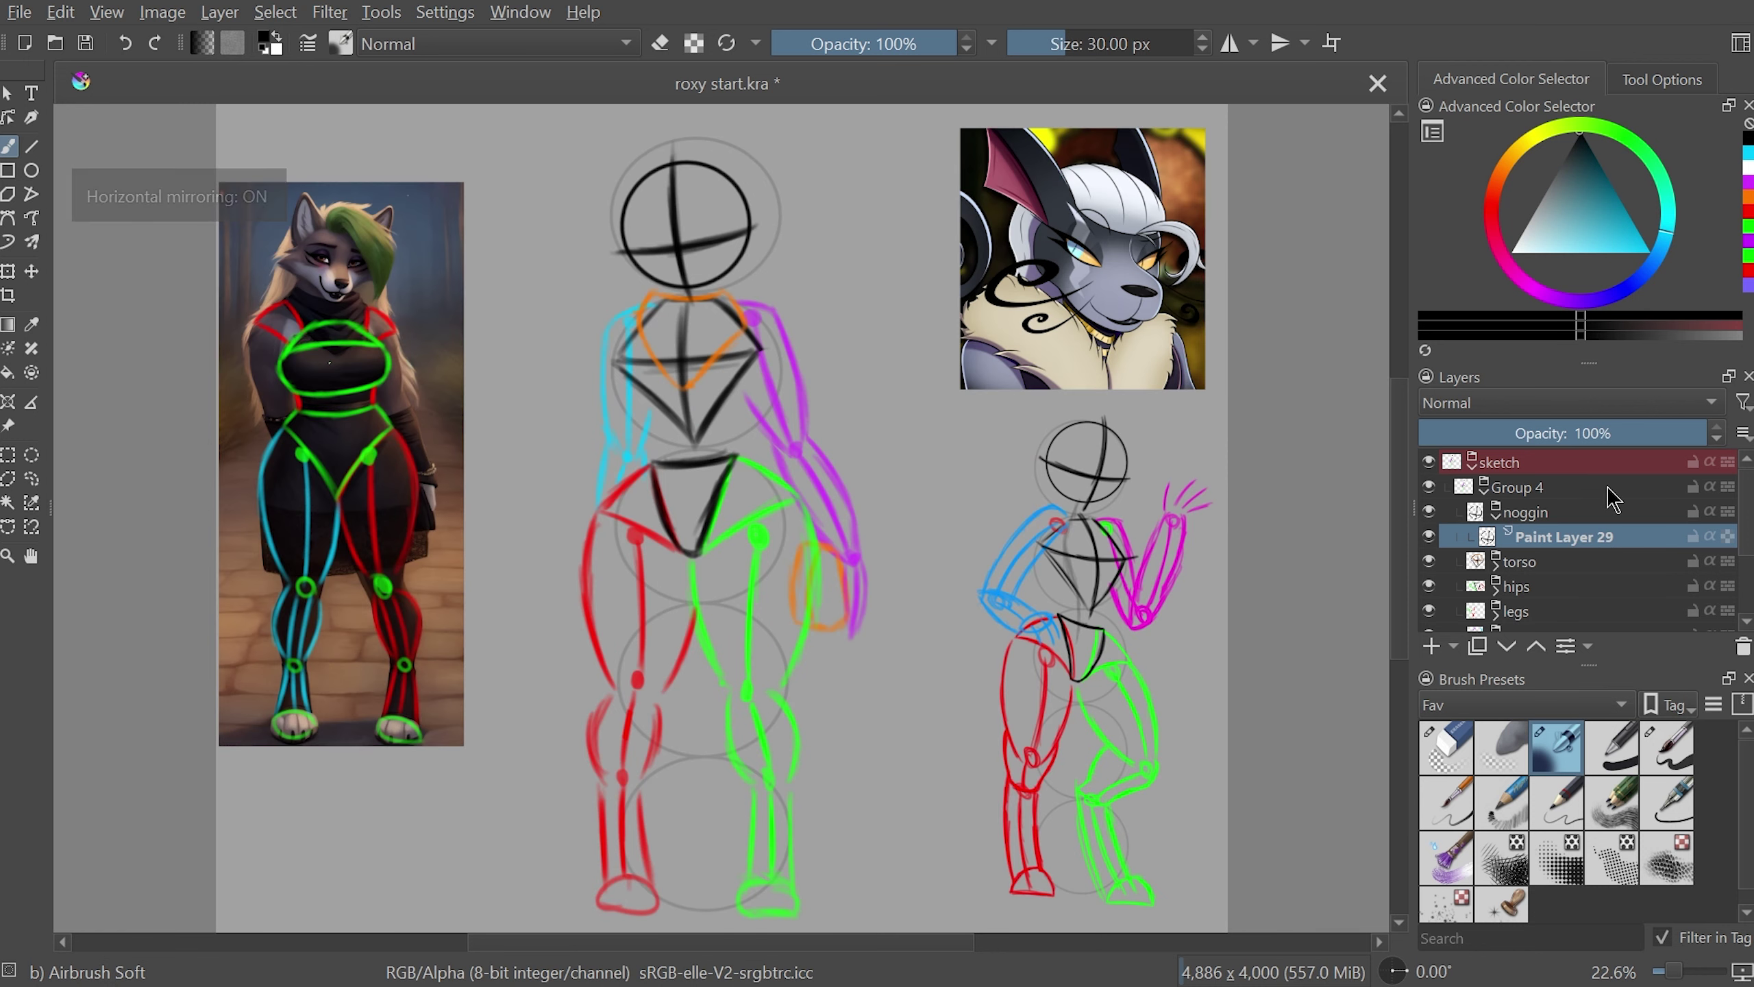
key(m)
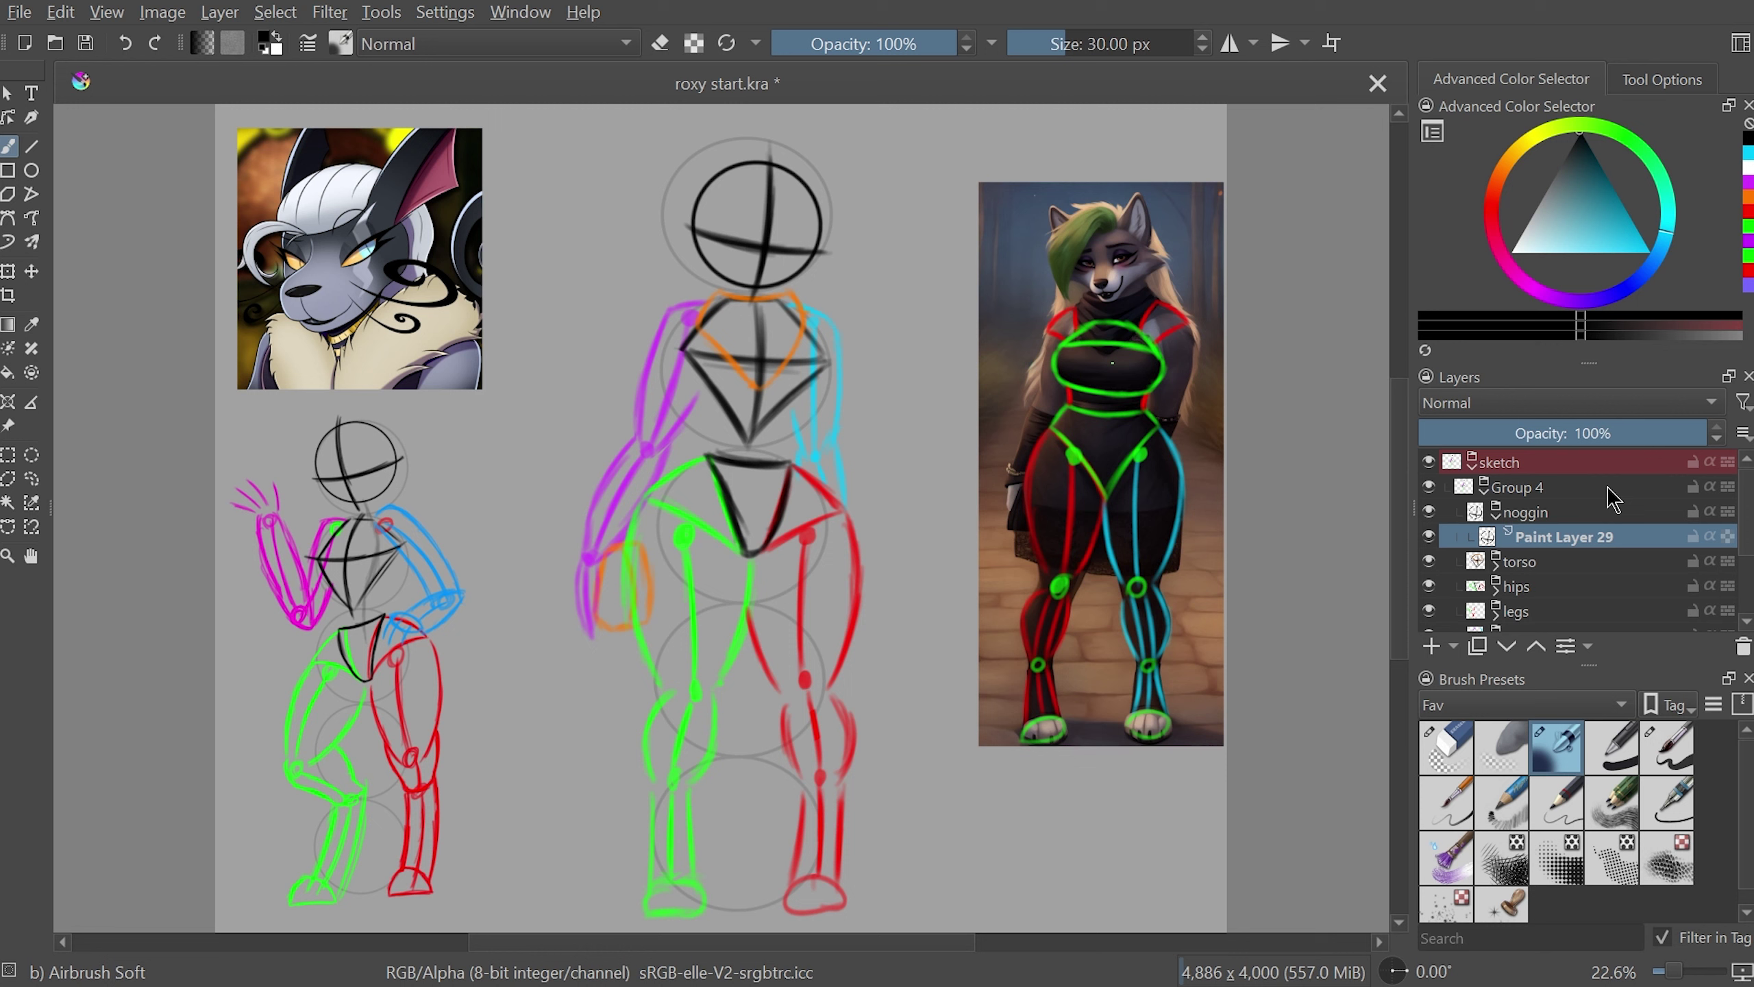
- Set the sketch group's opacity to 25%
click(1528, 433)
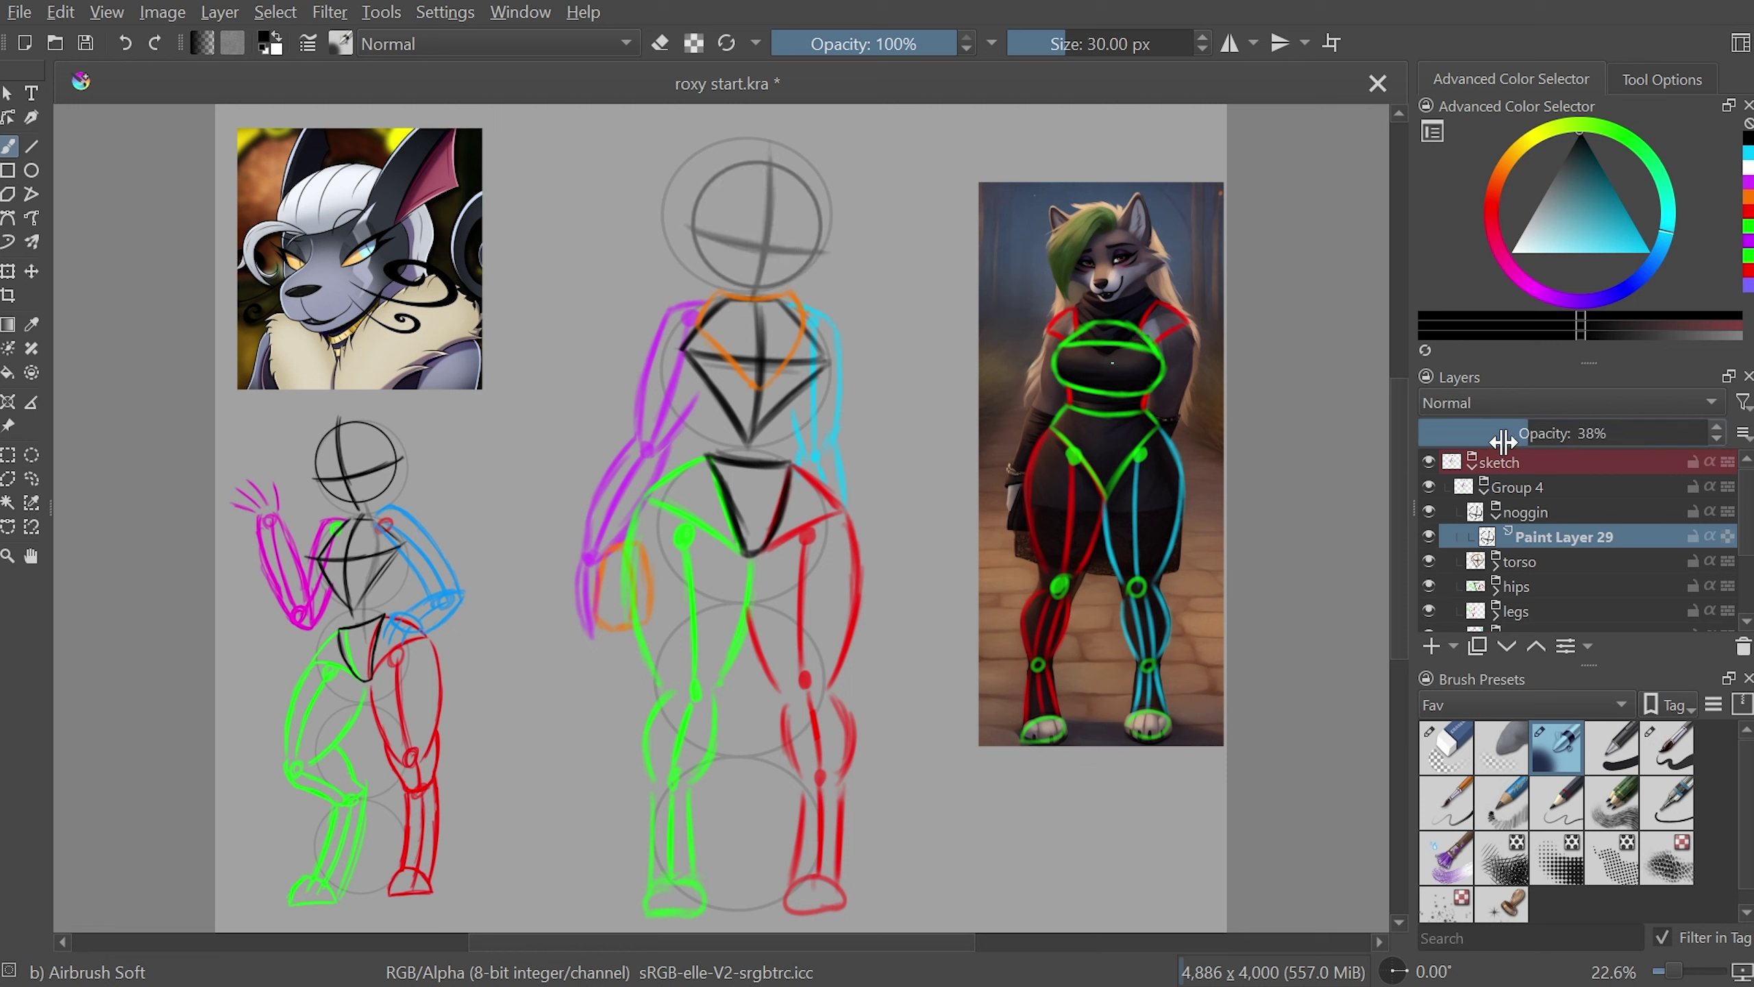
drag(1503, 440, 1482, 441)
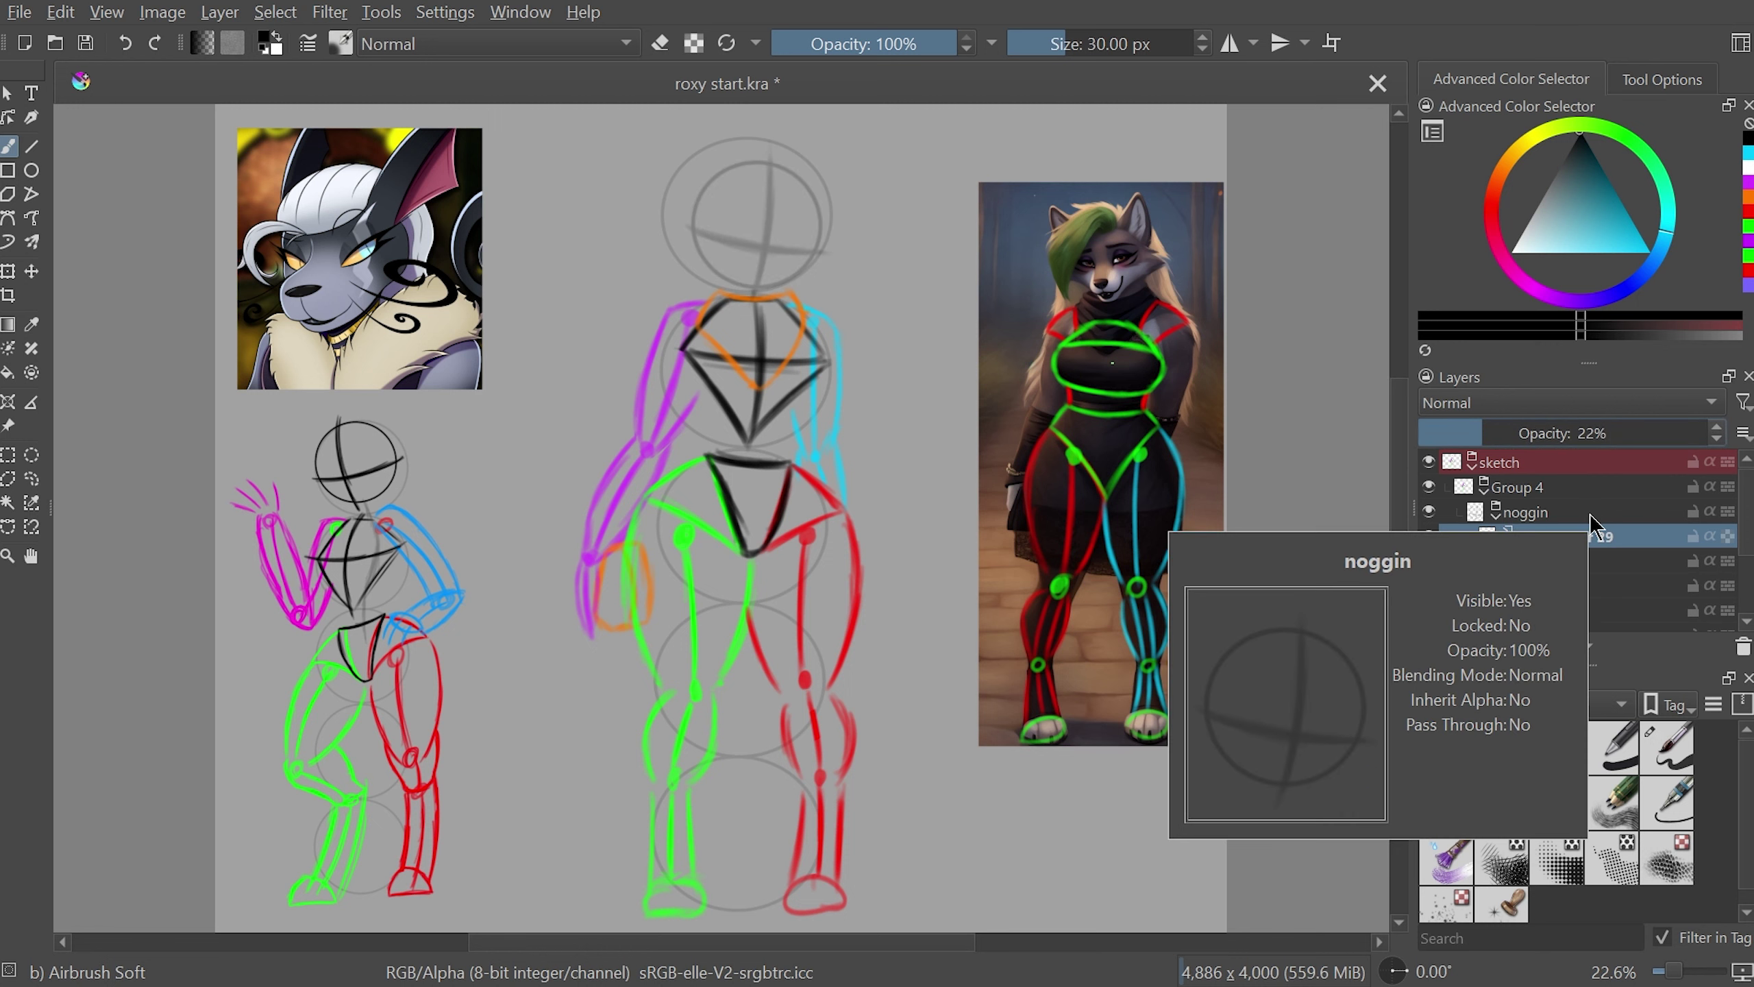
text(025)
key(Return)
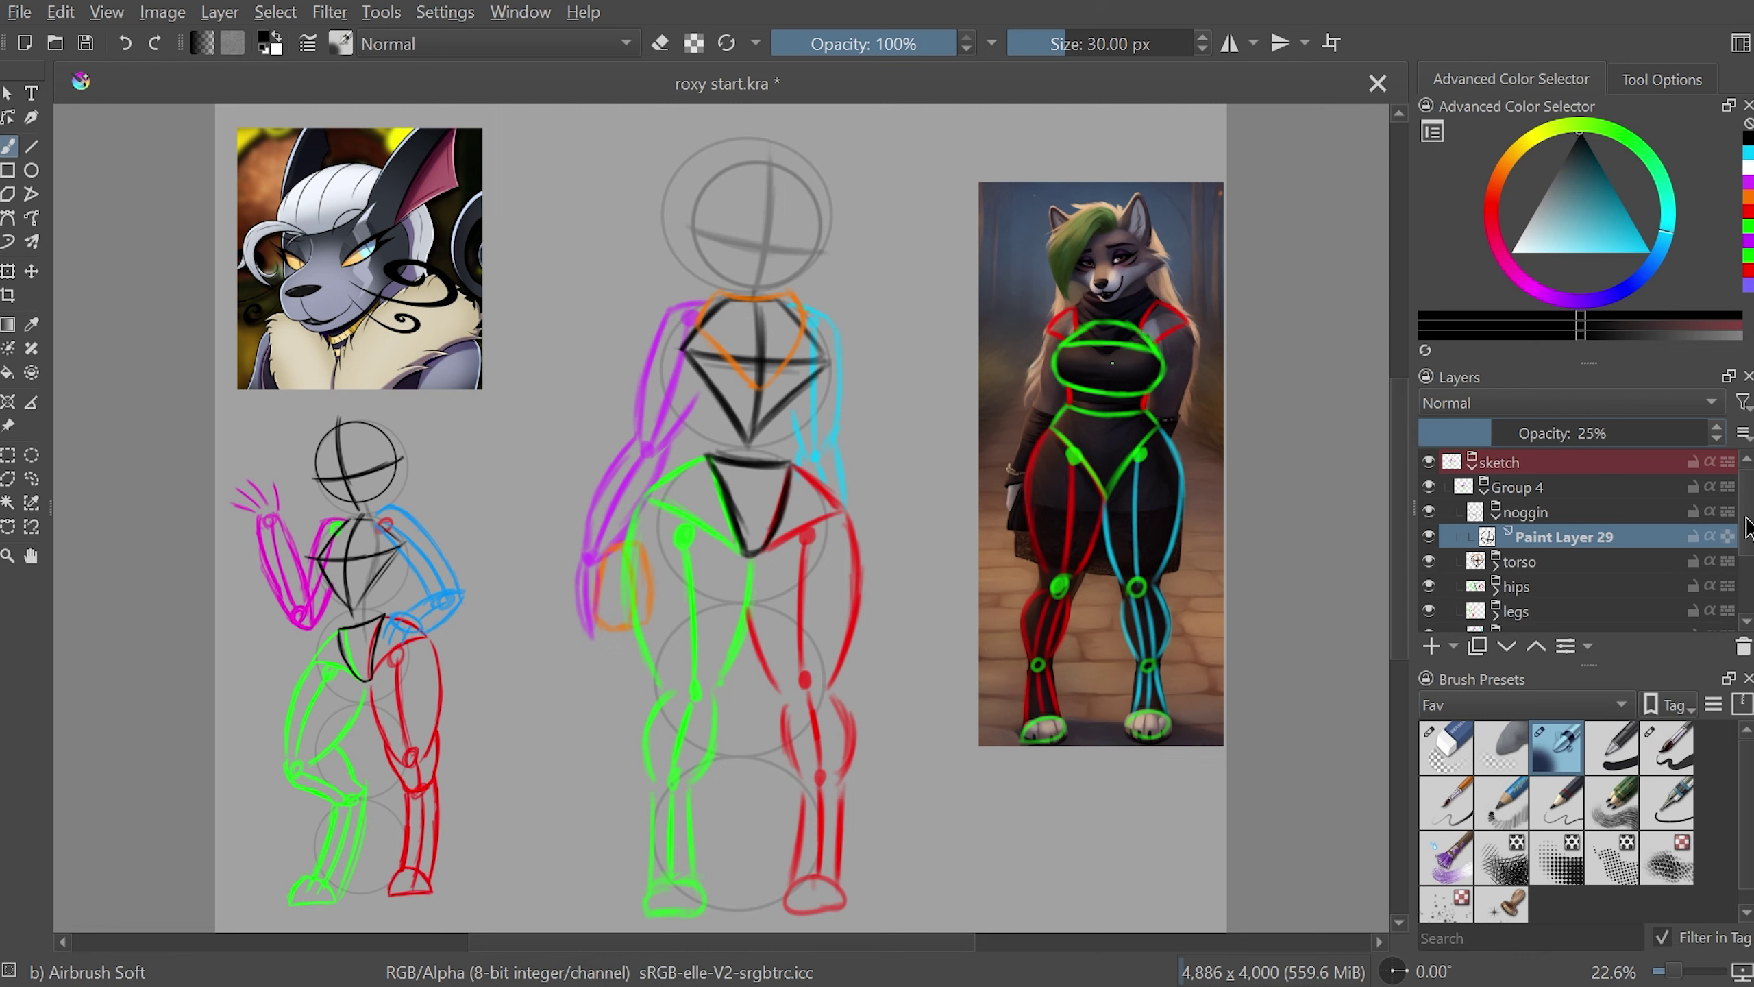
scroll(1747, 529, down, 3)
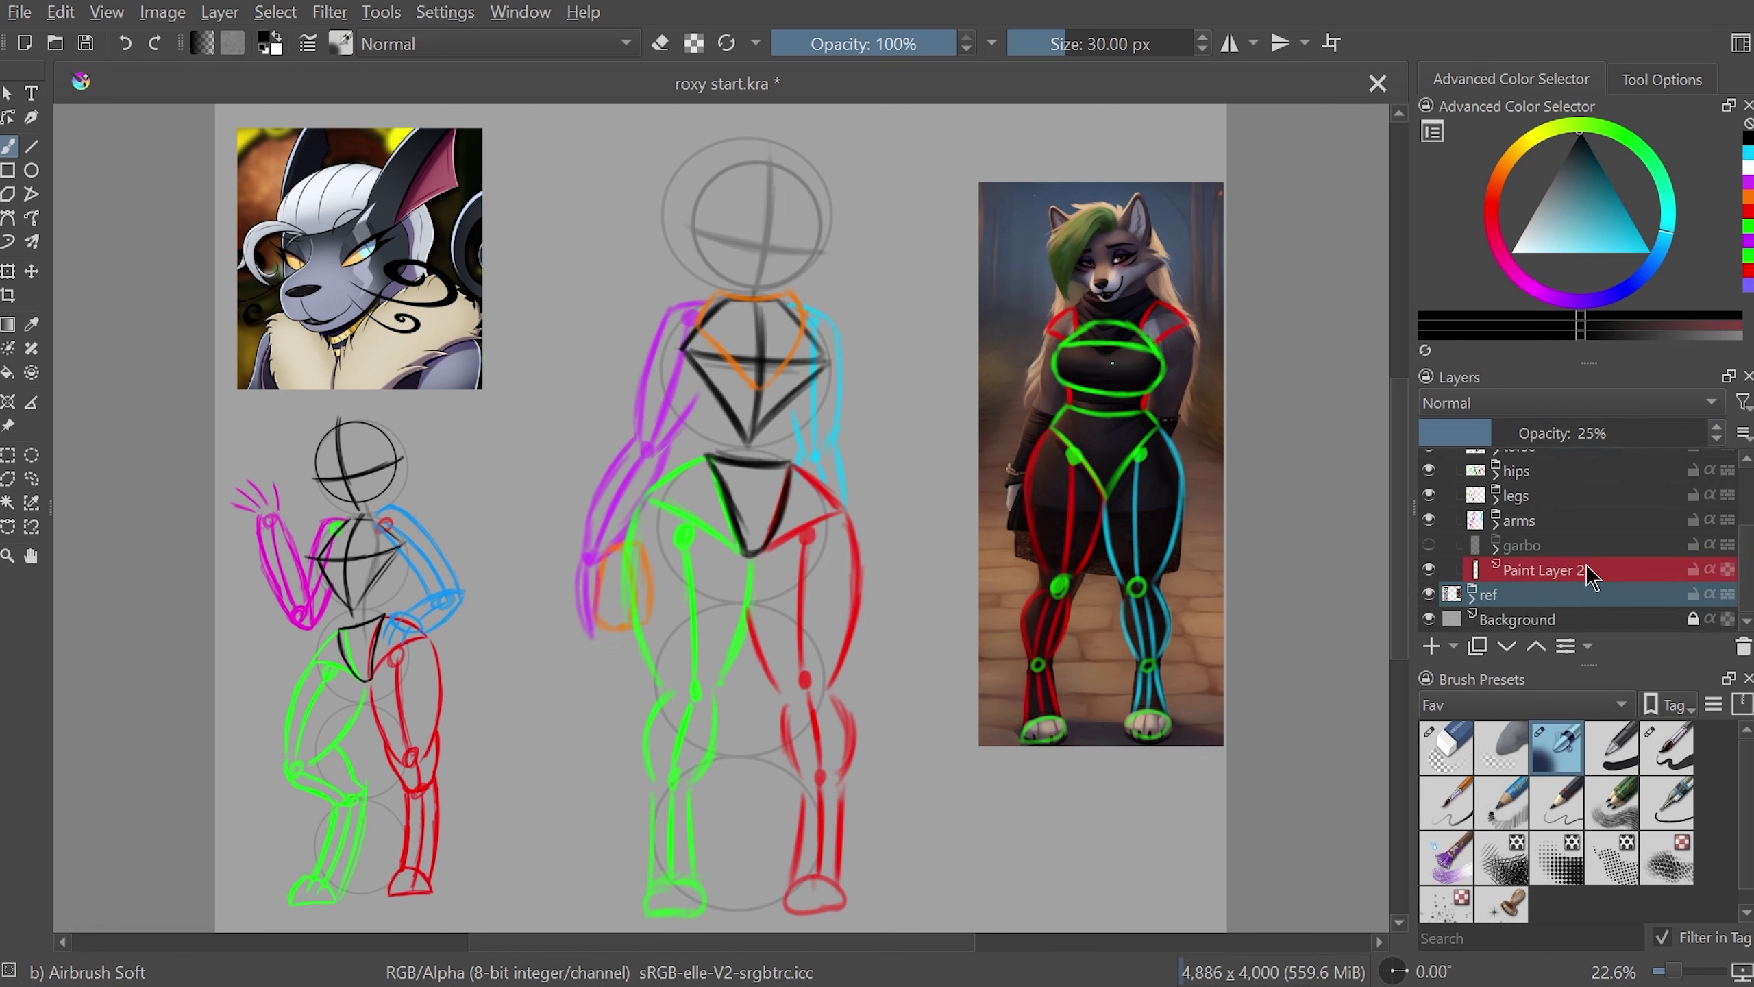
- Set Paint Layer 2 opacity to 5% and add a new layer above Paint Layer 29
click(1586, 566)
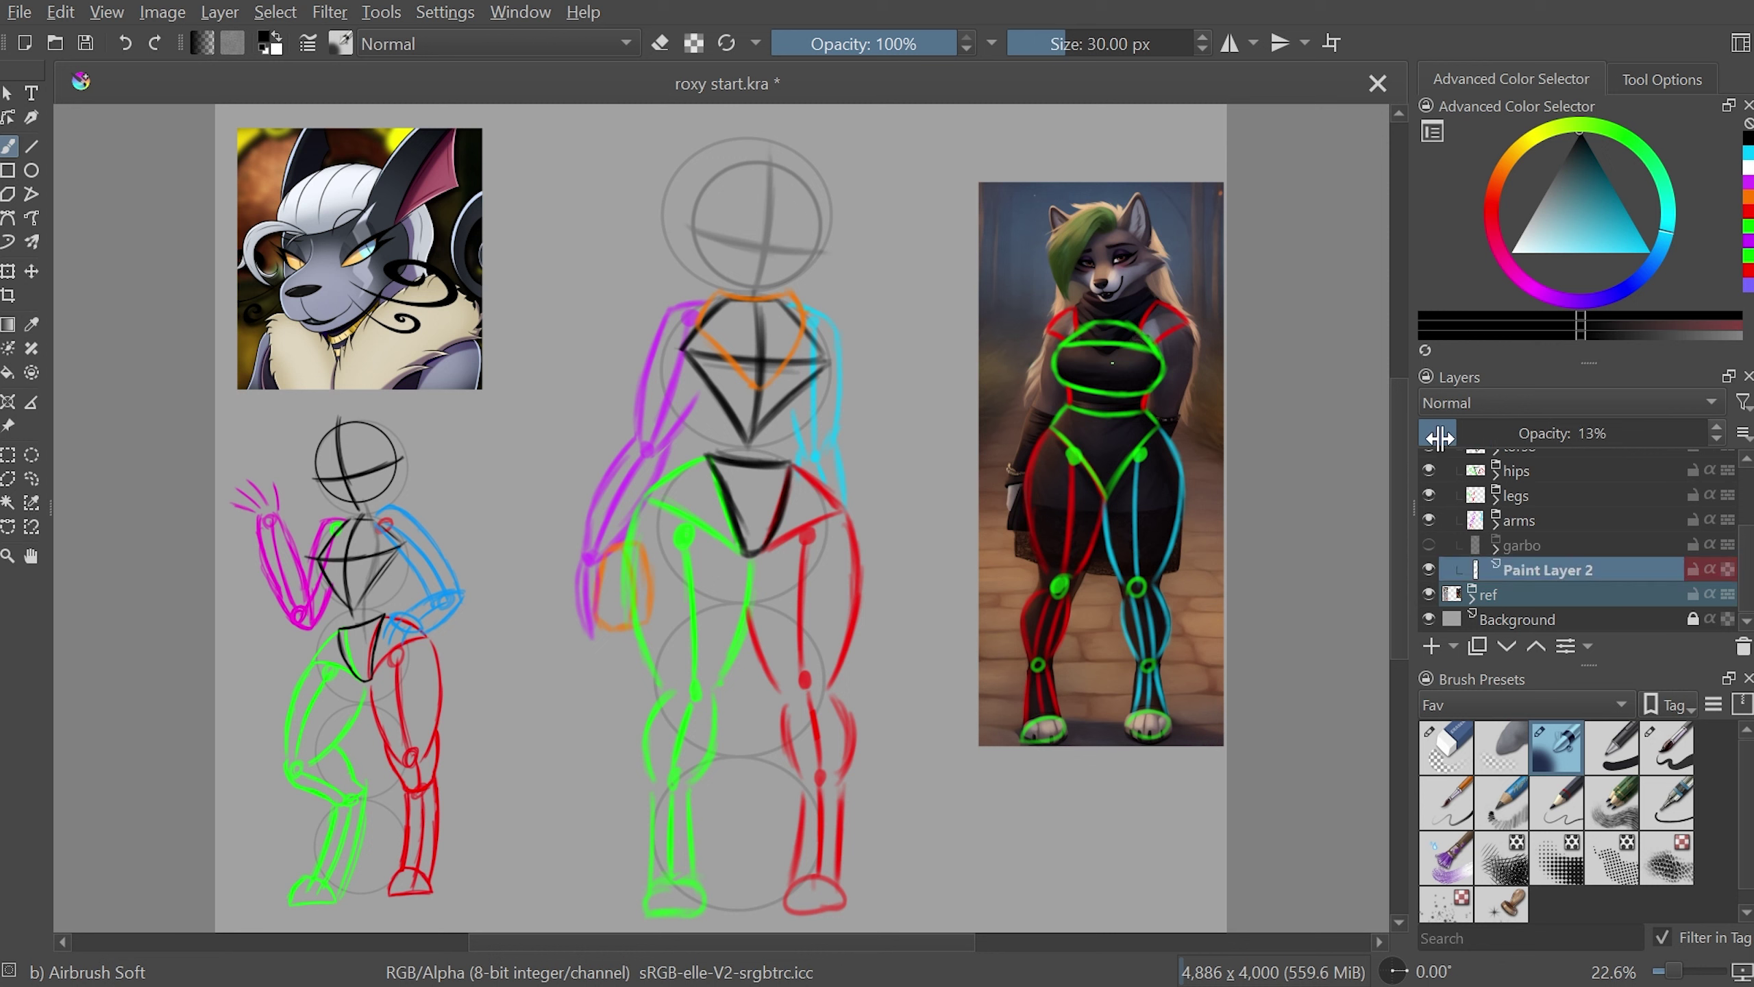
drag(1439, 435, 1429, 435)
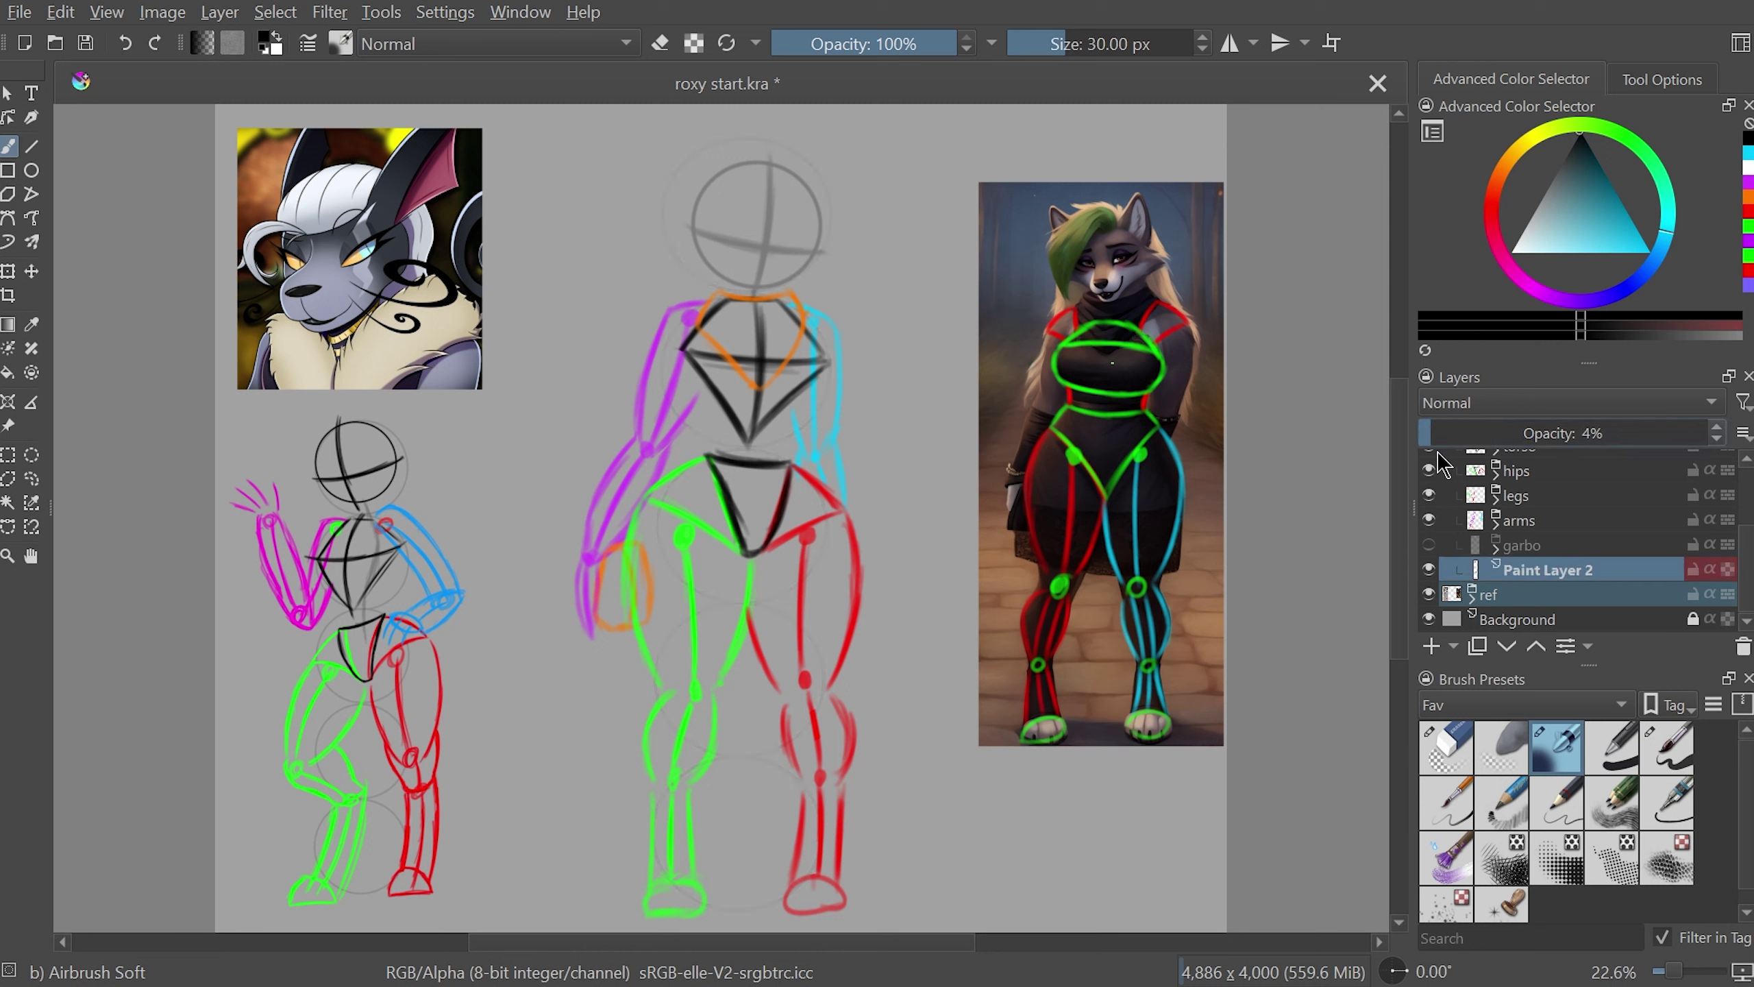
key(Up)
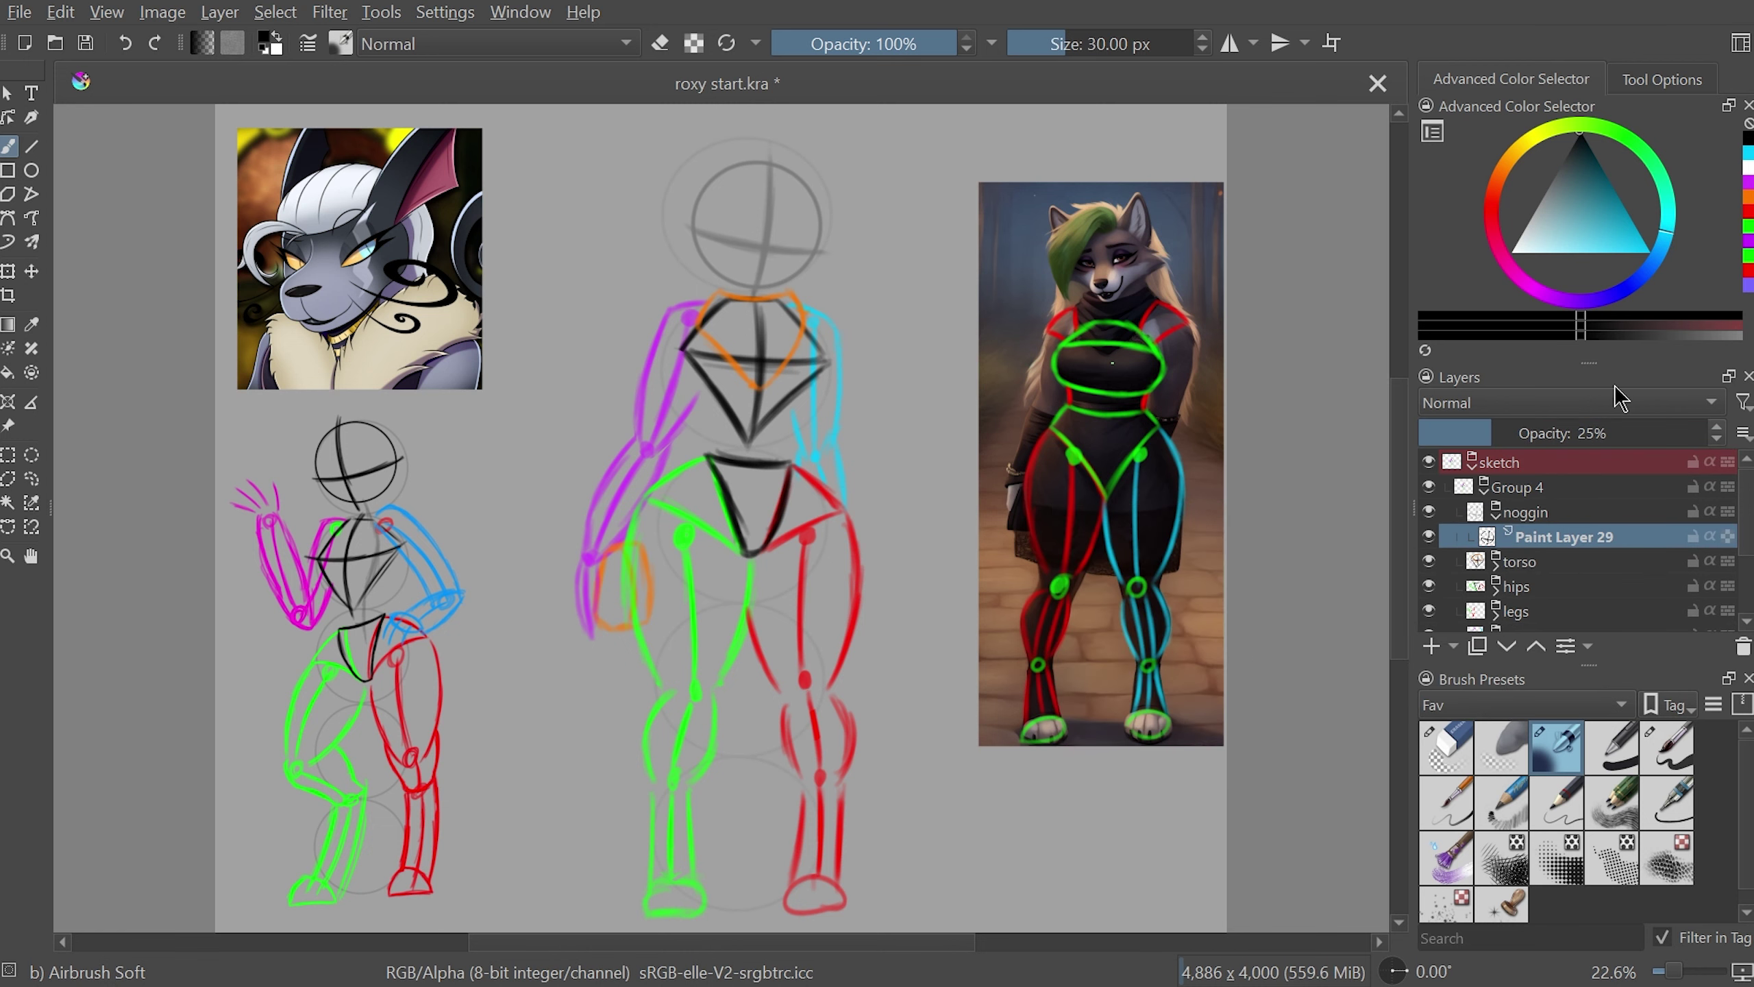
click(1431, 645)
- Duplicate the drawn eye onto a new layer and flip the copy to form the second eye
scroll(1409, 553, up, 2)
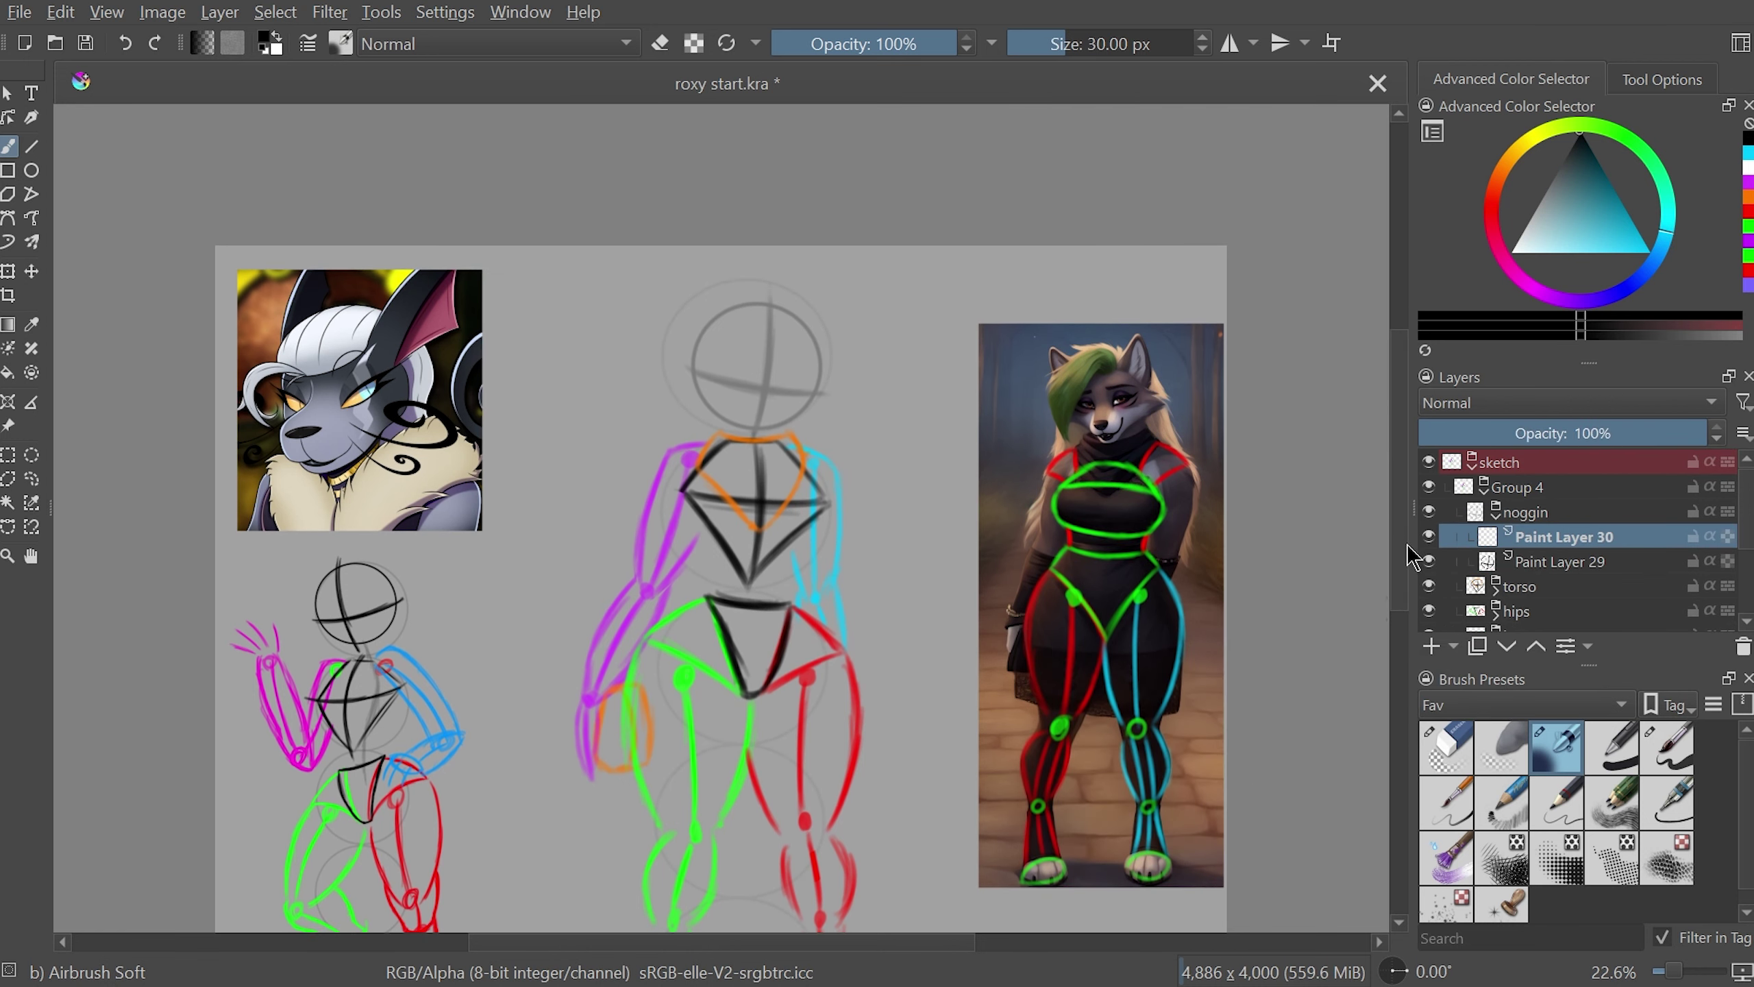
key(plus)
key(plus)
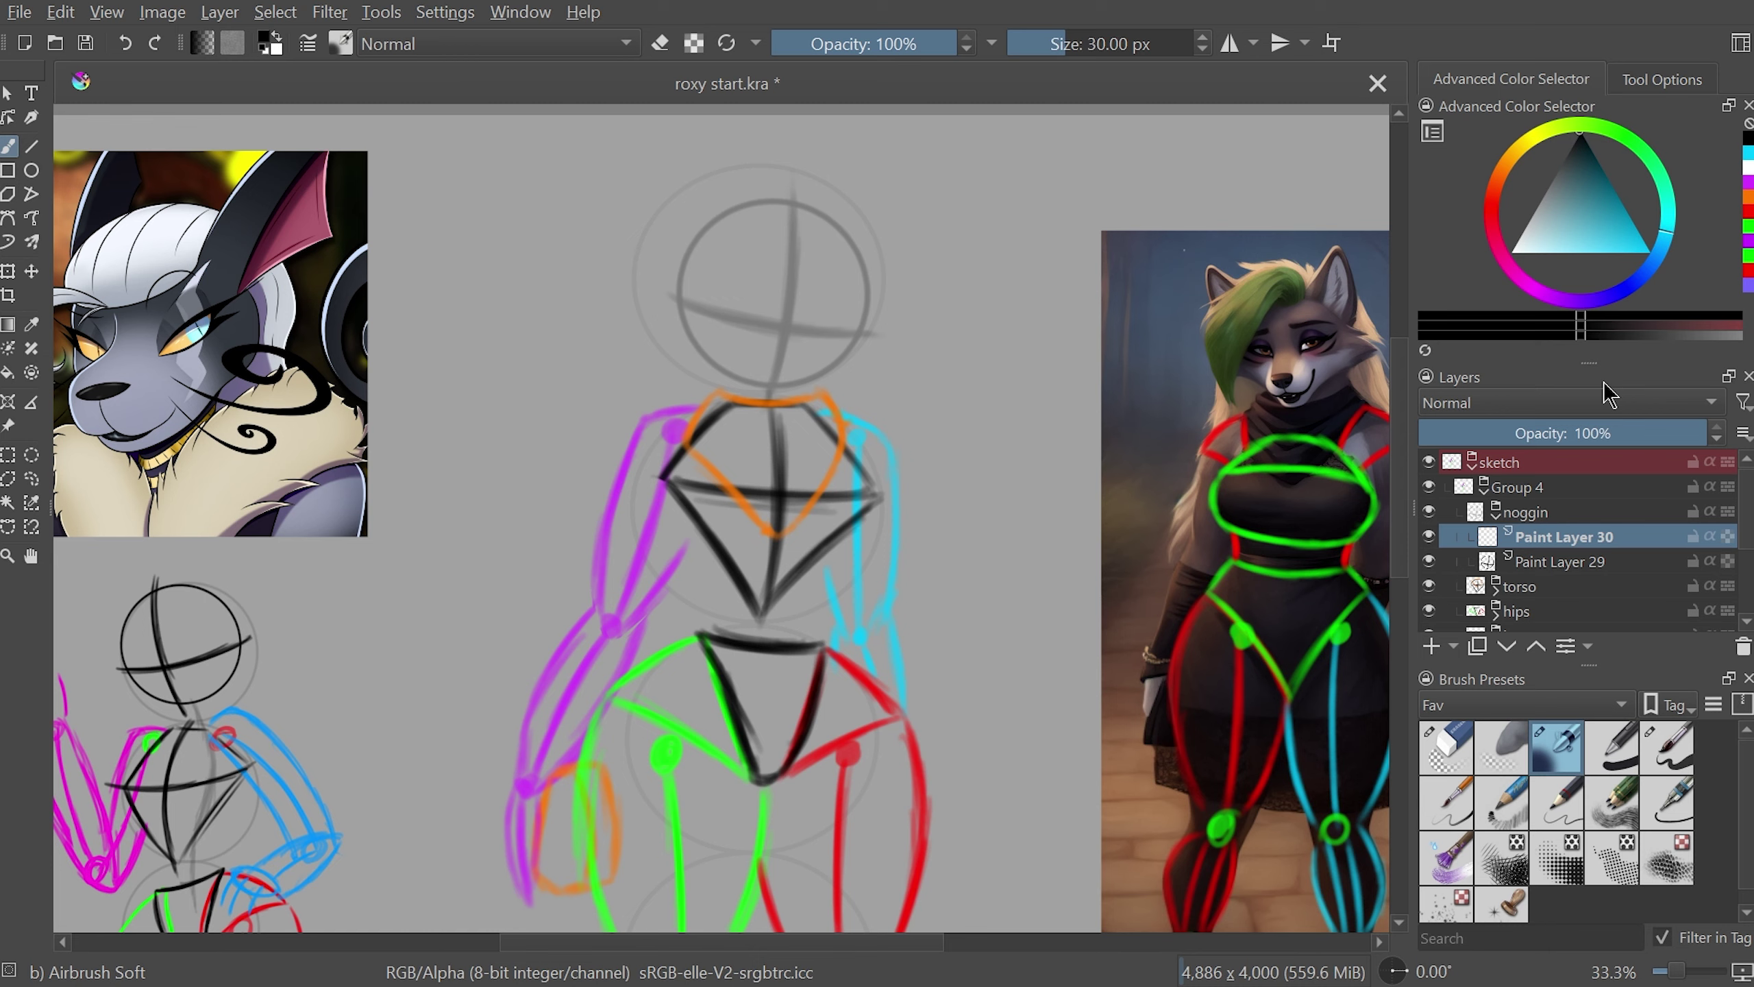
key(m)
scroll(879, 446, up, 3)
scroll(879, 445, up, 2)
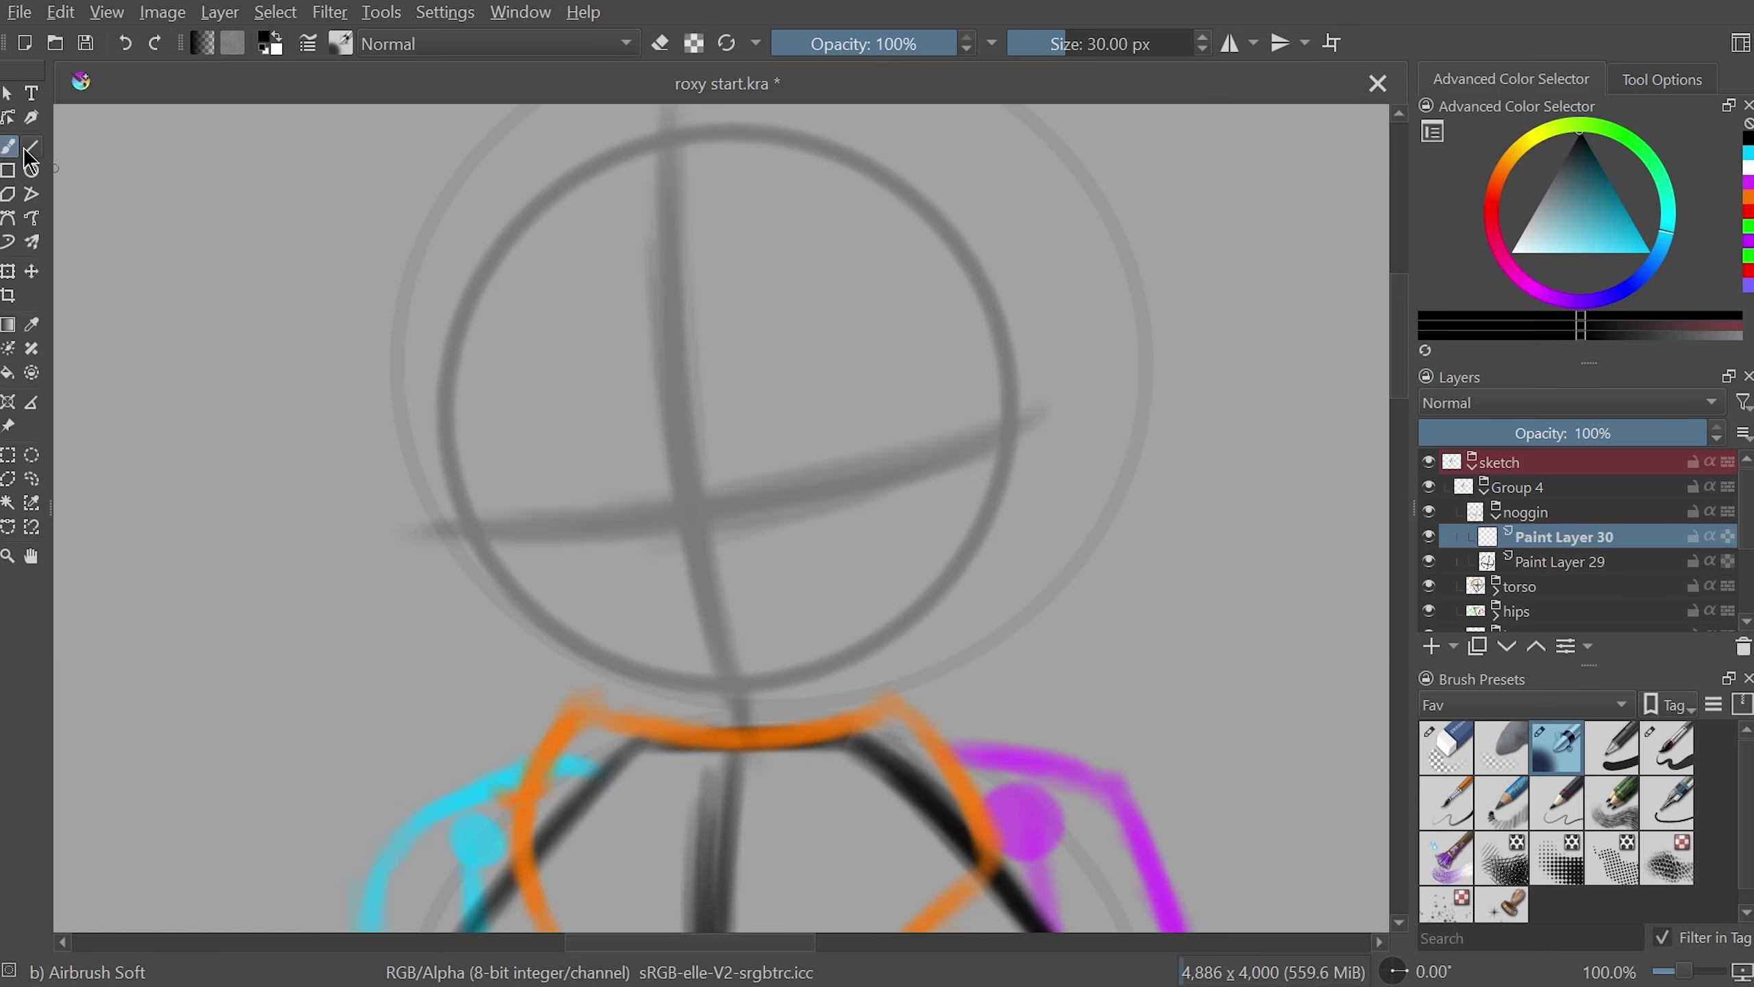
mouse_move(759, 345)
mouse_down()
mouse_move(879, 446)
mouse_move(798, 278)
mouse_up()
key(ctrl+j)
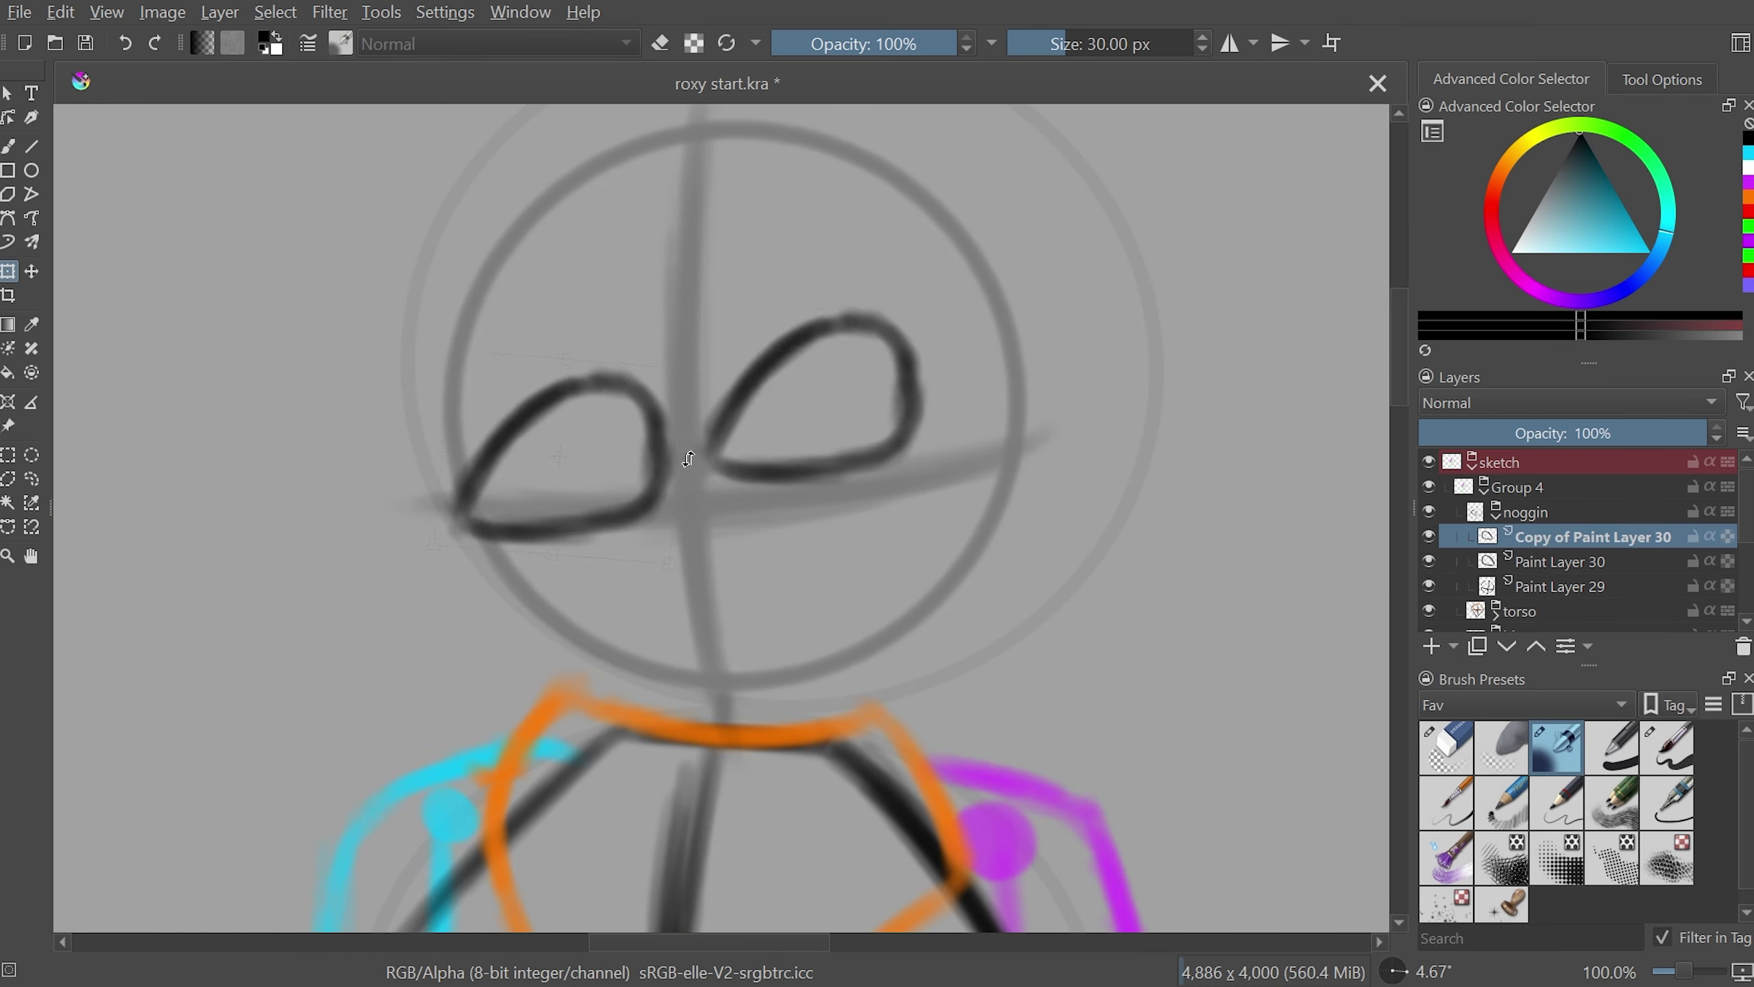
key(ctrl+t)
key(Return)
key(Page_Down)
- Paint dark pupils and shading into both eyes, checking them in mirrored view
key(2)
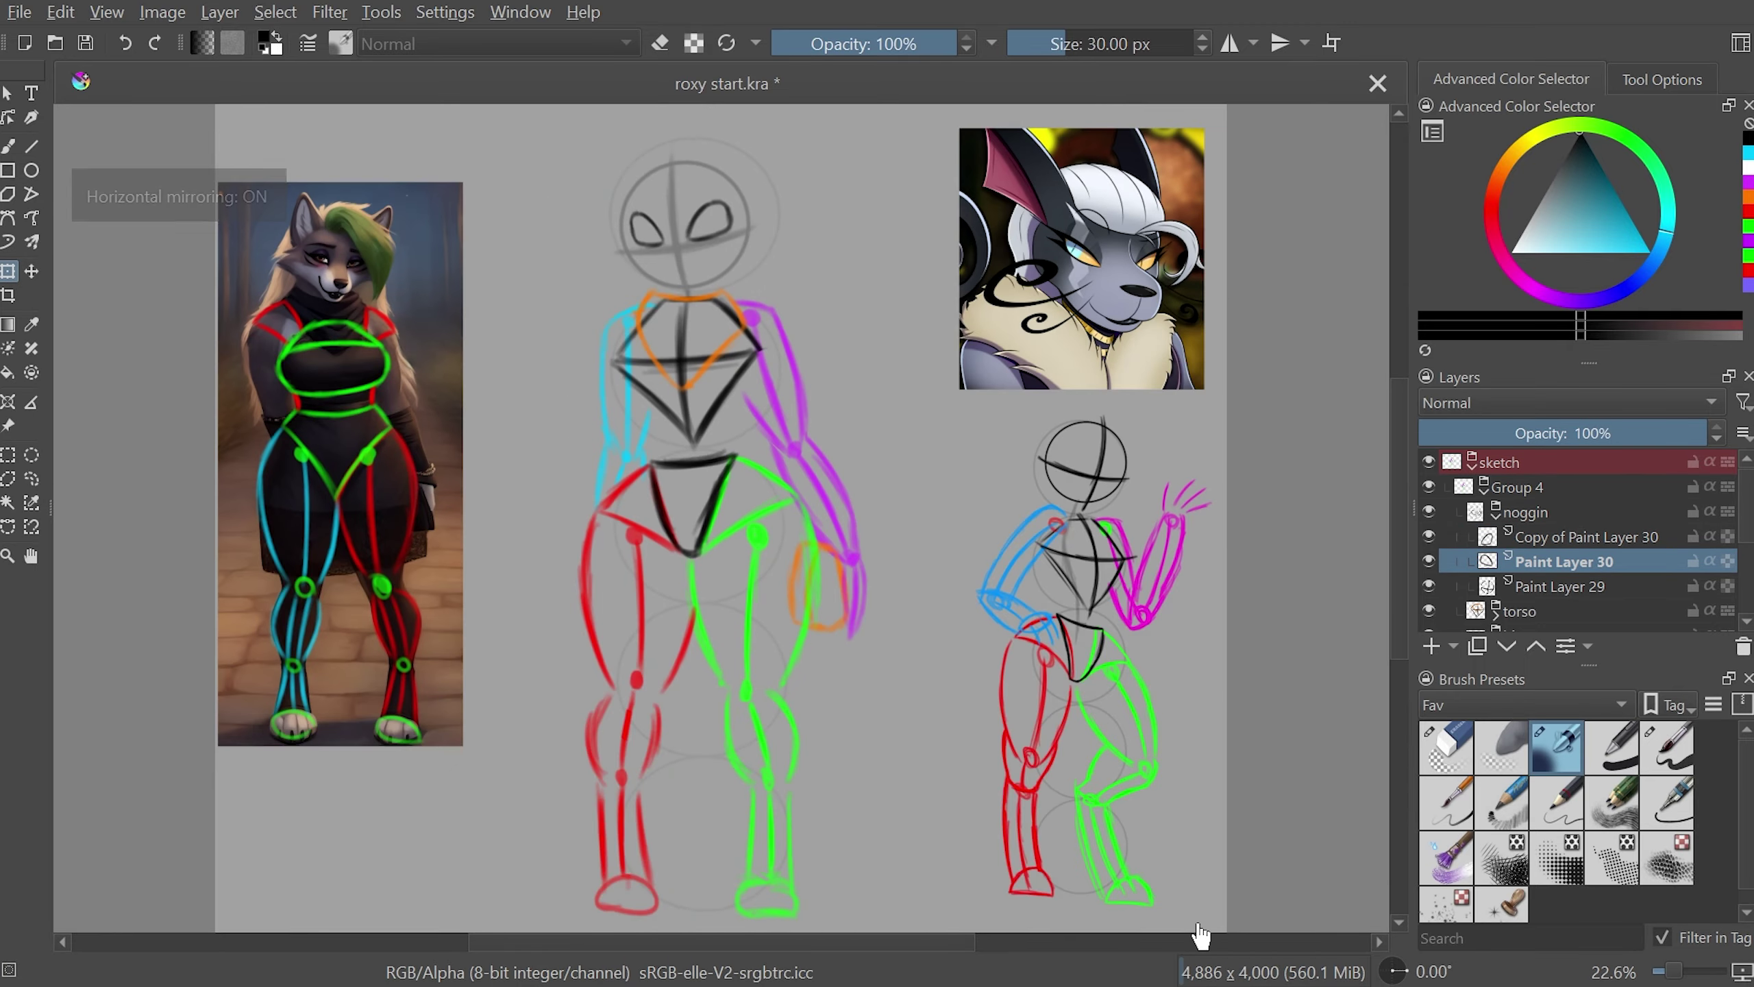
key(plus)
key(plus)
key(plus)
key(plus)
key(b)
drag(794, 380, 787, 539)
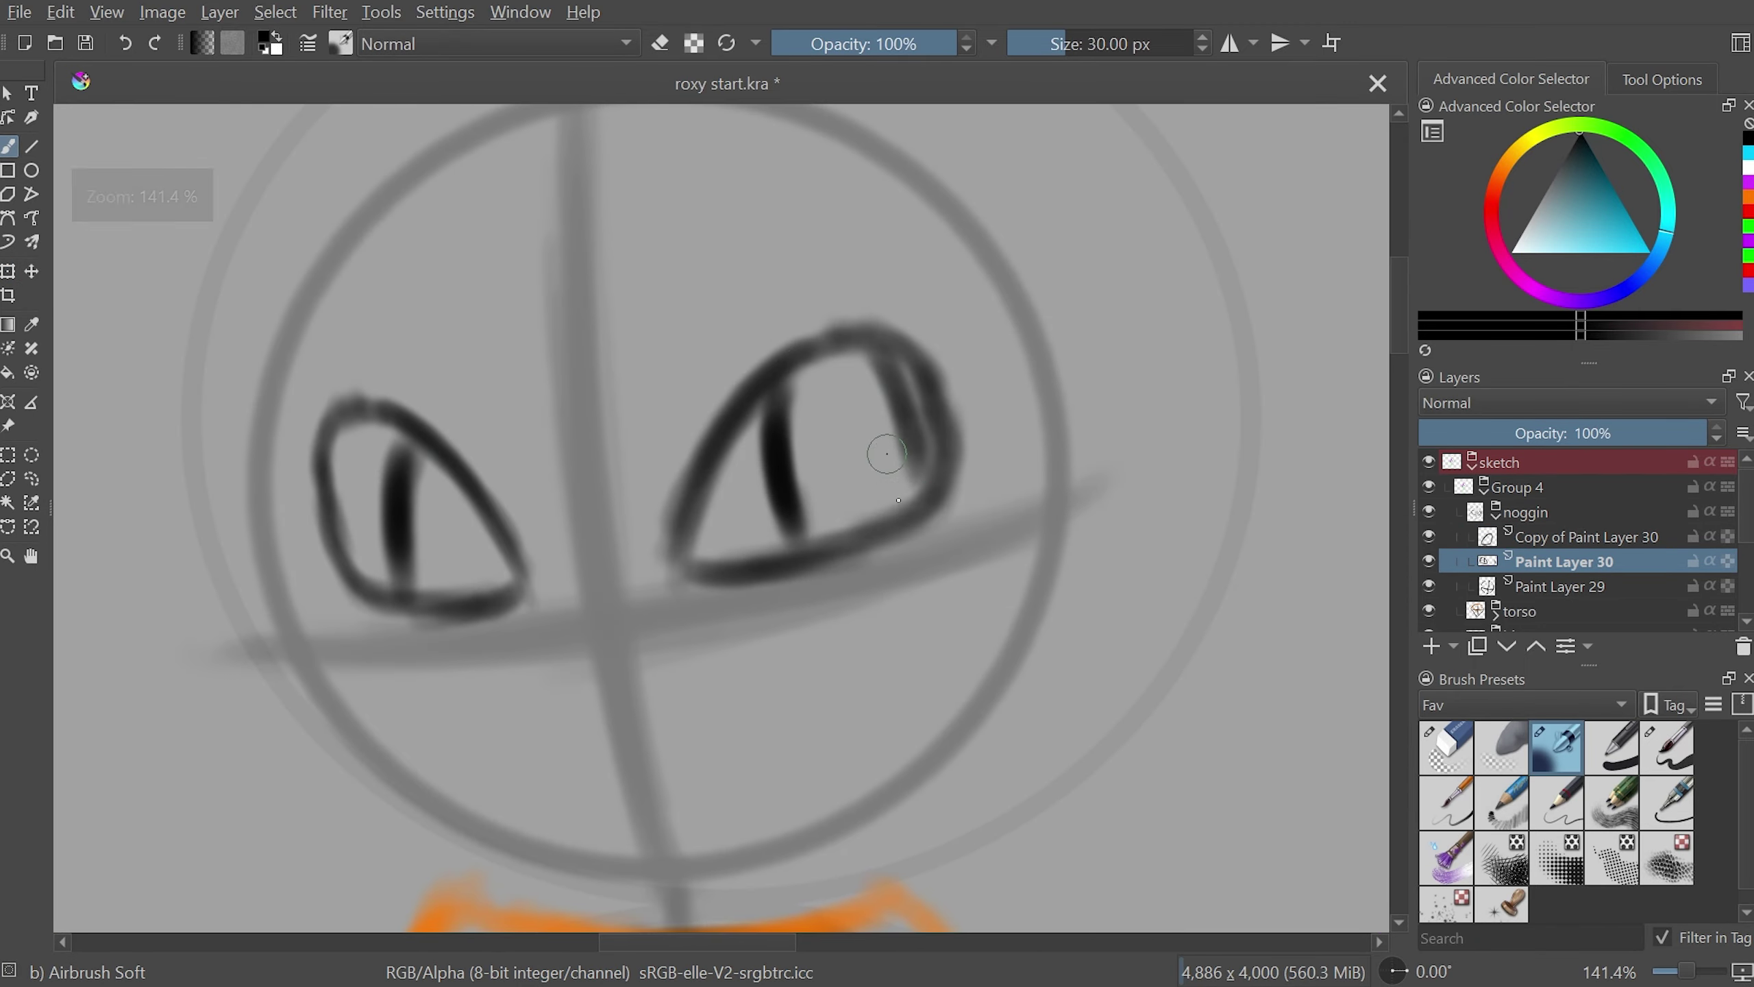
drag(863, 373, 826, 482)
drag(497, 497, 414, 594)
key(2)
key(m)
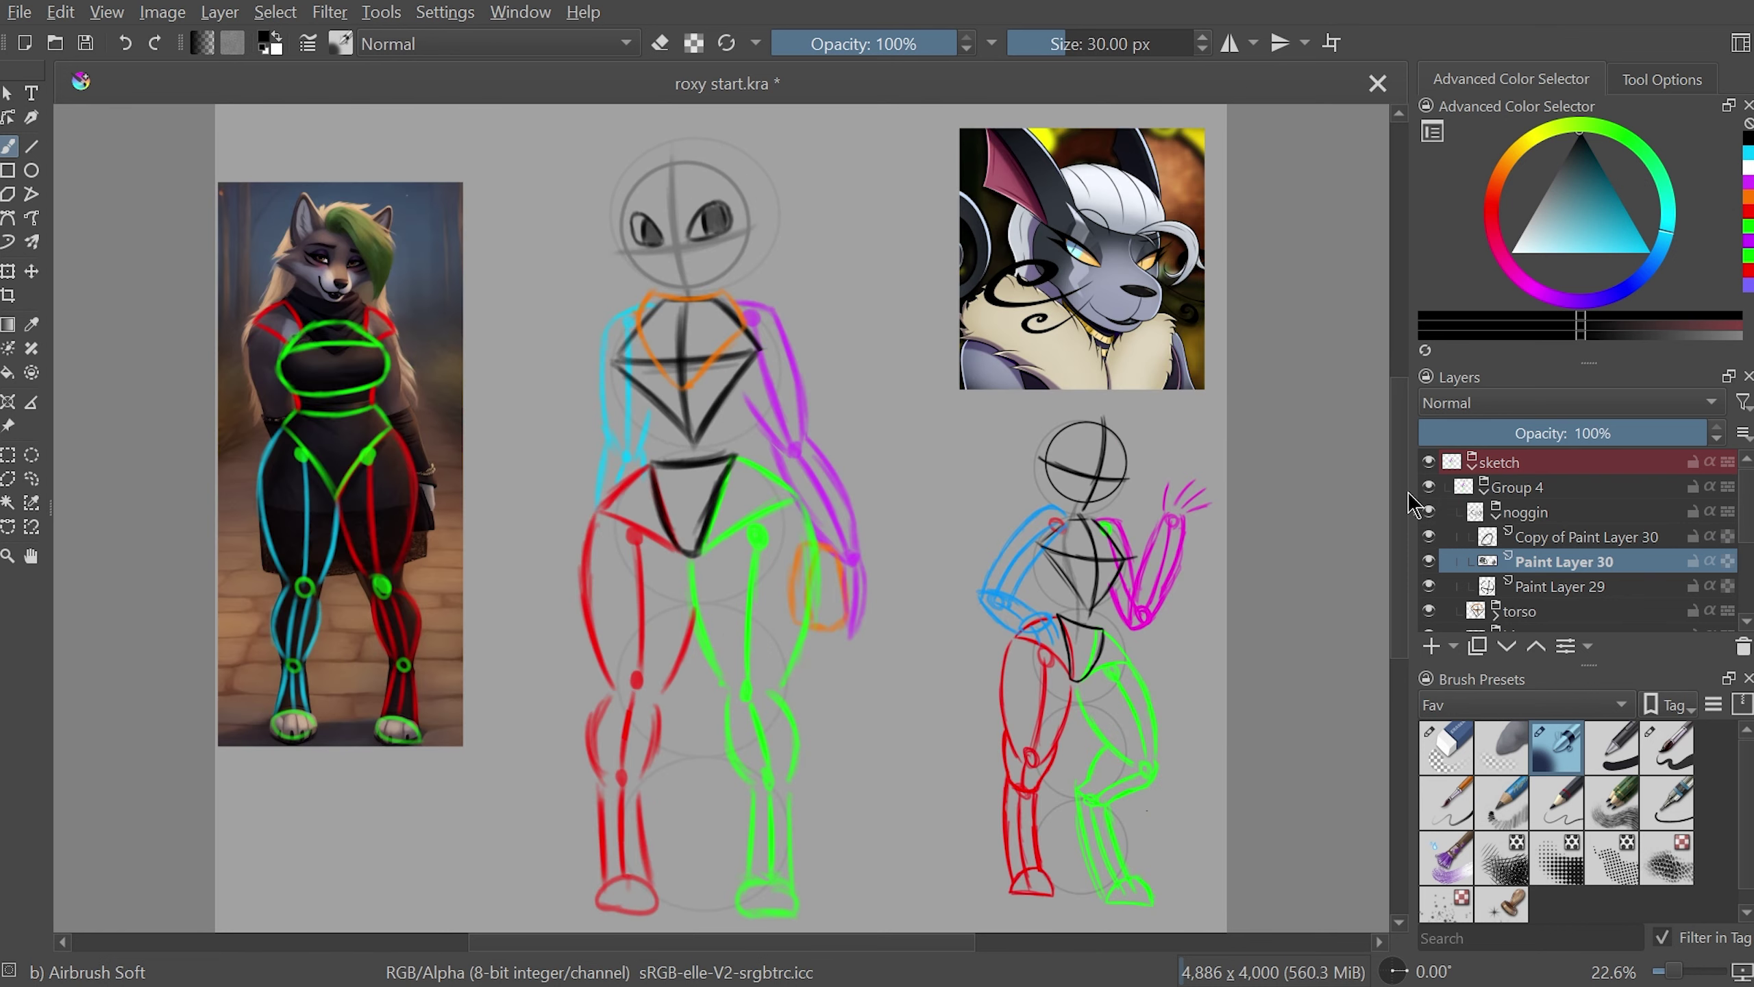
key(m)
key(m)
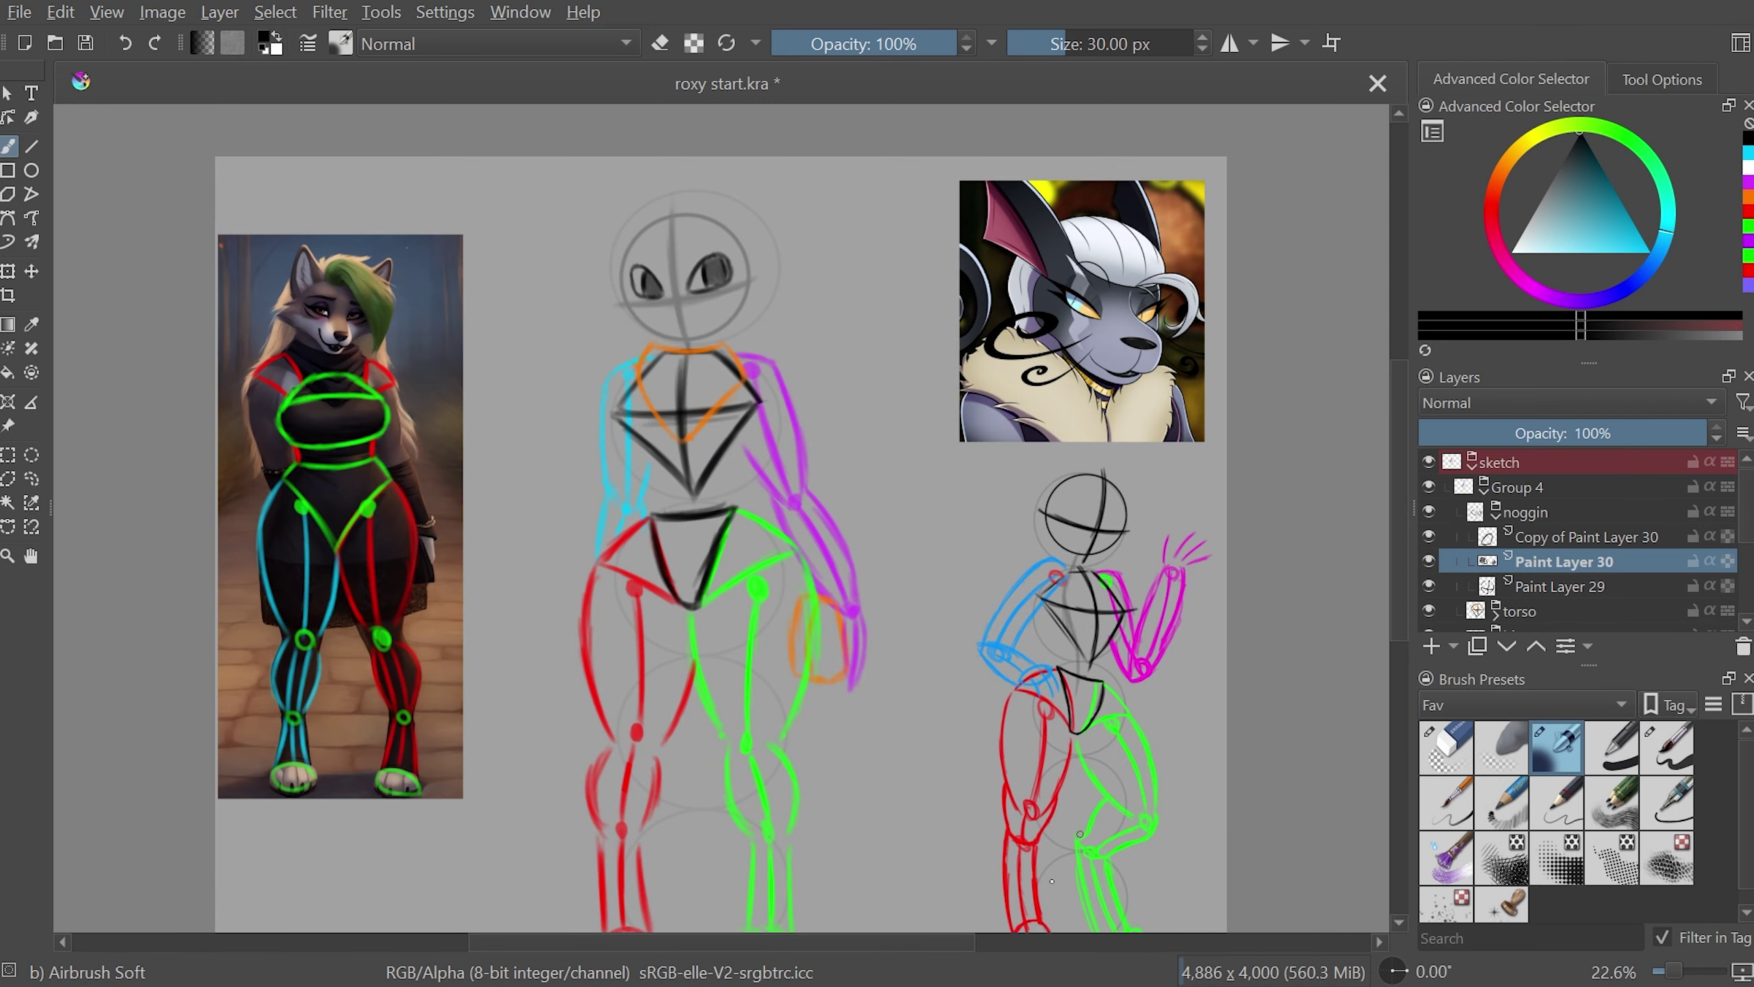
- Paint thick tapered winged upper lids over the right eye, then the left eye
scroll(1106, 448, up, 2)
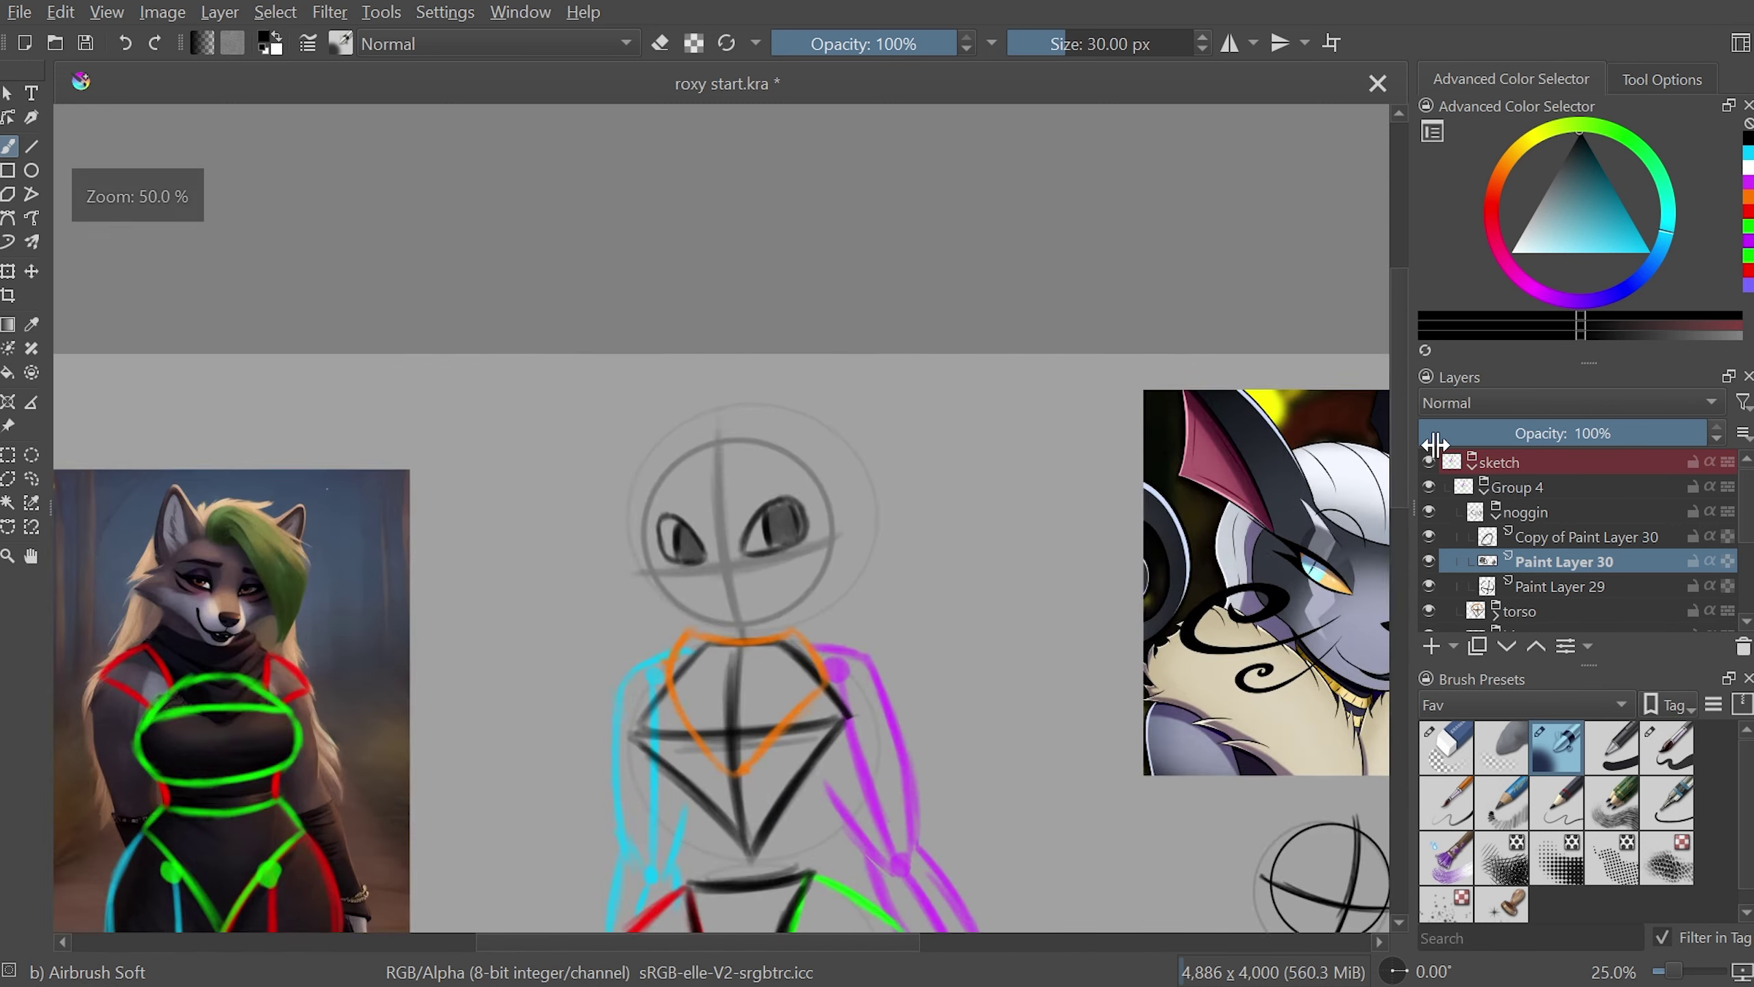
scroll(1106, 448, up, 3)
scroll(1105, 449, up, 1)
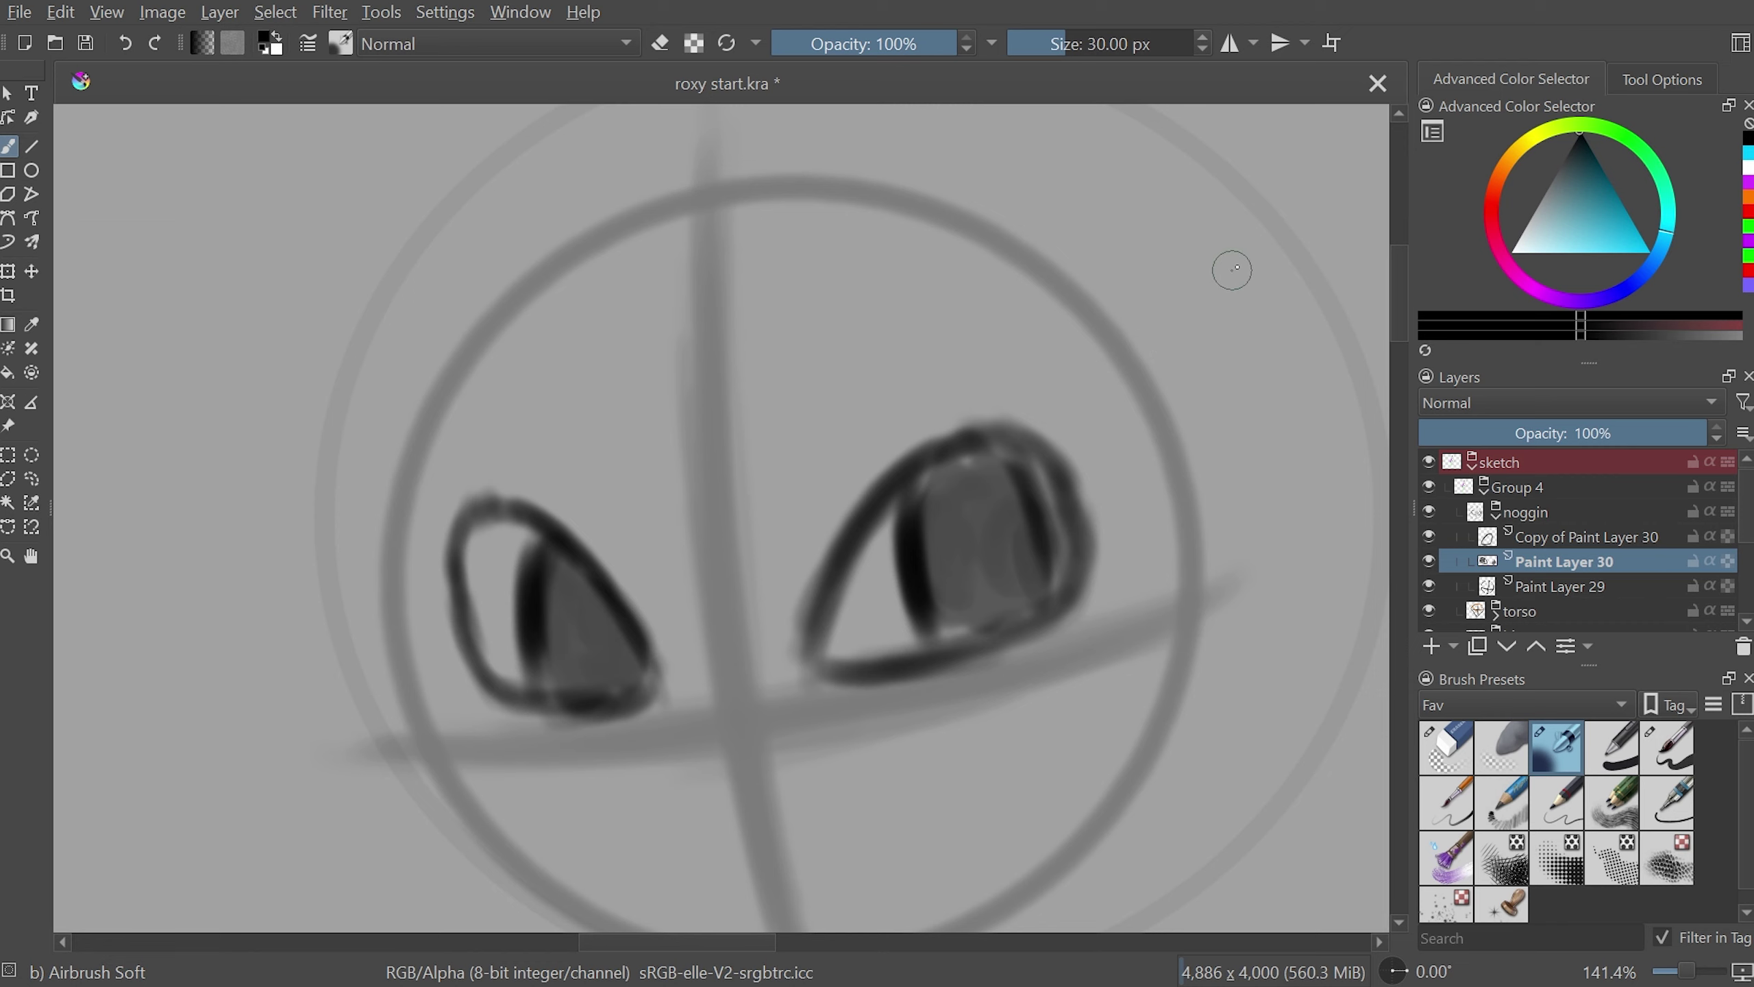
mouse_move(1226, 266)
mouse_down()
mouse_move(1022, 434)
mouse_move(901, 467)
mouse_up()
mouse_move(1036, 411)
mouse_down()
mouse_move(843, 521)
mouse_move(791, 611)
mouse_up()
drag(1264, 249, 967, 442)
drag(1177, 352, 1064, 622)
drag(1022, 477, 1160, 359)
mouse_move(349, 400)
mouse_down()
mouse_move(442, 494)
mouse_move(594, 557)
mouse_up()
drag(386, 460, 490, 553)
- Zoom and mirror the view to check the eyes' symmetry and proportions
scroll(1213, 827, down, 5)
key(1)
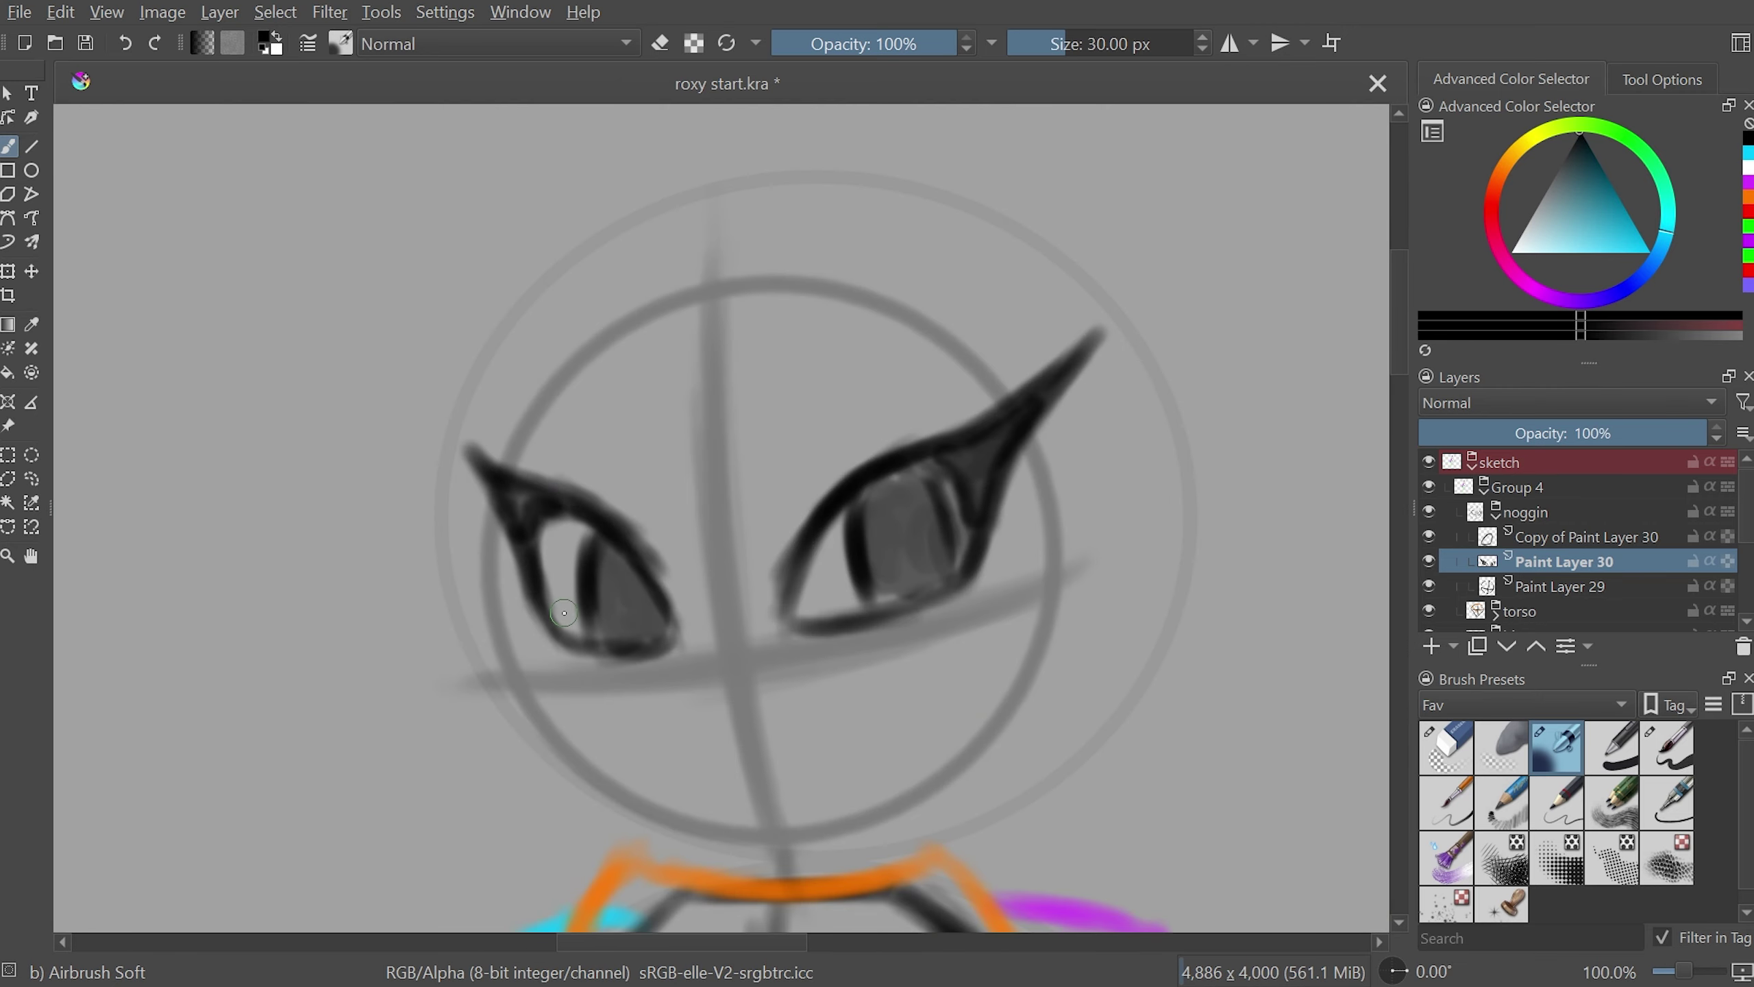
key(3)
key(m)
key(m)
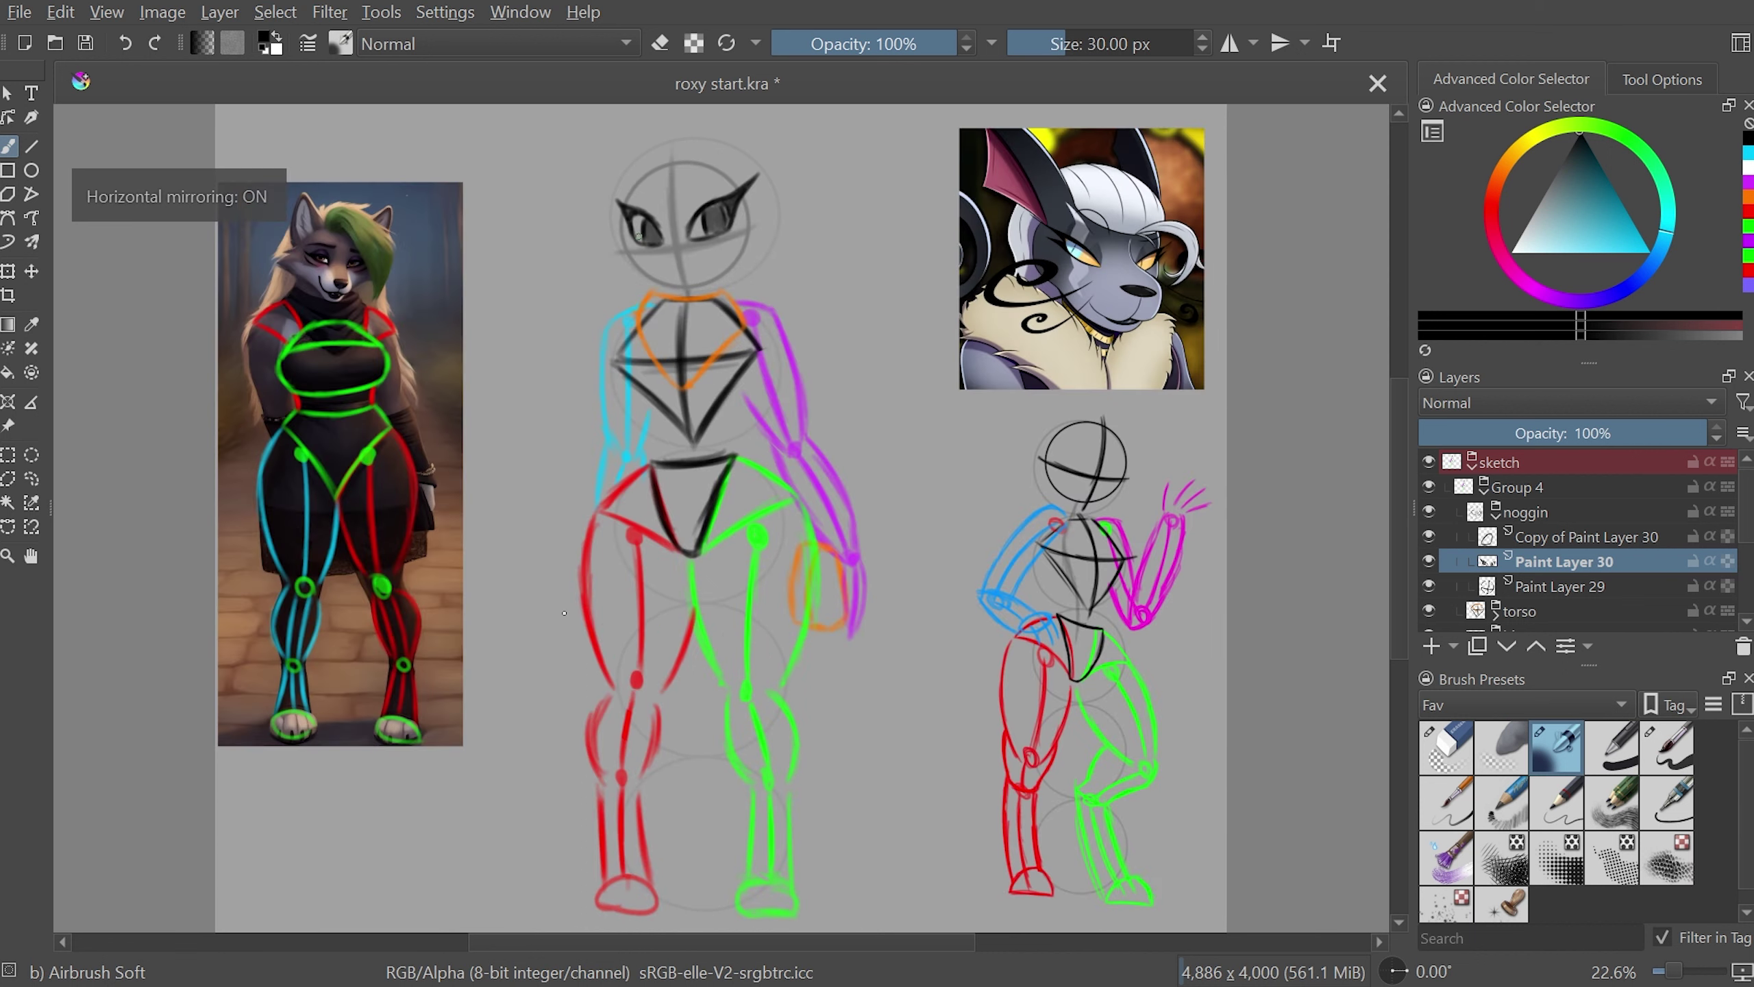
key(m)
key(m)
key(m)
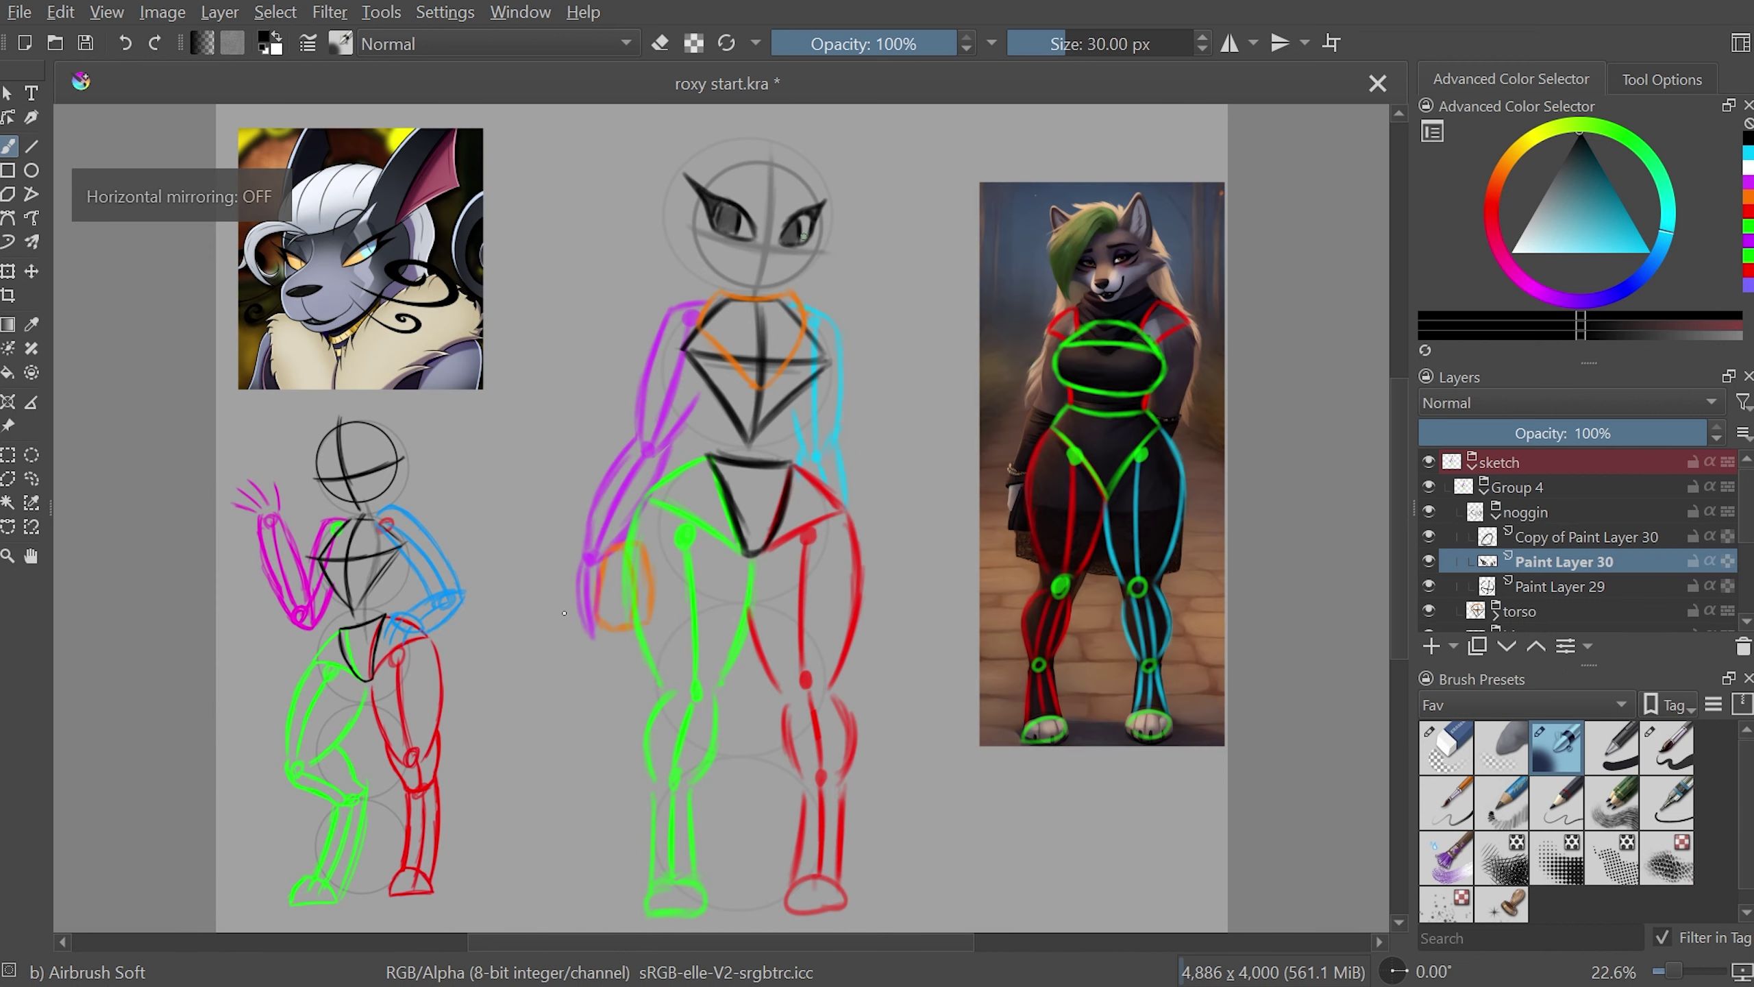
key(m)
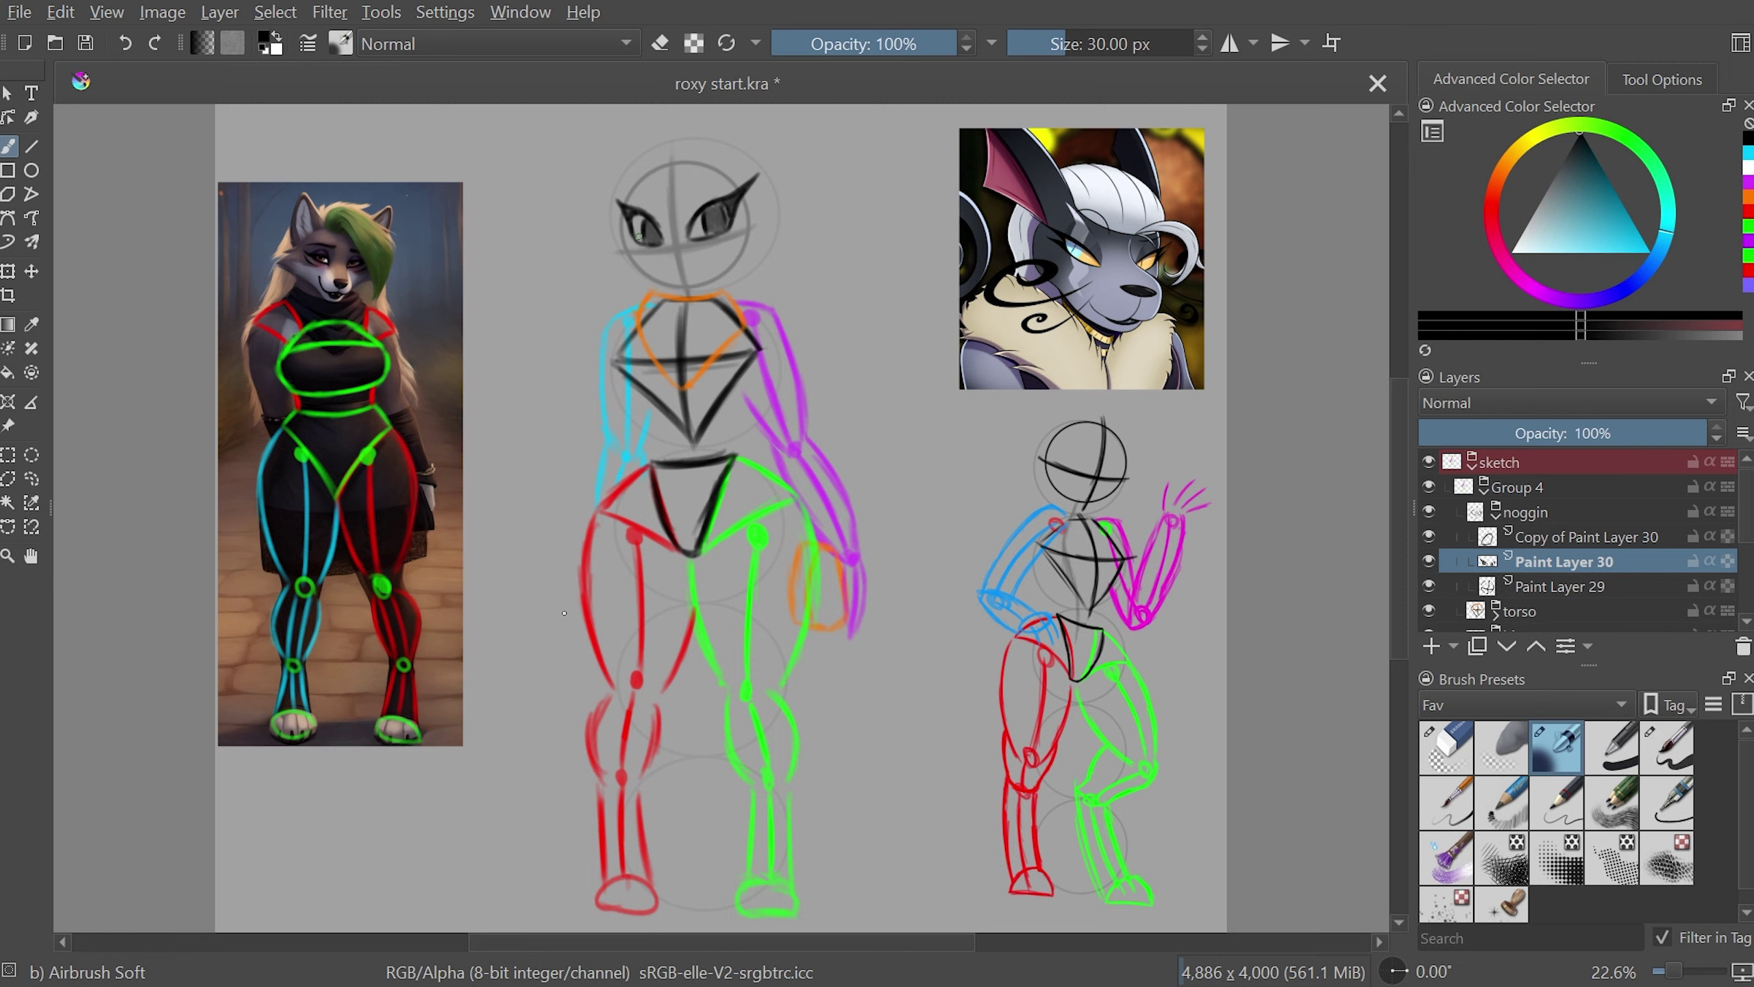
scroll(1409, 499, up, 2)
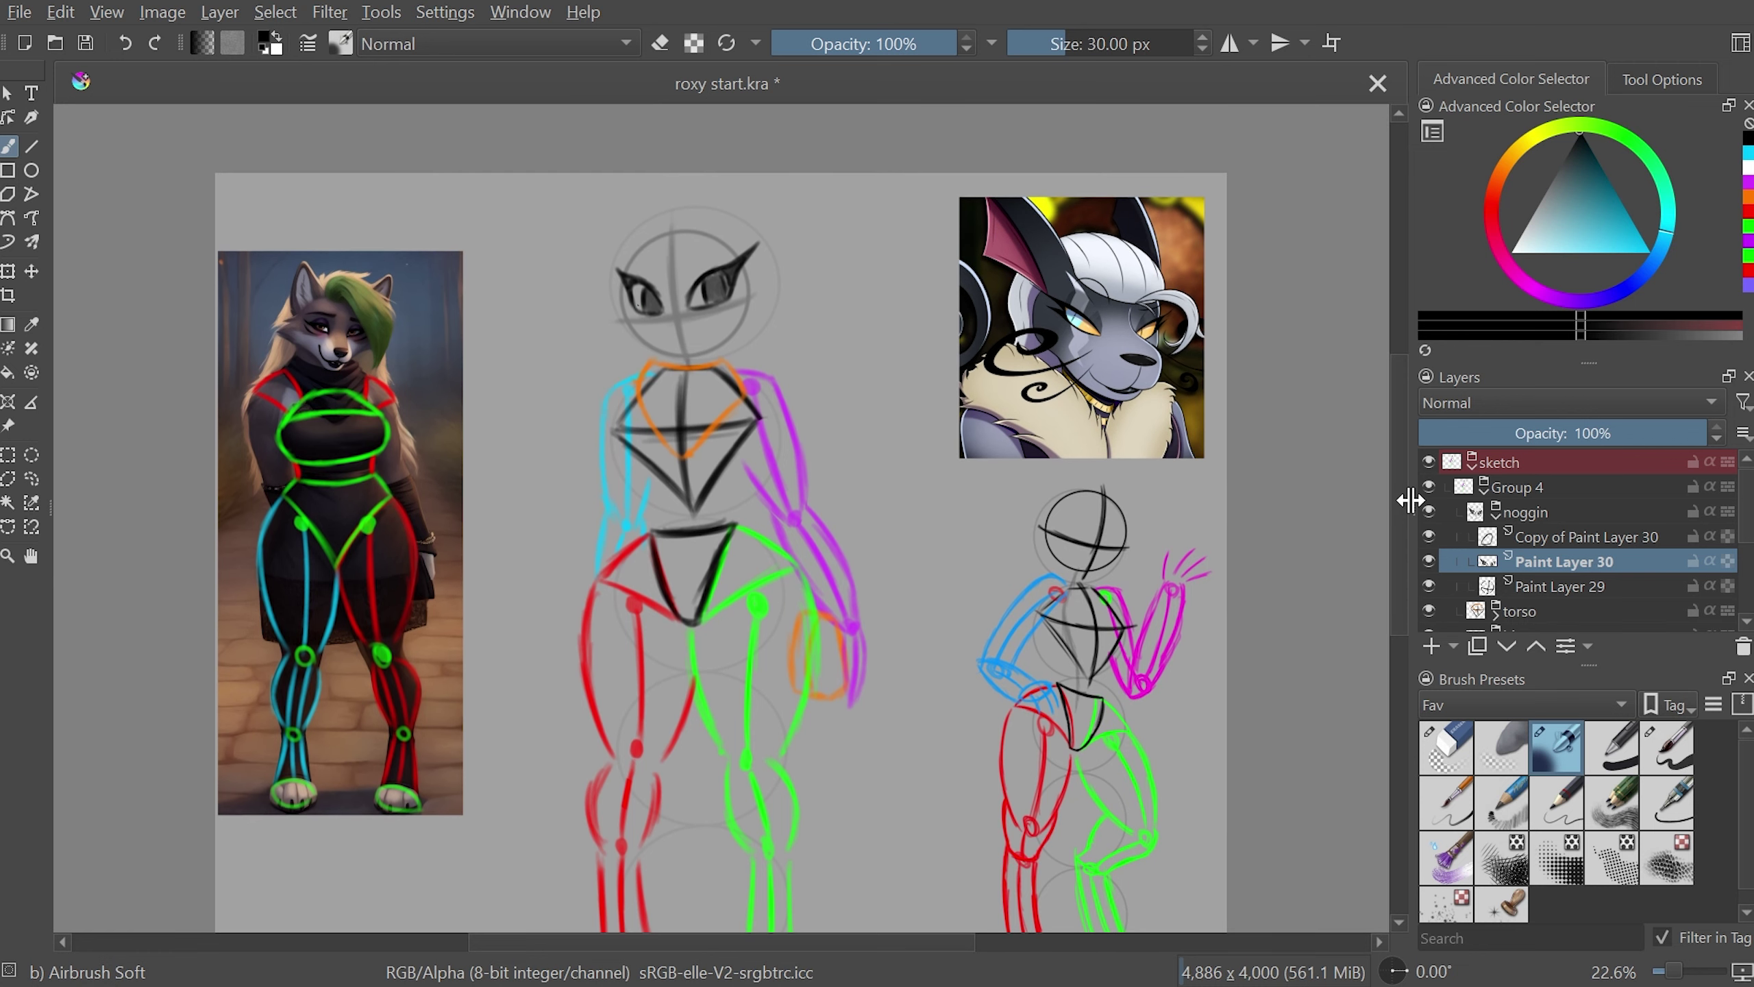
scroll(1409, 499, up, 3)
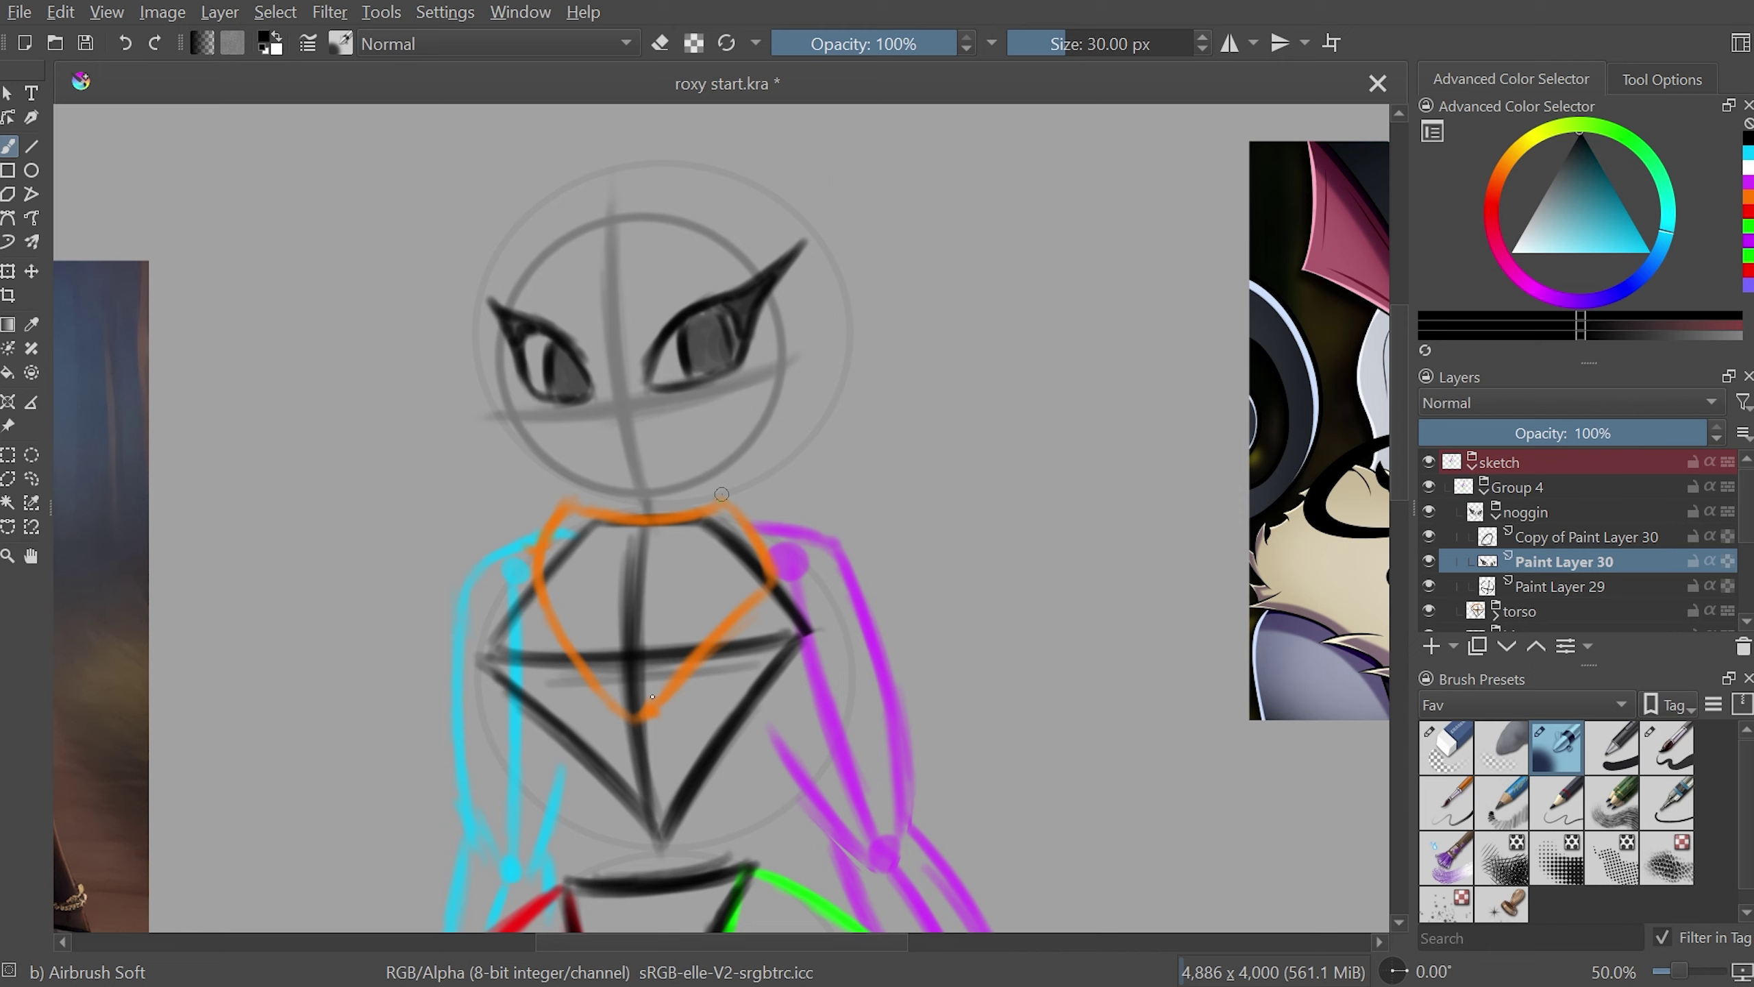
scroll(1104, 586, down, 3)
key(minus)
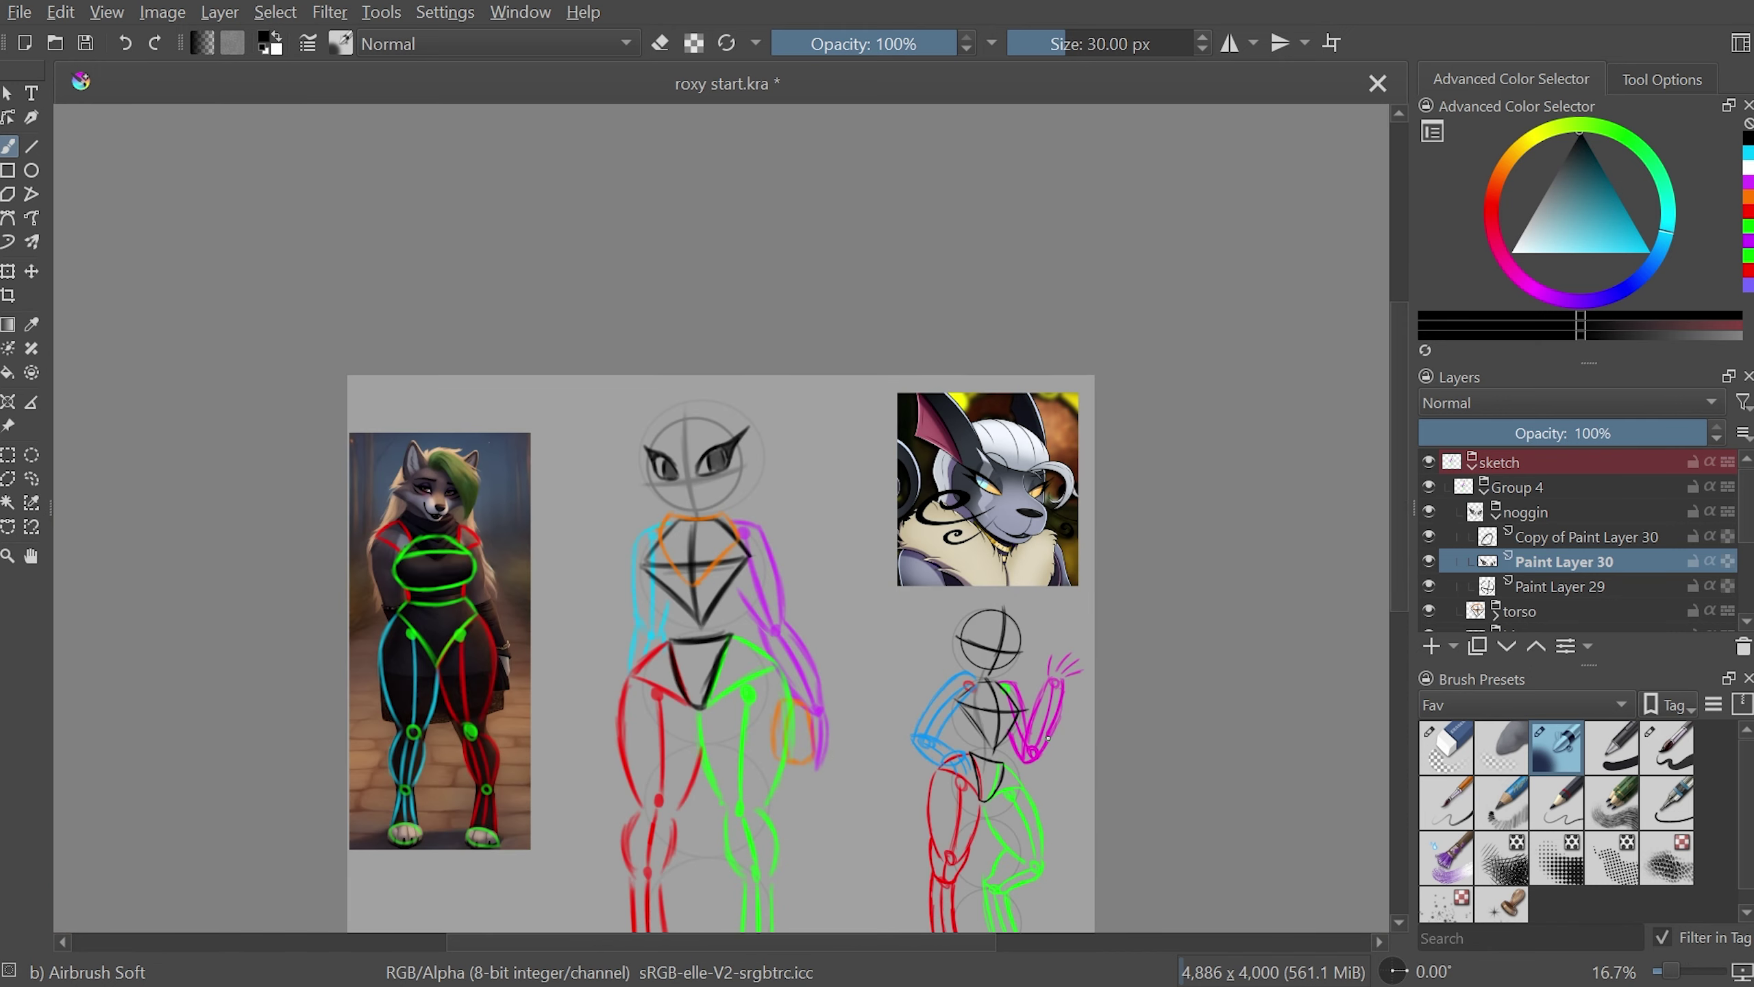
scroll(1048, 738, up, 1)
- Mirror the view and pan around to compare the head sketch
key(m)
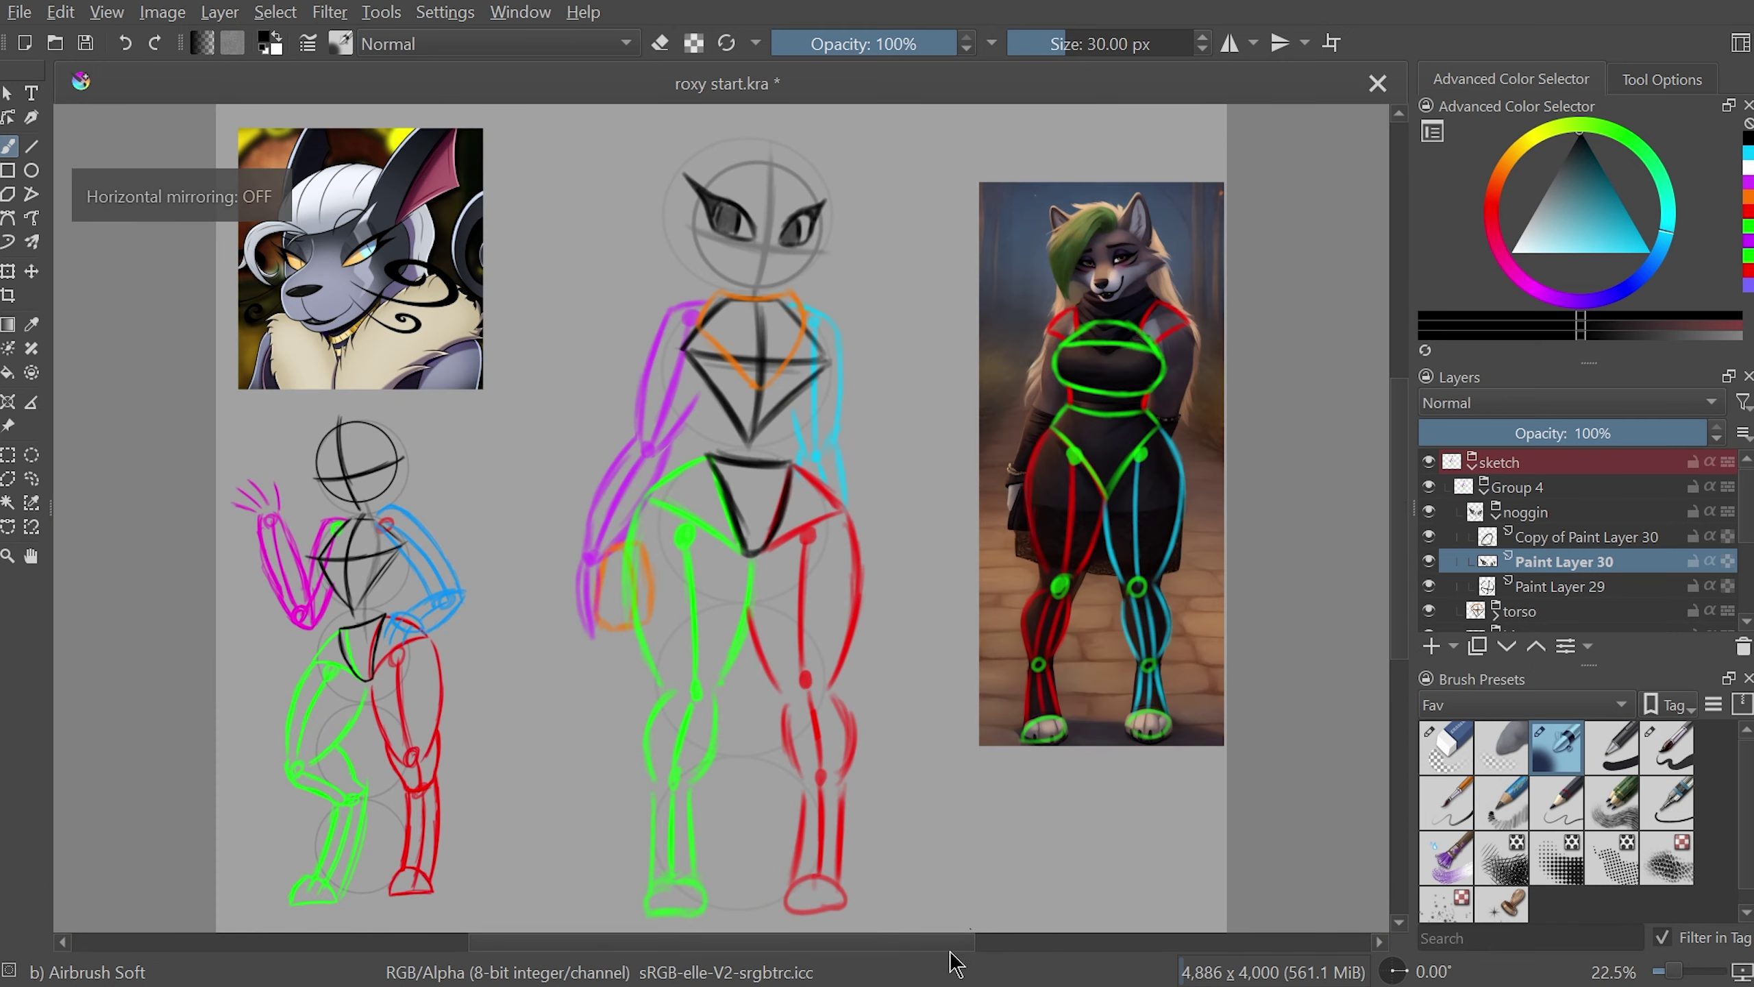
scroll(874, 936, up, 1)
scroll(873, 936, left, 3)
scroll(690, 484, up, 3)
scroll(691, 484, up, 3)
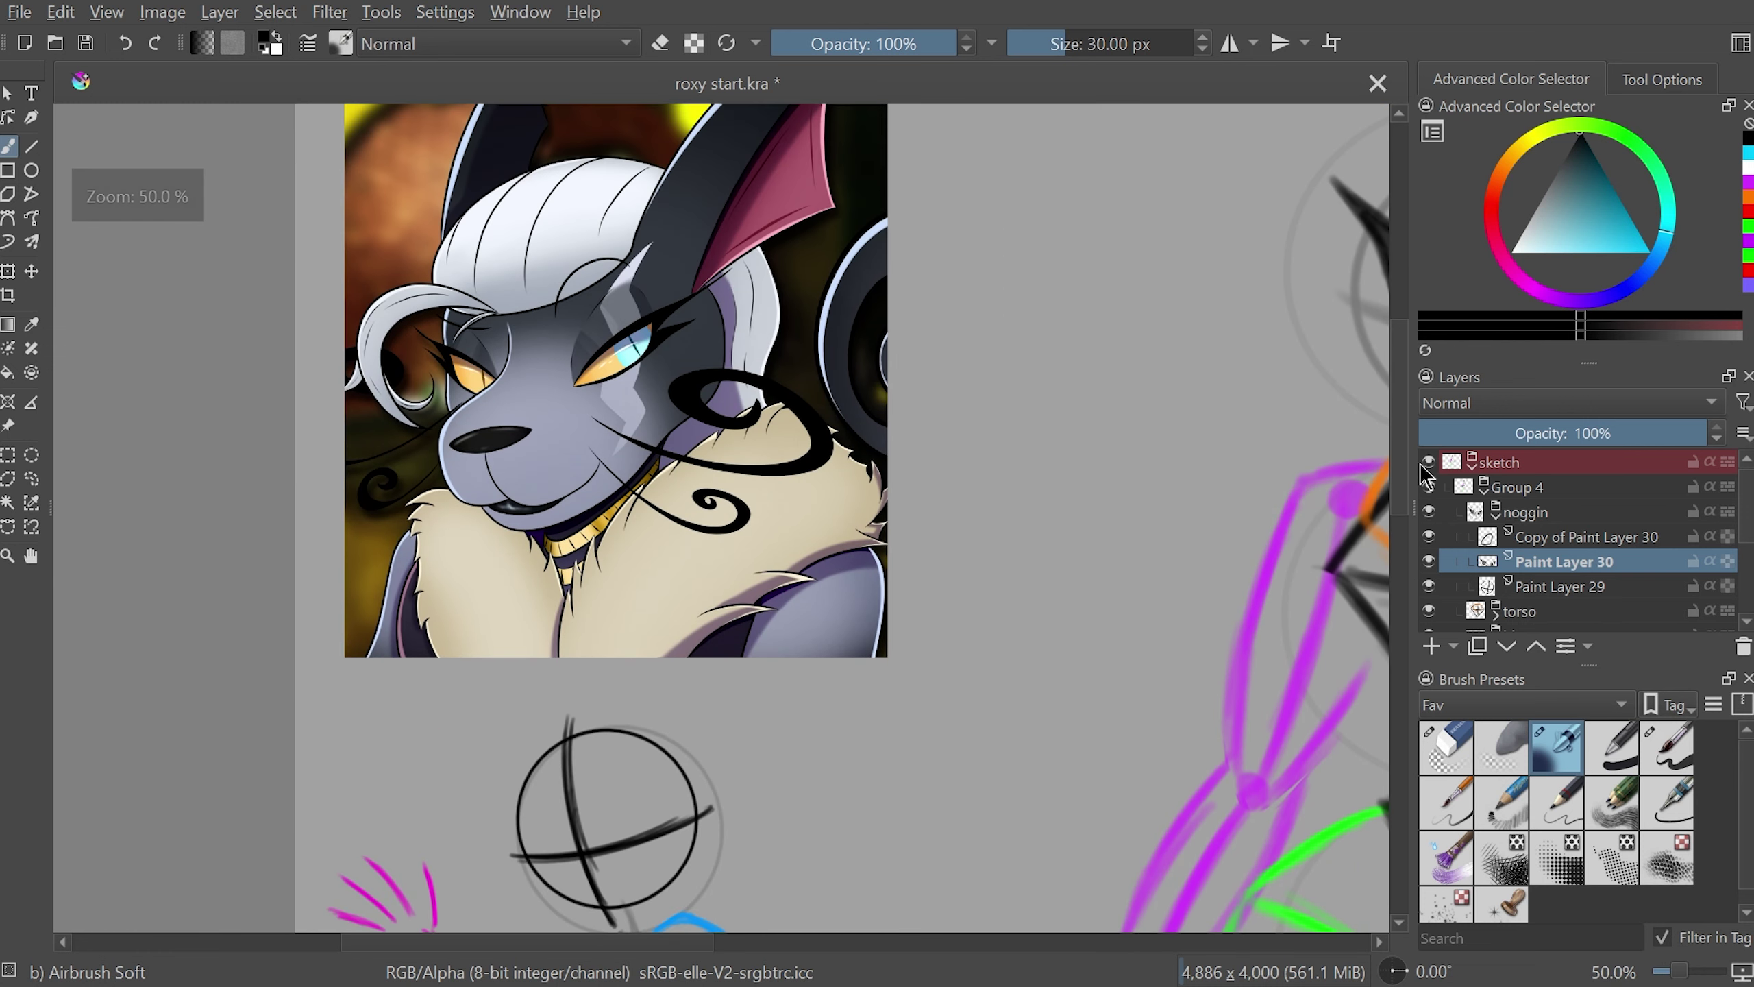
scroll(691, 483, up, 2)
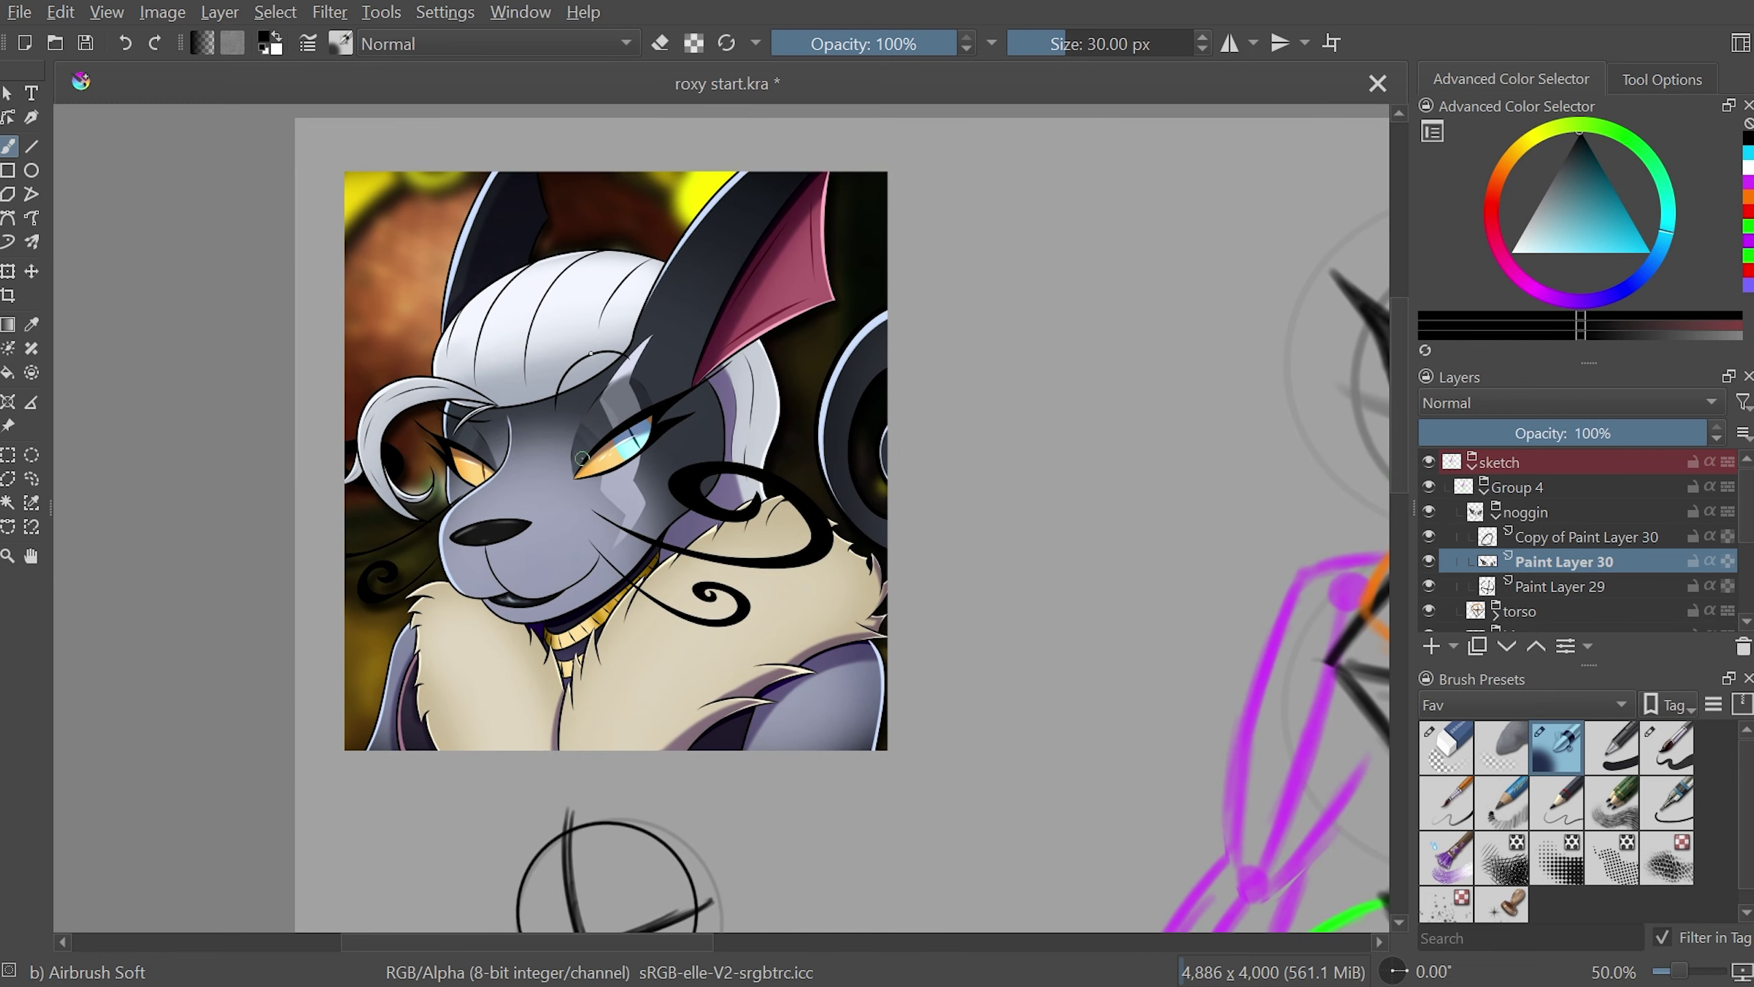
scroll(772, 887, down, 1)
scroll(898, 690, right, 3)
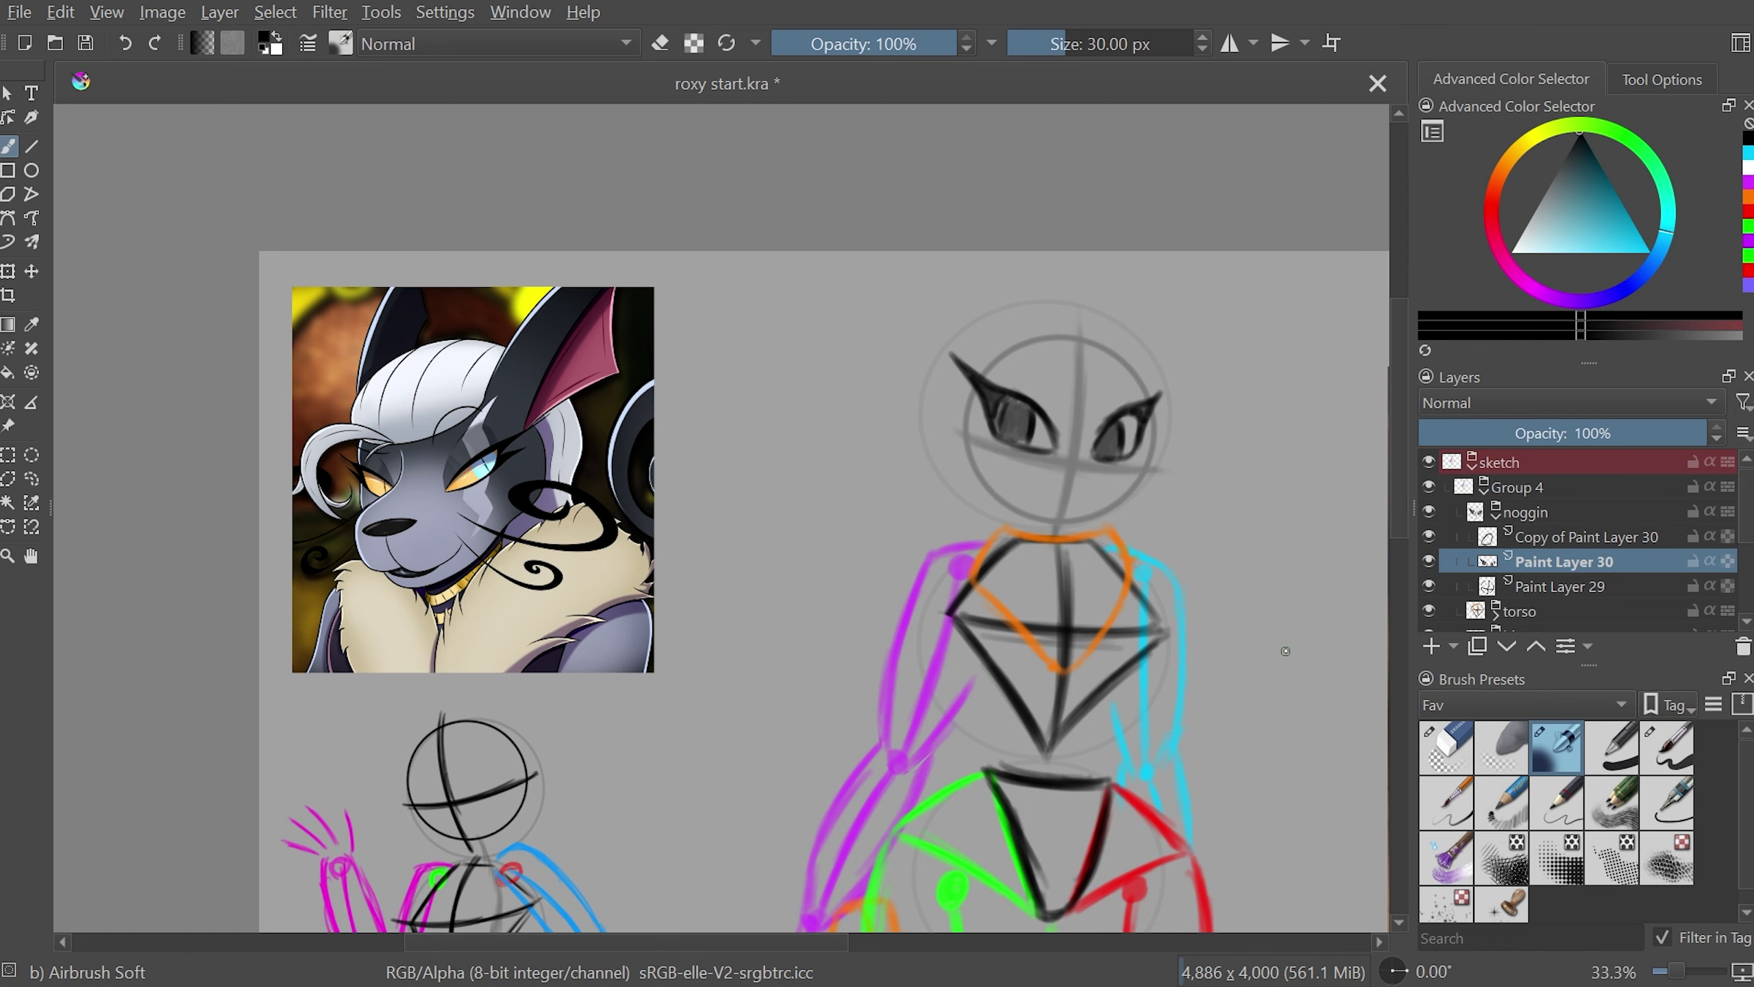
scroll(1188, 748, down, 1)
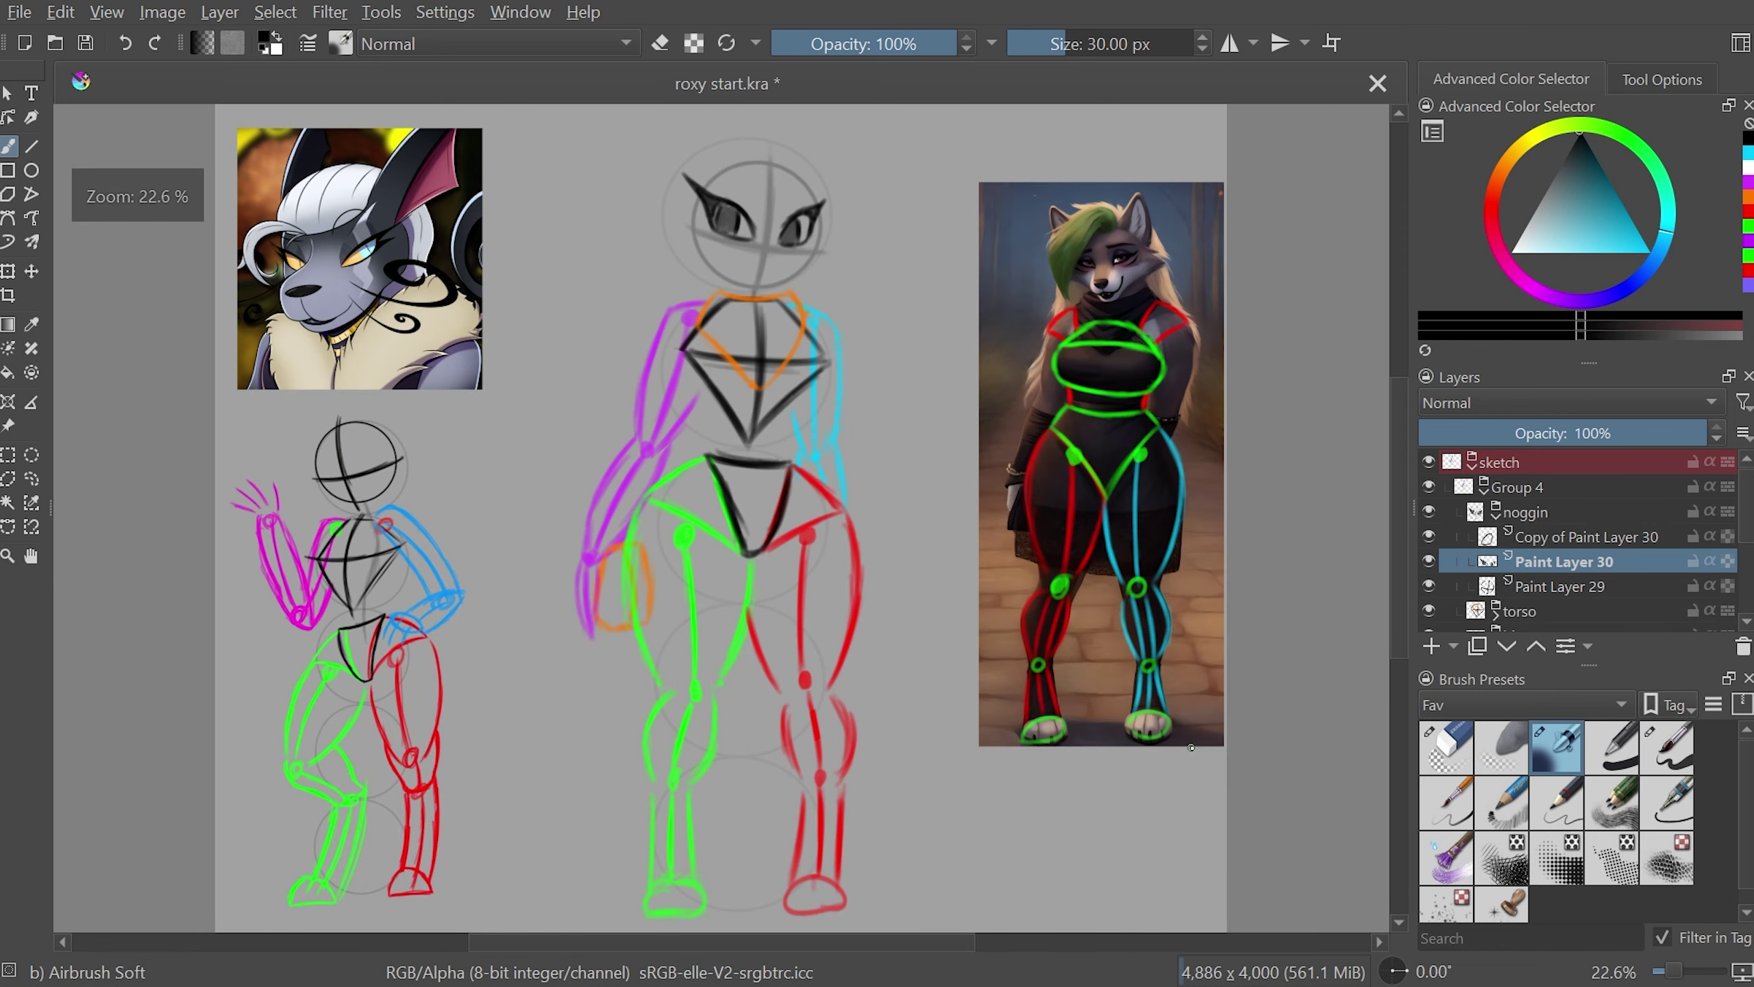
key(m)
key(m)
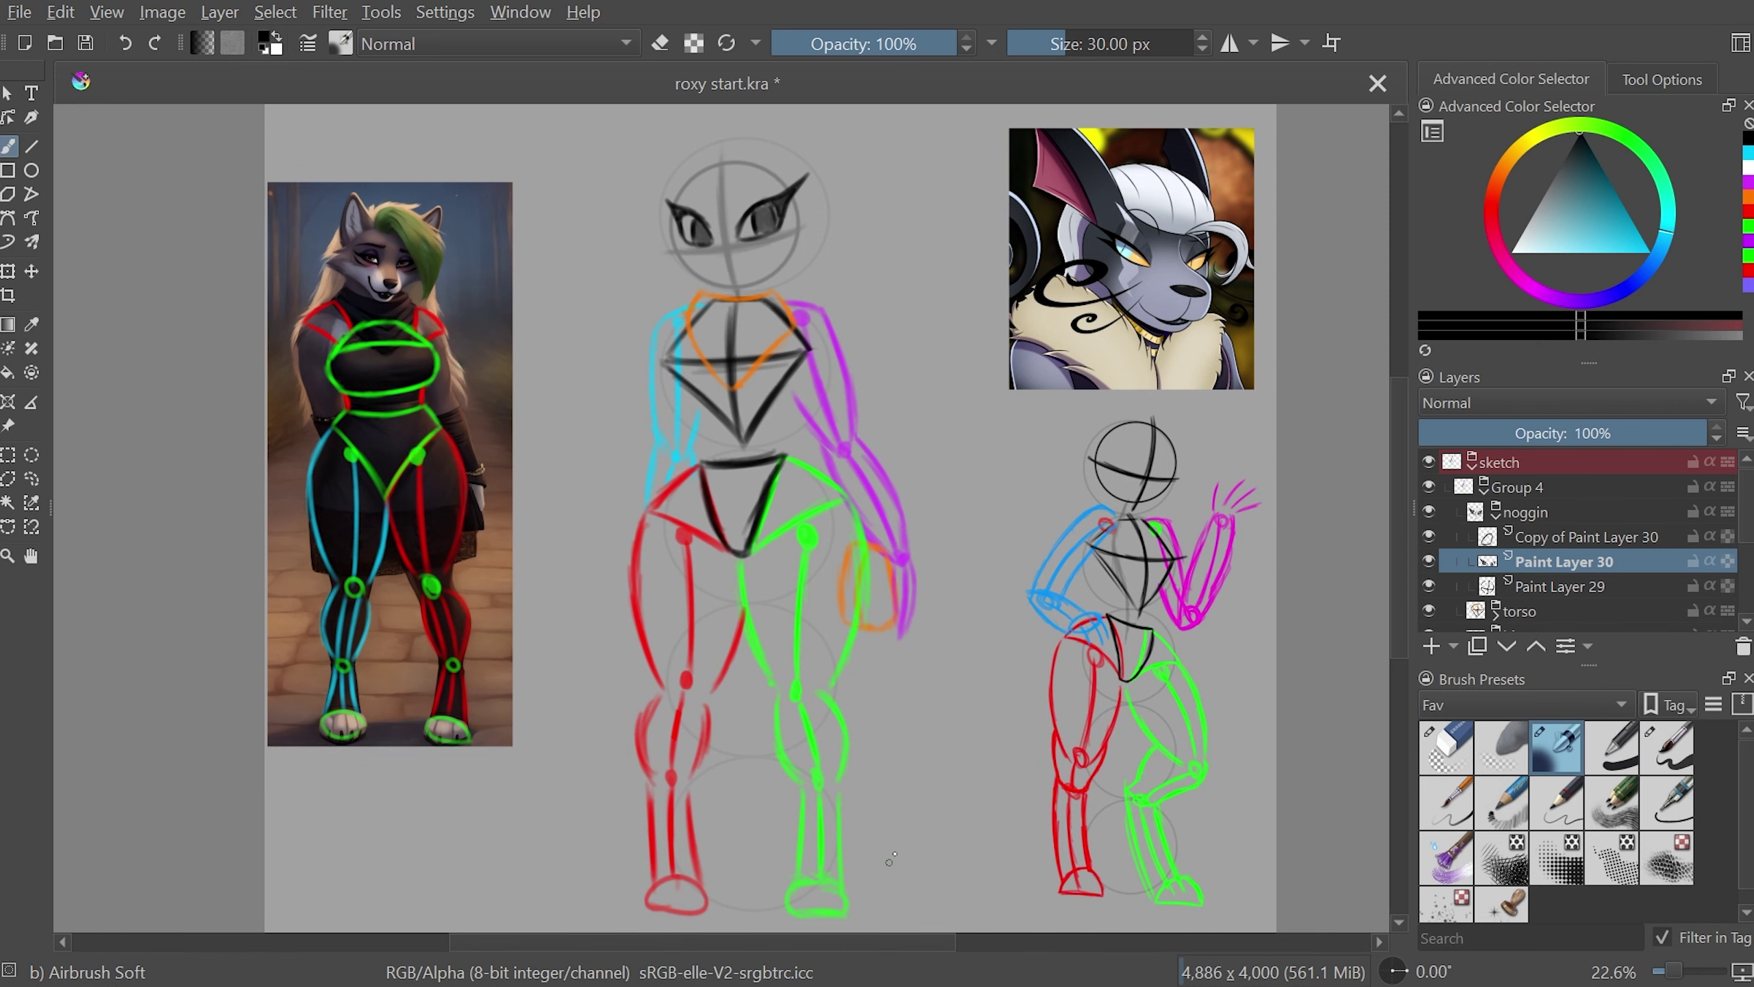
scroll(732, 276, up, 4)
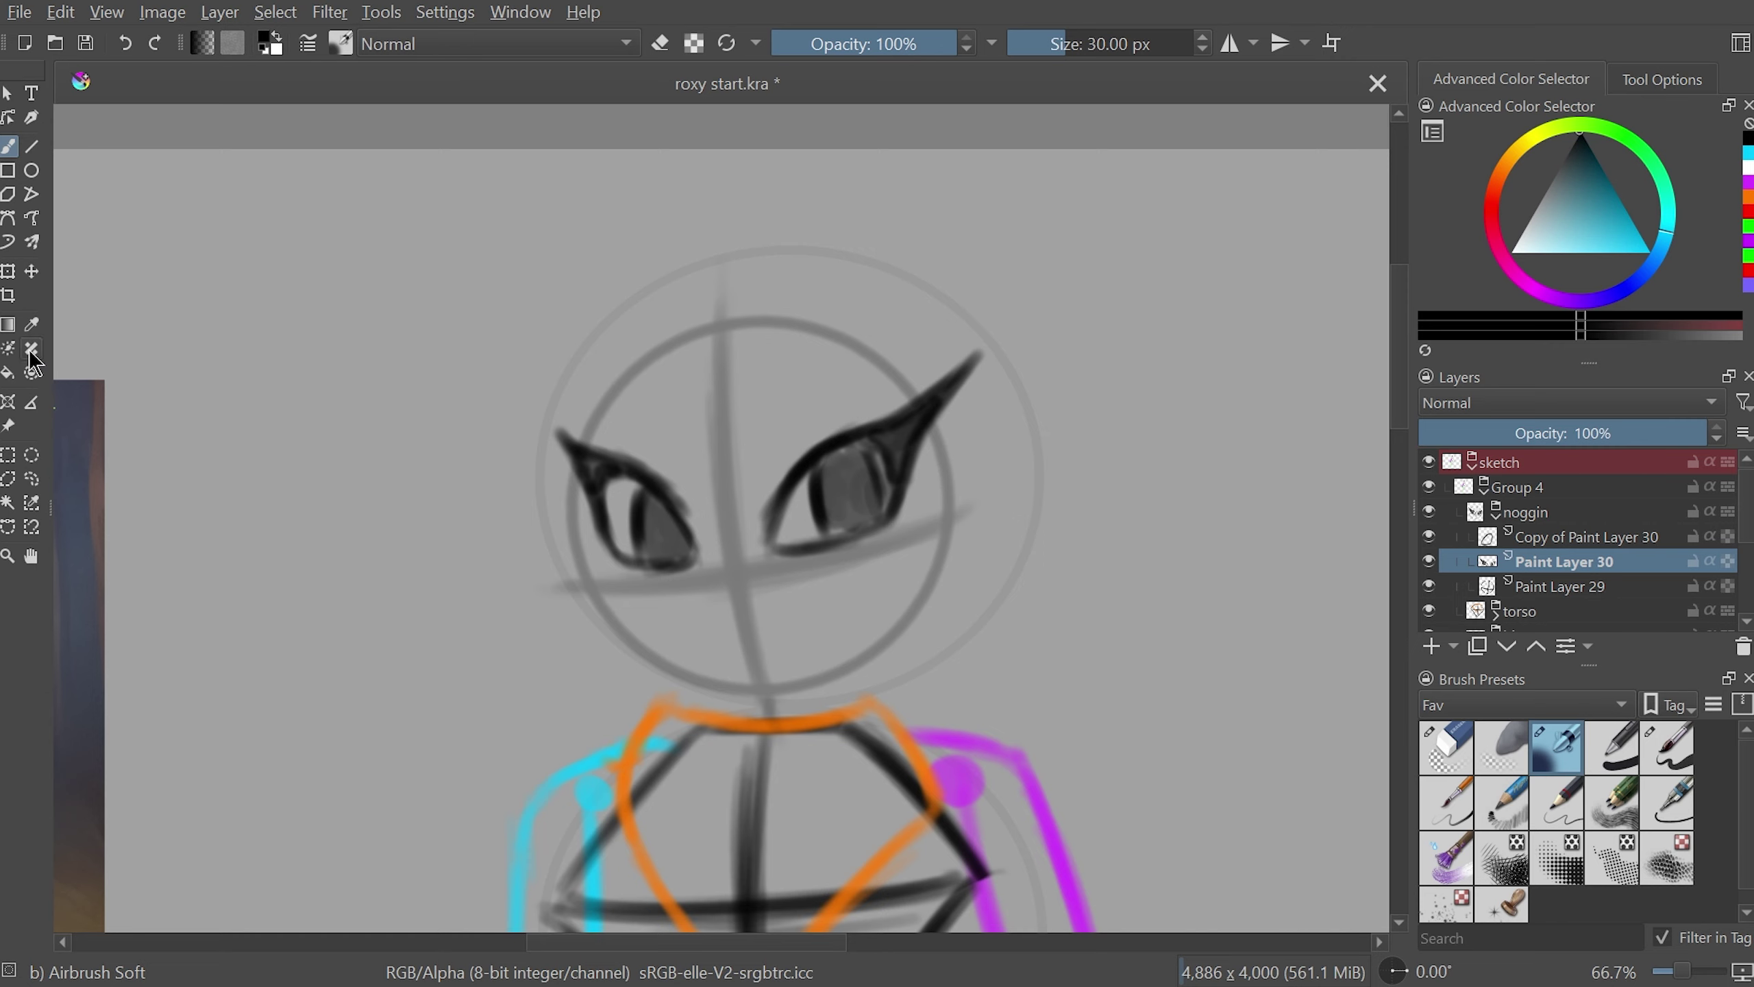
- Freehand-select the area around the head, then check the cat reference and return to the head
click(32, 478)
drag(1039, 377, 752, 477)
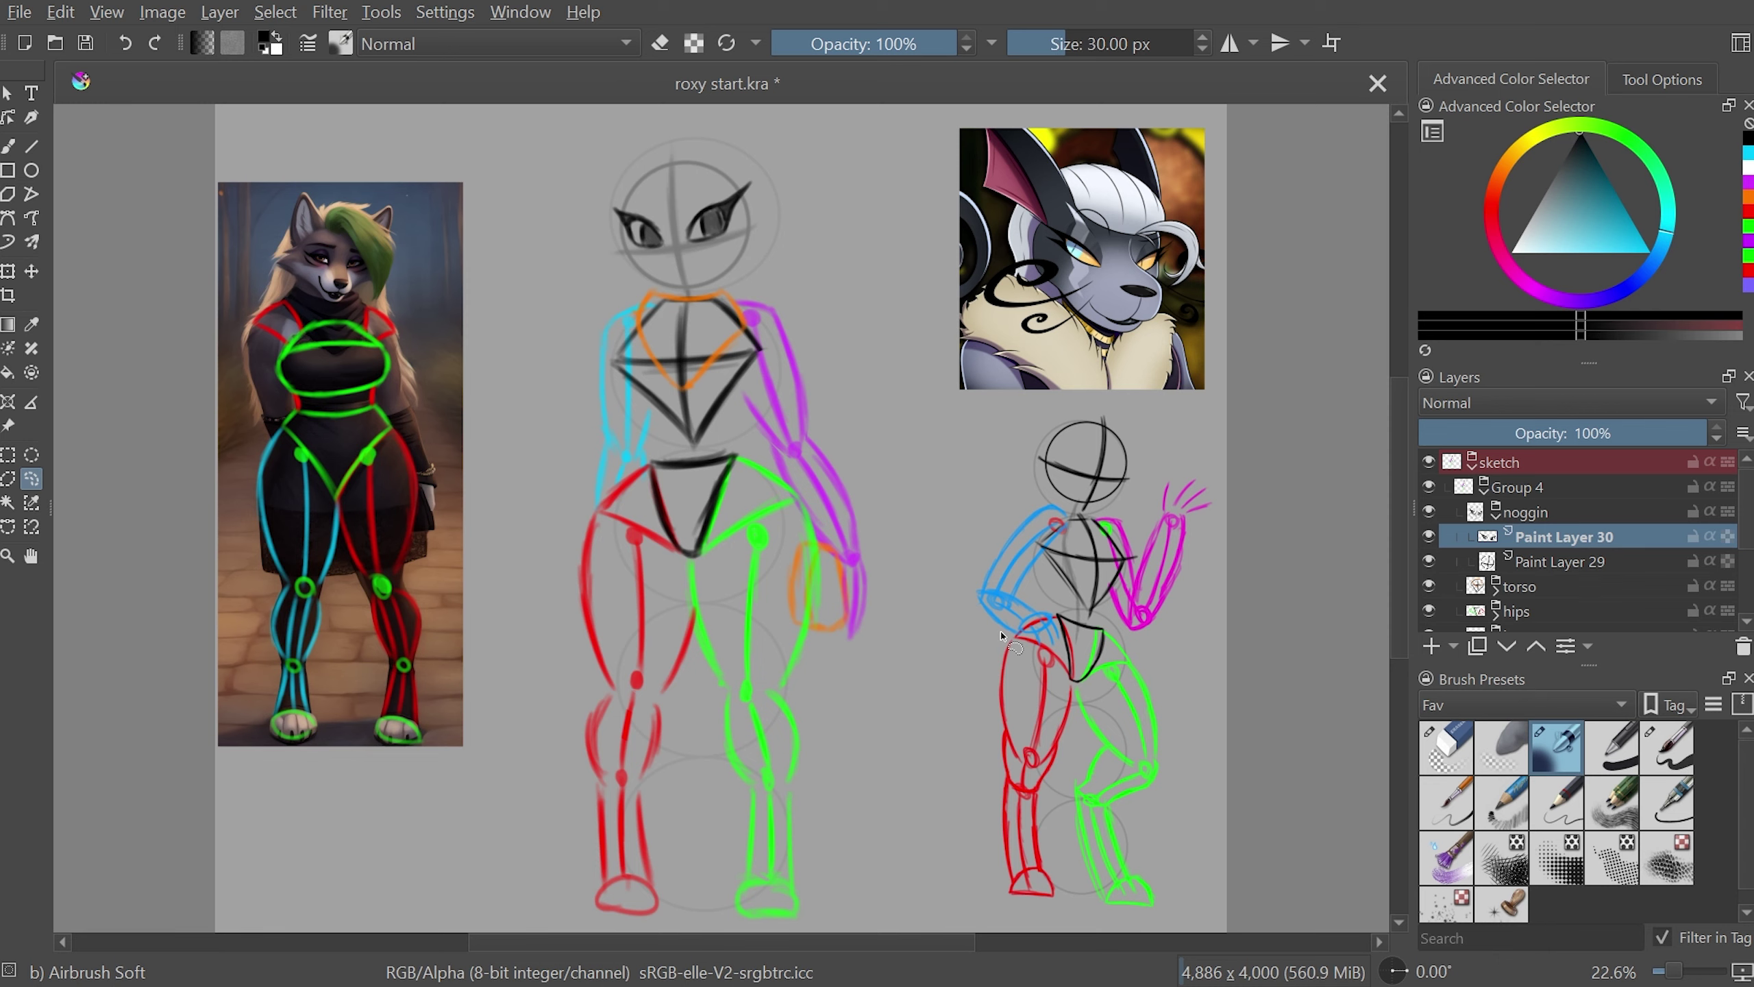
scroll(1001, 635, up, 2)
scroll(1022, 760, up, 2)
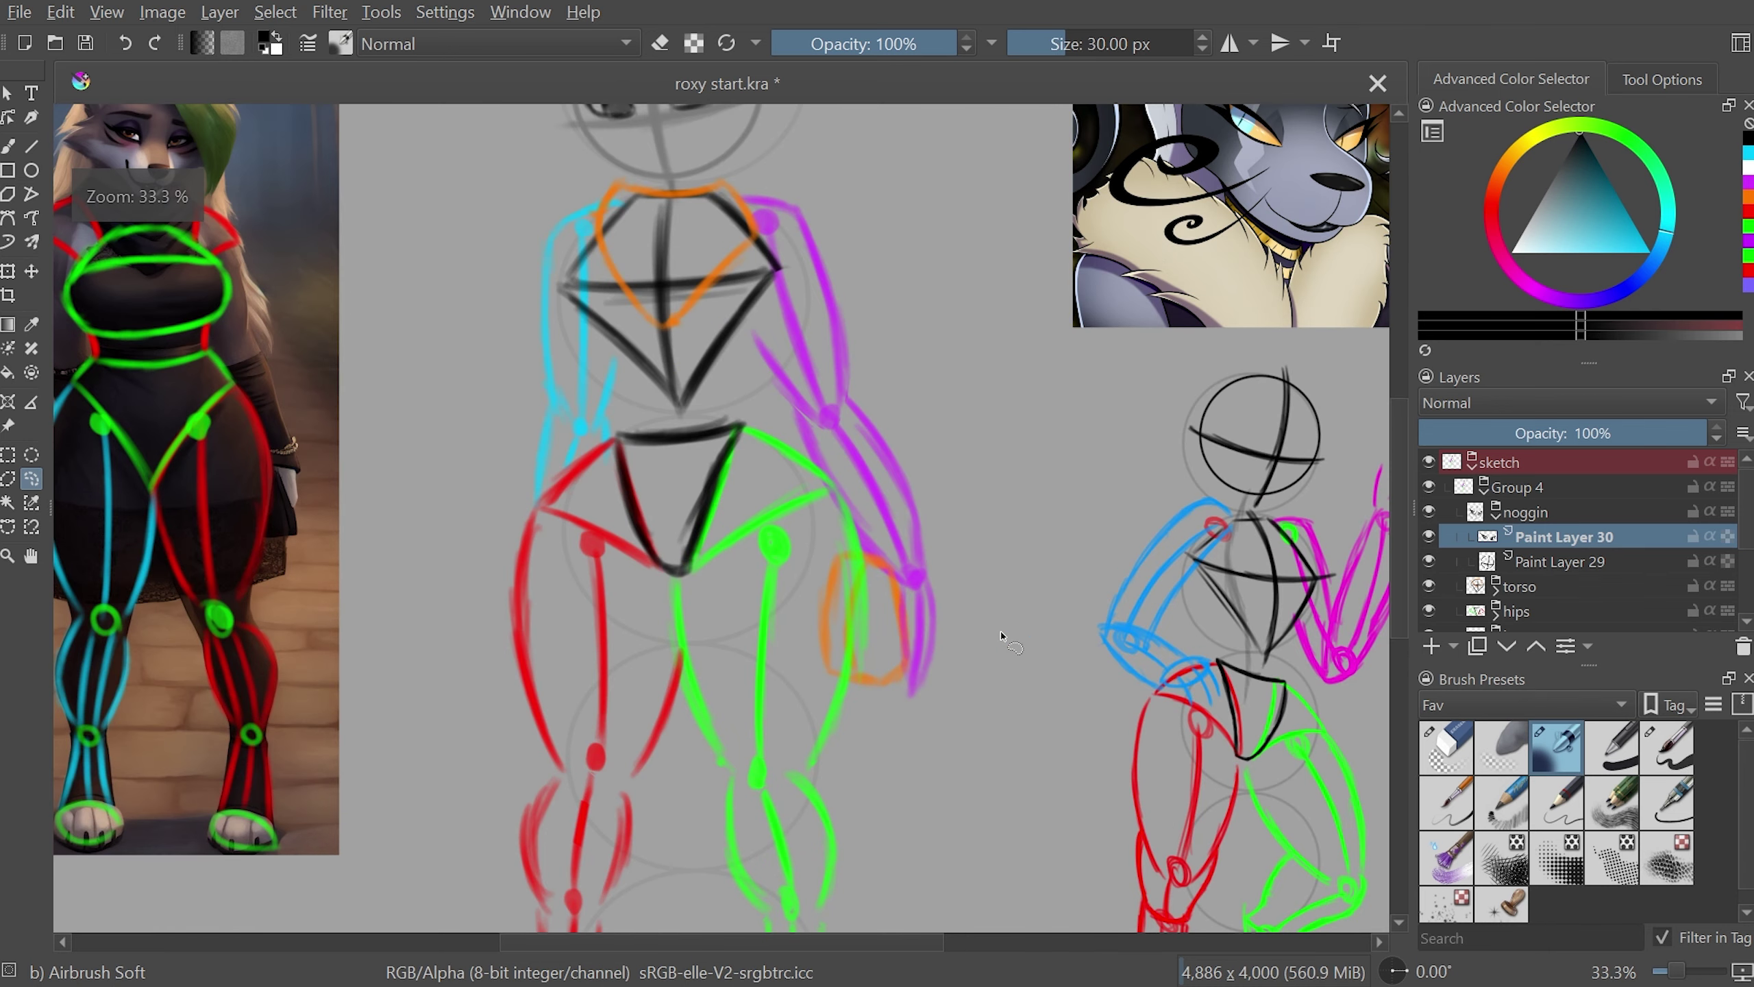
scroll(1044, 922, up, 2)
key(plus)
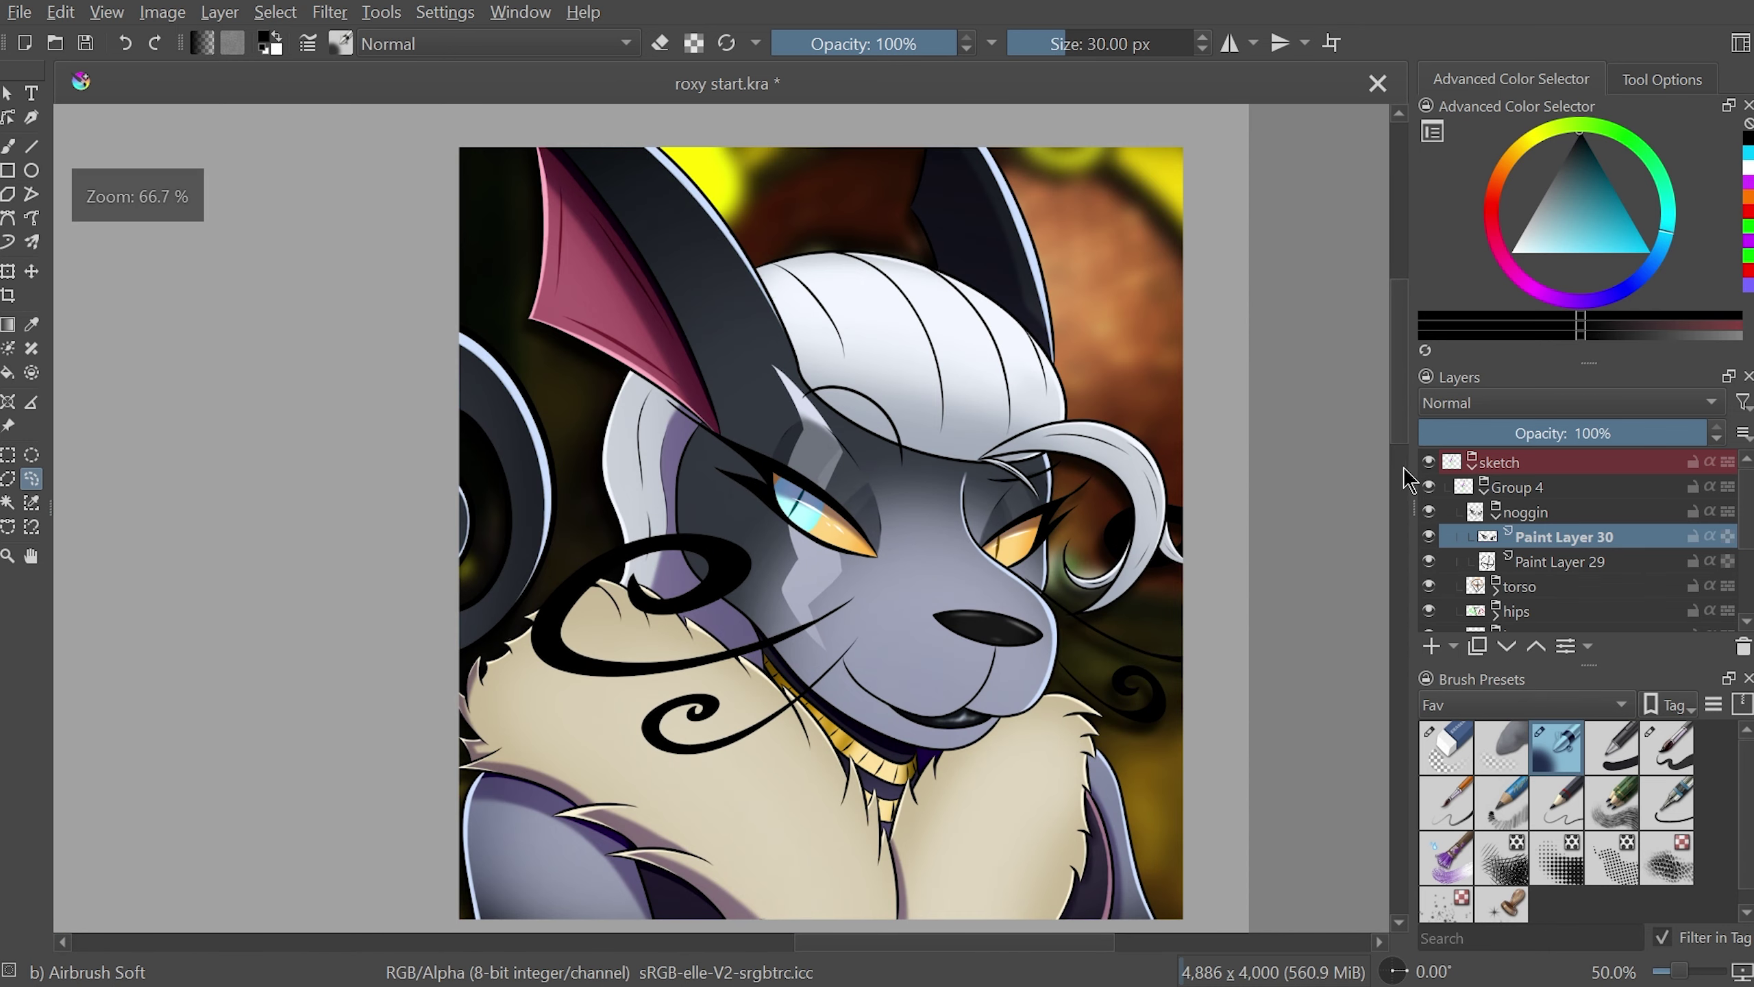
key(minus)
drag(987, 941, 718, 960)
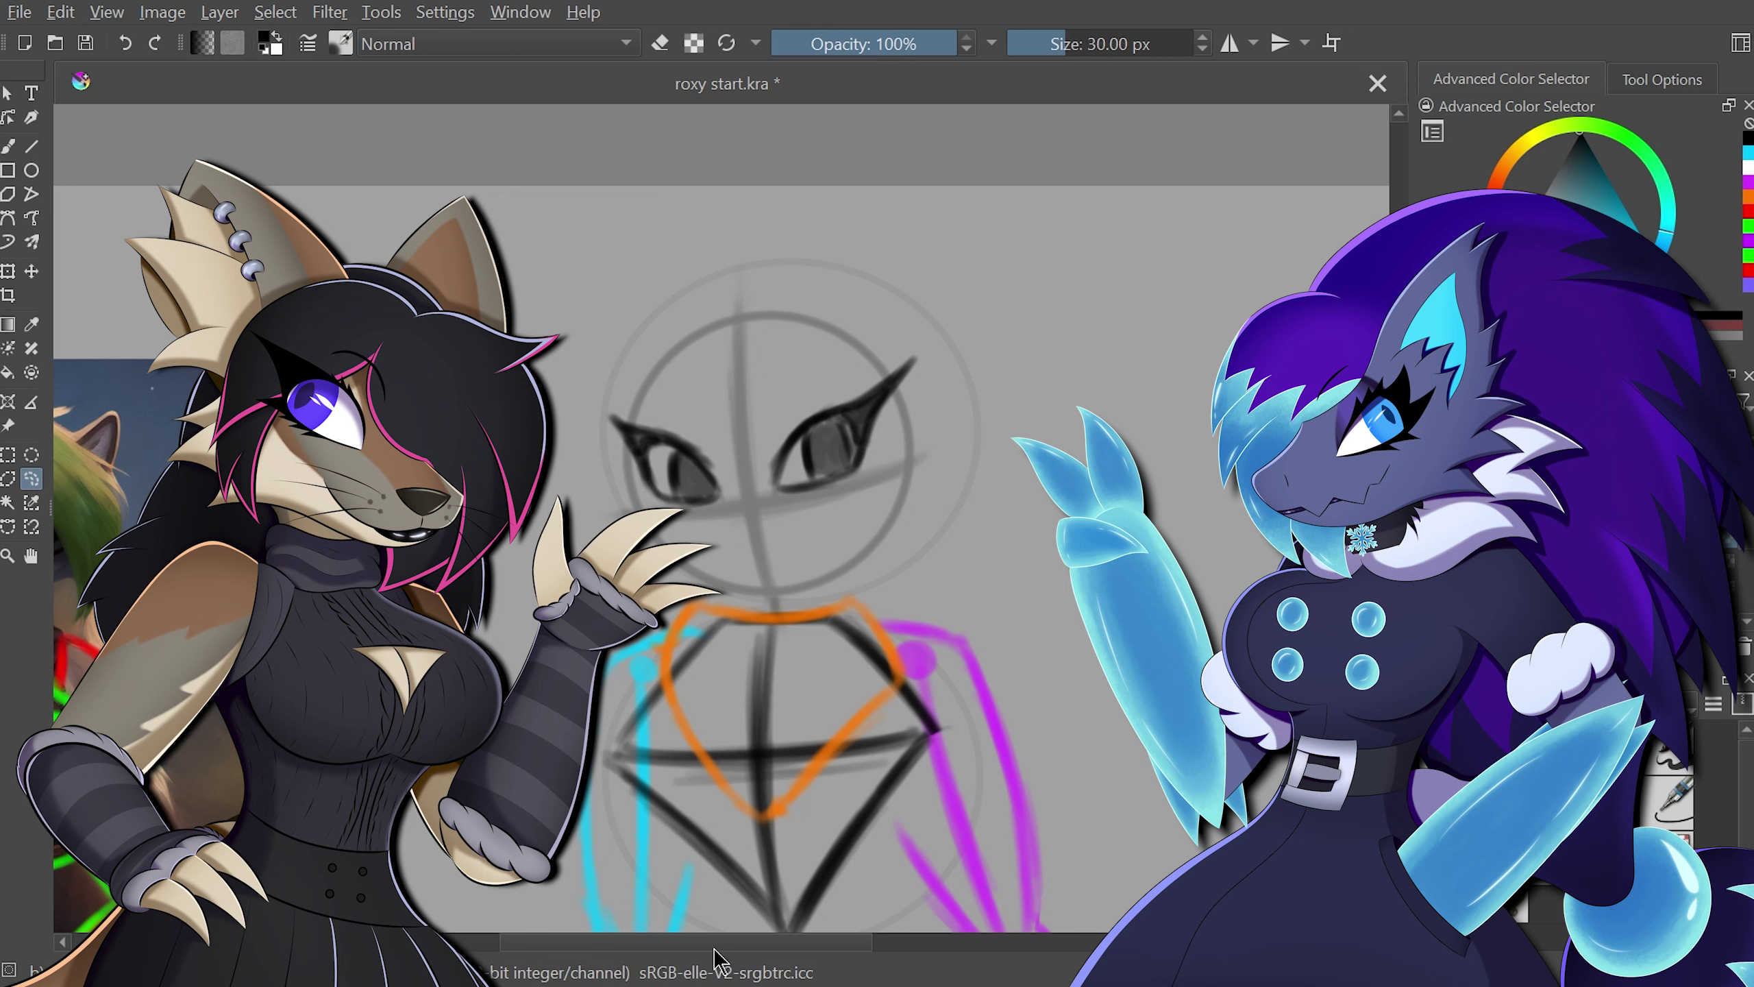
key(1)
- Test an Eraser Circle erase and undo it, then airbrush a dark curve beside the head
click(1448, 748)
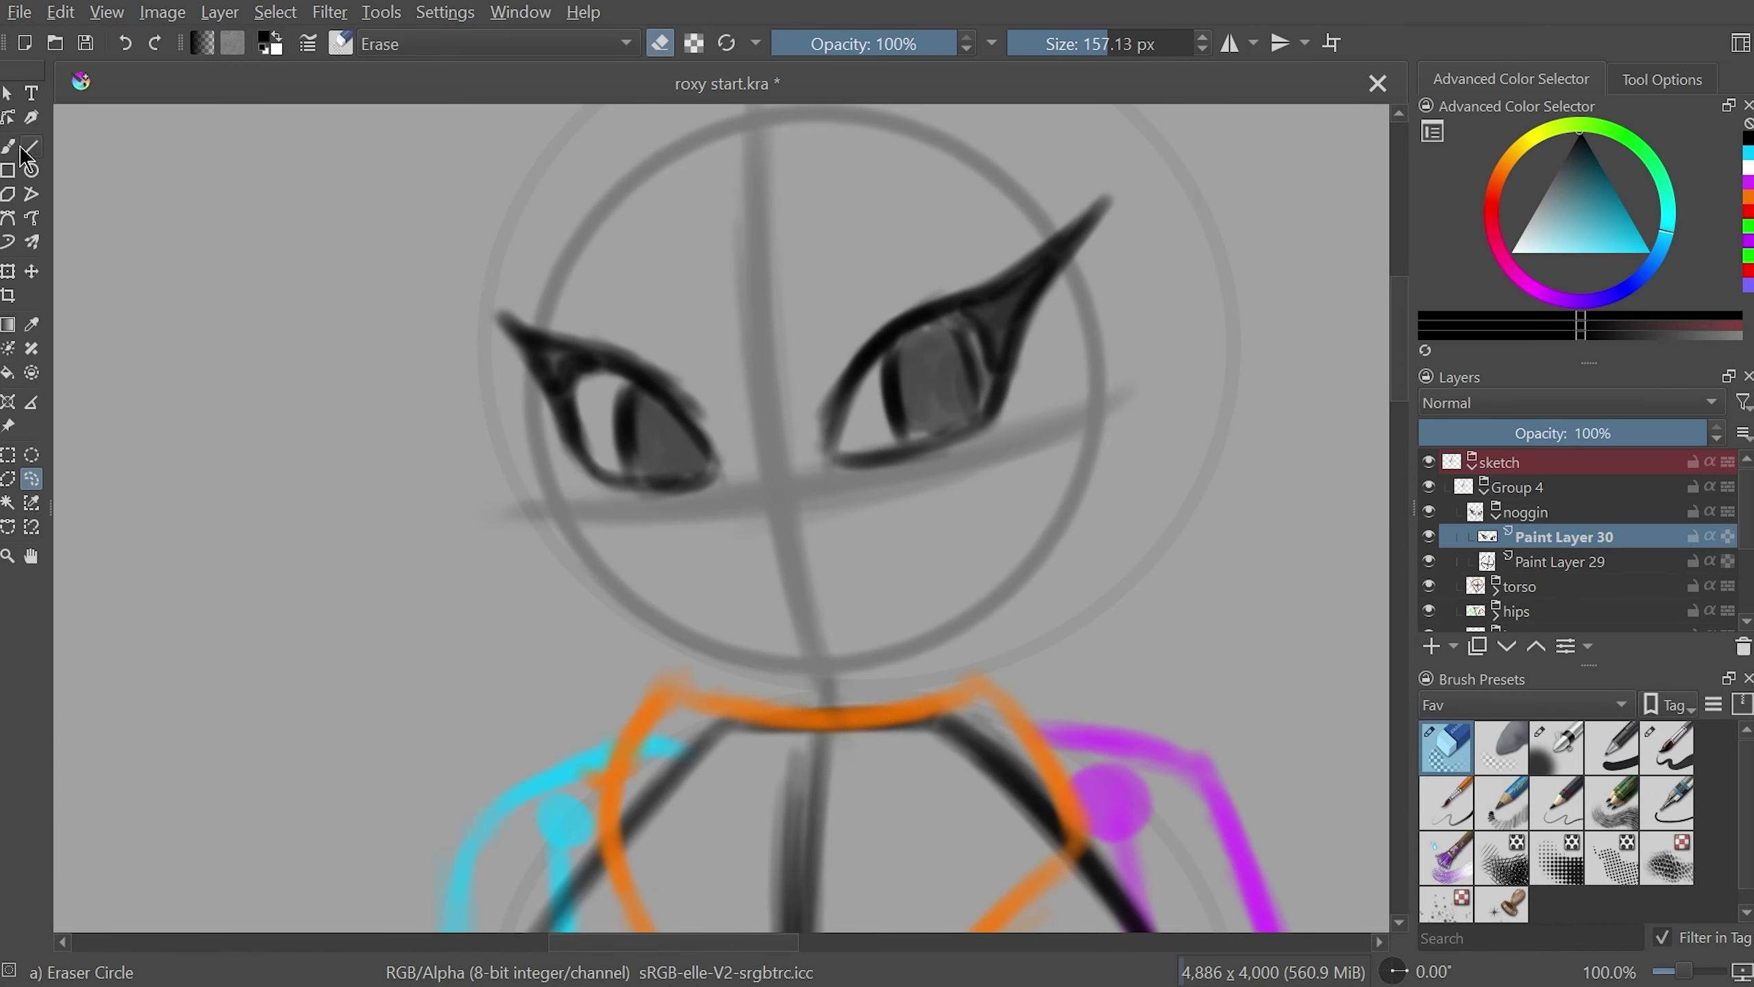
click(8, 146)
mouse_move(1036, 331)
mouse_down()
mouse_move(1150, 239)
mouse_move(1057, 294)
mouse_move(959, 227)
mouse_move(1075, 382)
mouse_up()
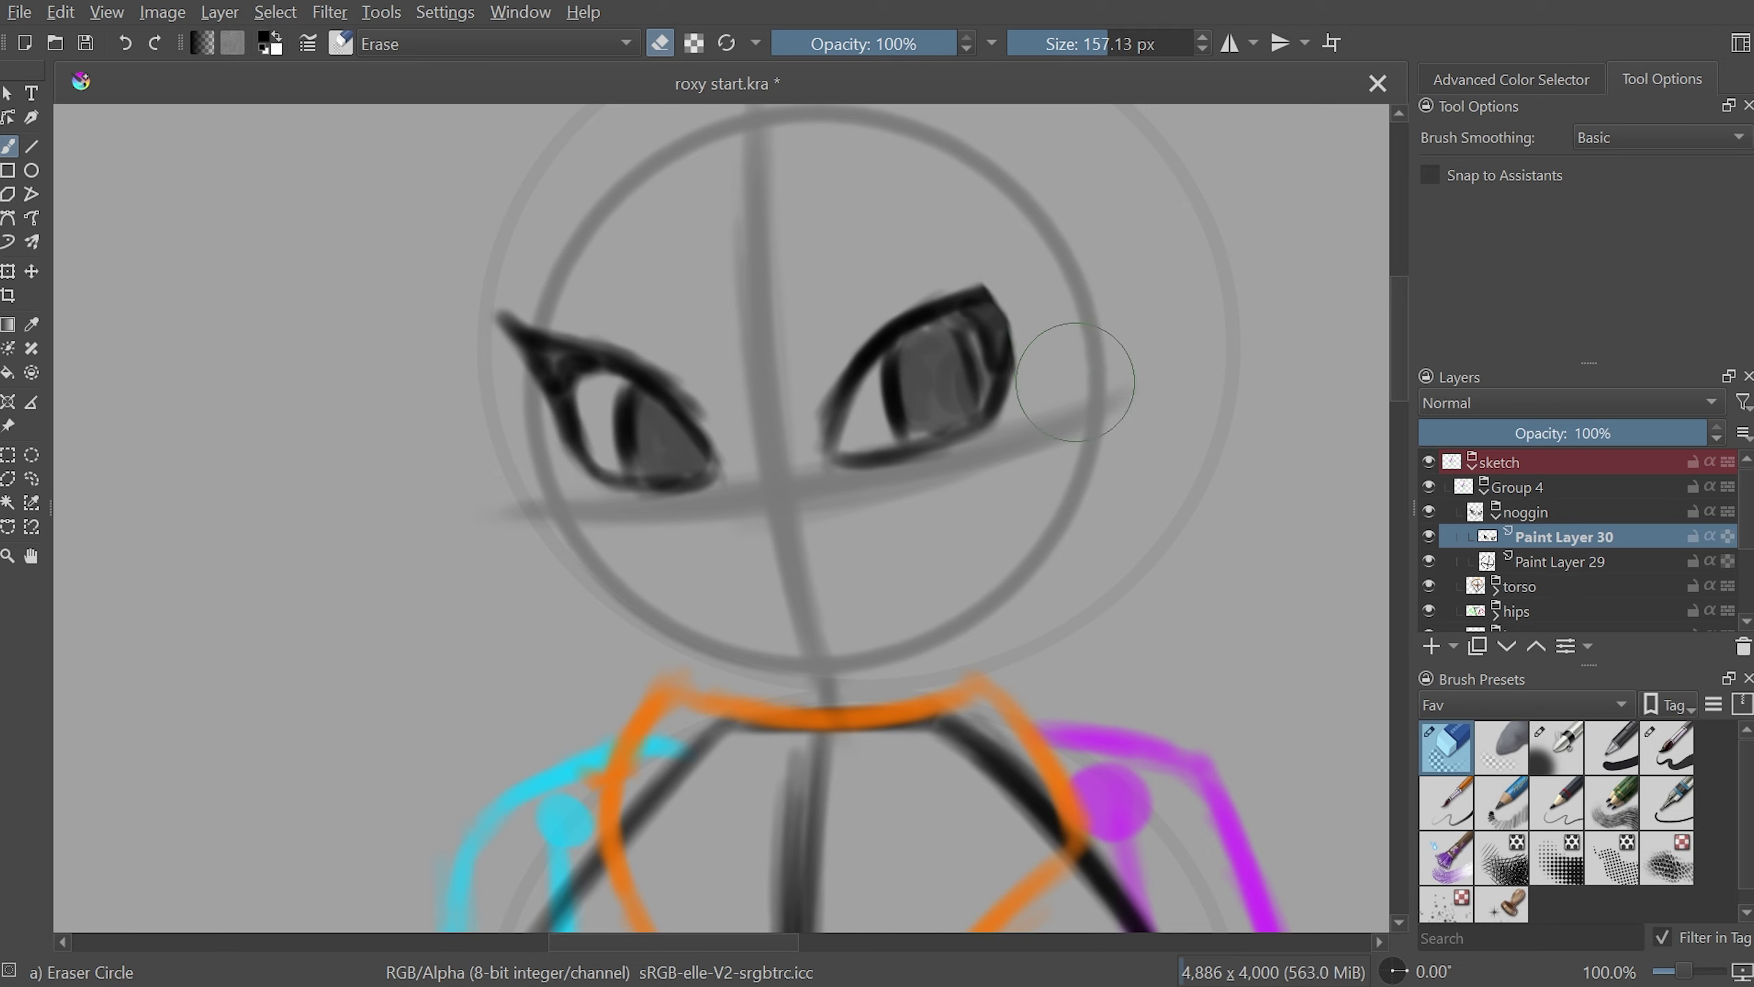
key(ctrl+z)
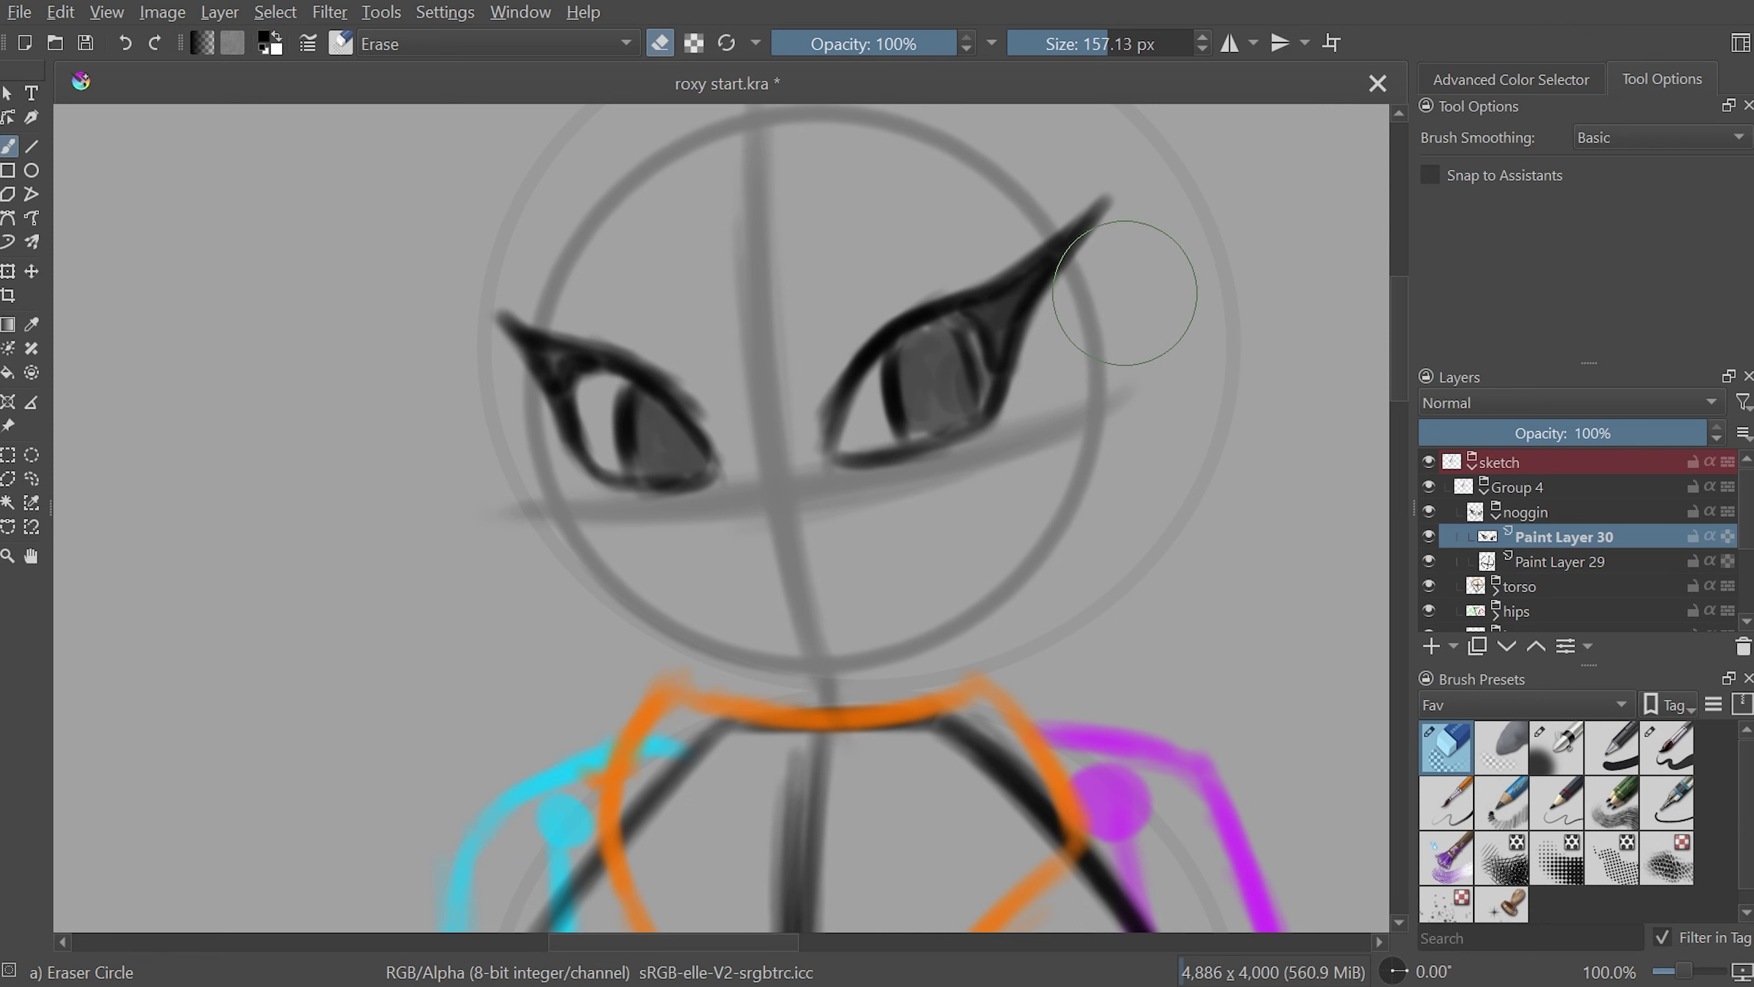
key(/)
mouse_move(934, 382)
mouse_down()
mouse_move(757, 513)
mouse_move(737, 568)
mouse_move(965, 434)
mouse_move(853, 556)
mouse_move(977, 518)
mouse_move(760, 449)
mouse_up()
- Close the new eye shape's open end and thicken its bottom, right and top edges
drag(660, 516, 622, 749)
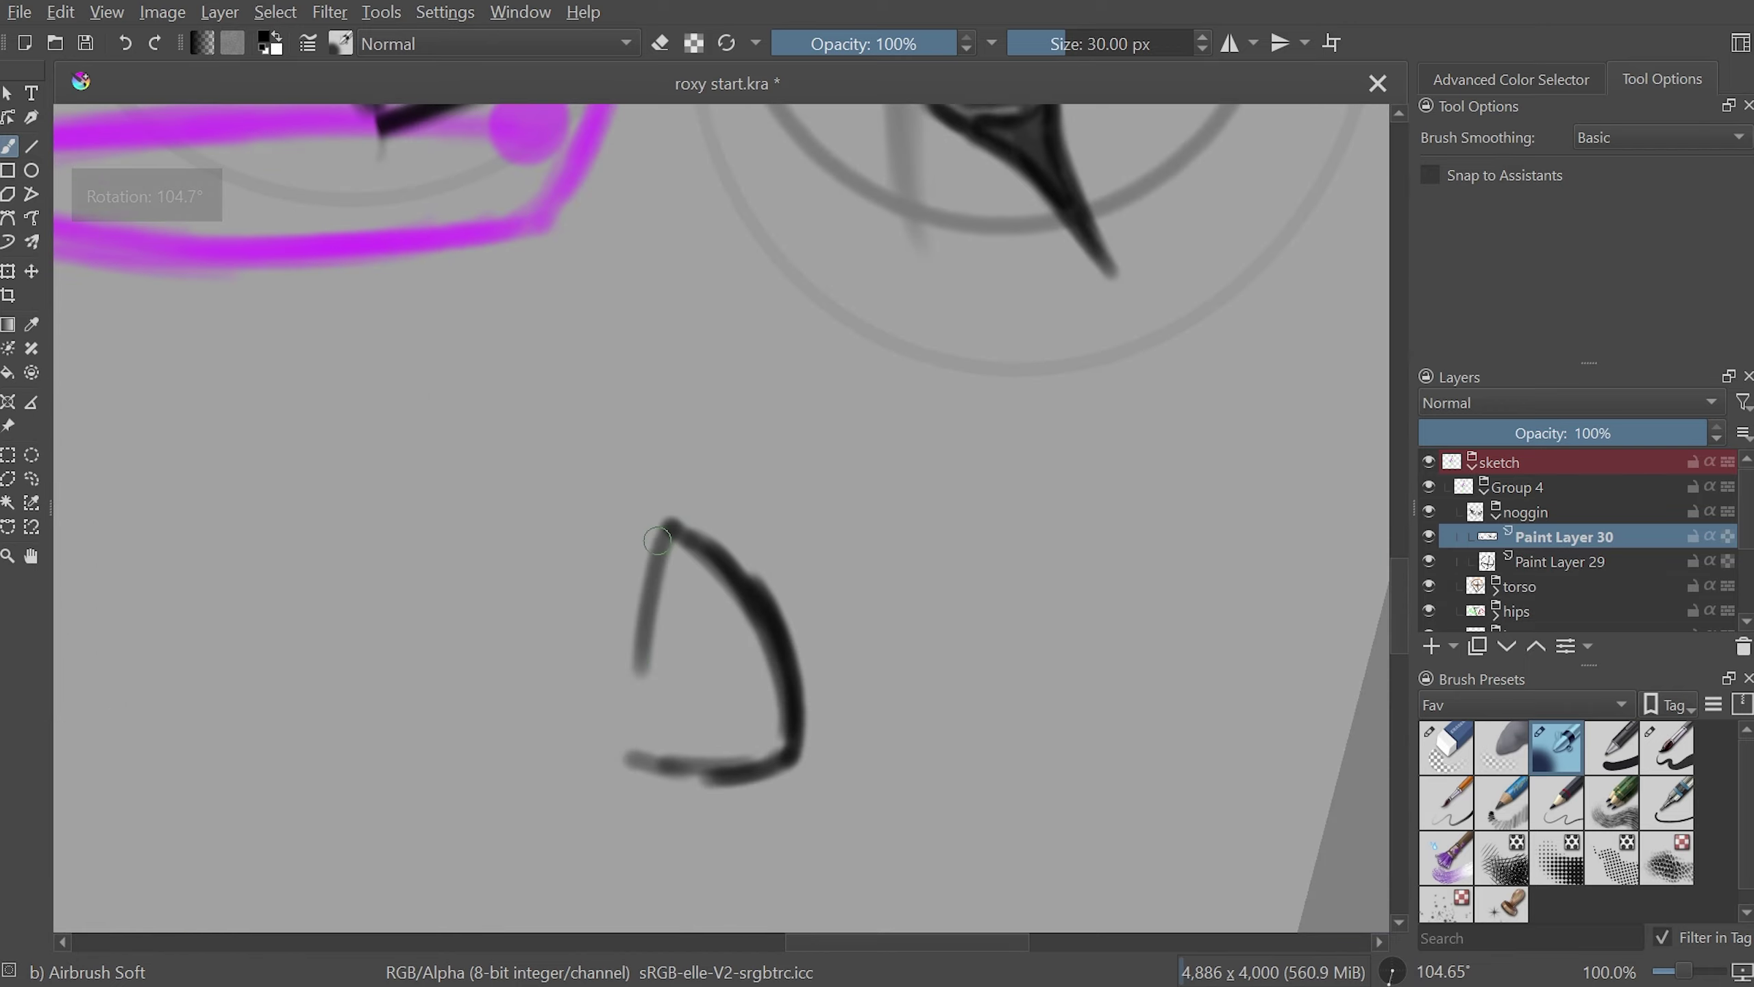
mouse_move(759, 449)
mouse_down()
mouse_move(970, 396)
mouse_move(1147, 490)
mouse_move(1162, 530)
mouse_up()
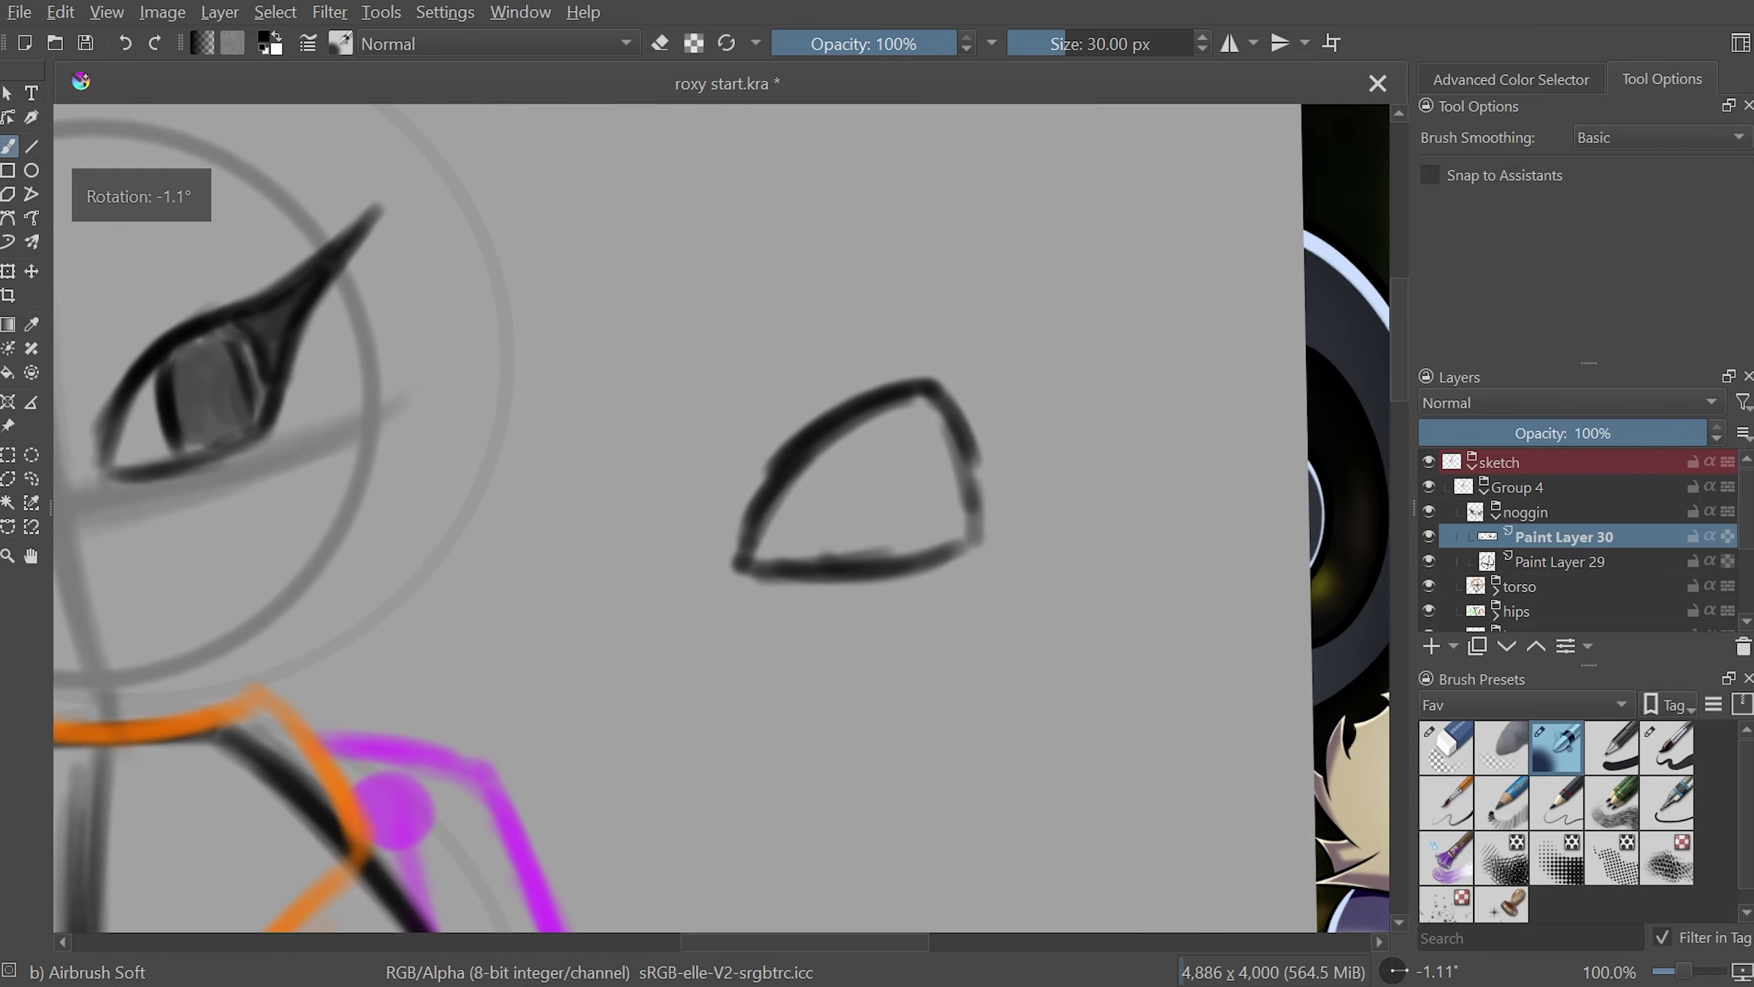
drag(972, 540, 749, 570)
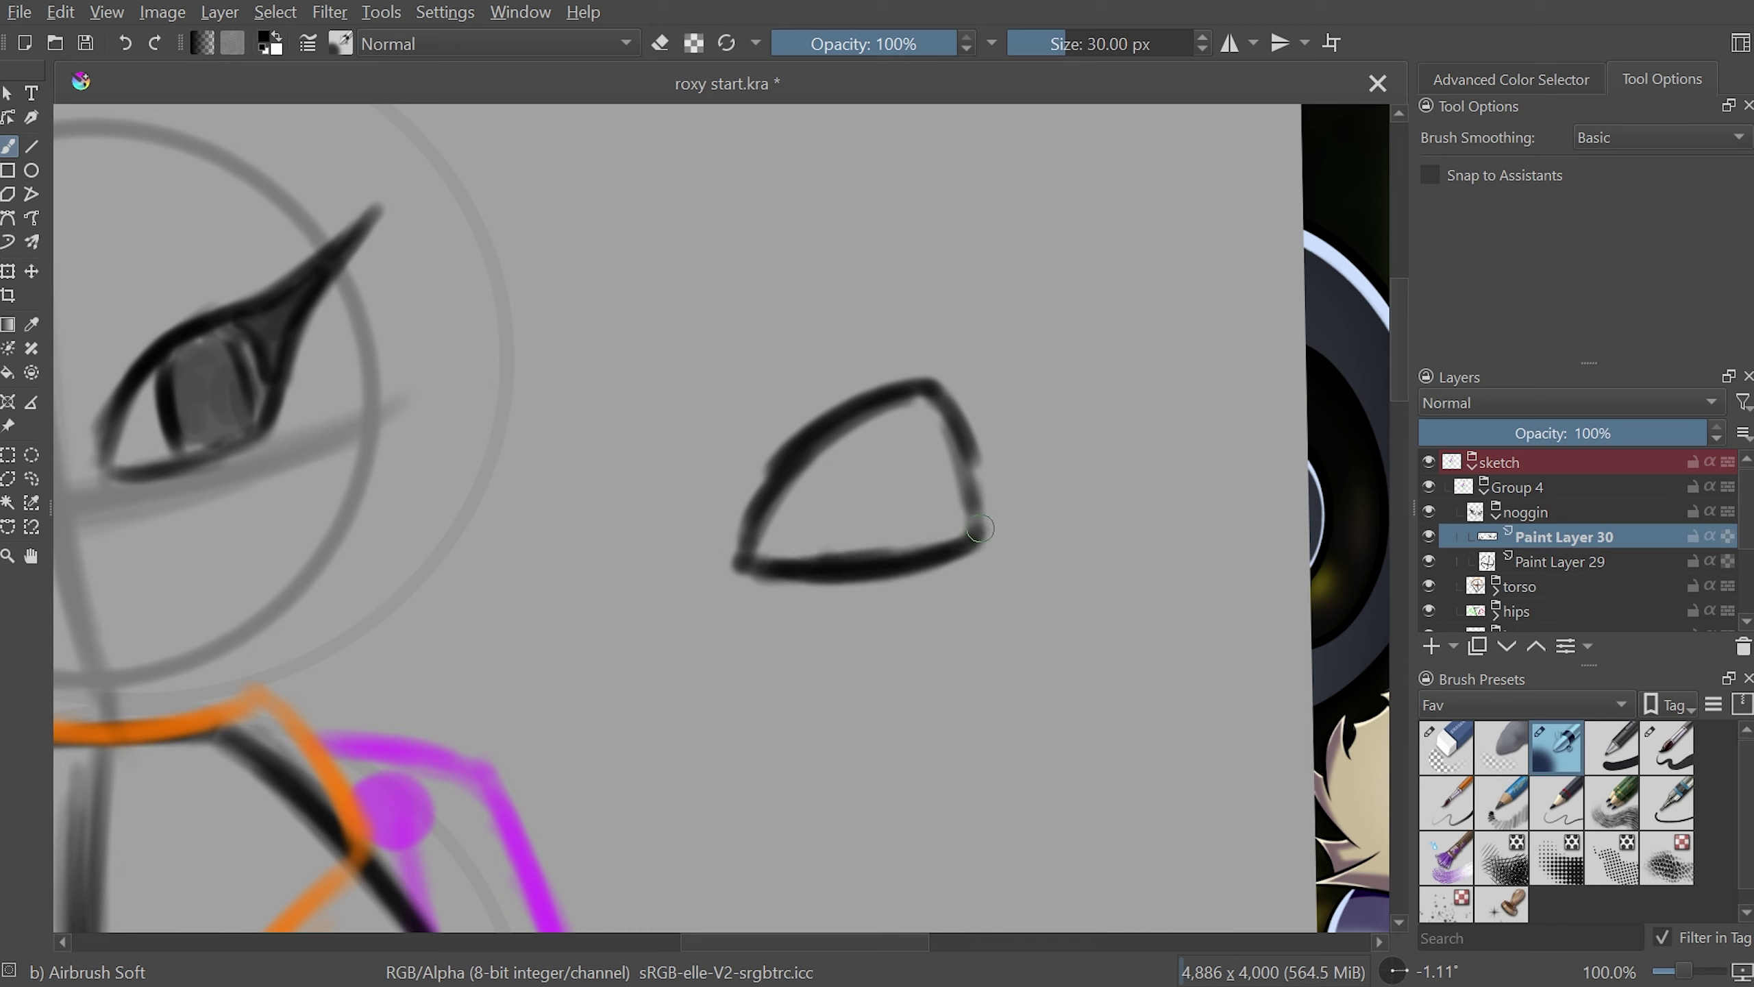
mouse_move(979, 528)
mouse_down()
mouse_move(929, 384)
mouse_move(897, 387)
mouse_move(768, 495)
mouse_move(776, 512)
mouse_up()
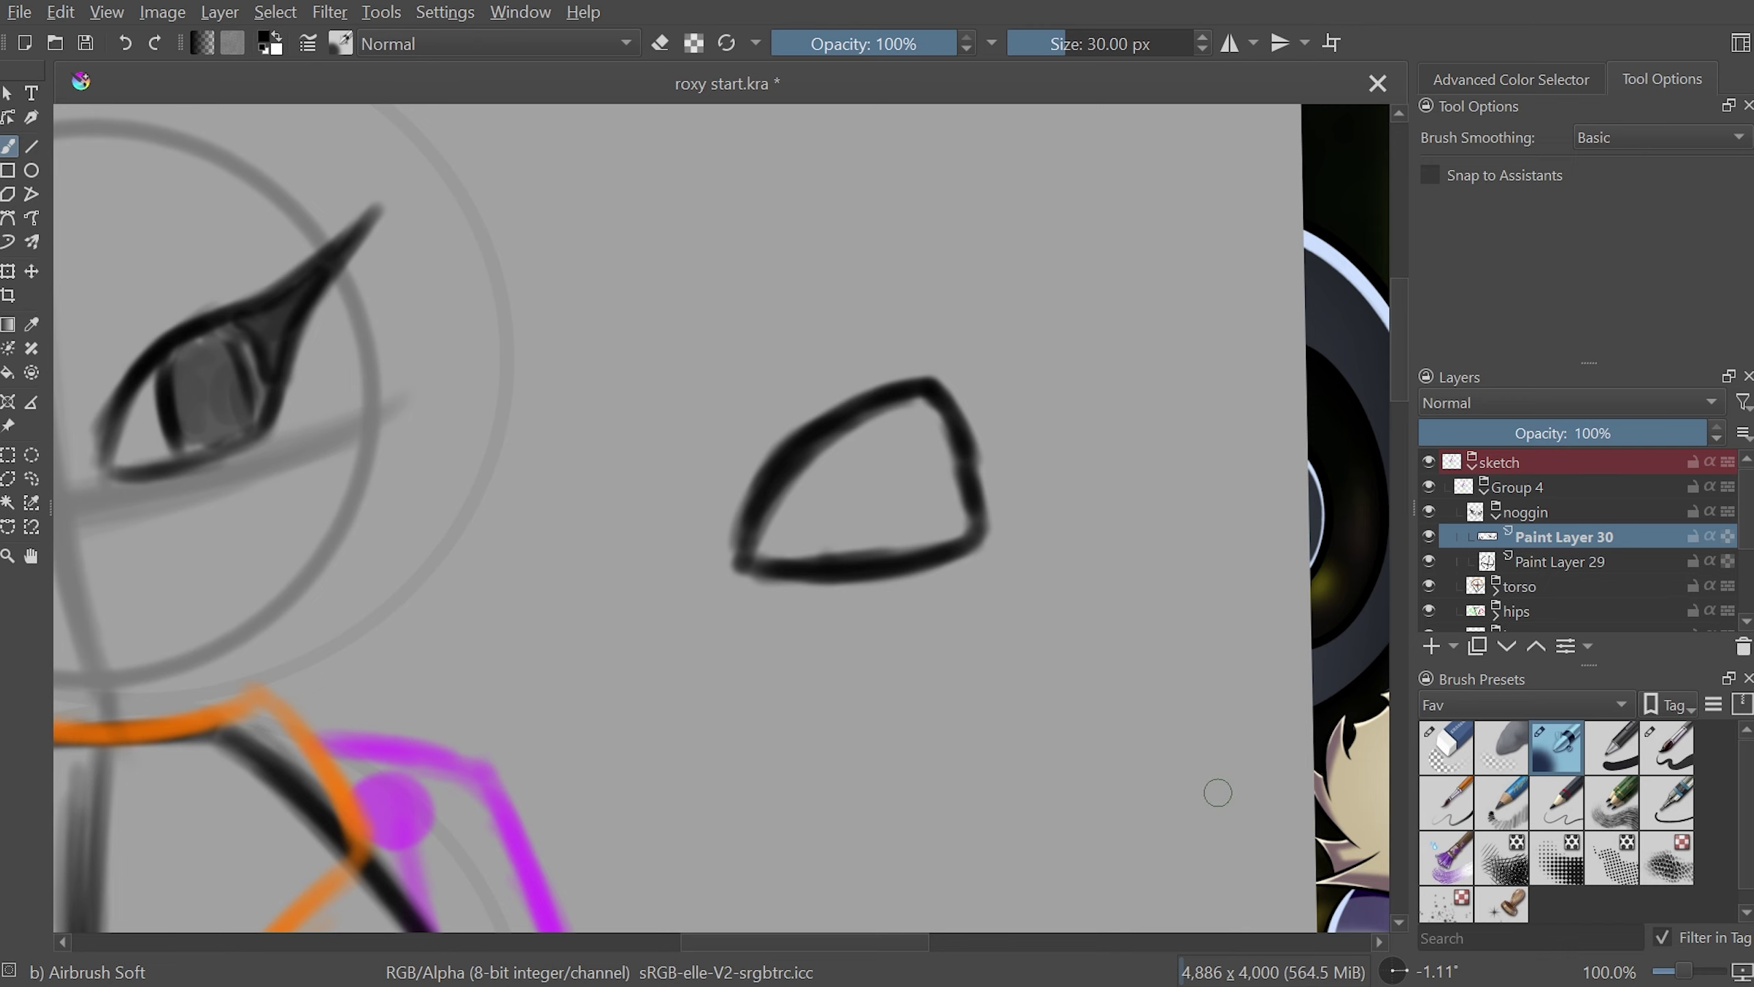
drag(820, 944, 730, 943)
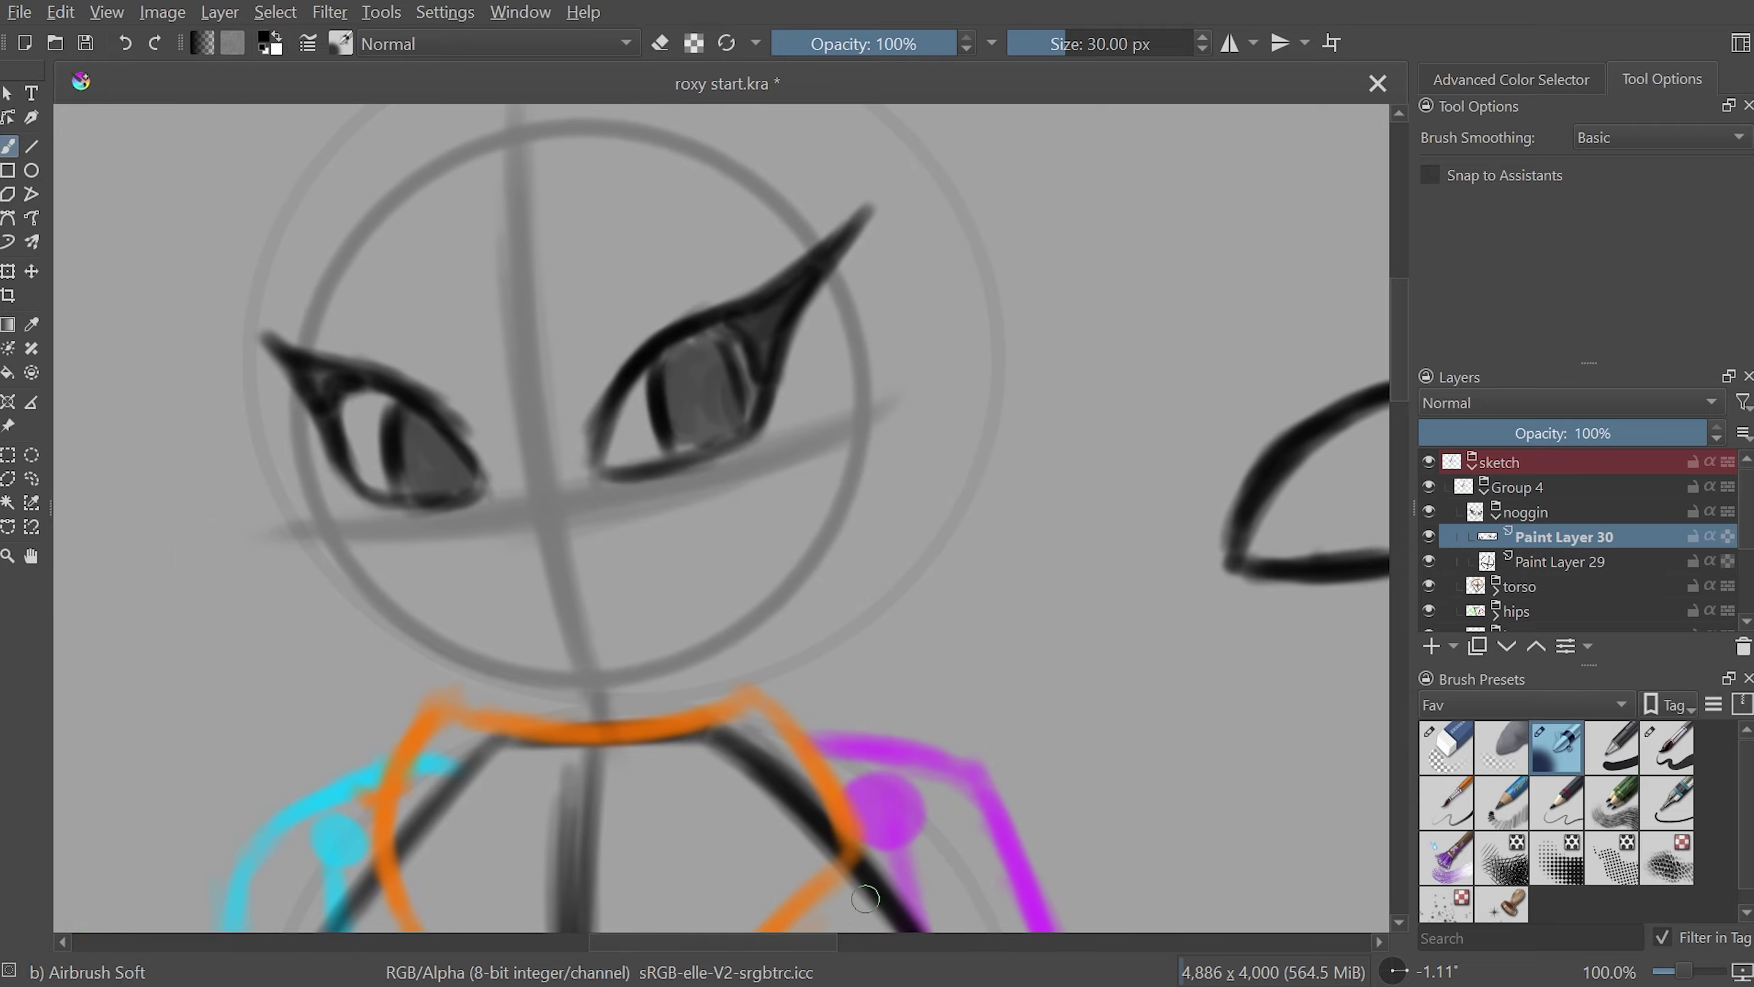
- Bring the reference into view, draw a curve above the eye shape, and rotate the view upright
key(plus)
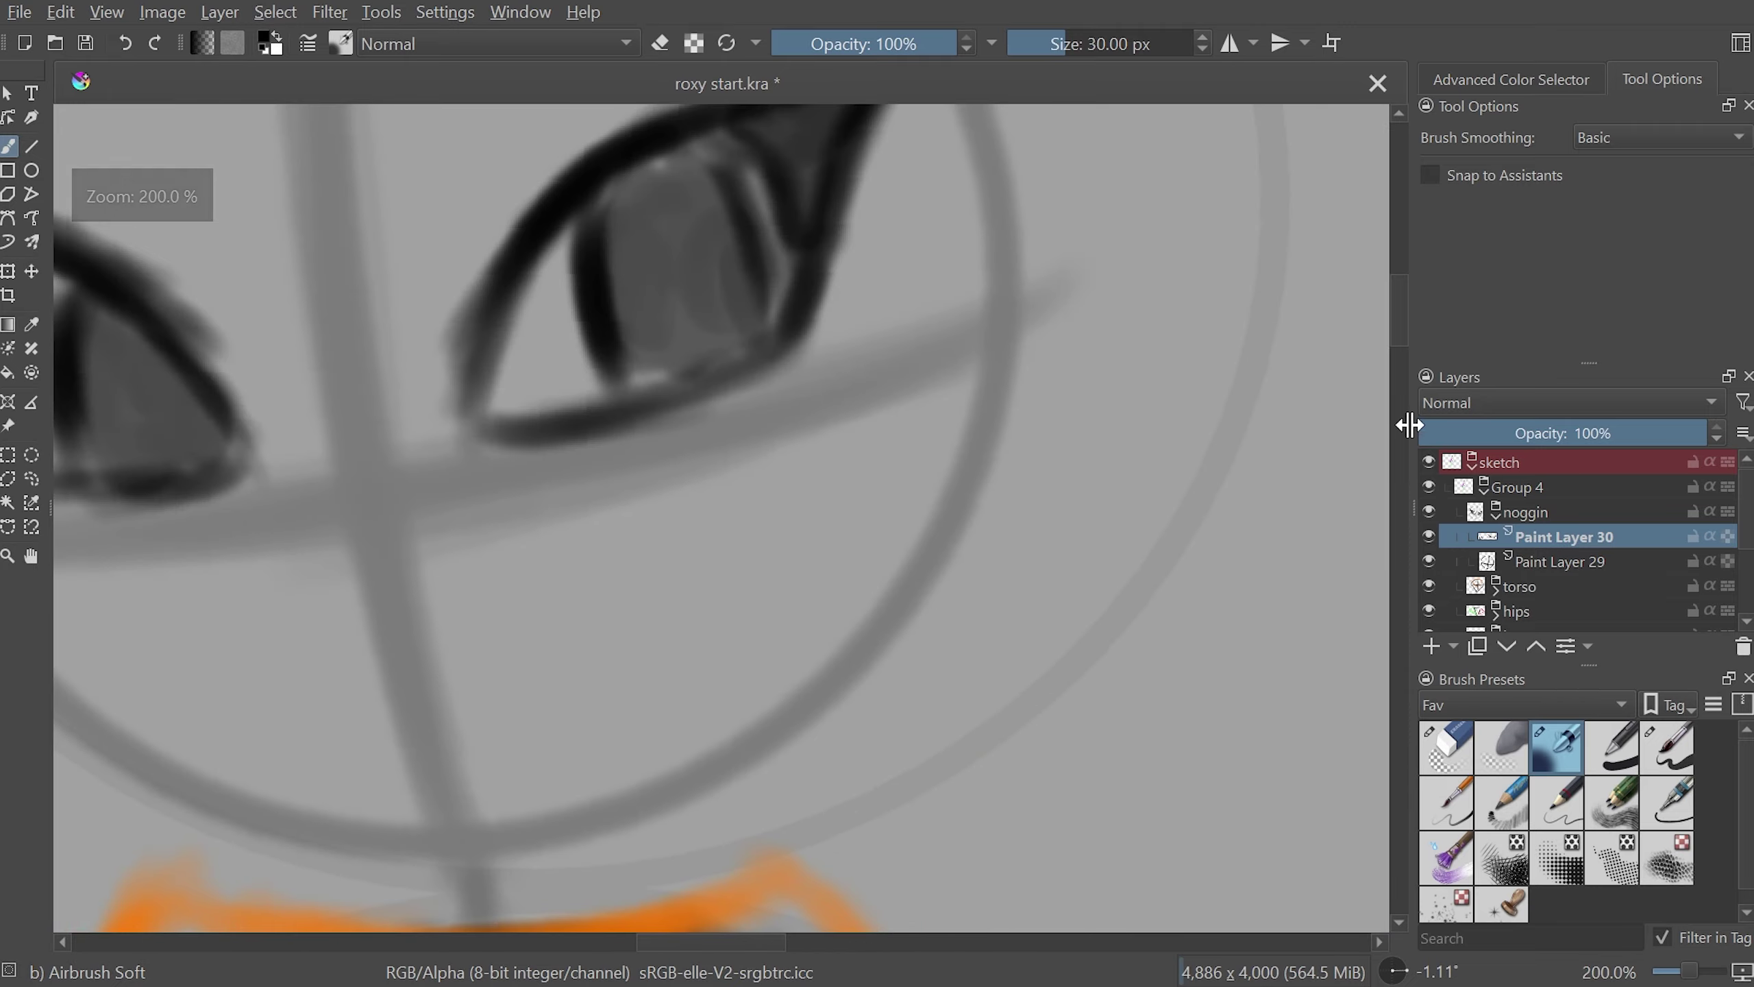
scroll(794, 615, up, 5)
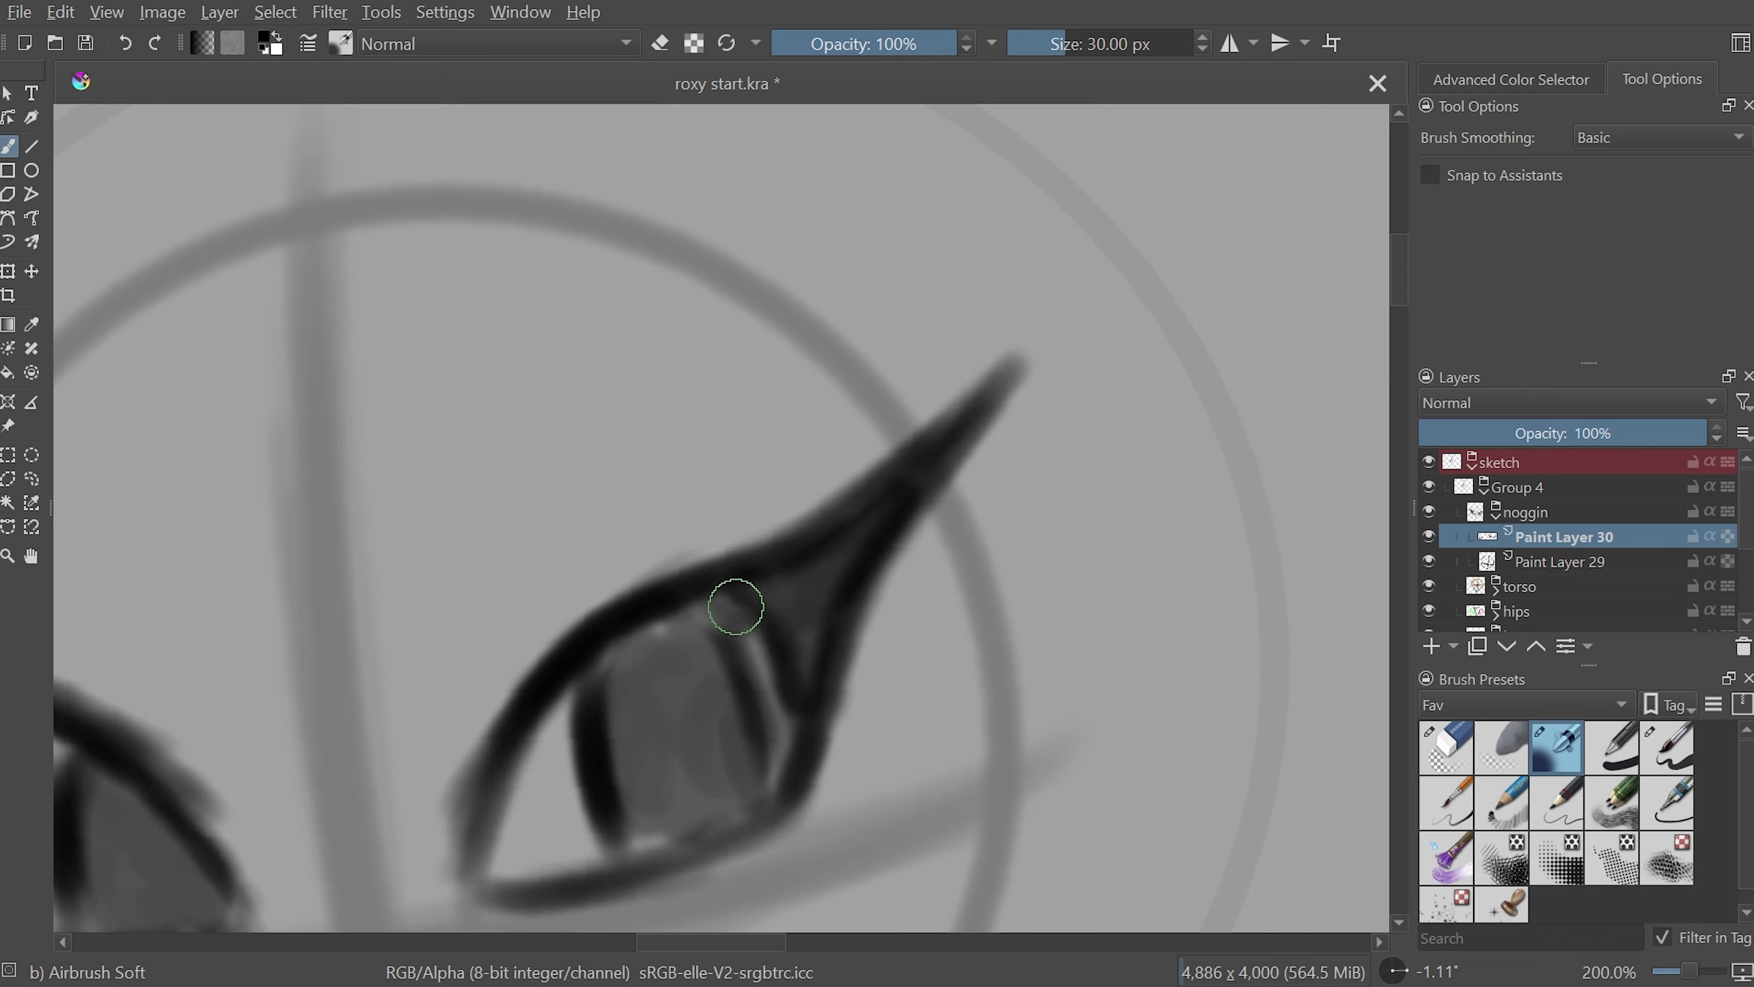
scroll(877, 696, down, 5)
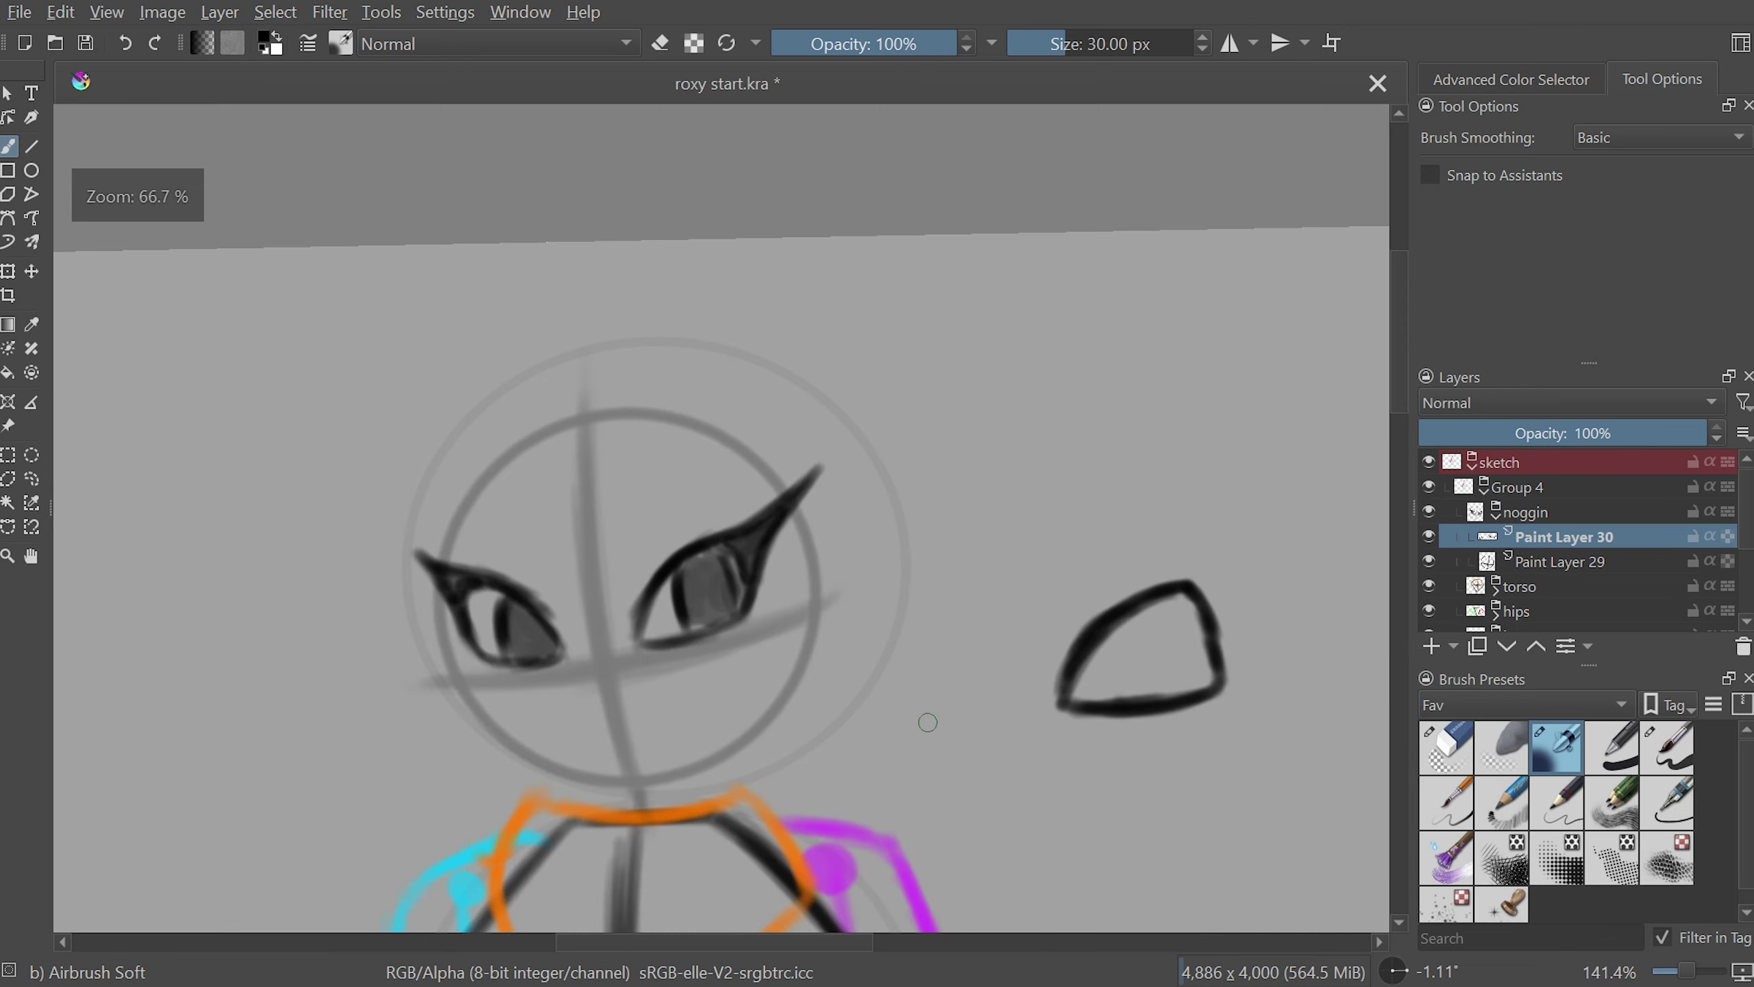
key(1)
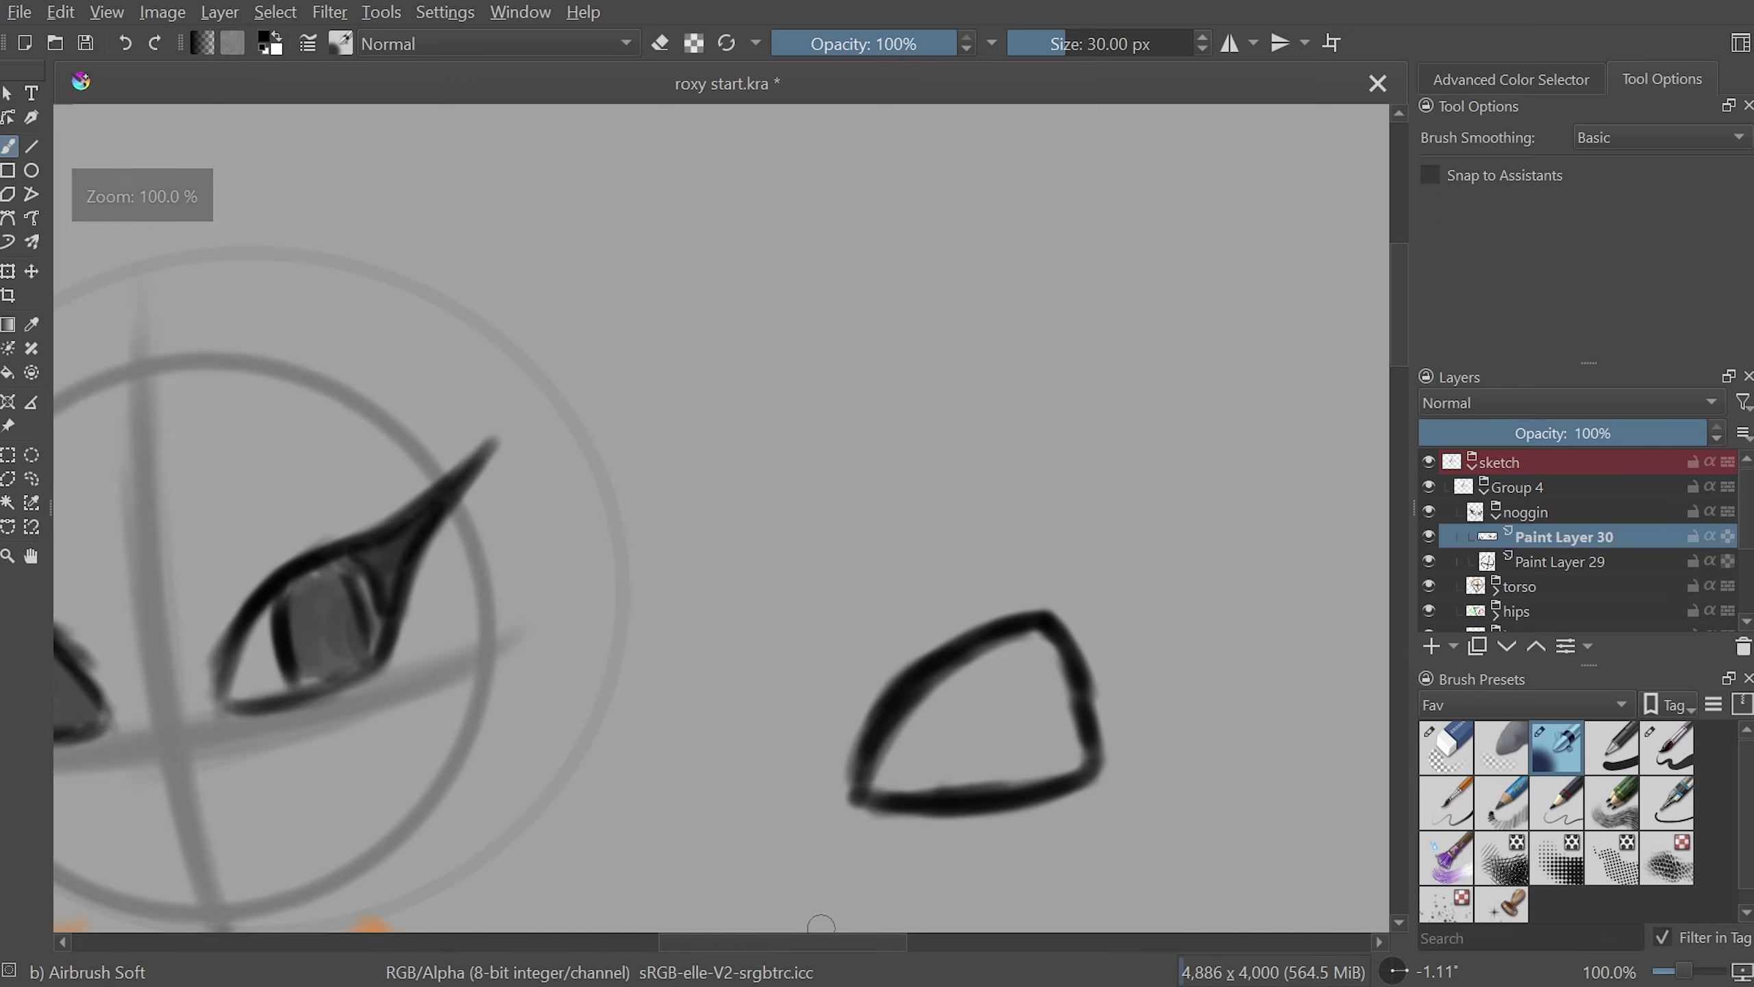
drag(857, 885, 1191, 512)
scroll(1041, 516, left, 2)
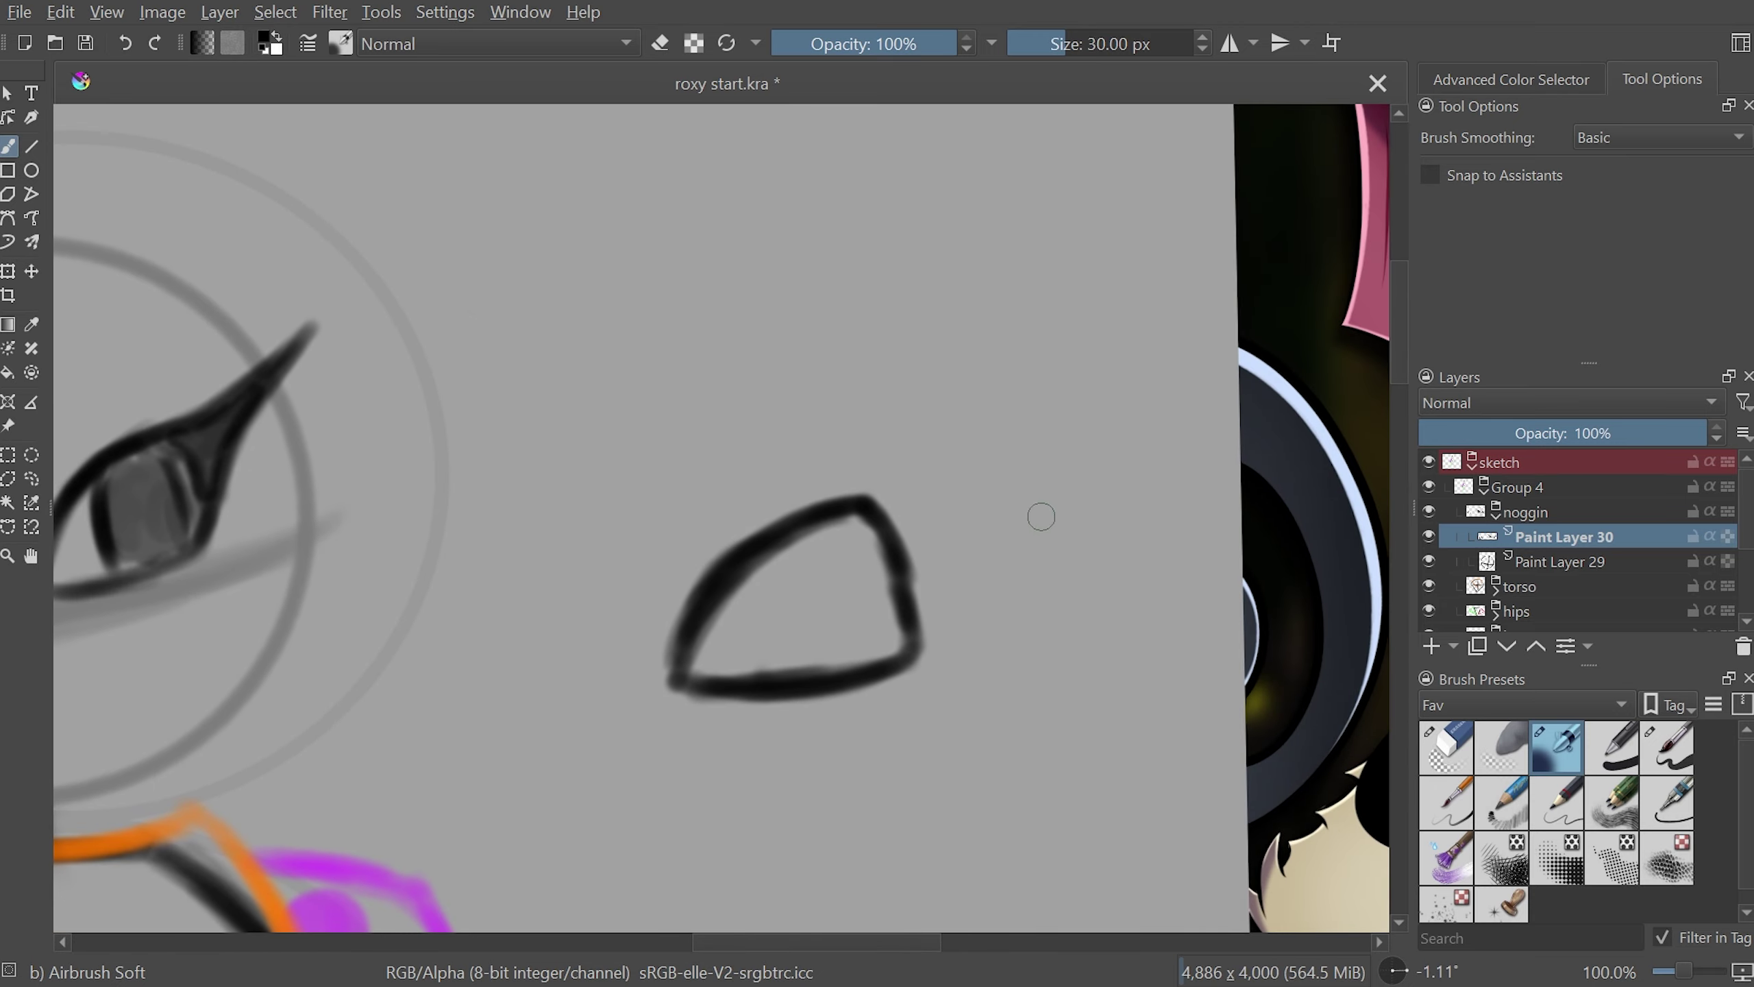
mouse_move(925, 290)
mouse_down()
mouse_move(808, 338)
mouse_move(718, 445)
mouse_up()
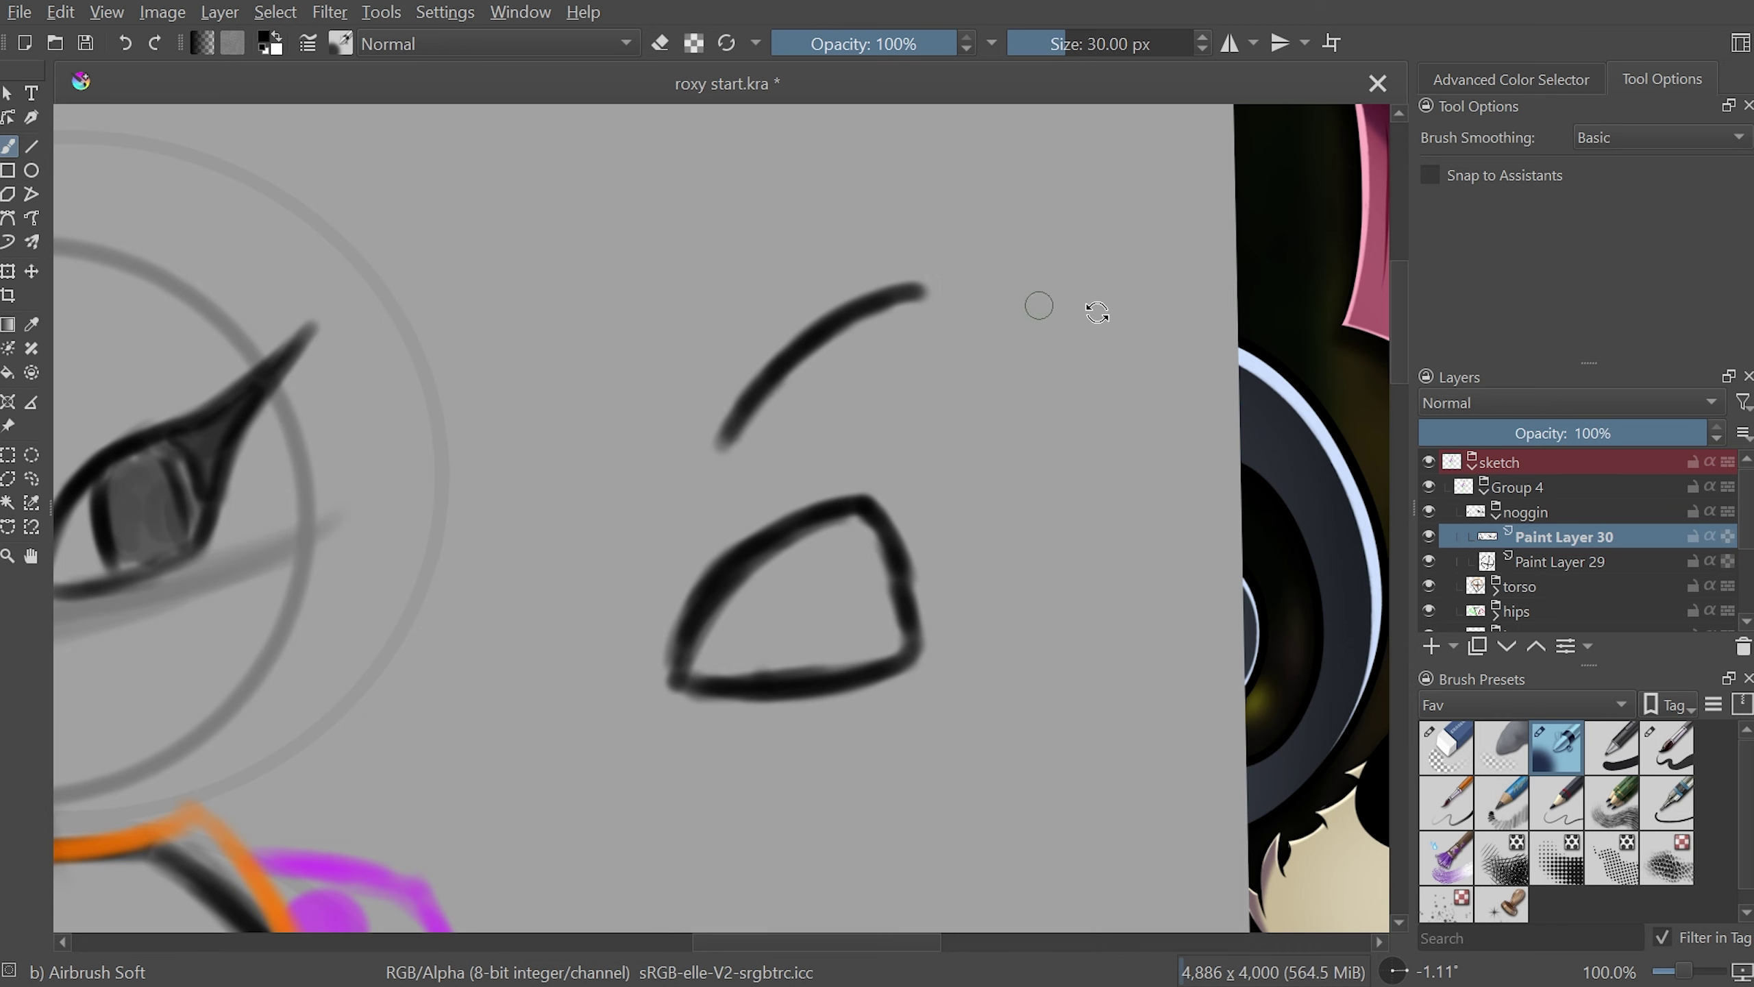
mouse_move(1049, 302)
mouse_down()
mouse_move(1108, 520)
mouse_move(812, 598)
mouse_move(750, 660)
mouse_move(755, 753)
mouse_move(851, 837)
mouse_up()
mouse_move(823, 764)
mouse_down()
mouse_move(1005, 634)
mouse_move(1198, 616)
mouse_up()
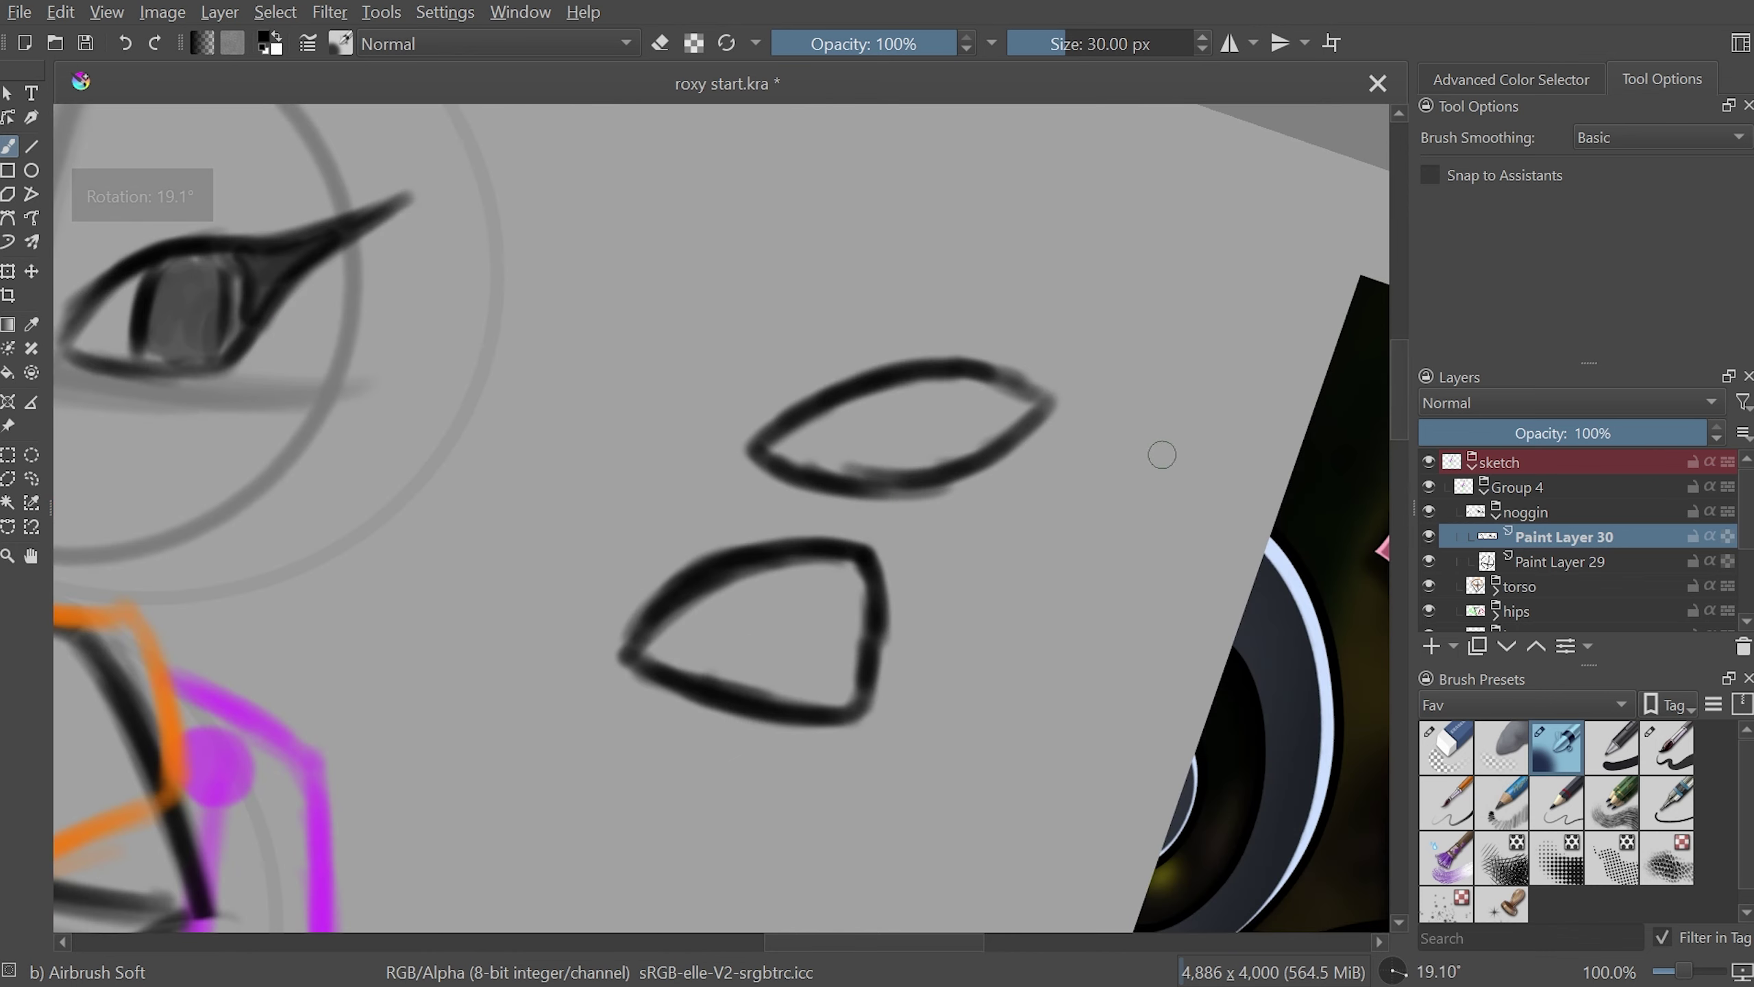
- Undo the last three outline strokes and rotate the view back to the eye shape
key(ctrl+z)
key(ctrl+z)
key(ctrl+z)
key(ctrl+z)
key(ctrl+z)
key(ctrl+z)
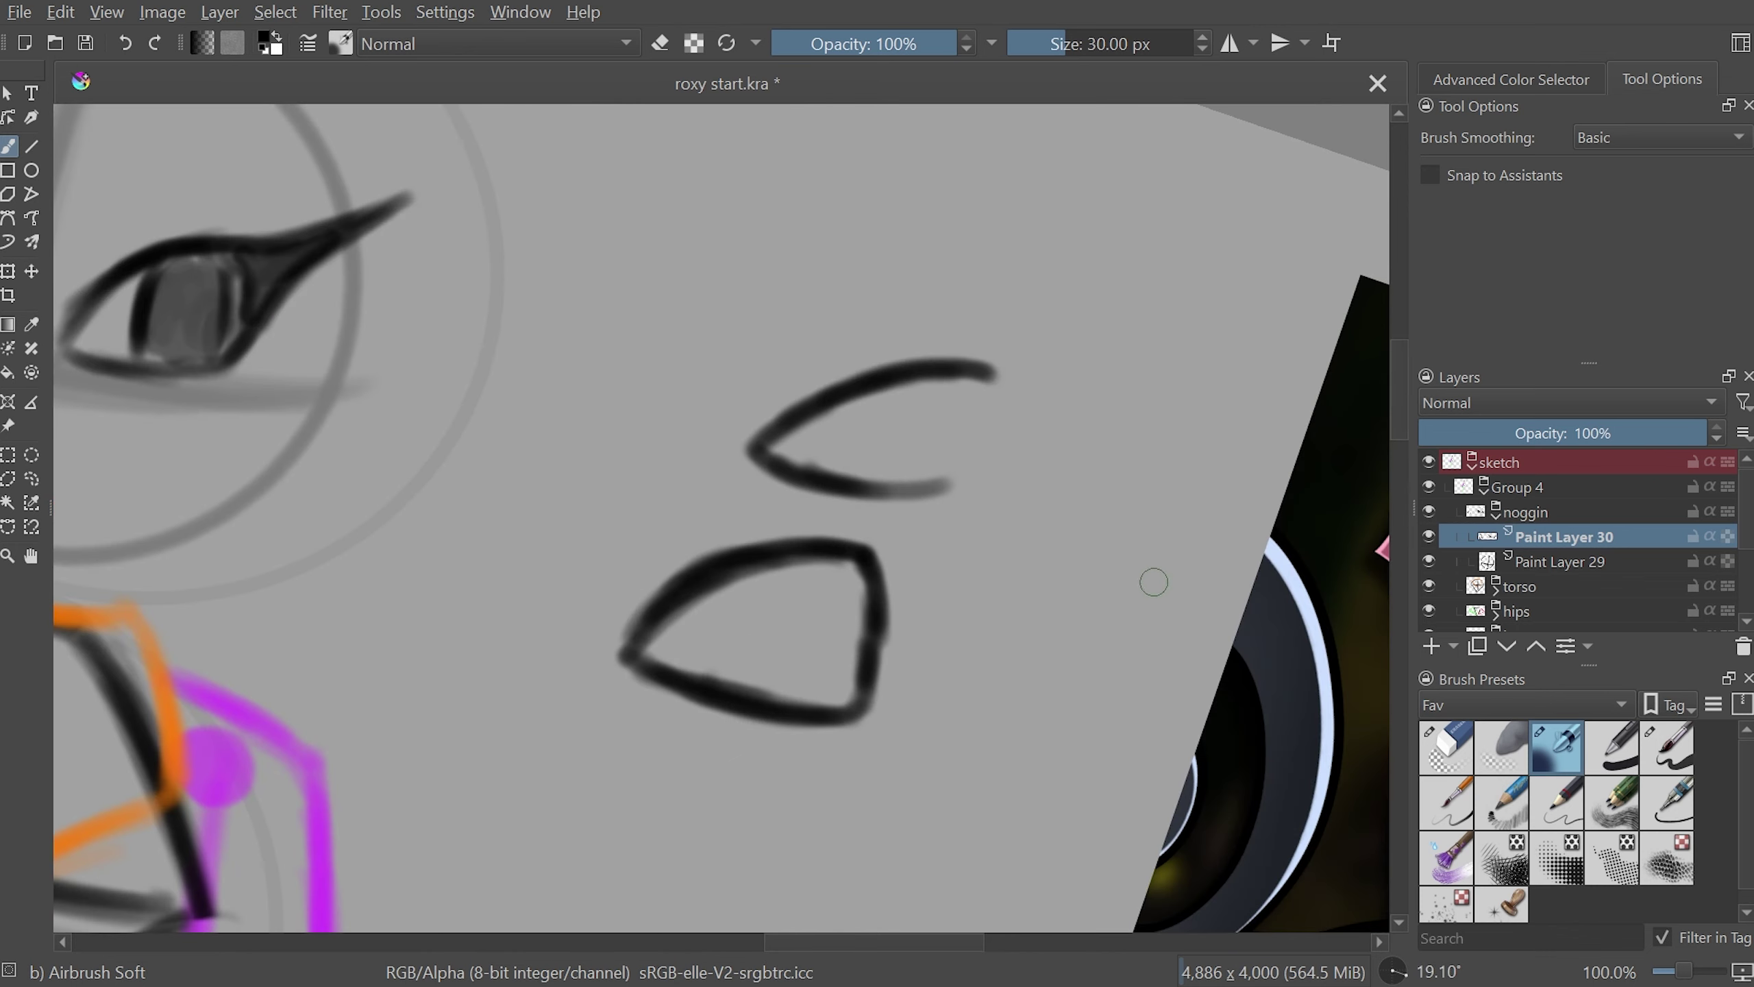
key(ctrl+z)
key(ctrl+z)
key(ctrl+z)
key(ctrl+z)
key(ctrl+z)
key(ctrl+z)
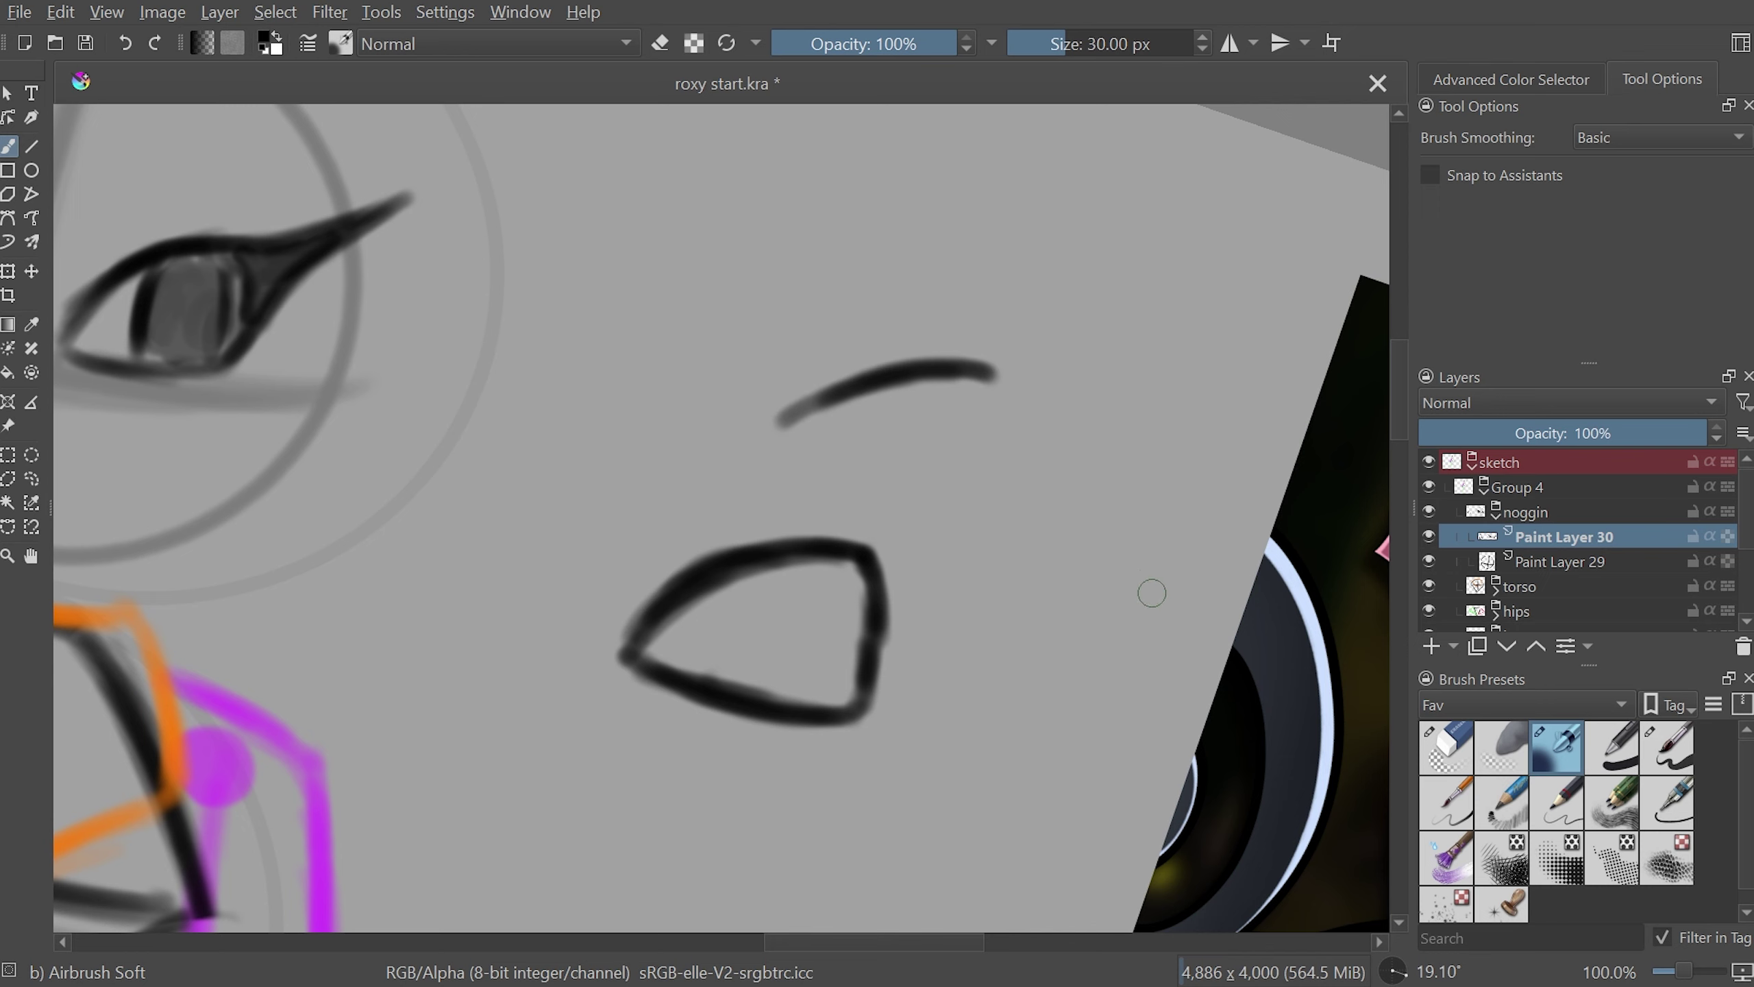
key(ctrl+z)
key(ctrl+z)
key(ctrl+z)
key(ctrl+z)
mouse_move(1144, 574)
mouse_down()
mouse_move(853, 468)
mouse_move(567, 537)
mouse_move(516, 572)
mouse_move(586, 691)
mouse_up()
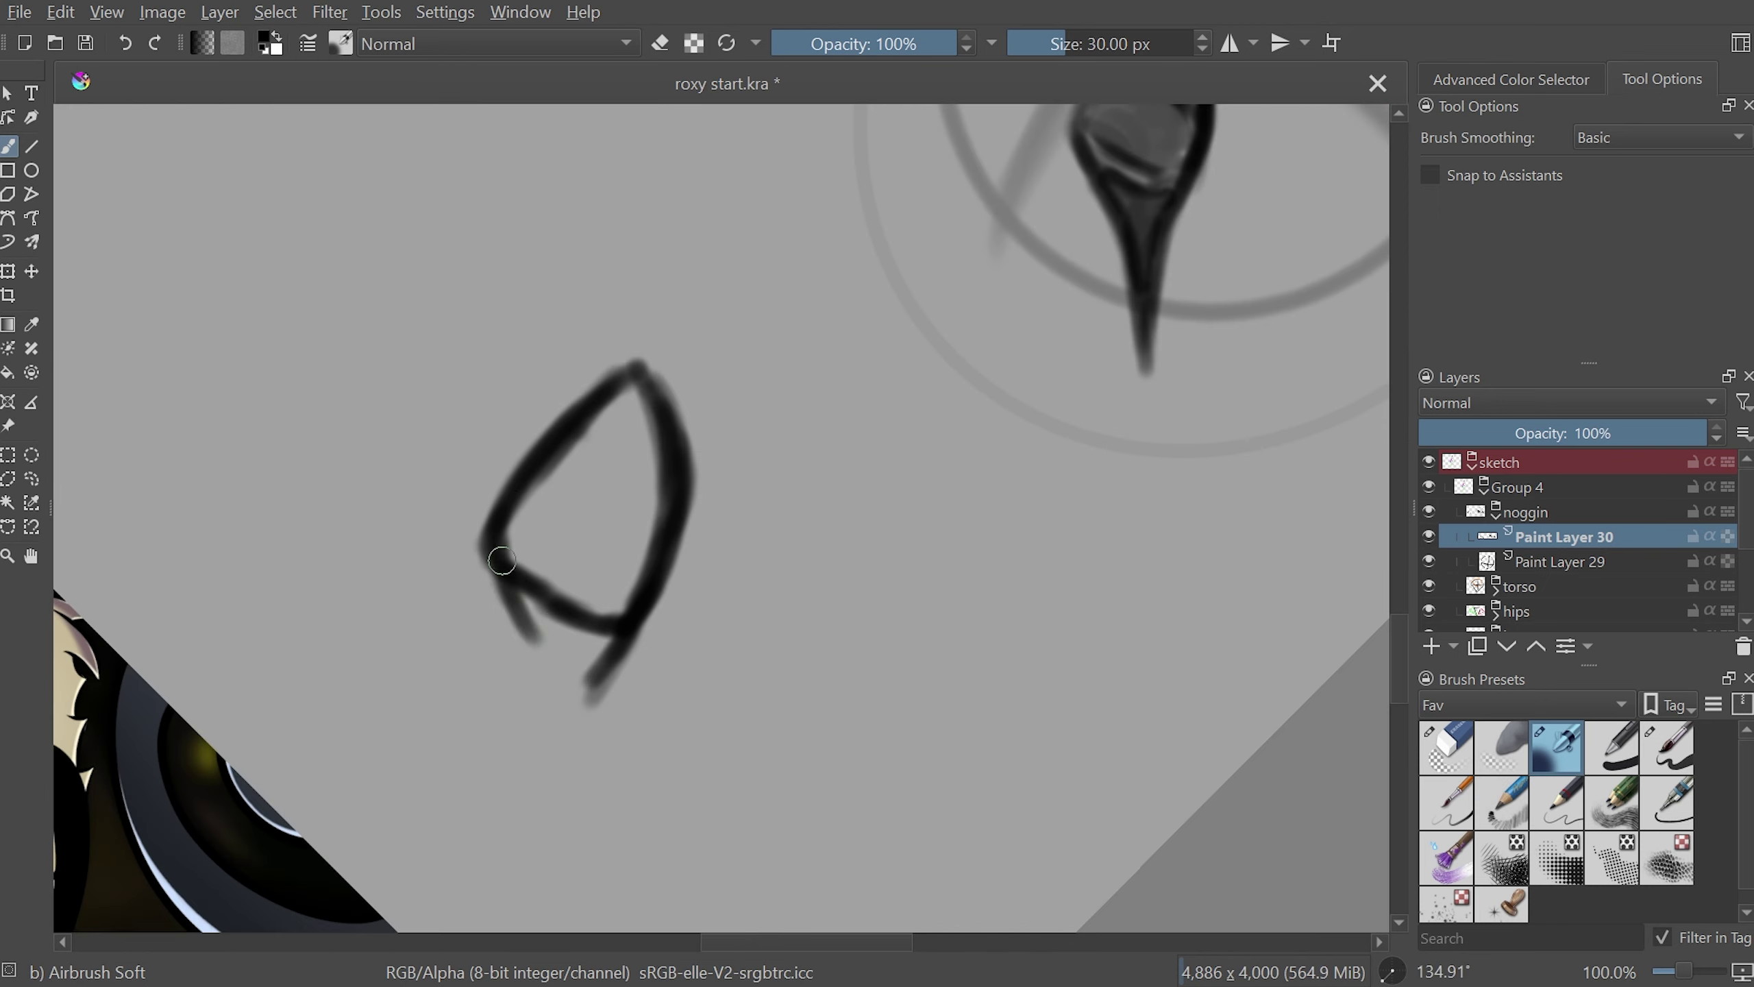
mouse_move(564, 631)
shift+space+mouse_down()
mouse_move(927, 380)
mouse_move(1059, 701)
shift+space+mouse_up()
- Erase the inner diagonal with a smaller Eraser Circle and re-ink the outline with Airbrush Soft
click(1446, 746)
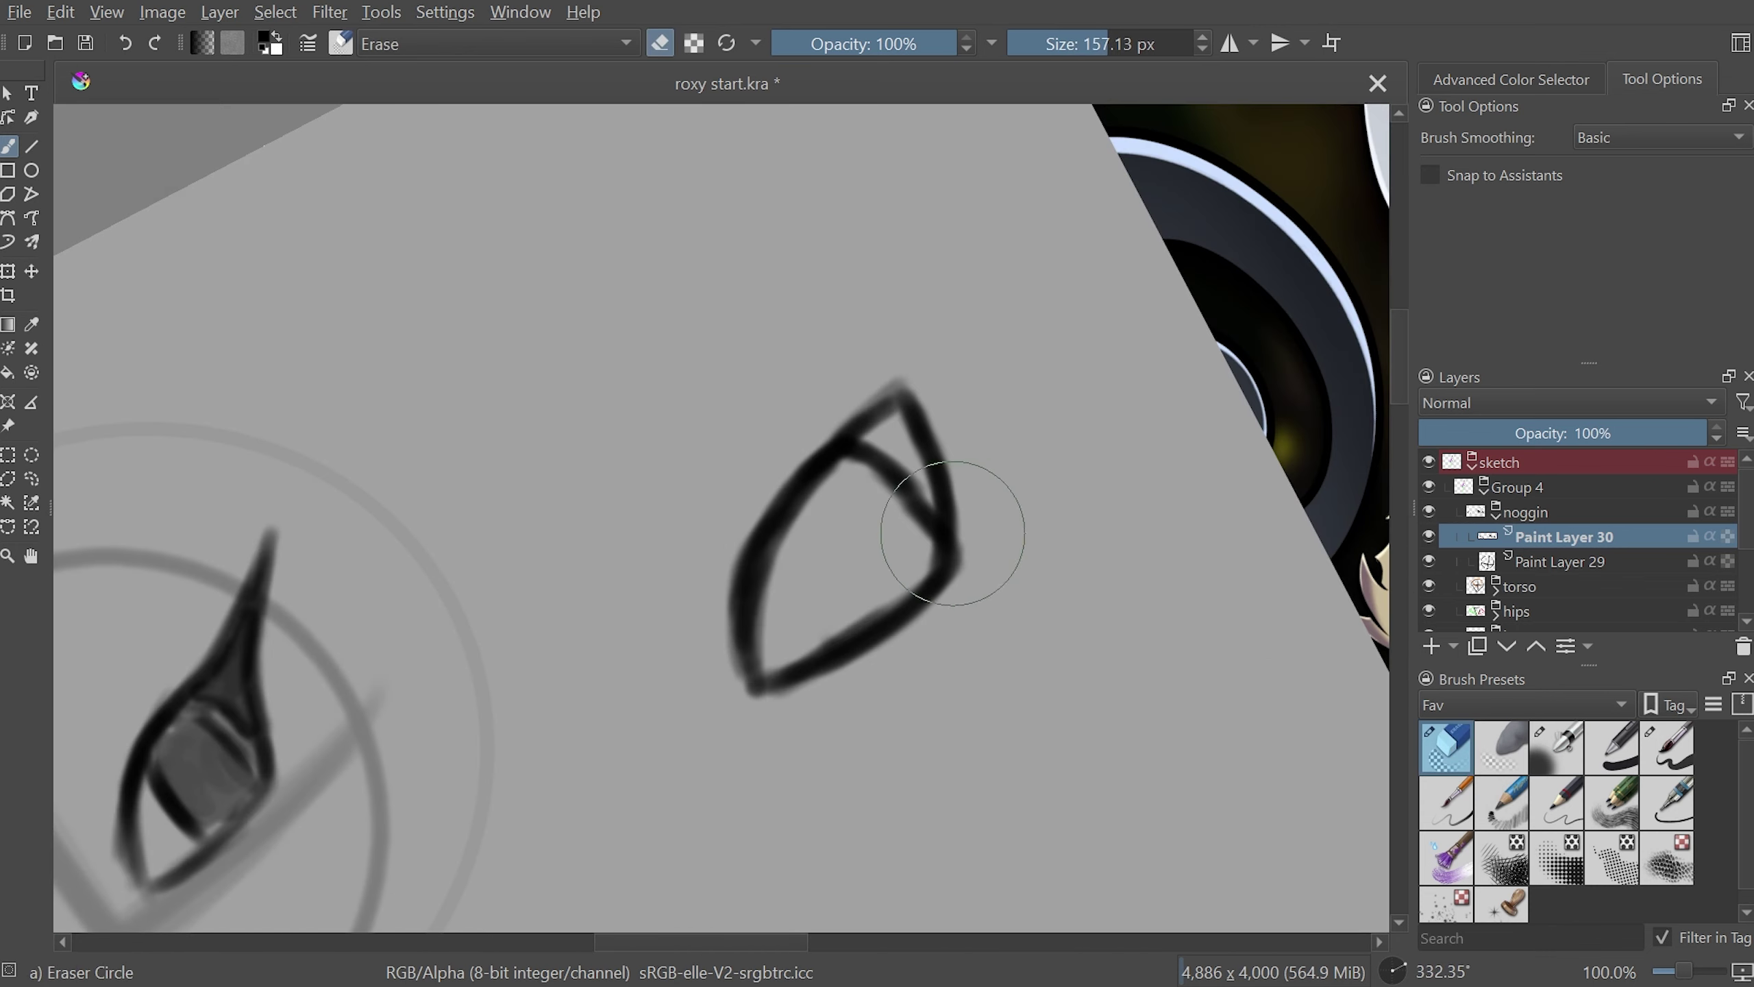
drag(1073, 48, 1054, 49)
mouse_move(950, 553)
mouse_down()
mouse_move(940, 509)
mouse_move(853, 490)
mouse_up()
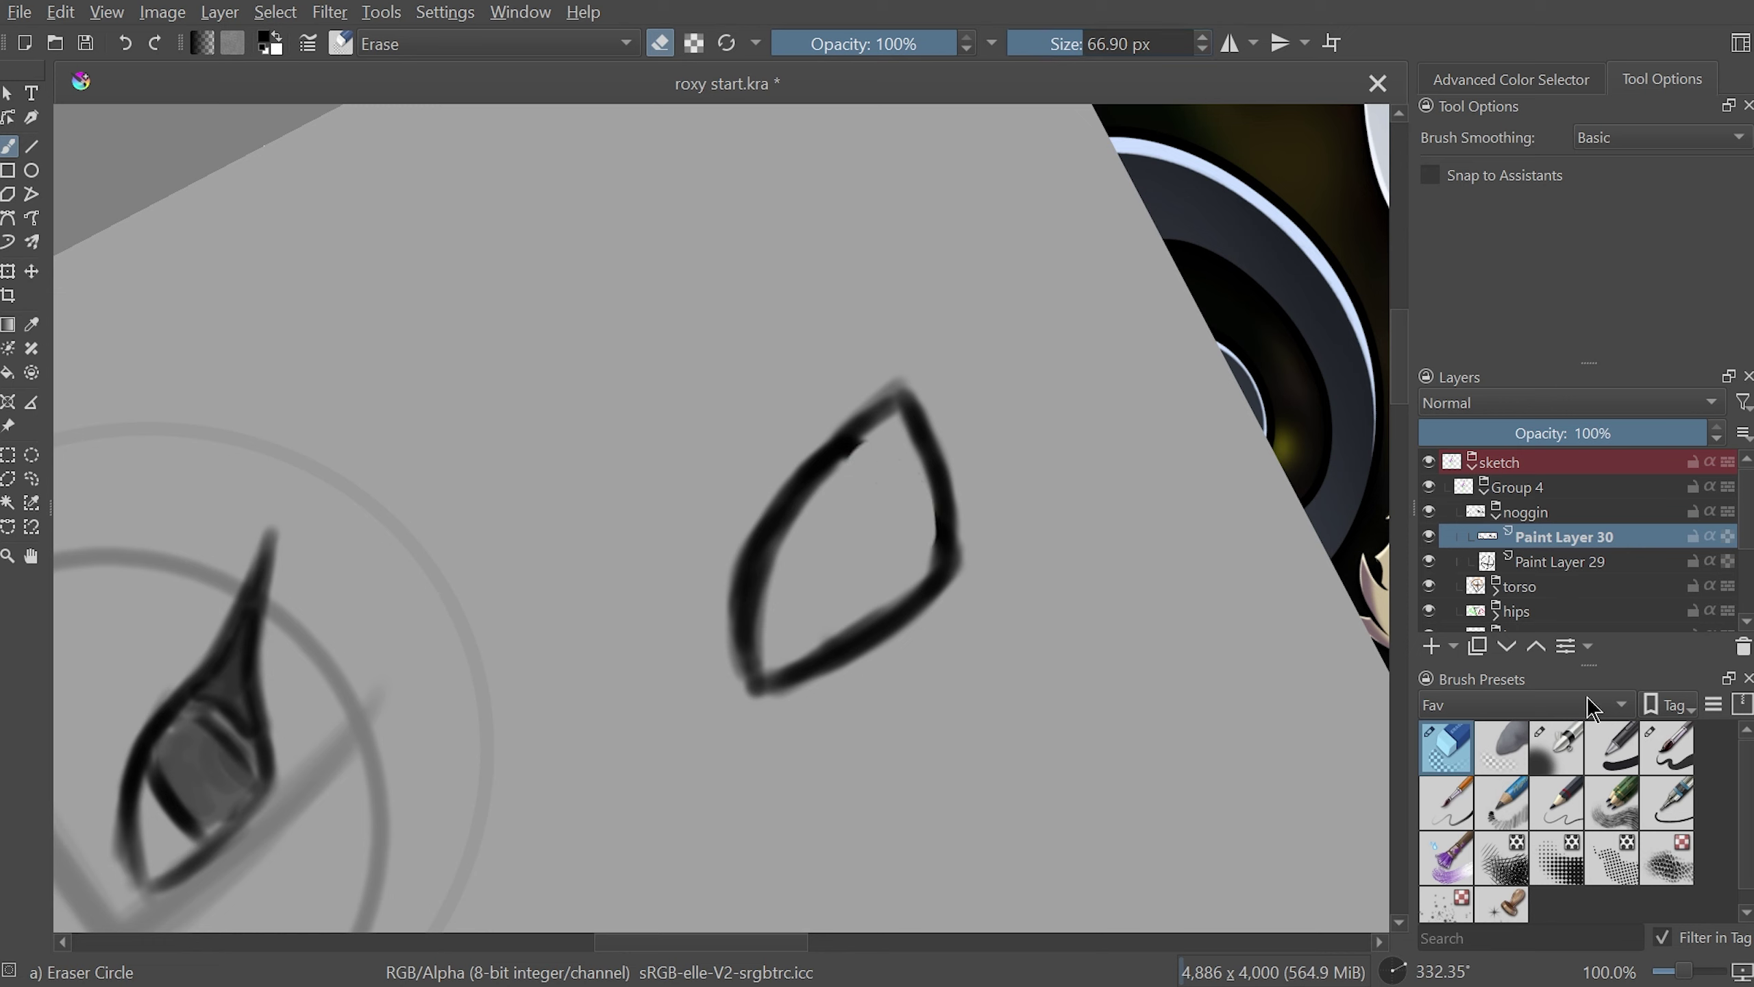
click(1562, 752)
drag(916, 413, 935, 474)
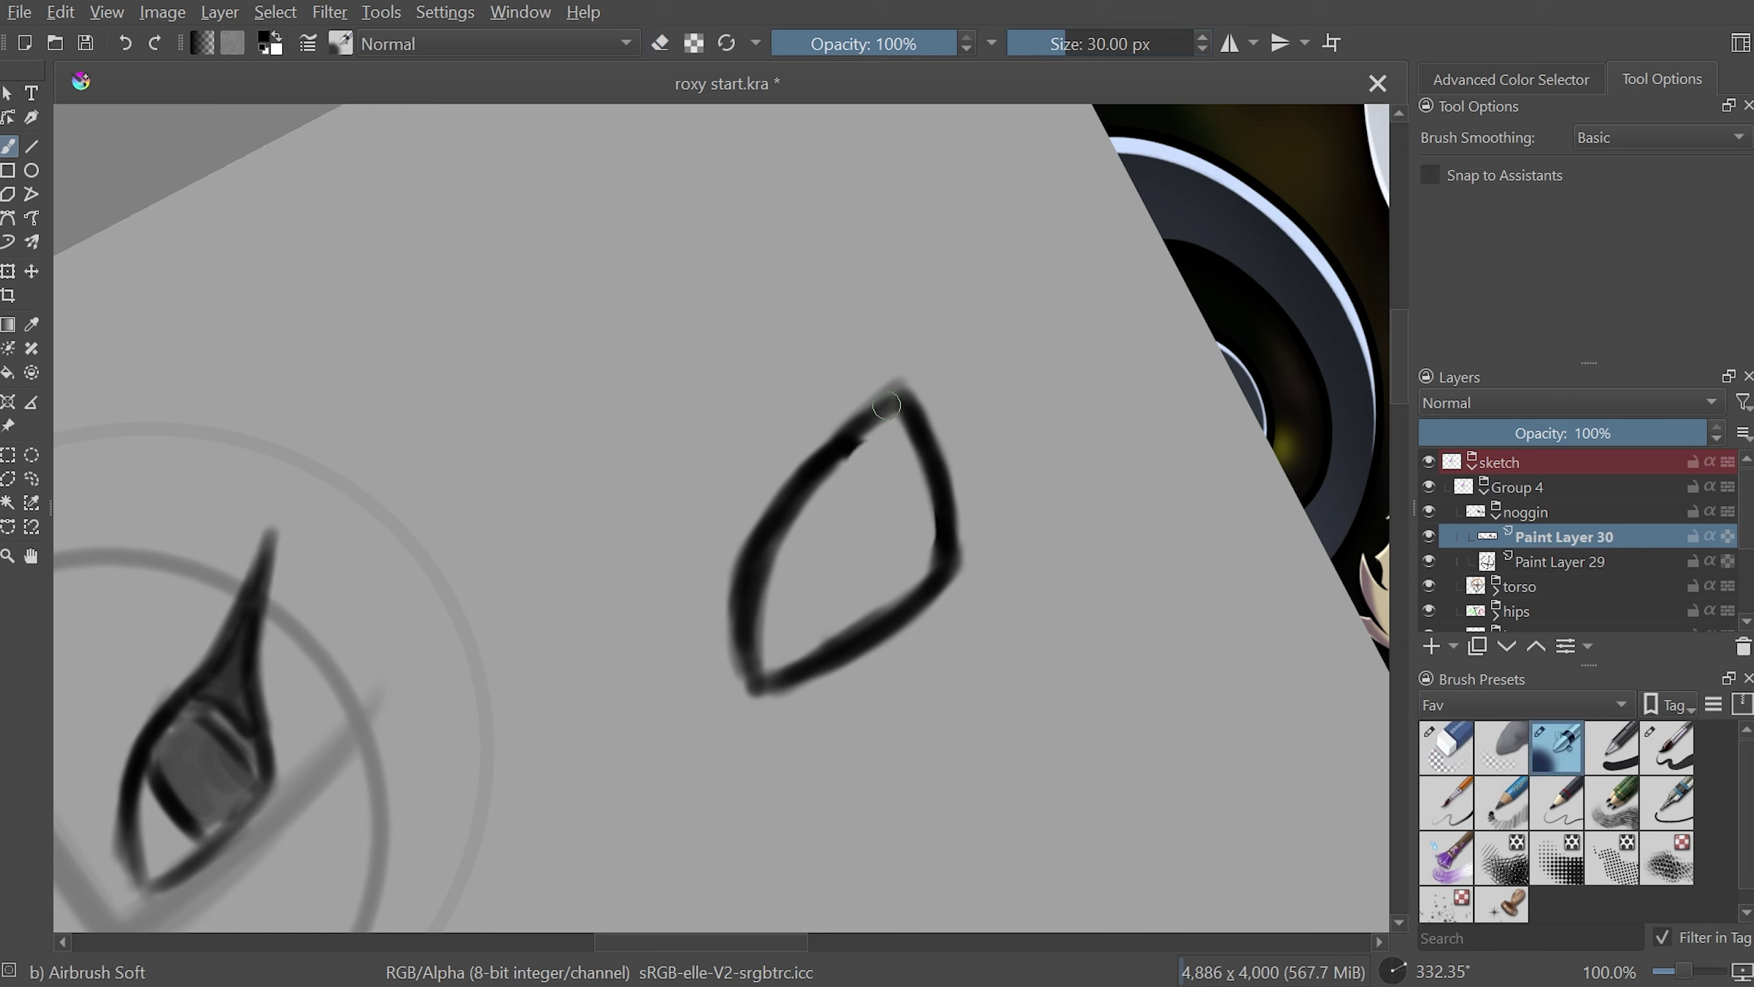
mouse_move(887, 405)
mouse_down()
mouse_move(830, 459)
mouse_move(1226, 540)
mouse_up()
scroll(947, 659, down, 3)
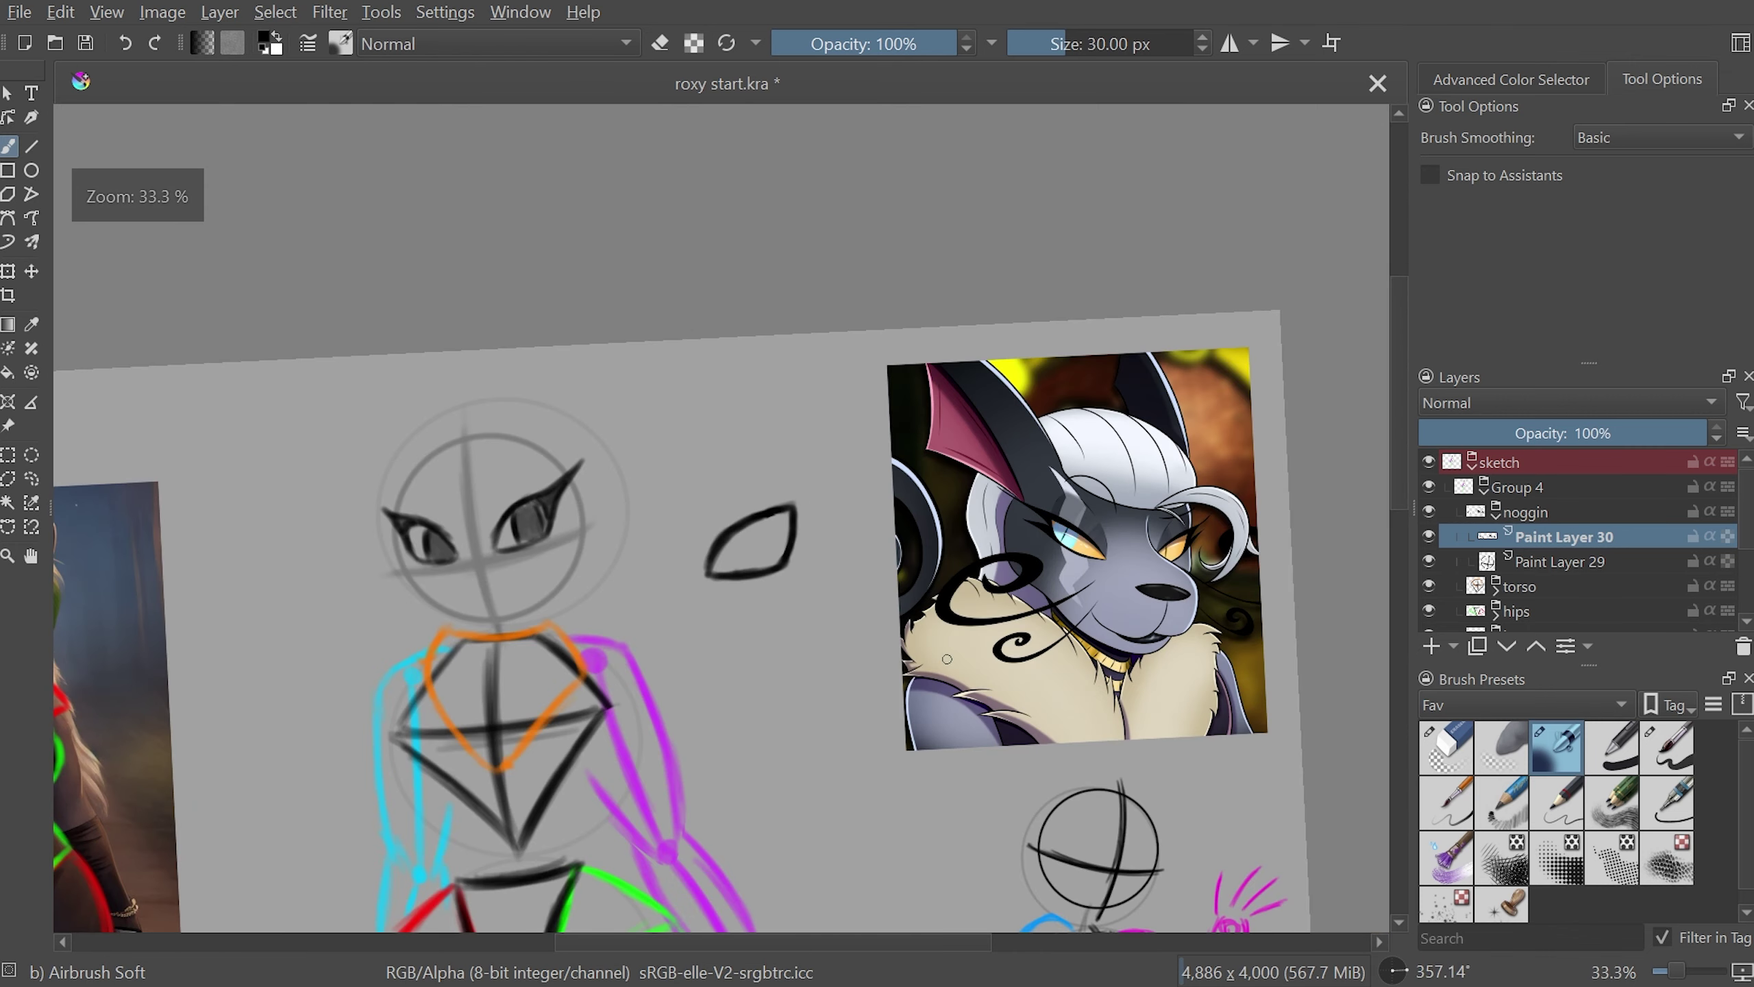
key(5)
key(plus)
key(plus)
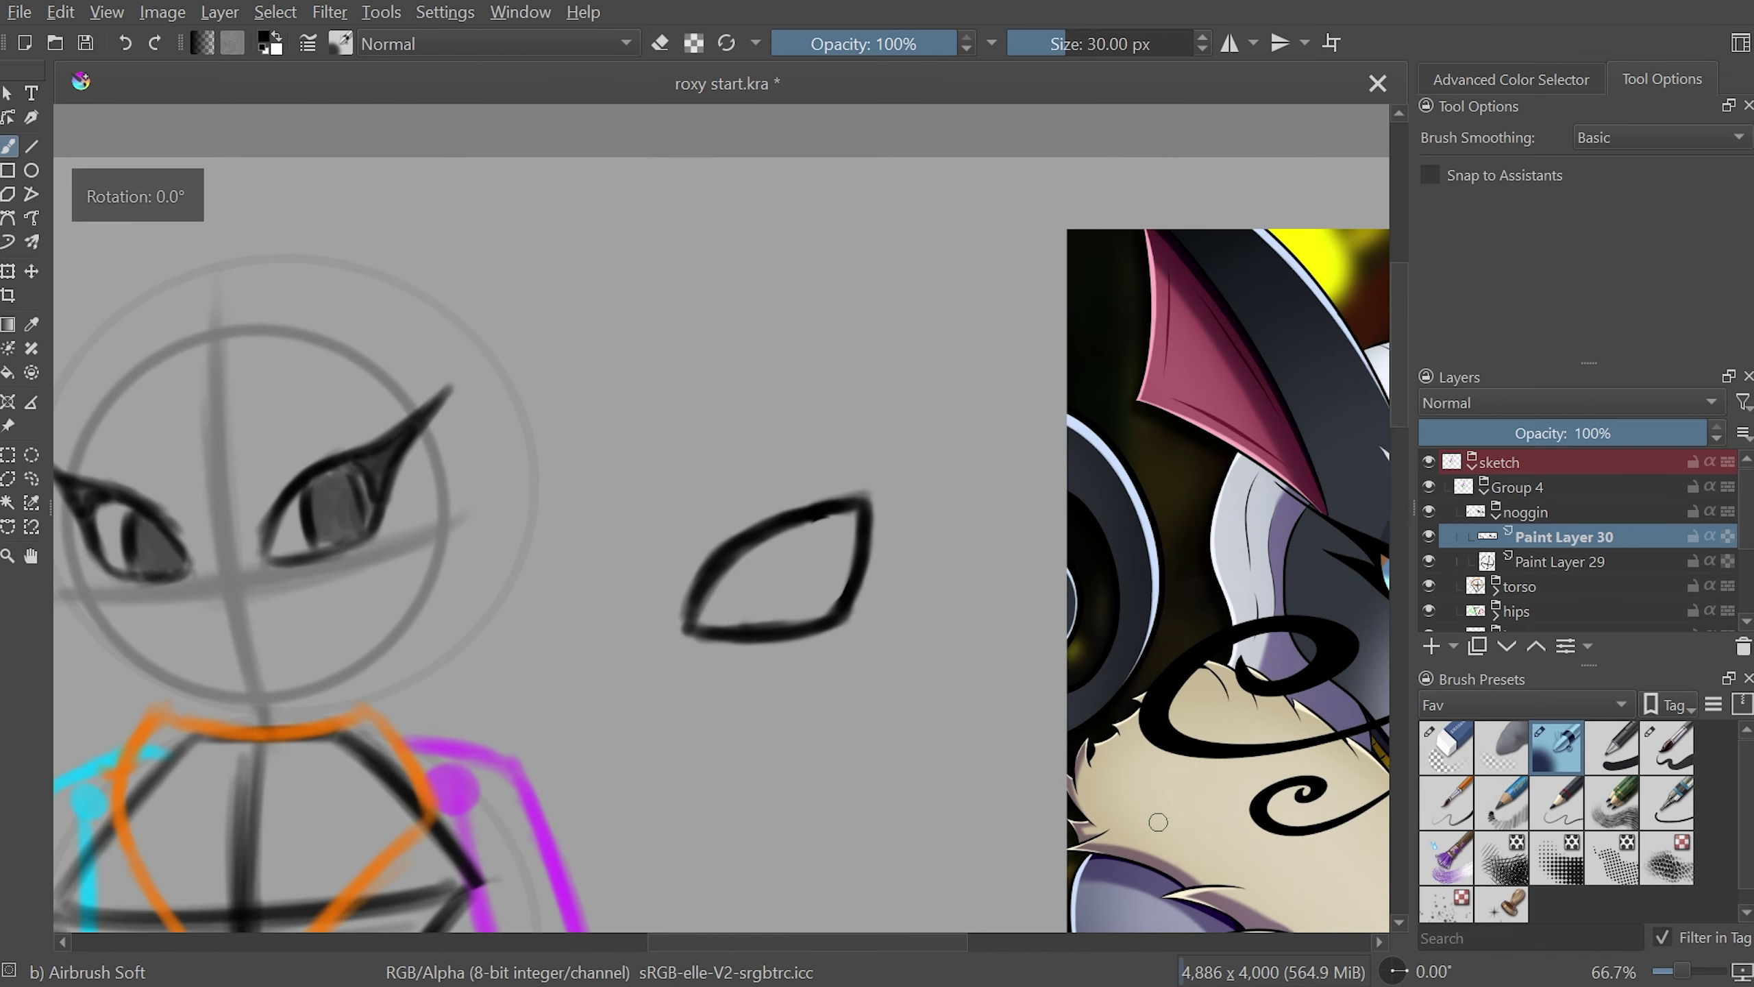
key(2)
key(m)
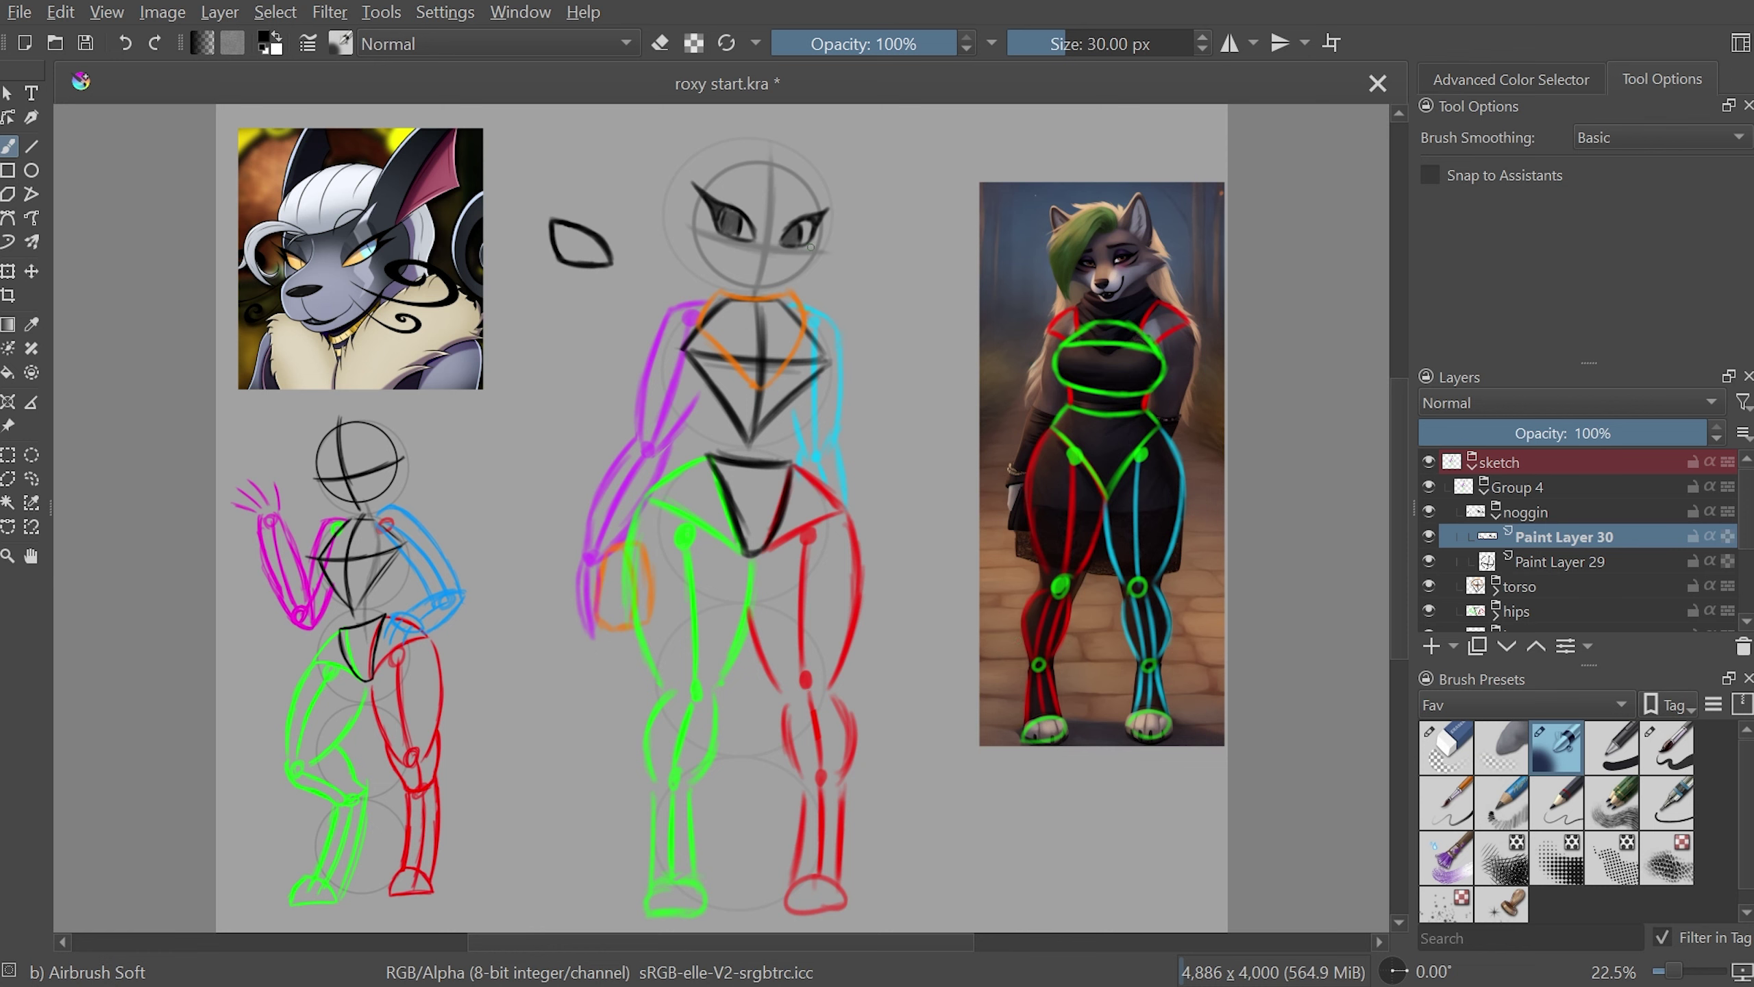
key(plus)
key(plus)
key(plus)
scroll(720, 519, up, 3)
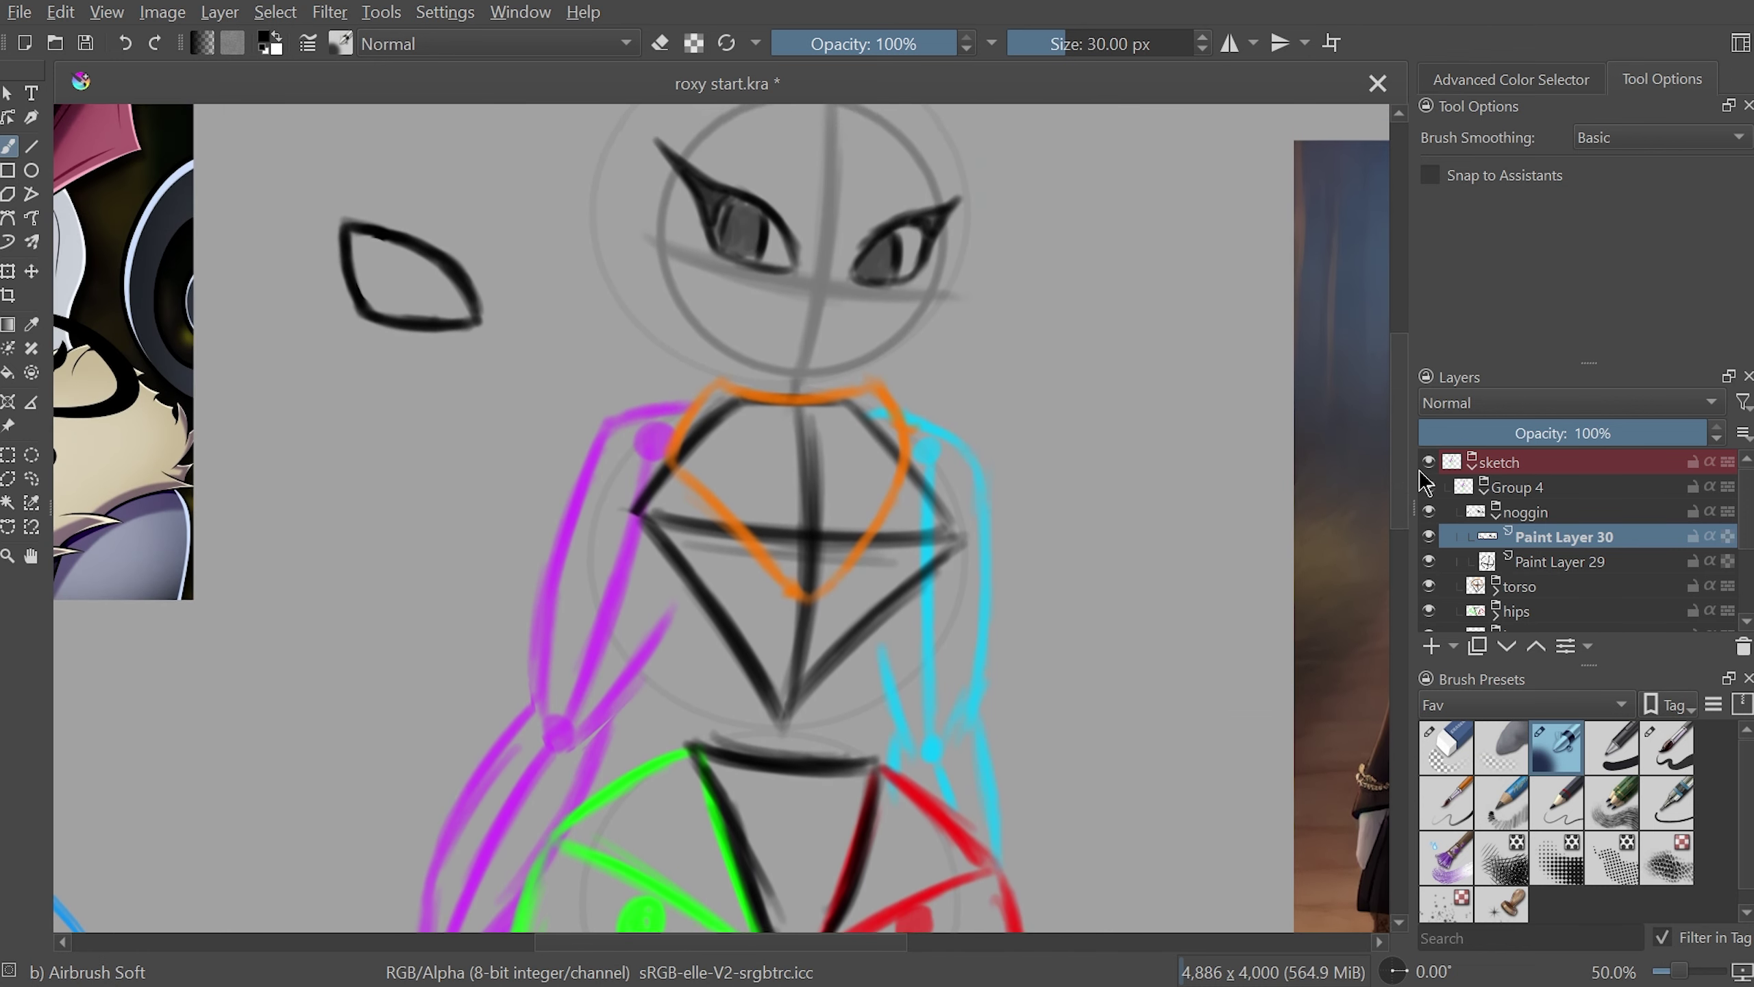
scroll(720, 519, up, 2)
key(1)
key(e)
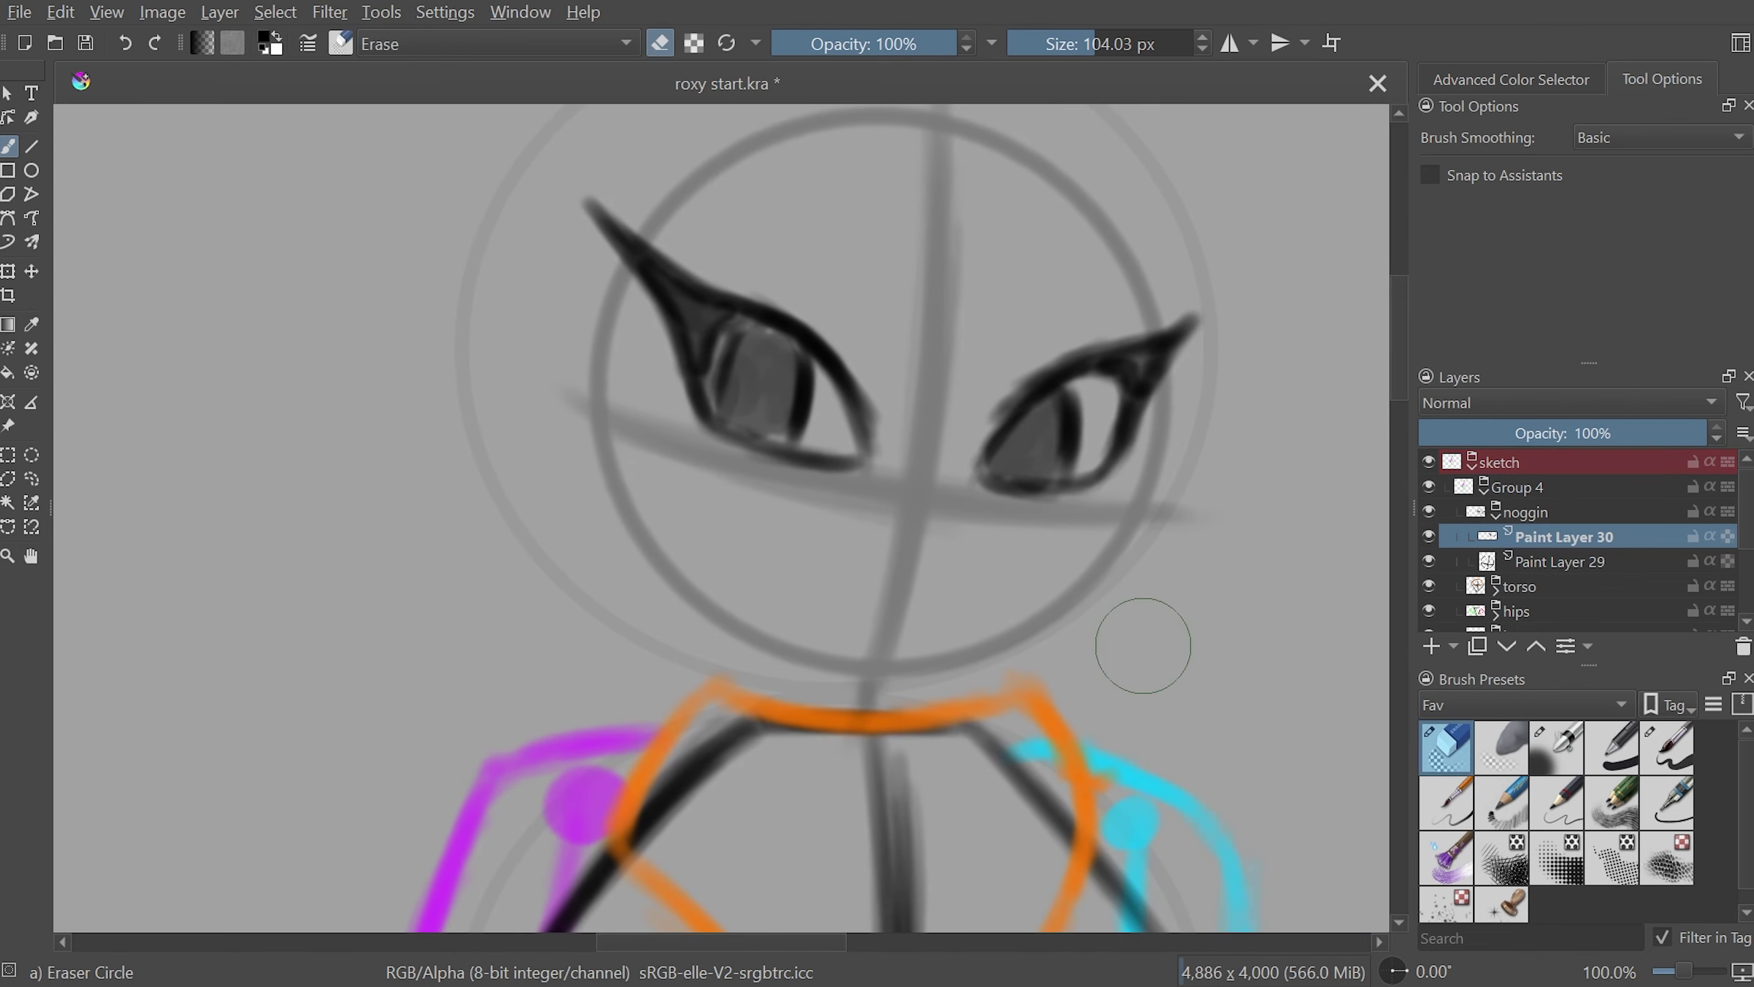
- Add Paint Layer 31 and fade Paint Layer 30's eyes to about half opacity
click(1431, 645)
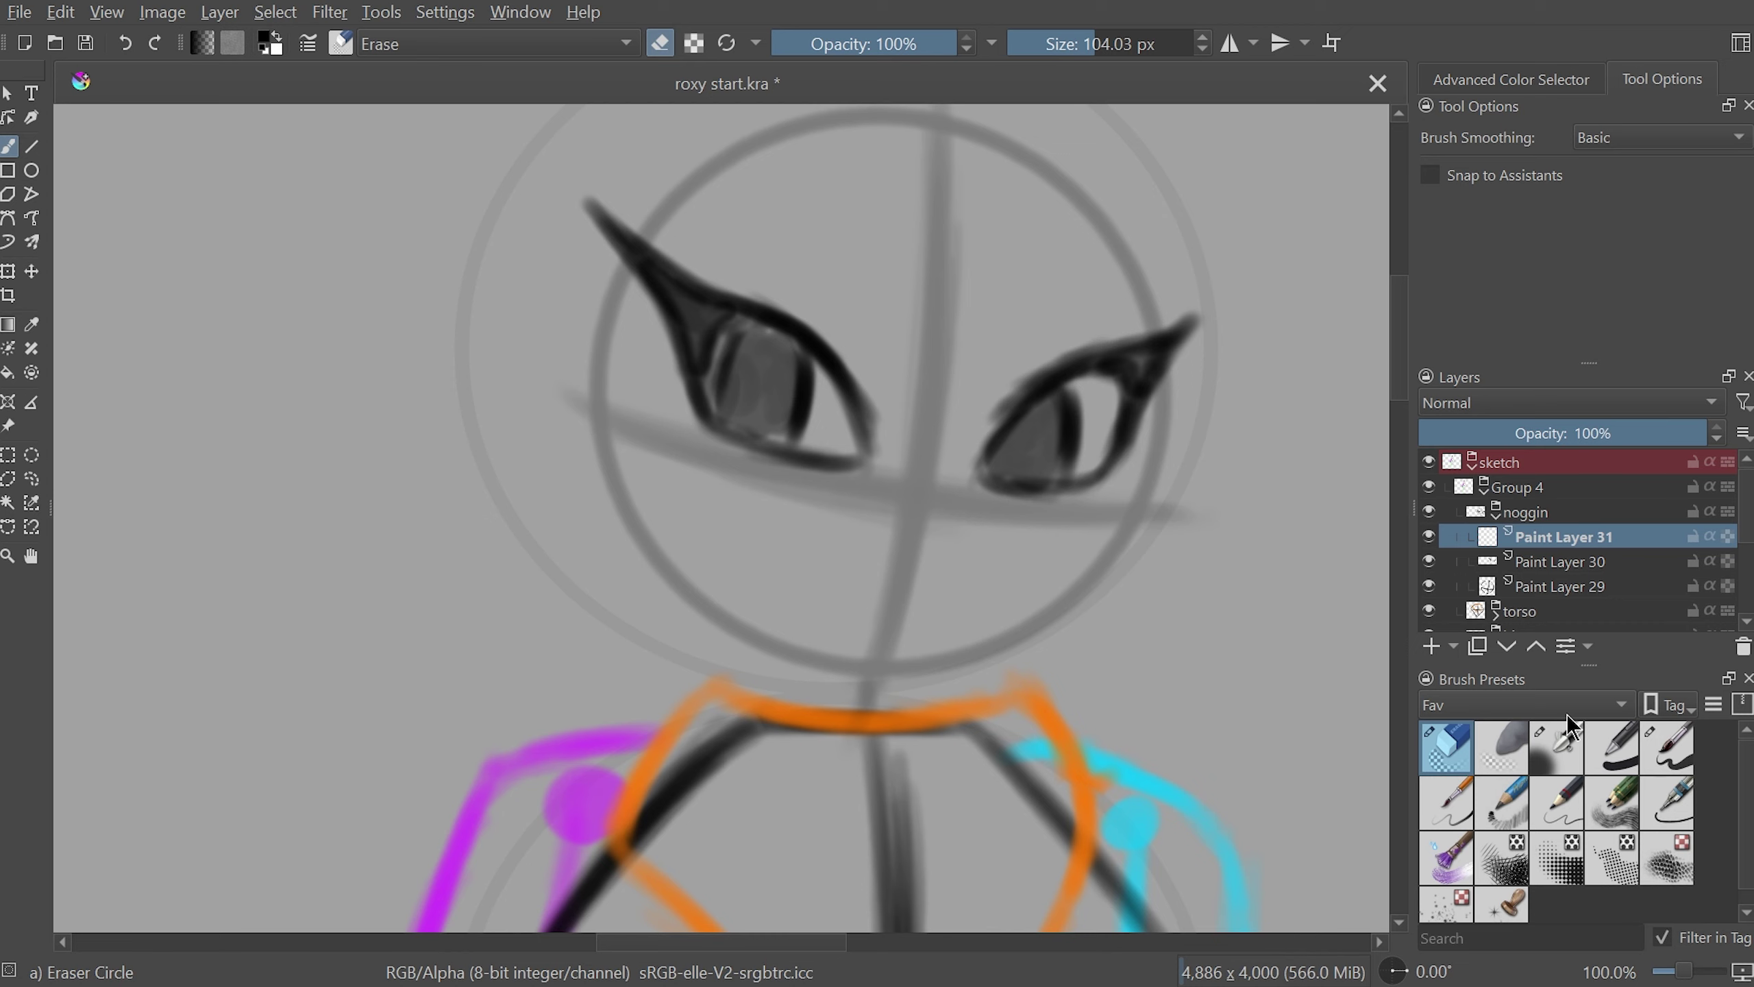
click(1579, 560)
click(1554, 433)
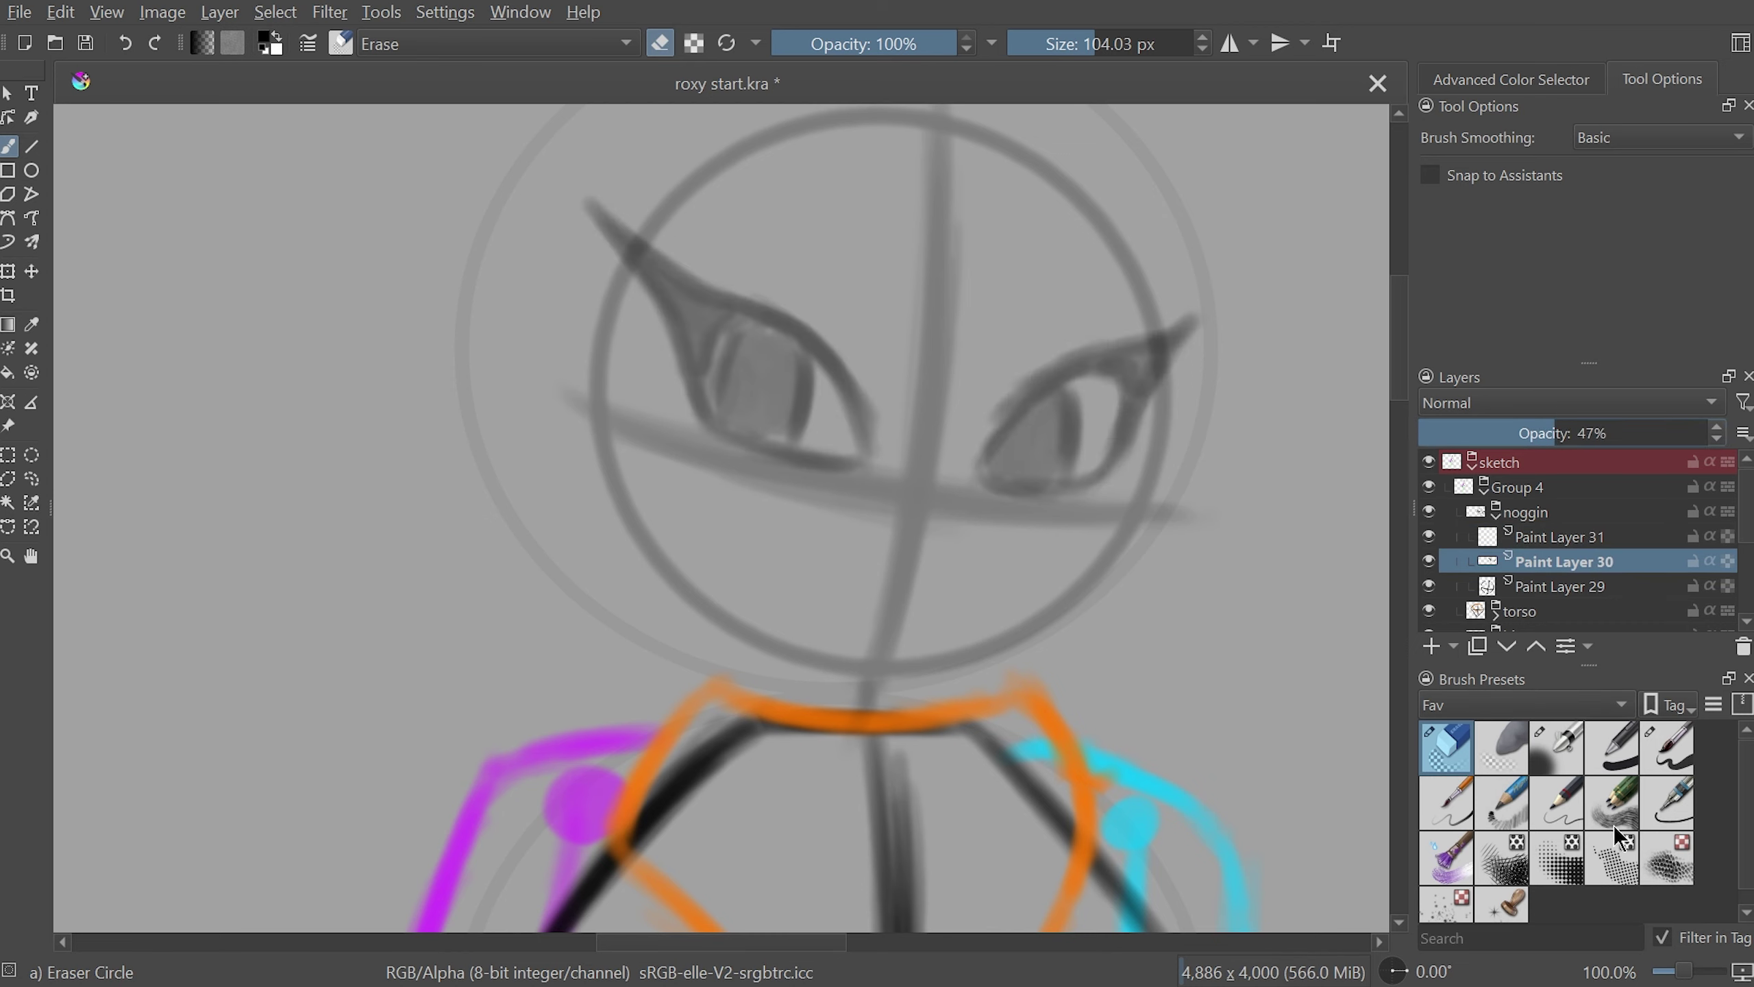
click(1556, 746)
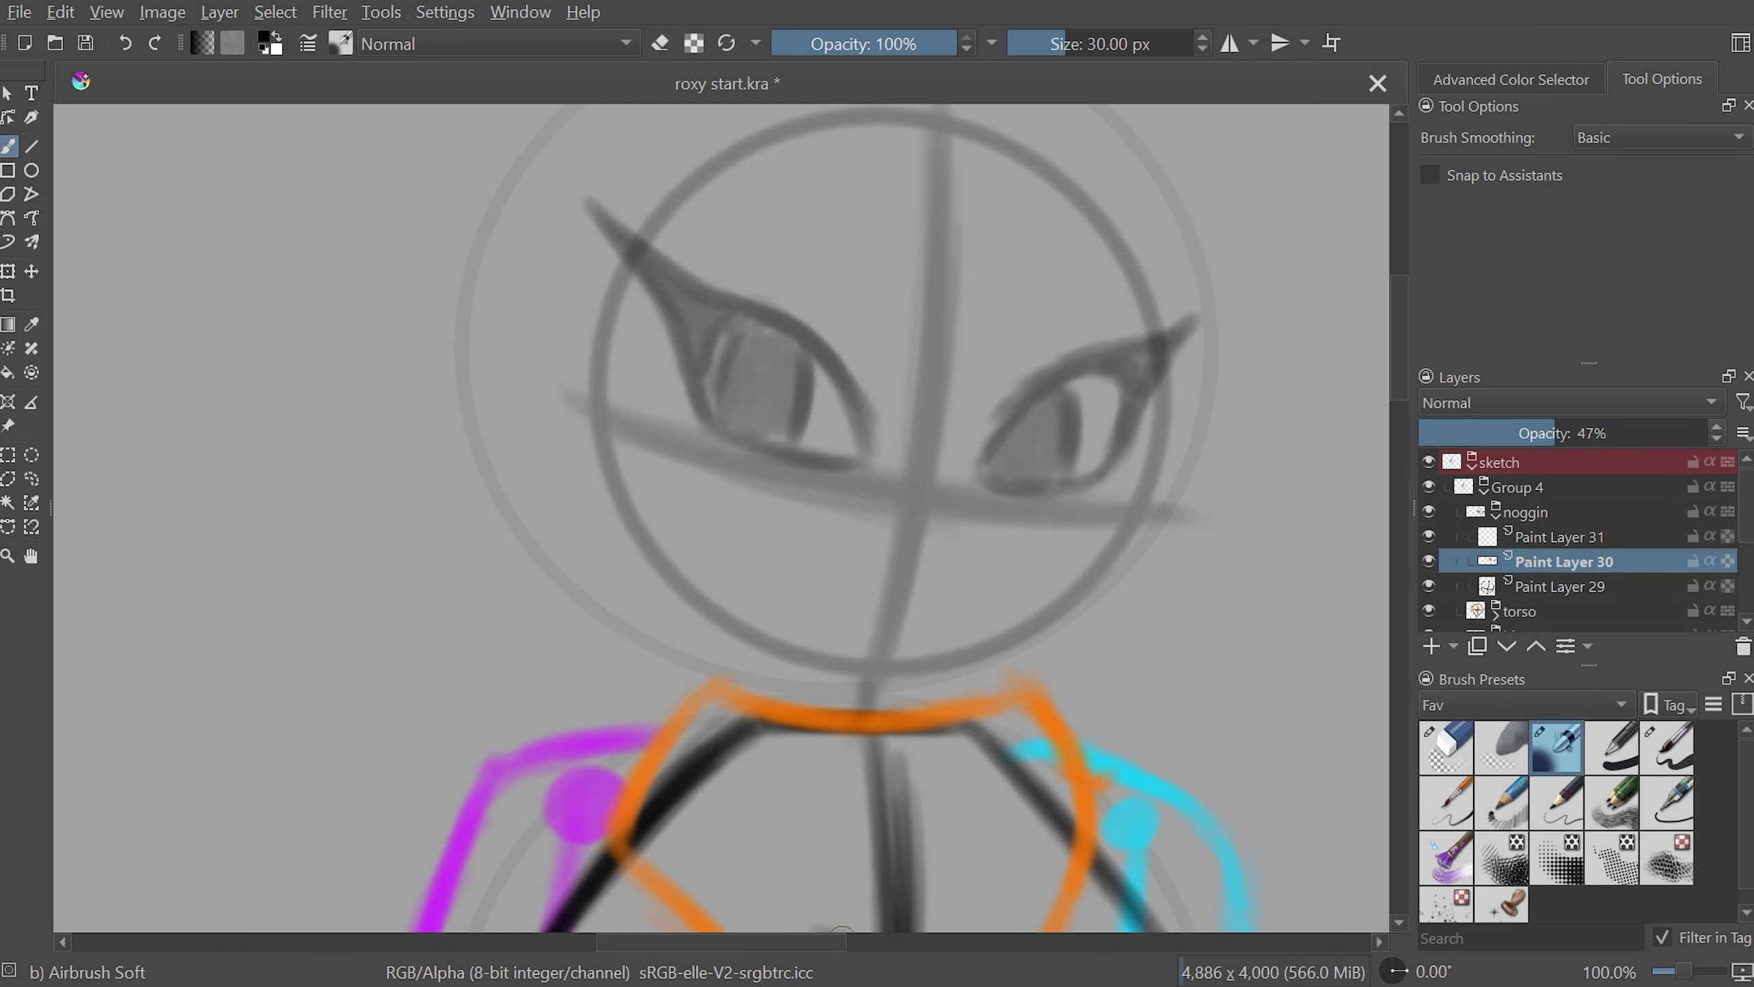
- Zoom in and draw a black outline for the left eye
scroll(883, 909, left, 1)
scroll(915, 896, right, 2)
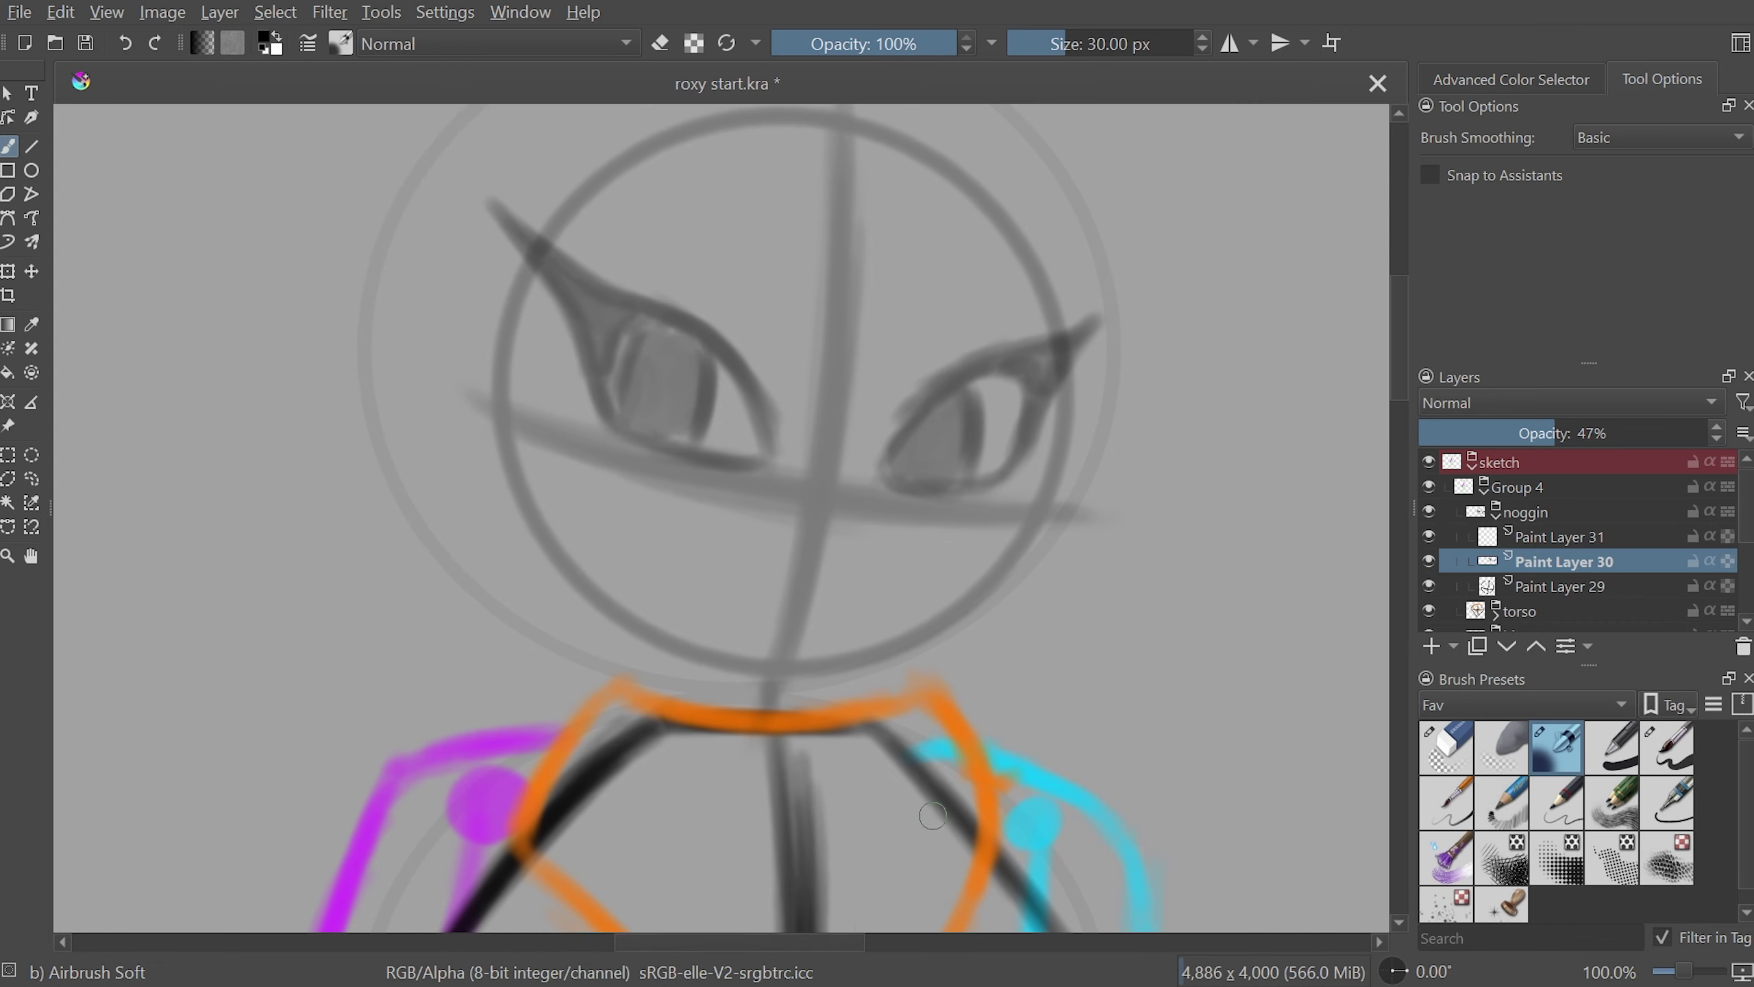
scroll(1056, 525, up, 1)
scroll(1315, 349, up, 5)
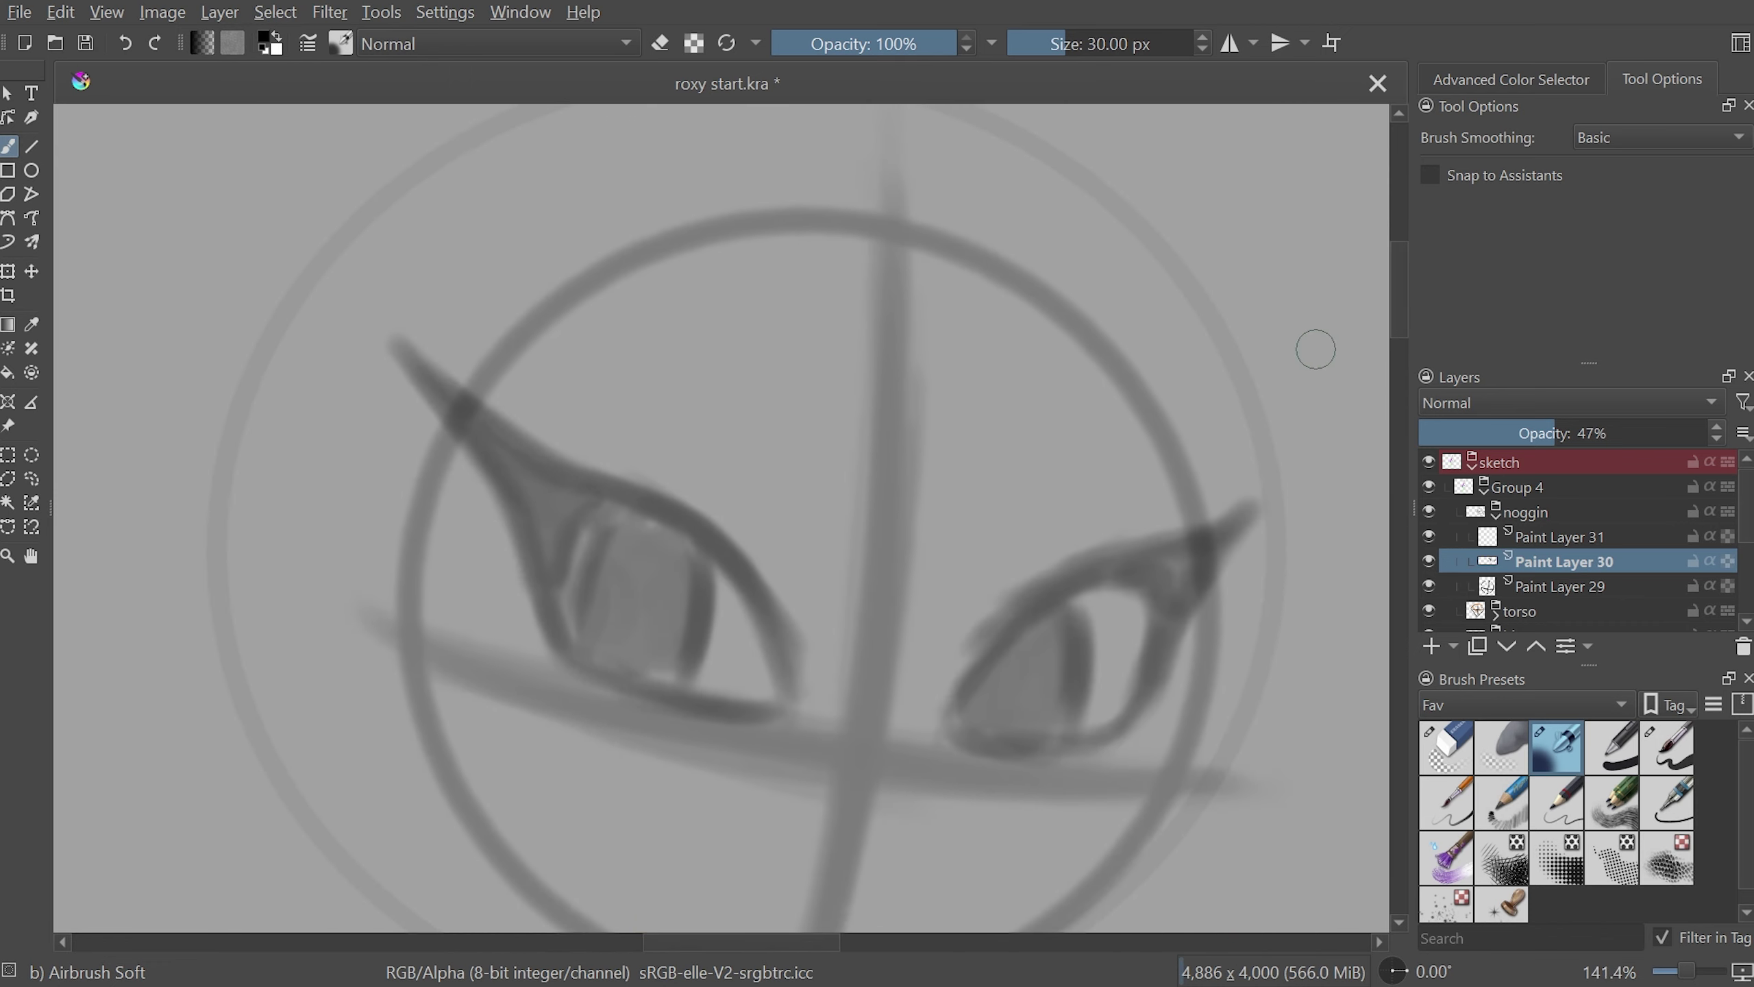
drag(1181, 441, 898, 208)
key(Page_Up)
drag(538, 269, 621, 795)
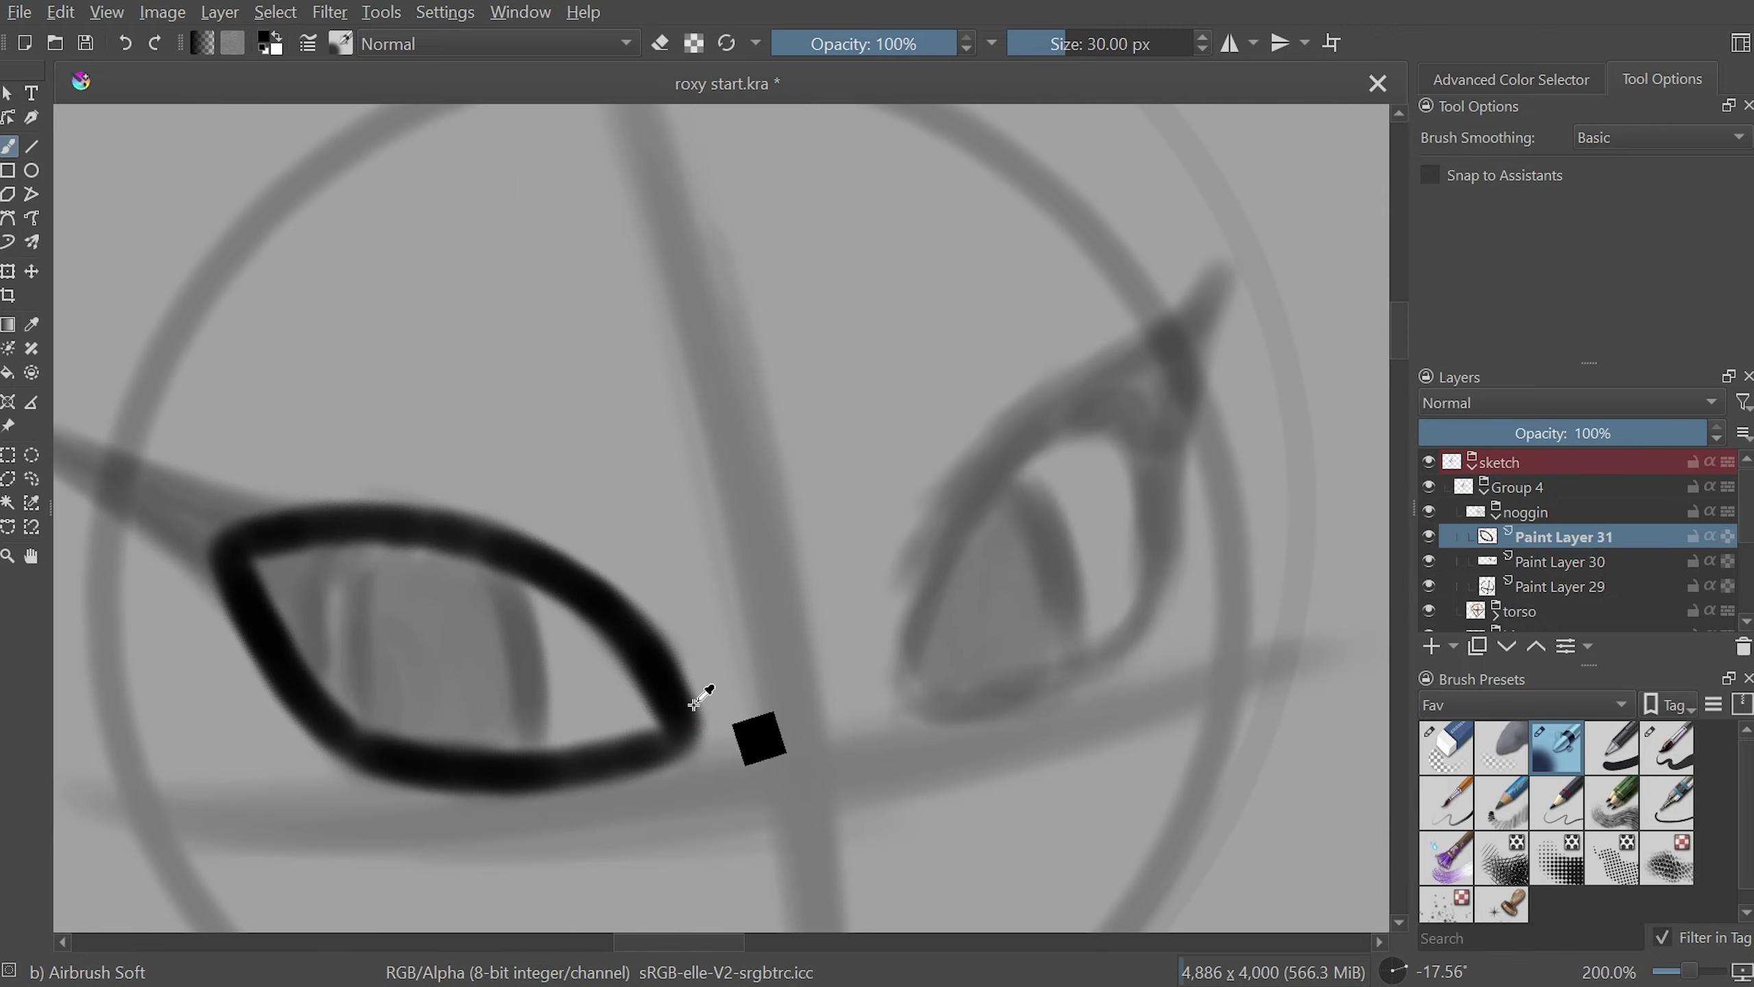
- Duplicate the eye outline and transform the copy onto the other side
key(ctrl+j)
key(ctrl+t)
drag(704, 686, 940, 493)
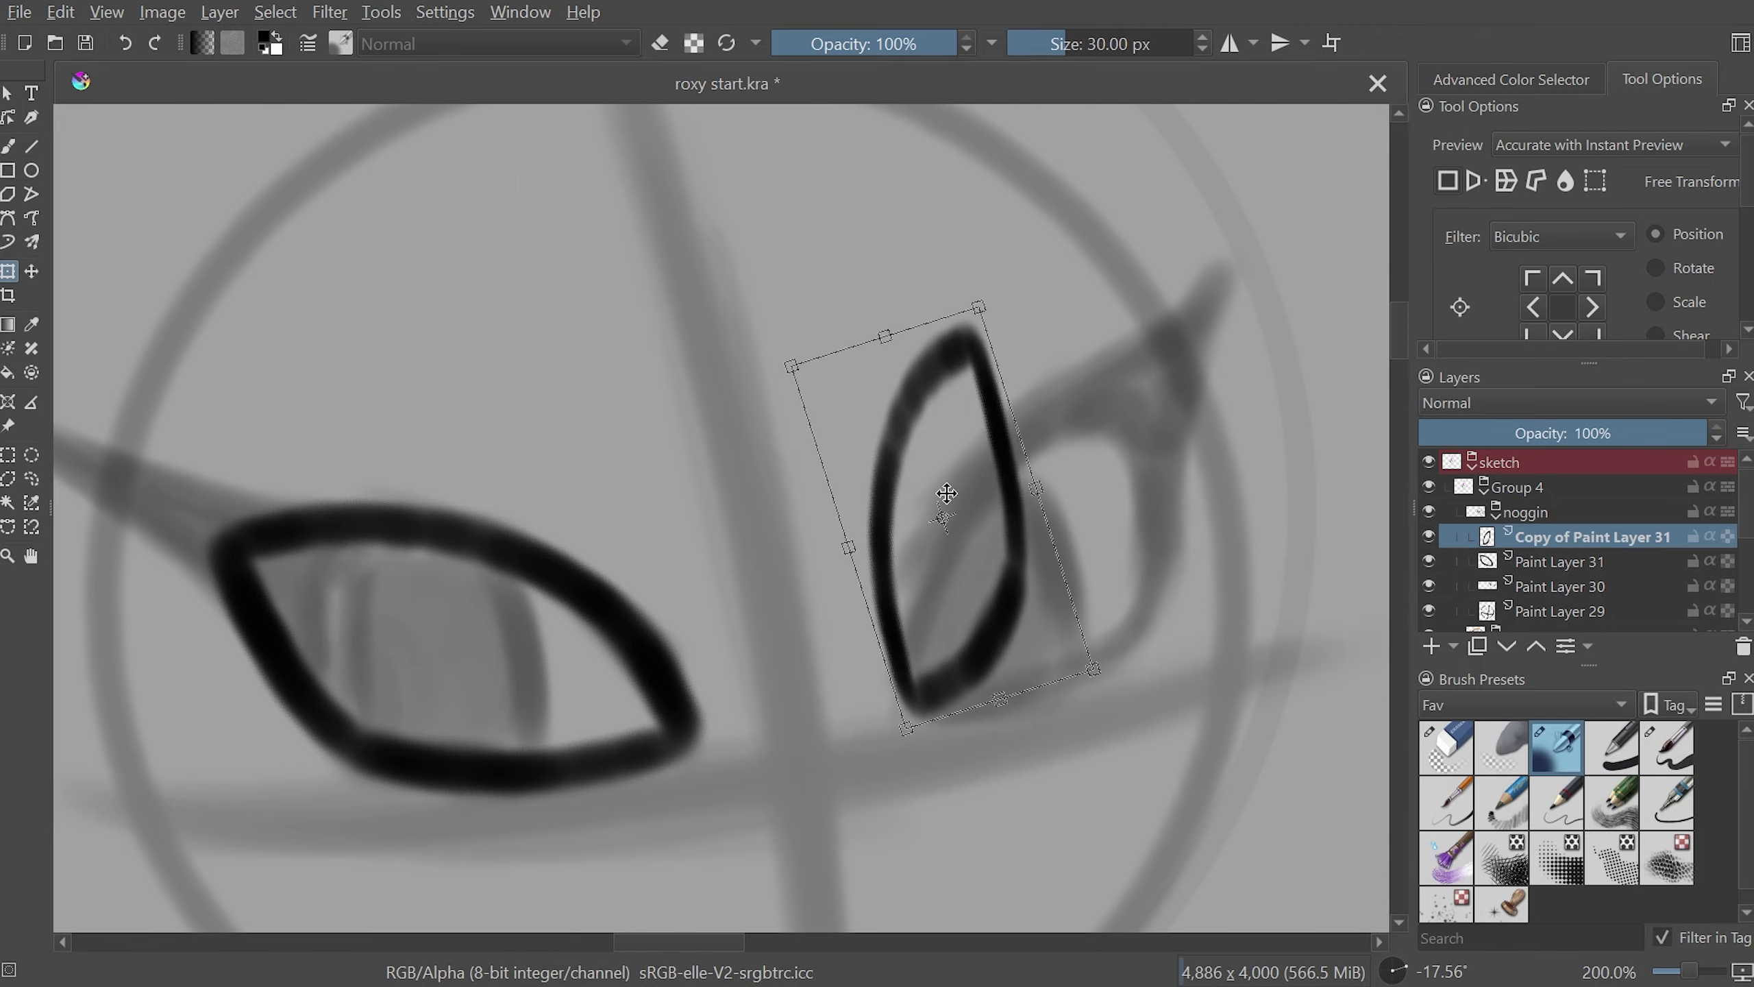
drag(951, 313, 1175, 336)
key(5)
key(m)
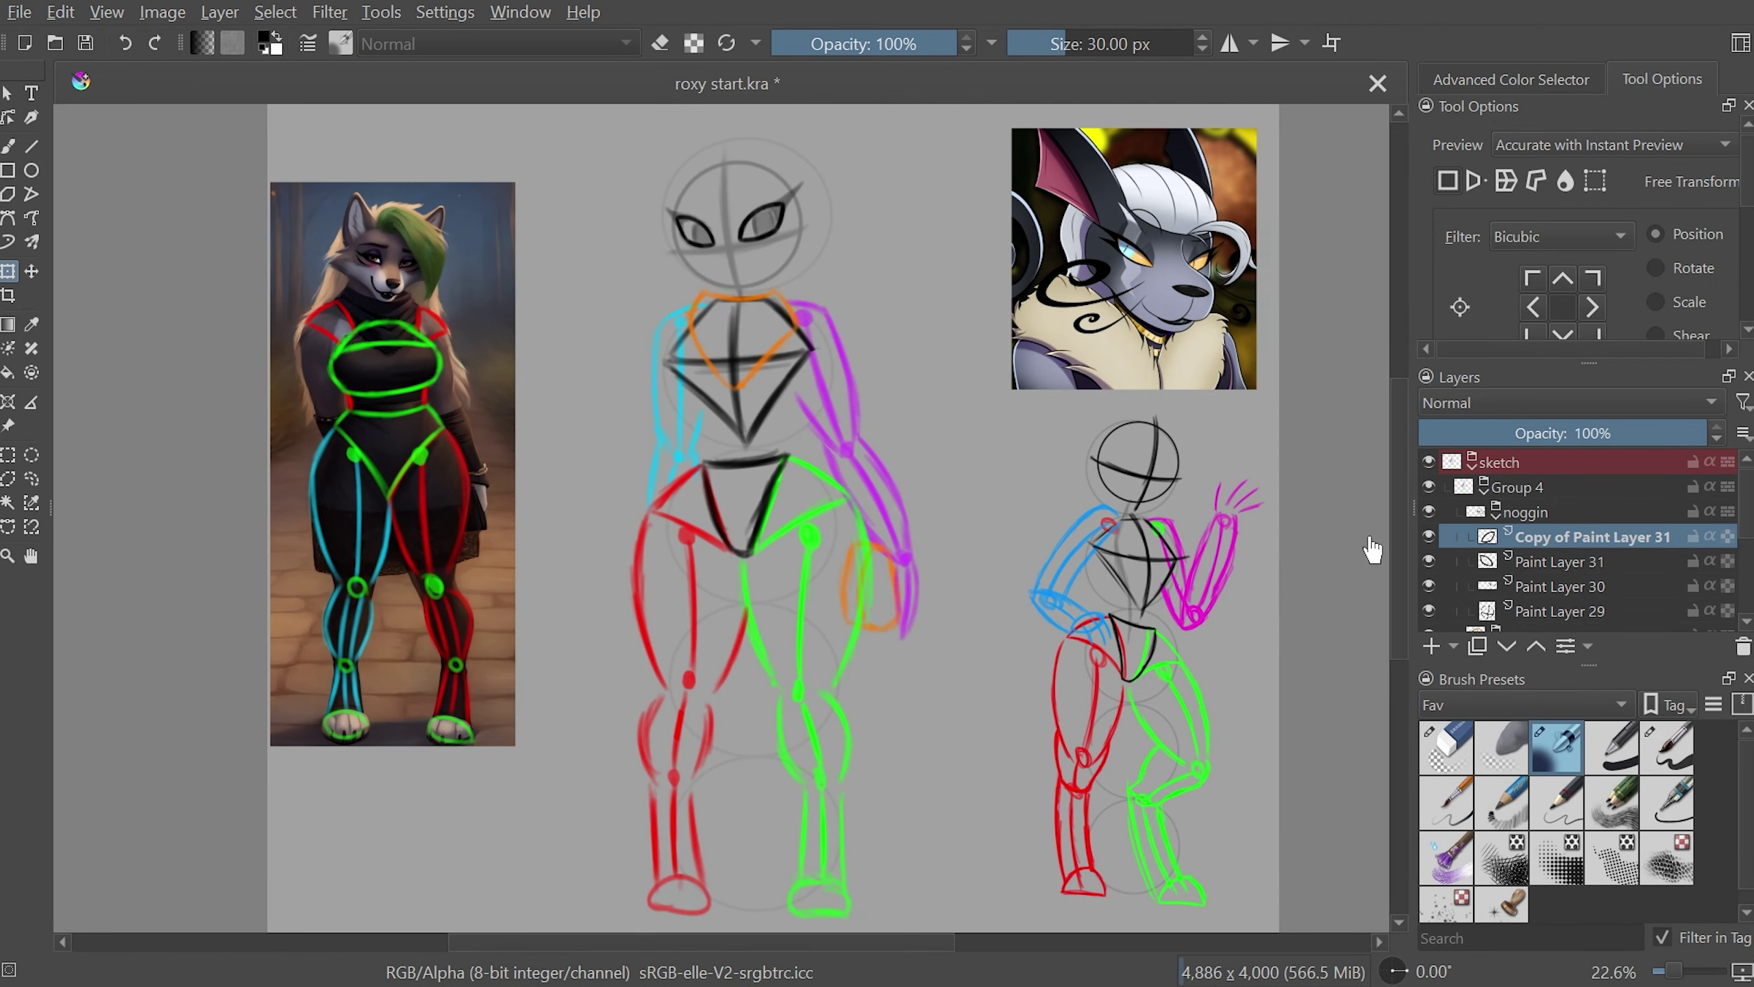
scroll(638, 396, up, 5)
drag(639, 396, 591, 654)
key(b)
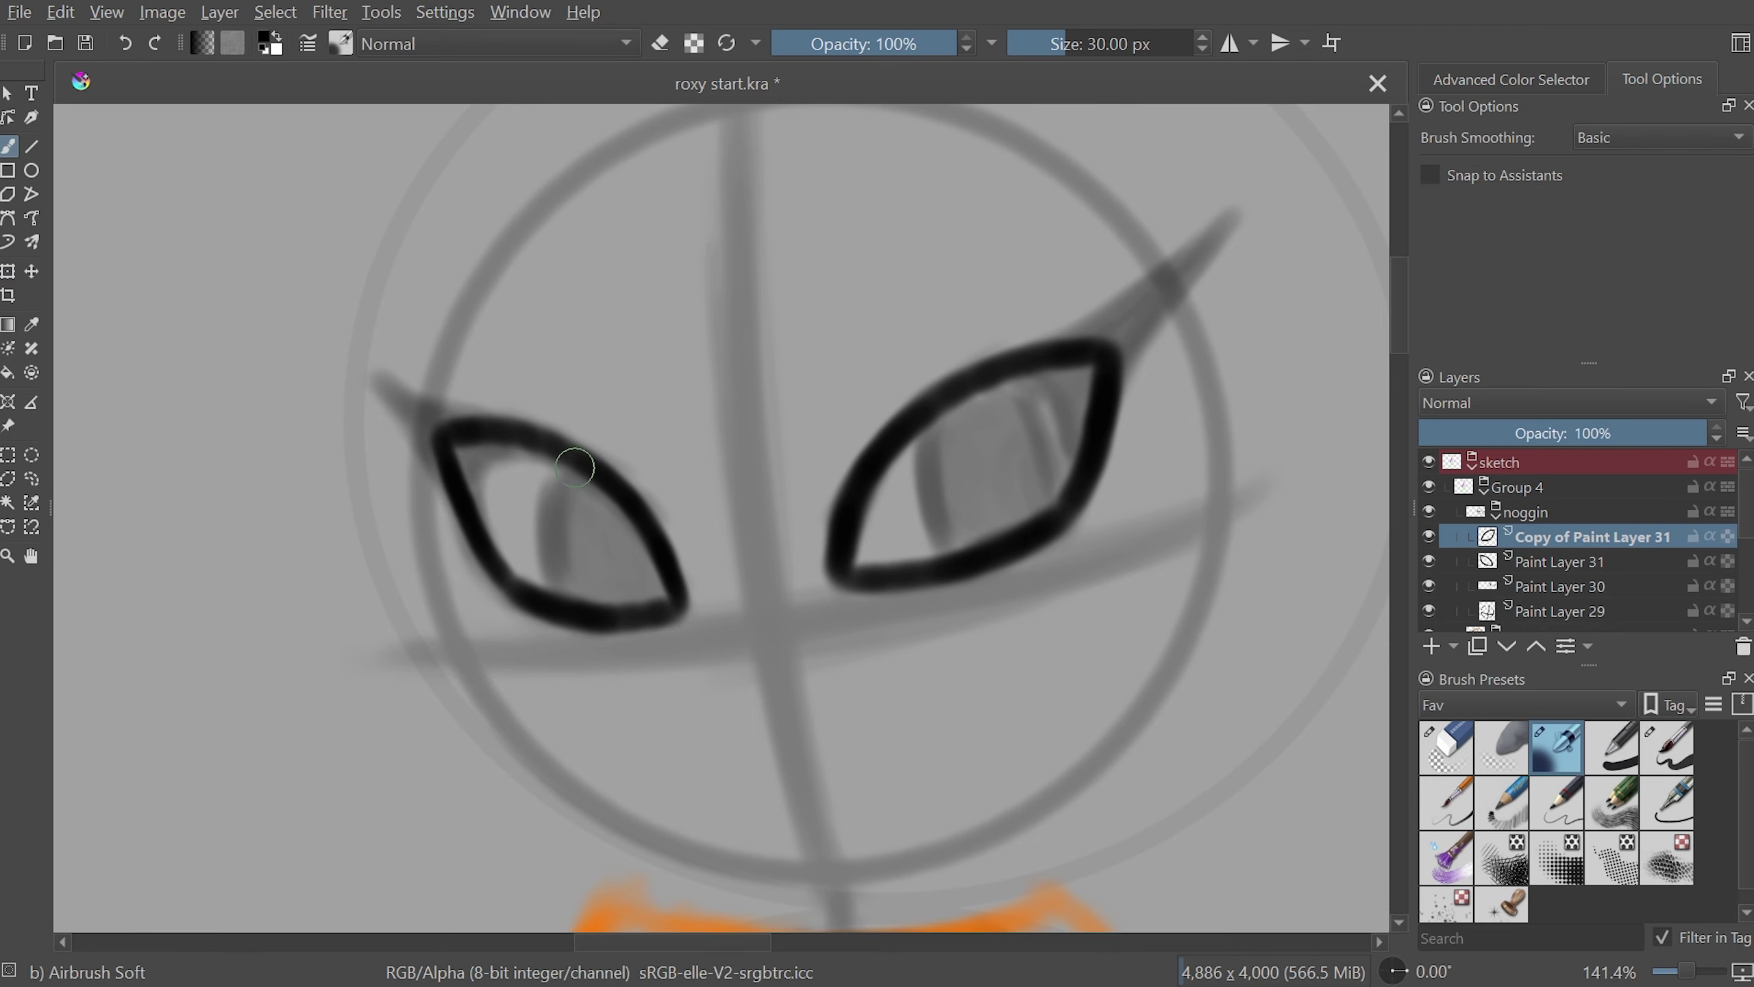
- Draw dark pupils in both eyes and check them in the mirrored full view
drag(552, 460, 555, 580)
key(Page_Down)
drag(939, 518, 933, 429)
drag(1053, 366, 1048, 525)
key(5)
key(m)
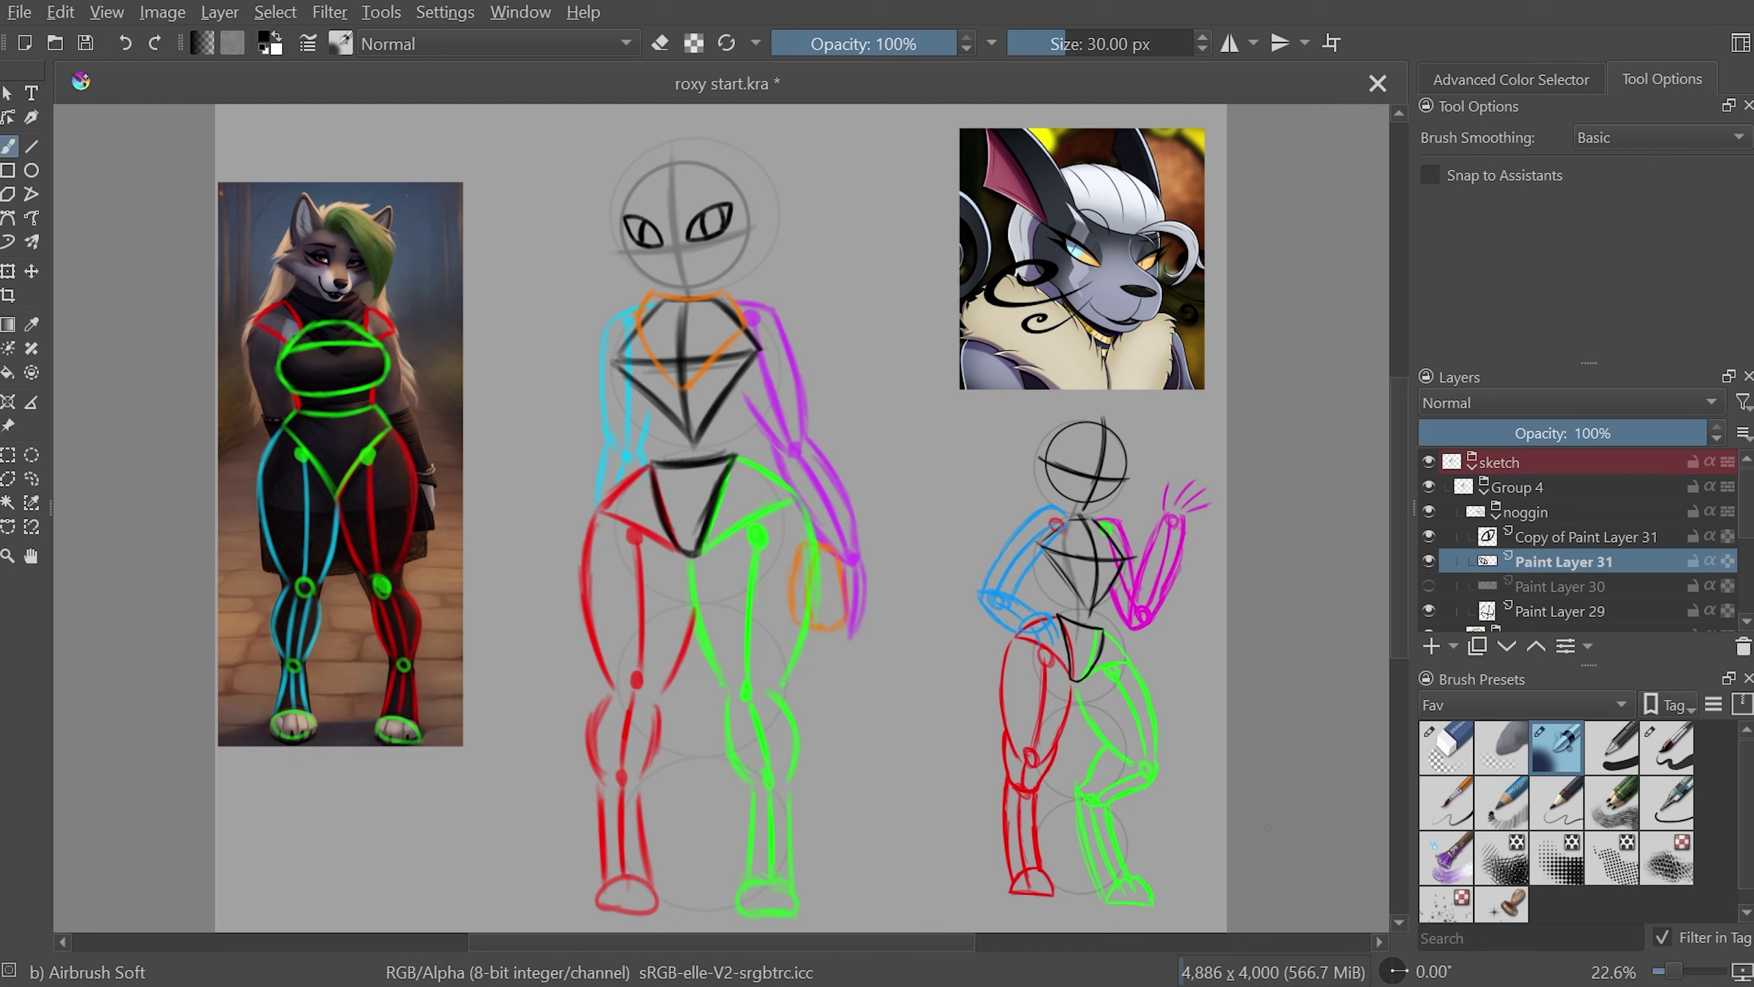
- Discard the outlined eyes and restore the original shaded eyes on Paint Layer 30
click(1577, 537)
click(1427, 537)
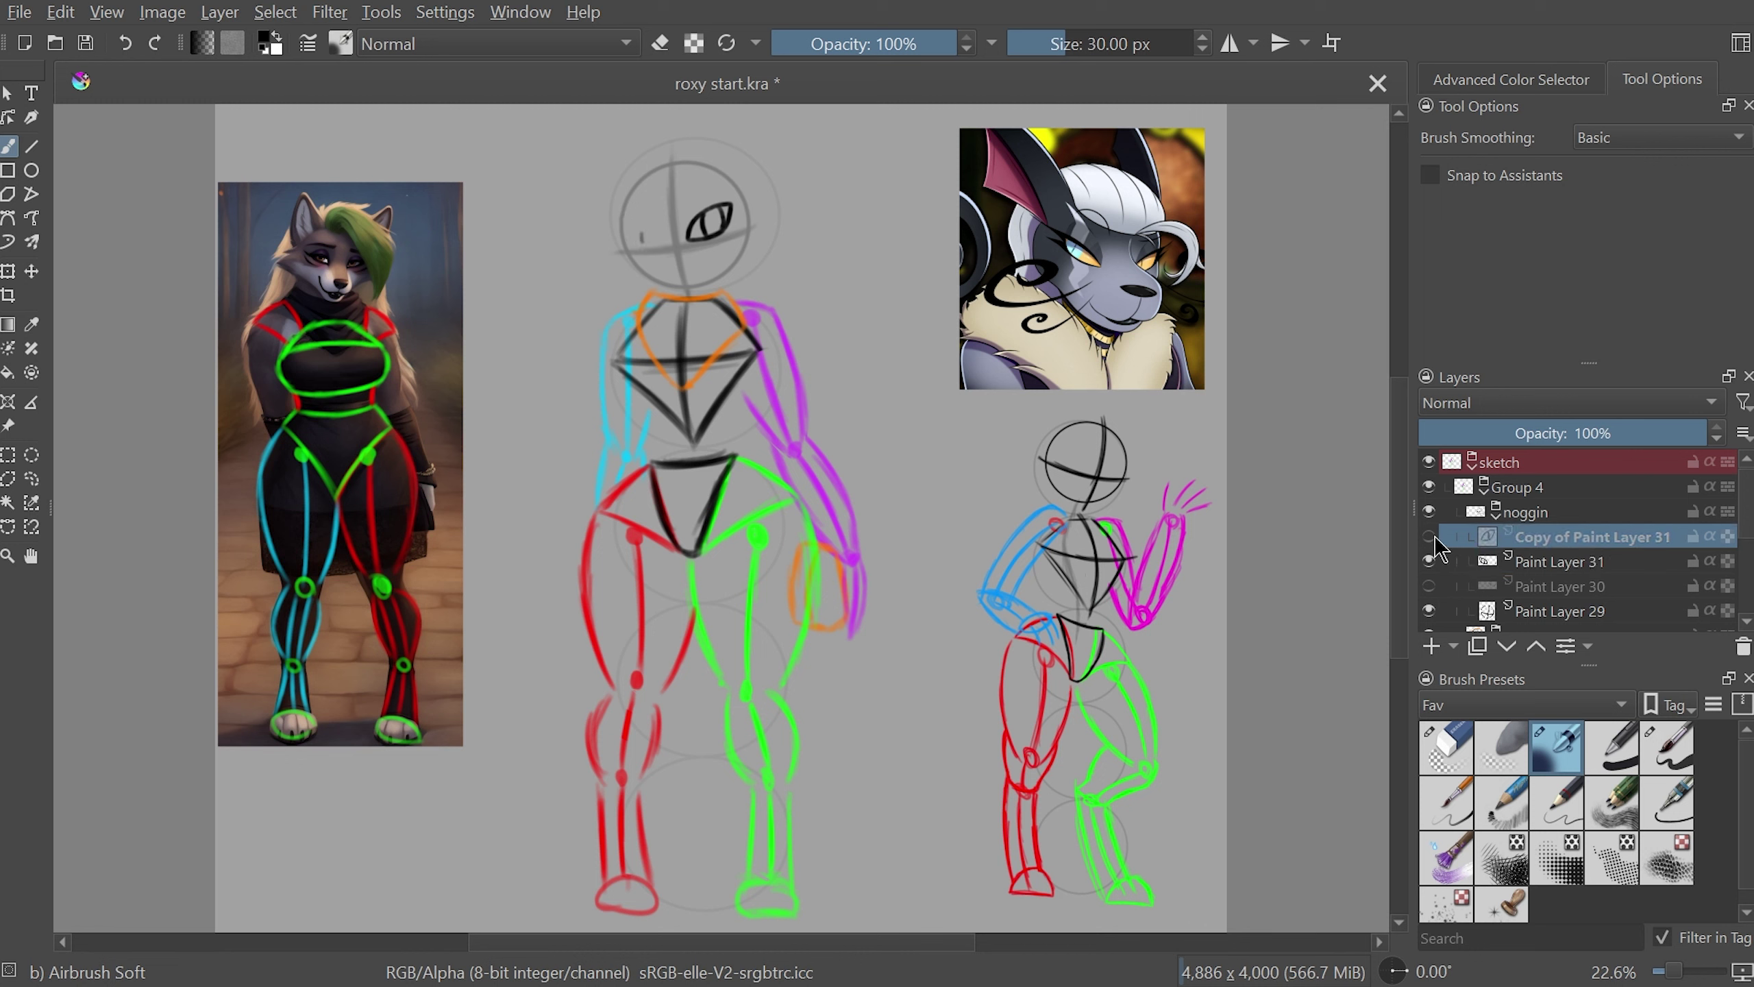
click(1451, 560)
key(e)
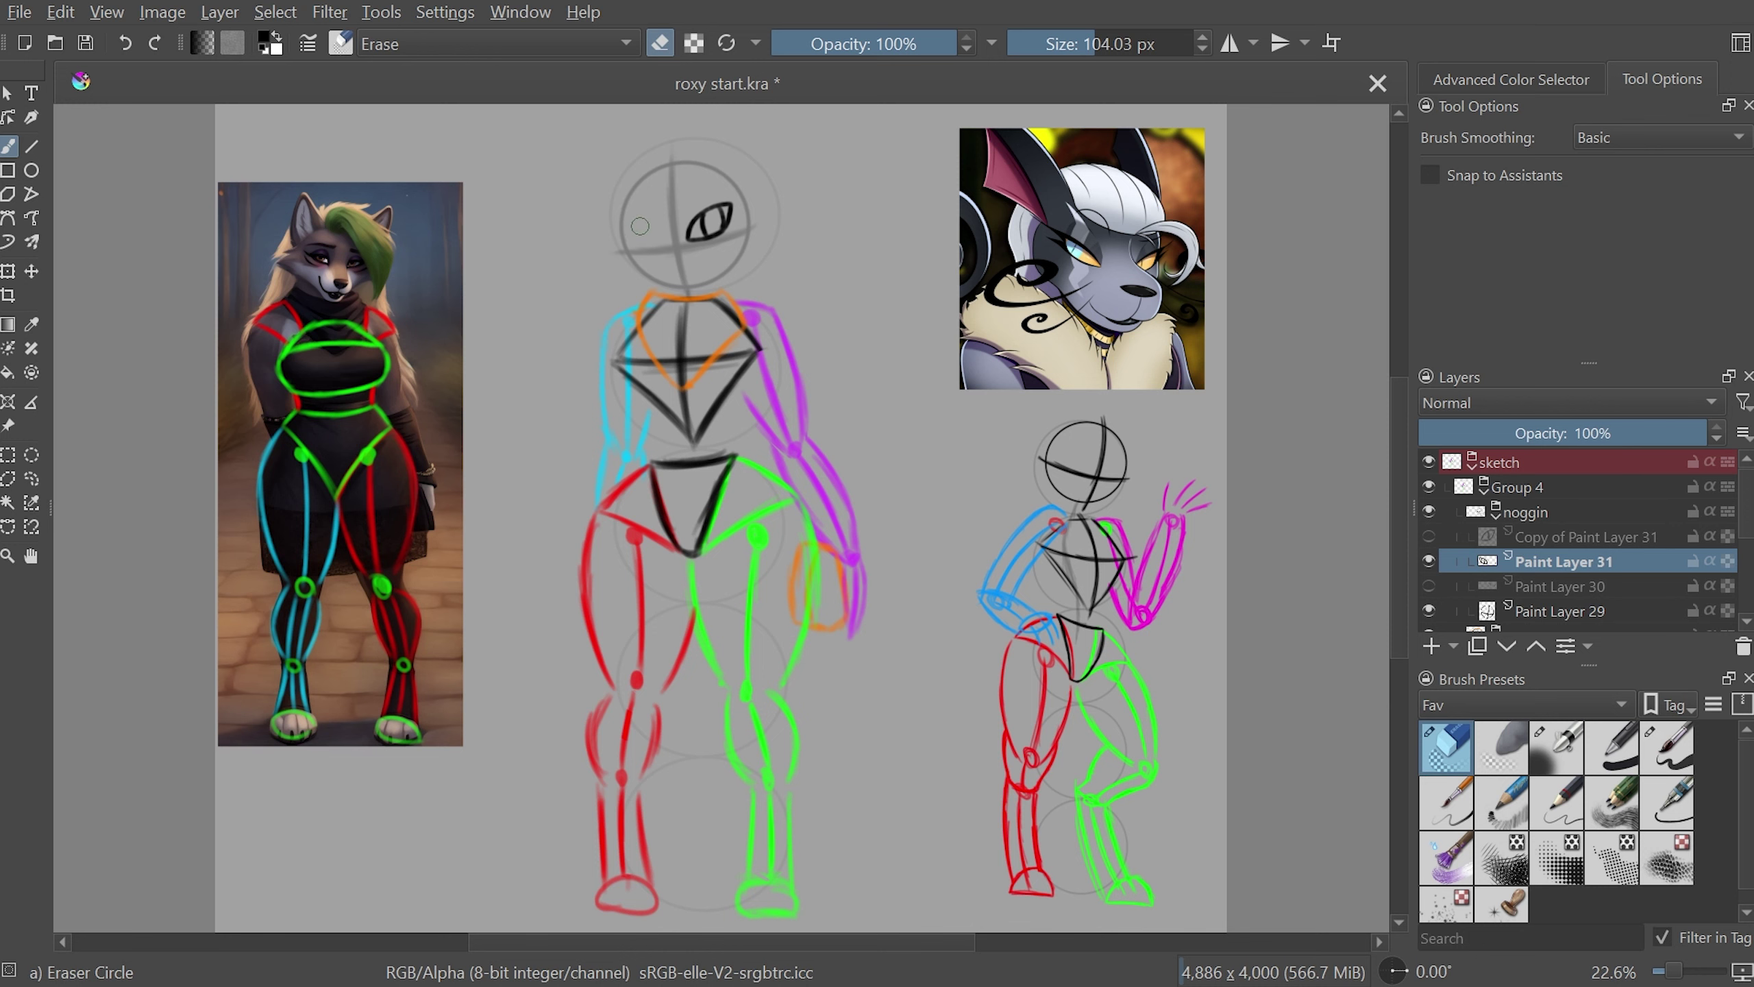
click(1429, 537)
key(e)
key(m)
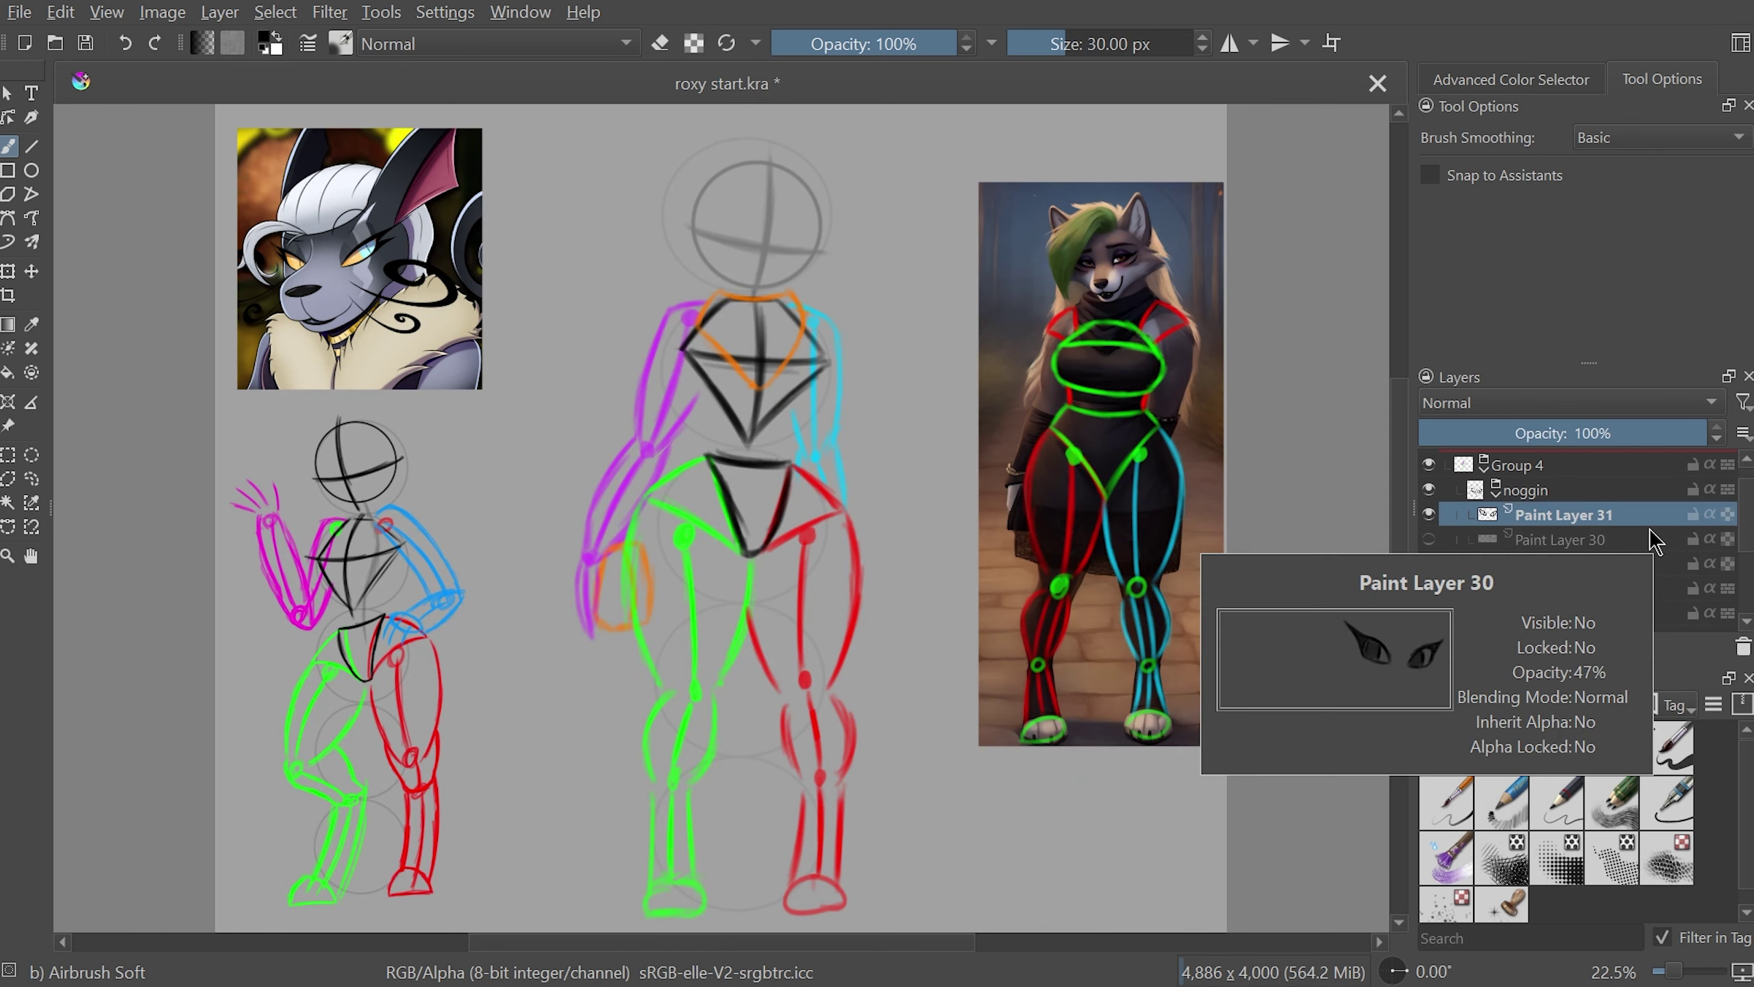
click(1429, 539)
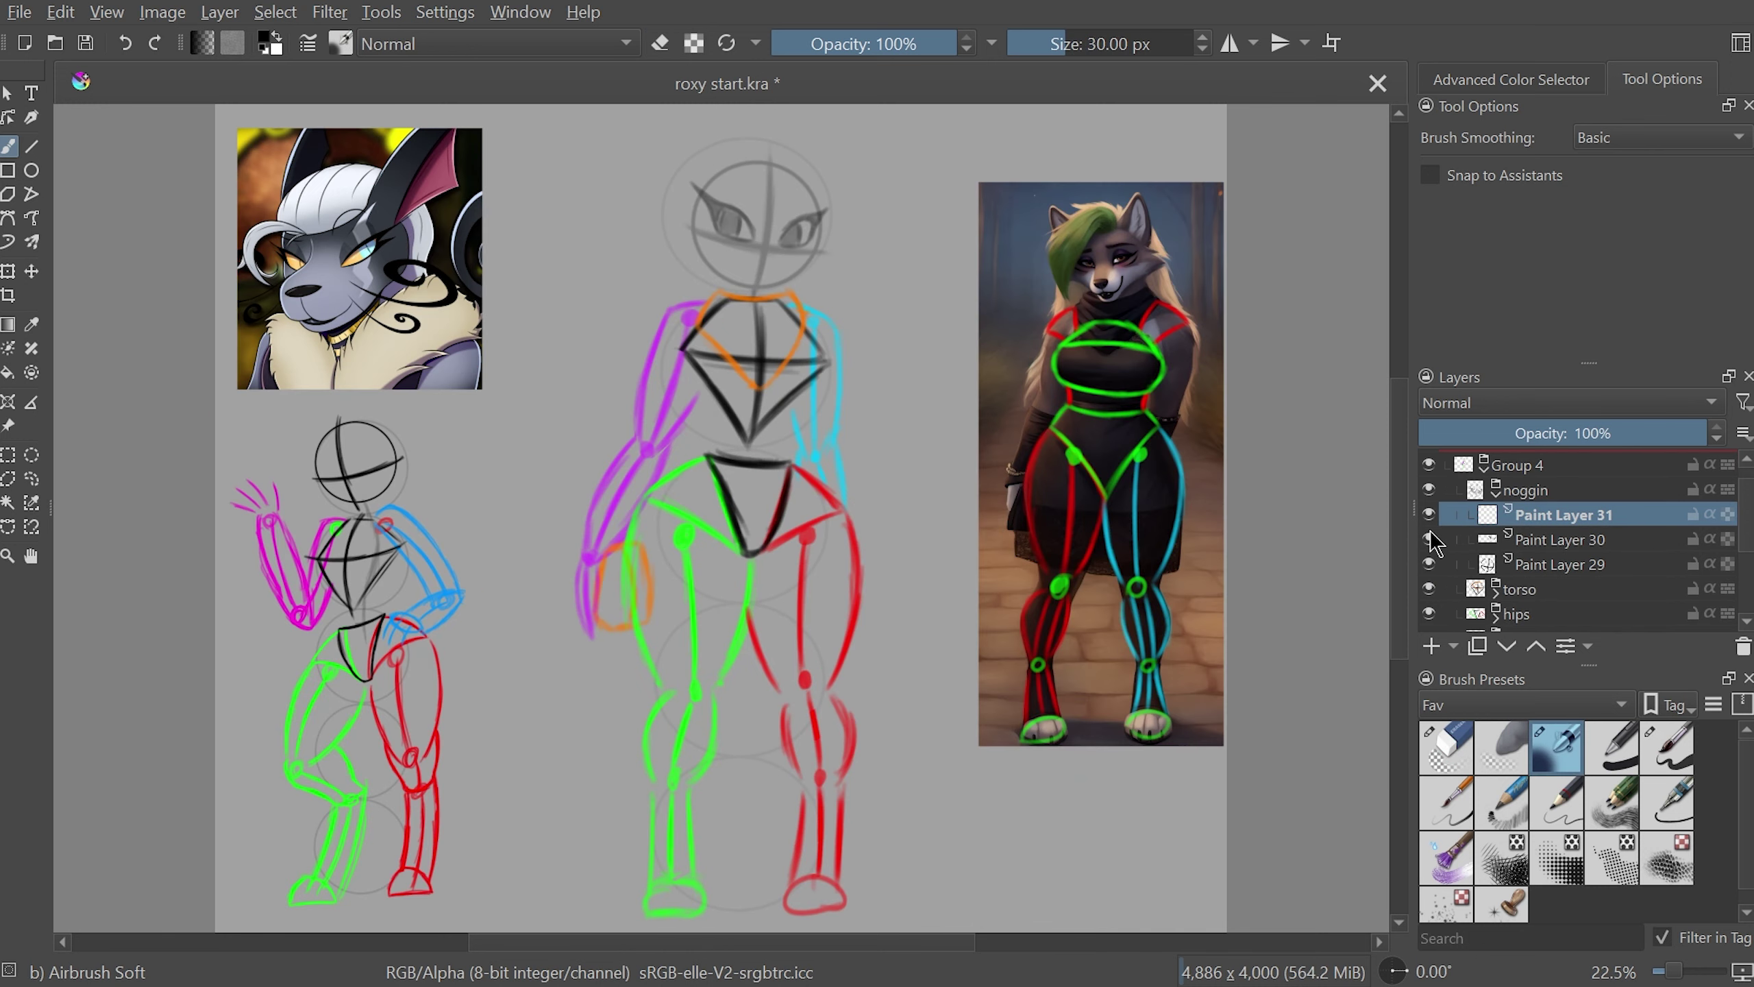
click(1537, 549)
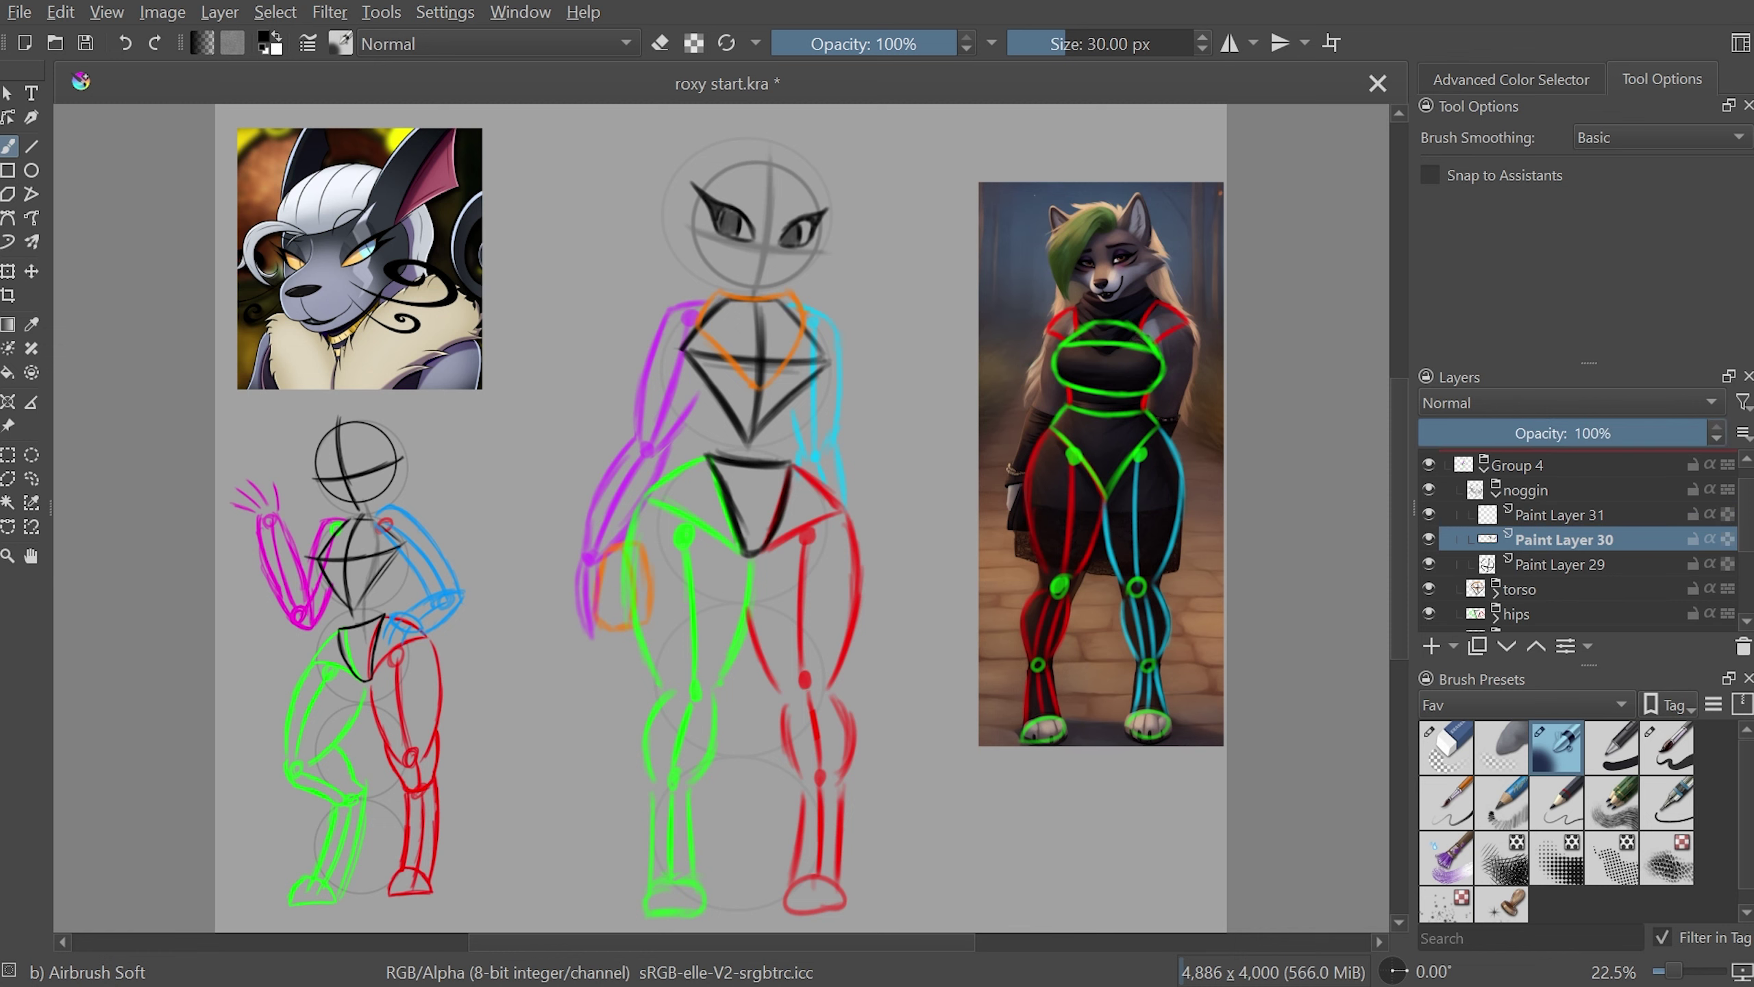
- Fade the rough eye sketch to 48% opacity and make Paint Layer 31 active
scroll(711, 194, up, 4)
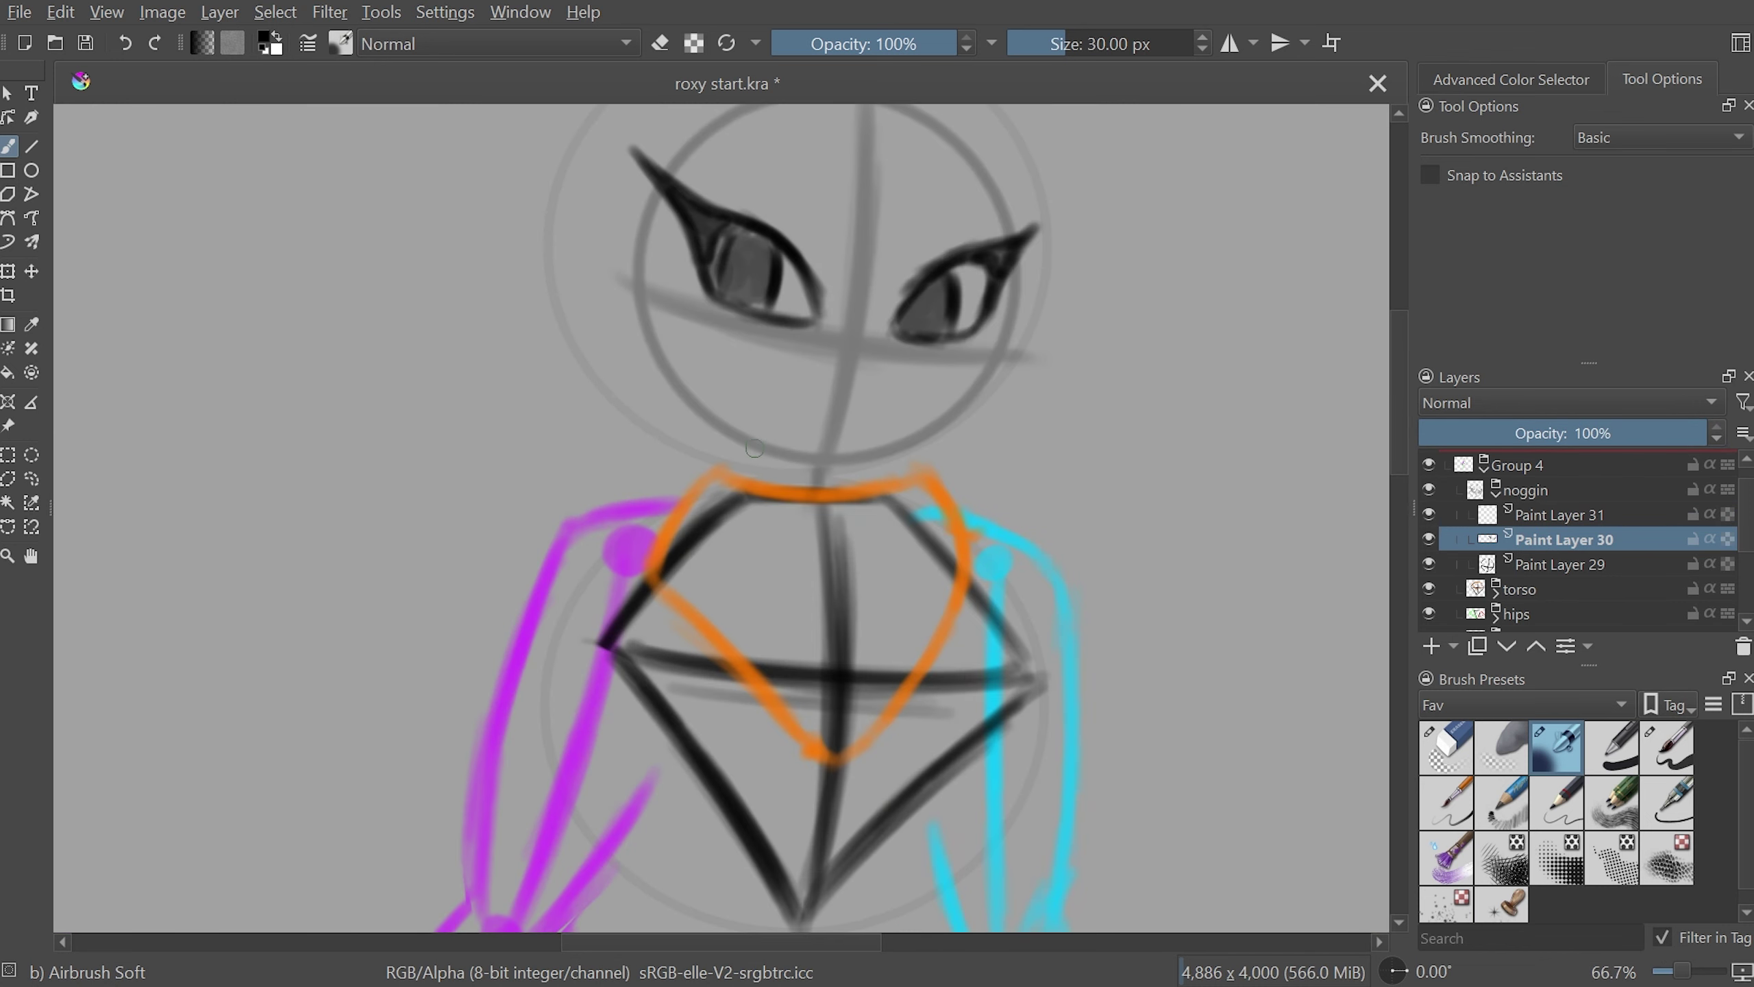
scroll(751, 443, down, 3)
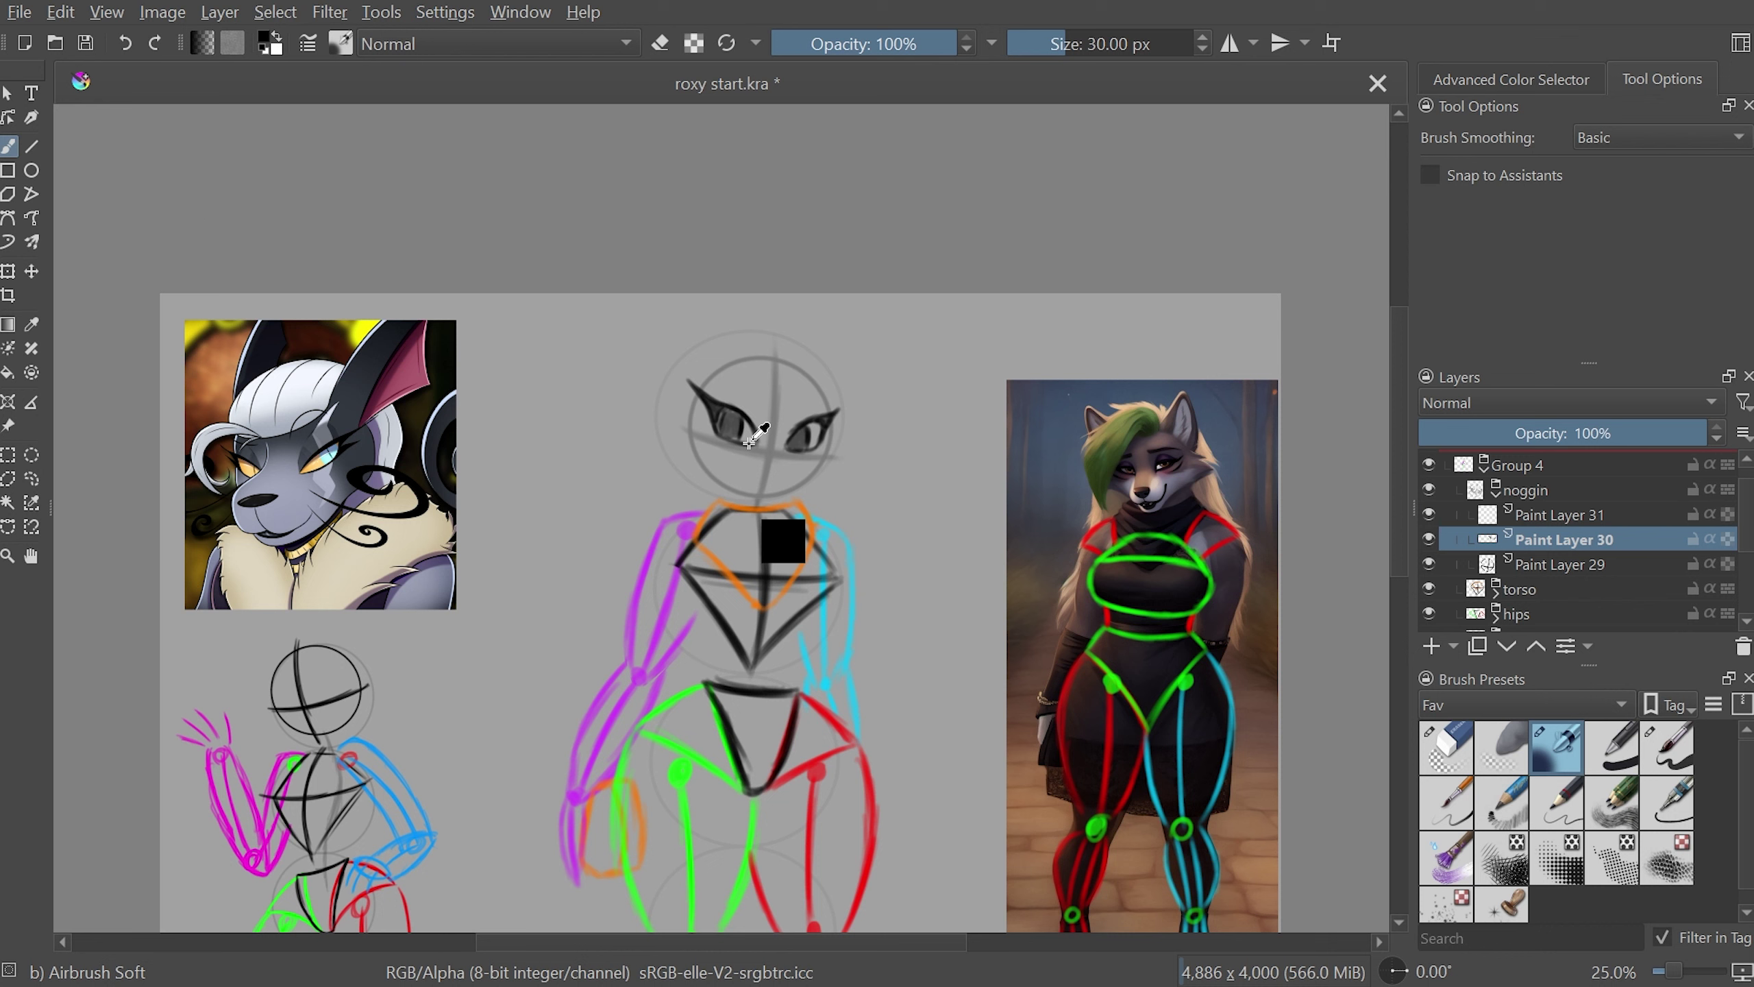
click(1547, 515)
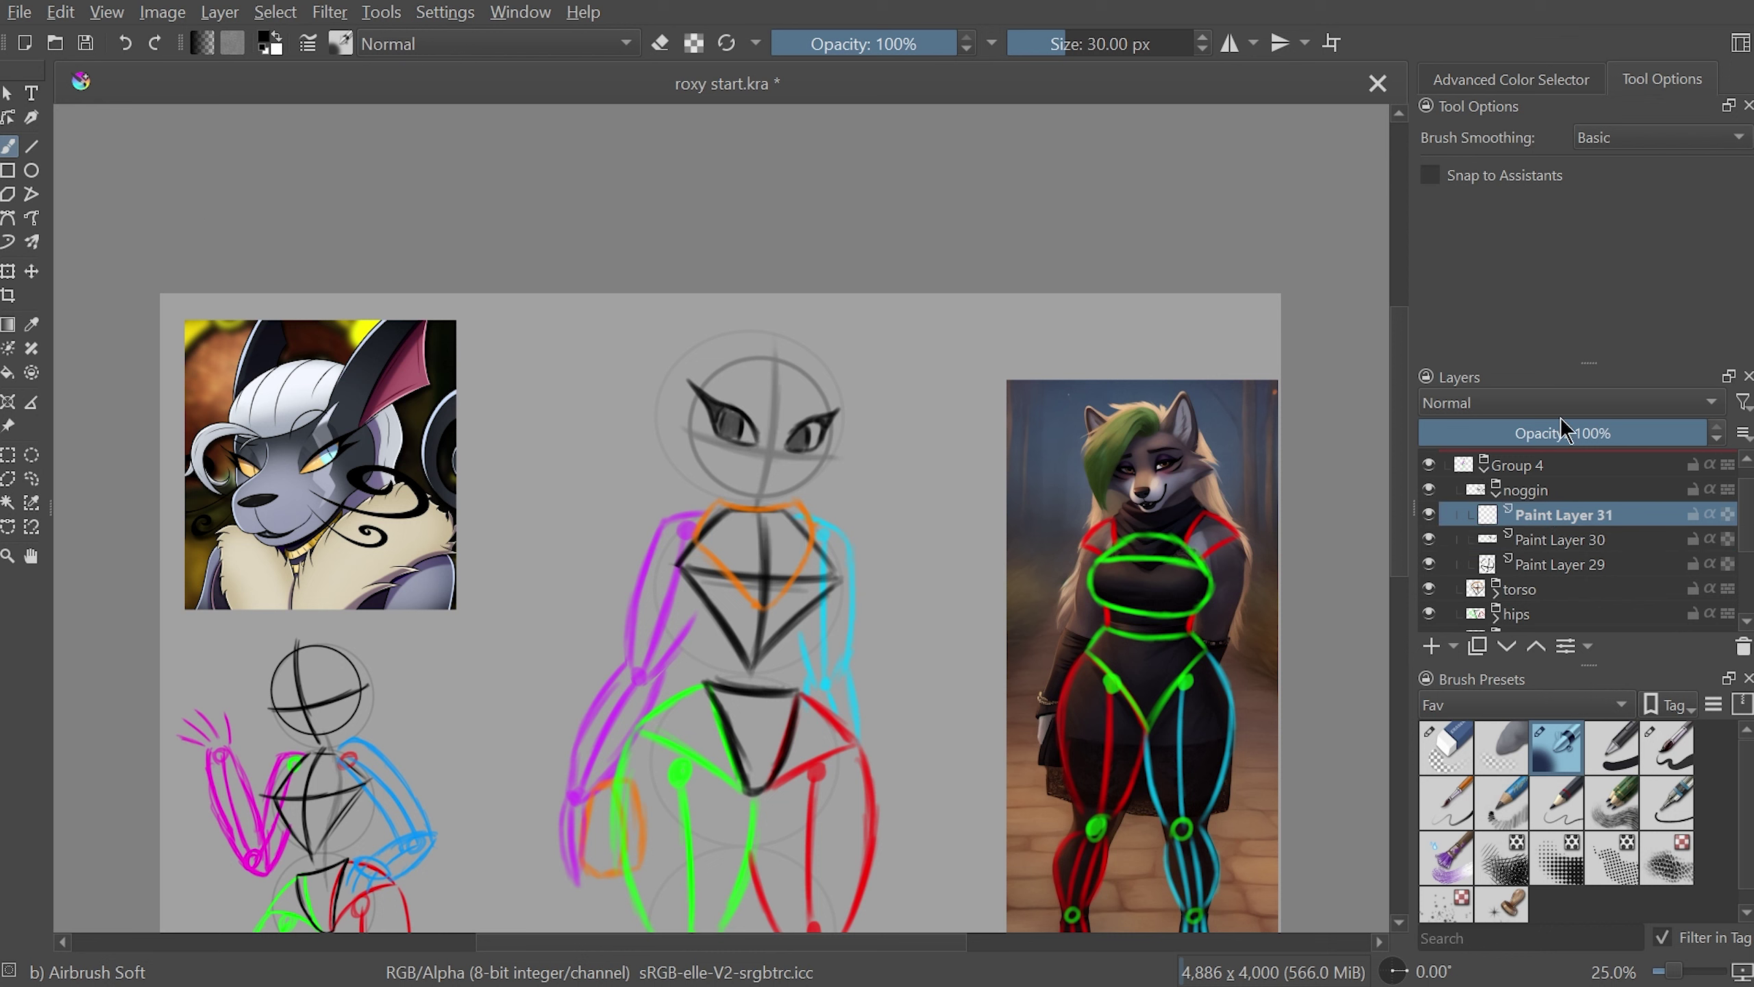
key(plus)
key(plus)
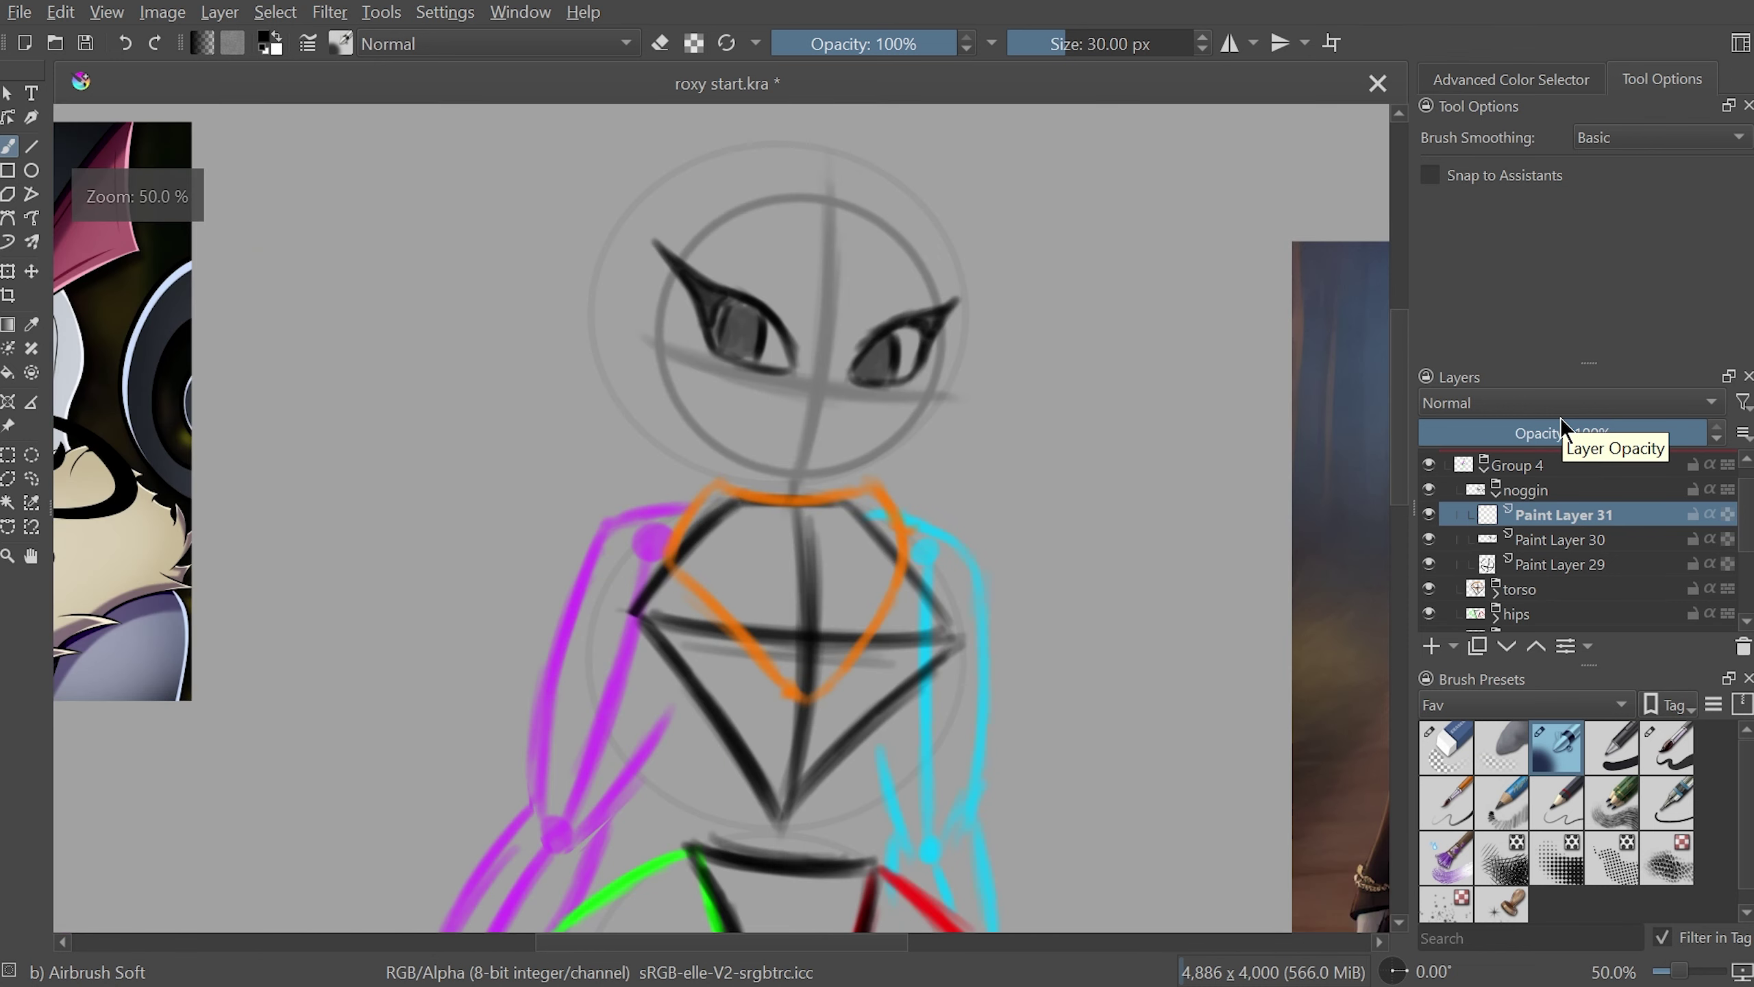
key(Page_Down)
click(1559, 422)
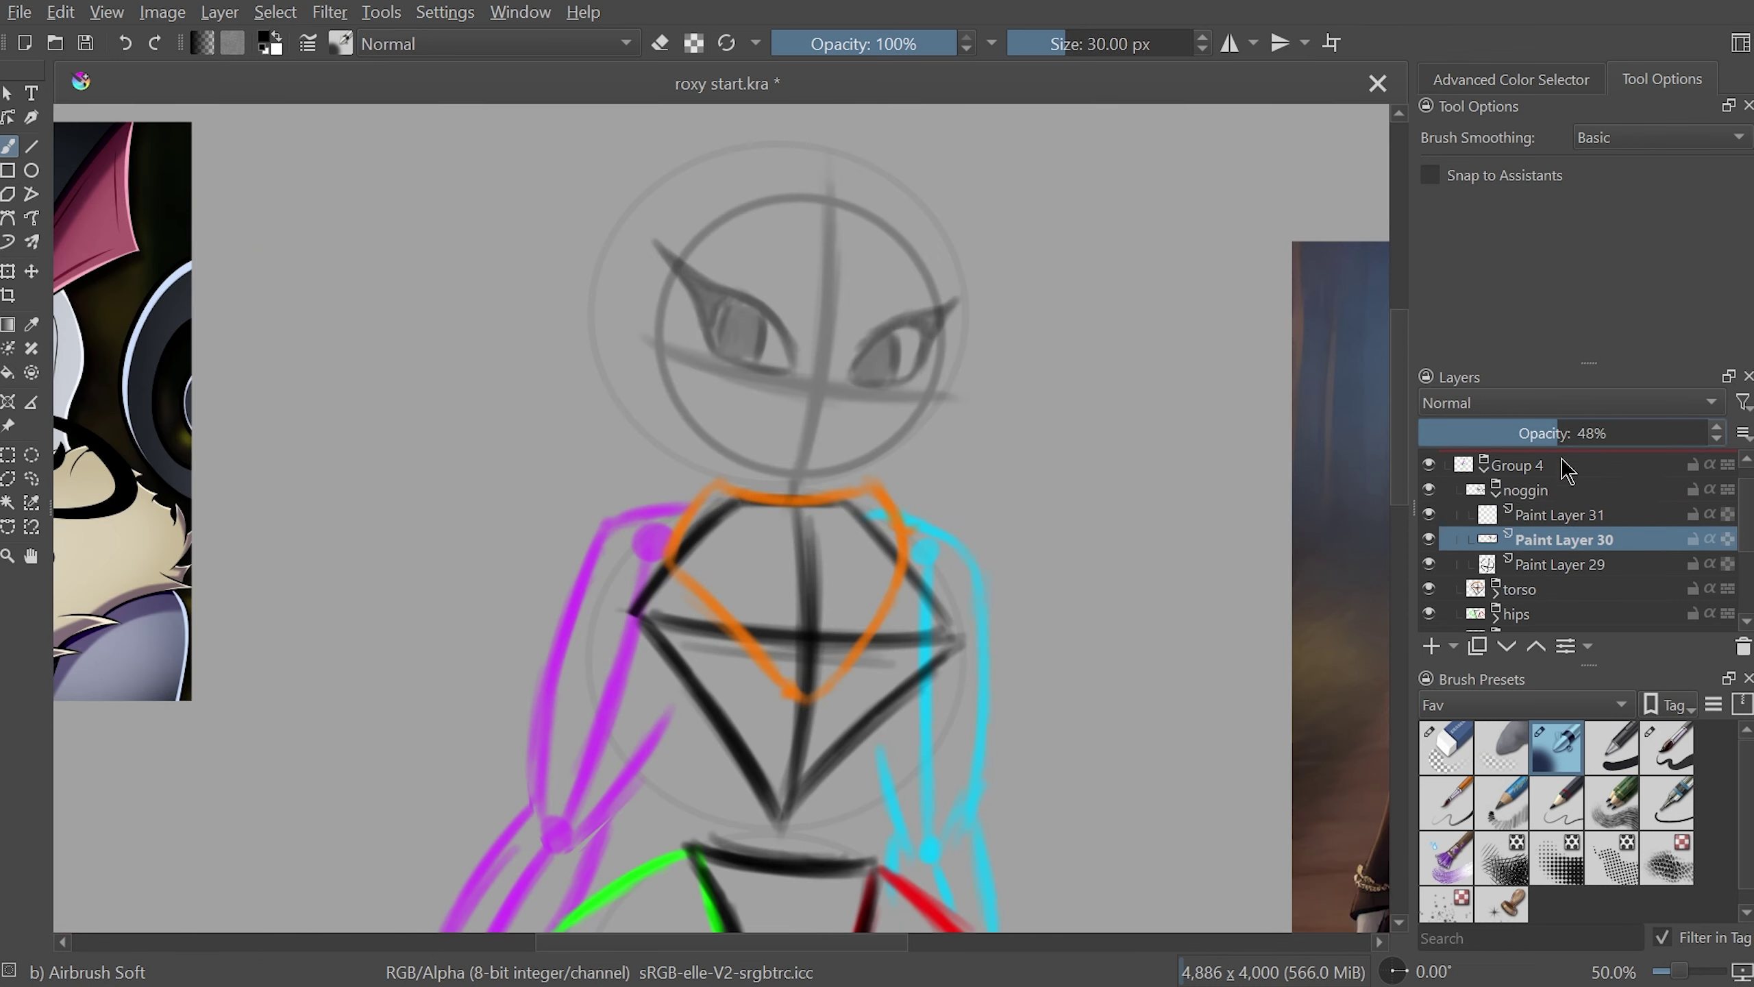
click(1562, 518)
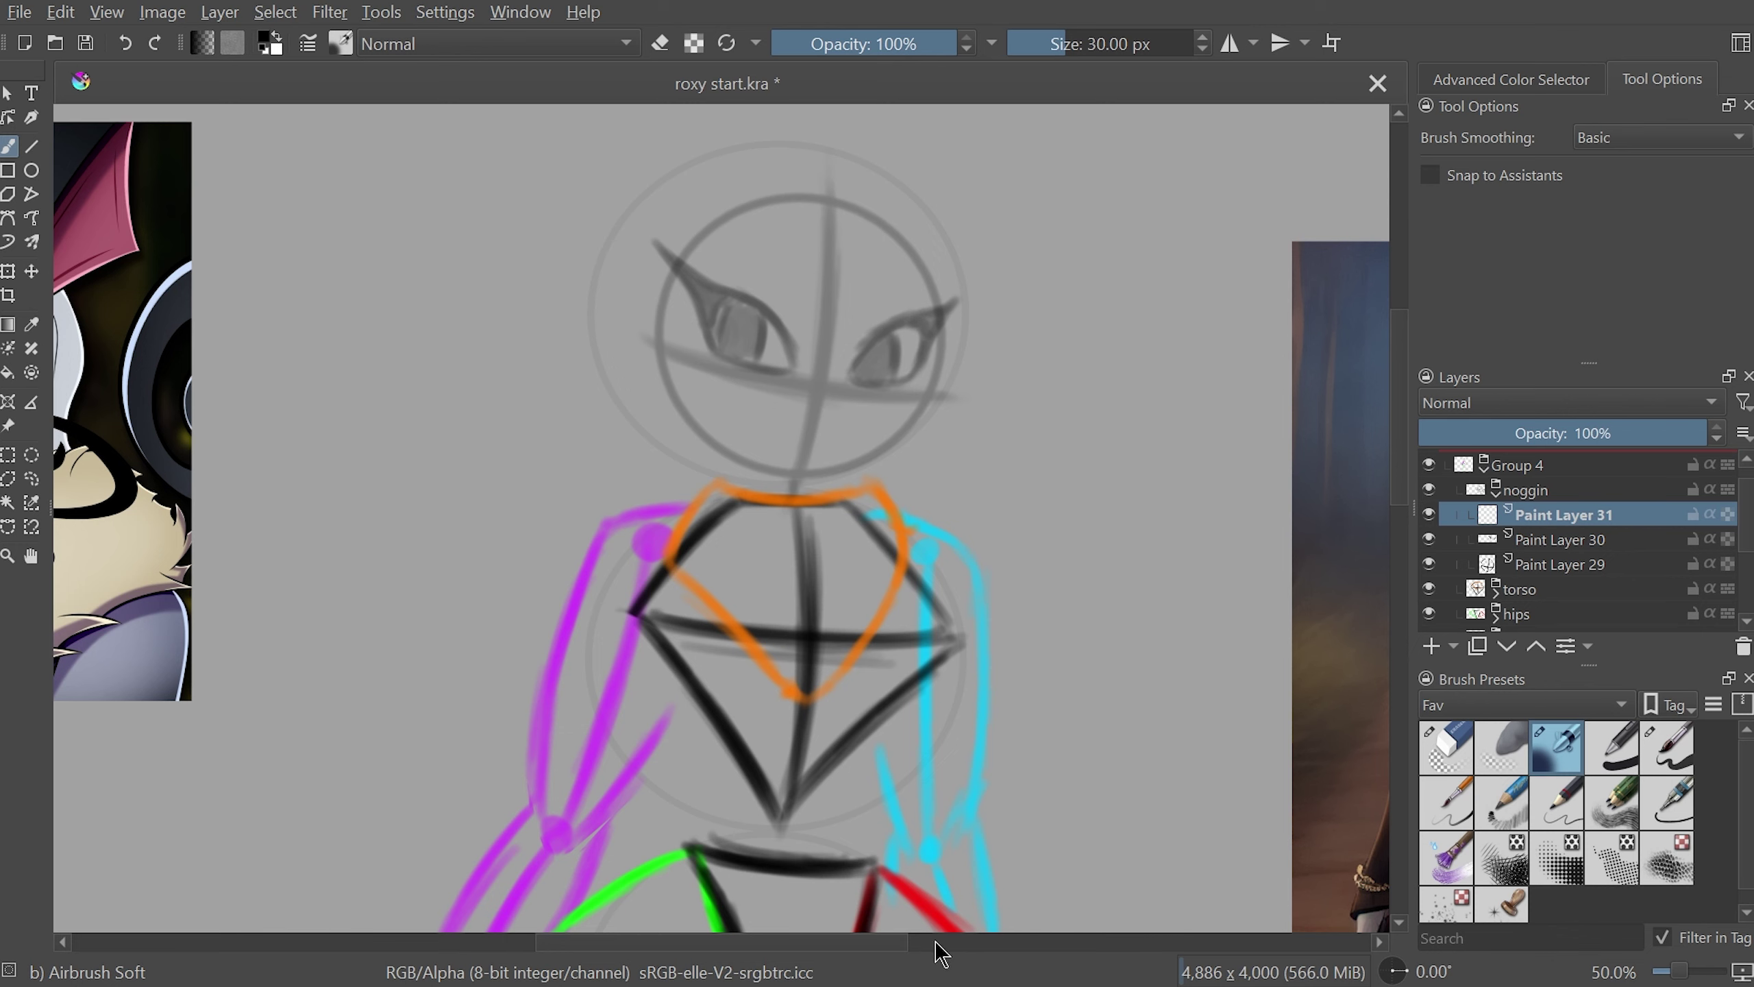
- Ink one eye's bold outline with a tapered wing toward the top right
key(m)
scroll(1225, 396, up, 4)
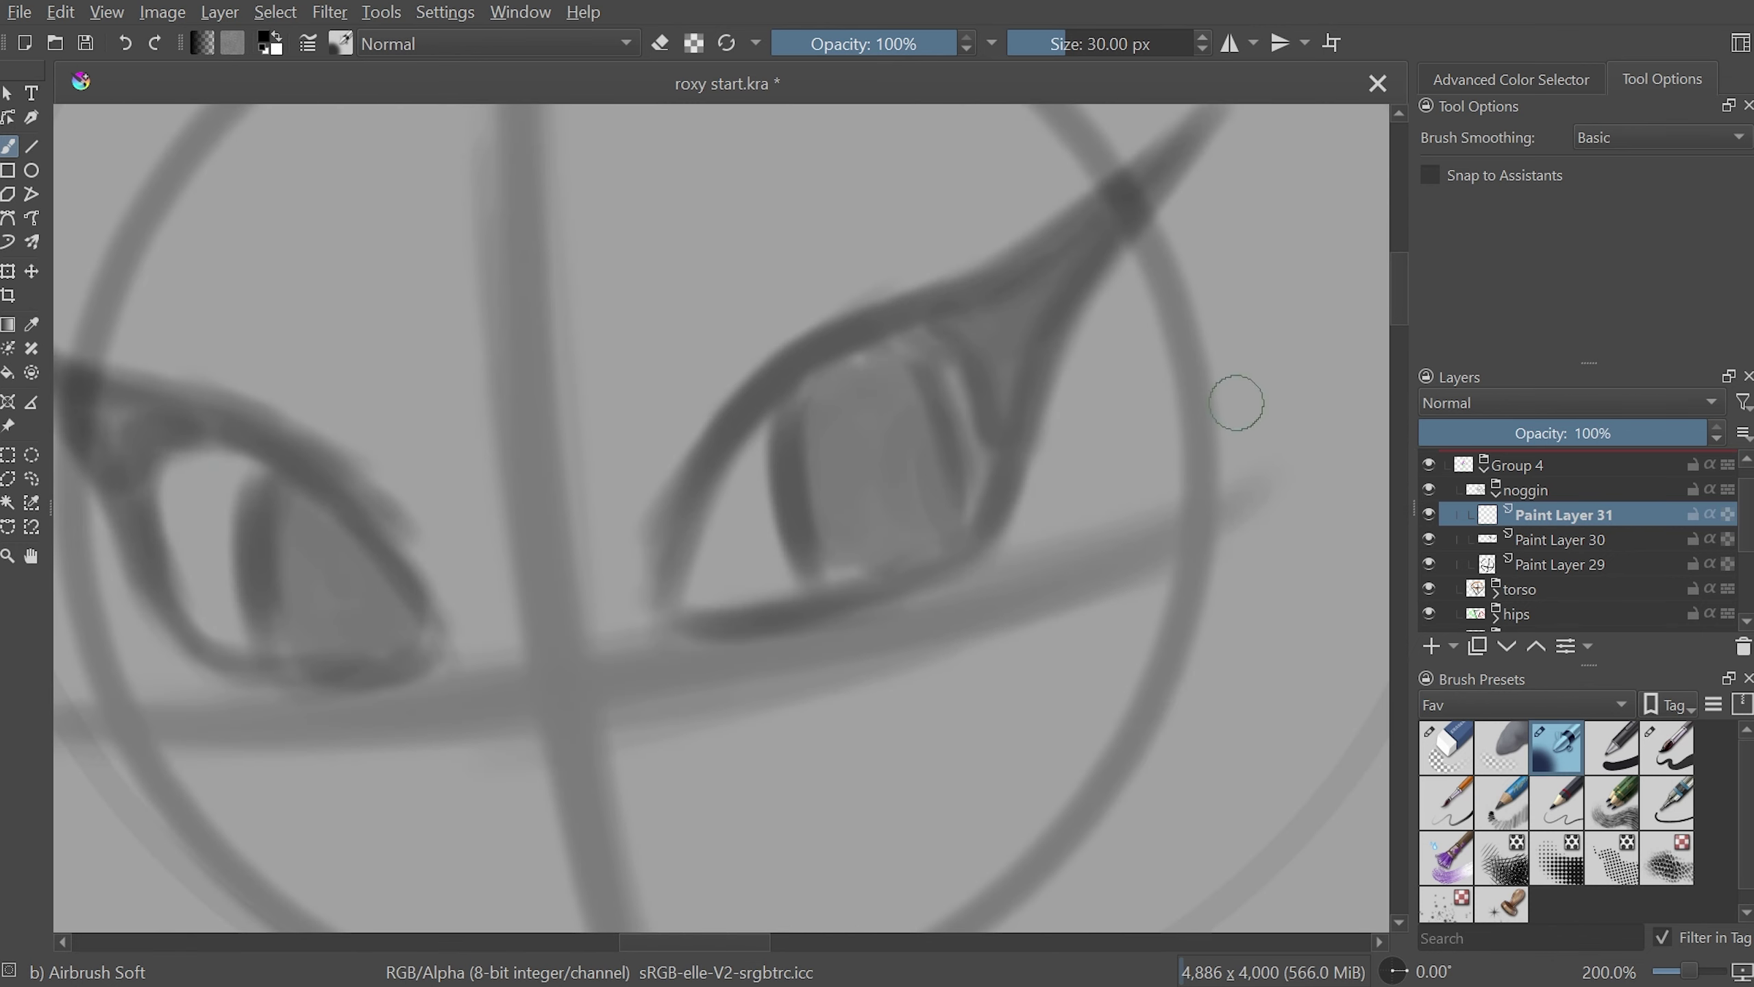
mouse_move(987, 325)
mouse_down()
mouse_move(1006, 392)
mouse_move(657, 427)
mouse_up()
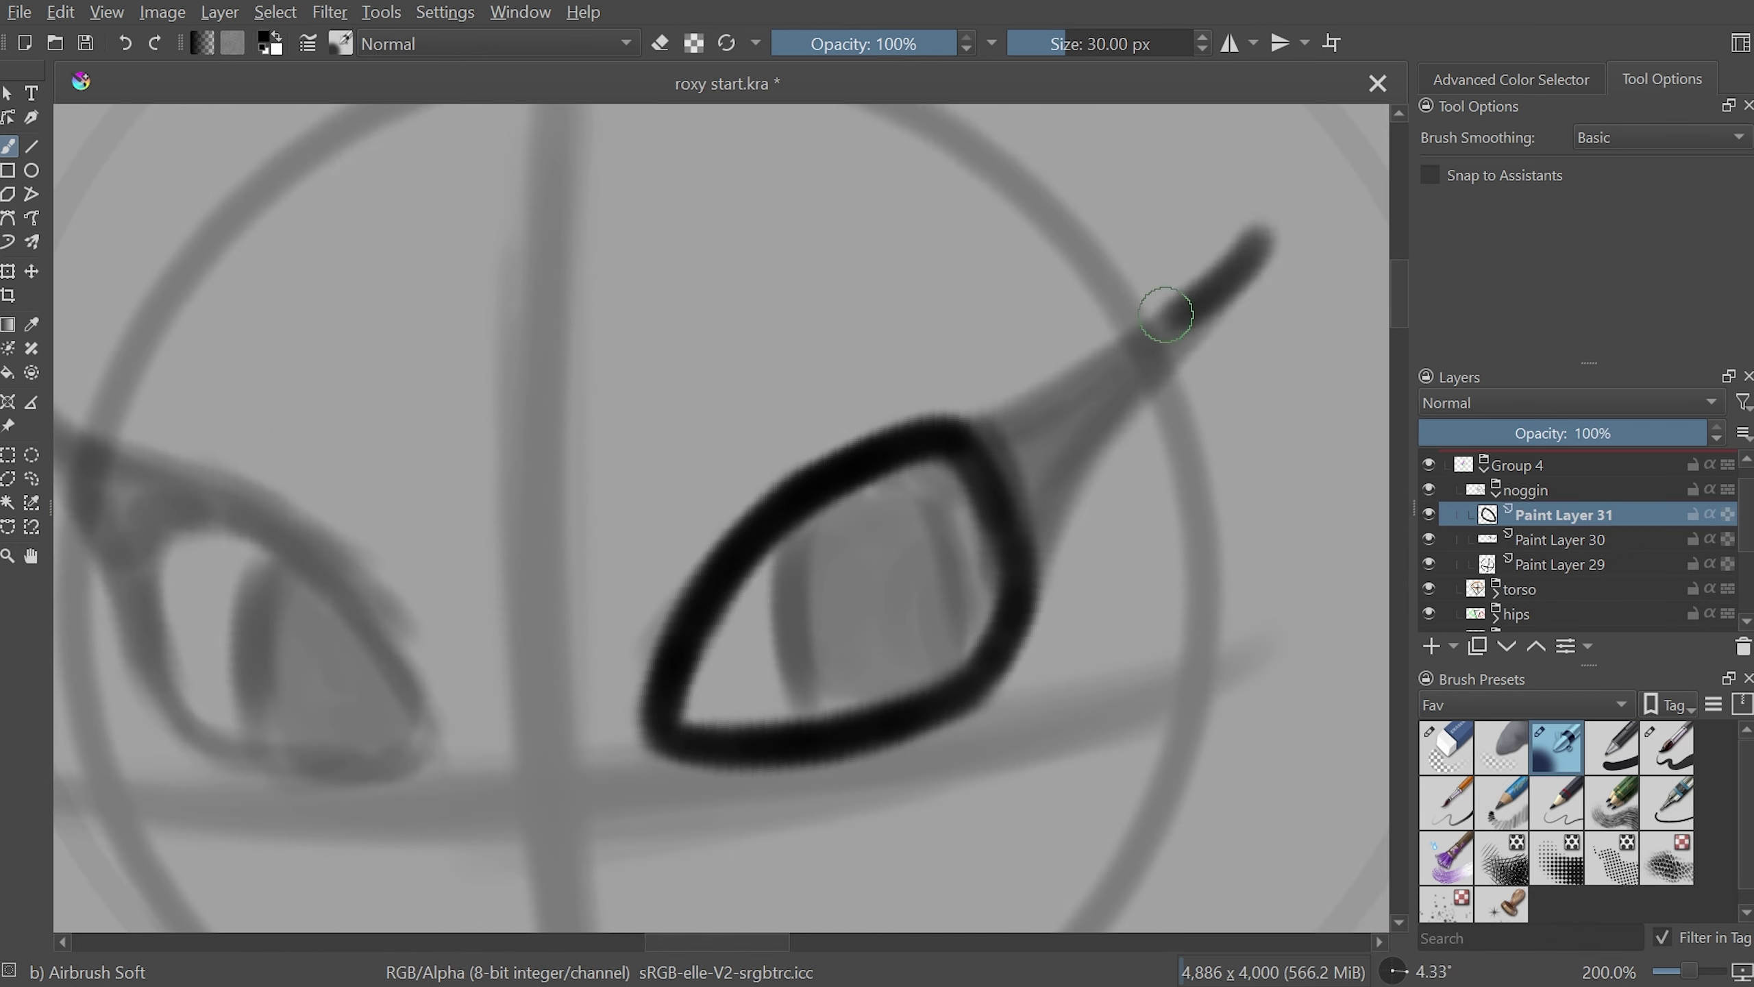
drag(1008, 421, 1263, 242)
drag(1026, 560, 1105, 373)
mouse_move(821, 544)
mouse_down()
mouse_move(842, 478)
mouse_move(880, 561)
mouse_up()
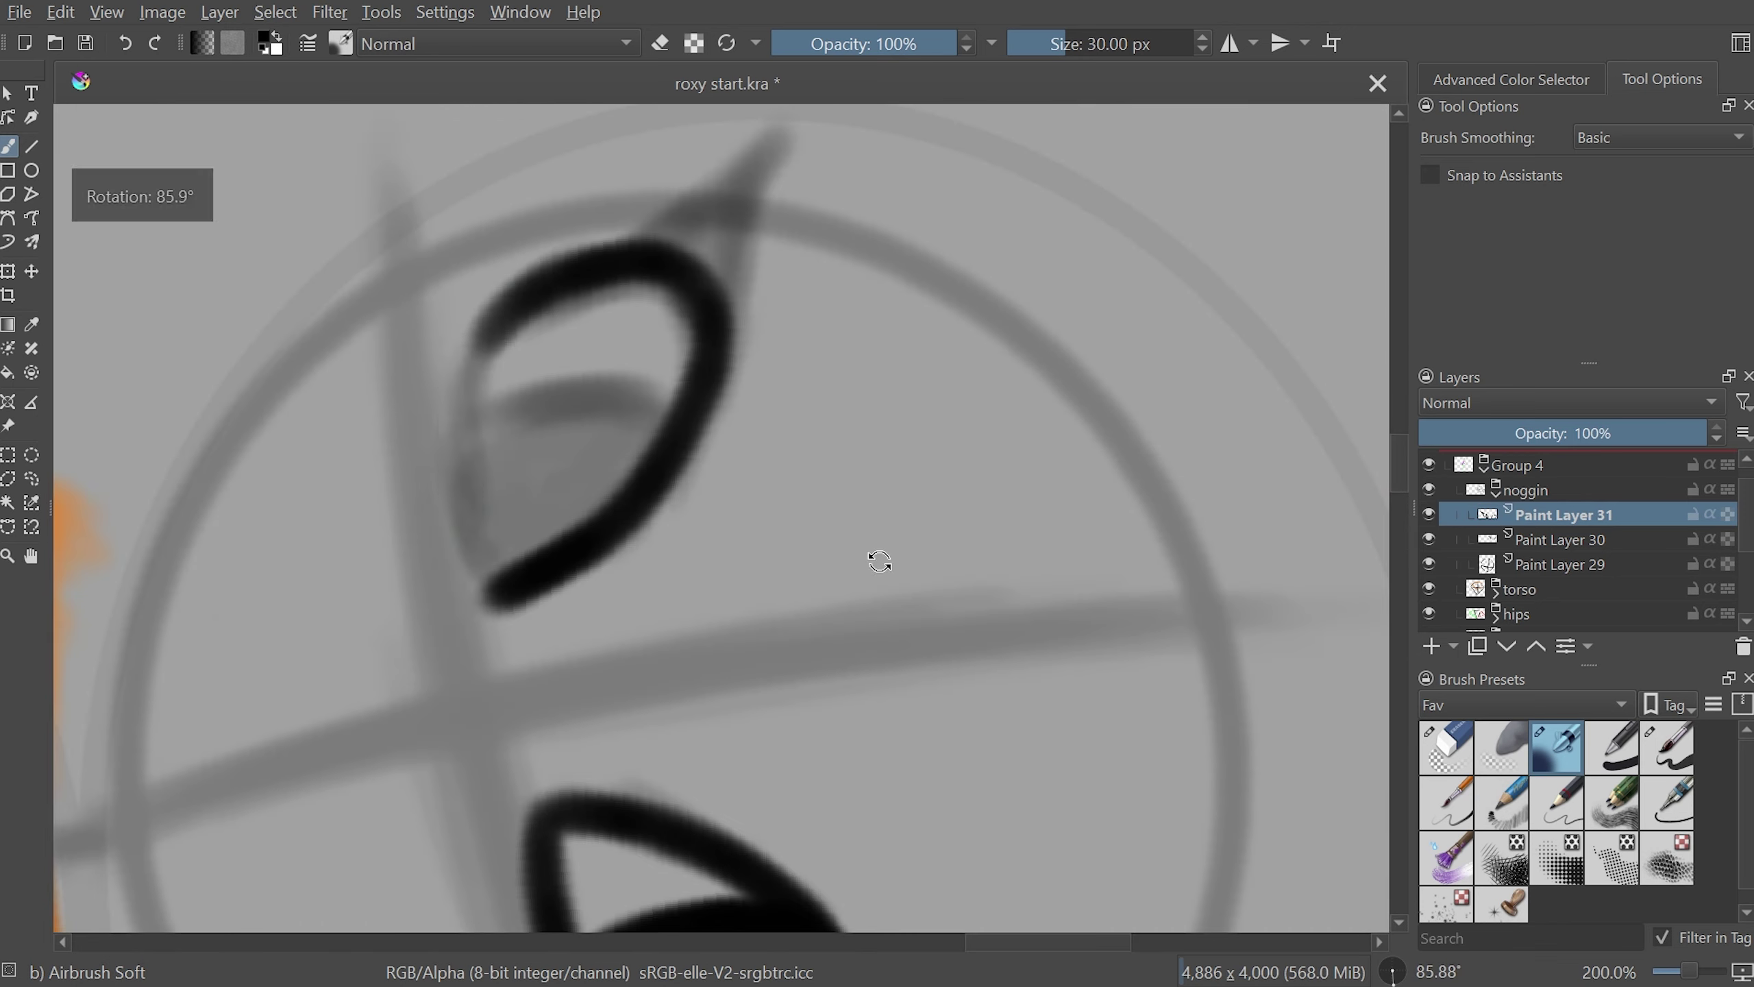
- Ink the left eye's outline with dark strokes, then zoom out to the whole sheet
drag(476, 318, 483, 601)
scroll(880, 561, down, 1)
drag(546, 511, 567, 626)
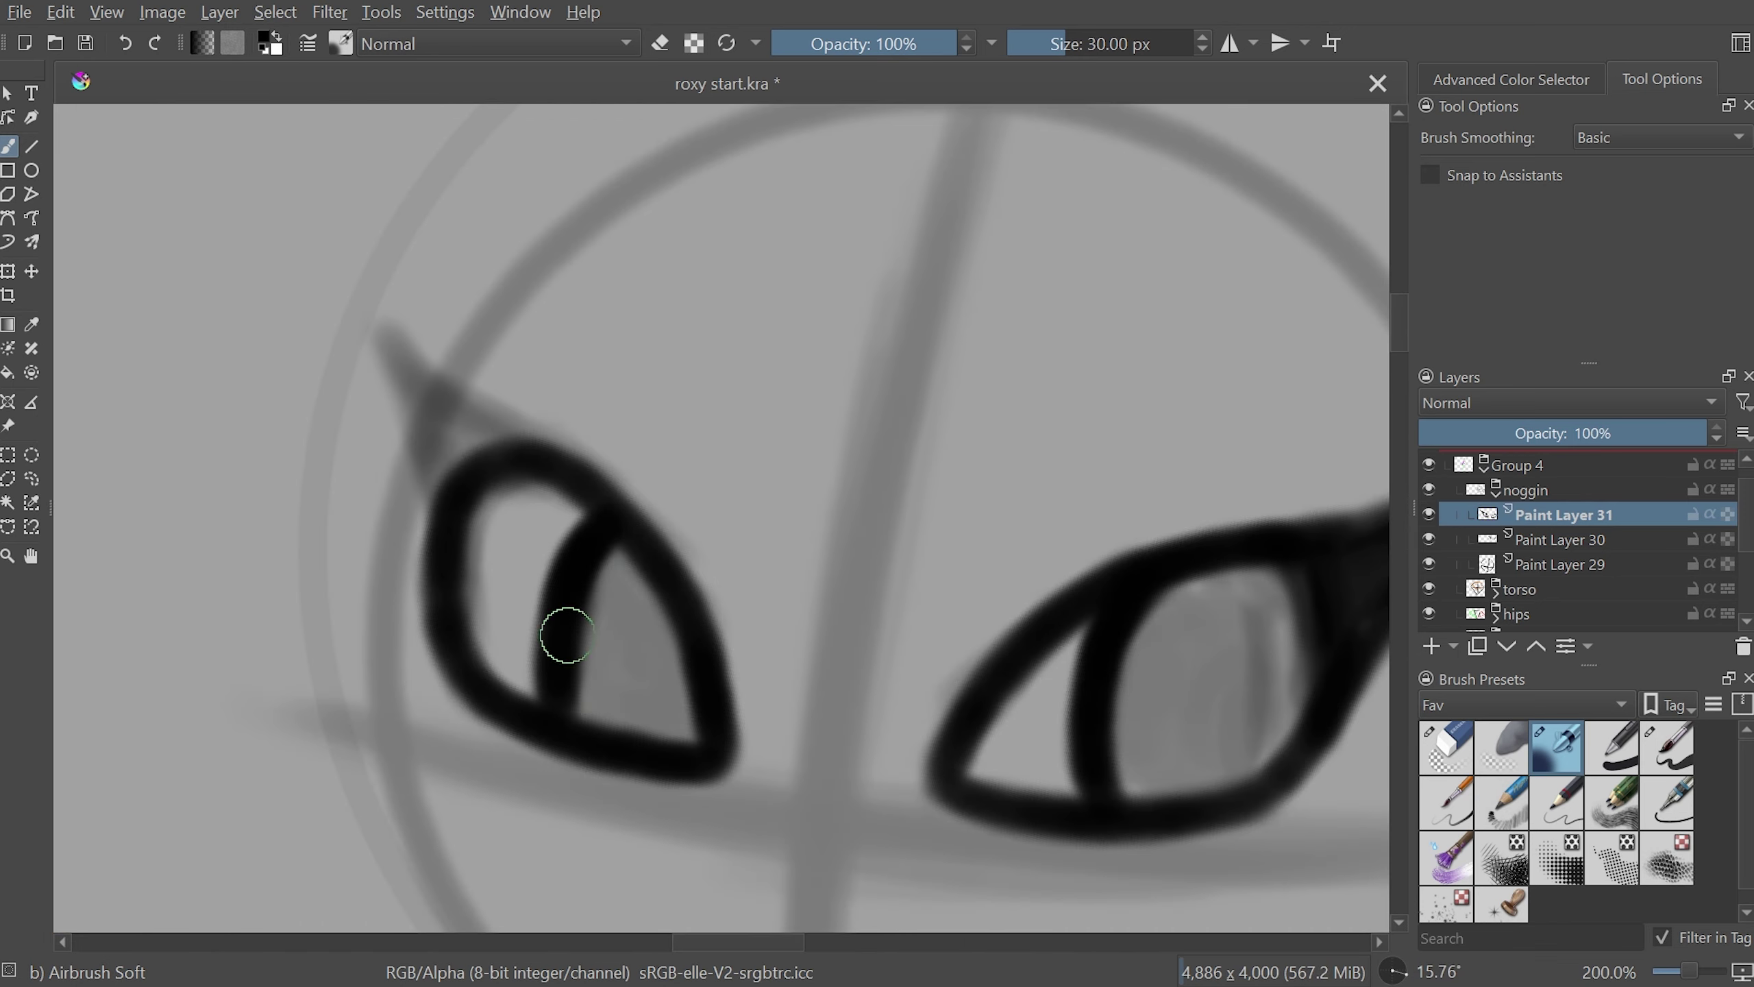
mouse_move(439, 342)
mouse_down()
mouse_move(538, 445)
mouse_move(515, 561)
mouse_up()
key(5)
scroll(514, 561, down, 5)
key(m)
key(m)
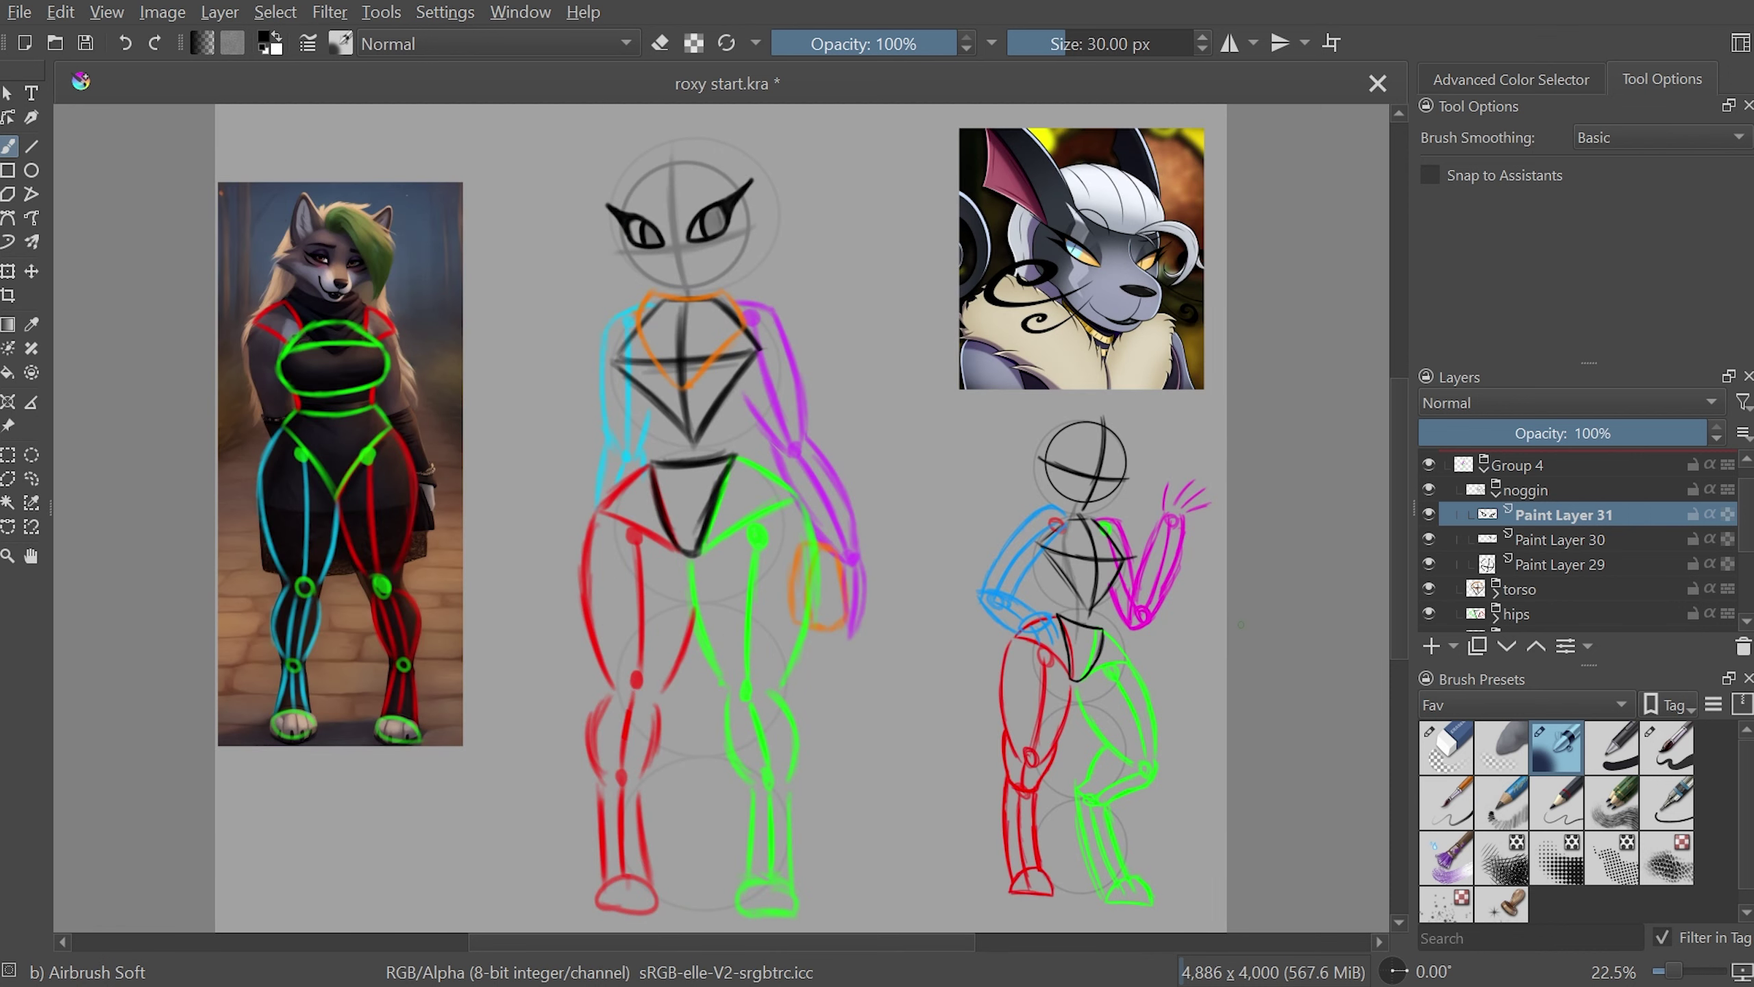
scroll(722, 518, up, 5)
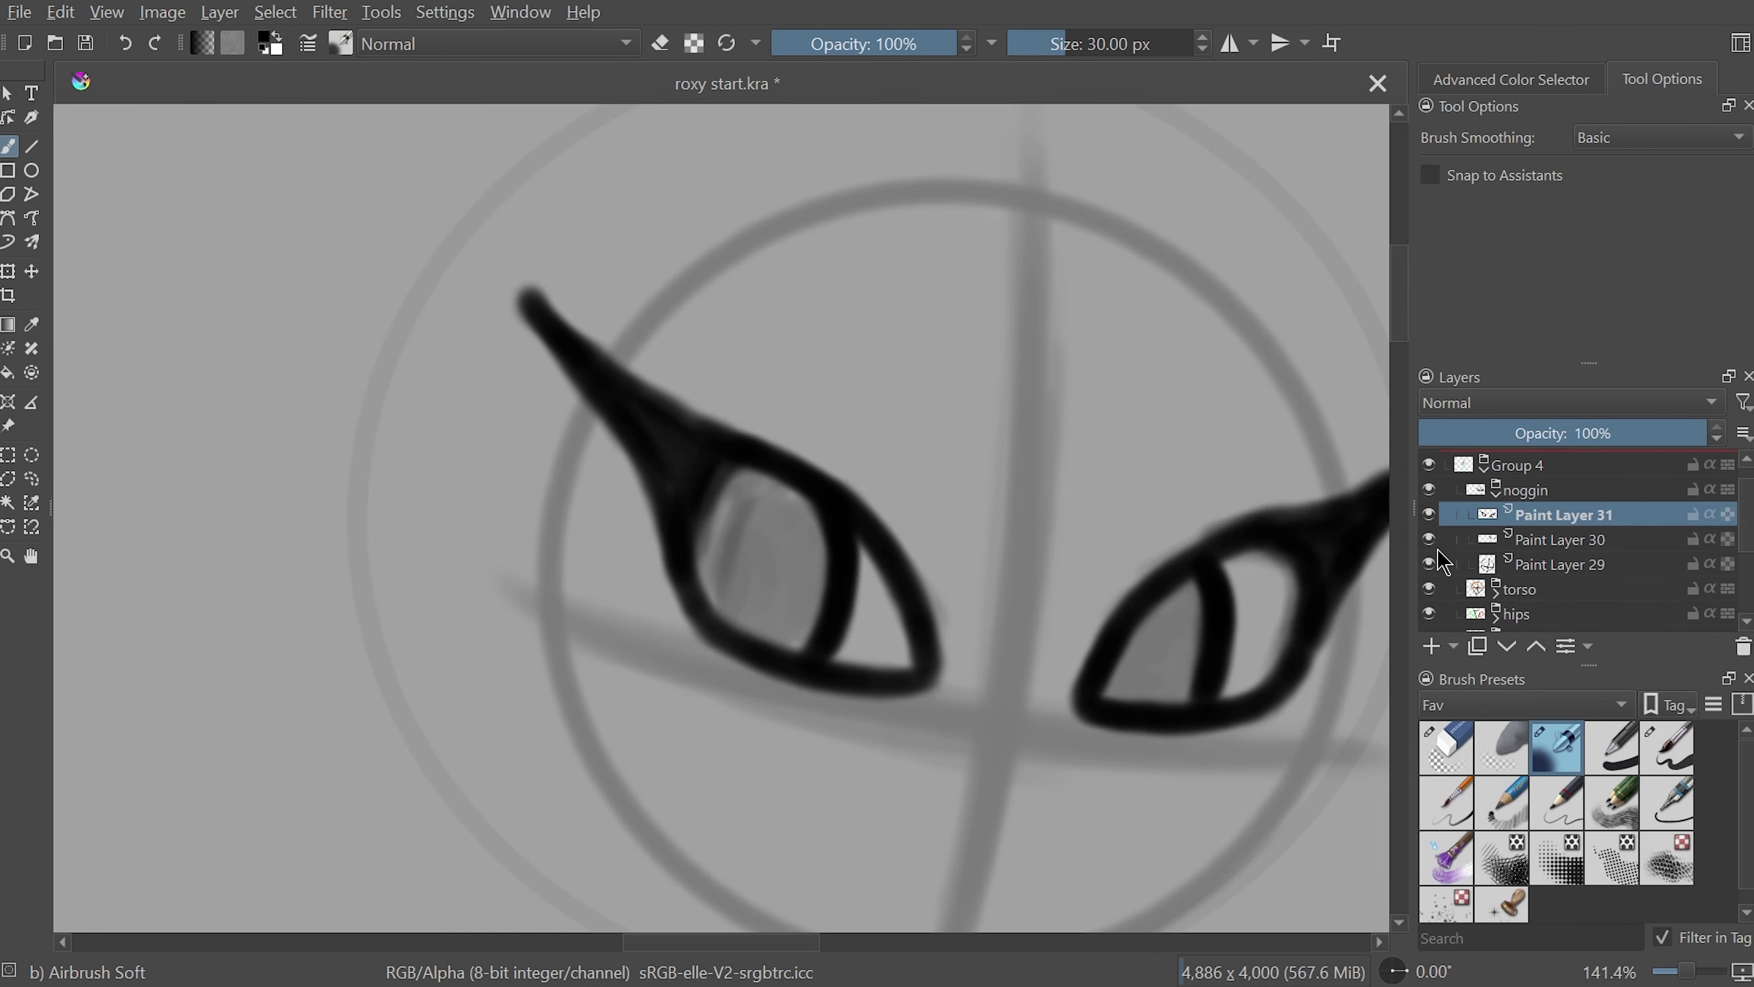
- Rename the rough eye layer to 'ref eyes' in Layer Properties
double_click(1559, 540)
text(ref eyes)
drag(780, 340, 754, 337)
key(Return)
- Add a new layer above the inked eyes and zoom in on them
click(1559, 513)
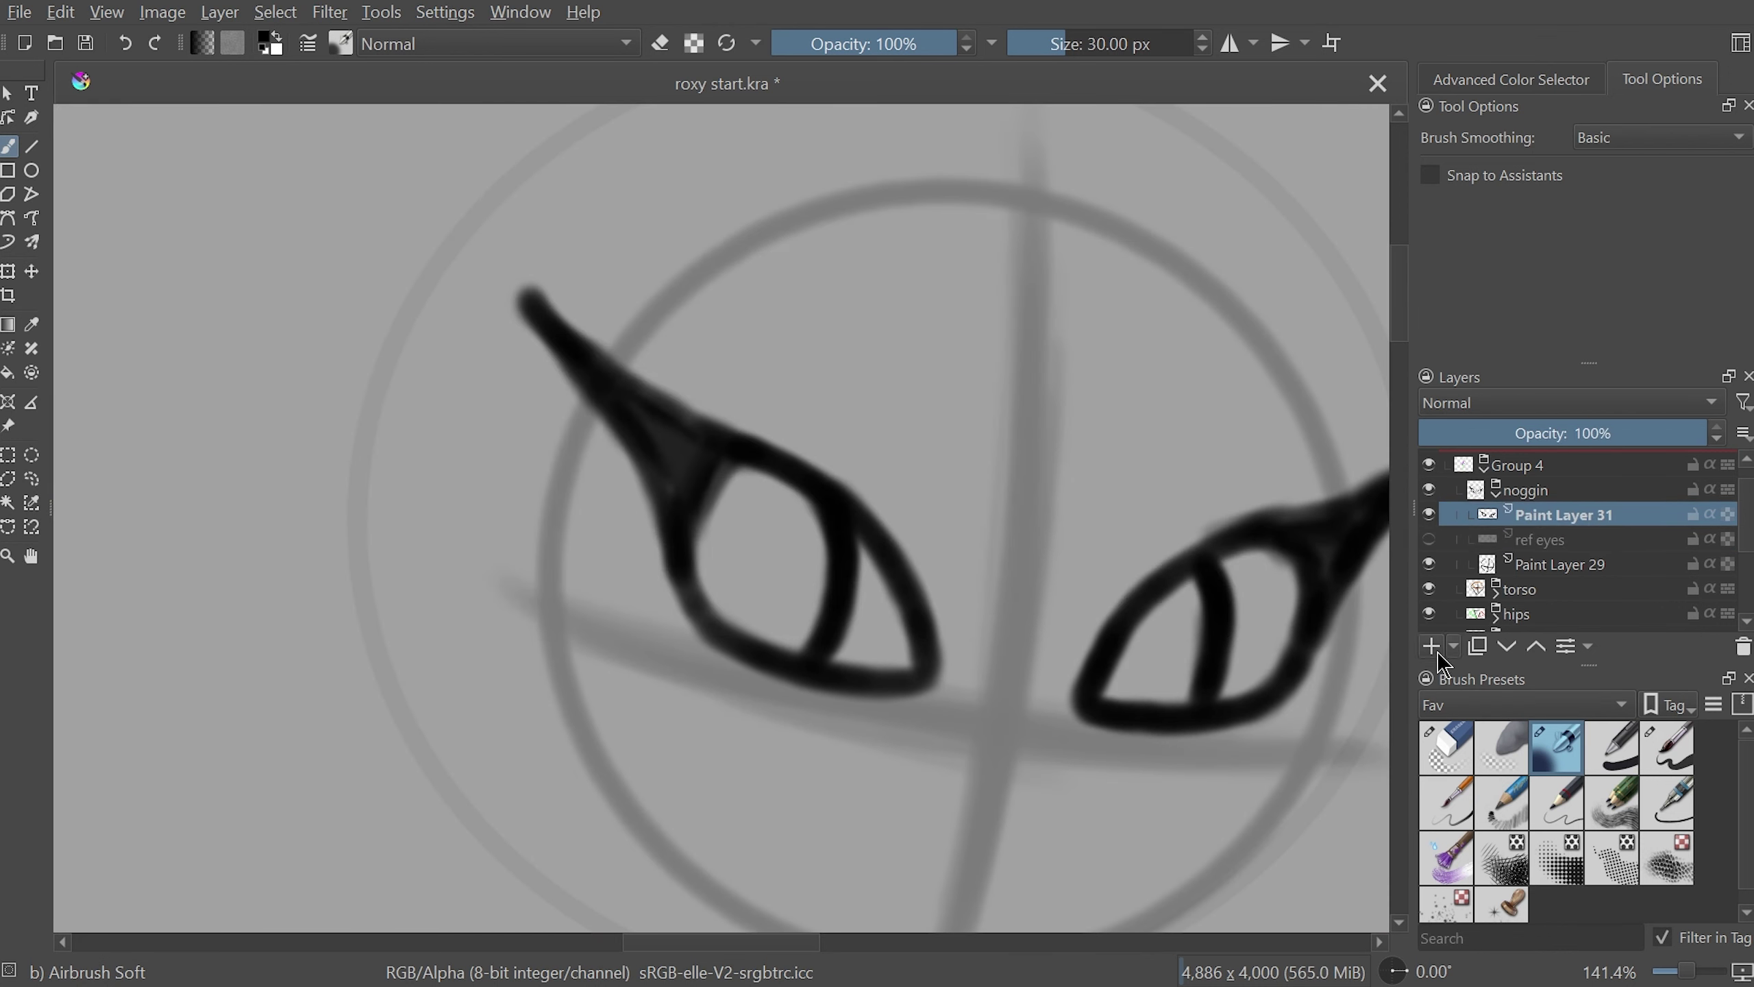
drag(1018, 674, 1068, 800)
key(Page_Up)
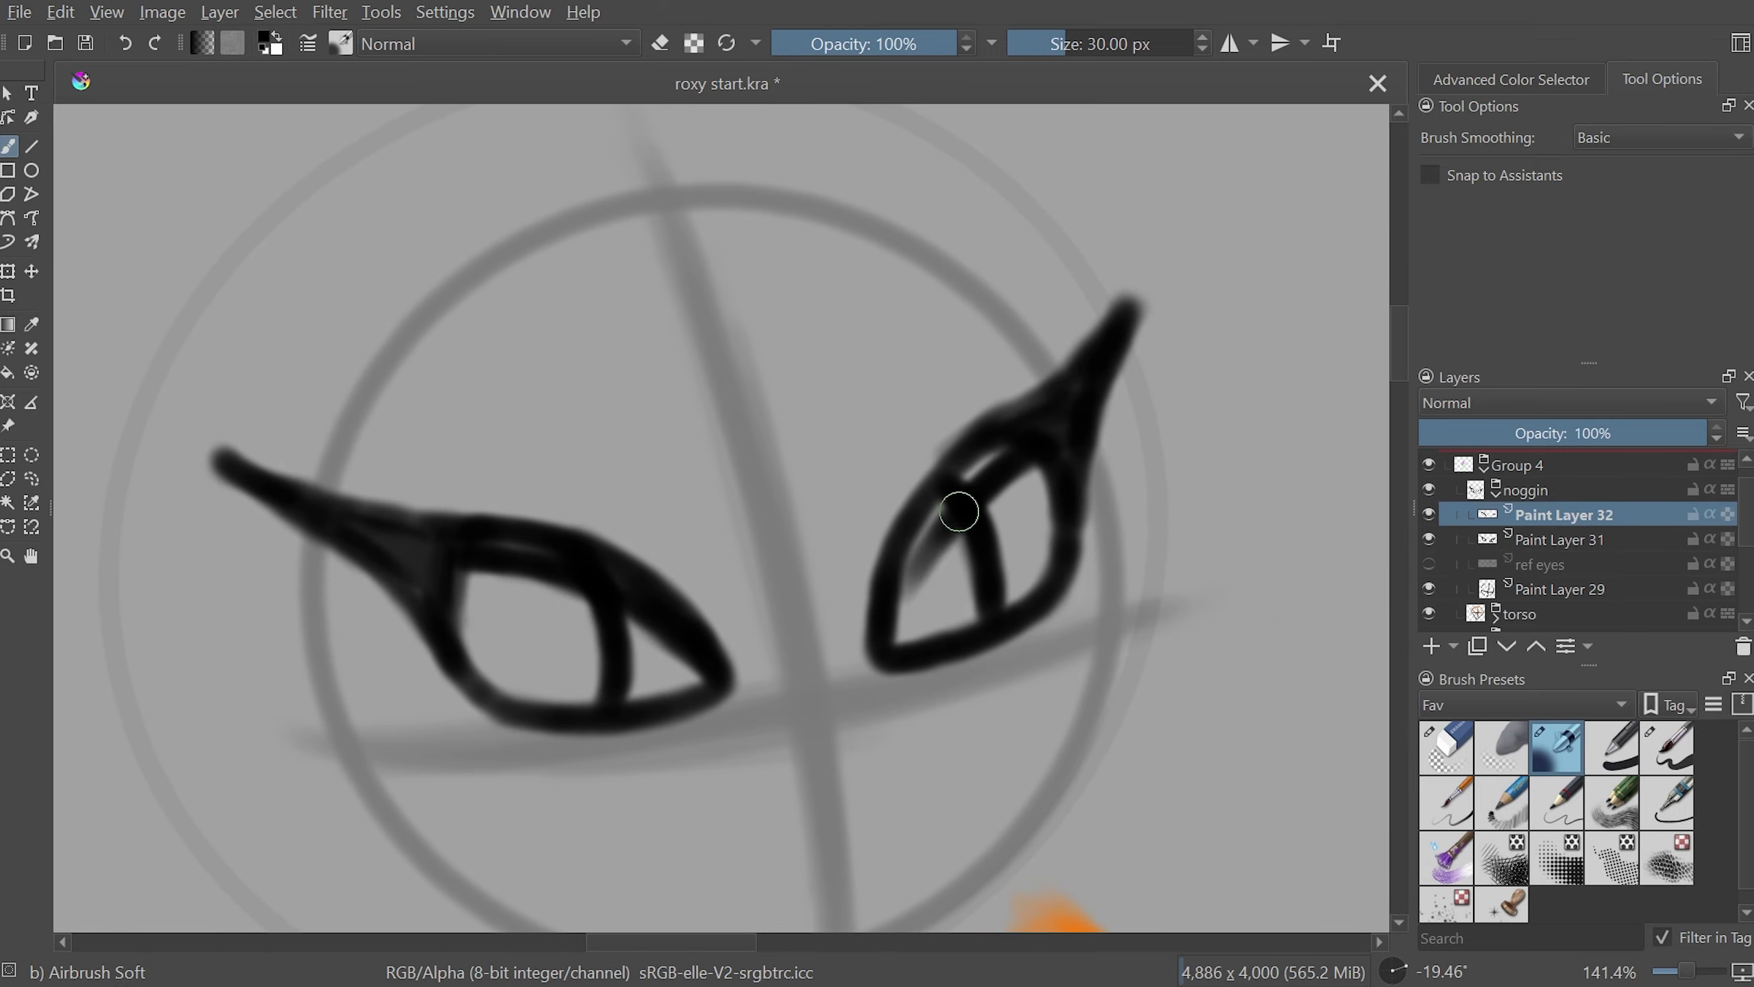
scroll(959, 510, down, 4)
key(5)
scroll(1167, 794, up, 5)
scroll(1168, 795, down, 5)
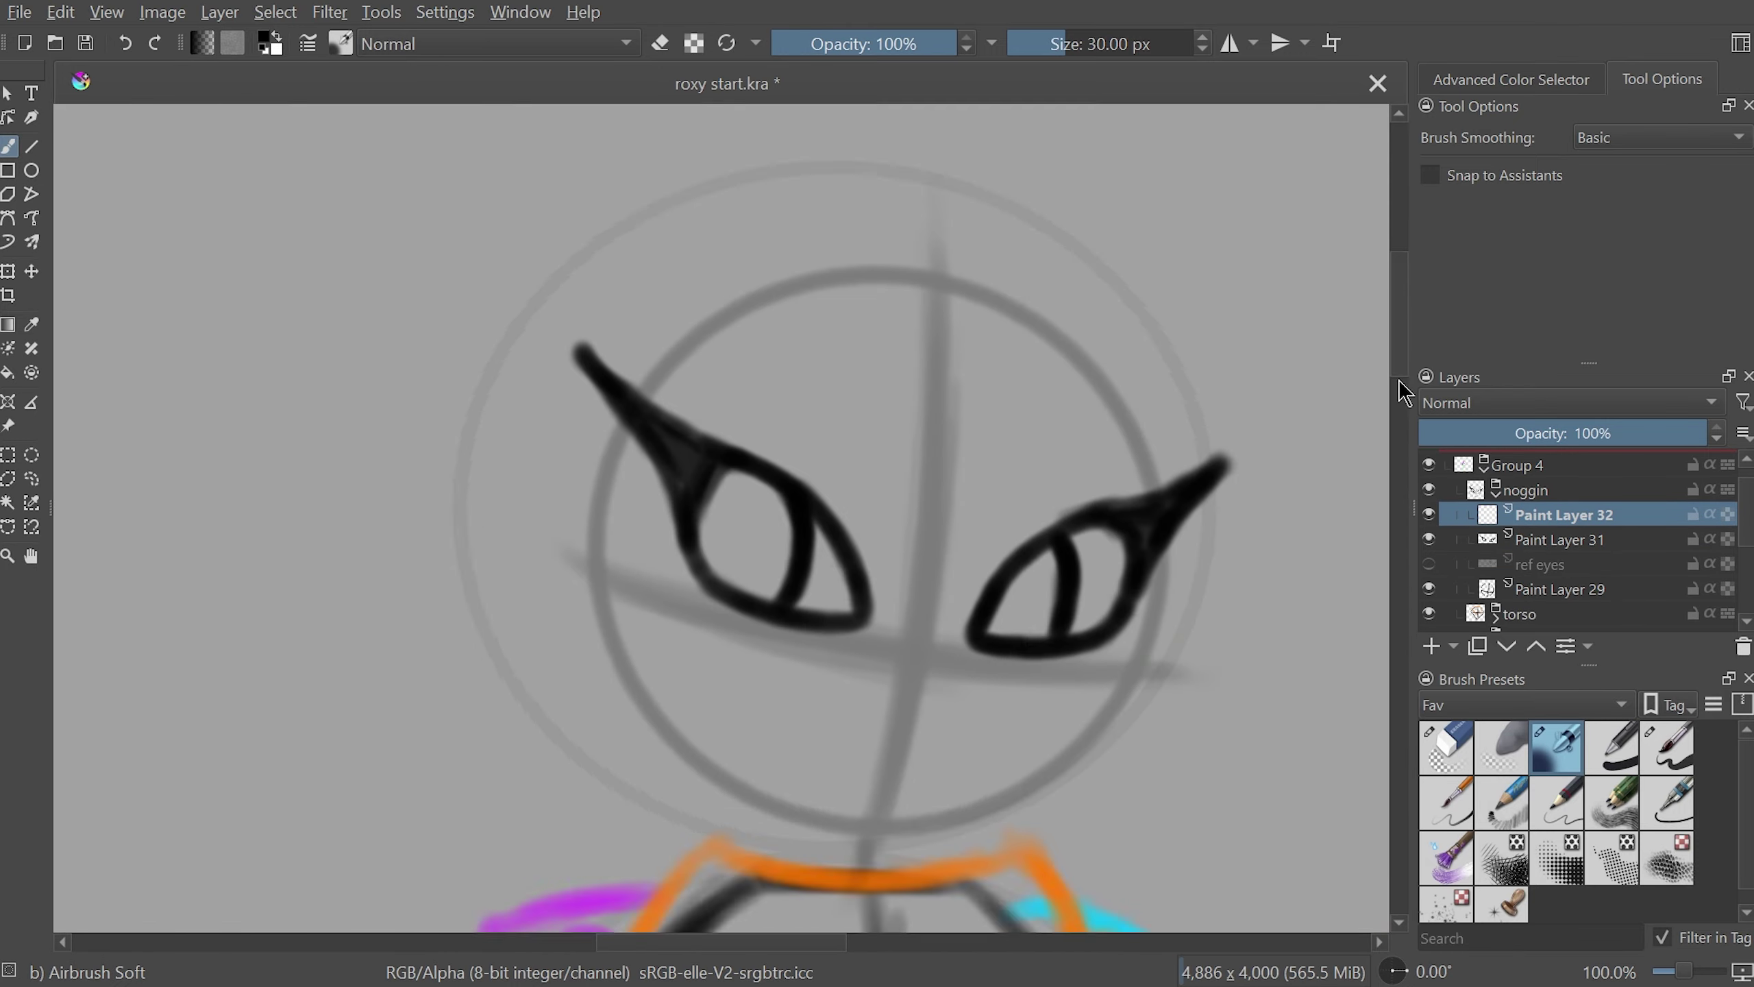
scroll(509, 548, up, 8)
scroll(1135, 384, down, 4)
scroll(1135, 384, down, 7)
scroll(815, 173, up, 5)
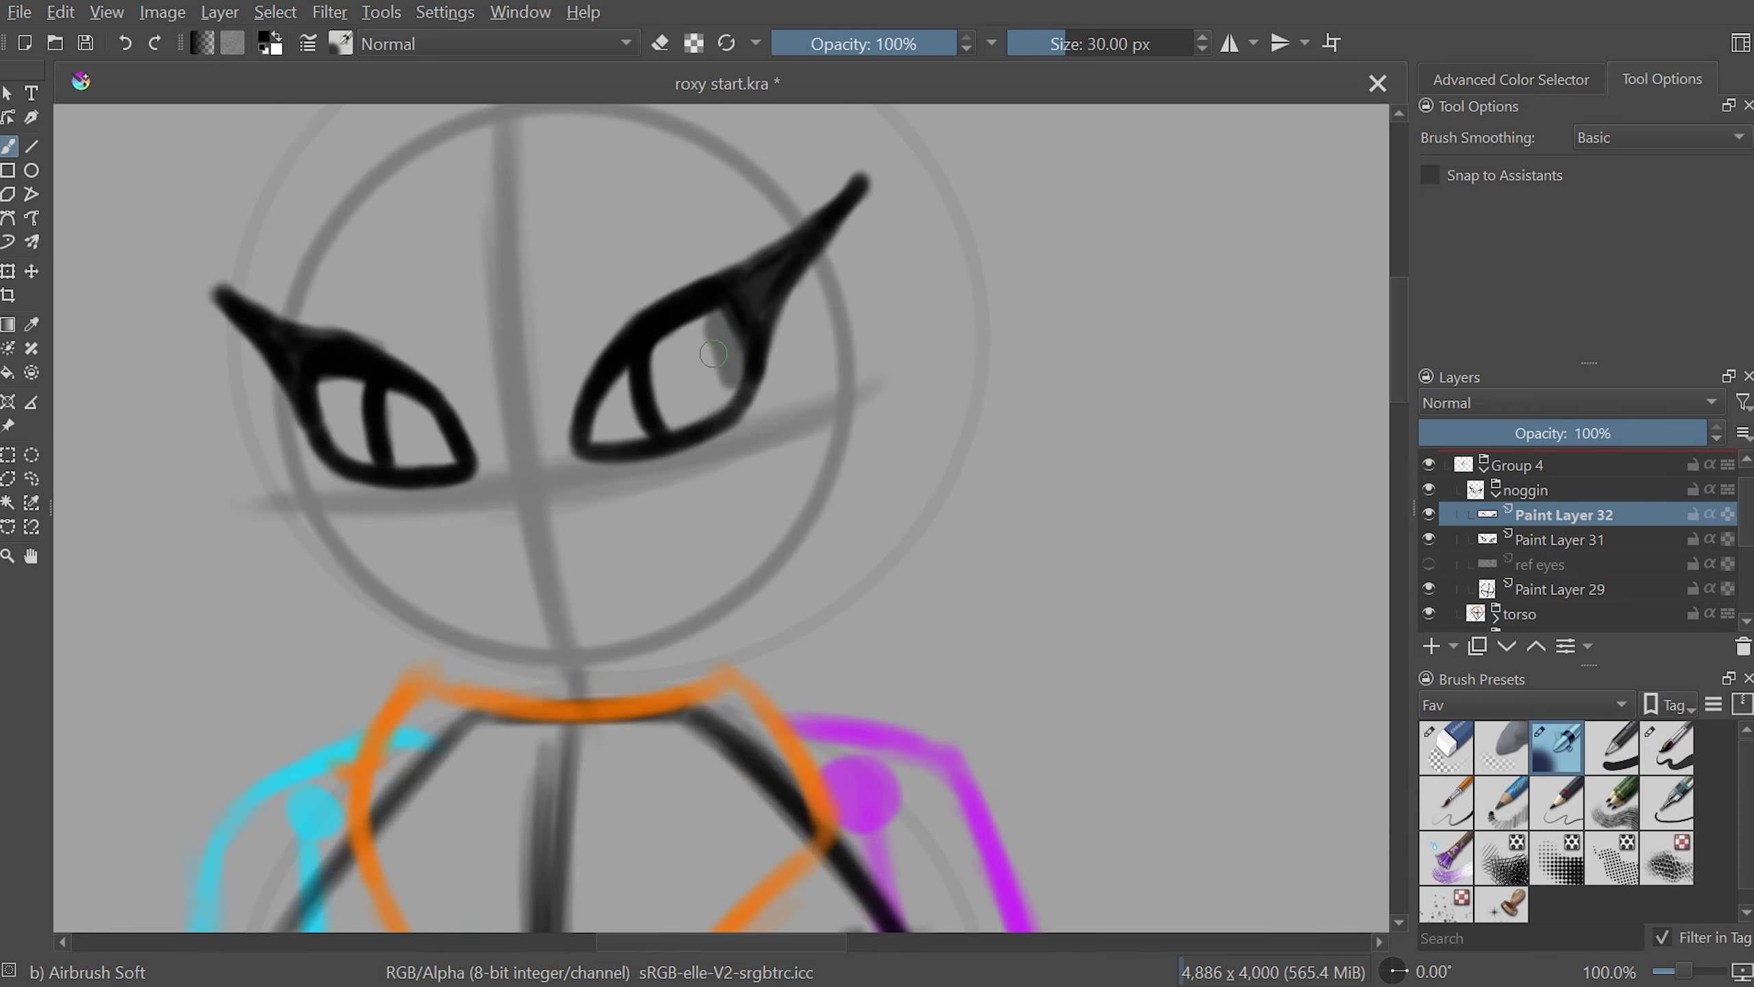
- Airbrush grey irises and darker pupils into both eyes
drag(684, 332, 698, 414)
drag(408, 401, 422, 463)
drag(691, 345, 701, 387)
drag(421, 415, 428, 446)
key(2)
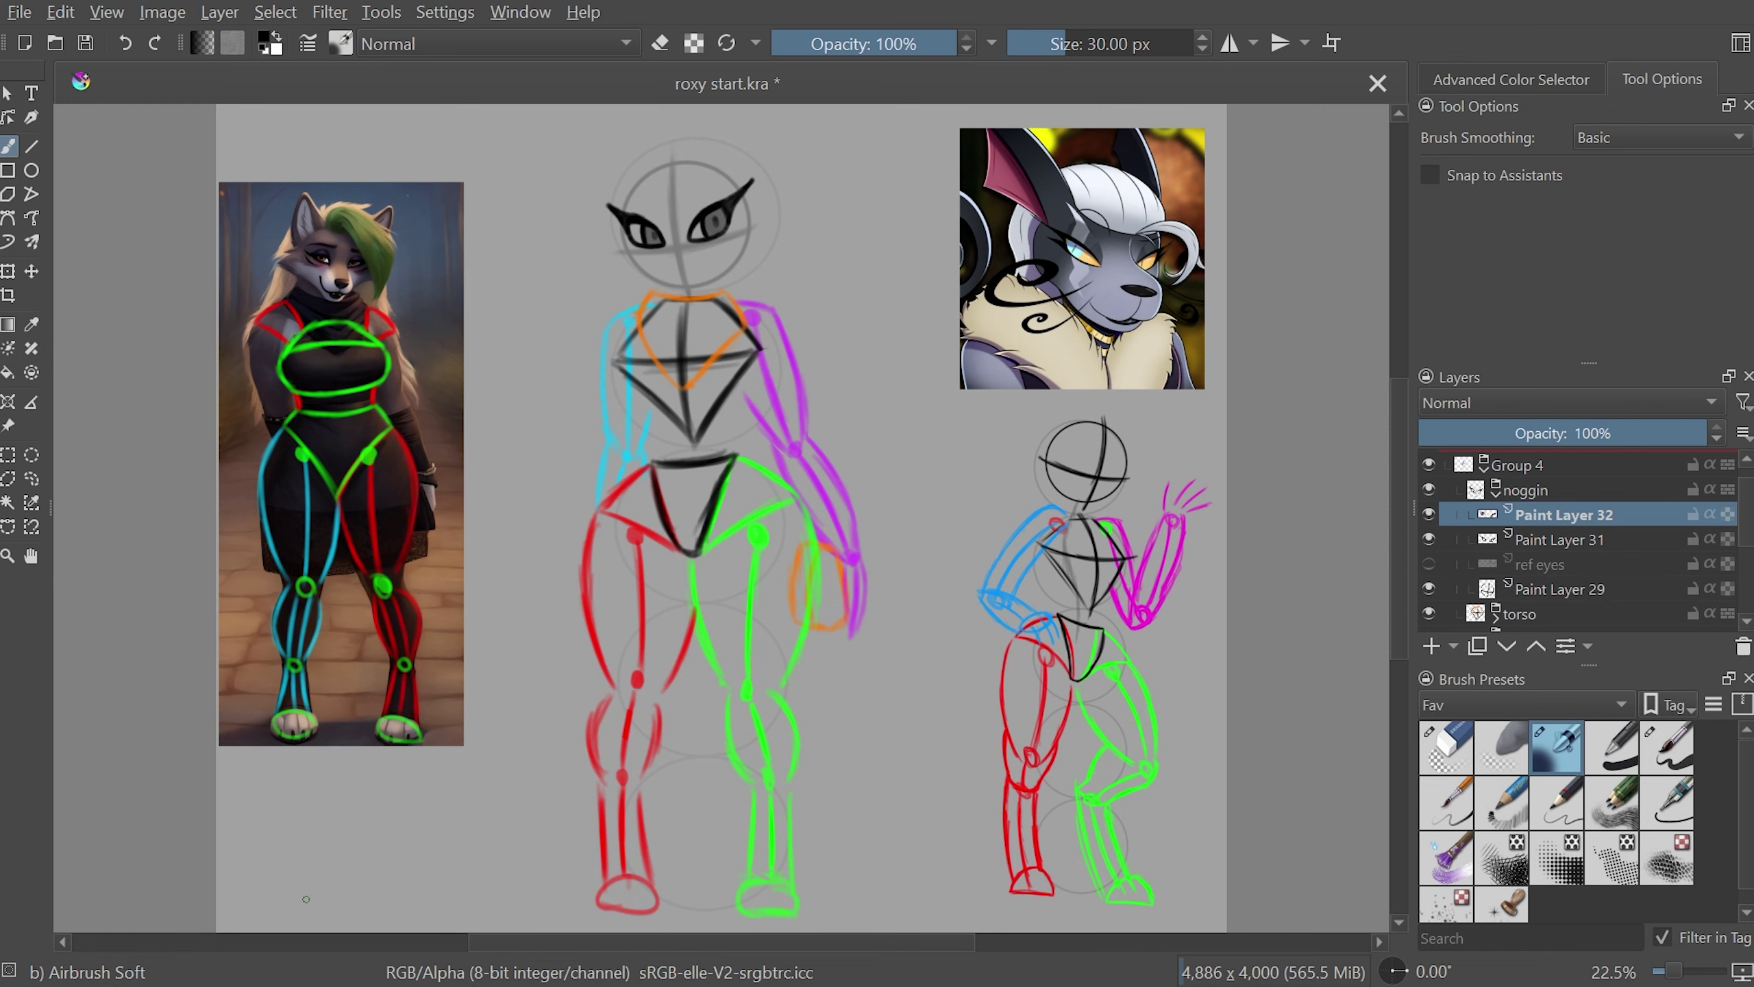
scroll(305, 899, up, 2)
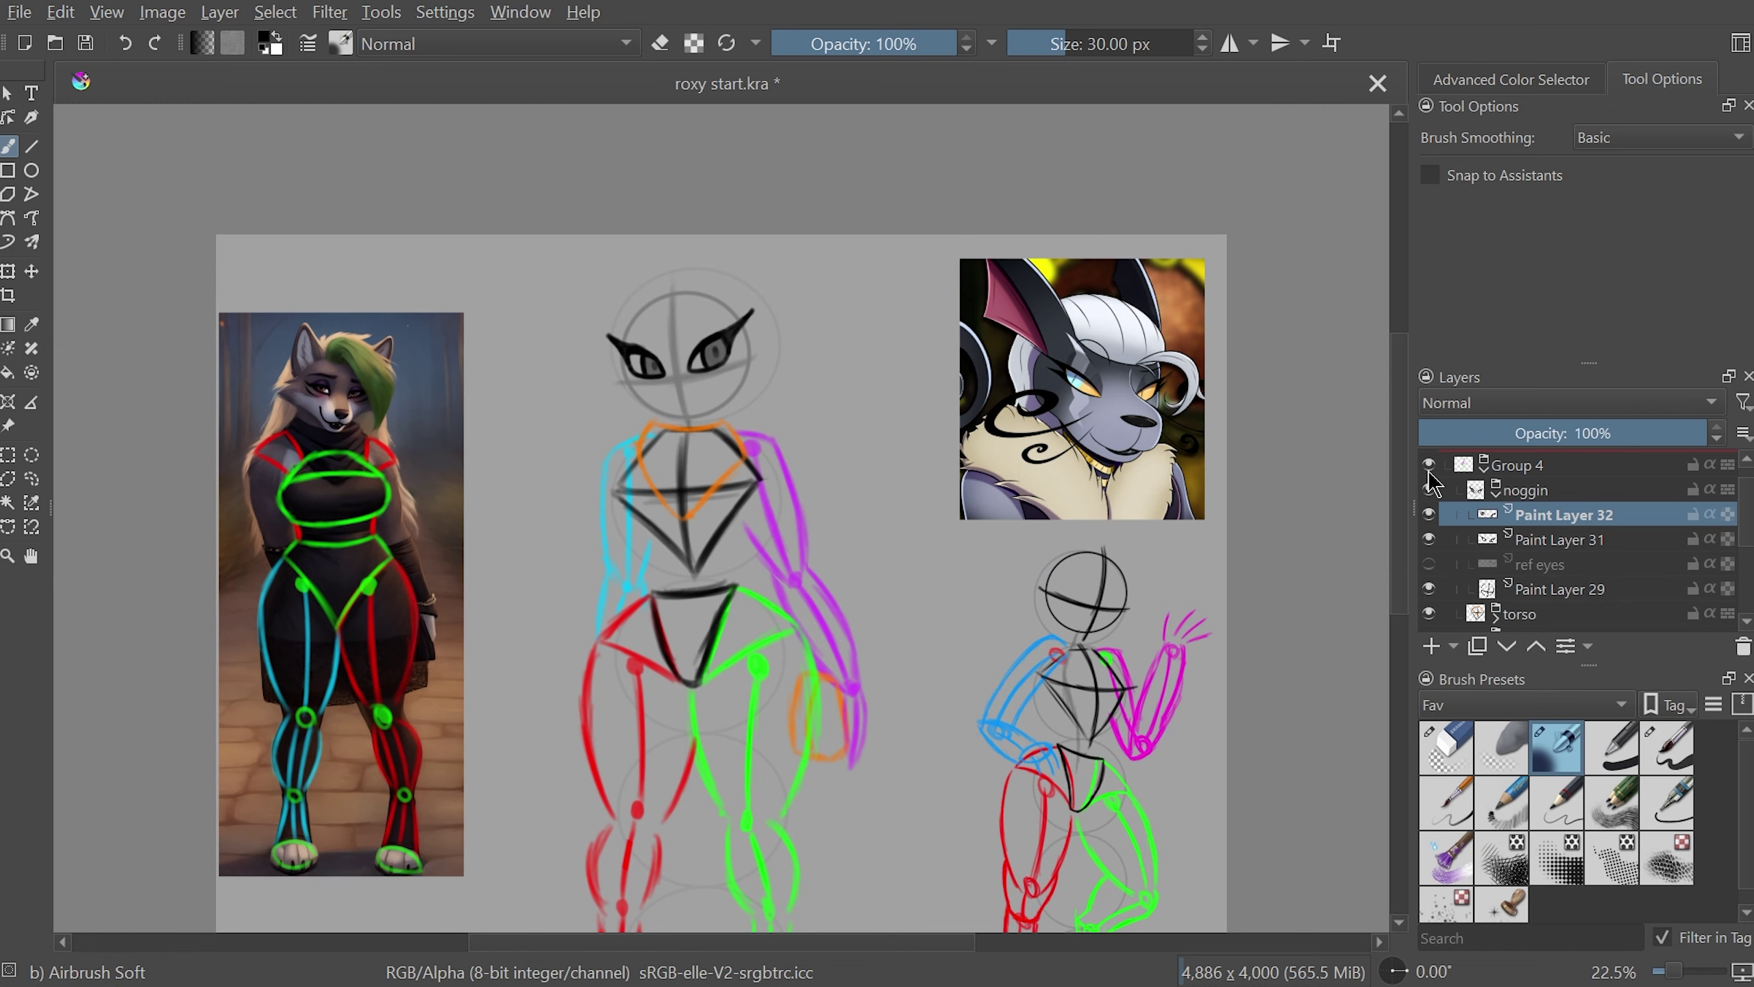
key(plus)
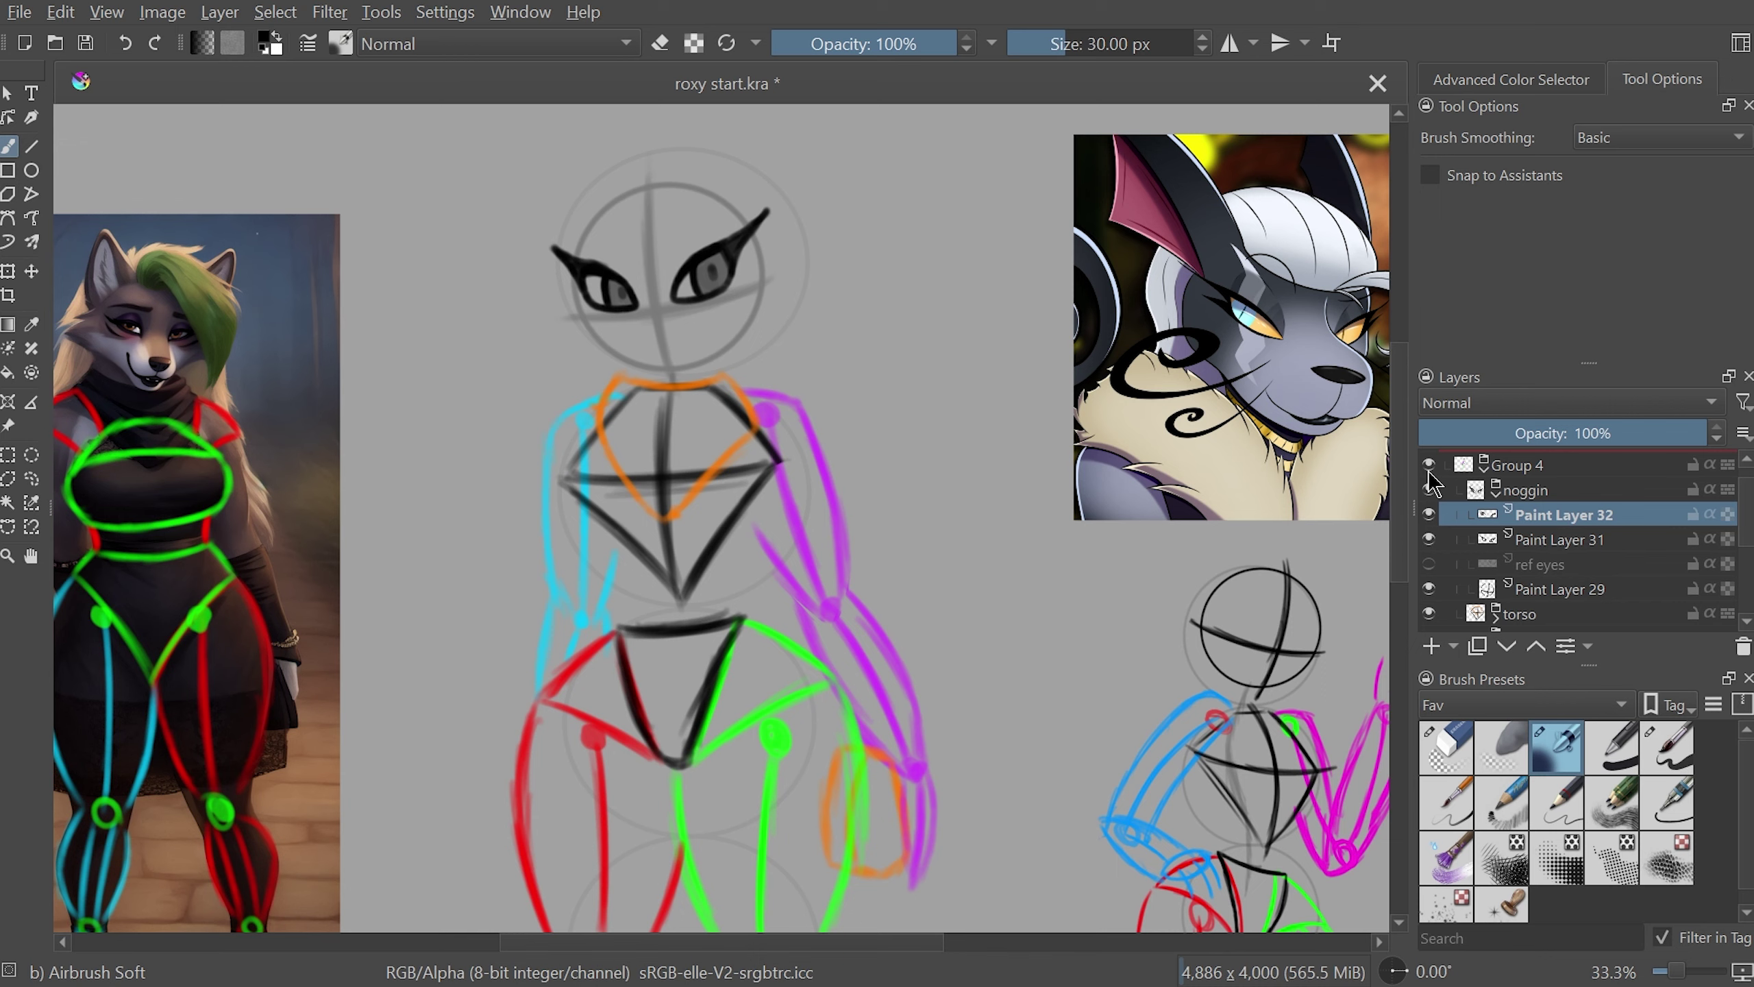
- Zoom into the top-right reference portrait, mirror the view, then fit the whole page
key(plus)
key(plus)
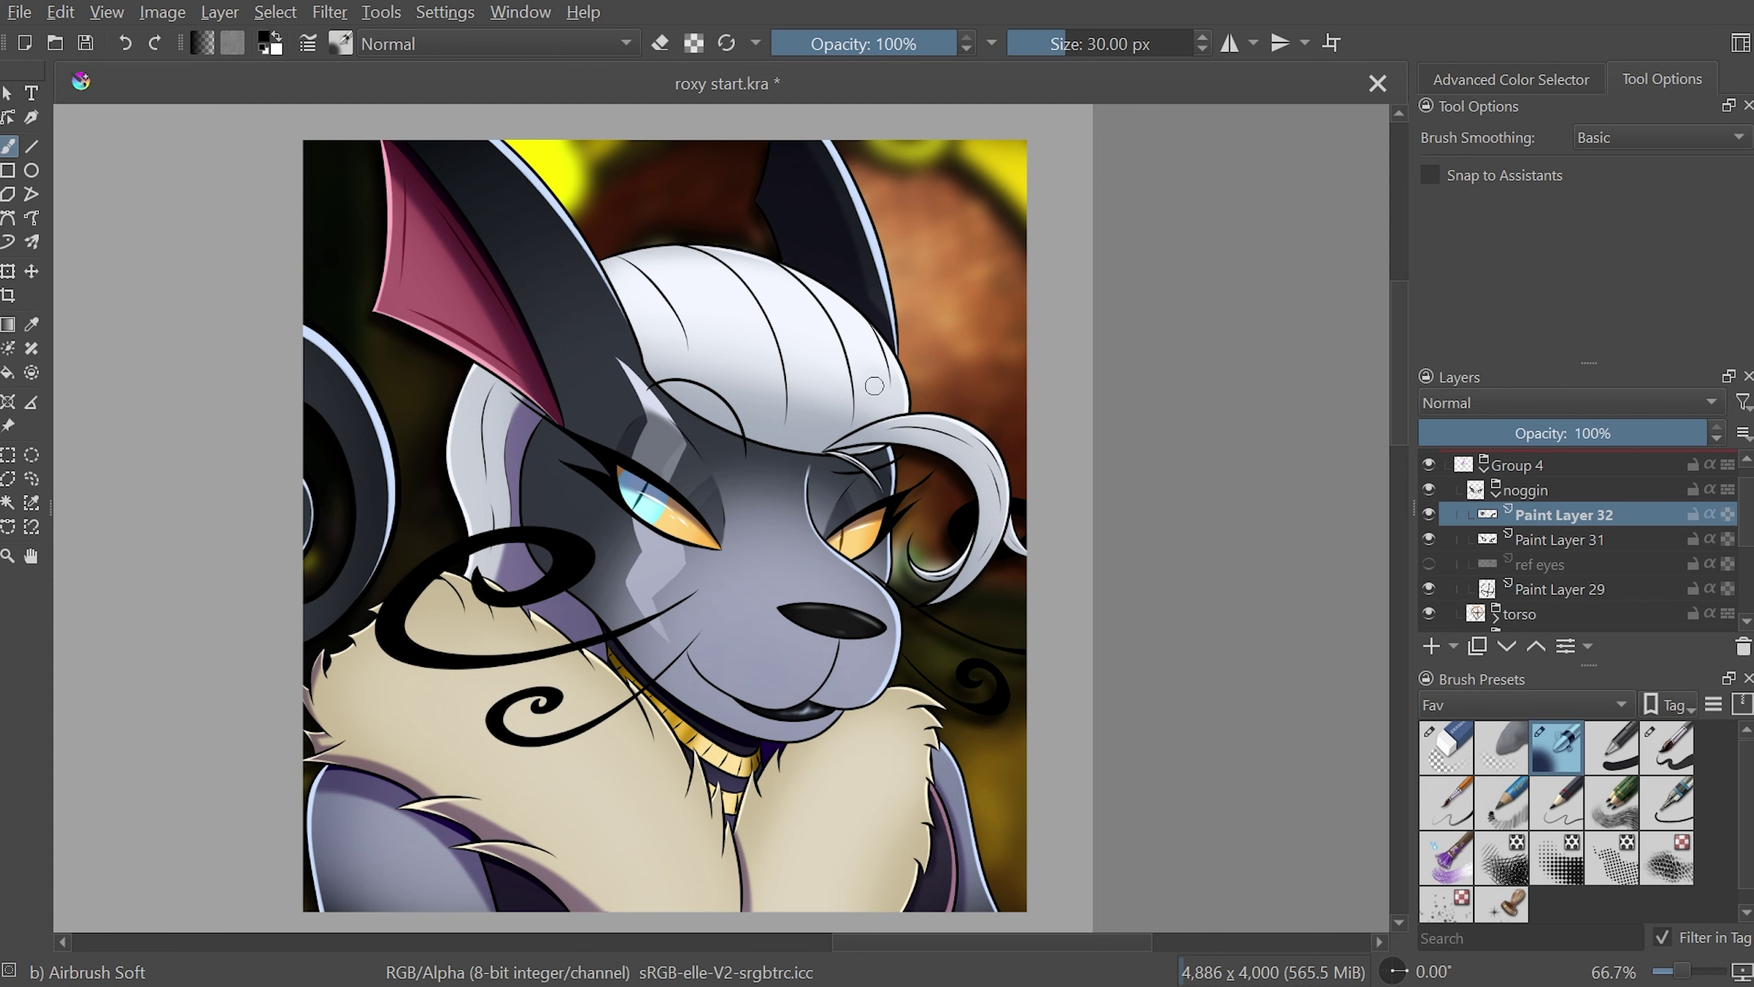
key(m)
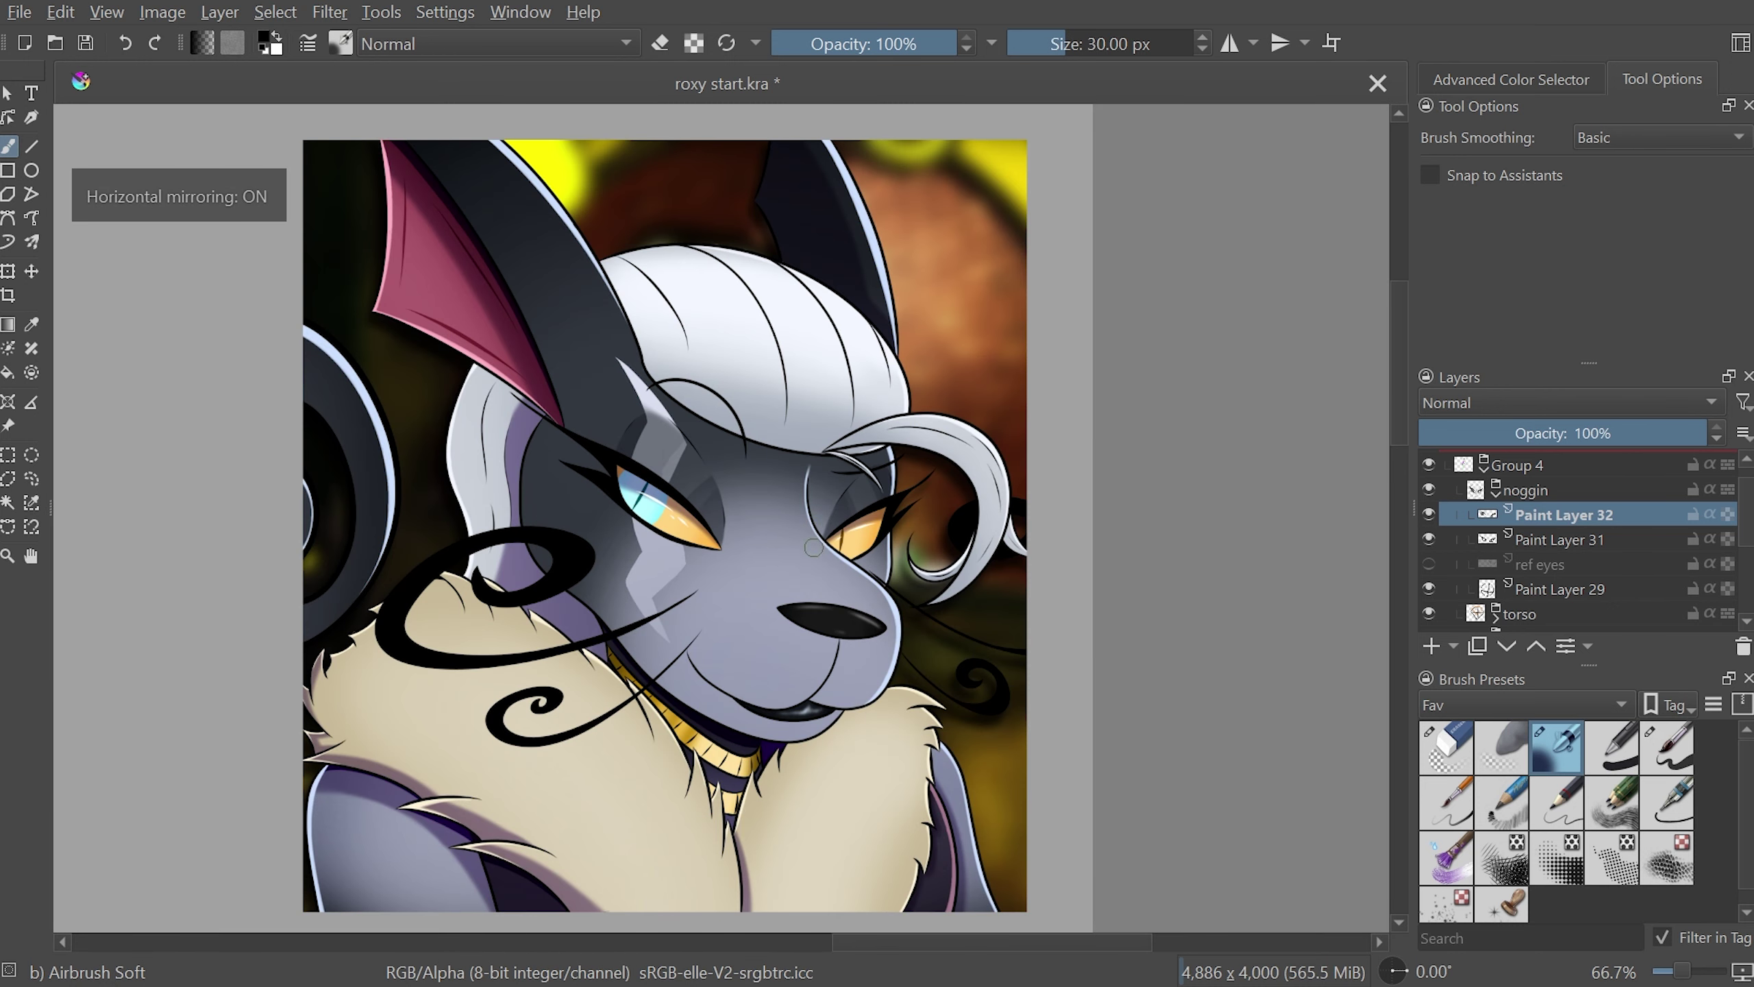
key(m)
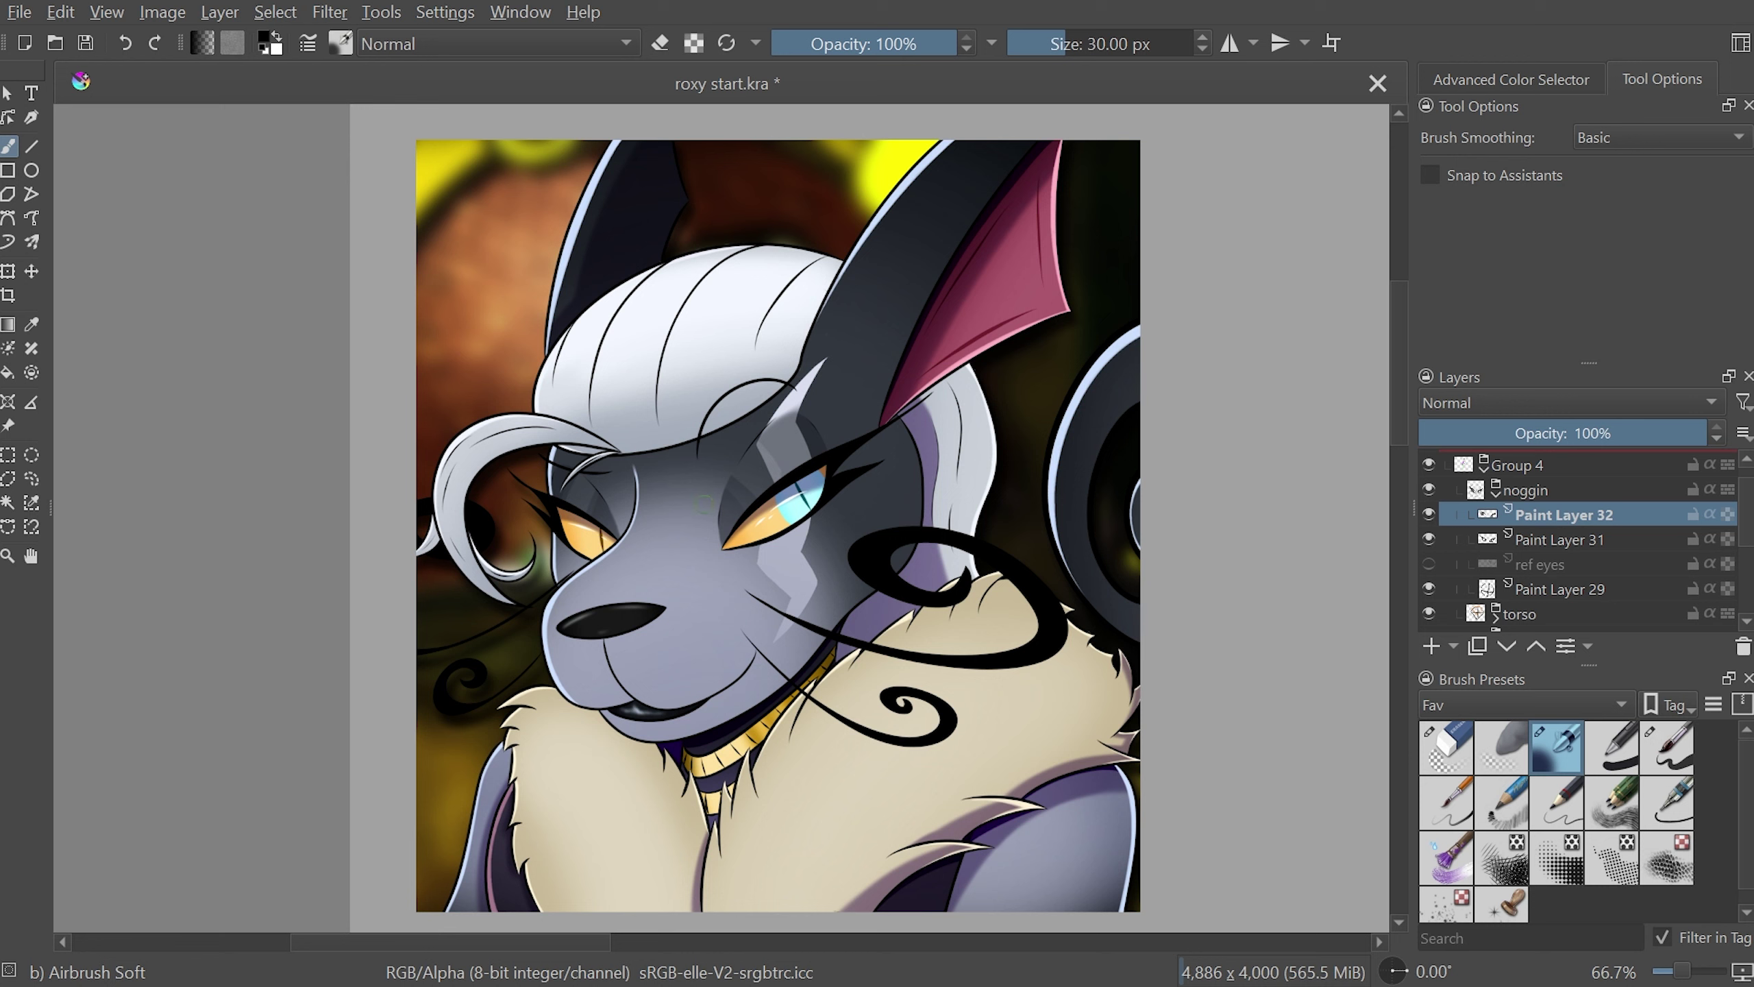
key(2)
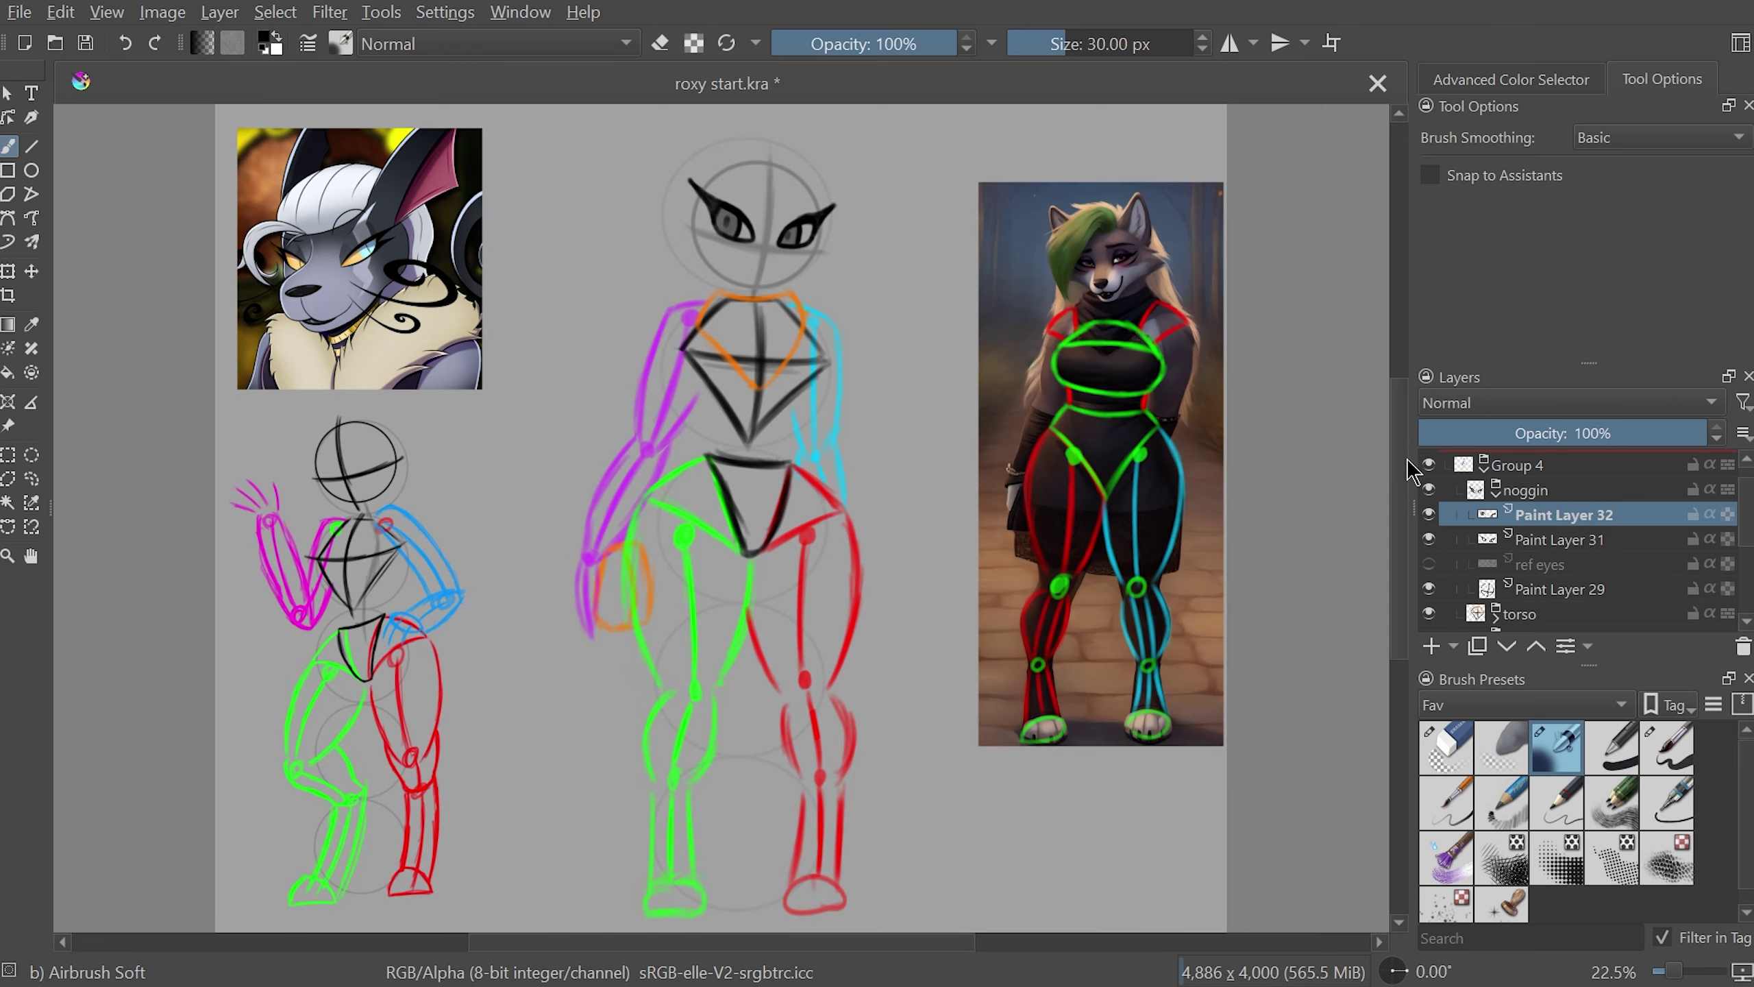
- Try a mouth stroke below the head's eyes on the new layer and undo it
key(ctrl+plus)
key(ctrl+plus)
key(ctrl+plus)
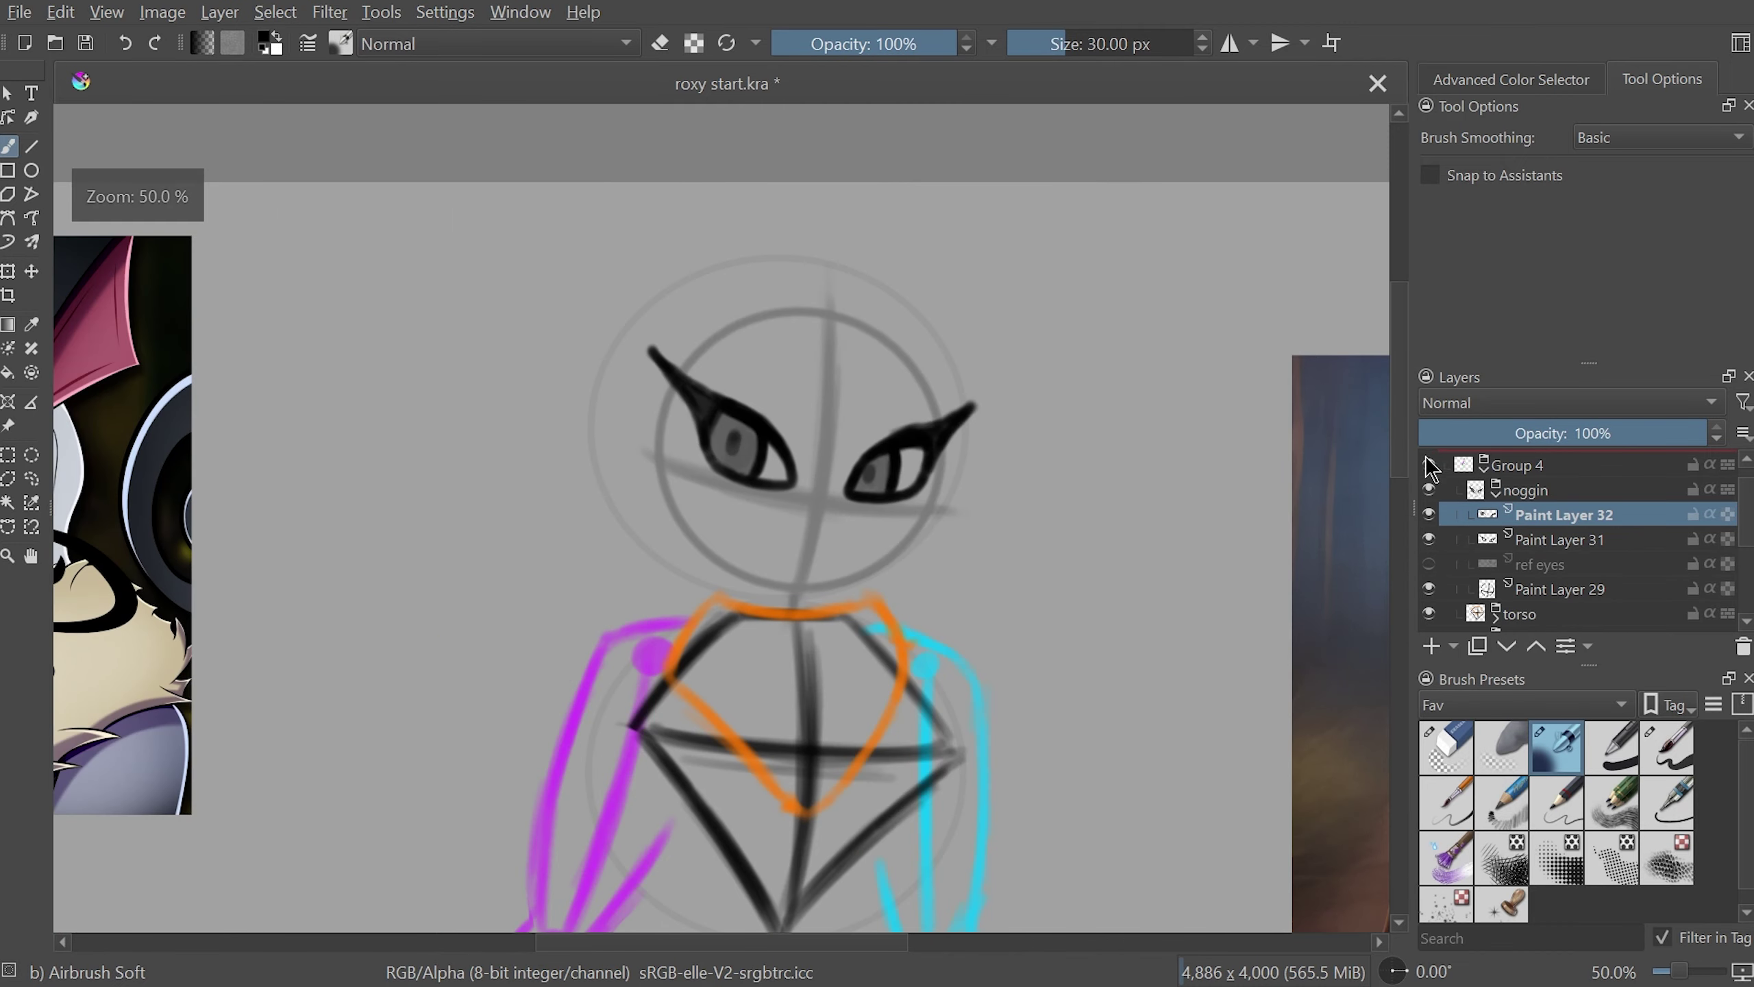
key(ctrl+minus)
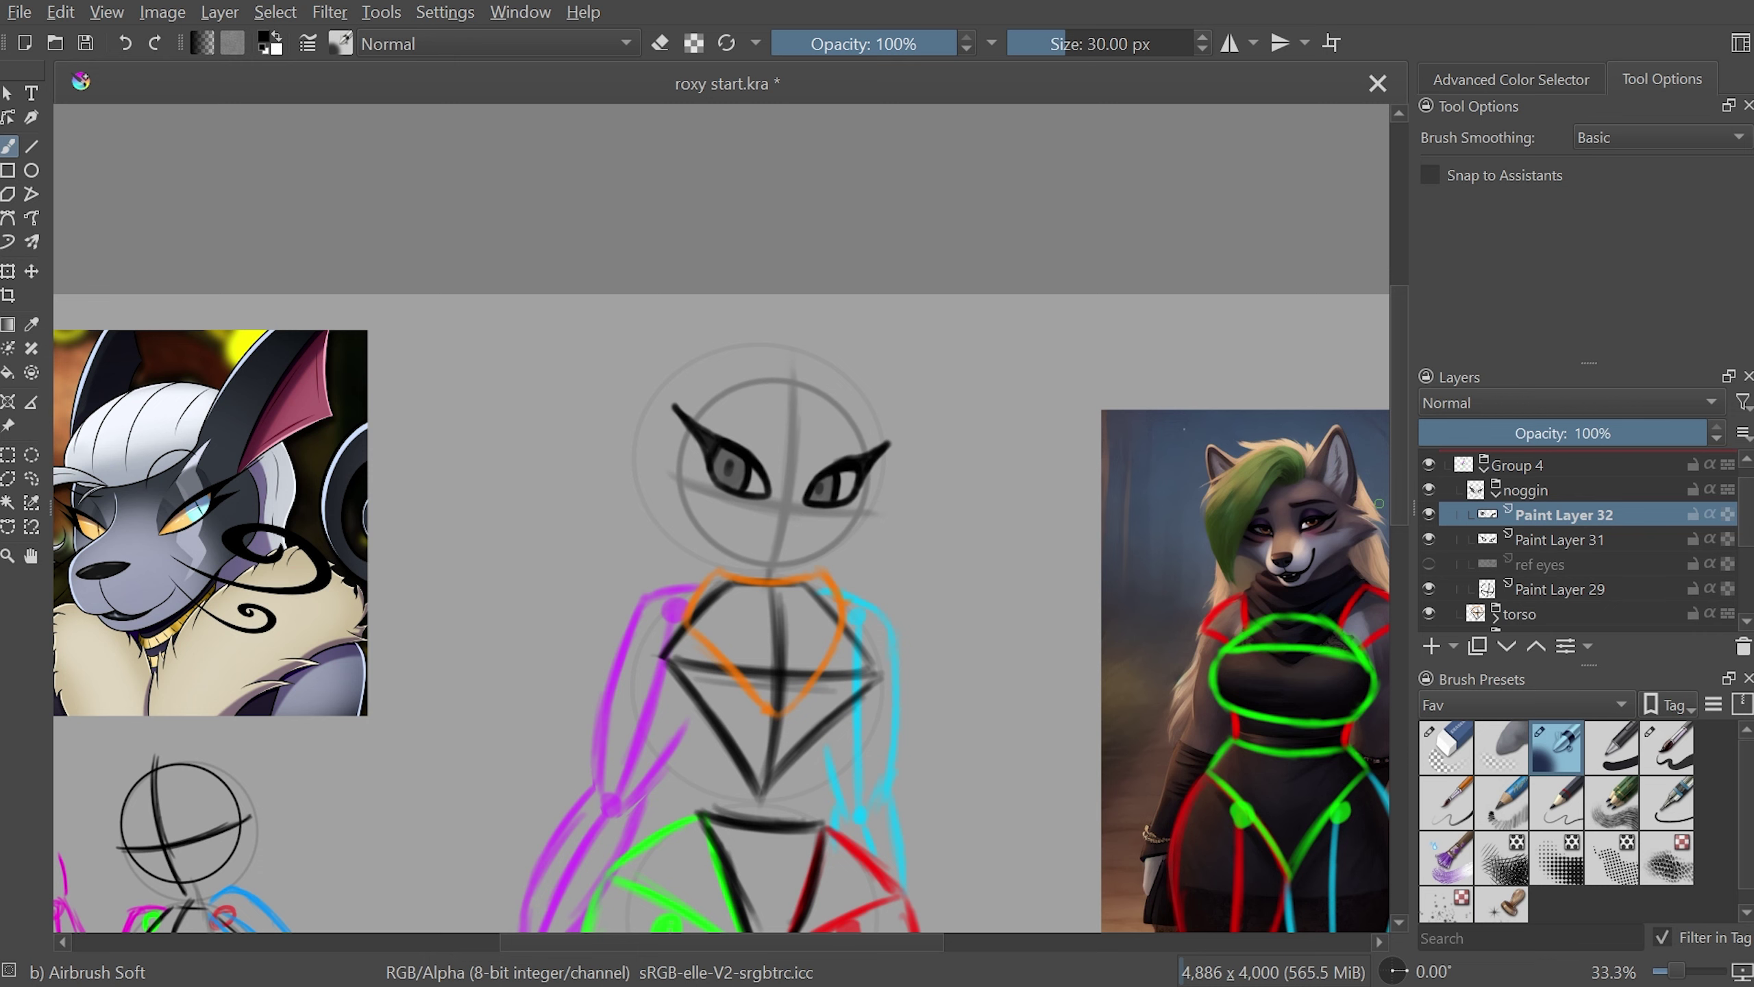
key(ctrl+plus)
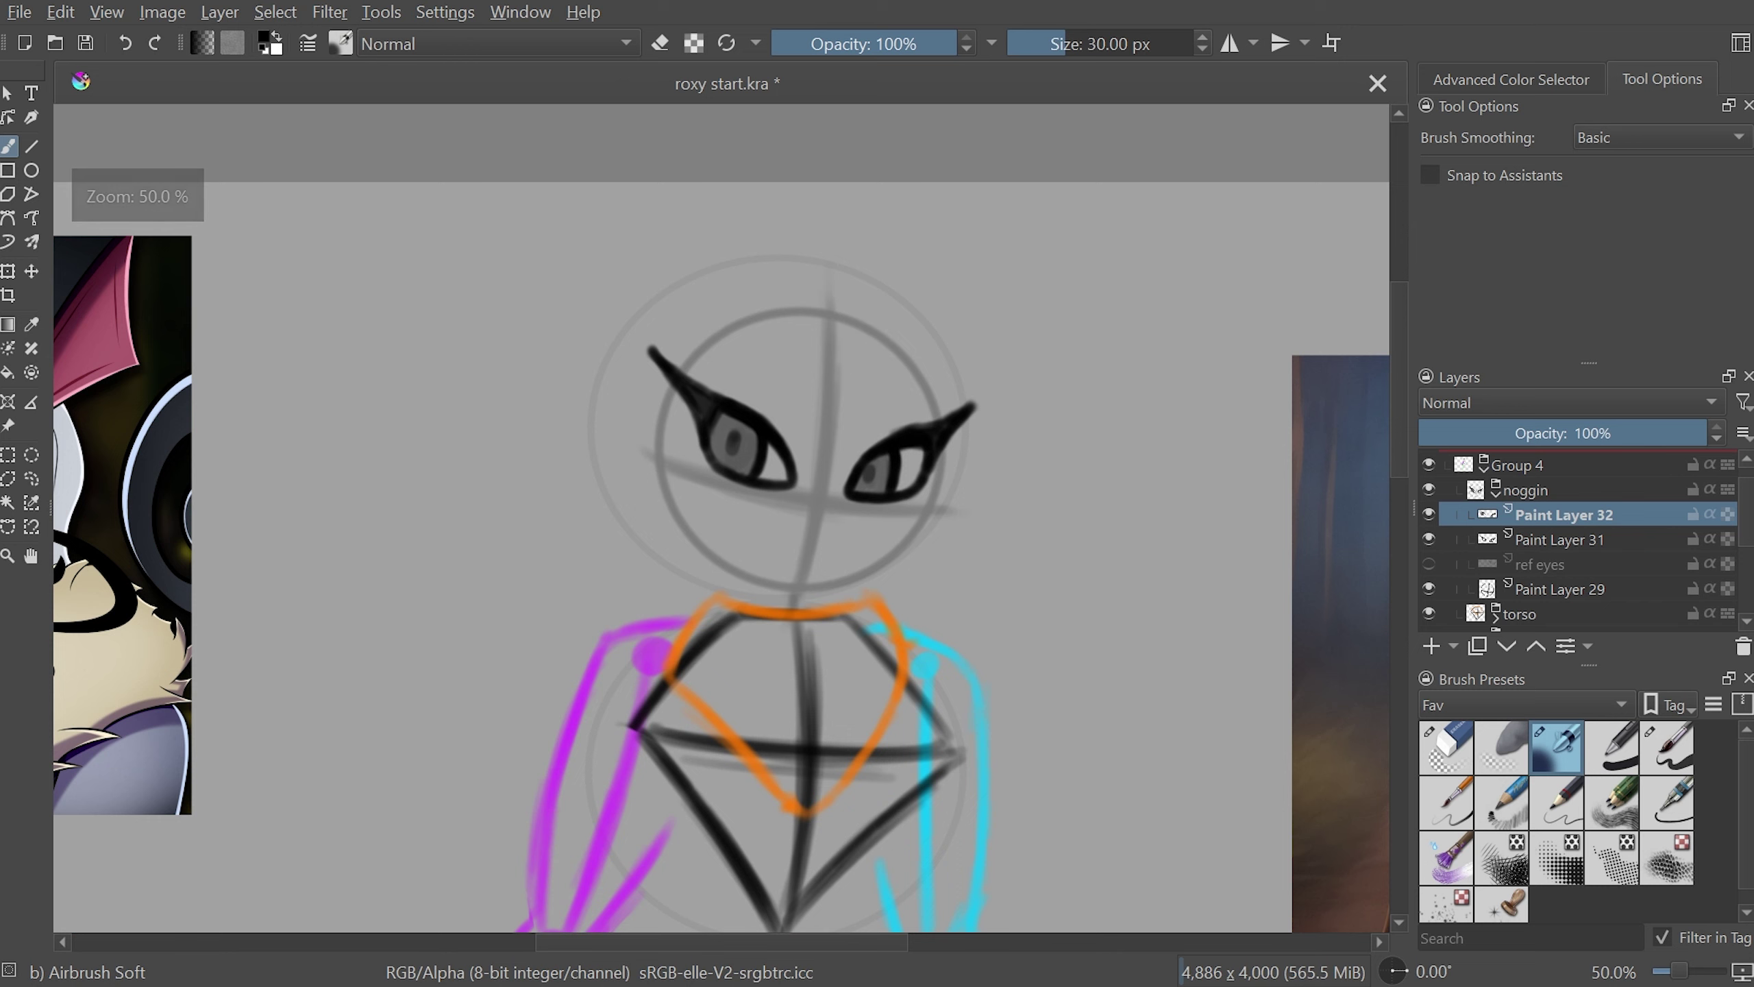
drag(867, 941, 940, 967)
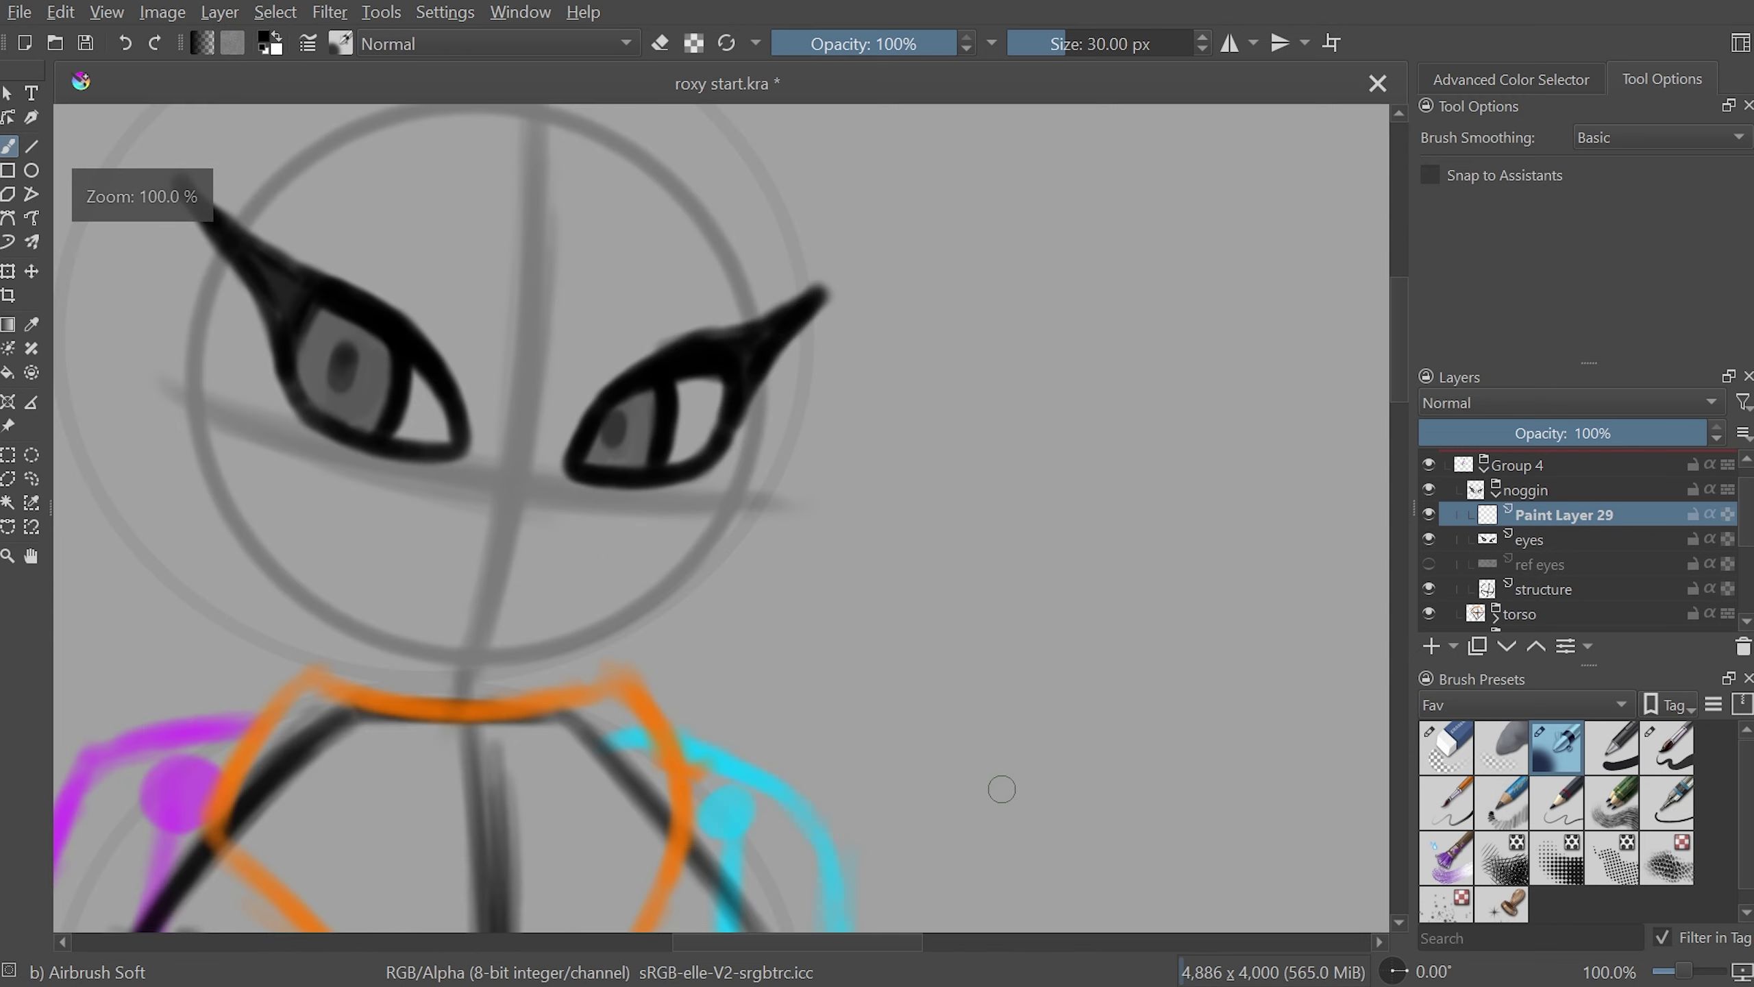
drag(1053, 598, 917, 452)
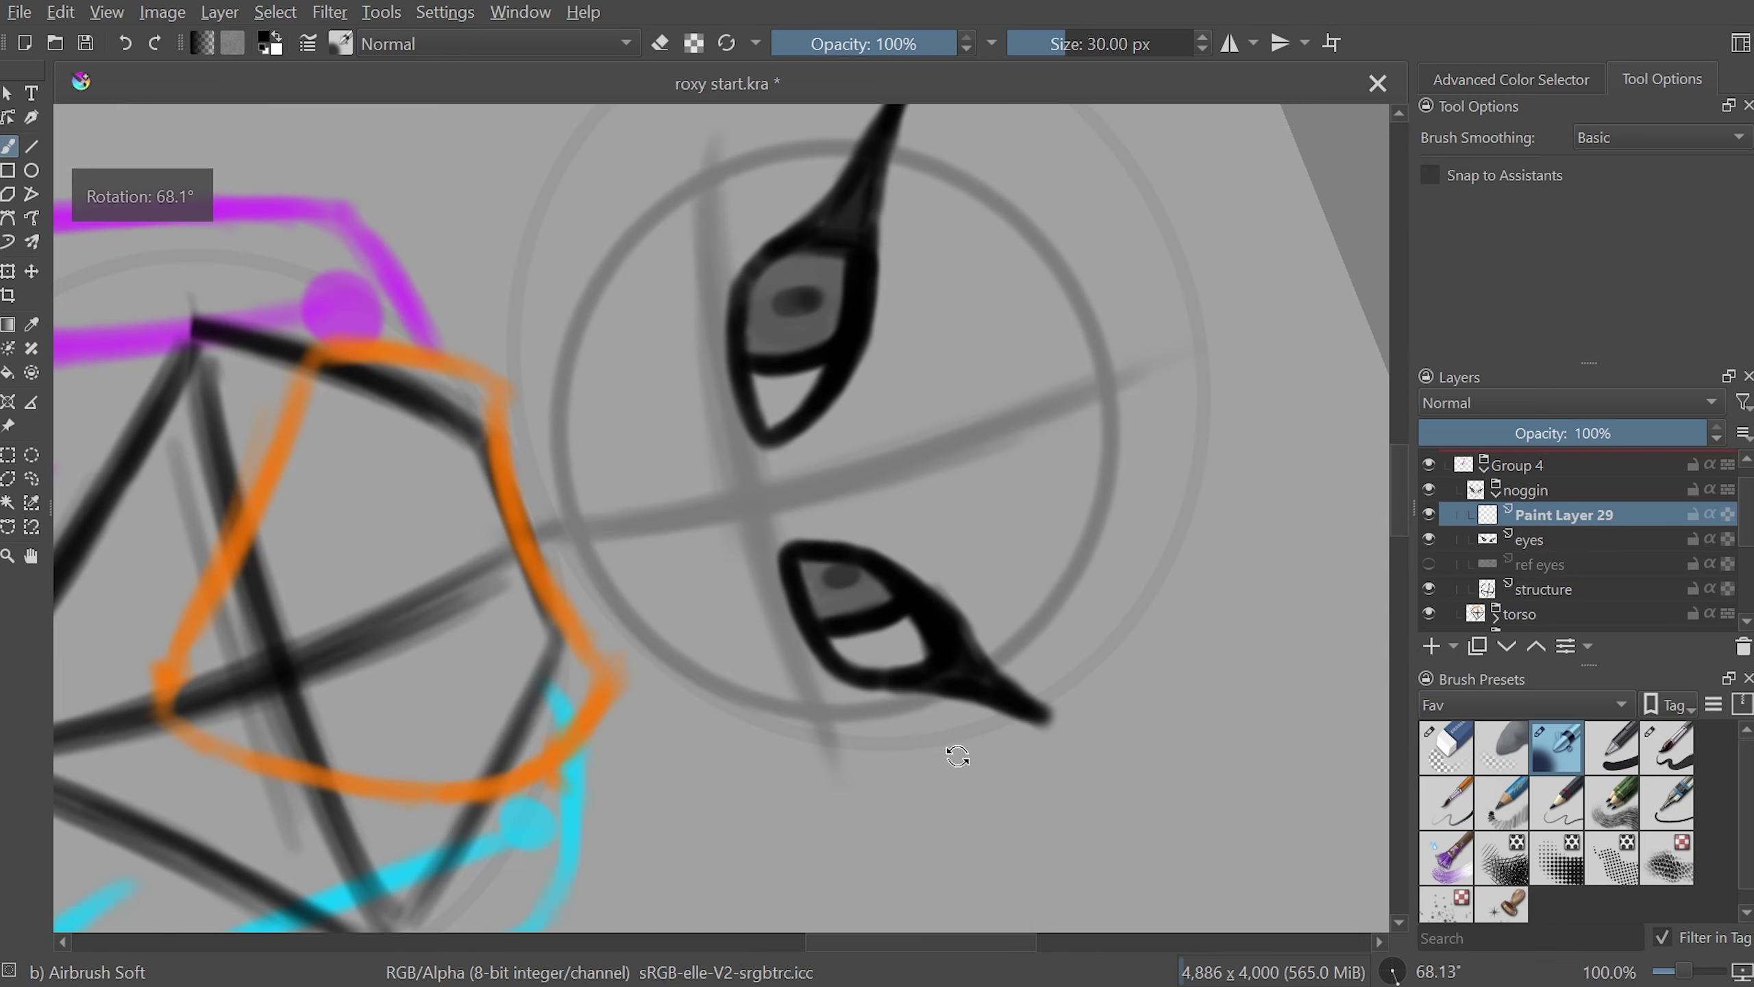
mouse_move(676, 541)
mouse_down()
mouse_move(753, 546)
mouse_move(784, 492)
mouse_up()
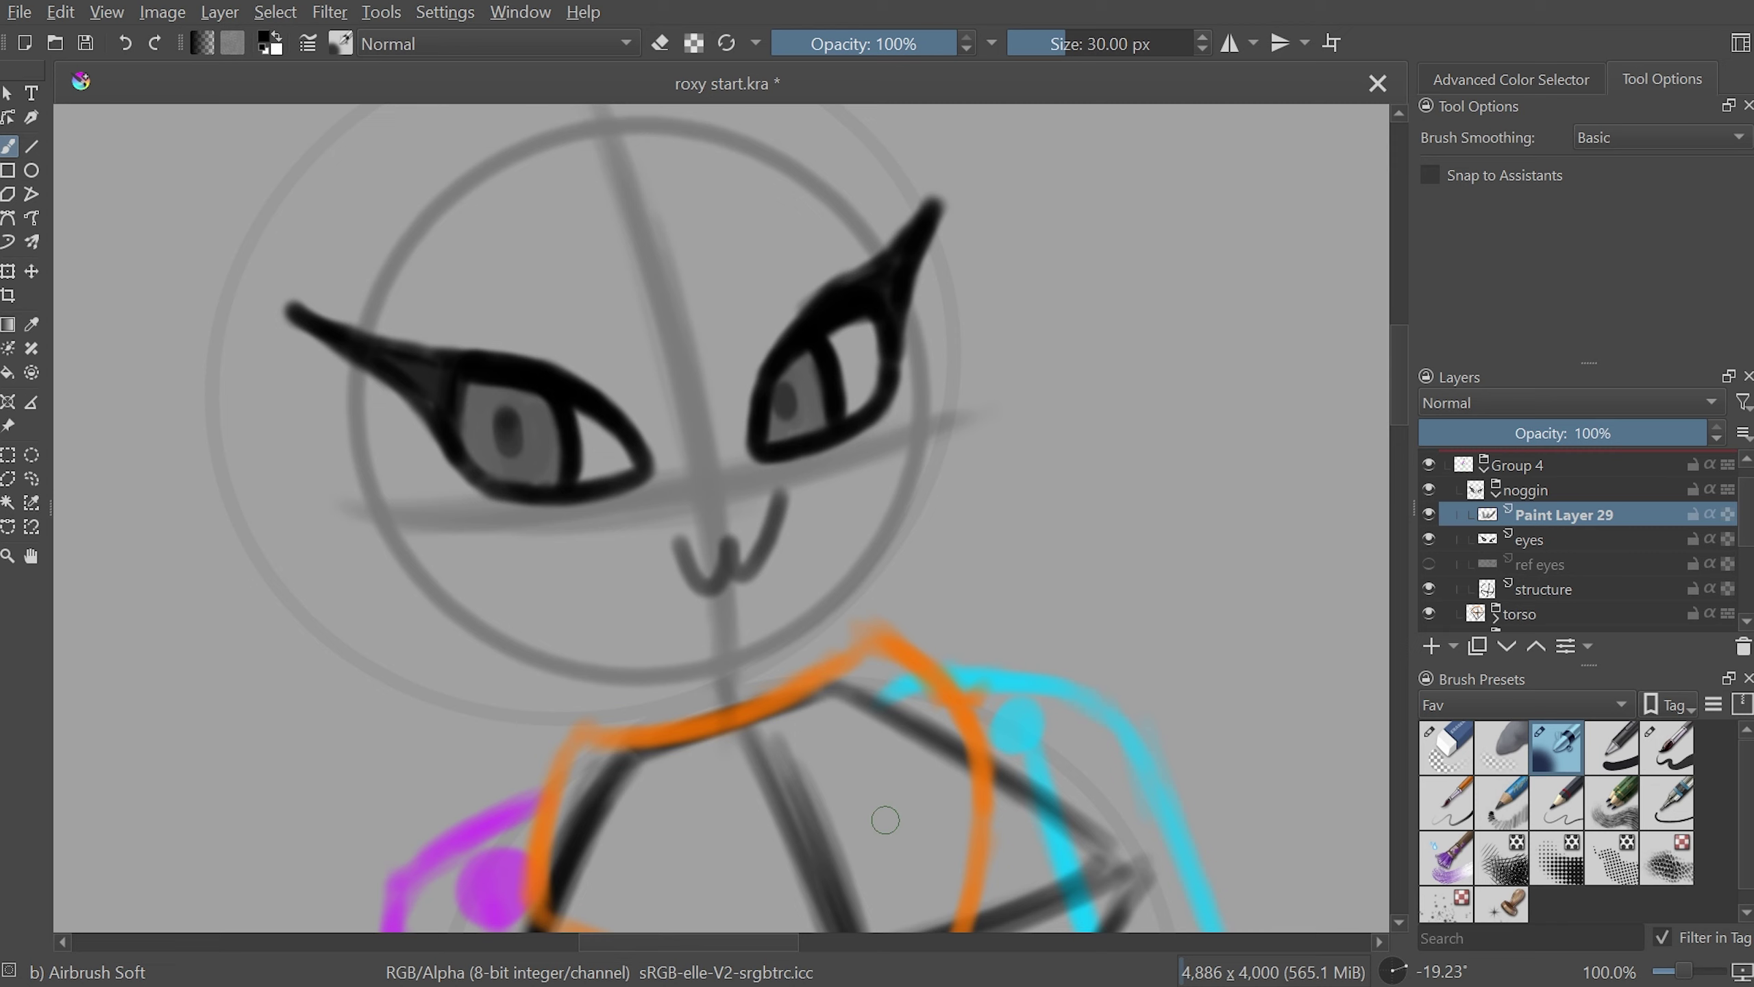
key(ctrl+z)
click(1658, 138)
- Keep Basic brush smoothing and try two mouth strokes under the eyes, undoing both
click(1657, 197)
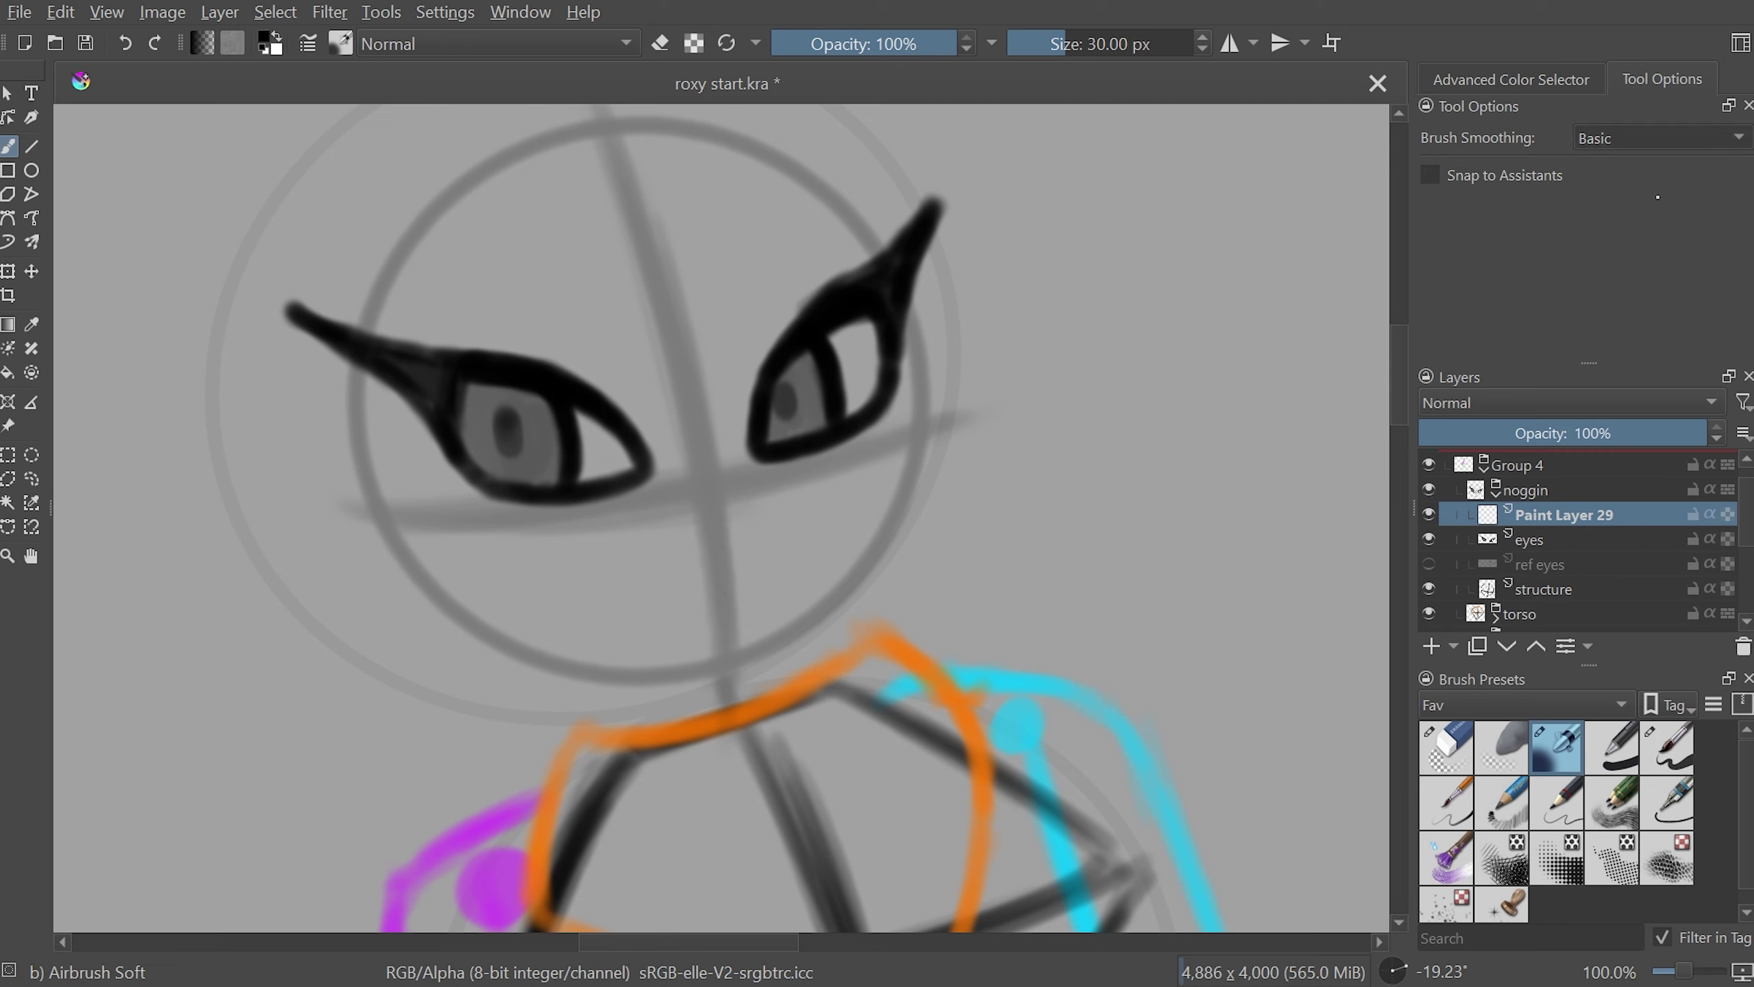
drag(834, 501, 688, 584)
key(ctrl+z)
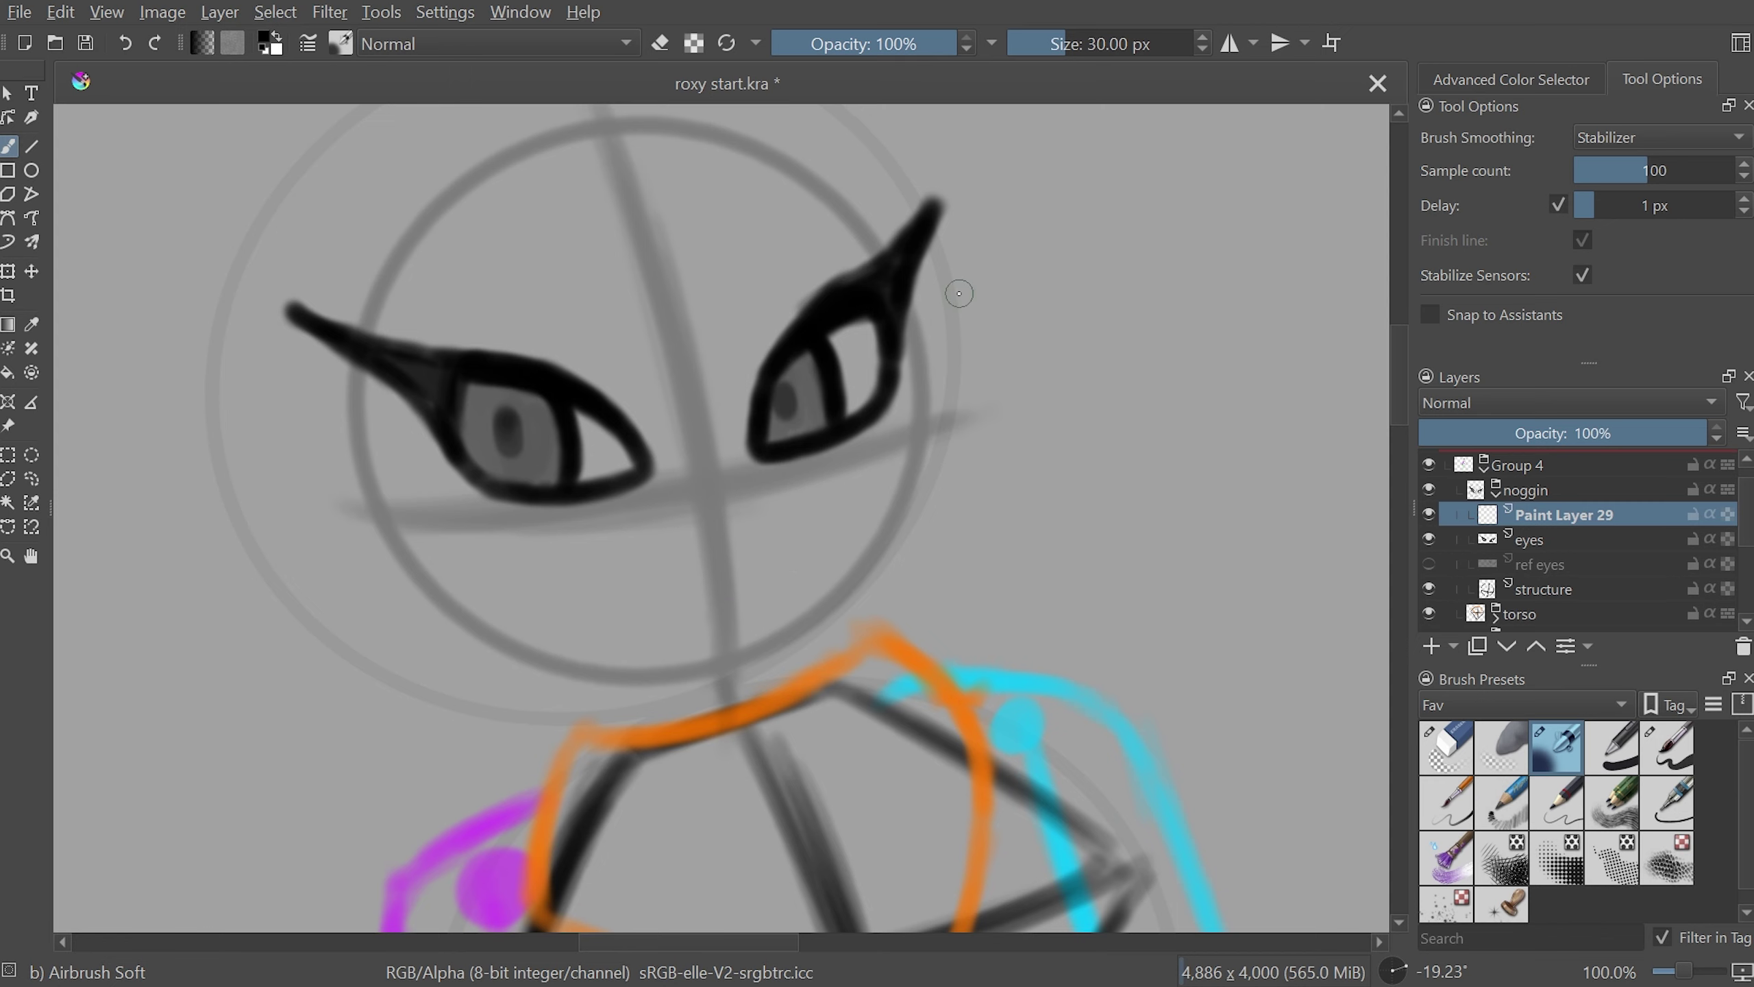
drag(901, 515, 1135, 490)
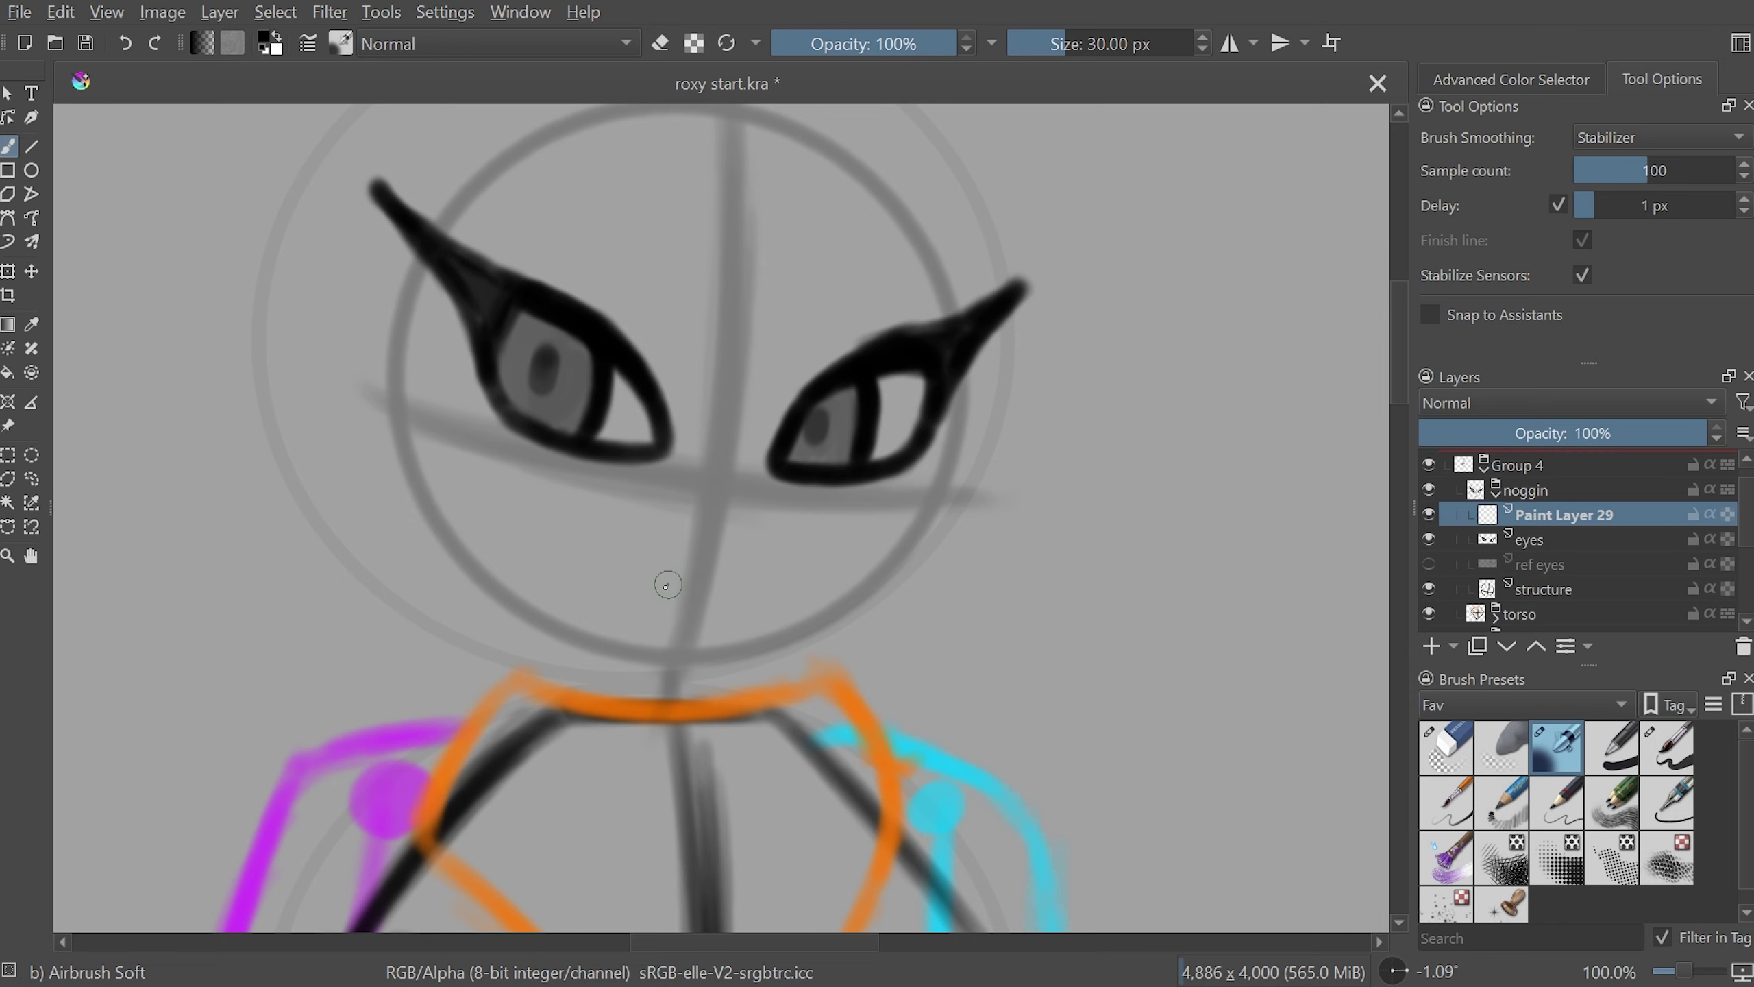
mouse_move(862, 549)
mouse_down()
mouse_move(730, 587)
mouse_move(838, 575)
mouse_up()
key(ctrl+z)
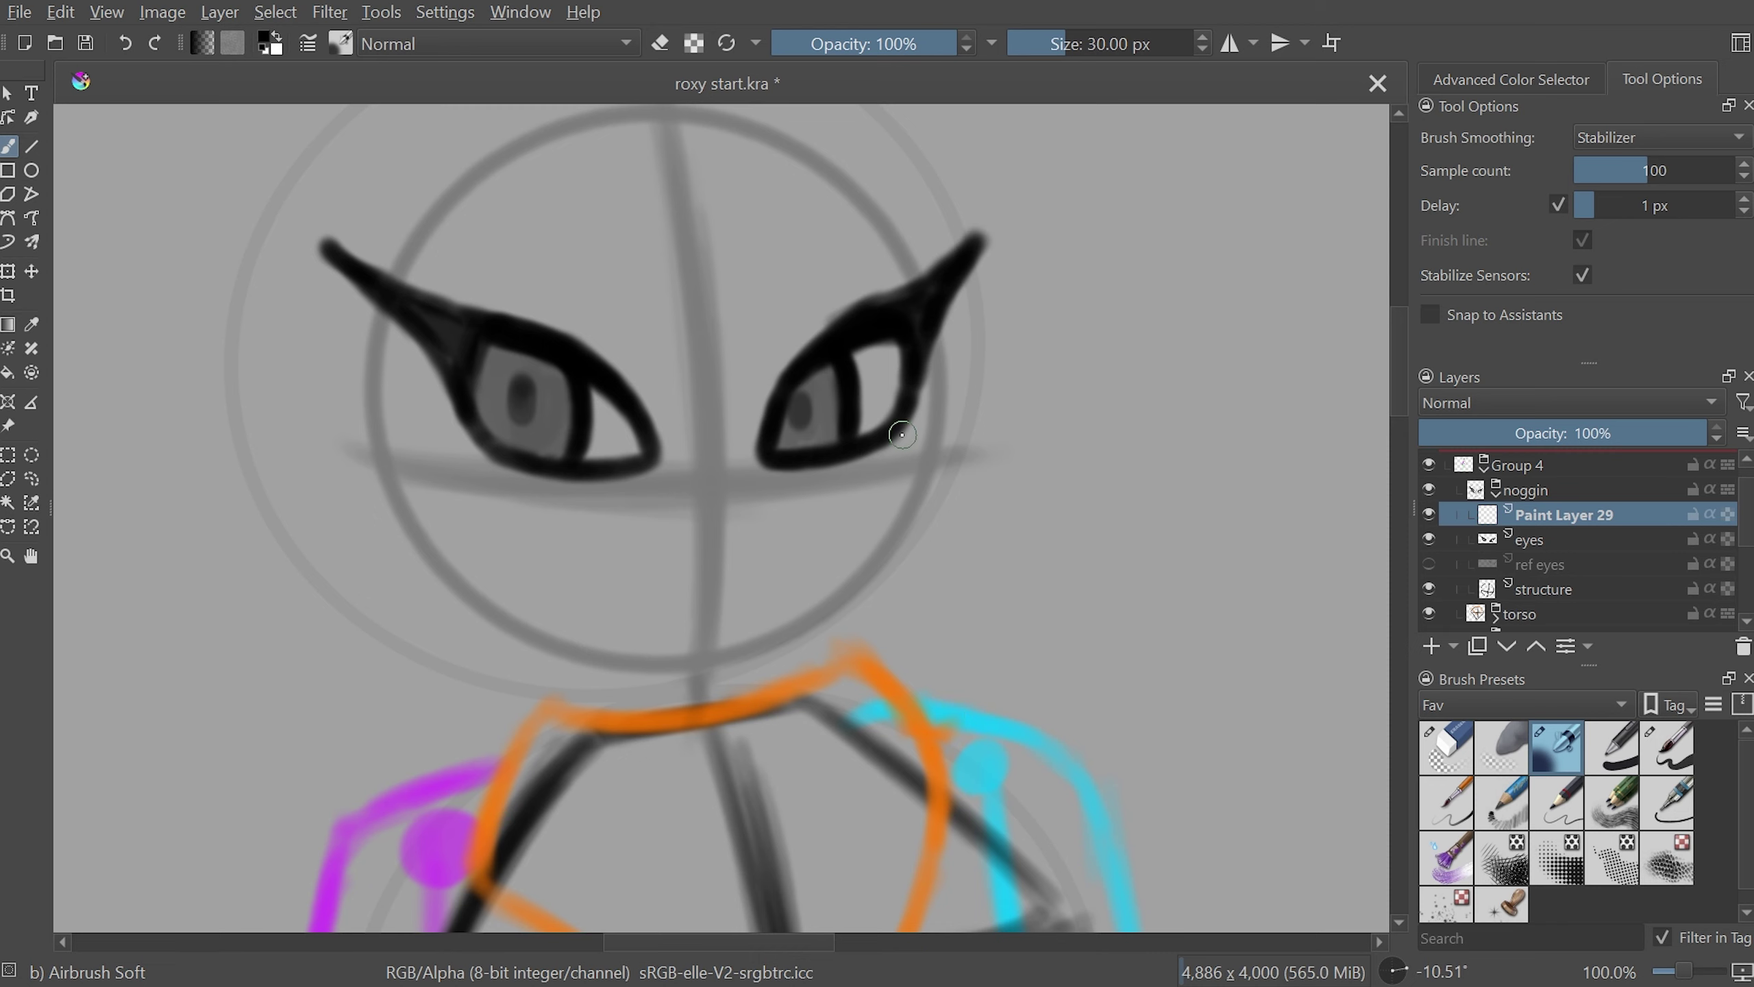
- Sketch the nose's diagonal and hooked outline below the eyes, undoing the loose loop
mouse_move(901, 434)
mouse_down()
mouse_move(960, 394)
mouse_move(1243, 554)
mouse_move(849, 360)
mouse_up()
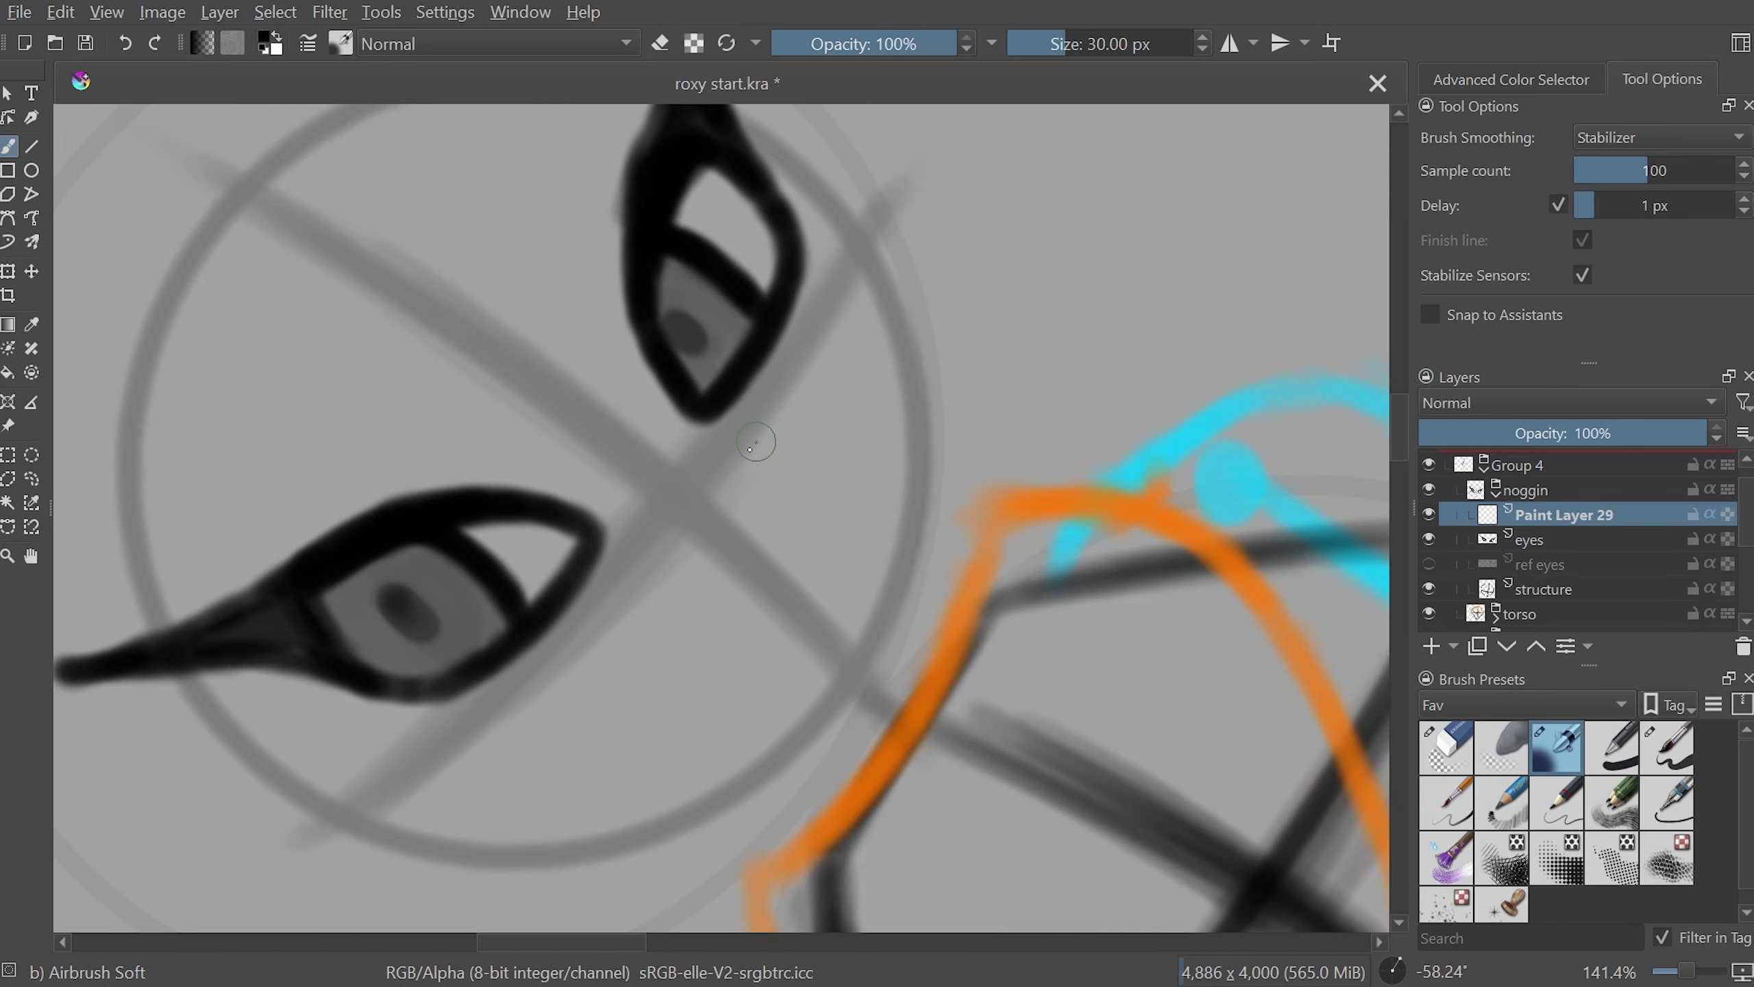
drag(766, 431, 673, 546)
key(ctrl+z)
key(ctrl+shift+z)
key(ctrl+z)
drag(786, 419, 677, 546)
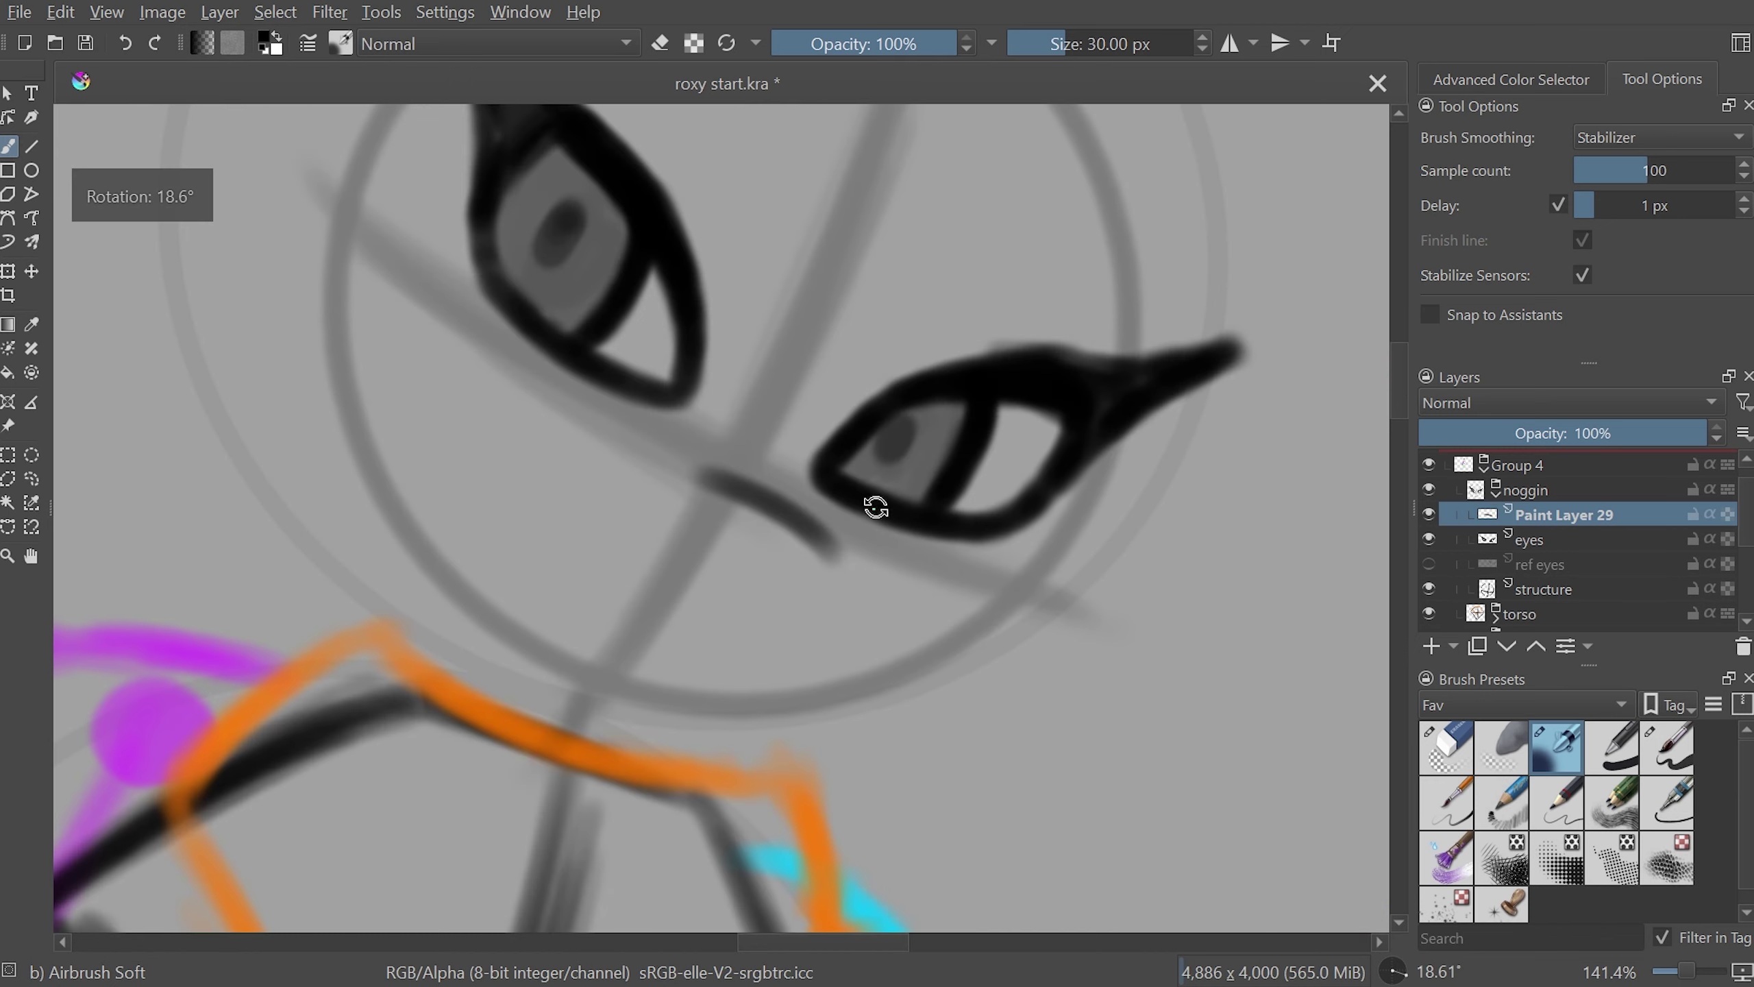
mouse_move(1015, 357)
mouse_down()
mouse_move(835, 513)
mouse_move(838, 542)
mouse_move(764, 438)
mouse_move(711, 556)
mouse_up()
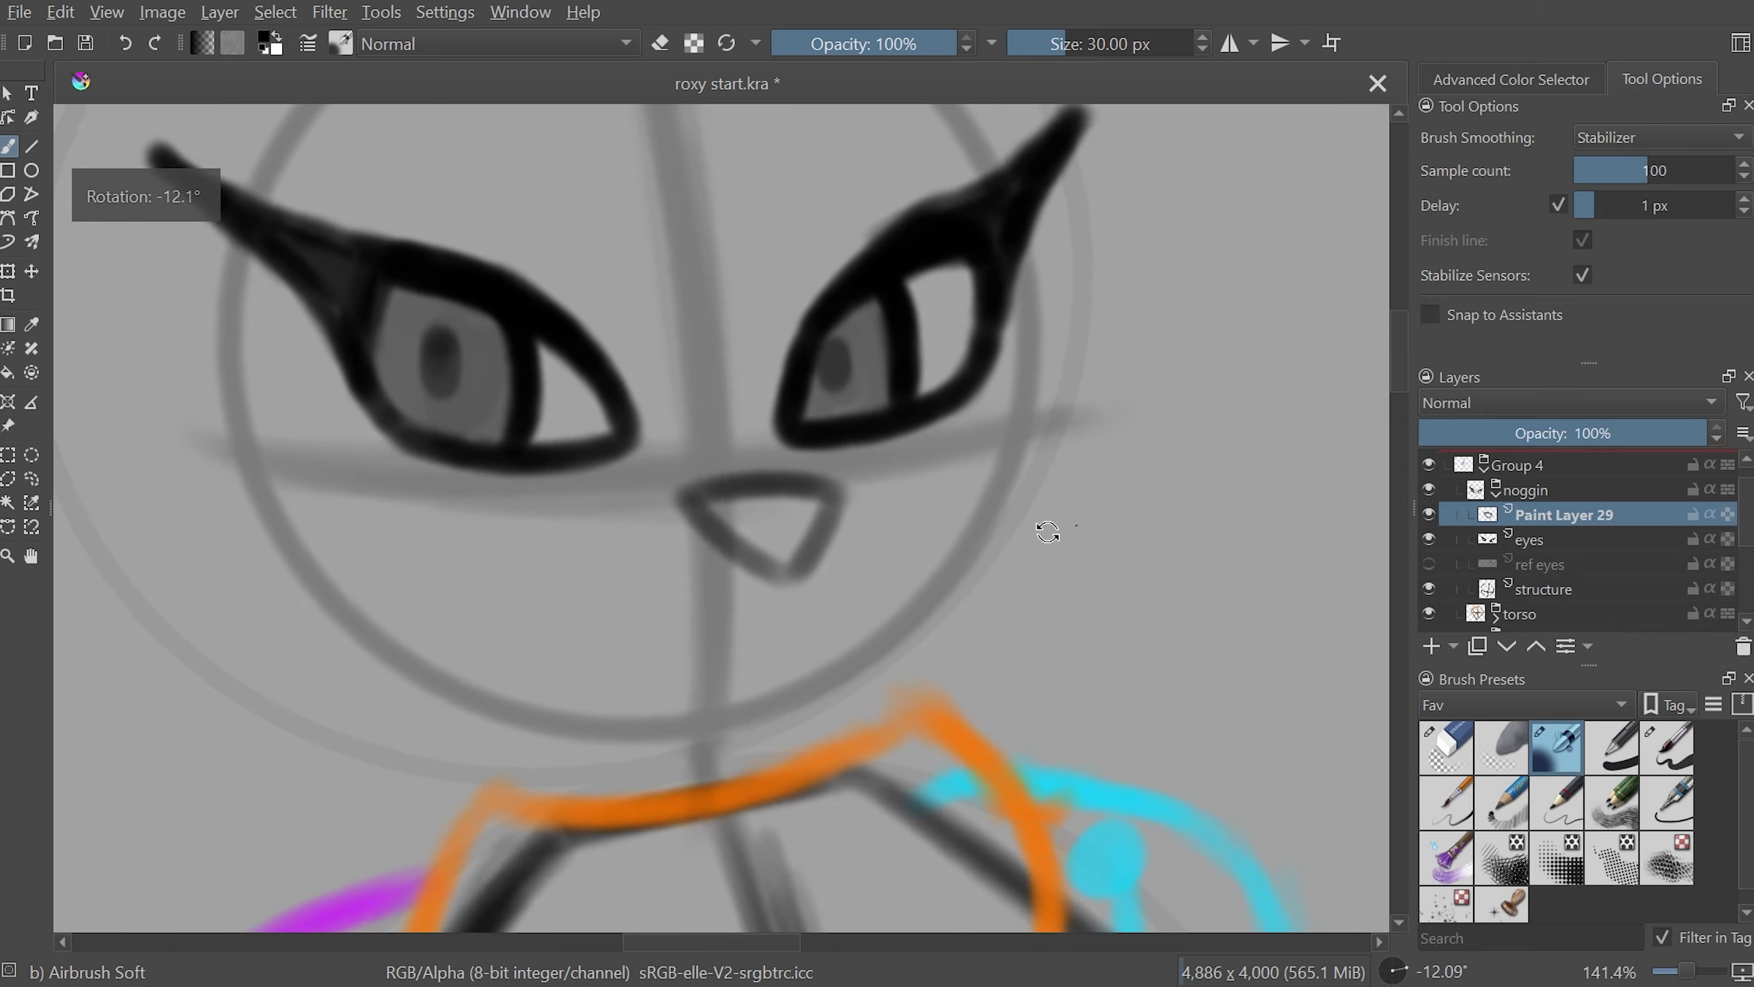
drag(1042, 355, 1010, 513)
key(ctrl+z)
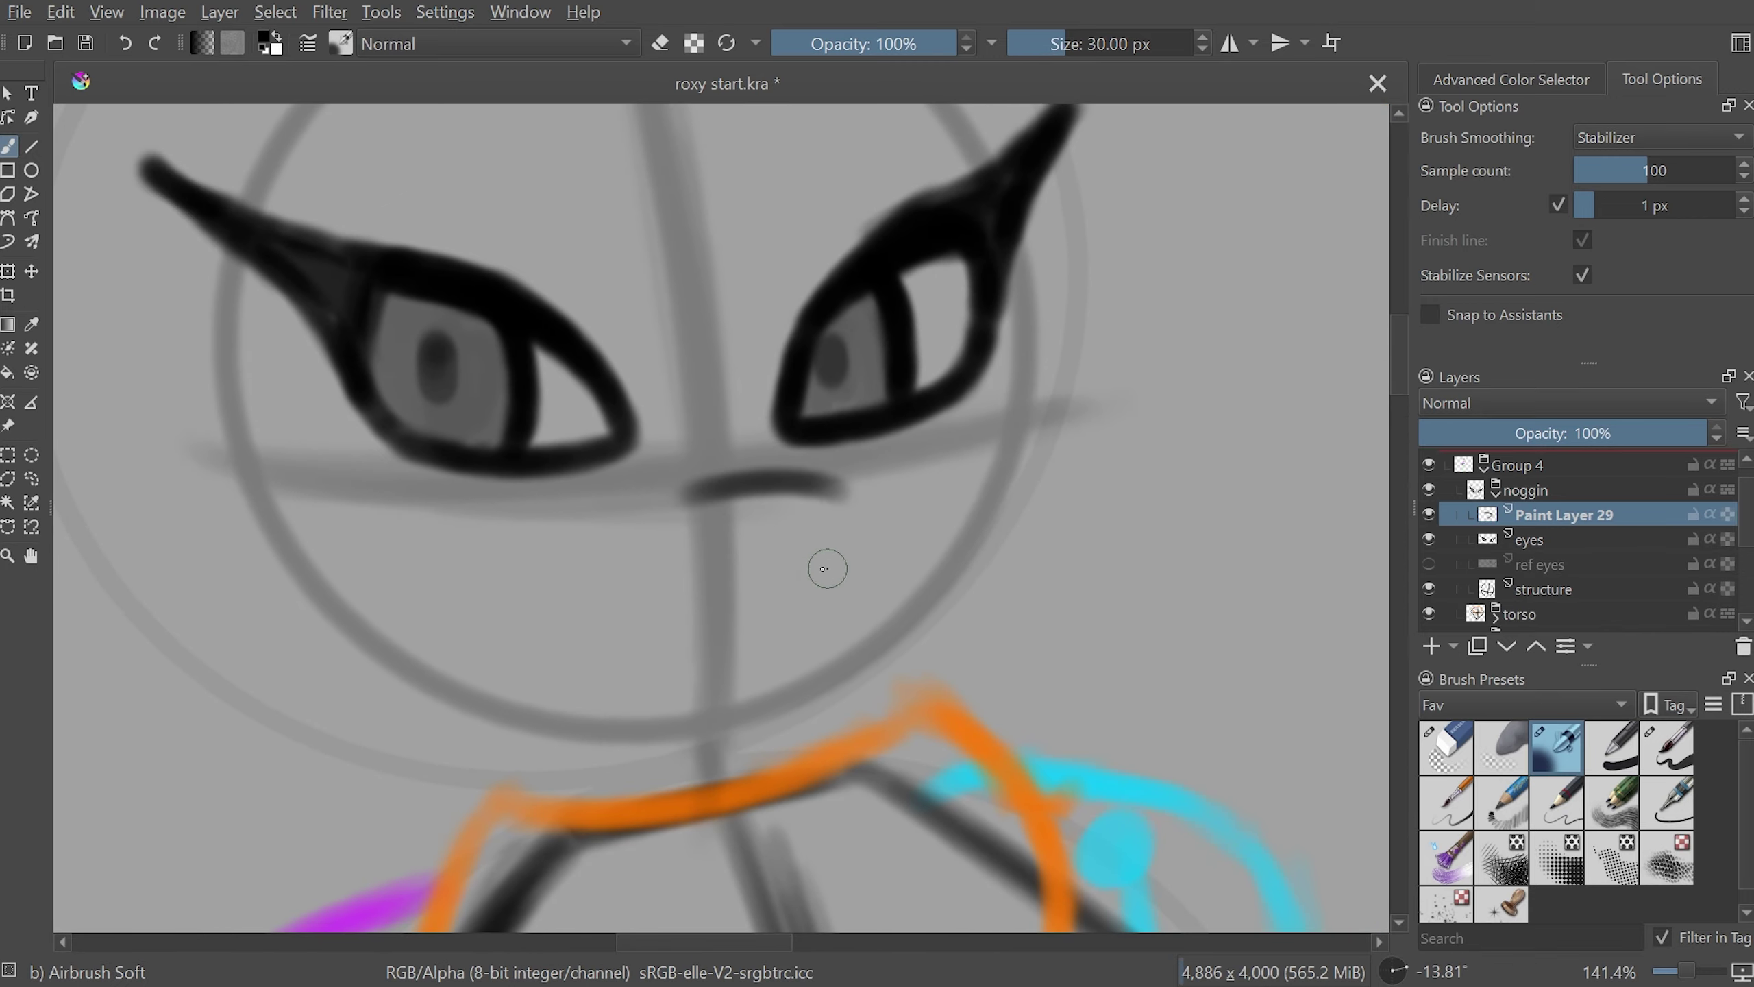
- Redraw the nose's lower-left side and close it into a small dark triangle
drag(842, 487, 772, 580)
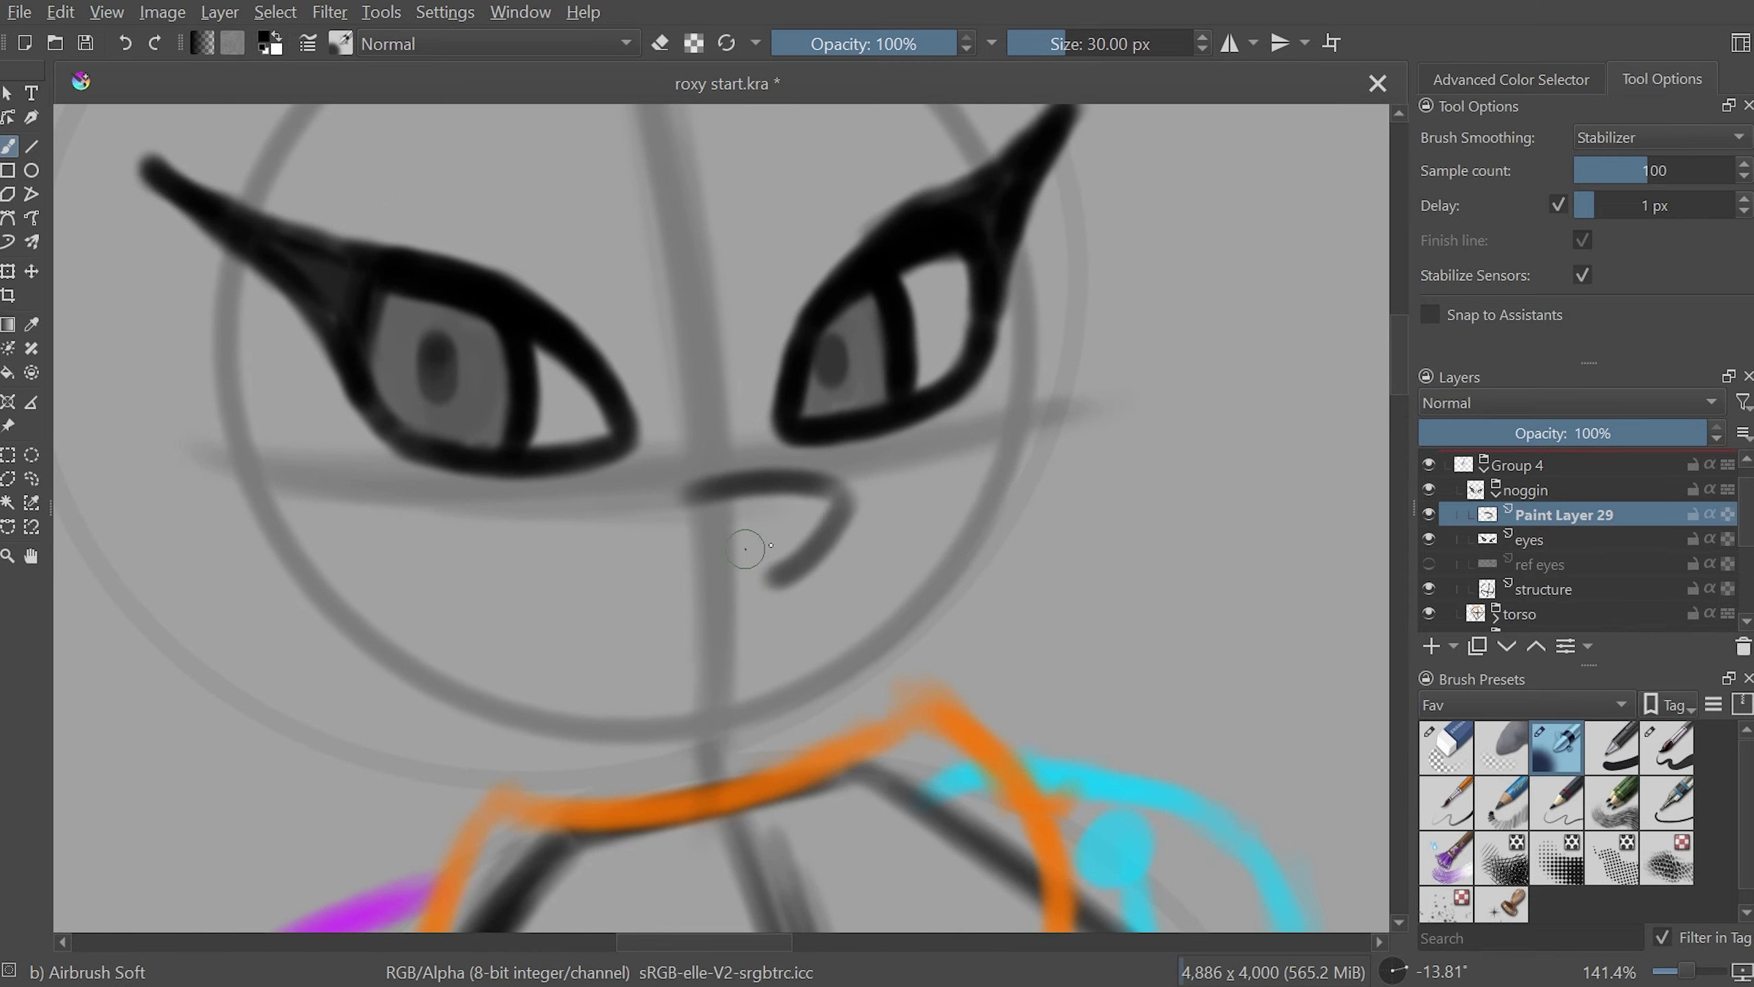
key(ctrl+z)
key(ctrl+shift+z)
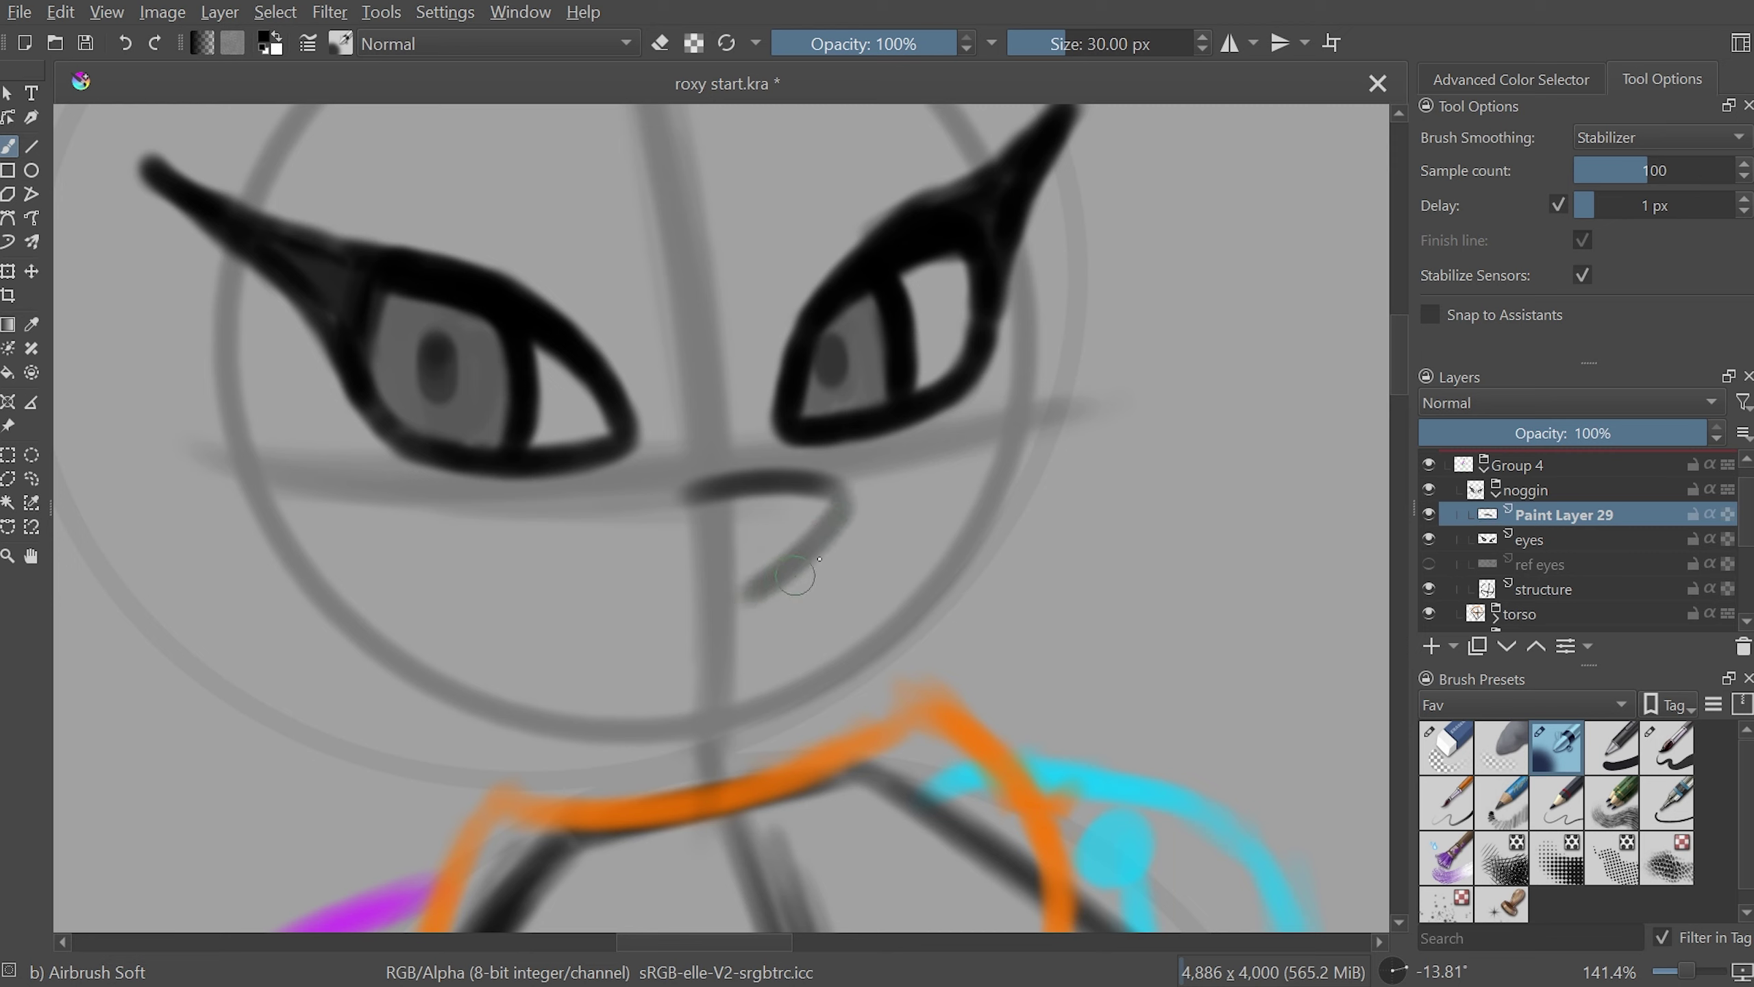
key(ctrl+z)
drag(844, 493, 764, 583)
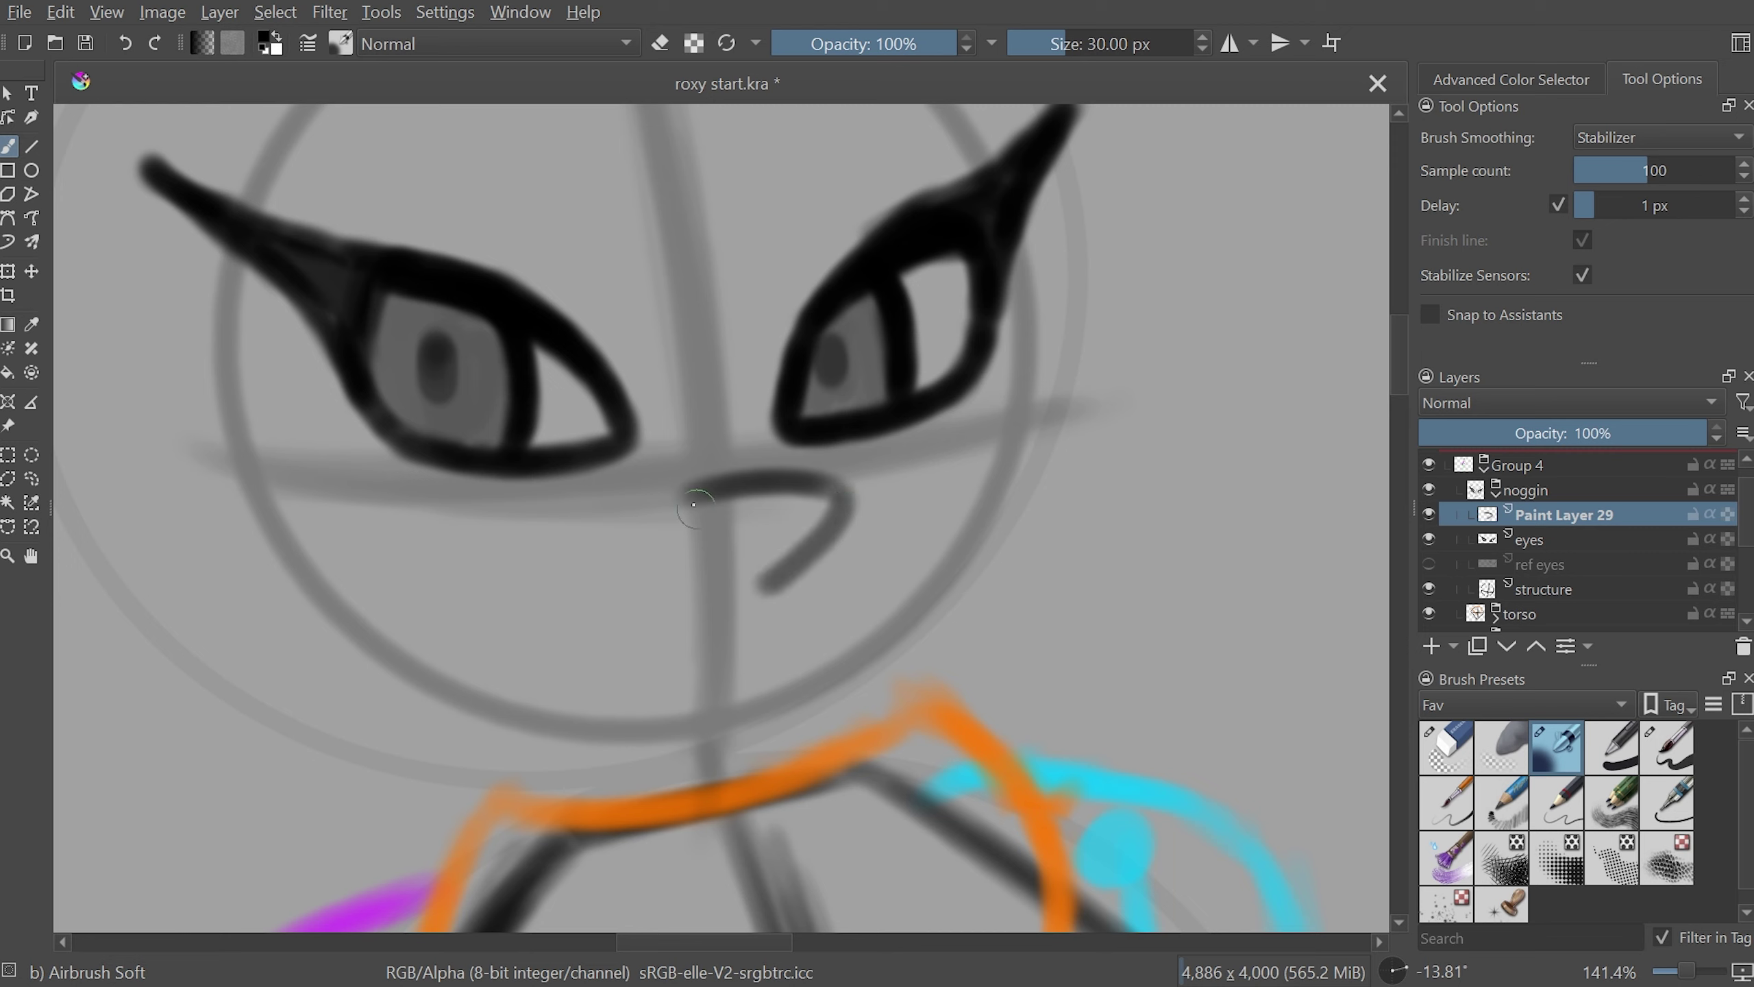
drag(694, 504, 764, 583)
key(minus)
key(minus)
key(minus)
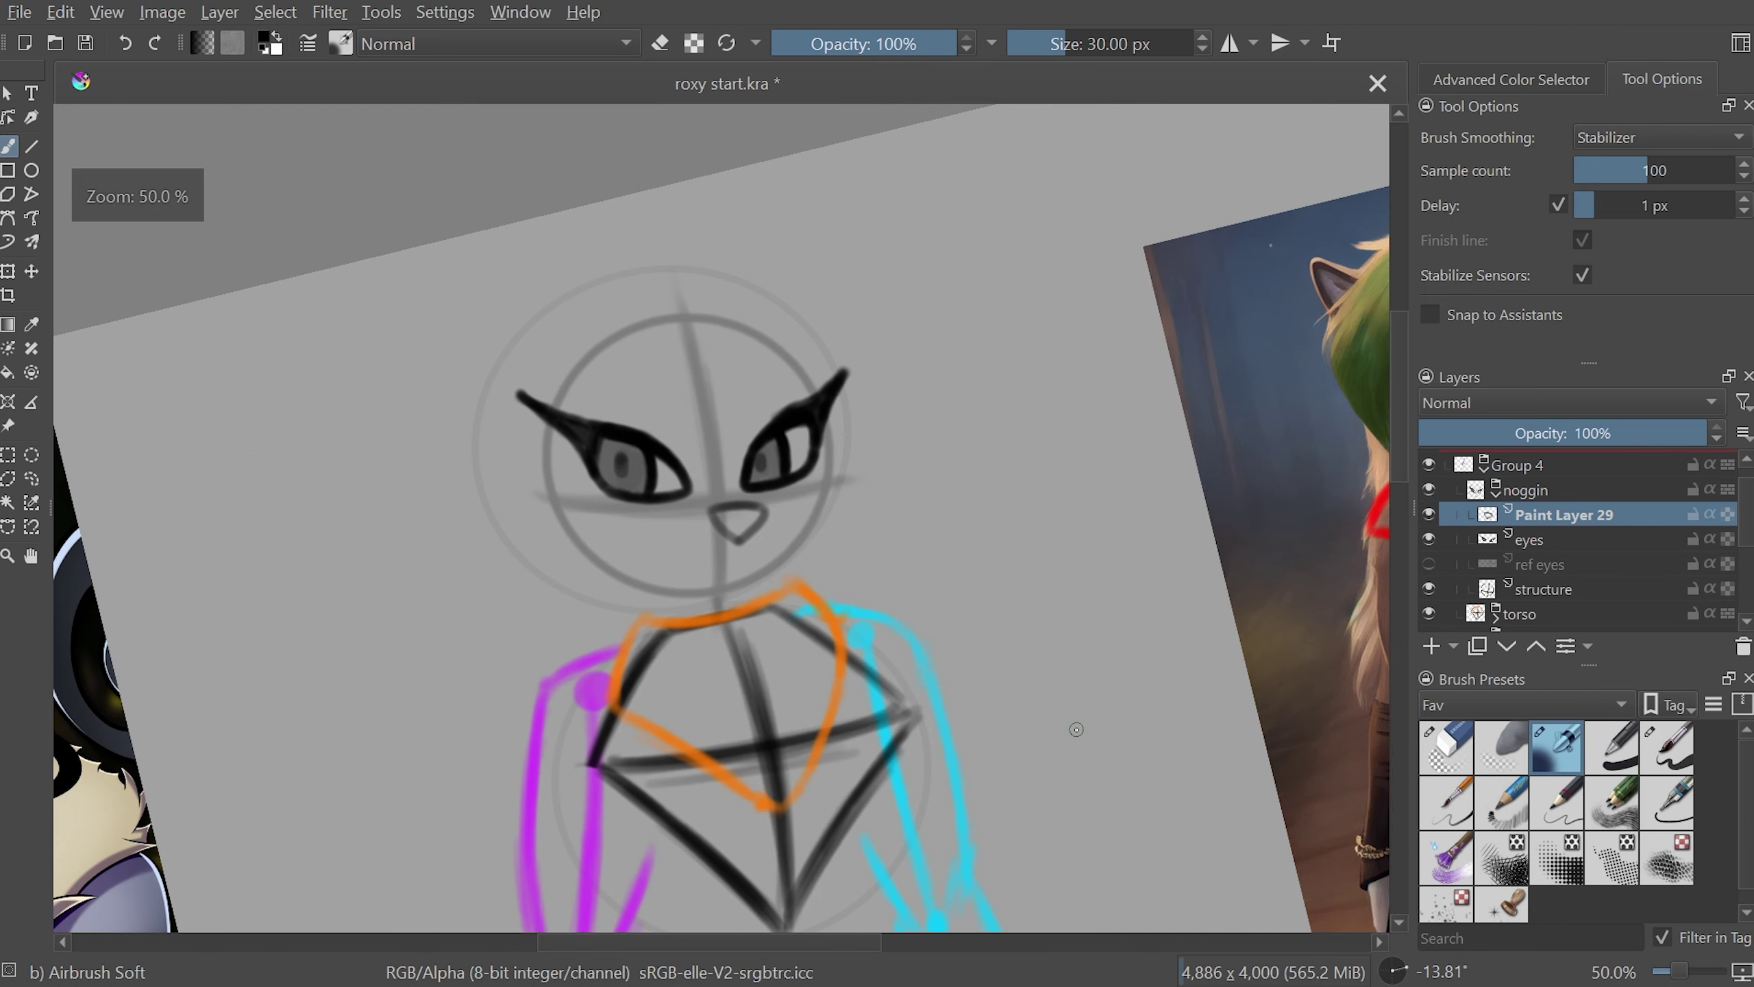
key(1)
key(5)
click(8, 271)
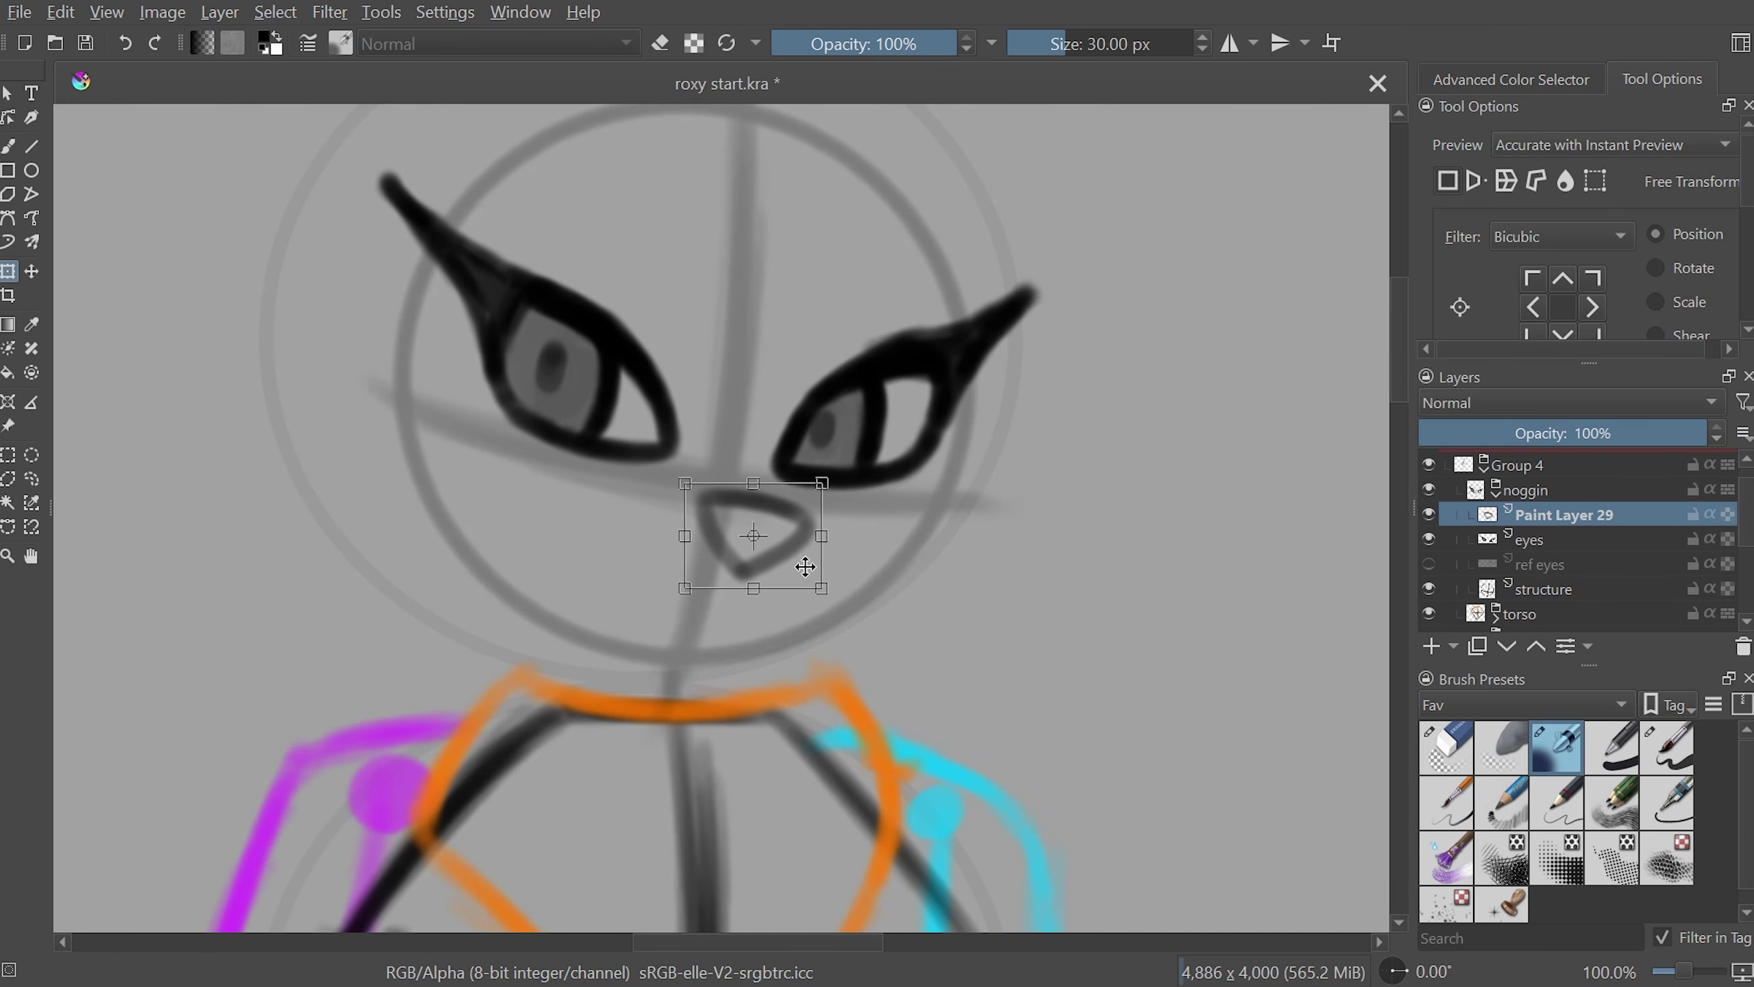
- Nudge the nose slightly right and down, and add Paint Layer 30 above it
drag(805, 566, 813, 578)
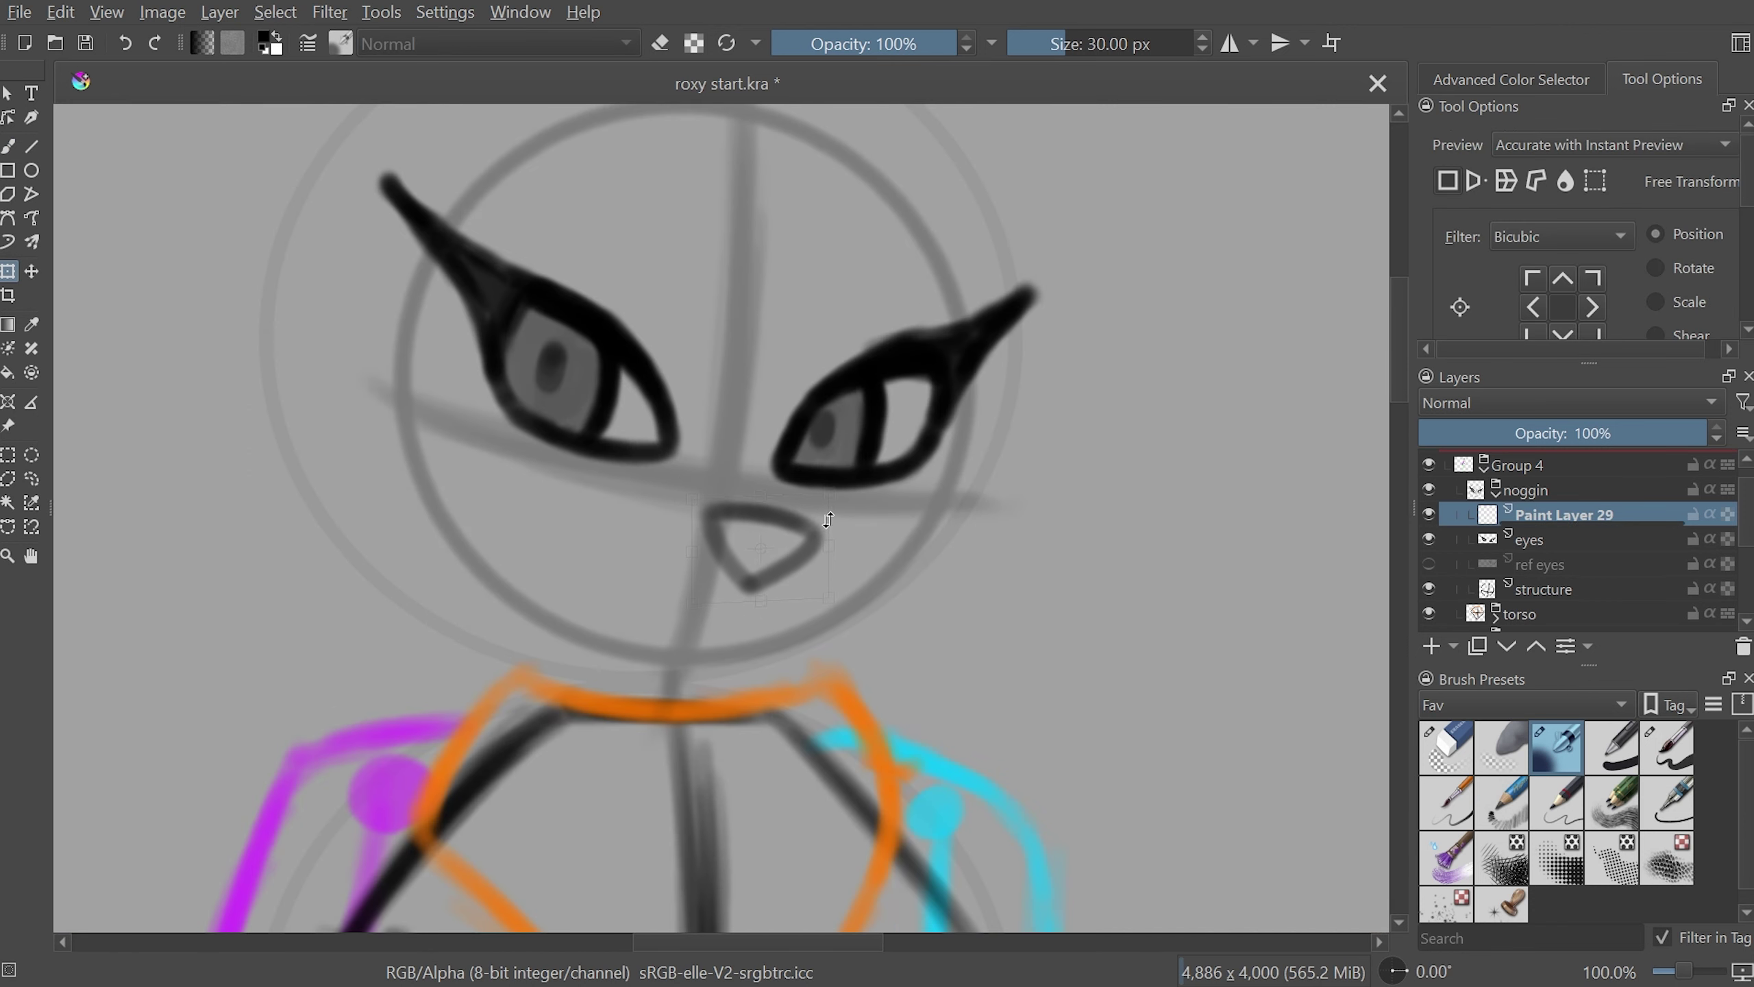
key(minus)
key(minus)
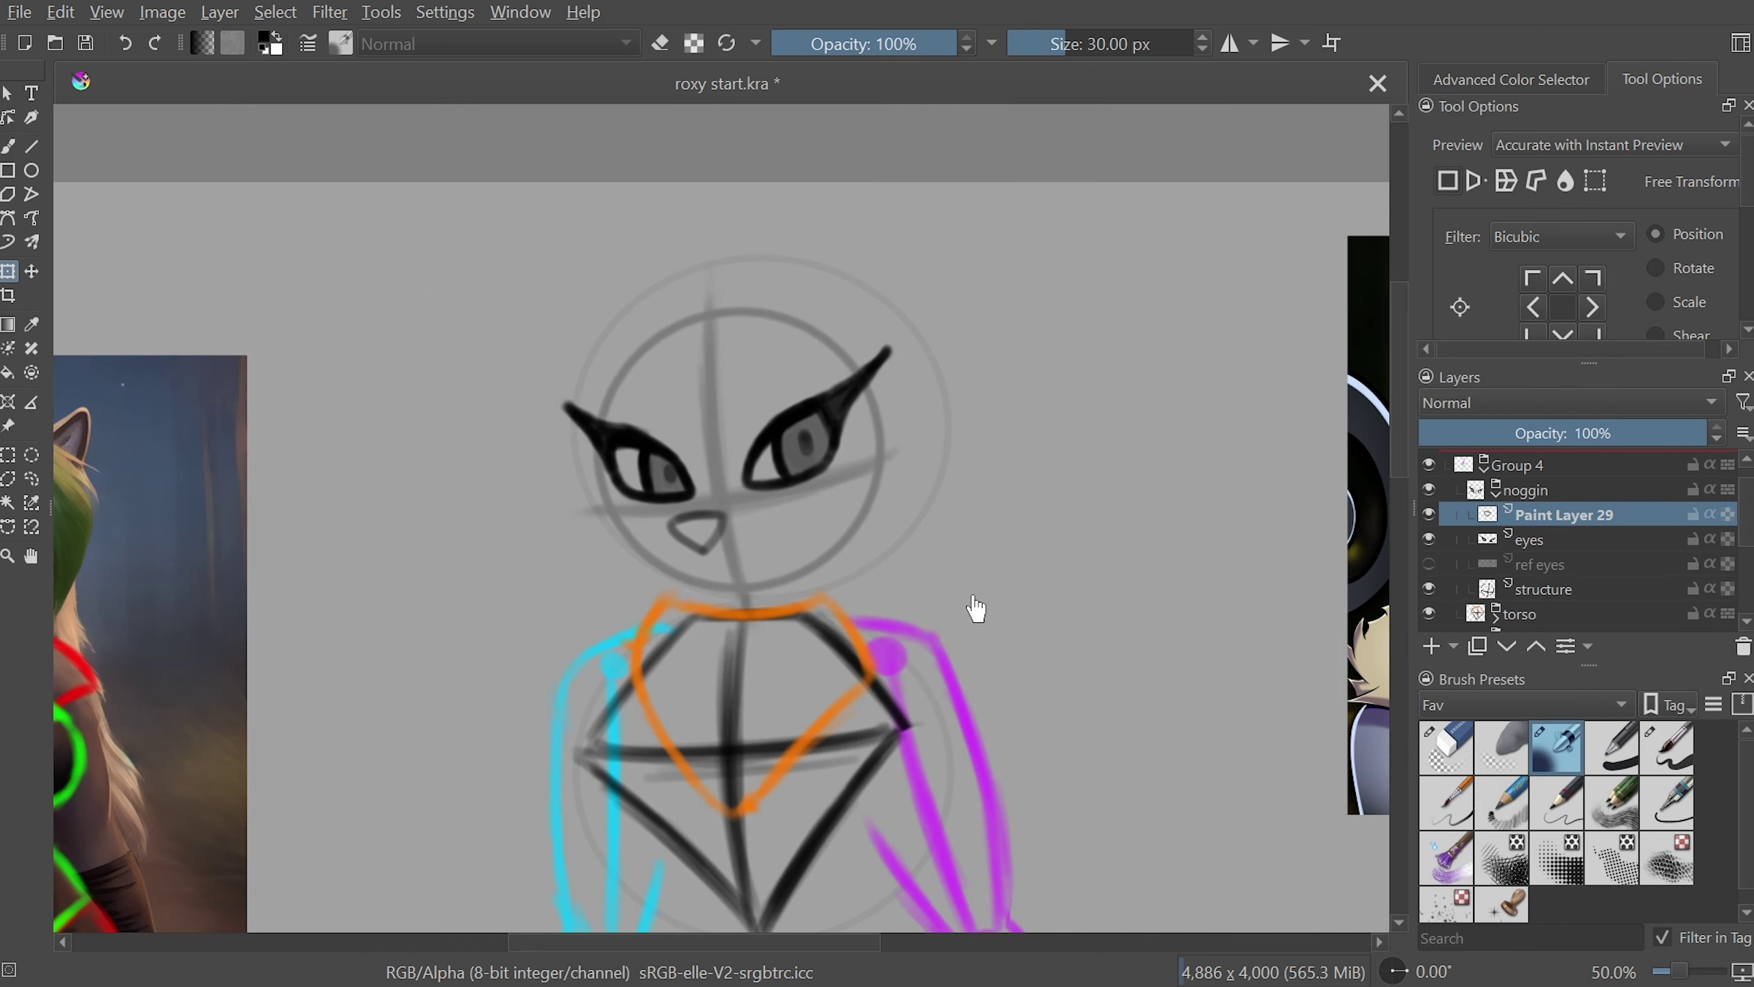
click(1431, 646)
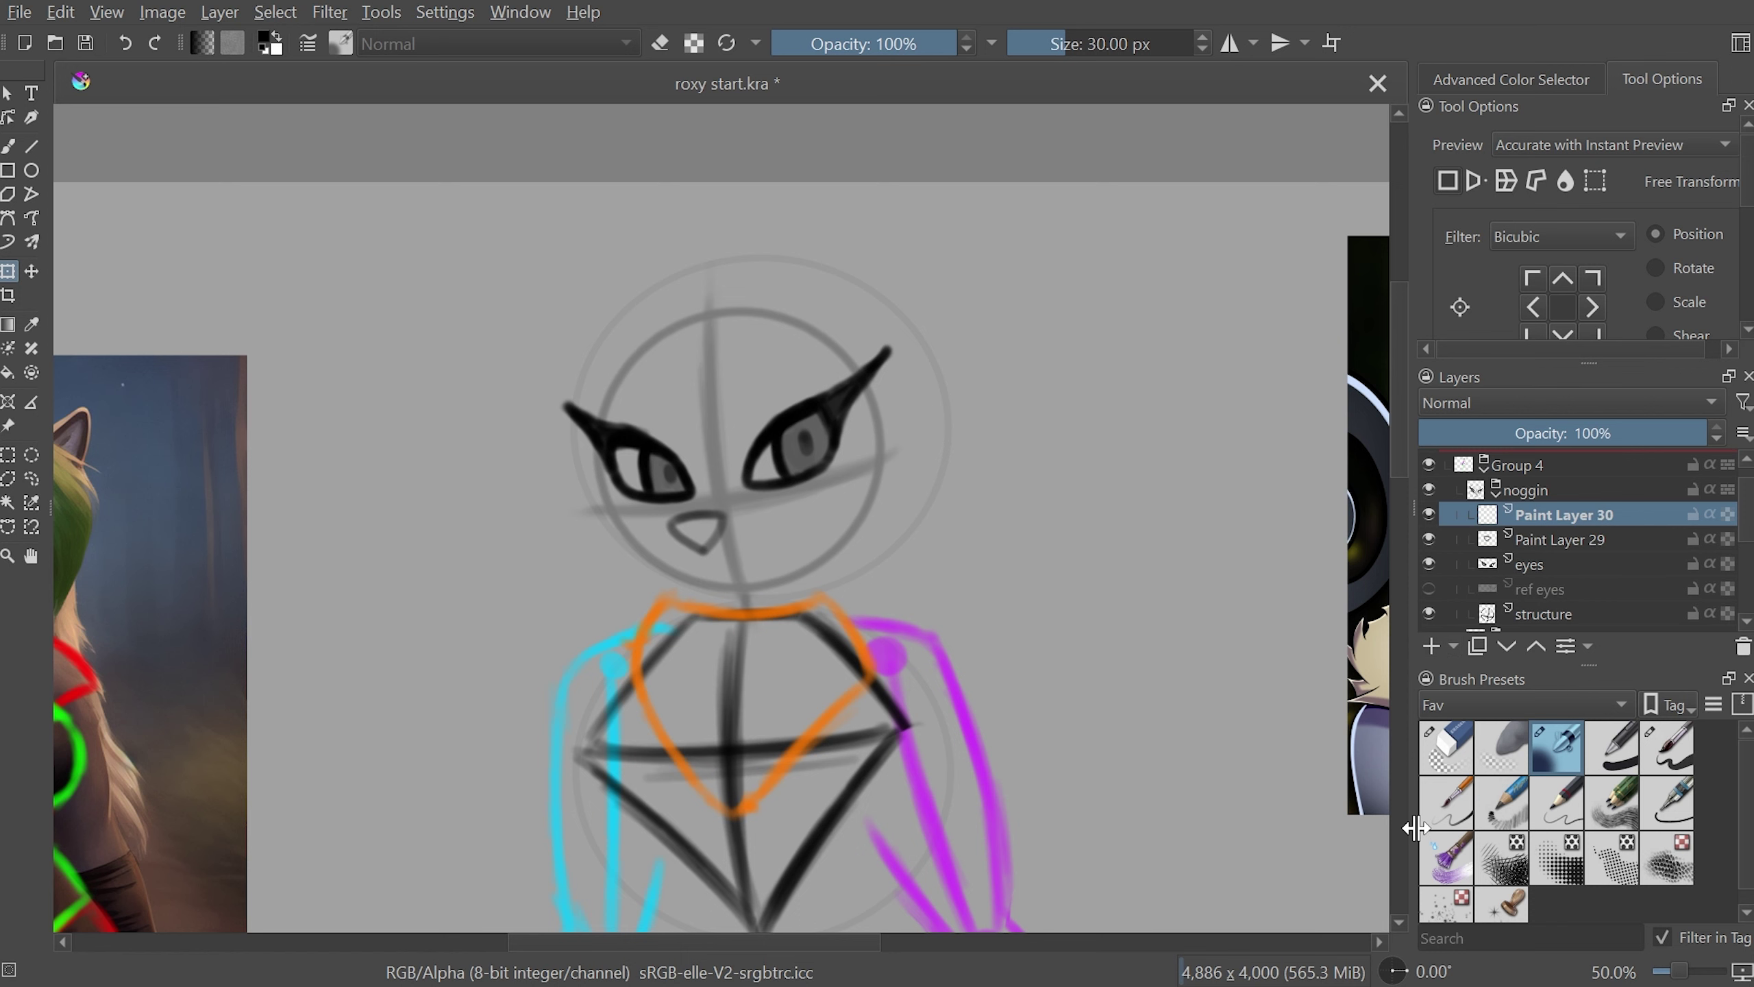
key(minus)
key(minus)
key(minus)
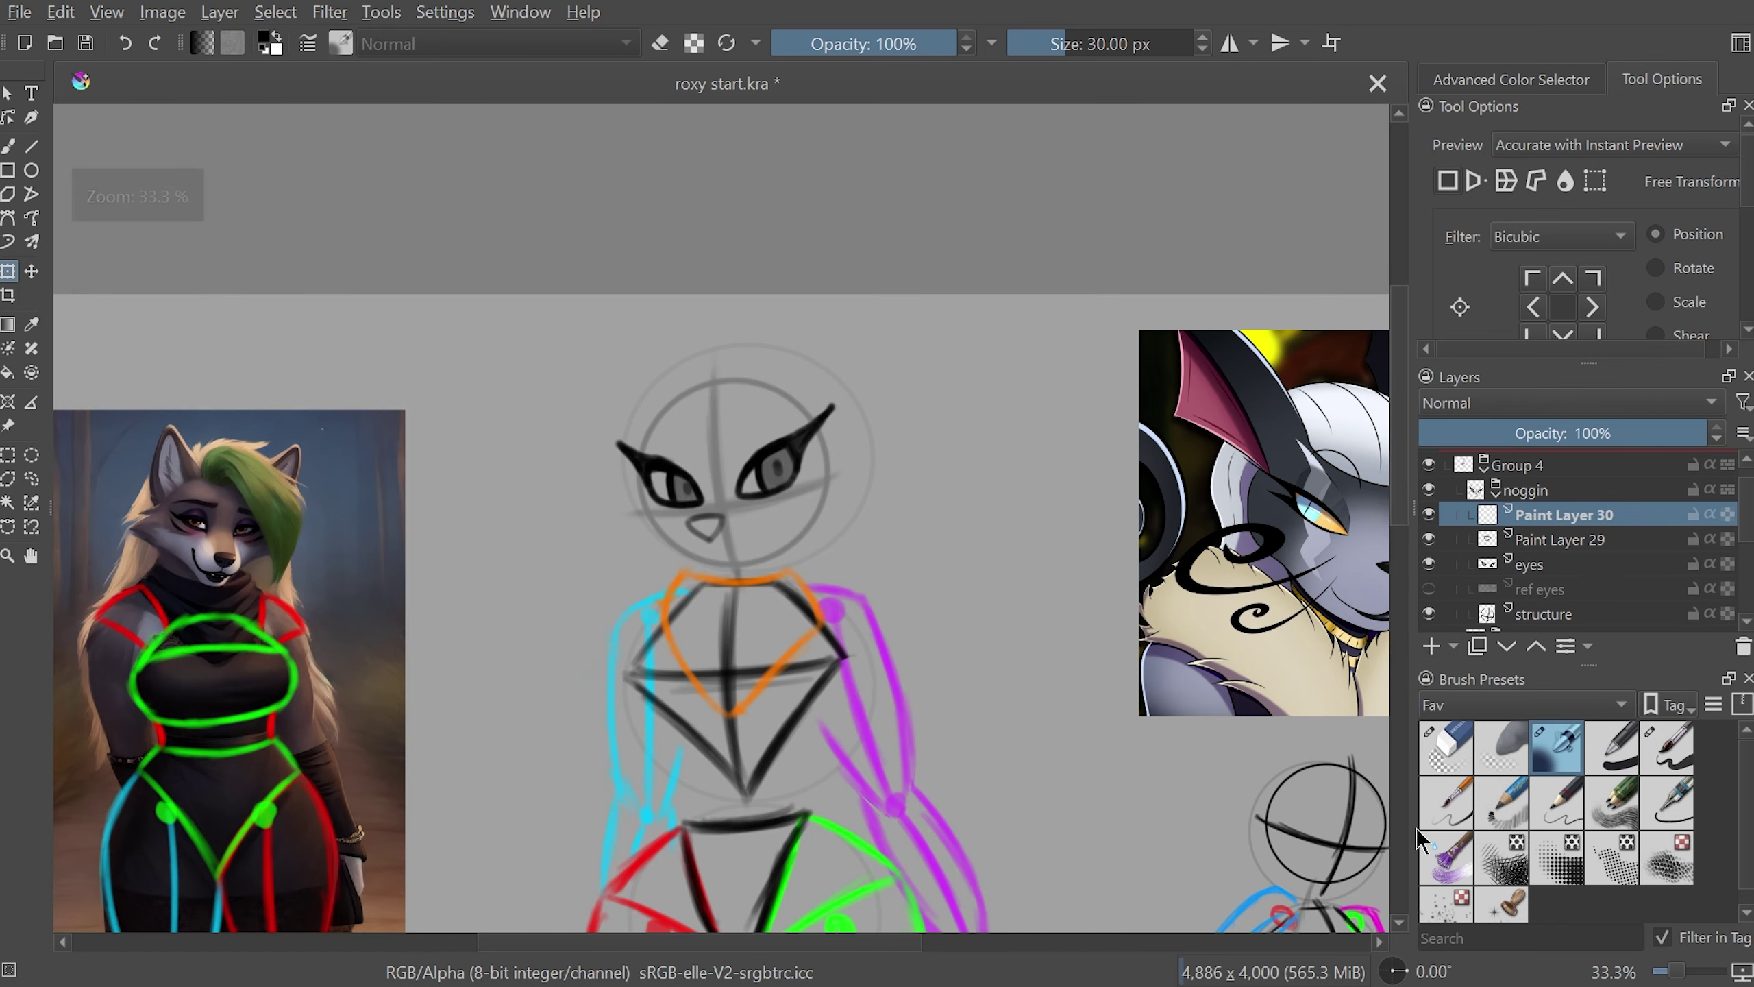
key(plus)
key(plus)
key(plus)
key(plus)
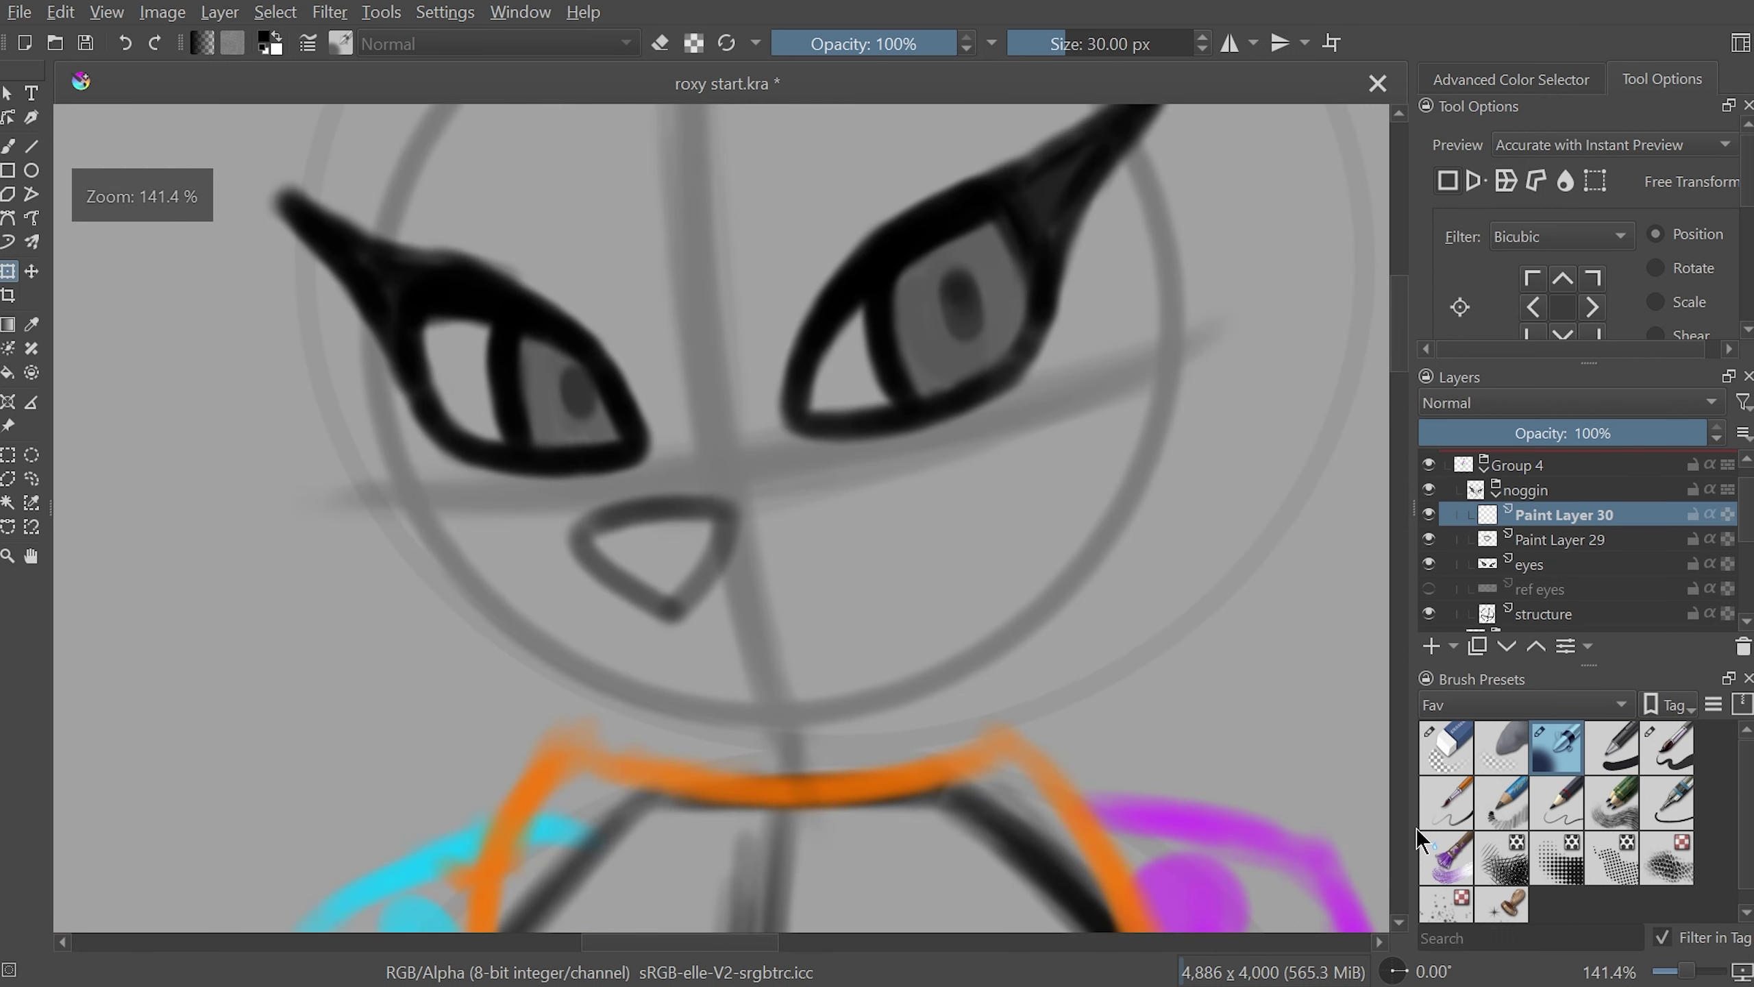
- Draw a short airbrush line down from the nose tip, then reset the view
key(b)
drag(1136, 329, 1068, 479)
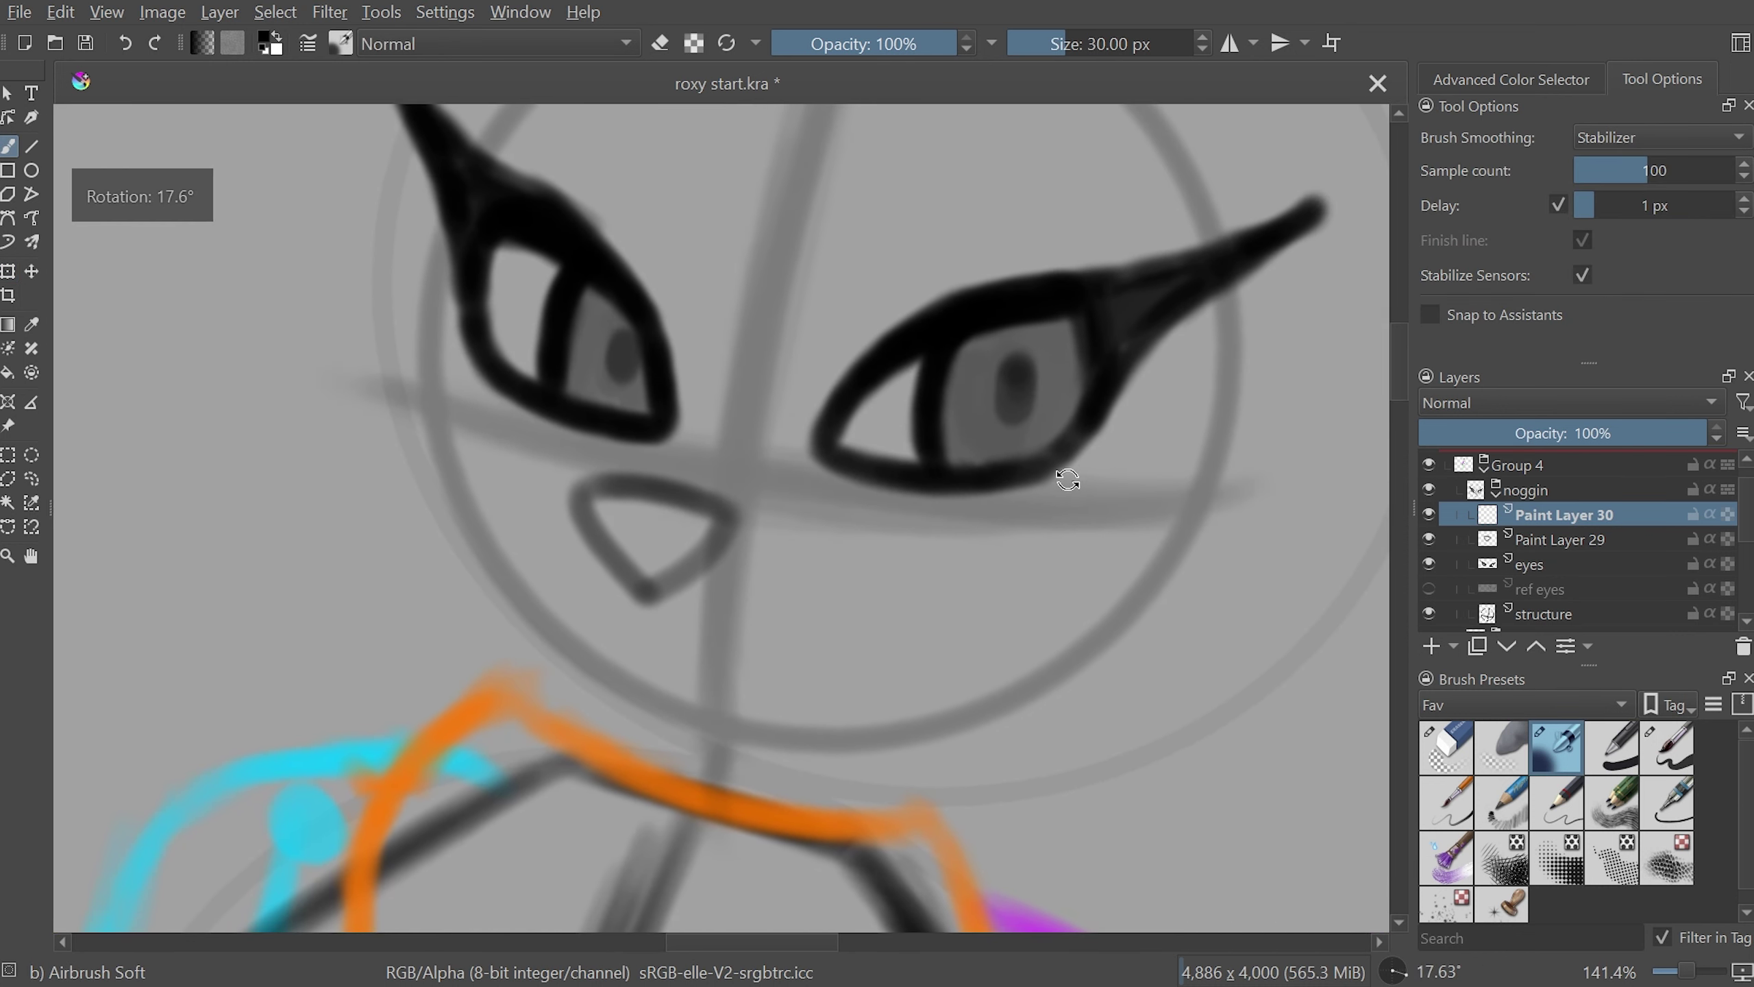
drag(656, 604, 646, 641)
drag(971, 442, 767, 436)
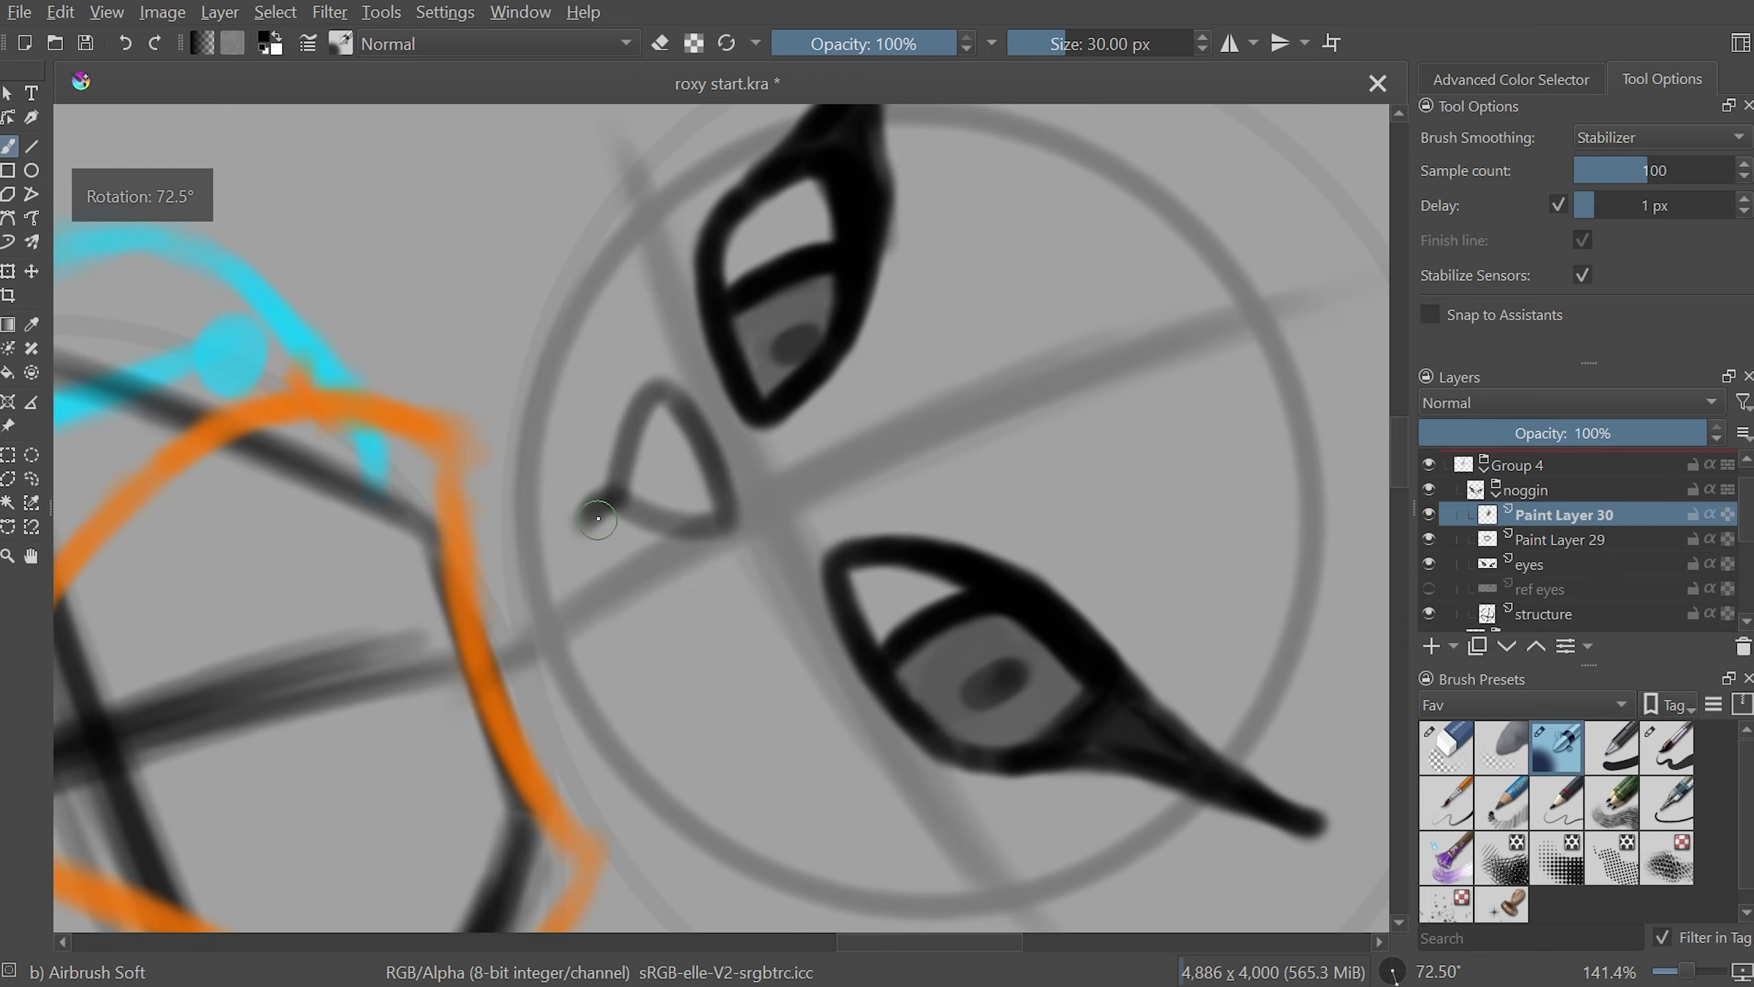
key(5)
key(2)
key(m)
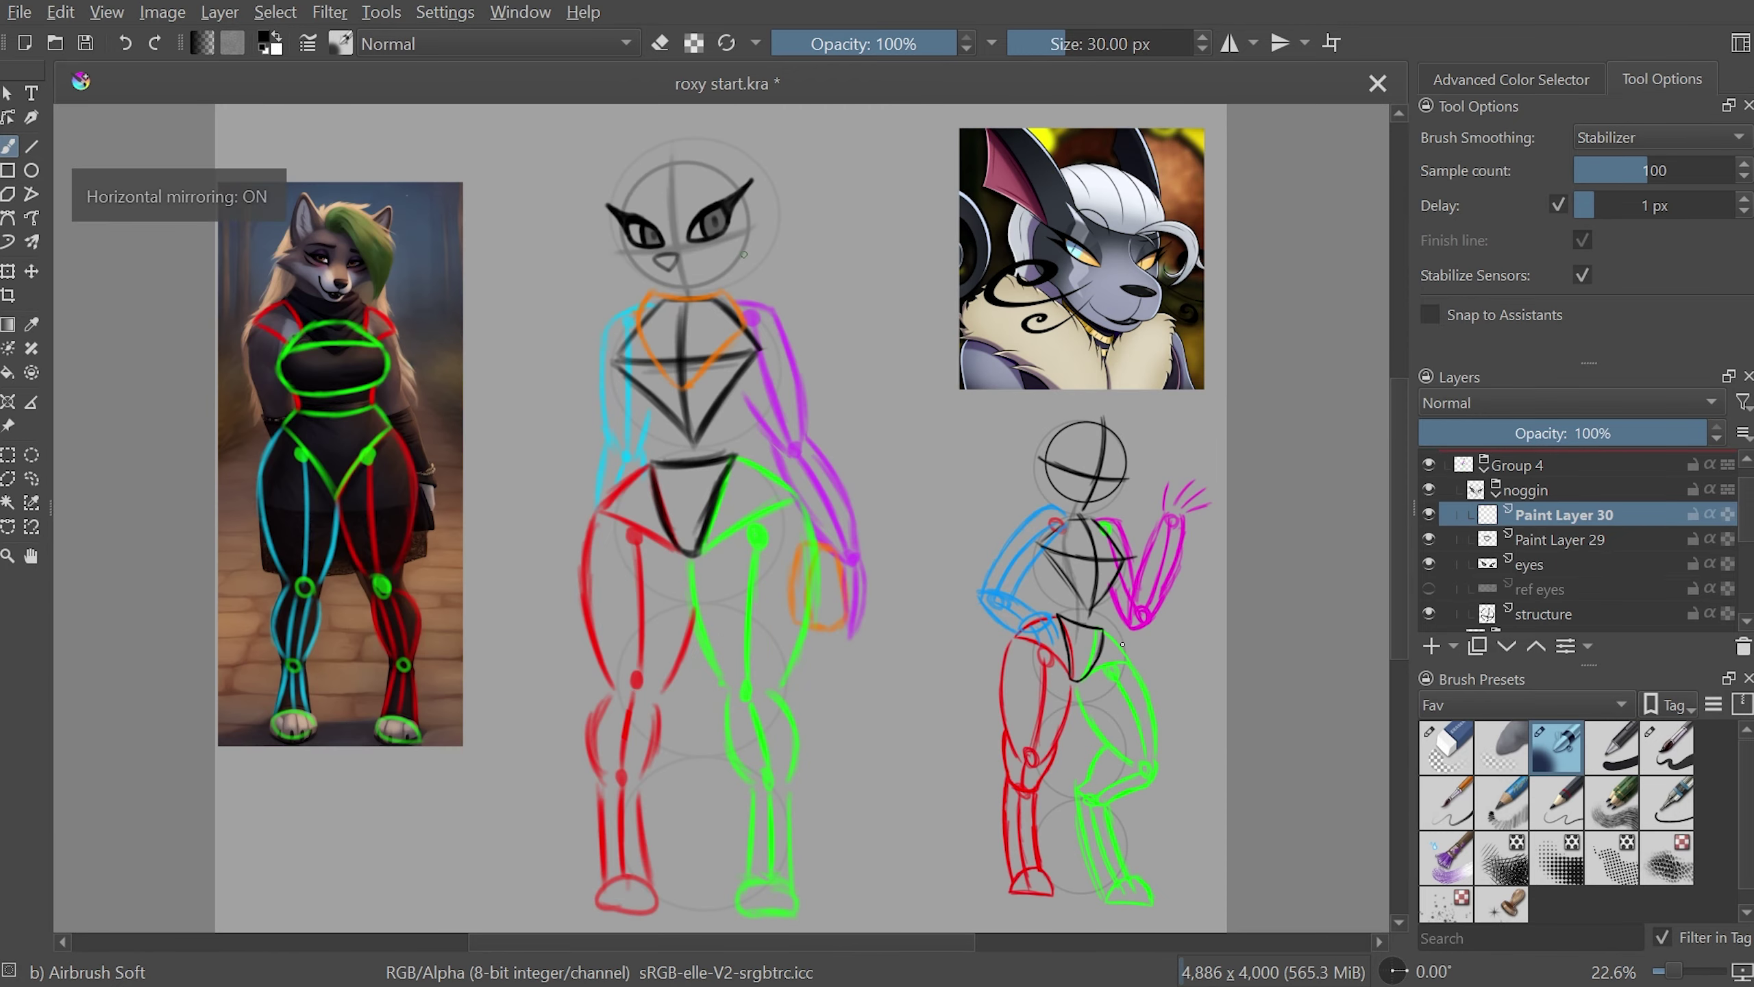
key(m)
key(m)
key(1)
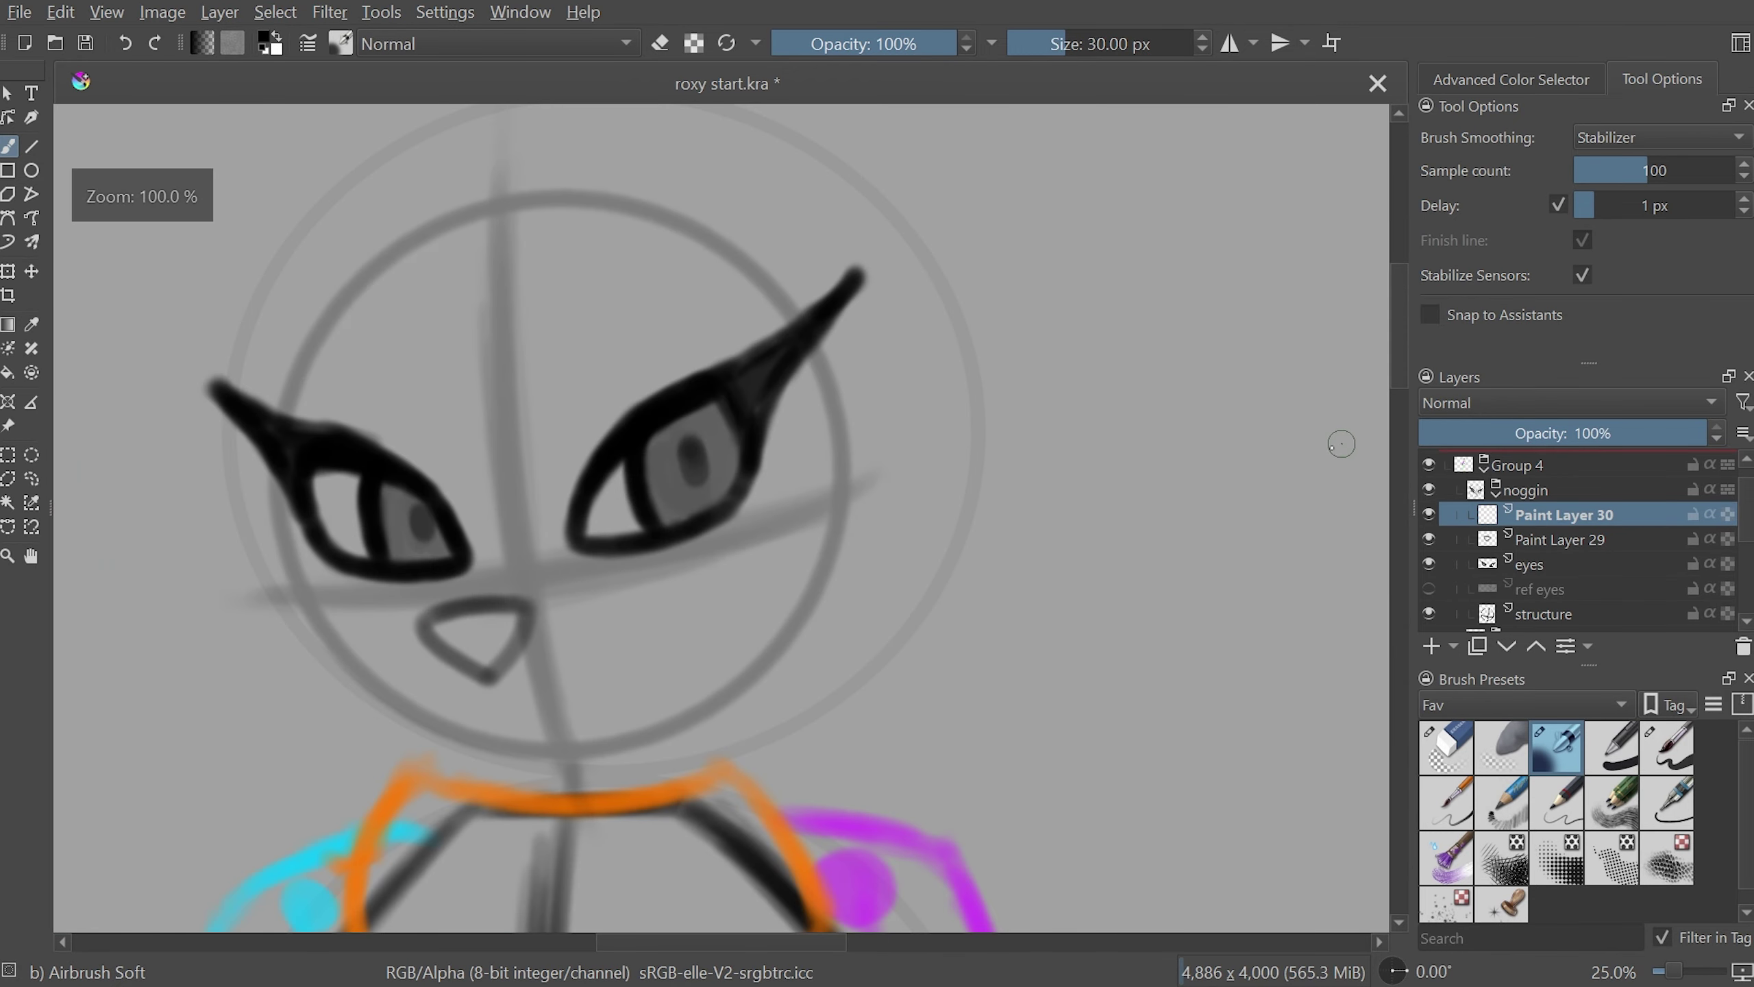
scroll(862, 891, left, 5)
scroll(1010, 751, up, 1)
scroll(1010, 751, down, 1)
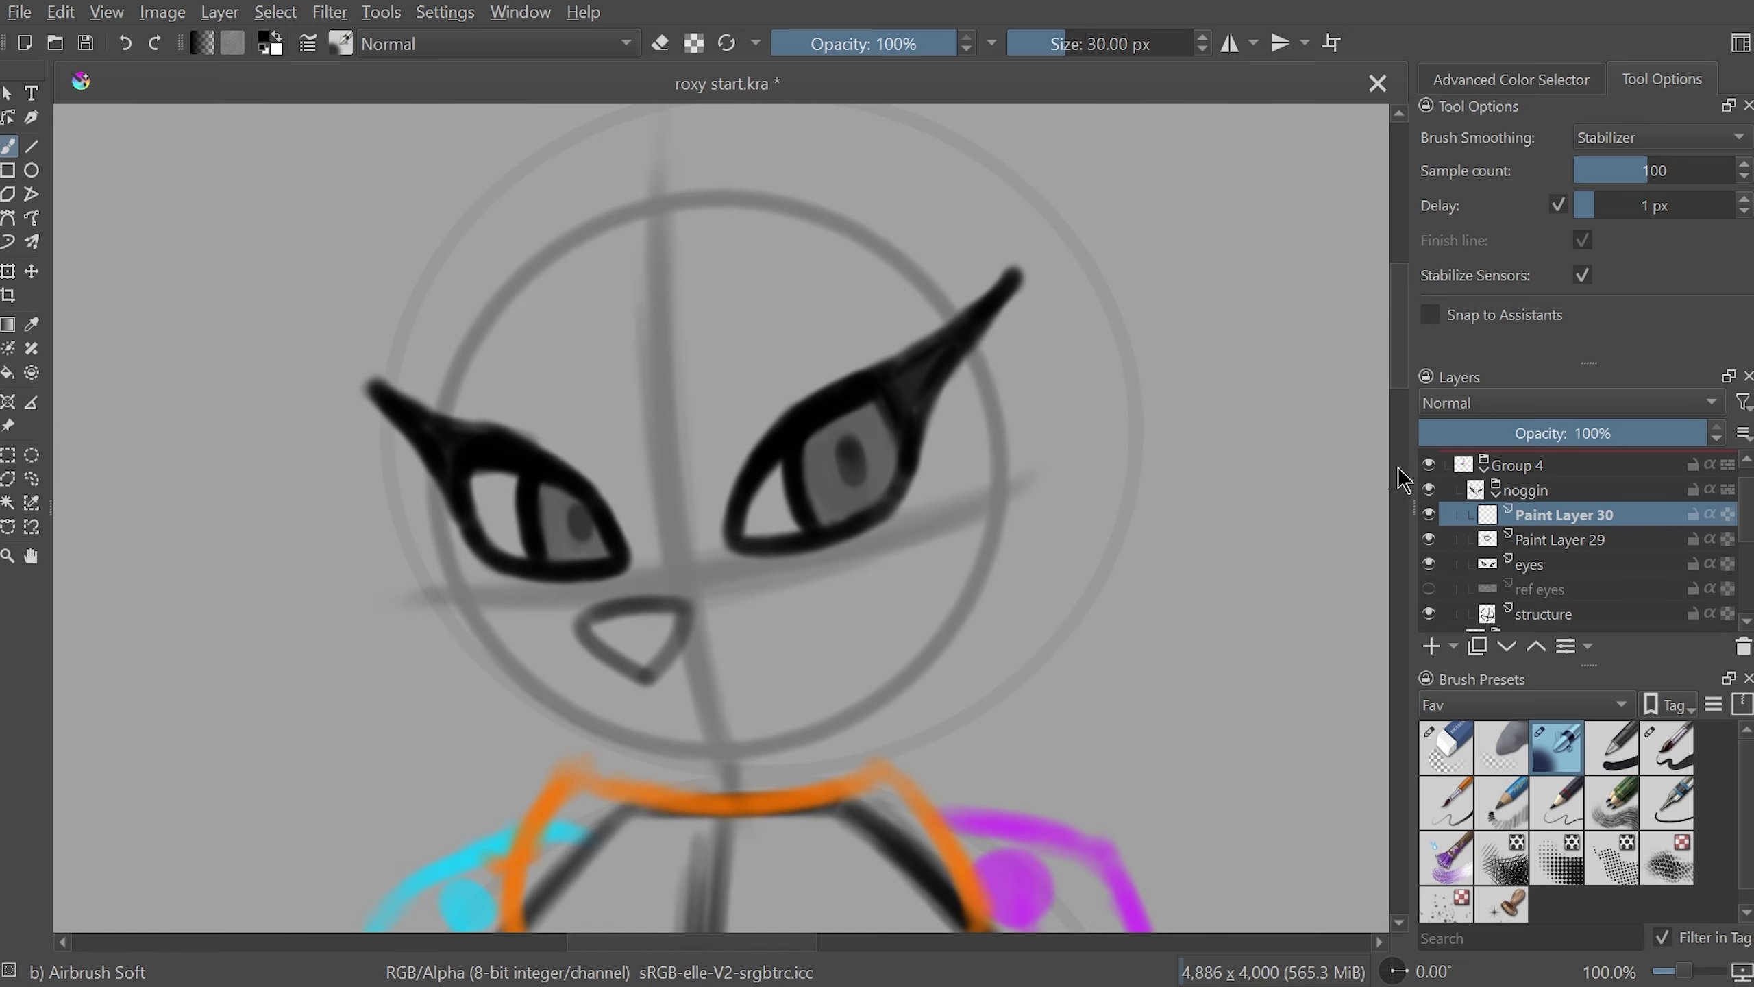
key(minus)
key(minus)
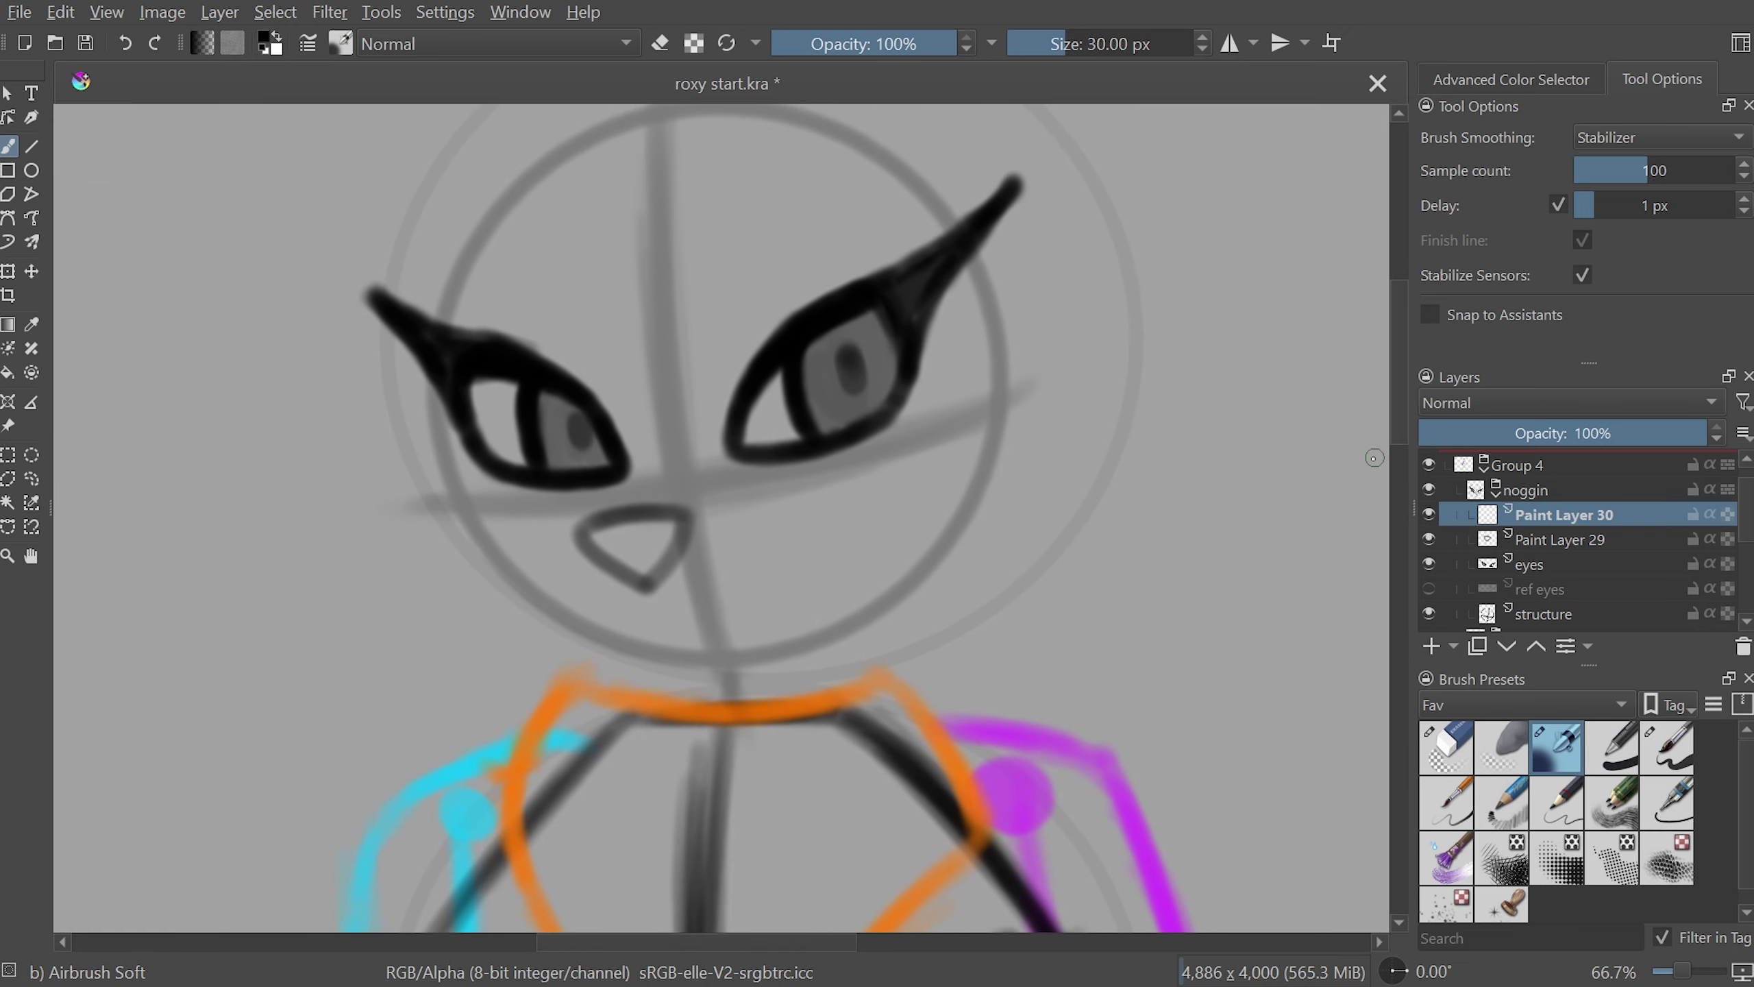
key(minus)
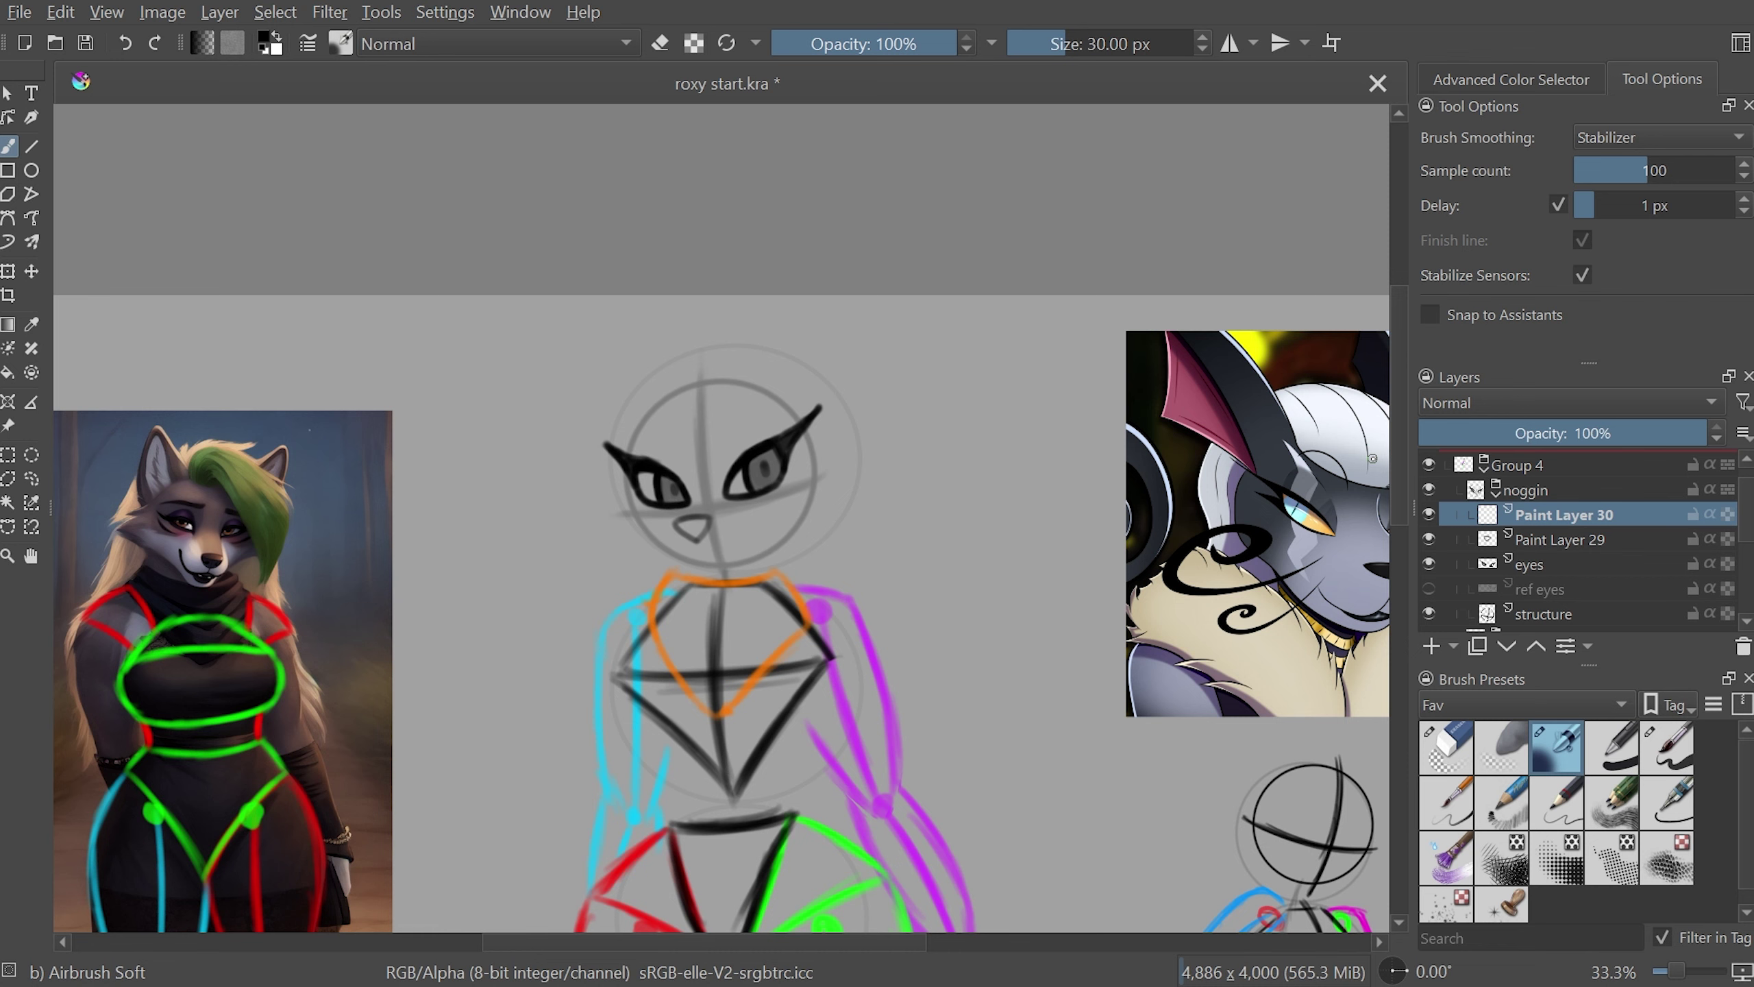
key(plus)
key(plus)
key(plus)
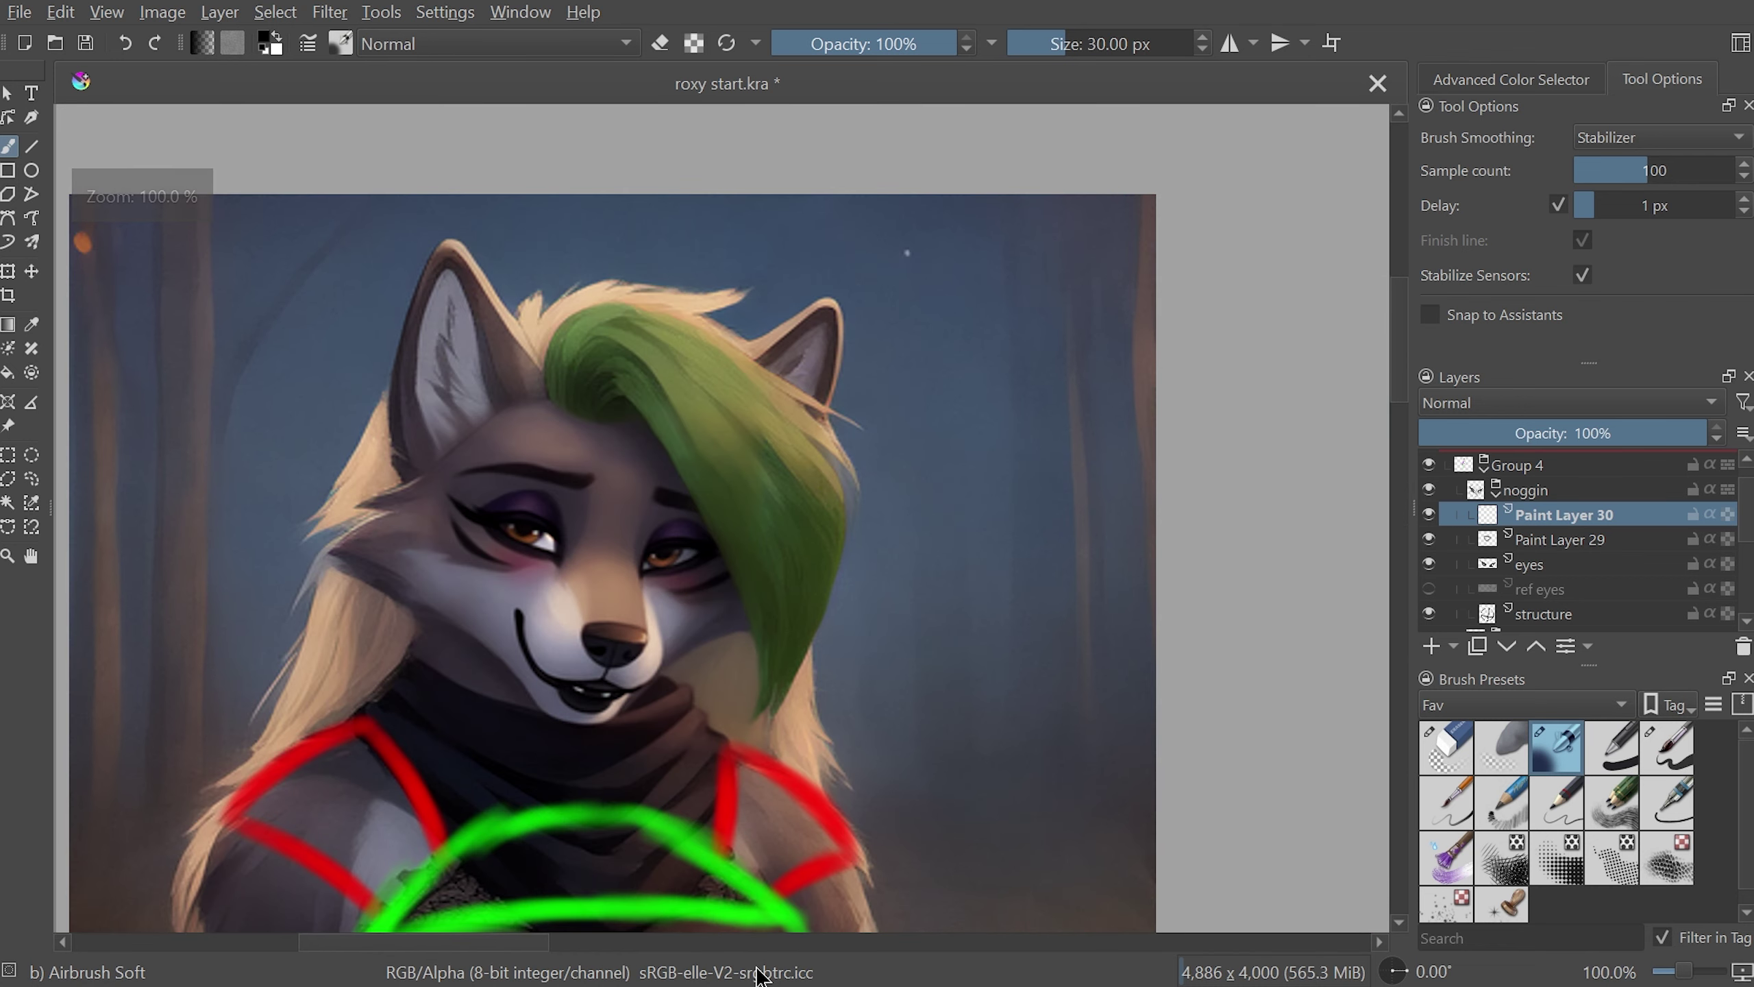
scroll(1372, 394, down, 2)
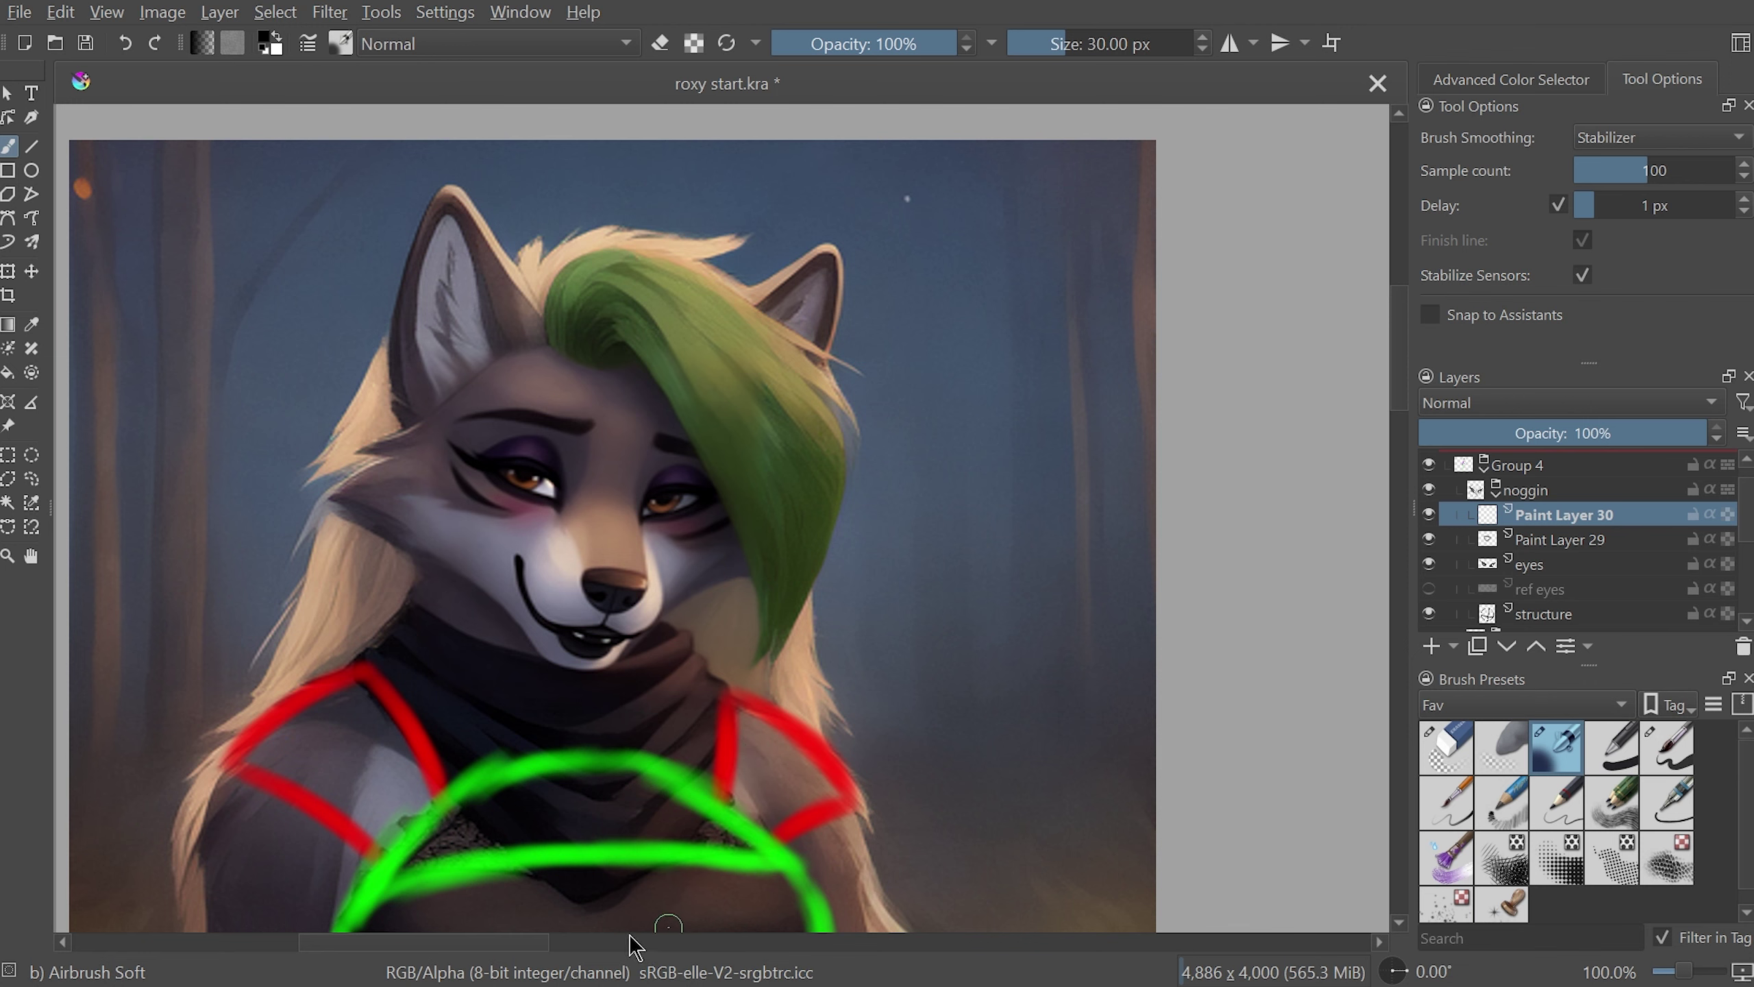
scroll(533, 948, left, 2)
key(plus)
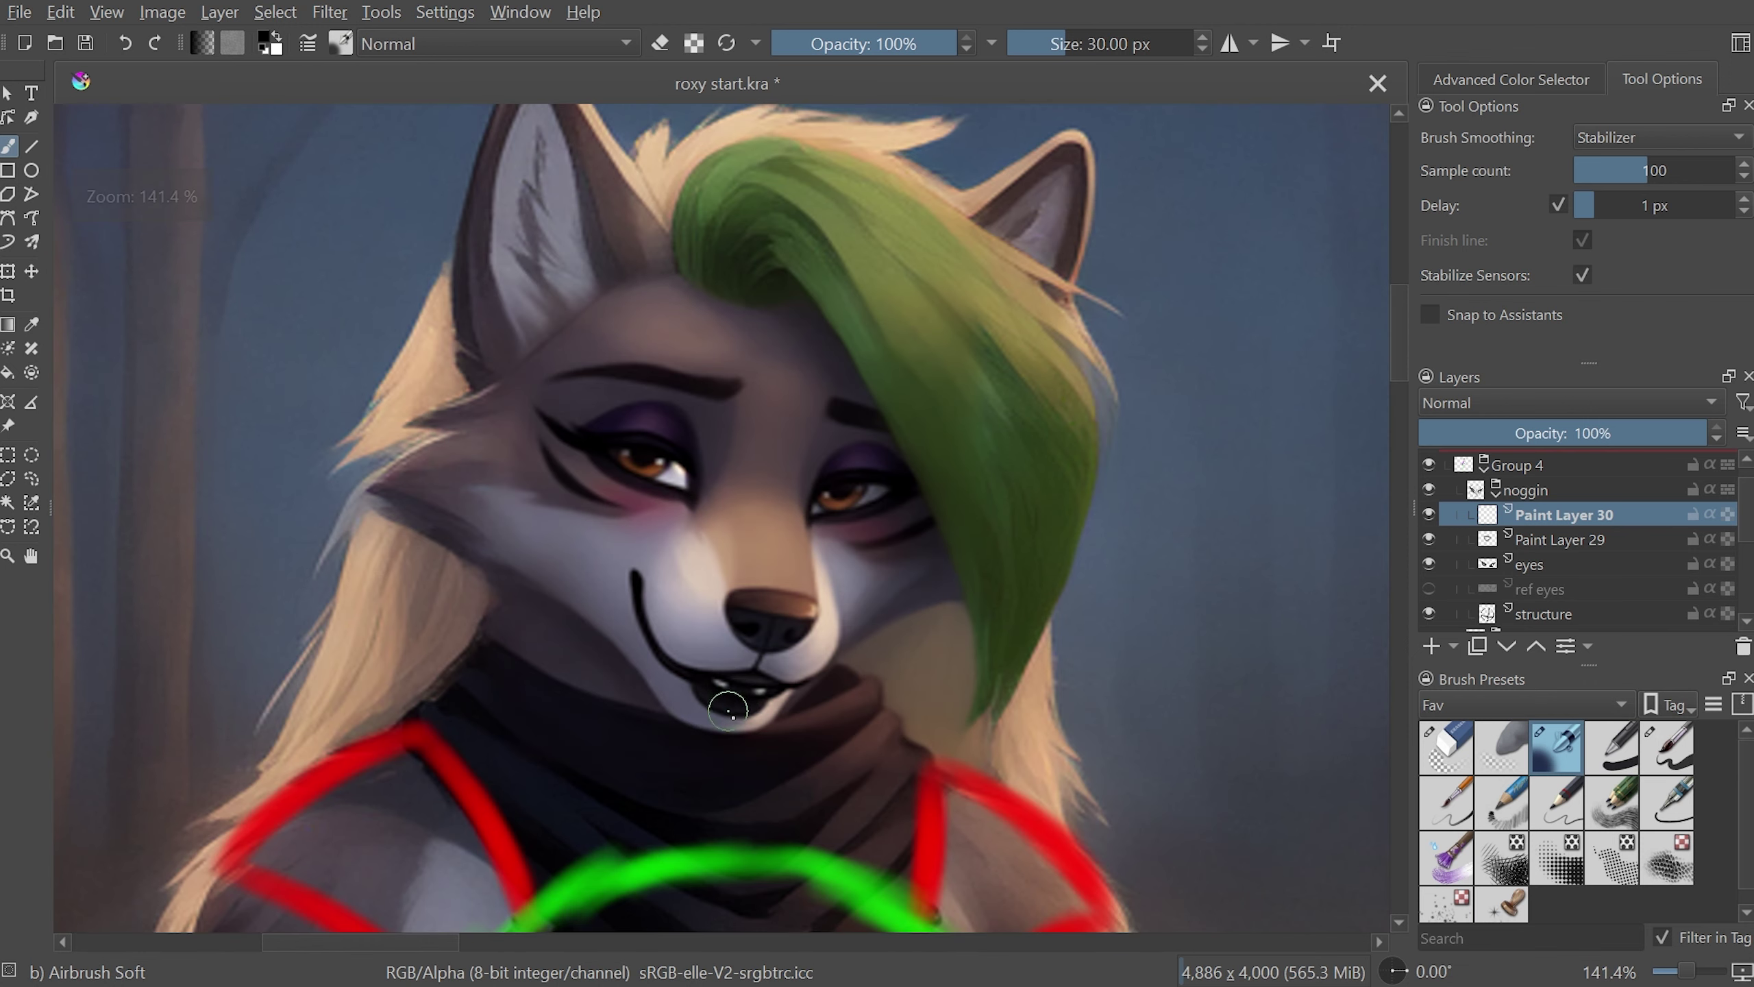
key(minus)
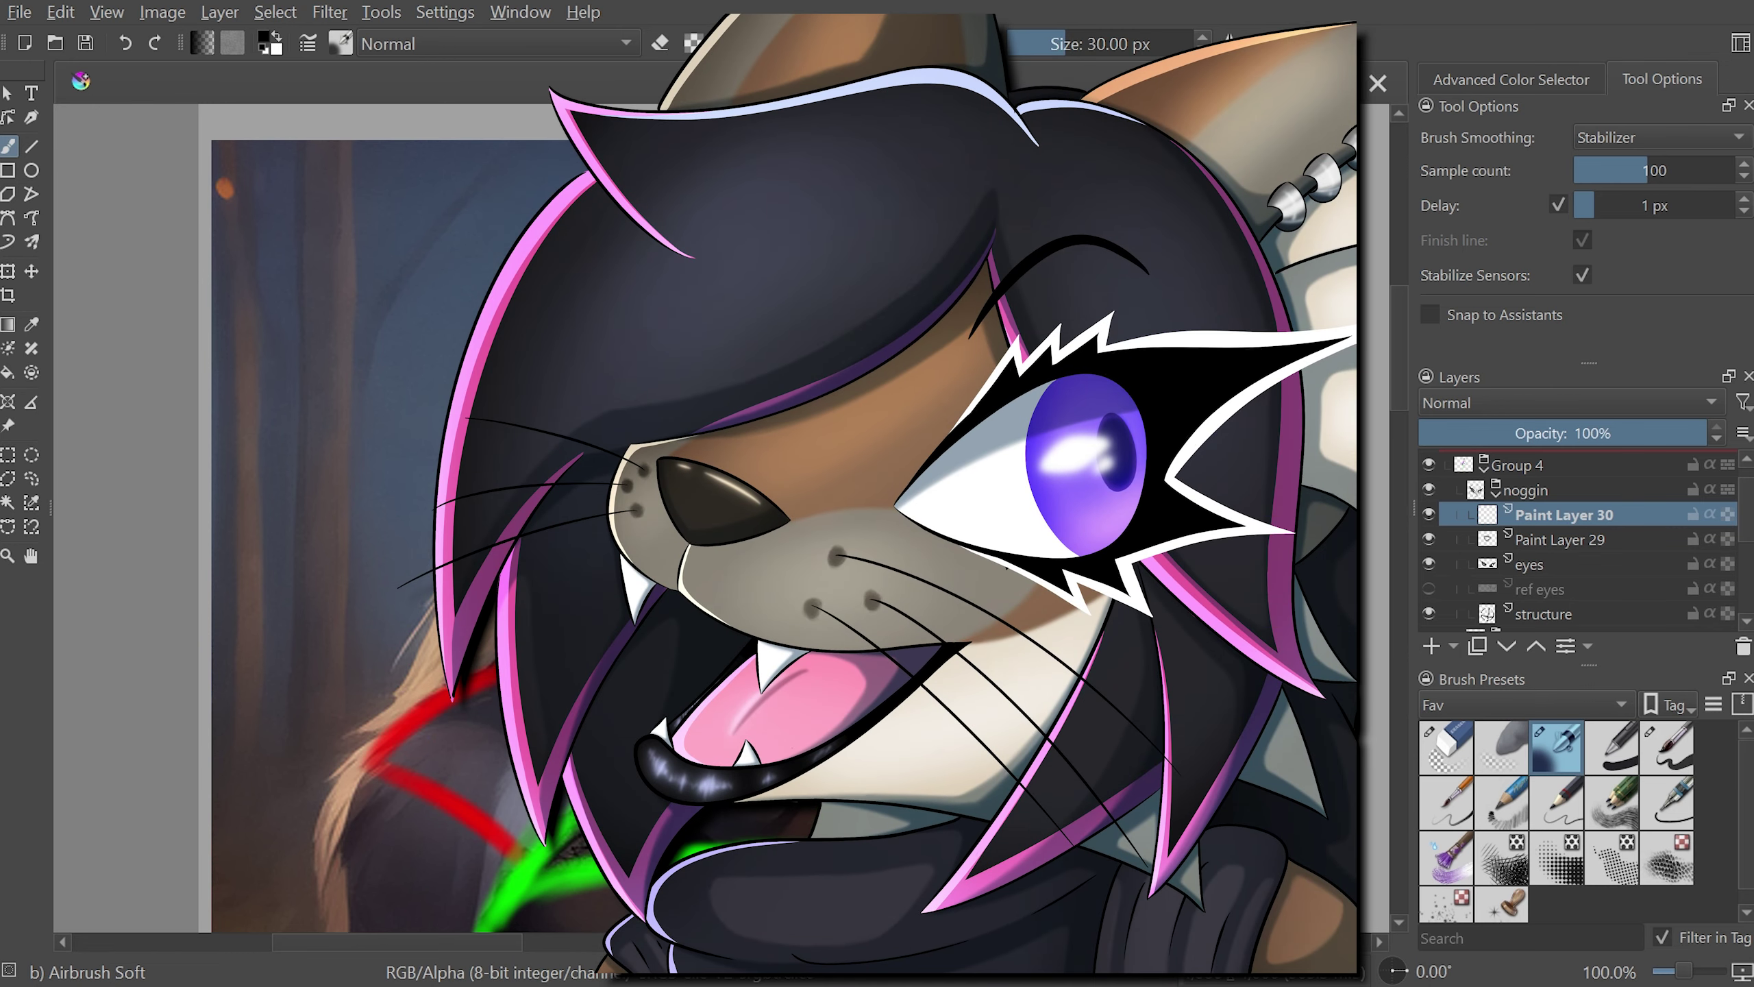
key(plus)
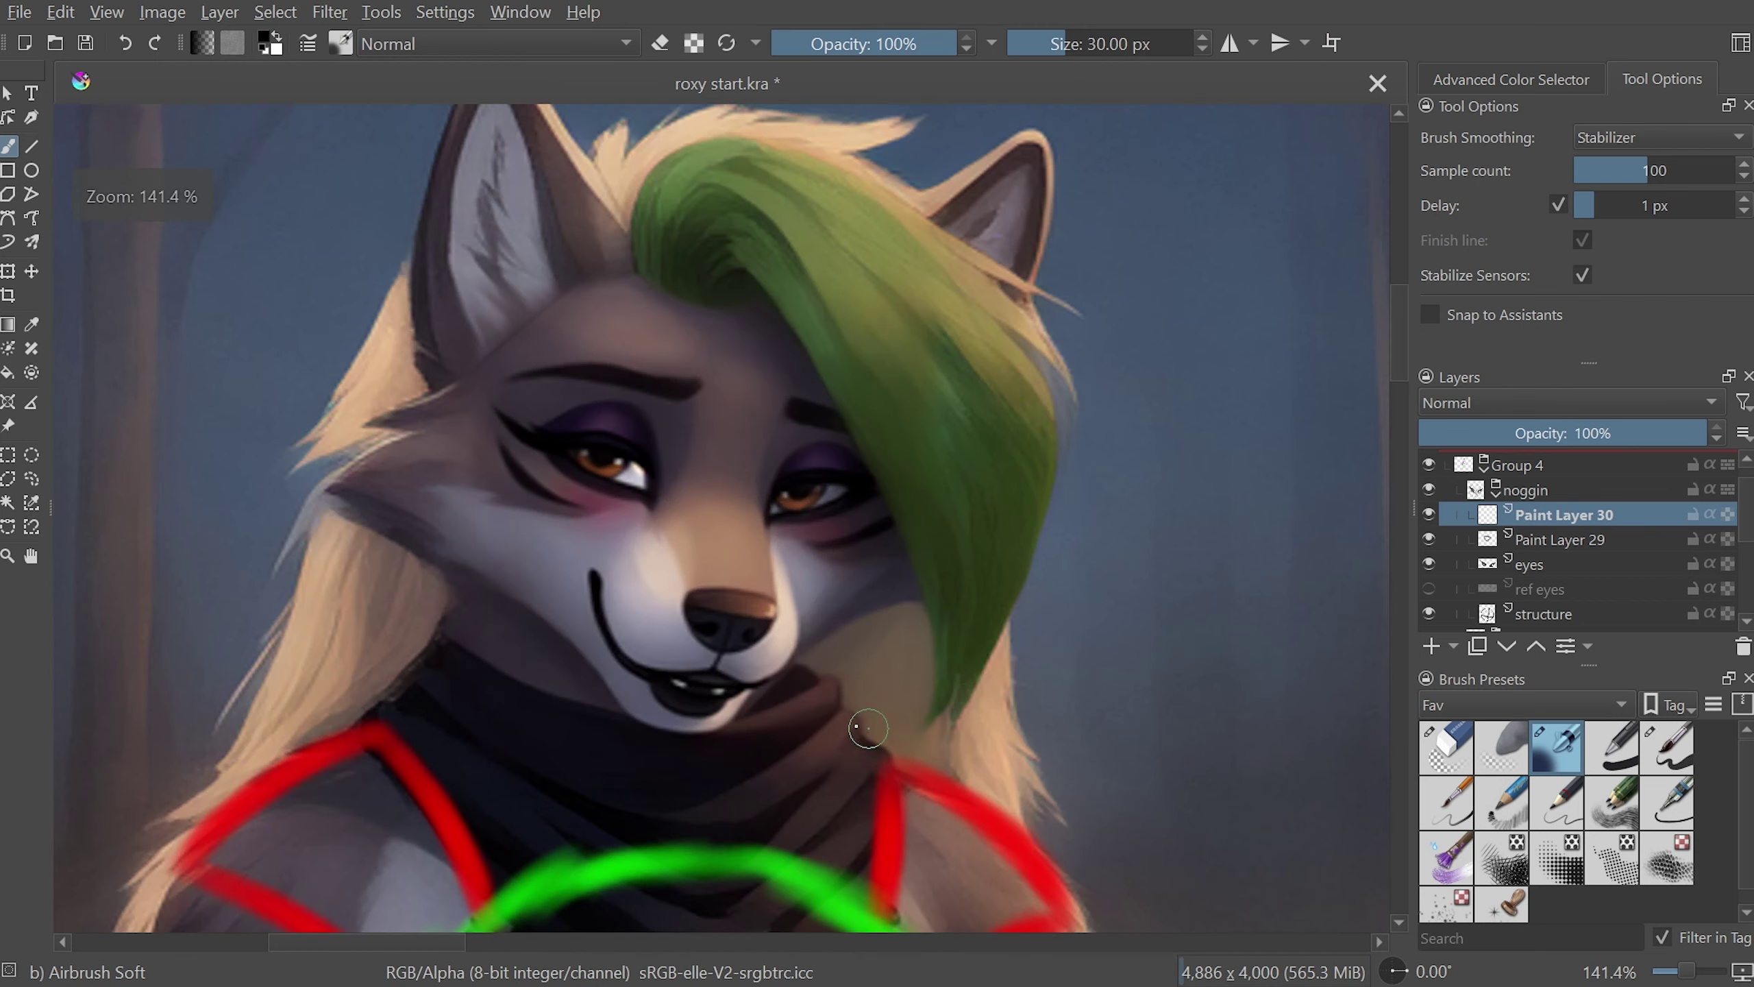
key(minus)
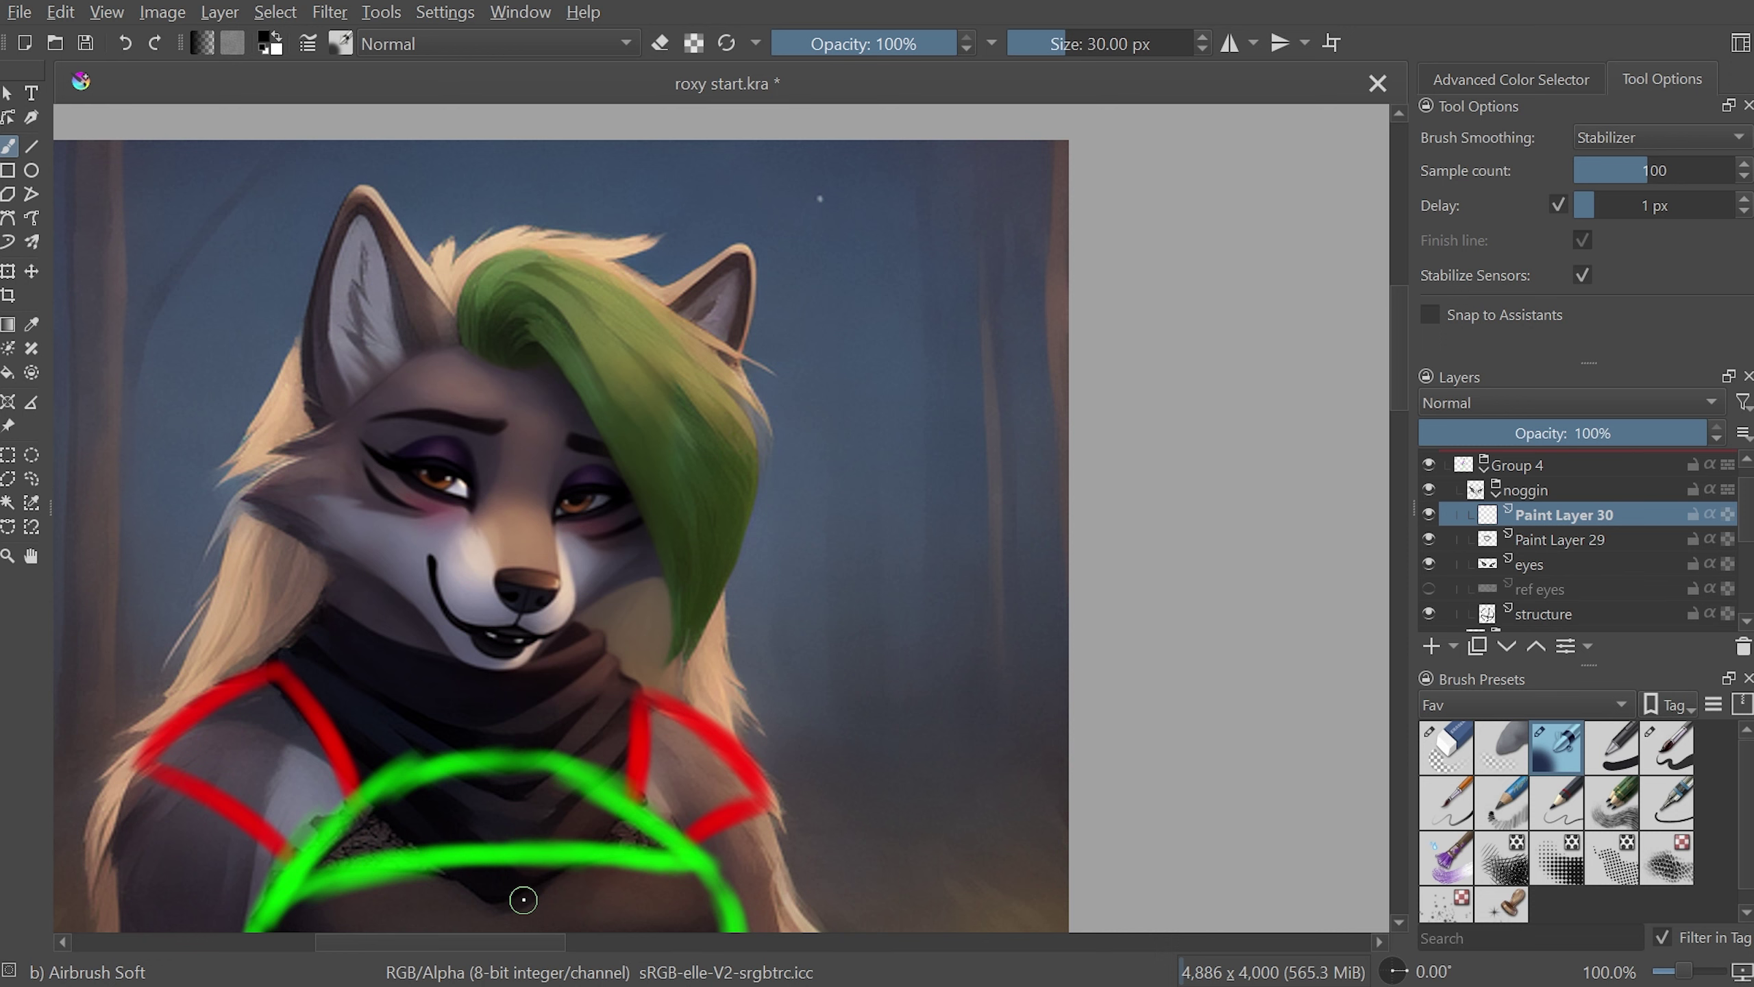
key(minus)
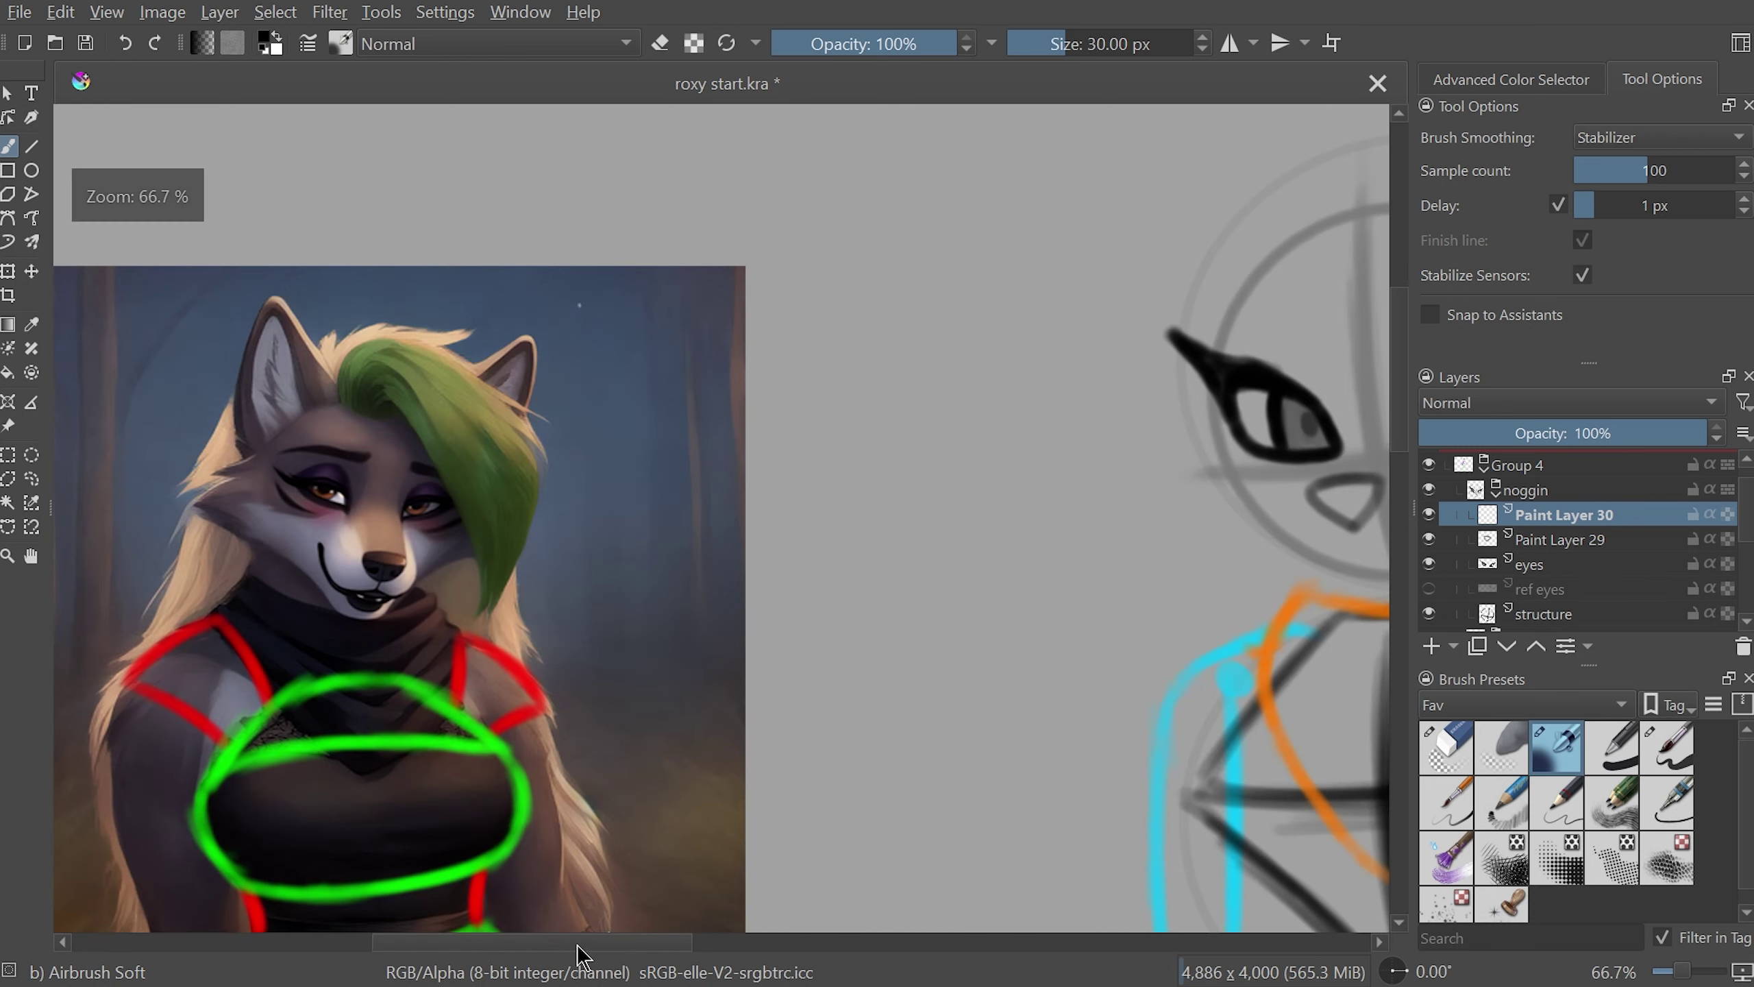
- Zoom in and rotate around the nose, then draw a dark line down from it
drag(594, 943, 728, 952)
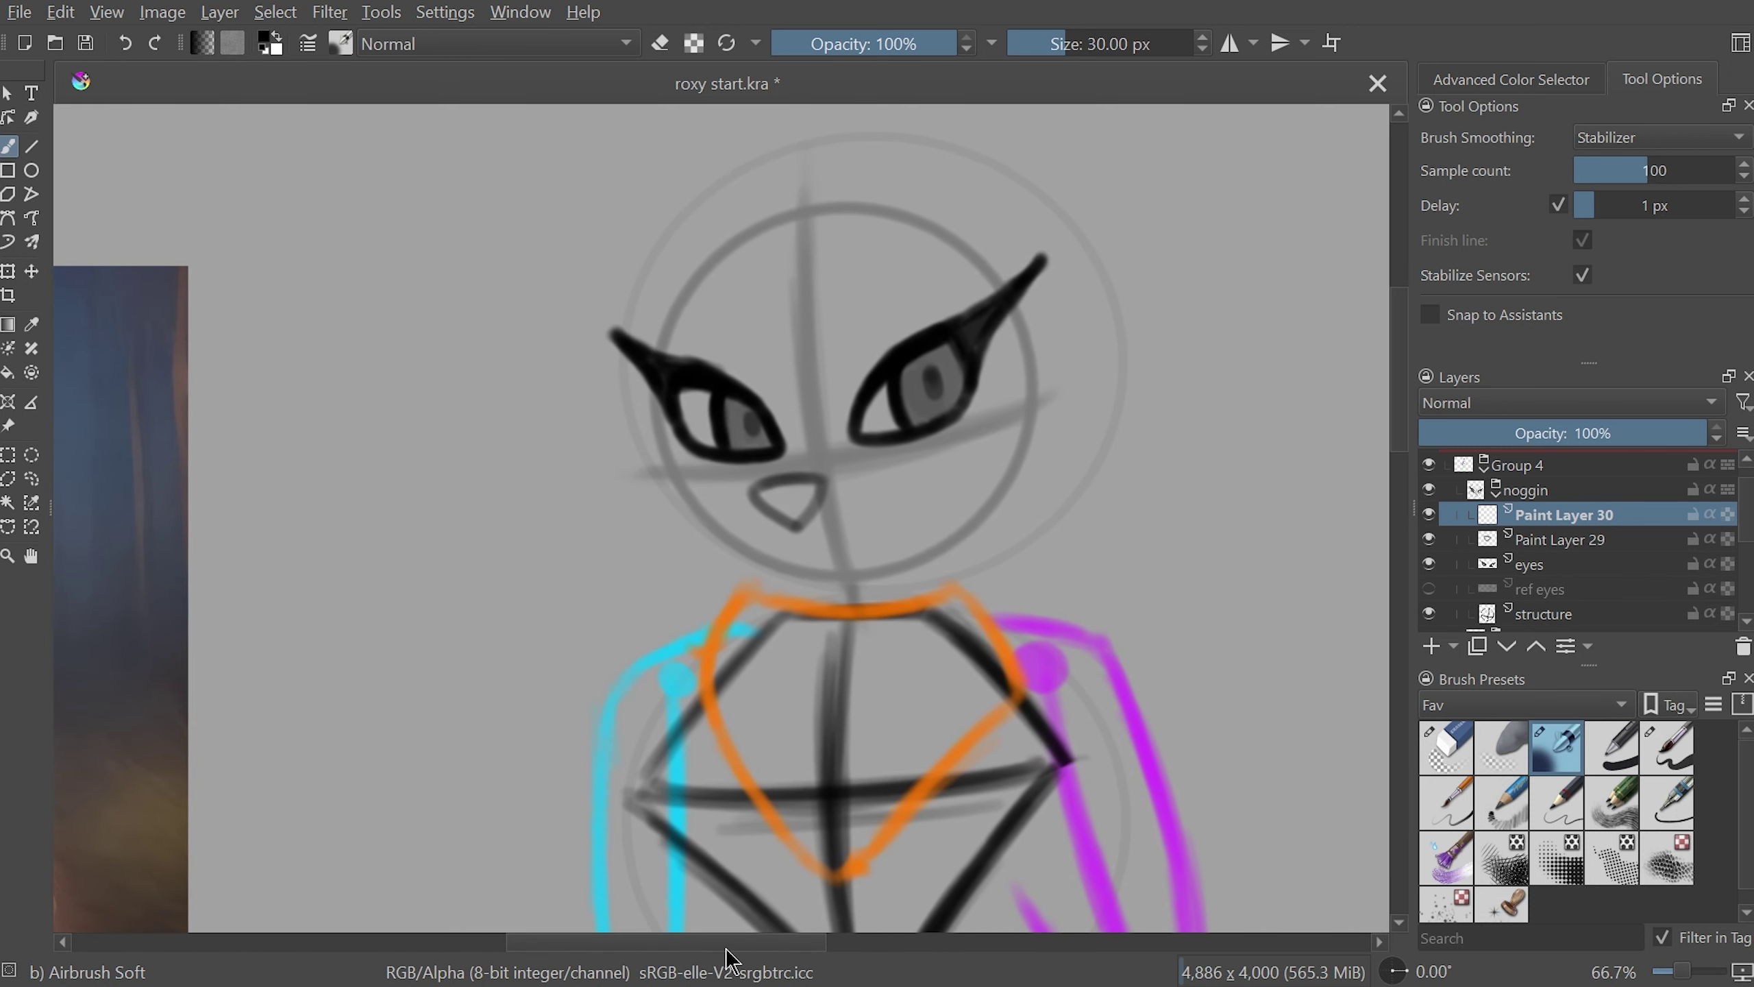
drag(744, 942, 630, 943)
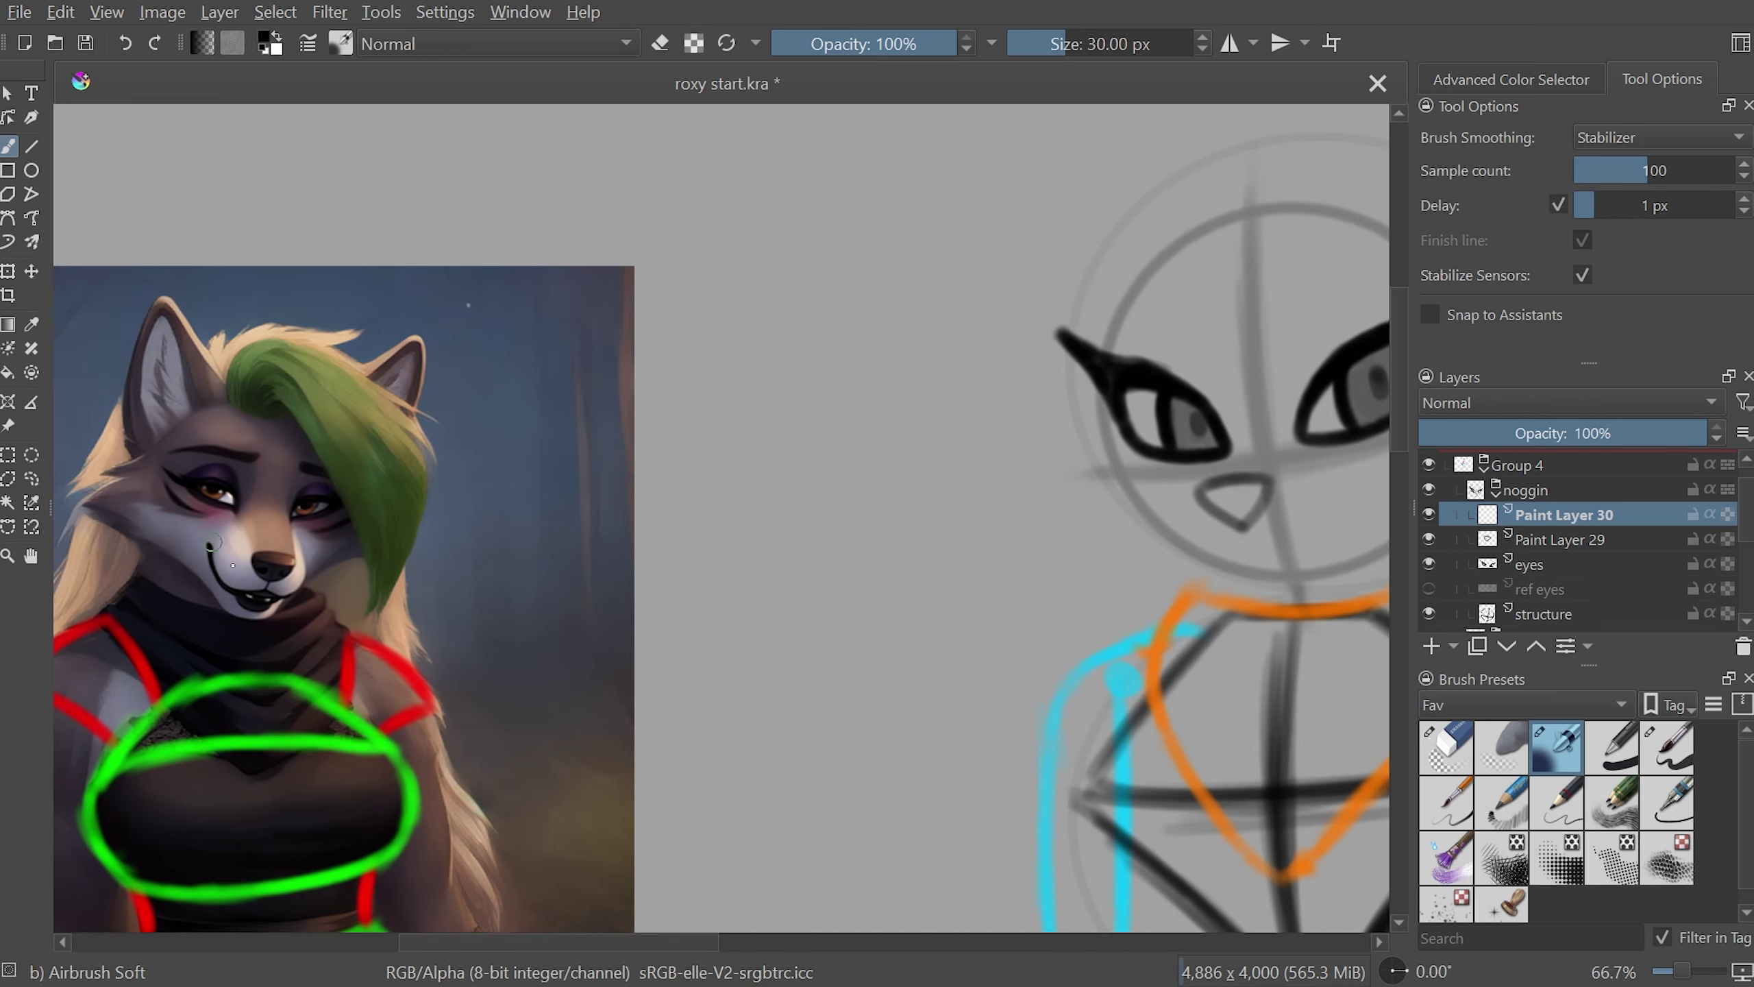
mouse_move(729, 944)
mouse_down()
mouse_move(800, 886)
mouse_move(804, 856)
mouse_up()
scroll(733, 569, up, 3)
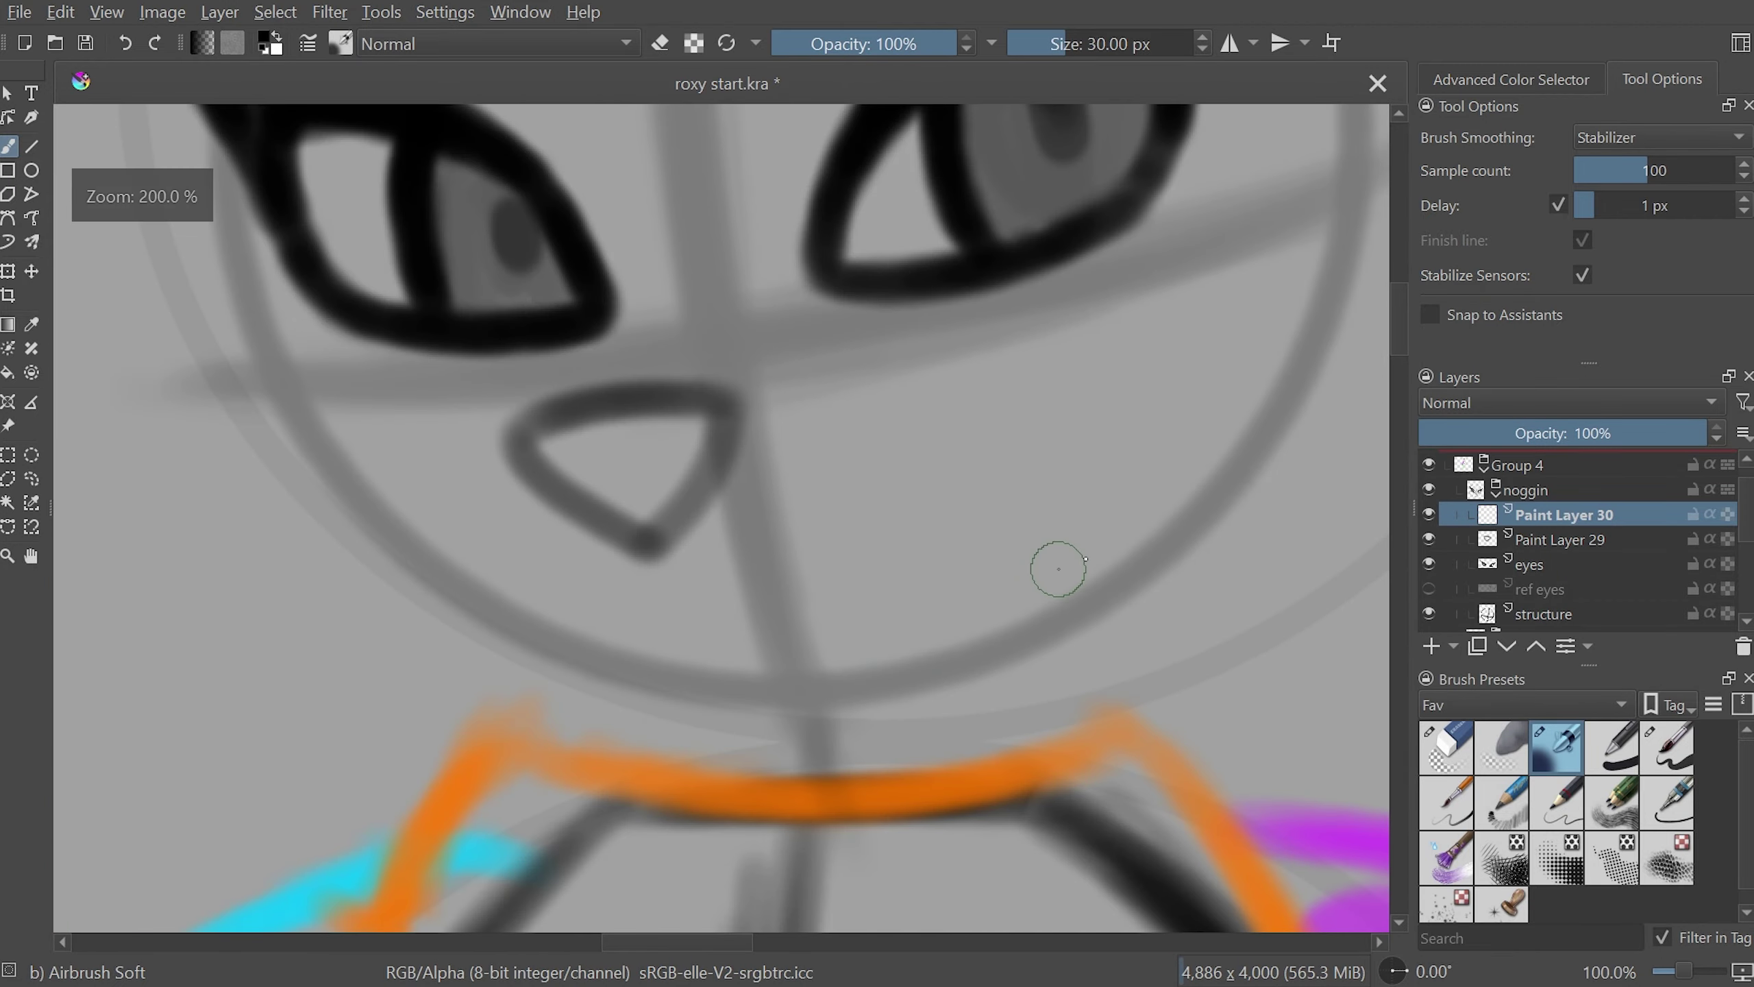
mouse_move(1057, 568)
mouse_down()
mouse_move(645, 515)
mouse_move(669, 690)
mouse_move(716, 732)
mouse_up()
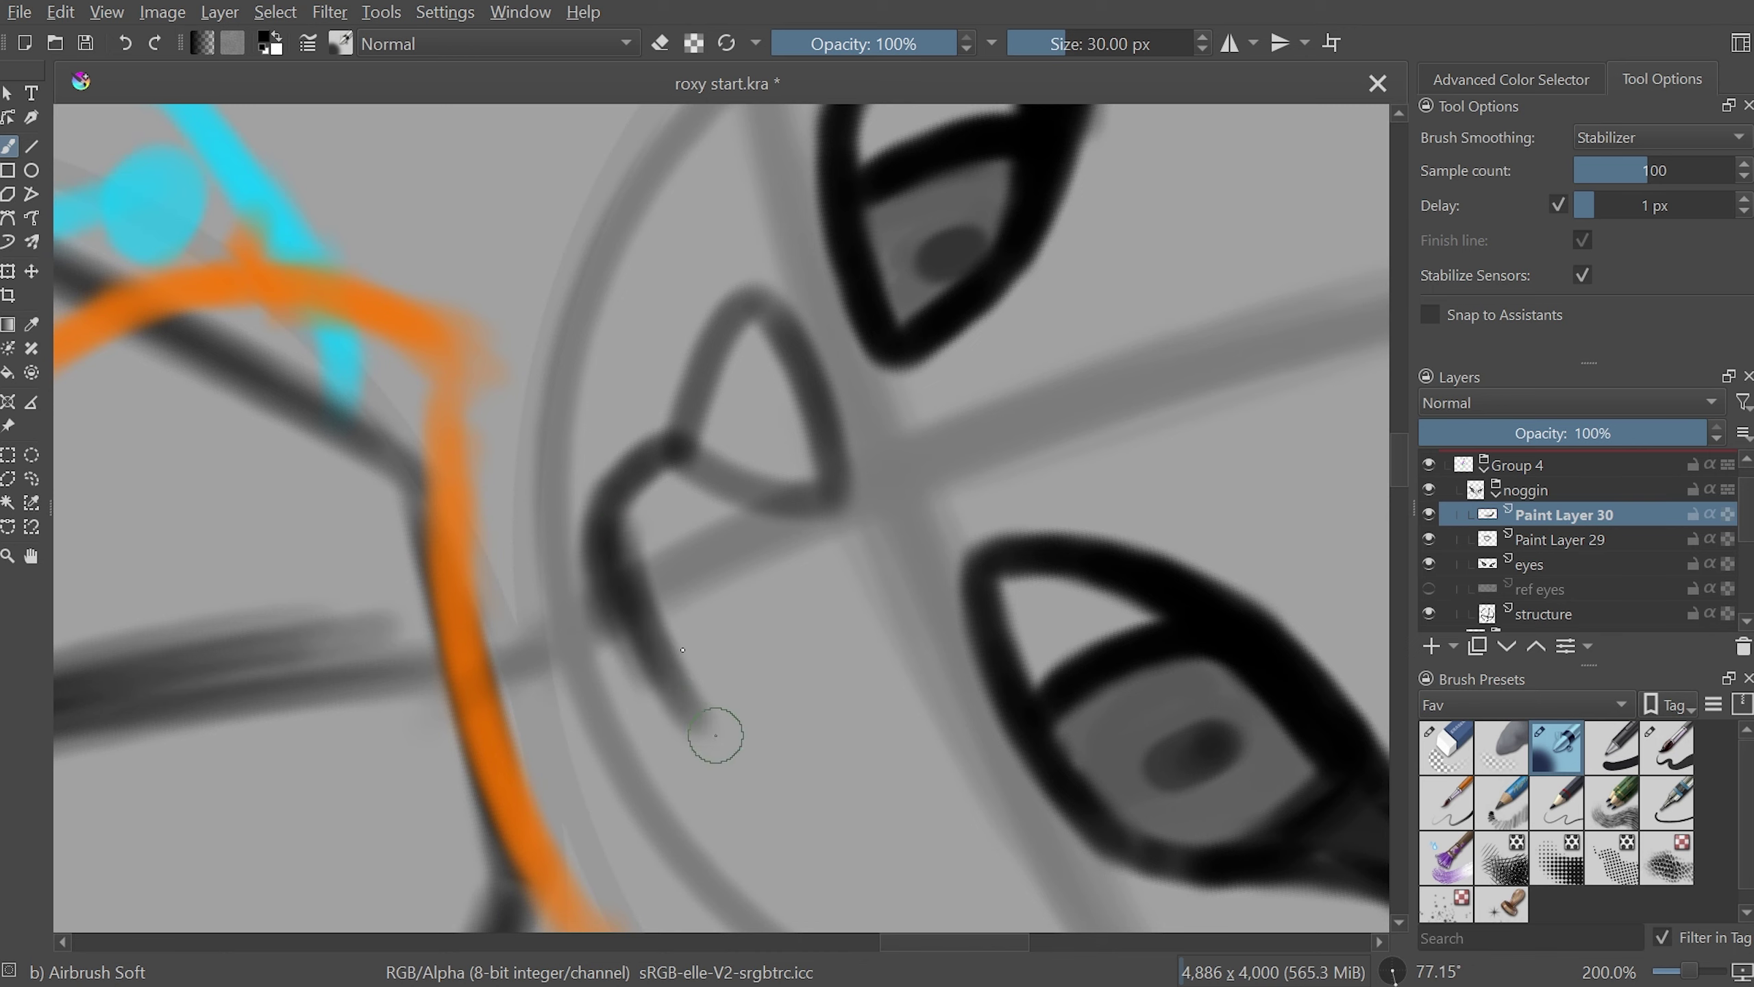
mouse_move(638, 353)
mouse_down()
mouse_move(587, 430)
mouse_move(592, 508)
mouse_up()
- Reset the view upright and pan left to the wolf reference image
key(1)
key(5)
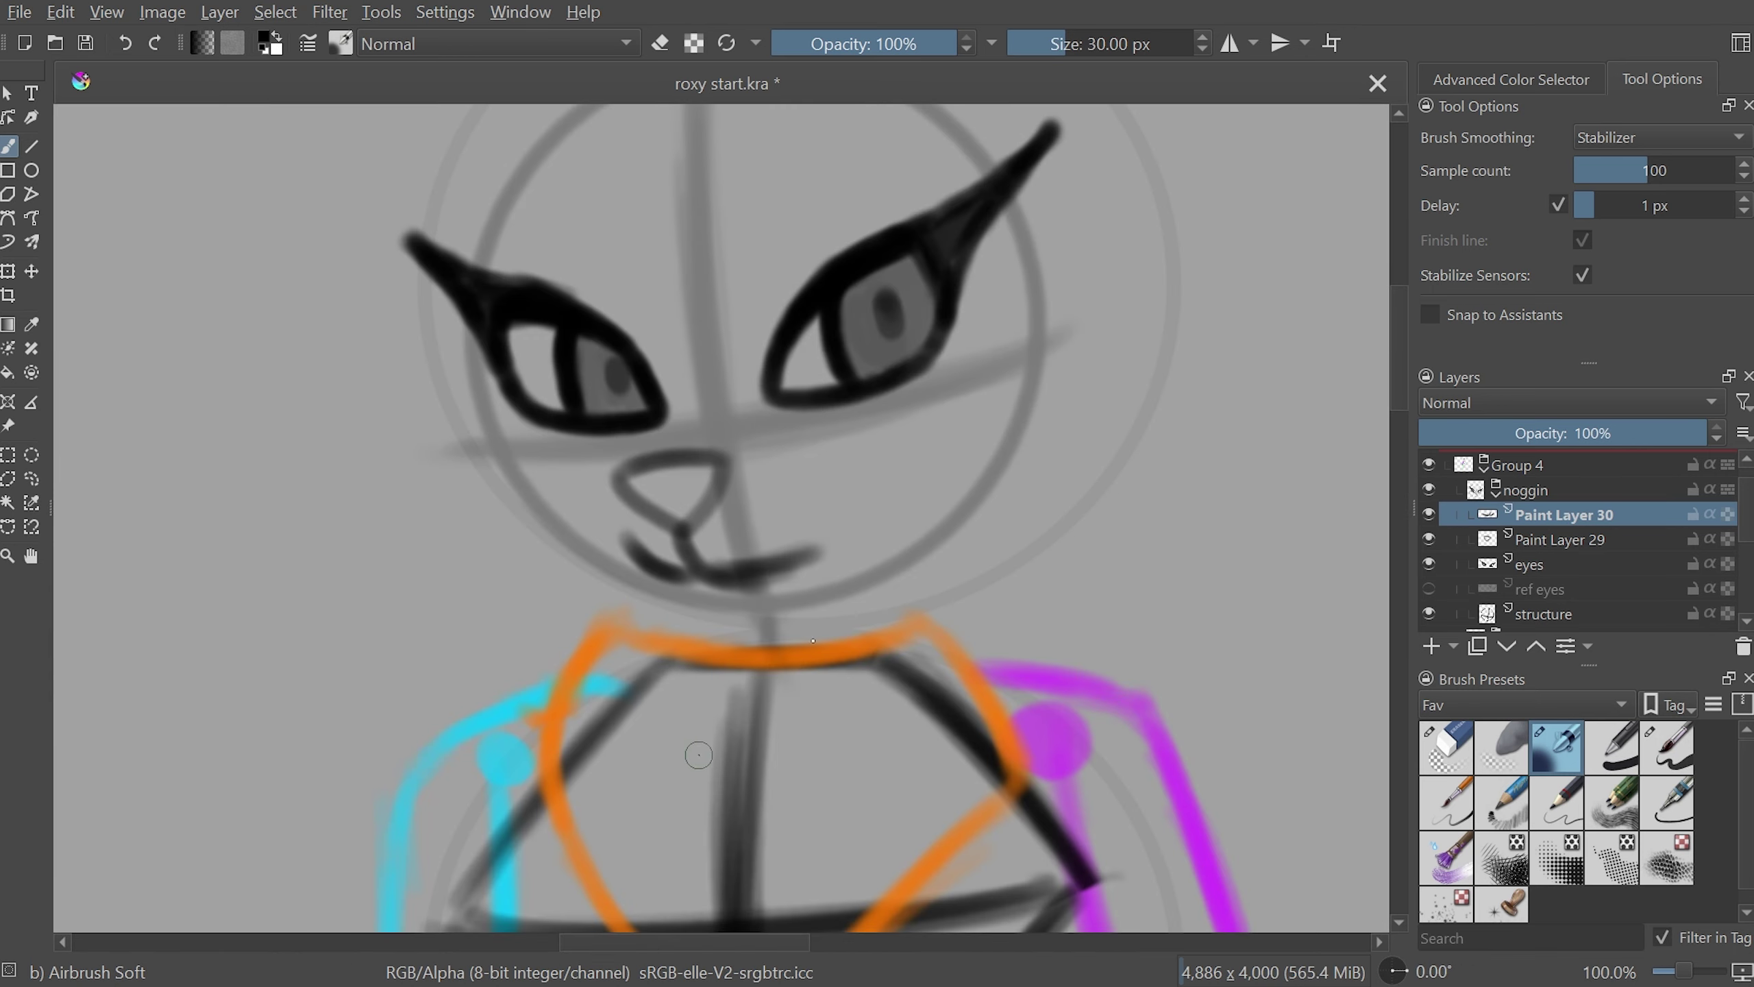
key(plus)
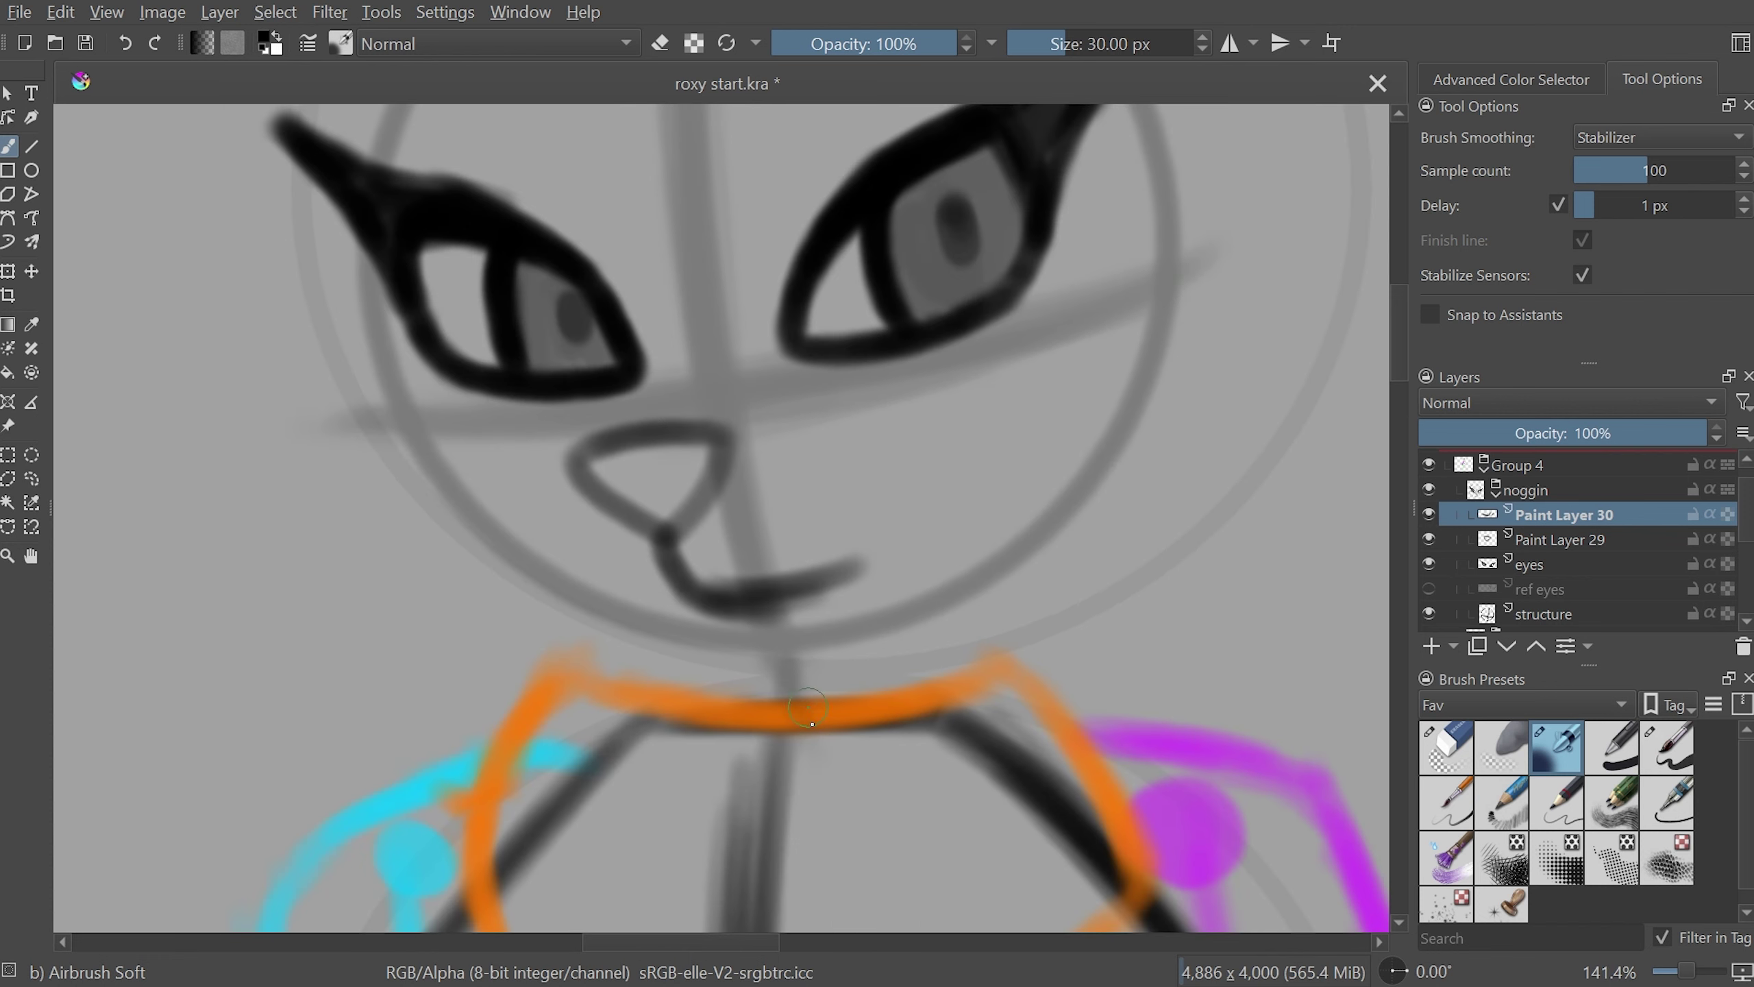
key(minus)
key(minus)
drag(708, 941, 546, 948)
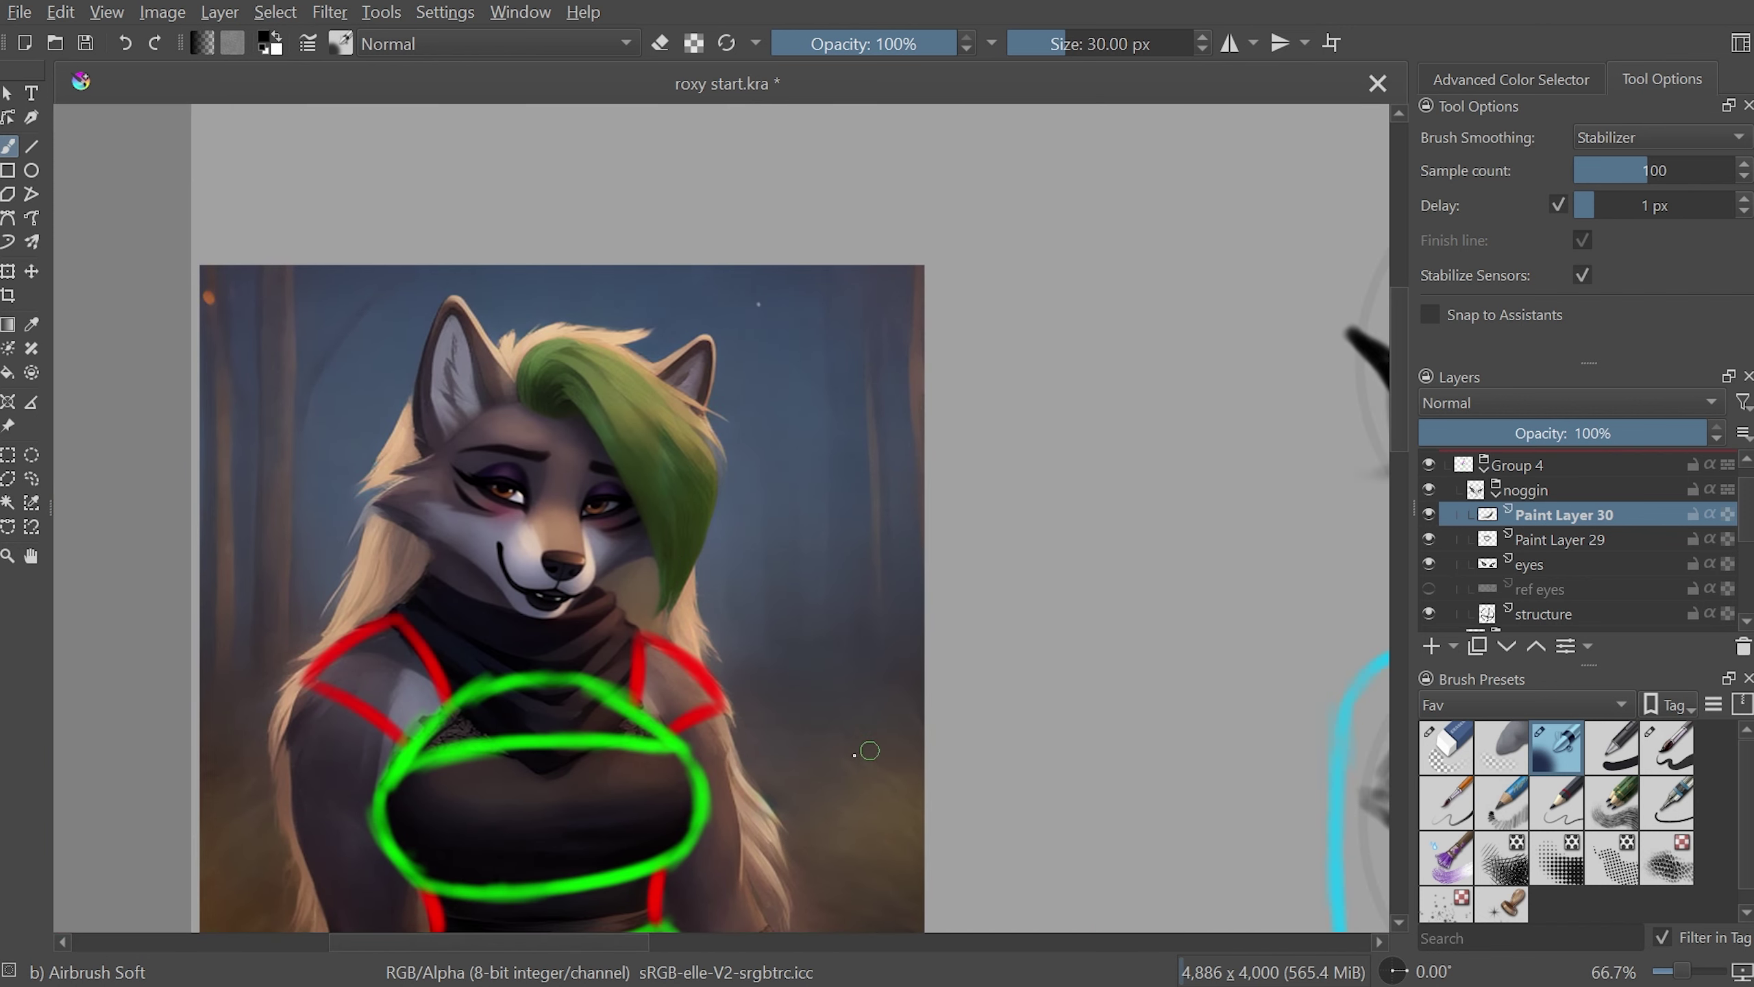
- Zoom in on the reference wolf's mouth and pick bright cyan with the Basic-5 Size brush
key(plus)
key(plus)
mouse_move(685, 943)
mouse_down()
mouse_move(638, 967)
mouse_move(435, 919)
mouse_up()
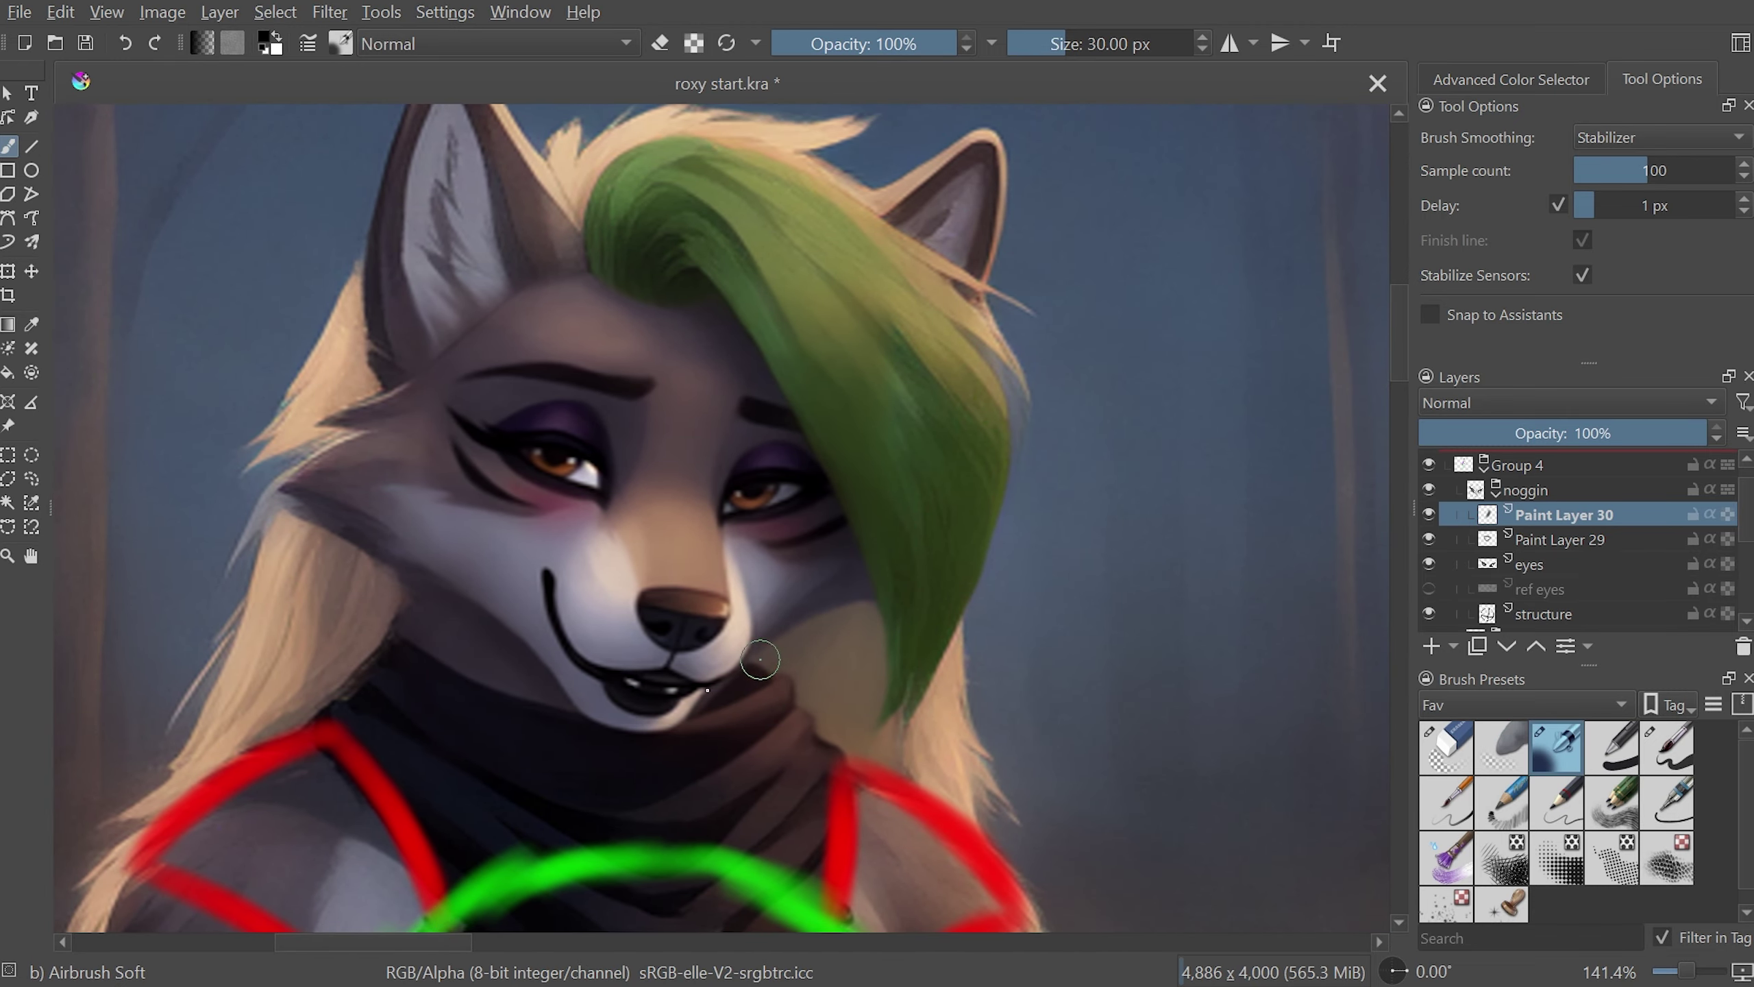
scroll(856, 473, down, 1)
scroll(857, 473, up, 1)
key(plus)
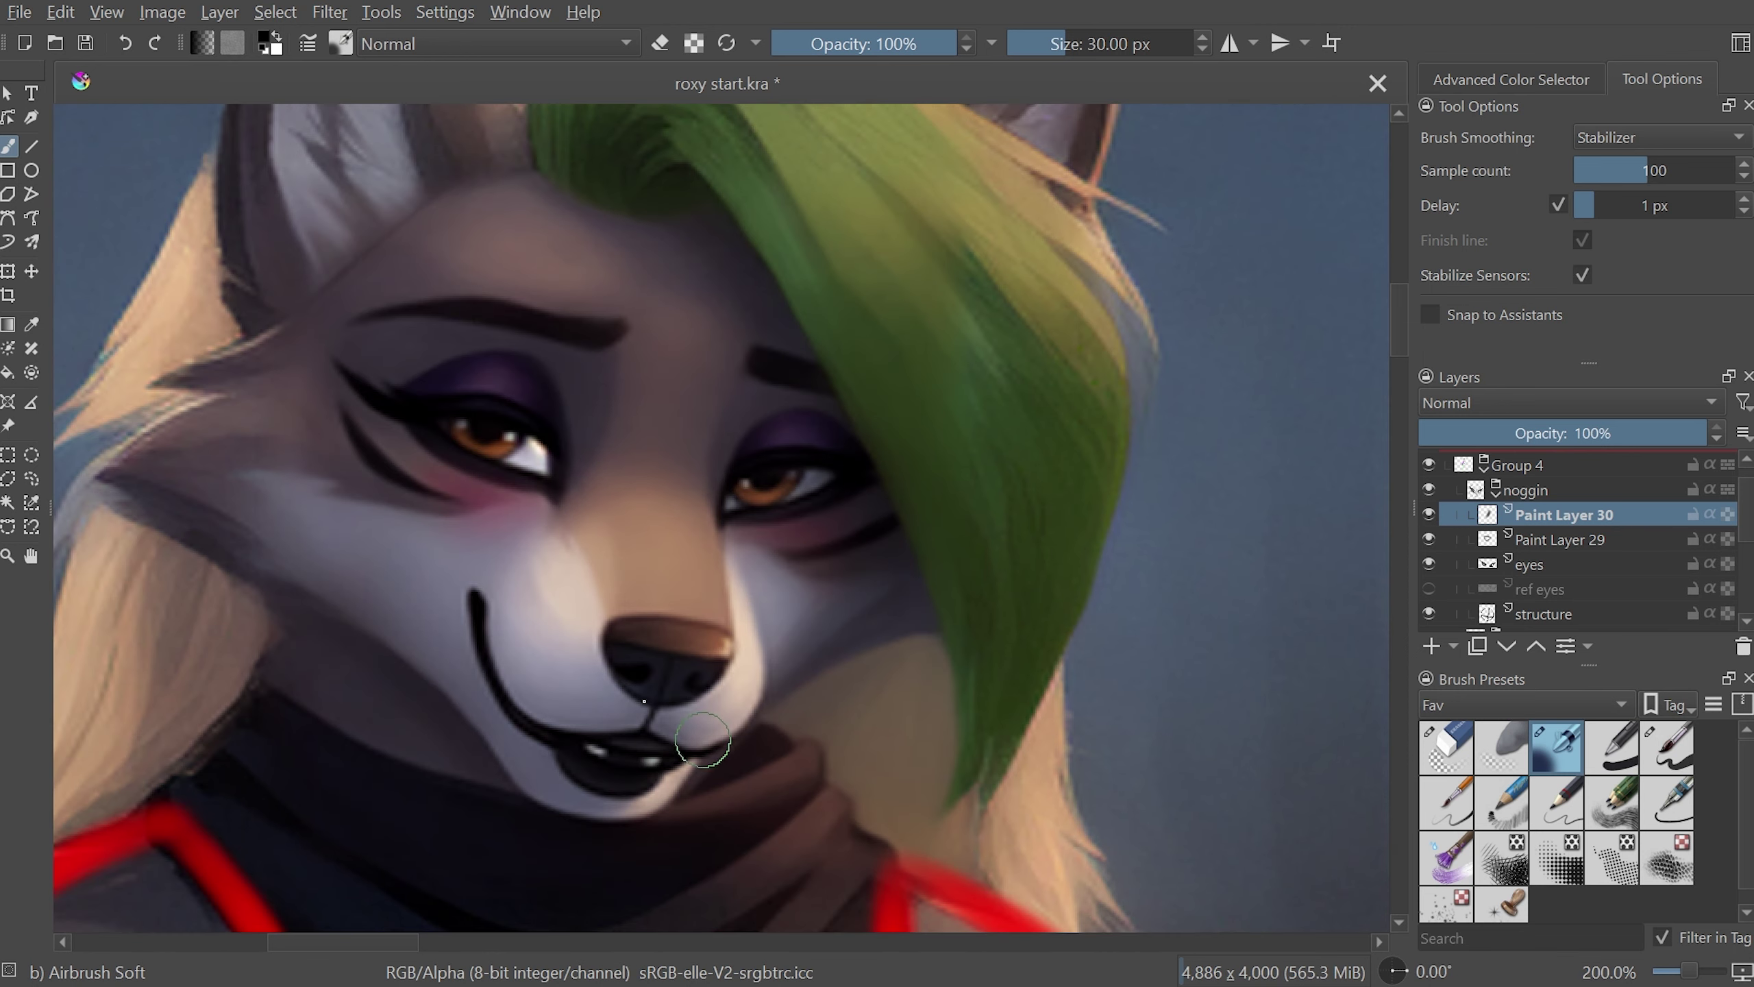
click(1545, 89)
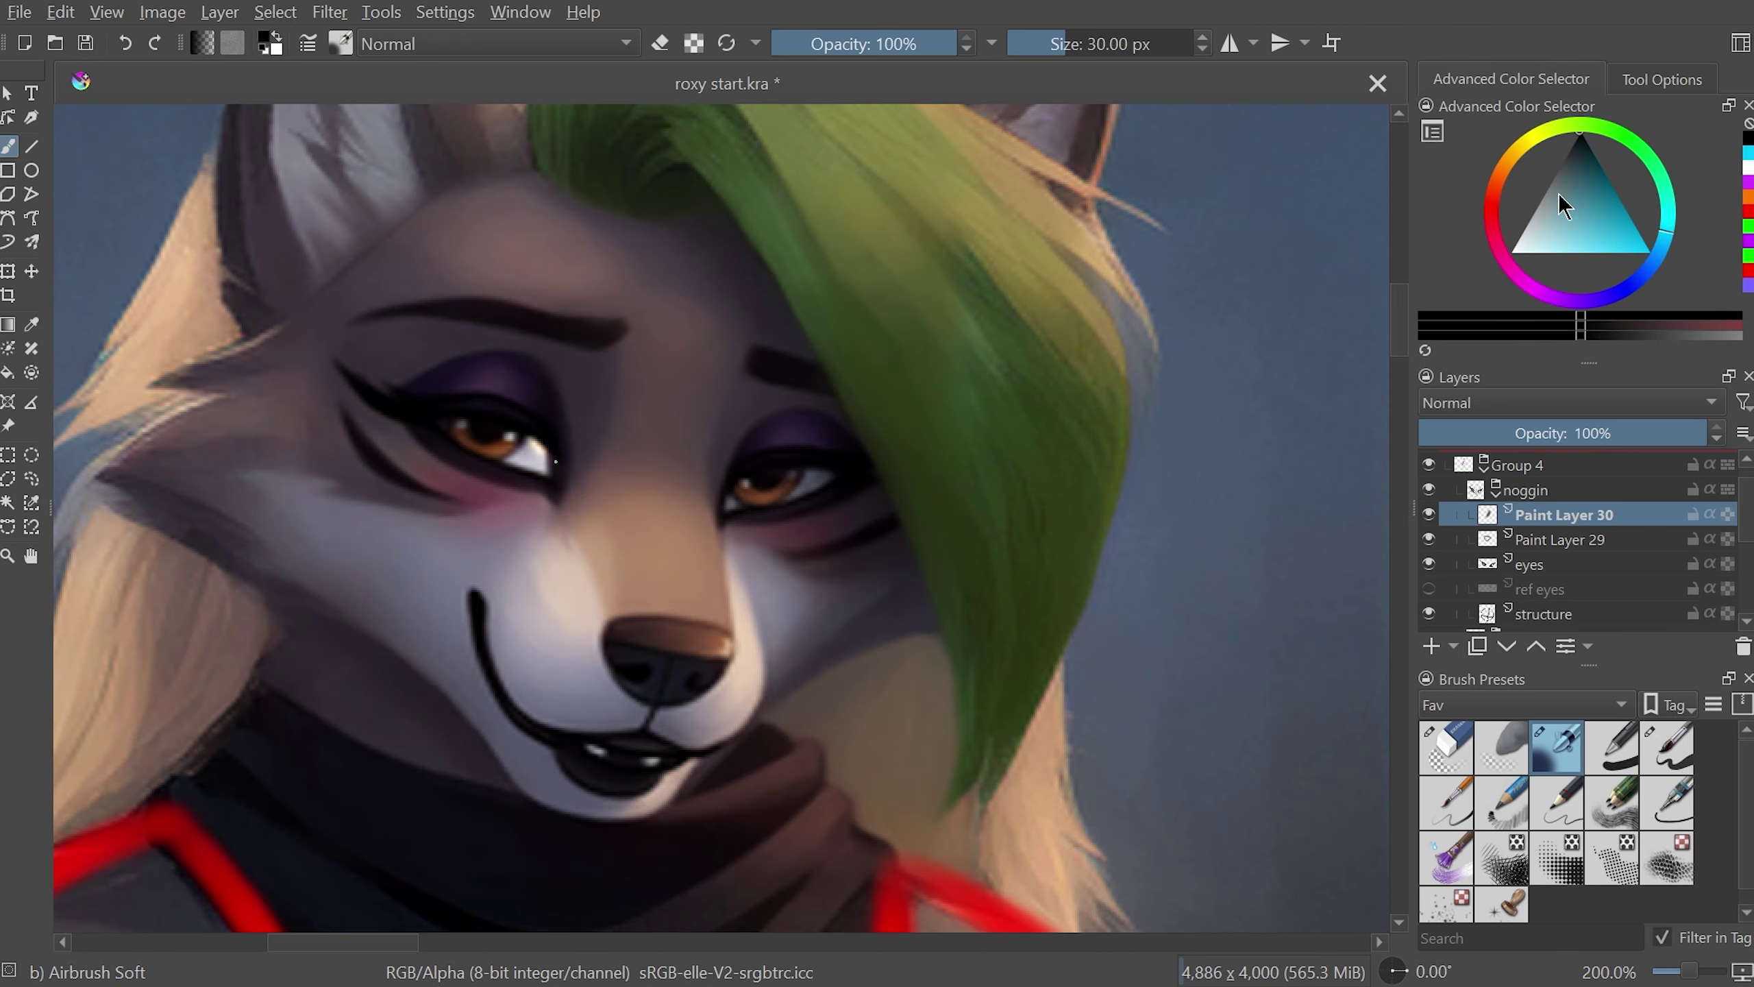
click(1650, 252)
click(1632, 752)
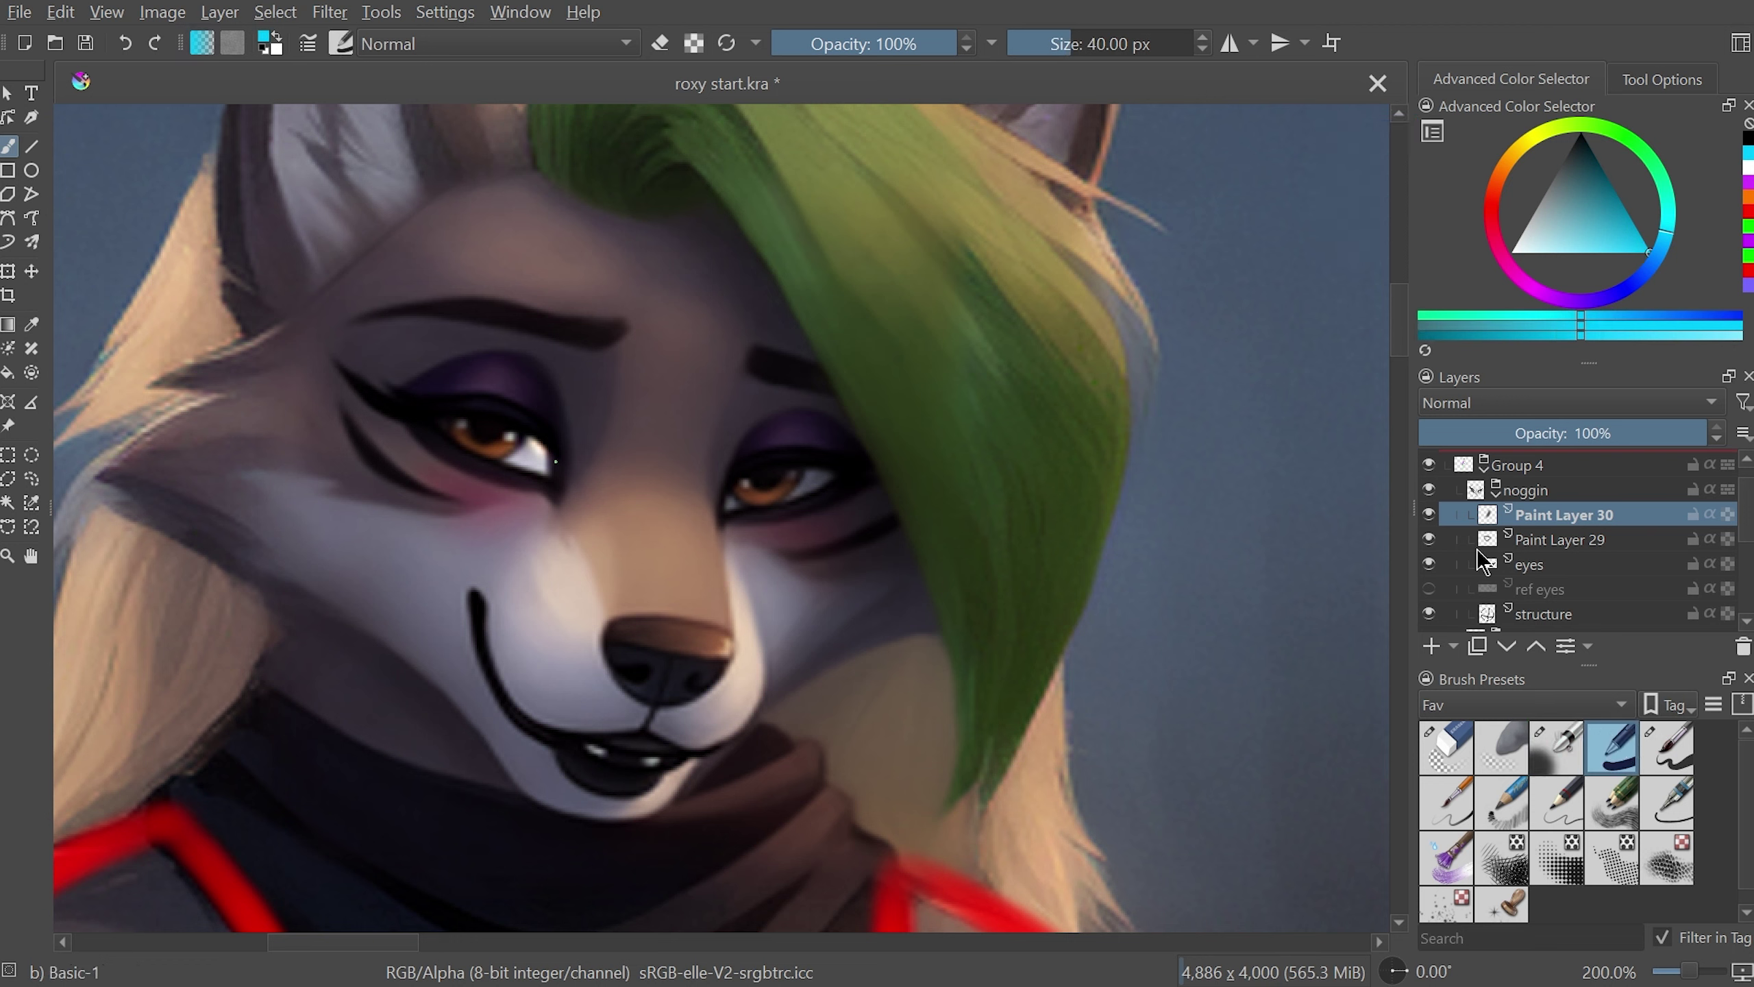
click(1679, 759)
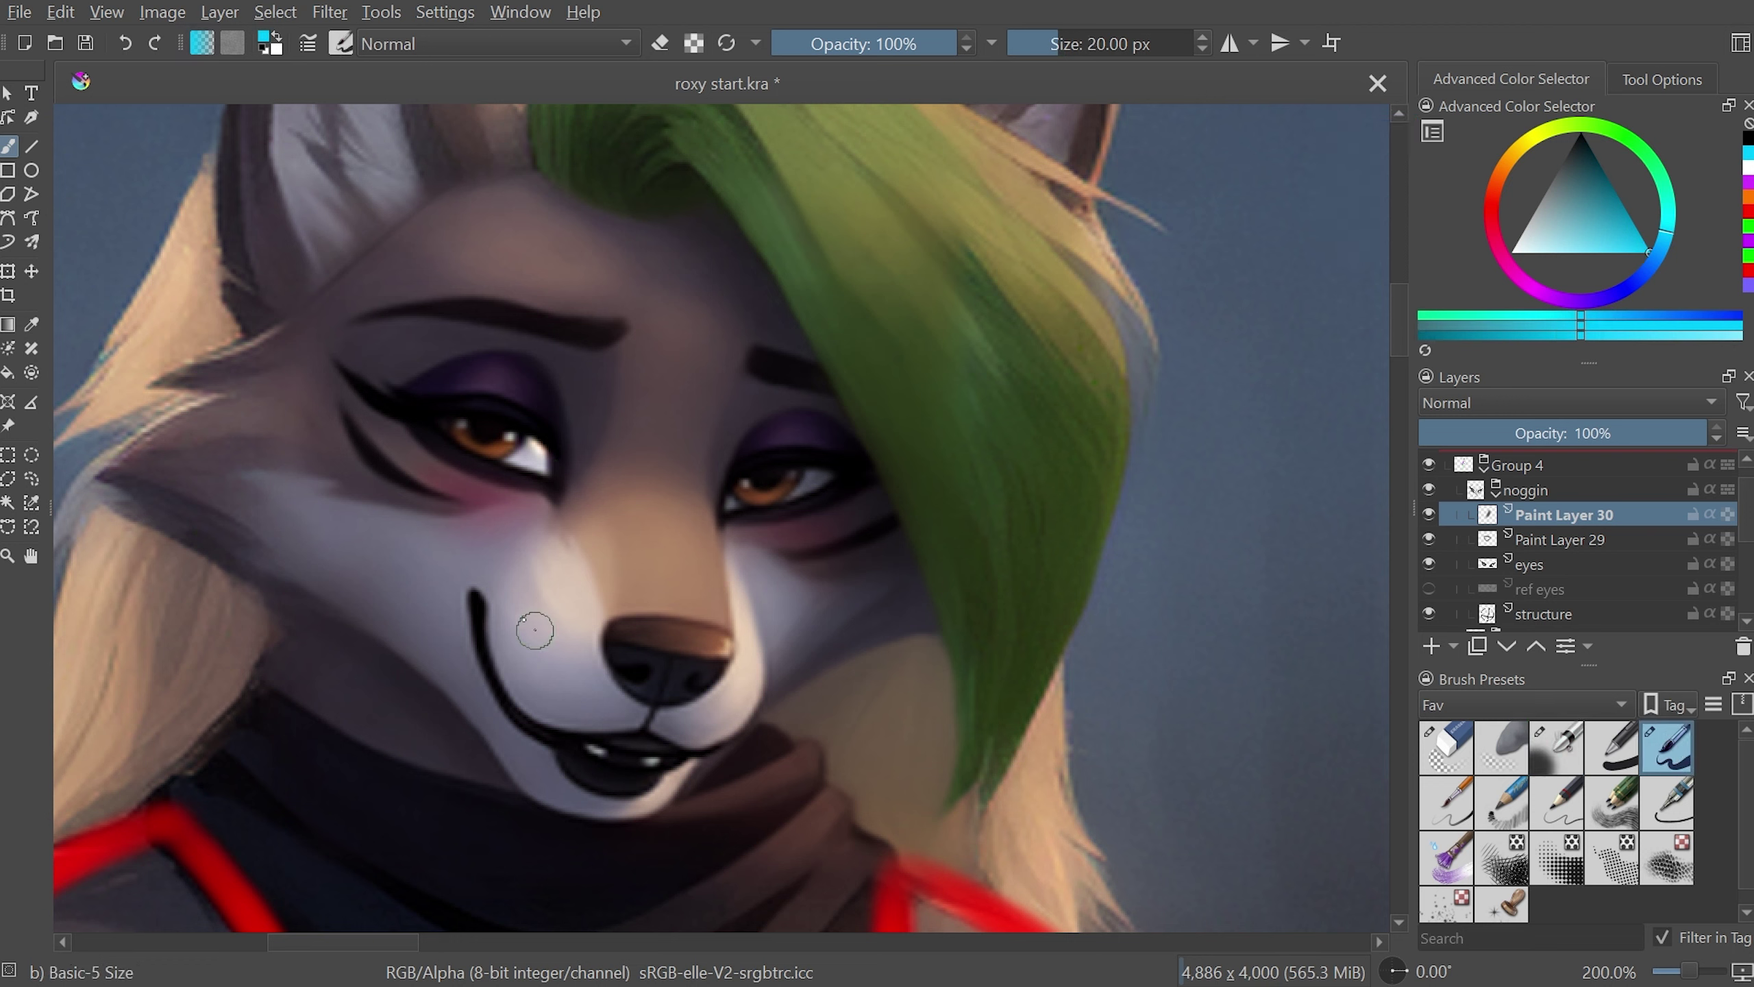
- Trace the reference's smile in cyan from left to right, undoing stray strokes
click(492, 606)
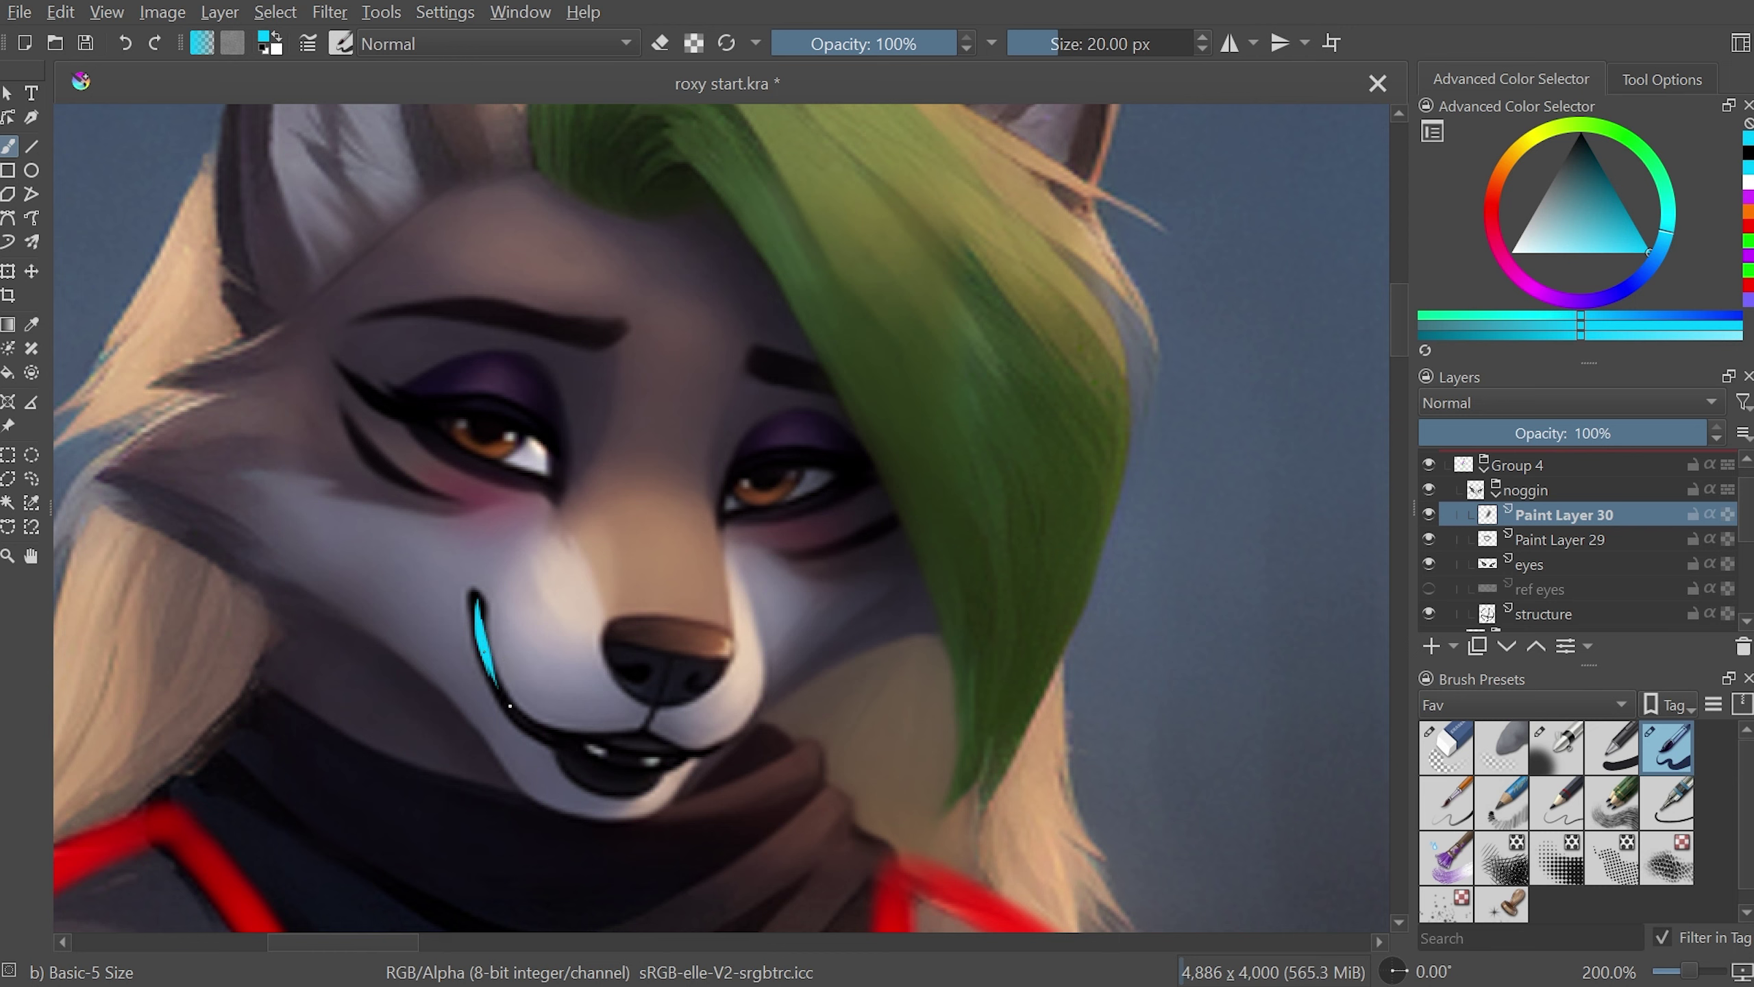
drag(509, 706, 567, 728)
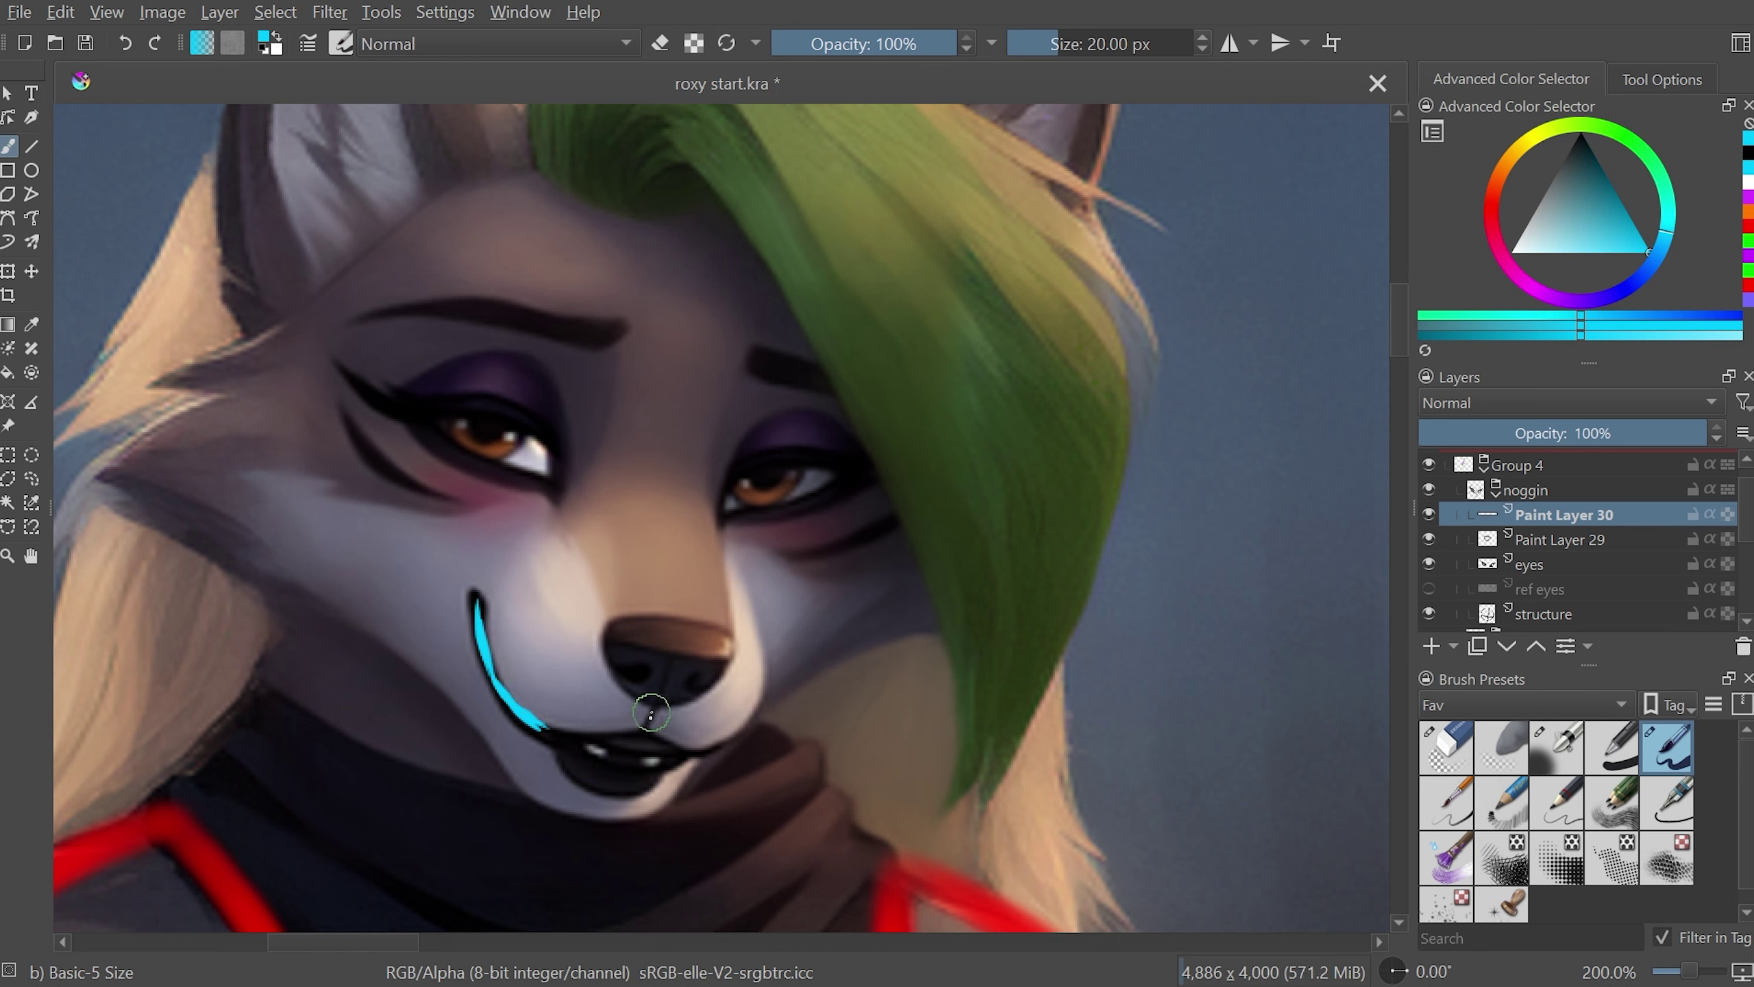
drag(651, 717, 592, 735)
key(ctrl+z)
key(ctrl+z)
drag(1038, 724, 722, 798)
drag(732, 782, 752, 772)
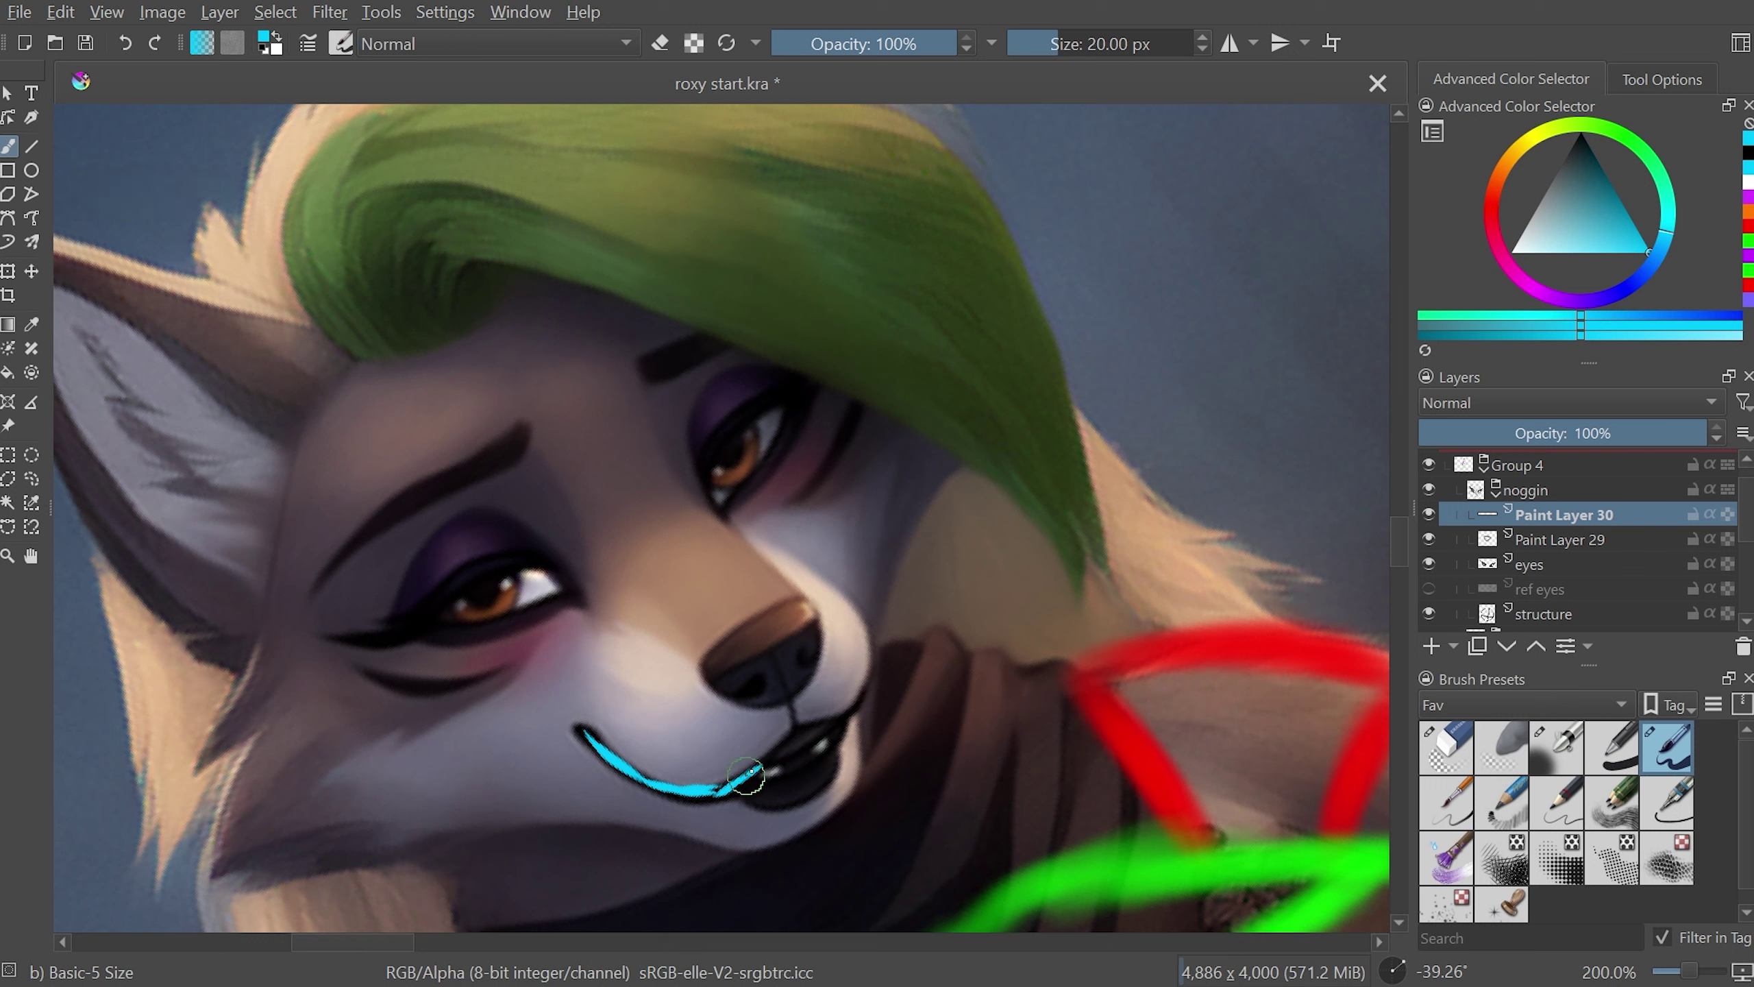
mouse_move(847, 716)
mouse_down()
mouse_move(865, 688)
mouse_move(768, 756)
mouse_up()
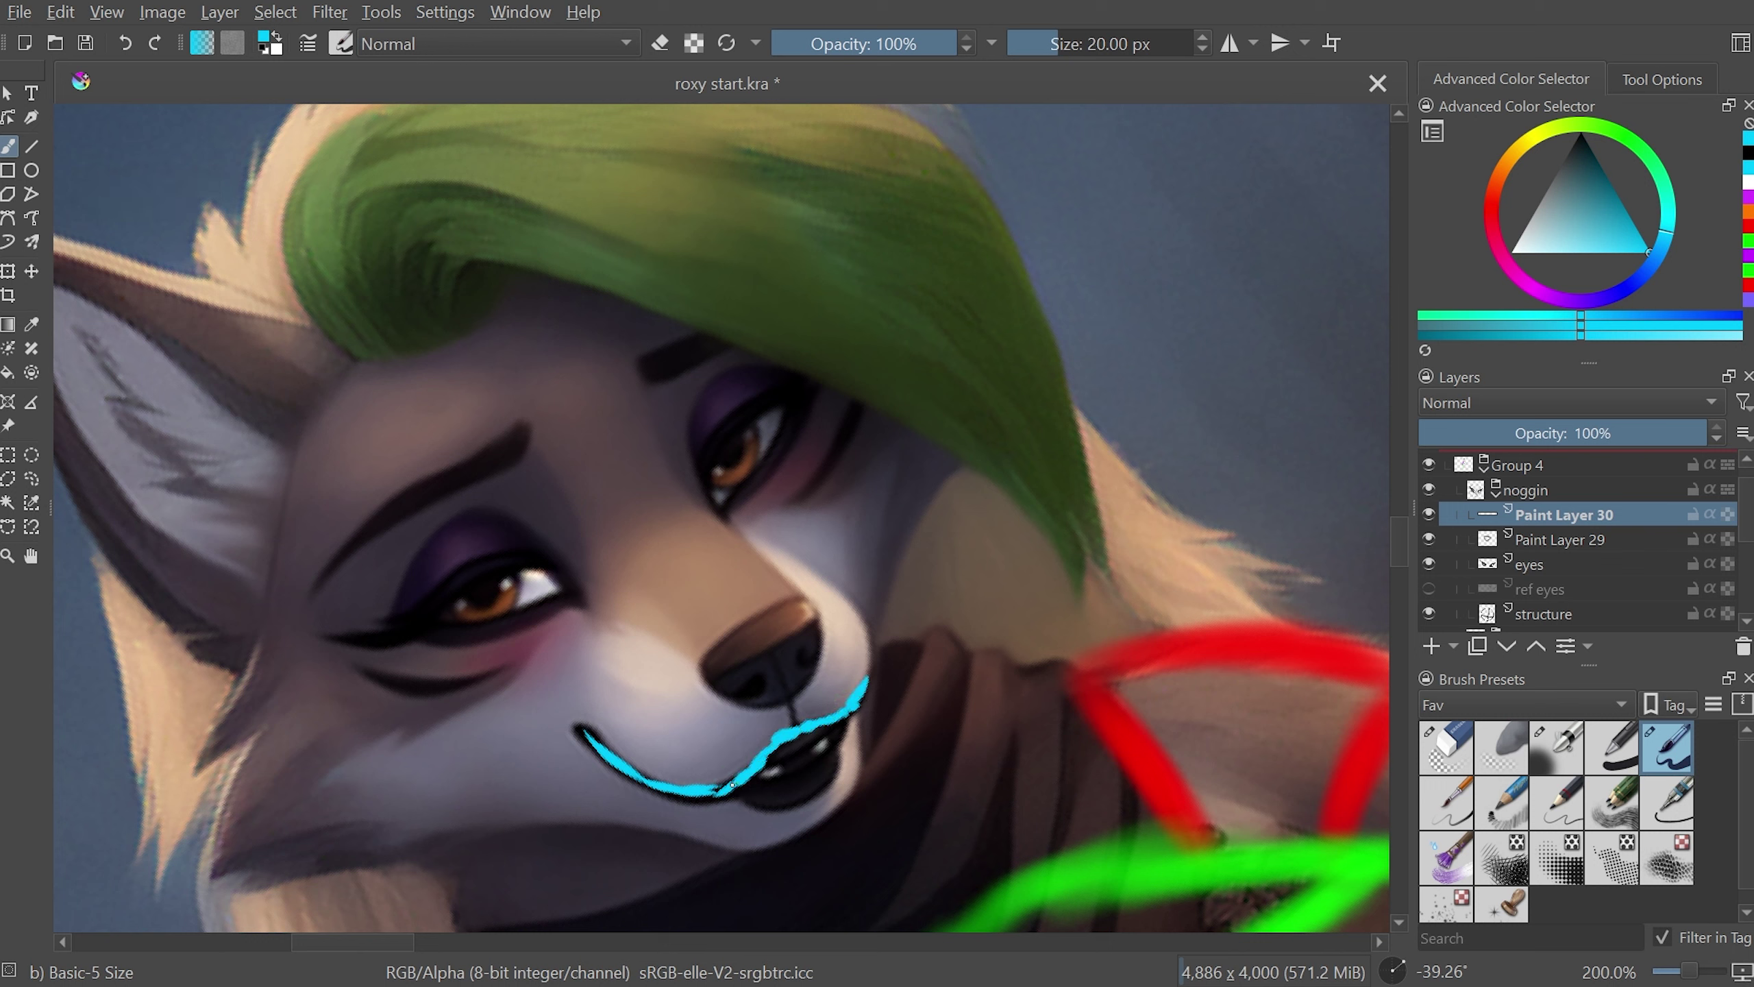
mouse_move(1046, 666)
mouse_down()
mouse_move(1123, 689)
mouse_move(826, 854)
mouse_up()
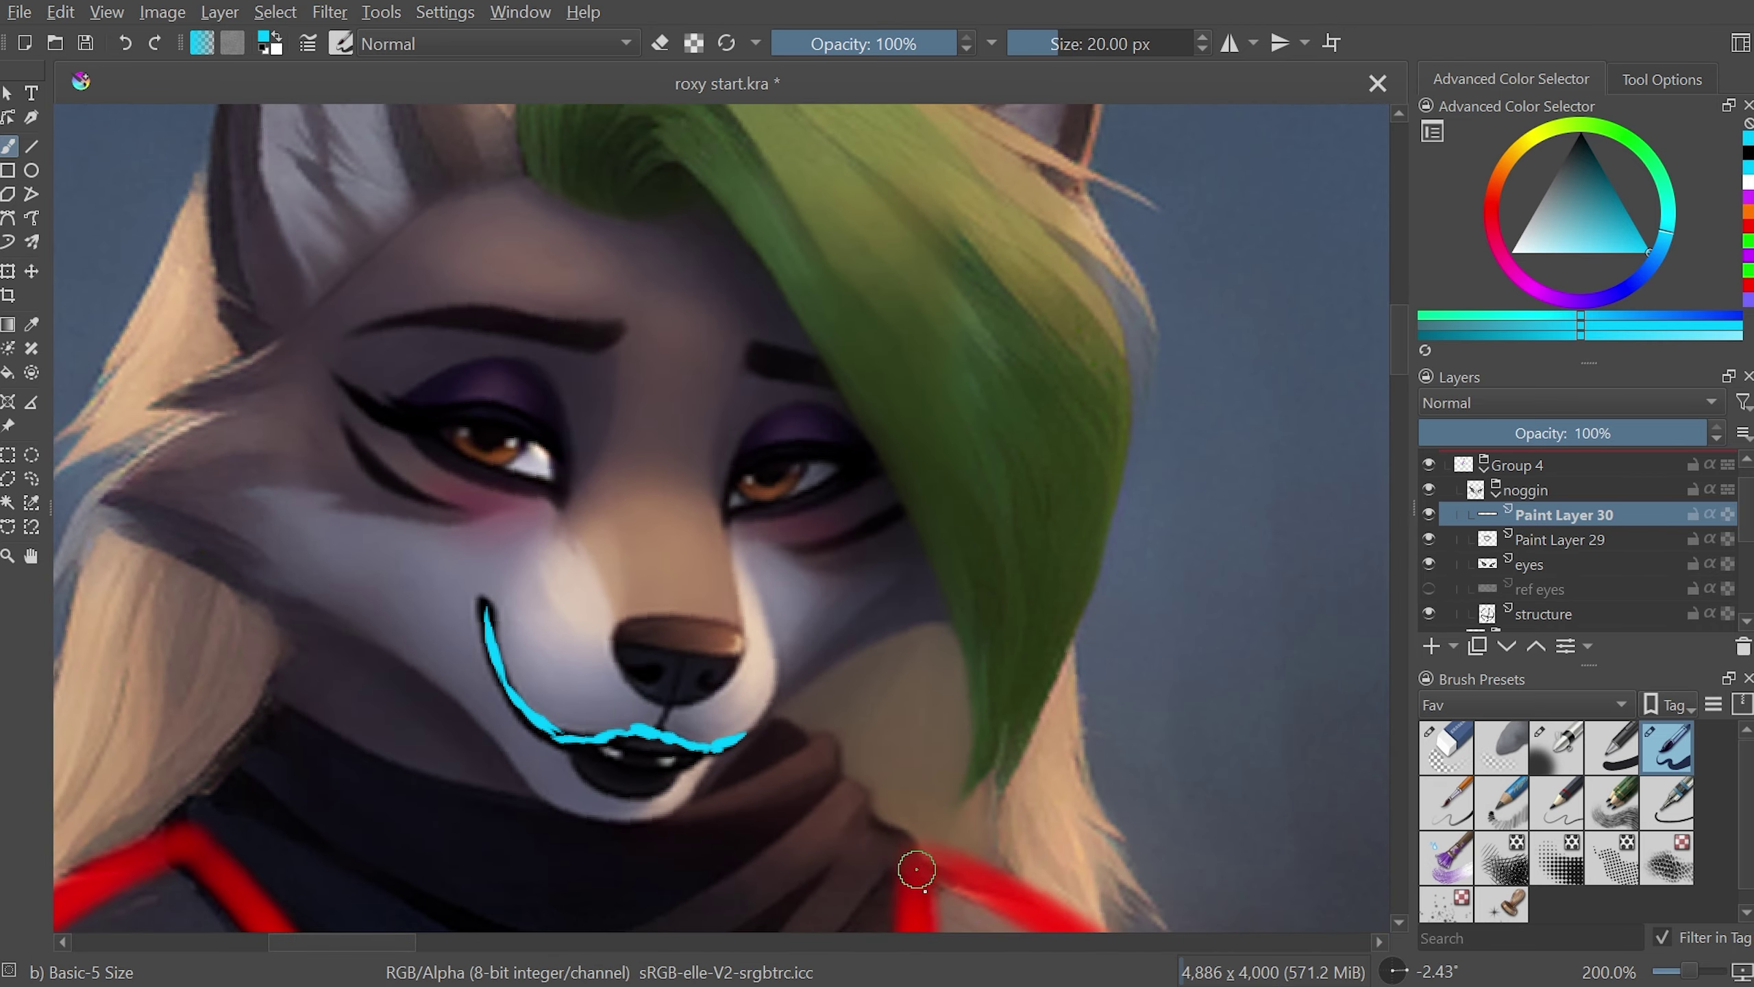
mouse_move(950, 840)
mouse_down()
mouse_move(960, 598)
mouse_move(905, 668)
mouse_move(689, 784)
mouse_move(992, 763)
mouse_up()
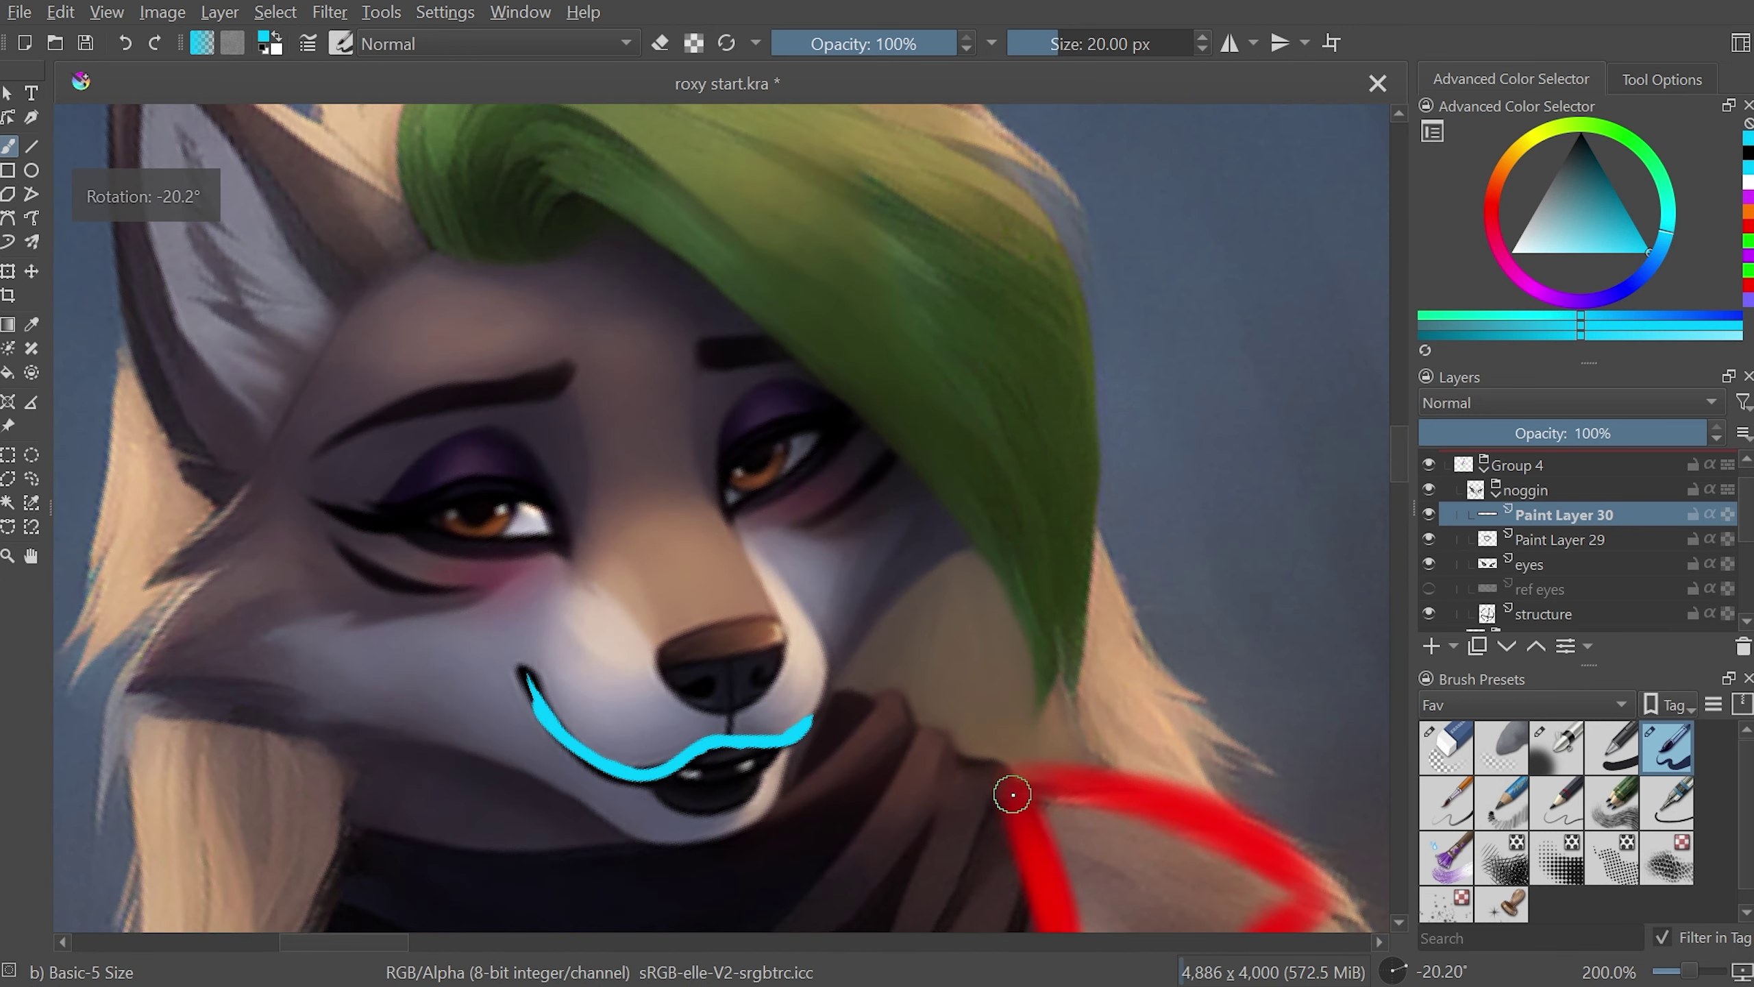
key(ctrl+z)
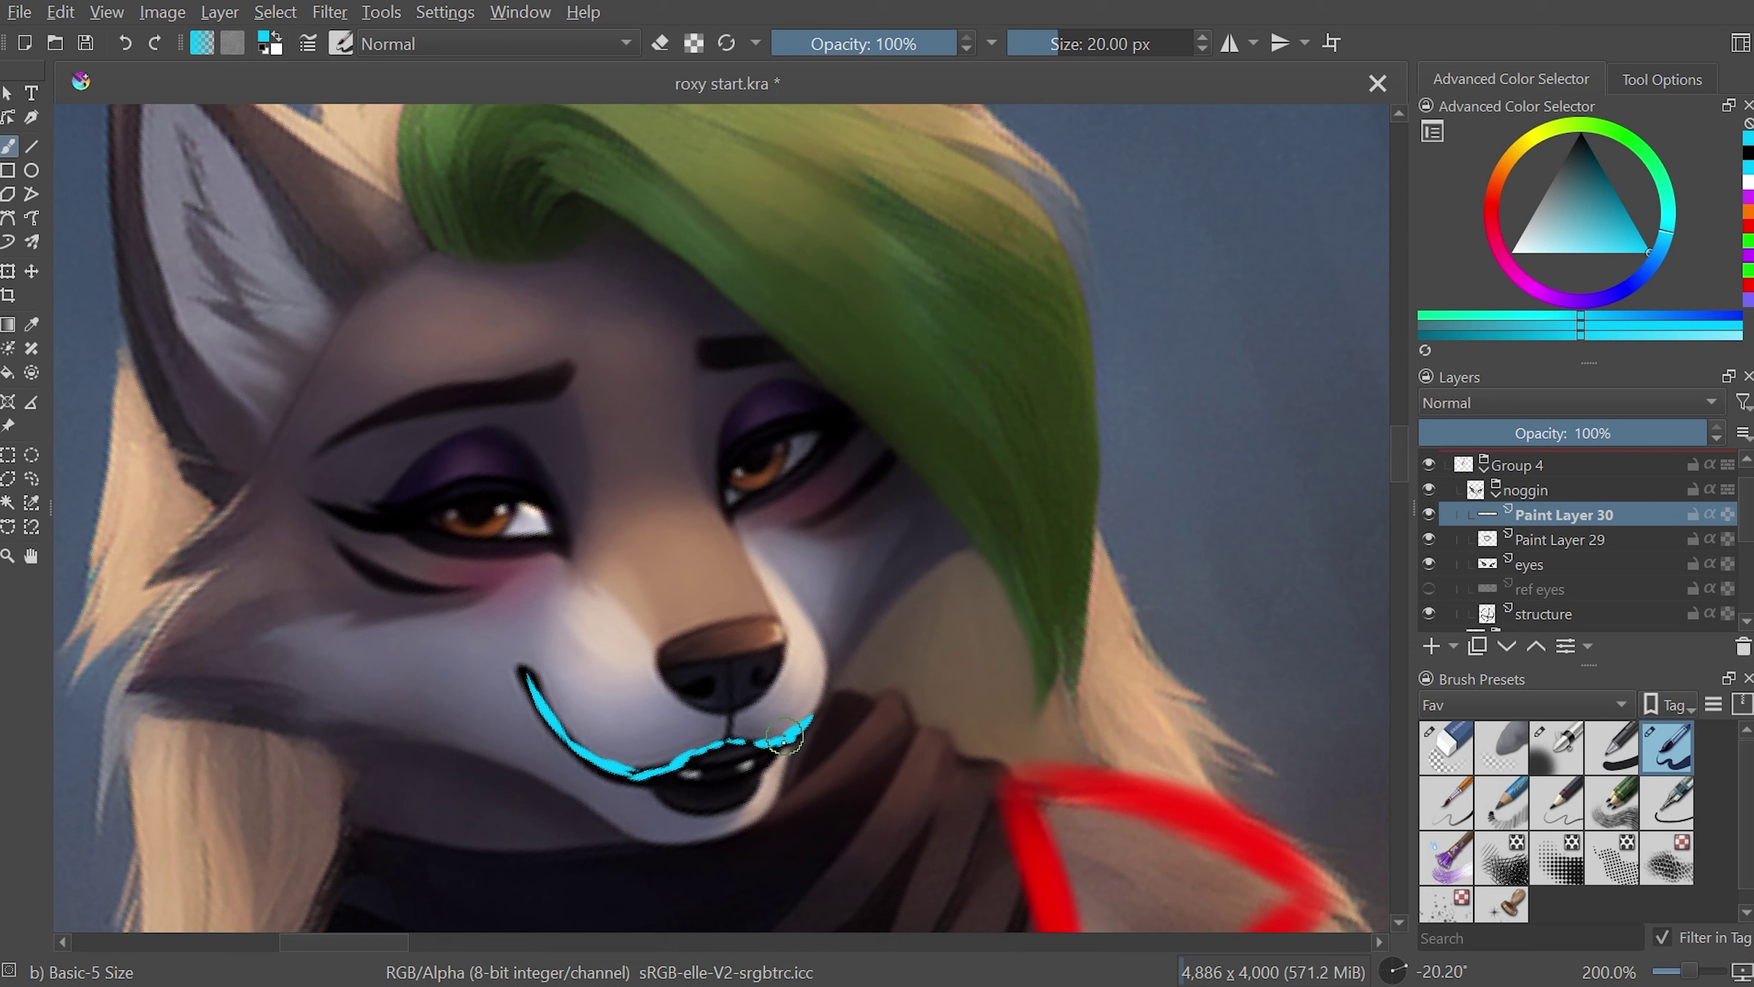
drag(784, 739, 814, 724)
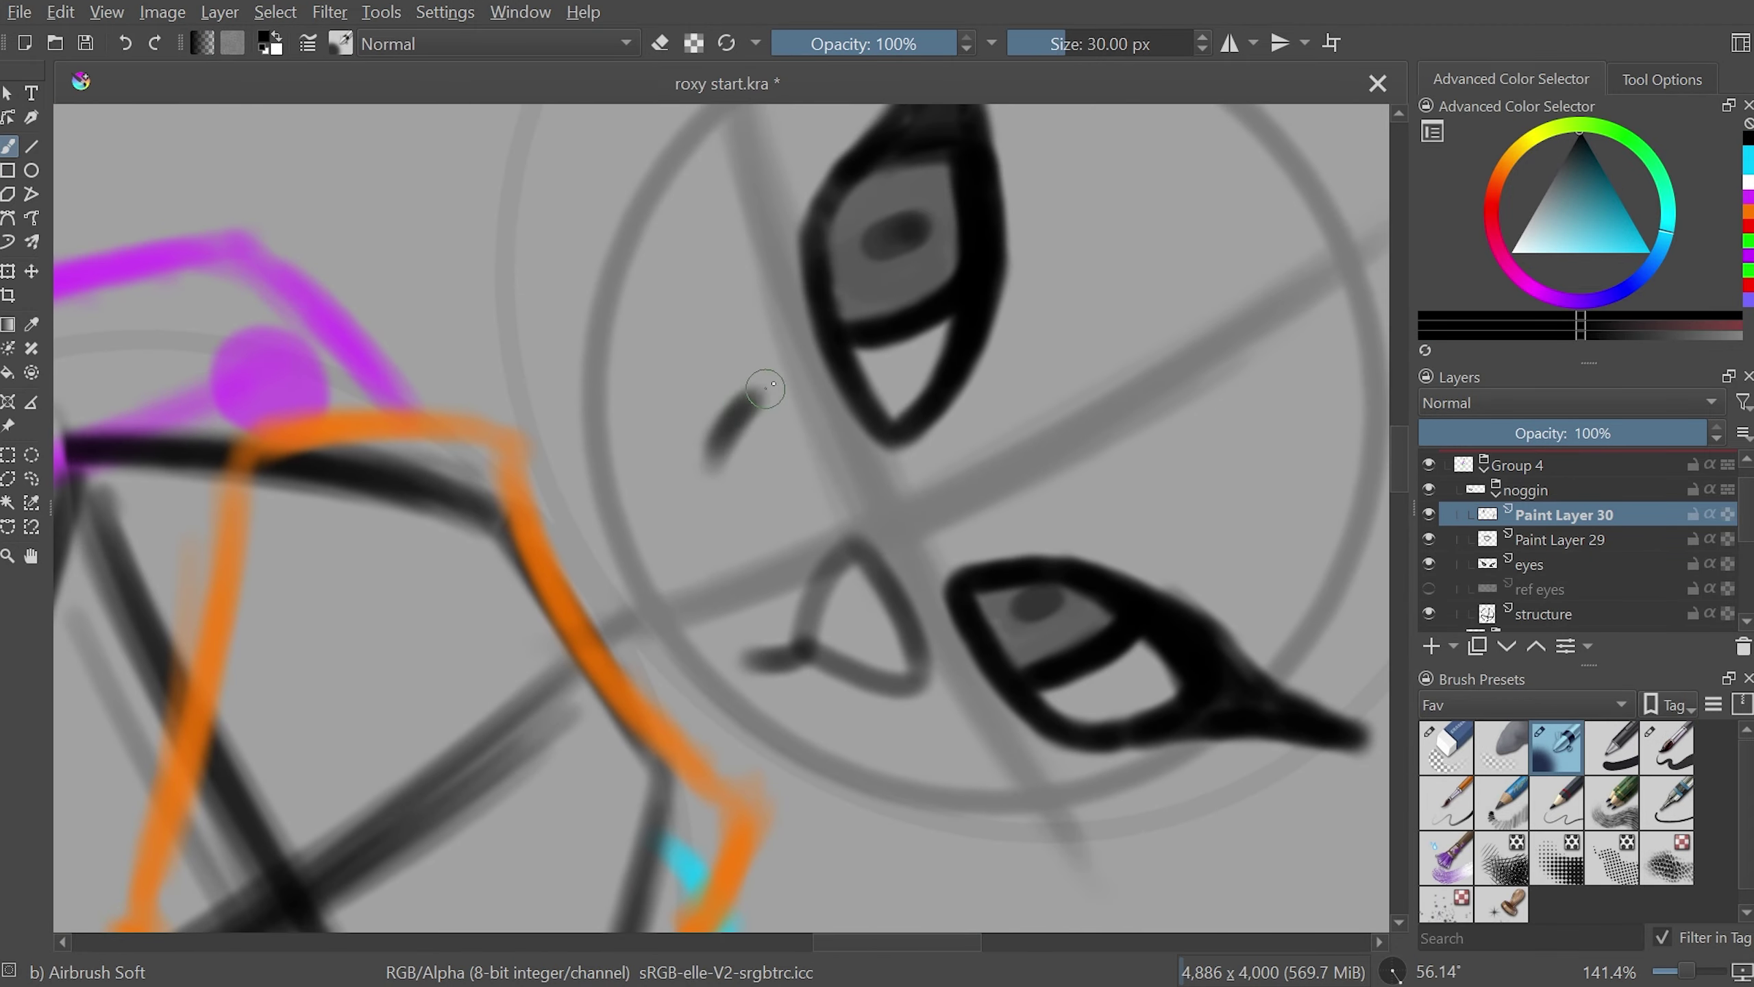
- Paint the first dark smile stroke curving down from the sketch's nose
mouse_move(765, 389)
mouse_down()
mouse_move(680, 532)
mouse_move(718, 691)
mouse_up()
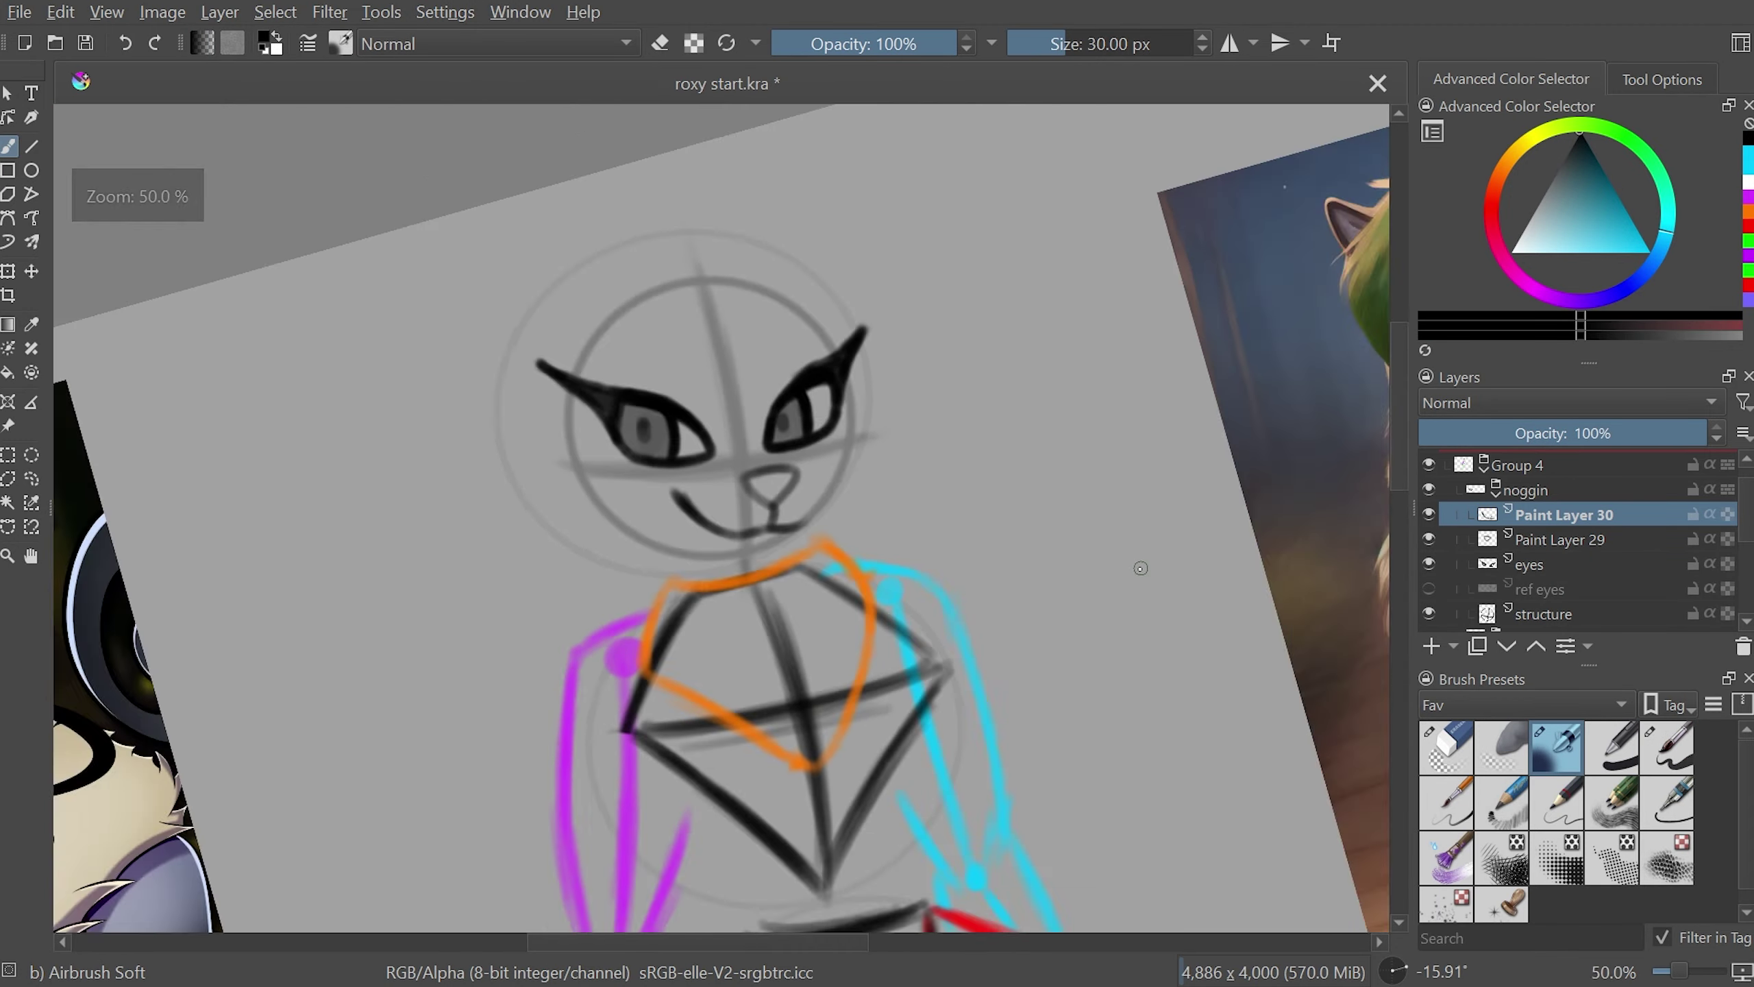
key(plus)
key(plus)
key(plus)
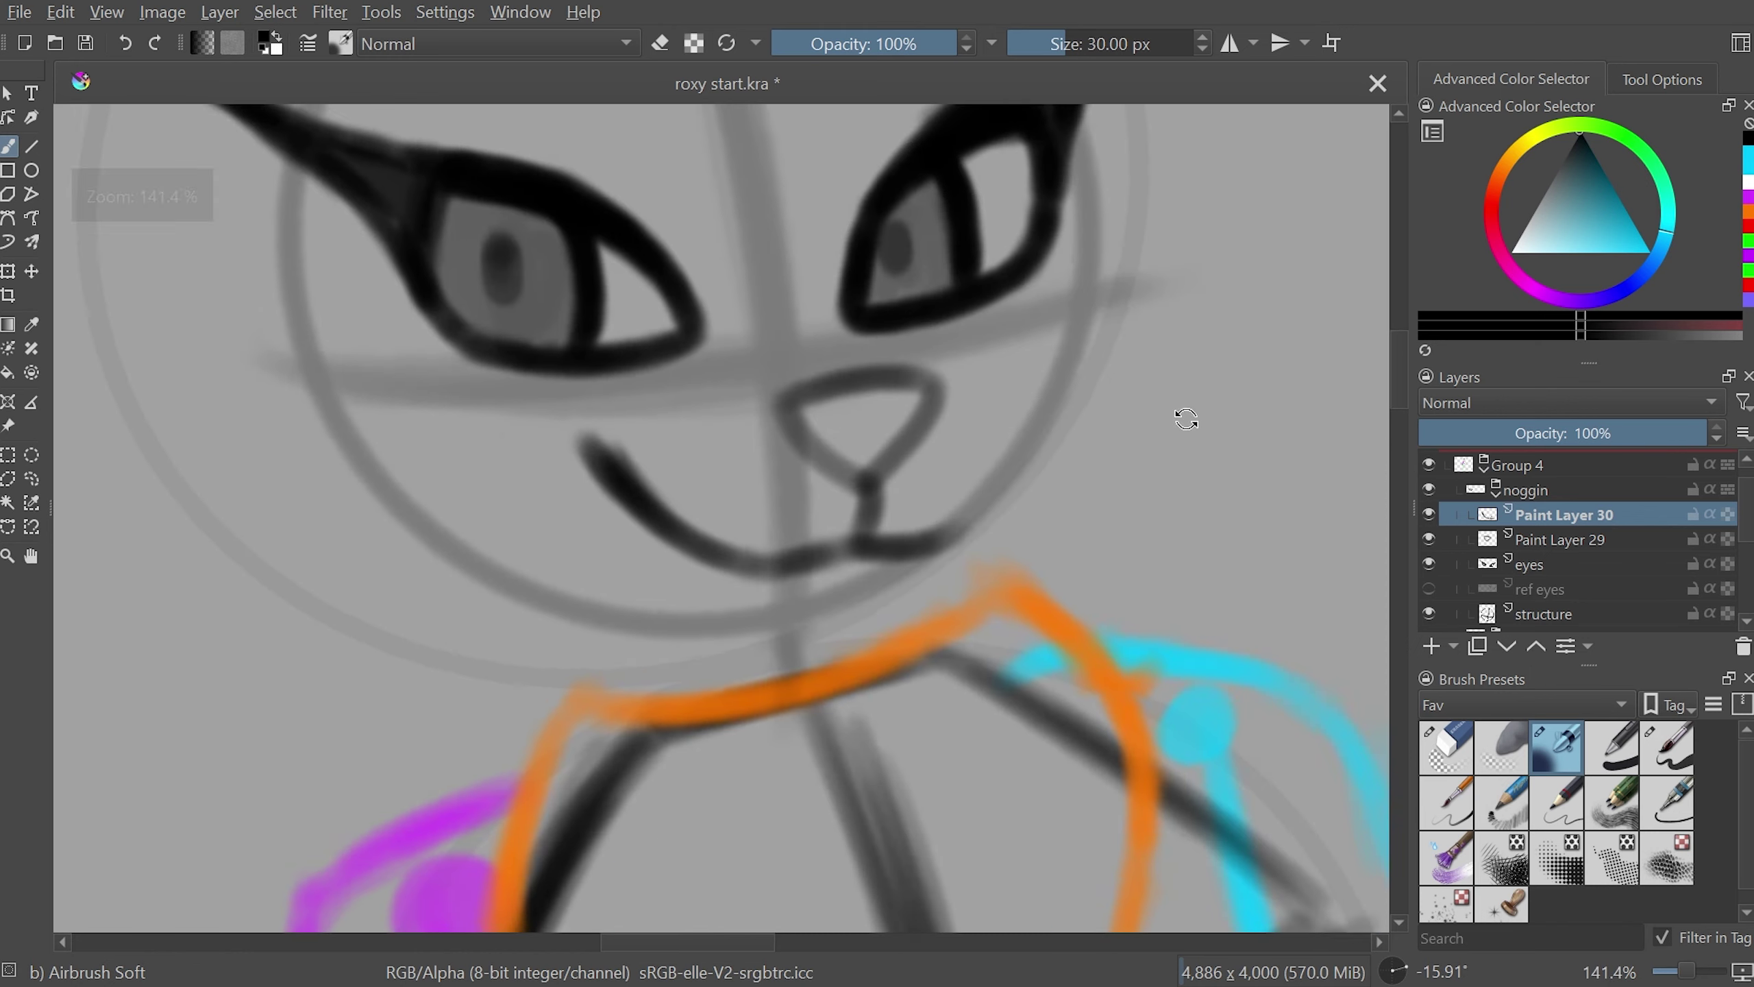
mouse_move(1174, 408)
mouse_down()
mouse_move(1134, 478)
mouse_move(892, 509)
mouse_move(558, 508)
mouse_move(445, 608)
mouse_up()
drag(481, 539, 448, 690)
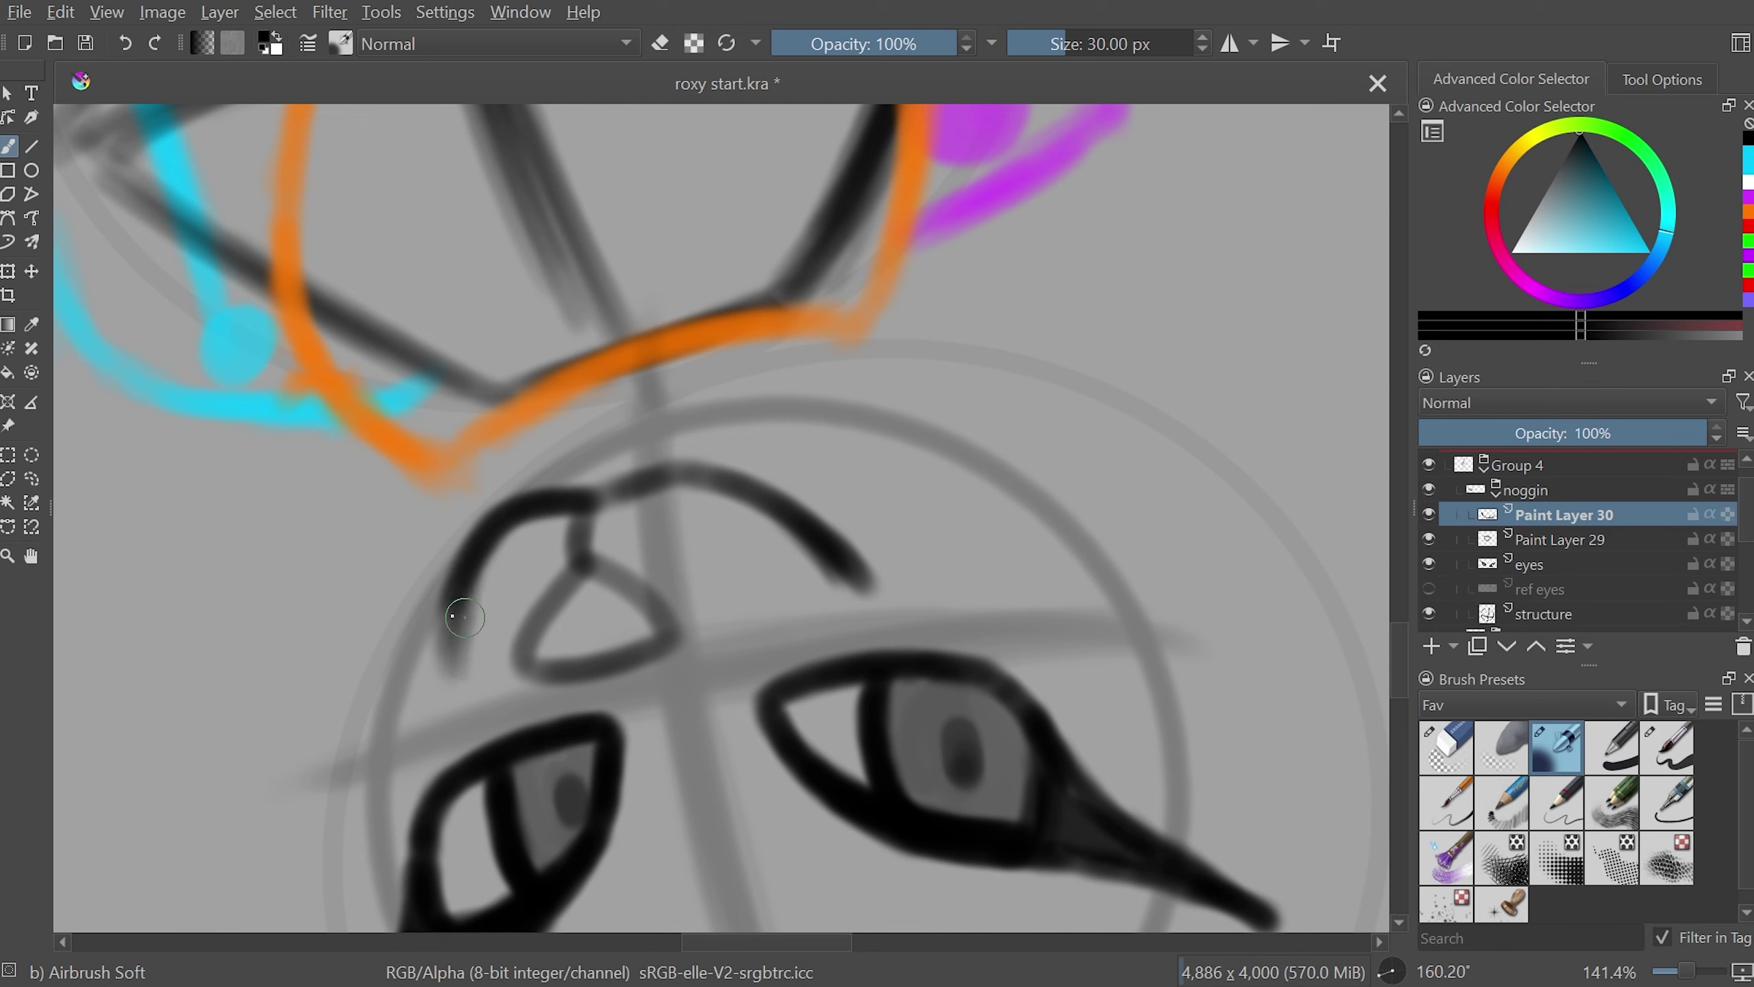
mouse_move(932, 579)
mouse_down()
mouse_move(919, 250)
mouse_move(999, 567)
mouse_move(1116, 509)
mouse_up()
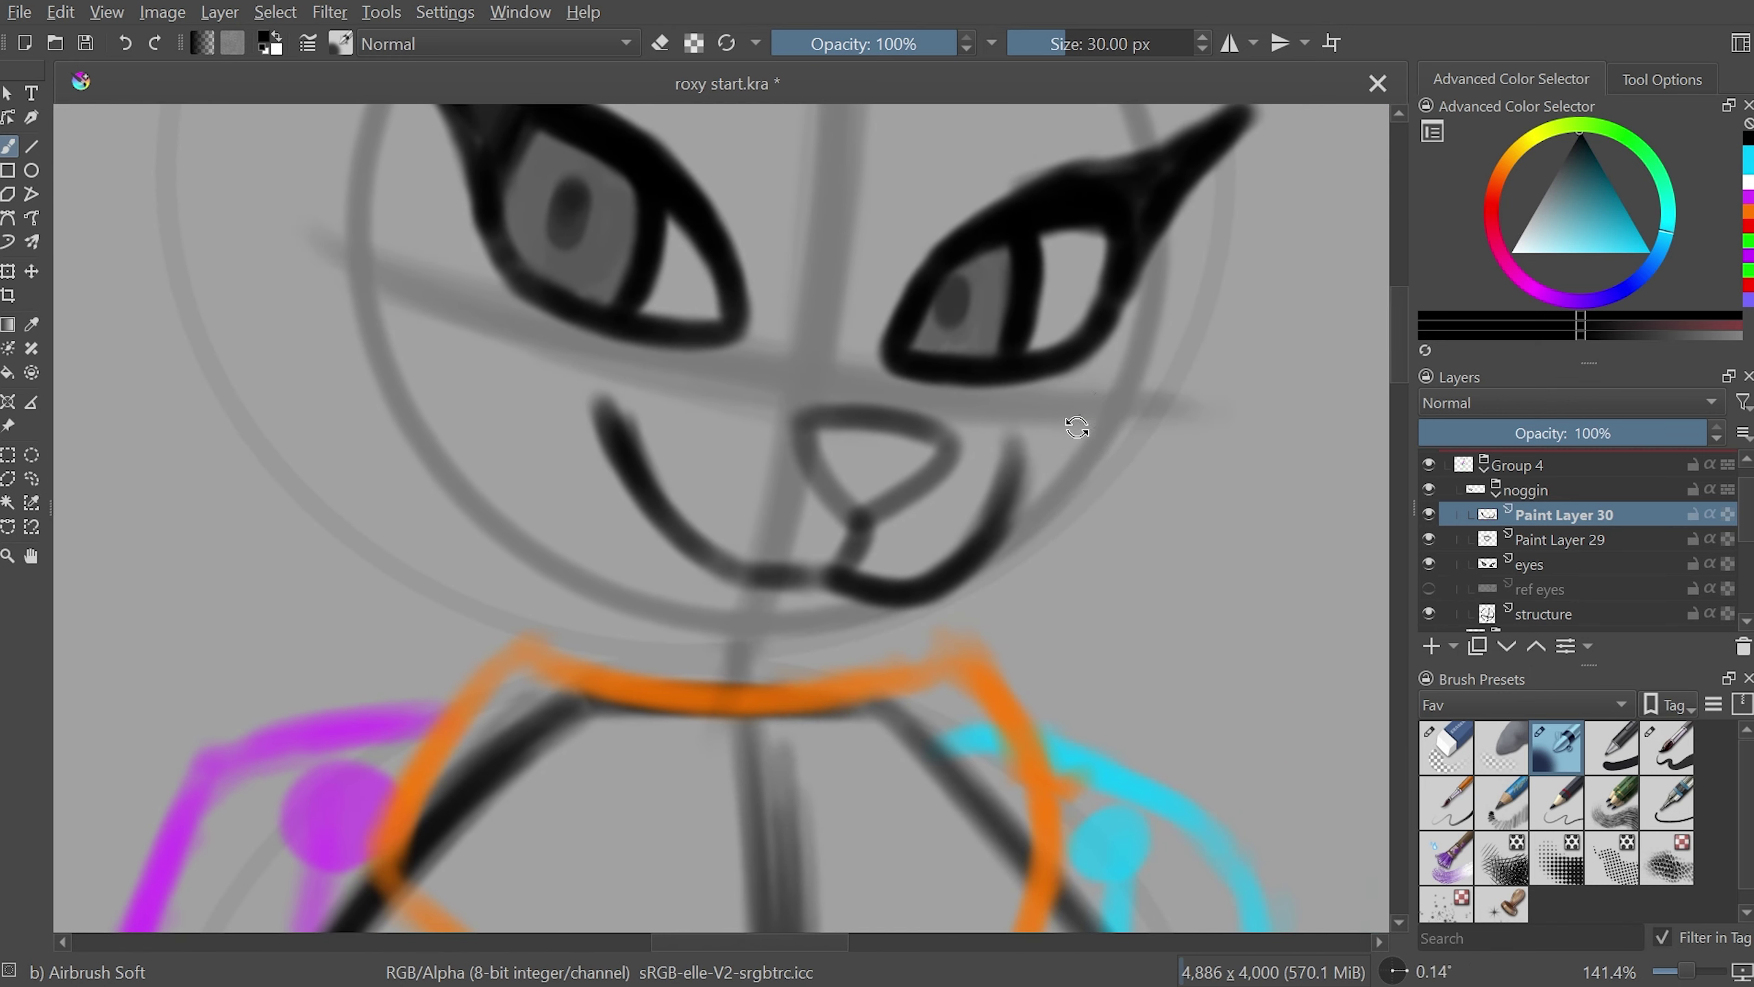
key(5)
key(minus)
key(minus)
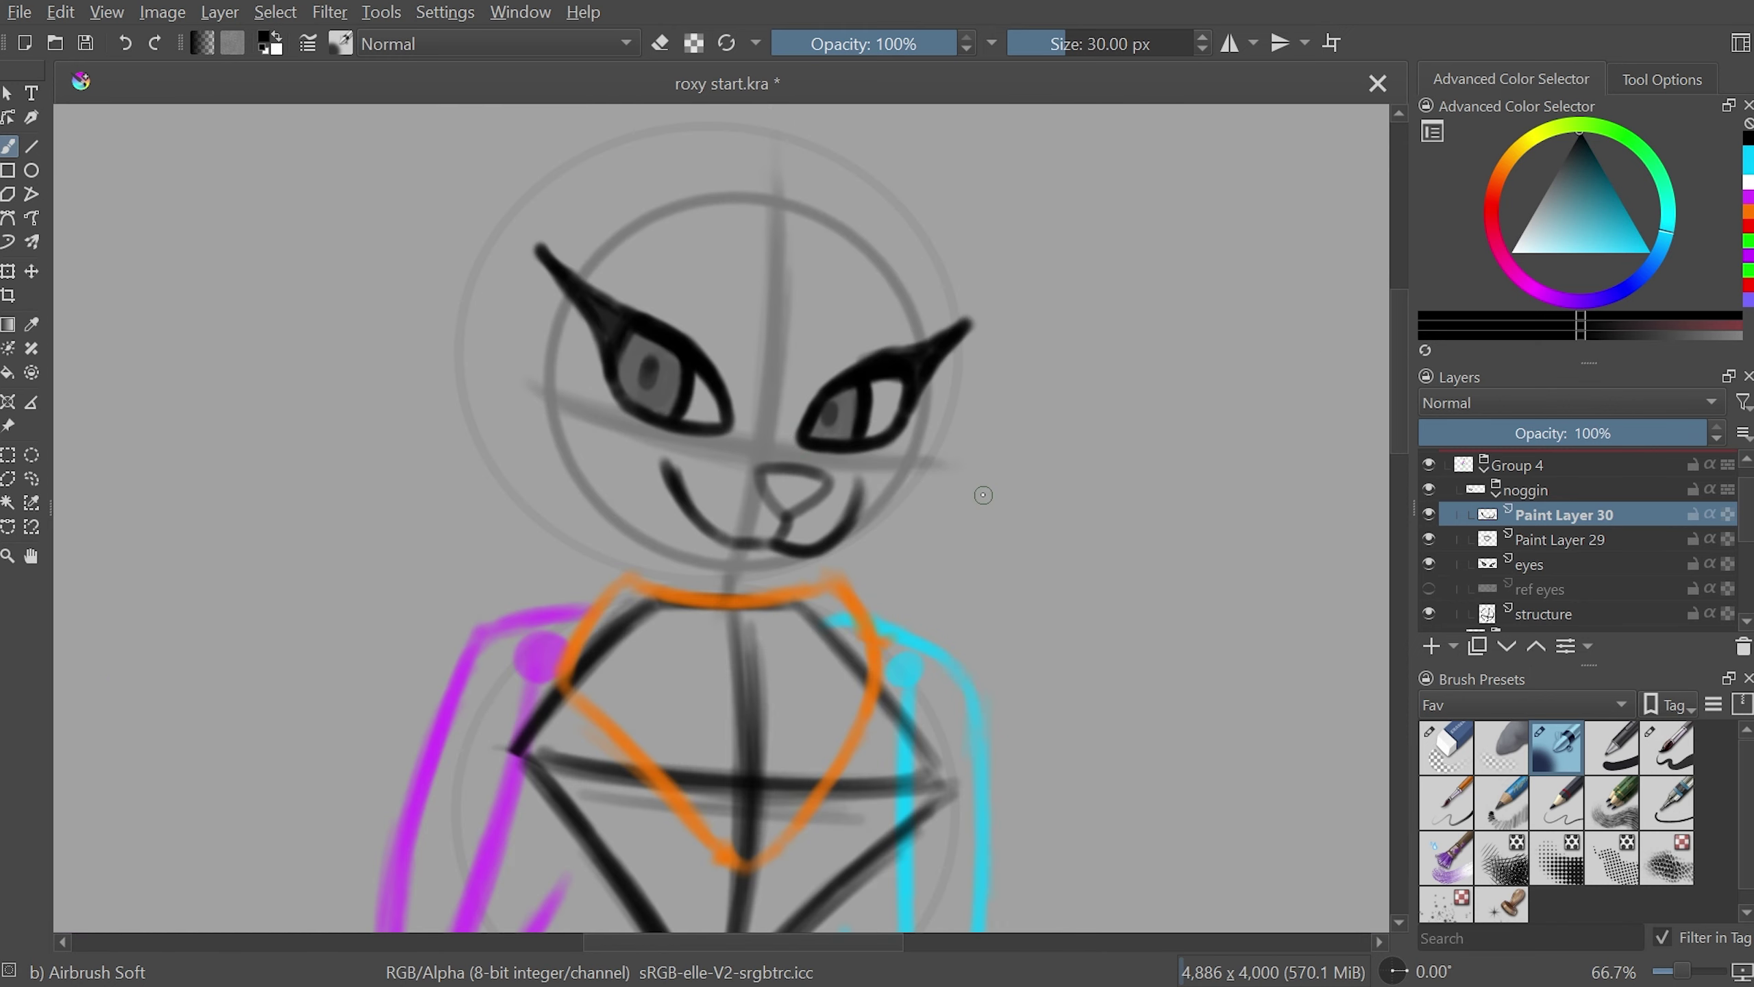
- Erase the smile's left half with Eraser Circle and redraw it with Airbrush Soft
key(plus)
key(plus)
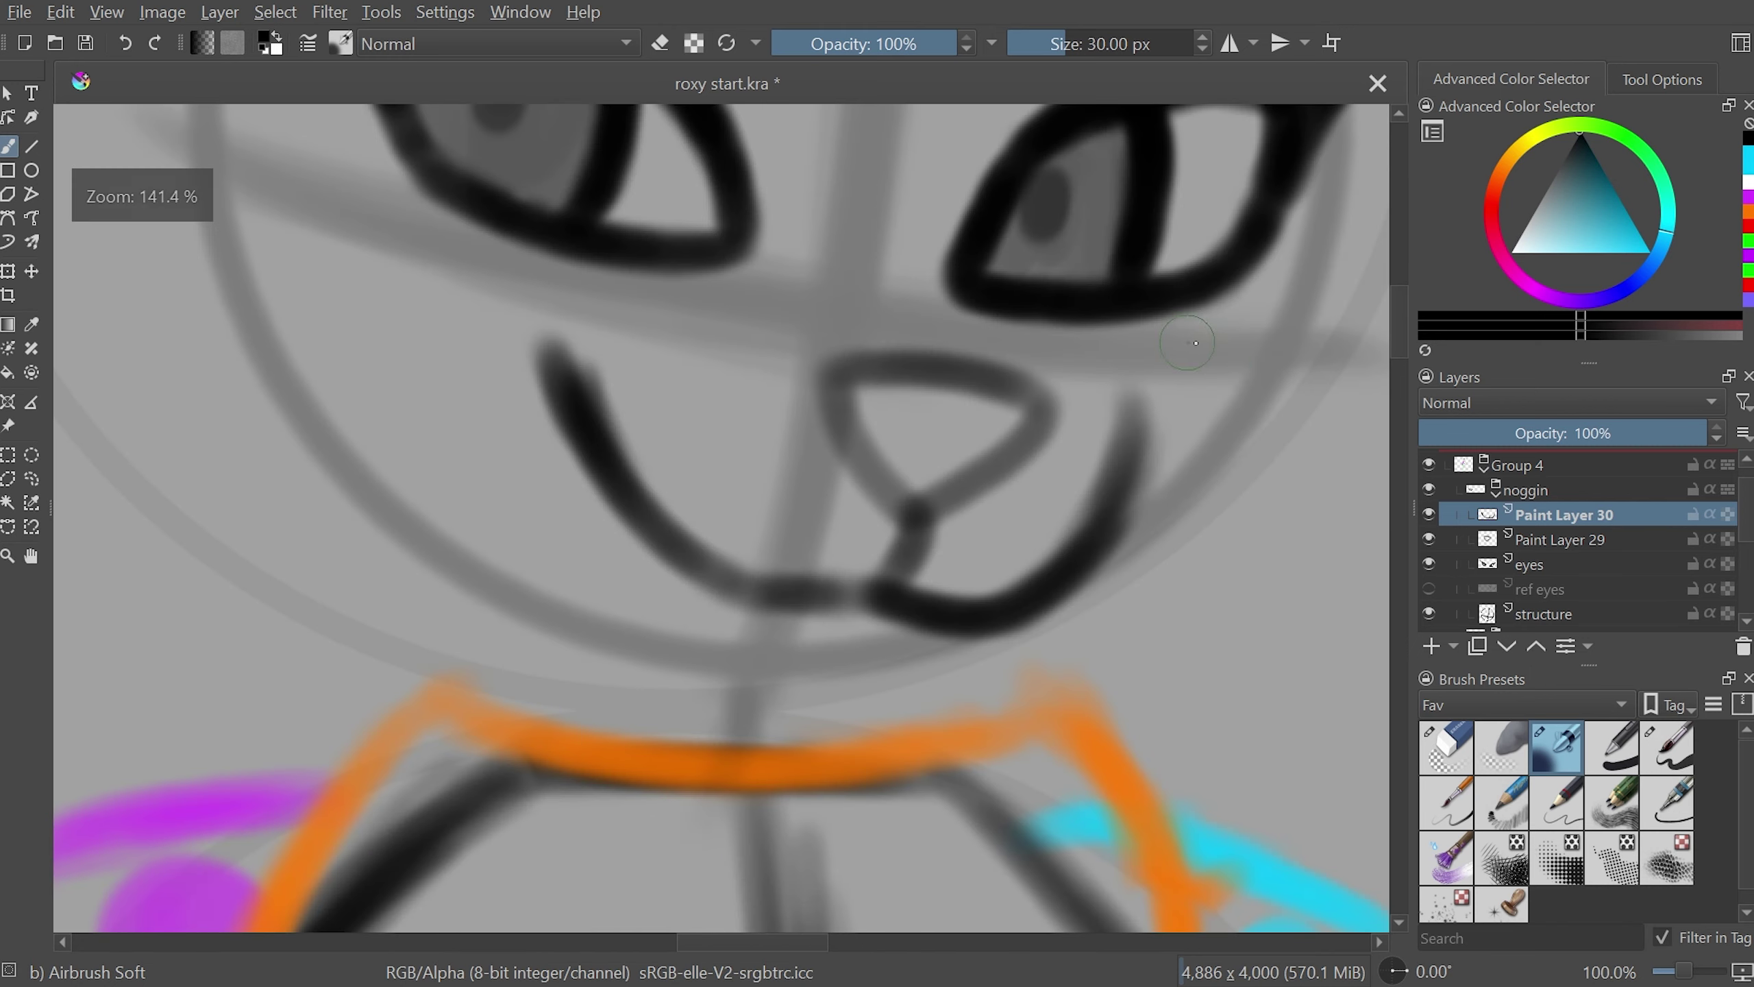
key(slash)
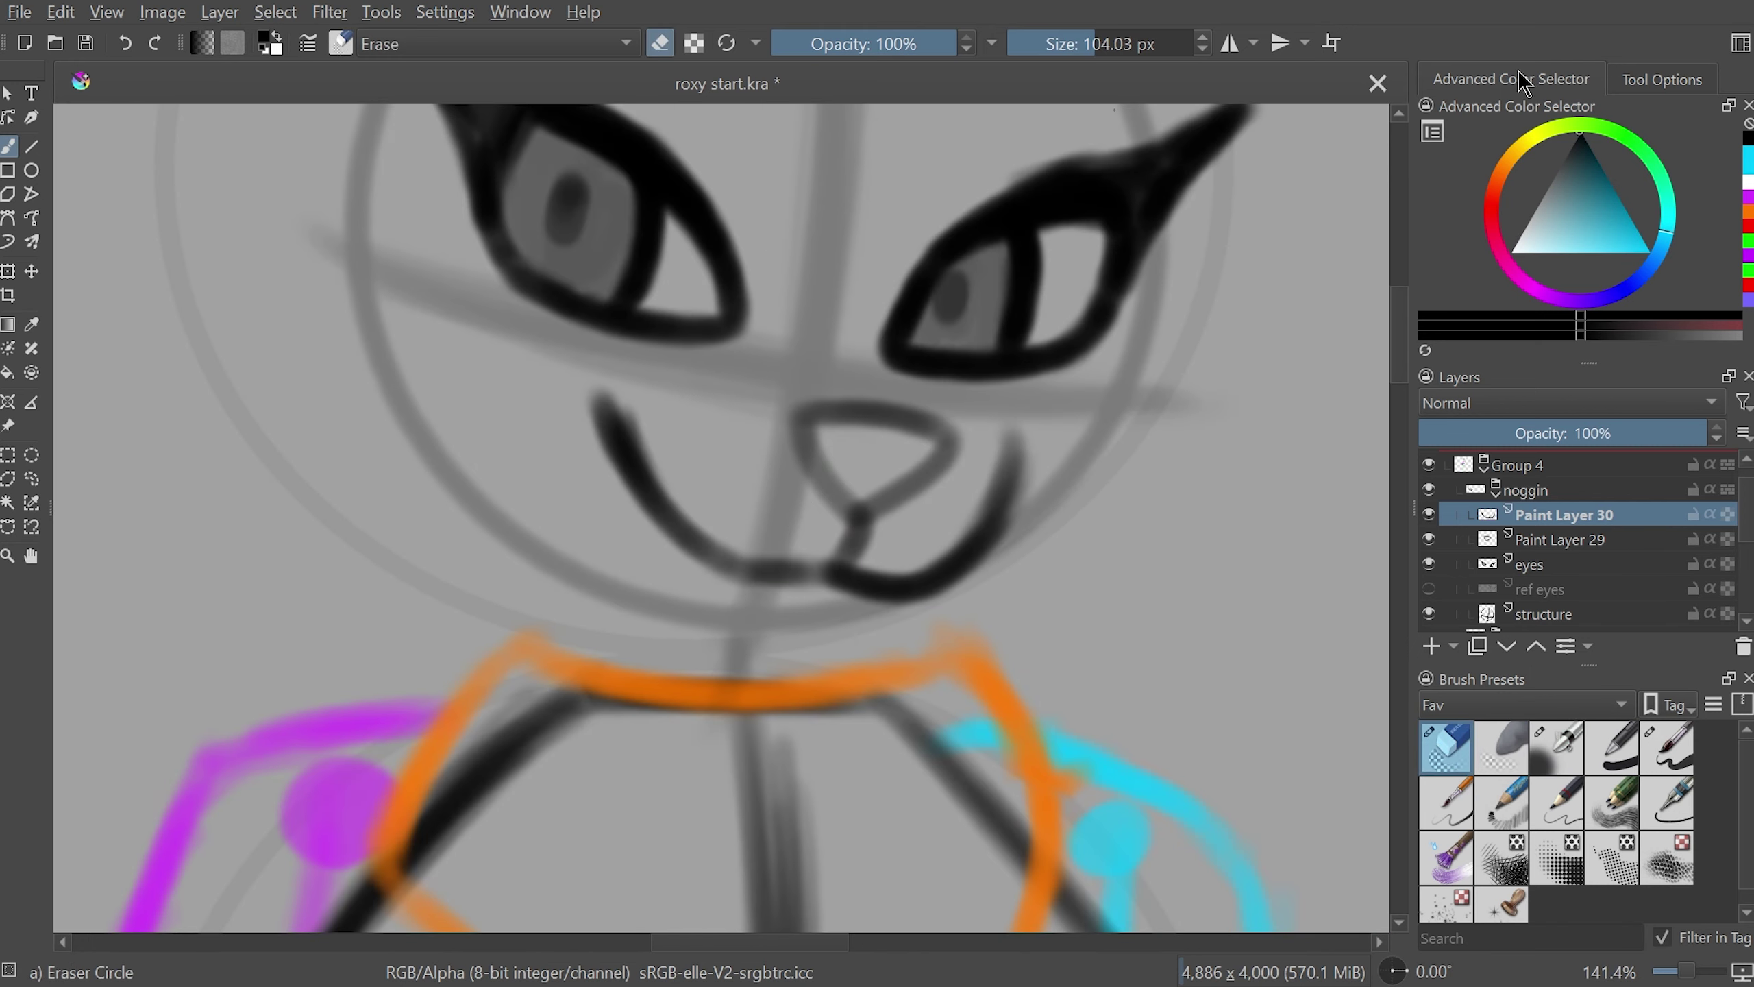
mouse_move(799, 518)
mouse_down()
mouse_move(774, 518)
mouse_move(784, 590)
mouse_move(798, 570)
mouse_move(725, 496)
mouse_move(690, 512)
mouse_move(656, 470)
mouse_move(628, 473)
mouse_move(590, 394)
mouse_up()
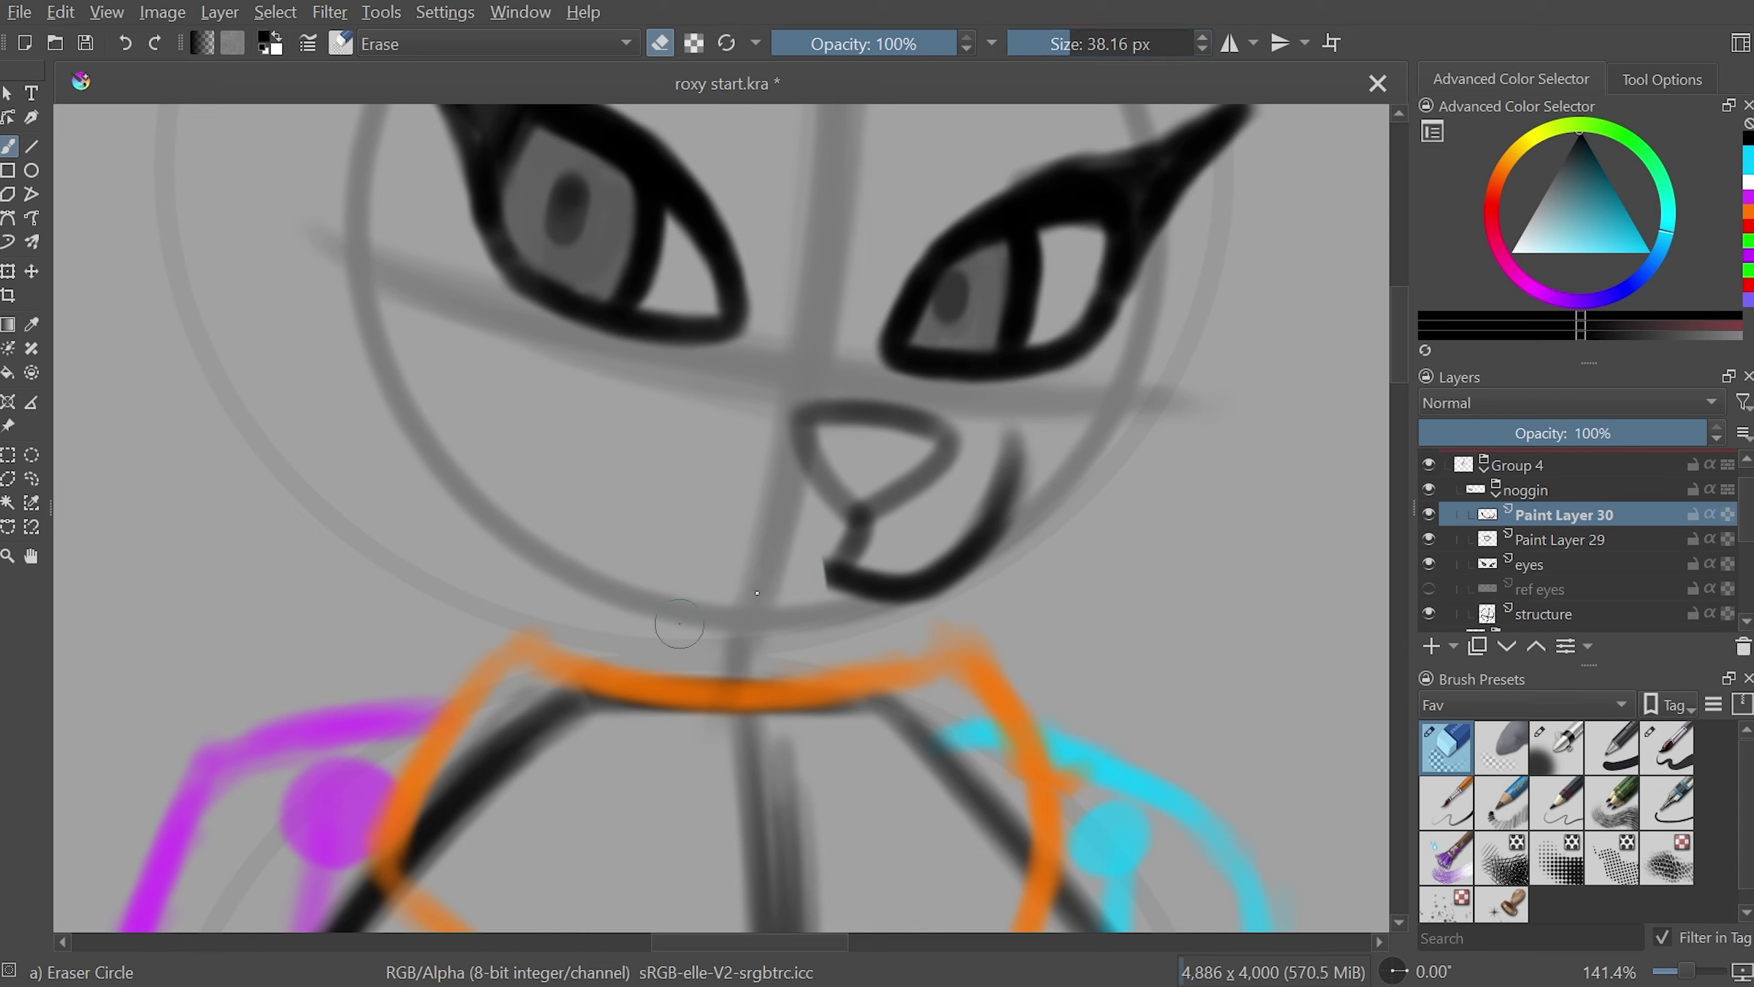
click(1558, 744)
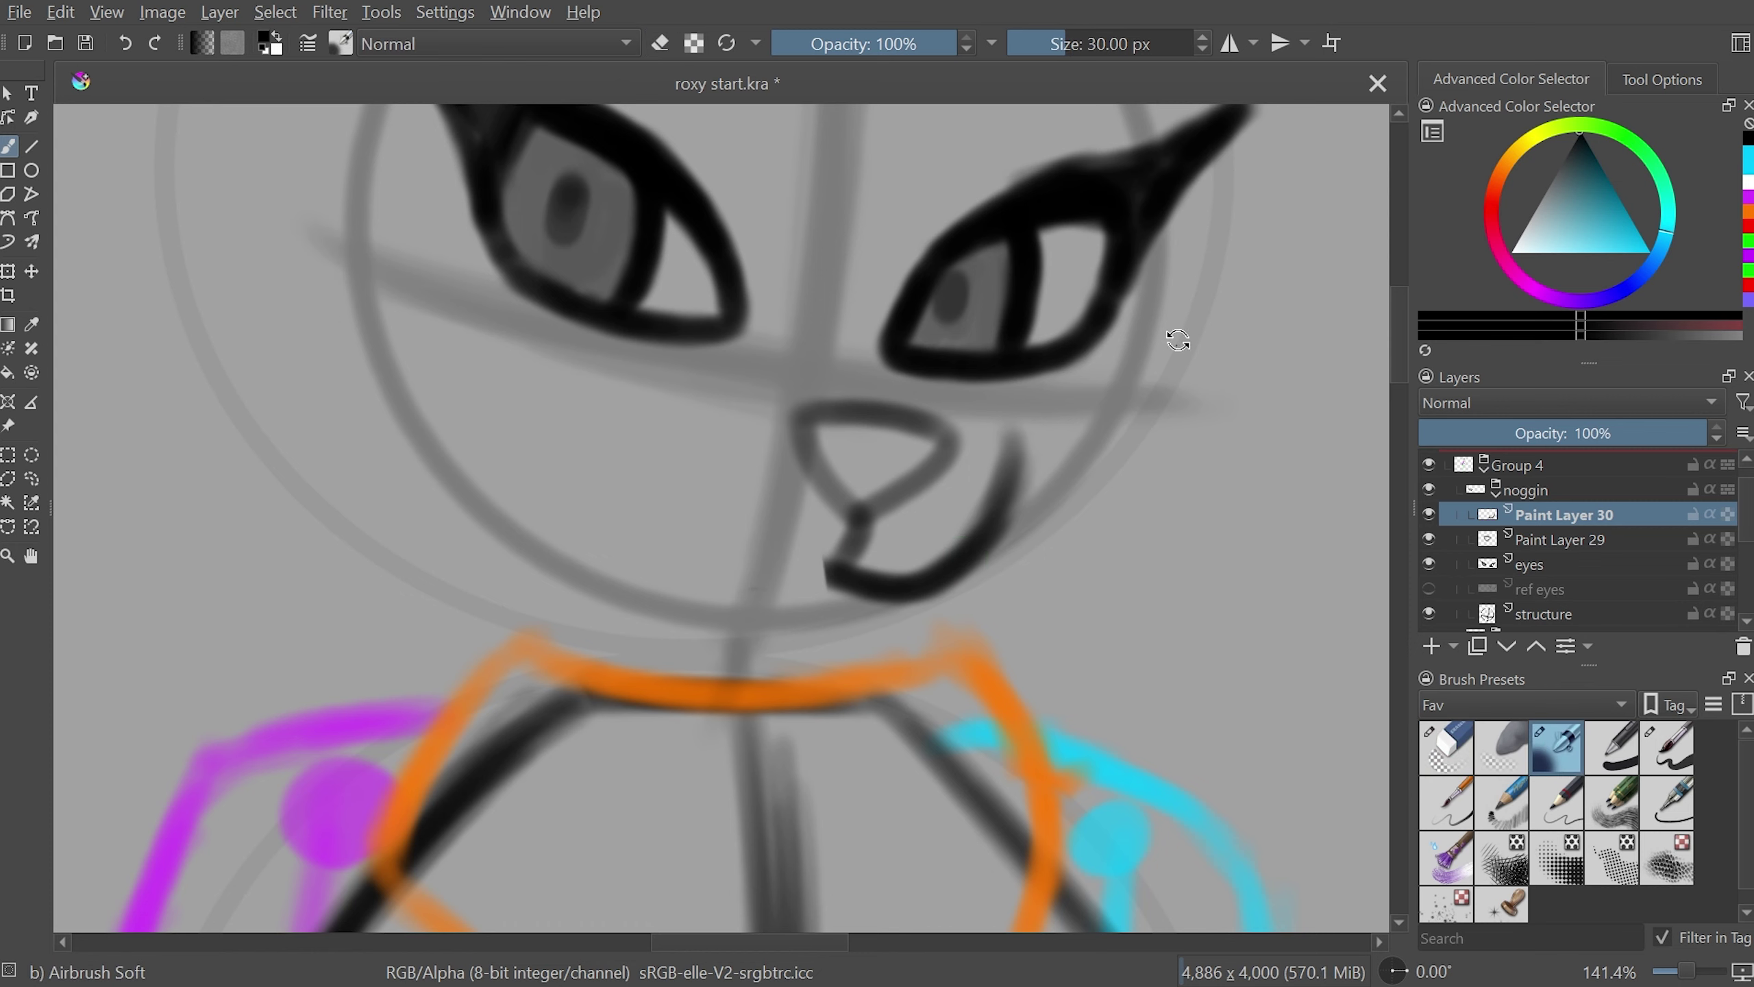
mouse_move(1167, 337)
mouse_down()
mouse_move(594, 512)
mouse_move(476, 650)
mouse_move(473, 698)
mouse_up()
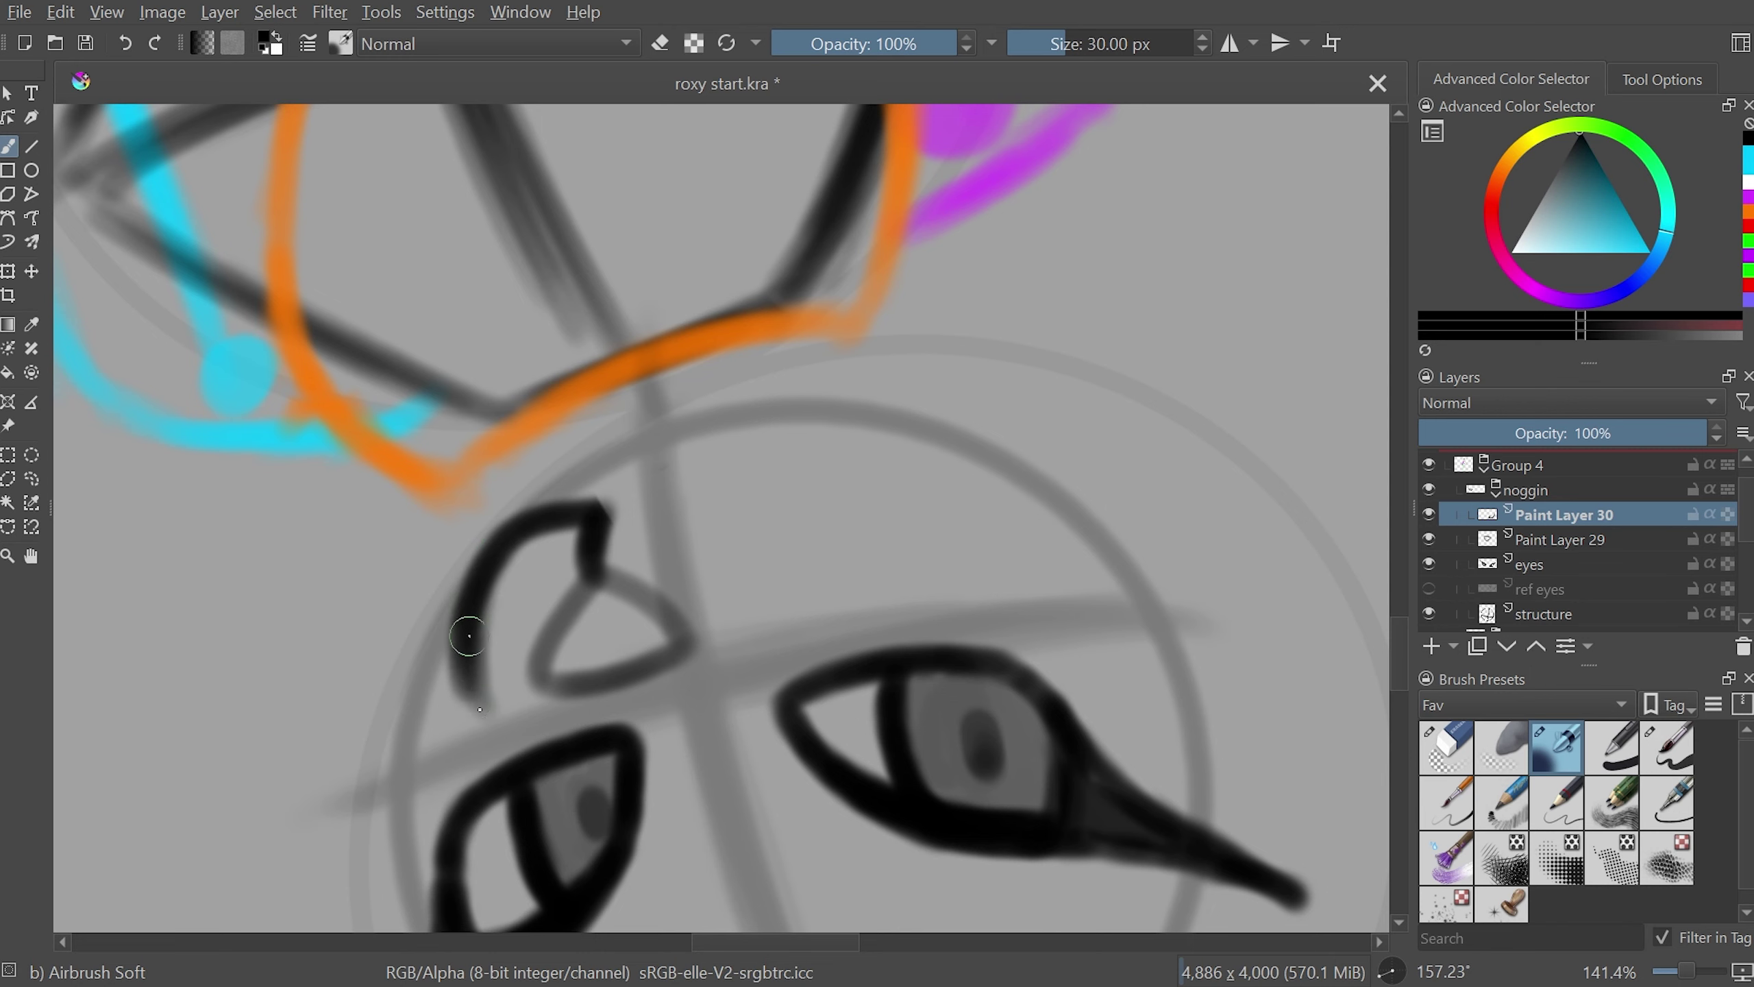
mouse_move(960, 470)
mouse_down()
mouse_move(891, 331)
mouse_move(794, 539)
mouse_move(760, 525)
mouse_move(759, 554)
mouse_up()
key(5)
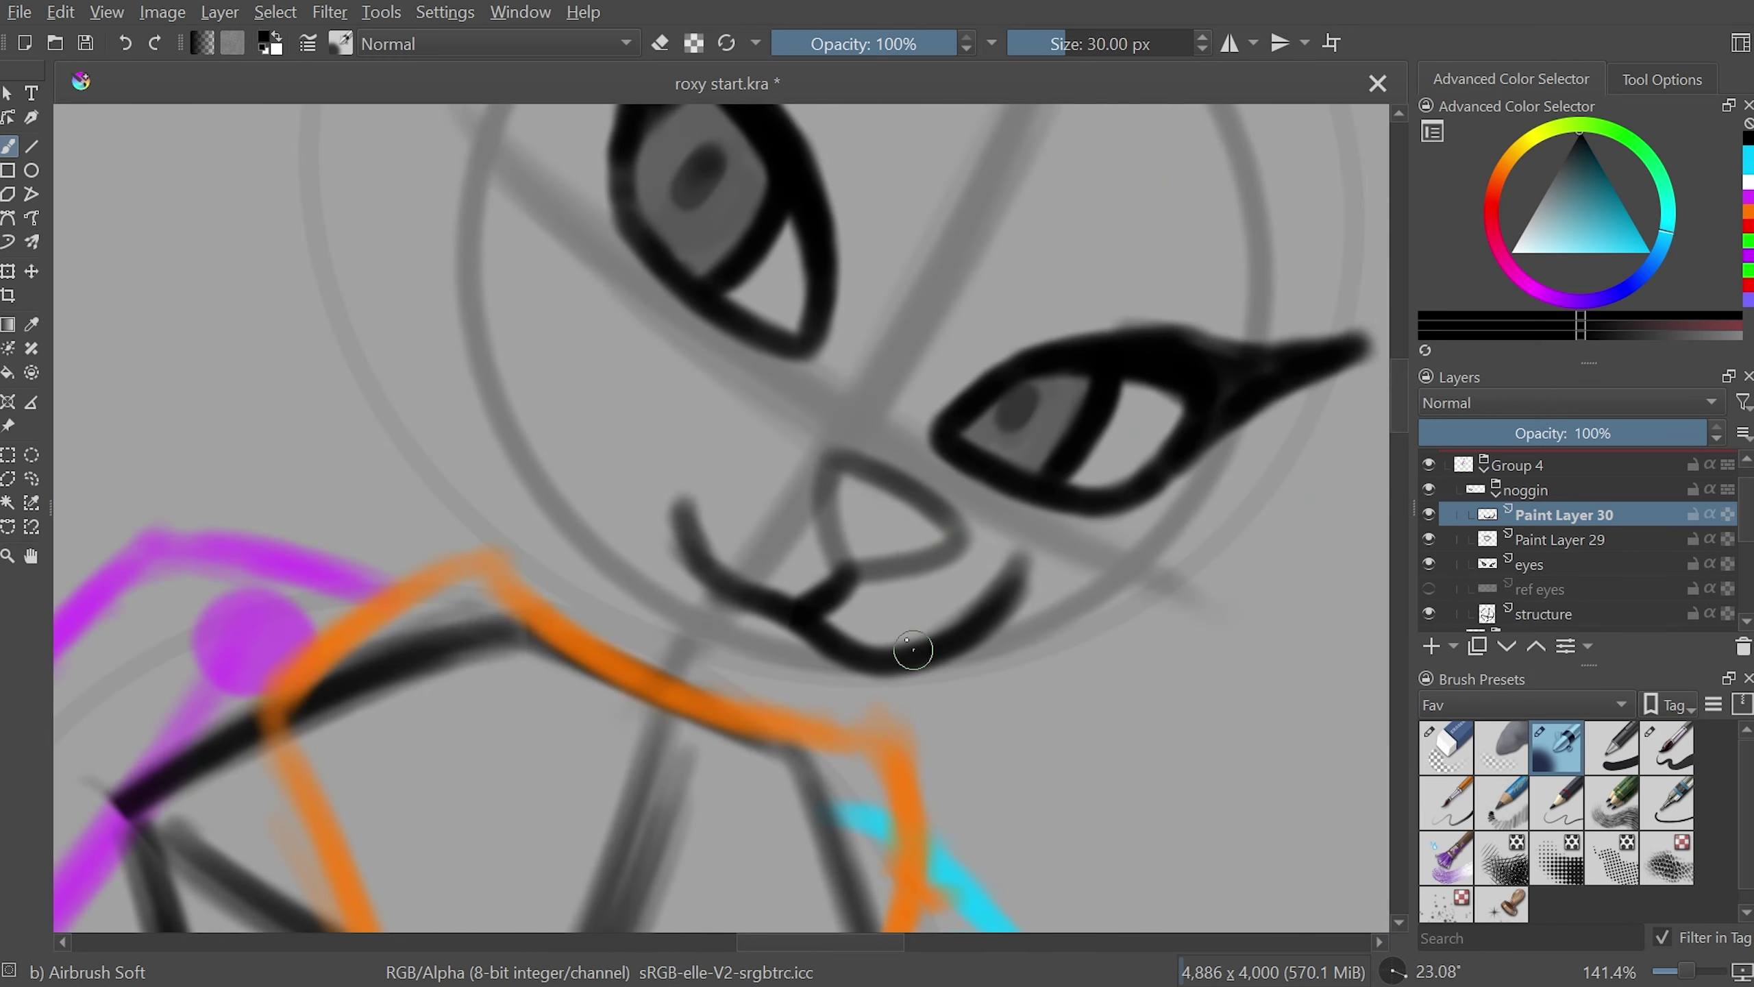
mouse_move(632, 374)
mouse_down()
mouse_move(711, 563)
mouse_move(627, 373)
mouse_up()
- Reset the zoom and scroll out to view the whole page
key(1)
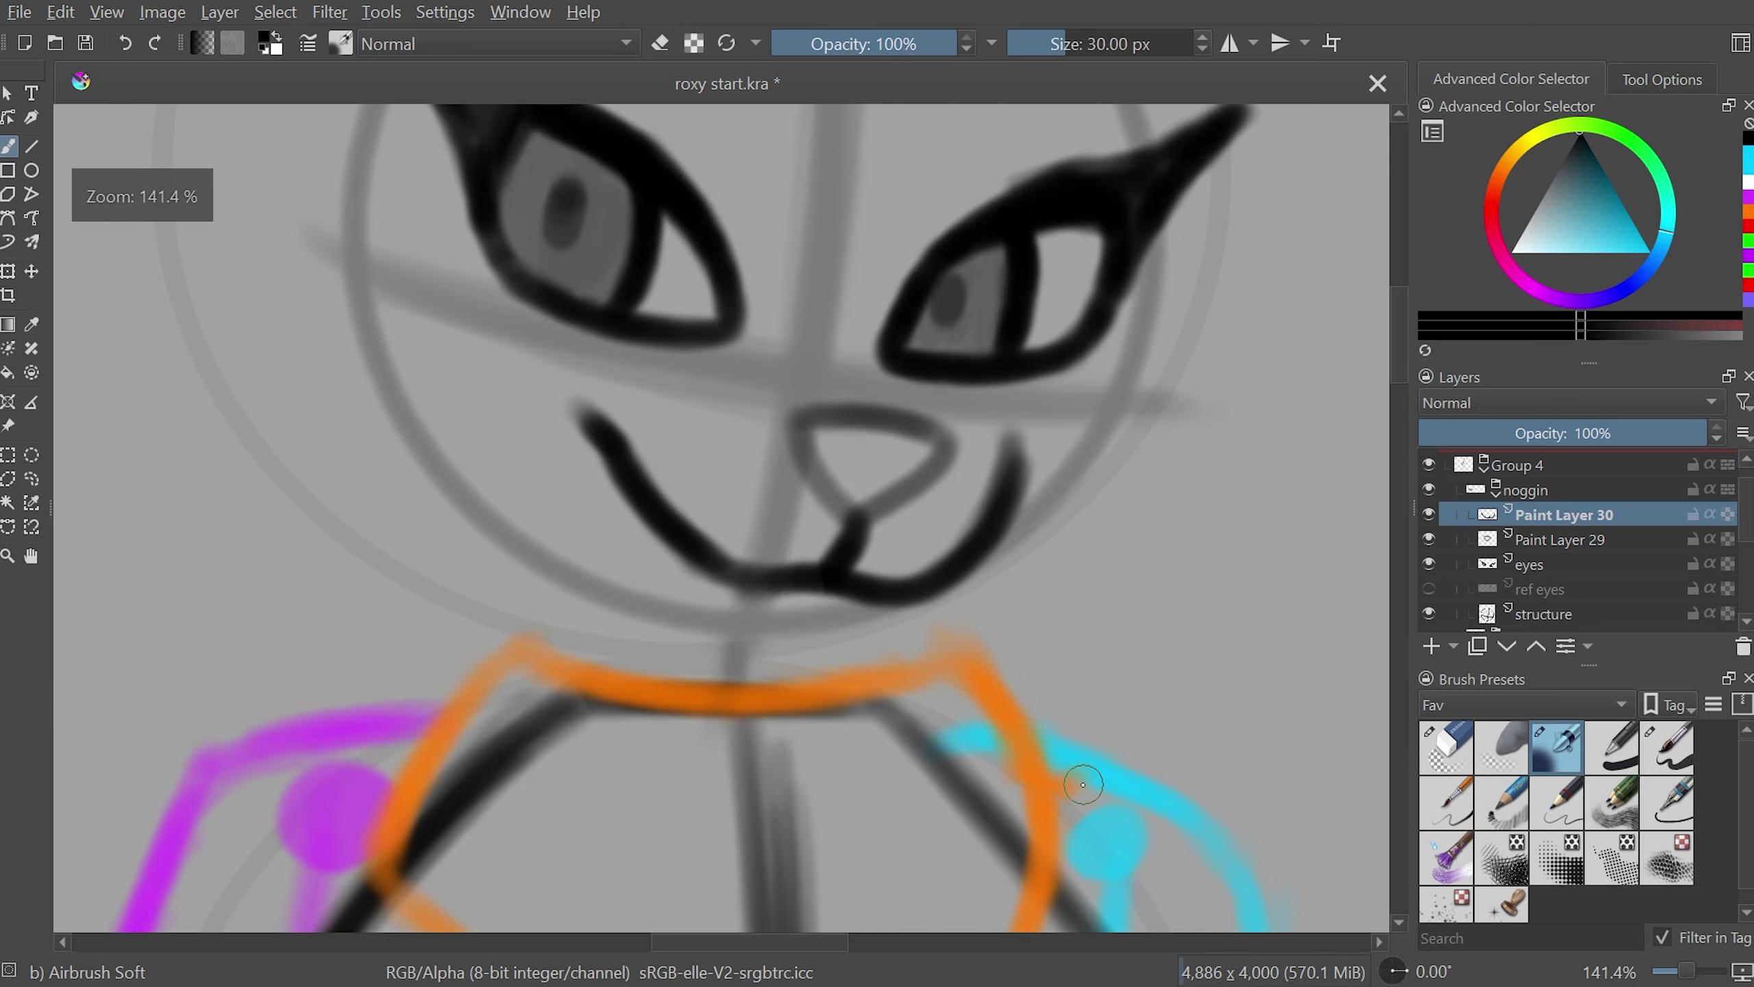
key(plus)
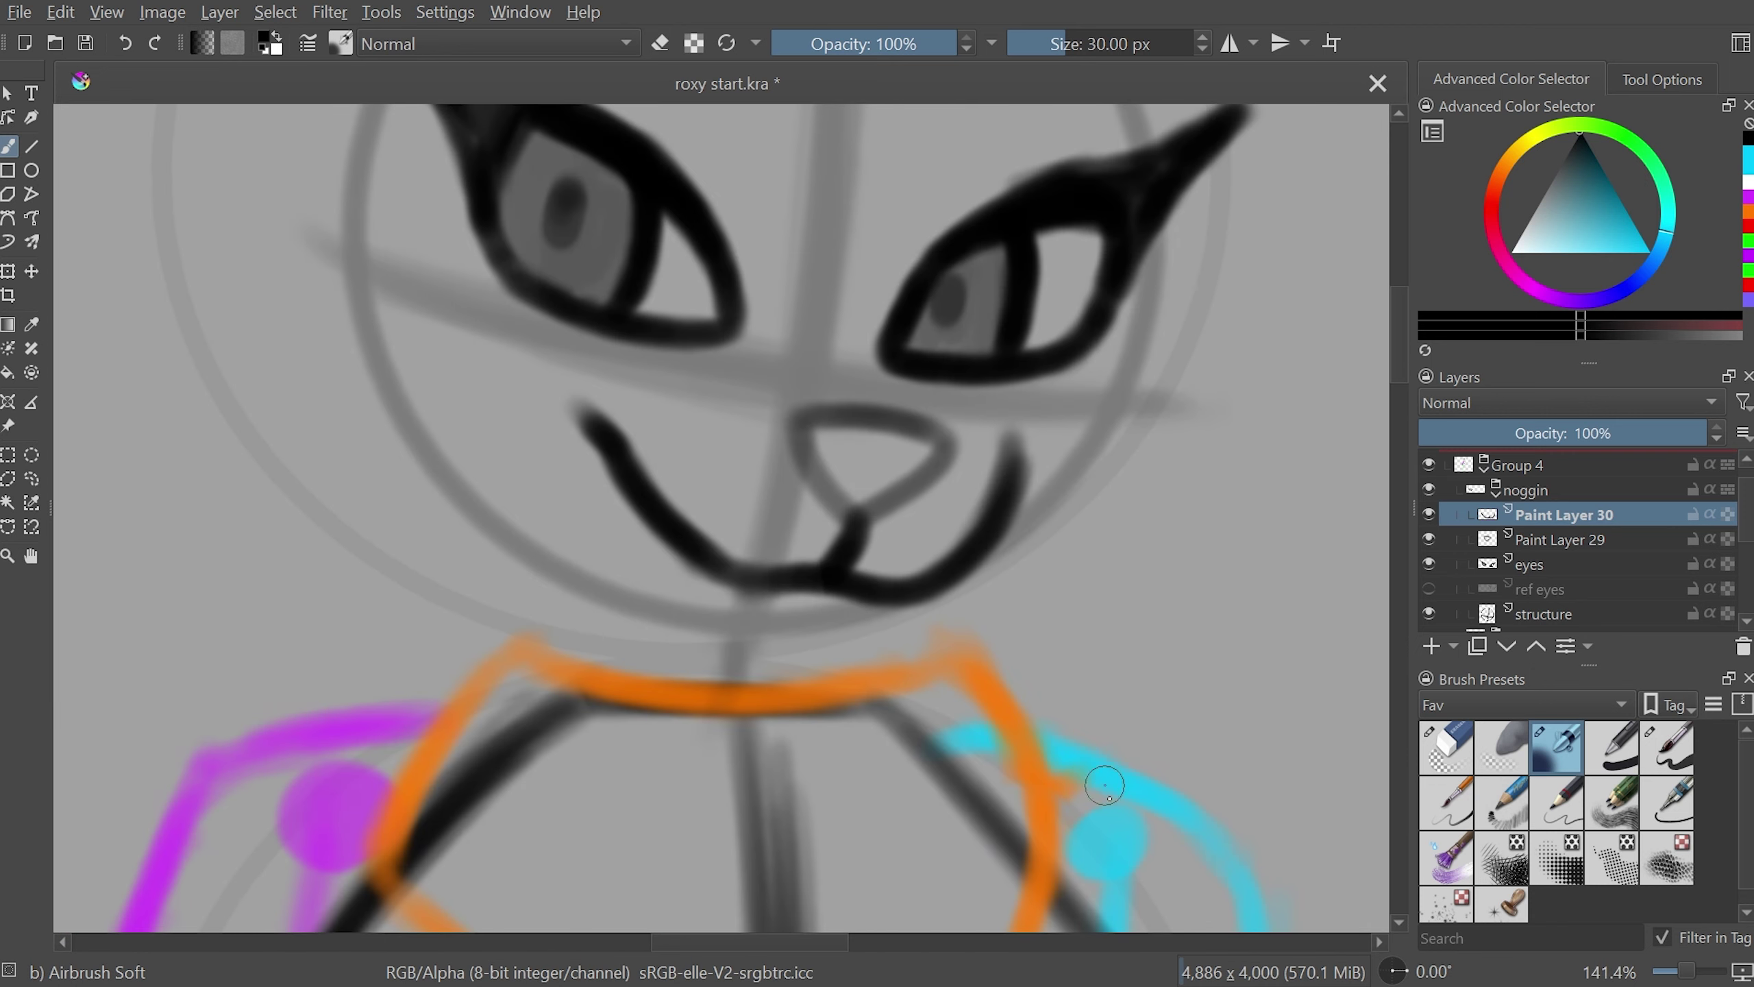
key(minus)
key(minus)
key(minus)
key(1)
key(plus)
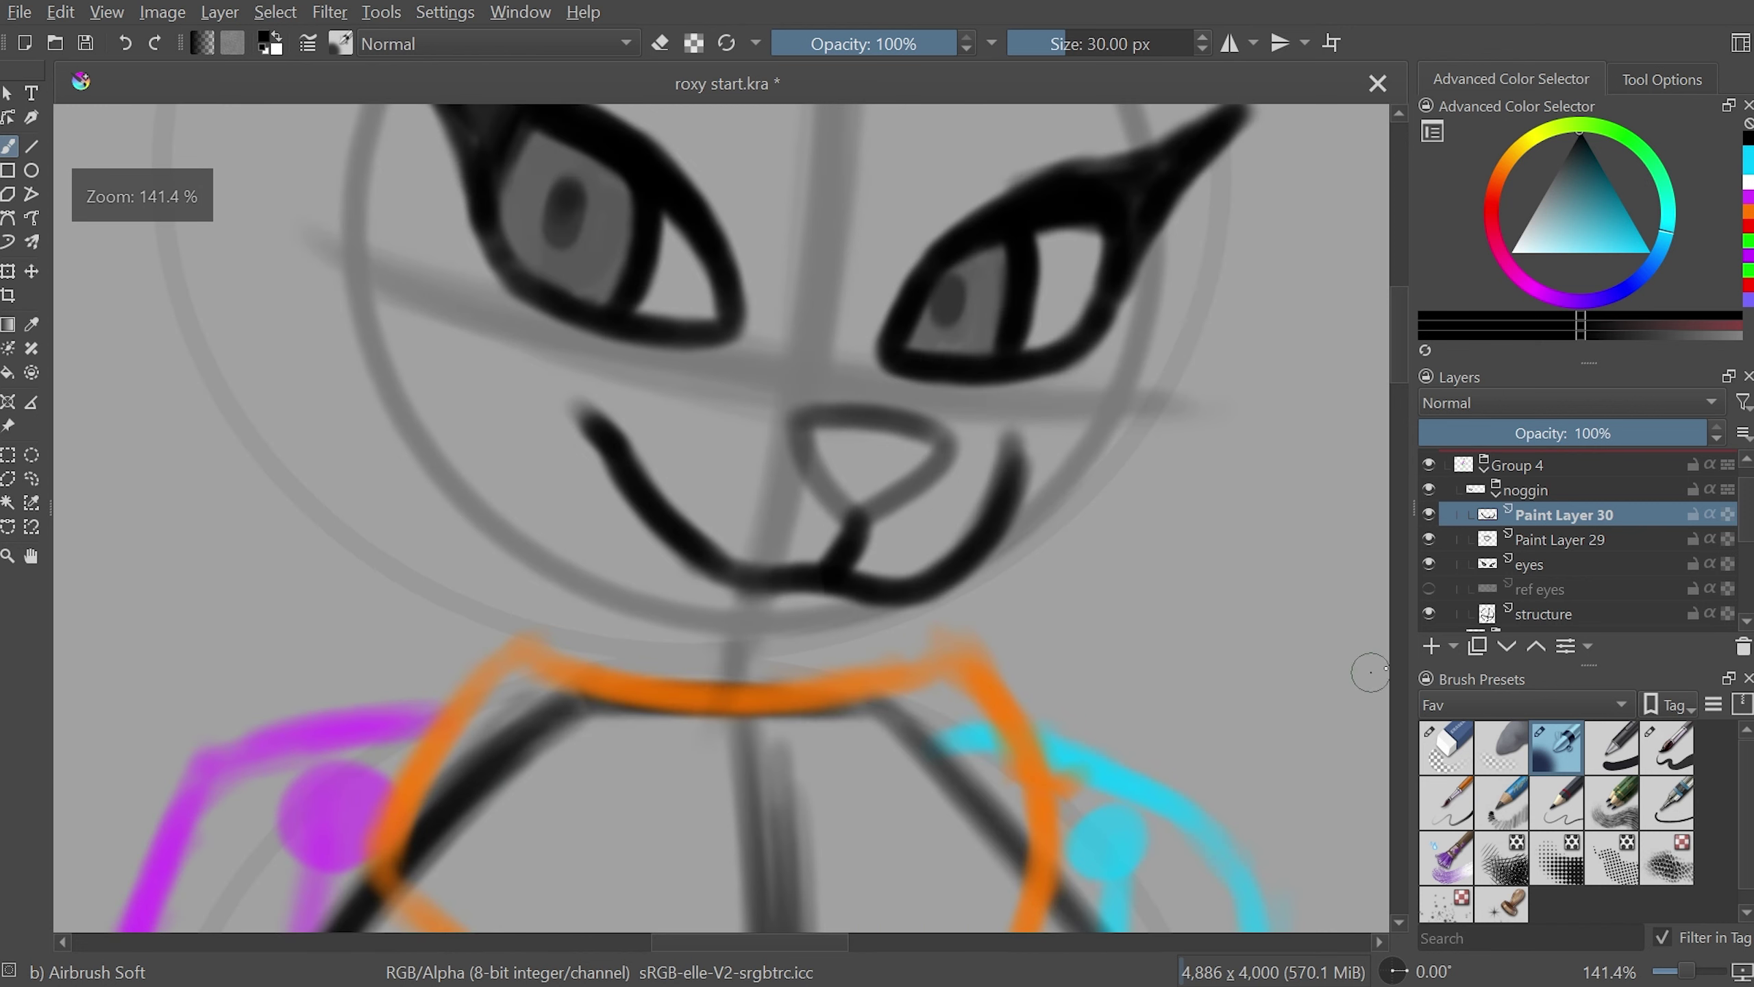
scroll(1588, 539, down, 2)
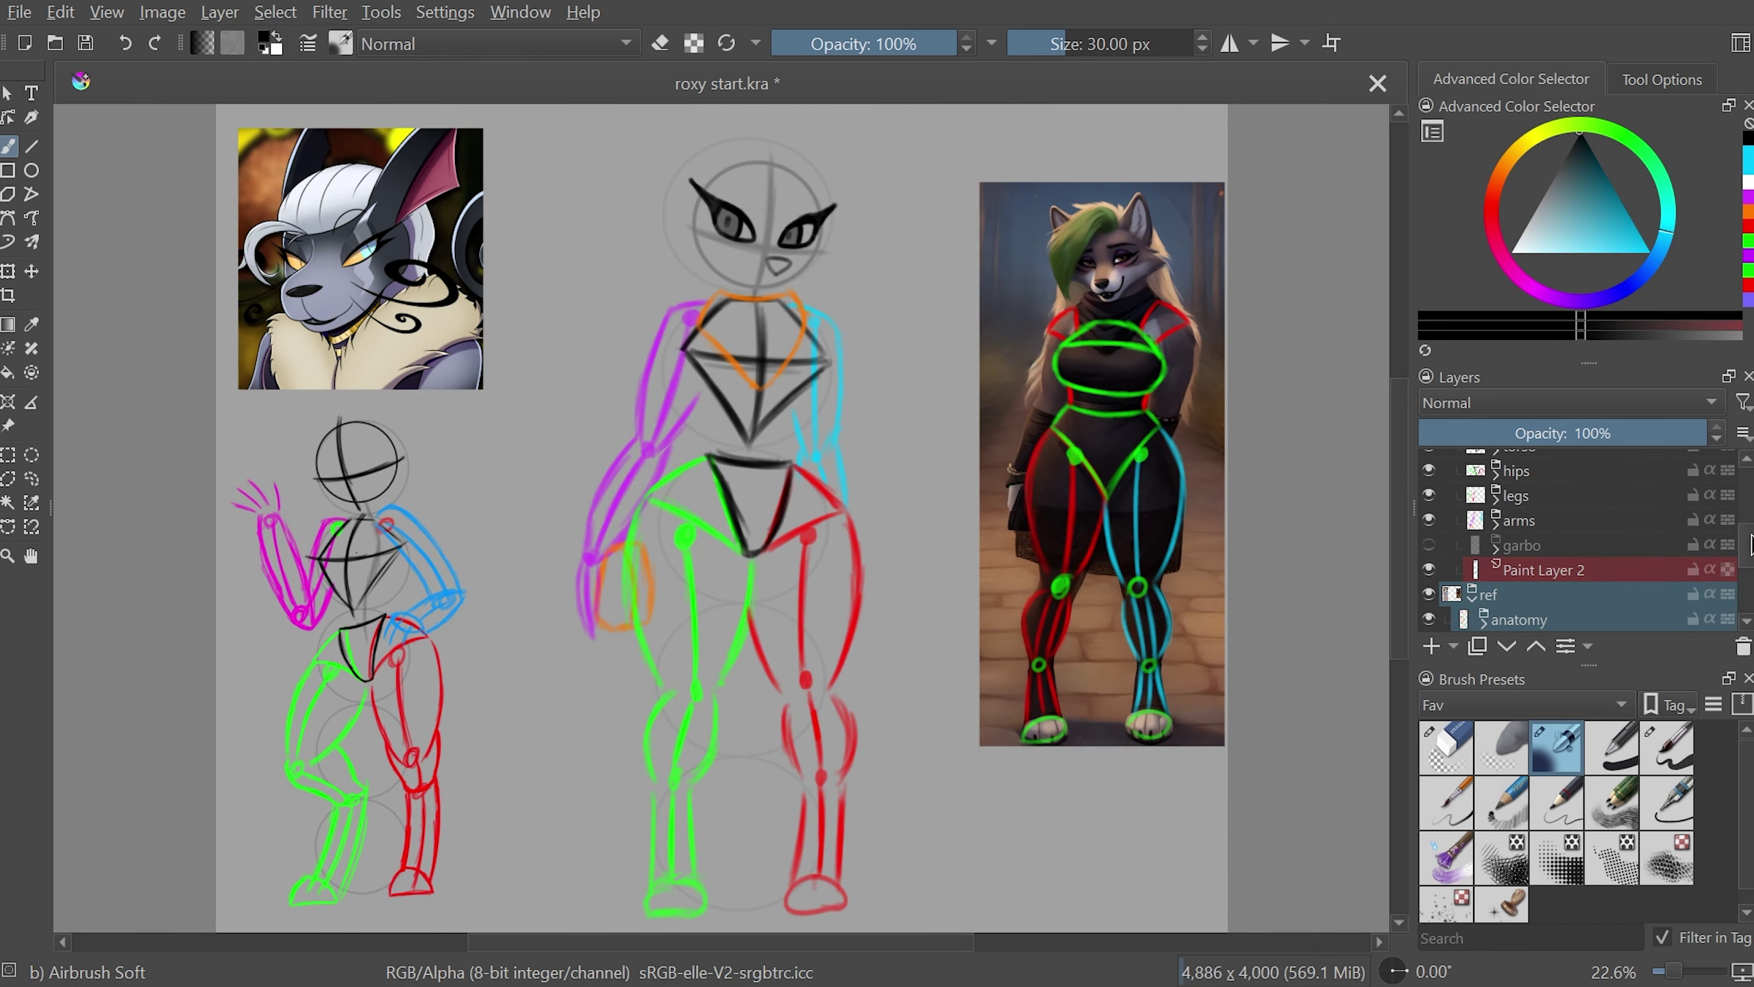
scroll(1723, 553, down, 5)
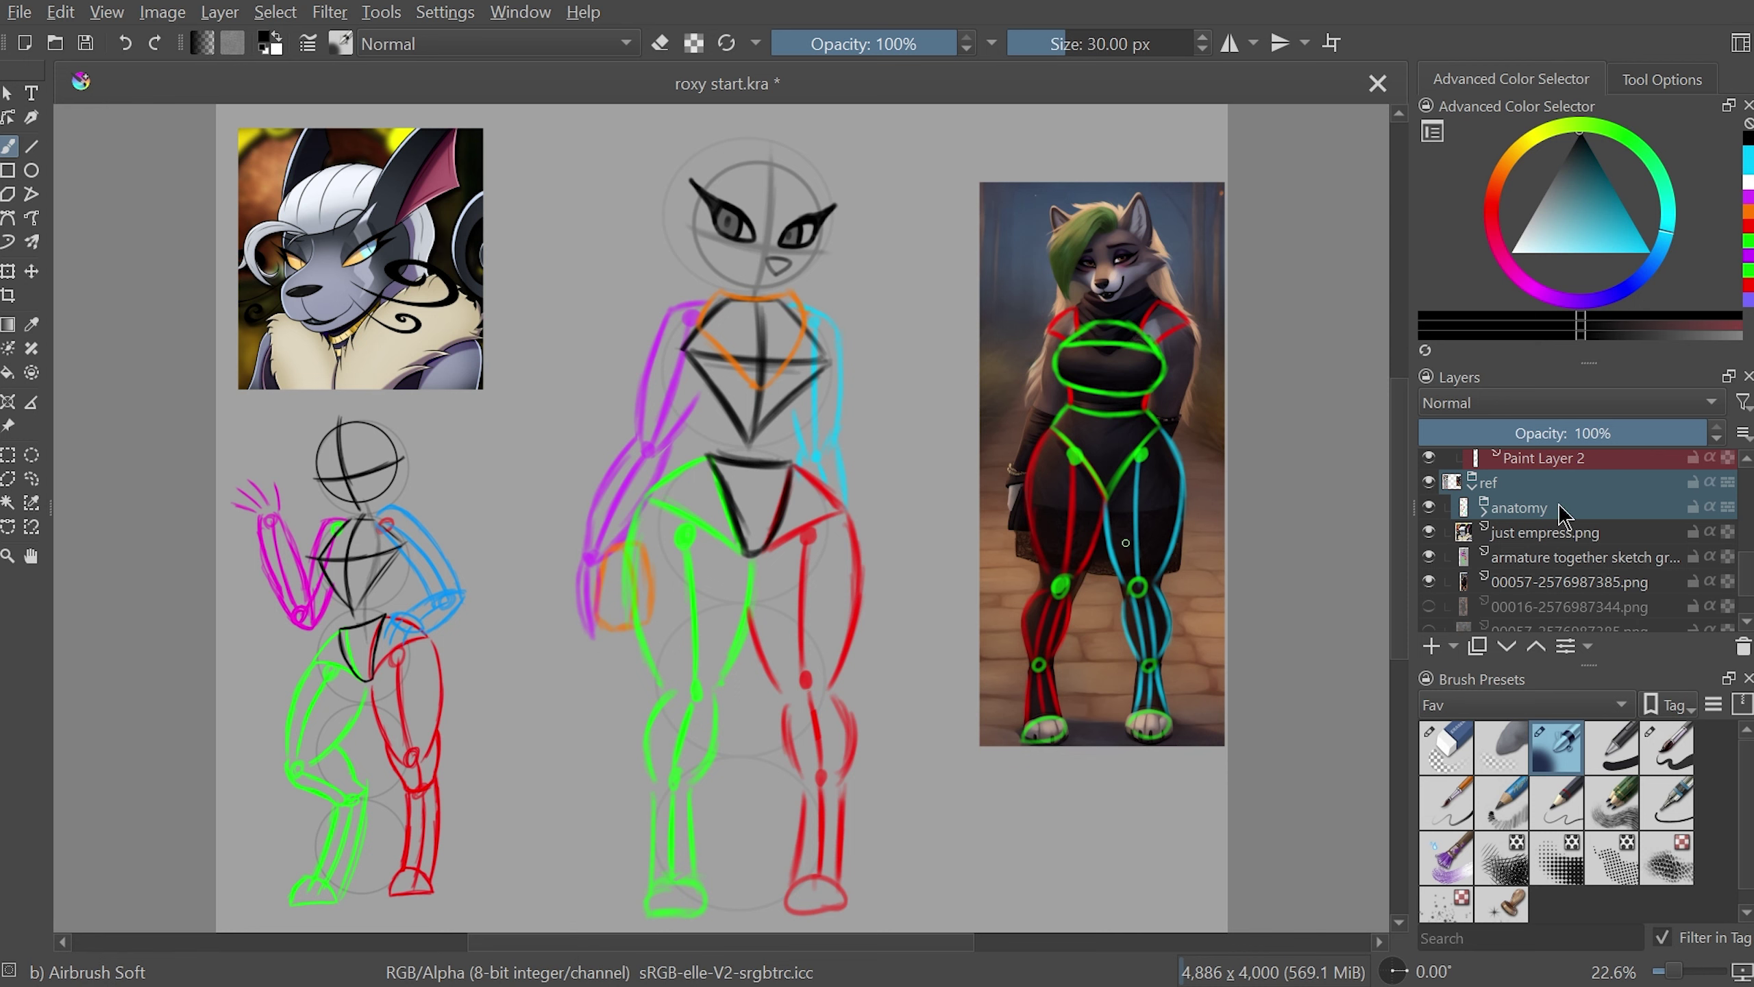
- Paste endslate.png into the ref group and bring the pasted character into view
key(ctrl+t)
drag(941, 387, 1013, 266)
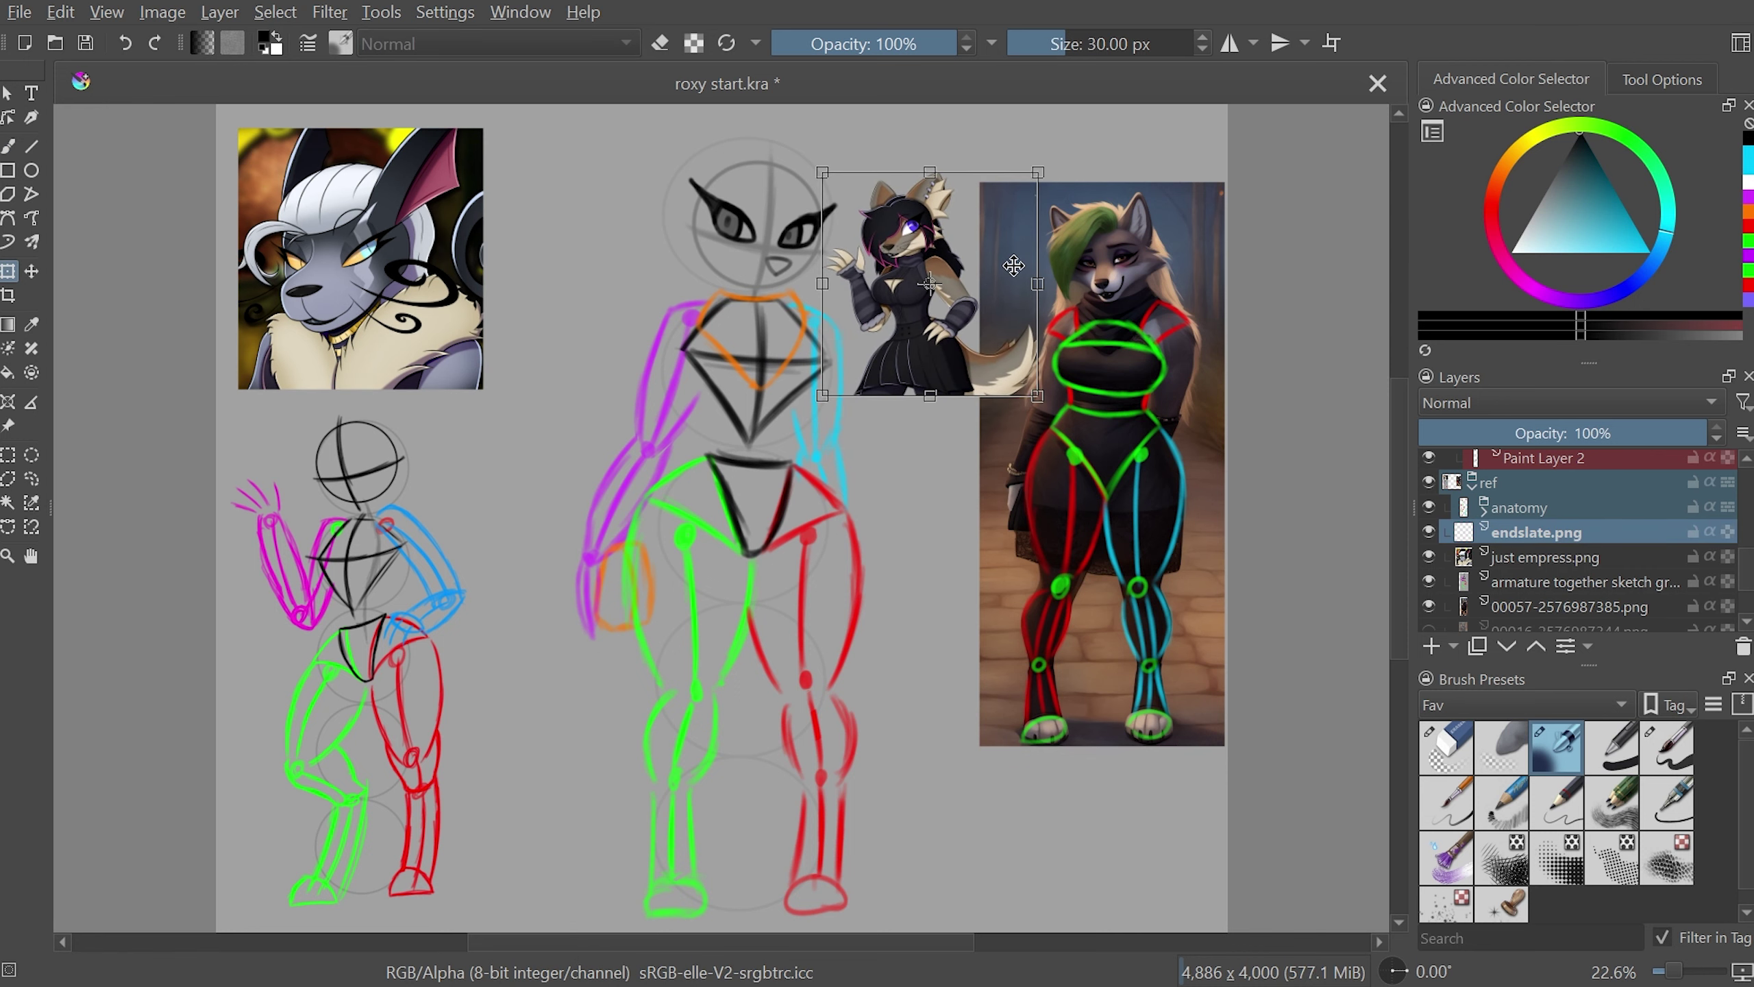
scroll(729, 185, up, 5)
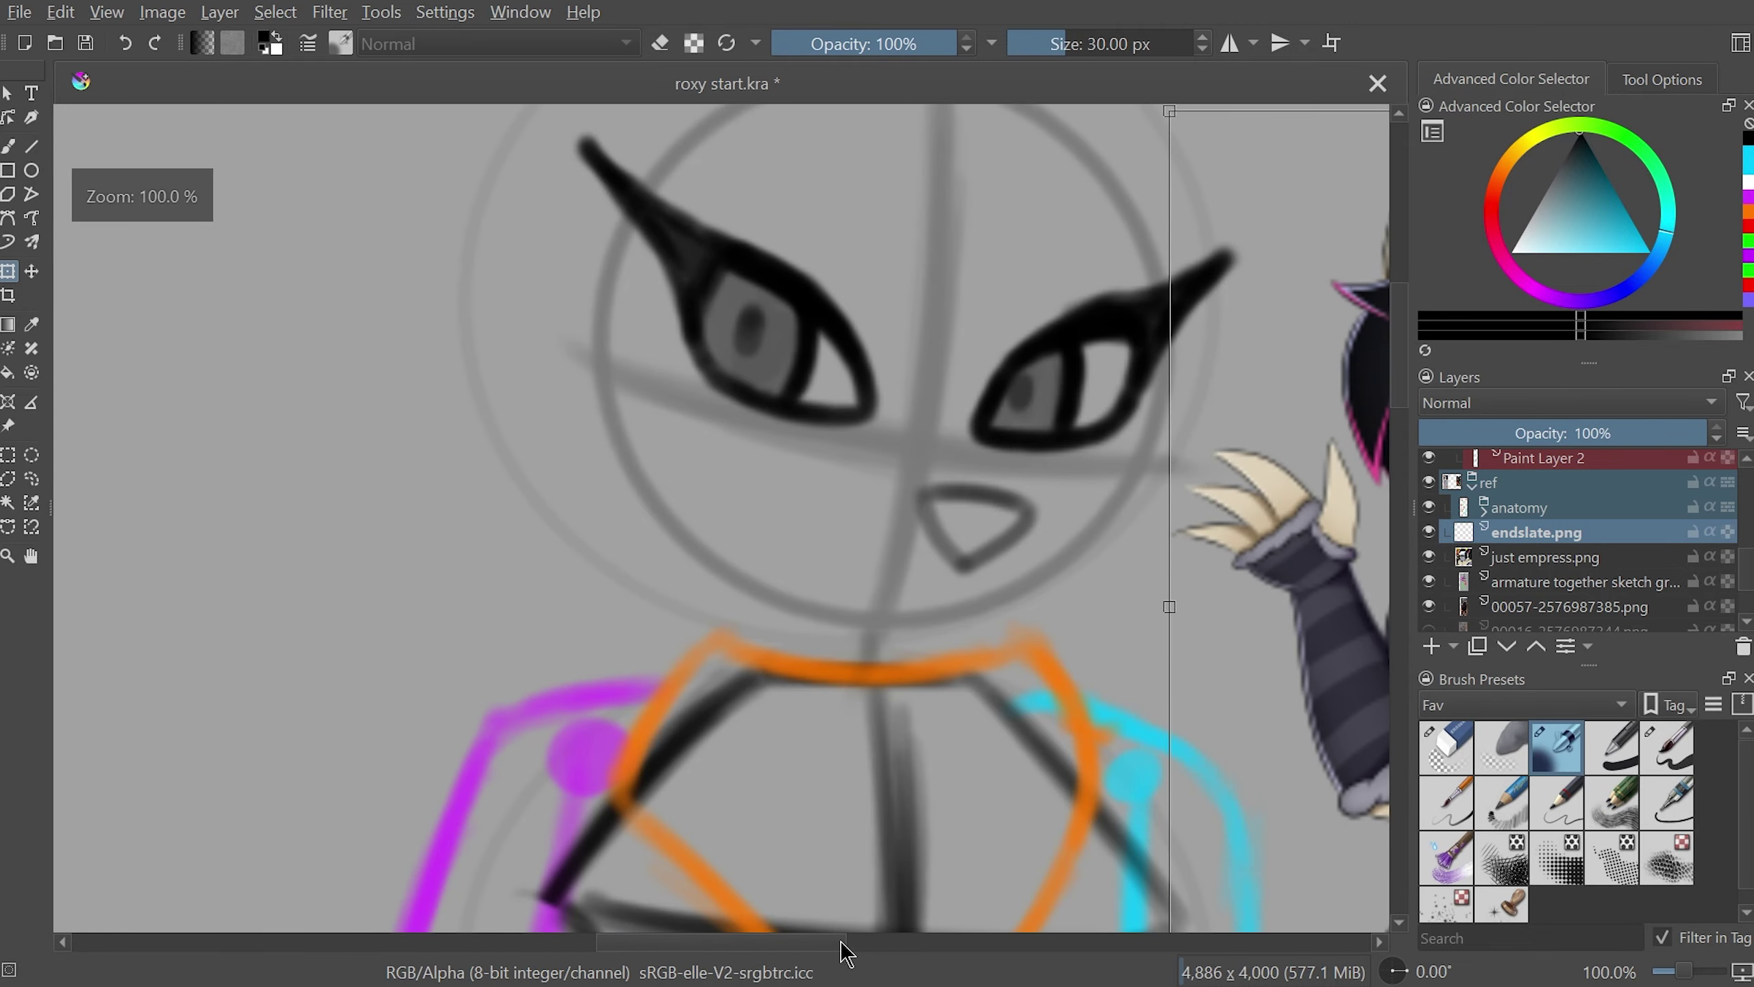
drag(846, 954, 967, 953)
scroll(1281, 743, up, 1)
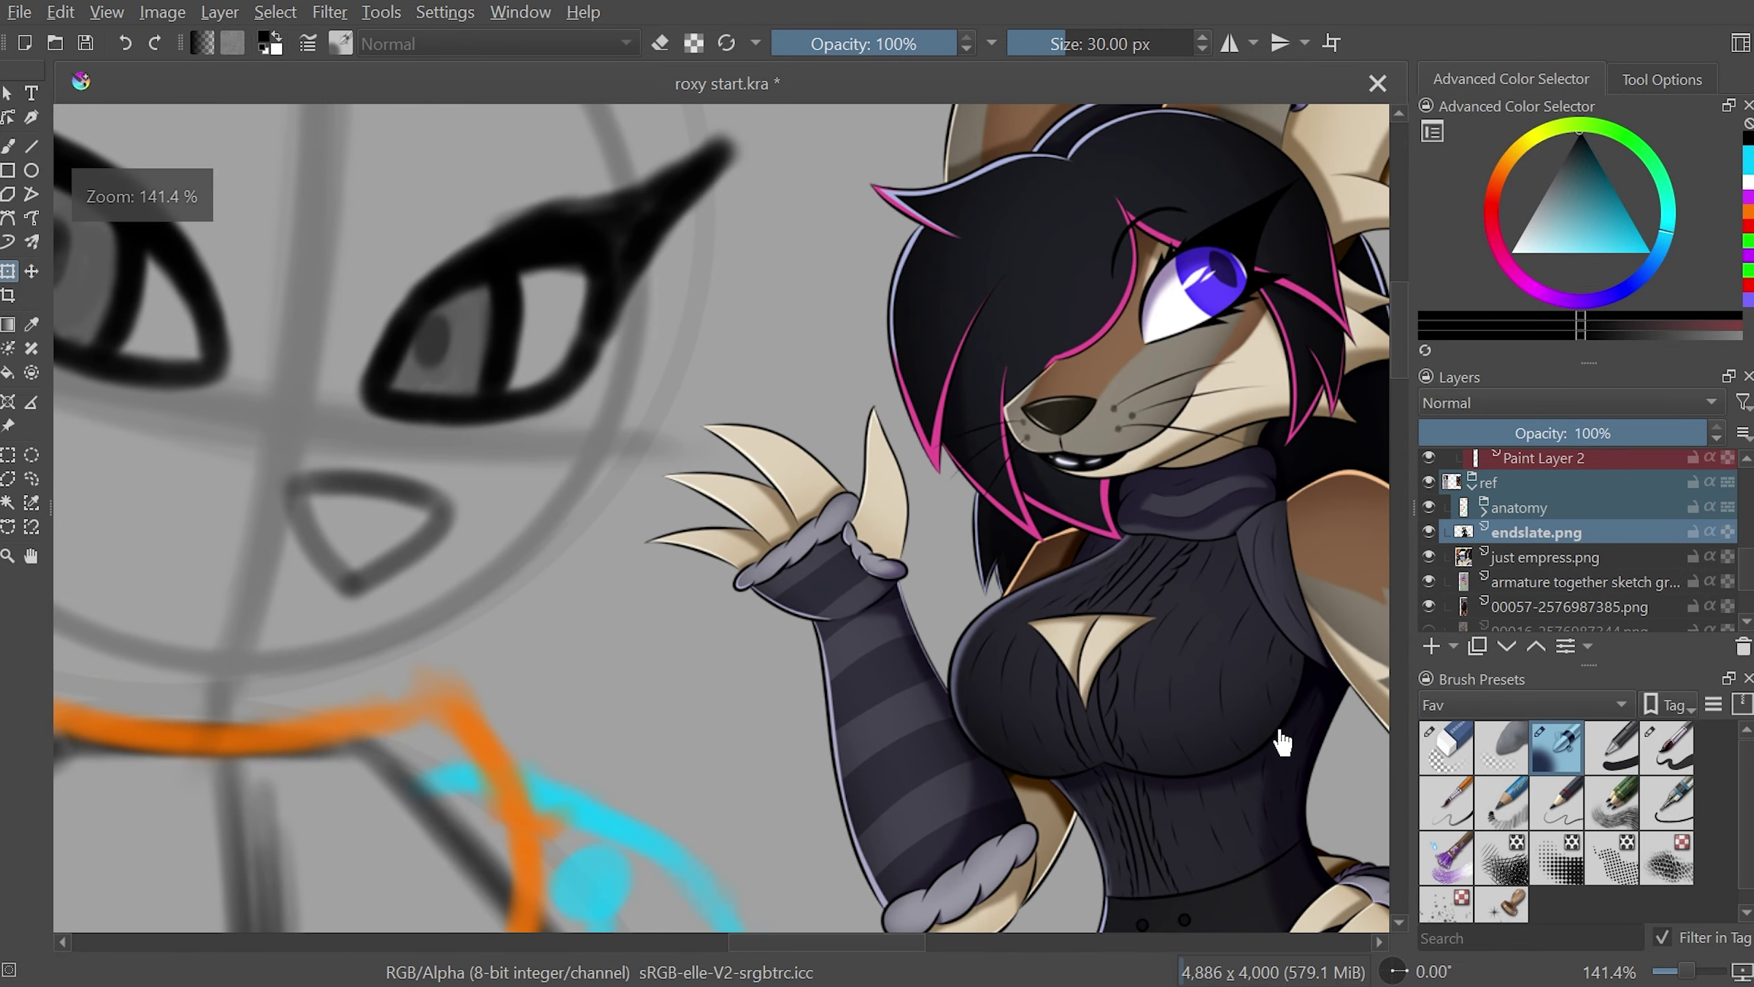
scroll(1282, 742, down, 1)
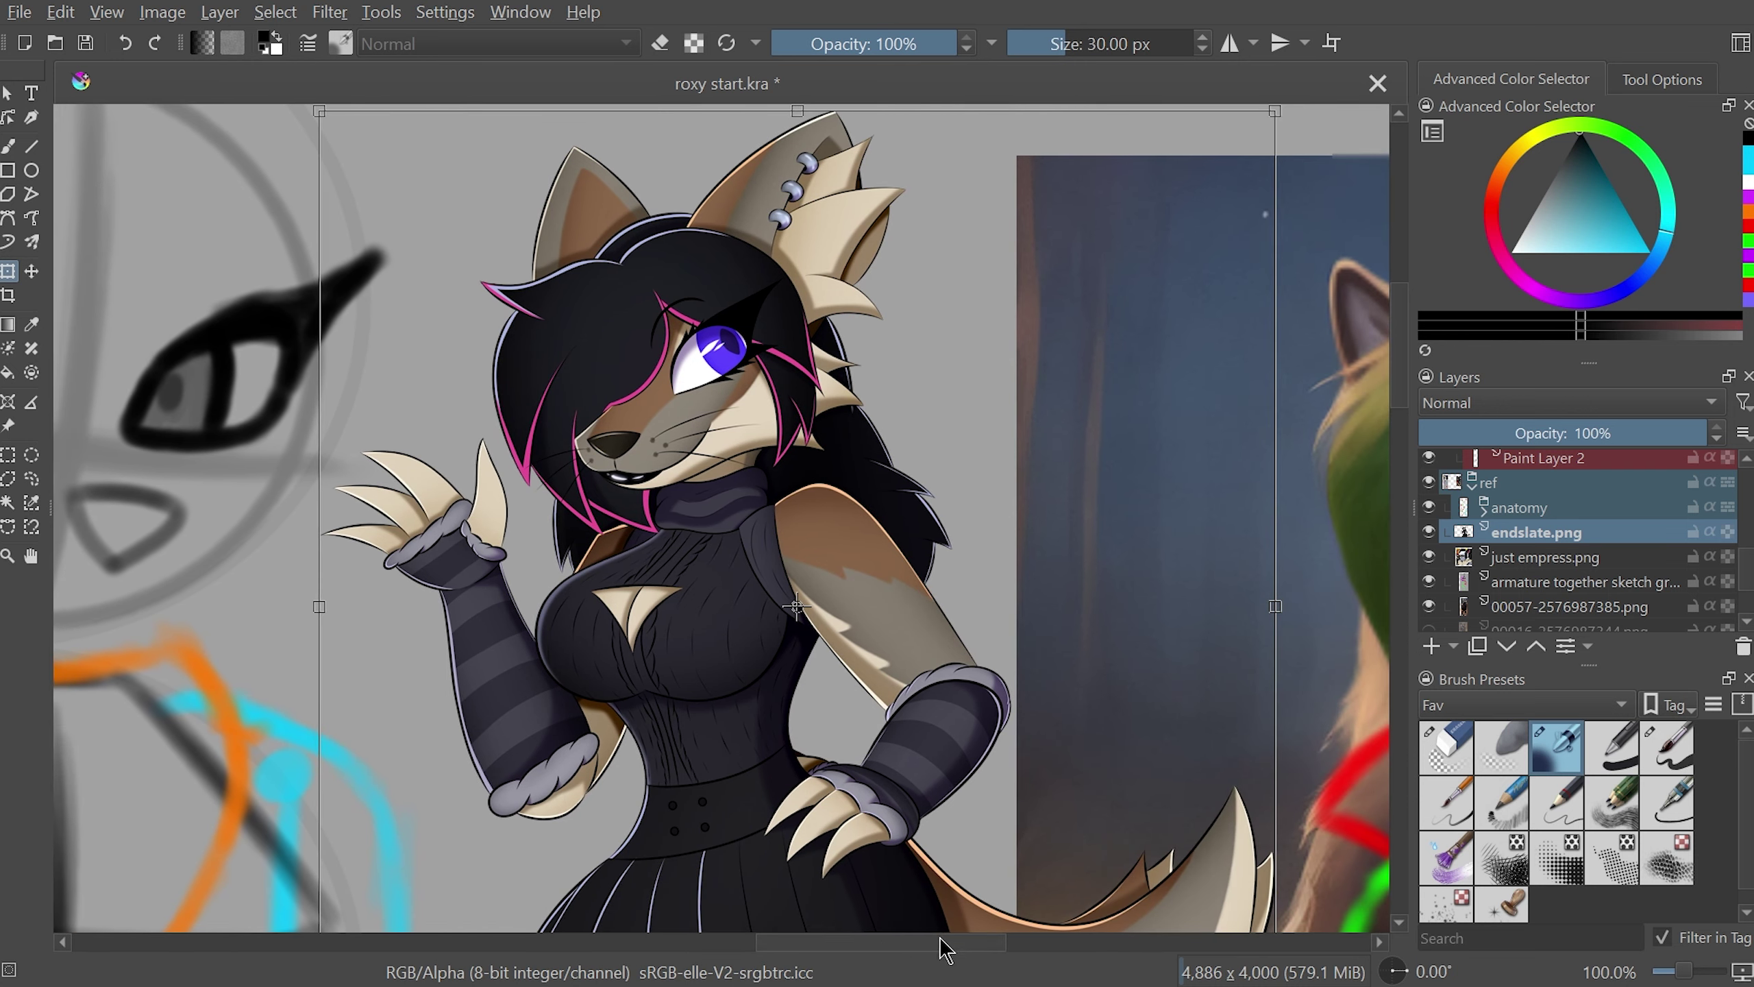
- Move the character image beside the grey top-left reference and apply the transform
key(minus)
key(minus)
mouse_move(903, 749)
mouse_down()
mouse_move(1035, 593)
mouse_move(1098, 585)
mouse_move(1116, 519)
mouse_up()
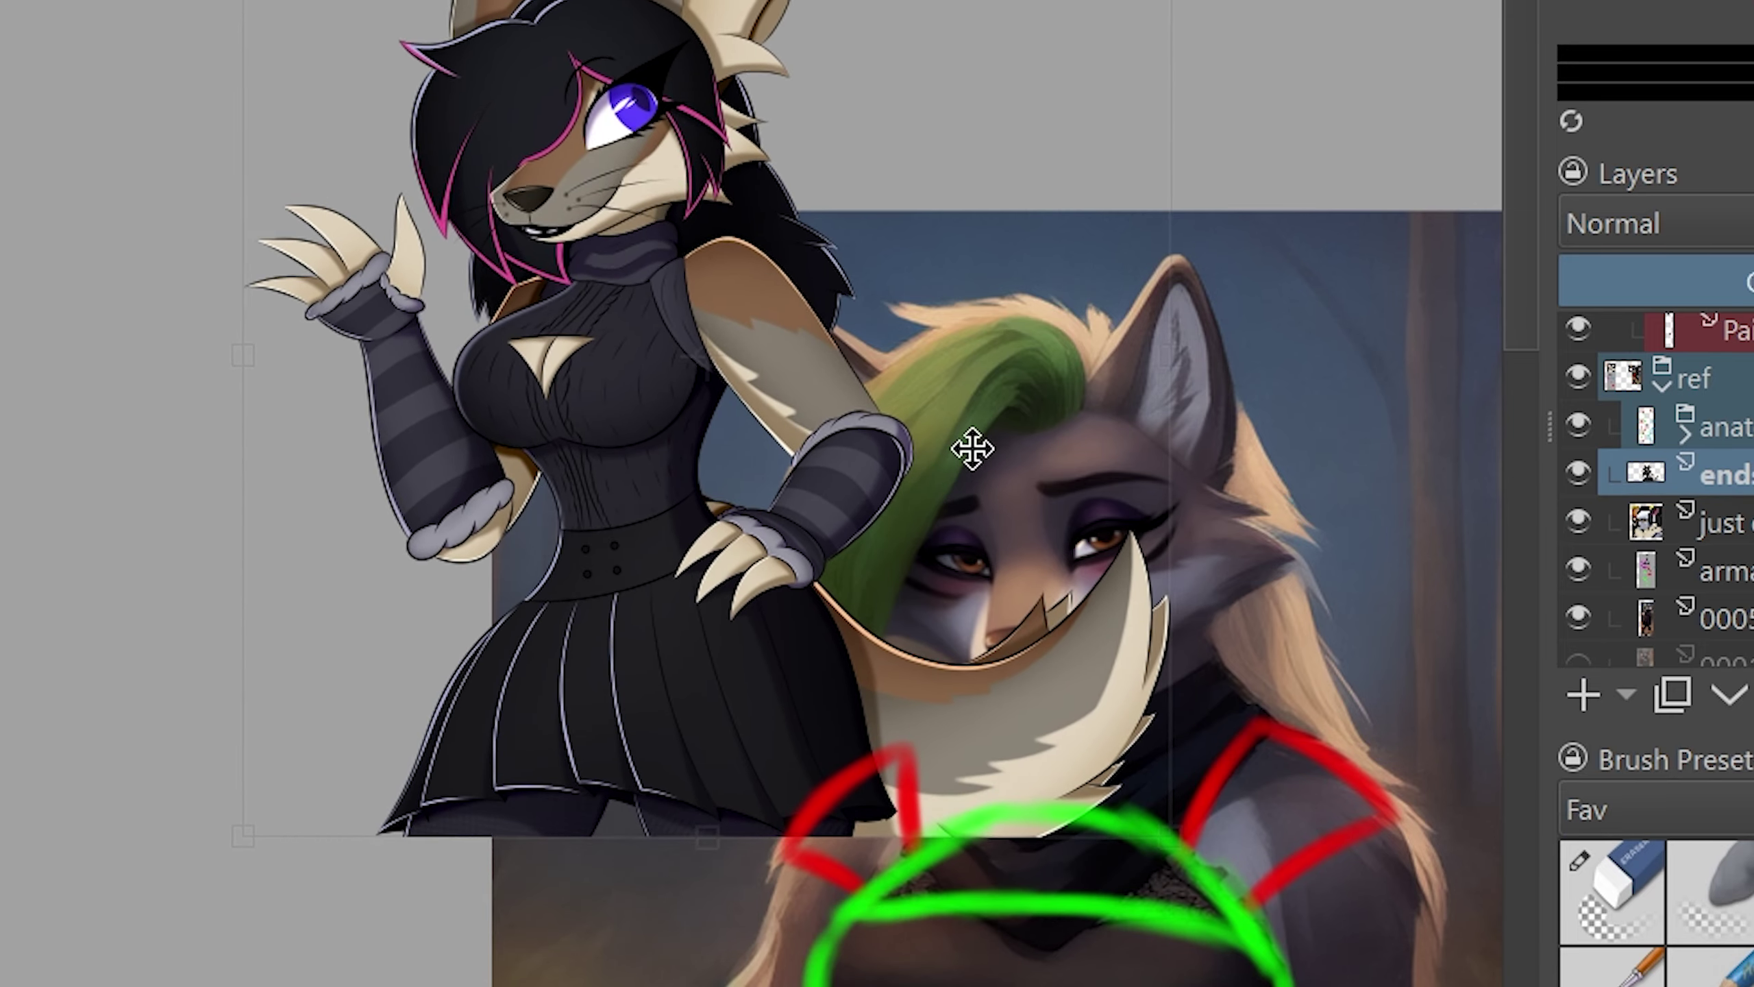
drag(972, 448, 808, 400)
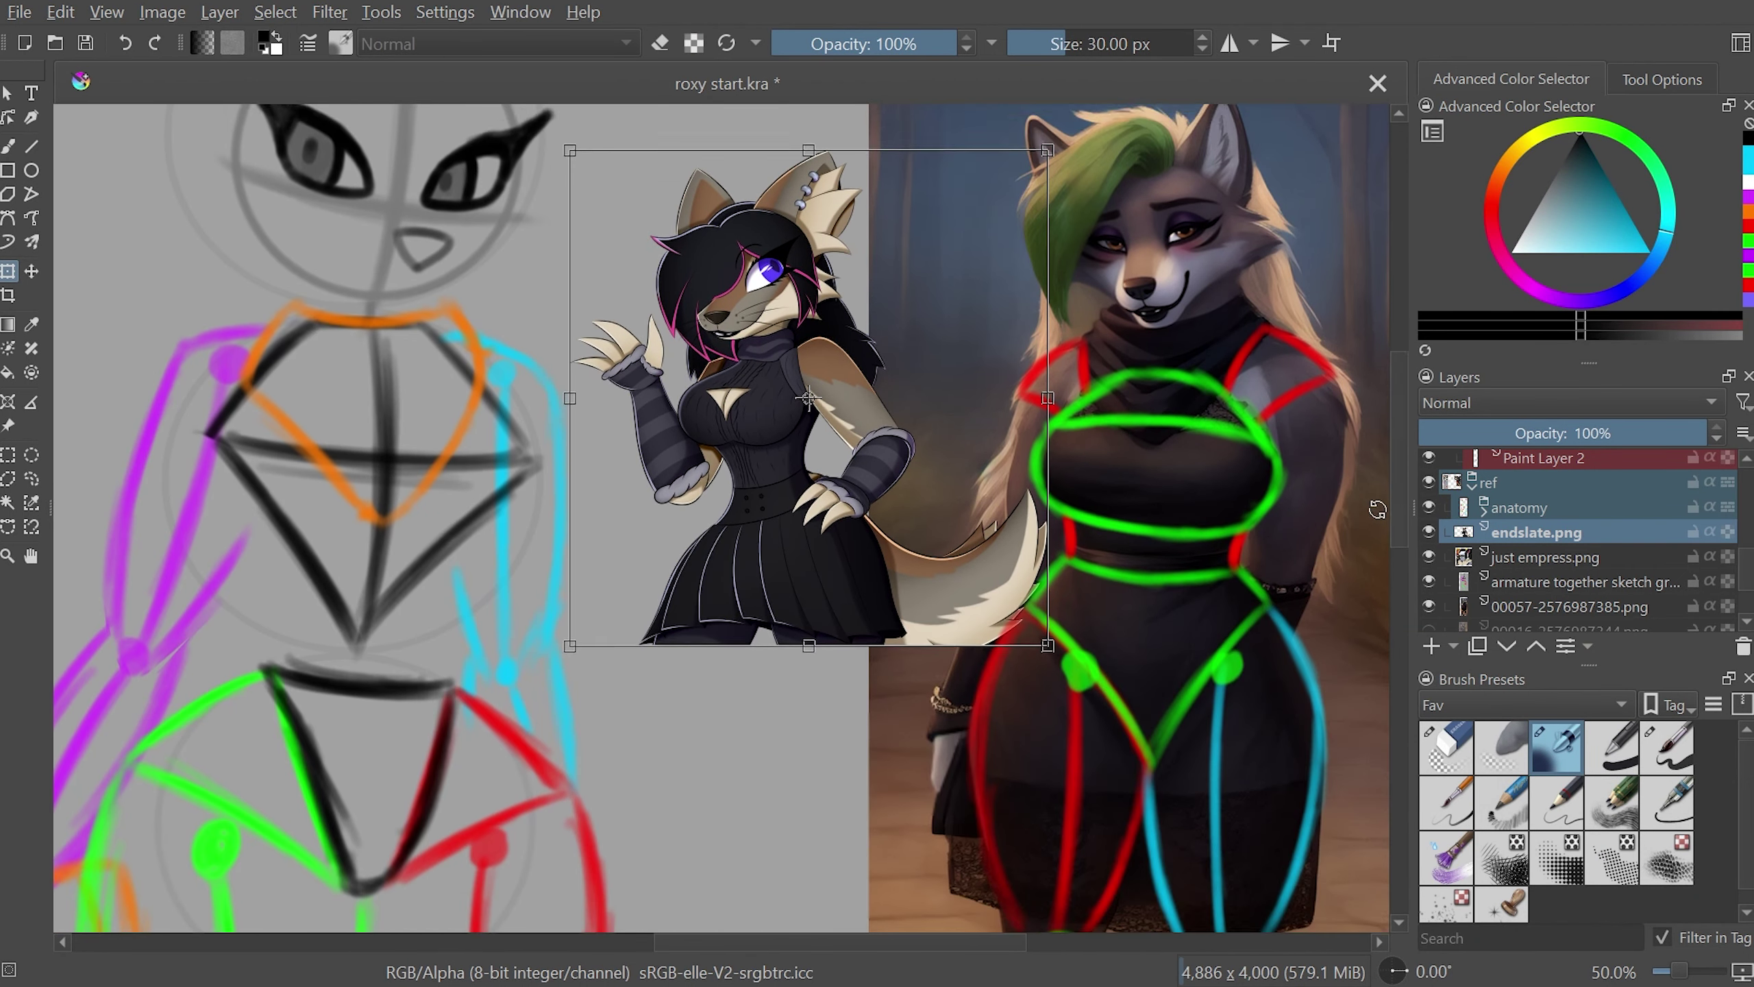
scroll(808, 399, down, 2)
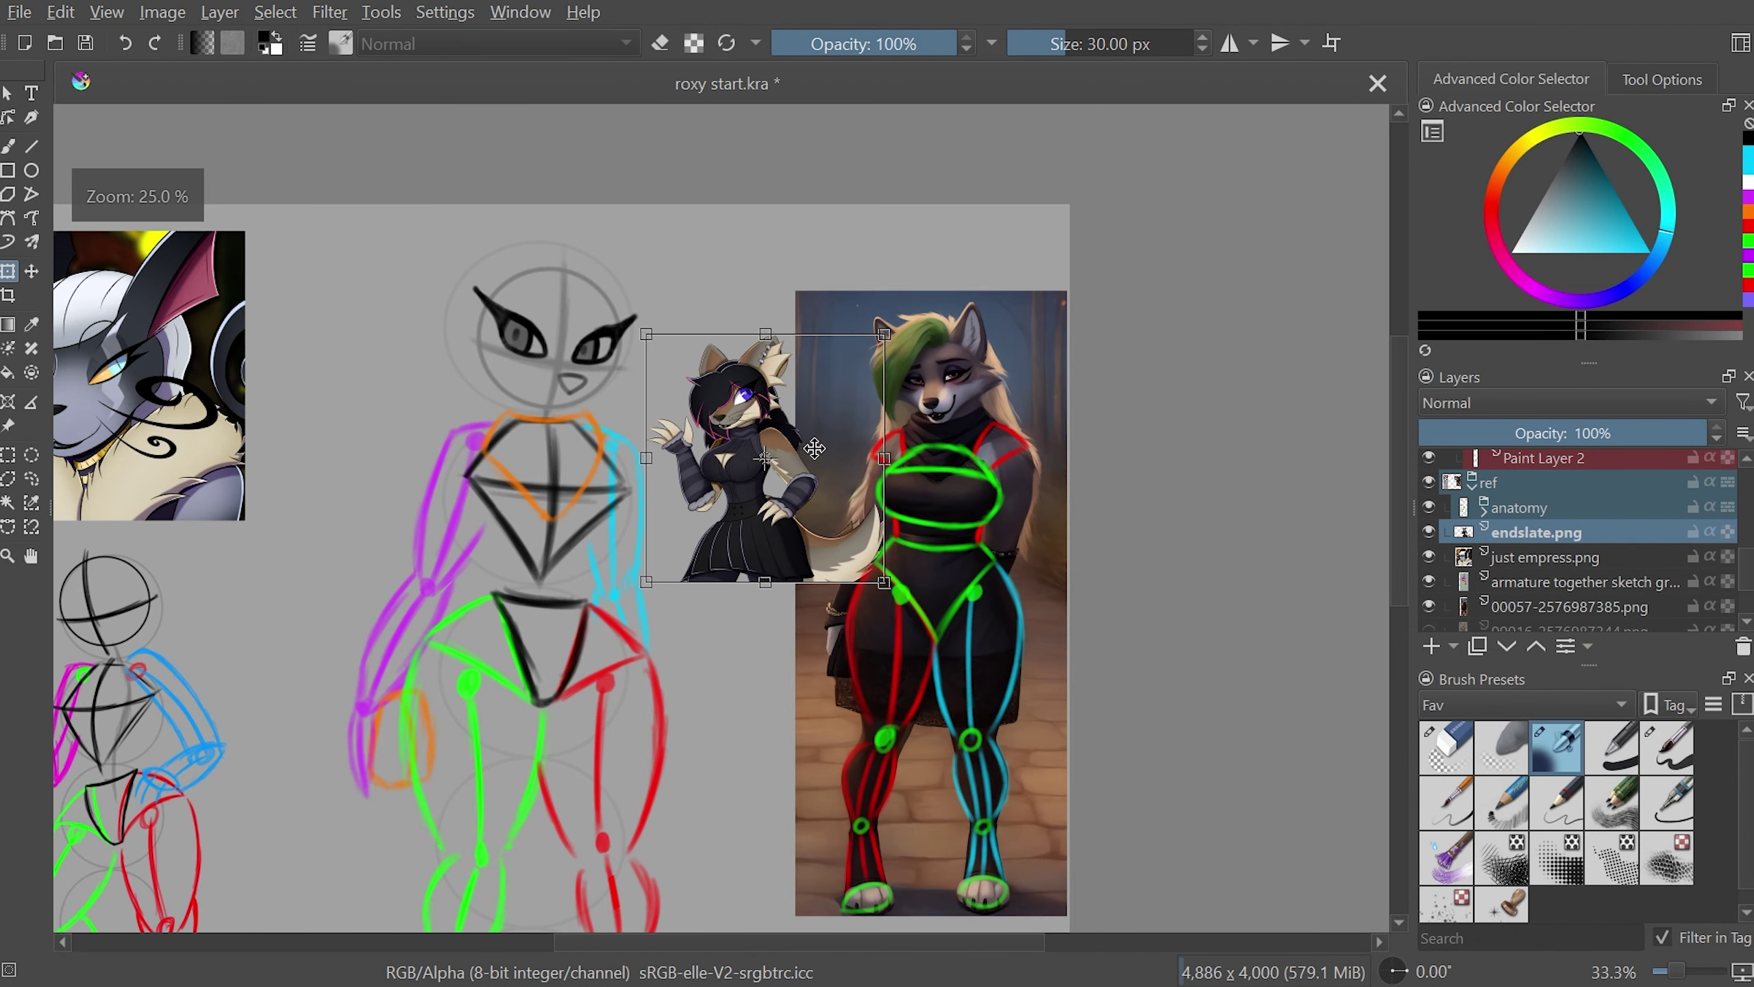
key(Return)
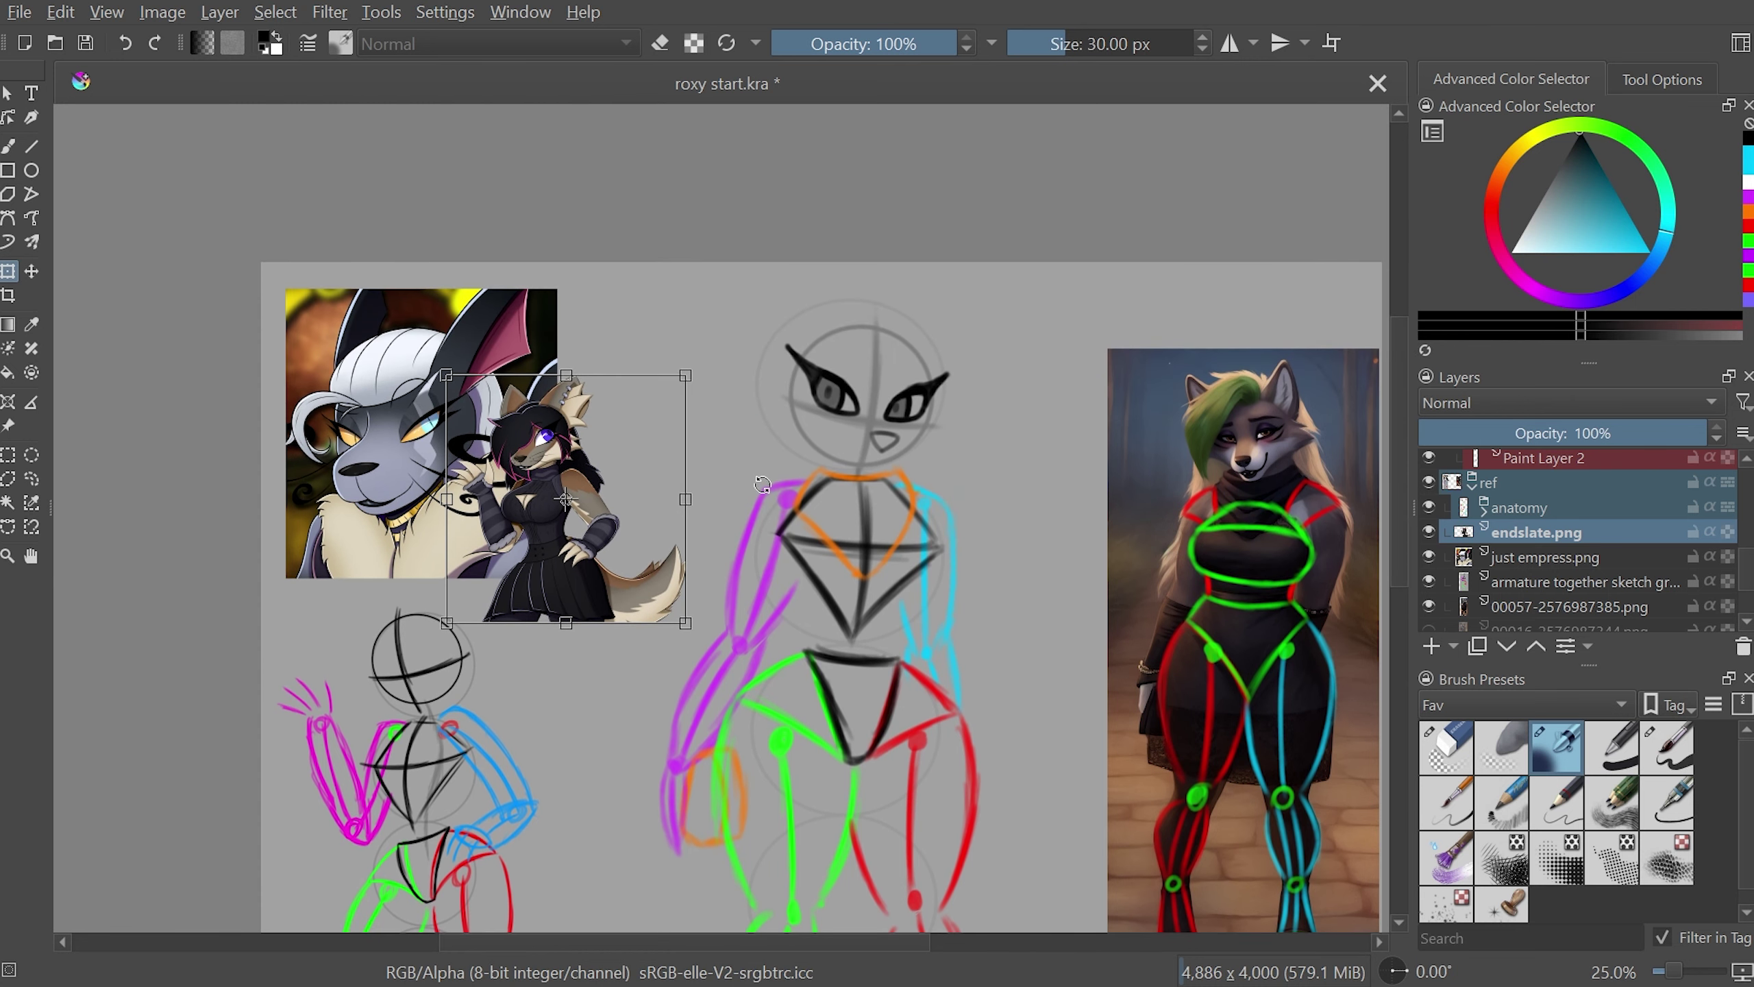
key(b)
scroll(699, 608, up, 4)
mouse_move(699, 607)
mouse_down()
mouse_move(691, 458)
mouse_move(1139, 778)
mouse_up()
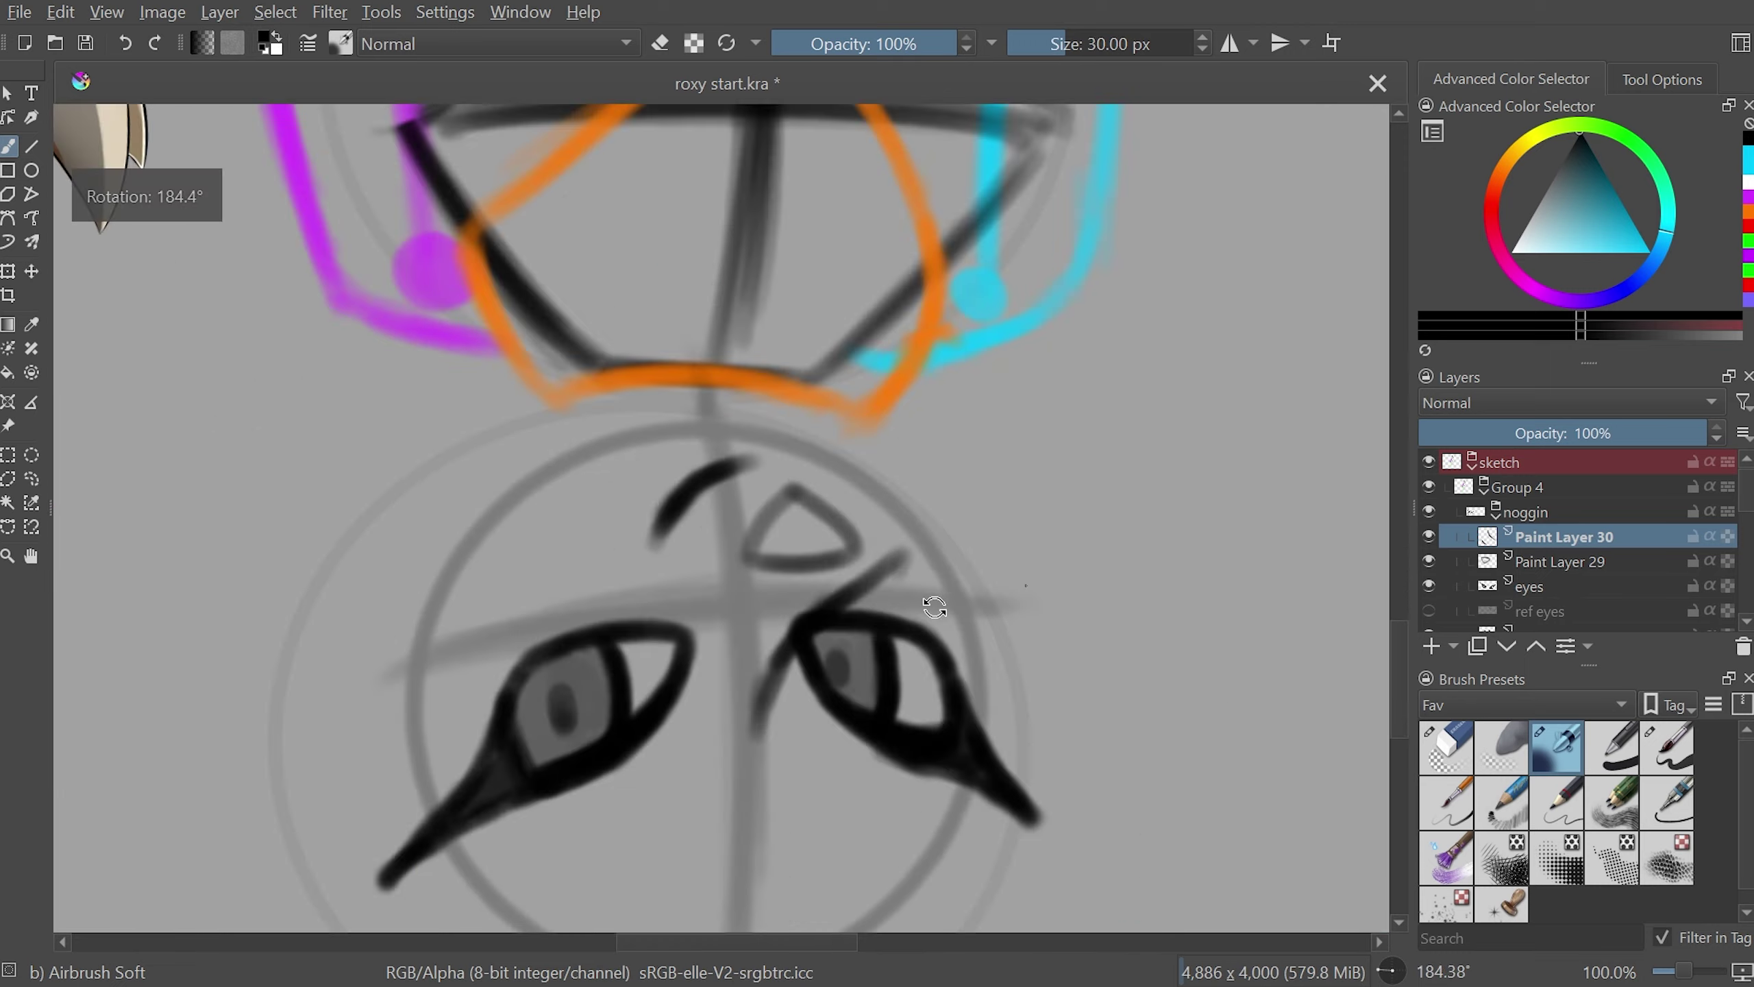
- Select Eraser Circle and delete Paint Layer 30, removing the mouth lines from the head
scroll(1139, 778, down, 5)
key(5)
scroll(1139, 778, up, 4)
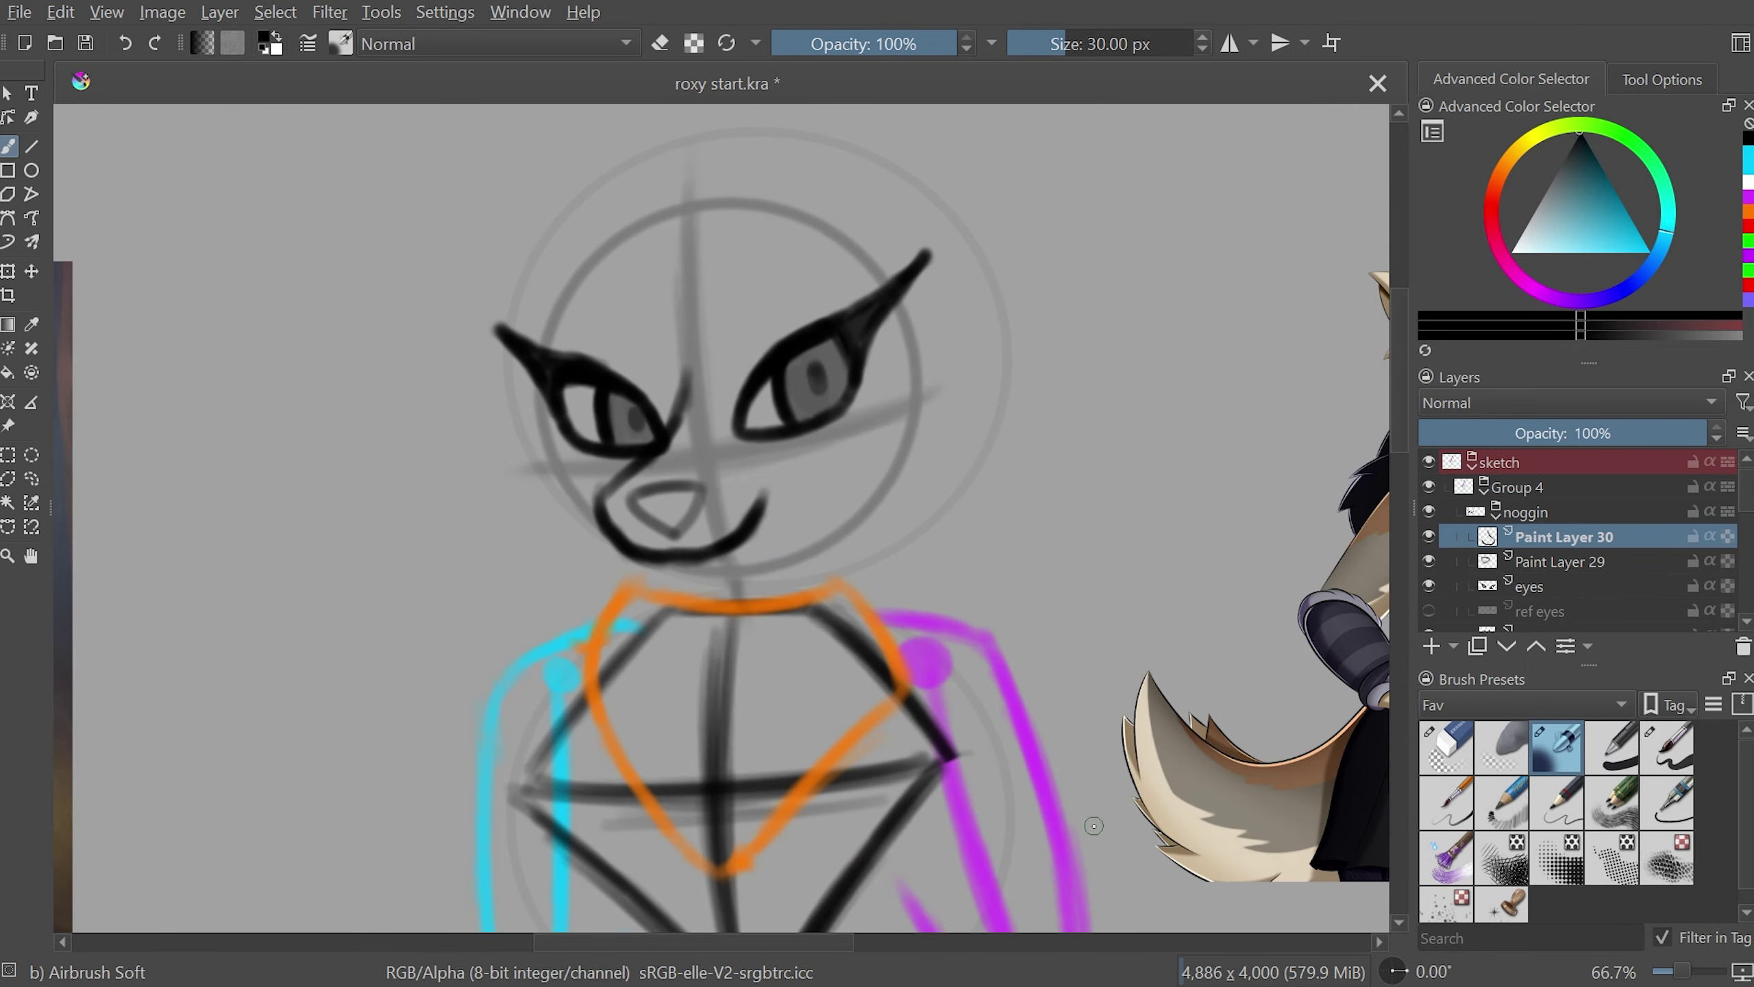
click(1461, 742)
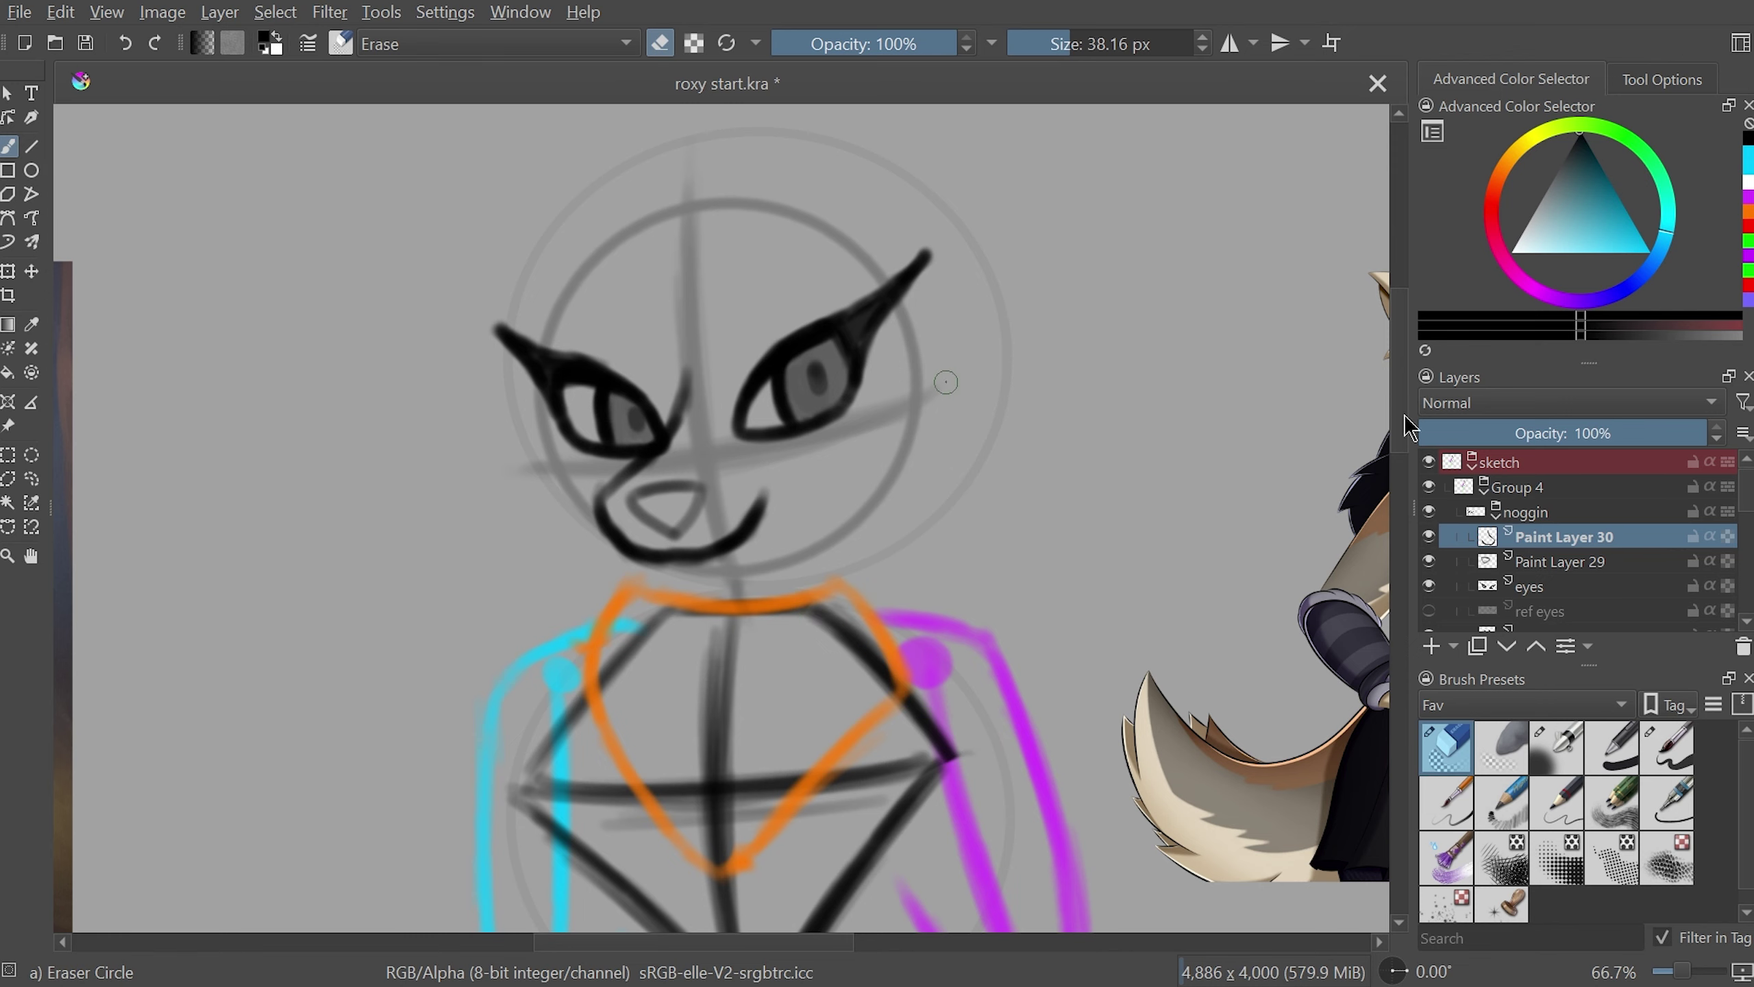
scroll(1410, 429, up, 1)
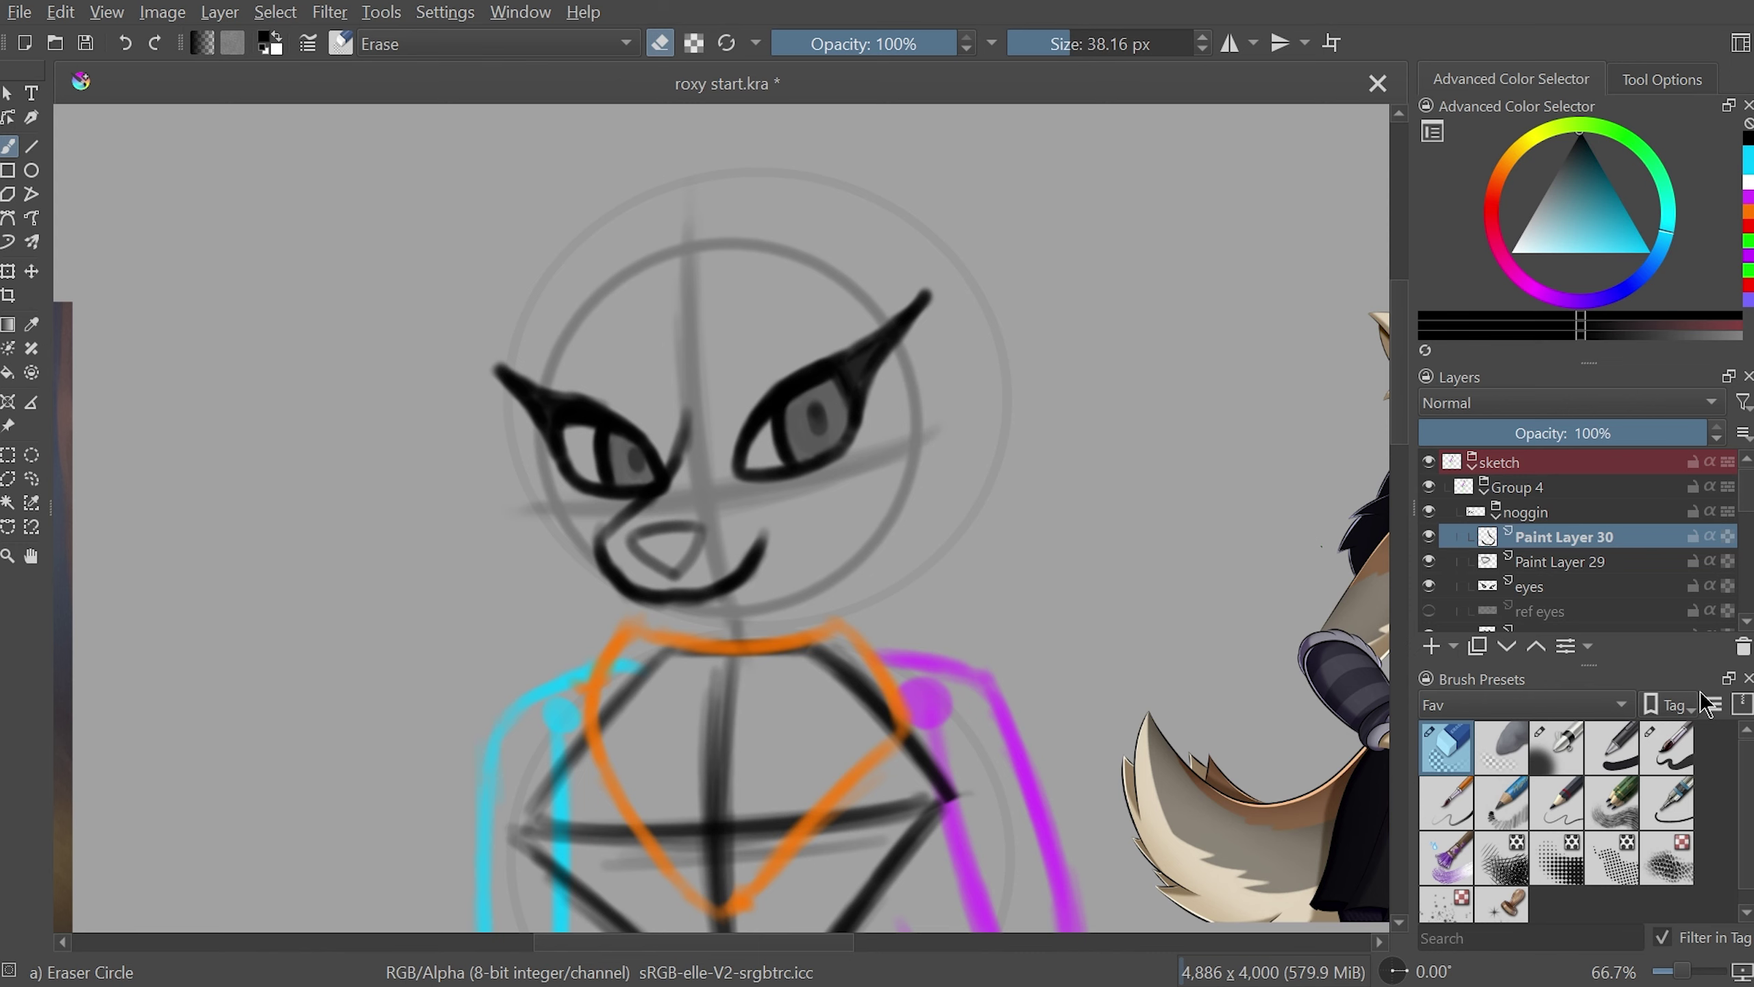
click(1743, 648)
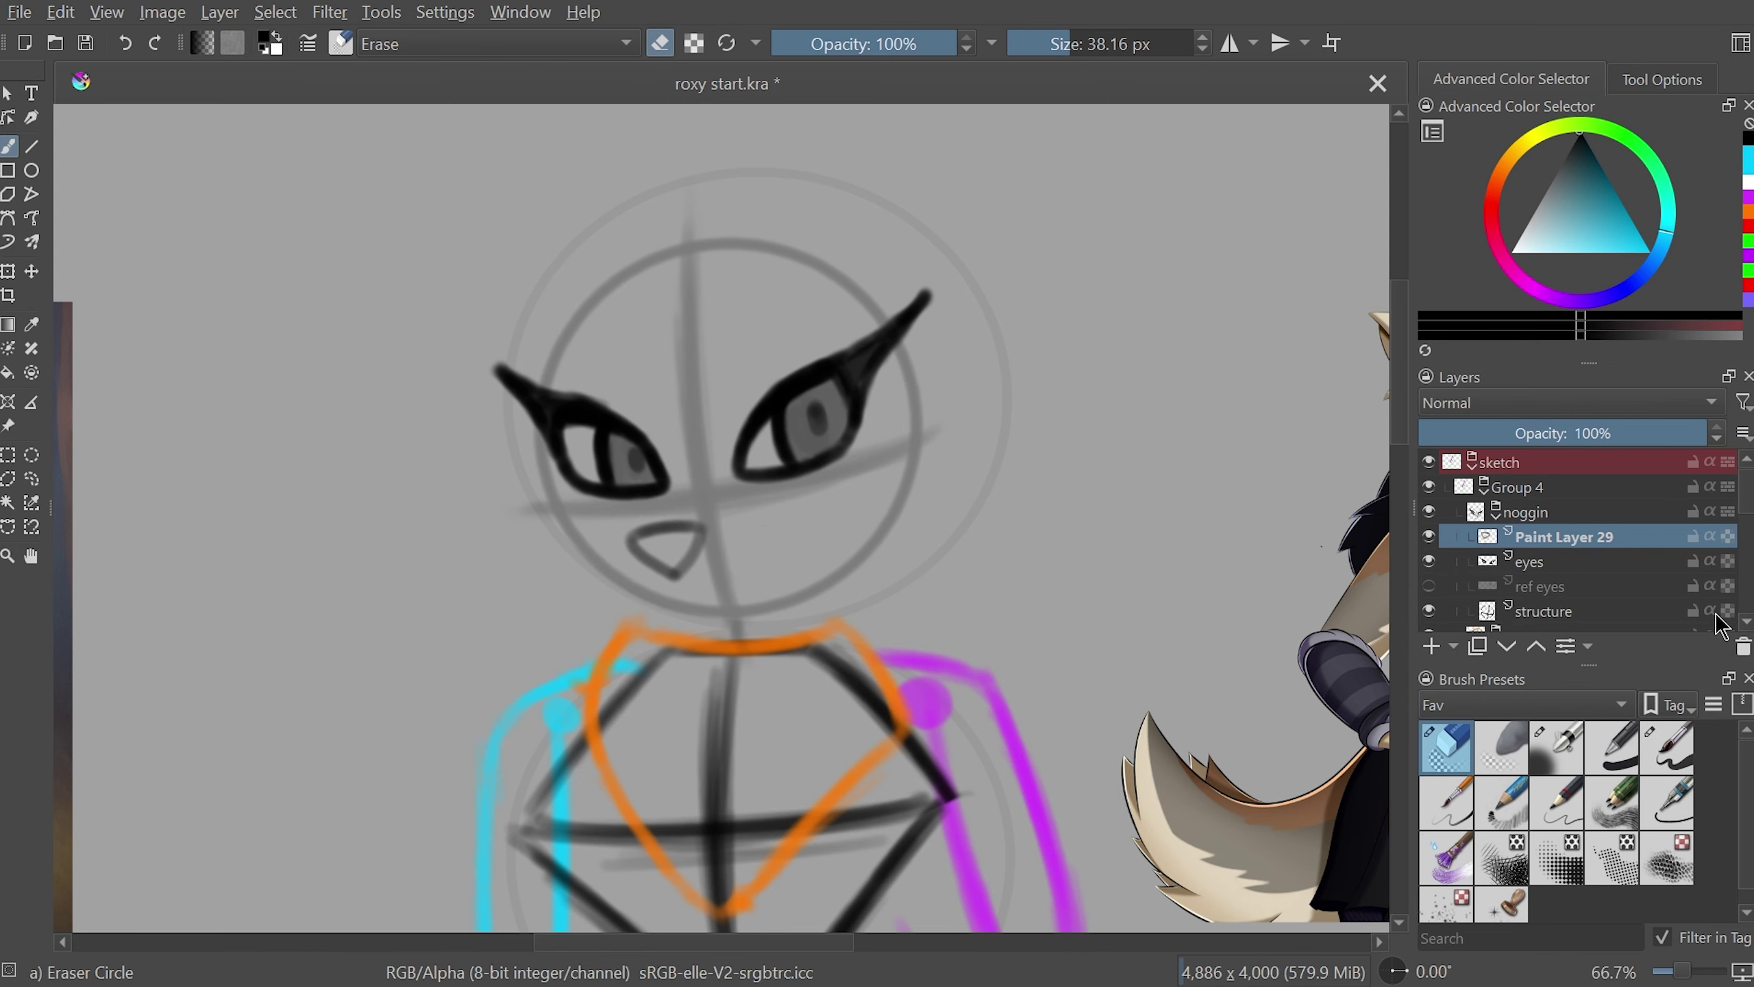
scroll(1250, 707, down, 4)
key(2)
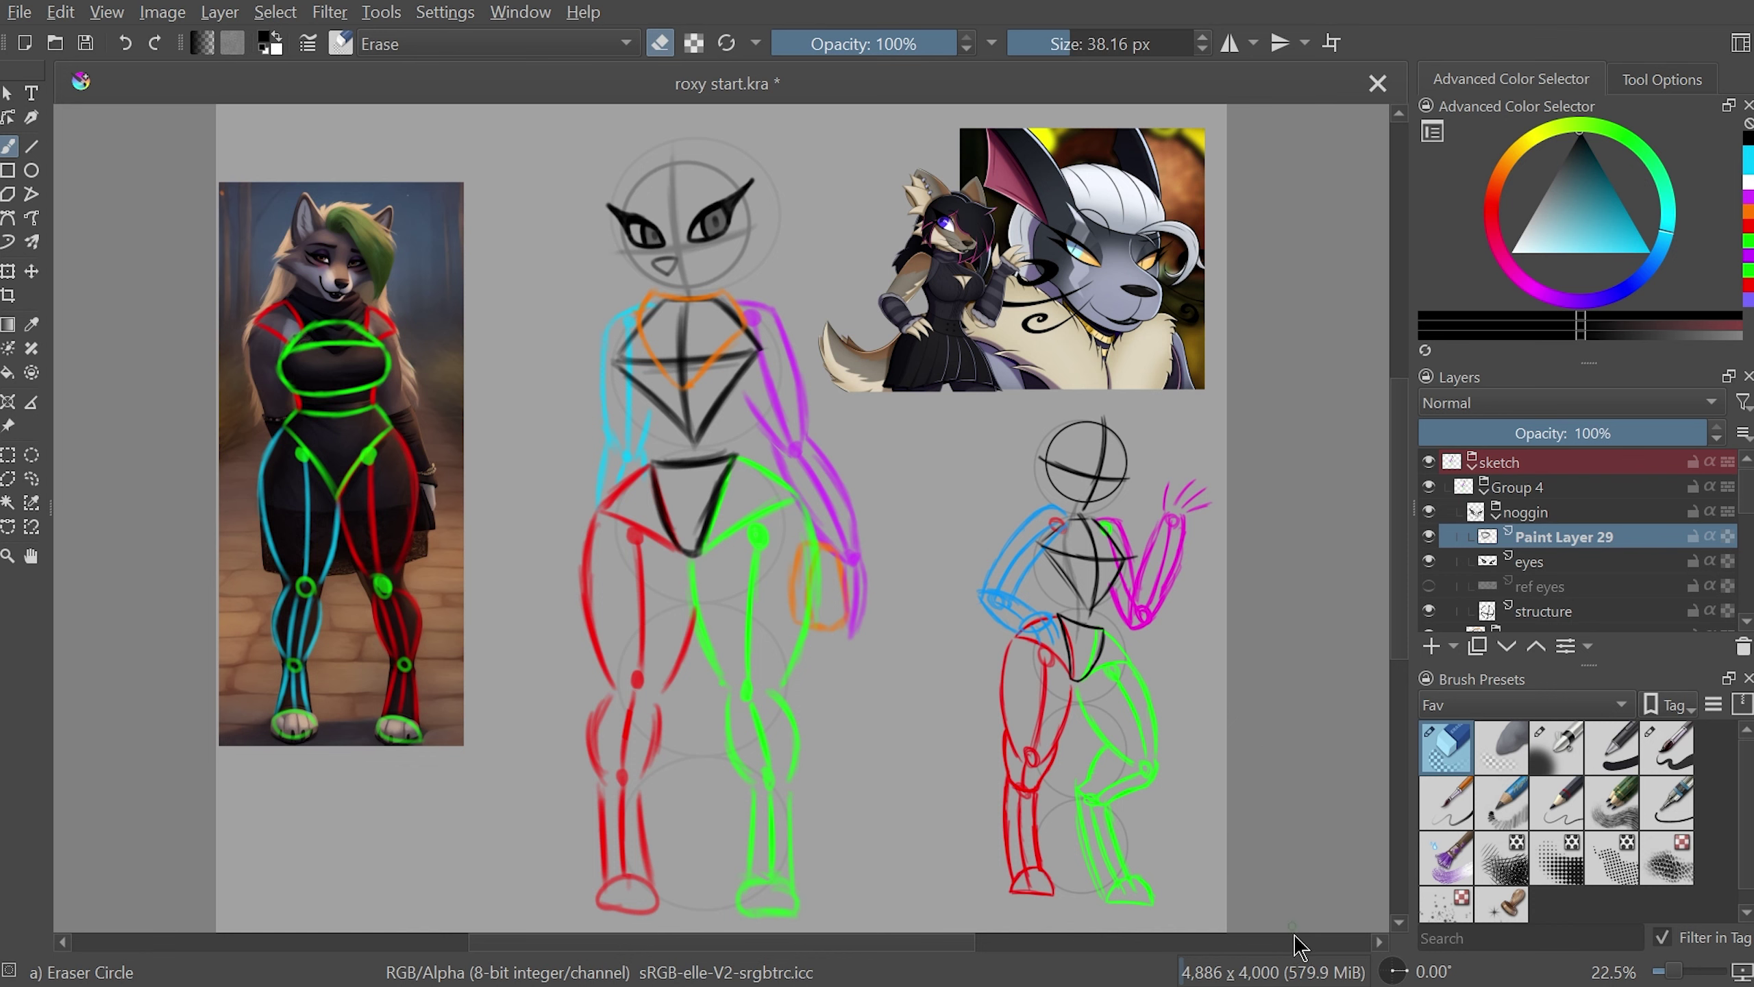
scroll(1747, 507, down, 3)
scroll(1747, 508, down, 3)
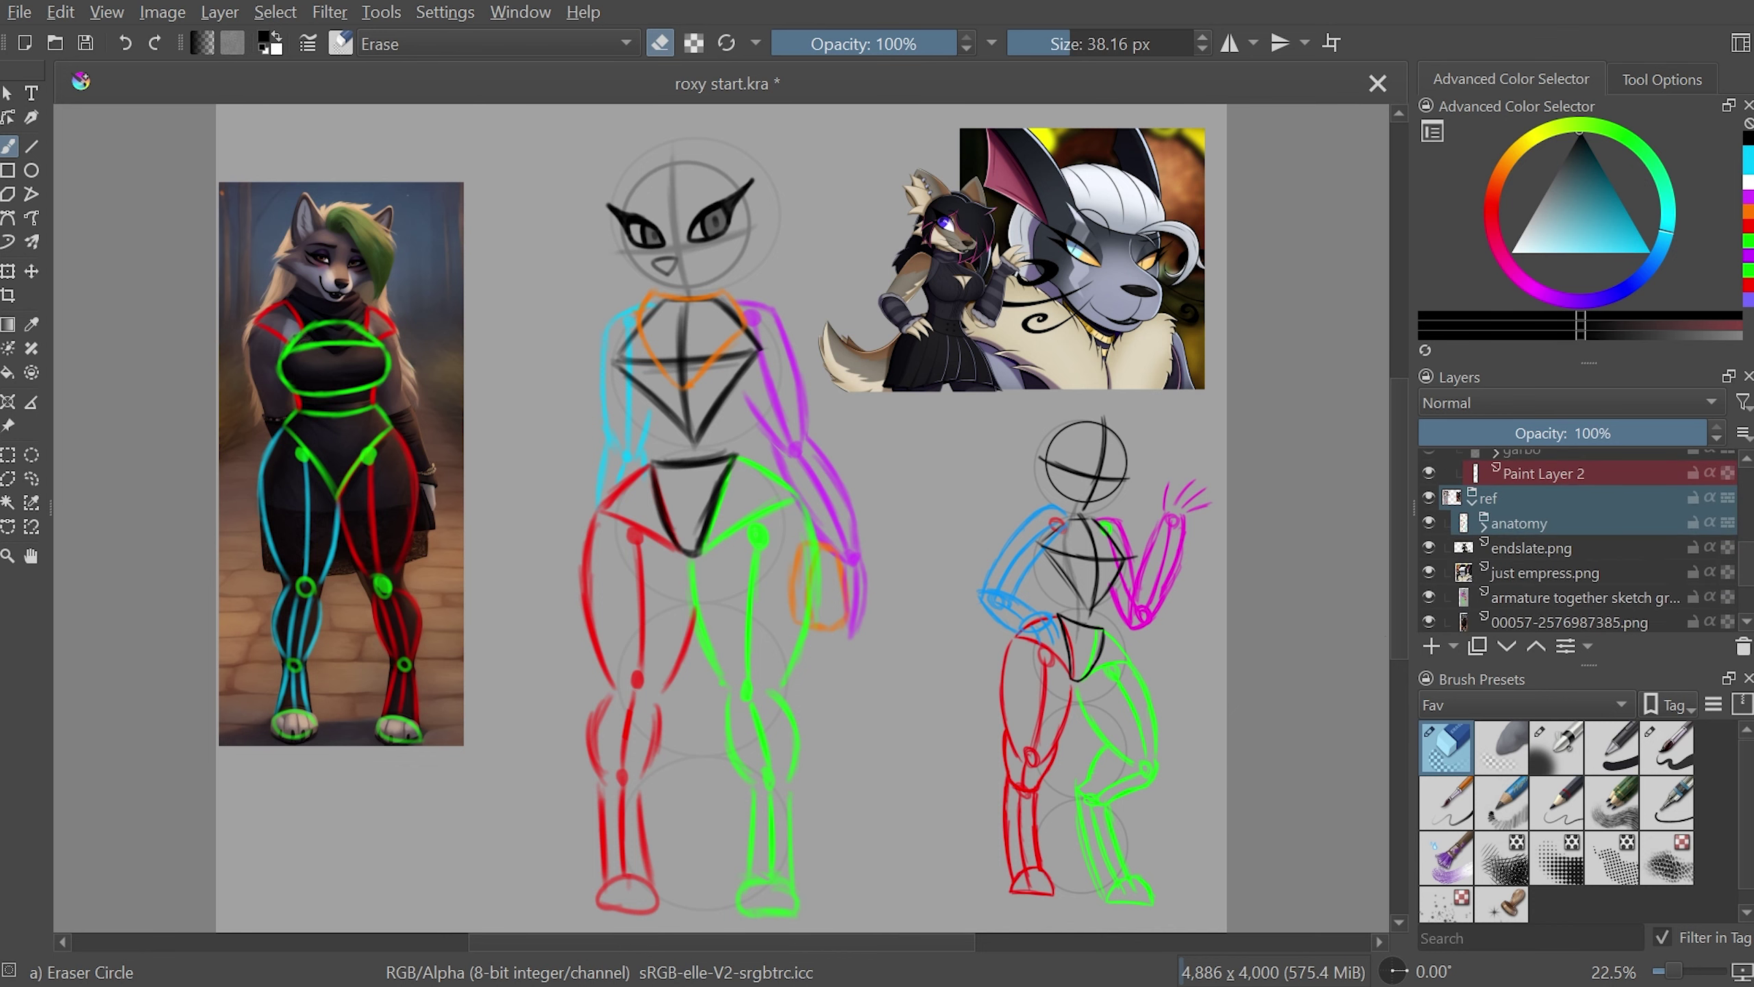
scroll(1747, 508, down, 3)
key(ctrl+v)
key(m)
key(ctrl+t)
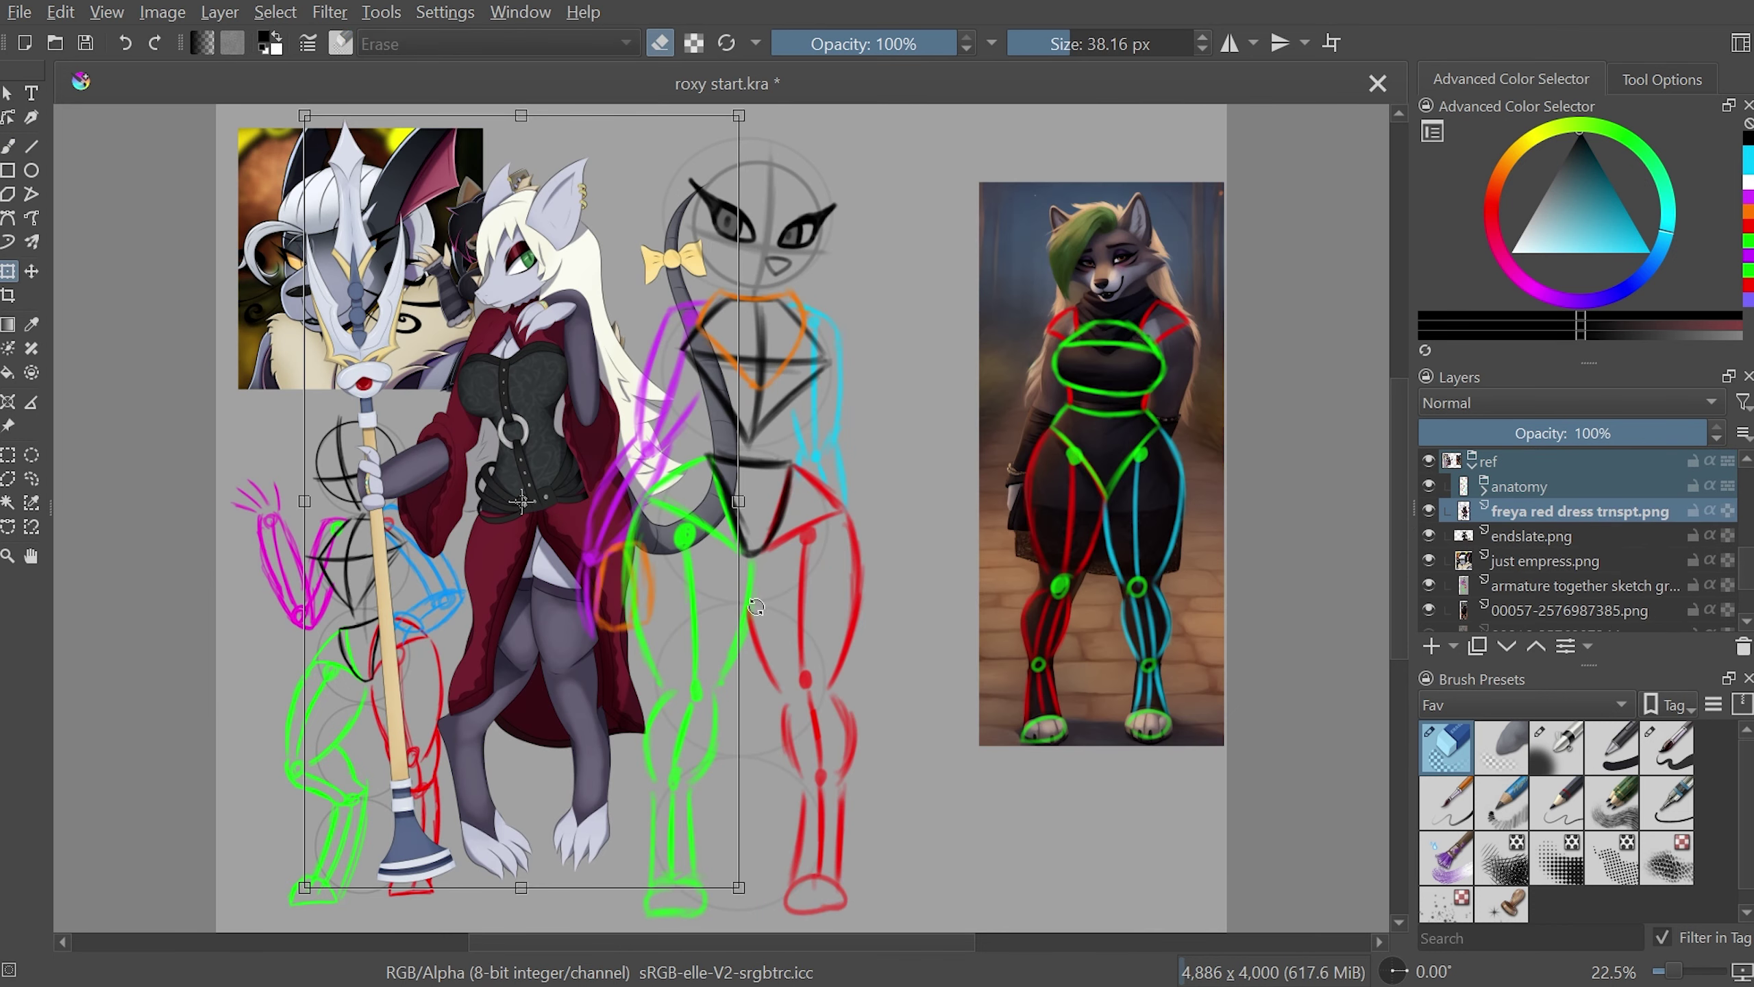
drag(704, 670, 688, 701)
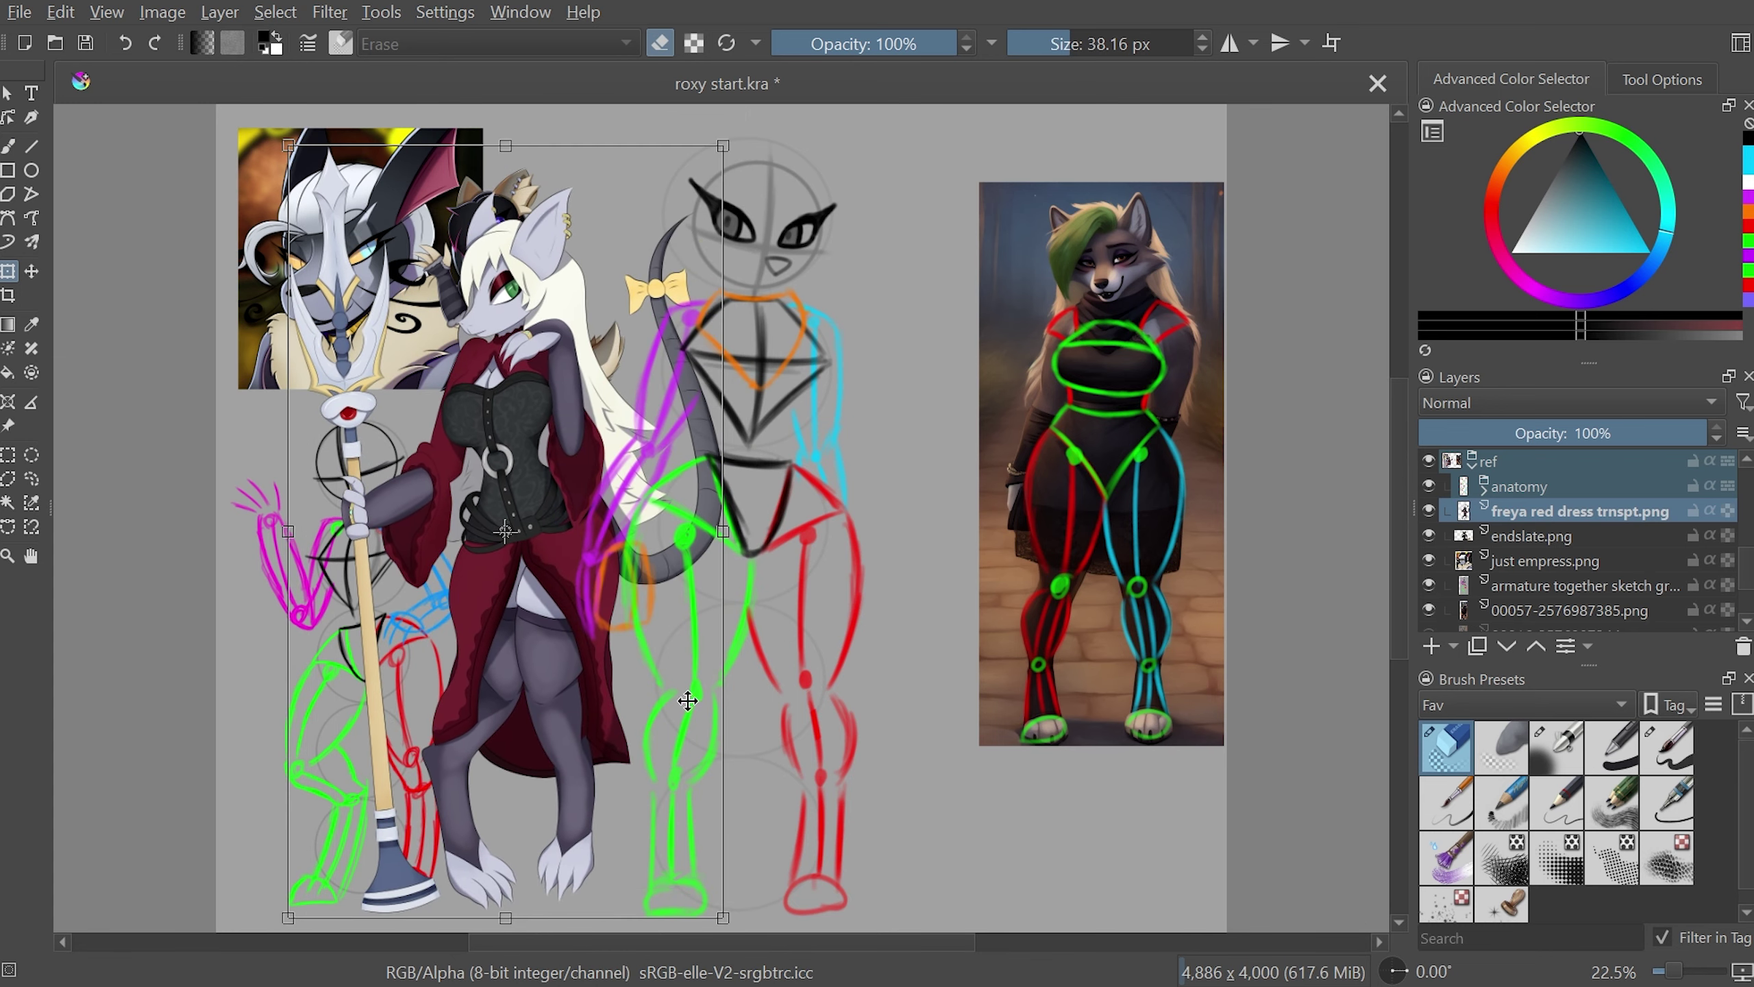
scroll(1405, 519, up, 2)
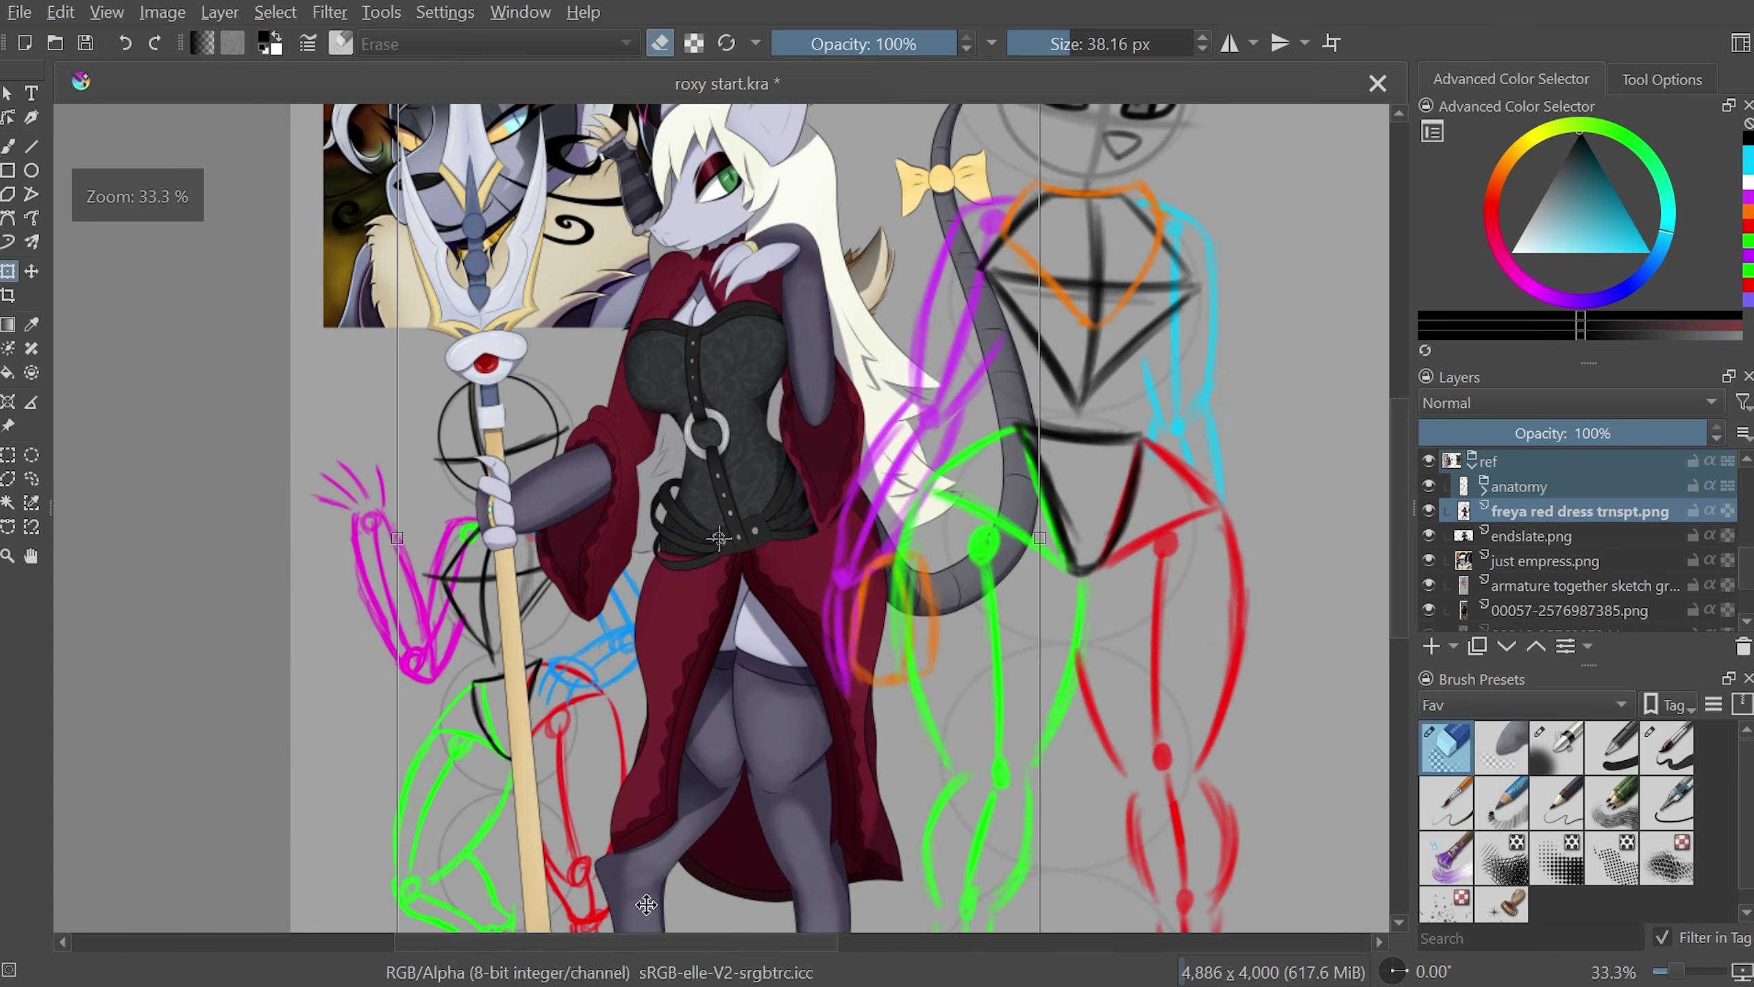
scroll(1405, 519, up, 1)
scroll(1402, 532, up, 2)
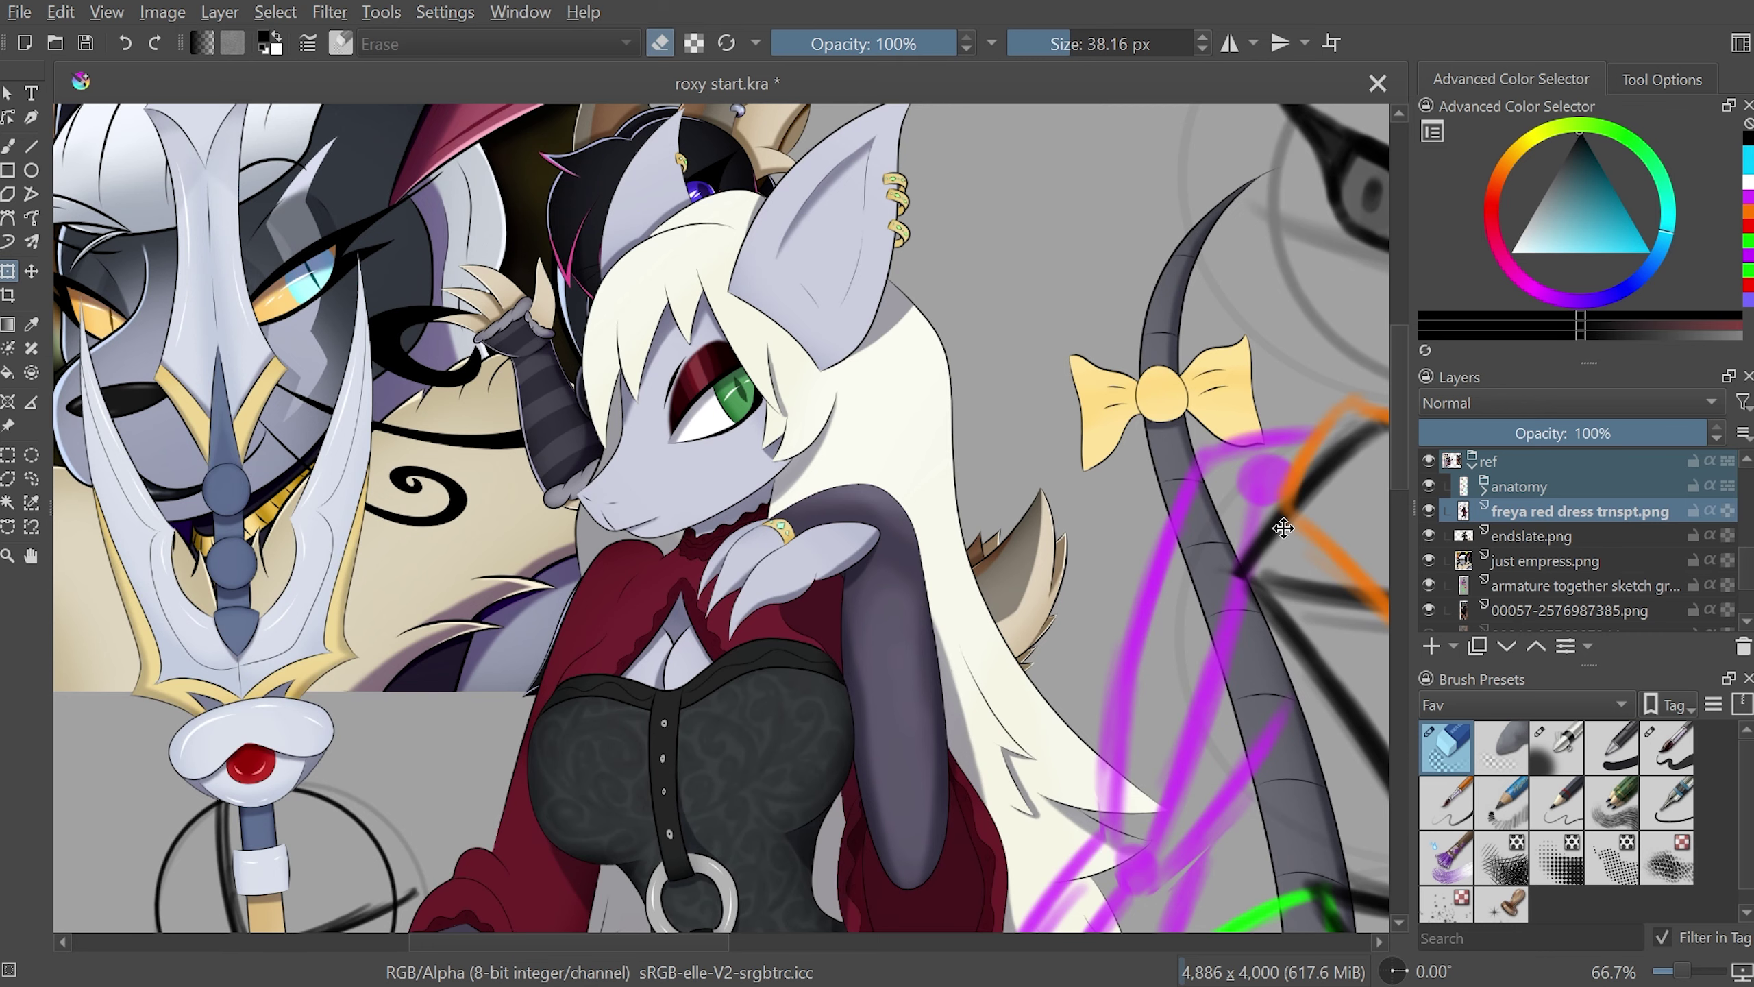
key(minus)
key(minus)
key(plus)
key(plus)
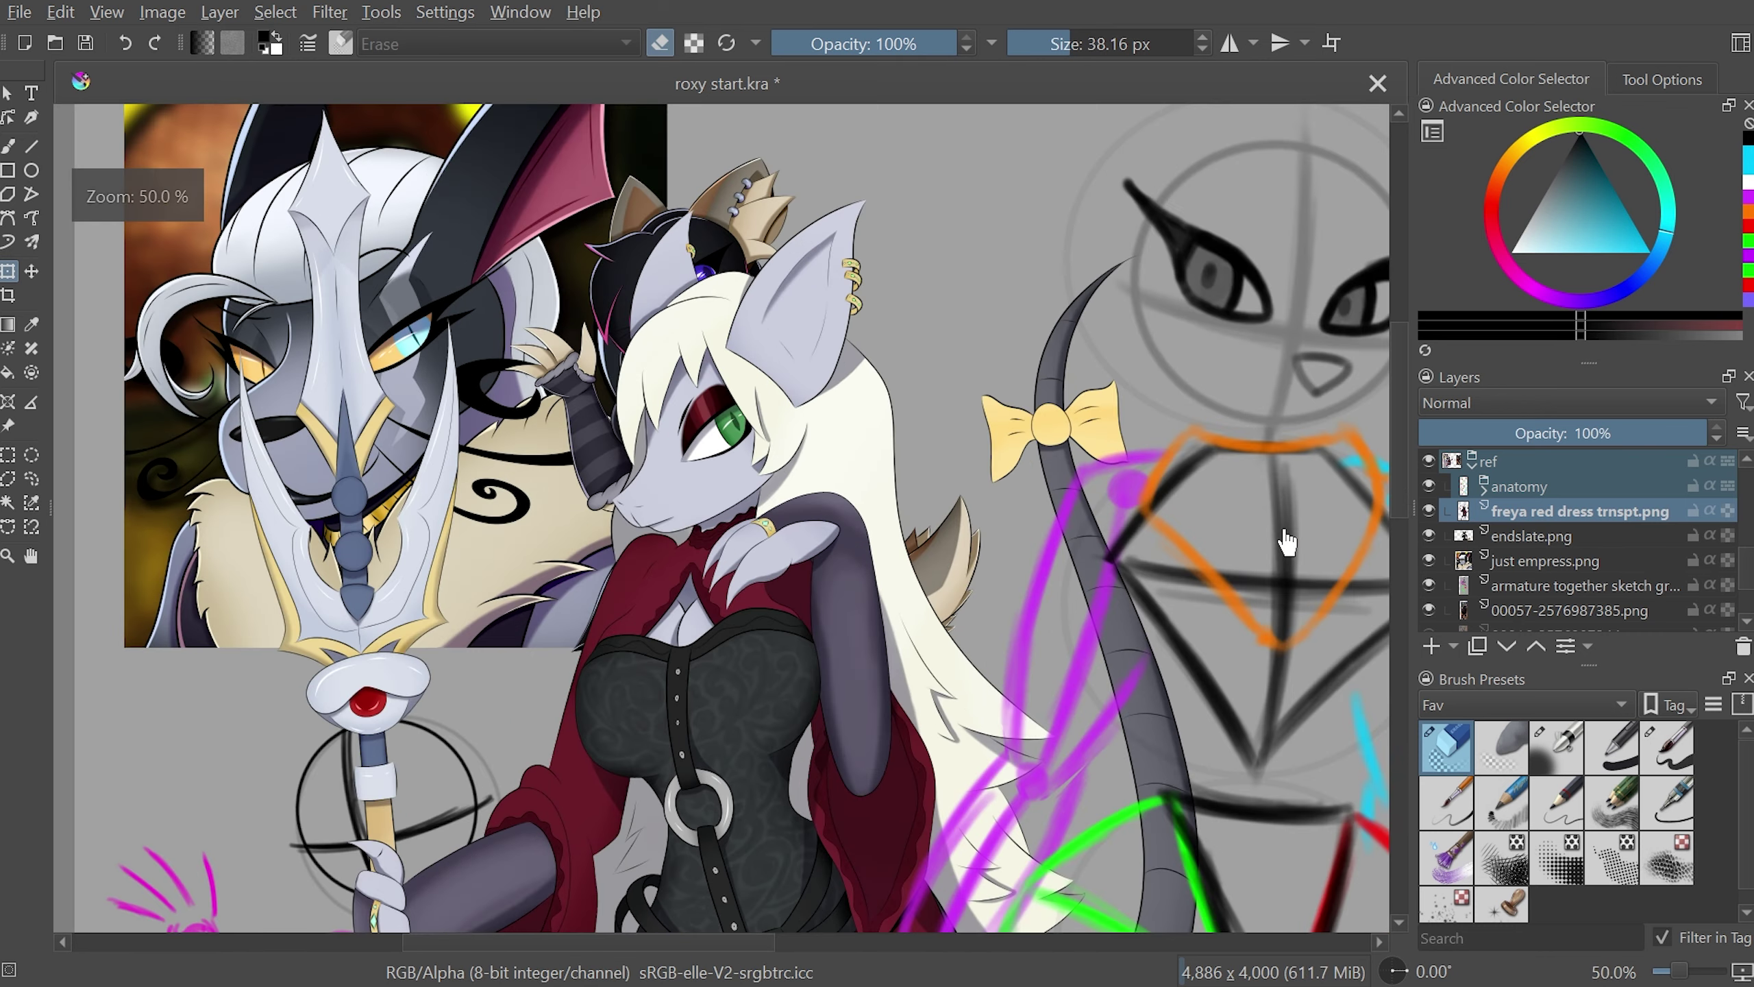
key(plus)
key(minus)
key(minus)
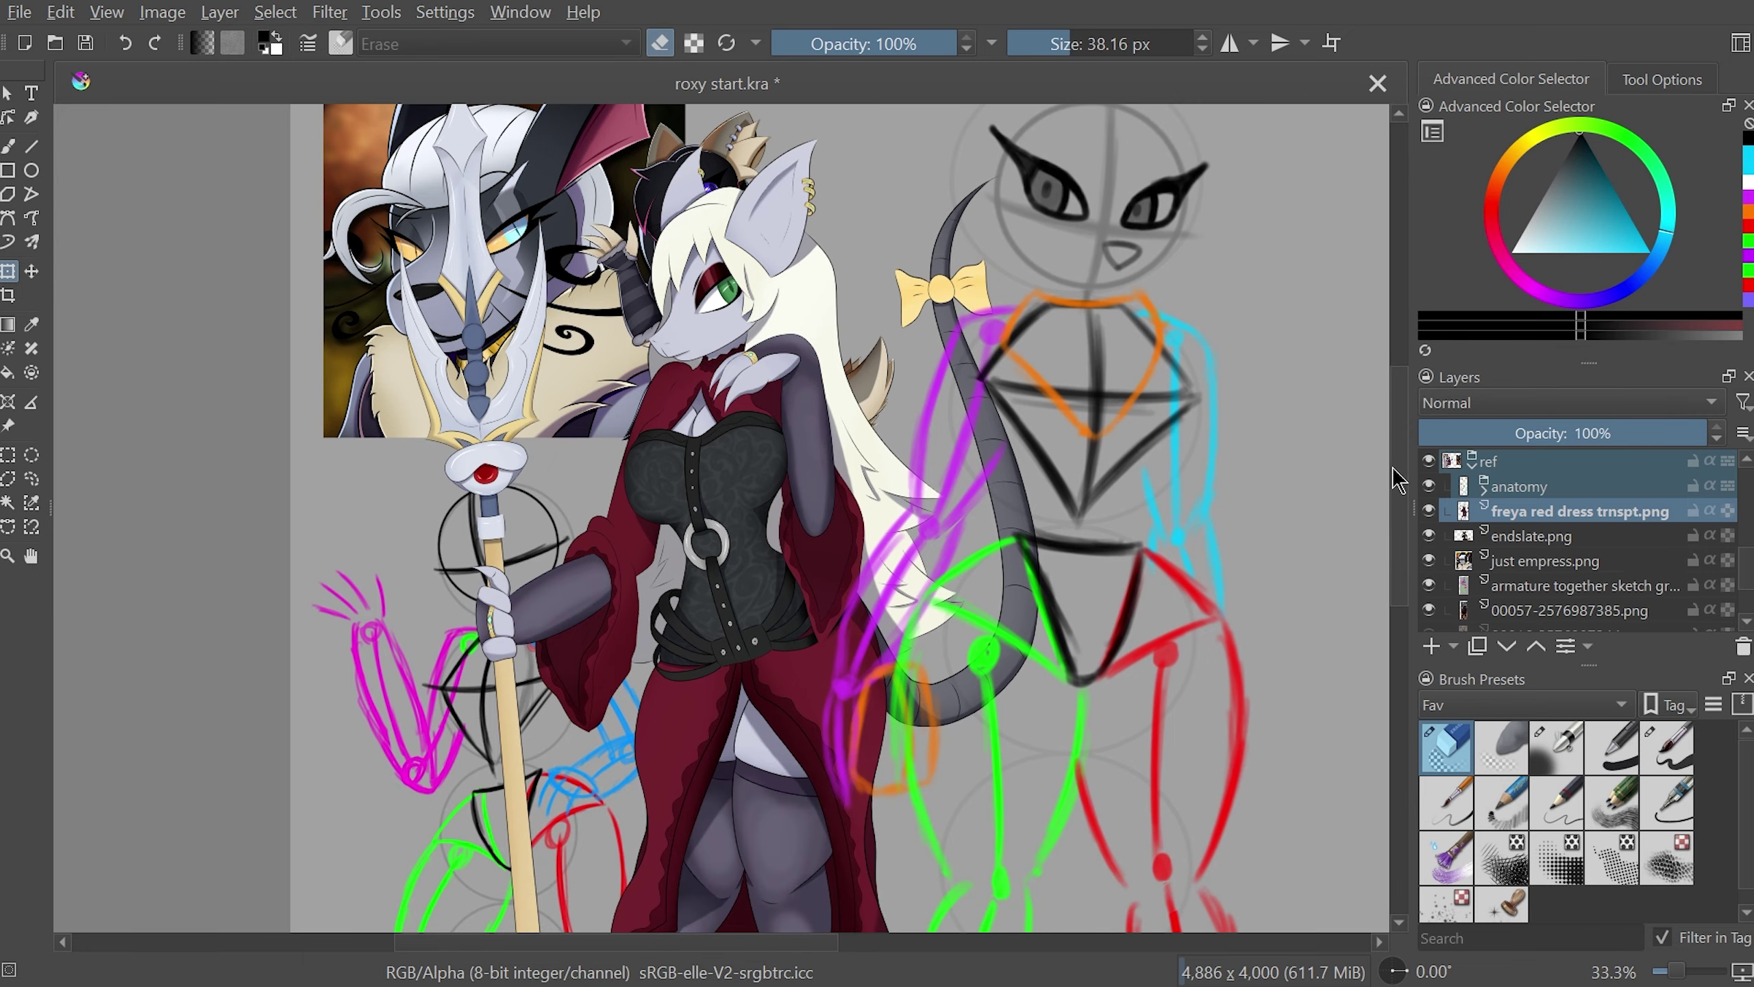
scroll(1519, 525, up, 1)
click(1428, 462)
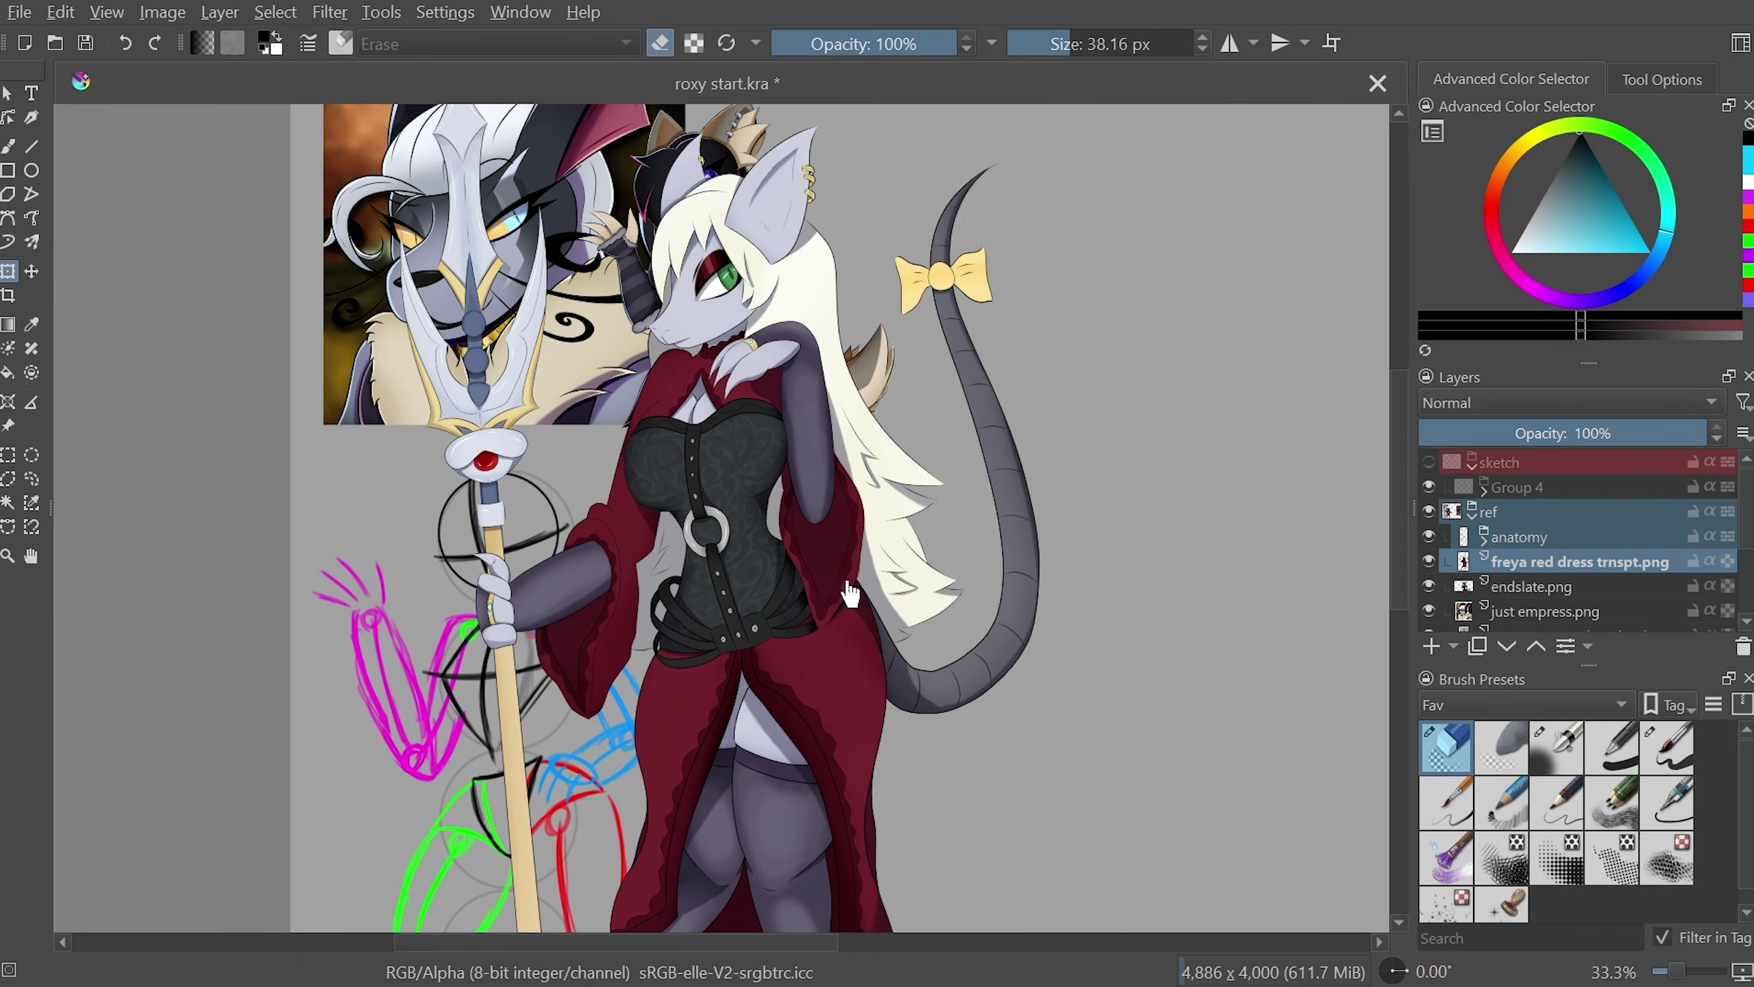
drag(869, 545, 955, 846)
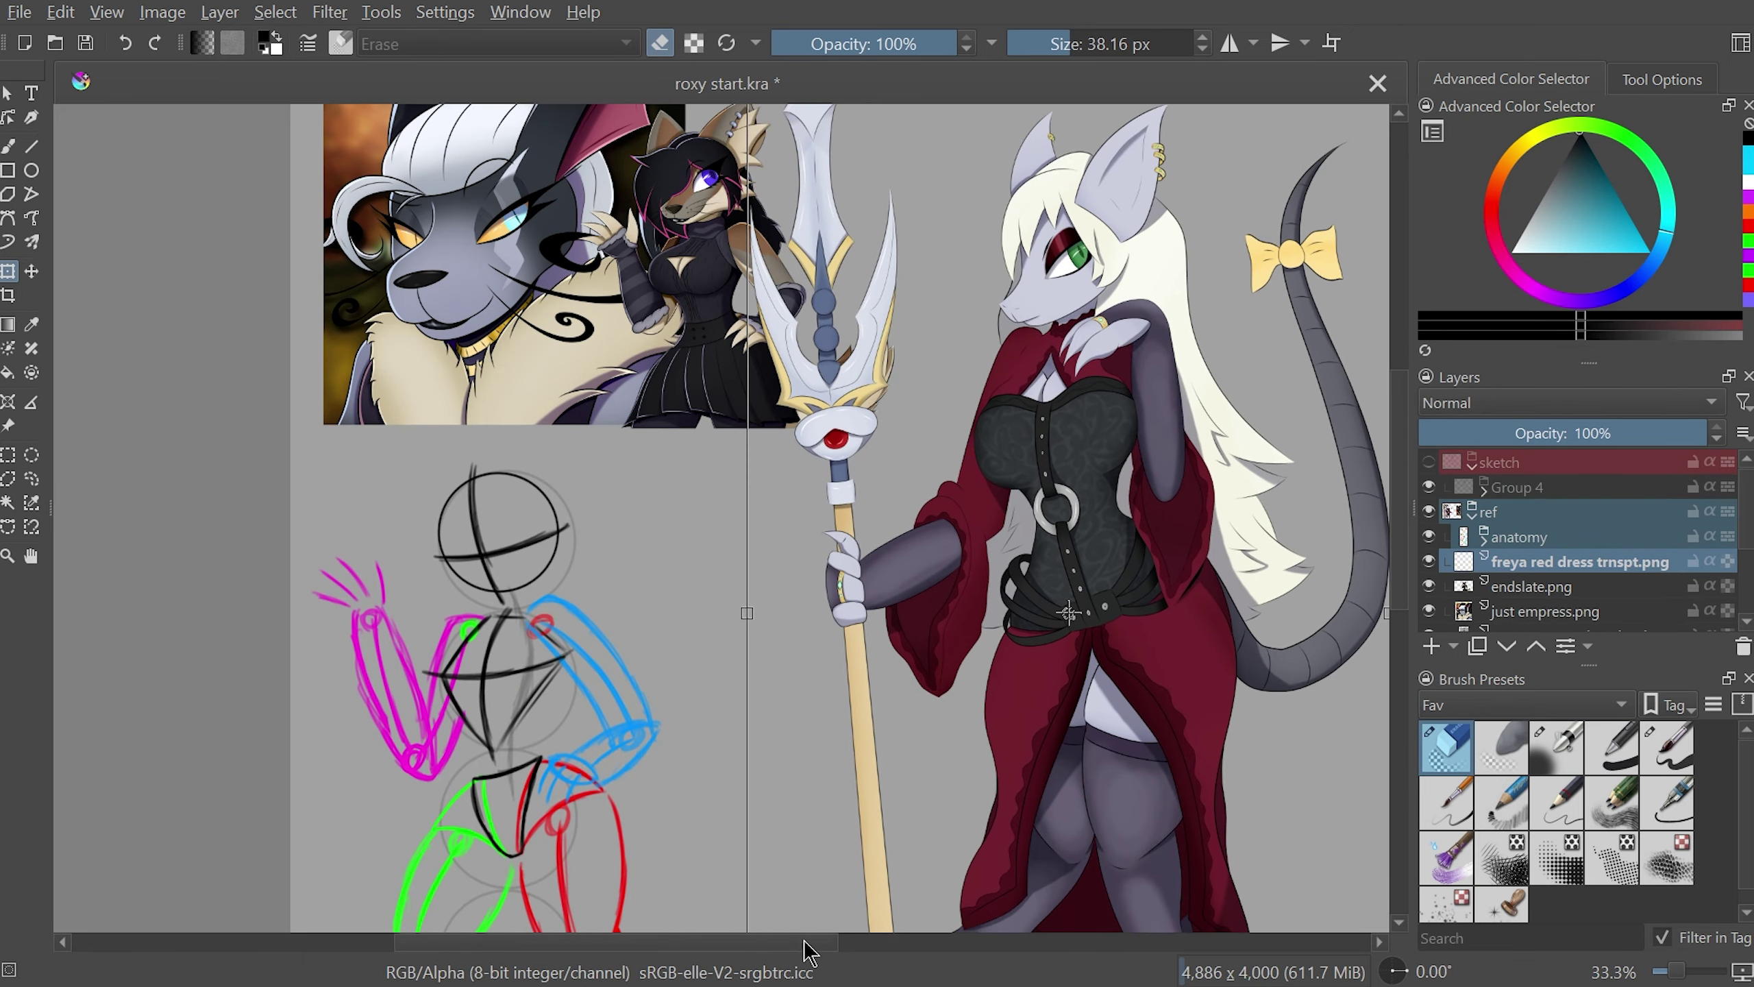
scroll(1402, 497, down, 3)
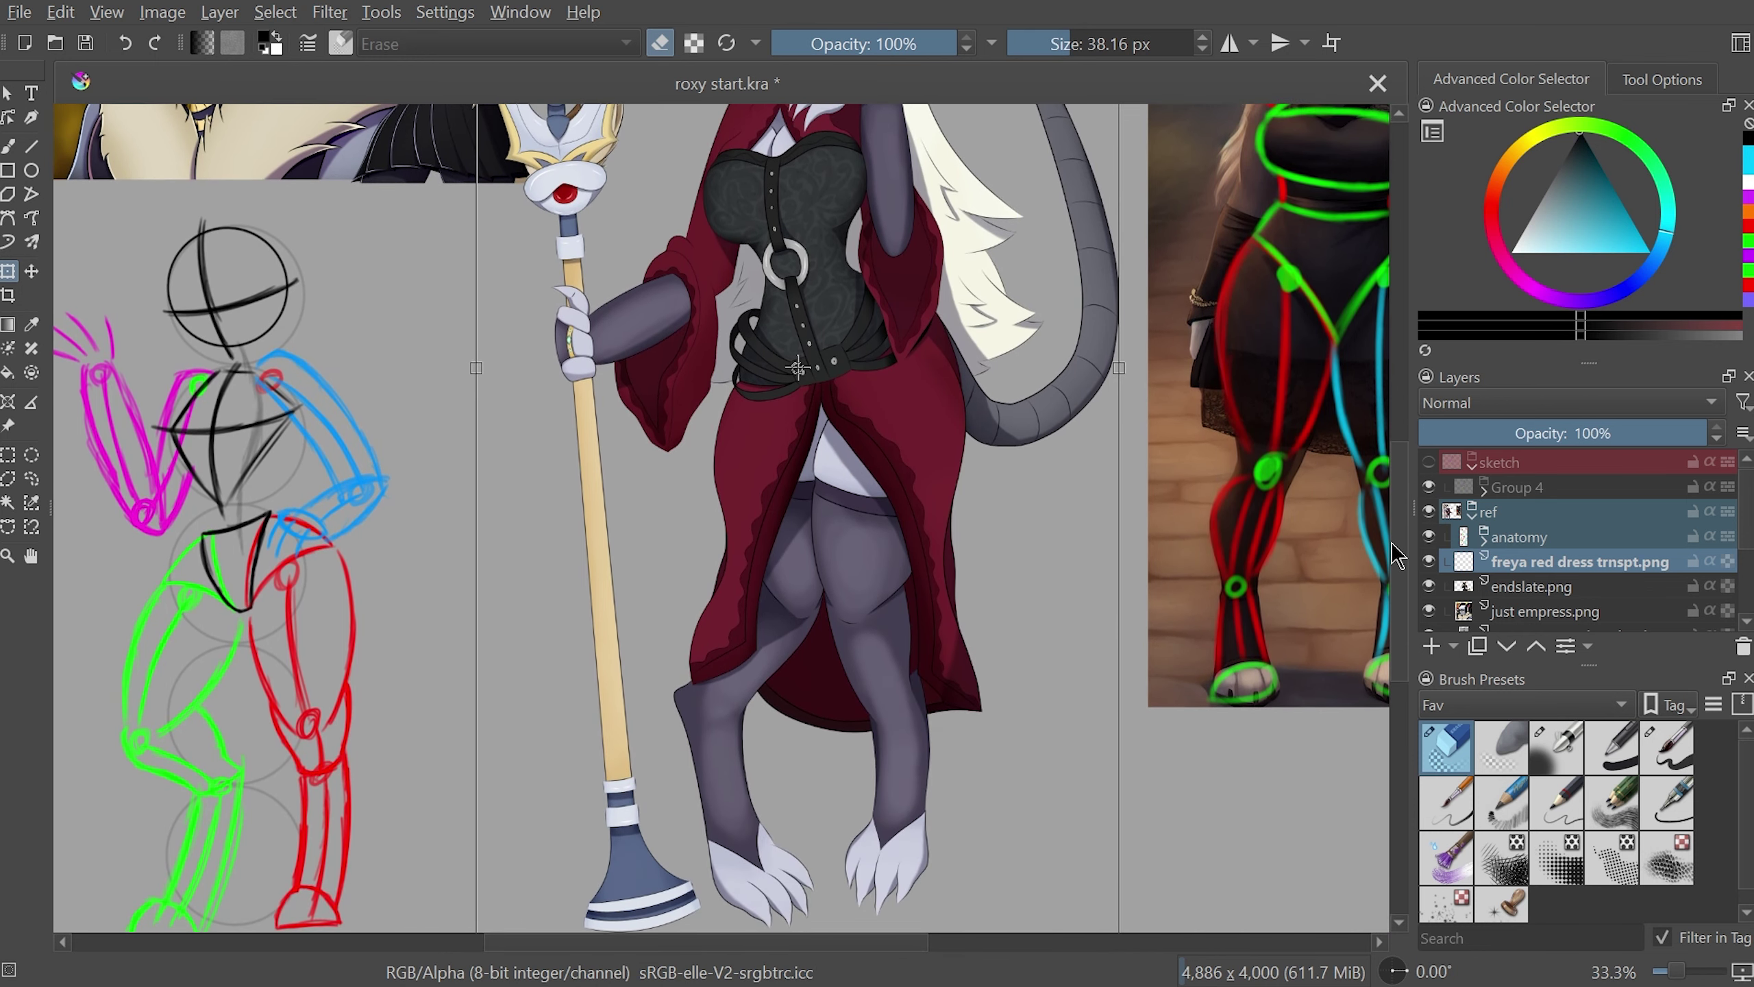
scroll(1395, 552, up, 4)
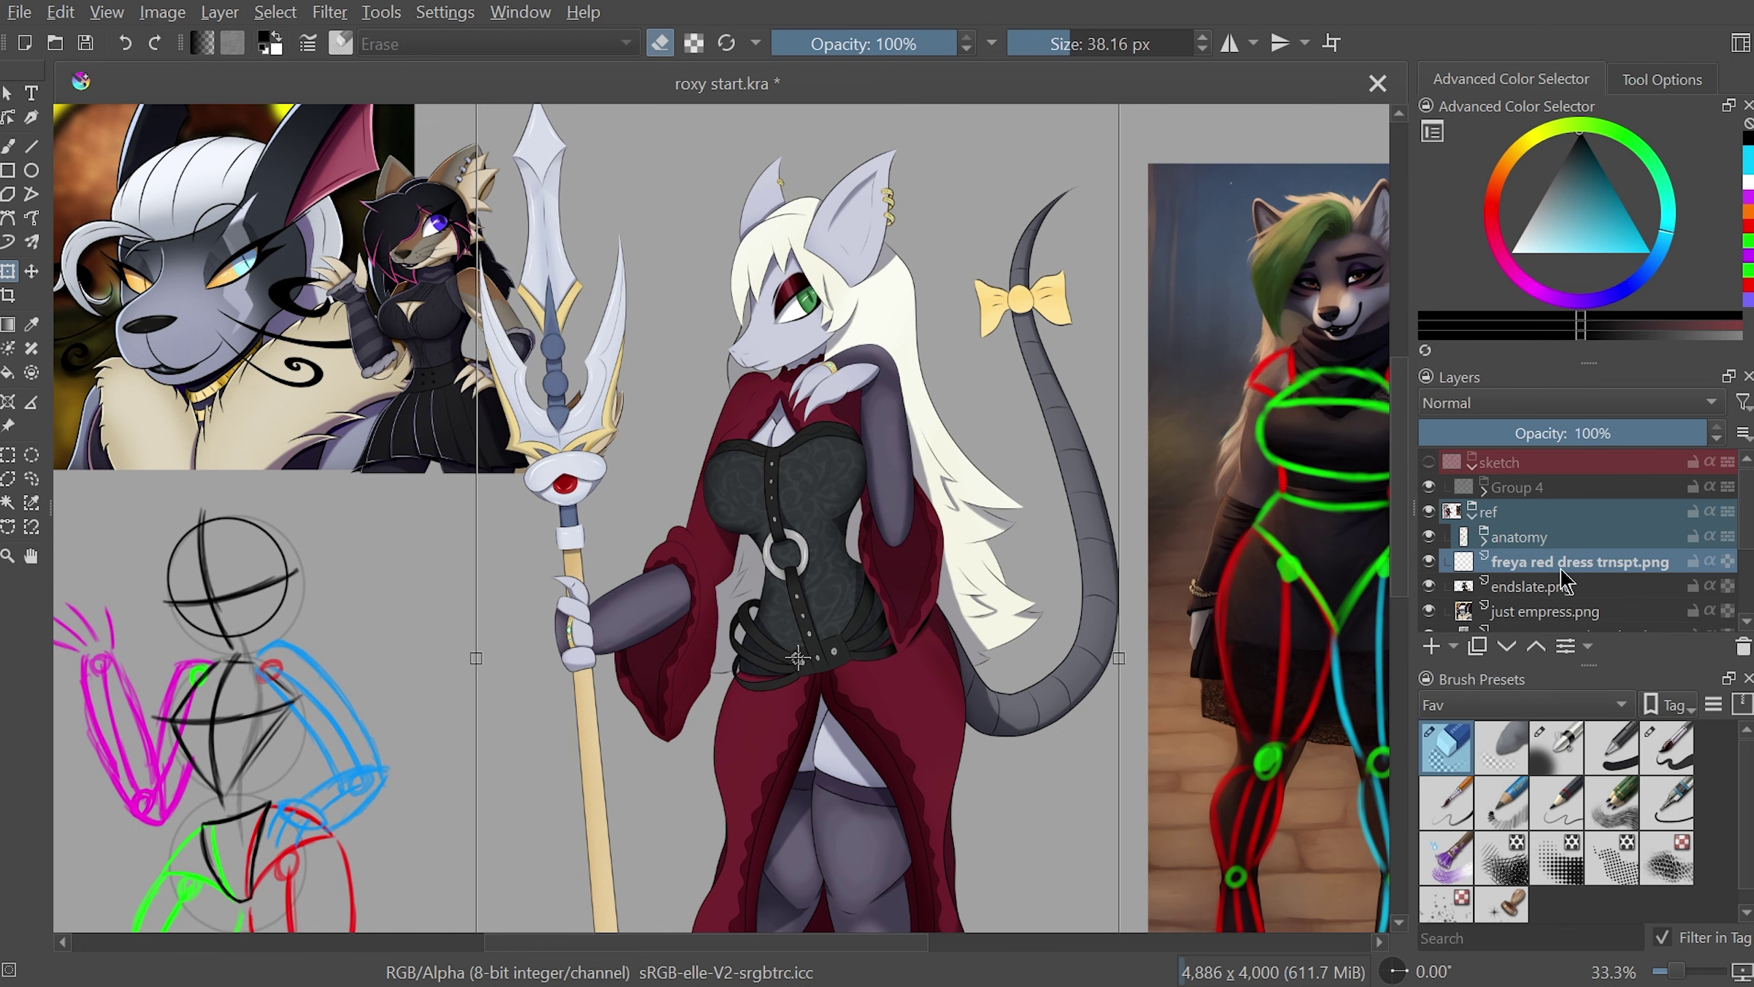
click(1741, 647)
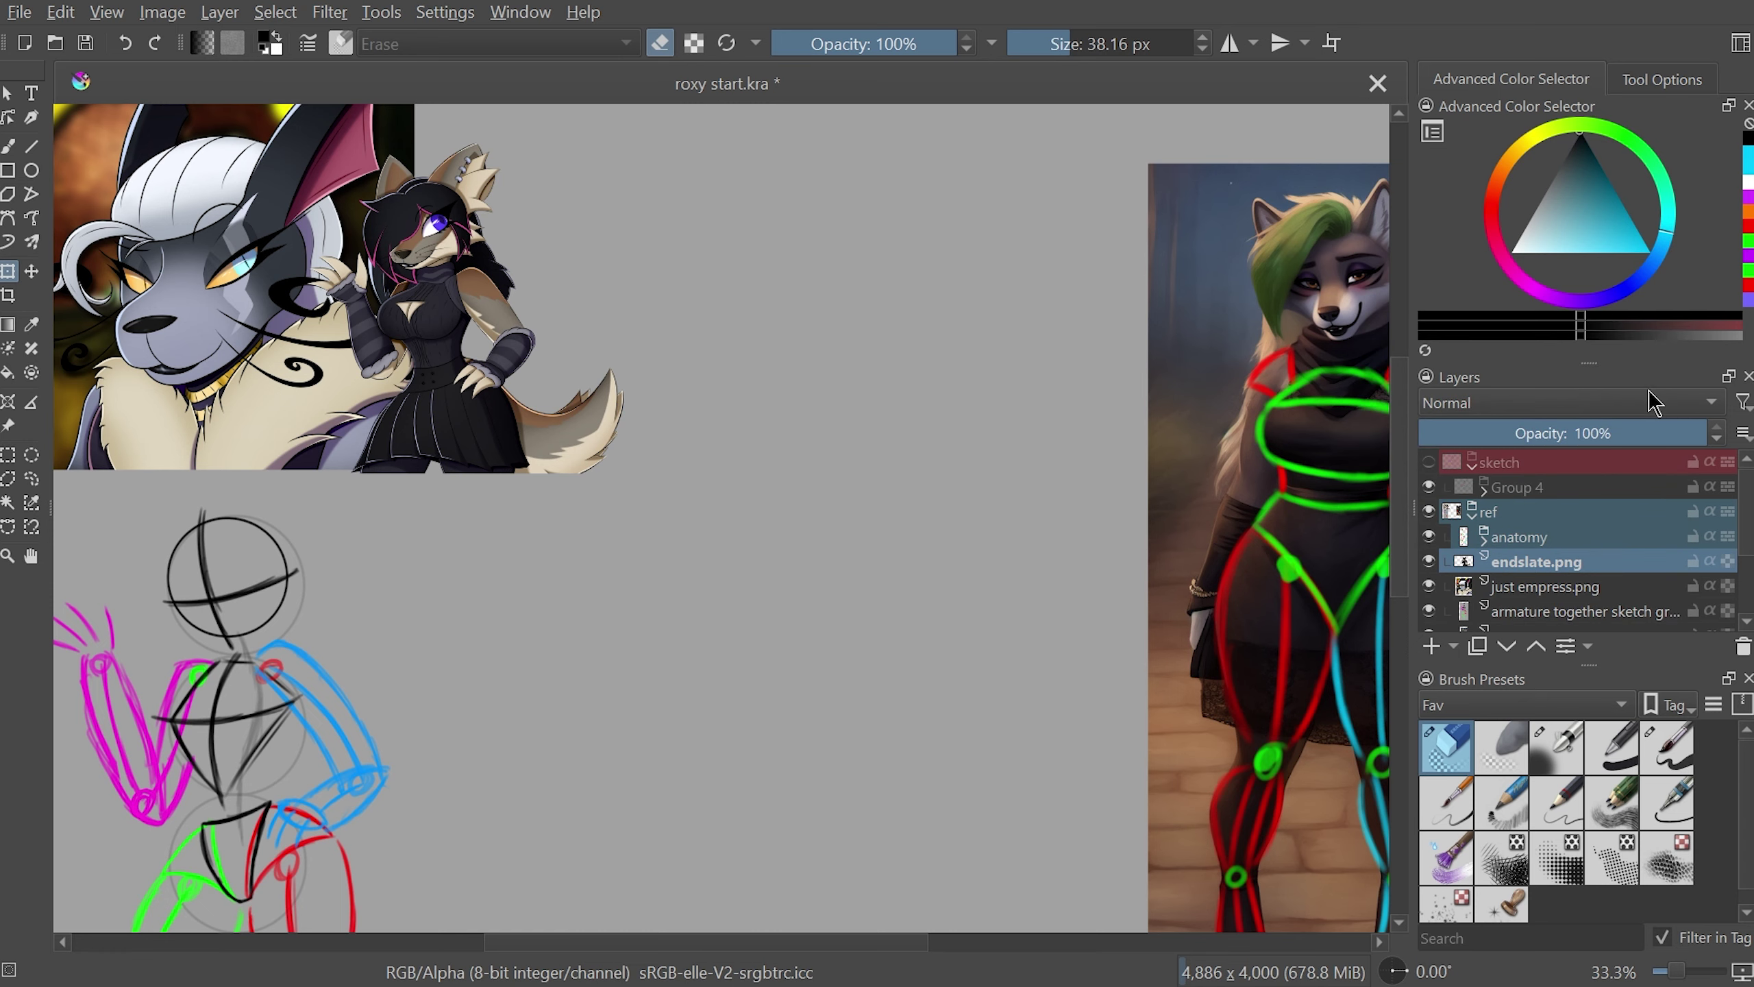
key(minus)
key(minus)
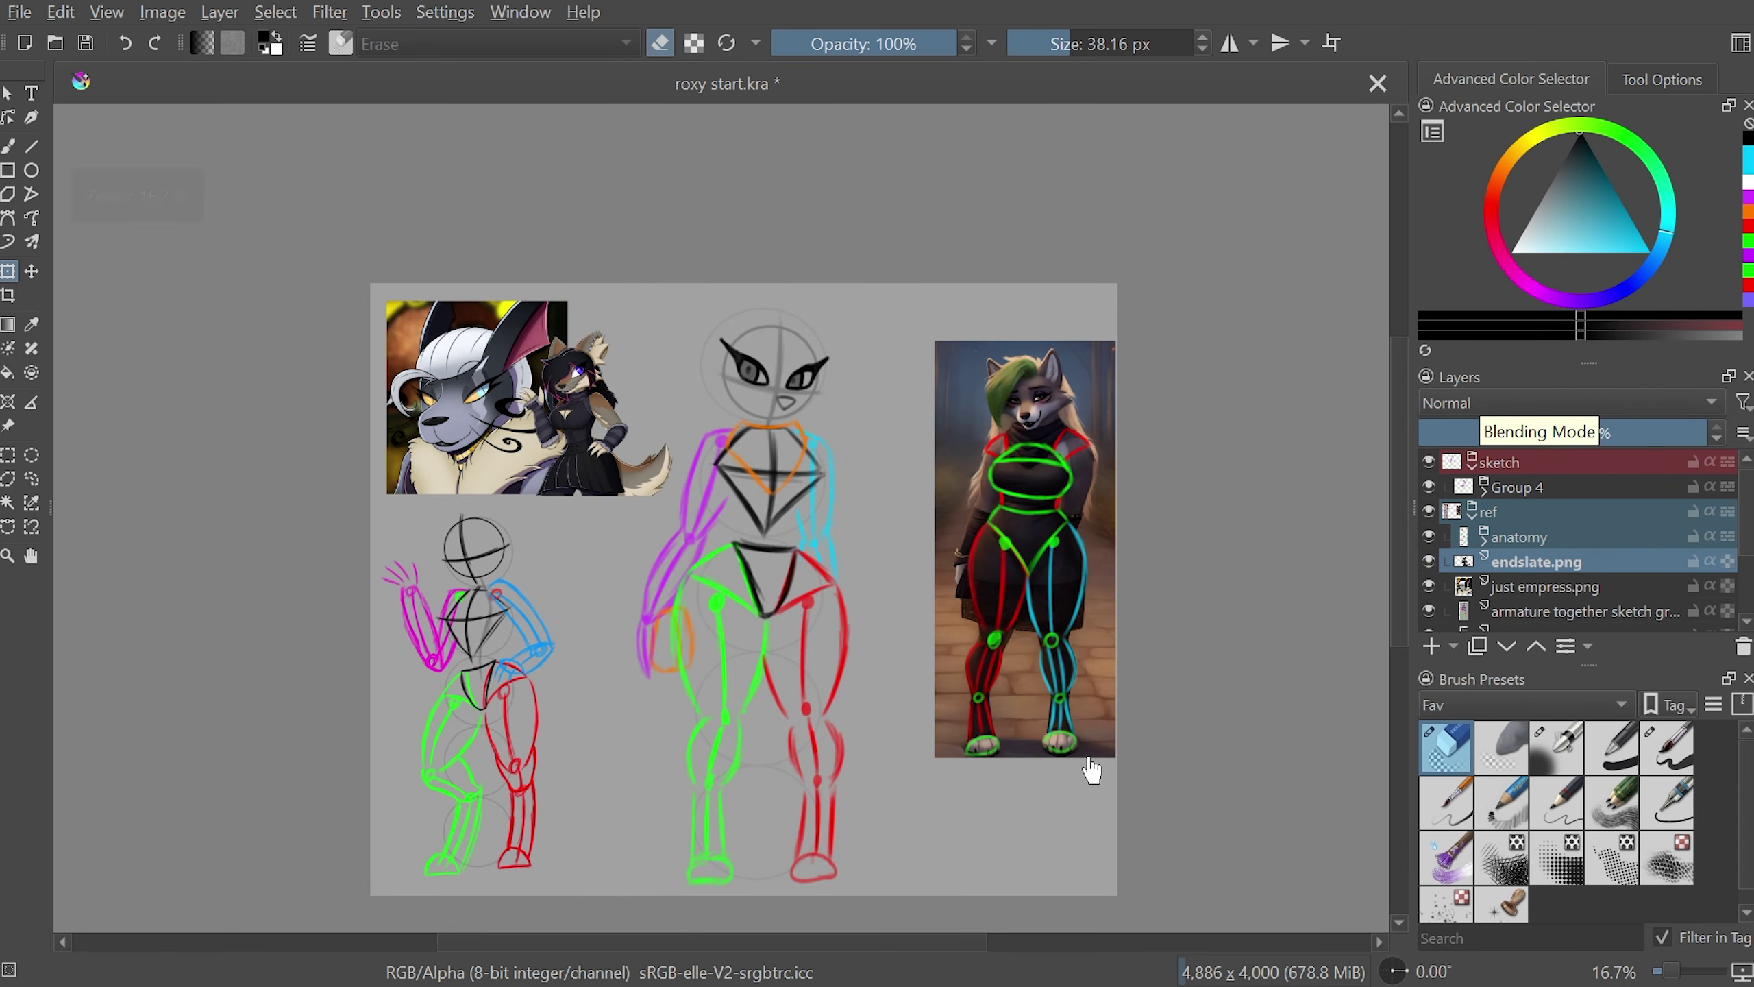
scroll(1088, 763, up, 2)
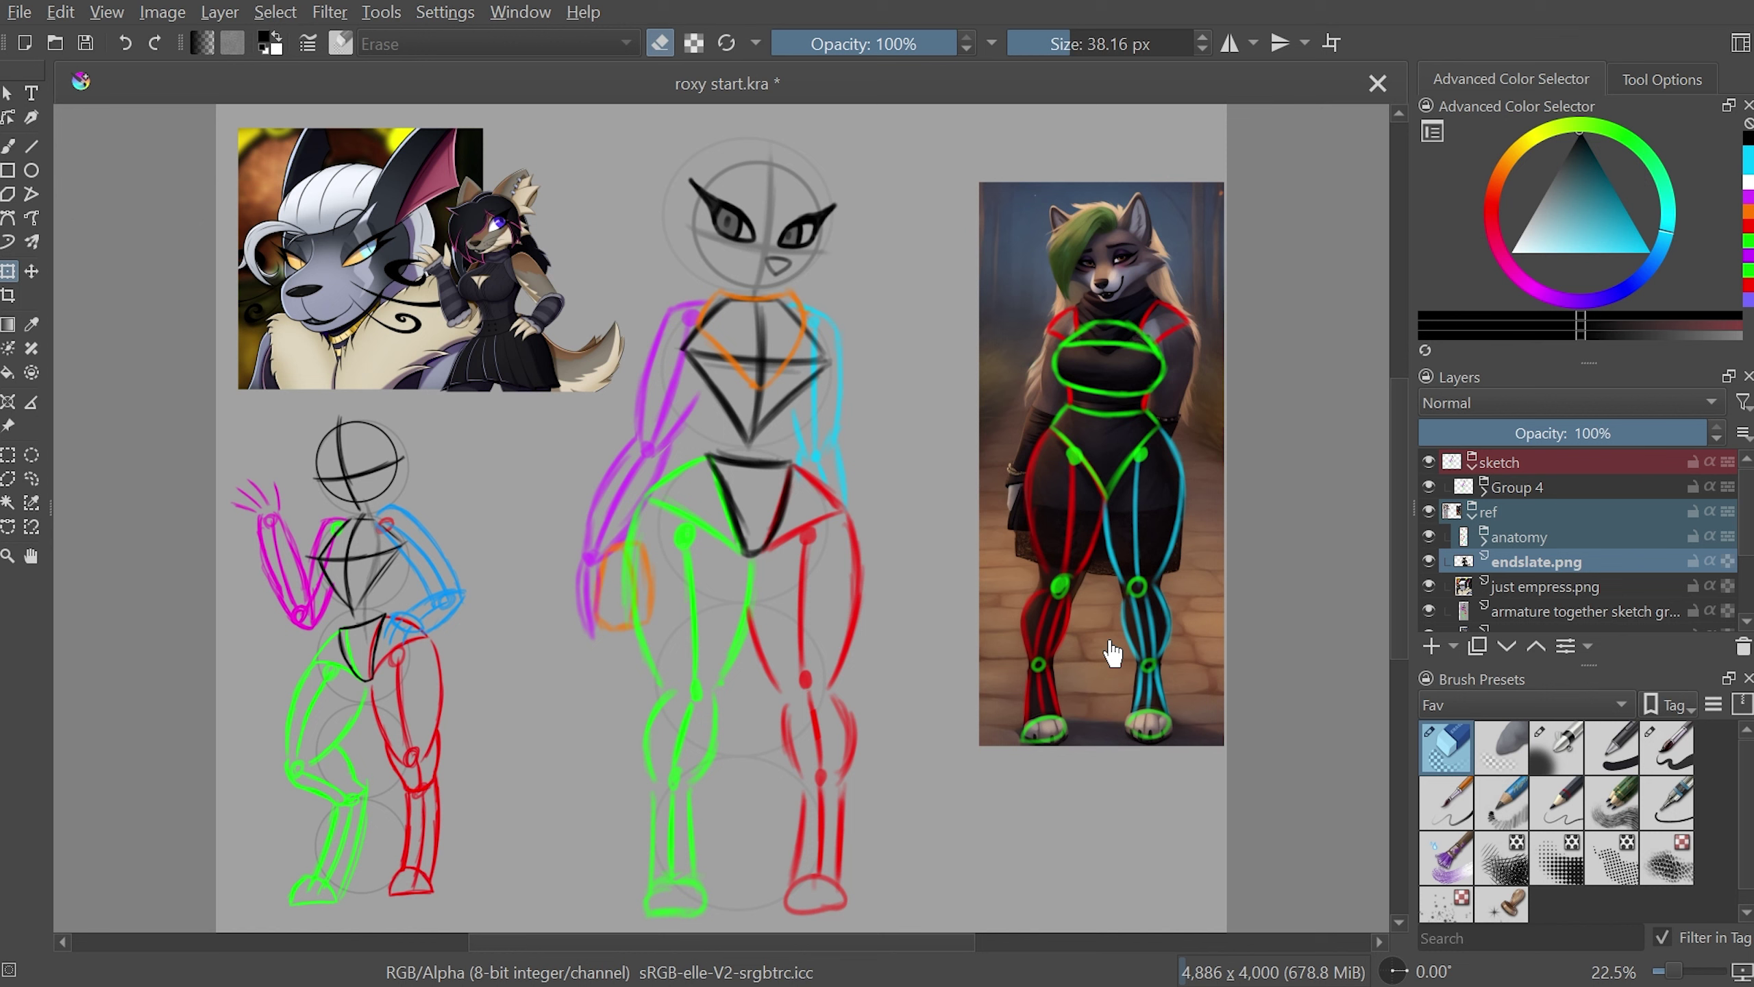
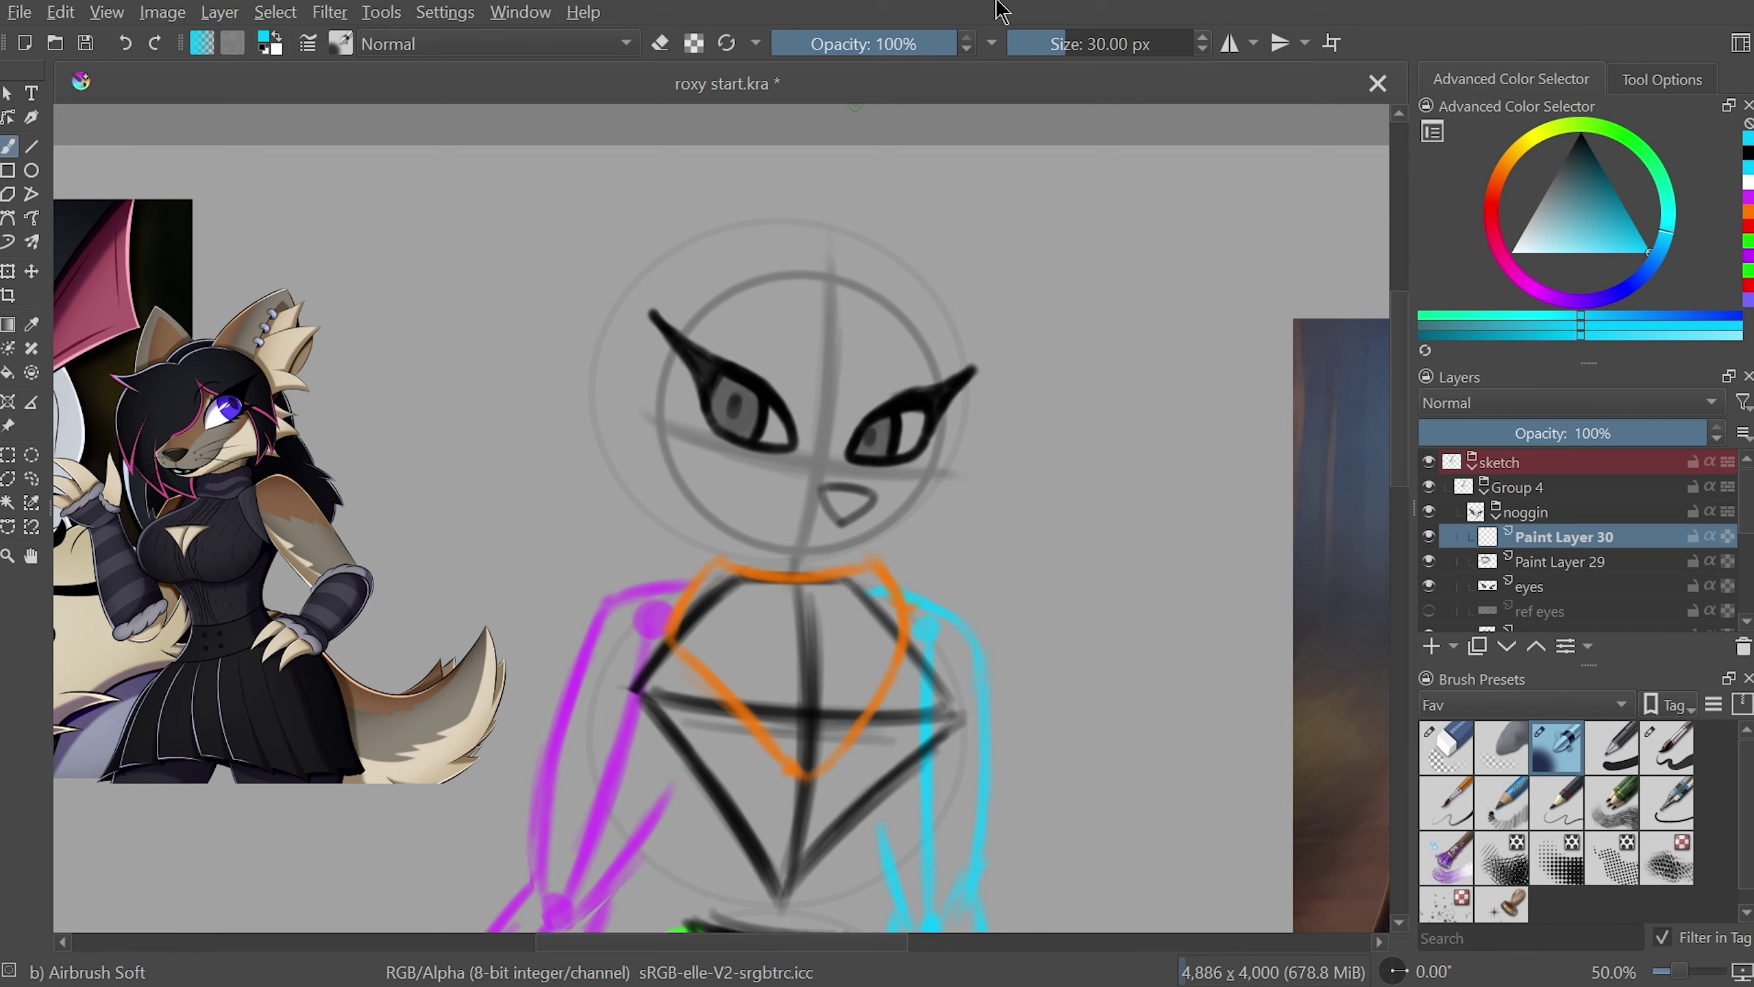
- Try cyan guide arcs past the right eye, then undo them
drag(824, 314, 946, 445)
key(ctrl+z)
drag(830, 313, 915, 467)
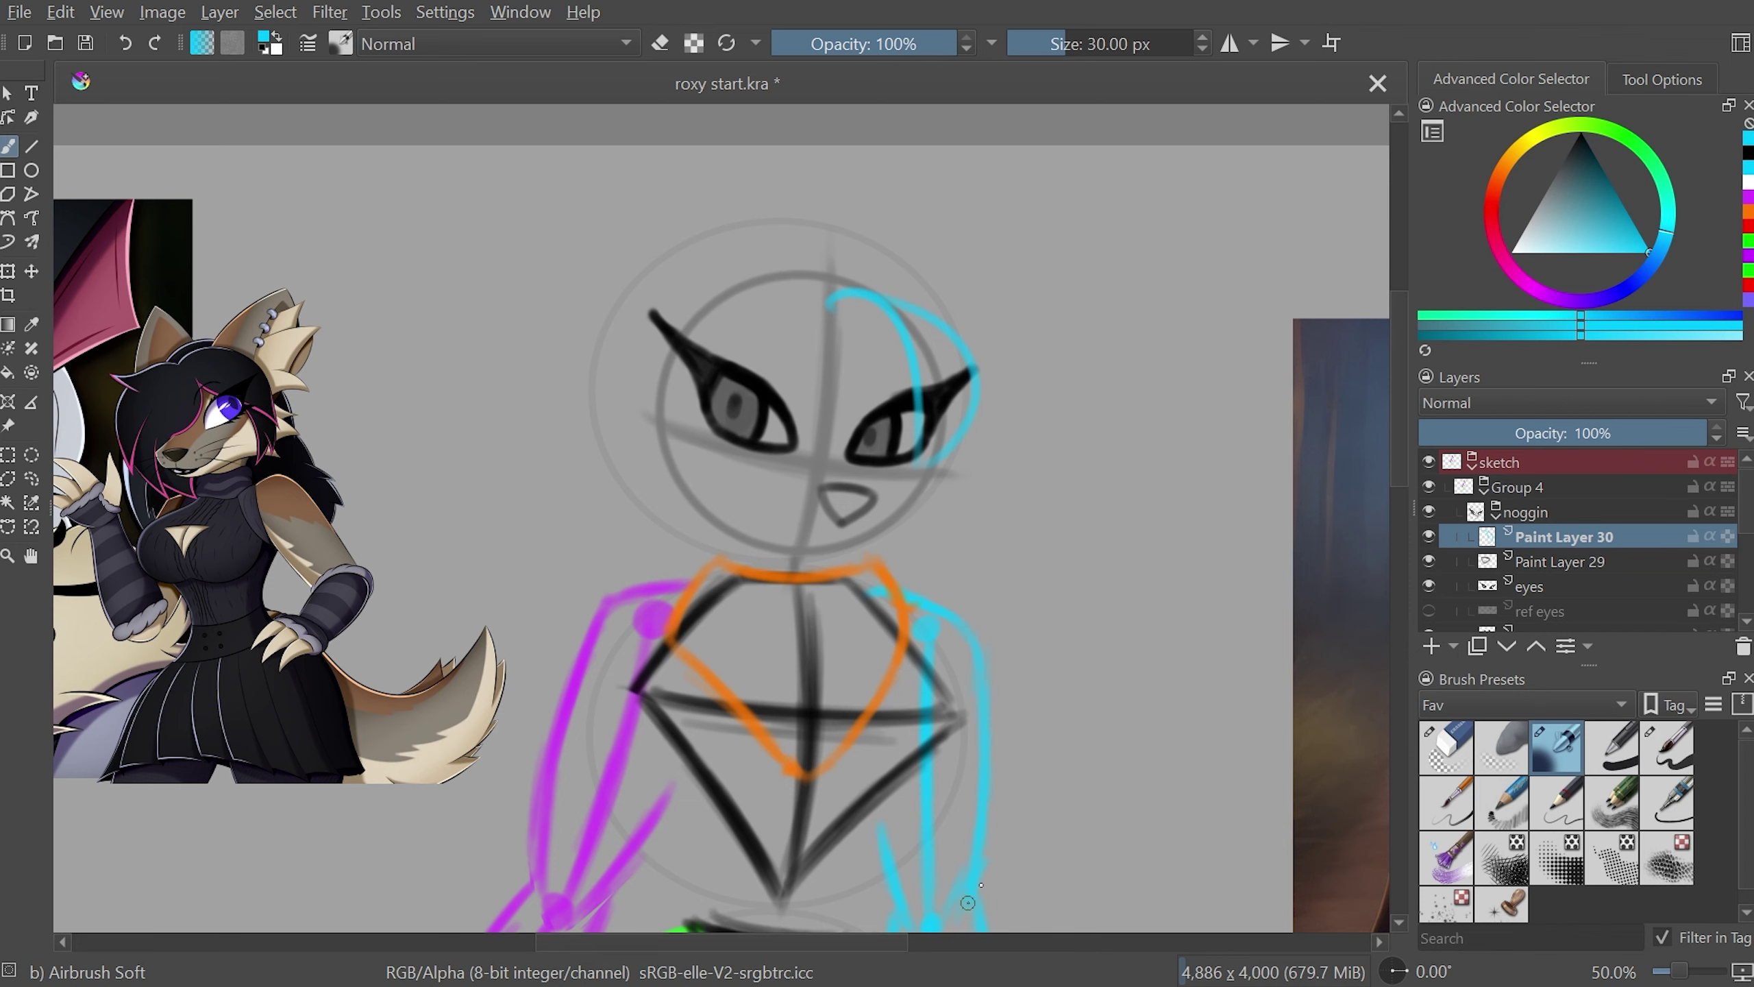
key(m)
- Draw a black hair arc from the top of the head around its left side
key(d)
key(1)
drag(784, 272, 569, 784)
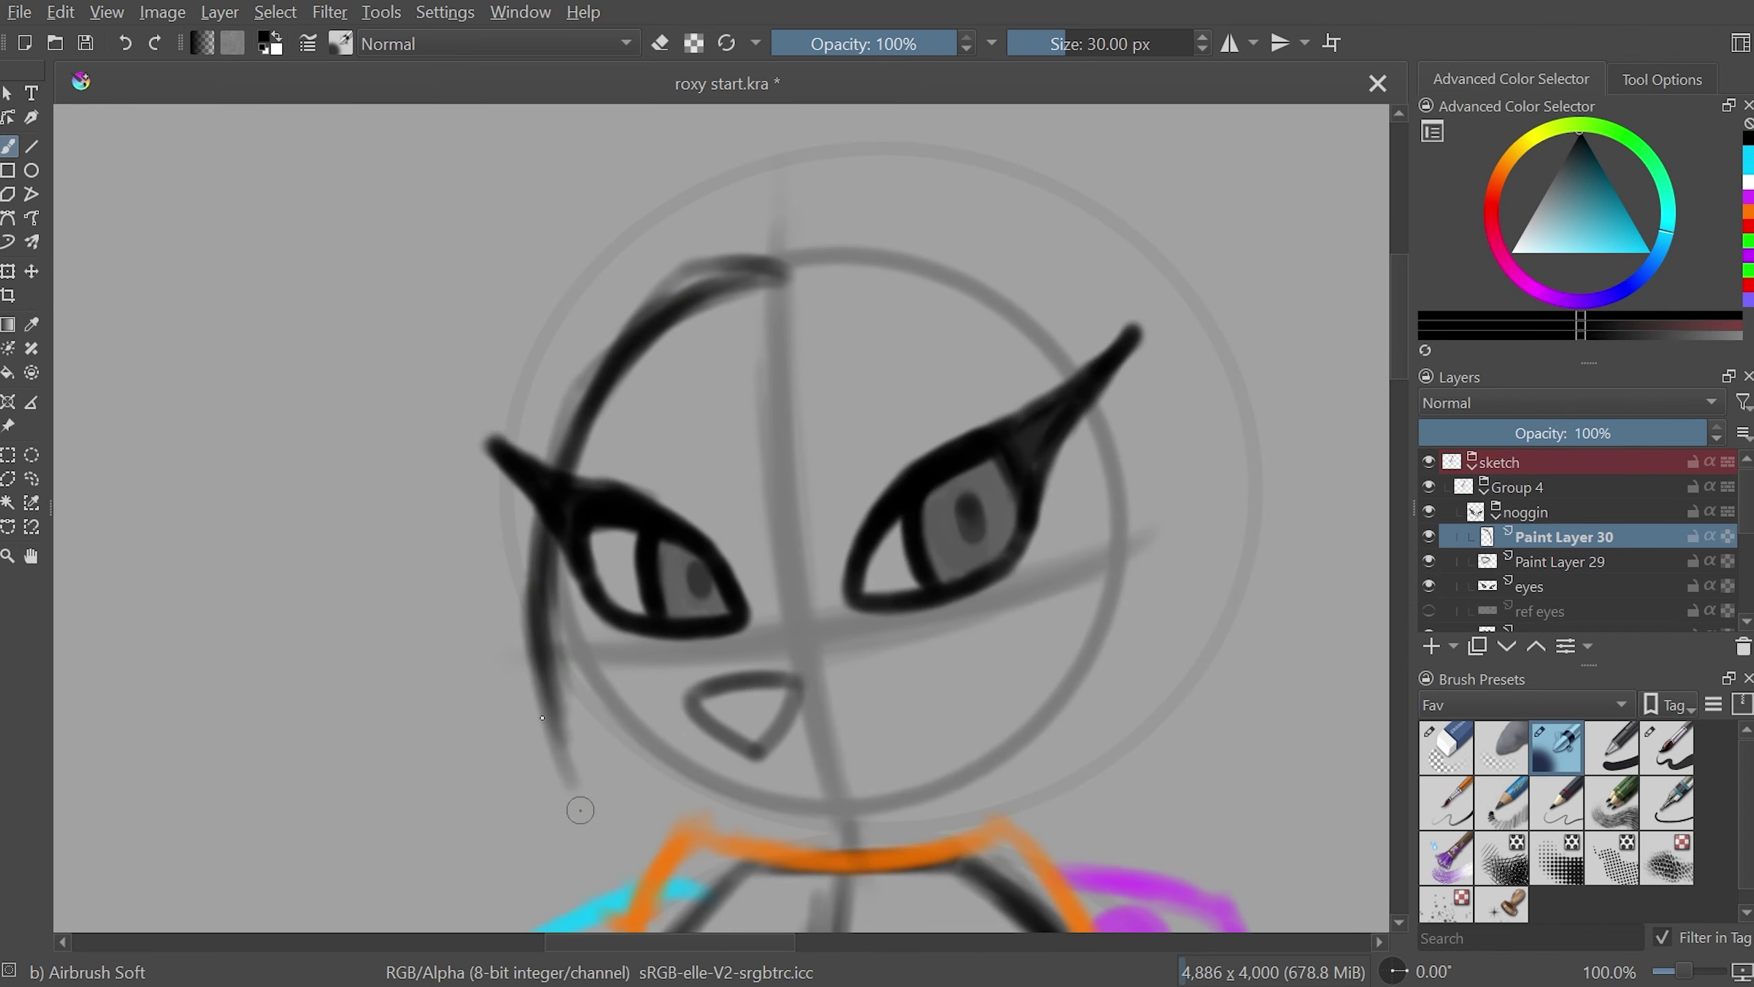
mouse_move(777, 269)
mouse_down()
mouse_move(562, 791)
mouse_move(1050, 691)
mouse_up()
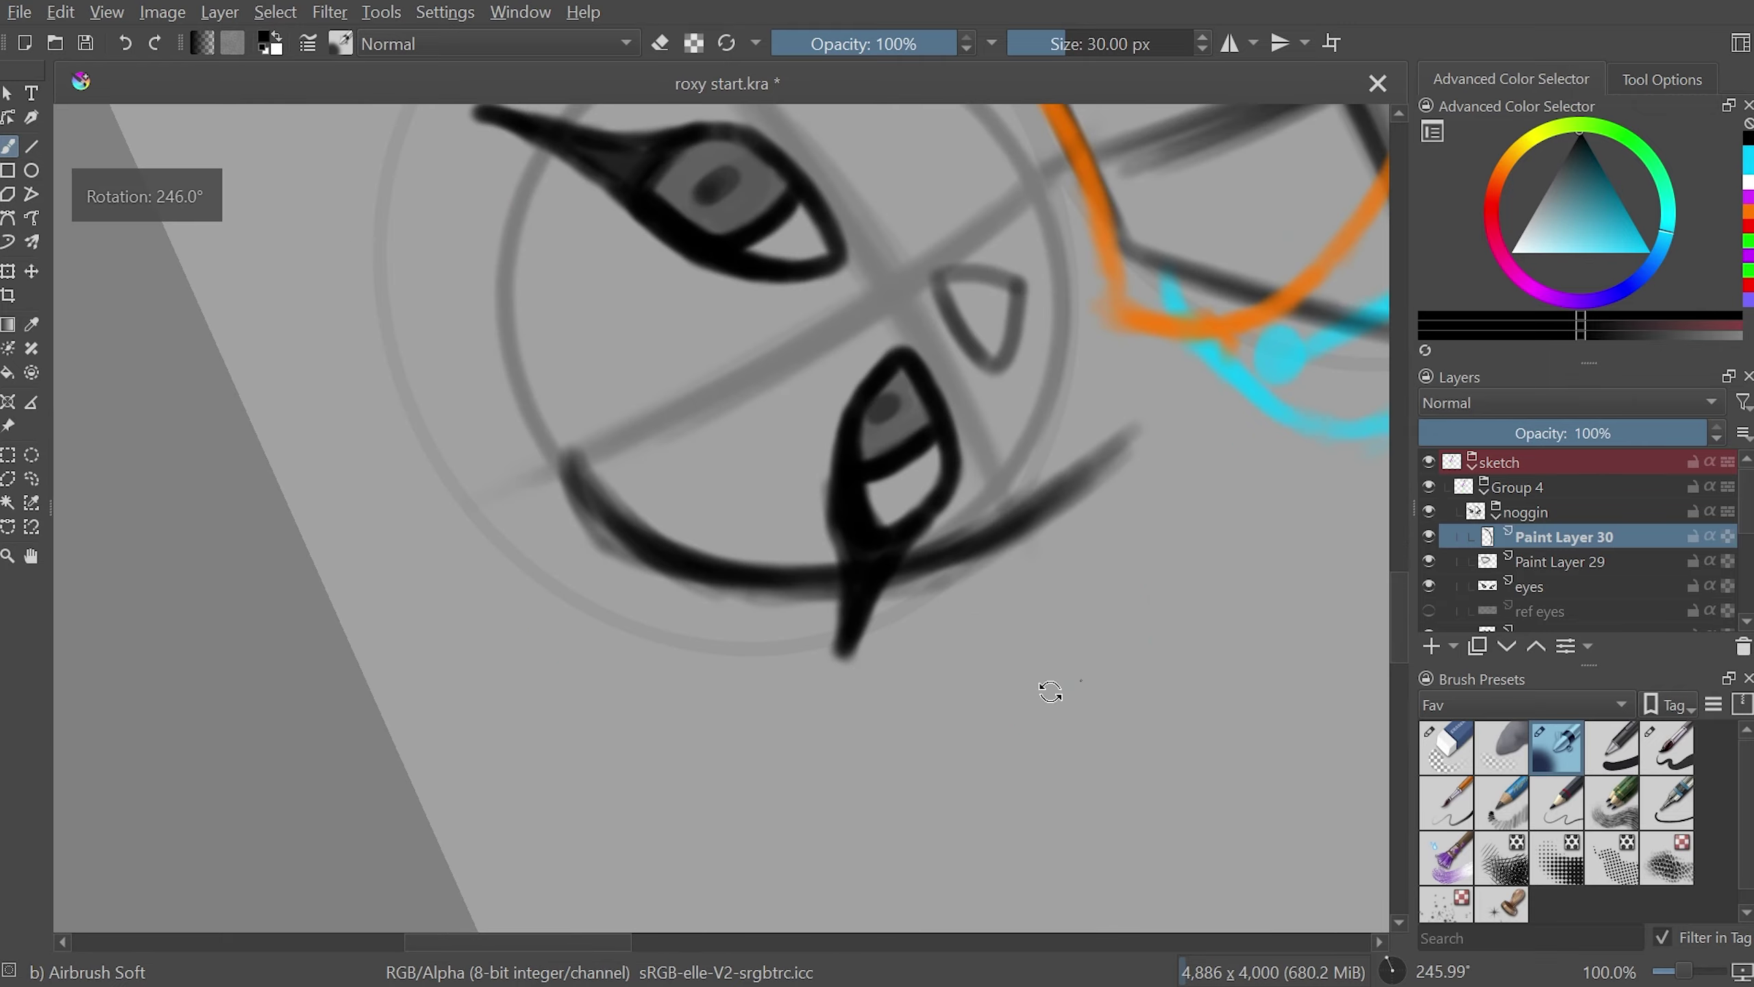
key(5)
key(2)
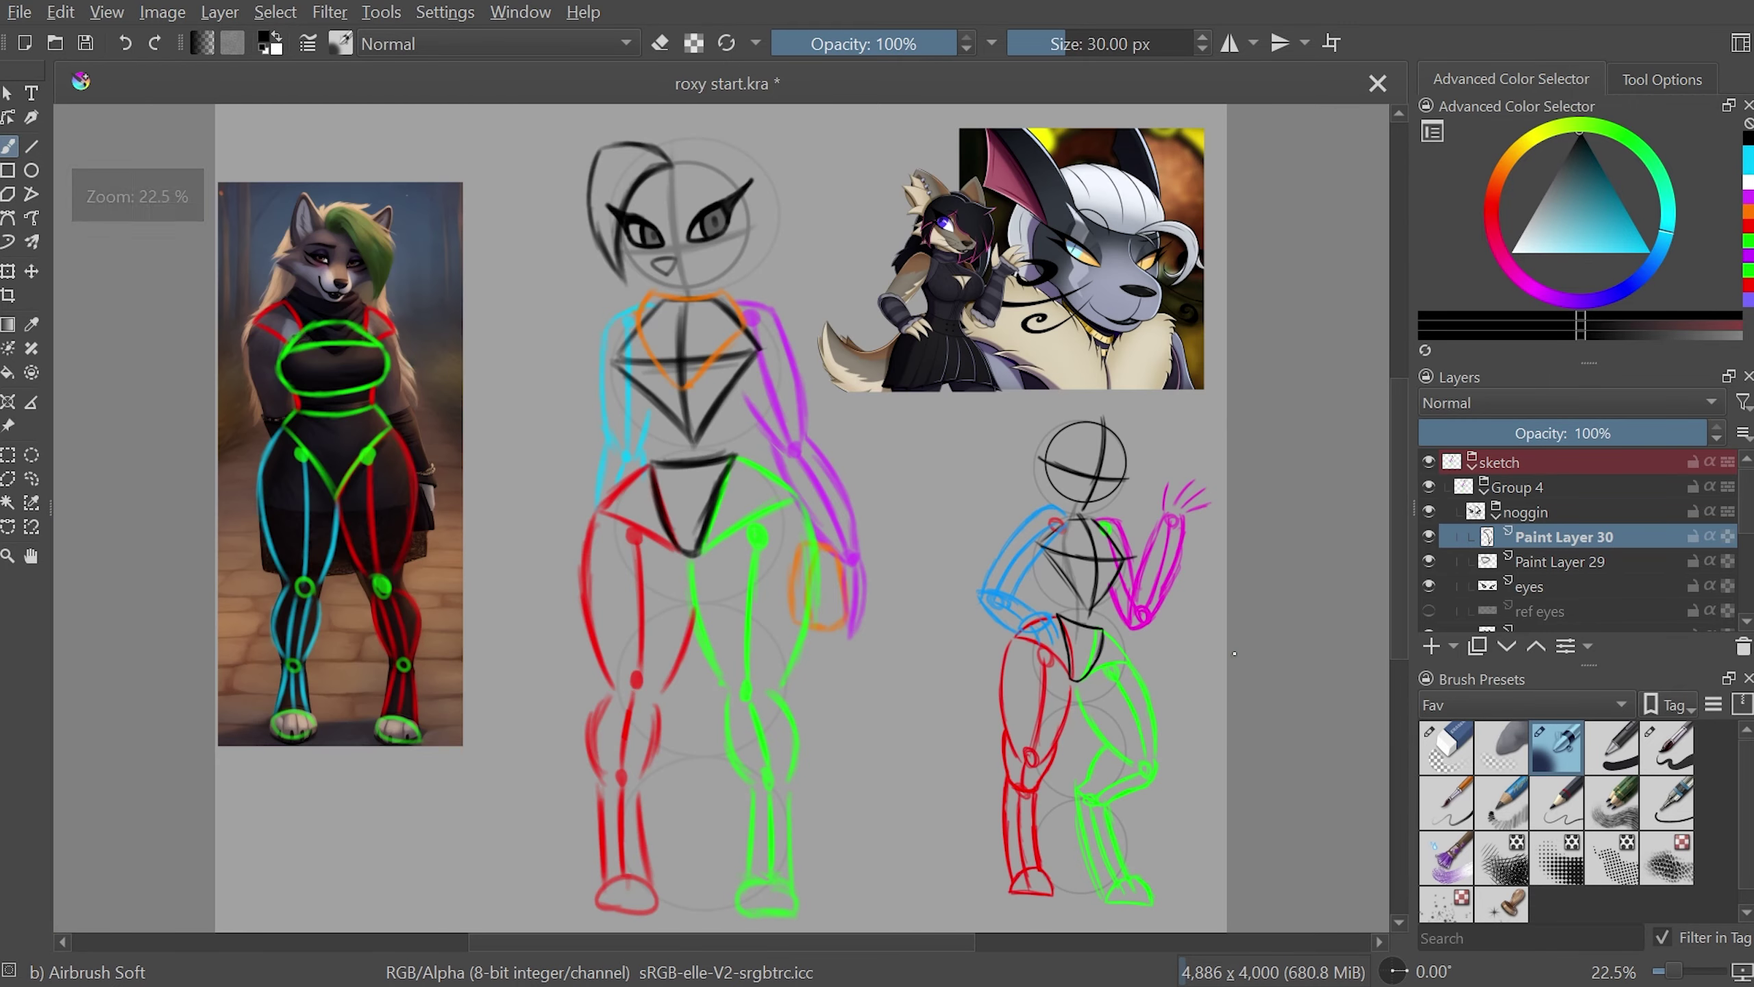
key(ctrl+plus)
key(ctrl+plus)
key(ctrl+plus)
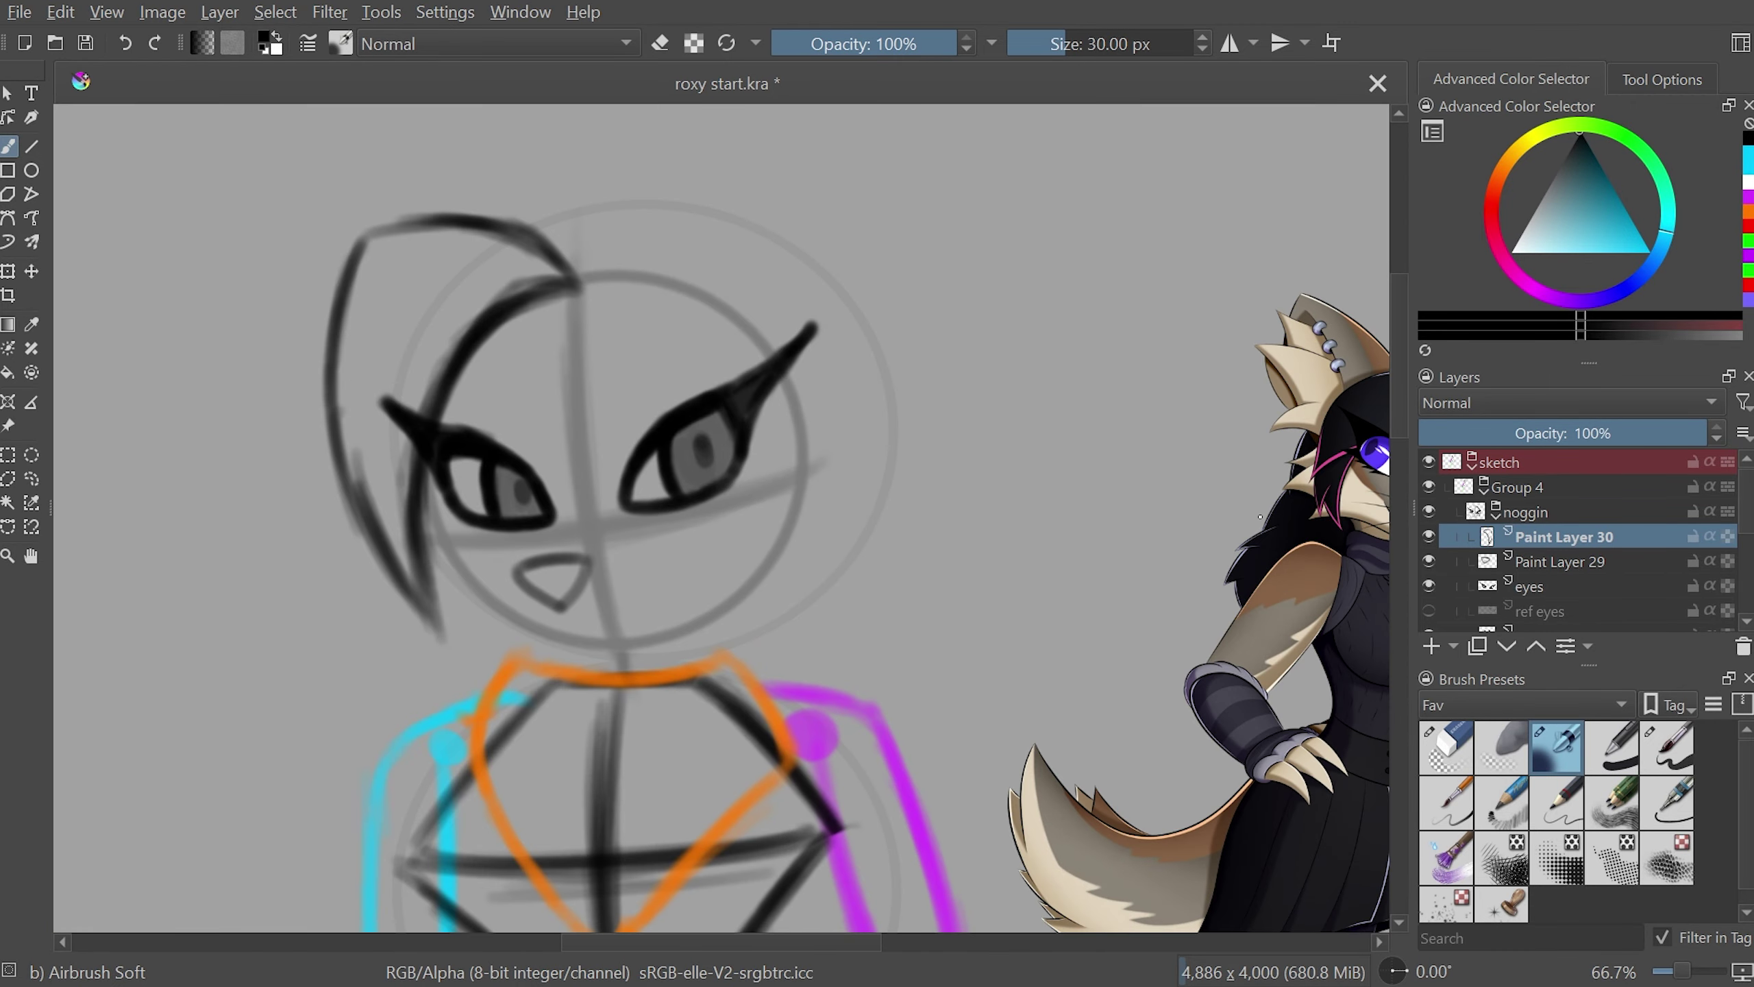
key(minus)
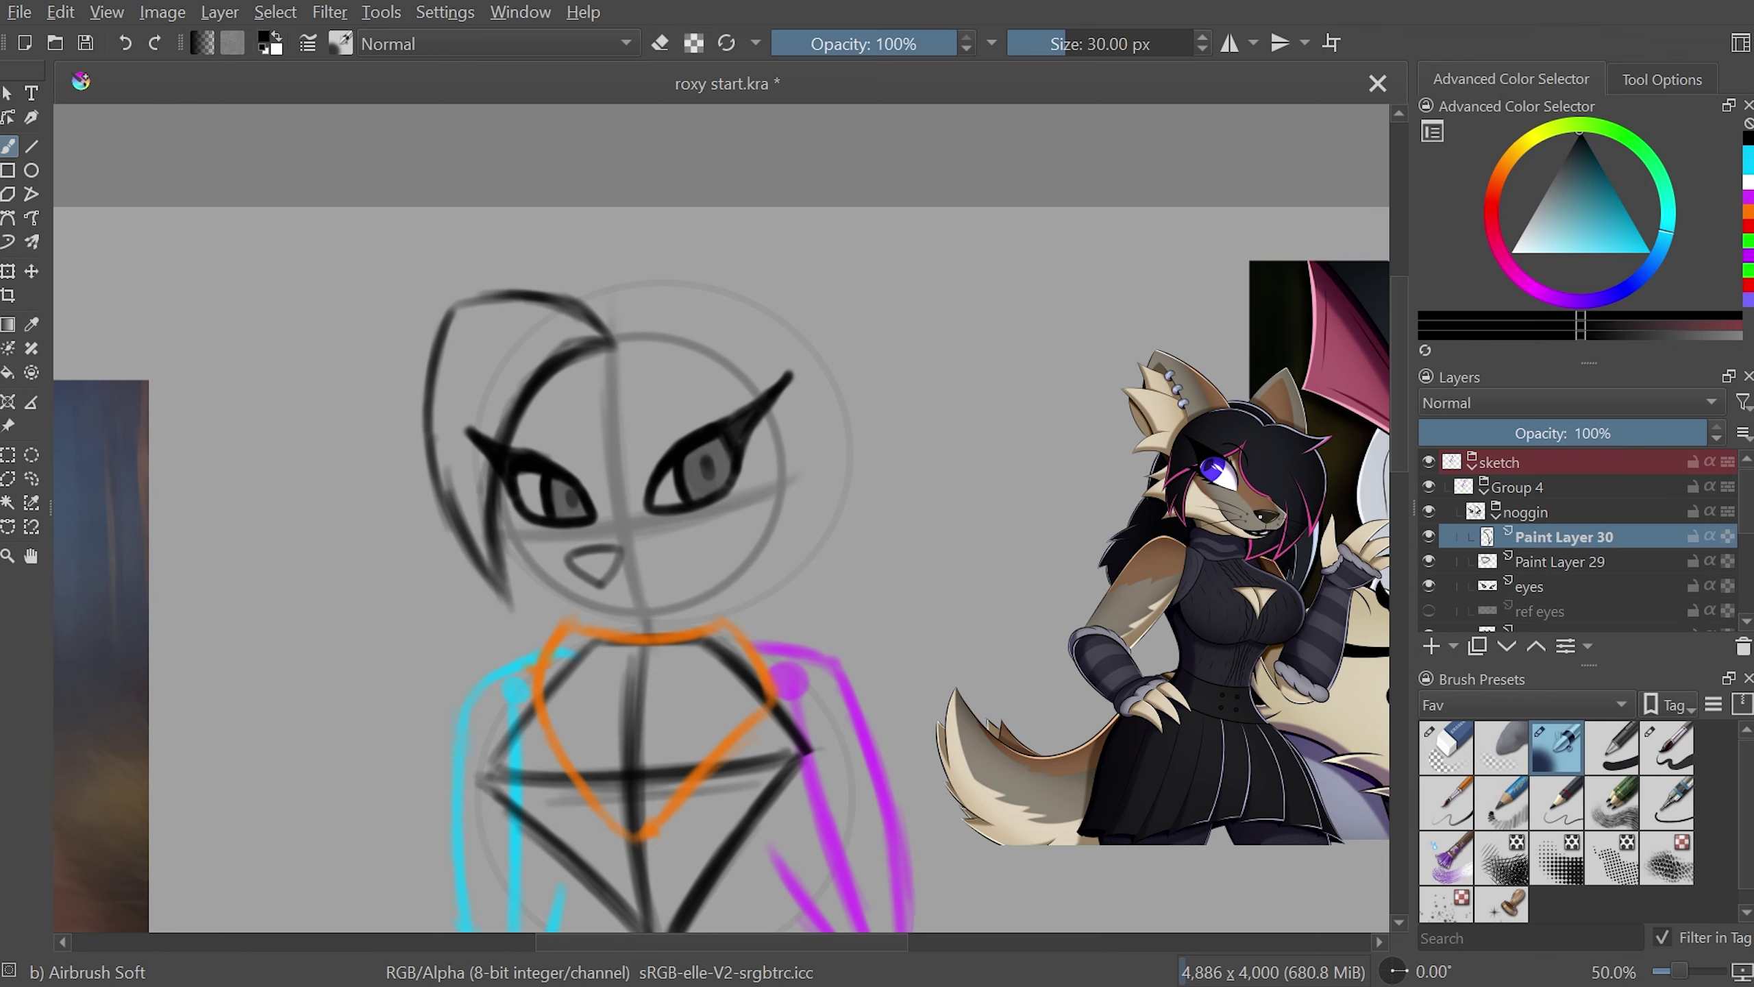
key(plus)
key(ctrl+t)
- Stretch the hair swoop larger down-left and rotate it slightly counterclockwise
drag(547, 758, 516, 799)
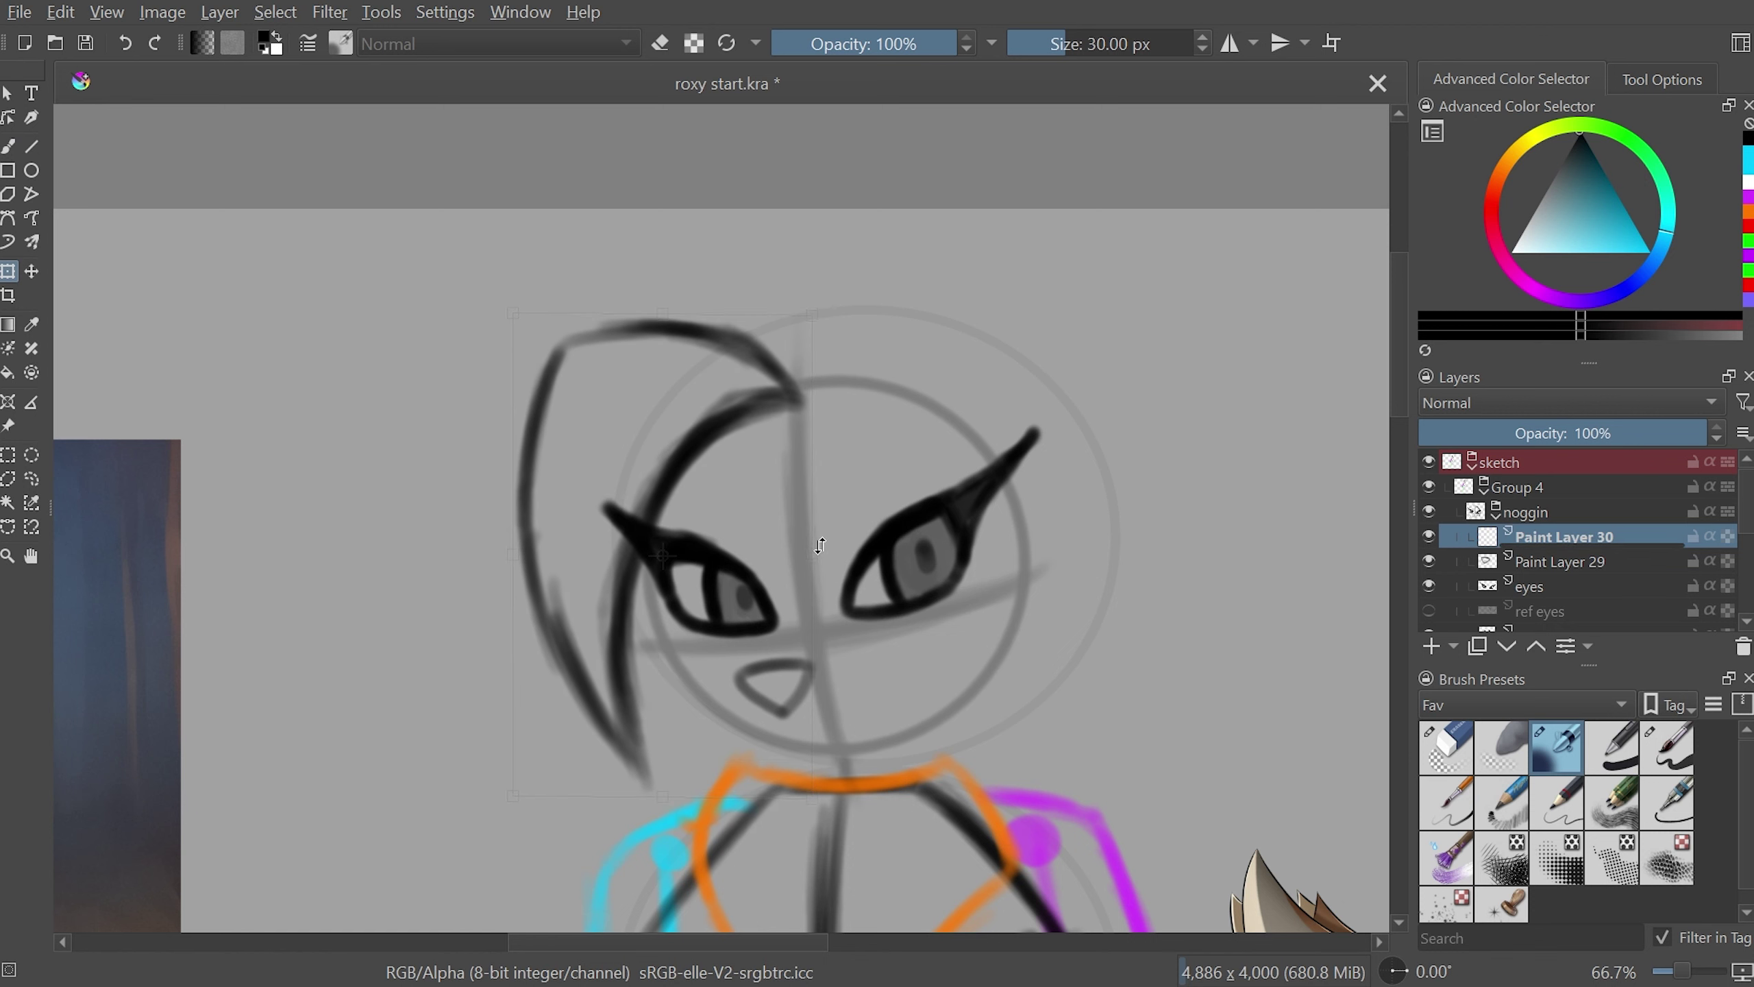
drag(836, 472, 826, 456)
key(minus)
drag(737, 567, 826, 529)
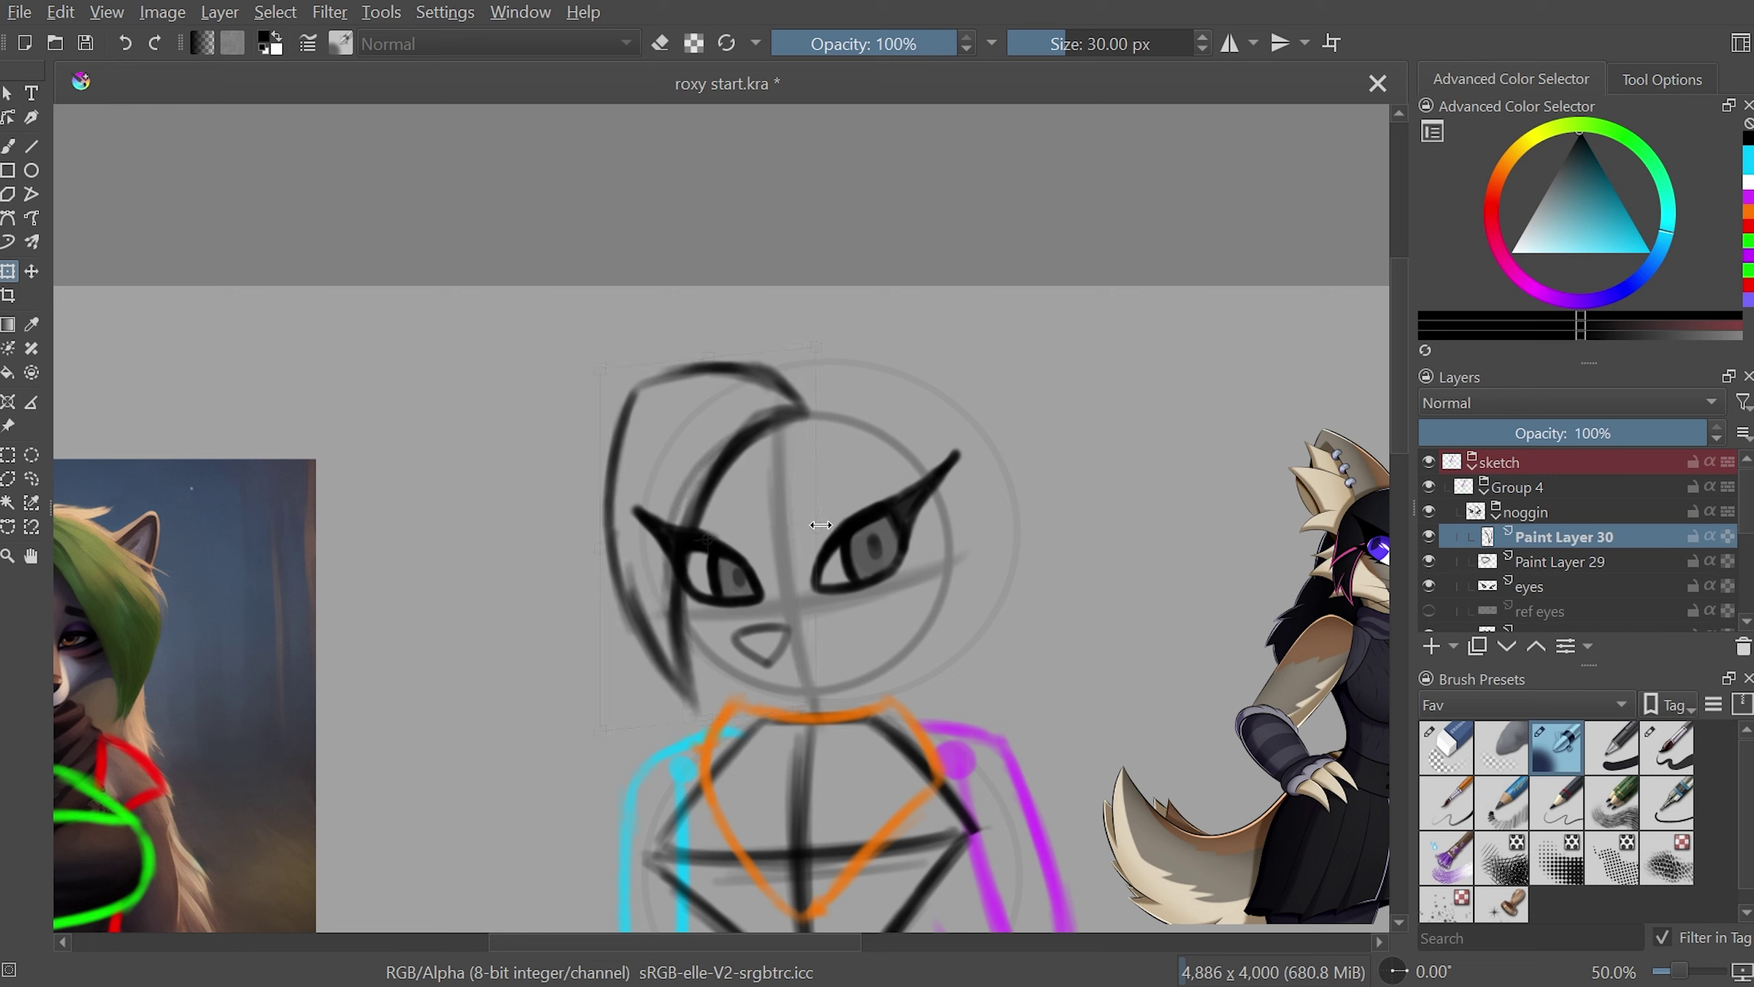
drag(859, 332, 836, 316)
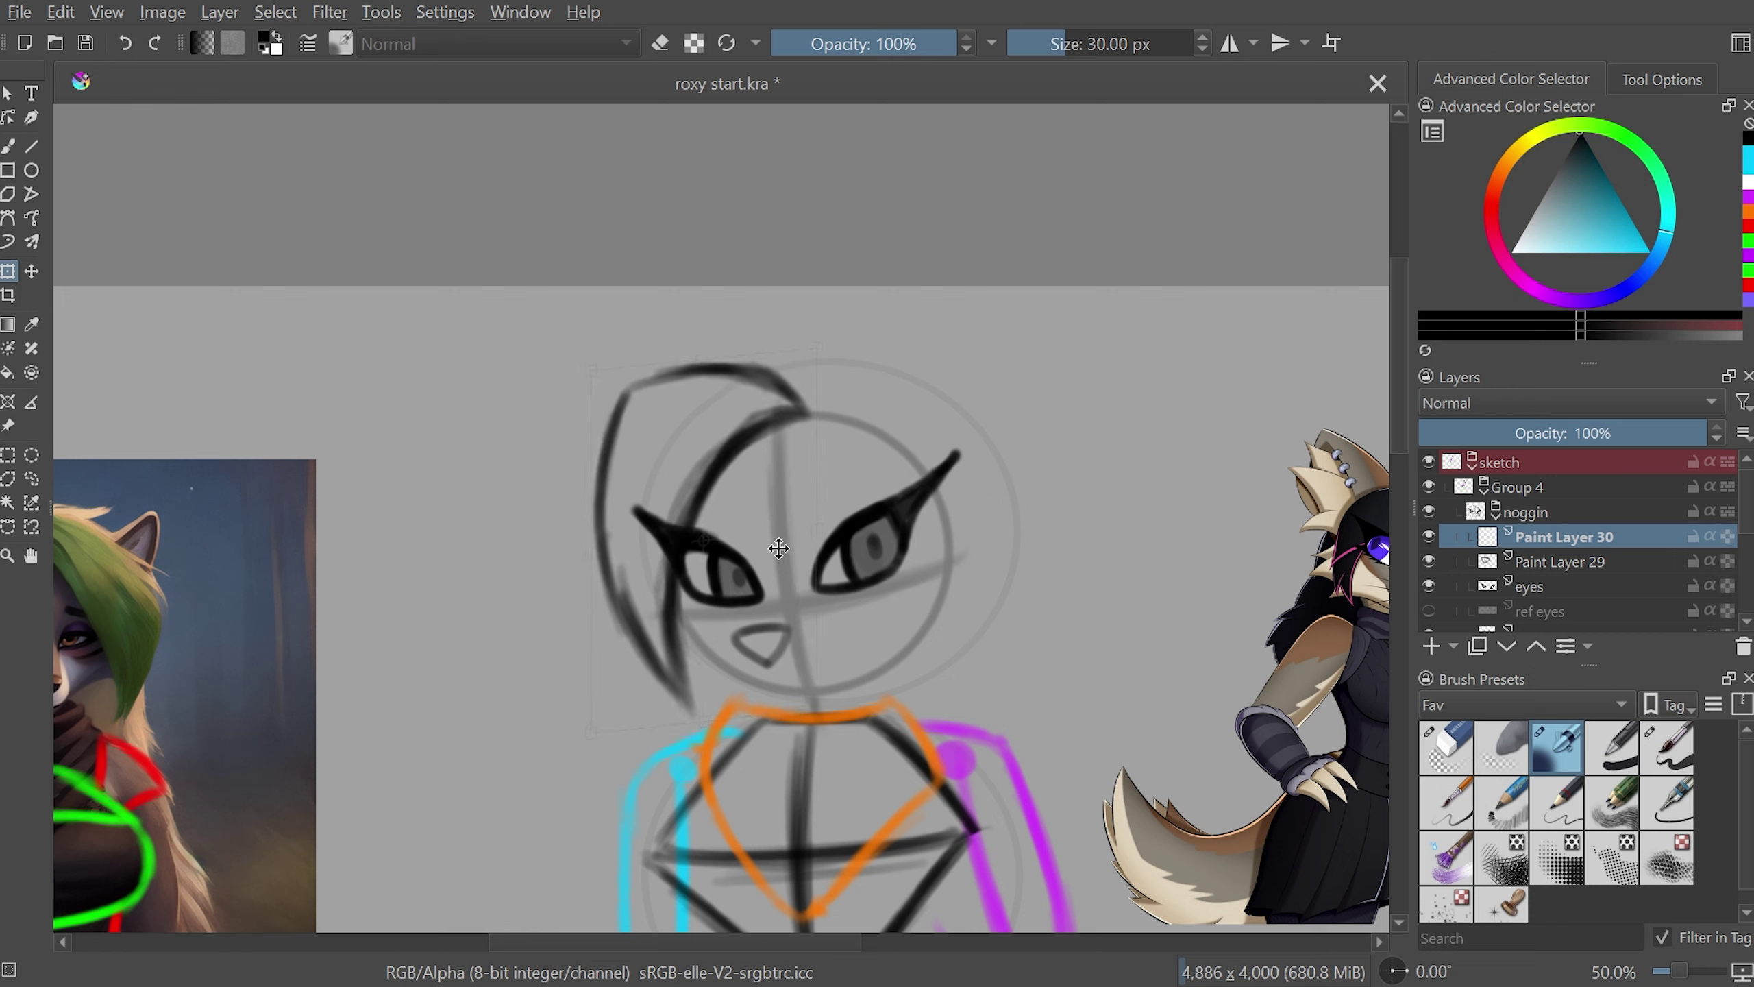
key(Return)
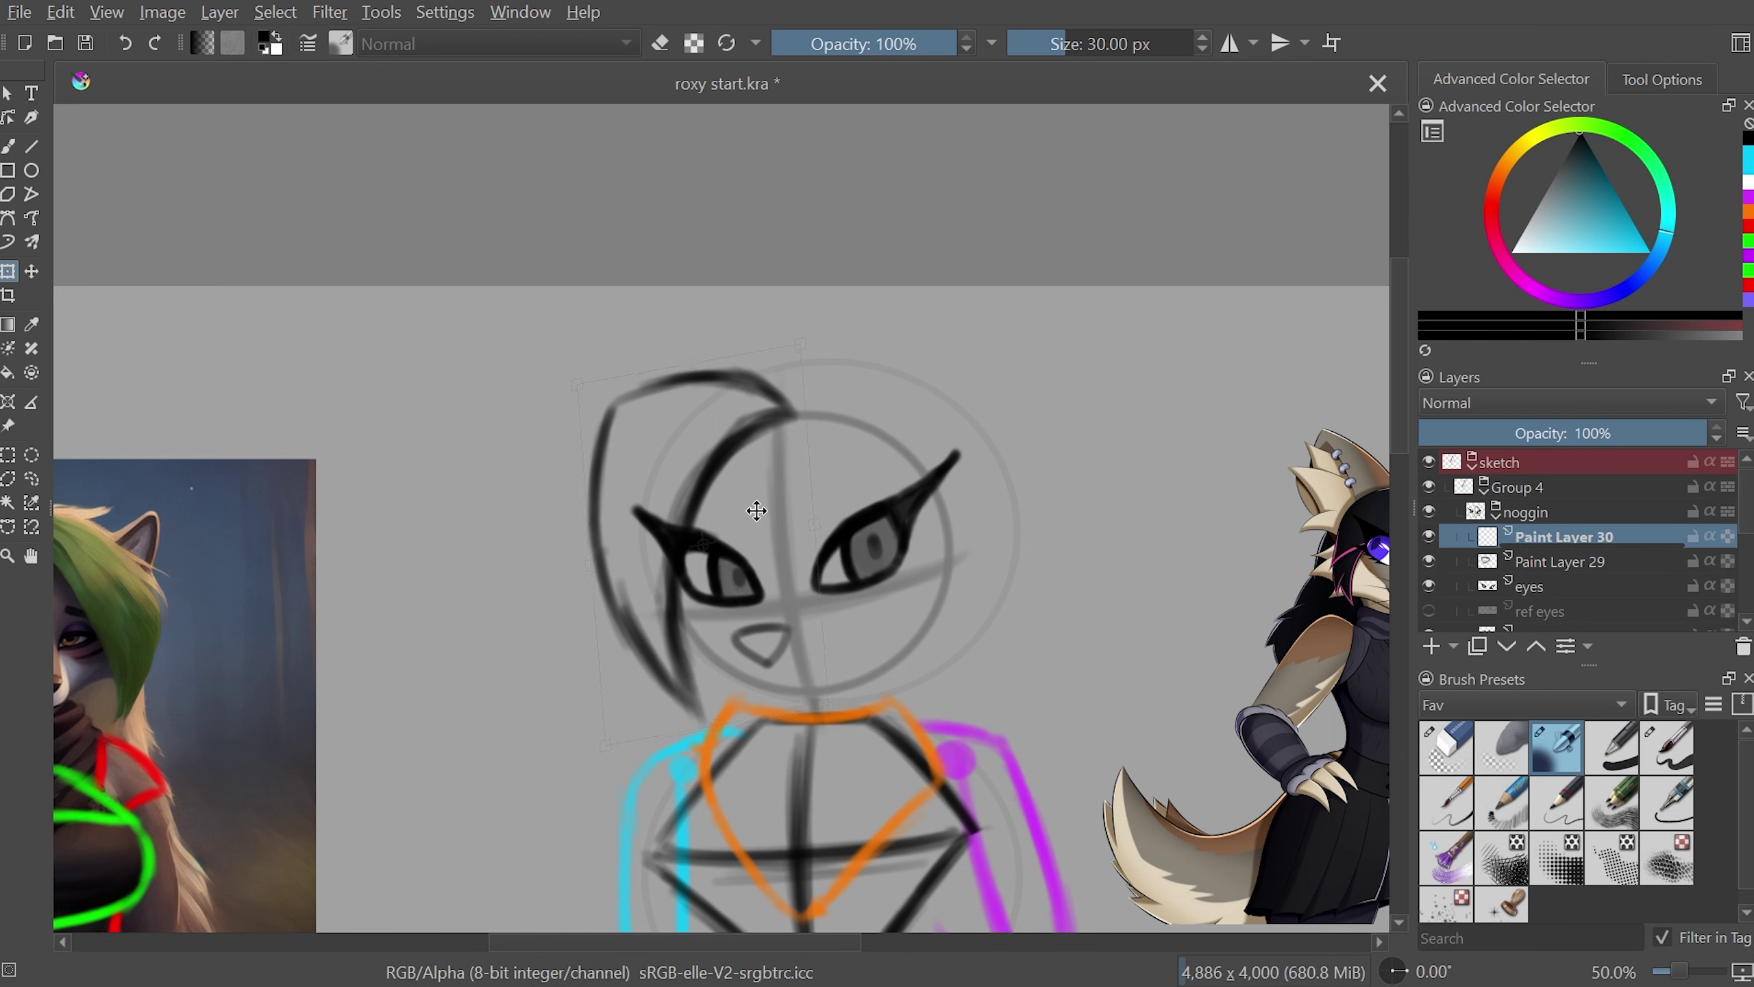
- Turn off the mirrored view and return to the soft airbrush
scroll(756, 509, down, 3)
scroll(1036, 515, up, 1)
key(m)
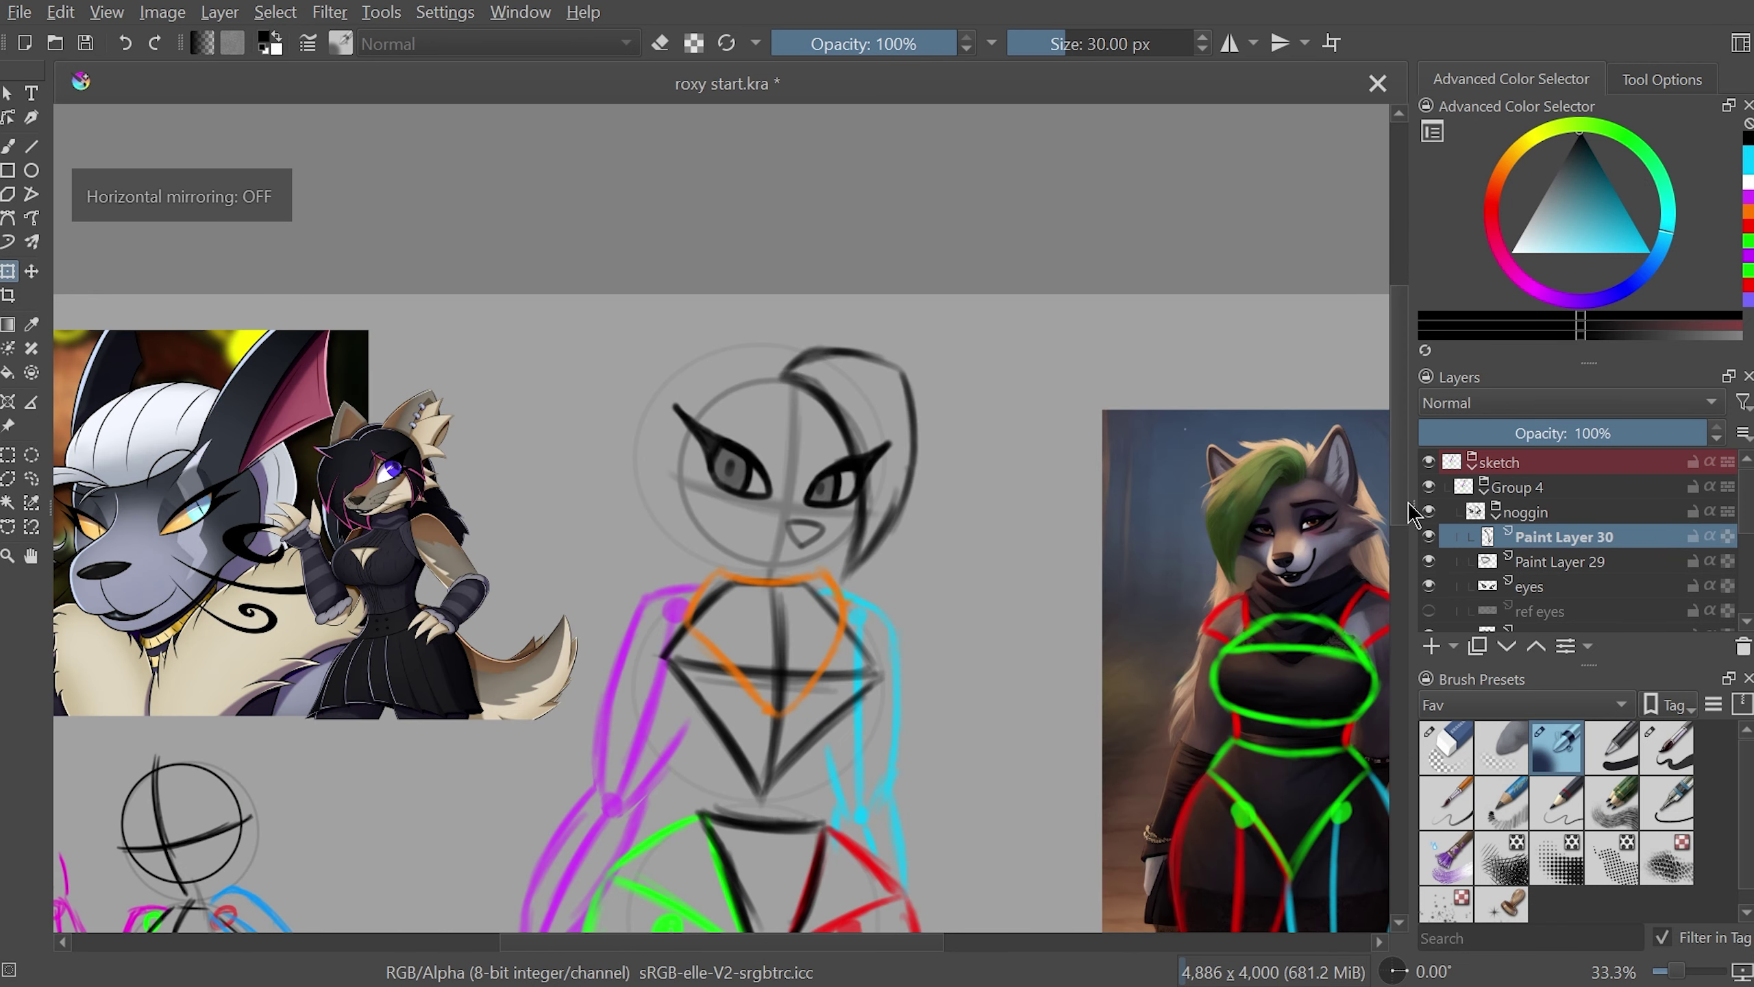
key(b)
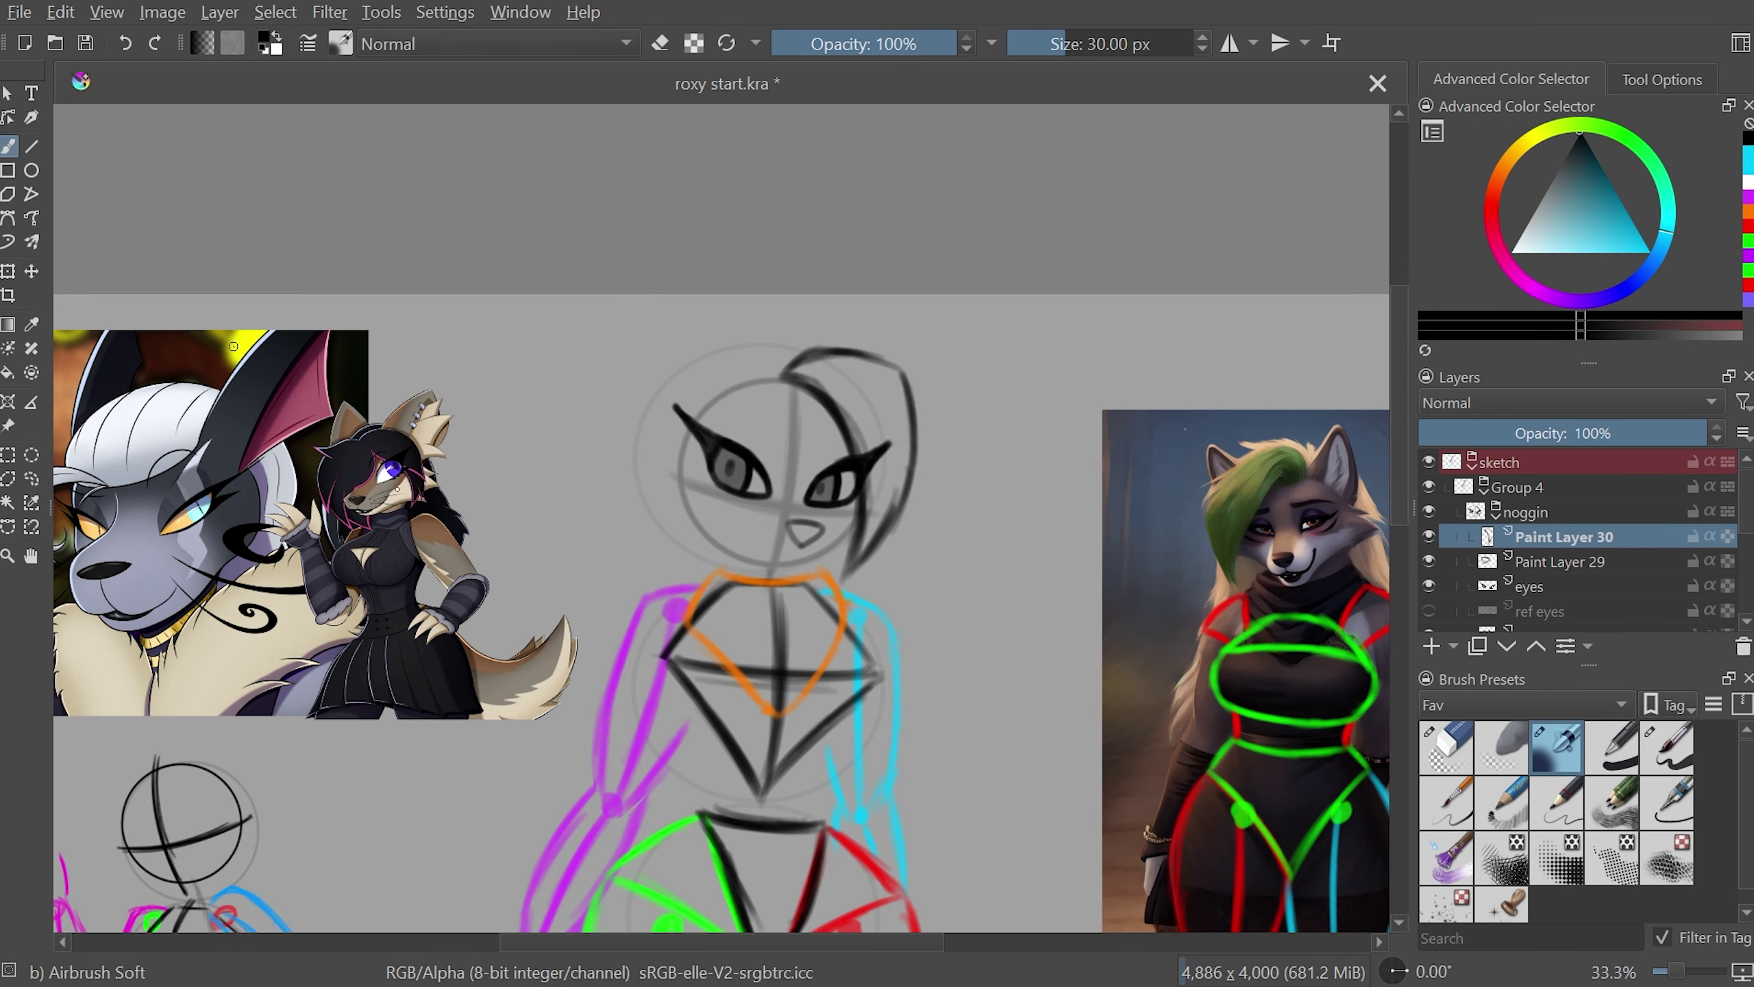
scroll(791, 902, up, 1)
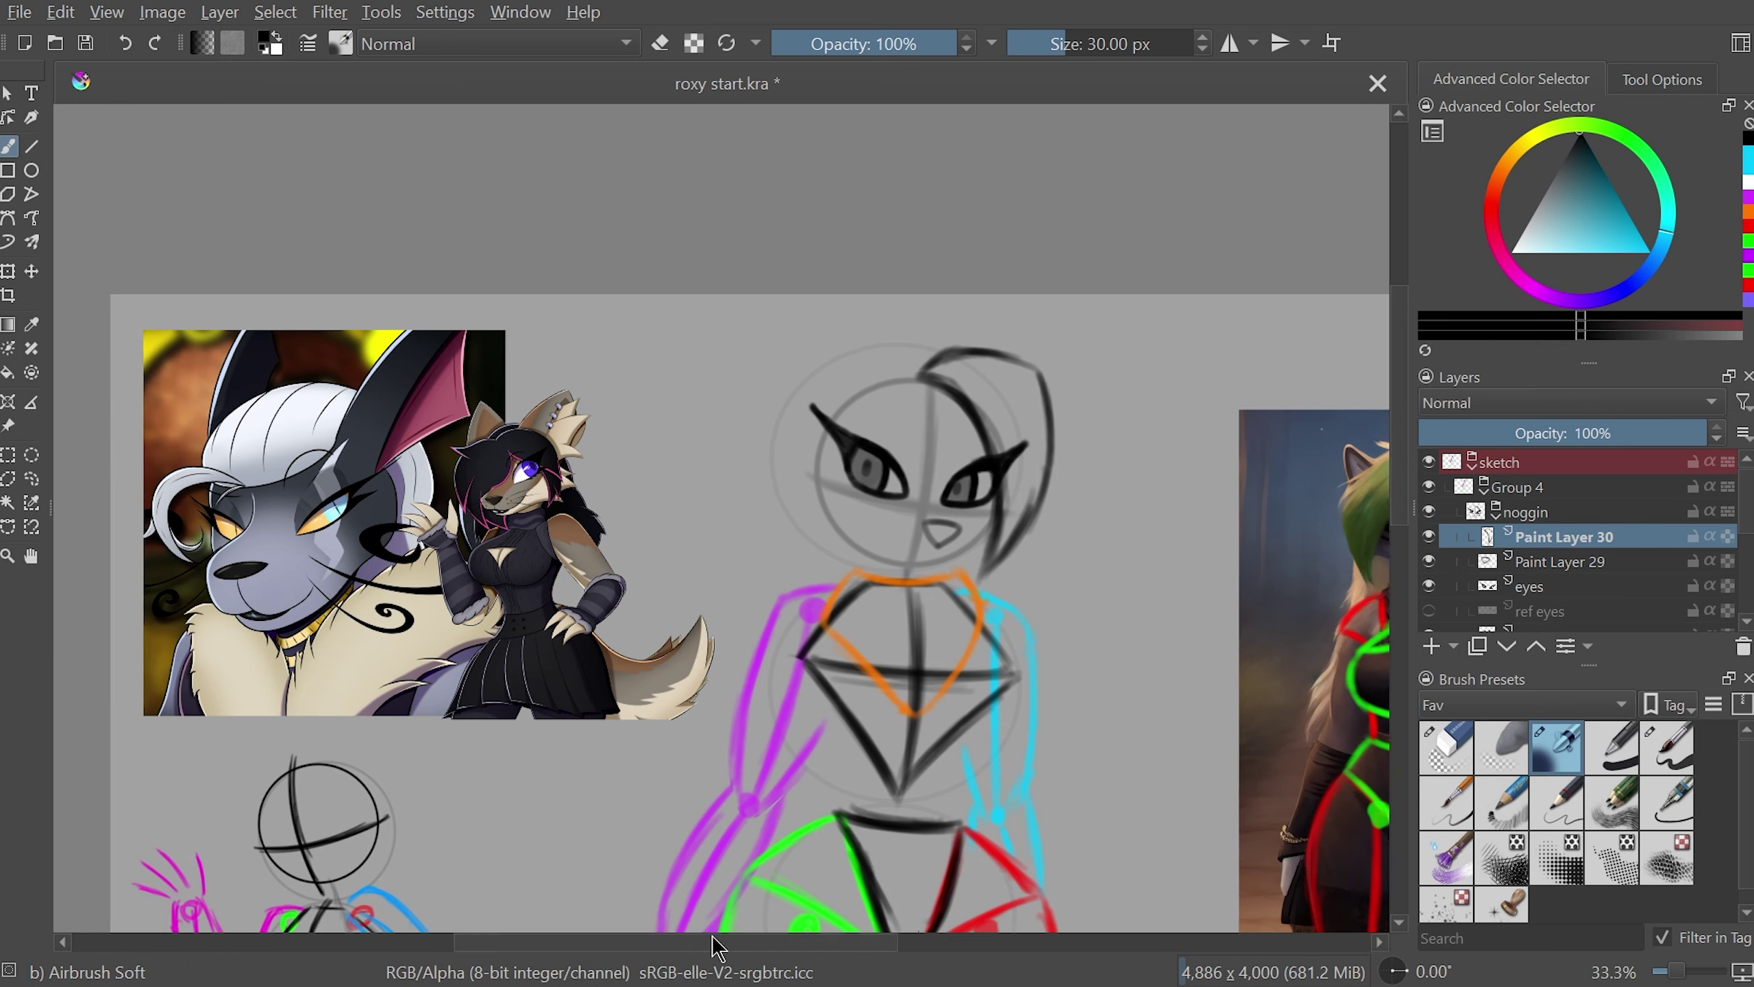
scroll(828, 829, up, 2)
scroll(864, 788, up, 1)
scroll(901, 709, up, 1)
scroll(901, 708, up, 1)
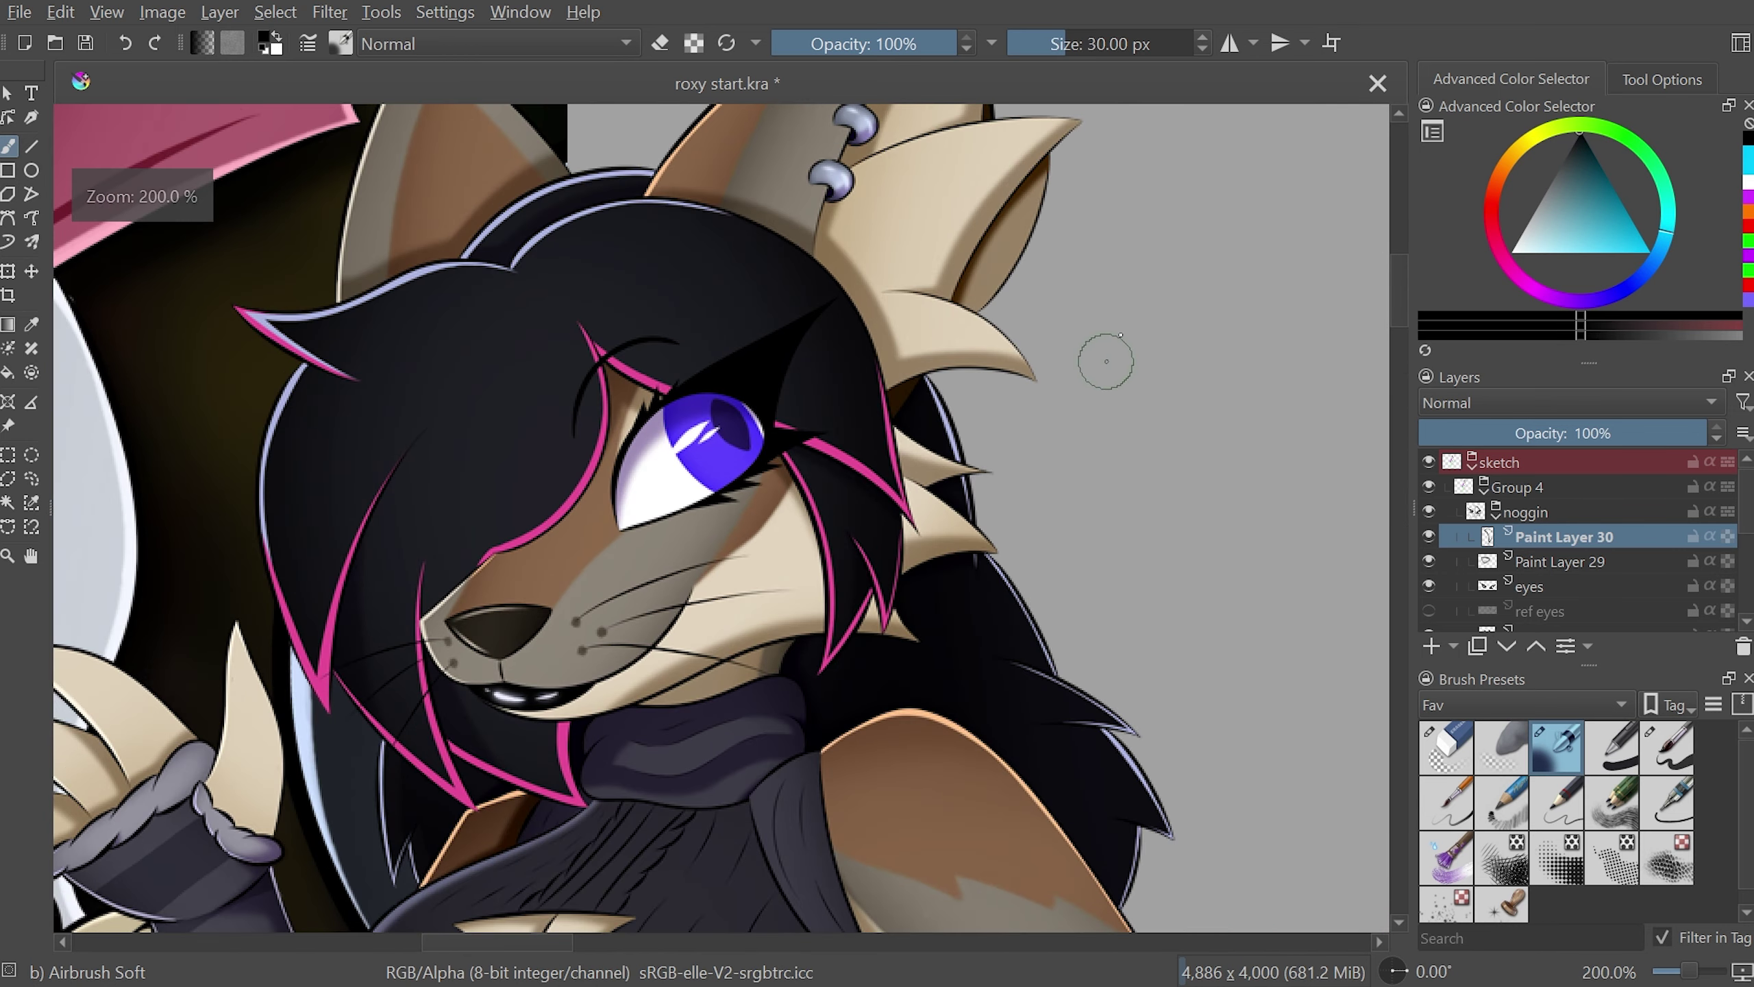
key(x)
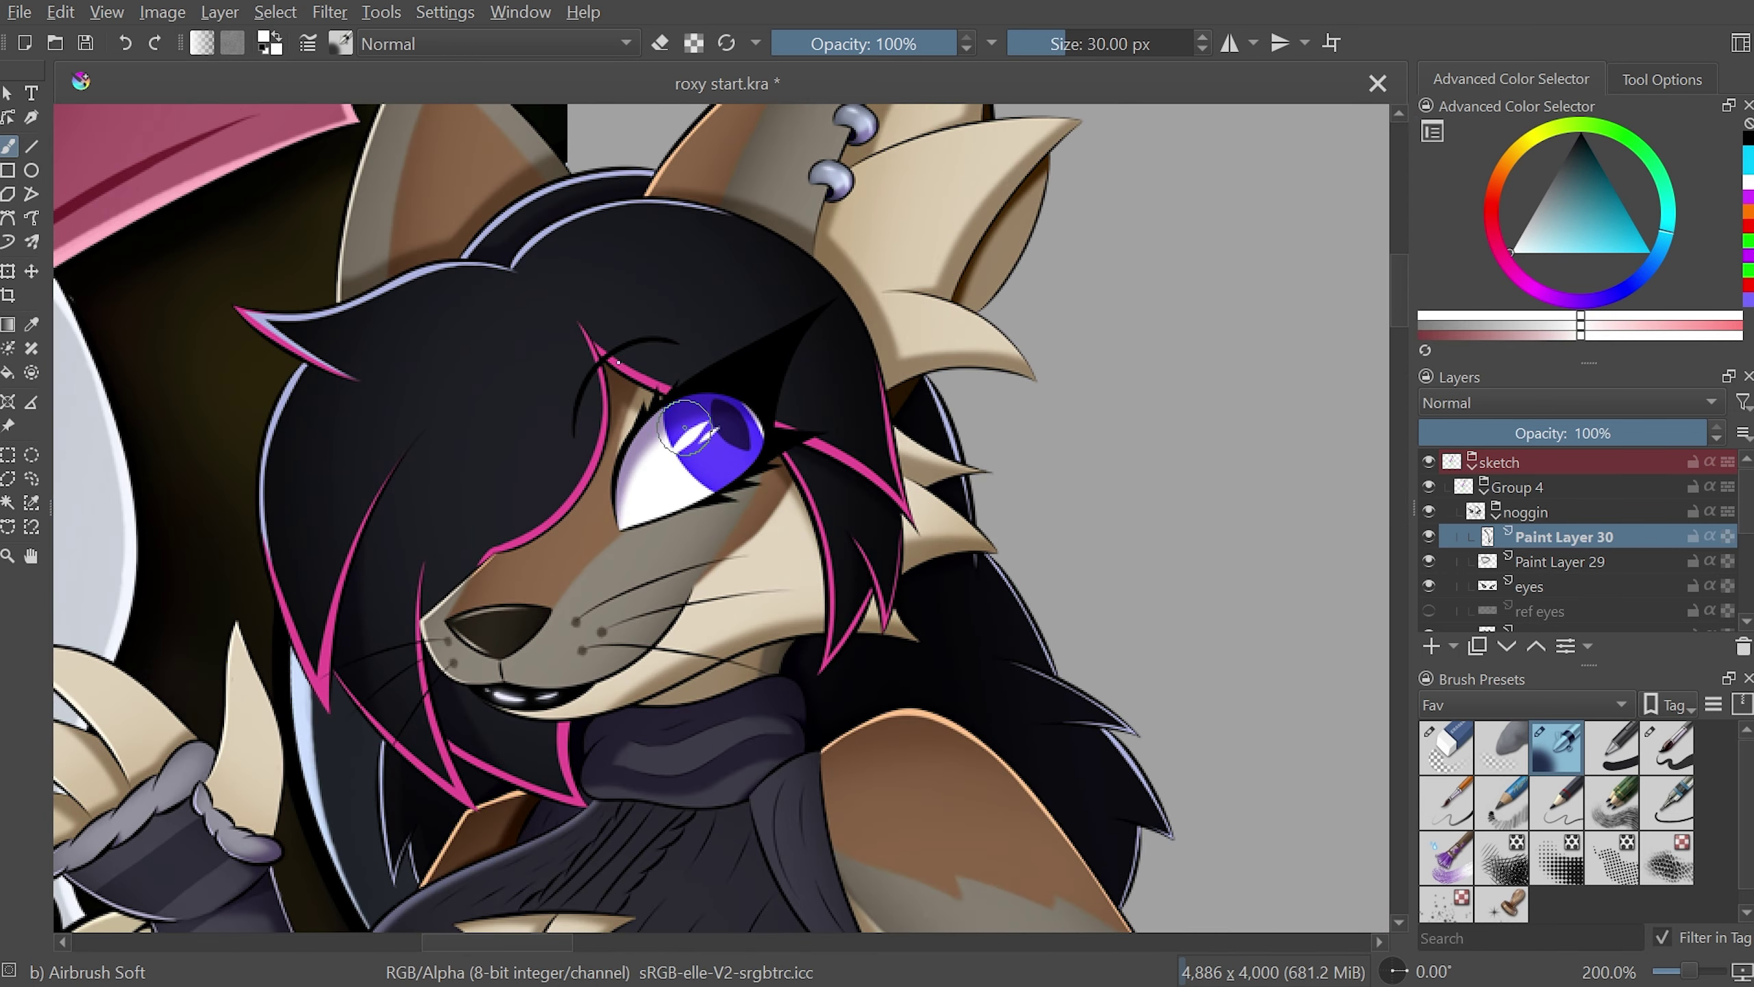
mouse_move(573, 317)
mouse_down()
mouse_move(584, 435)
mouse_move(562, 499)
mouse_move(483, 553)
mouse_up()
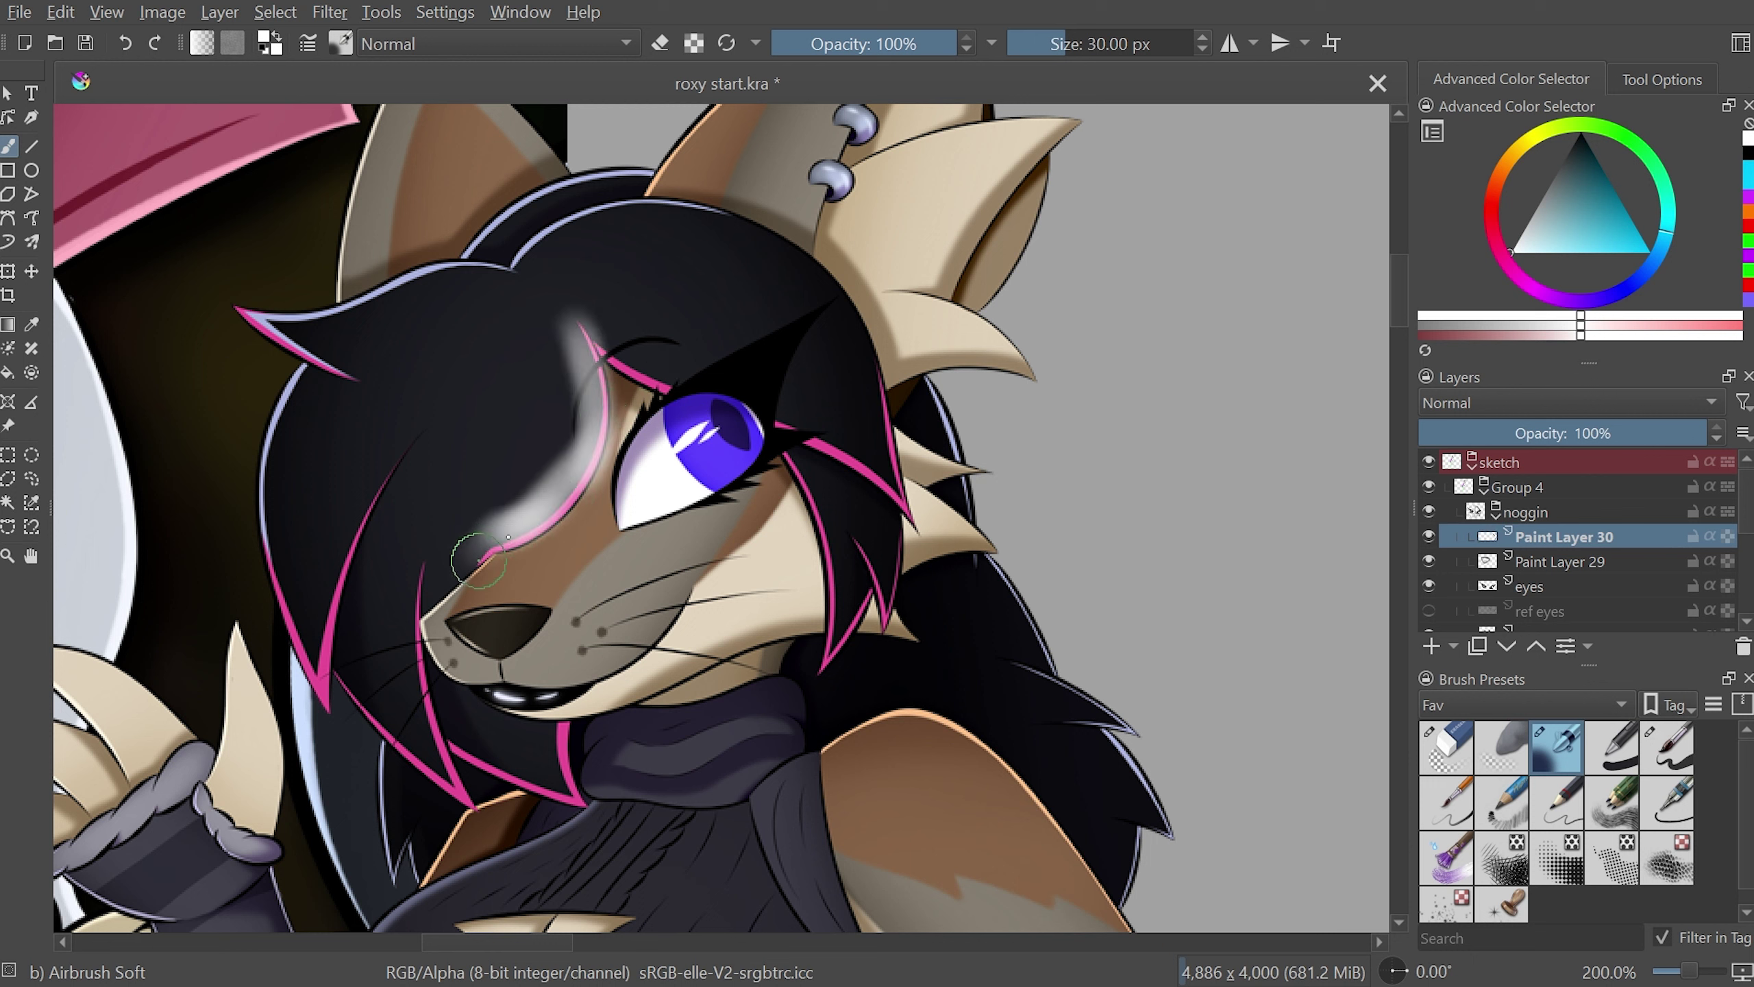
mouse_move(545, 290)
mouse_down()
mouse_move(277, 390)
mouse_move(266, 588)
mouse_move(304, 753)
mouse_move(409, 473)
mouse_up()
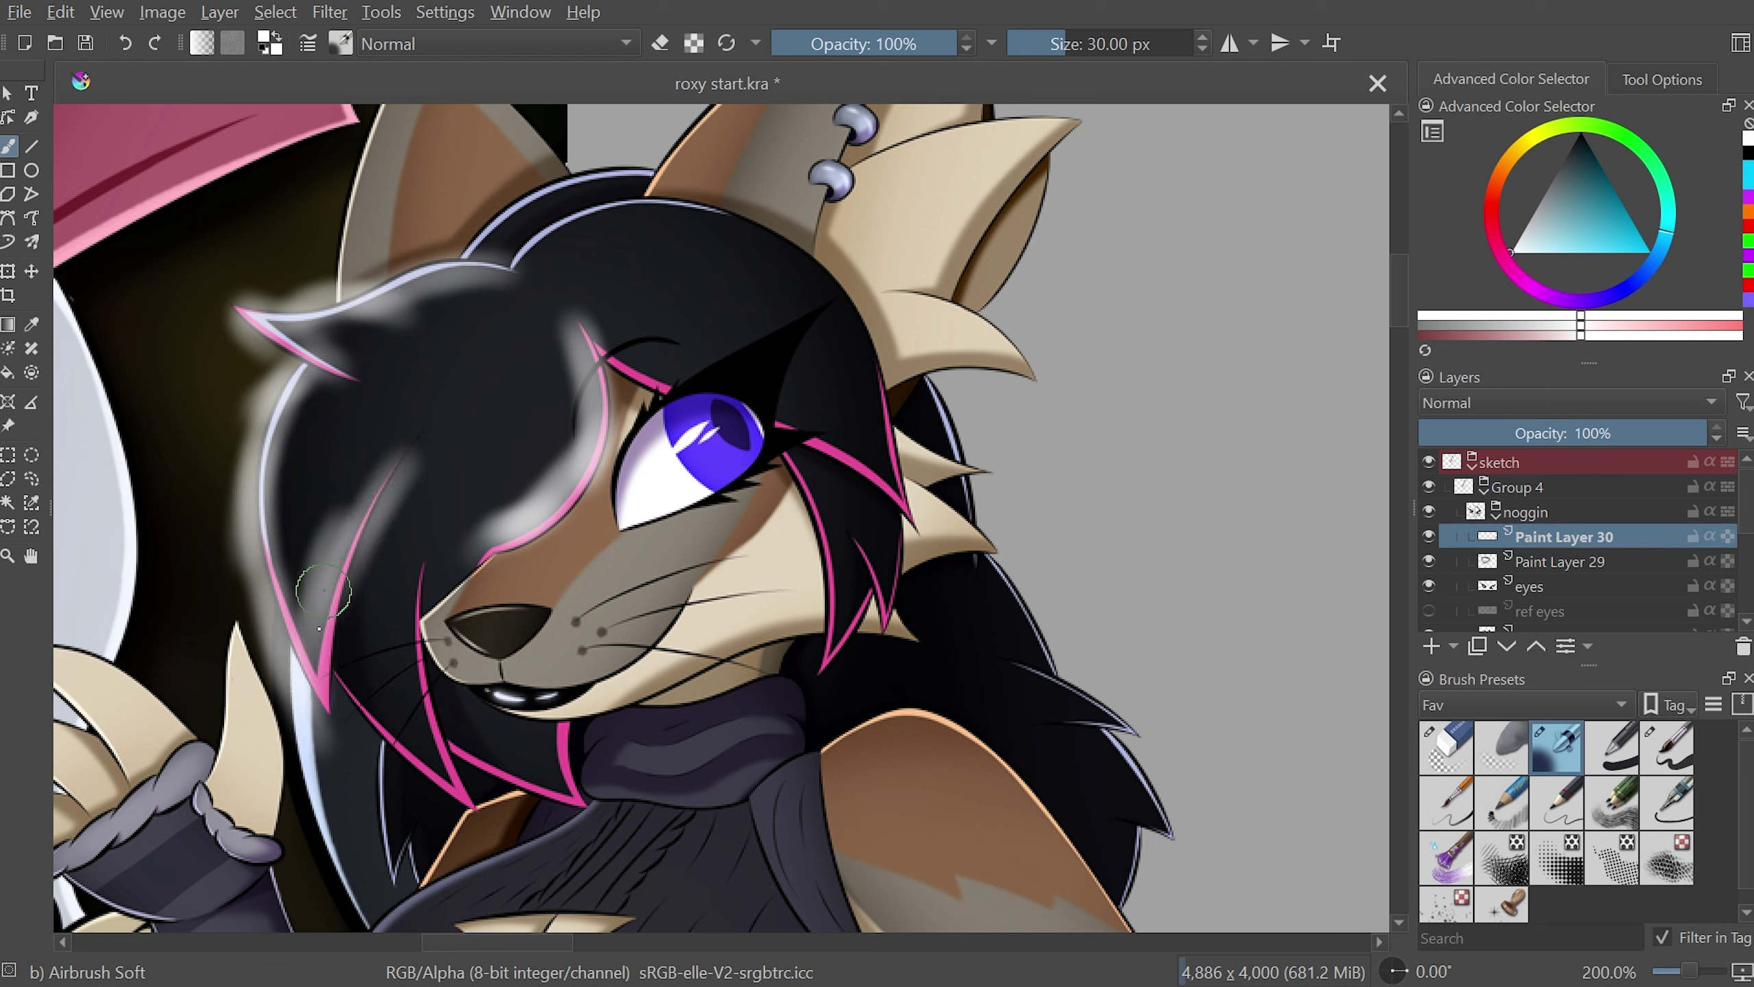
mouse_move(338, 594)
mouse_down()
mouse_move(476, 805)
mouse_move(448, 543)
mouse_up()
mouse_move(444, 730)
mouse_down()
mouse_move(552, 795)
mouse_move(559, 733)
mouse_up()
mouse_move(873, 411)
mouse_down()
mouse_move(1001, 459)
mouse_move(897, 491)
mouse_move(1016, 539)
mouse_move(967, 582)
mouse_move(856, 546)
mouse_up()
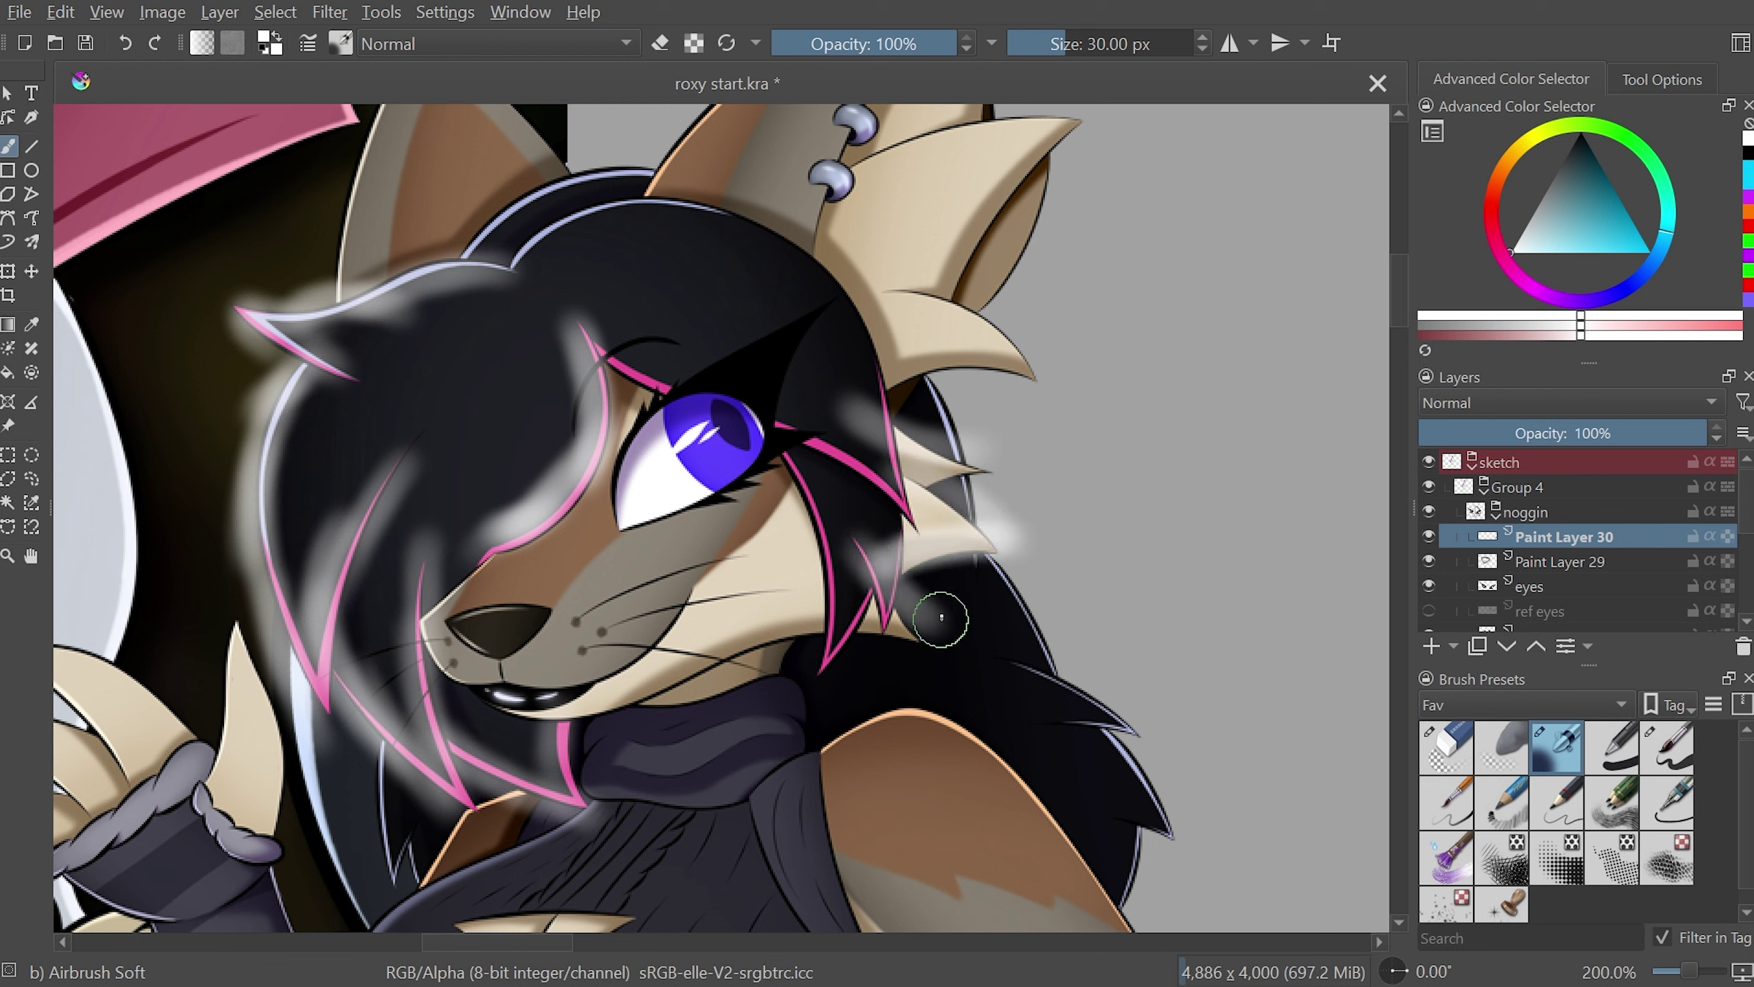
drag(956, 653, 459, 715)
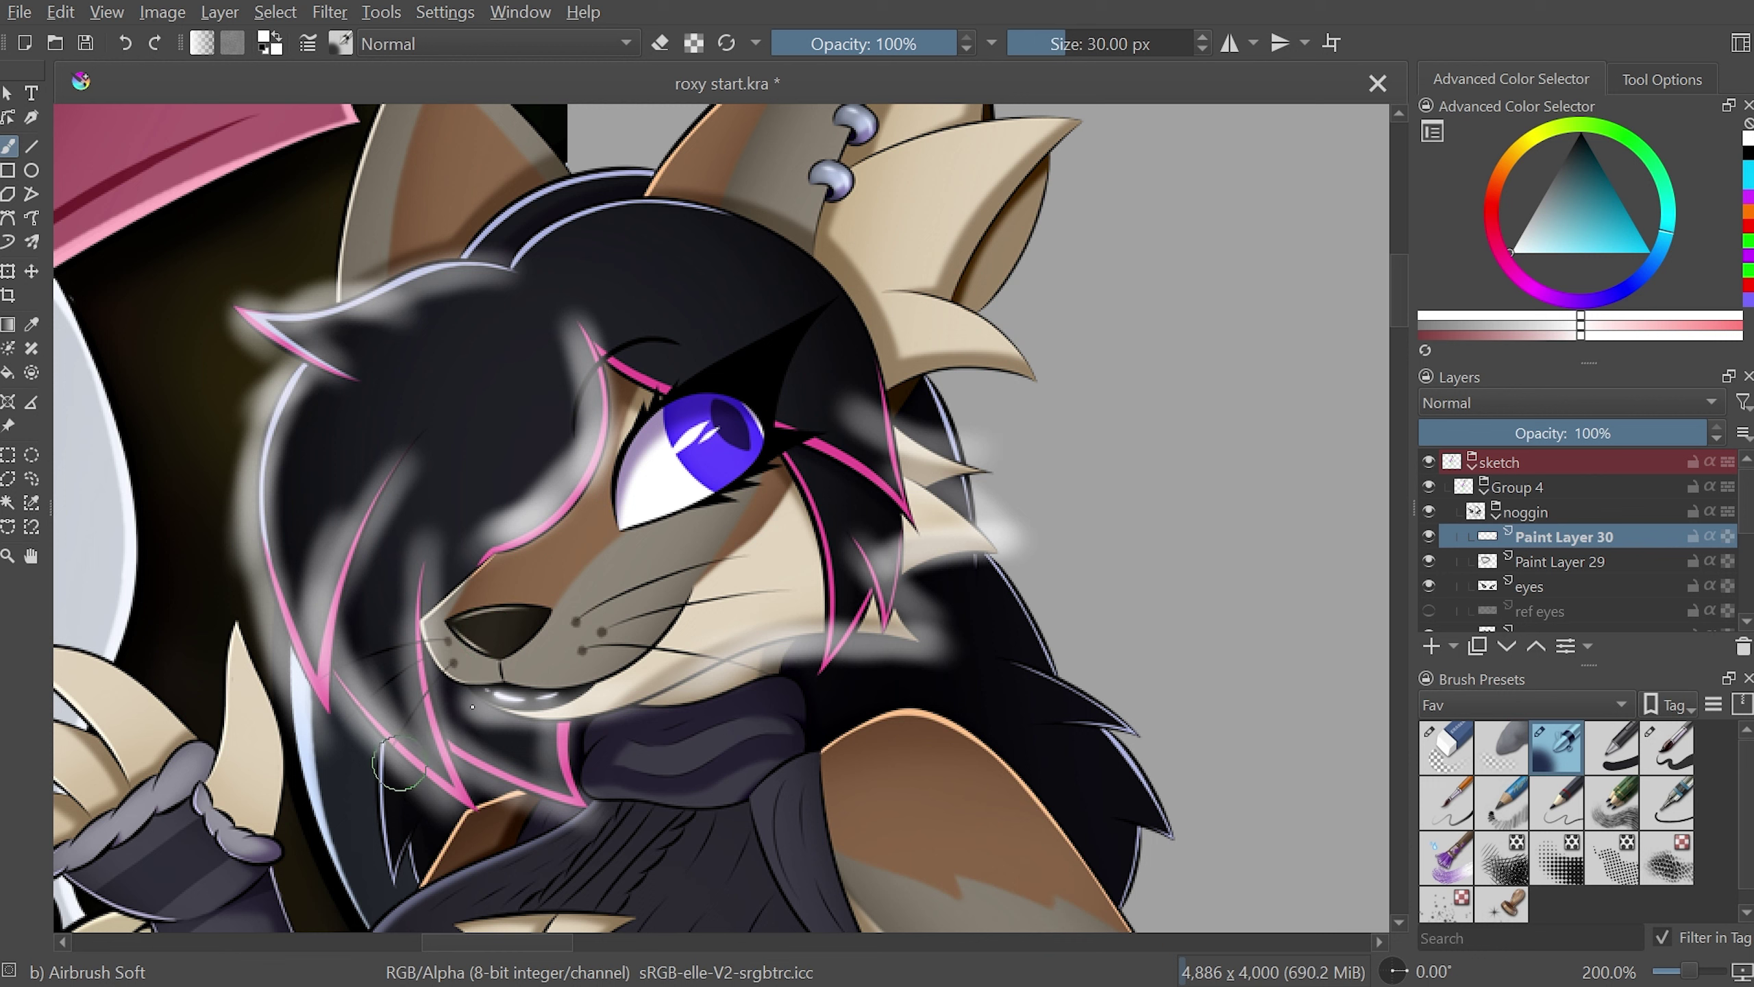
key(ctrl+z)
key(ctrl+z)
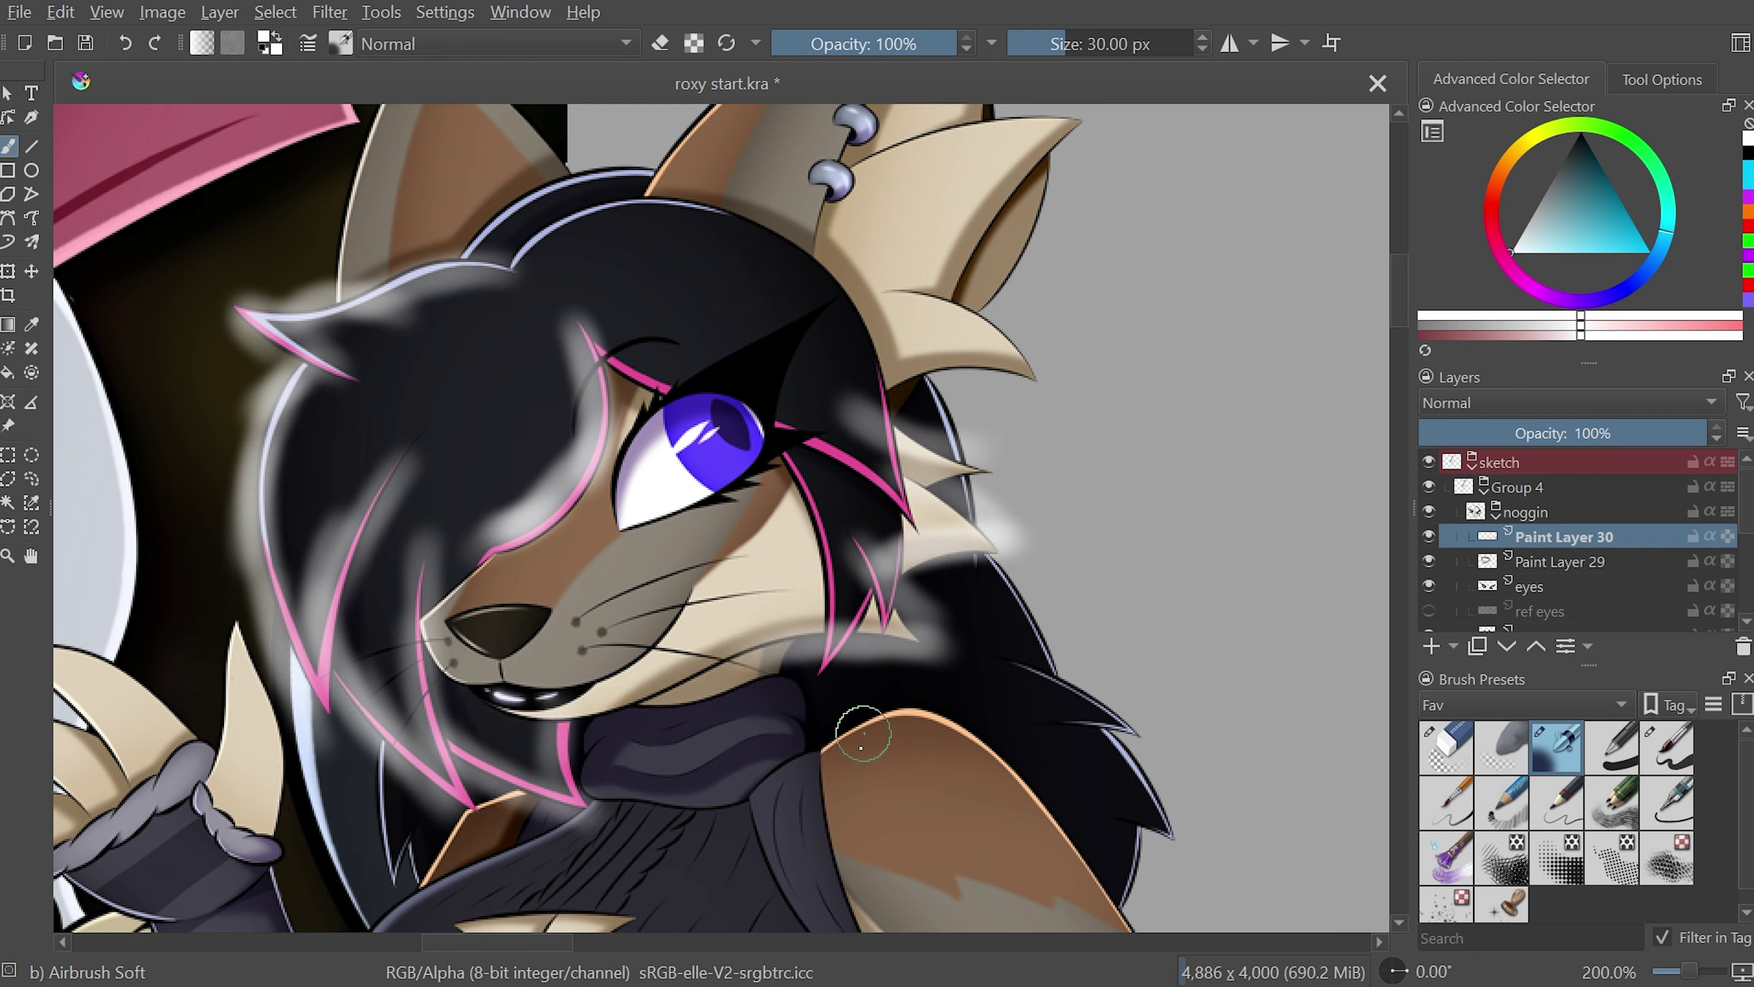
key(ctrl+z)
key(ctrl+z)
key(ctrl+z)
key(ctrl+z)
key(ctrl+z)
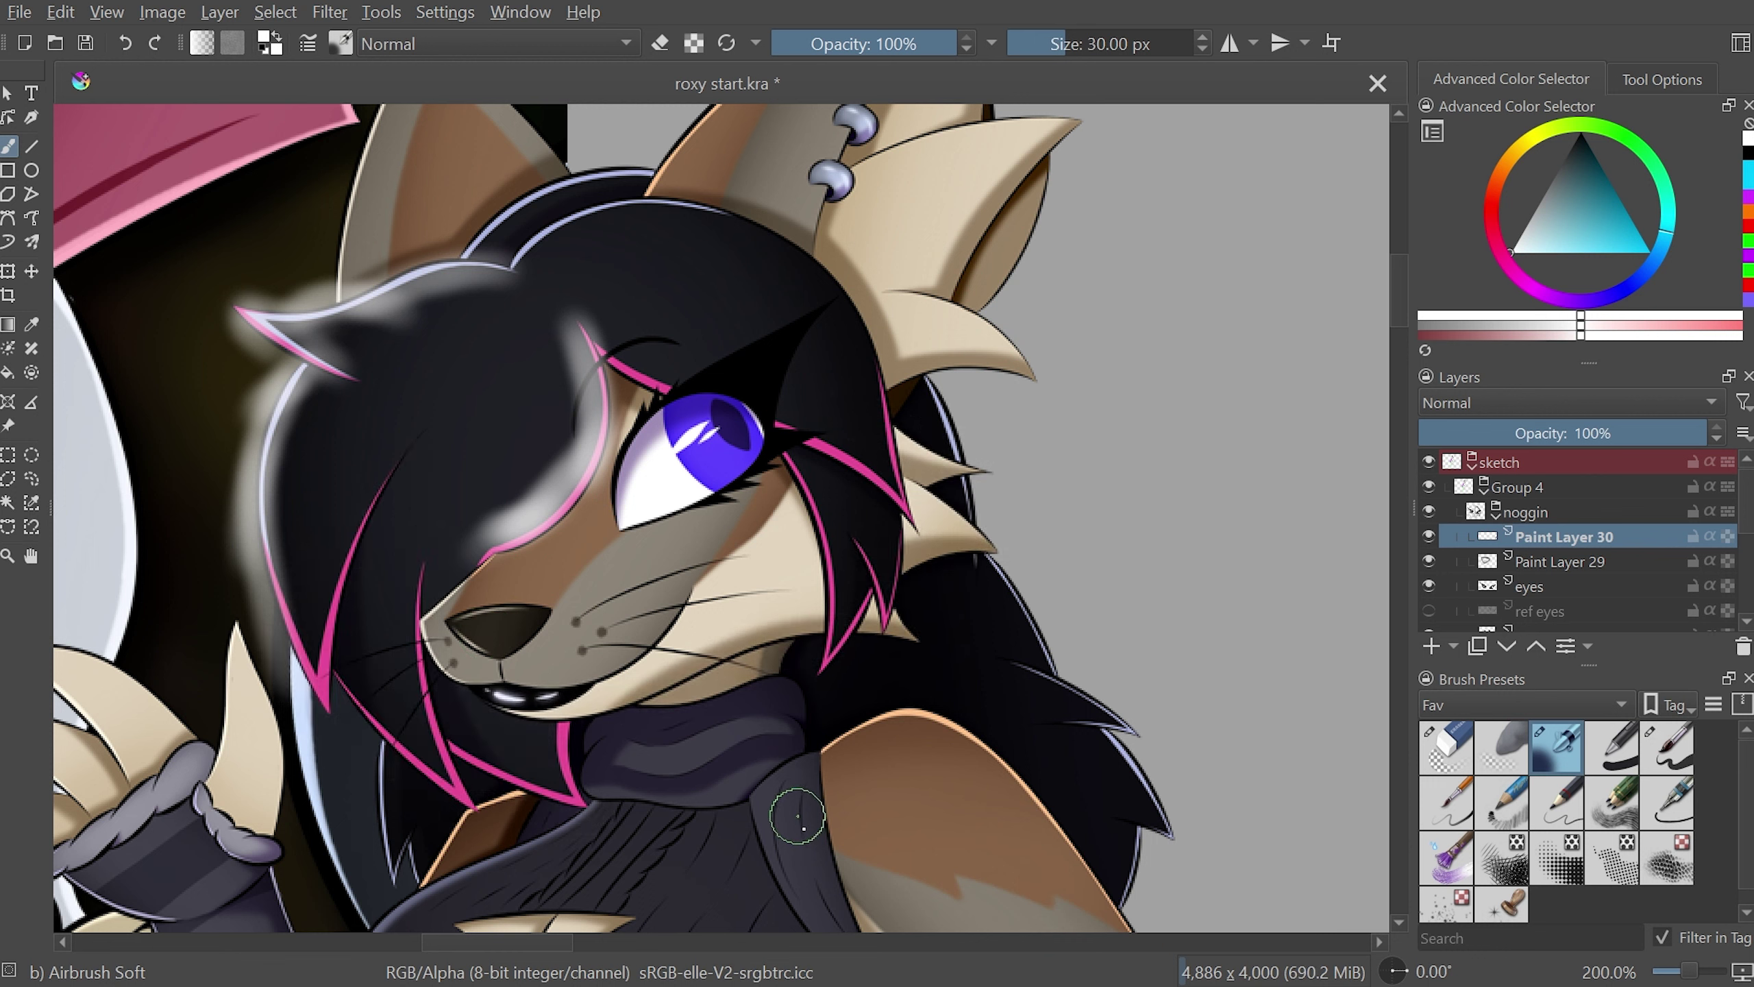
key(ctrl+z)
key(ctrl+z)
key(ctrl+z)
key(1)
key(ctrl+z)
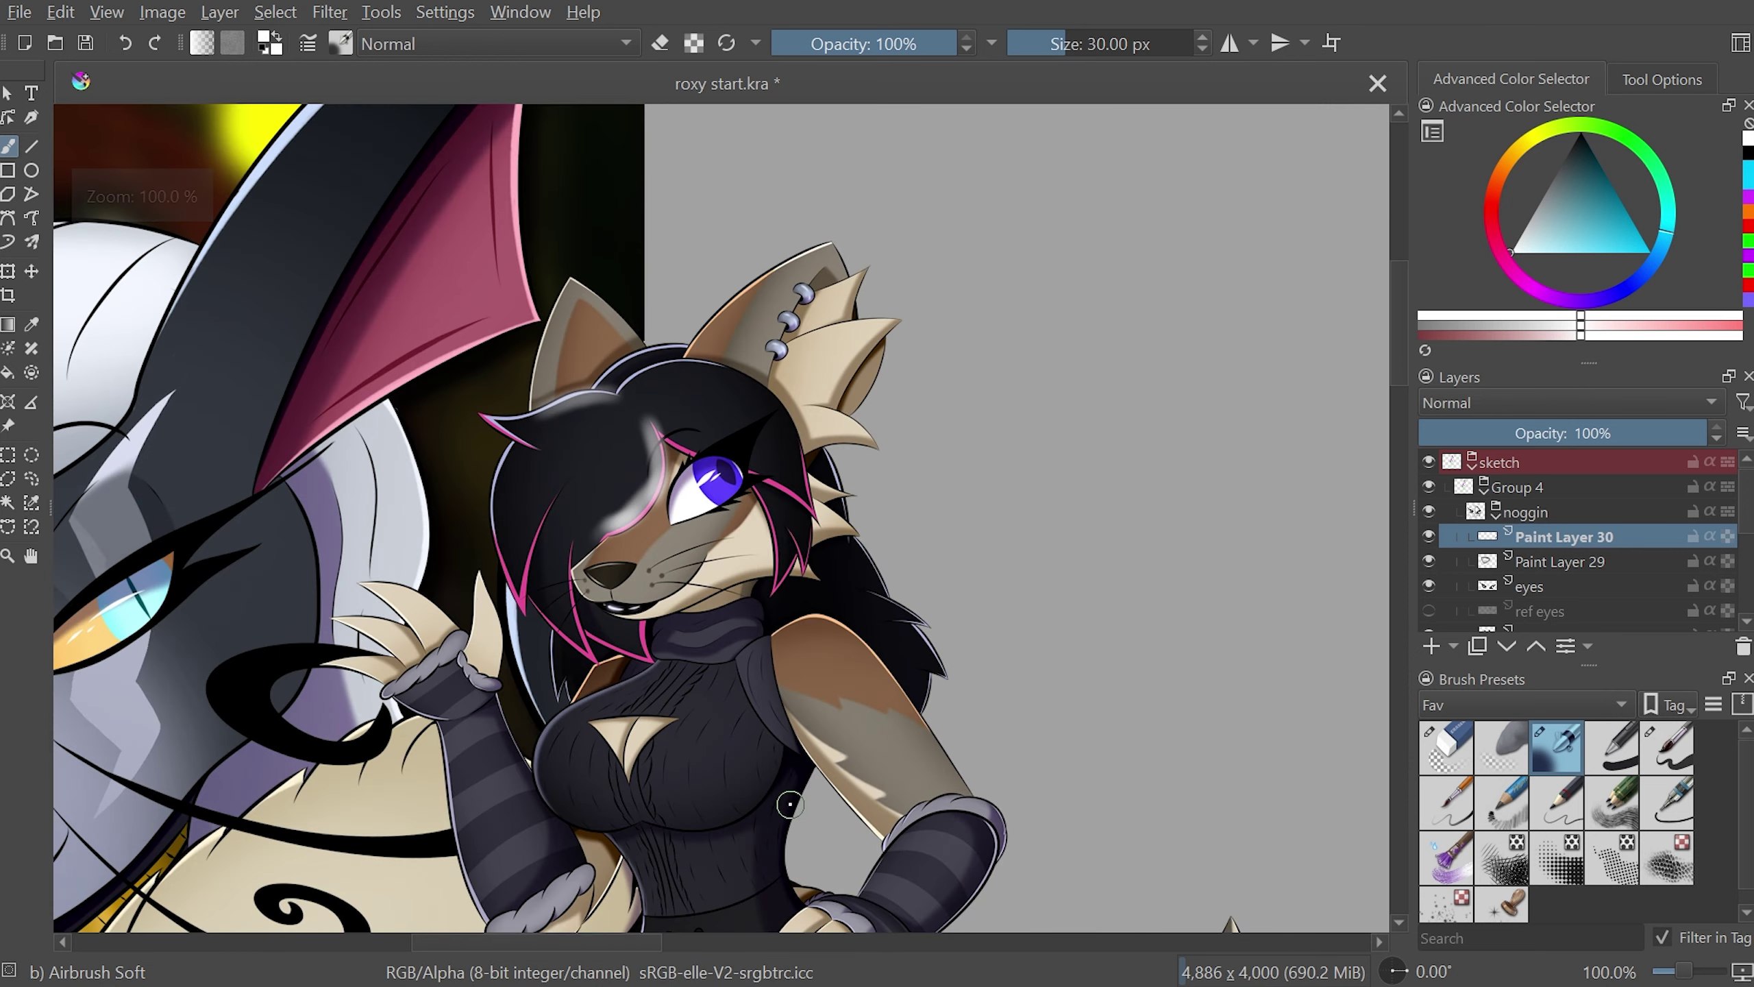
key(ctrl+z)
key(ctrl+z)
key(minus)
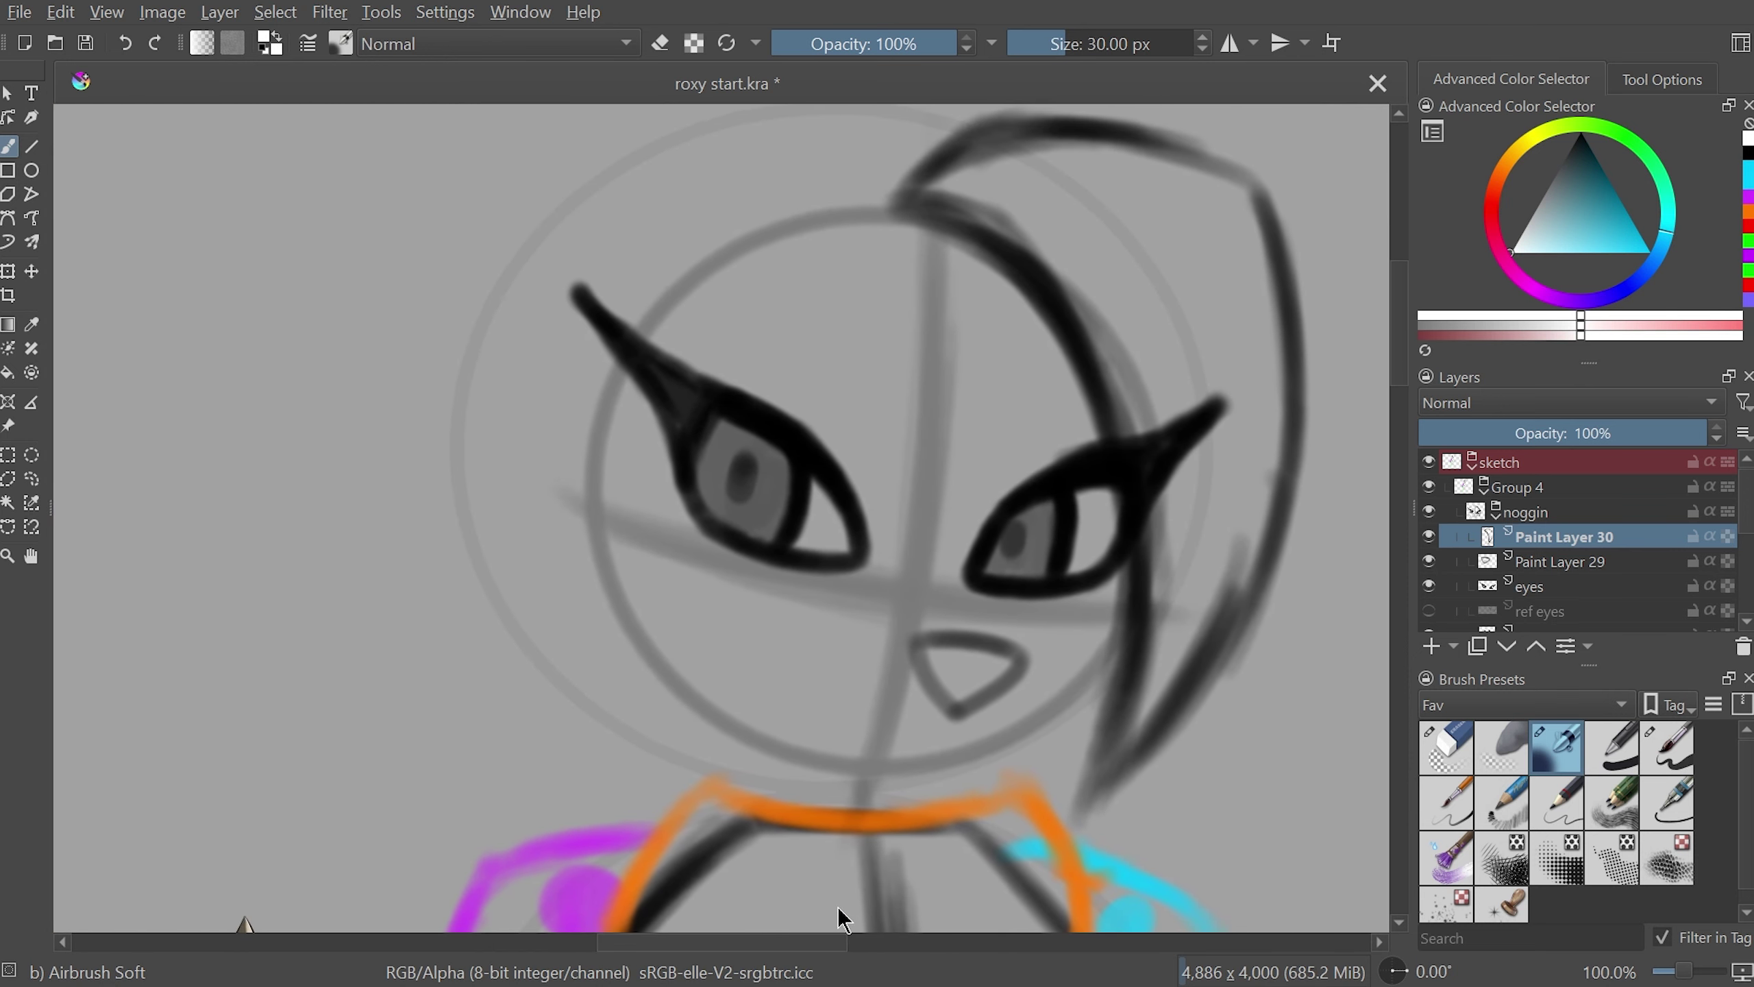
- Add a curved hair stroke above the head in a rotated view
drag(1312, 726, 1159, 678)
key(minus)
key(minus)
key(minus)
key(m)
key(plus)
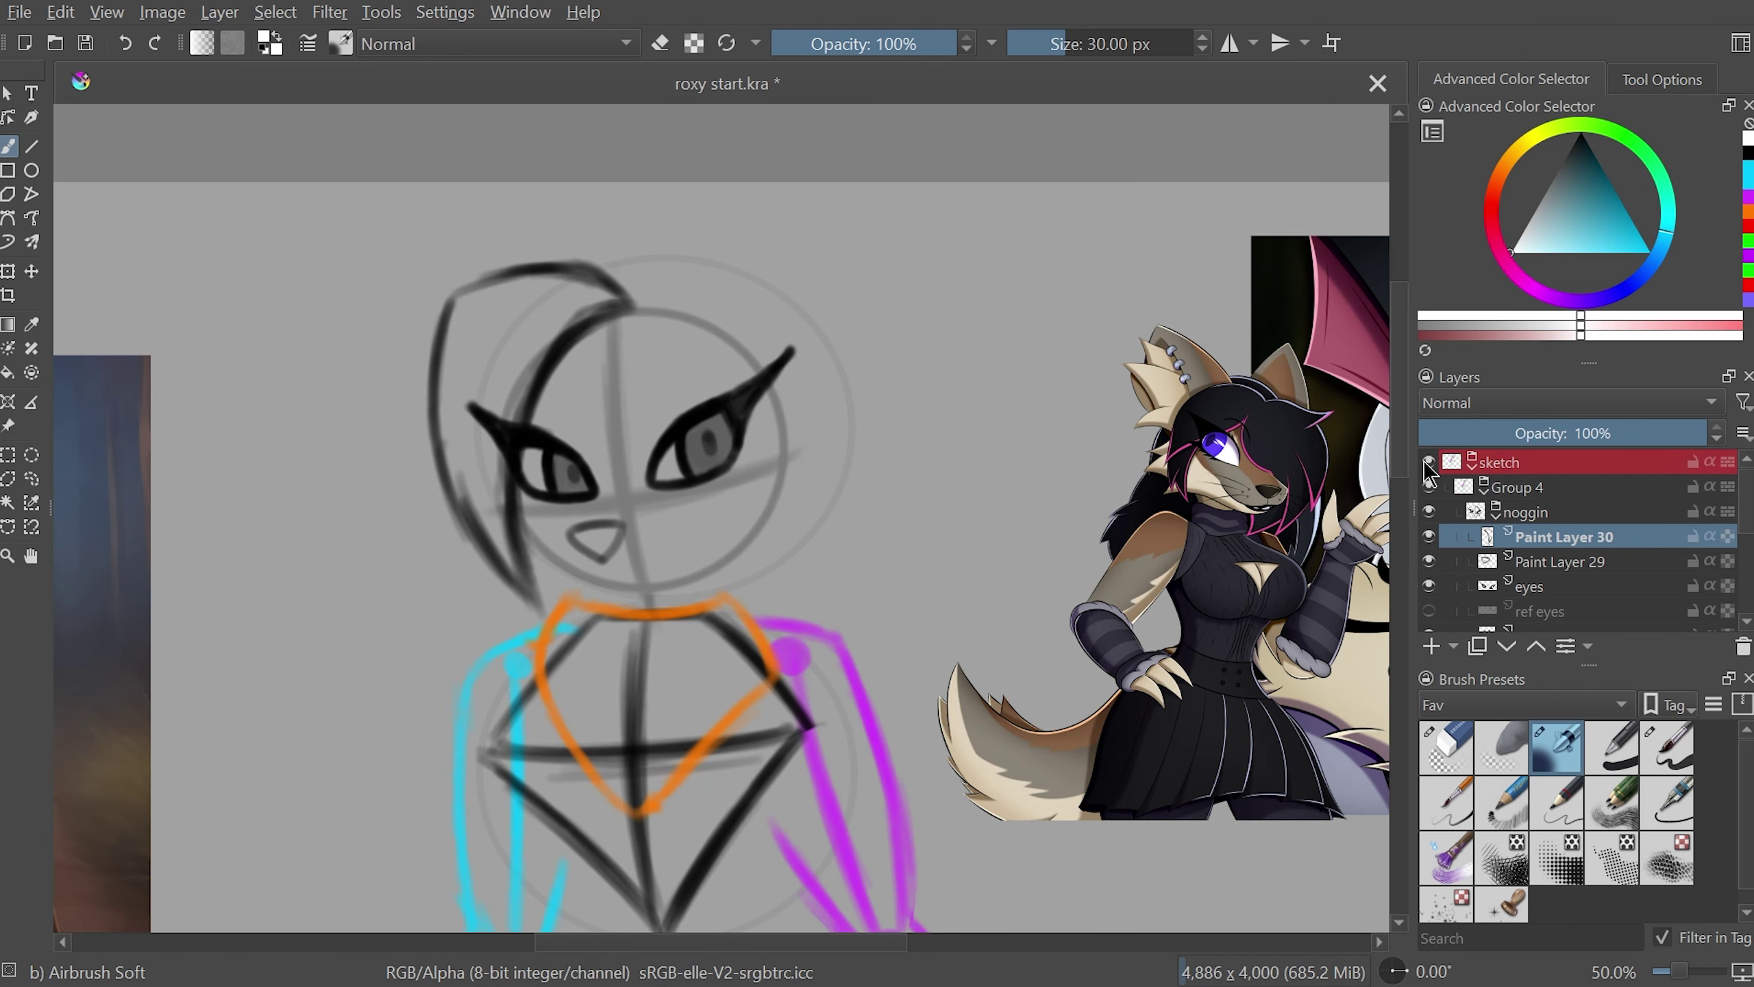
key(minus)
key(minus)
key(plus)
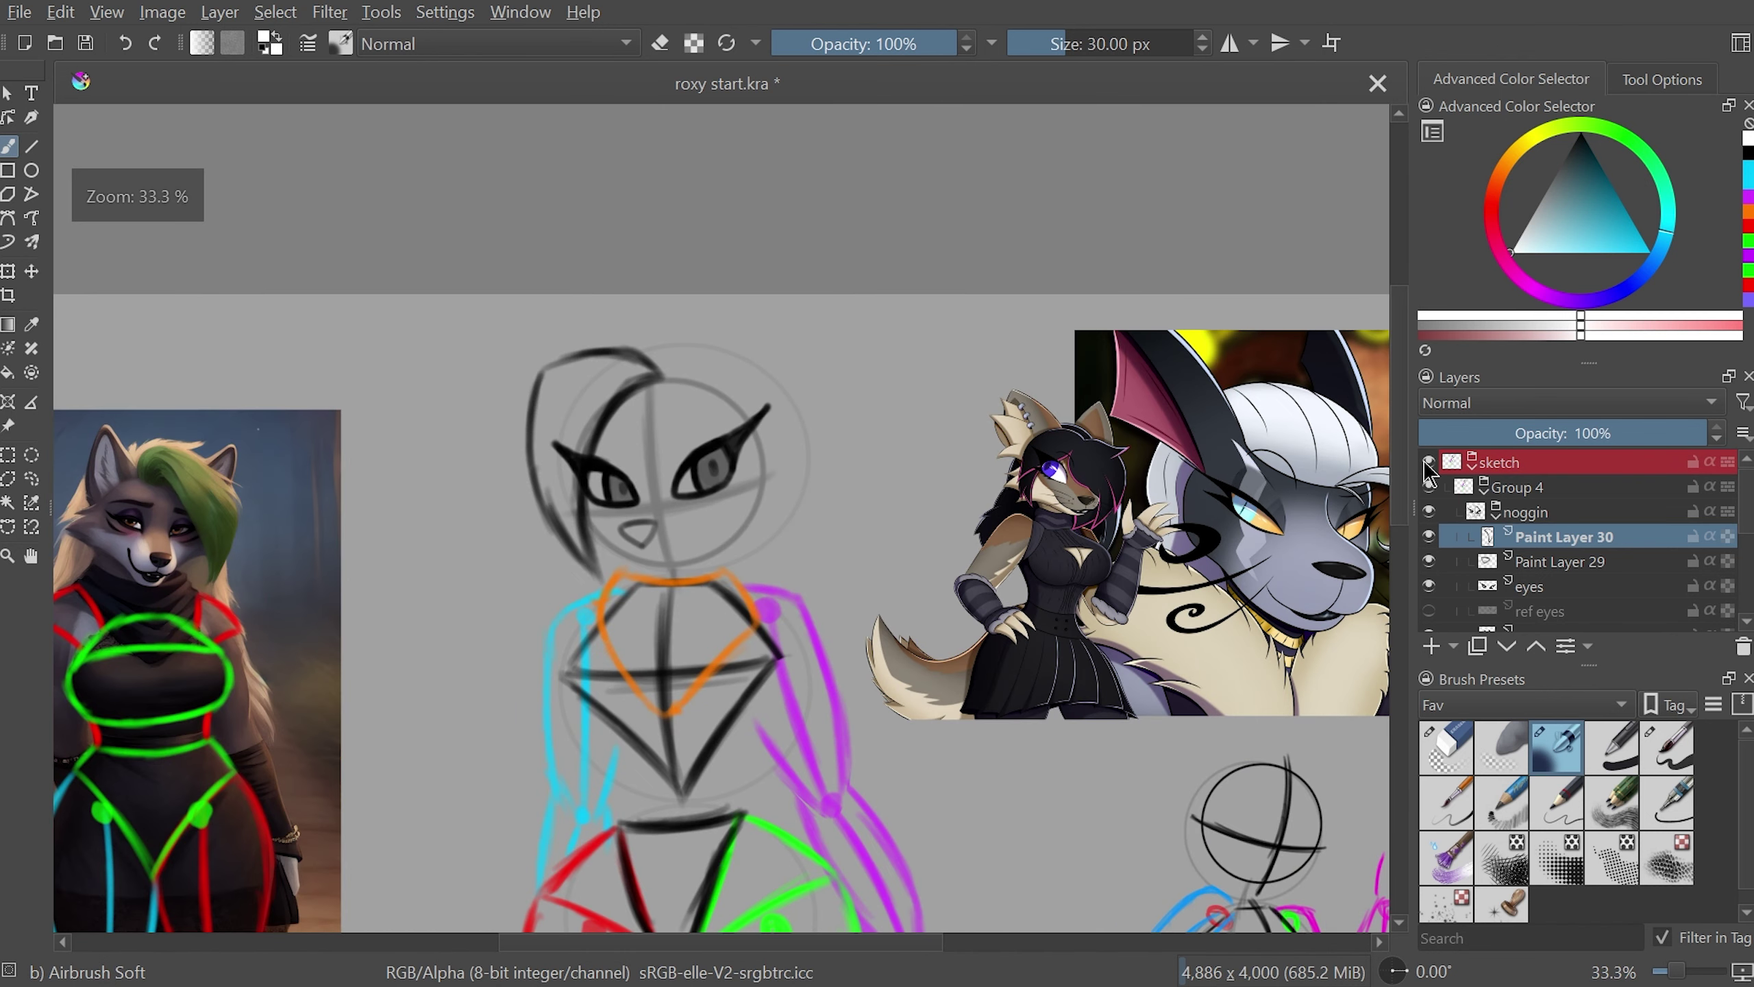
key(plus)
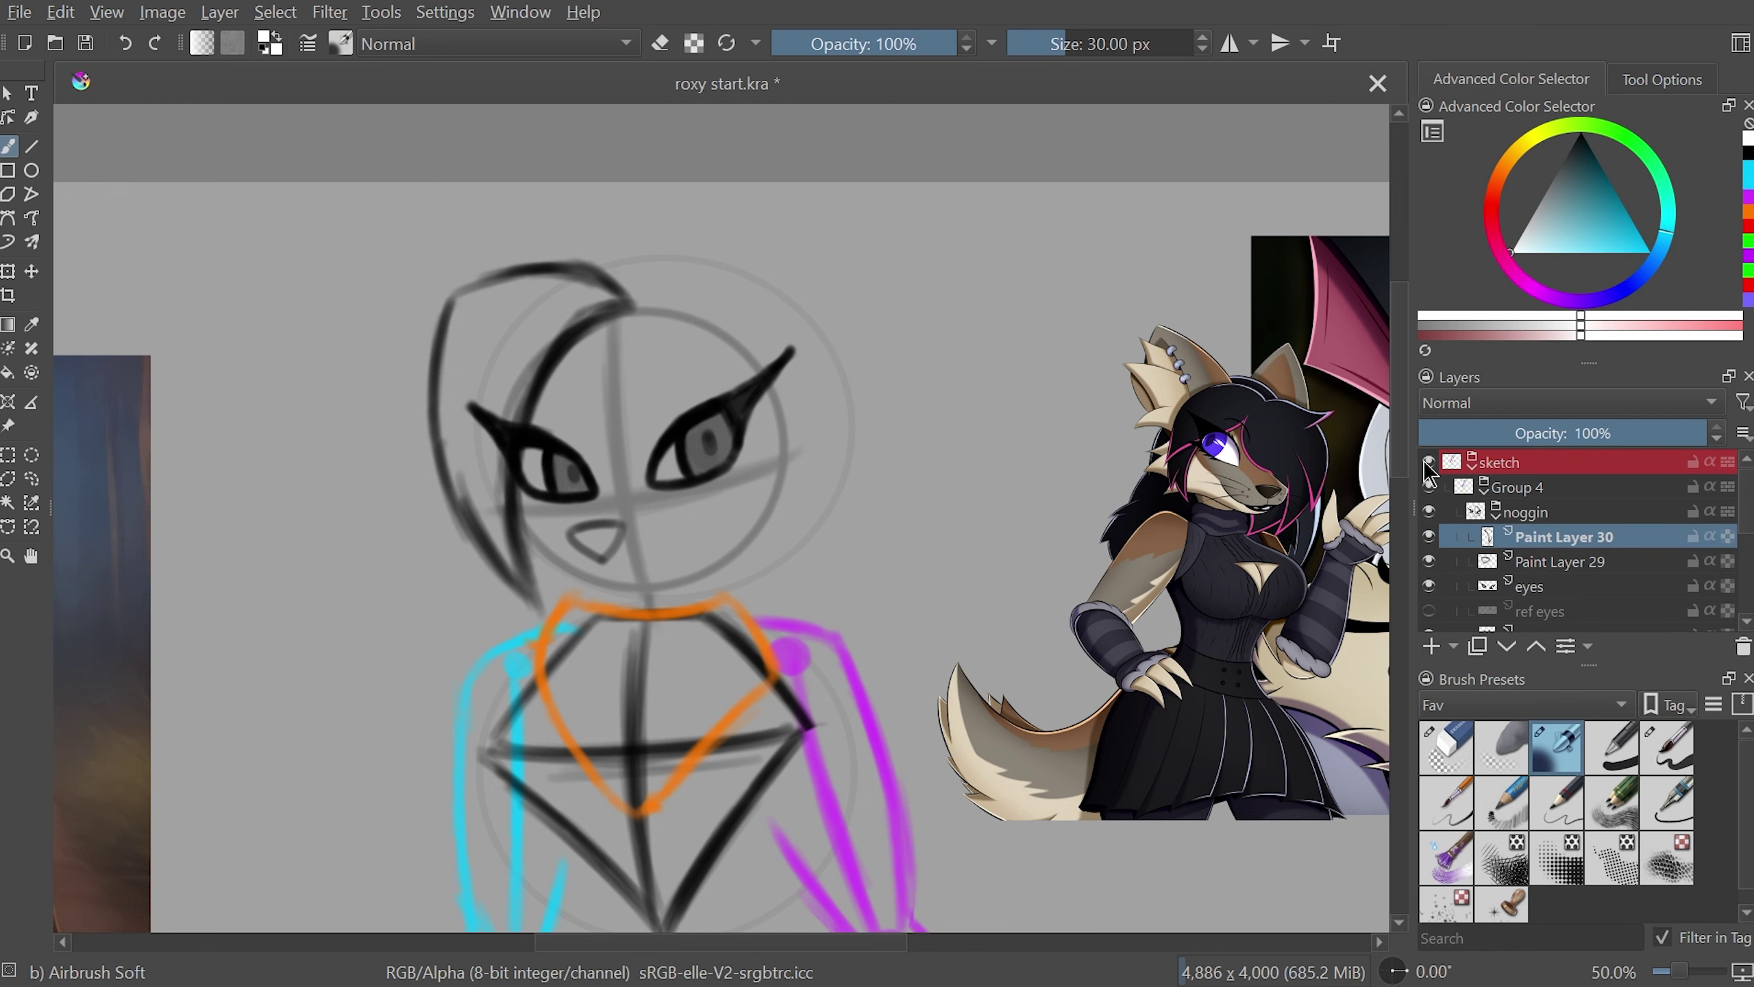
drag(1428, 474, 1682, 11)
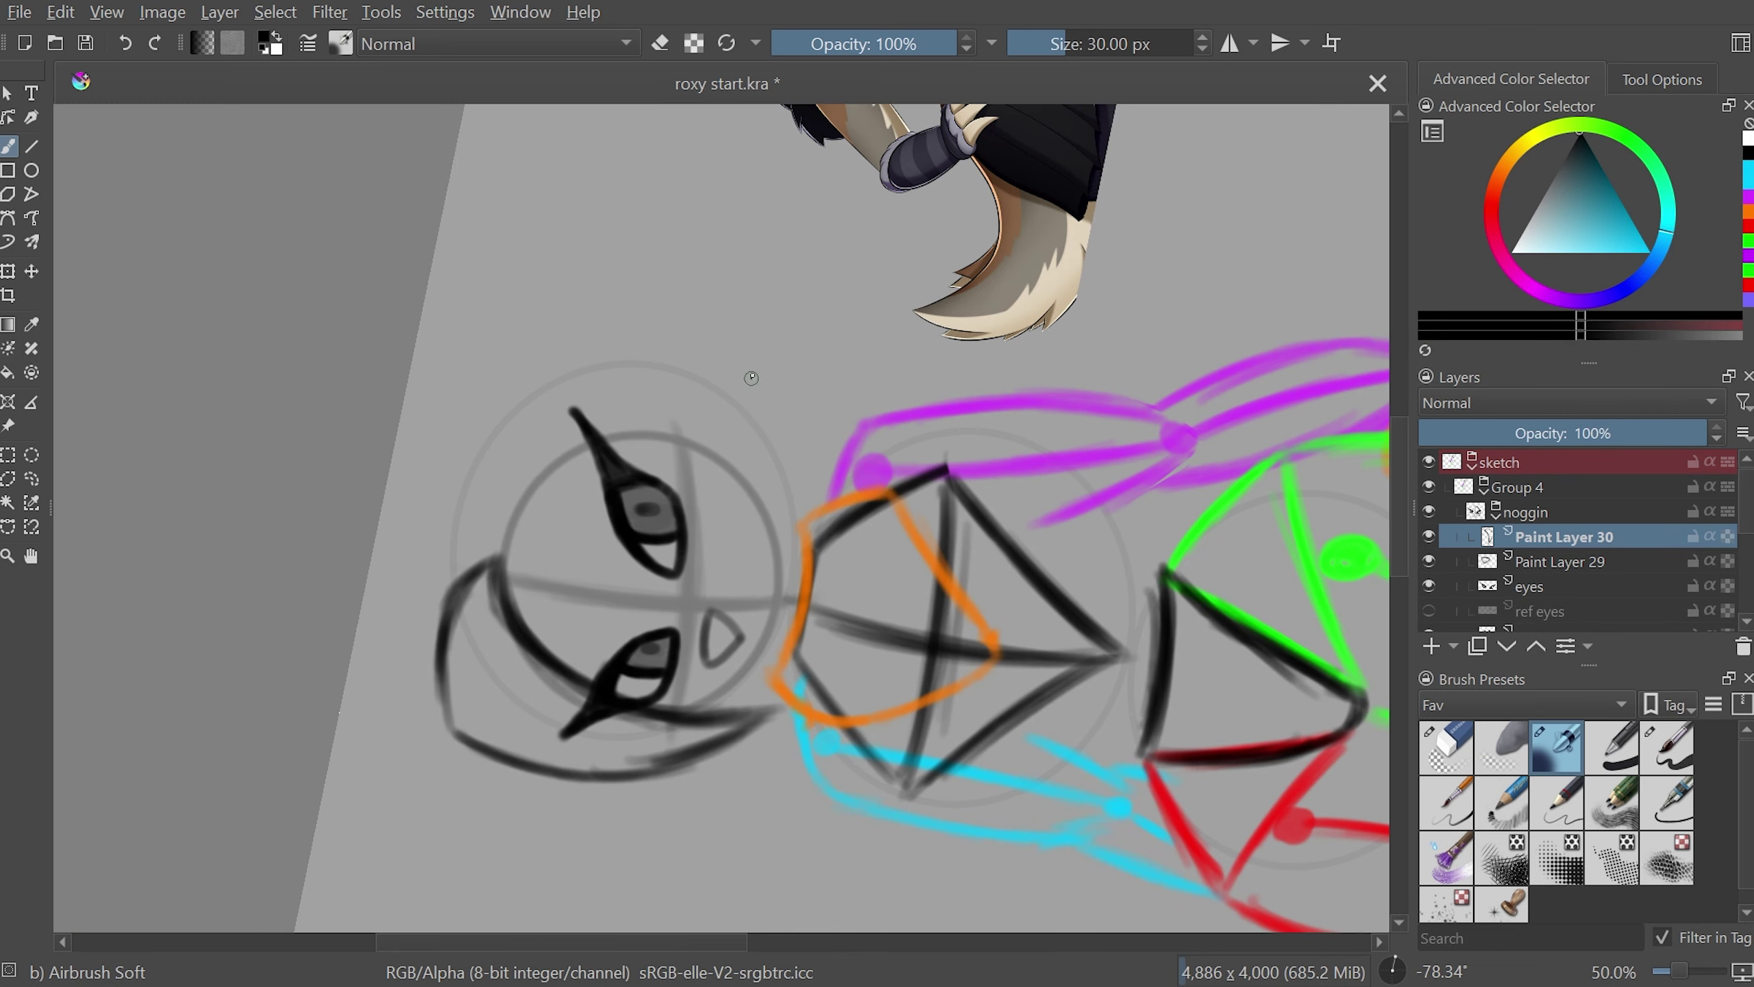
drag(751, 378, 758, 466)
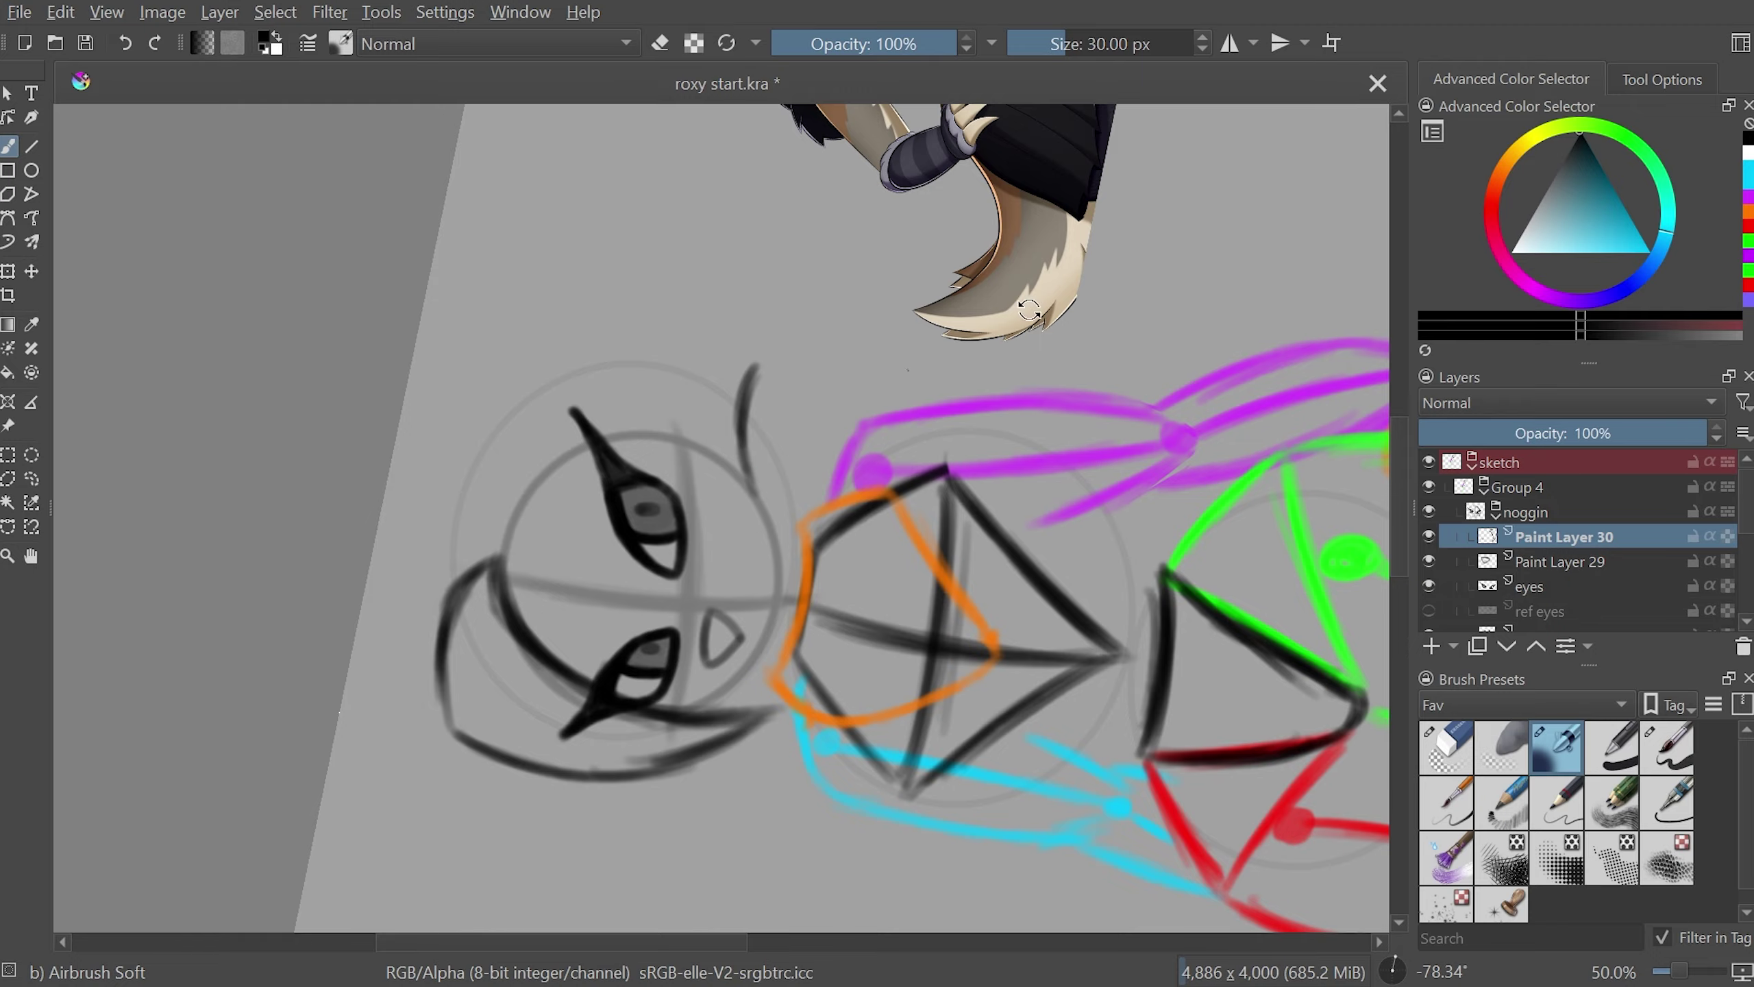
- Sketch a fur stroke down from the ear tip, then reset the view rotation
drag(1029, 310, 584, 446)
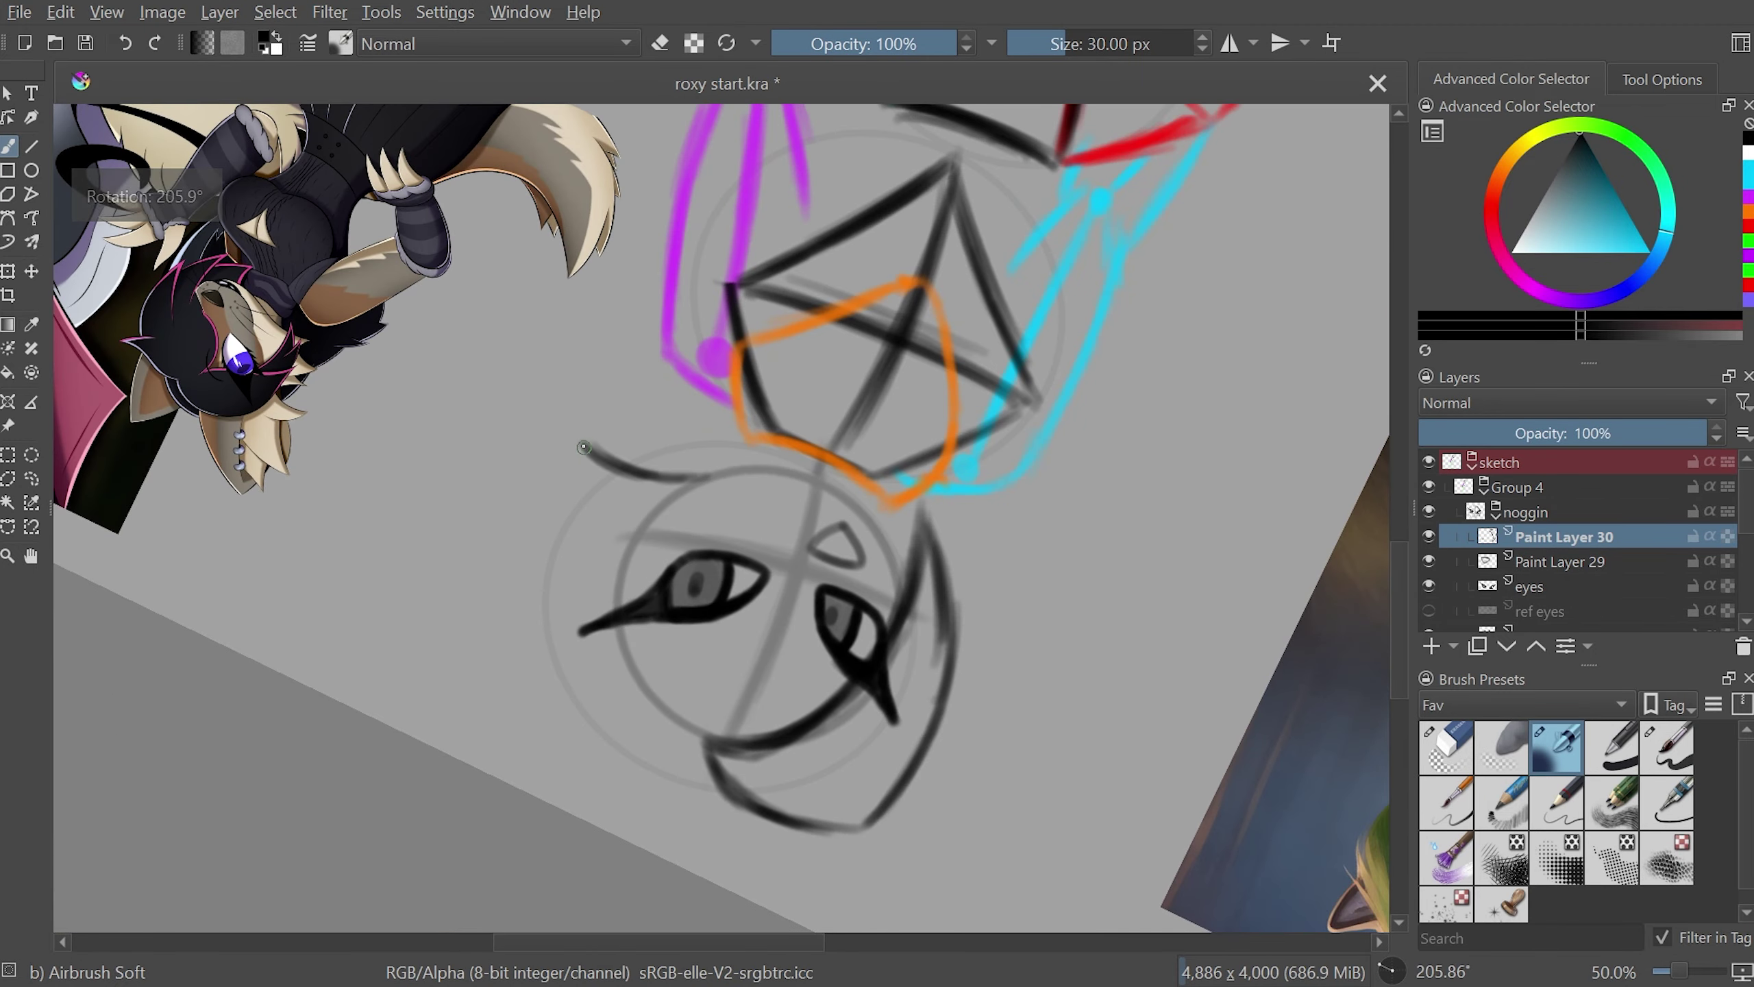
mouse_move(917, 294)
mouse_down()
mouse_move(1032, 716)
mouse_move(1057, 673)
mouse_up()
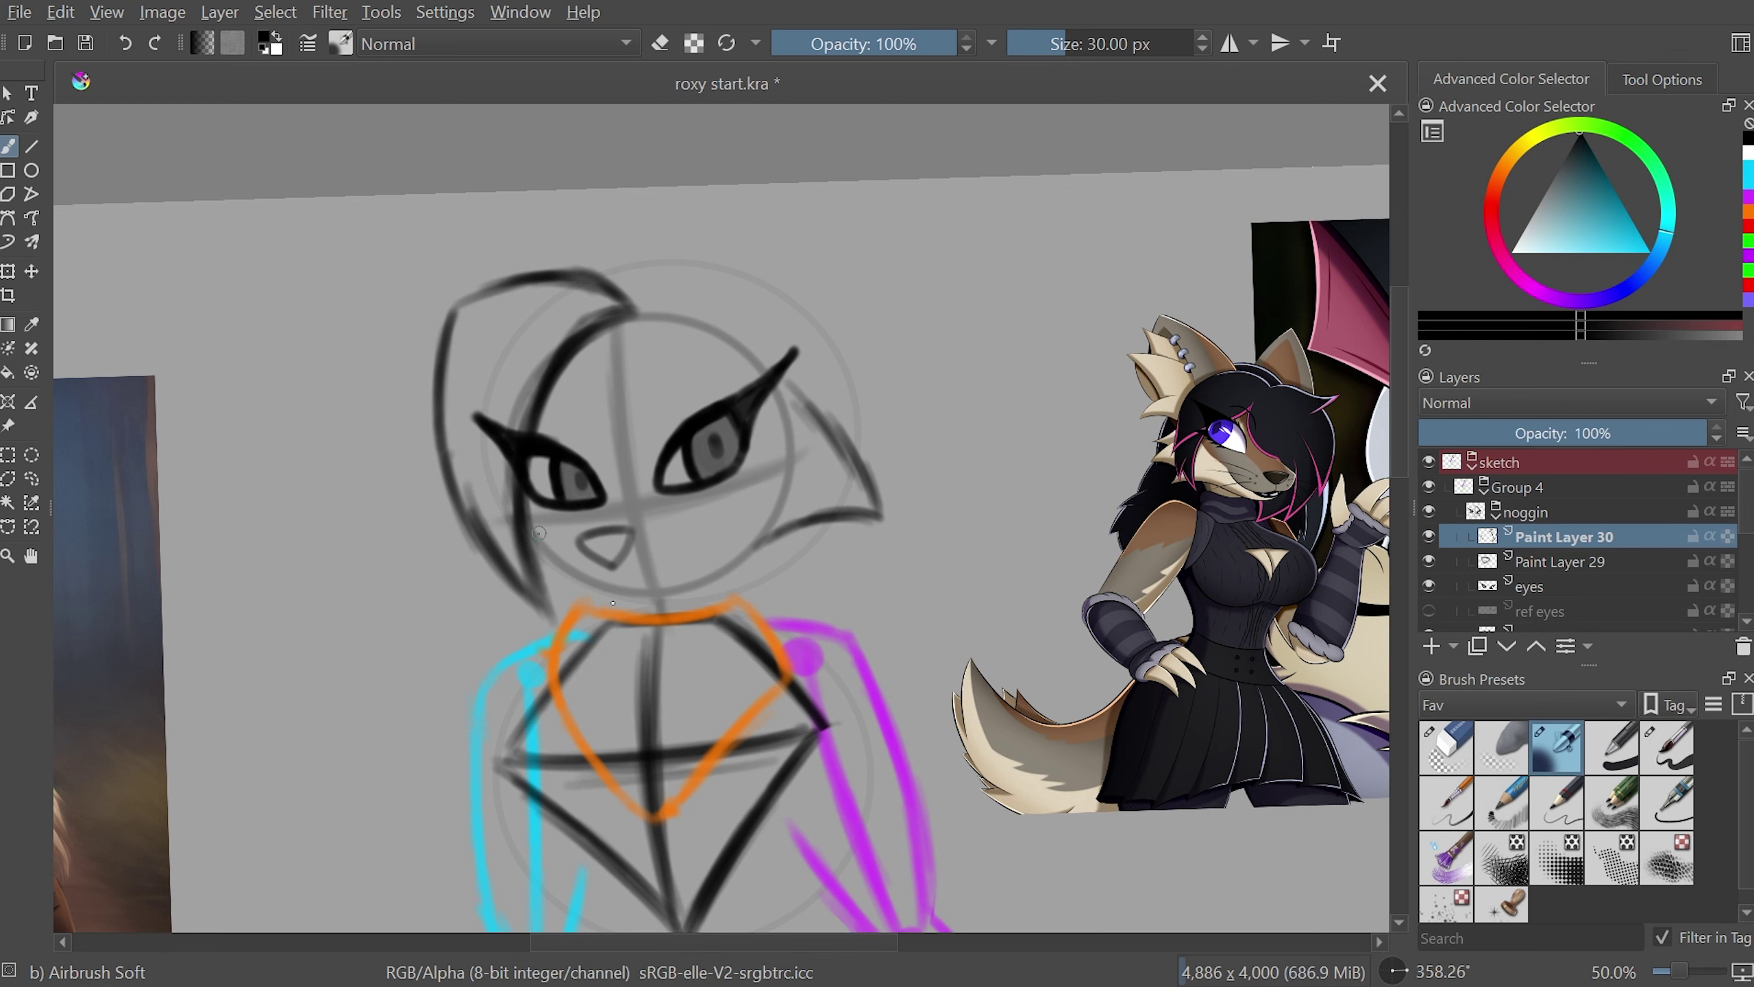
key(1)
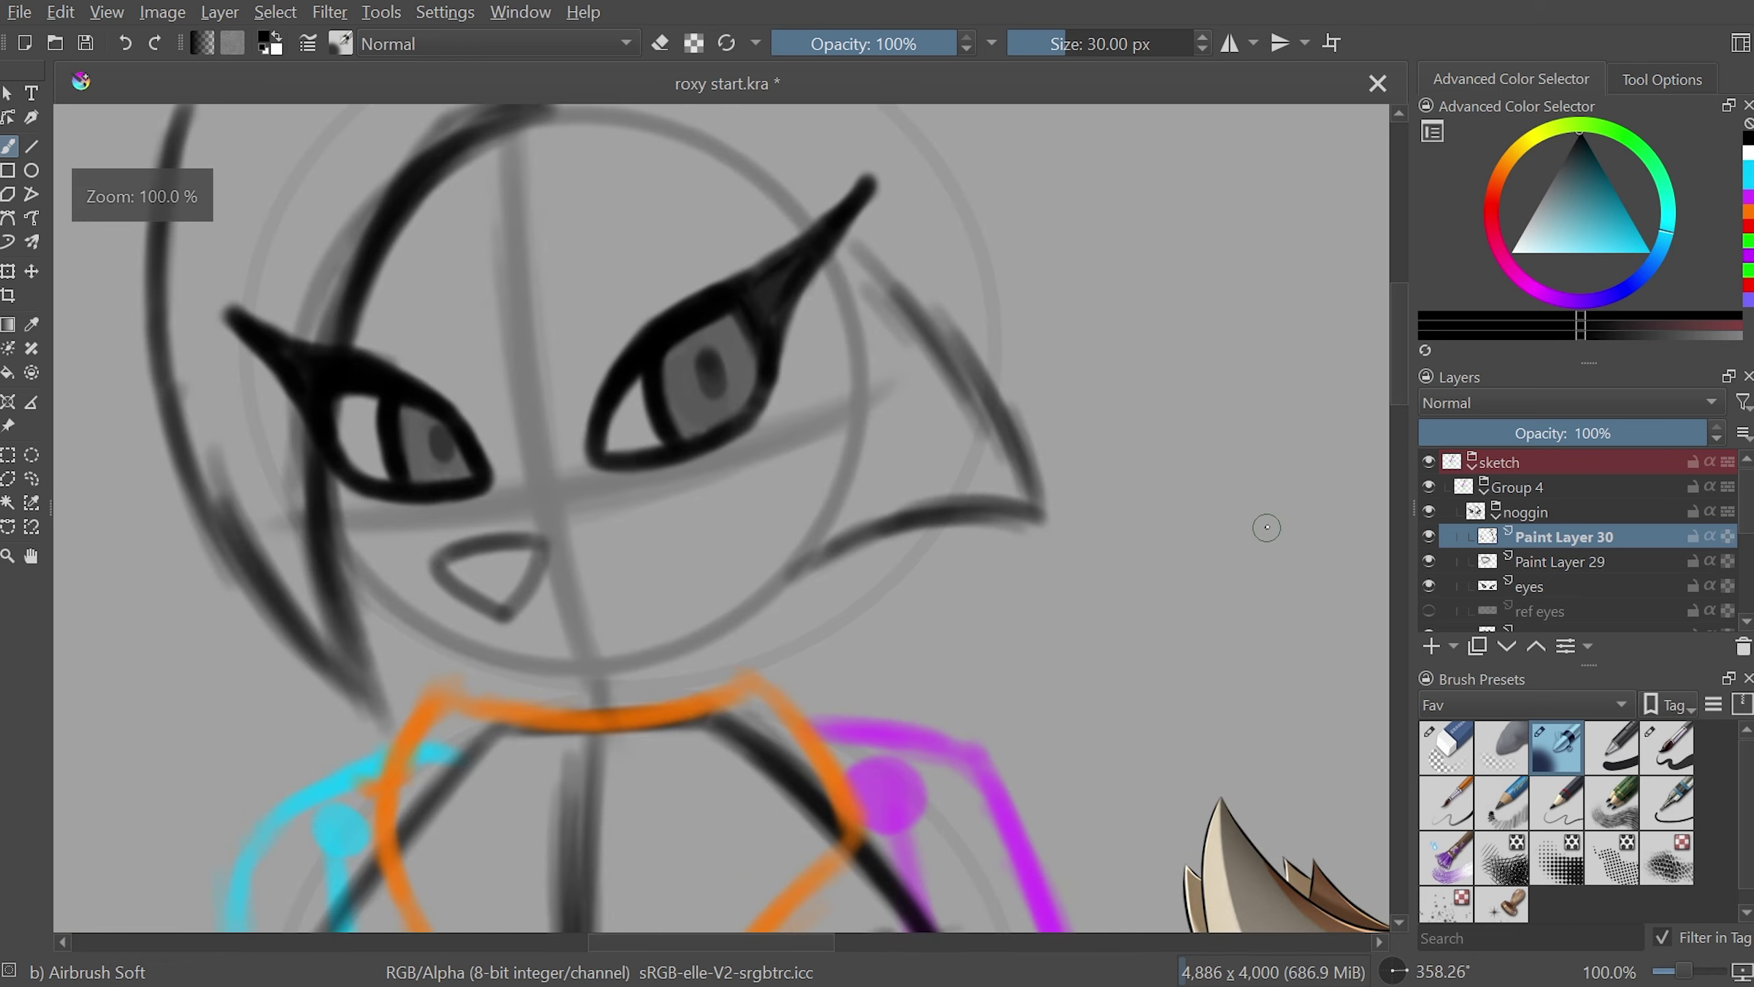
key(minus)
key(1)
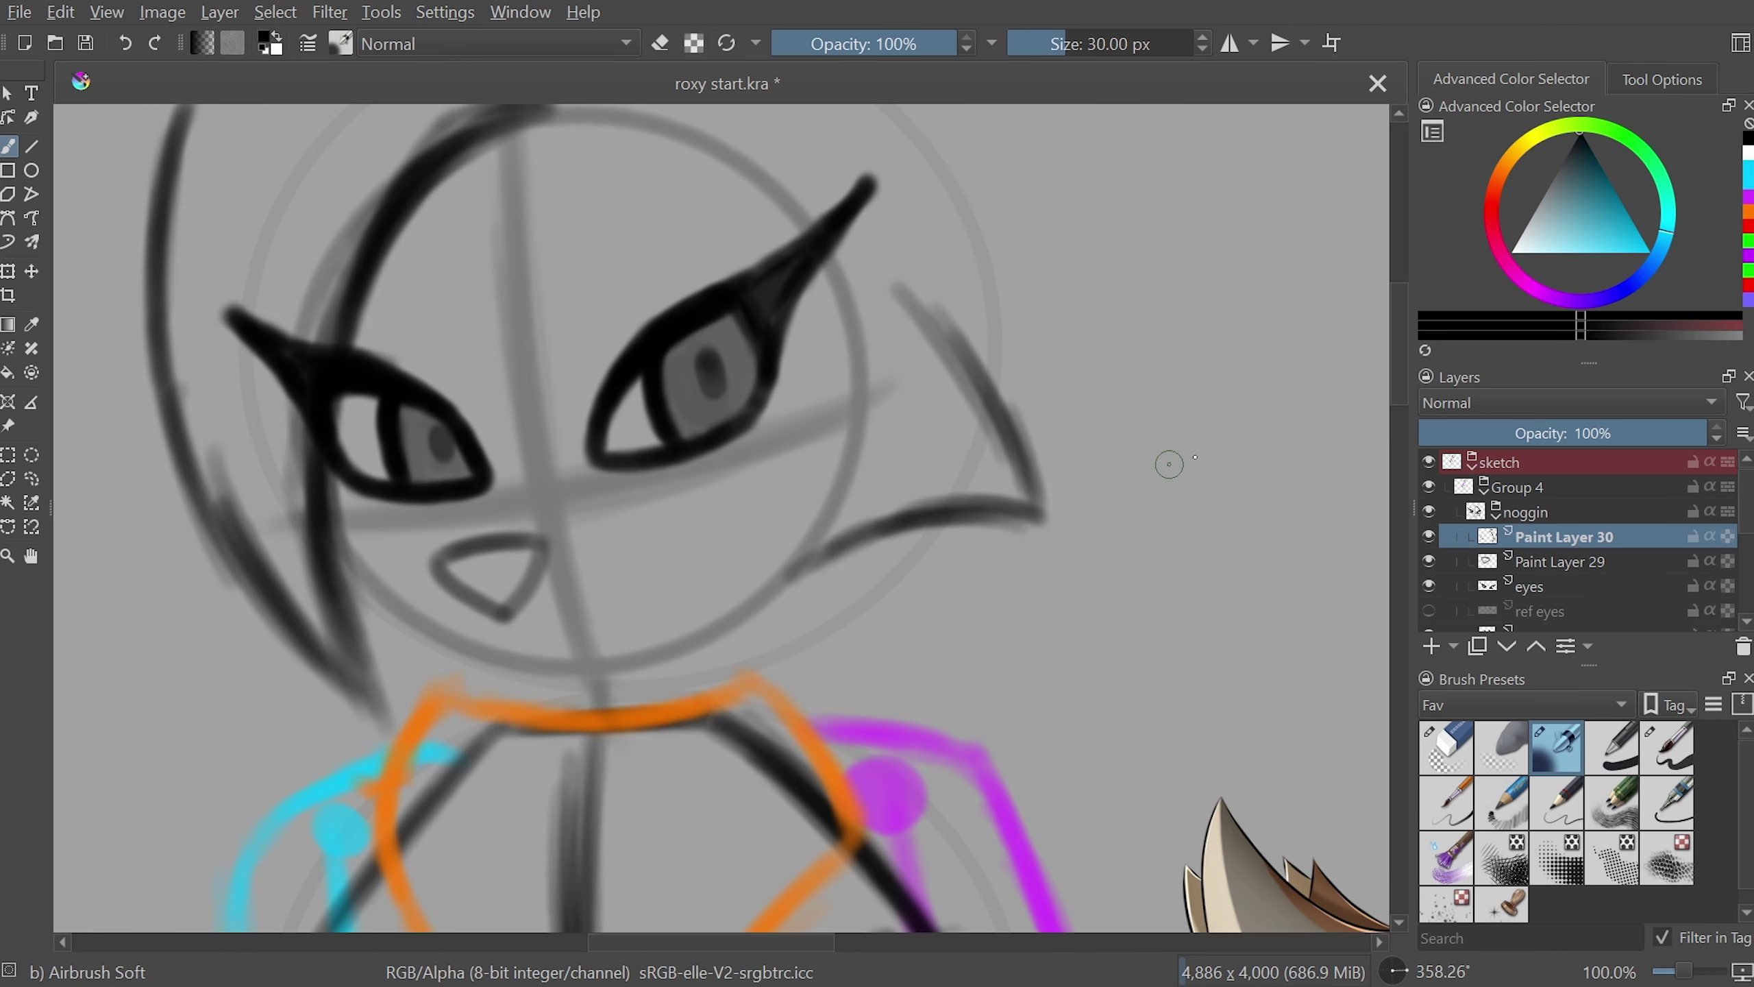
mouse_move(1167, 463)
mouse_down()
mouse_move(579, 222)
mouse_move(660, 237)
mouse_up()
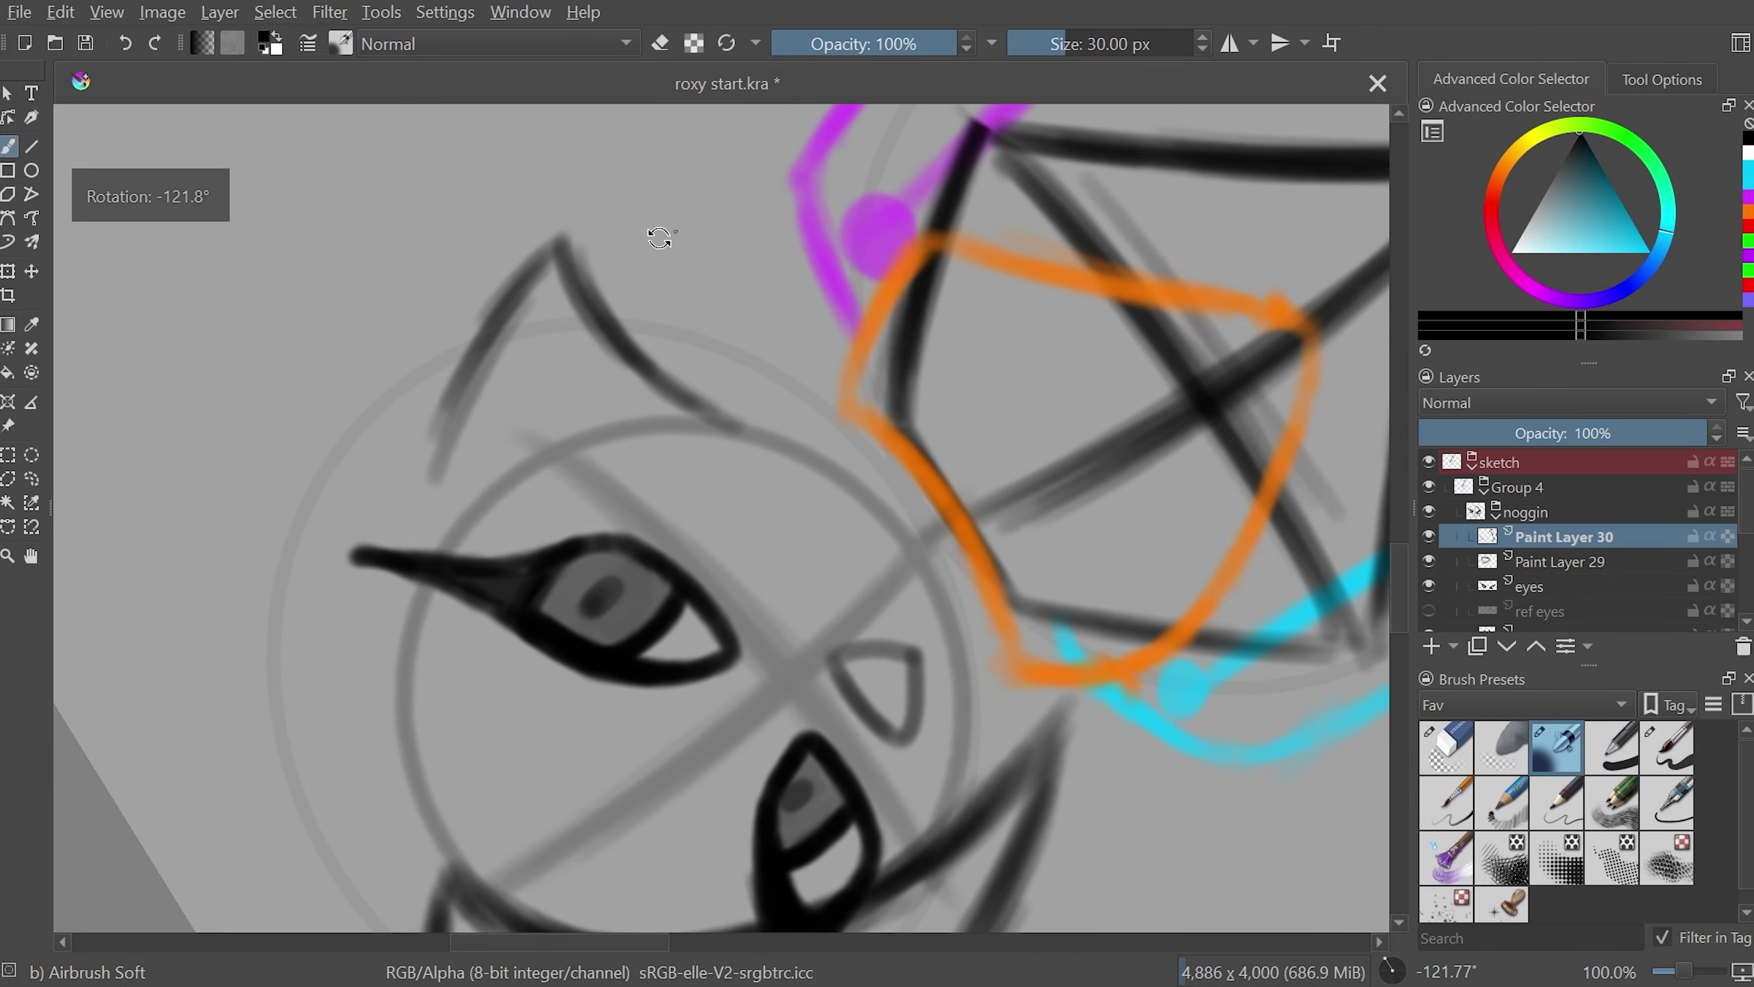
drag(552, 241, 409, 532)
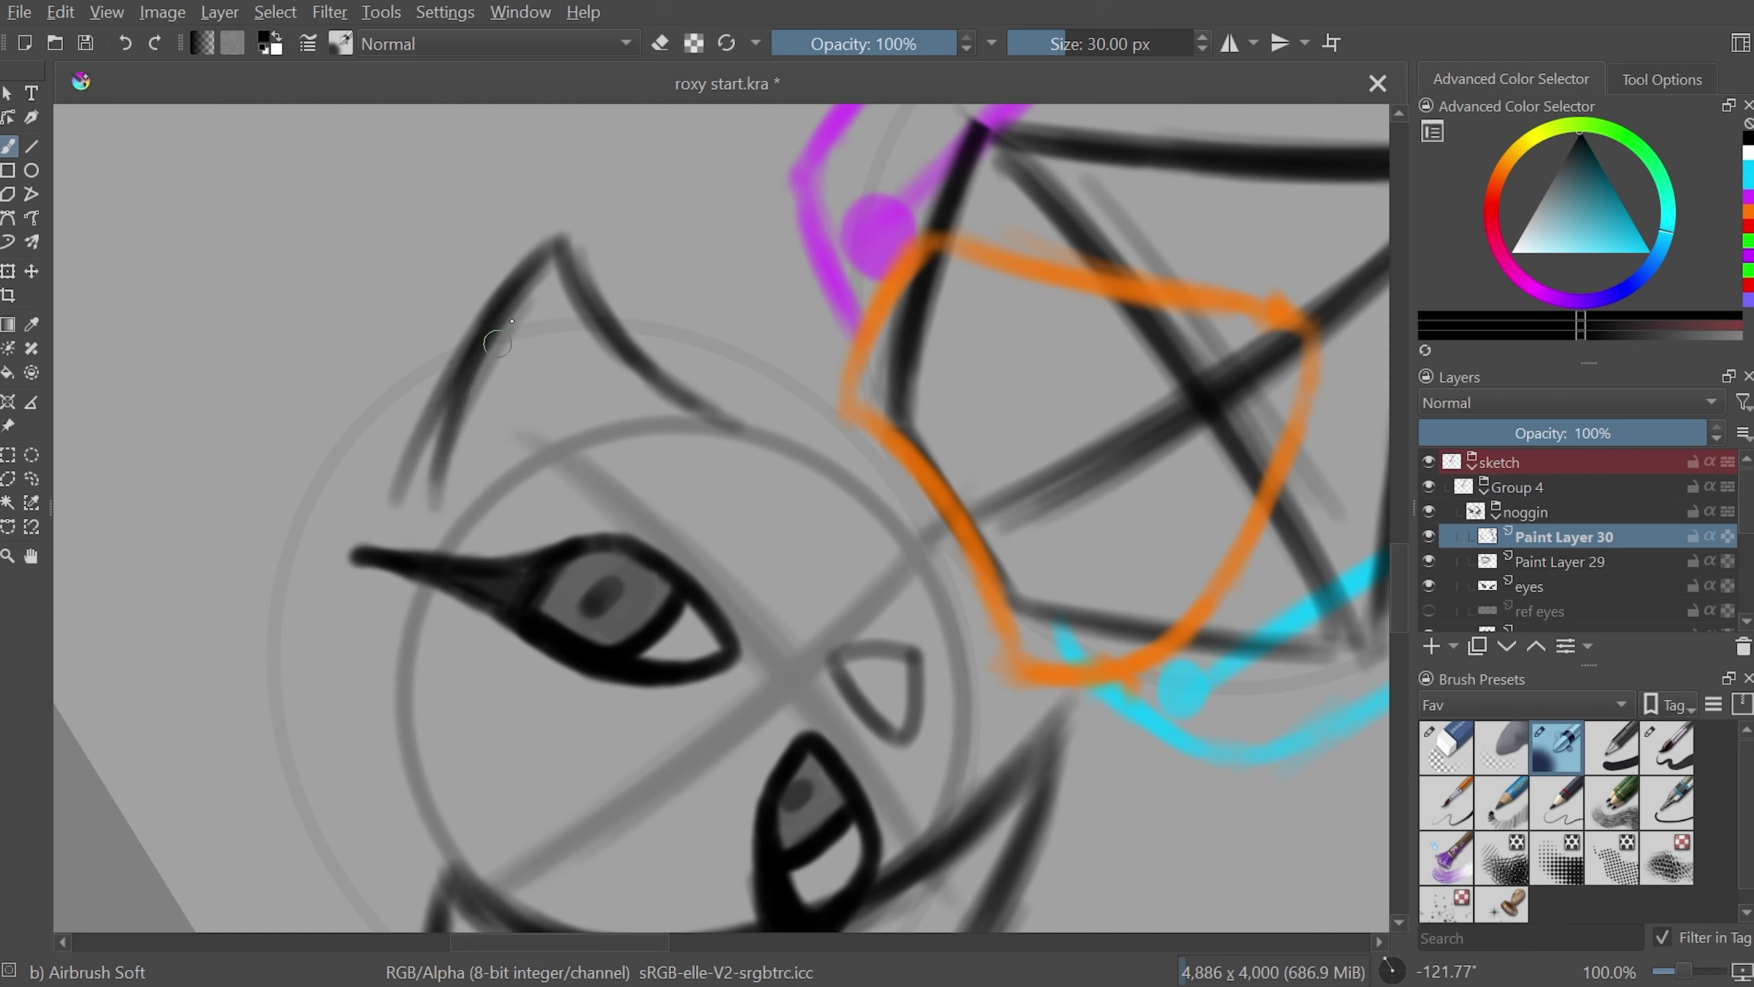
drag(662, 294, 1054, 764)
key(ctrl+t)
key(Return)
key(5)
key(minus)
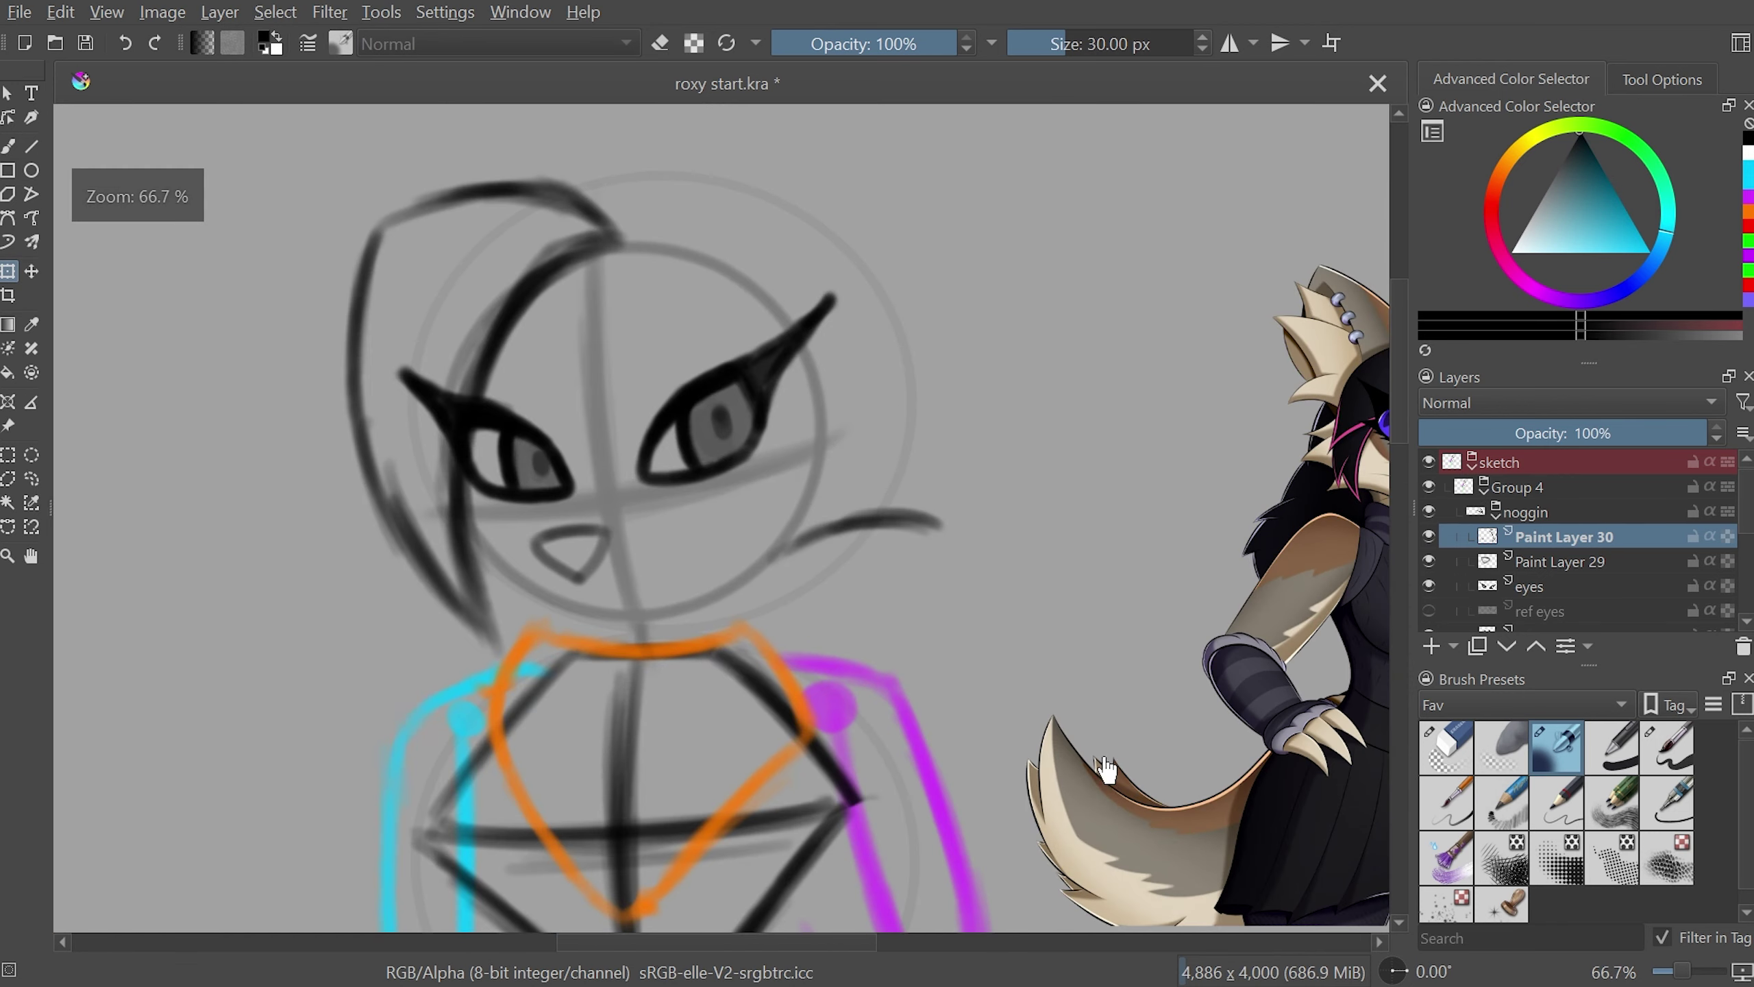
- Add a new paint layer and sketch a hair stroke along the side of the head
key(Insert)
key(1)
drag(986, 799, 898, 726)
key(b)
drag(435, 291, 332, 622)
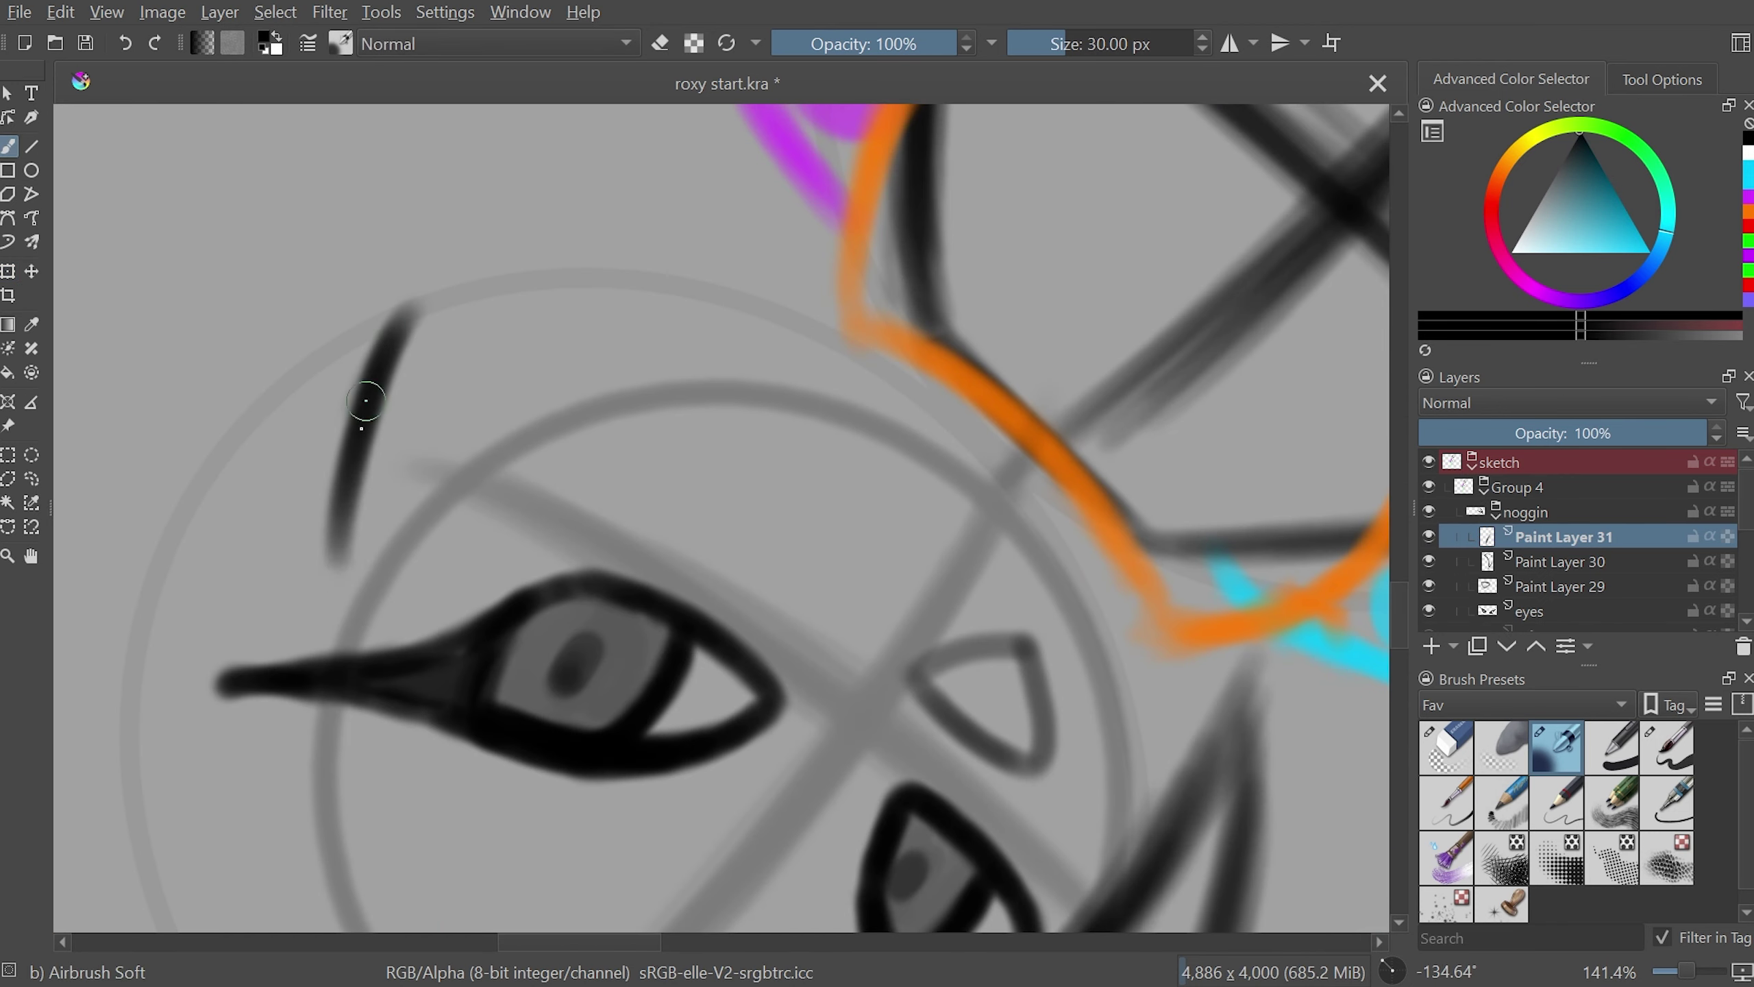
key(minus)
key(minus)
key(plus)
key(5)
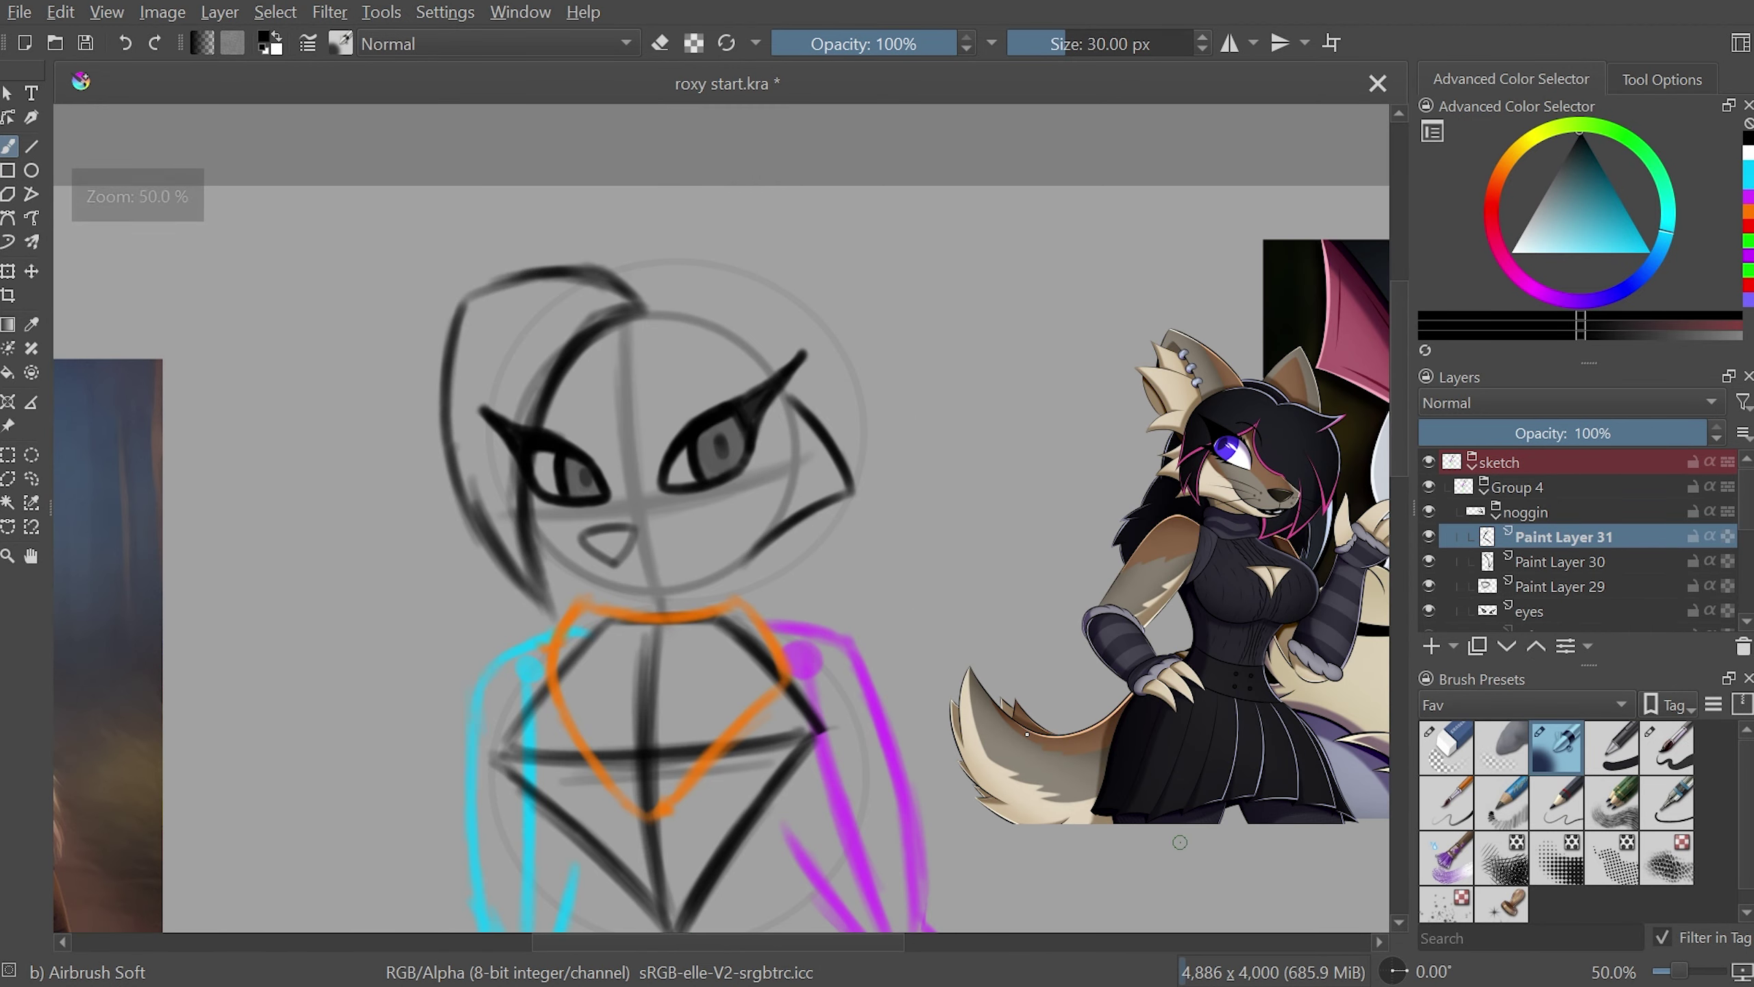
- Zoom in on the face and check the drawing from a rotated view
key(plus)
key(plus)
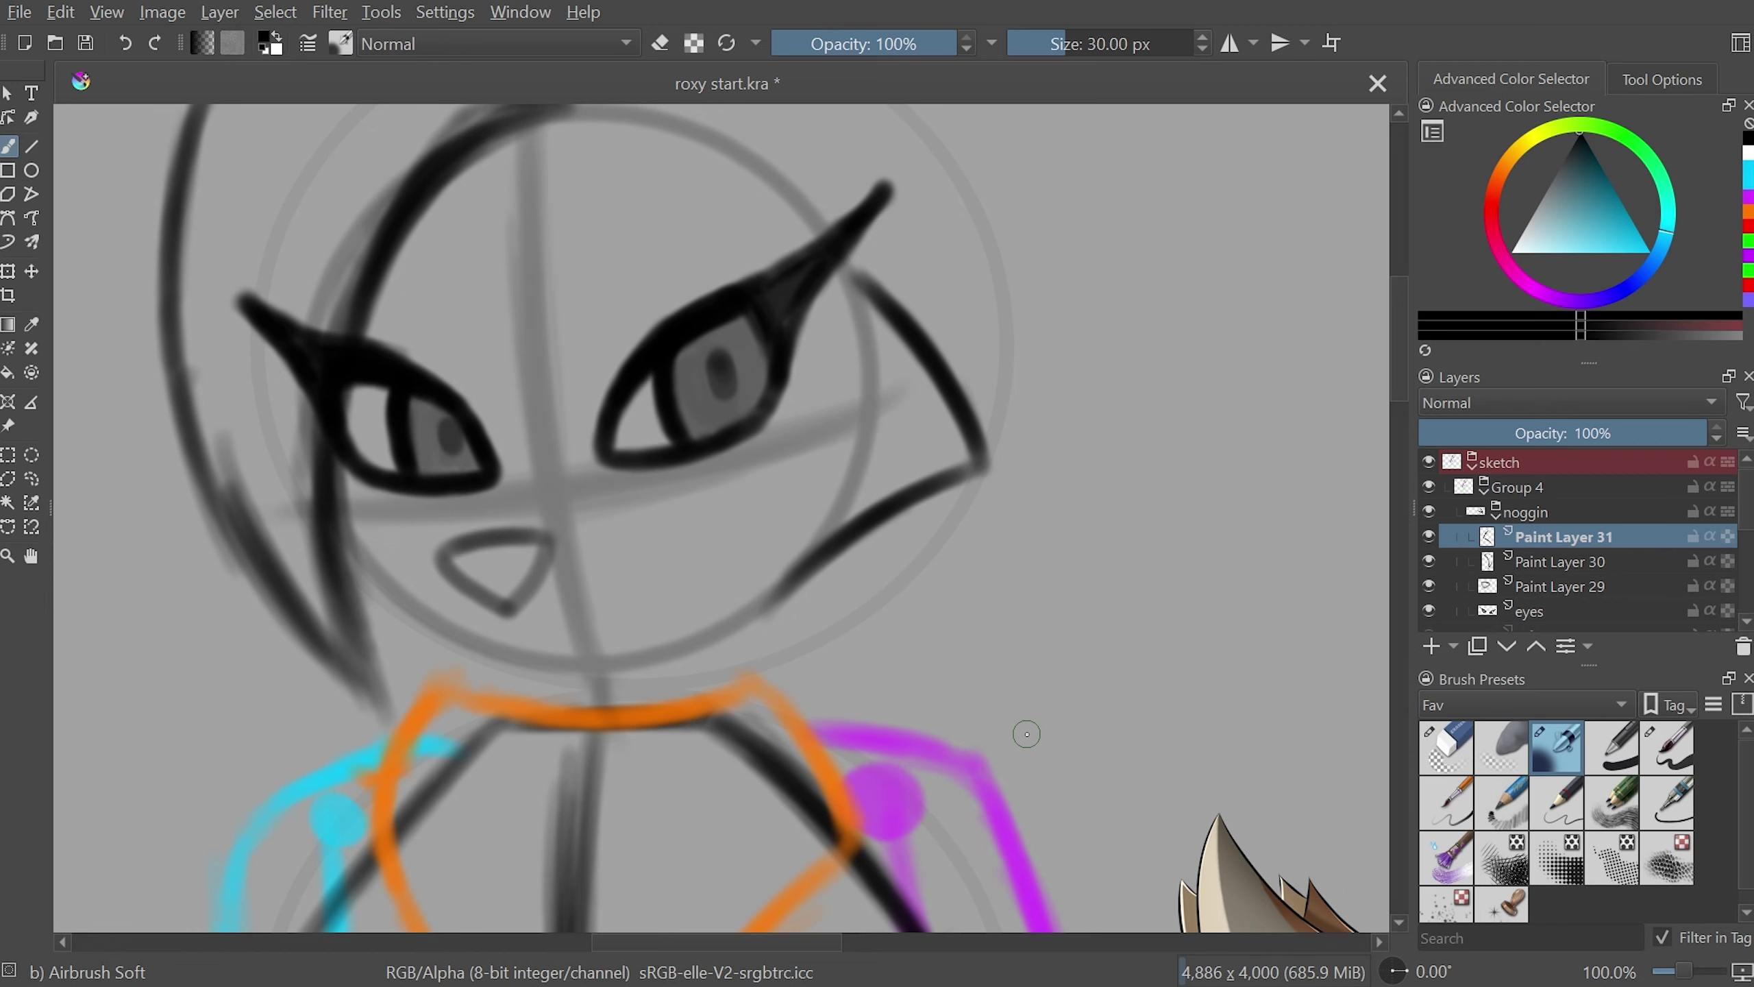
key(plus)
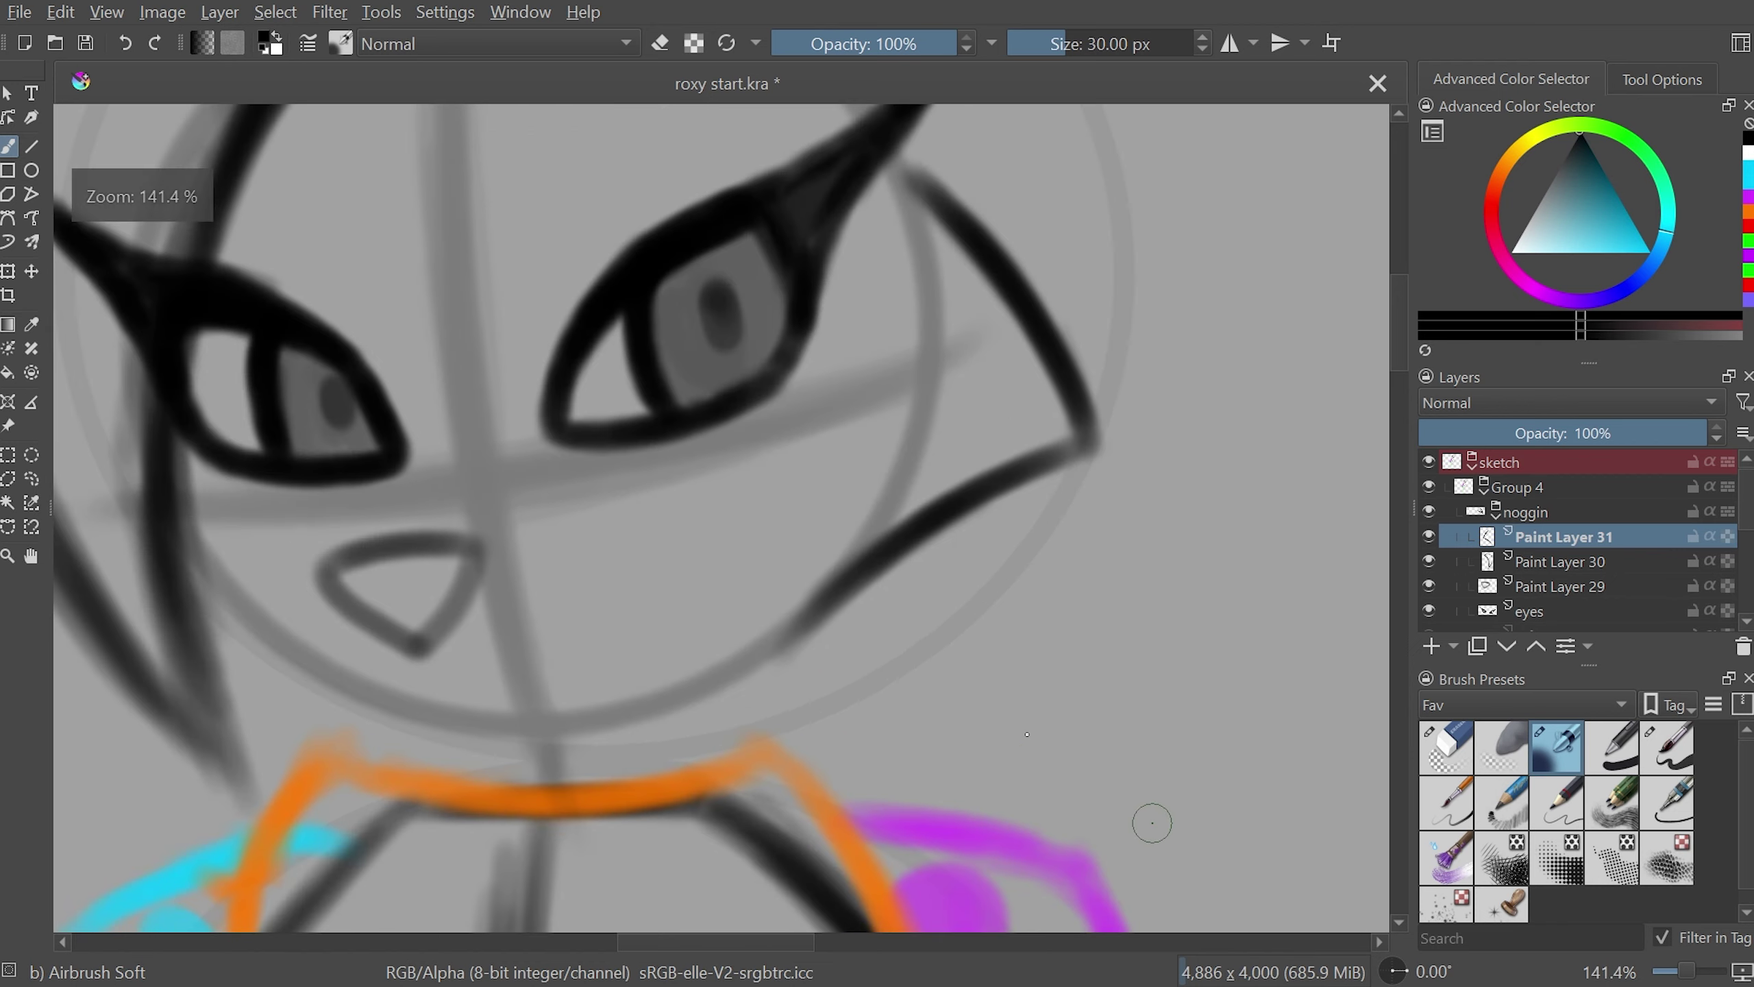
mouse_move(1178, 626)
mouse_down()
mouse_move(976, 638)
mouse_move(1088, 619)
mouse_up()
key(5)
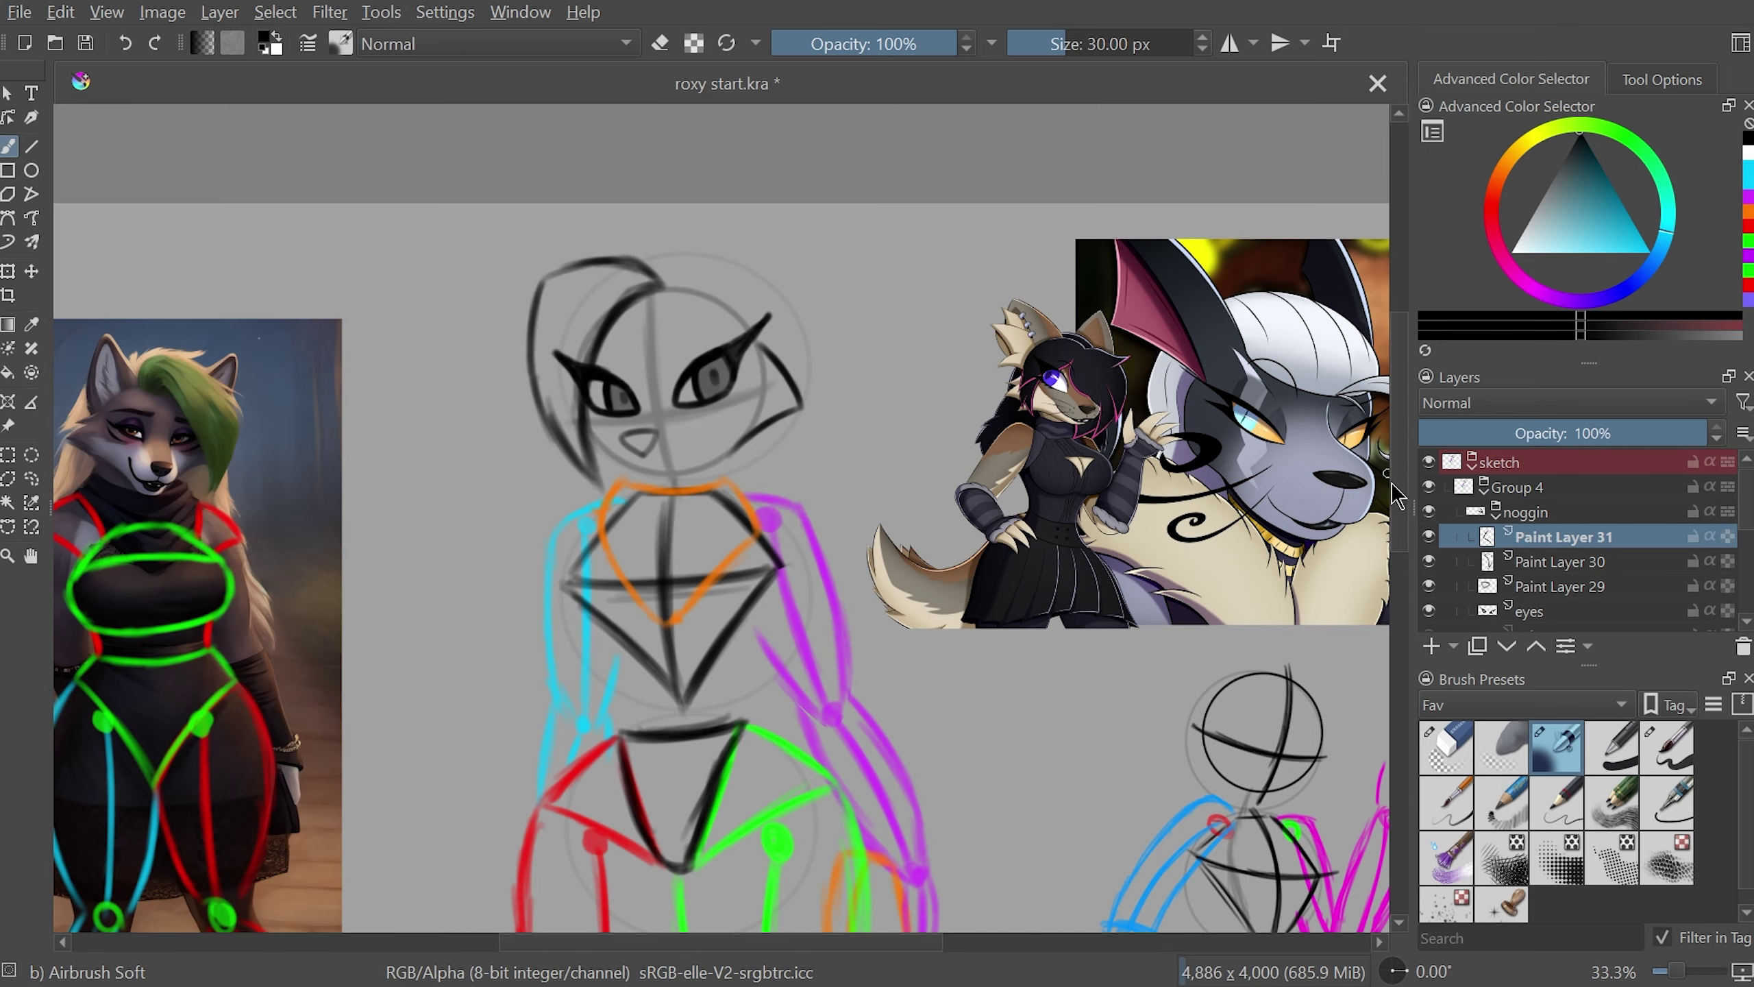
key(plus)
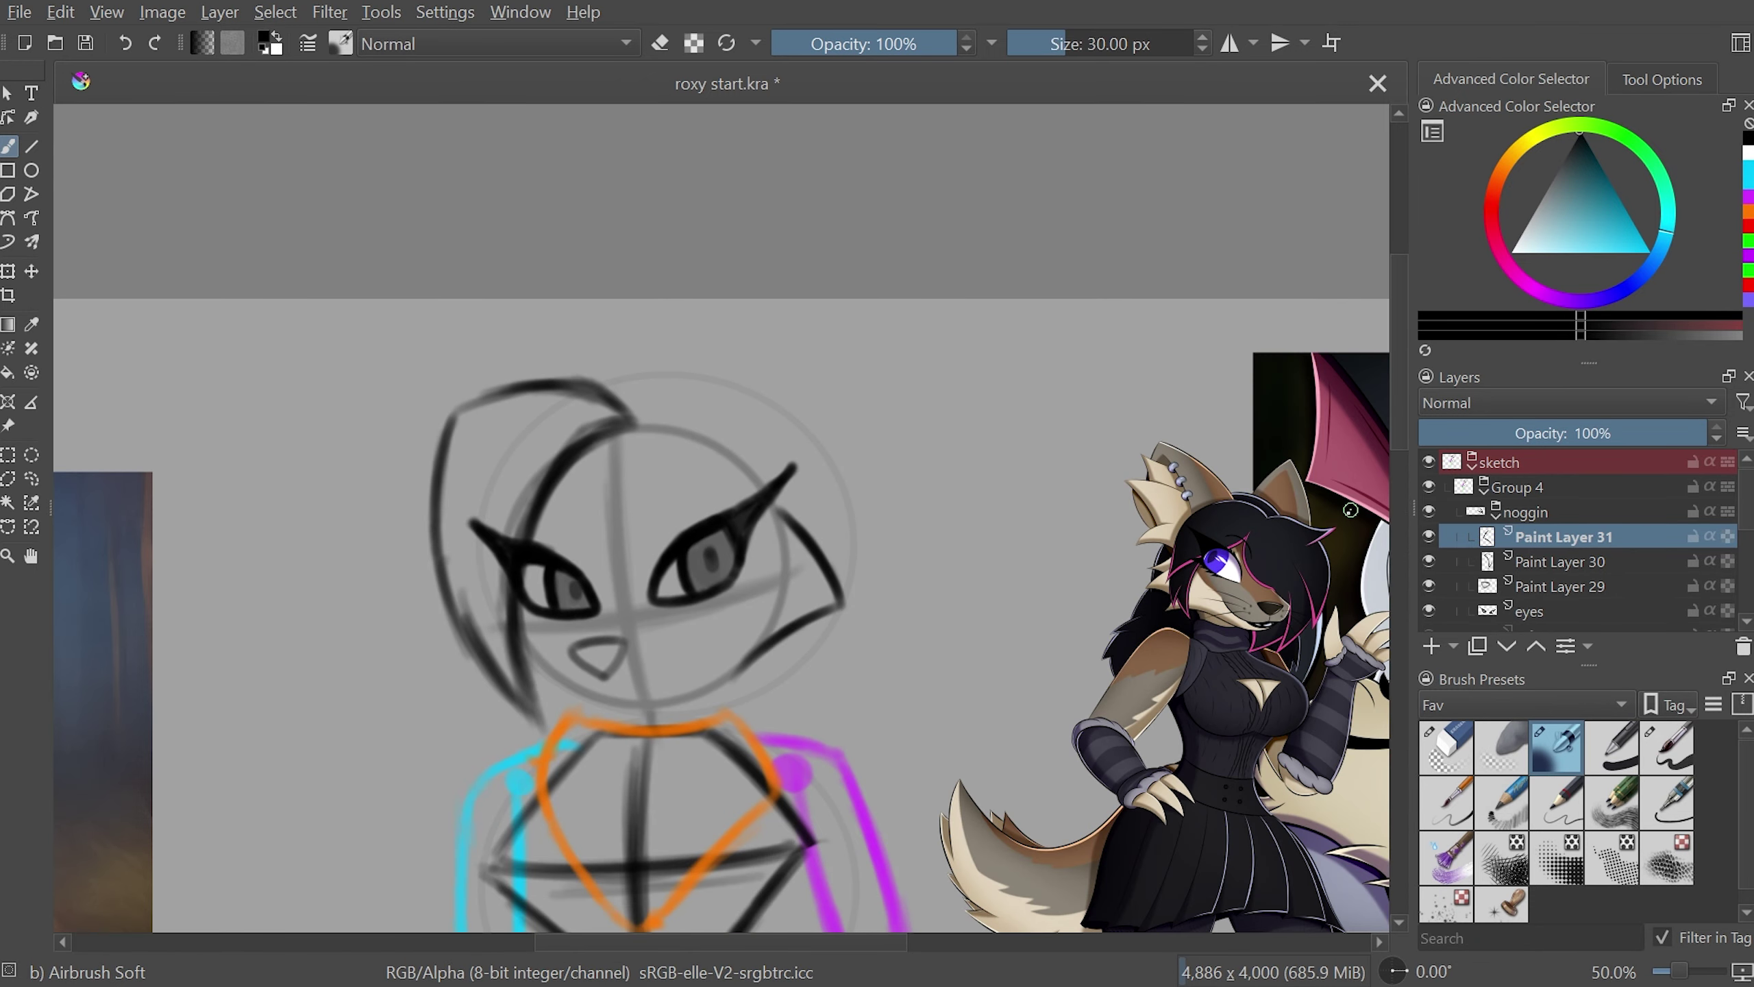
drag(903, 966, 644, 929)
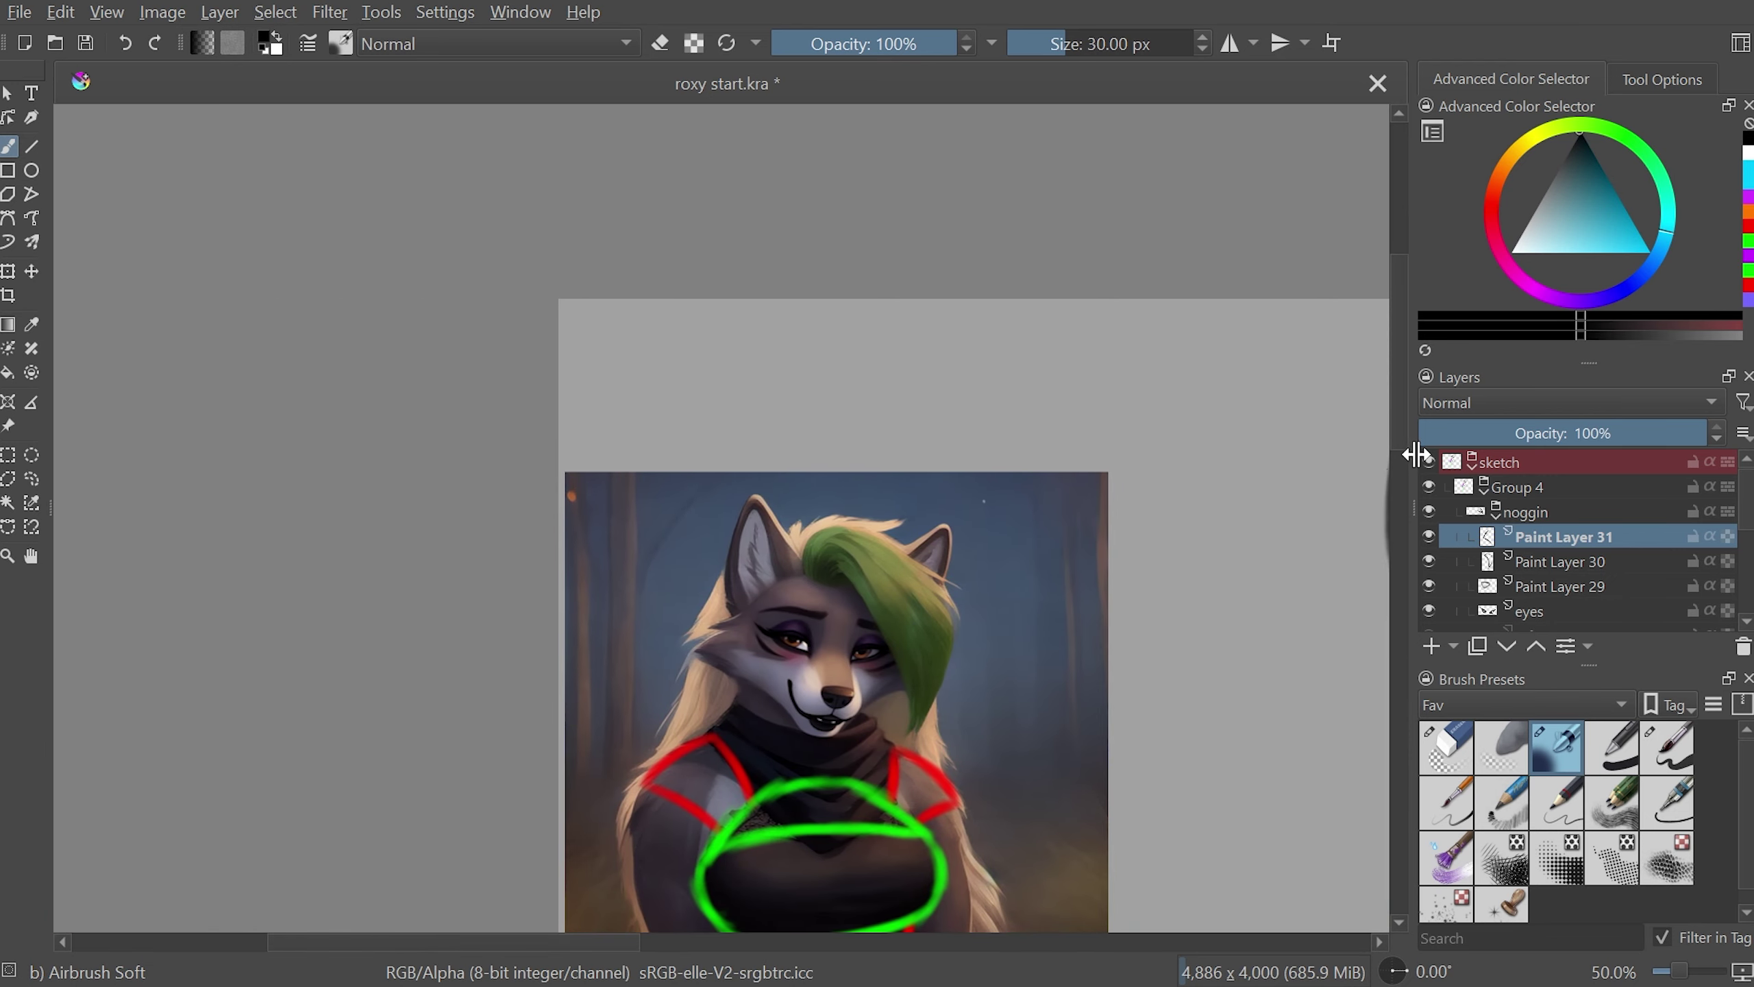
key(plus)
key(plus)
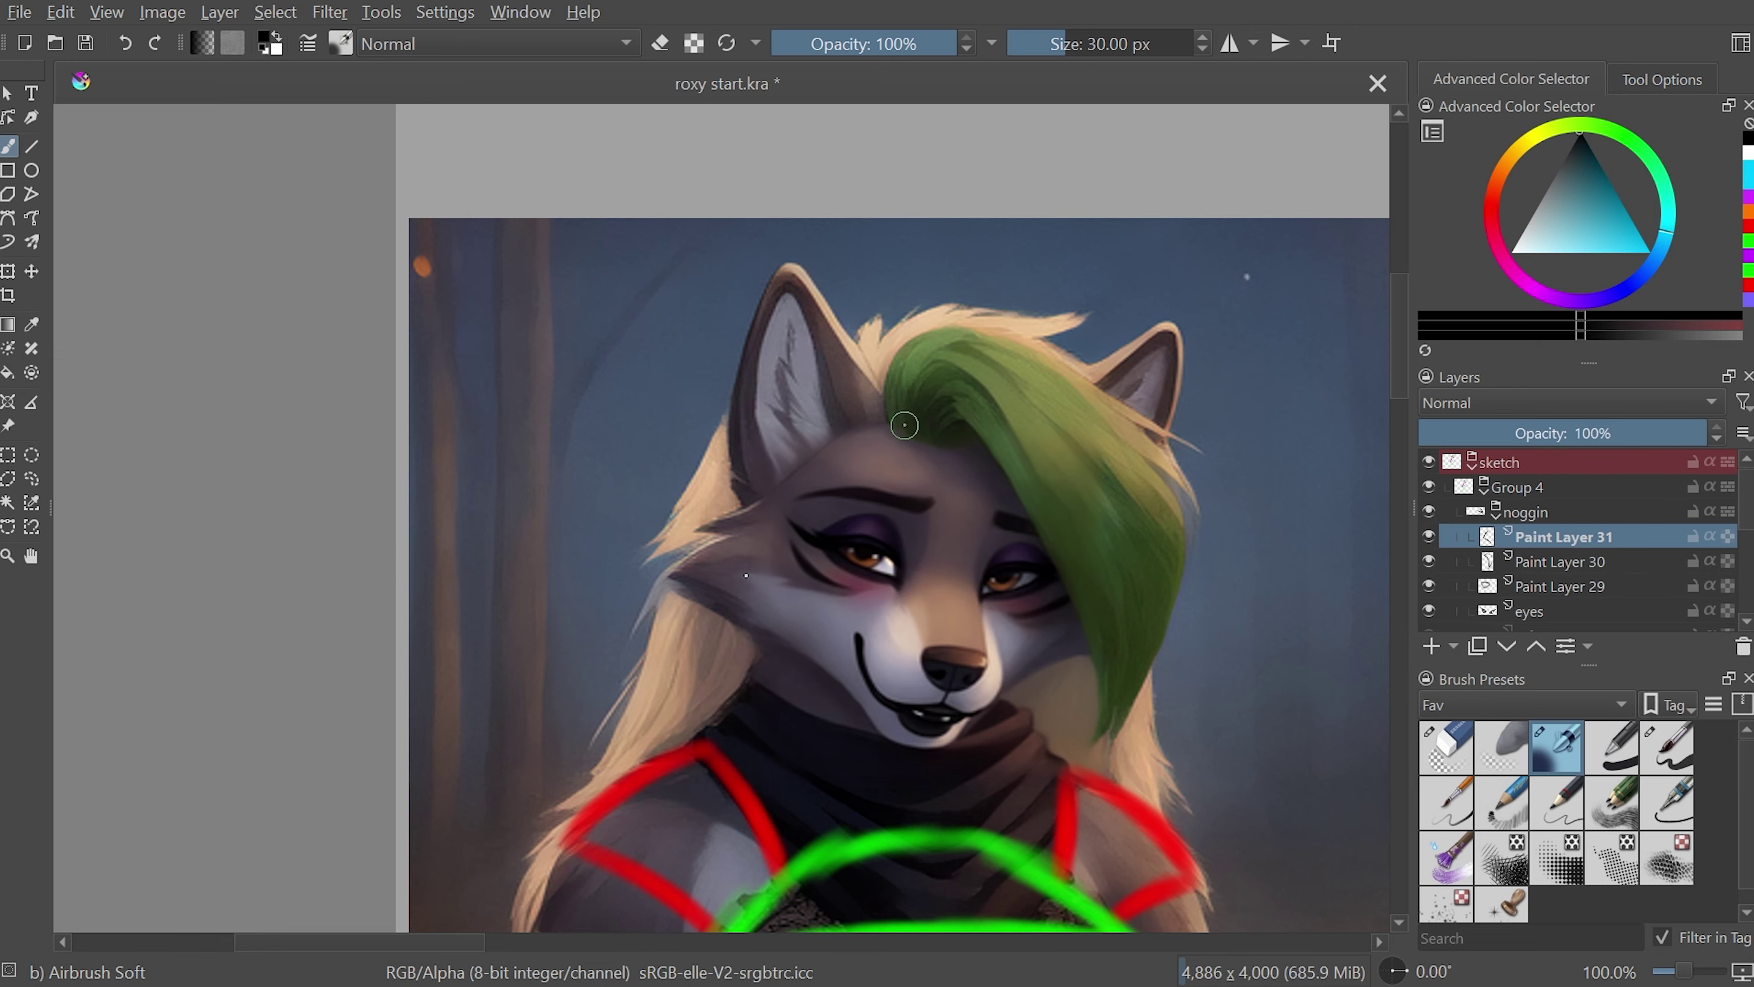
mouse_move(904, 425)
mouse_down()
mouse_move(836, 487)
mouse_move(756, 618)
mouse_up()
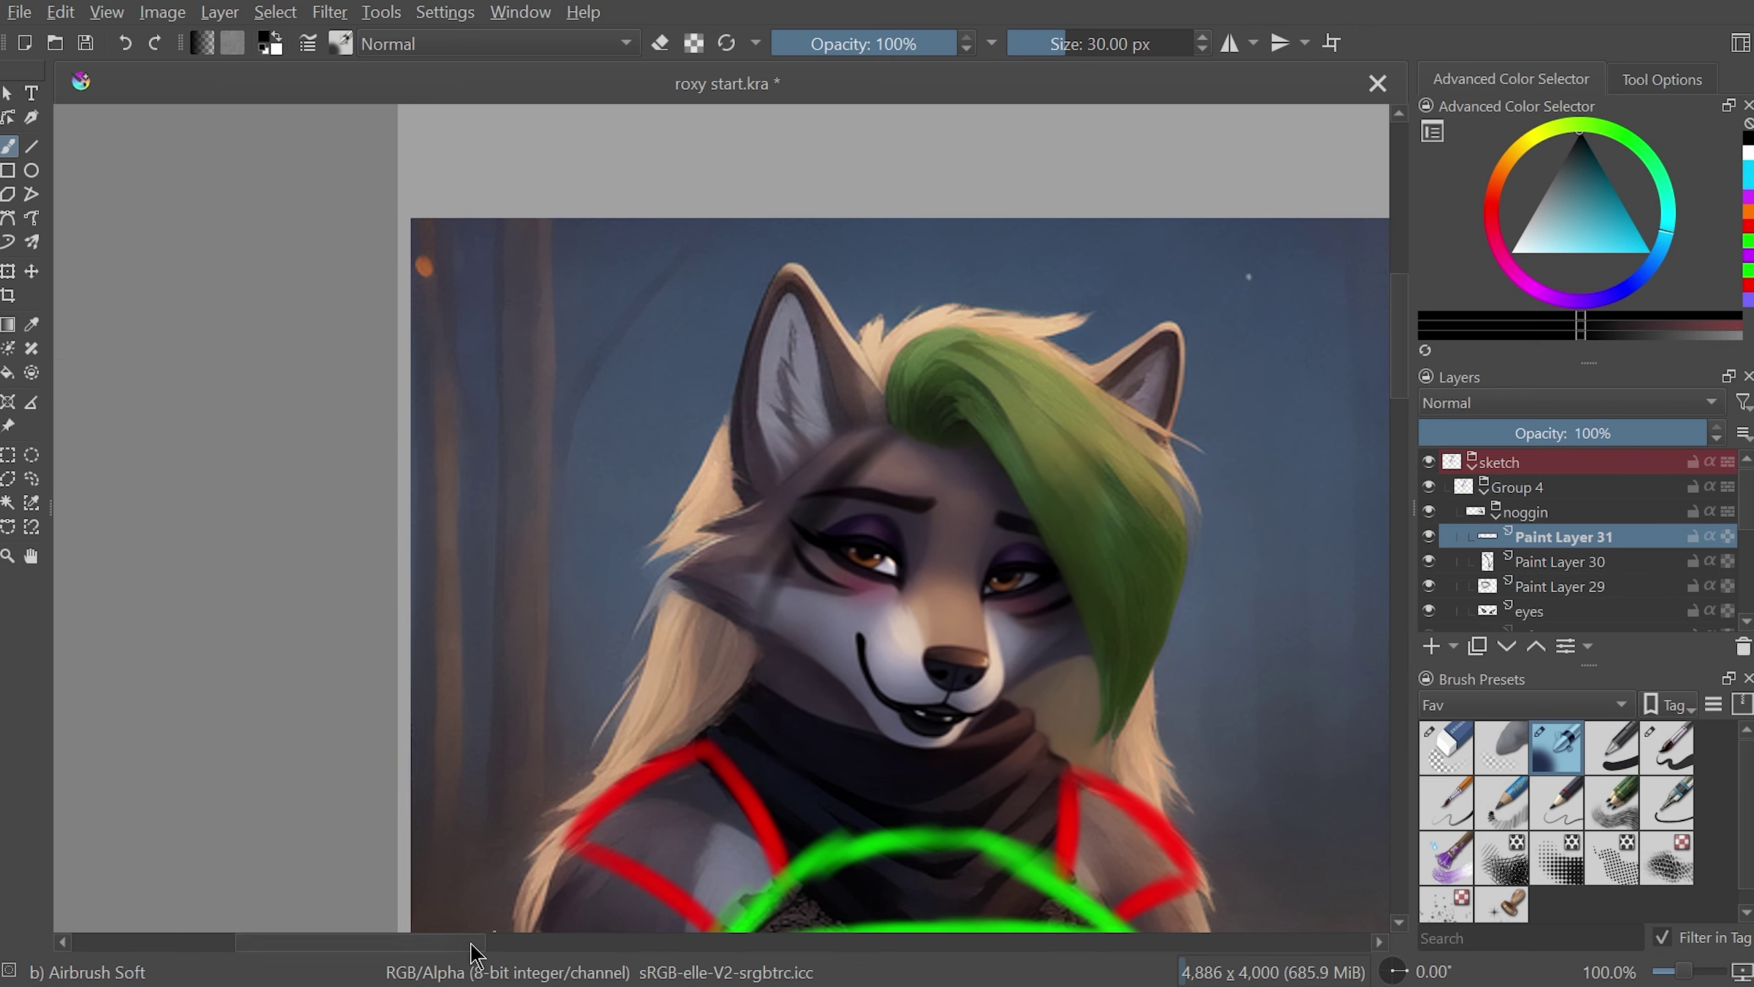
scroll(691, 719, right, 3)
scroll(491, 951, down, 2)
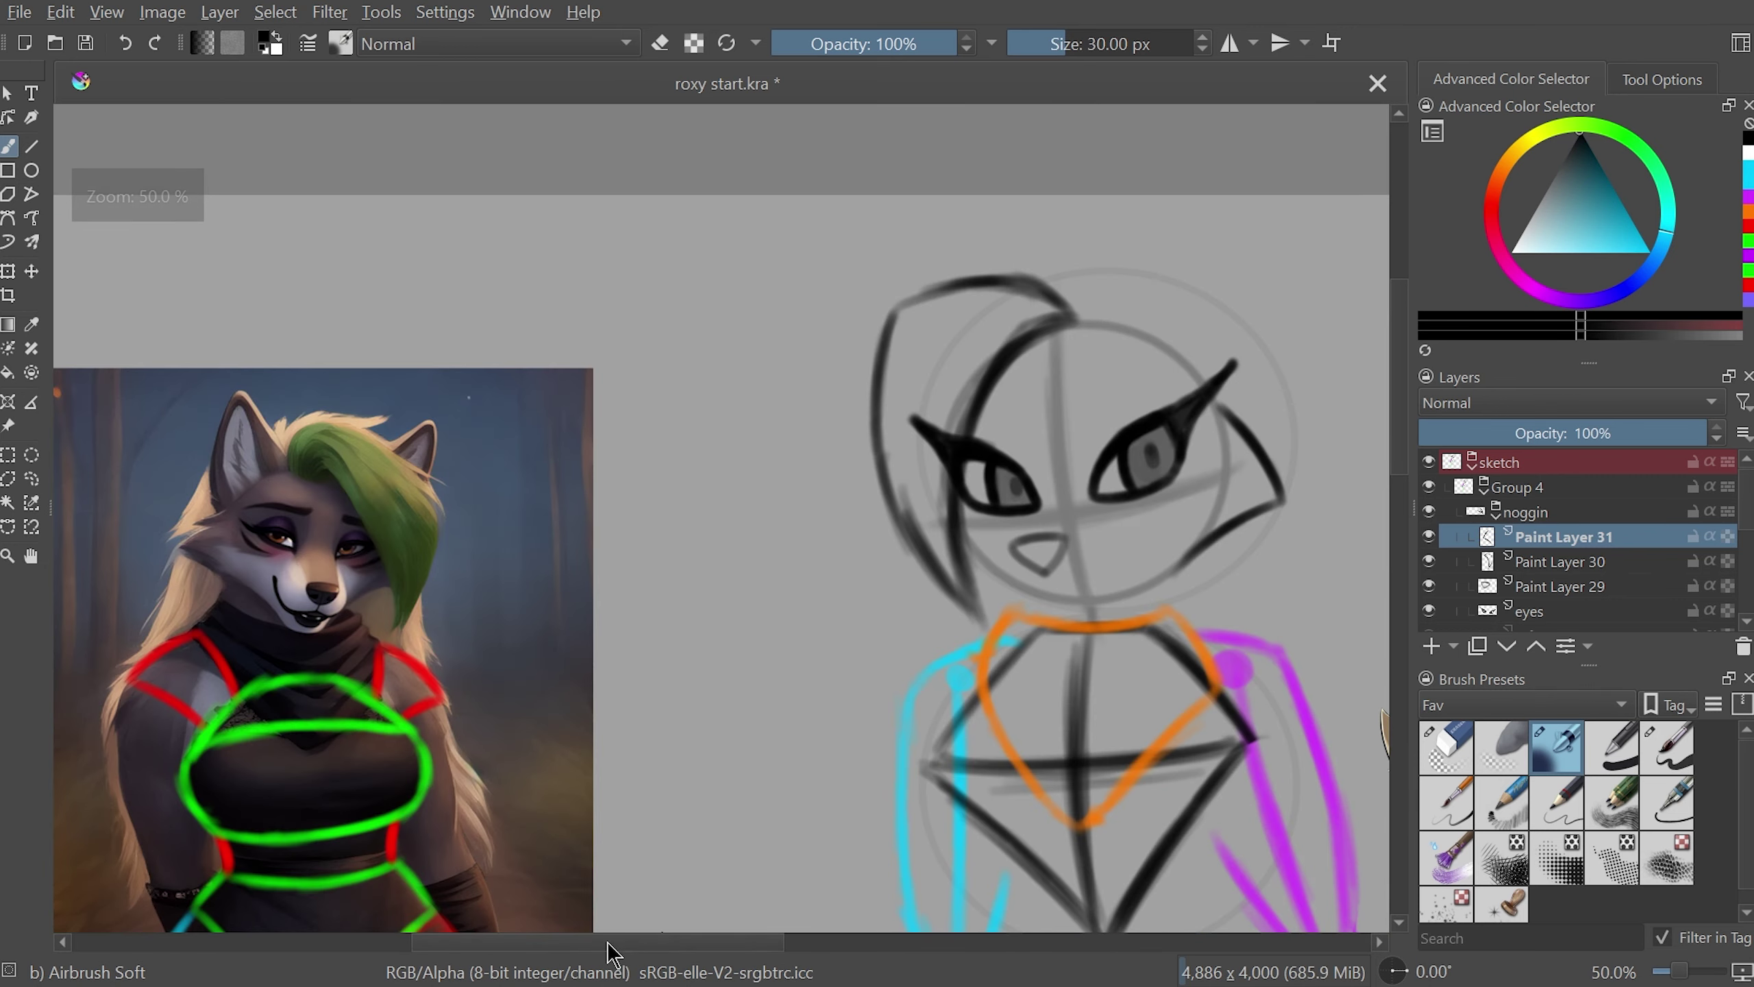
scroll(732, 888, right, 10)
scroll(983, 764, up, 1)
scroll(983, 764, up, 2)
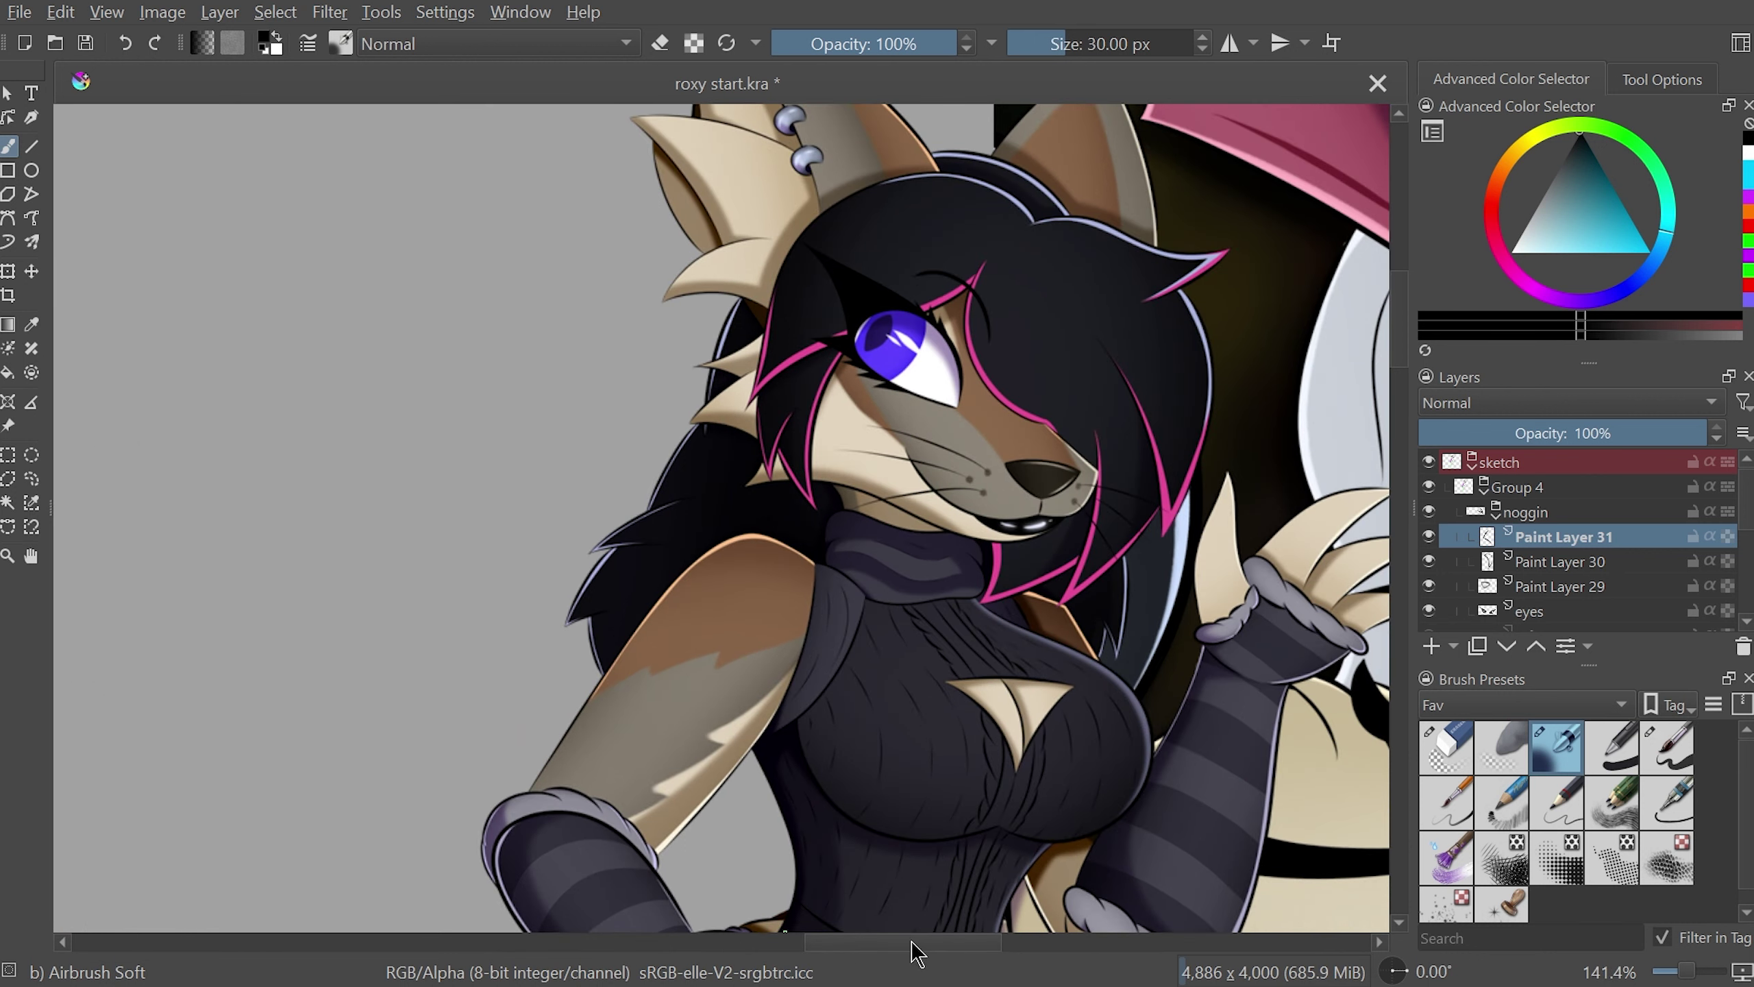
mouse_move(915, 942)
mouse_down()
mouse_move(425, 942)
mouse_move(387, 917)
mouse_up()
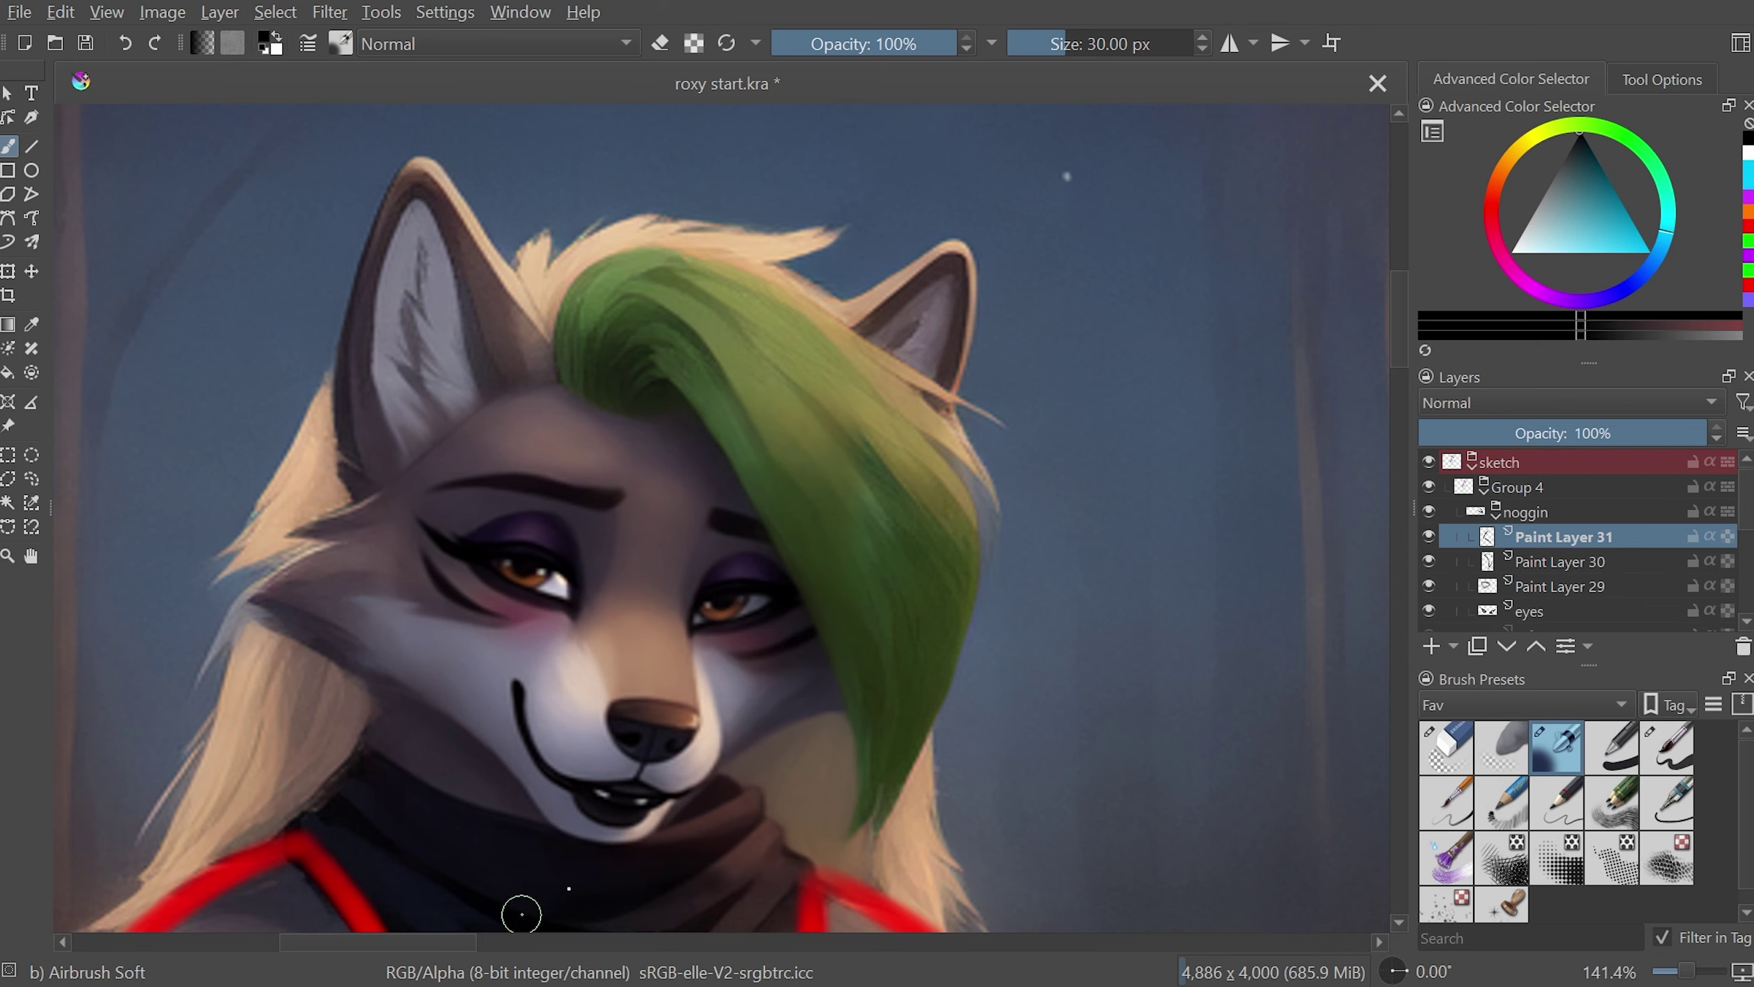
drag(450, 943, 767, 925)
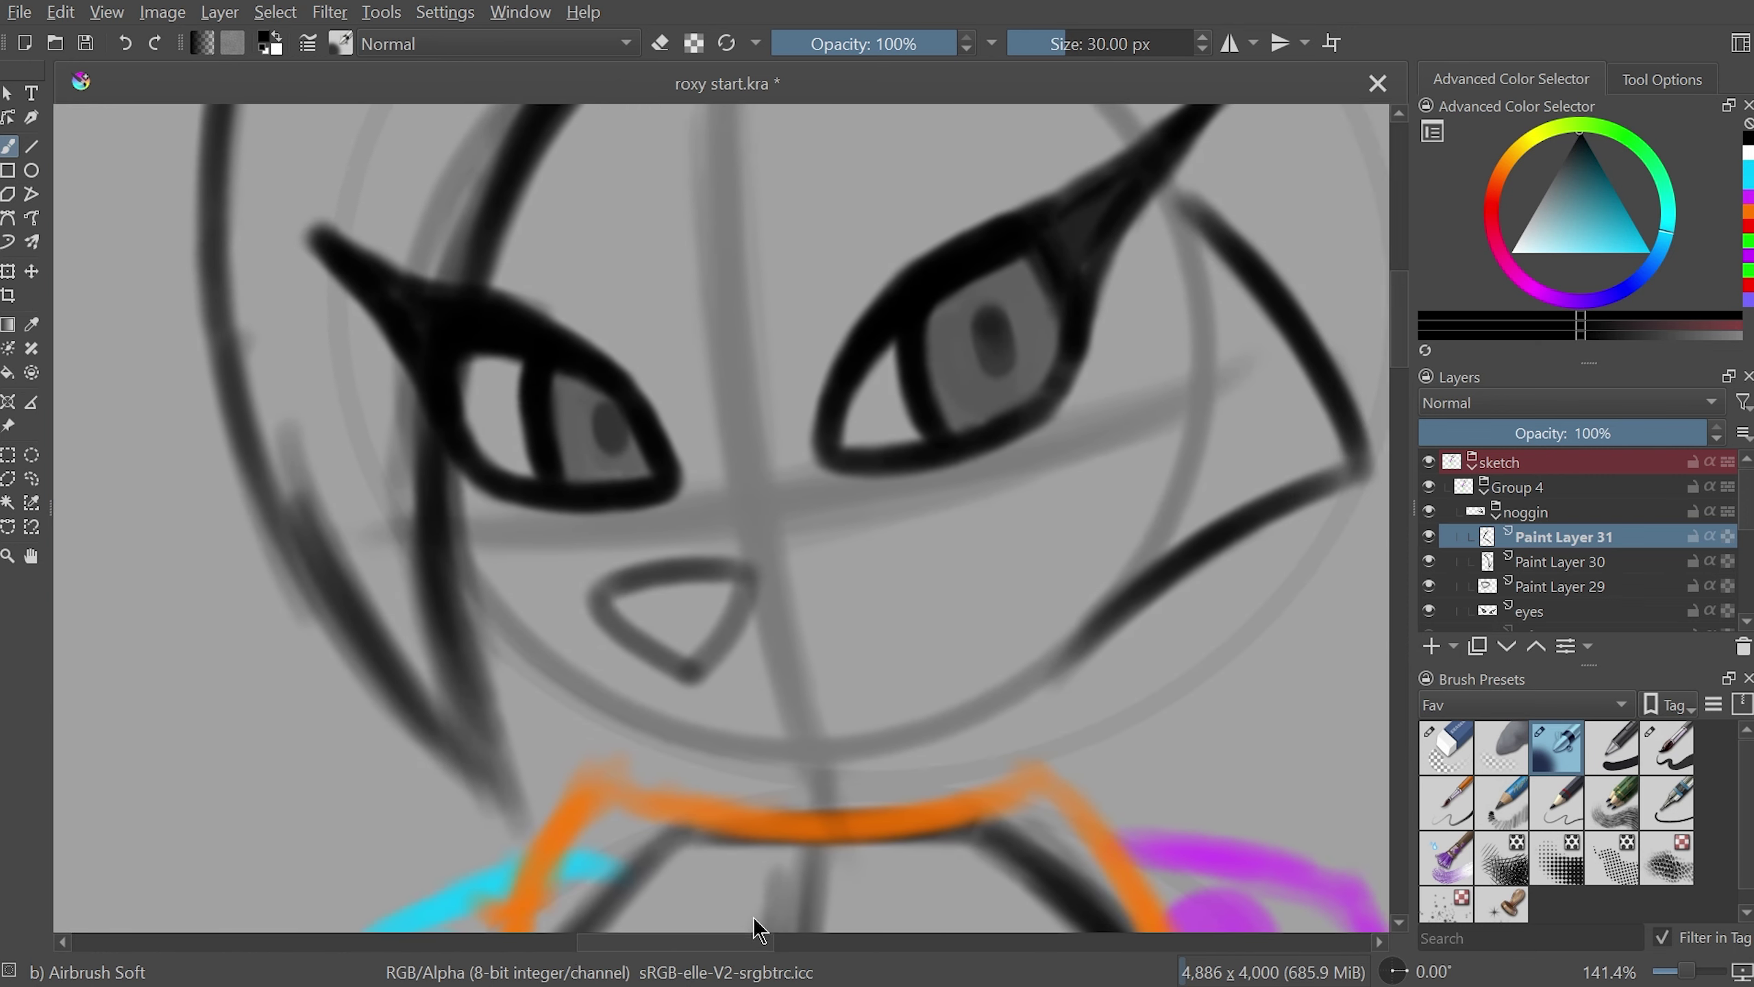
- Compare the head with the references, then lower Paint Layer 31's opacity to 50%
scroll(1386, 376, up, 5)
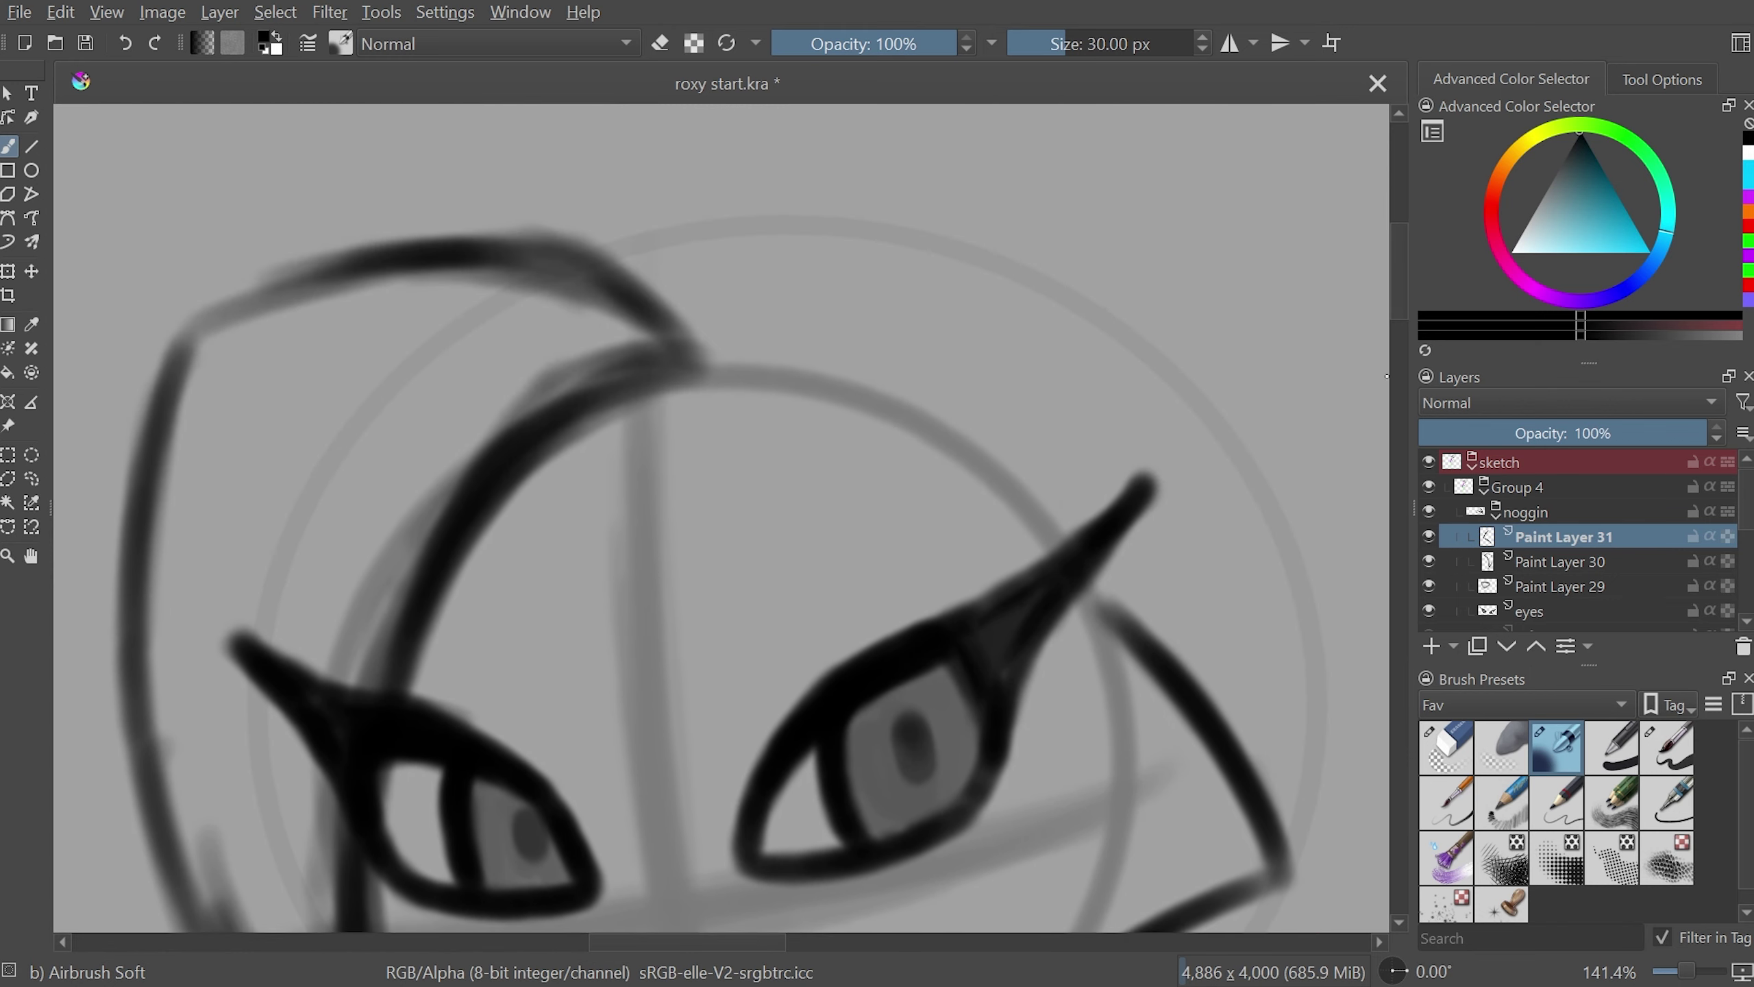
key(minus)
key(minus)
key(plus)
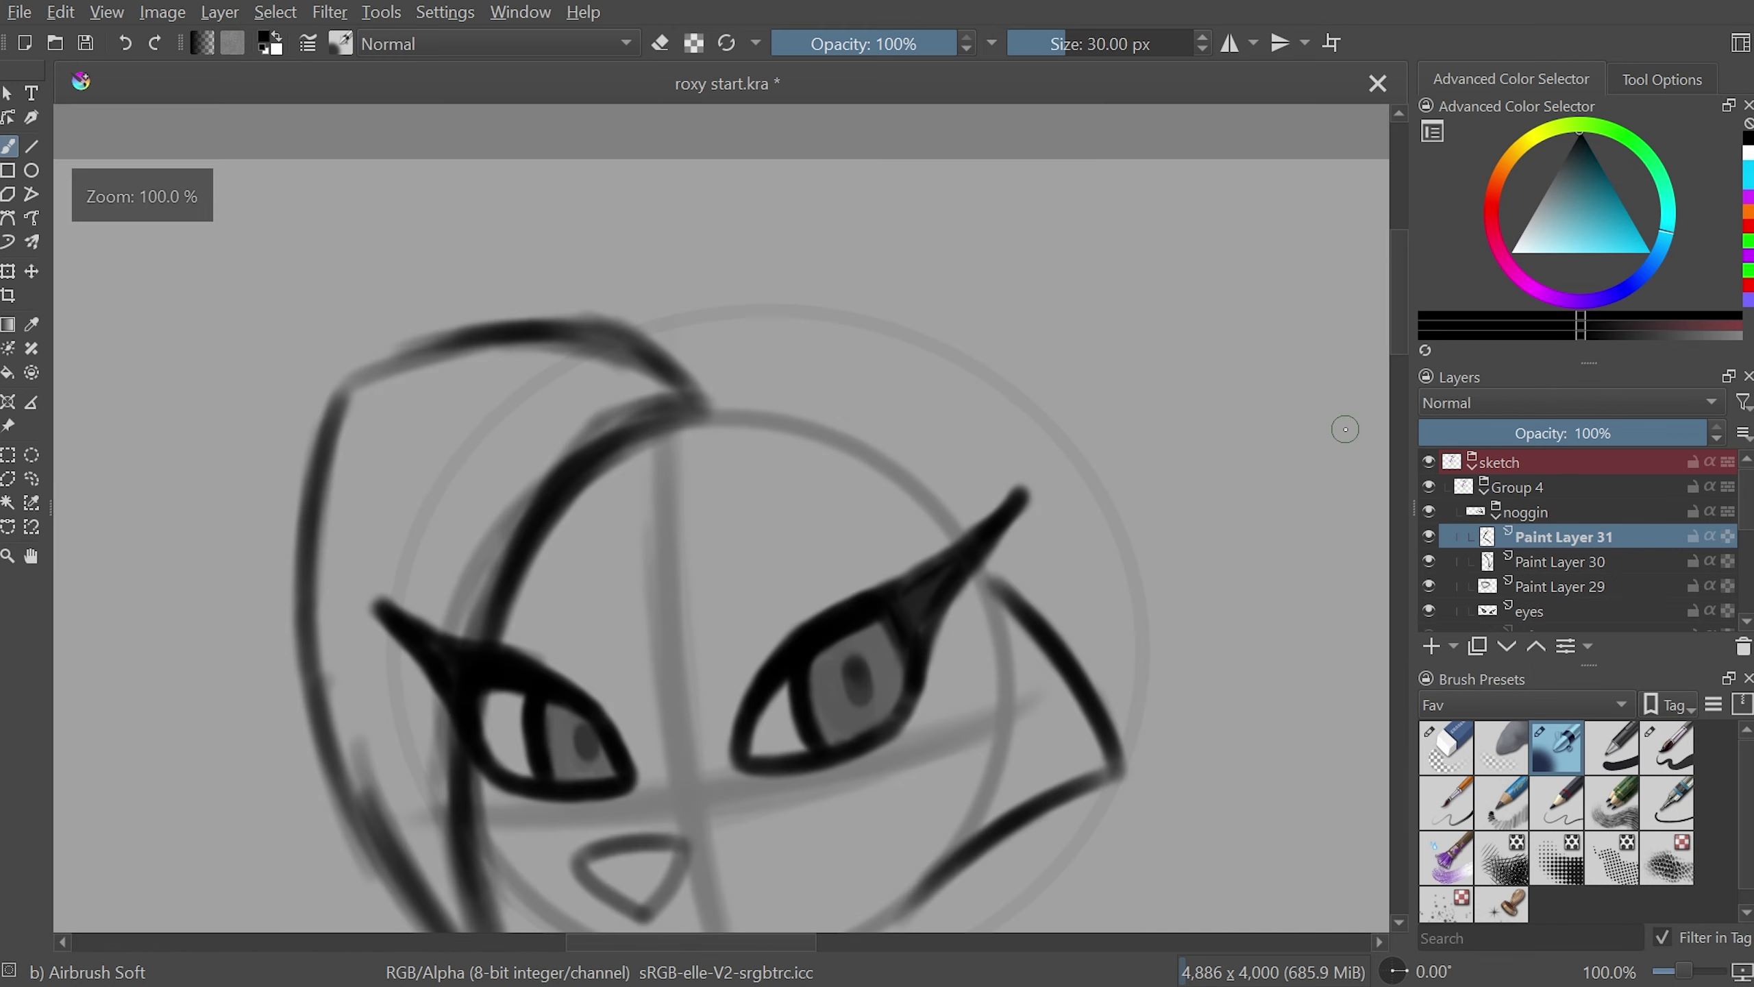
drag(791, 941, 808, 941)
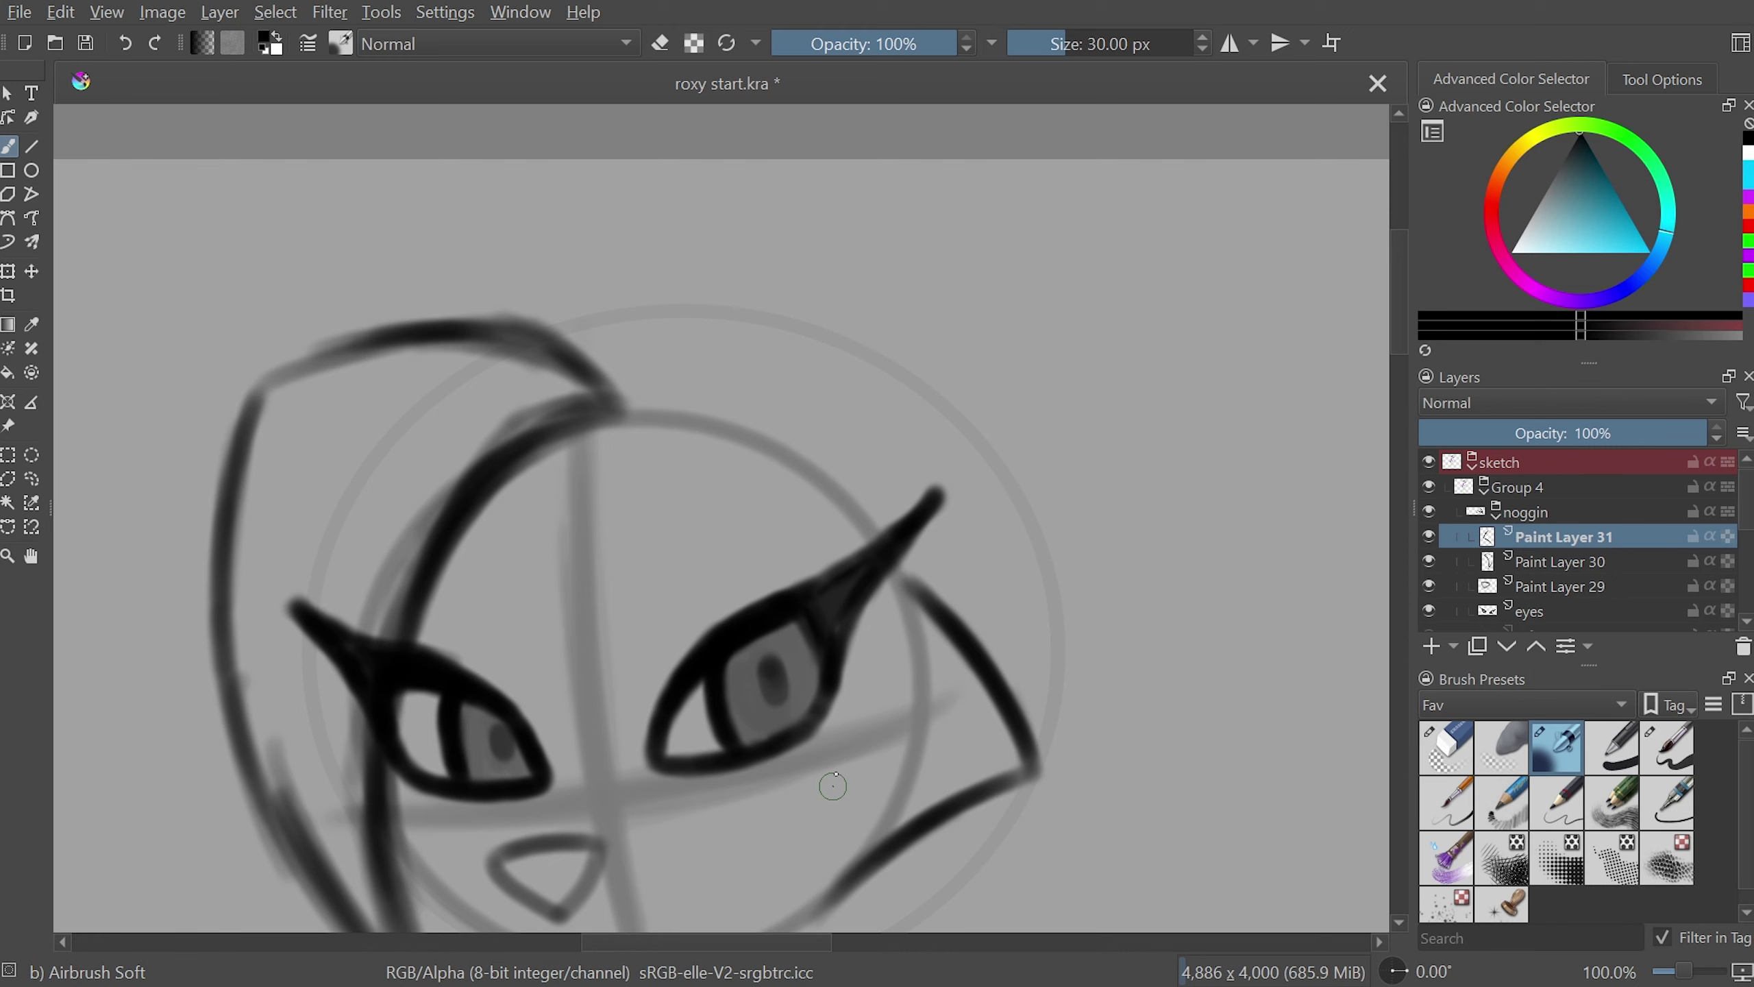
scroll(1395, 359, down, 3)
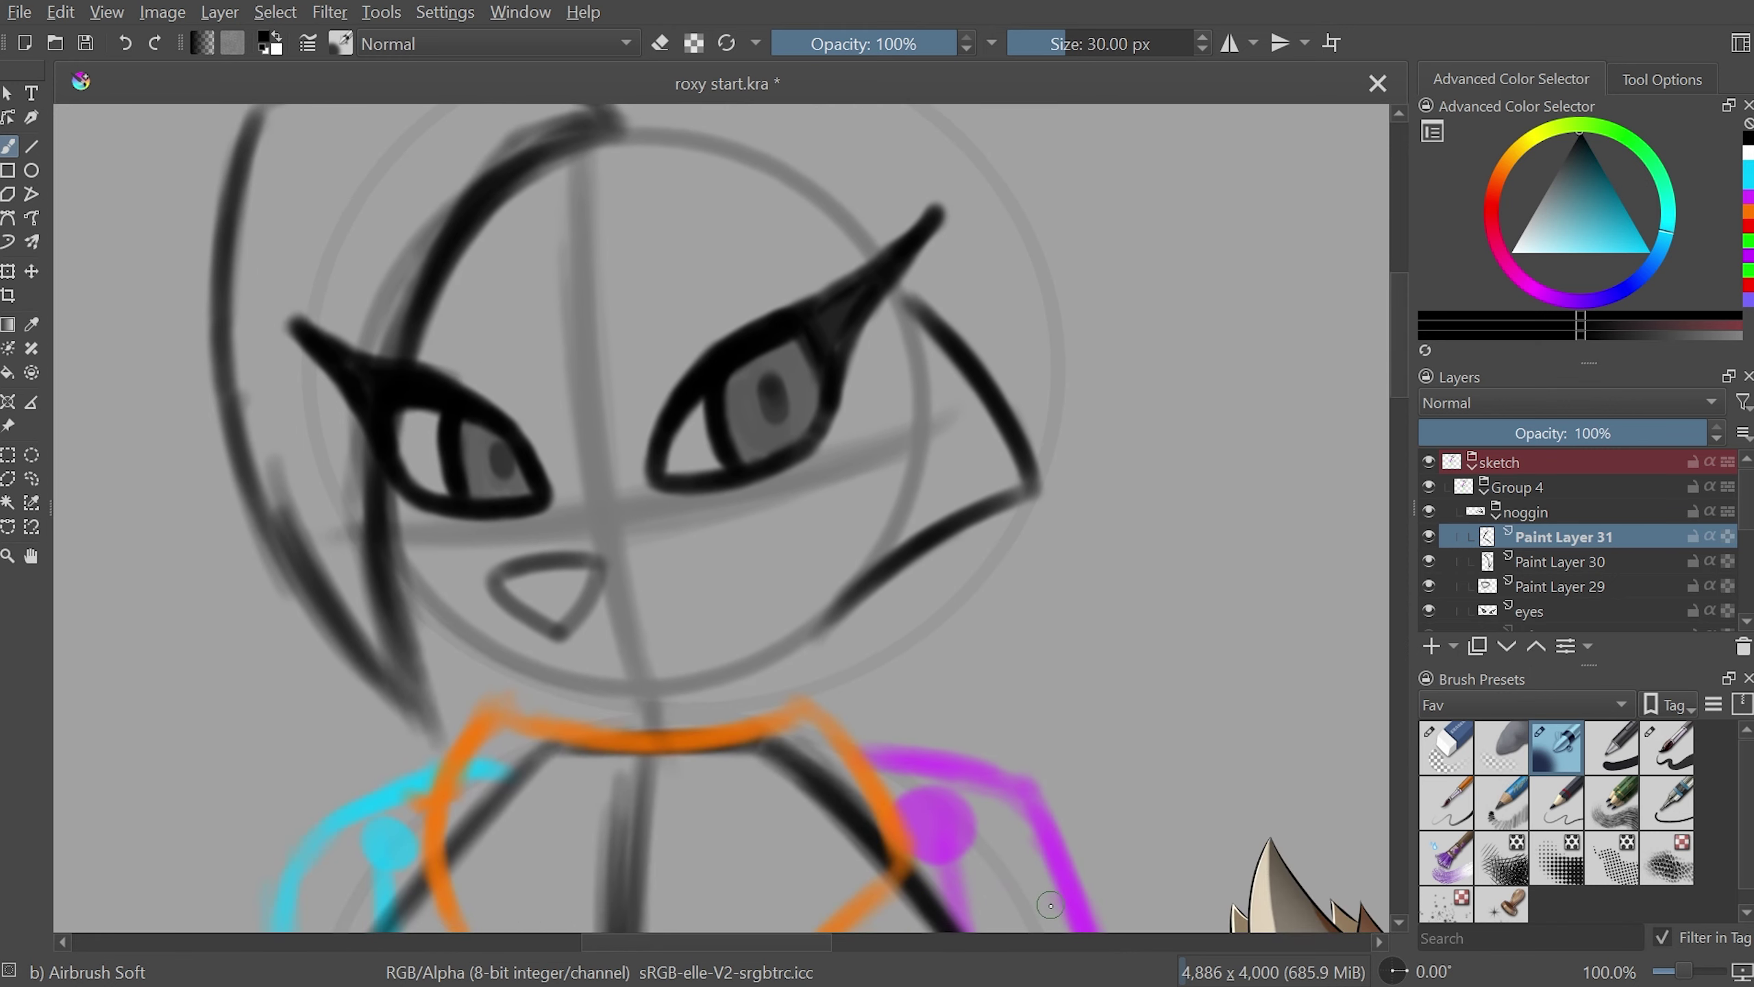
key(minus)
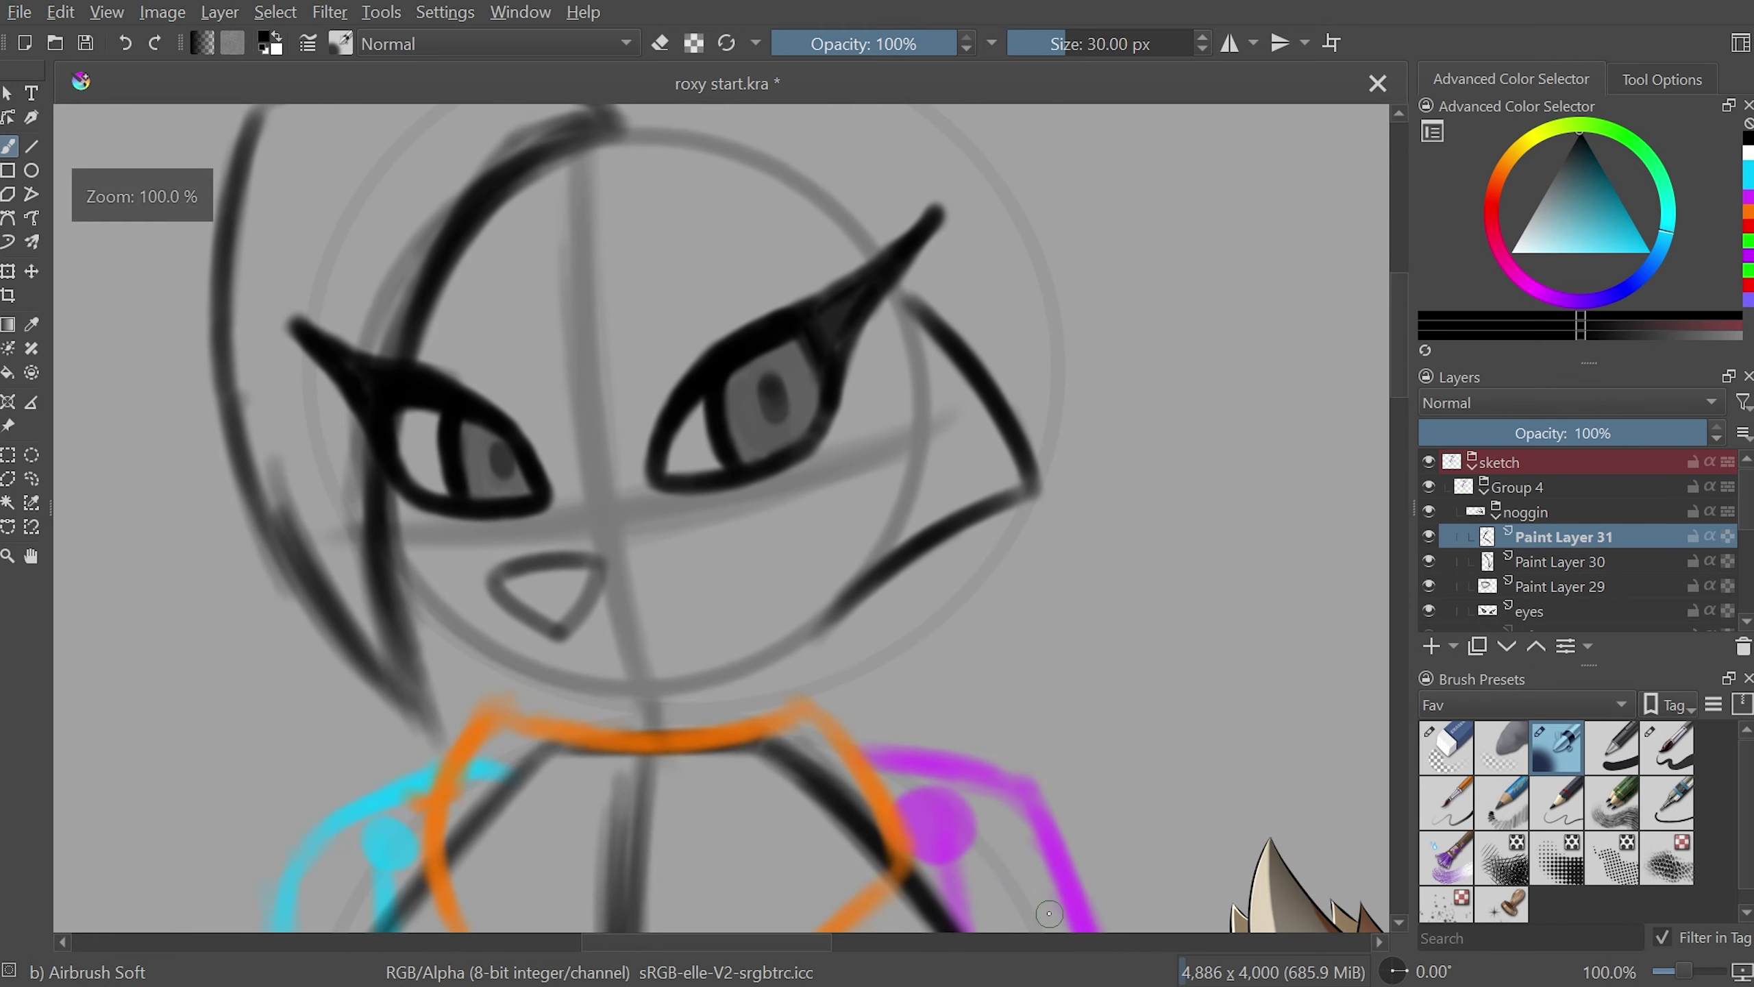
key(minus)
key(minus)
key(plus)
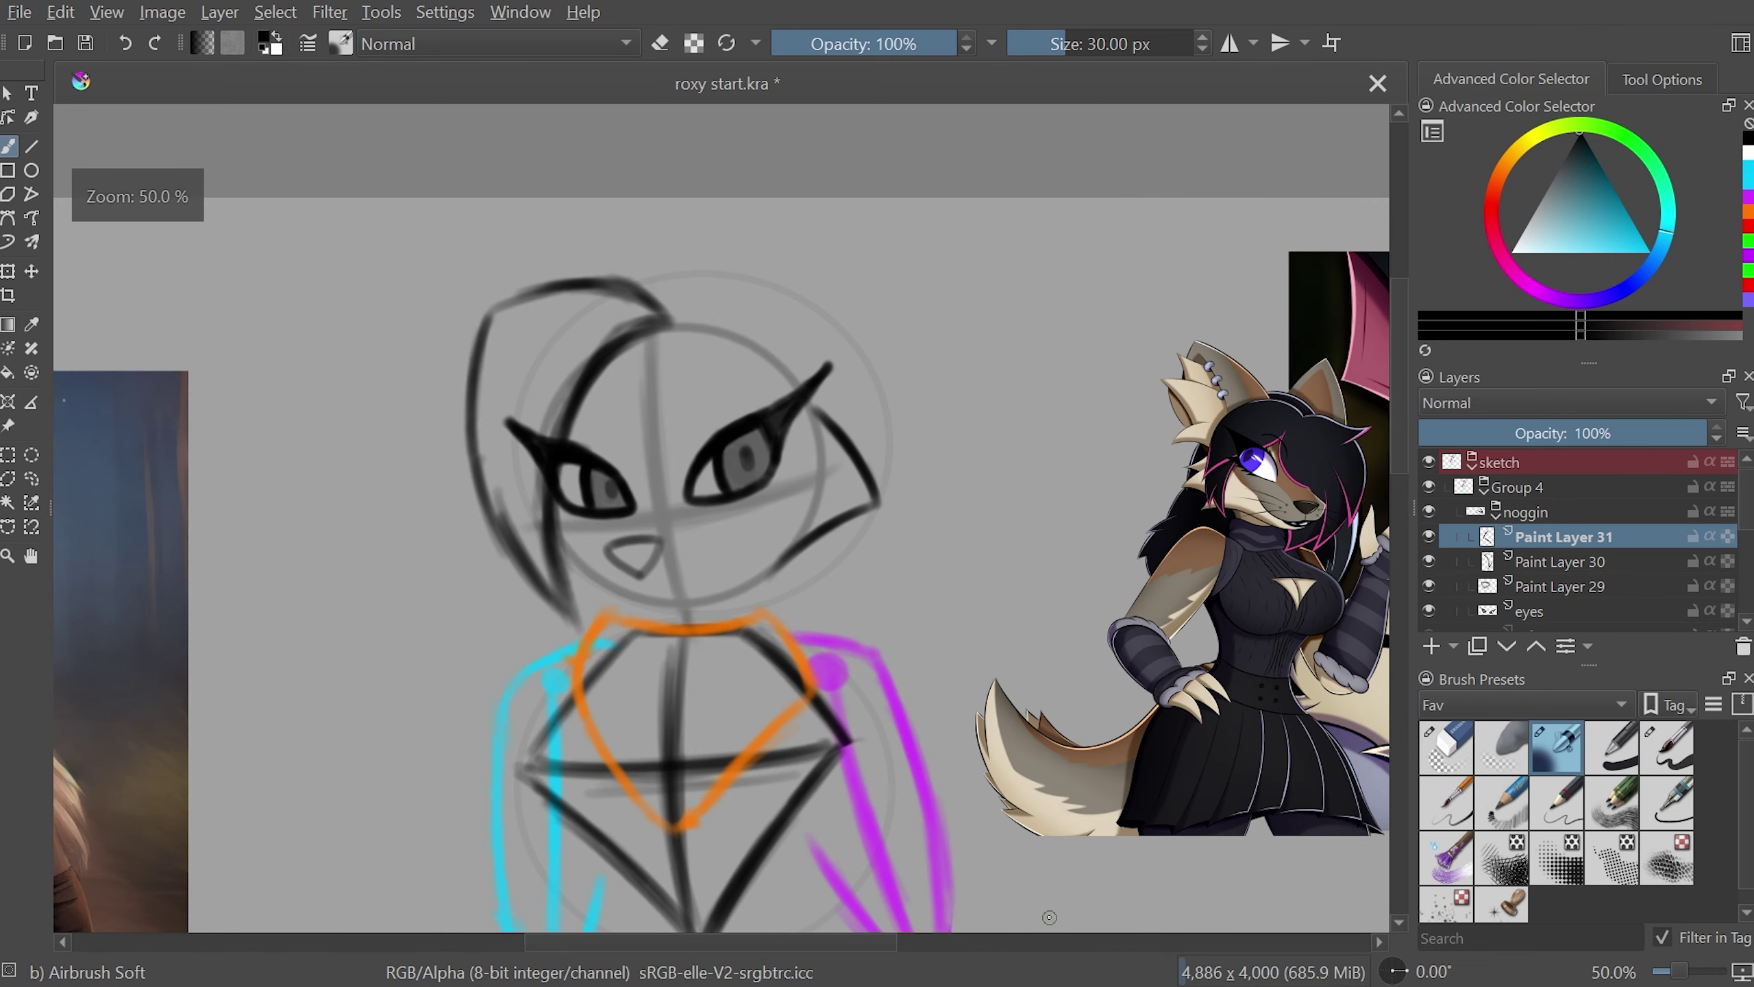
key(plus)
key(plus)
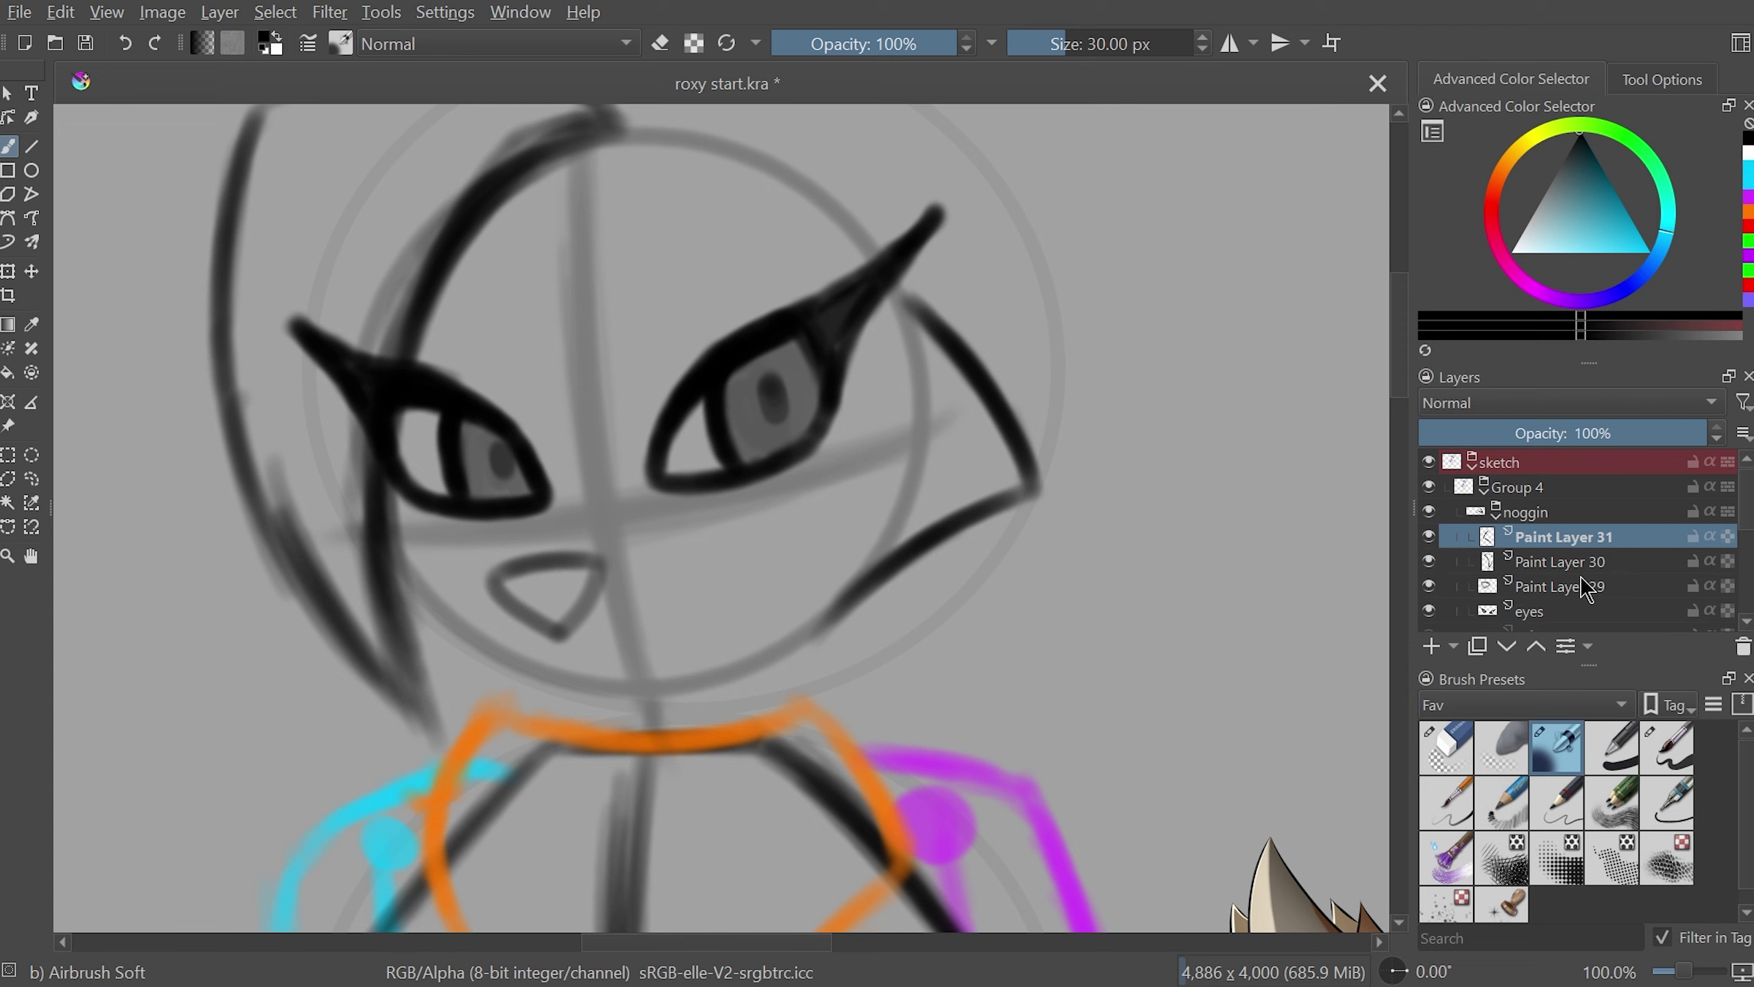
click(1565, 434)
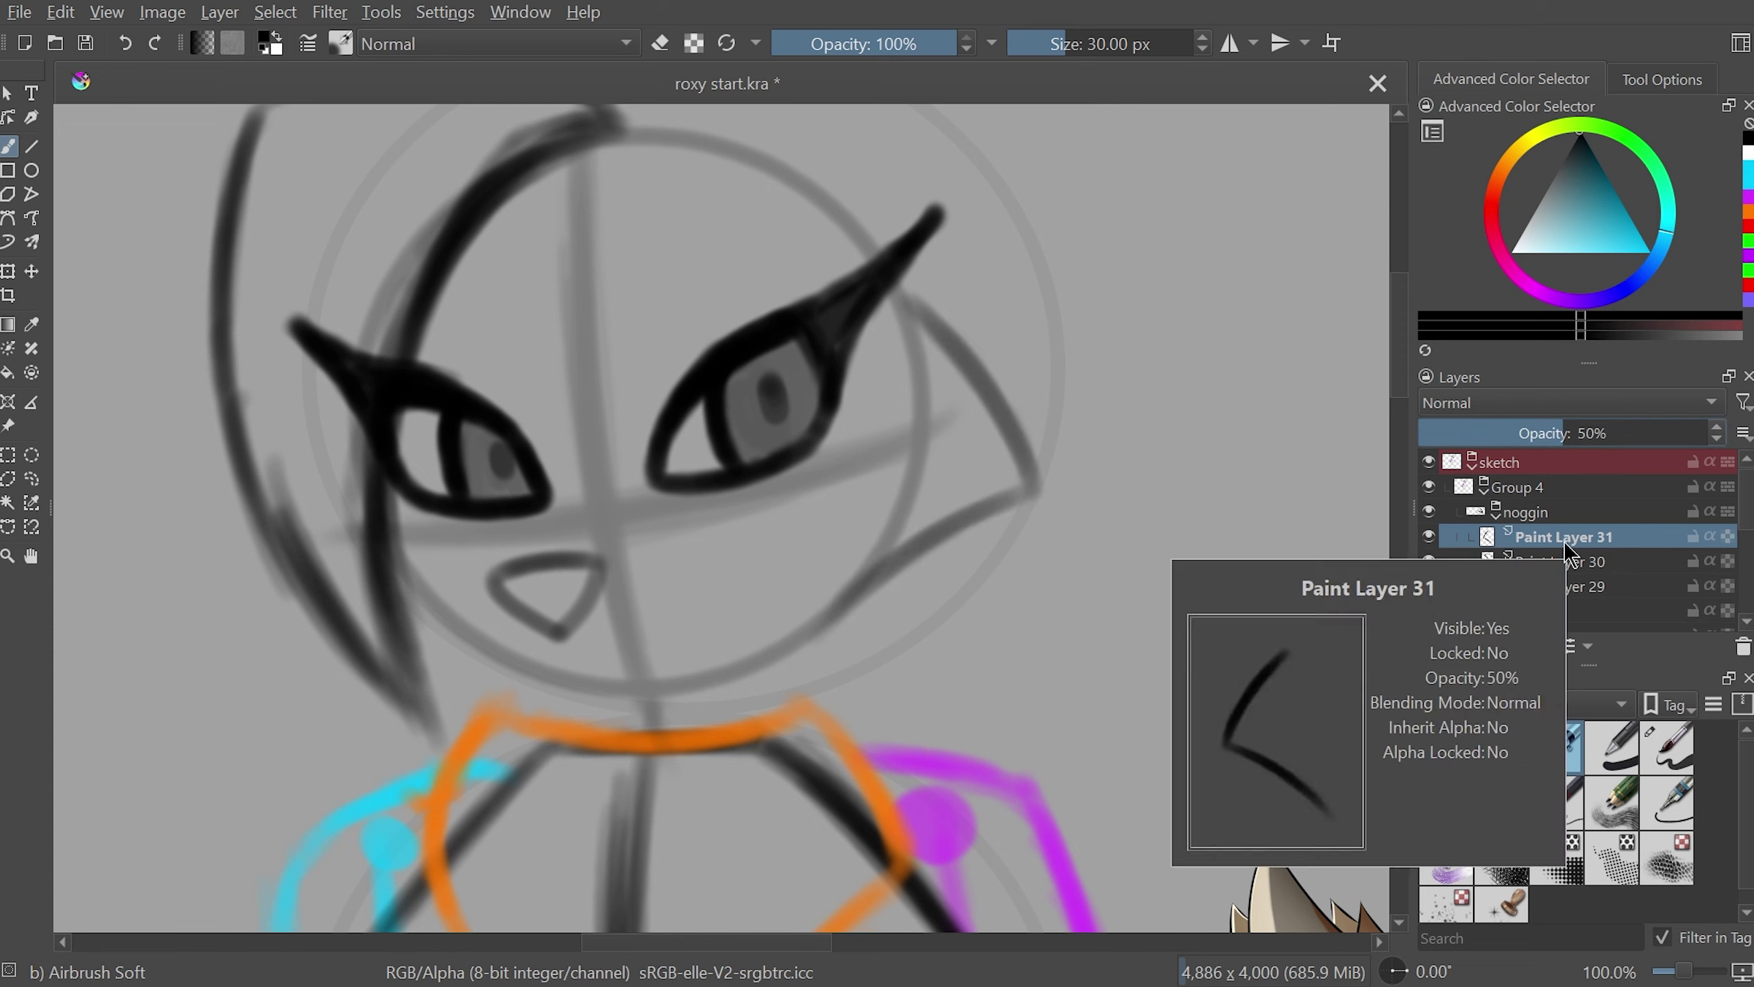
- Duplicate Paint Layer 31 in the Layers docker
scroll(967, 829, right, 3)
scroll(1129, 796, right, 2)
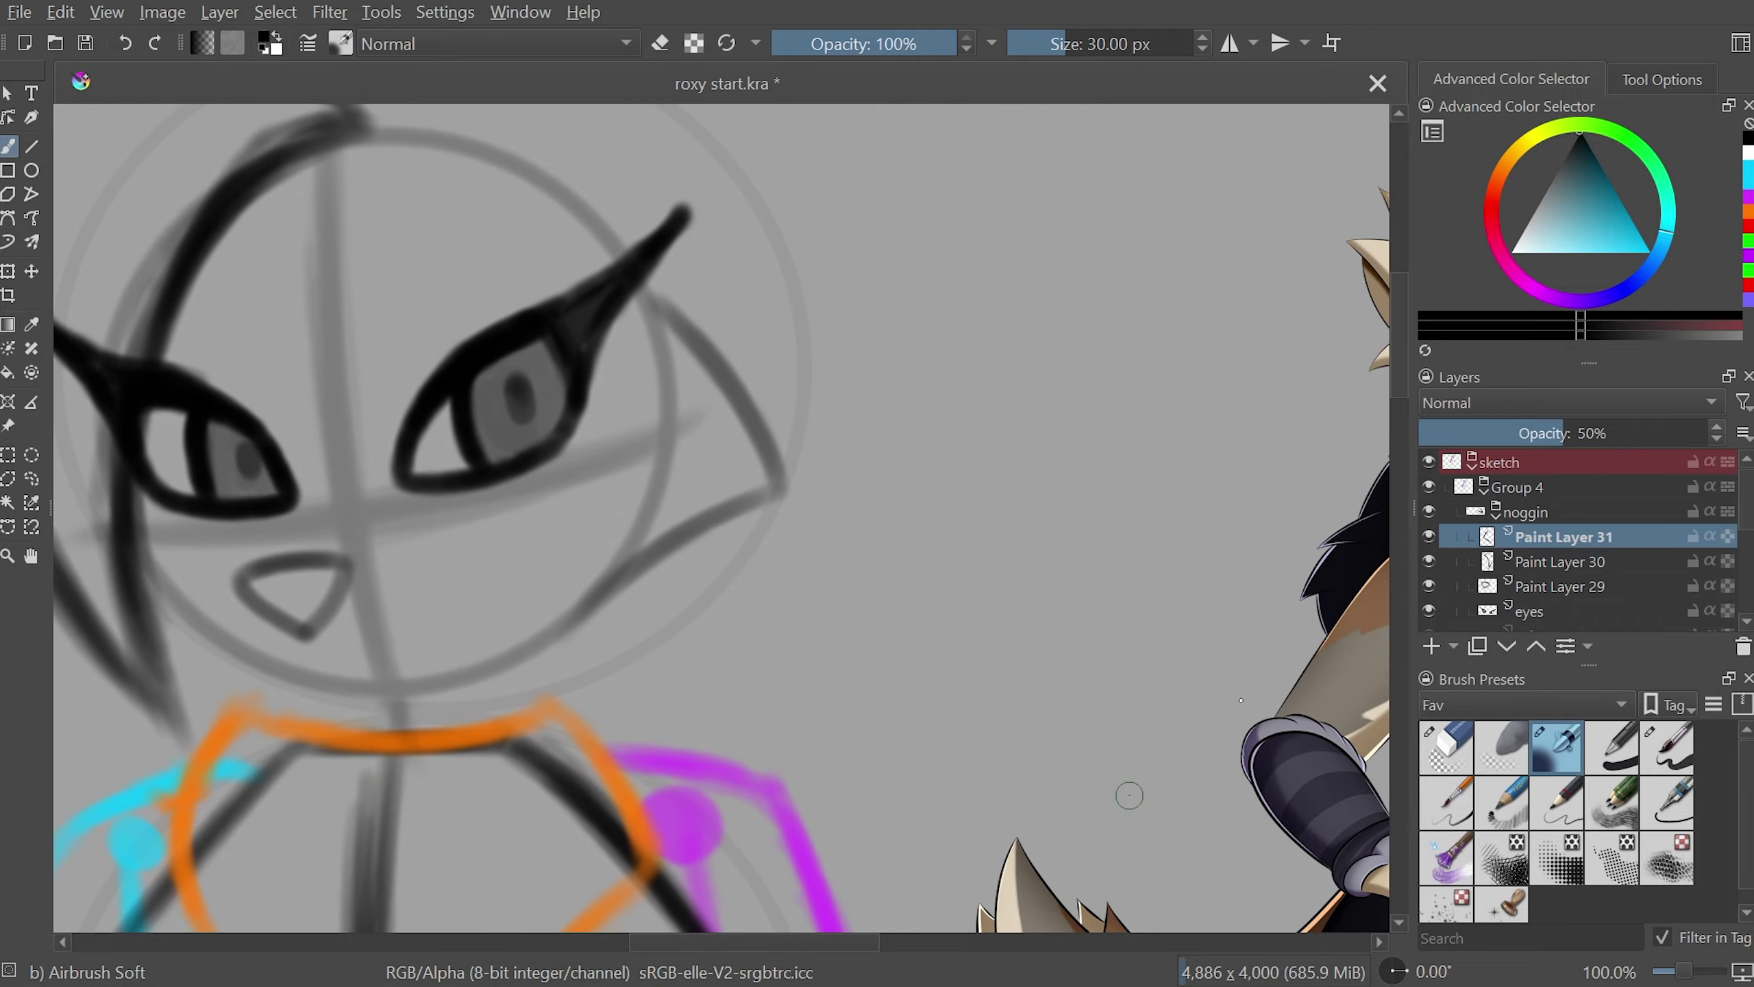
click(1476, 650)
- Hide the original sketch layer and switch back to the brush
scroll(723, 515, down, 5)
key(ctrl+t)
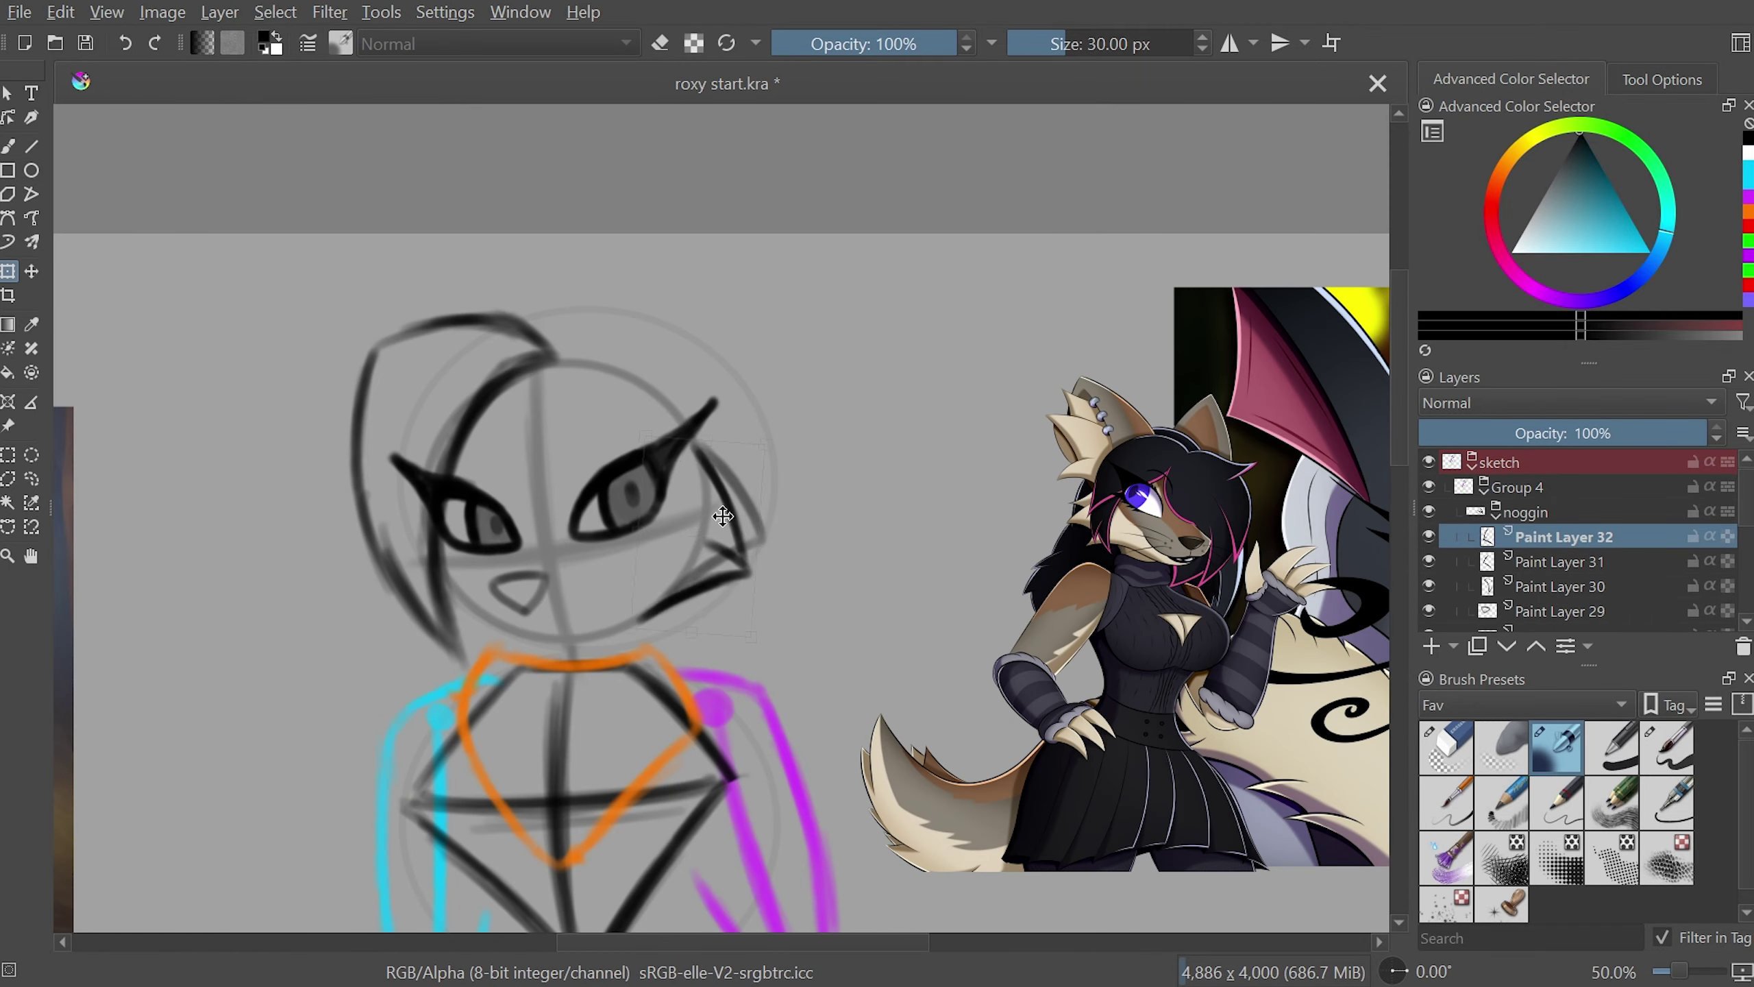
click(1428, 562)
key(b)
scroll(760, 483, up, 5)
- Redraw the jagged cheek fur tuft on the right, then reset rotation and fit the page
drag(828, 484, 987, 427)
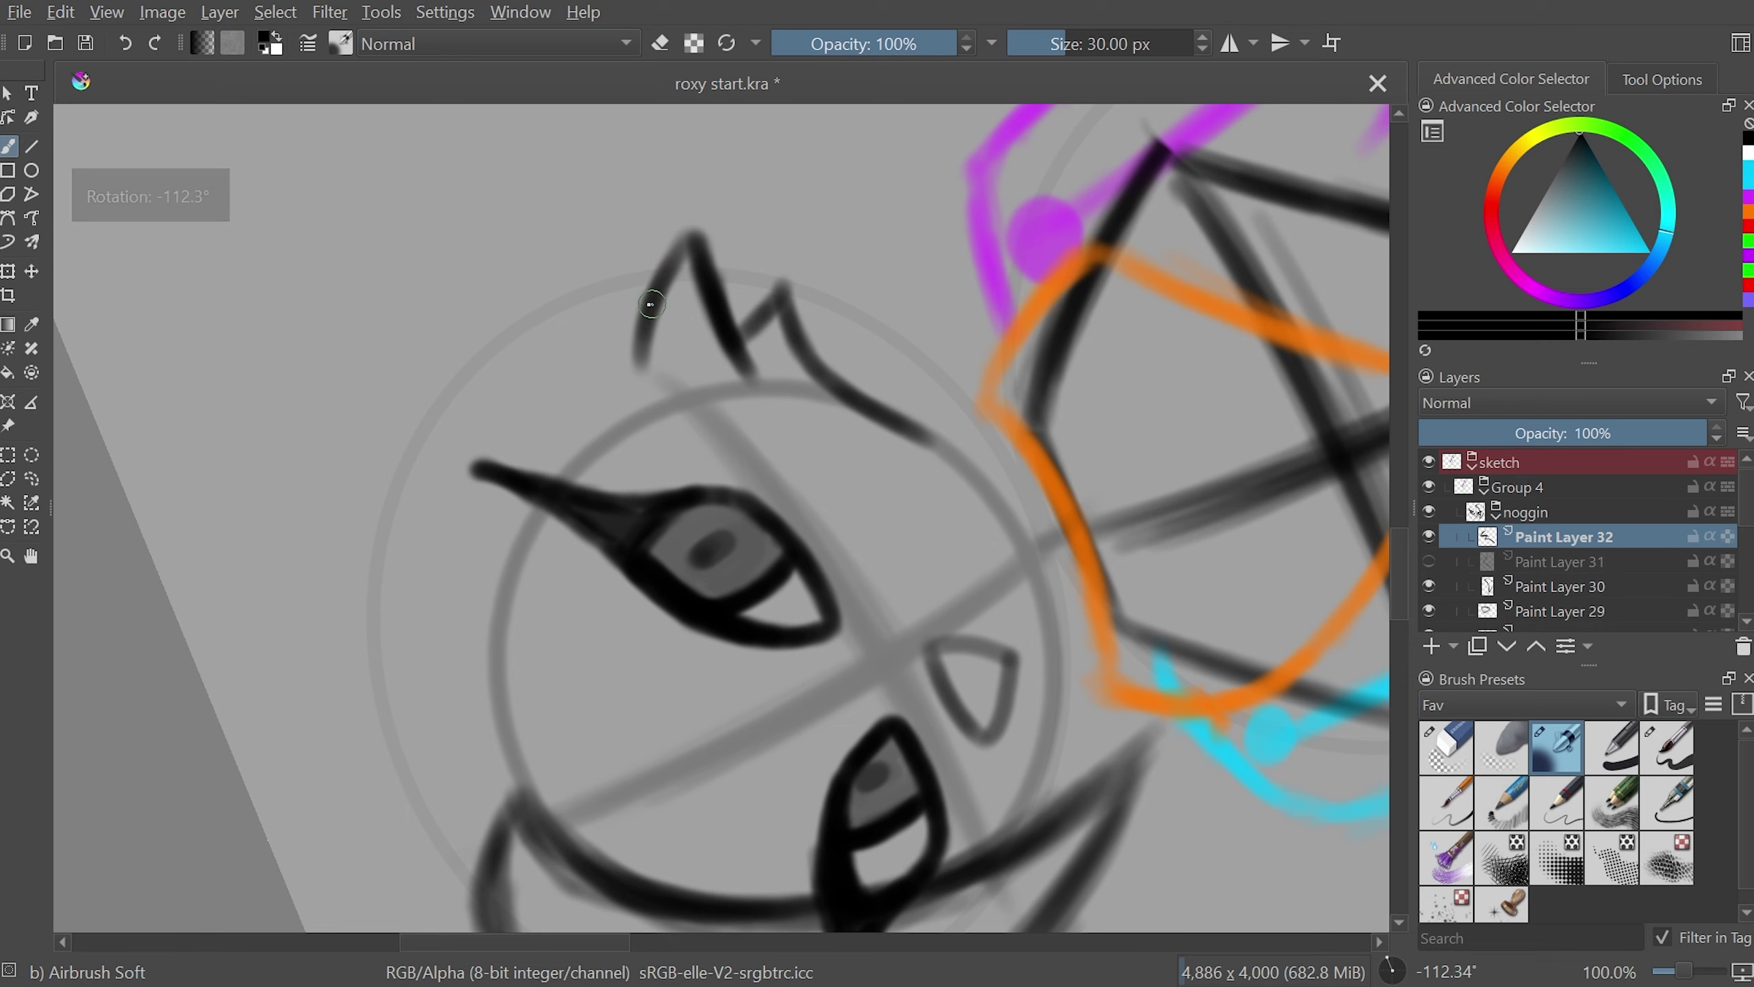
mouse_move(641, 312)
mouse_down()
mouse_move(567, 411)
mouse_move(940, 799)
mouse_move(1077, 736)
mouse_move(1106, 686)
mouse_up()
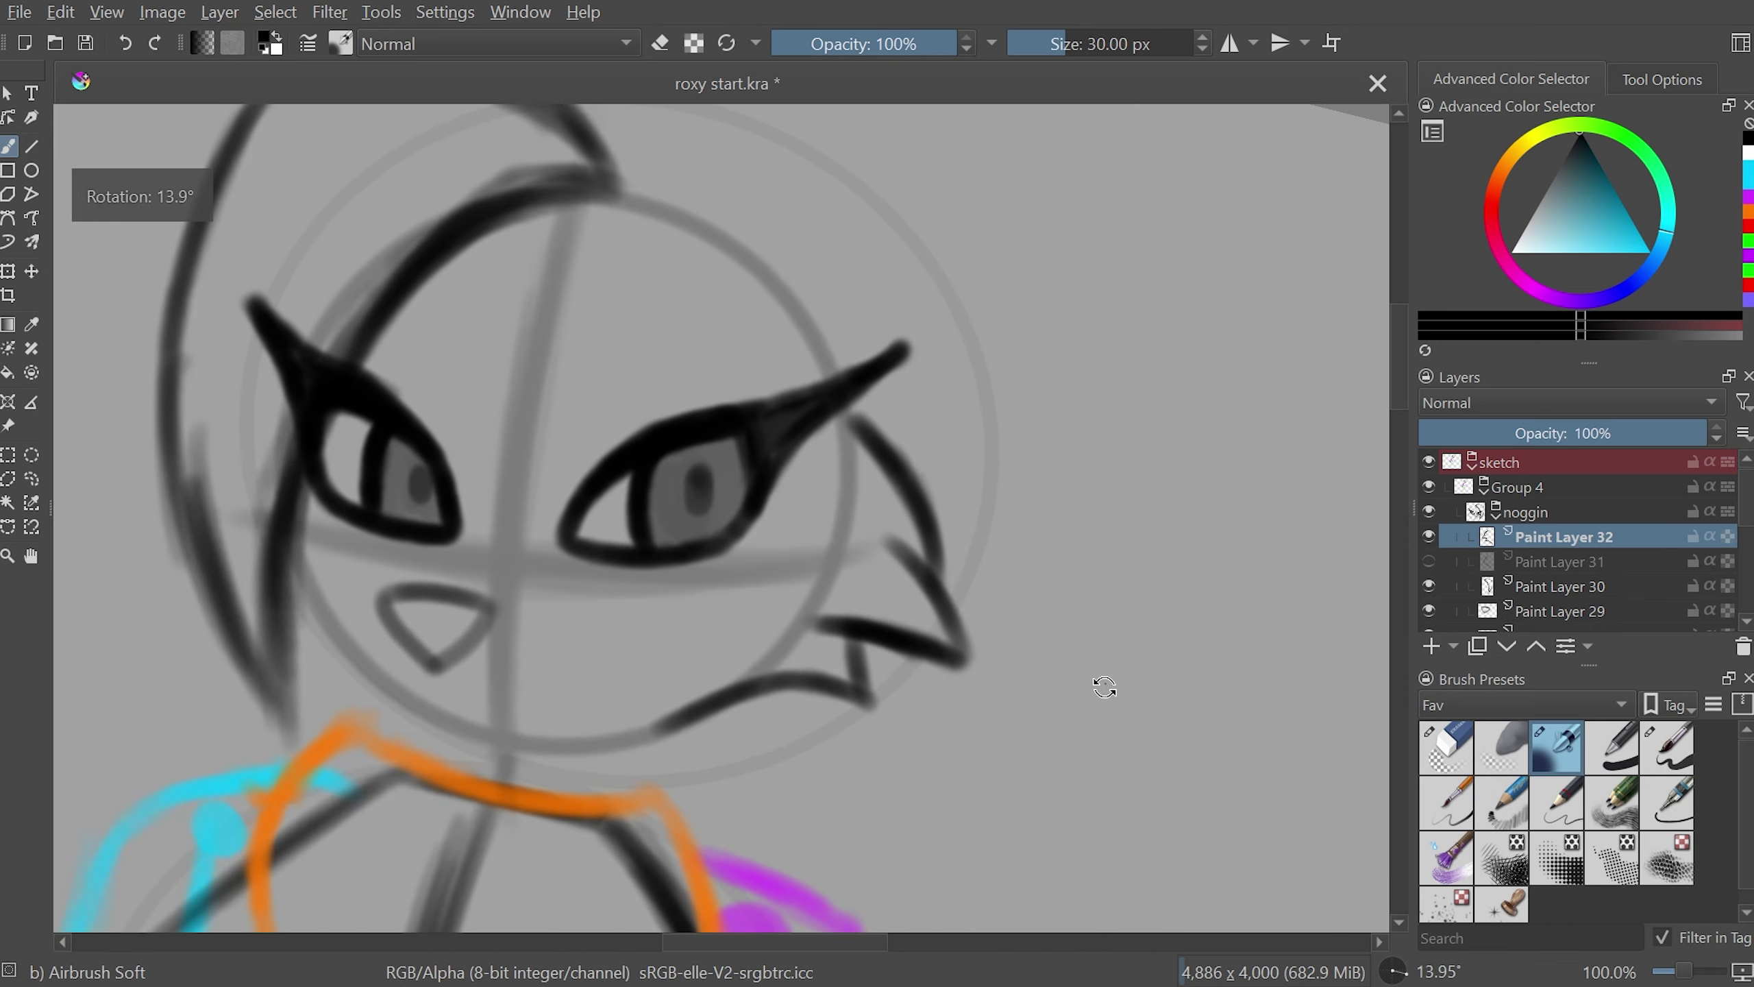
scroll(1105, 686, up, 3)
mouse_move(763, 947)
mouse_down()
mouse_move(736, 246)
mouse_move(674, 410)
mouse_move(664, 607)
mouse_up()
drag(967, 531, 1076, 736)
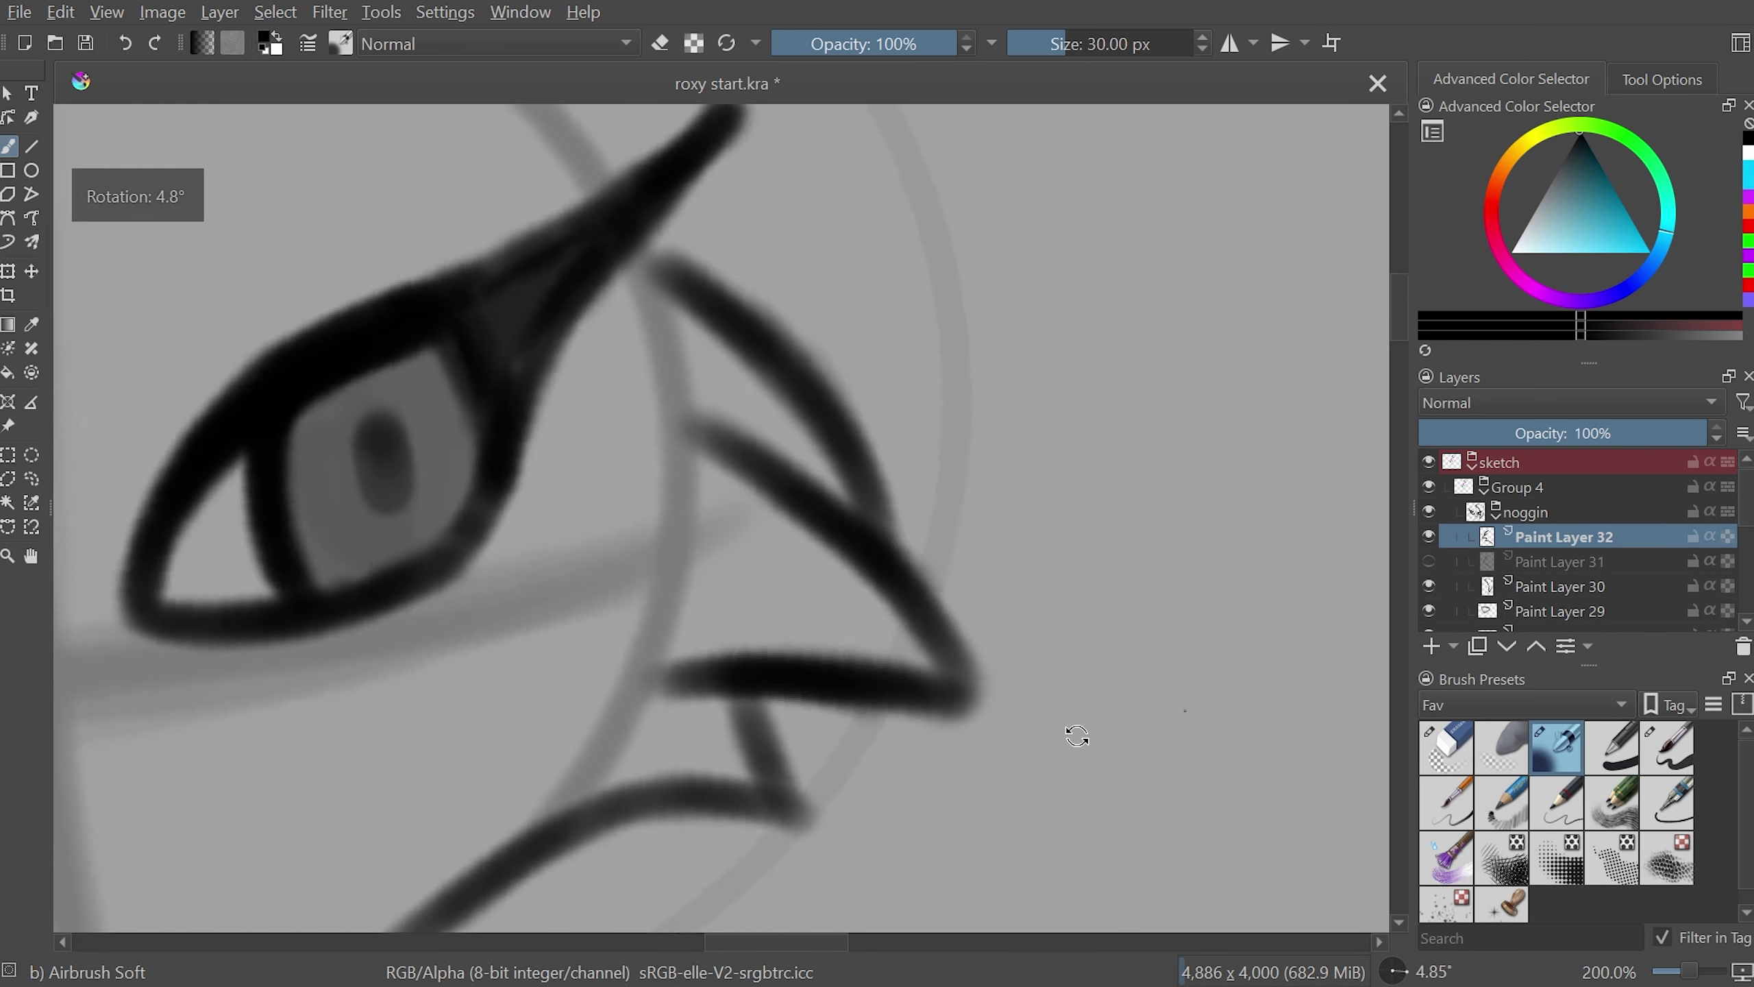
key(5)
key(3)
scroll(1519, 539, down, 2)
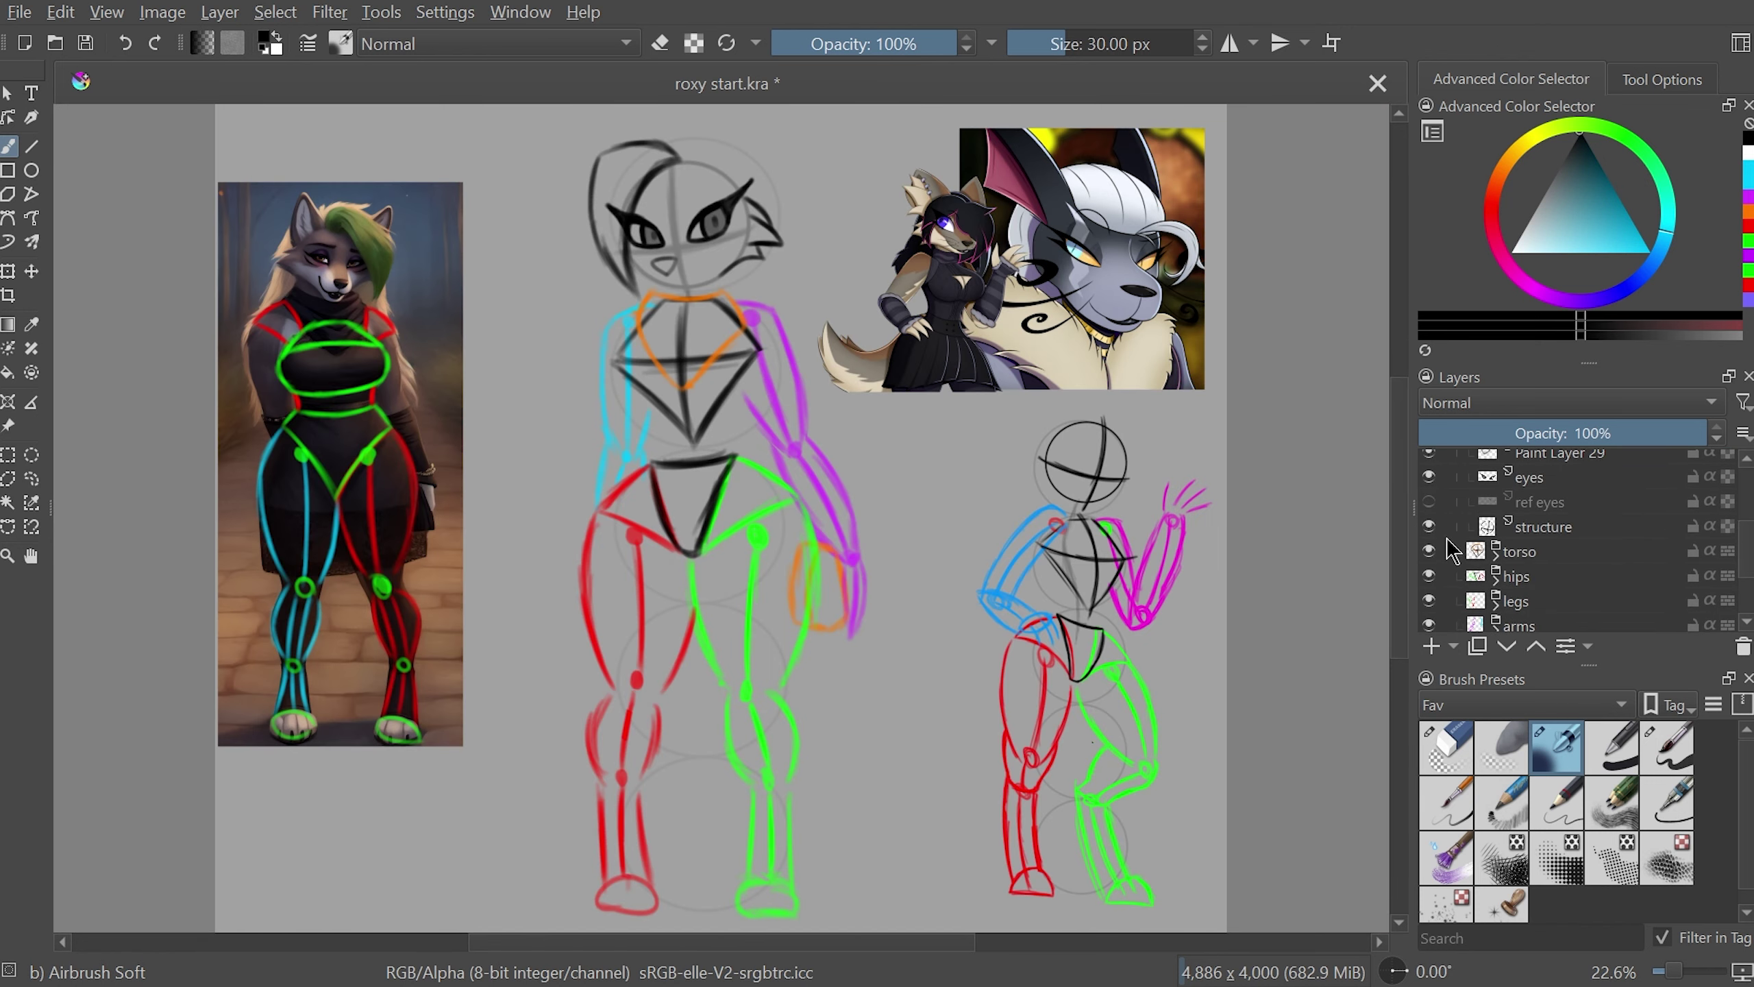
- Hide the structure guide lines, check the sketch mirrored and back, then zoom to the face
click(1428, 526)
key(m)
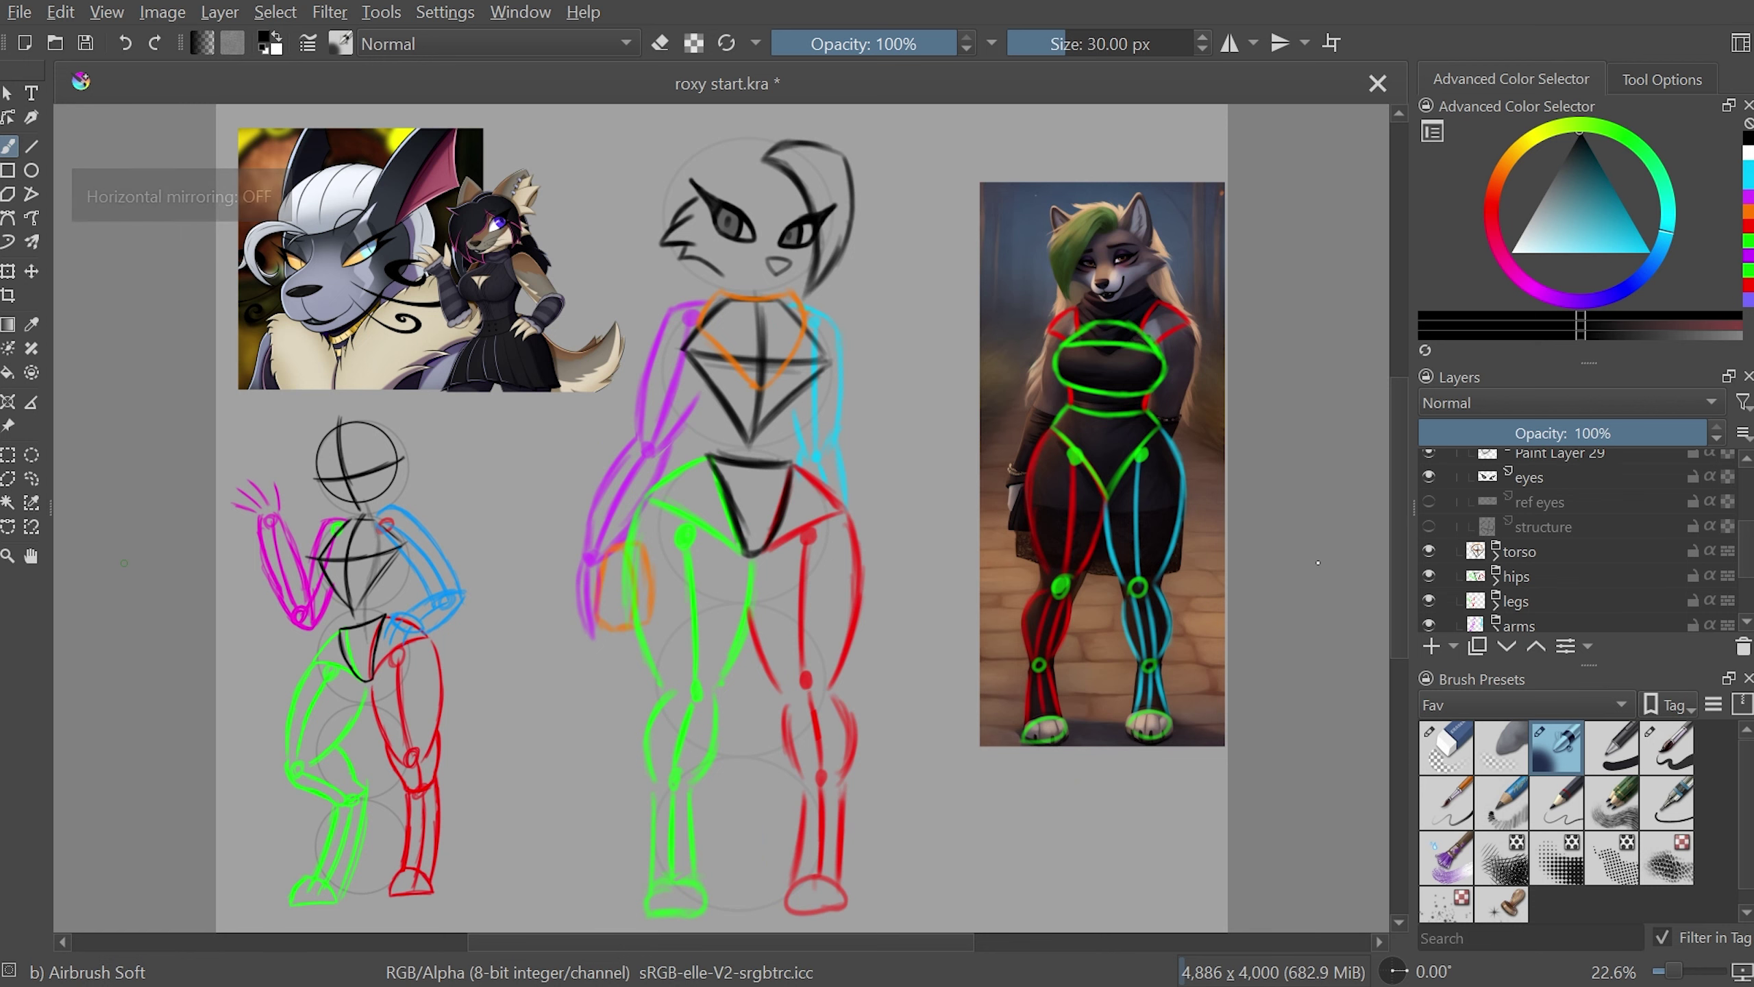
key(m)
key(m)
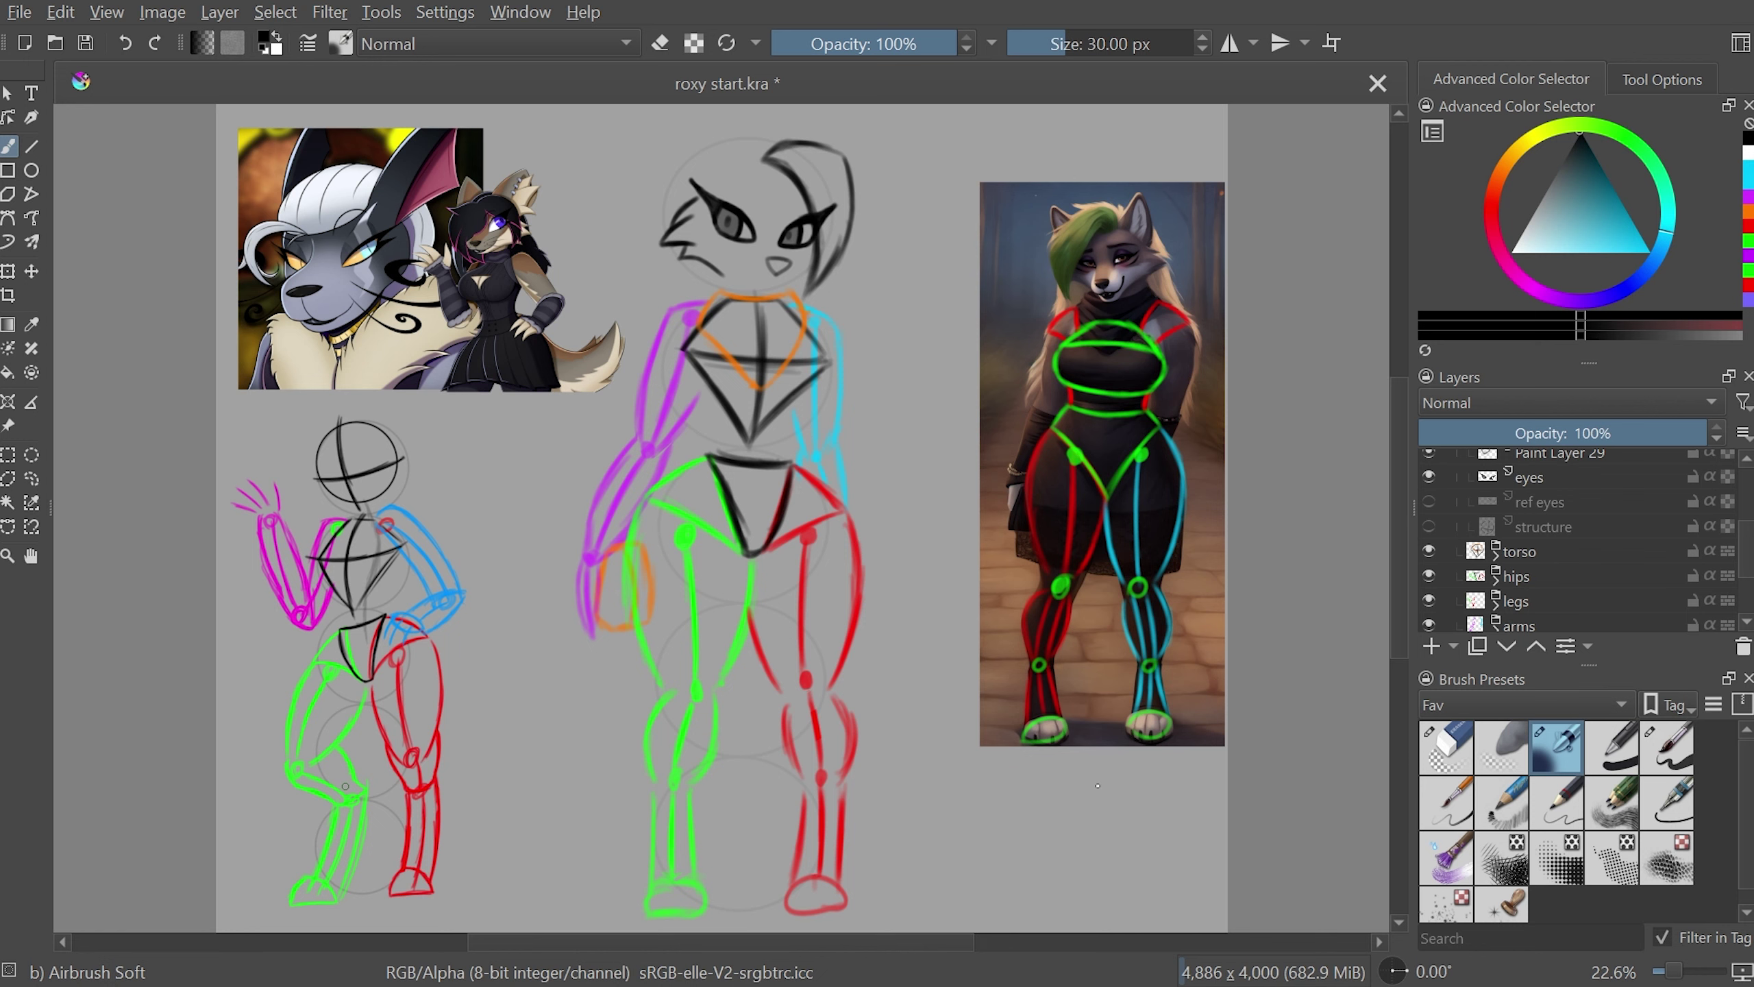
key(m)
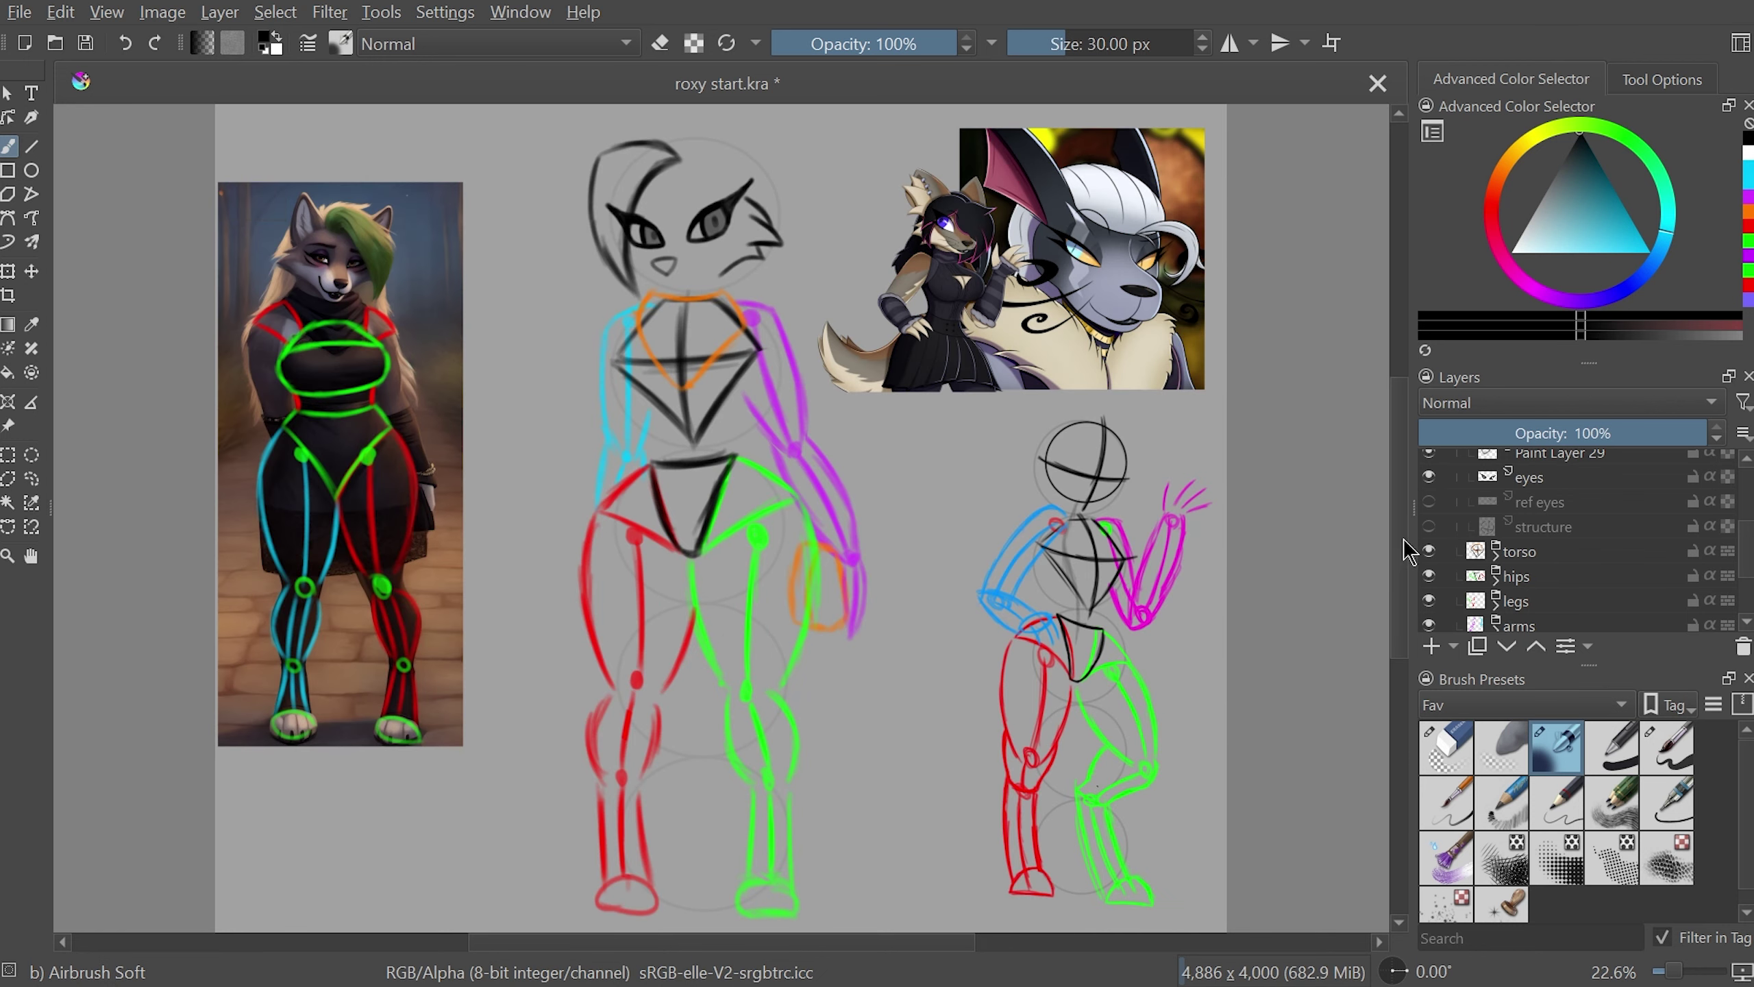
scroll(1412, 471, up, 3)
scroll(1412, 471, up, 2)
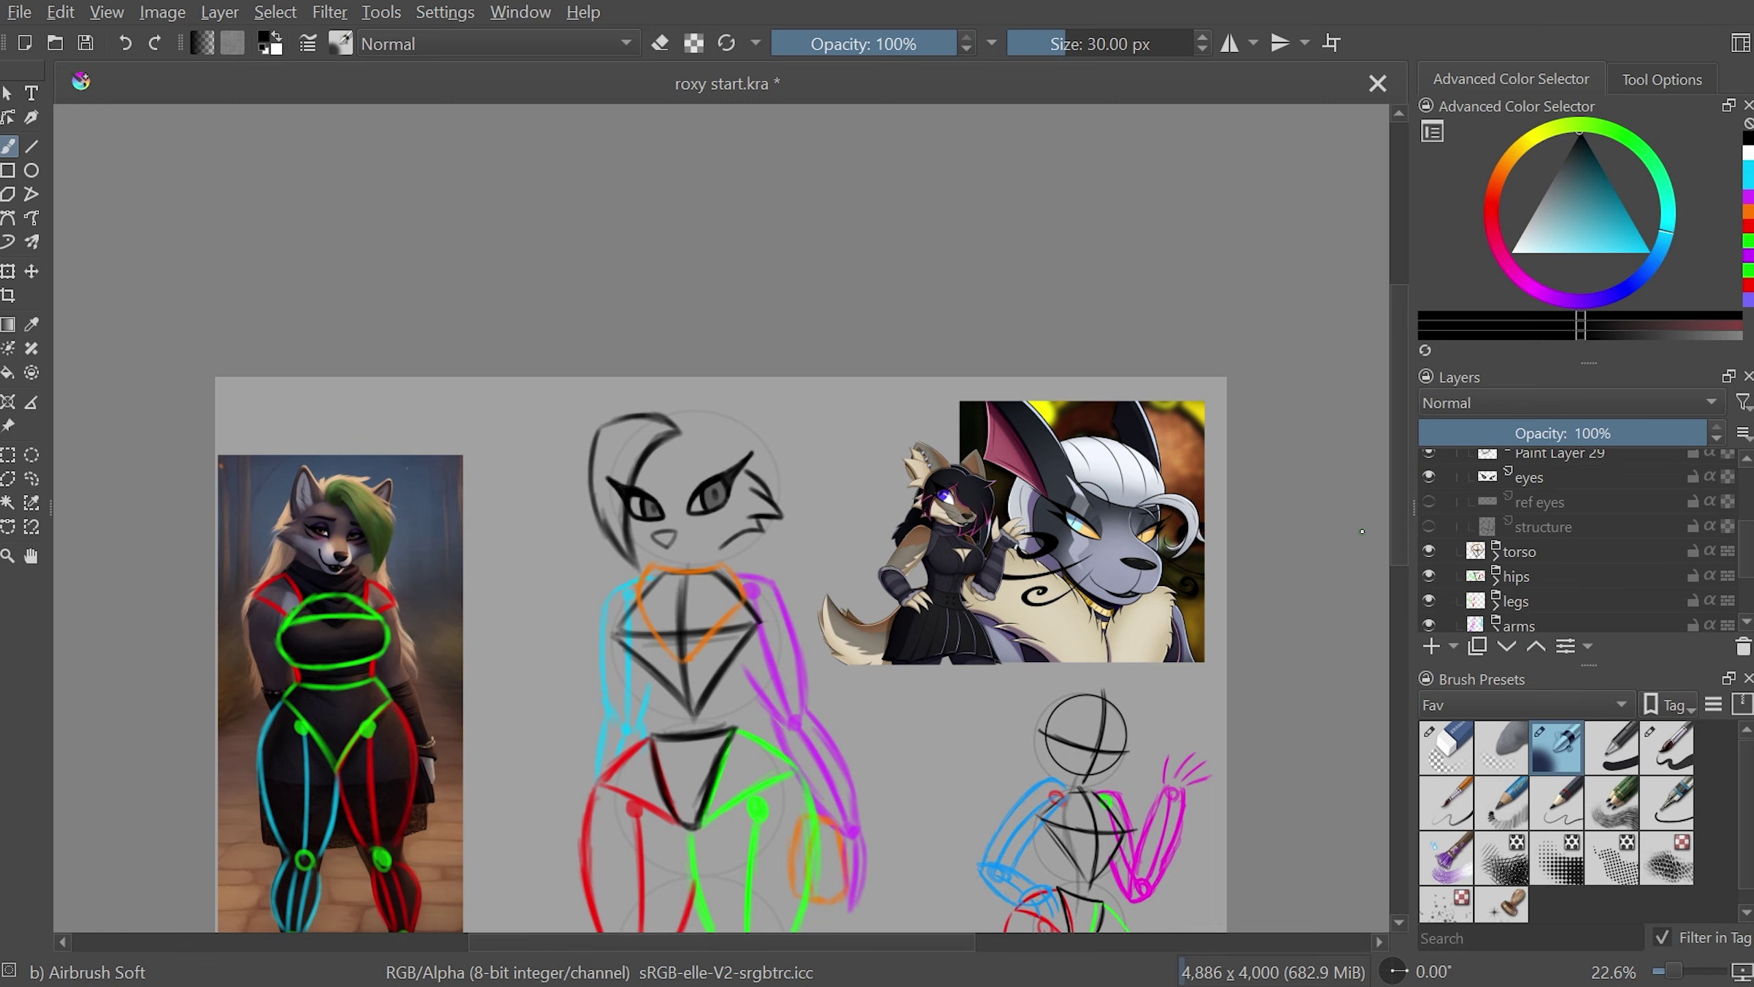
key(1)
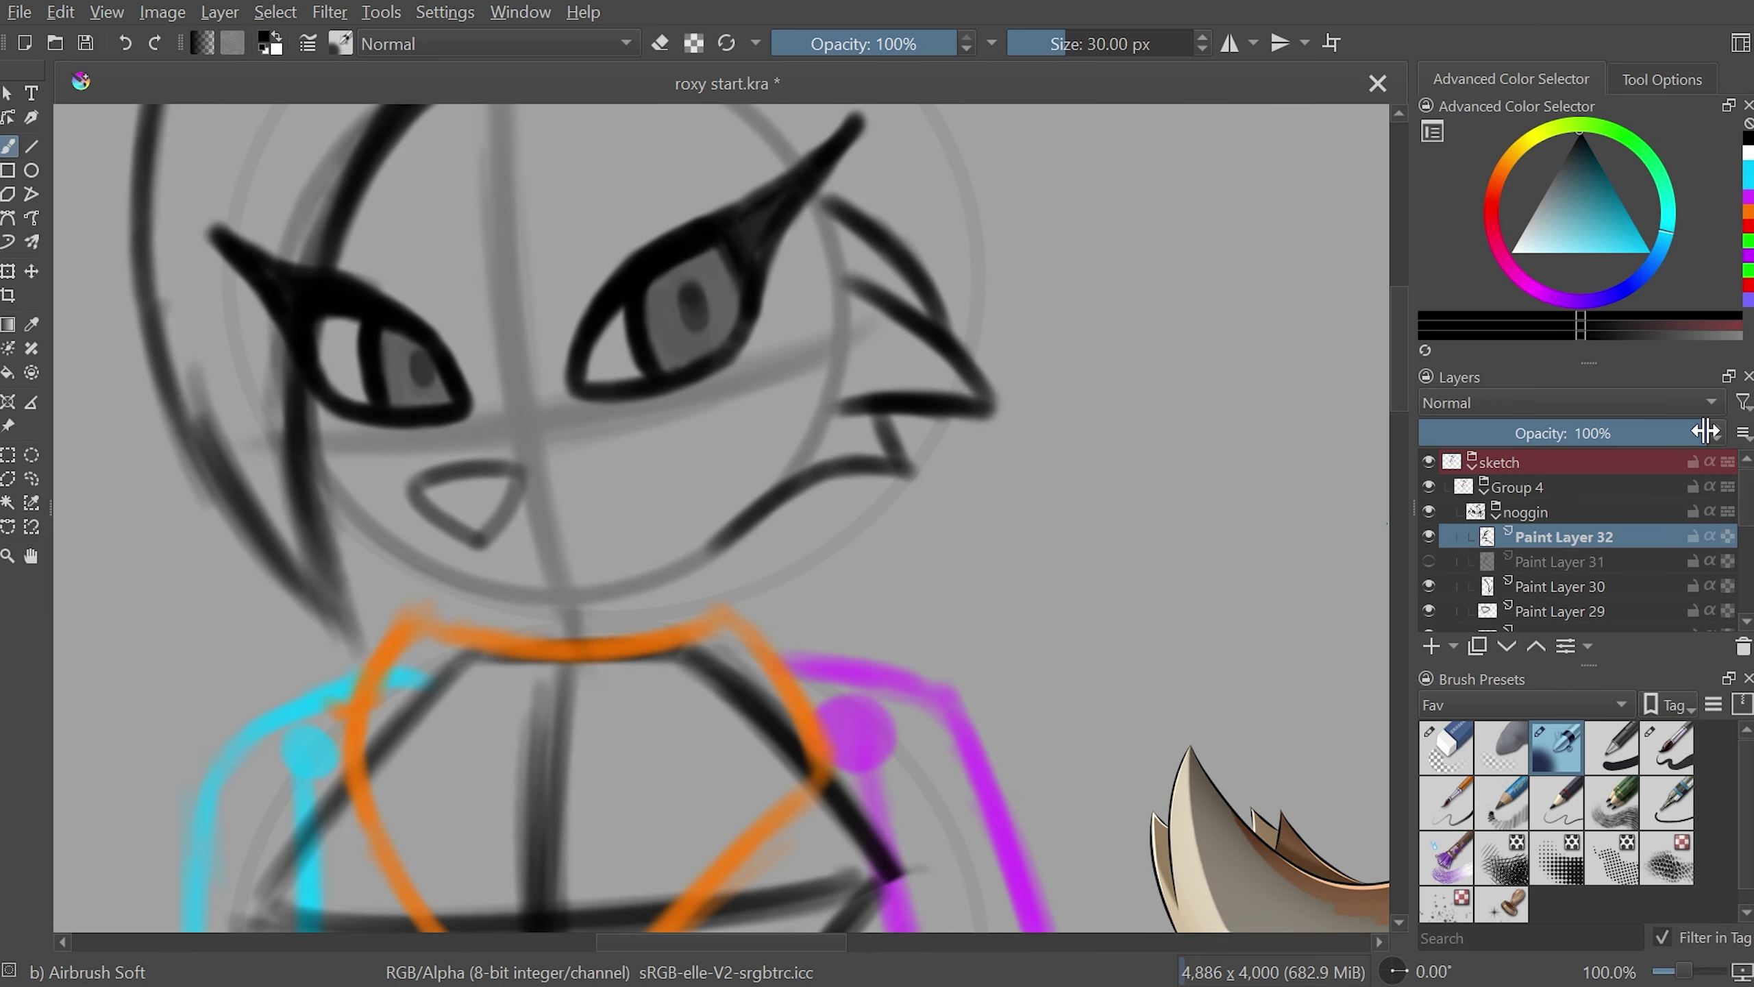
- Delete the old Paint Layer 31
click(1428, 561)
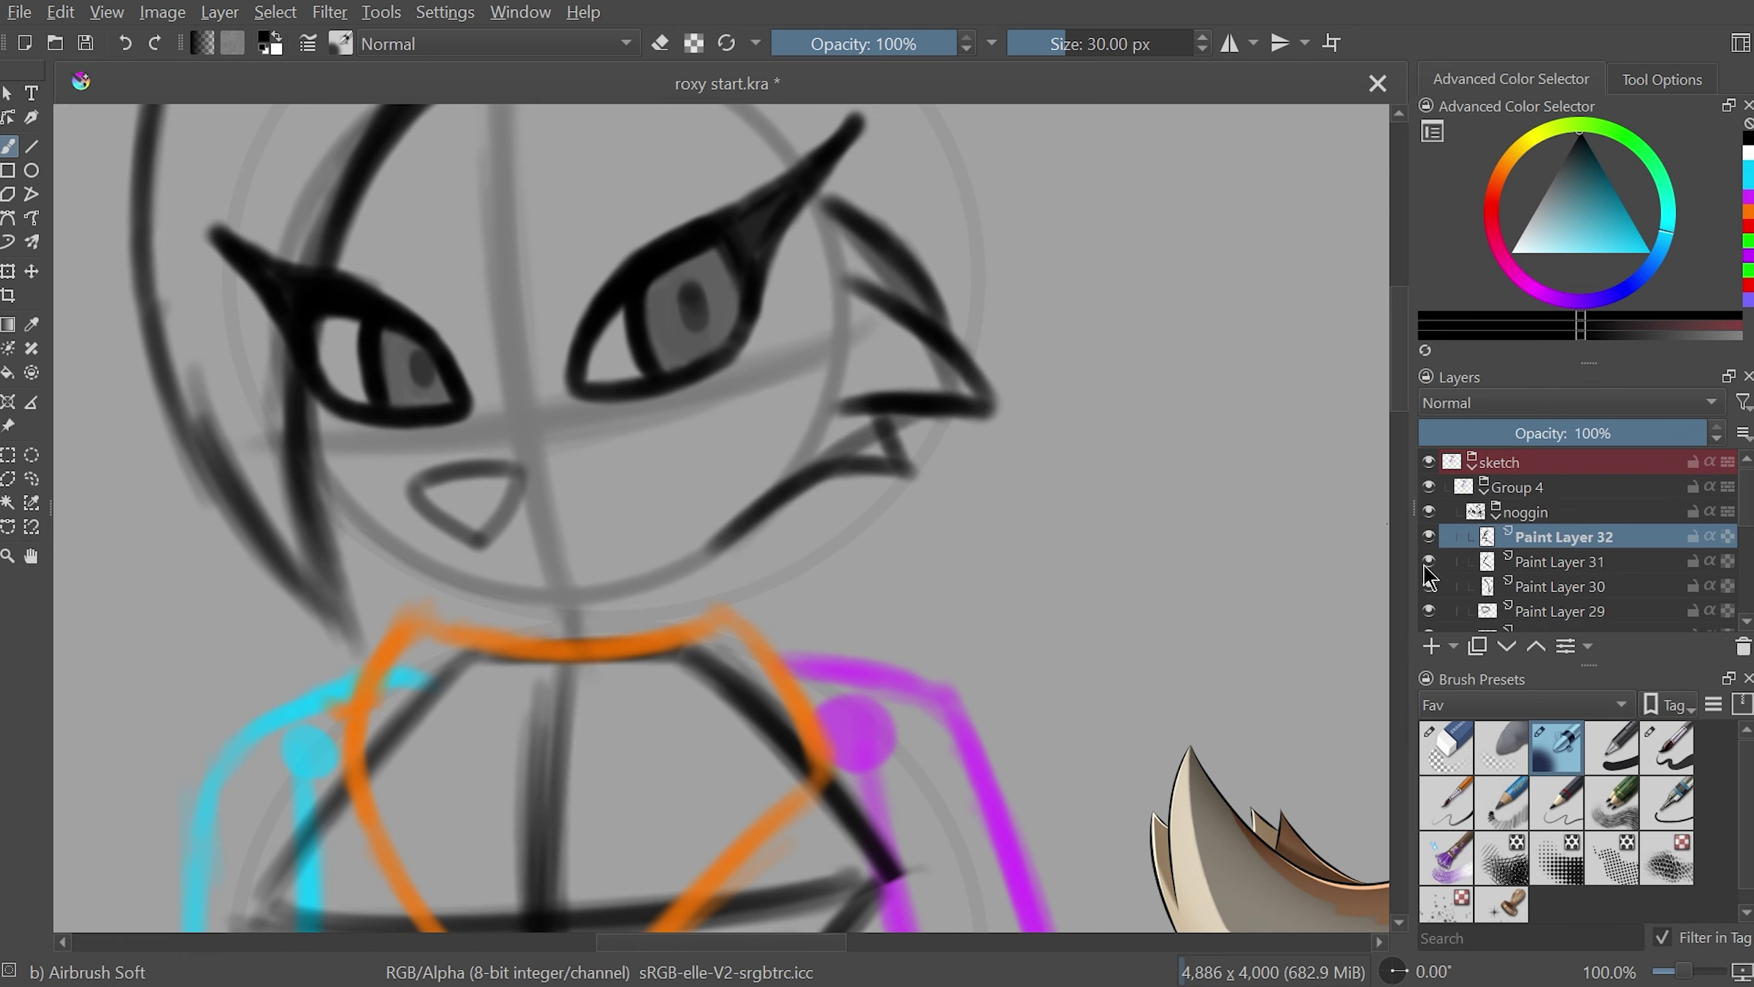
click(1588, 561)
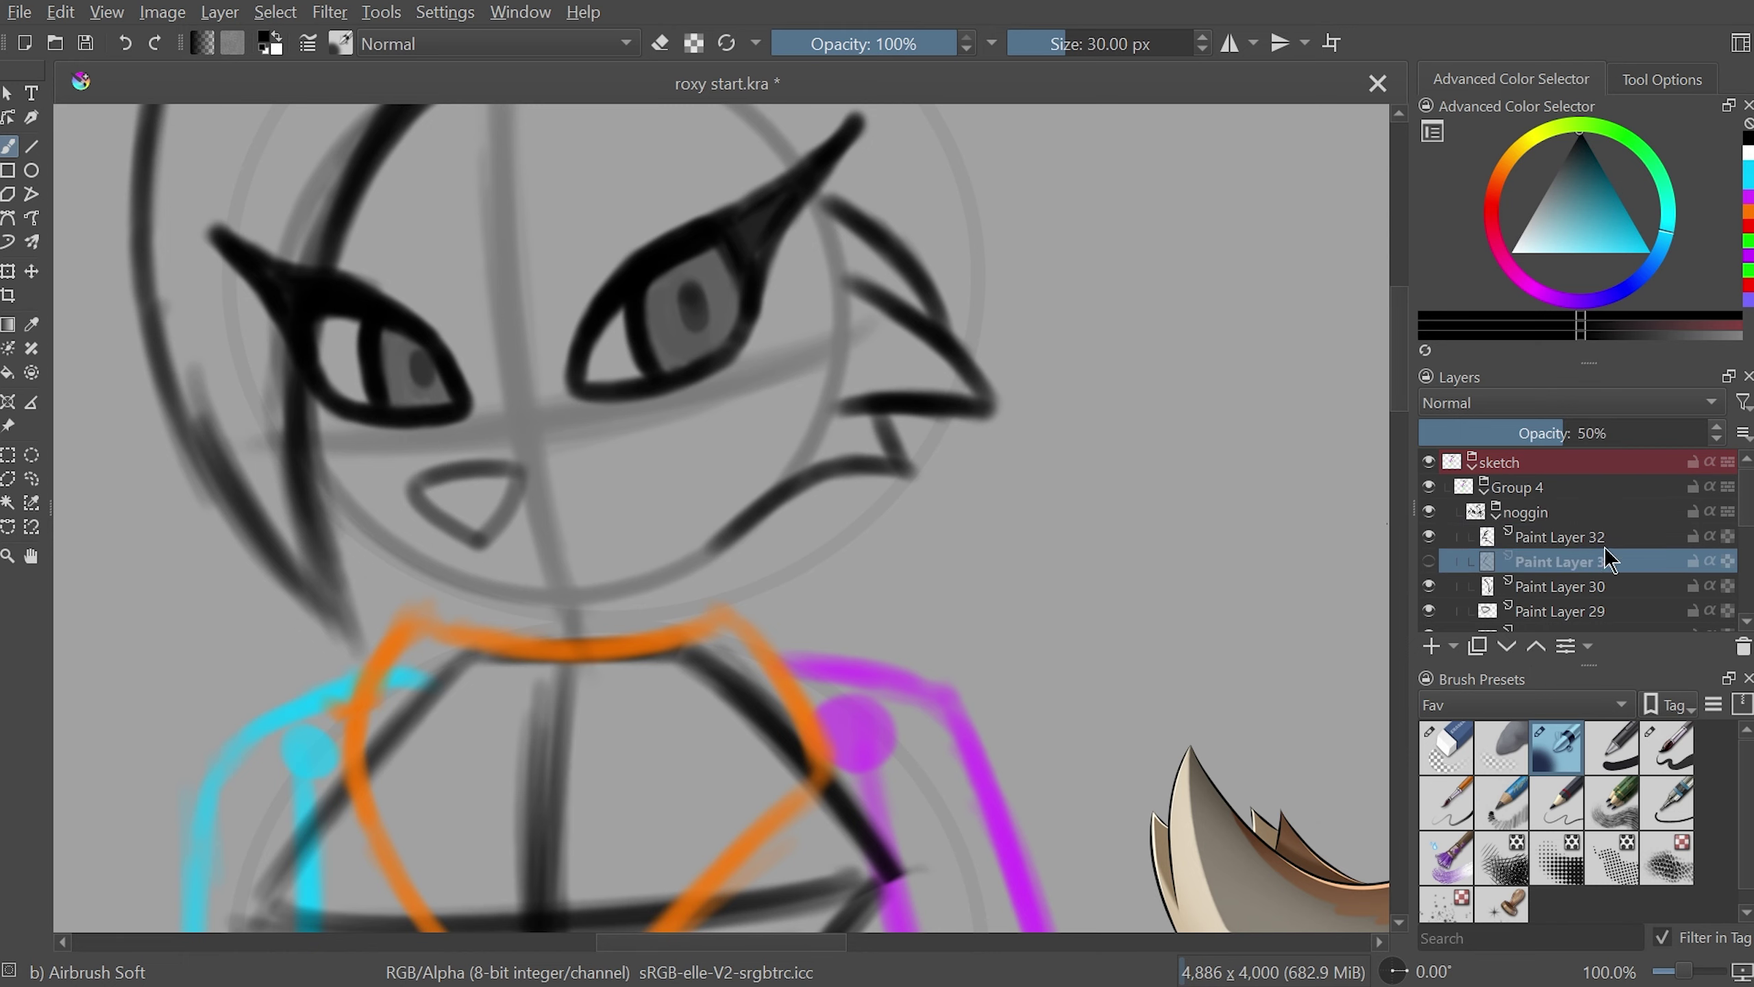
click(1743, 648)
- On a new layer, draw a smiling mouth curve under the nose
drag(1247, 586, 541, 402)
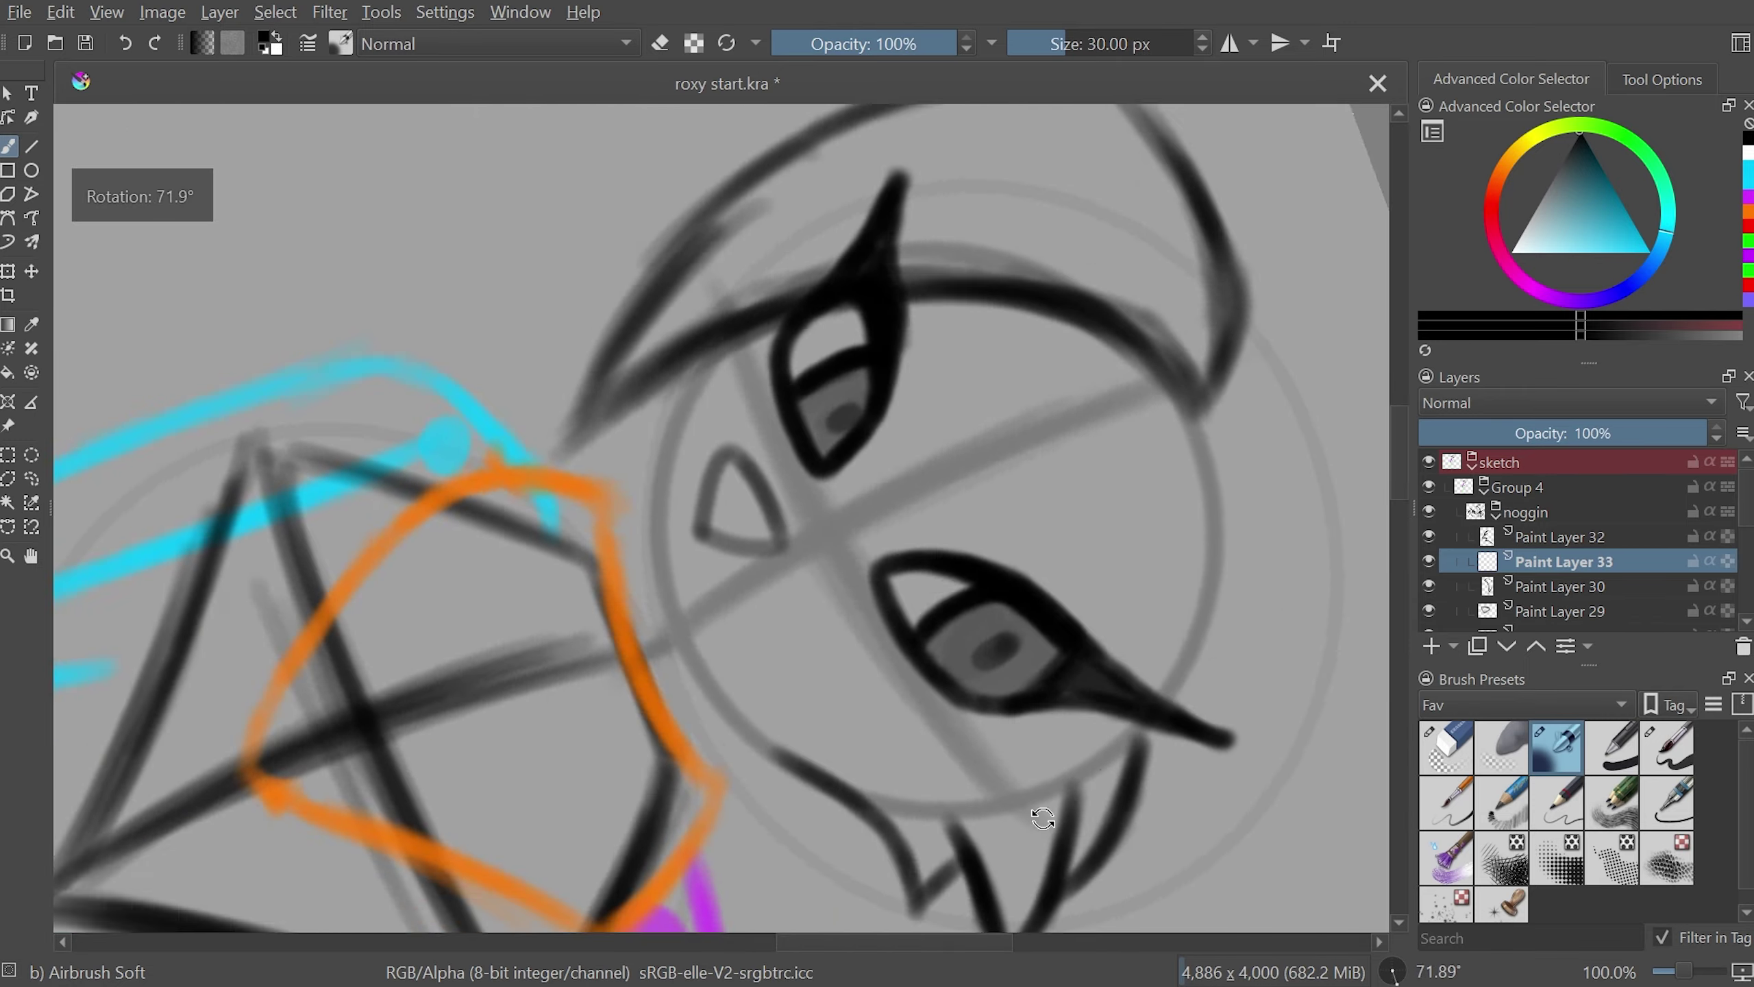
key(Insert)
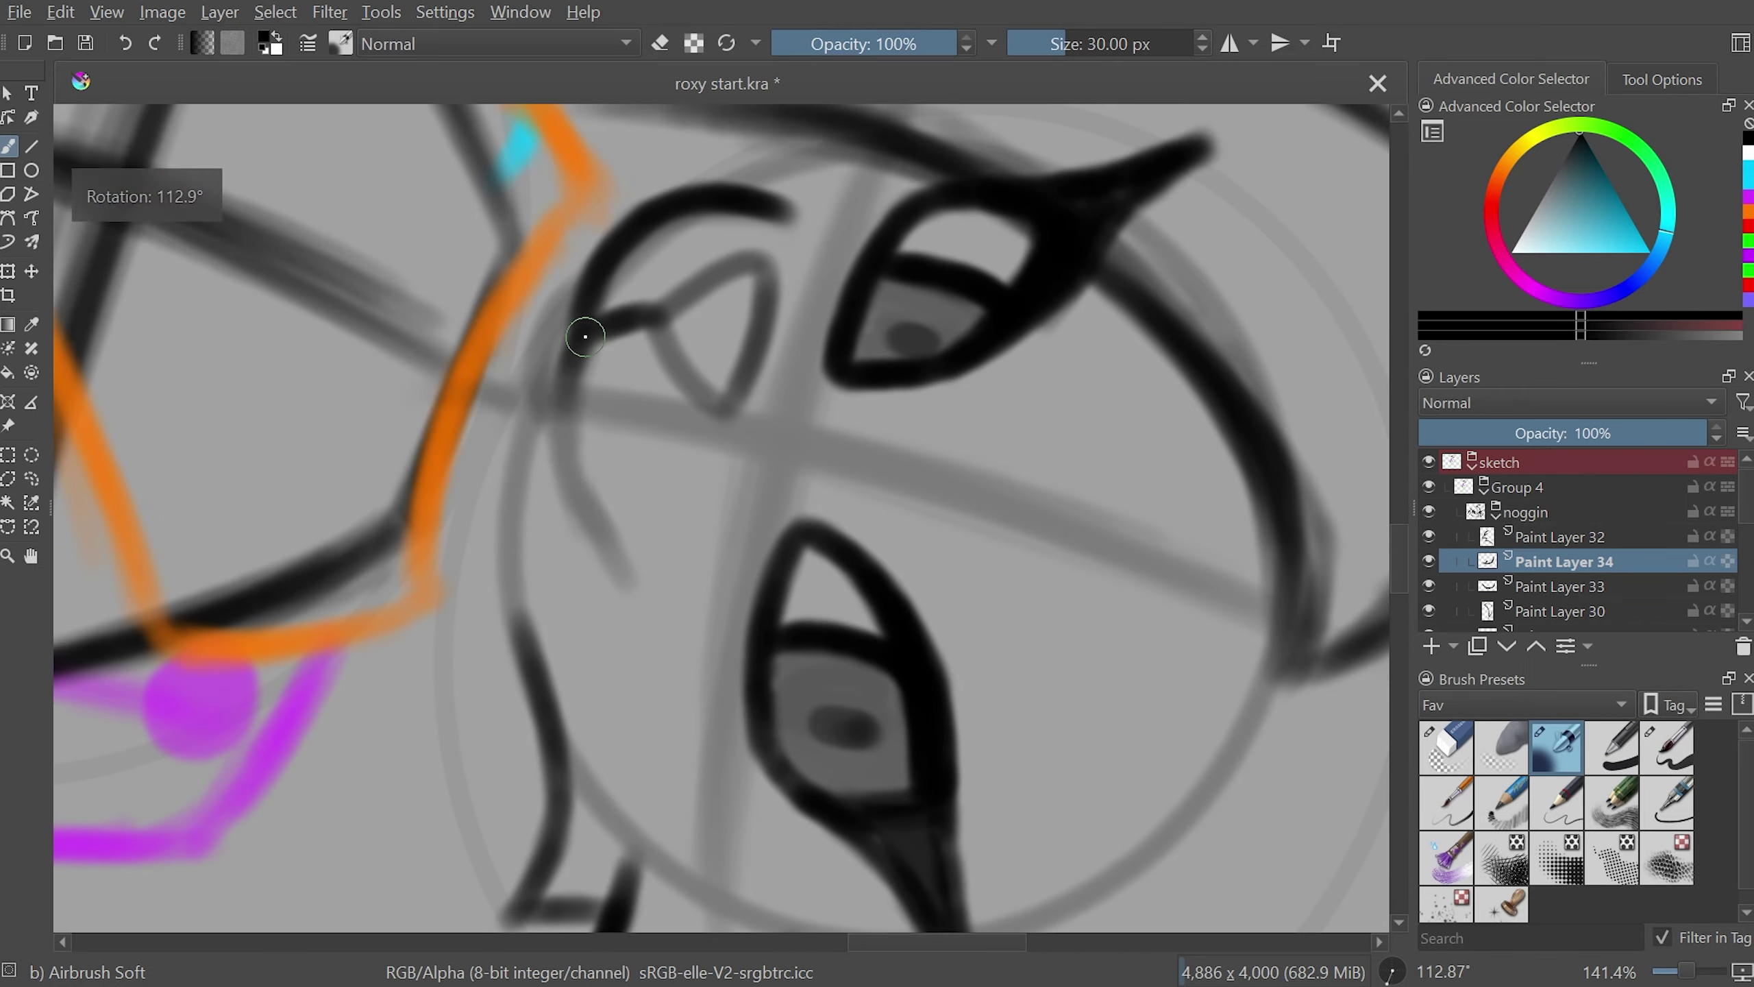
drag(542, 403, 603, 542)
key(5)
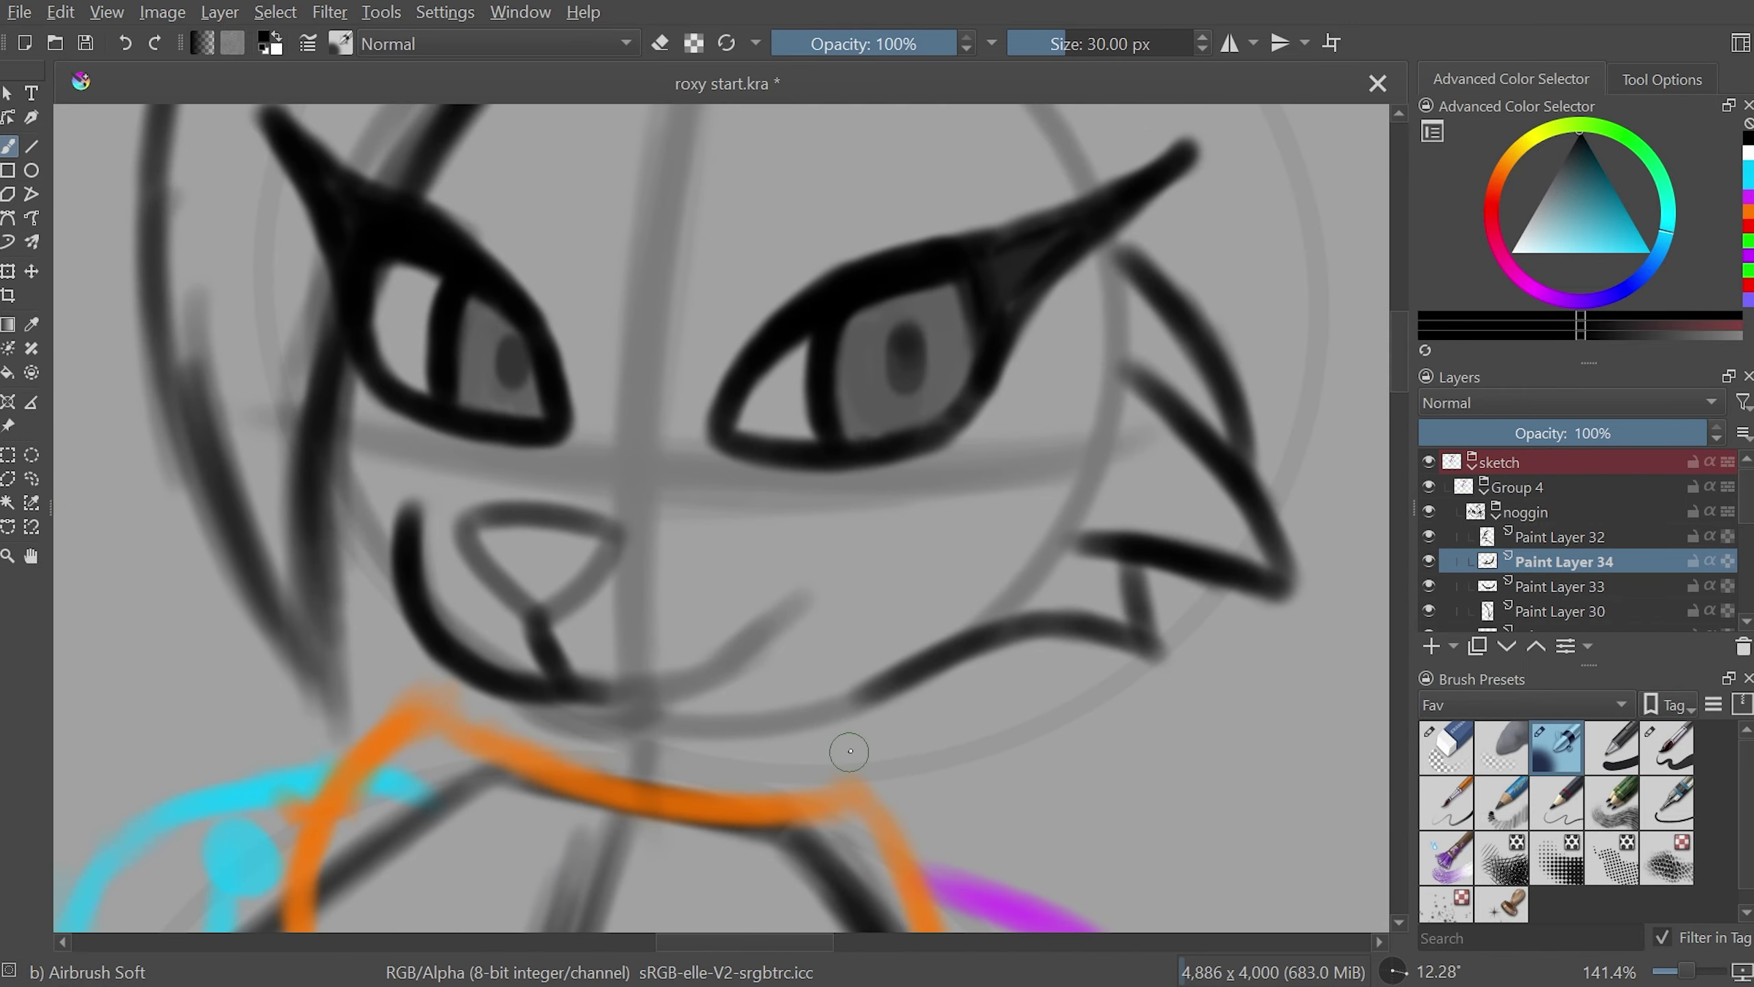
scroll(1029, 744, down, 3)
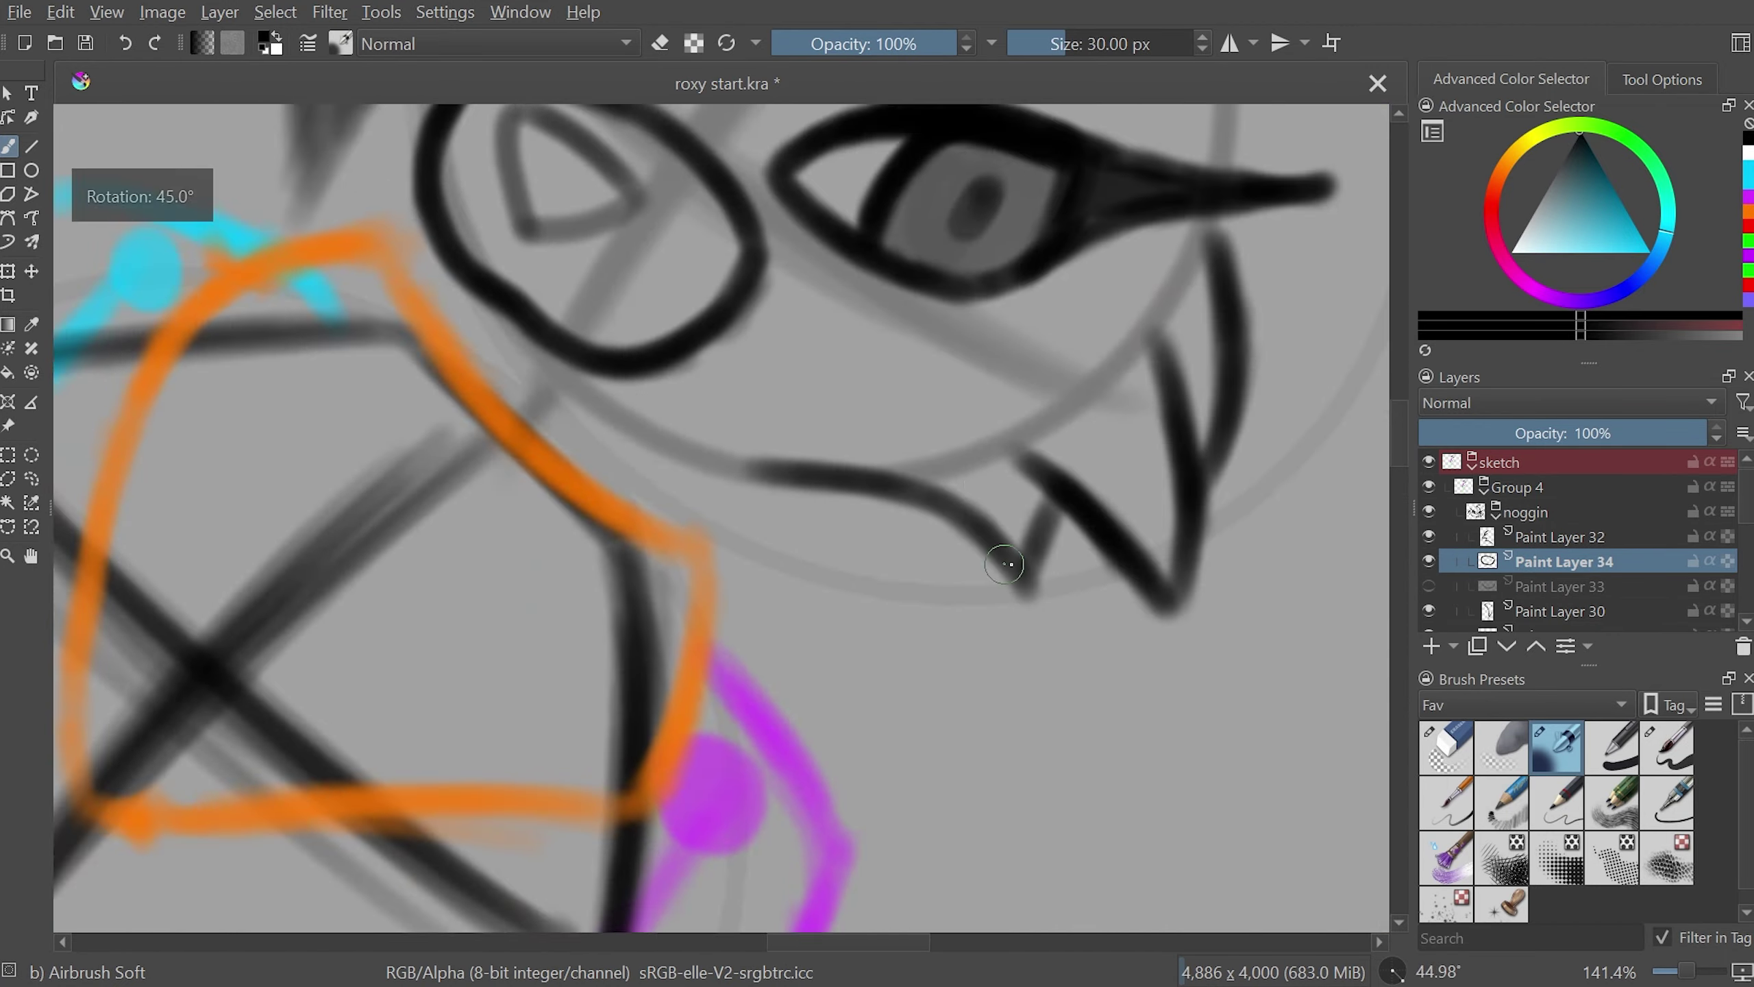
drag(663, 442, 652, 434)
scroll(615, 457, up, 4)
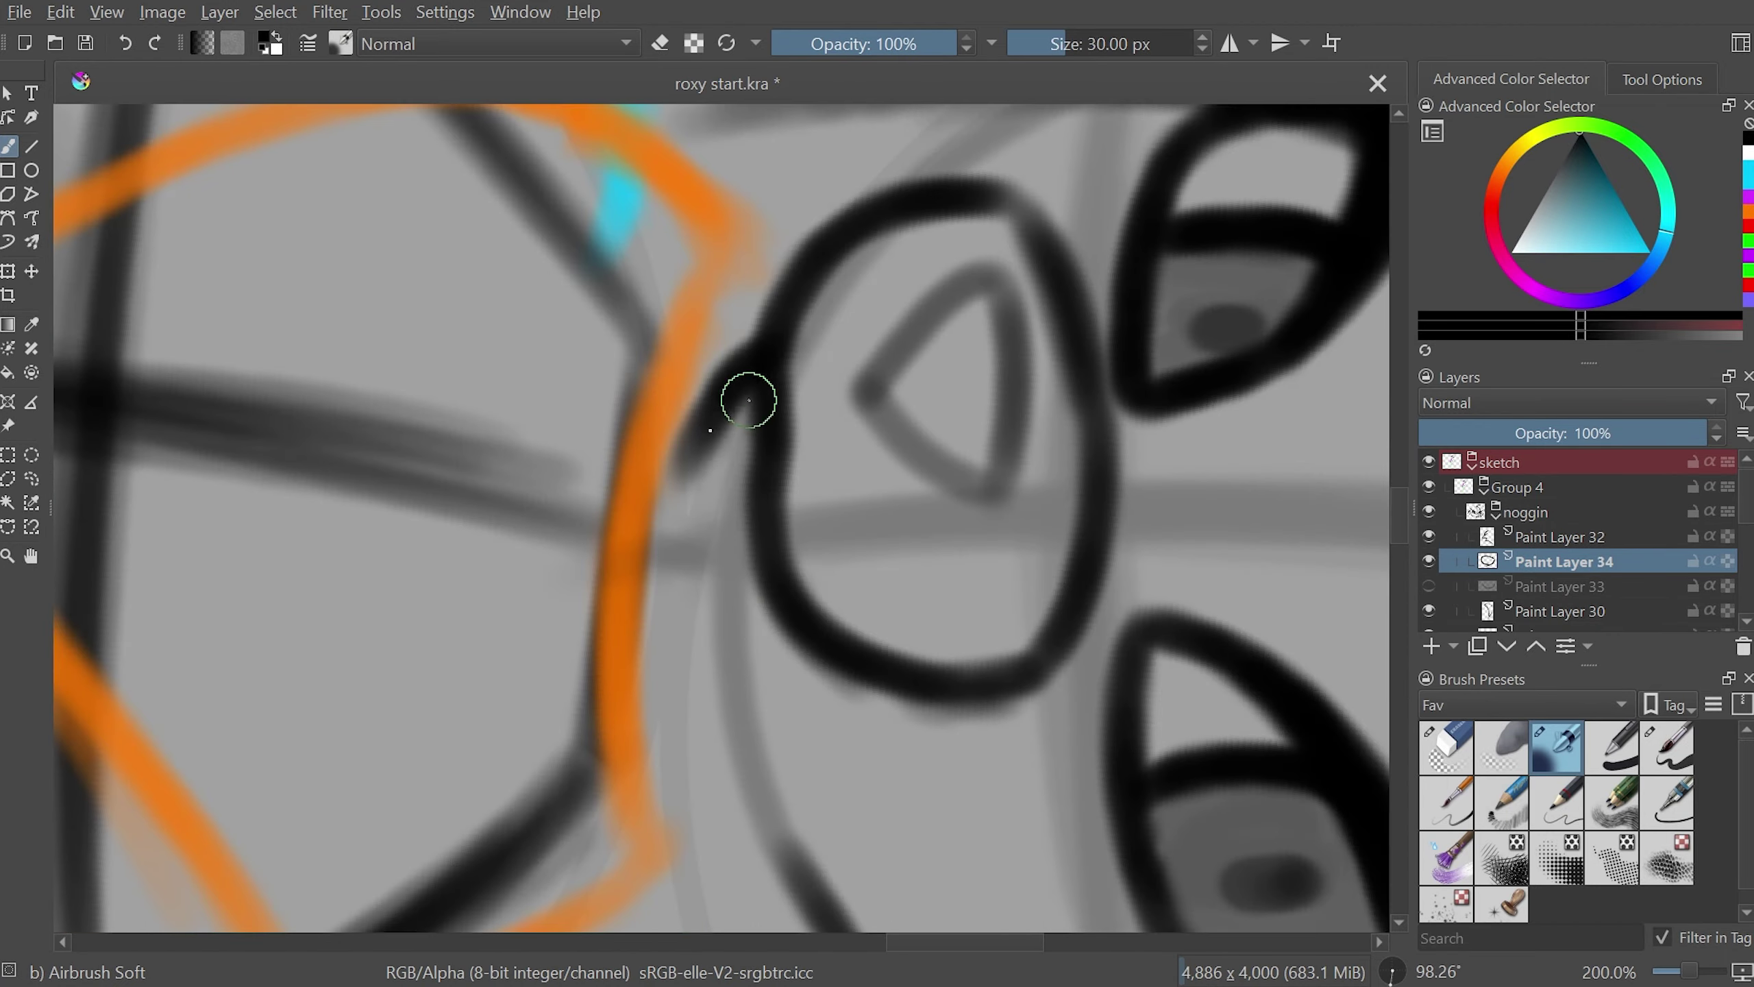
scroll(743, 392, down, 2)
scroll(898, 622, up, 1)
scroll(1001, 666, down, 2)
- Merge the mouth strokes down into Paint Layer 29
drag(901, 836, 1145, 576)
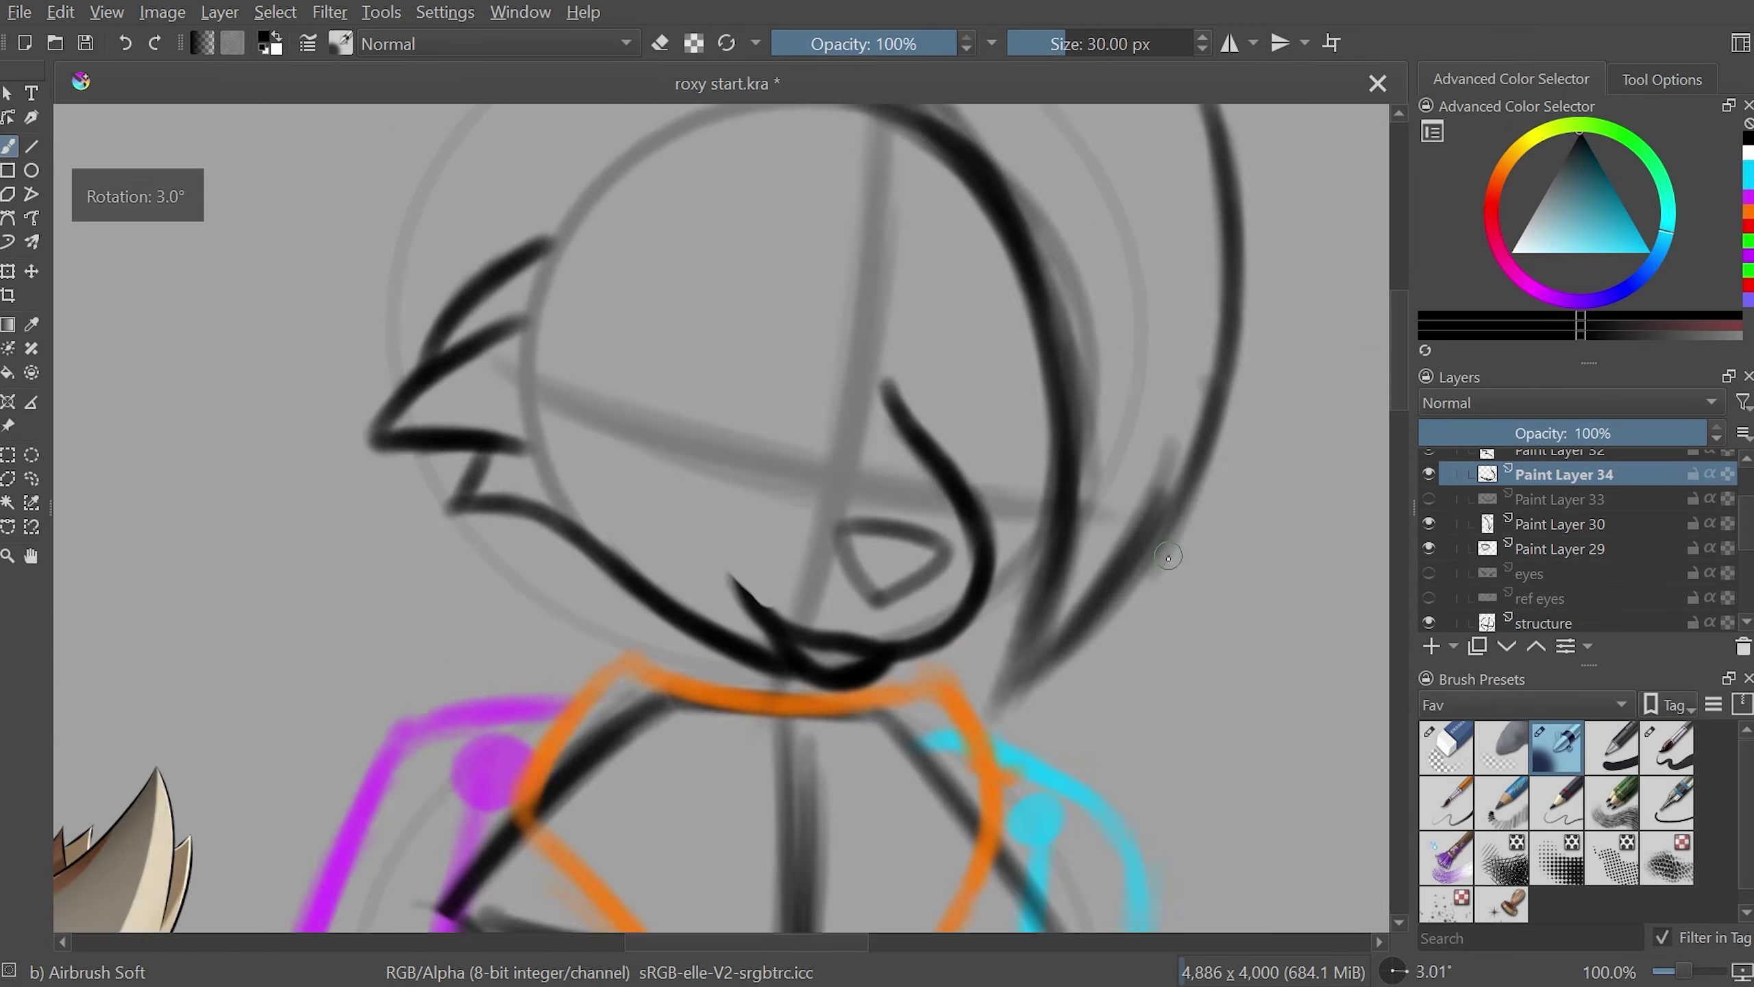
drag(1146, 575, 966, 622)
scroll(1312, 484, down, 2)
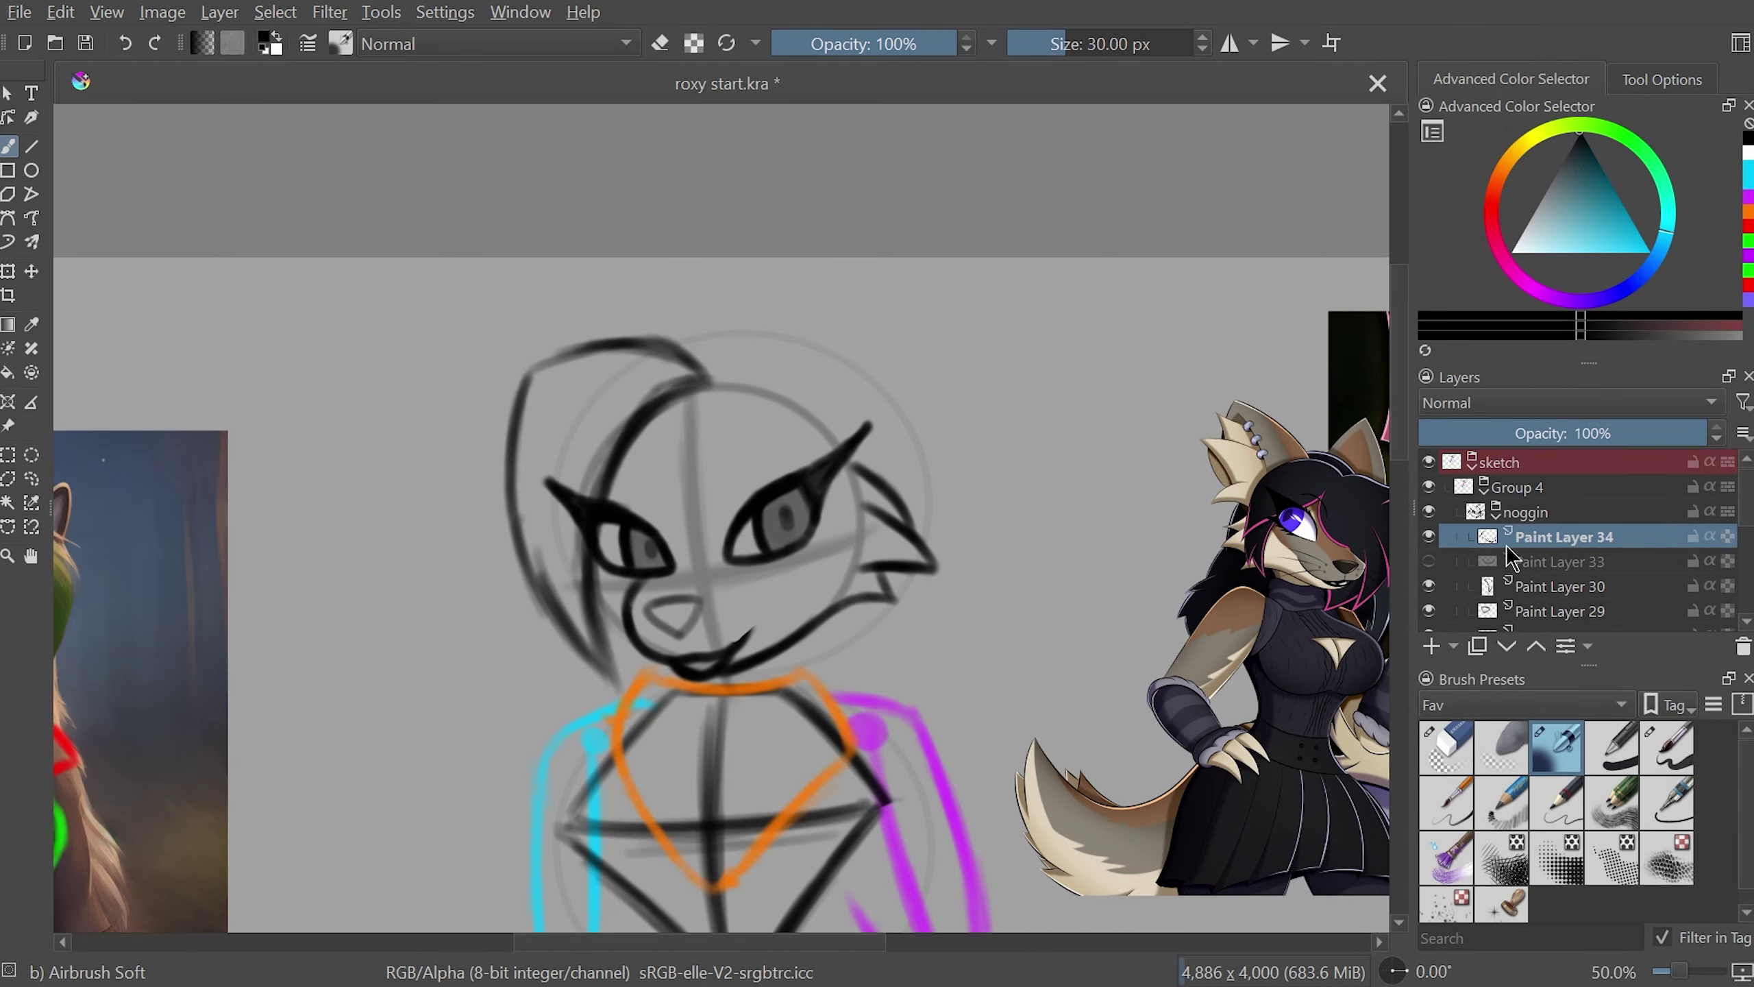
key(Page_Down)
key(Page_Down)
key(ctrl+t)
- Fade the face sketch layer to 39% and rename it in Layer Properties
click(1529, 432)
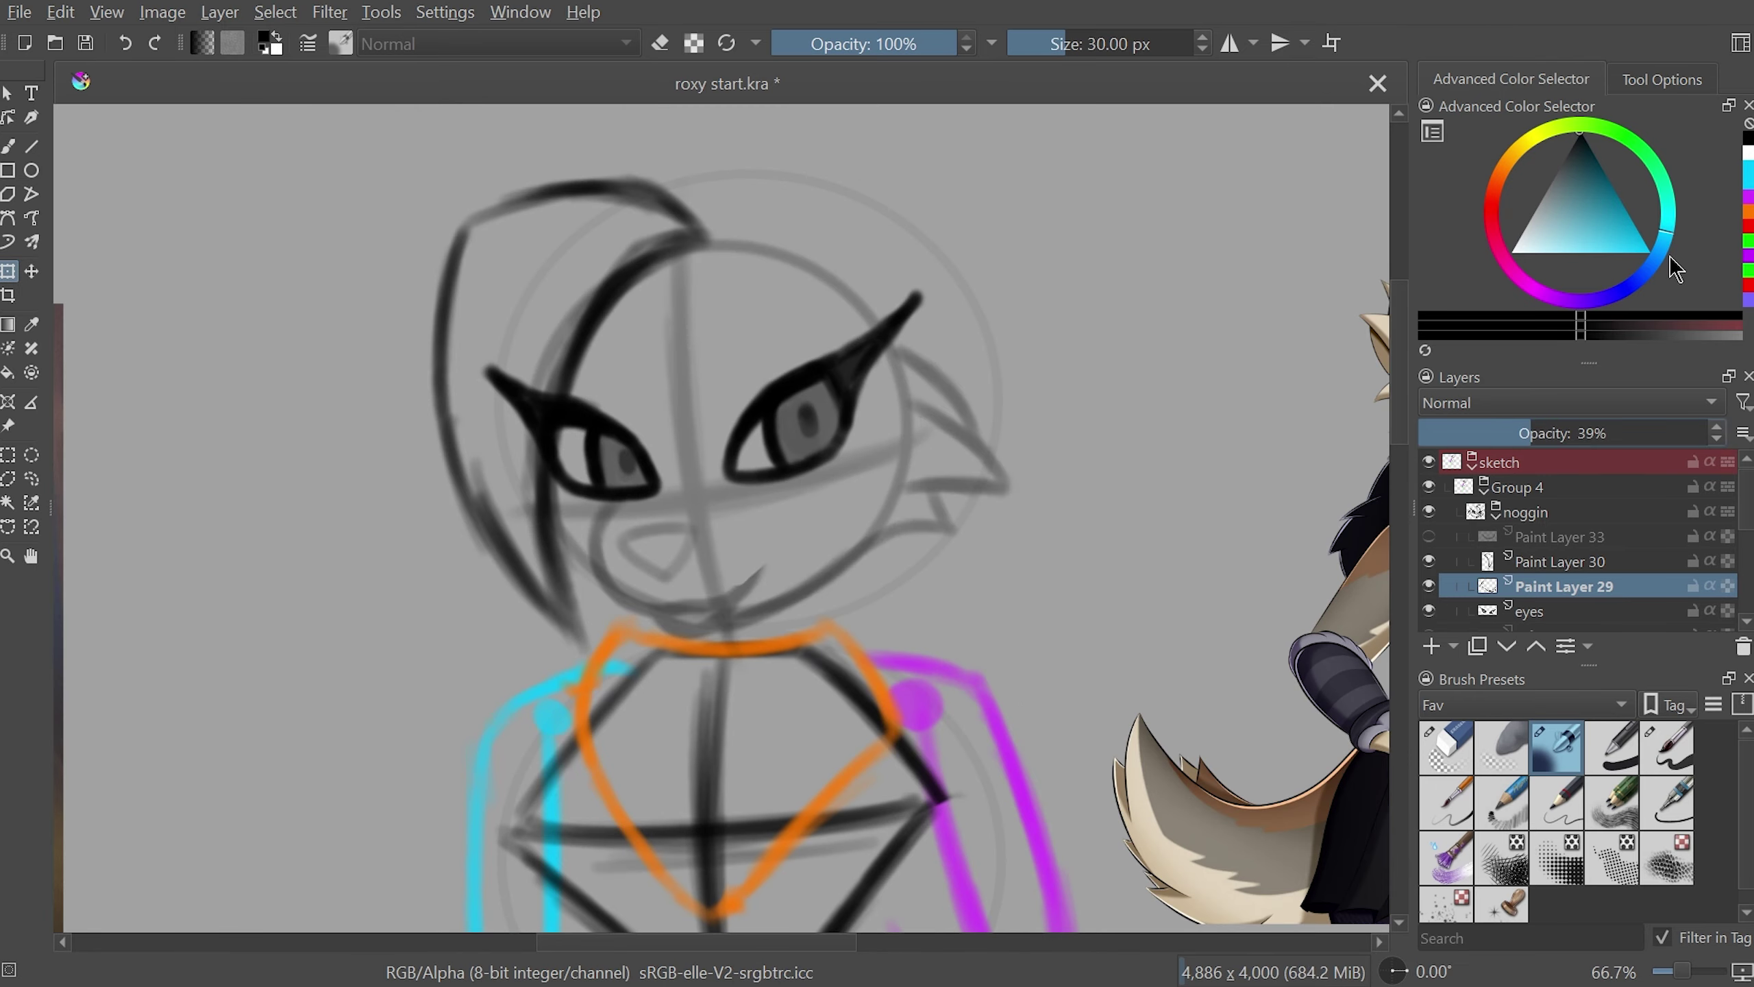
key(F3)
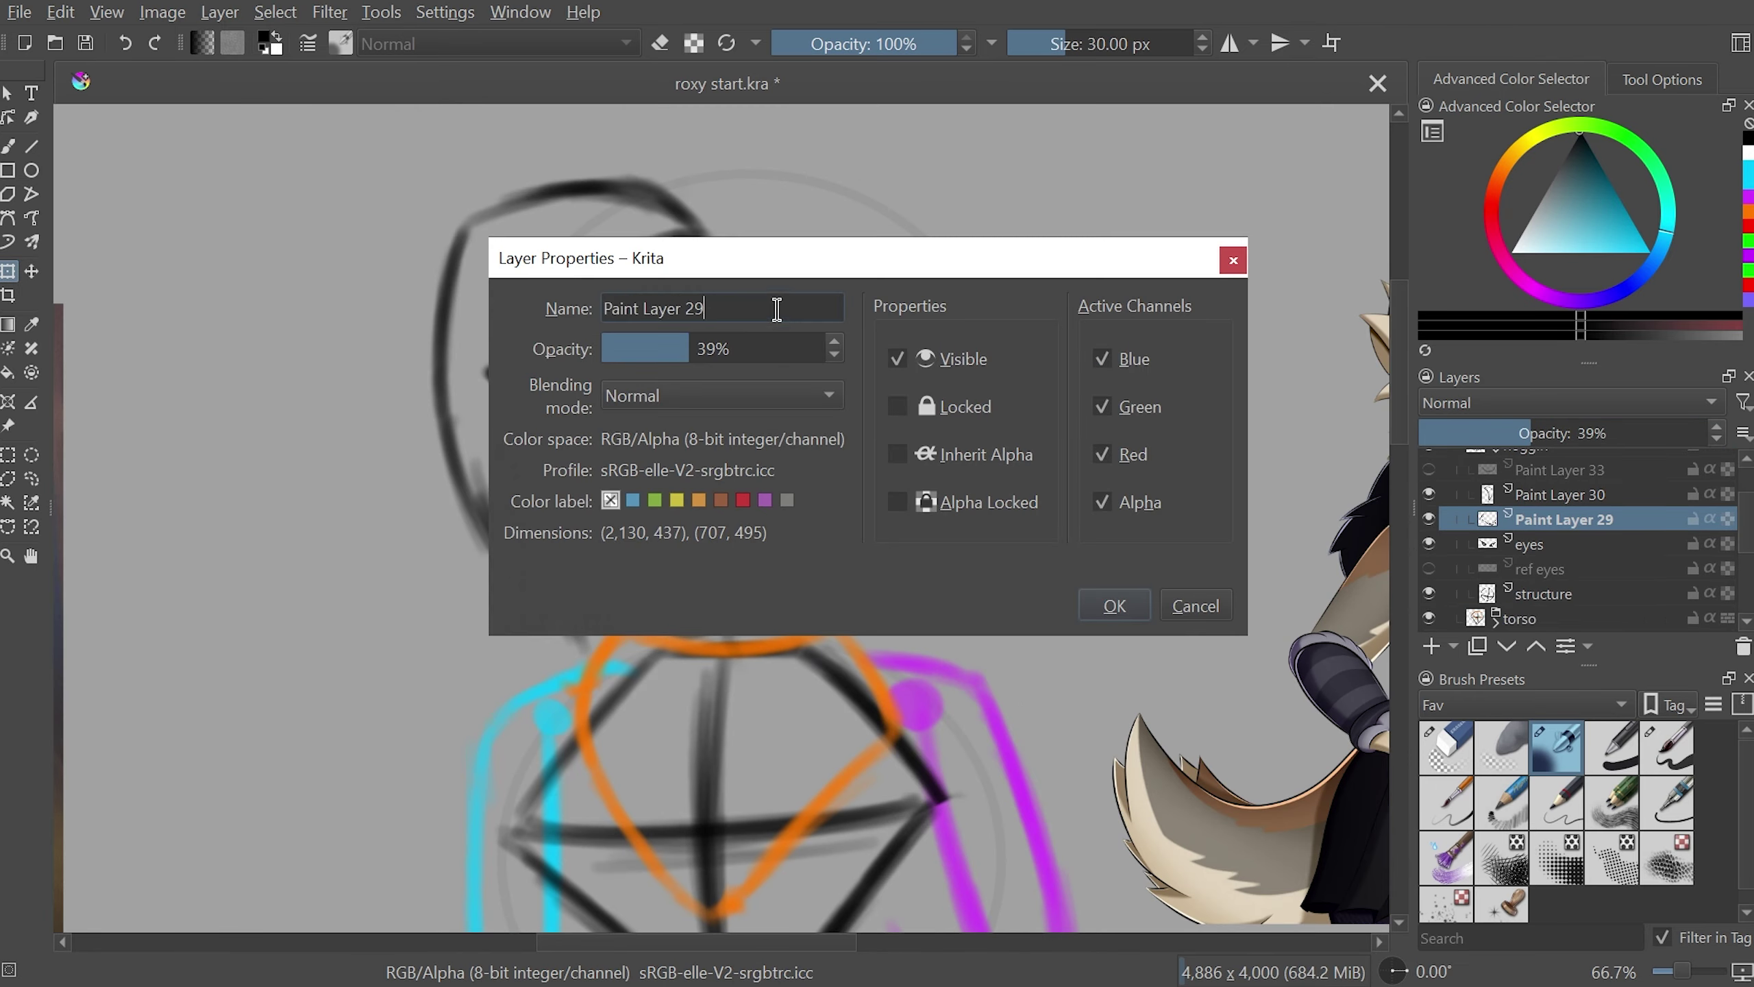
click(1112, 599)
- On Paint Layer 29, draw a curled upper lip loop above the mouth
click(1538, 536)
key(b)
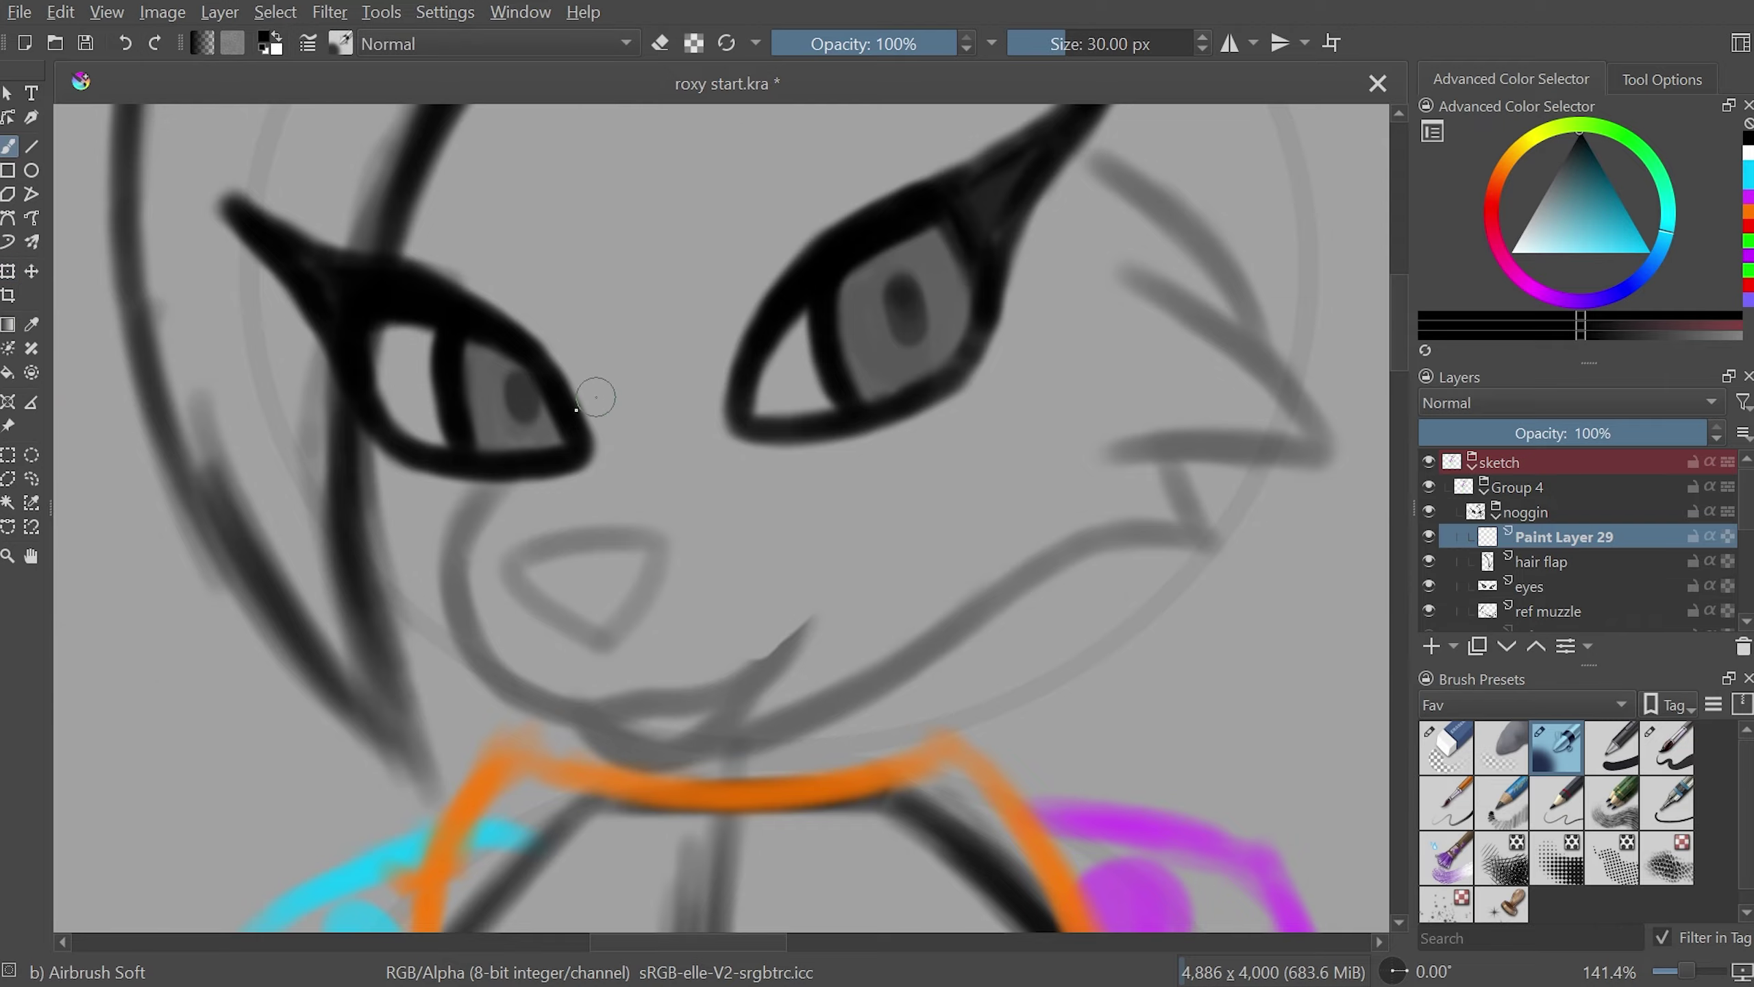
scroll(963, 920, up, 3)
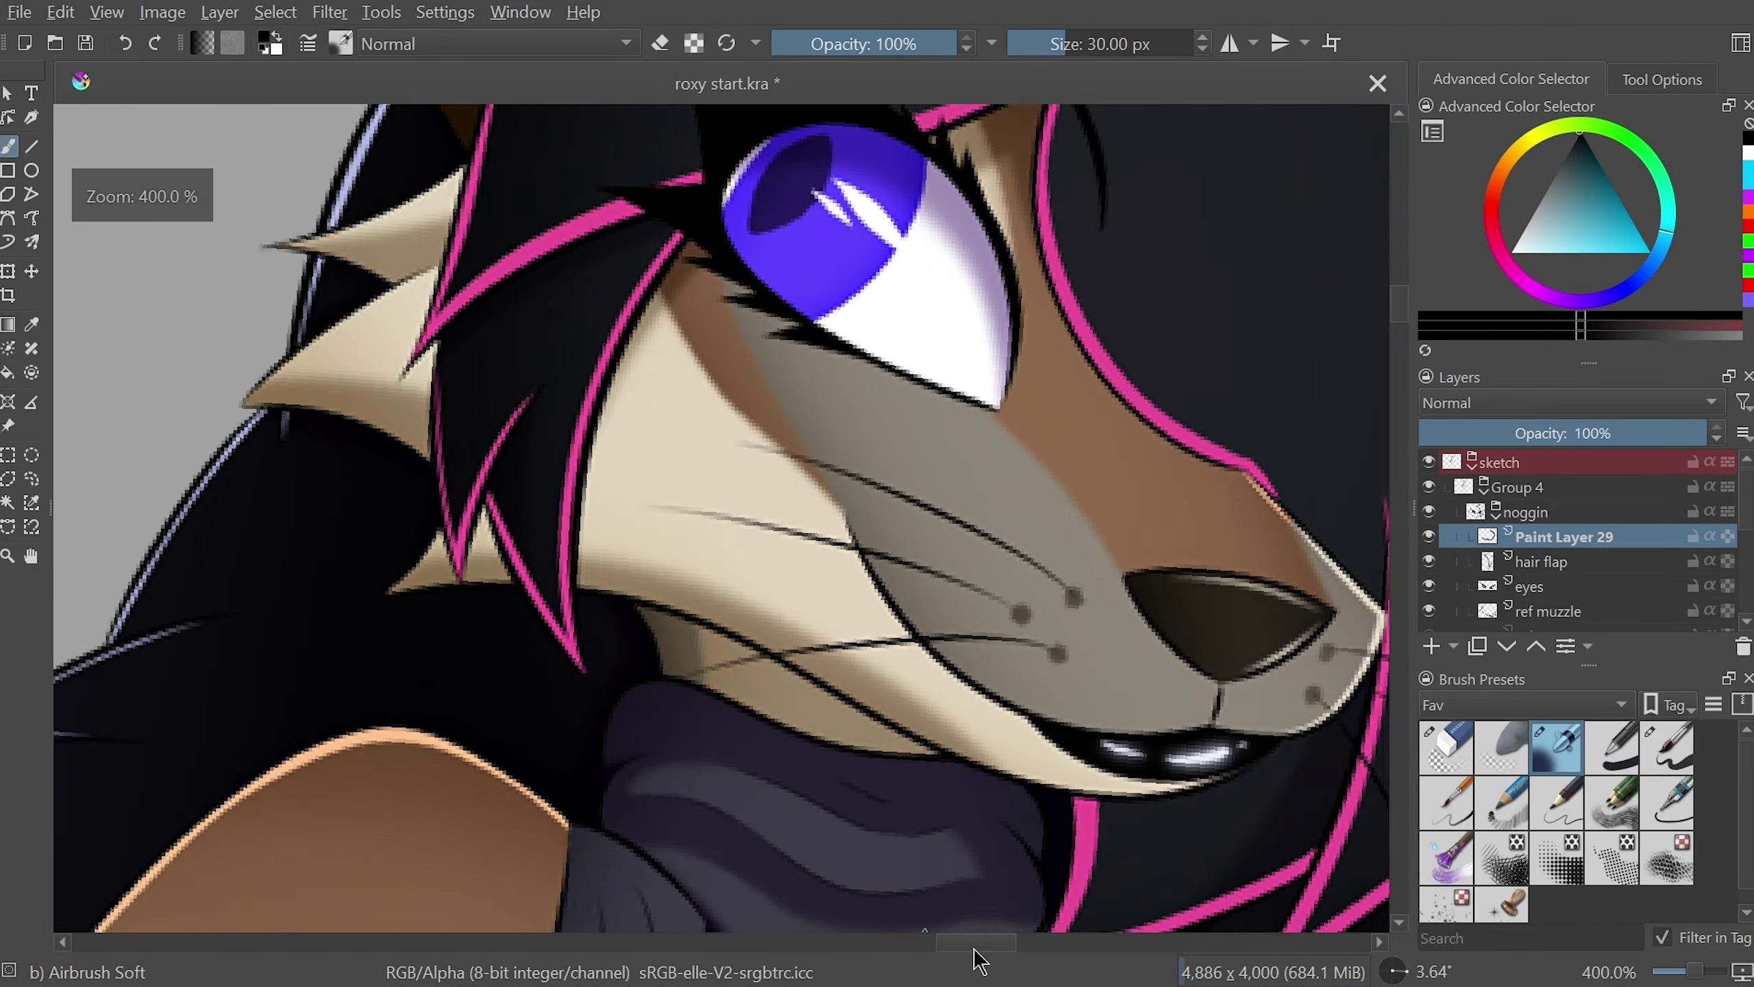
drag(886, 518, 592, 543)
scroll(584, 502, down, 2)
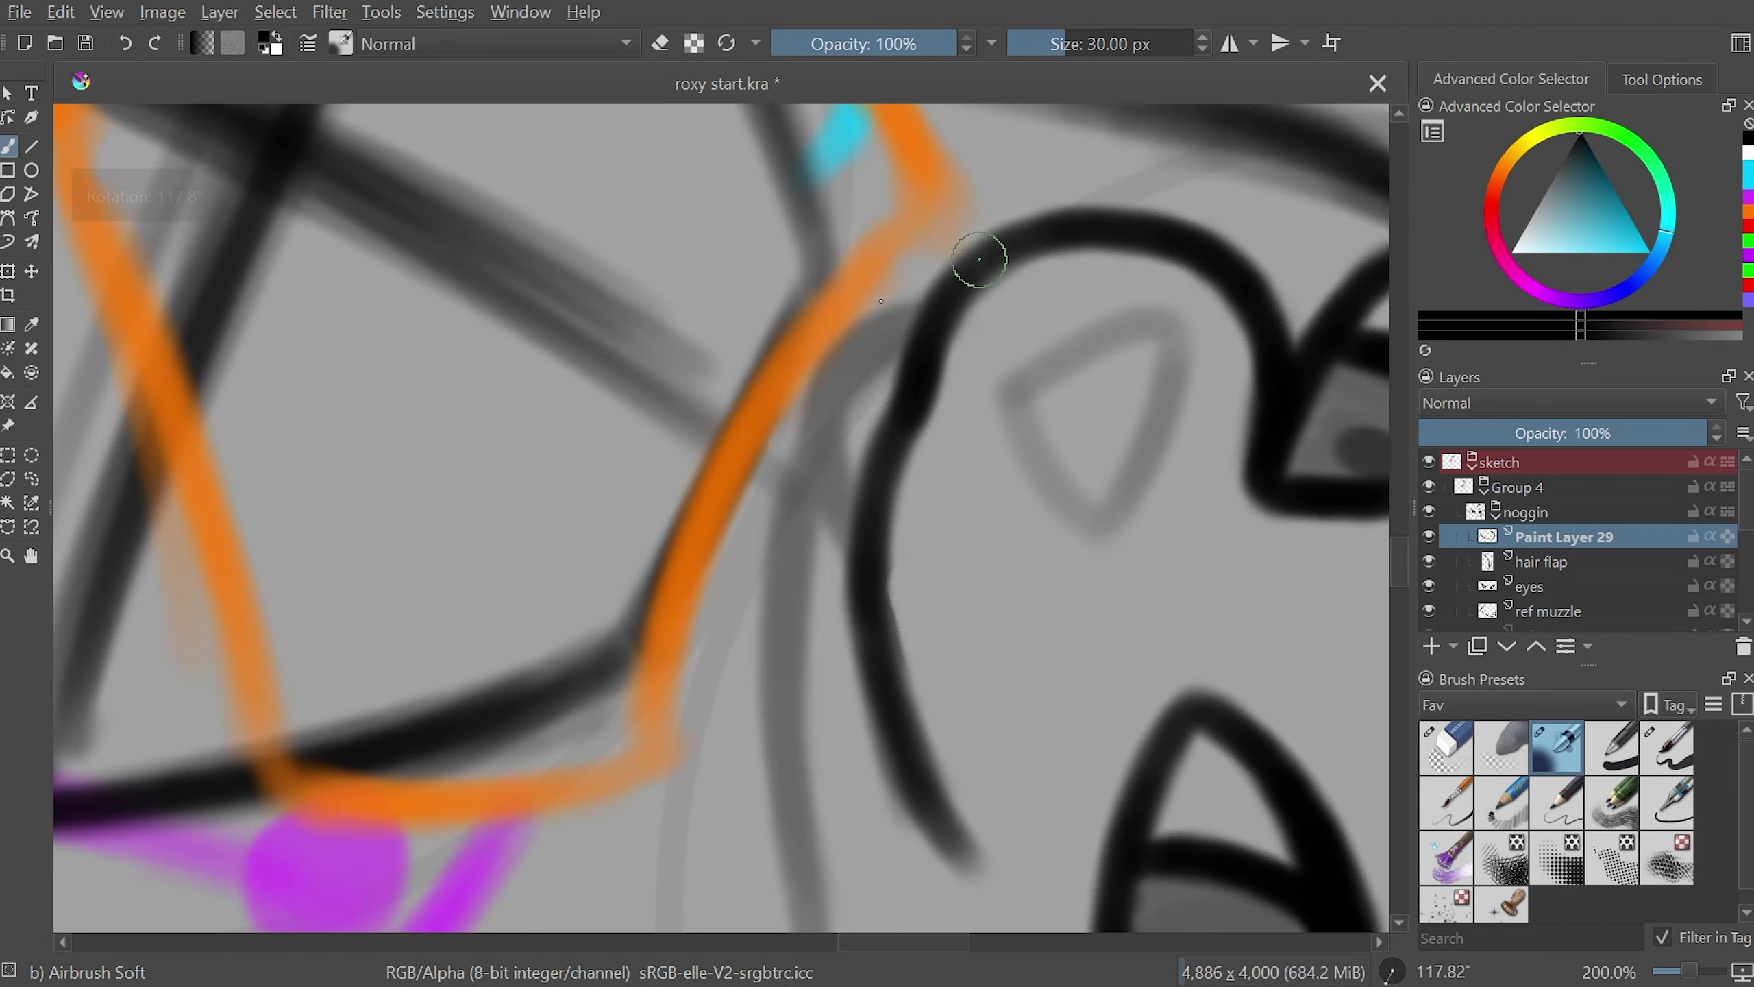
scroll(975, 266, down, 2)
scroll(923, 486, down, 3)
scroll(712, 514, up, 4)
scroll(711, 515, up, 2)
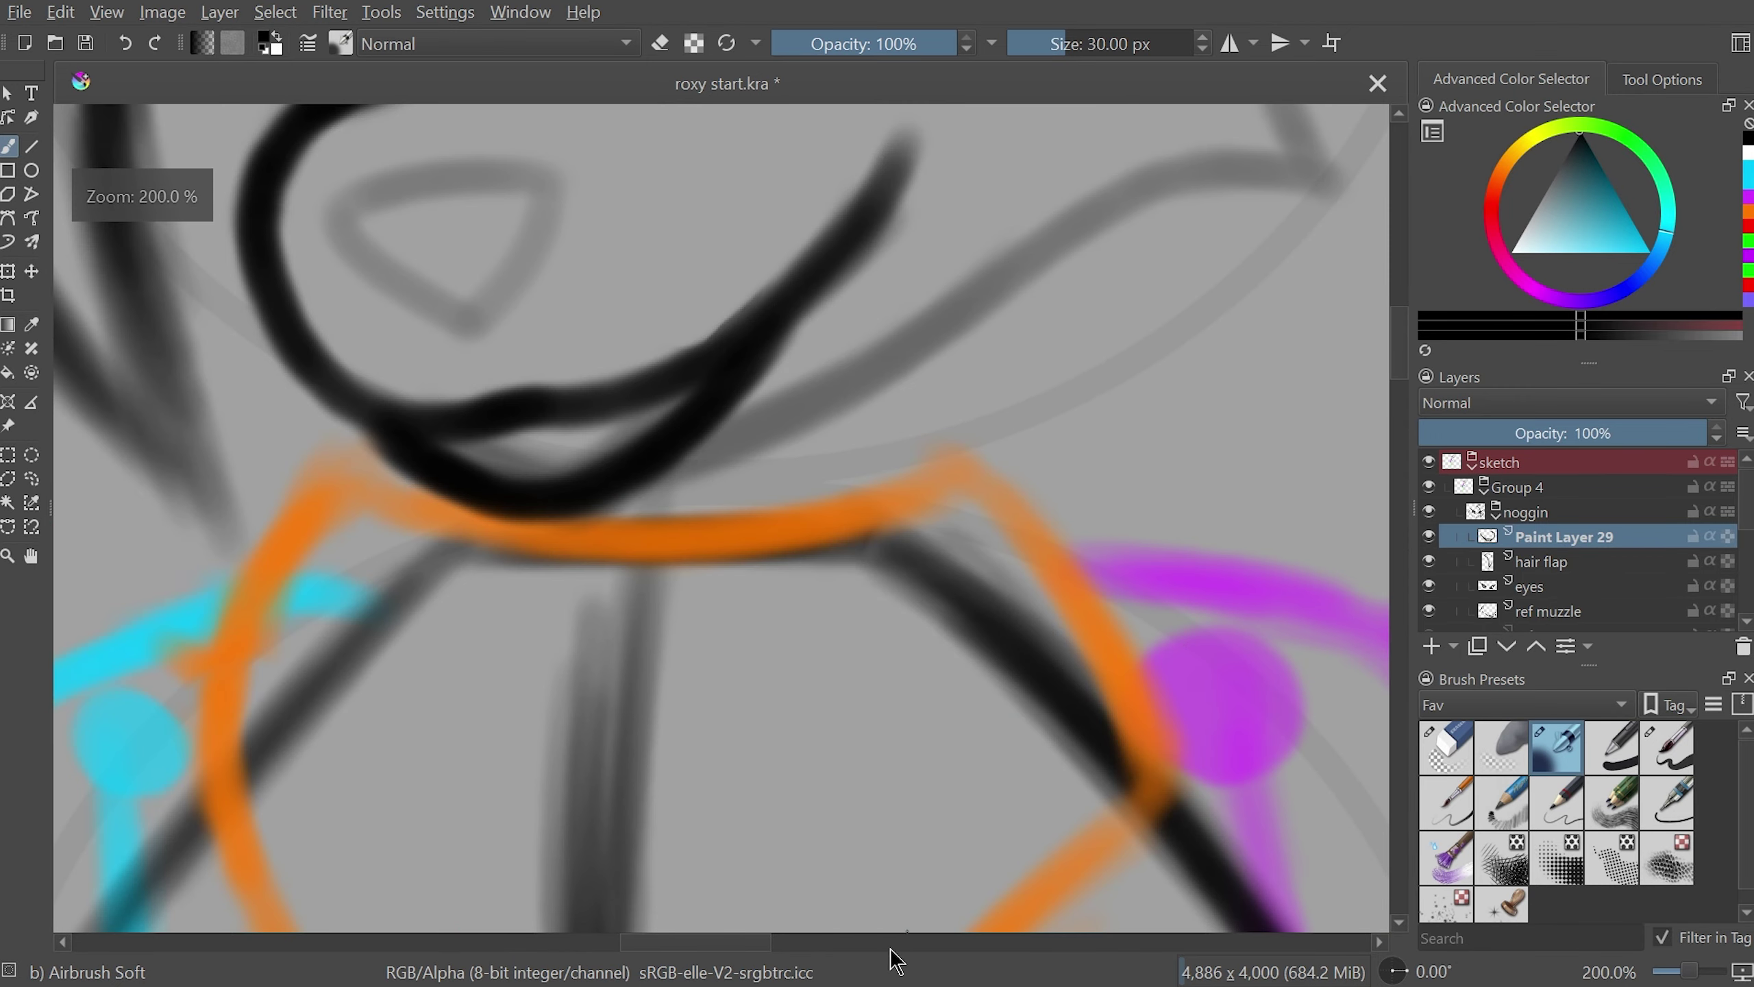
scroll(1307, 338, up, 2)
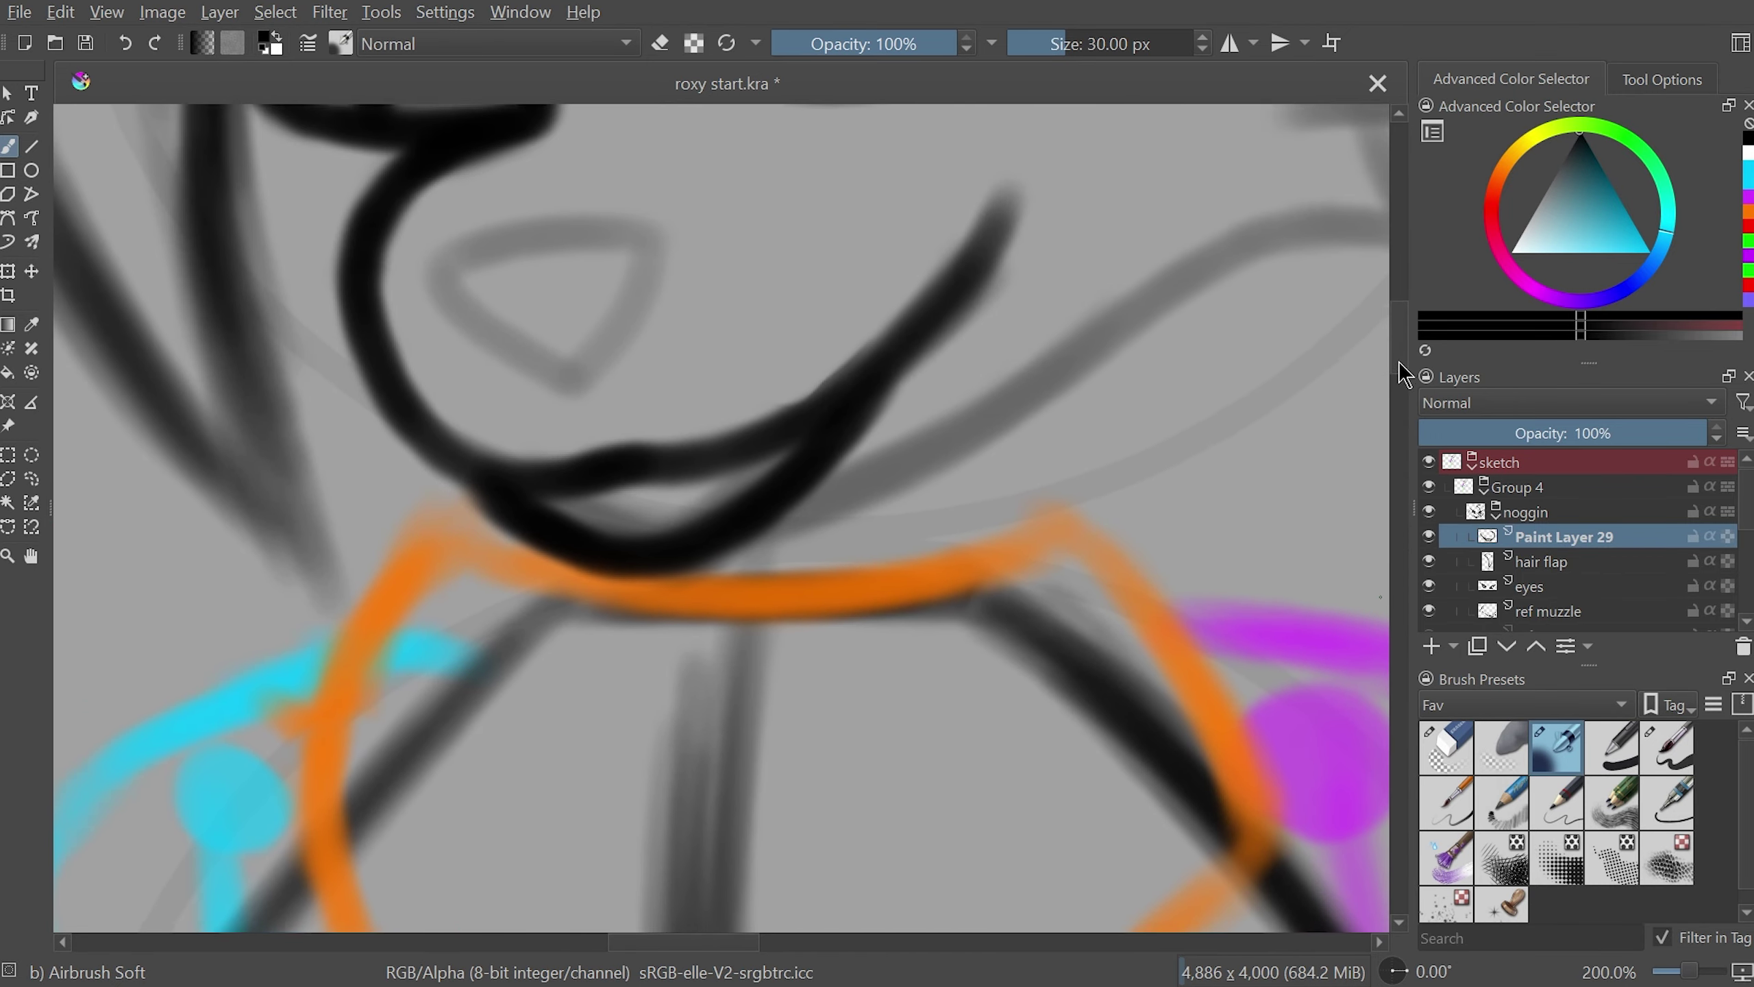
scroll(1307, 339, up, 3)
mouse_move(631, 625)
mouse_down()
mouse_move(620, 582)
mouse_move(785, 549)
mouse_move(560, 609)
mouse_up()
key(minus)
key(minus)
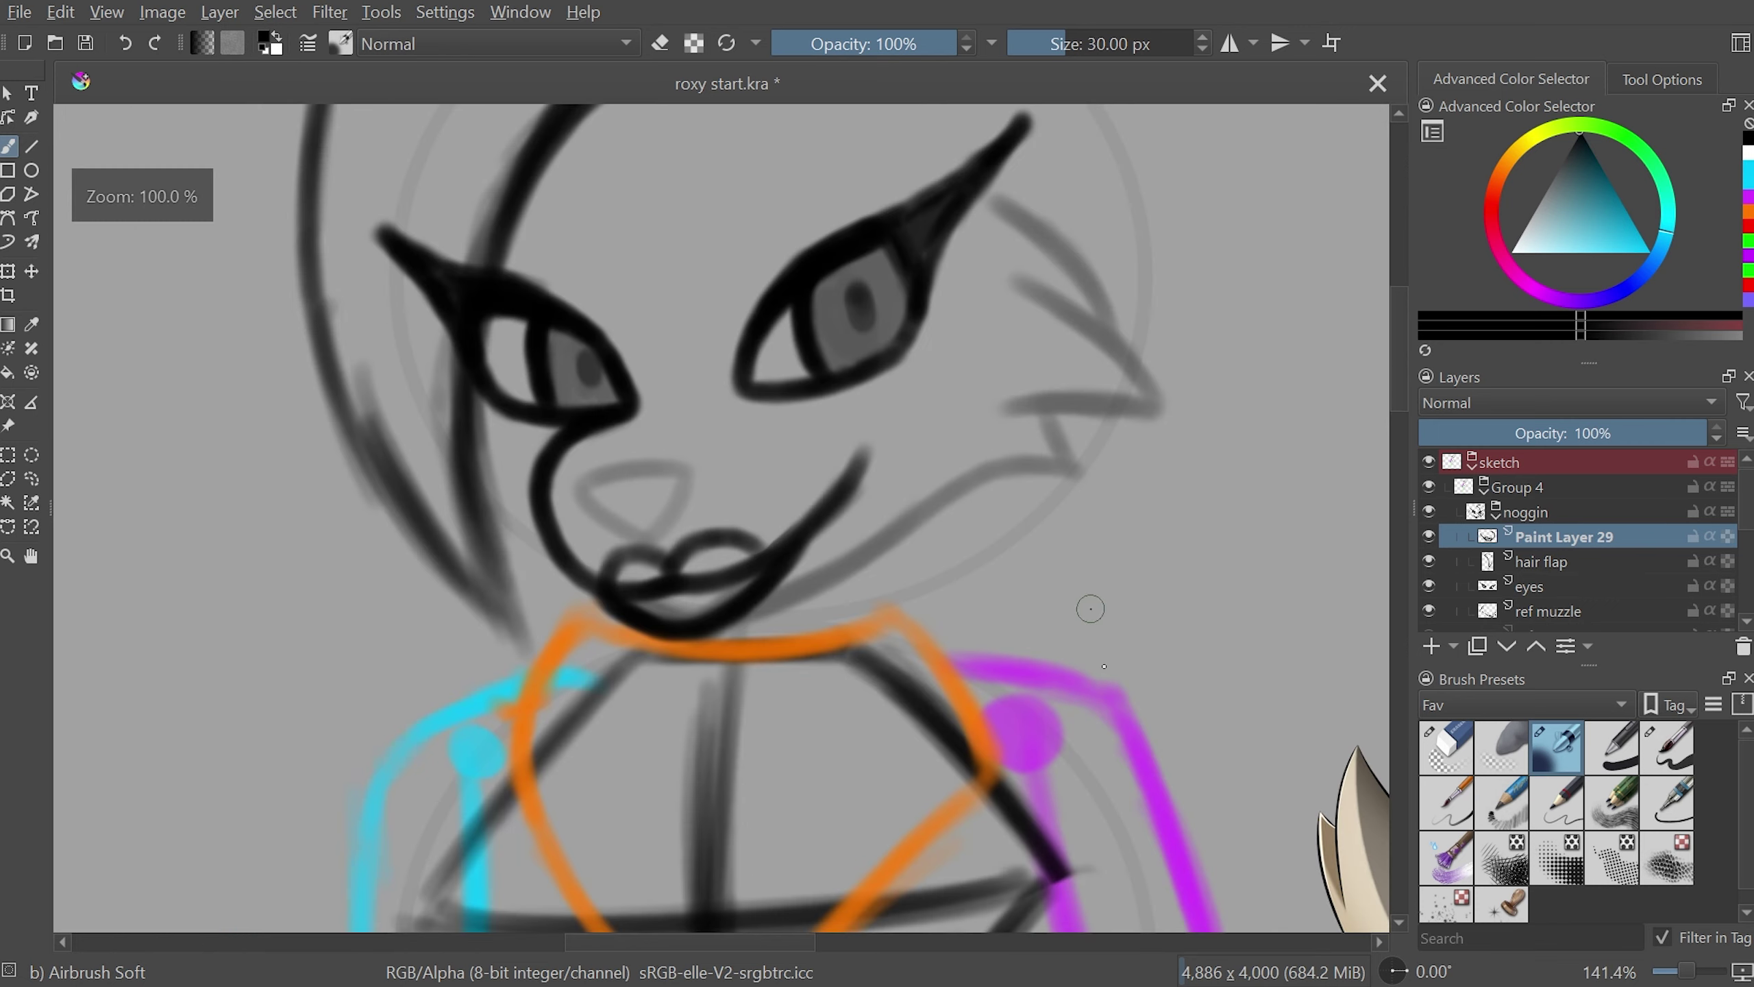
key(plus)
key(plus)
key(plus)
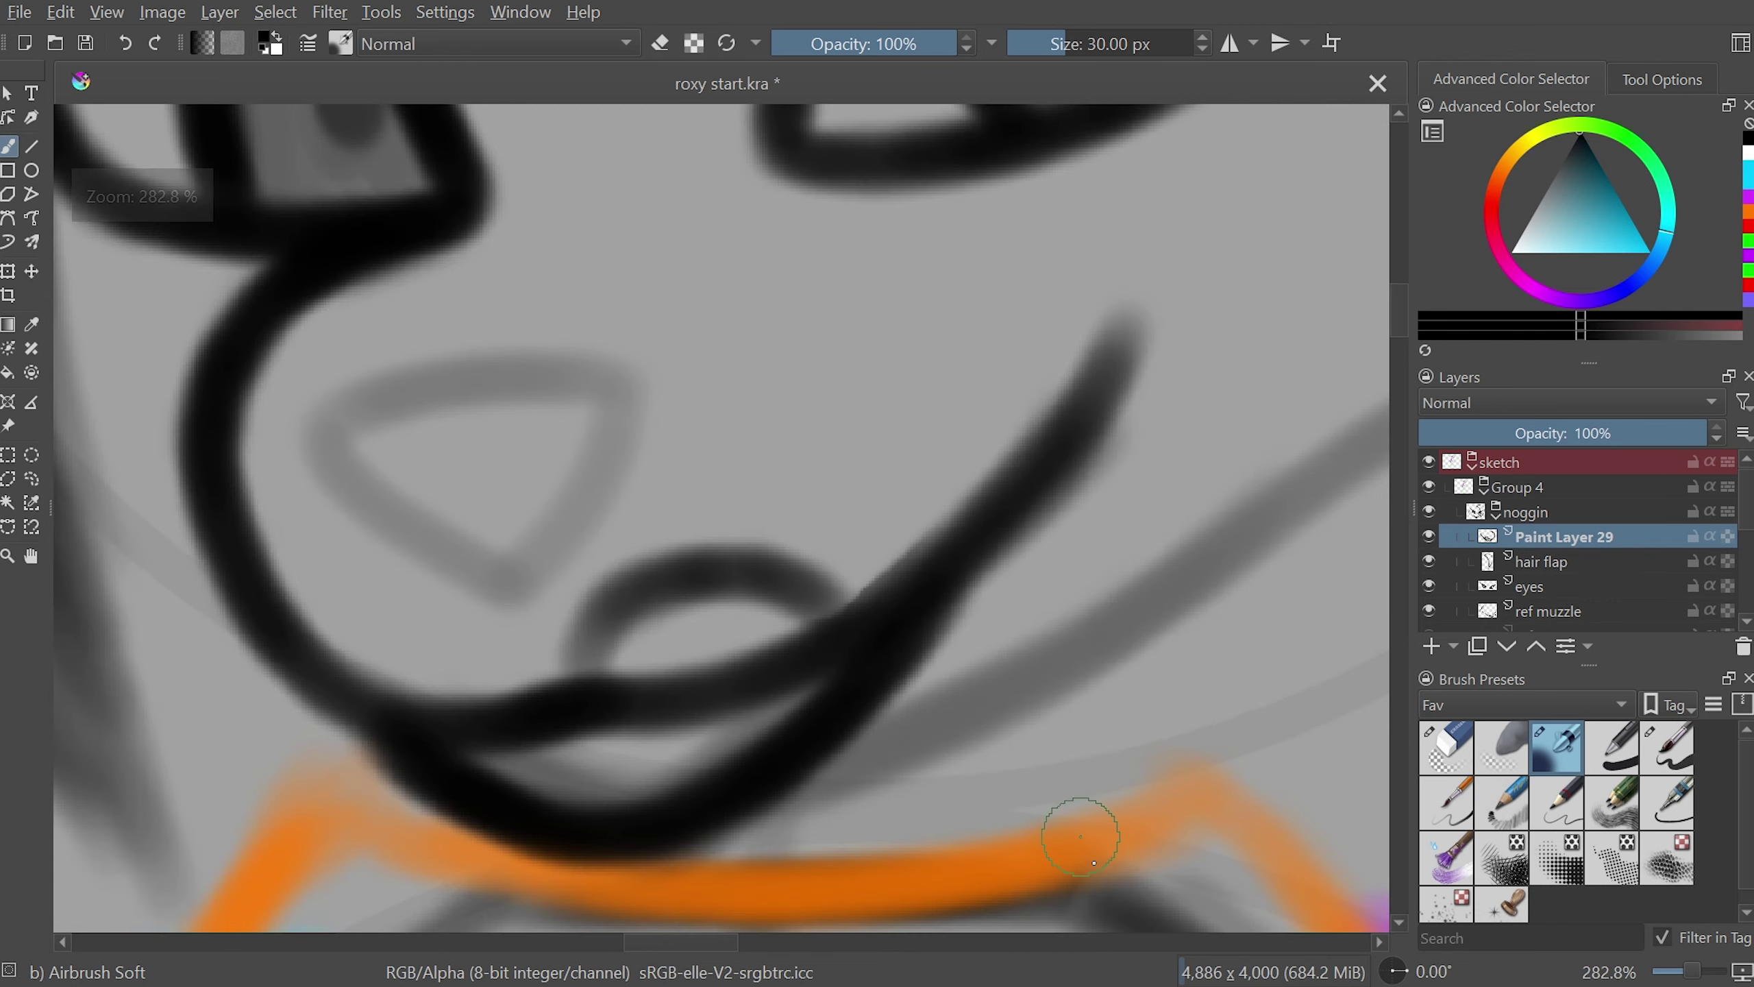
- Add a fur stroke beside the cheek in a tilted view
key(minus)
key(minus)
drag(1082, 866, 1023, 319)
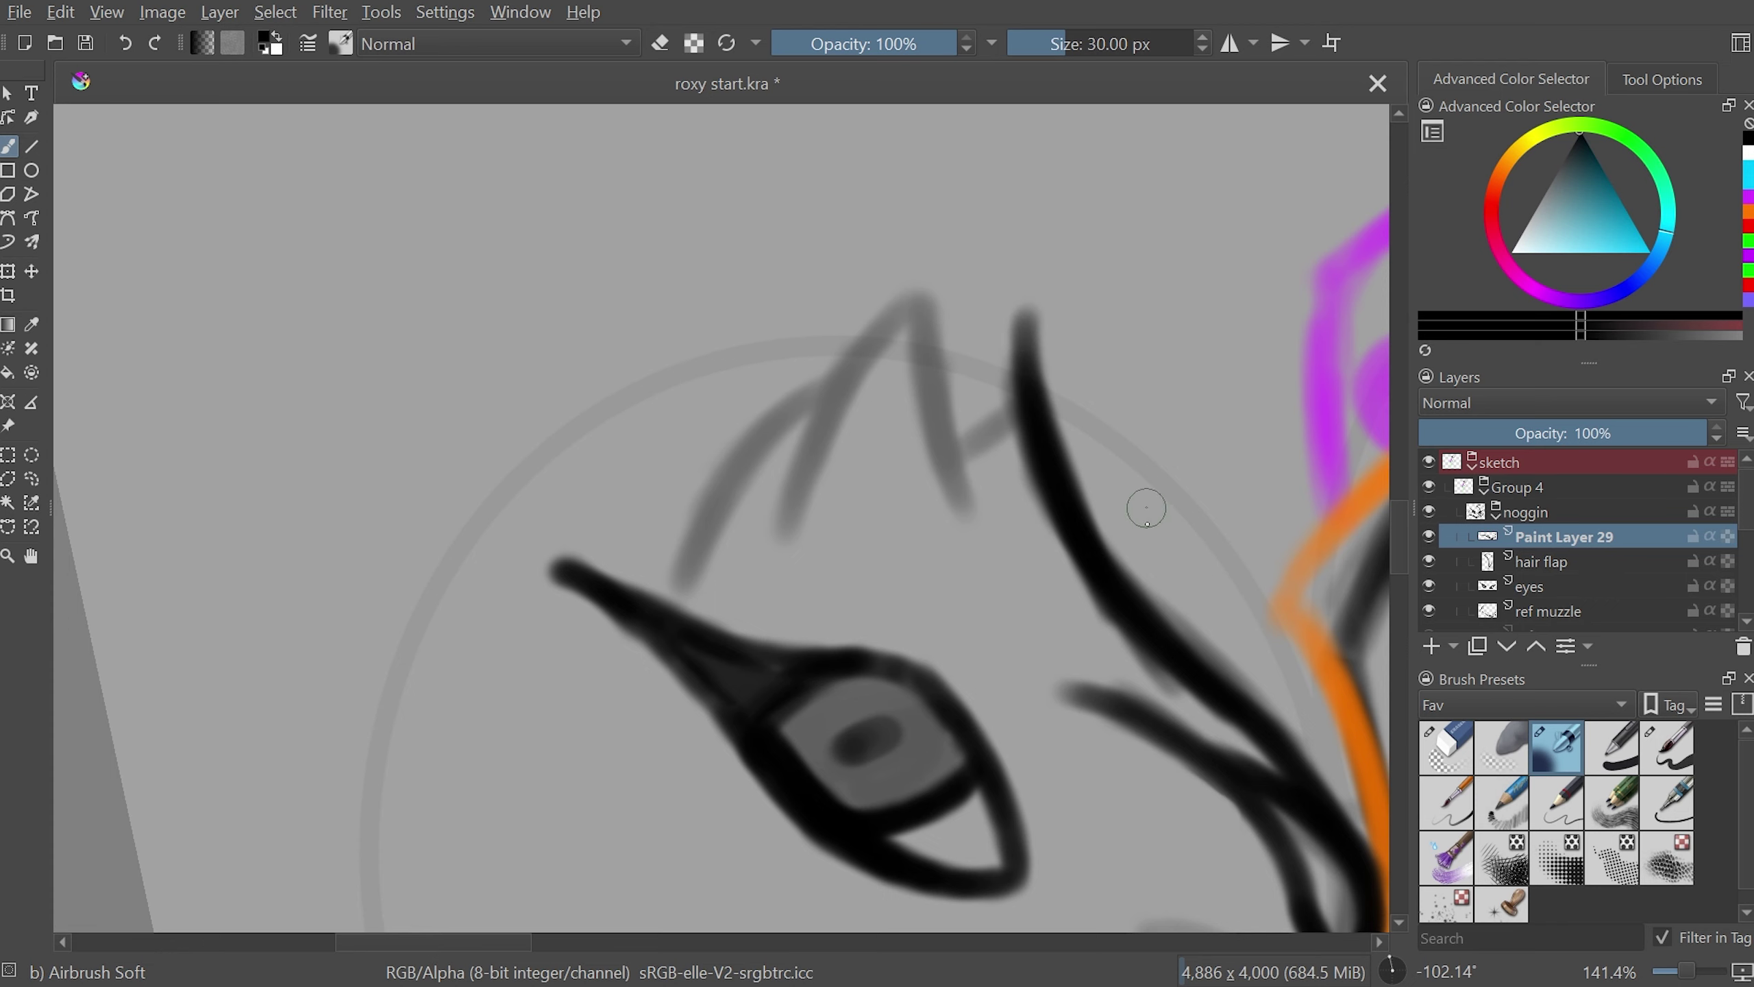
drag(1075, 292, 433, 642)
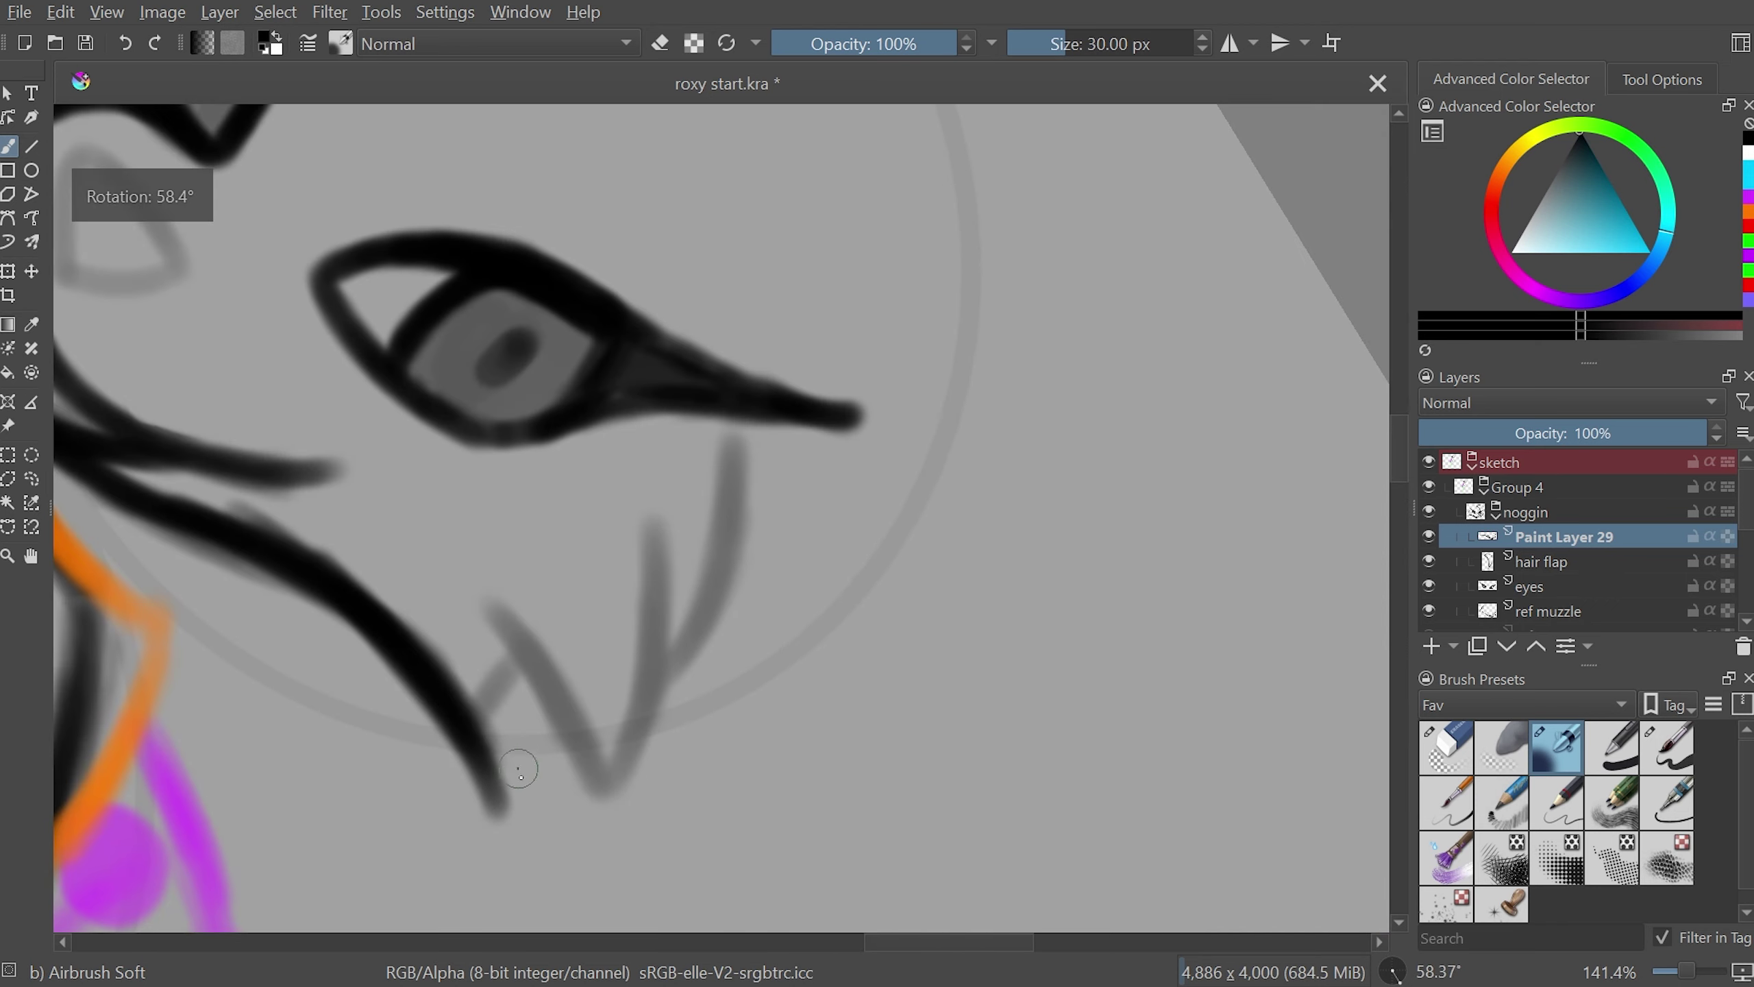
mouse_move(510, 801)
mouse_down()
mouse_move(534, 698)
mouse_move(990, 458)
mouse_up()
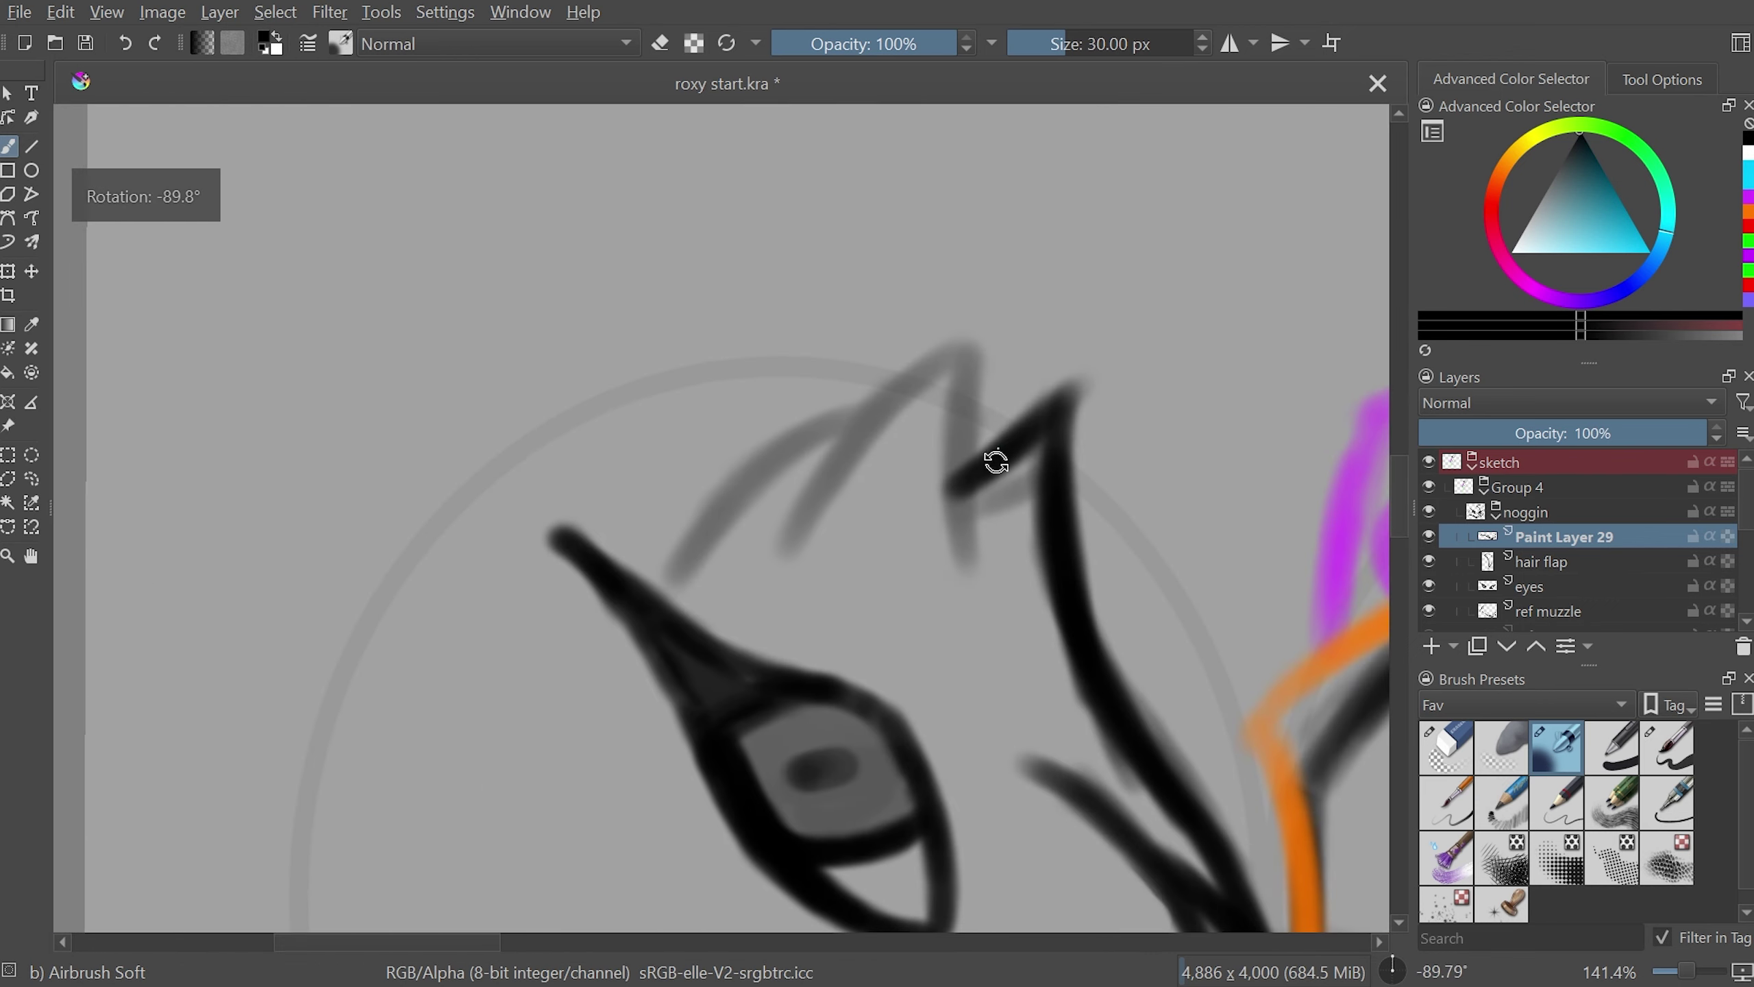
- Ink the grey hair tufts atop the head into bold black strokes, then reset the view
mouse_move(968, 356)
mouse_down()
mouse_move(961, 525)
mouse_move(954, 433)
mouse_up()
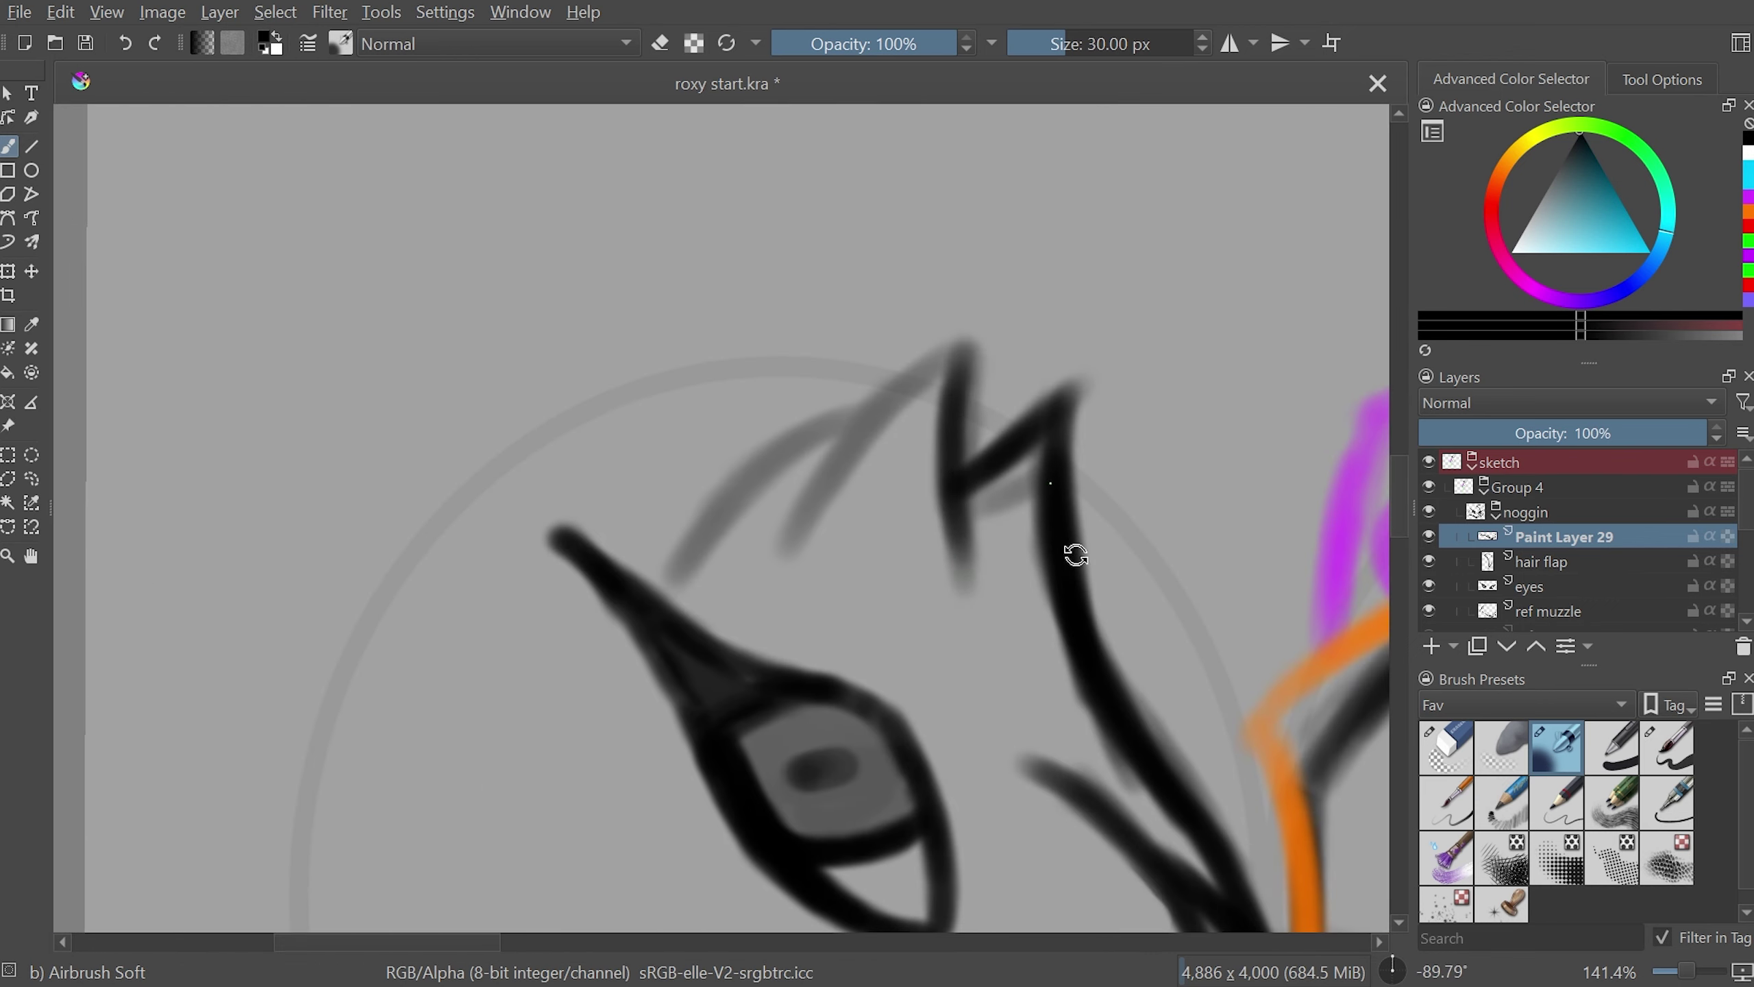
mouse_move(1075, 555)
mouse_down()
mouse_move(1092, 293)
mouse_move(1037, 420)
mouse_up()
drag(948, 345, 990, 577)
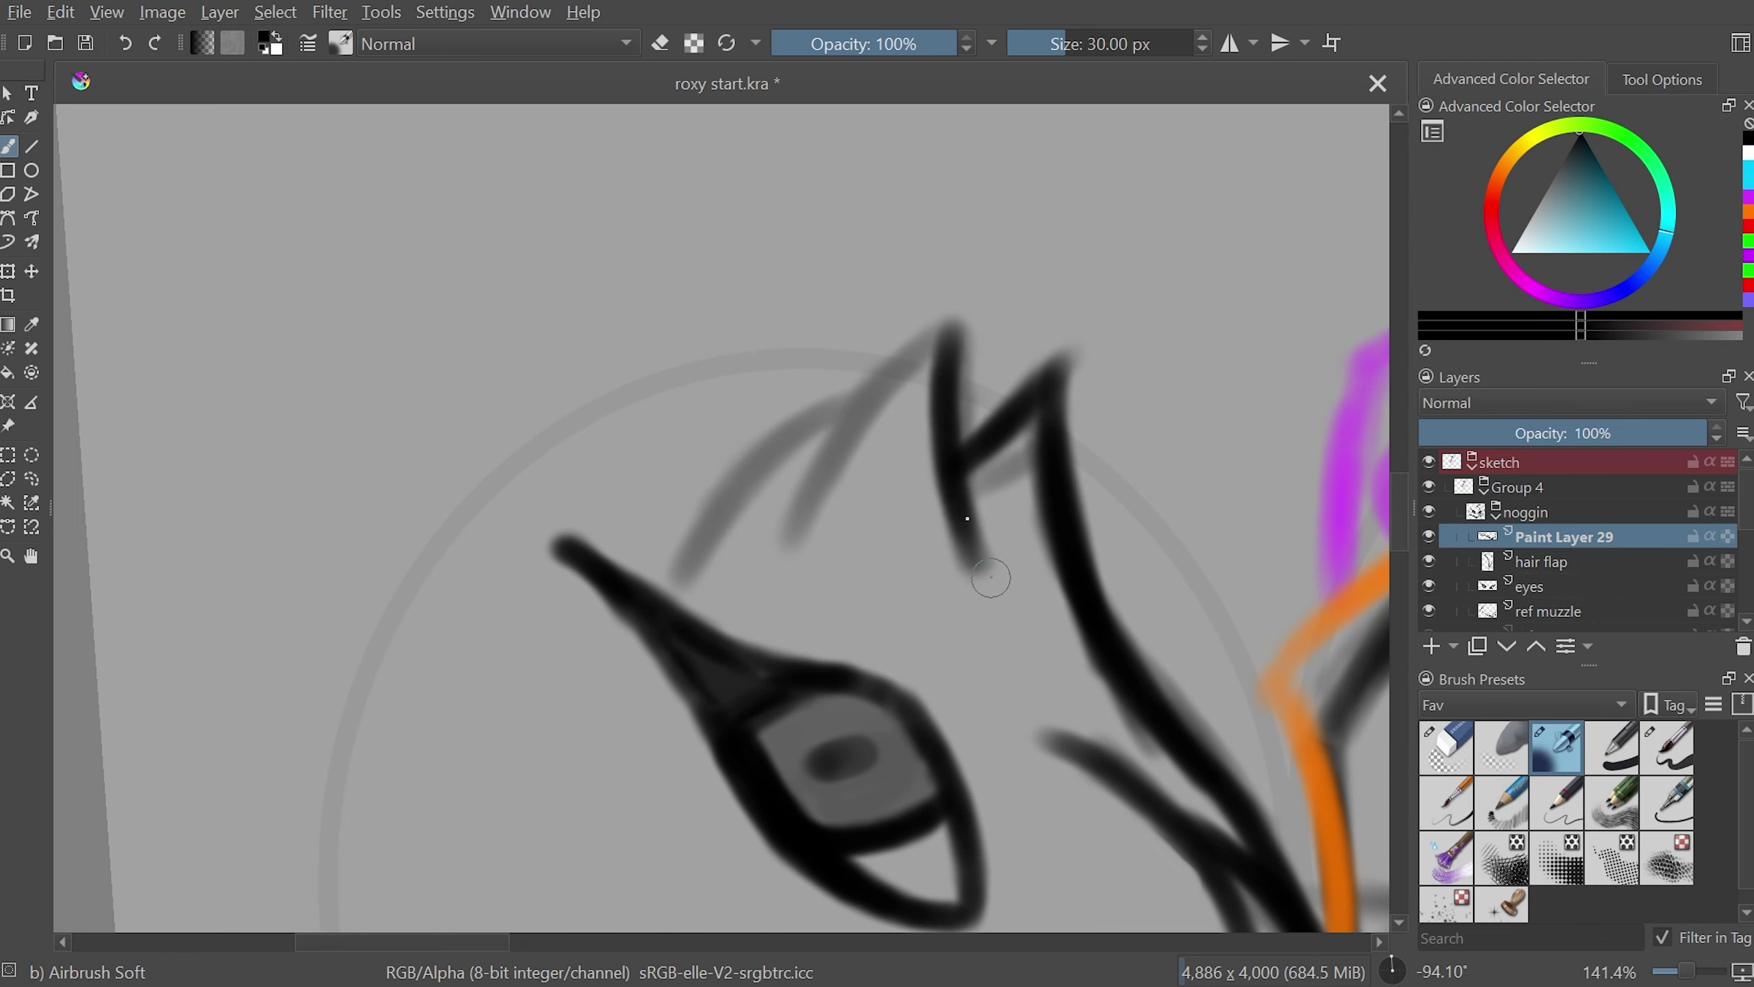
drag(960, 324, 822, 432)
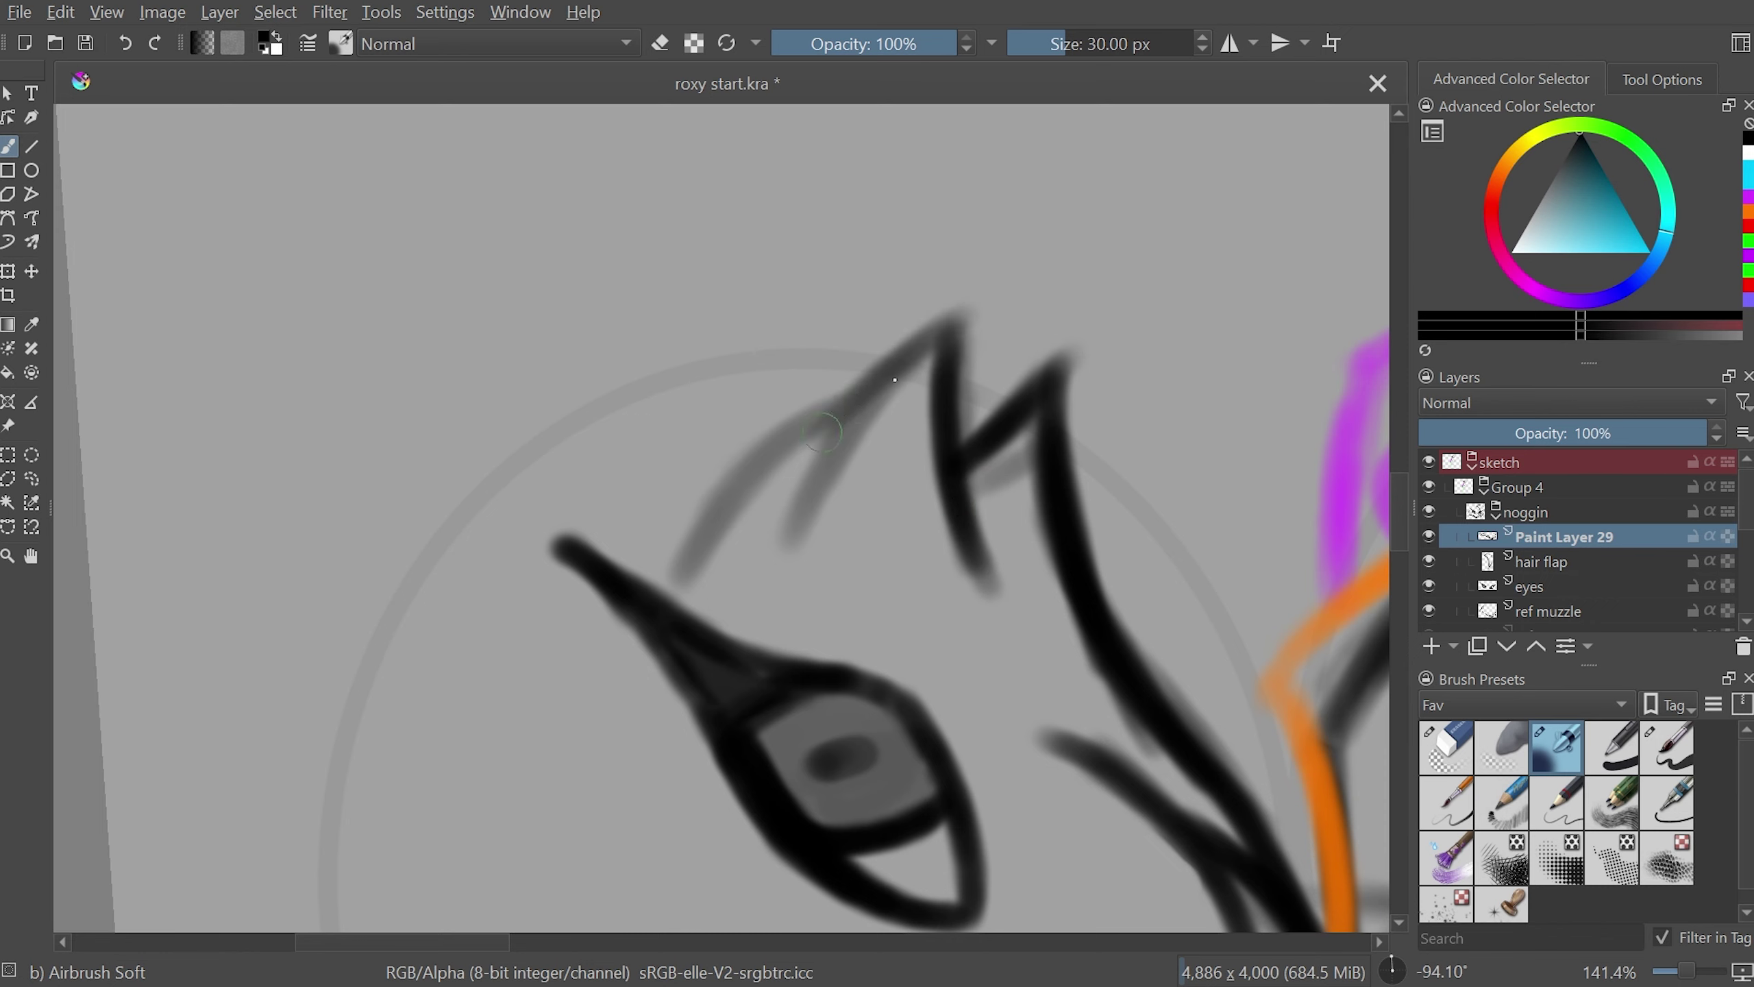
mouse_move(968, 311)
mouse_down()
mouse_move(774, 477)
mouse_move(725, 553)
mouse_up()
drag(849, 377, 739, 553)
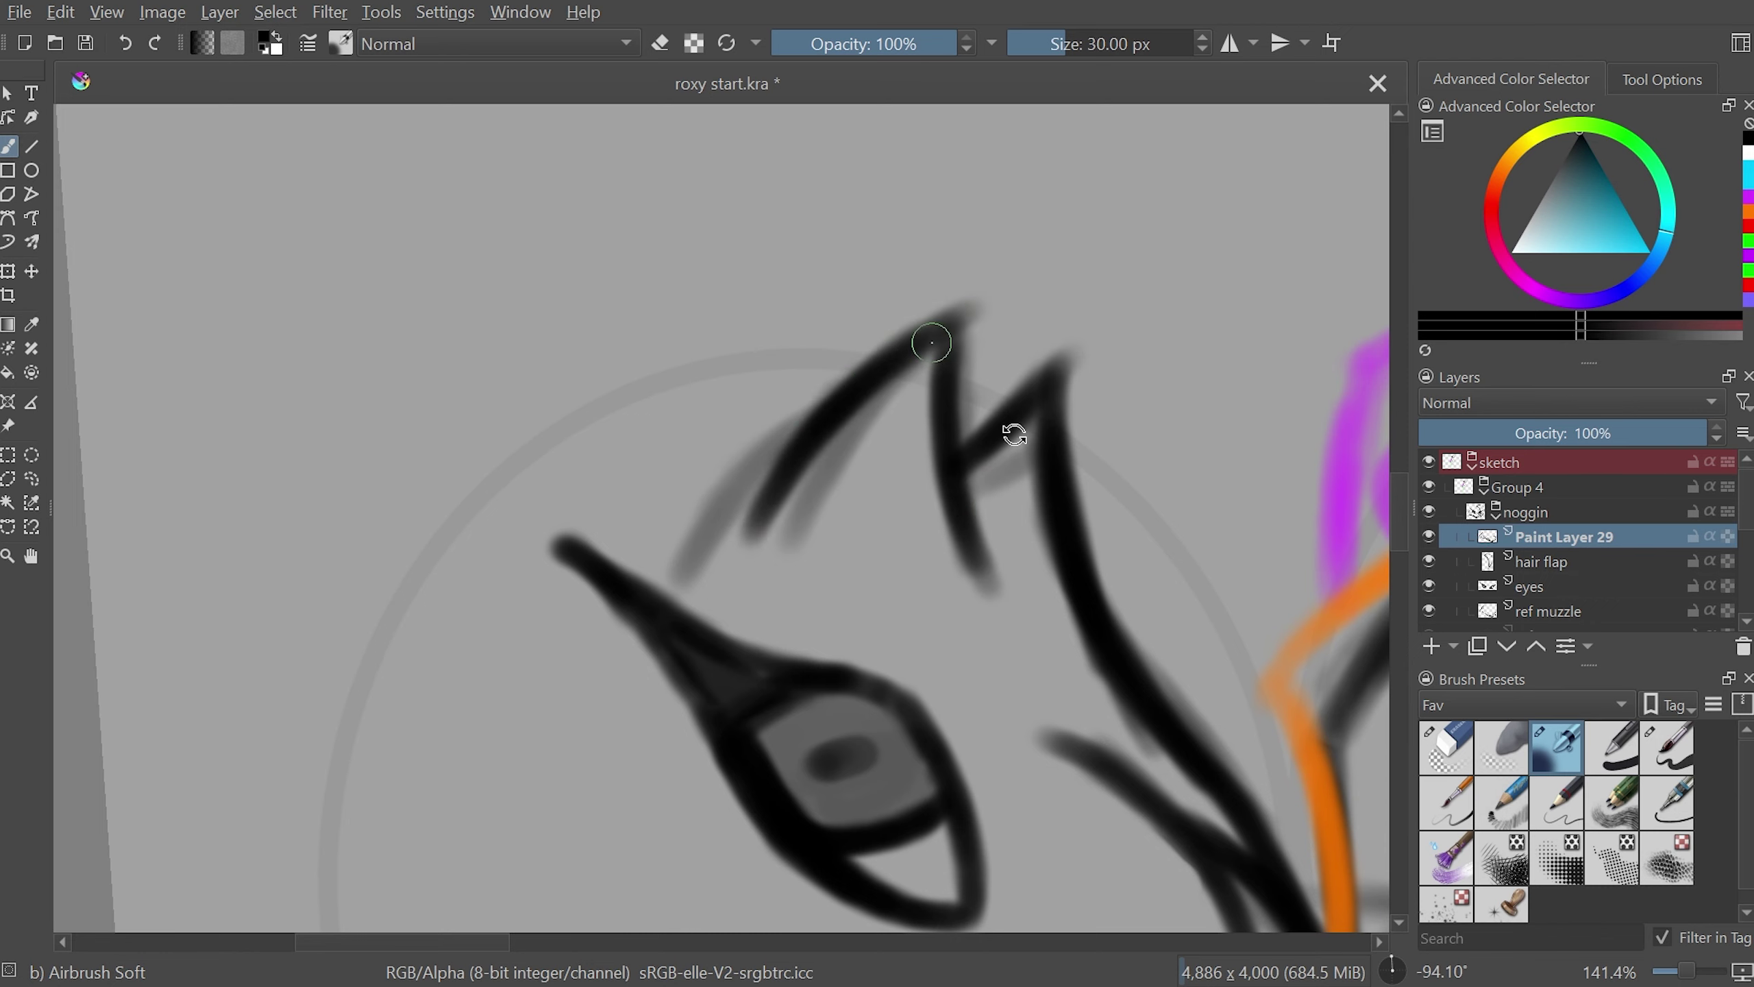
drag(1011, 430, 993, 410)
mouse_move(746, 362)
mouse_down()
mouse_move(713, 565)
mouse_move(1045, 537)
mouse_move(976, 912)
mouse_up()
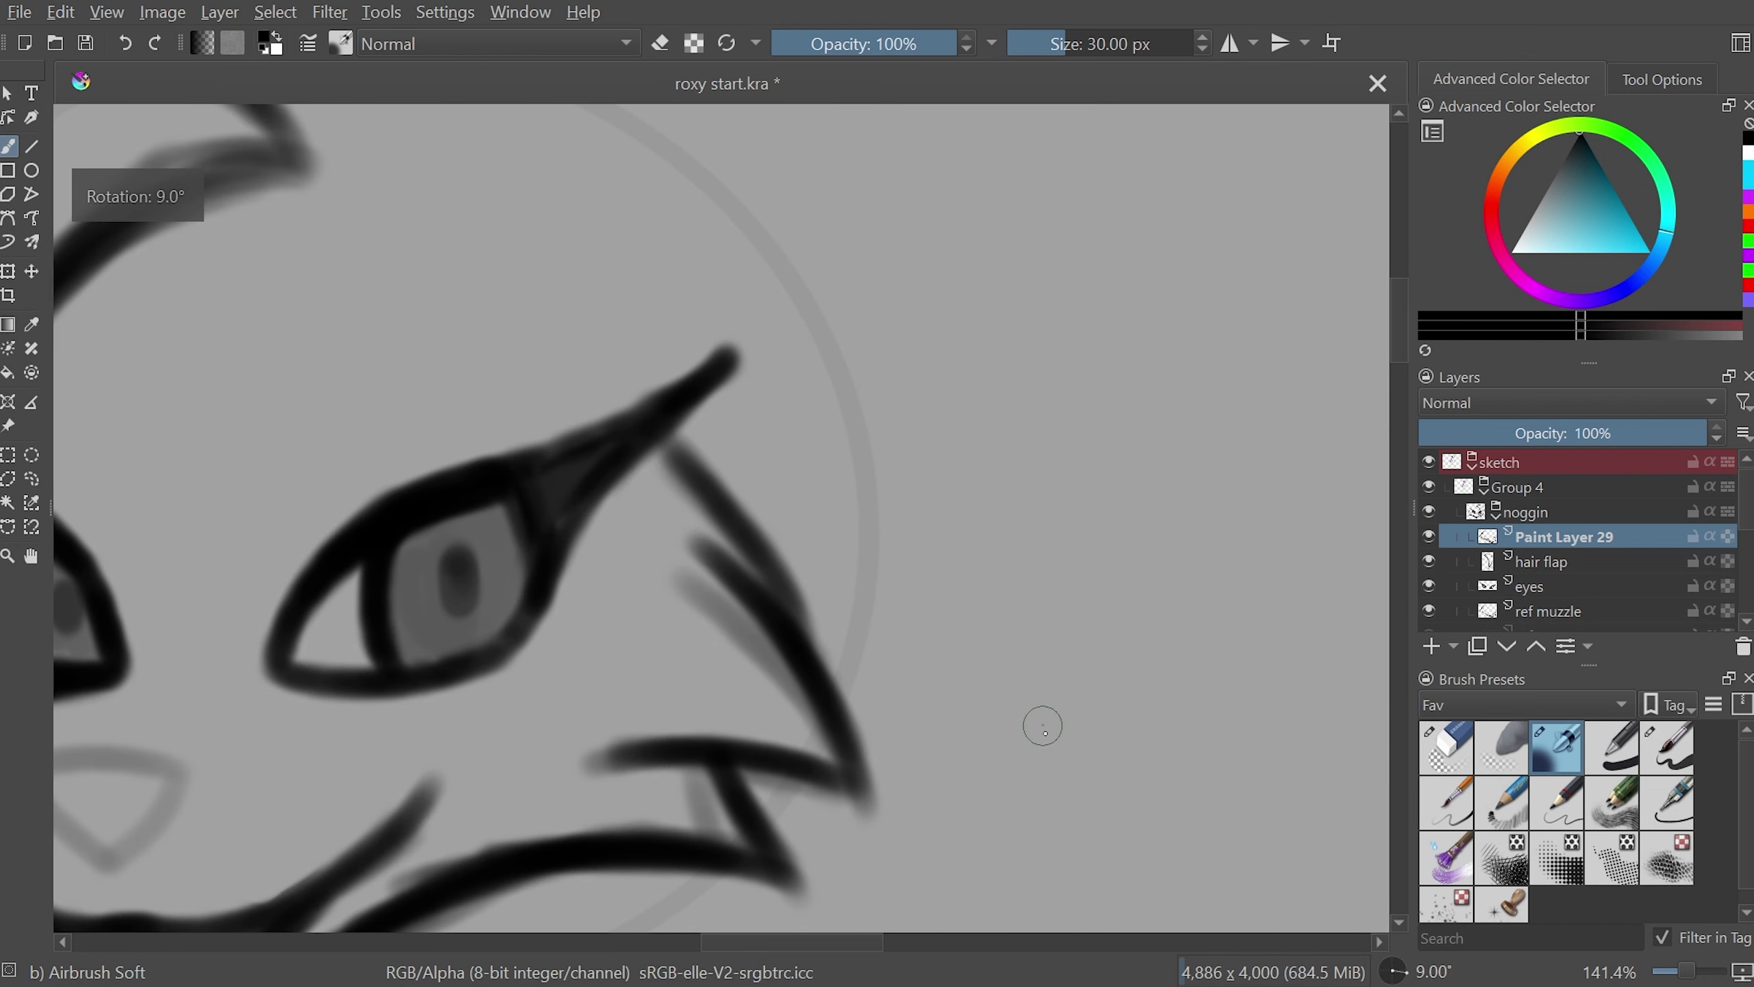
key(5)
key(ctrl+shift+0)
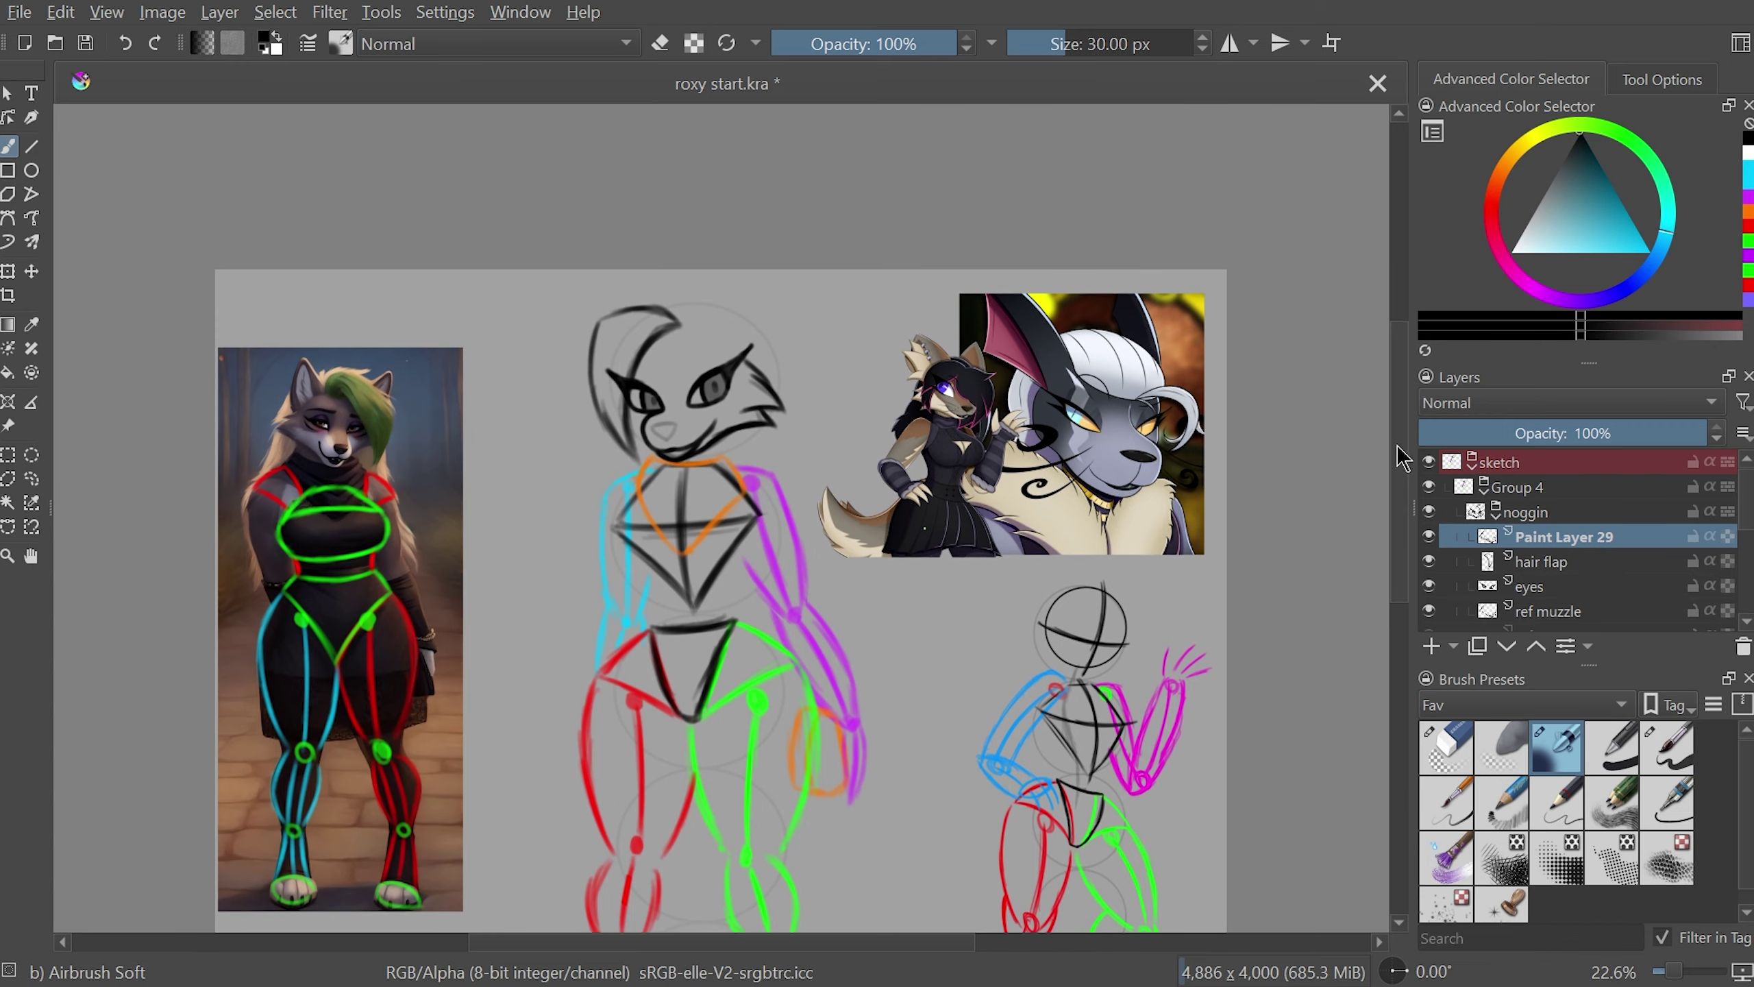
- Zoom into the head sketch to 100%, centred on the right cheek and mouth
scroll(718, 359, up, 2)
scroll(718, 359, up, 1)
scroll(718, 359, up, 1)
scroll(718, 359, up, 1)
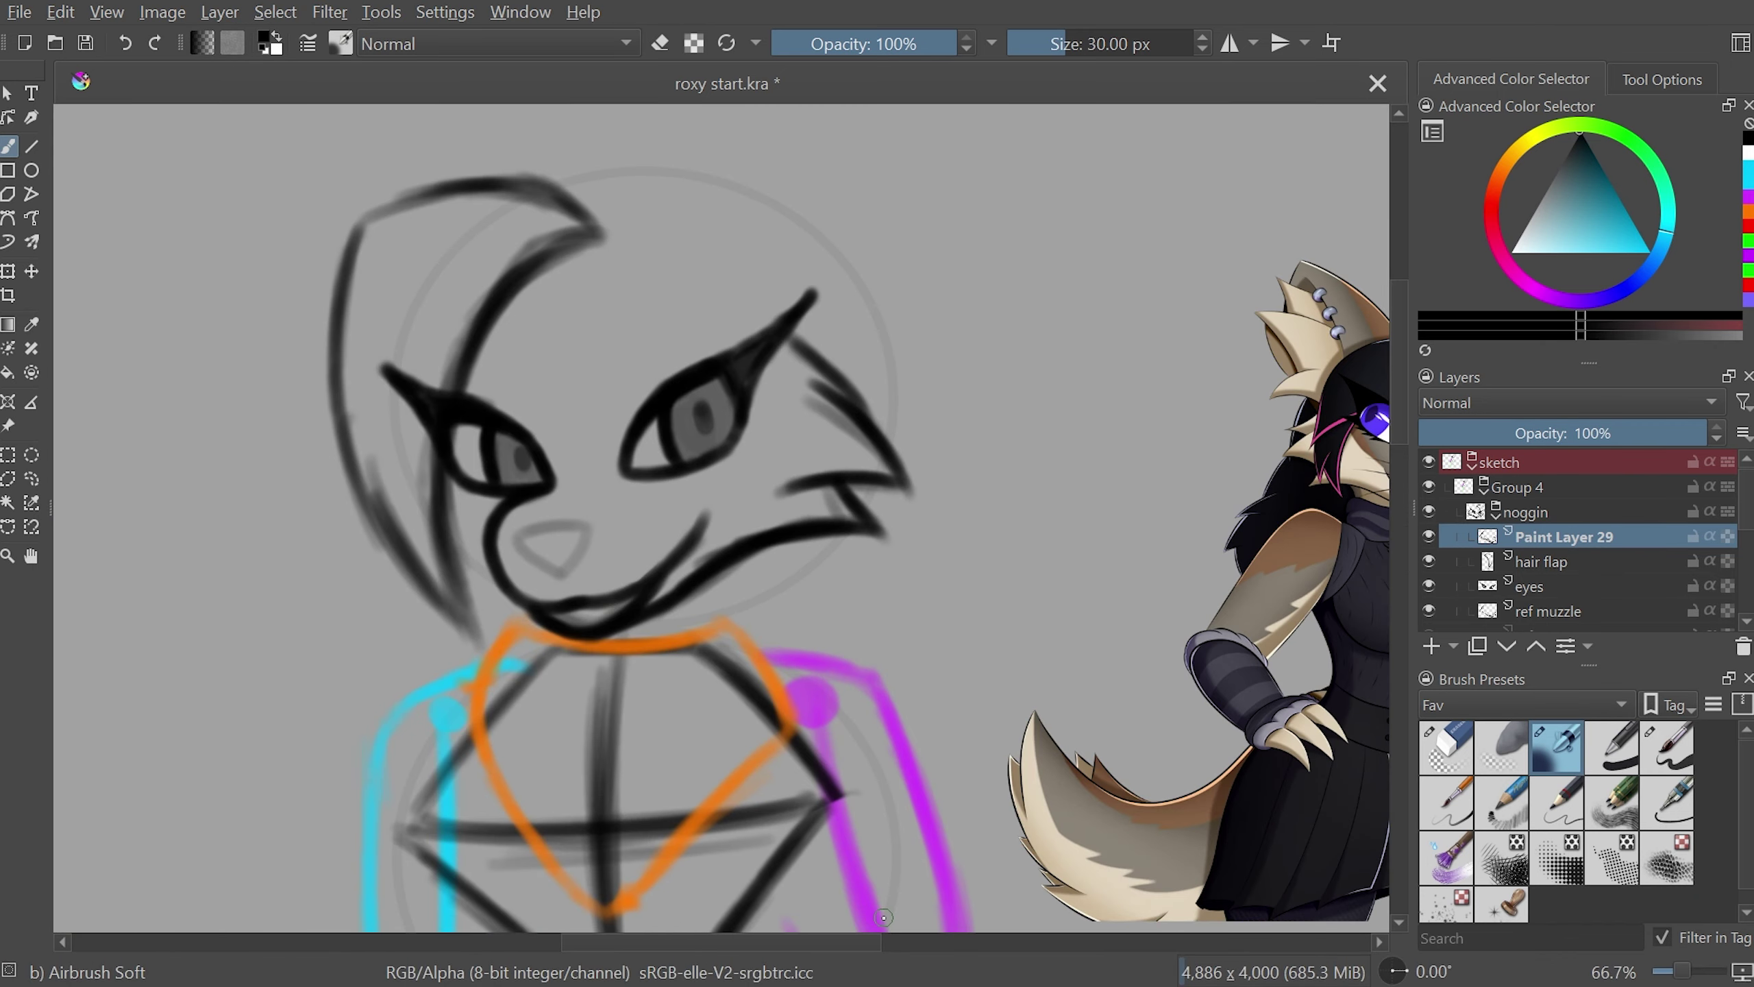
scroll(883, 917, up, 3)
scroll(883, 916, down, 3)
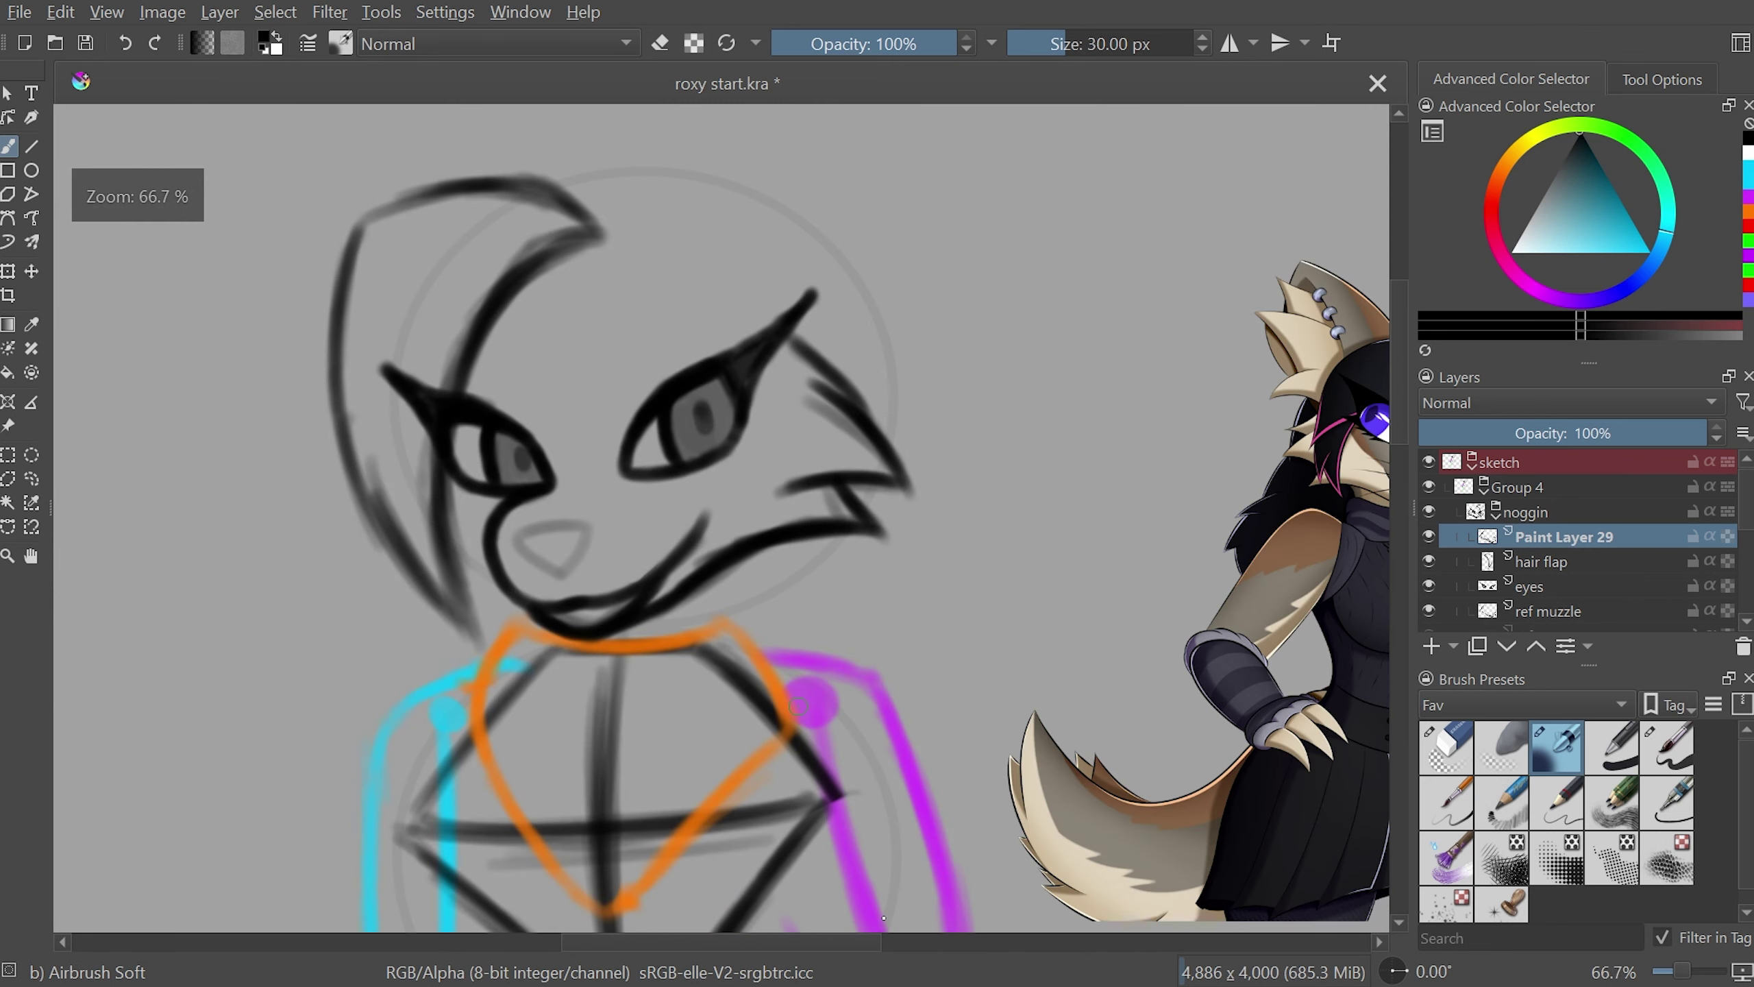
scroll(883, 917, up, 2)
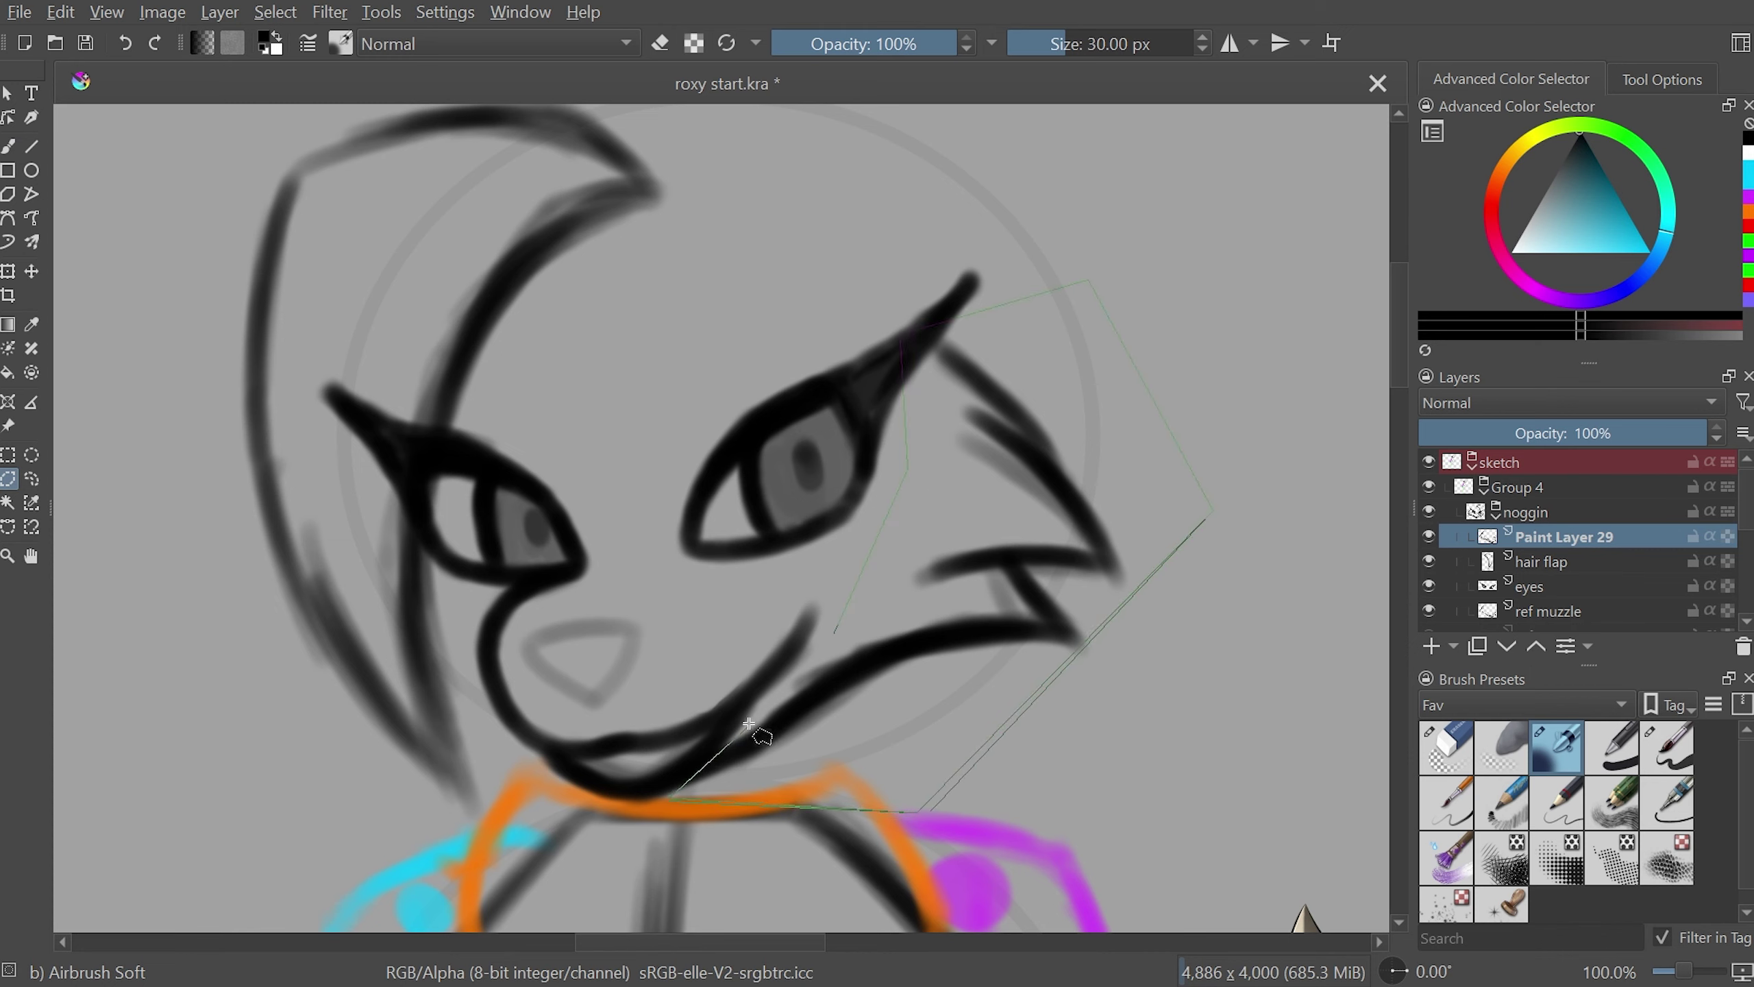
- Close the polygon selection around the cheek and mouth and rotate it slightly clockwise
click(835, 633)
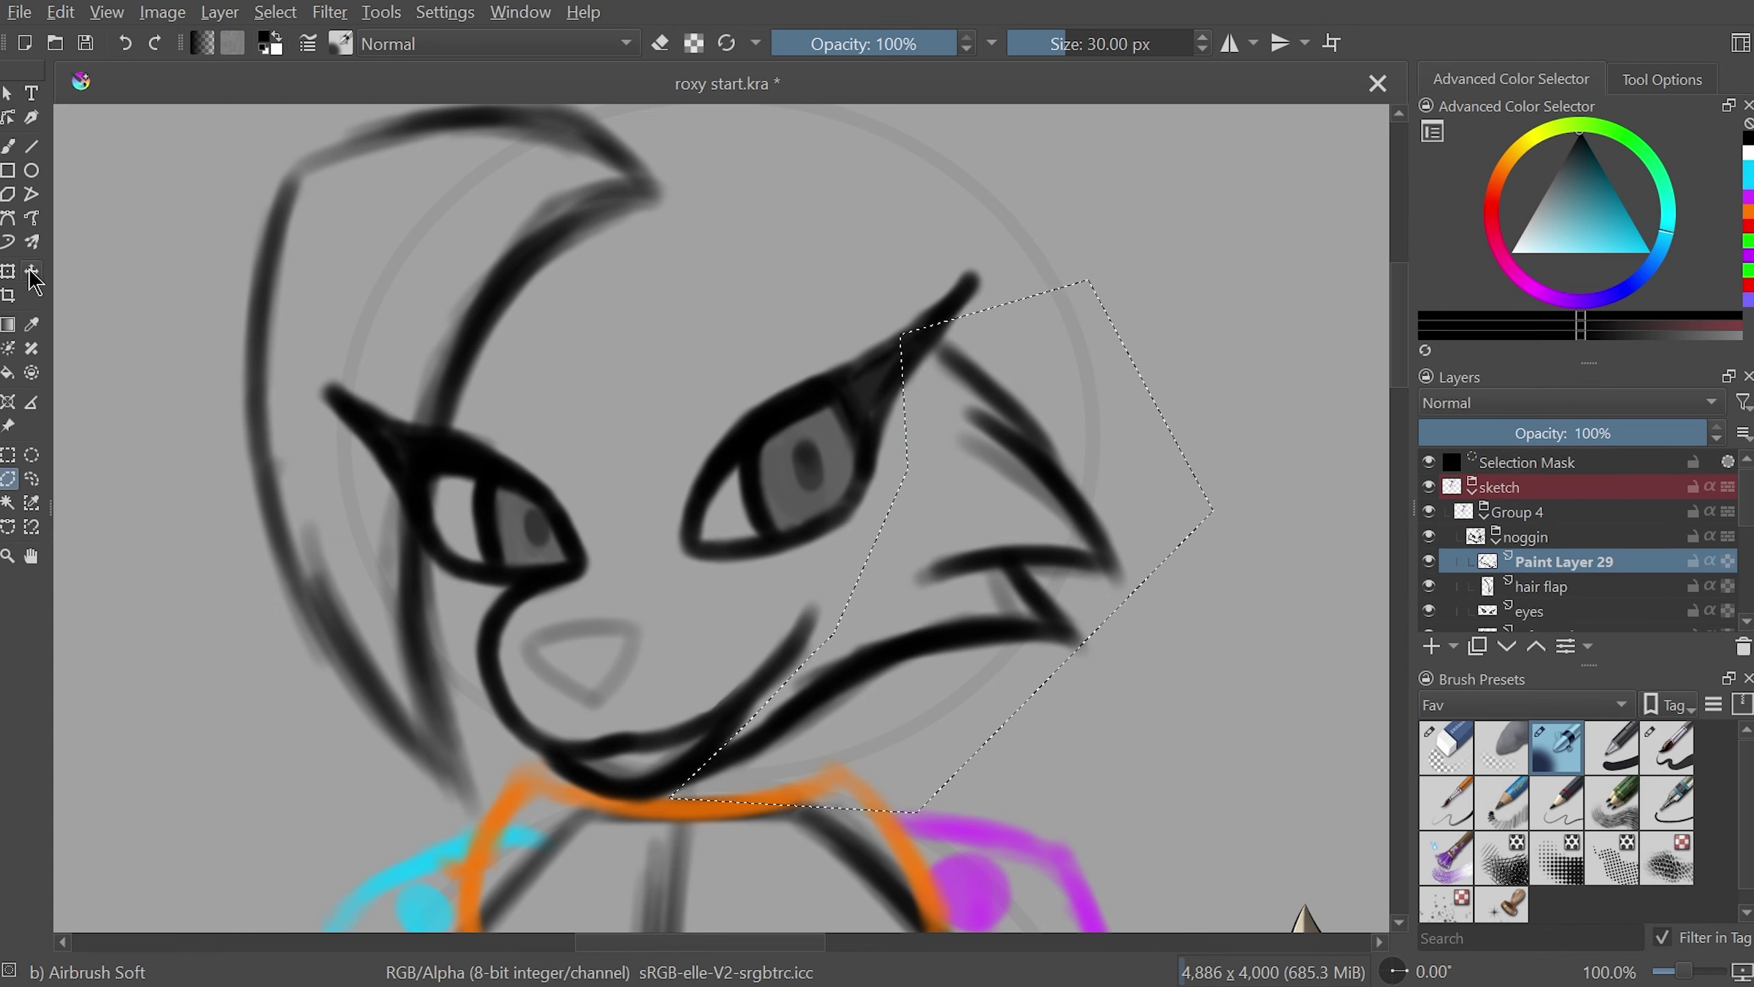
key(ctrl+t)
drag(1081, 477, 1105, 502)
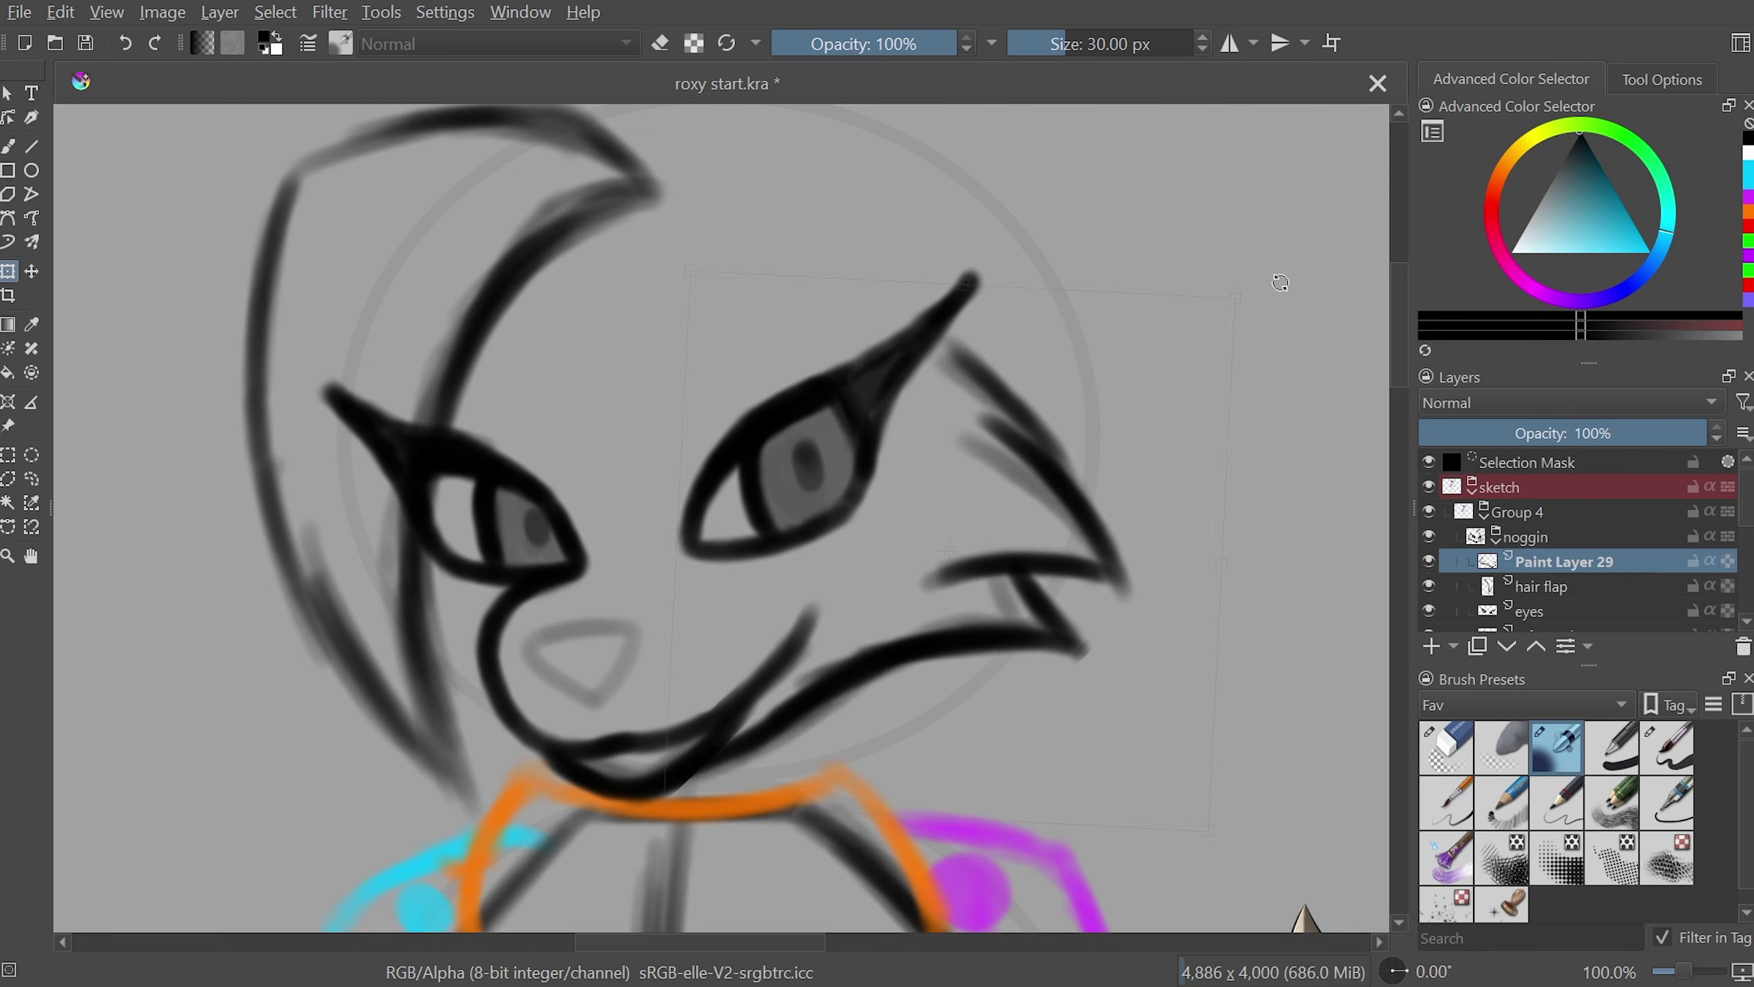
mouse_move(1226, 283)
mouse_down()
mouse_move(1291, 273)
mouse_move(1289, 297)
mouse_up()
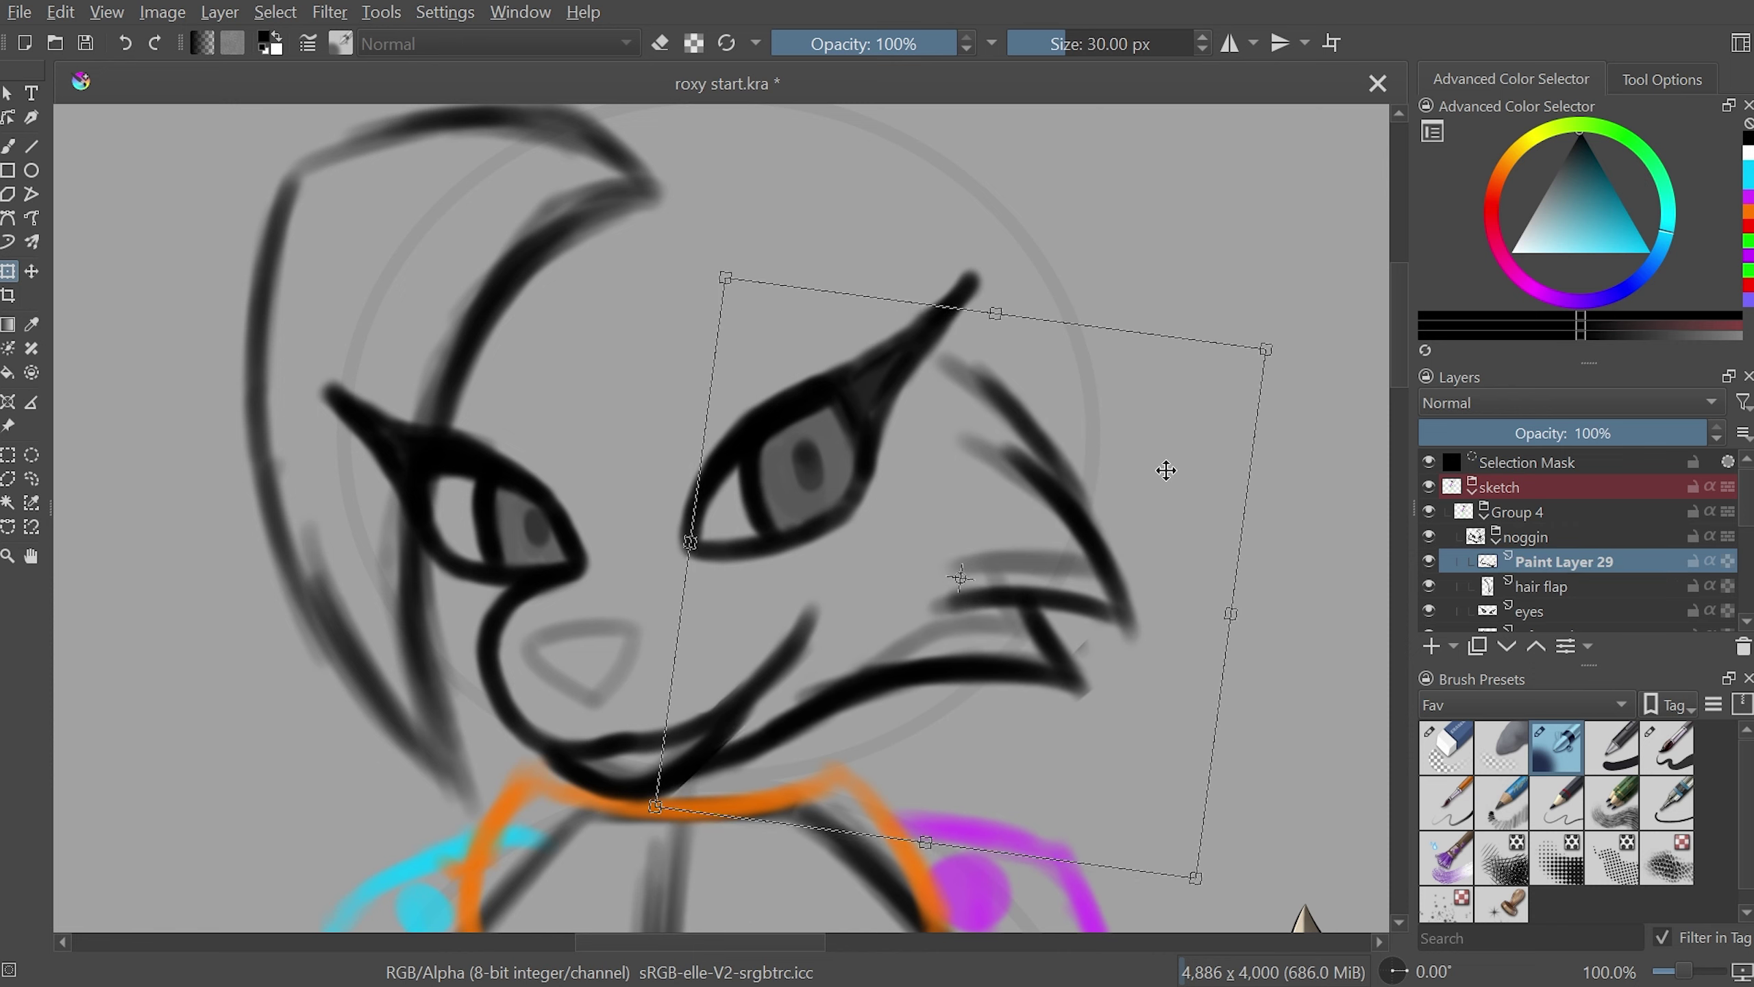
key(Return)
- Hide the ref muzzle layer and nudge the selected cheek section up-left
scroll(1745, 520, down, 2)
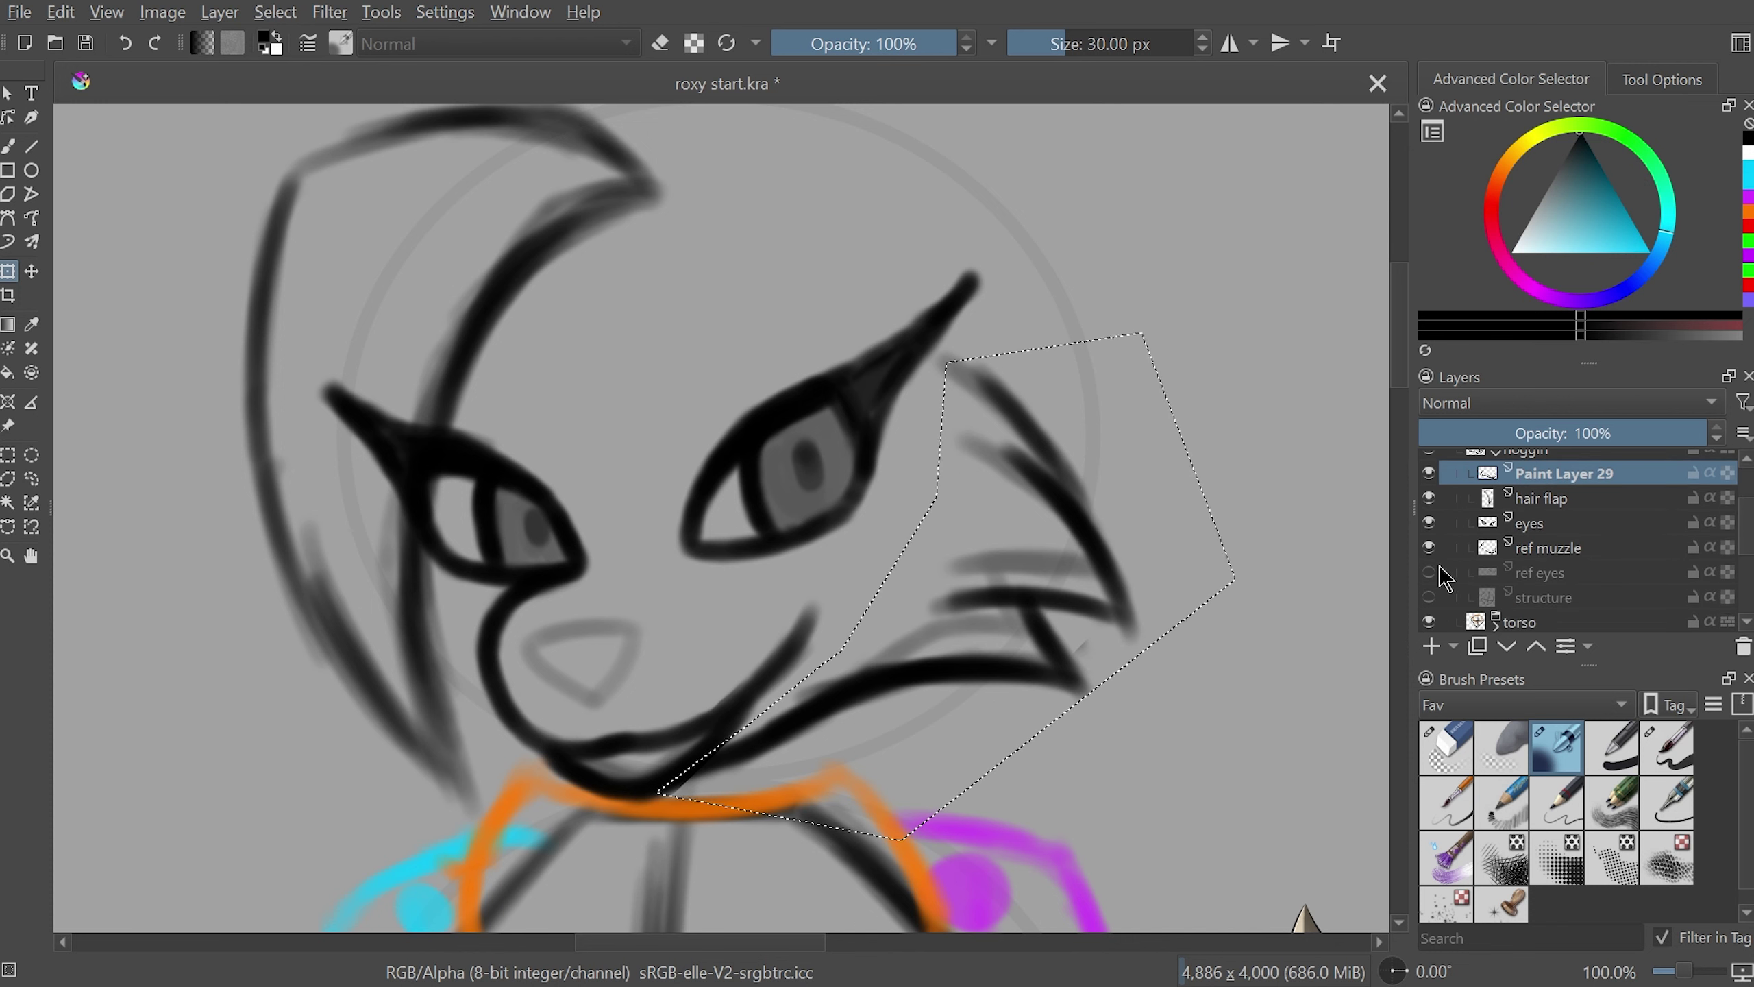
click(1429, 547)
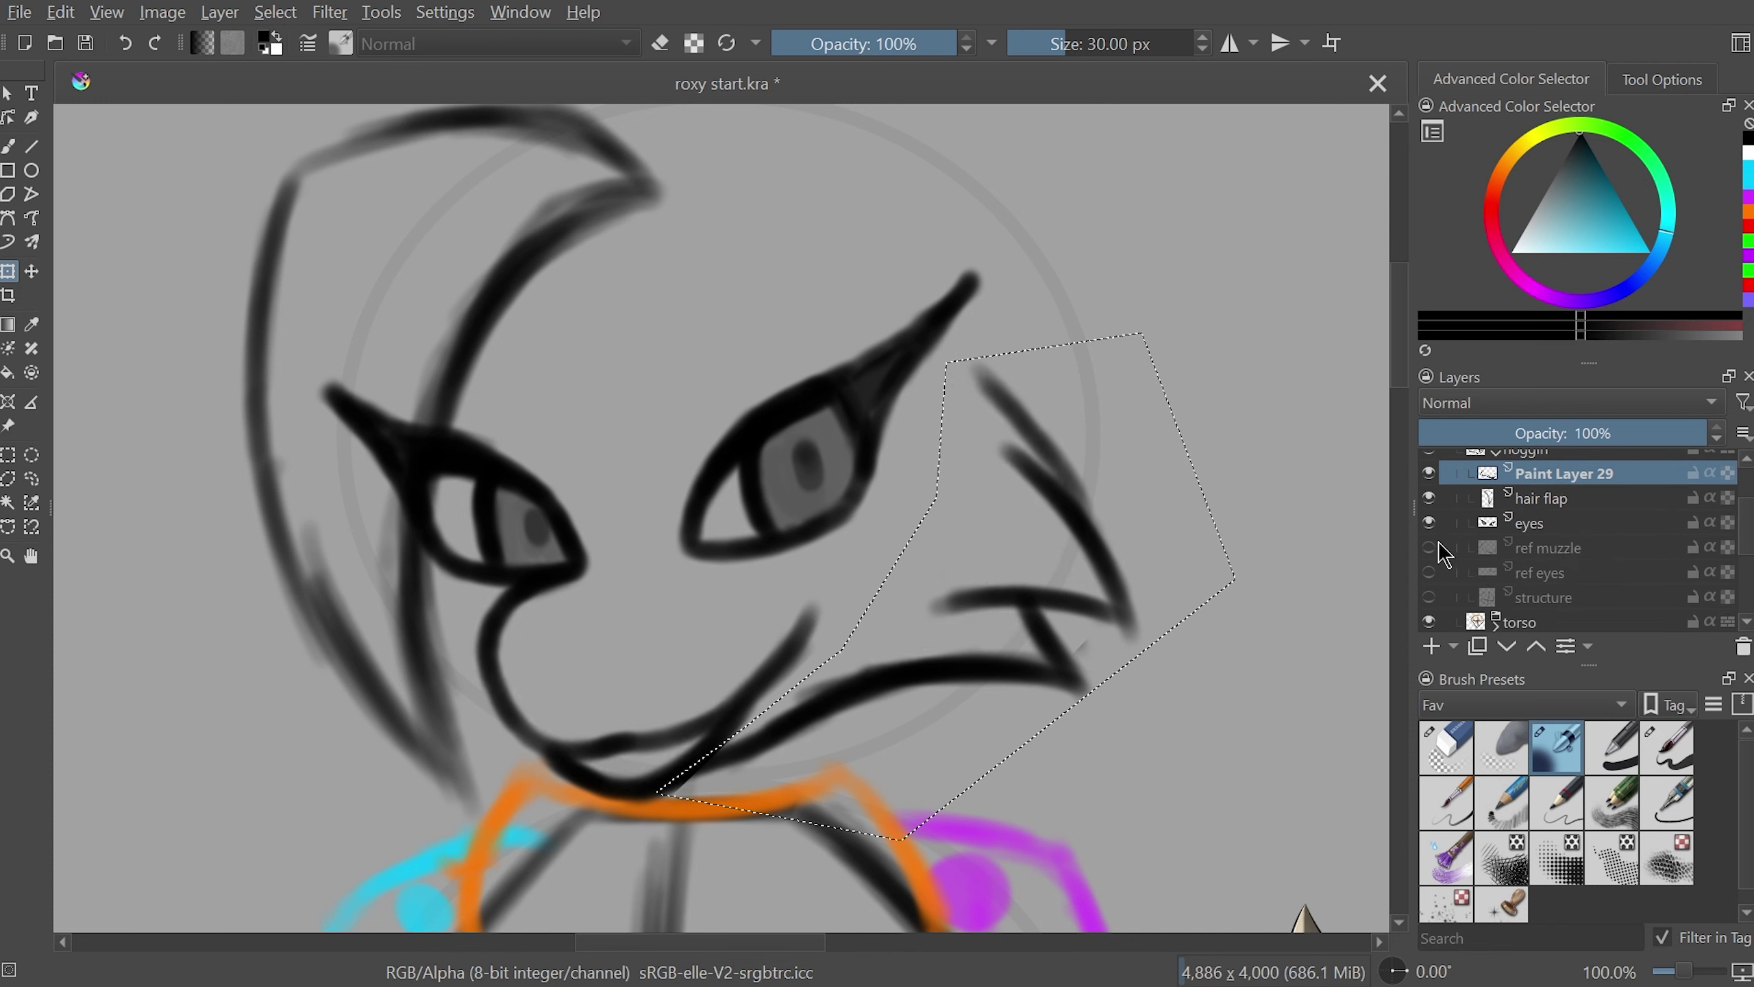
key(ctrl+t)
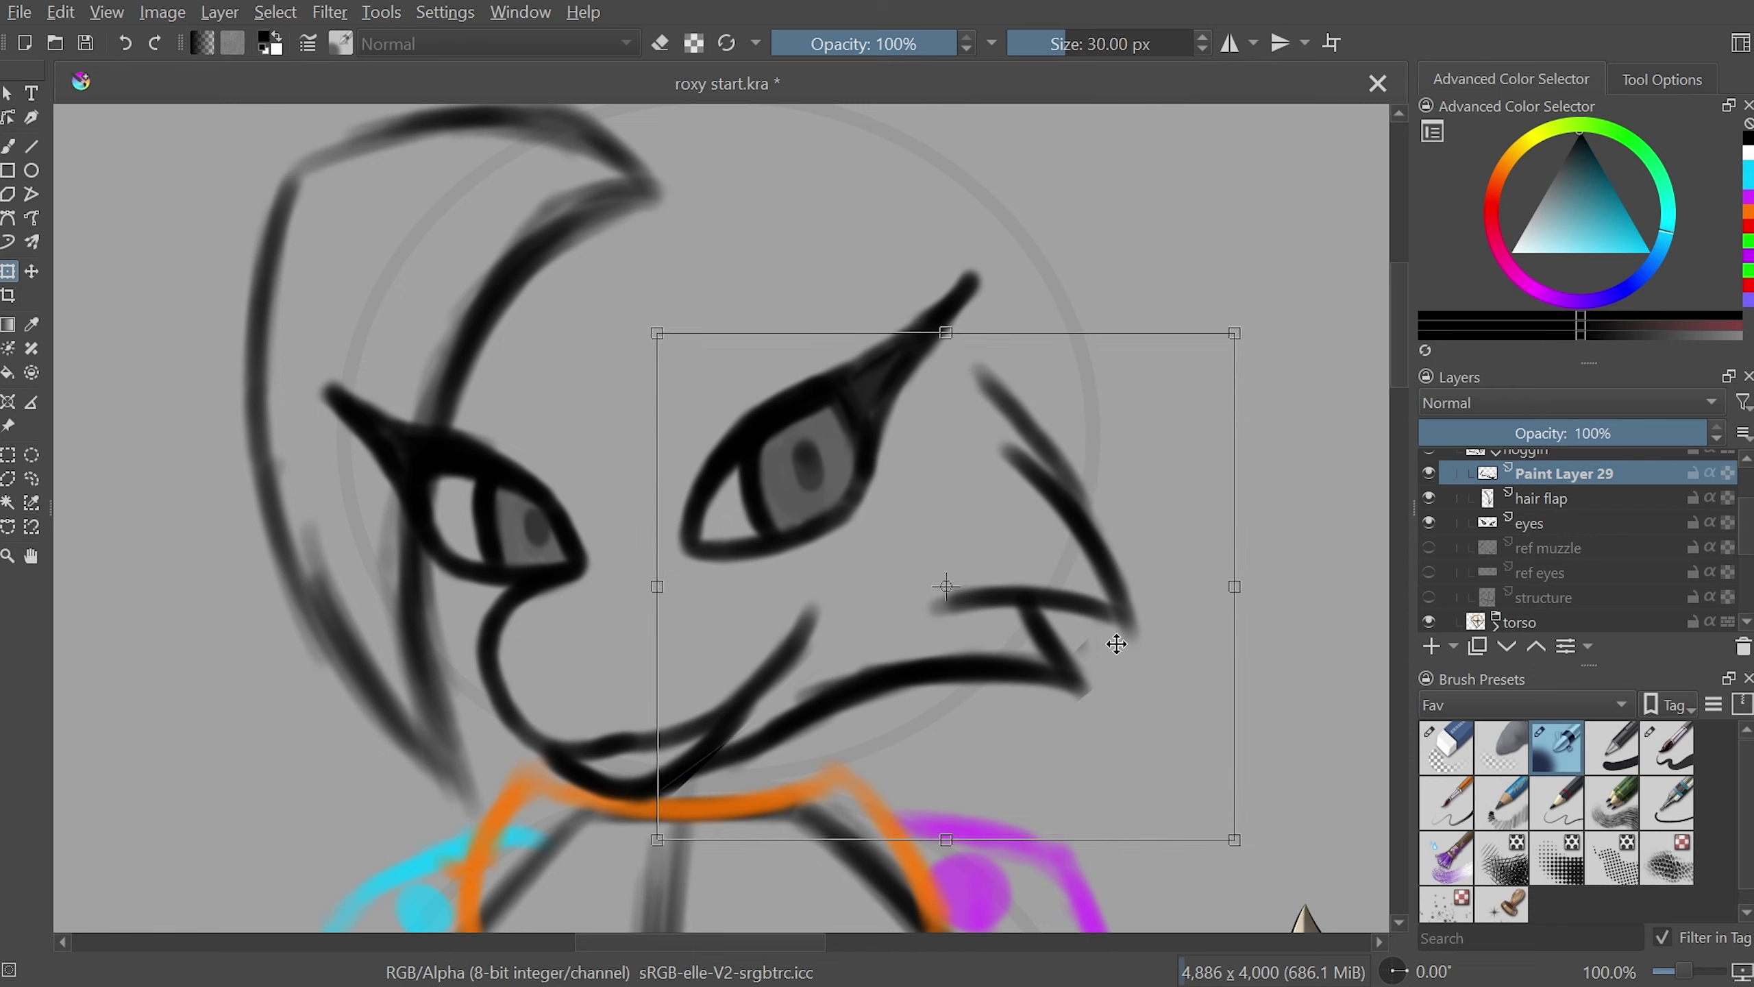
key(Escape)
key(ctrl+z)
drag(1108, 721, 1099, 716)
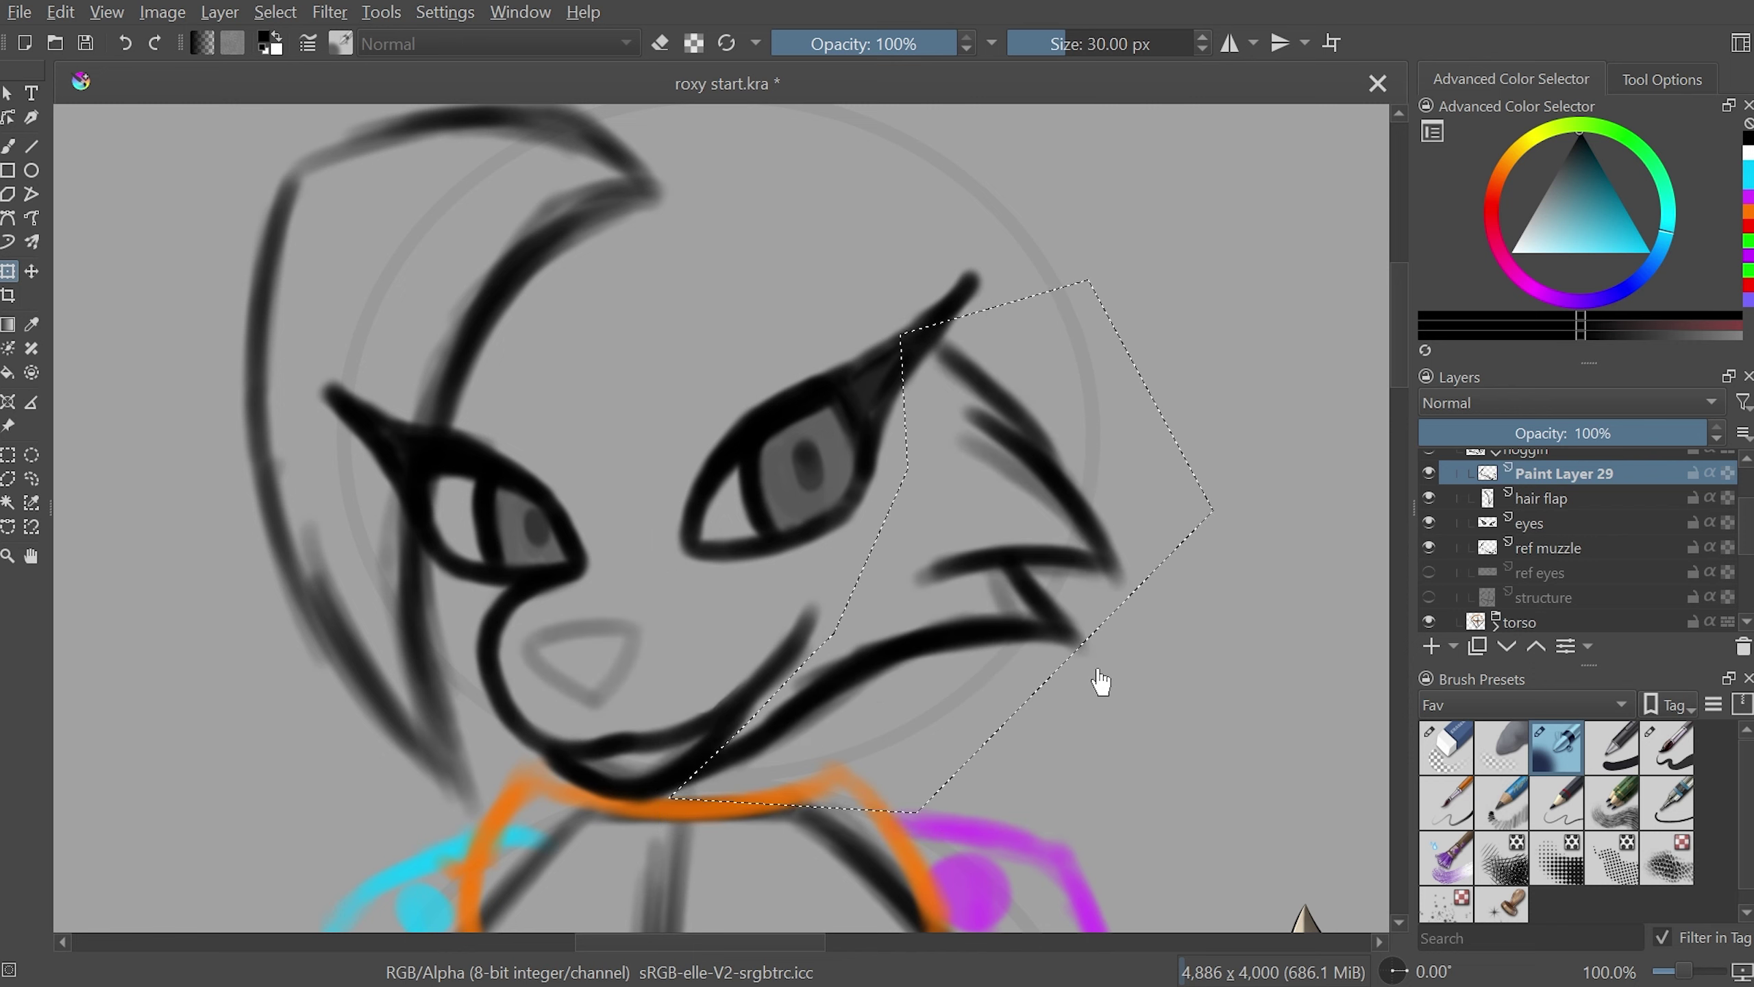
click(1429, 549)
- Rotate the cheek section about five degrees clockwise, check it mirrored, then deselect
key(ctrl+t)
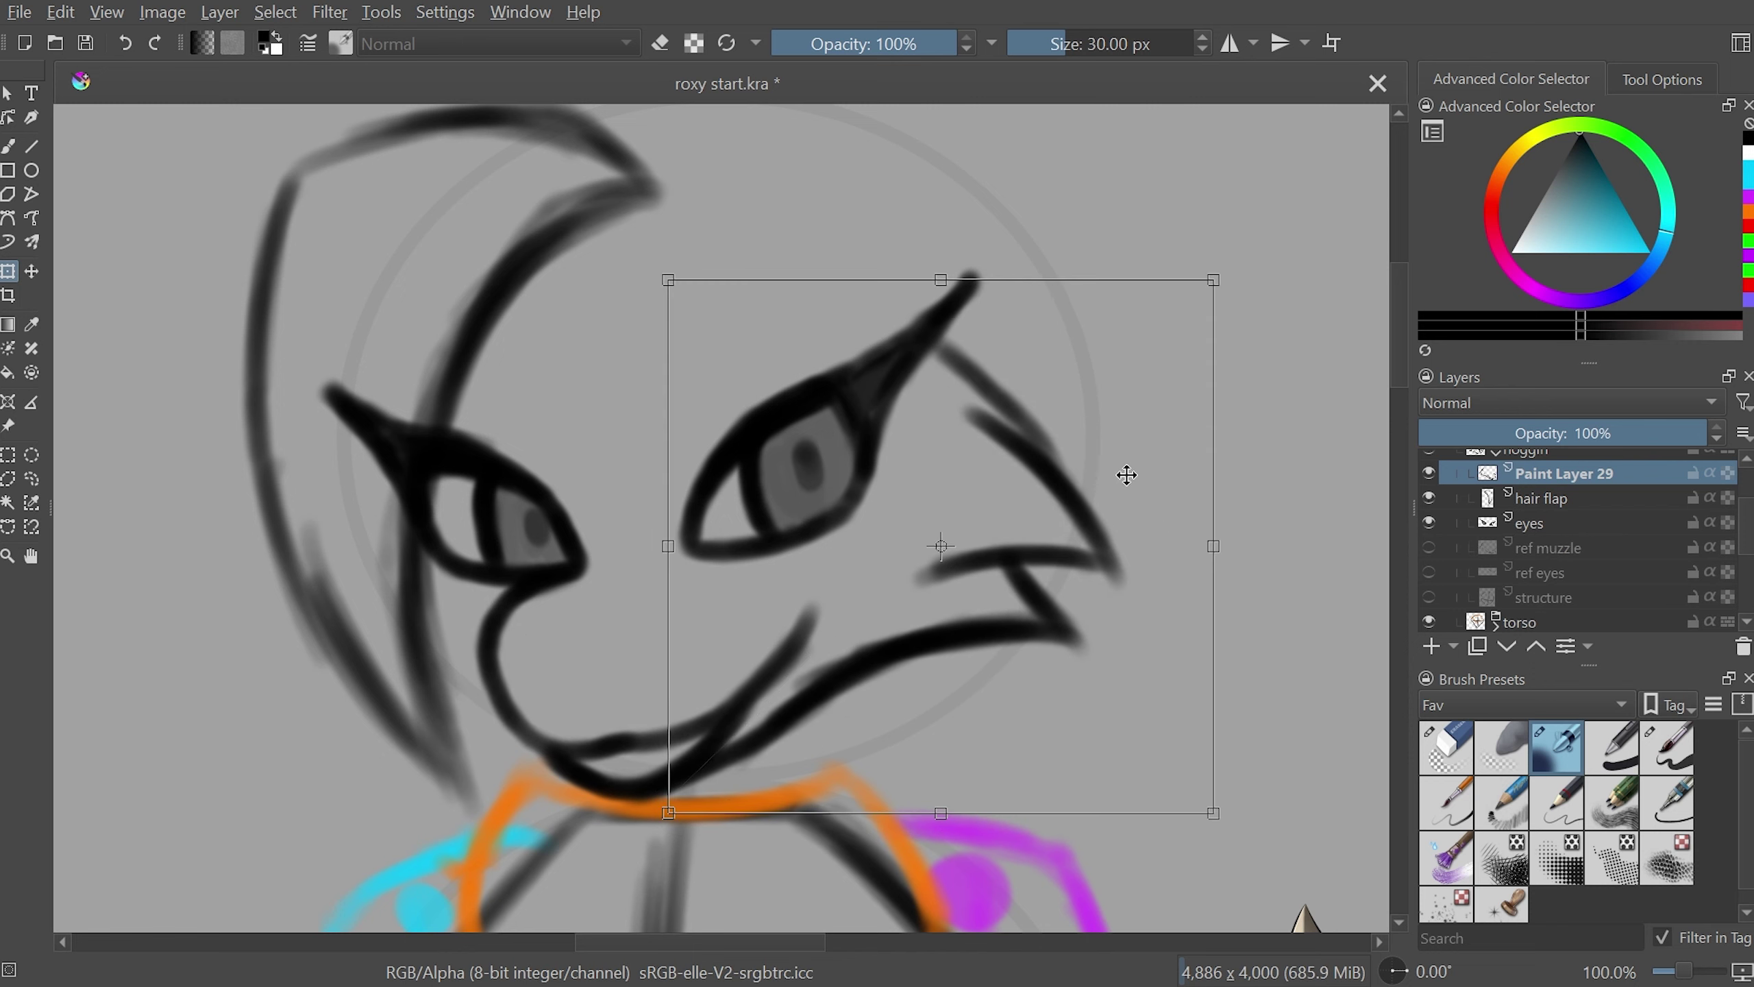
drag(1312, 242, 1340, 258)
key(m)
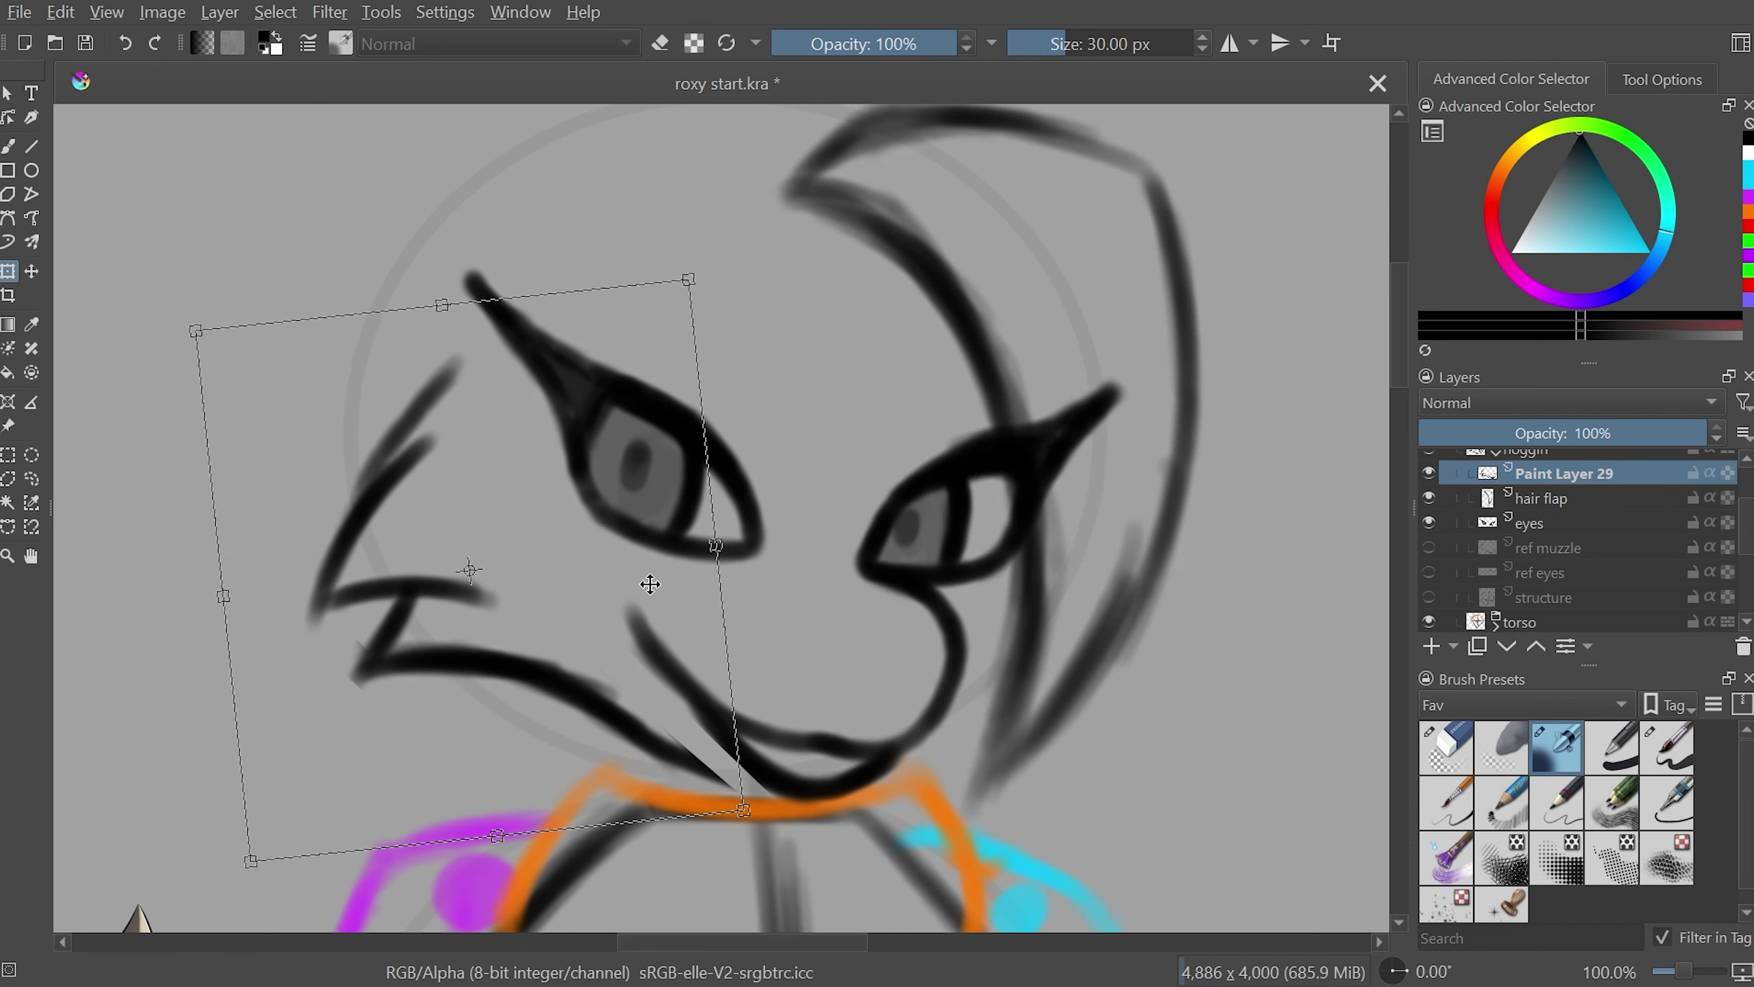
key(Return)
key(m)
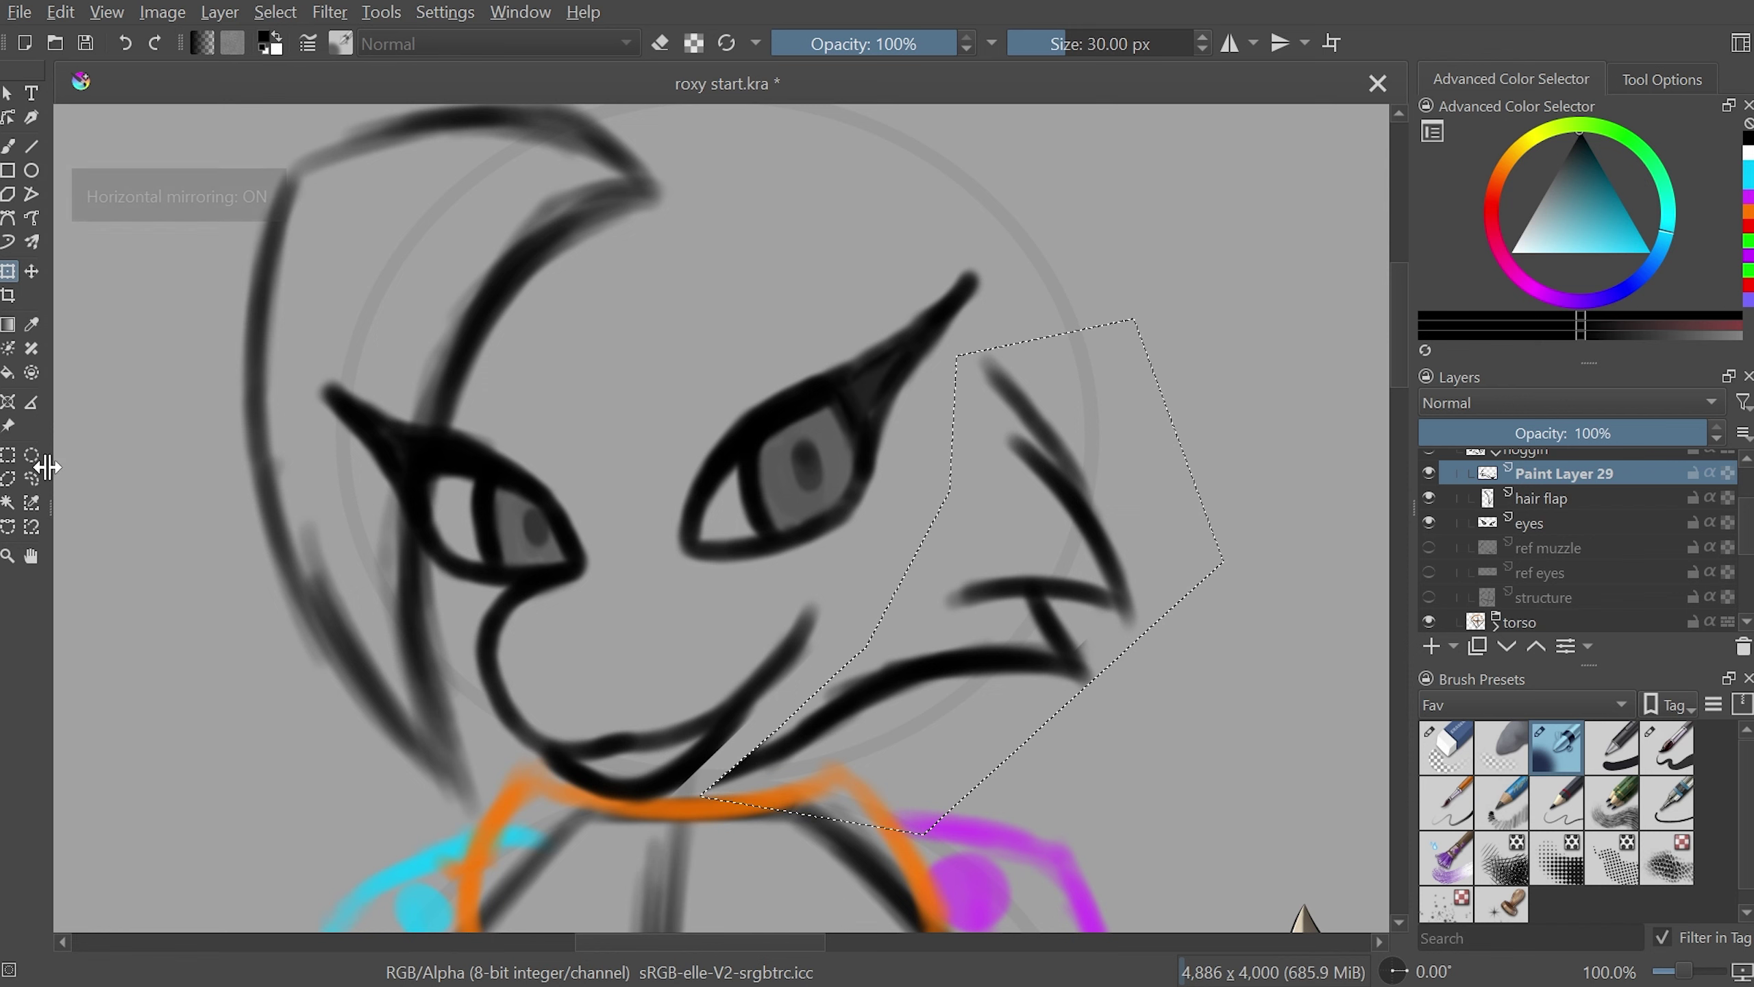
click(31, 478)
key(ctrl+shift+a)
- Fill the gap between two hair lines with black brush strokes
key(b)
key(m)
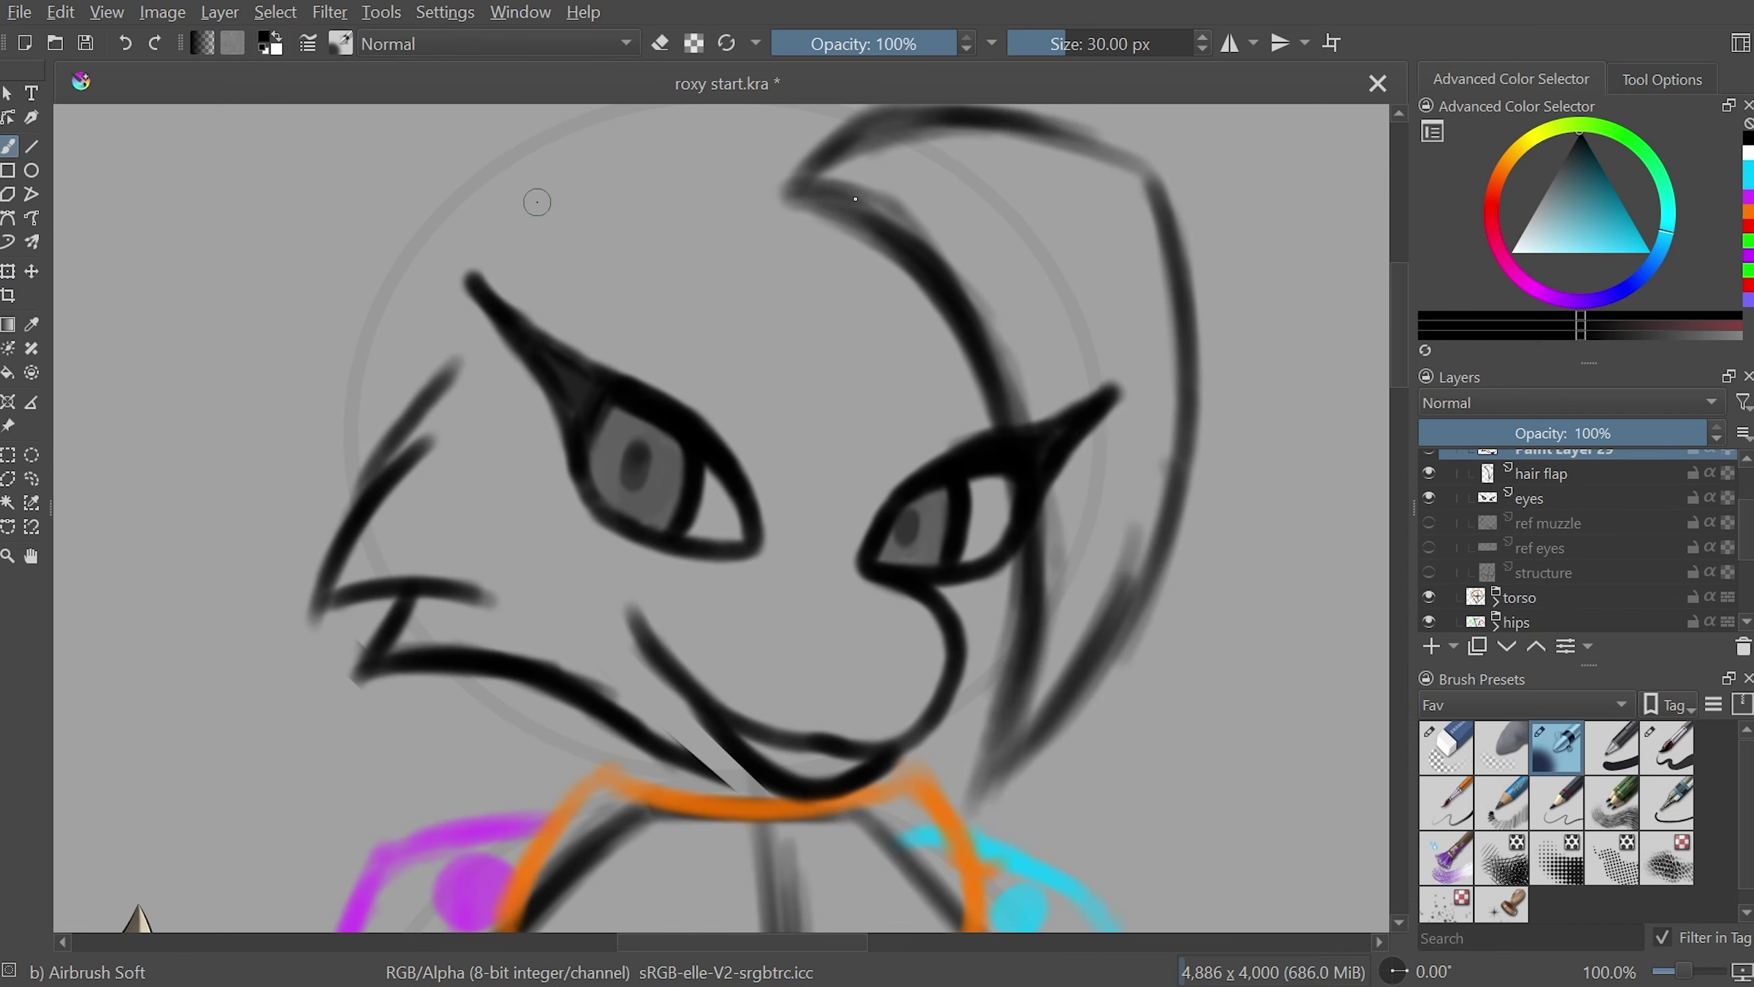
key(m)
mouse_move(1055, 682)
mouse_down()
mouse_move(836, 936)
mouse_move(786, 913)
mouse_move(863, 940)
mouse_up()
scroll(836, 936, up, 2)
scroll(1400, 618, up, 2)
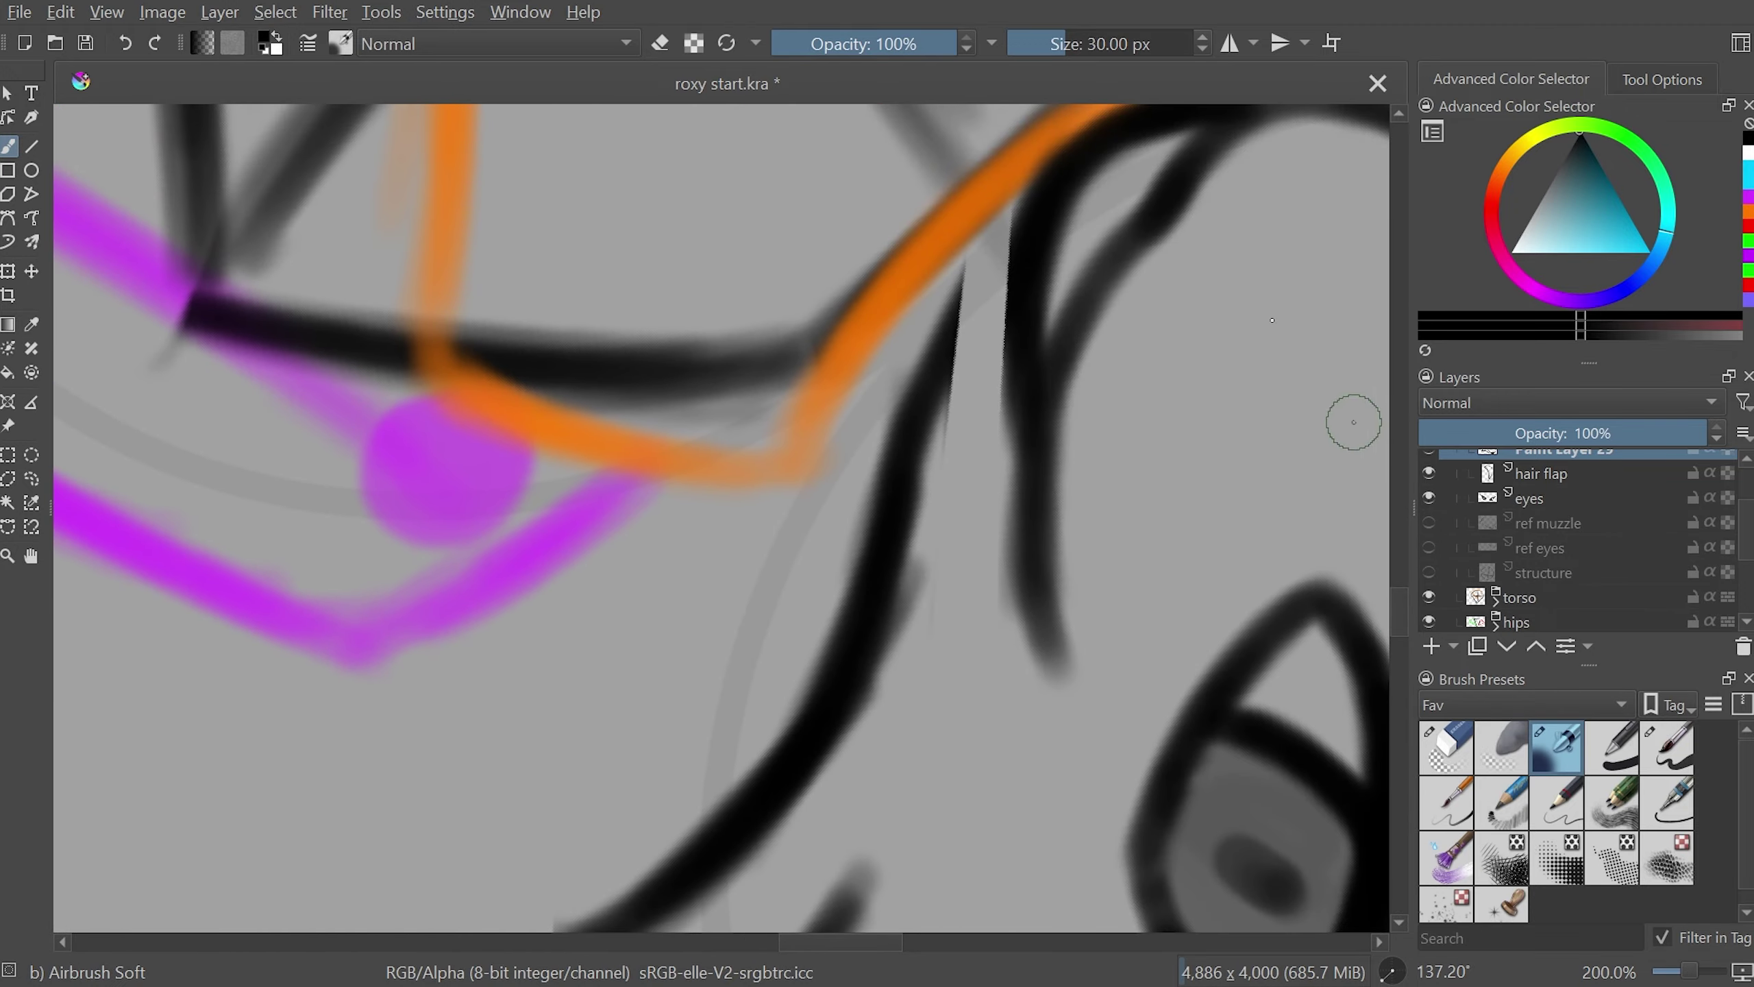
drag(1022, 262, 896, 520)
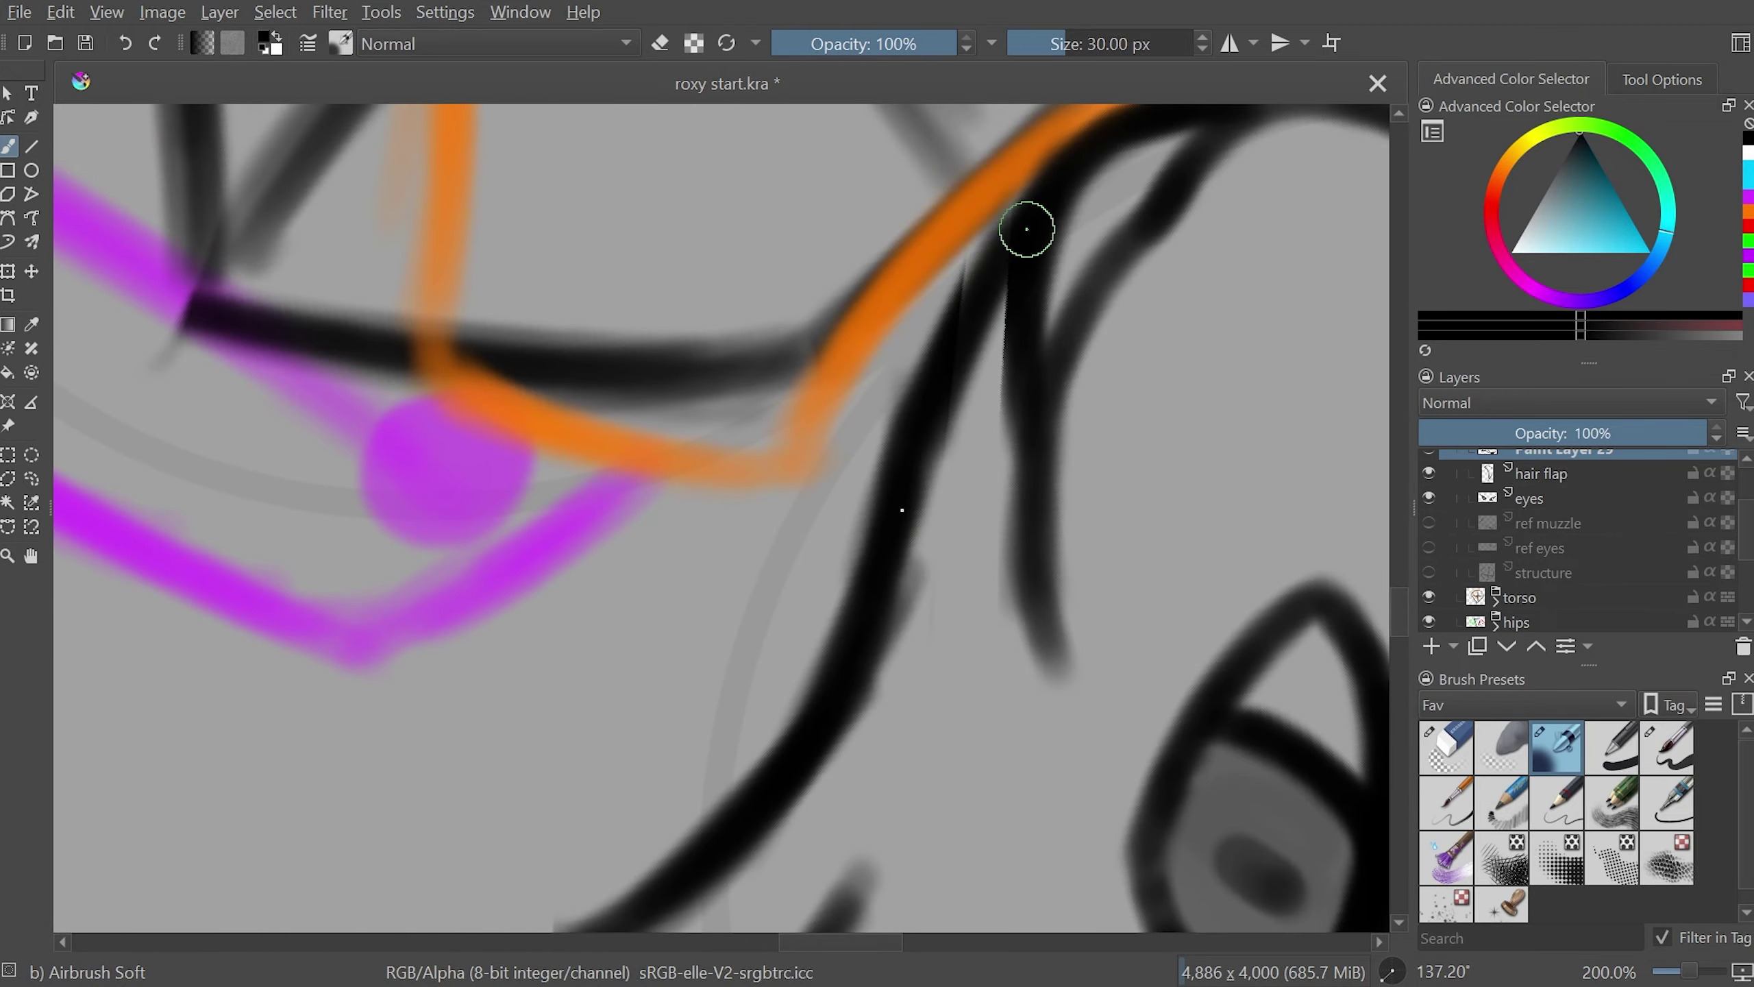
drag(1027, 227, 897, 594)
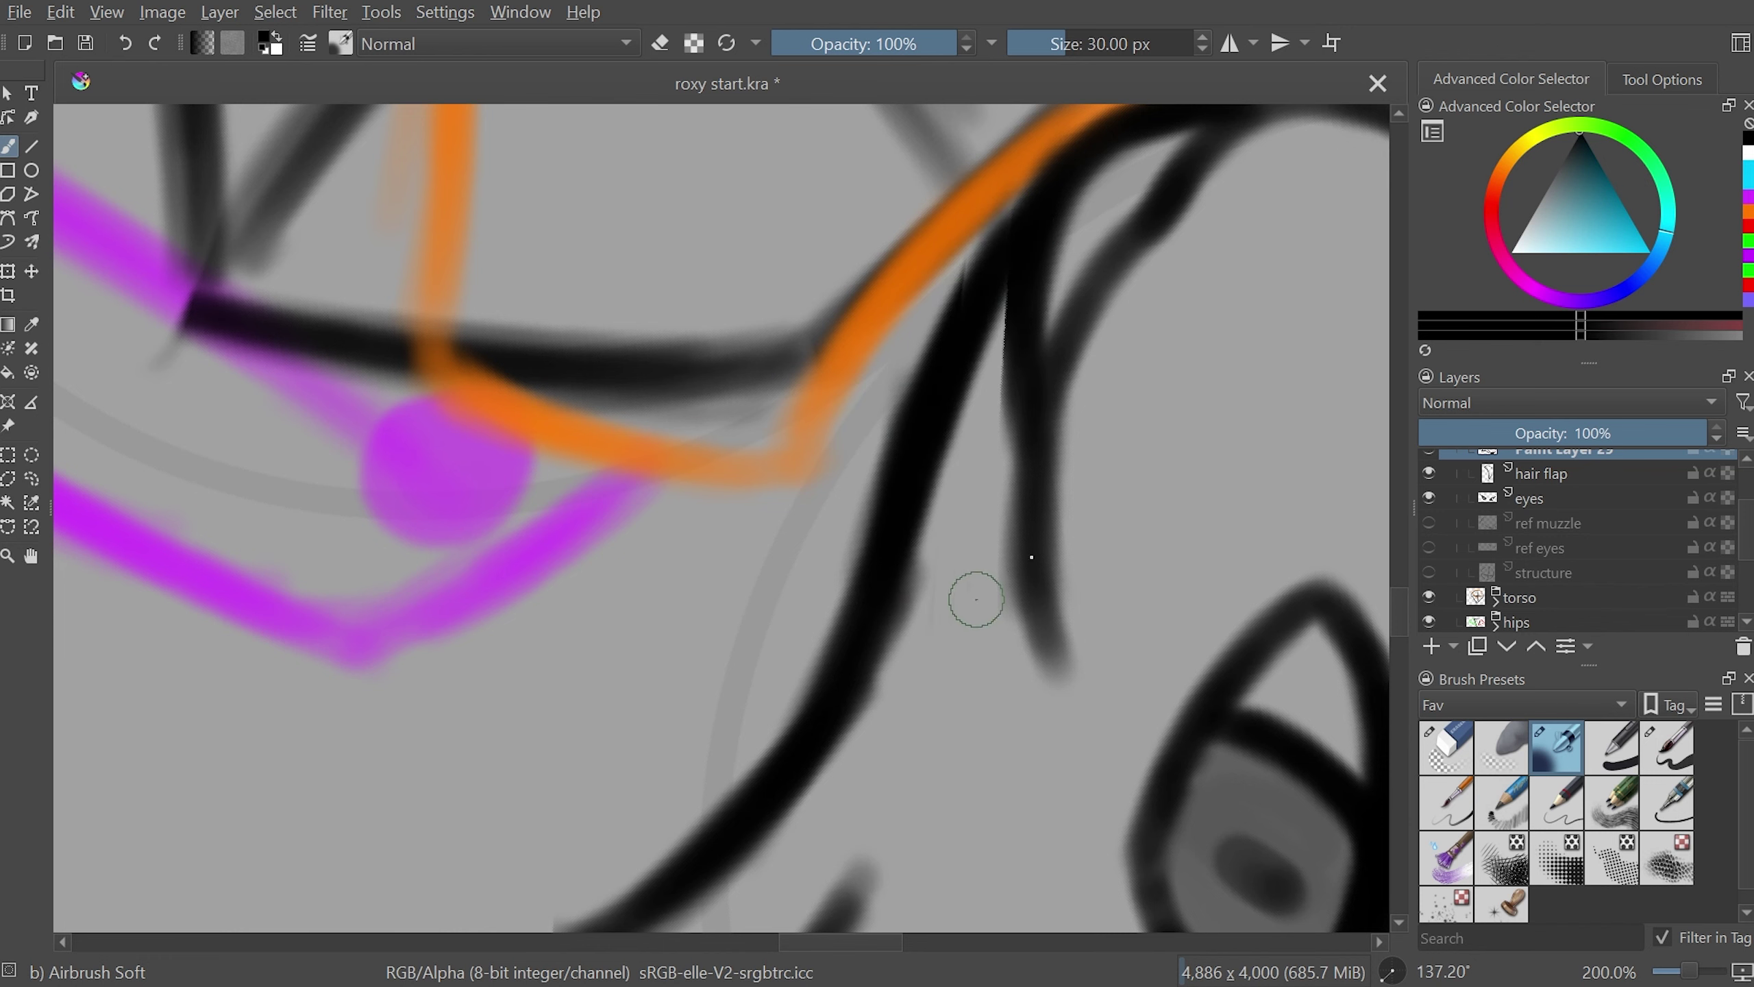
- Reset the view, check it mirrored, and toggle the guide layers, leaving ref muzzle hidden
key(5)
scroll(1117, 726, down, 3)
key(m)
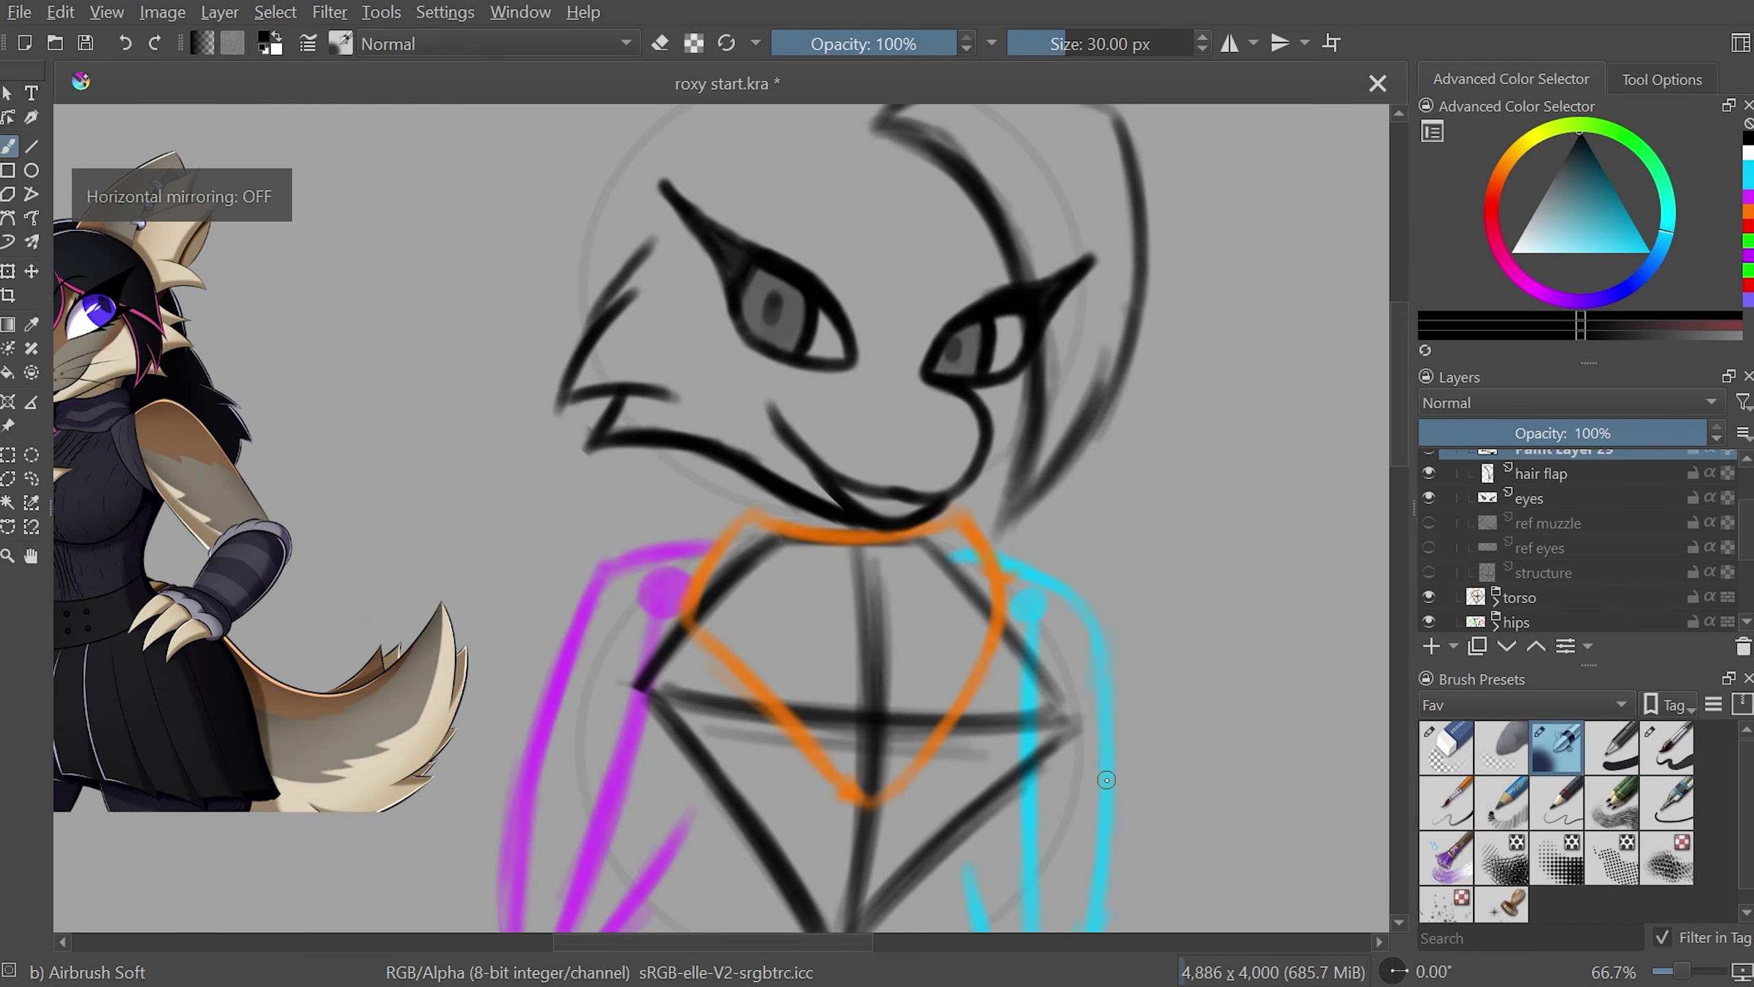
key(m)
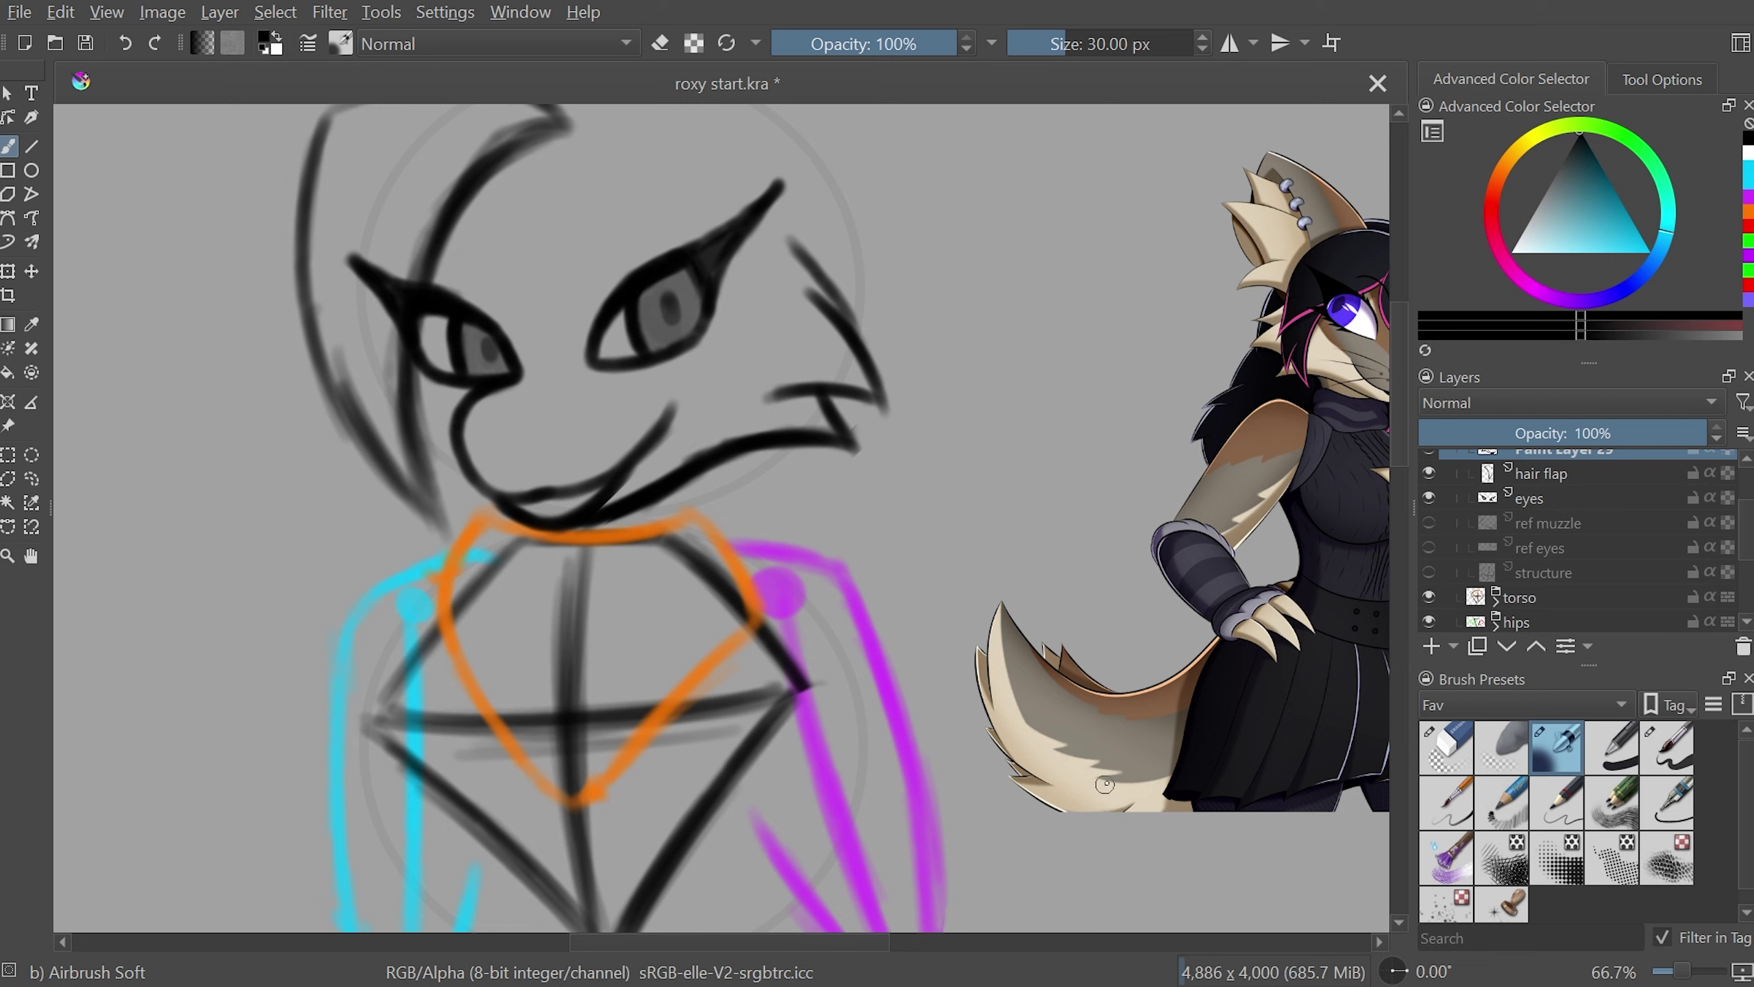
click(1429, 572)
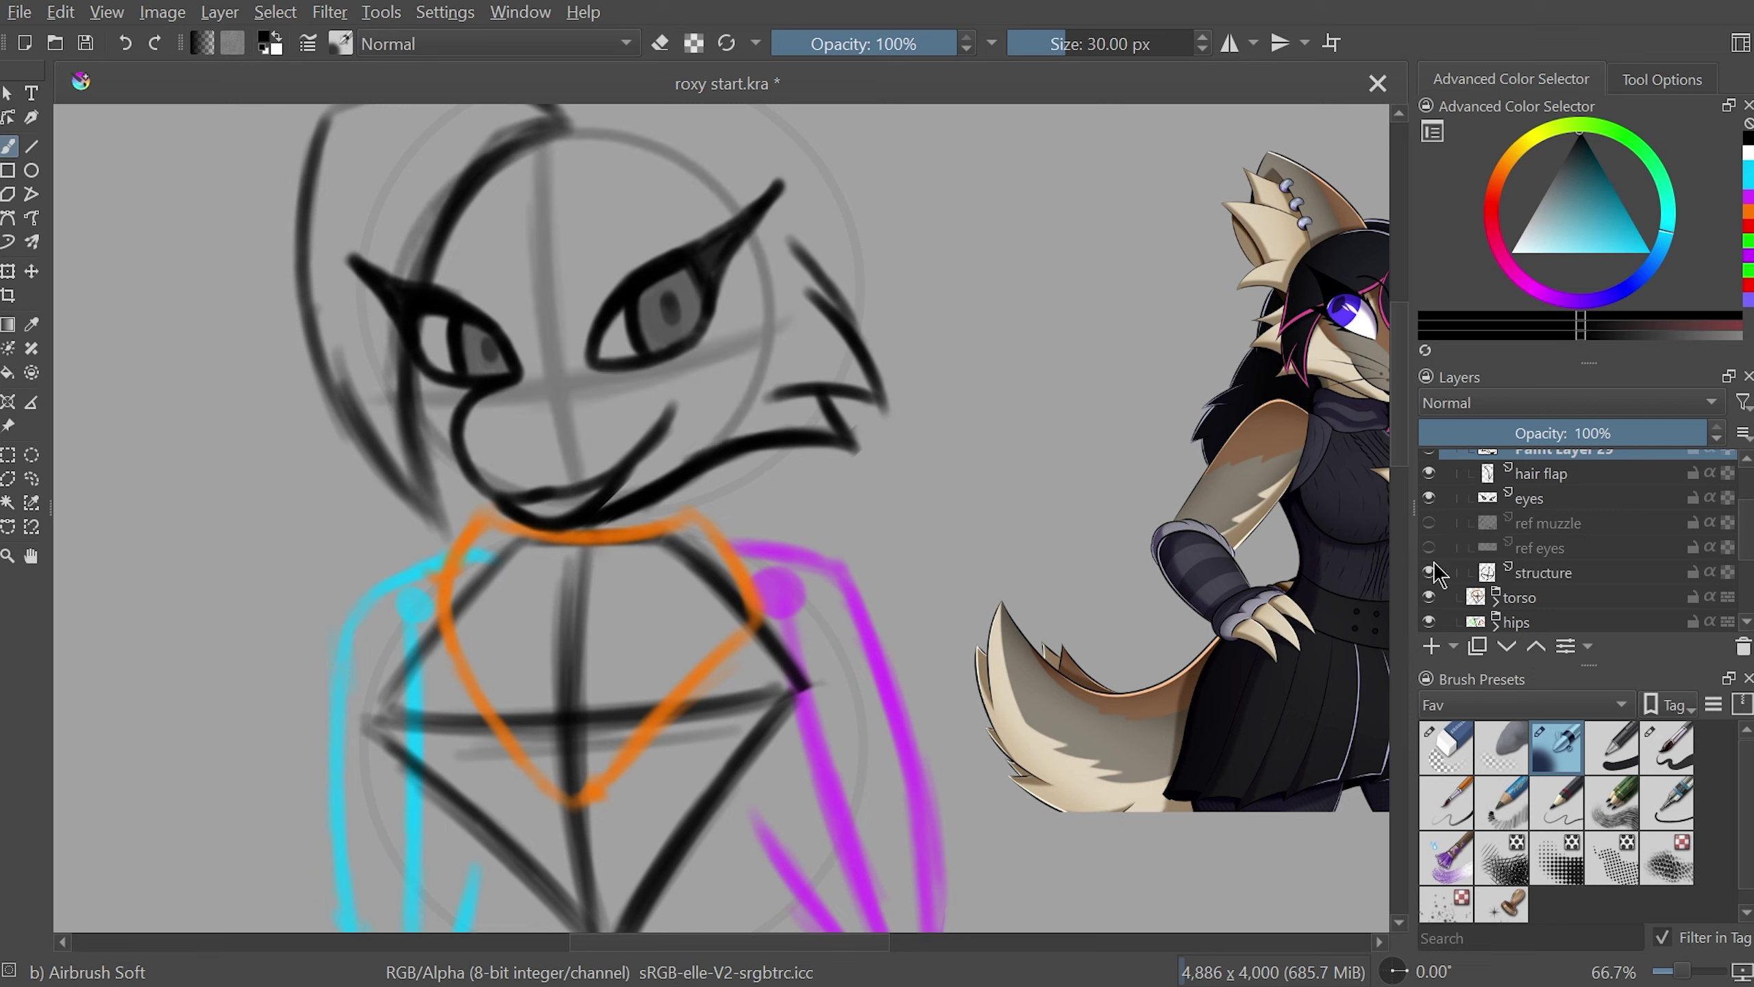
click(1429, 548)
click(1429, 547)
click(1429, 523)
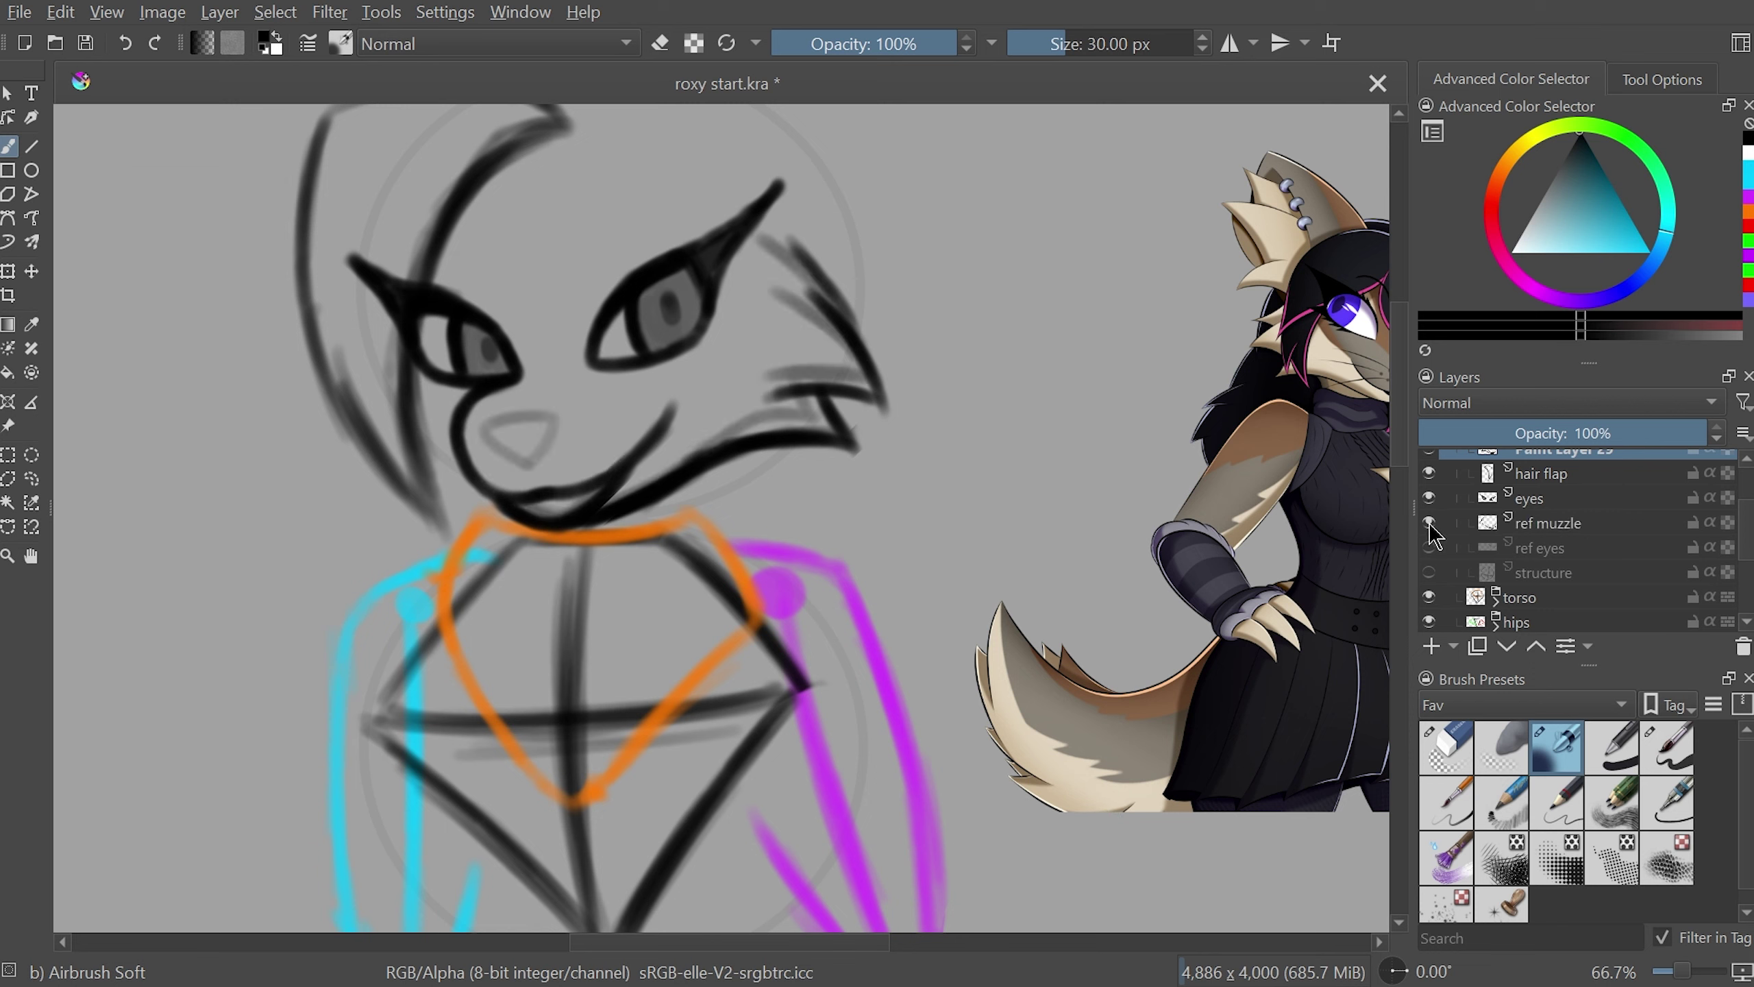
click(1428, 523)
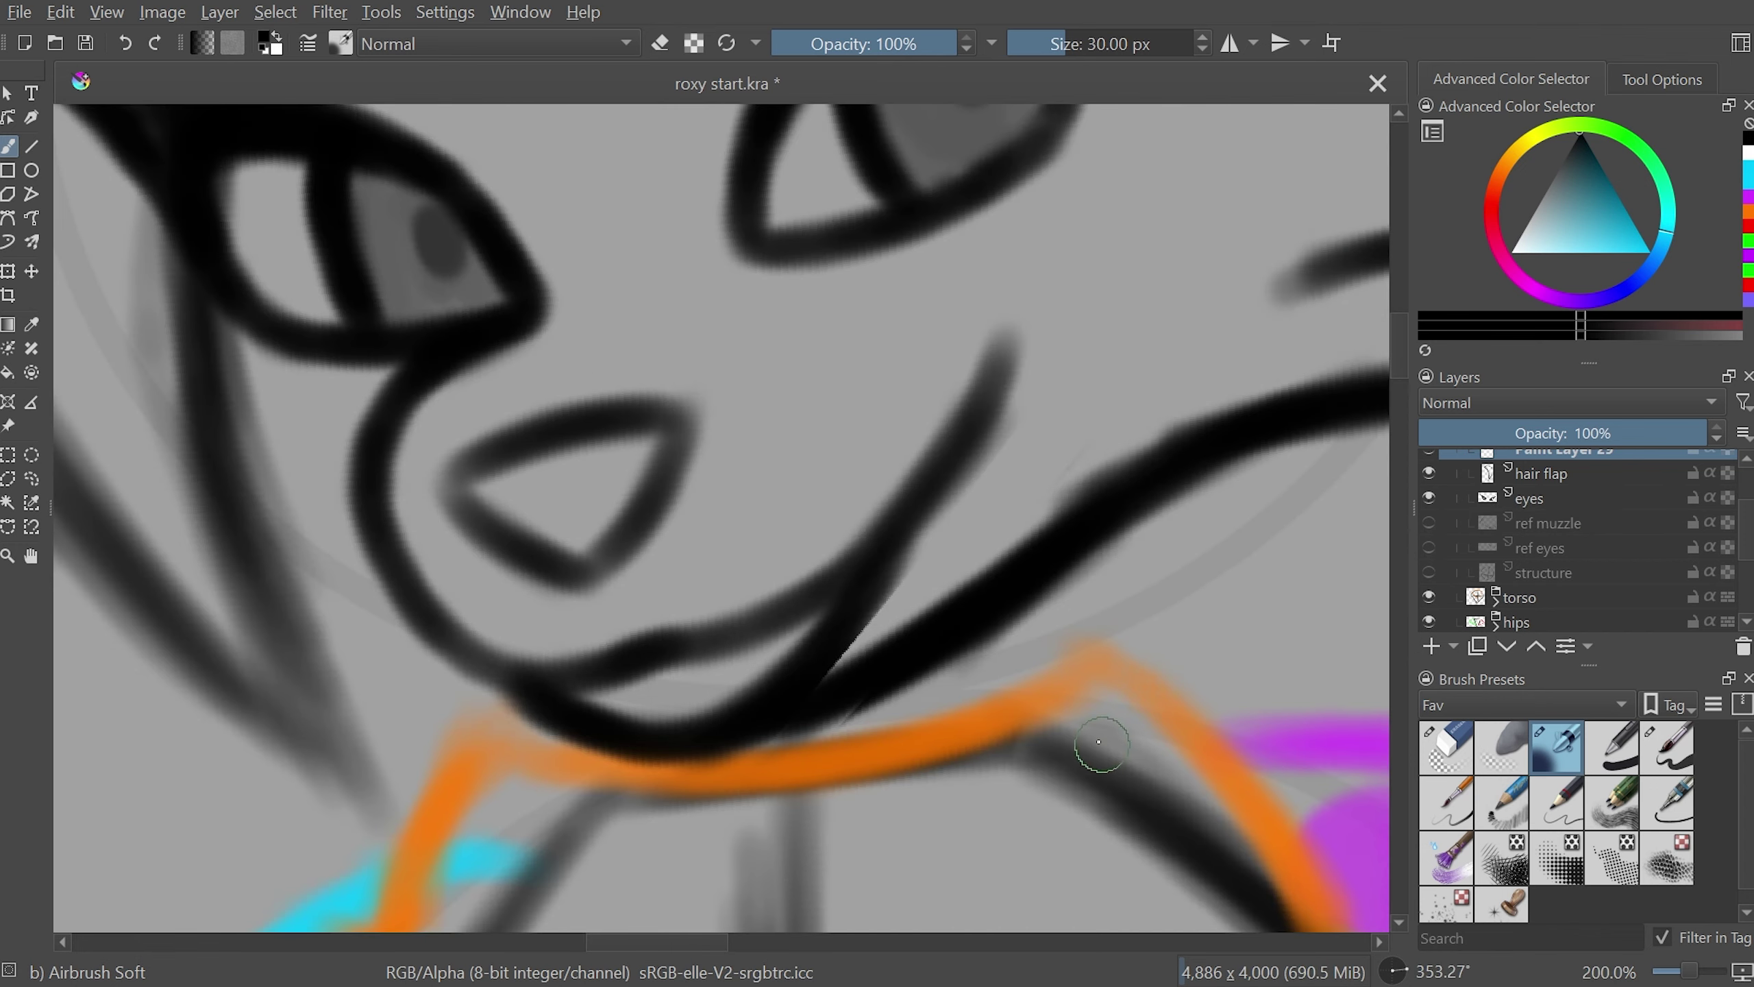
- Reset the view rotation, zoom out to the whole page and mirror-check it
key(5)
scroll(1098, 743, down, 5)
scroll(1099, 760, down, 3)
key(m)
key(m)
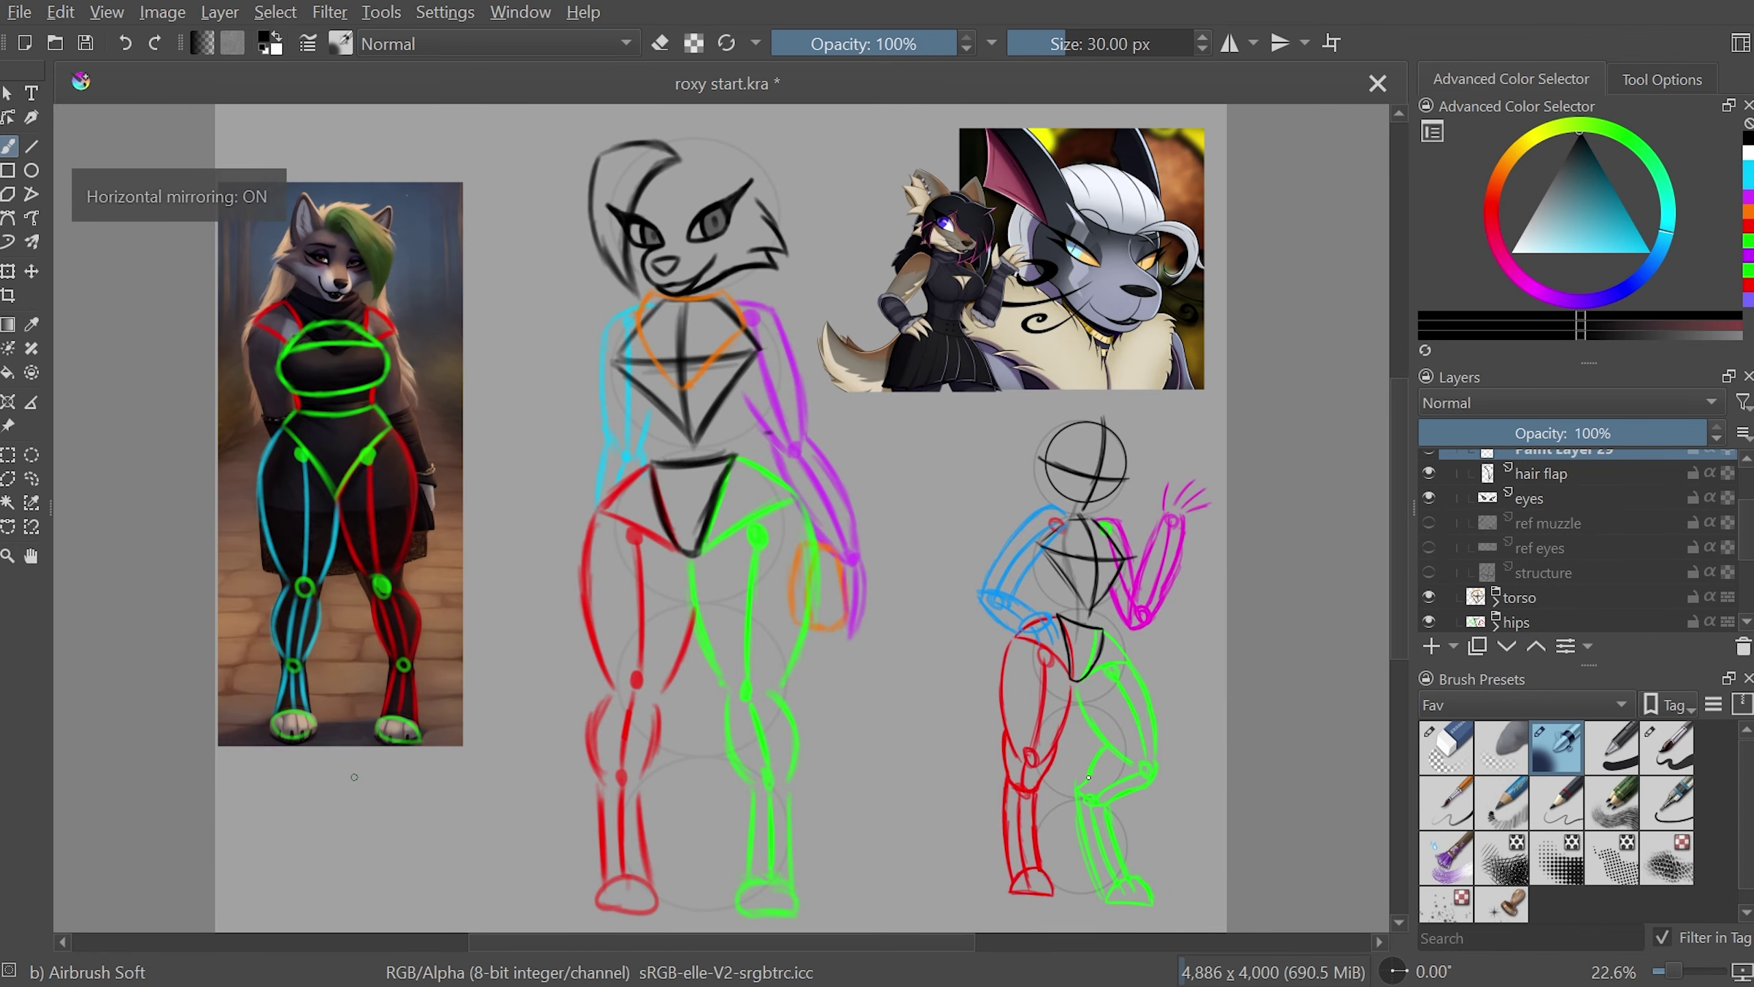
key(m)
key(m)
key(m)
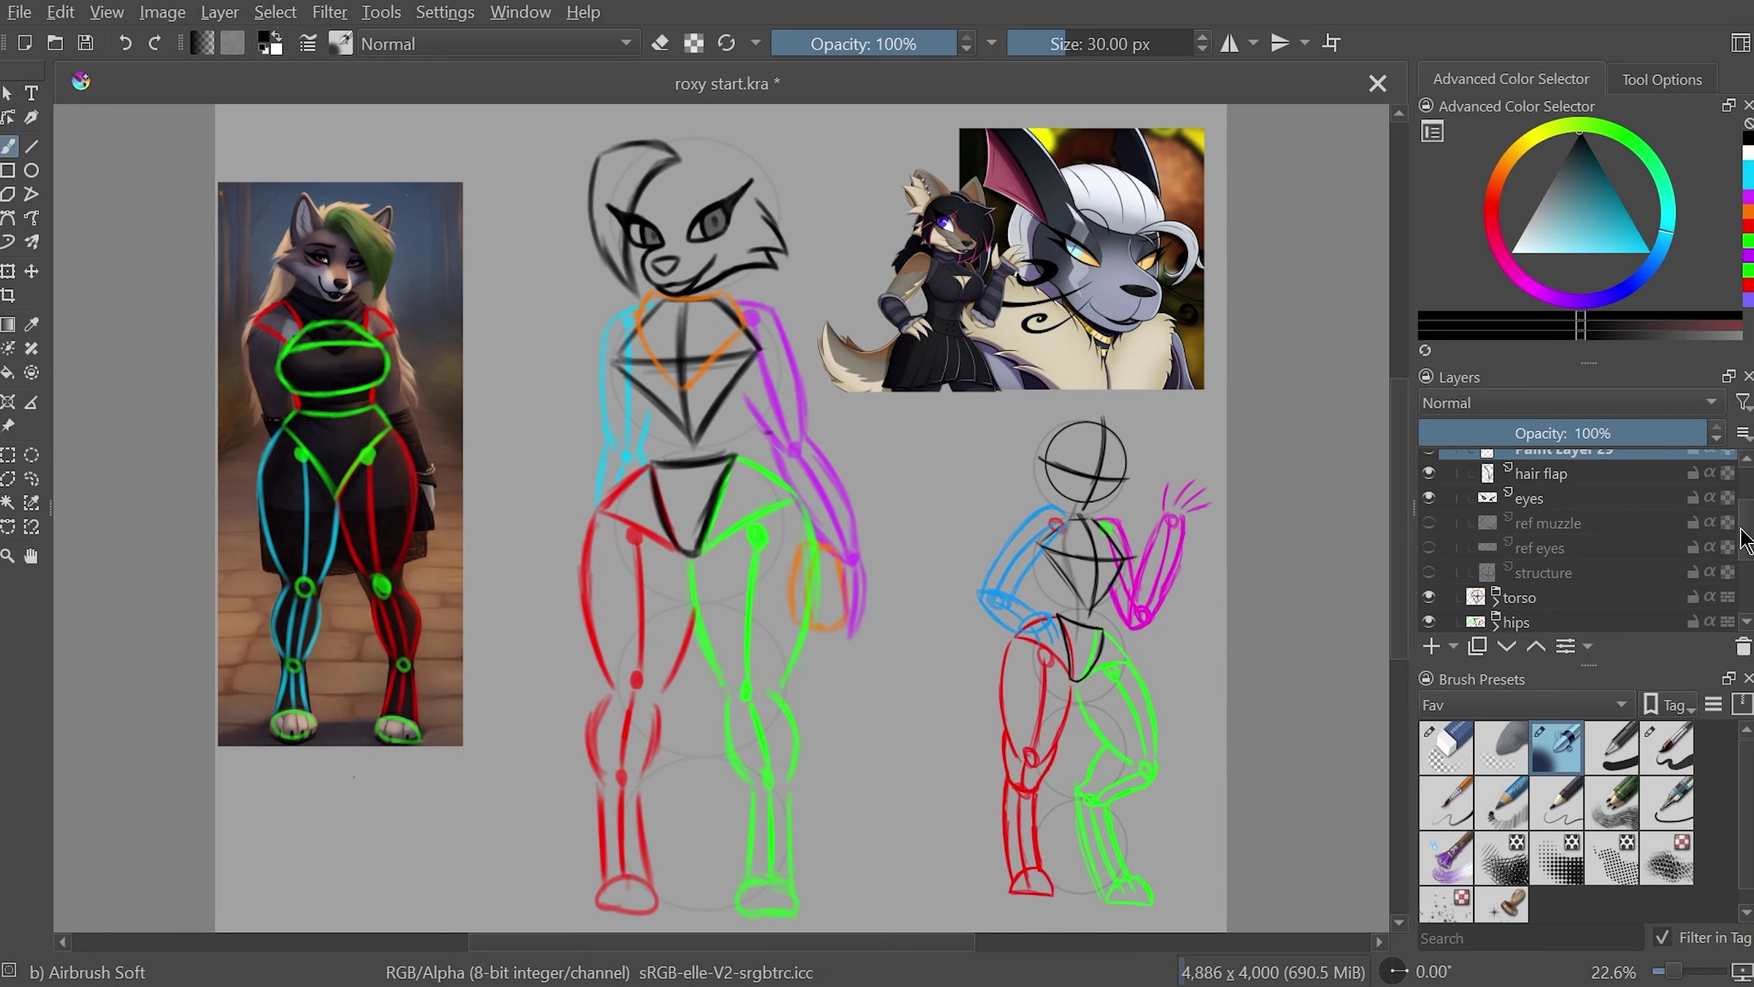
- Select the noggin group and rotate the head sketch to stand nearly upright
scroll(1588, 539, up, 3)
click(1601, 517)
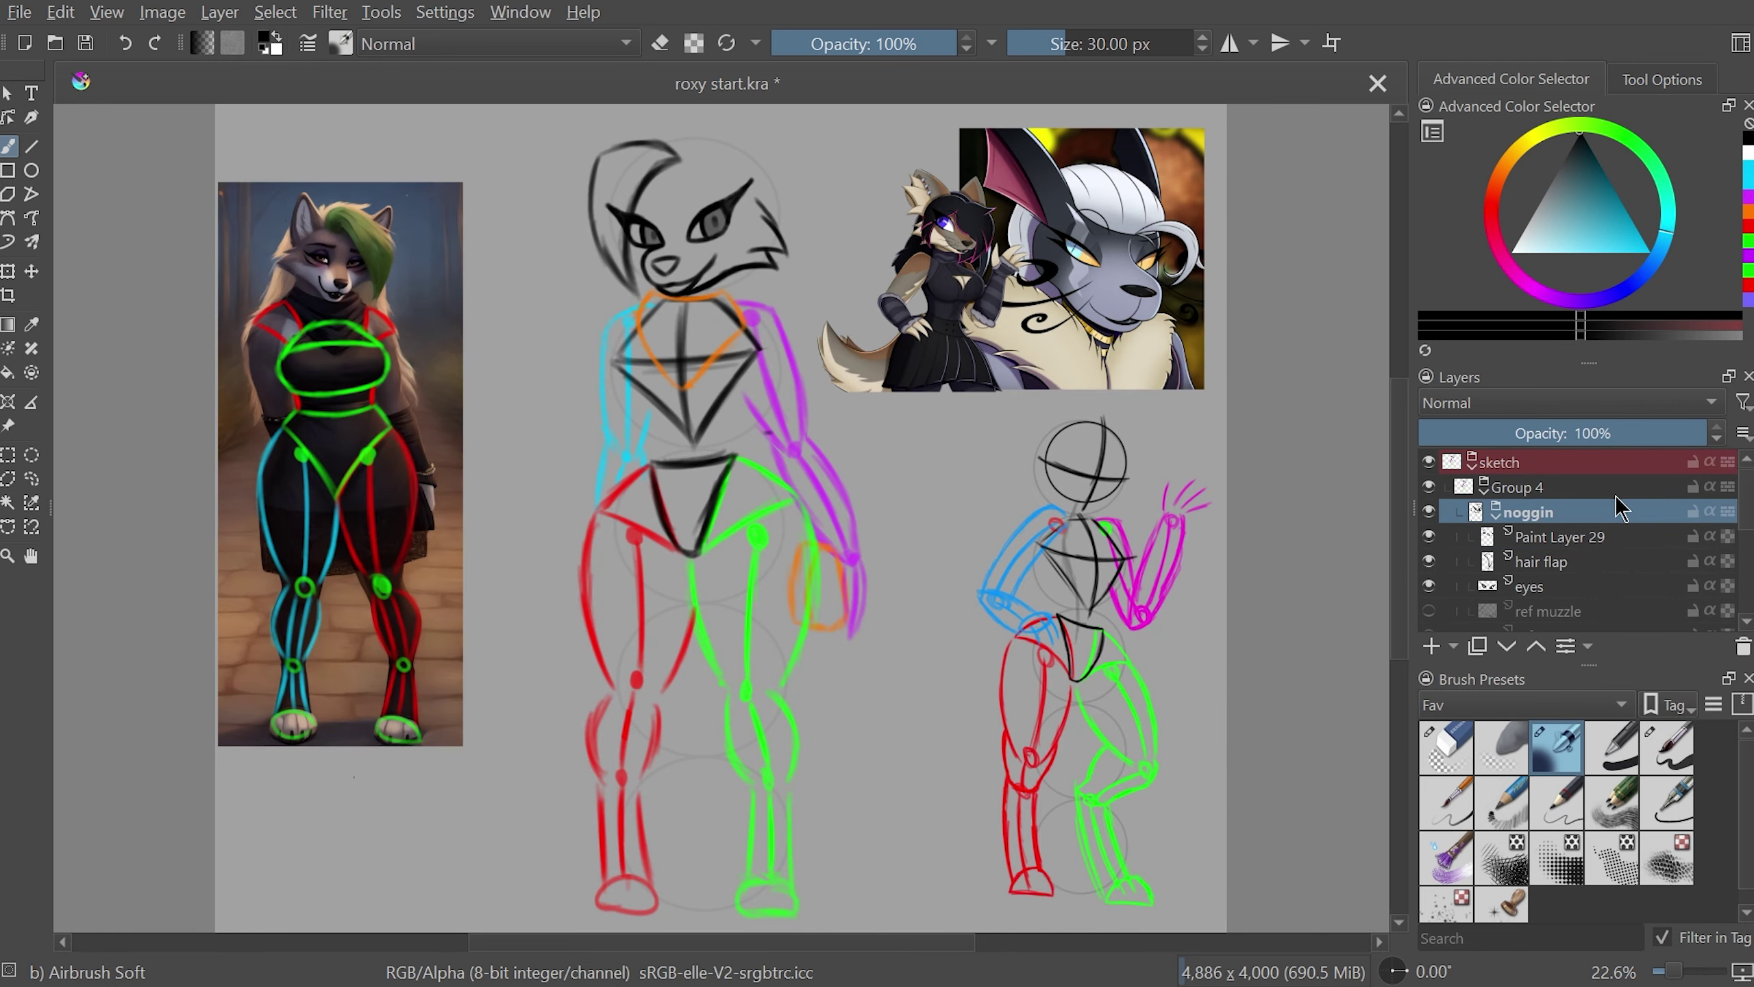
key(m)
key(ctrl+t)
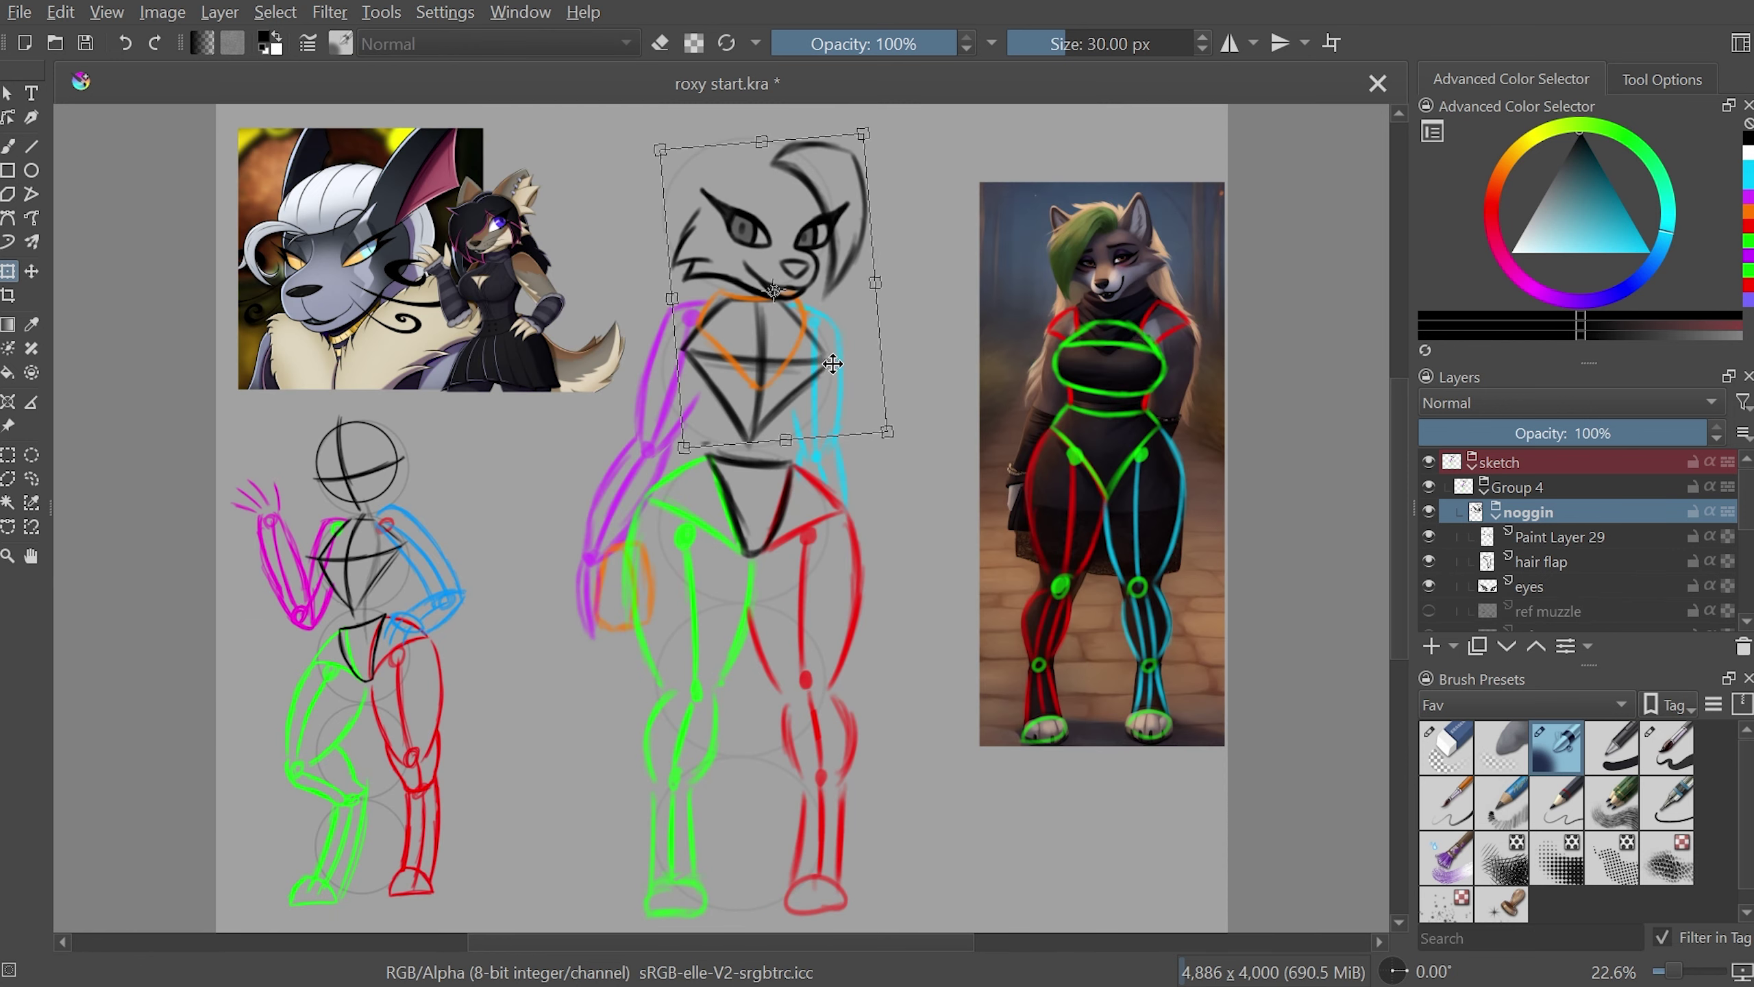
drag(897, 382, 937, 440)
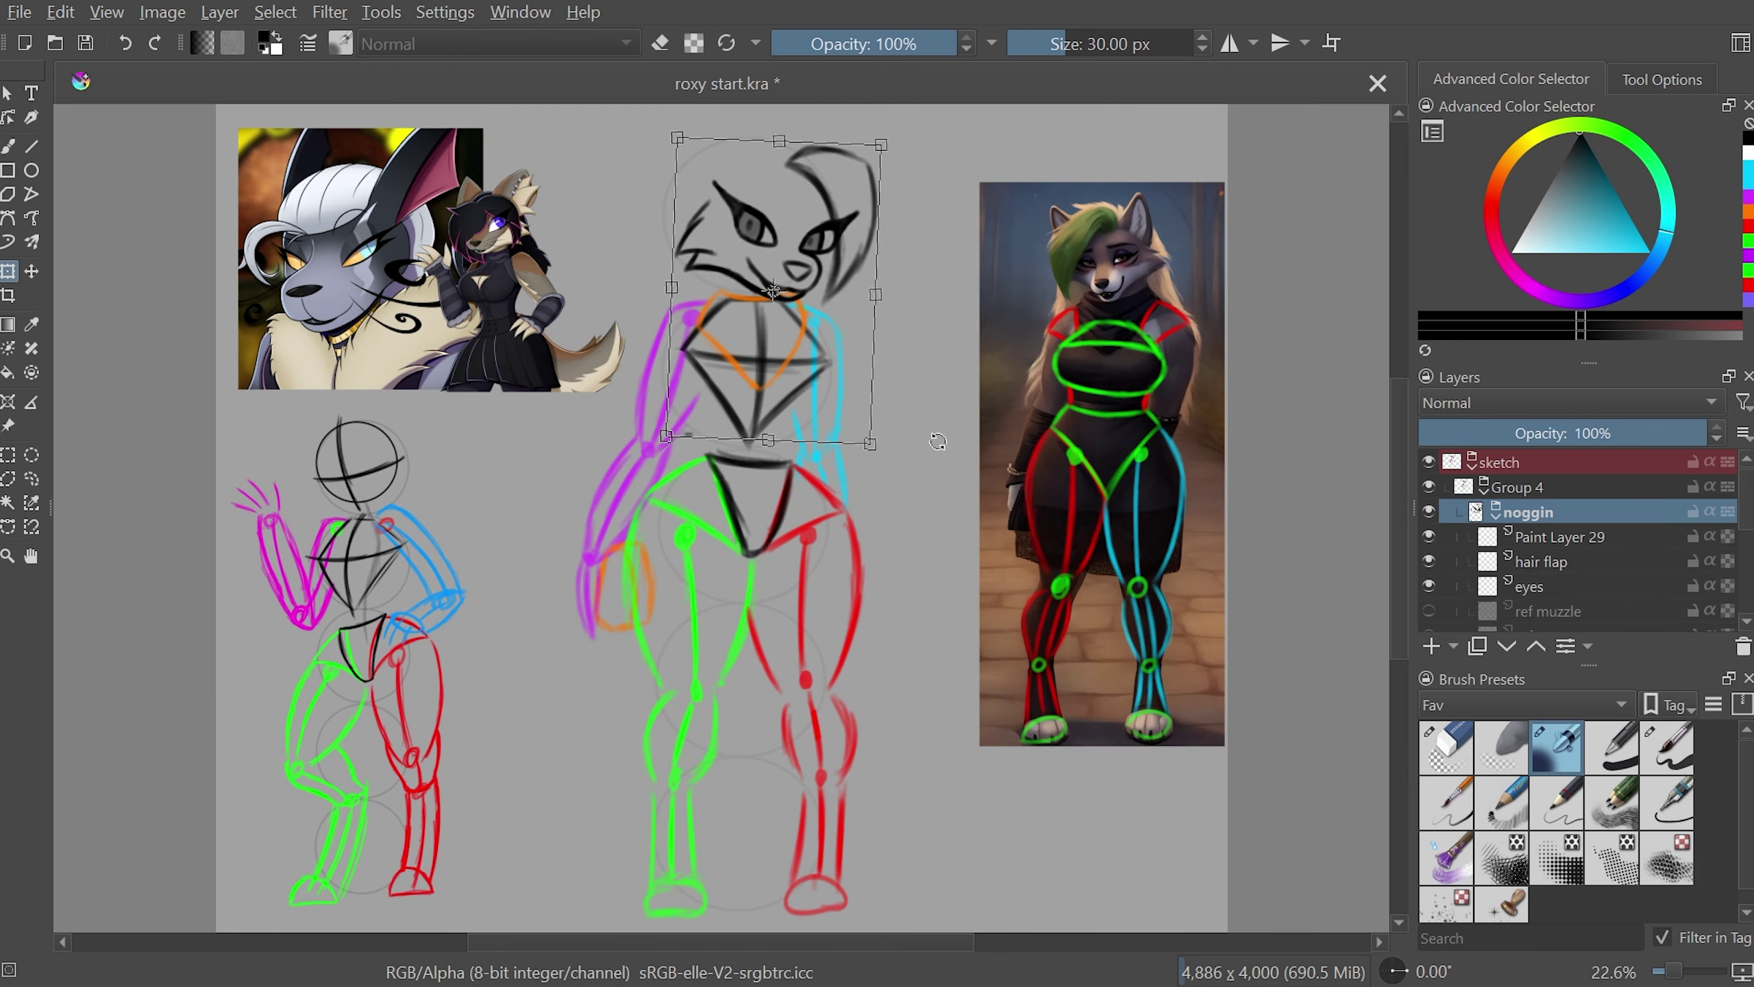
key(m)
key(plus)
key(plus)
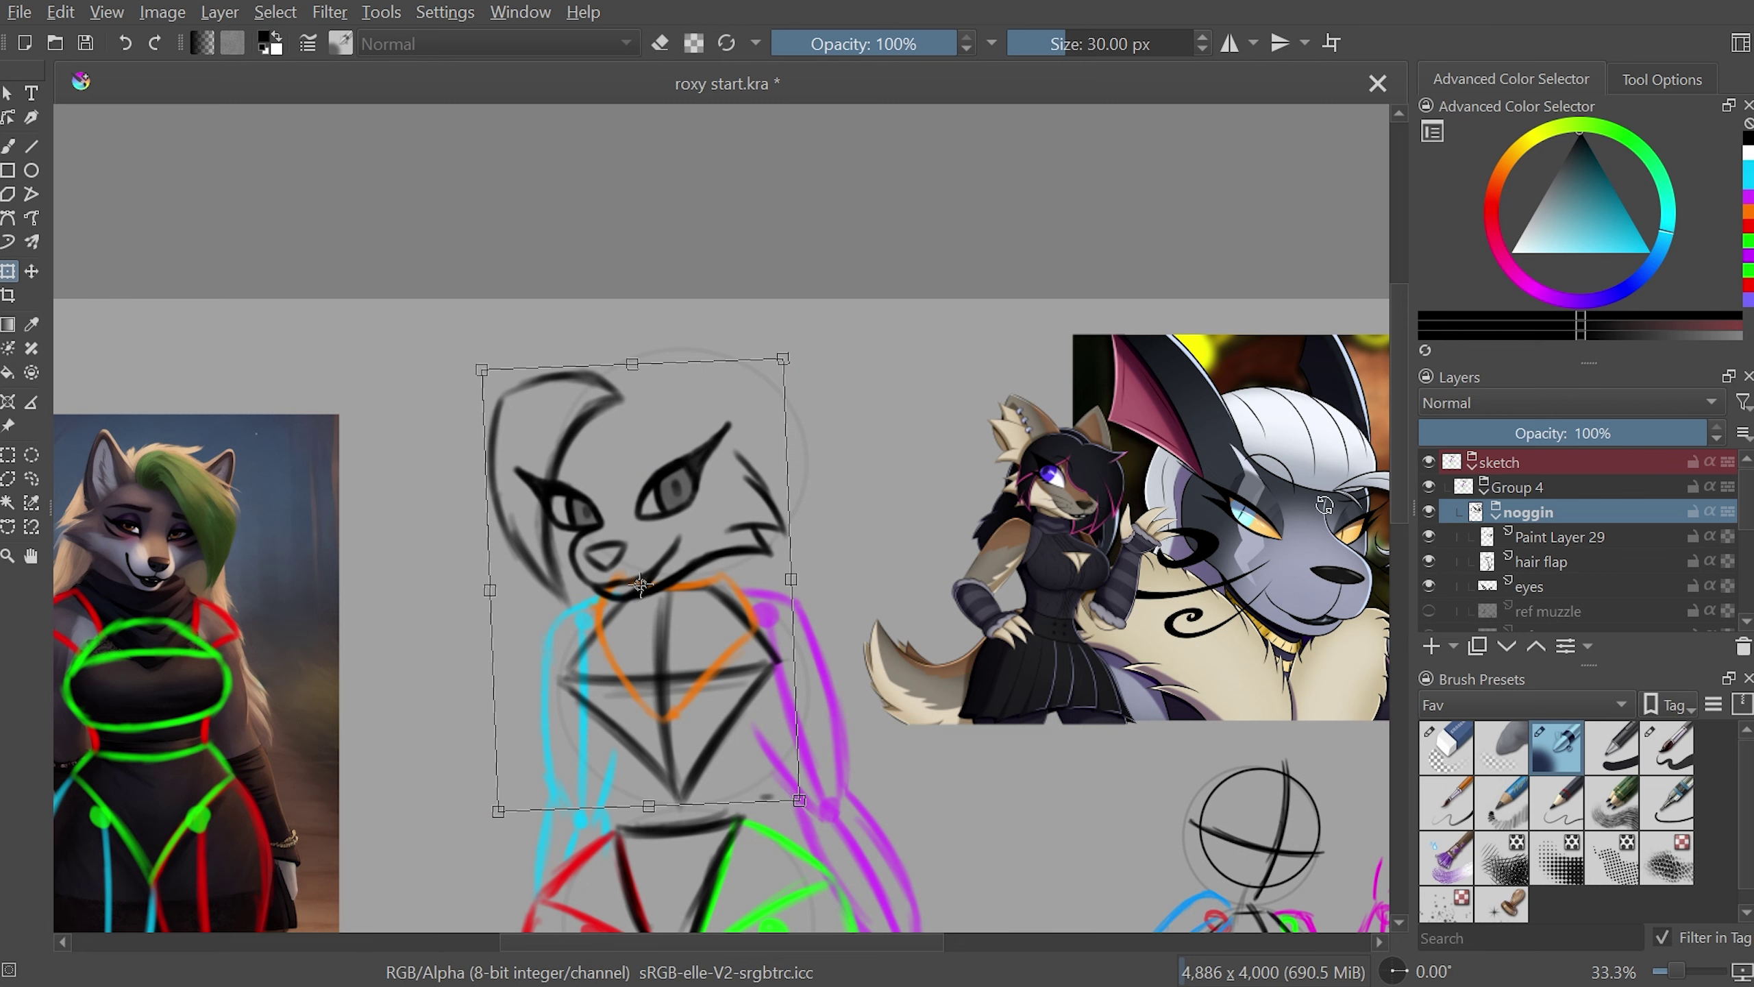
scroll(760, 942, left, 2)
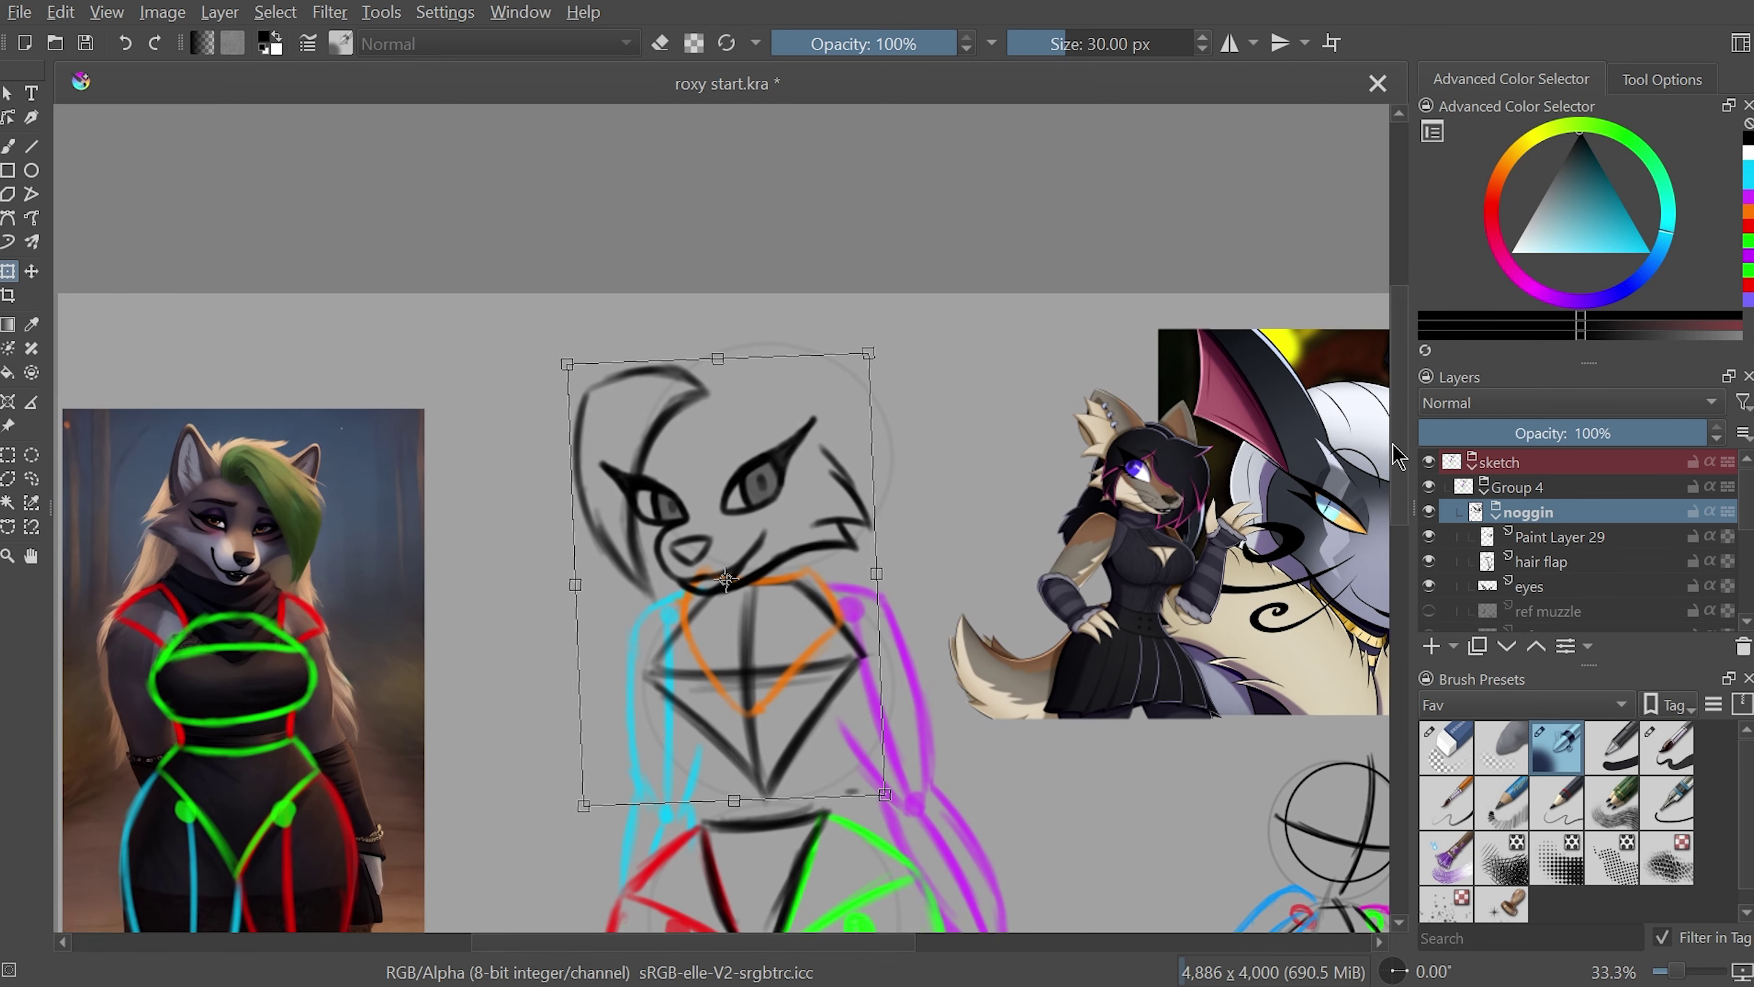
scroll(725, 594, up, 1)
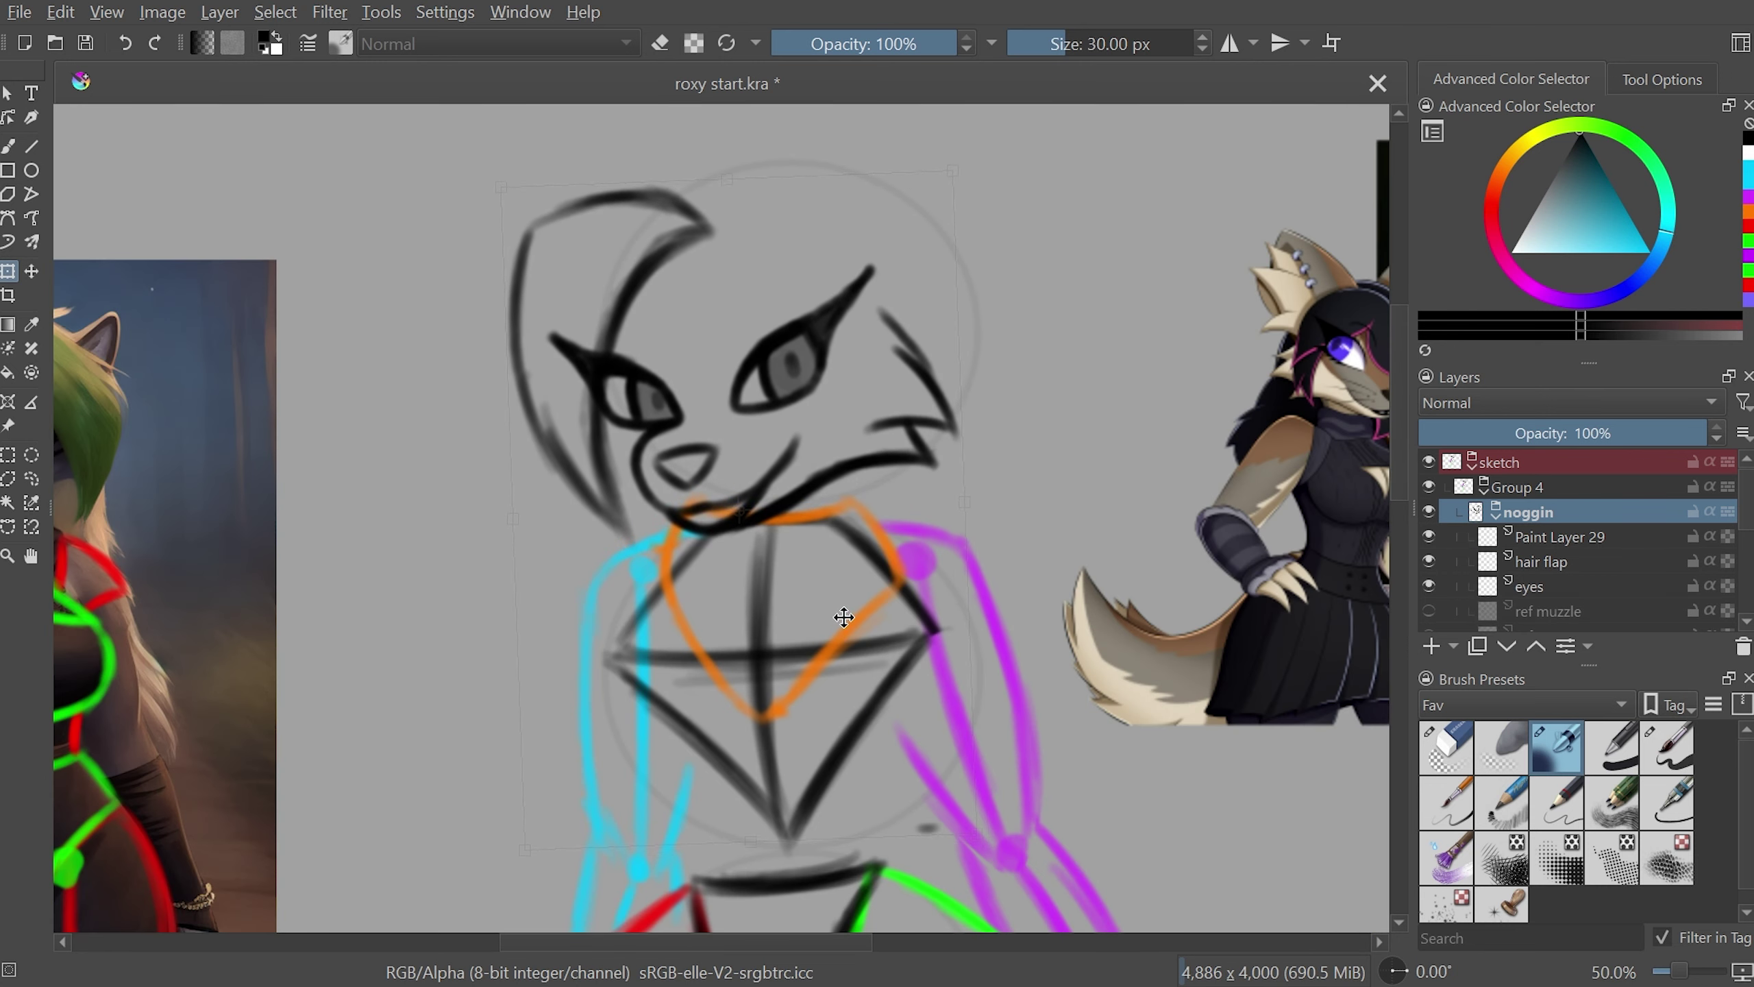
key(m)
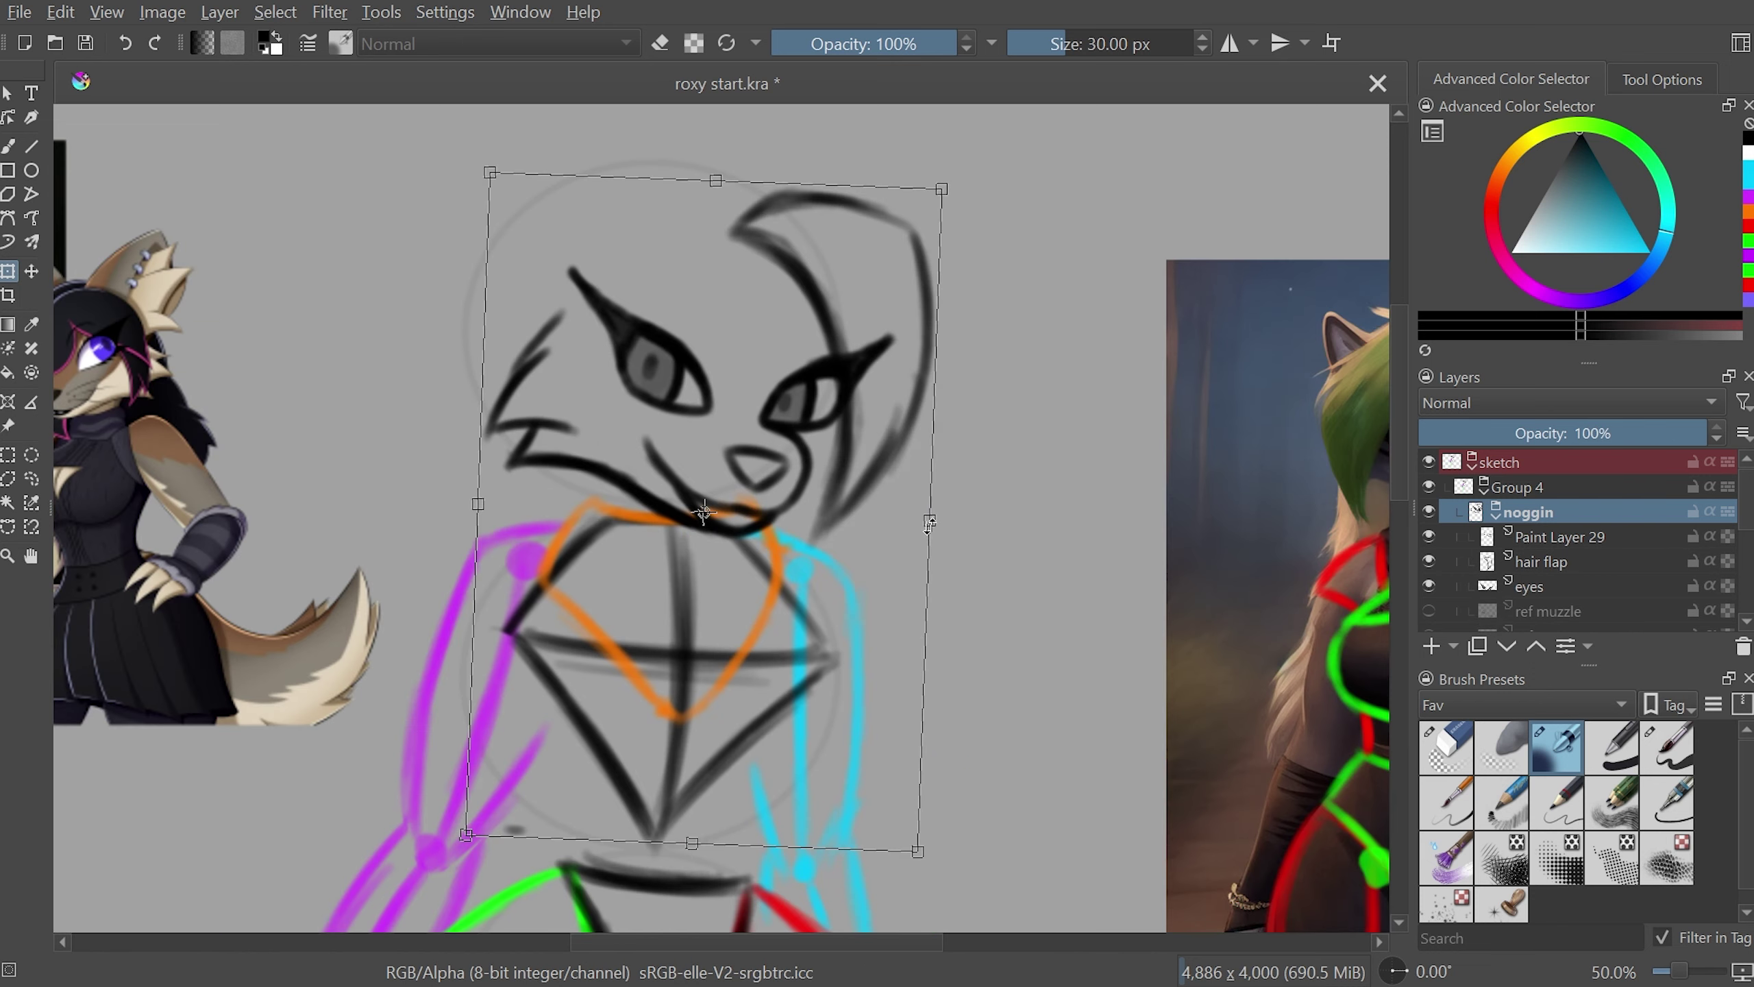
- Widen the head slightly, lower its top, shift it up-right onto the skeleton and apply
drag(930, 521, 951, 525)
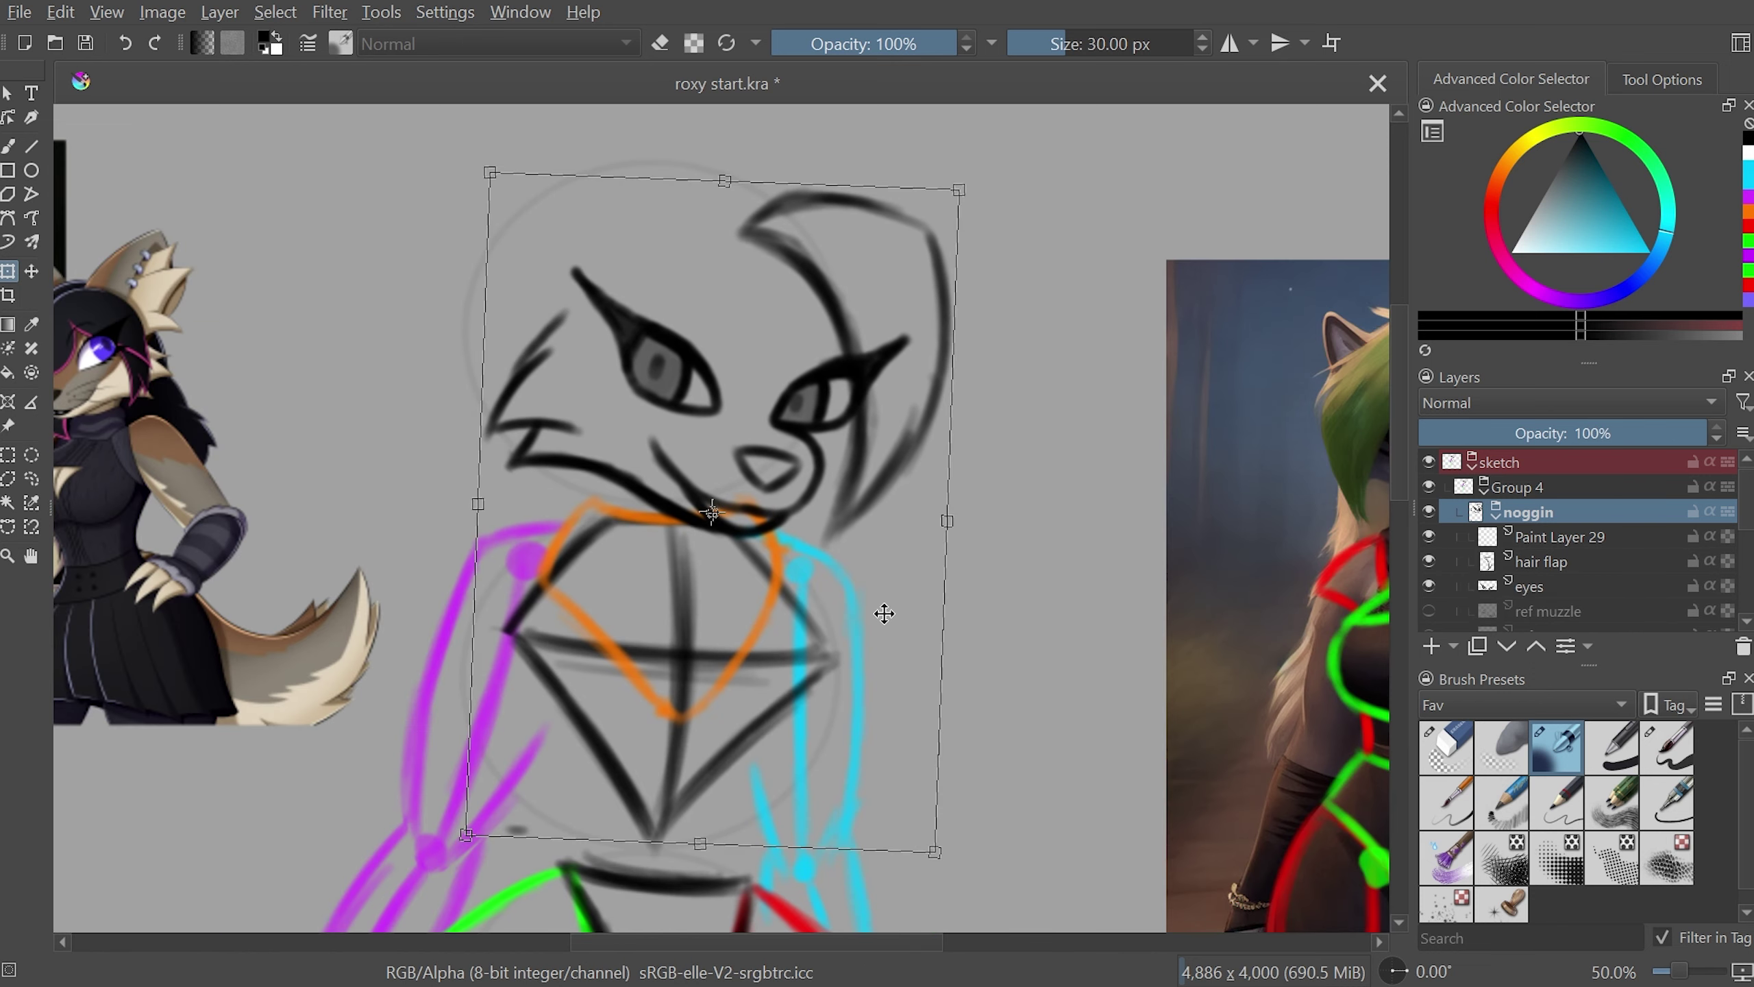
key(m)
drag(960, 174, 953, 196)
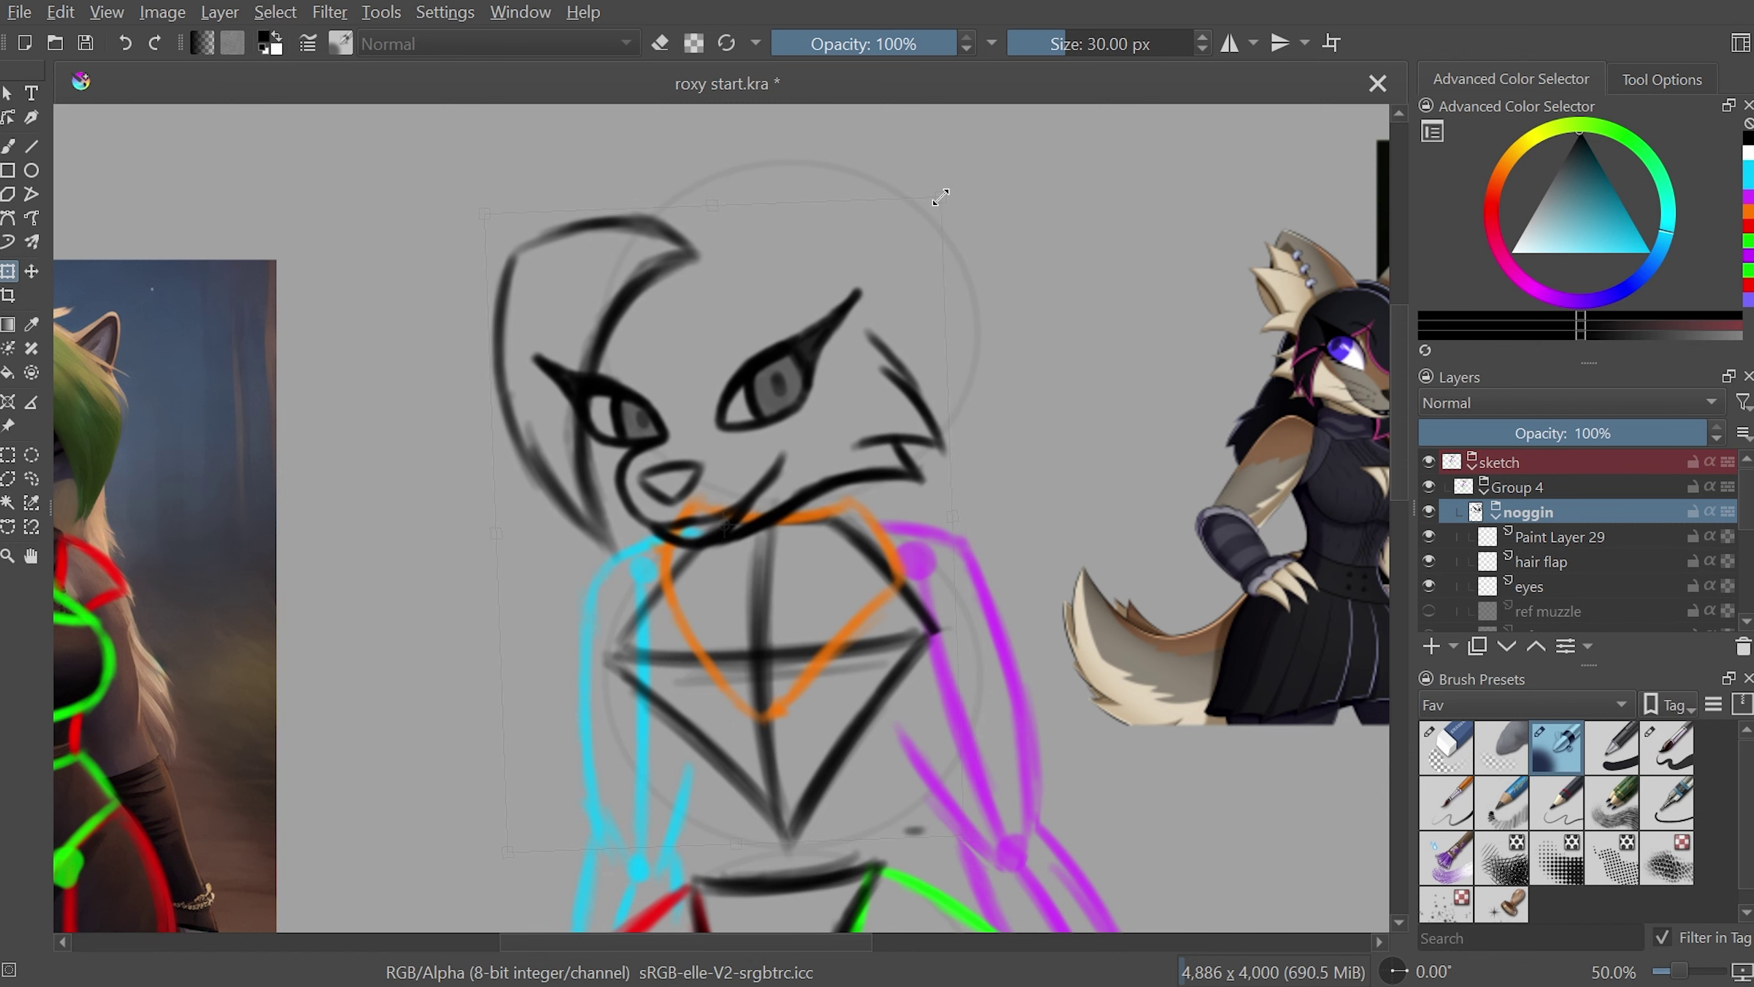
drag(883, 379, 903, 363)
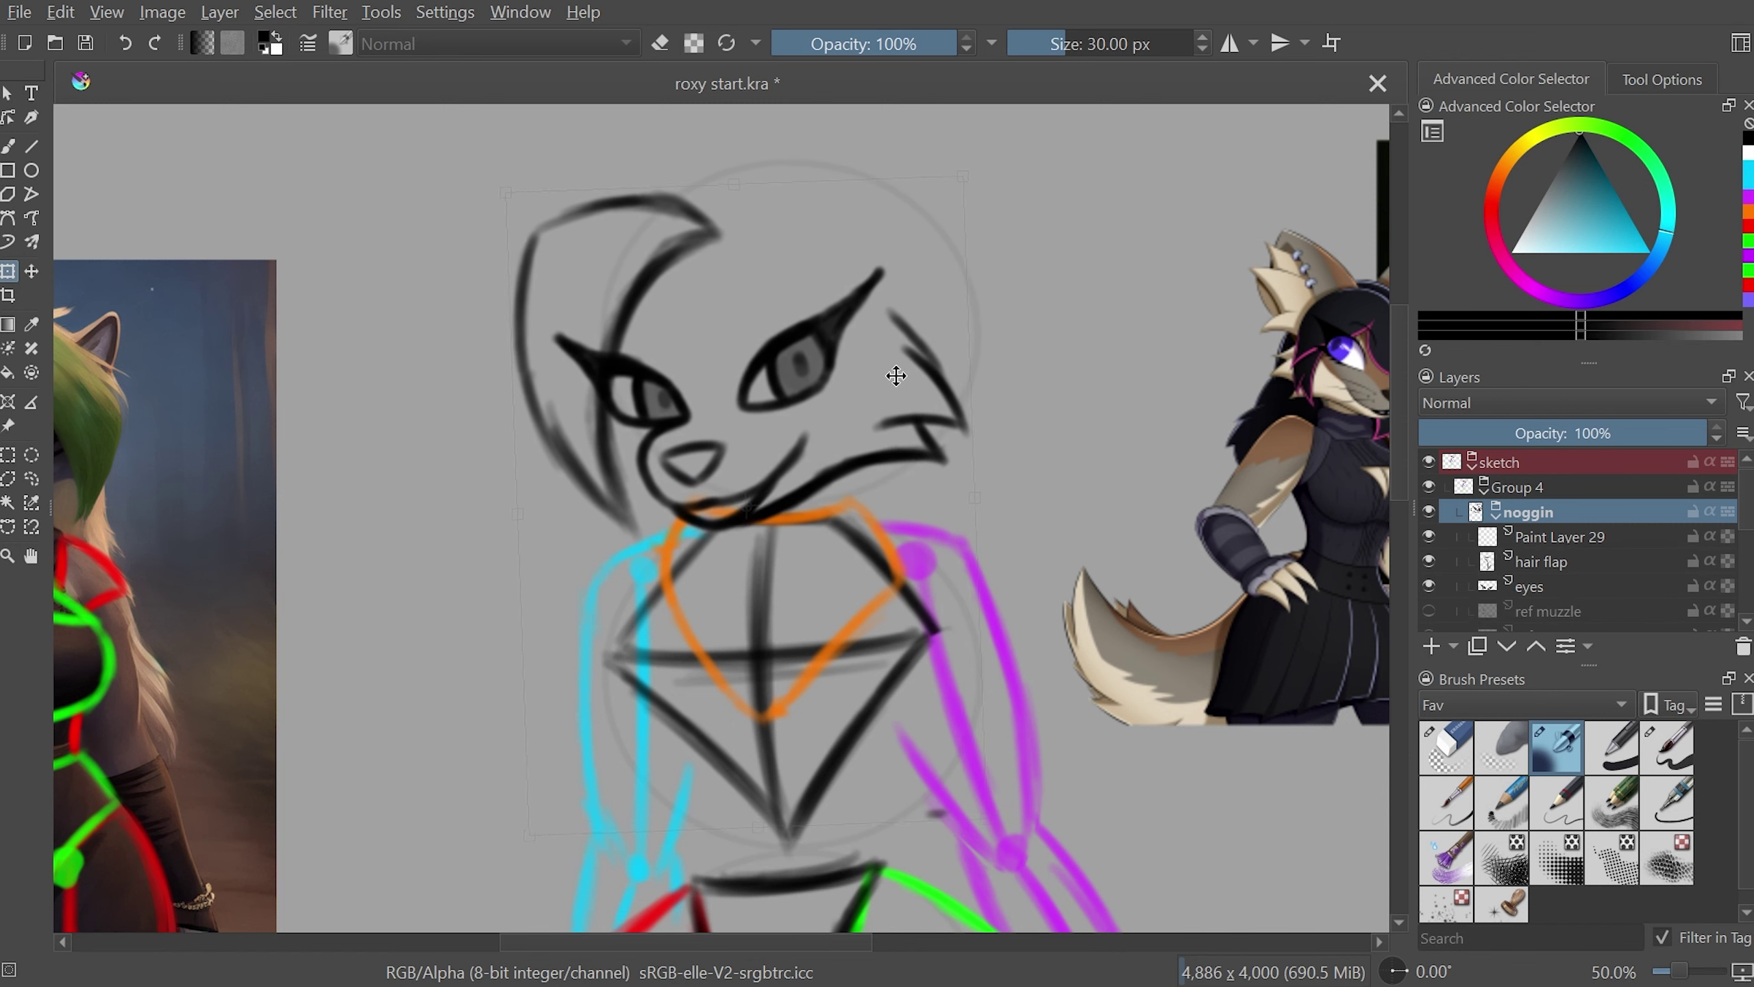
key(m)
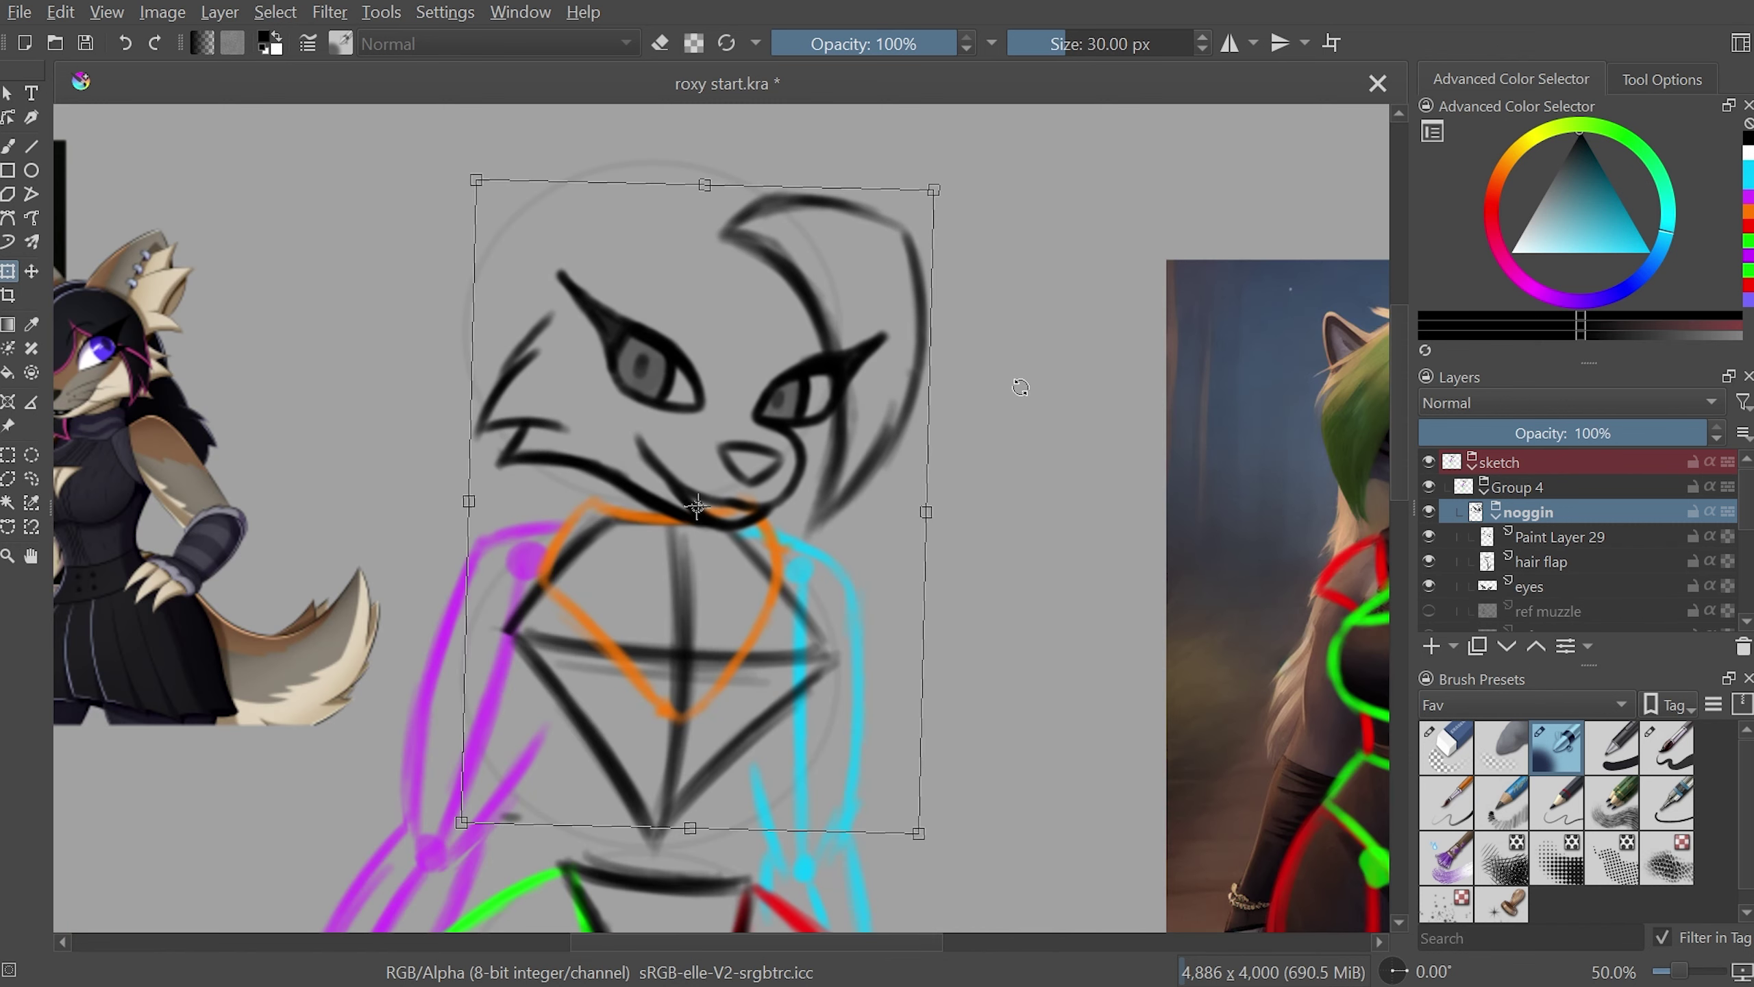
scroll(957, 670, down, 3)
scroll(956, 670, up, 1)
key(m)
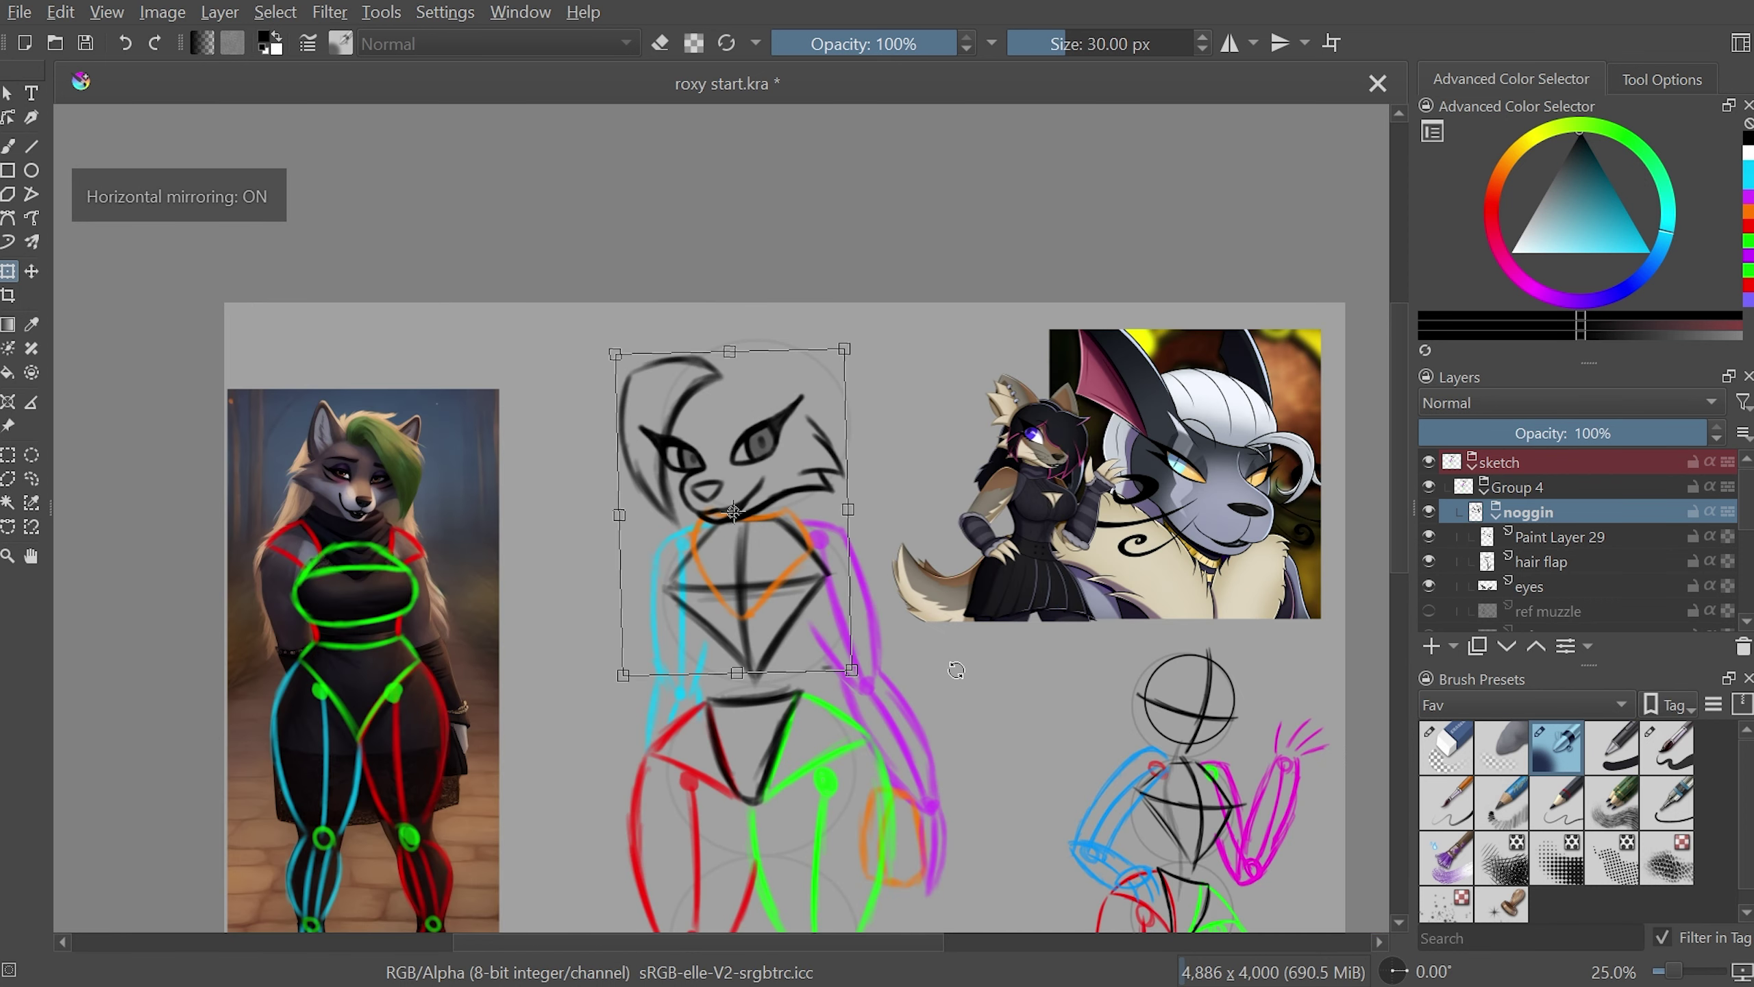
key(Return)
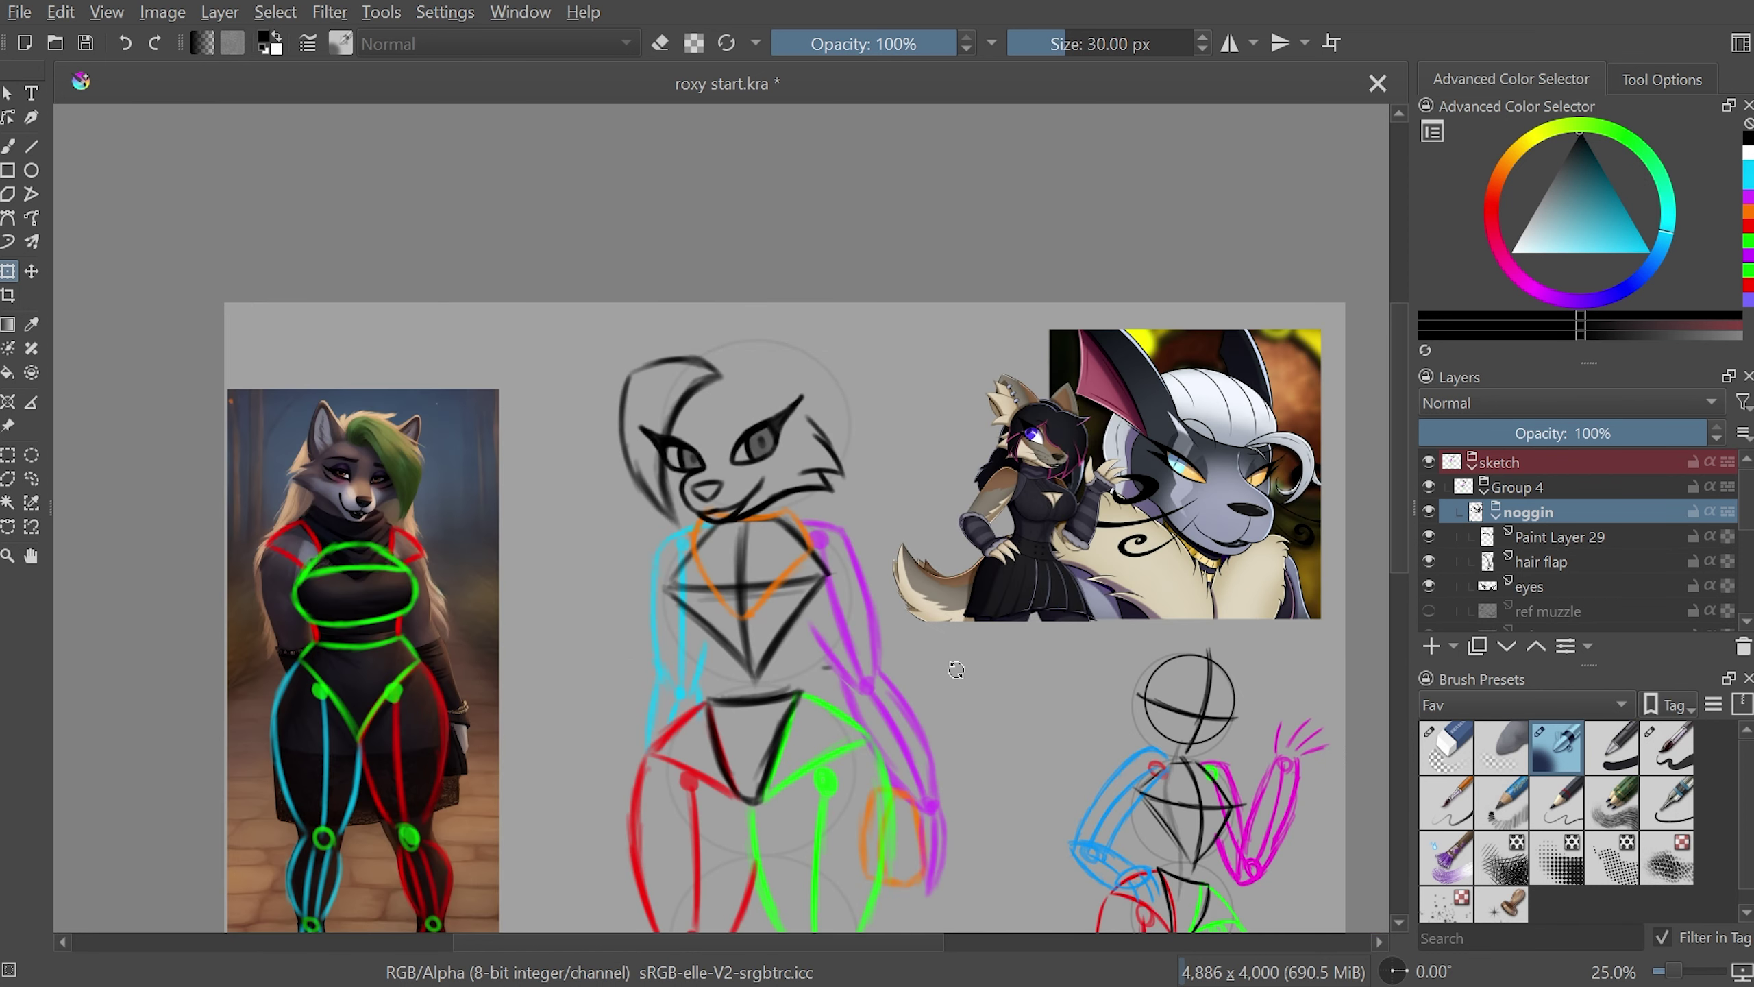
scroll(1409, 439, down, 1)
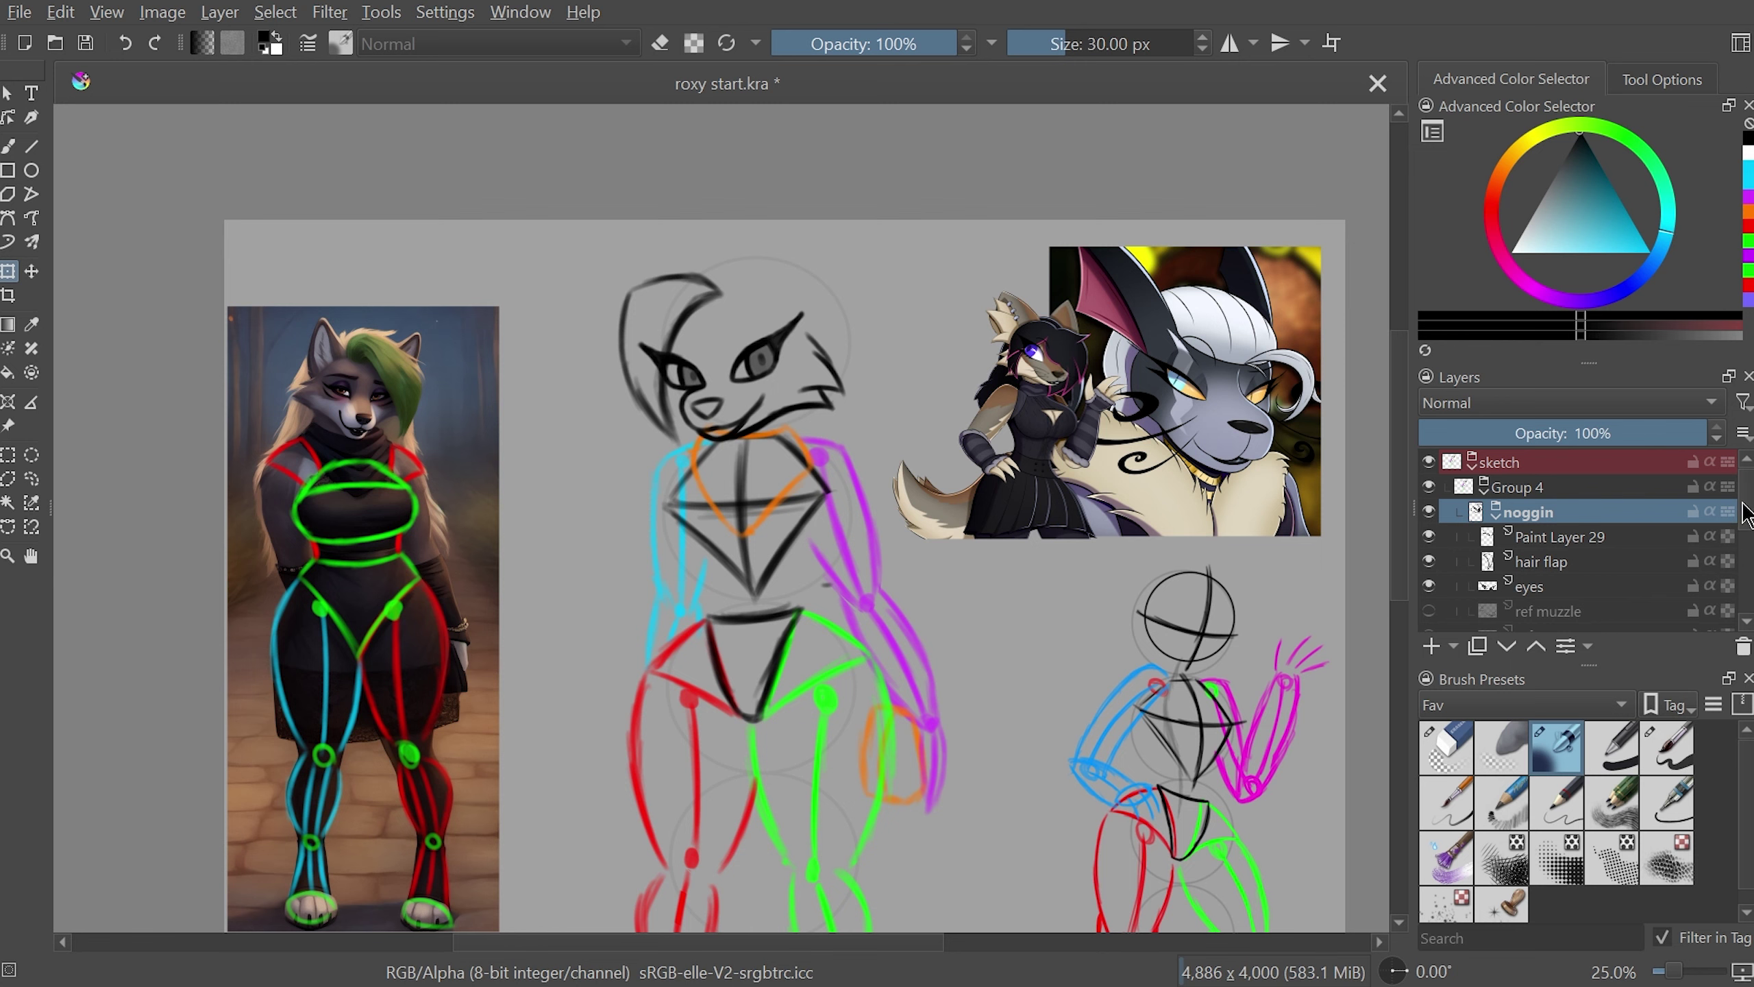
- Expand the torso group and inspect the whole page in mirrored view
scroll(1745, 546, down, 1)
scroll(1746, 546, down, 2)
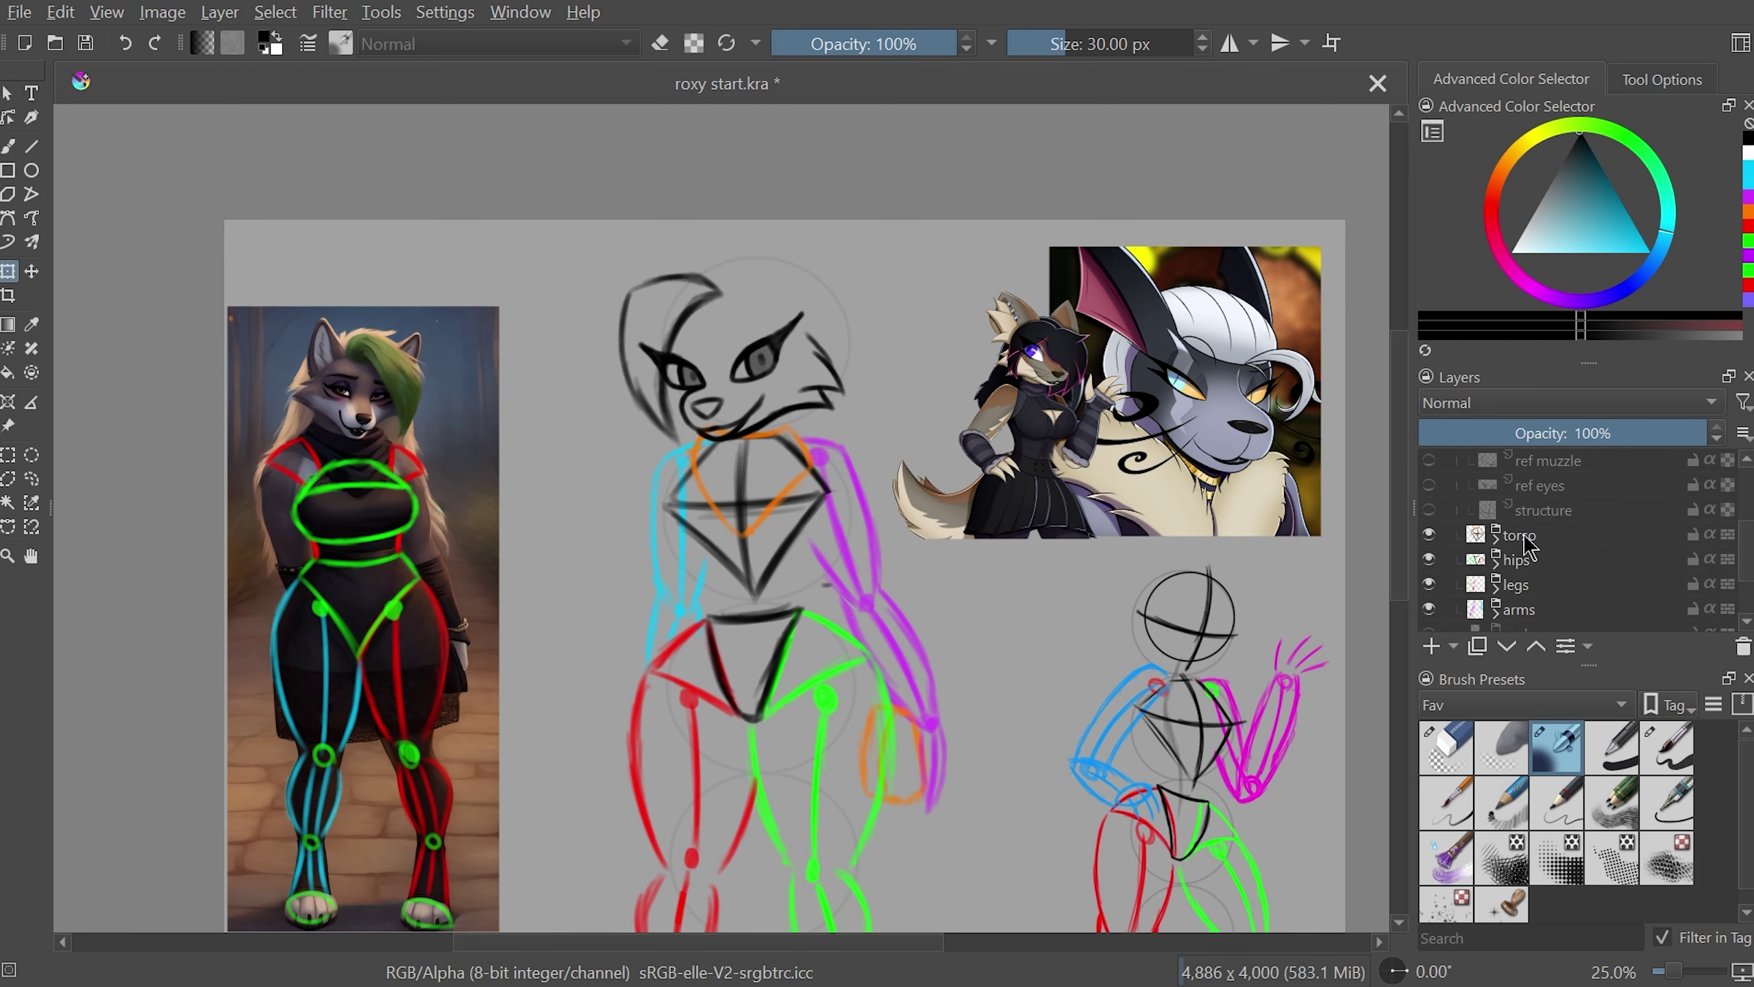
click(1497, 541)
key(minus)
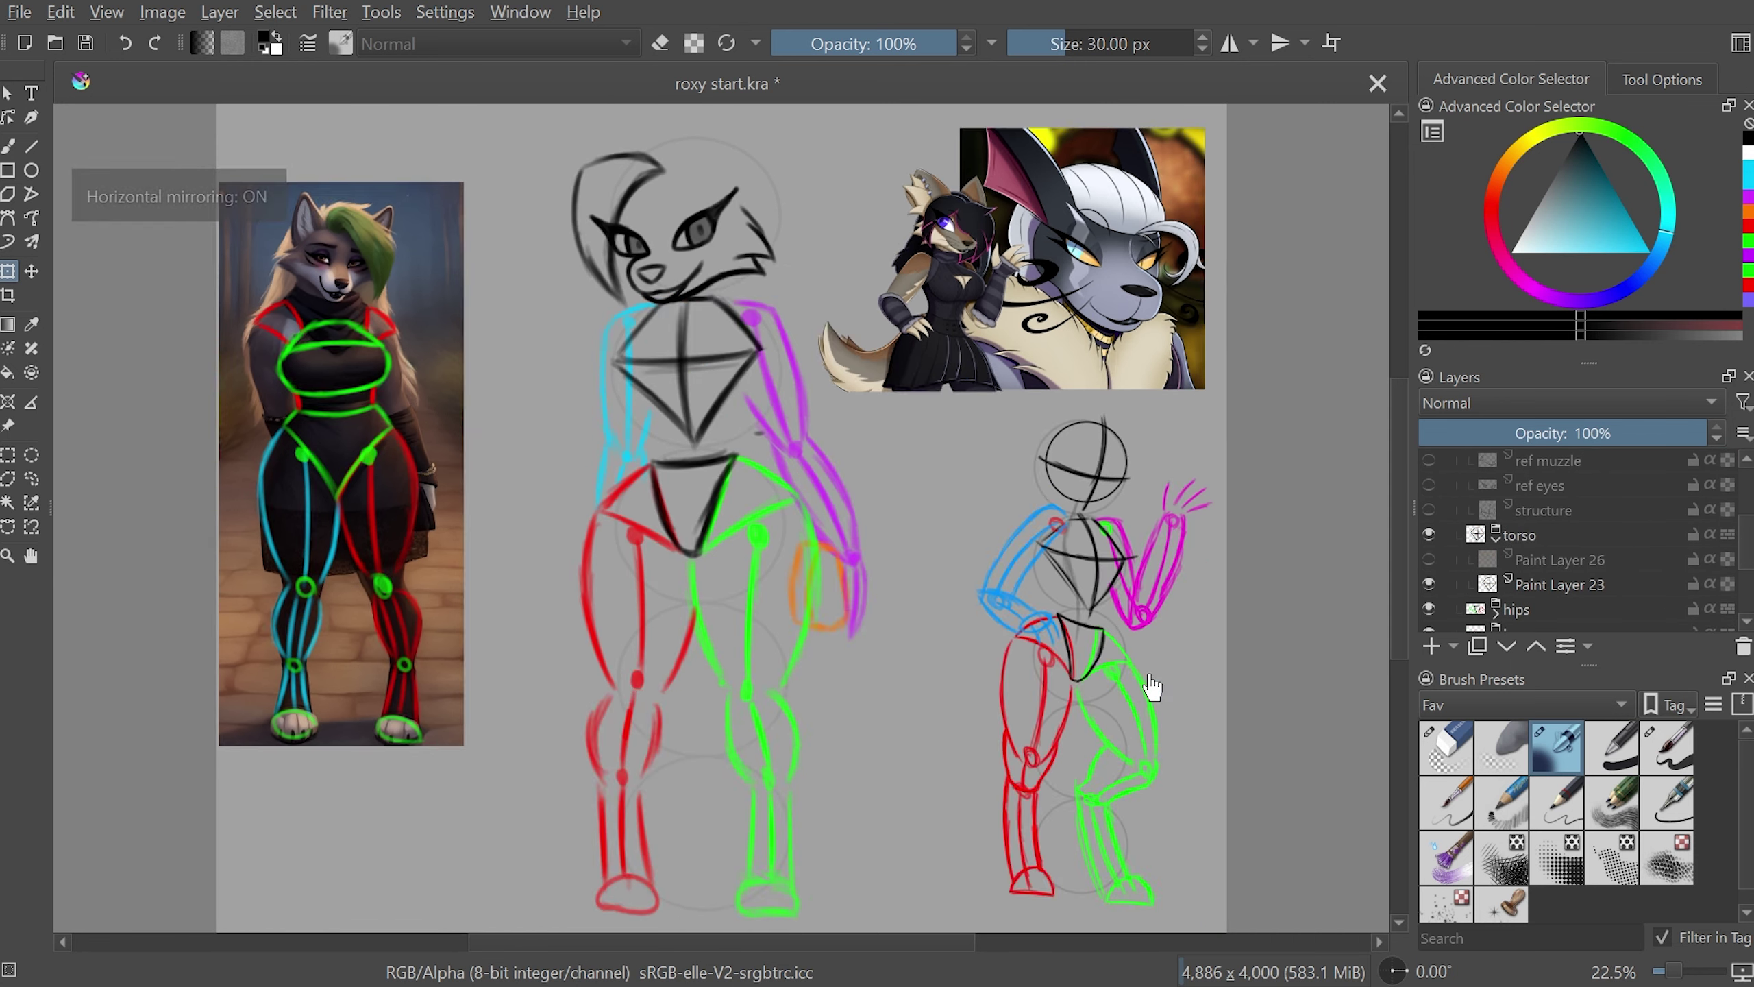
key(m)
key(m)
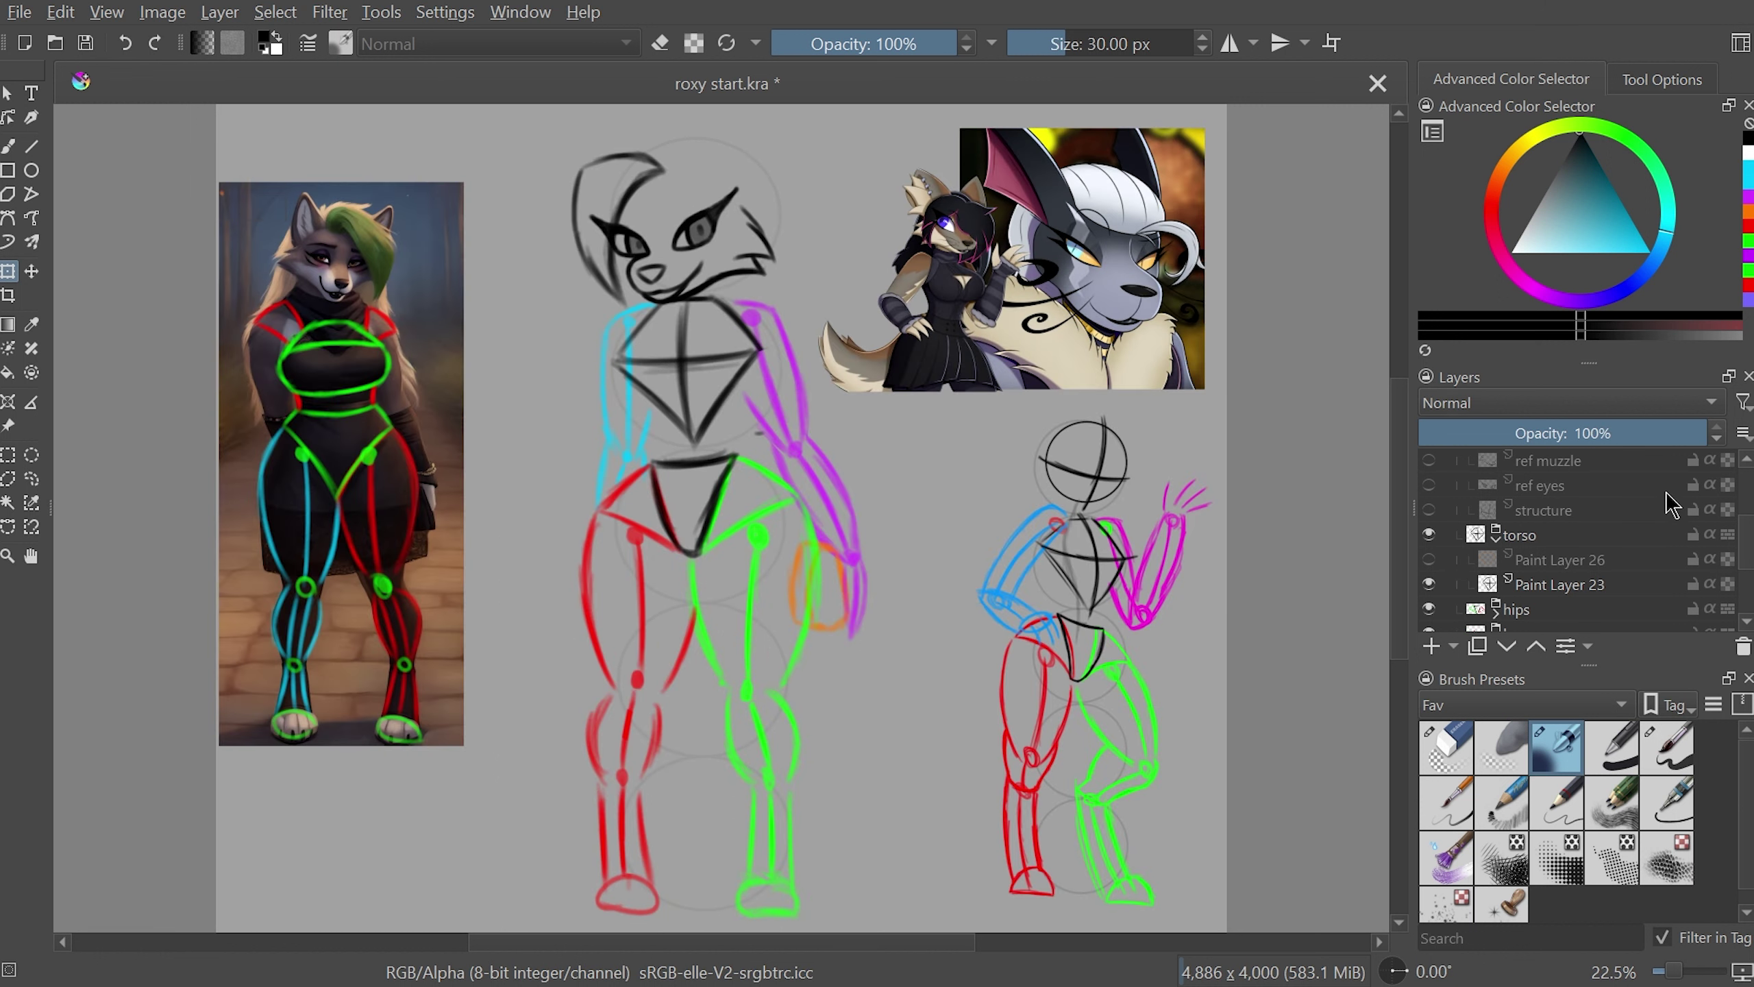
scroll(1747, 546, up, 3)
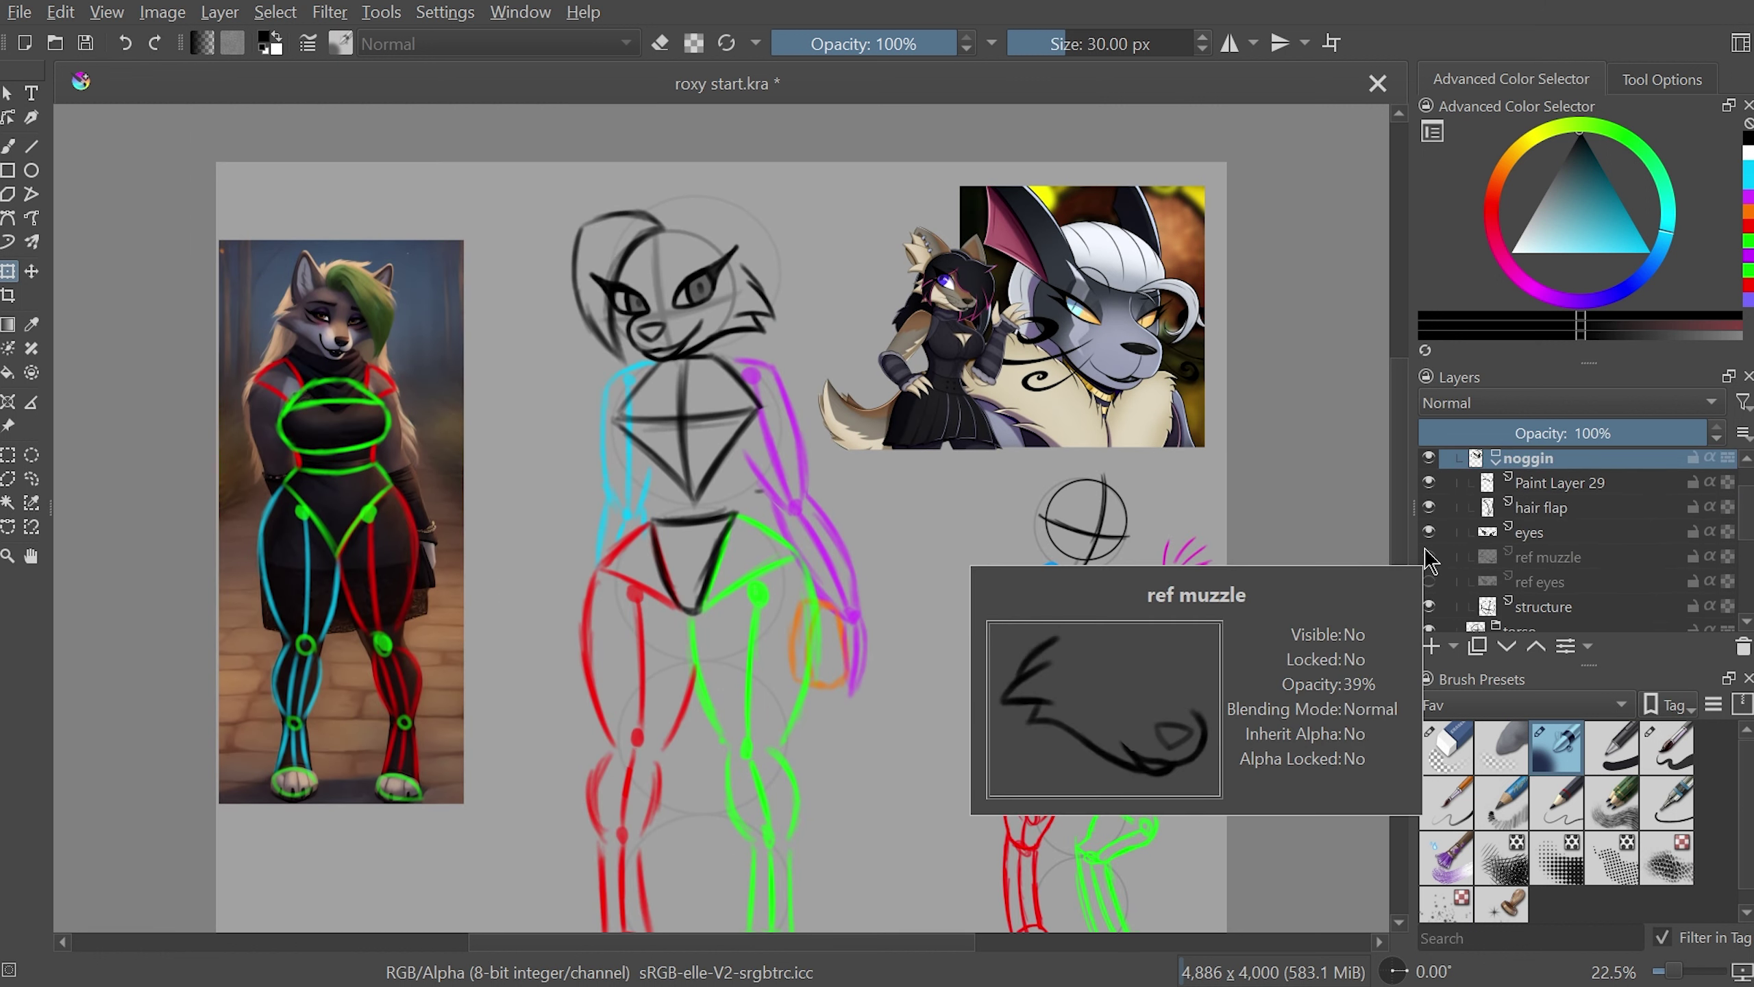
key(m)
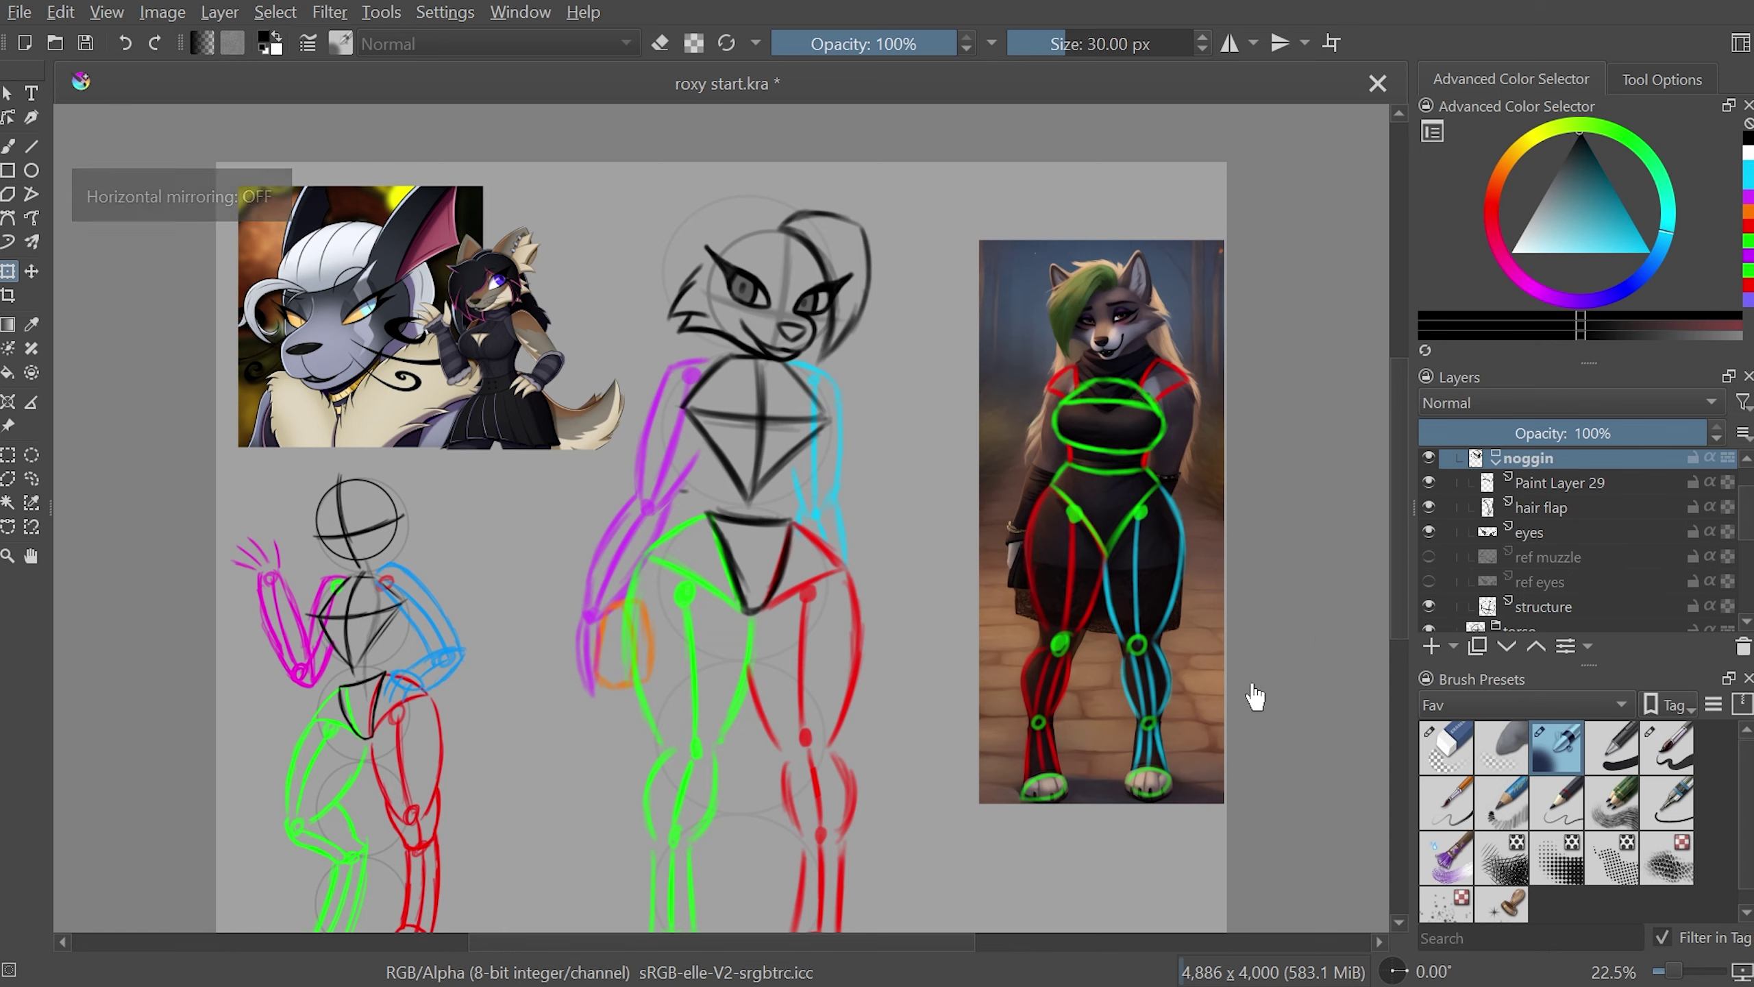
- Zoom in on the middle figure's torso and back out, ending with mirroring off
key(minus)
key(plus)
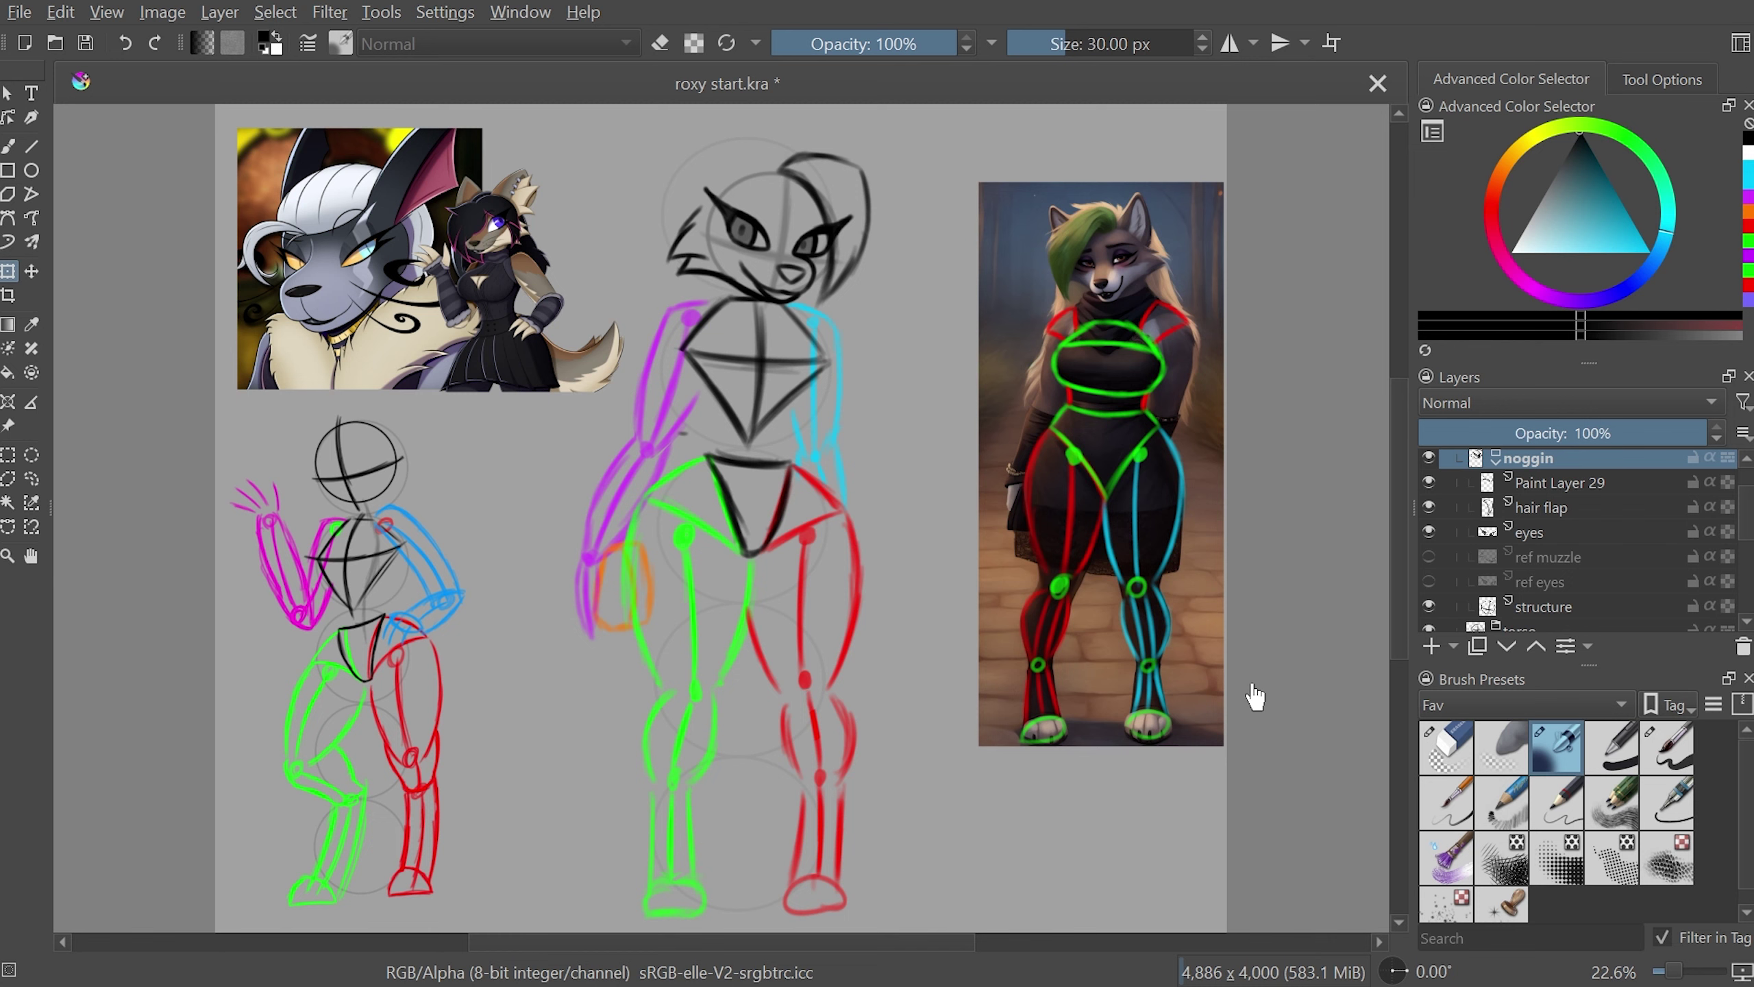
key(ctrl+plus)
key(ctrl+minus)
key(m)
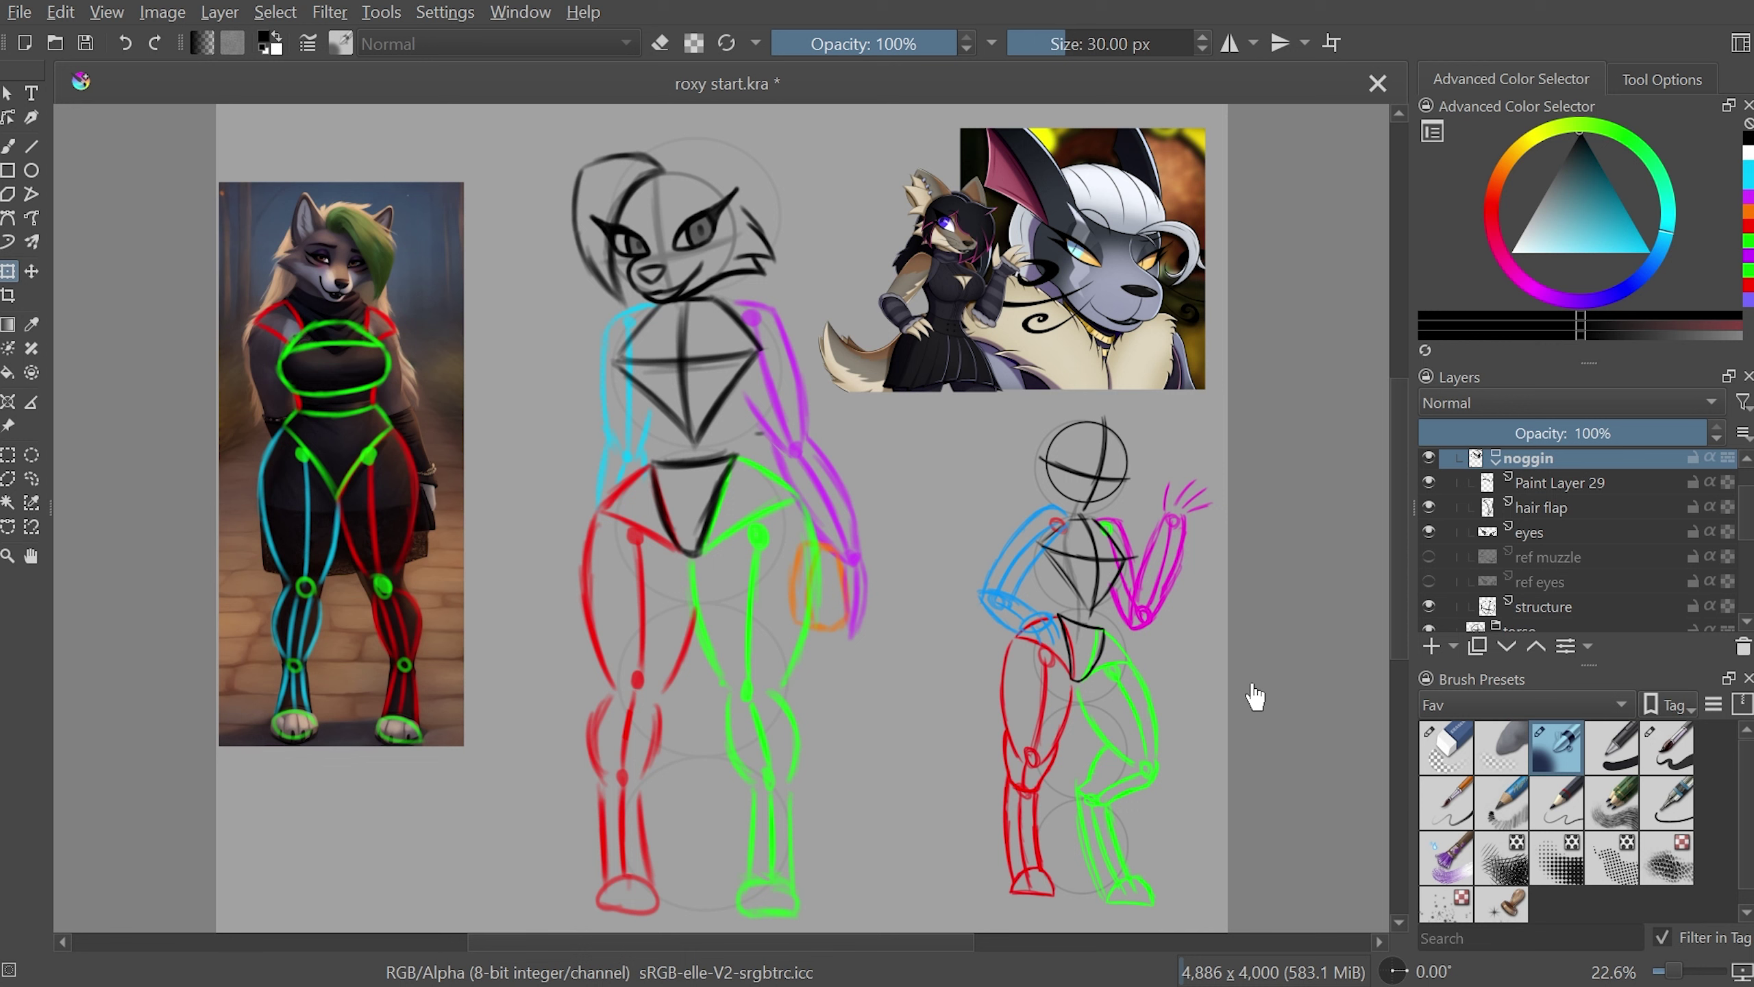
key(m)
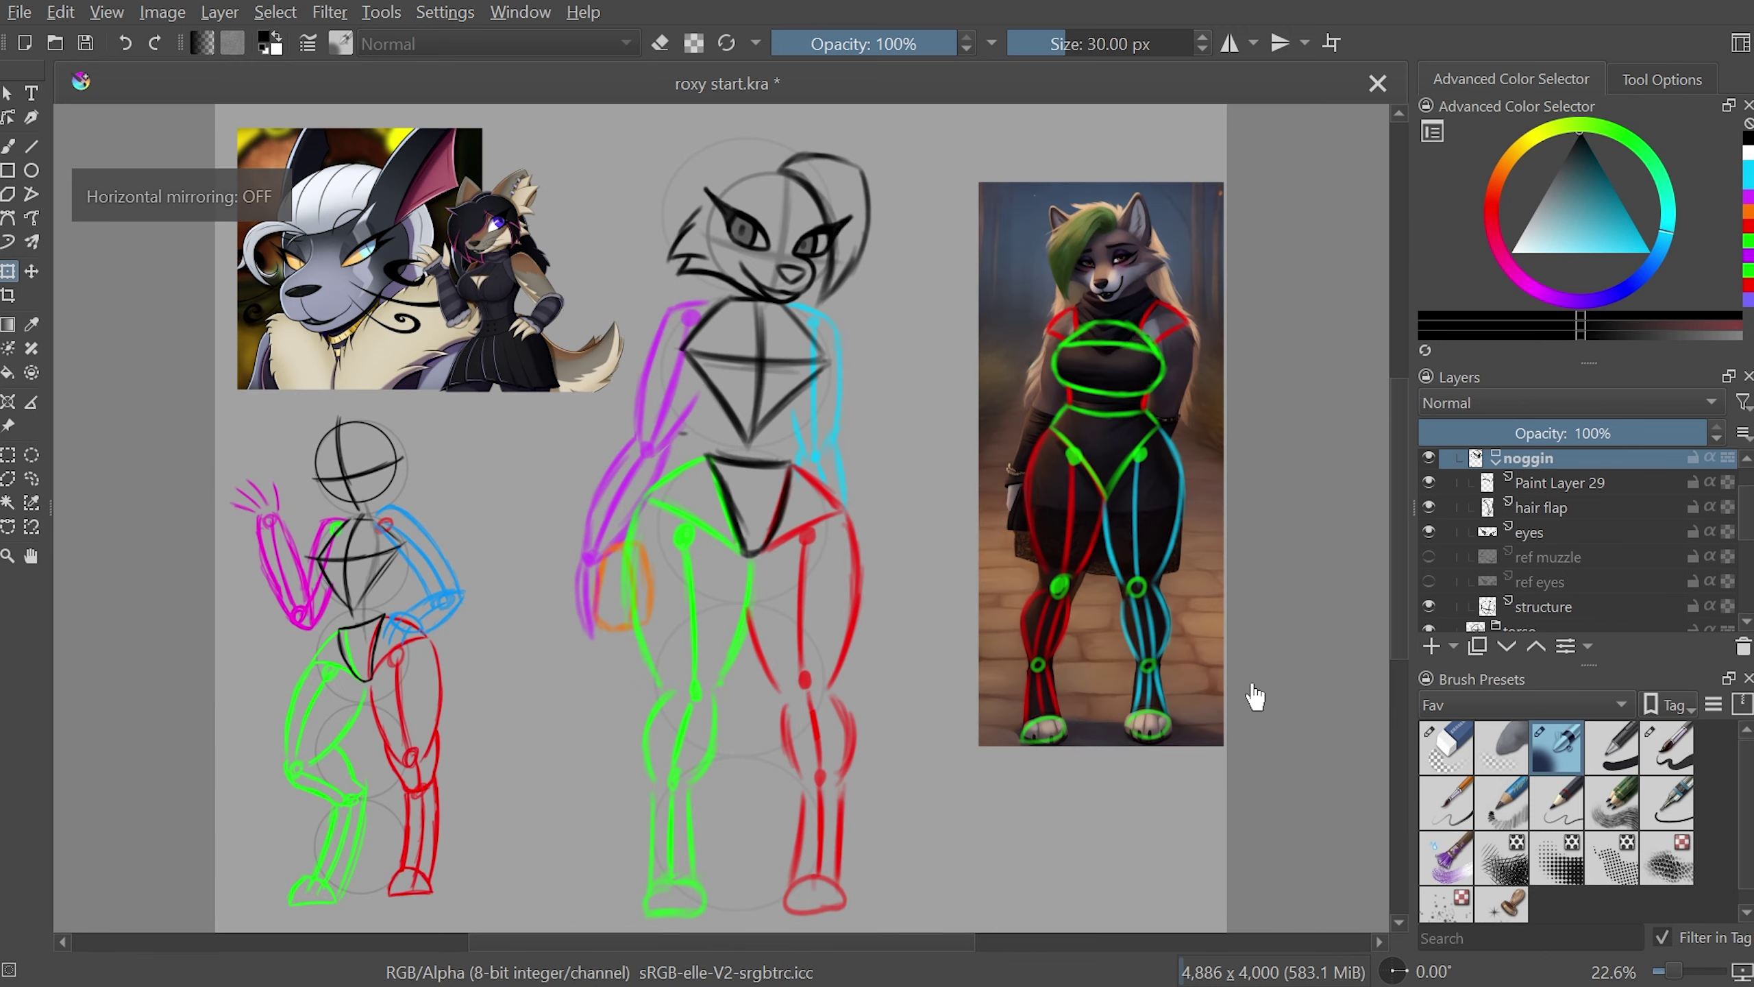